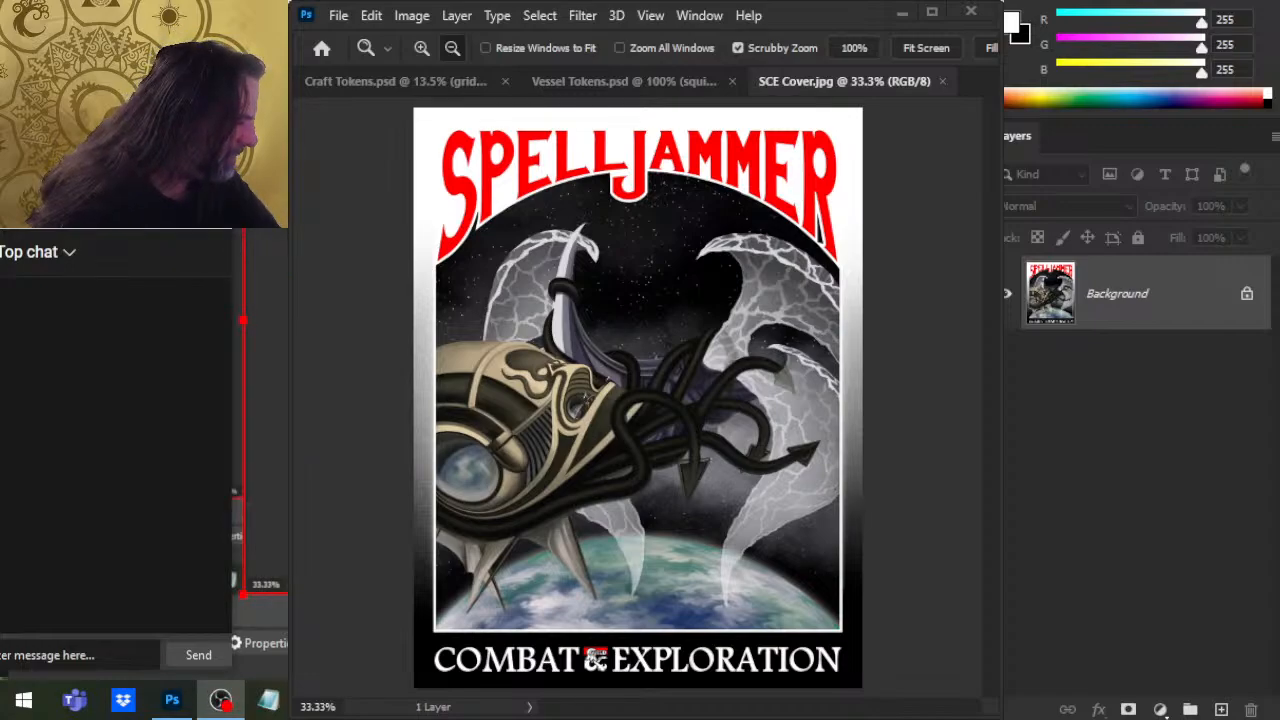
Switch to the browser and like the Ship Tokens 14 live stream on YouTube
drag(1051, 493, 1051, 530)
key(alt+Tab)
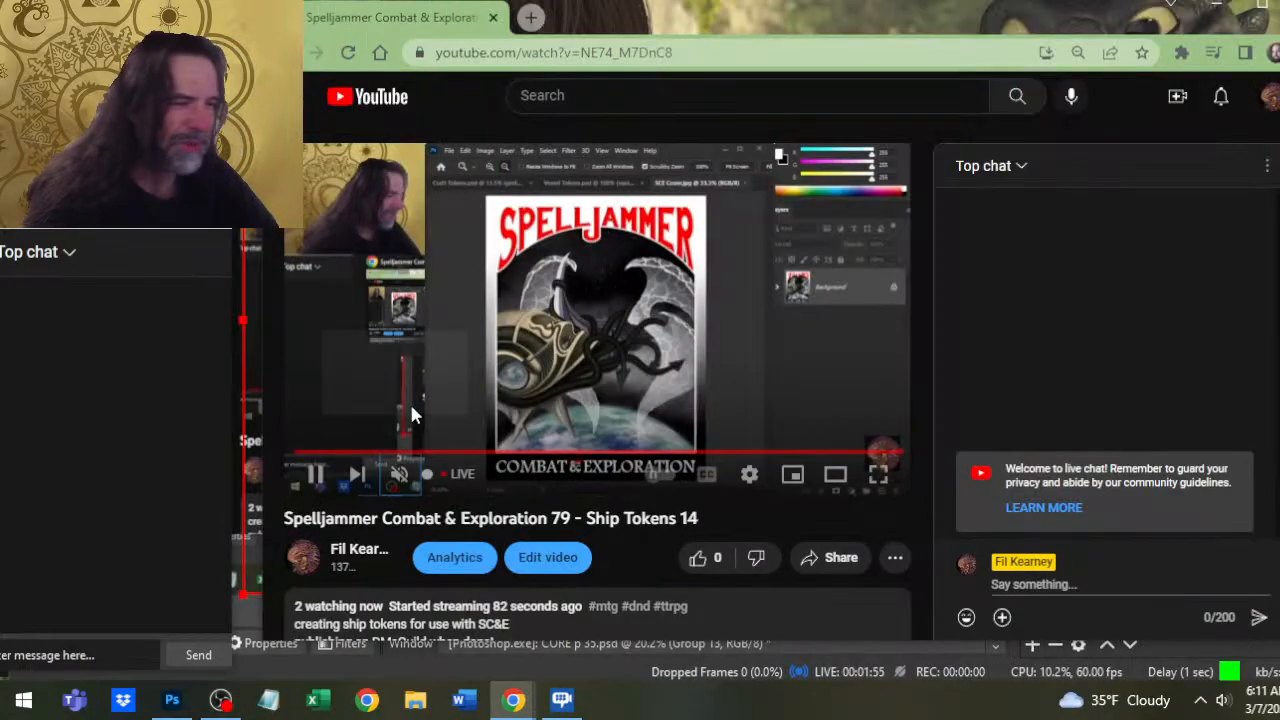
click(700, 560)
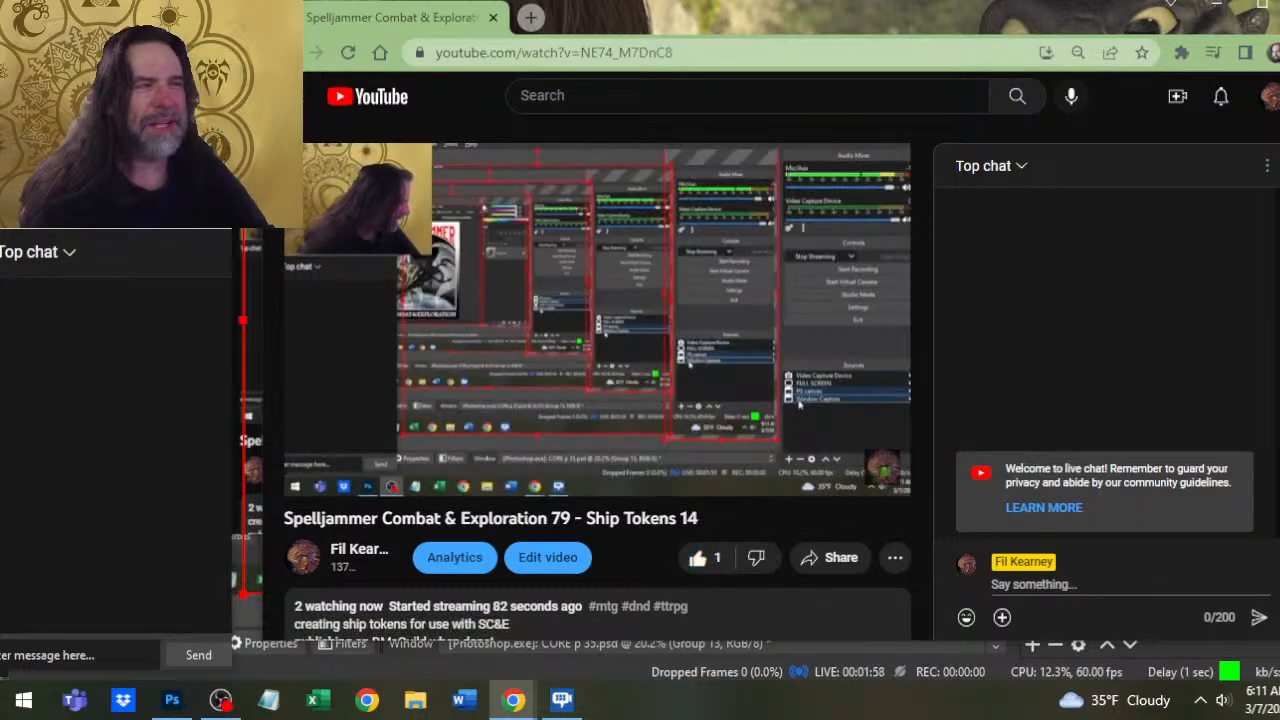
key(alt+Tab)
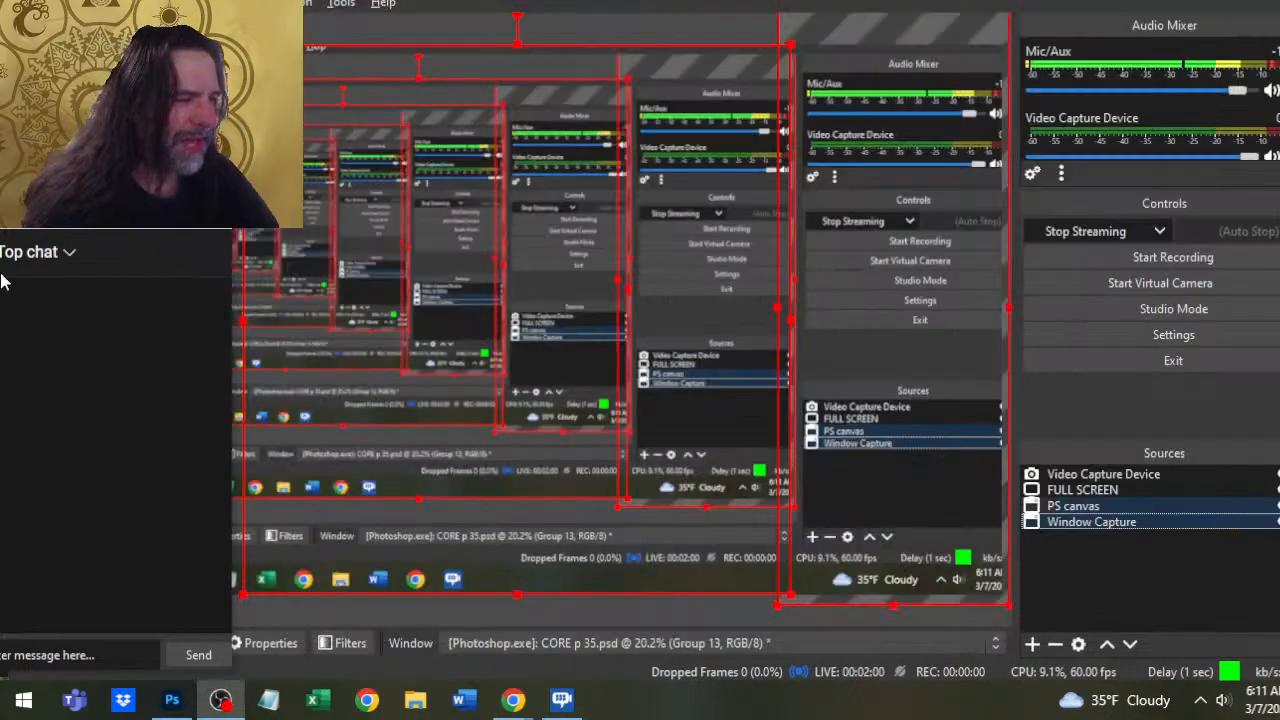
Switch back to Photoshop and close the SCE Cover.jpg document
key(alt+Tab)
key(alt+Tab)
key(alt+Tab)
key(alt+Tab)
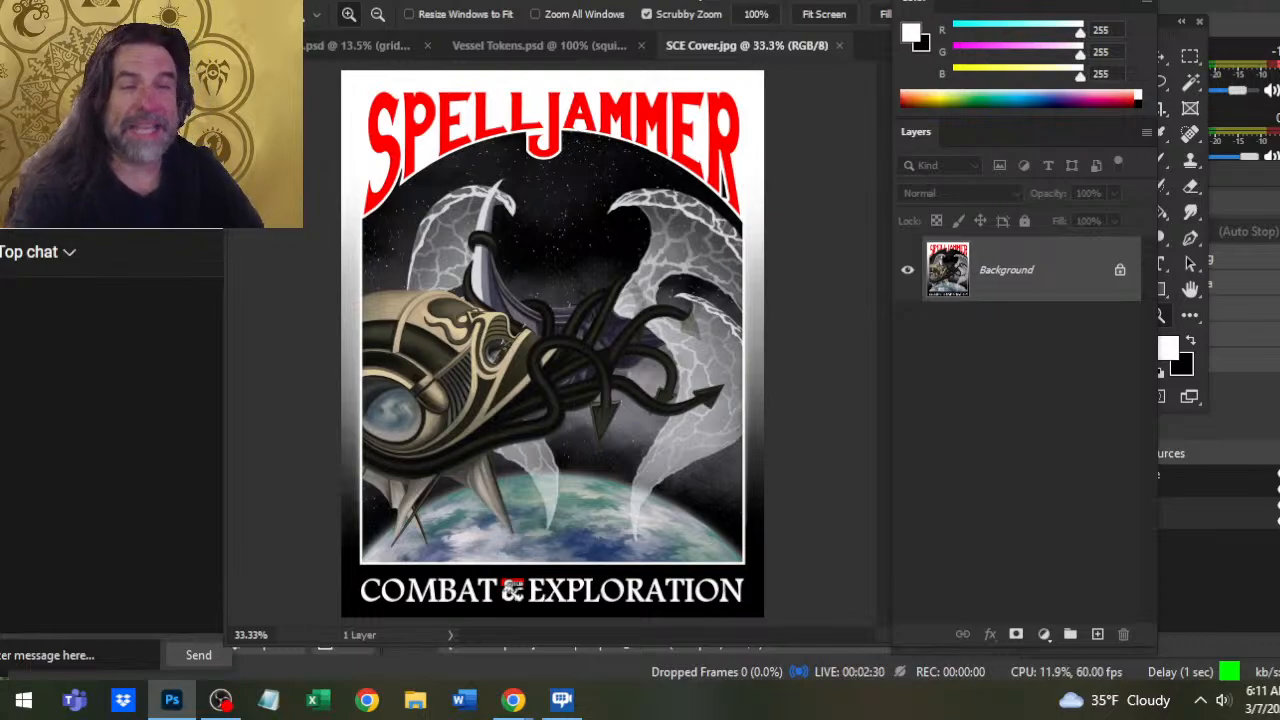
click(840, 46)
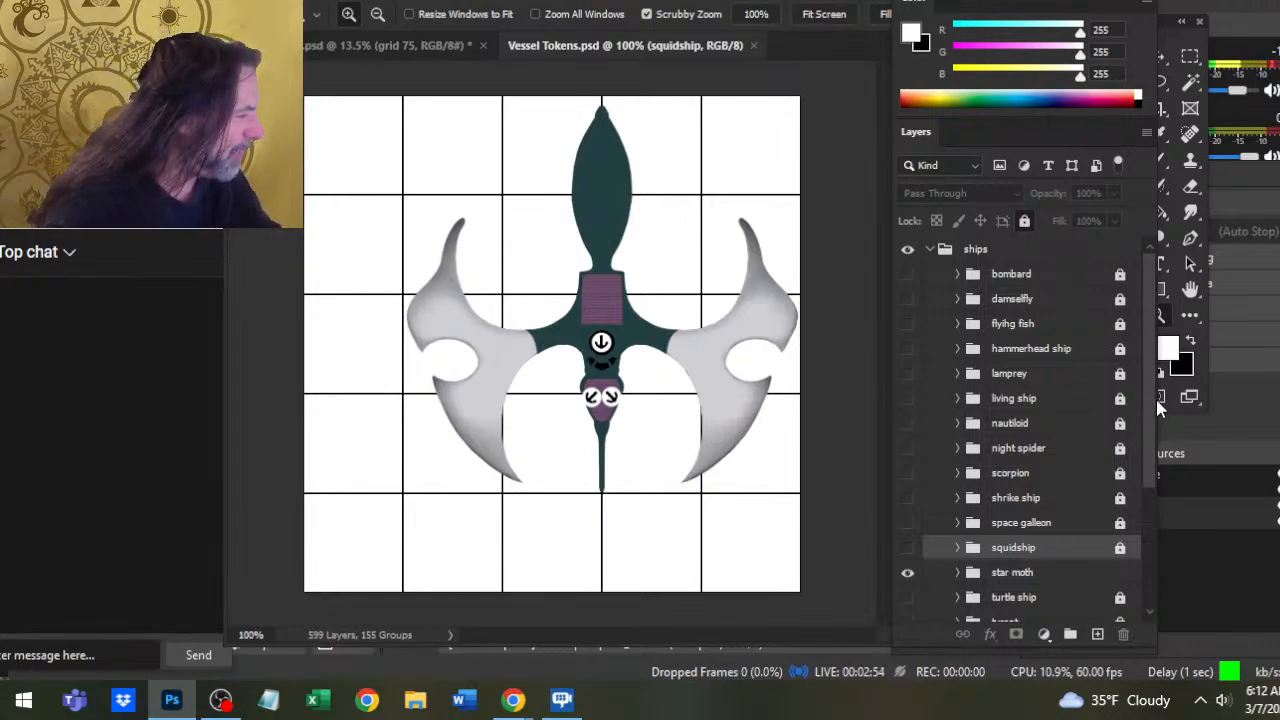
Examine the small craft sketches in the Craft Tokens document and compare them with the star moth token in Vessel Tokens.psd
drag(1153, 398, 1138, 430)
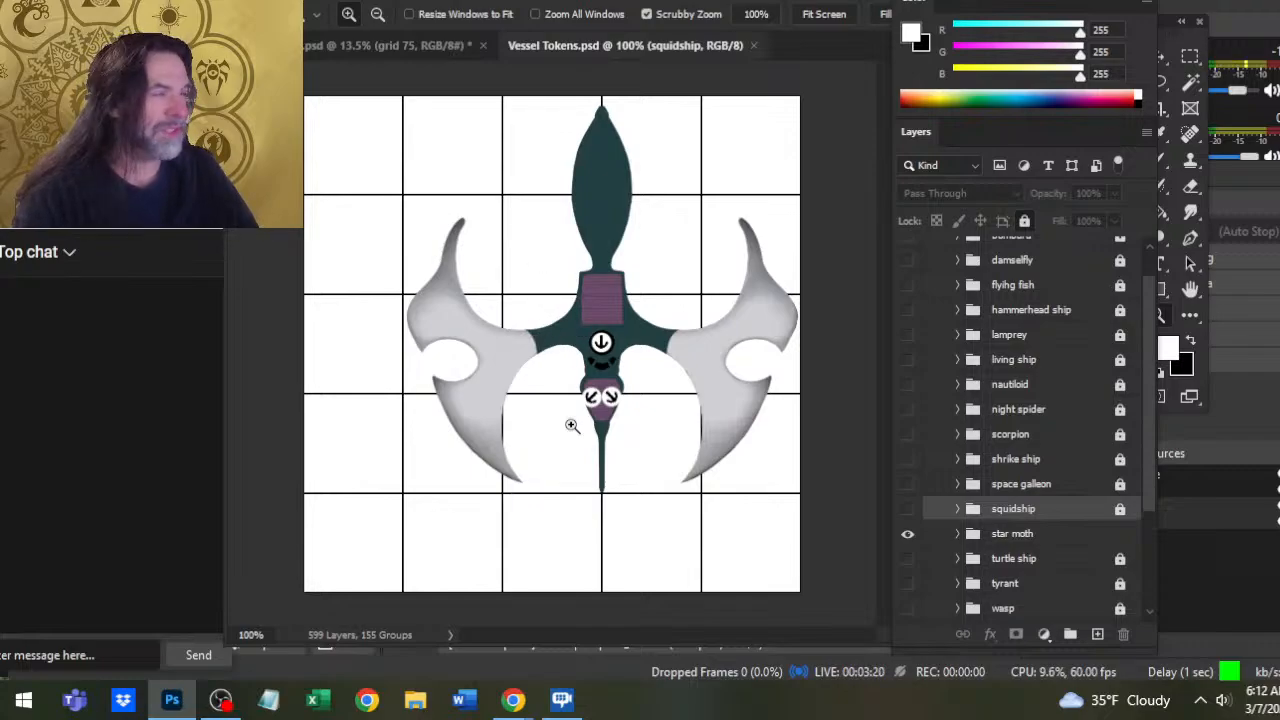
click(381, 50)
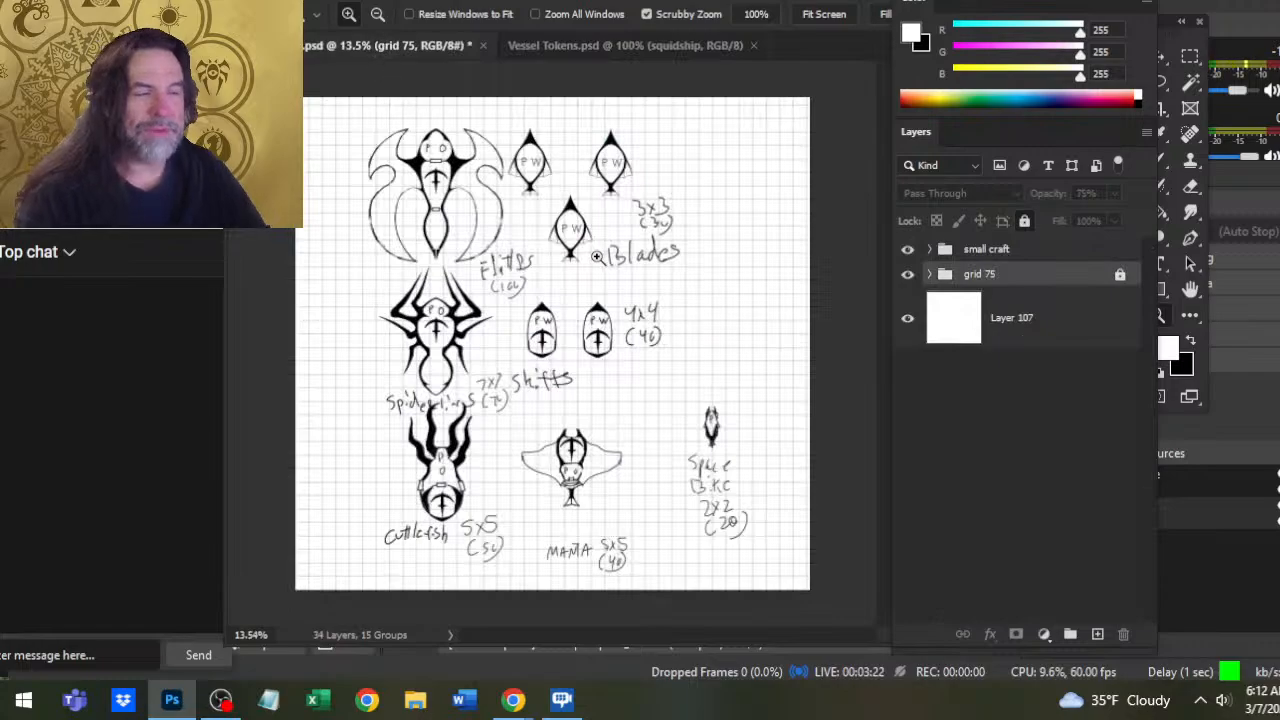
drag(520, 283, 555, 304)
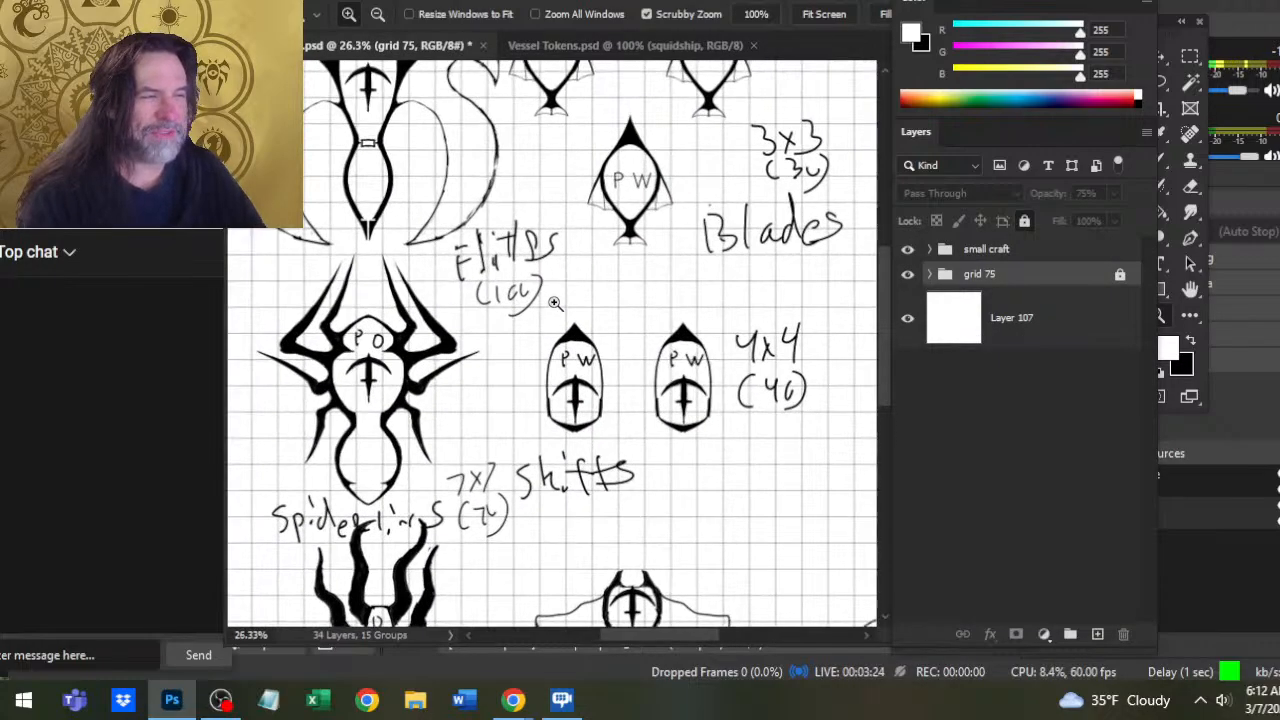
drag(613, 367, 535, 356)
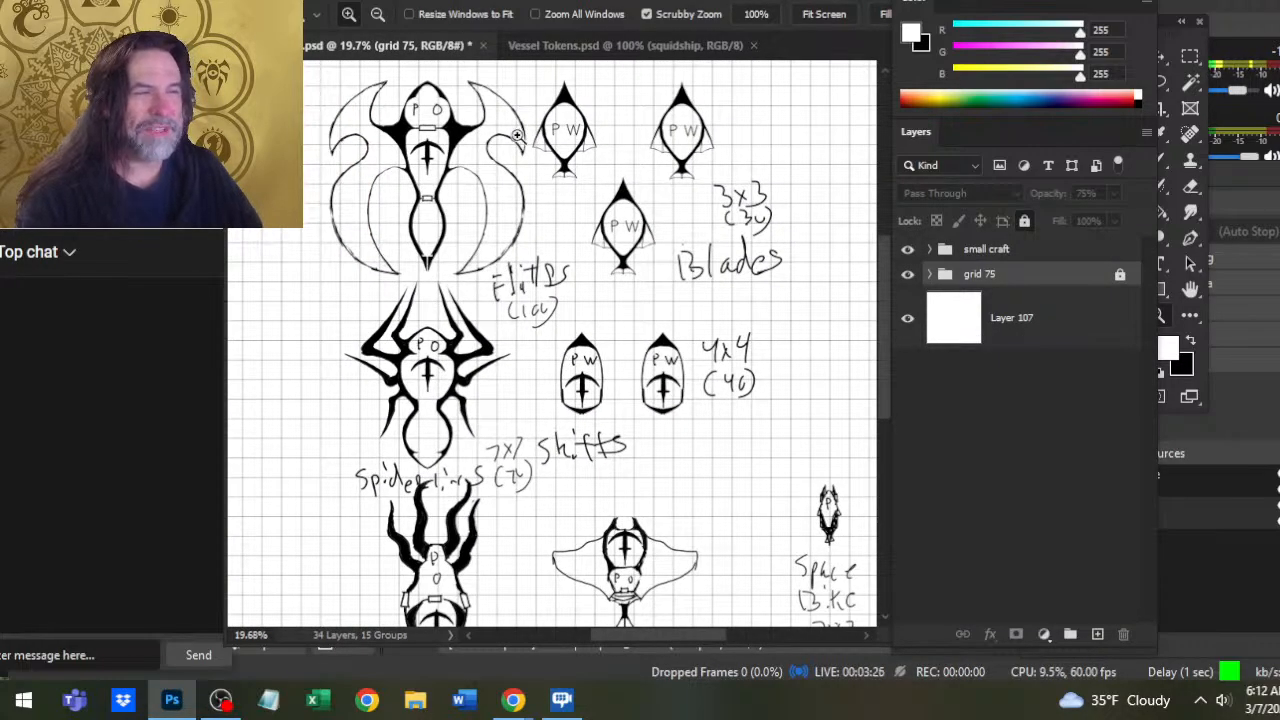
click(555, 44)
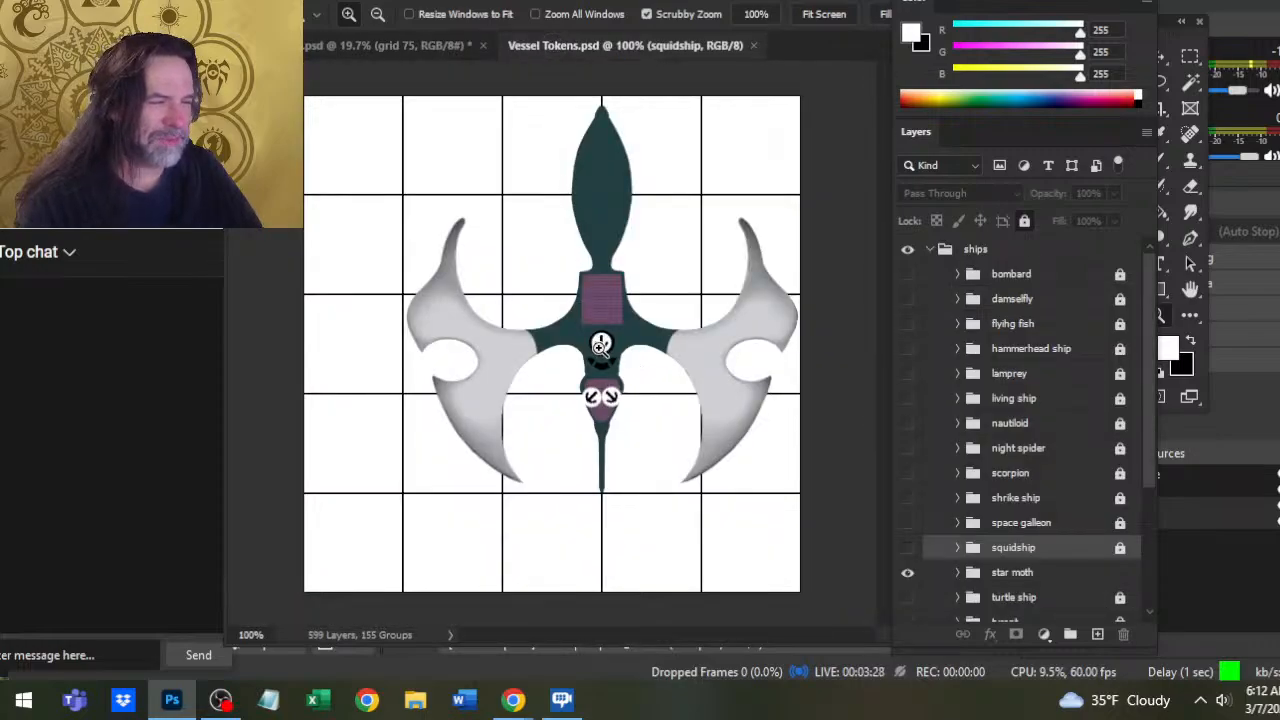
drag(603, 352, 620, 352)
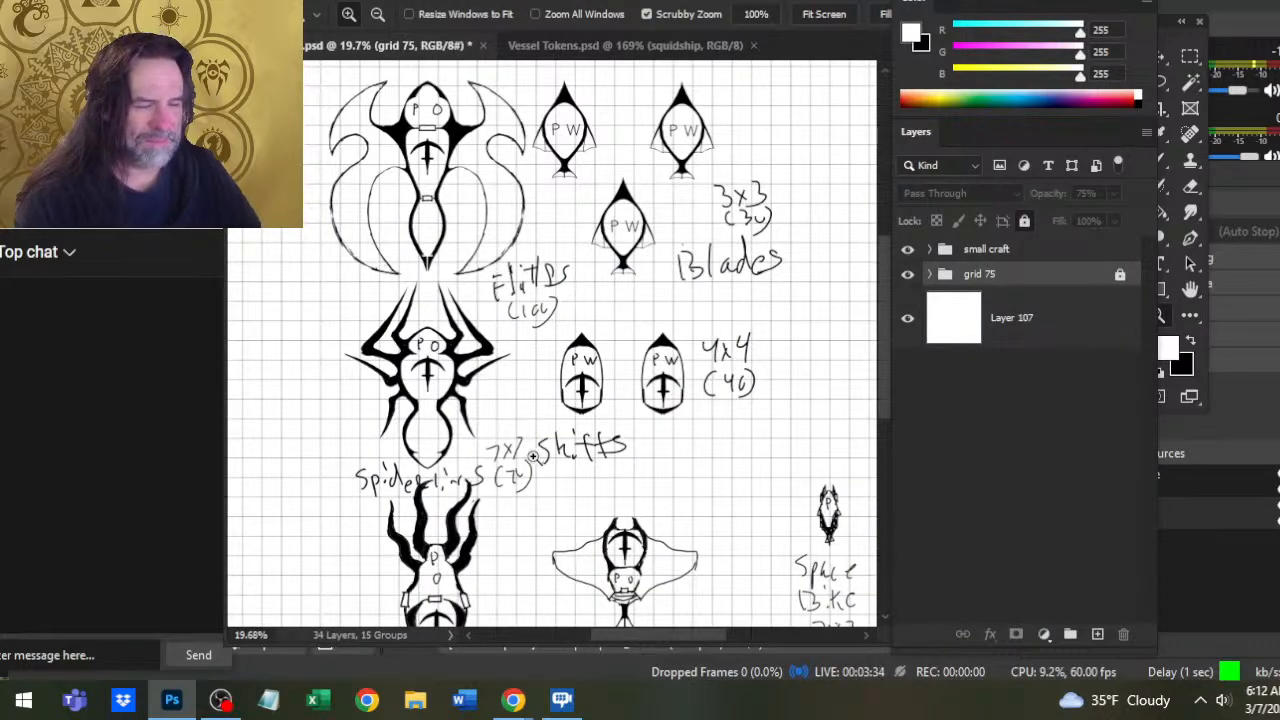
drag(533, 456, 493, 462)
drag(482, 306, 528, 323)
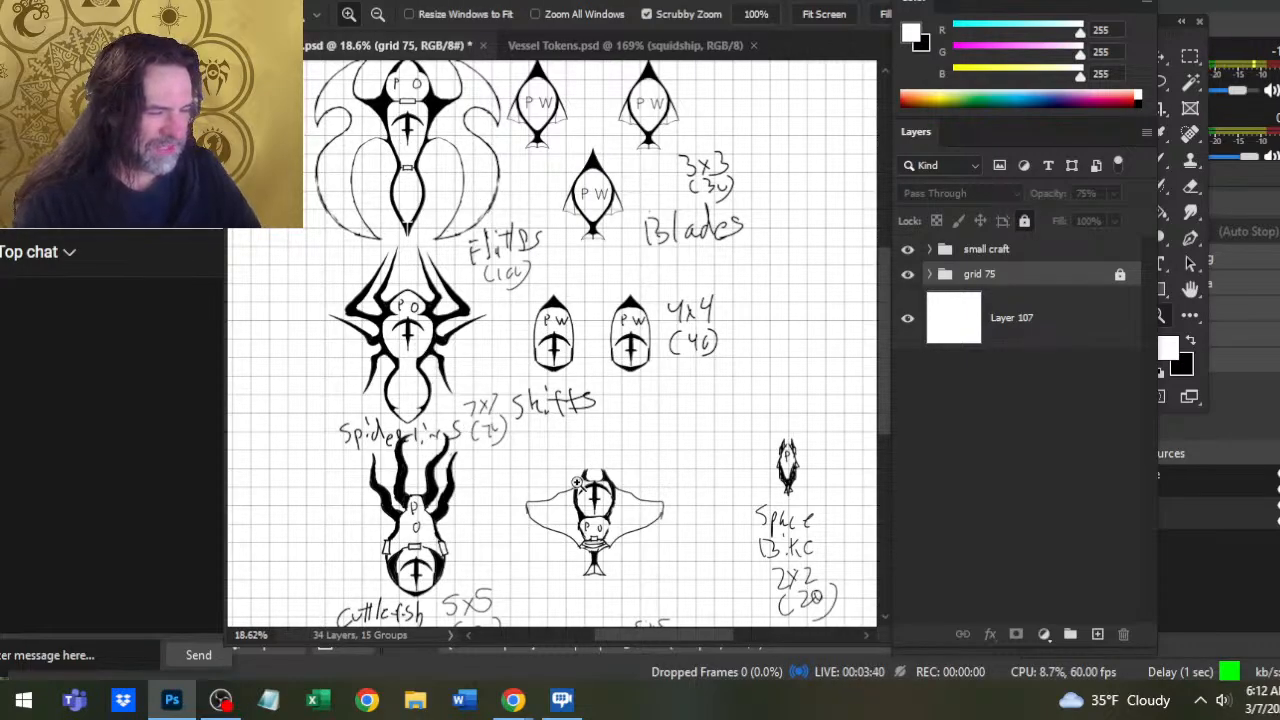
click(579, 45)
drag(709, 251, 657, 262)
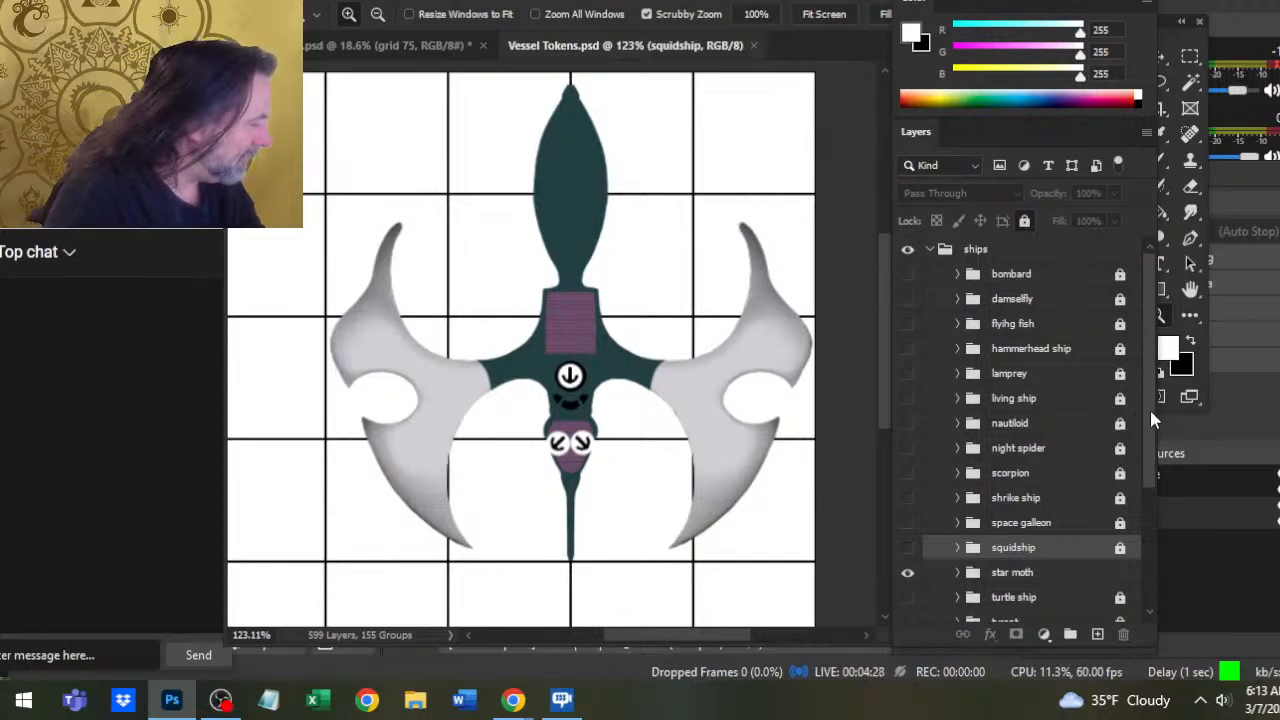
Expand the star moth group in the ships layers, then select and expand its Color subgroup
scroll(1135, 460, down, 4)
click(957, 465)
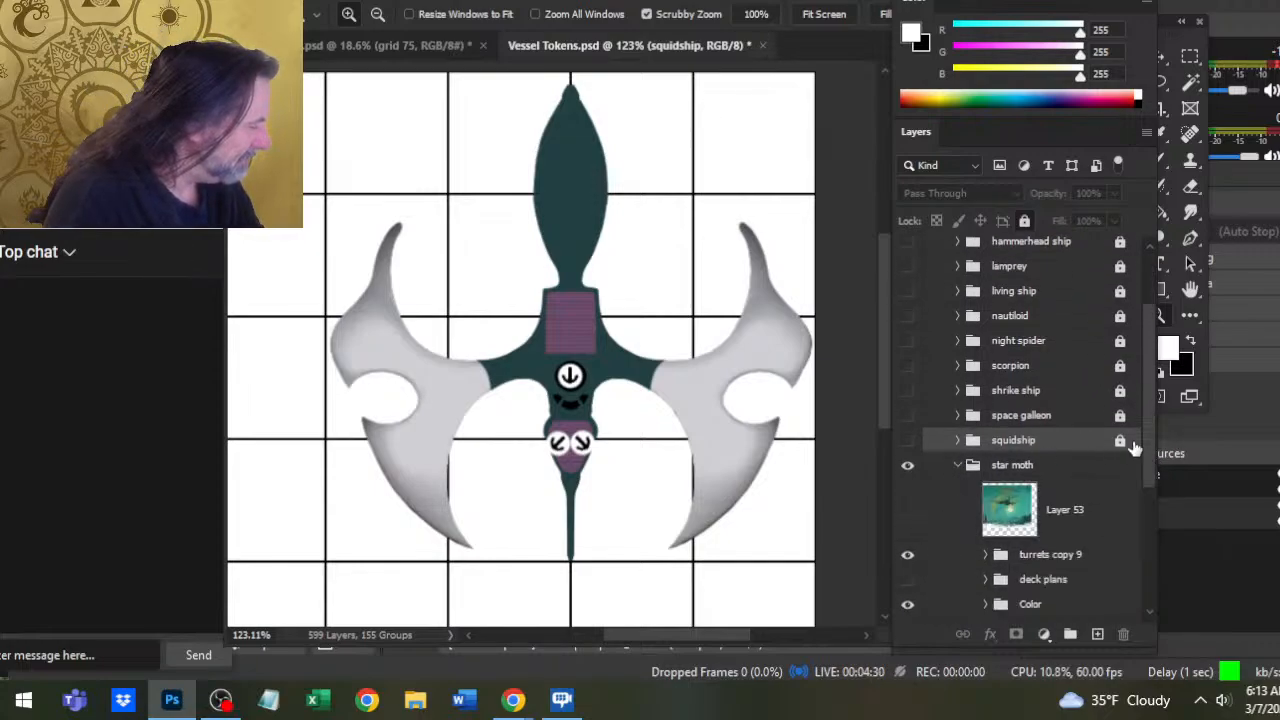
drag(1147, 438, 1148, 528)
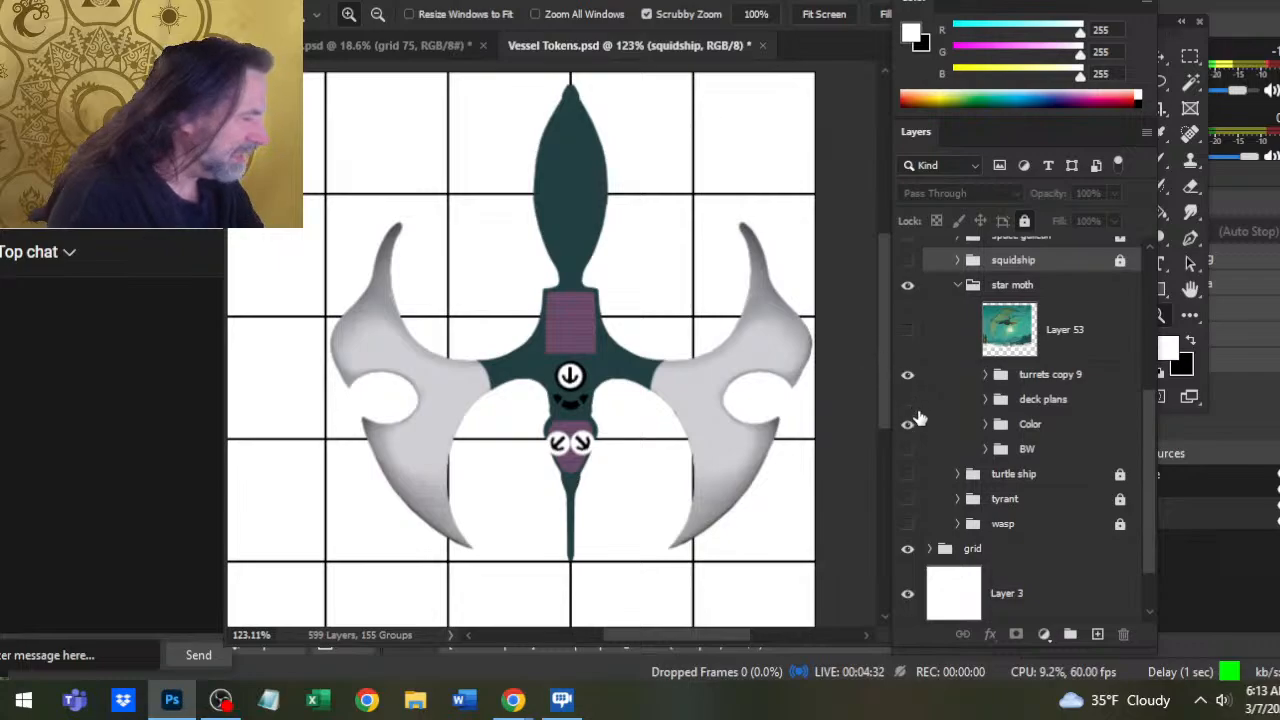
click(975, 432)
click(986, 424)
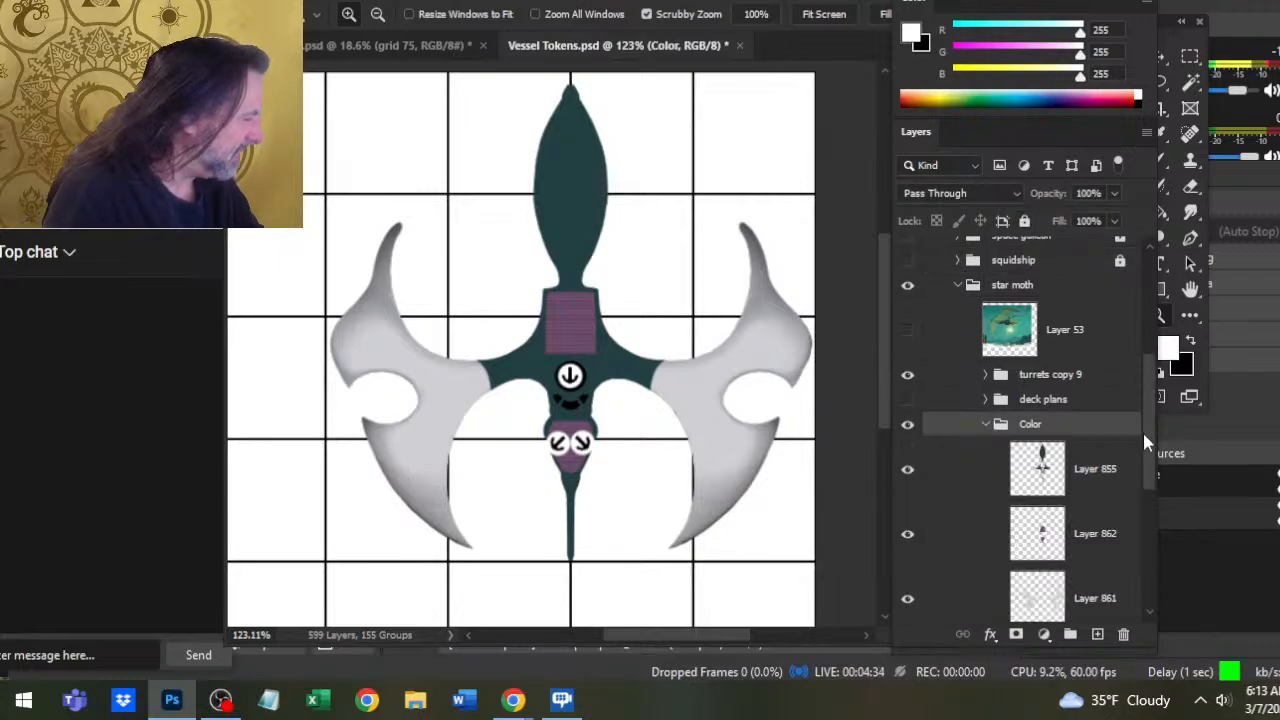
Check the star moth token against its Layer 53 reference painting and deck plans by temporarily showing them
scroll(1145, 440, down, 2)
click(908, 418)
click(908, 420)
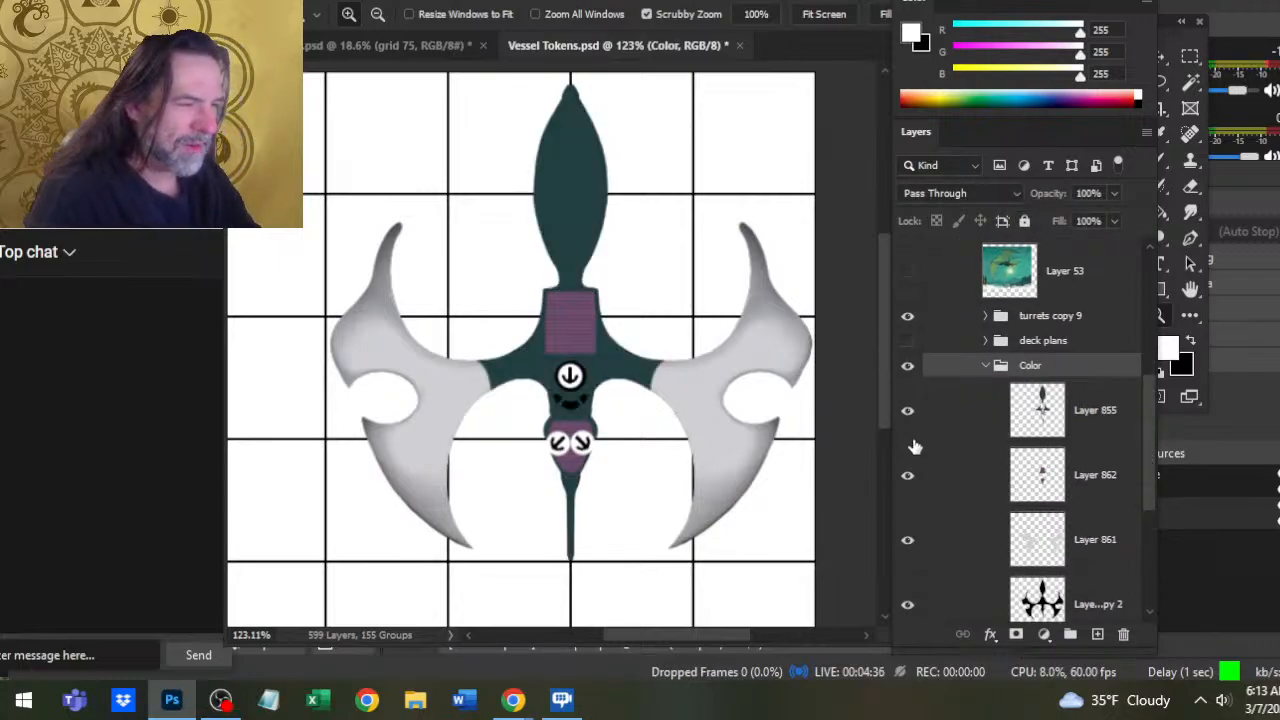
click(908, 271)
click(908, 275)
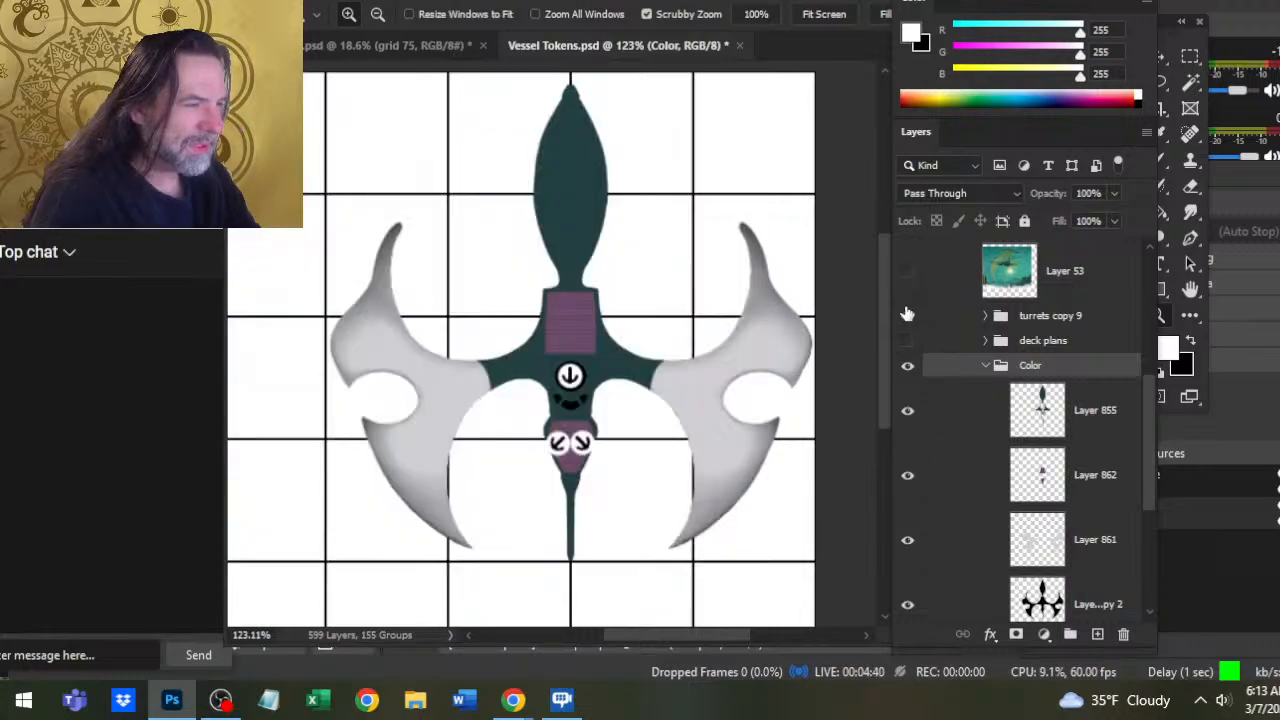
click(908, 272)
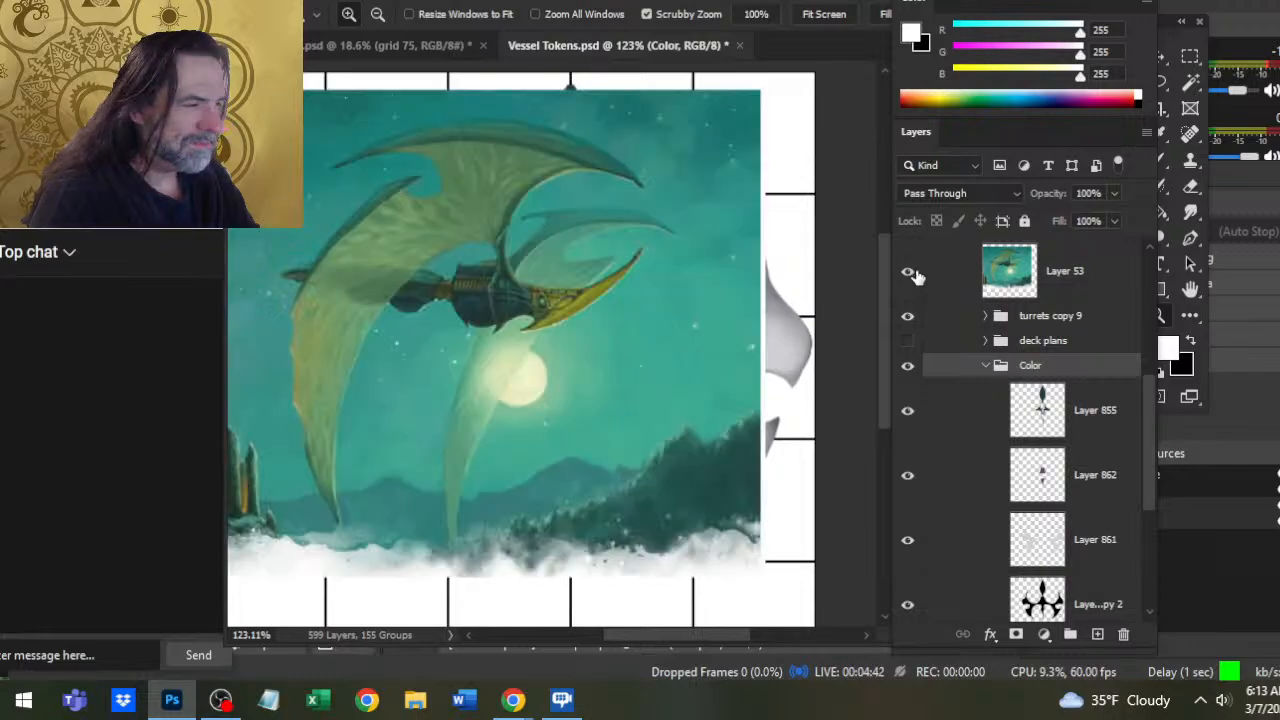
click(908, 273)
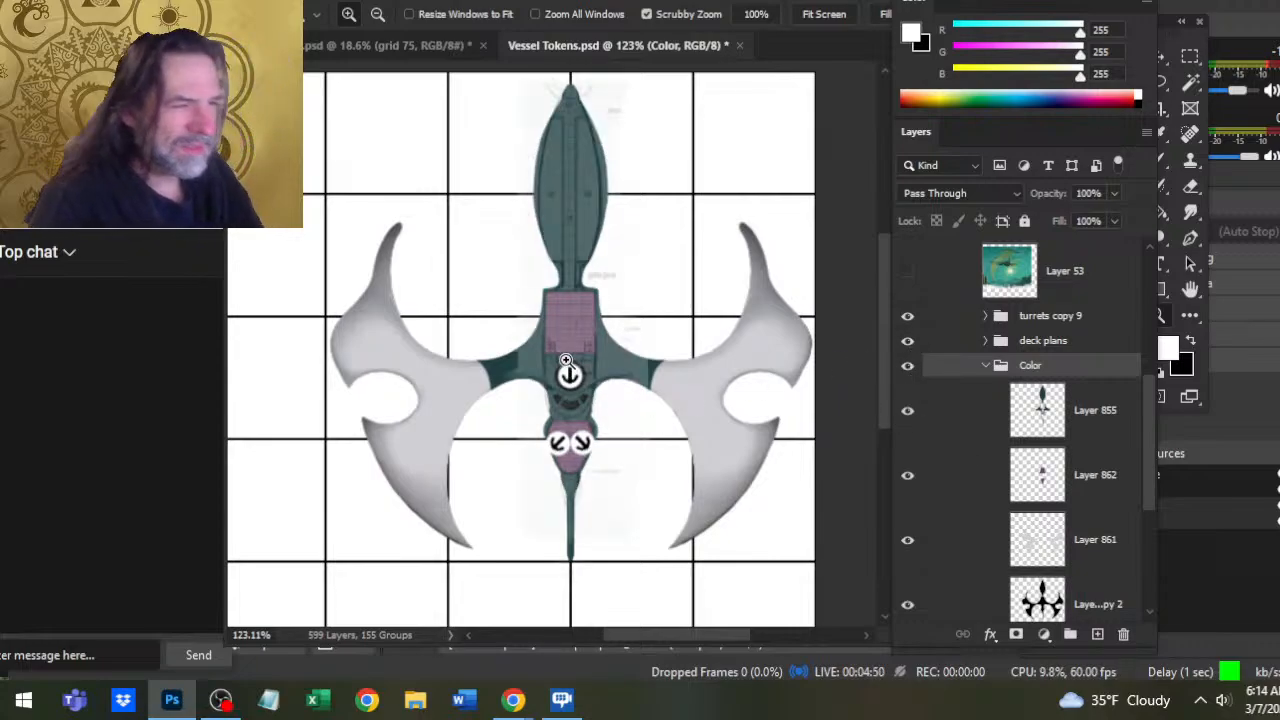
drag(531, 340, 612, 383)
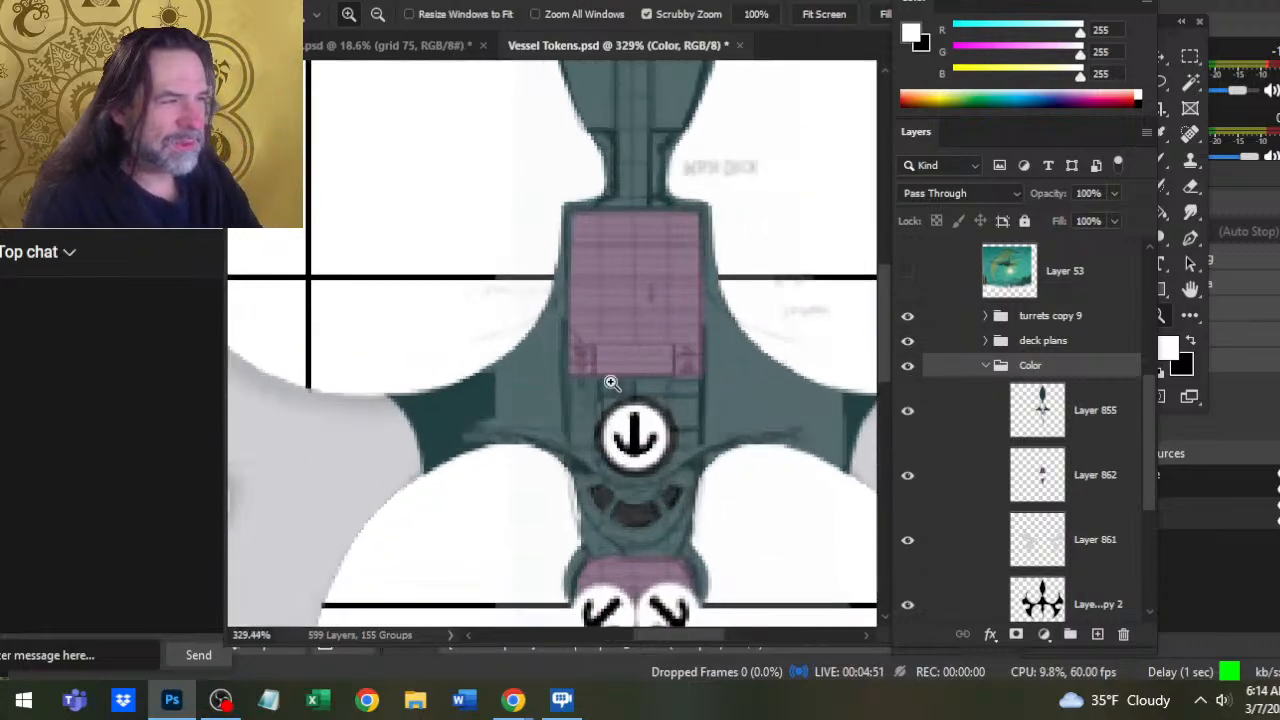
click(907, 340)
Show the living ship, lasso and copy one of the small staircases on its deck, and hide the ship again
drag(1144, 412, 1125, 300)
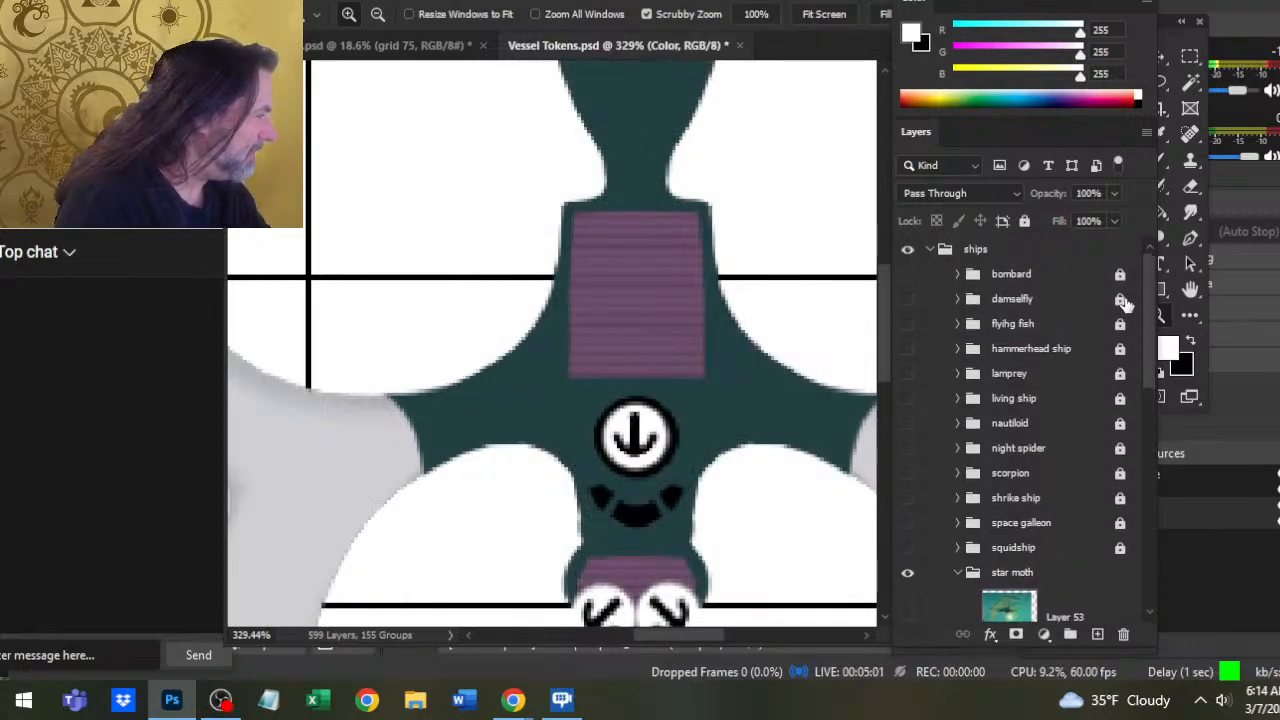
click(910, 400)
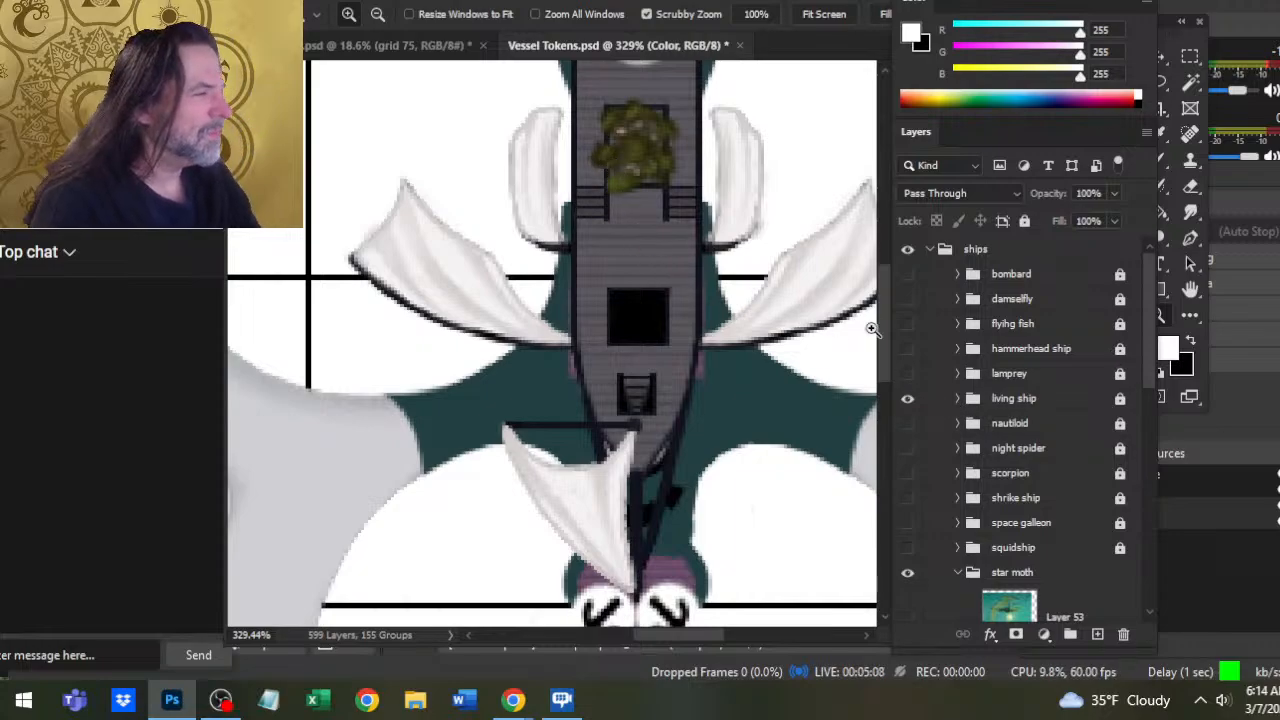
drag(651, 215, 729, 194)
key(l)
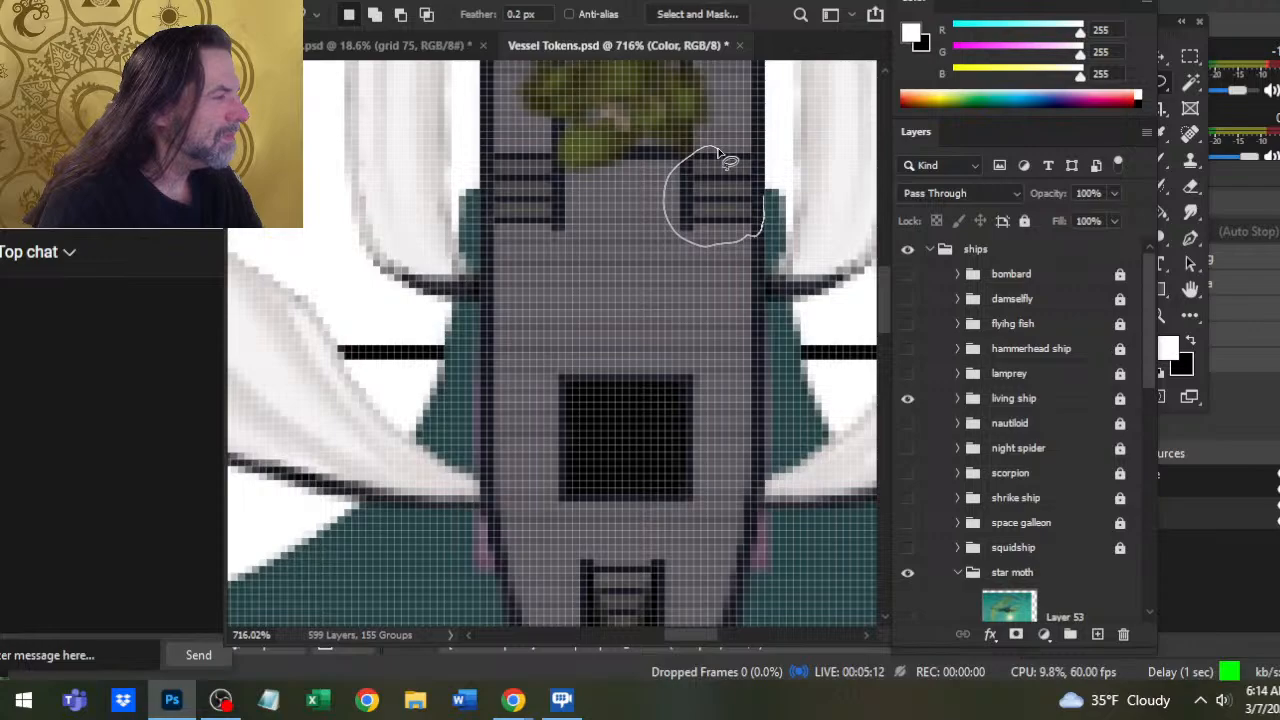
drag(729, 162, 720, 150)
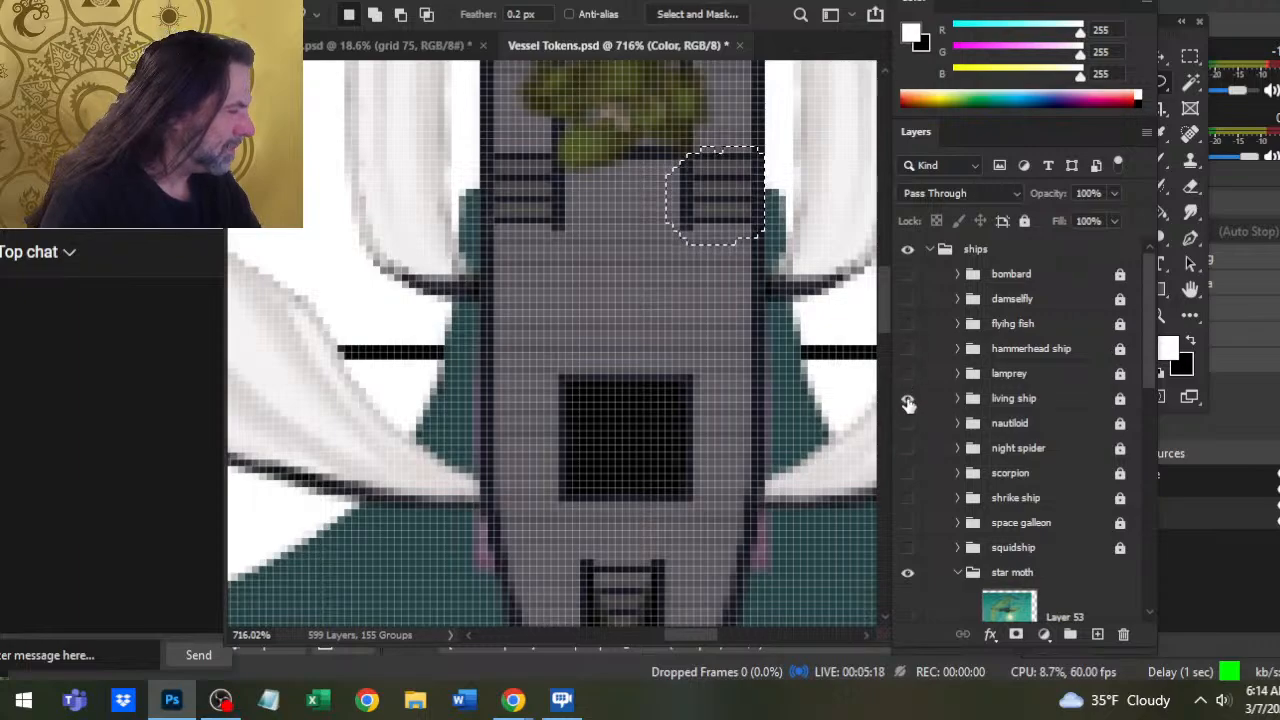
click(907, 398)
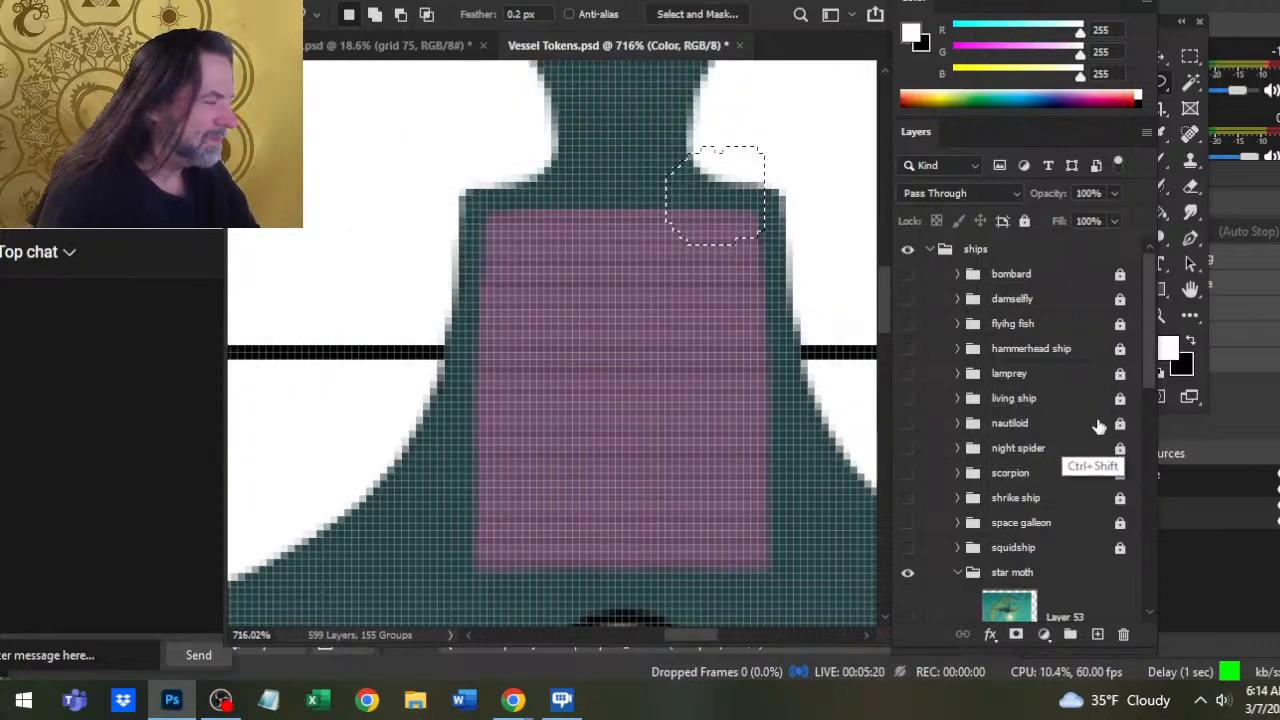
Paste the staircase as a new layer above Layer 855 in the Color group and move it to the purple deck's lower-left corner
scroll(1141, 348, down, 2)
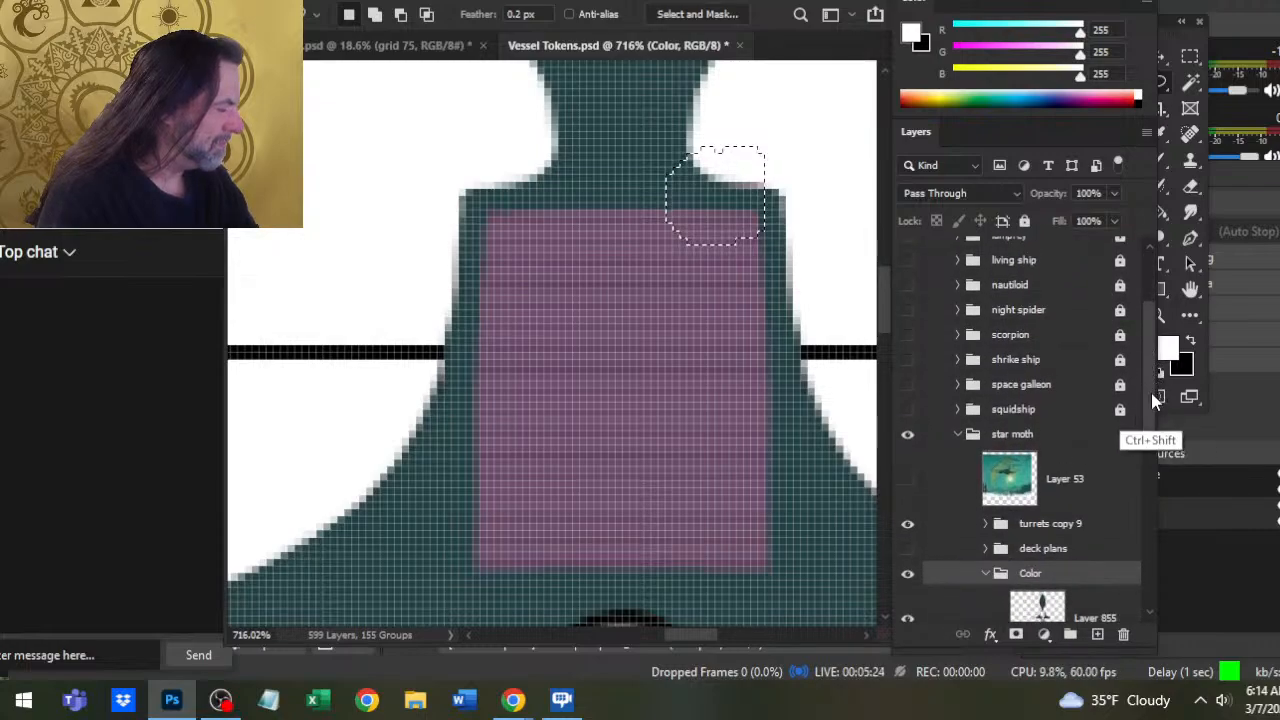
click(1095, 600)
key(ctrl+v)
key(v)
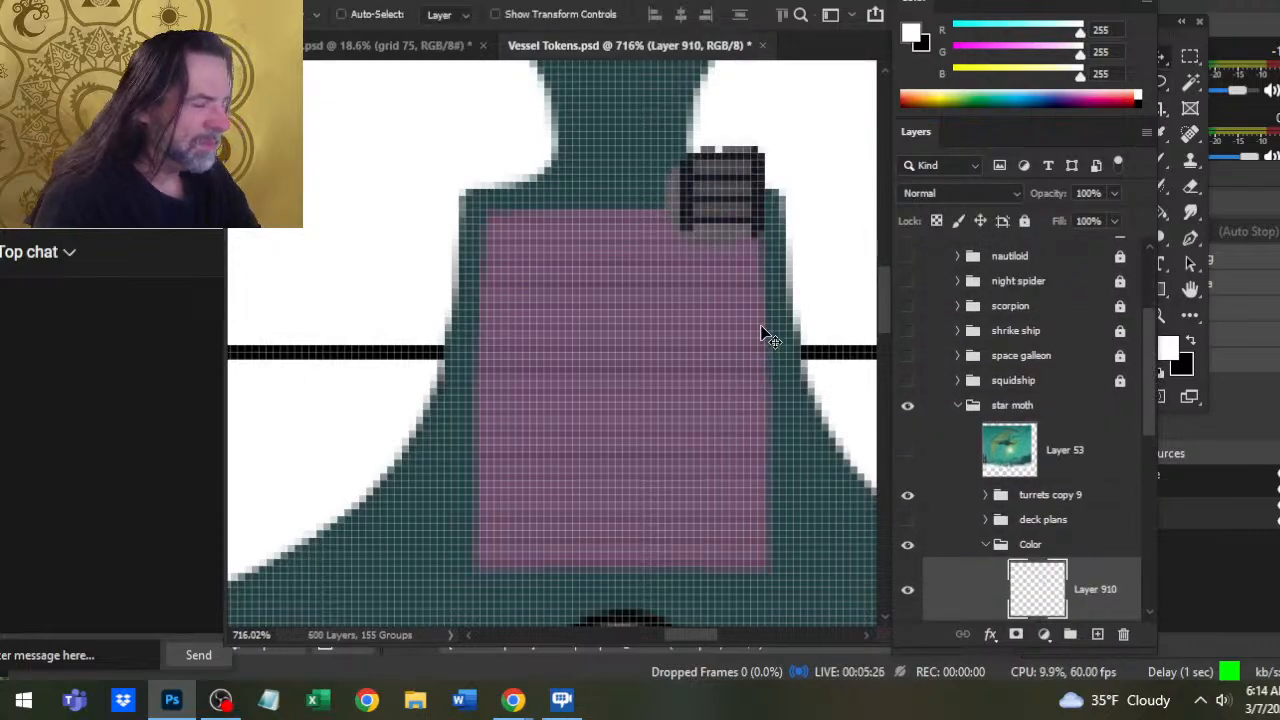
mouse_move(766, 334)
mouse_down()
mouse_move(649, 580)
mouse_move(571, 649)
mouse_move(570, 515)
mouse_up()
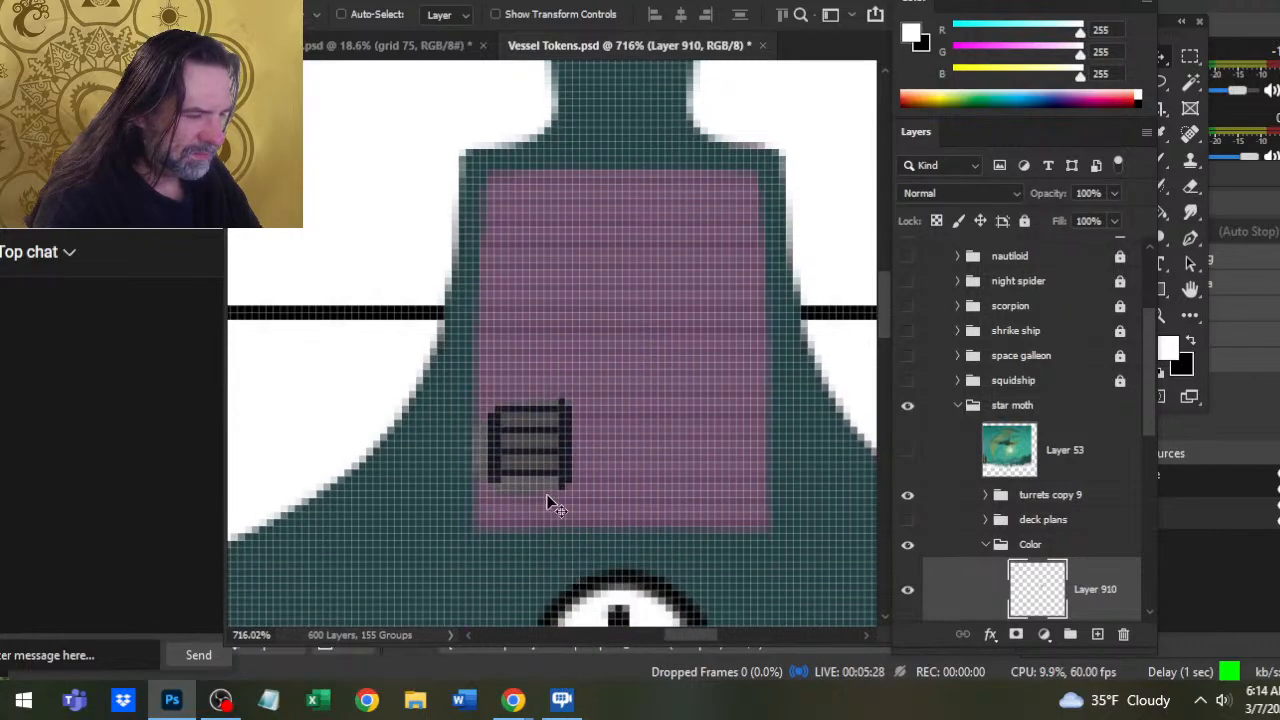
Reduce the eraser to size 8 and trim the excess pixels around the pasted staircase
key(e)
key(bracketleft)
key(bracketleft)
key(bracketleft)
key(bracketleft)
key(bracketleft)
key(bracketleft)
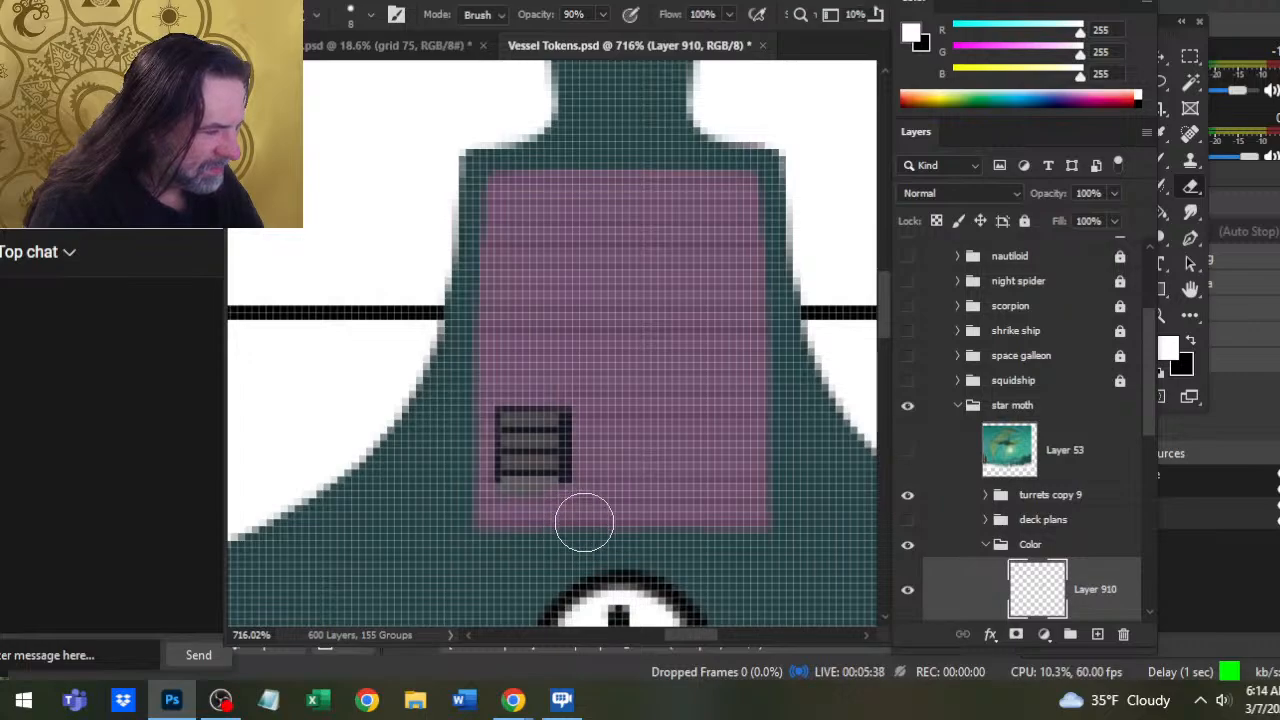
Turn the staircase upside down with Free Transform by rotating it 180° and flipping it horizontally
key(l)
right_click(595, 336)
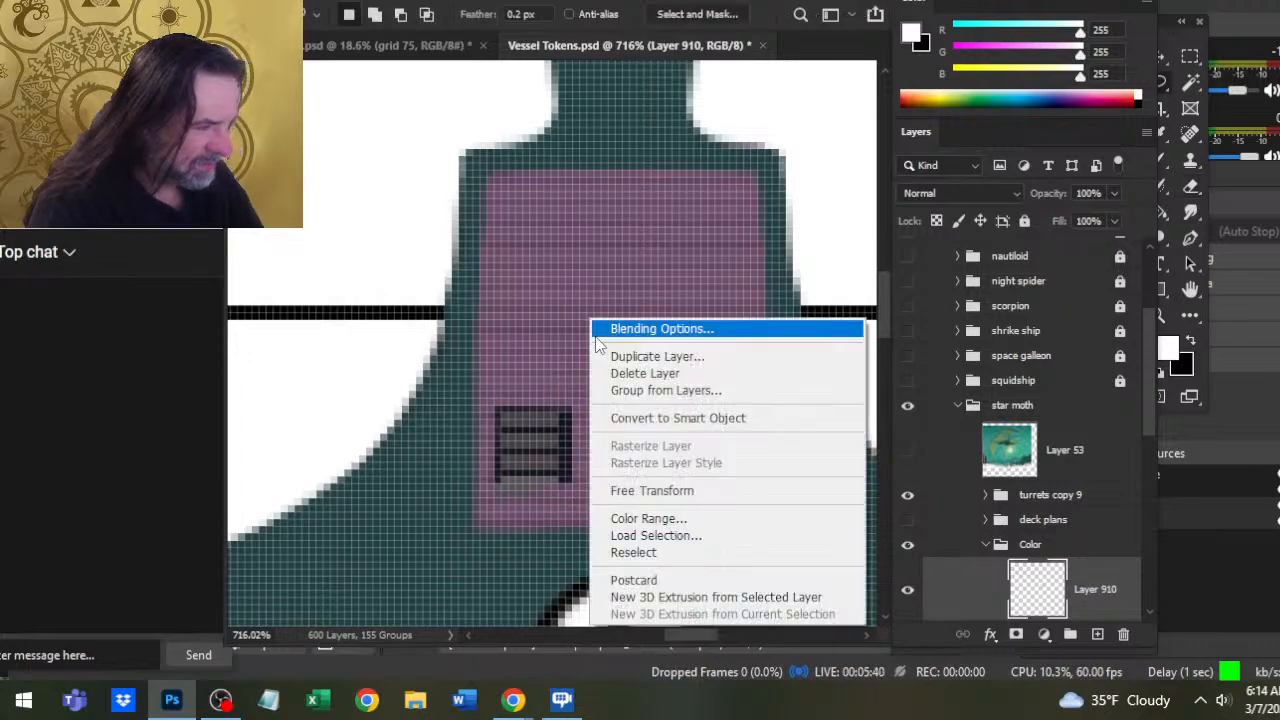
click(652, 490)
right_click(596, 374)
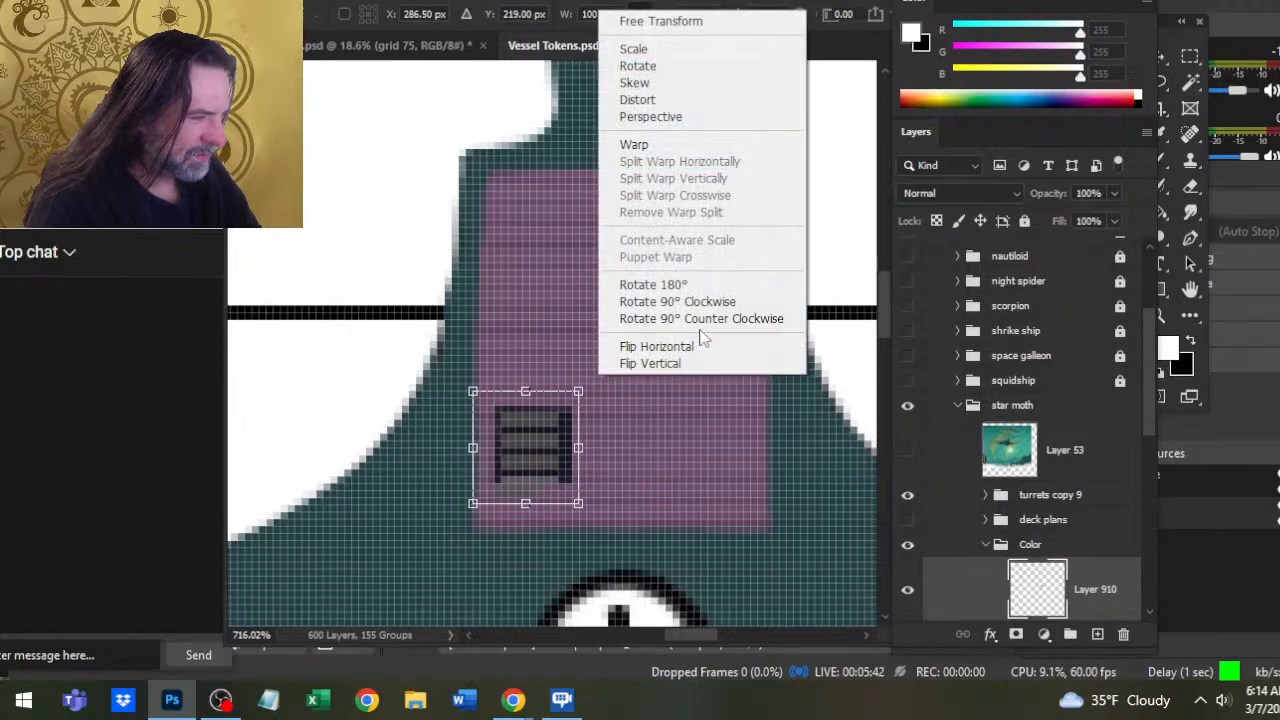
click(702, 286)
right_click(628, 360)
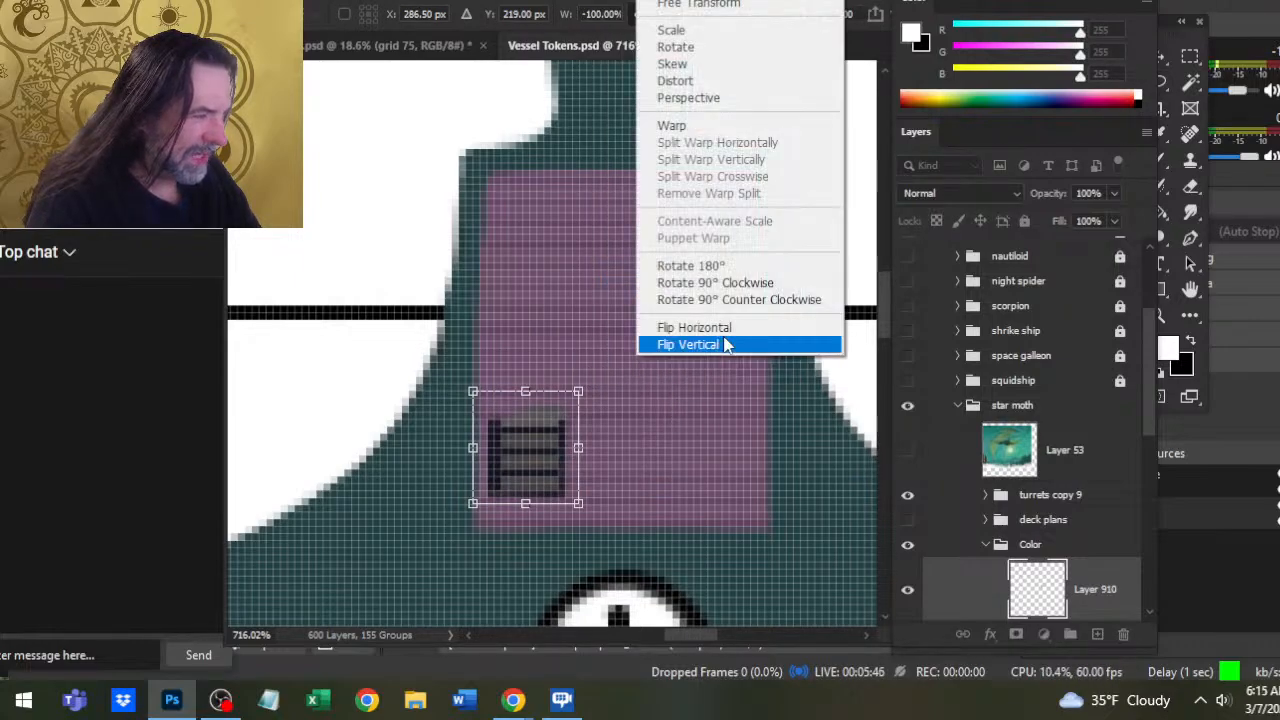
click(690, 328)
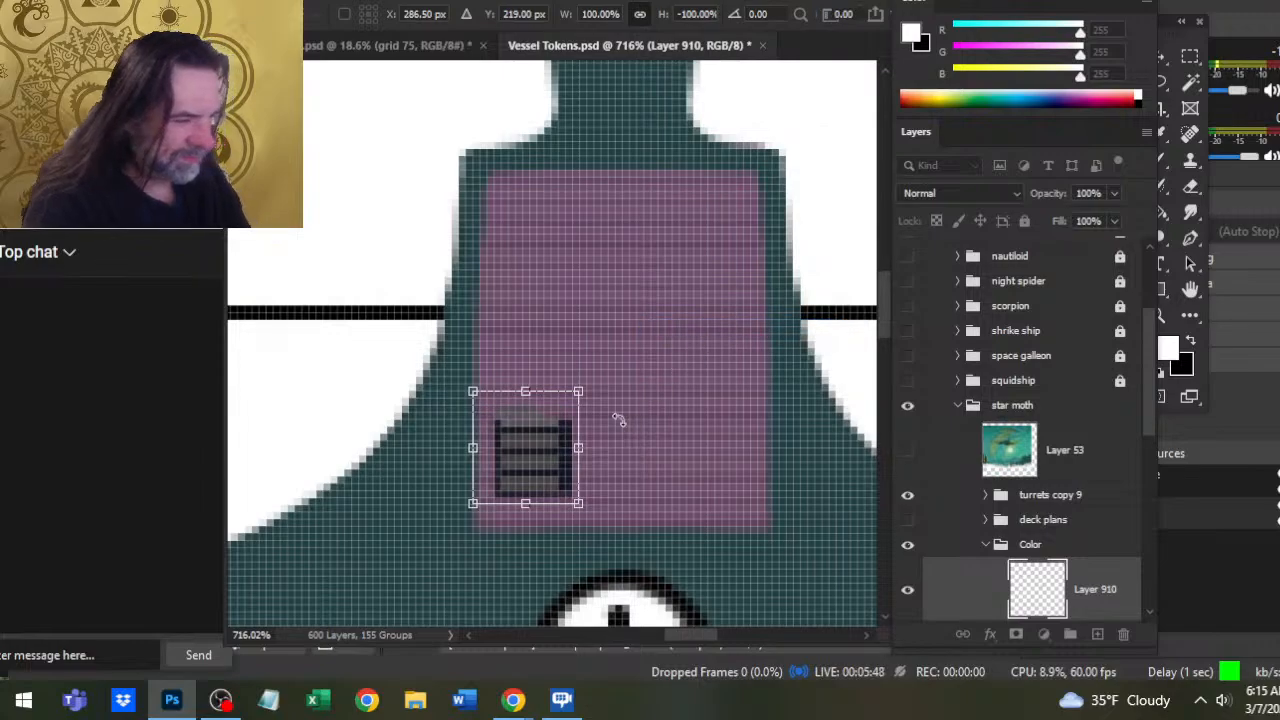
key(Return)
key(e)
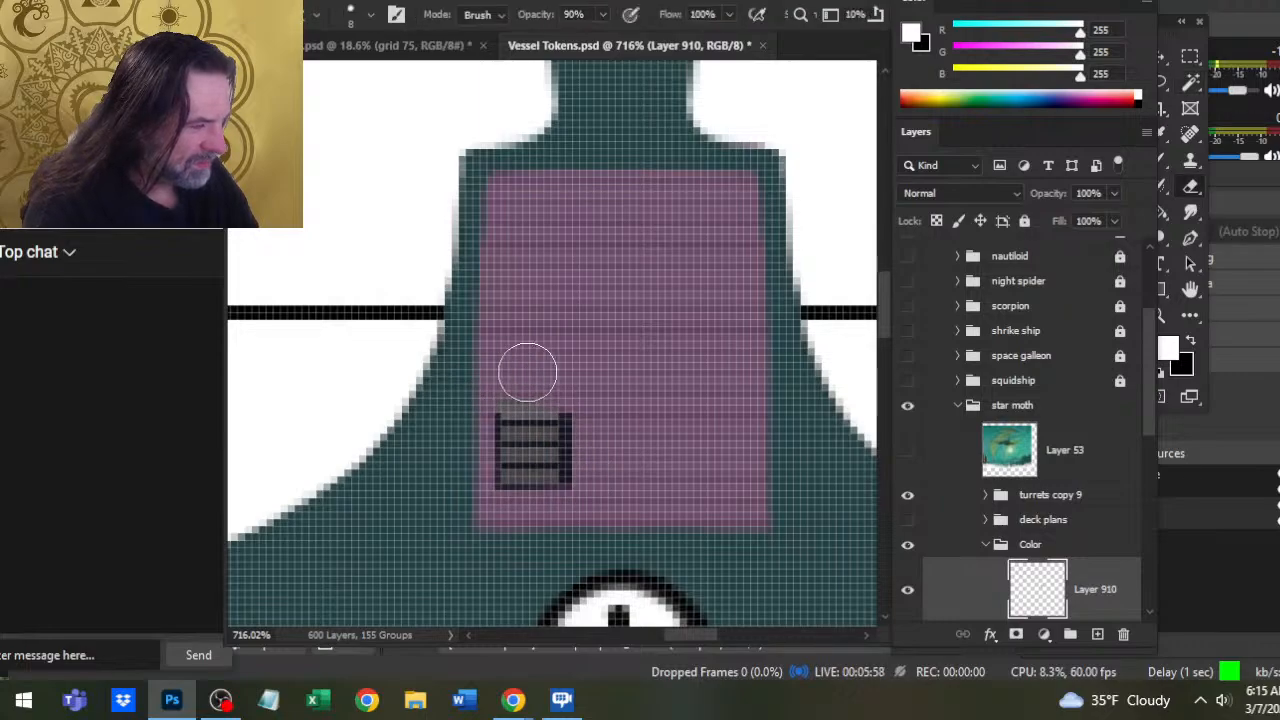
Check the staircase's outline with Magic Wand selections and erase the stray pixels left around it
key(w)
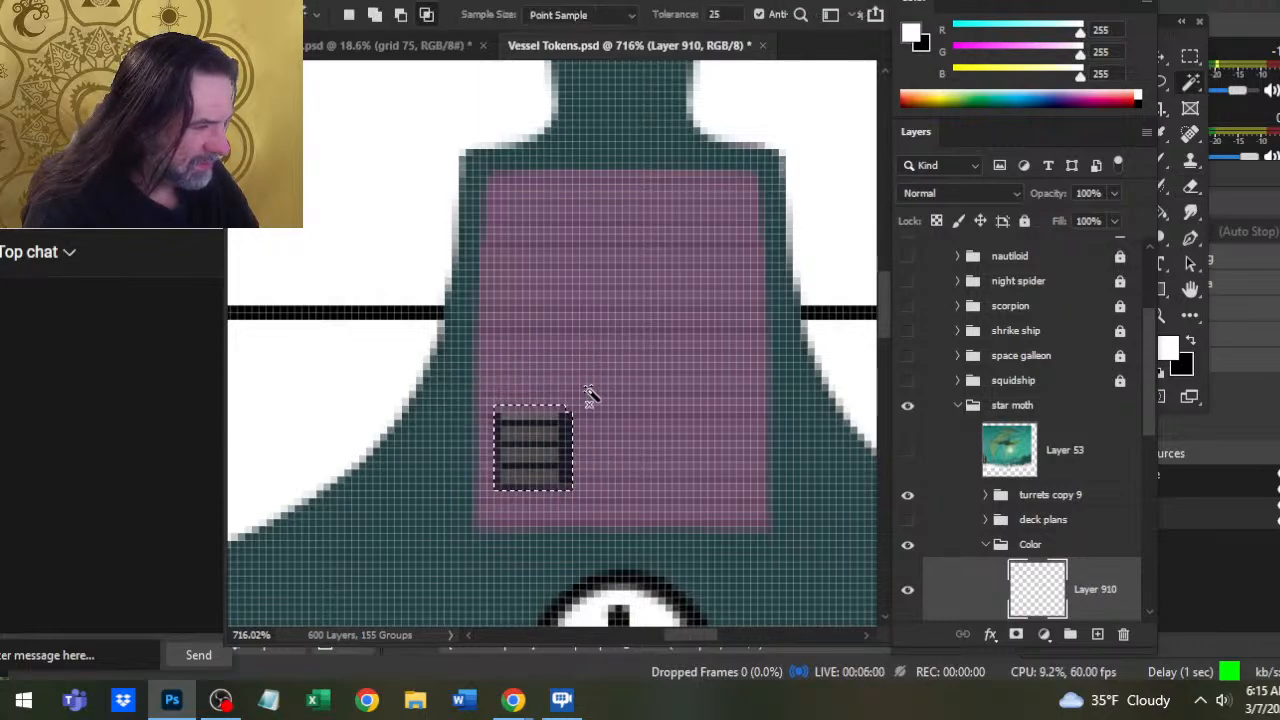
click(586, 391)
key(l)
key(e)
key(ctrl+d)
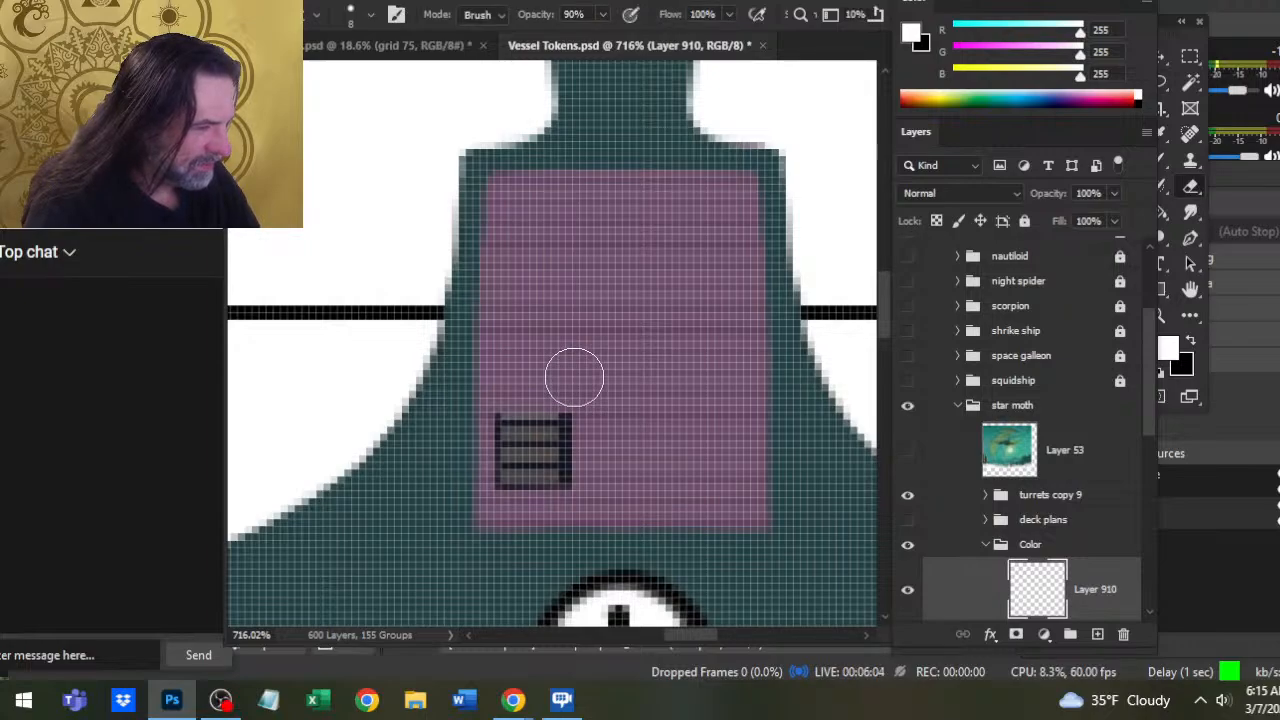
key(l)
key(w)
click(628, 487)
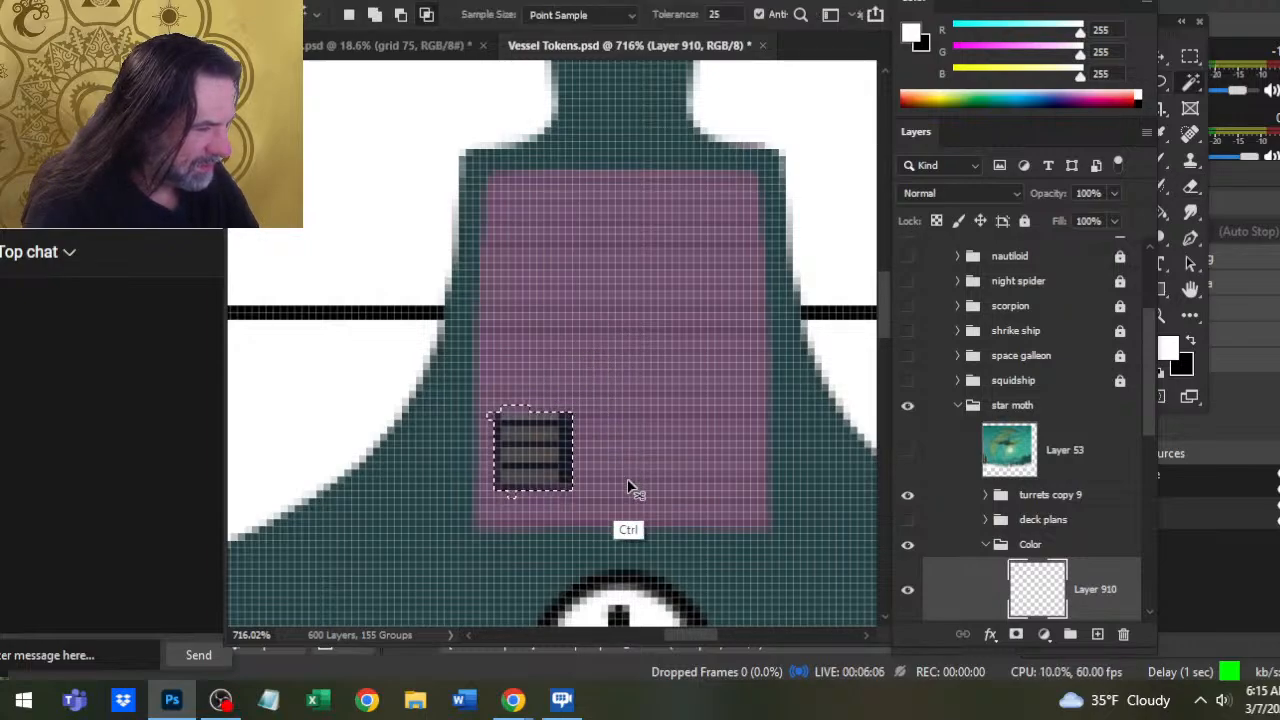
key(ctrl+d)
key(e)
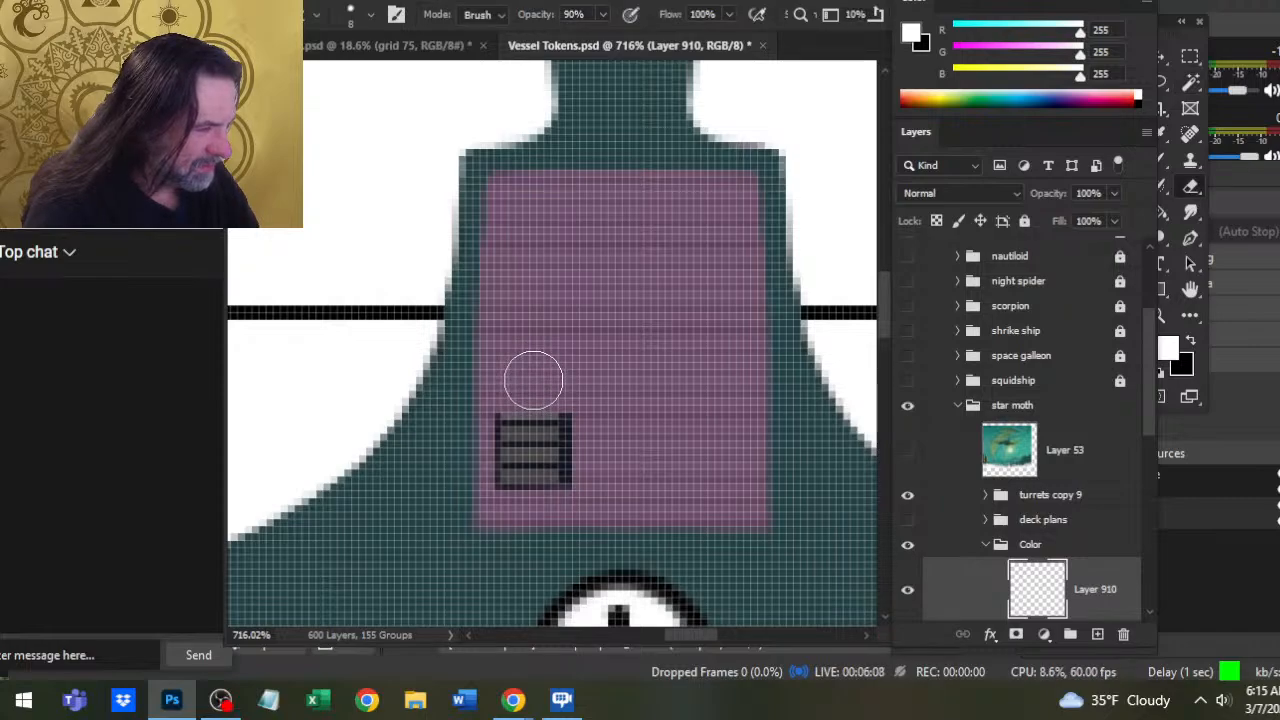
key(l)
key(w)
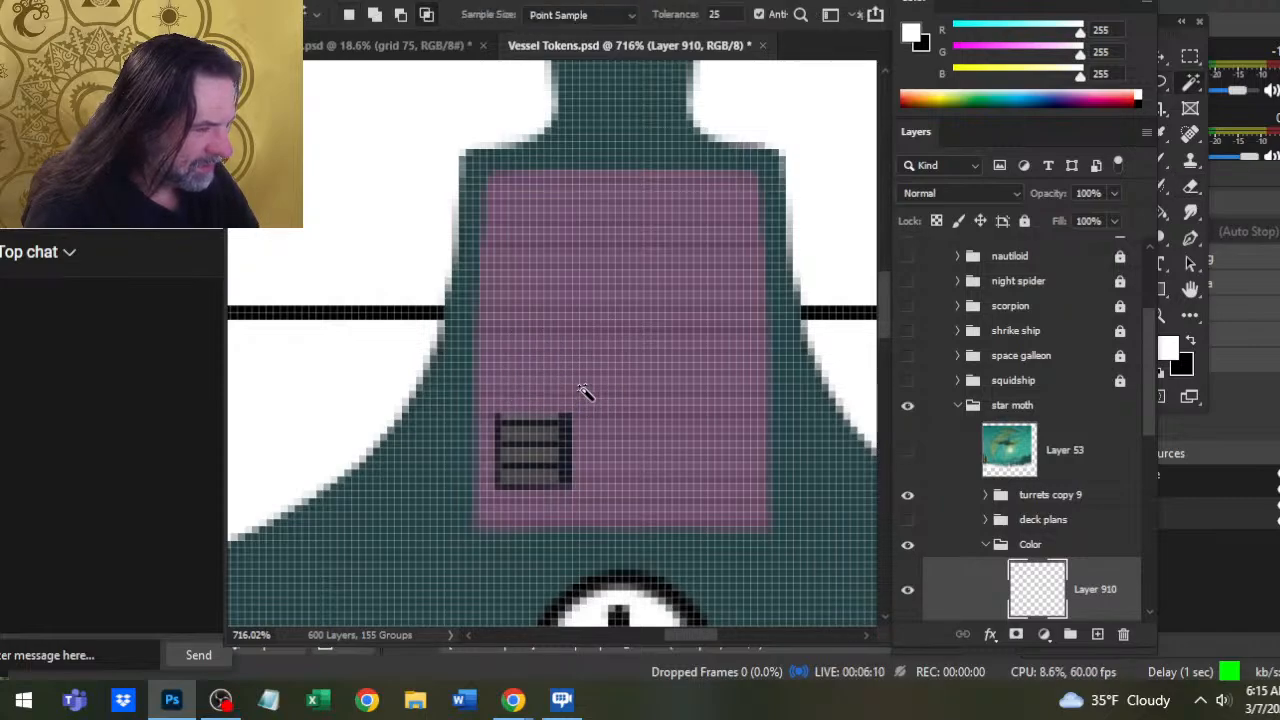
click(570, 447)
key(ctrl+d)
key(l)
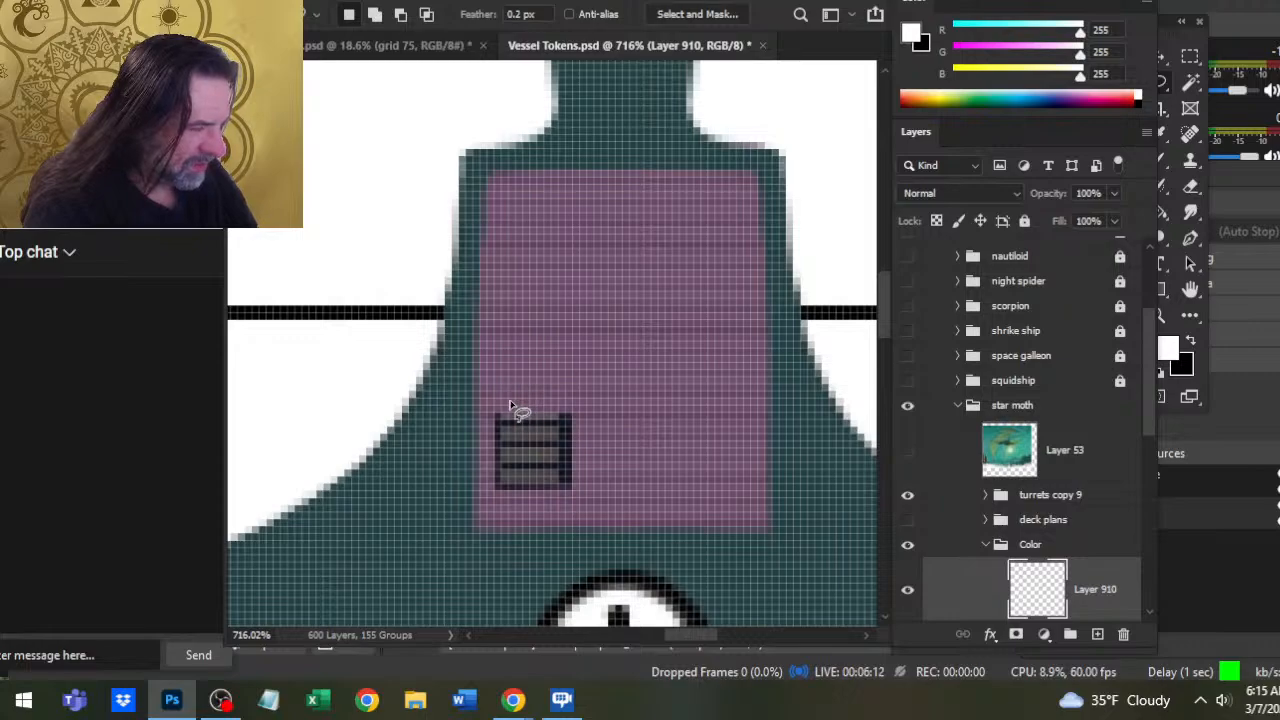
Move the staircase into the purple deck's lower-left corner and nudge it down one pixel
key(v)
drag(596, 455, 573, 484)
scroll(620, 515, down, 3)
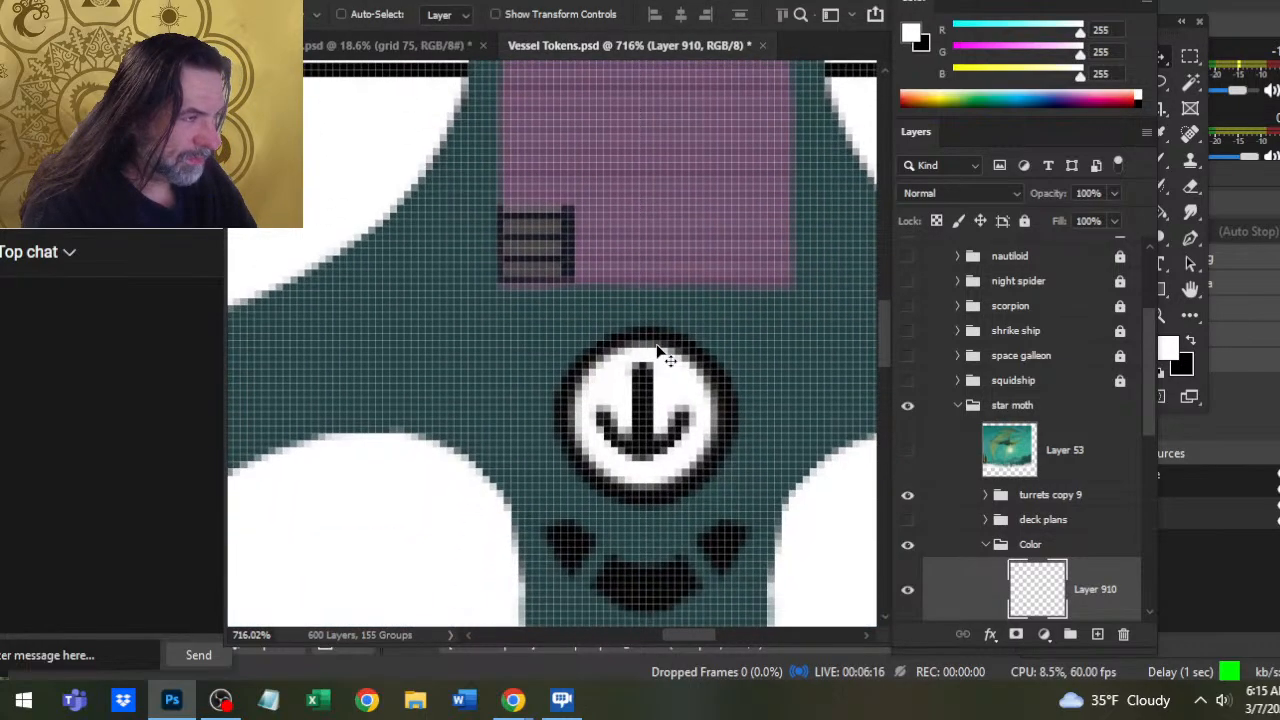
key(z)
key(v)
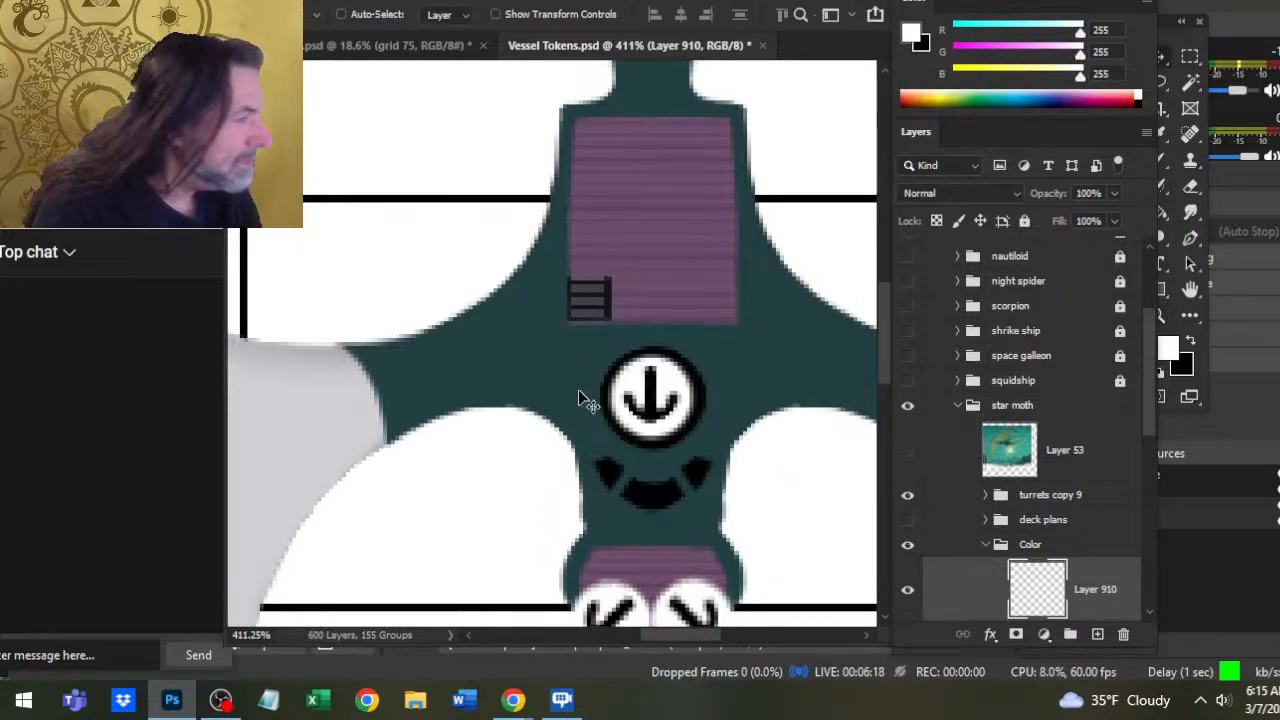
key(Down)
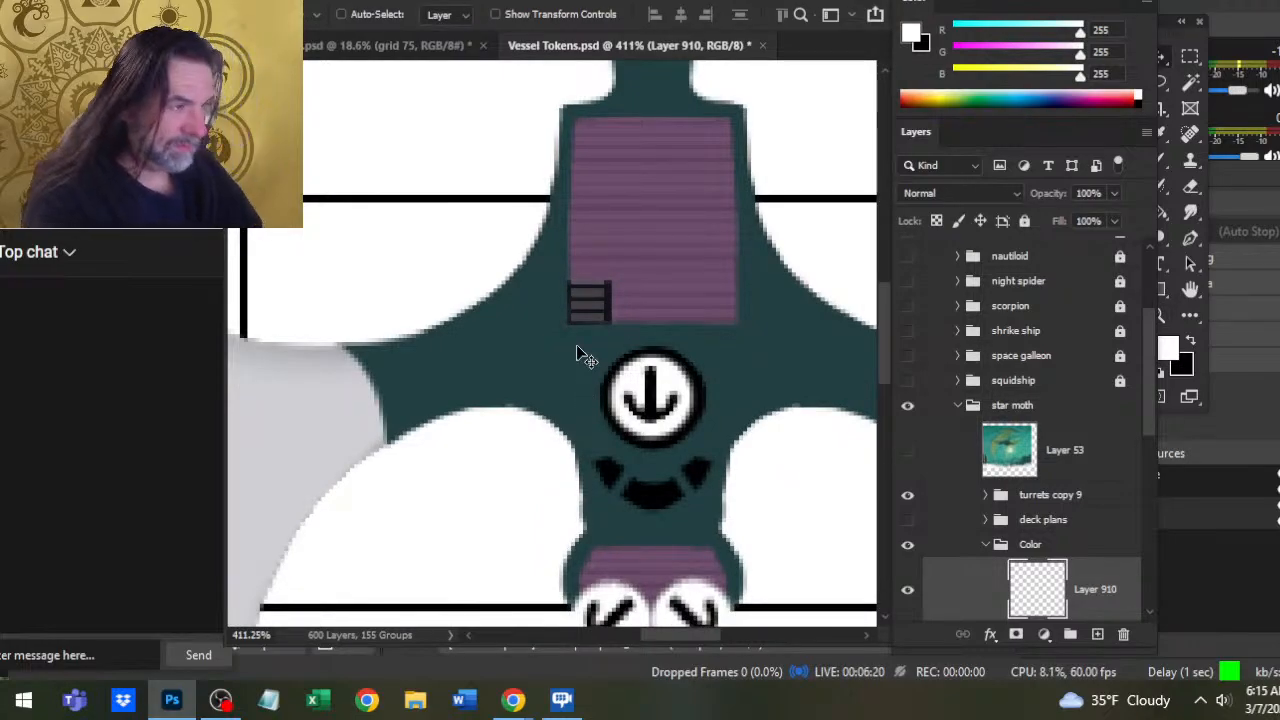
Sample the staircase's dark edge color (20, 20, 31) and touch up its left rail with a 1-pixel brush
key(z)
drag(566, 358, 661, 345)
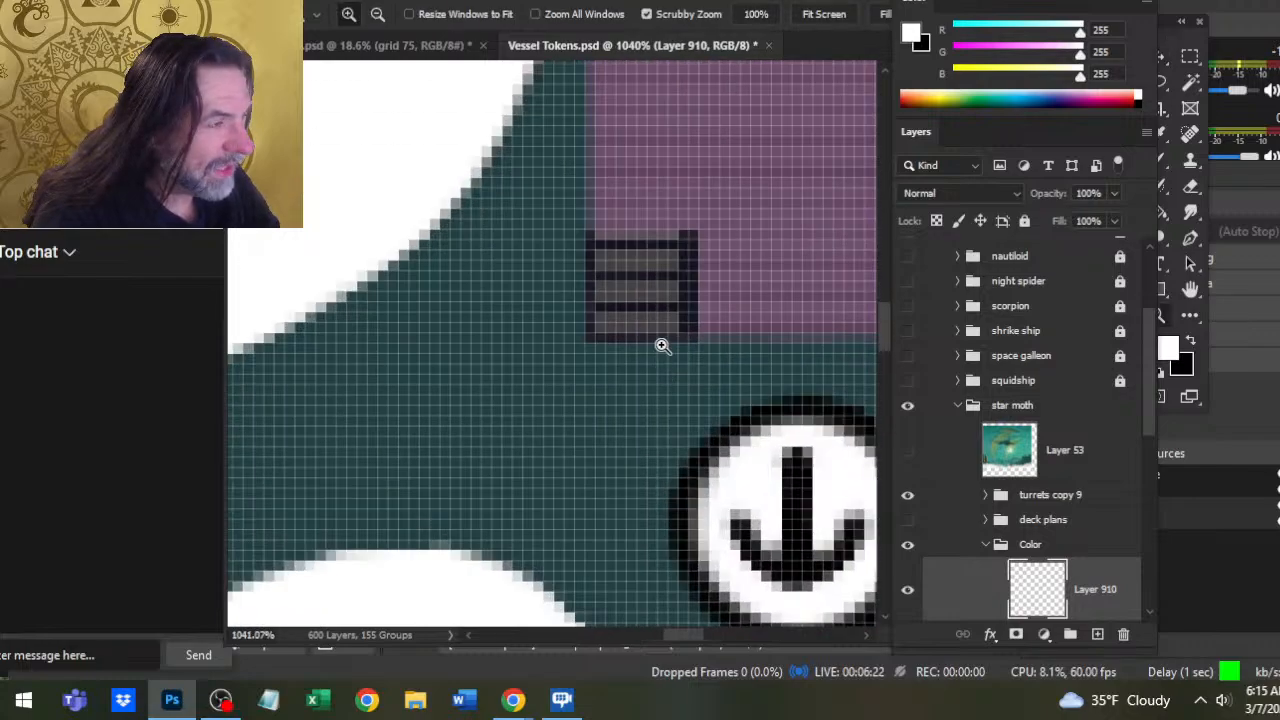
key(b)
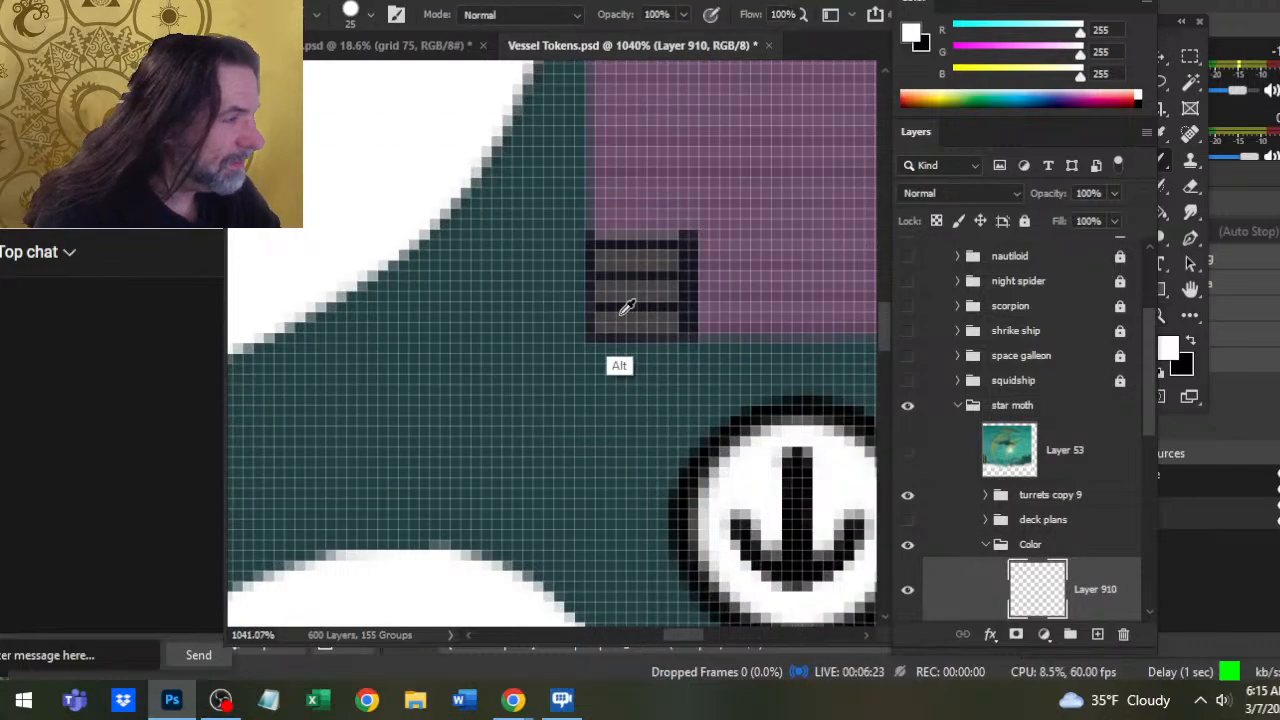
alt+click(698, 290)
key(bracketleft)
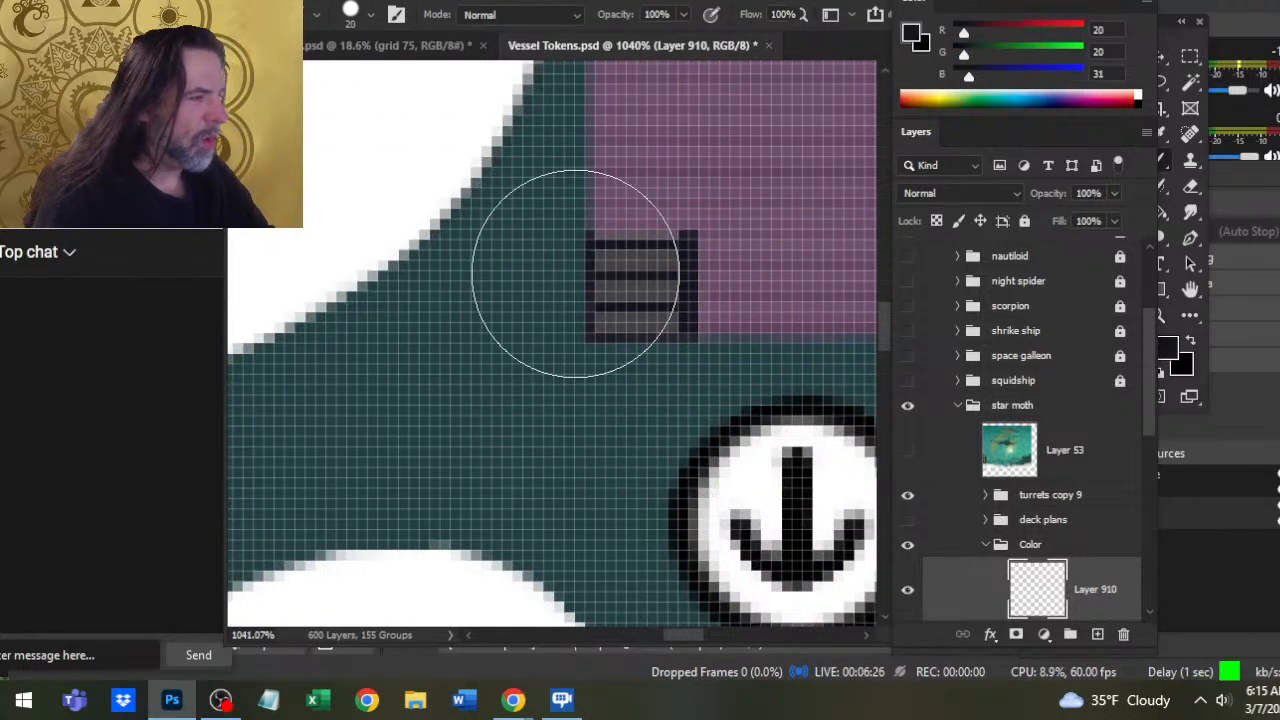
key(bracketleft)
key(bracketleft)
key(bracketleft)
key(bracketleft)
key(bracketleft)
key(bracketleft)
key(bracketleft)
key(bracketleft)
key(bracketleft)
key(bracketleft)
key(bracketleft)
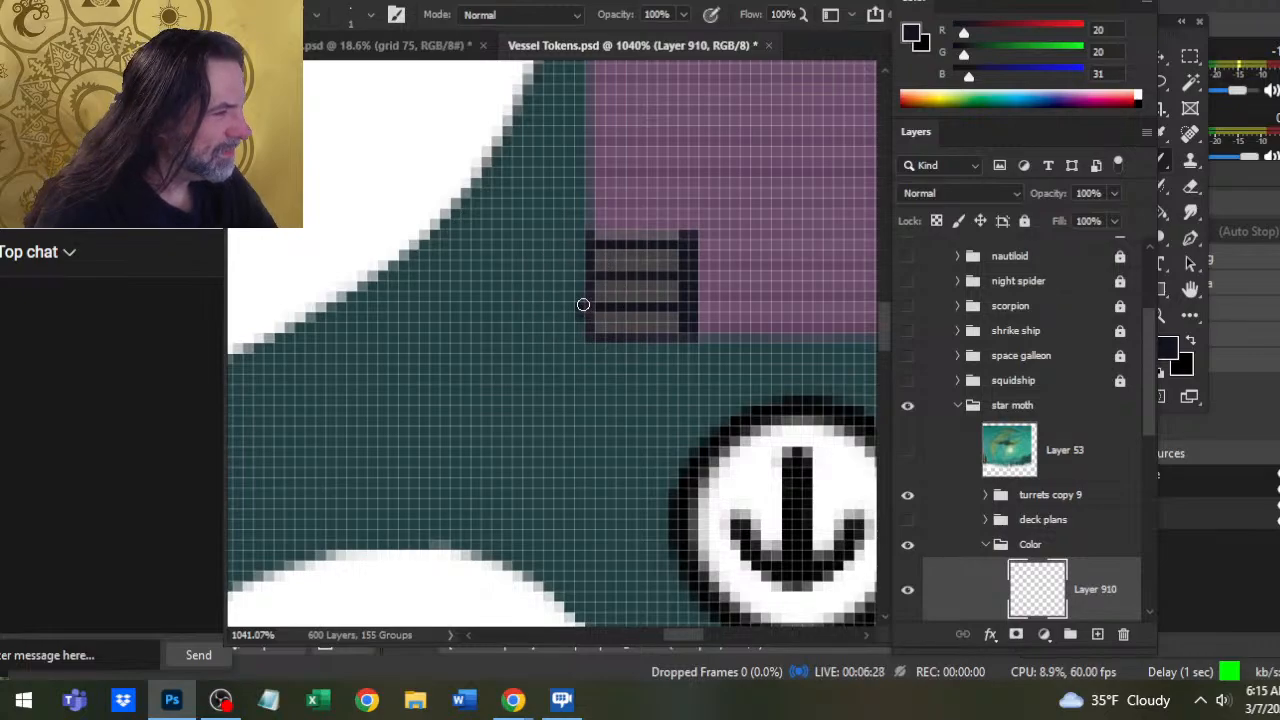
key(e)
key(b)
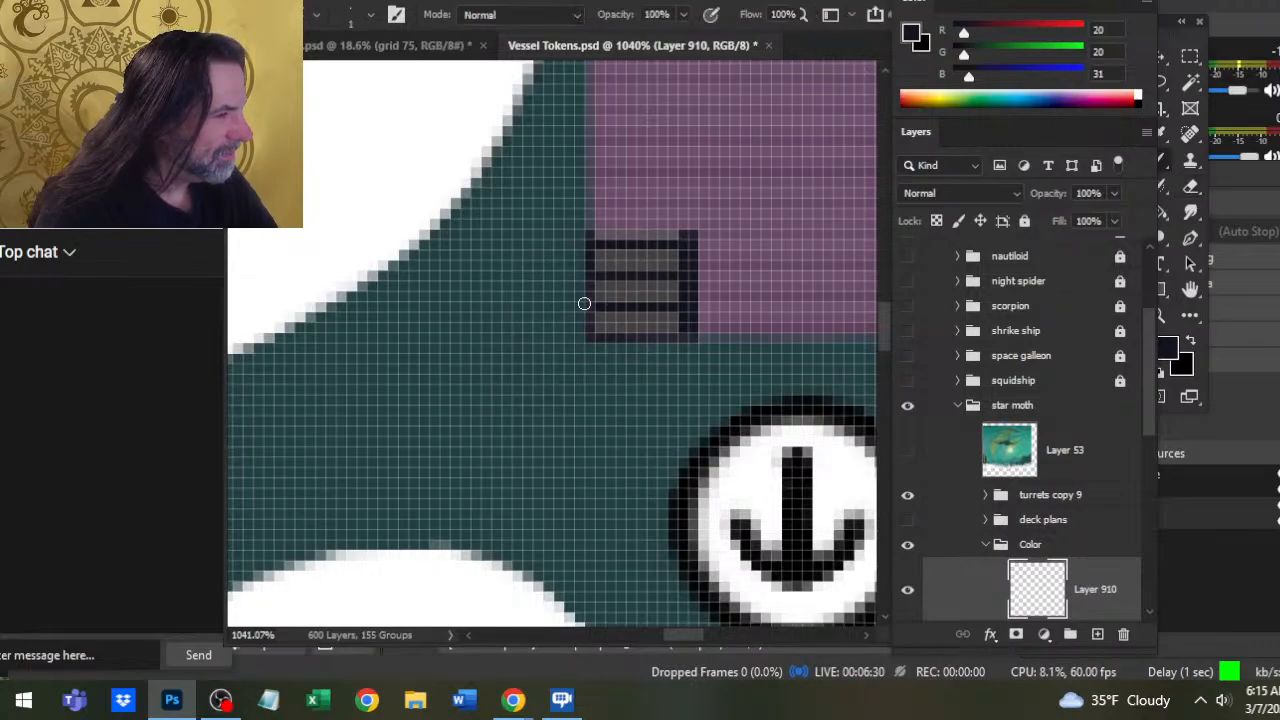
click(587, 238)
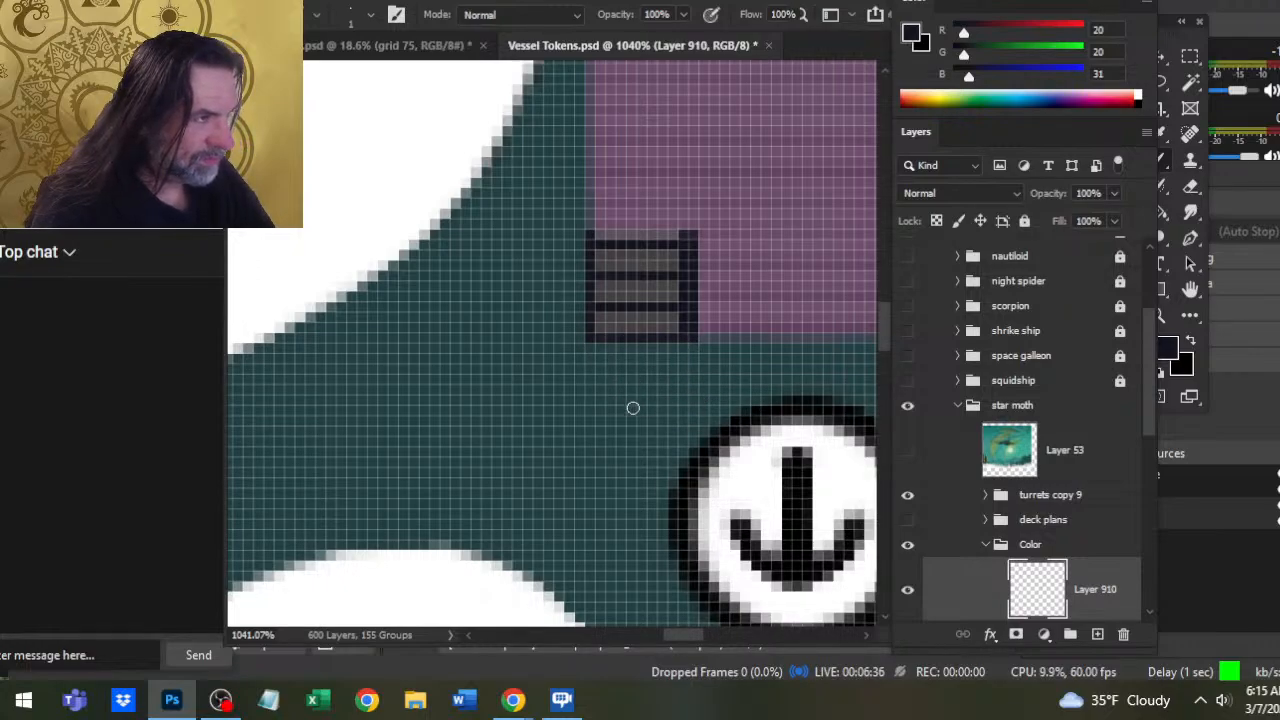
Try outlining the purple deck's left and top edges with the dark 1-pixel brush
drag(633, 408, 571, 400)
mouse_move(627, 322)
mouse_down()
mouse_move(625, 122)
mouse_move(800, 119)
mouse_up()
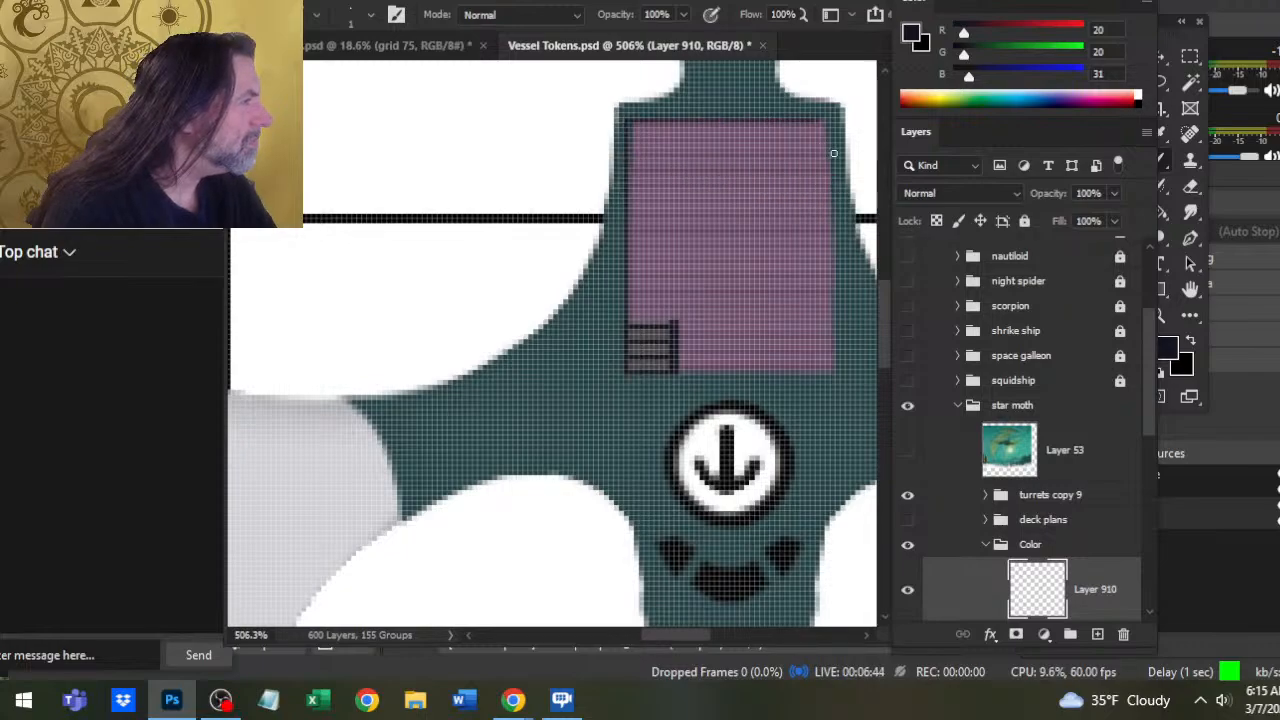
drag(762, 292, 662, 316)
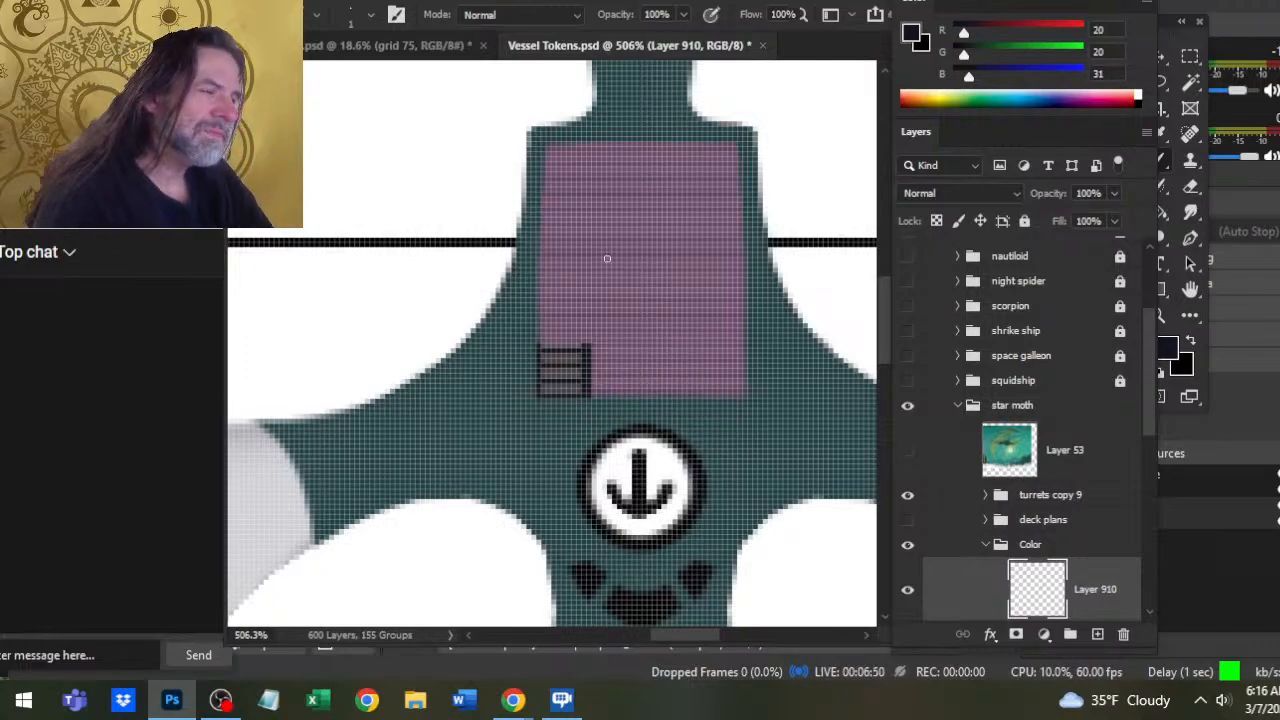
Nudge the staircase one pixel right and sample the hull's teal (33, 63, 66) as the brush color
key(z)
drag(606, 223, 581, 230)
drag(693, 209, 584, 279)
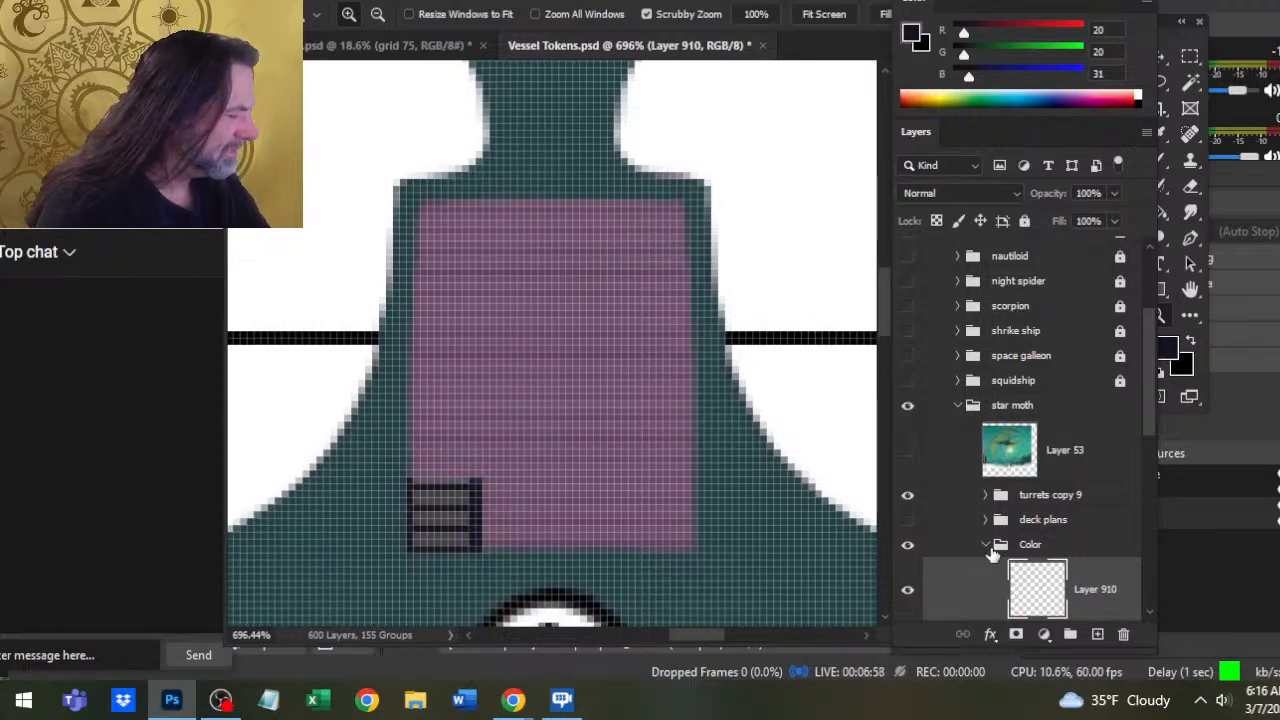
key(v)
key(Right)
key(b)
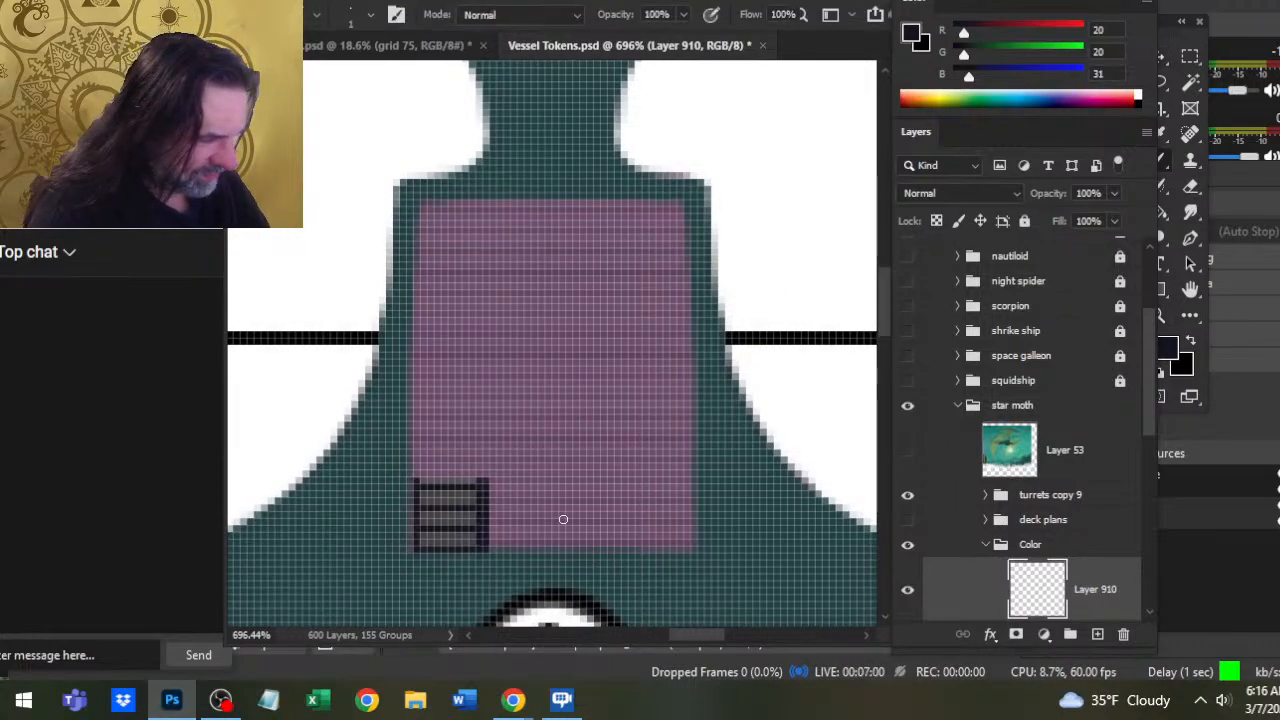
alt+click(738, 488)
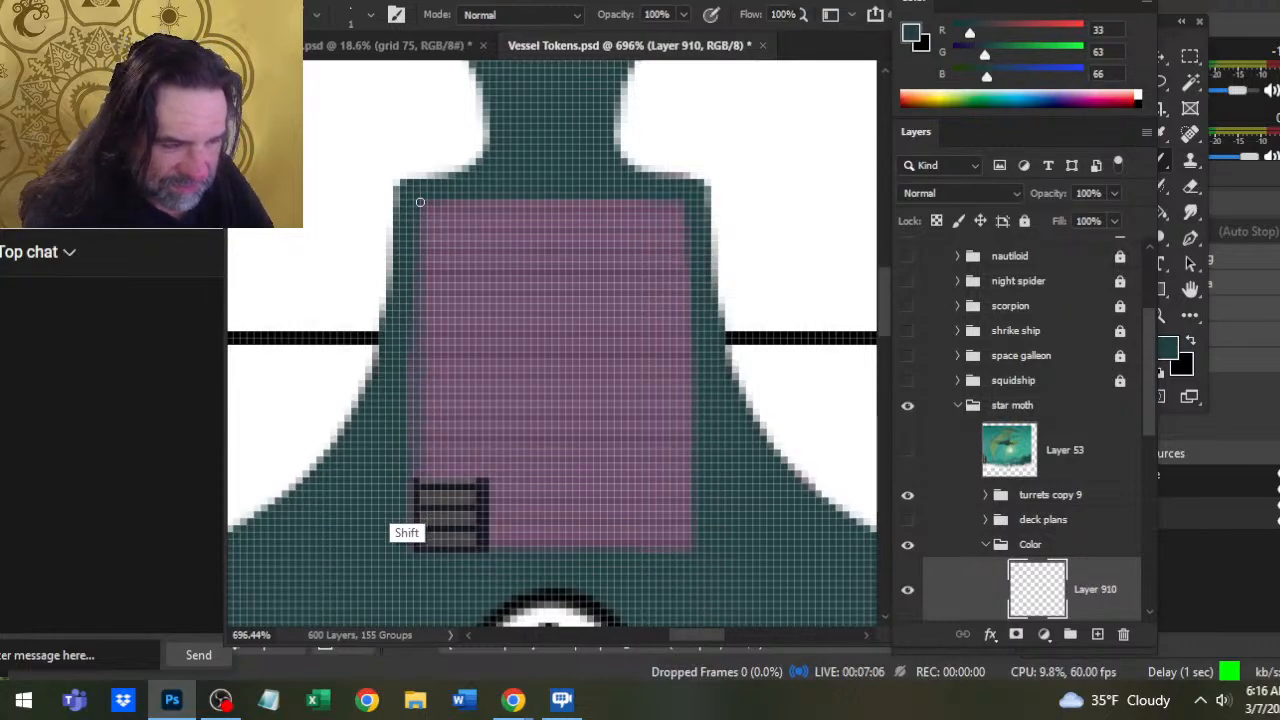
Try painting straight teal lines along the purple deck's left edge on the staircase layer
shift+click(417, 535)
shift+click(422, 541)
shift+click(414, 278)
shift+click(423, 536)
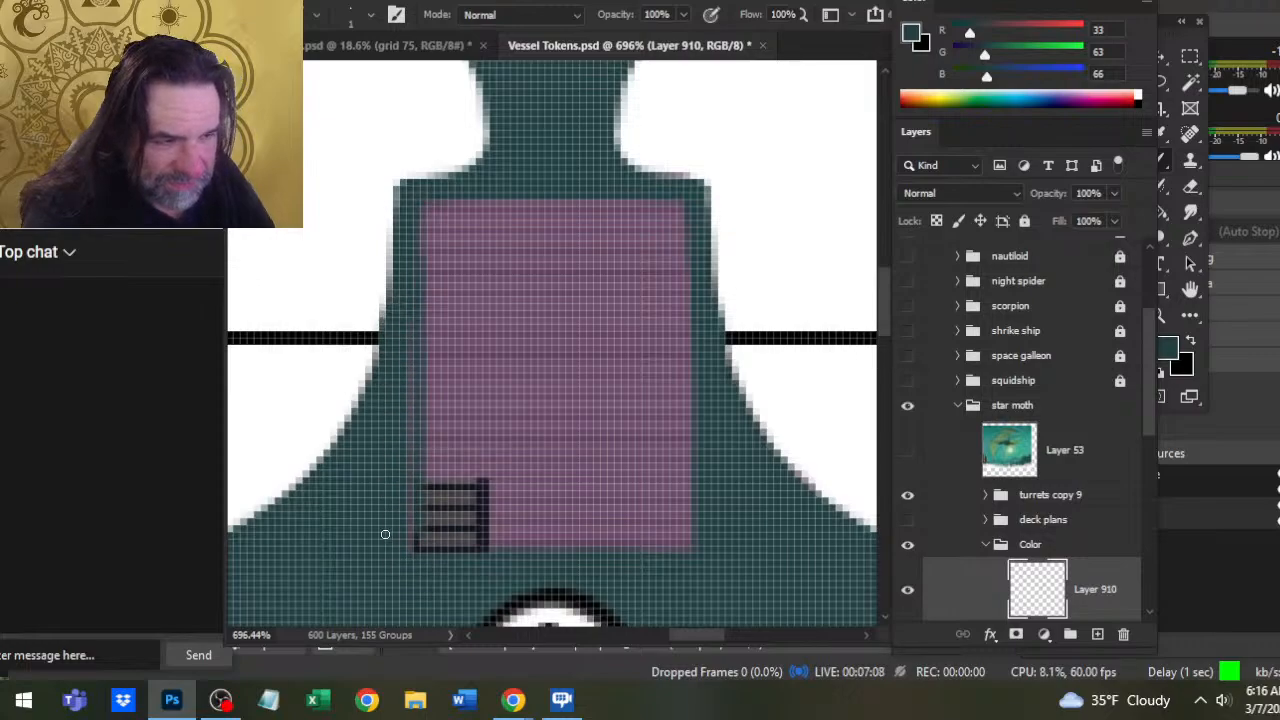
key(ctrl+z)
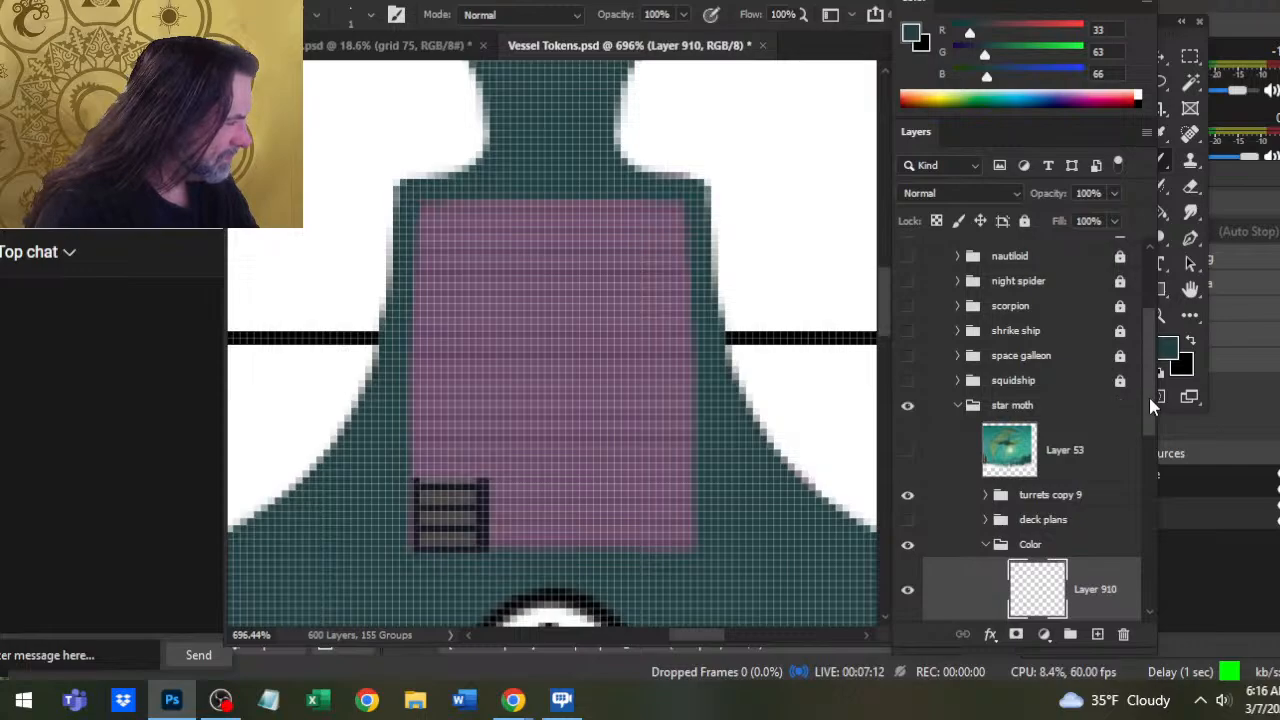
Straighten the purple deck's left and right edges on Layer 855 with straight 1-pixel teal strokes
scroll(1148, 394, down, 3)
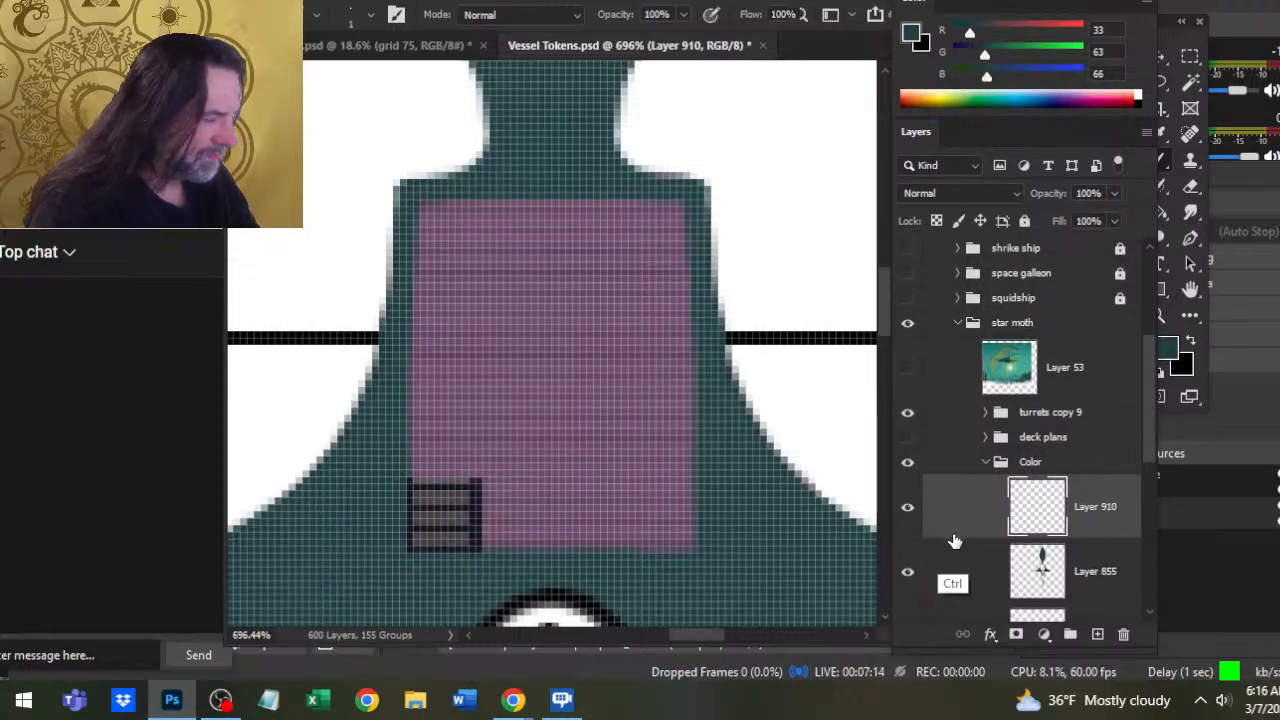
click(1081, 588)
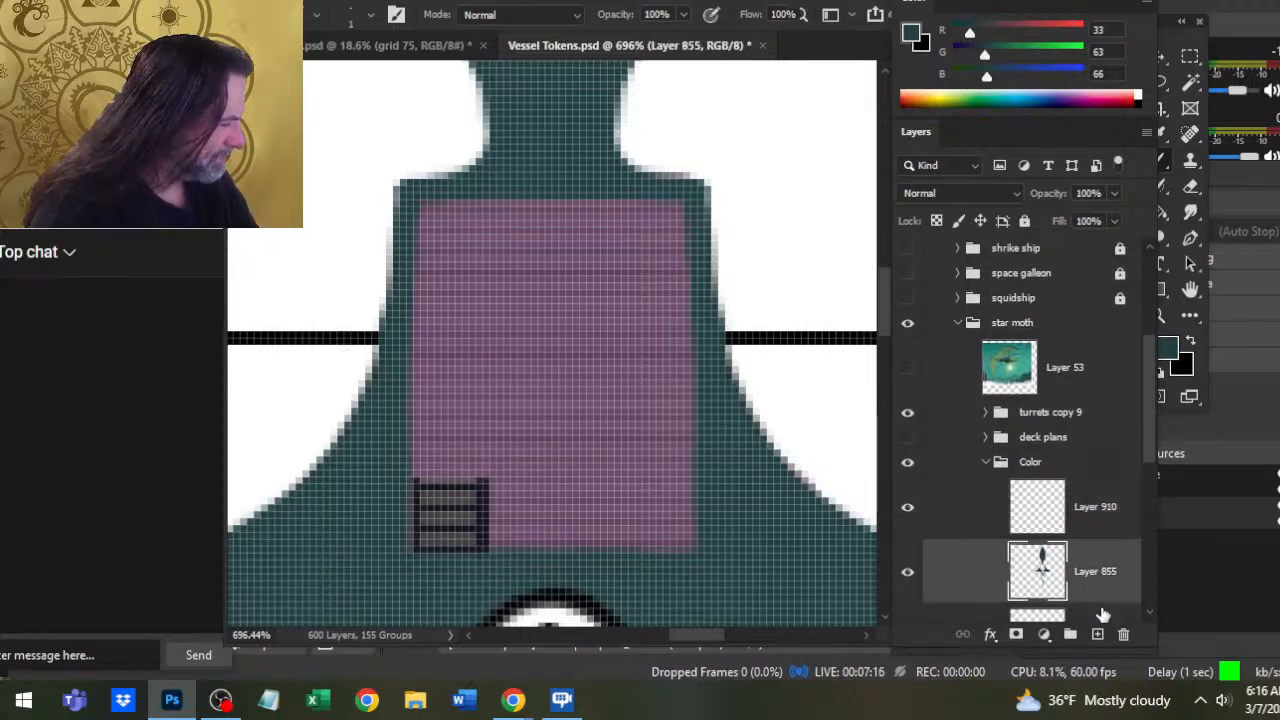
key(shift)
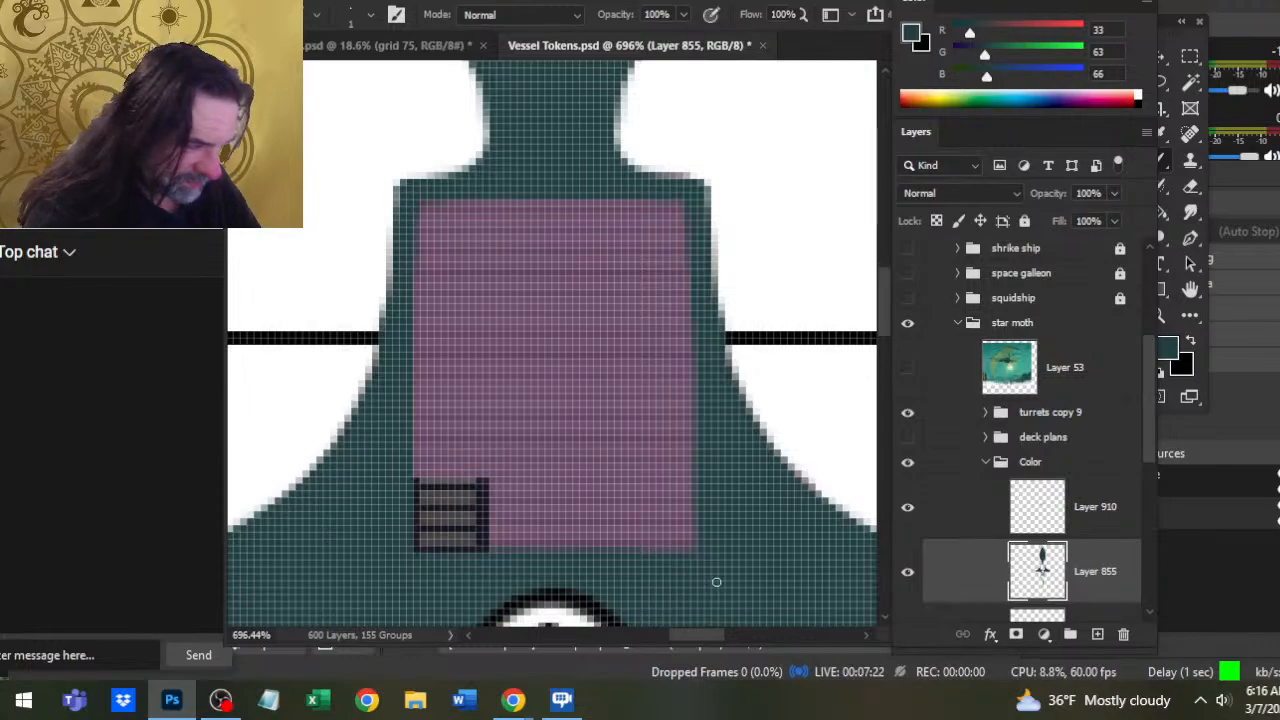
key(shift)
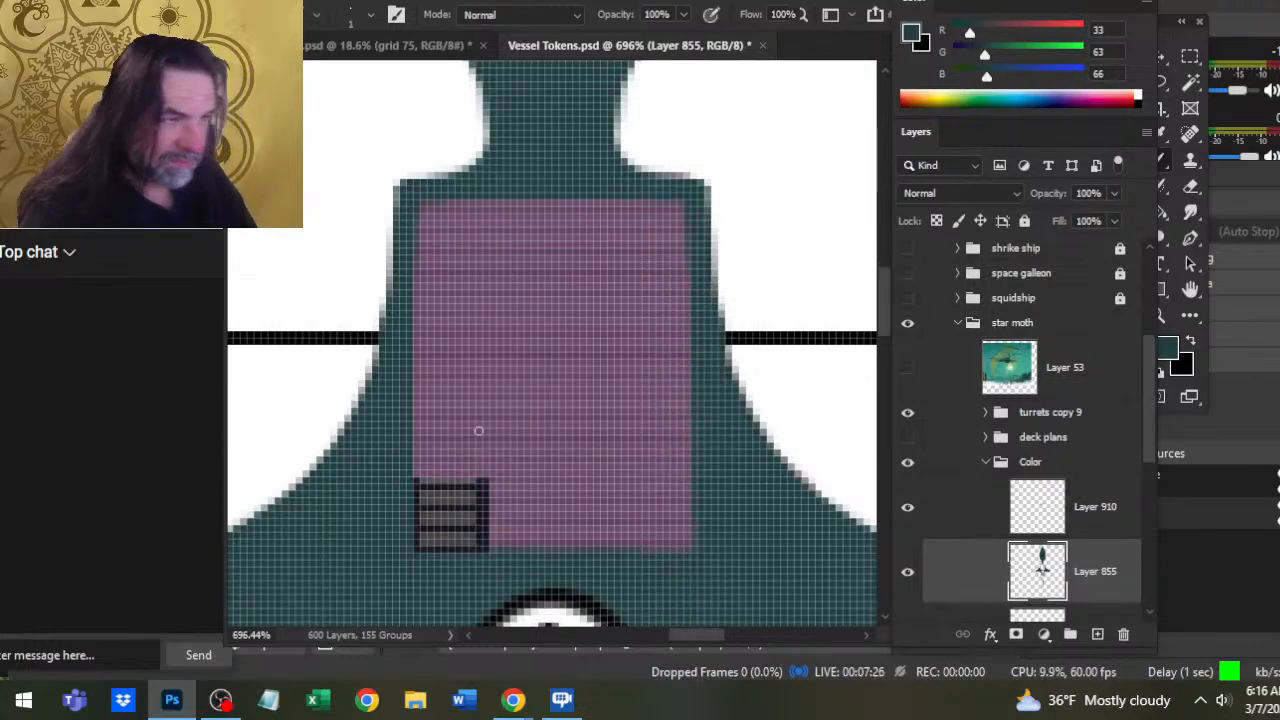
Narrow the purple deck on both sides with further straight teal strokes along its left and right edges
shift+click(421, 201)
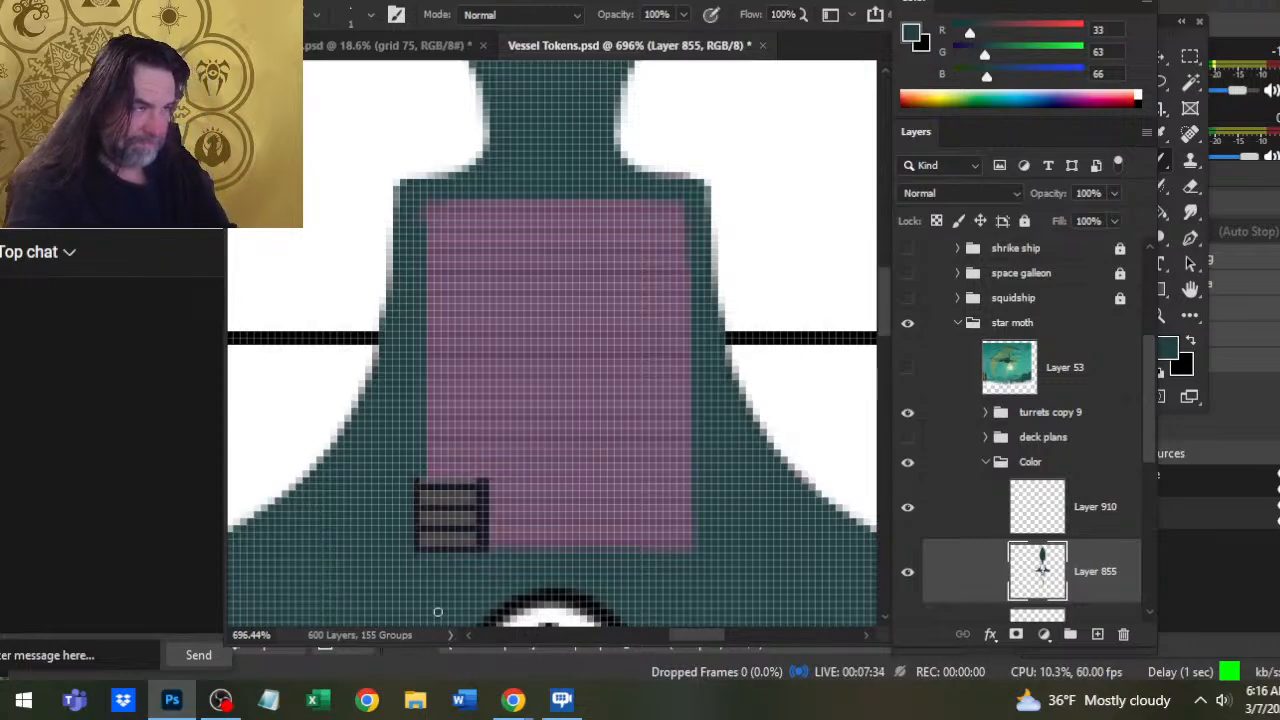
key(ctrl+z)
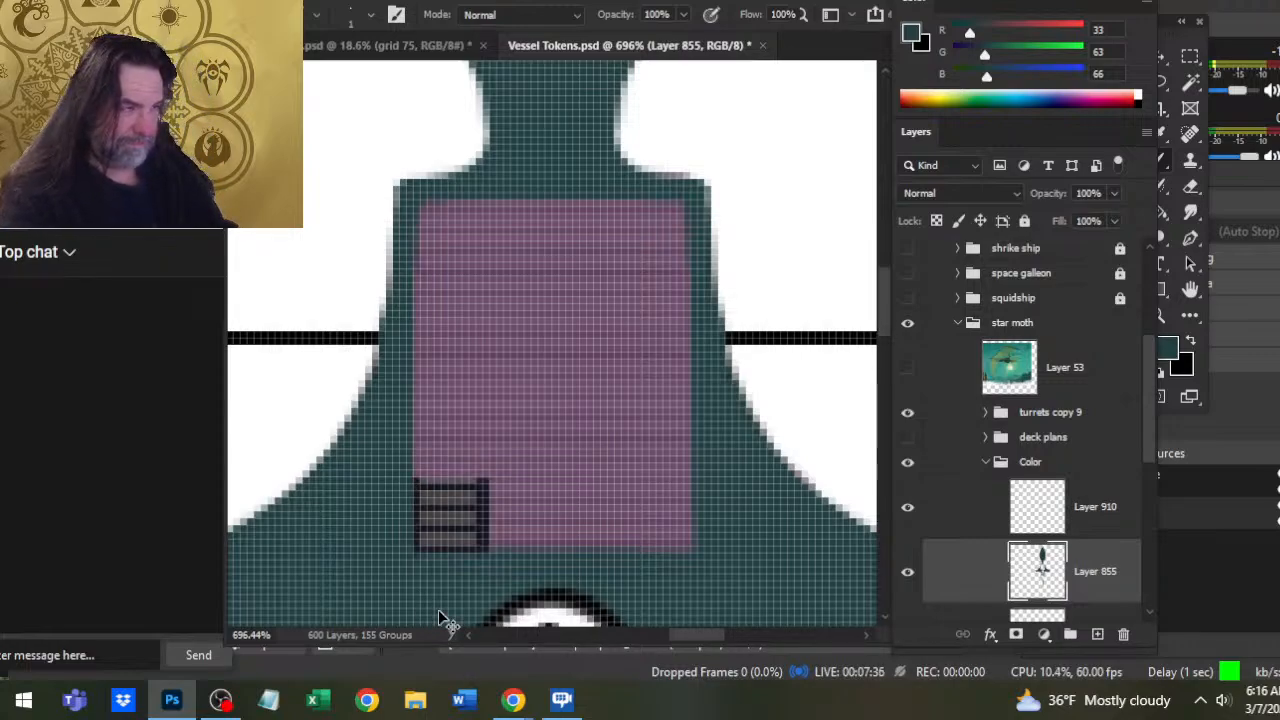
key(ctrl+shift+z)
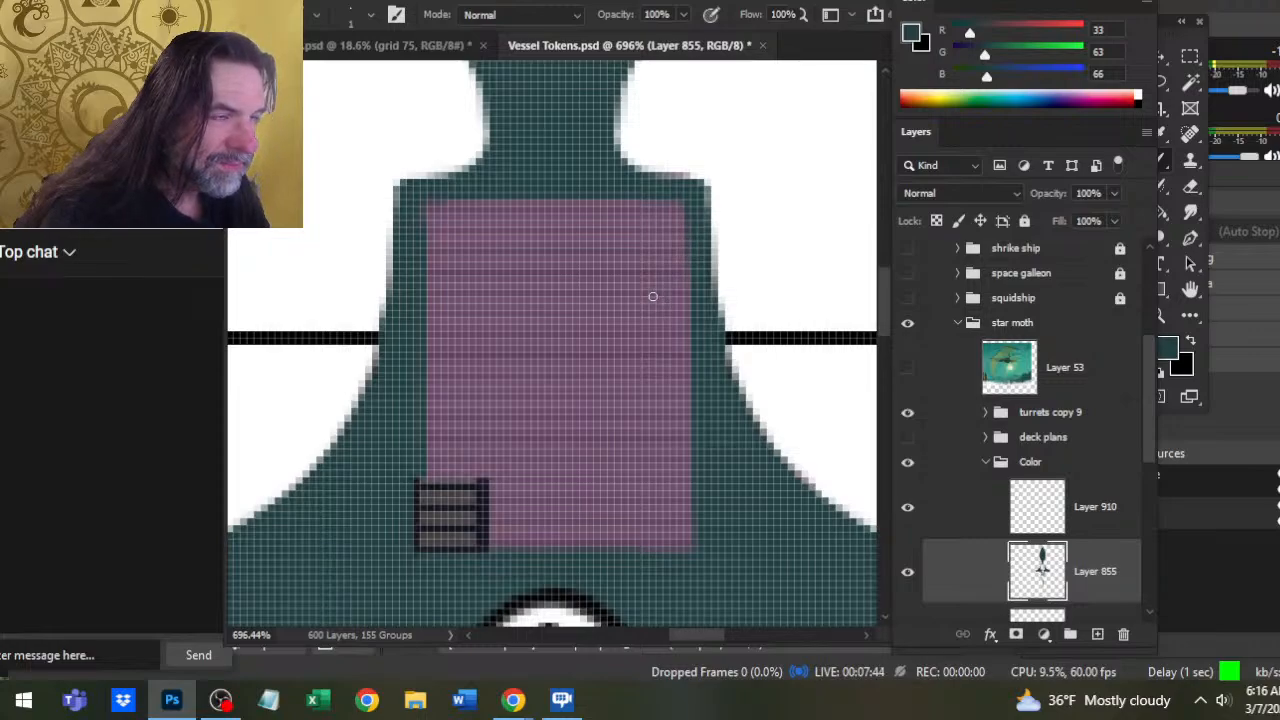
key(shift)
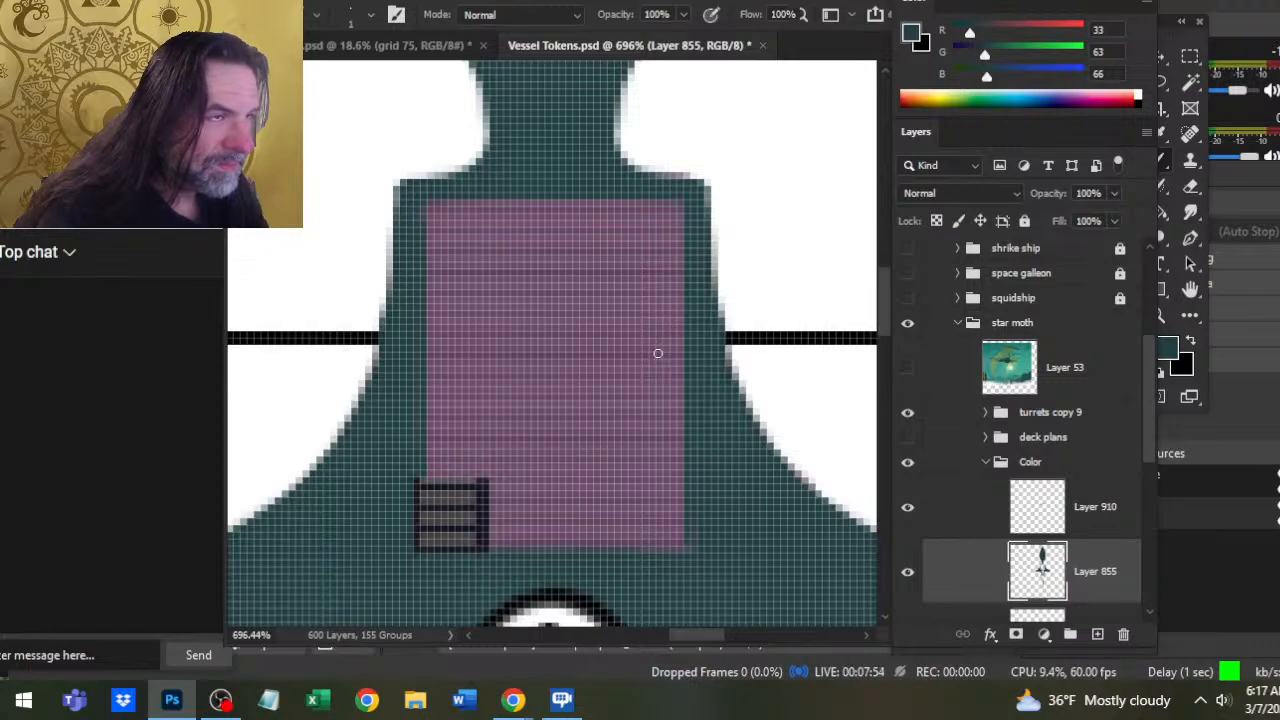
Nudge the staircase on Layer 910 two pixels right and one pixel up into the deck's corner
click(1040, 530)
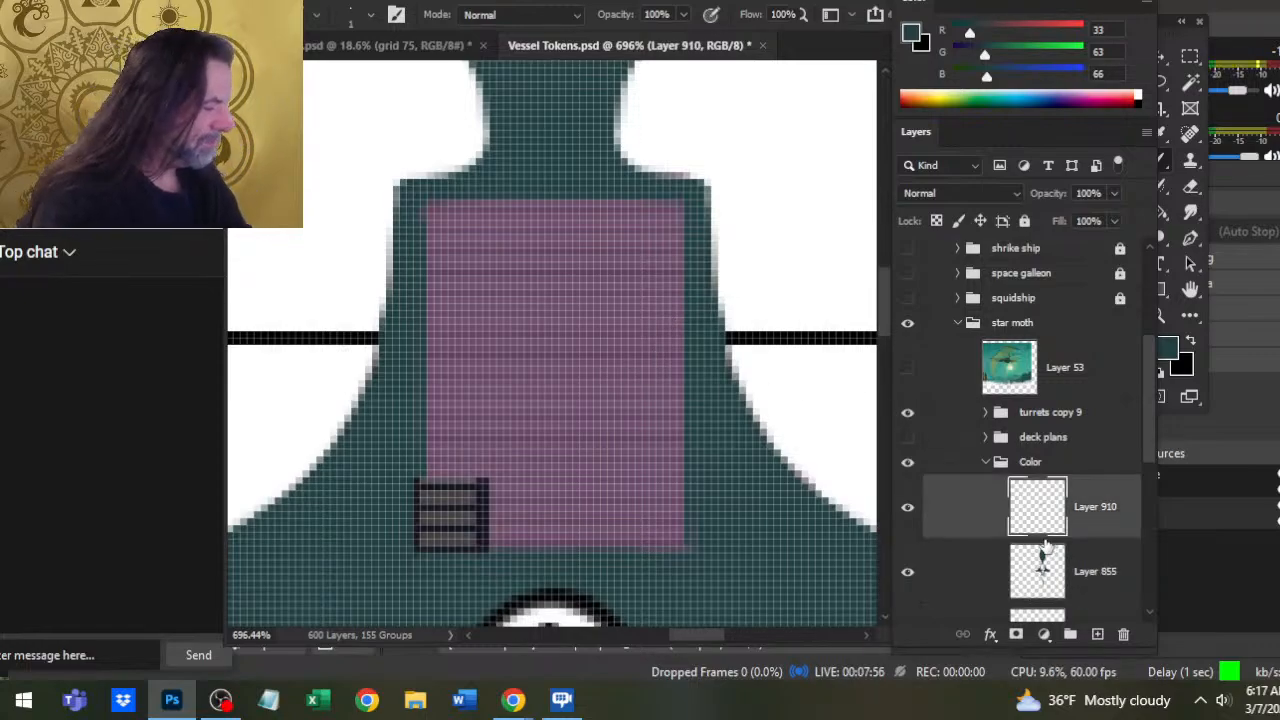
key(v)
key(Right)
key(Up)
key(Right)
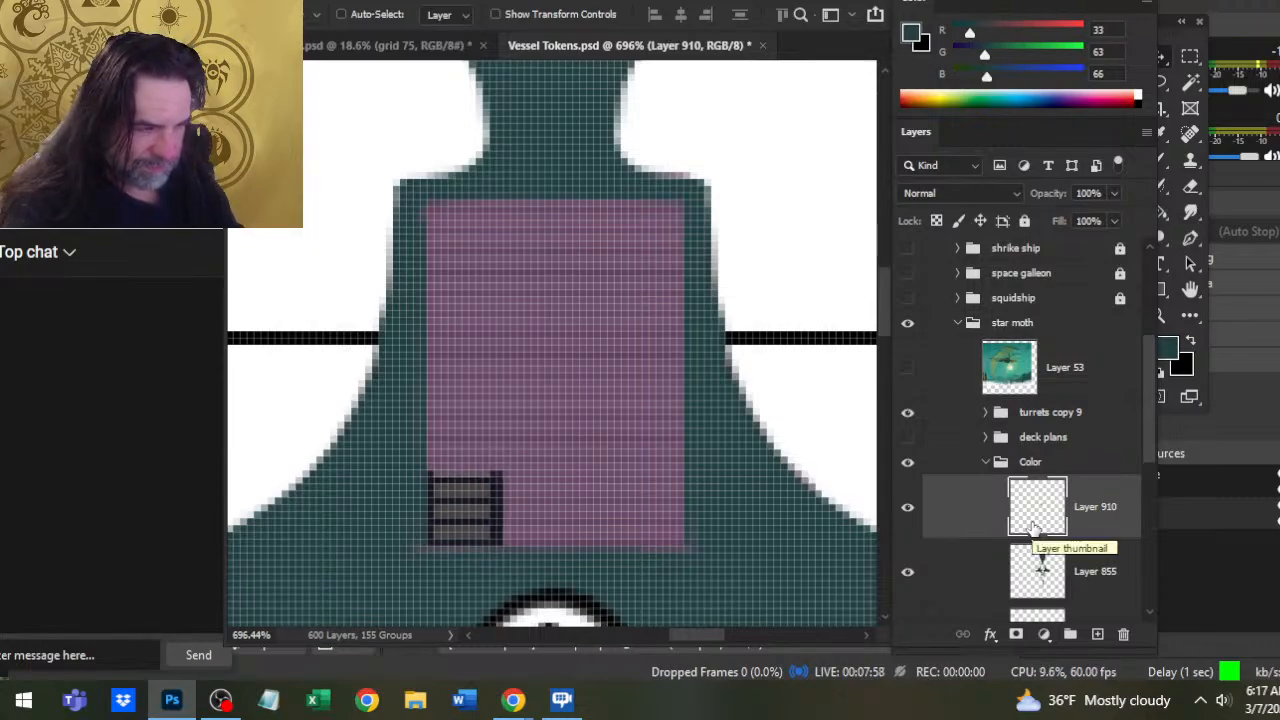
Show the deck plans group to compare the staircase placement, and hide it again
drag(465, 577, 520, 271)
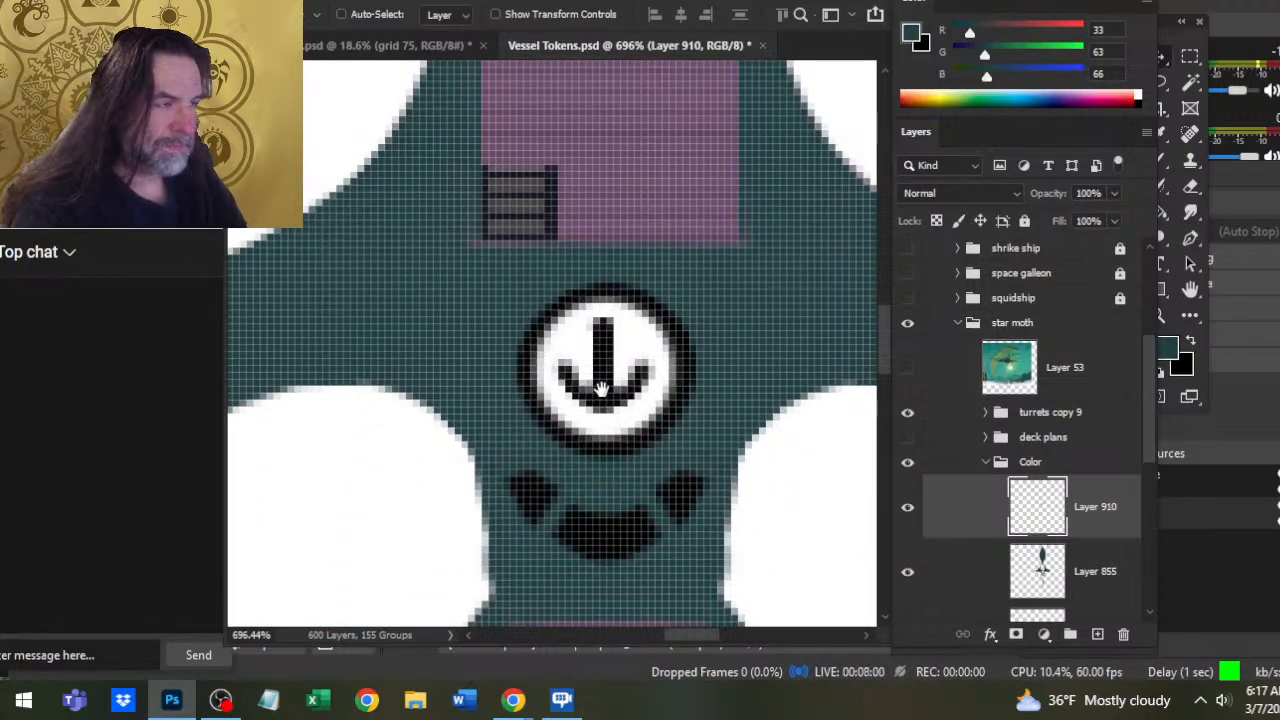
click(907, 439)
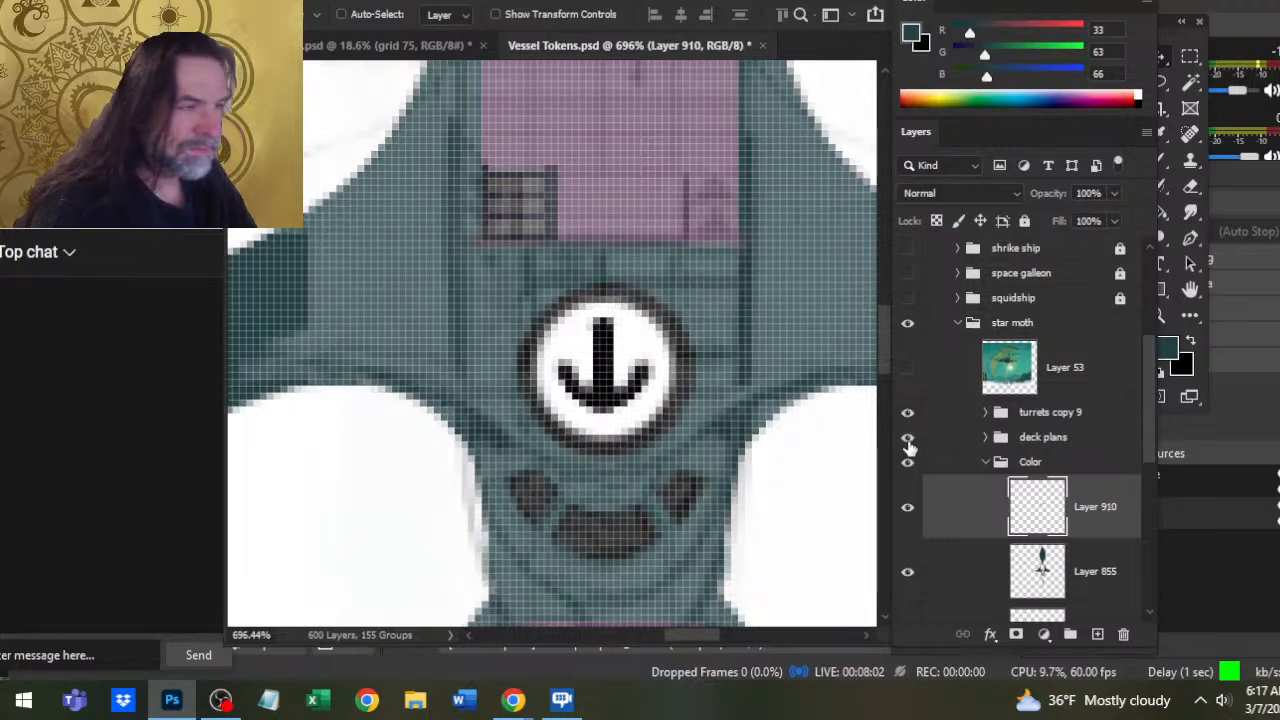
click(908, 439)
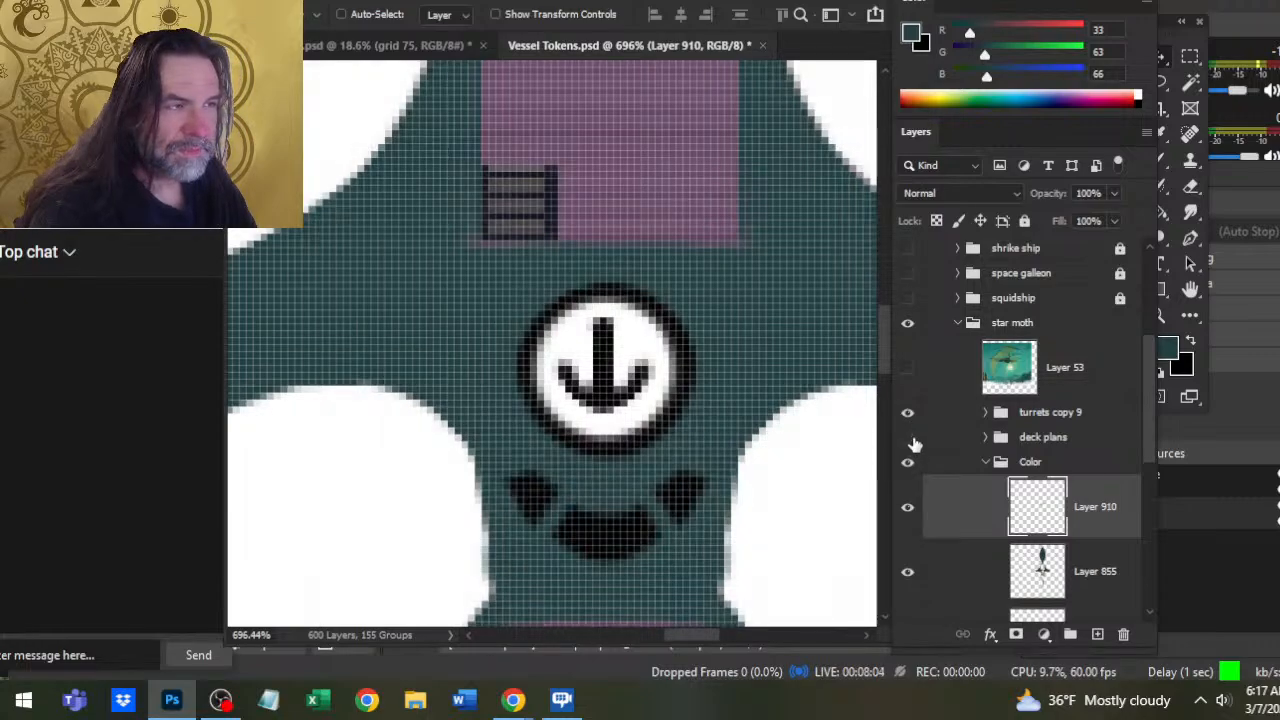
Straighten the purple deck's bottom edge with a straight 1-pixel teal stroke on Layer 910
key(z)
drag(708, 349, 650, 327)
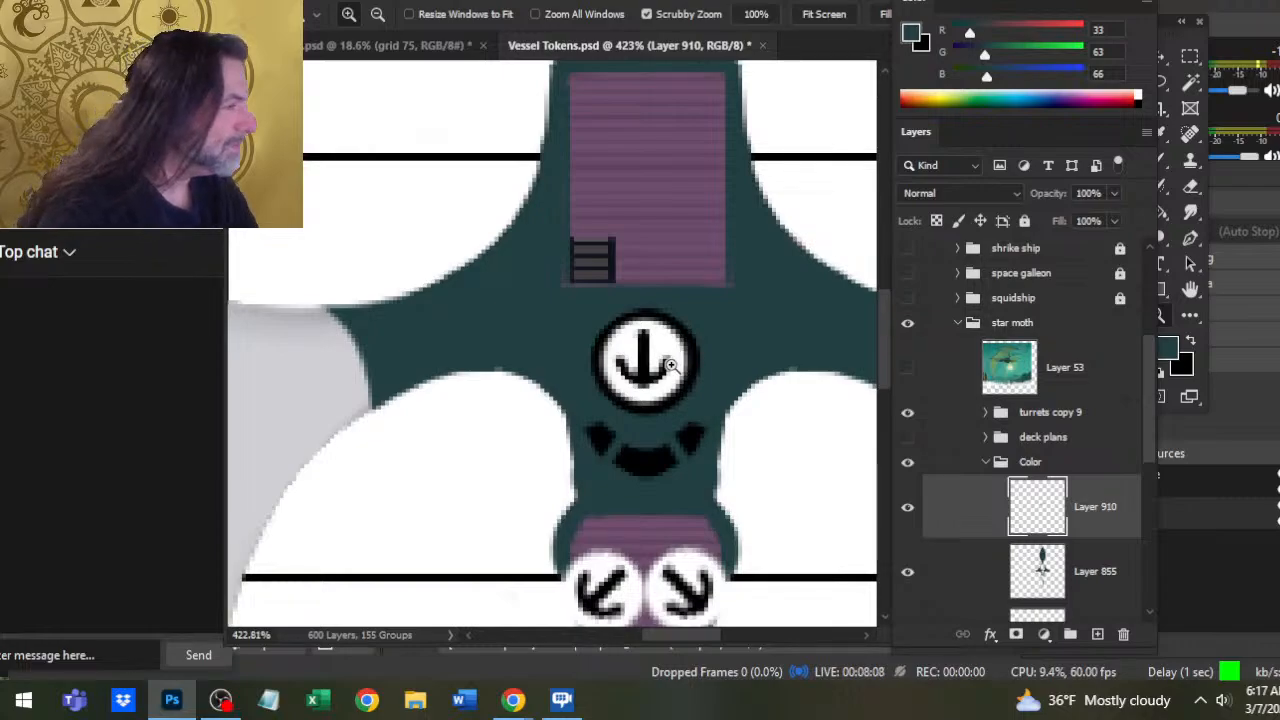
key(b)
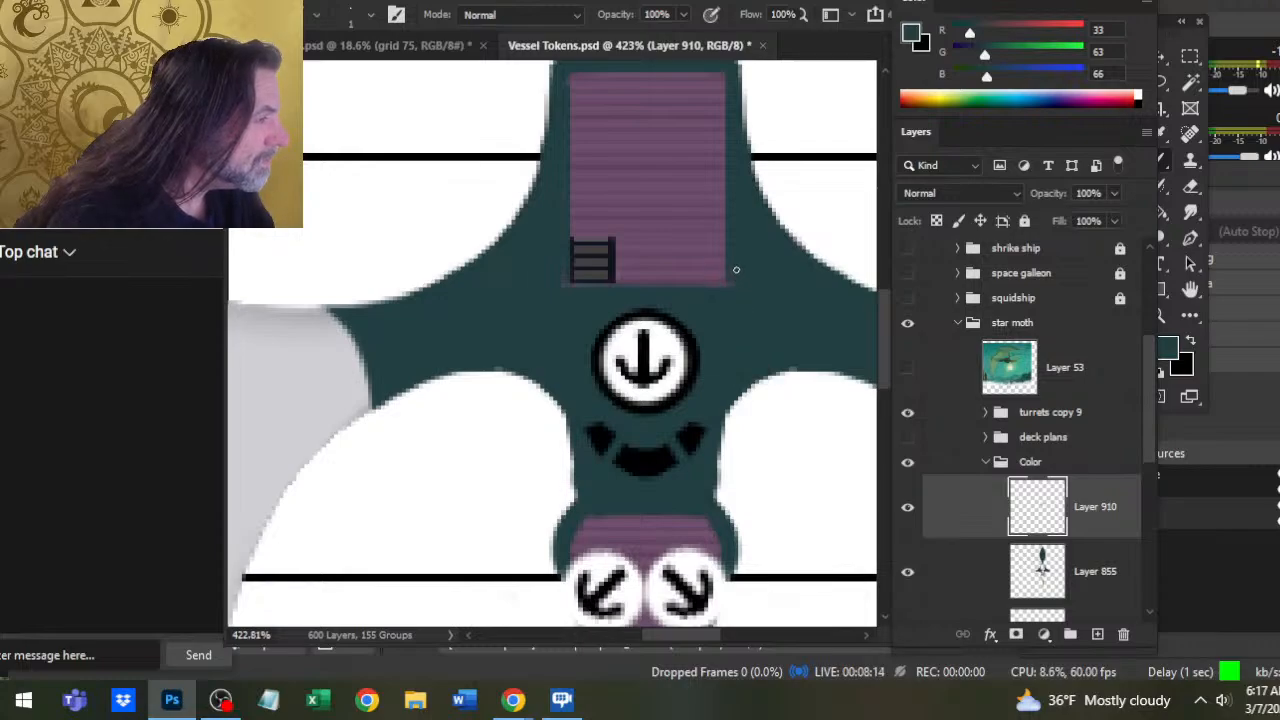
key(shift)
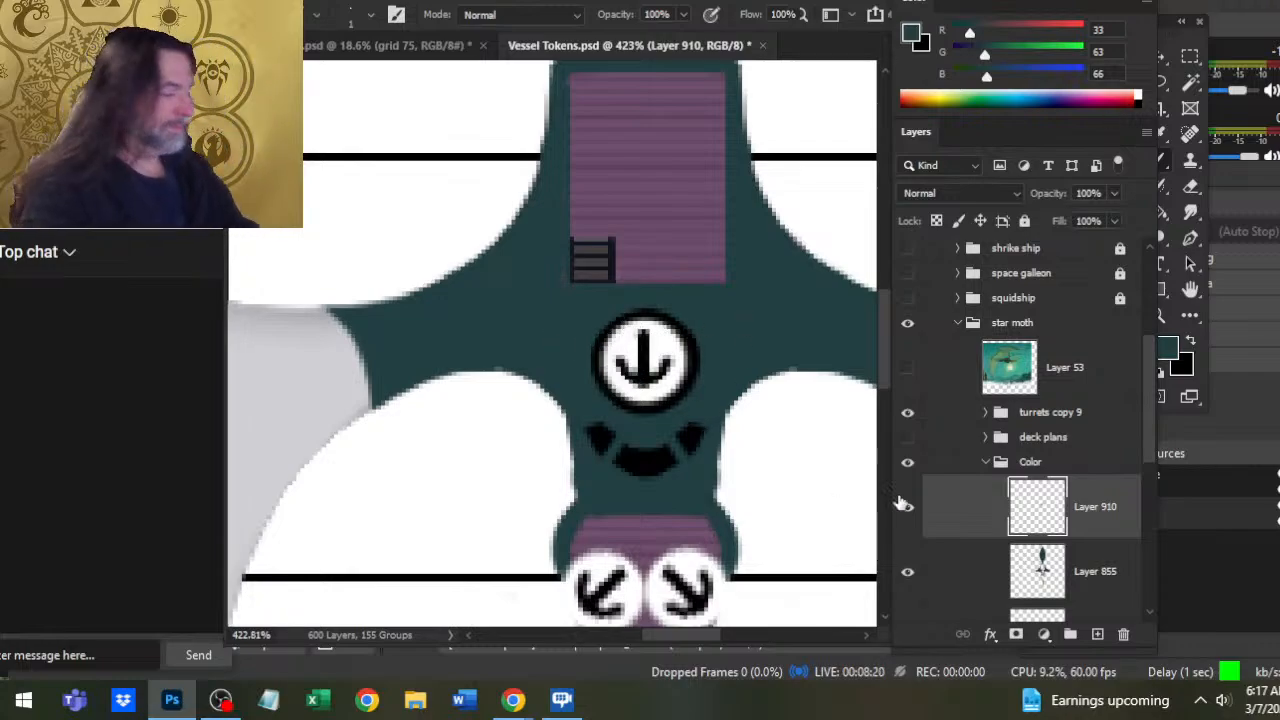
Try nudging the staircase on Layer 910 one pixel left and four pixels up
key(v)
key(Left)
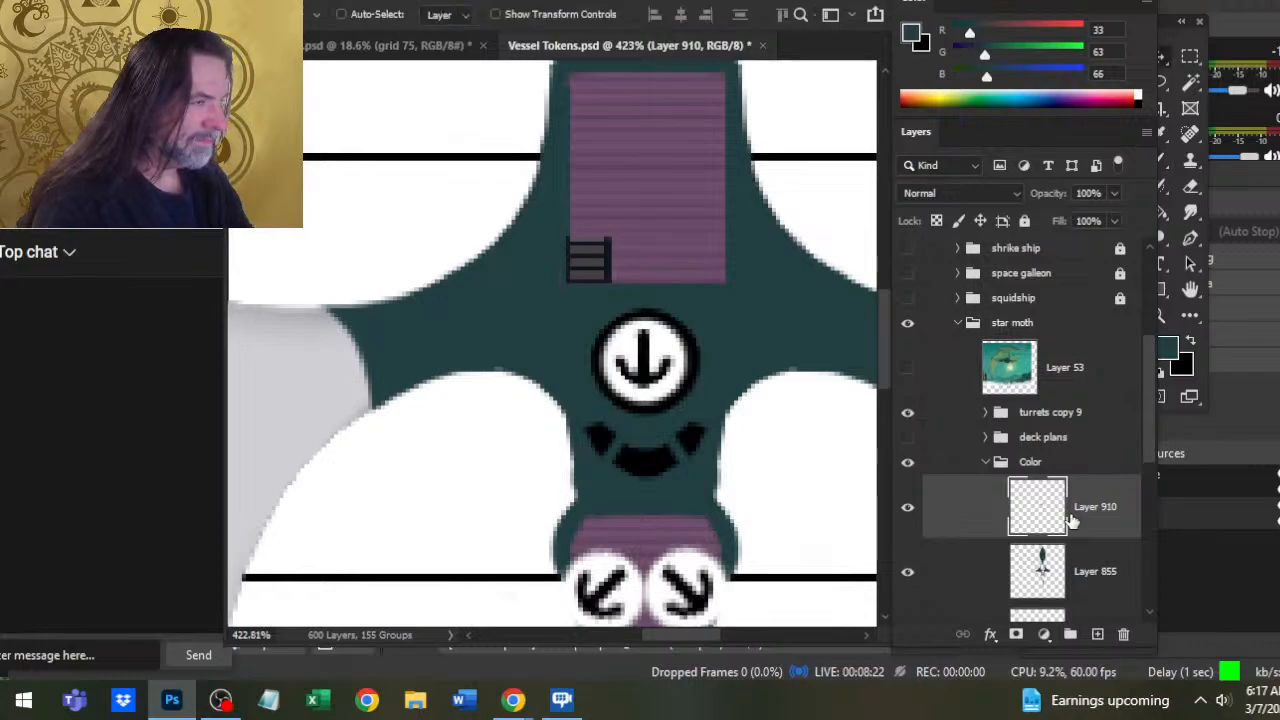
key(b)
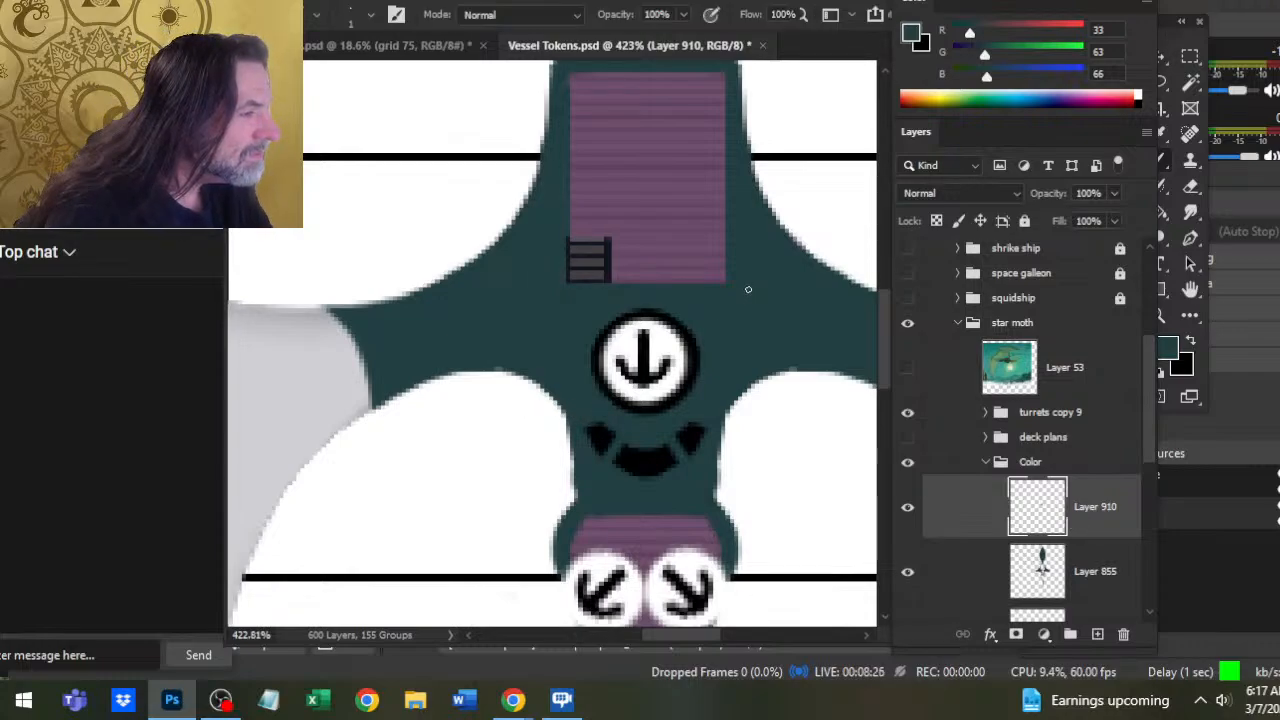
key(v)
key(Up)
key(Up)
key(Up)
key(Up)
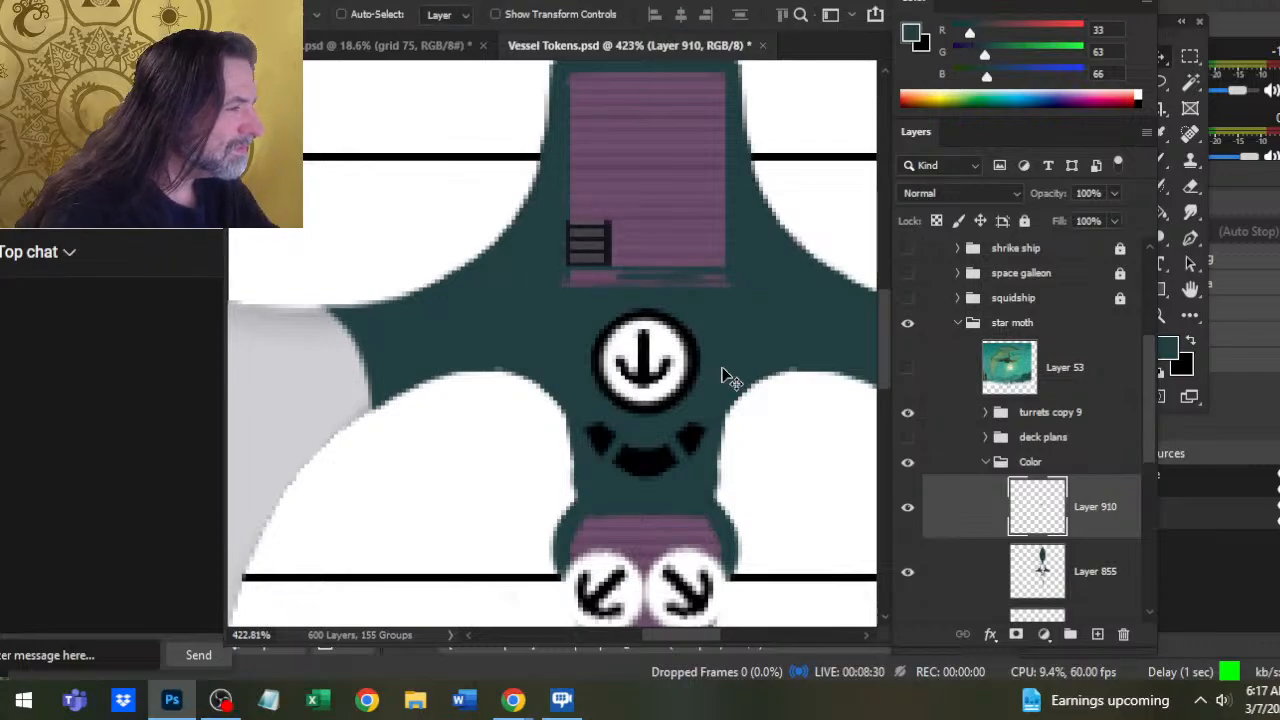
Try selecting and deleting the teal strokes below the staircase, and undo that together with the staircase nudges
key(w)
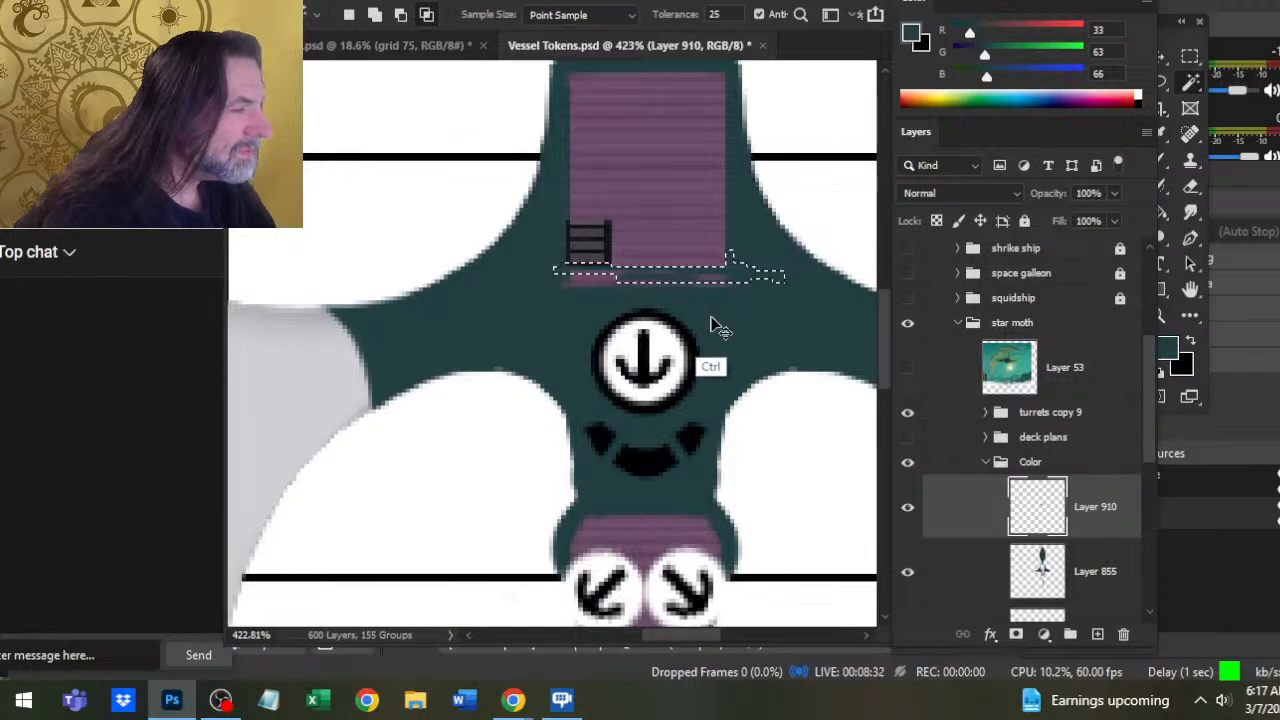
key(ctrl+d)
click(680, 300)
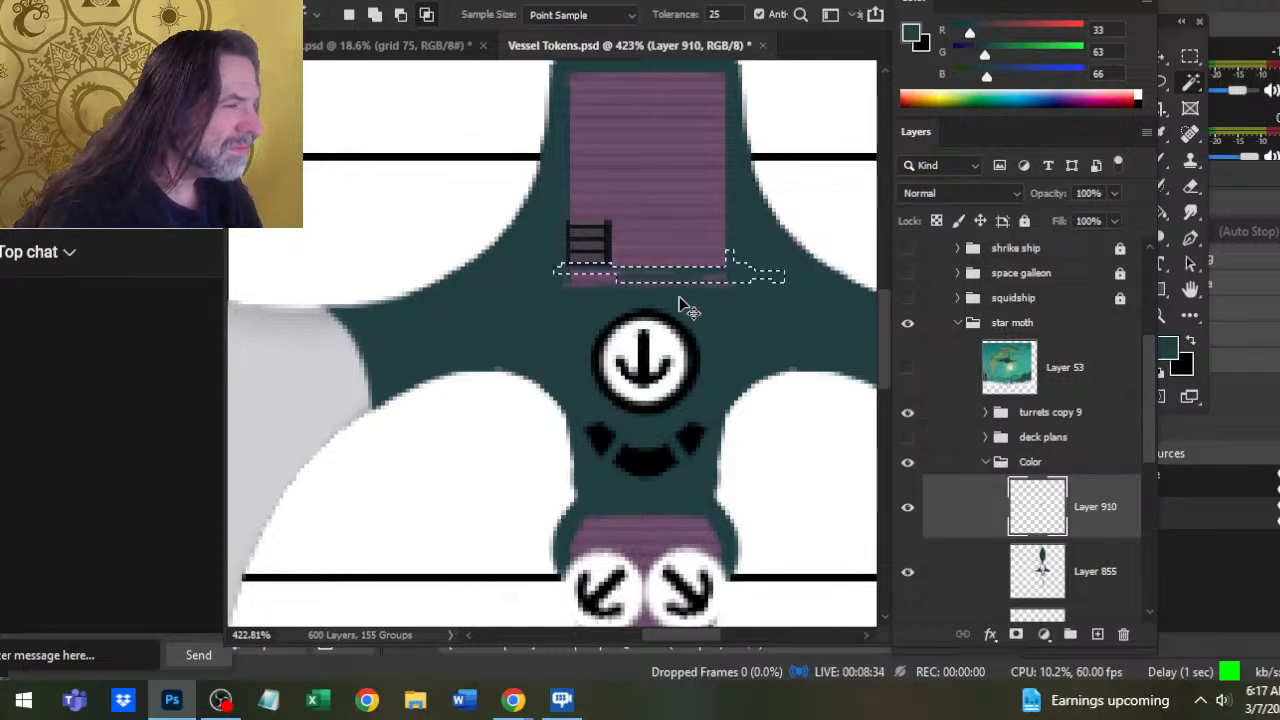
key(Delete)
key(ctrl+z)
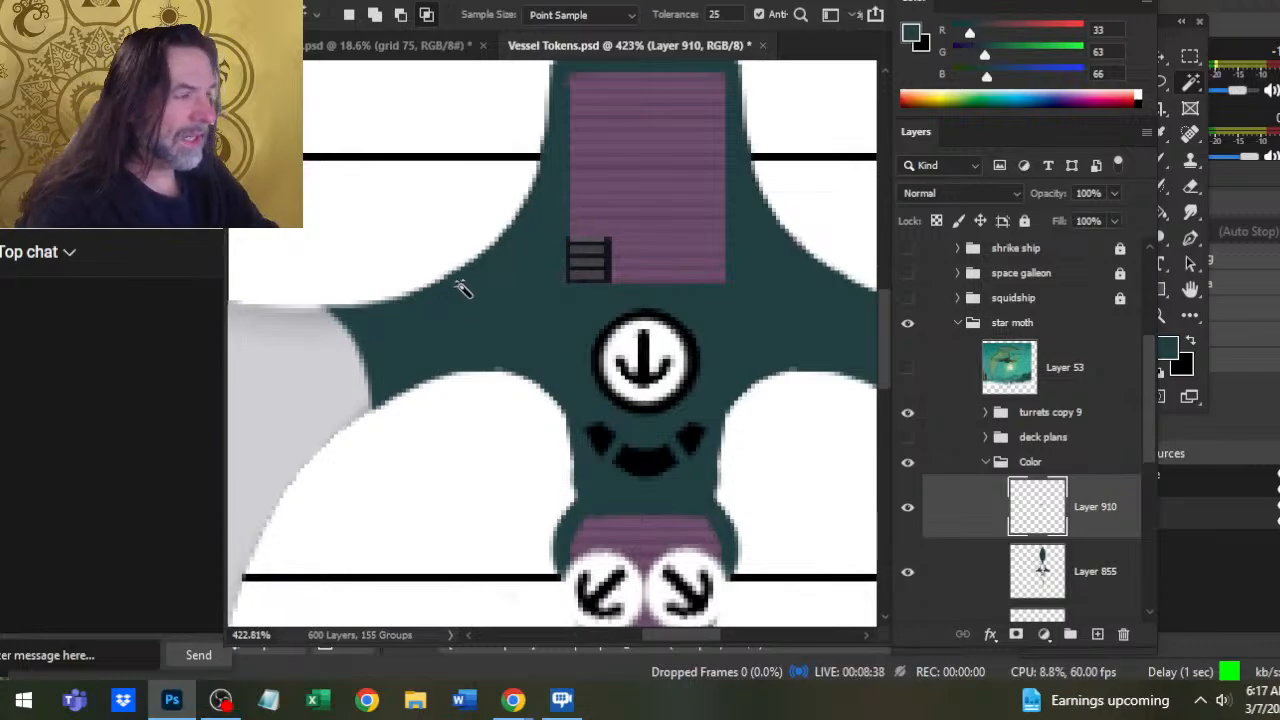
key(b)
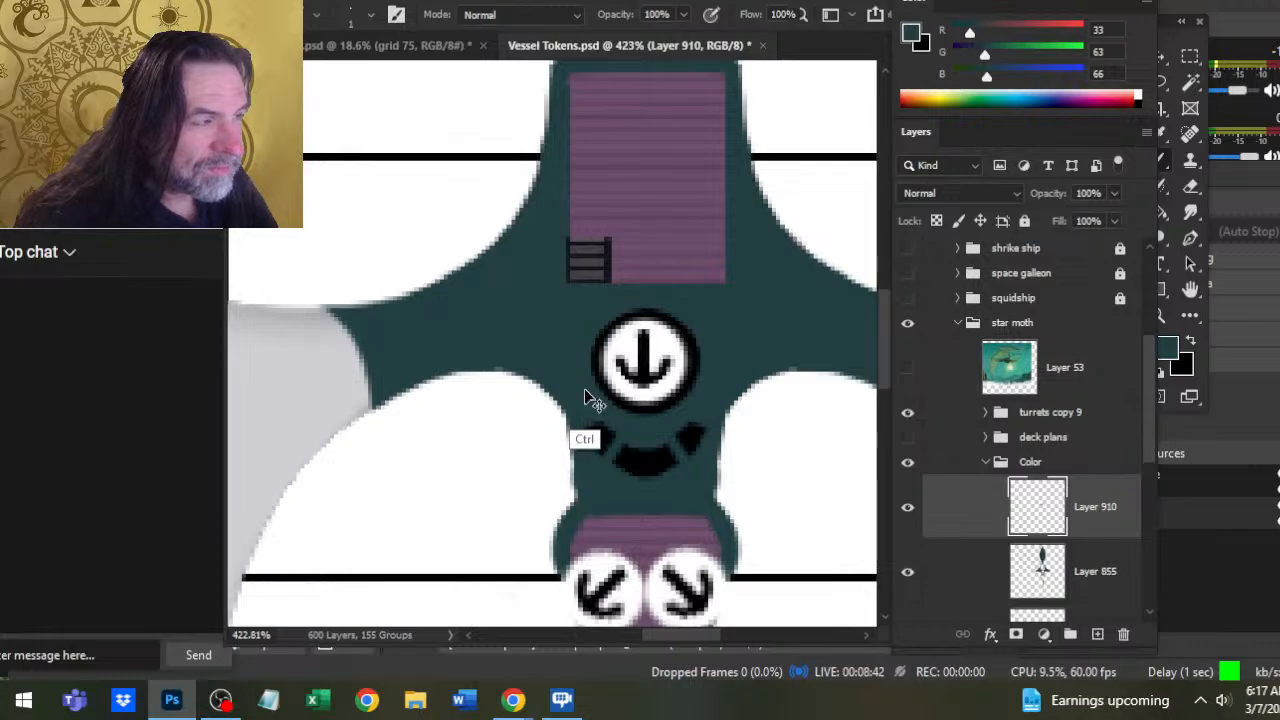
key(v)
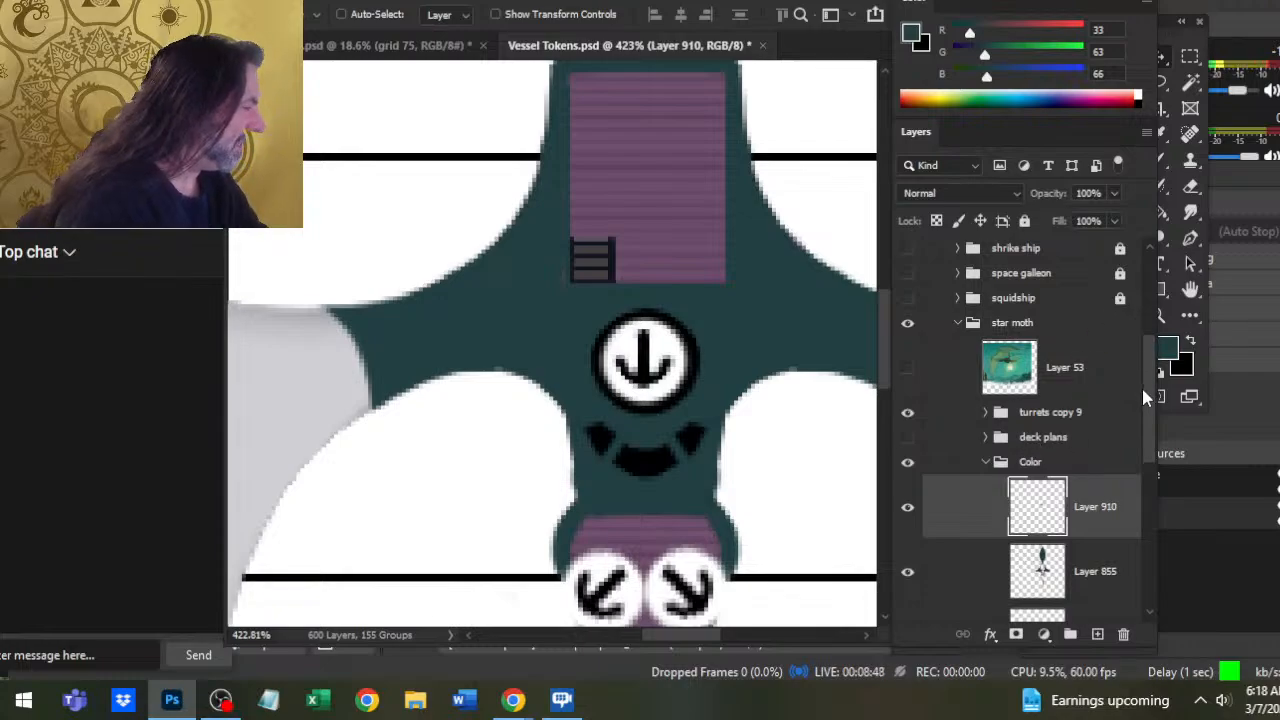
Show the living ship group, lasso and copy the small staircase near its stern, and hide the group again
drag(1141, 385, 1143, 348)
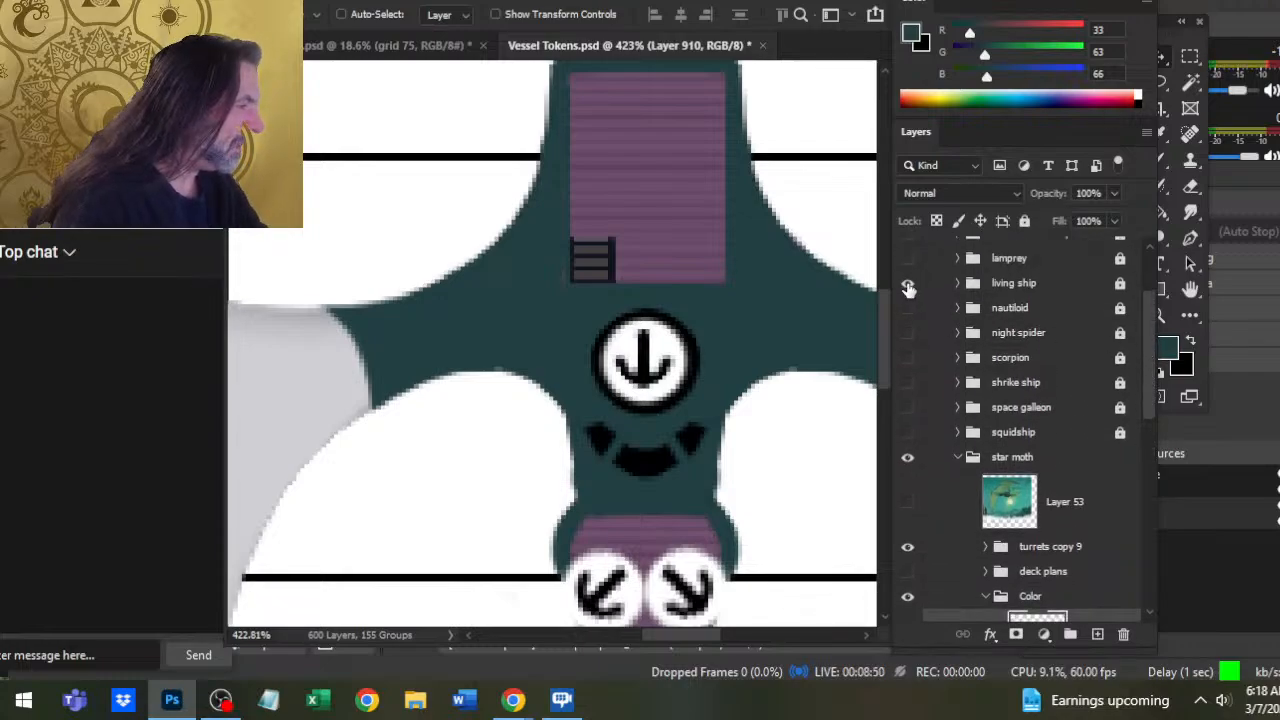
click(907, 283)
key(l)
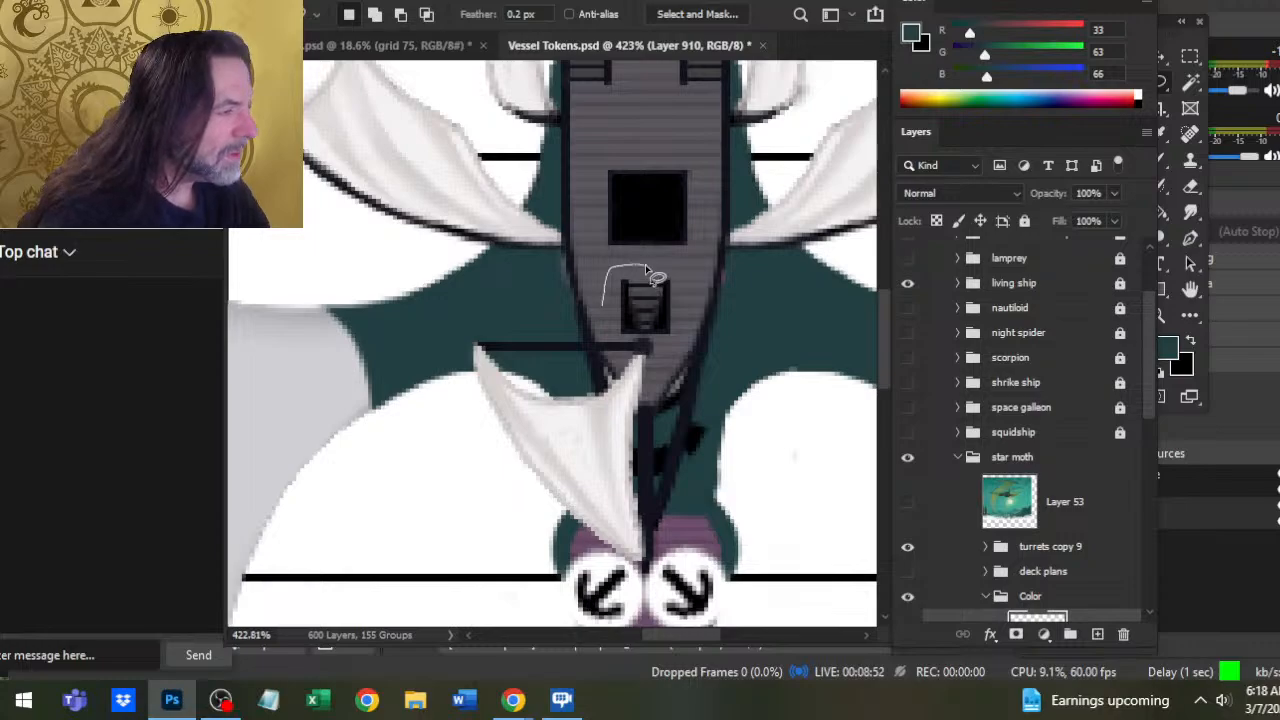
drag(648, 273, 646, 274)
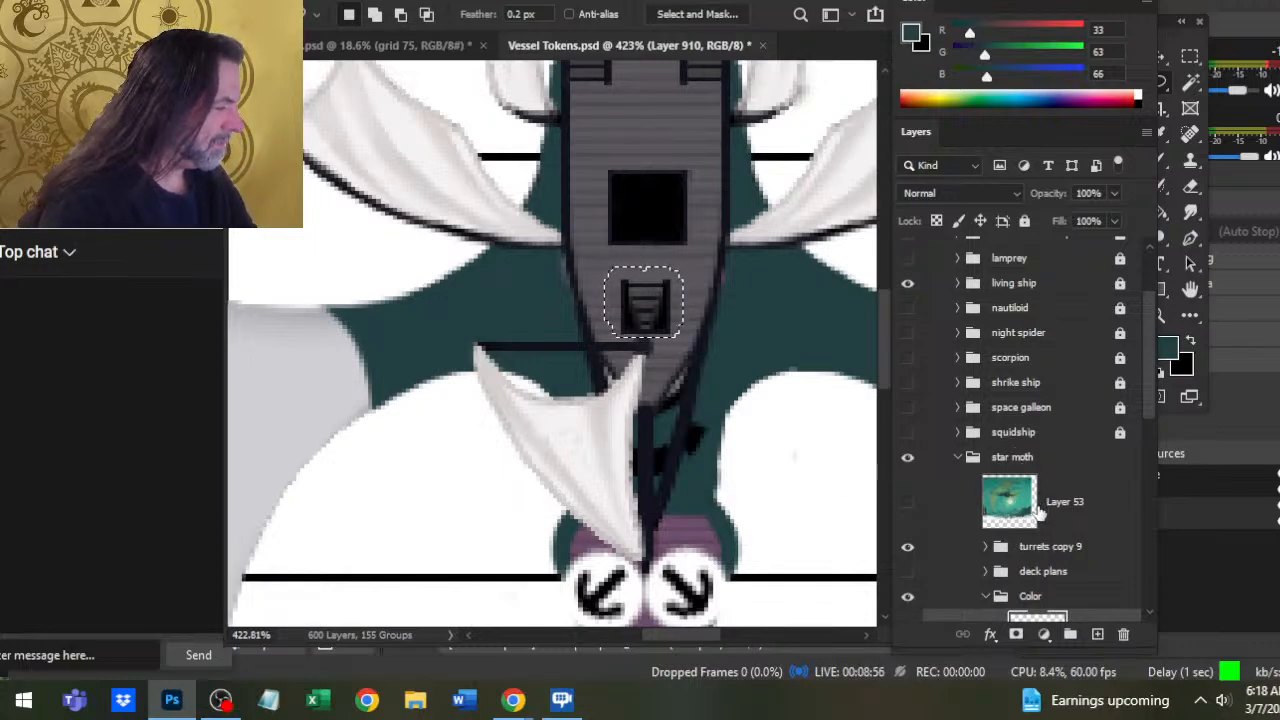
click(907, 283)
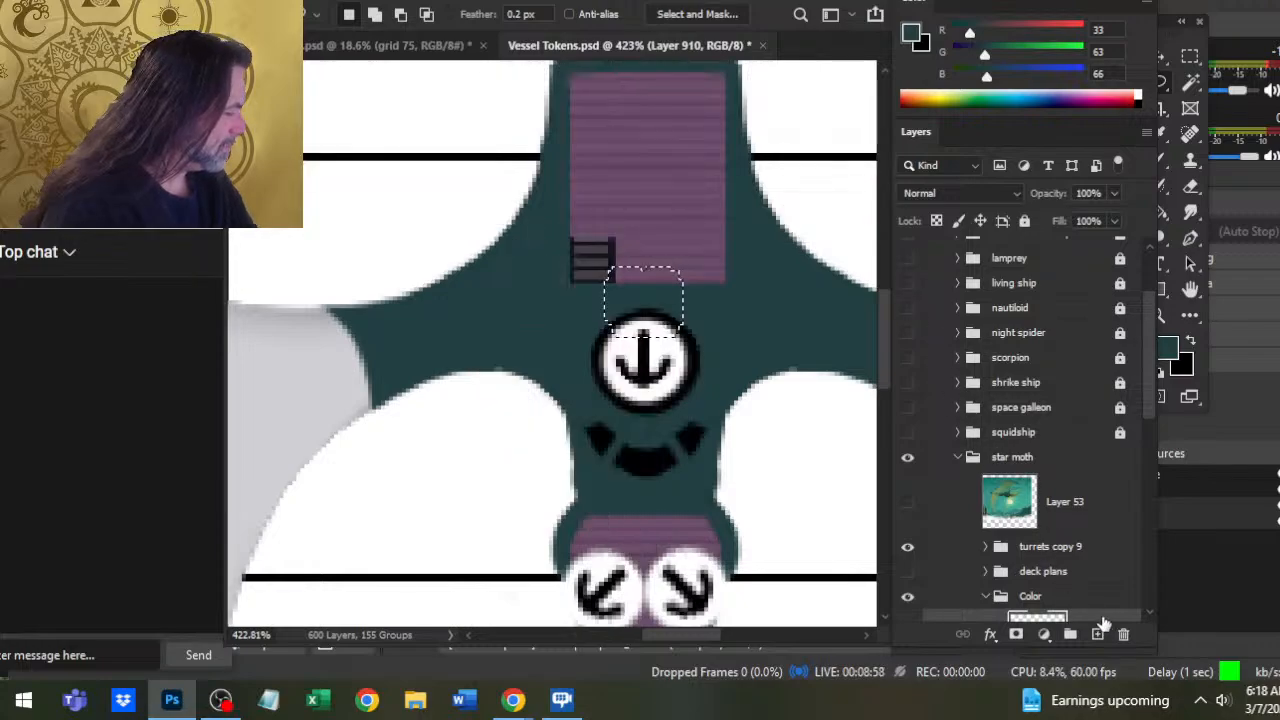
Paste the copied staircase on a new layer and move it into the purple deck's lower right corner
click(1098, 634)
key(v)
mouse_move(714, 501)
mouse_down()
mouse_move(725, 462)
mouse_move(756, 435)
mouse_move(764, 444)
mouse_up()
Erase the grey planking around the pasted staircase on Layer 911 and nudge it one pixel right and one pixel down
key(e)
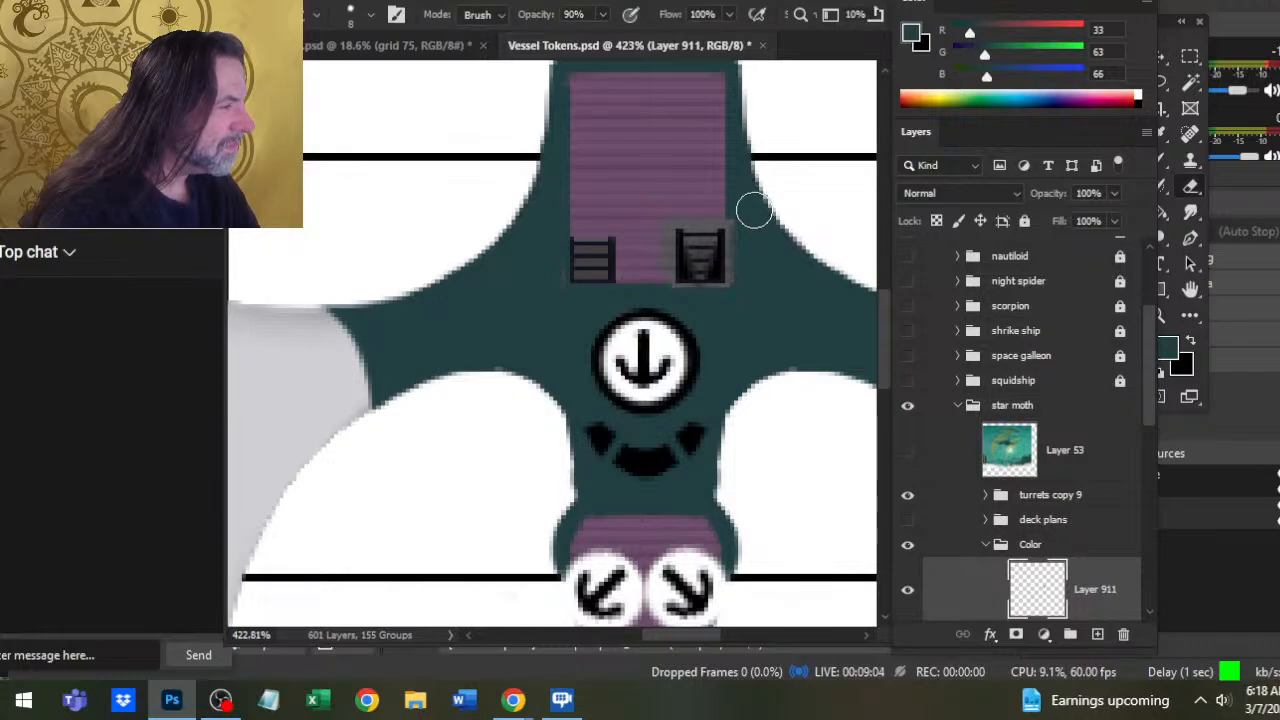
drag(746, 217, 746, 282)
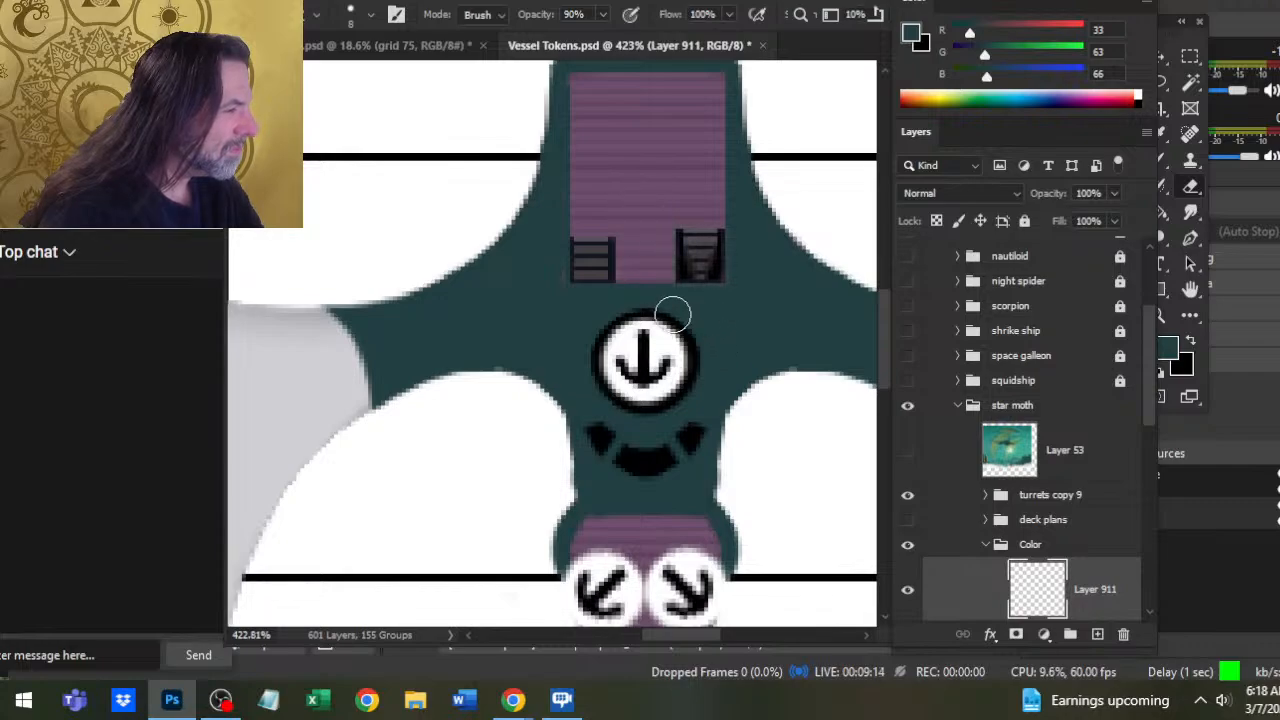
key(v)
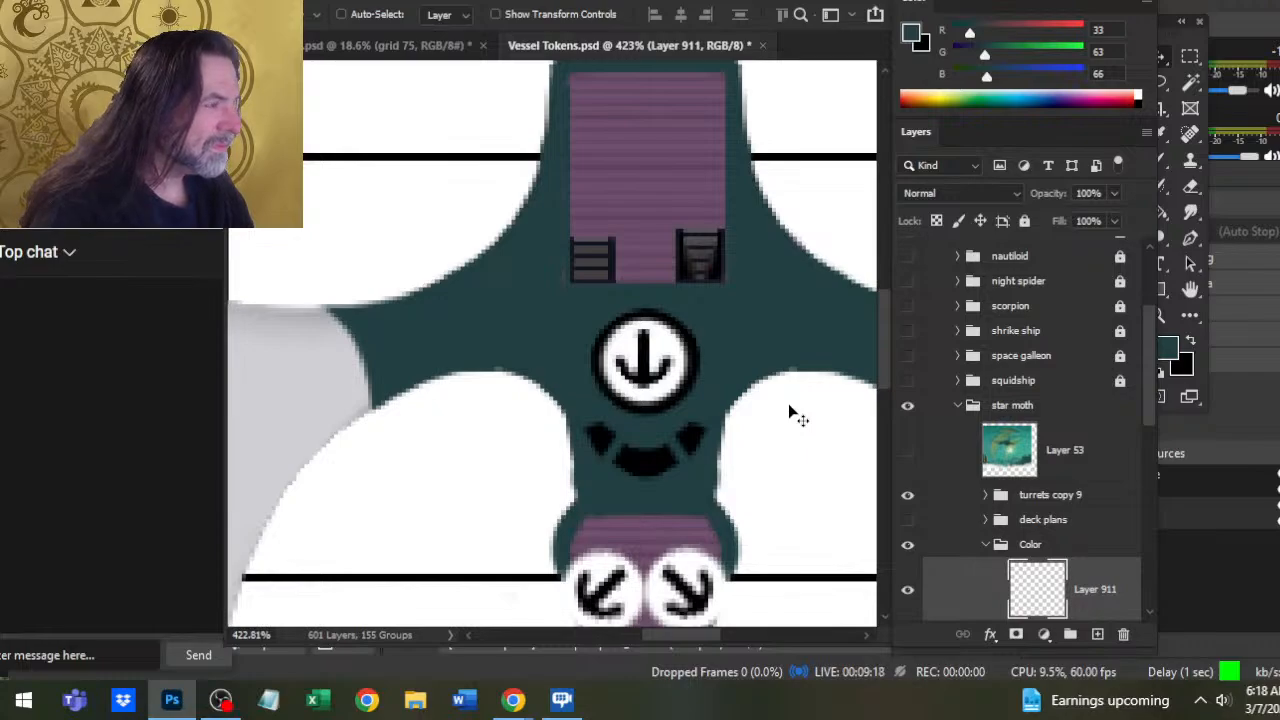
key(Right)
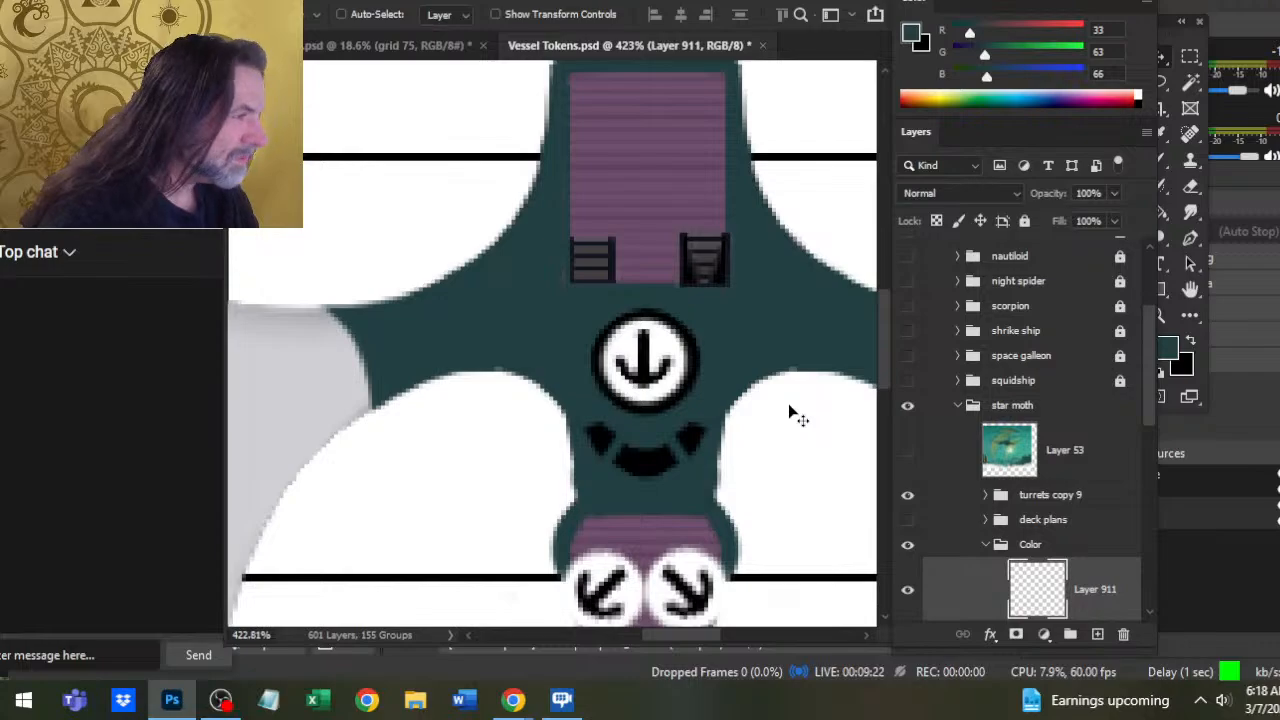
Erase the bottom and right edges of the Layer 911 staircase where they overhang the purple deck
key(z)
drag(697, 327, 723, 334)
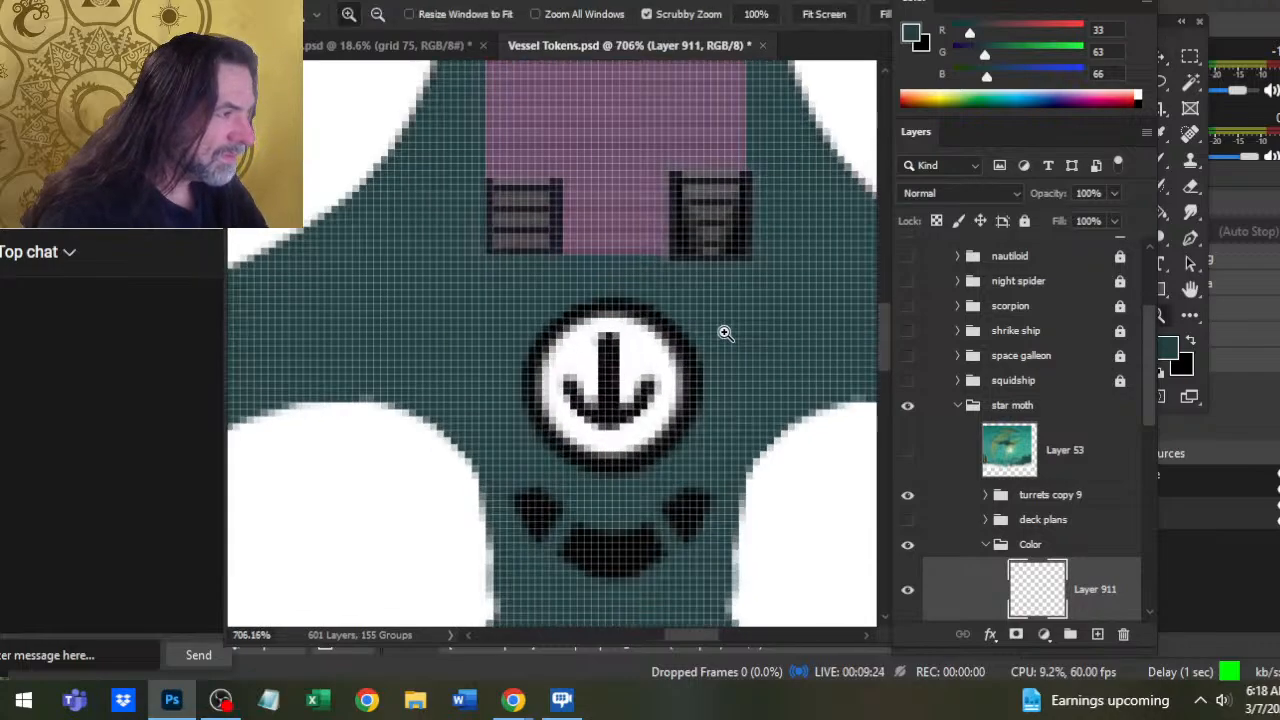
key(e)
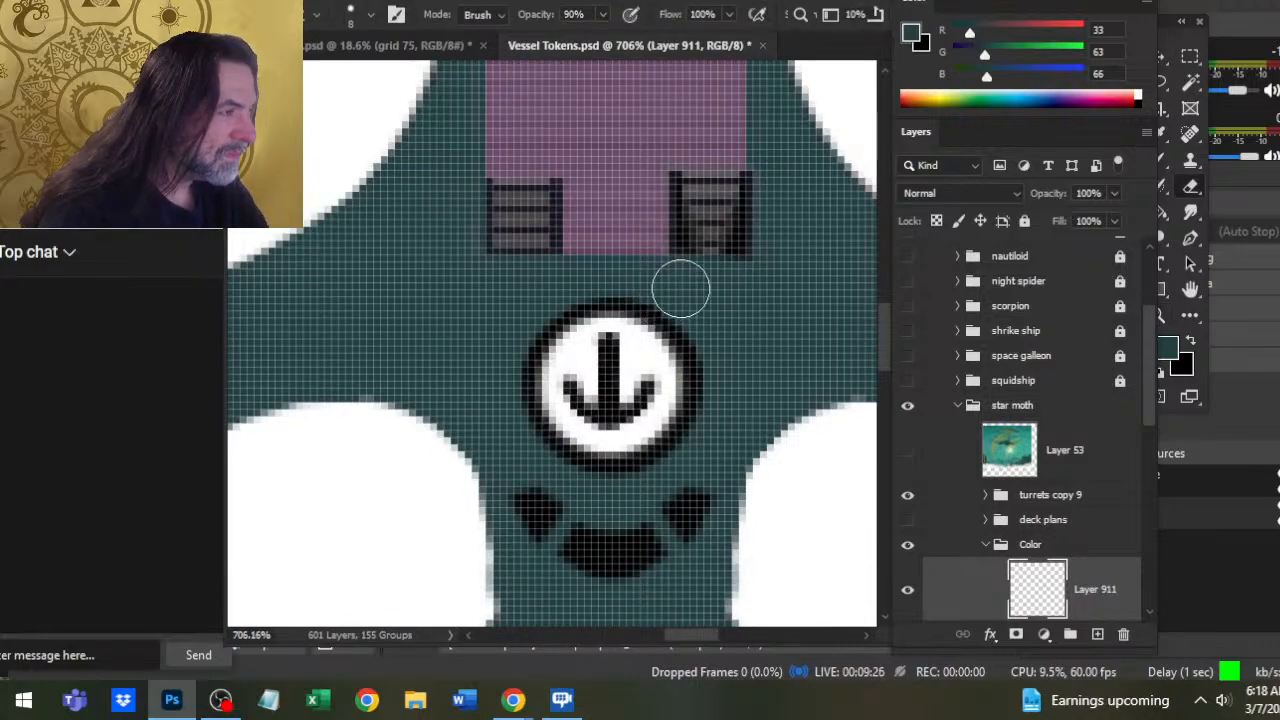
drag(778, 172, 780, 245)
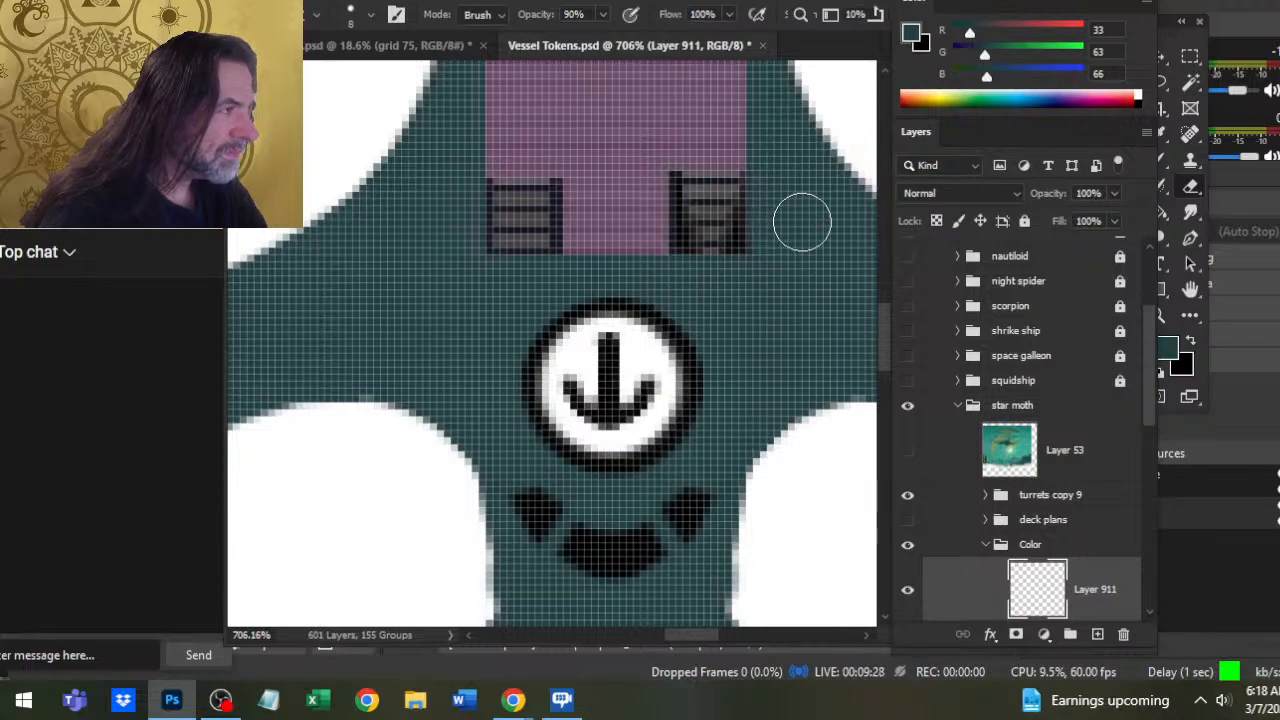
key(ctrl+z)
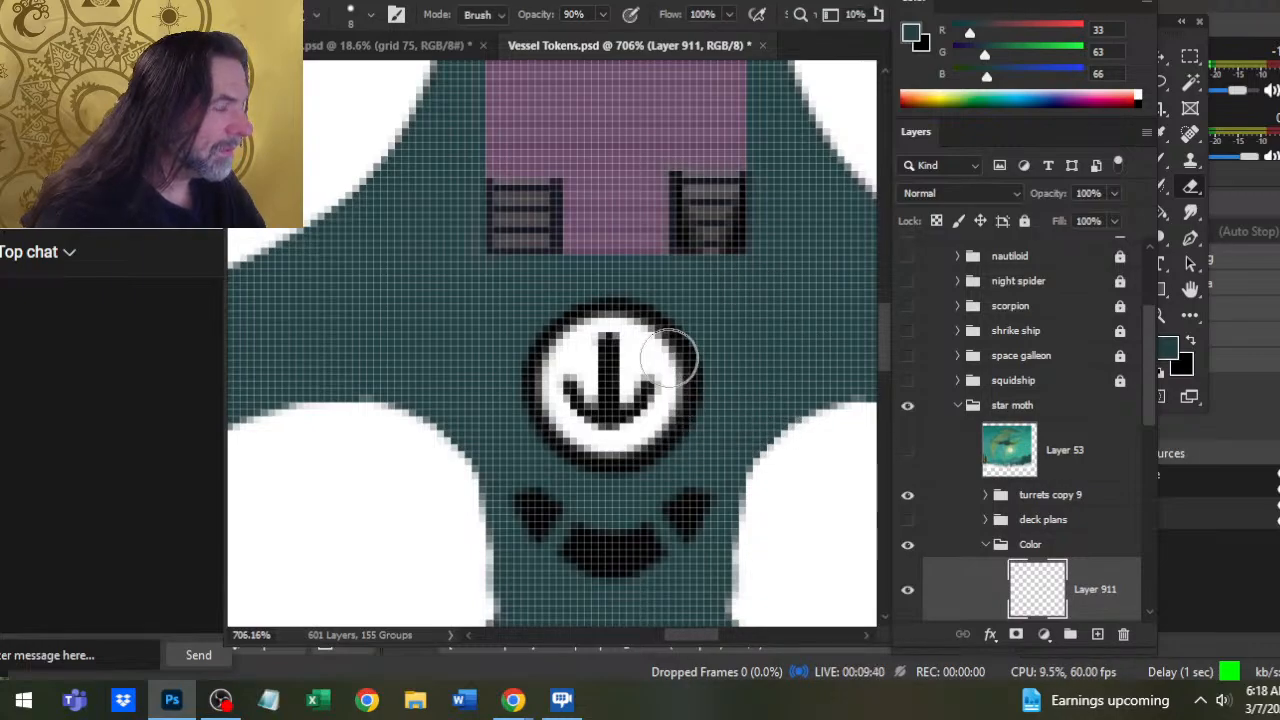
Sample the hull's teal and paint 1-pixel vertical strokes along the inner edges of both staircases on Layer 911
key(b)
alt+click(724, 305)
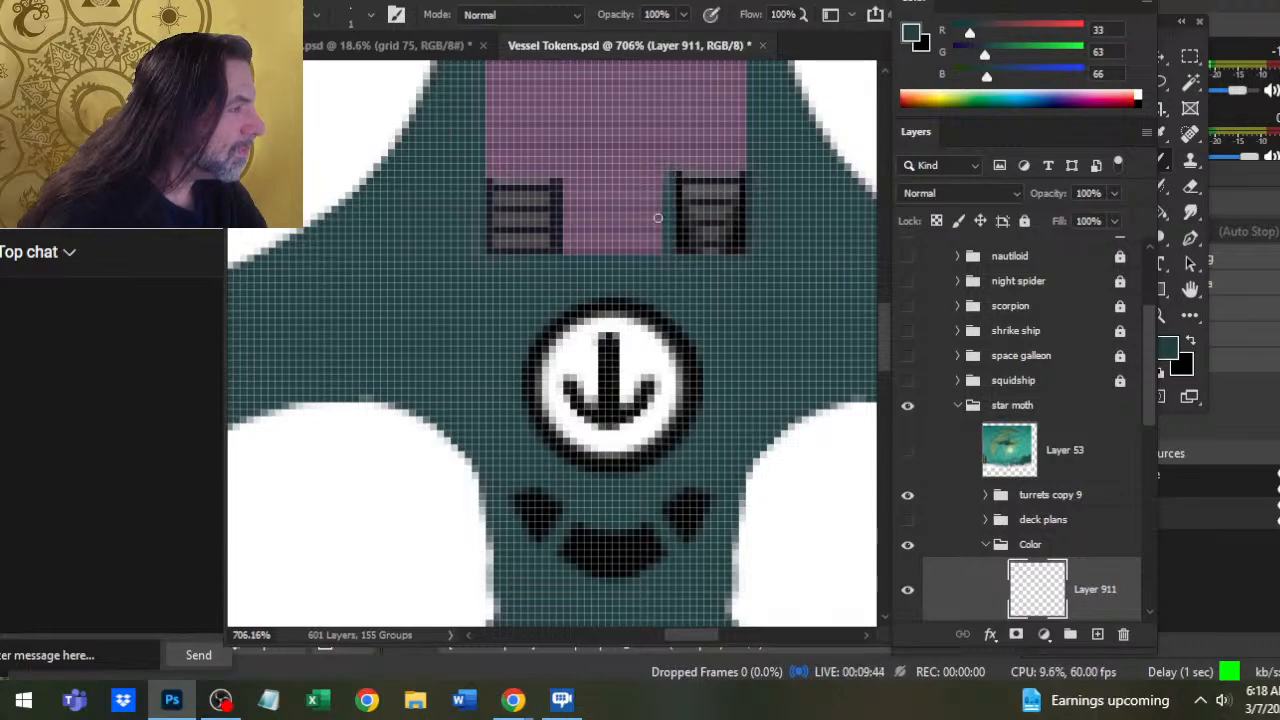
key(e)
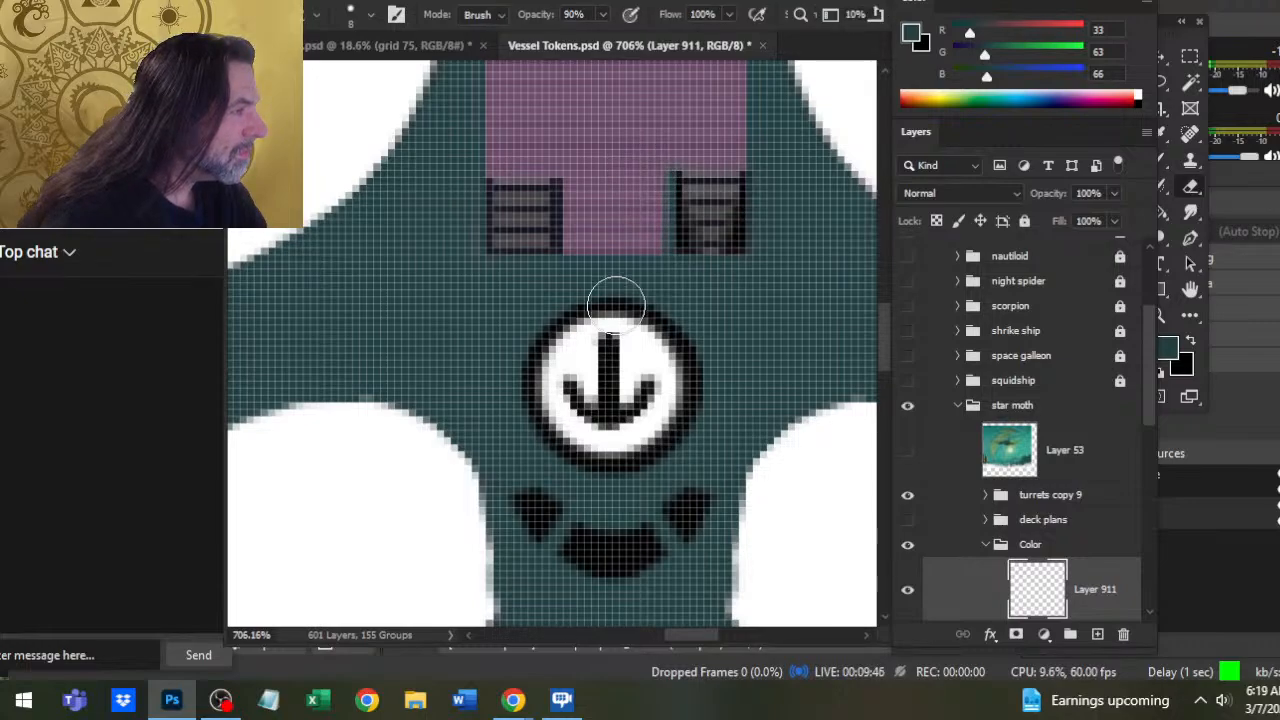
key(b)
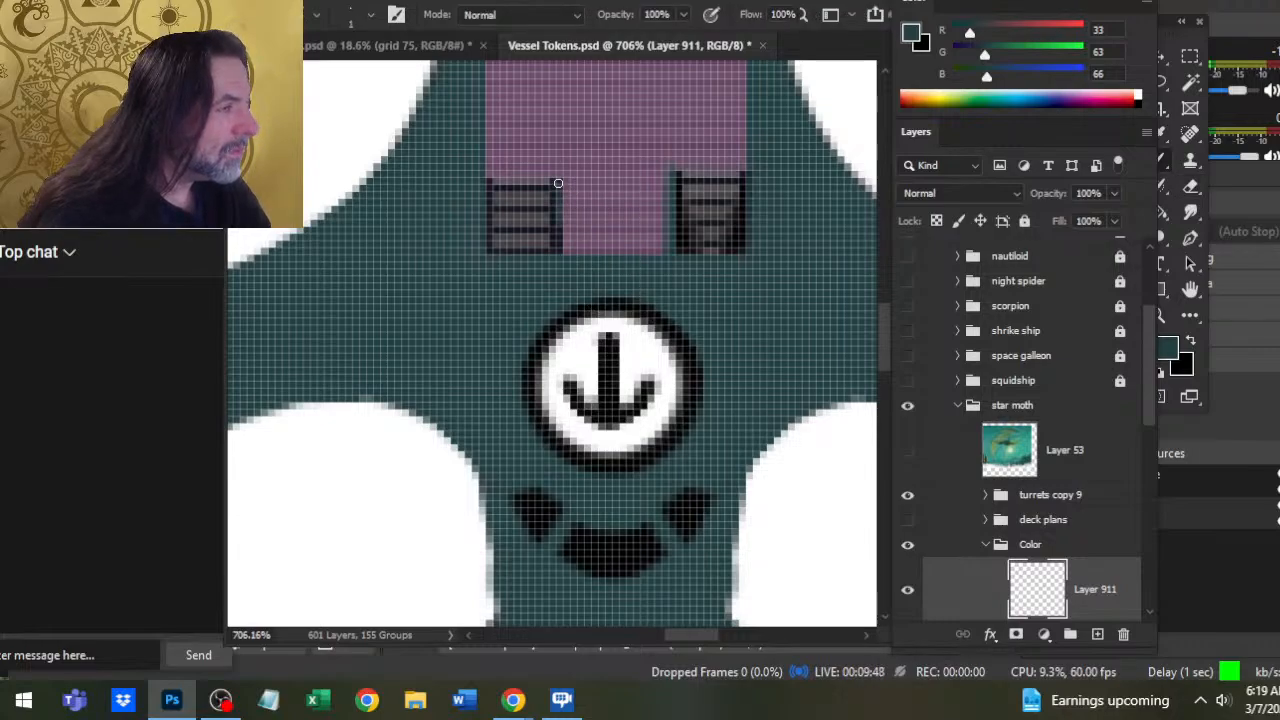
key(e)
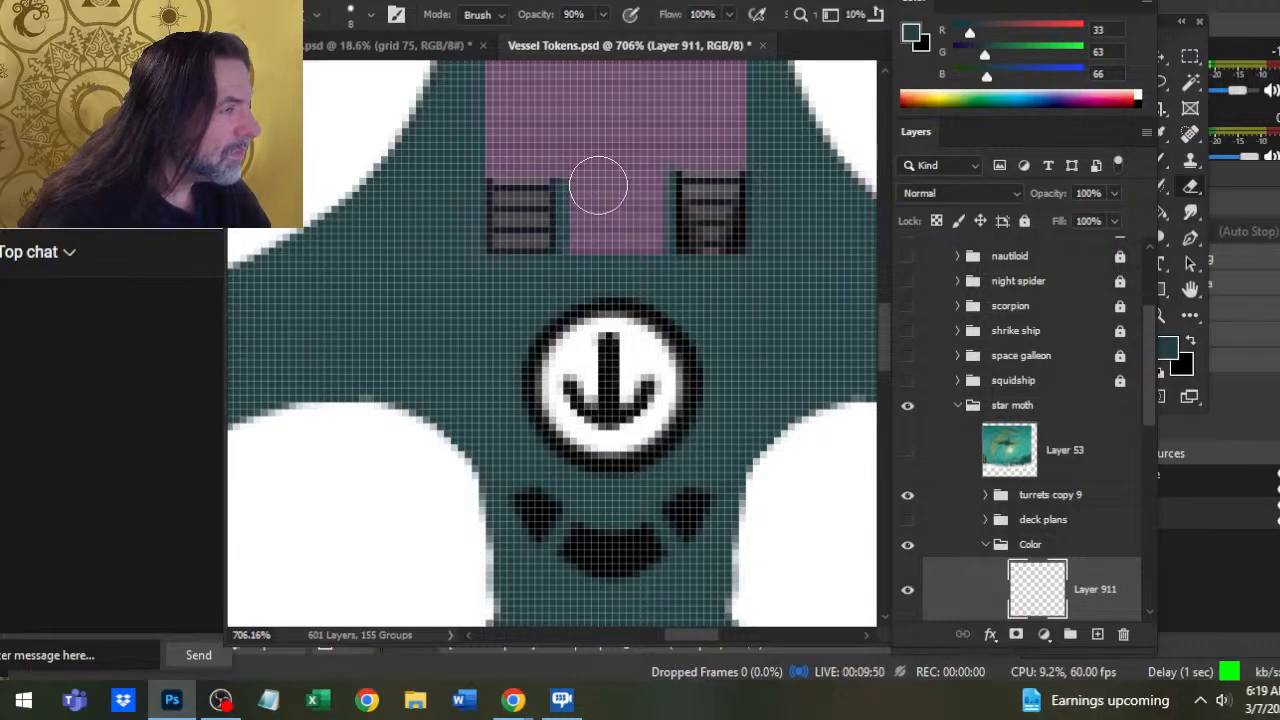
Lasso the right staircase on Layer 911, move it one pixel down, and erase the part overhanging the deck's bottom edge
key(z)
drag(655, 300, 610, 343)
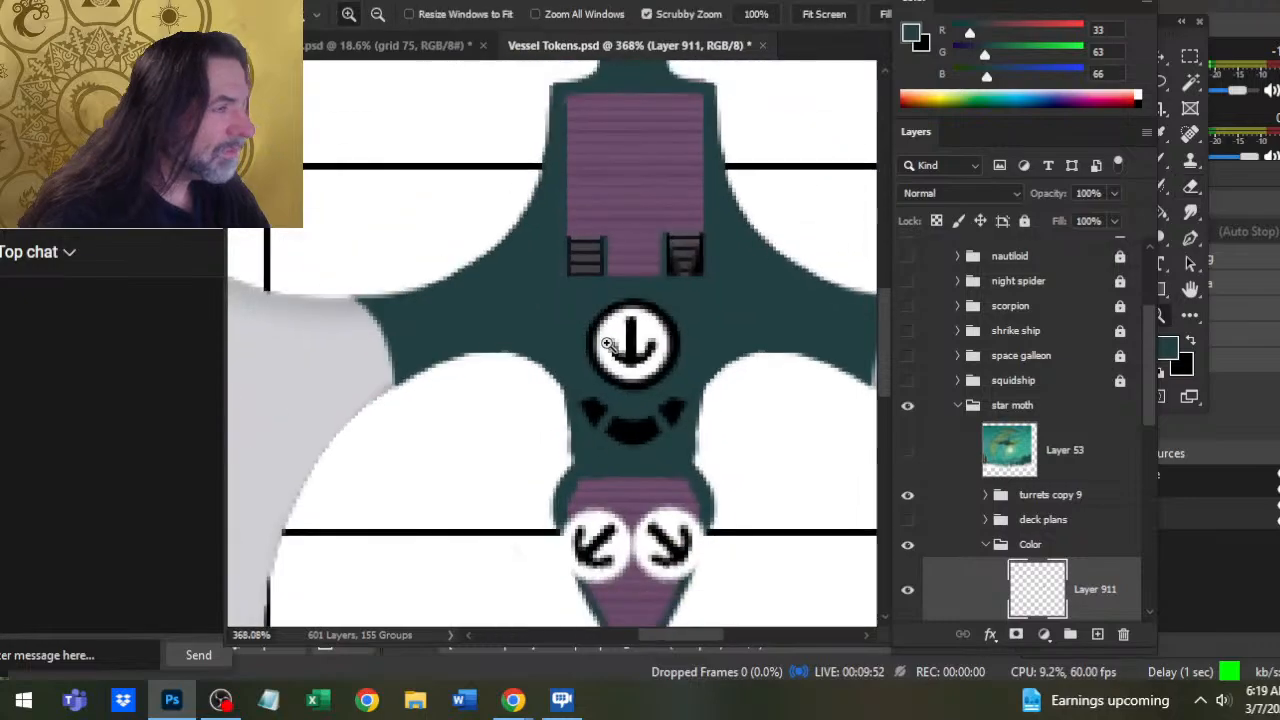
drag(671, 280, 717, 343)
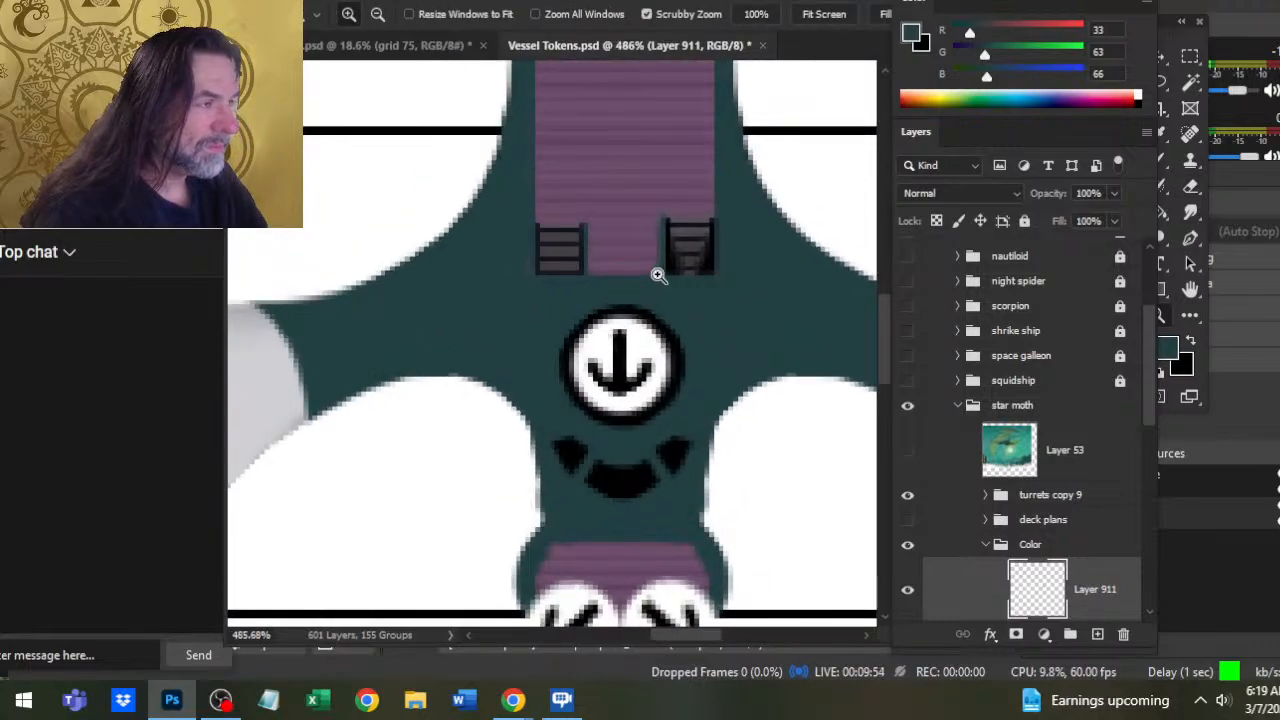
drag(660, 277, 648, 333)
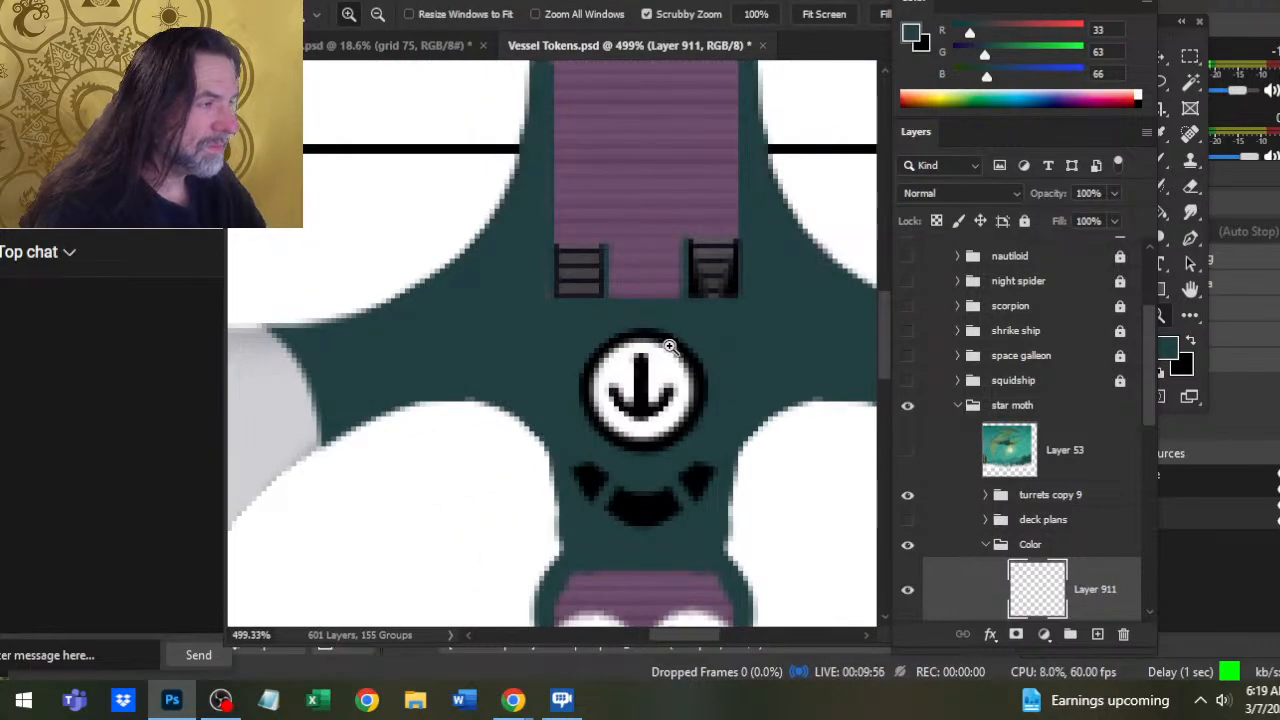
key(l)
mouse_move(651, 286)
mouse_down()
mouse_move(777, 209)
mouse_move(829, 323)
mouse_up()
key(v)
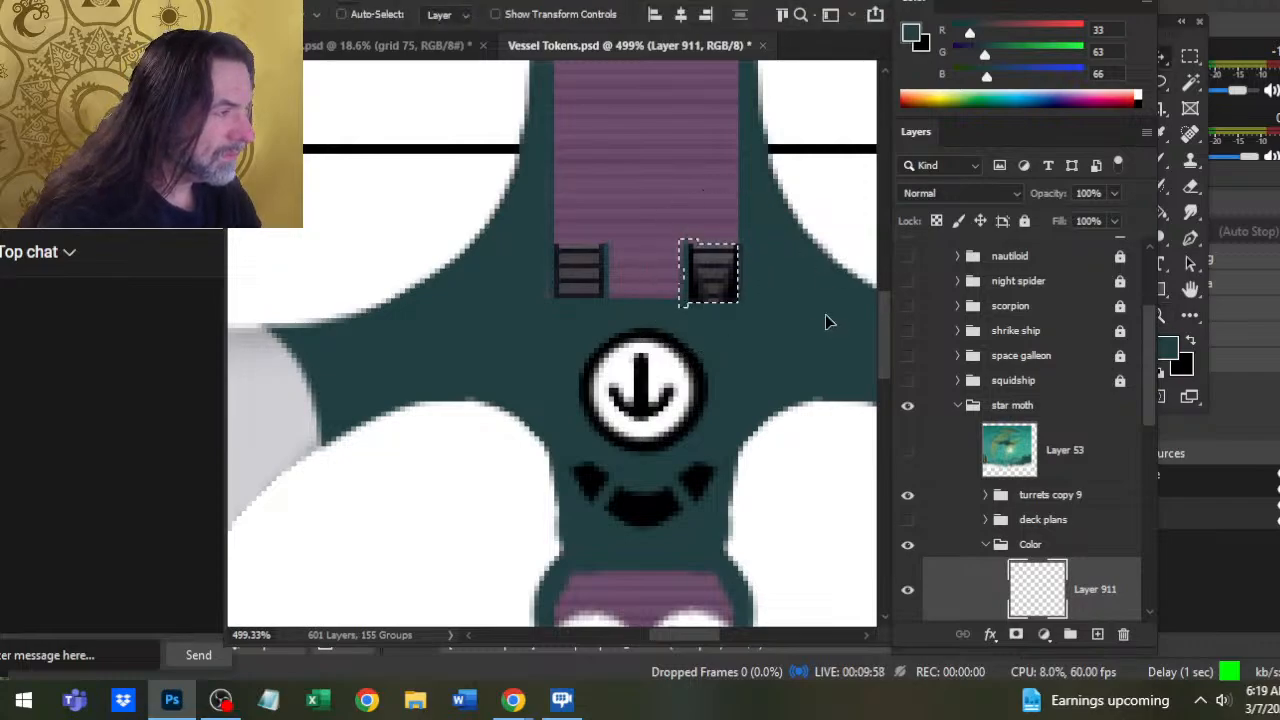
key(m)
click(686, 380)
key(e)
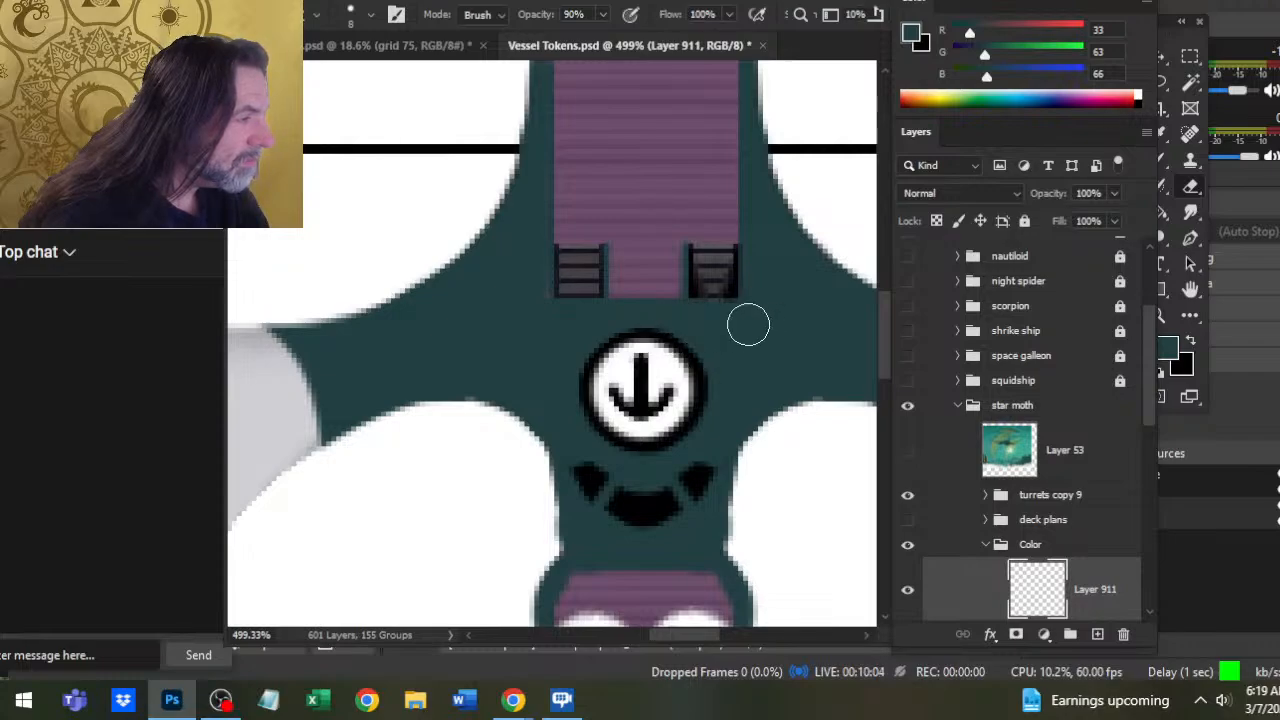
key(ctrl)
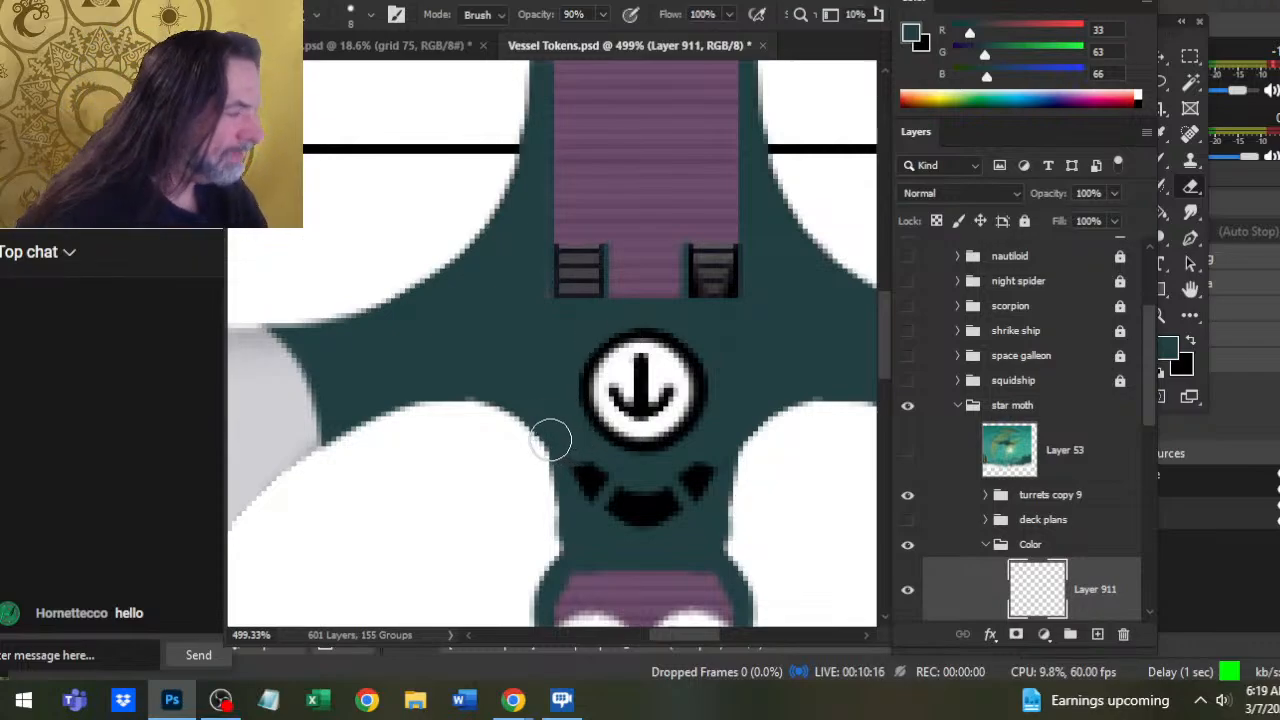
Nudge Layer 911 two pixels right and remove the teal strip left beside the left staircase with a lasso selection
key(v)
key(Right)
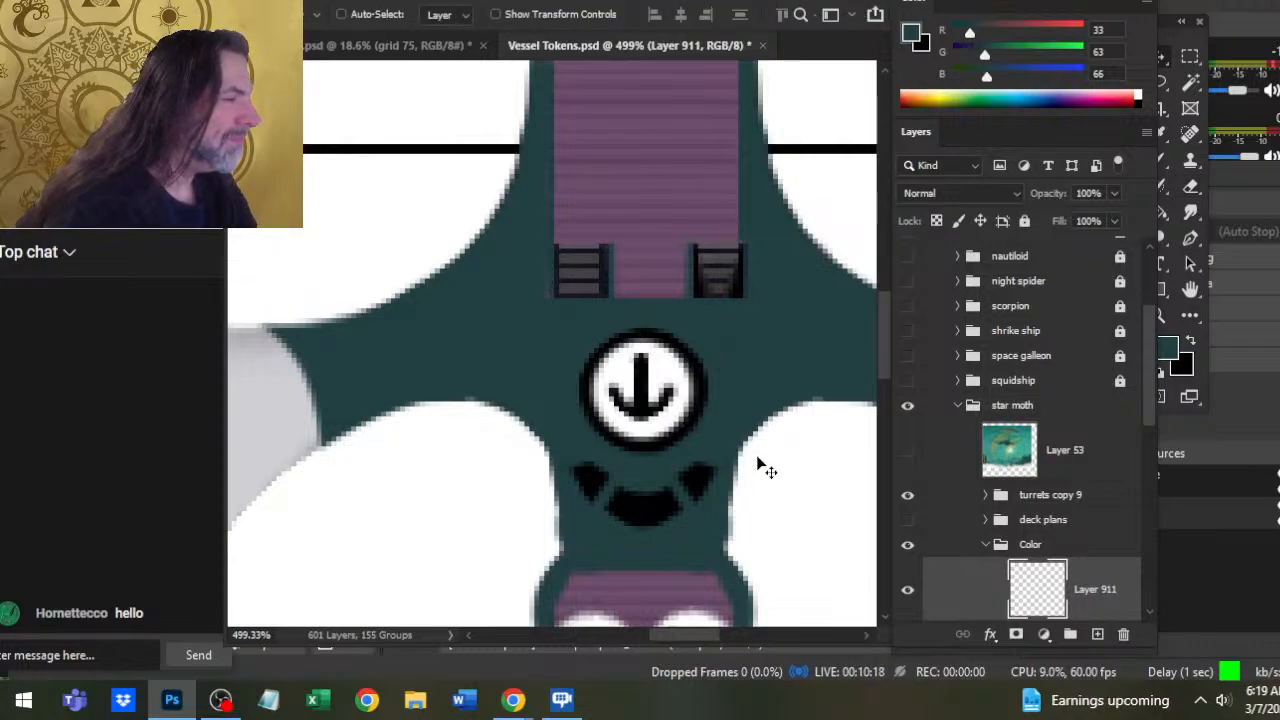
key(Right)
key(l)
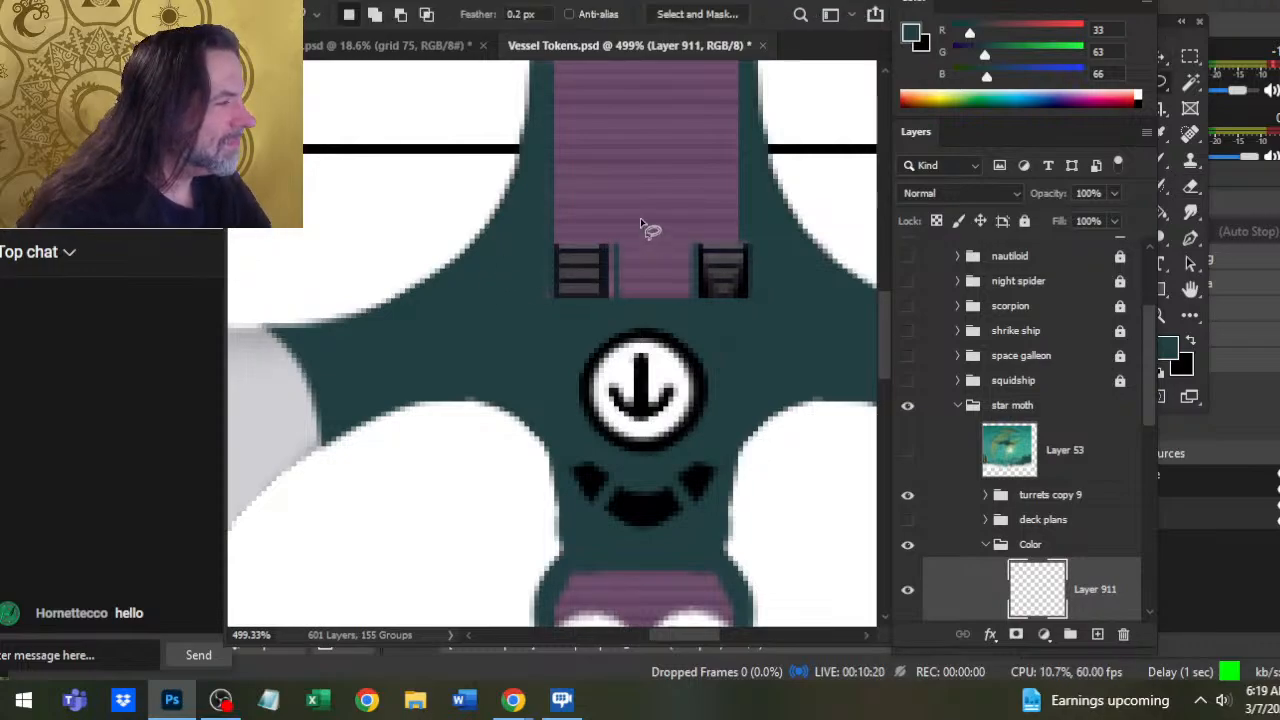
drag(630, 215, 640, 220)
key(ctrl+d)
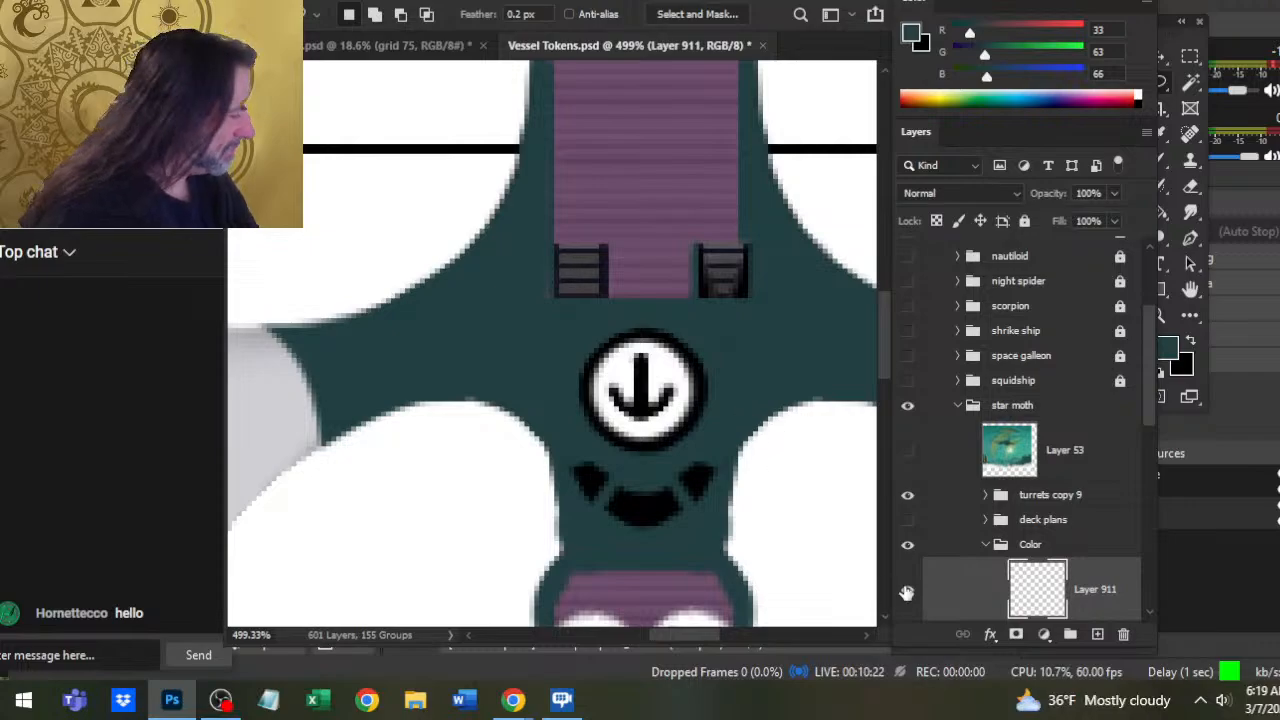
Add a layer above Layer 910 for the teal strip on the left staircase's inner edge and merge it into Layer 910
scroll(1145, 399, down, 3)
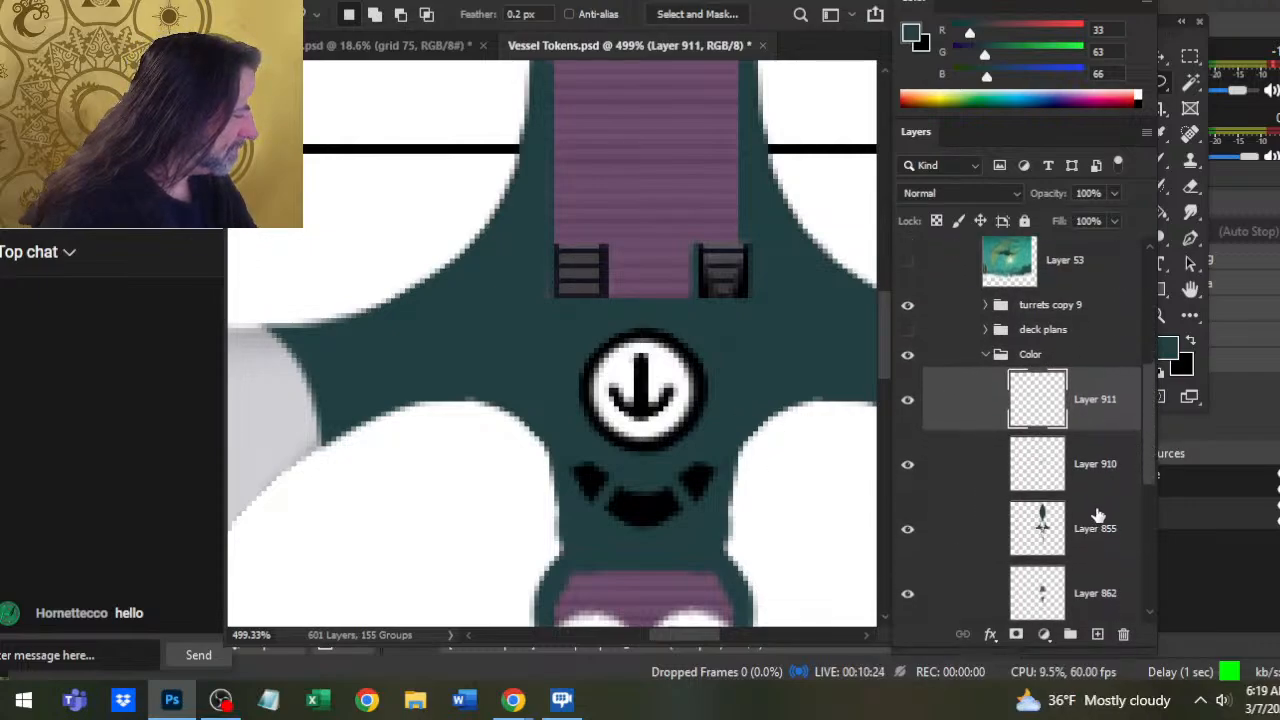
click(1097, 484)
key(ctrl+shift+alt+n)
key(v)
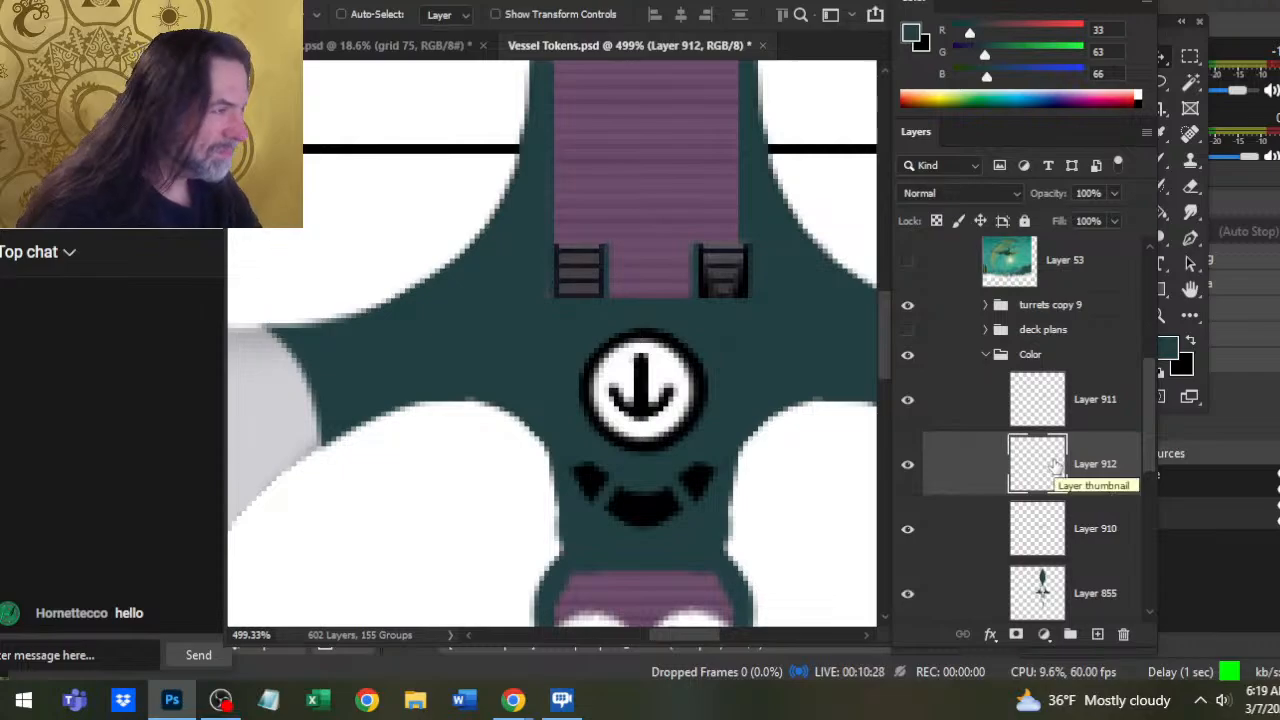
right_click(1106, 470)
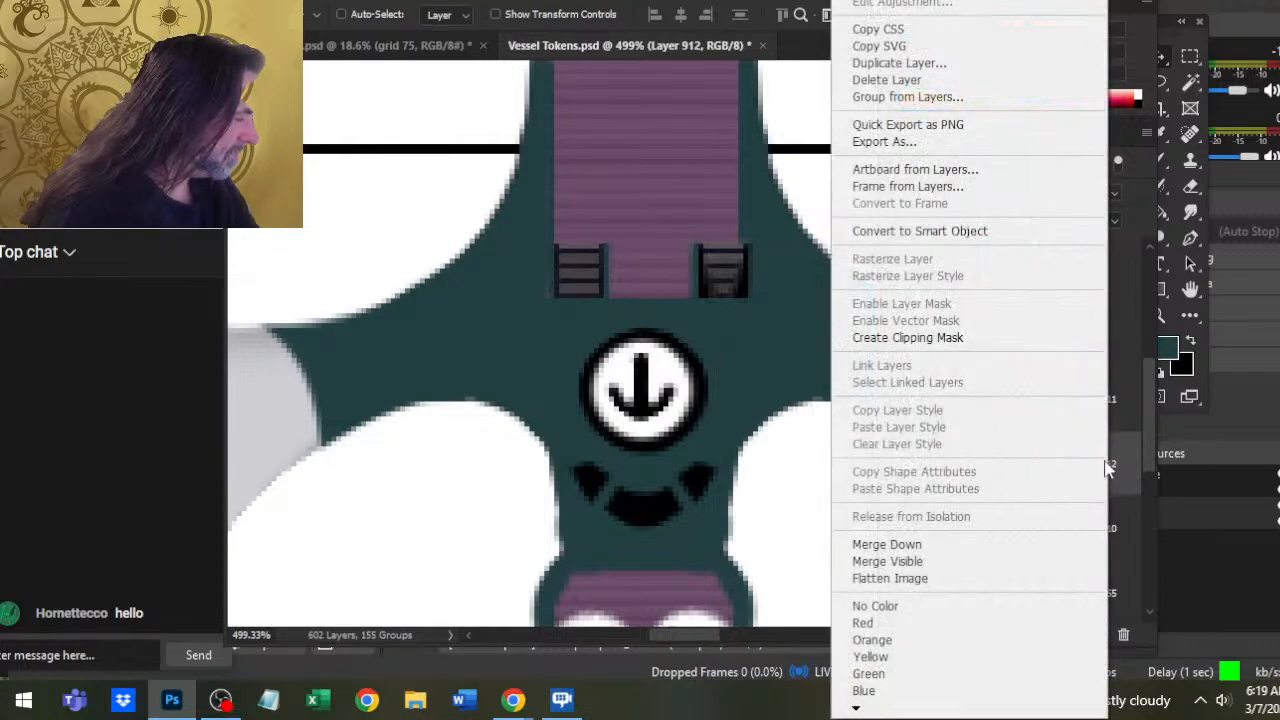
click(994, 546)
key(l)
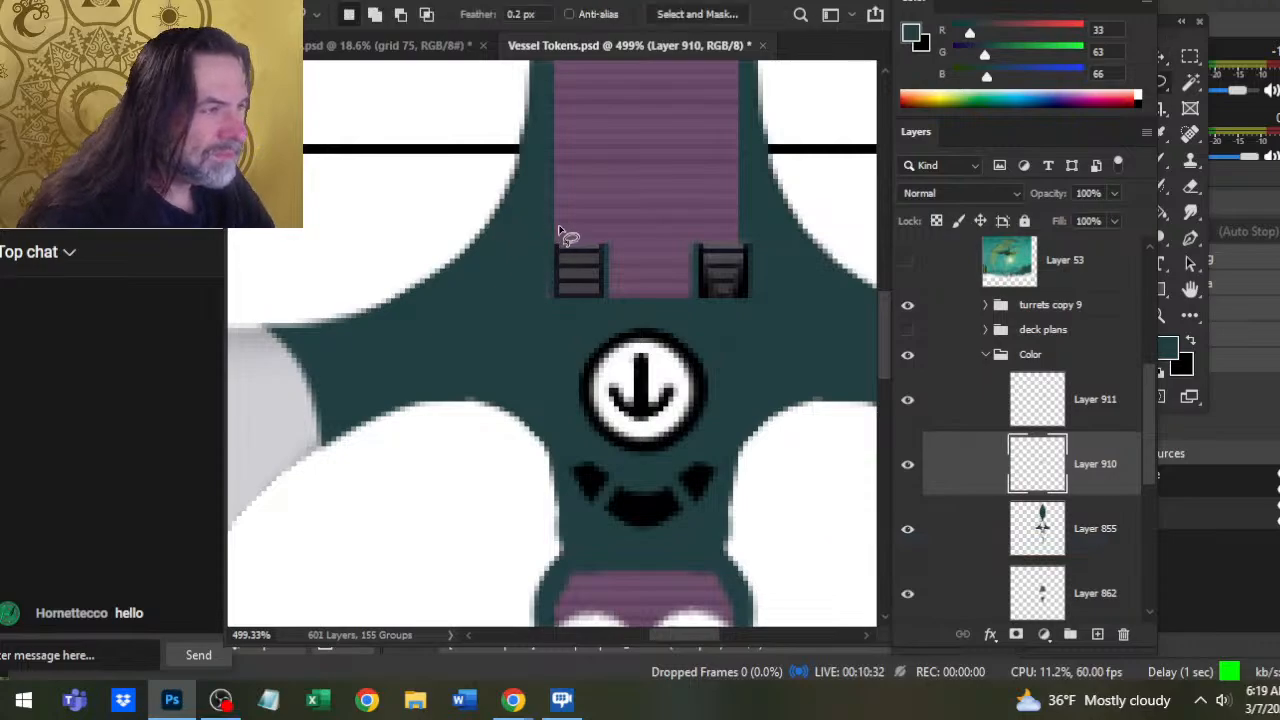
Lasso the left staircase on Layer 910, cut it to a new layer, and nudge it two pixels left
drag(563, 237, 556, 224)
key(ctrl+shift+j)
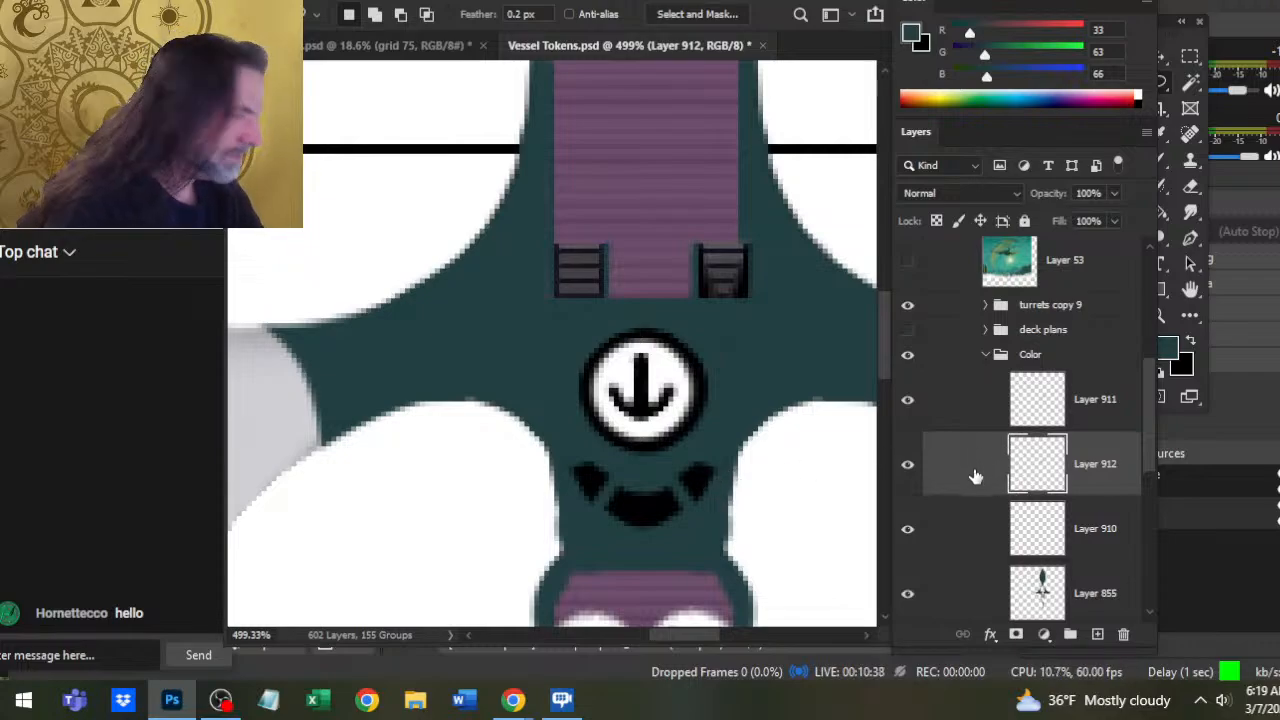
key(v)
key(Left)
key(Left)
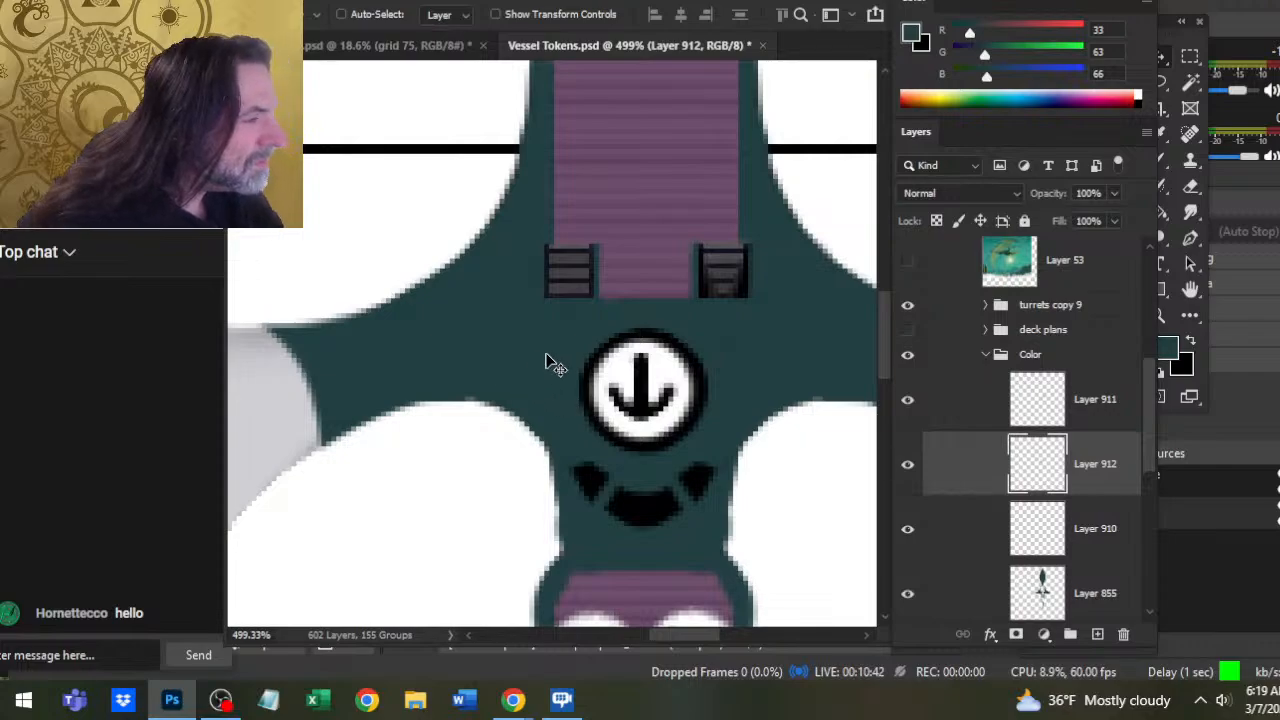
Erase the teal hull on Layer 855 along the purple deck's left edge, widening the deck to the left staircase's outer side
key(b)
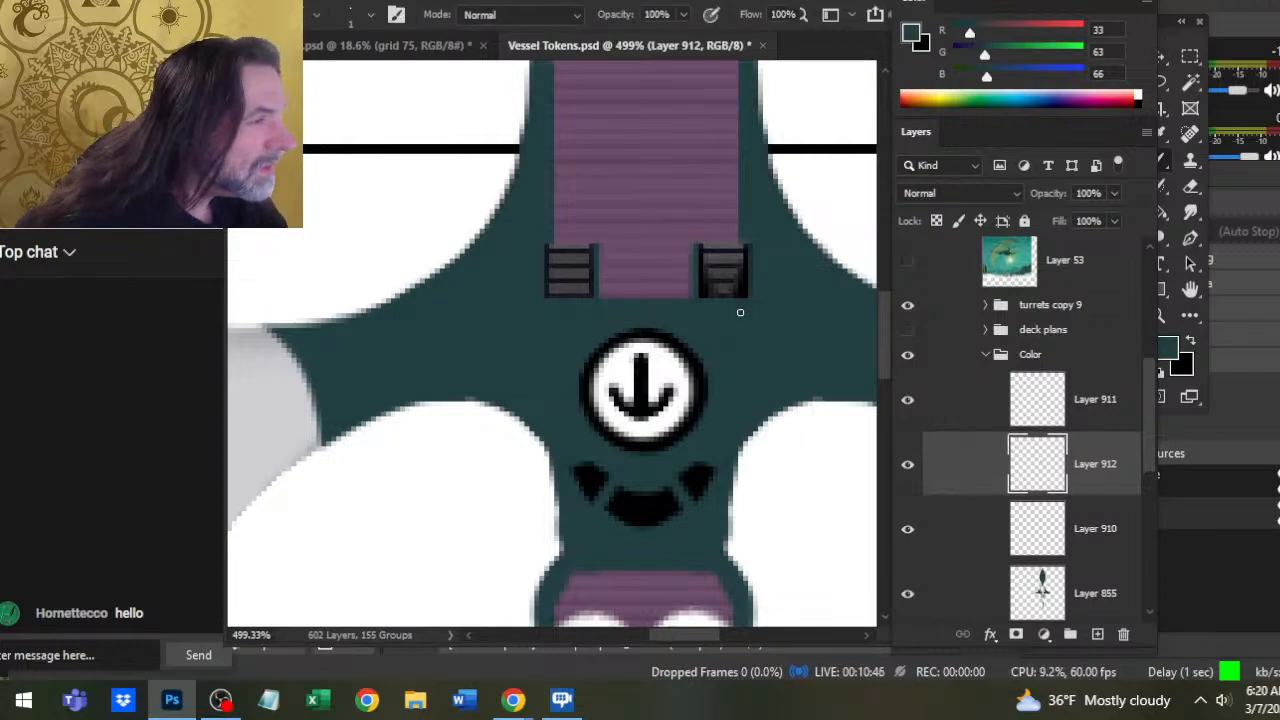
key(z)
mouse_move(746, 254)
mouse_down()
mouse_move(820, 274)
mouse_move(771, 277)
mouse_up()
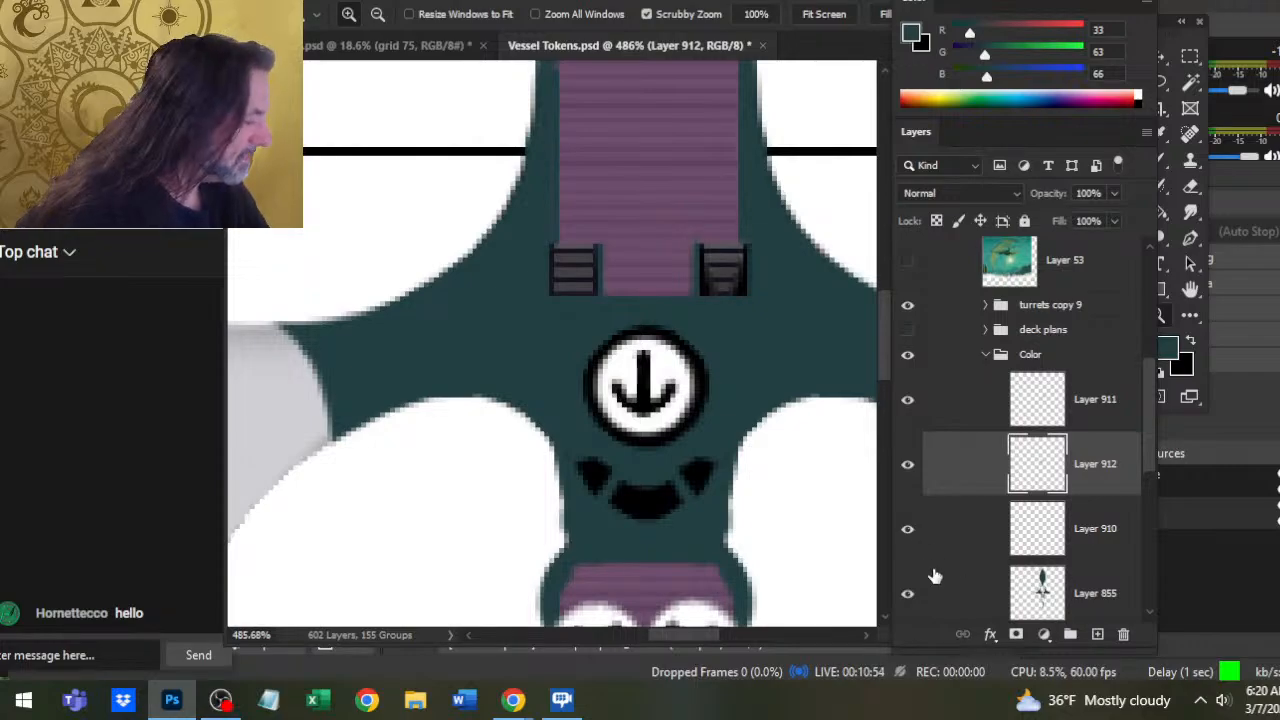
click(960, 593)
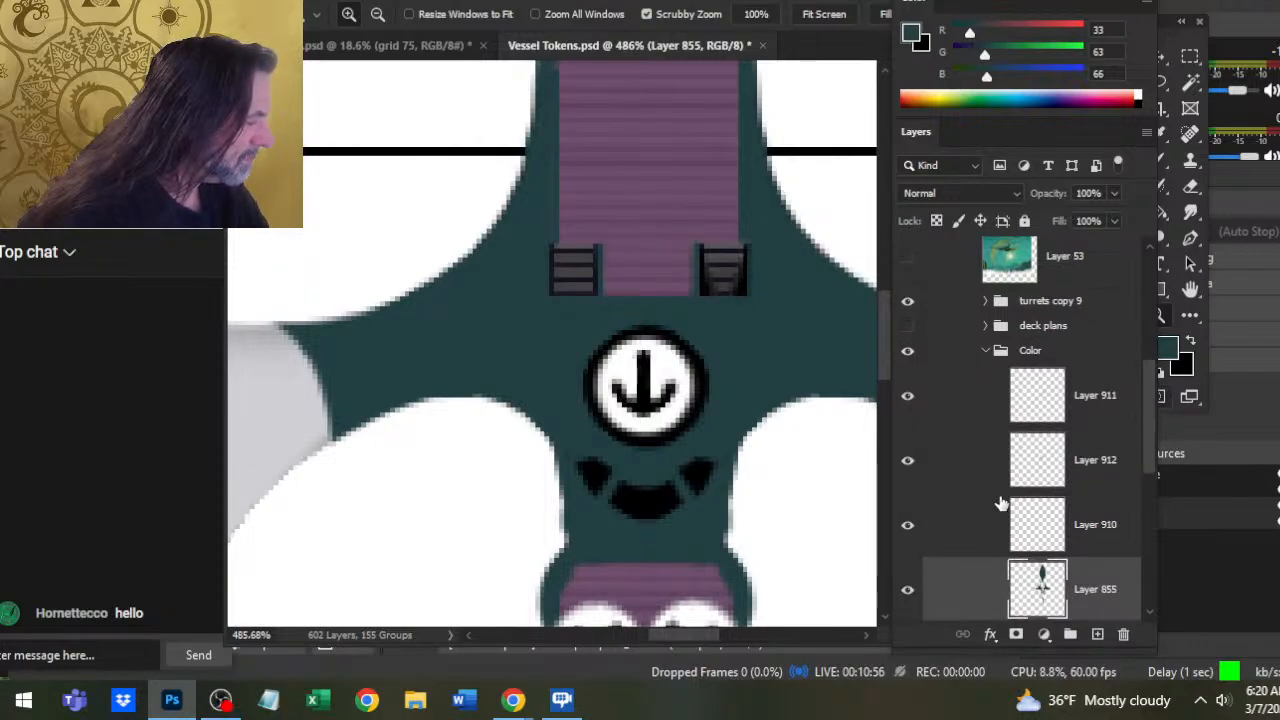
click(908, 592)
click(908, 592)
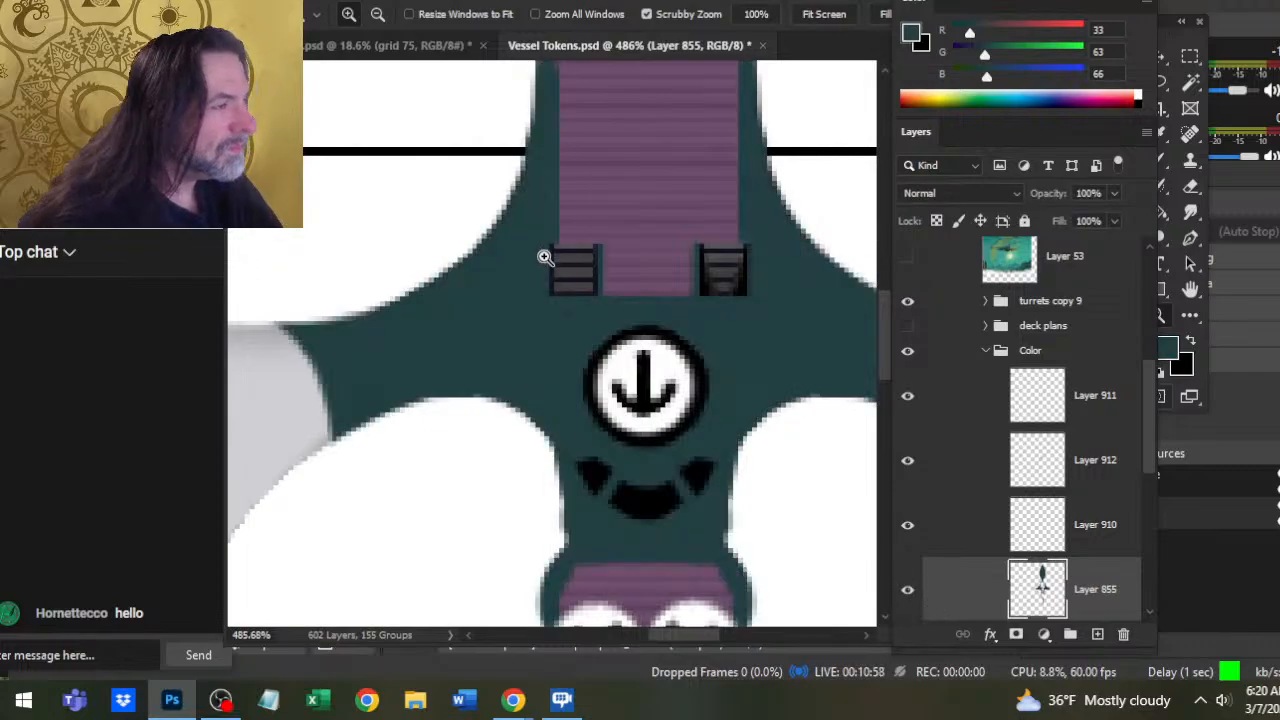
drag(545, 257, 620, 363)
key(e)
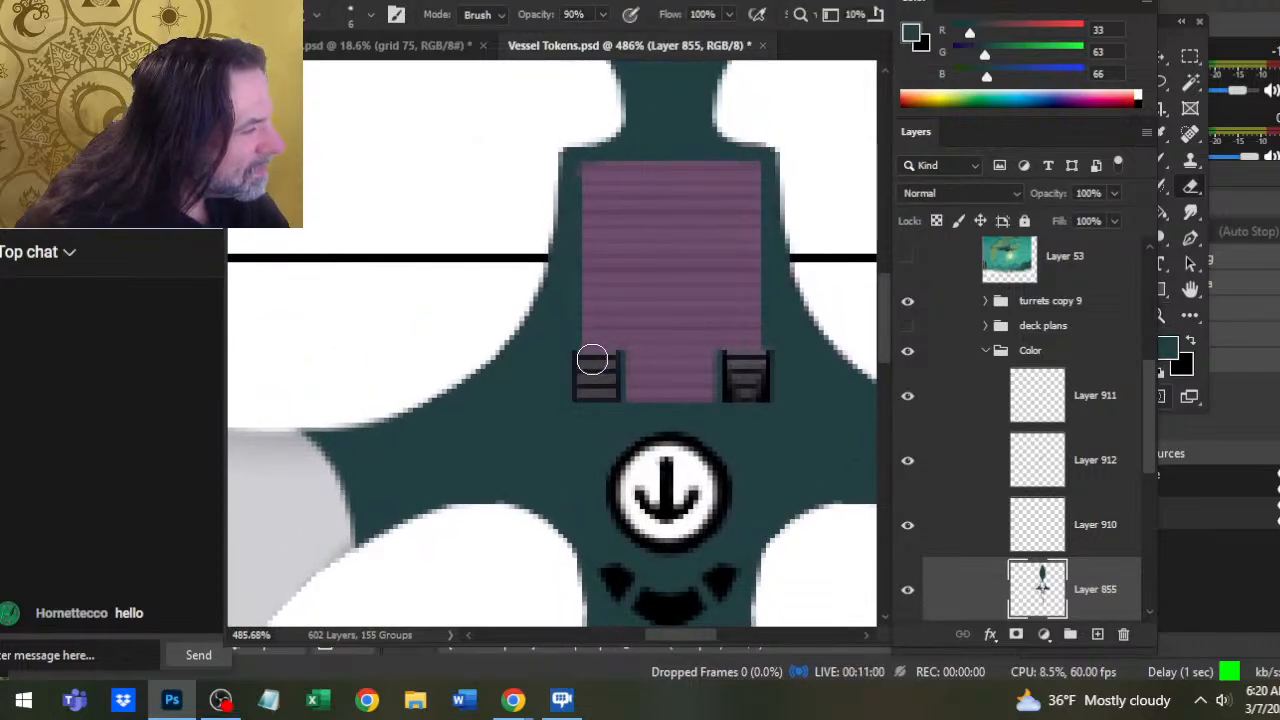
key(shift)
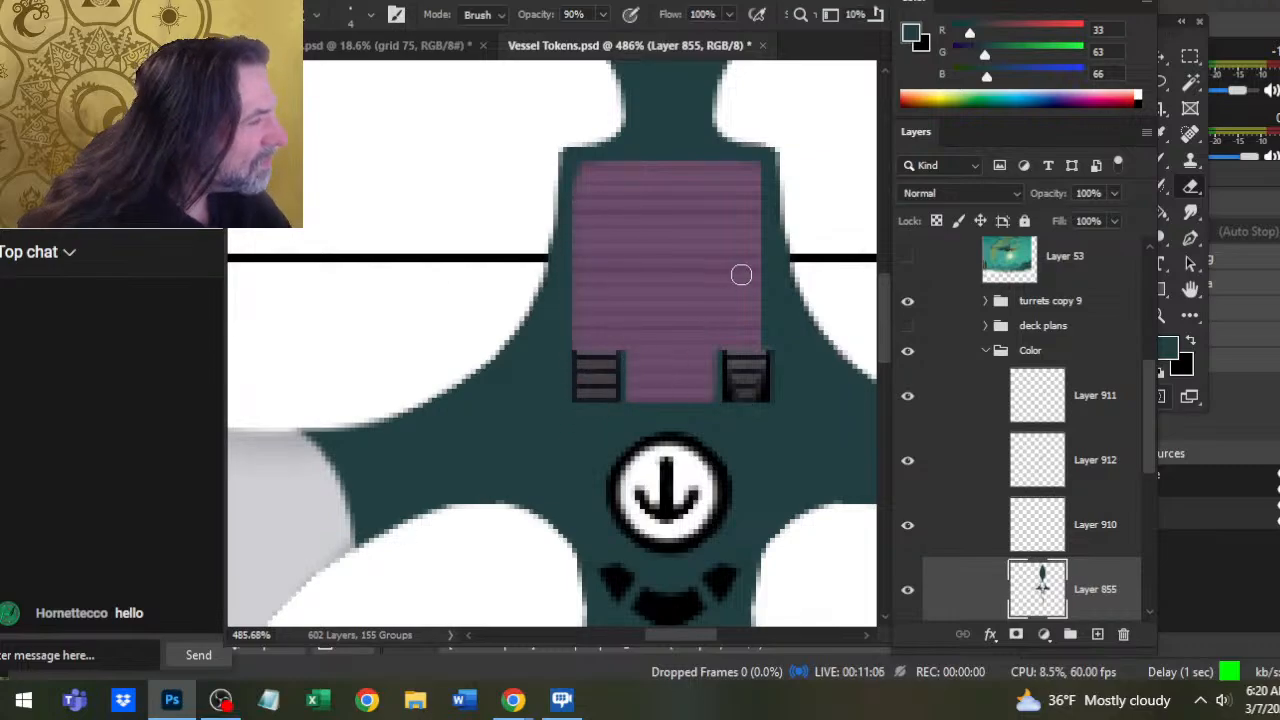
Erase the teal hull along the purple deck's right edge with a 4-pixel eraser, widening the deck to the right staircase
key(shift)
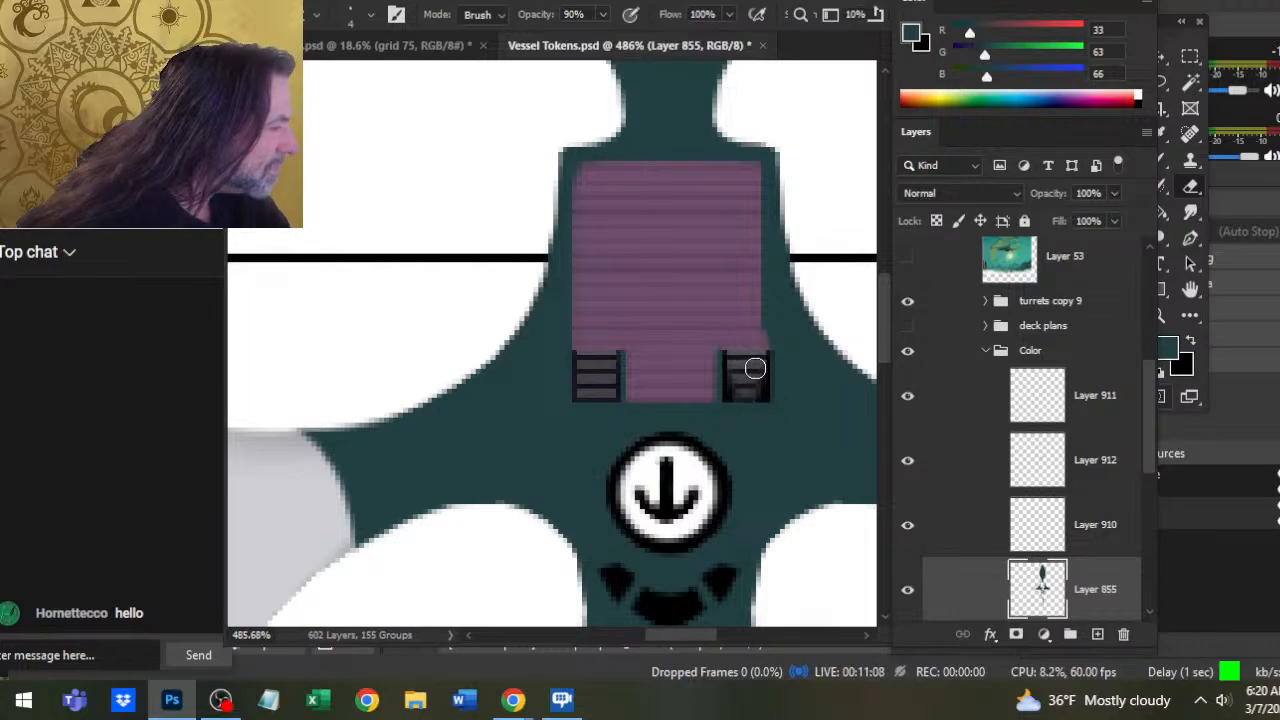
key(shift)
shift+click(760, 360)
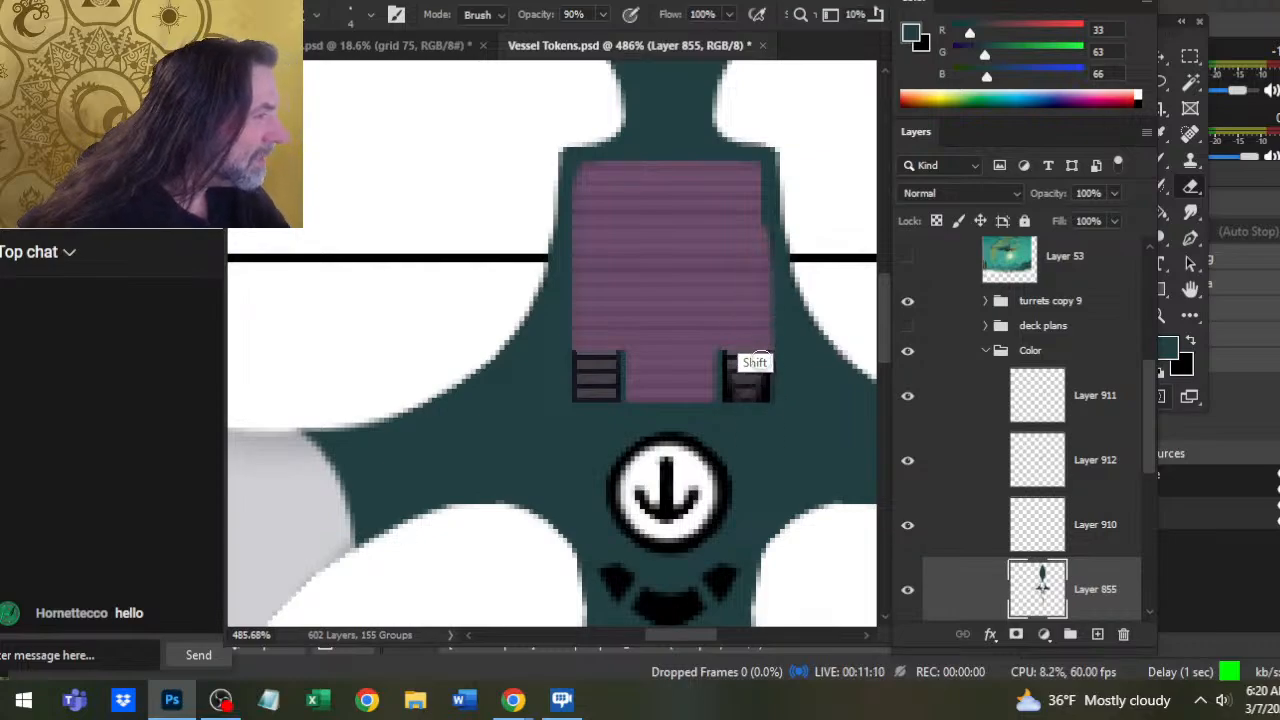
key(shift)
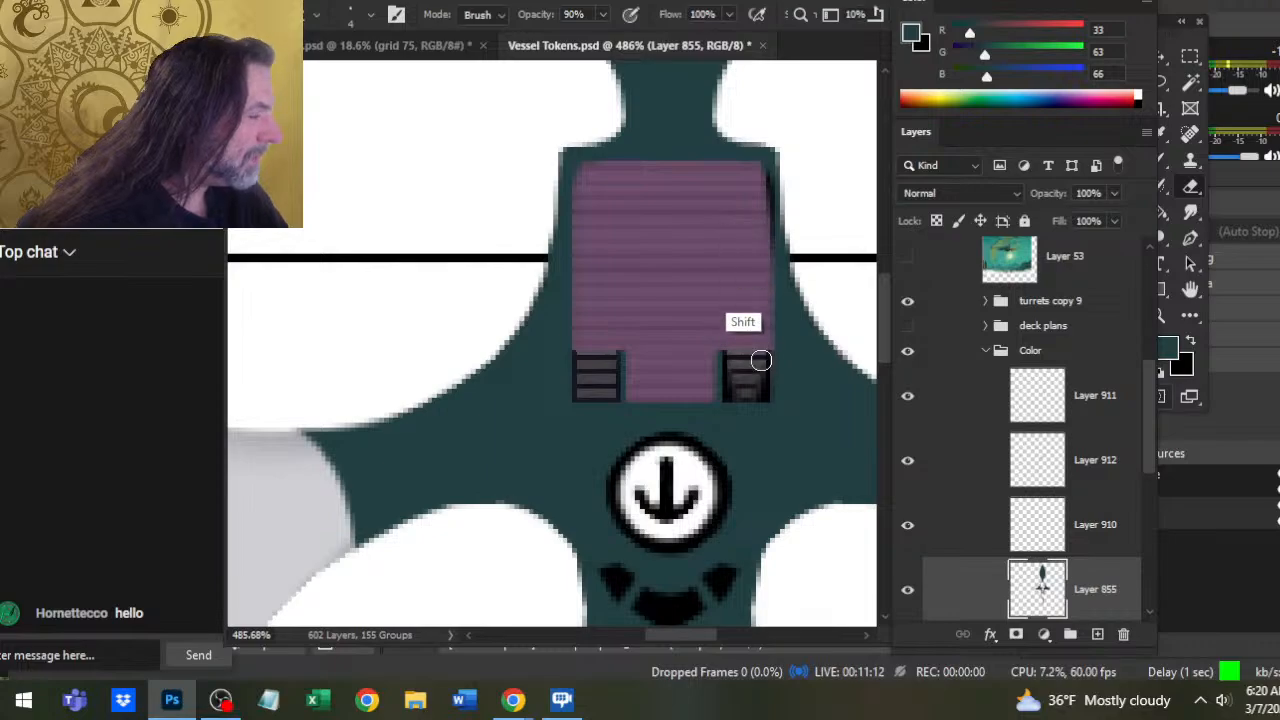
key(shift)
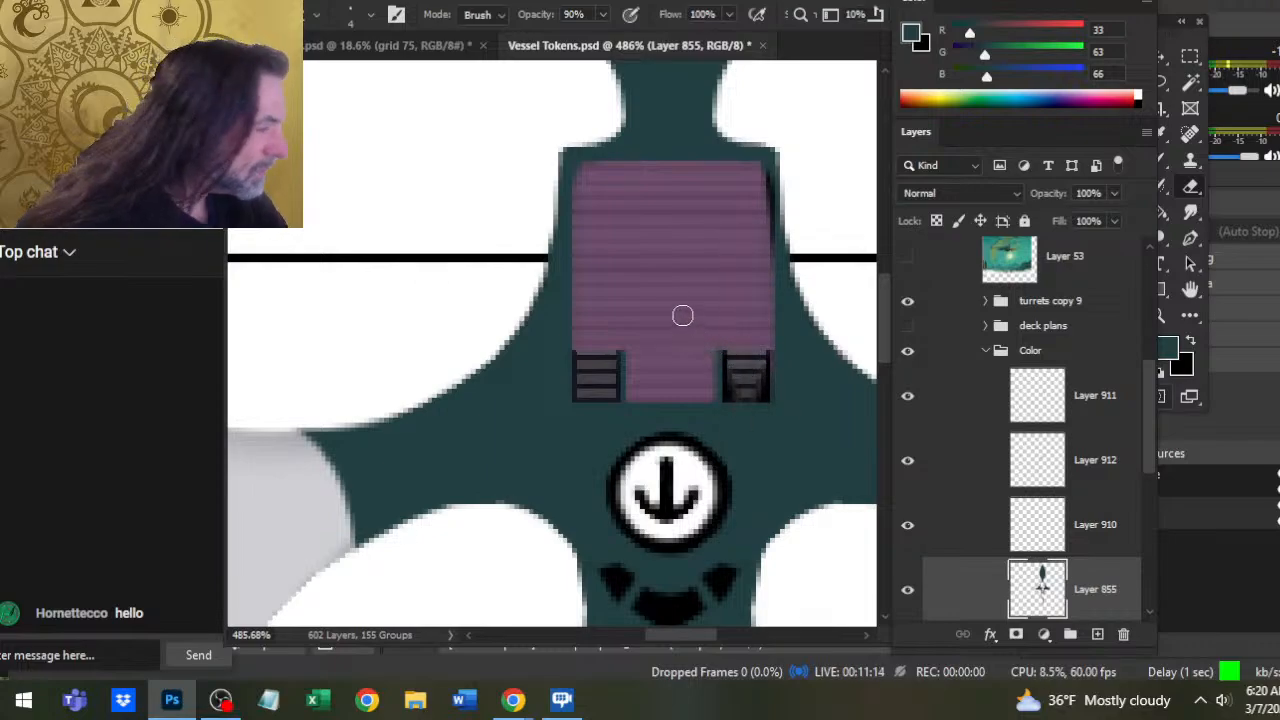
Paint a straight 1-pixel teal line down the purple deck's right edge to cover the over-erased part of Layer 855
key(b)
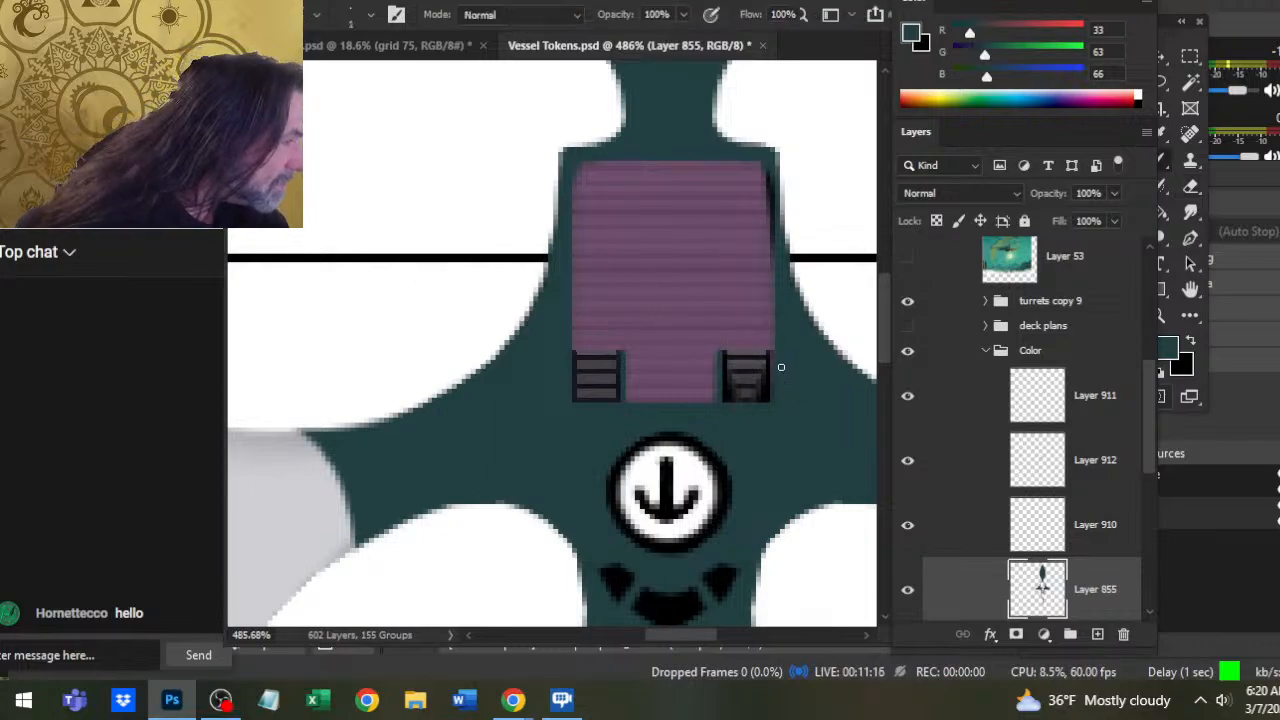
key(shift)
key(shift)
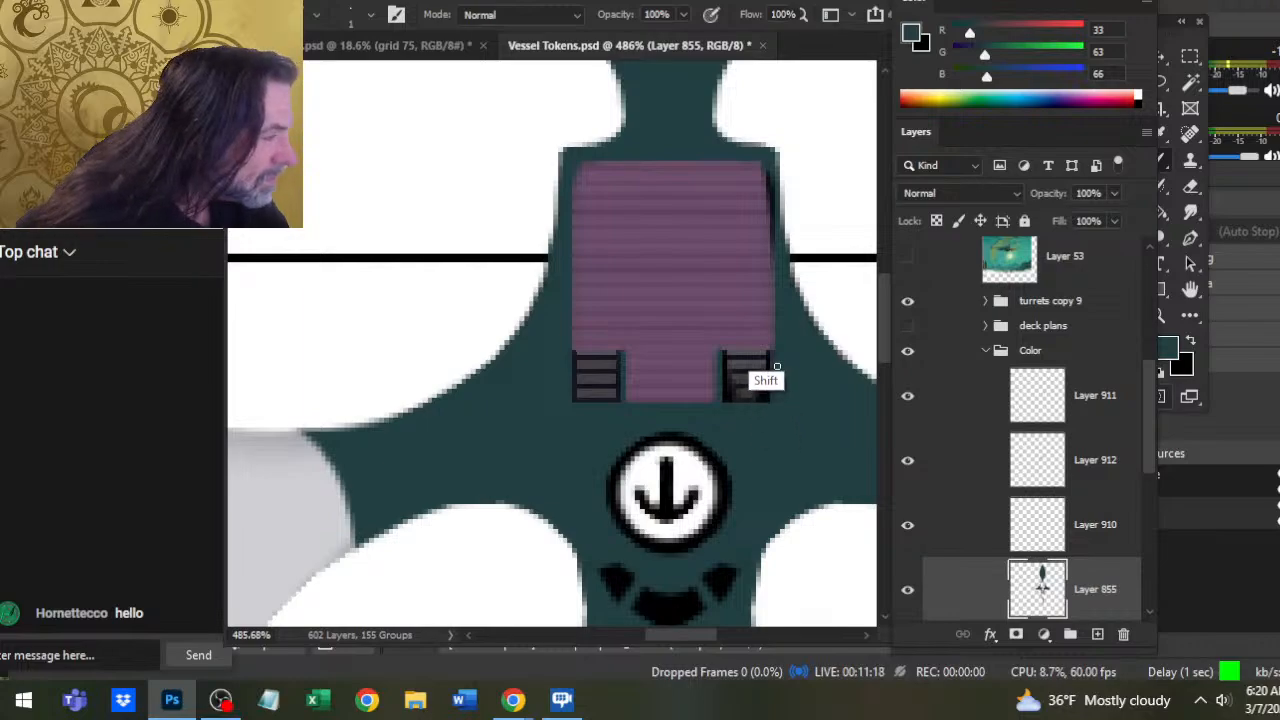
key(shift)
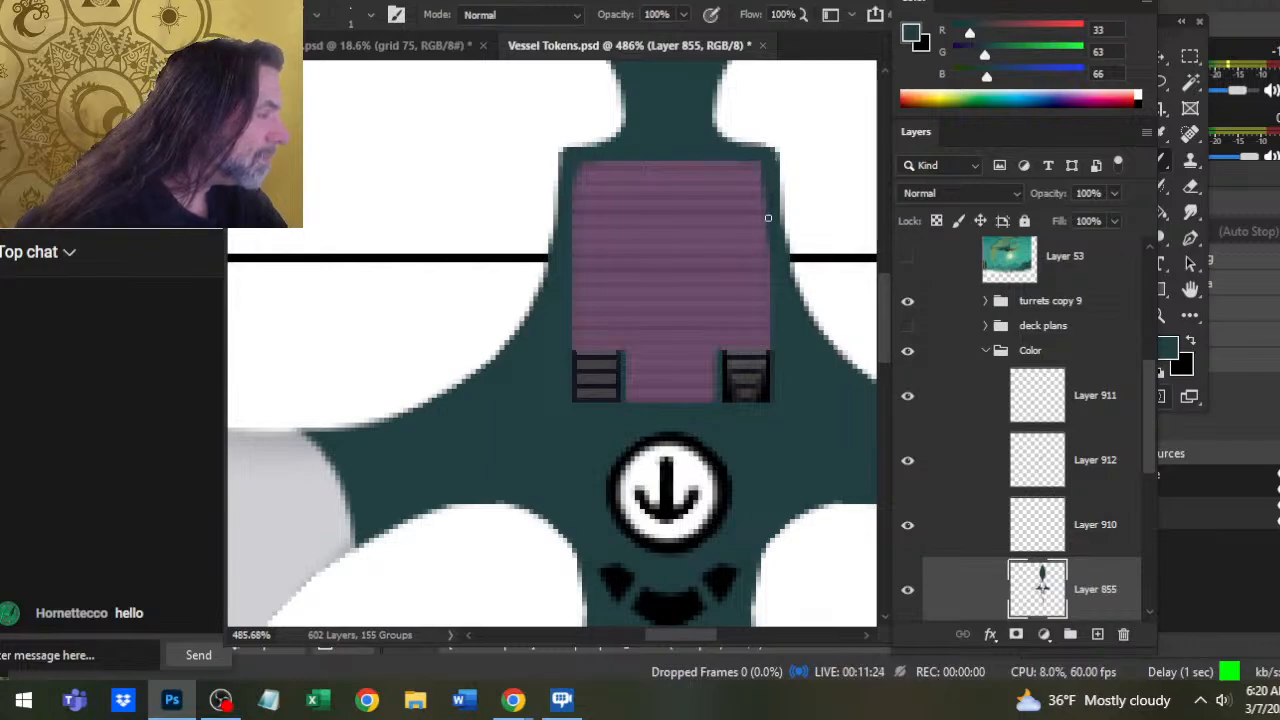
key(shift)
key(shift)
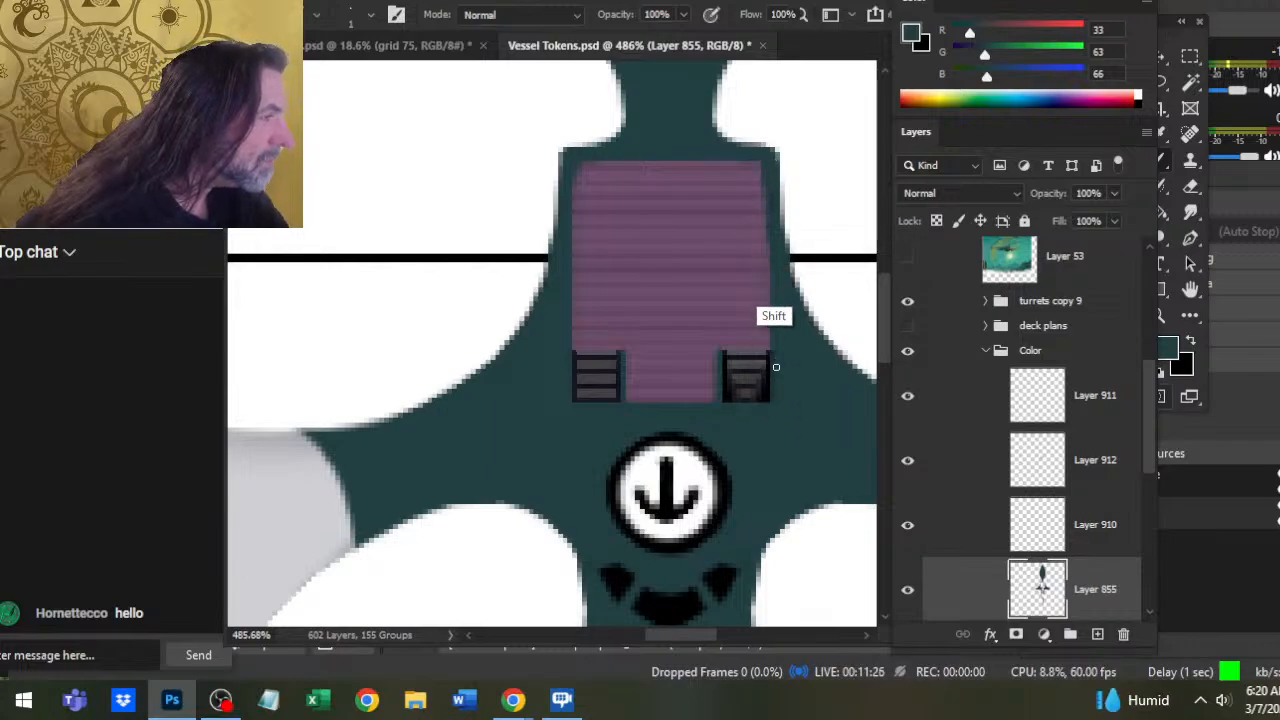
Erase the teal along the purple deck's right edge on Layer 855 with straight 1-pixel eraser strokes
key(e)
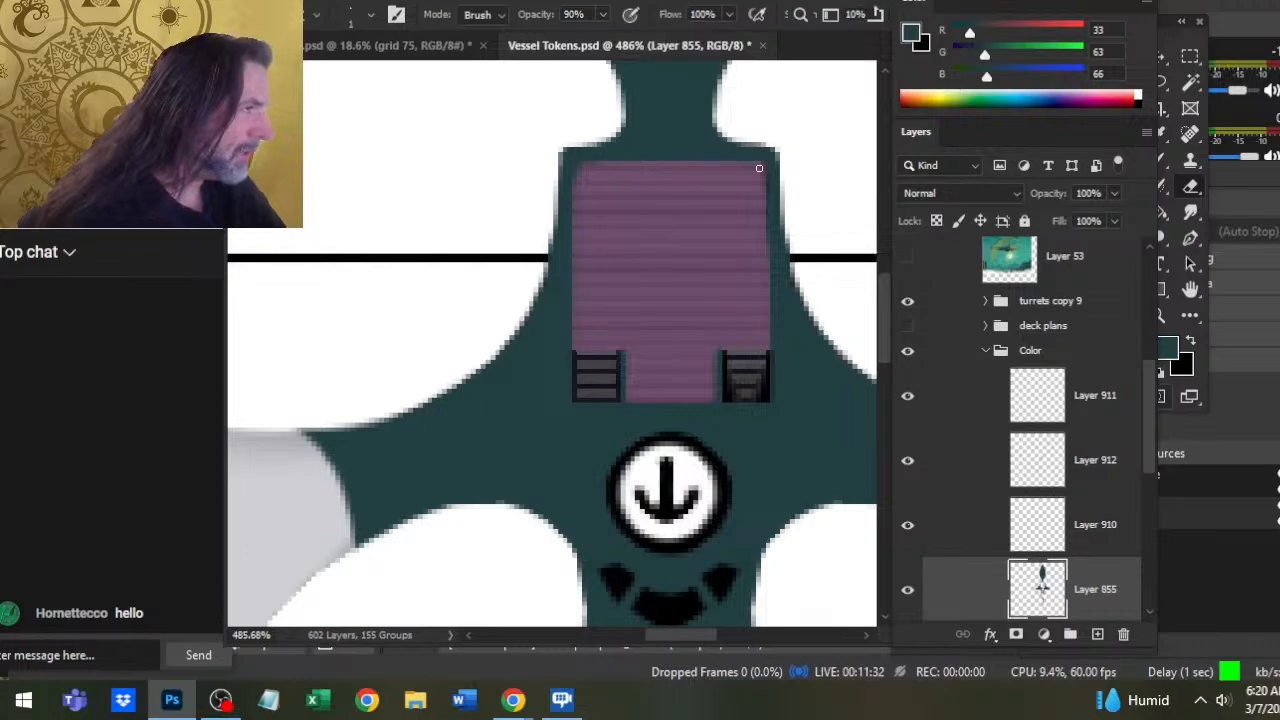
key(shift)
key(shift)
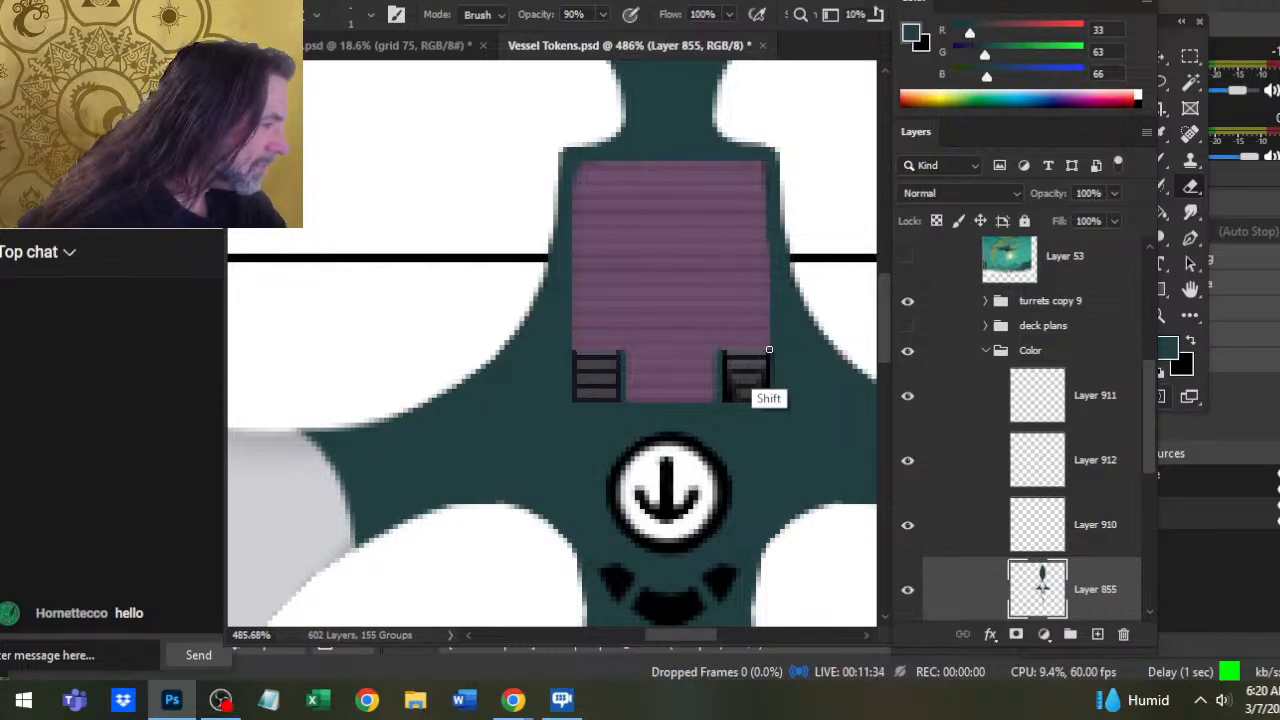
key(shift)
drag(768, 356, 768, 215)
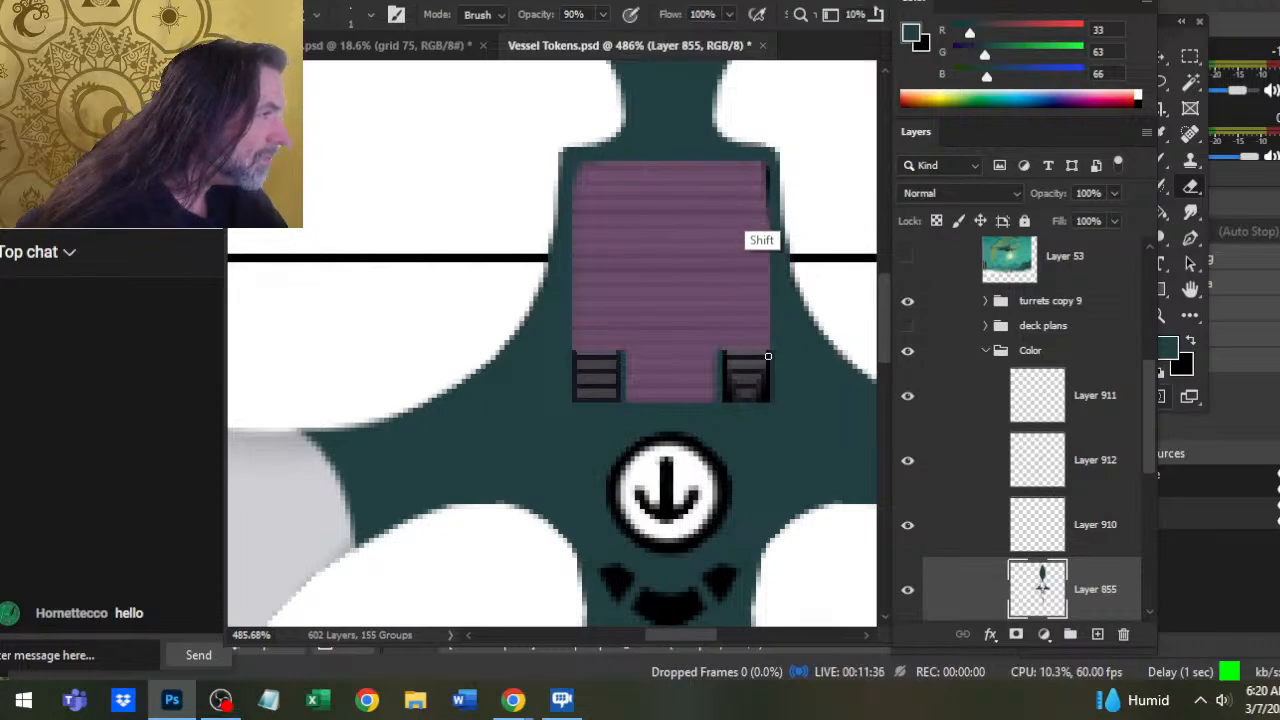
Repaint the purple deck's right edge in teal and trim it again with one straight 1-pixel eraser stroke
key(b)
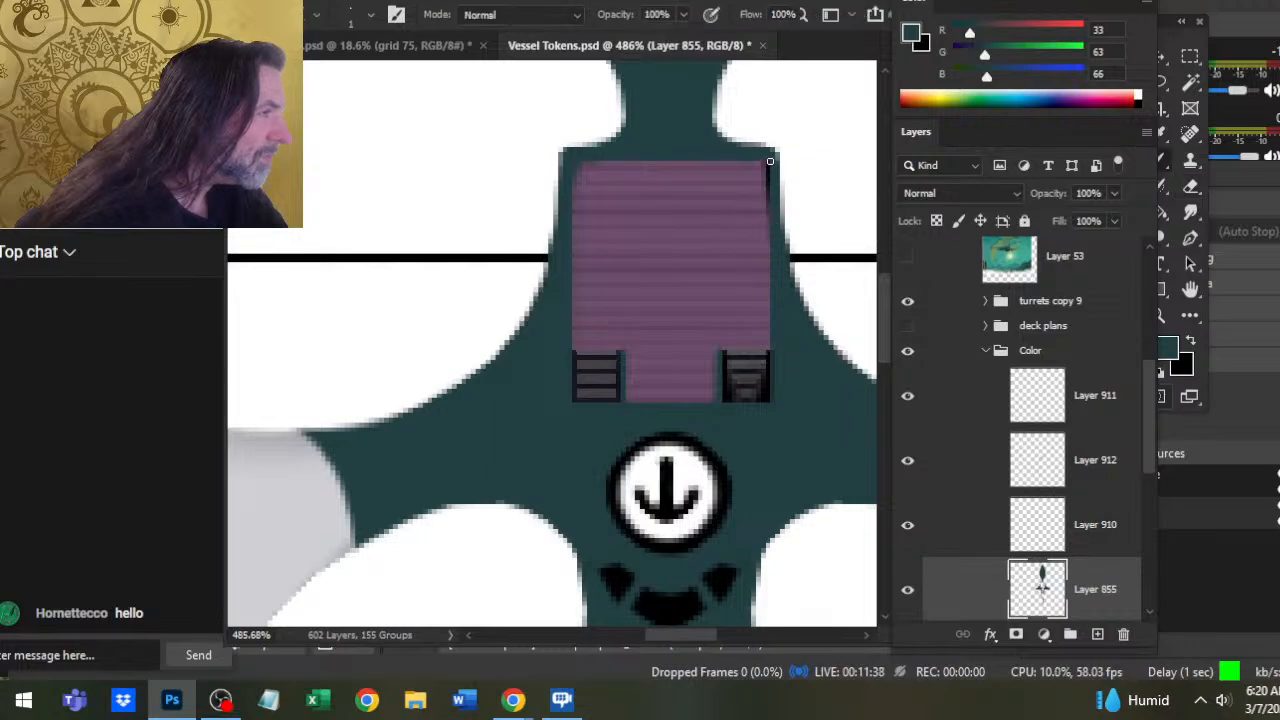
shift+click(768, 350)
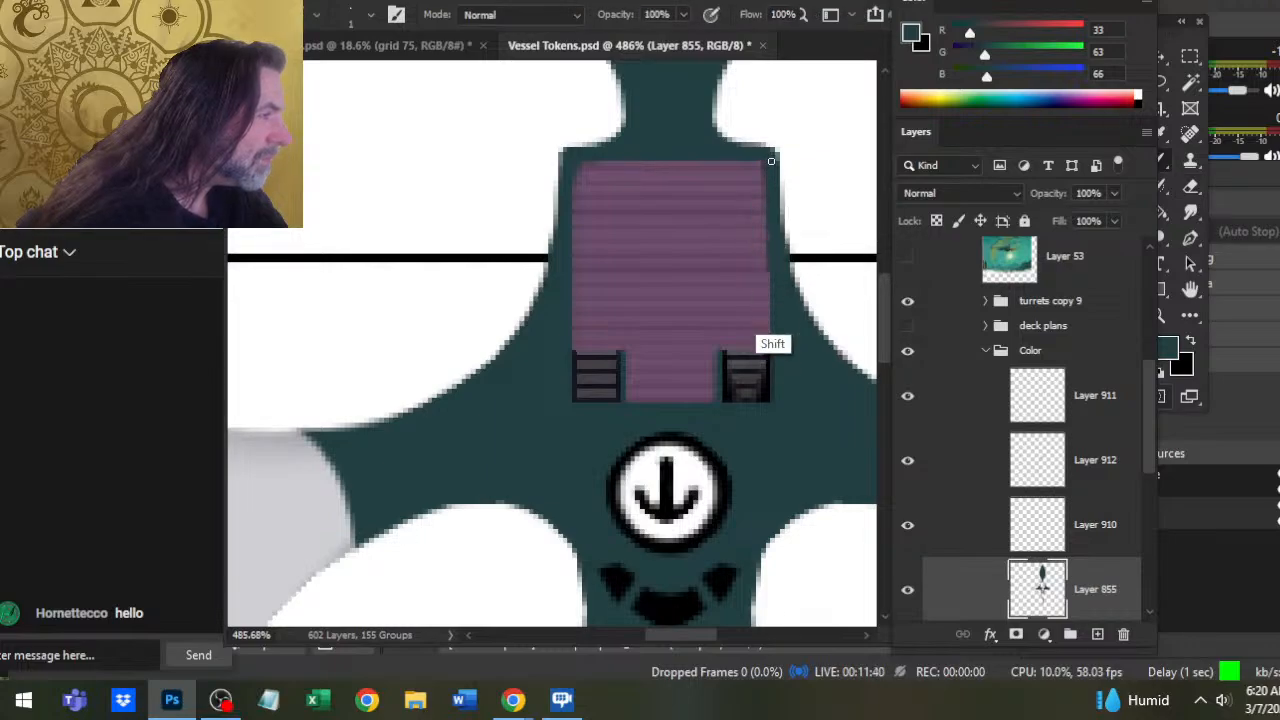
key(e)
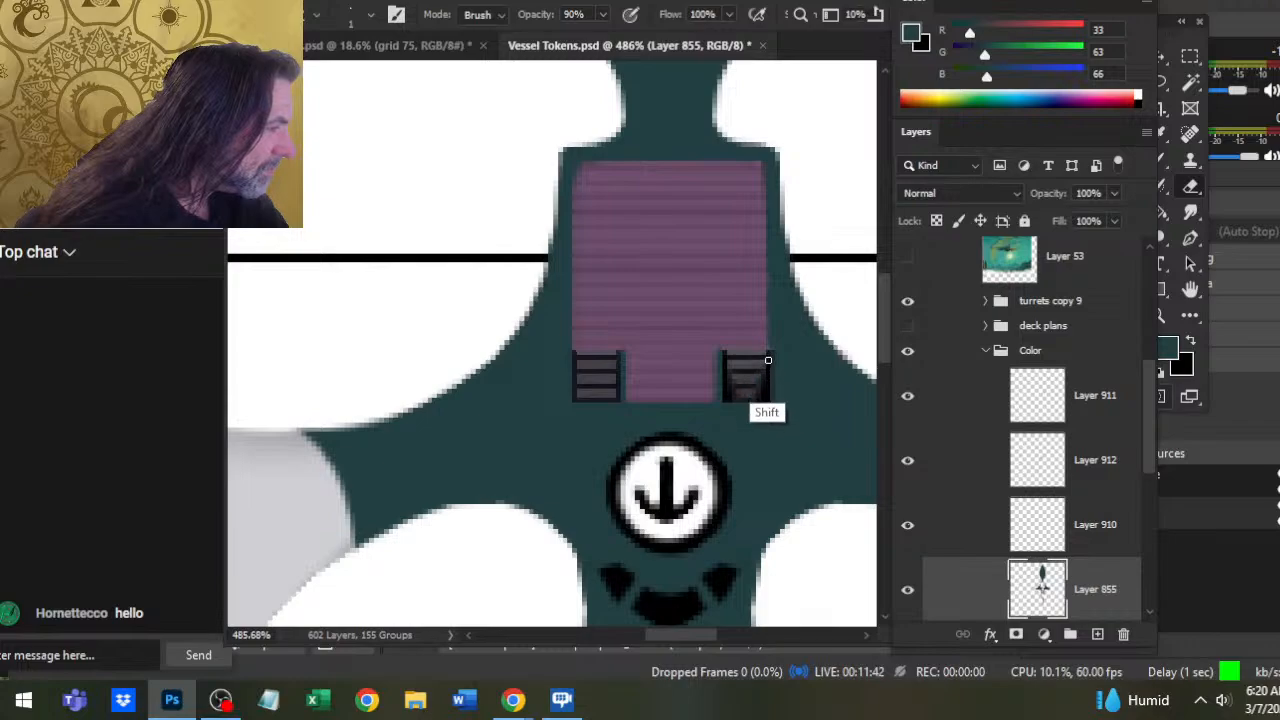
shift+click(768, 360)
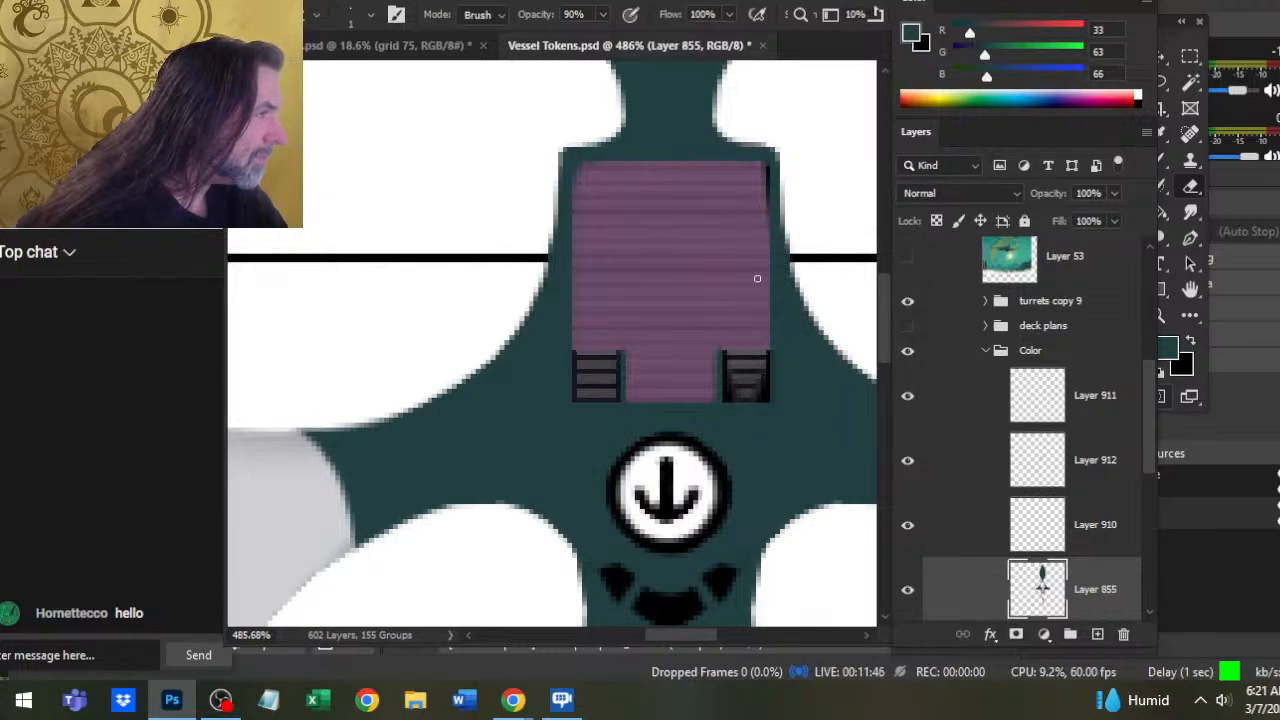
Erase the leftover teal around the purple deck's upper-left corner on Layer 855 with a 1-pixel eraser at 90% opacity
key(b)
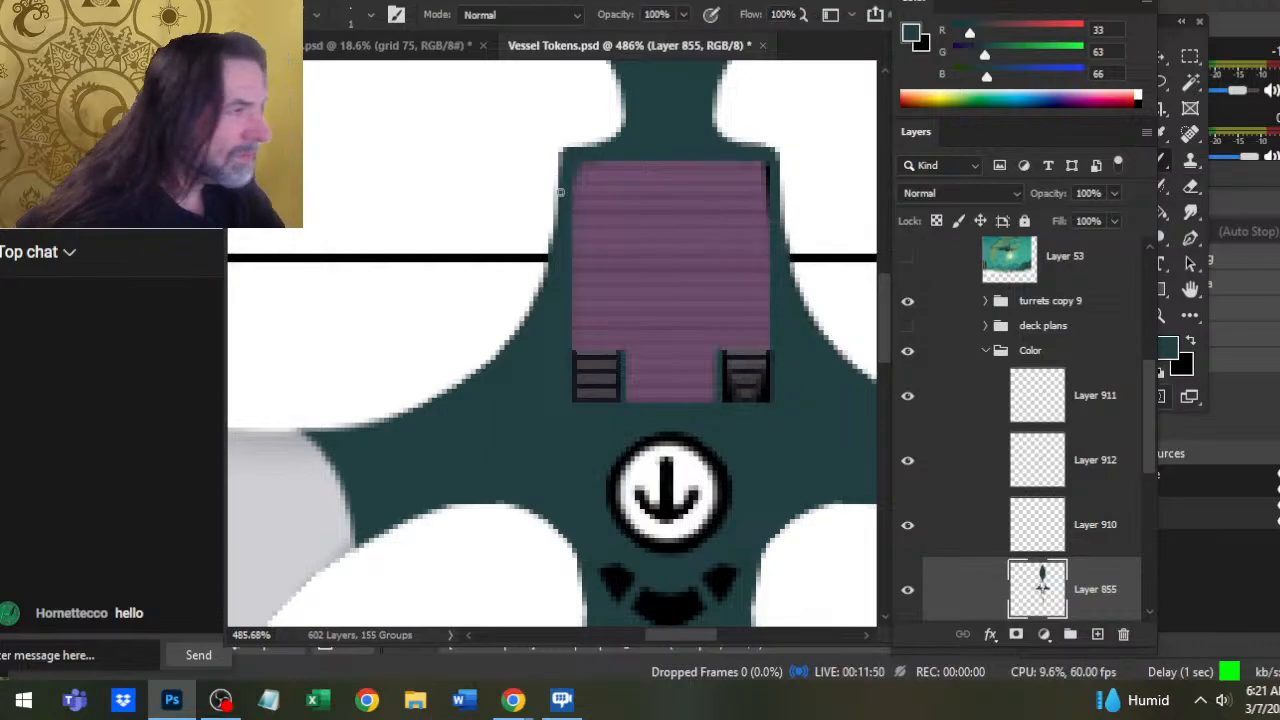
key(e)
key(9)
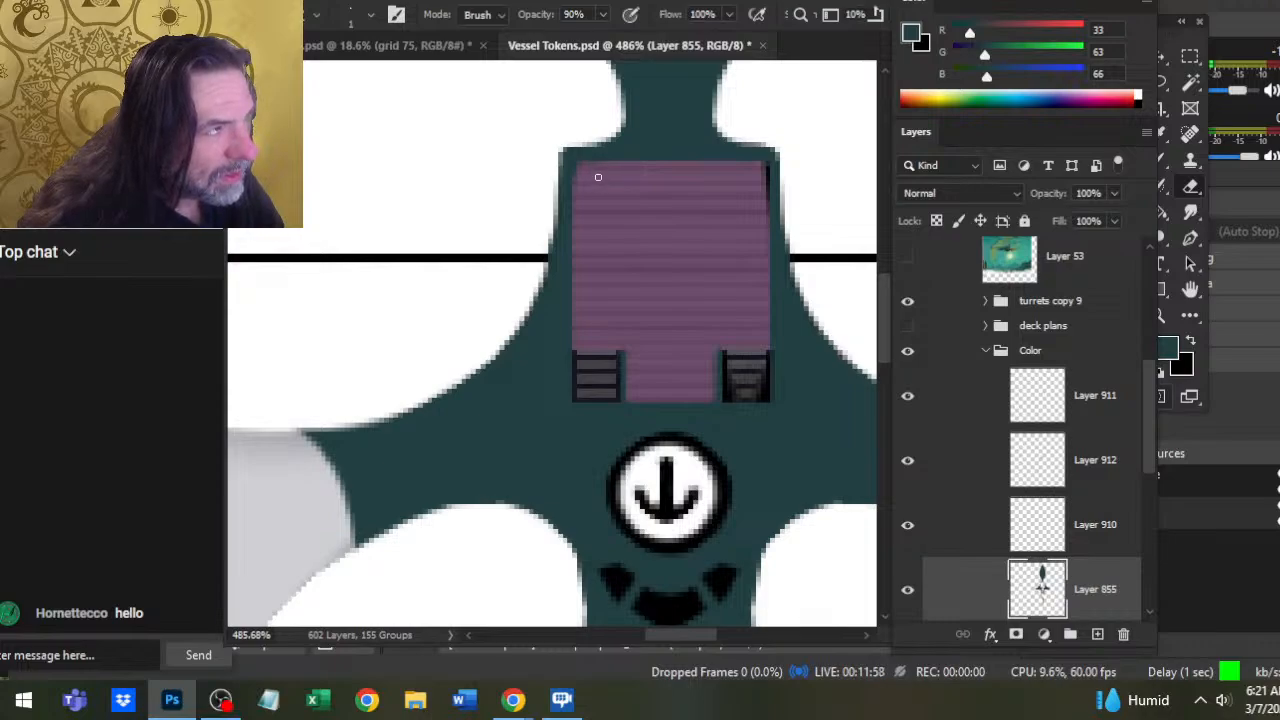
key(b)
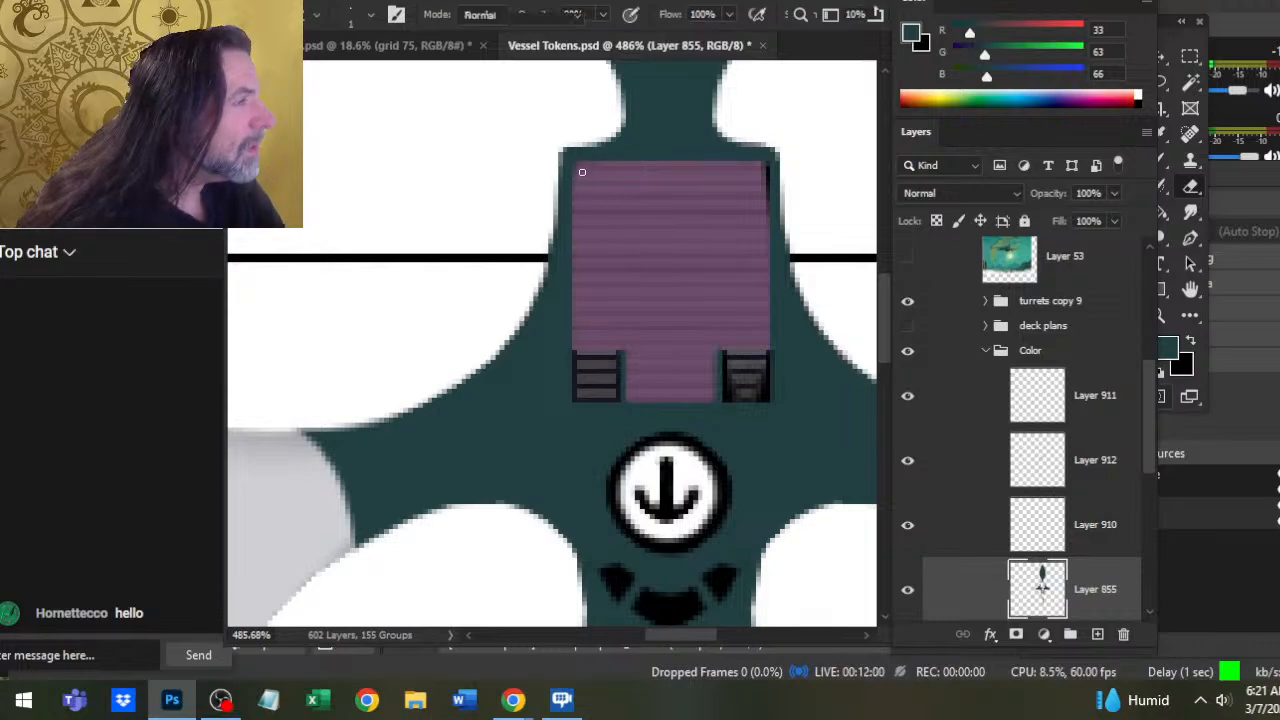
key(e)
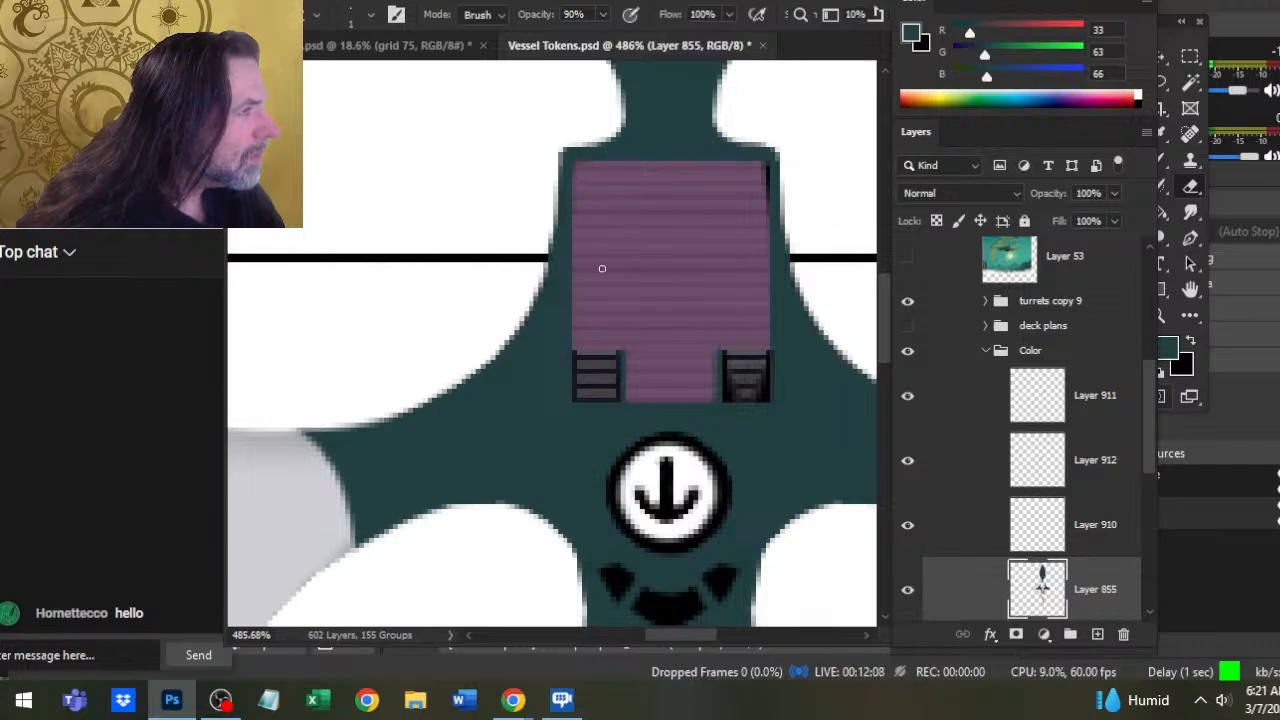
drag(1148, 440, 1147, 482)
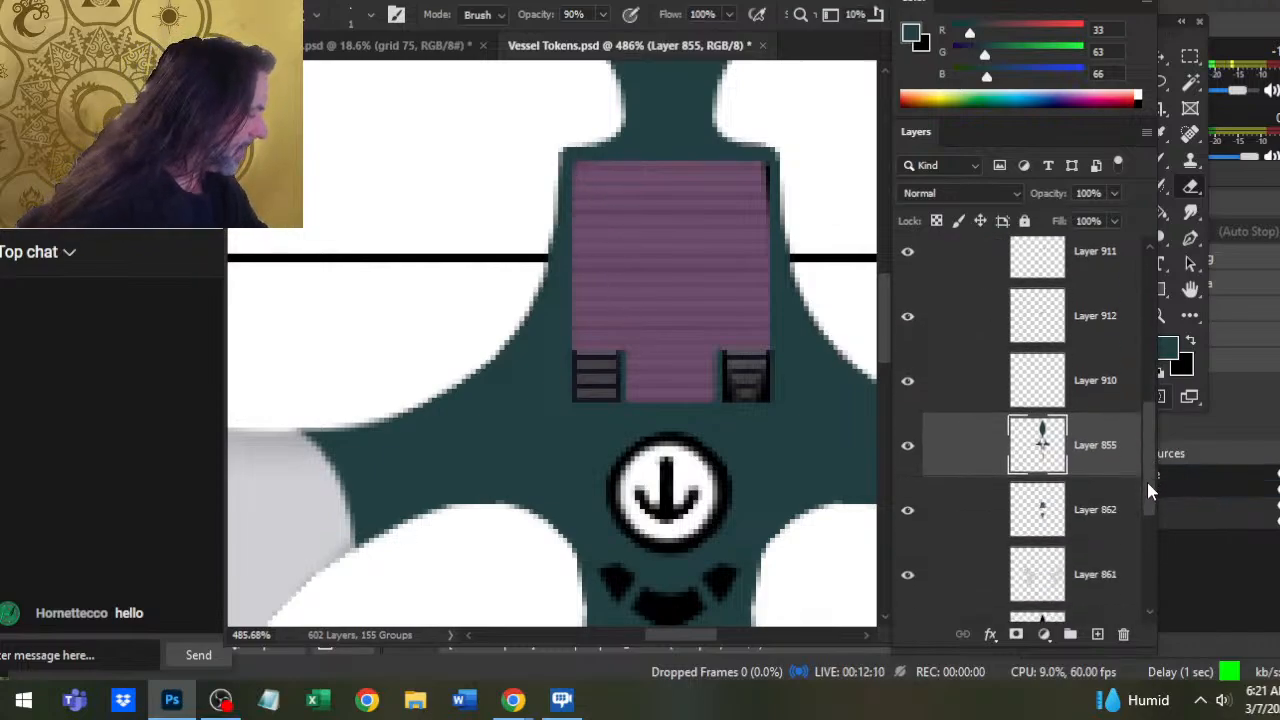
On Layer 862, smudge purple into the gap at the deck's upper-right edge and erase the spill outside the hull with a 6-pixel eraser
click(1101, 527)
key(r)
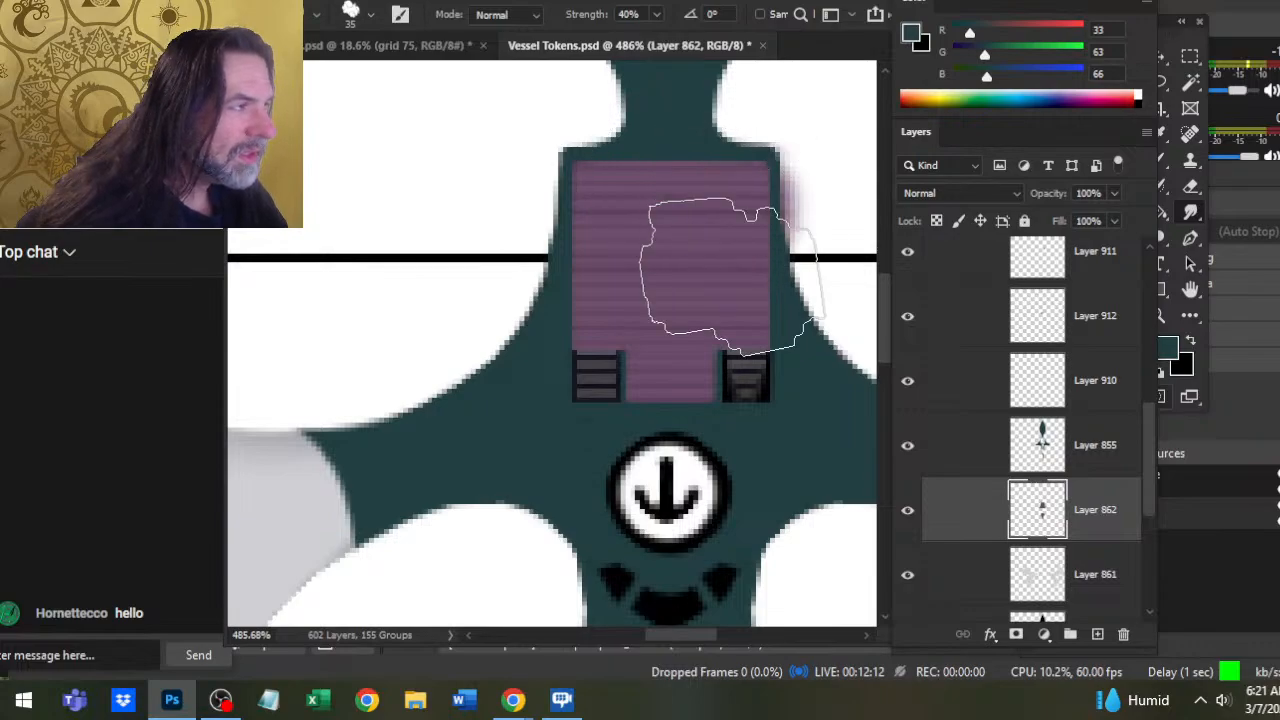
key(e)
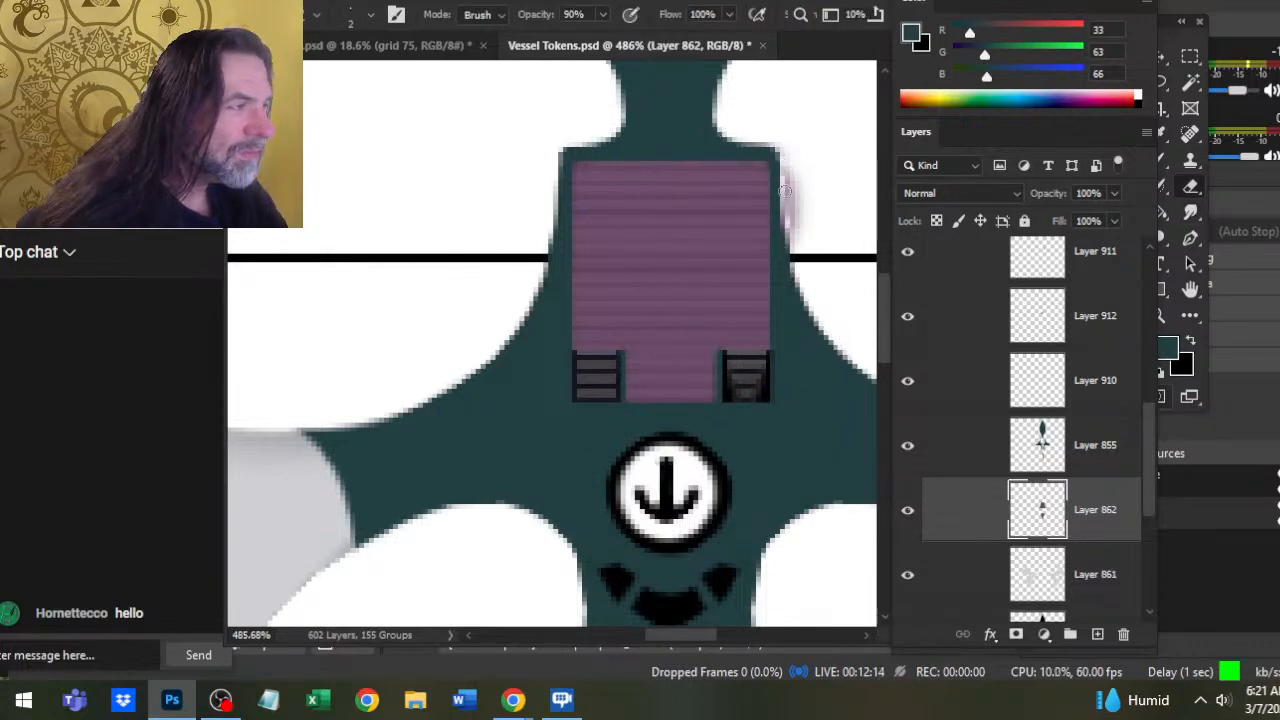
drag(793, 178, 792, 155)
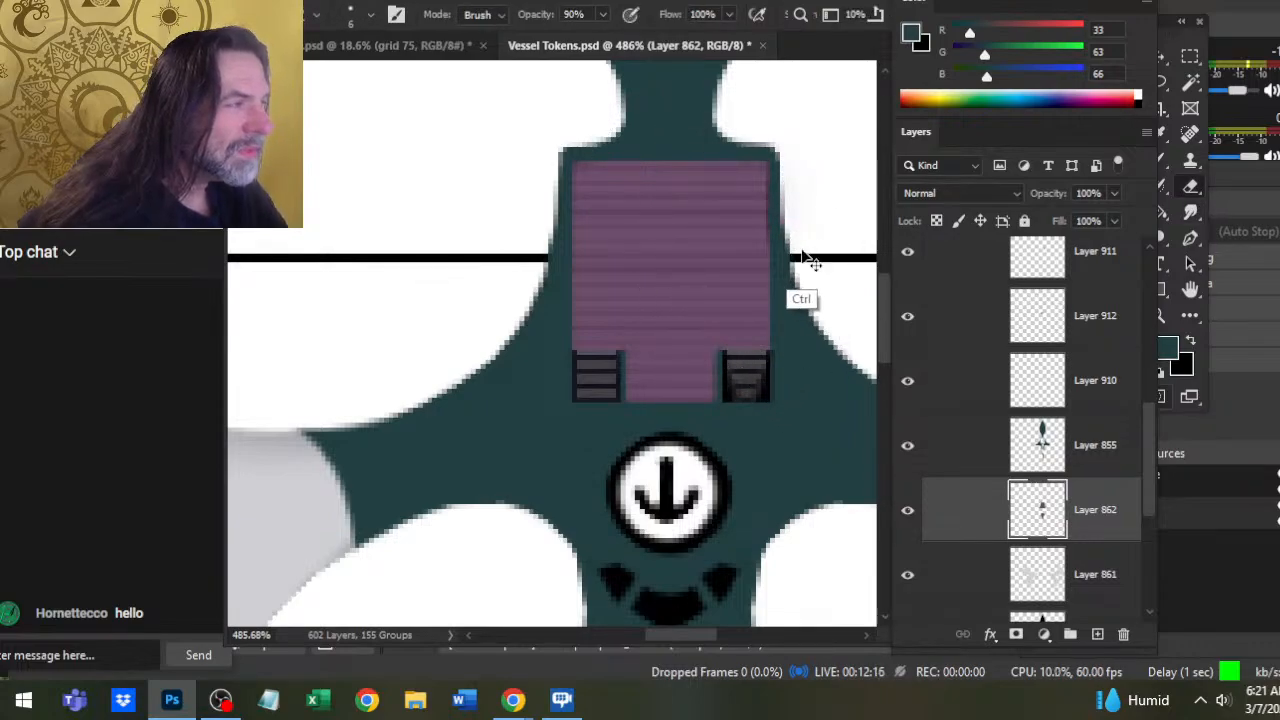
drag(808, 268, 788, 160)
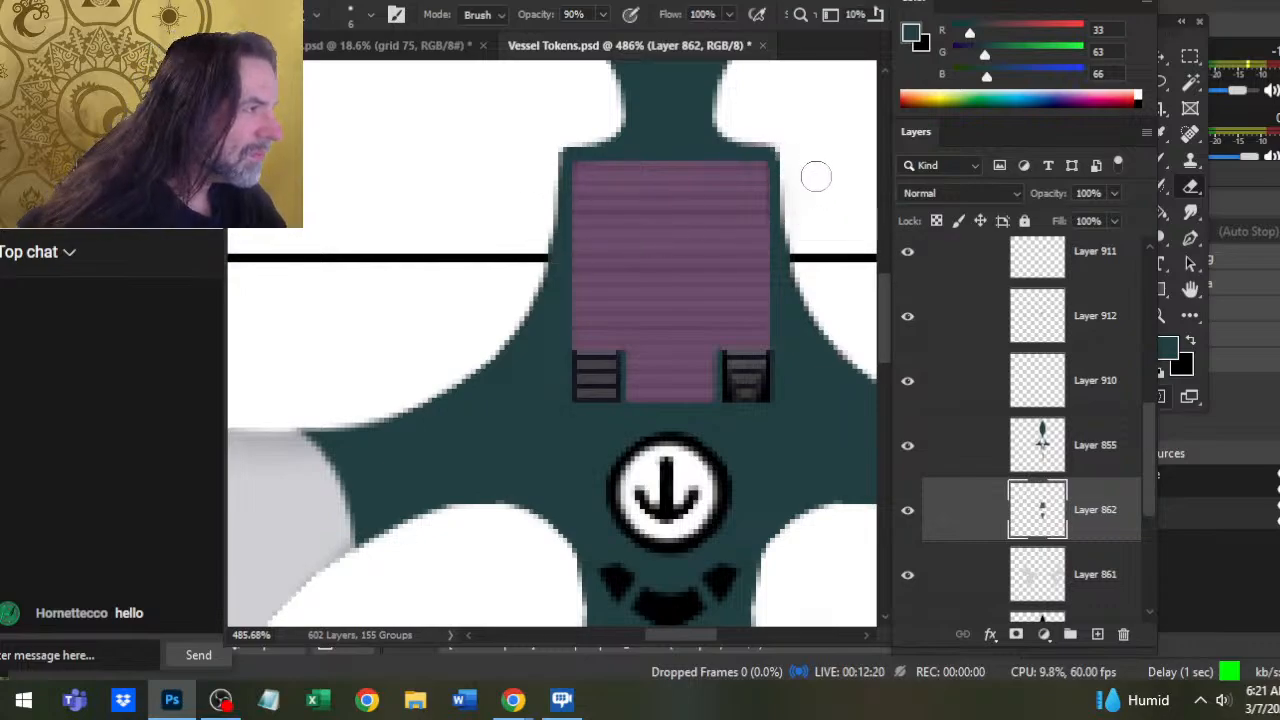
key(r)
mouse_move(703, 188)
mouse_down()
mouse_move(786, 194)
mouse_move(805, 246)
mouse_up()
key(e)
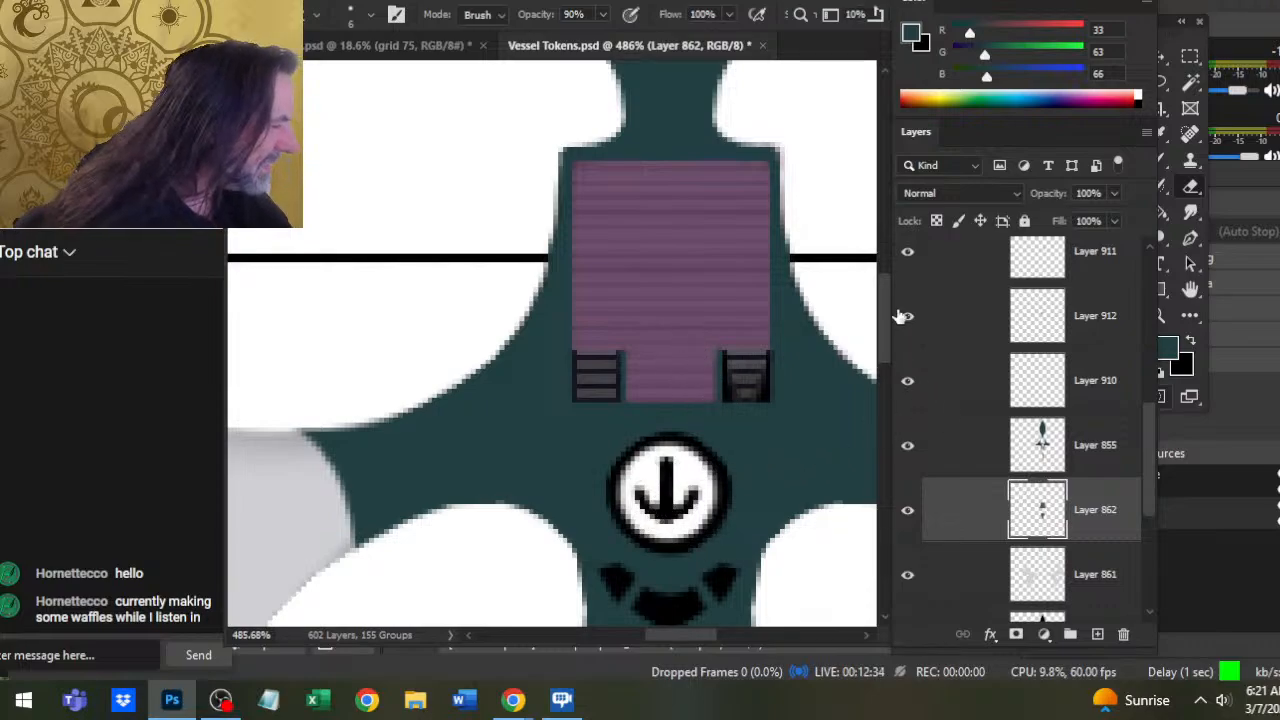
Check Layer 911's visibility, paint a 1-pixel teal strip on it along the right staircase's inner side, and trim the strip with the eraser
click(907, 270)
click(907, 270)
click(960, 270)
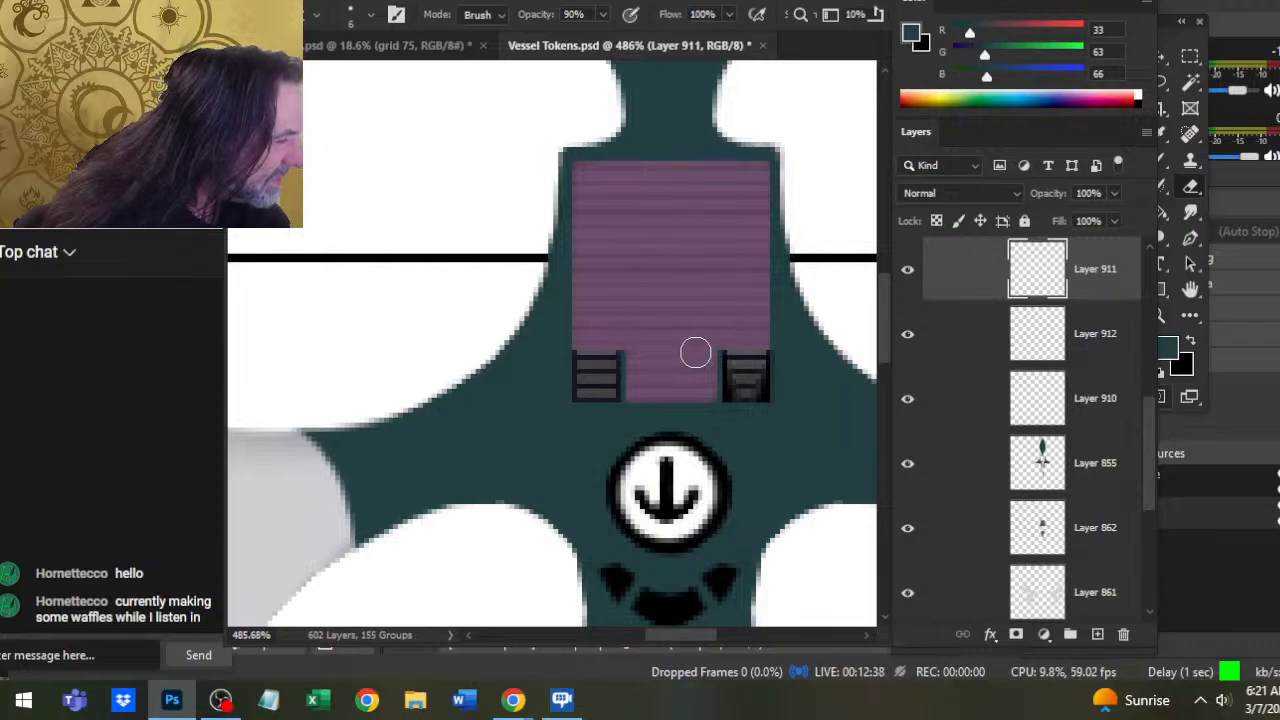
key(b)
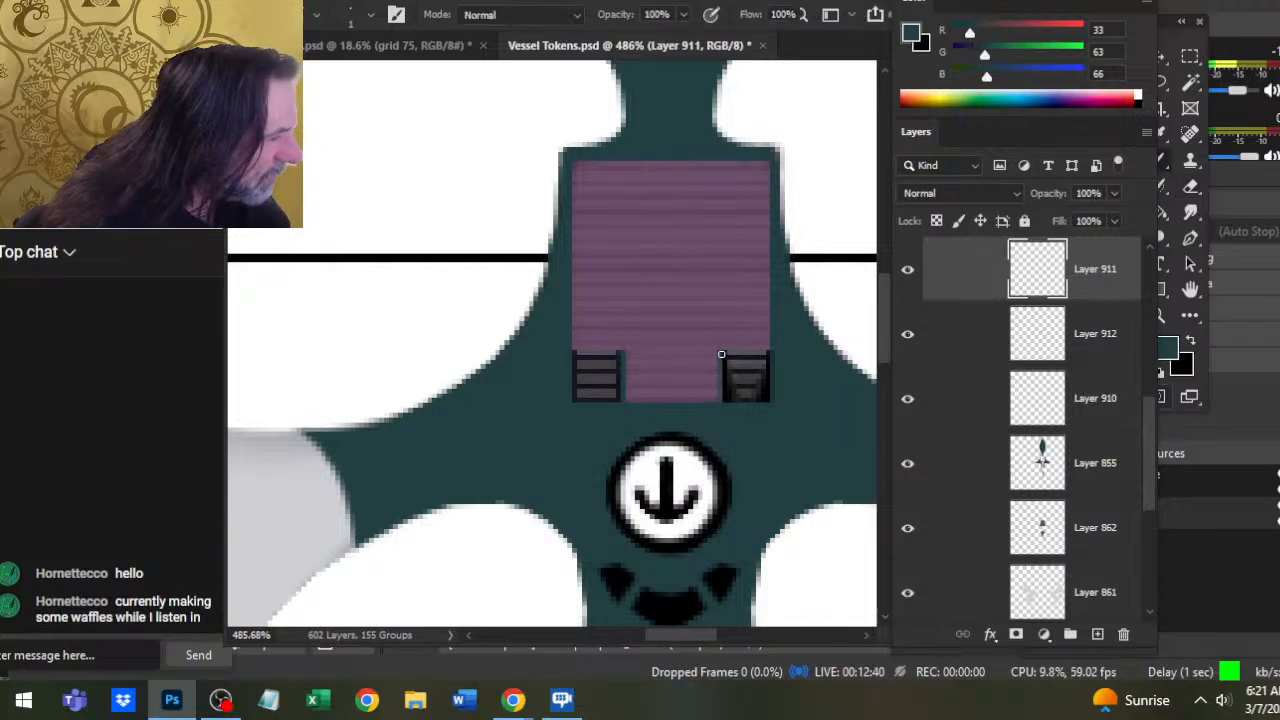
key(e)
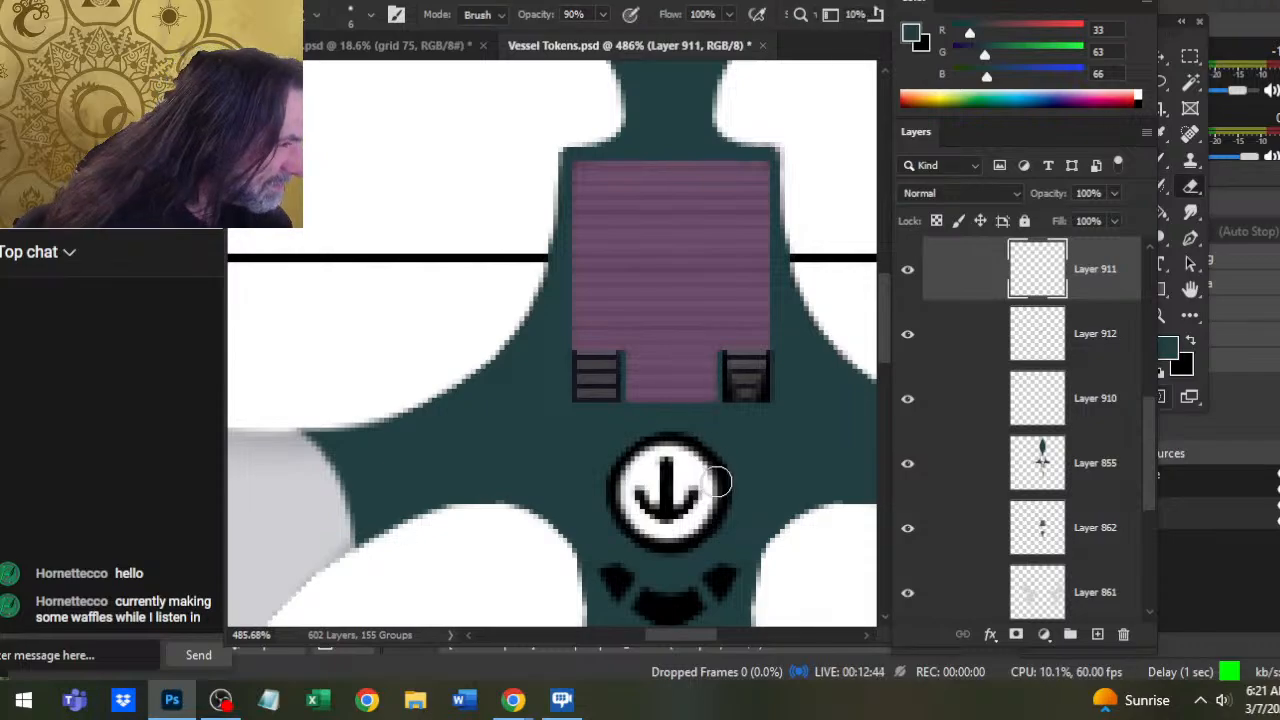
key(b)
key(e)
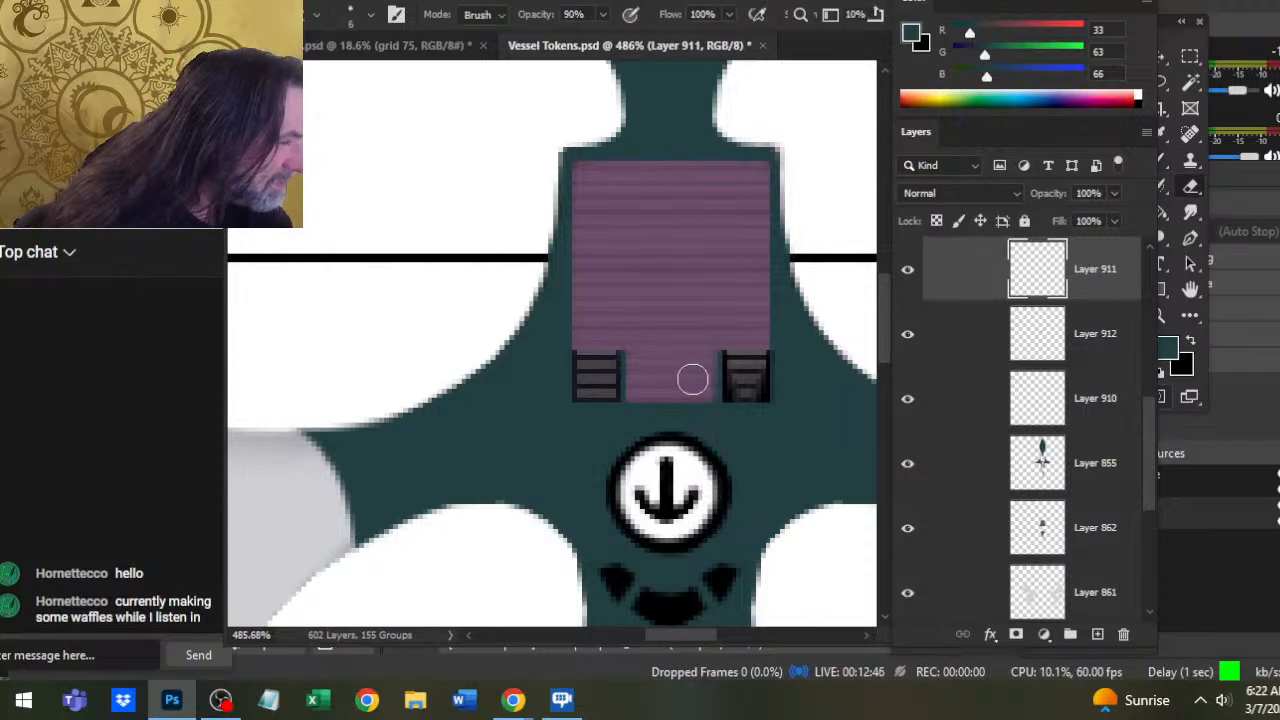
key(b)
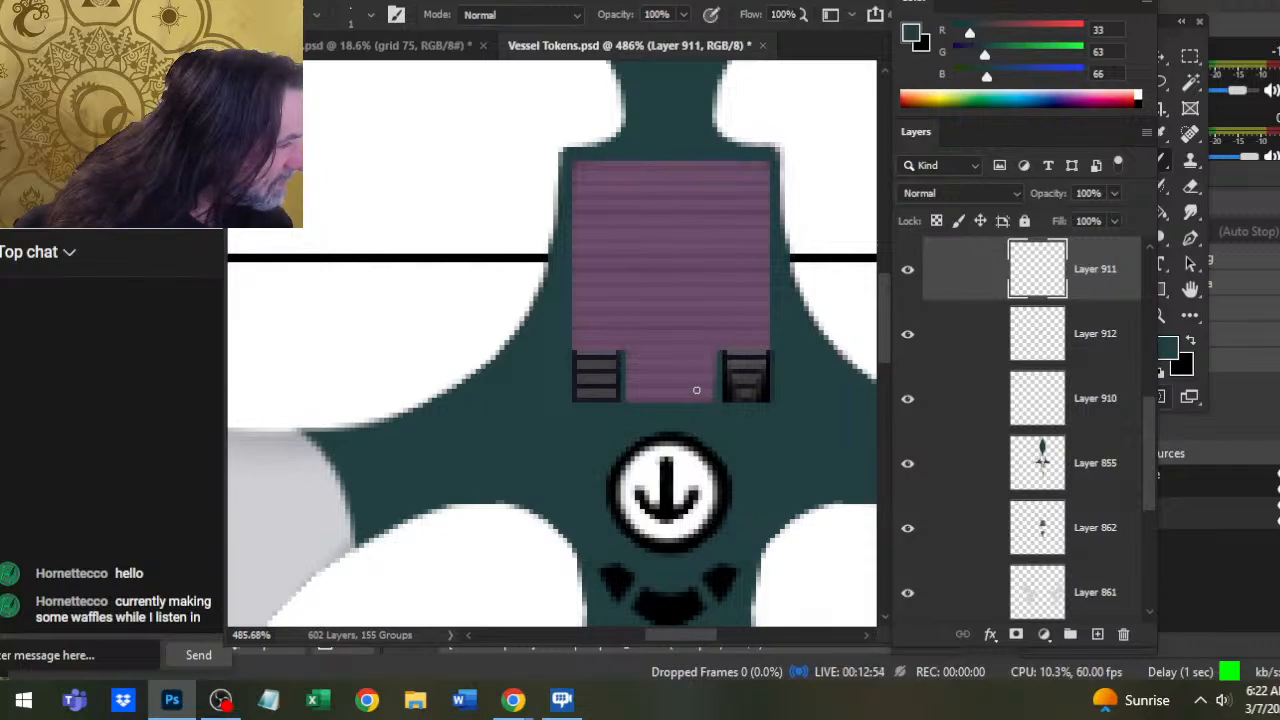
Repaint the teal strip beside the right staircase and thin its deck-facing side with a 6-pixel eraser at 90% opacity
key(z)
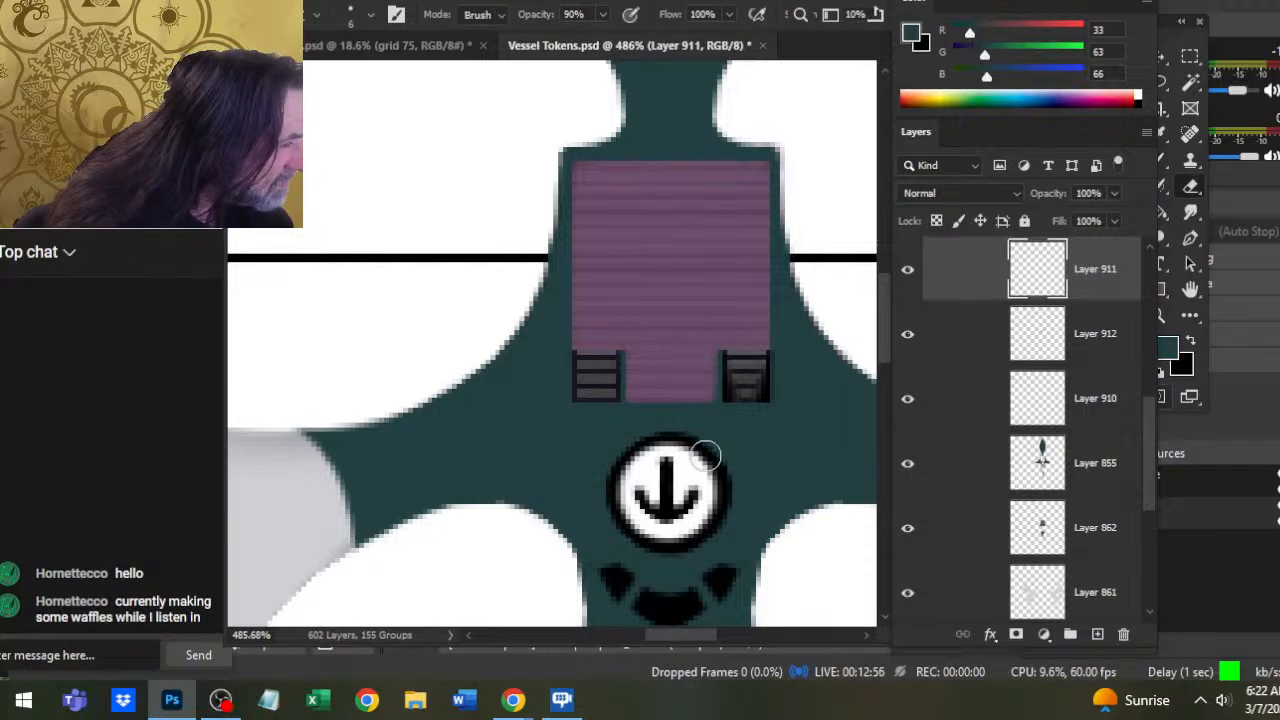
mouse_move(706, 458)
mouse_down()
mouse_move(781, 404)
mouse_move(785, 419)
mouse_up()
key(b)
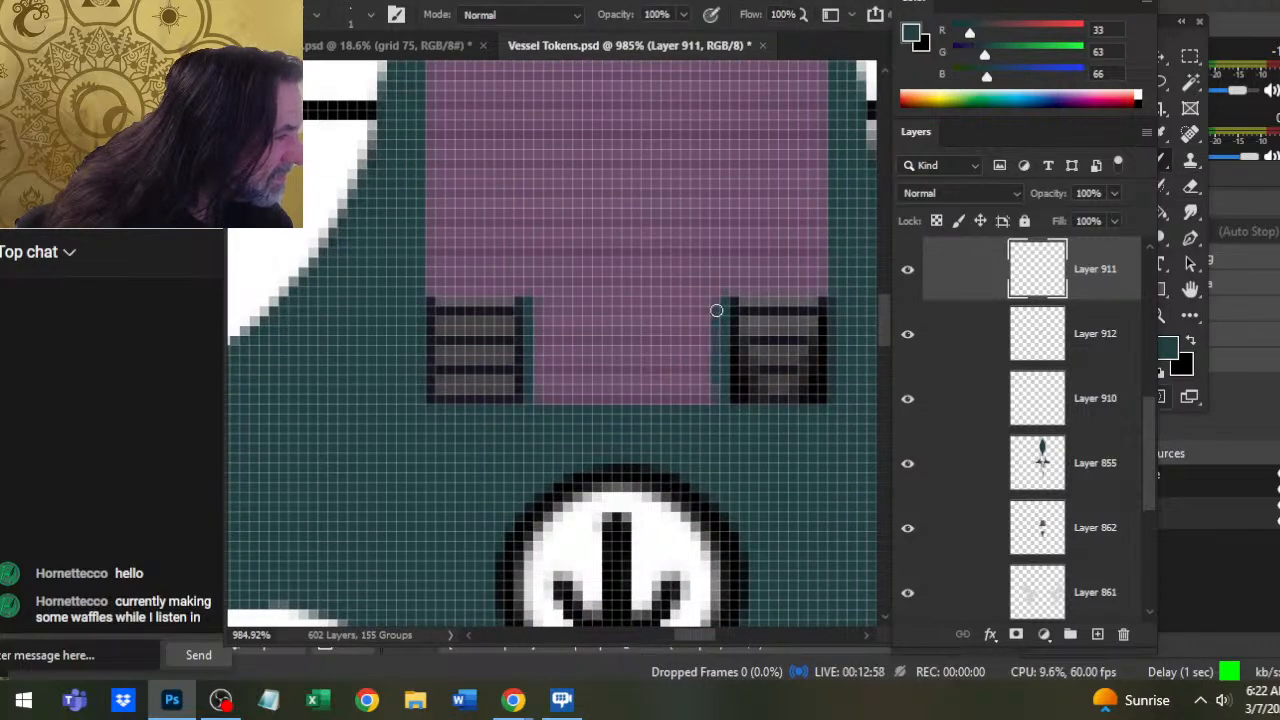
key(e)
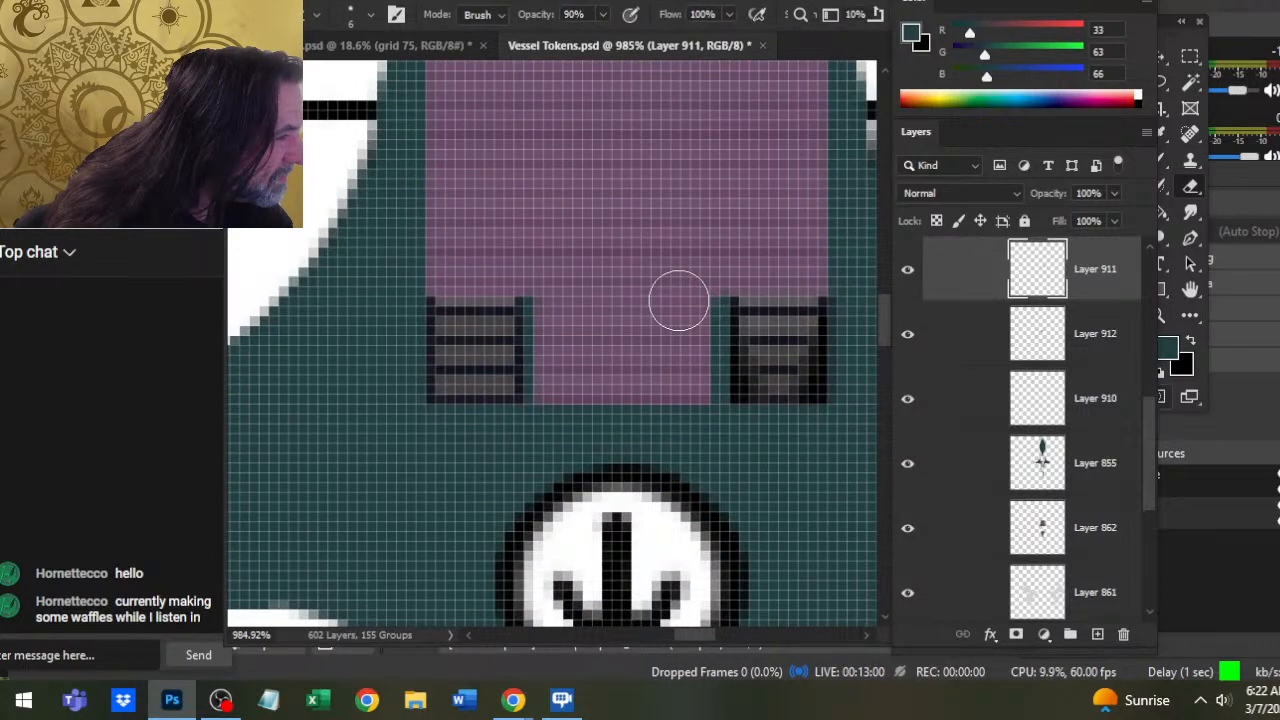
key(b)
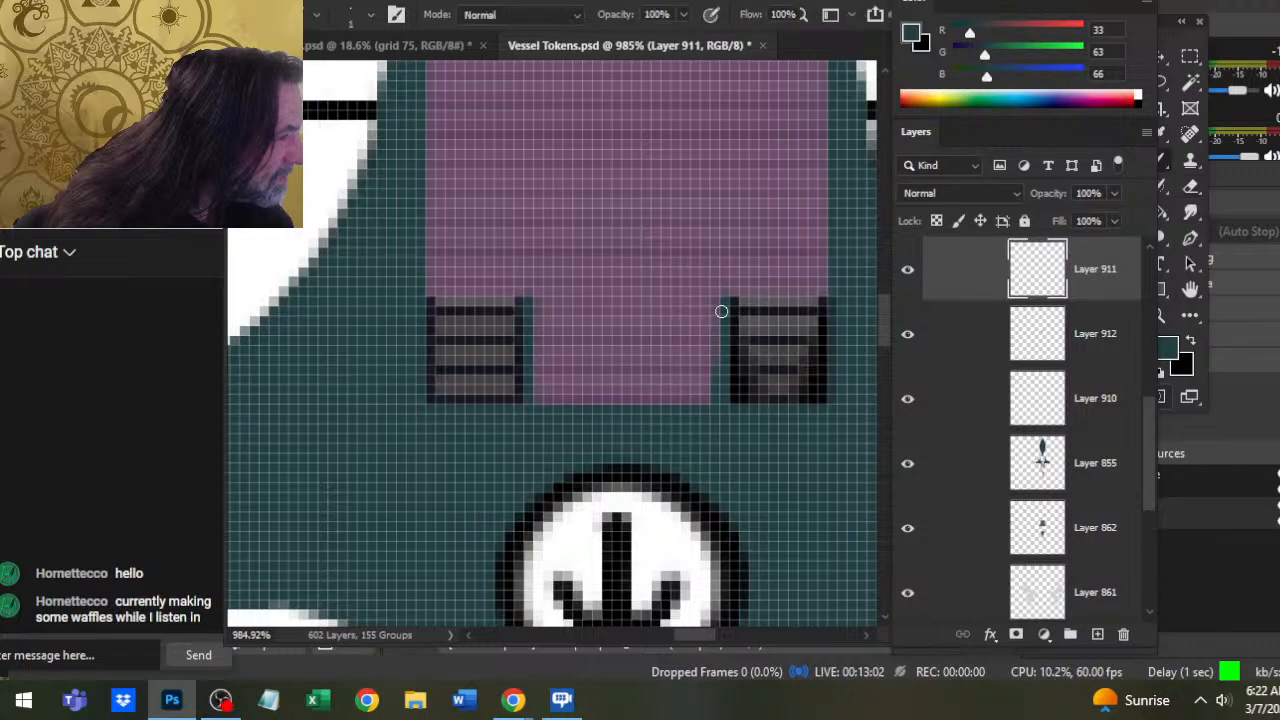
key(z)
drag(738, 421, 763, 460)
key(e)
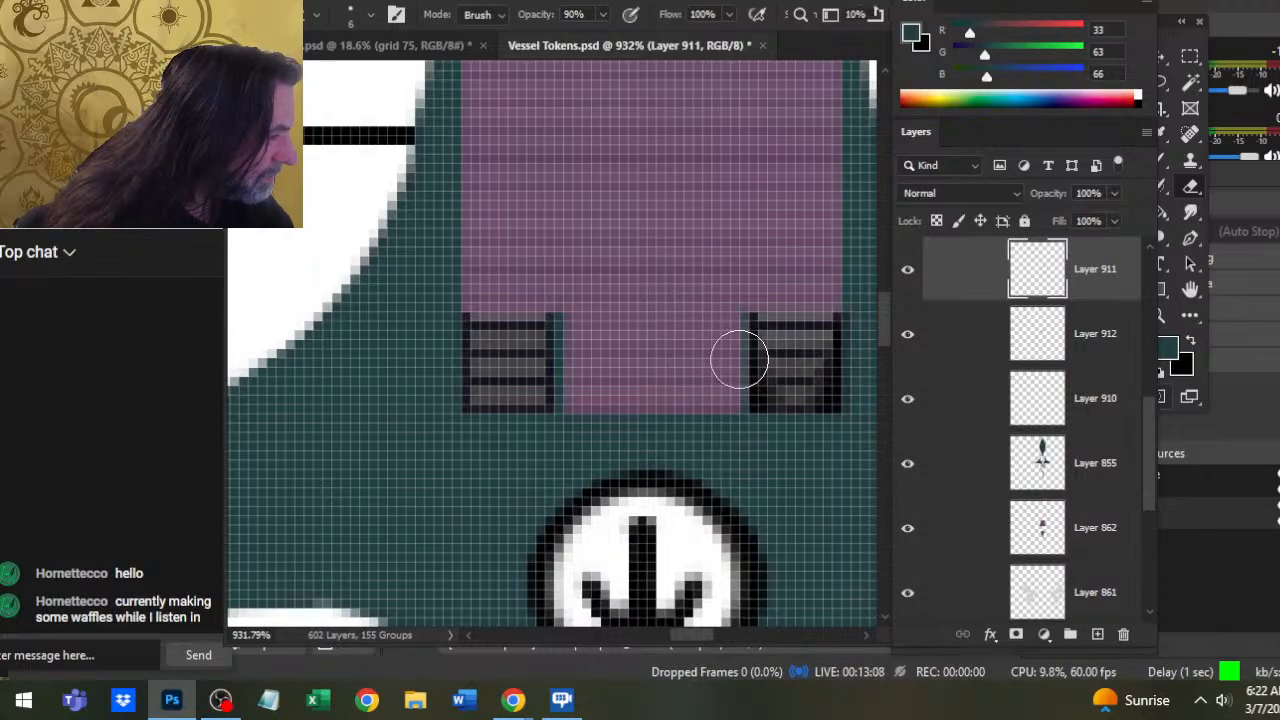
key(b)
key(z)
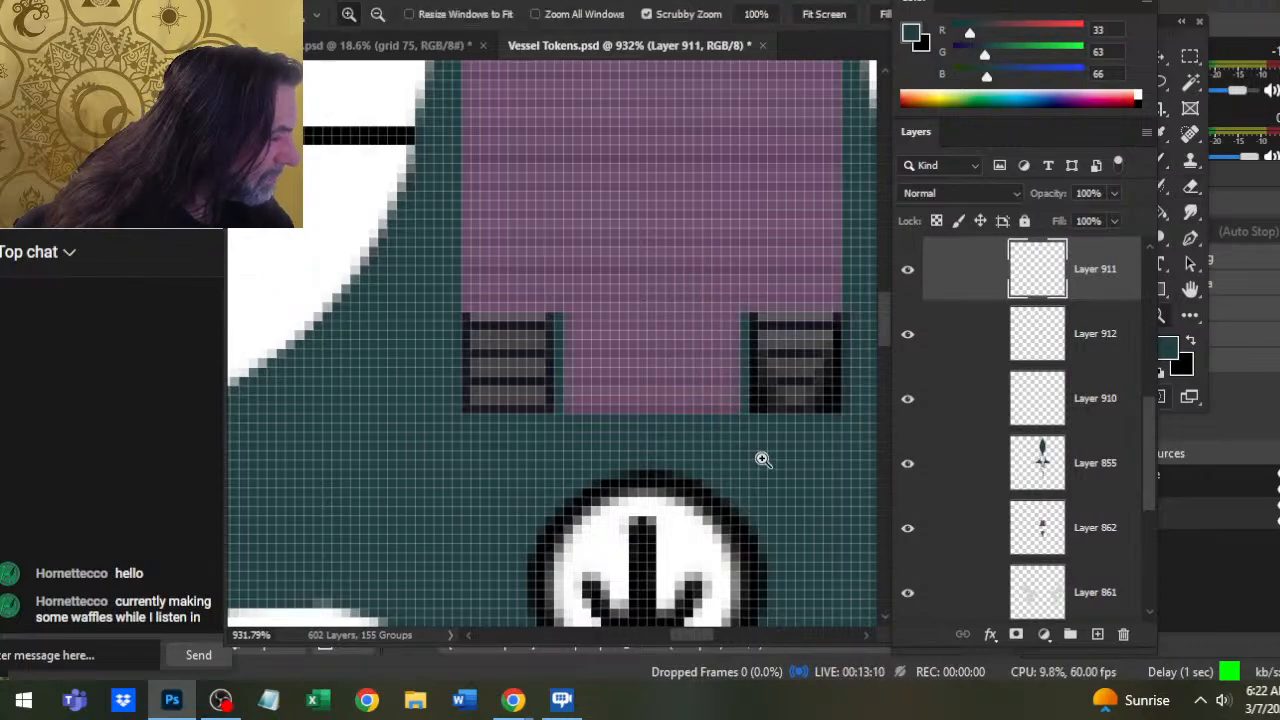
mouse_move(763, 457)
mouse_down()
mouse_move(690, 471)
mouse_move(736, 487)
mouse_move(713, 486)
mouse_up()
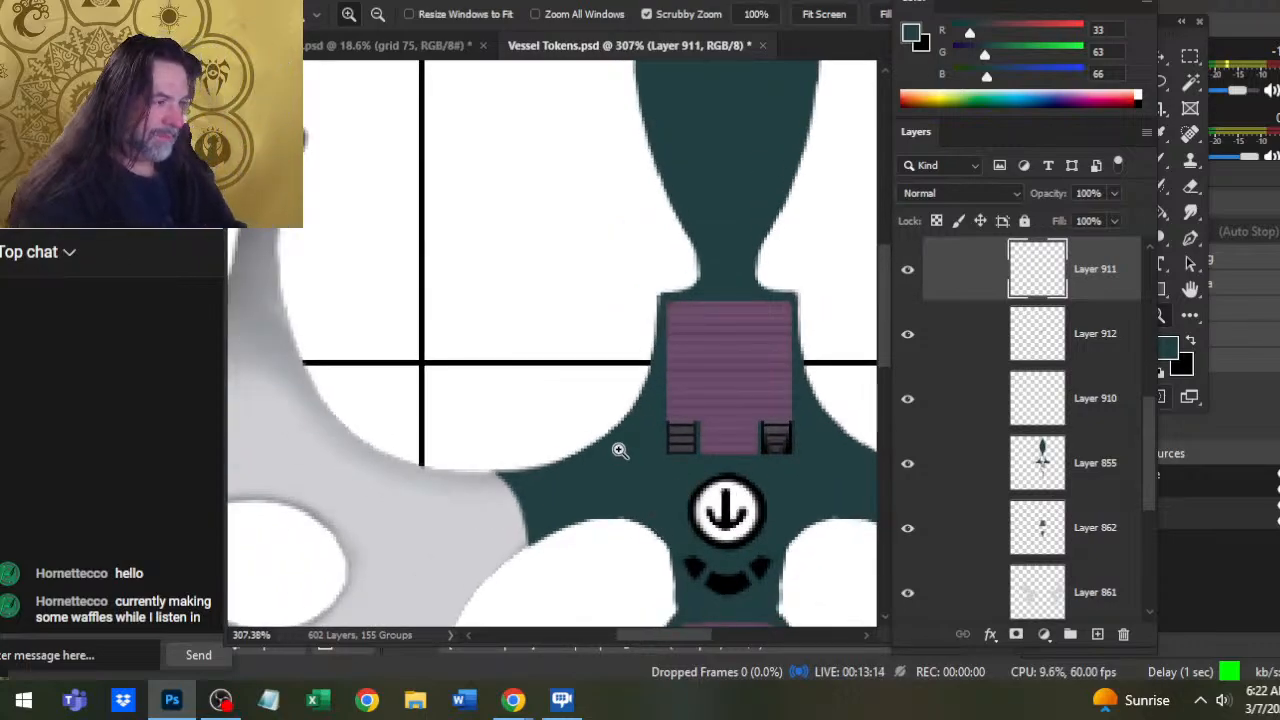
drag(710, 465, 677, 474)
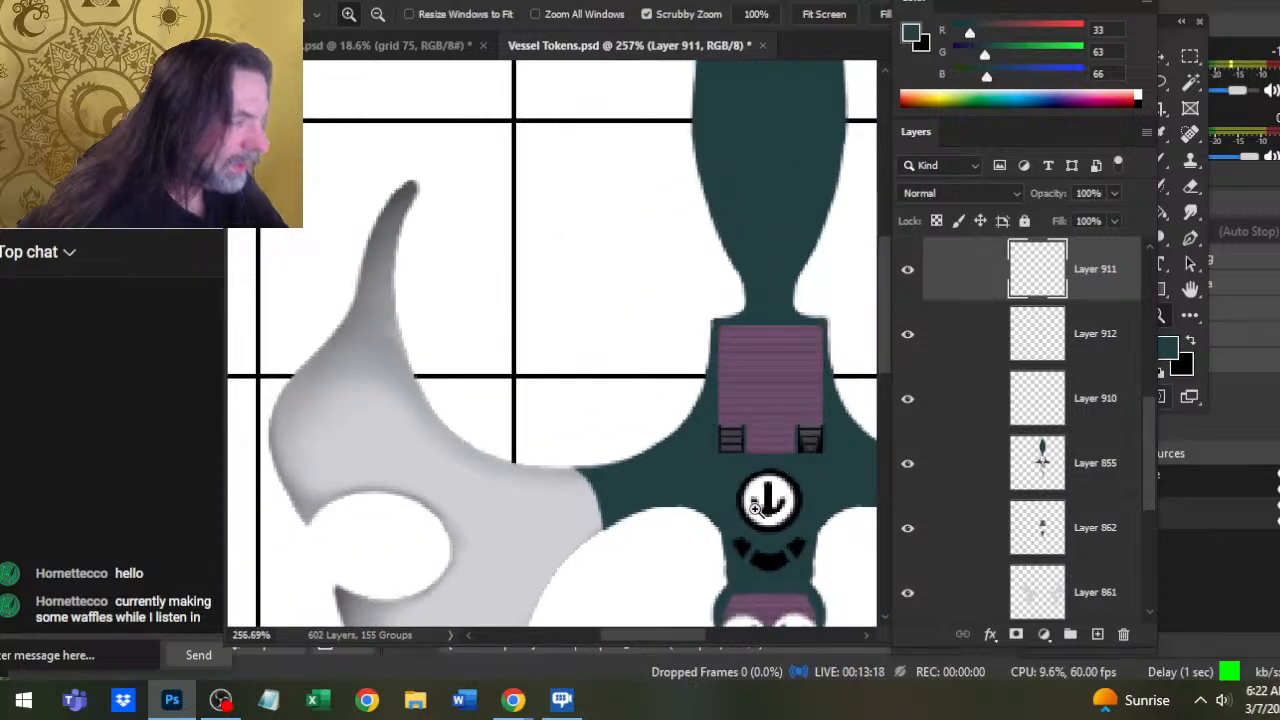
drag(756, 507, 641, 344)
key(alt+Tab)
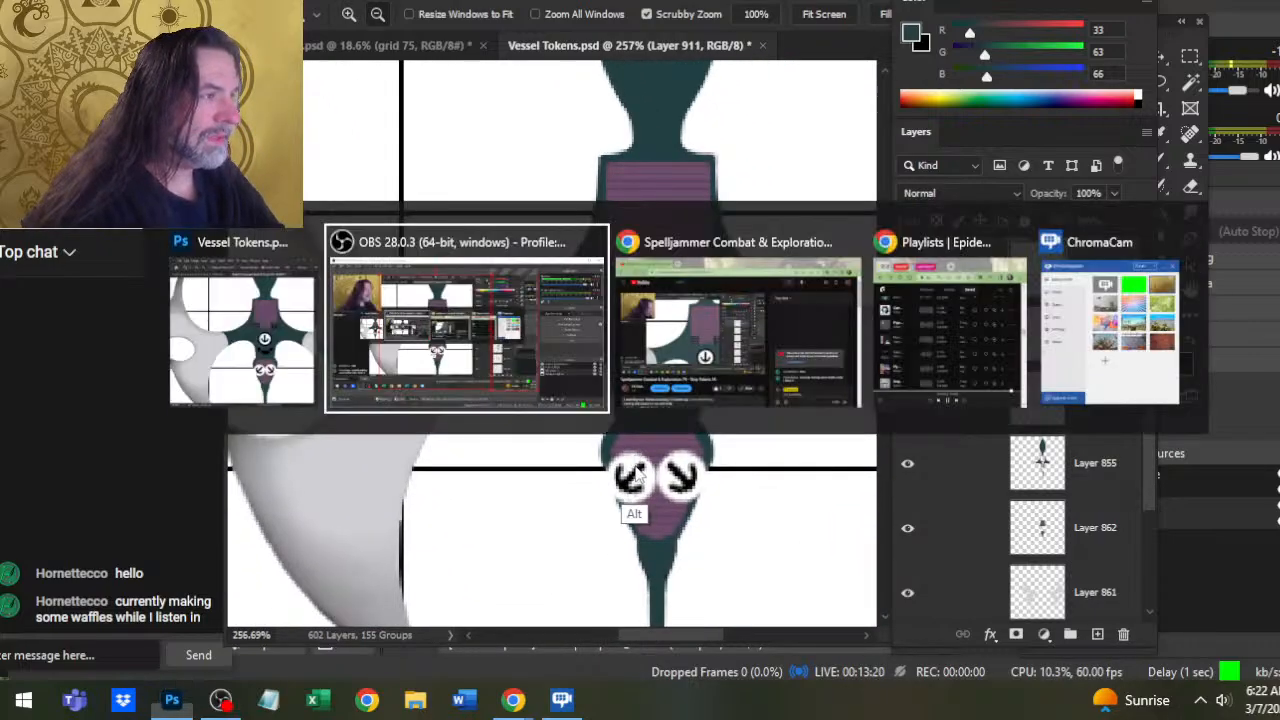
key(alt+Tab)
key(alt+Tab)
key(alt+Tab)
key(alt+shift+Tab)
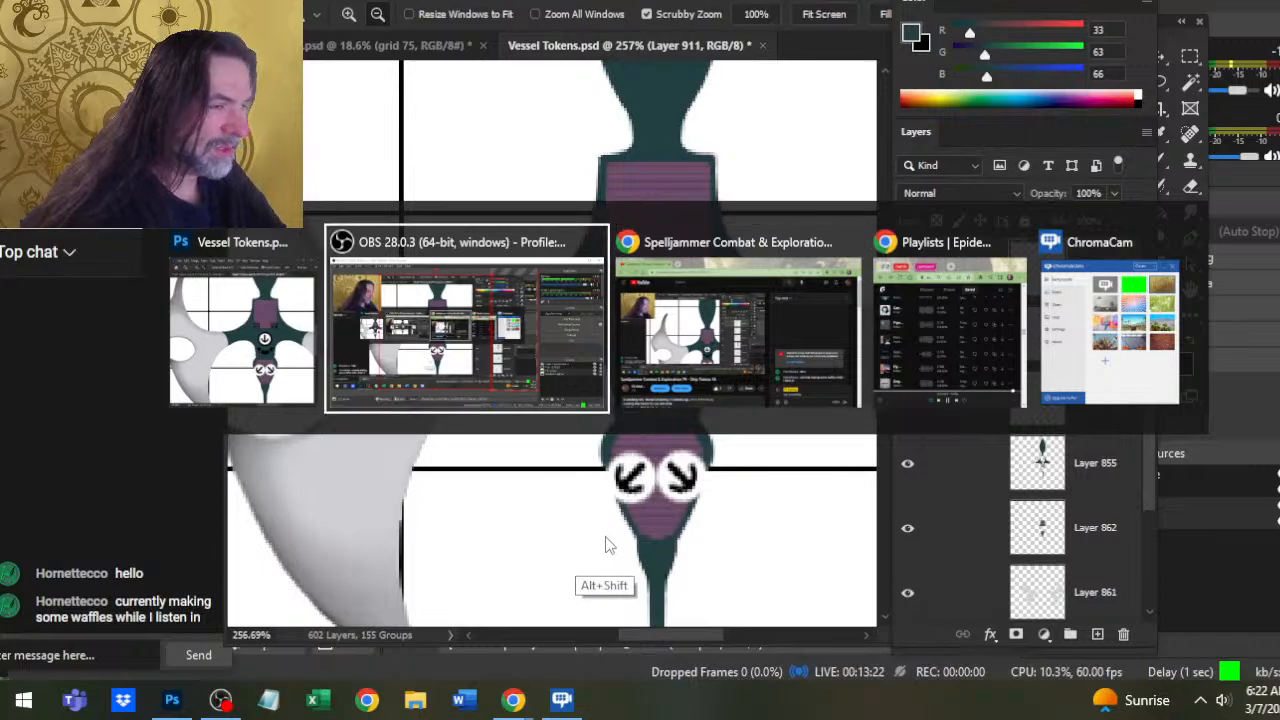
key(alt+shift+Tab)
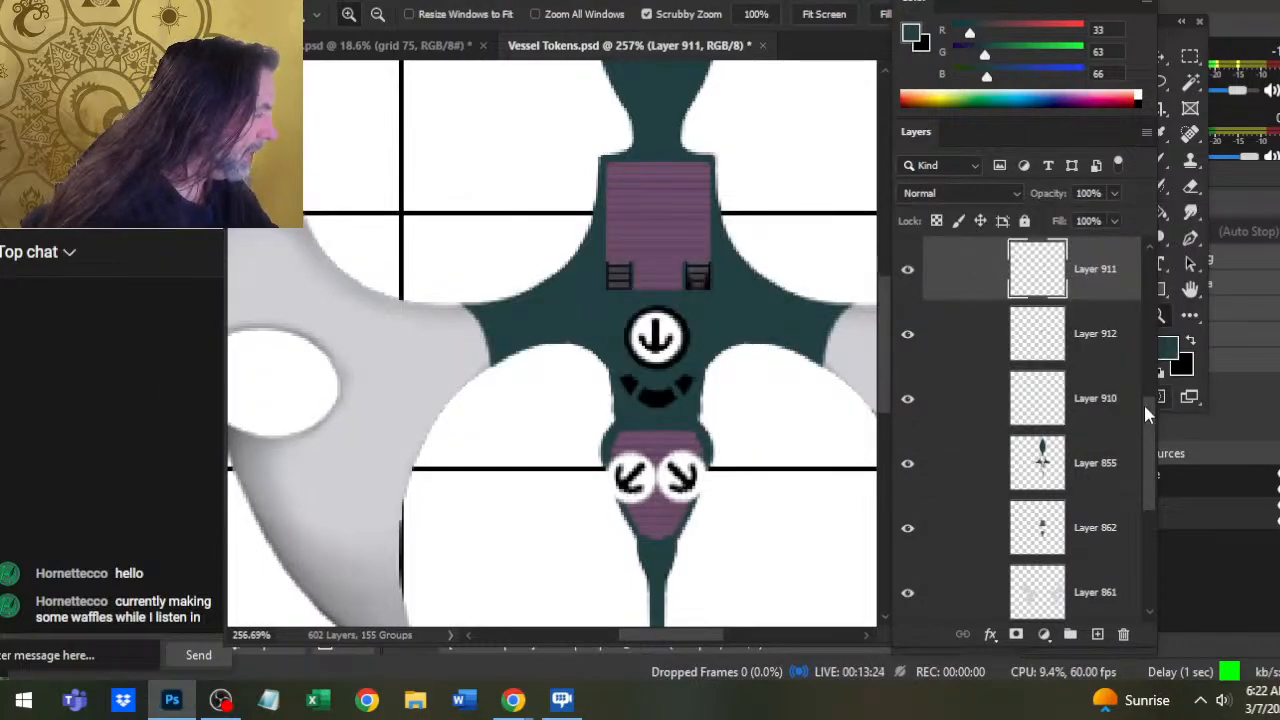
Show and hide the deck plans group of the star moth to compare the staircases with it
scroll(1147, 413, up, 3)
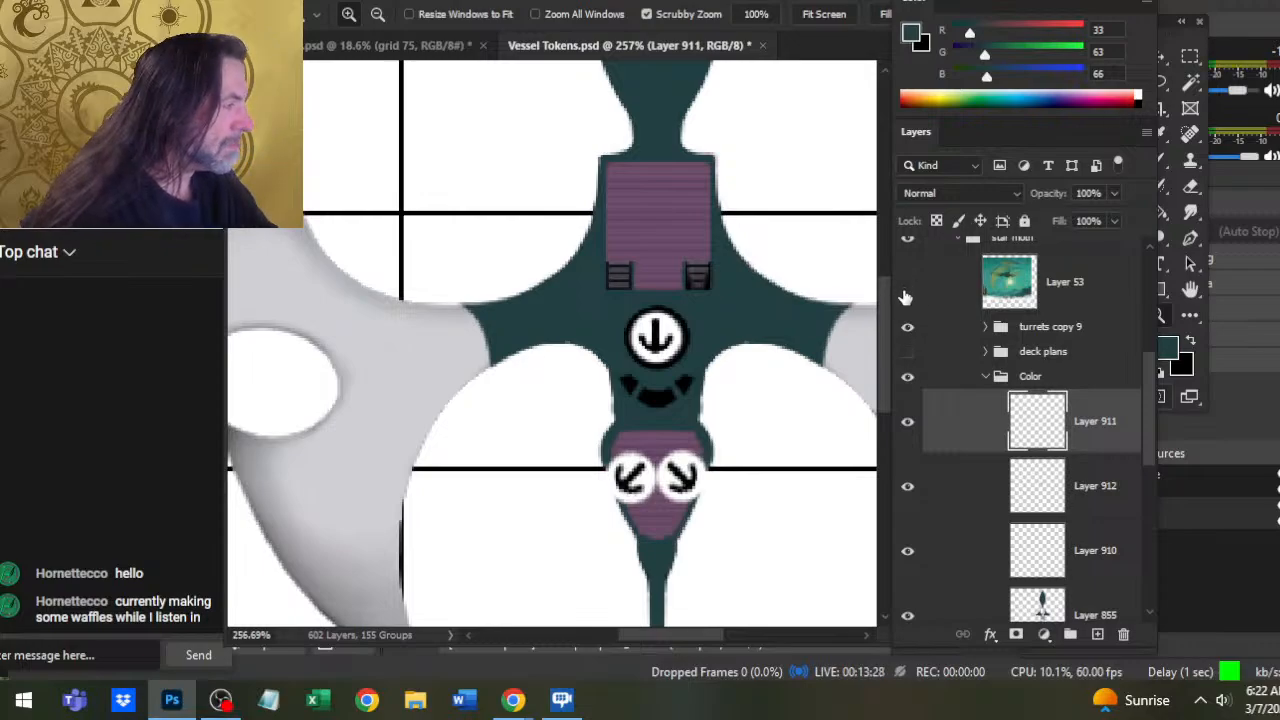
click(907, 354)
click(908, 354)
On Layer 911, sample the left staircase's dark colour, paint a straight 1-pixel line up the deck's left edge, and thin it with the eraser
drag(583, 244, 735, 255)
key(b)
key(alt)
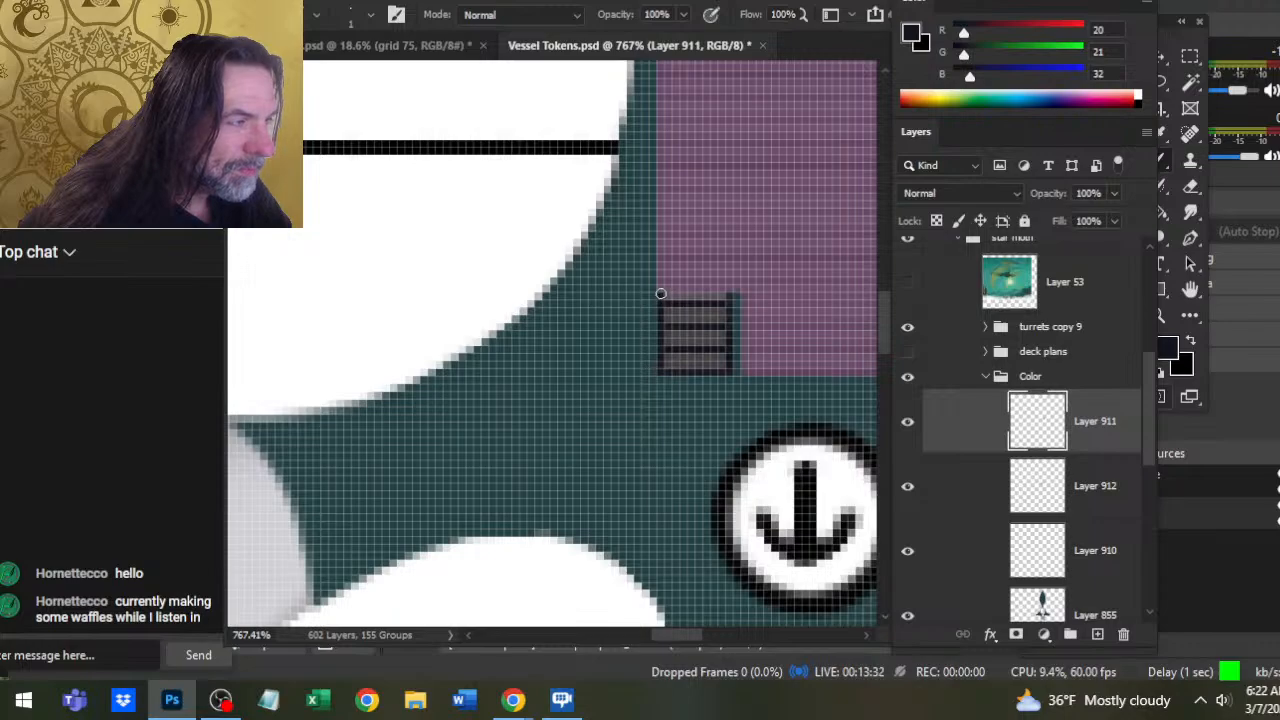
drag(661, 300, 662, 135)
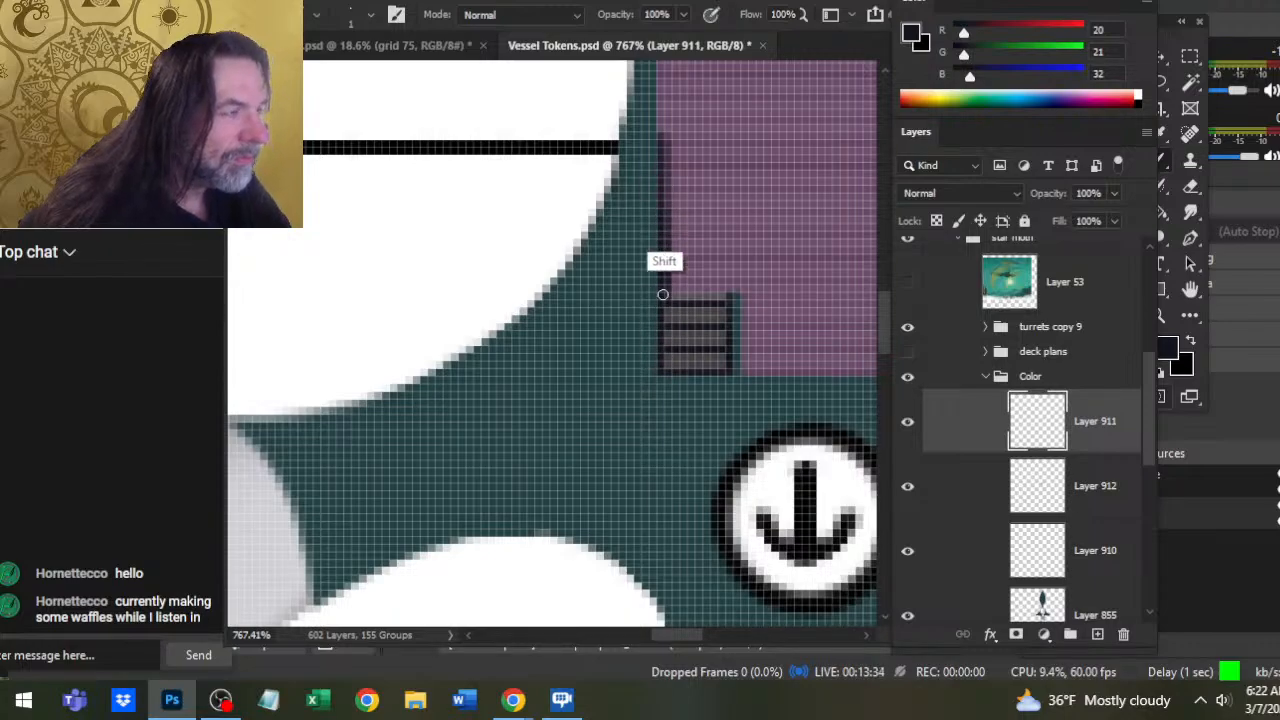
drag(667, 228, 663, 70)
drag(668, 114, 668, 68)
scroll(670, 188, up, 3)
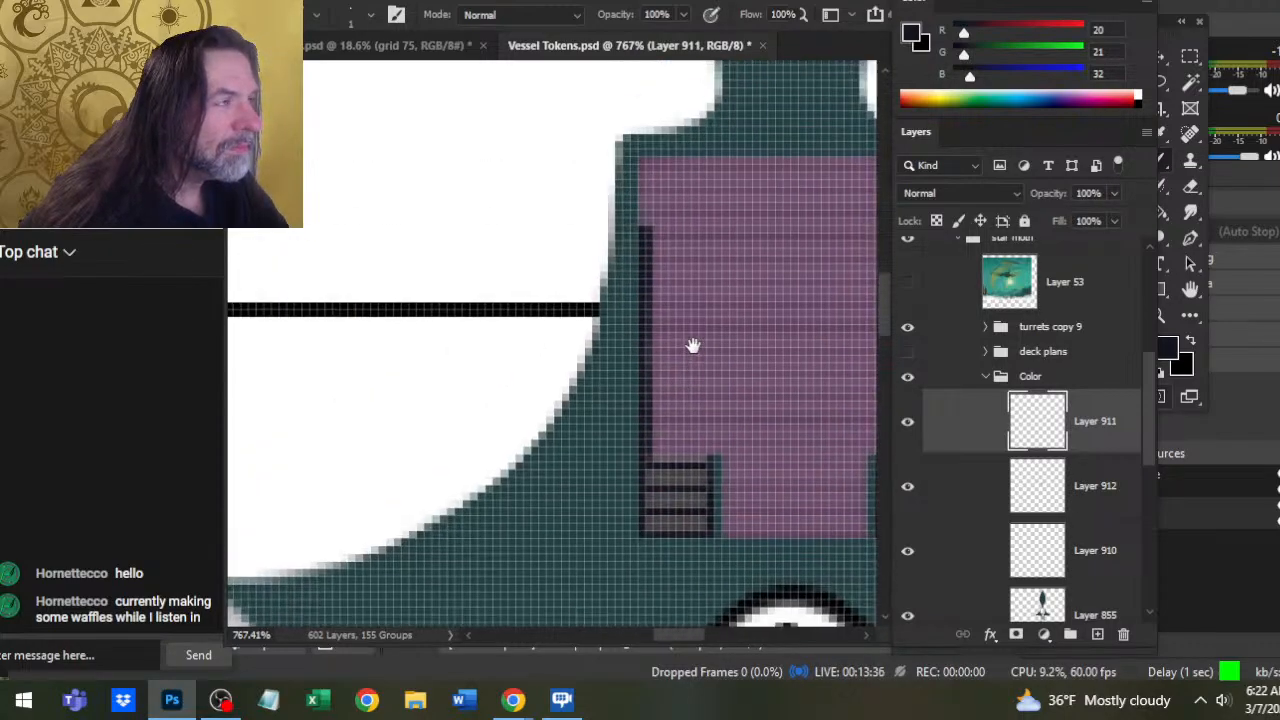
click(640, 160)
key(e)
mouse_move(667, 163)
mouse_down()
mouse_move(699, 433)
mouse_move(679, 426)
mouse_move(668, 462)
mouse_up()
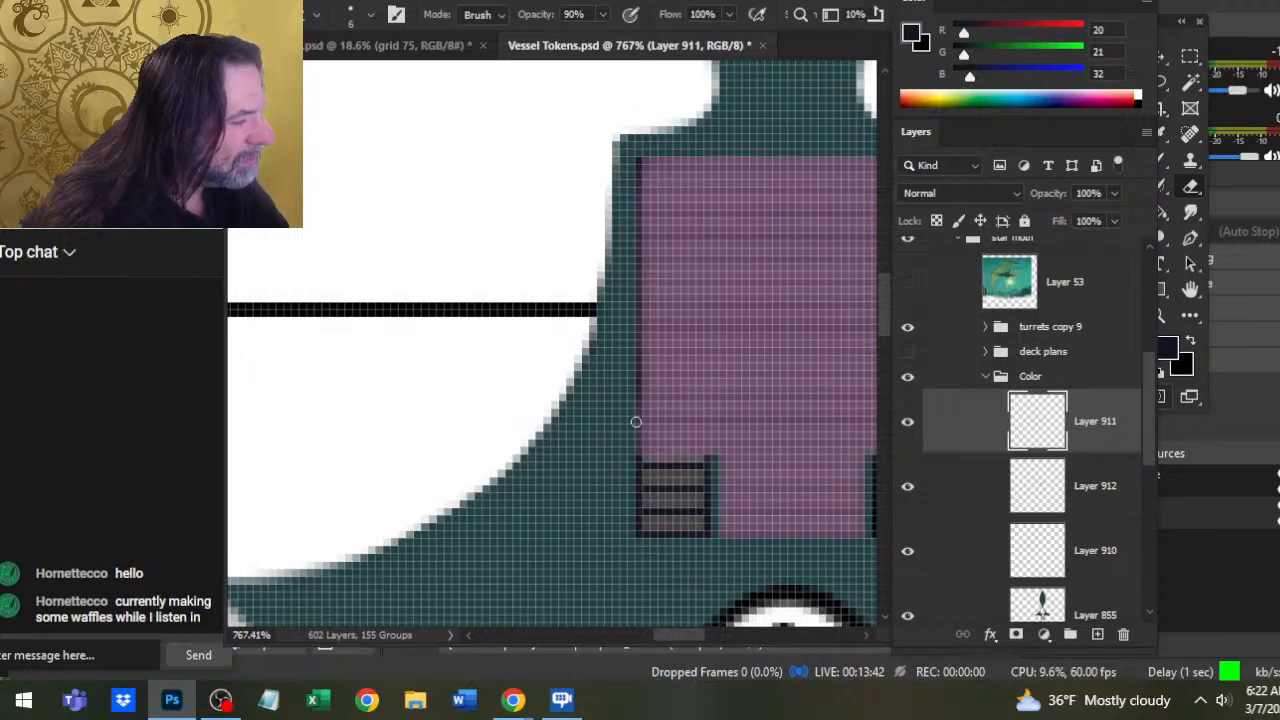
Touch up the dark line along the deck's left edge and trim its inner side again with the 6-pixel eraser
key(b)
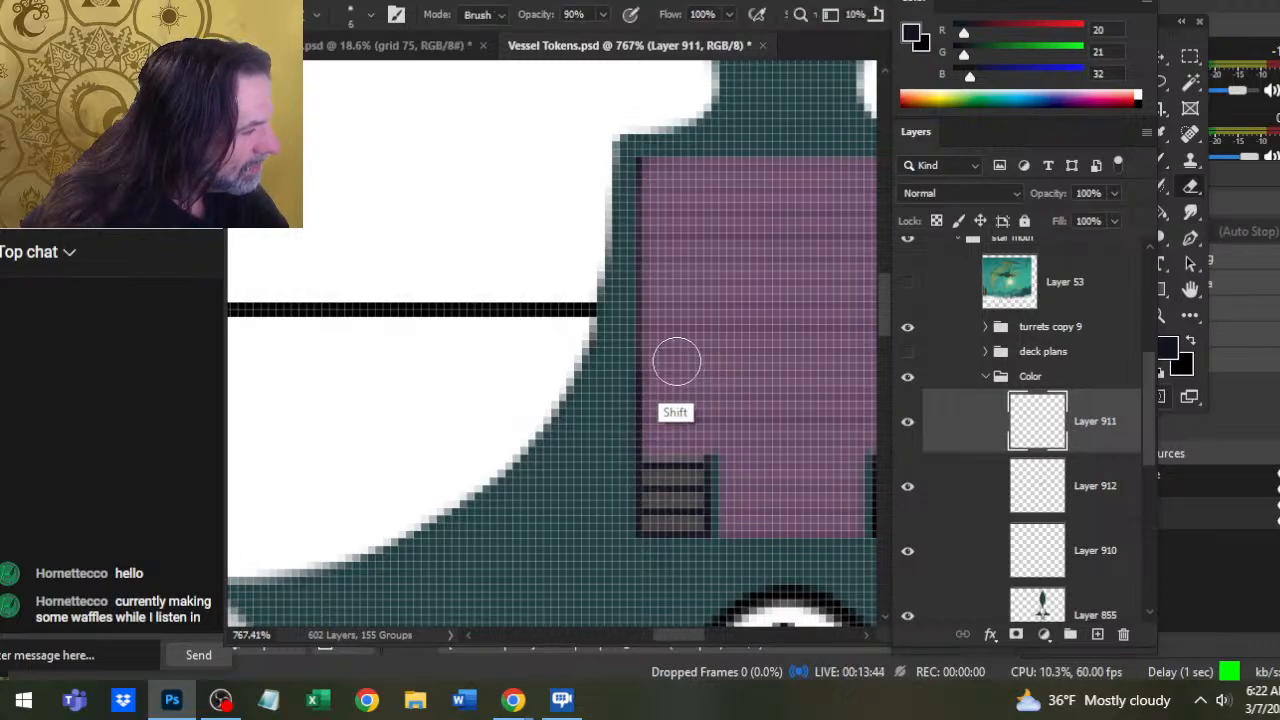
key(b)
mouse_move(646, 221)
mouse_down()
mouse_move(646, 411)
mouse_move(646, 160)
mouse_up()
key(e)
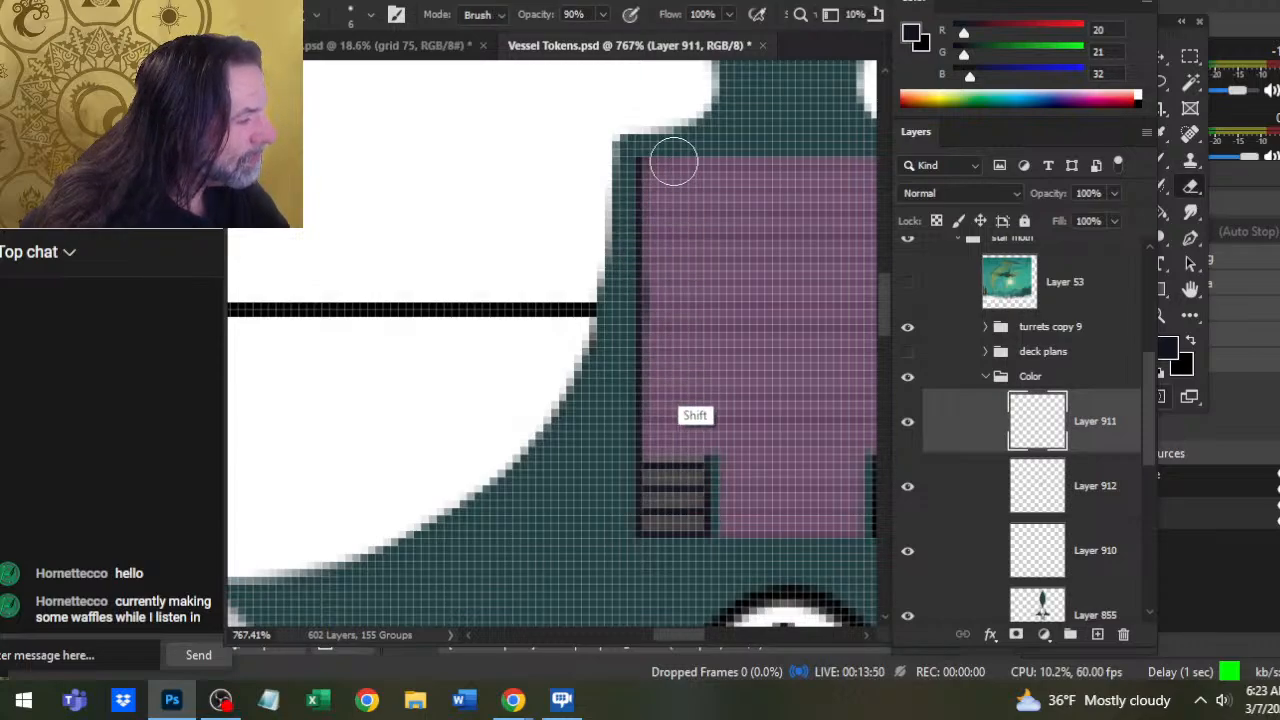
drag(743, 337, 633, 423)
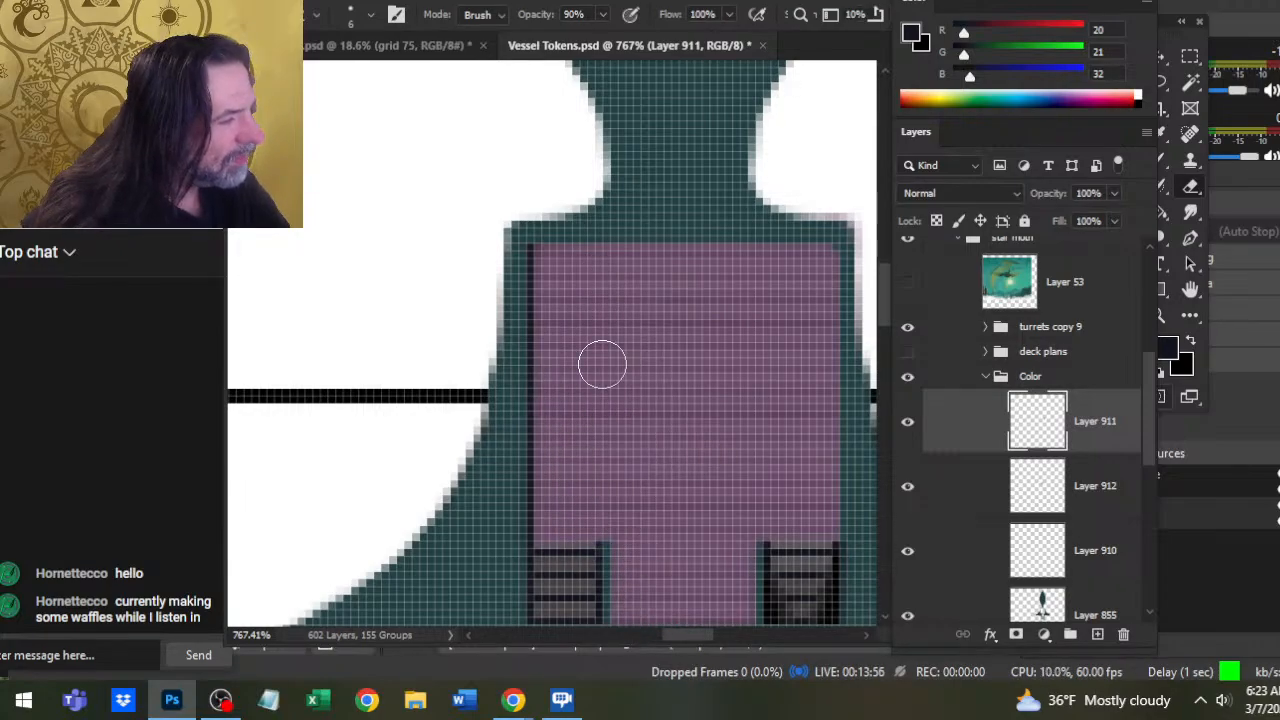
Paint a straight 1-pixel dark line along the deck's top edge, soften it with the eraser, and reduce the eraser to 1 pixel
key(b)
shift+click(535, 247)
drag(535, 248, 837, 248)
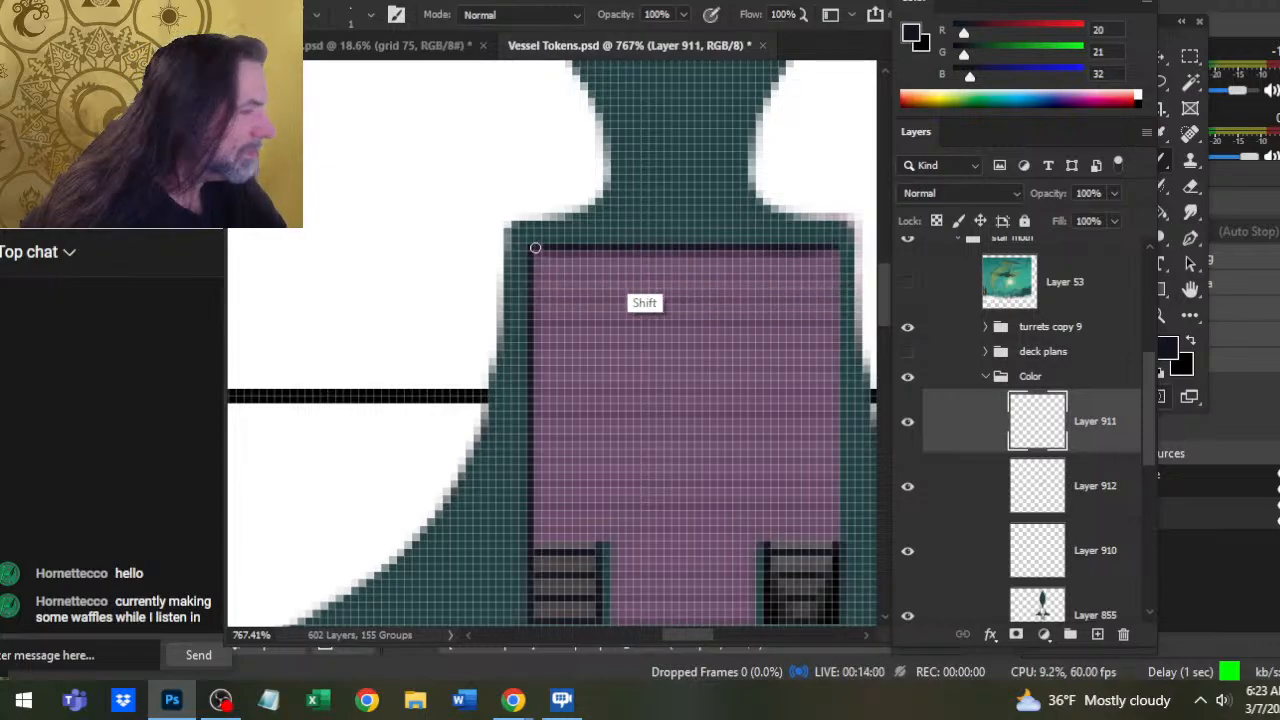
key(e)
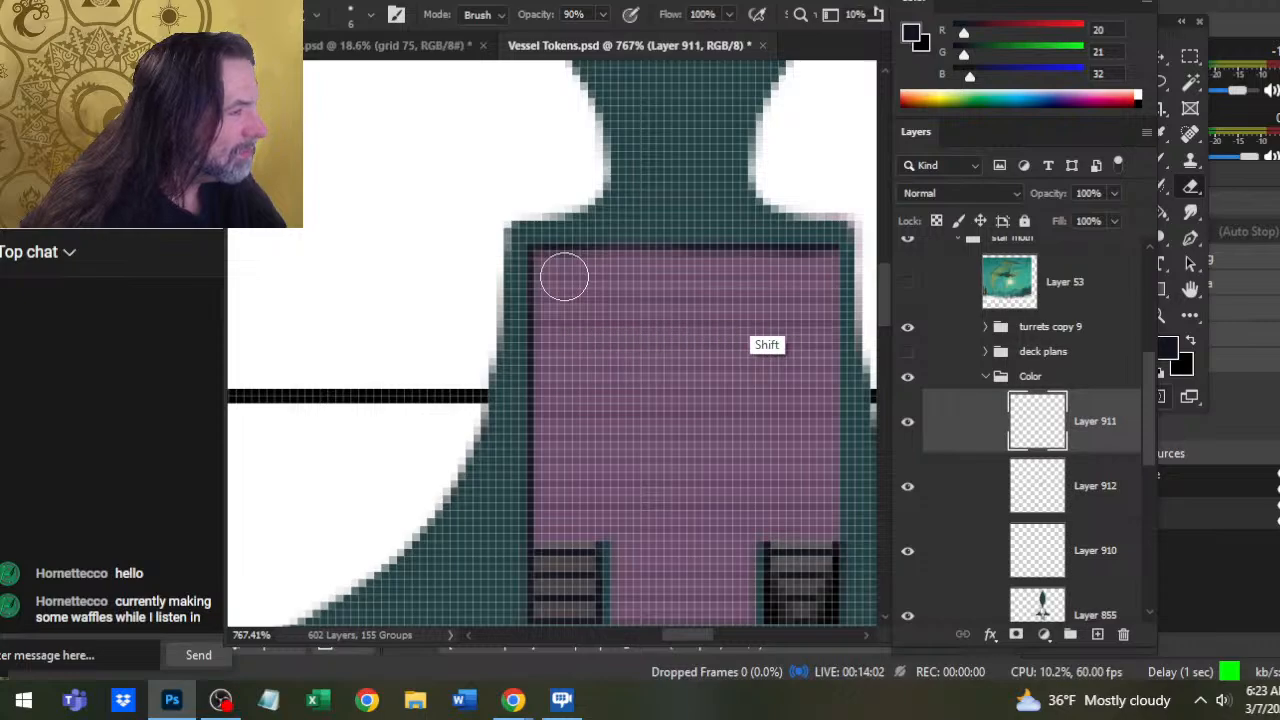
key(bracketleft)
key(bracketleft)
key(bracketleft)
key(bracketleft)
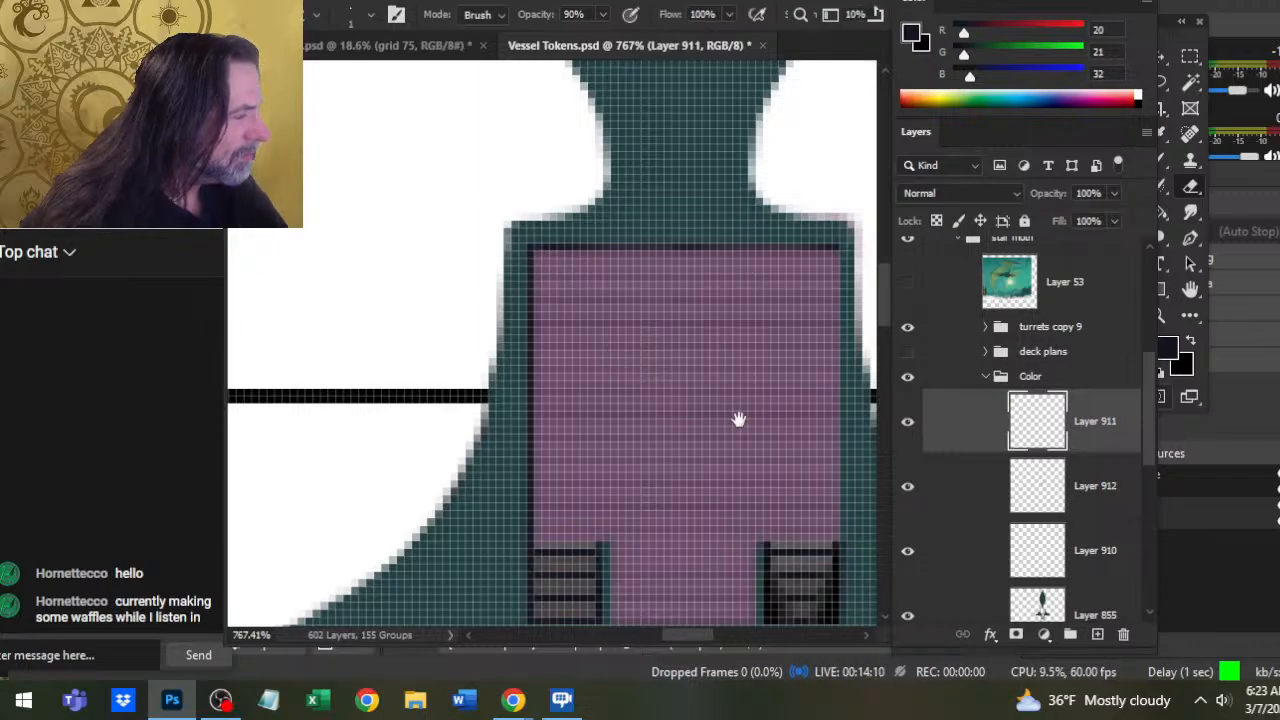
Lasso the dark outline along the deck's left and top edges on Layer 911, delete it, and clear the selection
drag(738, 419, 757, 254)
key(l)
mouse_move(463, 250)
mouse_down()
mouse_move(485, 498)
mouse_move(560, 497)
mouse_move(749, 258)
mouse_move(858, 163)
mouse_move(875, 110)
mouse_move(868, 68)
mouse_up()
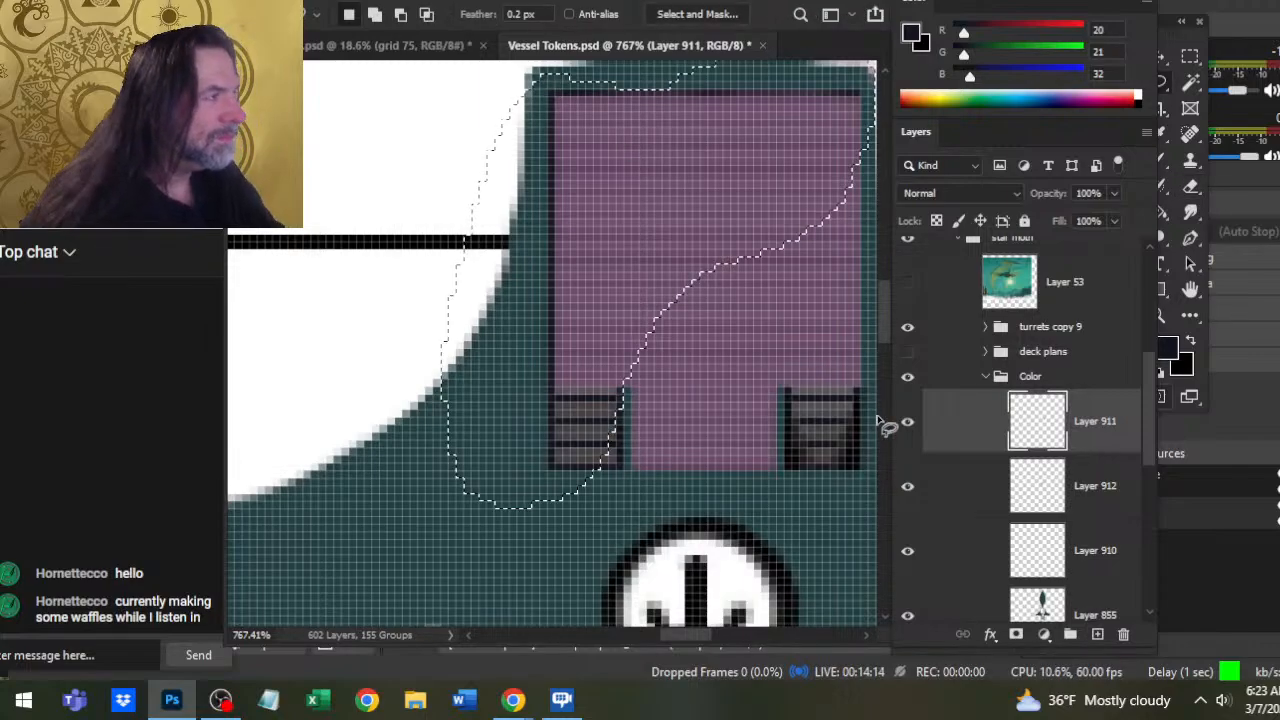
key(Delete)
key(ctrl+d)
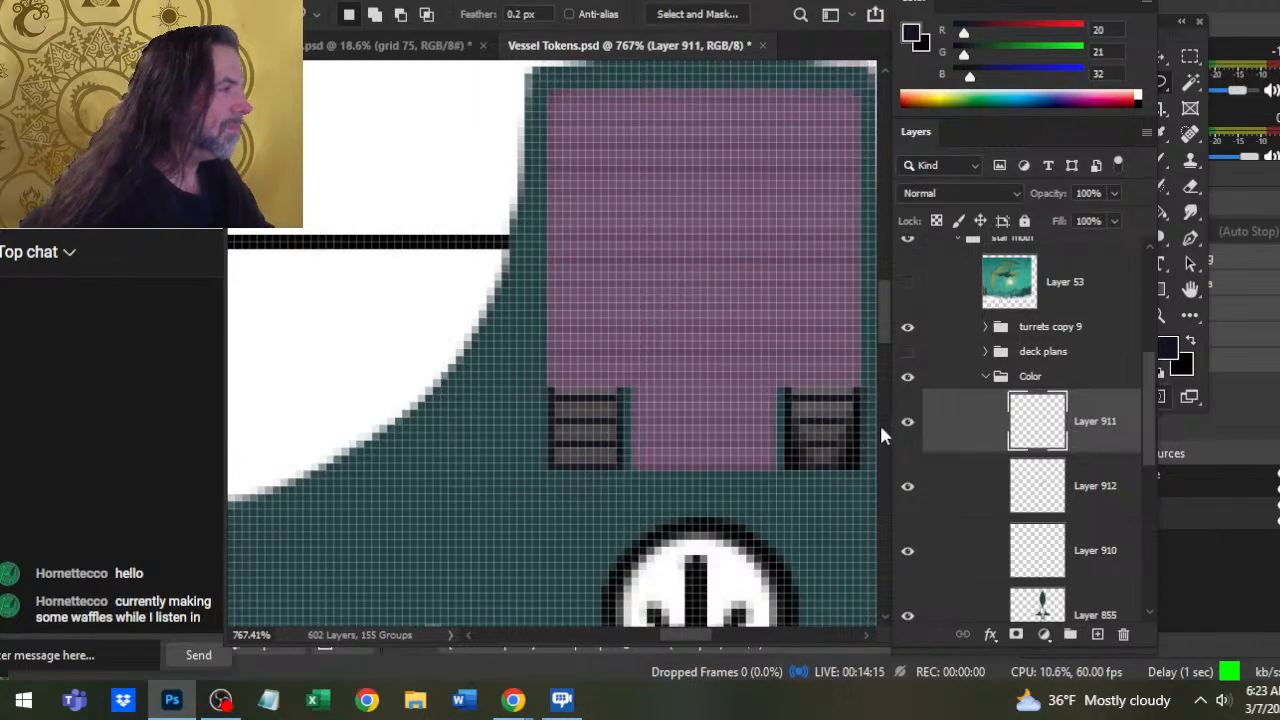
Place the deck's dark left-and-top outline on a new layer directly above Layer 910 and duplicate that layer
click(1095, 560)
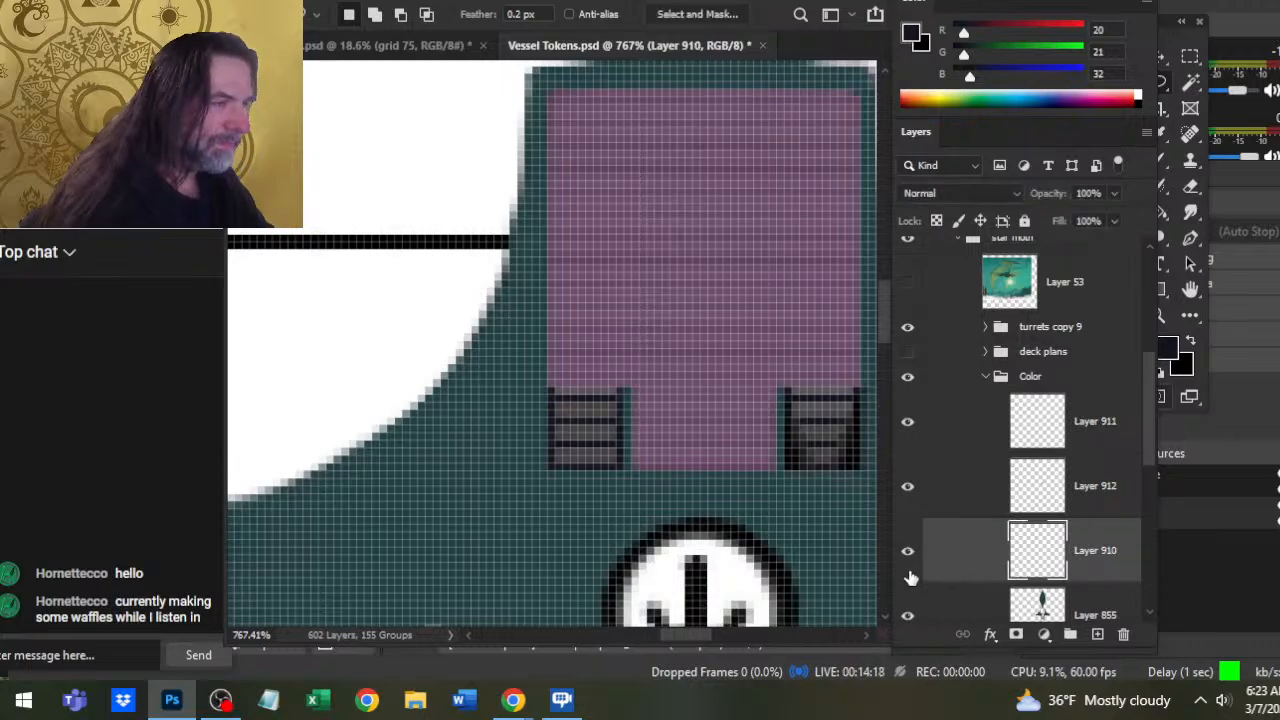
key(ctrl+shift+alt+n)
right_click(956, 574)
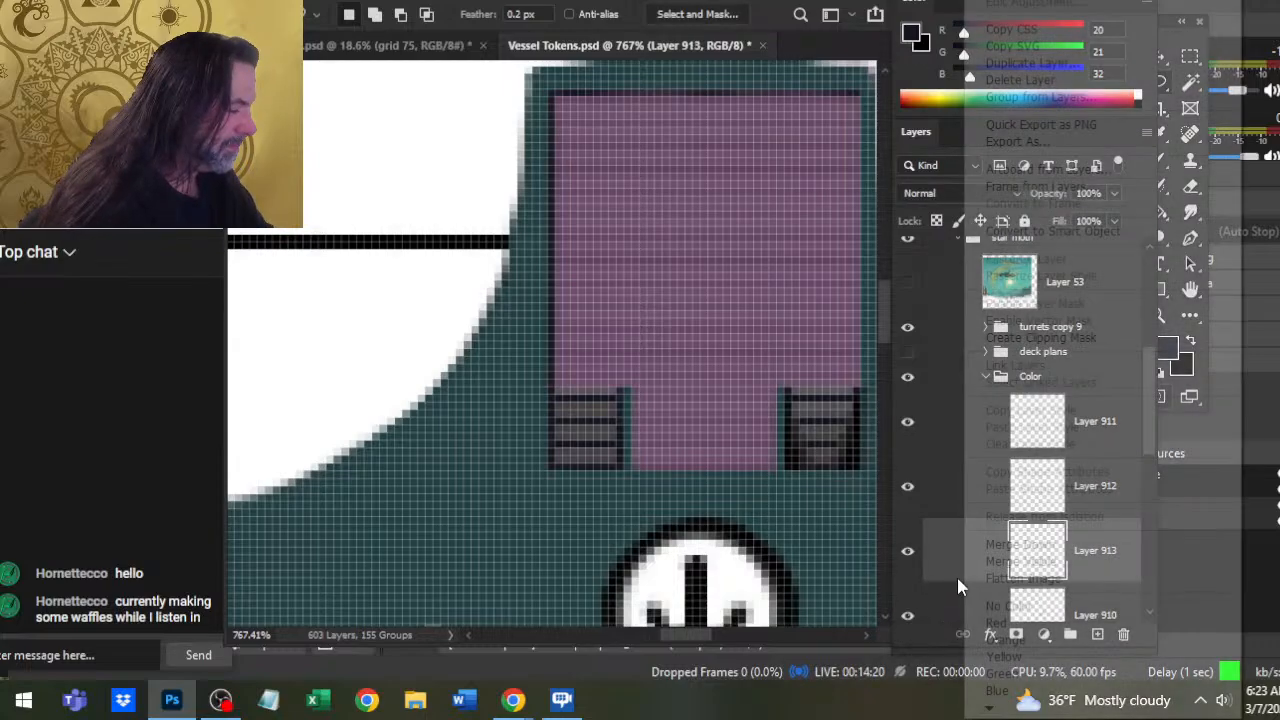
click(1089, 62)
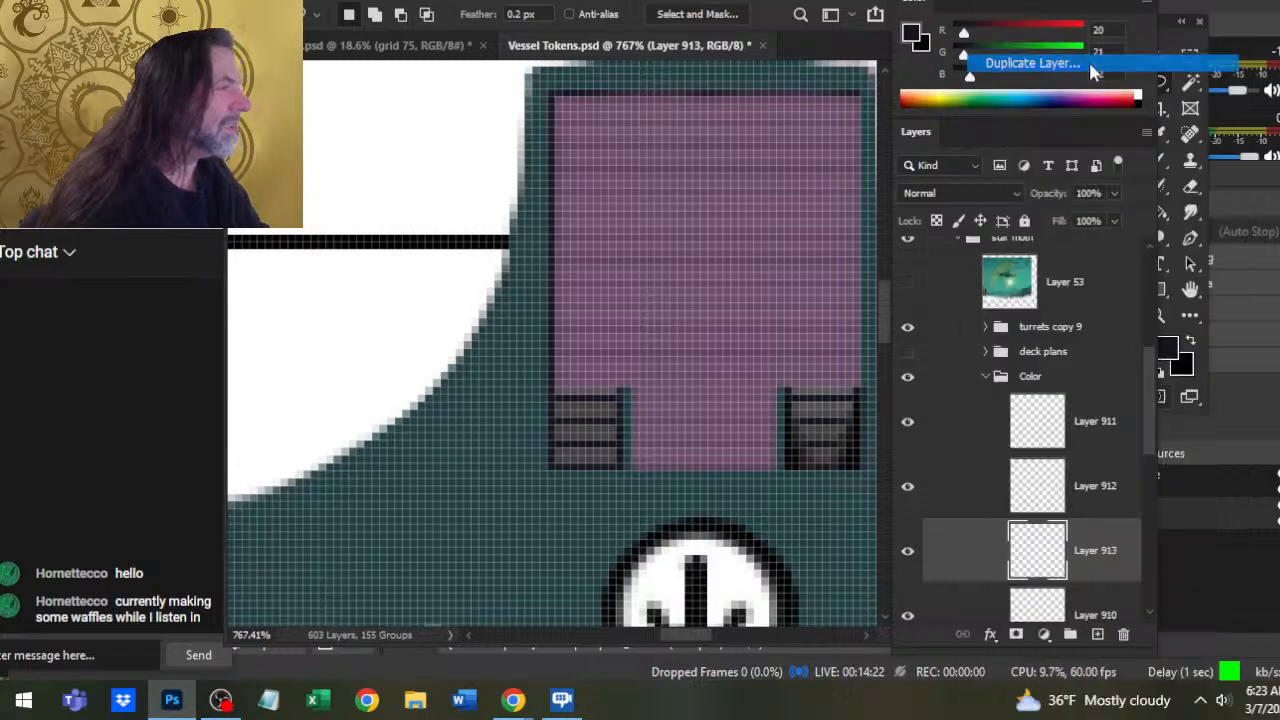
Flip the outline copy horizontally, align it with the deck's right edge, and merge it down into Layer 913
right_click(610, 243)
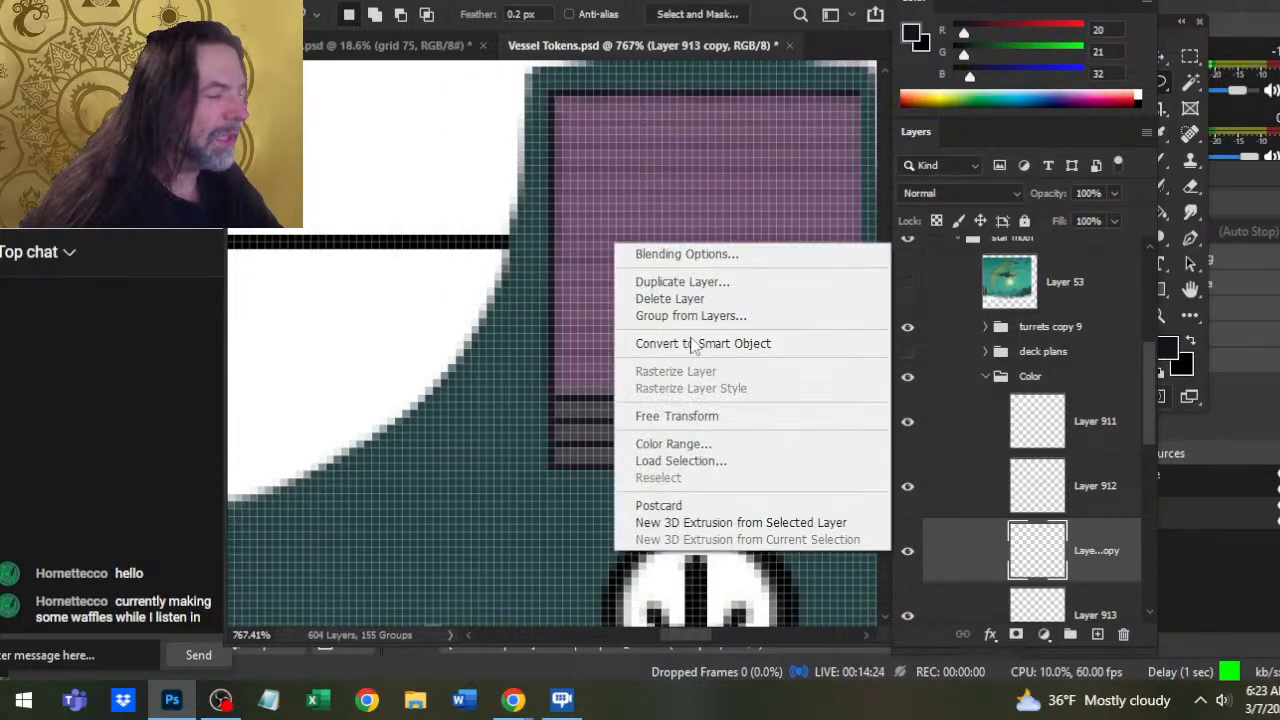
click(728, 416)
right_click(666, 350)
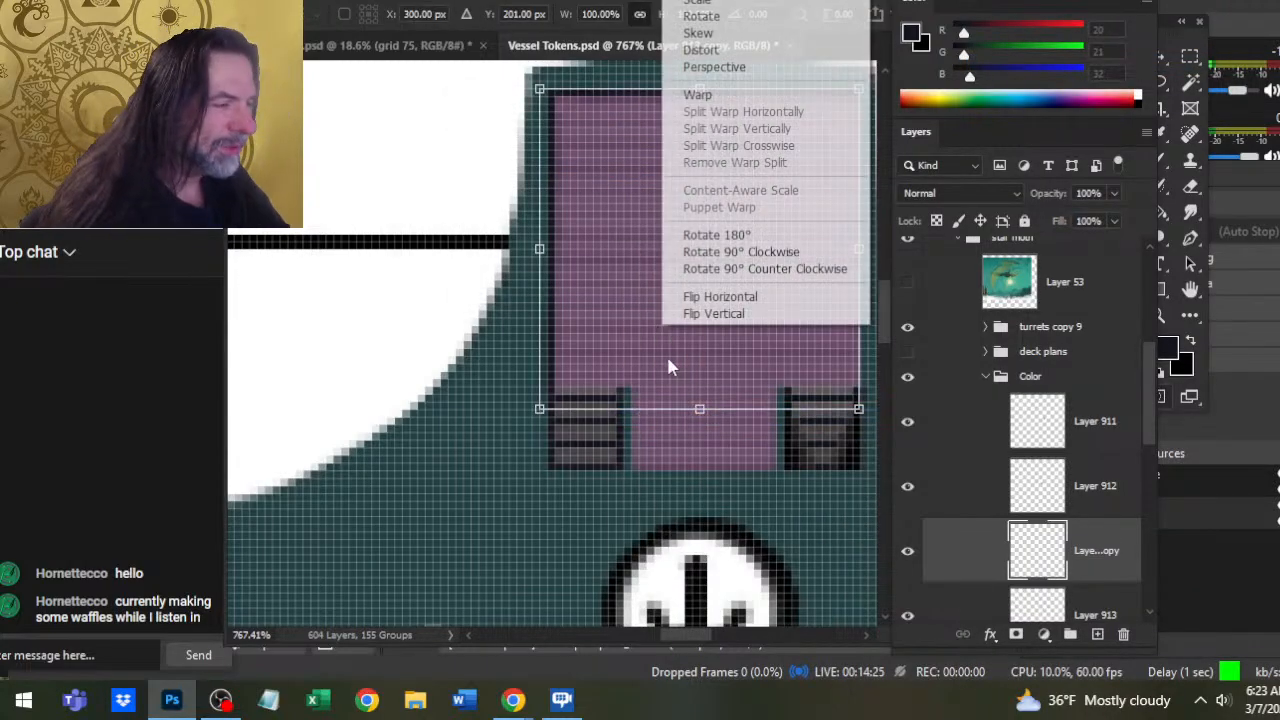
click(771, 300)
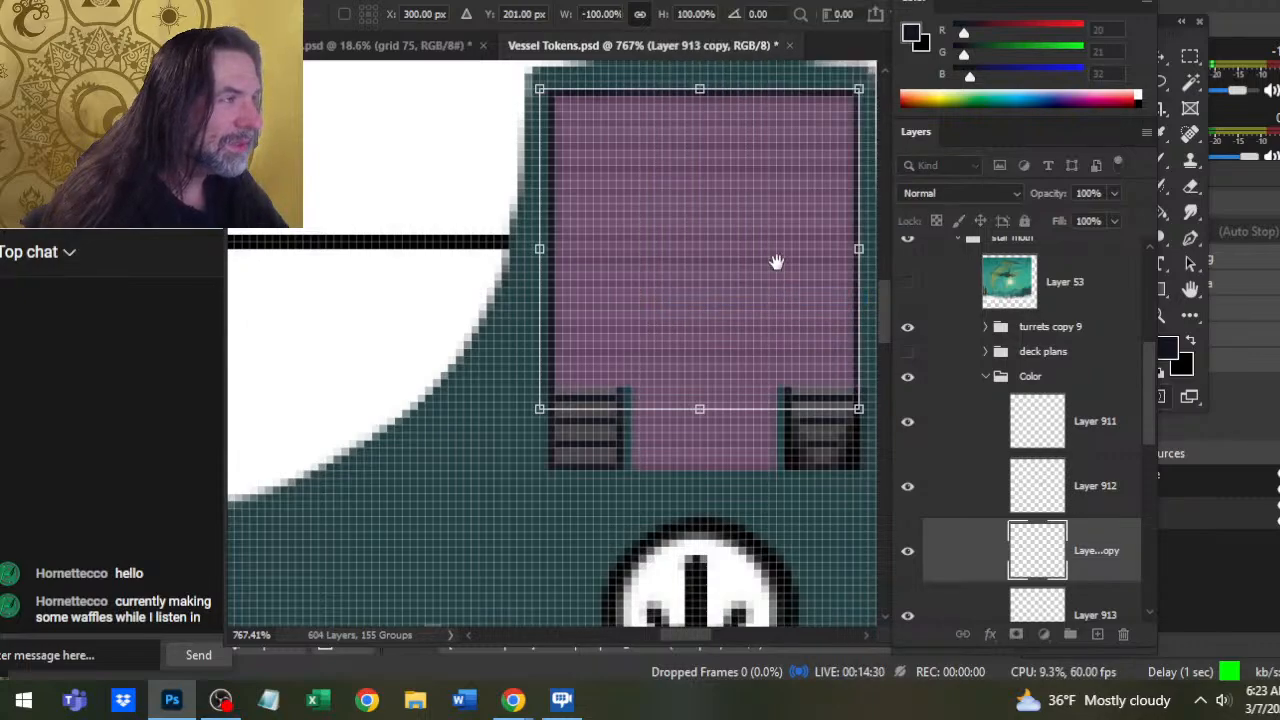
key(Return)
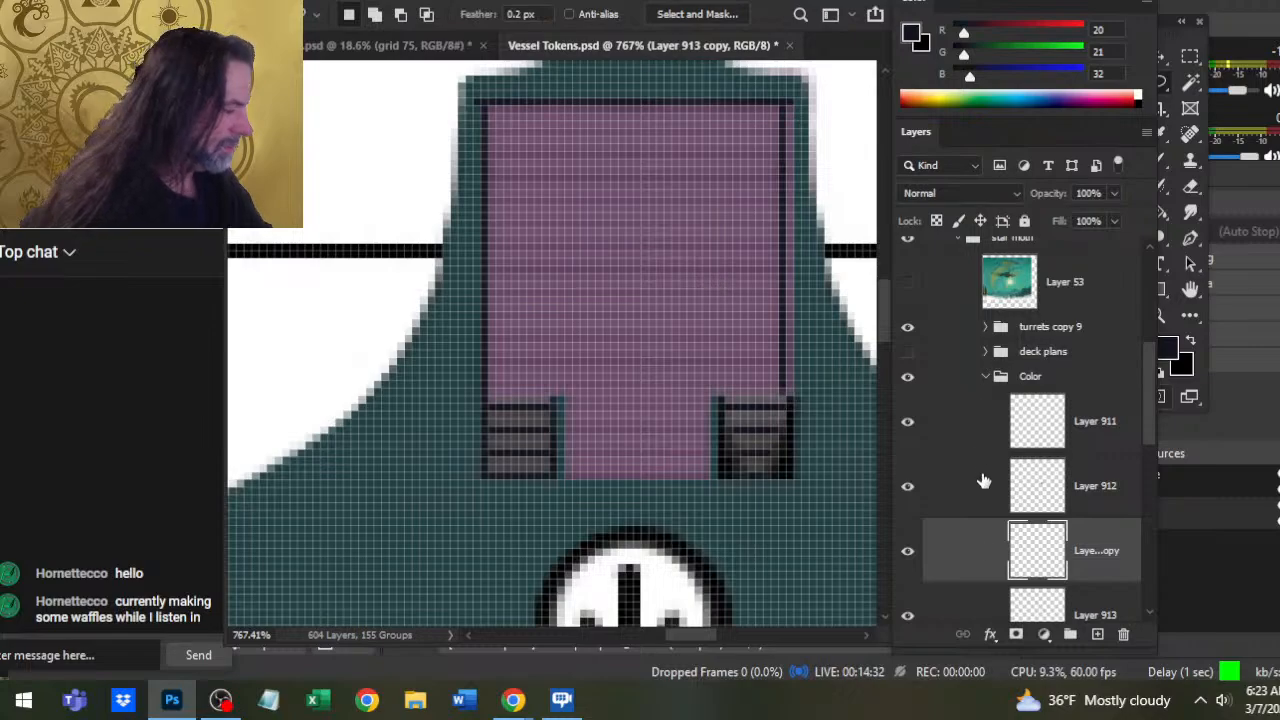
key(v)
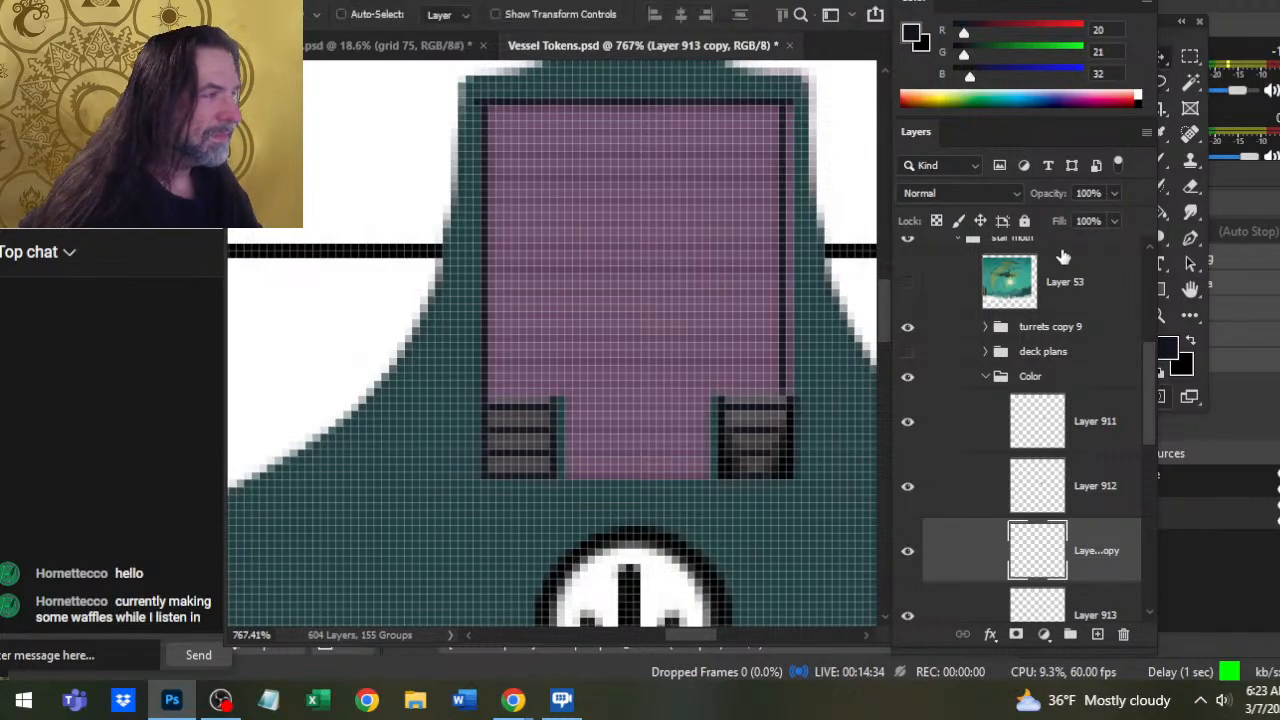
right_click(950, 561)
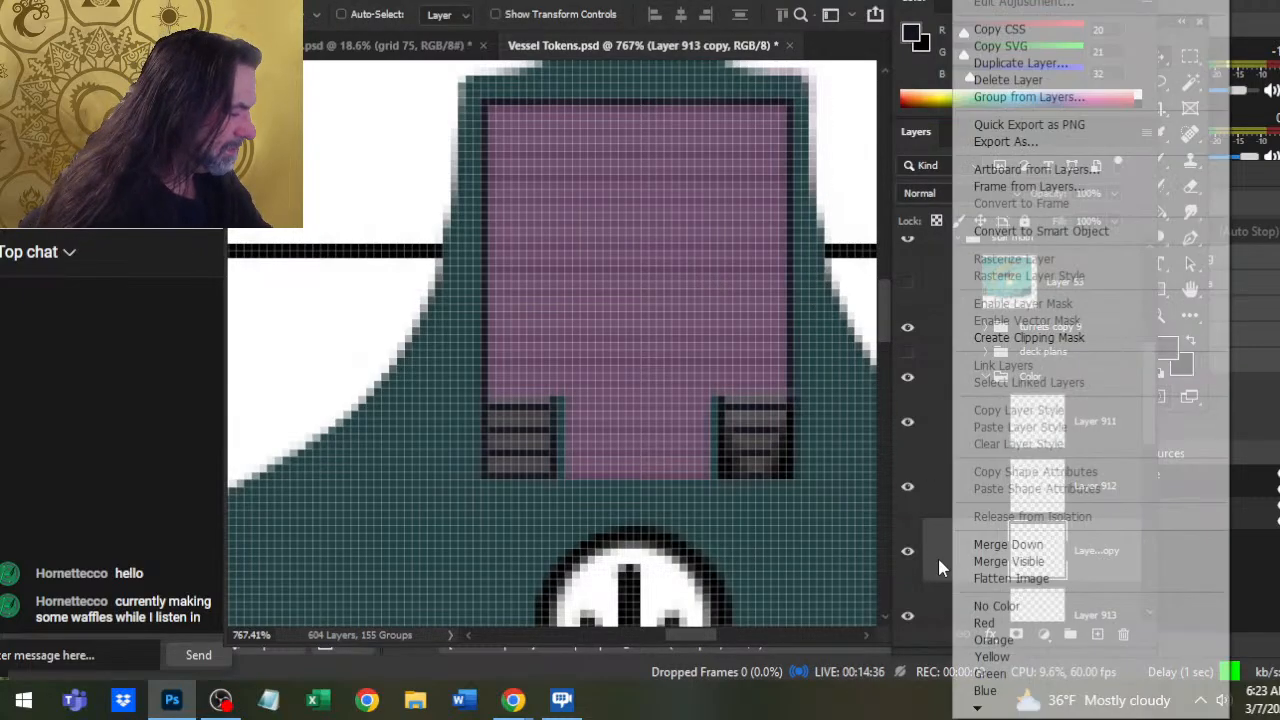
click(1003, 550)
Duplicate the merged outline on Layer 913 and flip the copy vertically
right_click(986, 539)
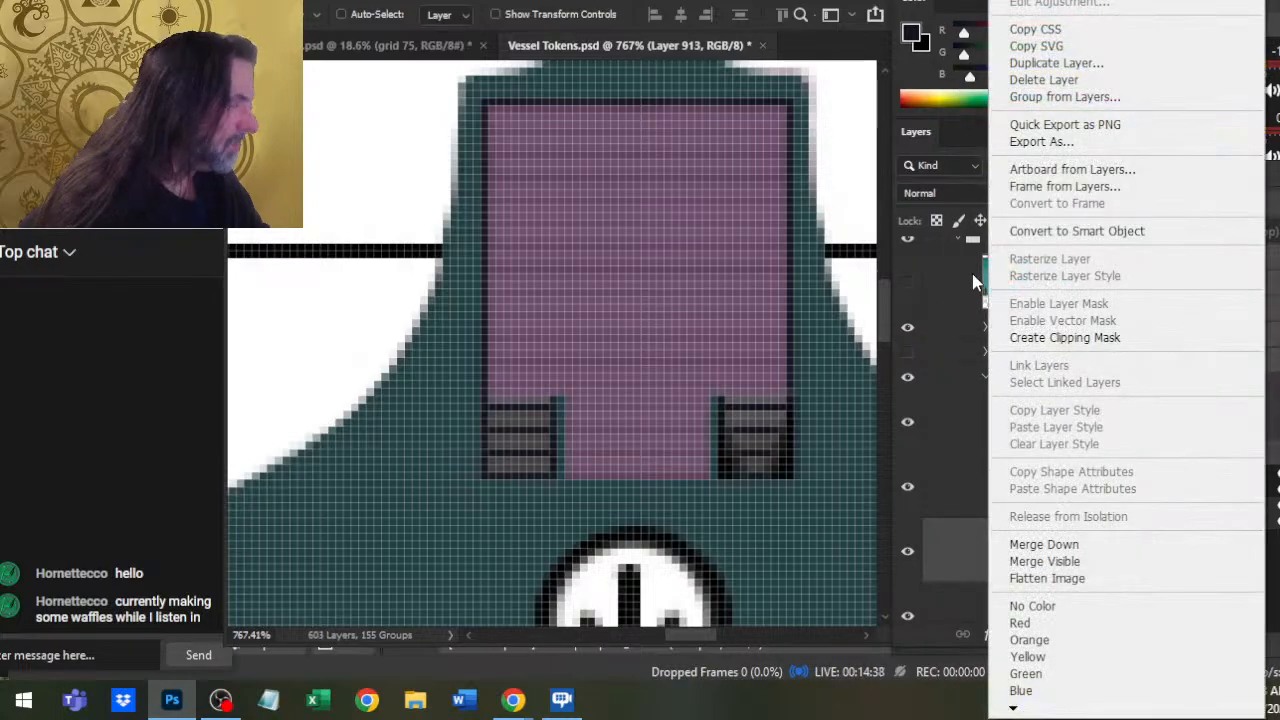
click(1057, 57)
key(Return)
key(m)
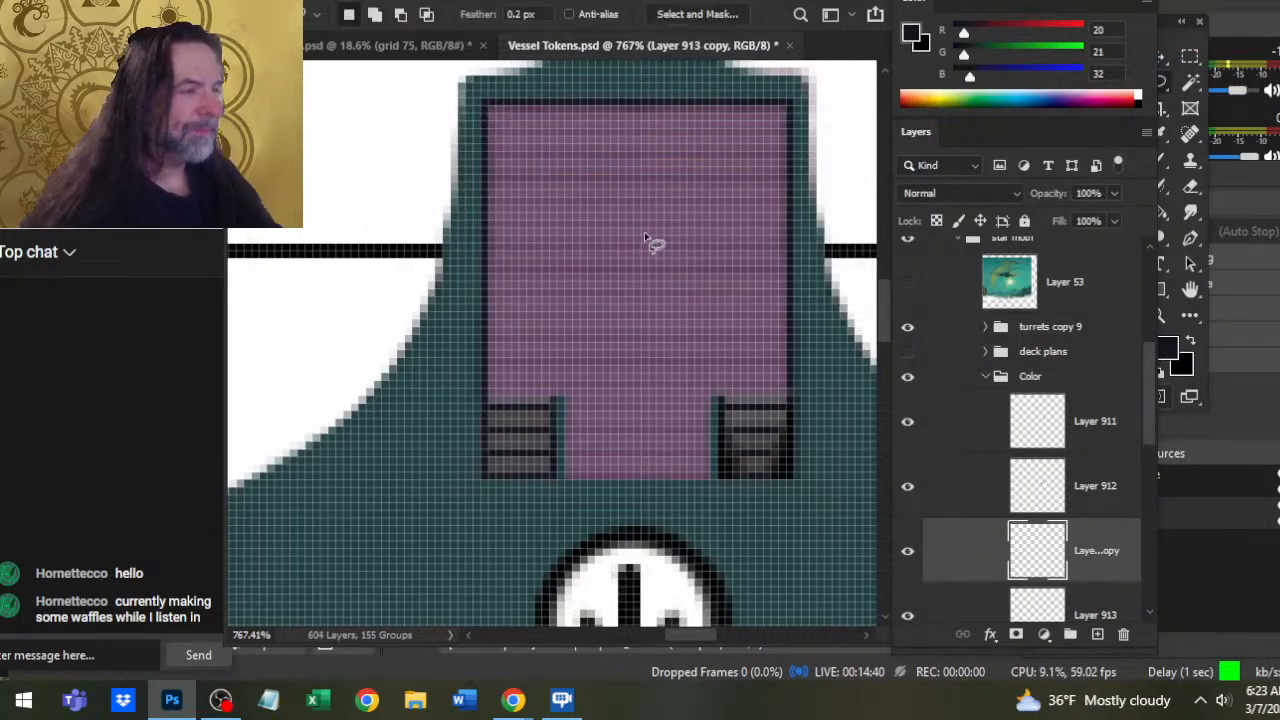
right_click(643, 236)
click(700, 408)
right_click(661, 364)
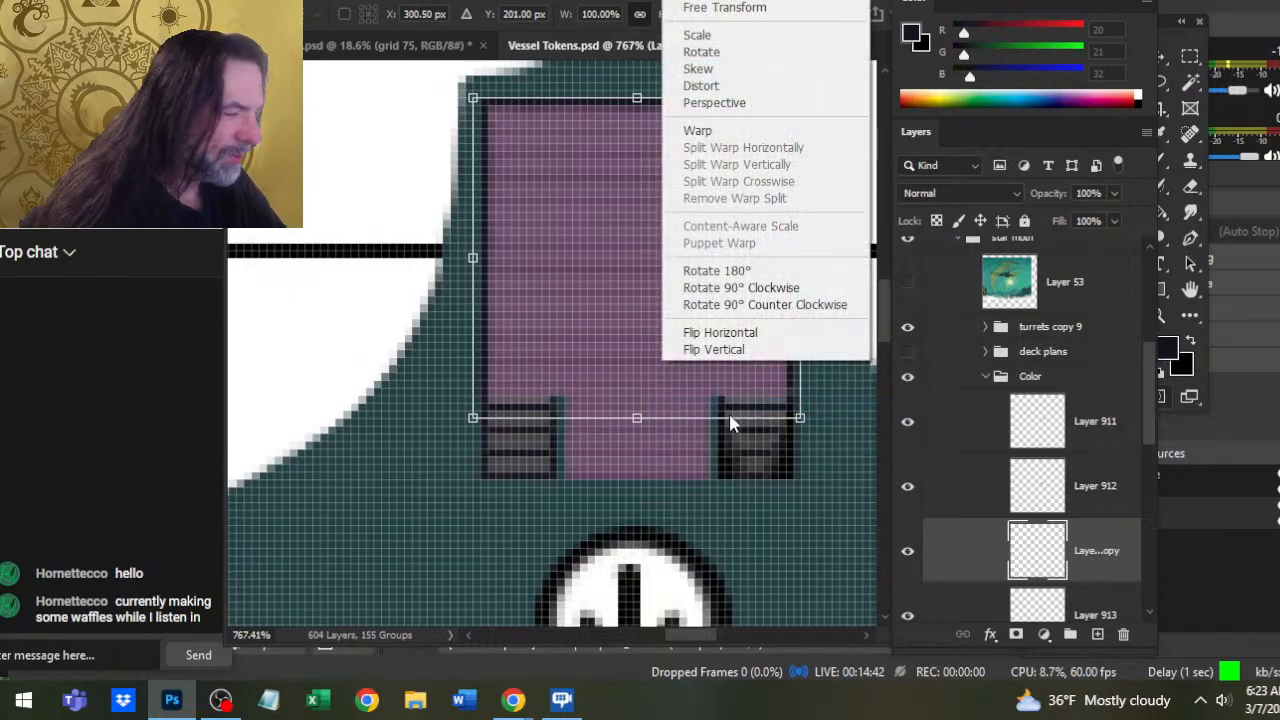
click(742, 348)
key(Return)
Nudge the flipped outline copy down until its horizontal line sits on the deck's bottom edge between the staircases
key(v)
key(Down)
key(Down)
key(Down)
key(Down)
key(Down)
key(Down)
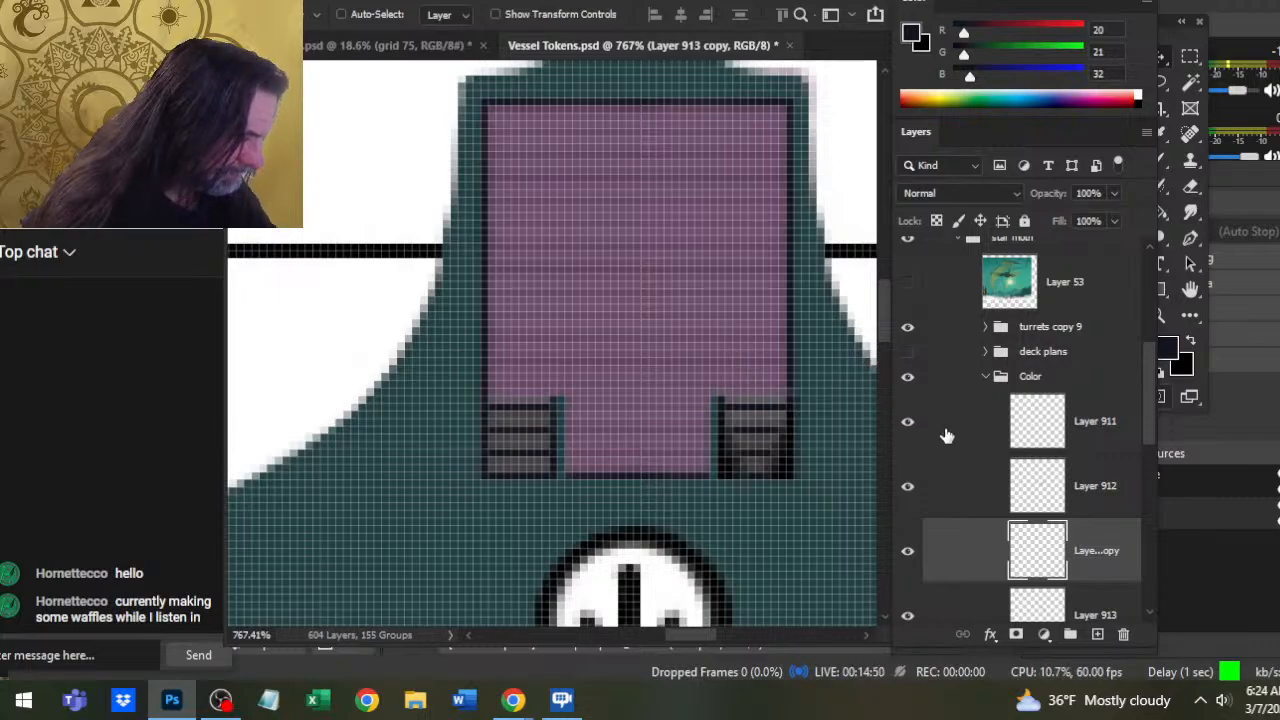
Erase the teal strips along the staircases' inner sides, on Layer 911 for the right one and Layer 912 for the left
click(908, 492)
click(908, 492)
click(949, 491)
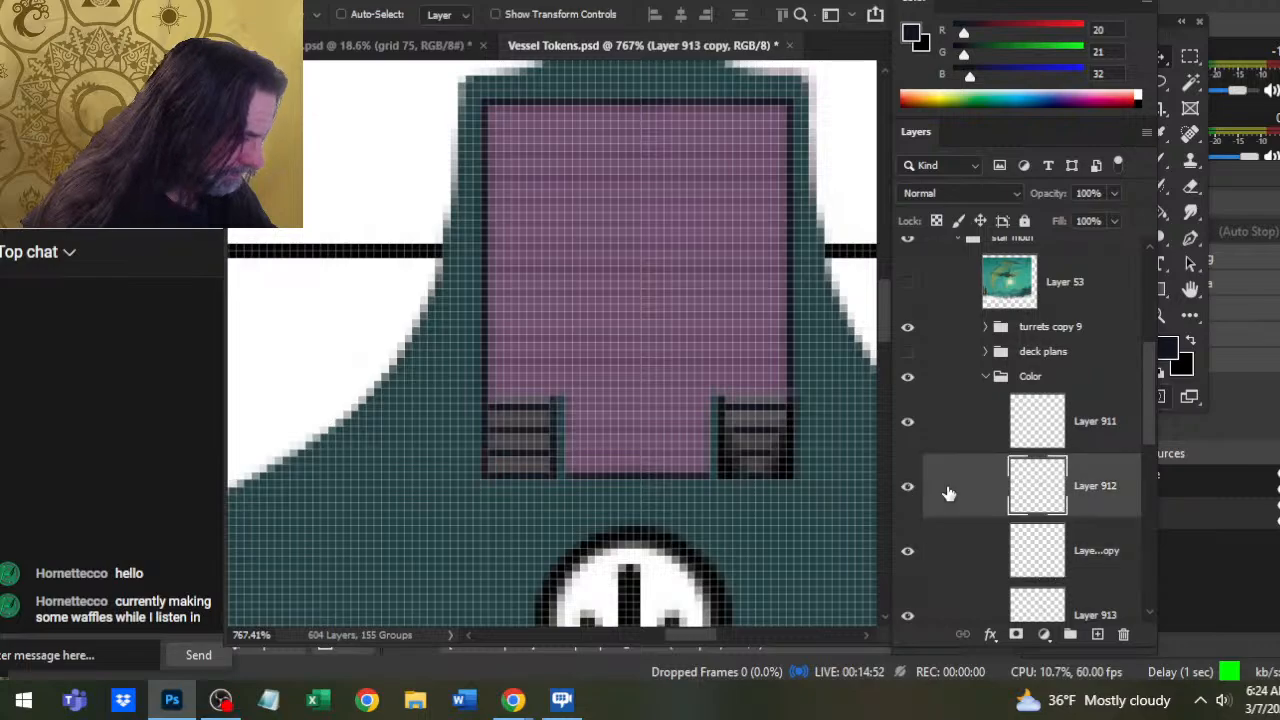
key(e)
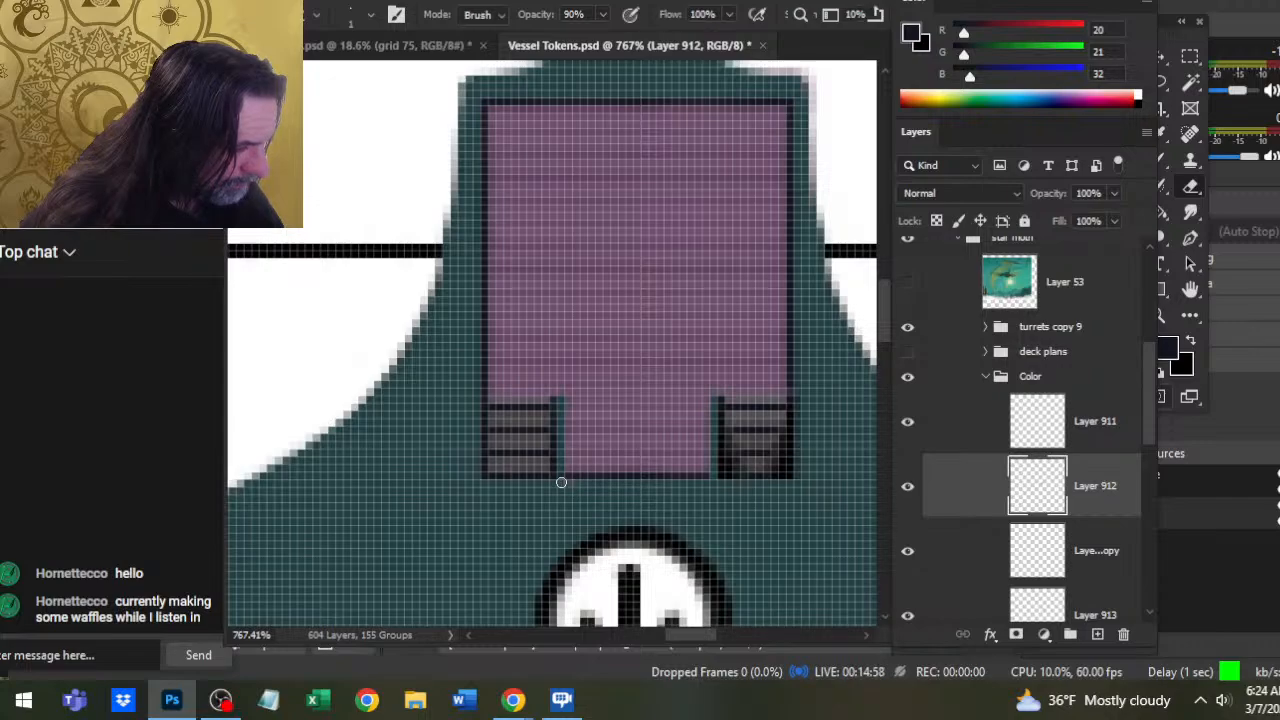
key(alt+bracketright)
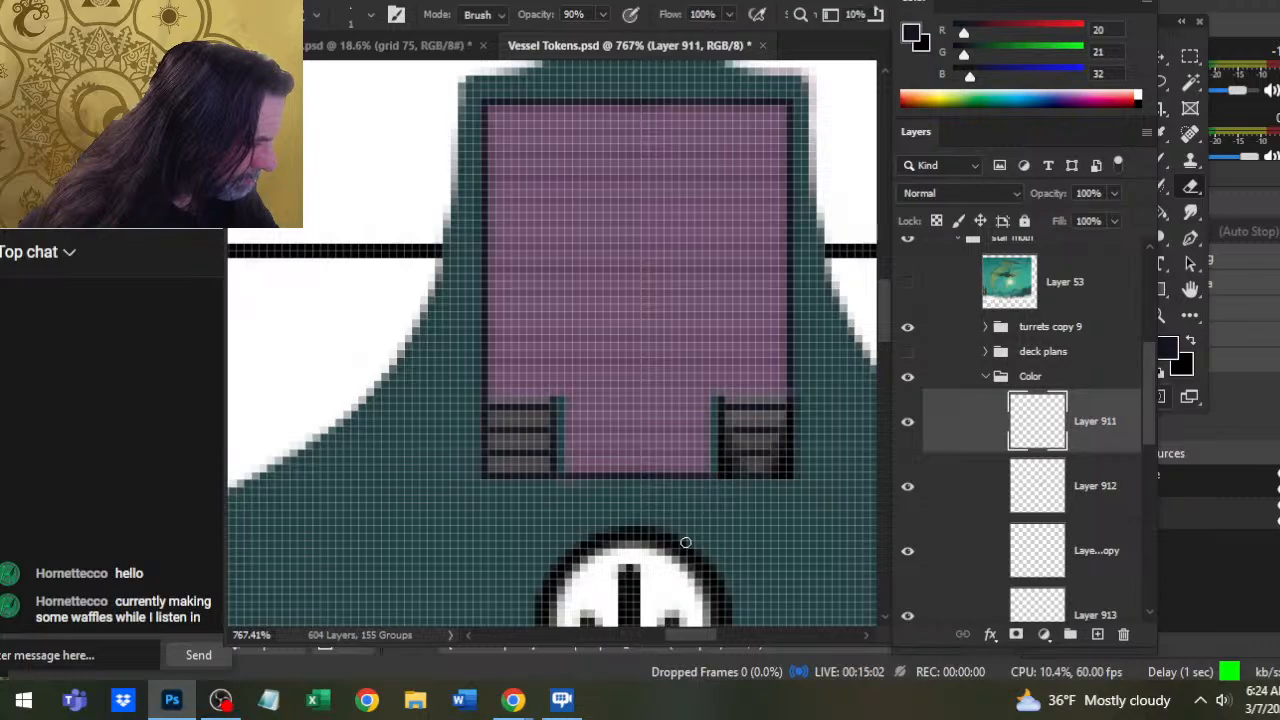
key(z)
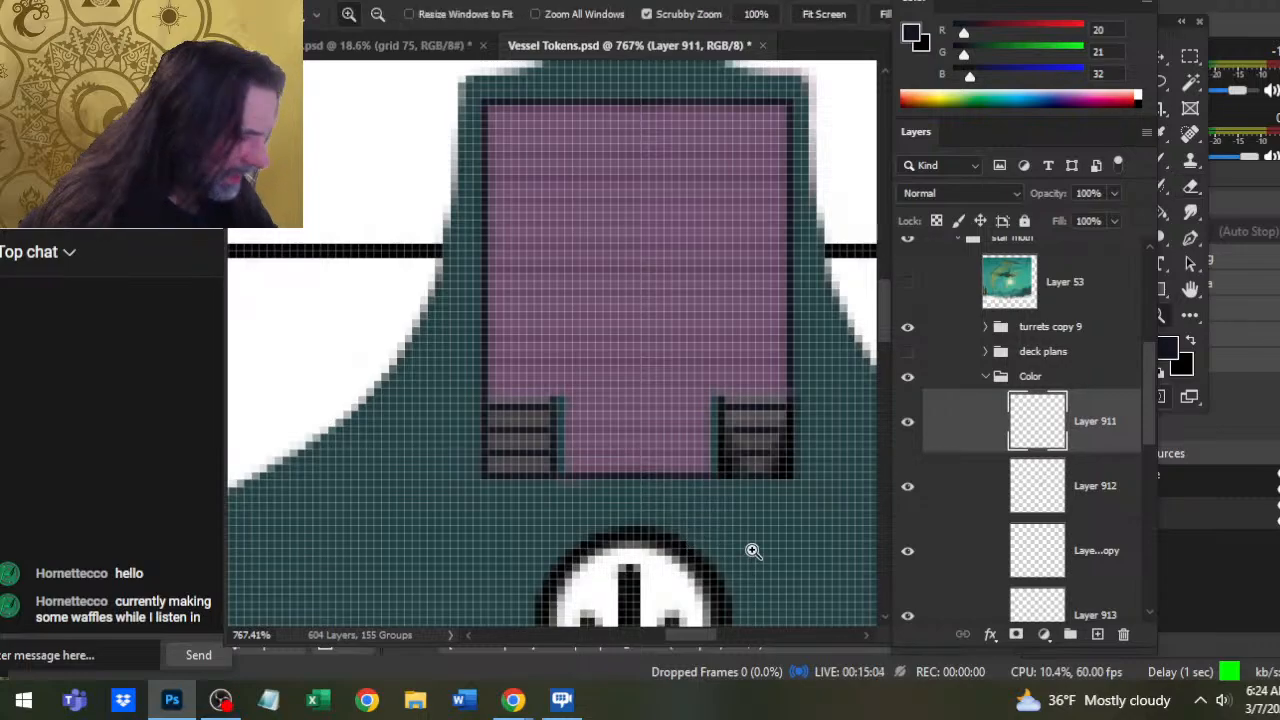
drag(751, 549, 648, 568)
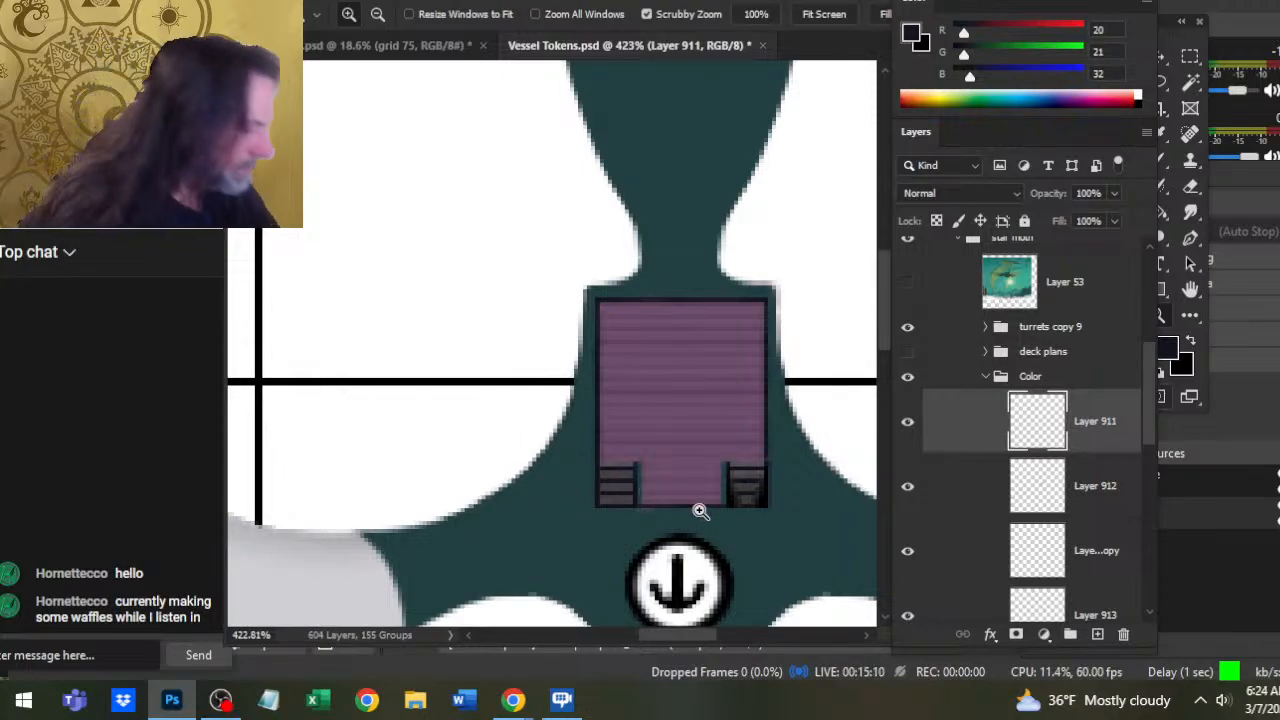
click(729, 505)
key(e)
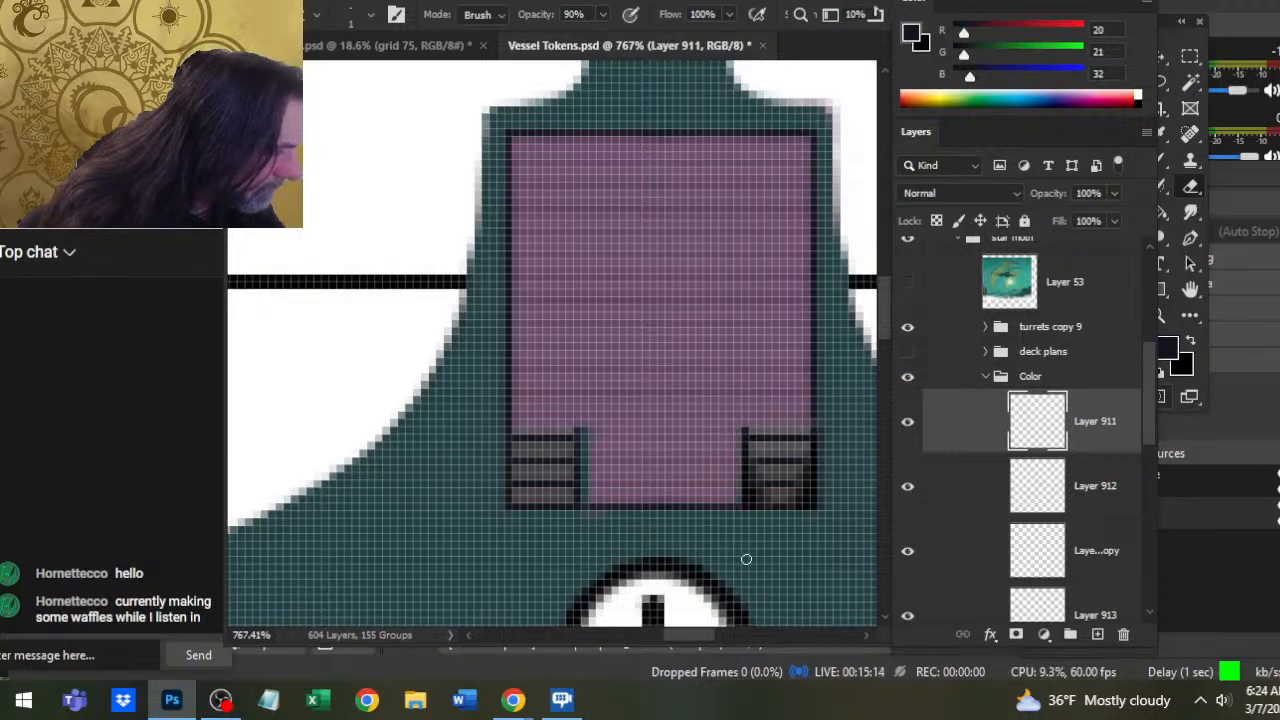
key(alt+bracketleft)
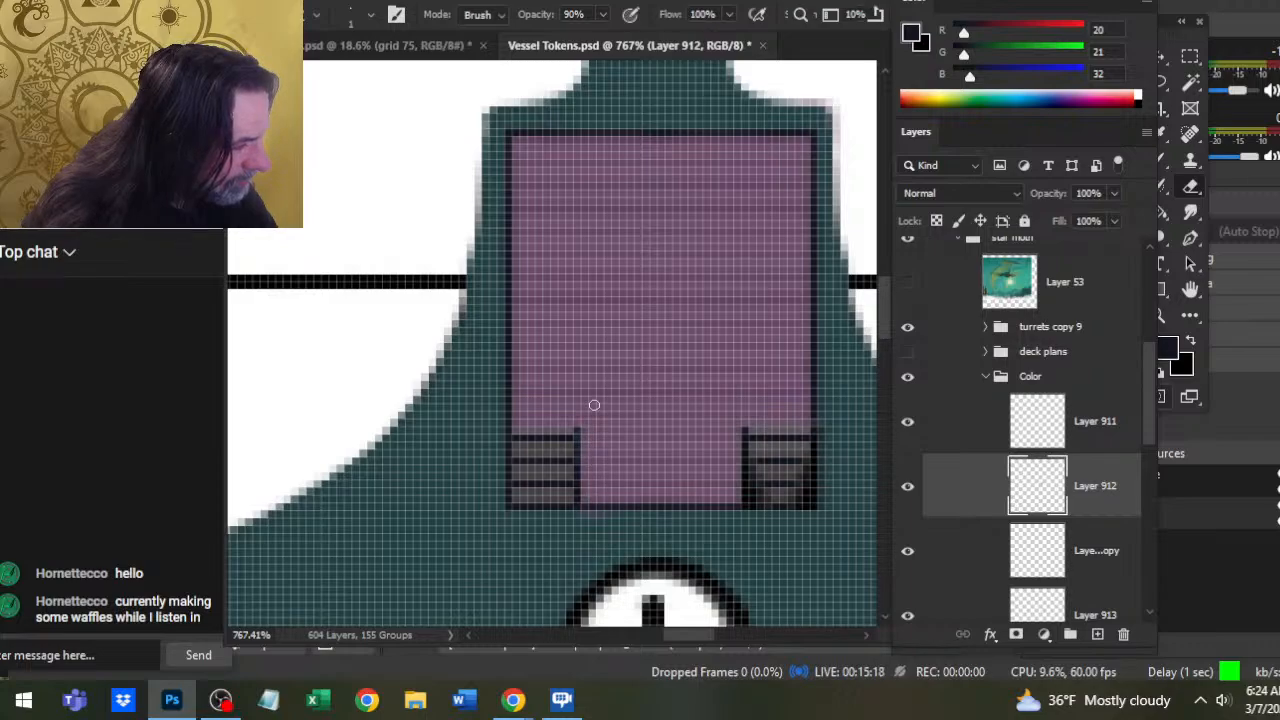
Check the outlined deck against the rest of the ship and merge Layer 911 down into Layer 912
key(z)
drag(706, 421, 677, 565)
drag(769, 455, 697, 407)
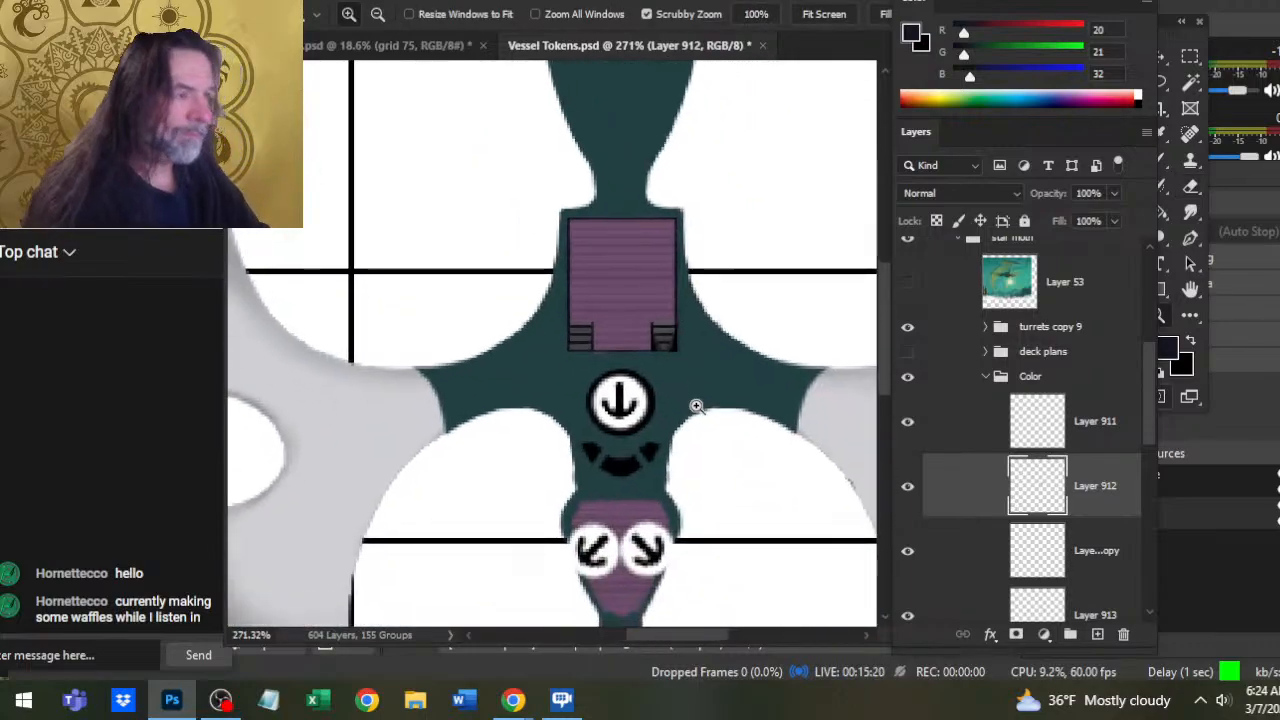
drag(714, 503, 642, 316)
drag(569, 392, 690, 372)
right_click(938, 430)
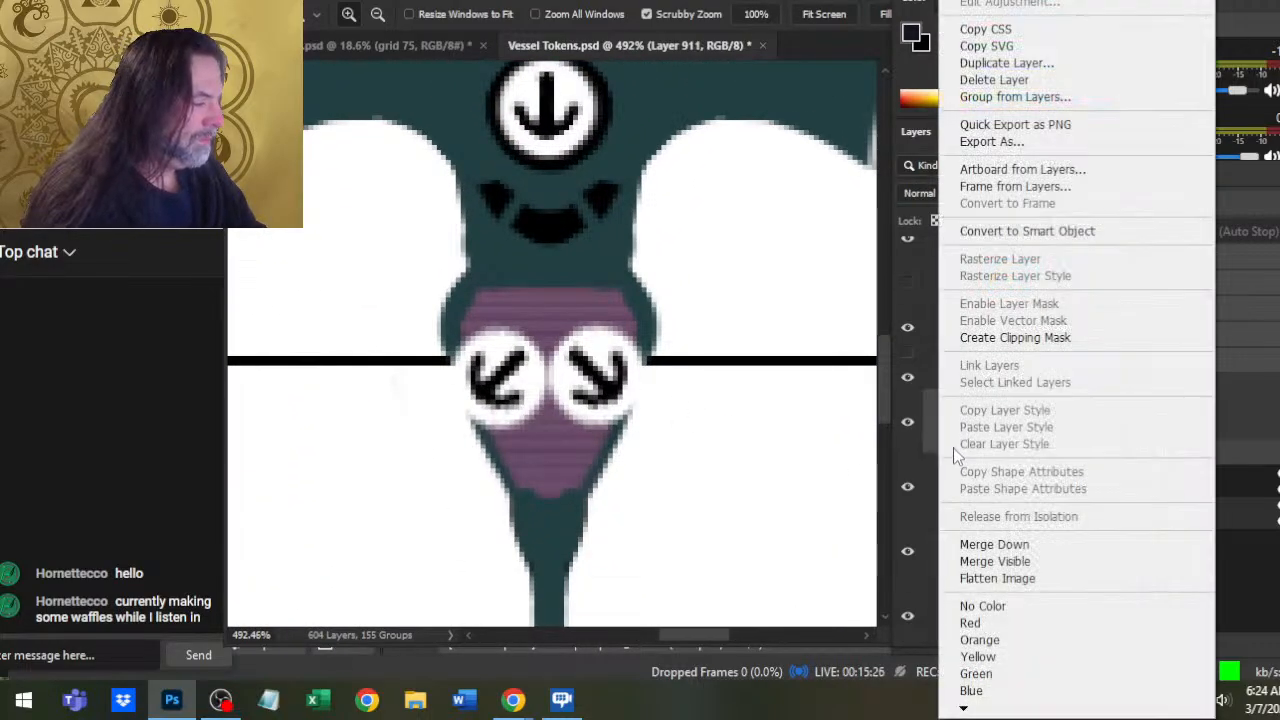
click(1000, 547)
Toggle the two outline layers to compare them, keep both visible, and merge the copy down into Layer 913
click(970, 487)
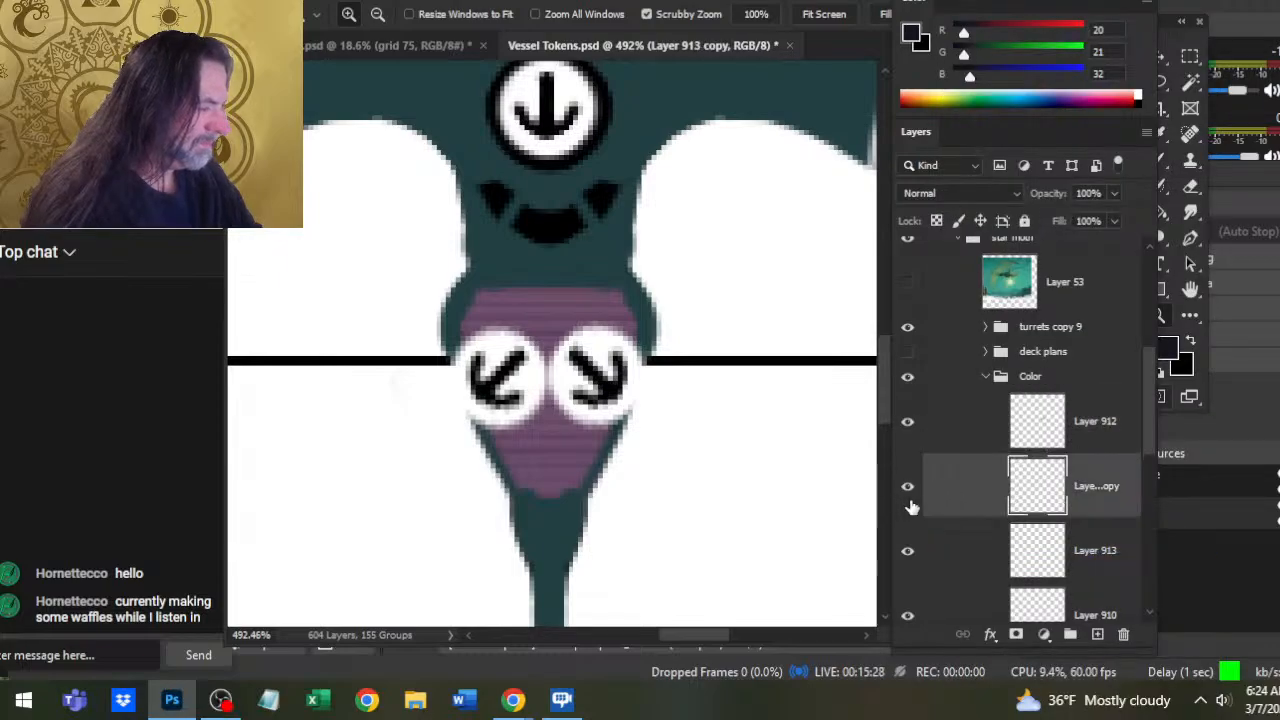
click(908, 486)
drag(797, 420, 682, 592)
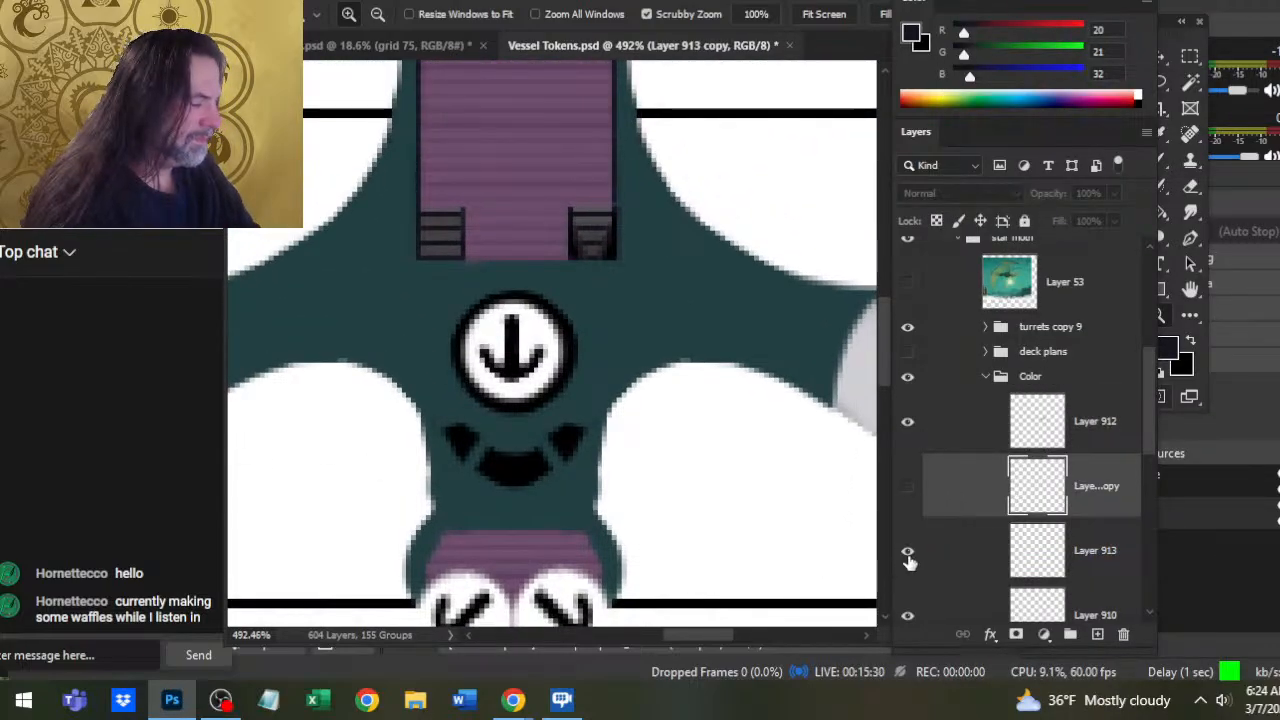
click(908, 553)
click(908, 553)
click(908, 487)
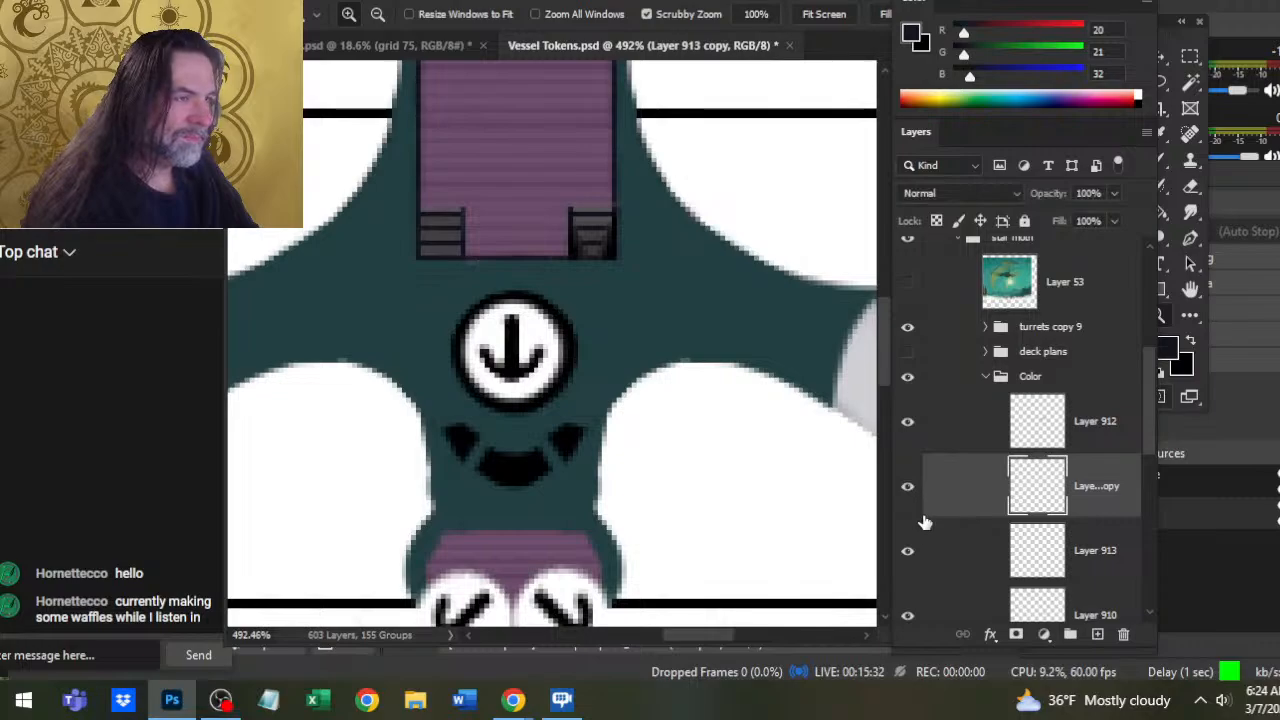
right_click(960, 512)
click(990, 543)
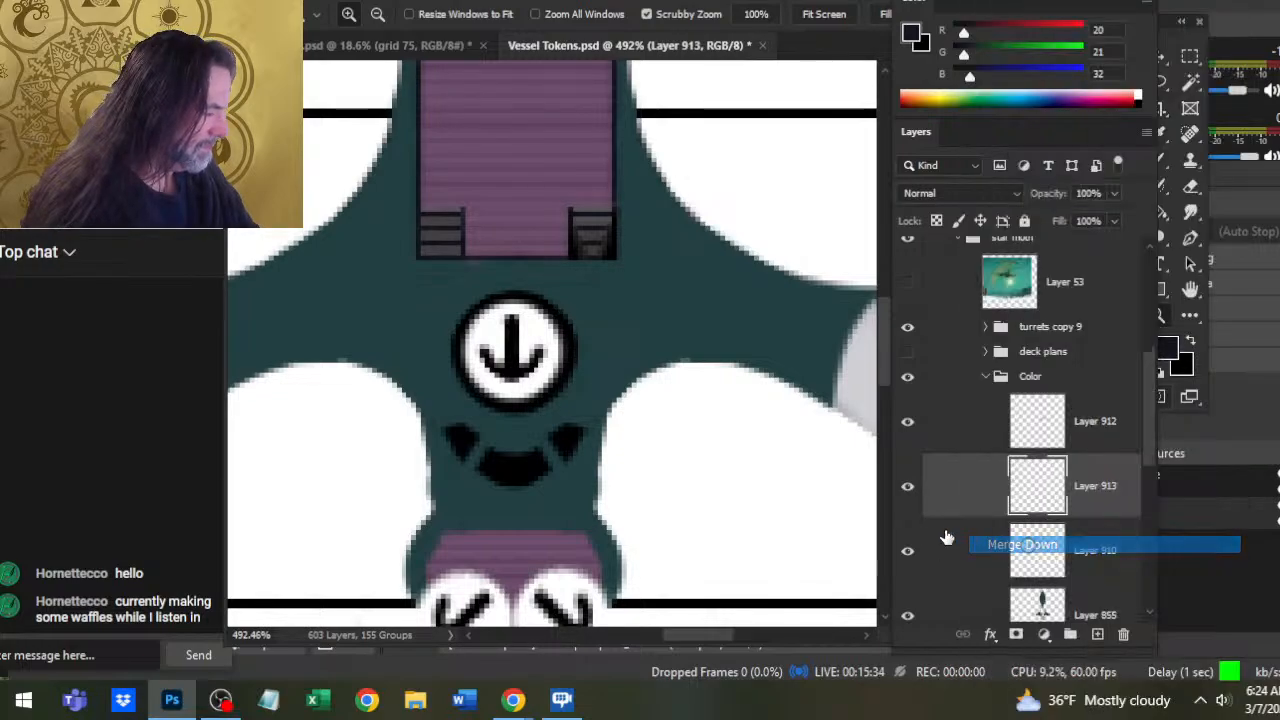
On Layer 913, paint a straight 1-pixel dark line along the top edge of the lower purple deck
drag(606, 534, 711, 339)
key(b)
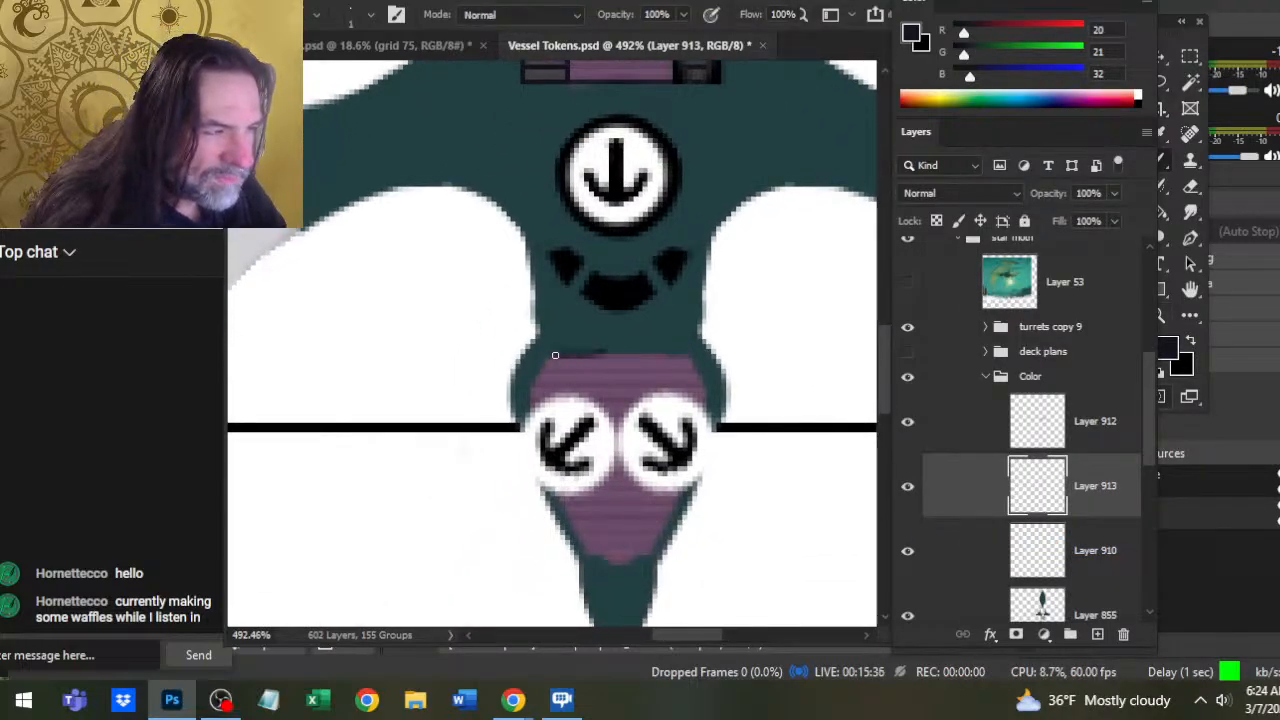
drag(555, 355, 654, 352)
drag(557, 357, 684, 357)
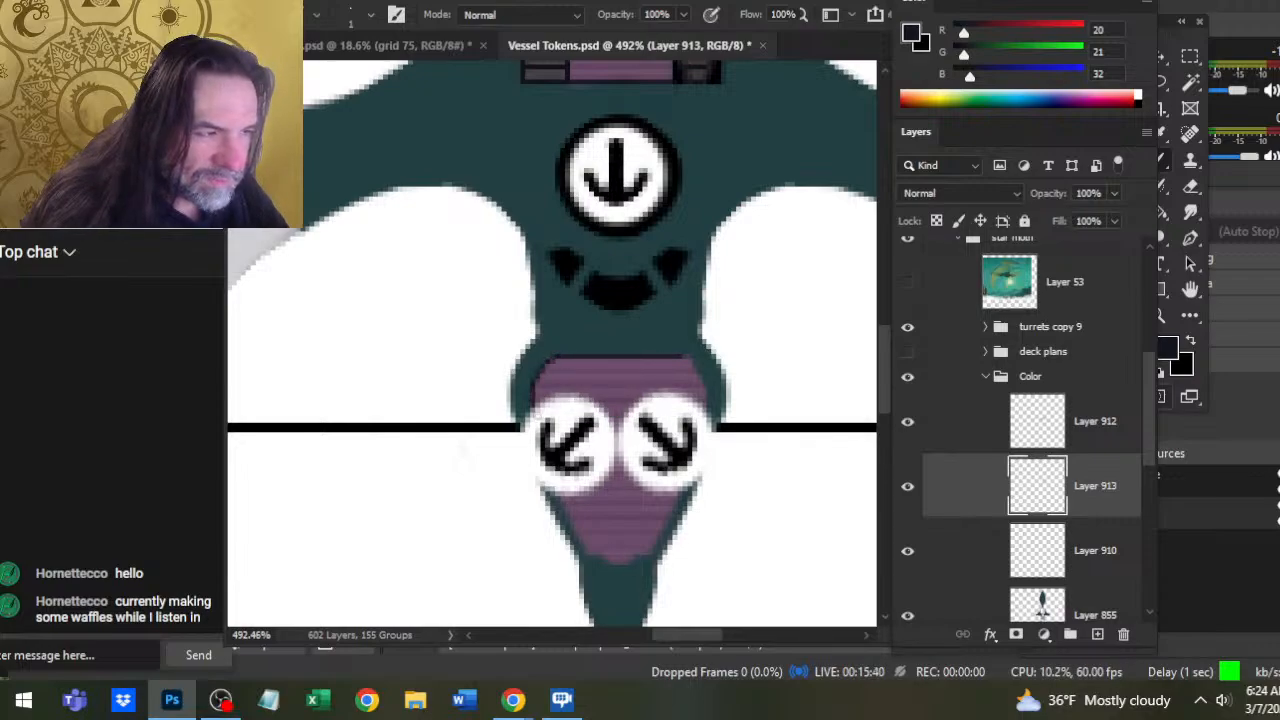
Hide the turrets copy 9 group and outline the lower deck's left edge and bottom tip with the dark brush
click(907, 326)
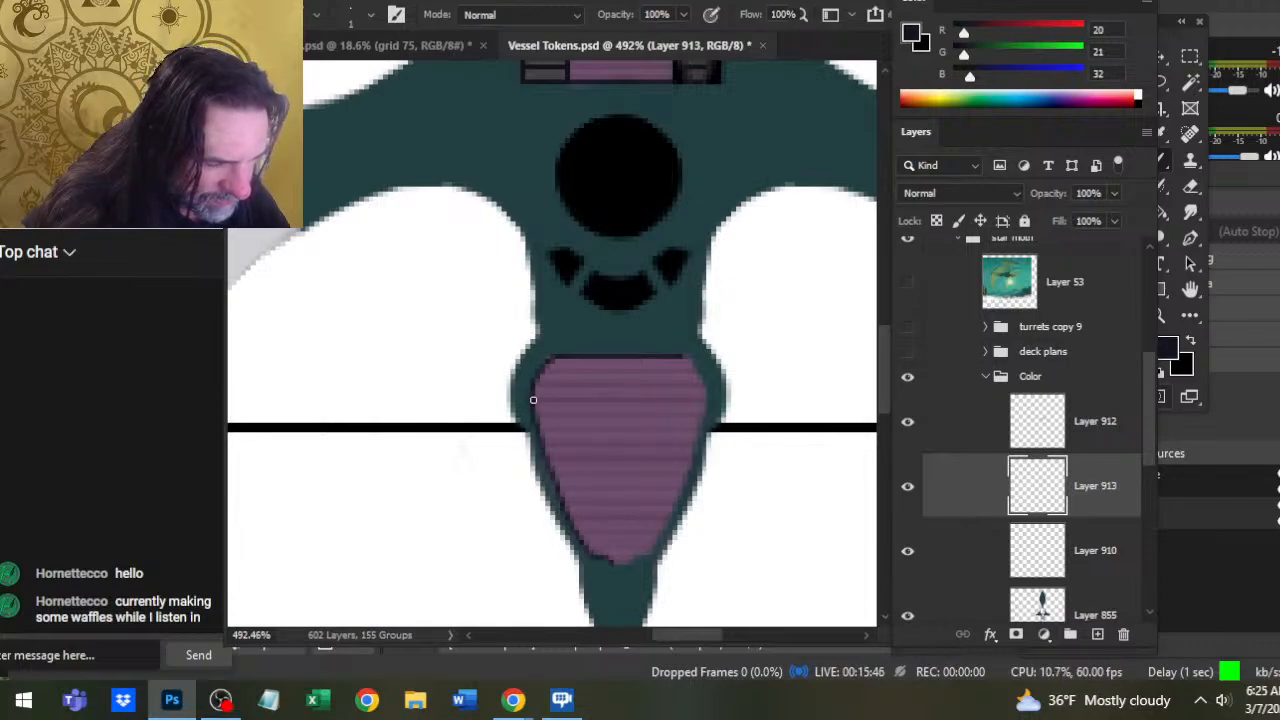
key(e)
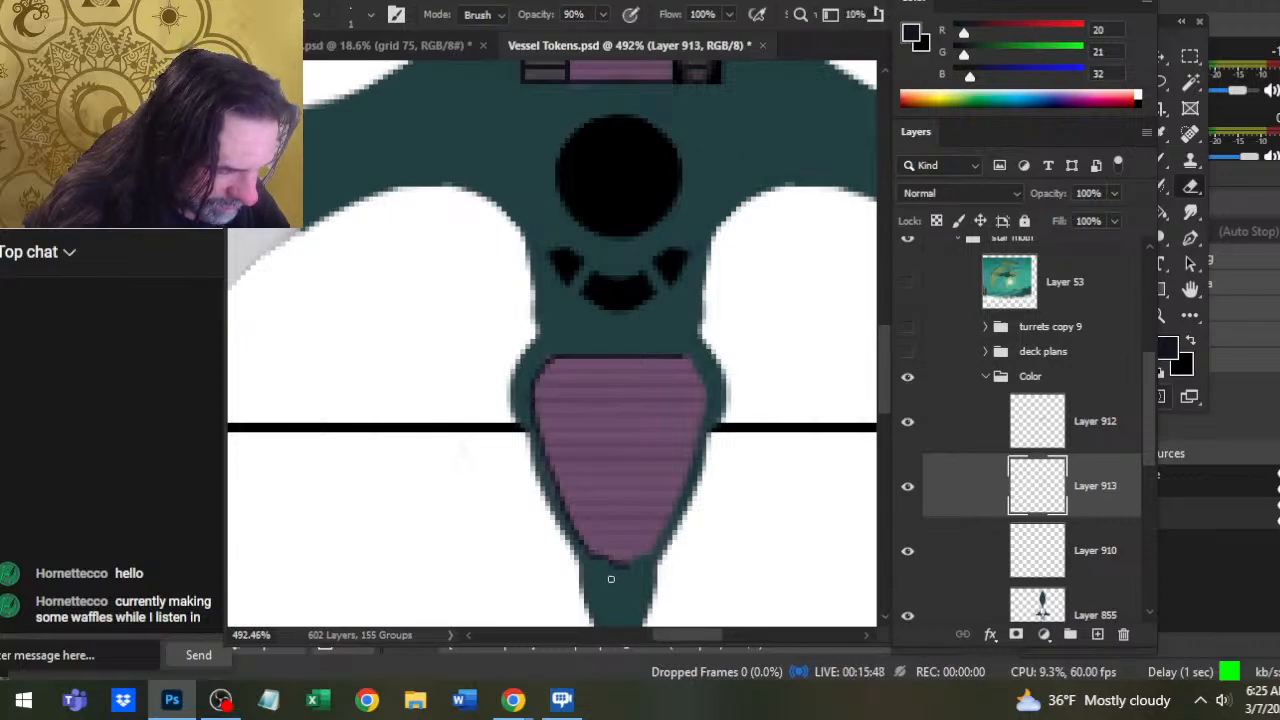
key(b)
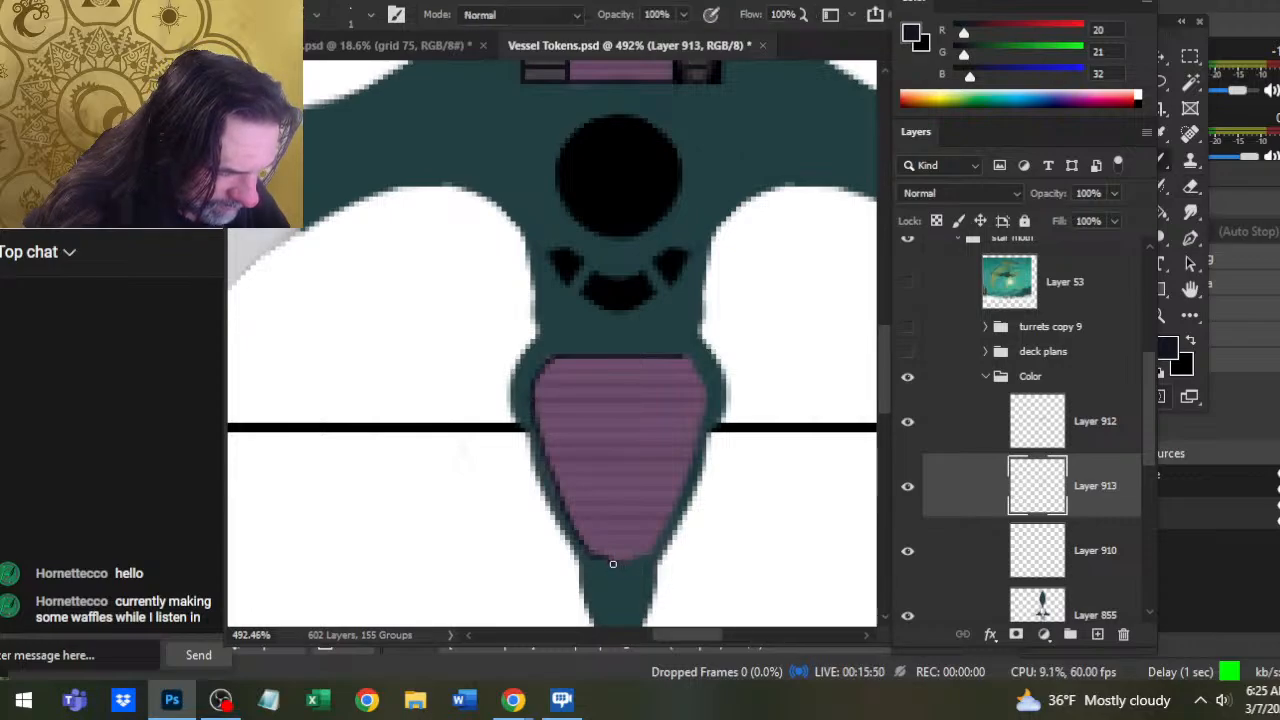
drag(604, 558, 626, 558)
key(e)
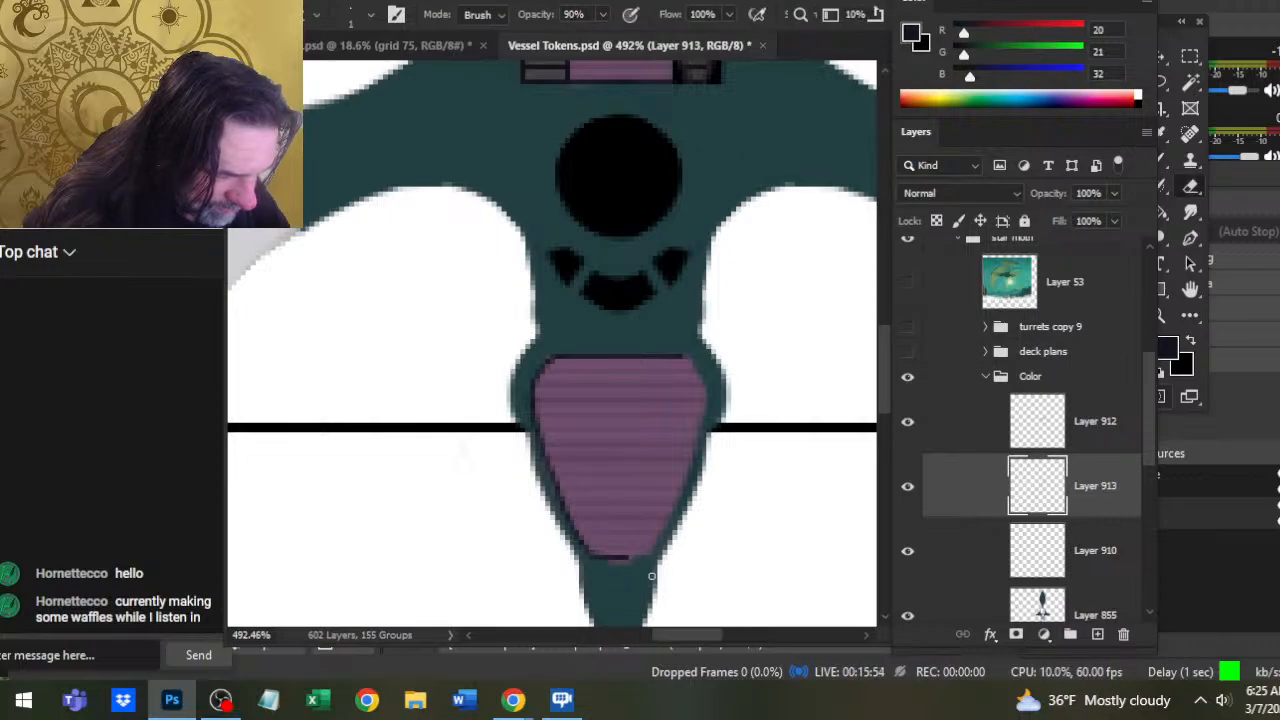
Clean up the lower deck's bottom tip on Layer 913 with brush colours sampled from the teal hull and dark outline
key(b)
alt+click(645, 572)
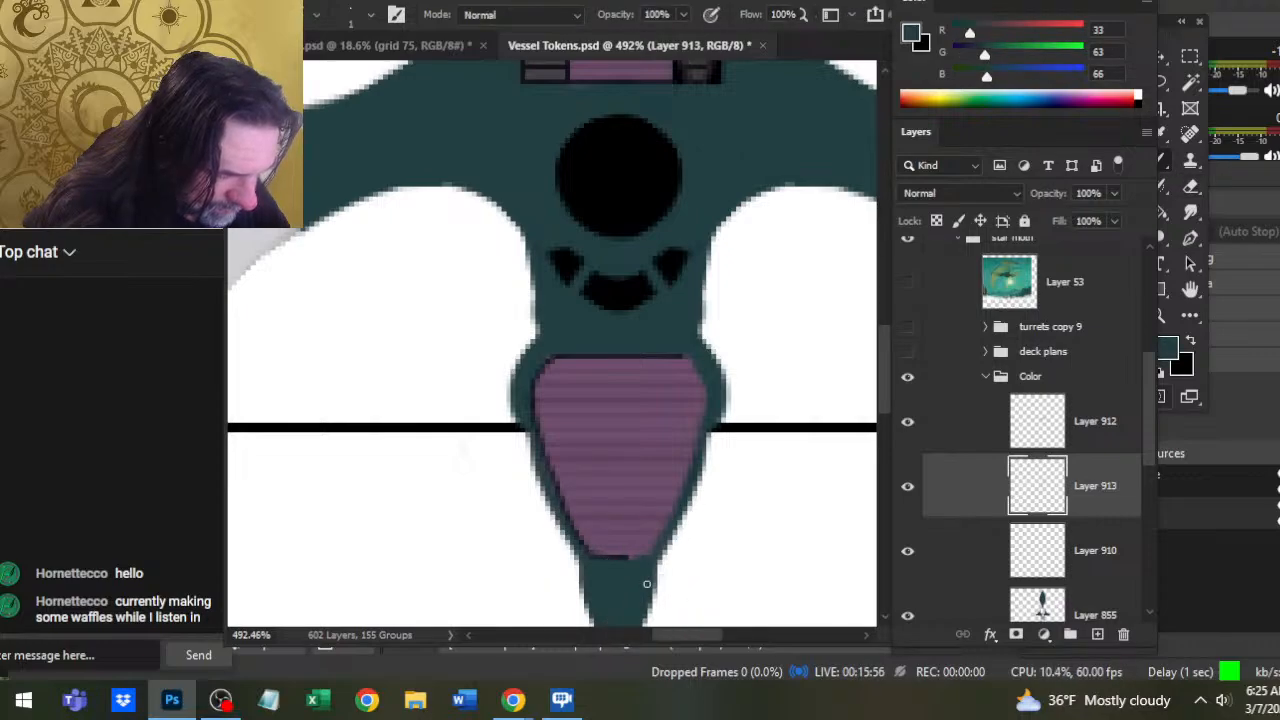
alt+click(605, 554)
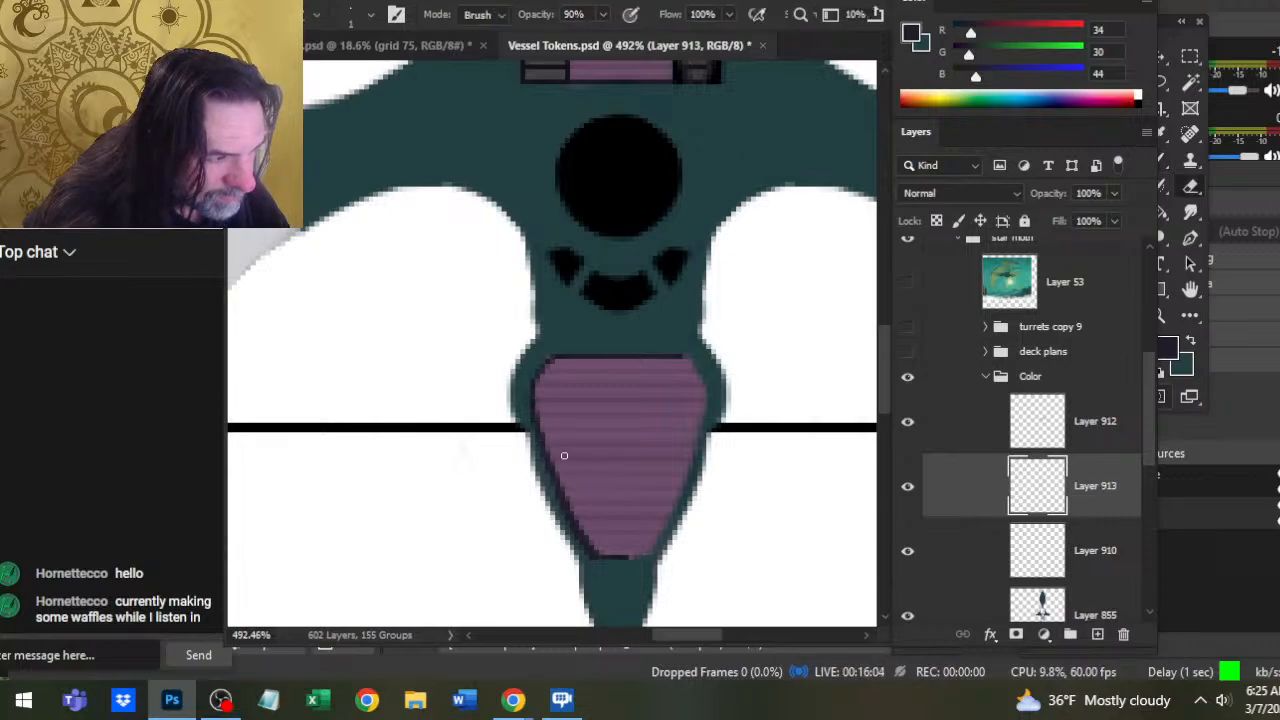
alt+click(613, 298)
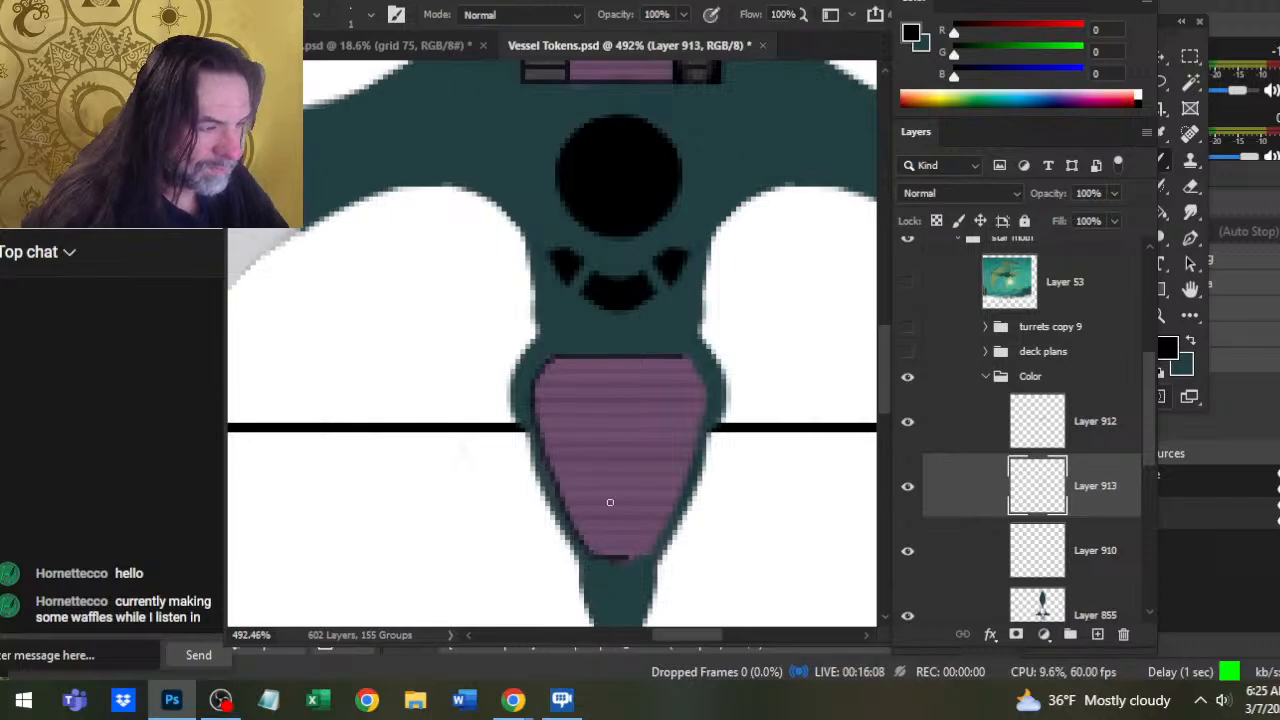
alt+click(628, 595)
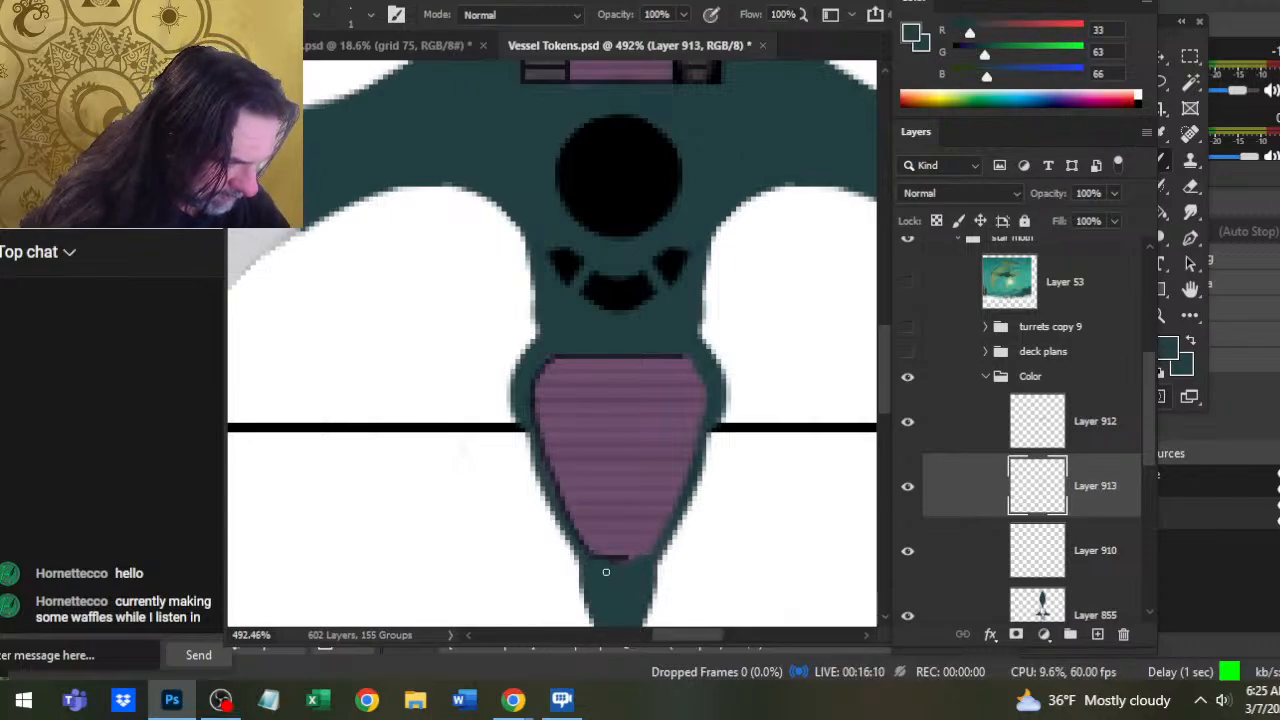
scroll(640, 571, up, 5)
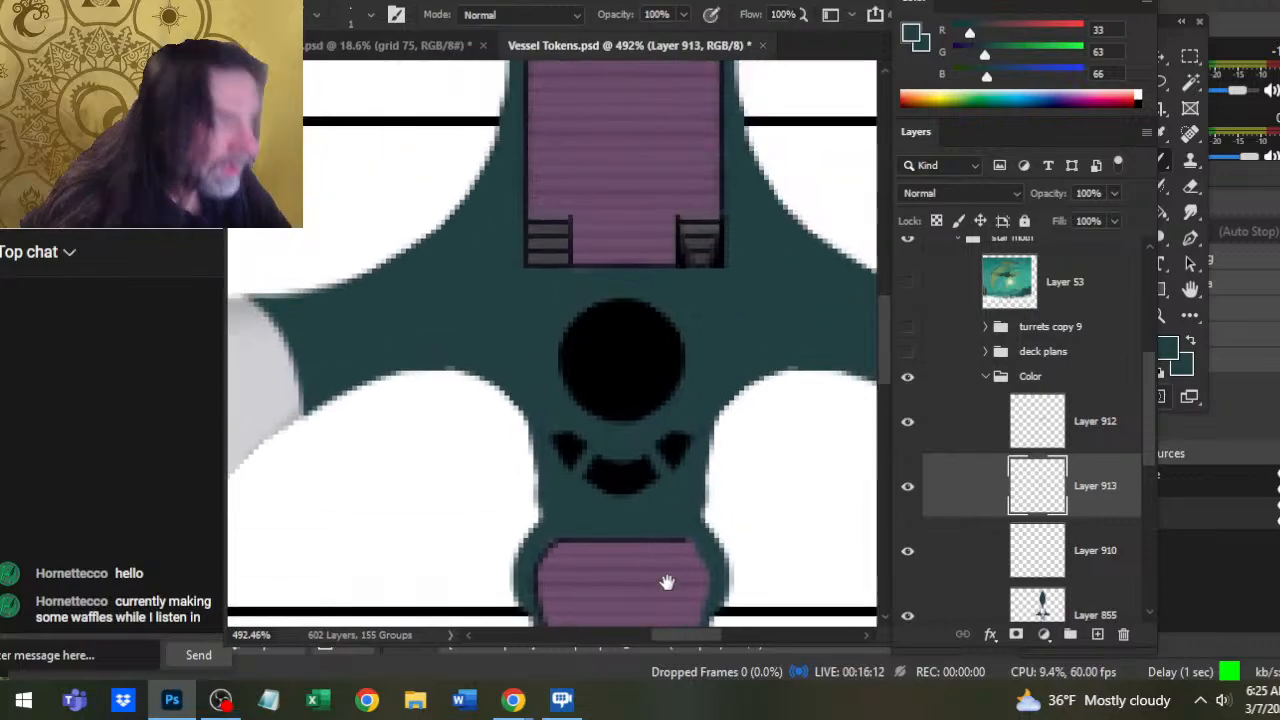
Strengthen the lower deck's left outline with the dark colour sampled from the upper deck's edge (RGB 20, 21, 32) and tidy its edges
alt+click(534, 320)
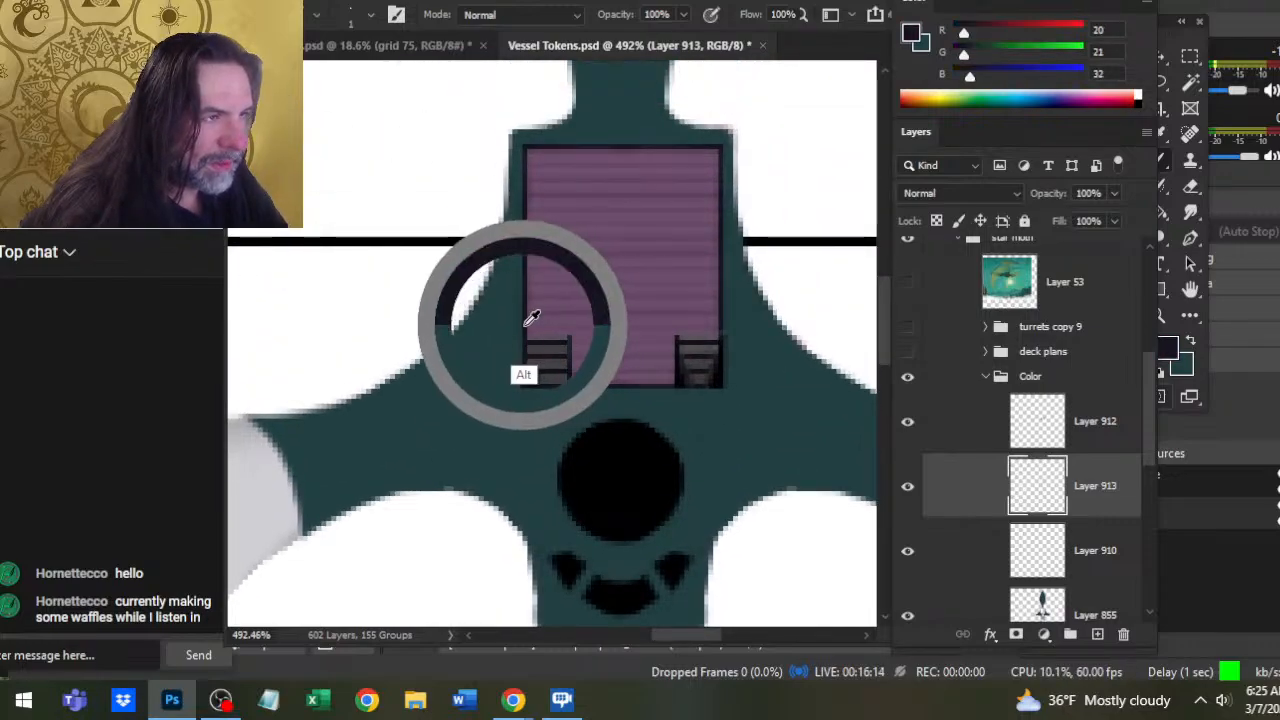
drag(613, 499, 638, 173)
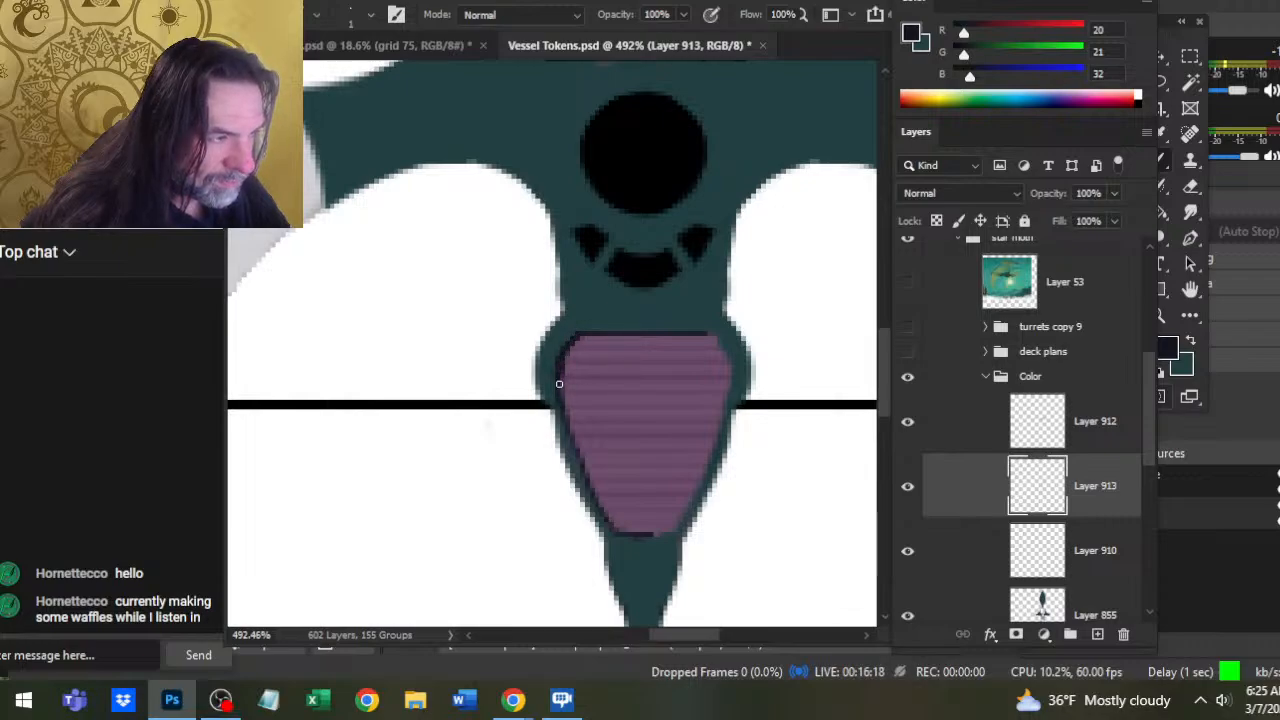
drag(584, 463, 607, 513)
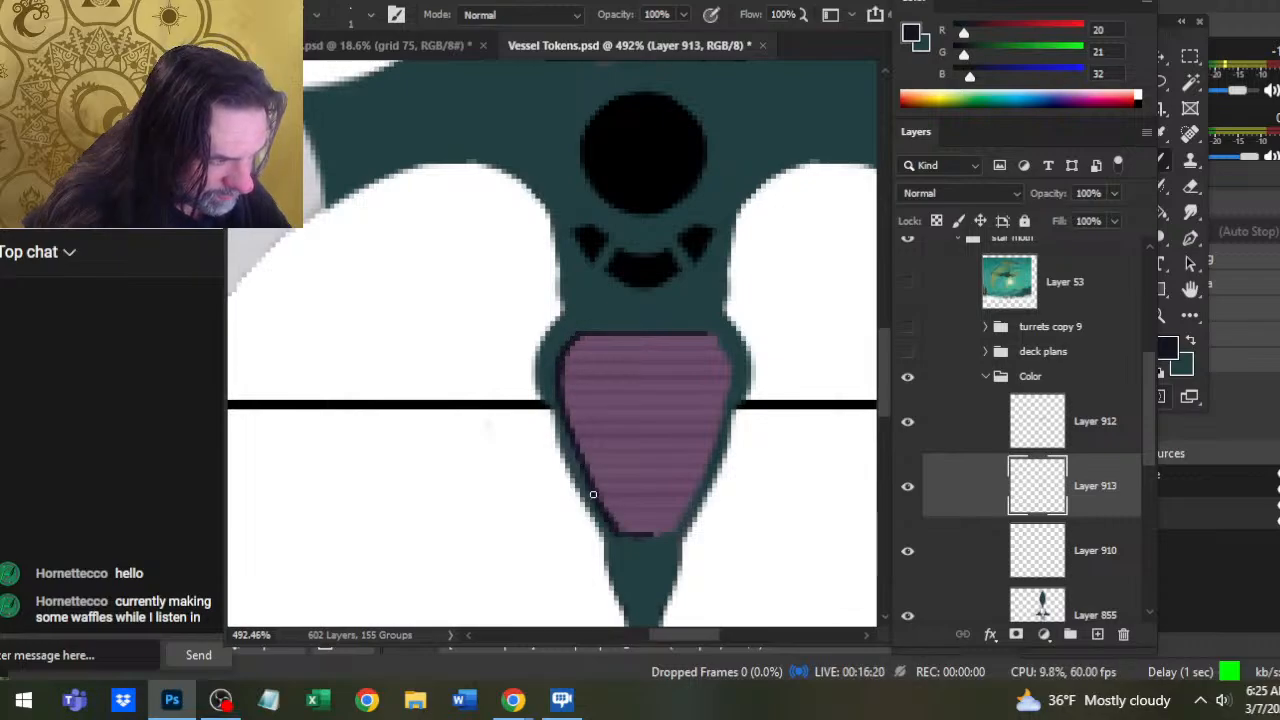
alt+click(644, 565)
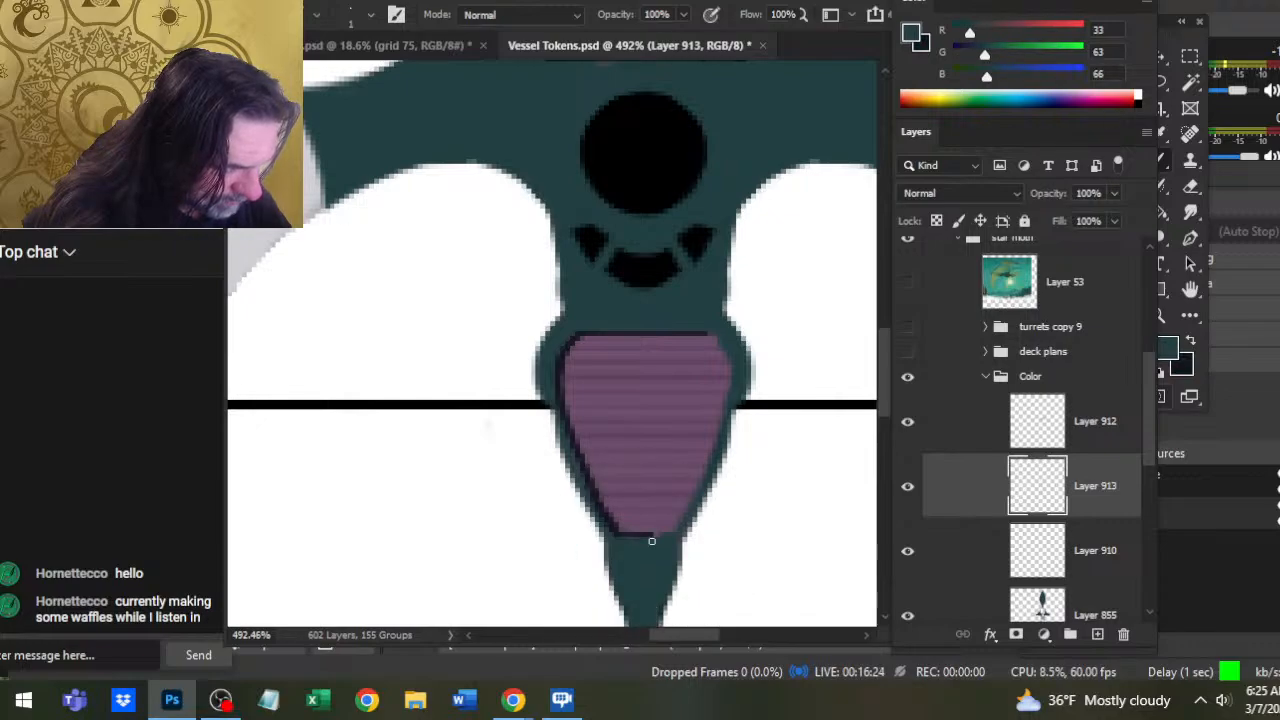
key(e)
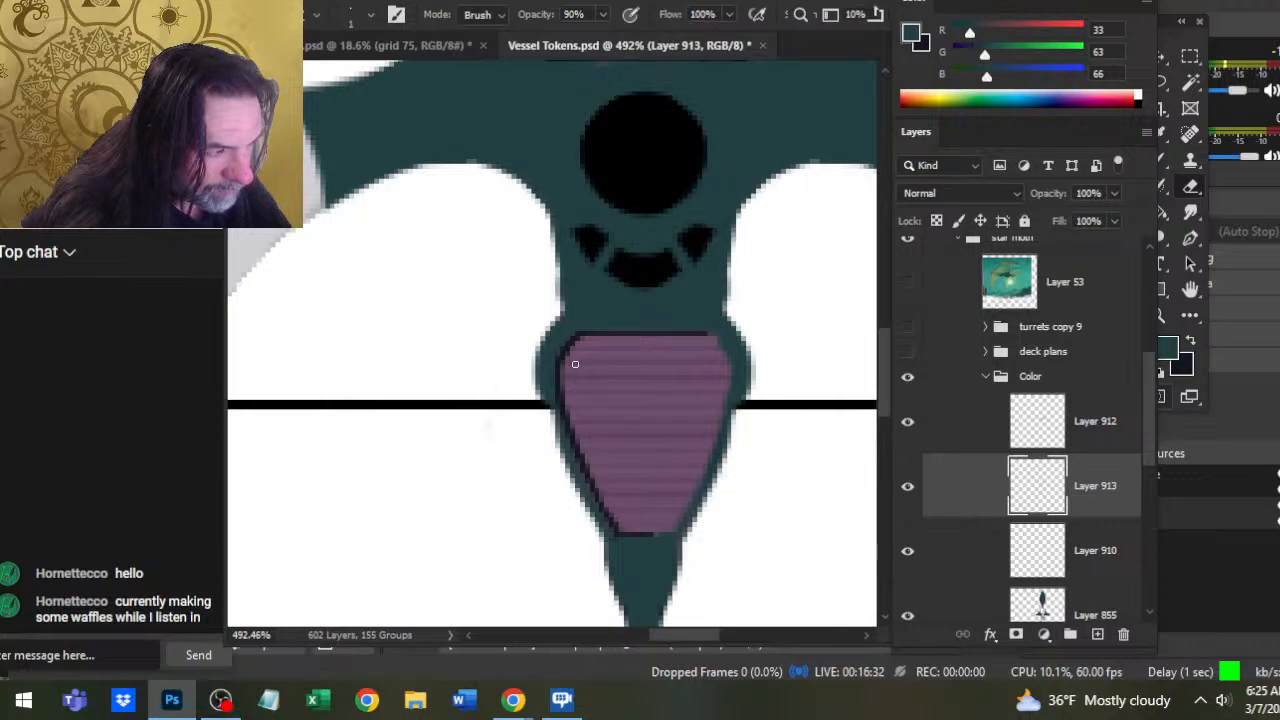
Select the lower deck's outline, copy it to a new layer and flip the copy horizontally
key(l)
drag(657, 329, 703, 337)
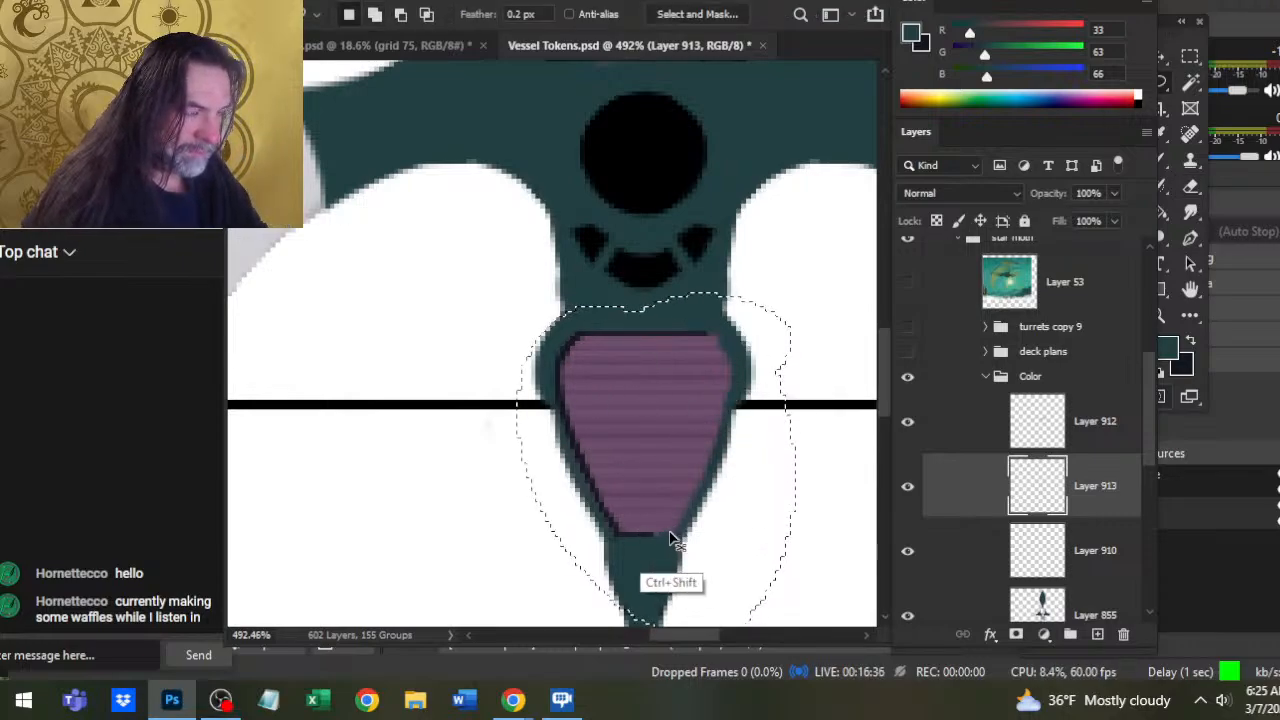
key(ctrl+j)
right_click(658, 422)
click(749, 484)
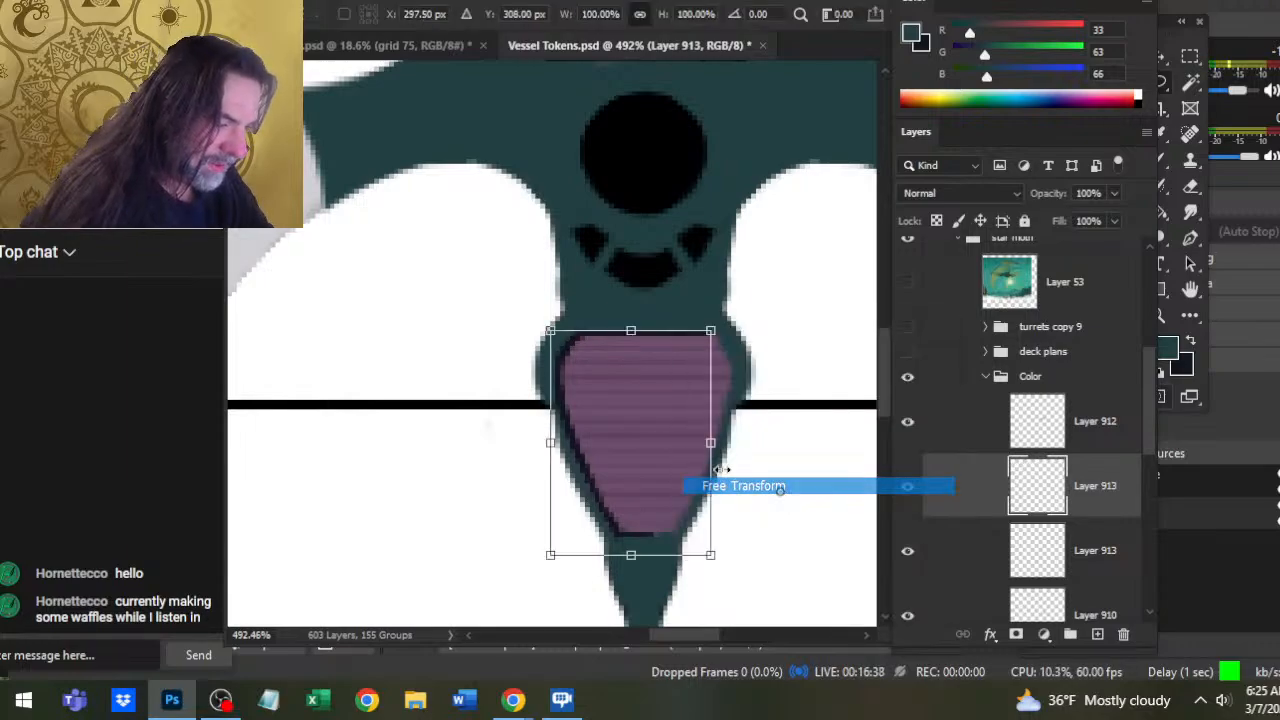
right_click(644, 427)
click(688, 368)
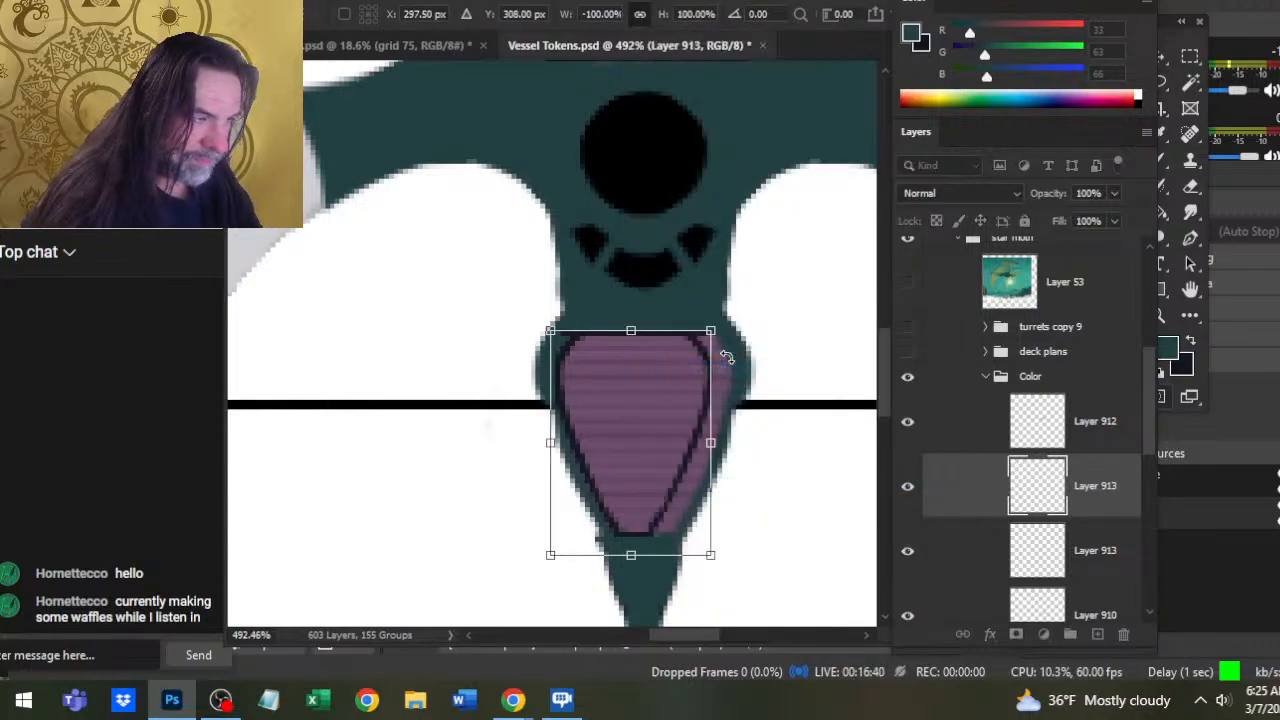
key(Return)
Nudge the flipped outline onto the lower deck's right edge and merge it down into Layer 913
key(Right)
key(Right)
key(Right)
key(Right)
key(Right)
key(Right)
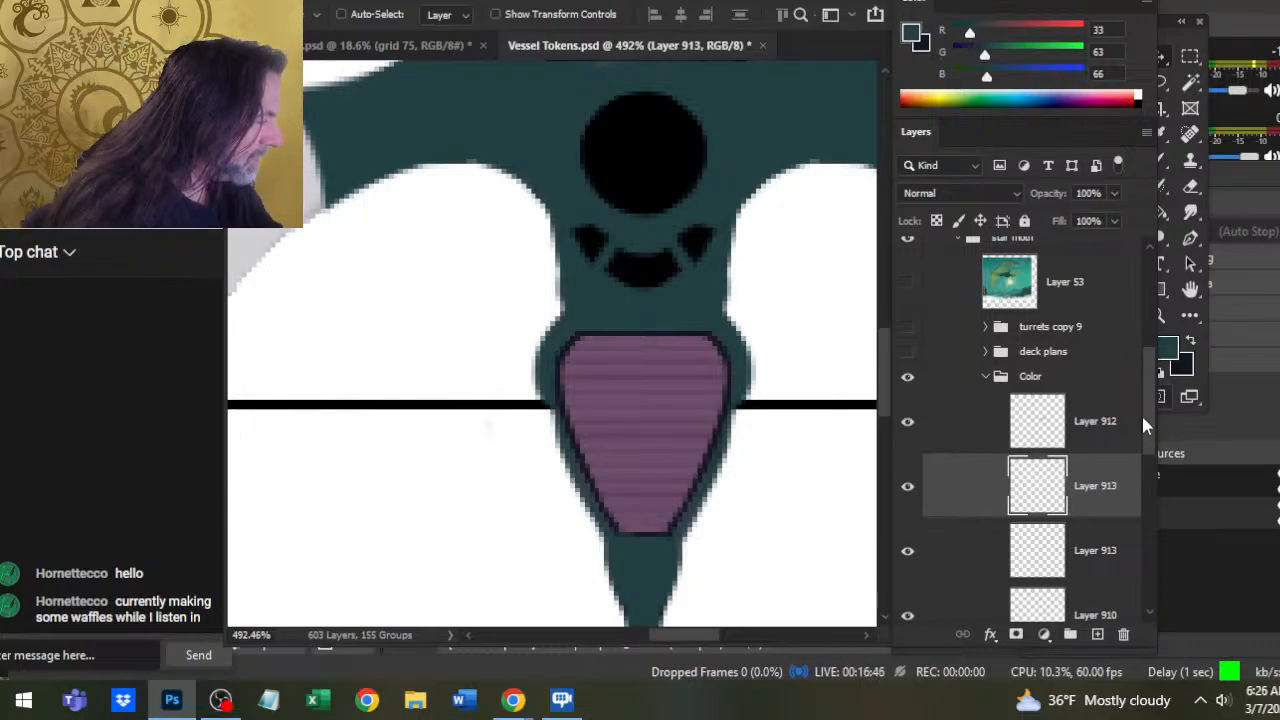
right_click(975, 490)
click(1029, 545)
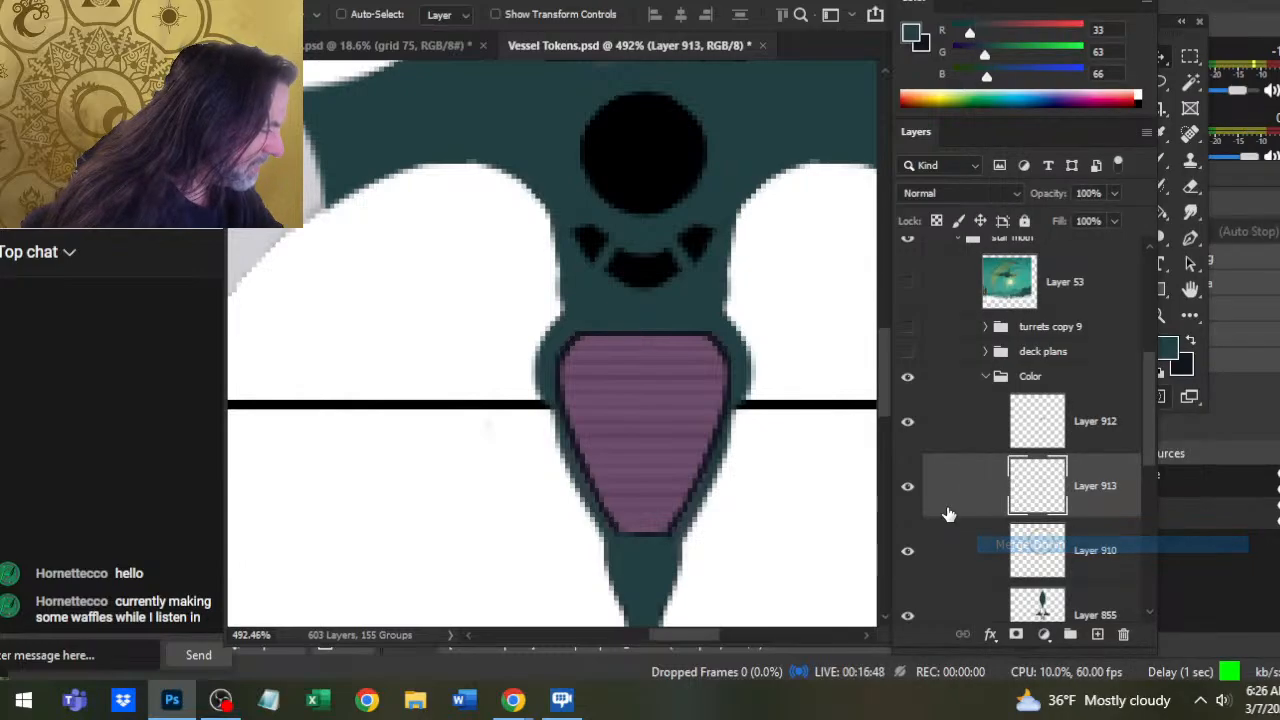
Toggle Layer 913 to check the deck outlines, and lower the layer's opacity to 50%
drag(737, 337, 723, 507)
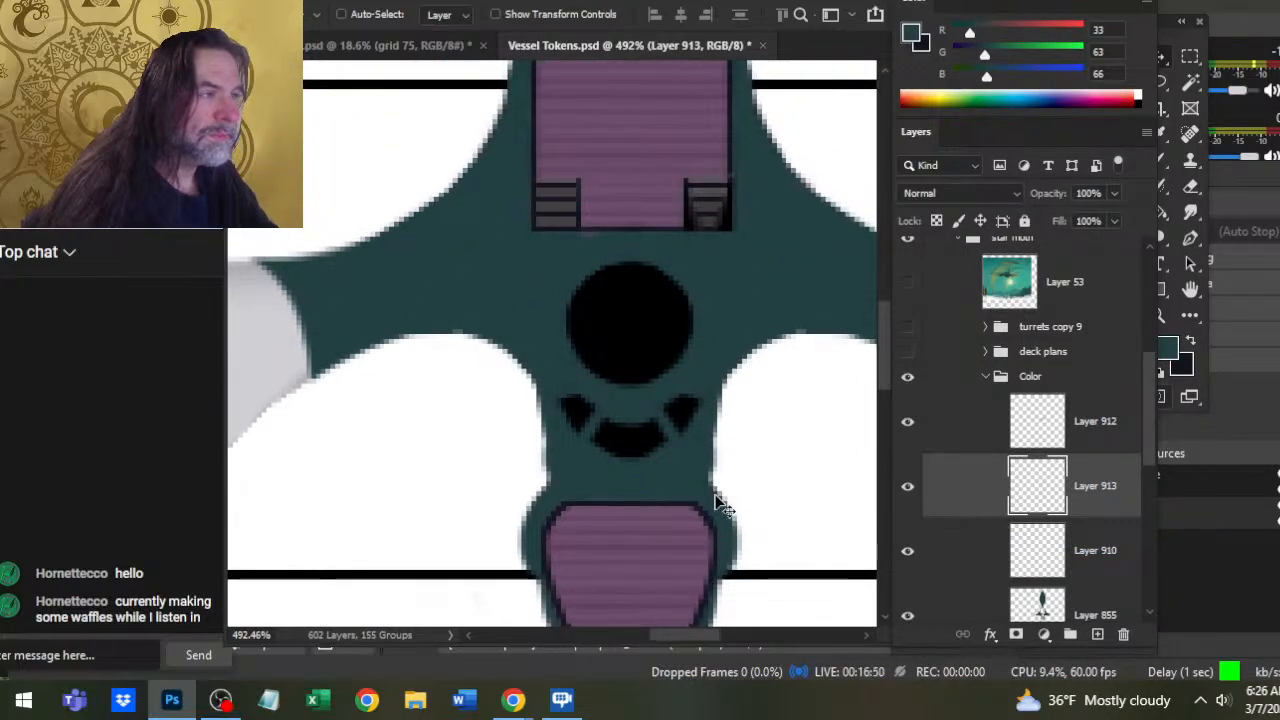
click(908, 488)
click(908, 488)
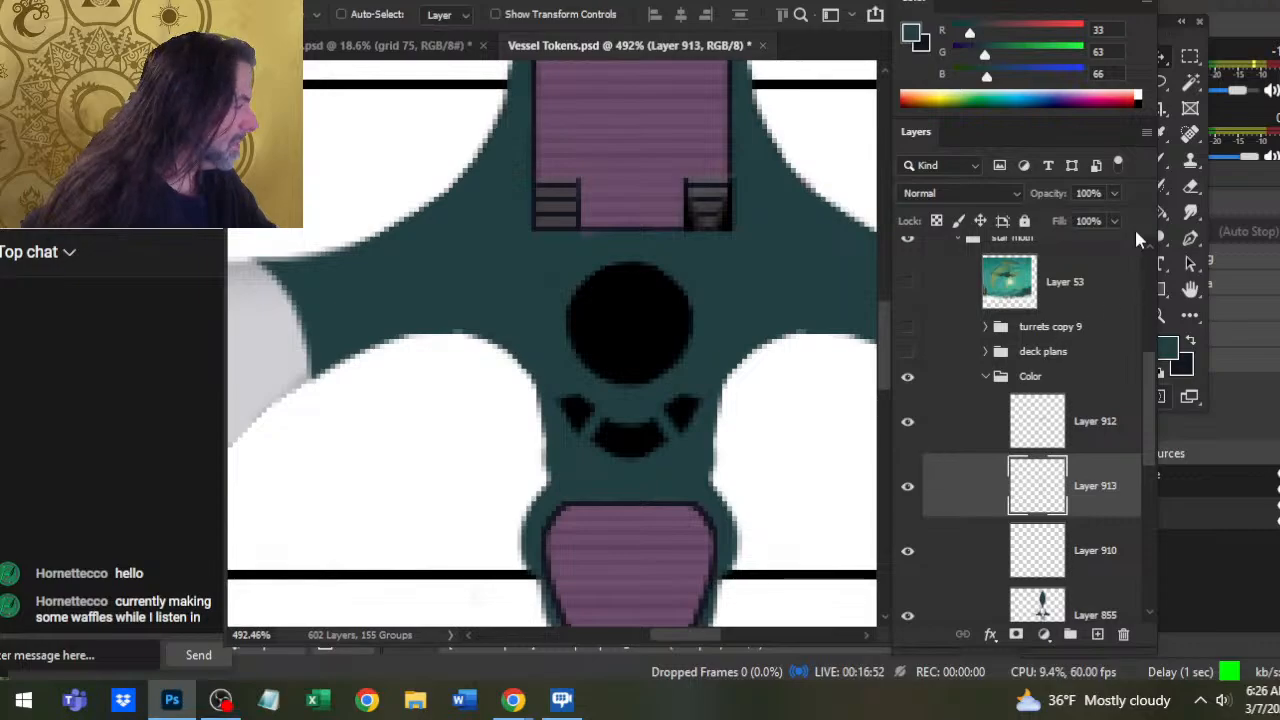
click(1115, 193)
drag(1120, 218, 1072, 220)
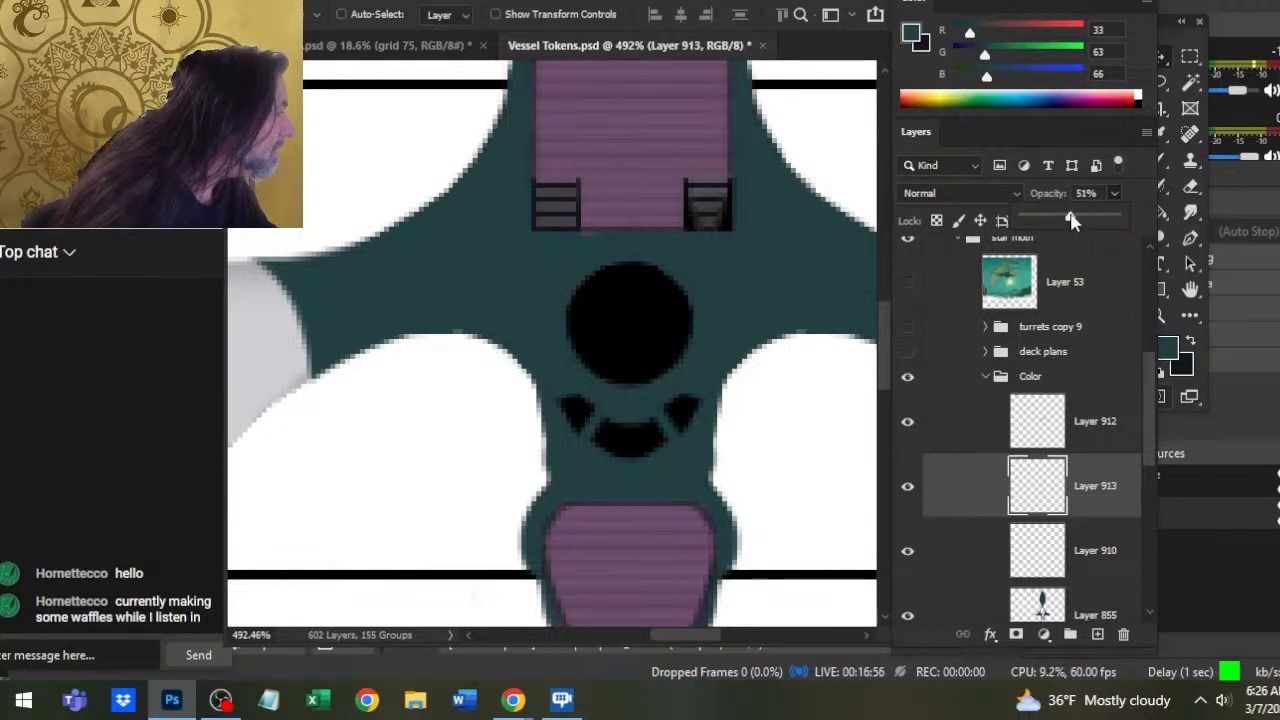
drag(1072, 220, 1069, 222)
click(1059, 121)
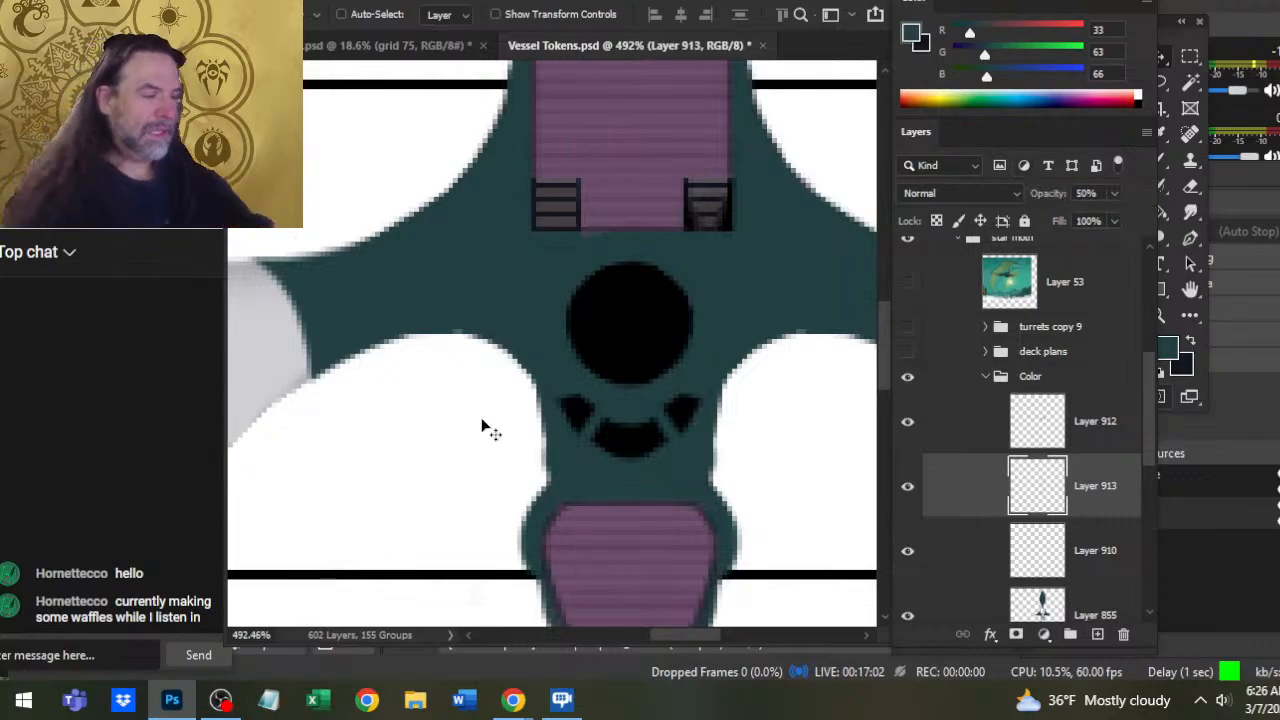
Examine the softened outlines on both purple decks at several magnifications across the ship
key(z)
drag(671, 472, 620, 470)
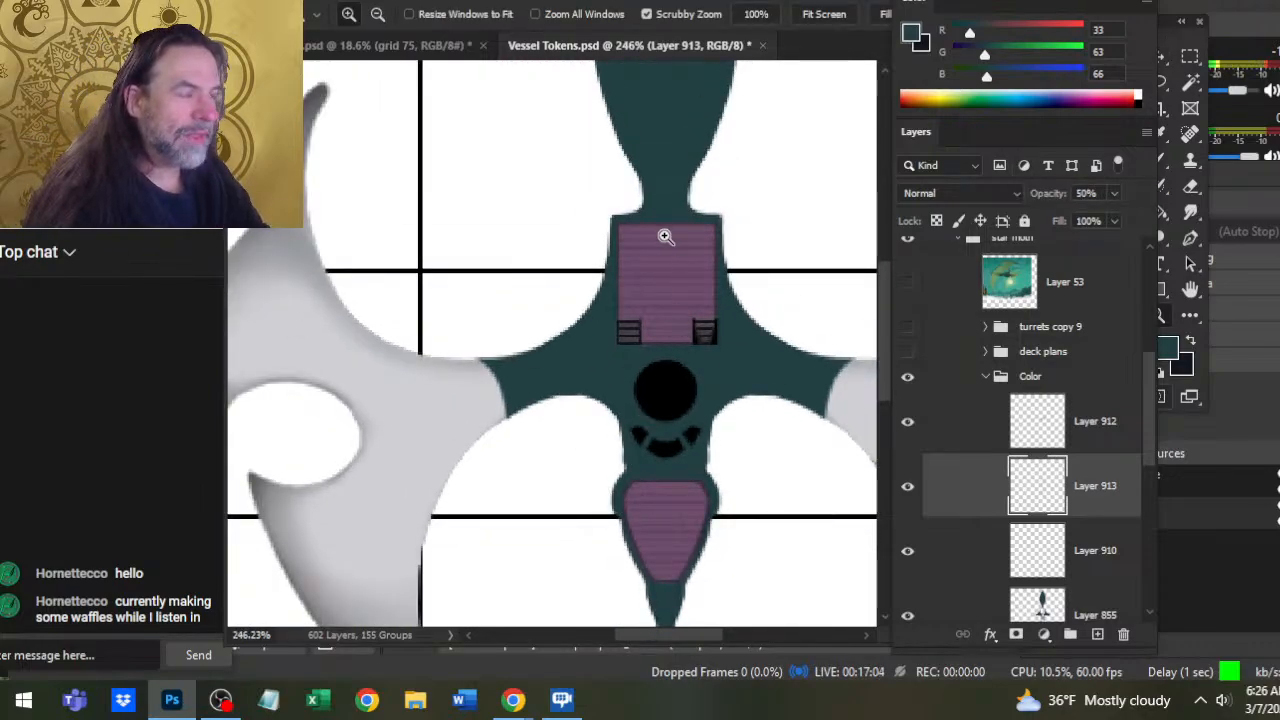
drag(660, 206, 680, 403)
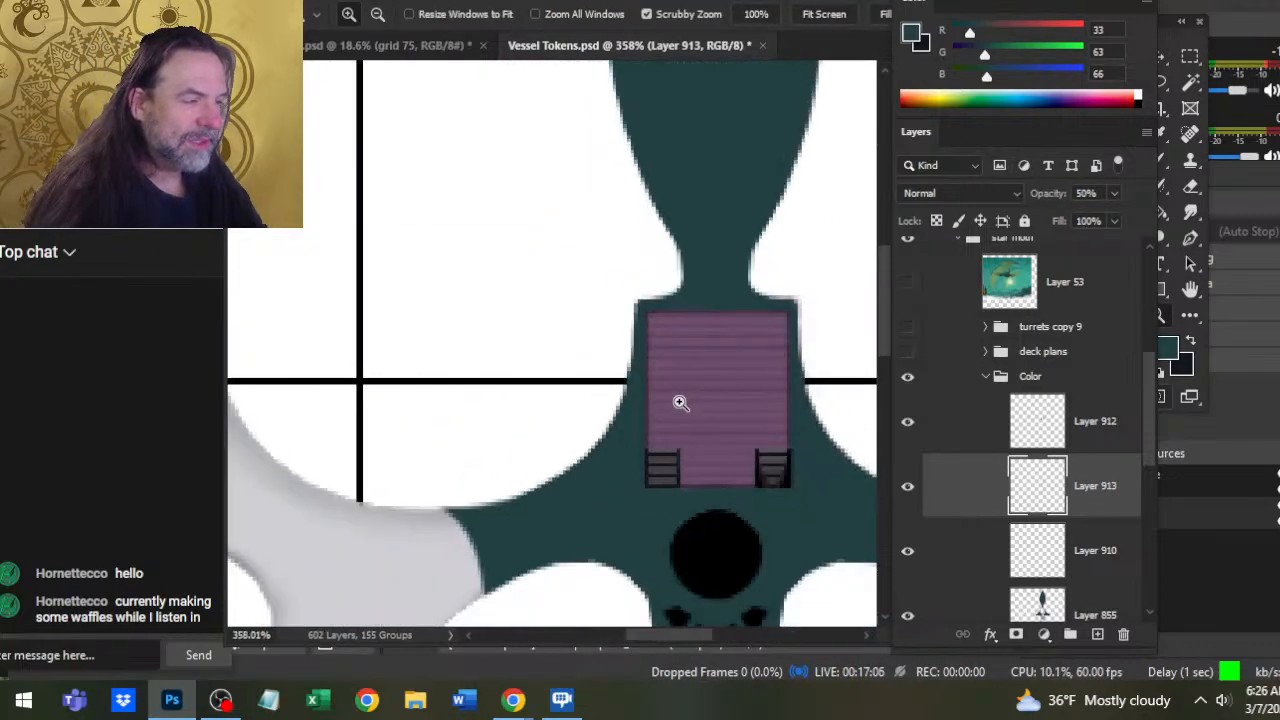
drag(792, 431, 692, 380)
drag(777, 357, 700, 366)
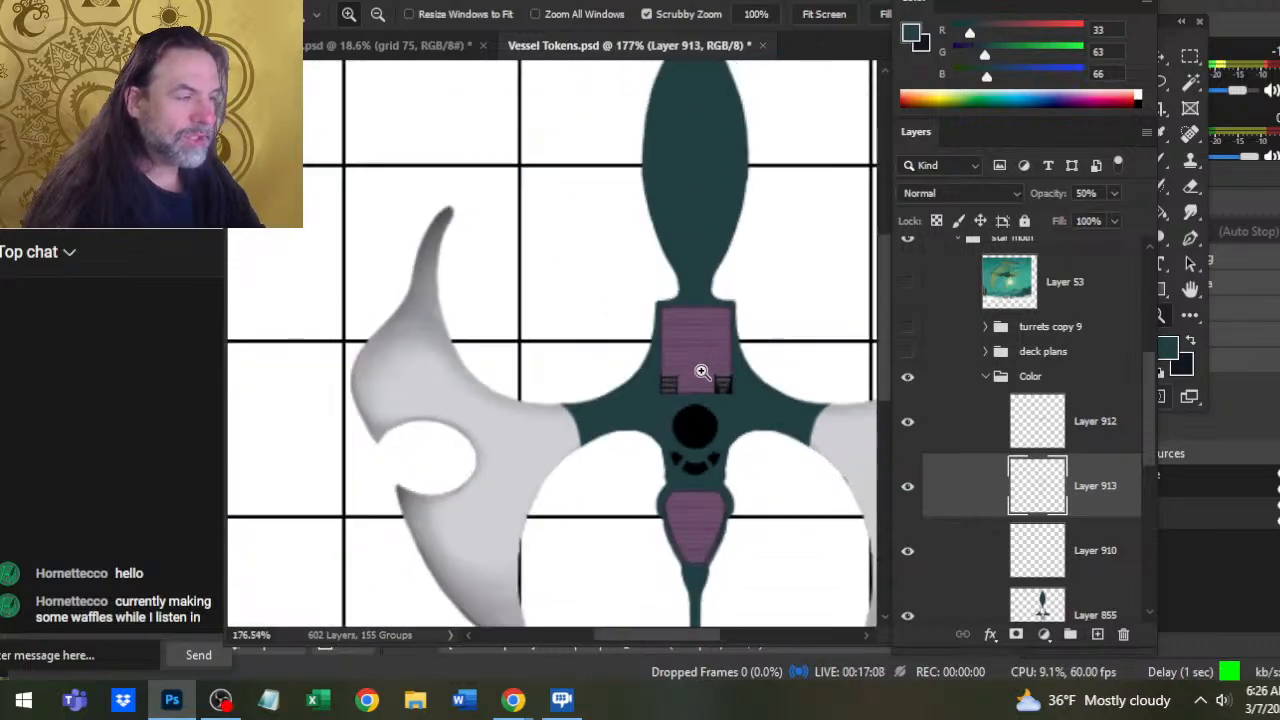
drag(736, 412, 766, 421)
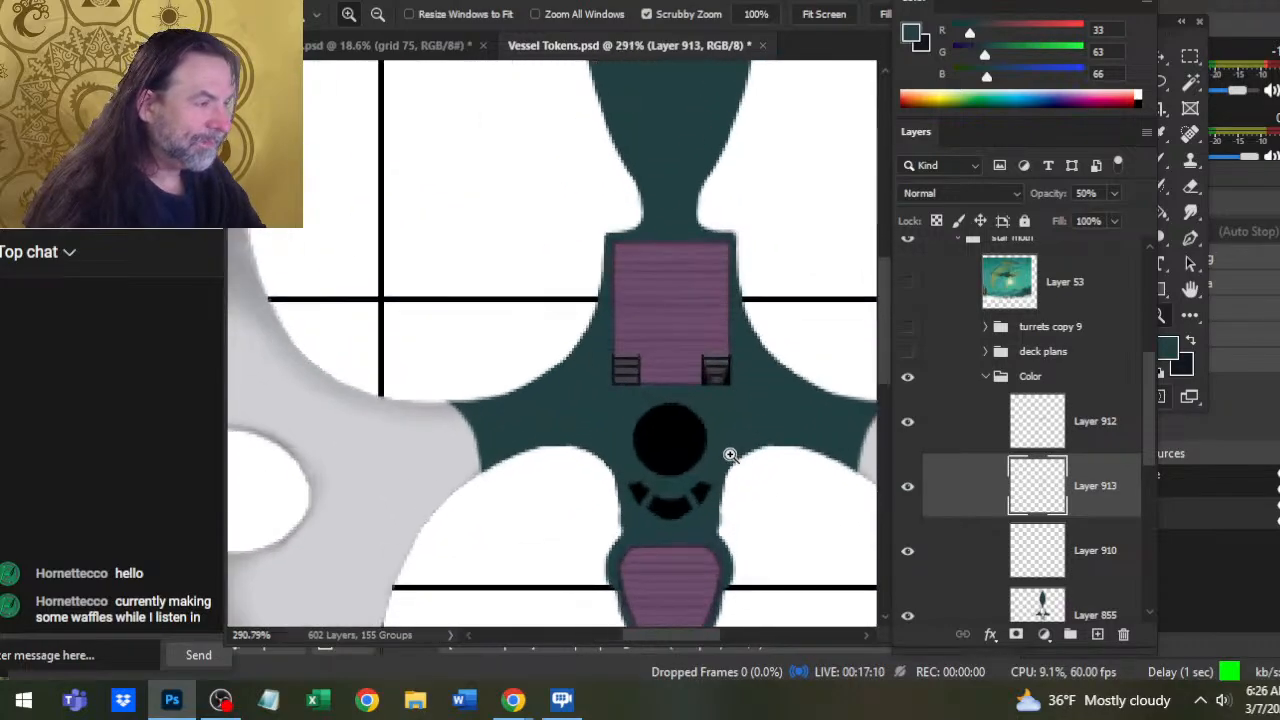
drag(711, 494, 723, 297)
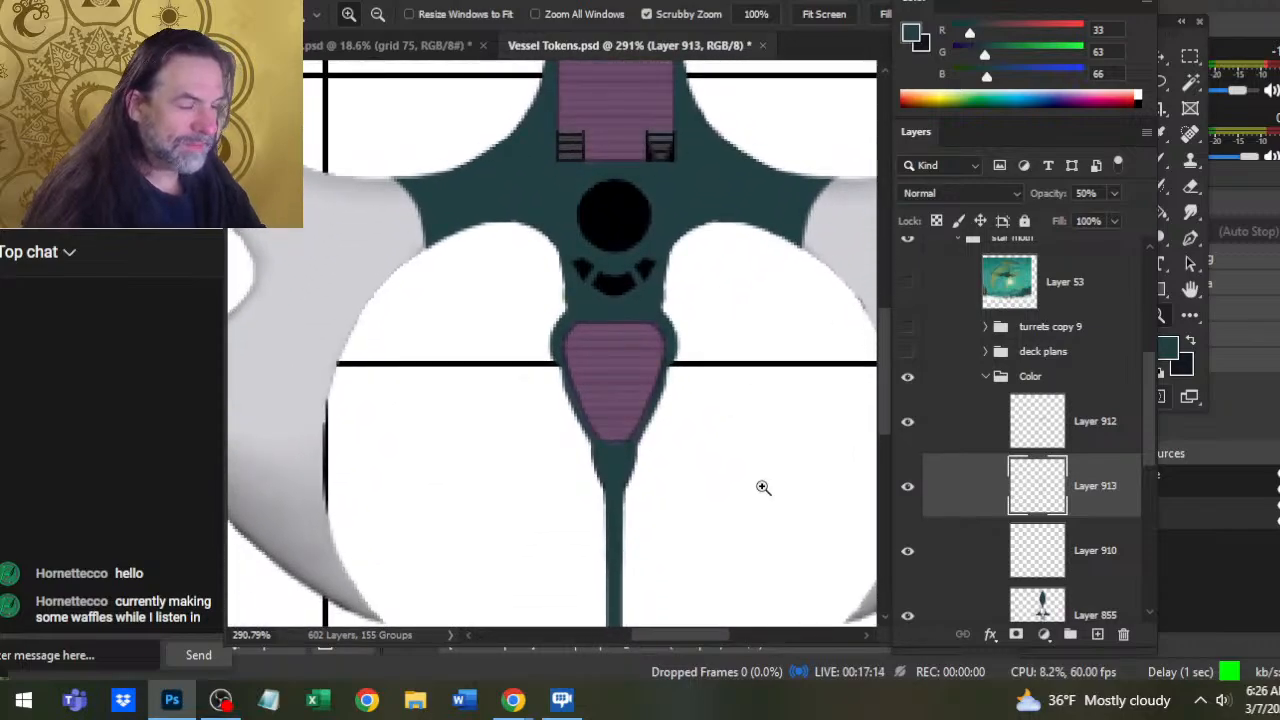
drag(763, 486, 732, 549)
drag(731, 419, 662, 488)
Show the turrets copy 9 and deck plans groups and compare the plan sketch with the coloured decks
click(908, 327)
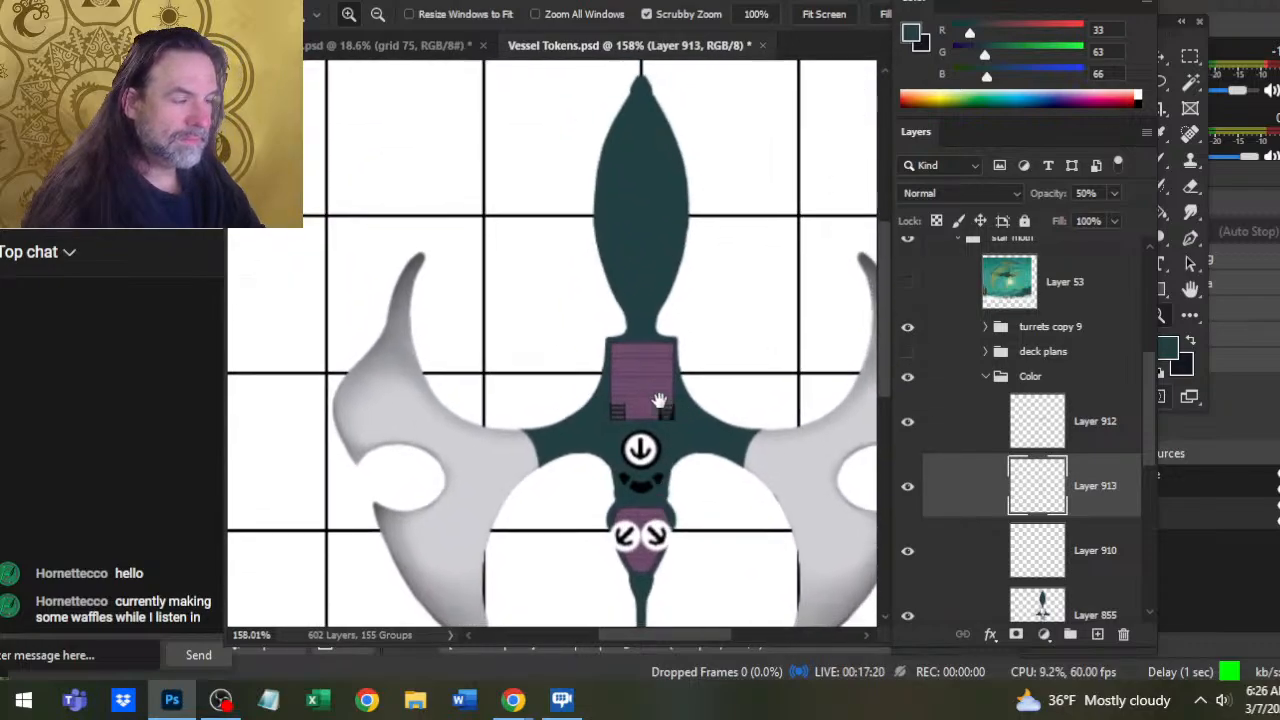
drag(747, 525, 734, 430)
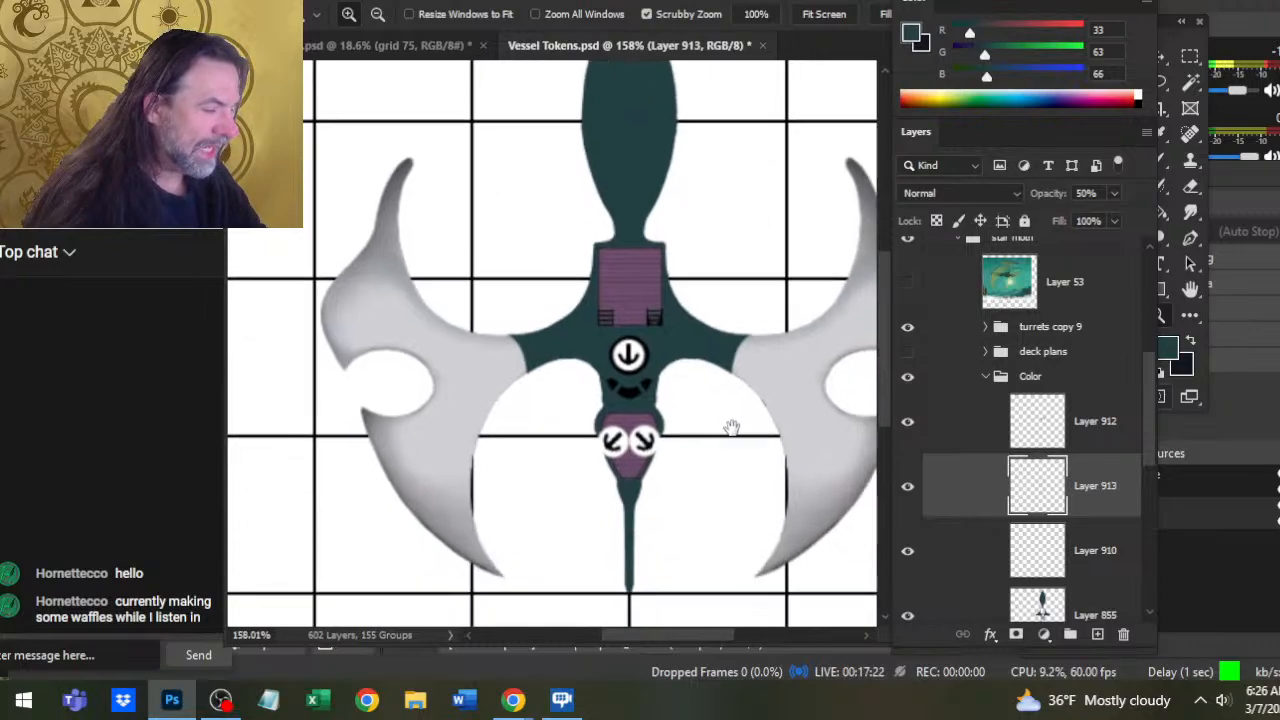
click(908, 351)
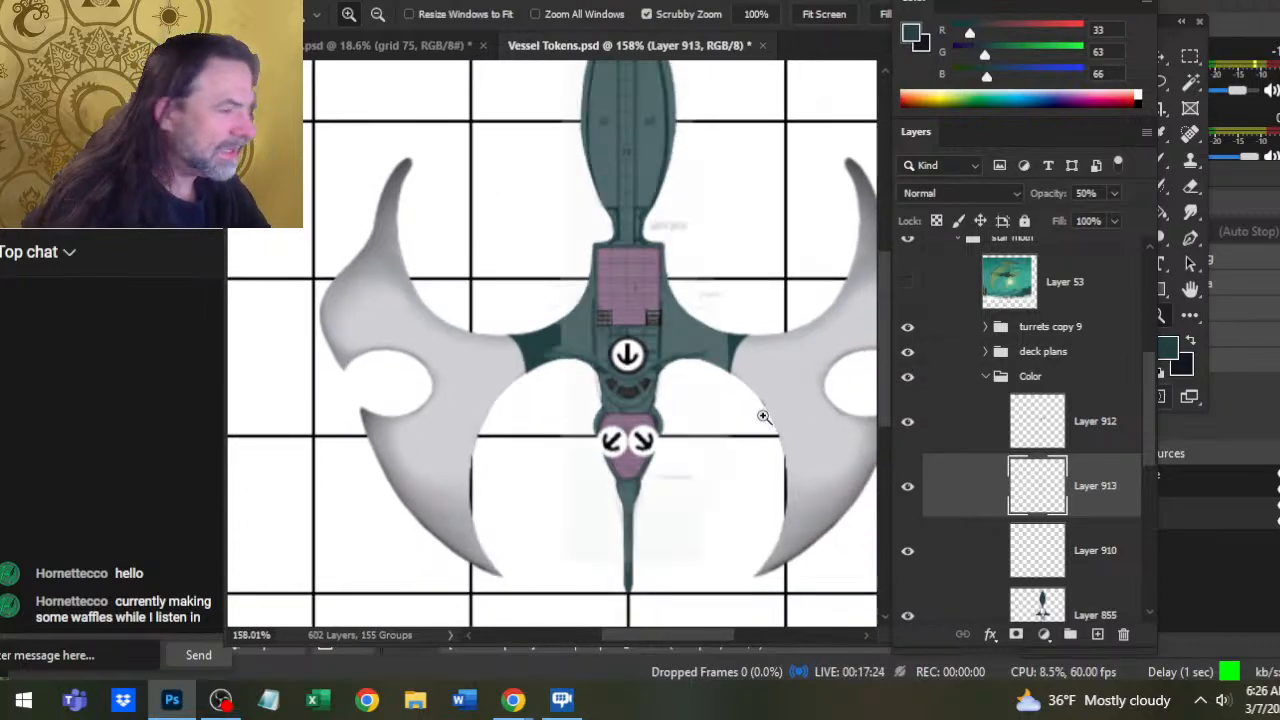
scroll(681, 380, up, 2)
scroll(678, 357, up, 4)
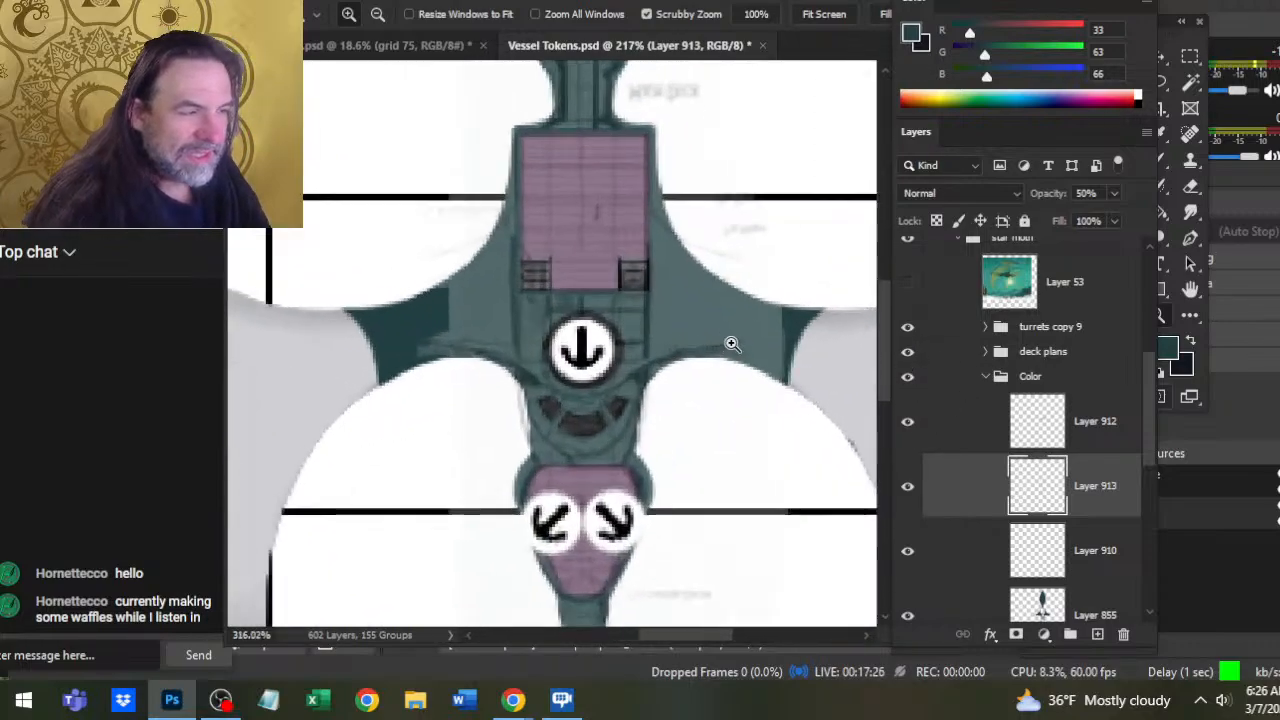
scroll(740, 338, down, 3)
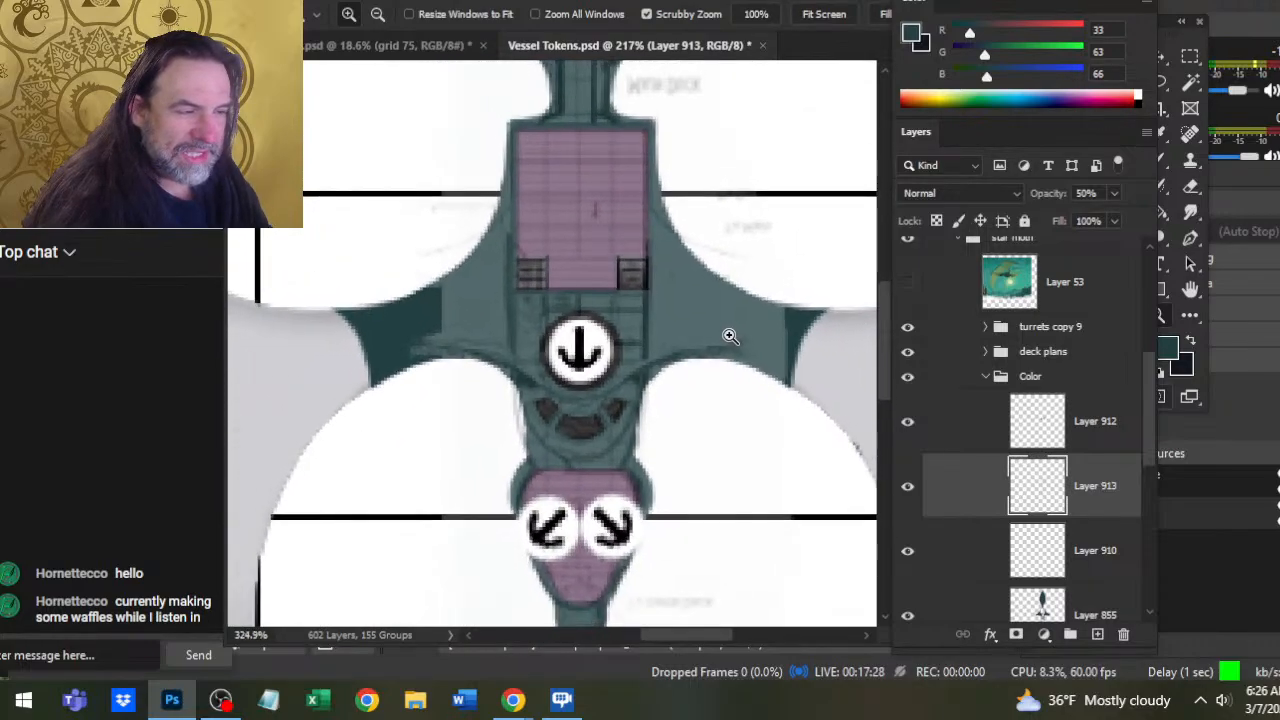
scroll(728, 336, down, 2)
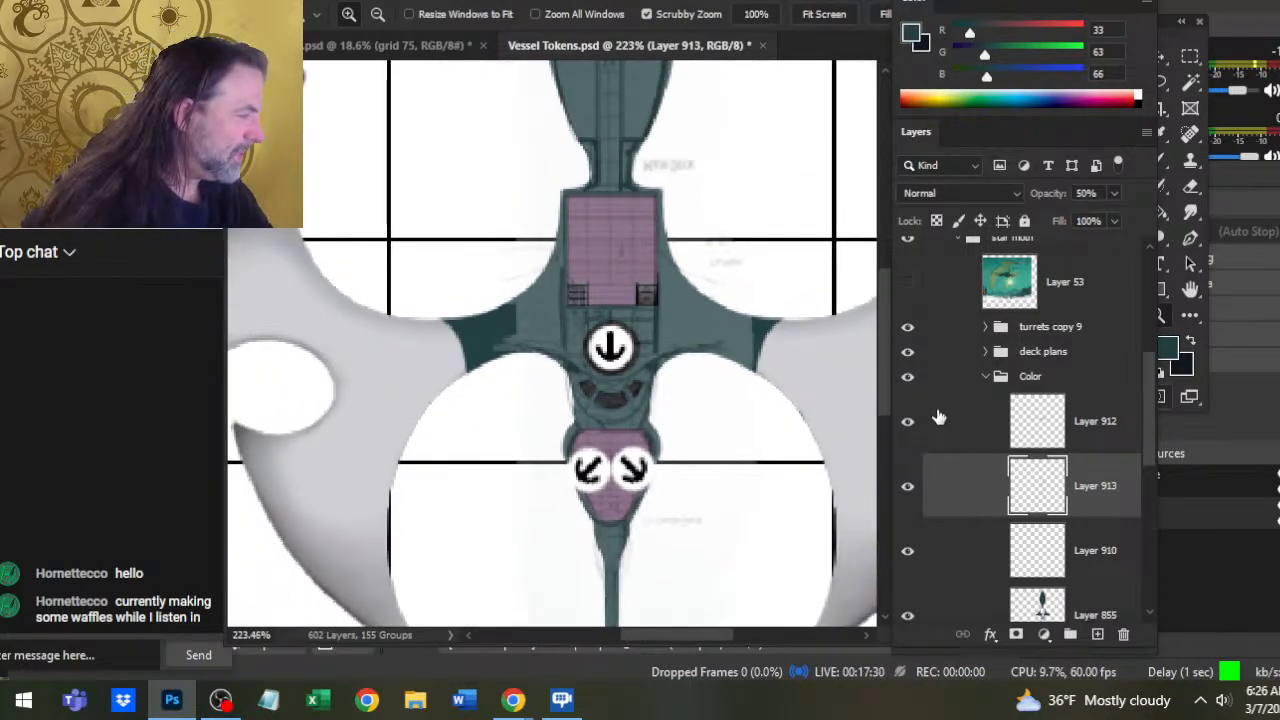
Collapse the Color group, add a new empty layer above it, and hide the deck plans group
click(986, 376)
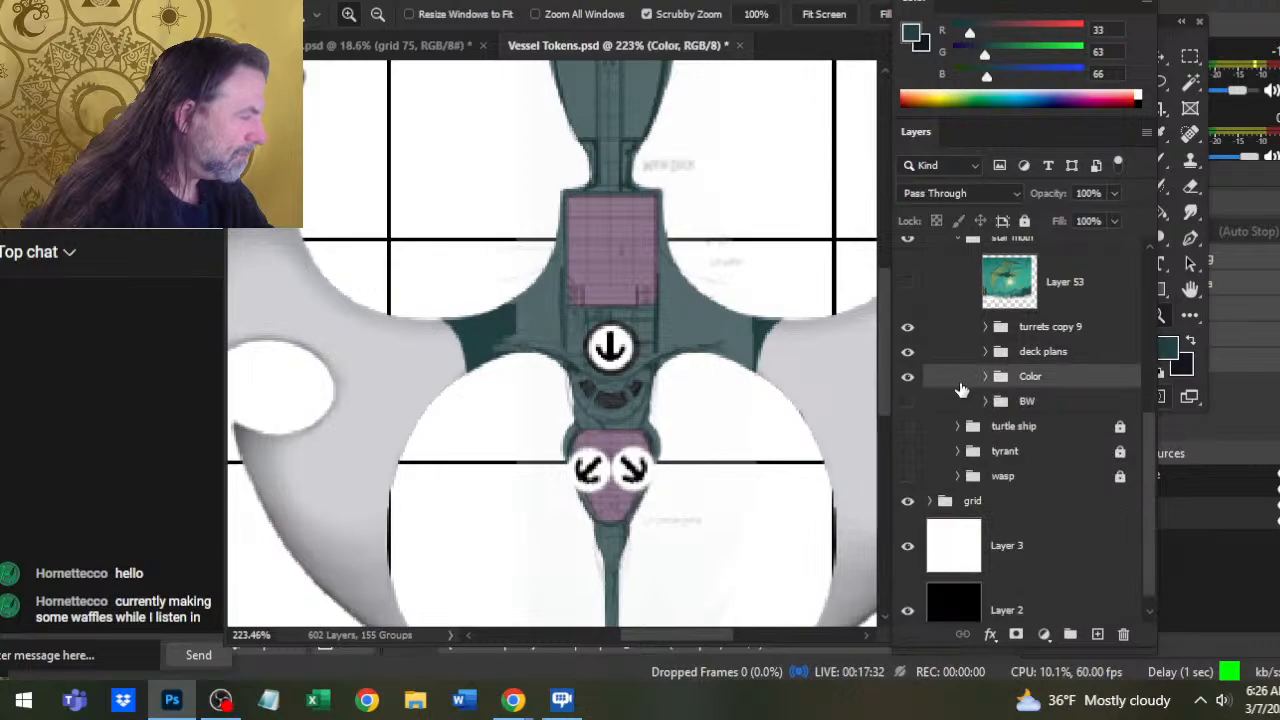
click(1098, 636)
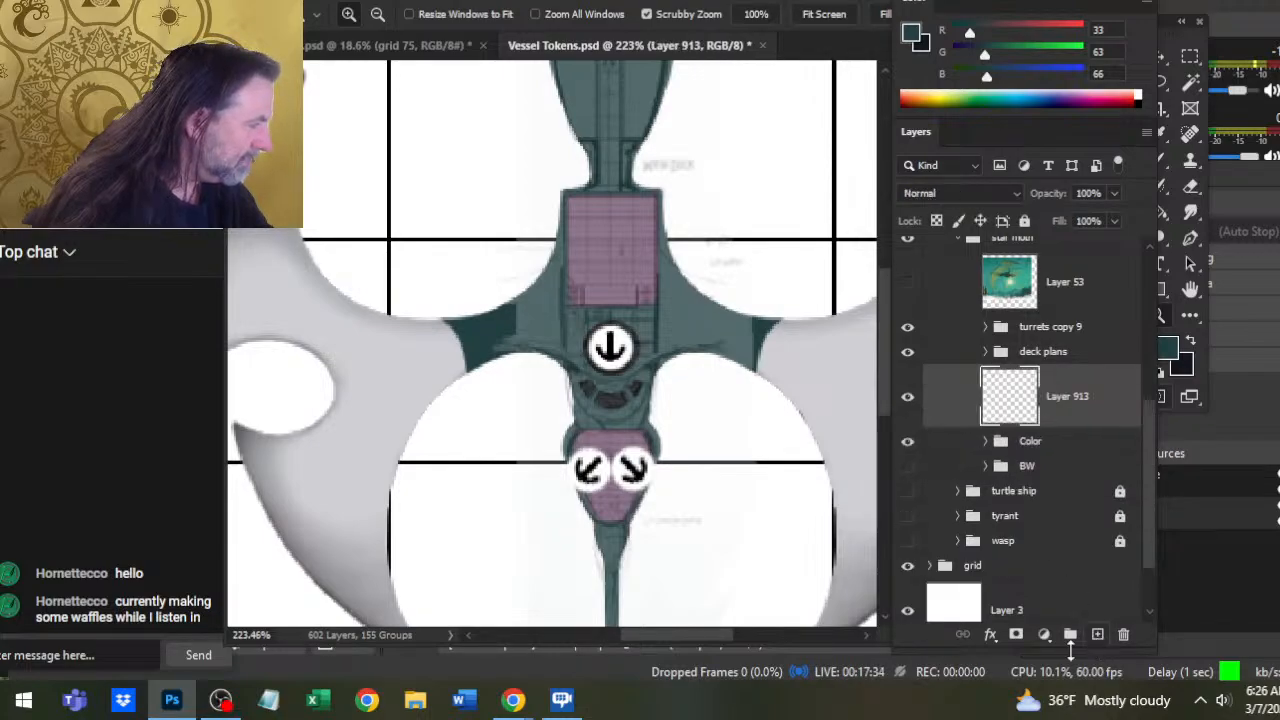
drag(563, 363, 610, 373)
key(b)
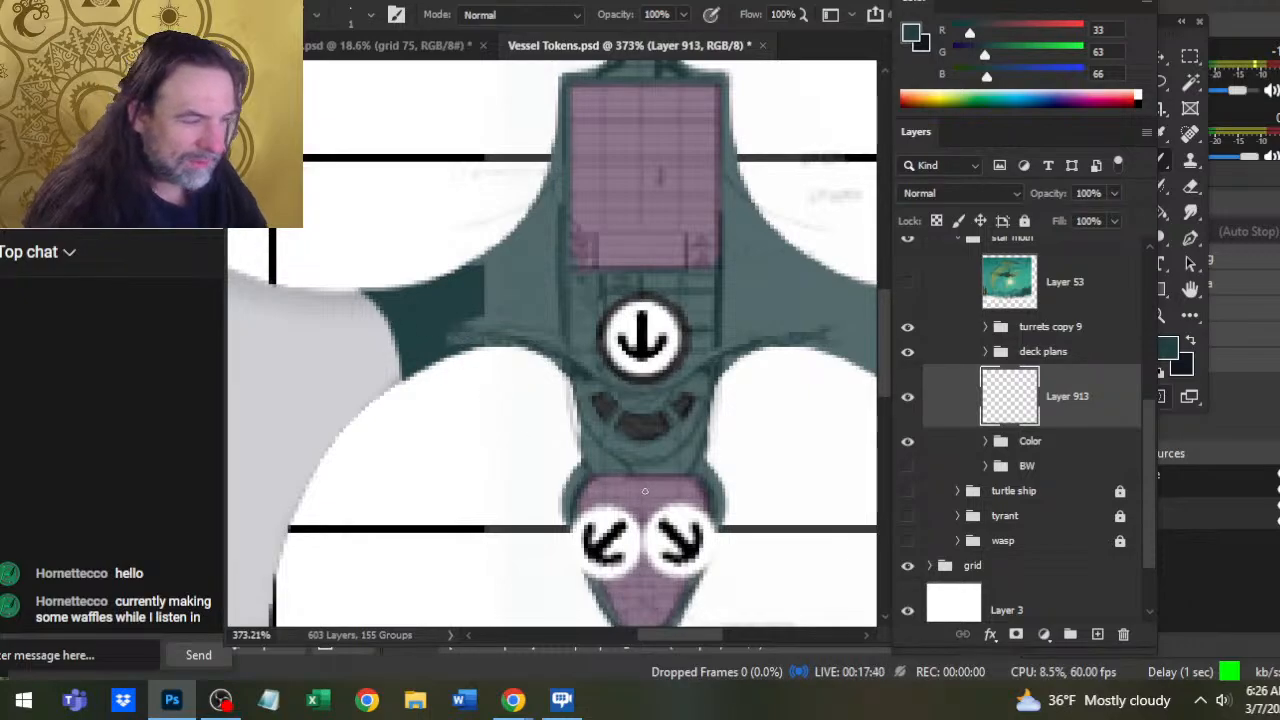
click(907, 351)
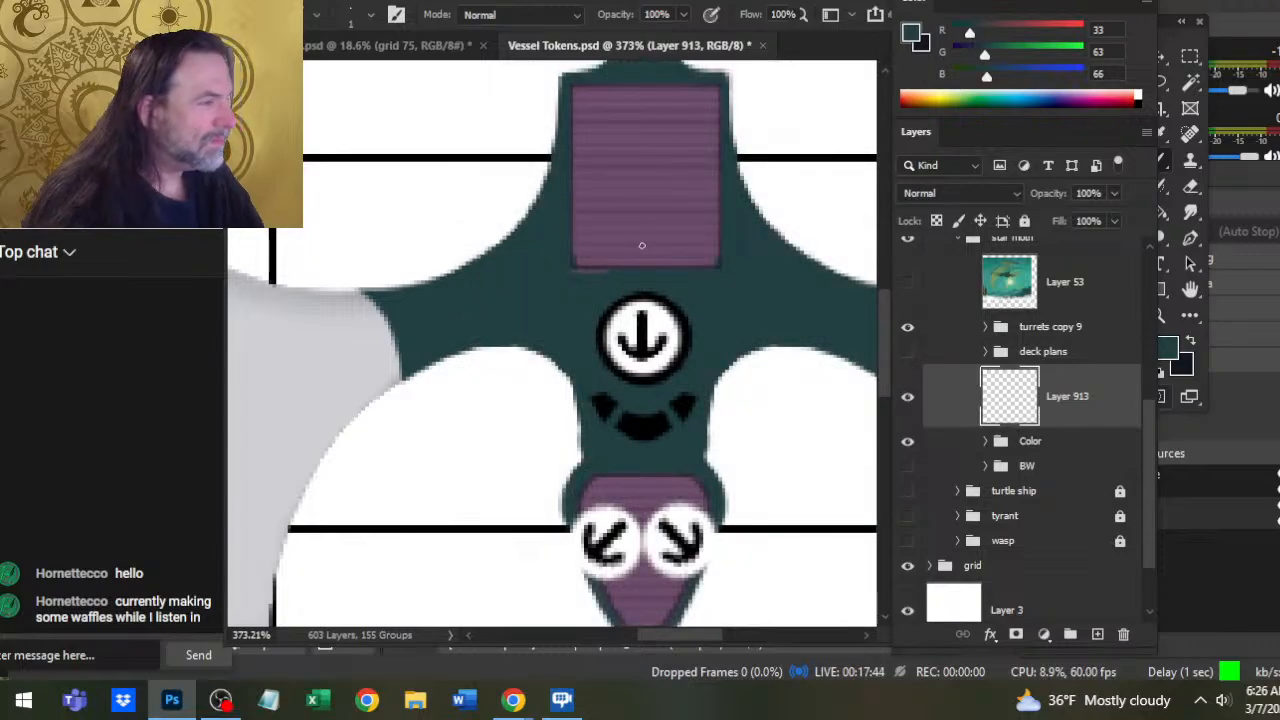
key(z)
drag(642, 296, 638, 330)
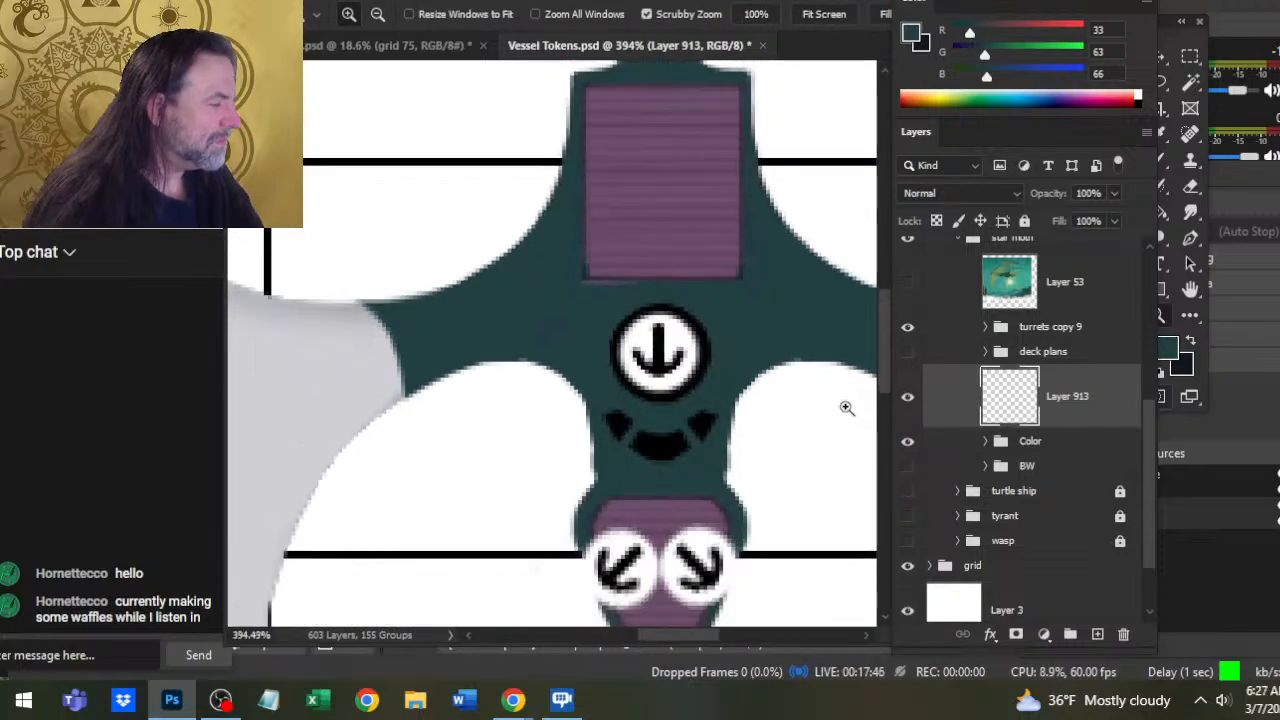
Expand the Color group and toggle Layer 855 to check what the teal hull layer covers
click(985, 441)
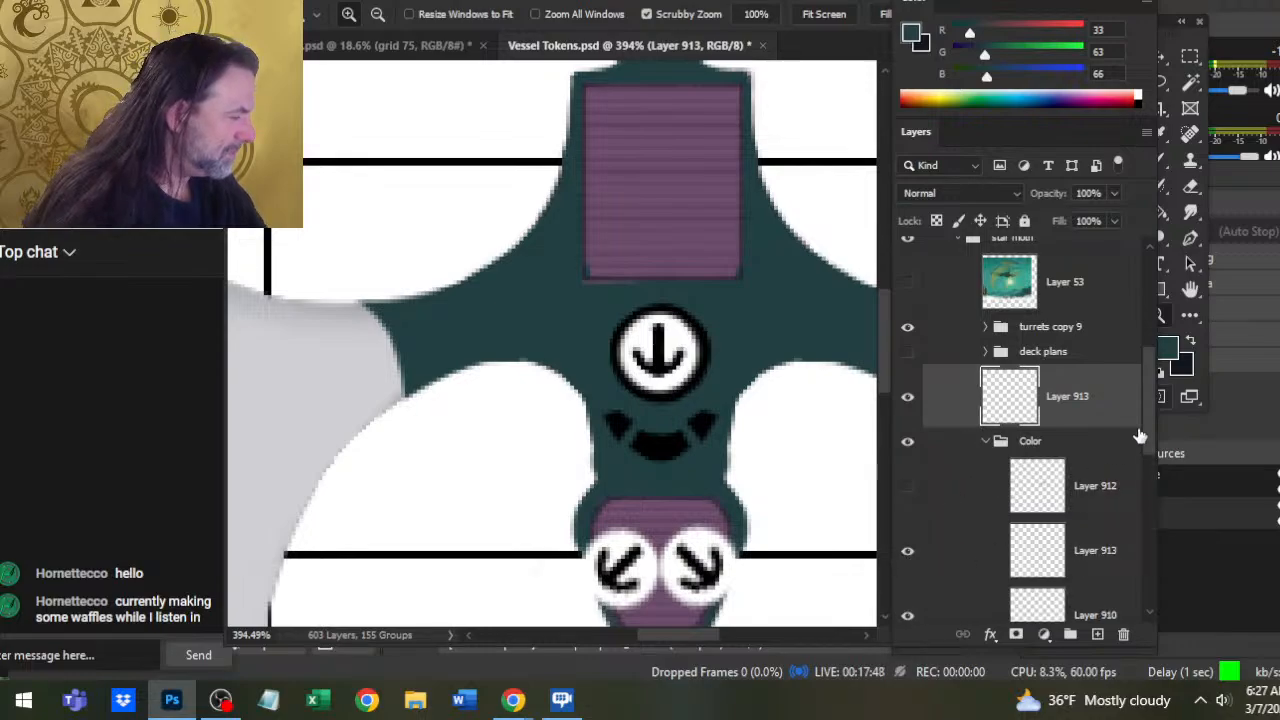
scroll(1146, 445, down, 1)
scroll(1146, 450, down, 4)
click(910, 445)
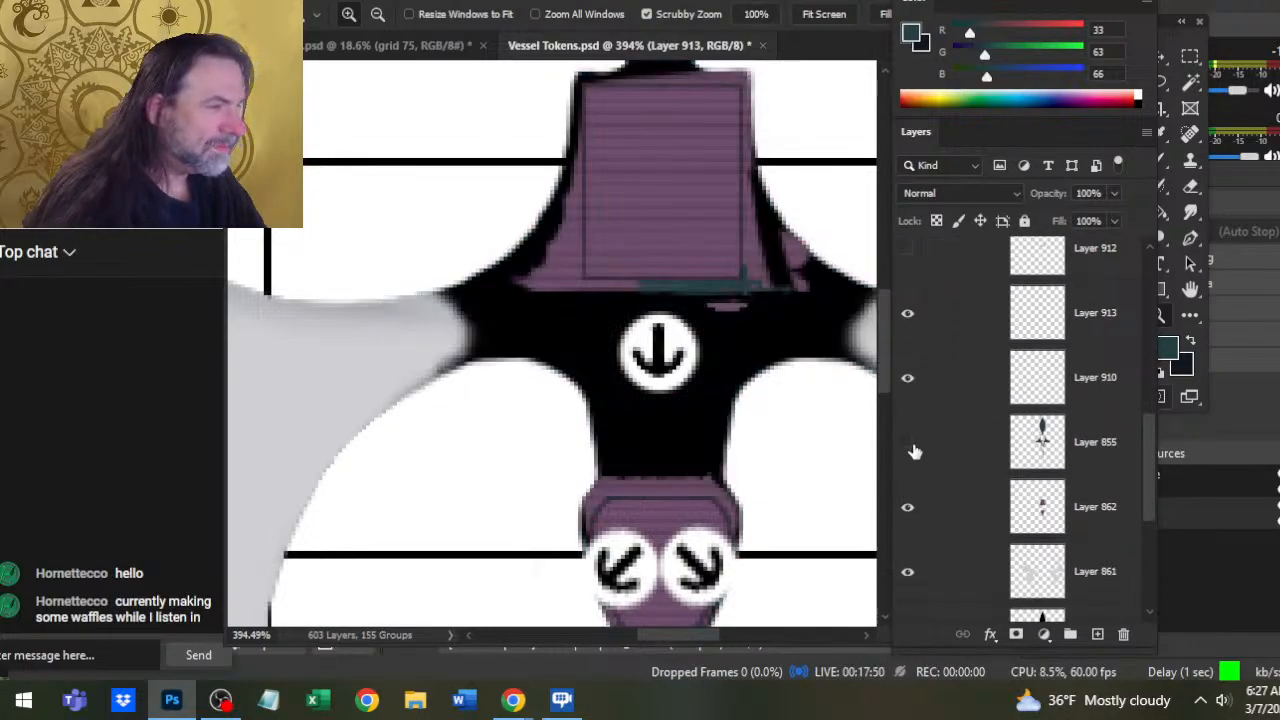
click(910, 446)
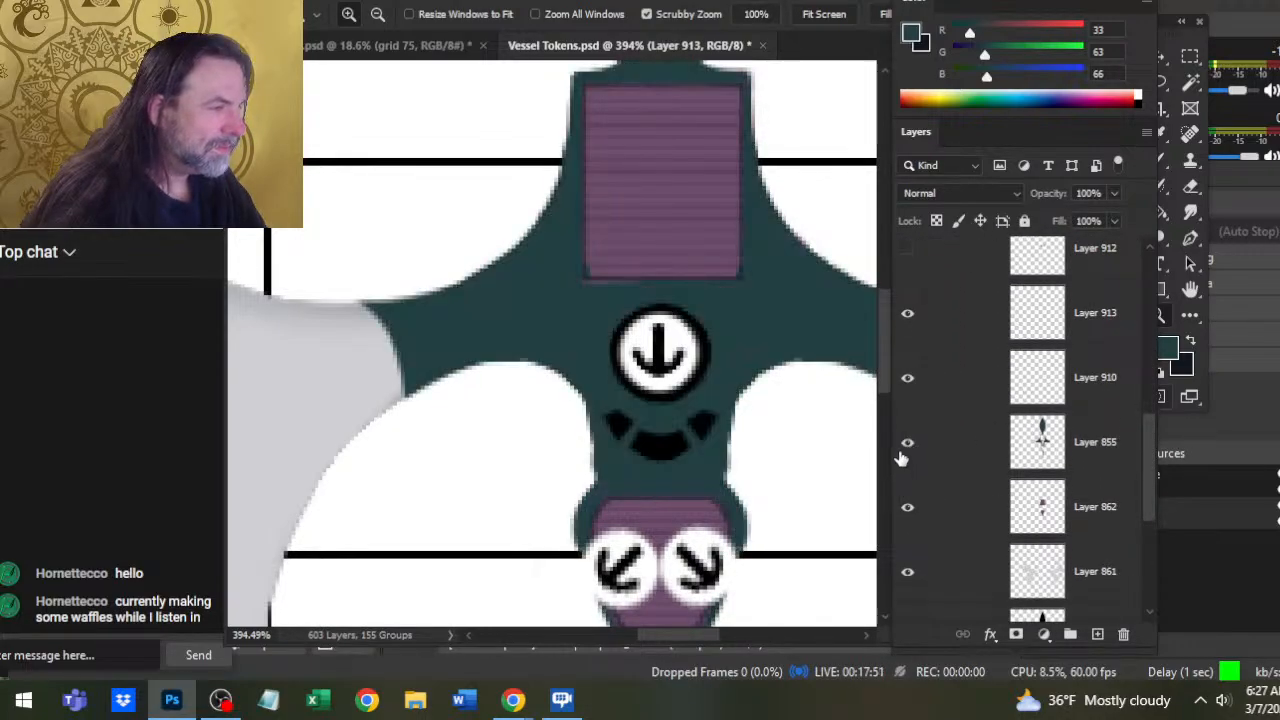
Clean up the teal hull edge along the lower border of the upper purple deck on Layer 855
click(960, 451)
key(b)
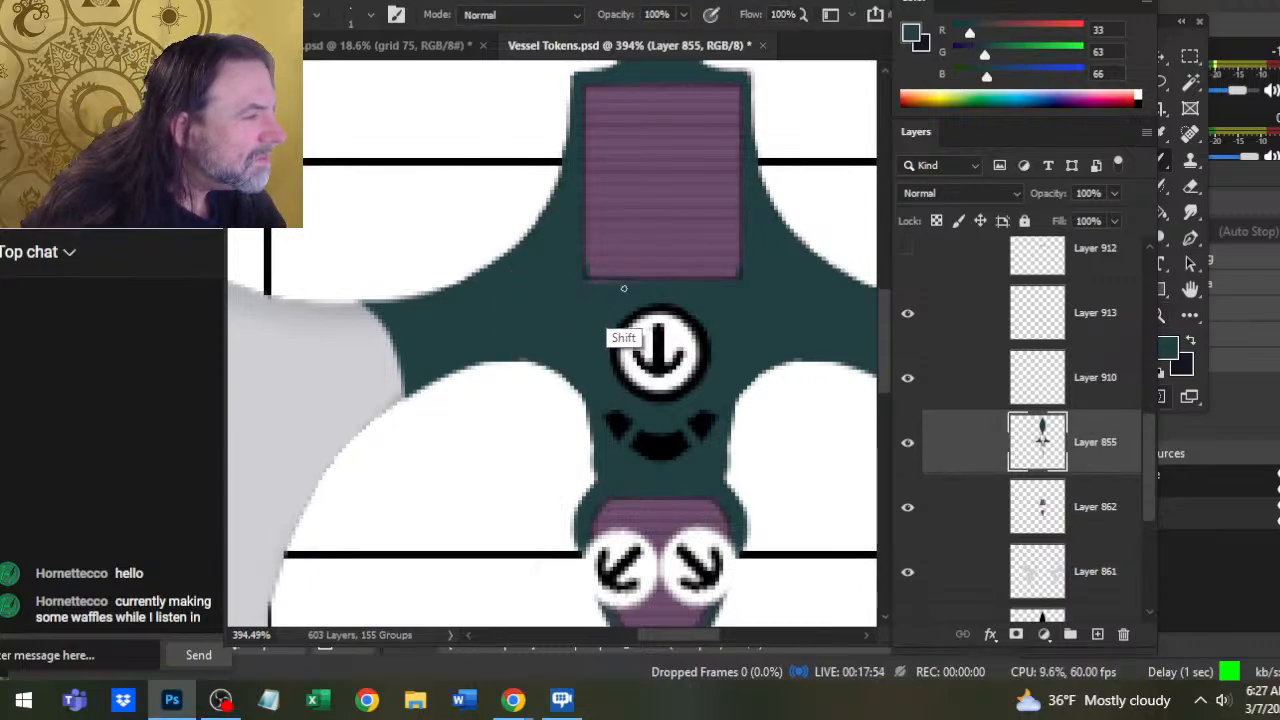
key(shift)
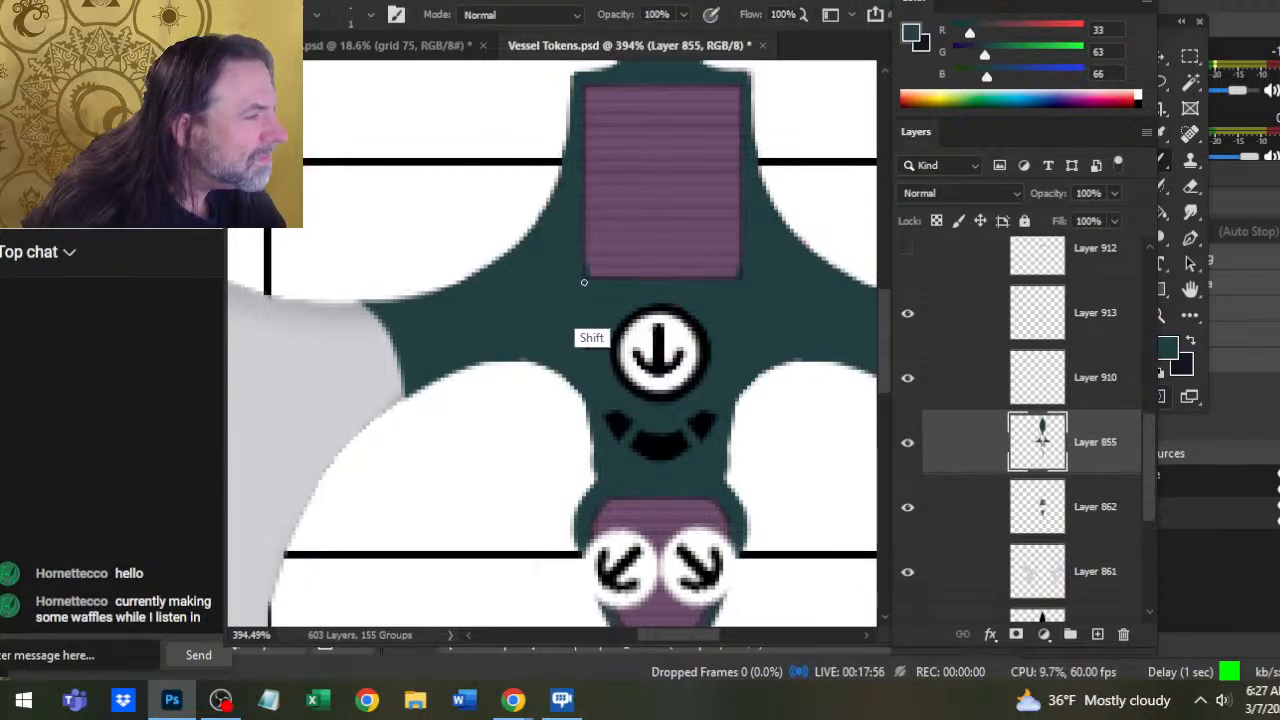
click(906, 446)
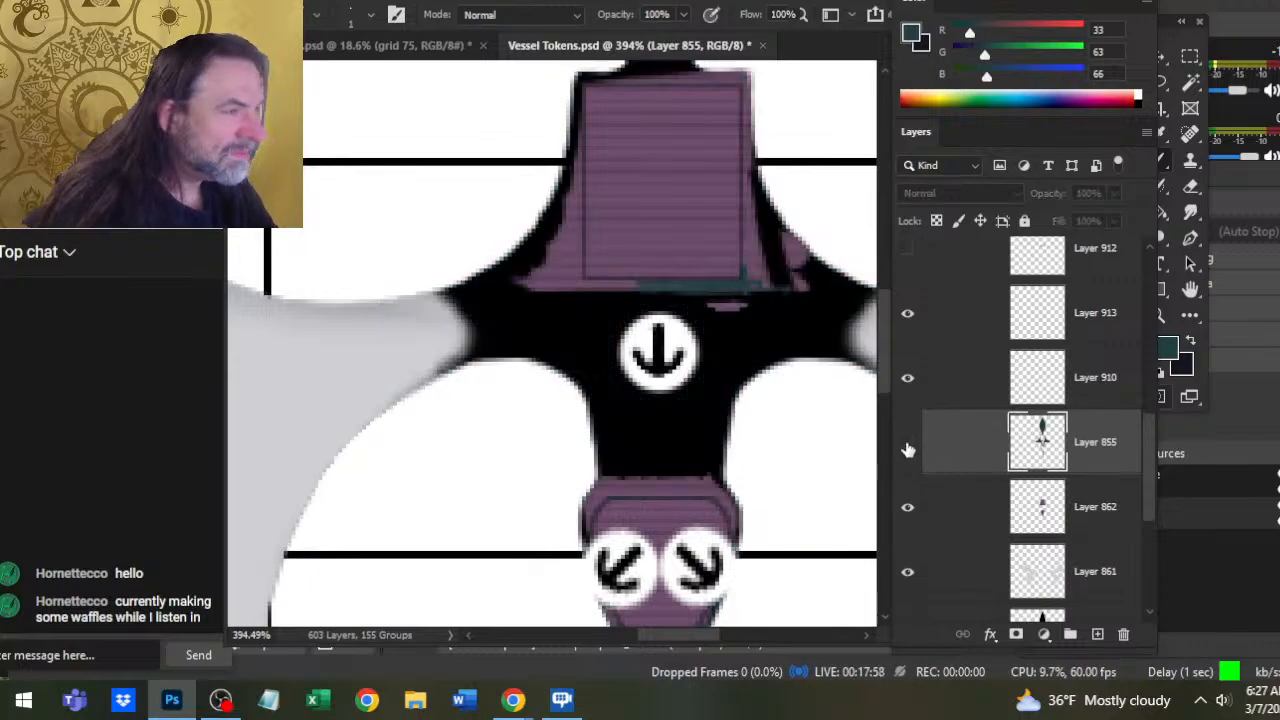
click(906, 446)
key(e)
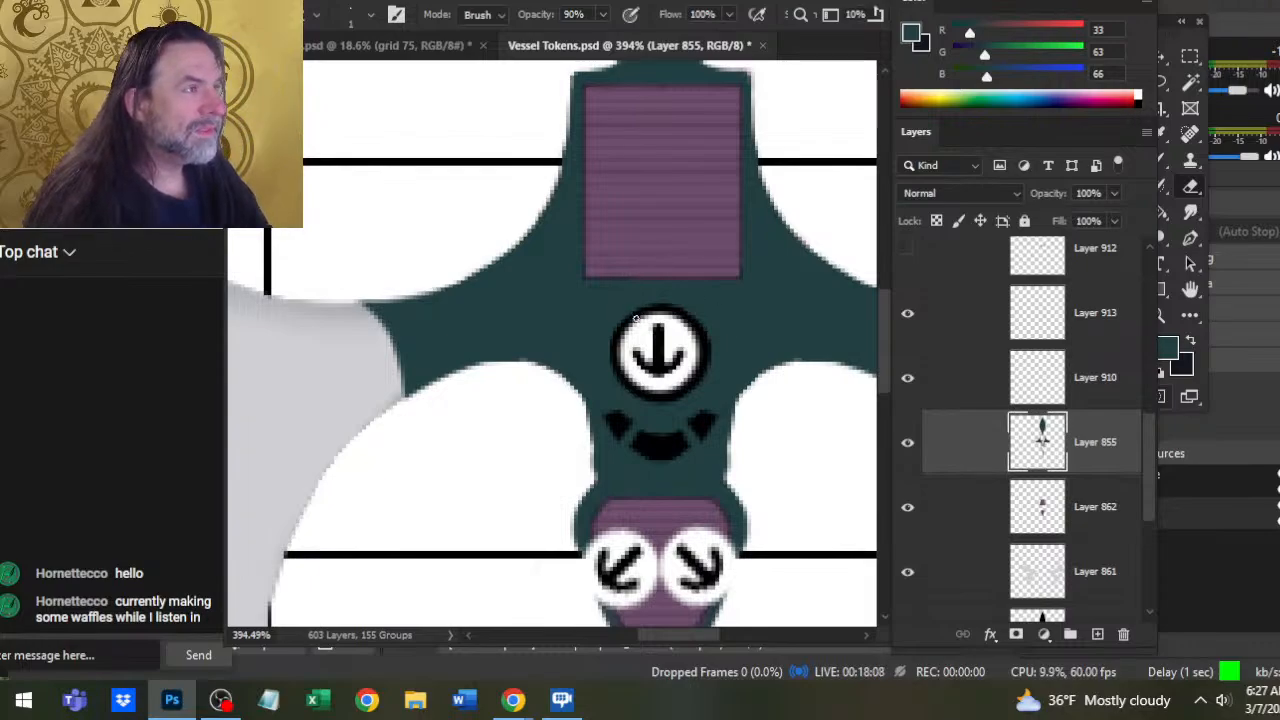
drag(674, 286, 663, 320)
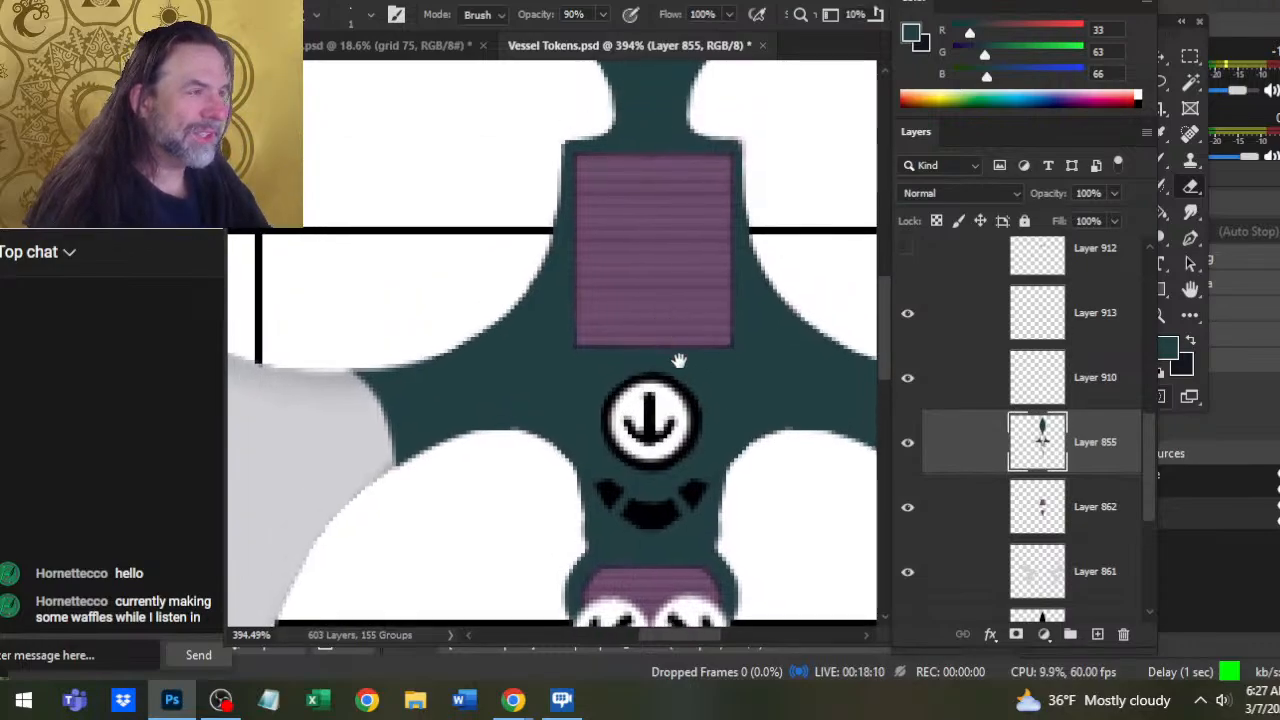
Refine the edge of the teal forward hull on Layer 855 with the Brush and Eraser, and save the document
drag(694, 194, 667, 556)
key(b)
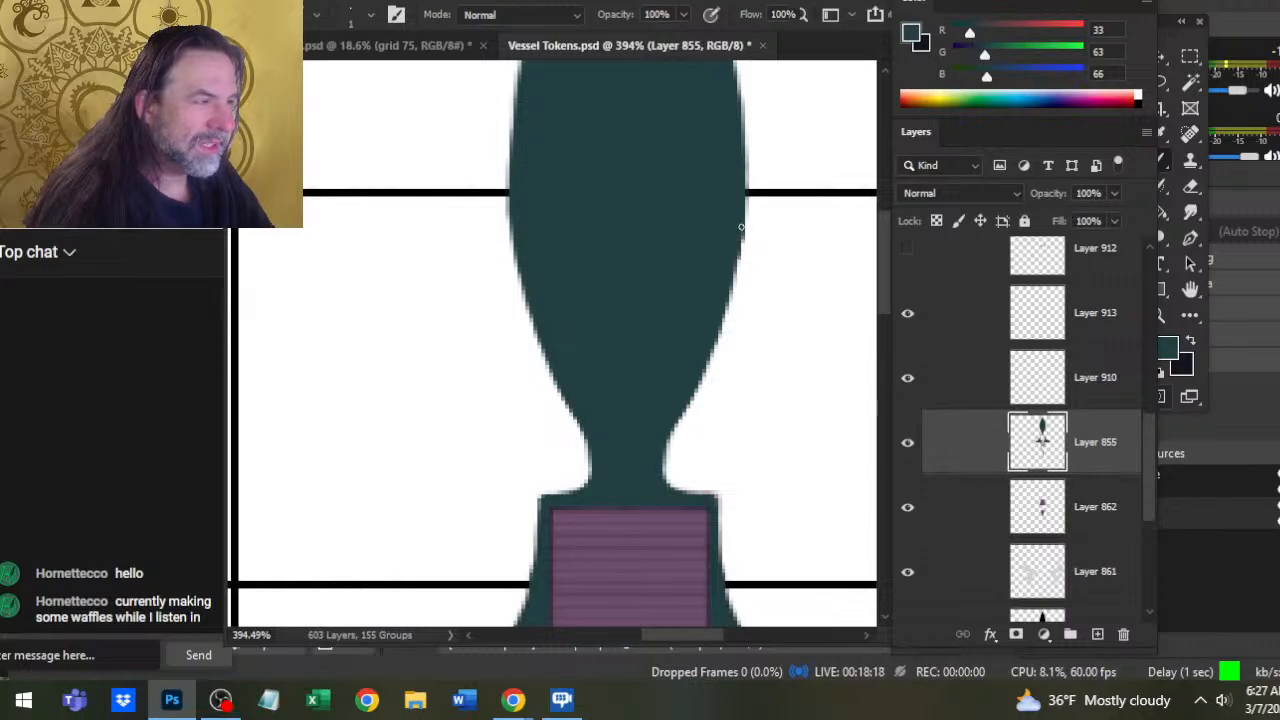
key(e)
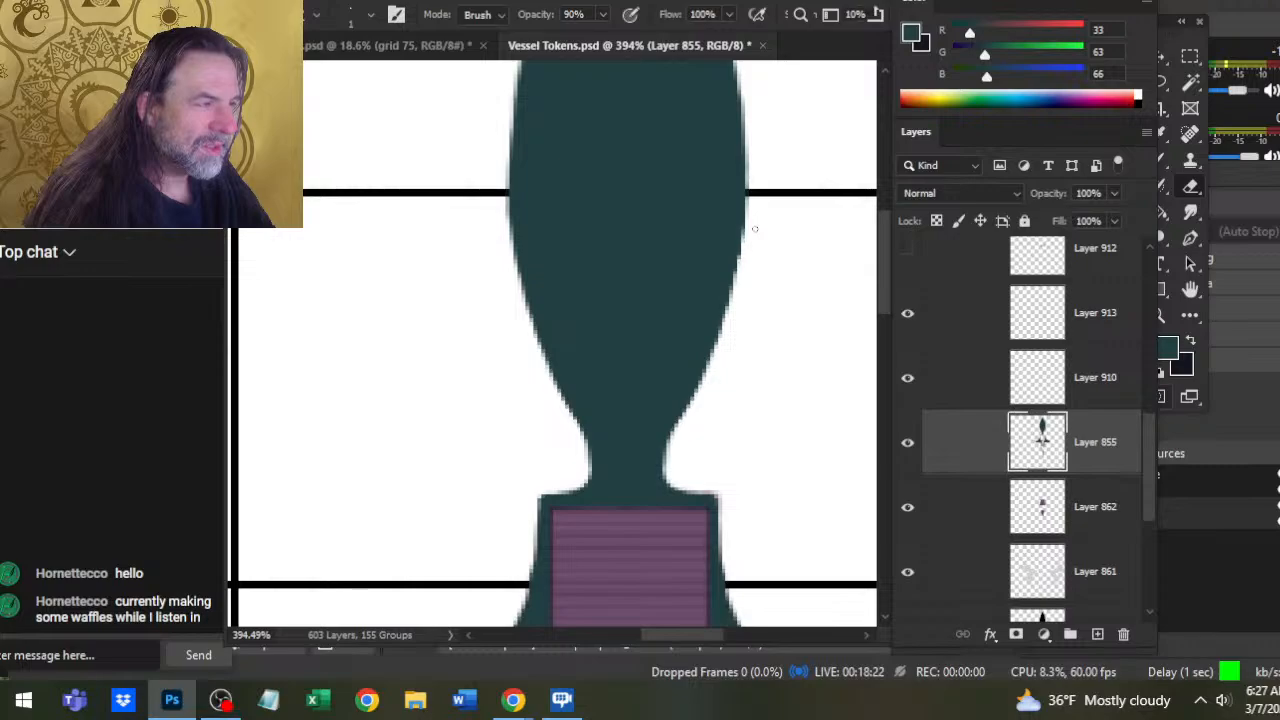
drag(764, 331, 729, 325)
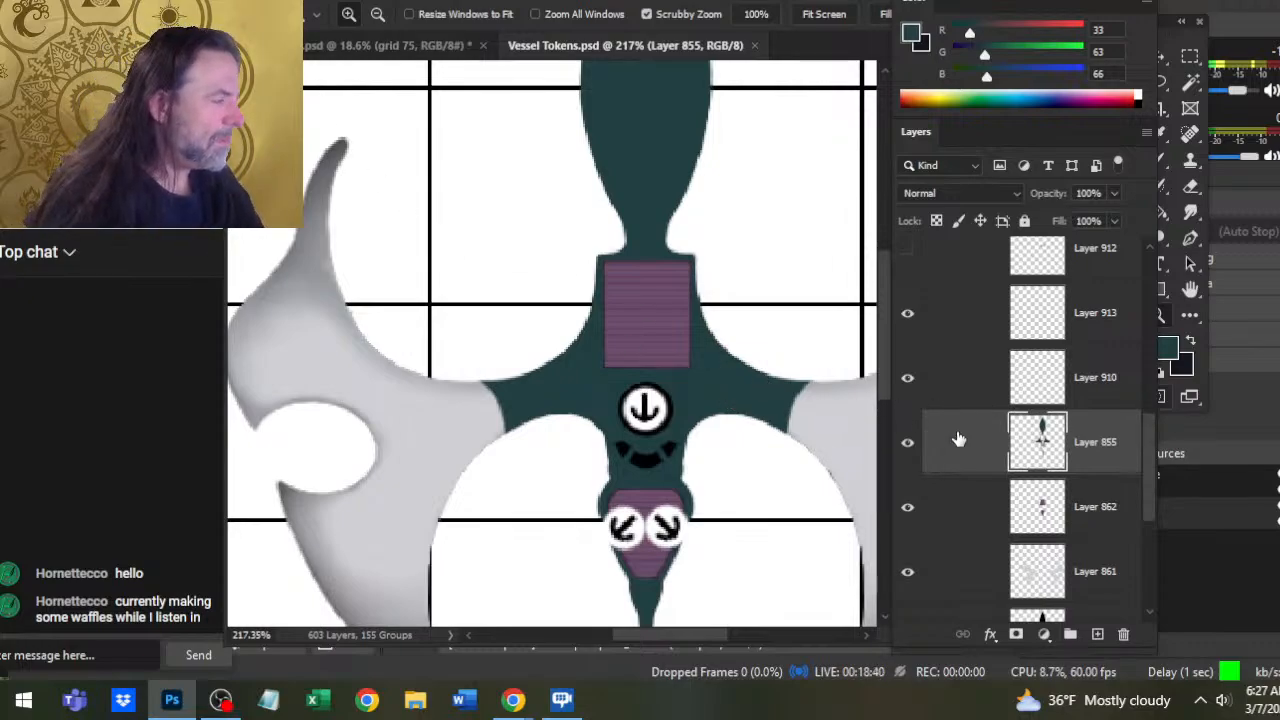
Collapse the Color group and move the empty Layer 913 above the deck plans group
scroll(1146, 457, up, 3)
click(978, 373)
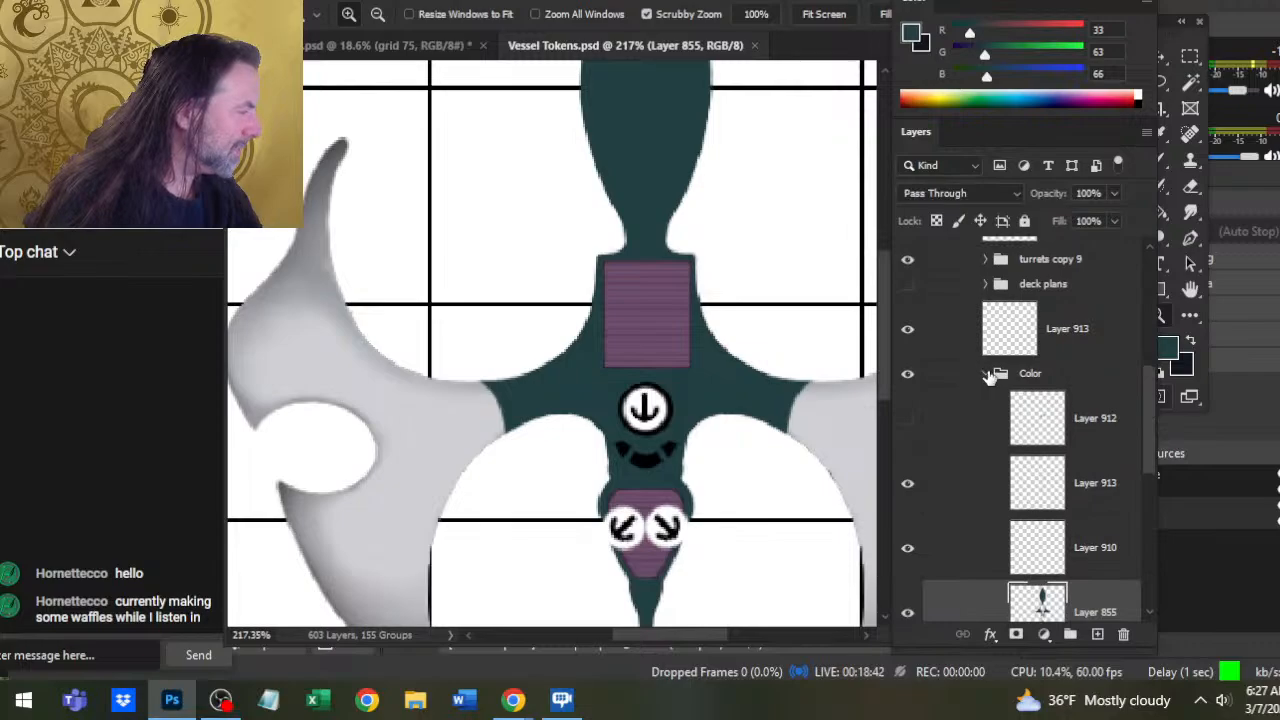
click(985, 373)
drag(1030, 287, 1035, 345)
click(1042, 328)
Toggle the deck plans group and Layer 913 to compare the plan sketch with the coloured ship
click(908, 349)
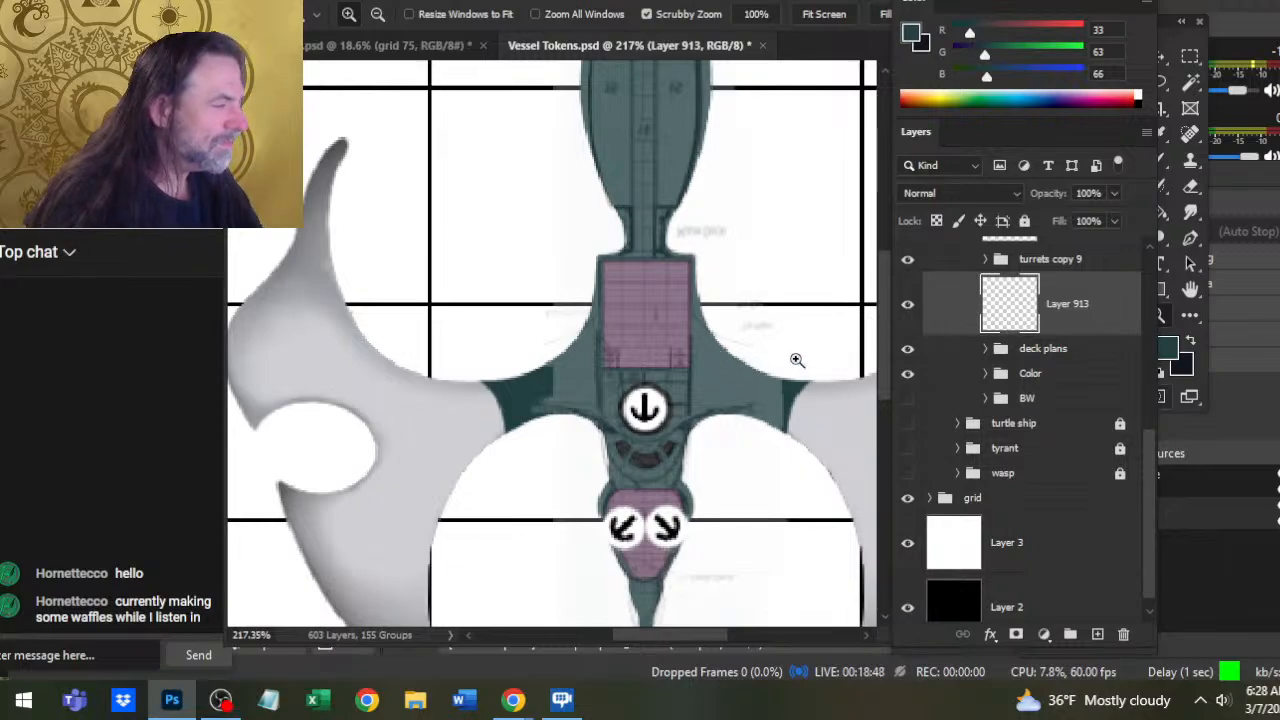
click(907, 304)
click(908, 349)
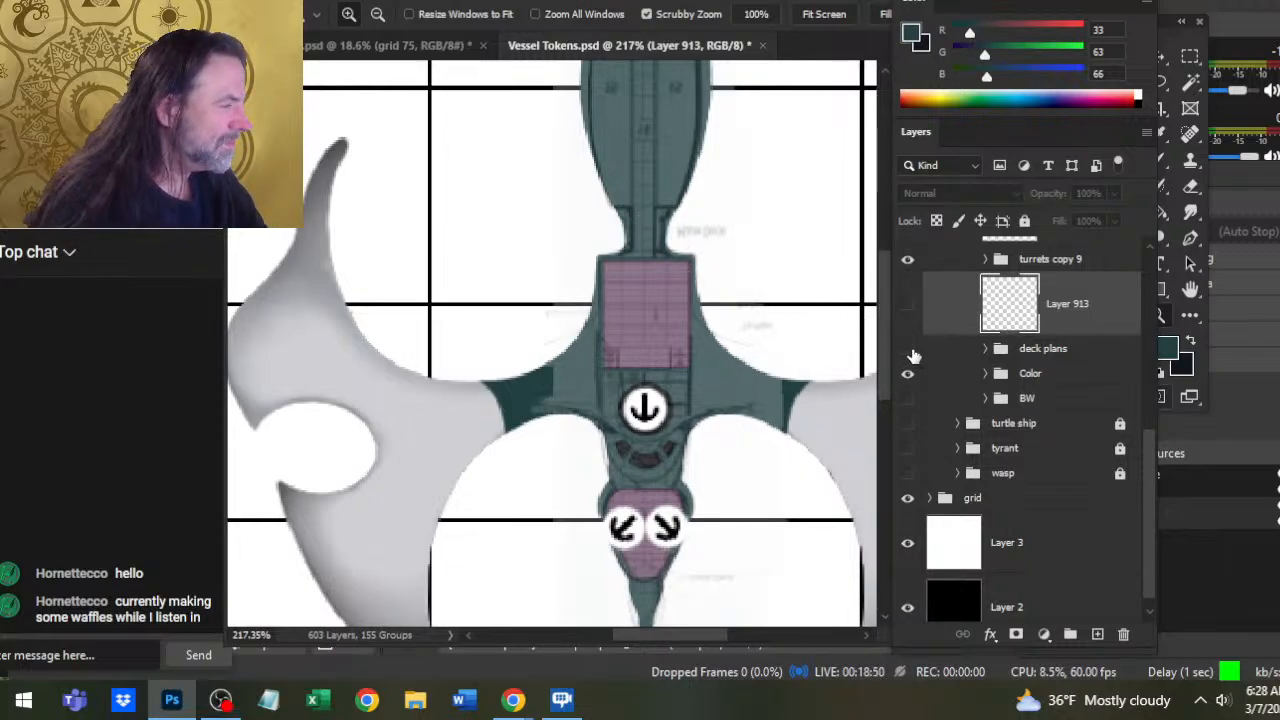
click(907, 304)
Try several dark tones sampled from the ship and set the foreground colour to dark purple, RGB 60, 46, 65
mouse_move(625, 235)
mouse_down()
mouse_move(720, 253)
mouse_move(737, 309)
mouse_up()
key(b)
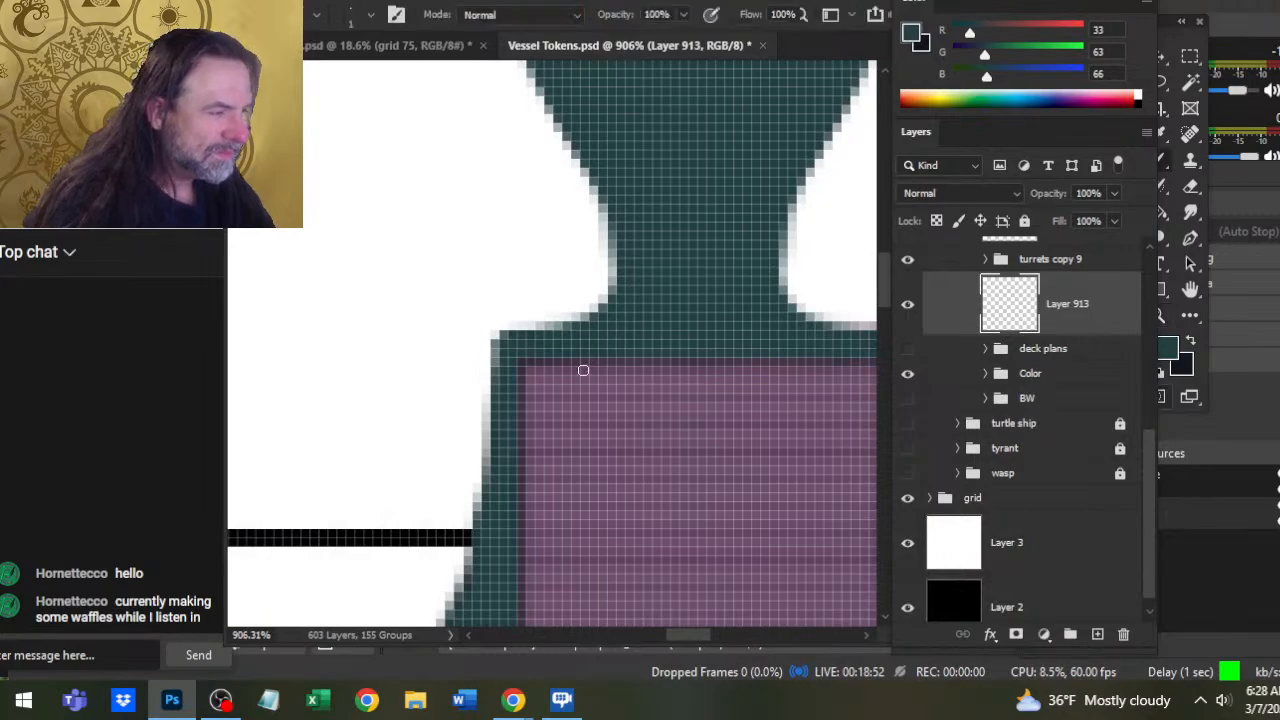
alt+click(543, 354)
drag(550, 358, 548, 357)
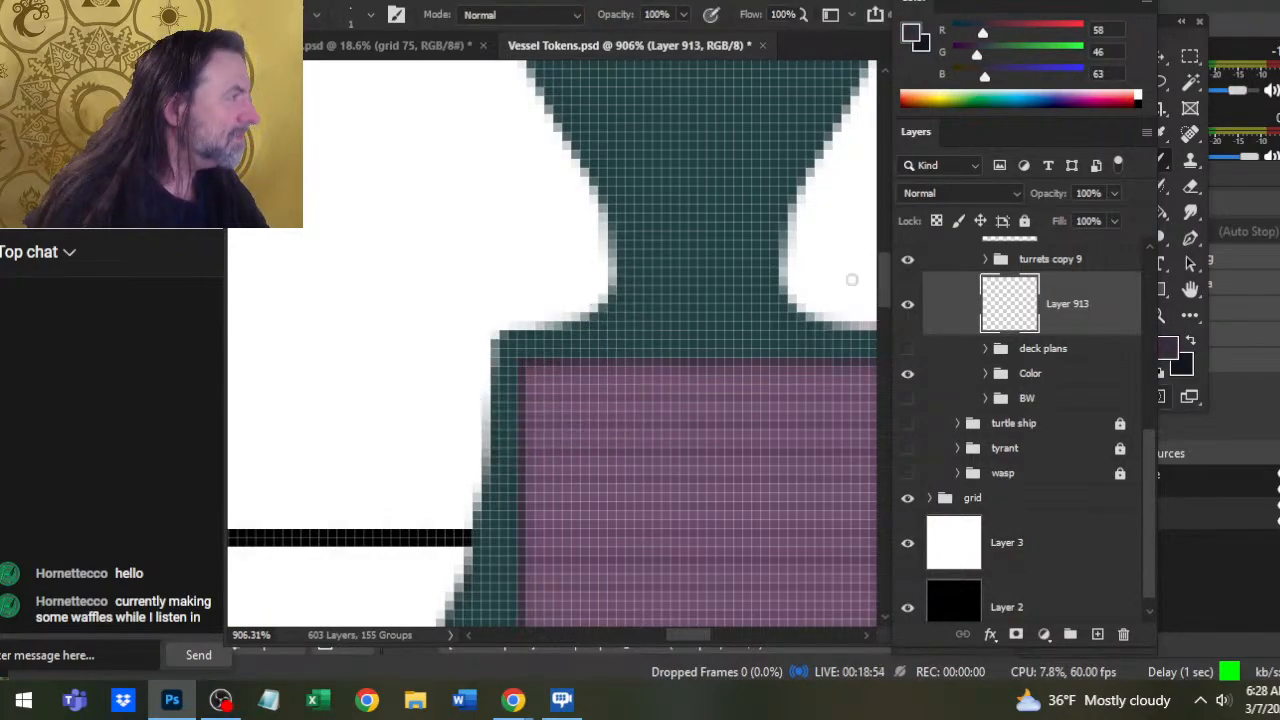
drag(982, 33, 960, 66)
drag(736, 513, 728, 75)
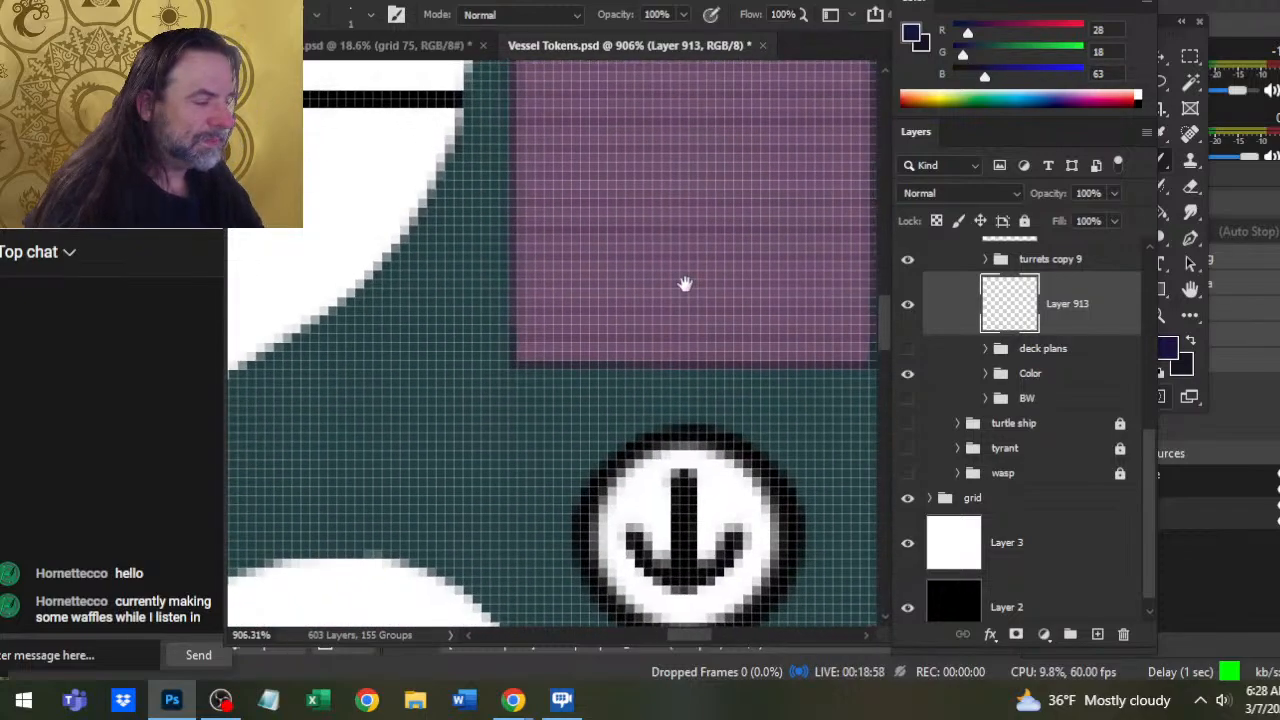
mouse_move(753, 449)
mouse_down()
mouse_move(757, 470)
mouse_move(766, 463)
mouse_up()
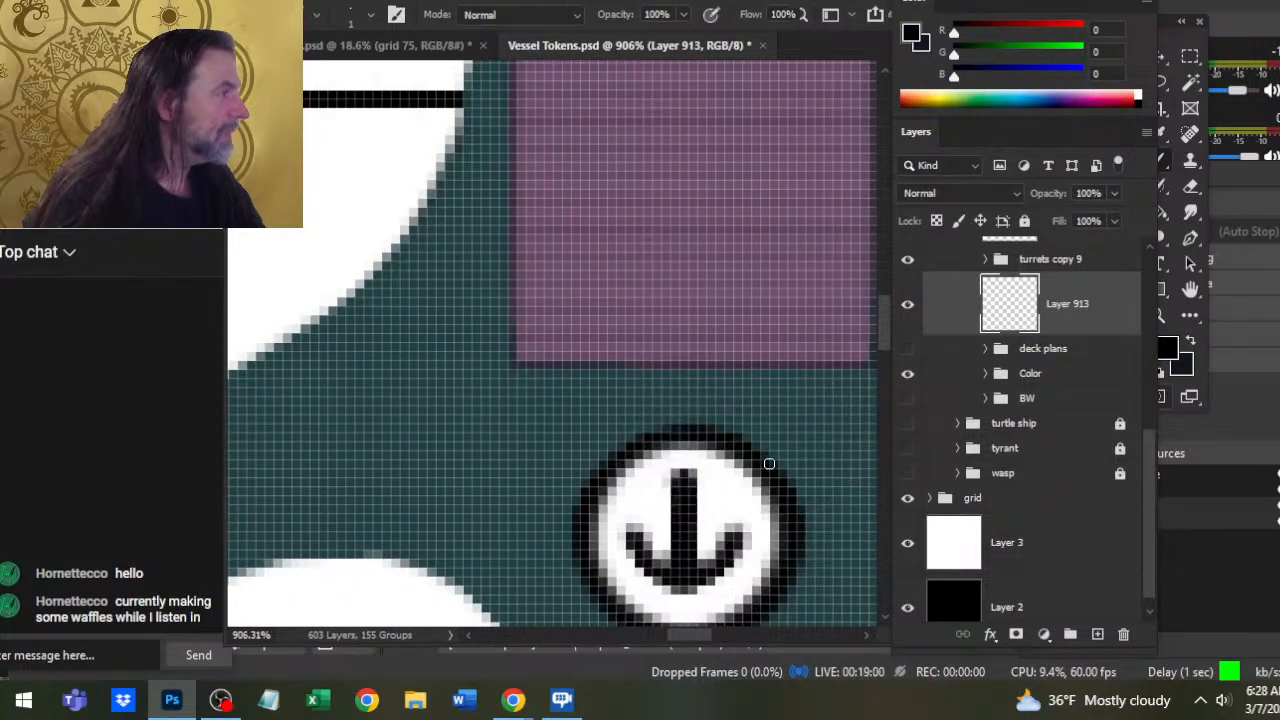
key(ctrl+space)
mouse_move(749, 419)
mouse_down()
mouse_move(694, 478)
mouse_move(700, 376)
mouse_move(734, 348)
mouse_move(700, 354)
mouse_up()
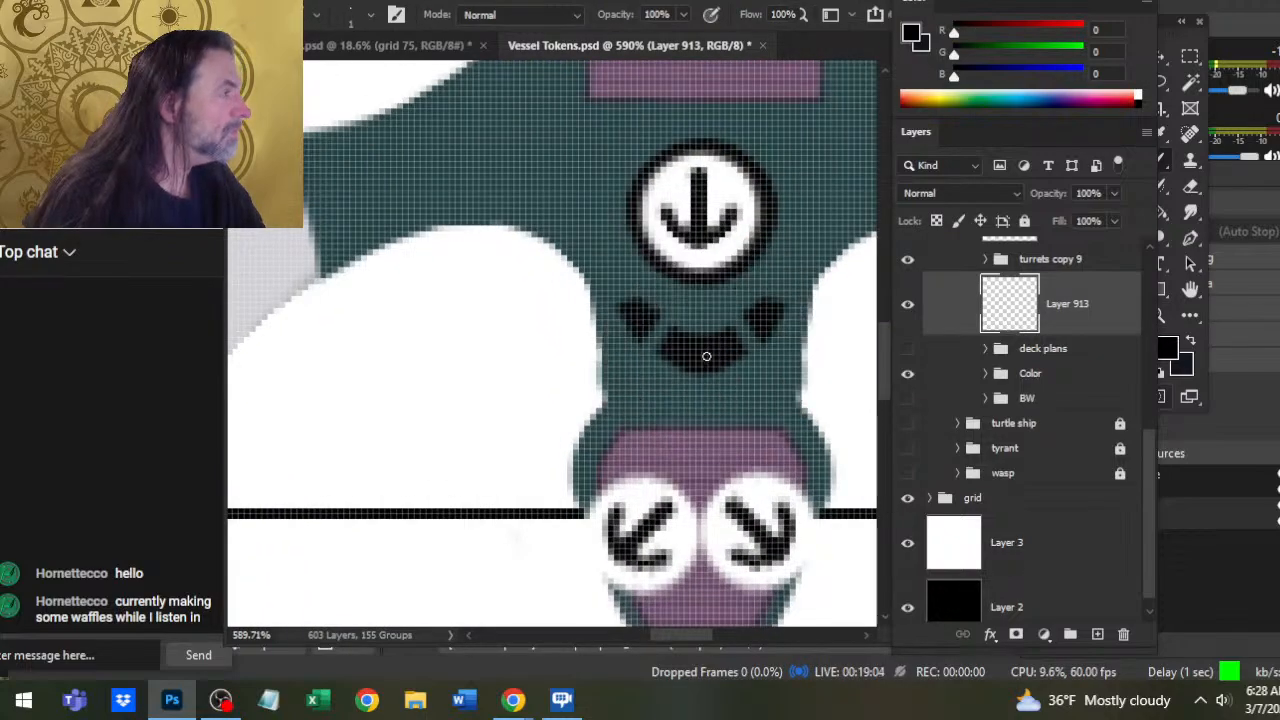
drag(690, 430, 677, 396)
key(ctrl+space)
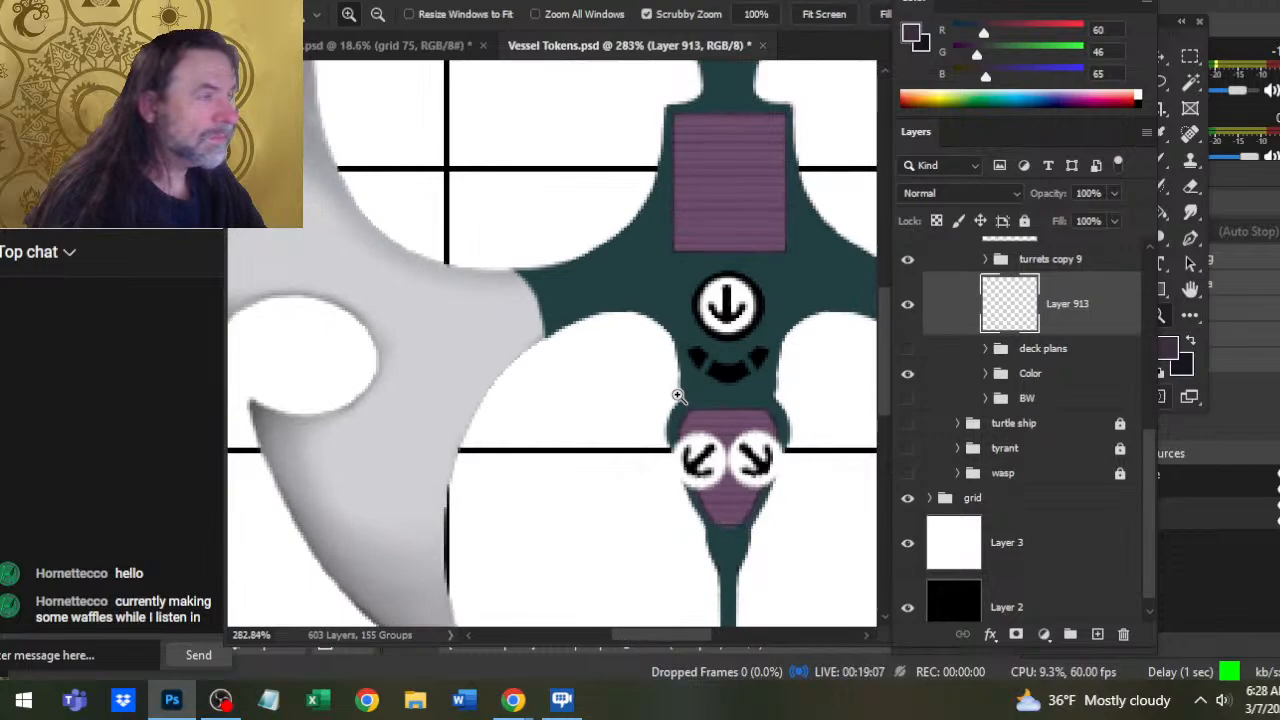
Show the deck plans and trace the curved hull seams from the left wing to the vents in dark purple on Layer 913
click(907, 348)
key(ctrl+space)
drag(635, 343, 662, 343)
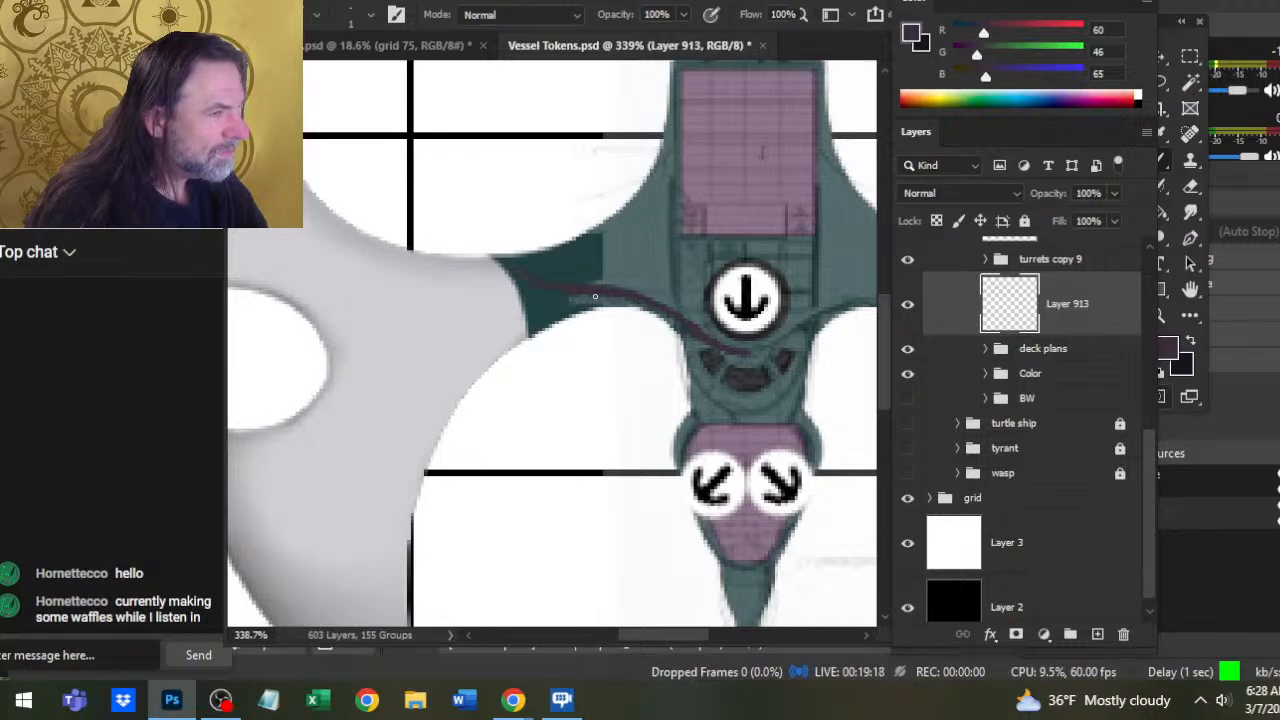
key(e)
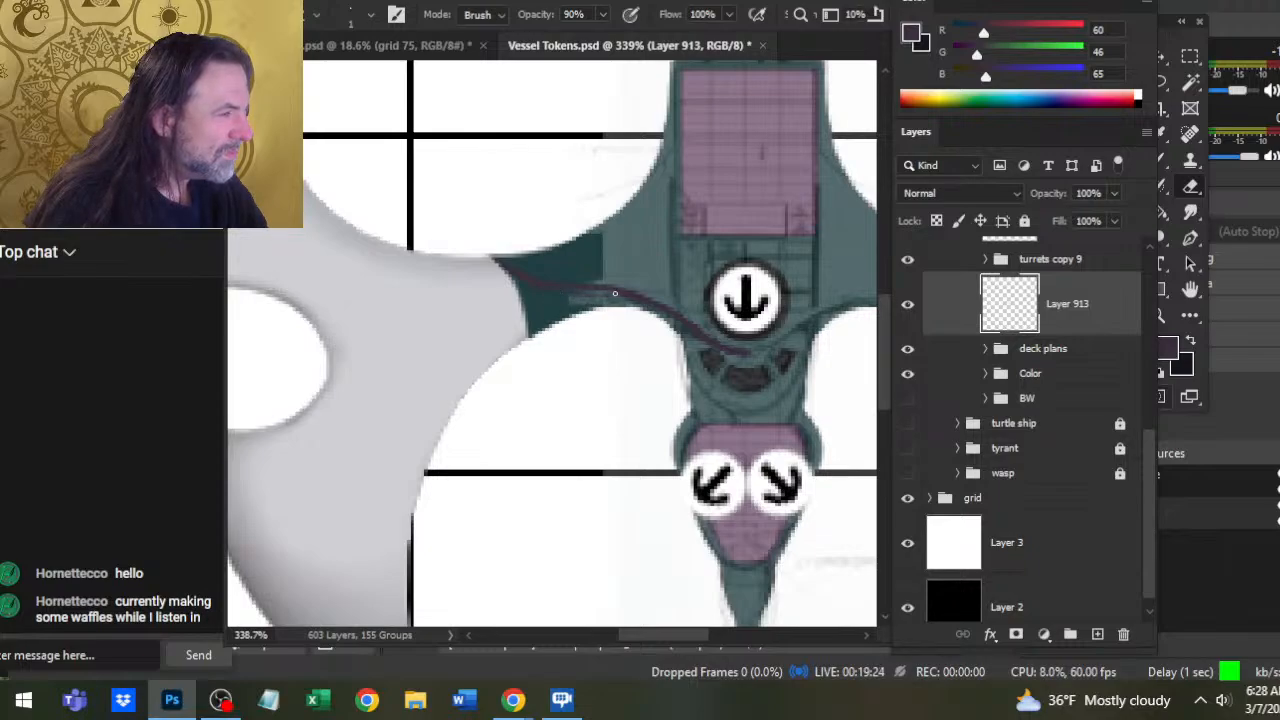
key(b)
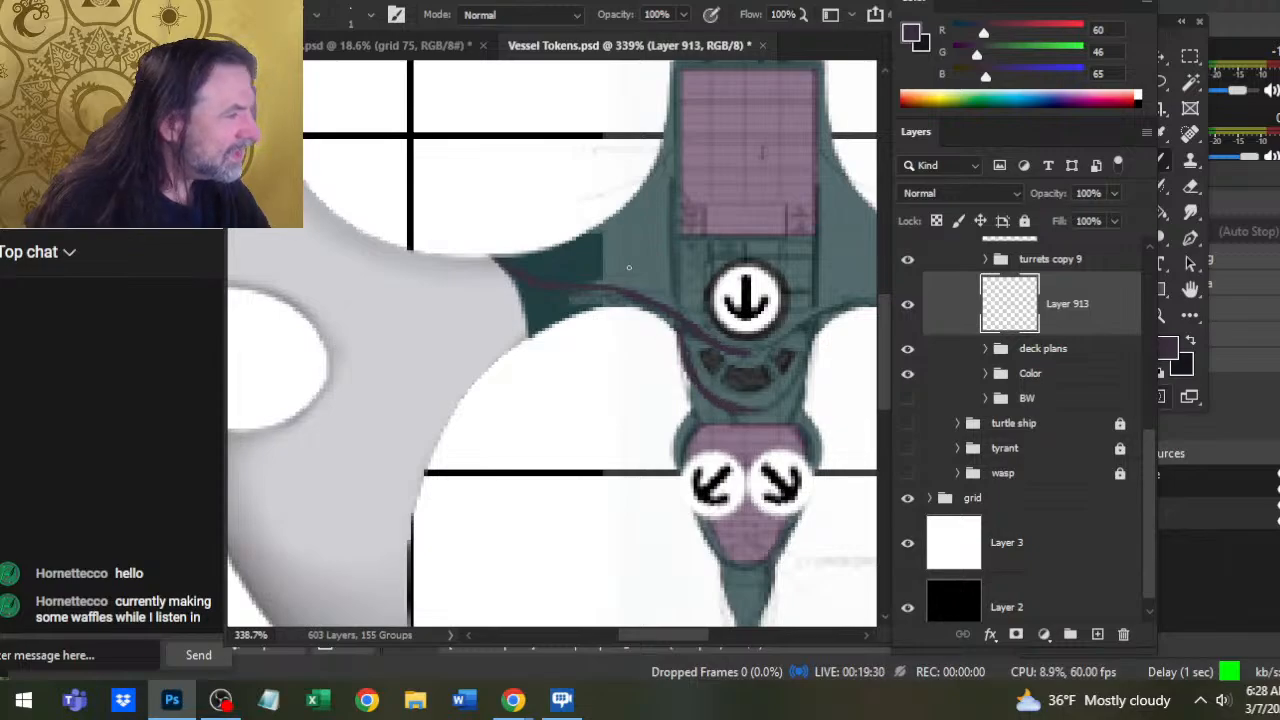
drag(675, 295, 705, 400)
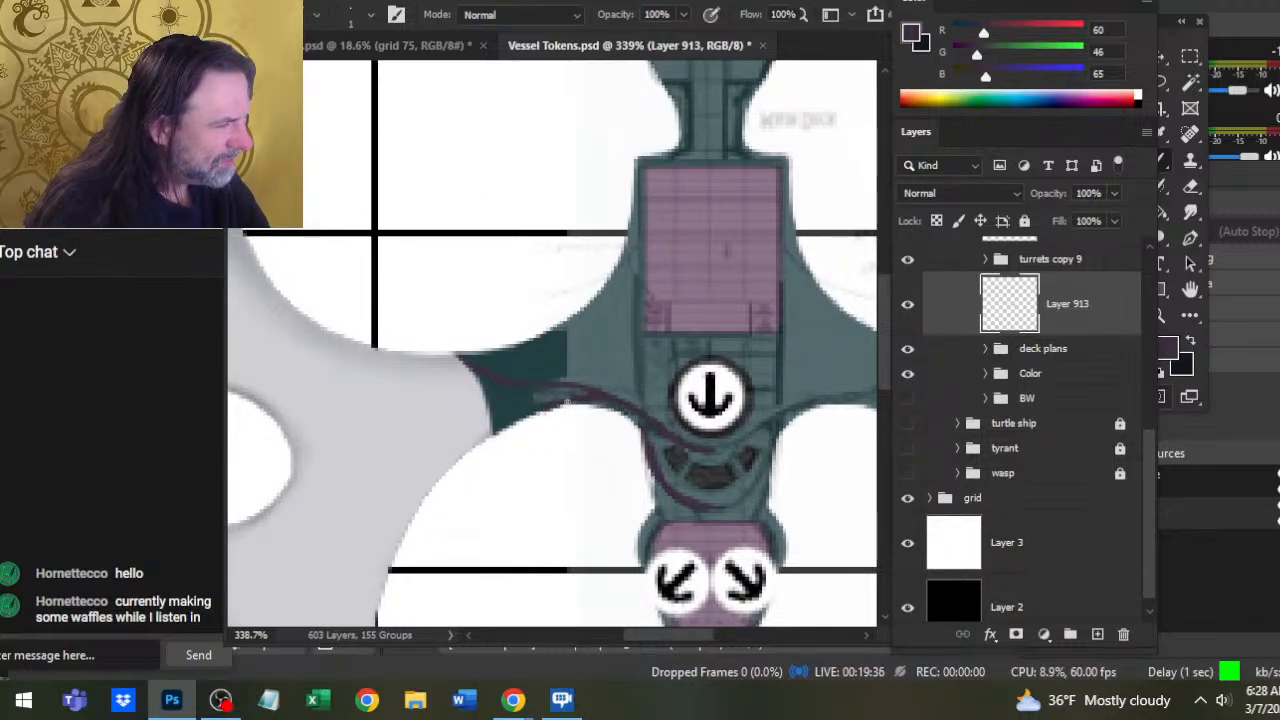
drag(746, 170, 700, 450)
Hide the deck plans, sample black from the vent, and try a black stroke along the left wing's seam
click(909, 350)
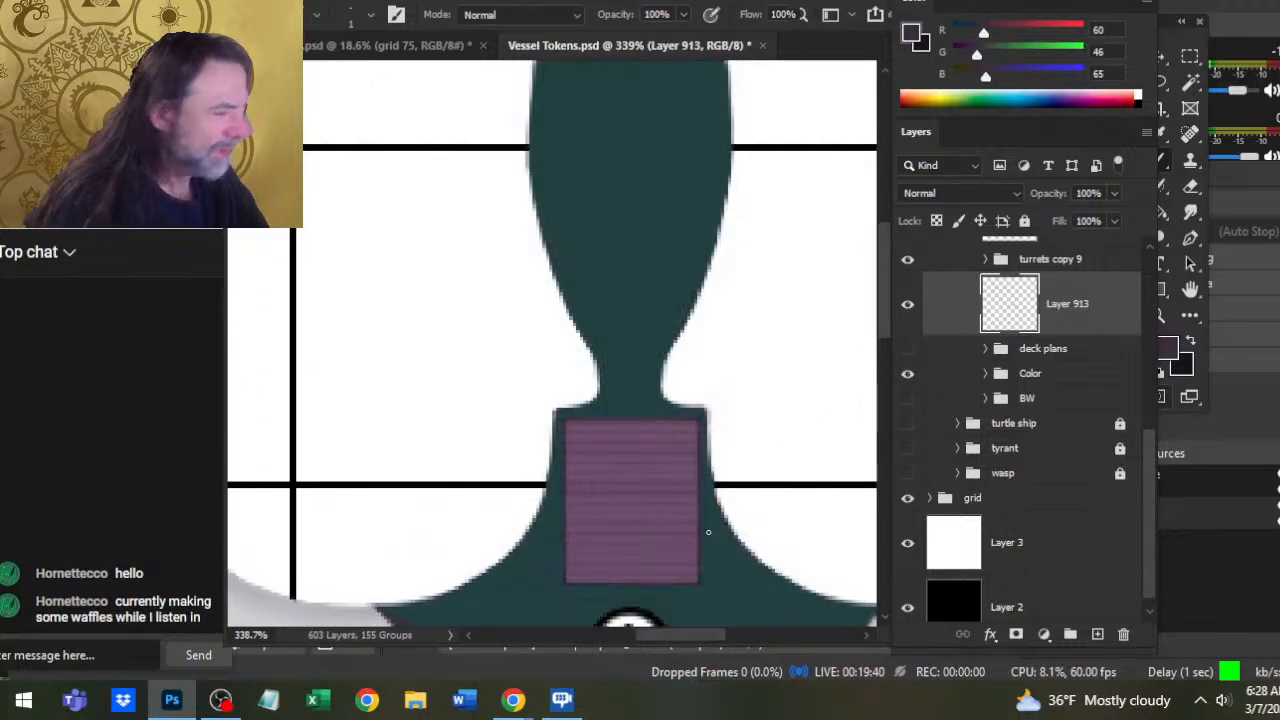
drag(719, 495, 793, 149)
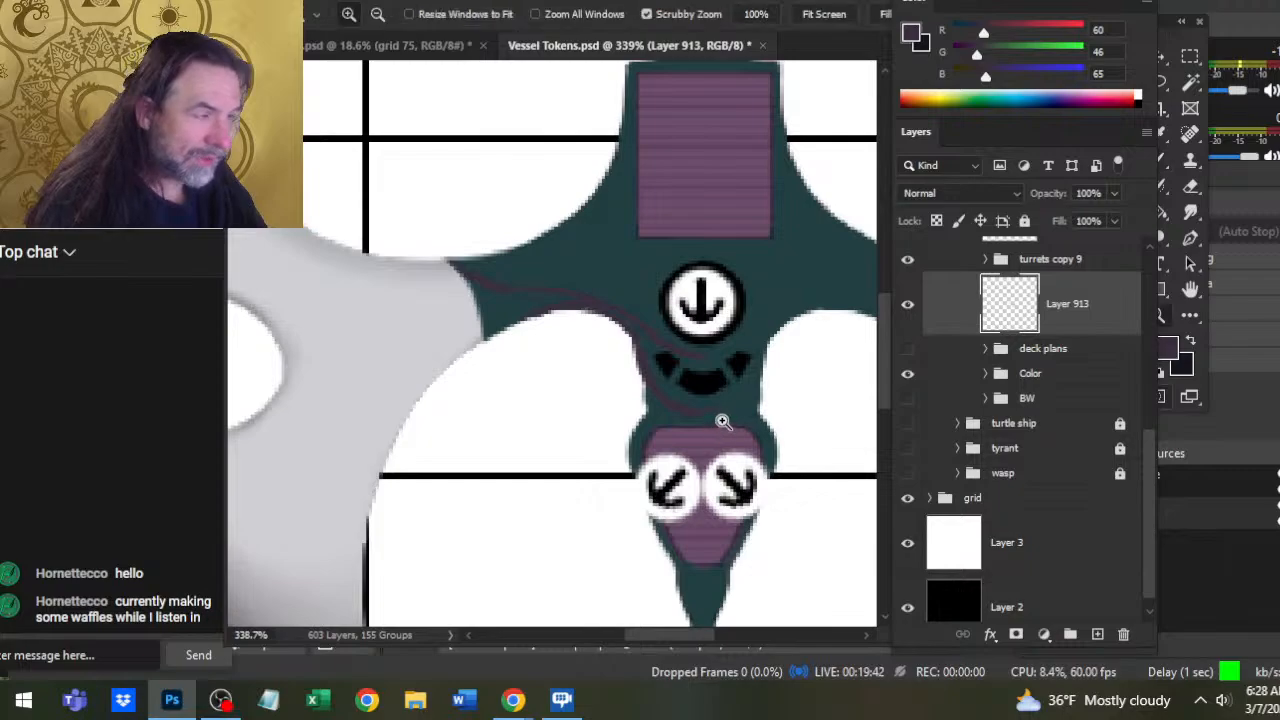
drag(722, 420, 750, 410)
alt+click(700, 373)
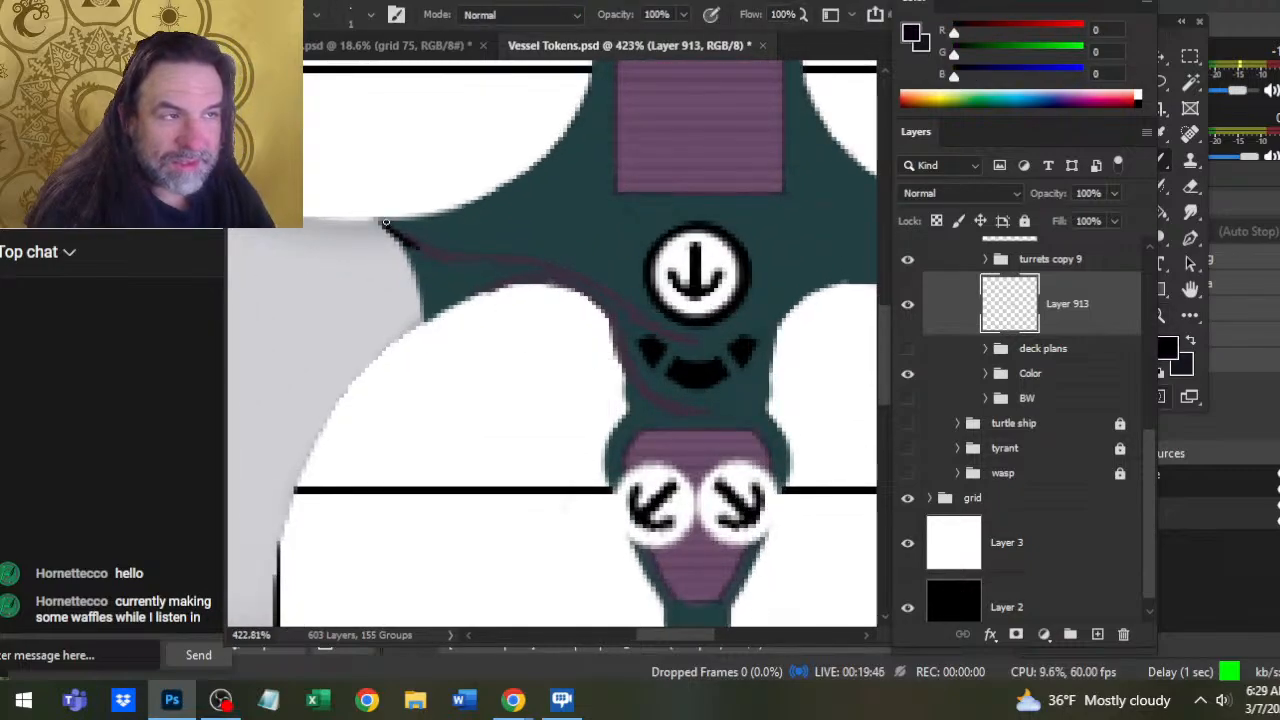
drag(386, 222, 483, 262)
key(ctrl+z)
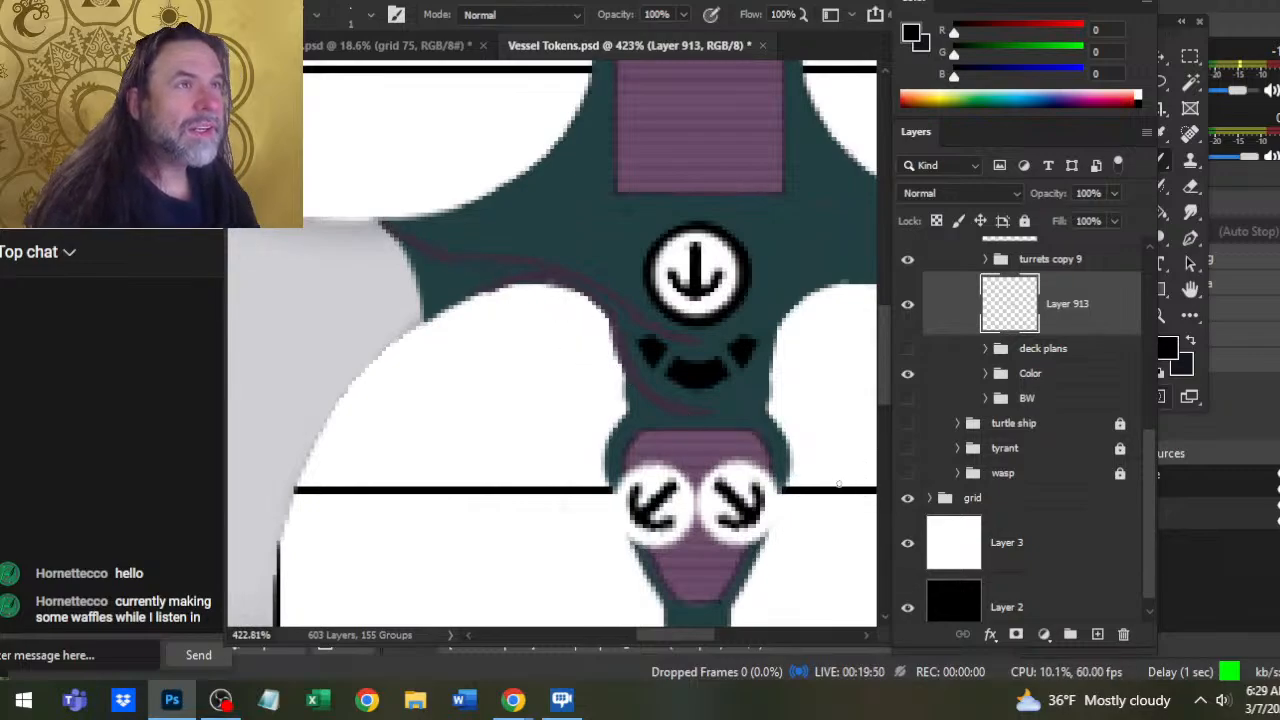
Add a new layer above Layer 913 and draw thin black lines along the purple seams and left wing joint, trimming them with the Eraser
click(1097, 634)
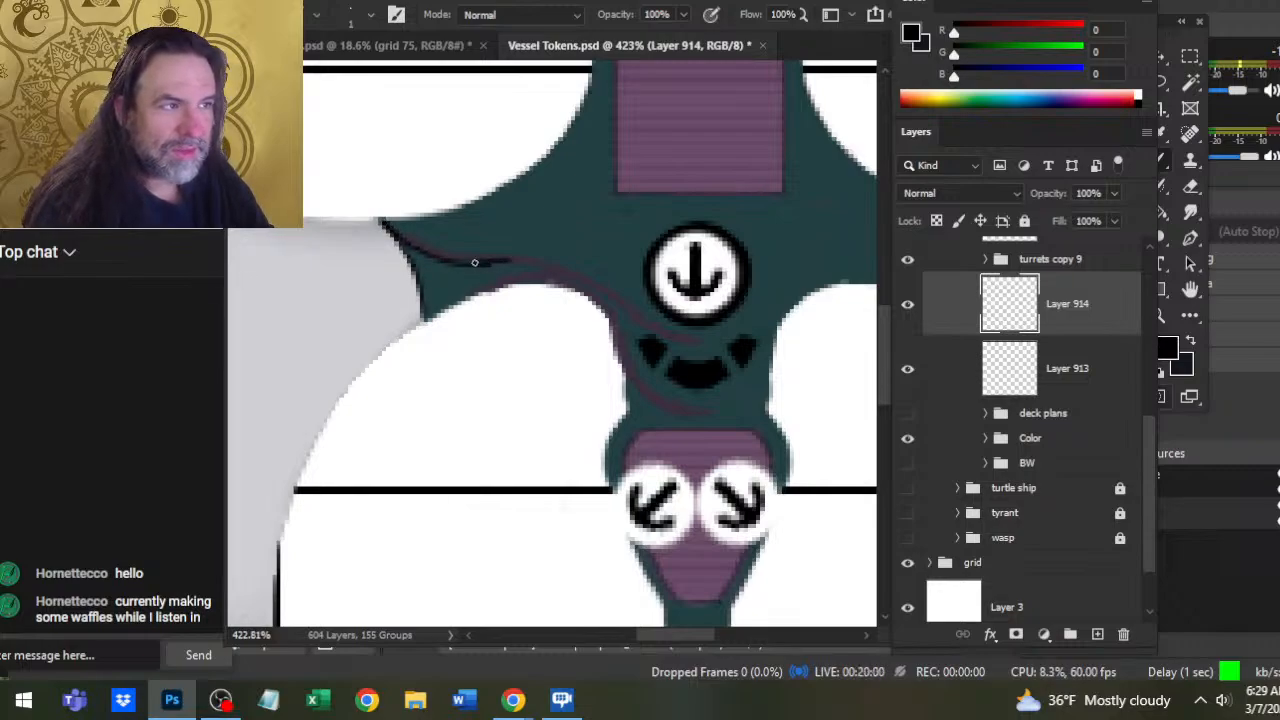
drag(488, 265, 549, 268)
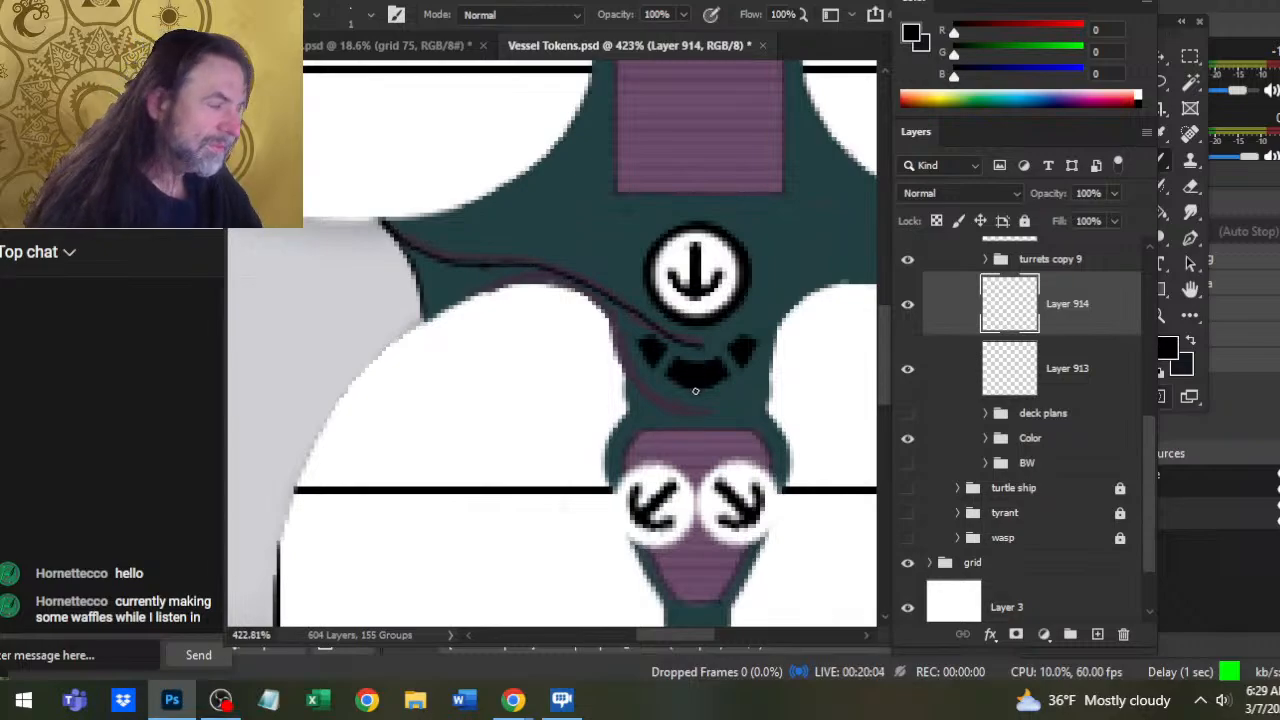
key(e)
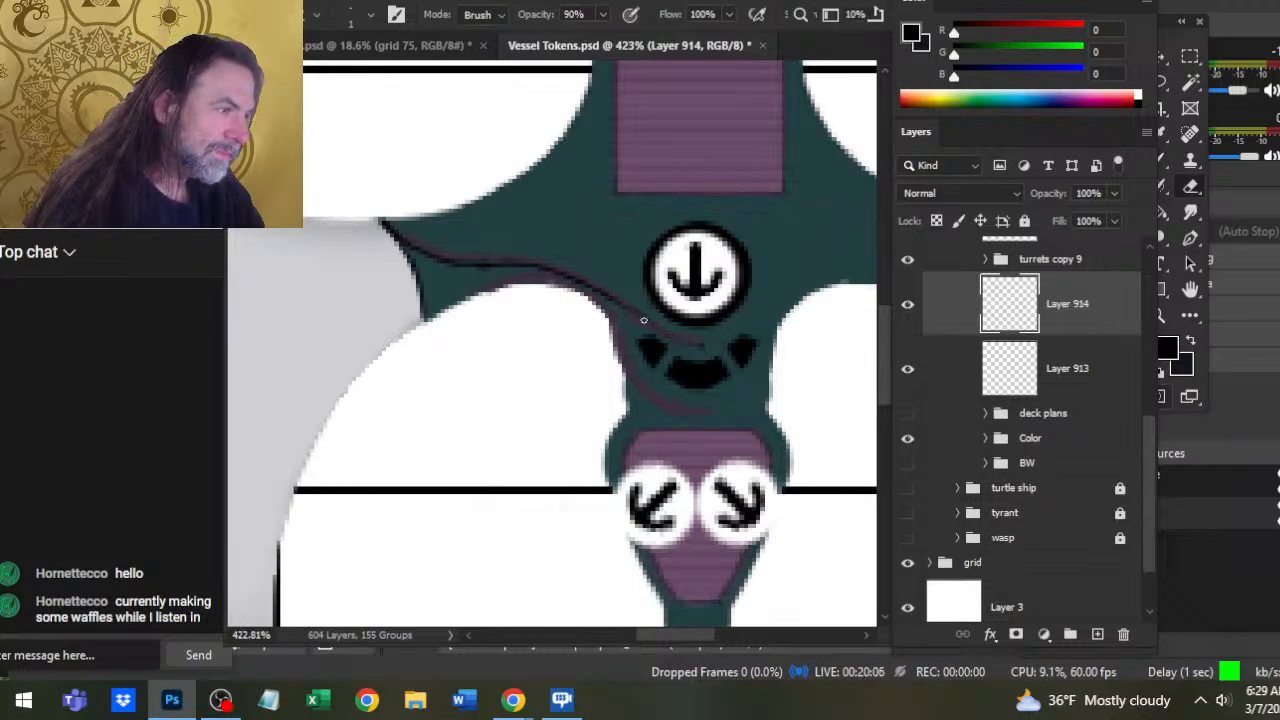
key(b)
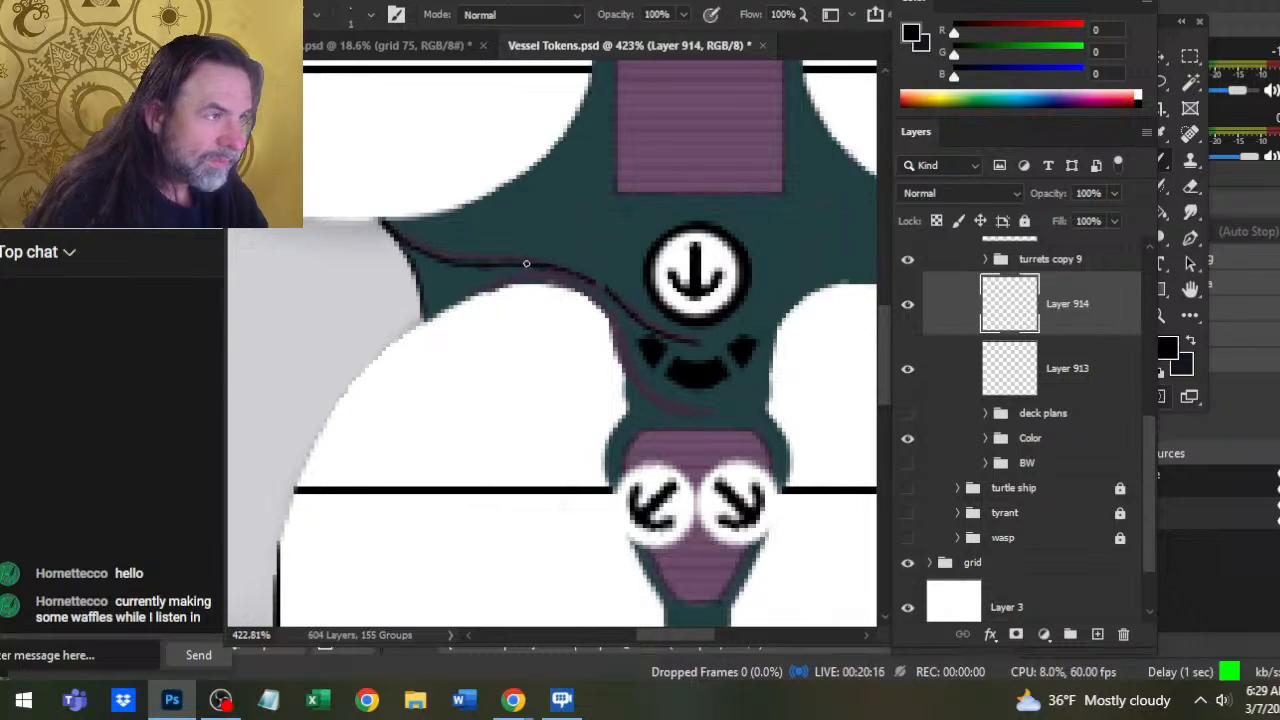
key(e)
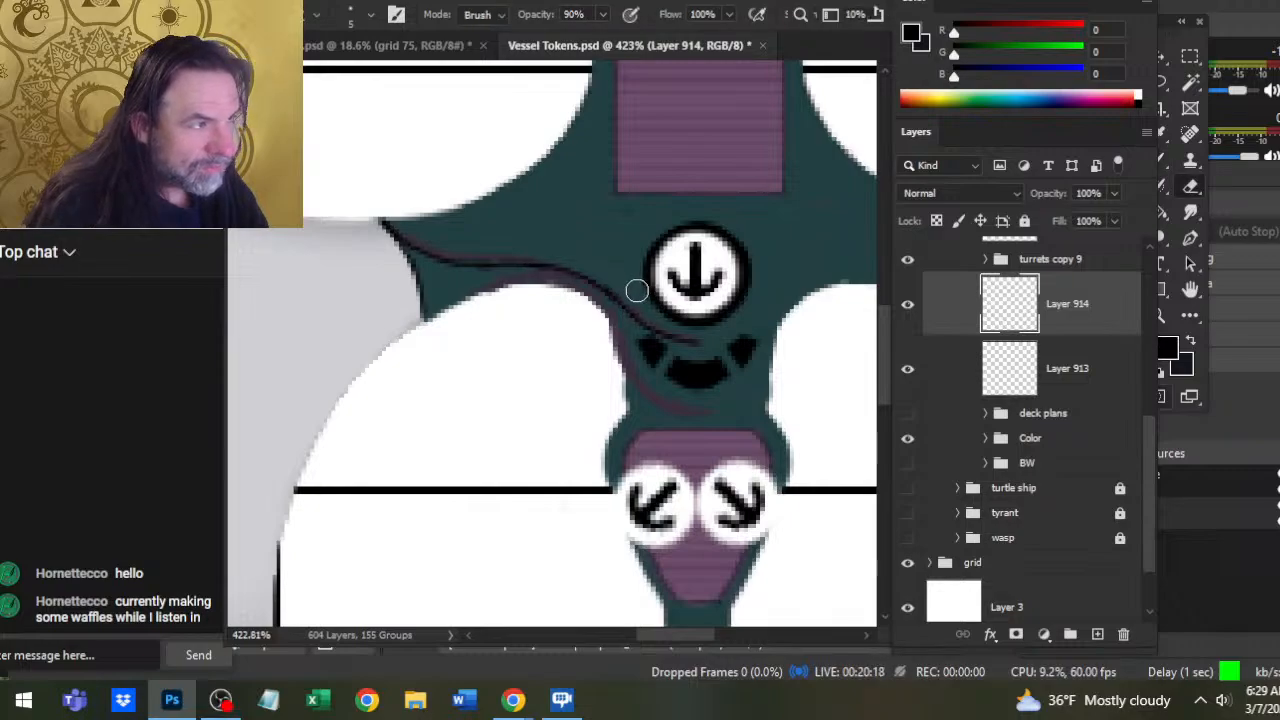
key(b)
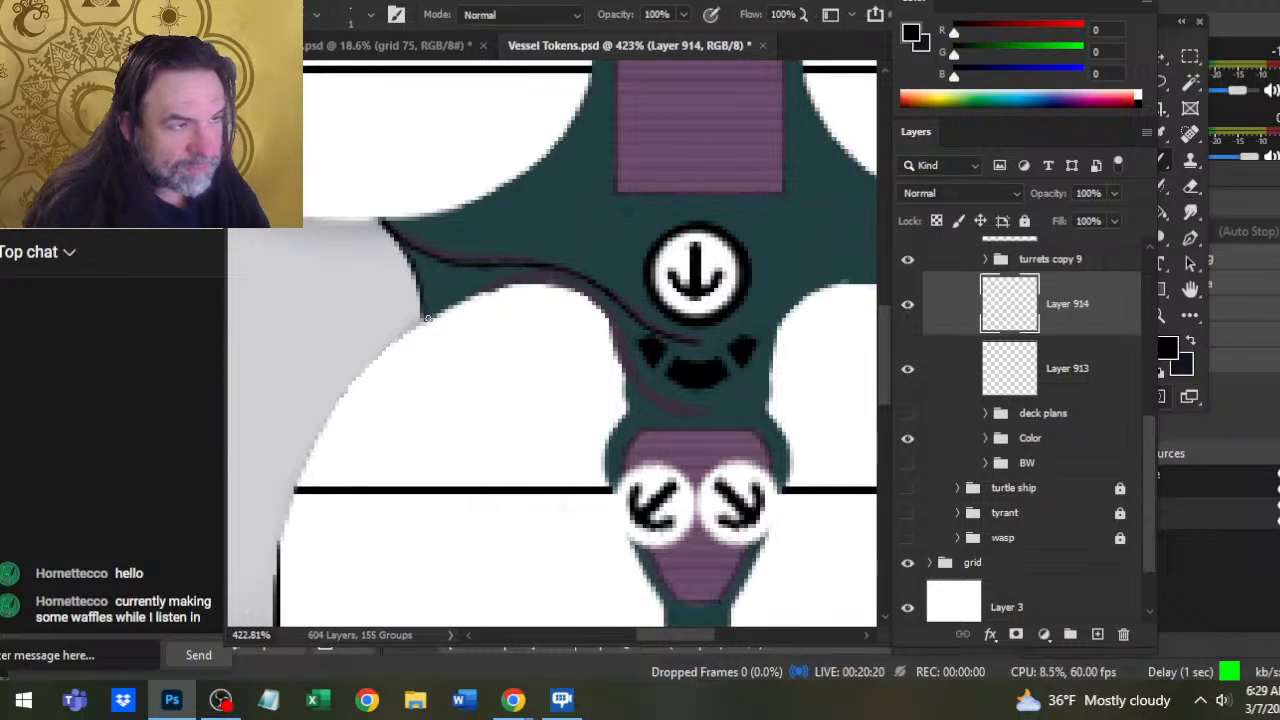
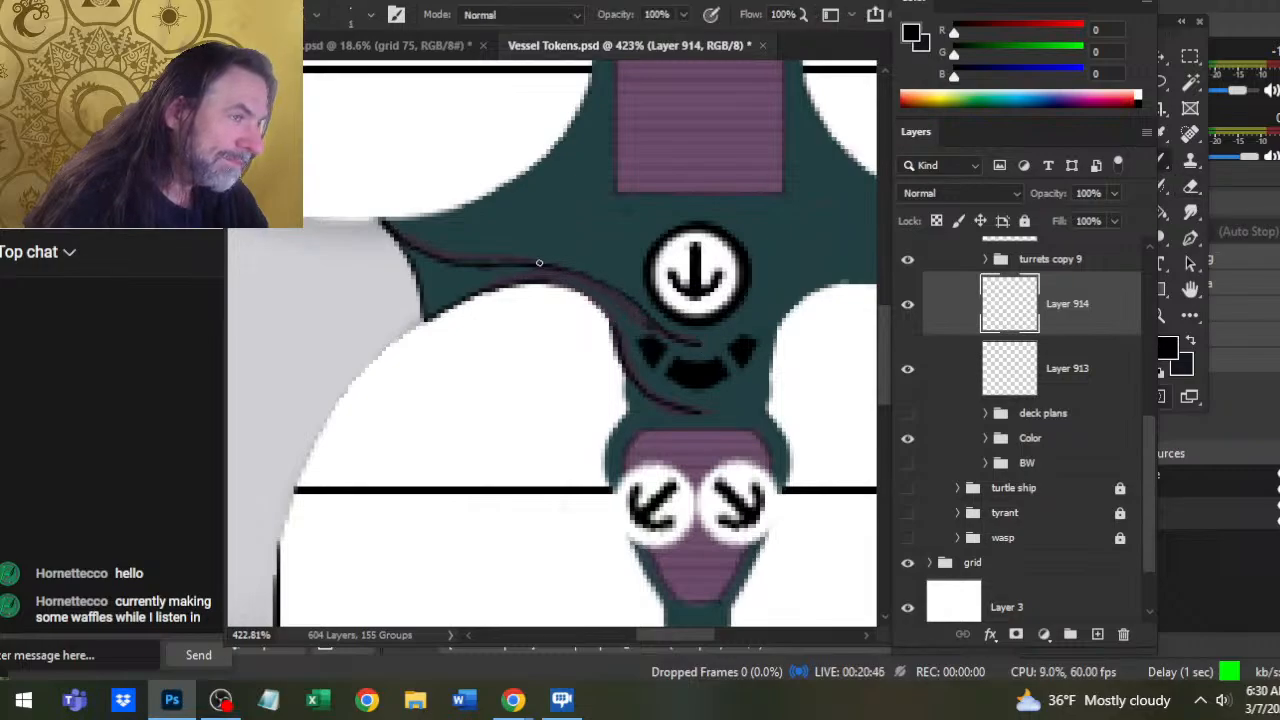
Redraw and trim the thin black line over the upper purple seam from the left wing to the vents on Layer 914
key(e)
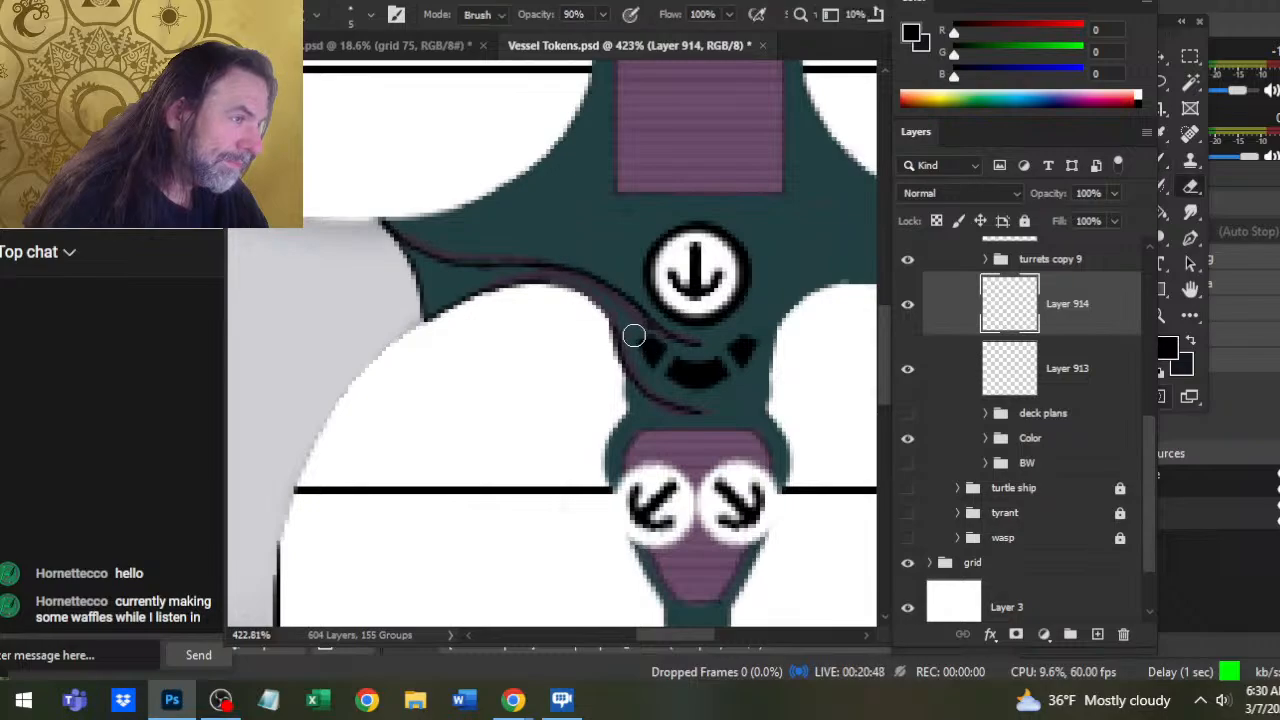
key(b)
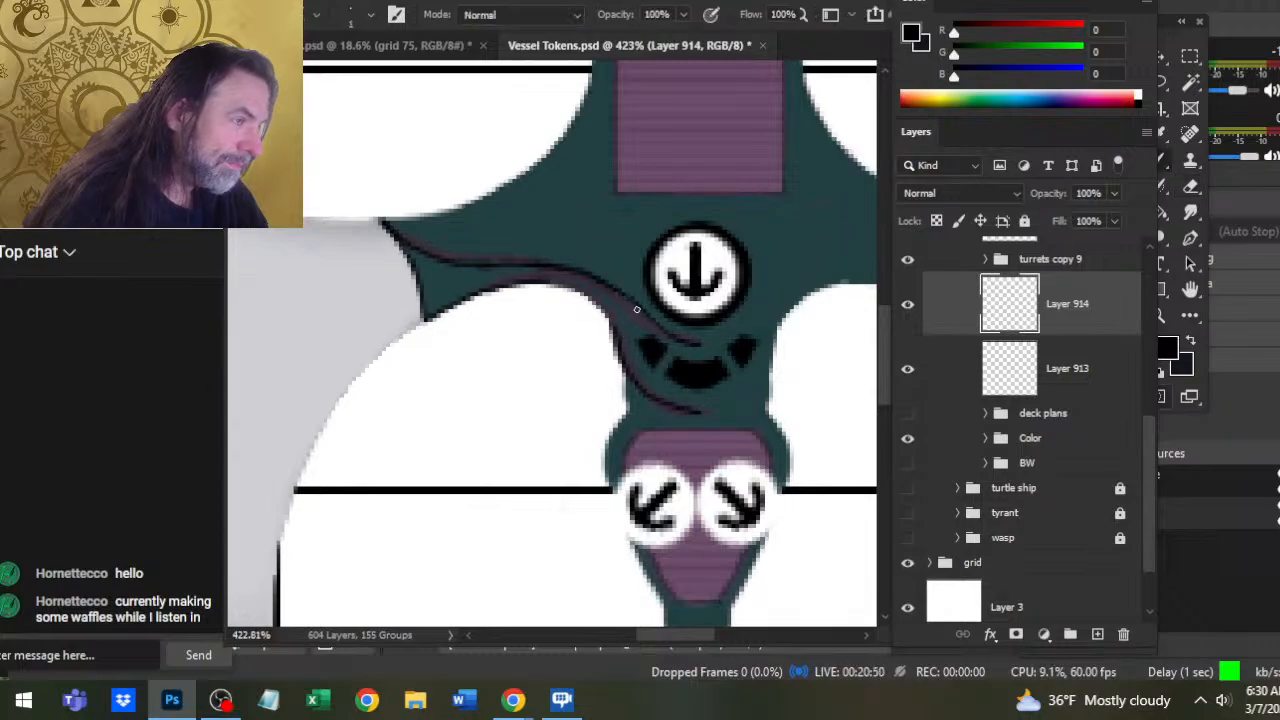
key(e)
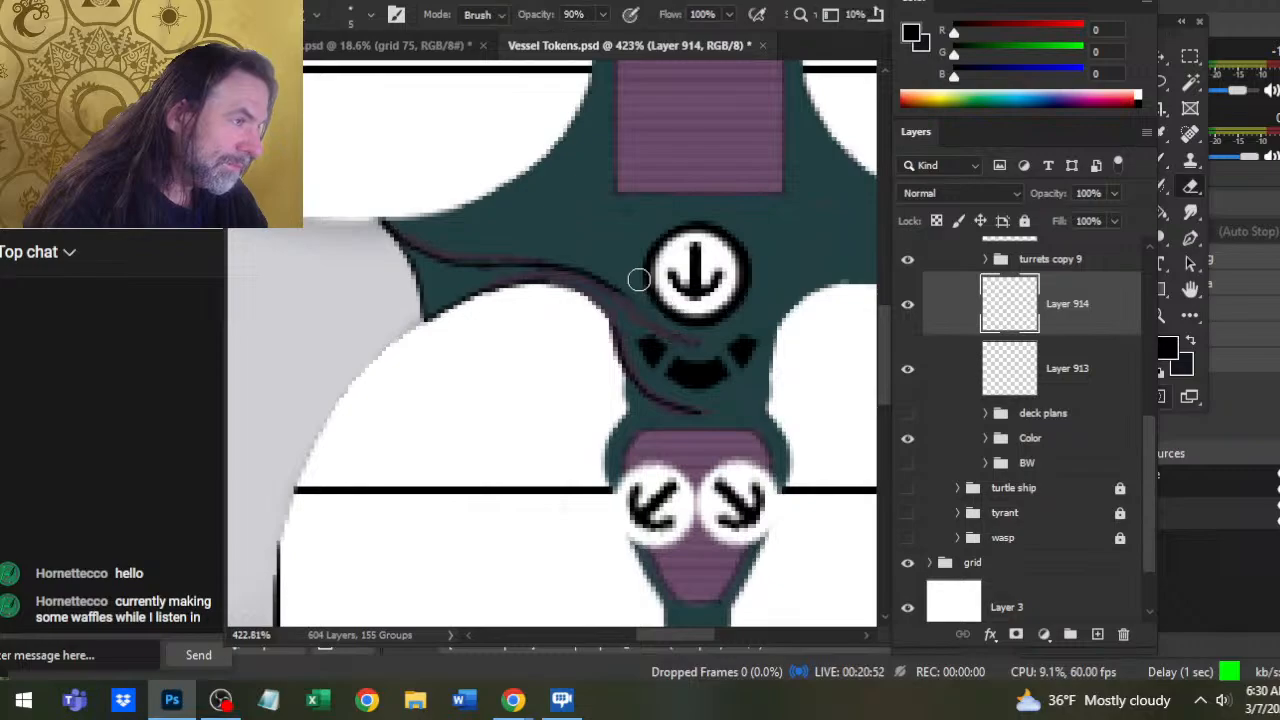
key(b)
key(e)
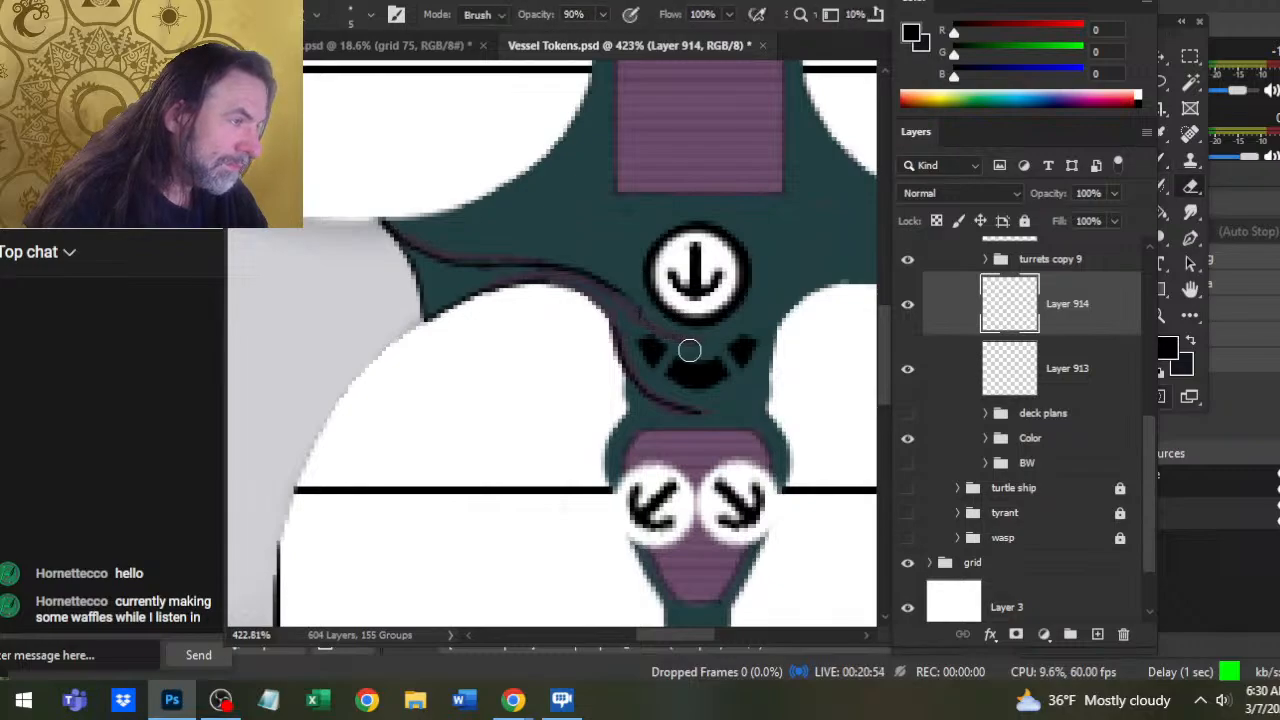
Show the deck plans and delete Layer 913, which holds the purple seams
click(907, 412)
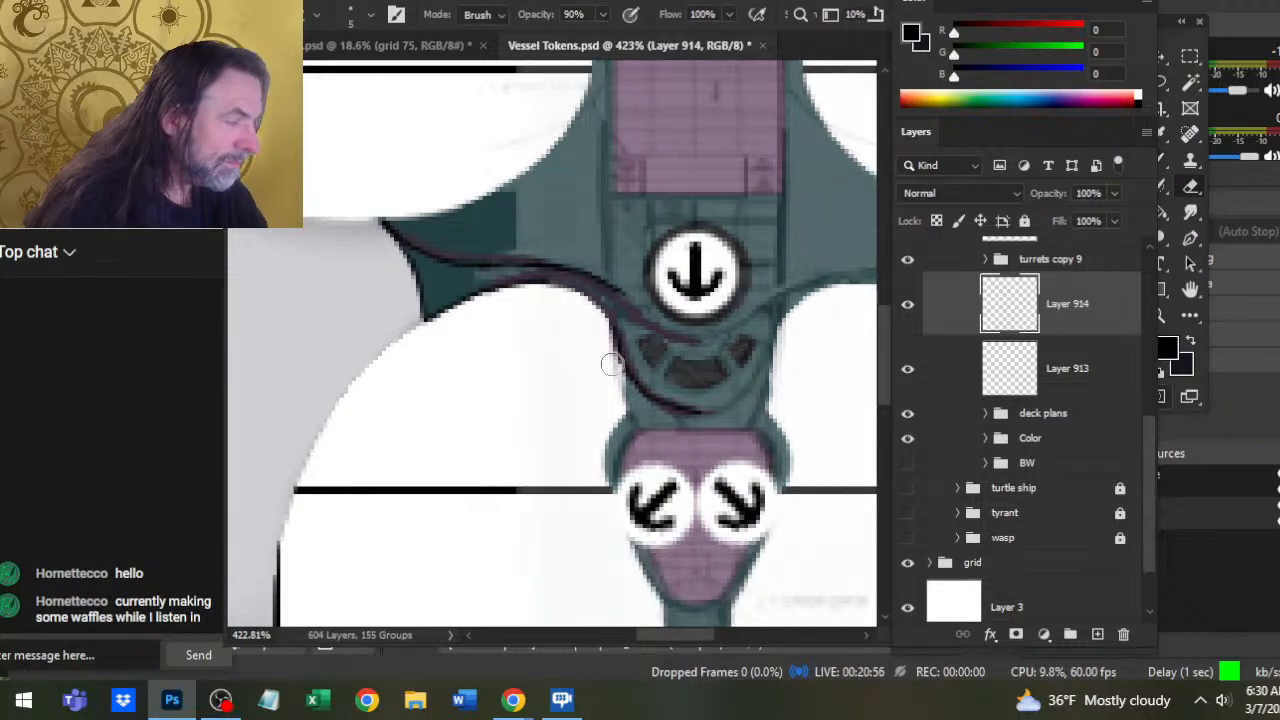
click(1046, 382)
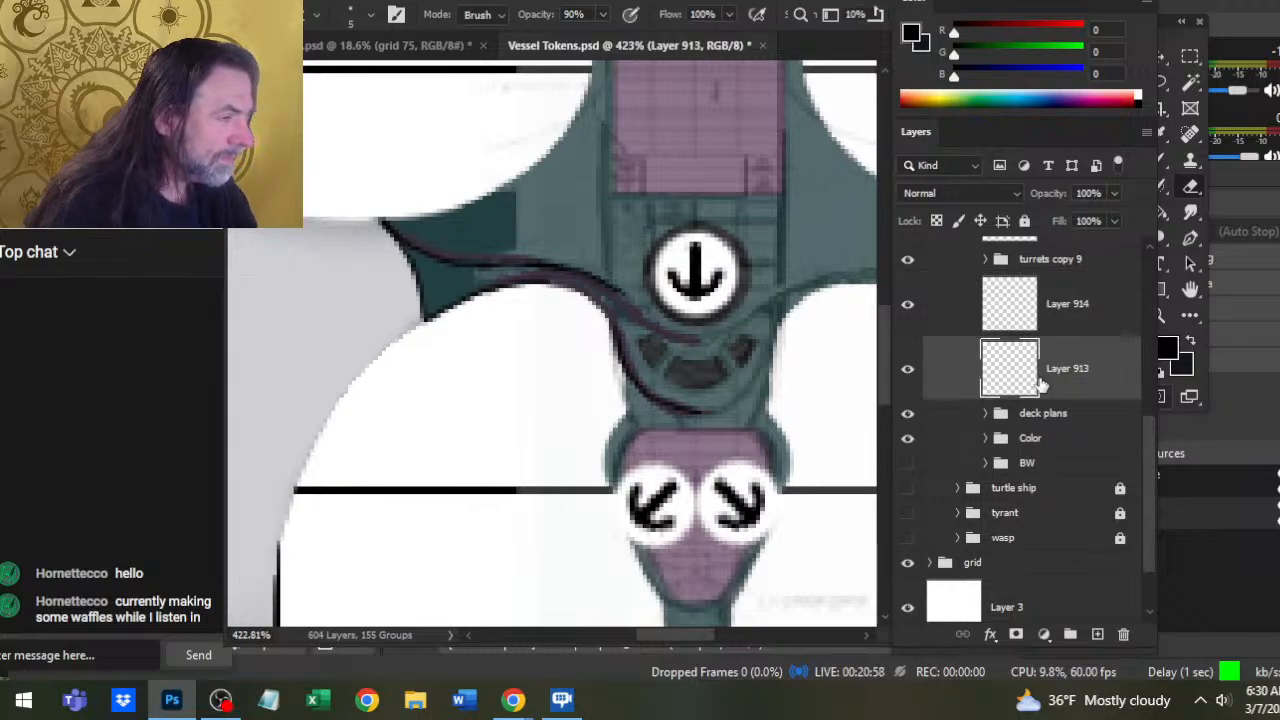
key(Delete)
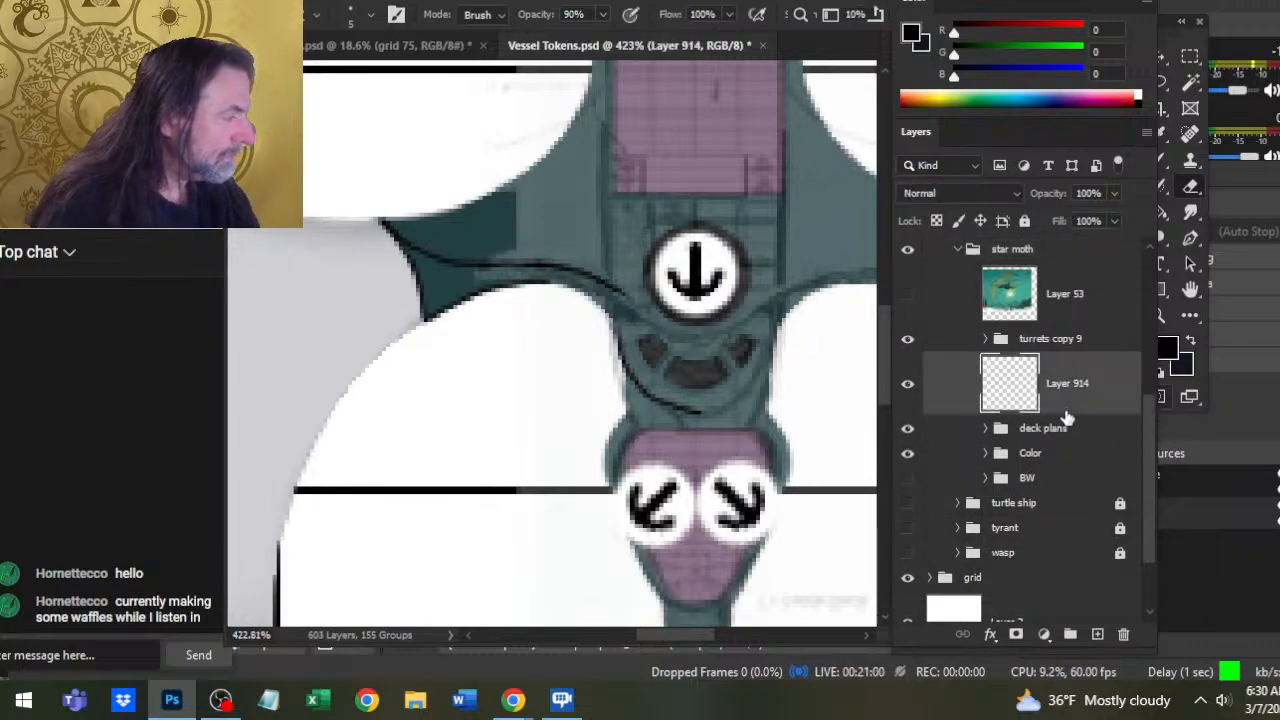
Redraw the black upper and lower seams down to the vents over the deck plans on Layer 914, trimming them with the Eraser
key(b)
key(e)
drag(565, 266, 630, 299)
key(b)
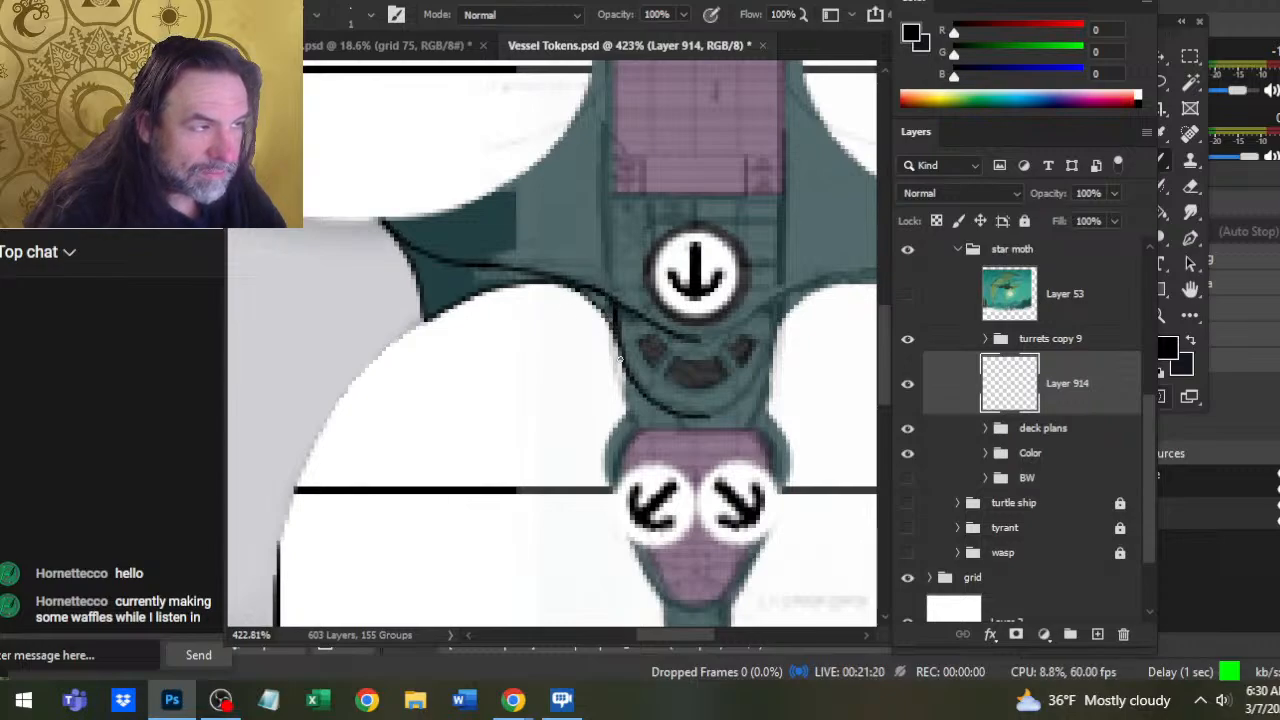
key(e)
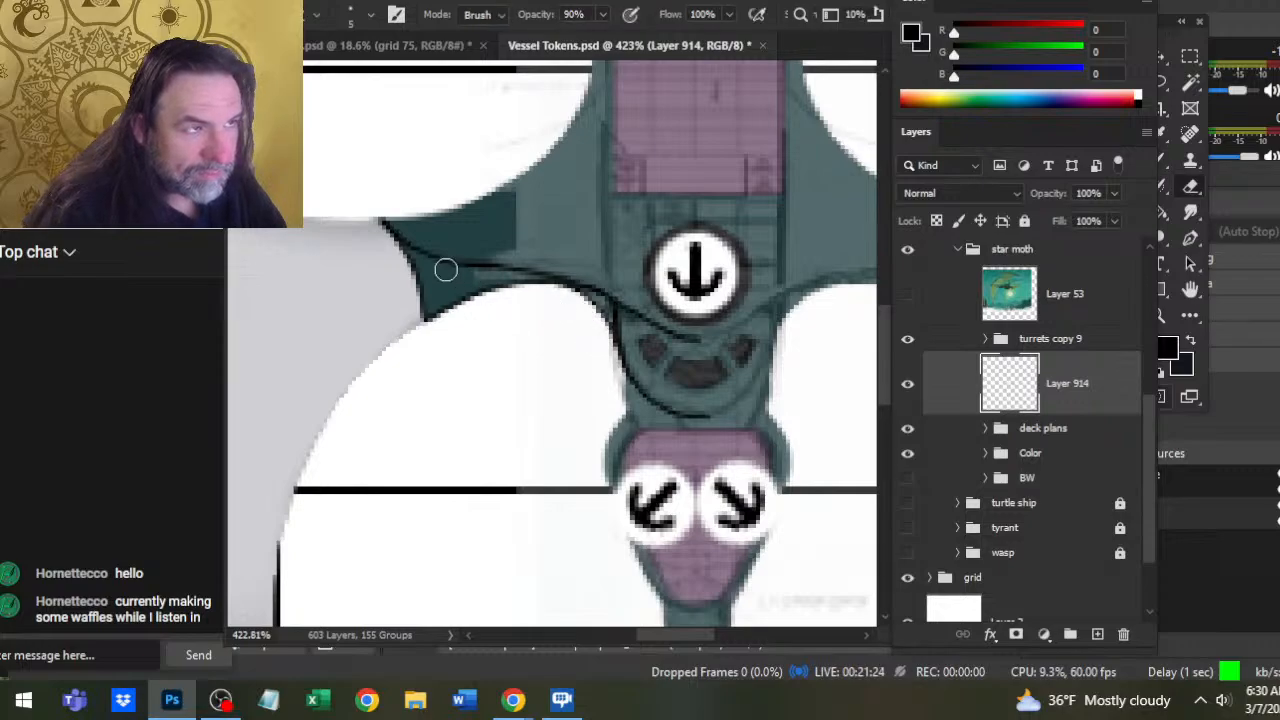
Thicken the black hull edge below the left wing where it meets the lower seam, cleaning up strays with the Eraser
key(b)
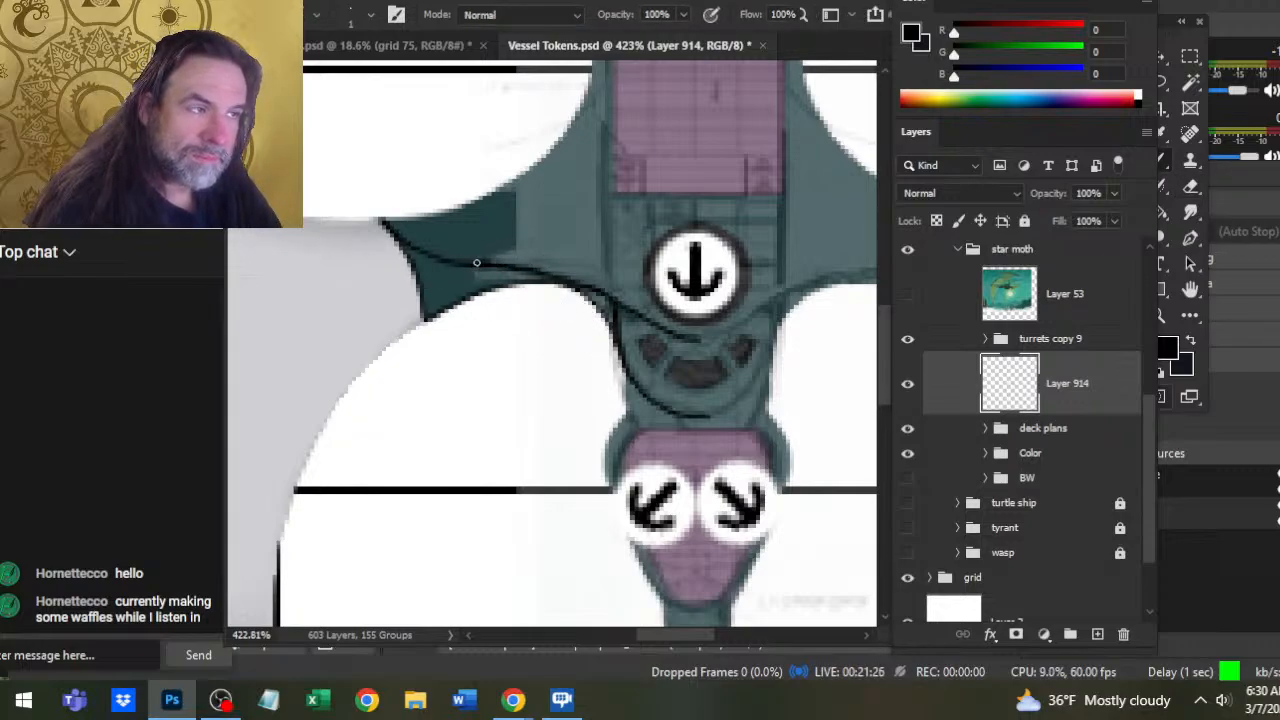
key(e)
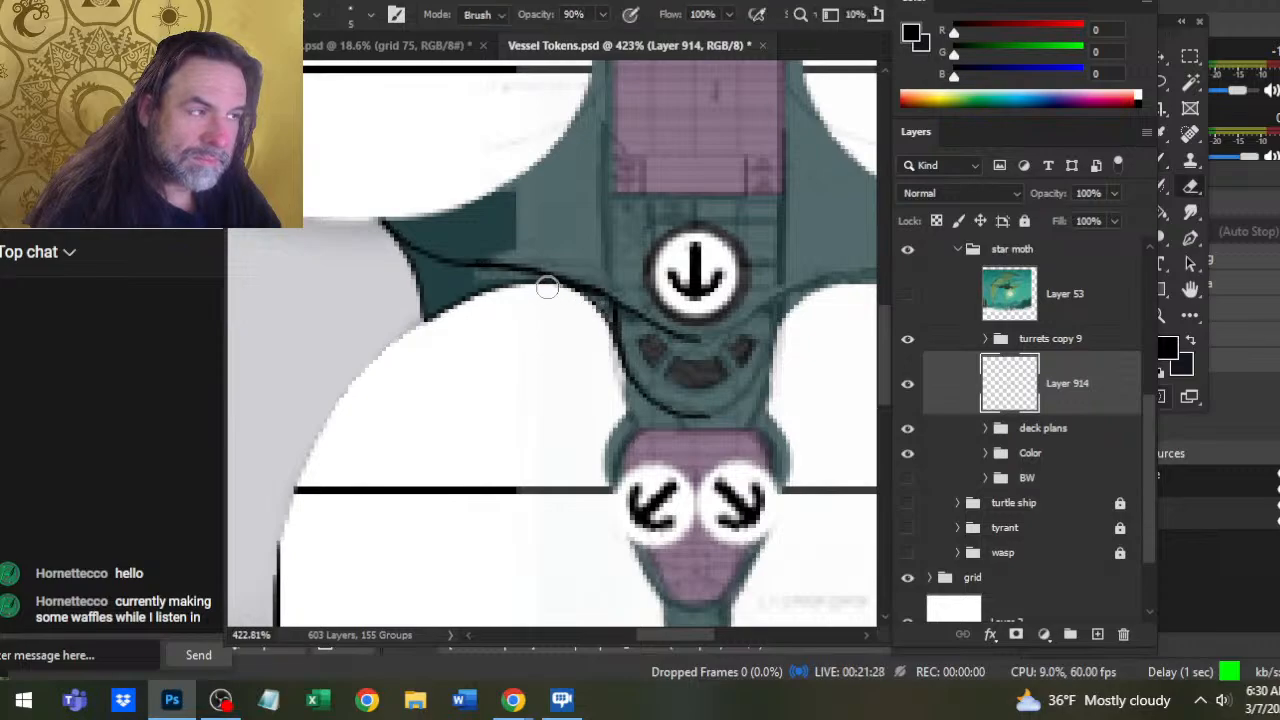
key(b)
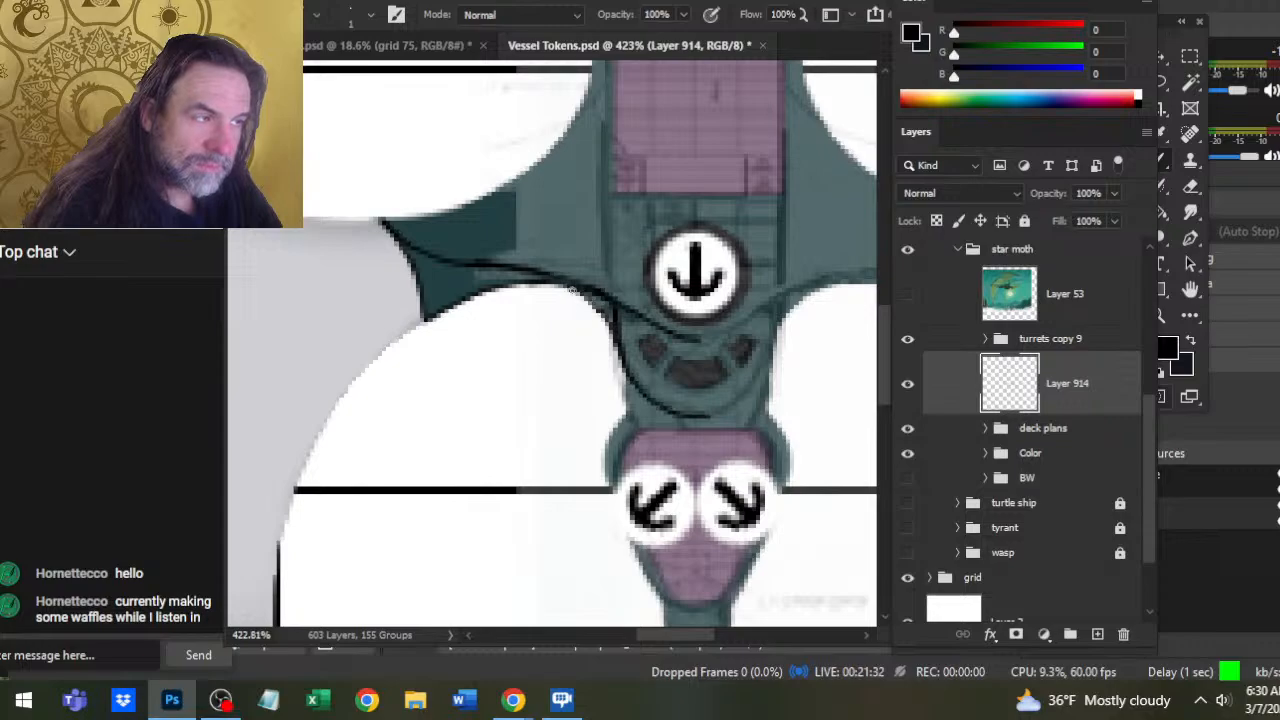
key(e)
key(b)
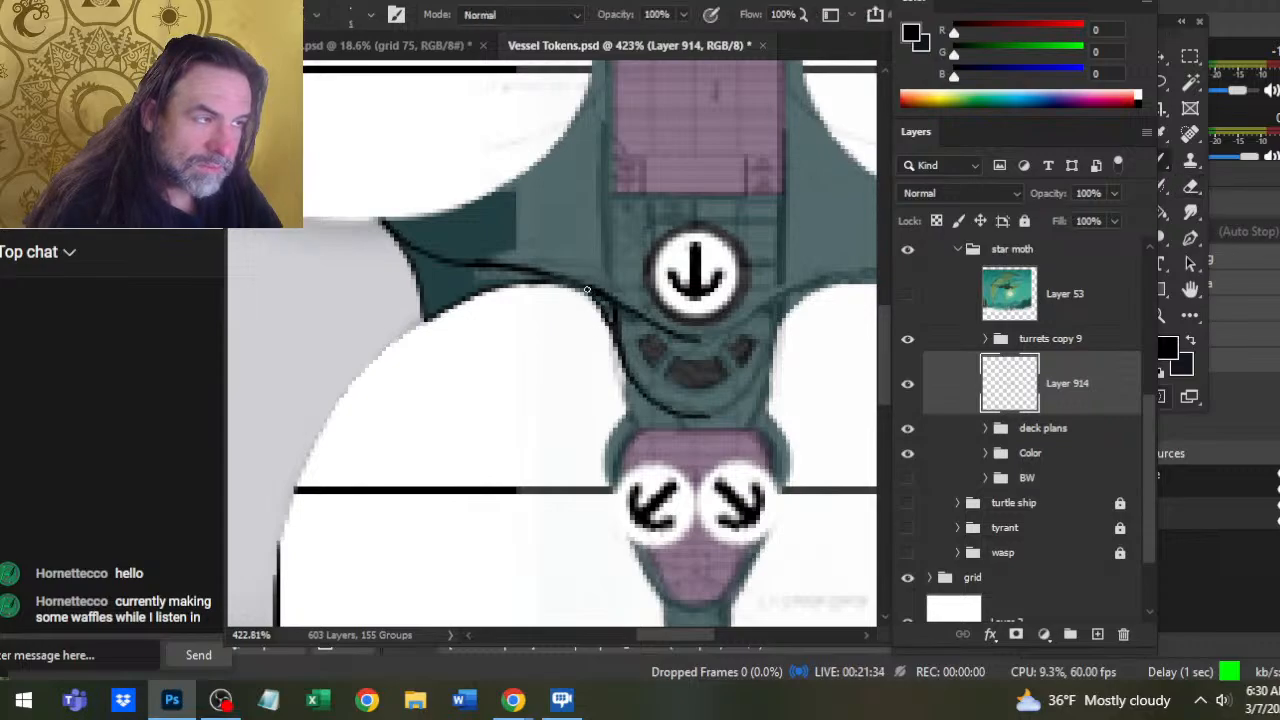
key(e)
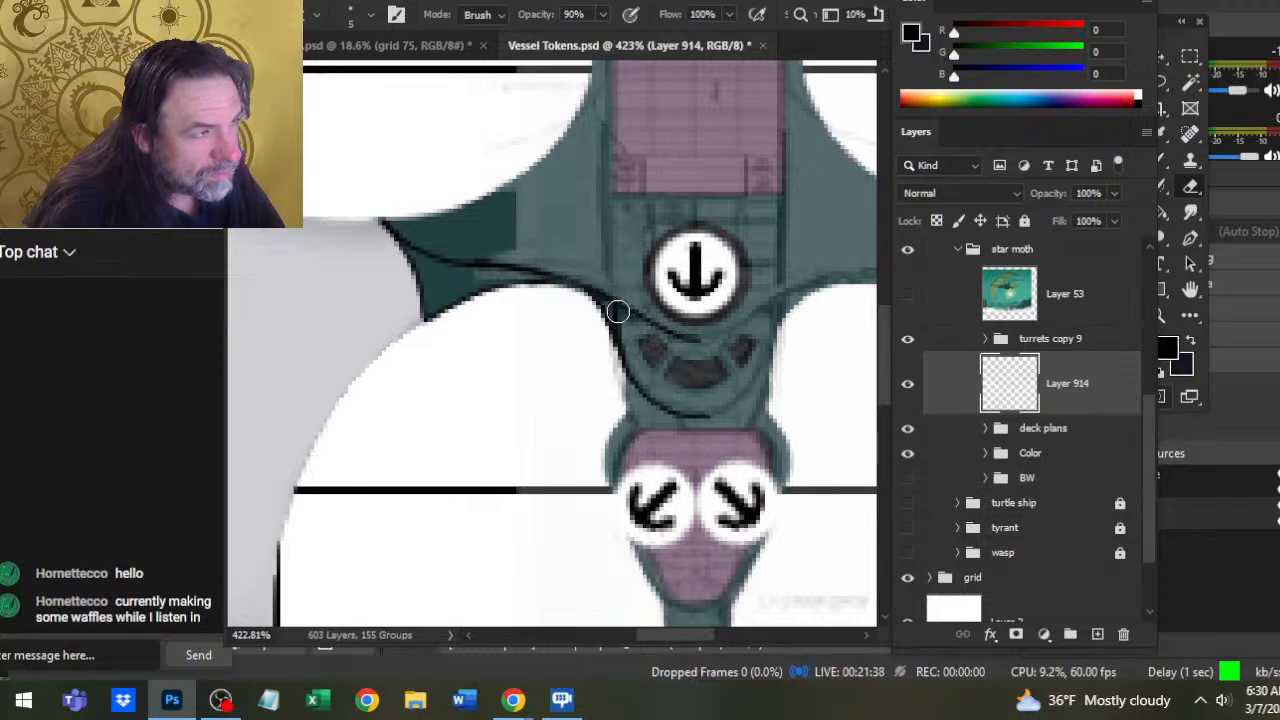
Thicken the black upper seam from the left wing to its end above the vents, trimming the excess
key(b)
mouse_move(541, 272)
mouse_down()
mouse_move(588, 286)
mouse_move(490, 265)
mouse_up()
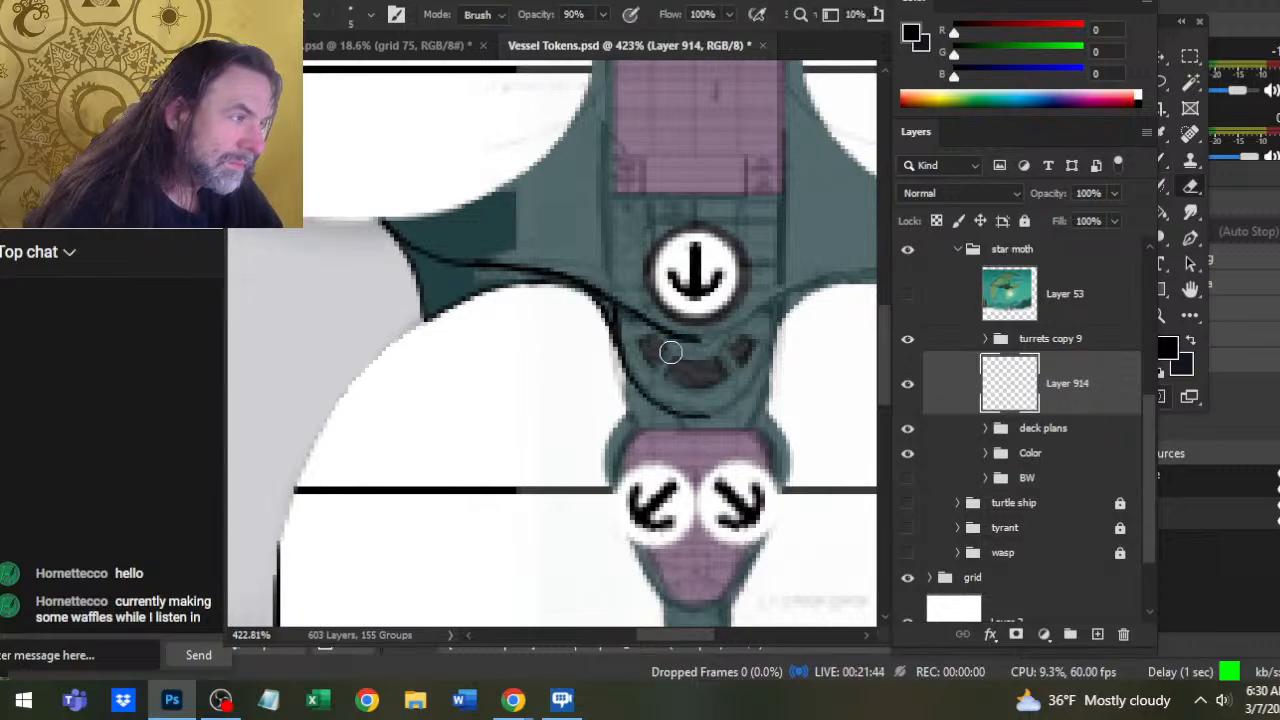
key(e)
key(b)
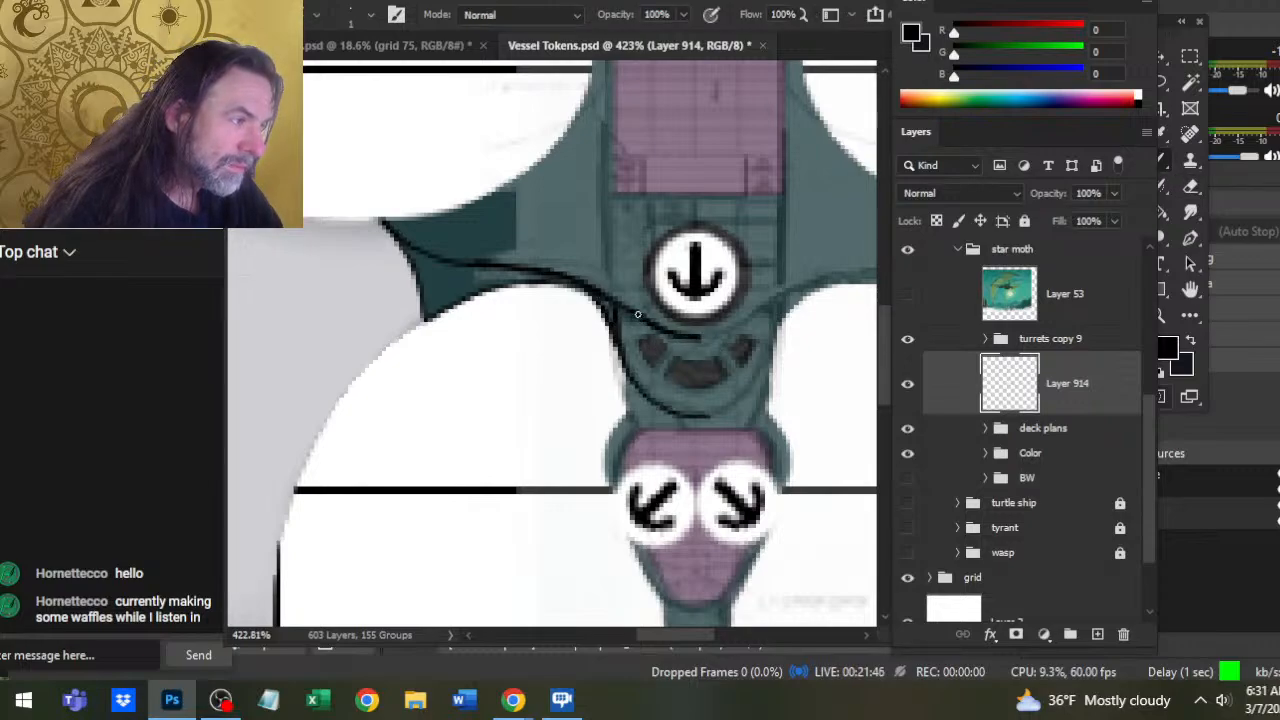
drag(700, 337, 655, 328)
Trace the tail's left edge, its short joint marks and the long line down the tail shaft in black
key(z)
scroll(629, 320, down, 5)
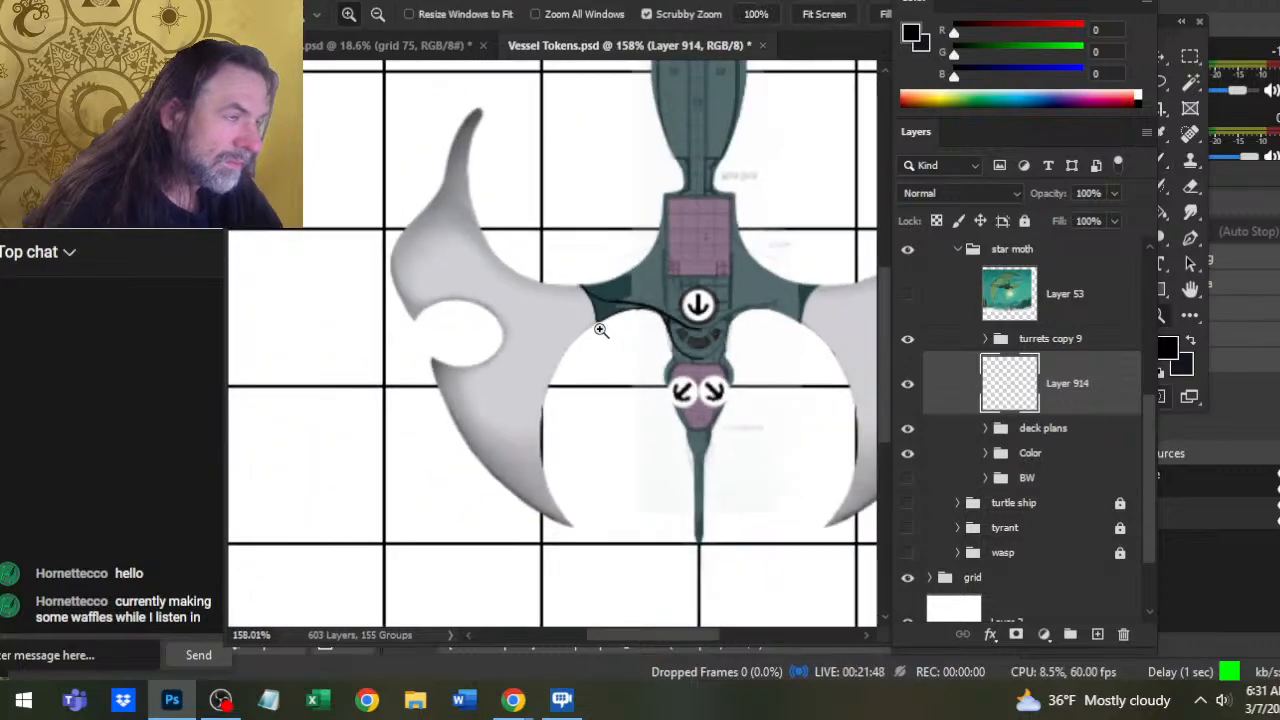
scroll(760, 380, up, 5)
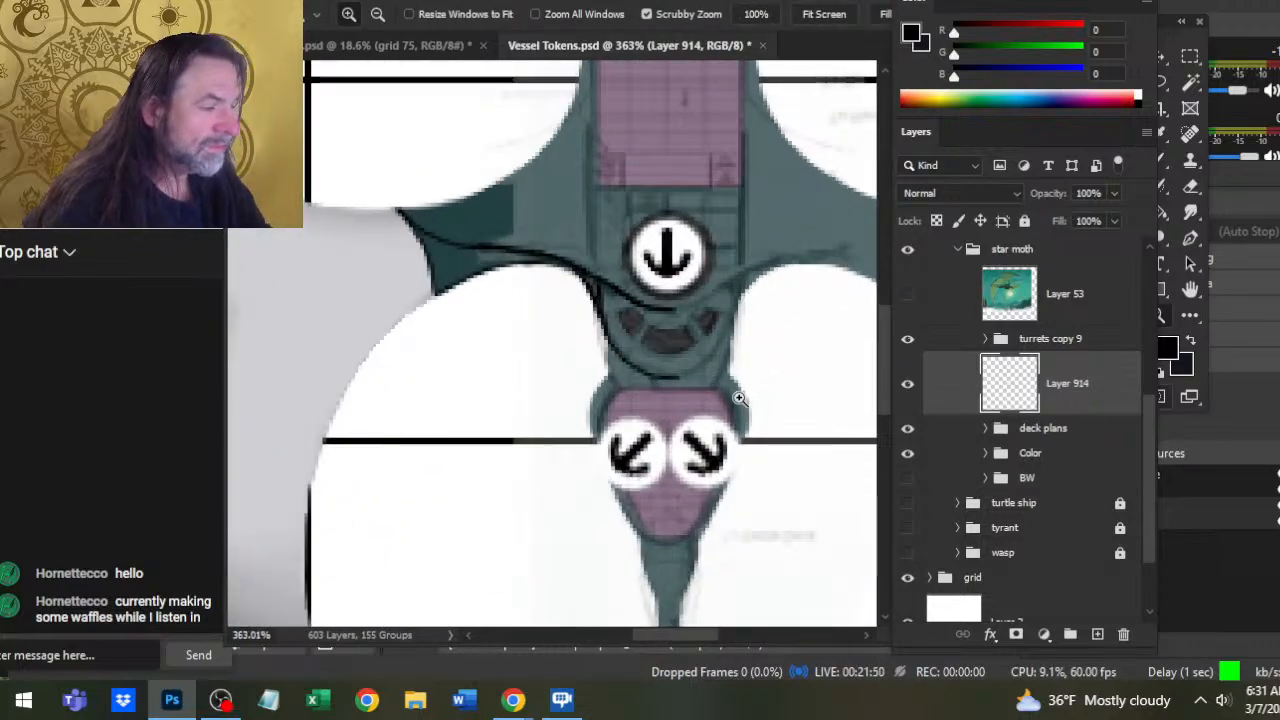
drag(731, 508, 731, 311)
key(b)
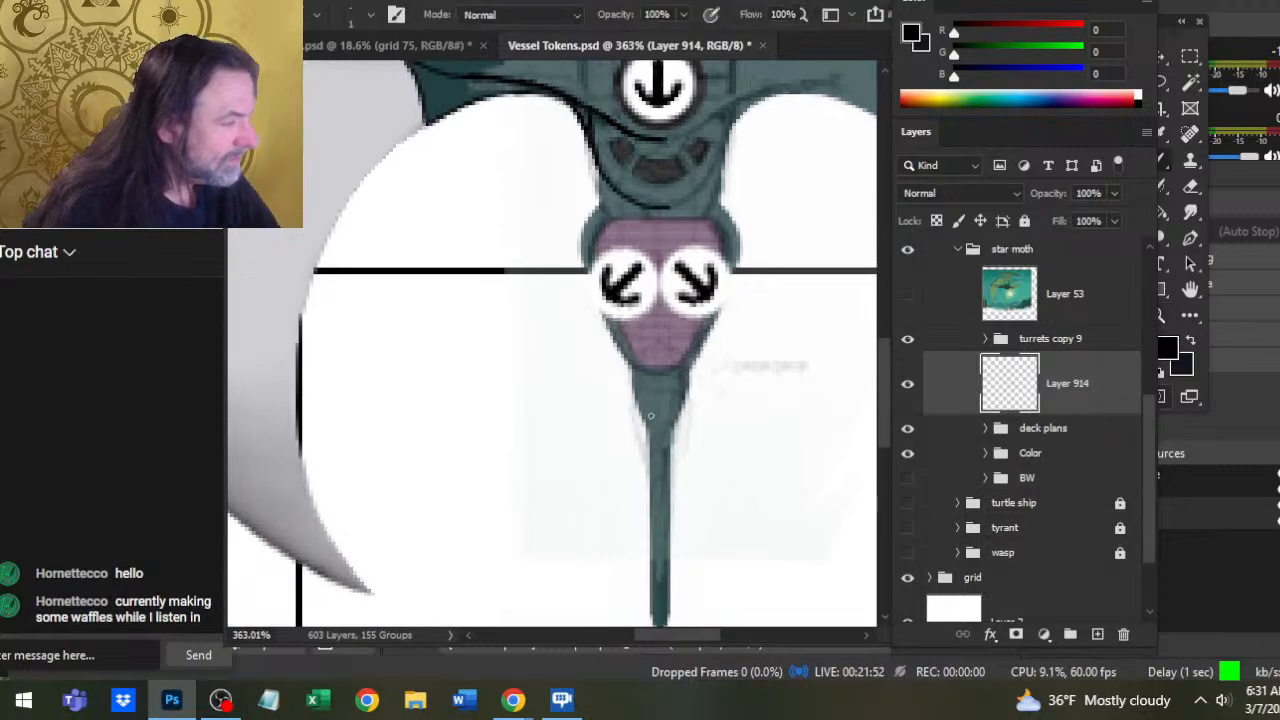
drag(640, 398, 654, 451)
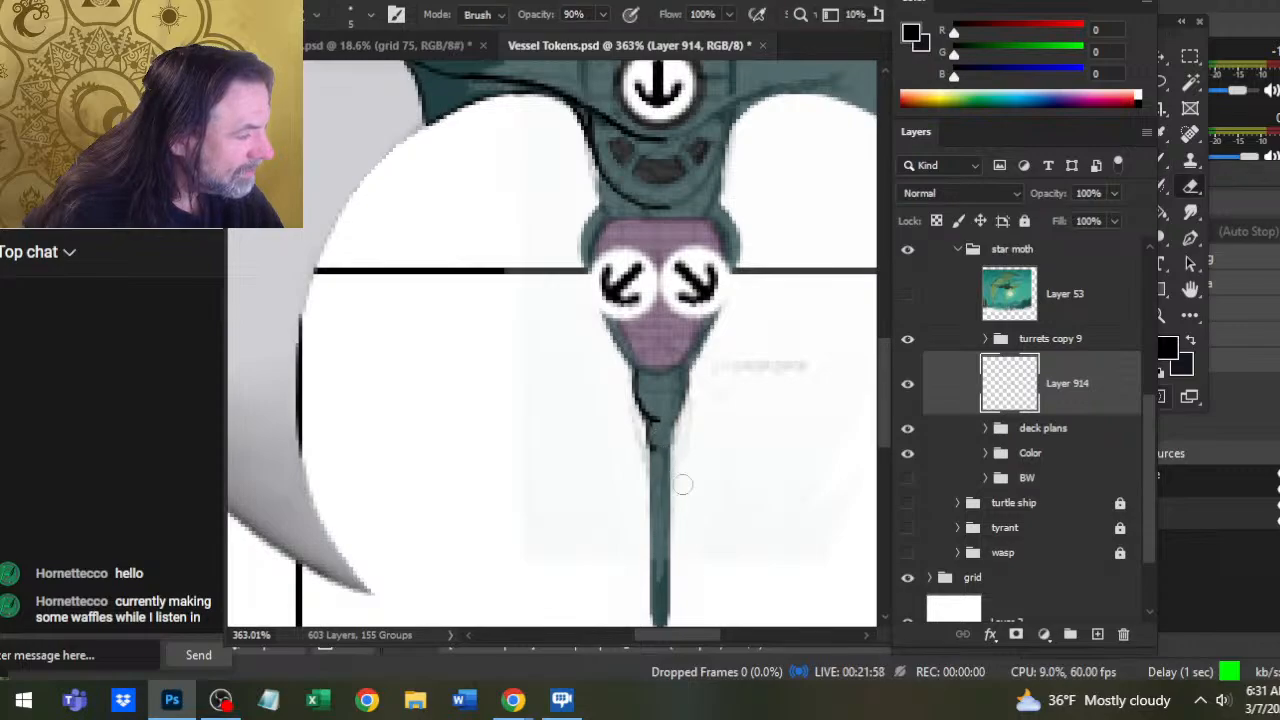
scroll(700, 400, down, 3)
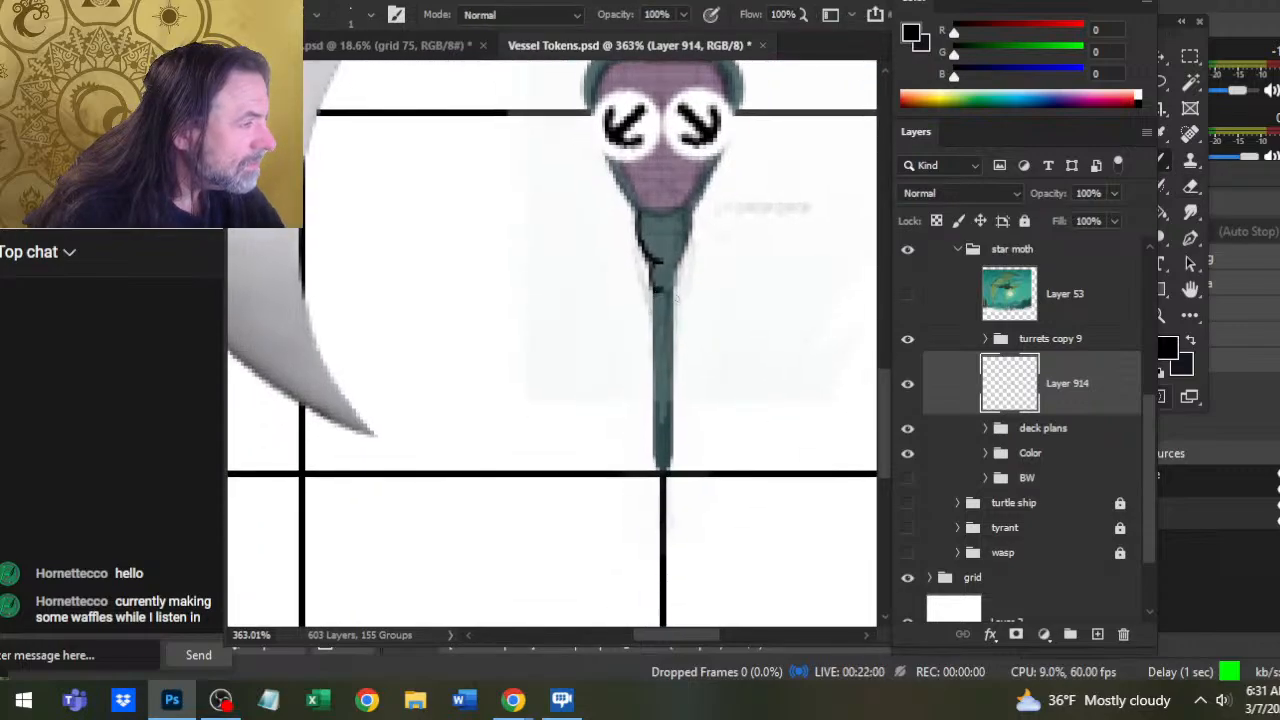
drag(660, 296, 664, 515)
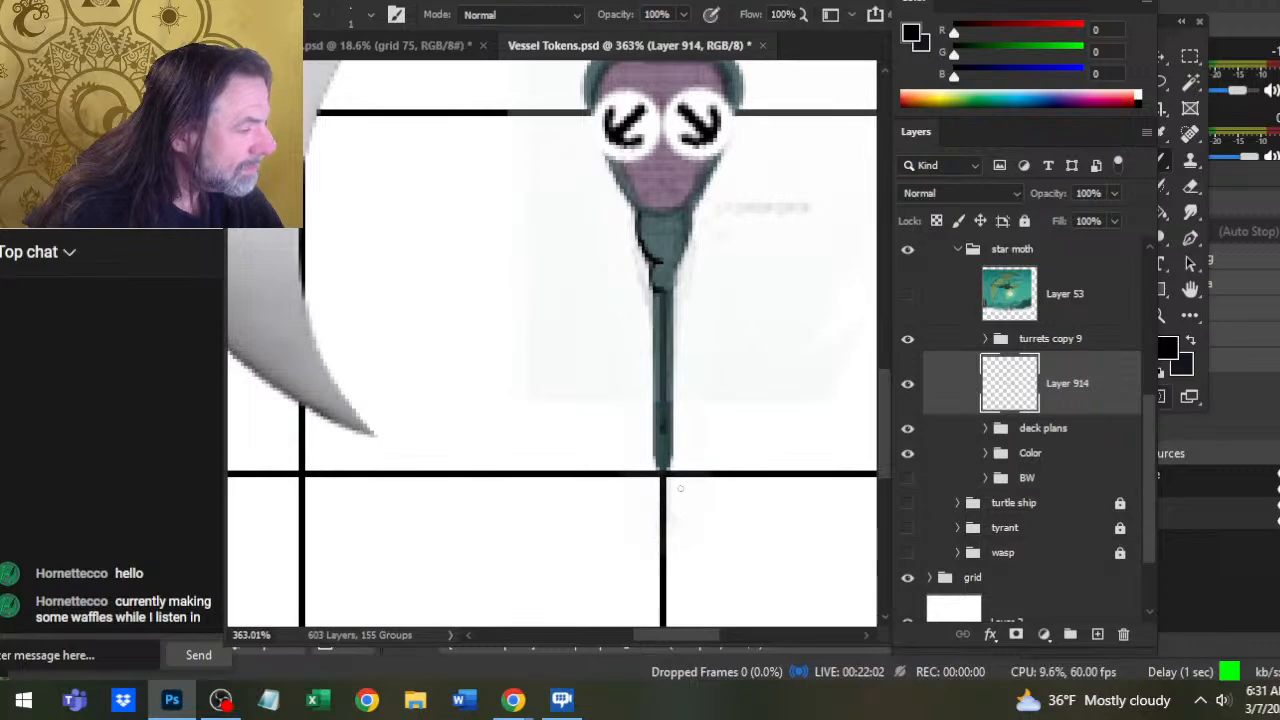
Hide the deck plans and redraw the middle of the black upper seam beside the left wing, trimming it with the Eraser
drag(700, 330, 666, 334)
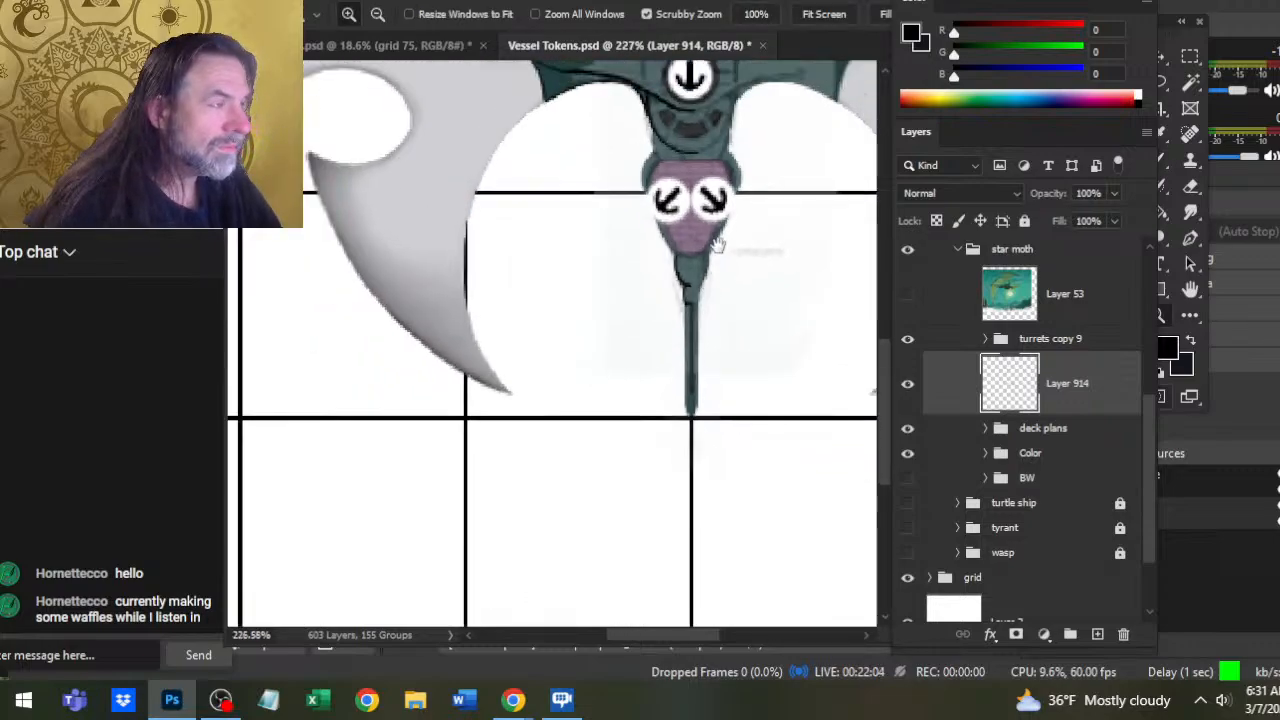
scroll(674, 375, up, 4)
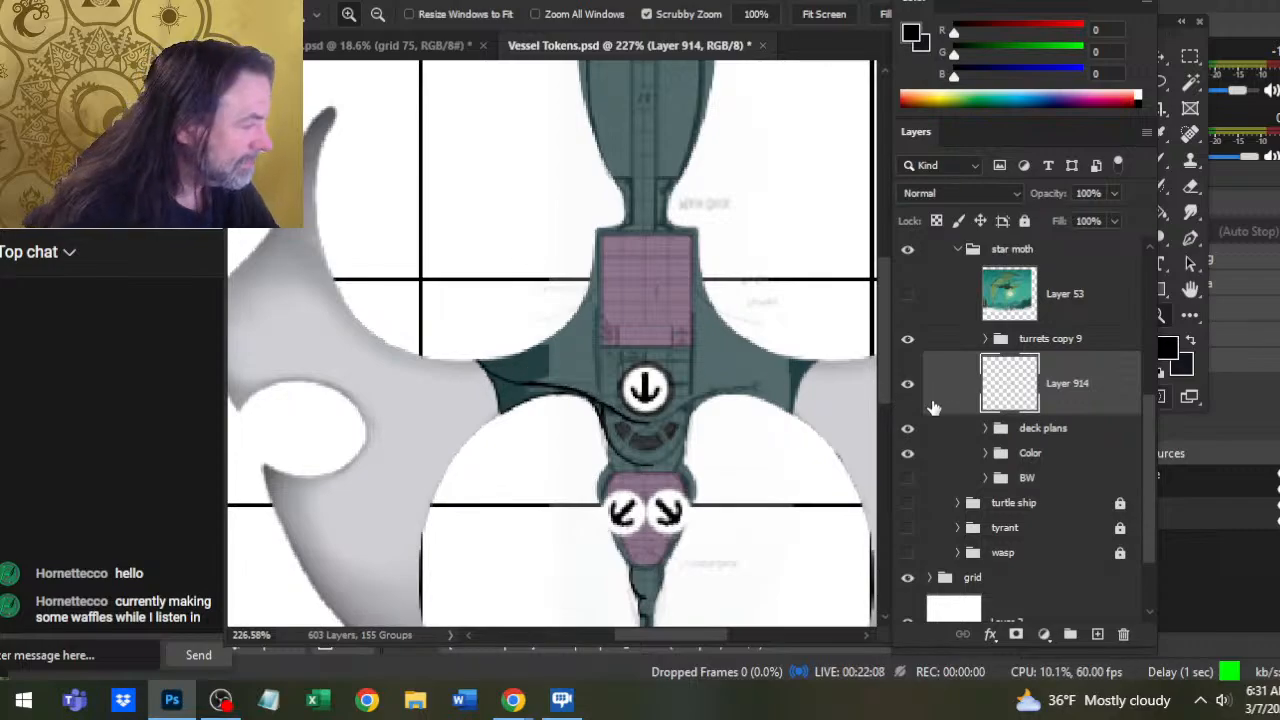
click(908, 430)
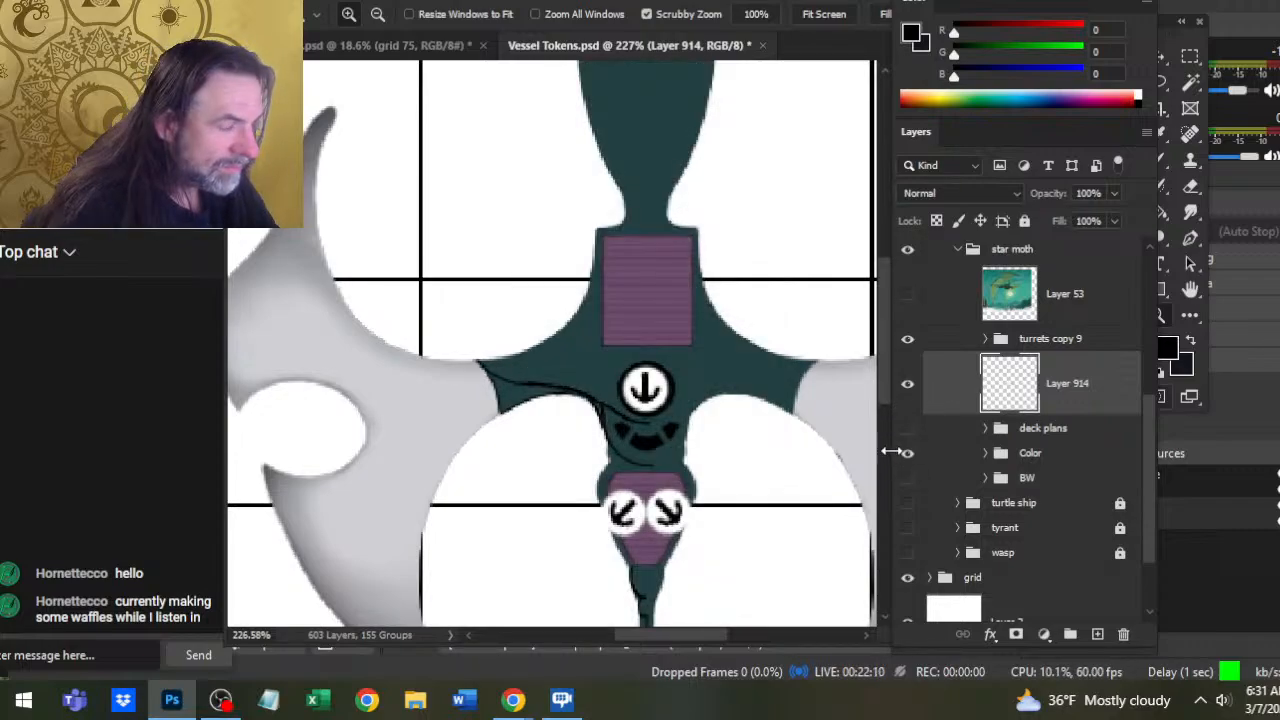
scroll(643, 423, up, 3)
key(b)
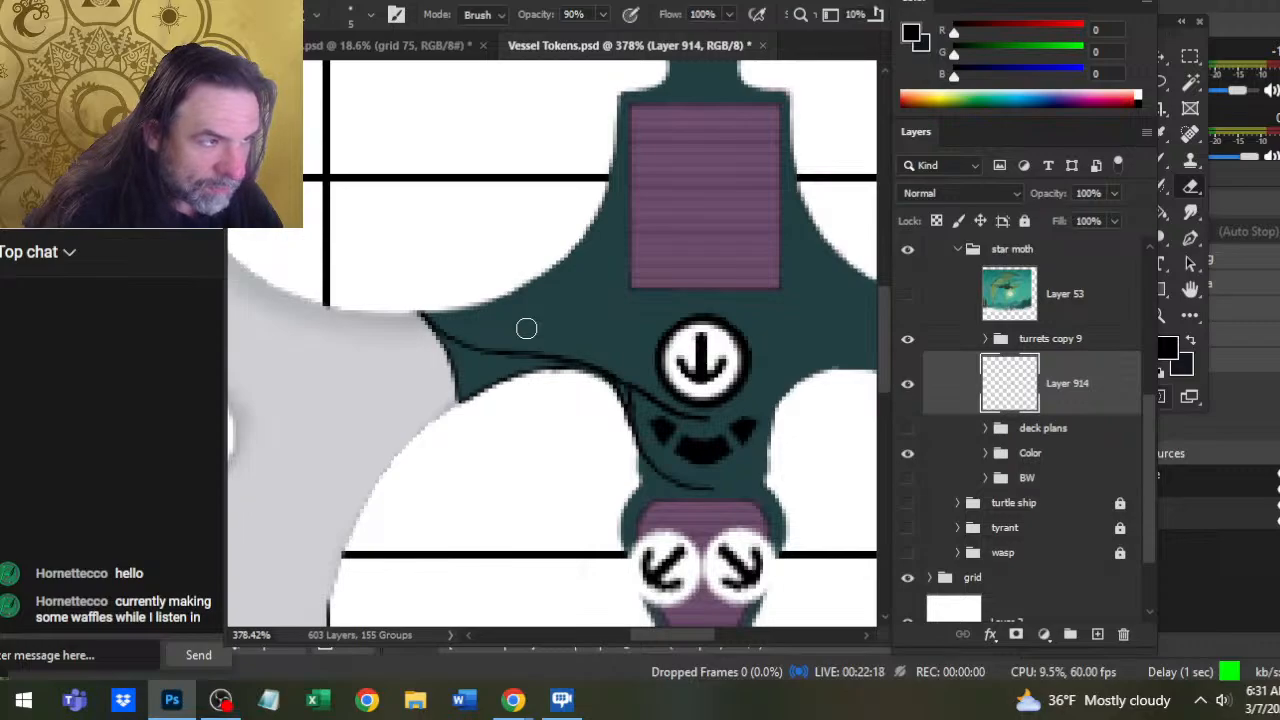
drag(485, 350, 580, 370)
key(b)
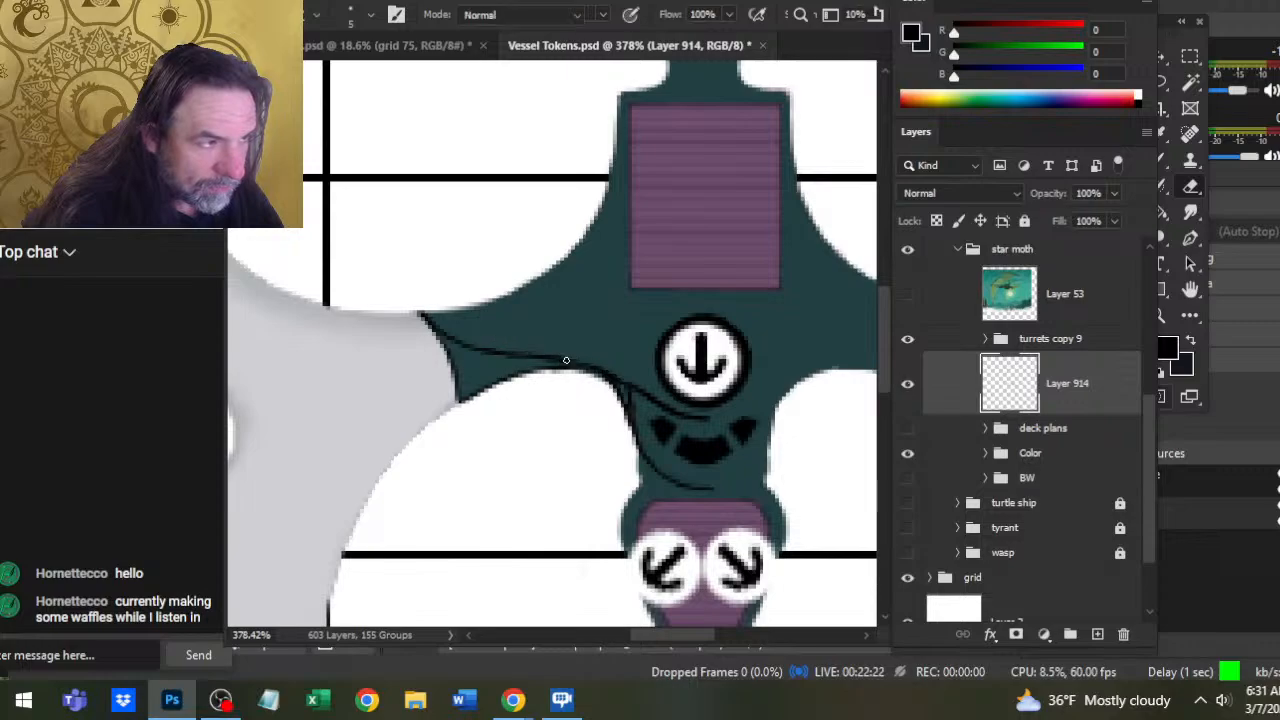
drag(489, 349, 621, 376)
key(e)
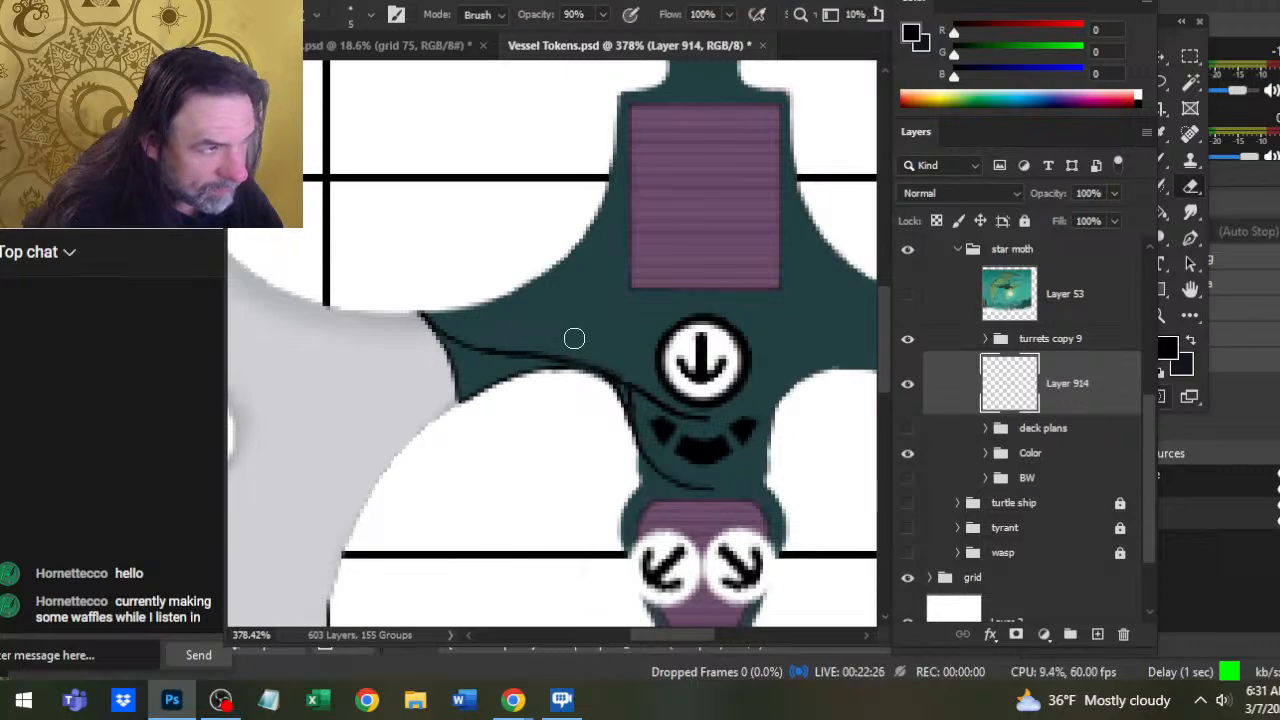
Thicken the upper seam in black along the curve of the hull towards the central turret, erasing the overshoot
key(b)
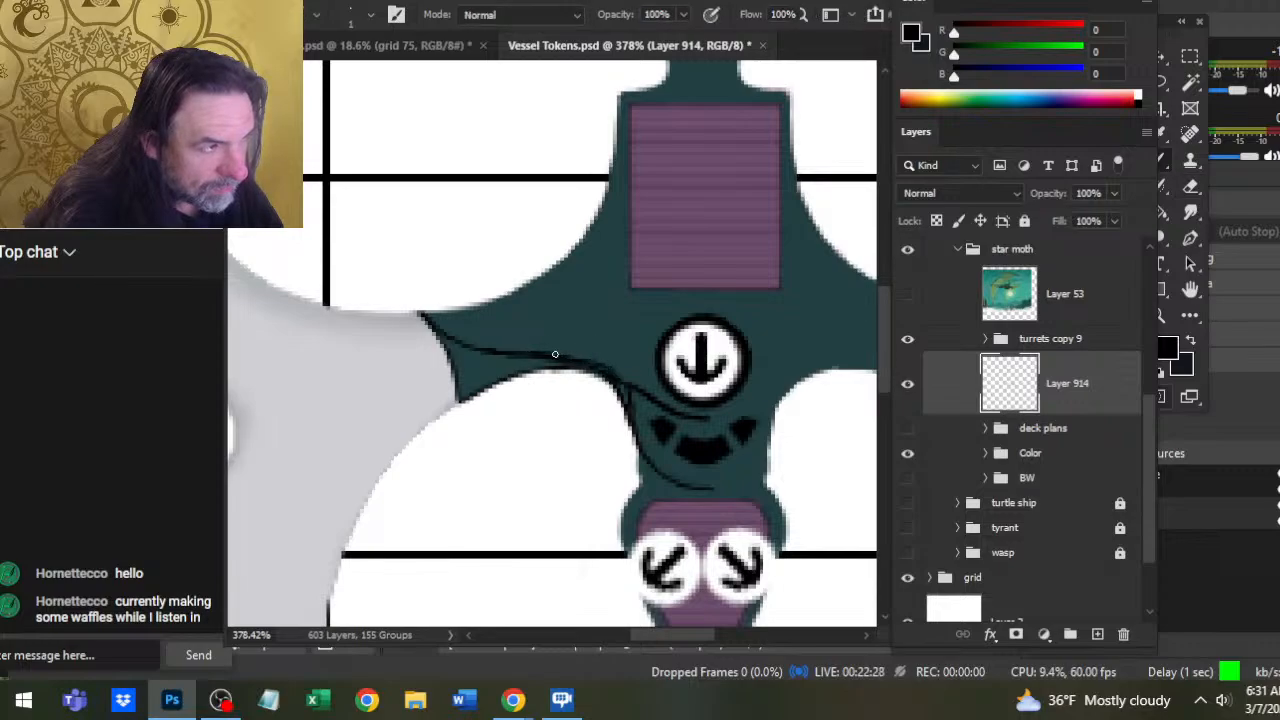
key(e)
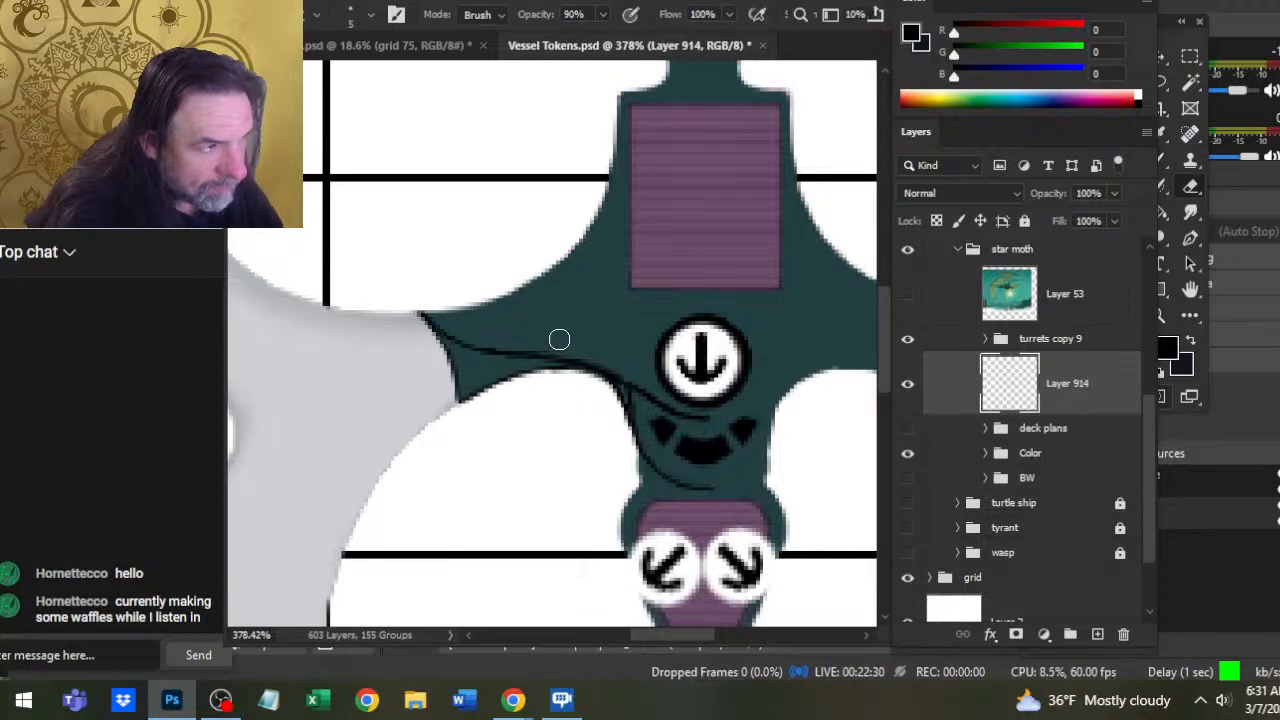
key(b)
drag(523, 350, 624, 376)
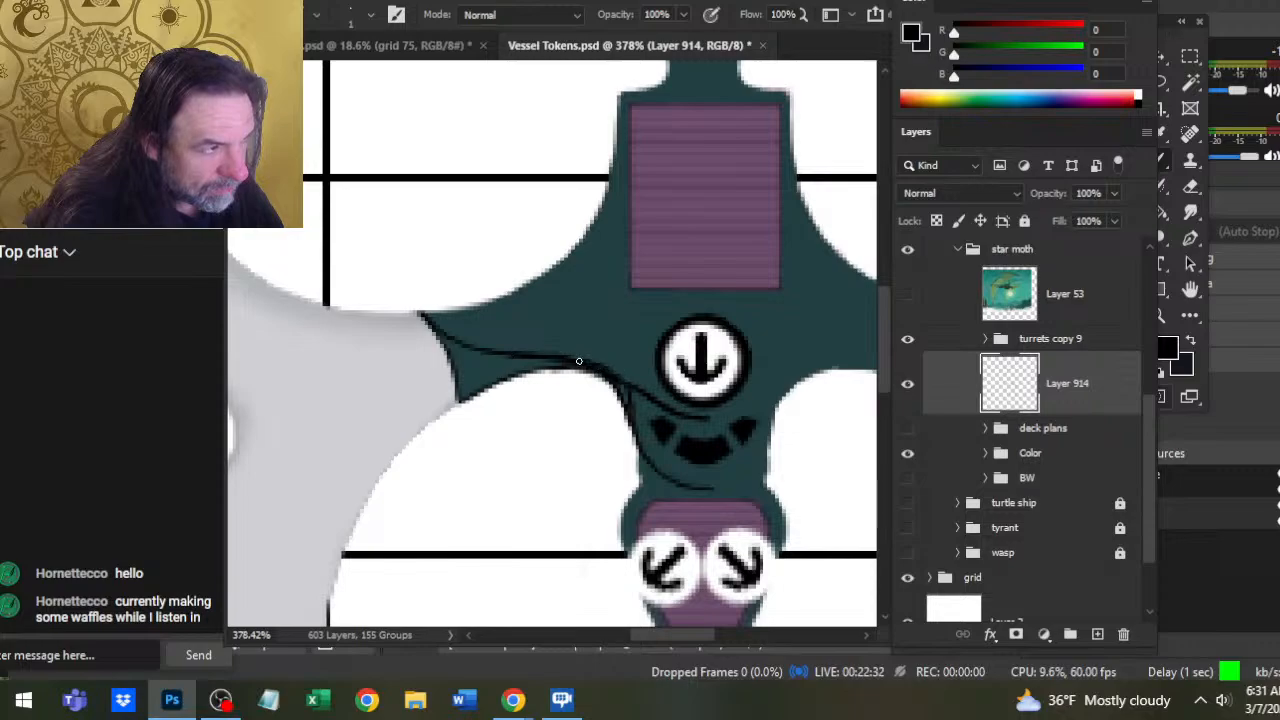
Erase the lower seam's upper end with a size 2 Eraser and redraw it in black to branch smoothly from the upper seam
key(e)
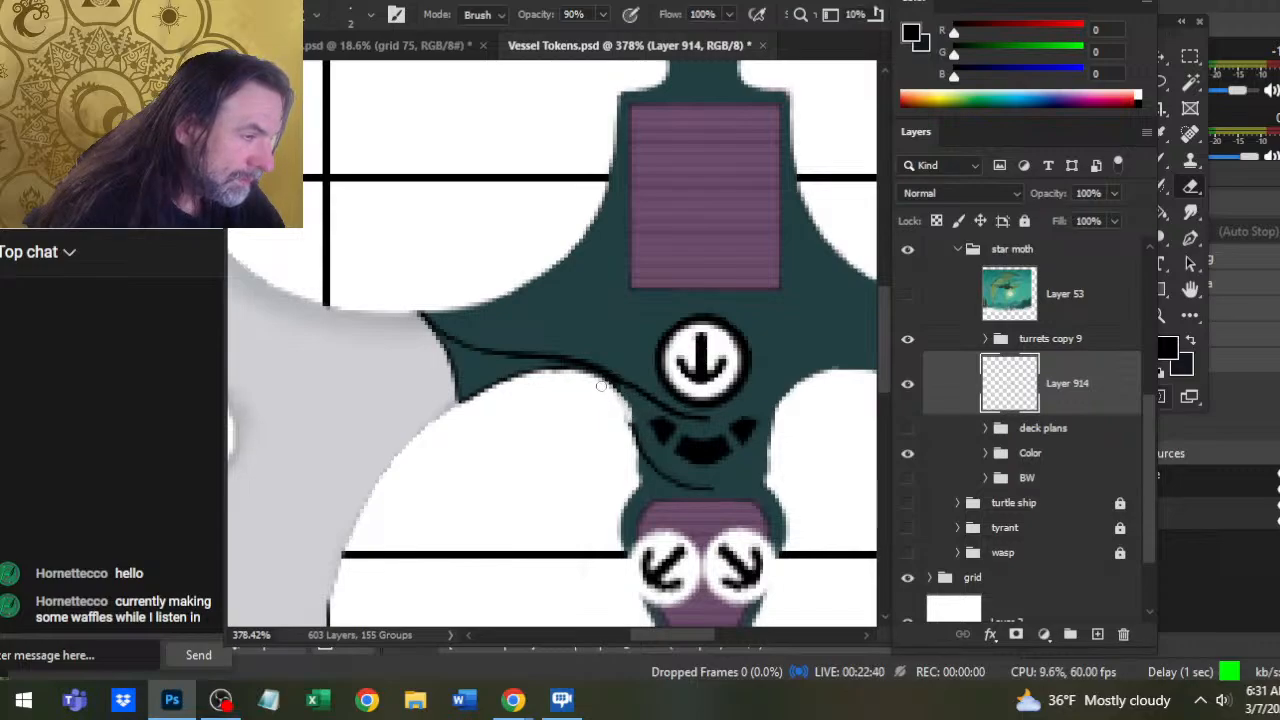
key(b)
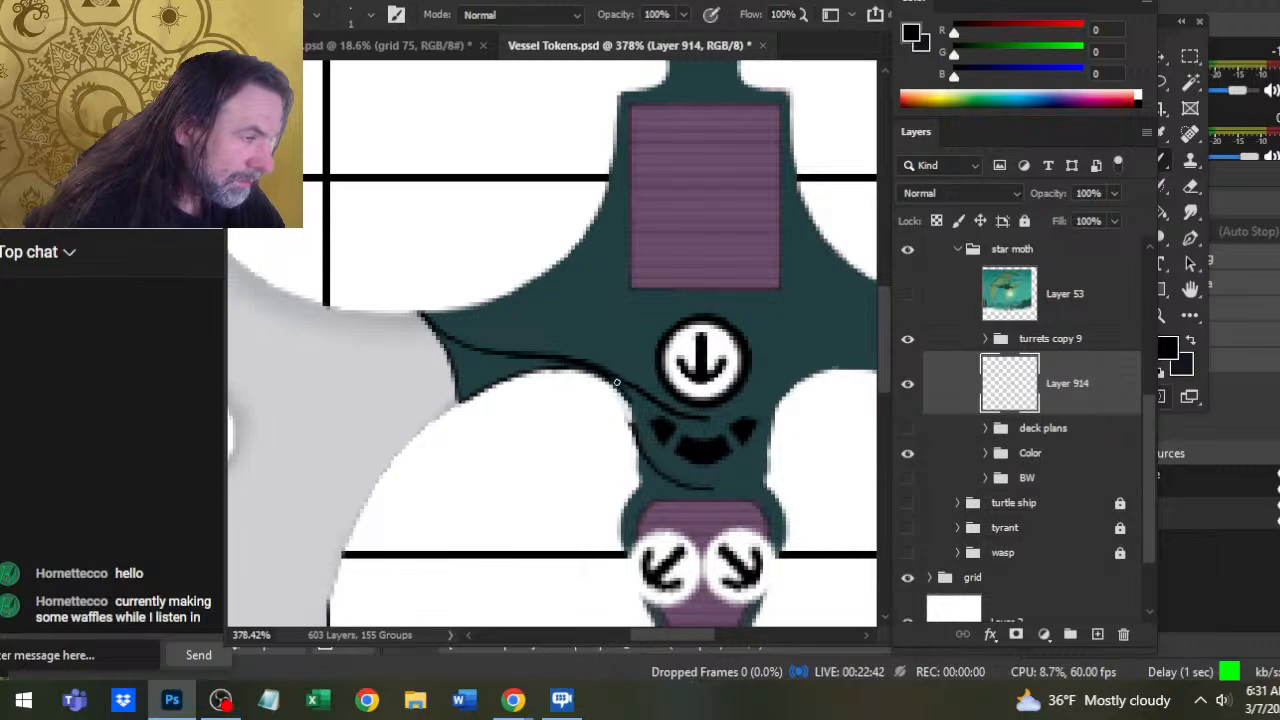
key(e)
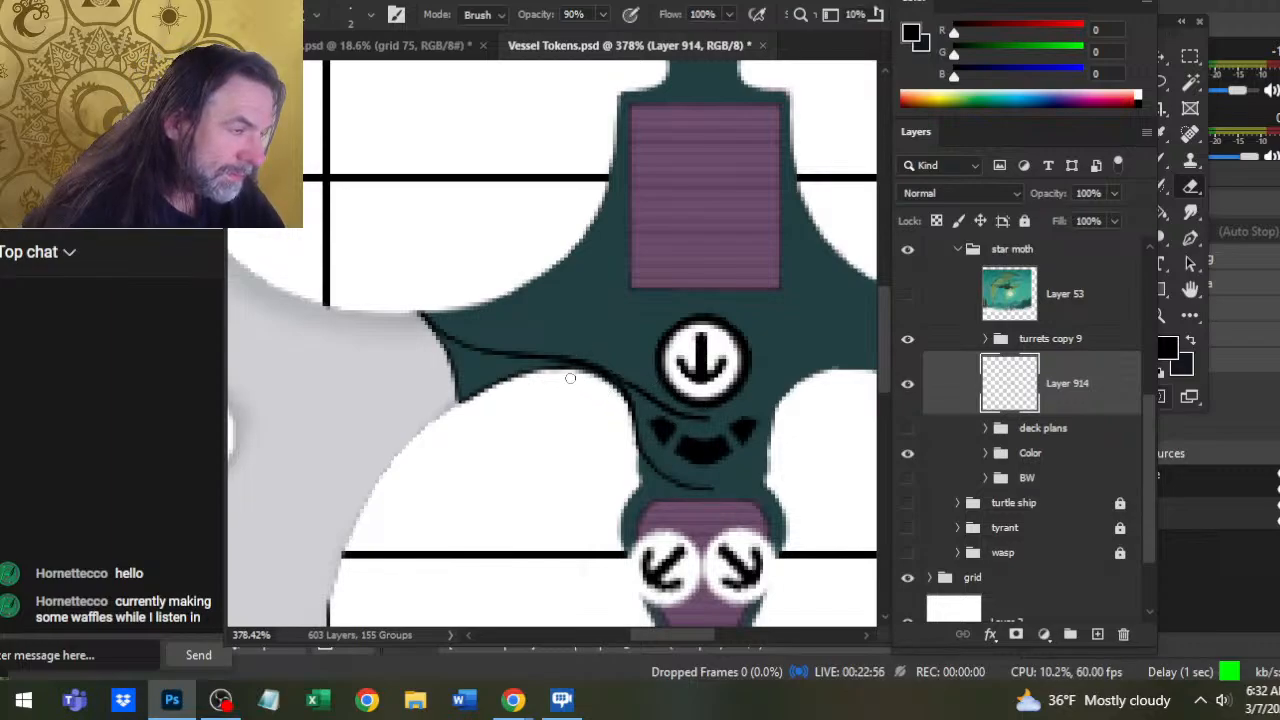
key(z)
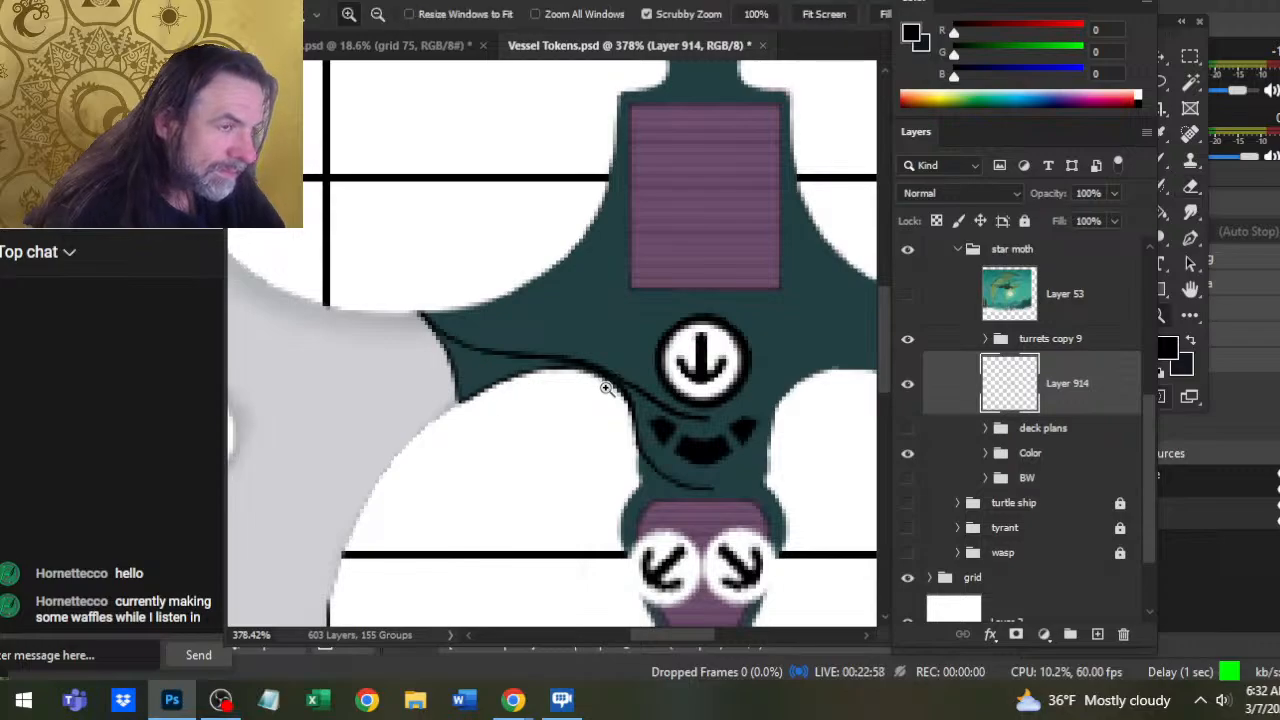
Duplicate Layer 914 with the black seams and flip the copy horizontally with Free Transform
scroll(526, 387, down, 5)
scroll(665, 500, up, 5)
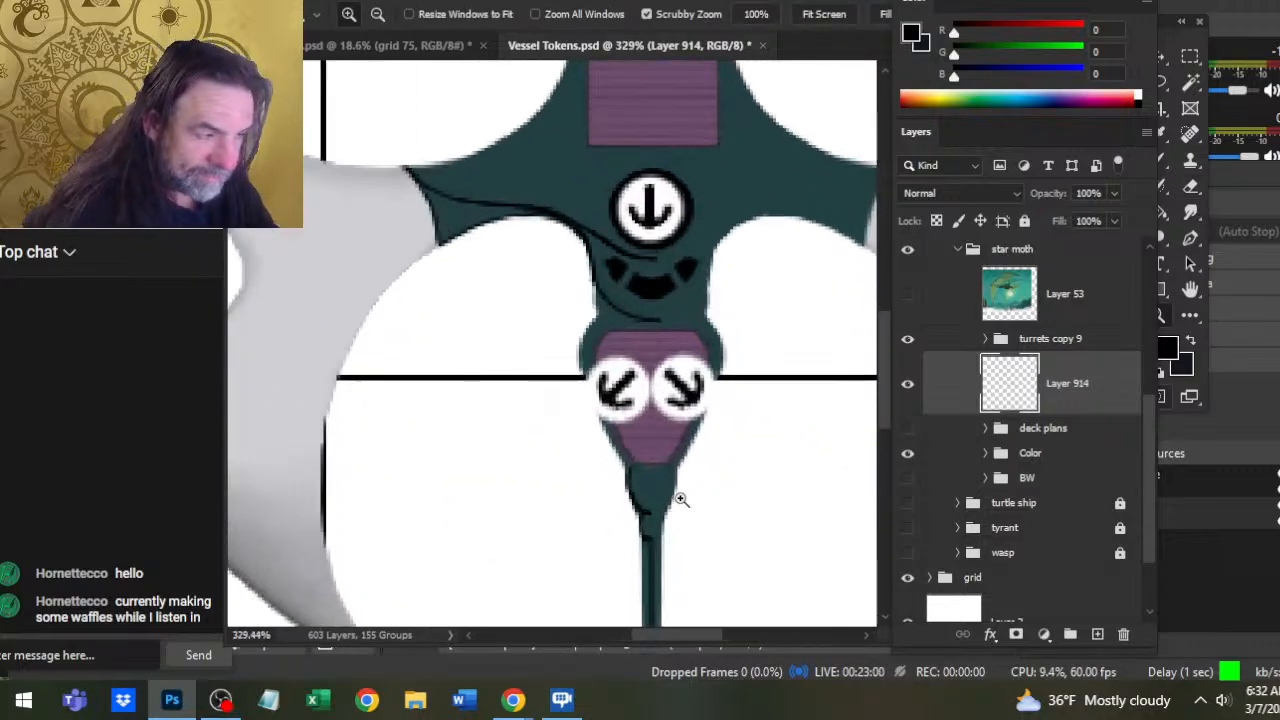
right_click(1076, 403)
click(1210, 63)
key(Return)
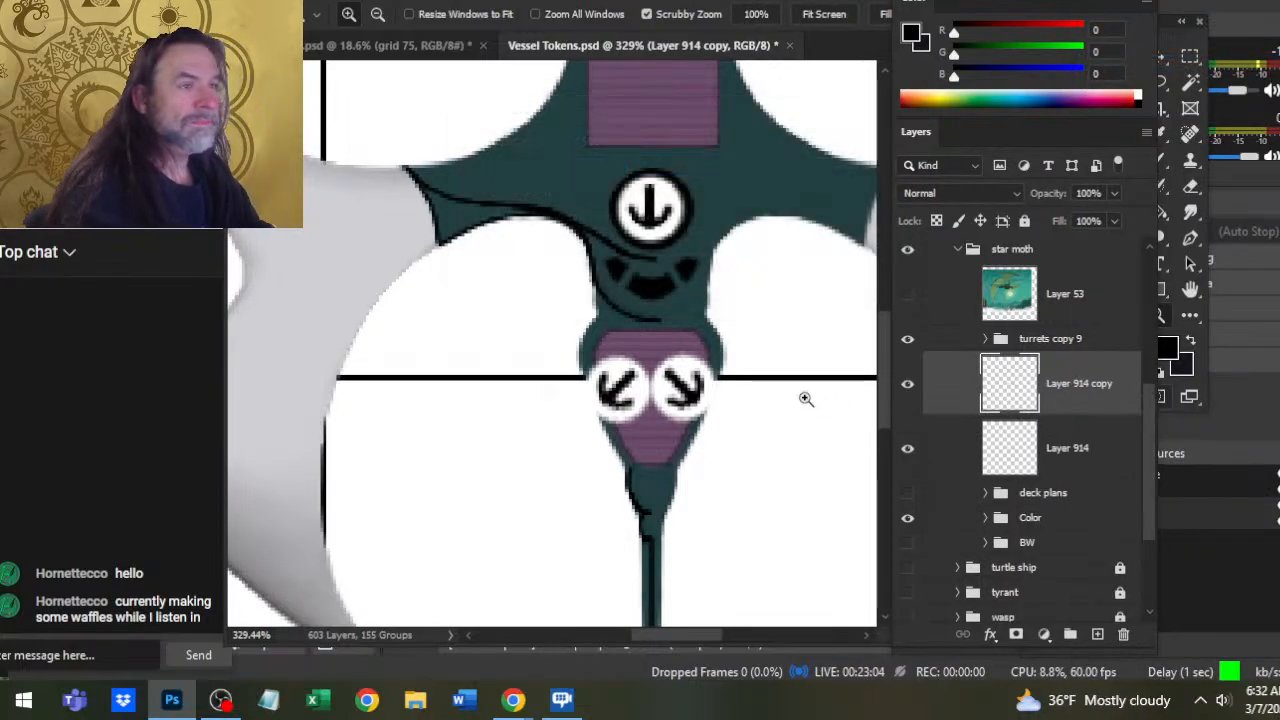
key(l)
right_click(624, 262)
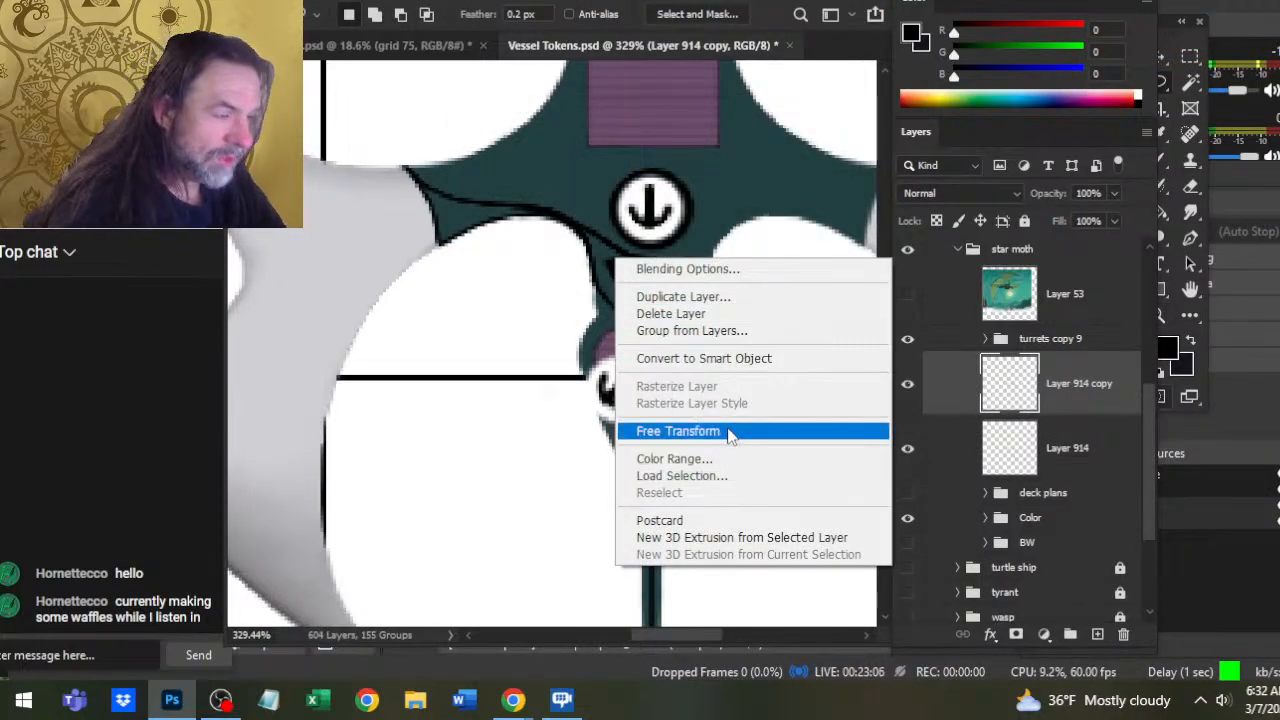
click(729, 432)
right_click(645, 362)
click(752, 354)
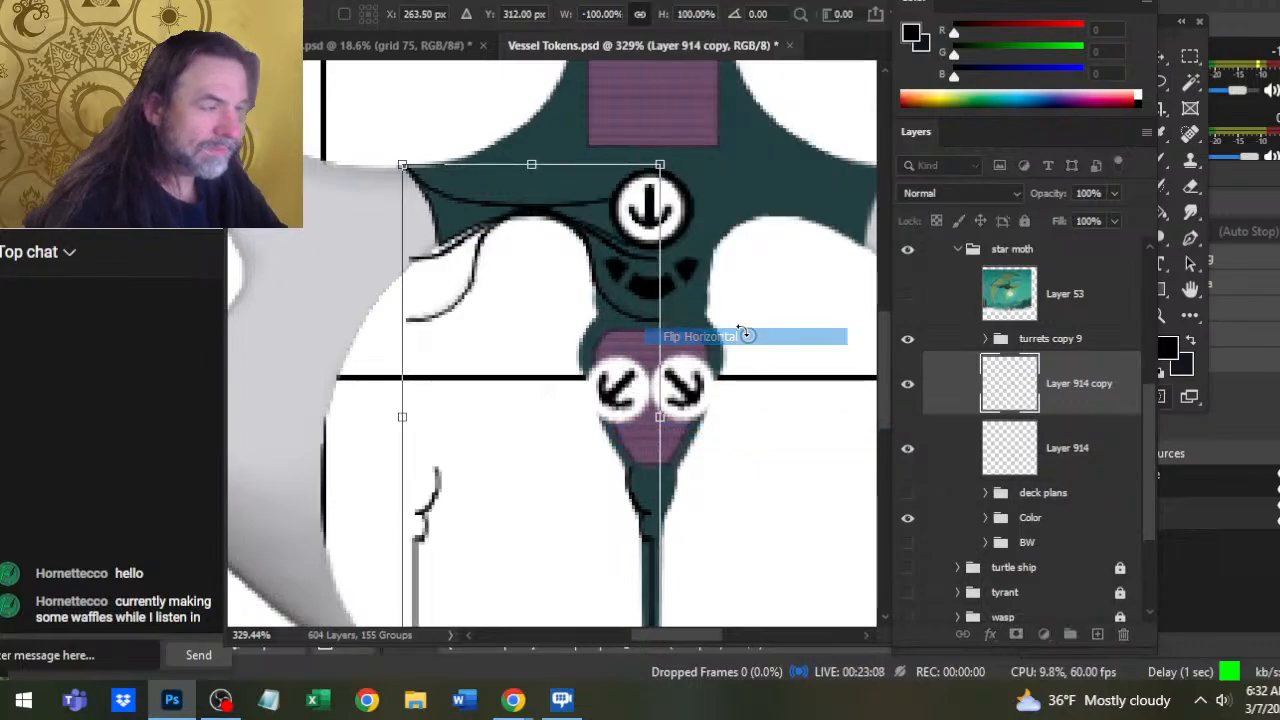
key(Return)
Move the flipped seams across to the right half of the hull so they mirror the left wing and tail seams
key(Right)
key(Right)
key(Right)
key(Right)
key(Right)
key(Right)
key(Right)
key(Right)
key(Right)
key(Right)
key(Right)
key(Right)
key(Right)
key(Right)
key(Right)
key(Right)
key(Right)
key(Right)
key(Right)
key(Right)
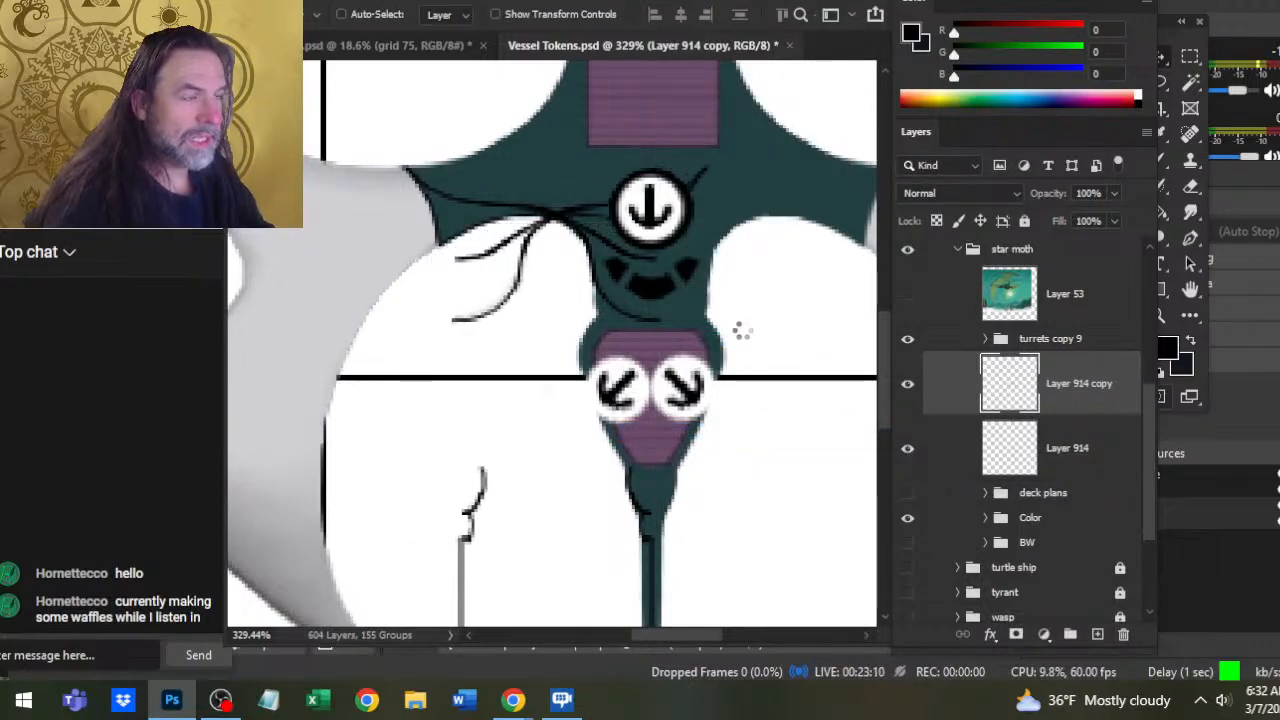
key(Right)
key(Right)
key(Right)
key(Right)
key(Right)
key(Right)
key(Right)
key(Right)
key(Right)
key(Right)
key(Right)
key(Right)
key(Right)
key(Right)
key(Right)
key(Right)
key(Right)
key(Right)
key(Right)
key(Right)
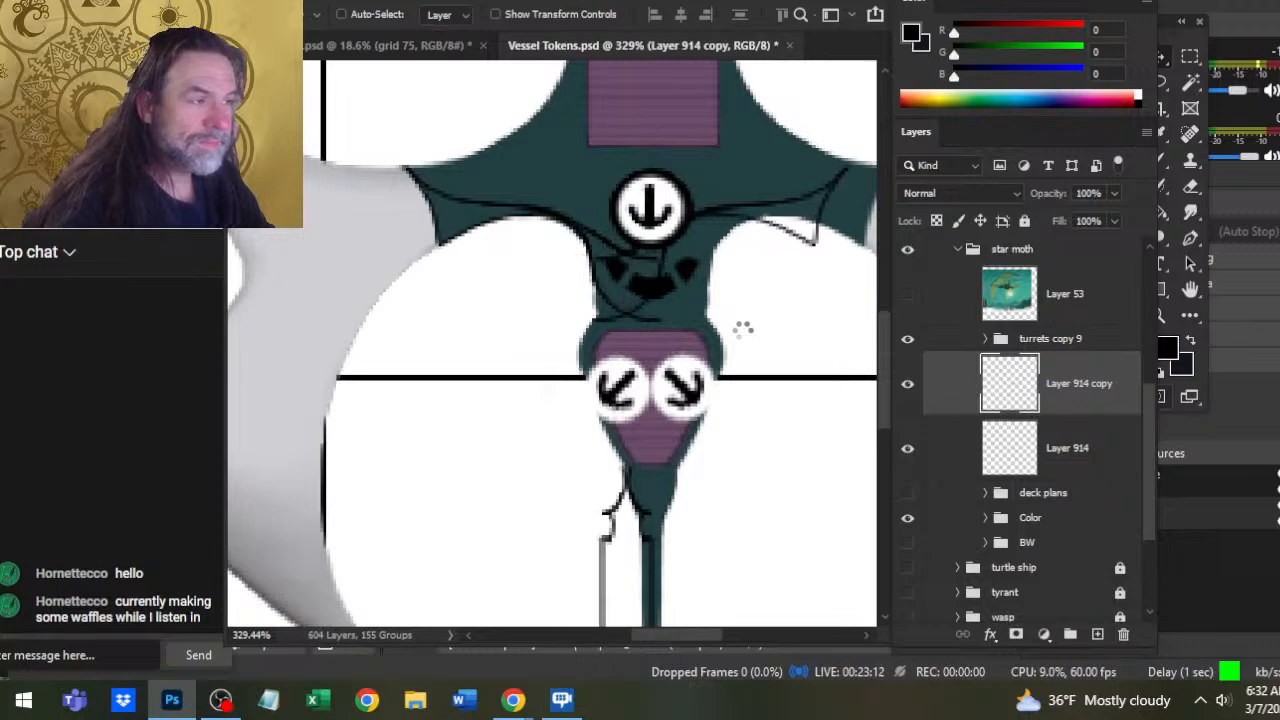
key(Right)
key(Right)
key(Right)
key(Right)
key(Right)
key(Right)
key(Right)
key(Right)
key(Right)
key(Right)
key(Right)
key(Right)
key(Right)
key(Right)
key(Right)
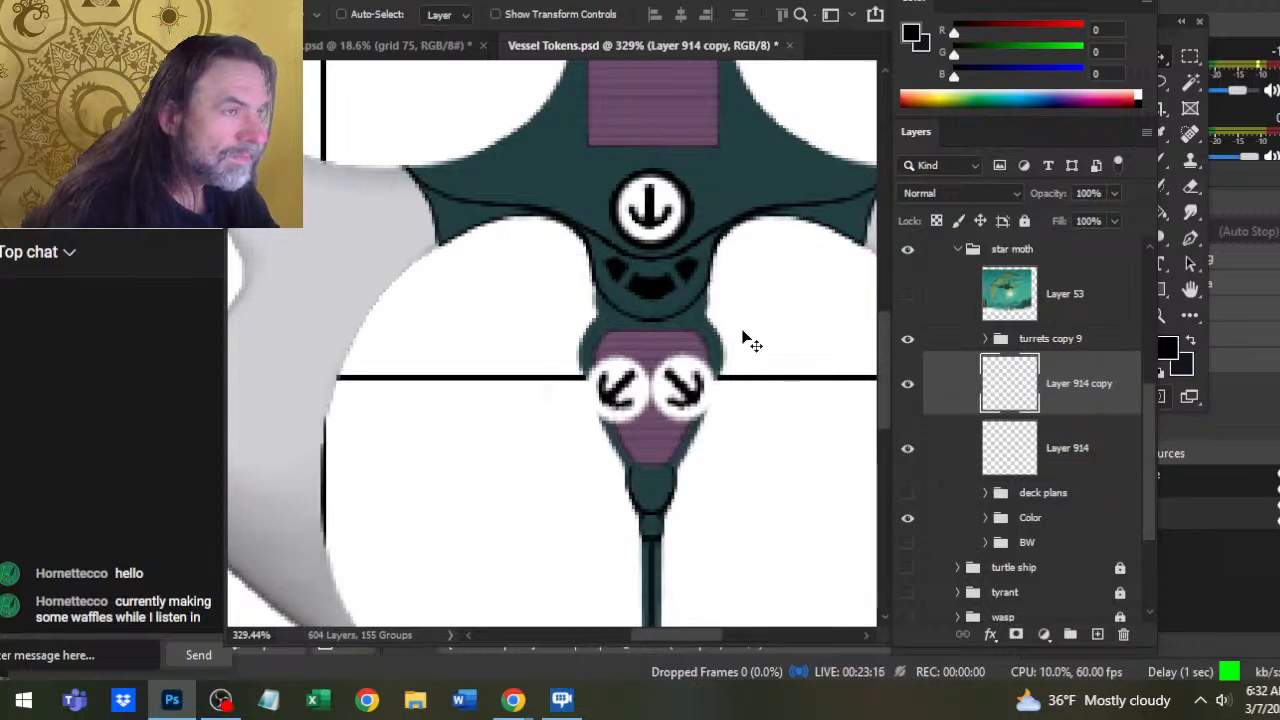
Draw a curved black joint line across the top of the tail just below the purple deck, refining it with the Eraser
key(z)
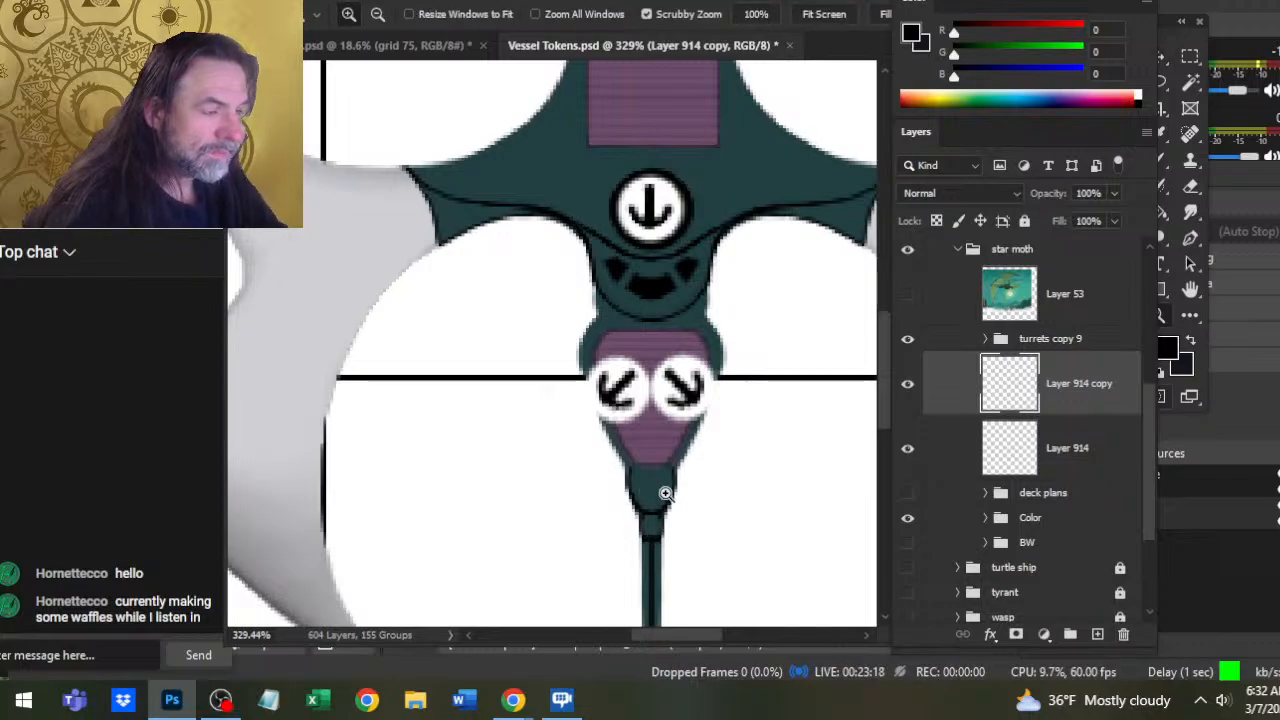
drag(665, 493, 690, 482)
key(b)
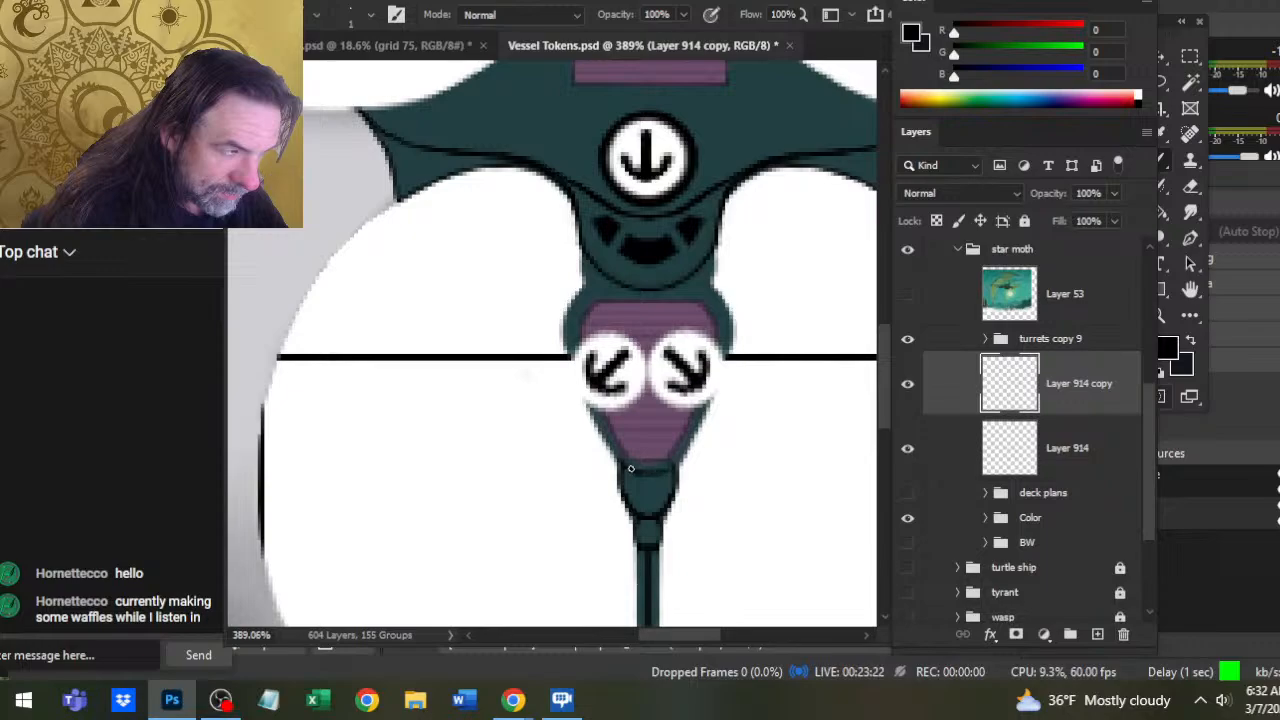
key(e)
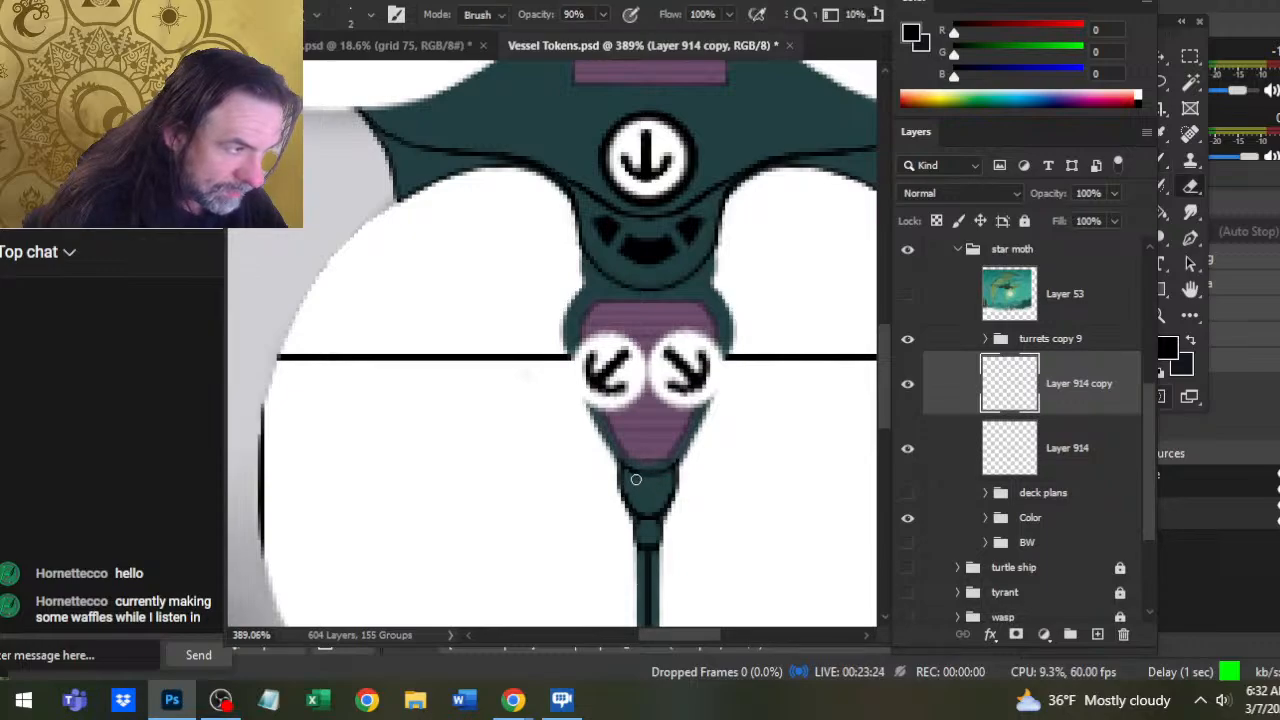
key(b)
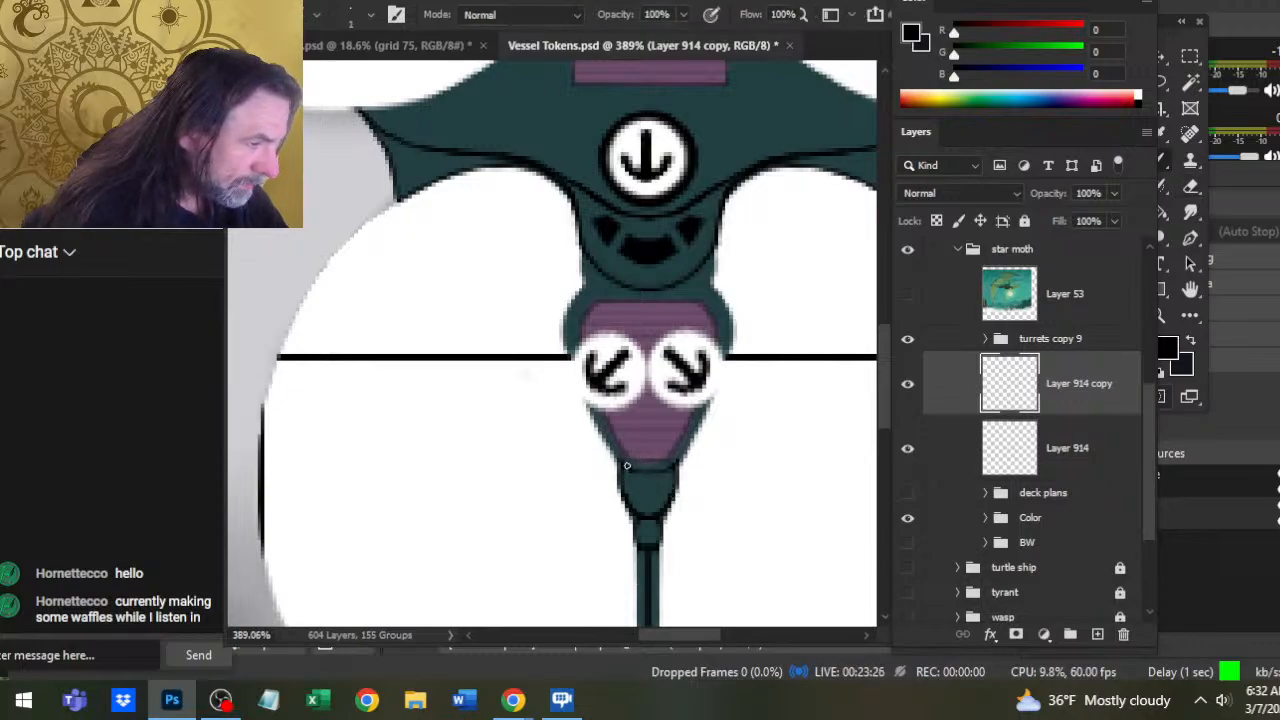
key(e)
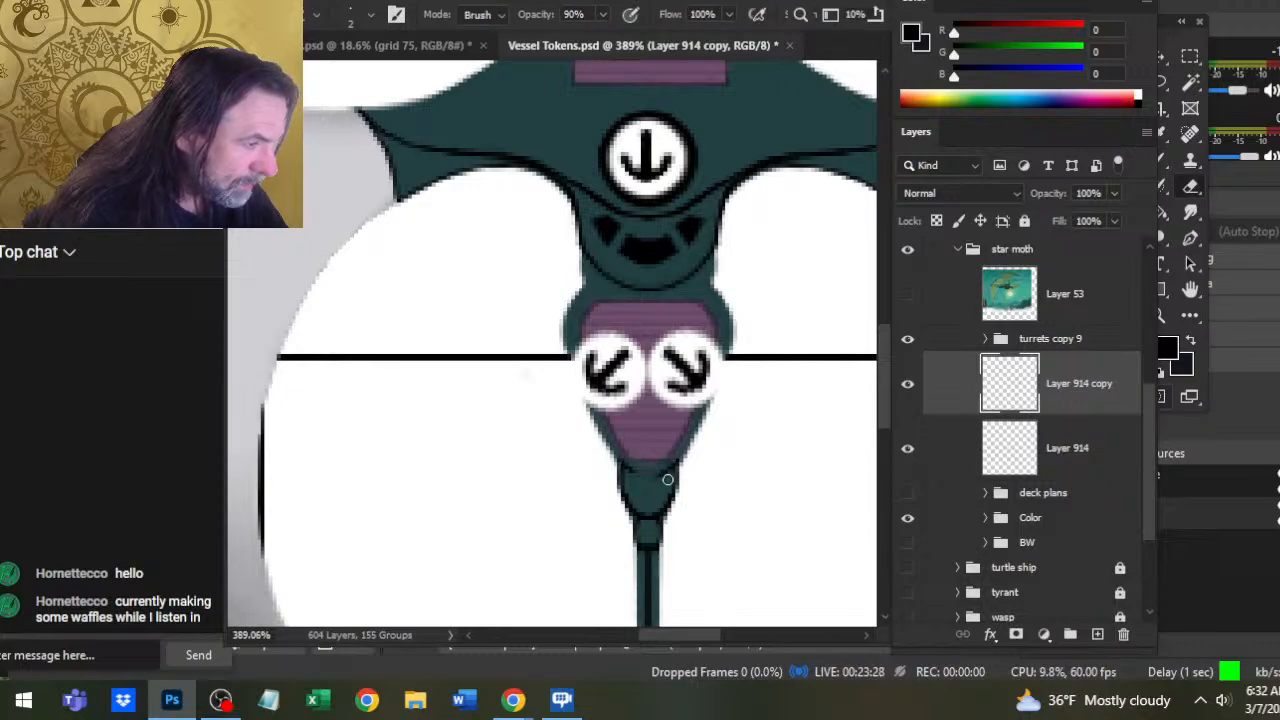
key(b)
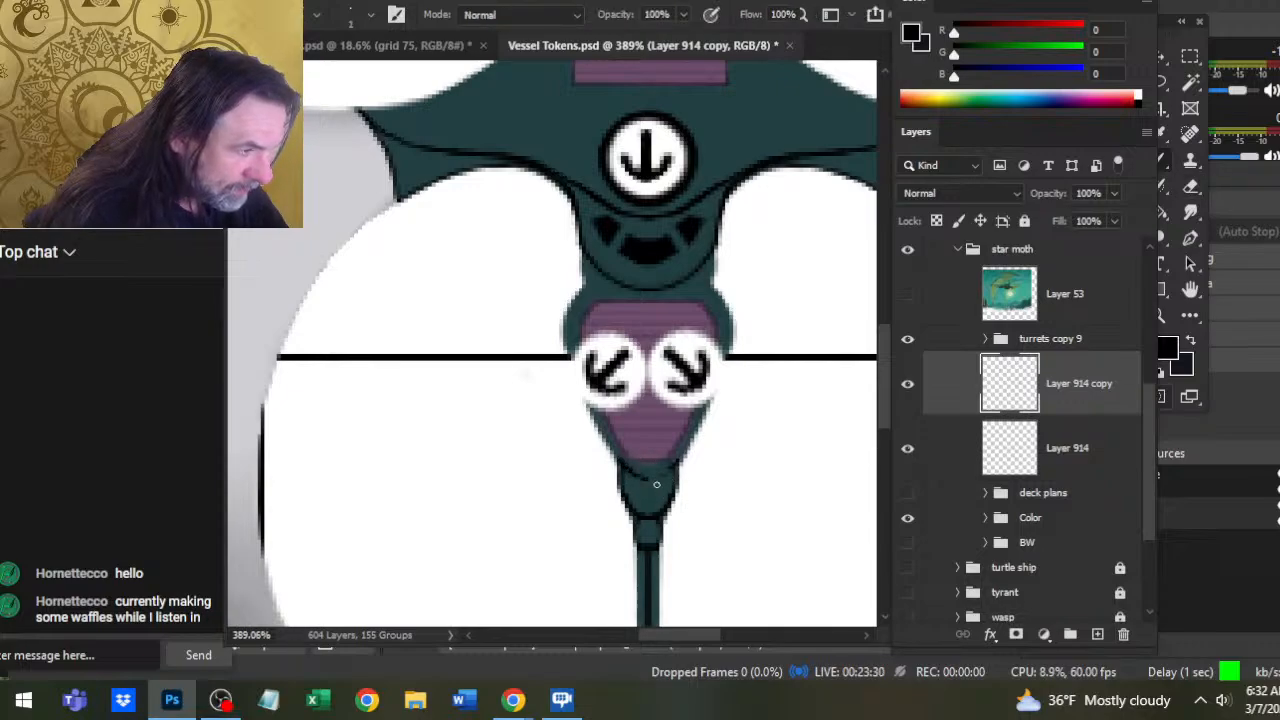
drag(632, 474, 683, 467)
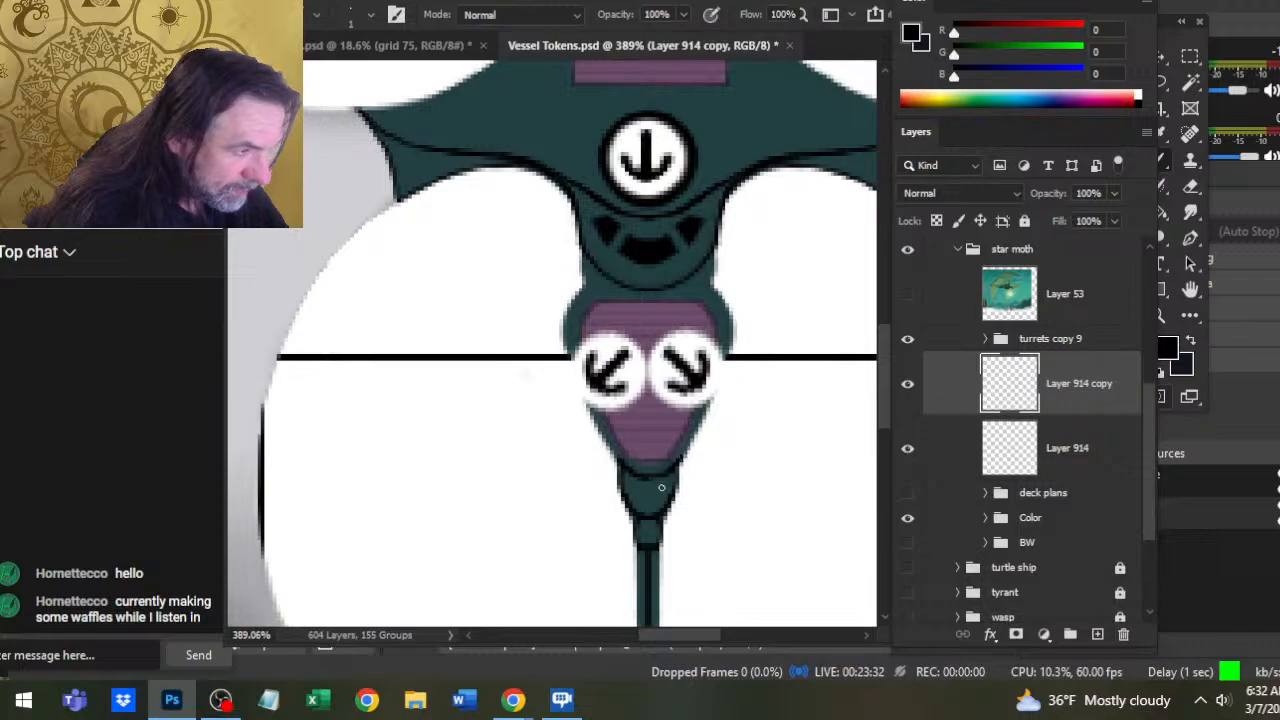
key(e)
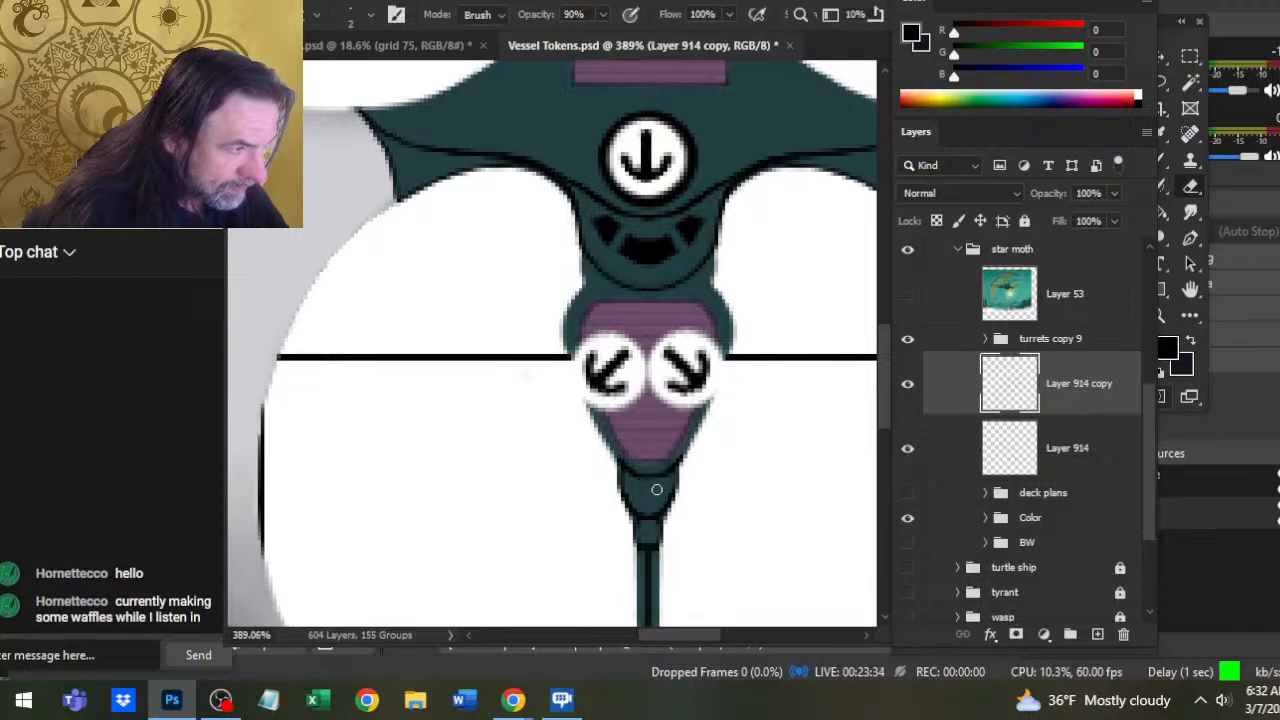
key(b)
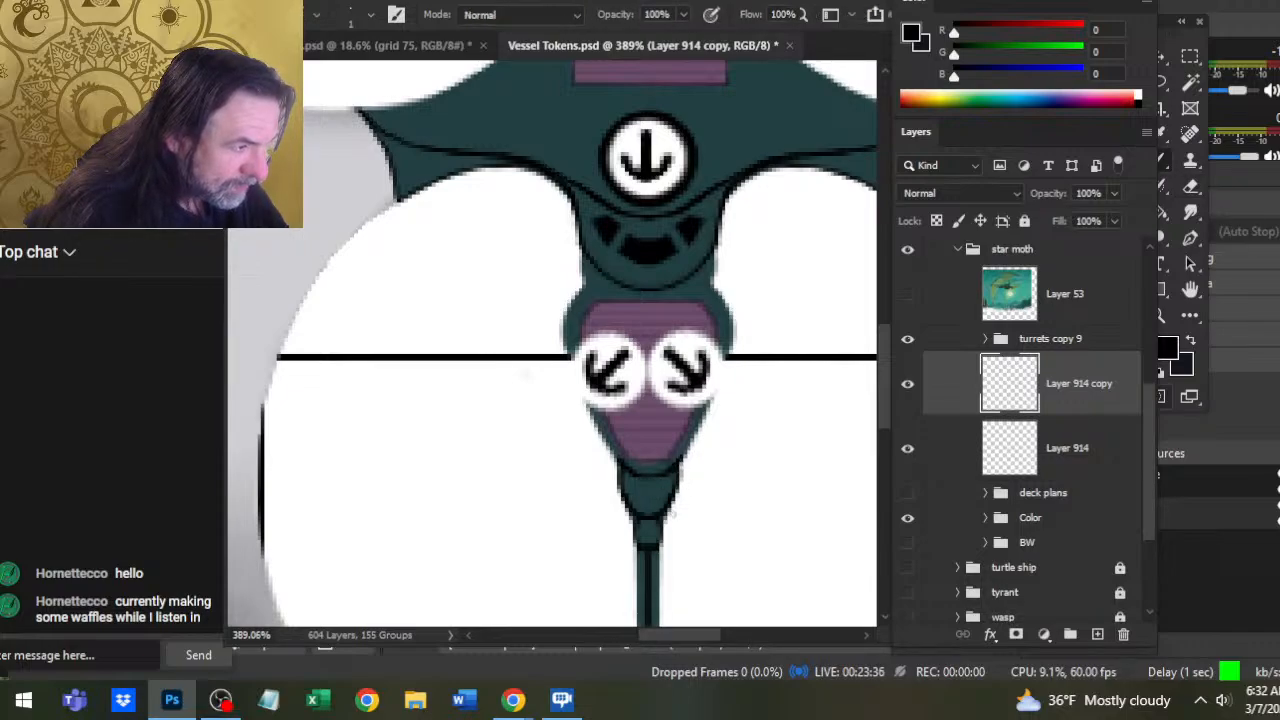
Merge the mirrored seam copy down into Layer 914 and reduce the Smudge tool's size to 10
key(z)
mouse_move(719, 527)
mouse_down()
mouse_move(686, 520)
mouse_move(709, 506)
mouse_move(711, 412)
mouse_move(708, 430)
mouse_up()
key(b)
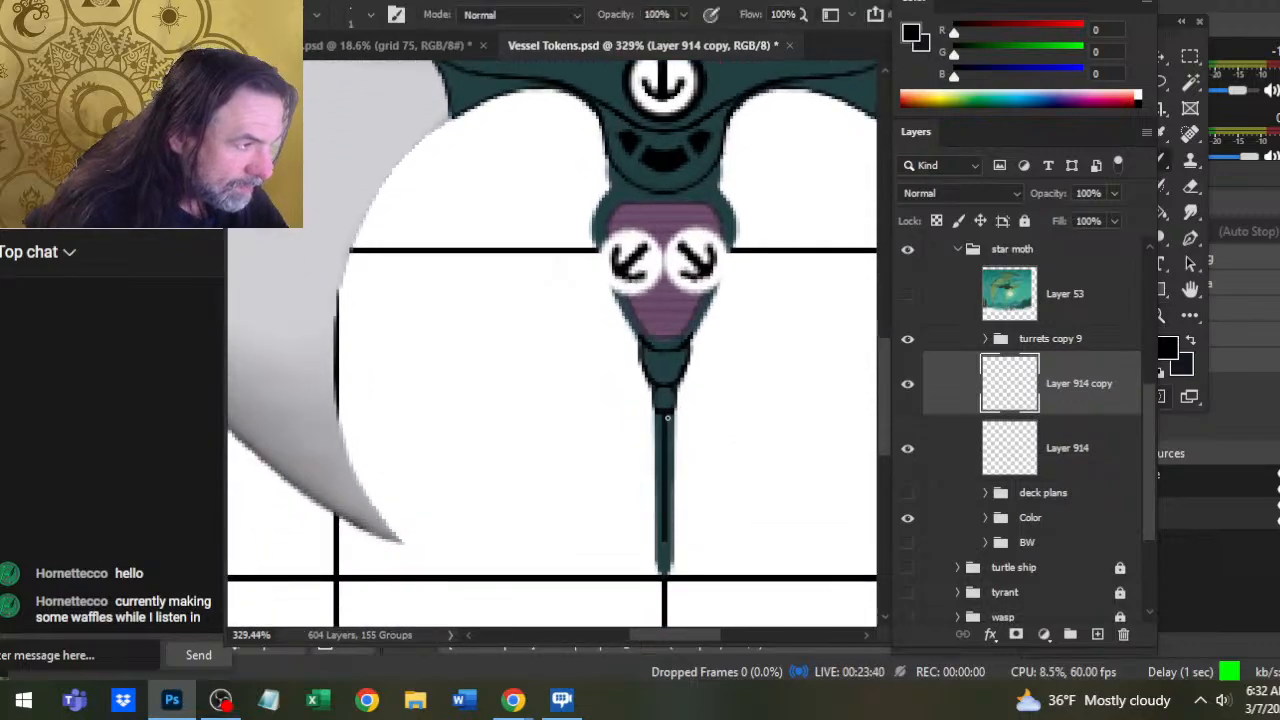
key(r)
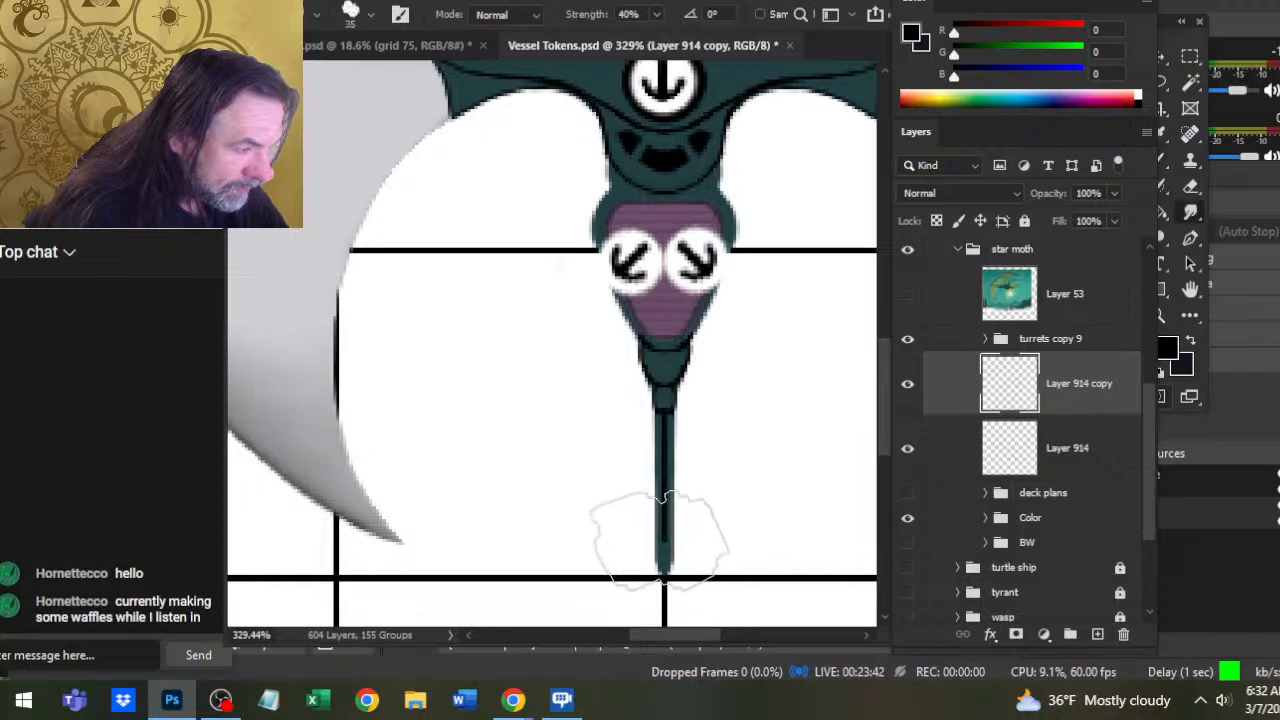
right_click(1075, 395)
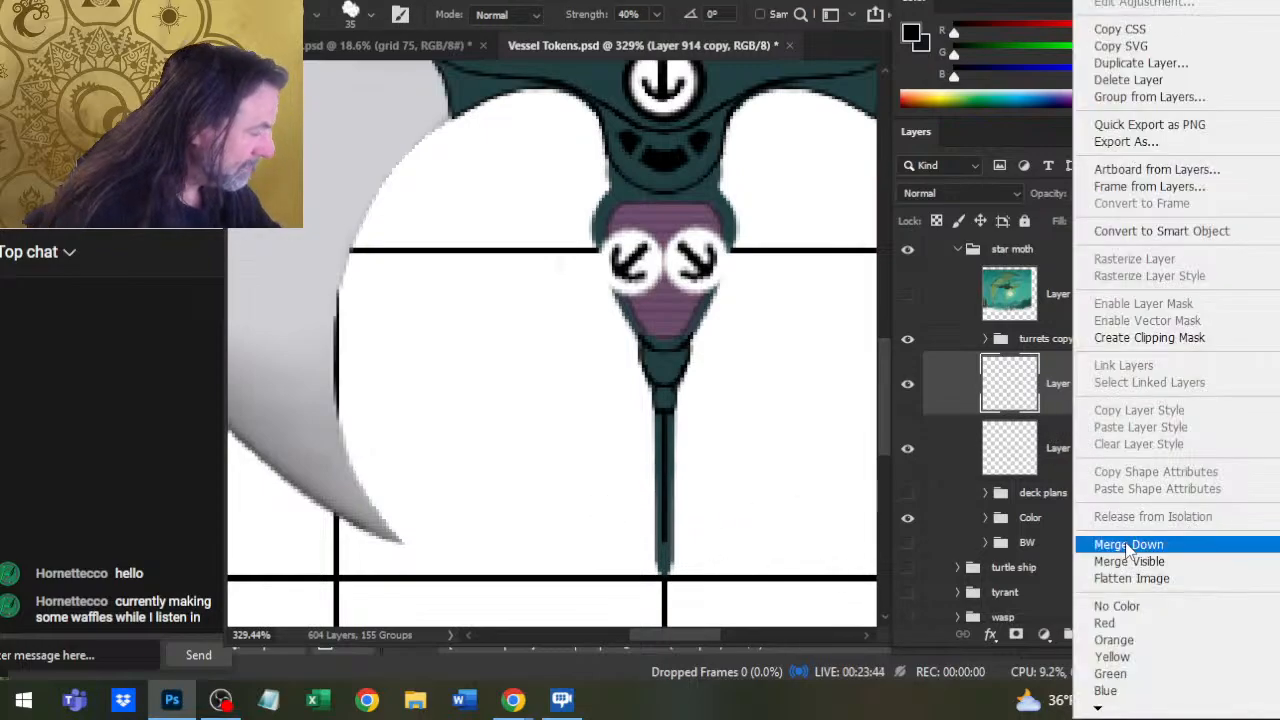
click(1115, 537)
key(bracketleft)
key(bracketleft)
key(bracketleft)
key(bracketleft)
key(bracketleft)
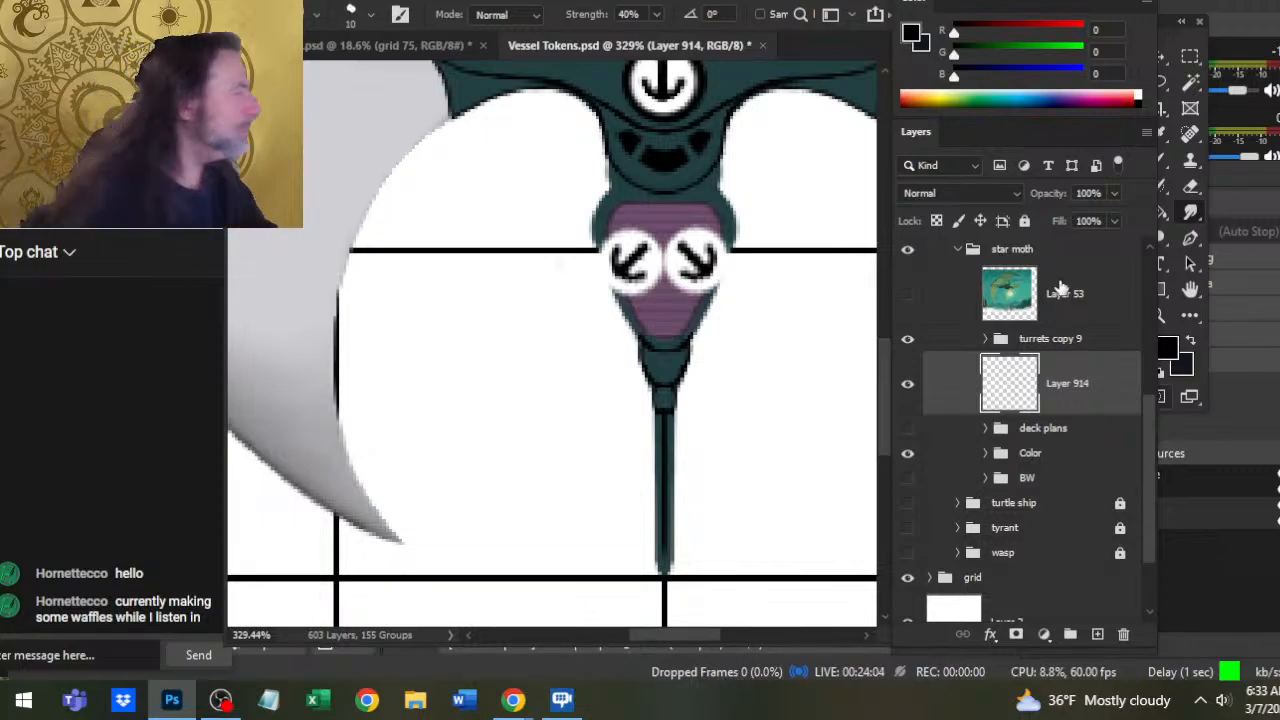
Lower the merged seam layer's opacity to 50%
click(1114, 220)
drag(1073, 227, 1071, 222)
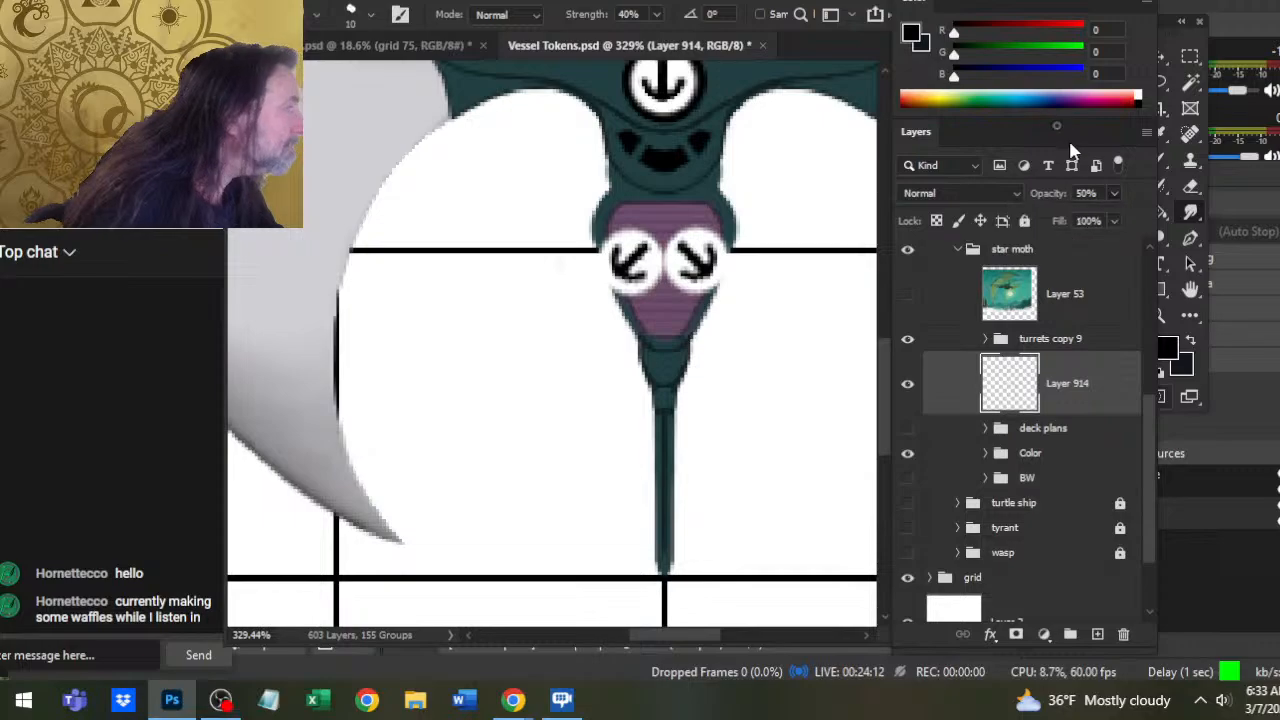
key(z)
drag(750, 321, 664, 311)
drag(755, 282, 675, 345)
drag(657, 296, 712, 320)
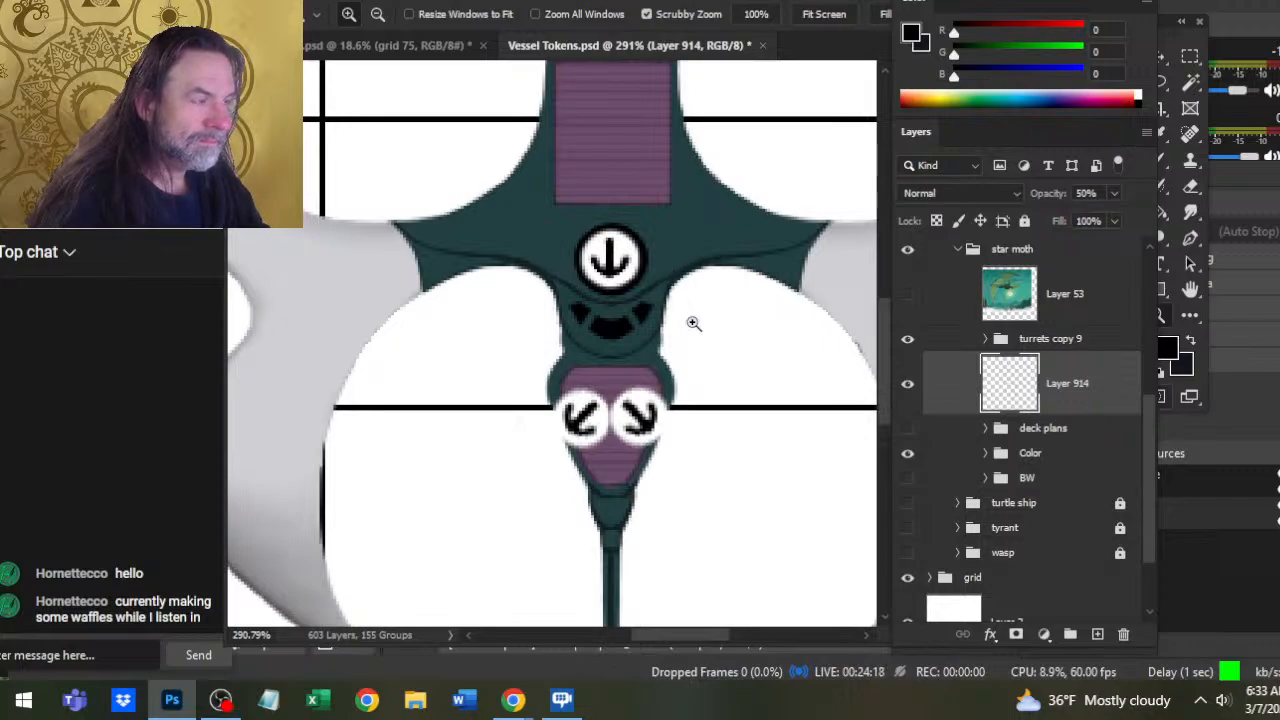
Add a new layer and draw a short curved black seam beside the left wing joint
click(430, 290)
key(b)
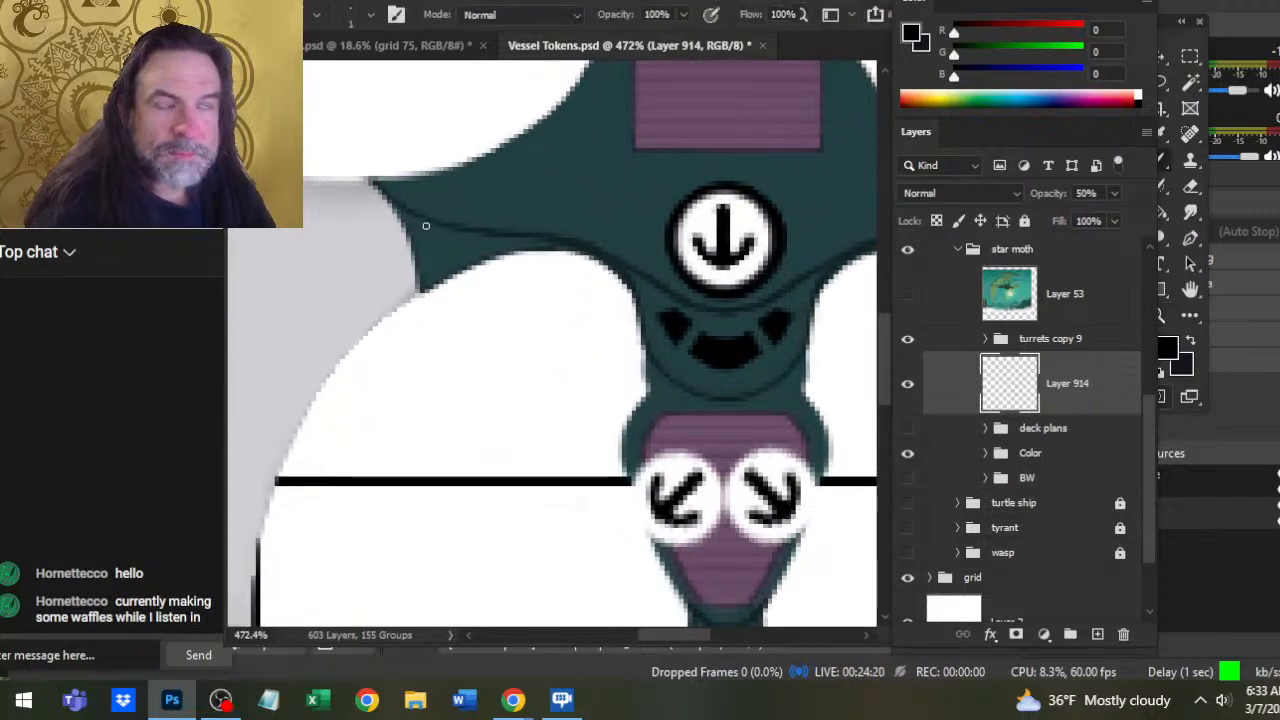
click(1097, 634)
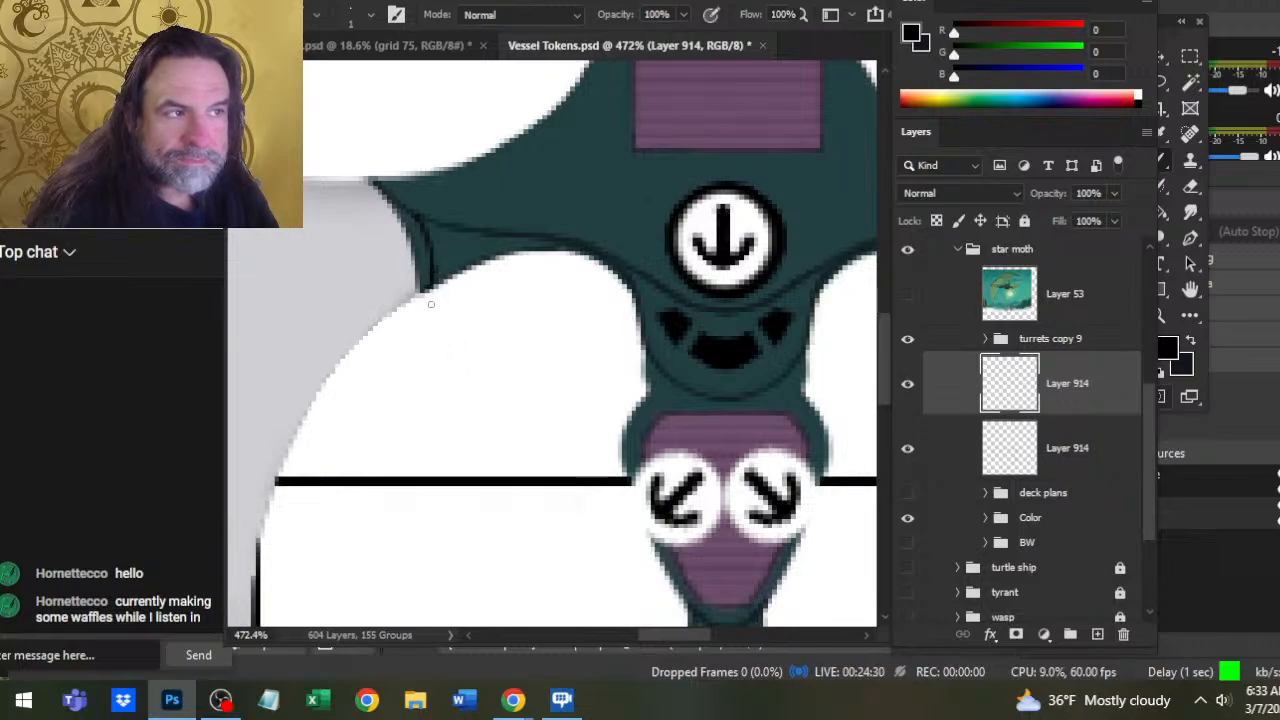
key(z)
drag(495, 301, 554, 322)
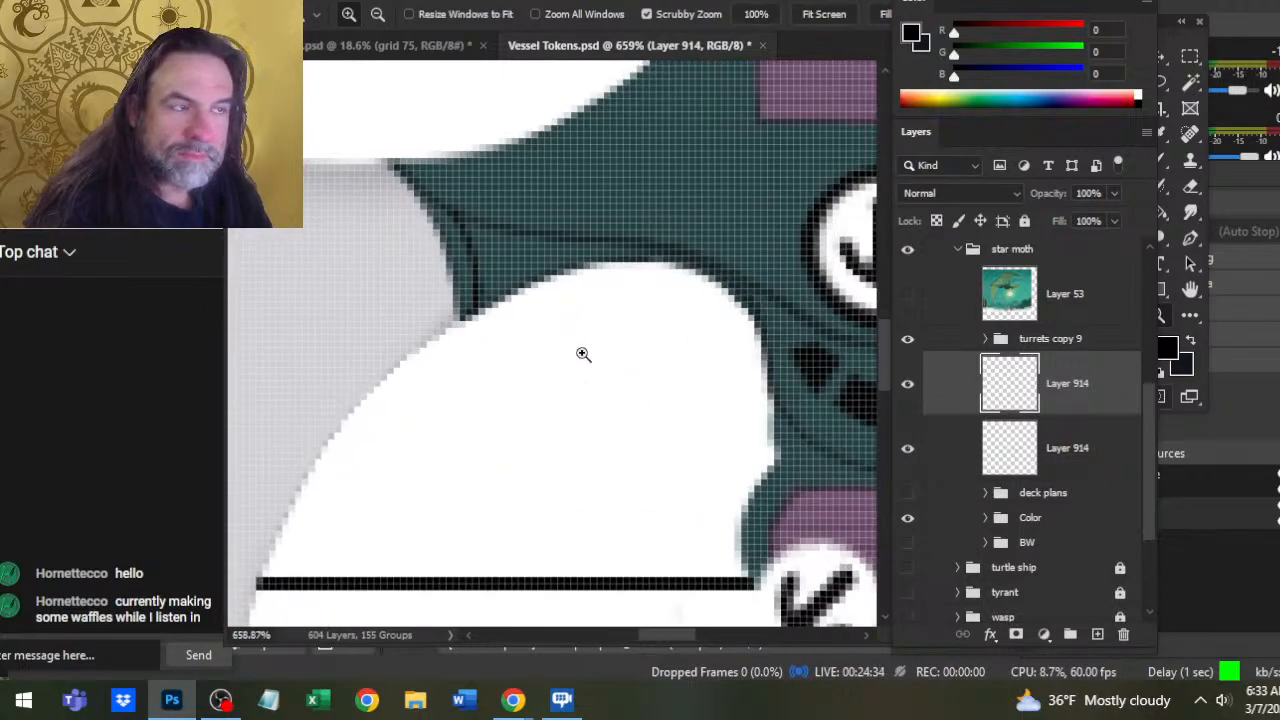
drag(639, 347, 564, 334)
Duplicate the new layer with the short wing joint seam and flip the copy horizontally with Free Transform
right_click(1065, 400)
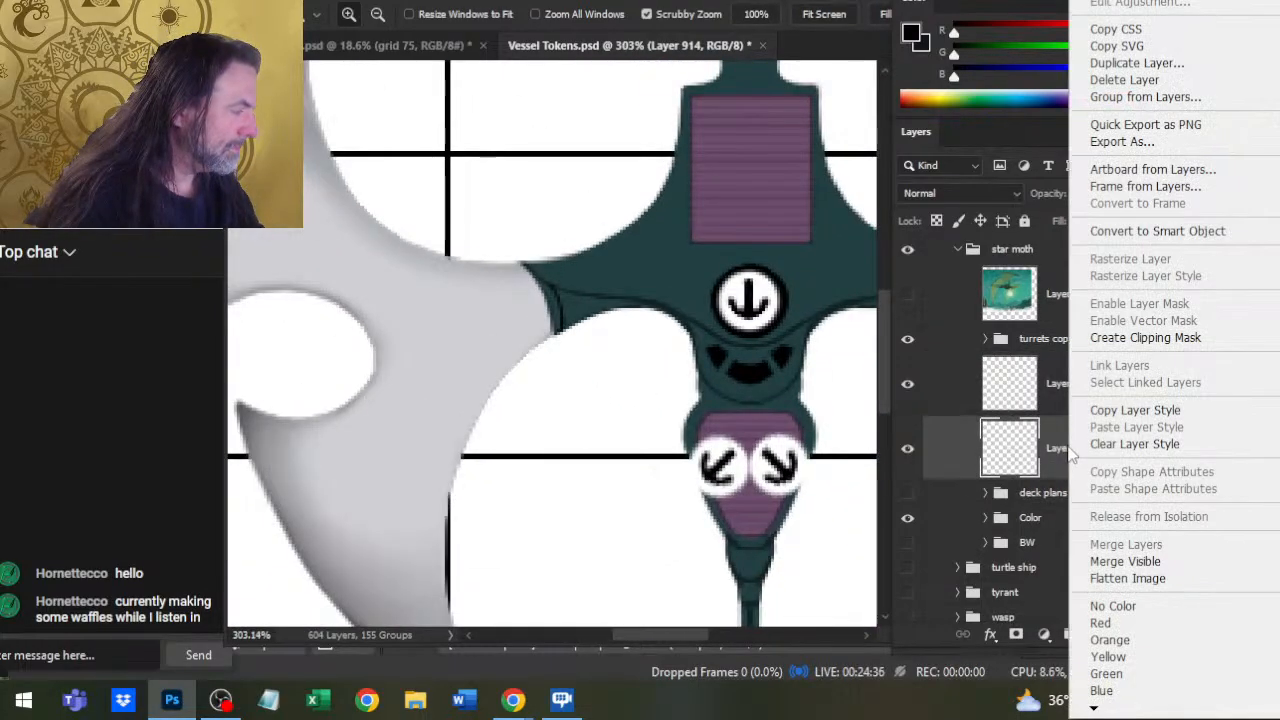
right_click(1055, 395)
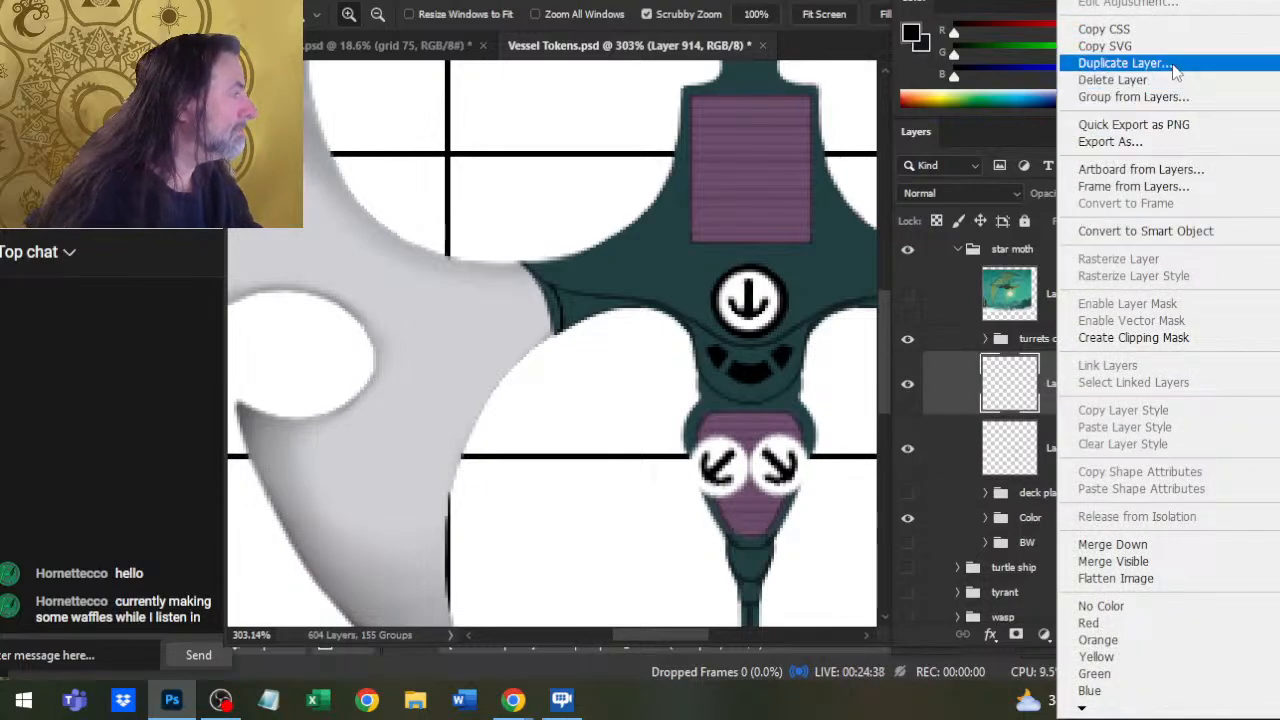
click(1125, 63)
key(Return)
right_click(650, 242)
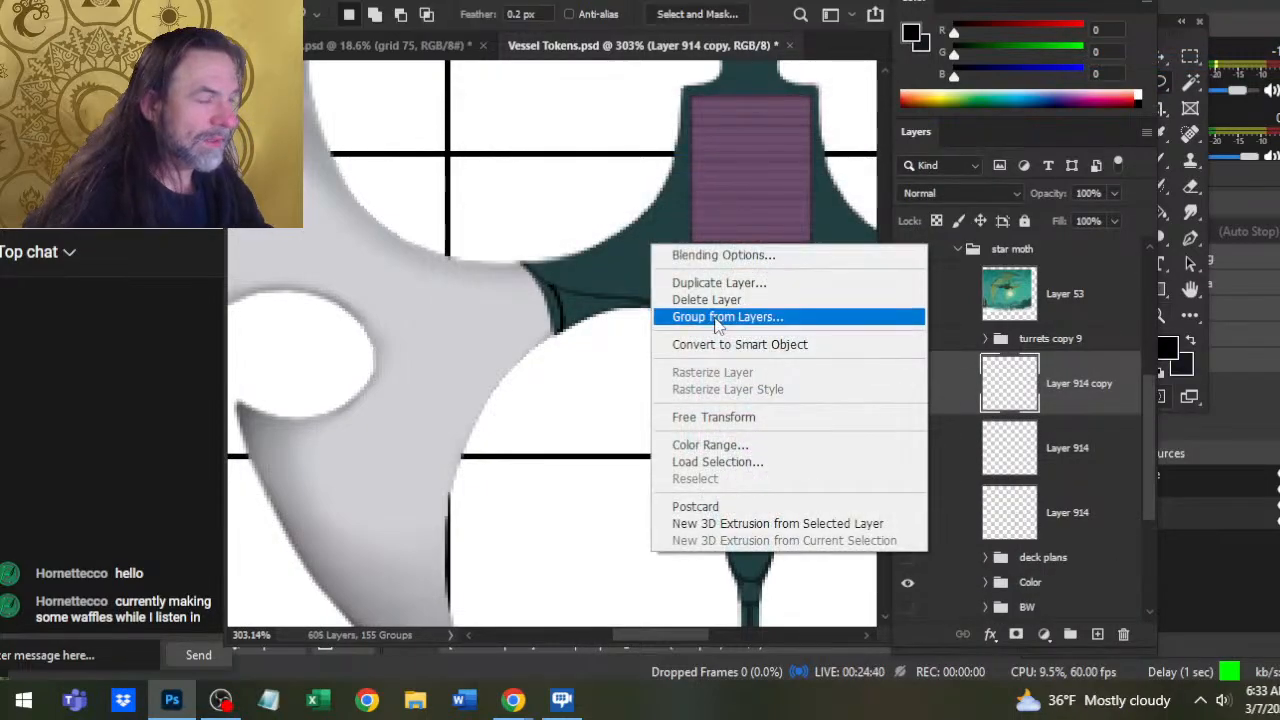
click(782, 414)
right_click(683, 360)
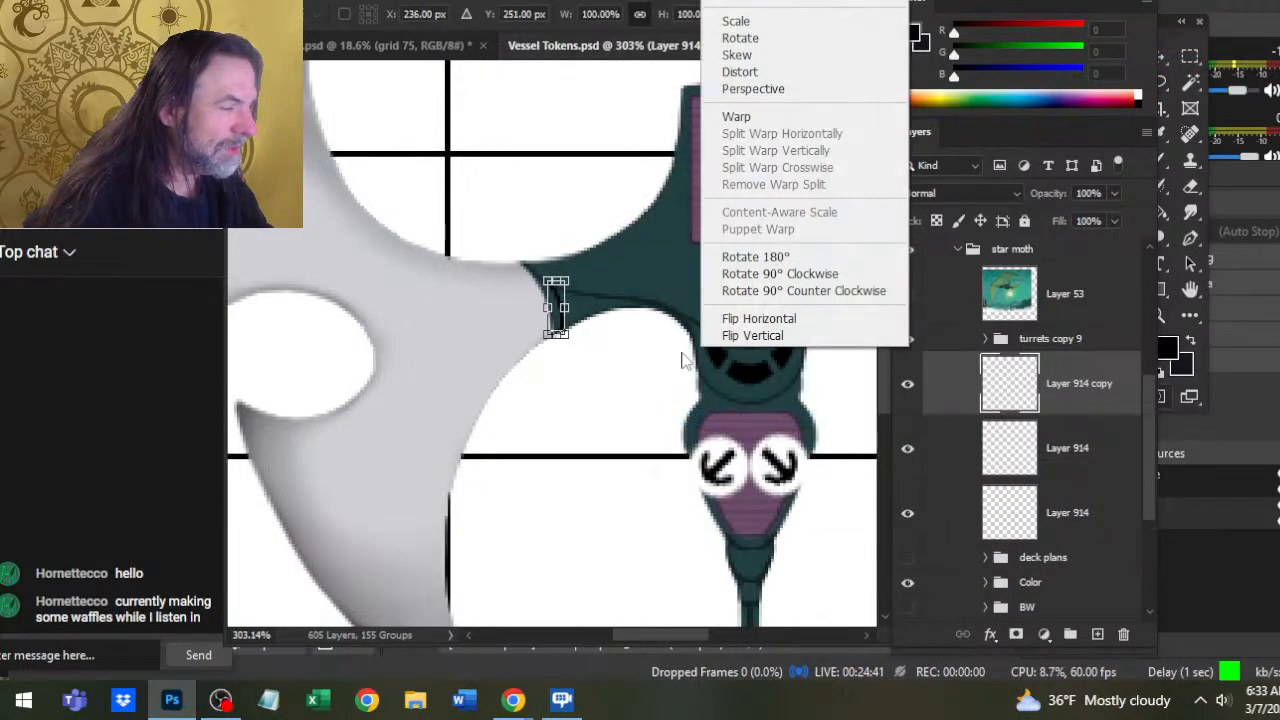
click(806, 328)
key(Return)
Move the flipped seam copy horizontally across the hull to the right wing joint, mirroring the left joint's seam
drag(629, 345, 543, 374)
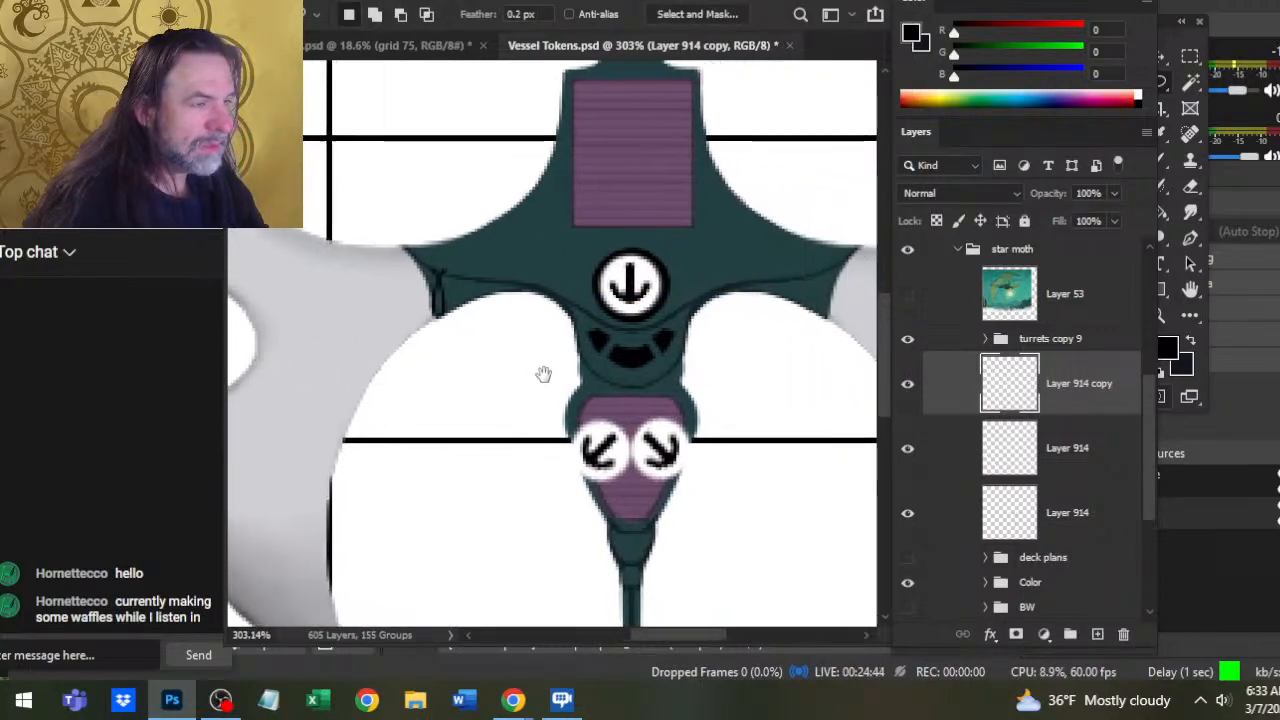
key(v)
key(Right)
key(Right)
key(Right)
key(Right)
key(Right)
key(Right)
key(Right)
key(Right)
key(Right)
key(Right)
key(Right)
key(Right)
key(Right)
key(Right)
key(Right)
key(Right)
key(Right)
key(Right)
key(Right)
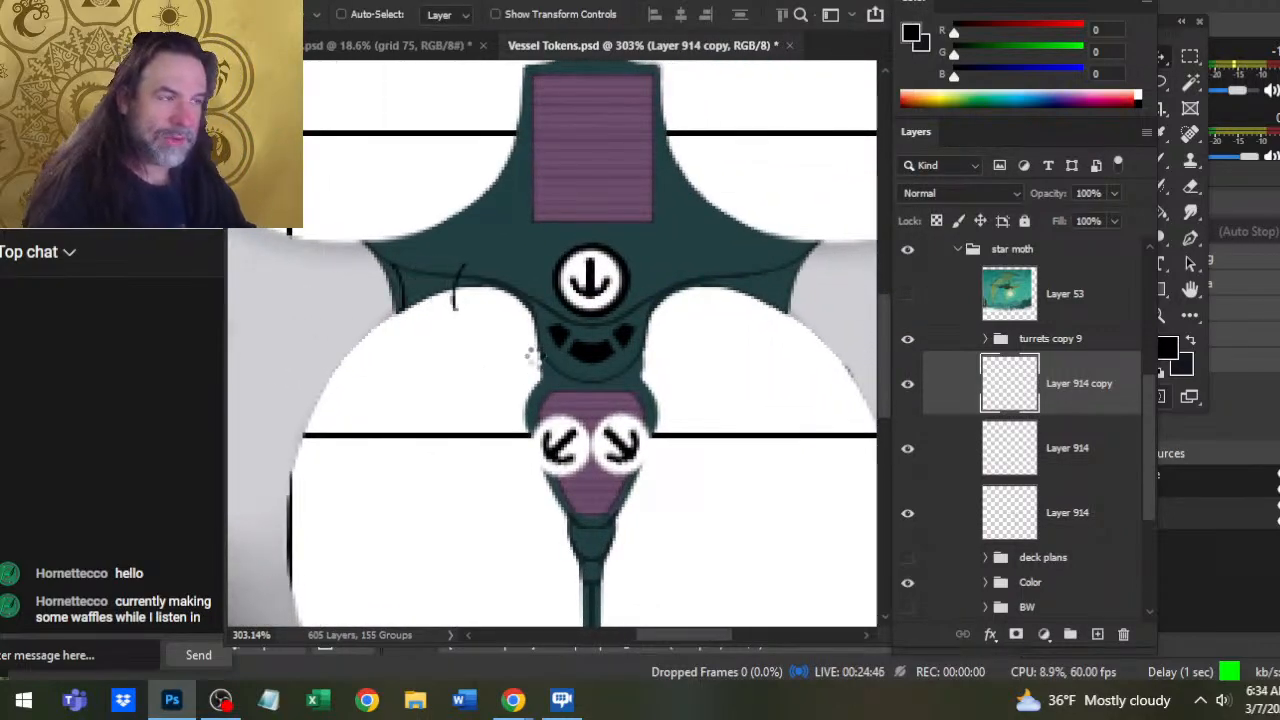
key(Right)
key(Right)
key(Right)
key(Right)
key(Right)
key(Right)
key(Right)
key(Right)
key(Right)
key(Right)
key(Right)
key(Right)
key(Right)
key(Right)
key(Right)
key(Right)
key(Right)
key(Right)
key(Right)
key(Right)
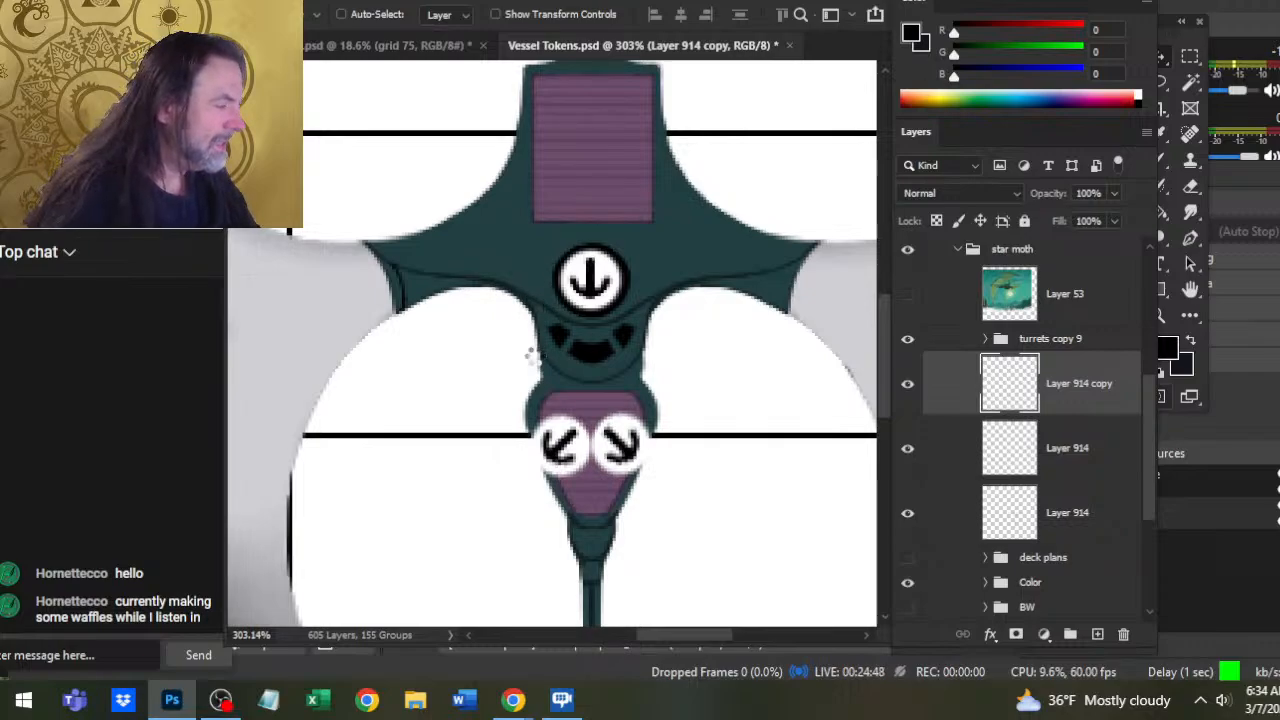
key(Right)
key(Right)
key(Right)
key(Right)
key(Right)
key(Right)
key(Right)
key(Right)
key(Right)
key(Right)
key(Right)
key(Right)
key(Right)
key(Right)
key(Right)
key(Right)
key(Right)
key(Right)
key(Right)
key(Right)
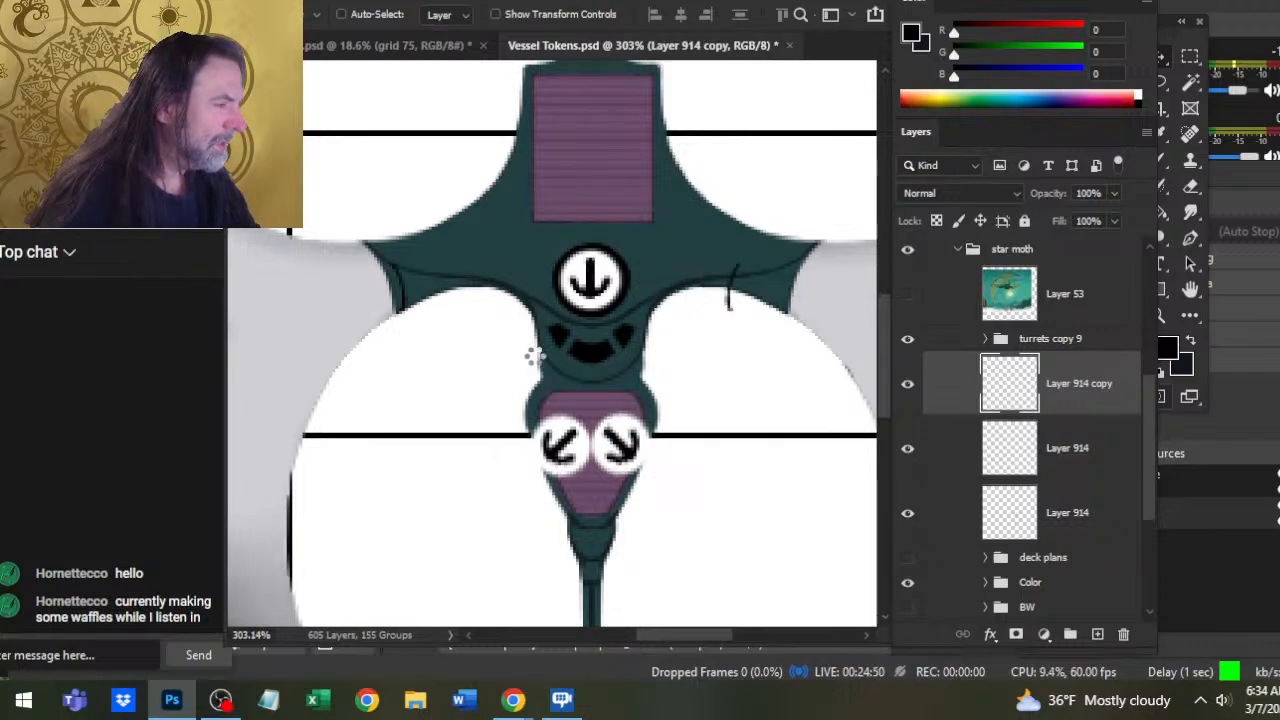
key(Right)
key(Right)
key(Right)
key(Right)
key(Right)
key(Right)
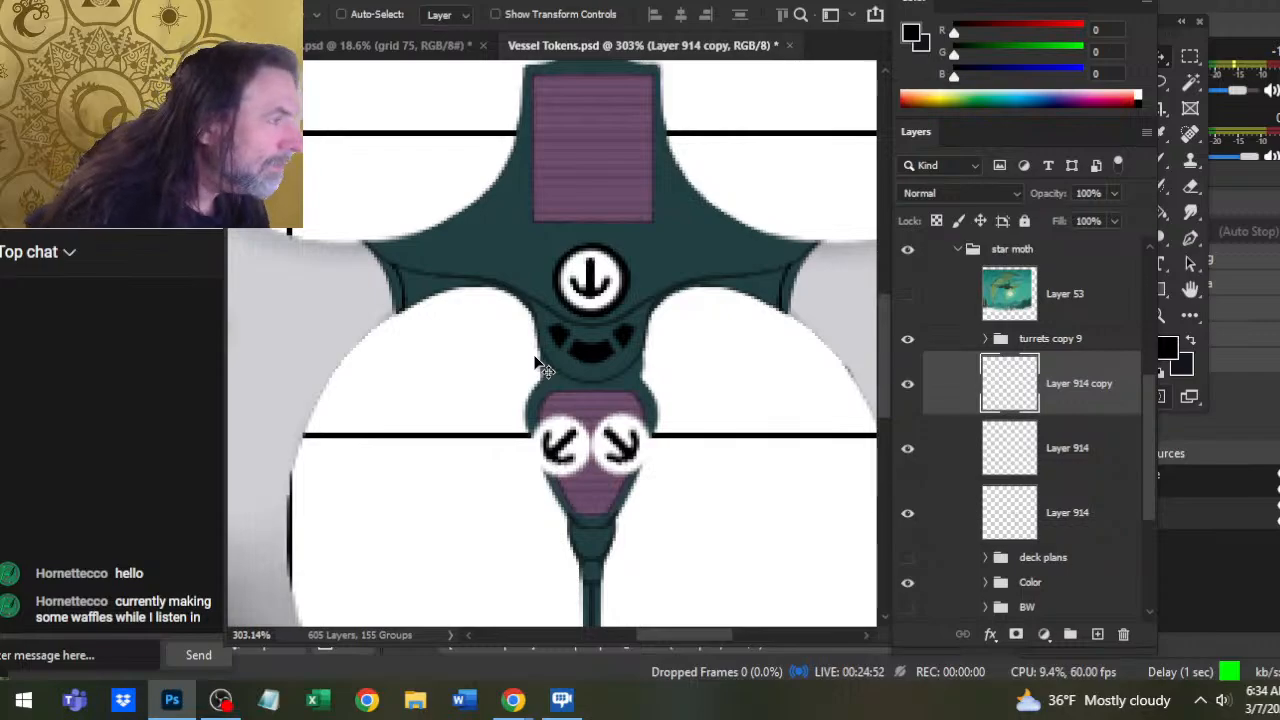
key(Right)
key(Right)
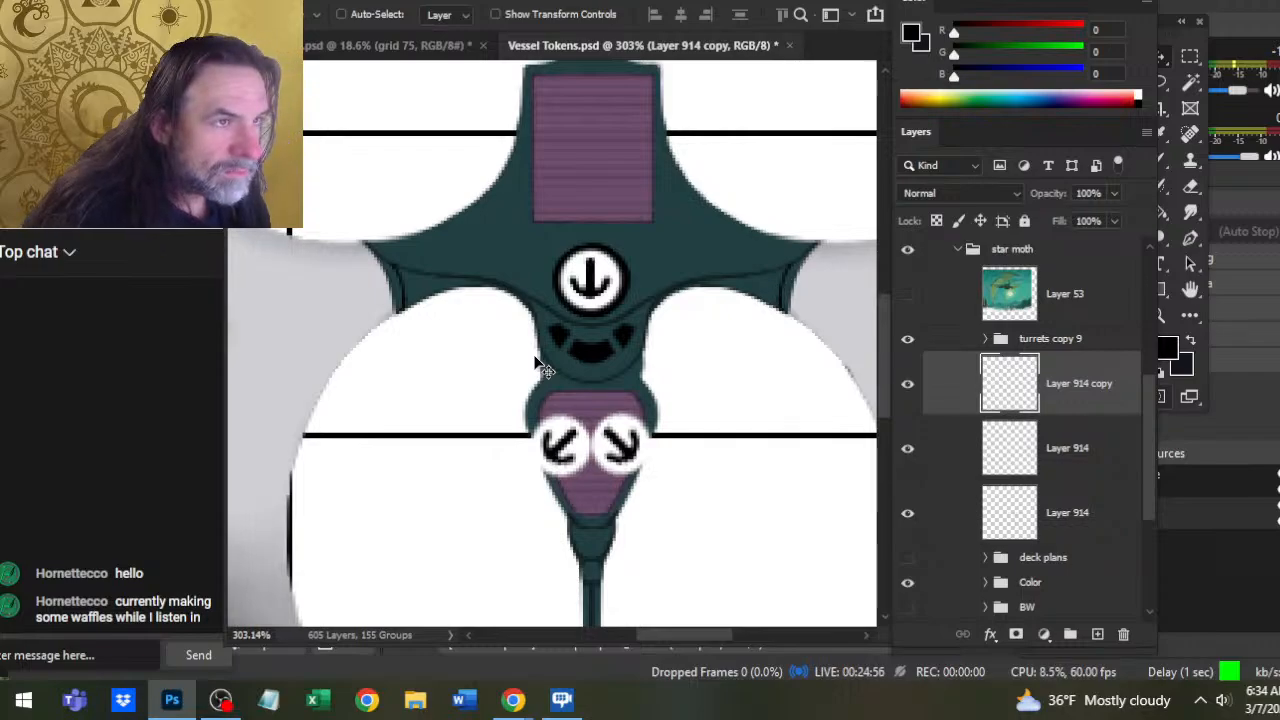
Merge Layer 914 copy down into the Layer 914 below it and set the merged layer's opacity to 50%
right_click(1079, 389)
click(1110, 541)
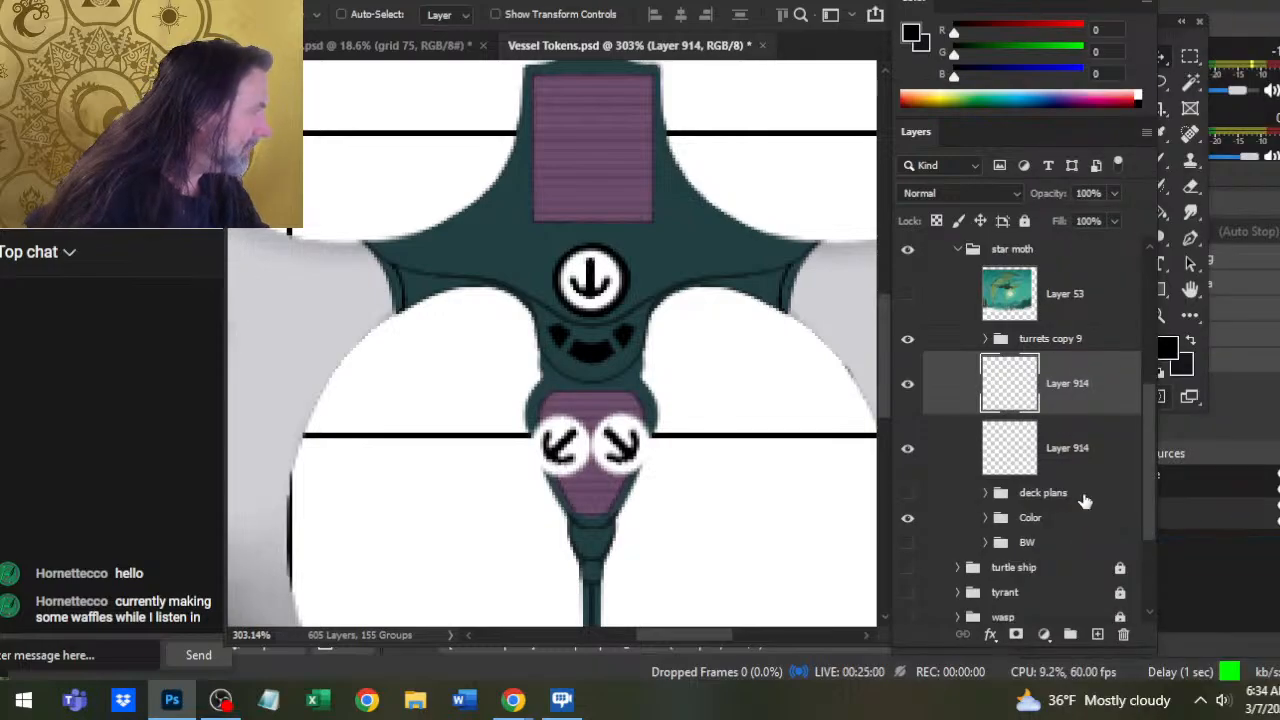
click(1114, 193)
drag(1118, 217, 1069, 221)
click(1075, 231)
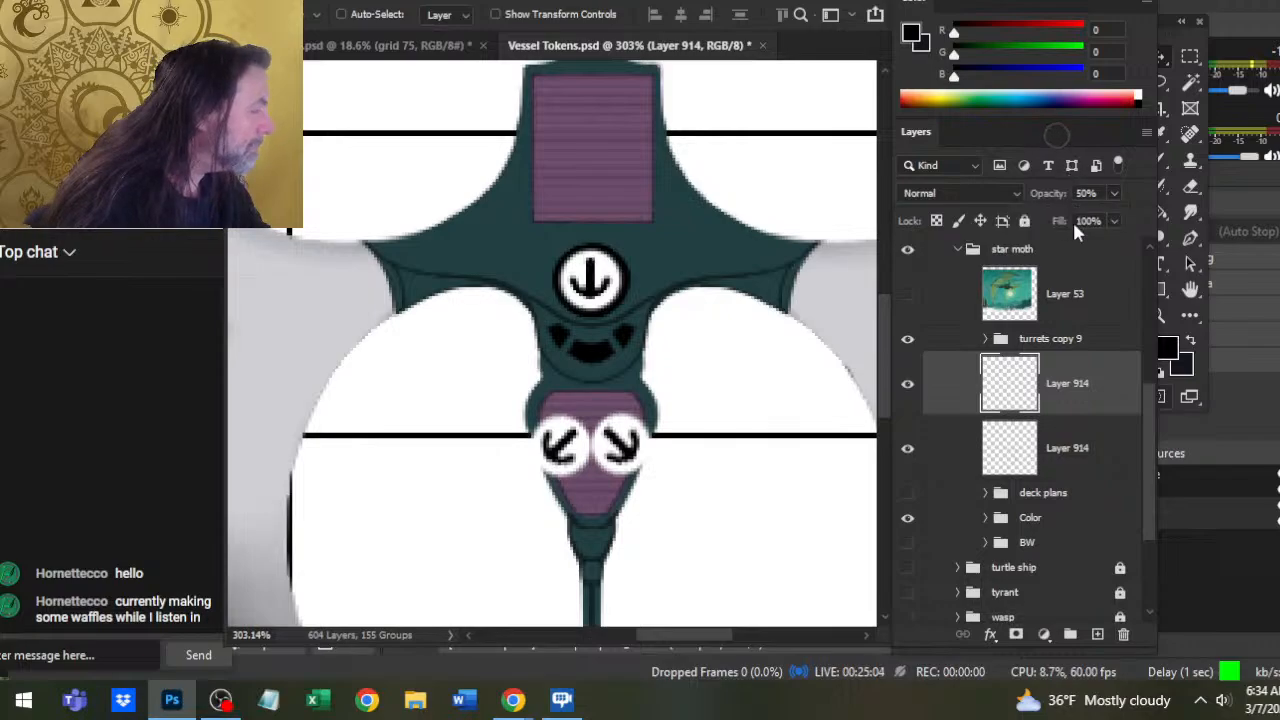
Make Layer 912, with the stairs on the purple deck, visible in the star moth's Color group
click(985, 518)
drag(1146, 400, 1146, 451)
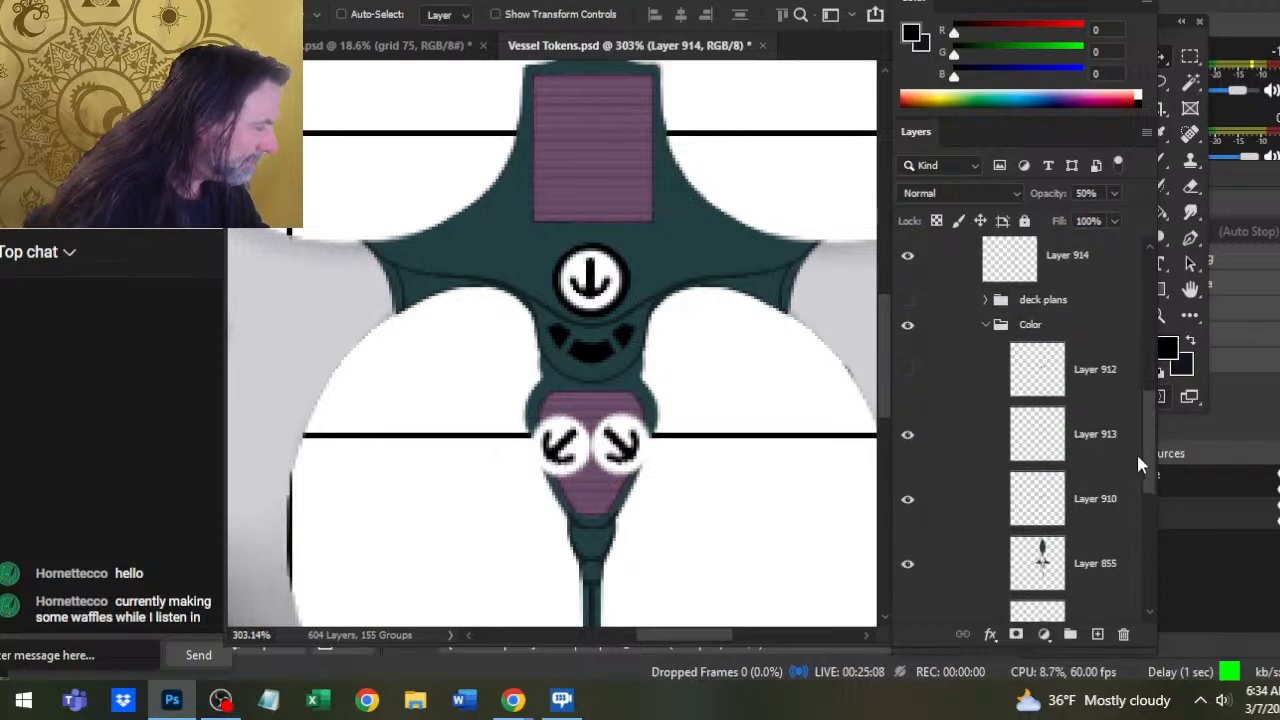
click(907, 369)
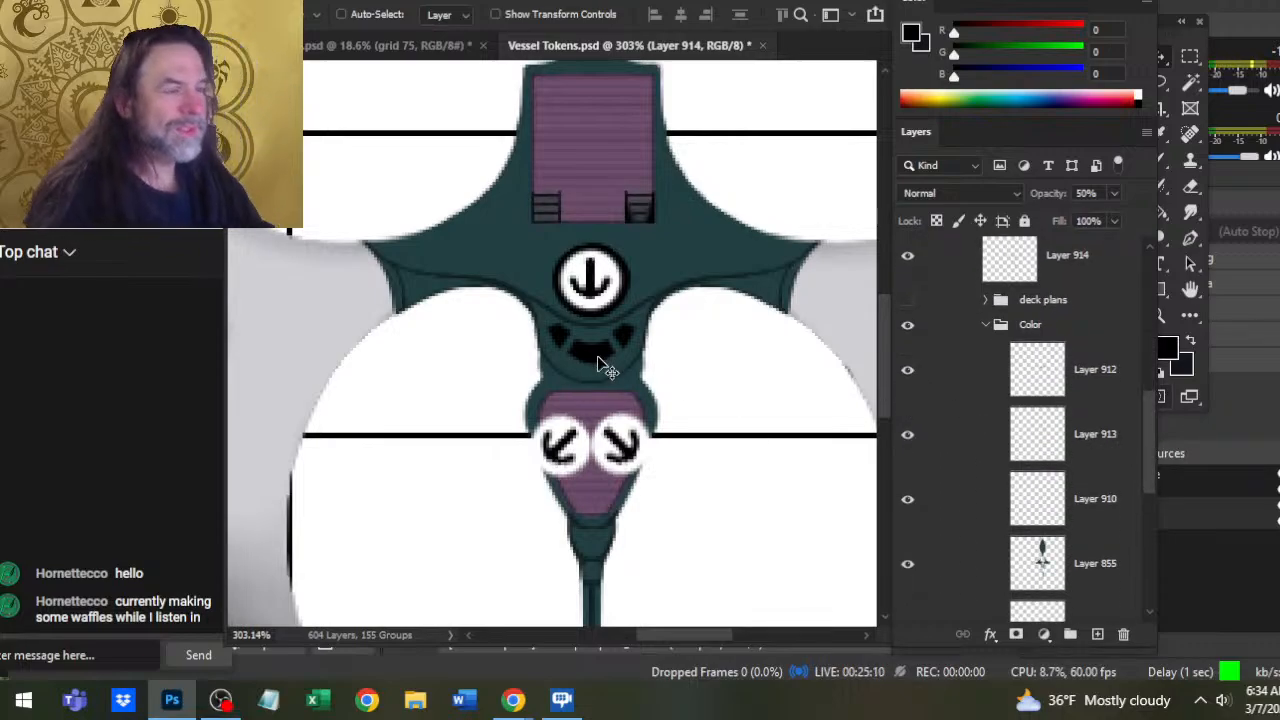
key(z)
drag(737, 334, 687, 430)
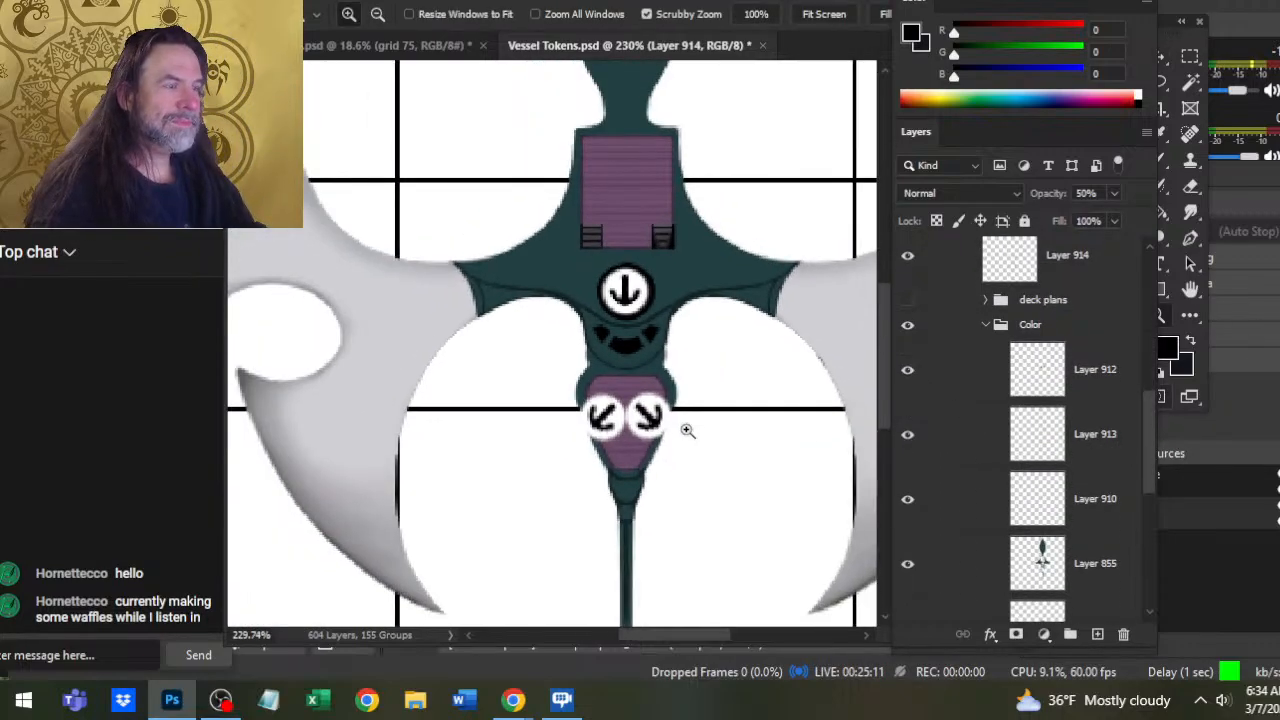
Try Layer 912 at 50% opacity and check the stairs on the purple deck up close
click(1112, 395)
click(1114, 193)
drag(1108, 219, 1071, 224)
click(1066, 148)
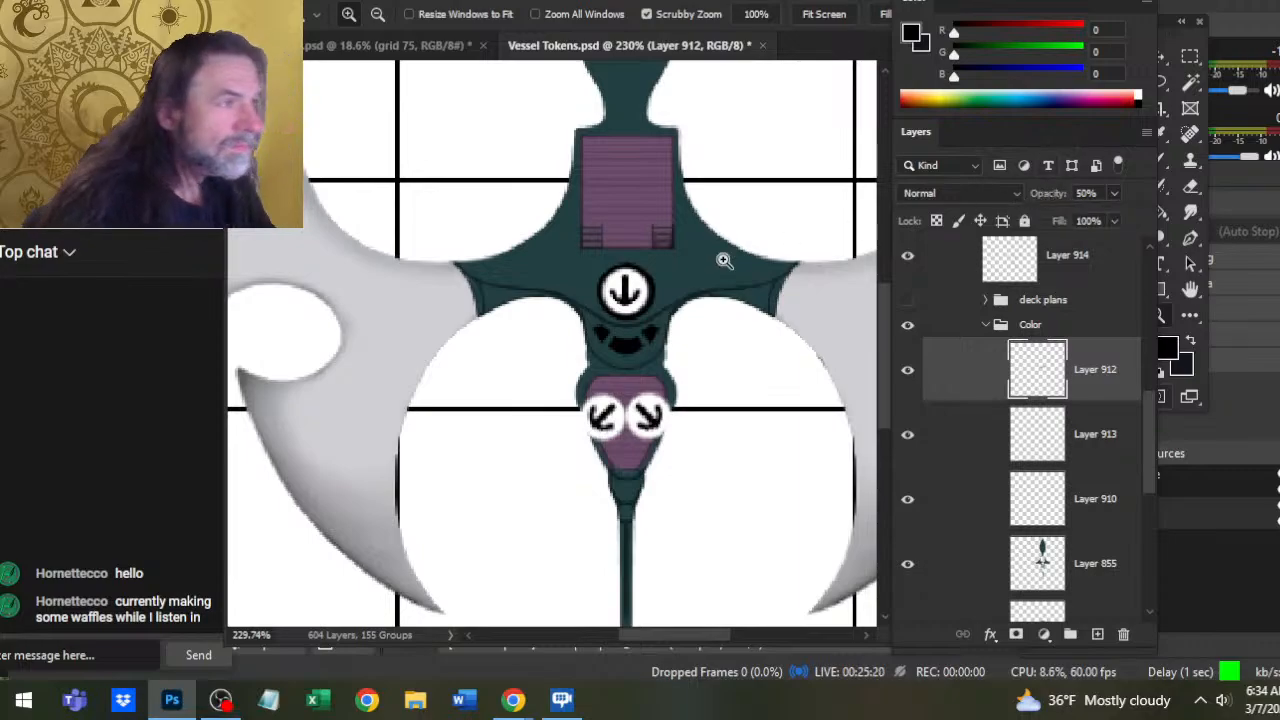
drag(640, 222, 719, 262)
drag(712, 332, 671, 377)
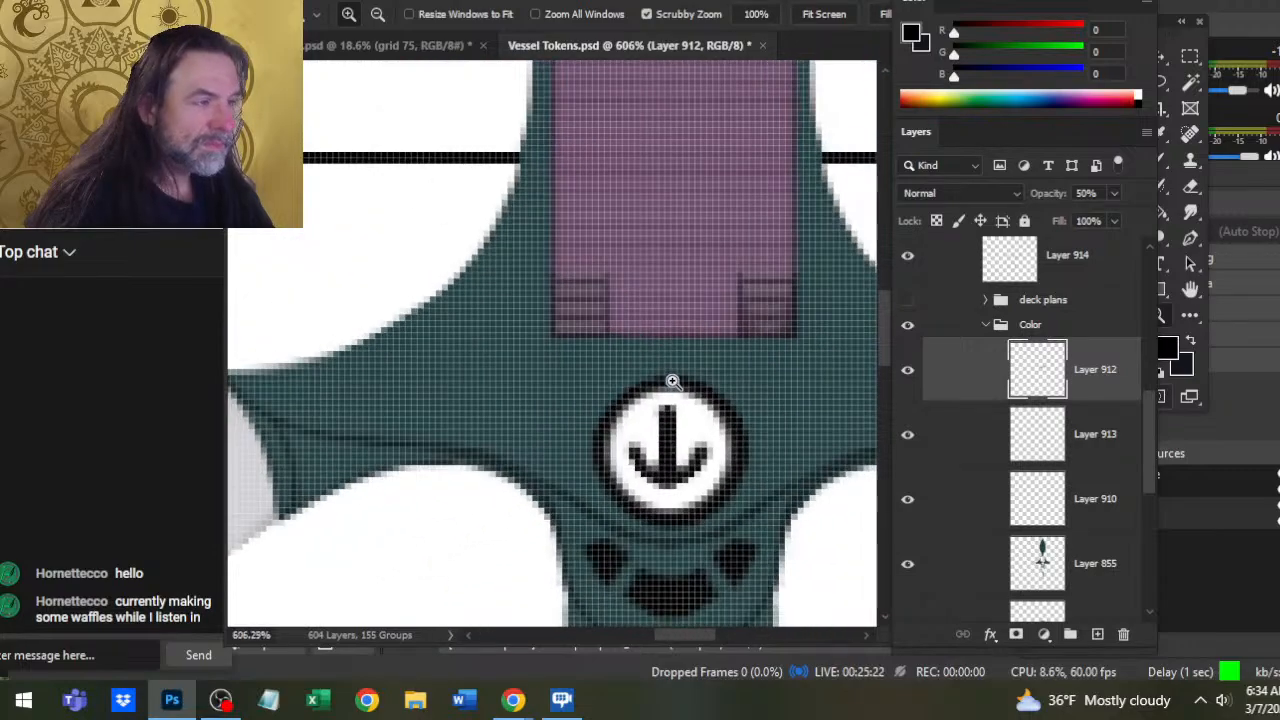
Sample the dark teal (18, 34, 36) beside the anchor marker and restore Layer 912's opacity to 100%
key(b)
alt+click(748, 516)
alt+click(740, 510)
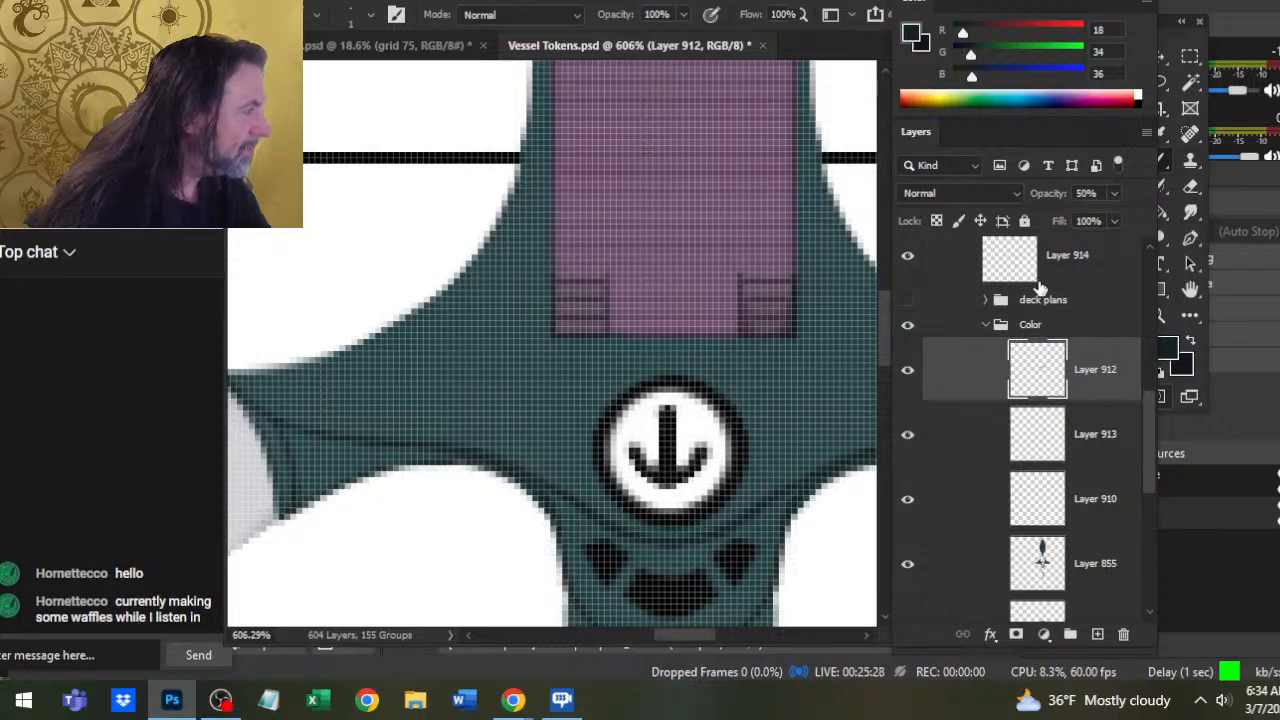
click(1116, 196)
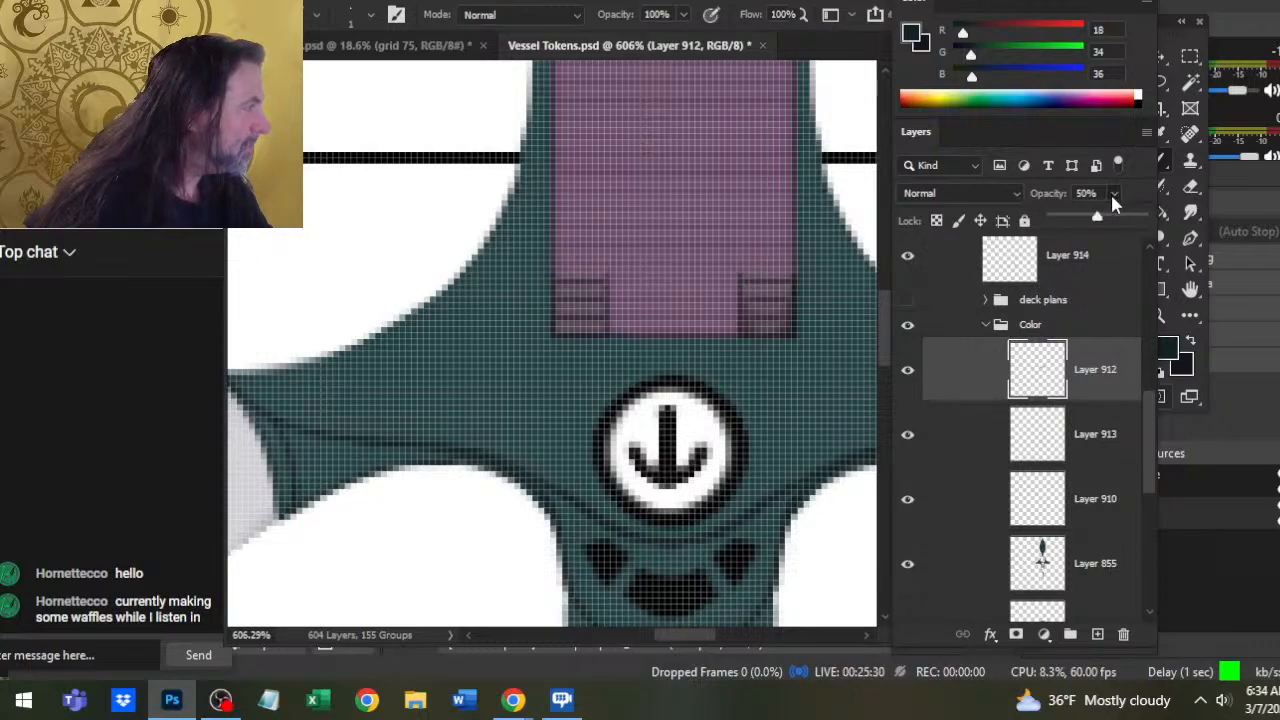
drag(1099, 217, 1199, 221)
click(821, 404)
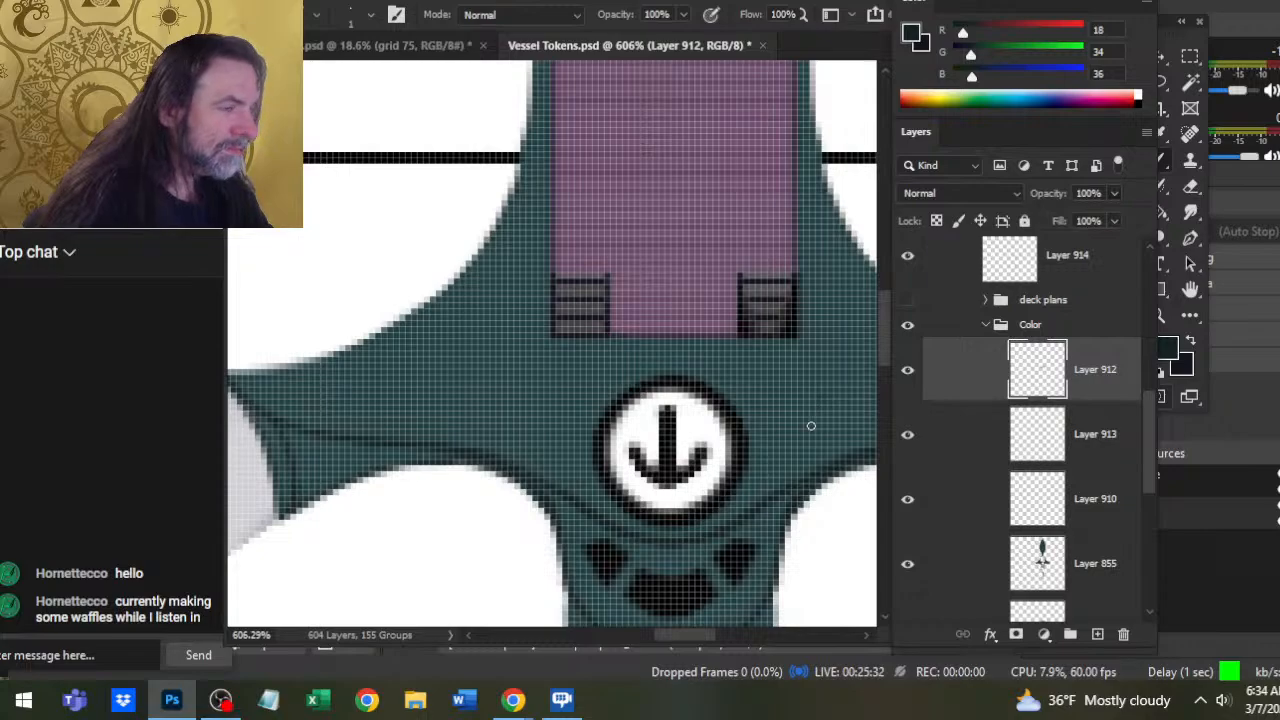
key(z)
drag(811, 426, 763, 449)
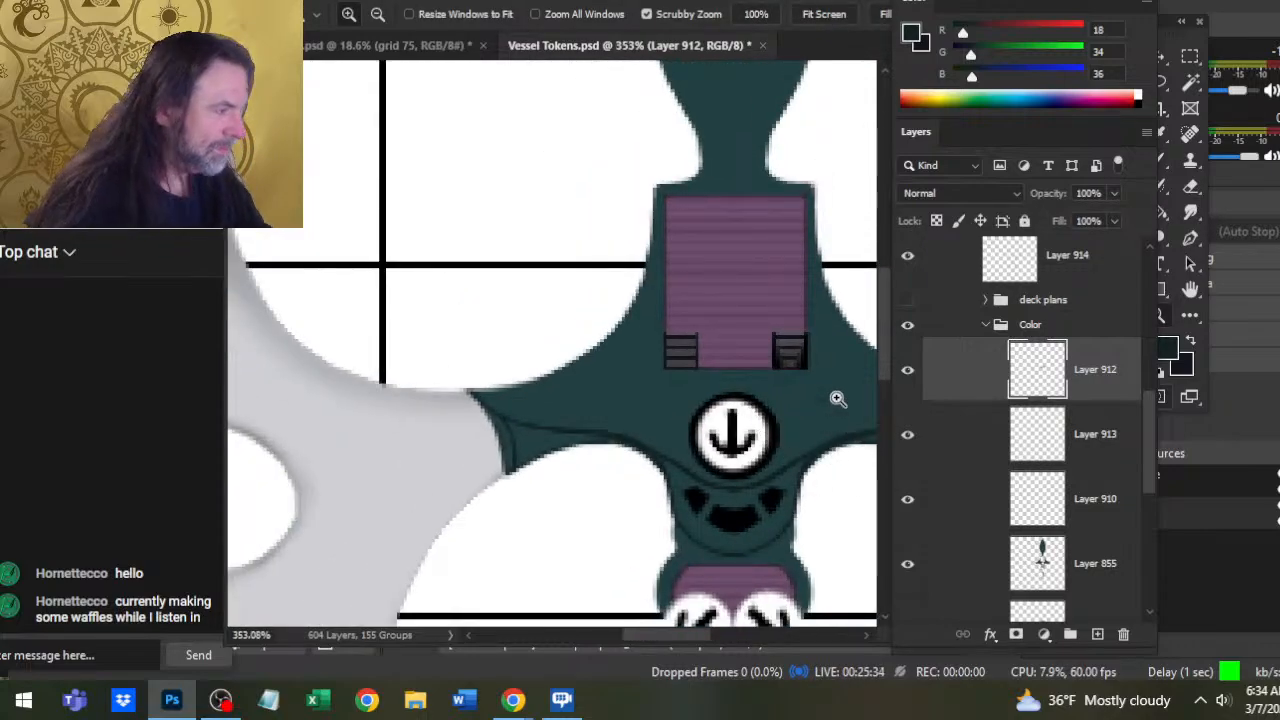
key(e)
key(z)
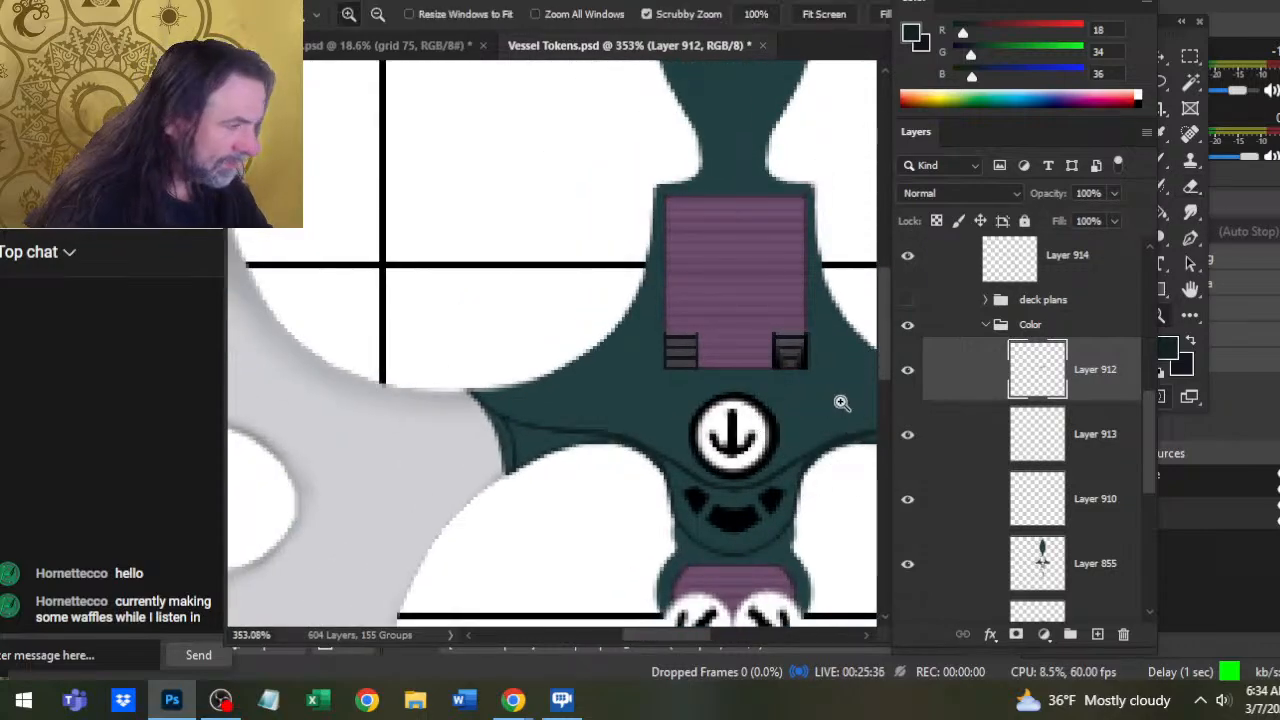
mouse_move(843, 406)
mouse_down()
mouse_move(834, 417)
mouse_move(694, 320)
mouse_up()
drag(782, 433, 715, 416)
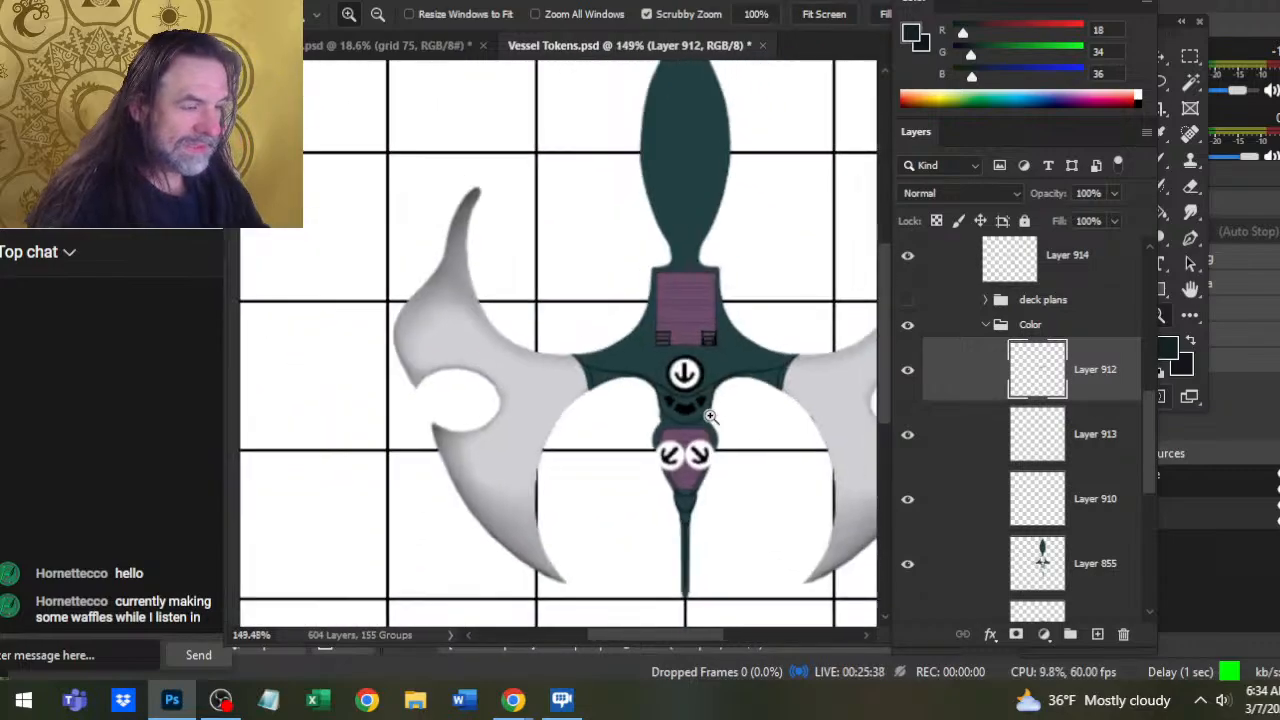
Move both Layer 914 layers into the Color group above Layer 912 and collapse the group
click(987, 325)
click(985, 356)
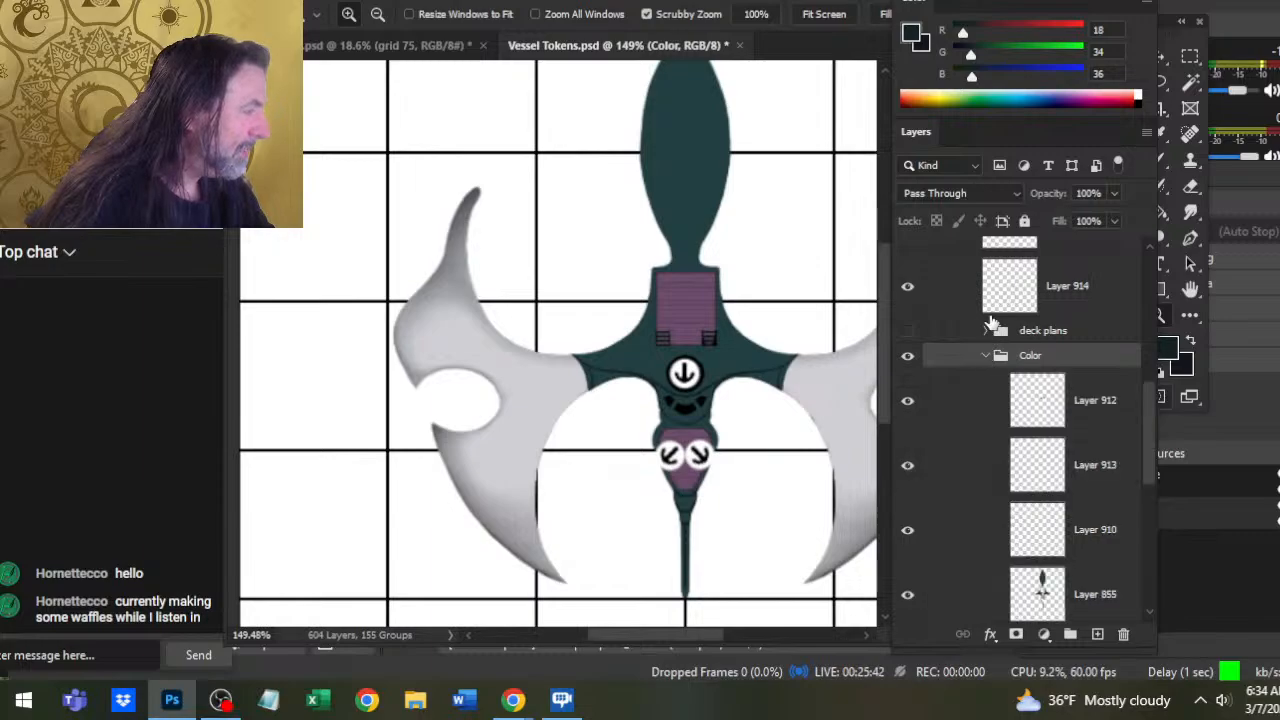
scroll(1143, 395, up, 3)
click(1057, 391)
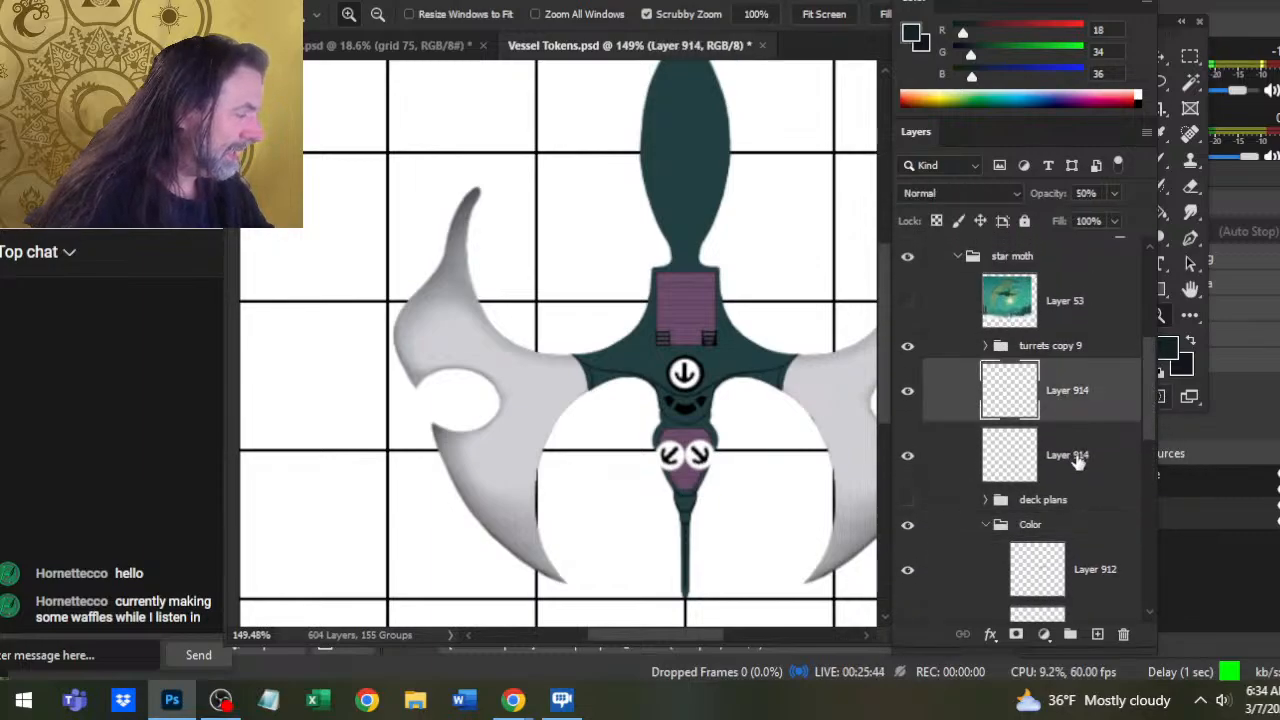
shift+click(1077, 451)
scroll(1143, 410, down, 2)
drag(1100, 340, 1157, 405)
click(995, 290)
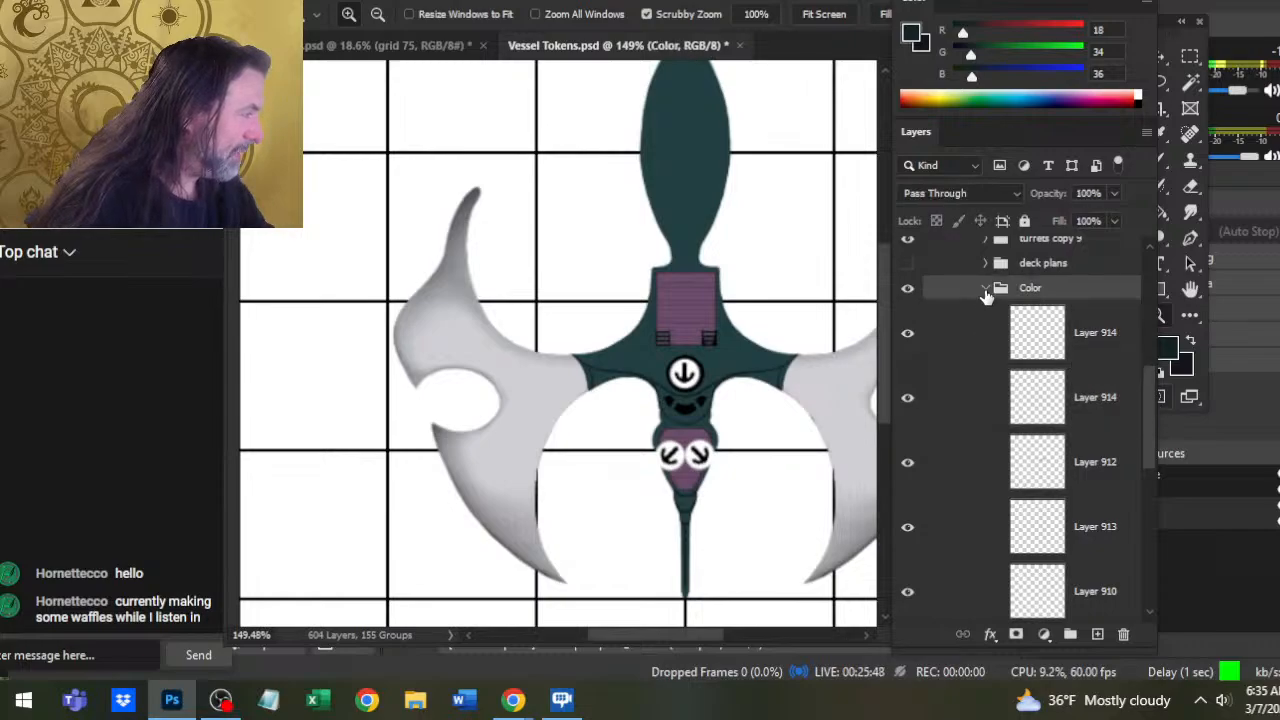
click(985, 288)
Add a layer above the Color group, then sample teal (37, 115, 95) from the Layer 53 painting and the token's dark hull colour
click(1097, 634)
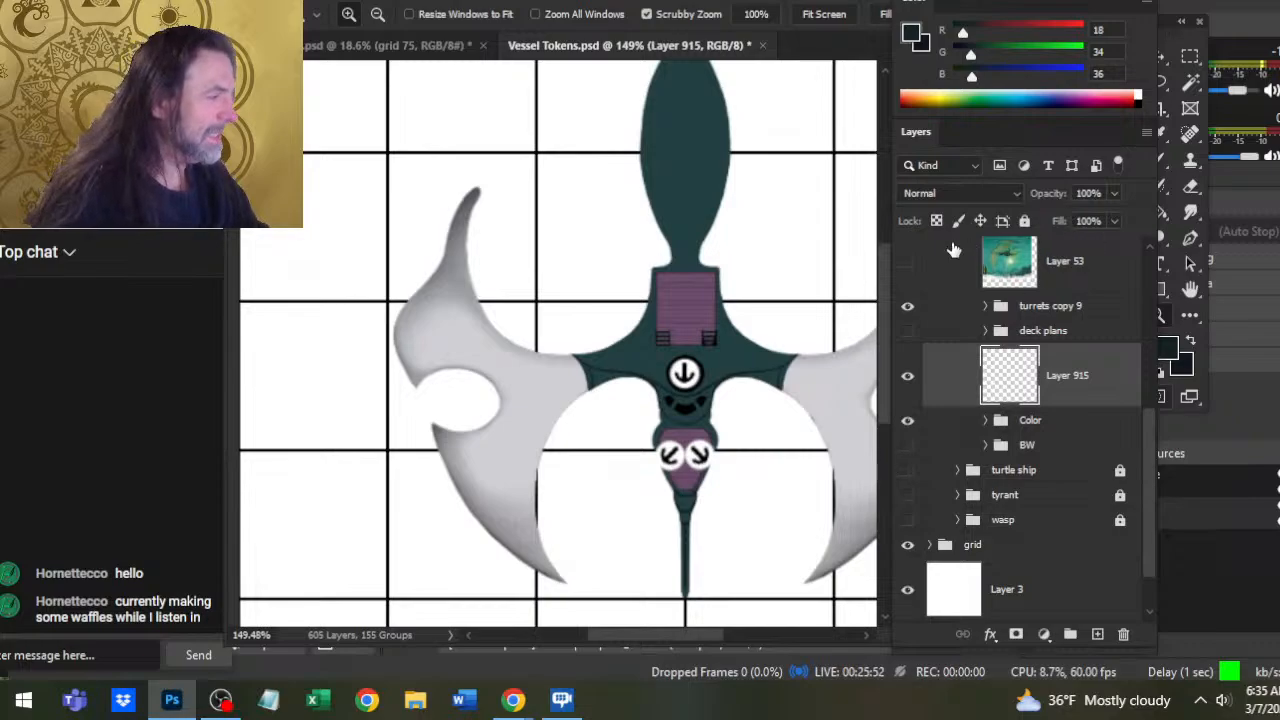
click(907, 261)
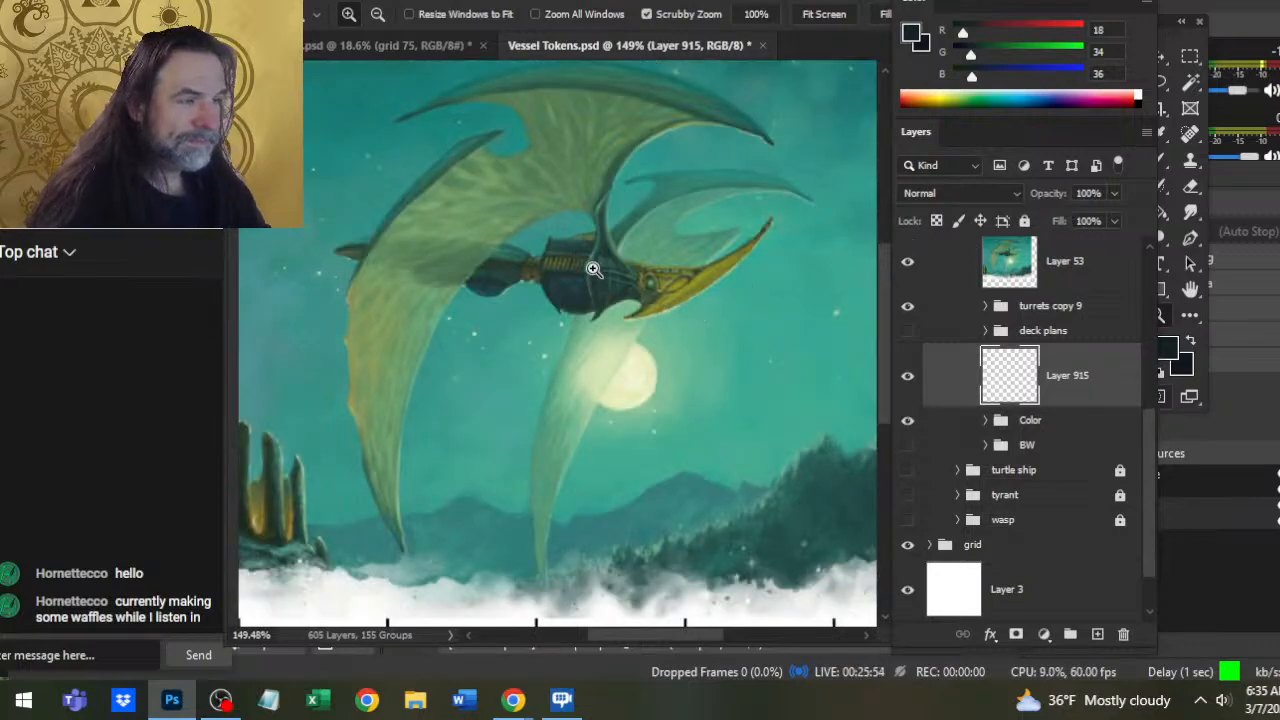
key(b)
alt+click(529, 250)
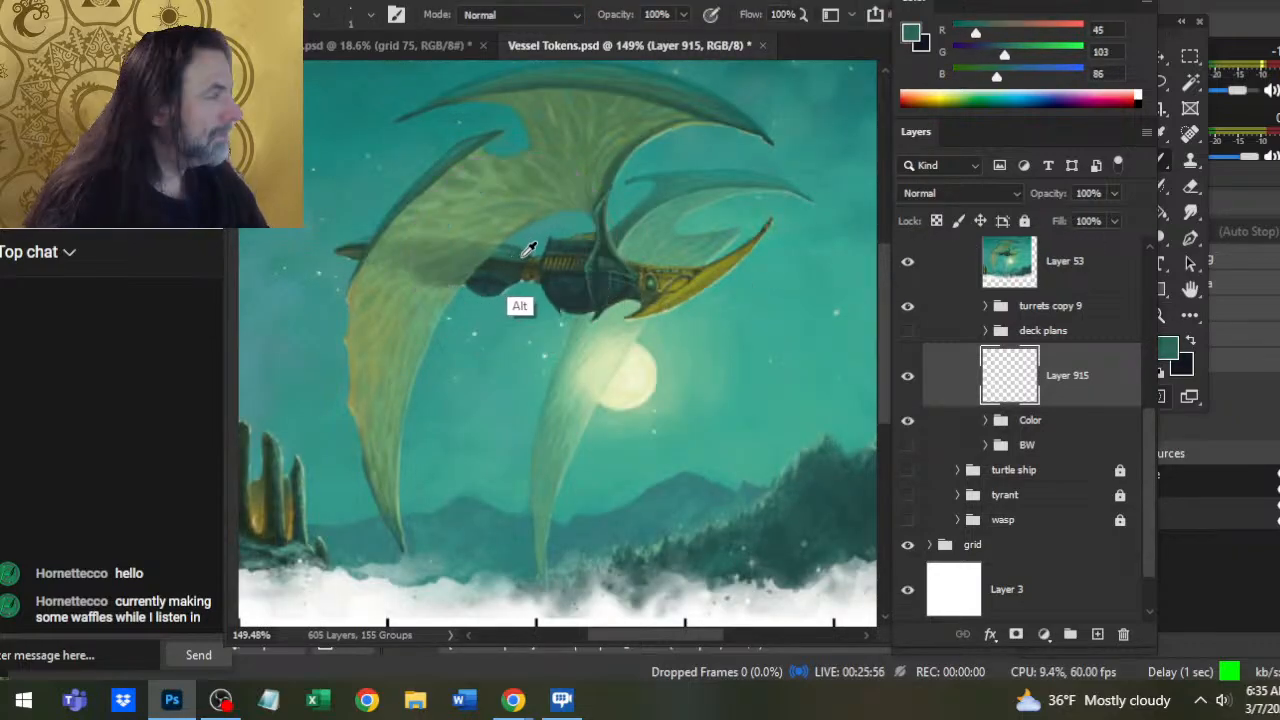
alt+click(524, 252)
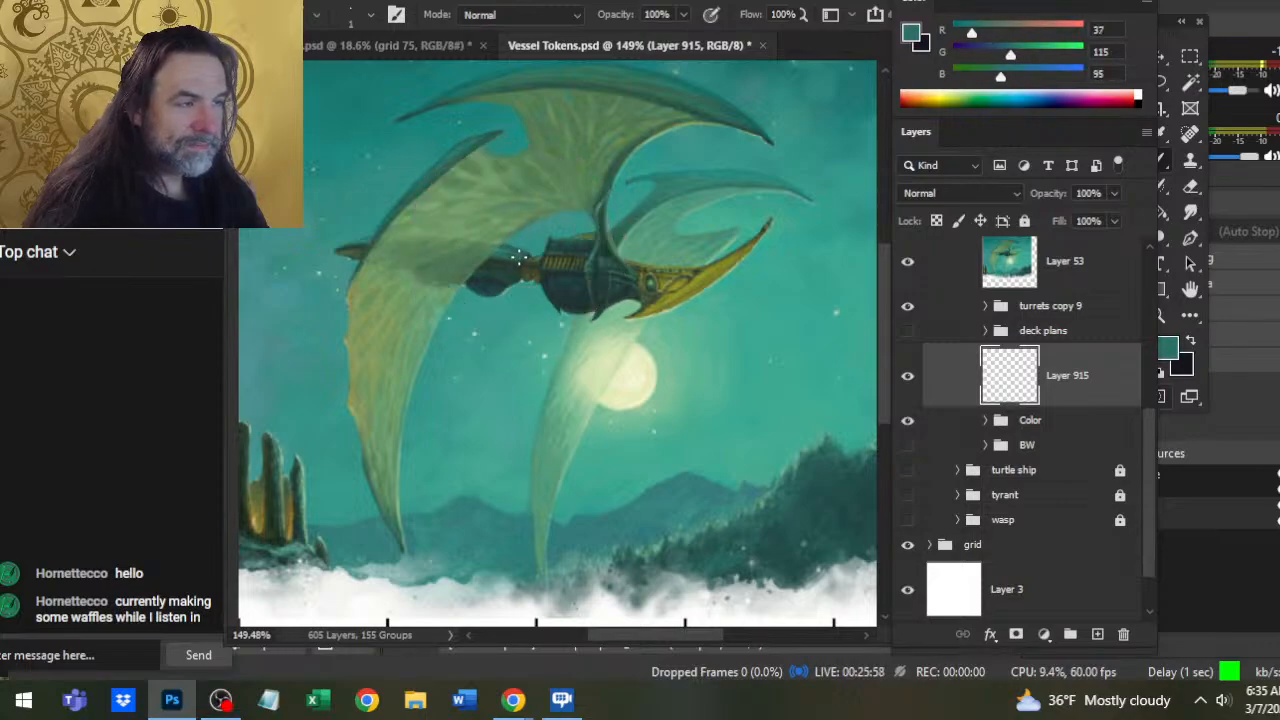
click(907, 261)
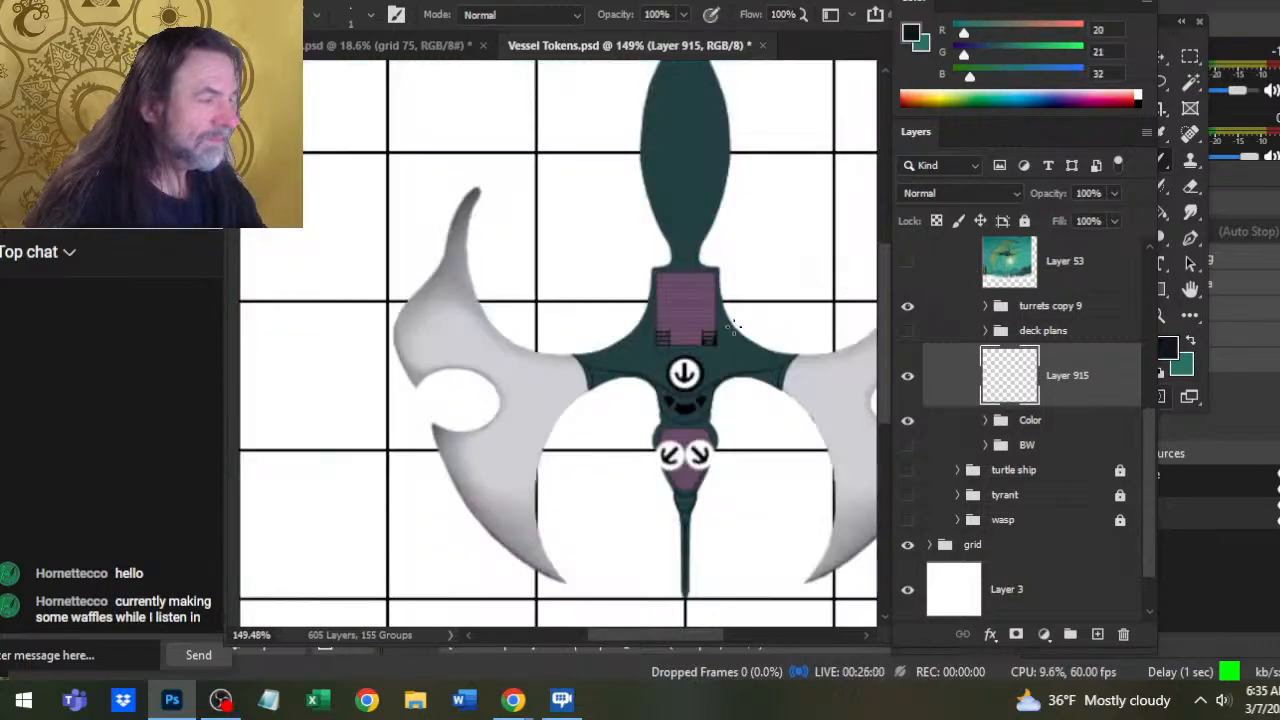
alt+click(688, 168)
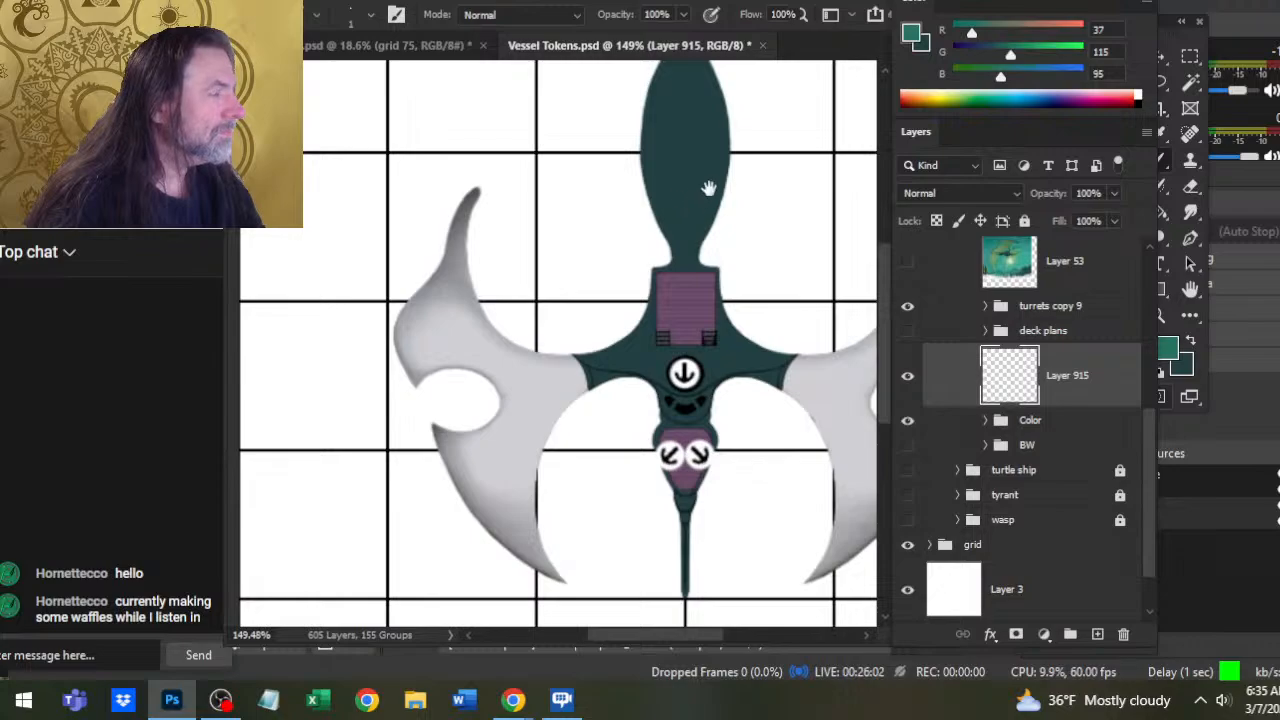
Paint a teal highlight along the centre of the leaf-shaped hull with a size 6 brush and soften it using a size 10 Smudge
drag(708, 188, 669, 292)
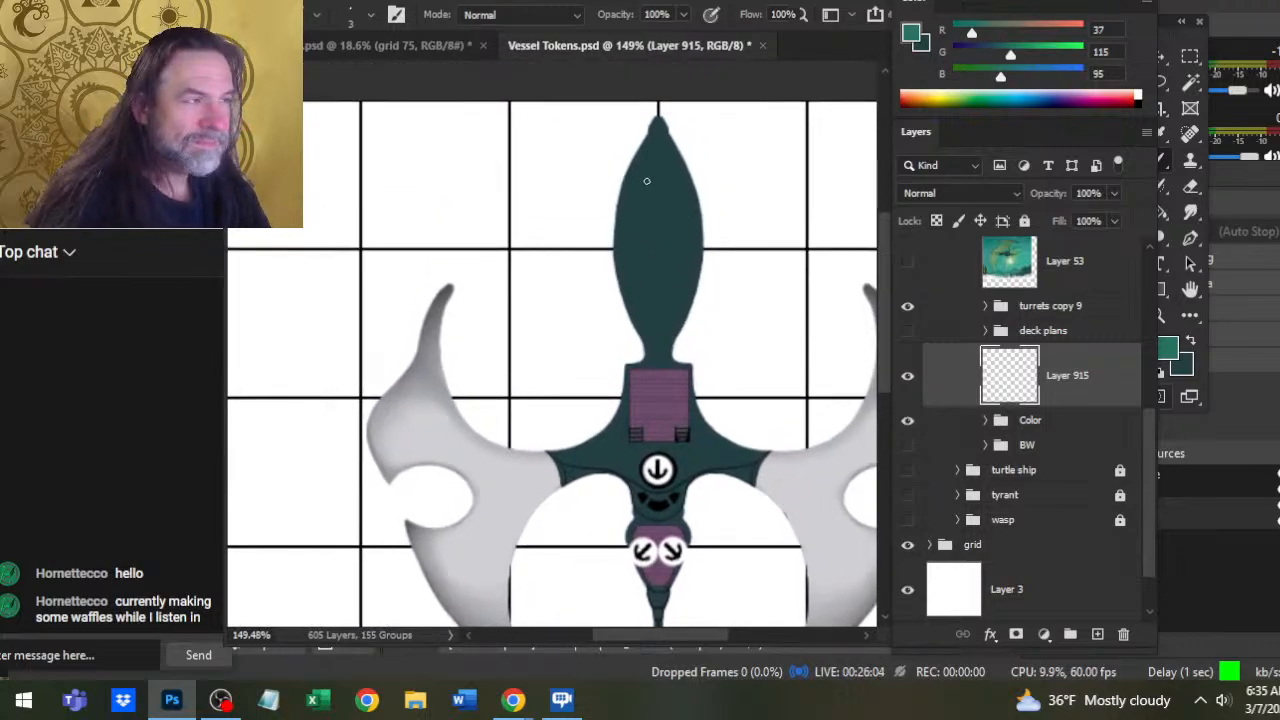
drag(658, 172, 645, 268)
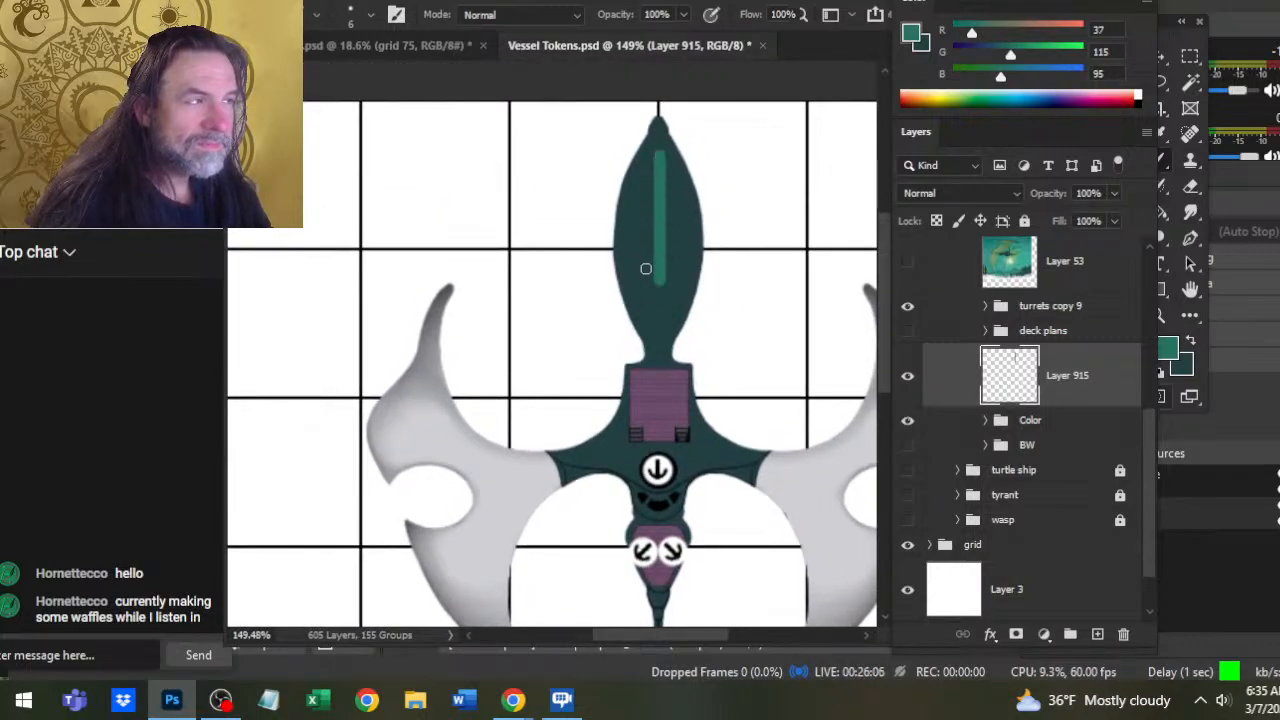
drag(655, 163, 660, 289)
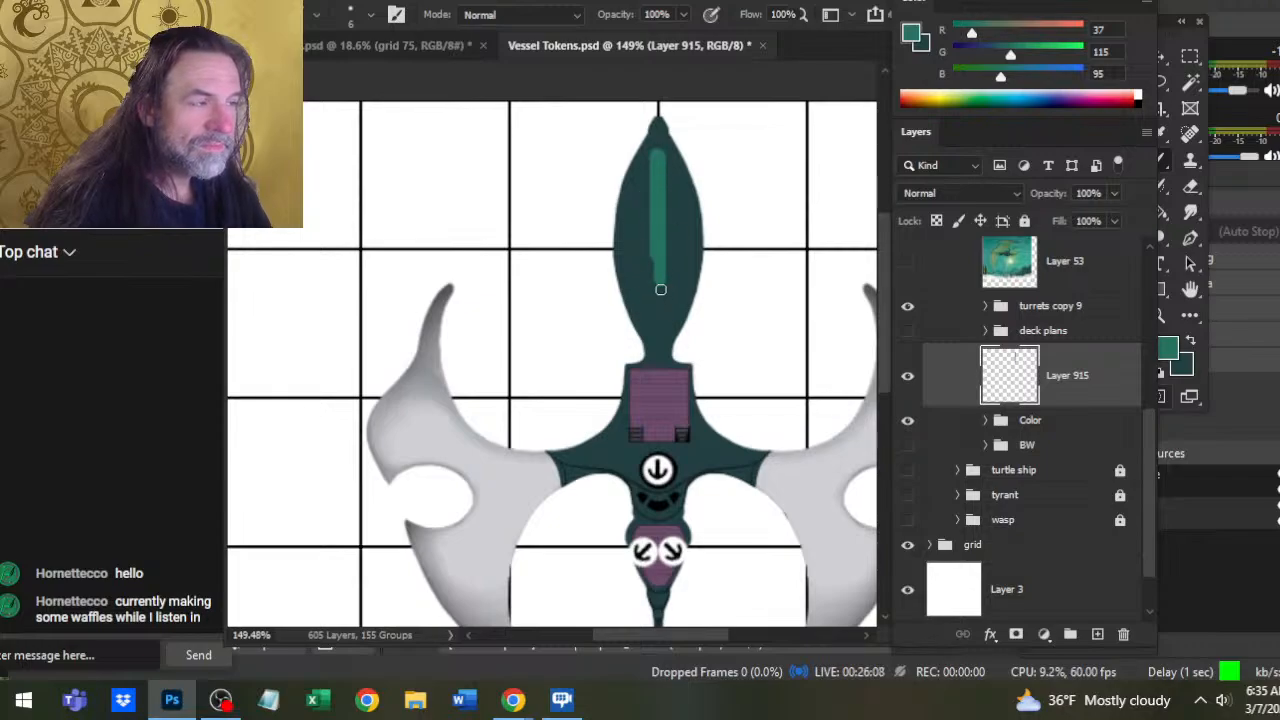
drag(651, 239, 651, 300)
key(r)
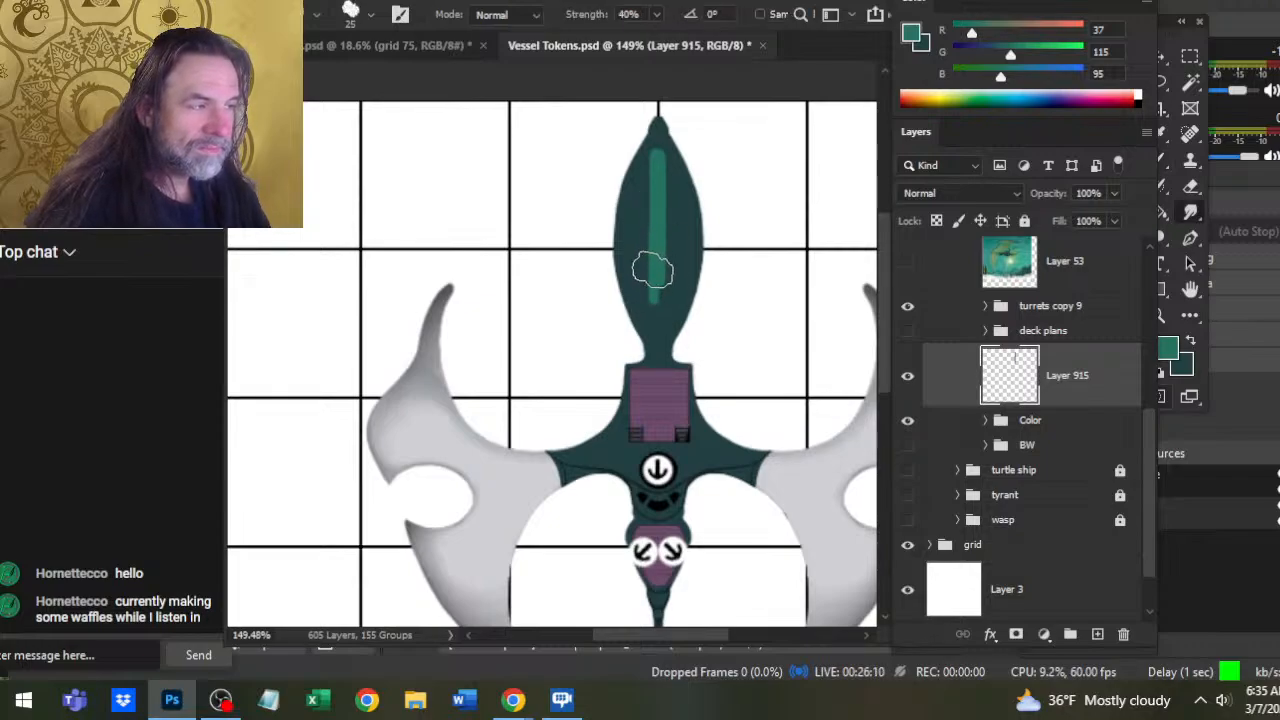
key(bracketleft)
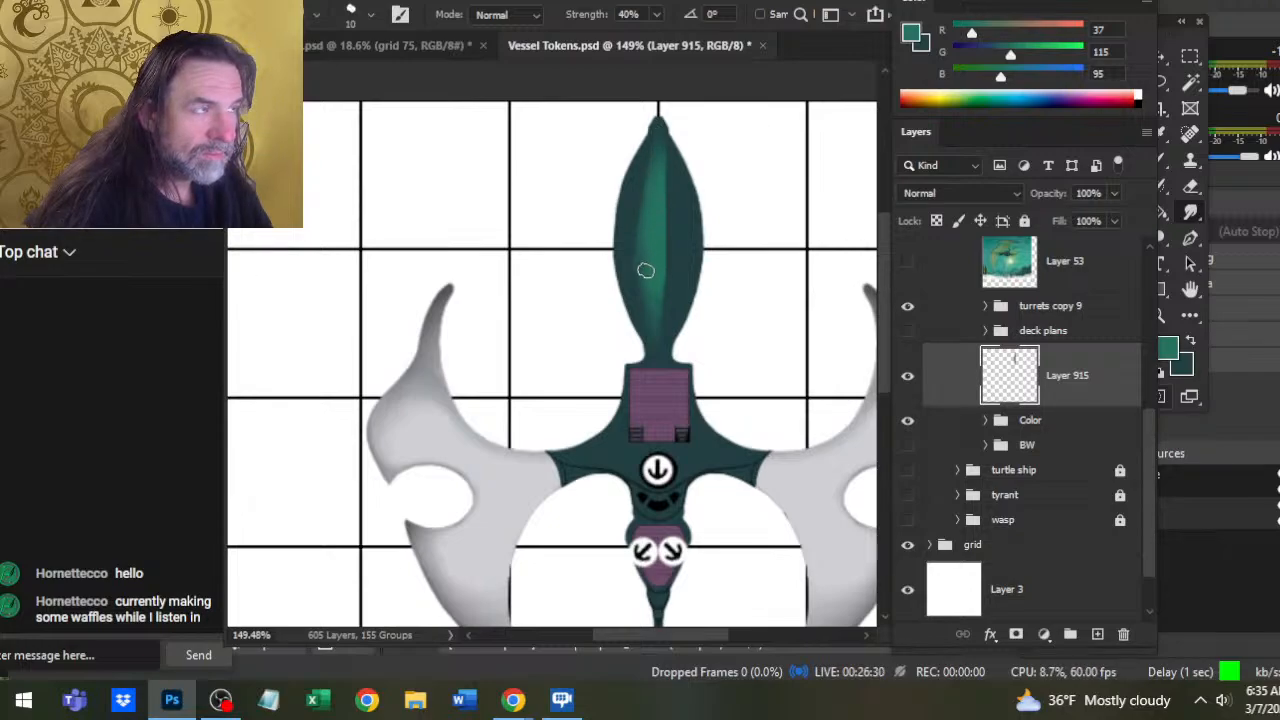
Delete the highlight layer and add a new layer above the deck plans group
key(Delete)
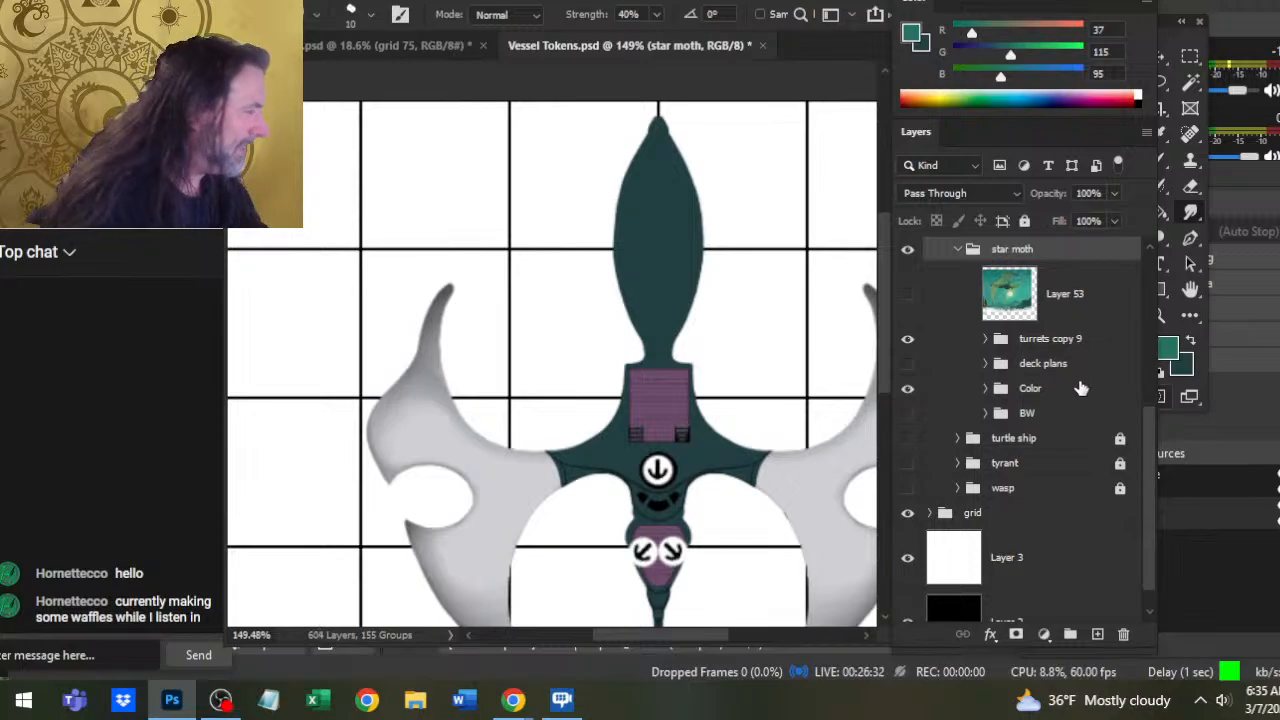
click(1068, 364)
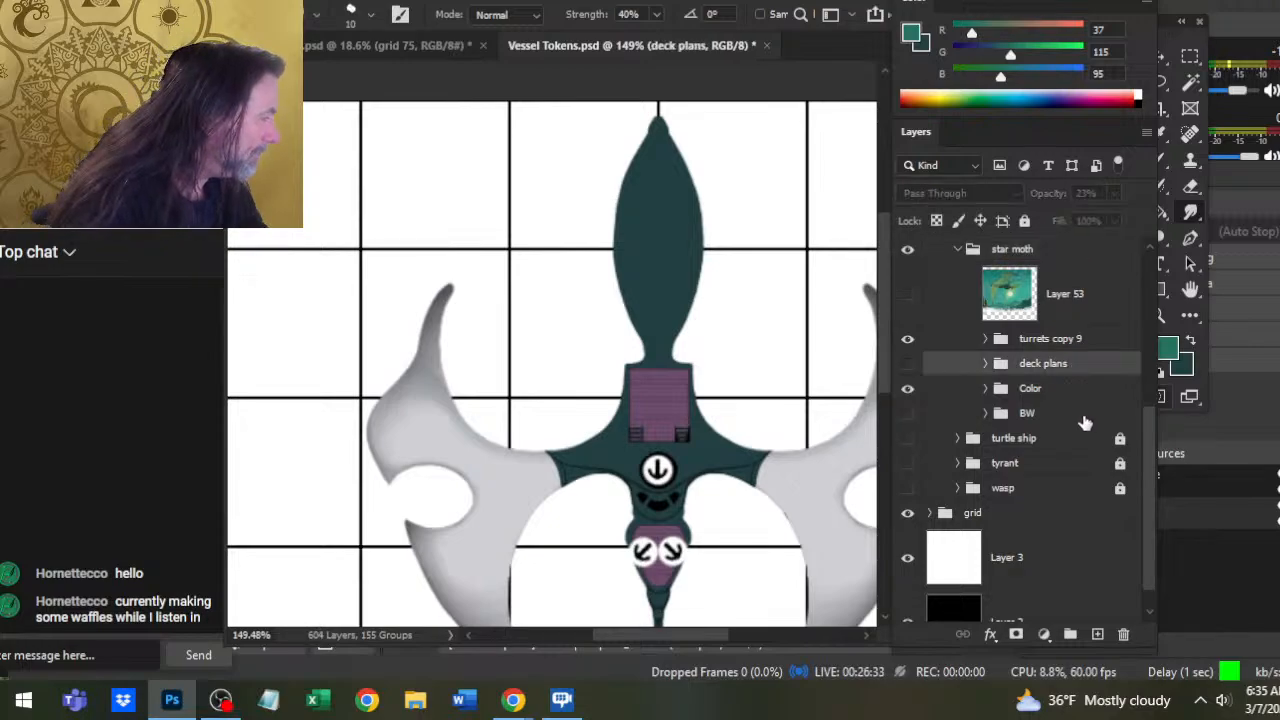
click(1097, 634)
Show the reference painting on Layer 53 to study the ship's hull, and hide it again
click(907, 294)
key(z)
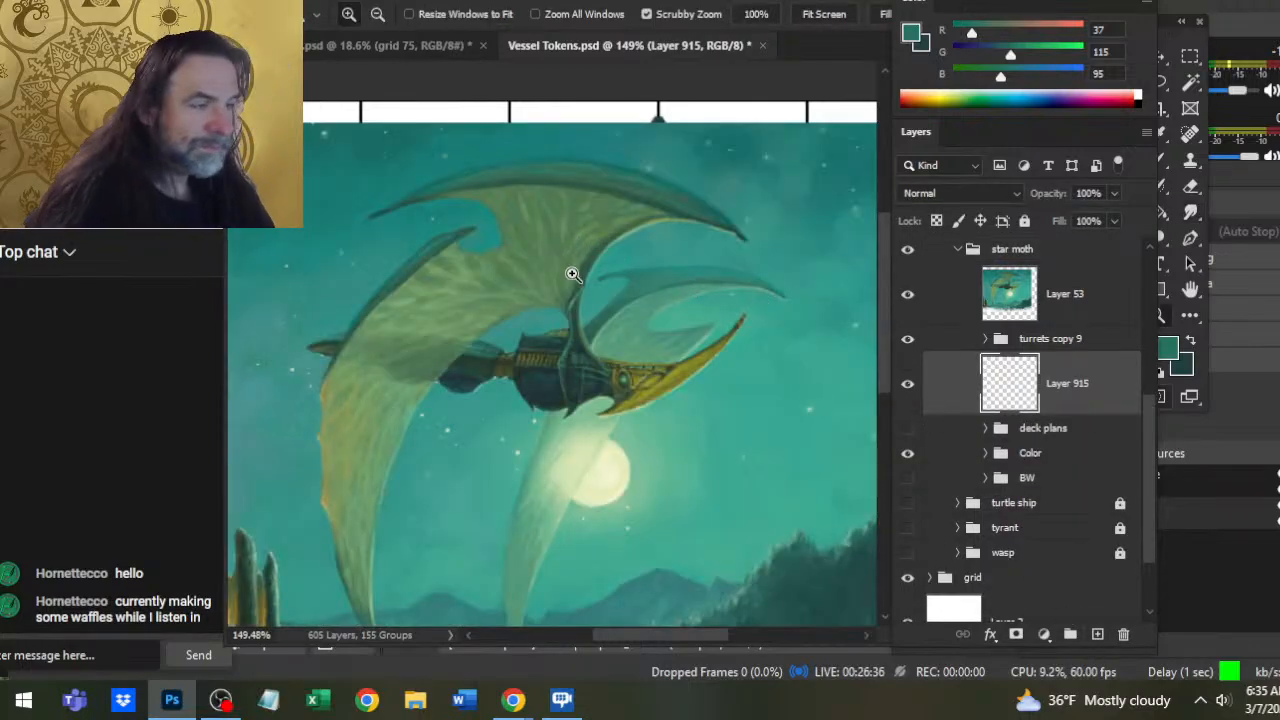
mouse_move(572, 273)
mouse_down()
mouse_move(637, 277)
mouse_move(597, 274)
mouse_up()
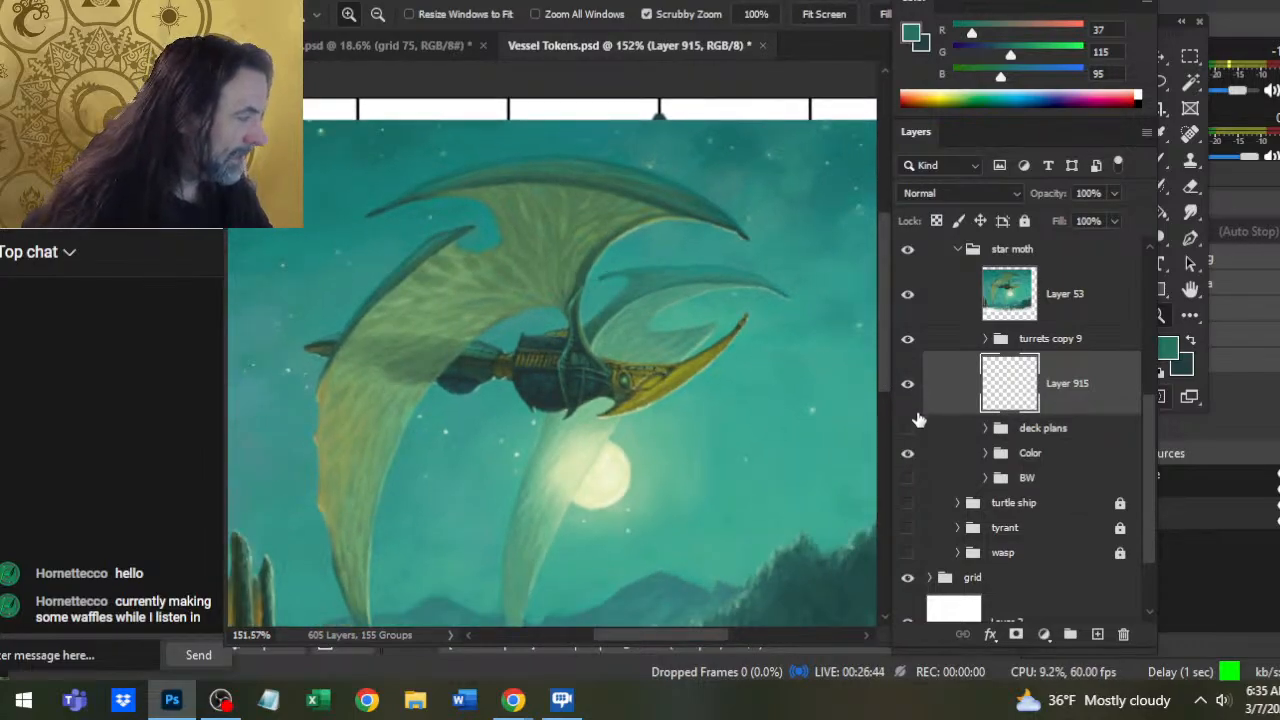
click(909, 296)
Sample the dark teal (20, 38, 40) of the hull's panel line beside the anchor marker as the brush colour
drag(686, 480, 720, 492)
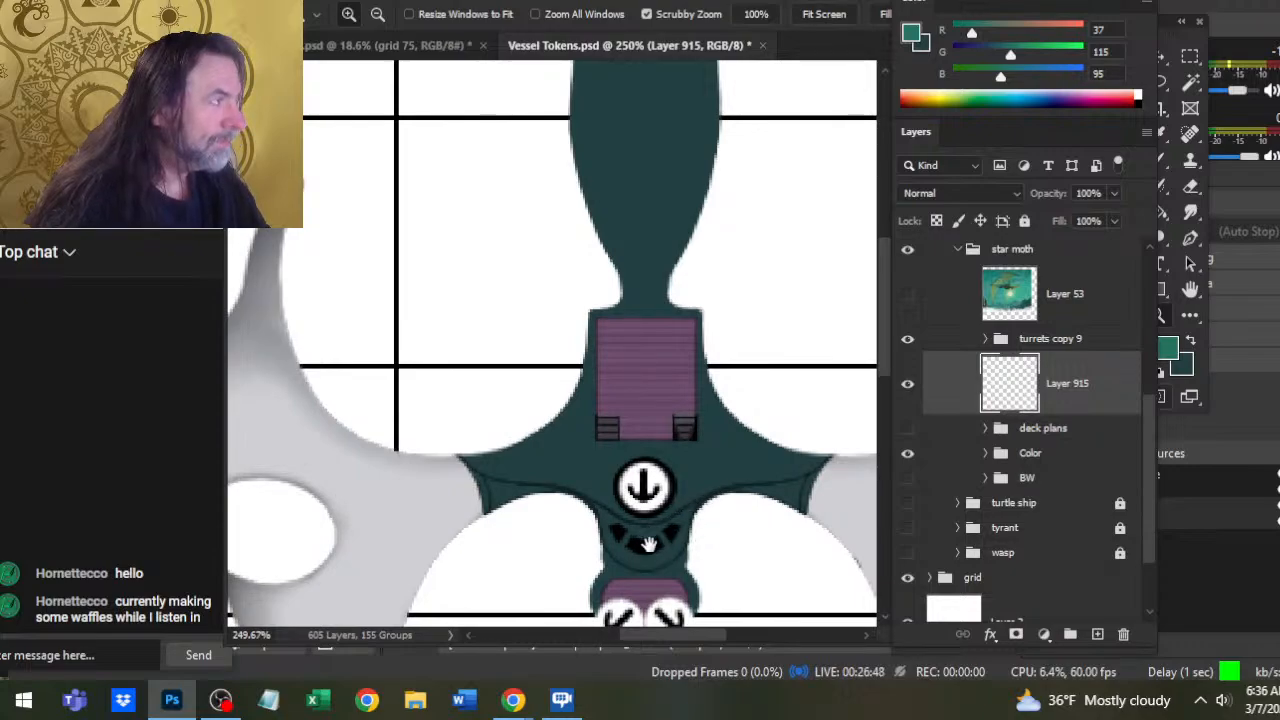
drag(757, 580, 730, 477)
drag(663, 405, 740, 396)
key(b)
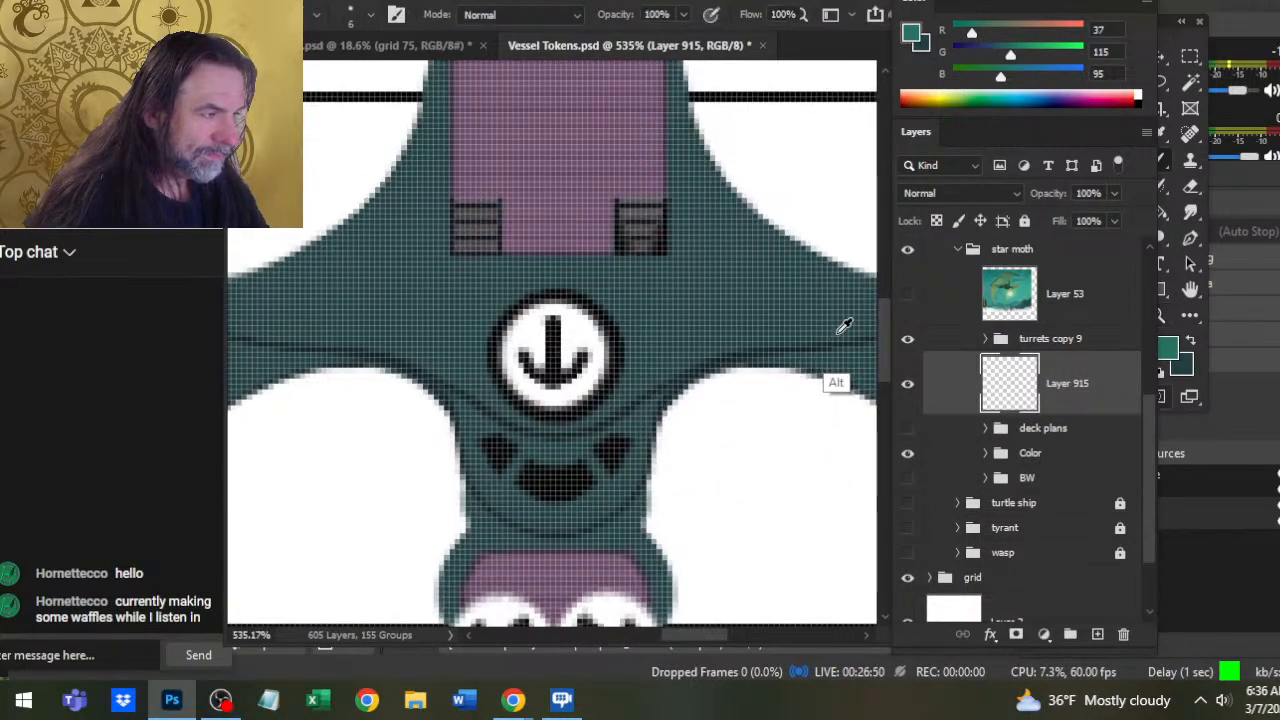
drag(848, 322, 831, 340)
key(z)
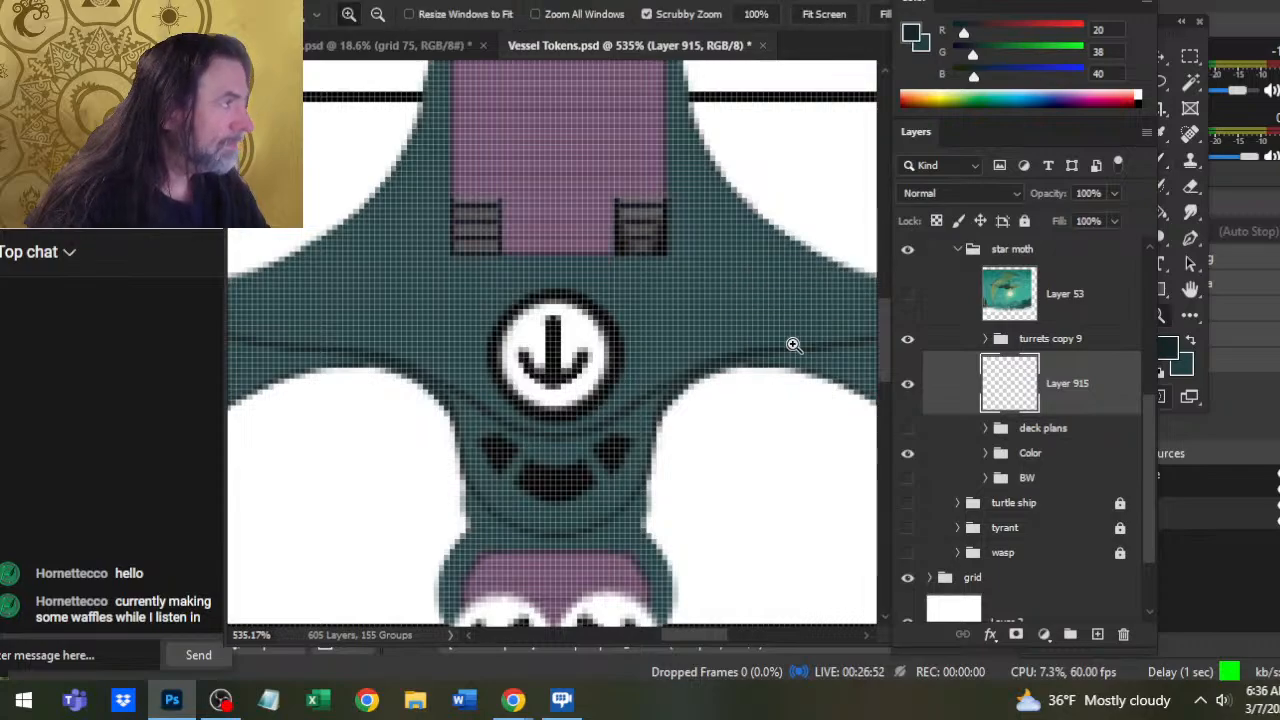
drag(799, 347, 716, 350)
drag(750, 254, 703, 378)
click(691, 337)
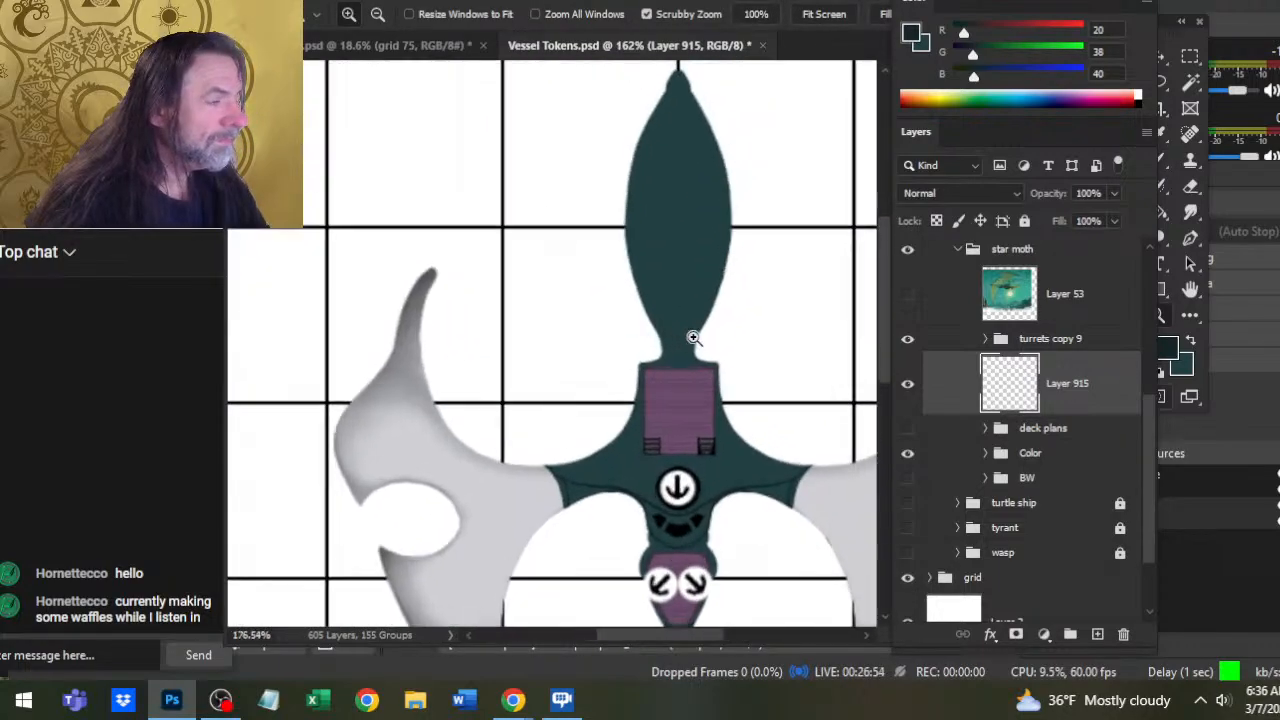
Paint a thin dark line across the base of the hull's neck, just above the purple deck, with a size 2 brush
key(b)
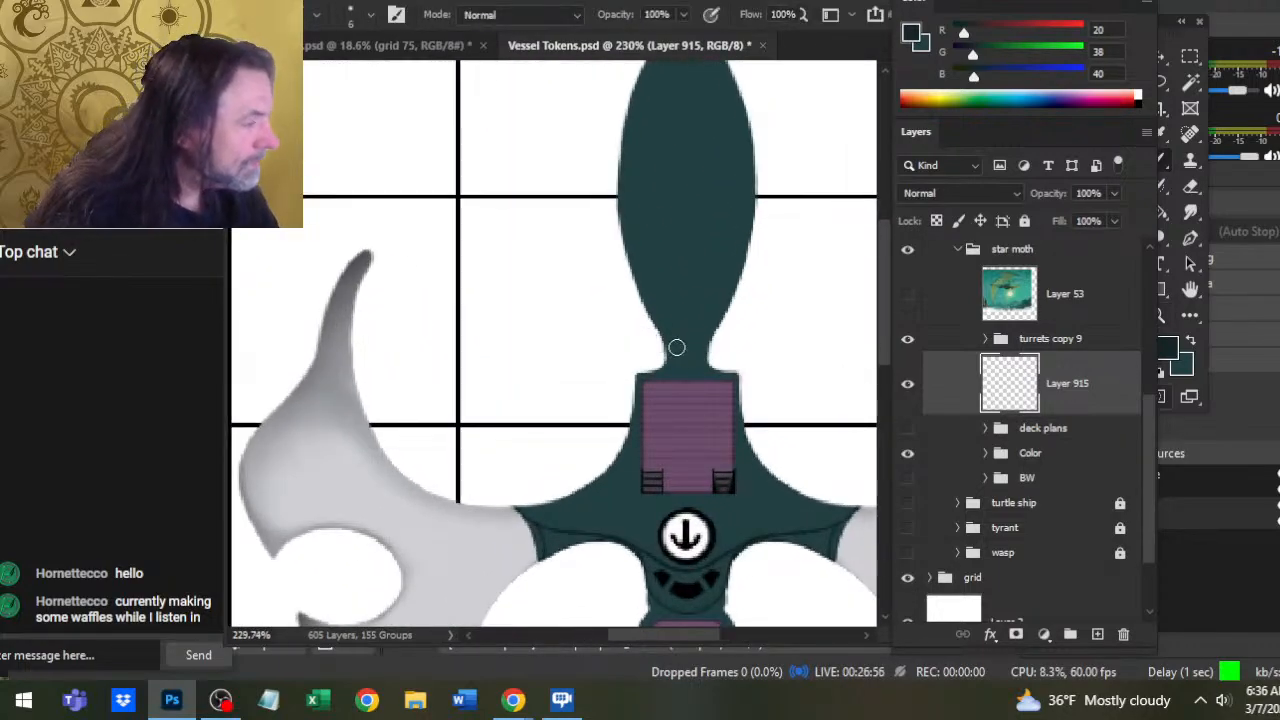
key(bracketleft)
key(bracketleft)
key(bracketleft)
key(bracketleft)
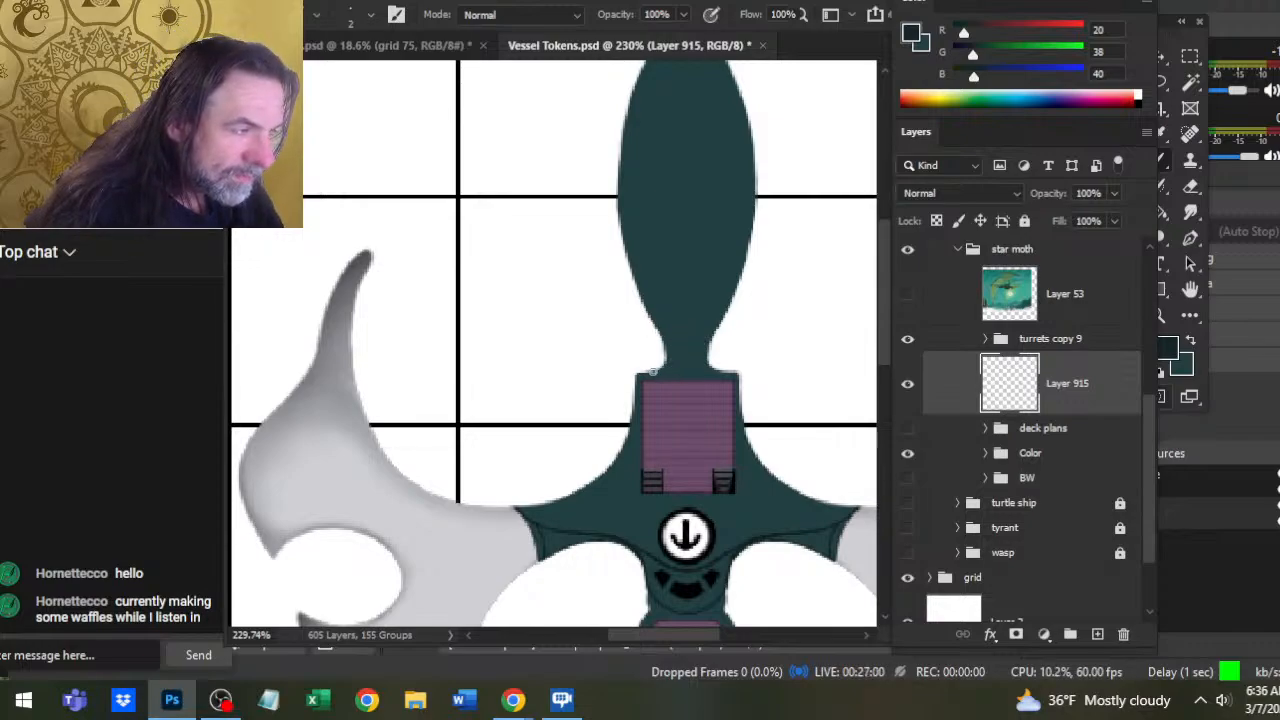
key(e)
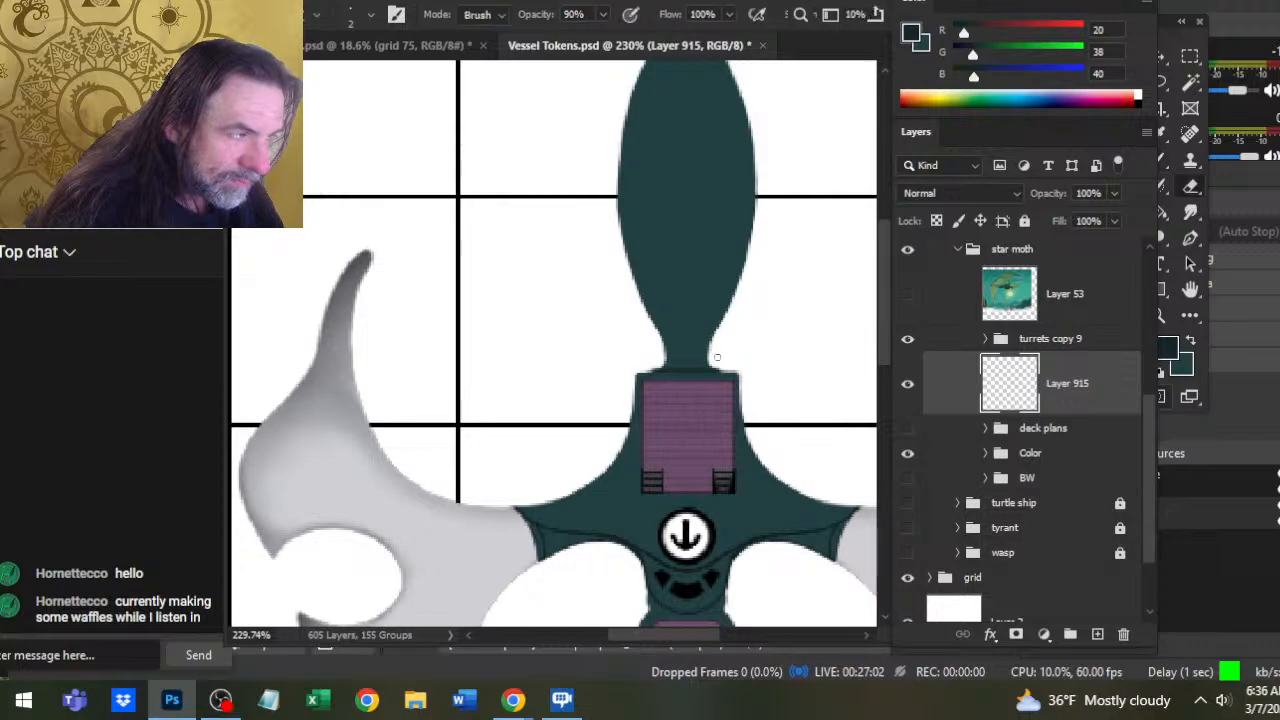
key(v)
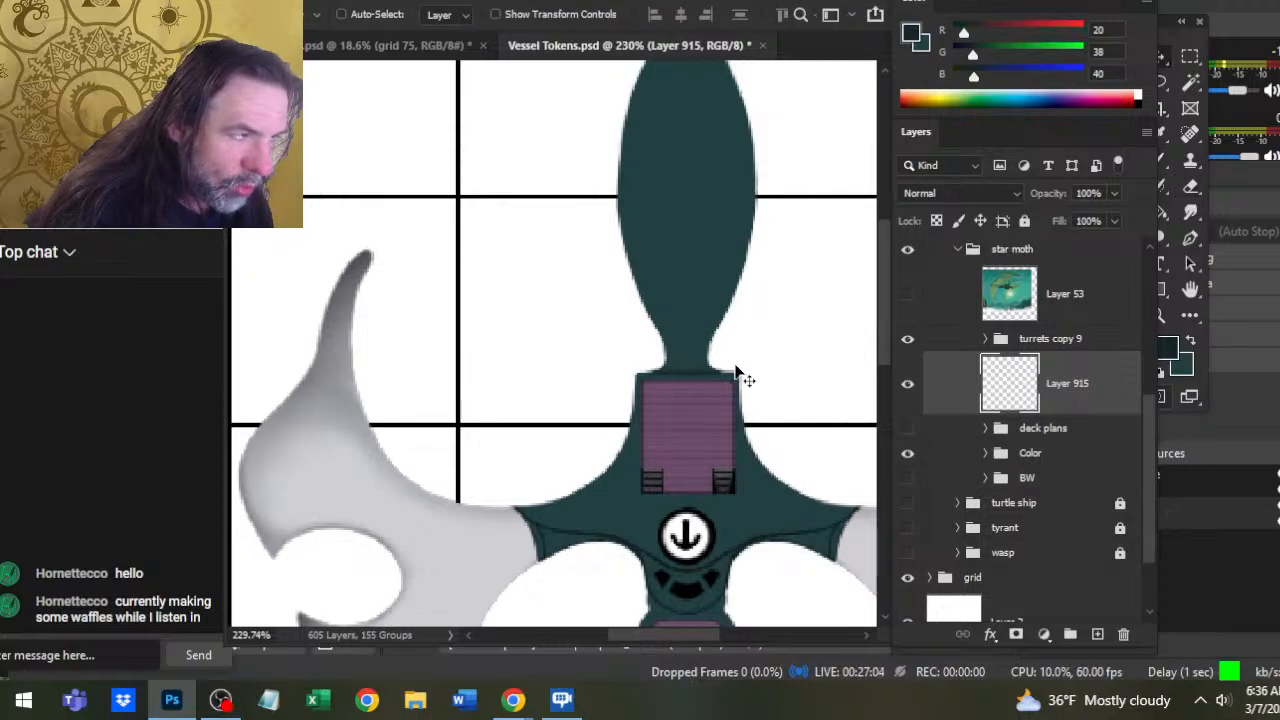
Paint several thin curved bands across the narrow neck between the leaf-shaped hull and the purple deck
key(z)
click(700, 414)
key(e)
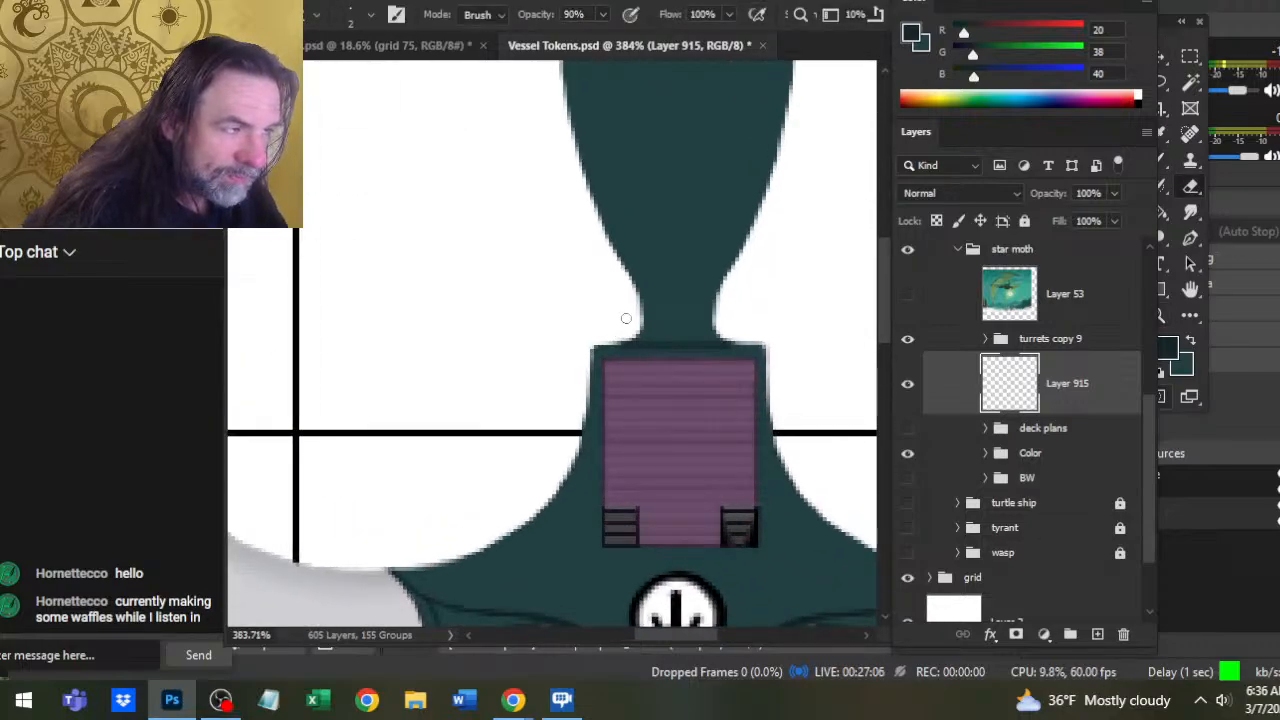
key(b)
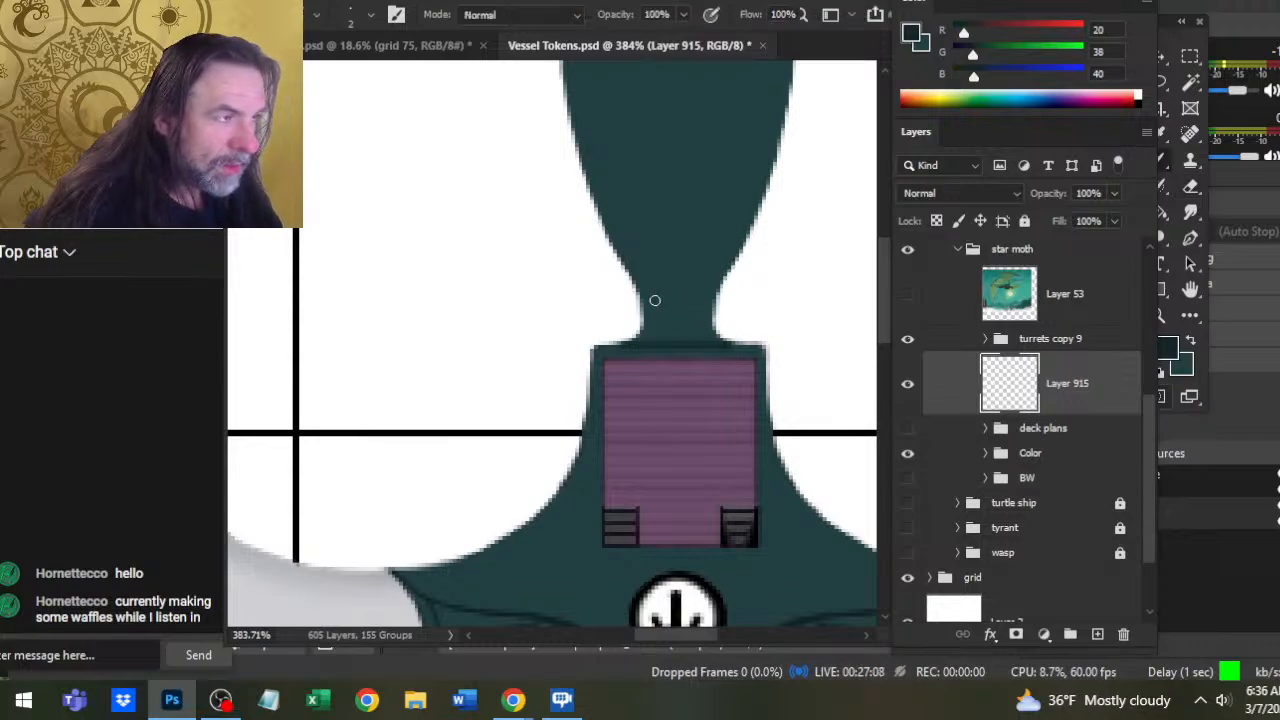
drag(650, 302, 714, 314)
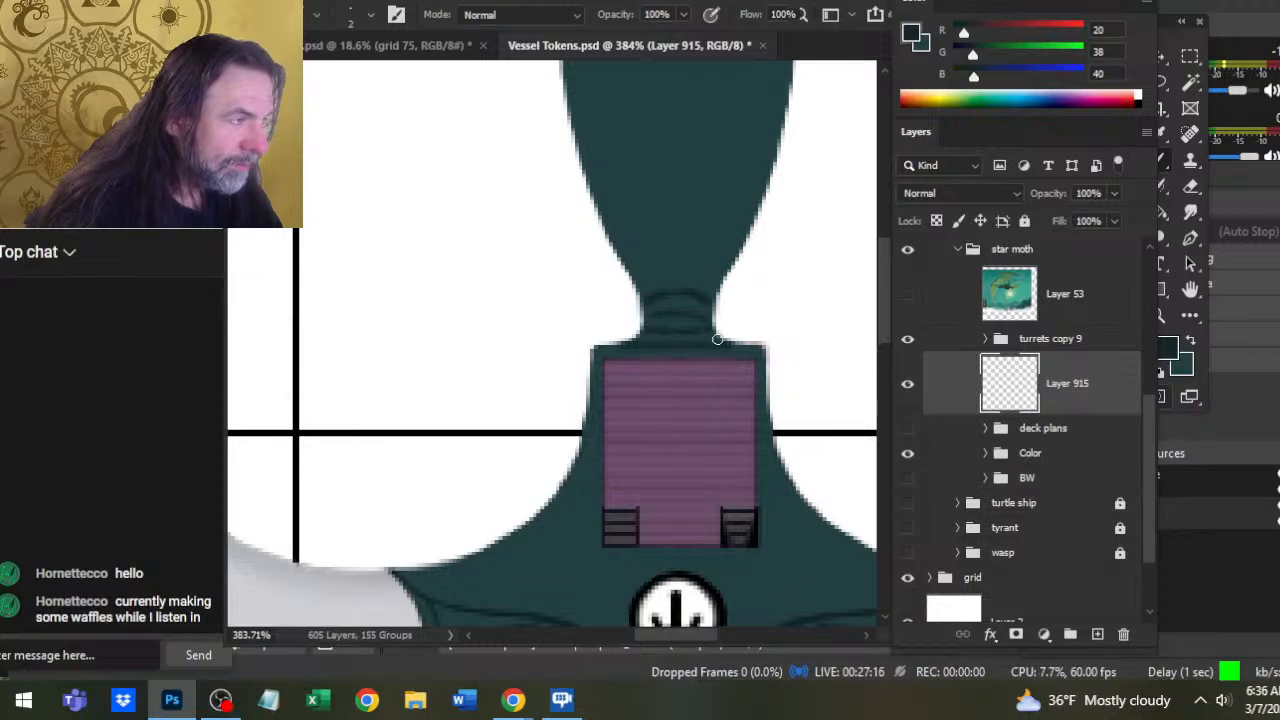
Erase the right half of the curved neck bands with a size 2 Eraser and touch up the remaining strokes
key(ctrl)
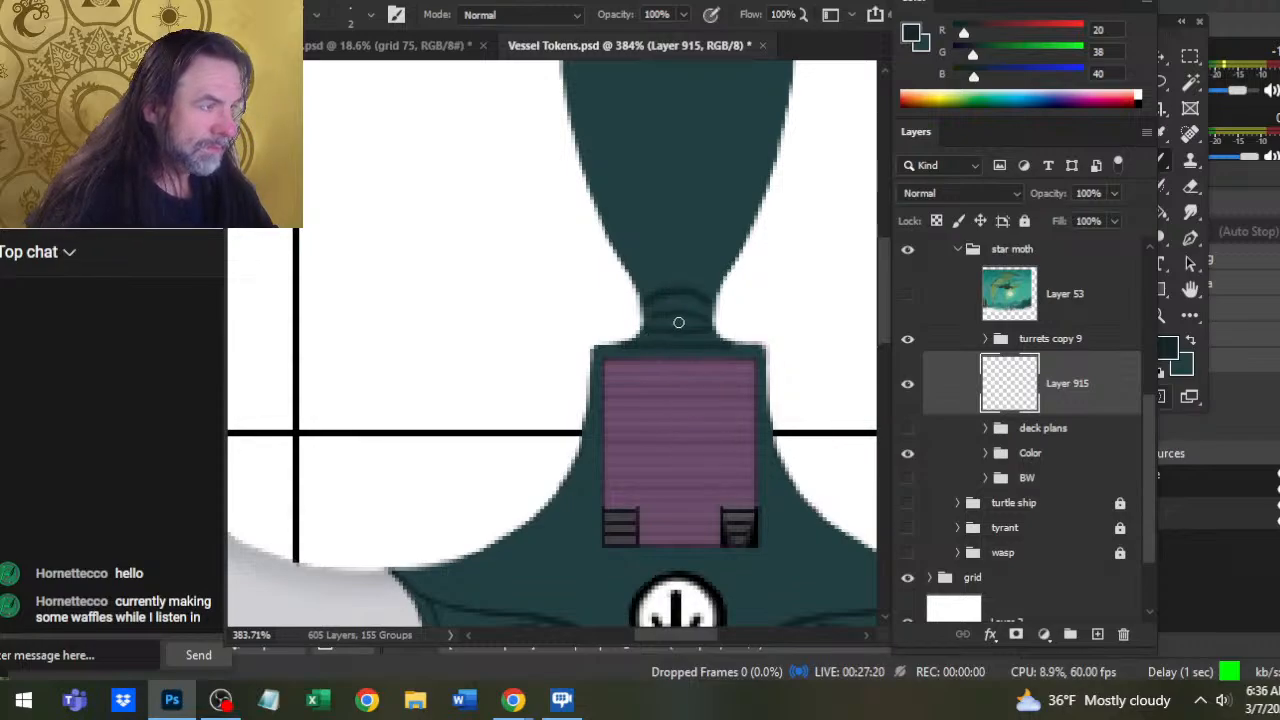
key(e)
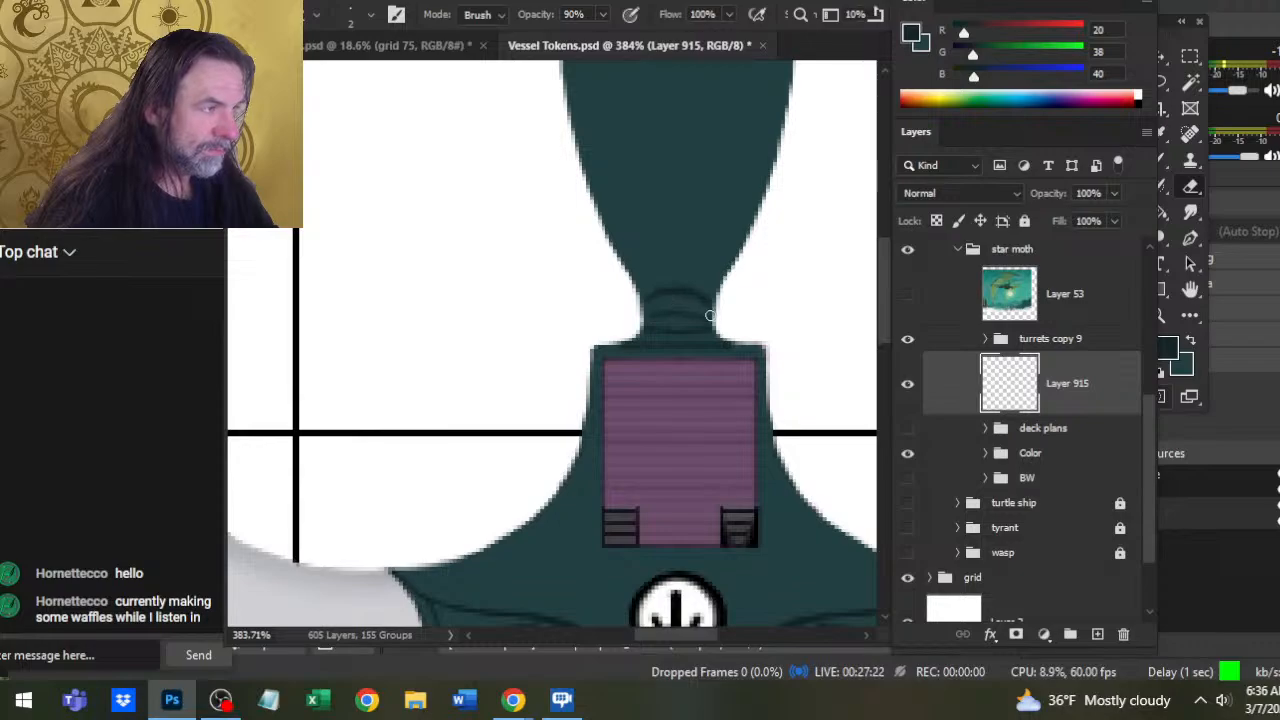
drag(718, 328, 675, 304)
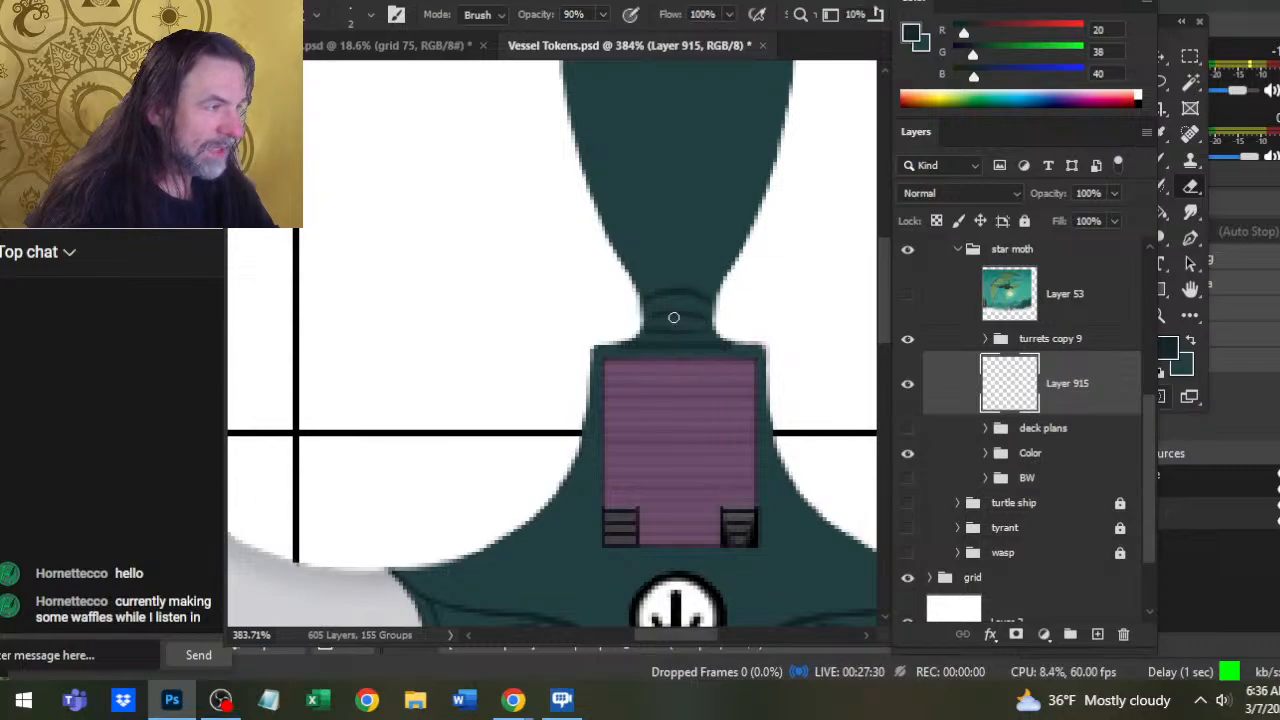
mouse_move(661, 327)
mouse_down()
mouse_move(649, 314)
mouse_move(684, 322)
mouse_up()
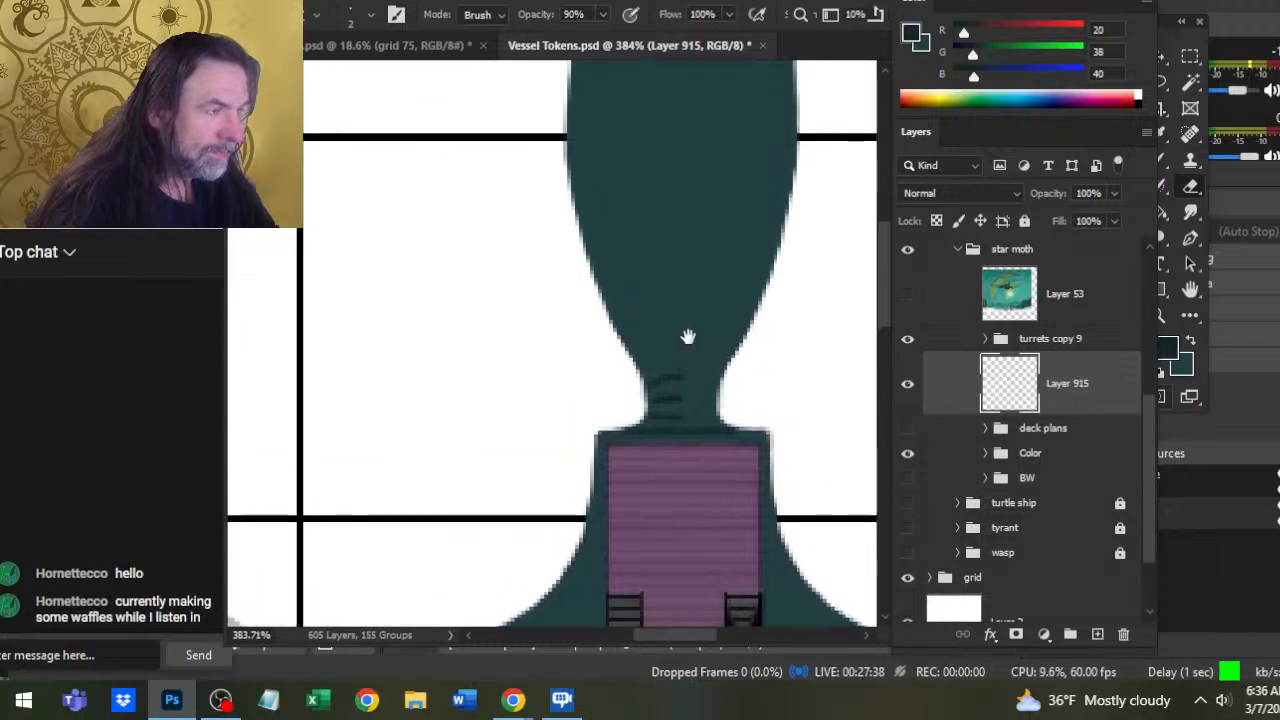
scroll(686, 337, up, 2)
key(b)
mouse_move(682, 373)
mouse_down()
mouse_move(632, 205)
mouse_move(654, 292)
mouse_move(634, 289)
mouse_move(689, 423)
mouse_up()
key(e)
Paint two curved panel lines across the left half of the leaf-shaped hull, one near its lower end and one at its widest part
key(b)
drag(630, 352, 760, 344)
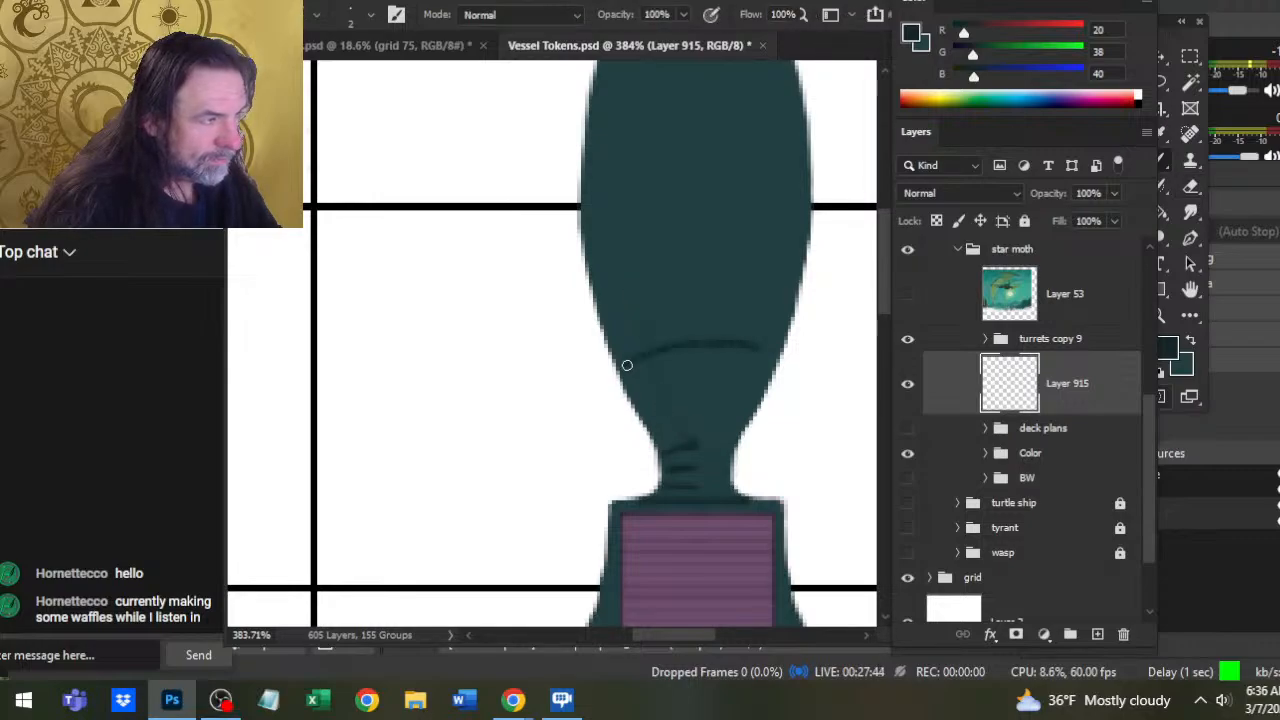
key(e)
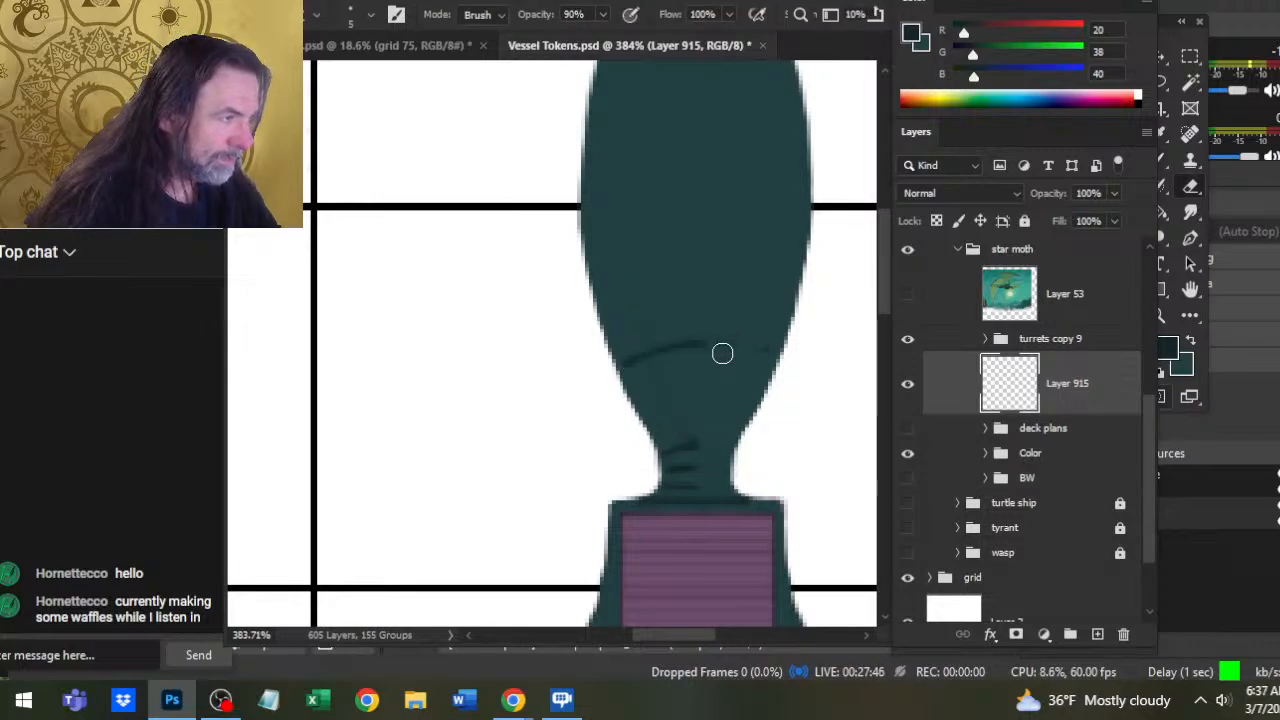
scroll(721, 345, up, 3)
key(b)
mouse_move(640, 291)
mouse_down()
mouse_move(586, 300)
mouse_move(702, 293)
mouse_up()
key(ctrl+z)
drag(587, 293, 687, 265)
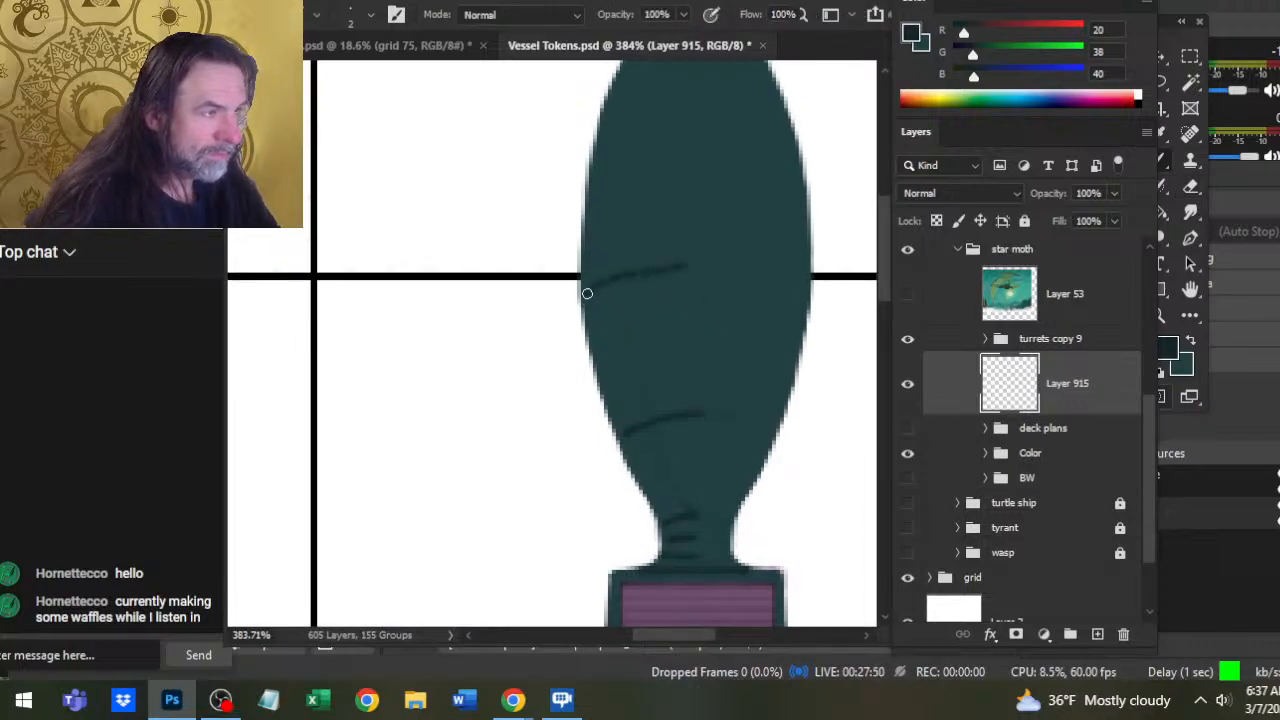
Outline the left half of the small cap at the hull's tip with the size 2 brush, trimming stray strokes with the Eraser
scroll(694, 314, up, 5)
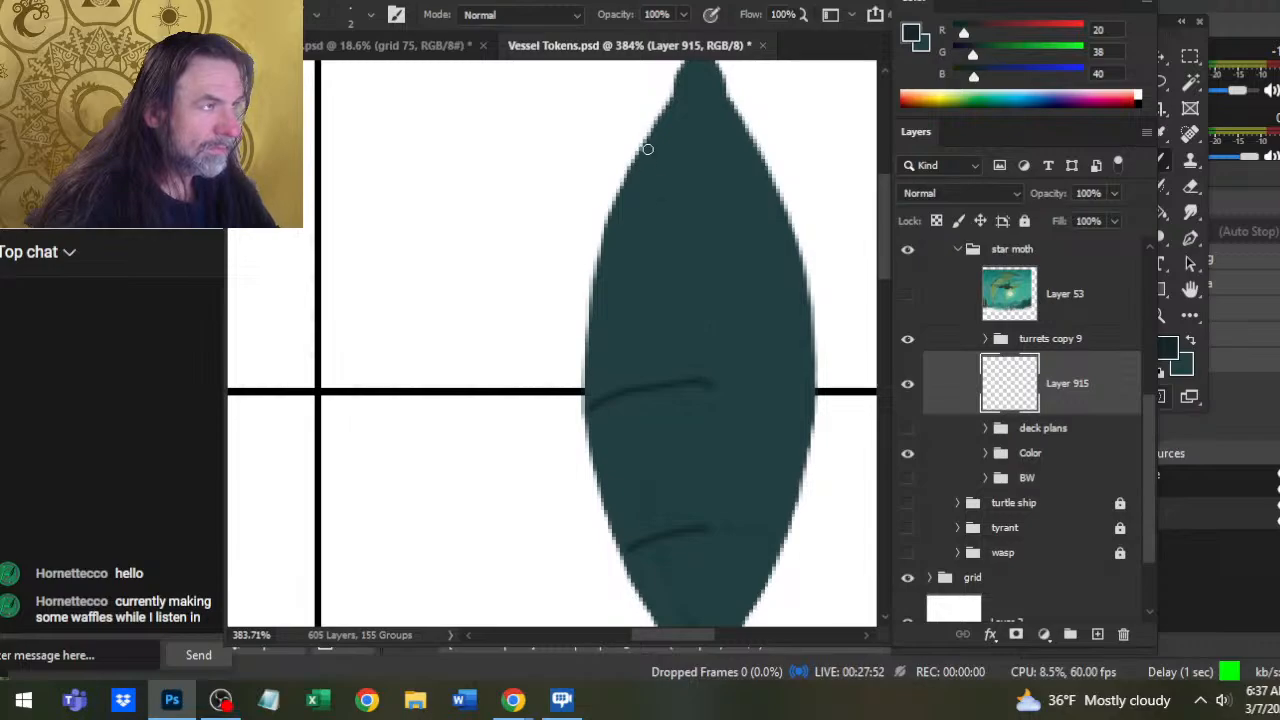
drag(680, 99, 706, 104)
scroll(706, 106, up, 4)
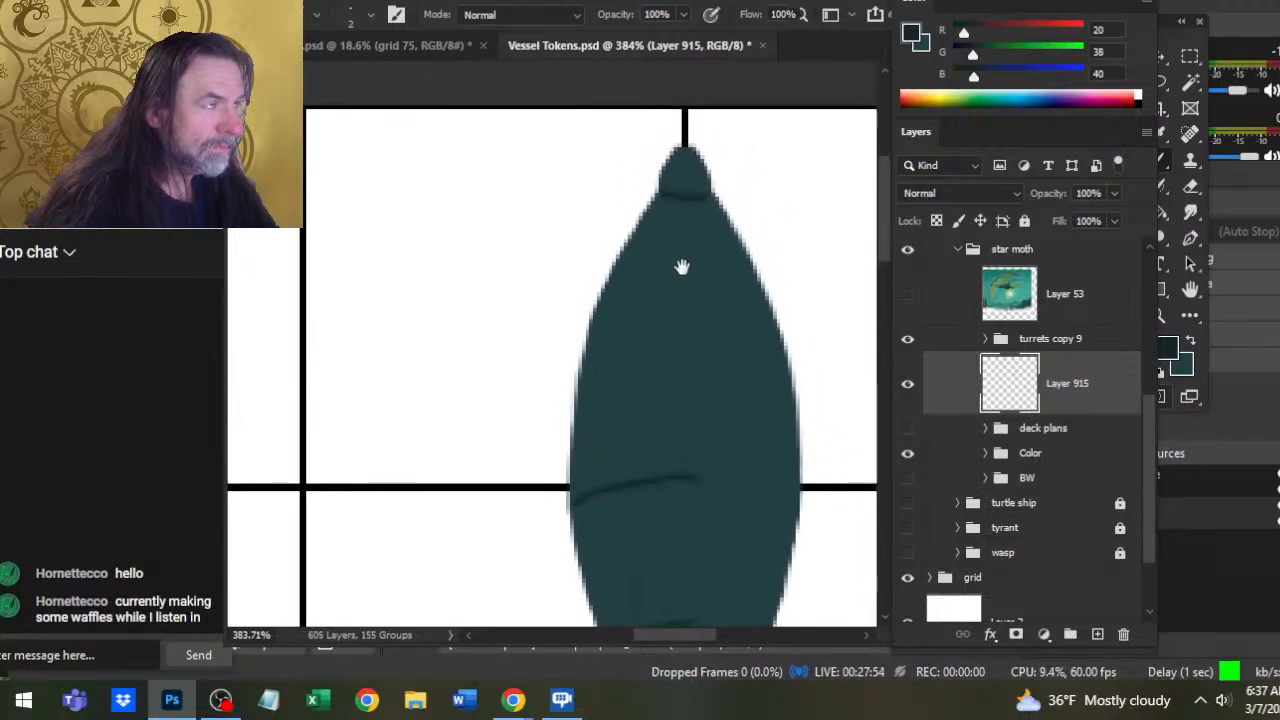
key(e)
key(b)
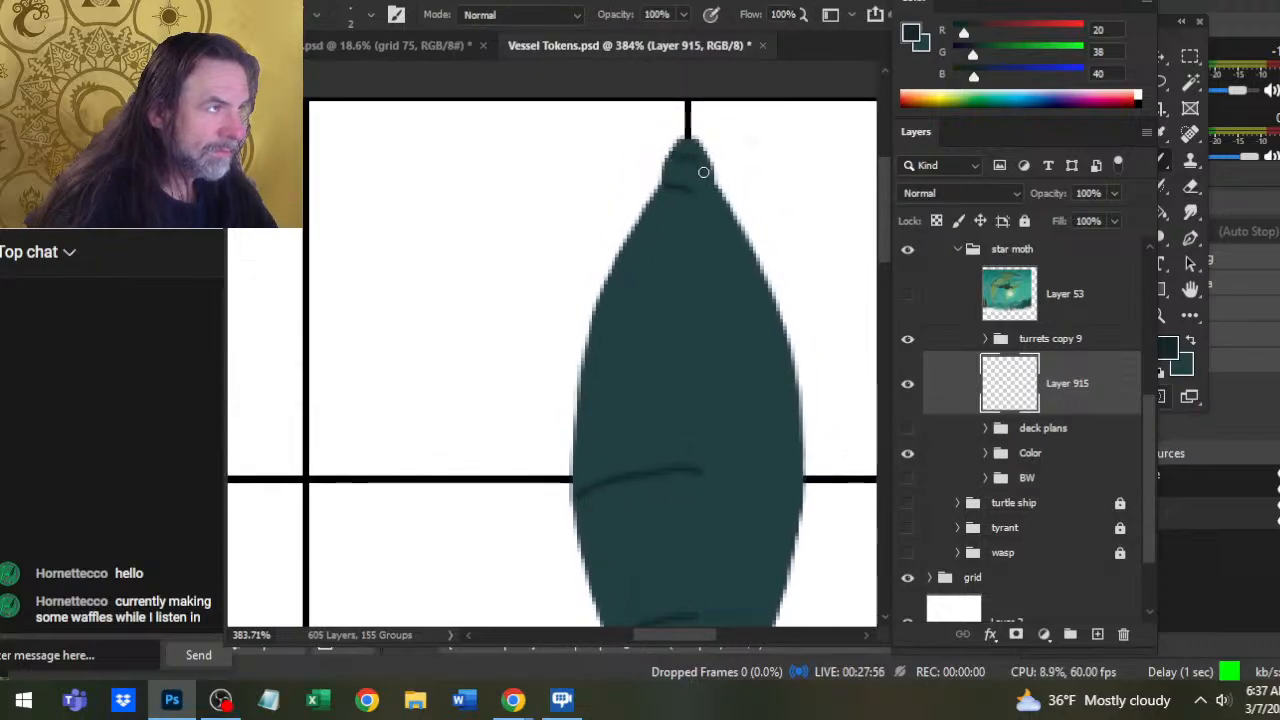
key(e)
drag(702, 187, 684, 190)
key(b)
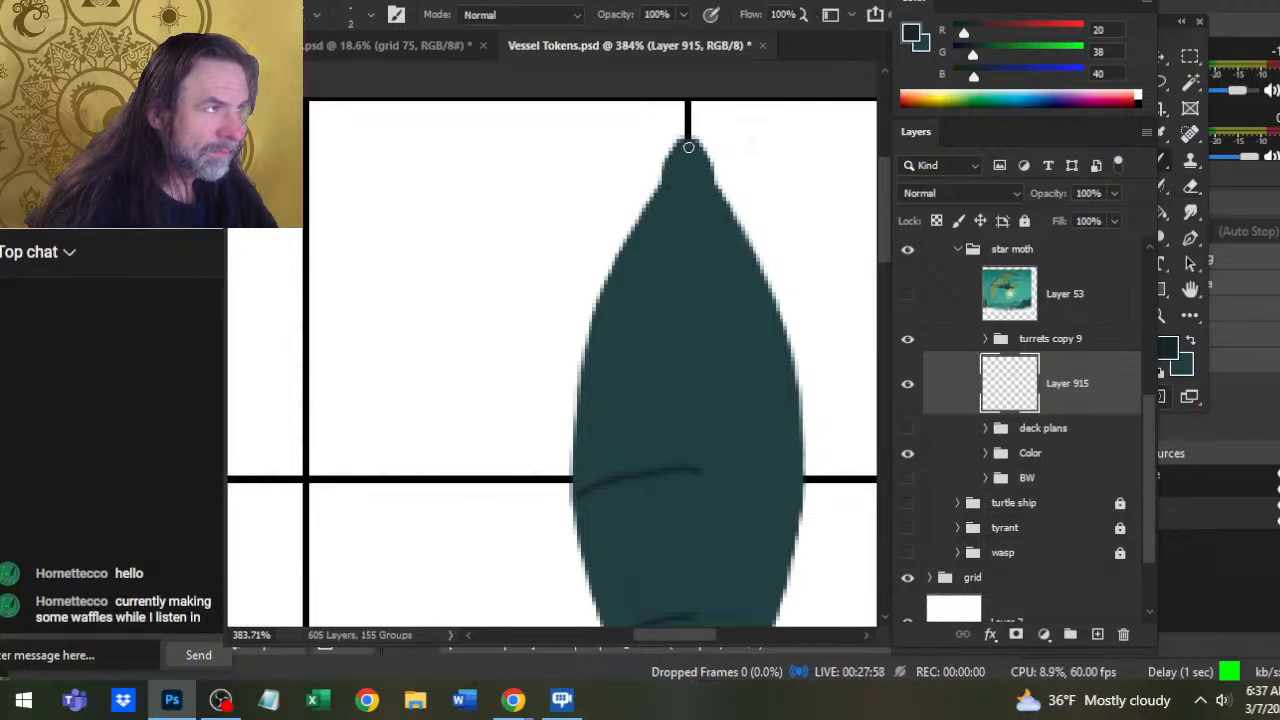
mouse_move(686, 143)
mouse_down()
mouse_move(683, 215)
mouse_move(694, 205)
mouse_up()
key(e)
key(b)
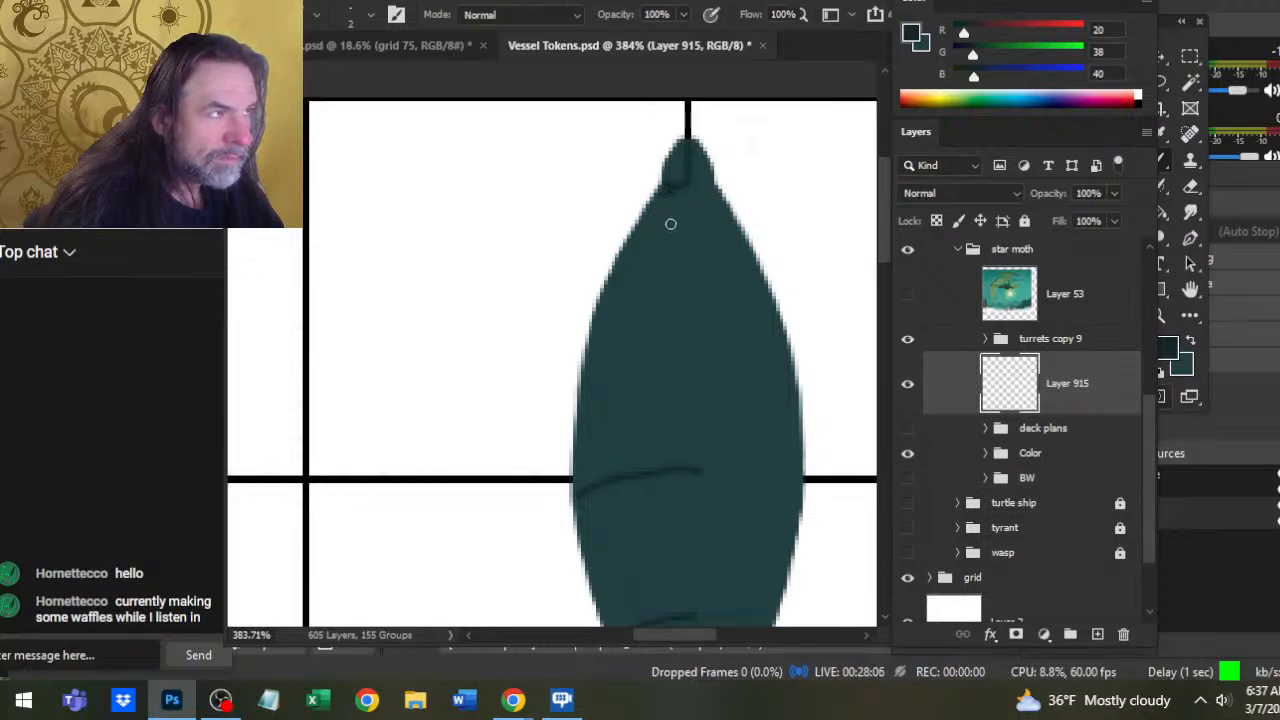
Refine the cap's lower left corner where it meets the hull, using small Eraser and Brush touches
key(e)
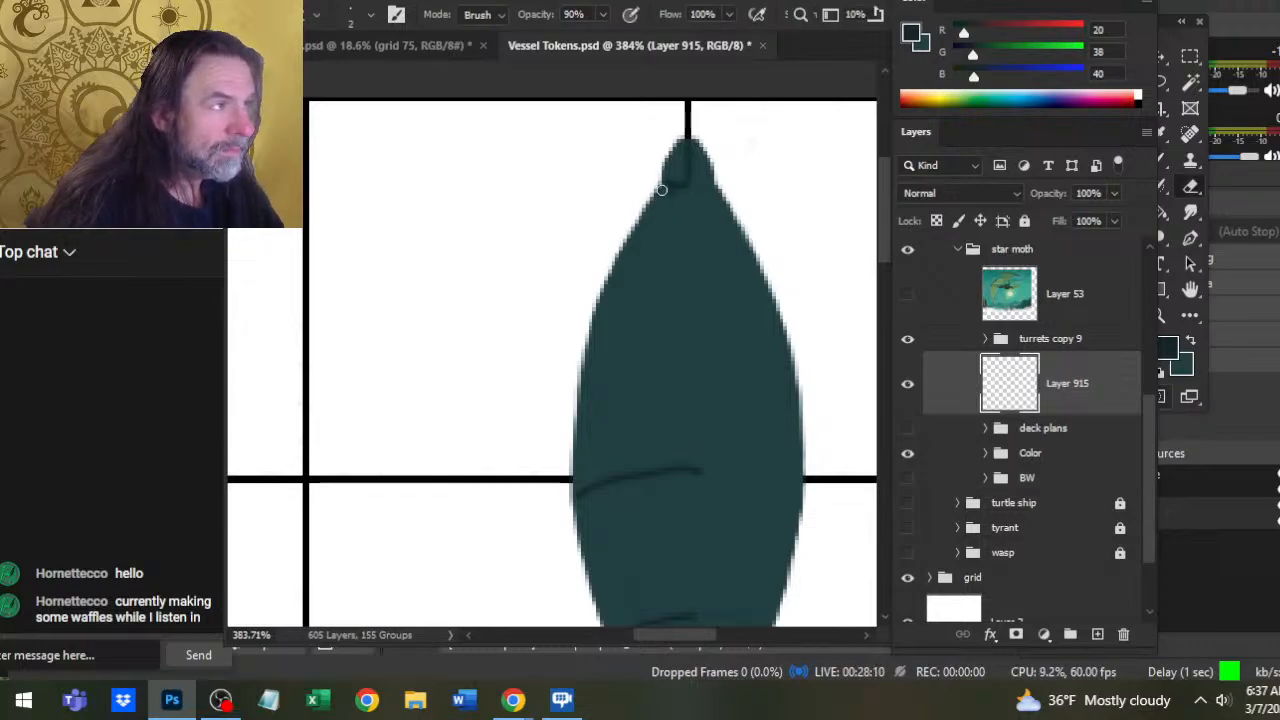
key(b)
key(e)
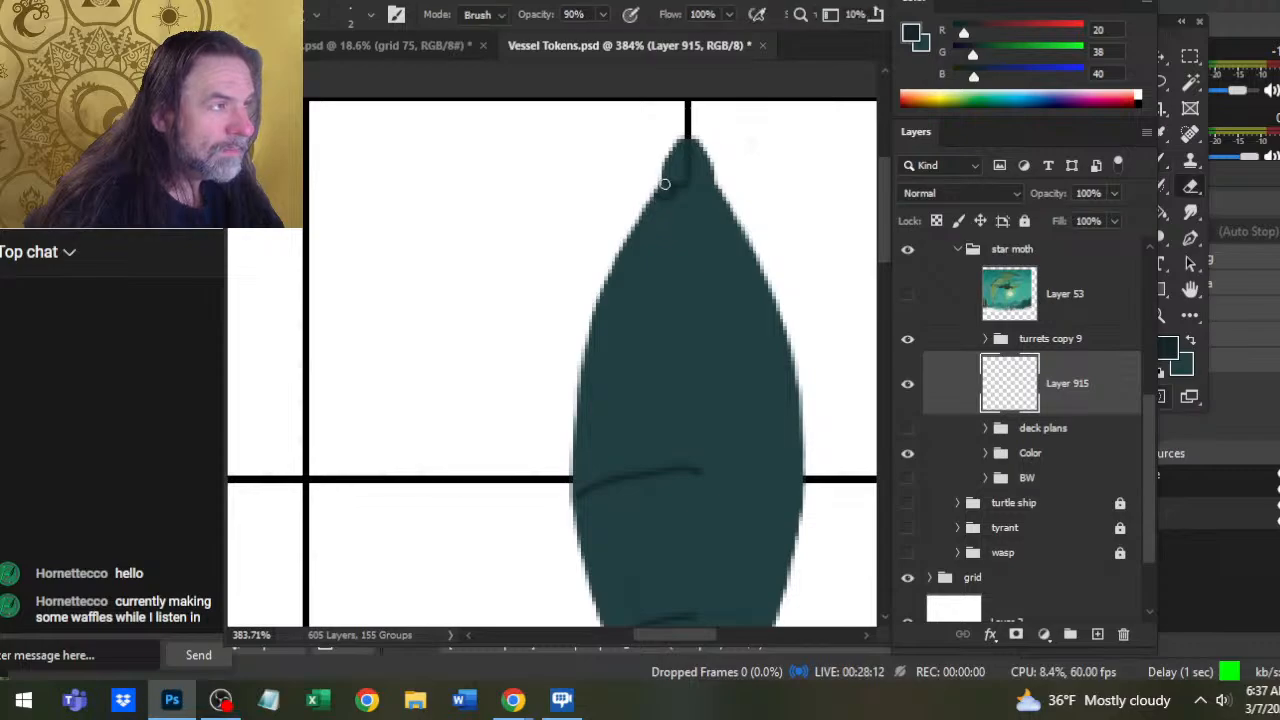
key(b)
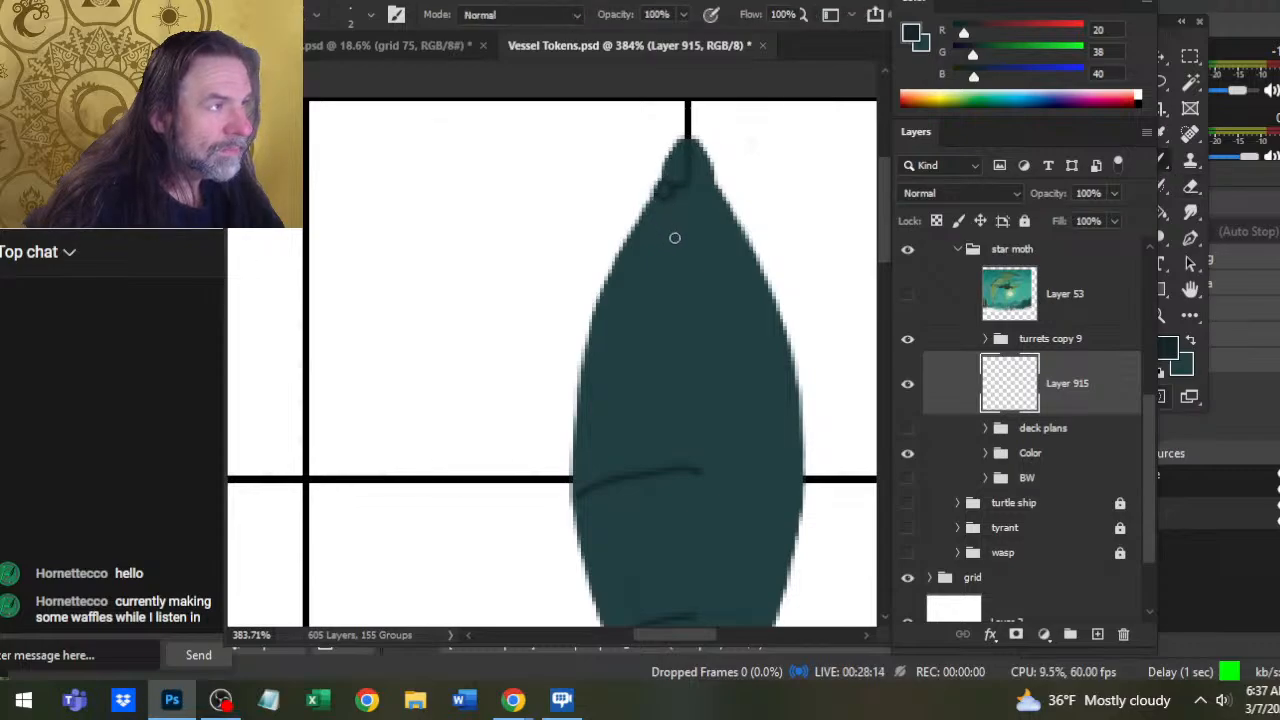
Paint a dark edge line along the hull's left side from the tip down past its widest part
mouse_move(665, 183)
mouse_down()
mouse_move(712, 160)
mouse_move(686, 143)
mouse_move(680, 214)
mouse_move(610, 268)
mouse_up()
key(e)
key(b)
key(ctrl+z)
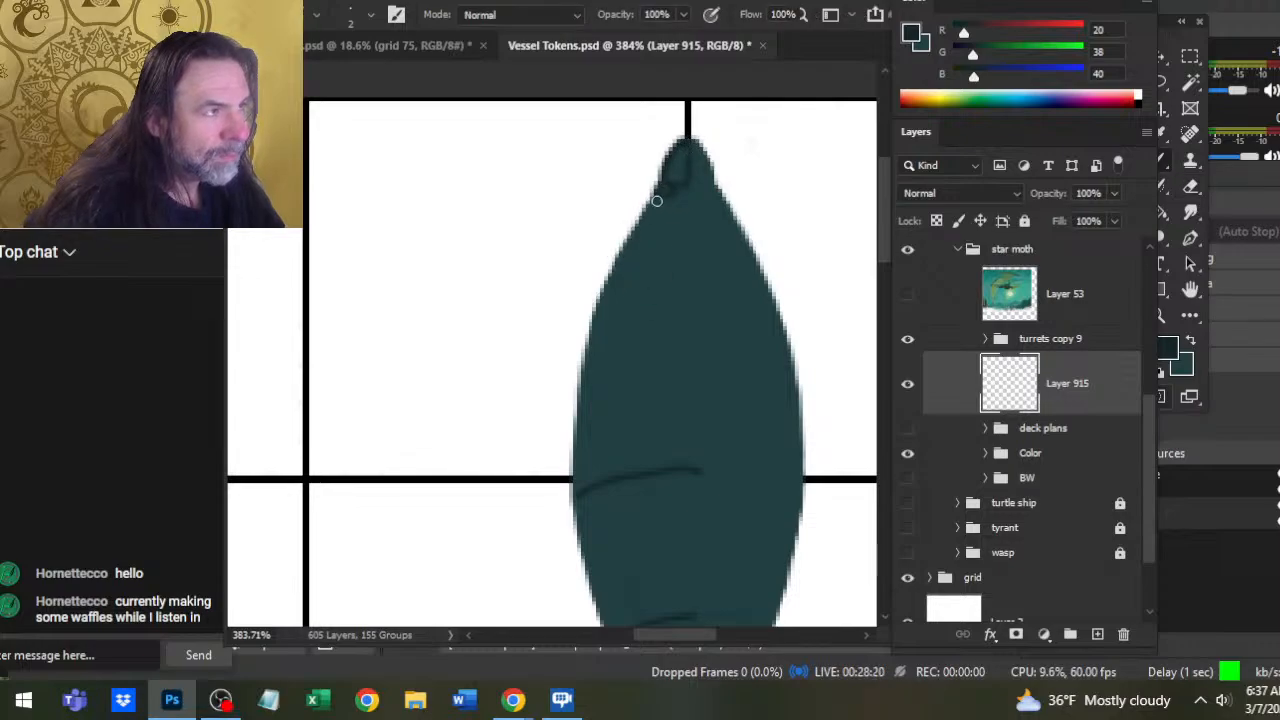
mouse_move(657, 199)
mouse_down()
mouse_move(598, 316)
mouse_move(573, 446)
mouse_move(602, 594)
mouse_up()
key(e)
Paint the edge line down the hull's lower left side to the neck and erase the inner end of the upper curved panel line
scroll(654, 351, down, 5)
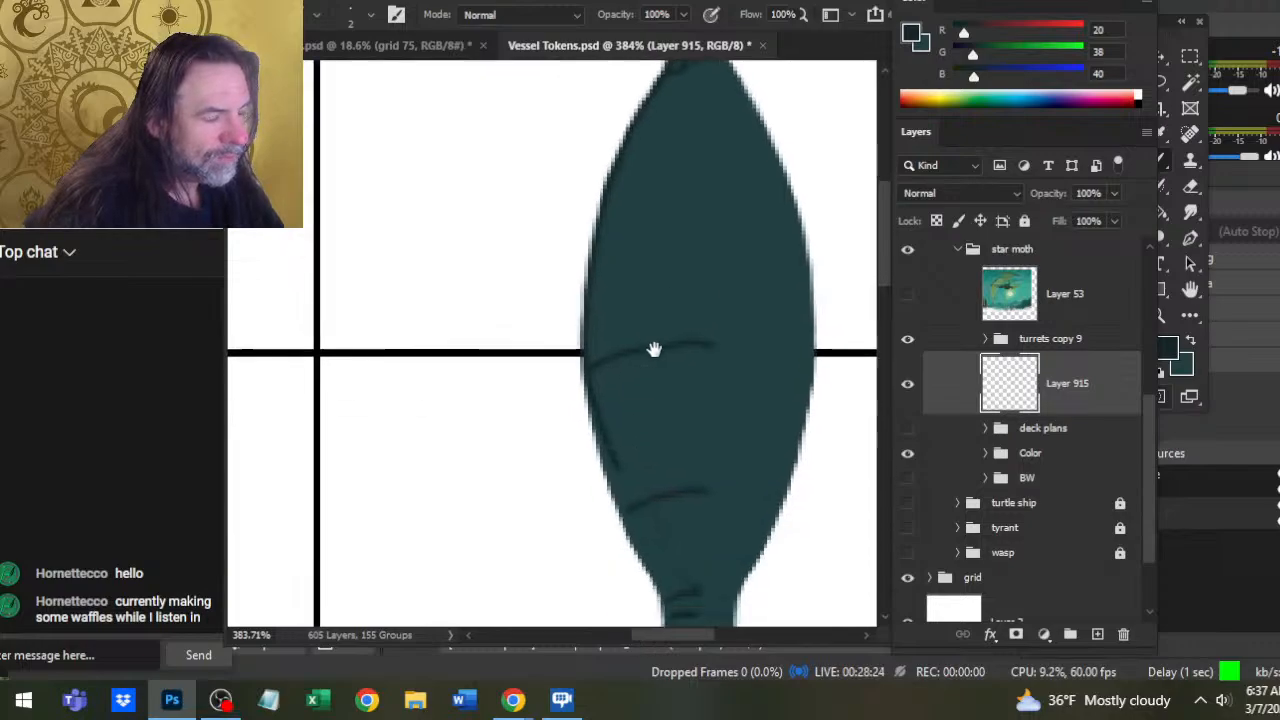
scroll(632, 341, left, 1)
mouse_move(632, 341)
mouse_down()
mouse_move(623, 323)
mouse_move(628, 420)
mouse_up()
key(b)
key(ctrl+z)
mouse_move(615, 291)
mouse_down()
mouse_move(627, 390)
mouse_move(690, 540)
mouse_up()
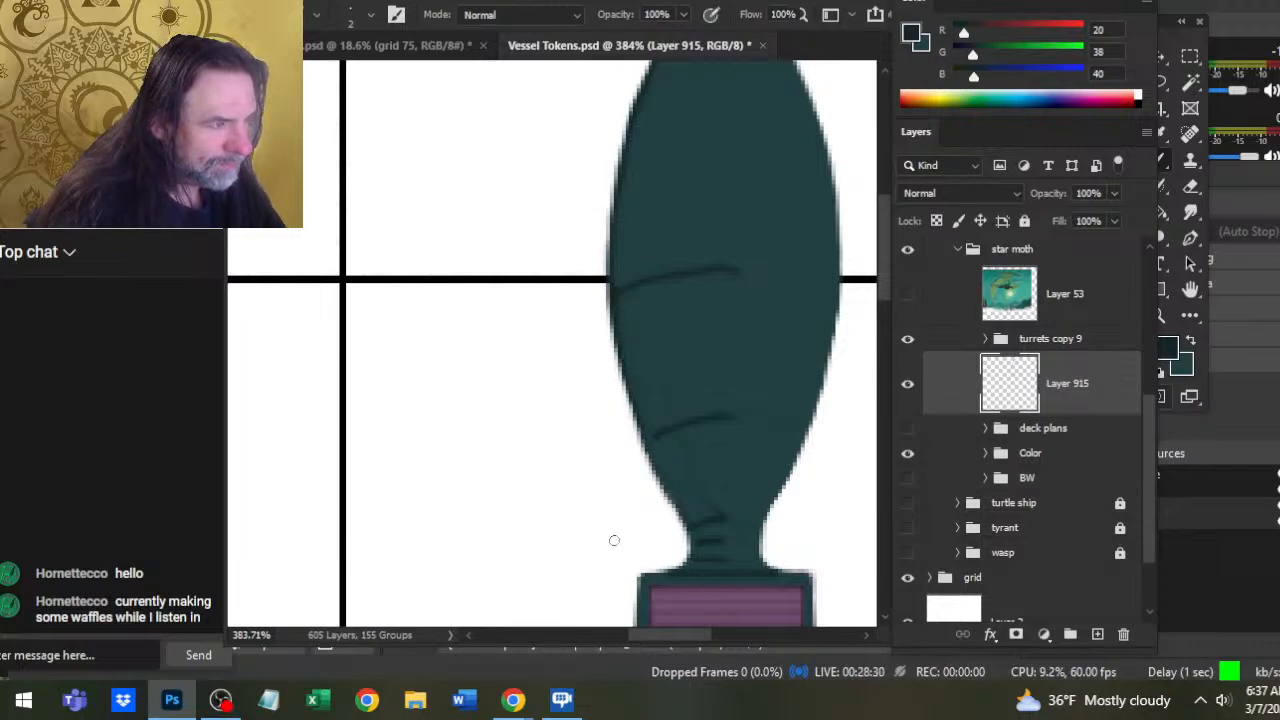
key(e)
drag(678, 267, 735, 268)
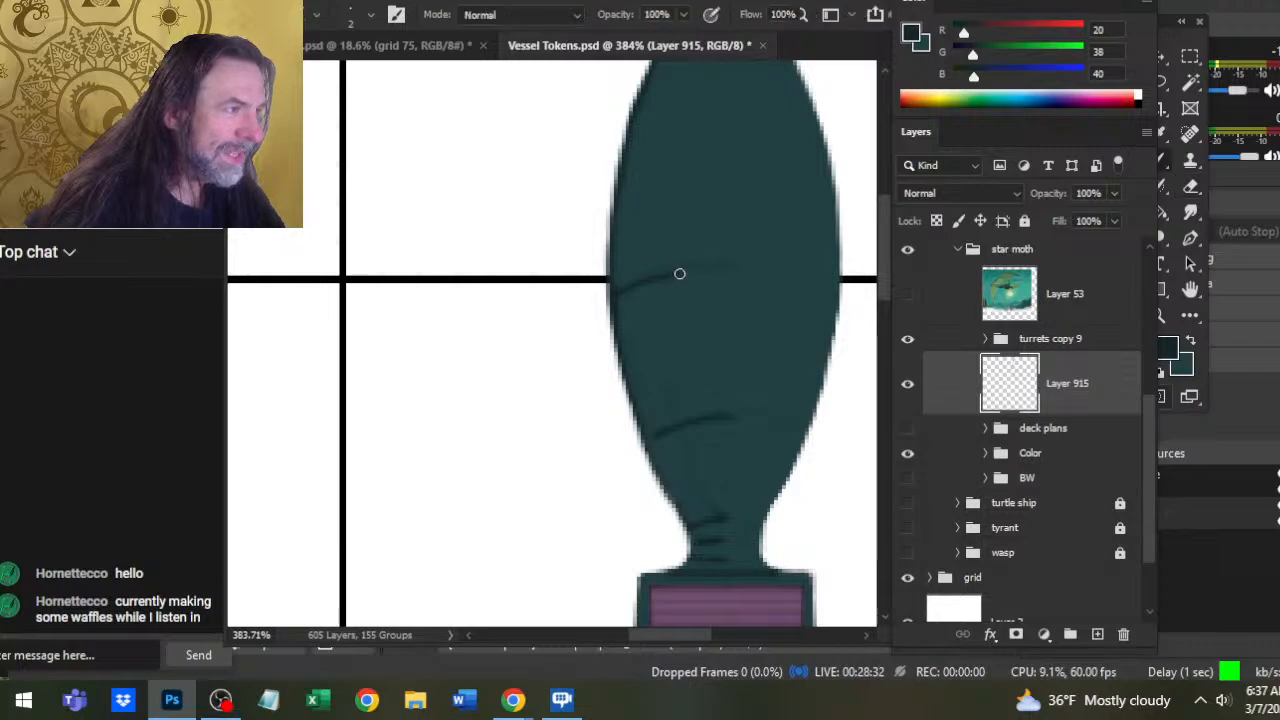
Paint a short line just below the tip cap on the hull's left half, trimming it with the Eraser
scroll(700, 295, up, 1)
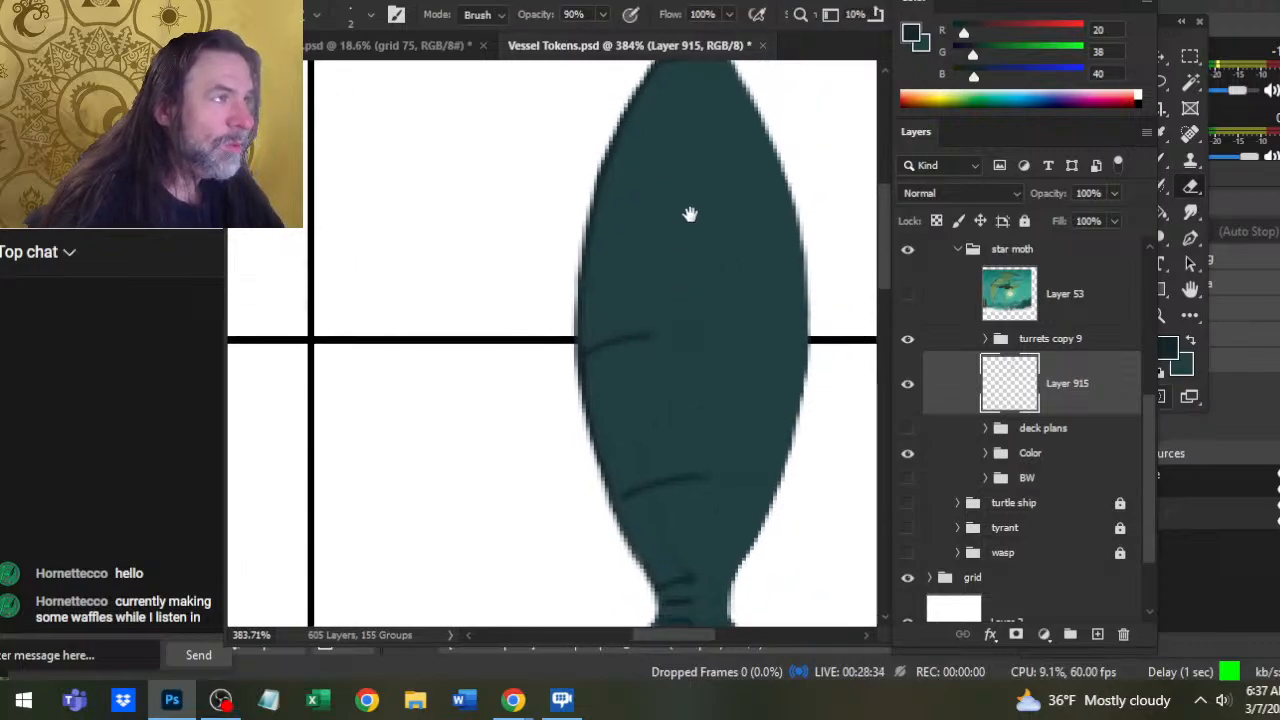
scroll(689, 214, up, 3)
key(b)
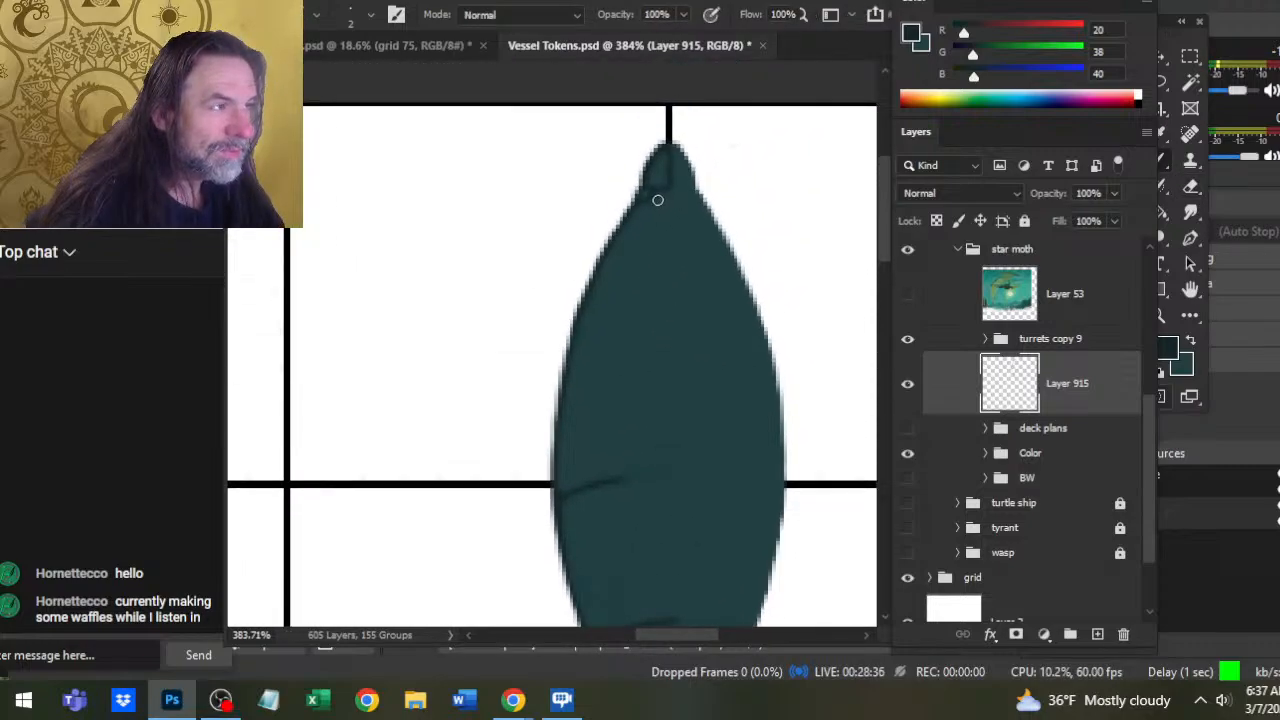
key(e)
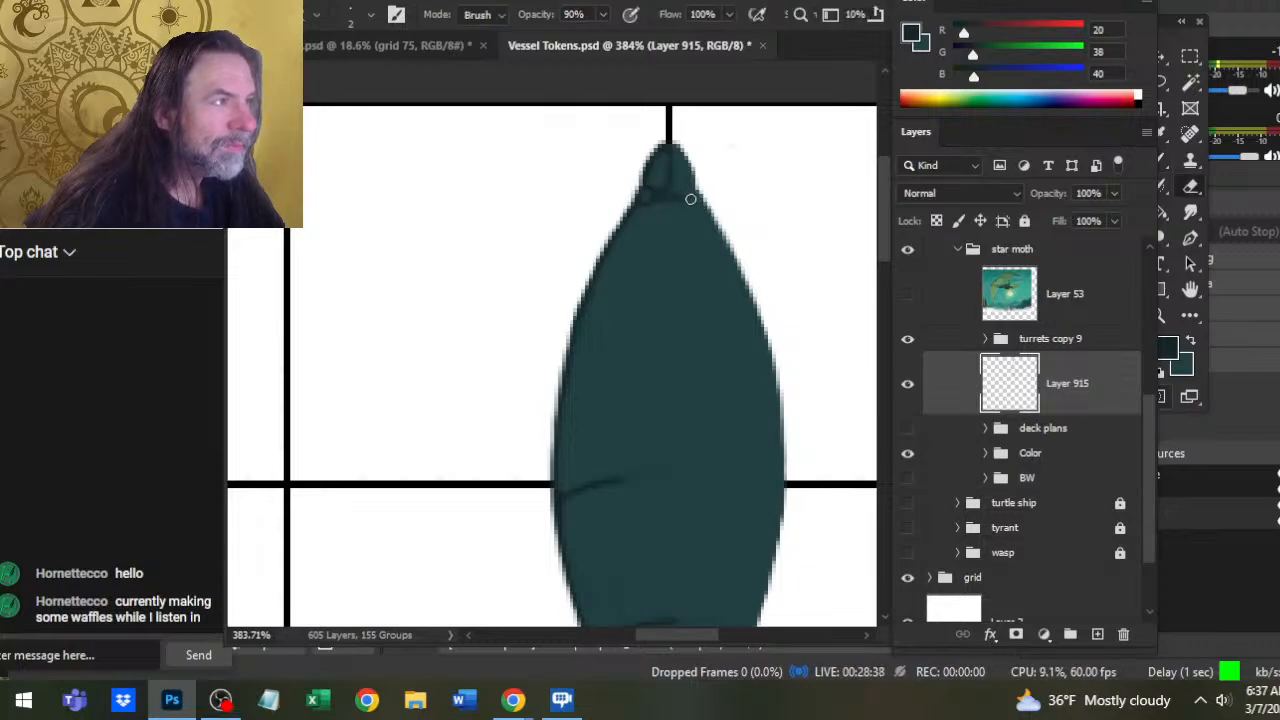
key(b)
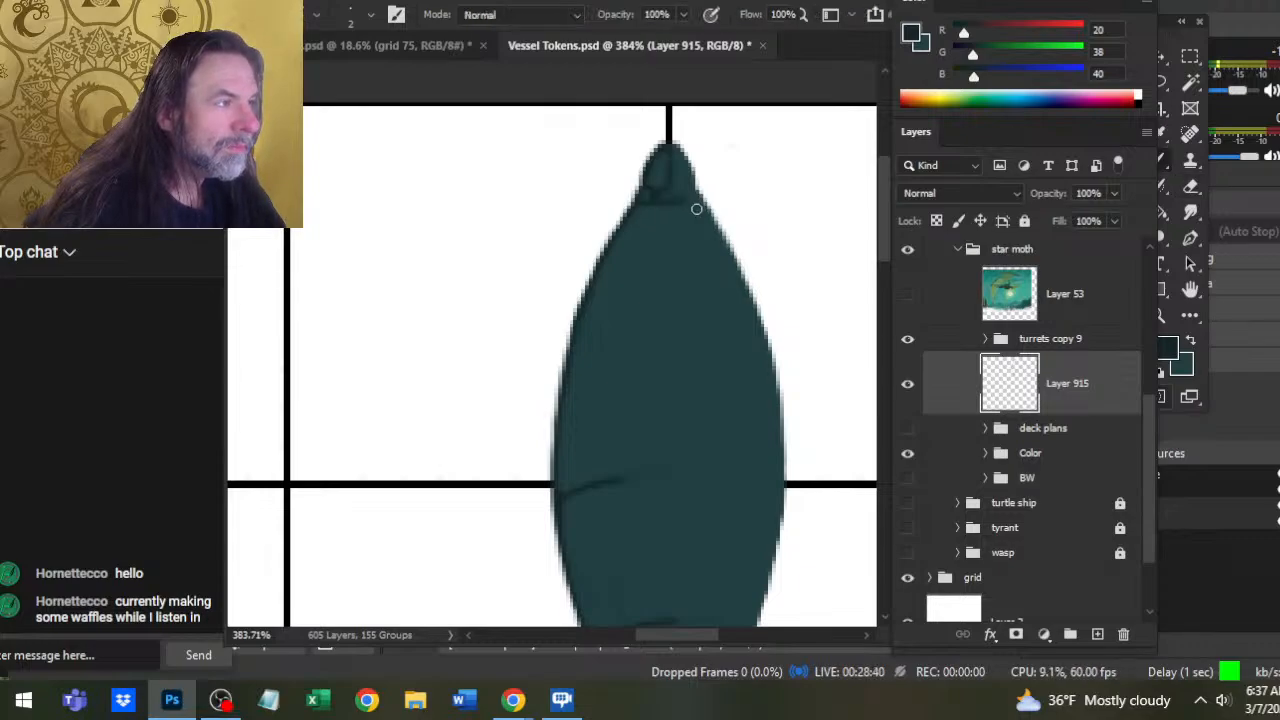
key(e)
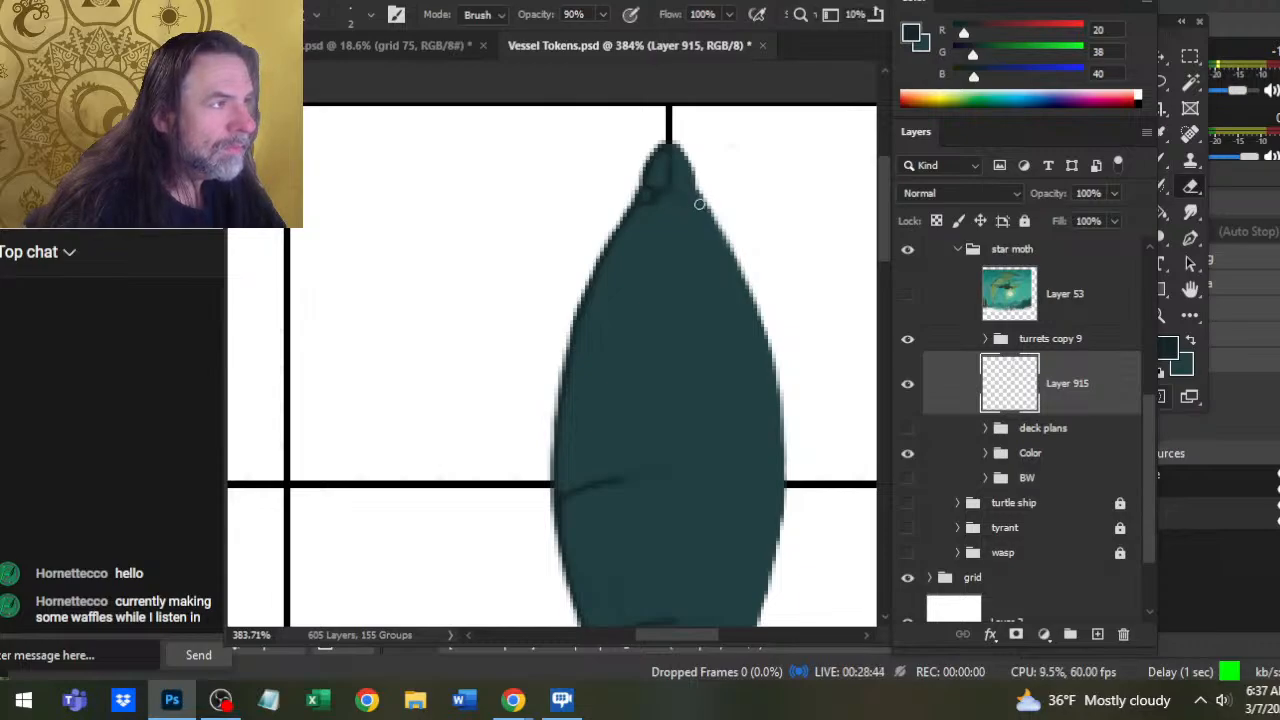
key(b)
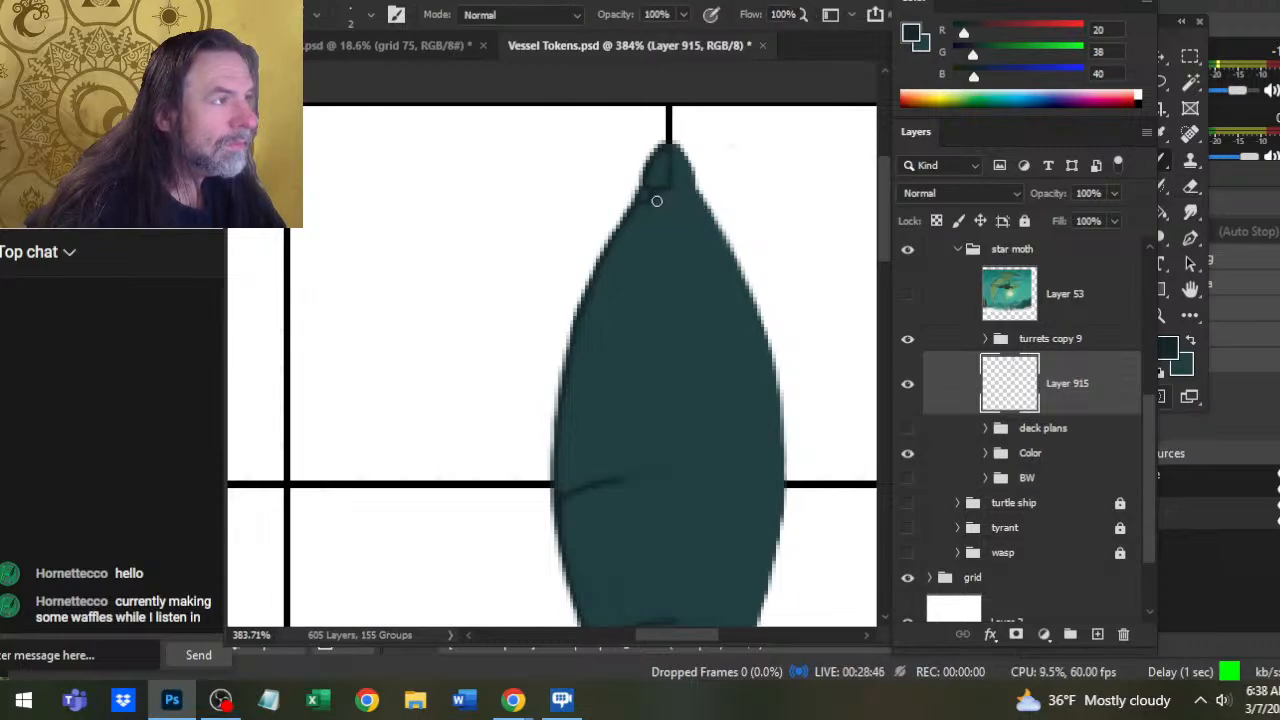
key(e)
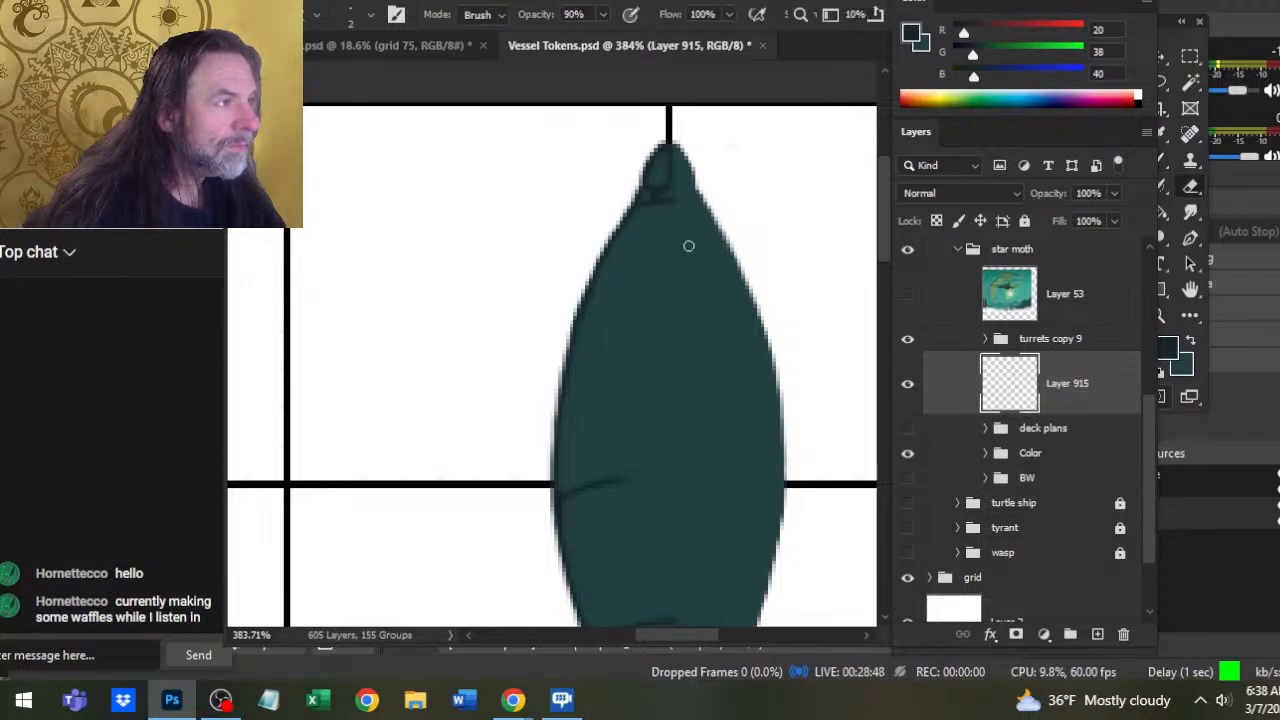
Paint an inner contour line curving from below the tip cap down to the upper curved panel line
key(b)
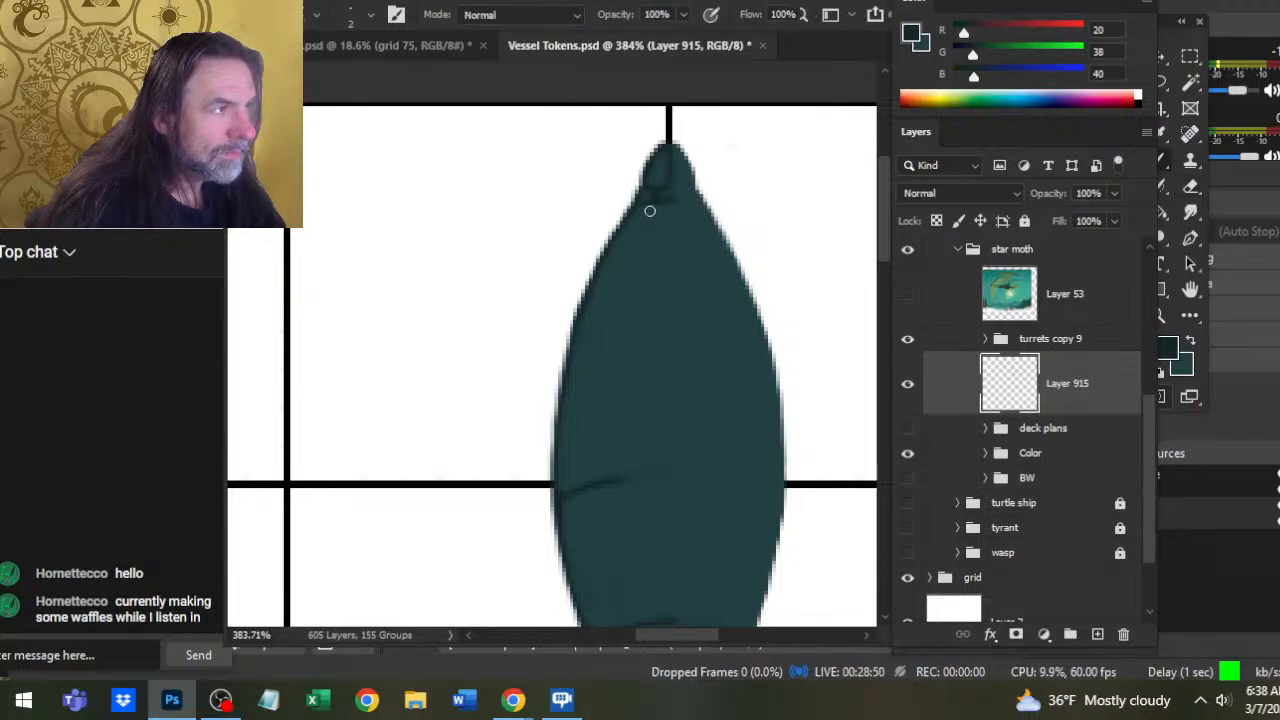
mouse_move(654, 207)
mouse_down()
mouse_move(626, 258)
mouse_move(606, 350)
mouse_move(612, 488)
mouse_up()
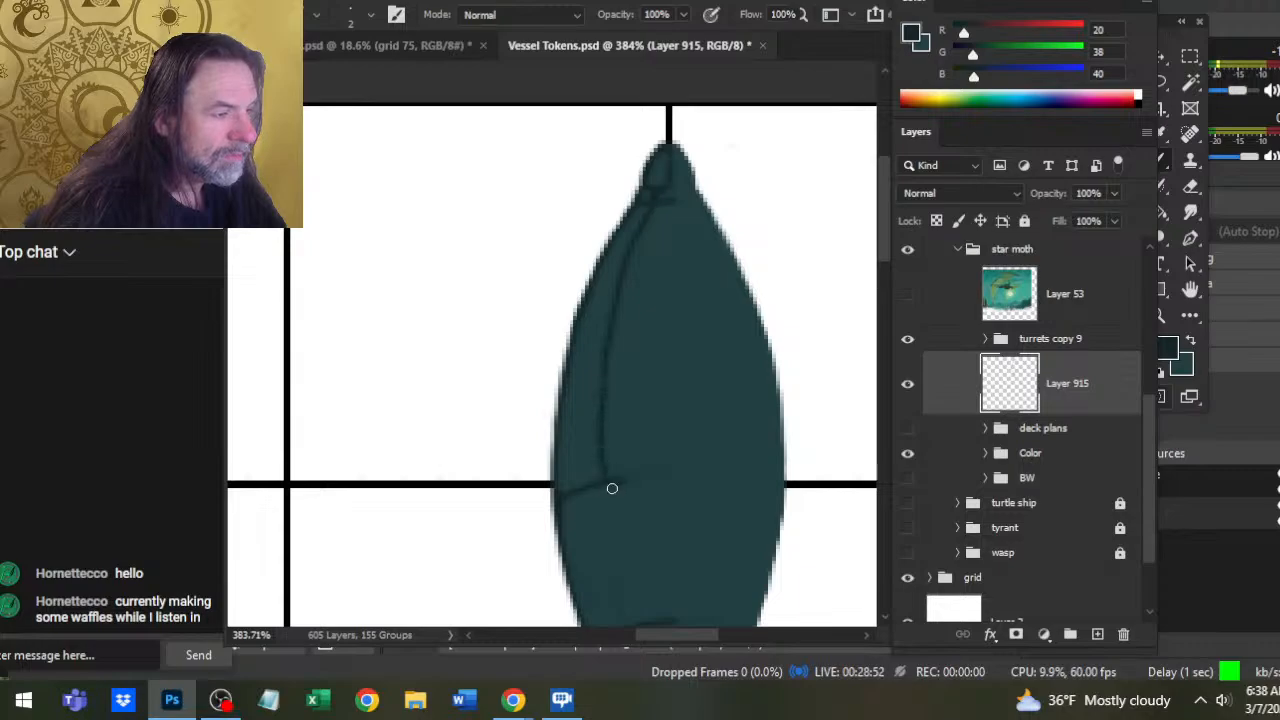
Trim the upper curved panel line's inner end, paint an inner contour down to the lower panel line, and erase that line's excess end
key(e)
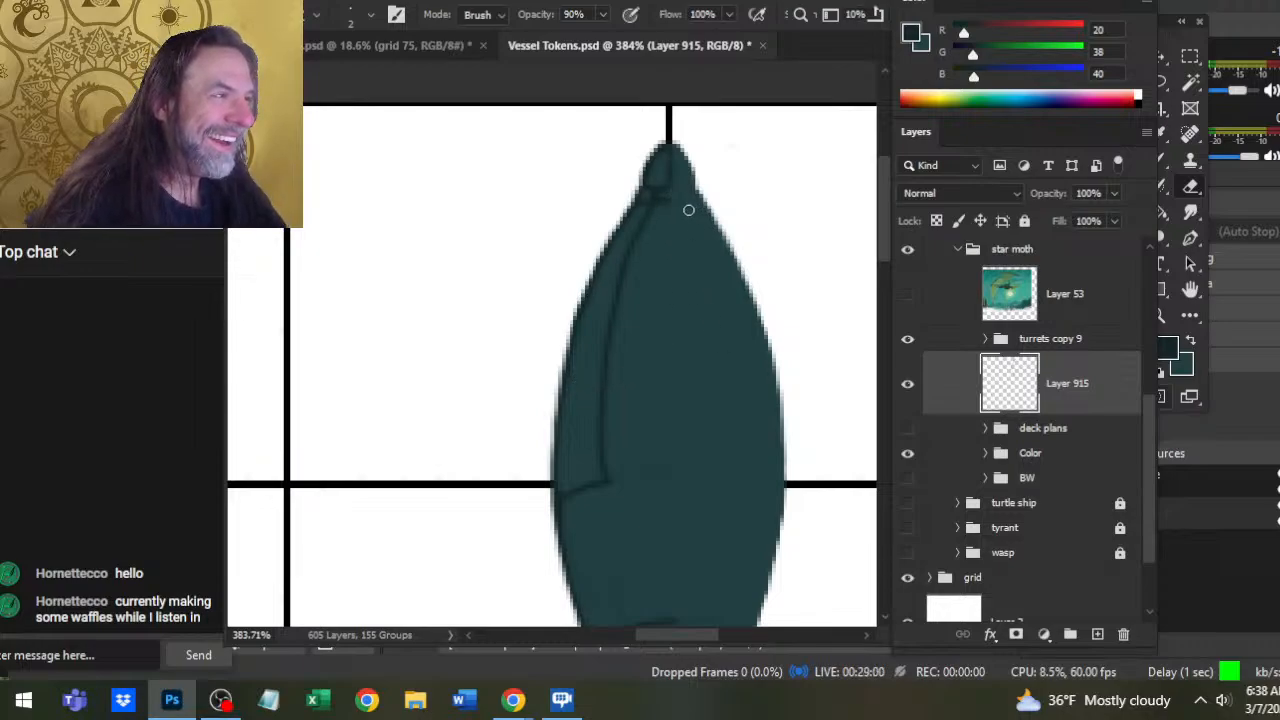
scroll(690, 350, down, 4)
key(b)
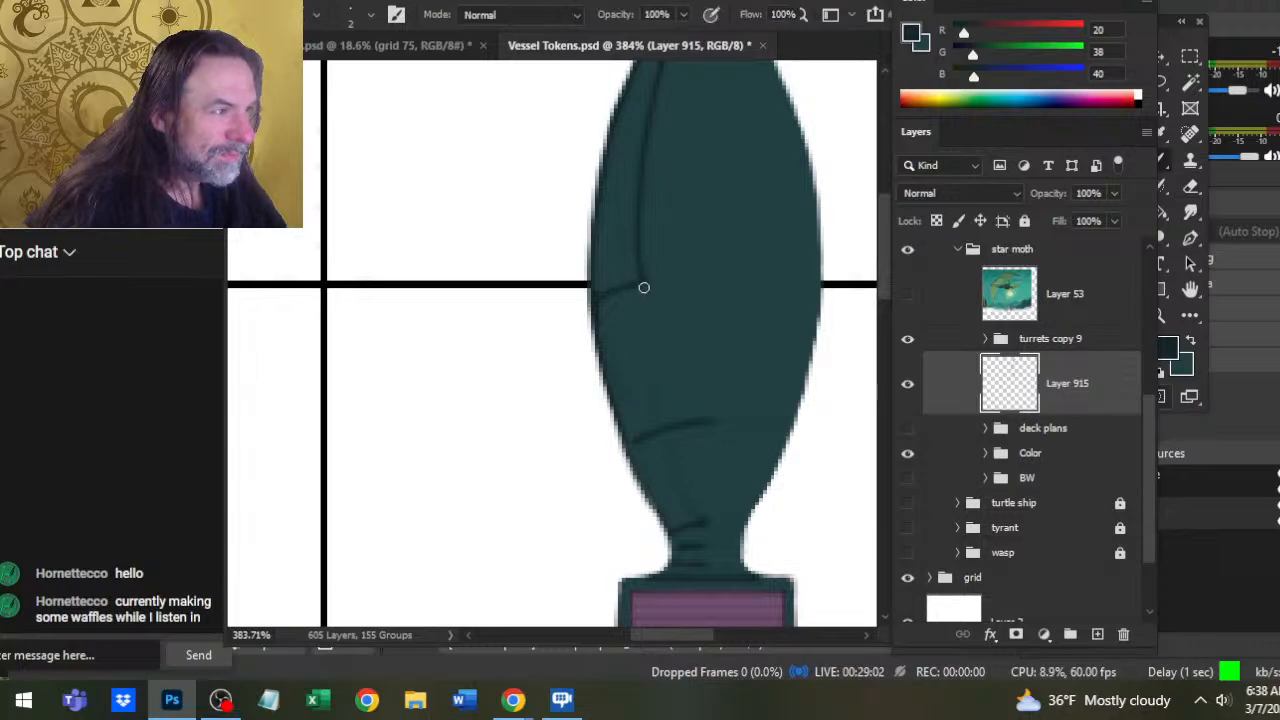
drag(638, 292, 634, 368)
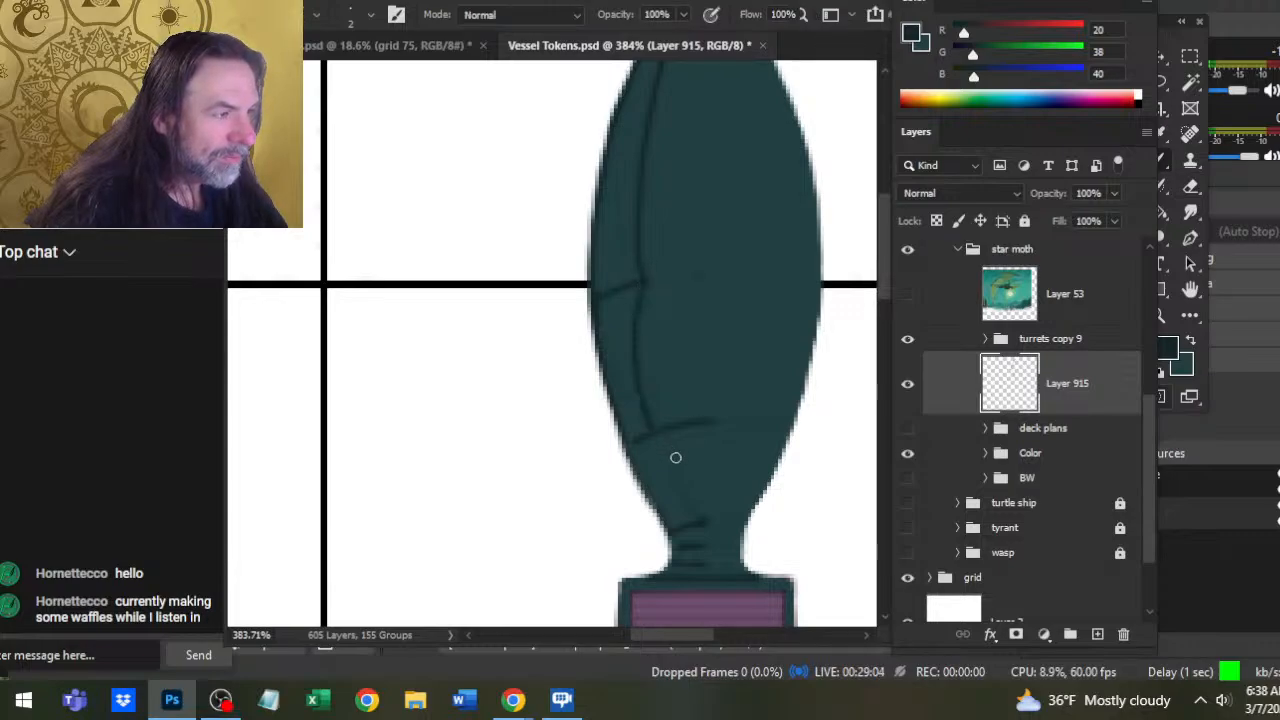
key(ctrl+z)
drag(644, 285, 666, 440)
key(e)
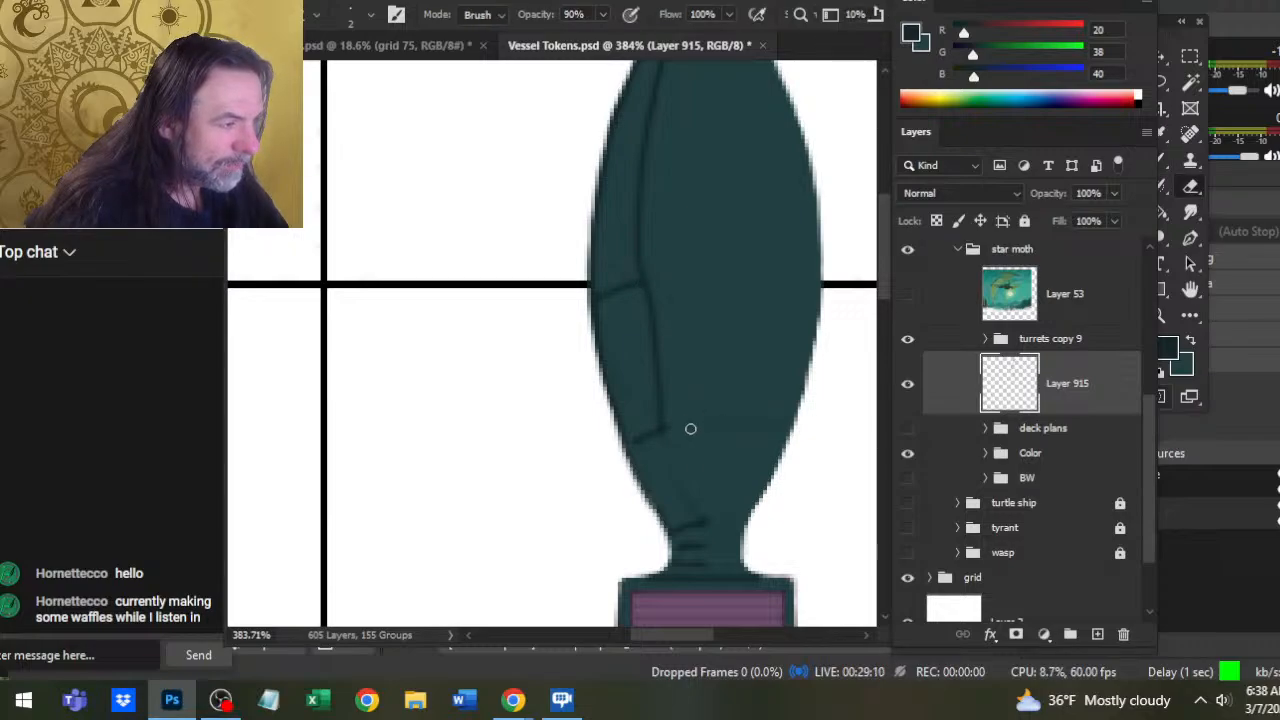
Try continuing the inner contour line from the lower curved panel line down to the hull's neck
key(z)
mouse_move(752, 446)
mouse_down()
mouse_move(709, 446)
mouse_move(686, 388)
mouse_up()
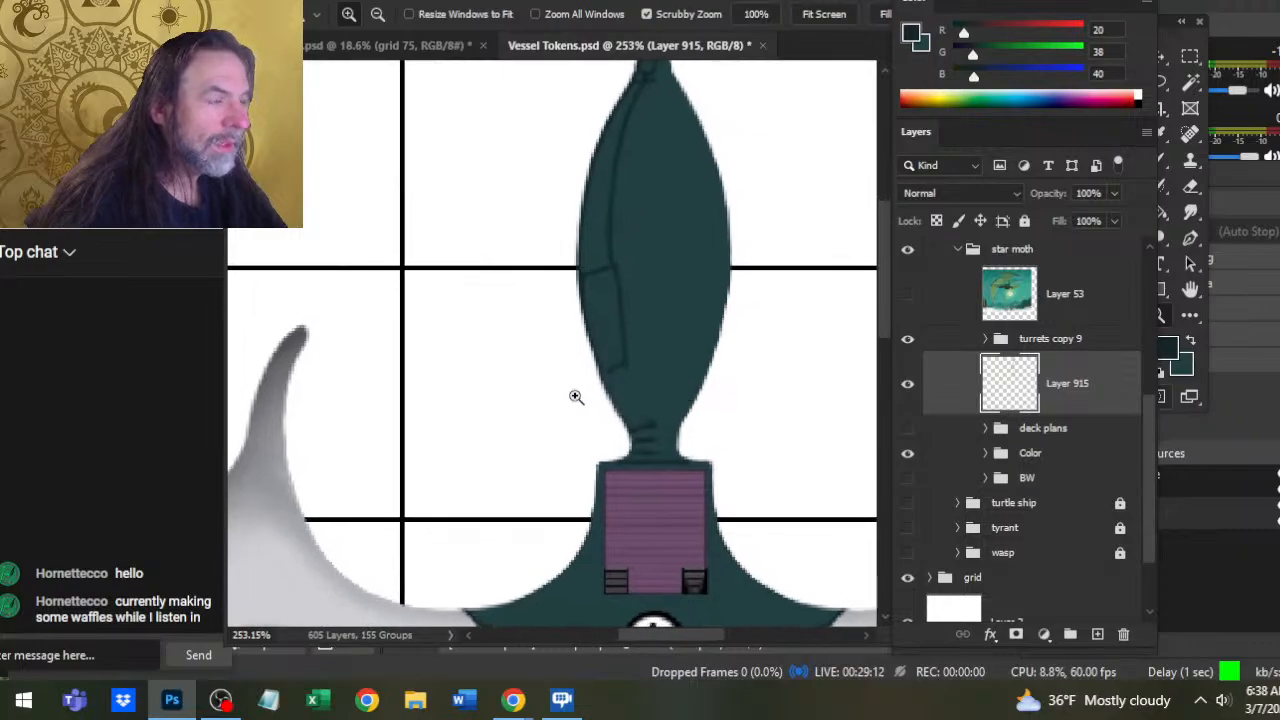
key(b)
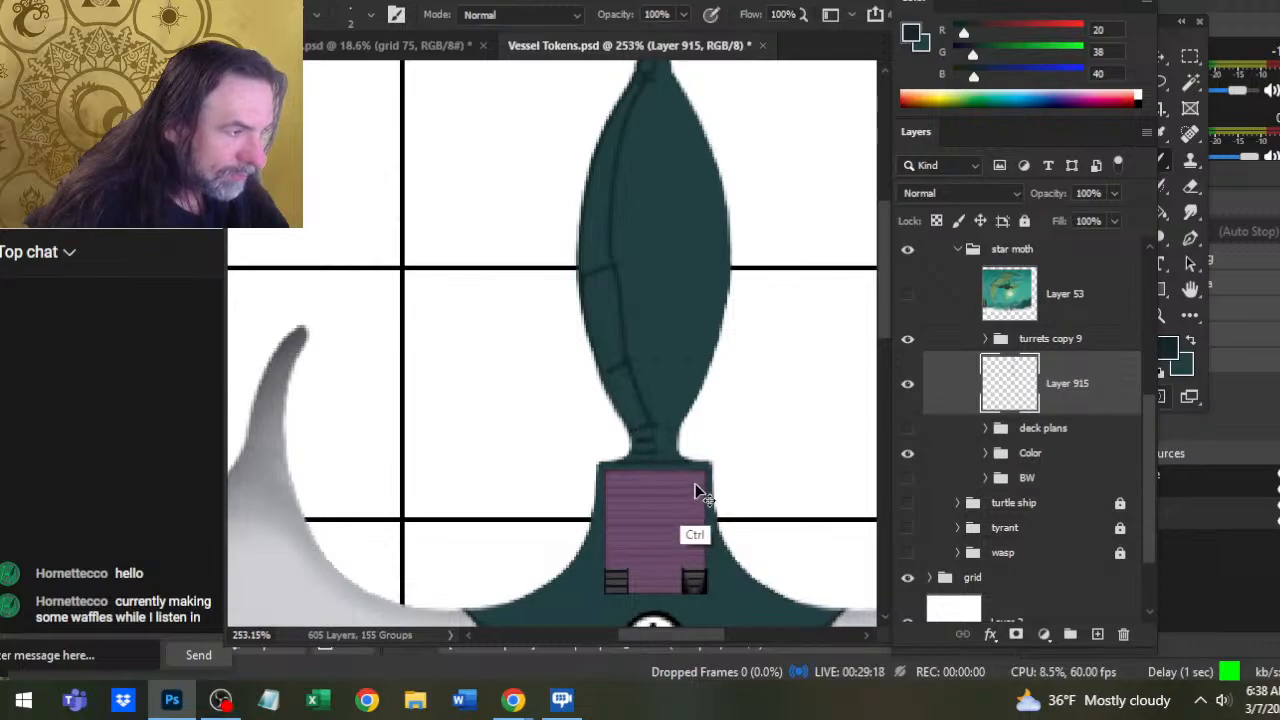
key(e)
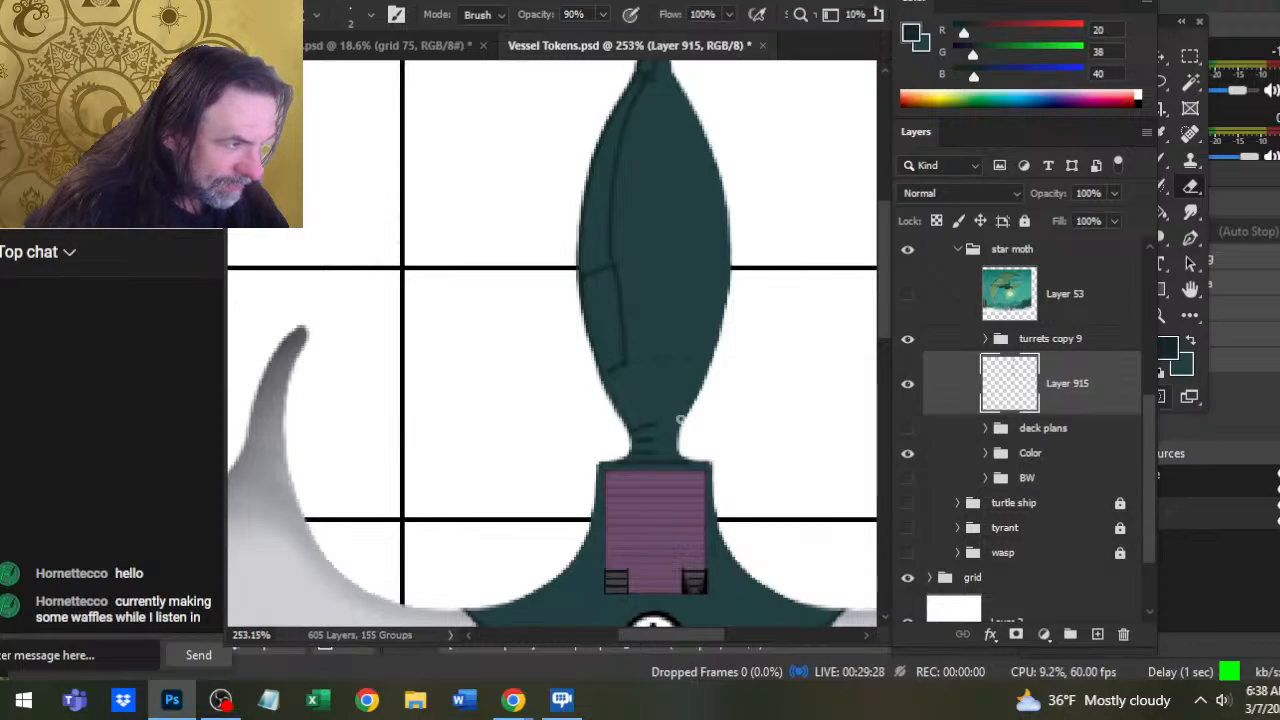
Try a curved branch line rising toward the hull's centre from the lower panel line, with a contour curving down to the neck
key(b)
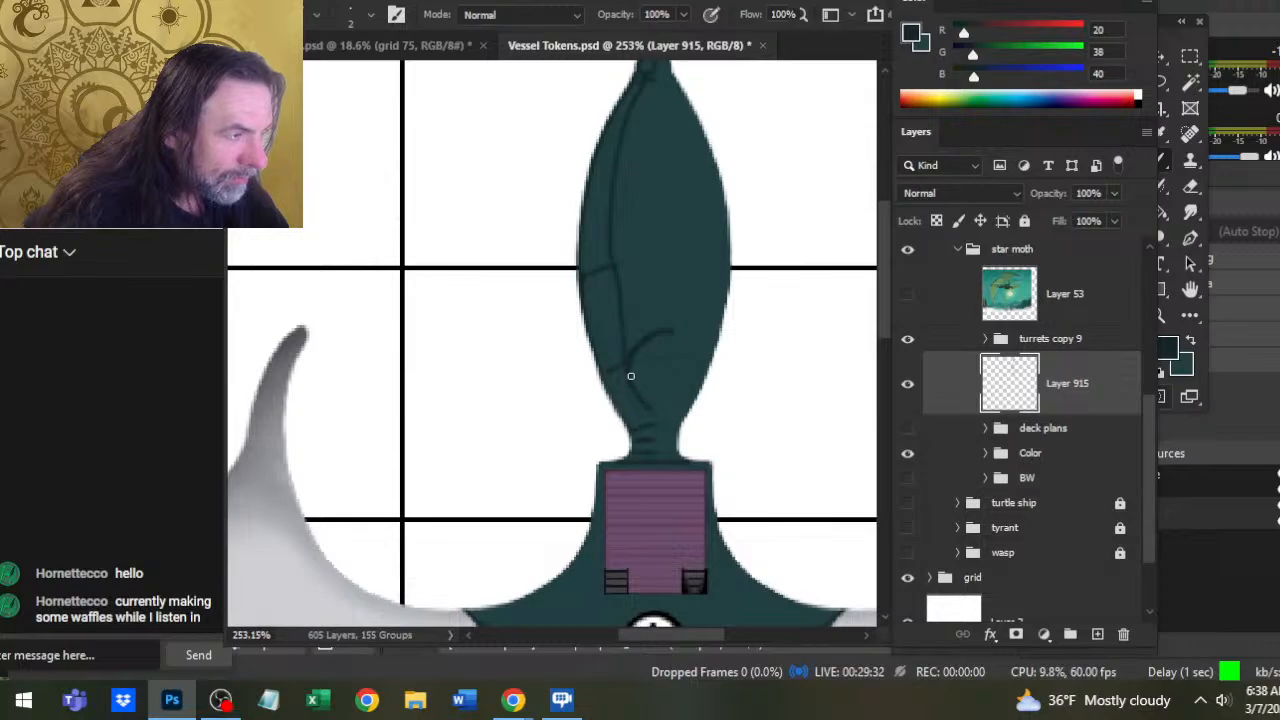
key(e)
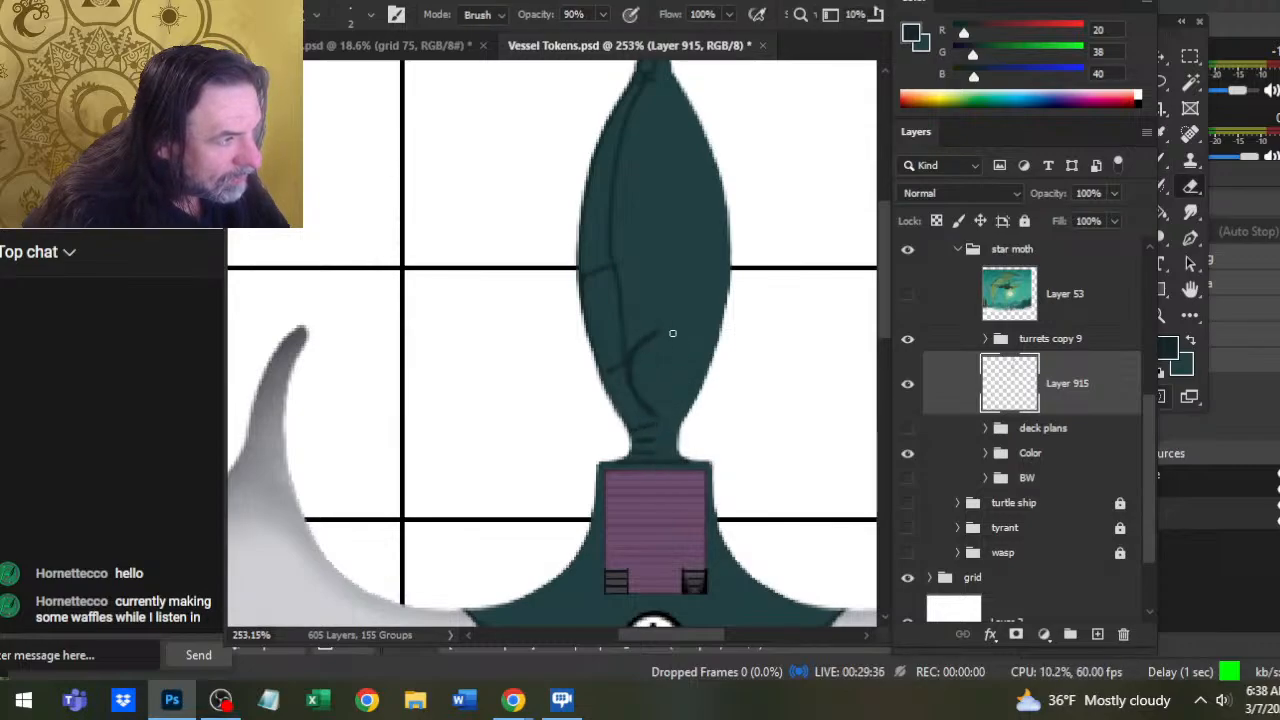
key(b)
drag(663, 331, 634, 386)
key(e)
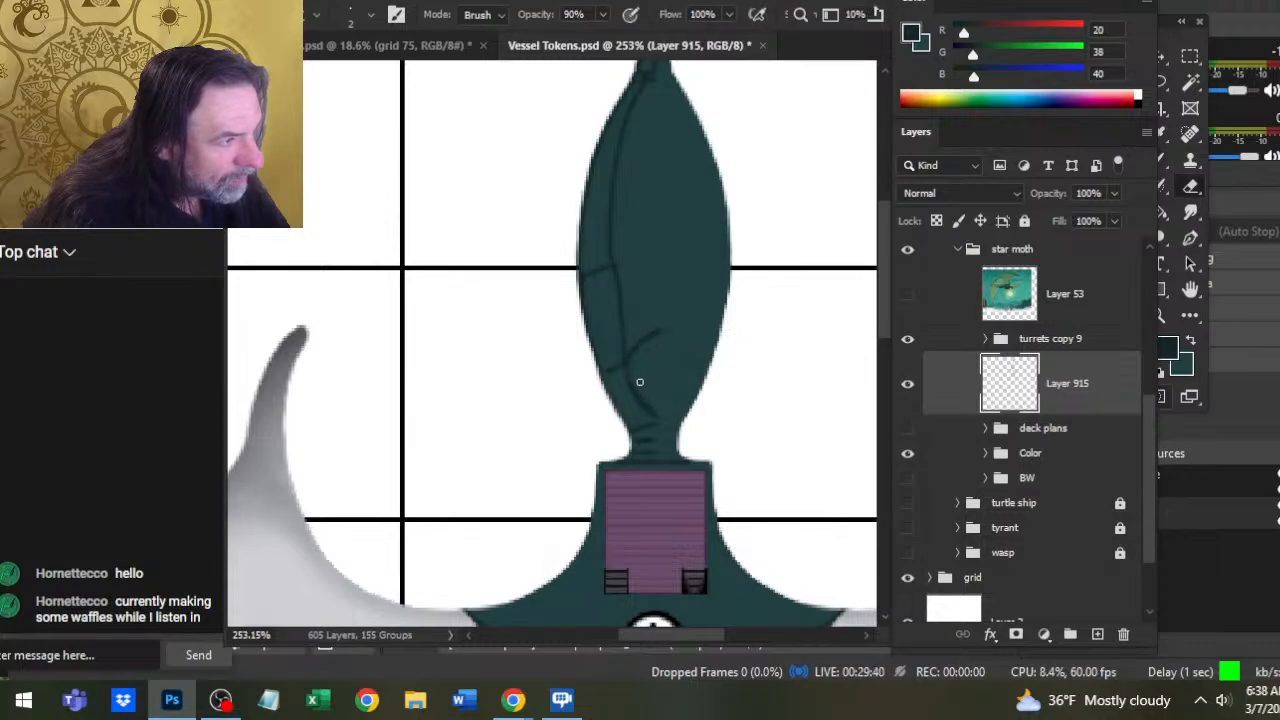
key(b)
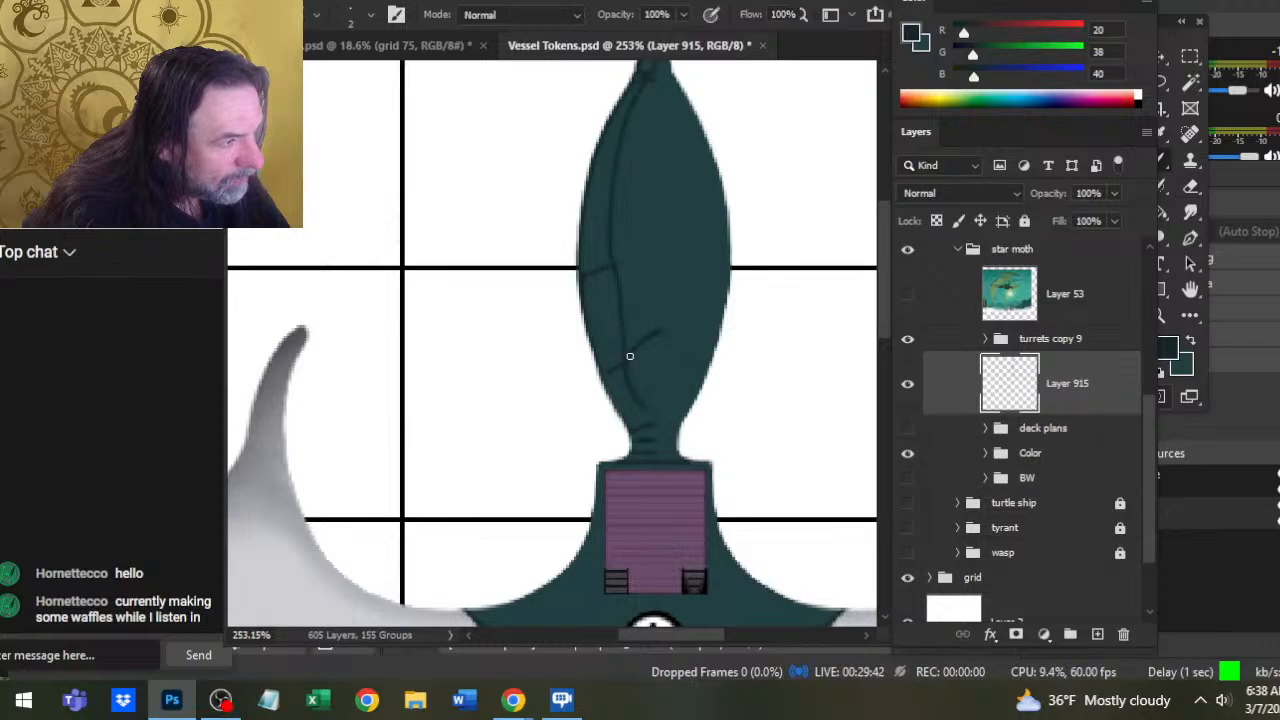
key(ctrl)
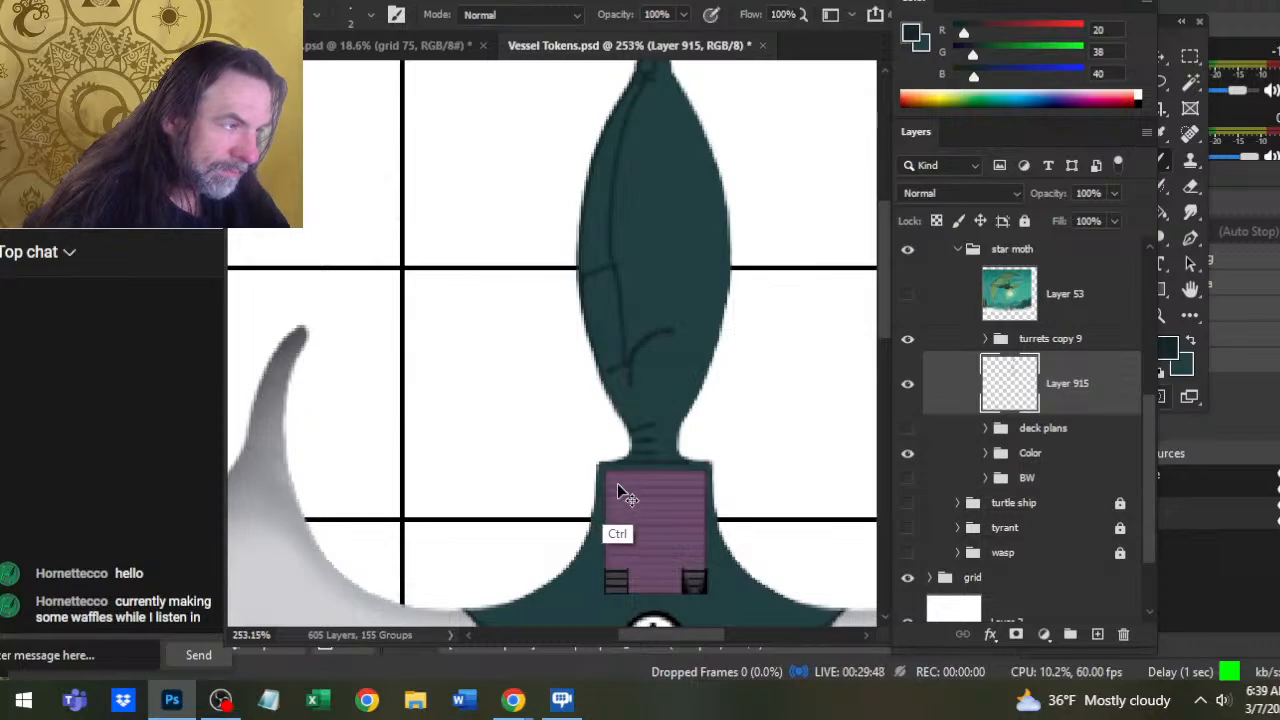
key(ctrl+z)
Create a new layer above the panel line layer and stamp a 25 px dark dot over the hull's tip
key(])
key(])
key(])
key(])
key(])
key(])
key(])
key(])
key(])
key(])
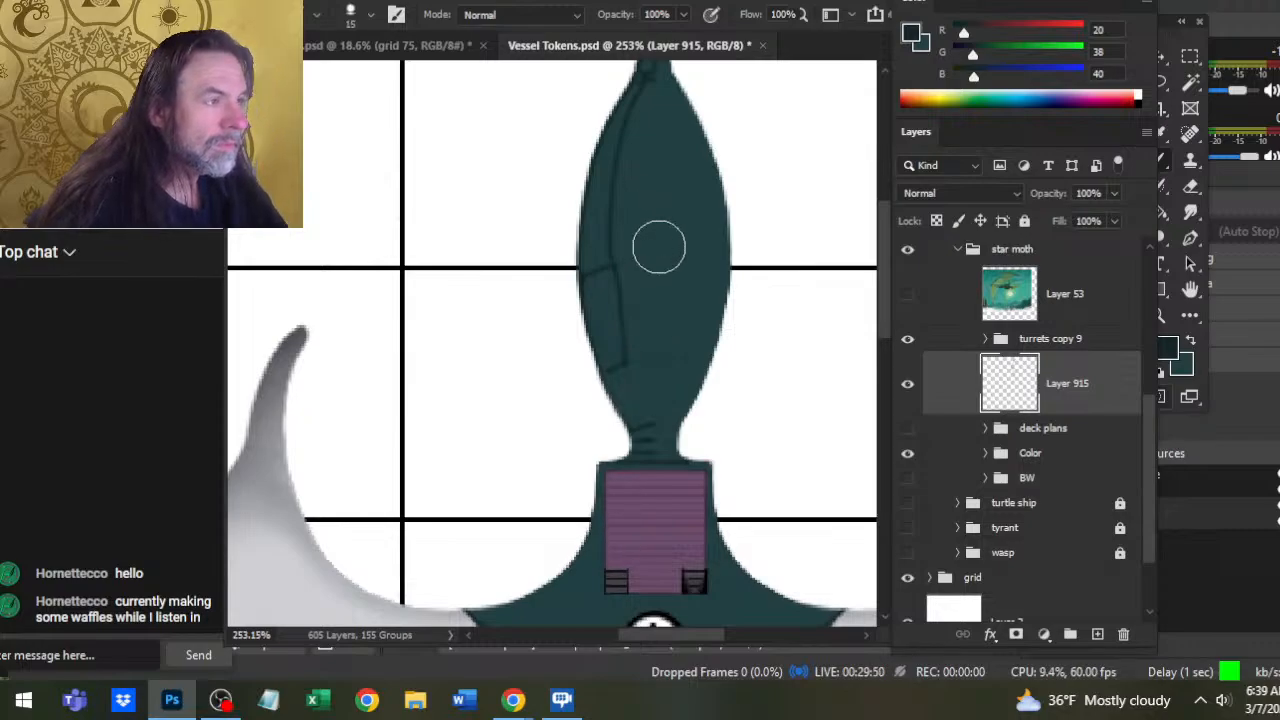
key(])
key(])
key(])
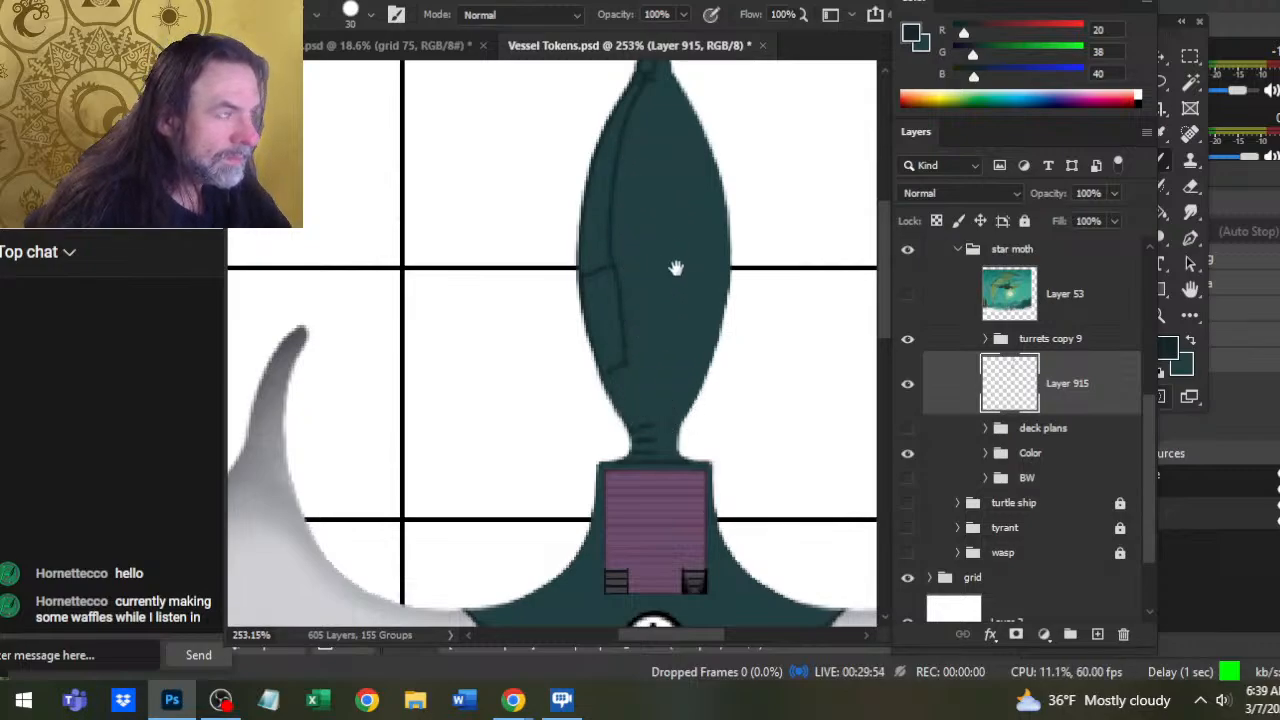
scroll(676, 268, up, 3)
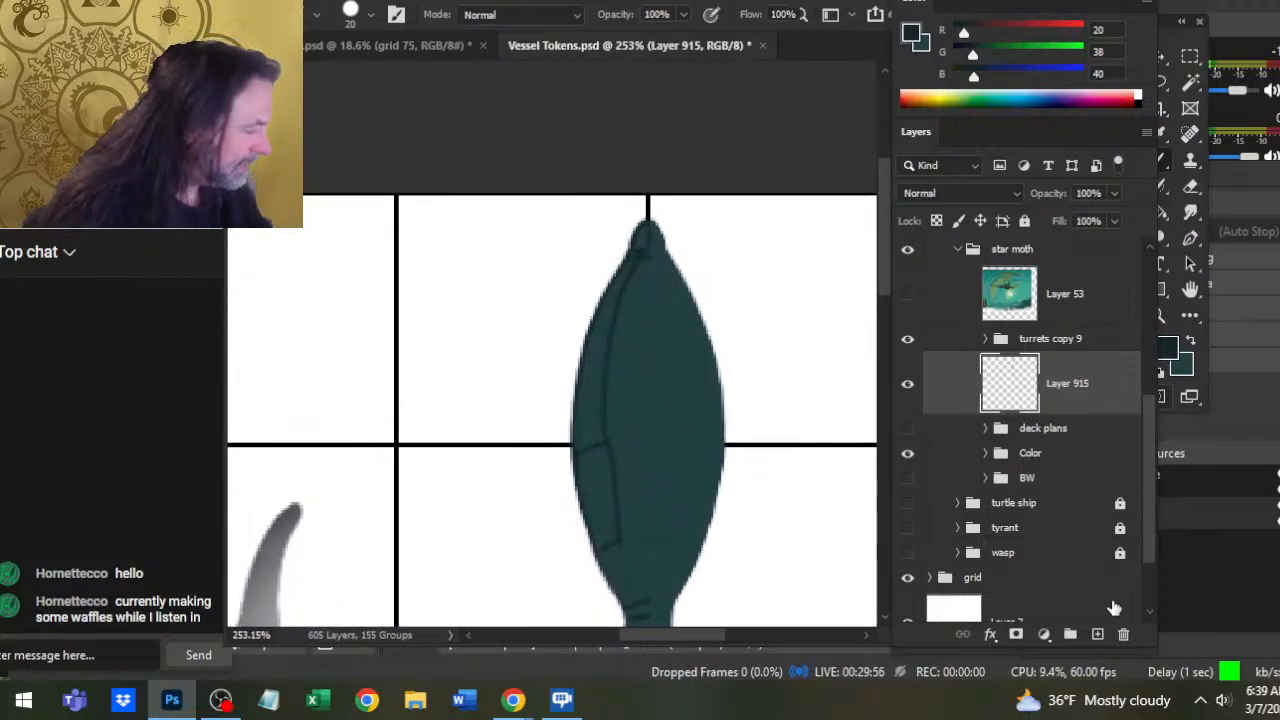
click(1097, 634)
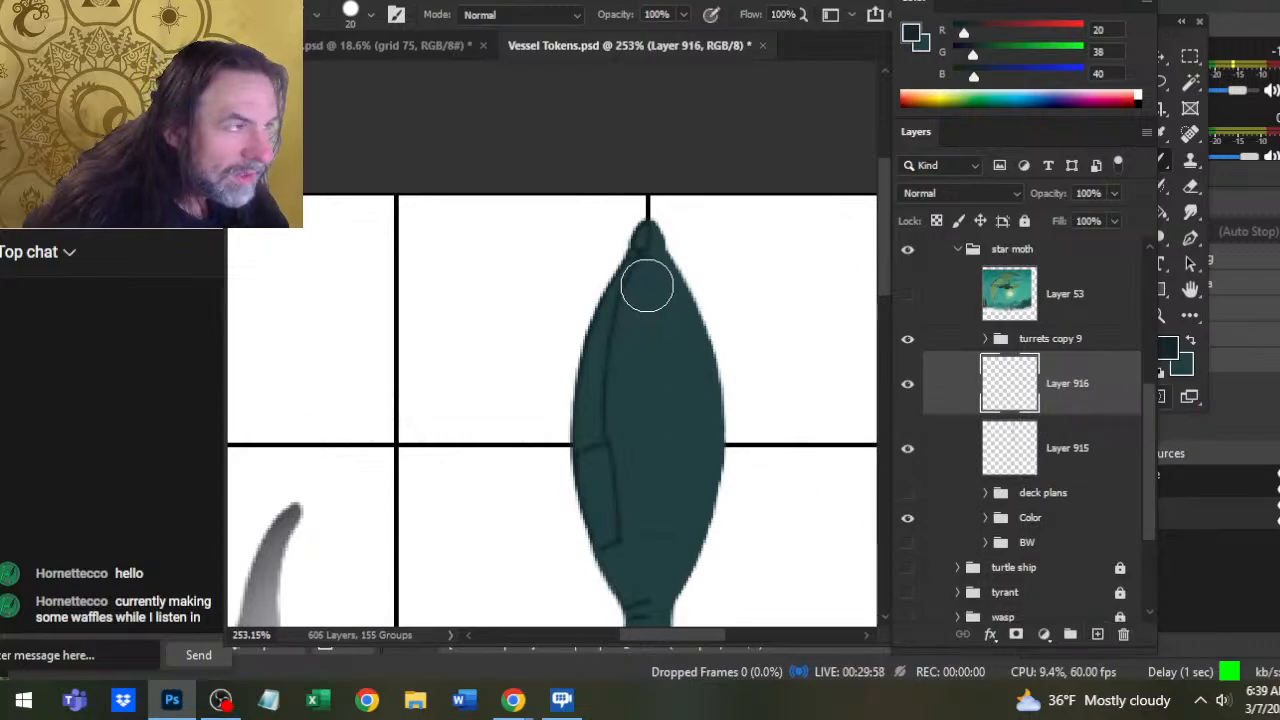
key(bracketright)
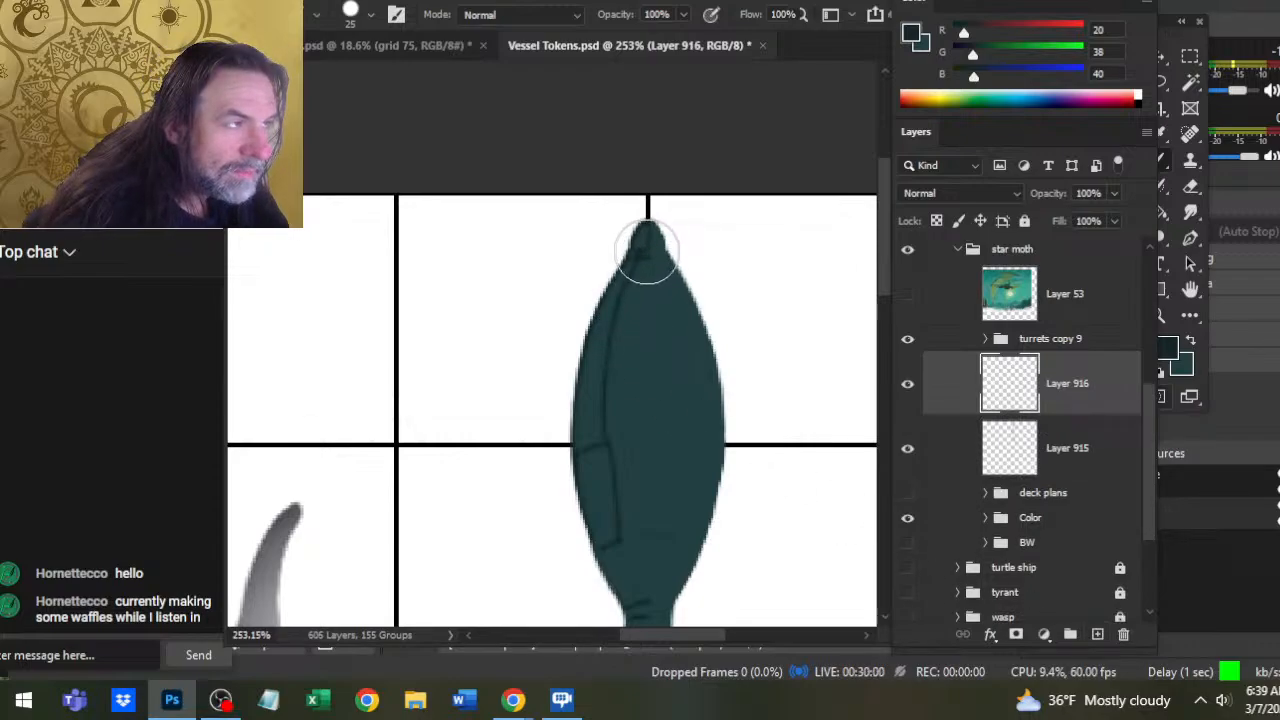
click(648, 248)
Erase the dot's centre with a 20 px Eraser to leave a thin dark ring
key(e)
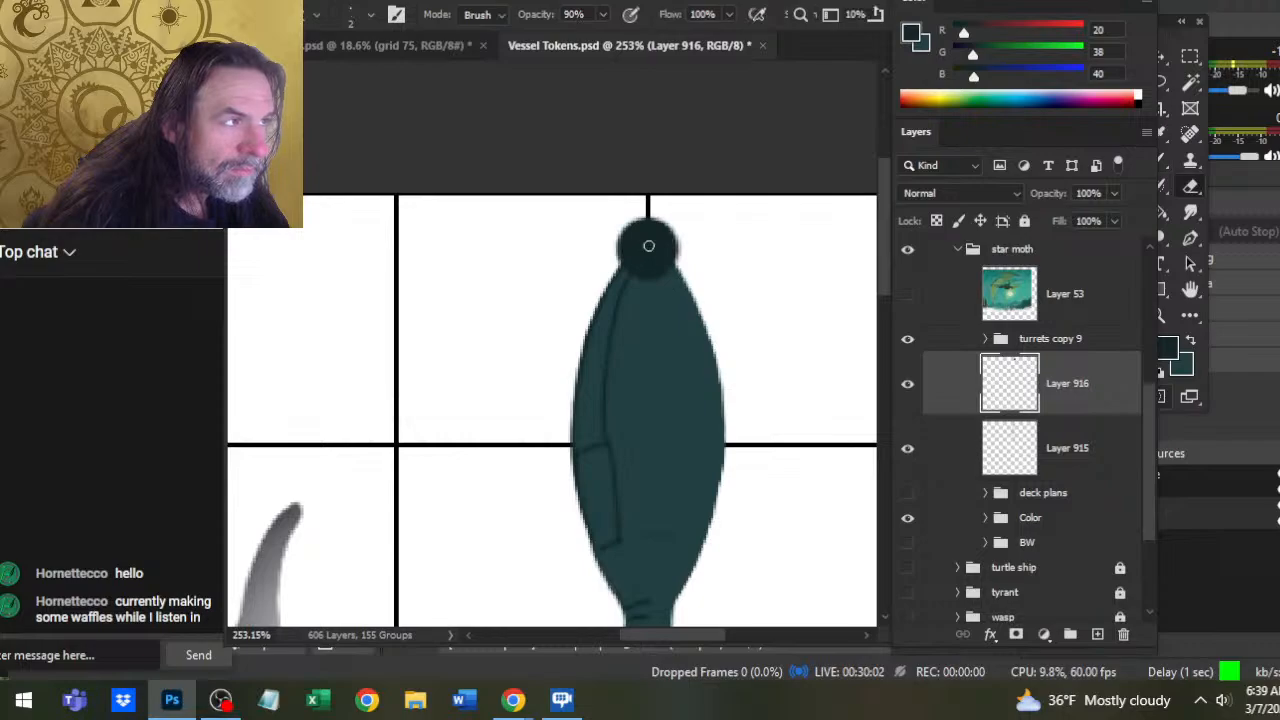
key(bracketright)
key(bracketright)
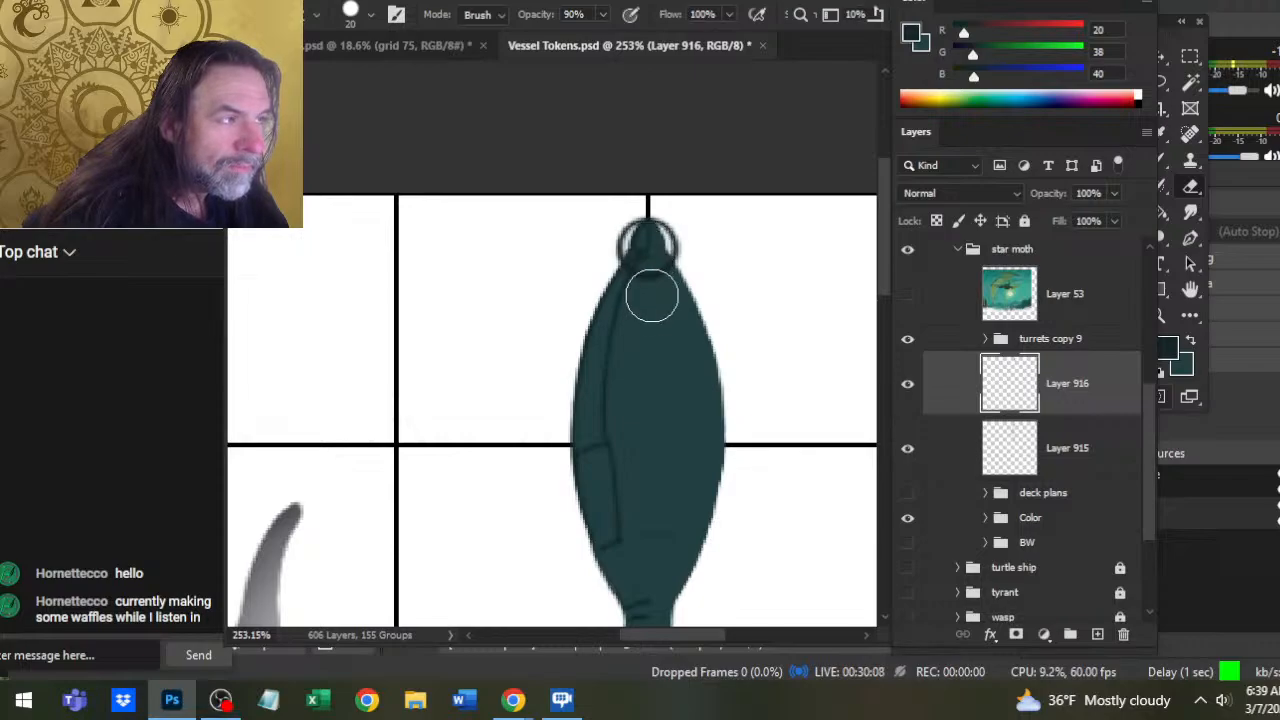
Try moving the ring straight down the hull's centreline to between the upper and lower curved panel lines
key(v)
key(Down)
key(Down)
key(Down)
key(Down)
key(Down)
key(Down)
key(Down)
key(Down)
key(Down)
key(Down)
key(Down)
key(Down)
key(Down)
key(Down)
key(Down)
key(Down)
key(Down)
key(Down)
key(Down)
key(Down)
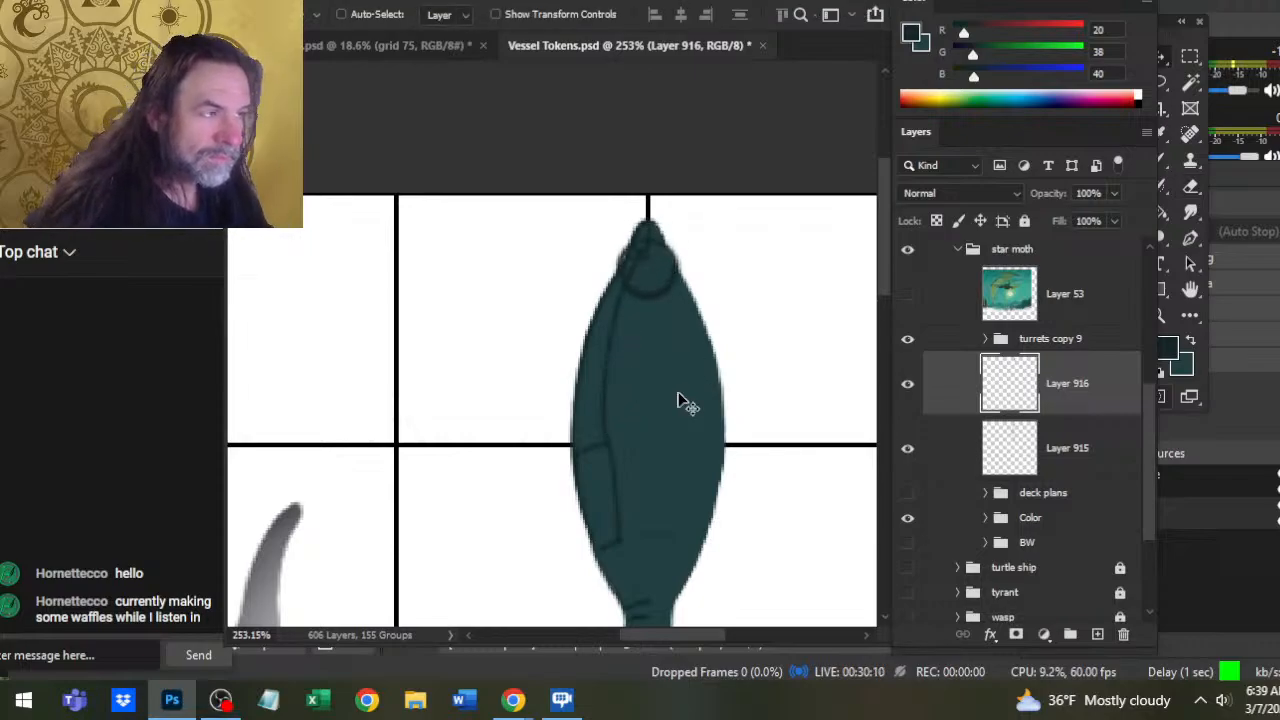
key(Down)
key(Down)
key(Down)
key(Down)
key(Down)
key(Down)
key(Down)
key(Down)
key(Down)
key(Down)
key(Down)
key(Down)
key(Down)
key(Down)
key(Down)
key(Down)
key(Down)
key(Down)
key(Down)
key(Down)
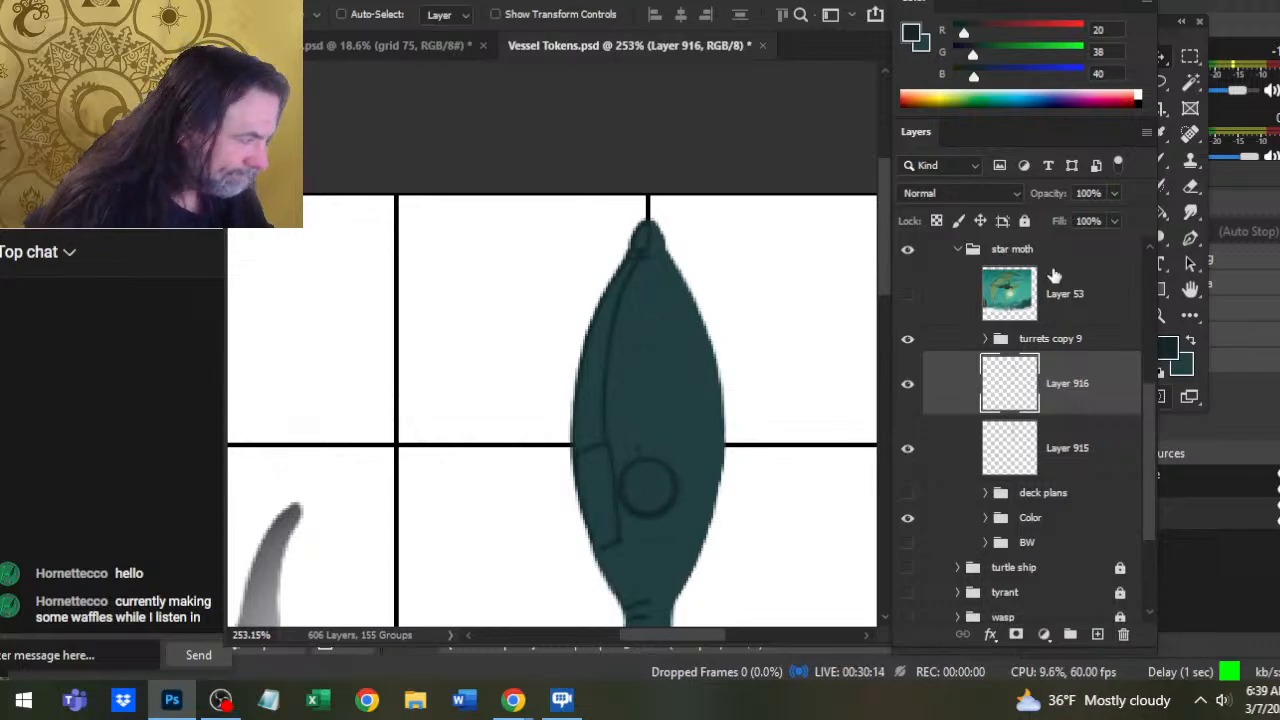
key(ctrl+z)
click(1086, 468)
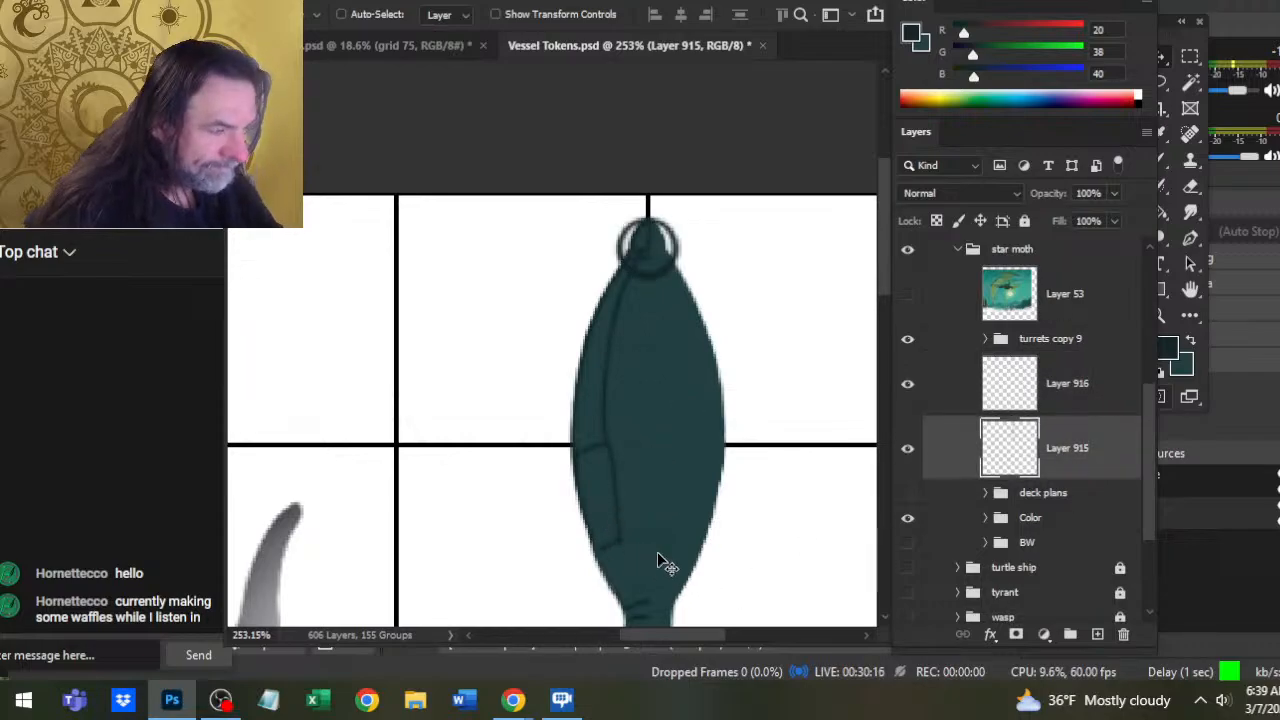
key(e)
key(v)
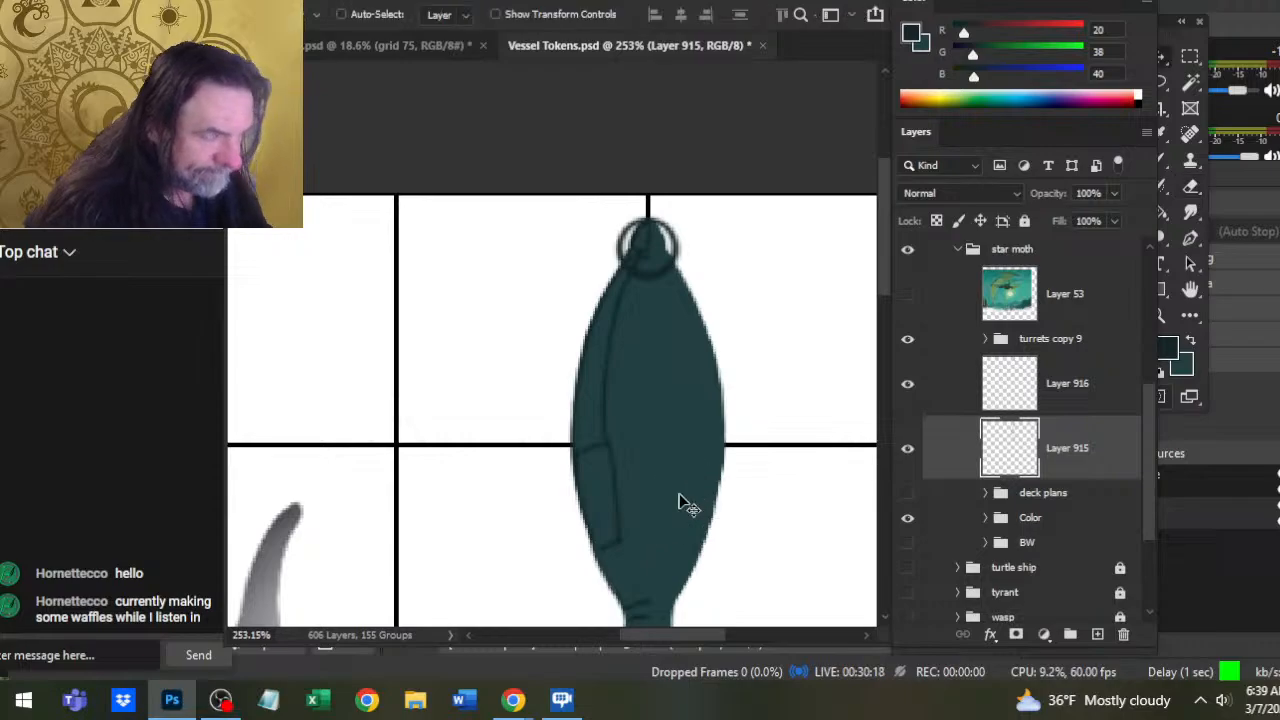
key(Down)
key(Down)
key(Down)
key(Down)
key(Down)
key(Down)
key(Down)
key(Down)
key(Down)
key(Down)
key(Down)
key(Down)
key(Down)
key(Down)
key(Down)
key(Up)
key(Up)
key(Up)
key(Up)
key(Up)
key(Up)
key(Up)
key(Up)
key(Up)
key(Up)
key(Up)
key(Up)
key(Up)
key(Up)
key(Up)
key(Up)
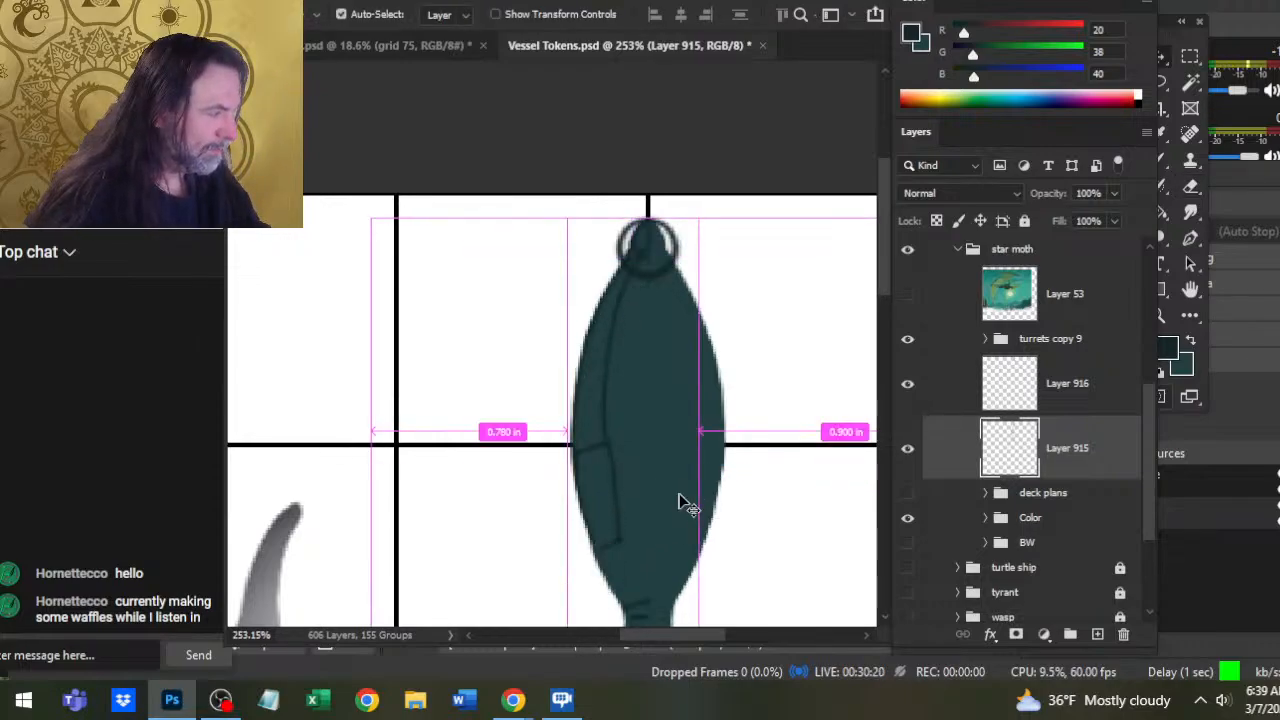
Select the ring's layer (Layer 916) and move the ring straight down the hull's centreline to just above the neck
click(1053, 410)
key(Down)
key(Down)
key(Down)
key(Down)
key(Down)
key(Down)
key(Down)
key(Down)
key(Down)
key(Down)
key(Down)
key(Down)
key(Down)
key(Down)
key(Down)
key(Down)
key(Down)
key(Down)
key(Down)
key(Down)
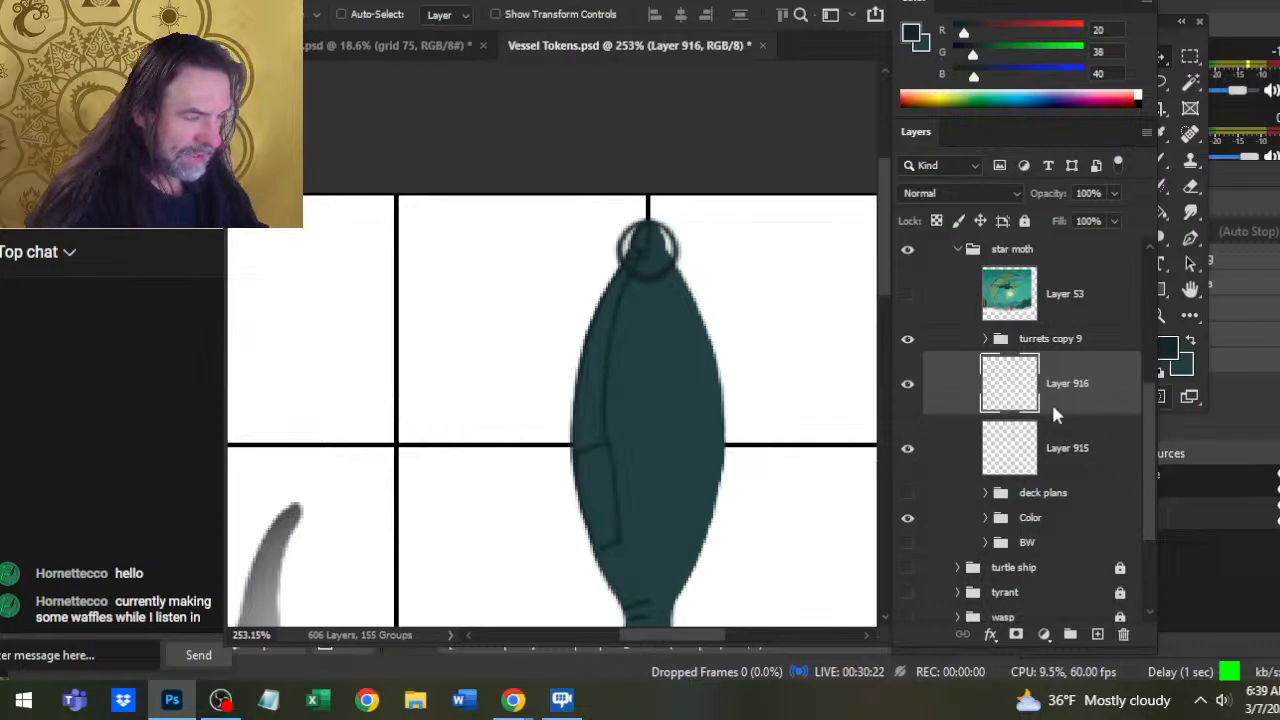
key(Down)
key(Down)
key(Down)
key(Down)
key(Down)
key(Down)
key(Down)
key(Down)
key(Down)
key(Down)
key(Down)
key(Down)
key(Down)
key(Down)
key(Down)
key(Down)
key(Down)
key(Down)
key(Down)
key(Down)
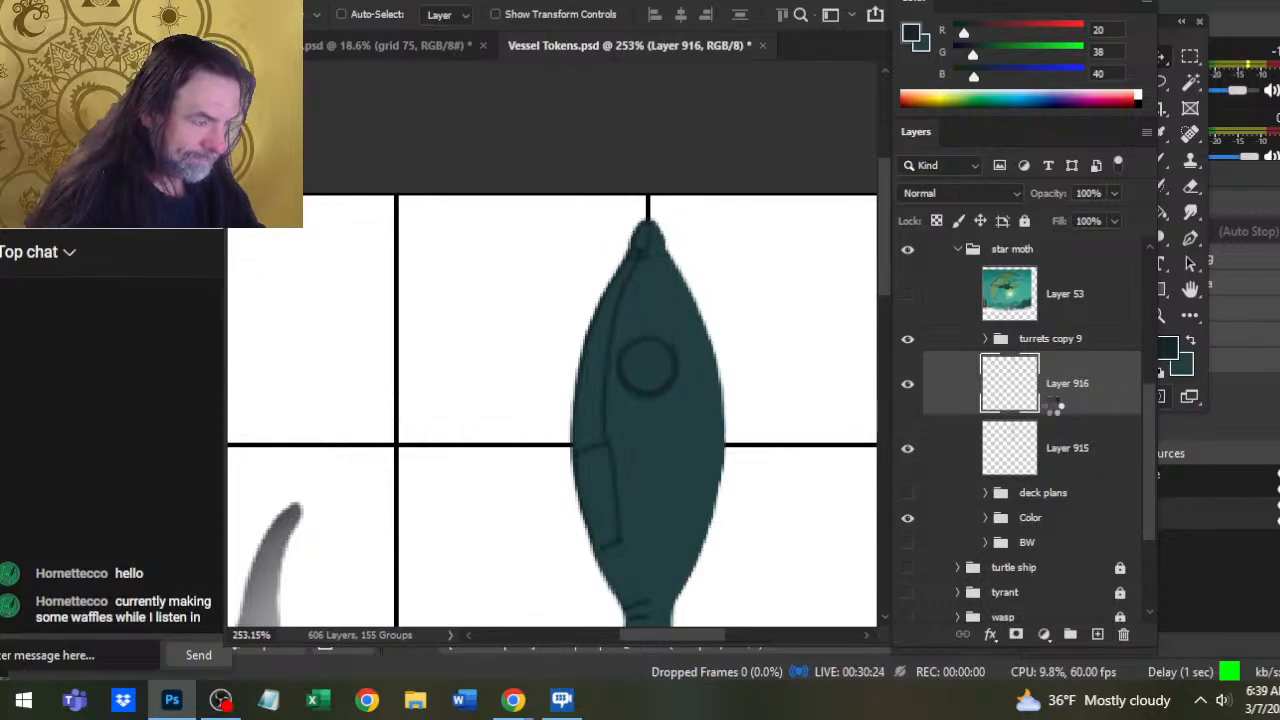
key(Down)
key(Down)
key(Down)
key(Down)
key(Down)
key(Down)
key(Down)
key(Down)
key(Down)
key(Down)
key(Down)
key(Down)
key(Down)
key(Down)
key(Down)
key(Down)
key(Down)
key(Down)
key(Down)
key(Down)
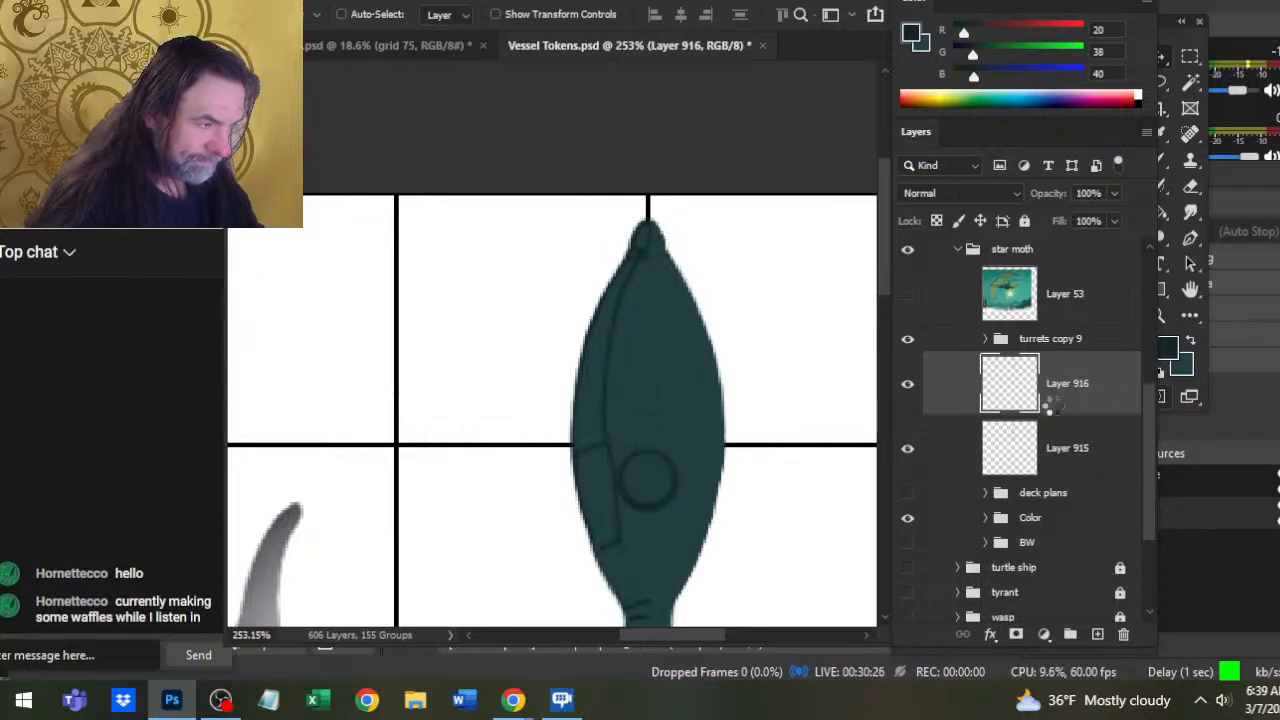
key(Down)
key(Down)
key(Down)
key(Down)
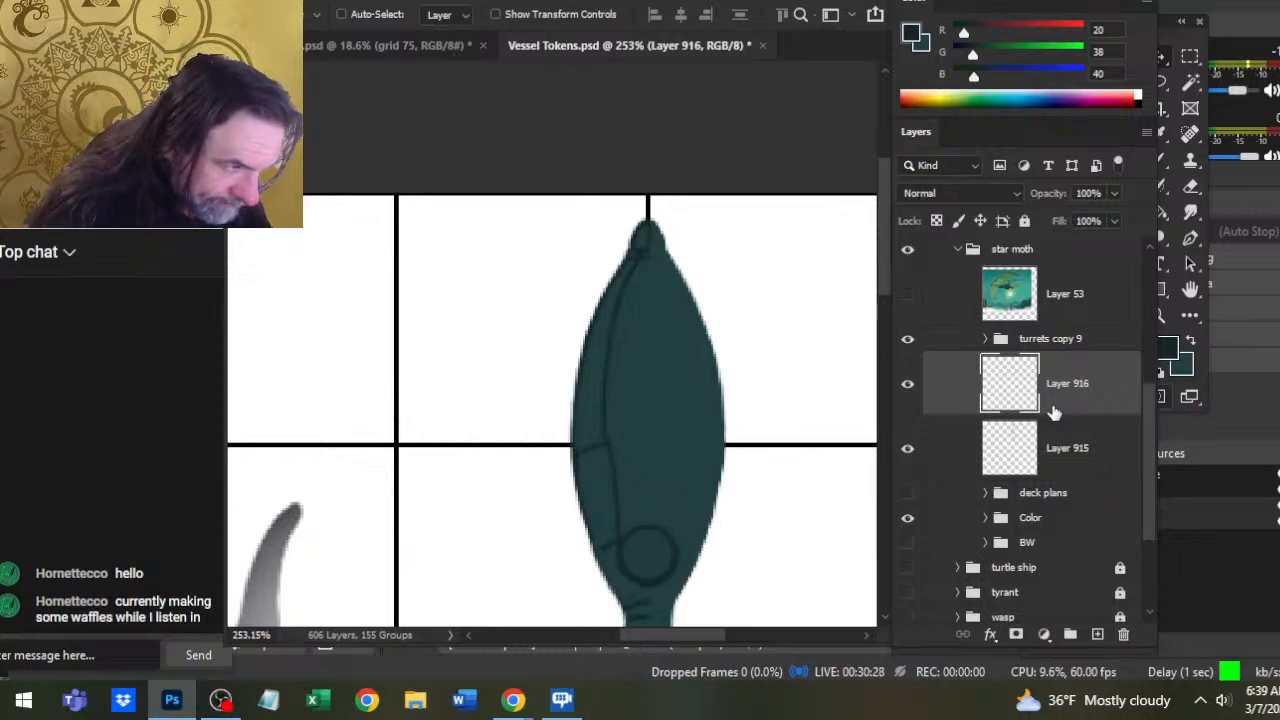
key(Up)
key(Up)
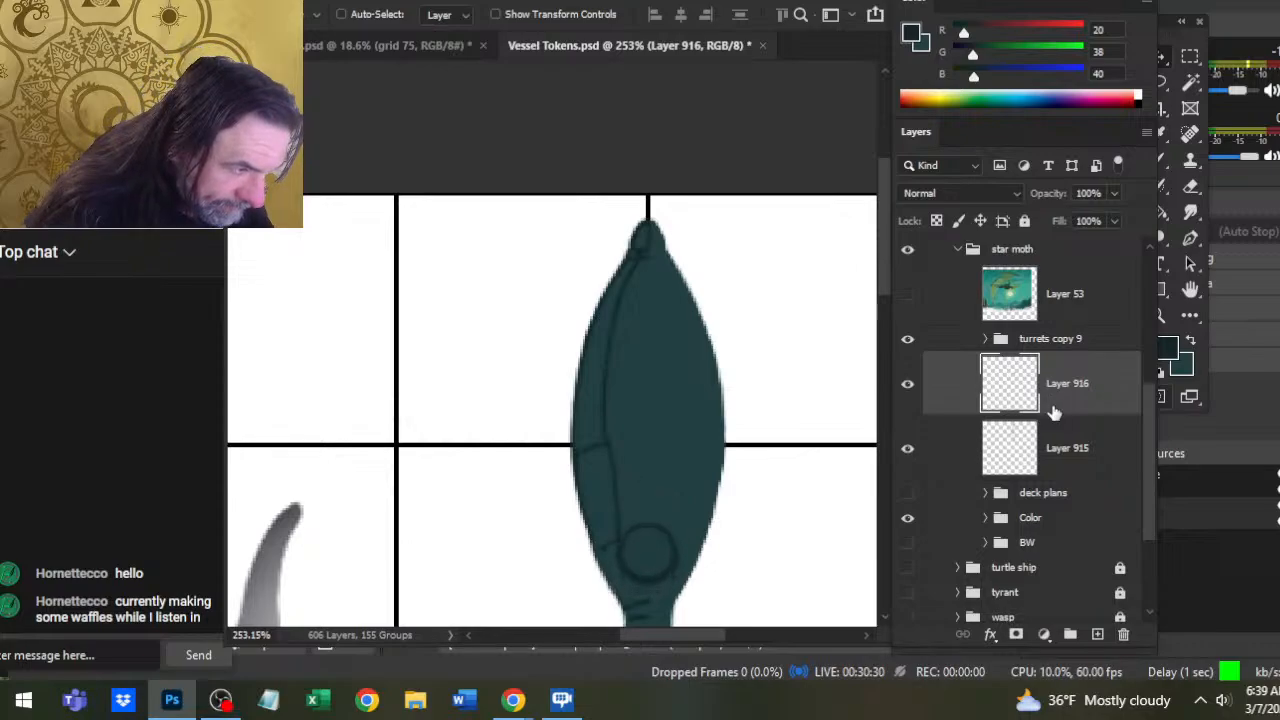
key(Up)
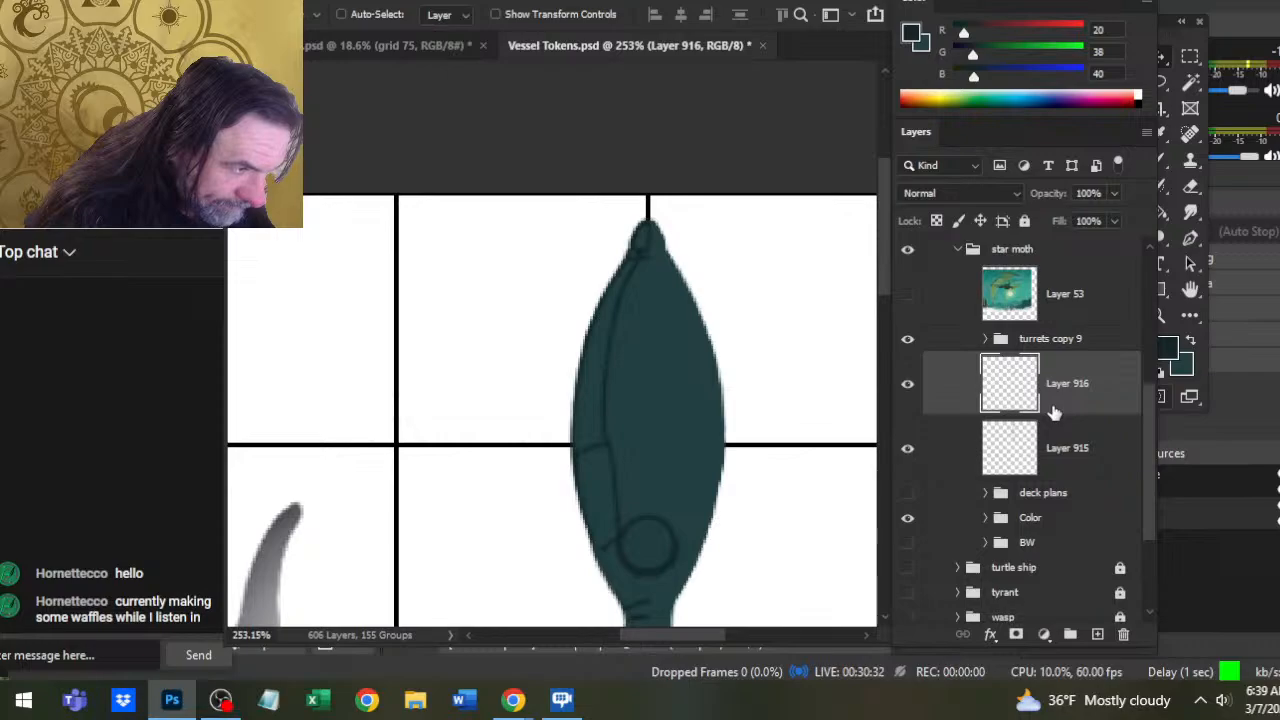
Try duplicating the ring layer and moving the copy straight up the centreline to just below the hull's tip
drag(711, 417, 707, 318)
right_click(1118, 380)
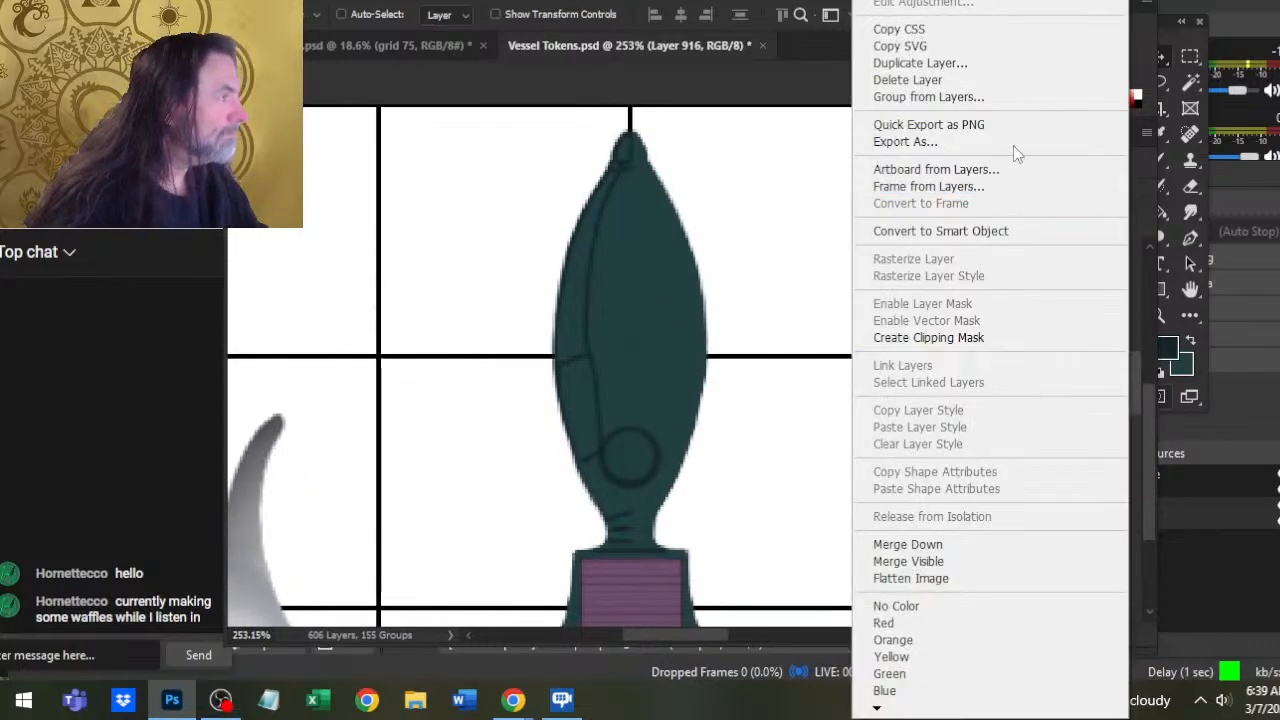
click(1016, 64)
key(Return)
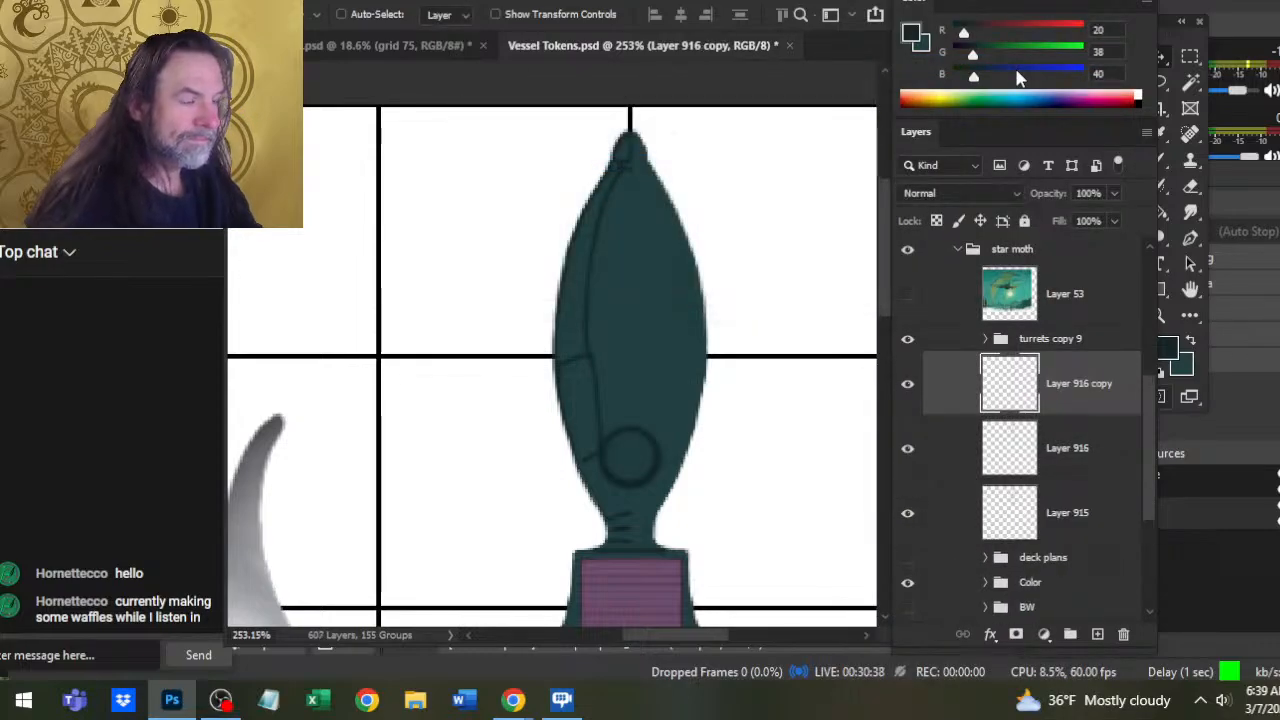
key(Up)
key(Up)
key(Up)
key(Up)
key(Up)
key(Up)
key(Up)
key(Up)
key(Up)
key(Up)
key(Up)
key(Up)
key(Up)
key(Up)
key(Up)
key(Up)
key(Up)
key(Up)
key(Up)
key(Up)
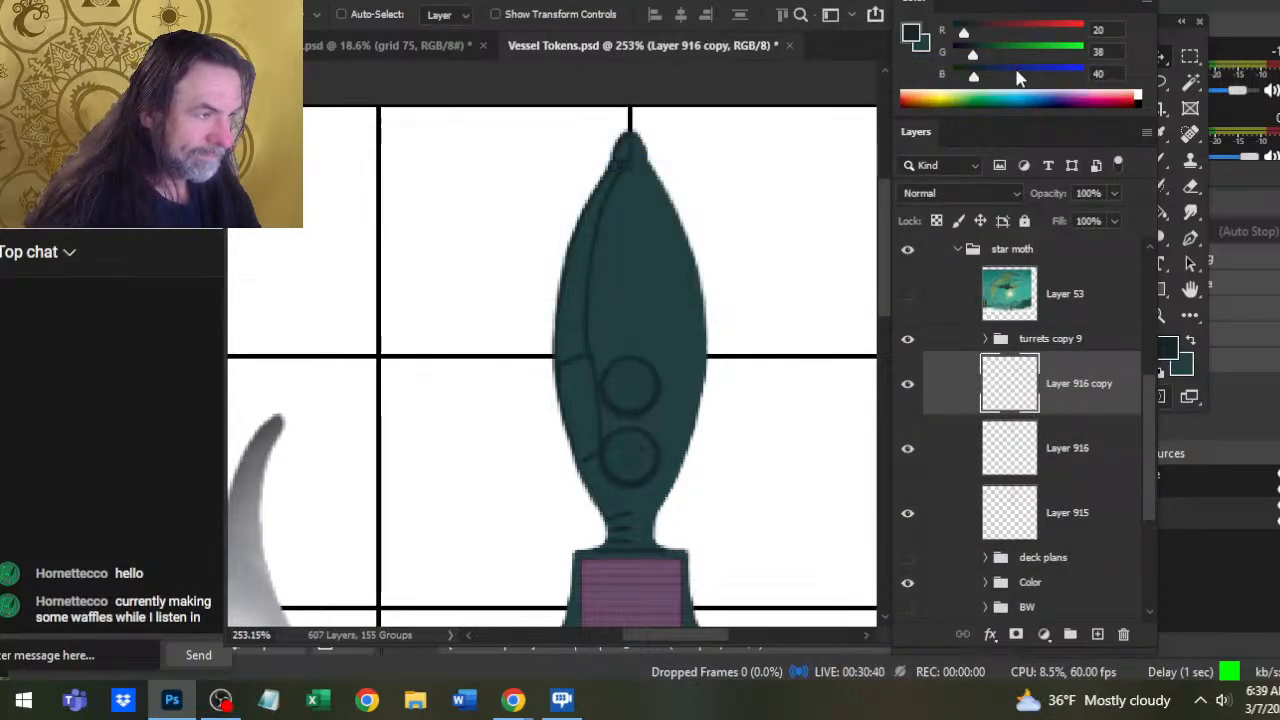
key(Up)
key(Up)
key(Up)
key(Up)
key(Up)
key(Up)
key(Up)
key(Up)
key(Up)
key(Up)
key(Up)
key(Up)
key(Up)
key(Up)
key(Up)
key(Up)
key(Up)
key(Up)
key(Up)
key(Up)
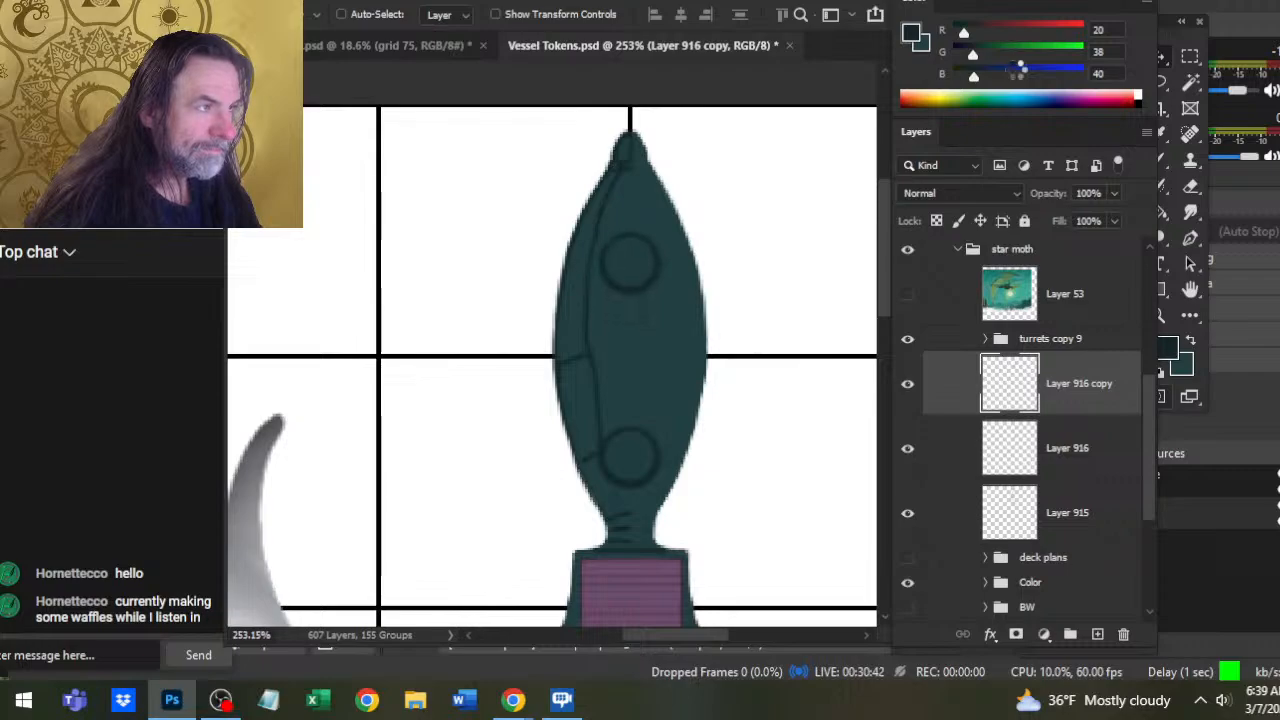
key(Up)
key(Up)
key(Up)
key(Up)
key(Up)
key(Up)
key(Up)
key(Up)
key(Up)
key(Up)
key(Up)
key(Up)
key(Up)
key(Up)
key(Up)
key(Up)
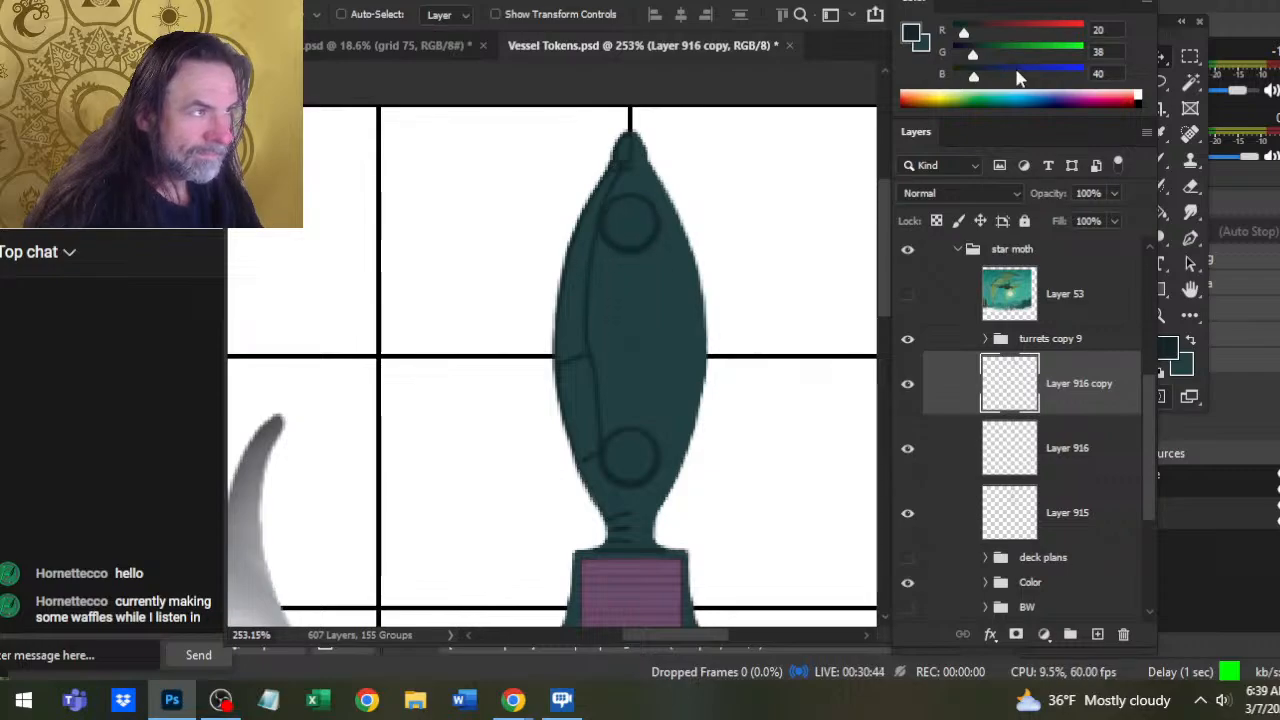
Try duplicating the upper ring's layer and moving the copy down to midway between the two rings
right_click(1063, 405)
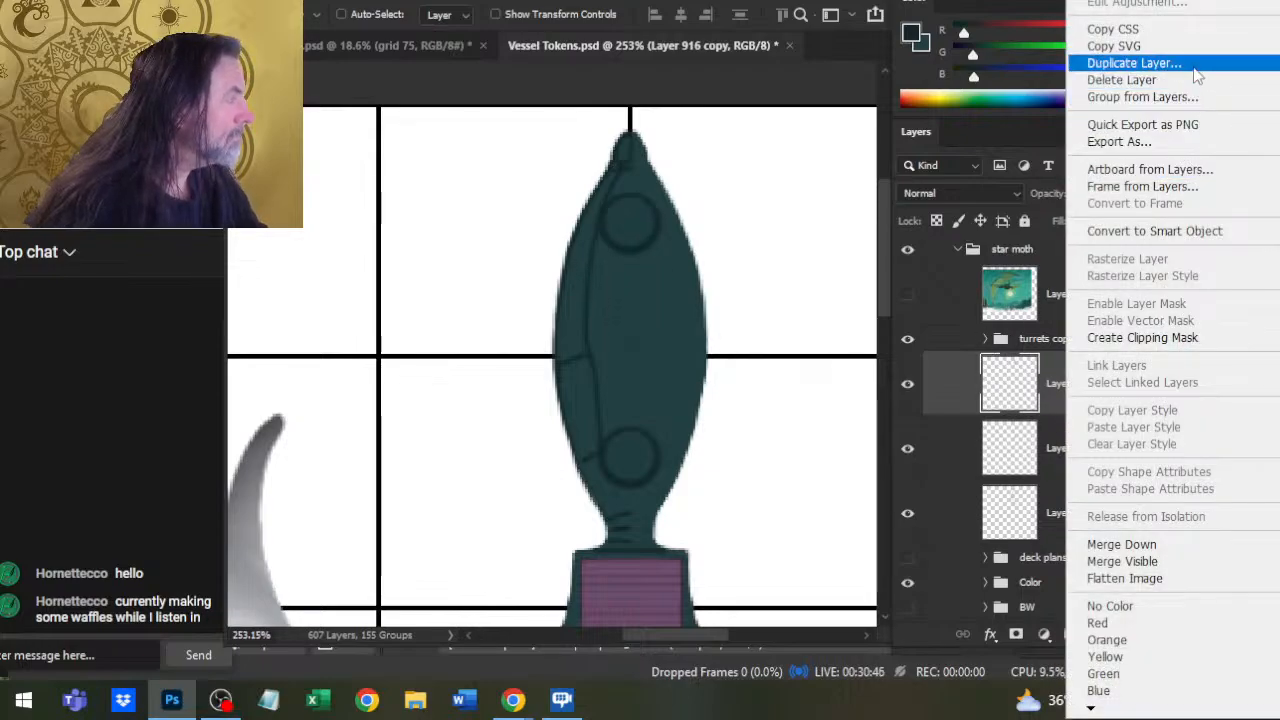
click(1197, 63)
key(Return)
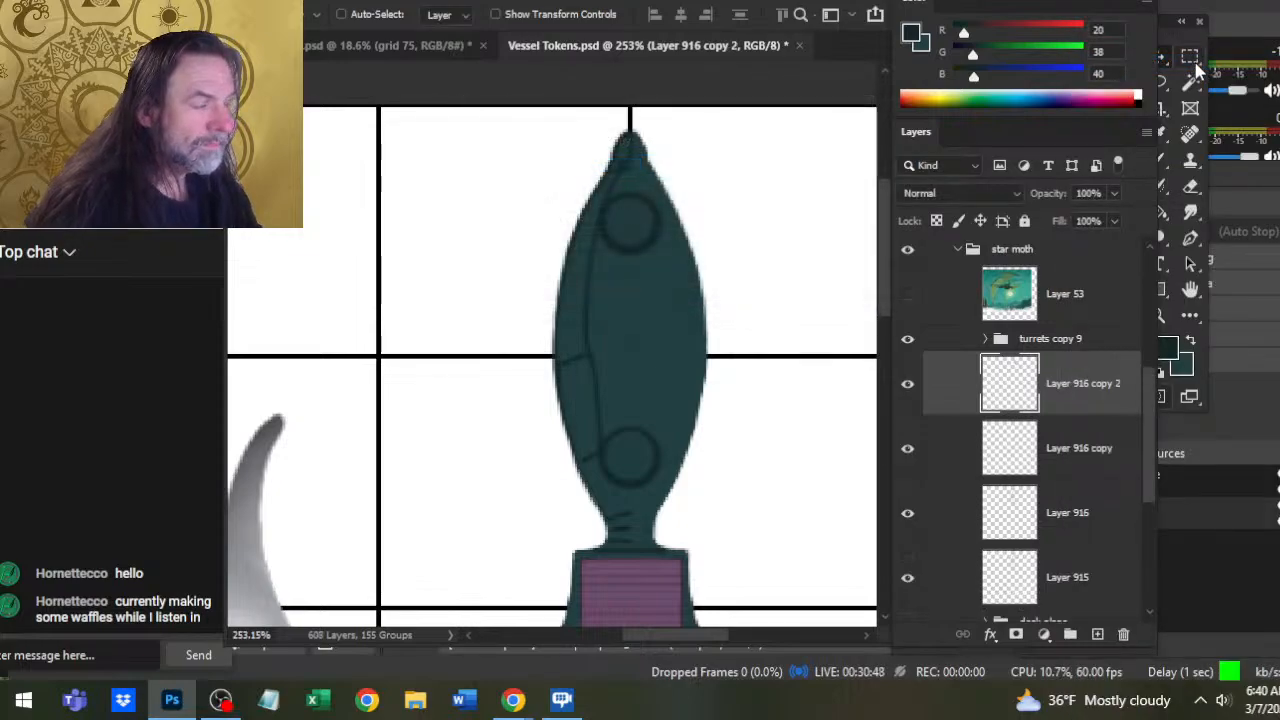
key(Down)
key(Down)
key(Down)
key(Down)
key(Down)
key(Down)
key(Down)
key(Down)
key(Down)
key(Down)
key(Down)
key(Down)
key(Down)
key(Down)
key(Down)
key(Down)
key(Down)
key(Down)
key(Down)
key(Down)
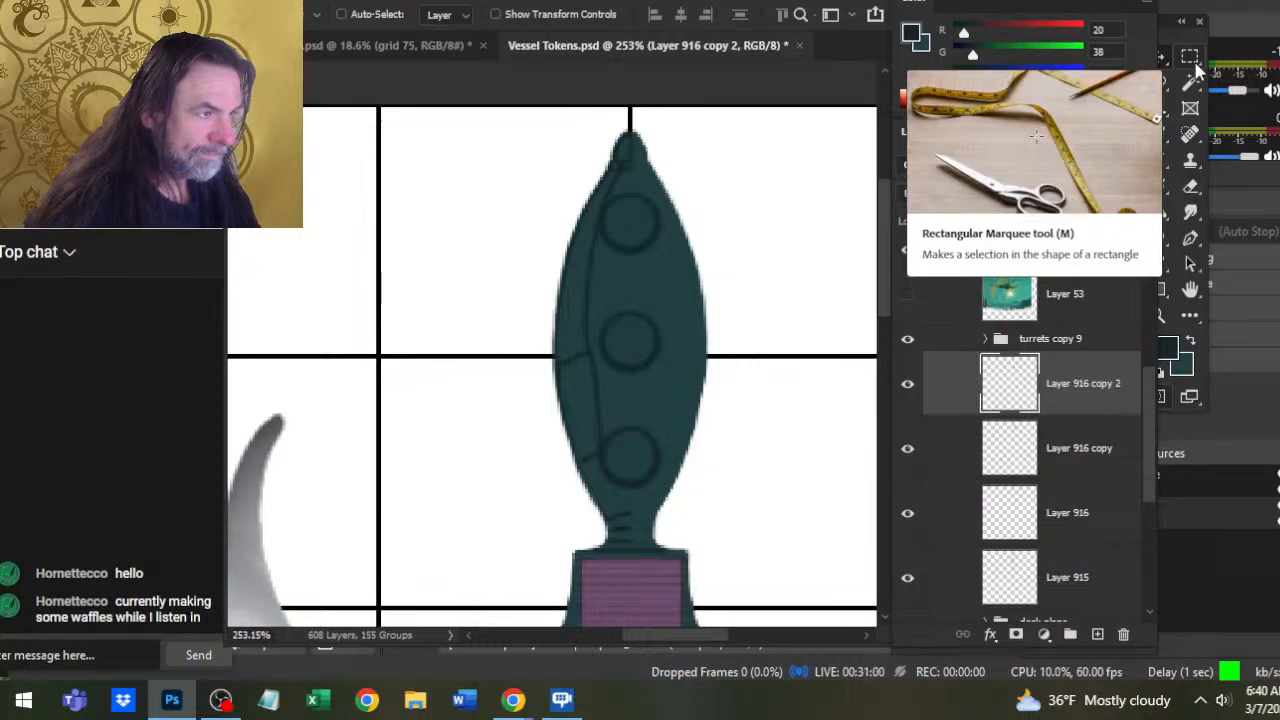
Check the rings against the reference painting, and delete the two duplicated ring layers so only the ring above the neck is kept
click(907, 293)
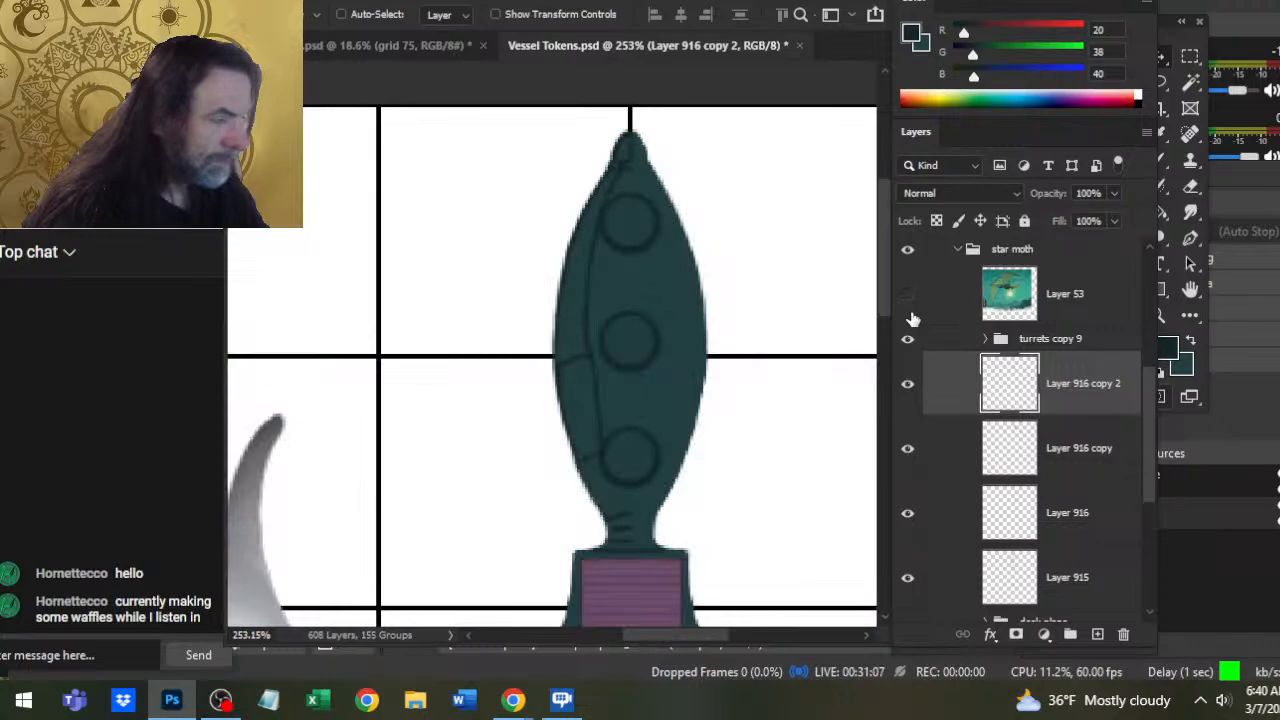
click(907, 293)
key(z)
drag(755, 456, 739, 529)
drag(764, 477, 731, 397)
key(Delete)
key(Delete)
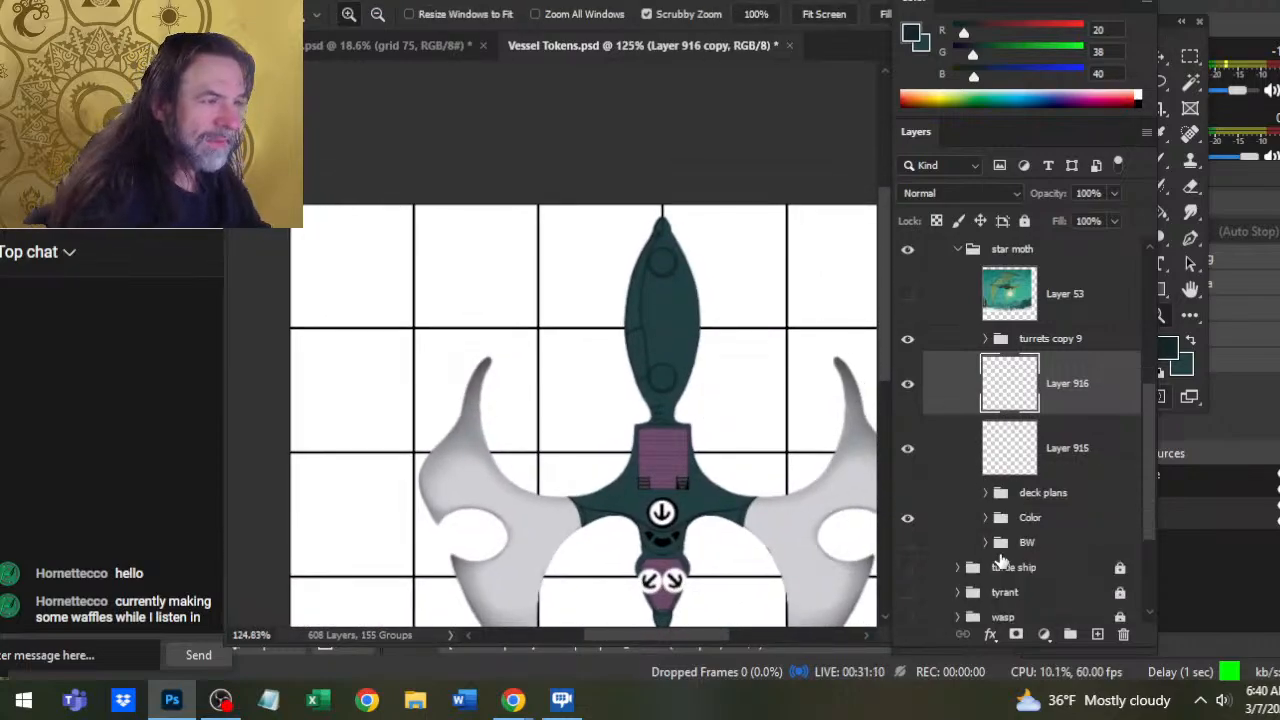
Paint a short dark curved panel line from the underside of the ring down to the hull's neck, cleaning it with the eraser
drag(714, 371, 740, 371)
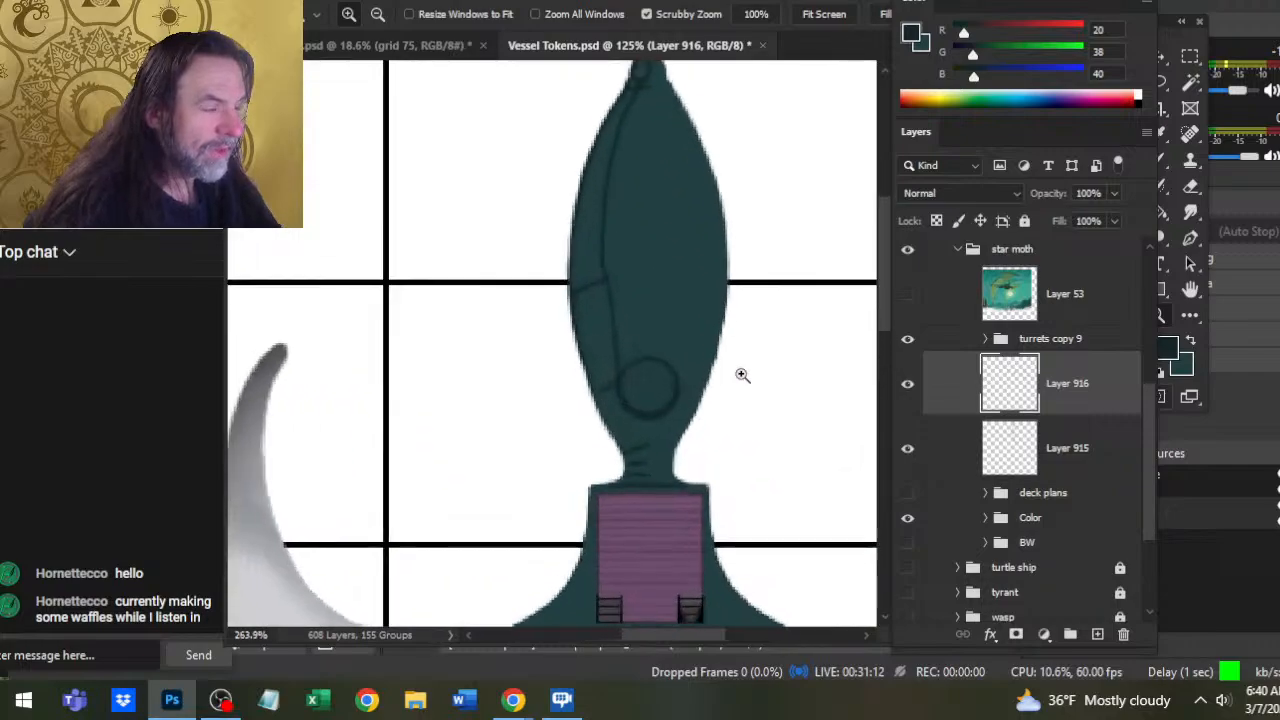
key(b)
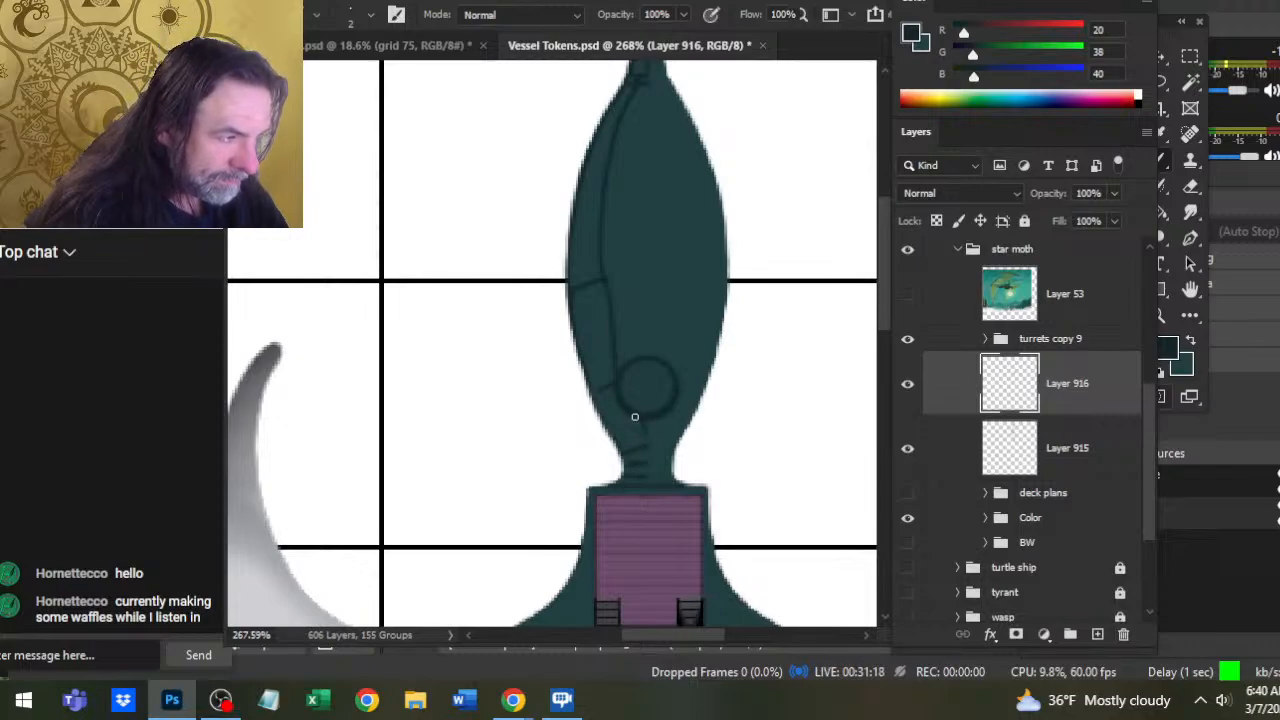
key(e)
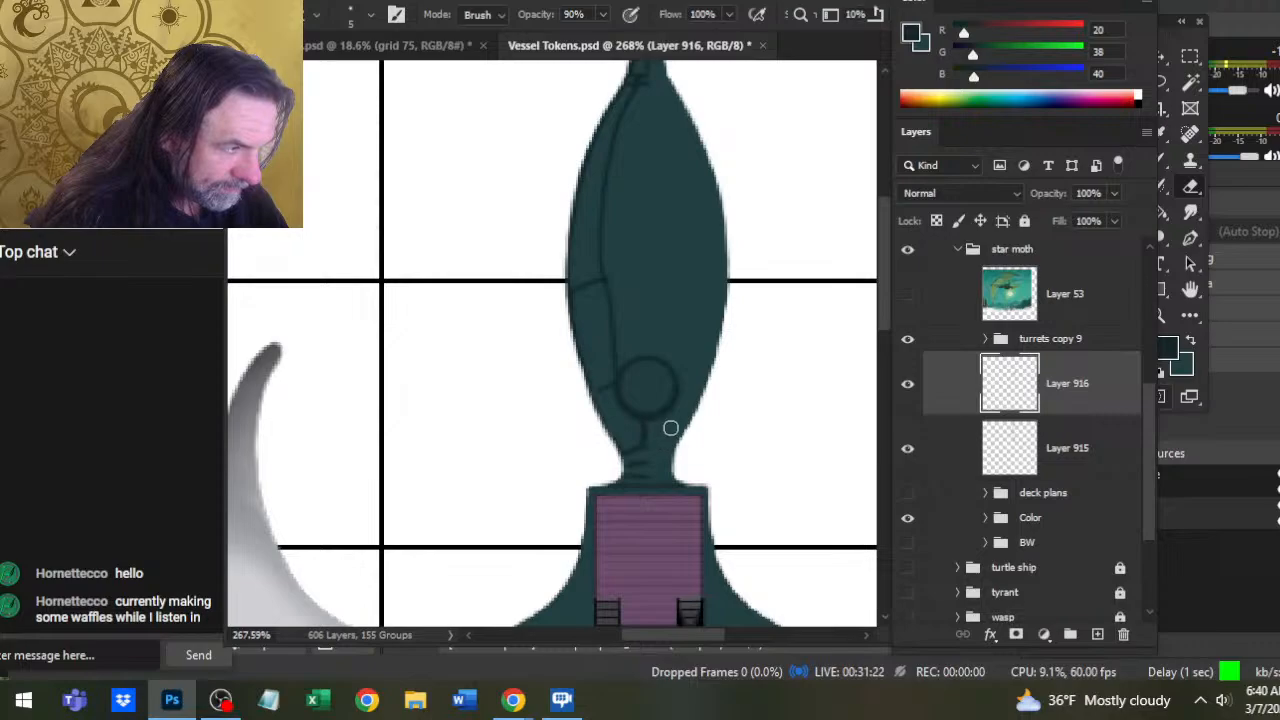
On Layer 915, darken and shape the flared junctions where the left panel lines meet the ring, trimming their edges with the eraser
click(1040, 466)
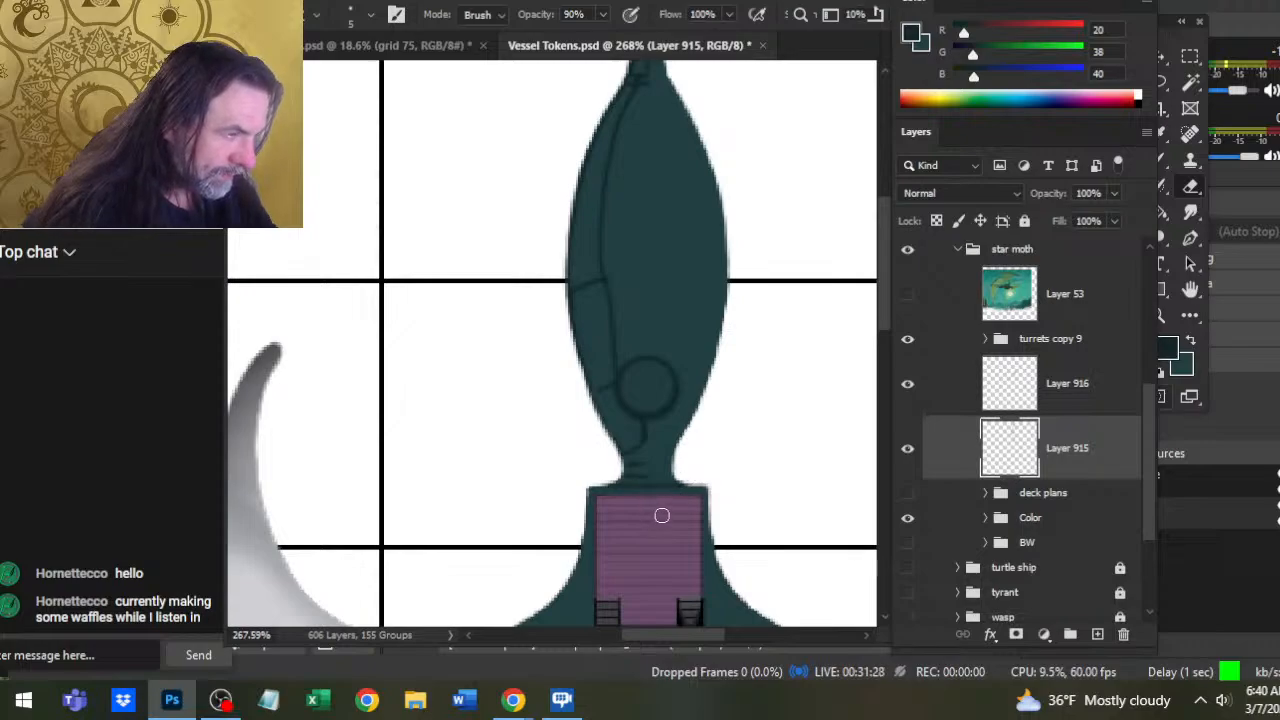
key(b)
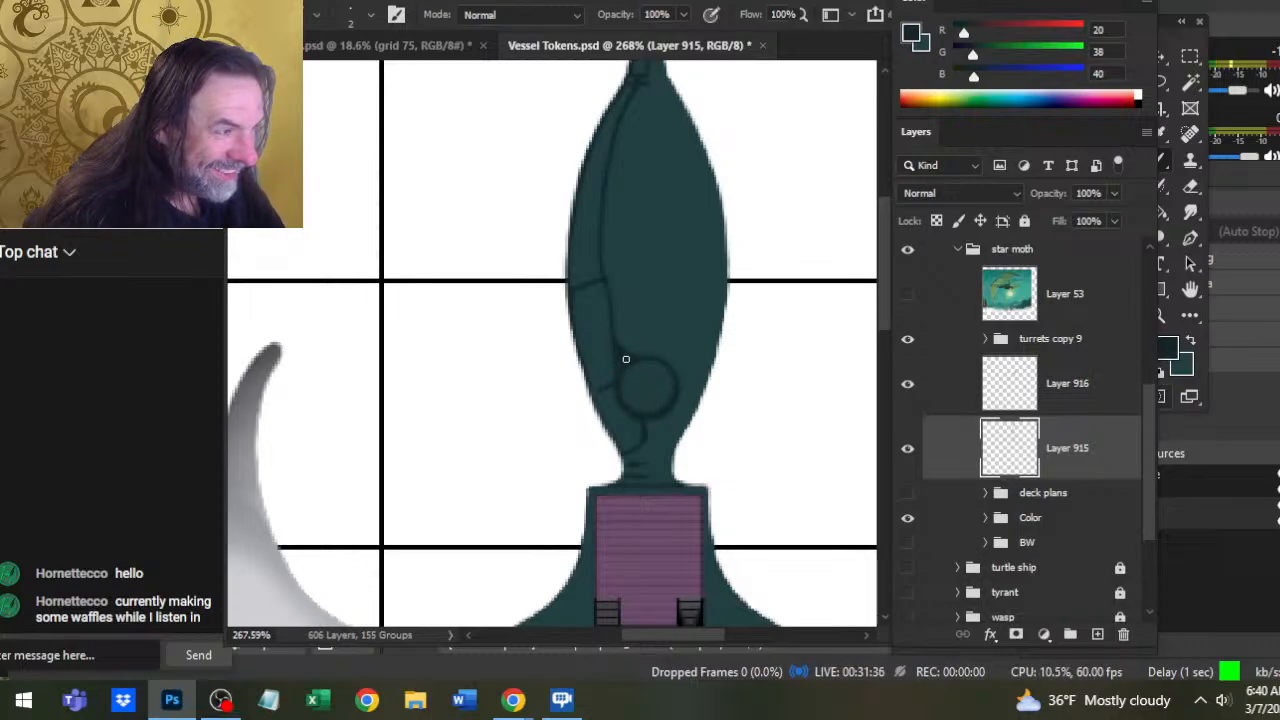
key(e)
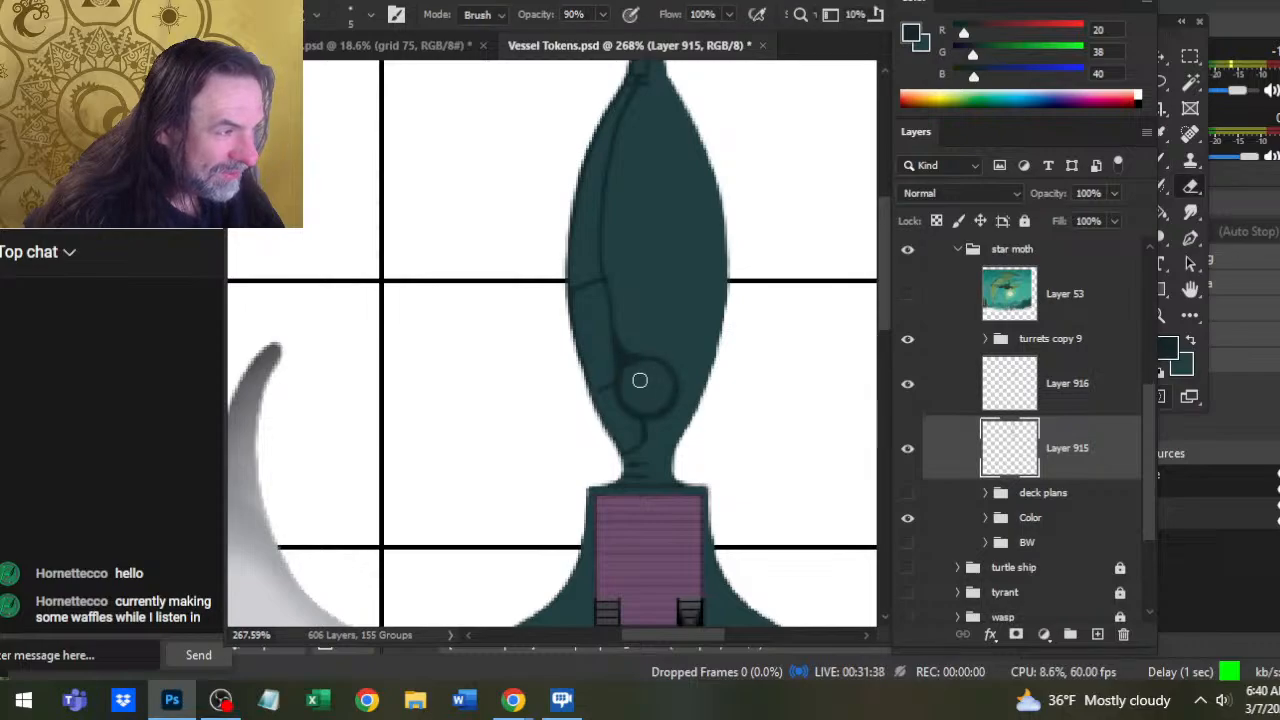
key(b)
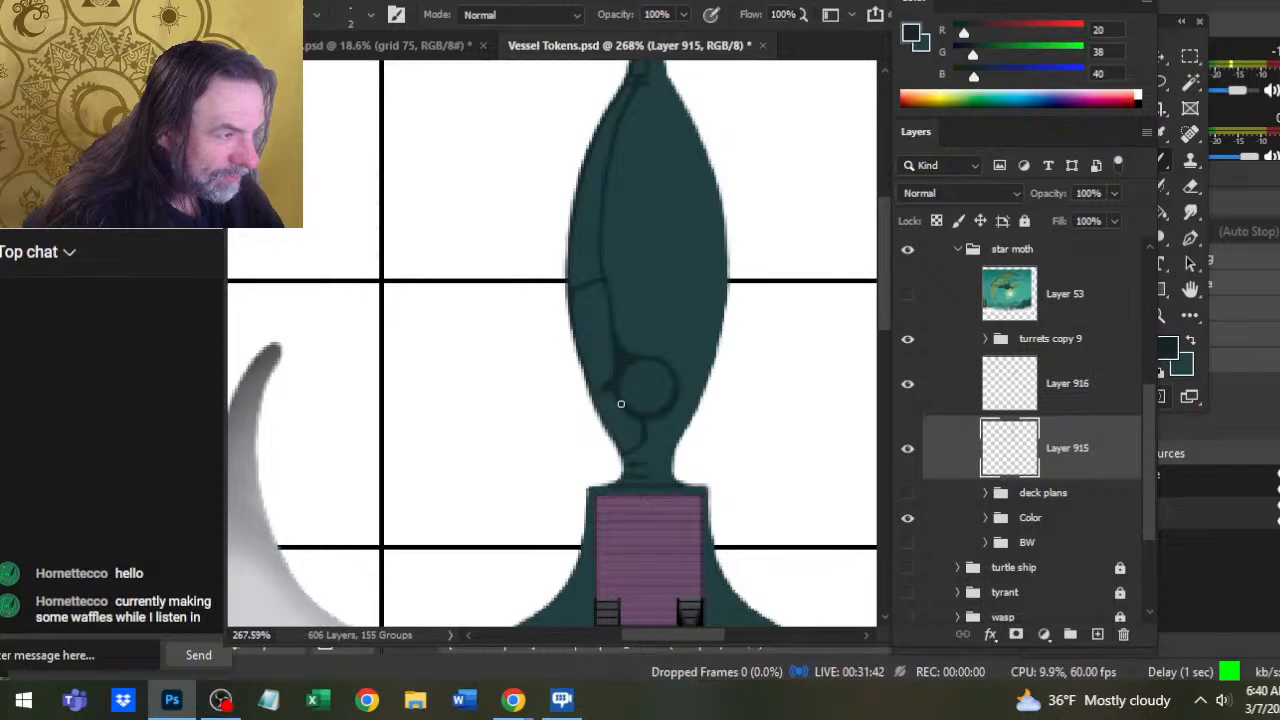
key(e)
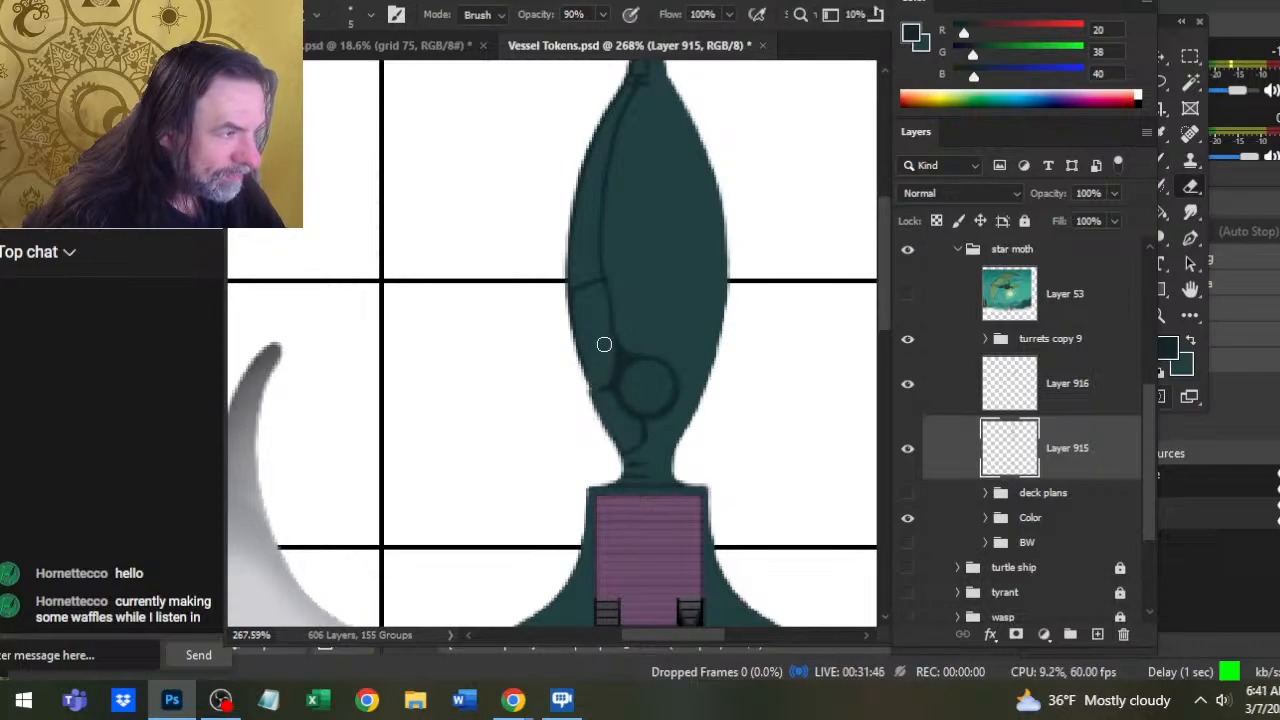
key(b)
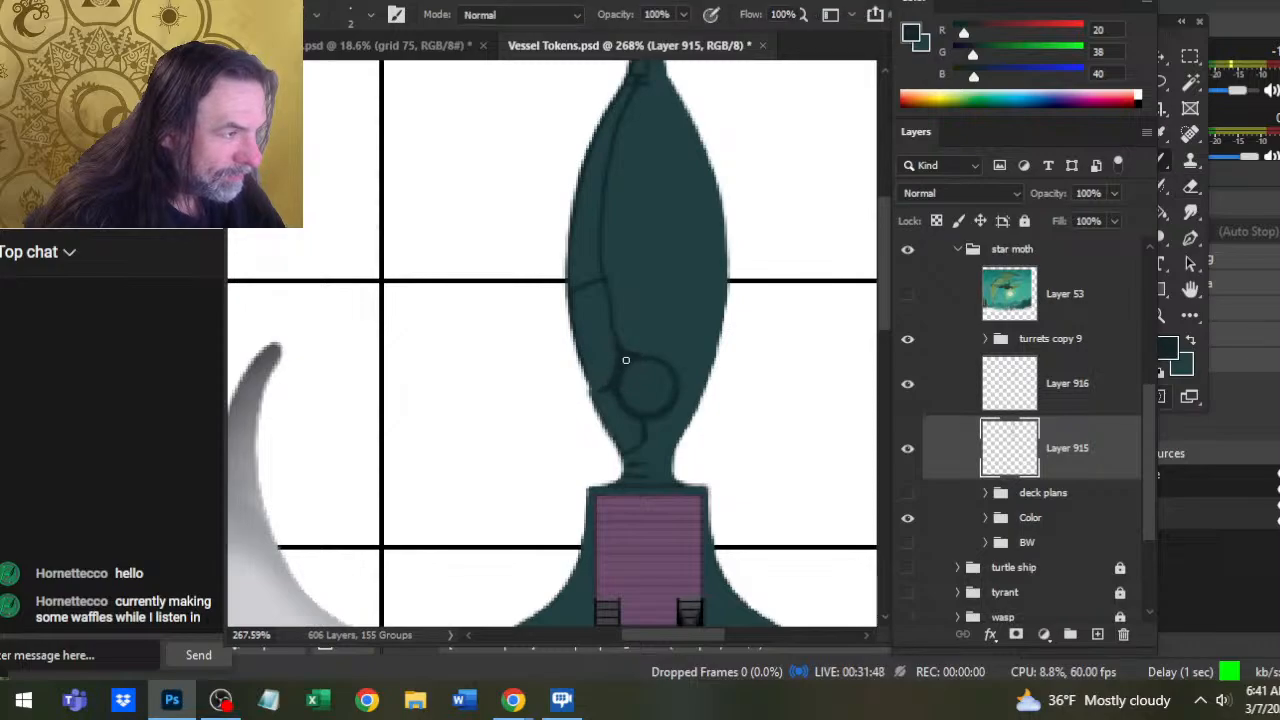
key(e)
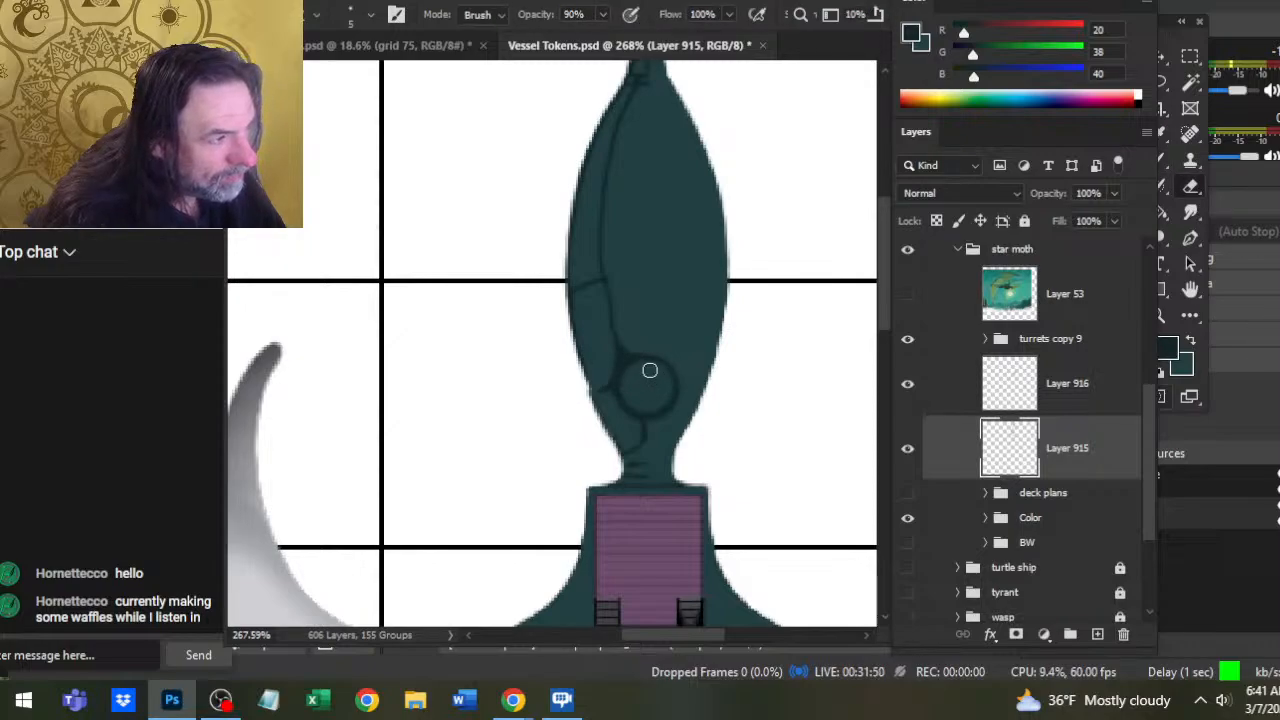
Round the corners of the left band's mid-hull cross line, and add a matching curved cross line higher up the band
key(b)
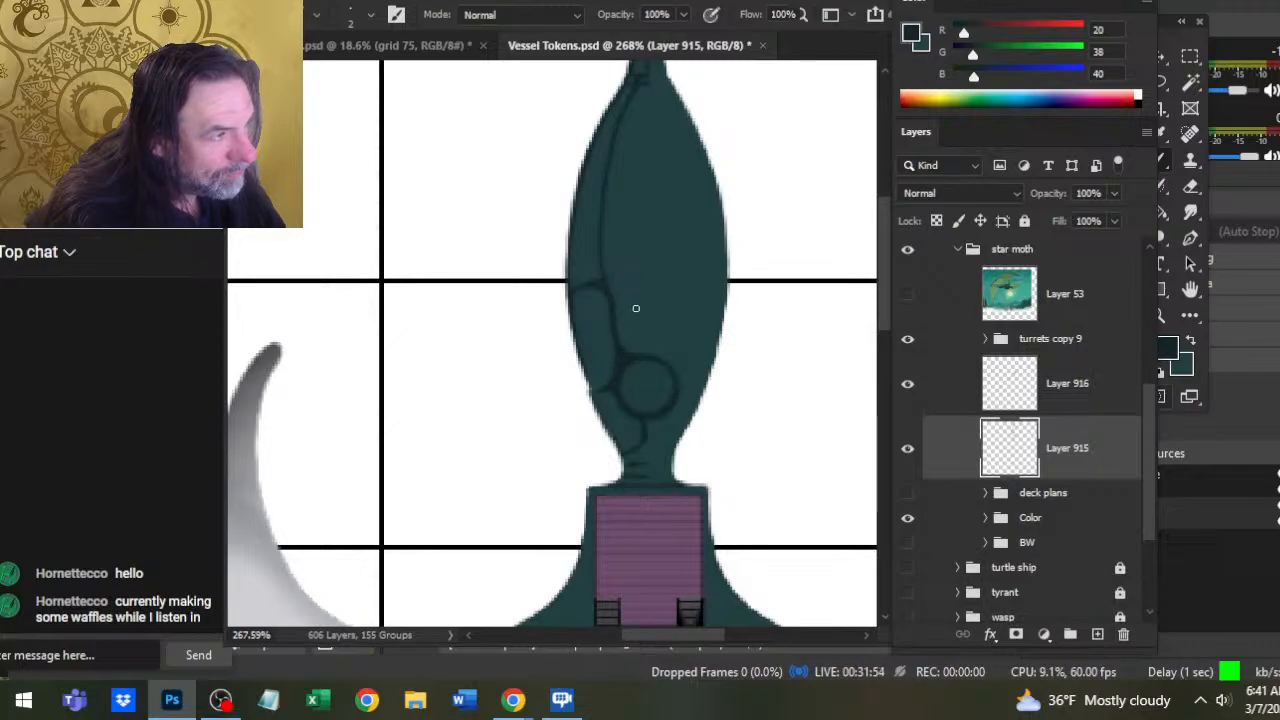
key(e)
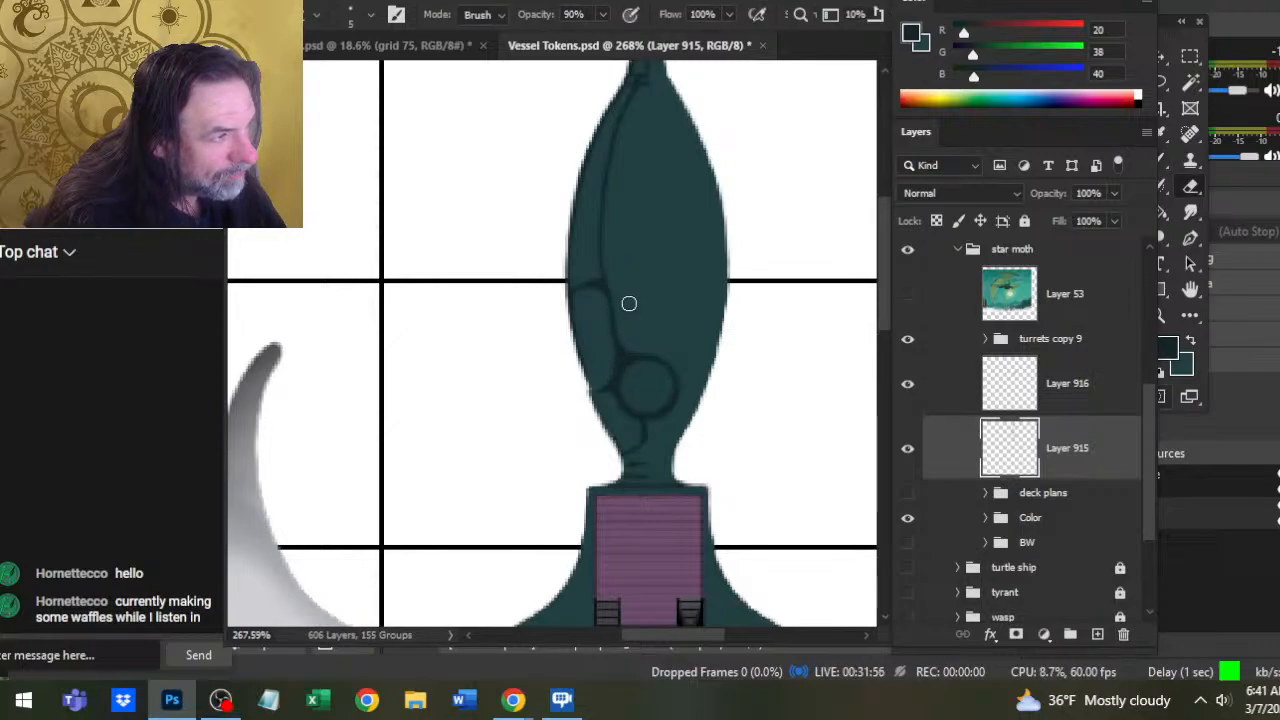
drag(640, 272, 646, 314)
key(b)
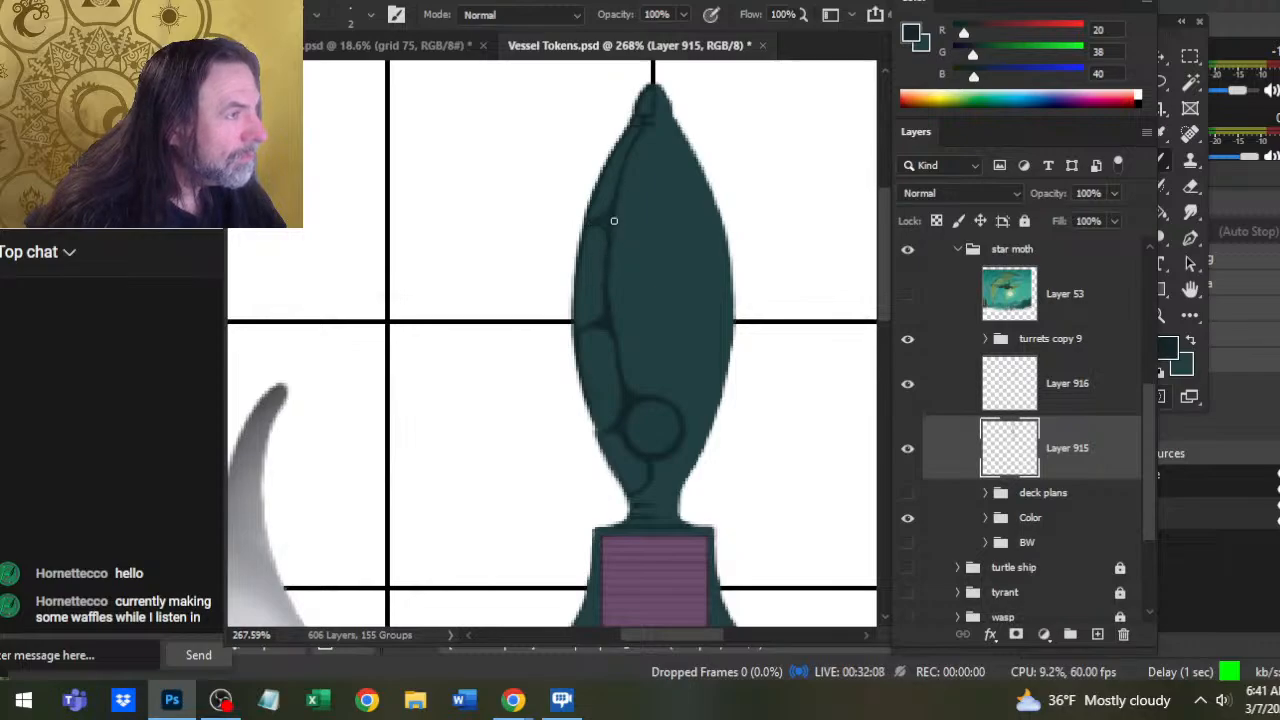
key(e)
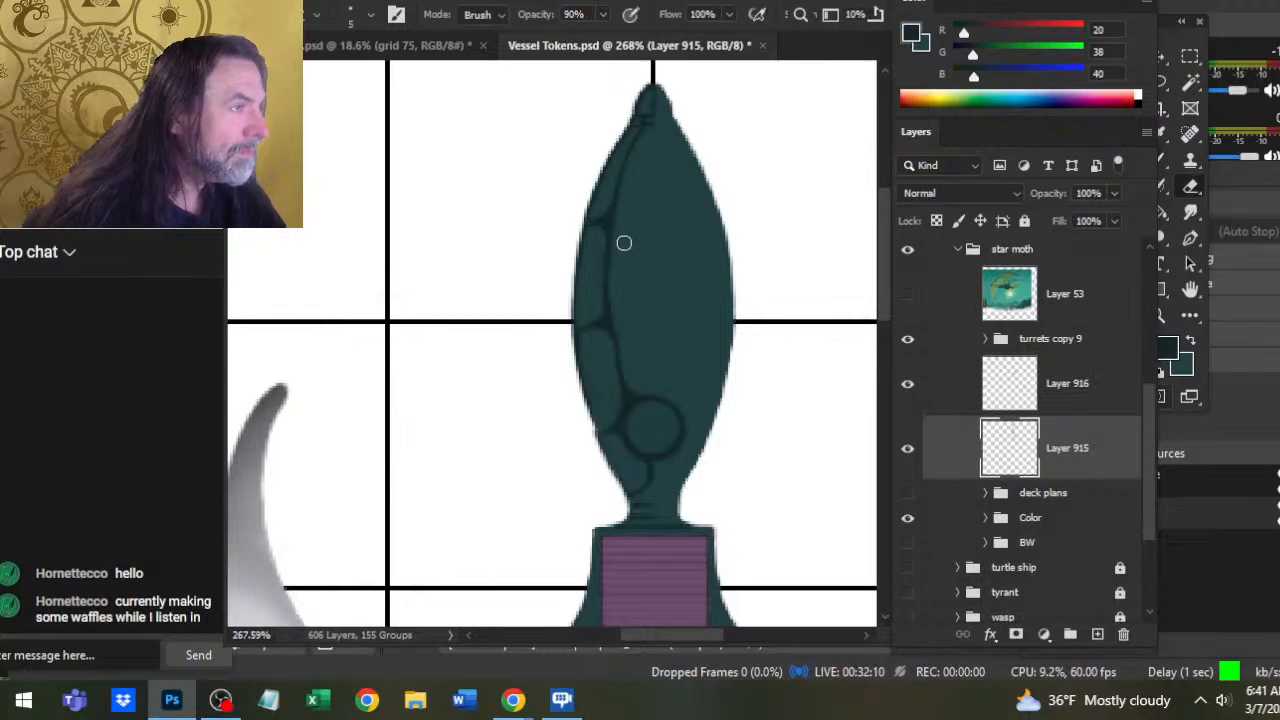
key(b)
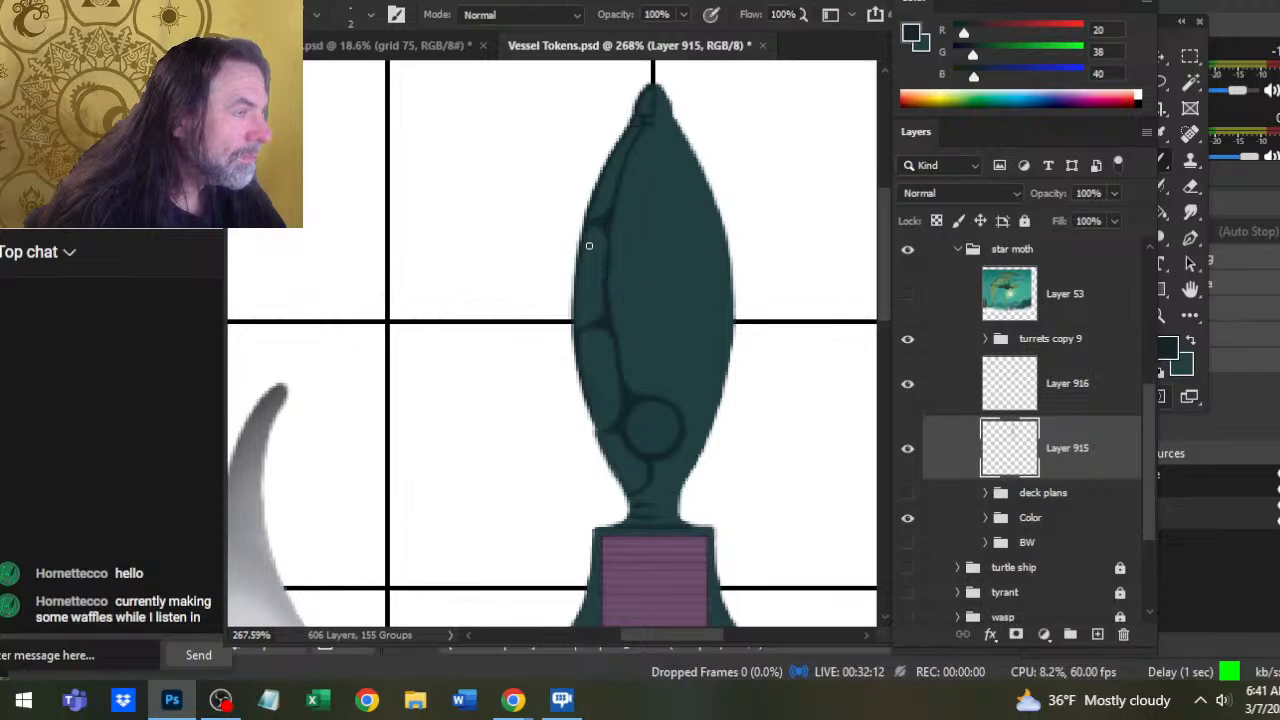
key(e)
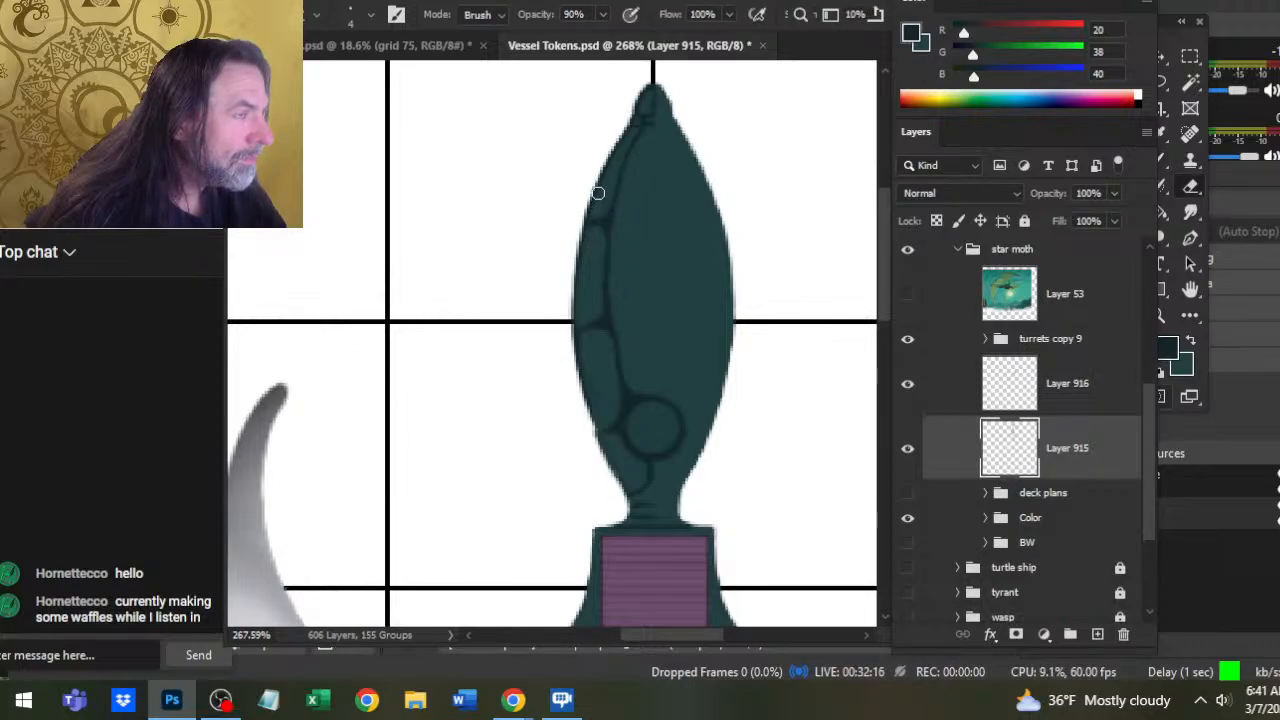
Thicken and smooth the long left panel line from the upper cross line down to the ring, alternating brush and eraser
key(b)
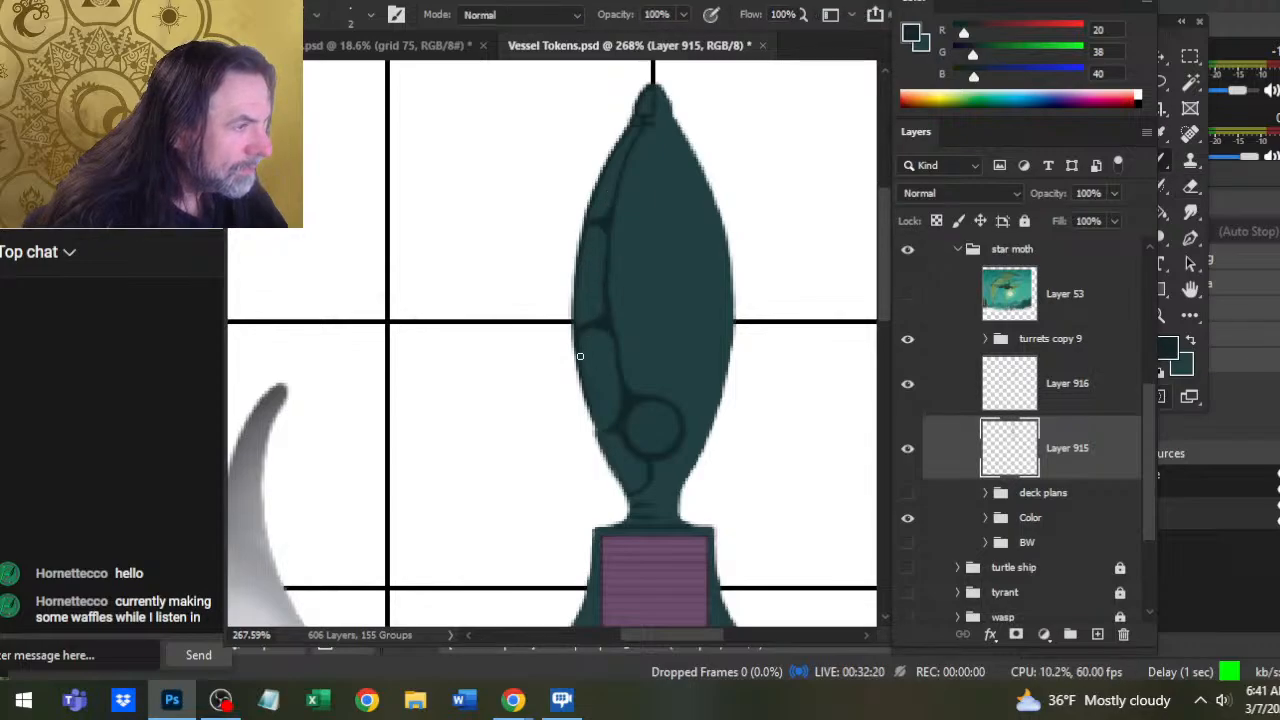
key(e)
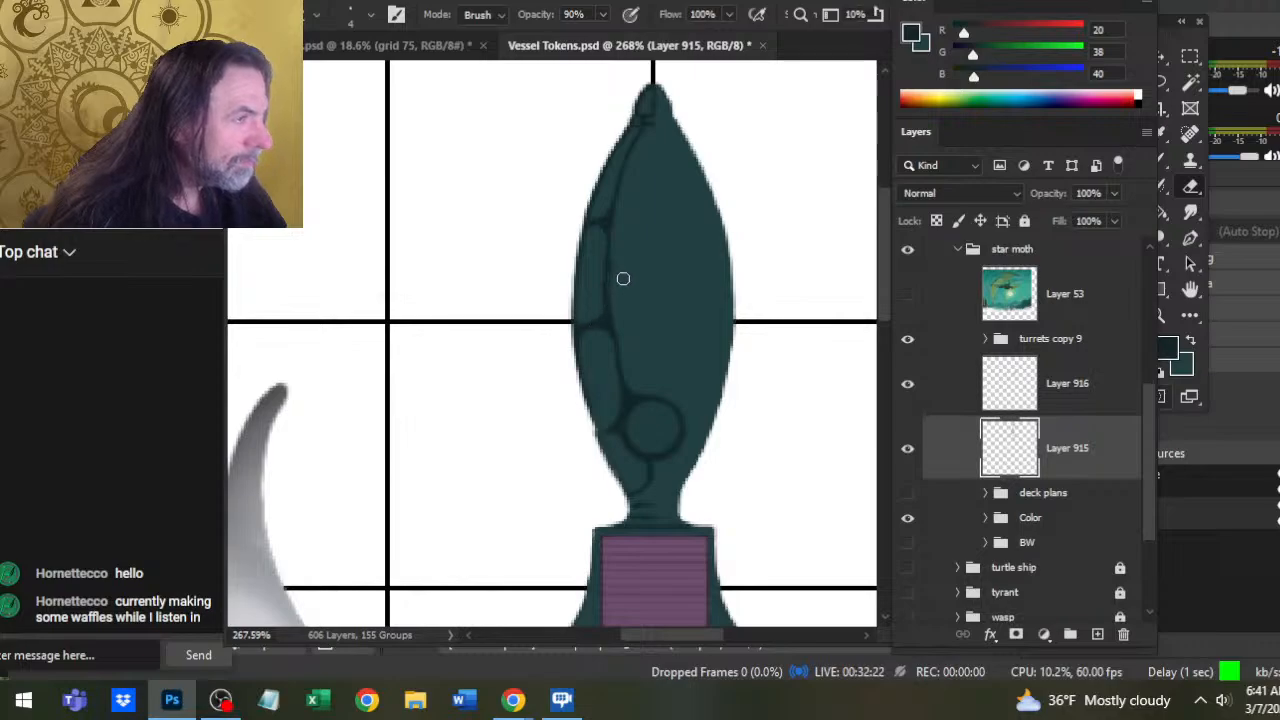
key(b)
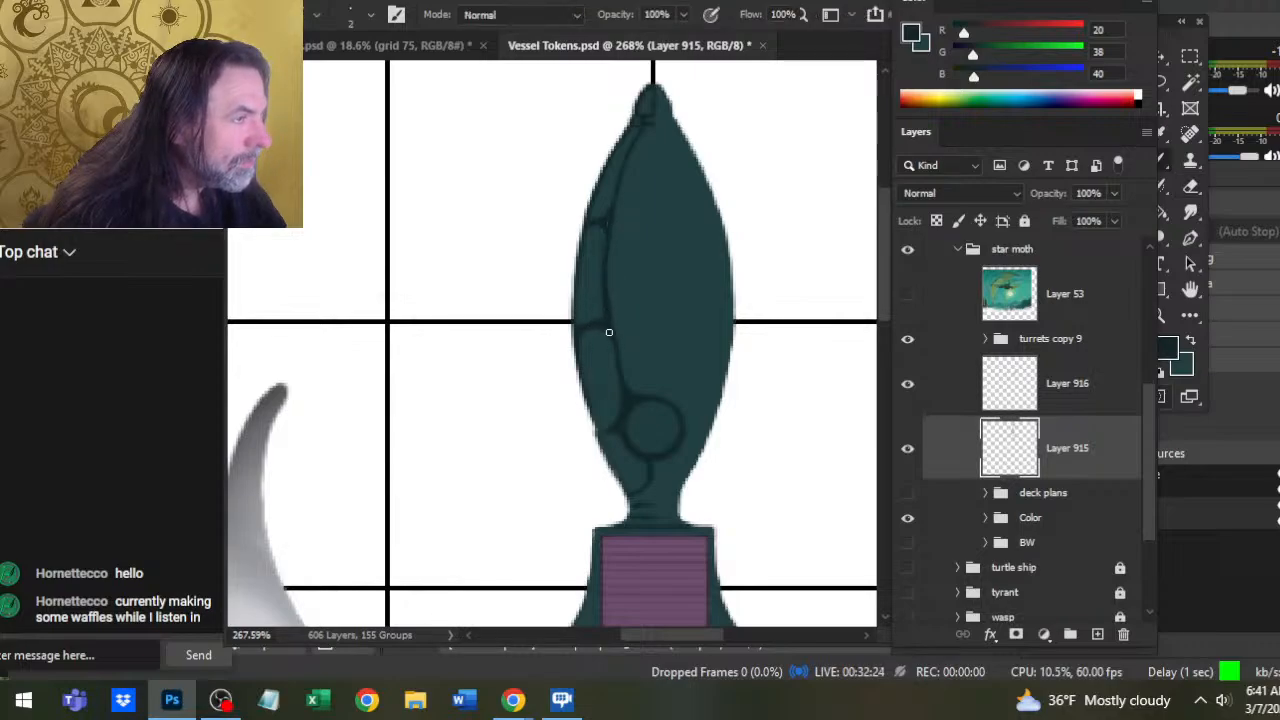
key(e)
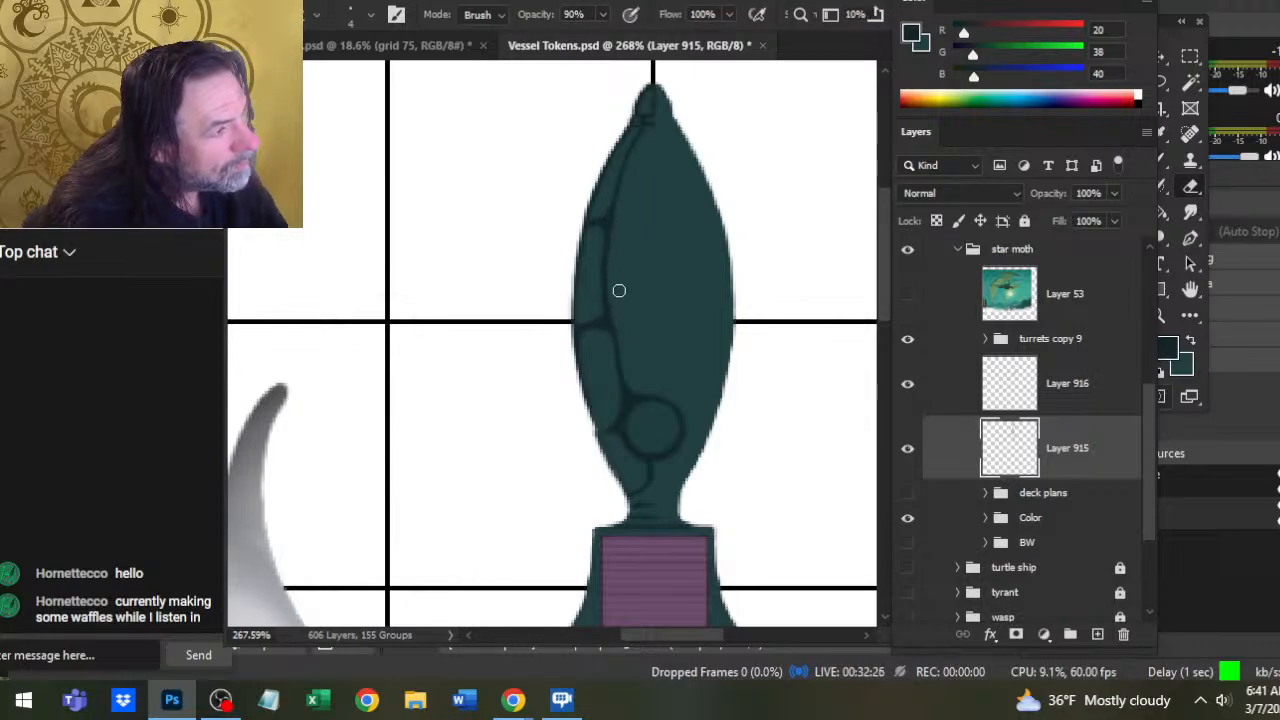
key(b)
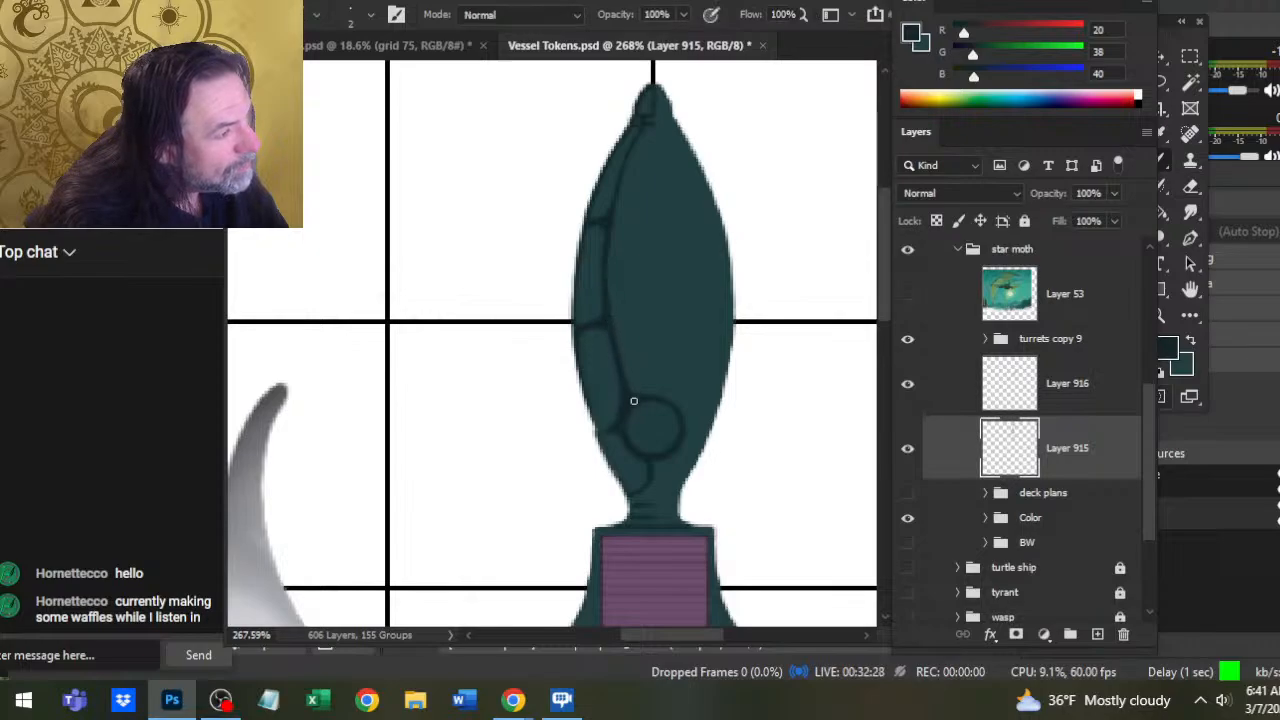
key(e)
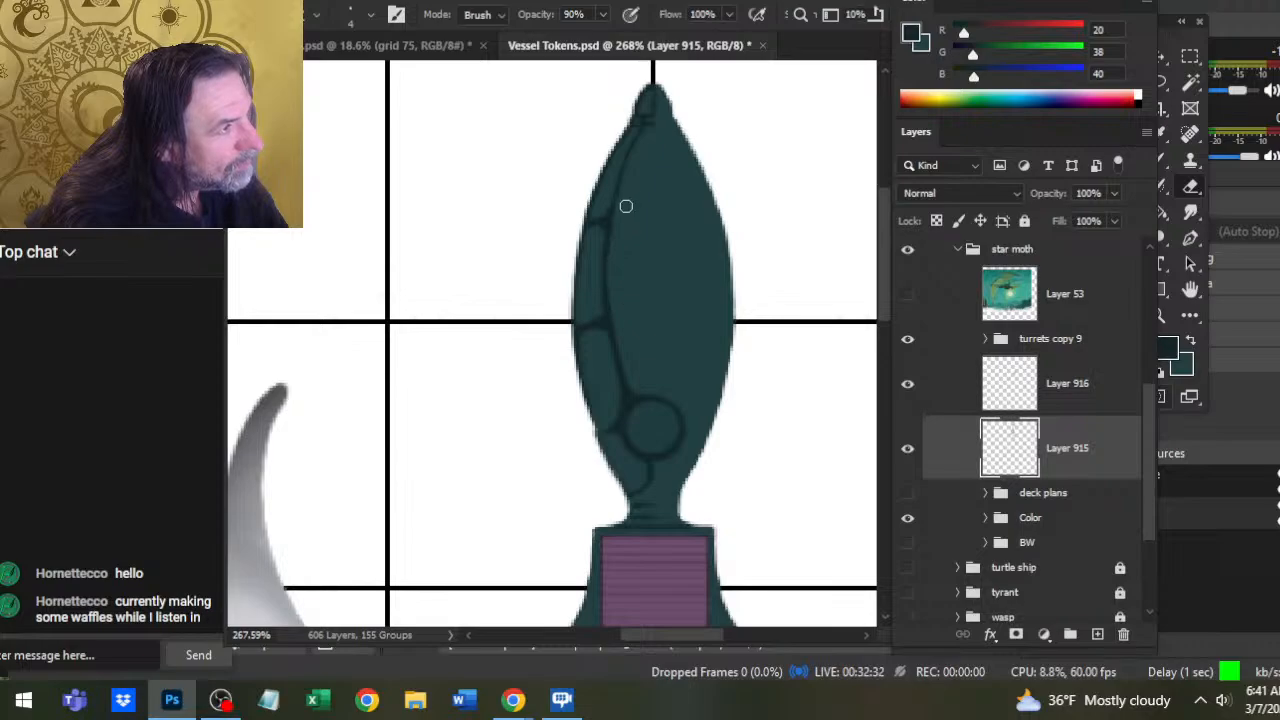
Darken and taper the upper end of the left panel line toward the hull's tip, alternating brush strokes with eraser clean-up
key(b)
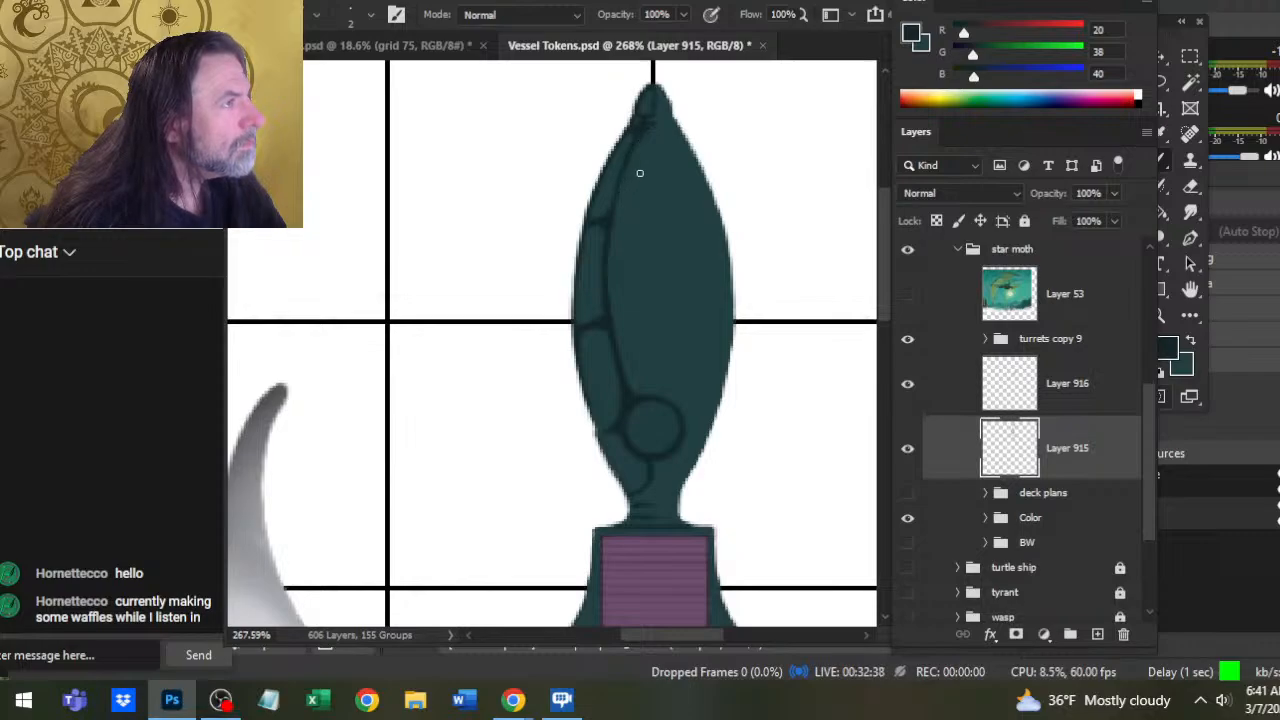
key(e)
key(b)
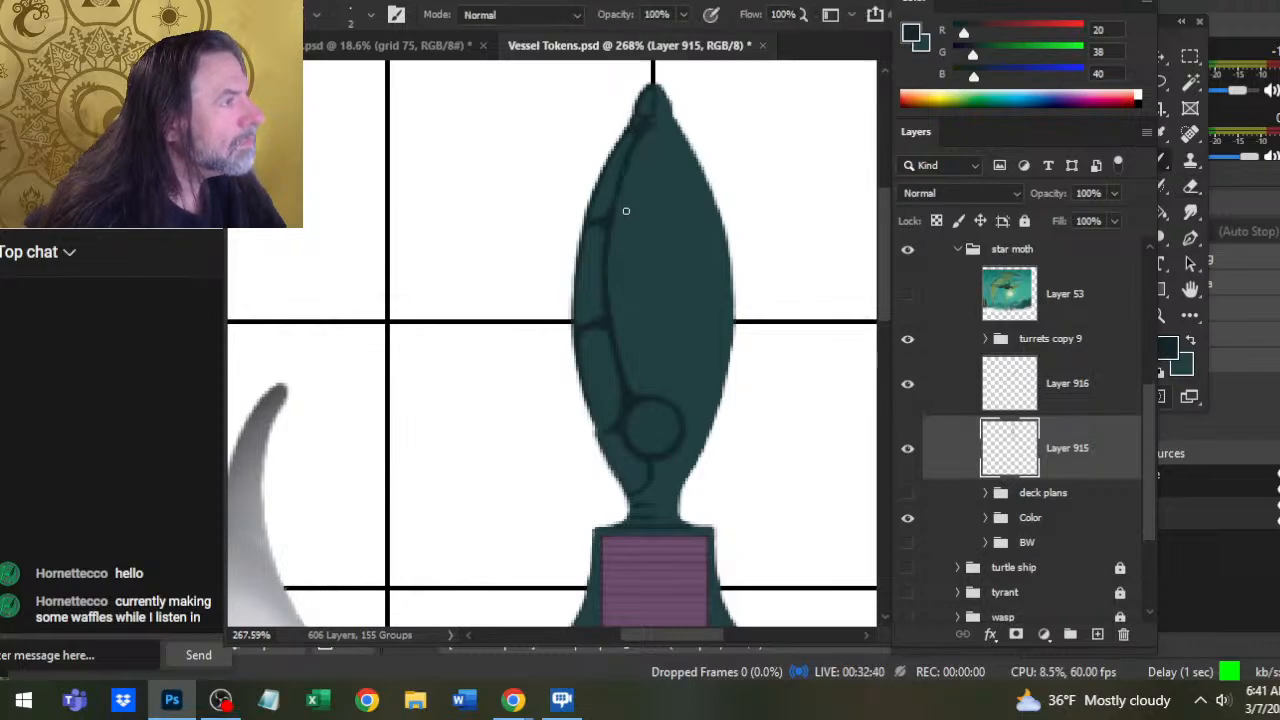
key(e)
key(b)
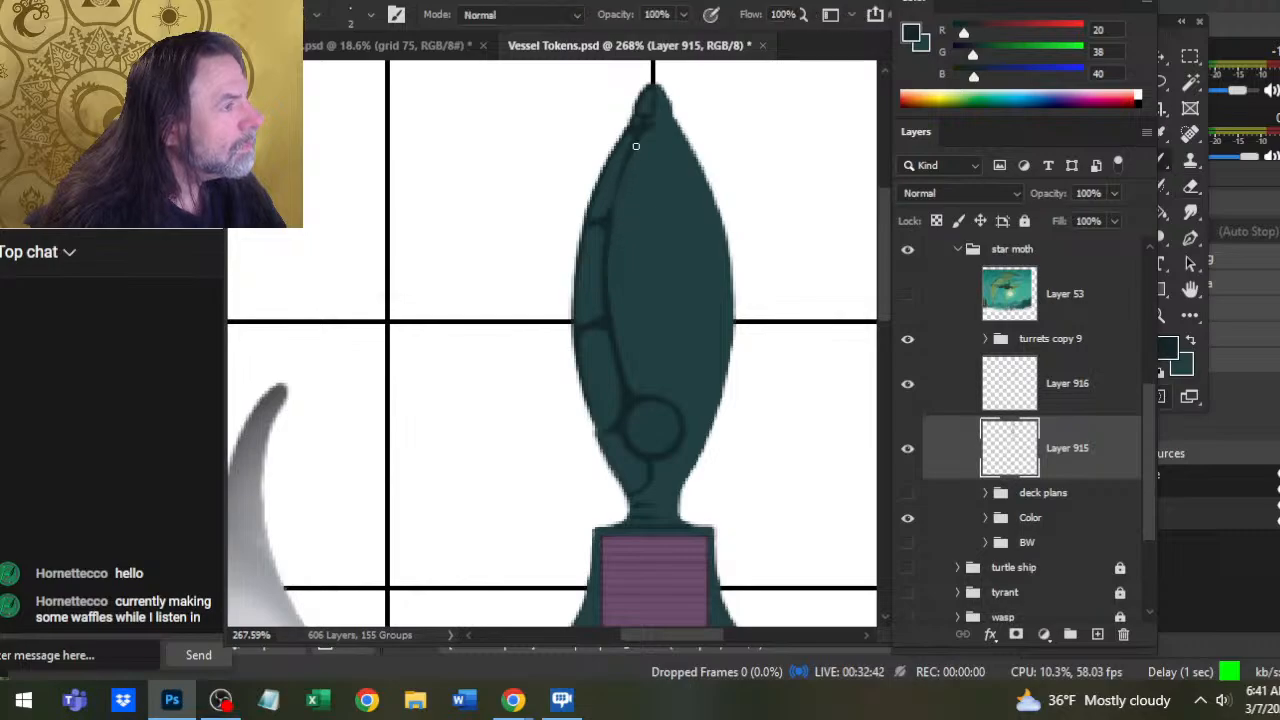
key(e)
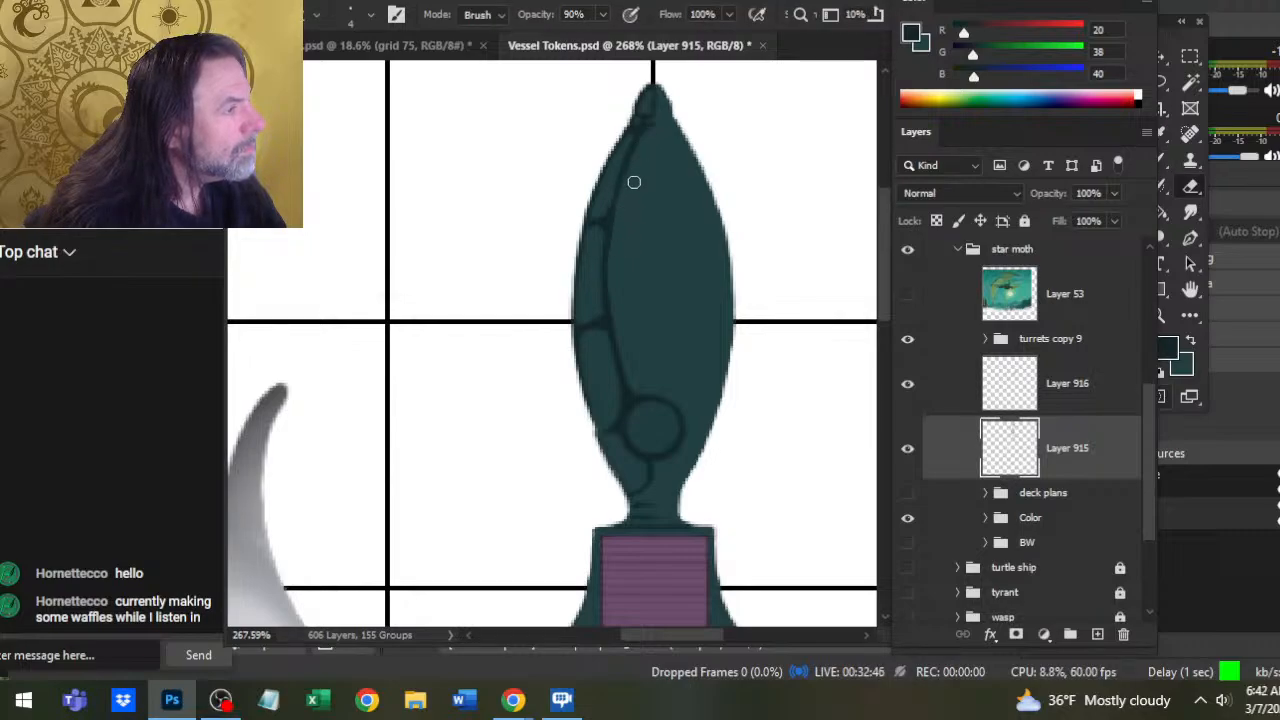
key(b)
key(e)
key(b)
key(e)
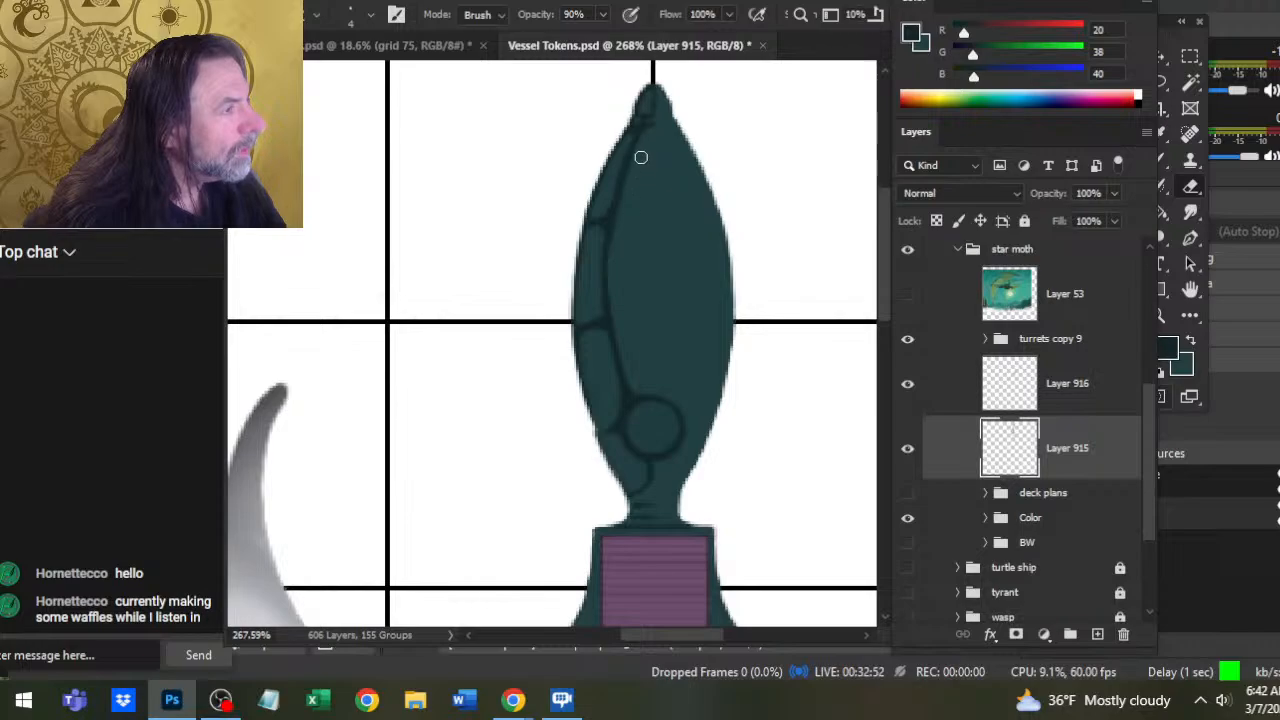
Show the turtle ship in place of the star moth to examine its panel shading, and restore the star moth's visibility
click(908, 252)
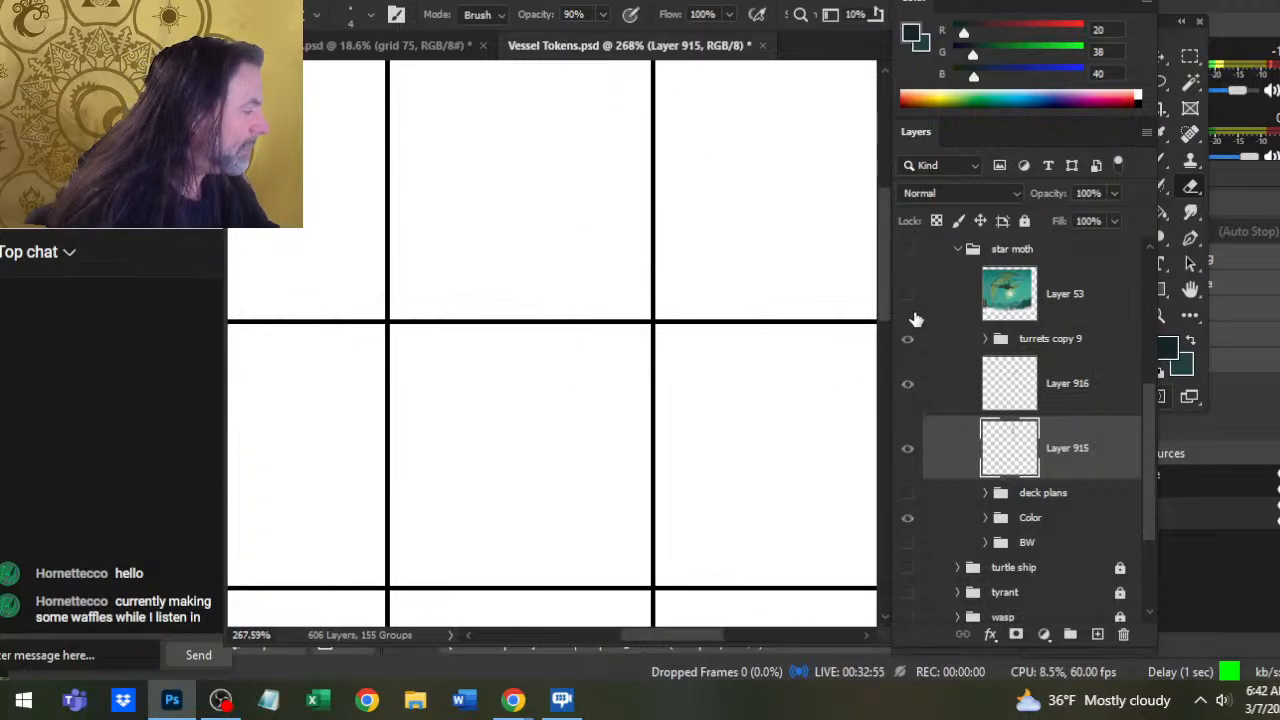
click(907, 567)
drag(766, 534, 697, 177)
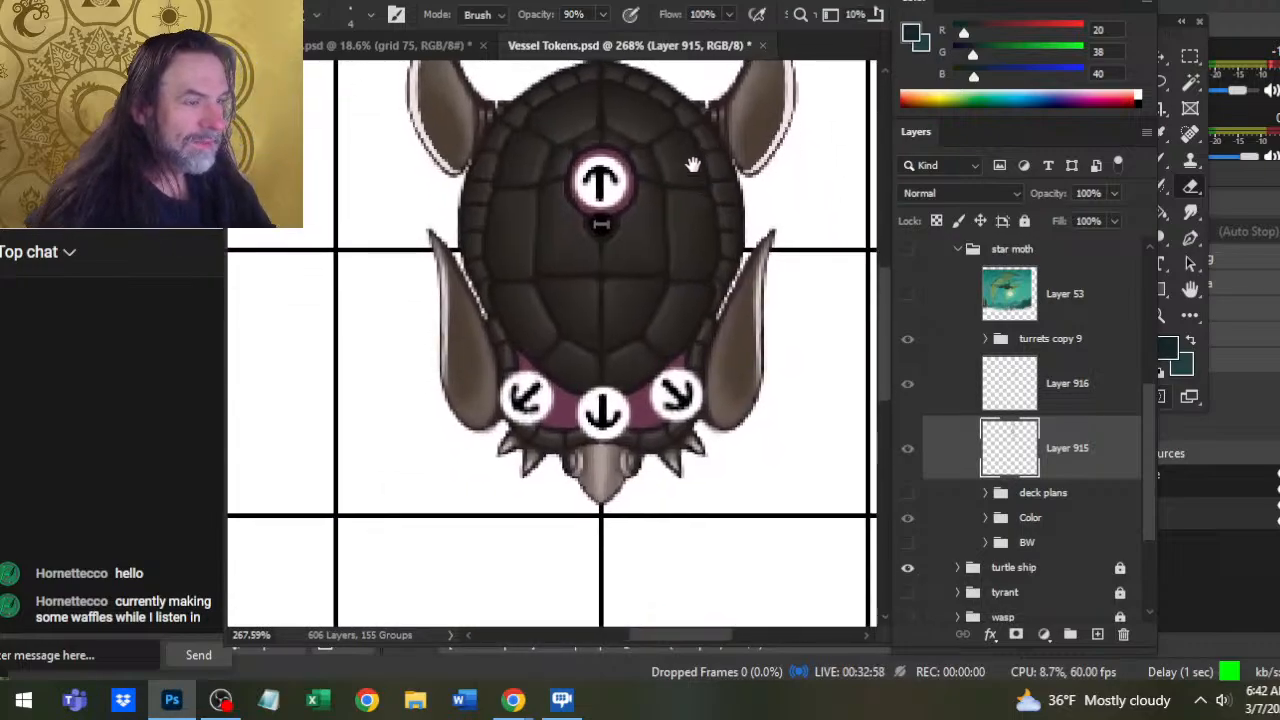
key(z)
drag(736, 234, 710, 277)
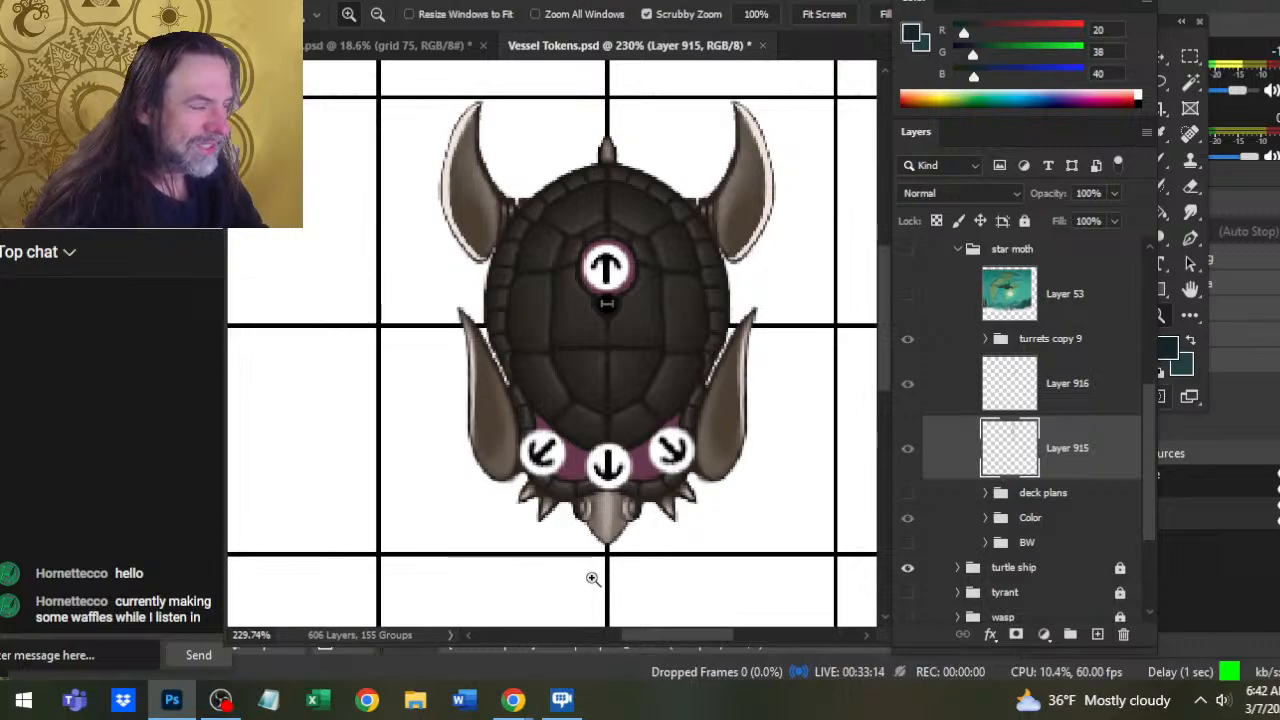
click(907, 567)
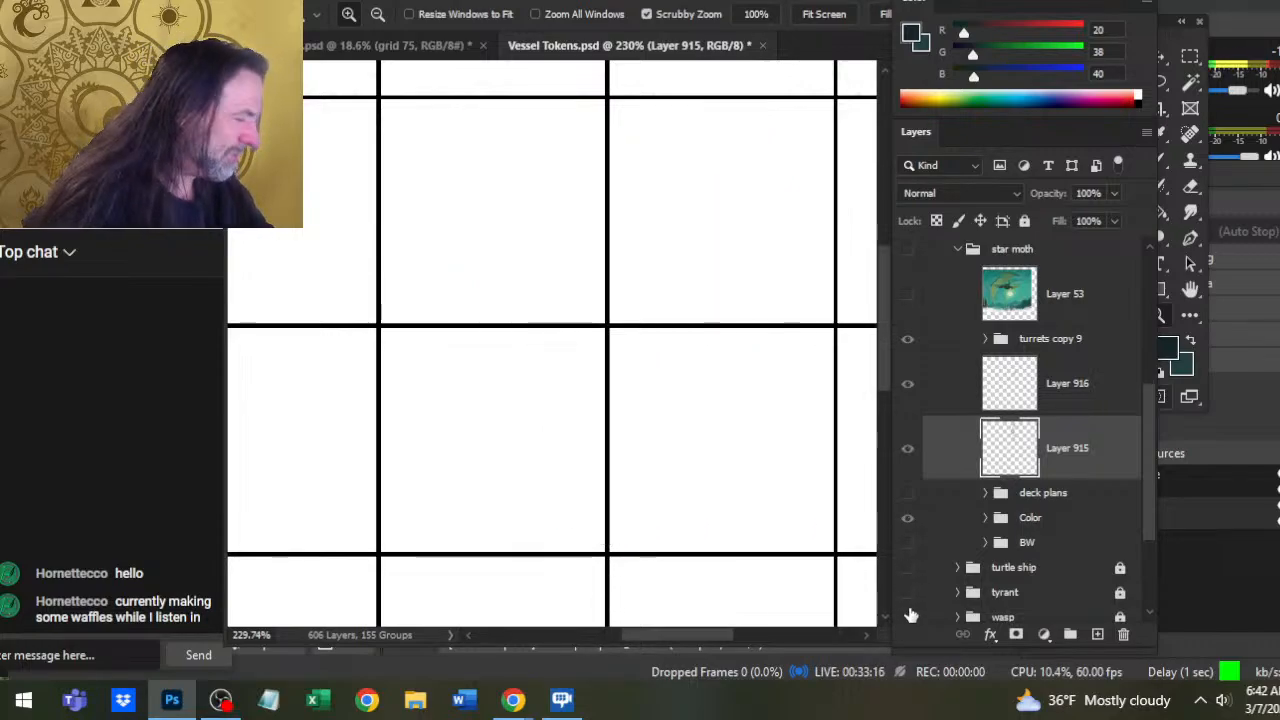
click(907, 249)
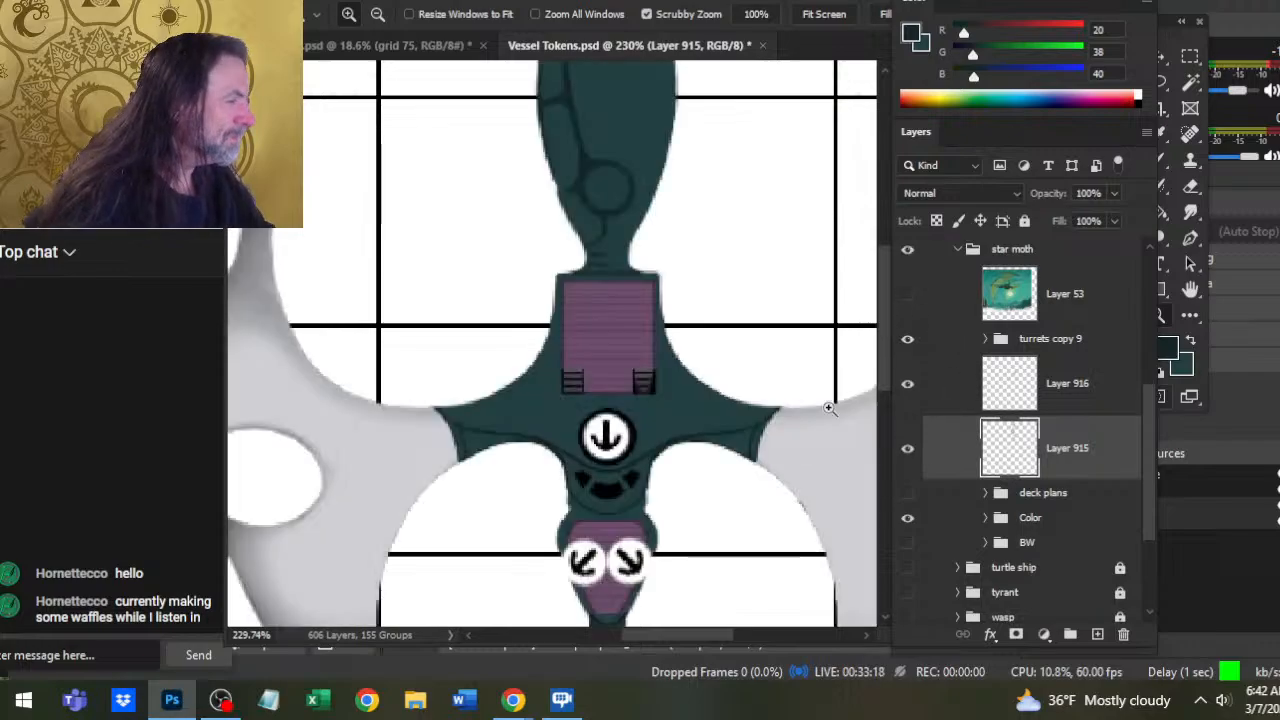
Try painting a straight dark line up the hull's centreline from the ring to just below the tip, and undo it
scroll(797, 440, down, 3)
scroll(694, 214, up, 5)
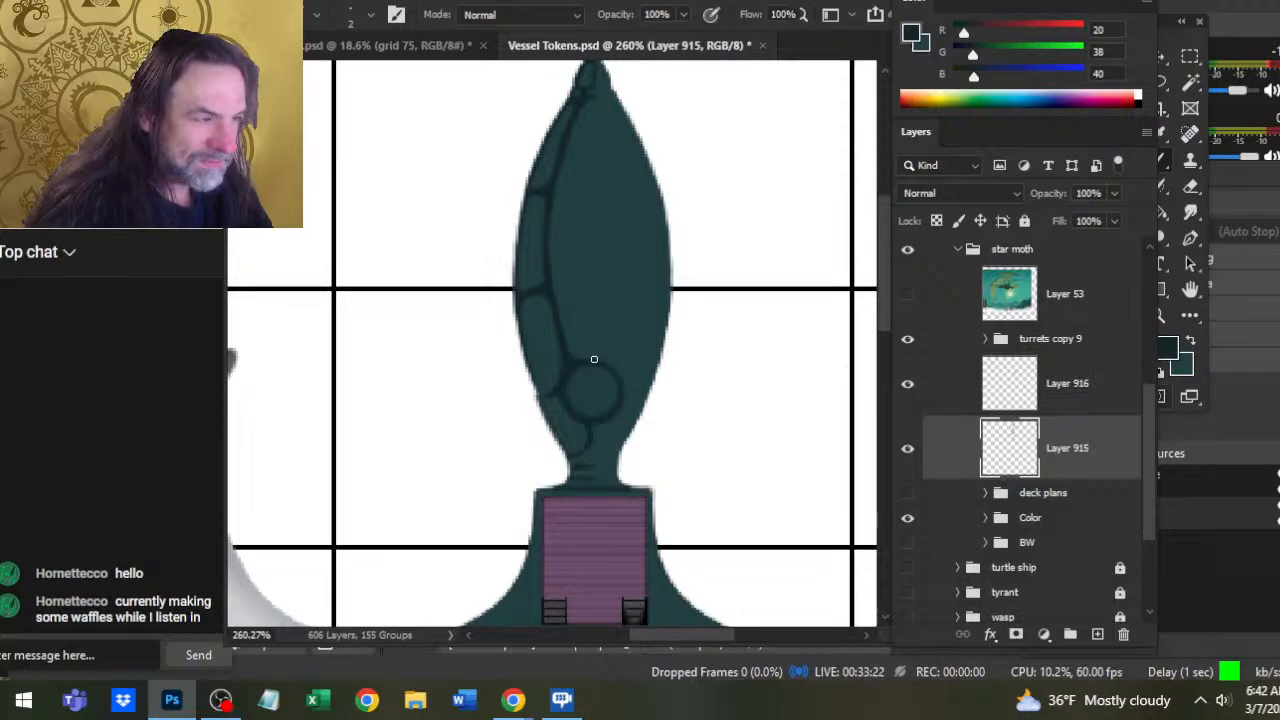
drag(592, 361, 592, 95)
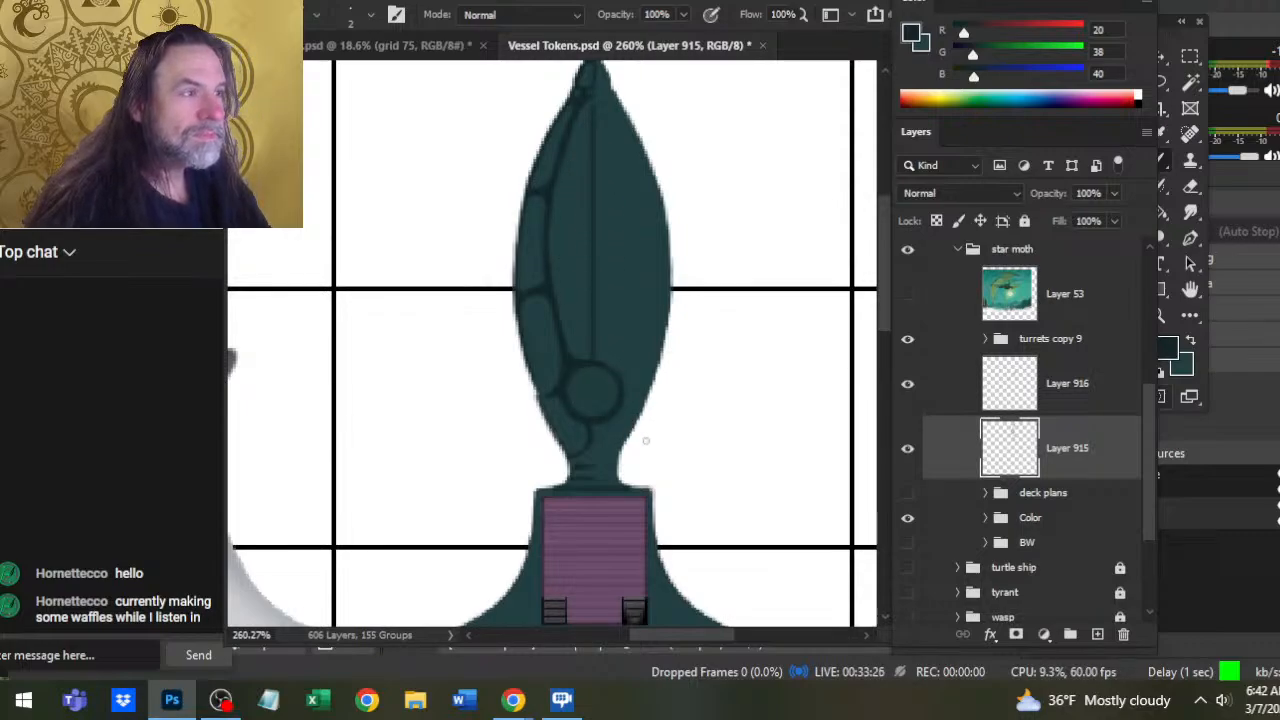
key(ctrl+z)
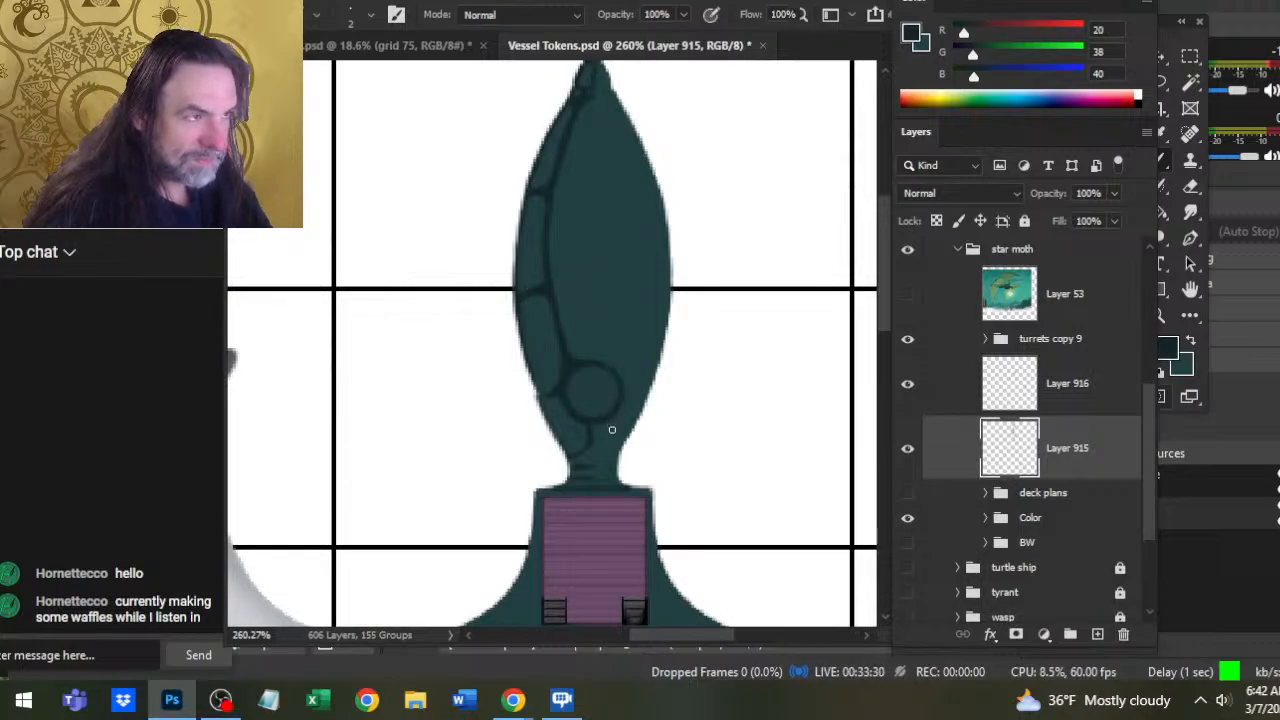
Toggle Layer 916 to check its contents, merge it down into Layer 915, and check the merged layer by toggling its visibility
drag(646, 448, 612, 480)
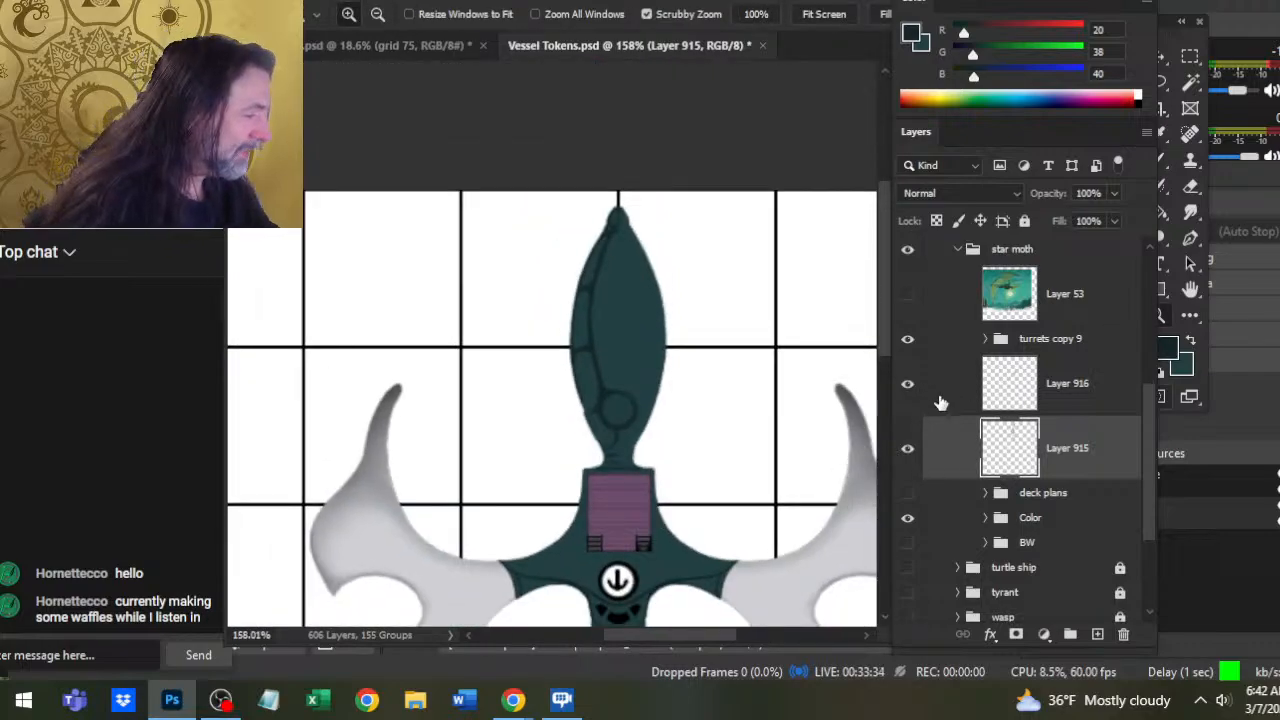
click(908, 385)
click(909, 388)
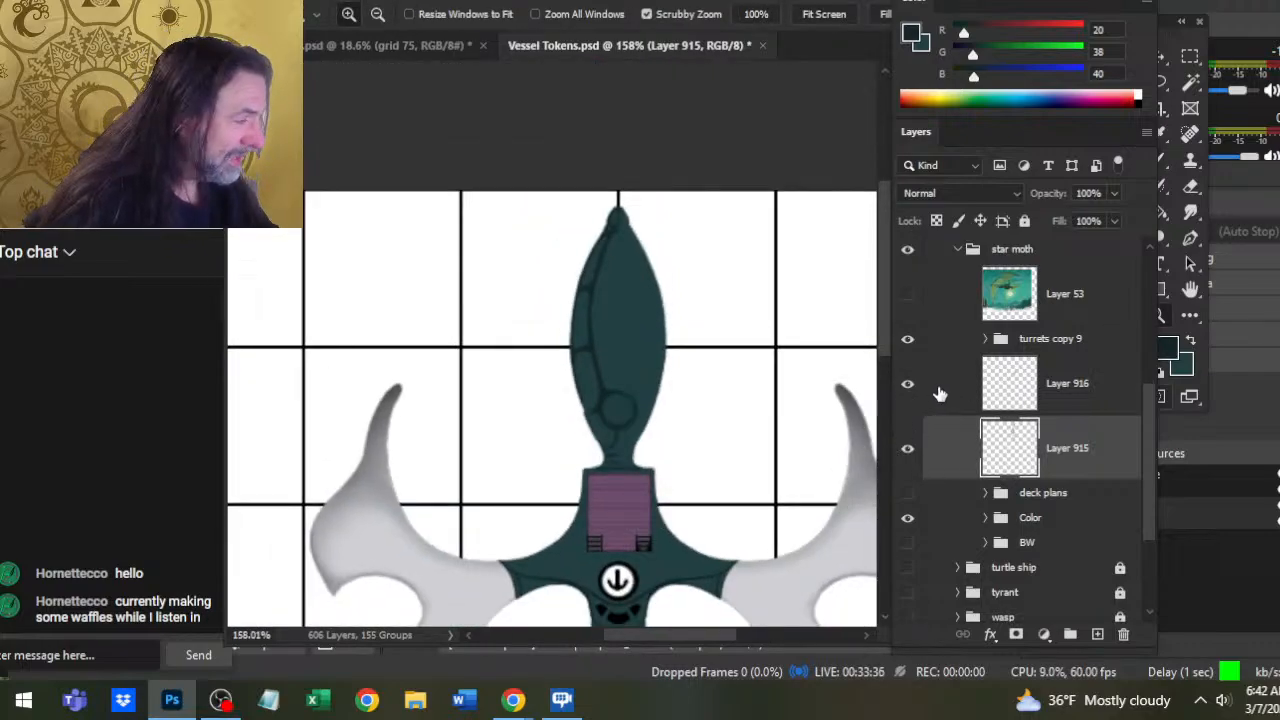
right_click(940, 394)
click(1015, 548)
click(908, 385)
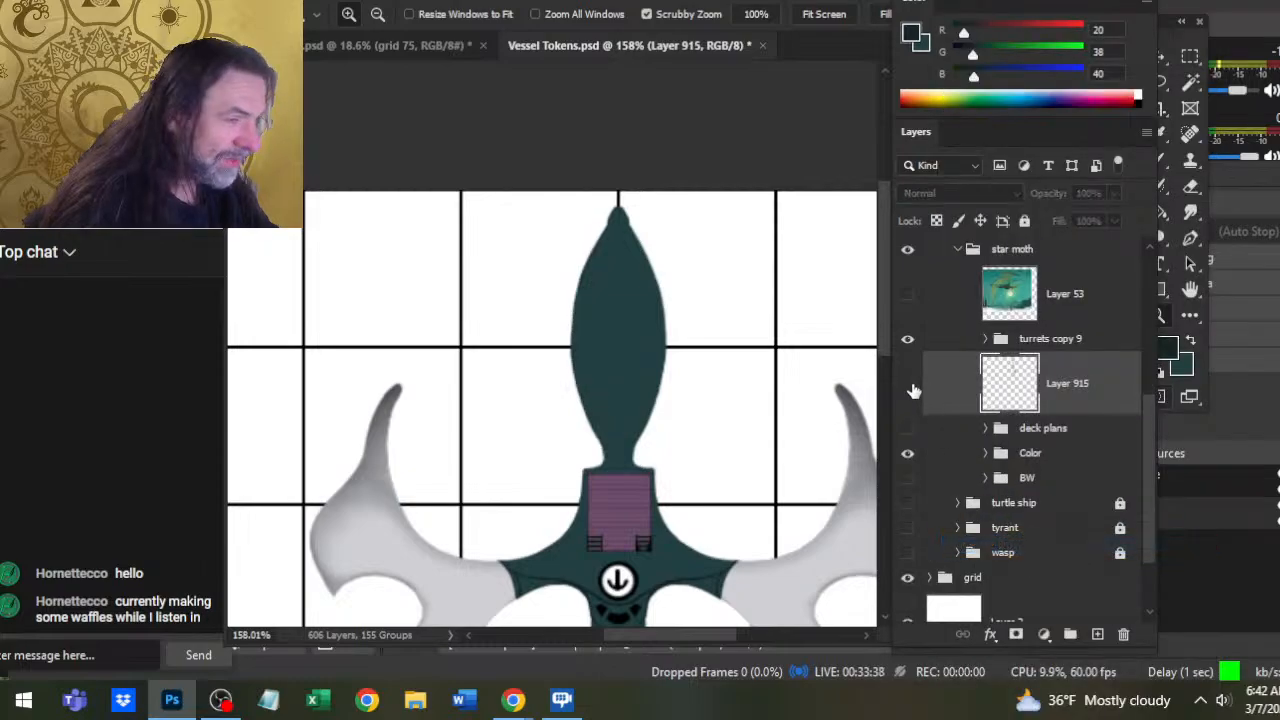
click(908, 387)
Duplicate Layer 915 and flip the copy horizontally, placing it to mirror the panel lines onto the hull's right half
right_click(945, 405)
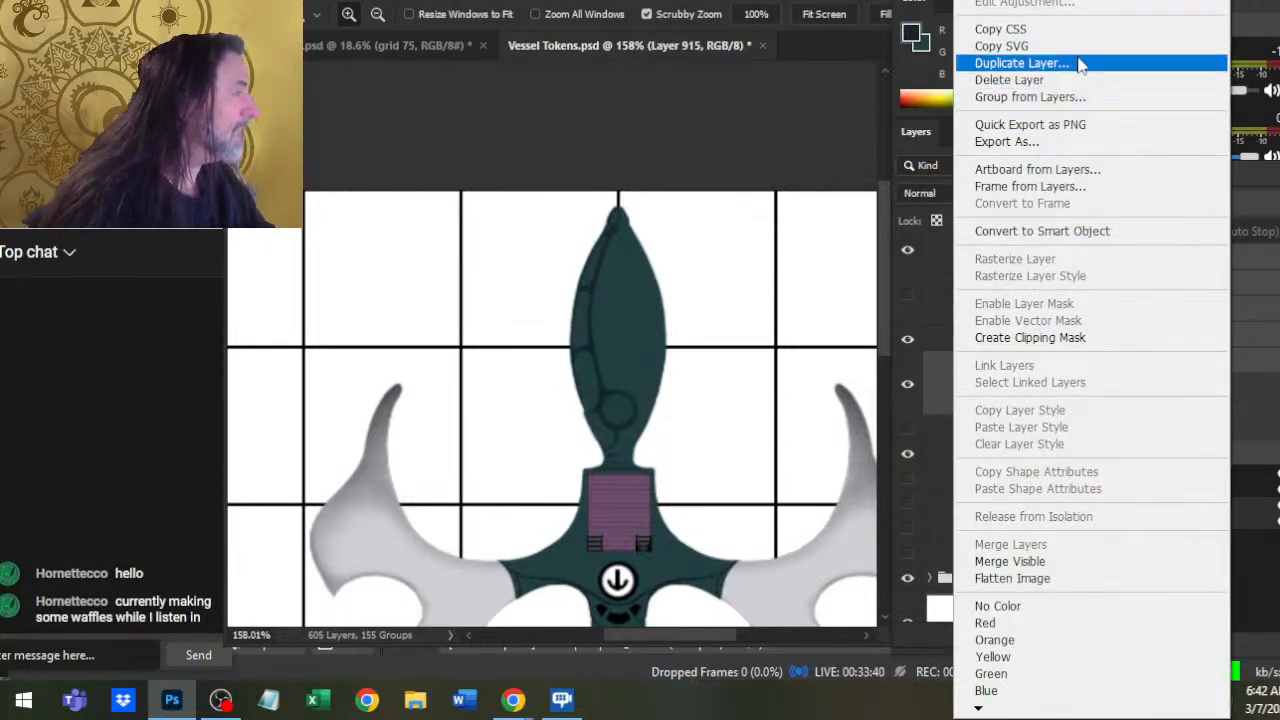
click(1021, 63)
key(Return)
right_click(610, 261)
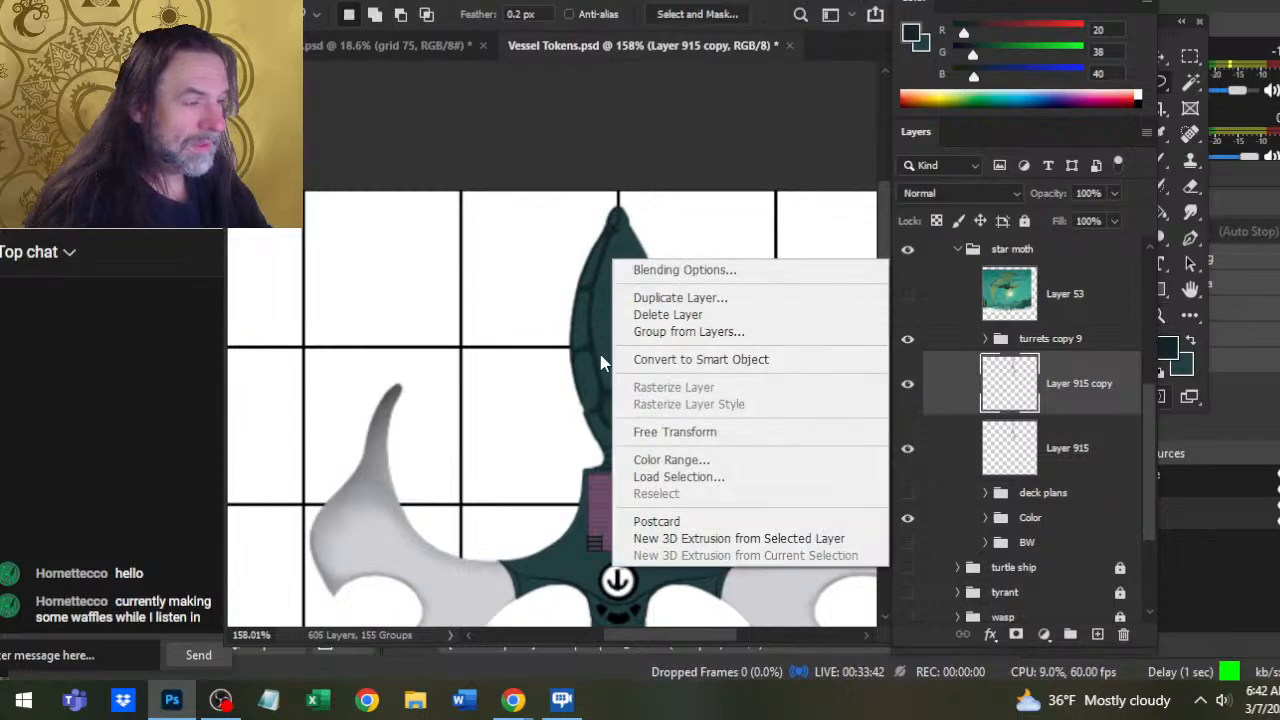
click(650, 426)
right_click(650, 467)
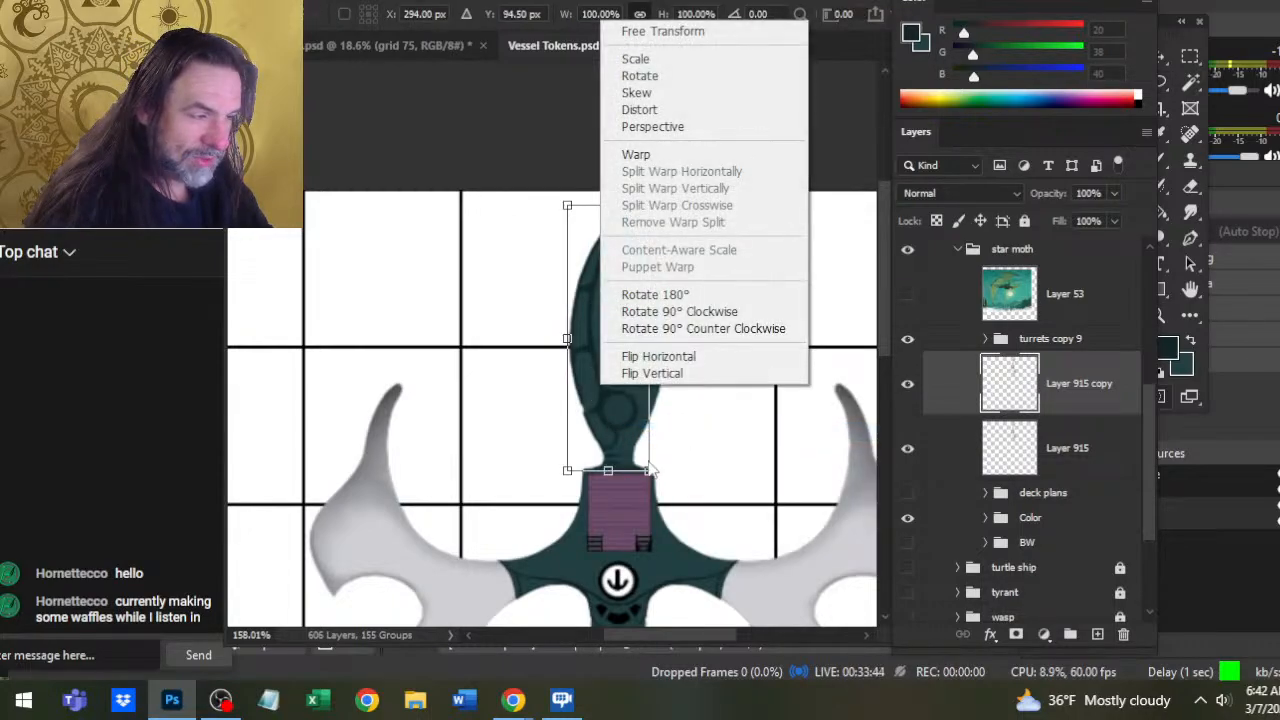
click(686, 357)
key(Return)
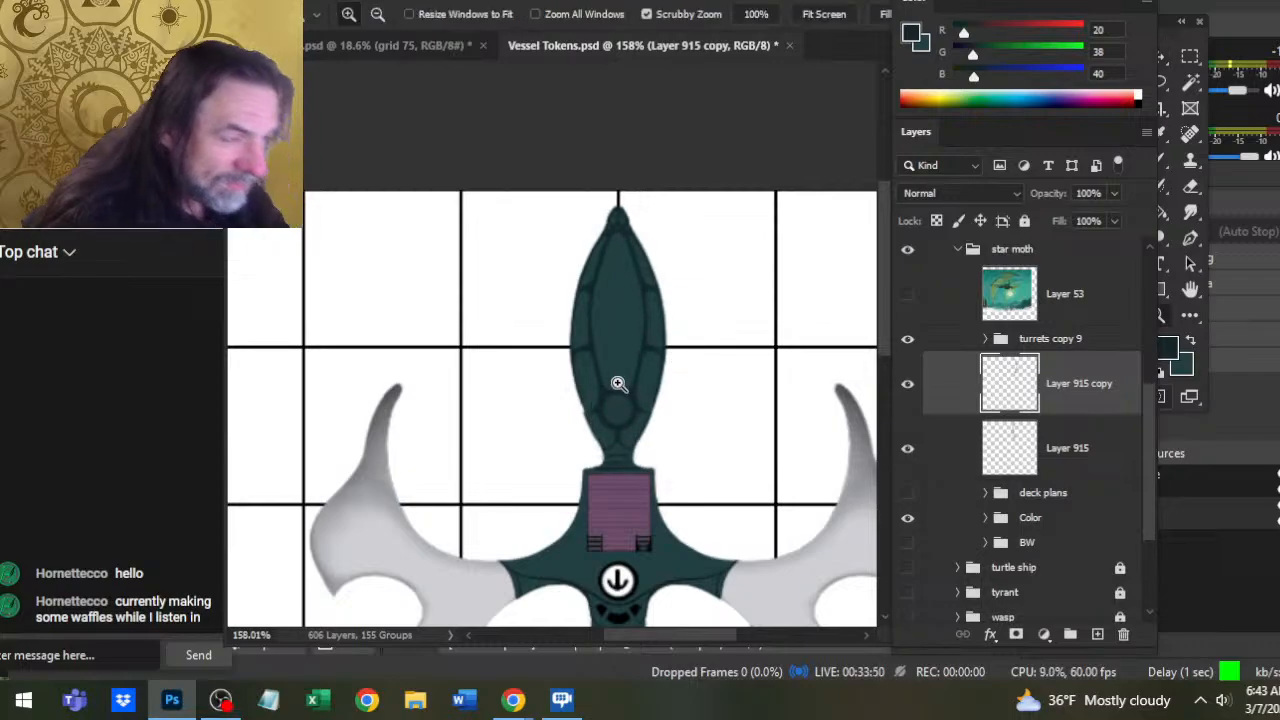
Paint dark strokes on the mirrored copy to carry the cross lines beside the ring out to both hull edges
drag(617, 380, 749, 386)
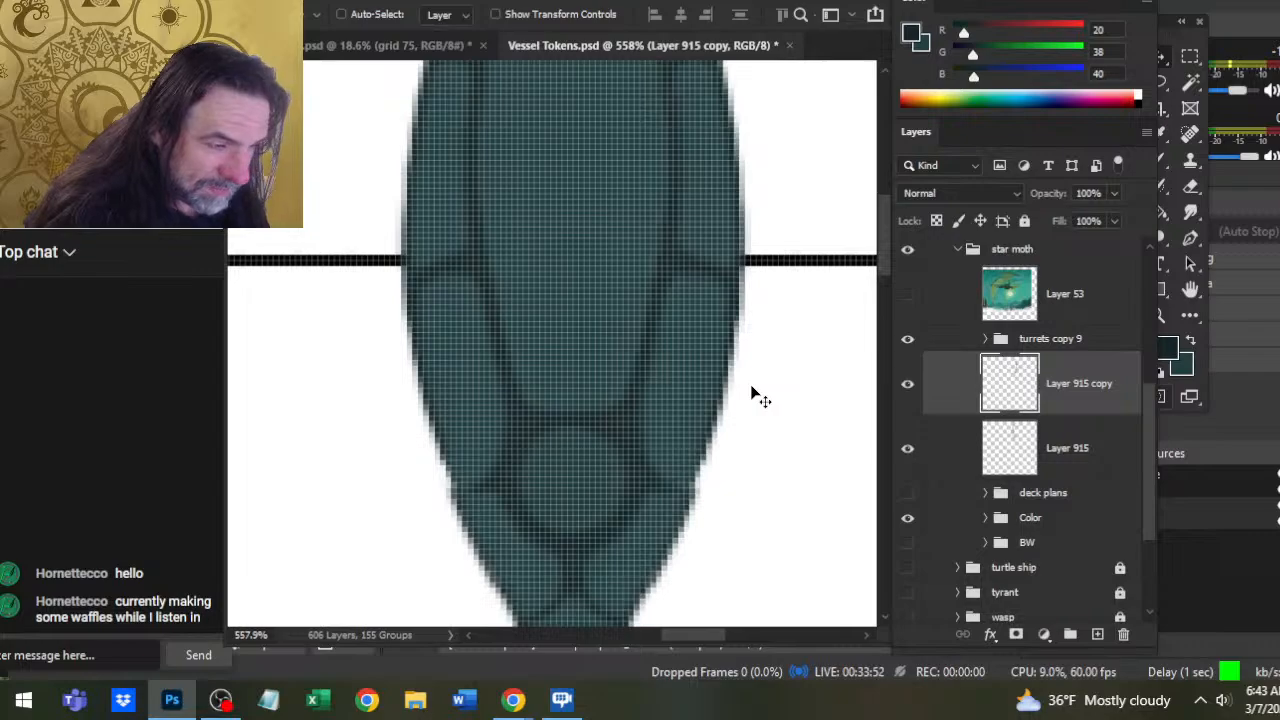
key(z)
mouse_move(646, 369)
mouse_down()
mouse_move(551, 340)
mouse_move(667, 412)
mouse_move(708, 417)
mouse_up()
key(b)
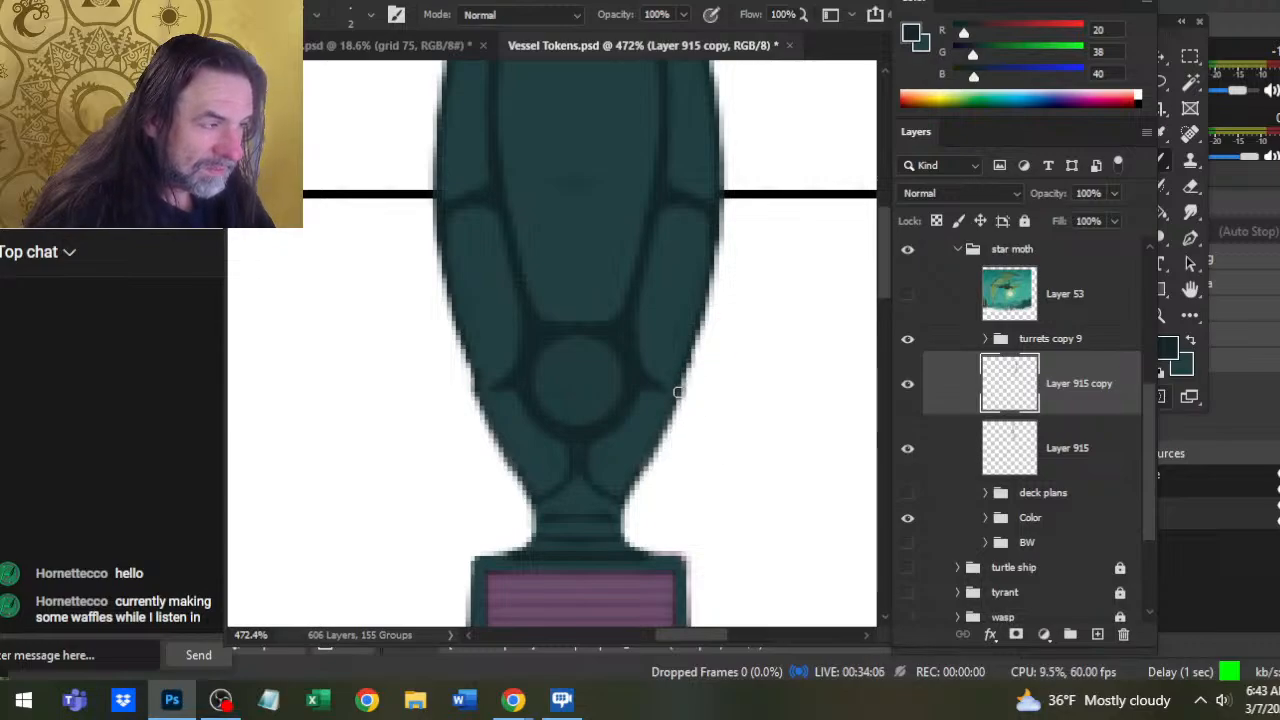
key(e)
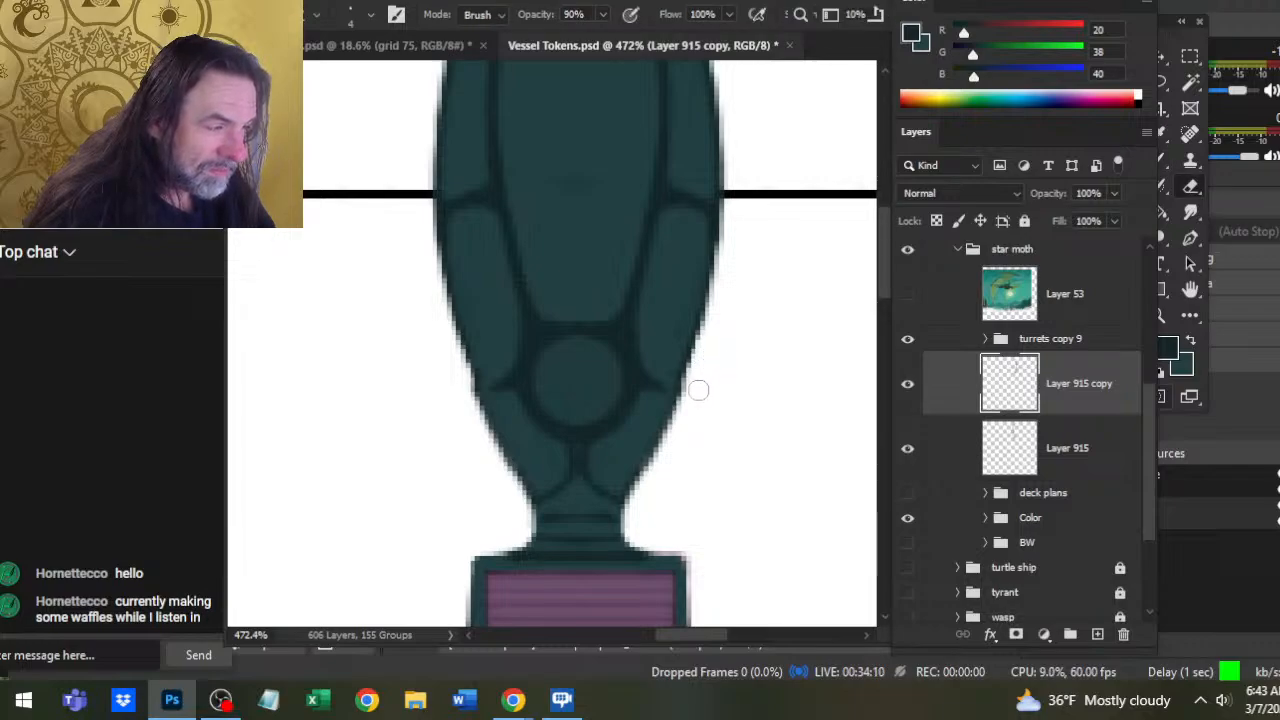
key(b)
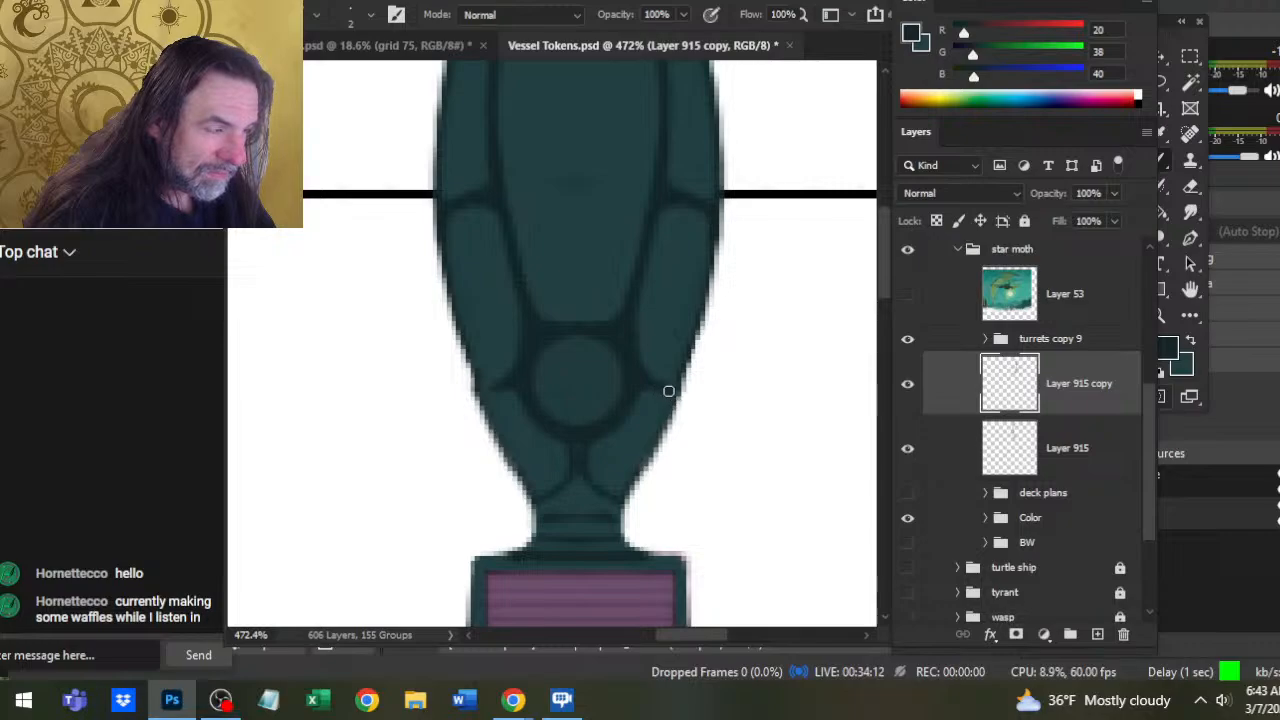
drag(670, 394, 669, 416)
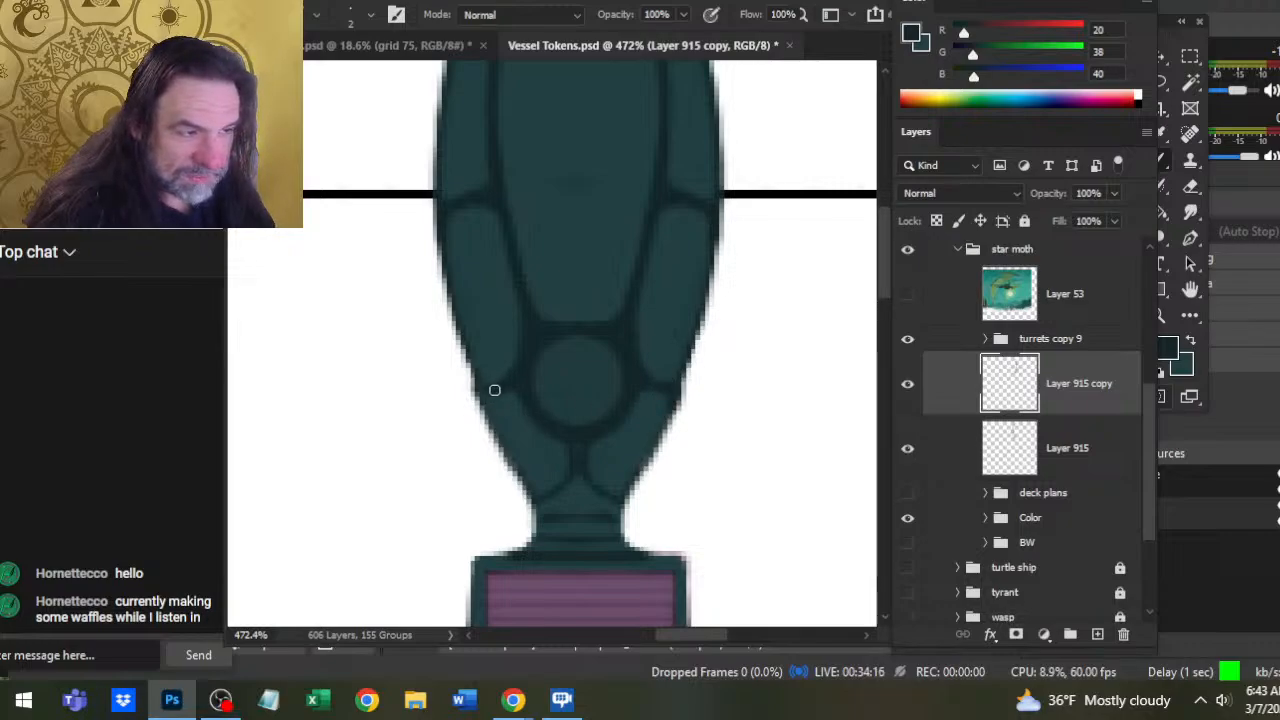
drag(495, 390, 491, 423)
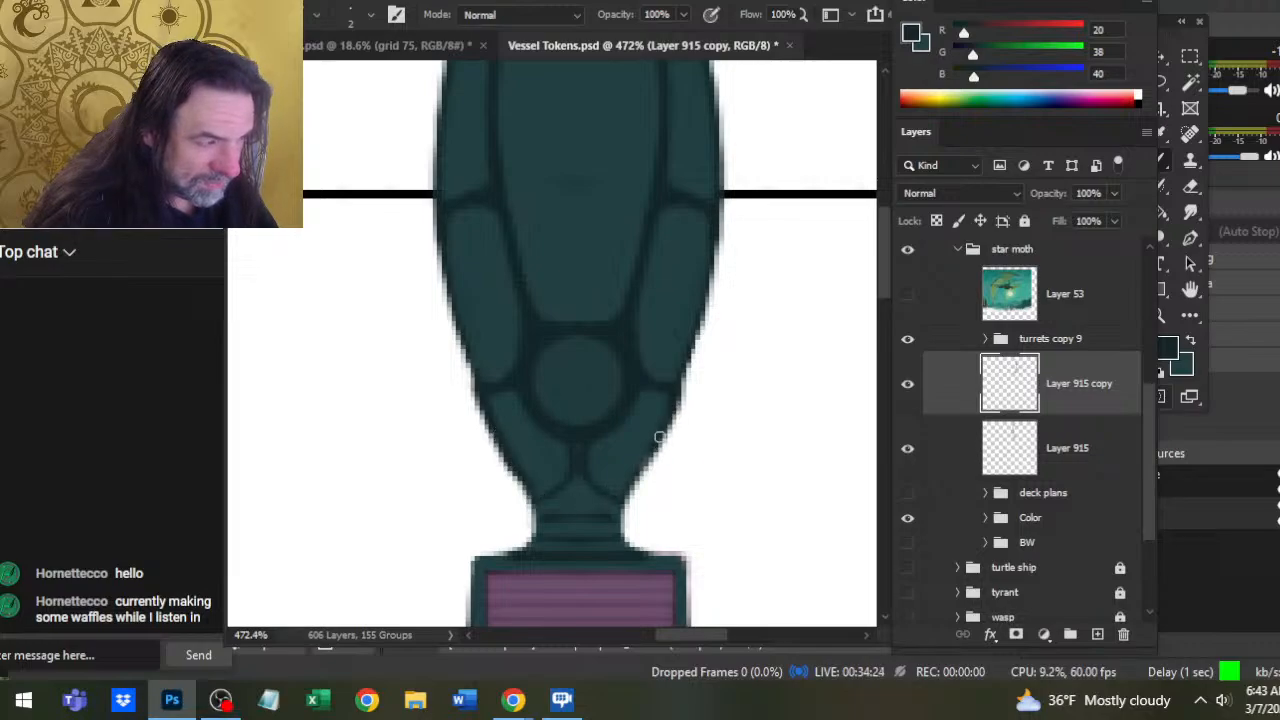
Darken the right hull edge from below the ring down to the neck, alternating brush and eraser
key(e)
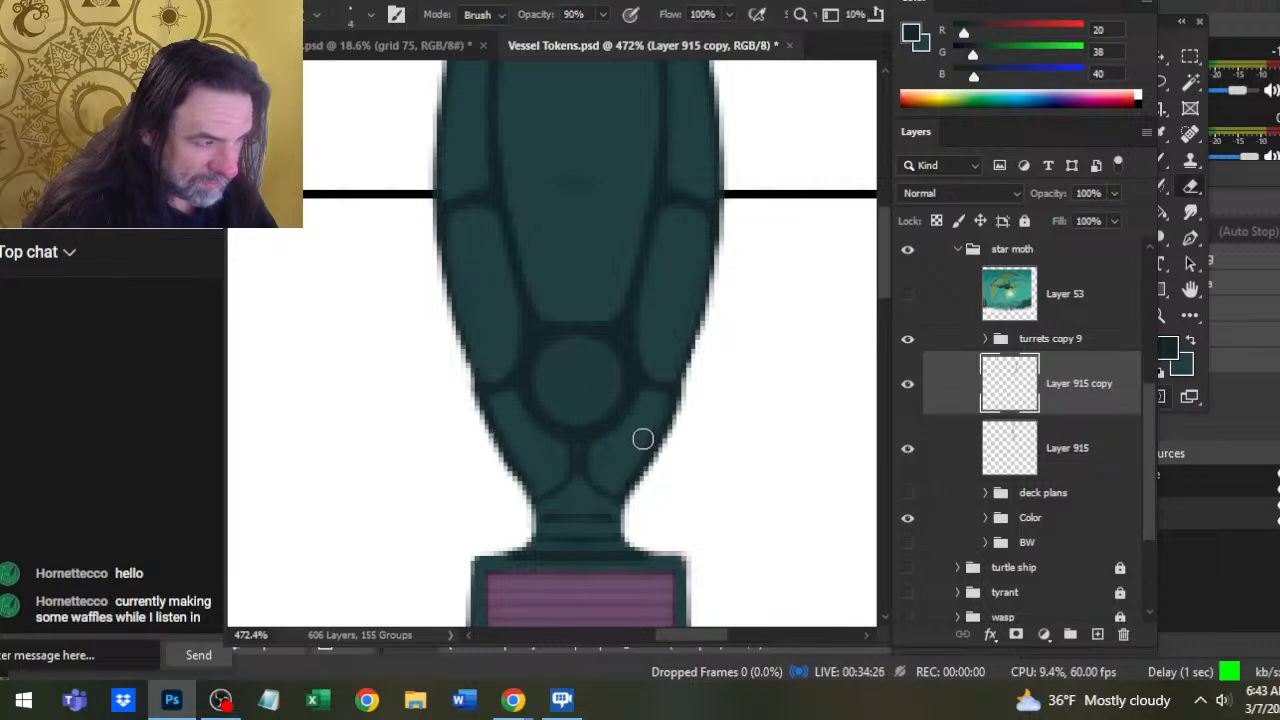
key(b)
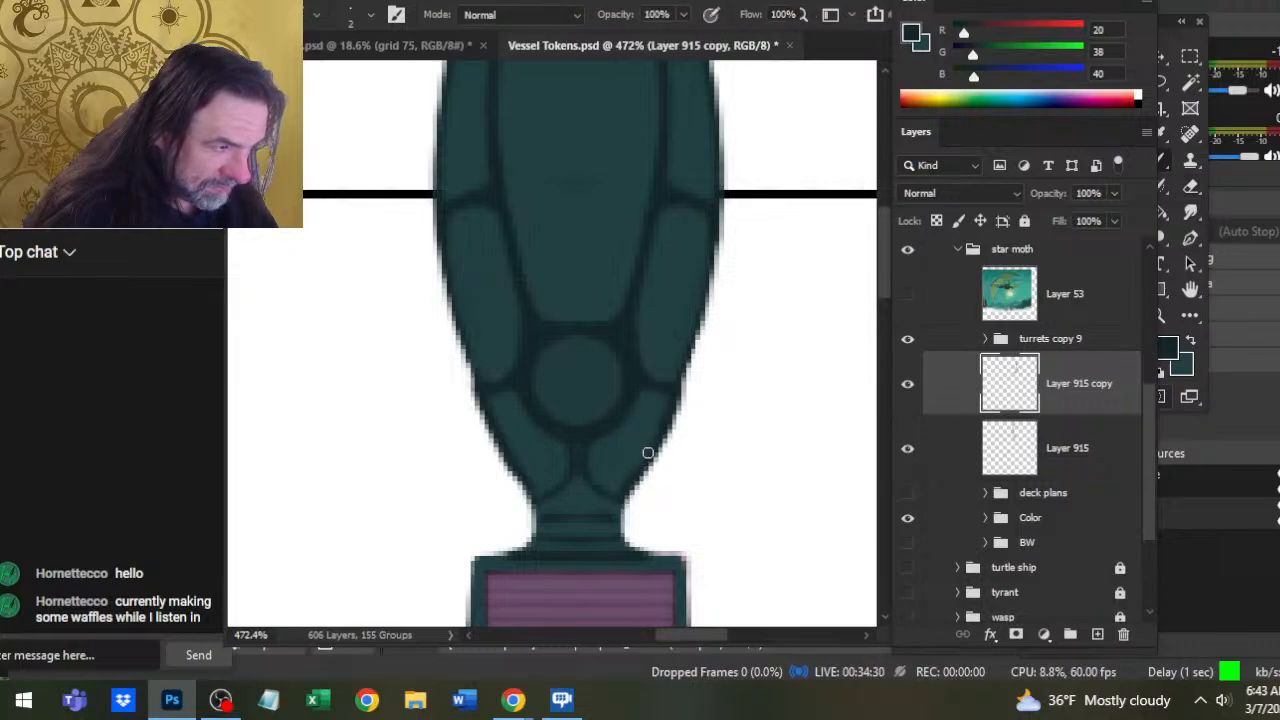
drag(648, 453, 618, 492)
key(e)
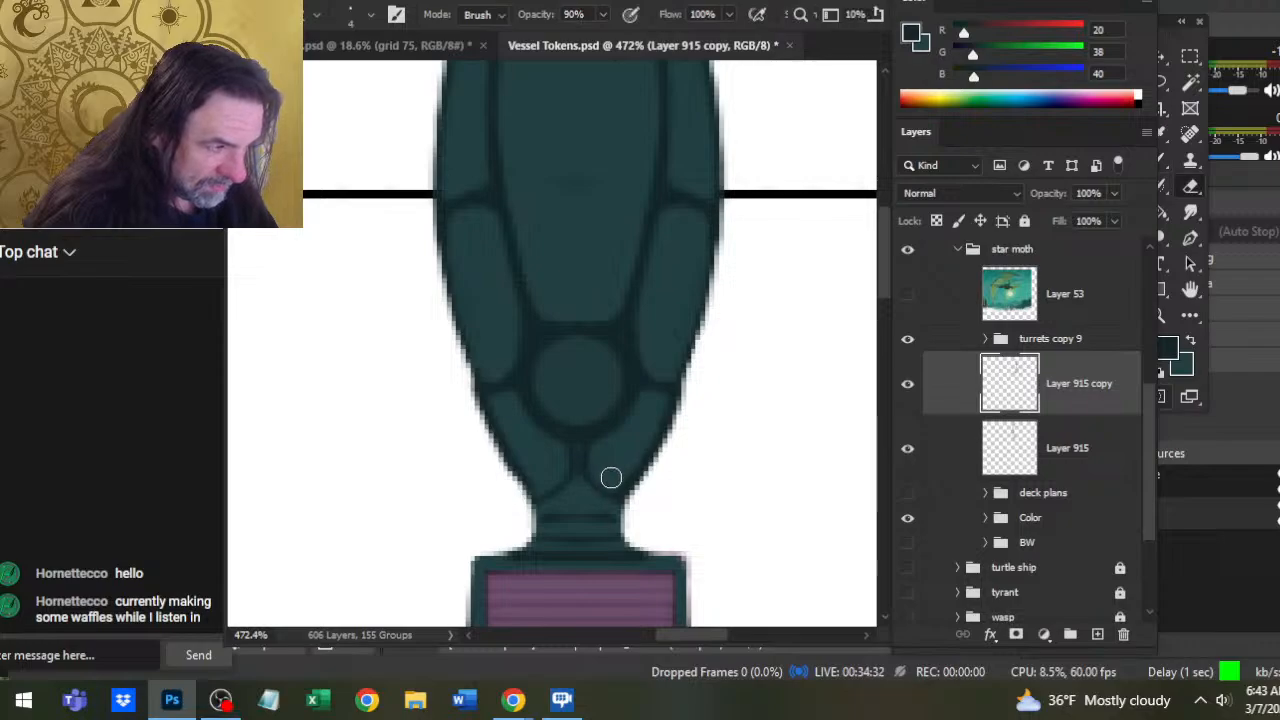
key(b)
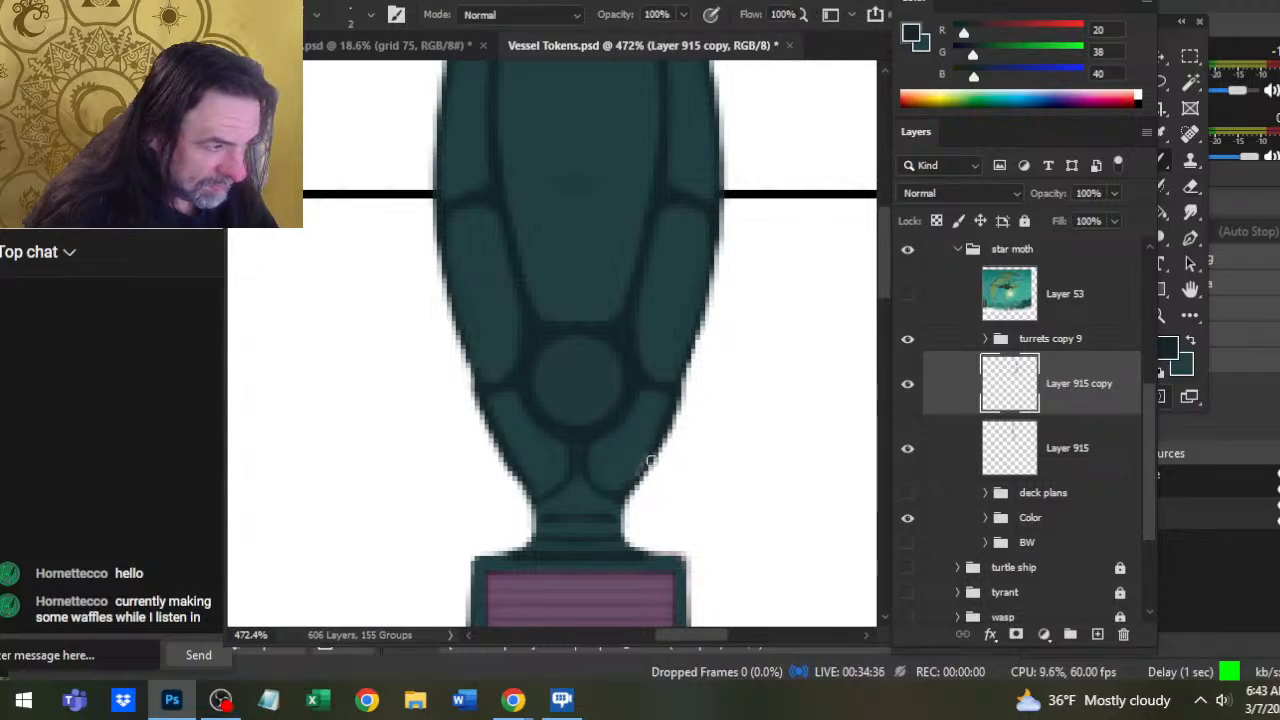
drag(657, 437, 630, 515)
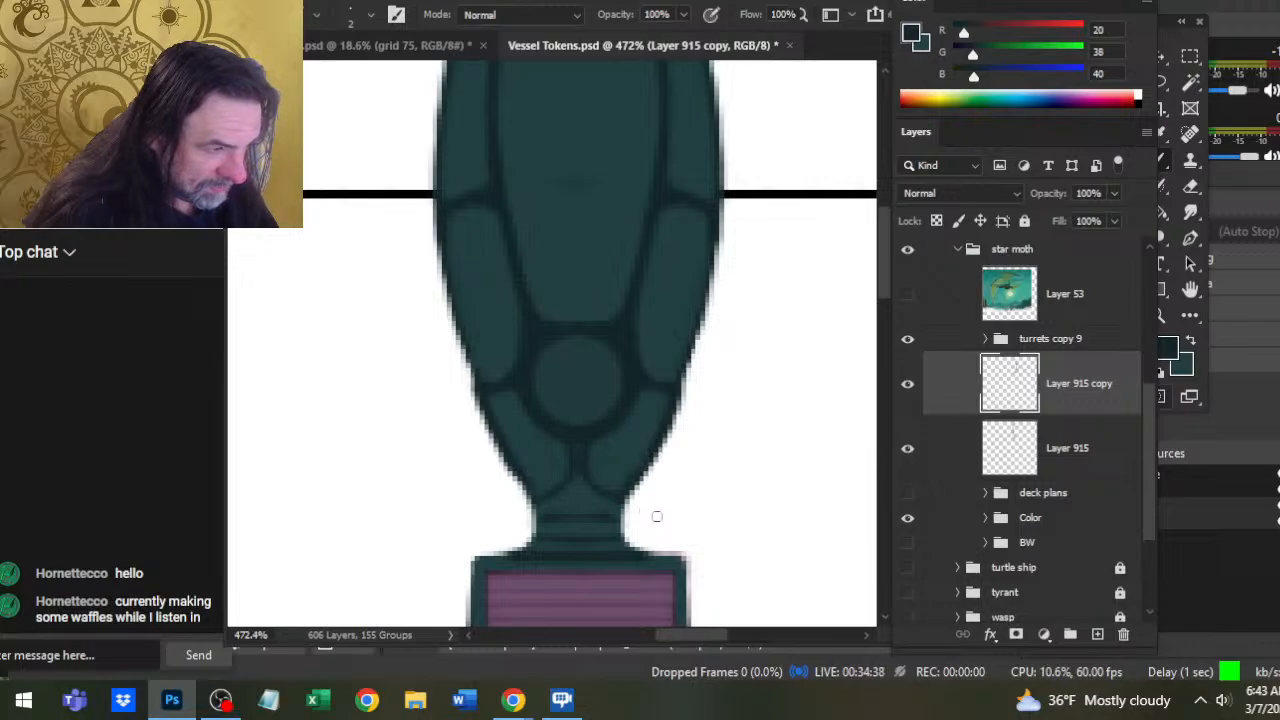
Merge the mirrored copy down into Layer 915, with the merged layer's fill set to 100%
key(z)
drag(677, 480, 651, 491)
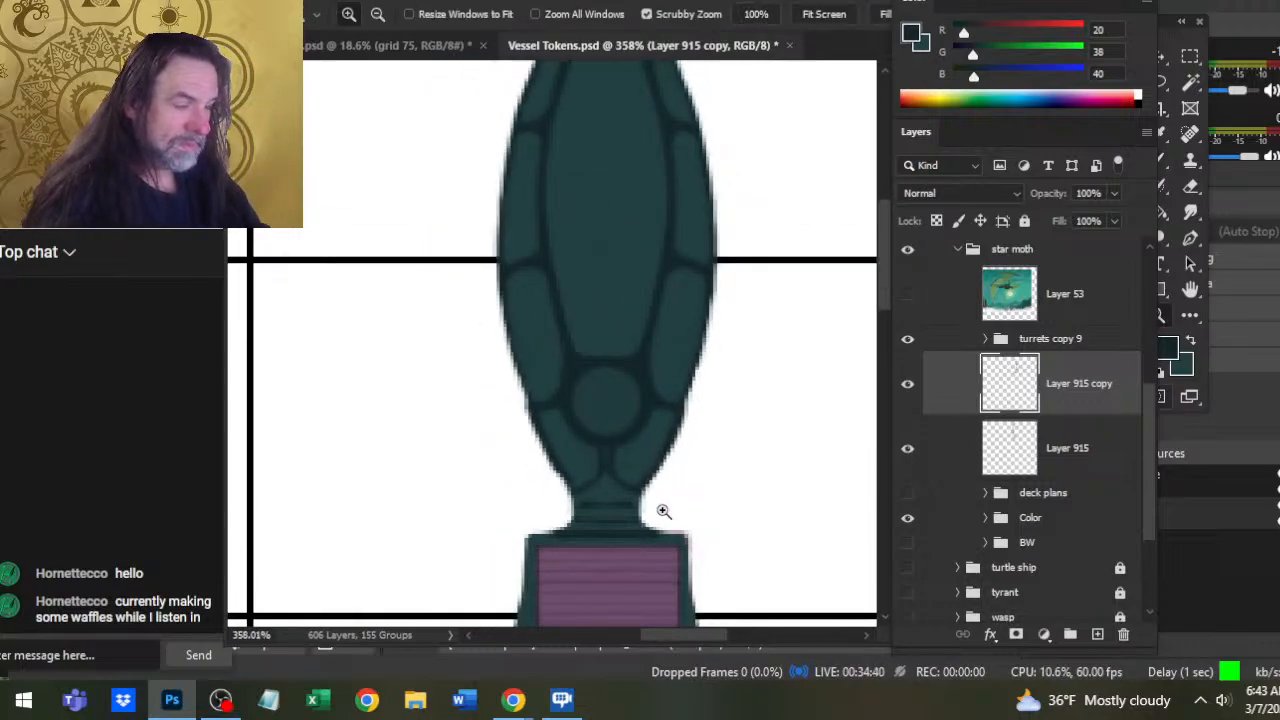
scroll(640, 505, up, 1)
key(b)
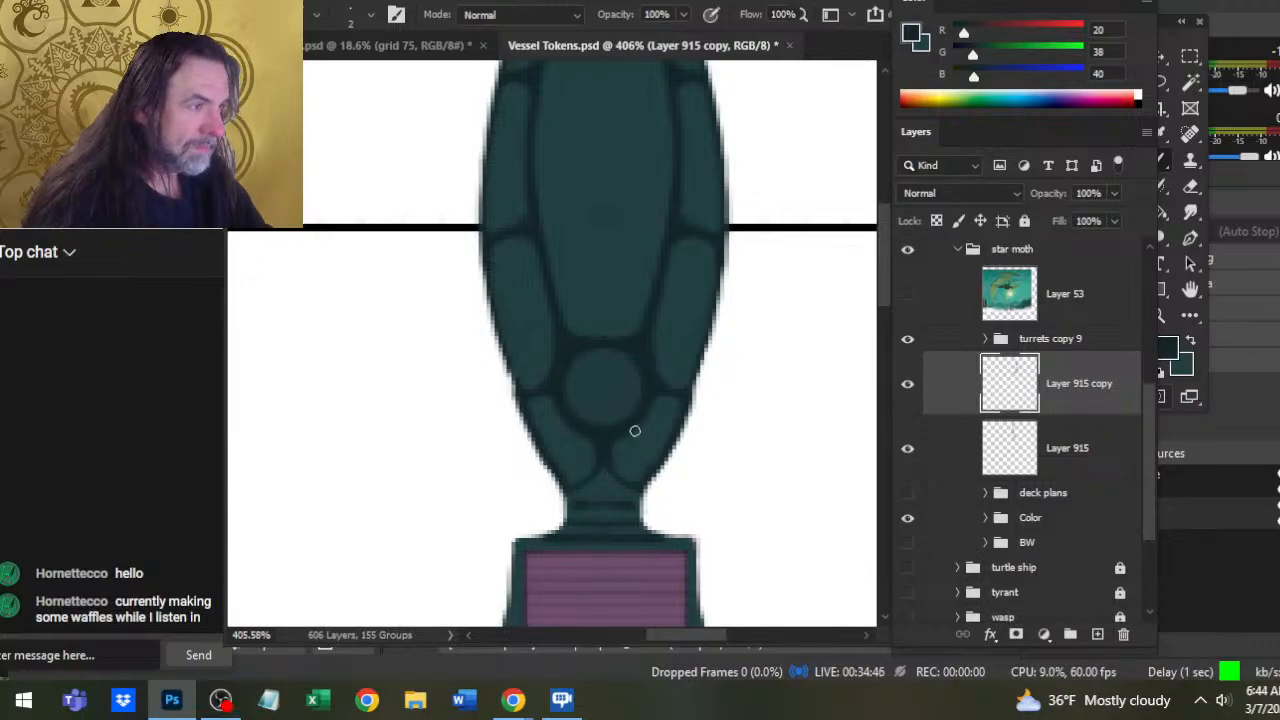
key(z)
scroll(680, 451, down, 3)
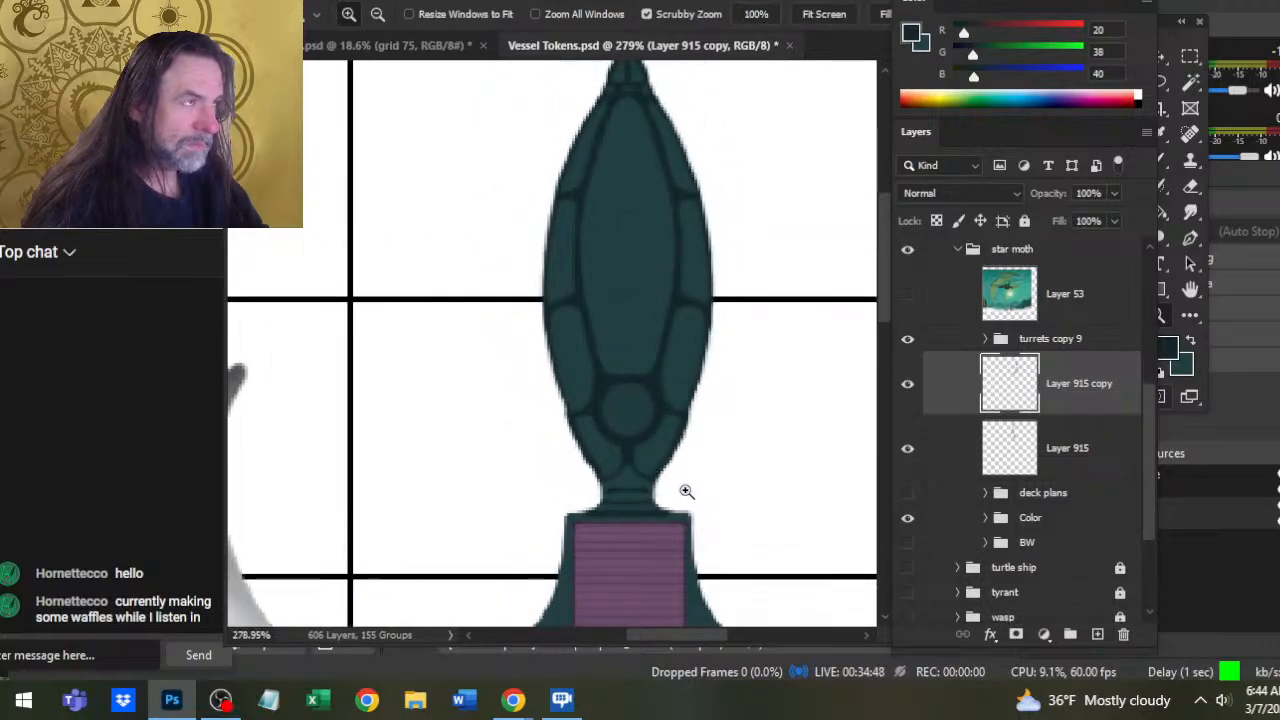
drag(666, 171, 651, 266)
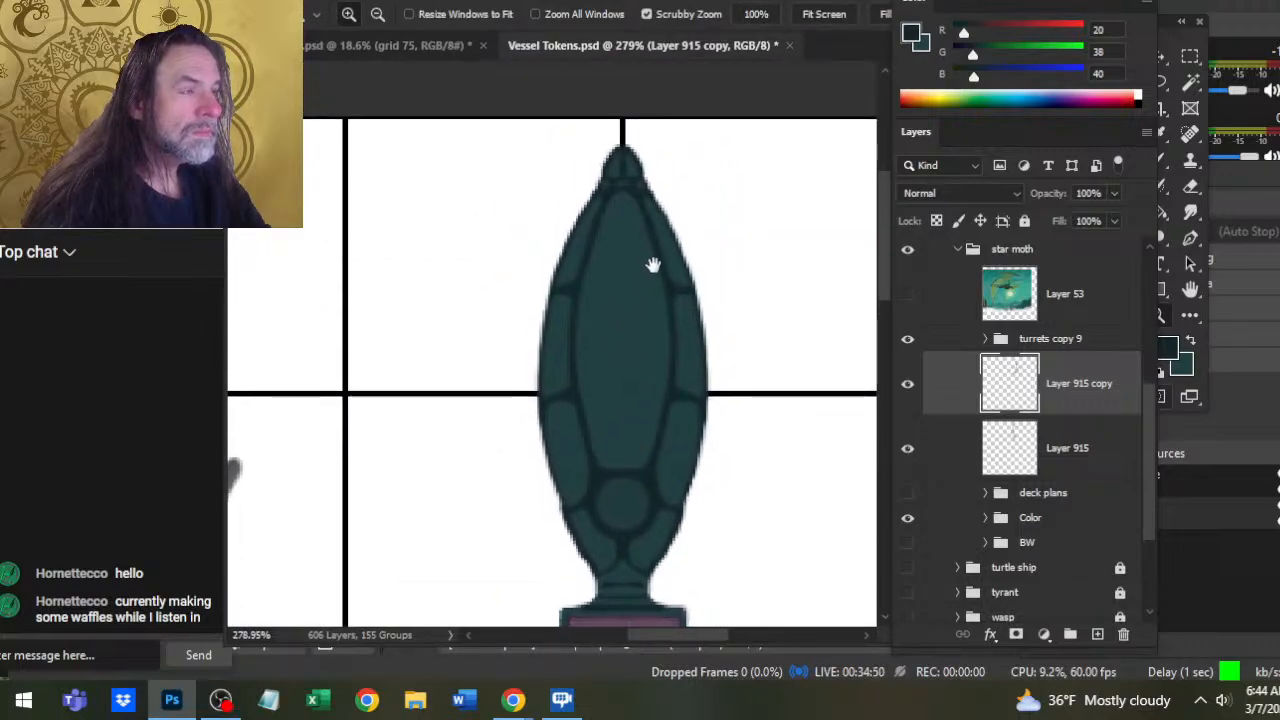
right_click(962, 402)
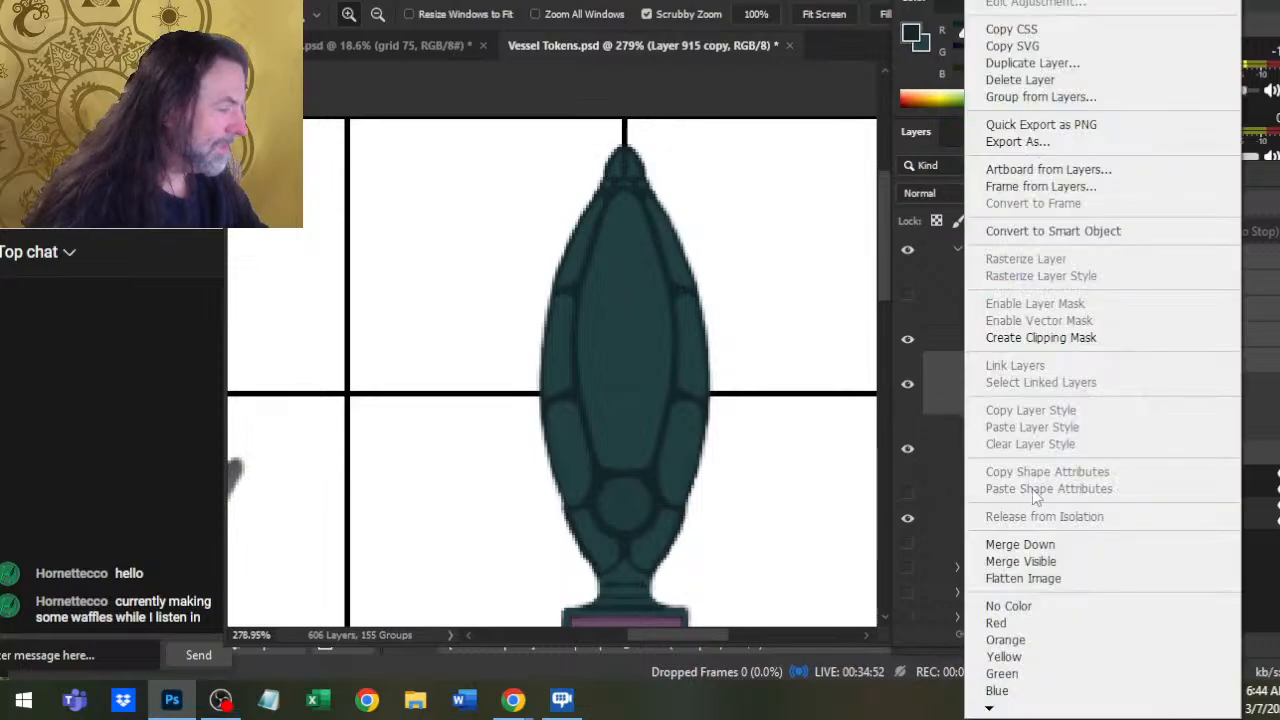
click(1050, 544)
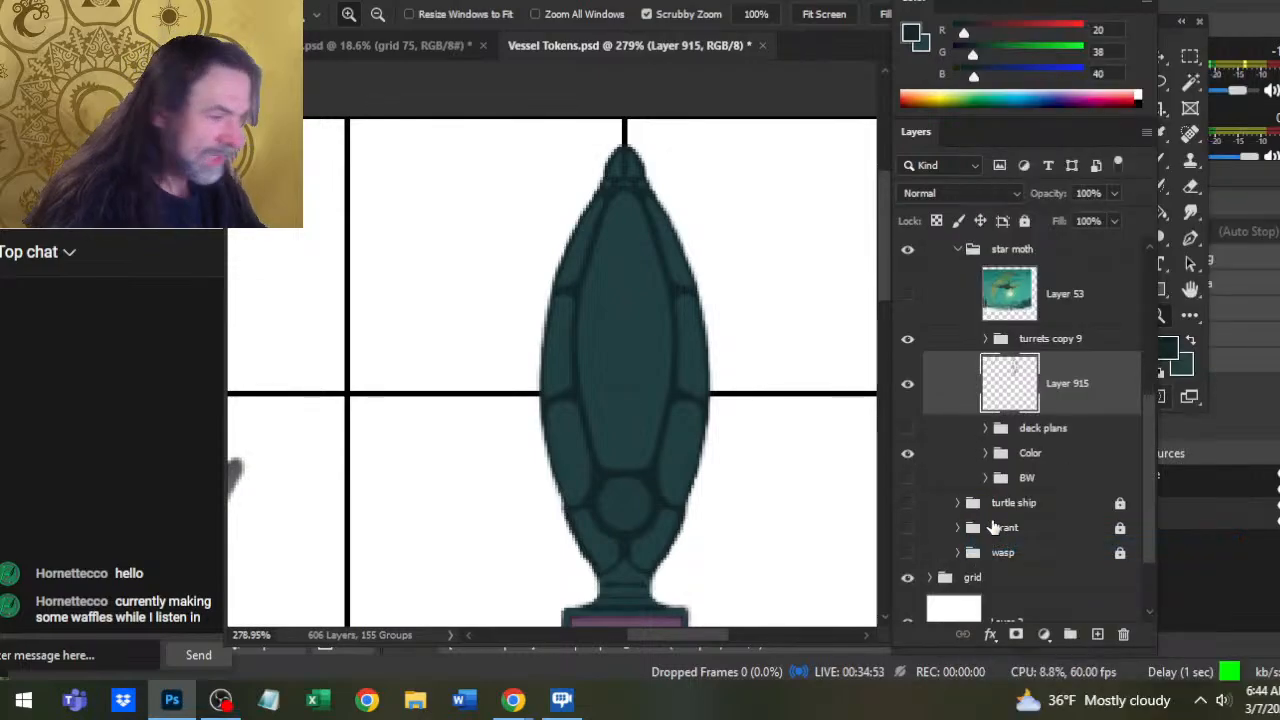
click(1115, 221)
drag(1100, 222, 1128, 216)
Paint dark outlines along both lower hull edges from the ring's cross lines to the neck, with small bumps at the line ends
scroll(800, 435, up, 3)
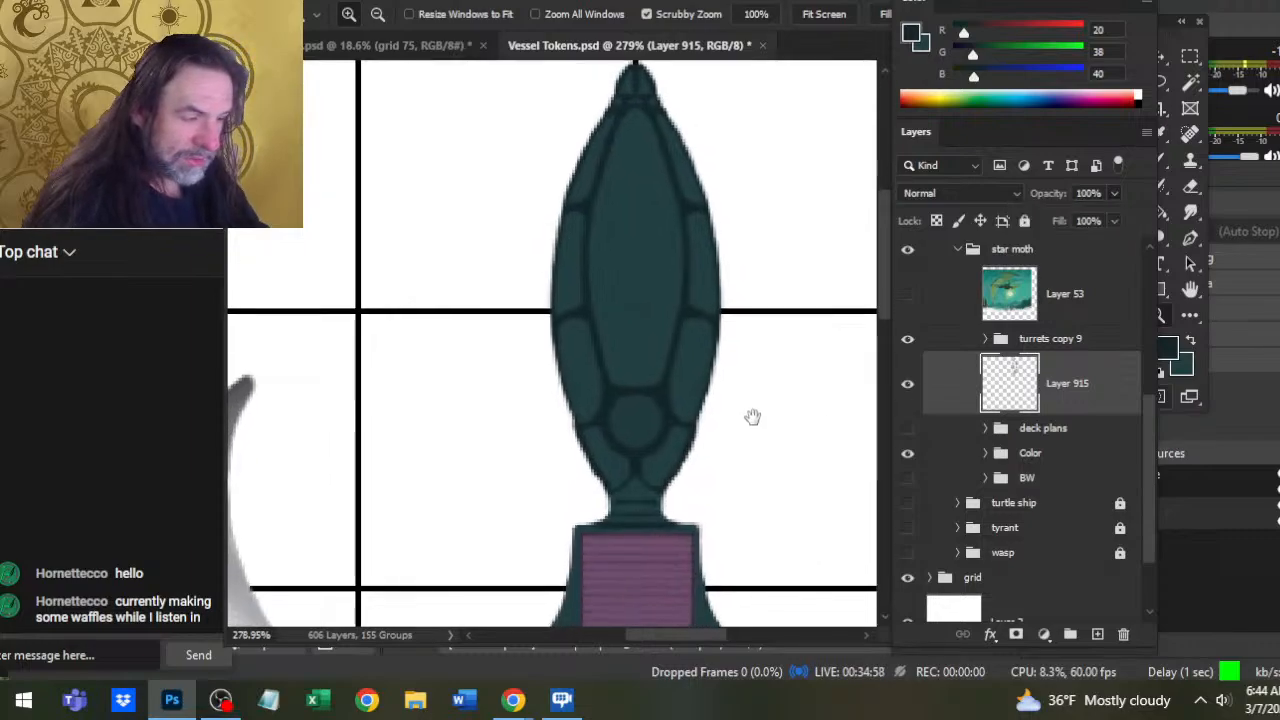
key(b)
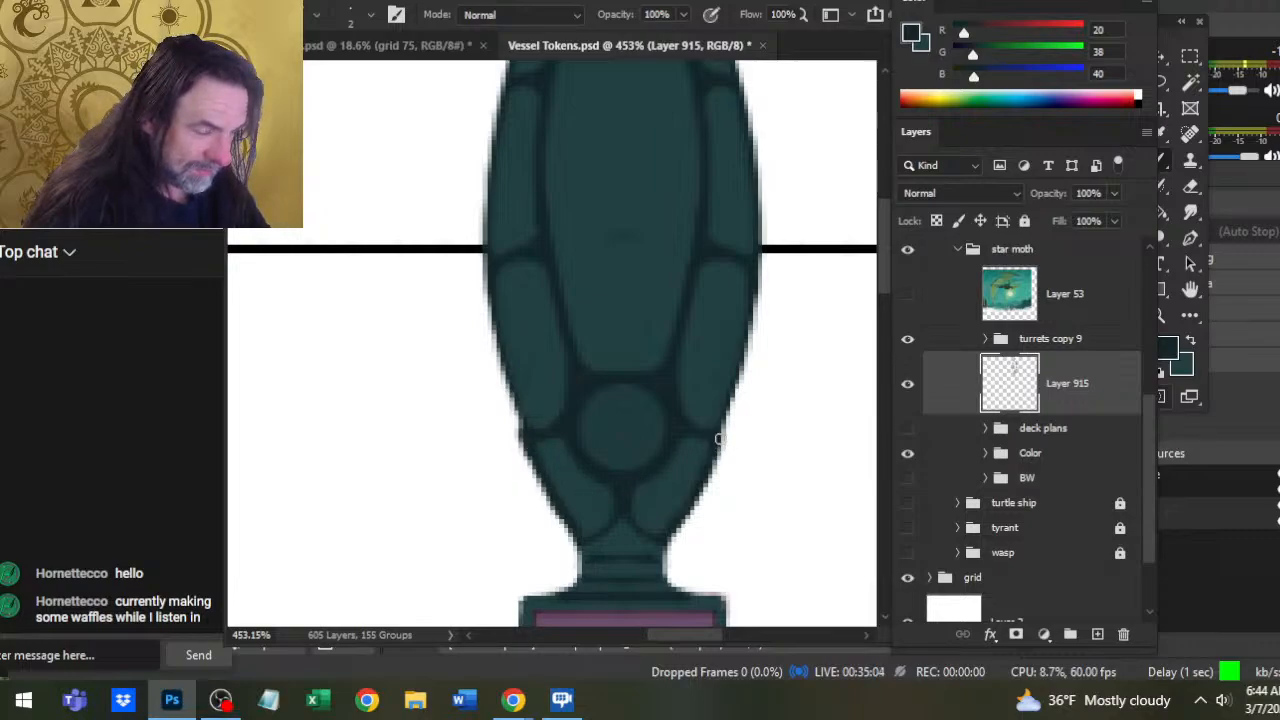
drag(723, 431, 719, 445)
drag(521, 443, 576, 542)
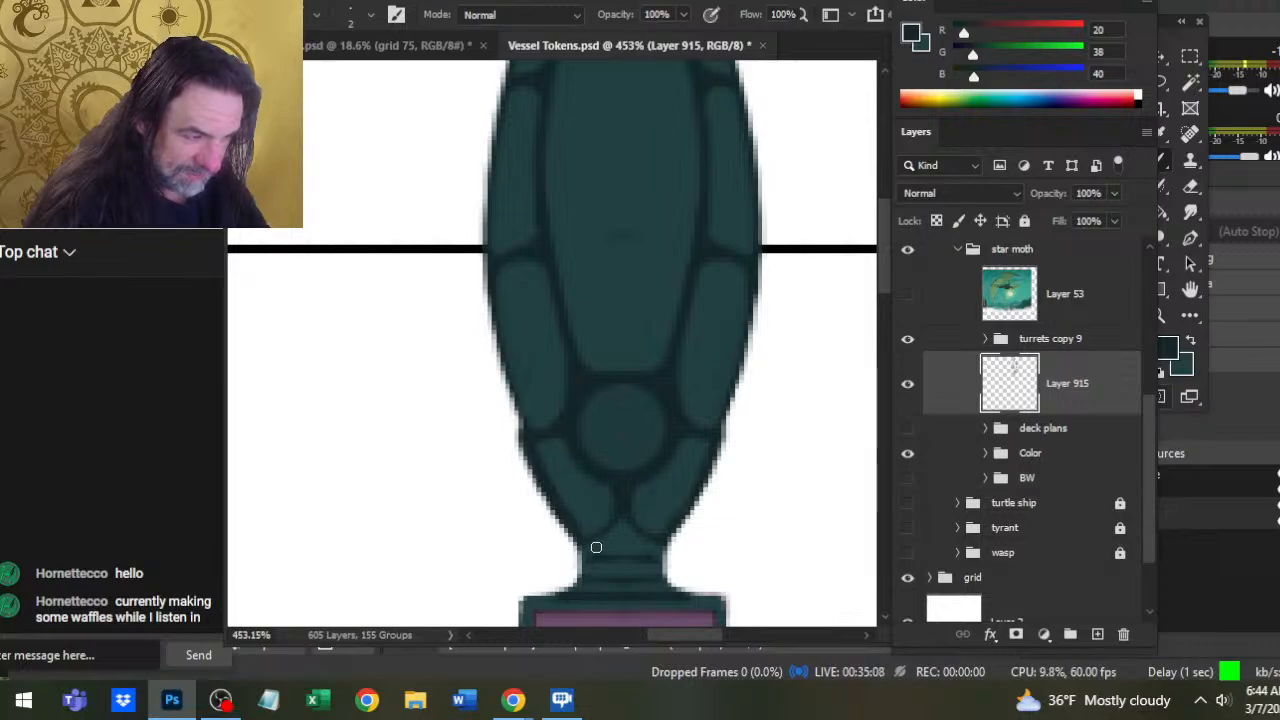
drag(662, 541, 712, 437)
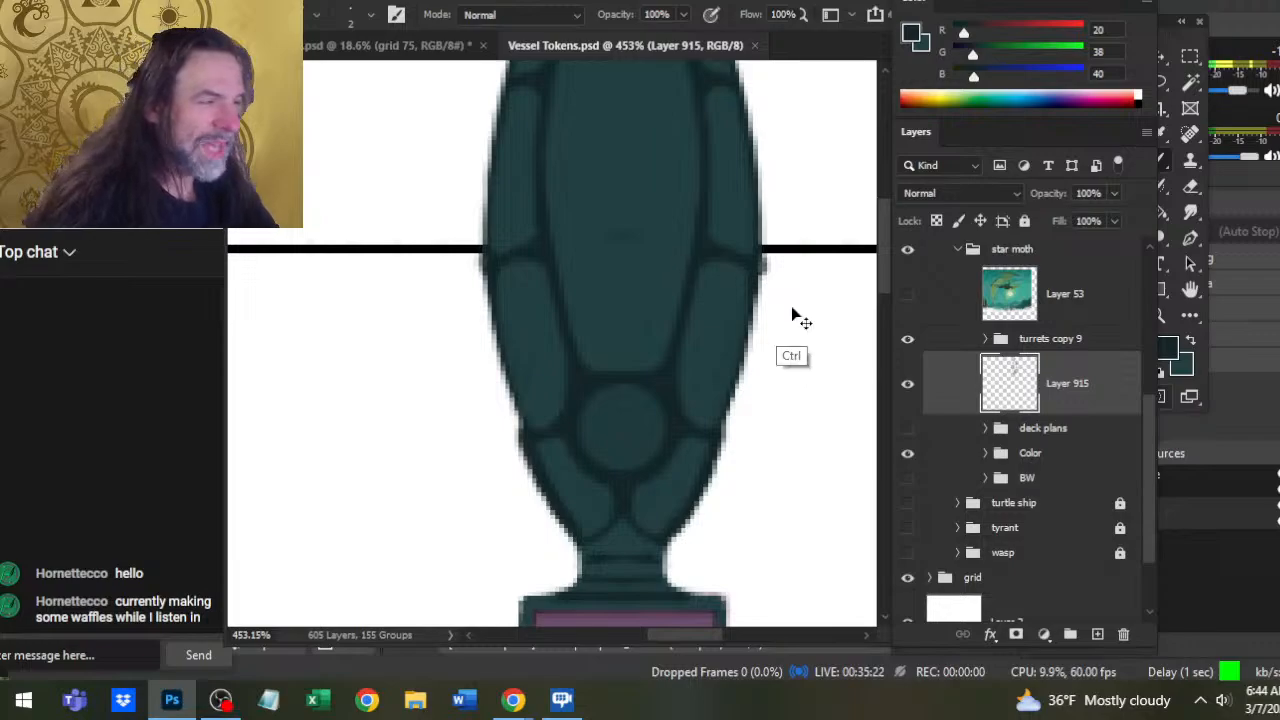
Thicken the dark bump where the middle cross line meets the right hull edge
drag(754, 258, 757, 298)
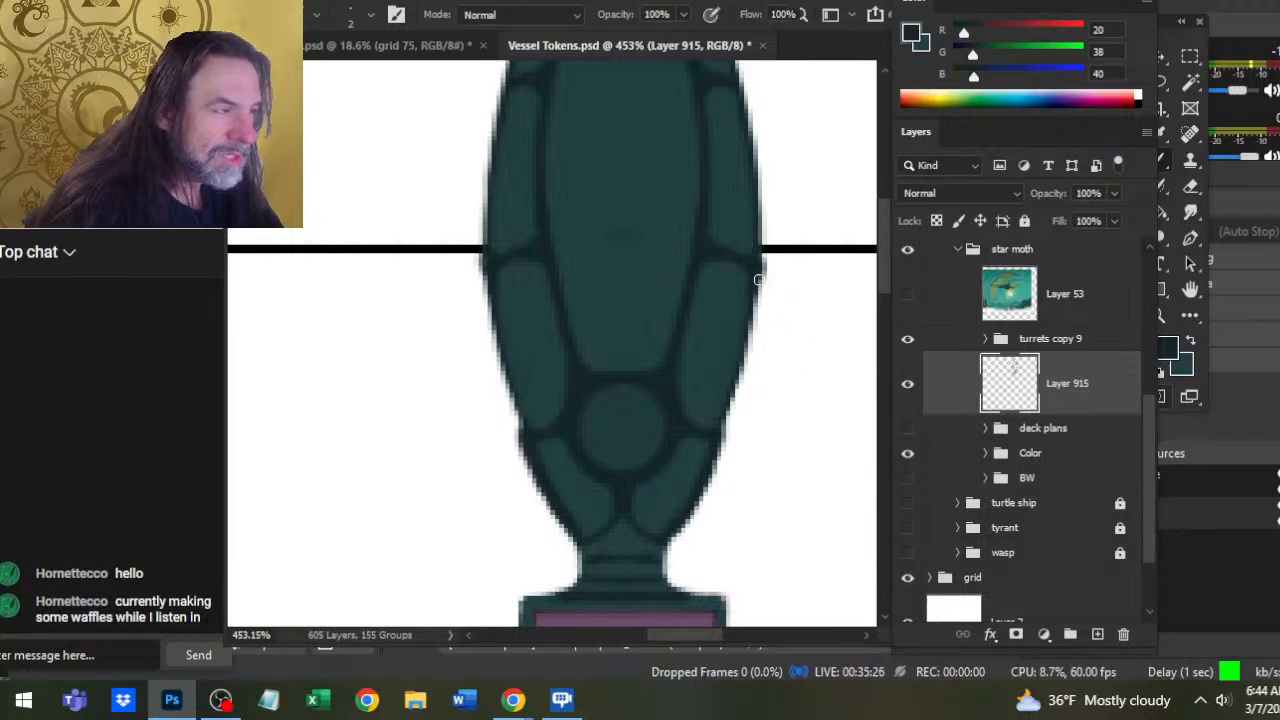
key(e)
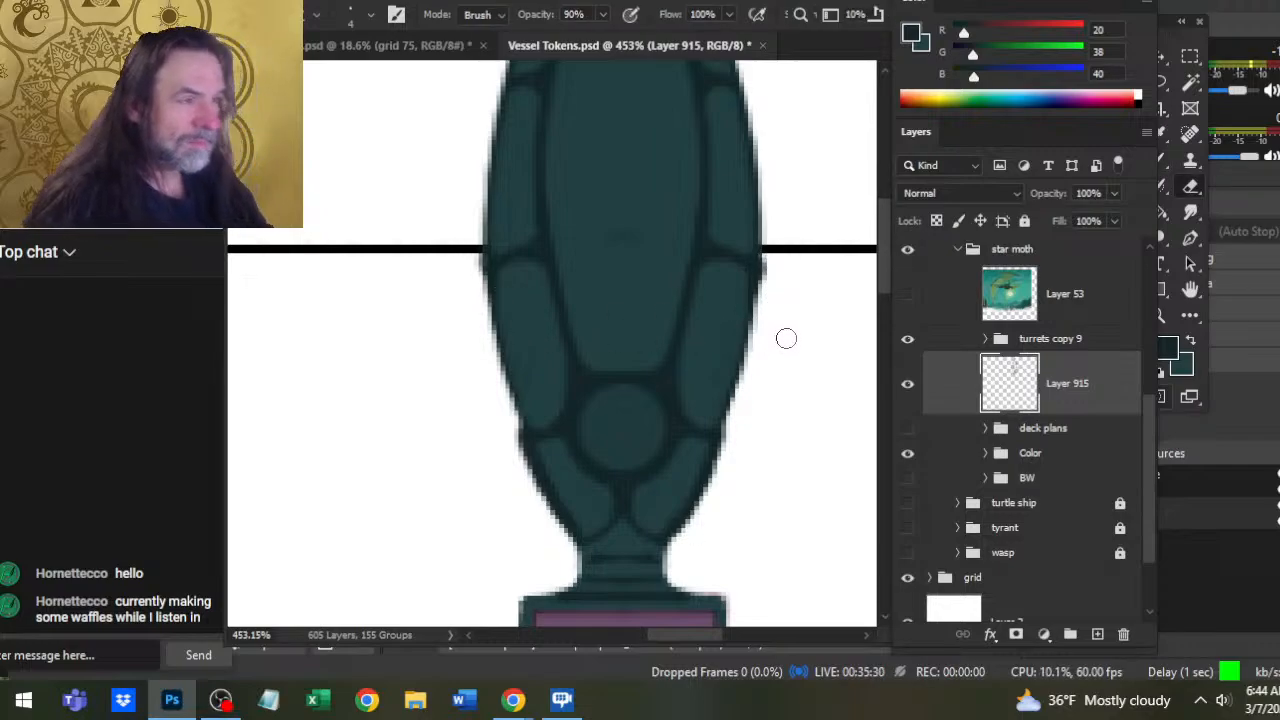
key(ctrl+space)
drag(771, 314, 760, 323)
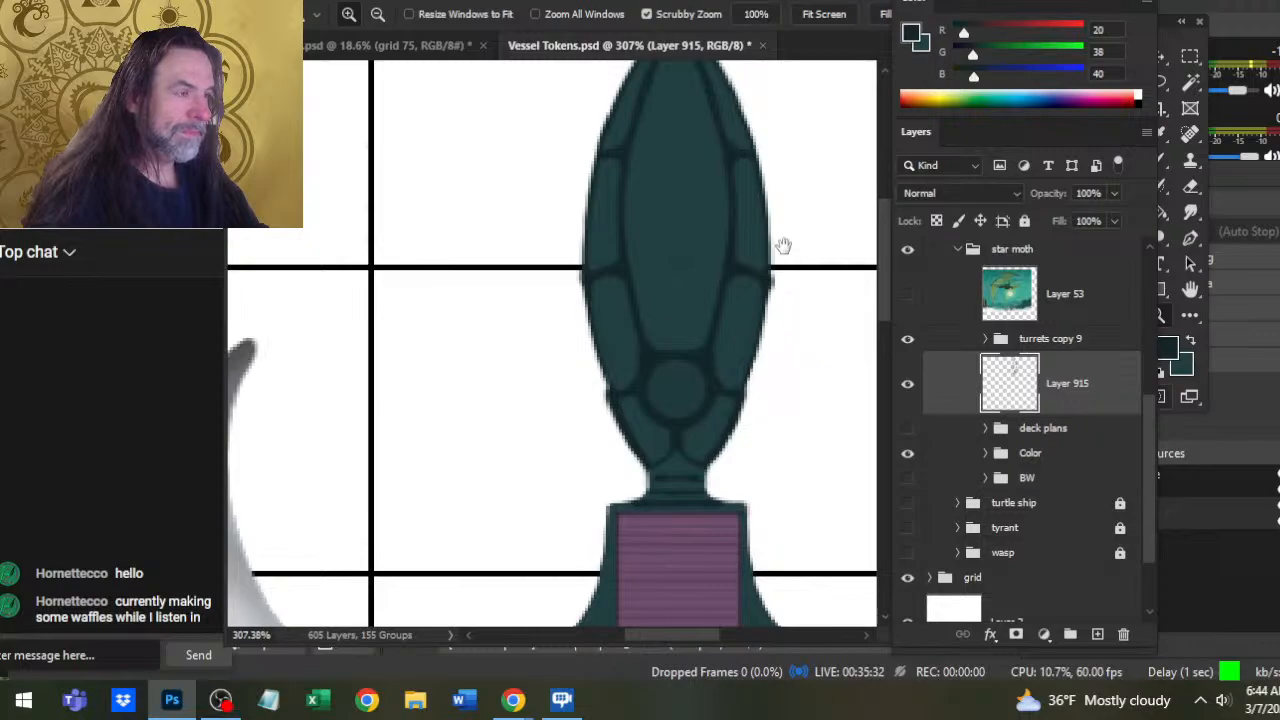
Paint small dark bumps where the upper cross lines meet the left and right hull edges
drag(783, 245, 729, 277)
scroll(614, 234, up, 2)
key(b)
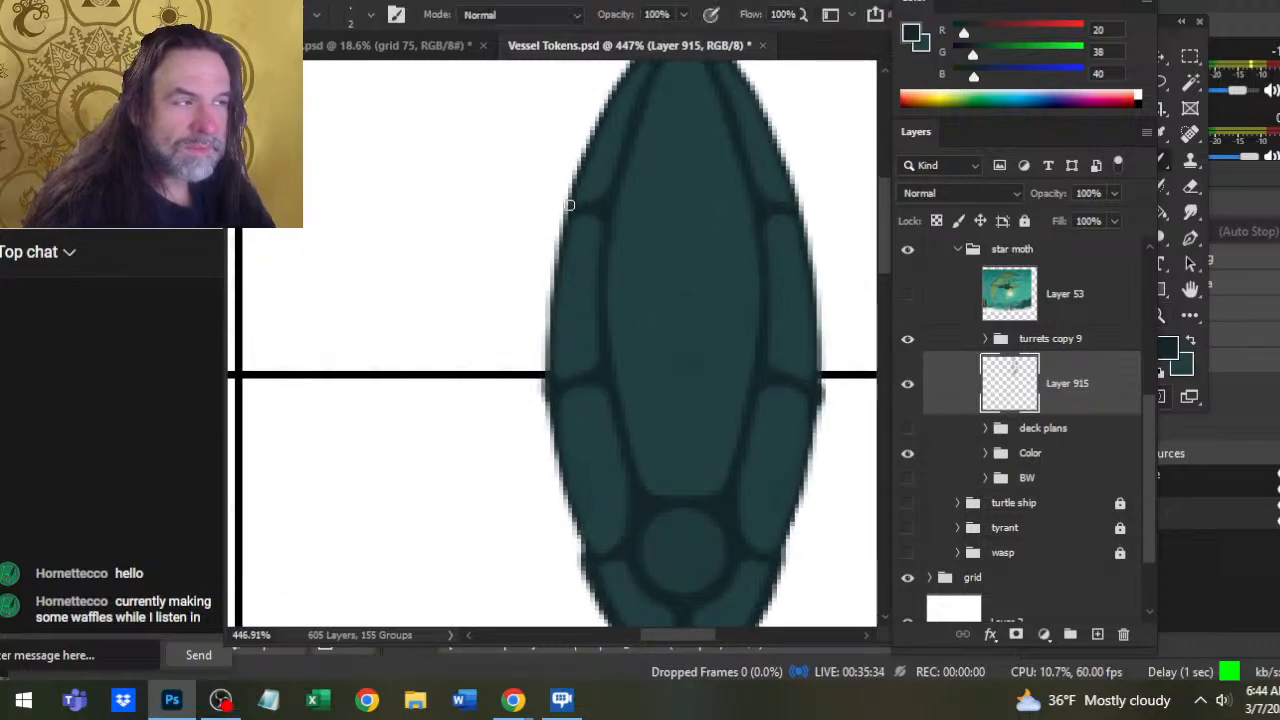
drag(569, 205, 564, 214)
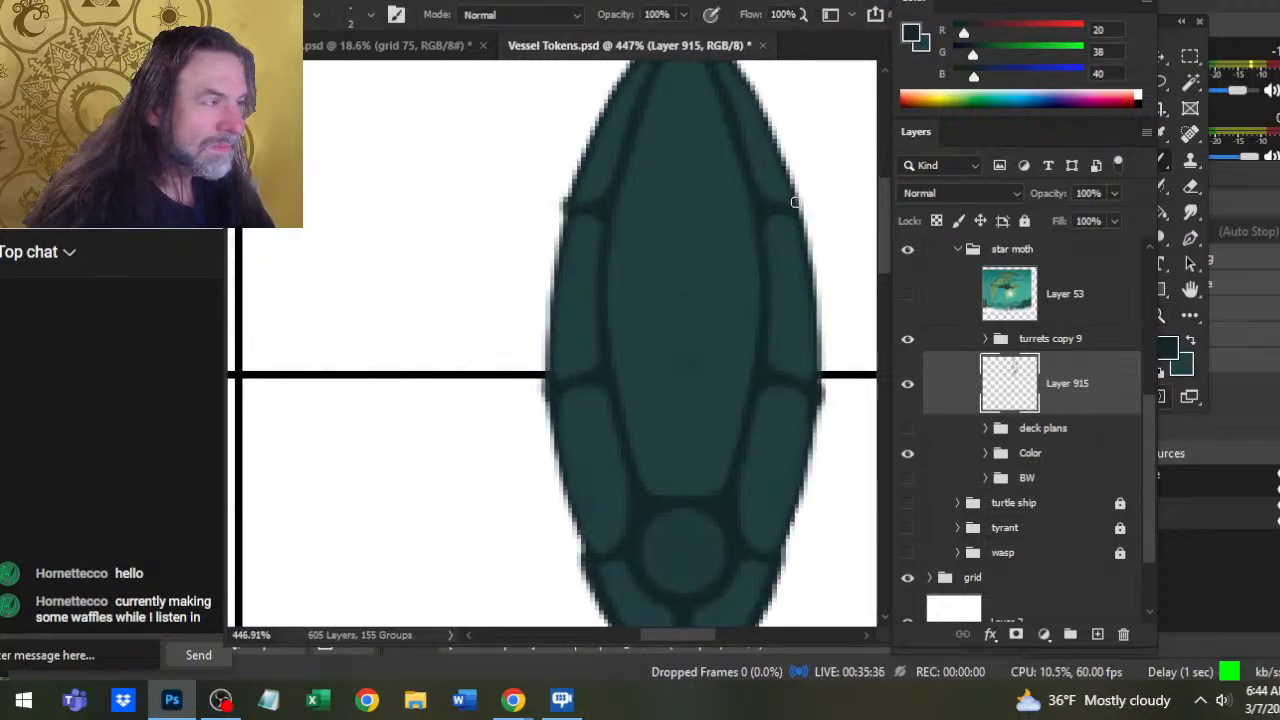
mouse_move(794, 202)
mouse_down()
mouse_move(802, 214)
mouse_move(757, 286)
mouse_up()
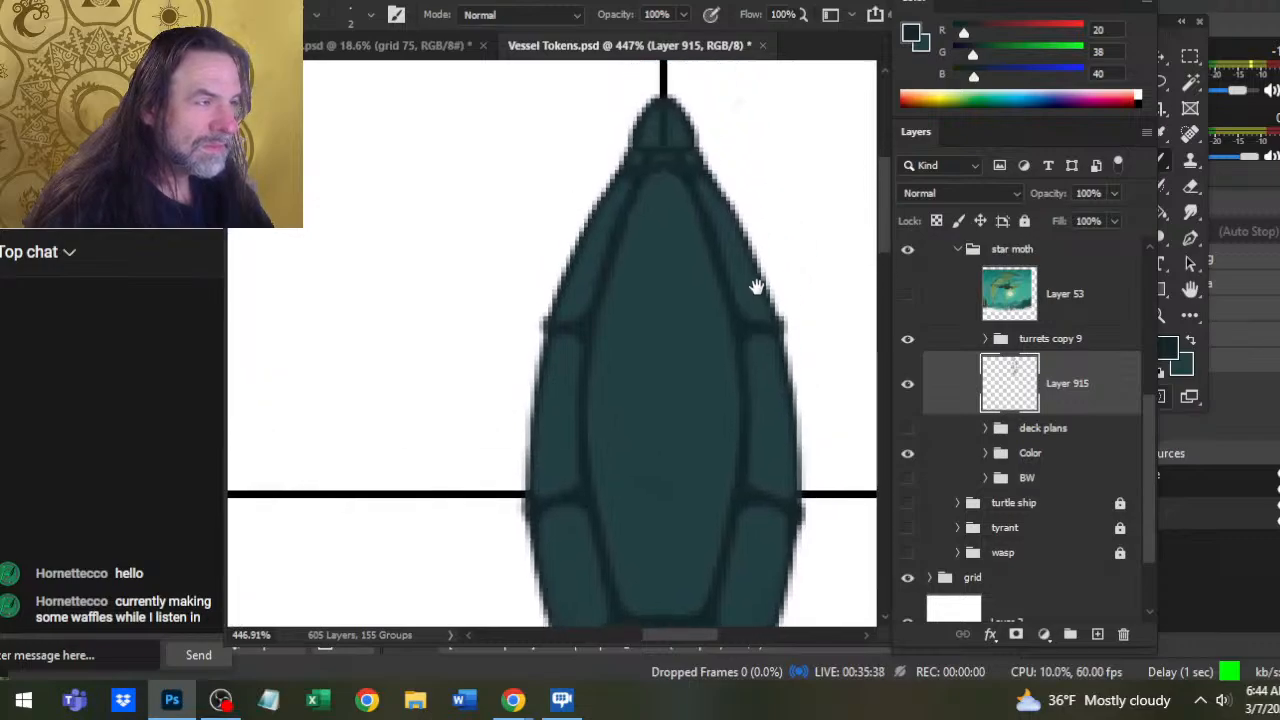
key(z)
drag(710, 357, 597, 342)
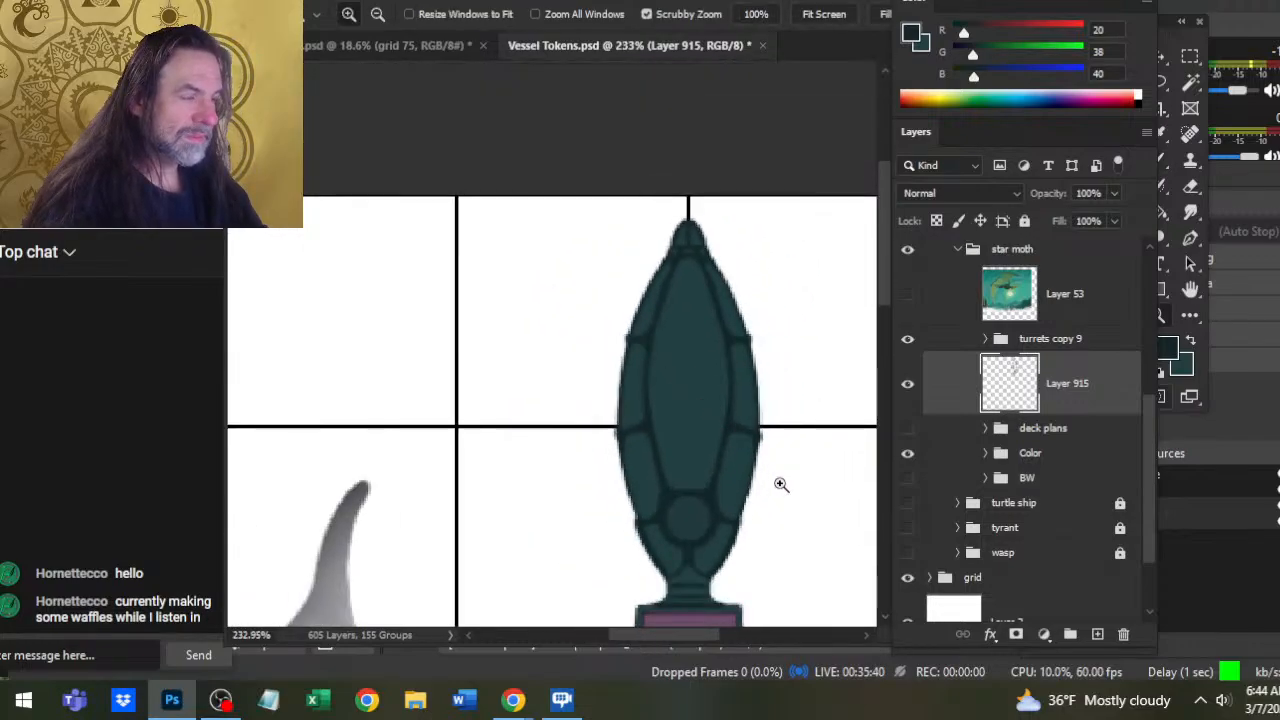
Add a new layer above Layer 915 and paint a dark outline along the left wing's upper edge, beside the purple deck
drag(755, 394, 729, 211)
drag(735, 261, 712, 136)
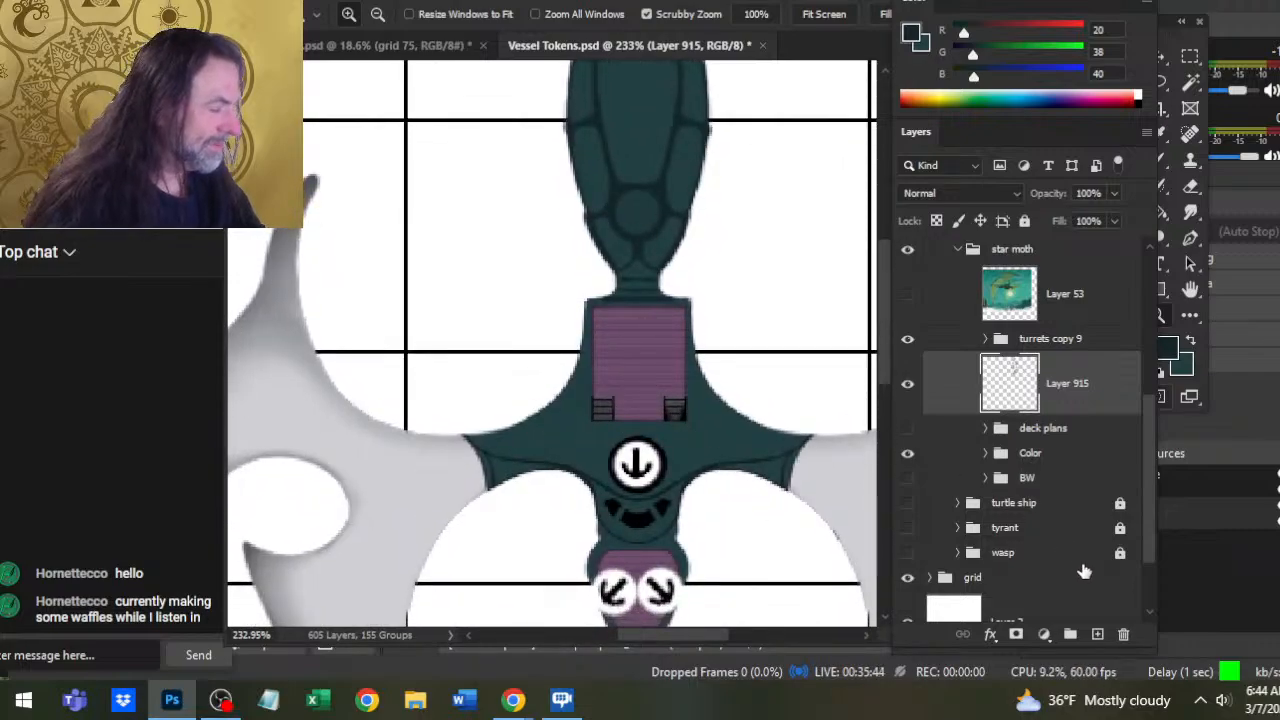
click(1097, 634)
key(b)
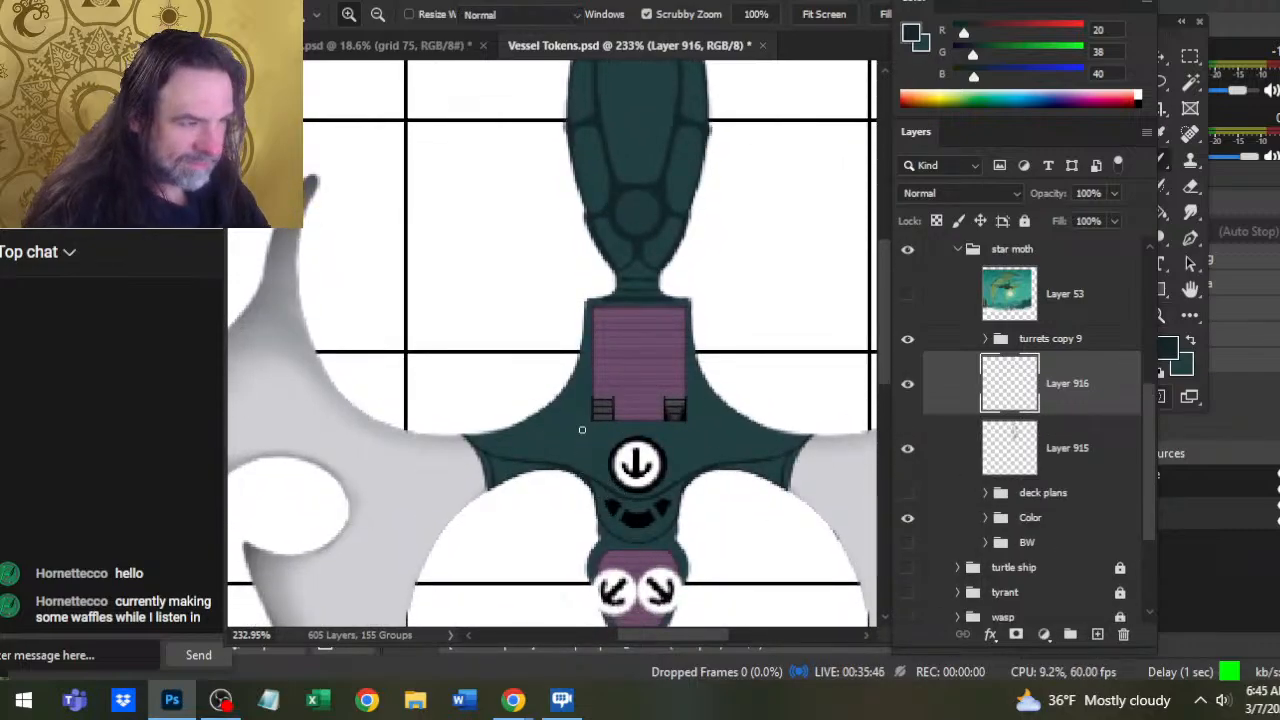
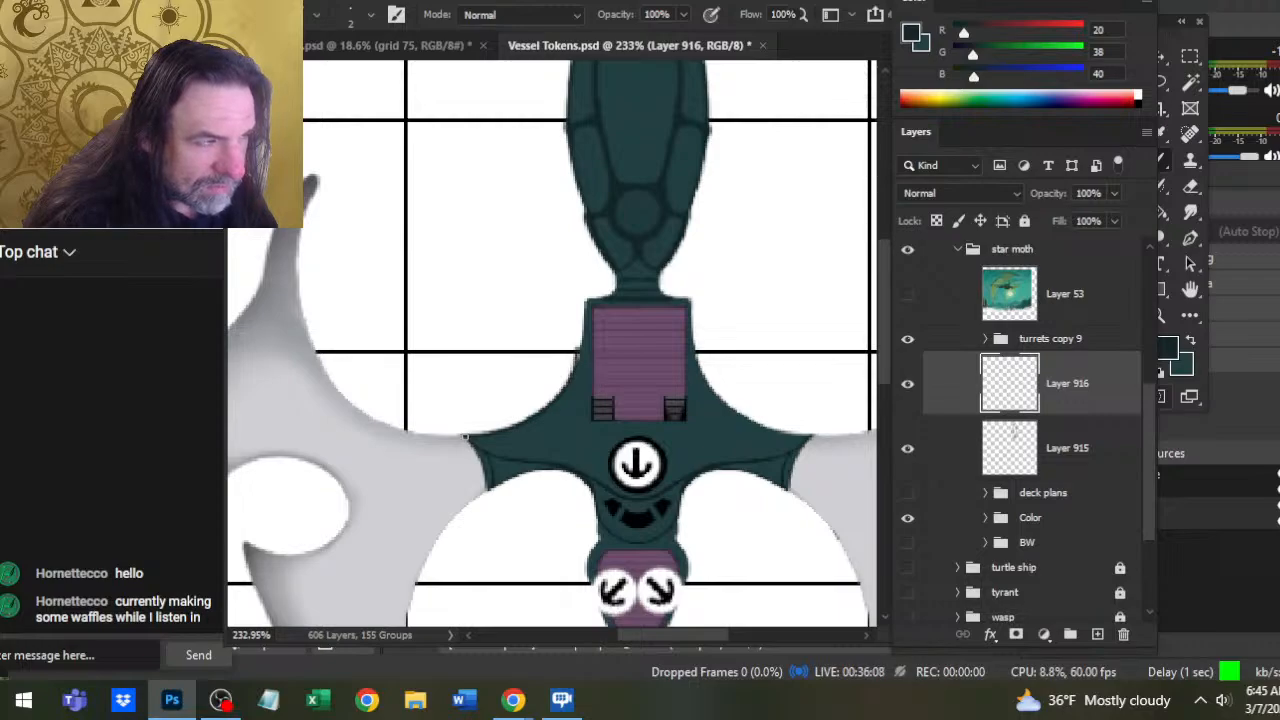
Trim and touch up the dark outline along the left wing's curved upper edge
key(e)
key(z)
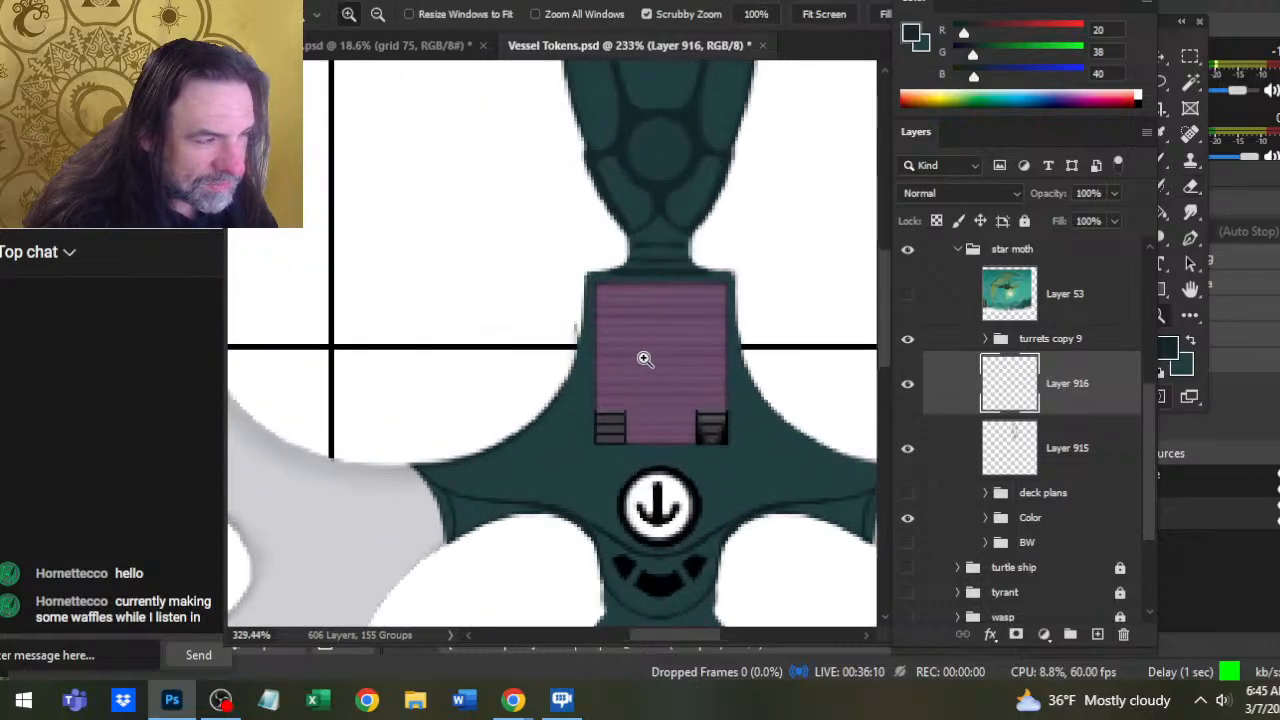
click(580, 355)
key(b)
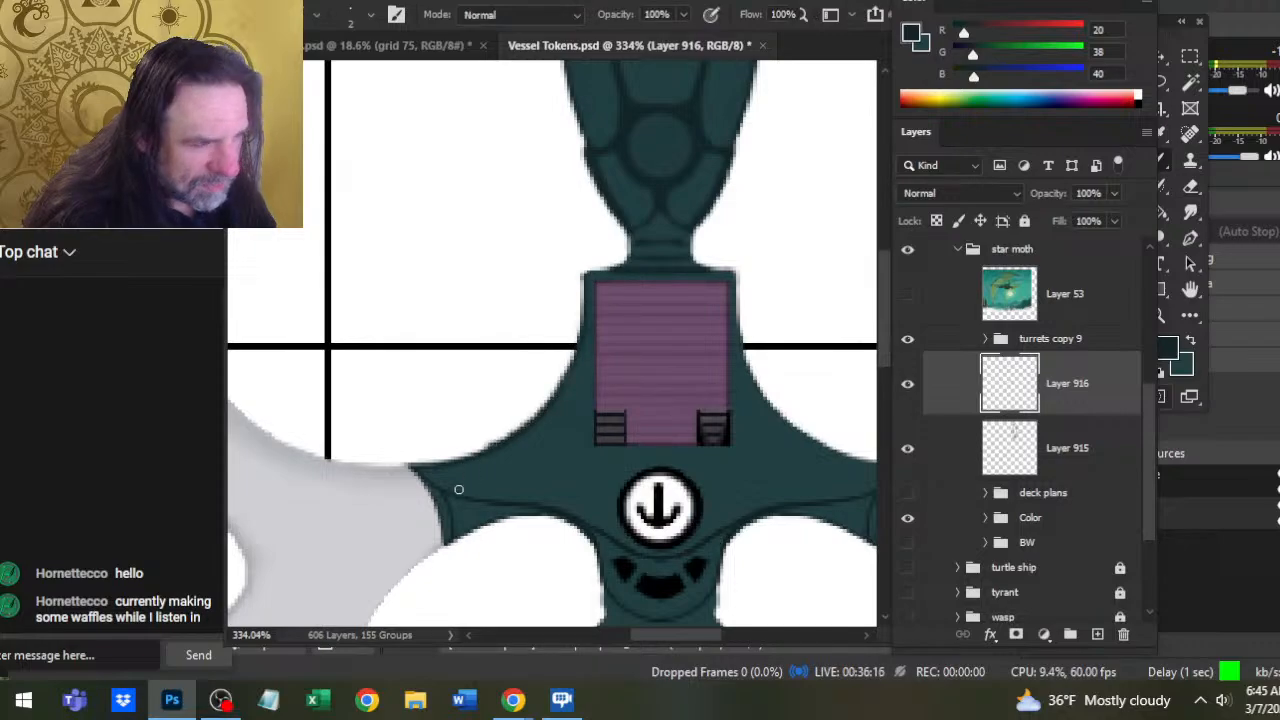
key(e)
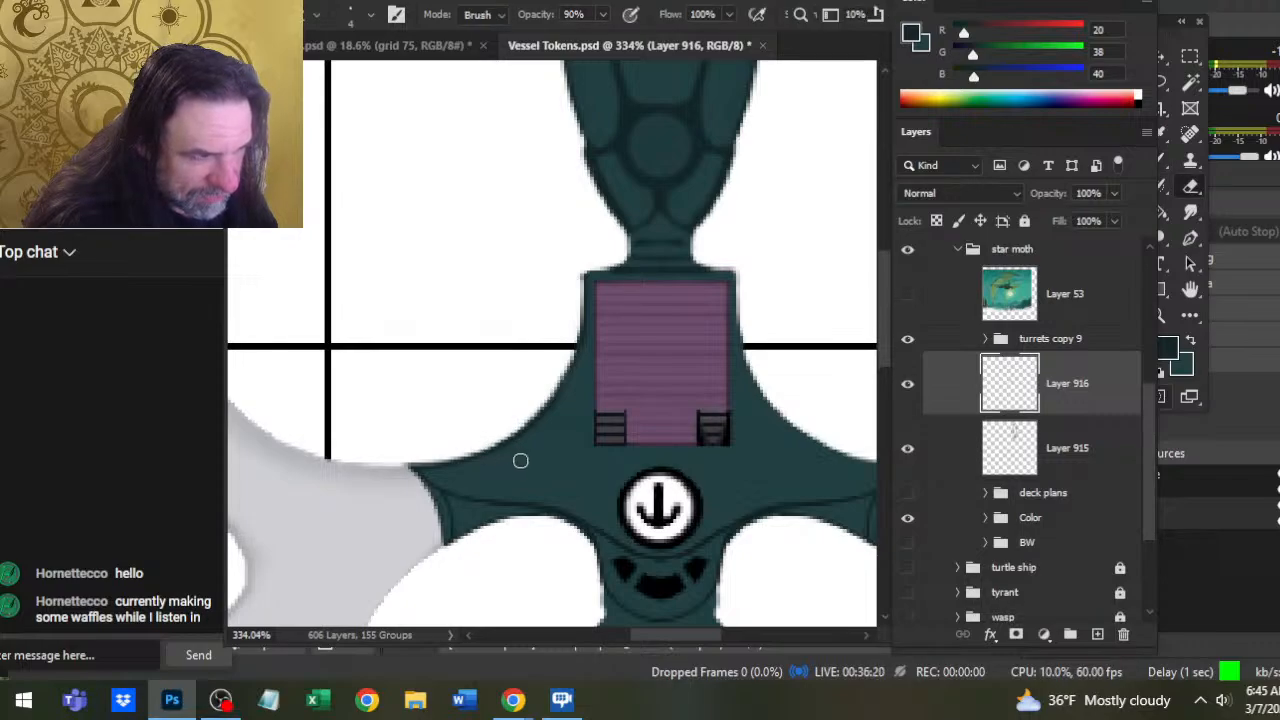
scroll(590, 475, down, 3)
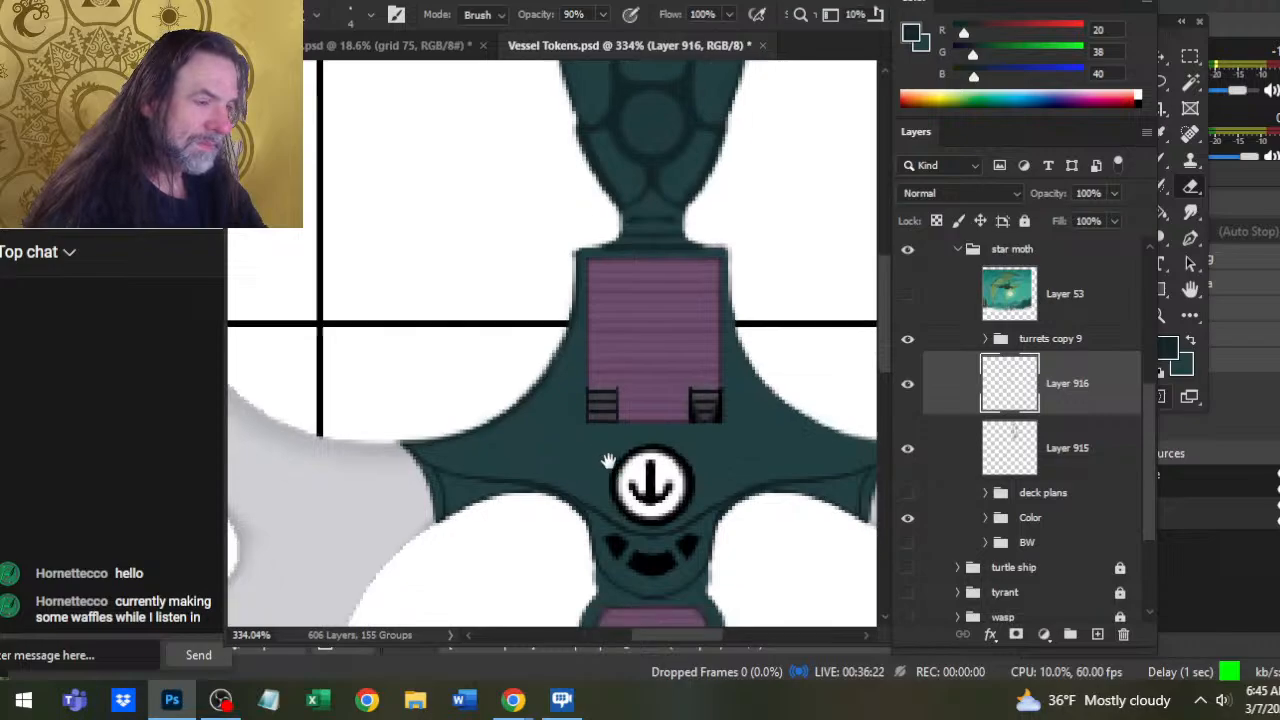
Try short dark cross lines between the left hull edge and the purple deck
key(b)
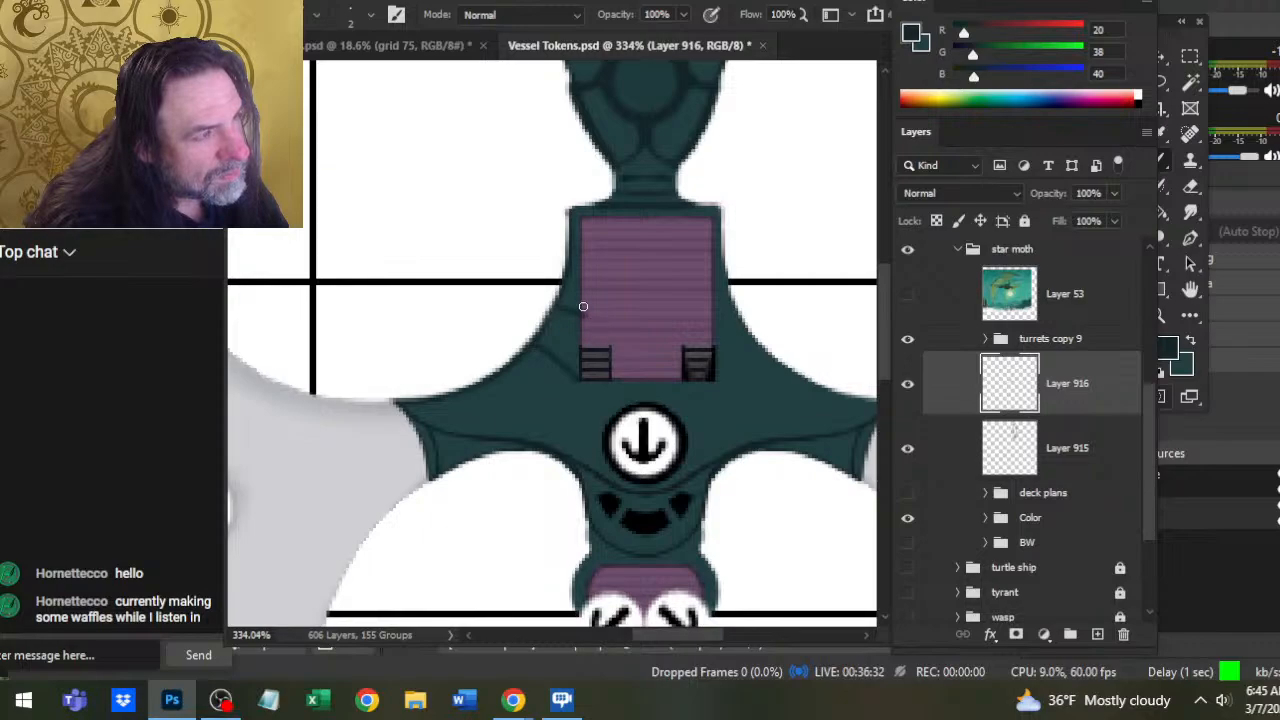
key(e)
key(b)
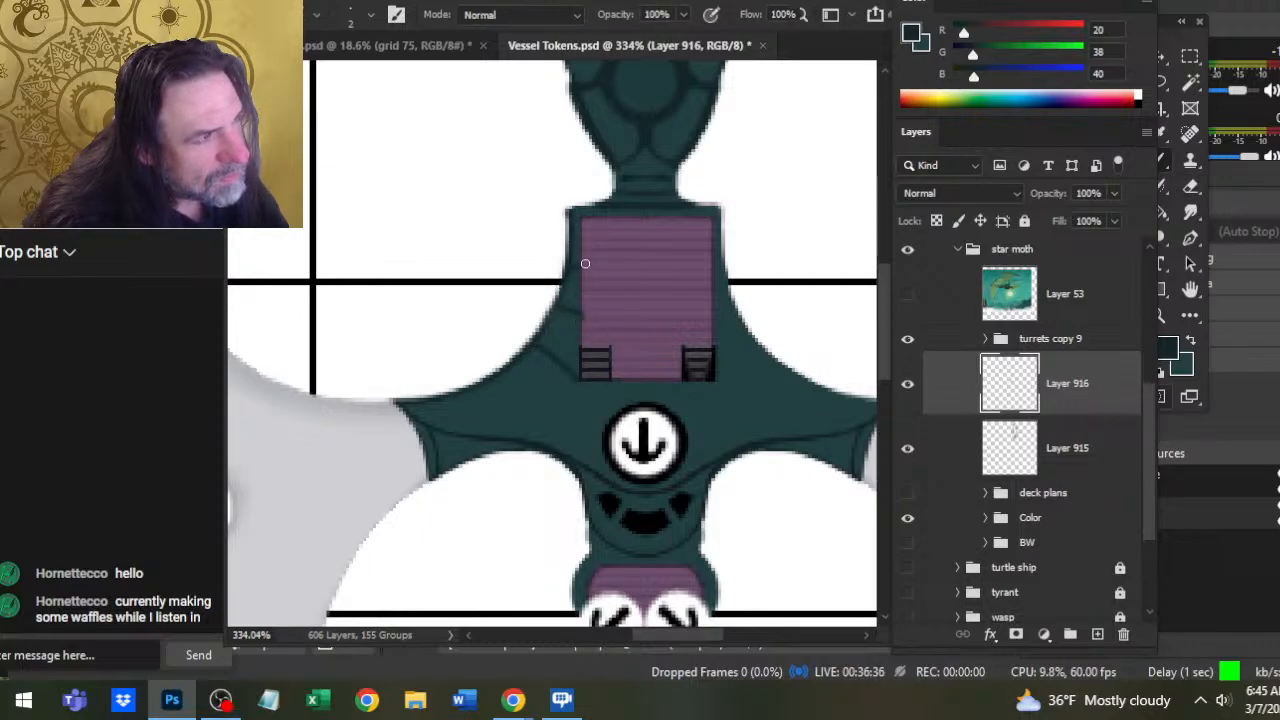
key(e)
Paint a dark outline down the hull's left edge beside the purple deck and erase the excess outside its upper-left corner
key(b)
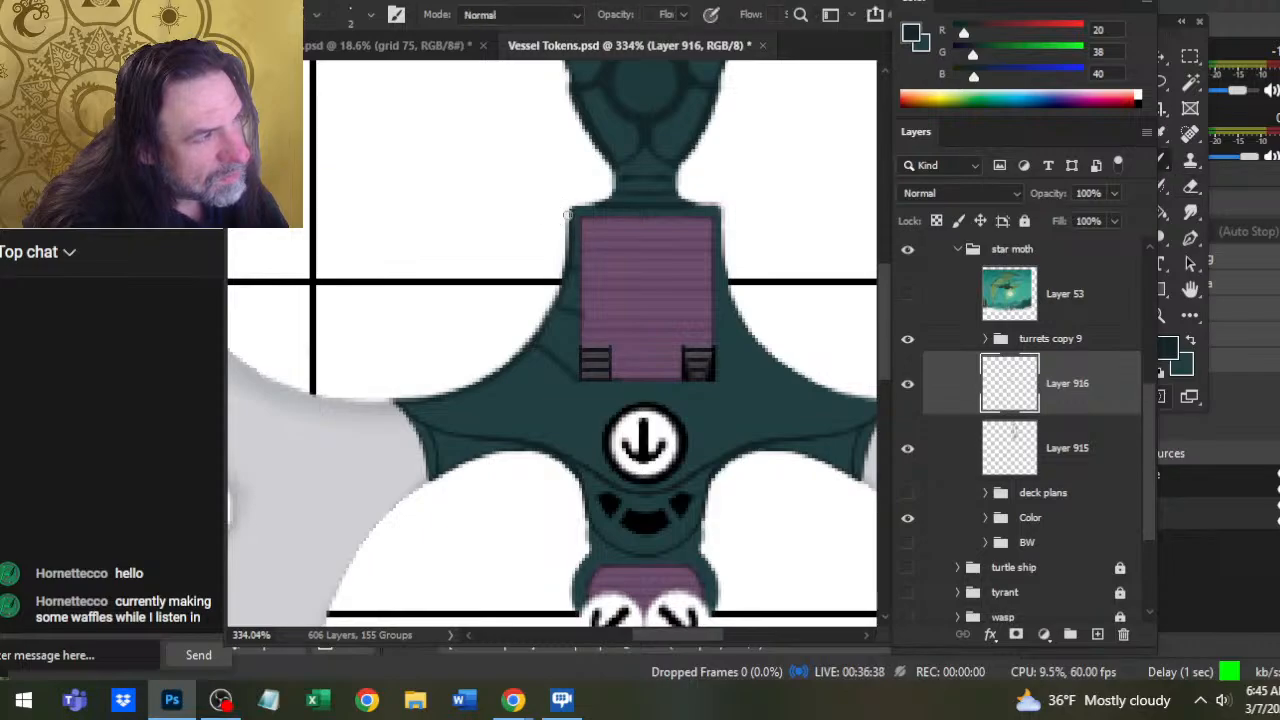
key(e)
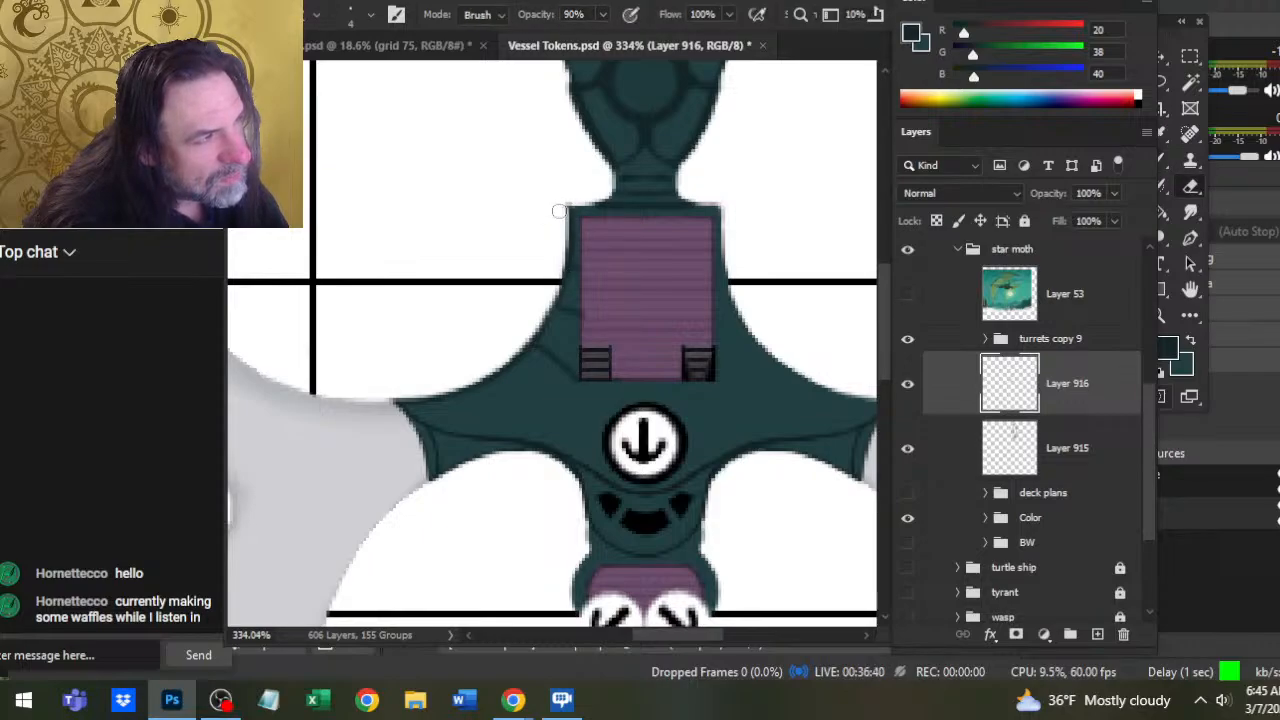
key(b)
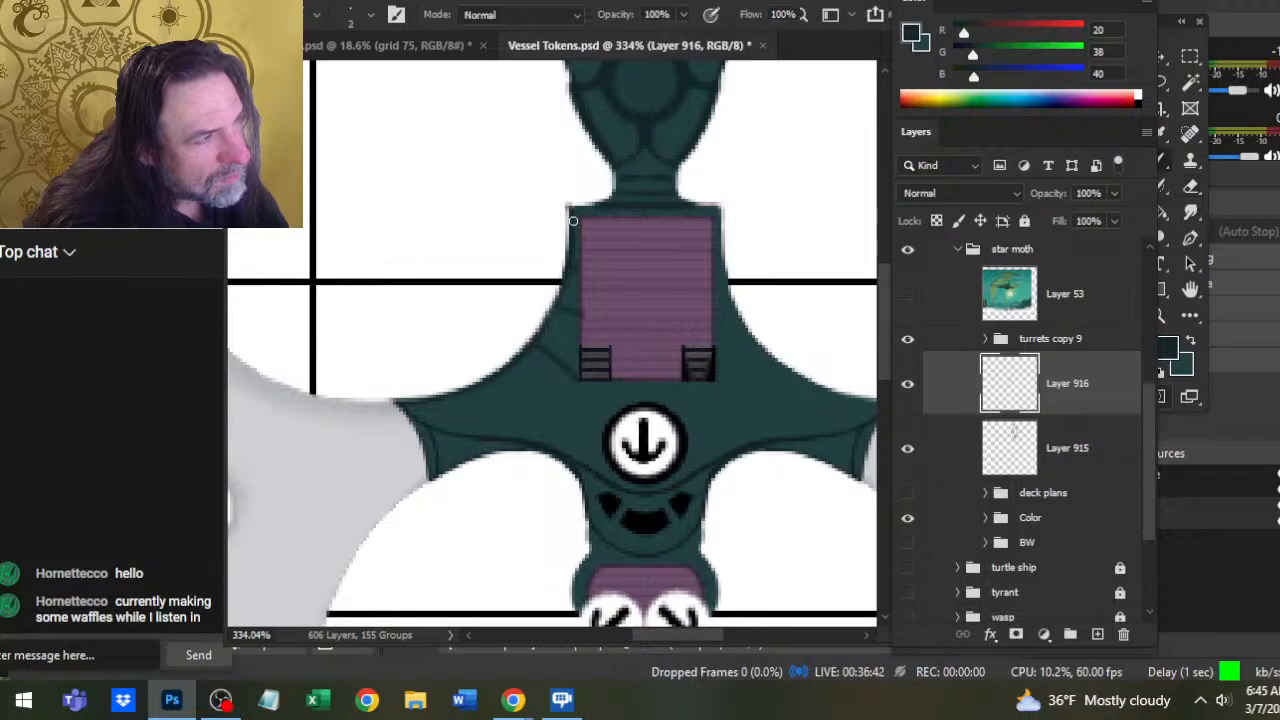
drag(566, 208, 561, 288)
key(e)
drag(560, 212, 558, 234)
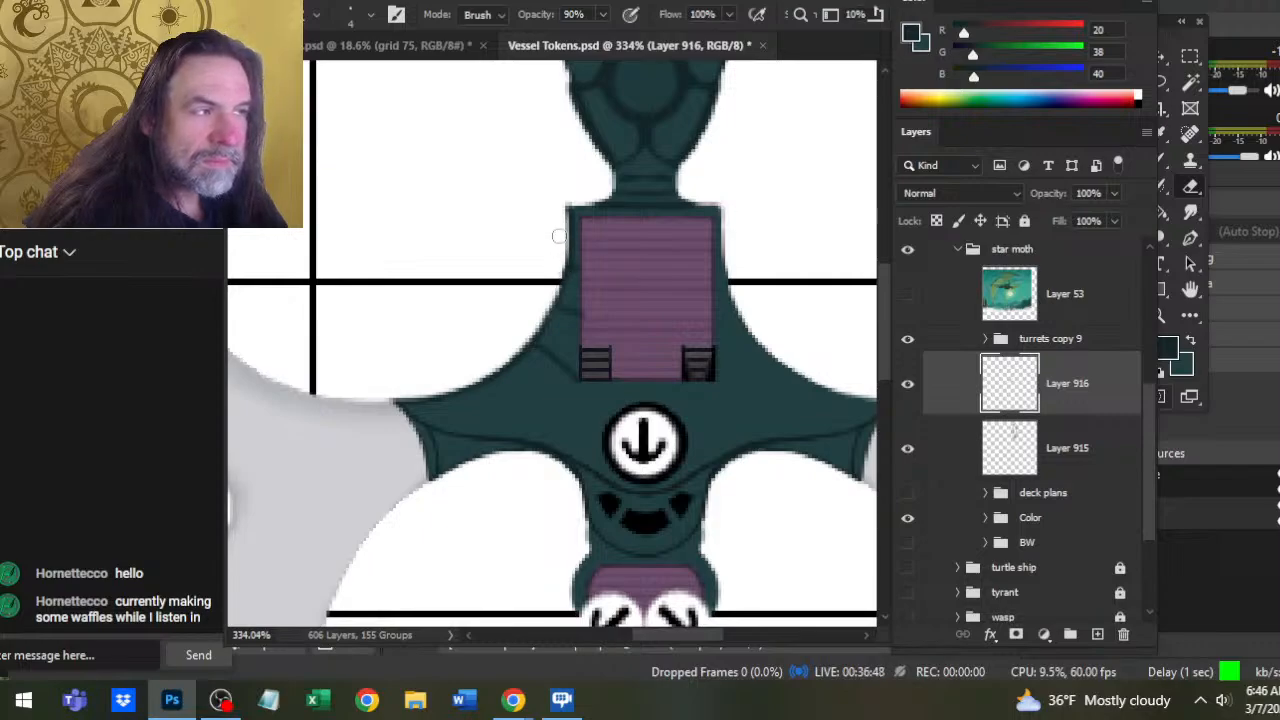
Outline the hull's top edge in dark from its upper-left corner to the neck, trimming the stroke above the purple deck
key(b)
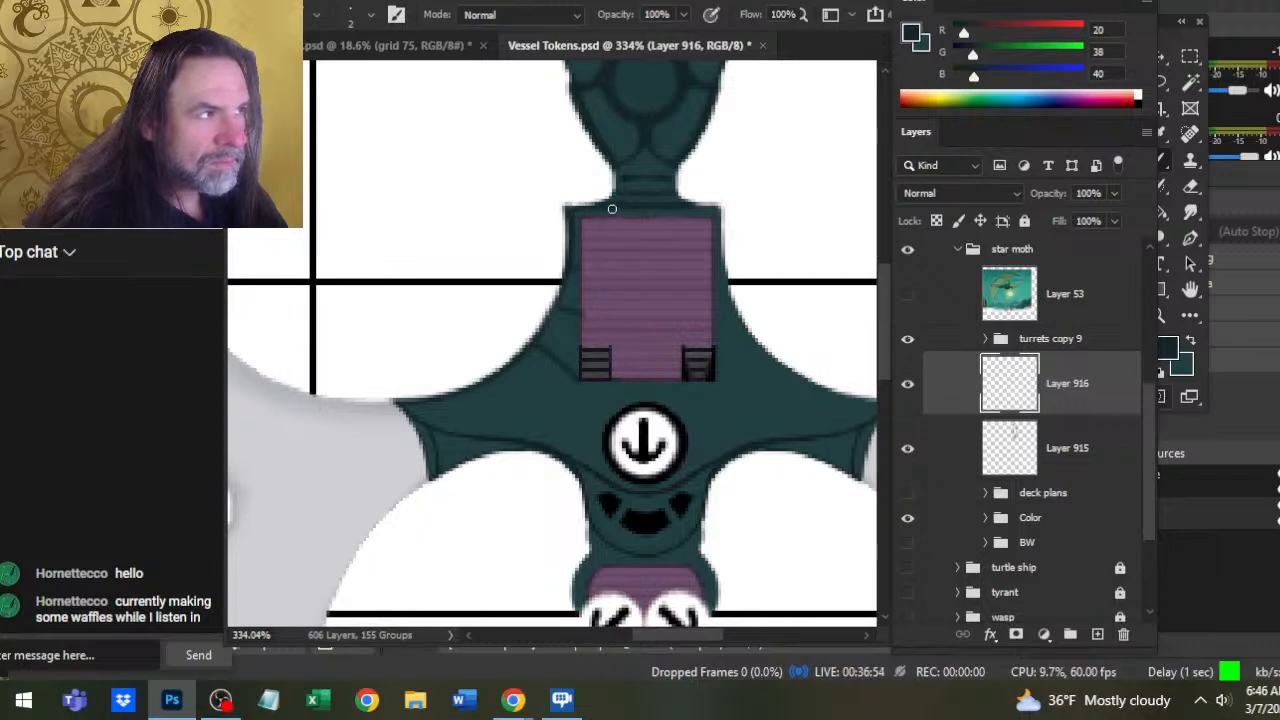
key(e)
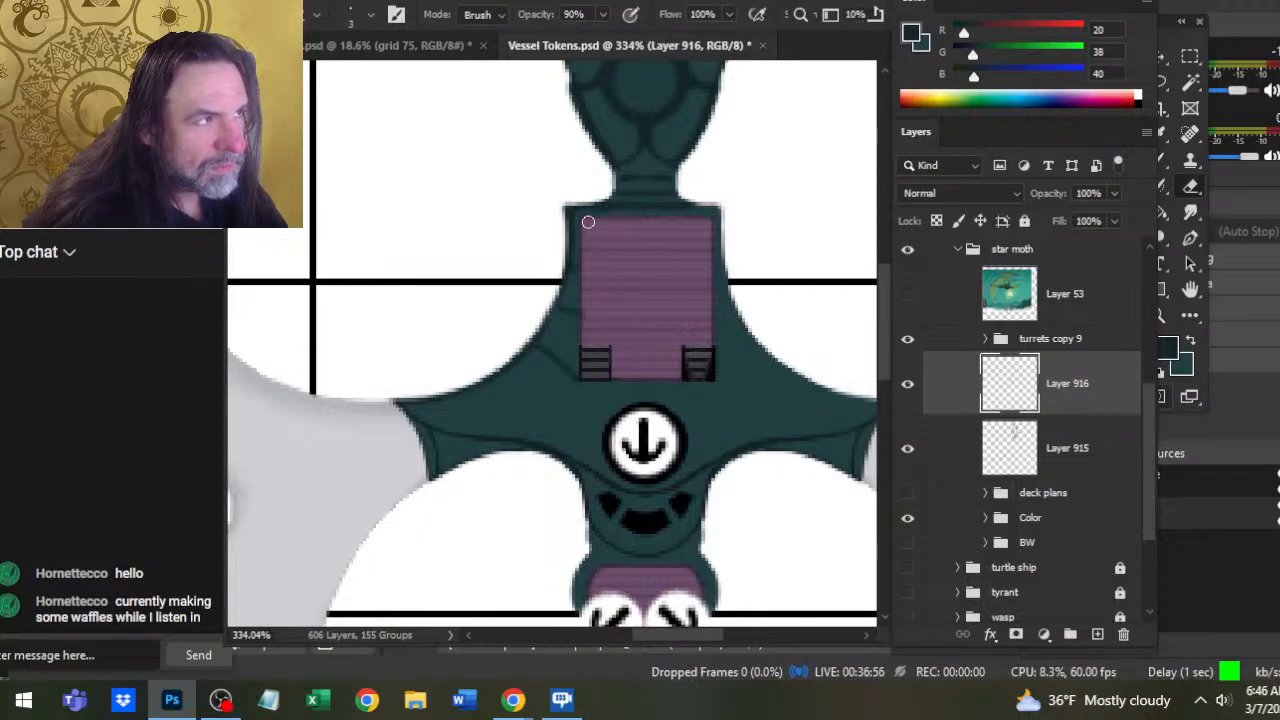
key(b)
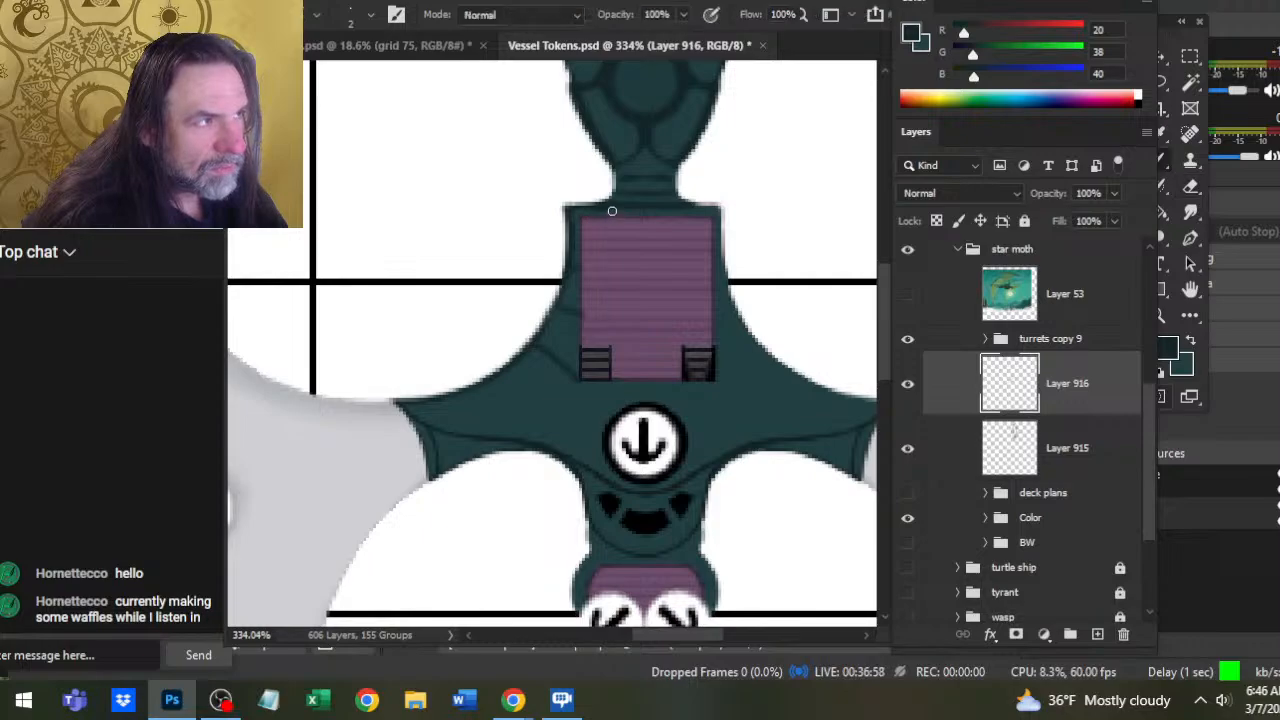
key(e)
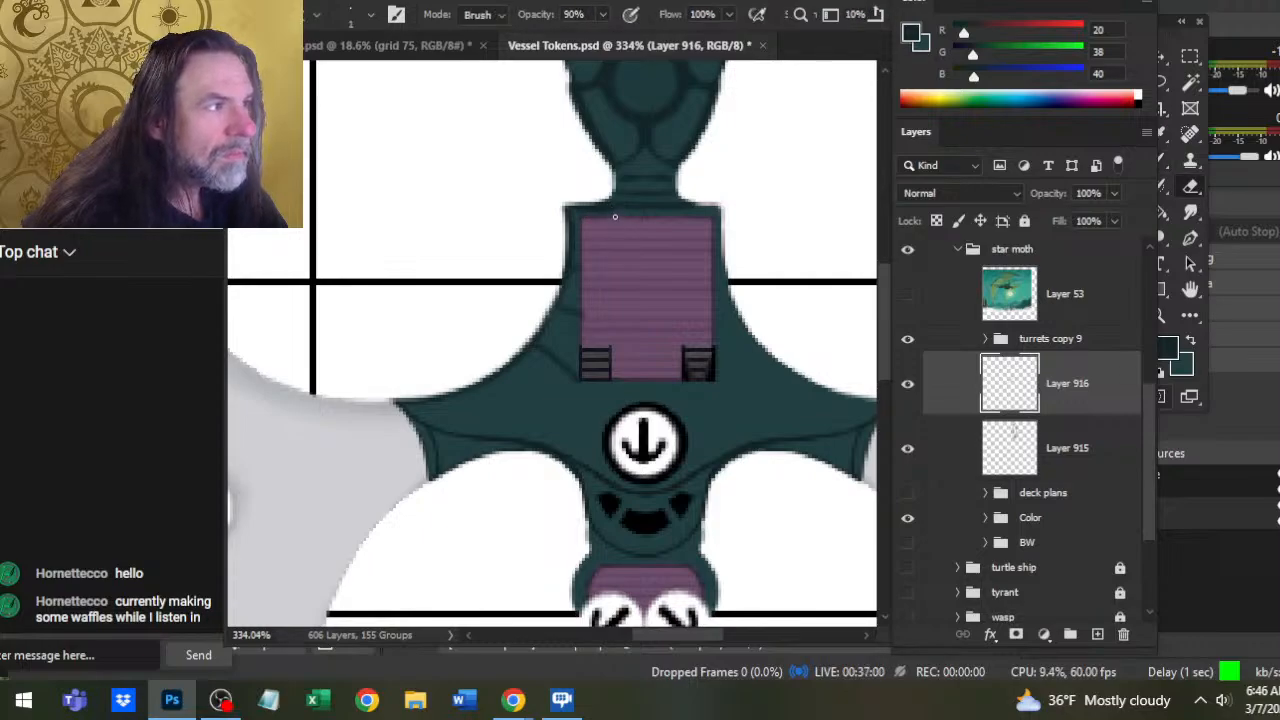
key(b)
key(e)
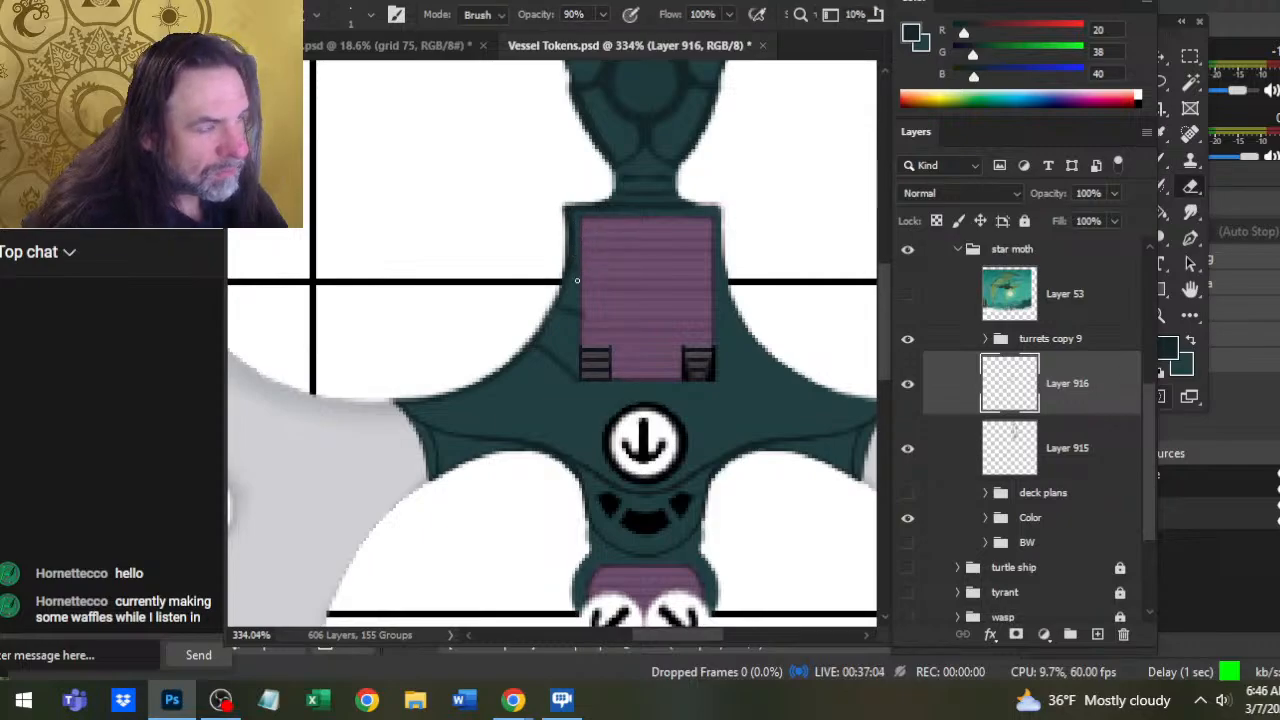
Darken the curved left hull edge where it sweeps from the purple deck down toward the wing
key(b)
drag(556, 294, 537, 330)
key(e)
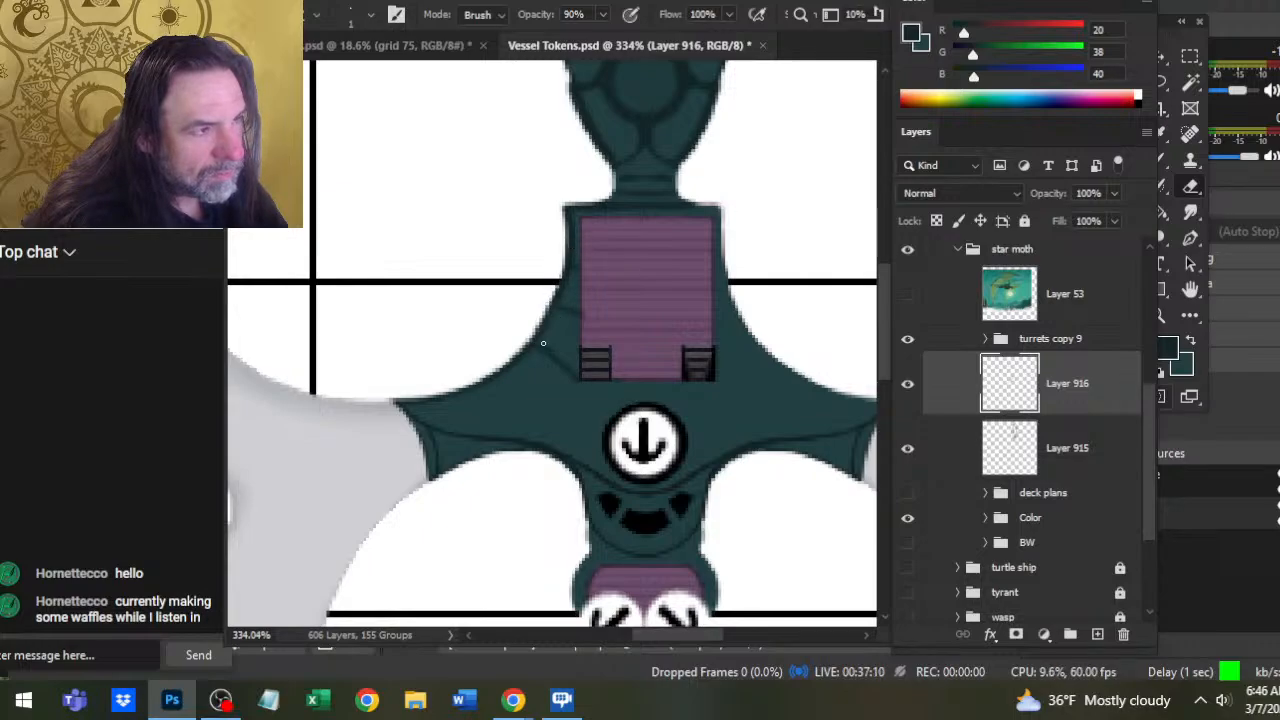
key(b)
drag(546, 313, 526, 345)
Touch up the hull's upper-left corner outline and erase the short cross lines beside the purple deck
key(e)
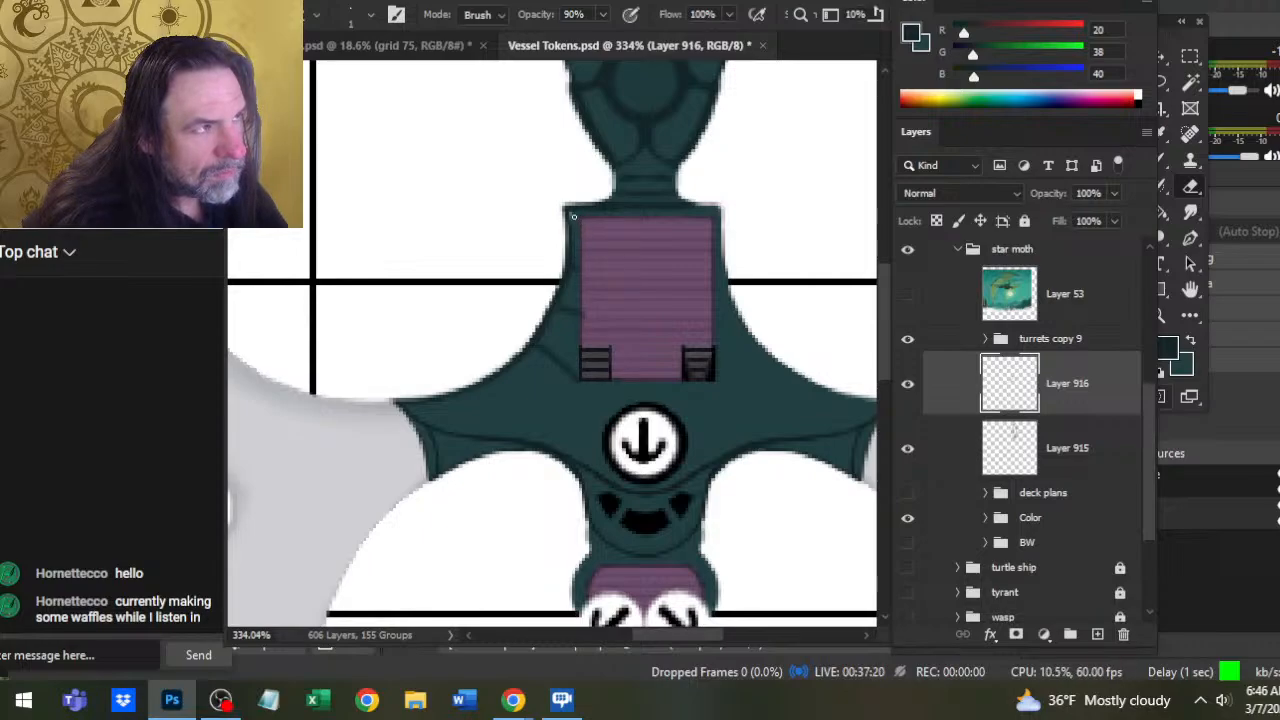
key(b)
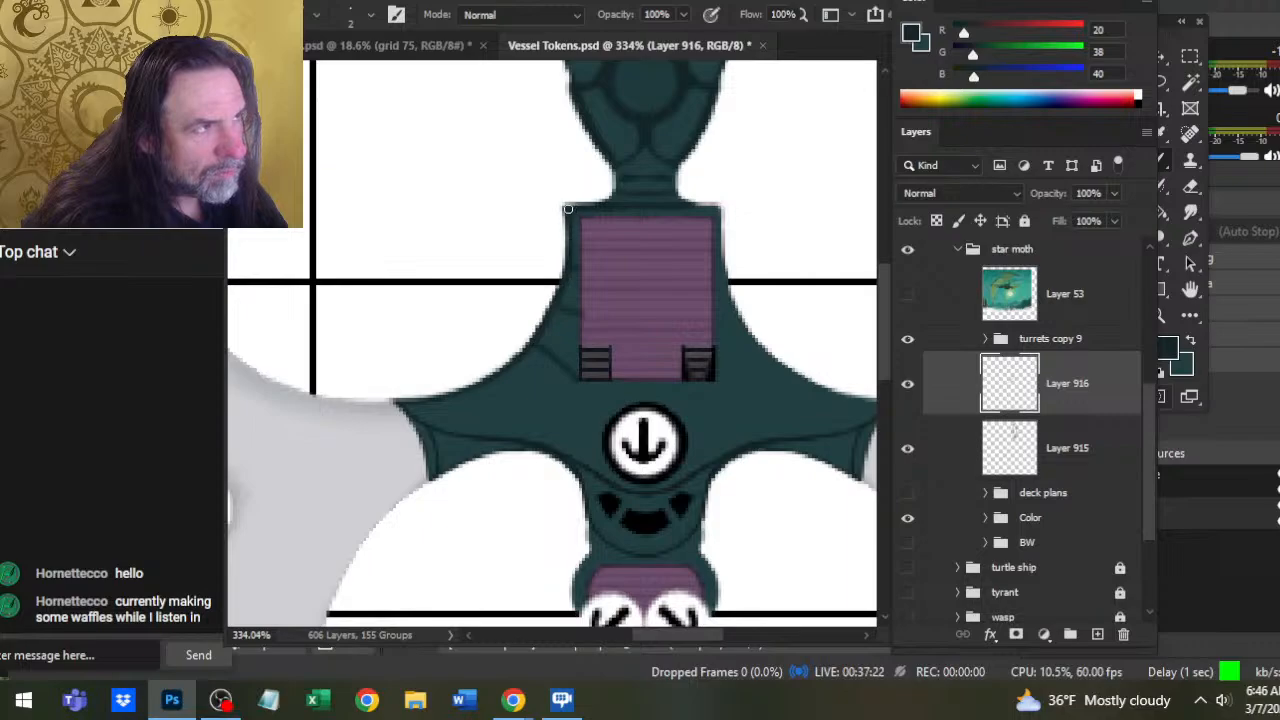
key(e)
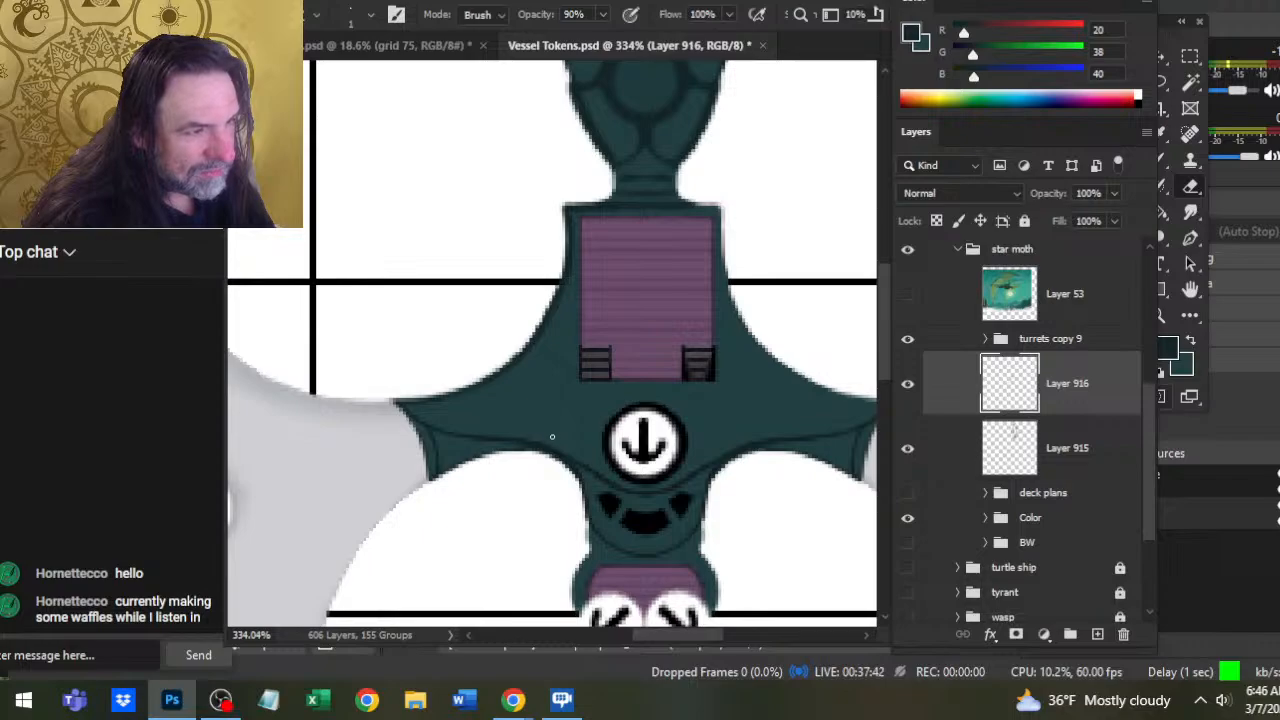
Paint a dark outline along the left wing's lower edge from its tip to the central body, replacing the first stroke
key(b)
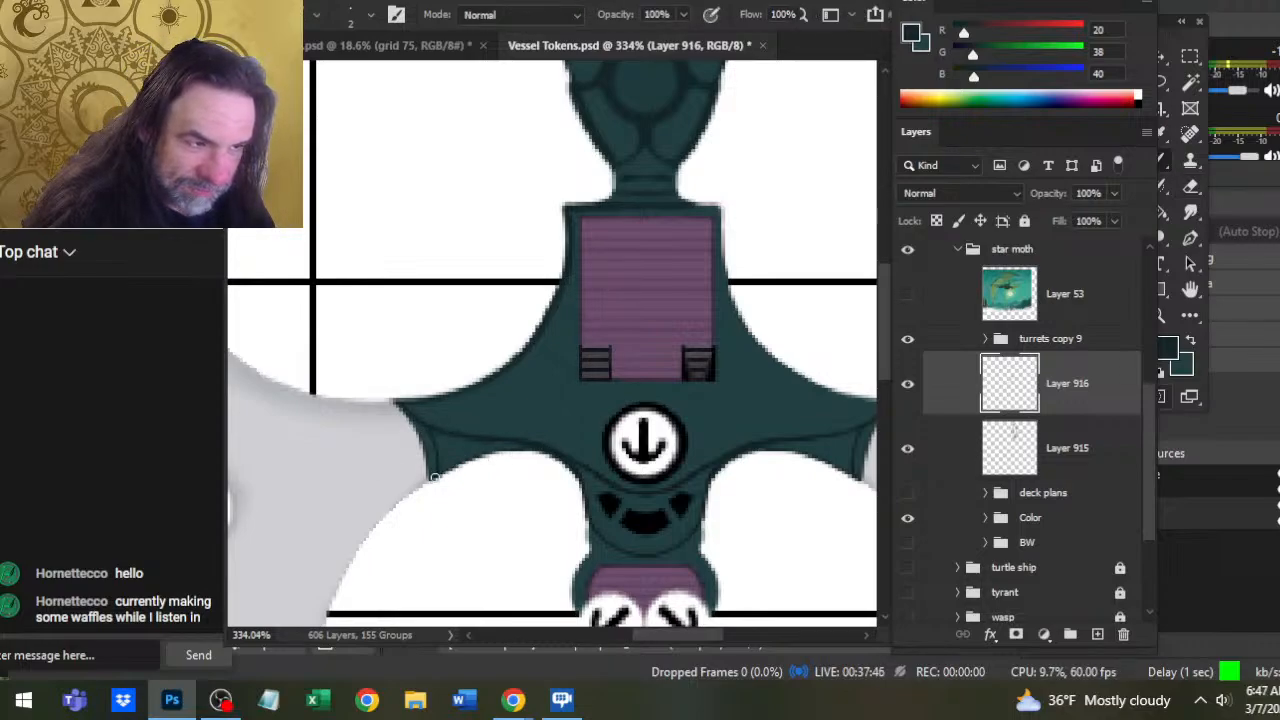
drag(433, 479, 522, 455)
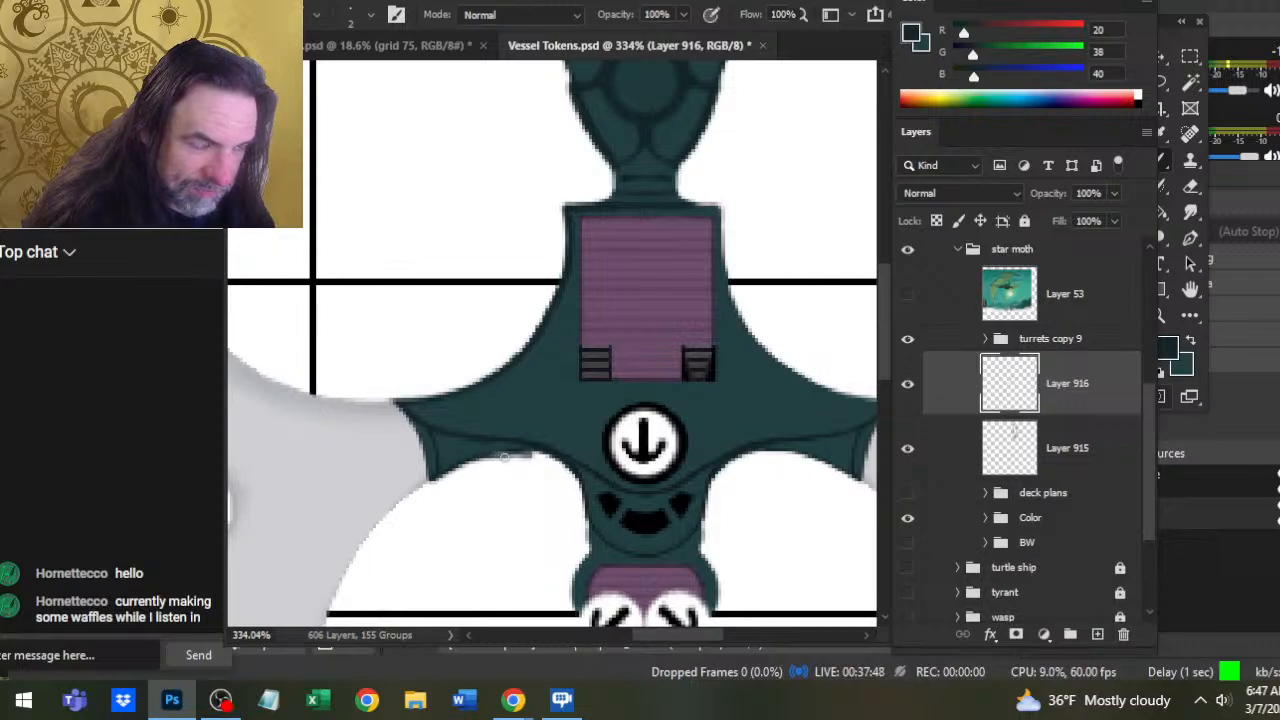
key(ctrl+z)
mouse_move(432, 479)
mouse_down()
mouse_move(494, 456)
mouse_move(565, 468)
mouse_up()
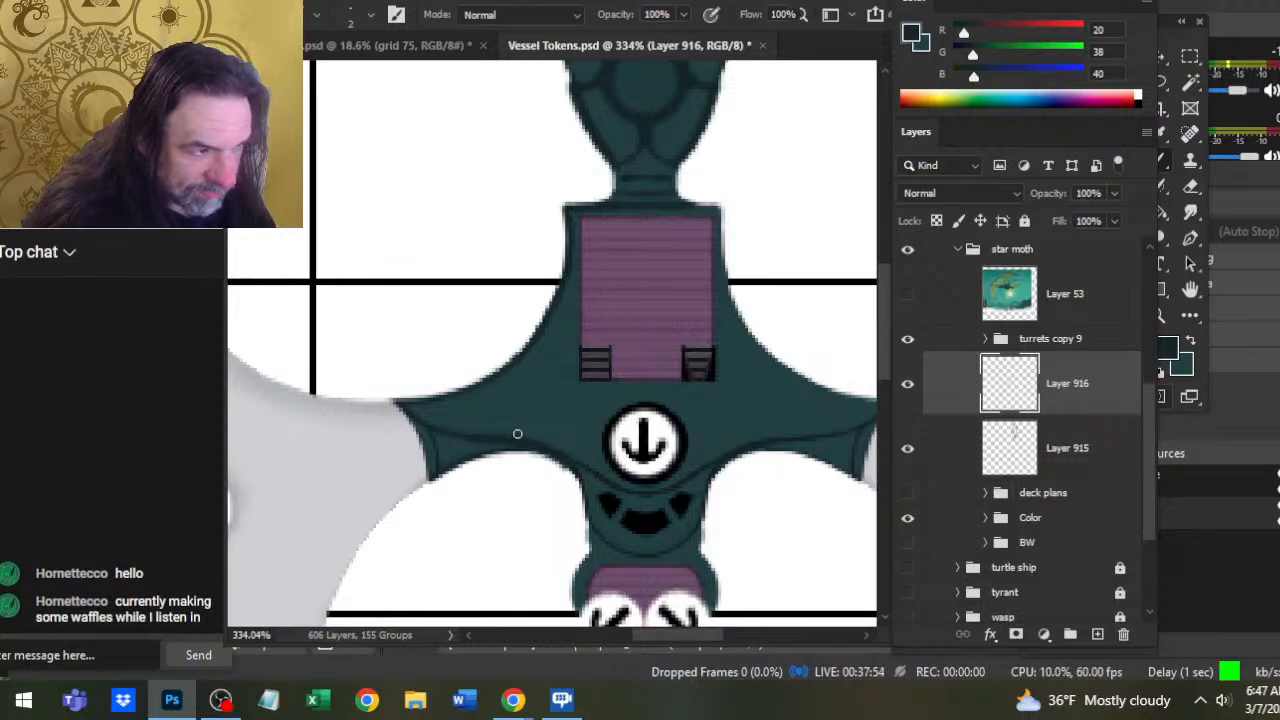
key(e)
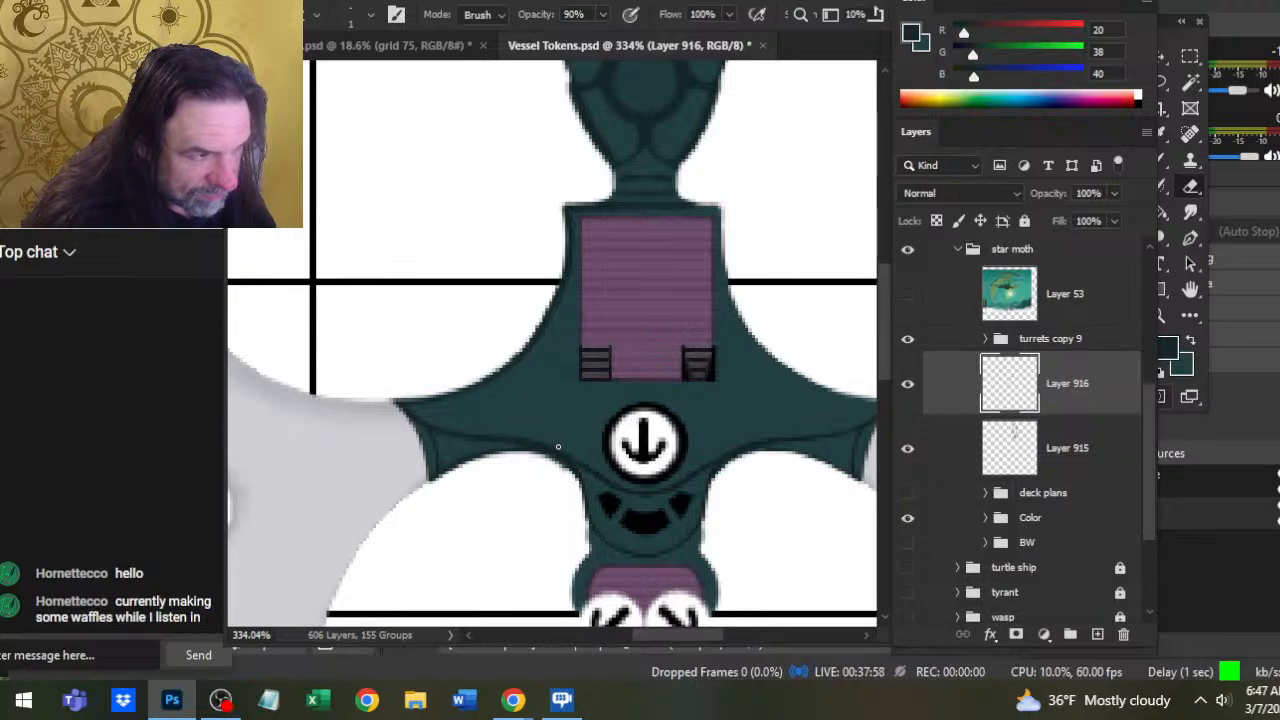
Refine the left wing's lower edge outline and clean up the stroke where it curves toward the central body
key(b)
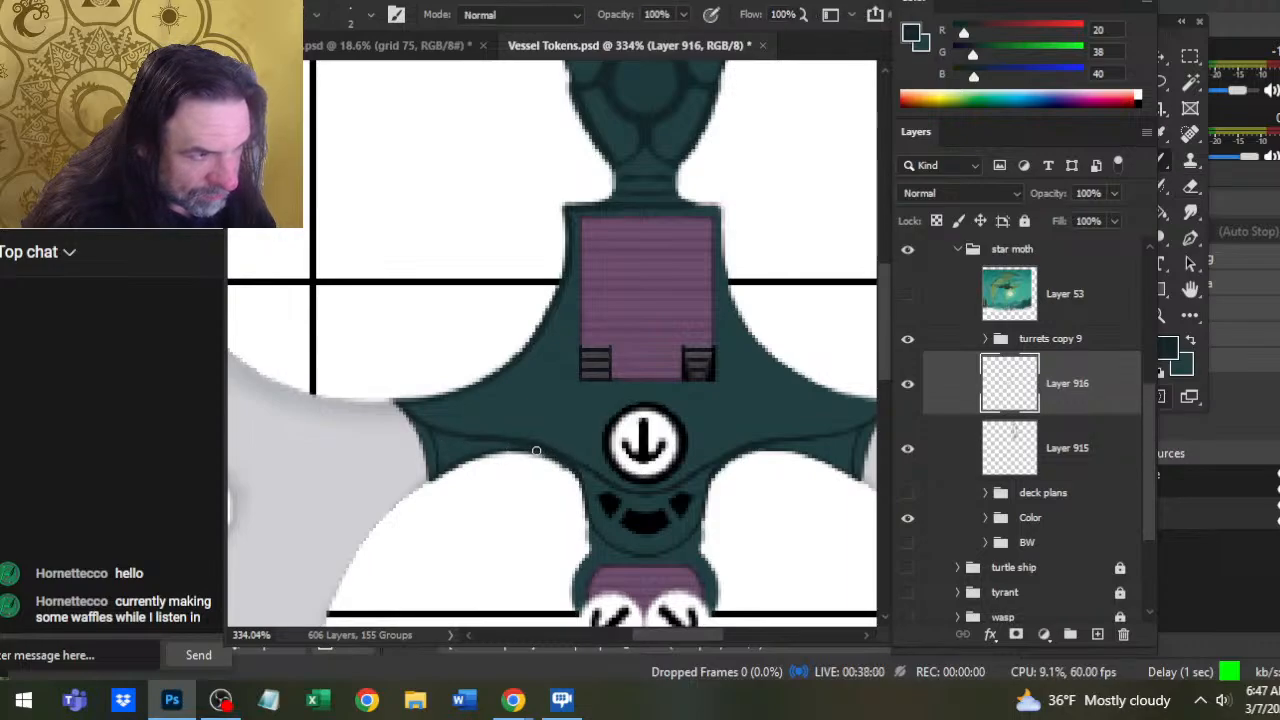
key(e)
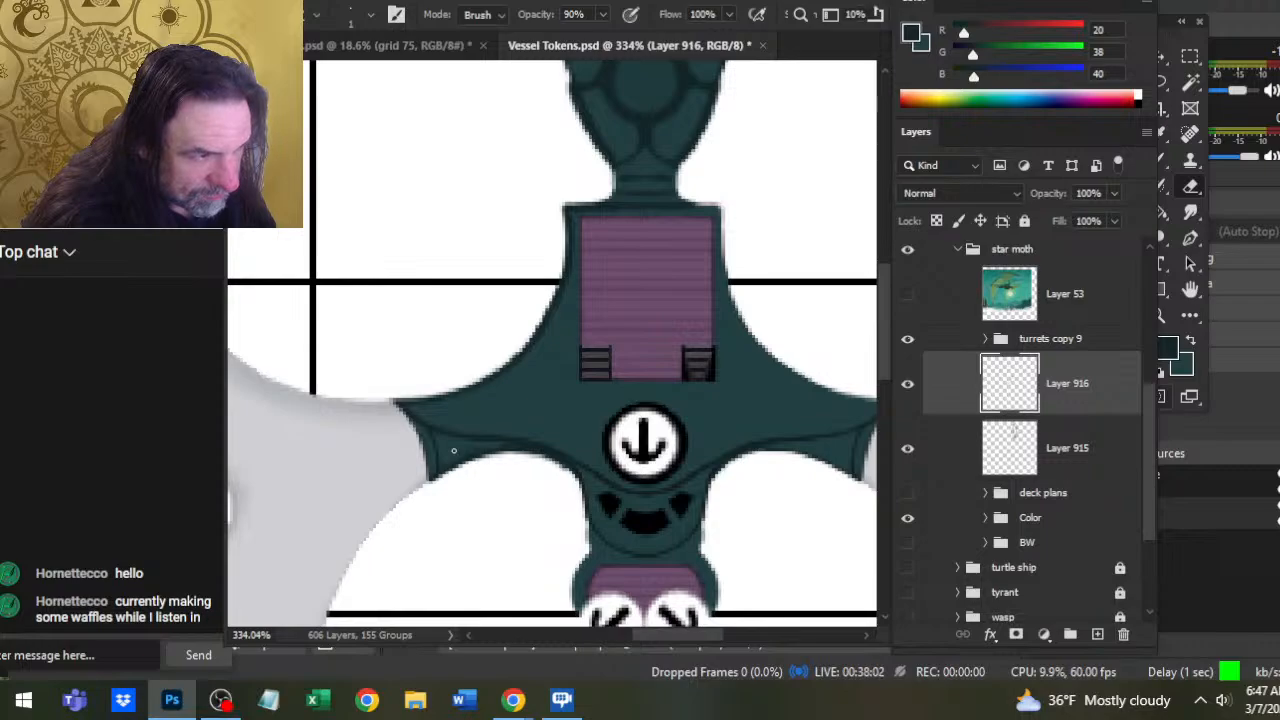
key(b)
shift+click(546, 454)
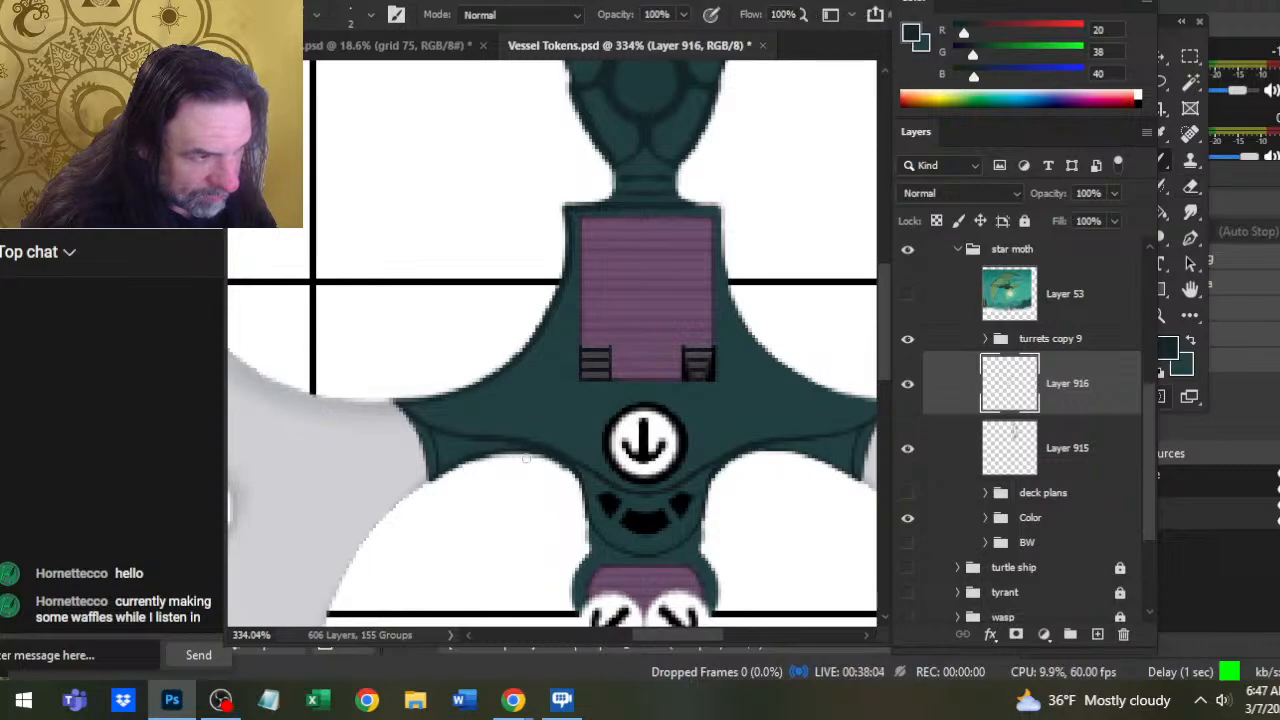
key(e)
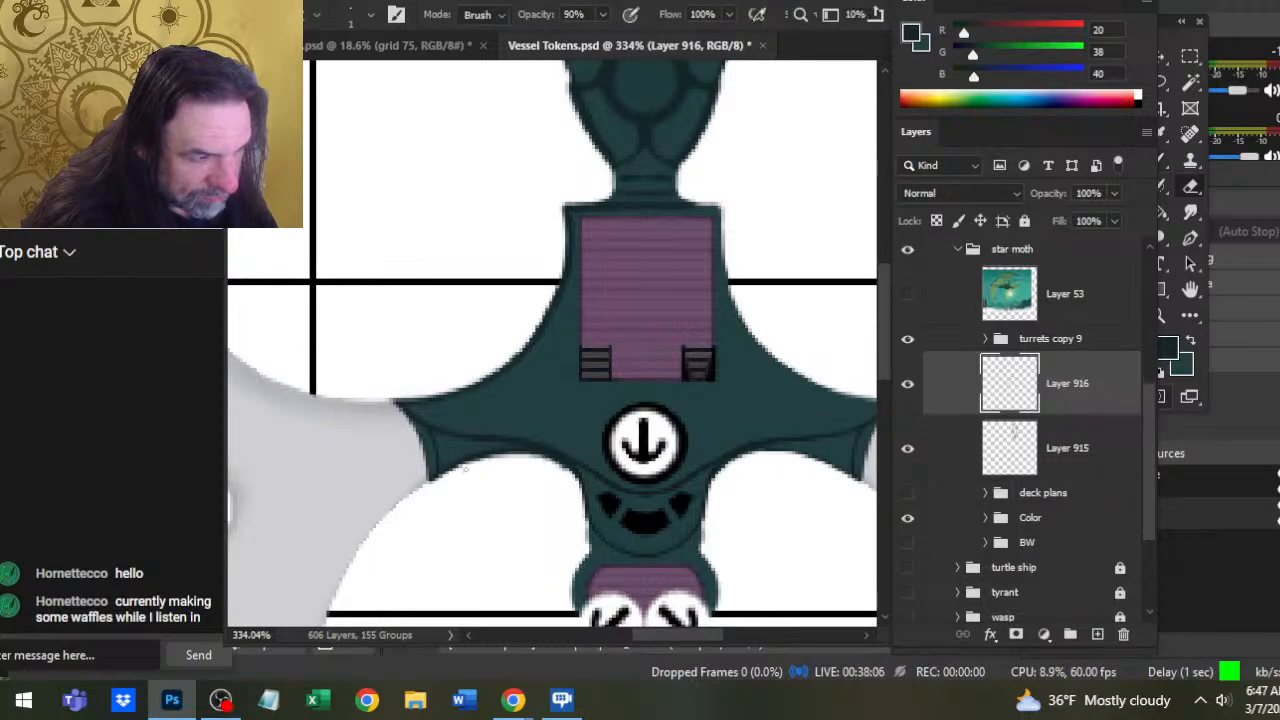
key(b)
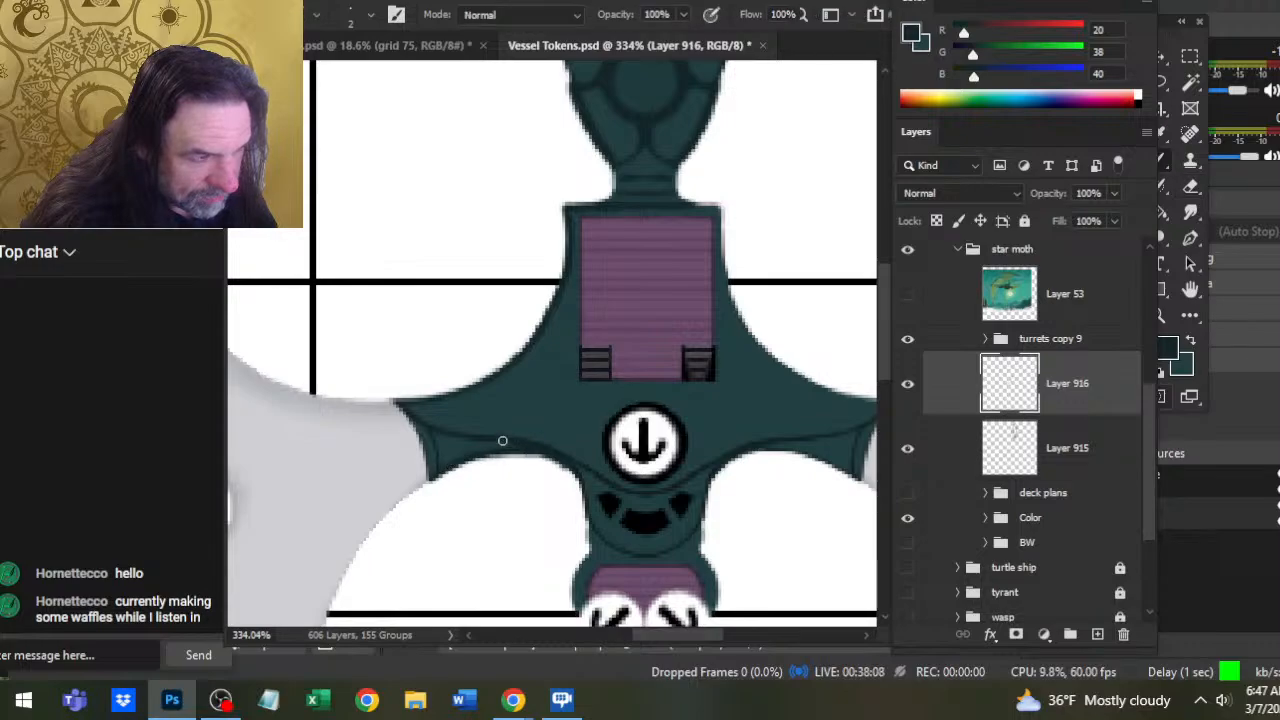
Refine the dark panel lines inside the left wing's tip and lower edge by alternately erasing and repainting them
key(e)
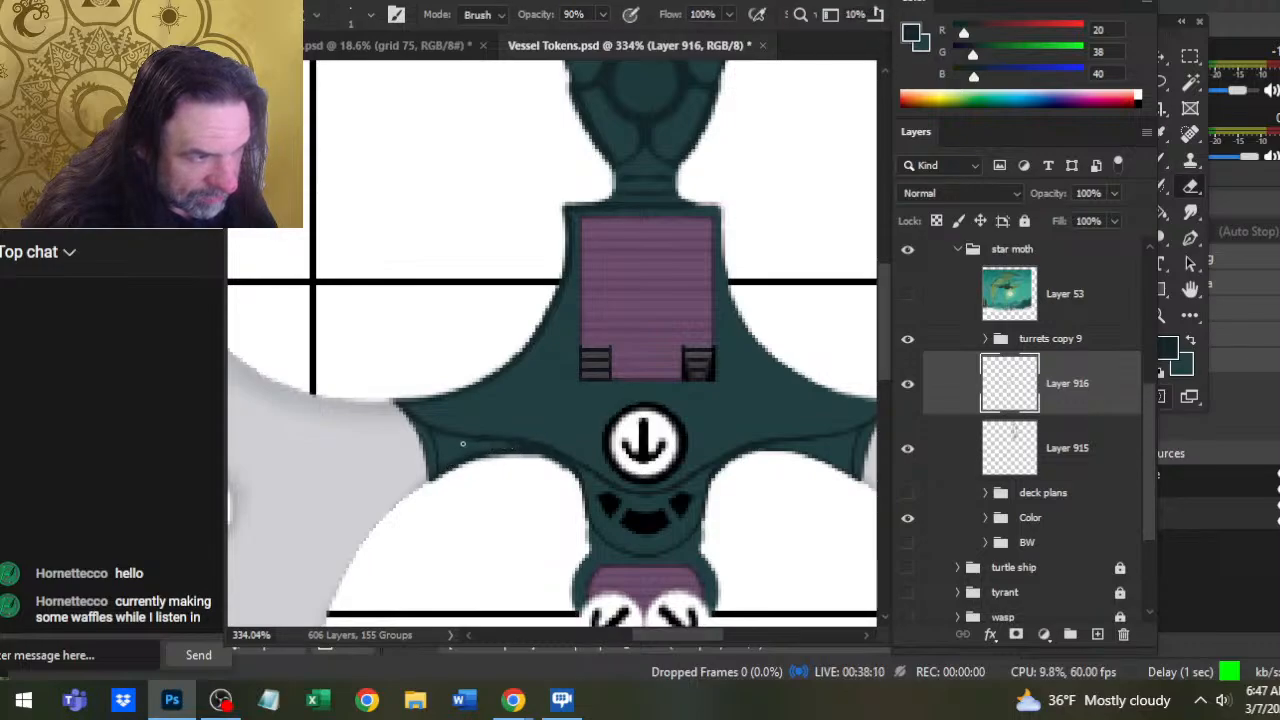
key(b)
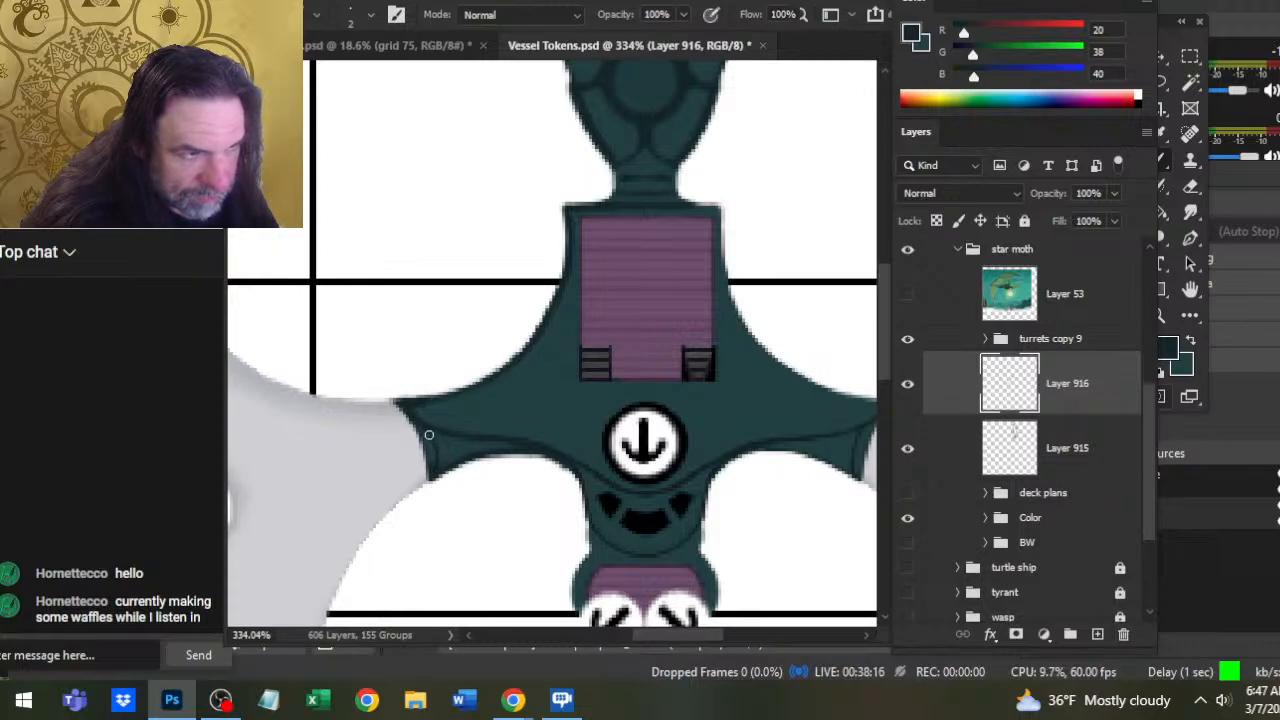
key(e)
key(b)
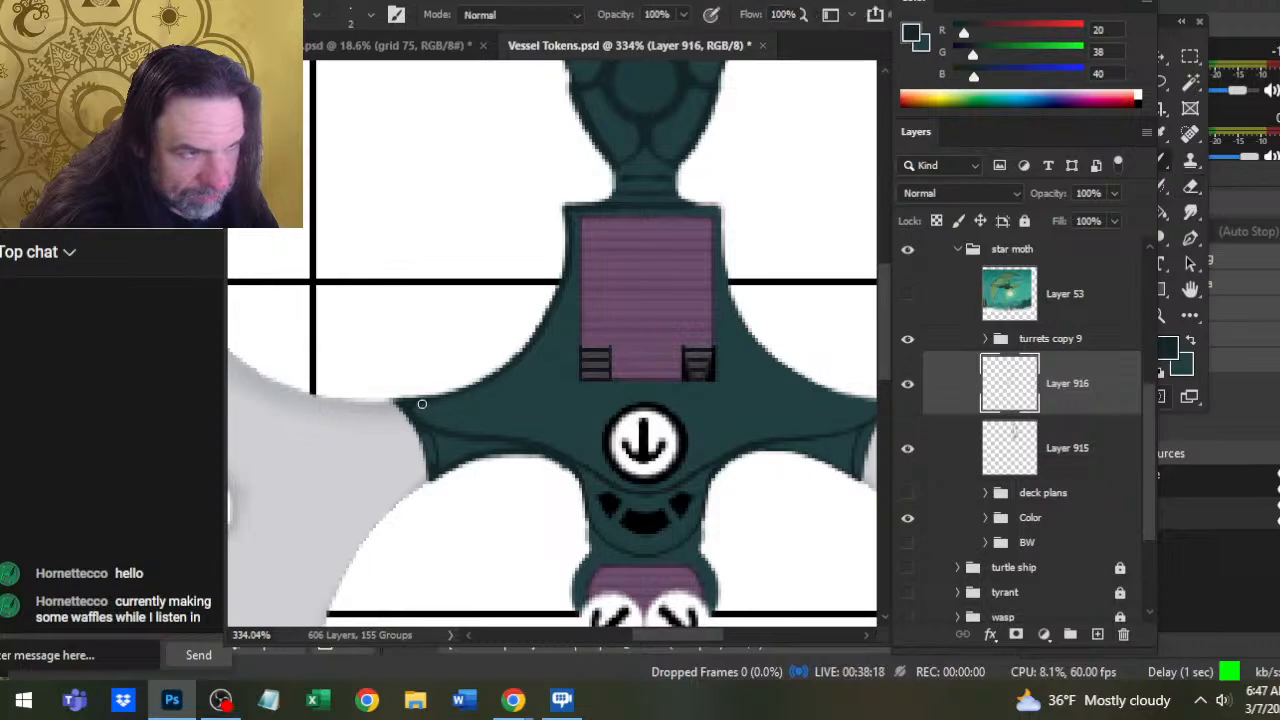
key(e)
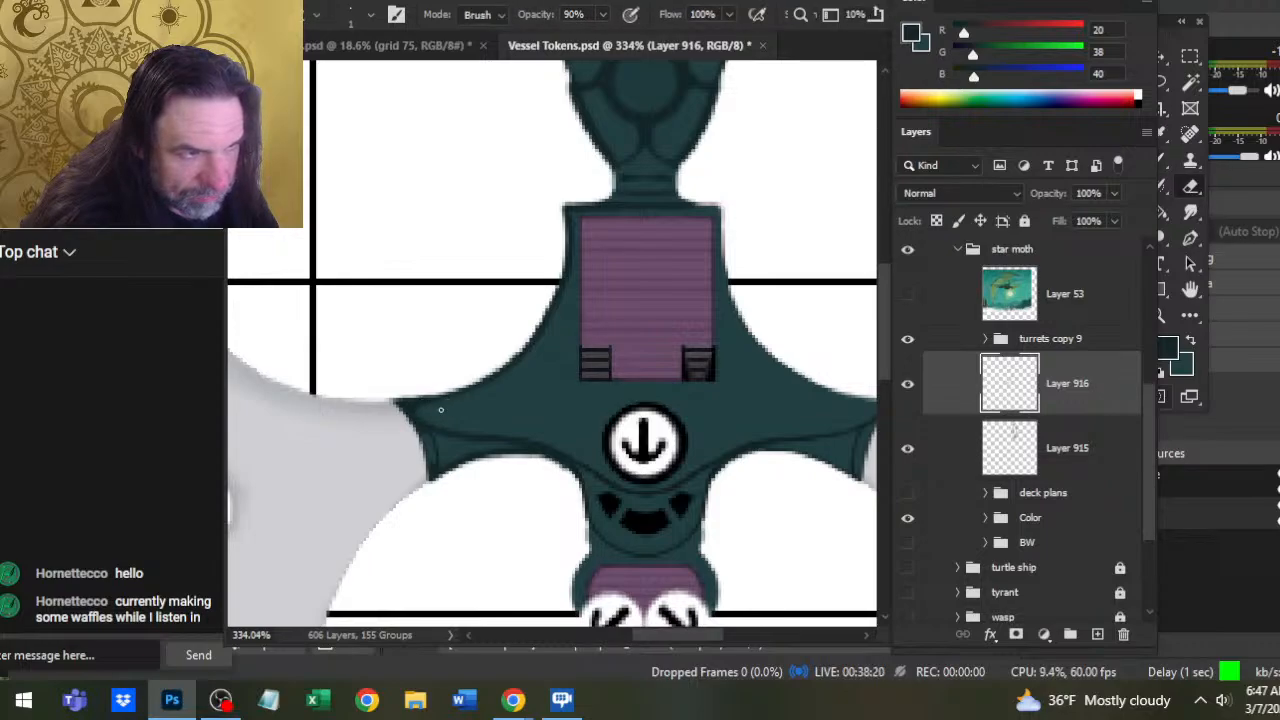
key(b)
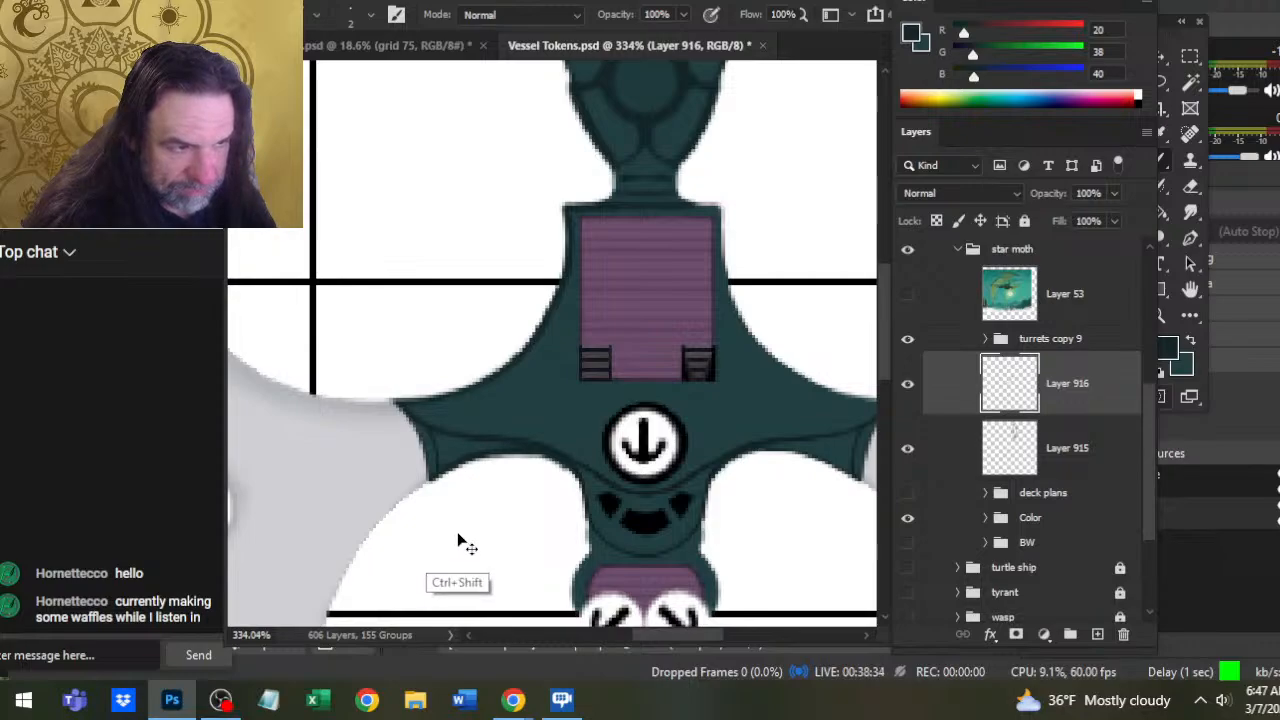
Duplicate Layer 916 with the left-side outlines and flip the copy horizontally
key(z)
drag(591, 437, 585, 535)
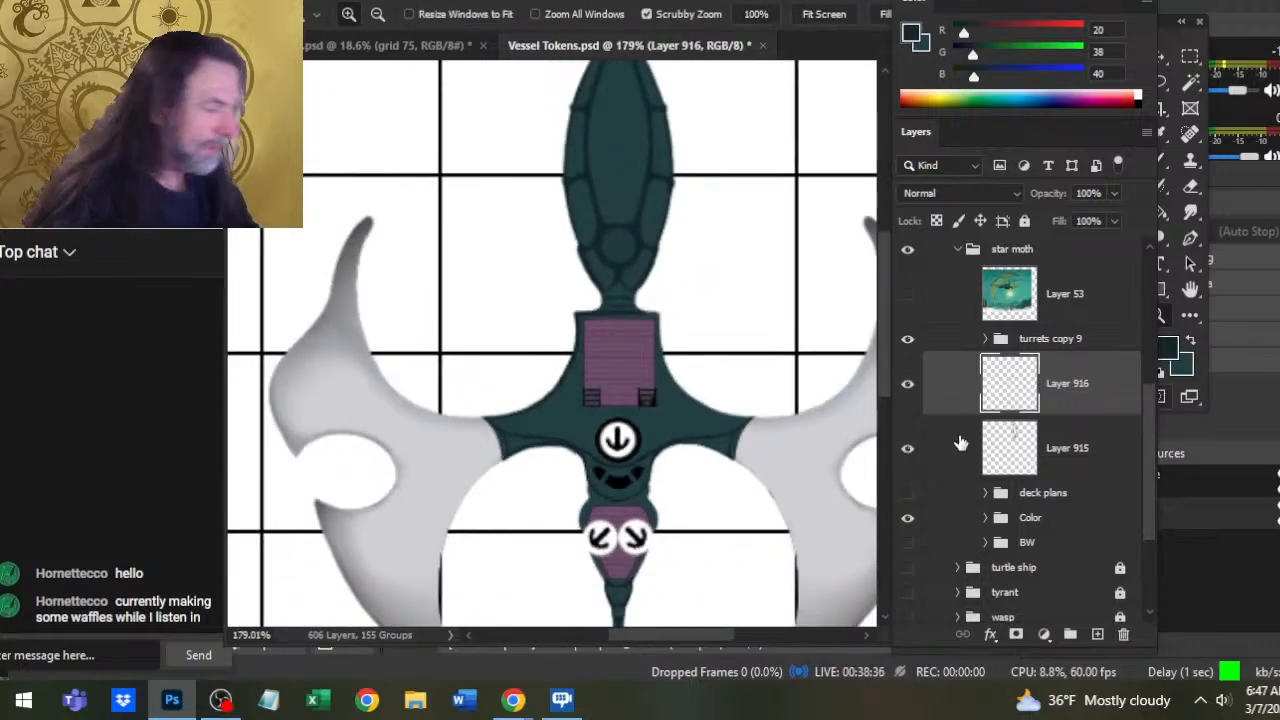
right_click(1060, 395)
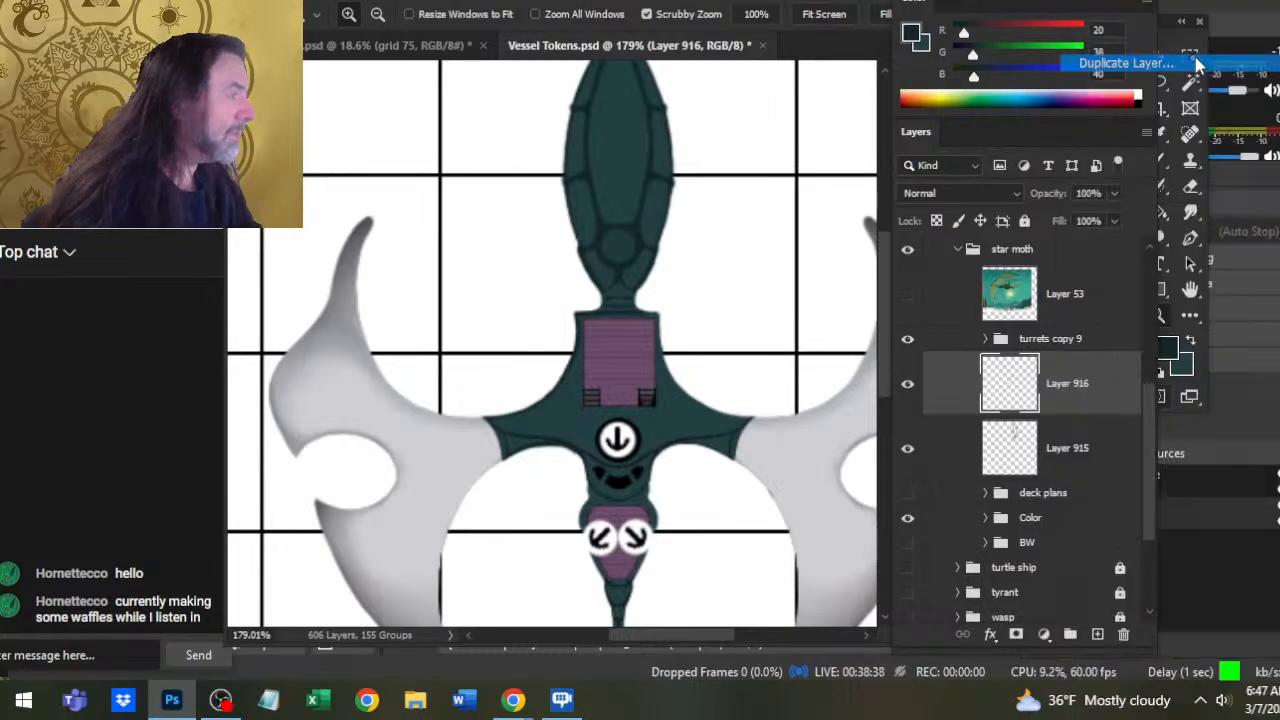
click(1160, 63)
key(Return)
key(v)
right_click(578, 279)
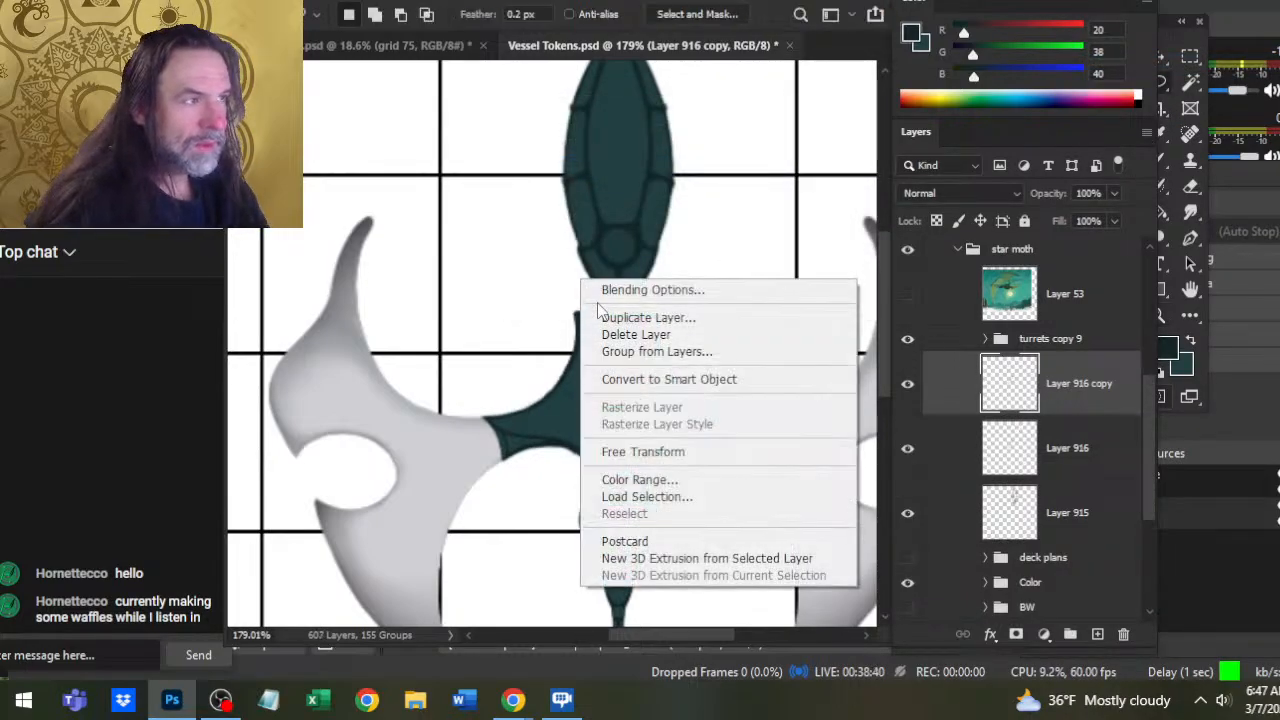
click(666, 450)
right_click(597, 383)
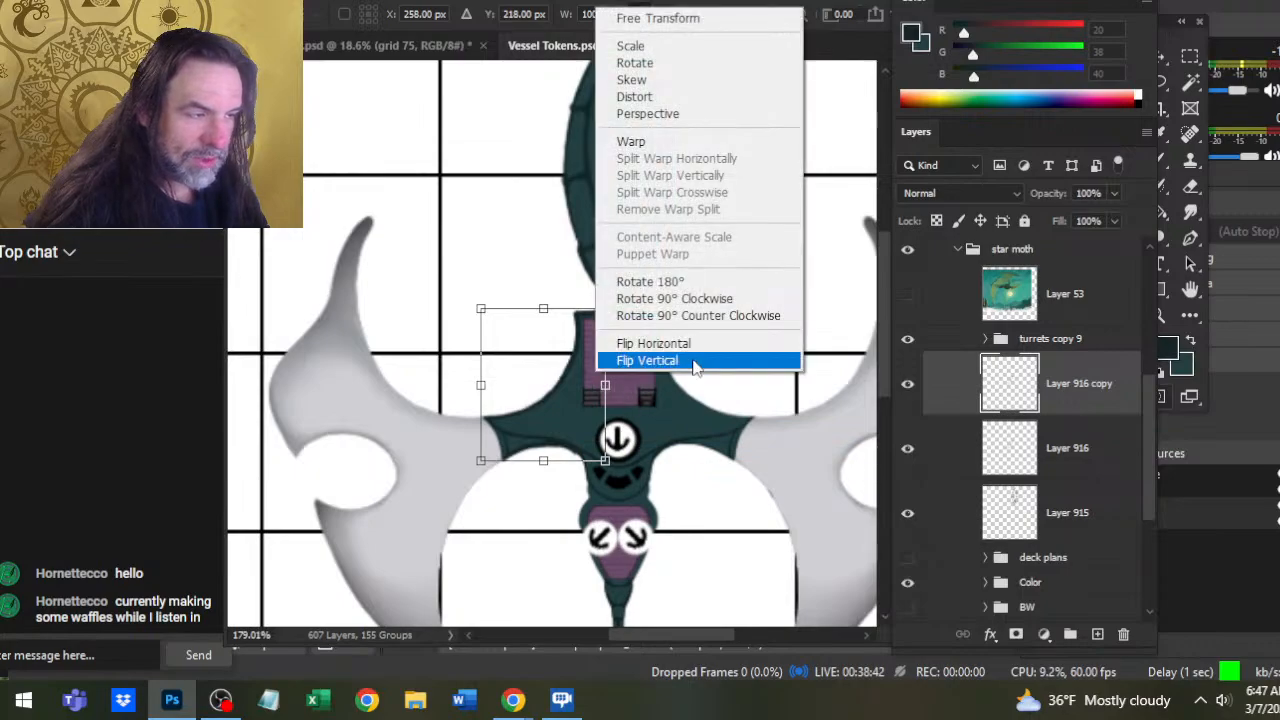
click(692, 345)
key(Return)
Move the flipped outline copy over to the right side of the hull and check both outline layers' alignment with the edges
key(l)
key(v)
key(Right)
key(Right)
key(Right)
key(Right)
key(Right)
key(Right)
key(Right)
key(Right)
key(Right)
key(Right)
key(Right)
key(Right)
key(Right)
key(Right)
key(Right)
key(Right)
key(Right)
key(Right)
key(Right)
key(Right)
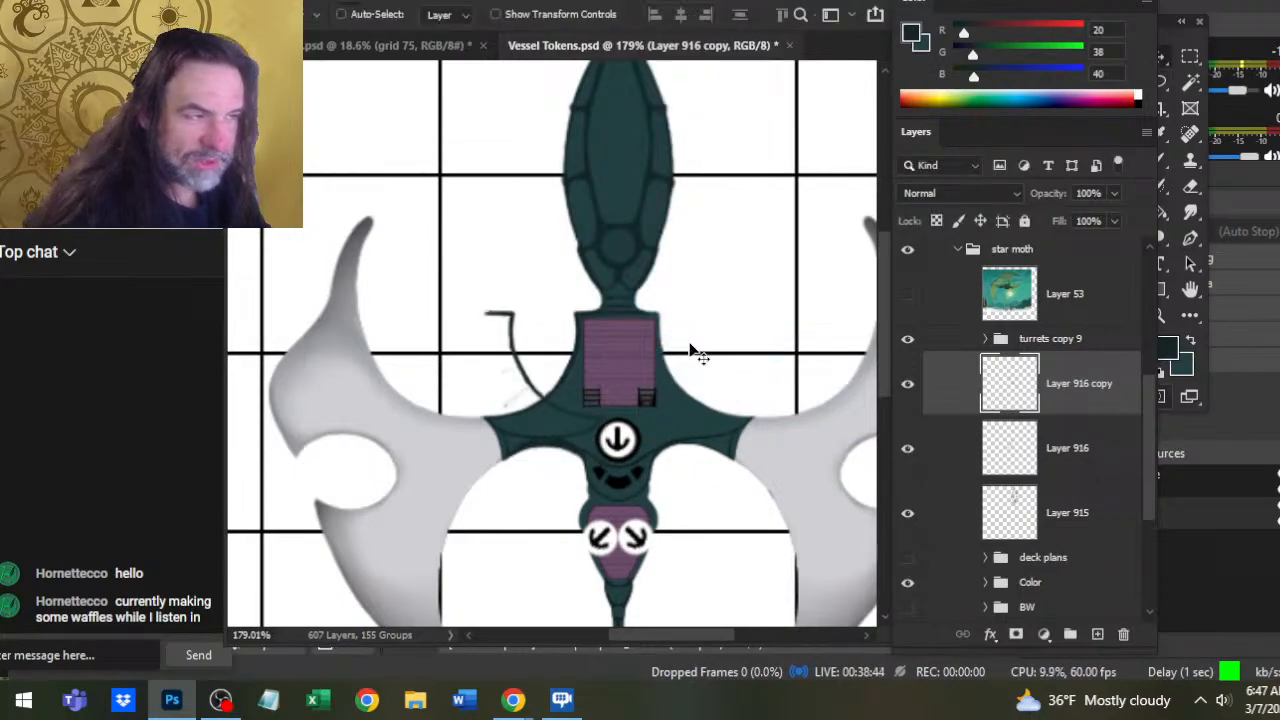
key(Right)
key(Right)
key(Right)
key(Right)
key(Right)
key(Right)
key(Right)
key(Right)
key(Right)
key(Right)
key(Right)
key(Right)
key(Right)
key(Right)
key(Right)
key(Right)
key(Right)
key(Right)
key(Right)
key(Right)
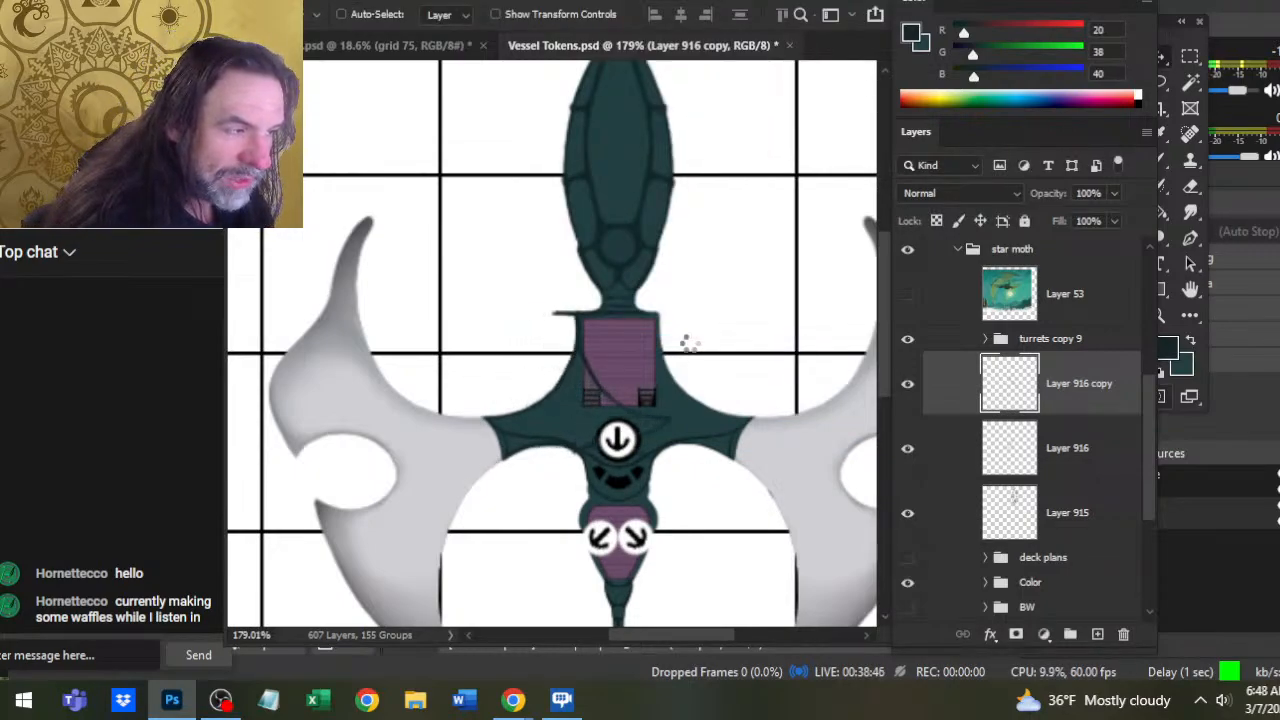
key(Right)
key(Right)
key(Right)
key(Right)
key(Right)
key(Right)
key(Right)
key(Right)
key(Right)
key(Right)
key(Right)
key(Right)
key(Right)
key(Right)
key(Right)
key(Right)
key(Right)
key(Right)
key(Right)
key(Right)
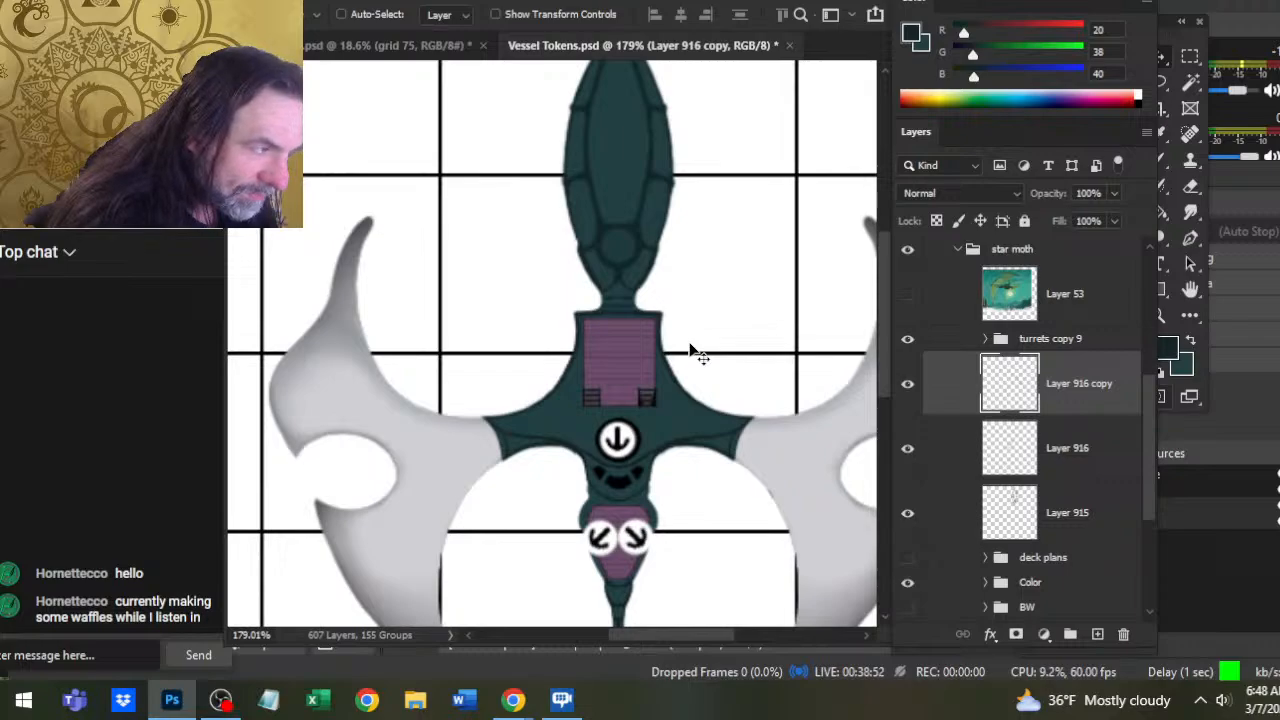
key(z)
drag(691, 349, 748, 391)
key(v)
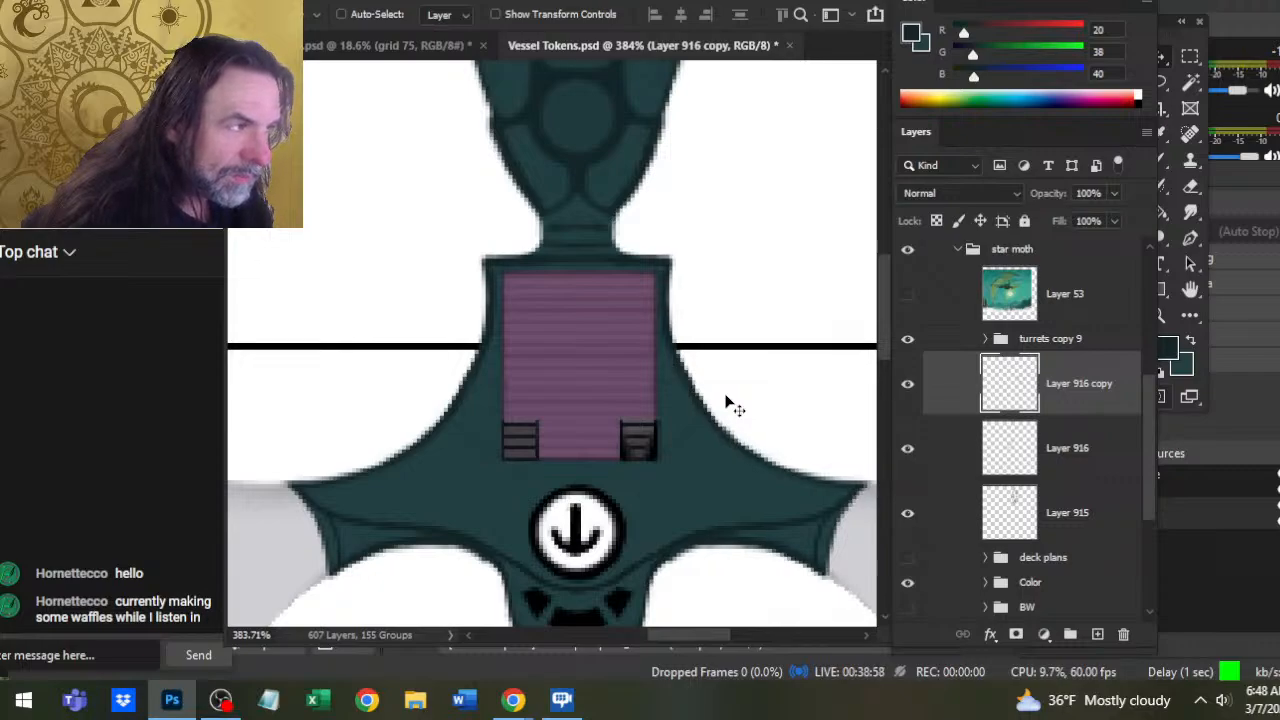
click(933, 474)
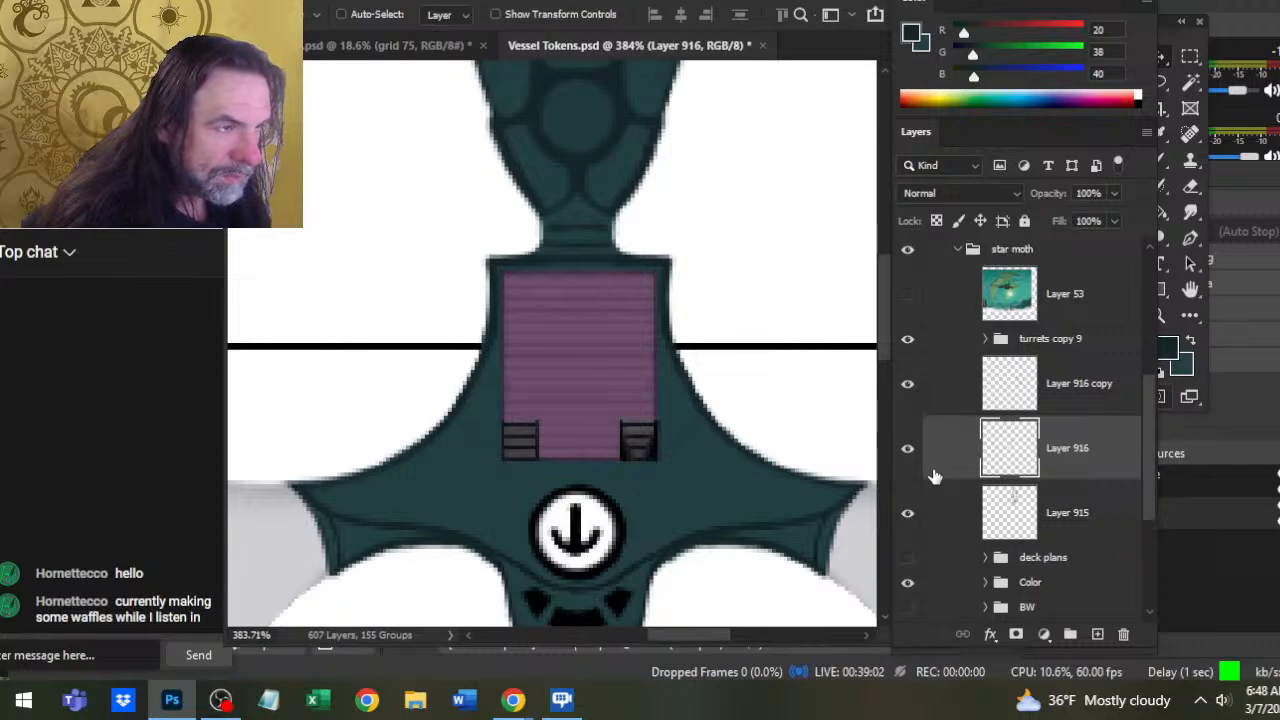
key(Left)
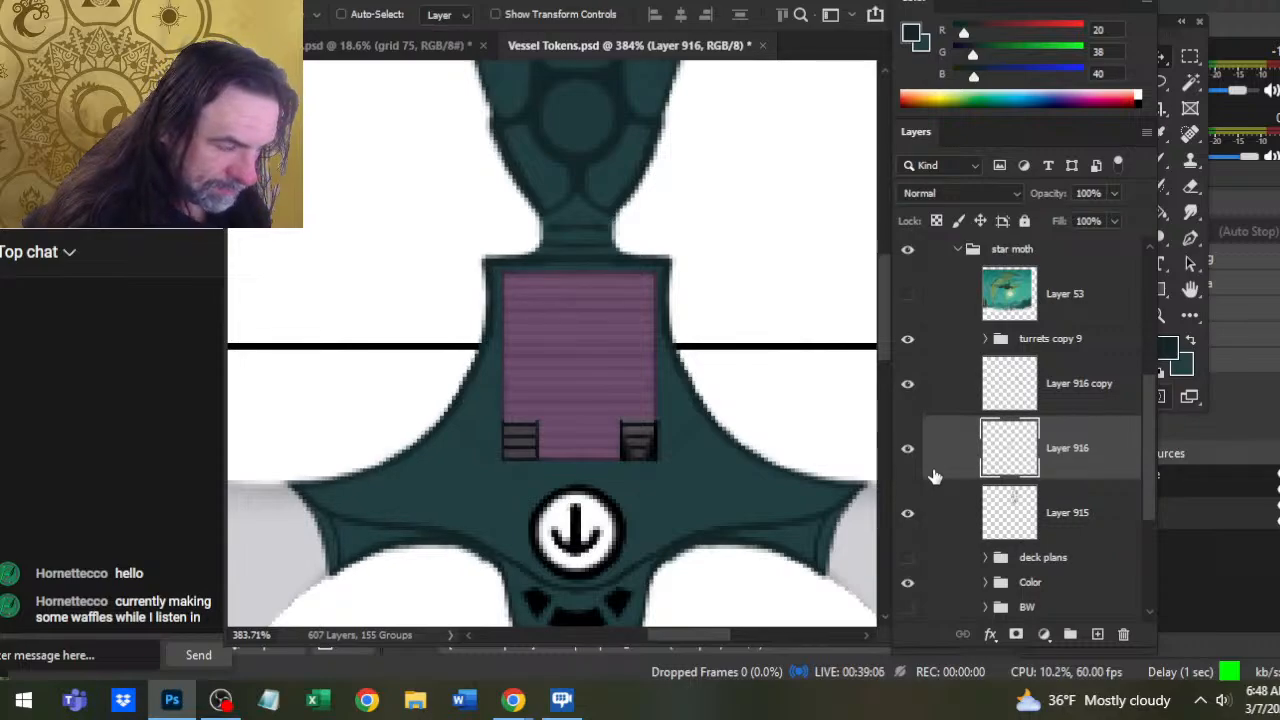
Merge the mirrored outline copy into Layer 916, and merge that layer down into Layer 915
right_click(958, 390)
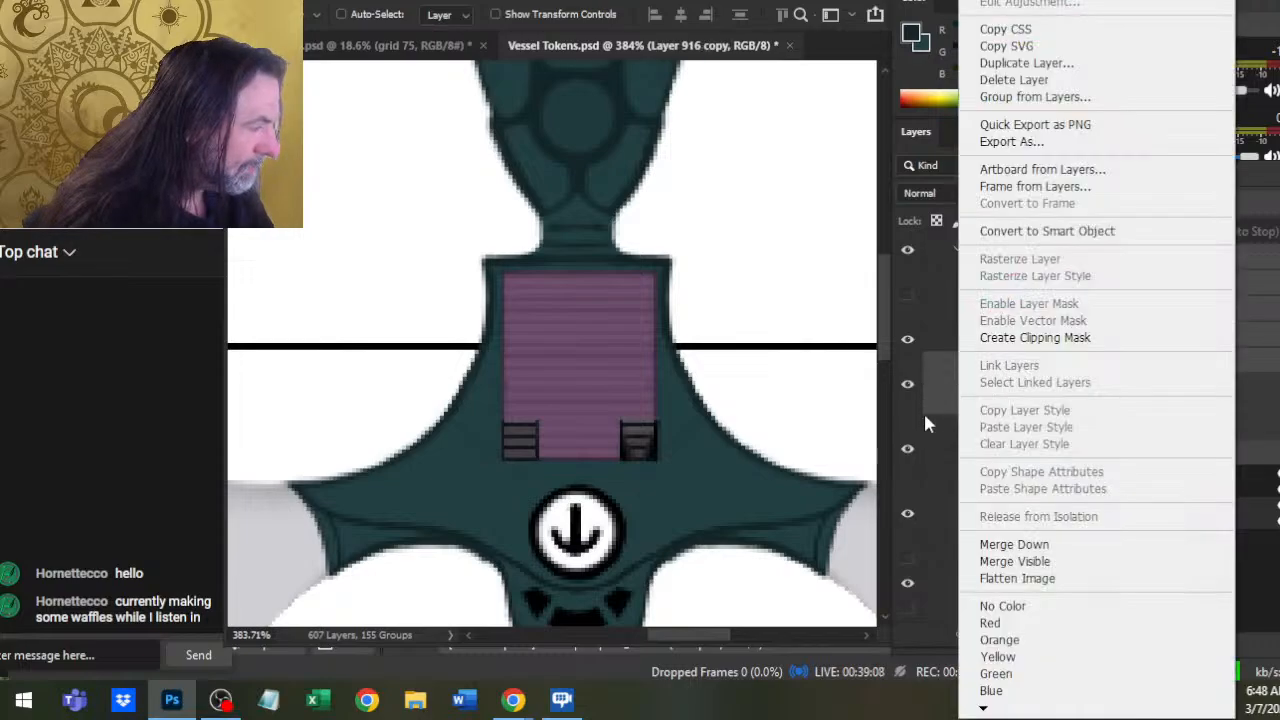
click(1057, 544)
right_click(1004, 380)
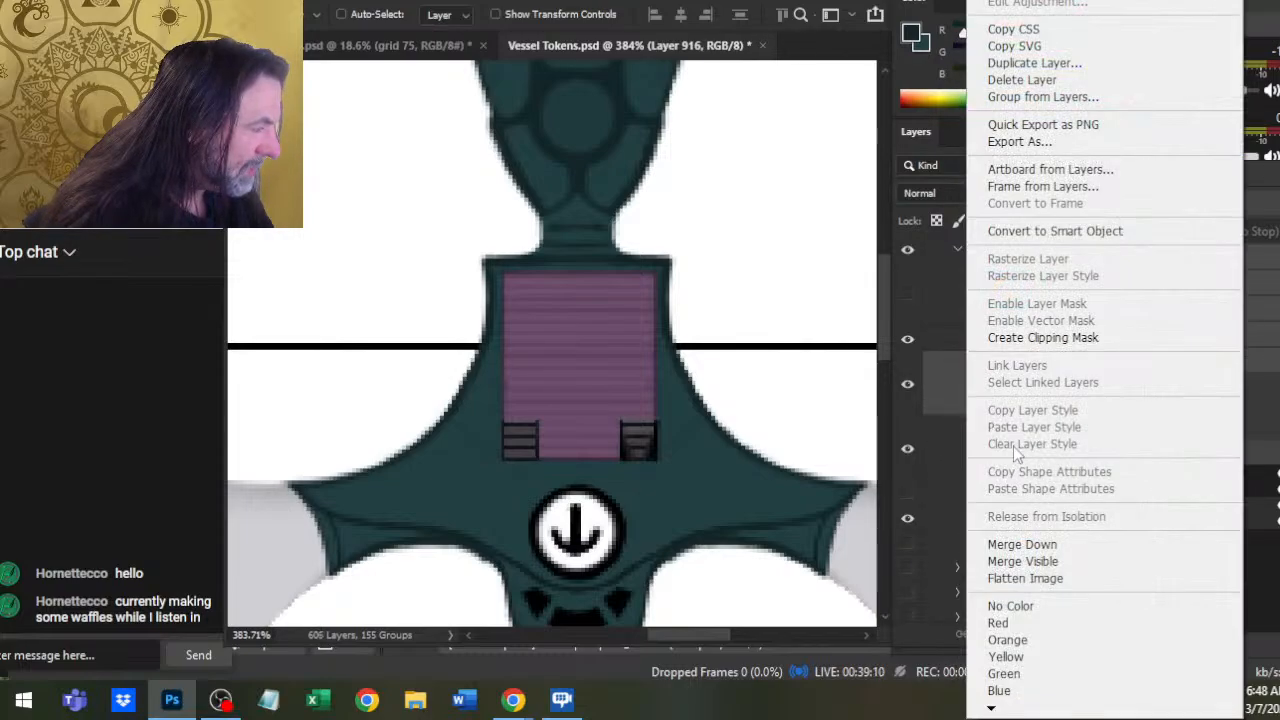
click(1055, 546)
Clean up the outline along the purple deck's upper edge with the Eraser and a brush in teal sampled from the hull
key(z)
drag(786, 370, 774, 370)
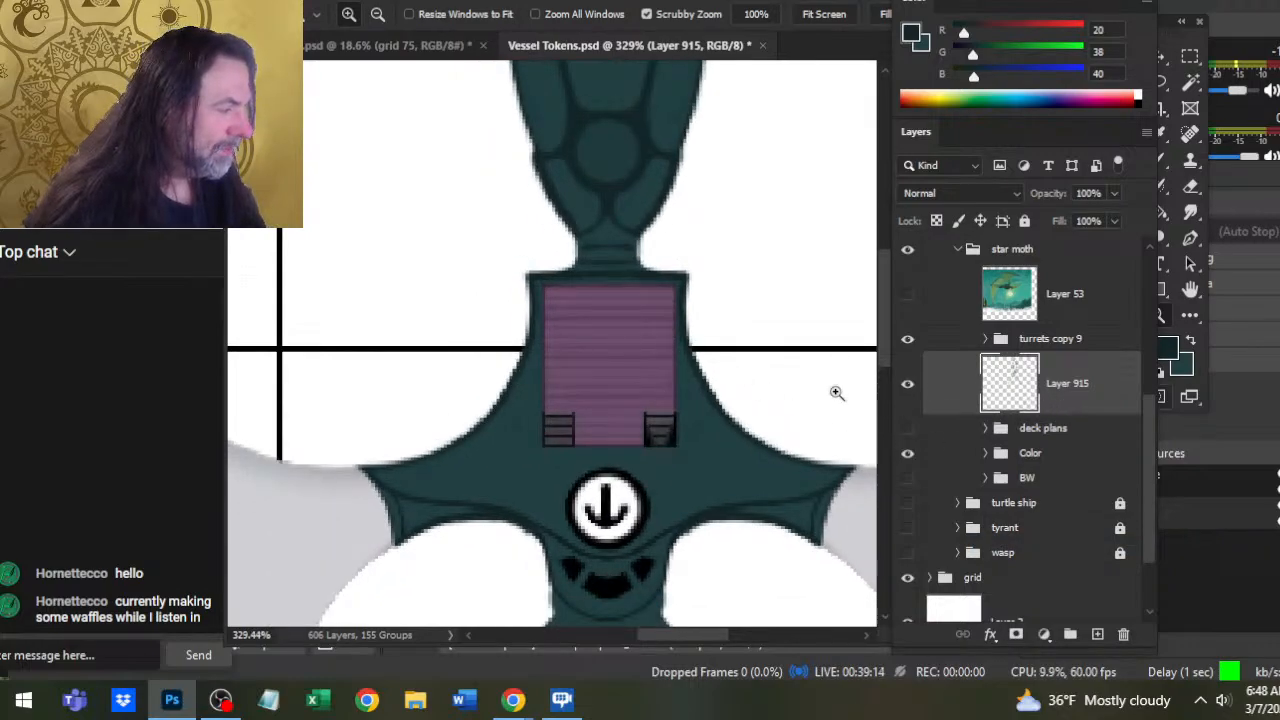
mouse_move(596, 308)
mouse_down()
mouse_move(662, 313)
mouse_move(554, 283)
mouse_up()
key(e)
key(shift)
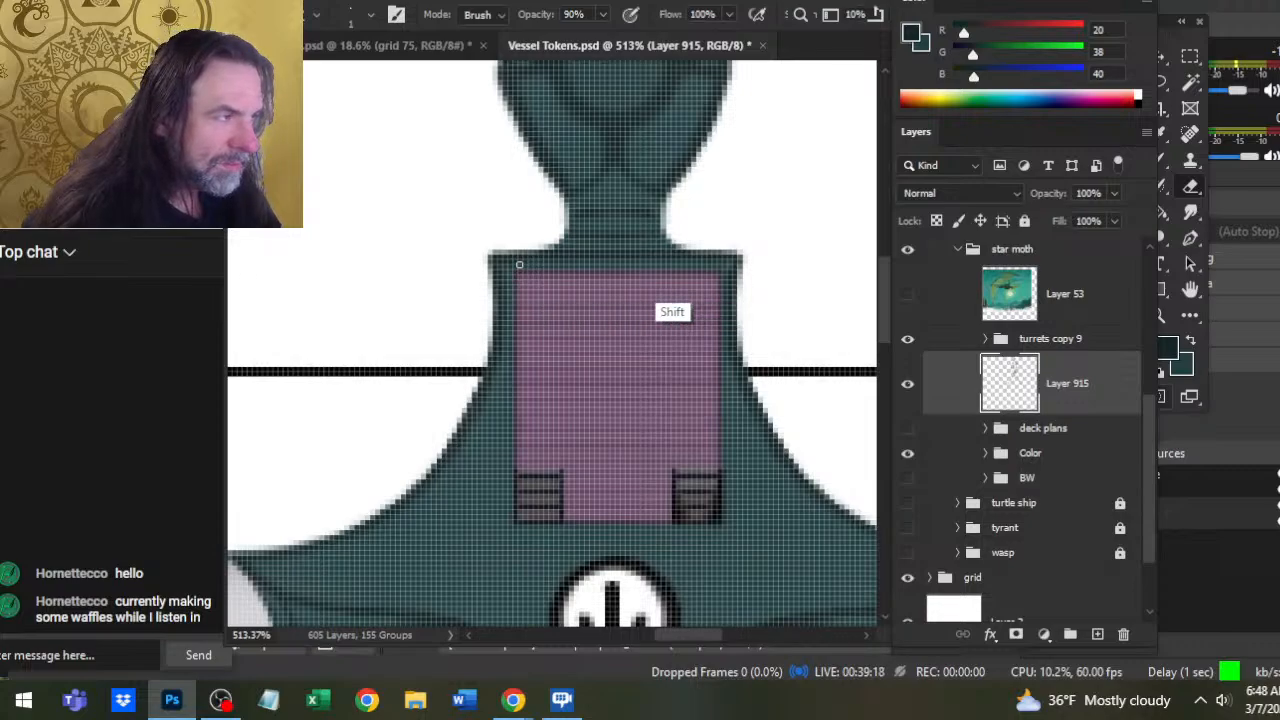
key(z)
drag(683, 337, 629, 374)
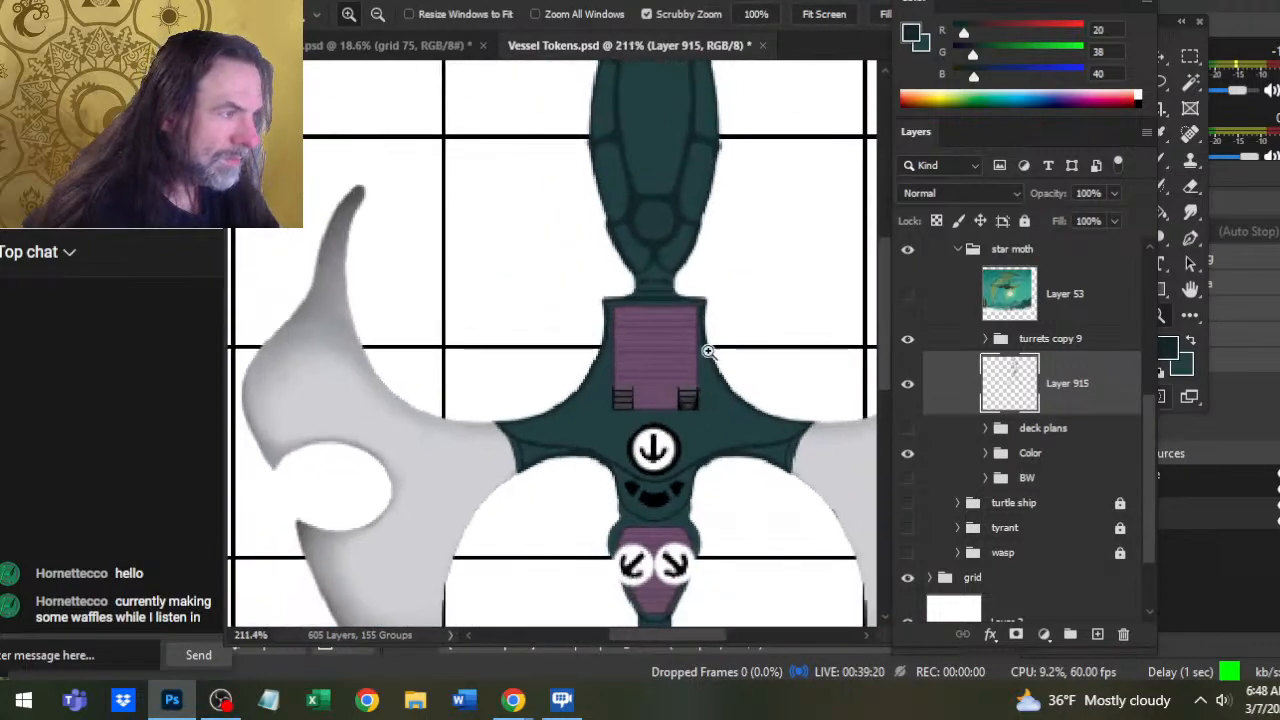
drag(708, 352, 763, 353)
key(b)
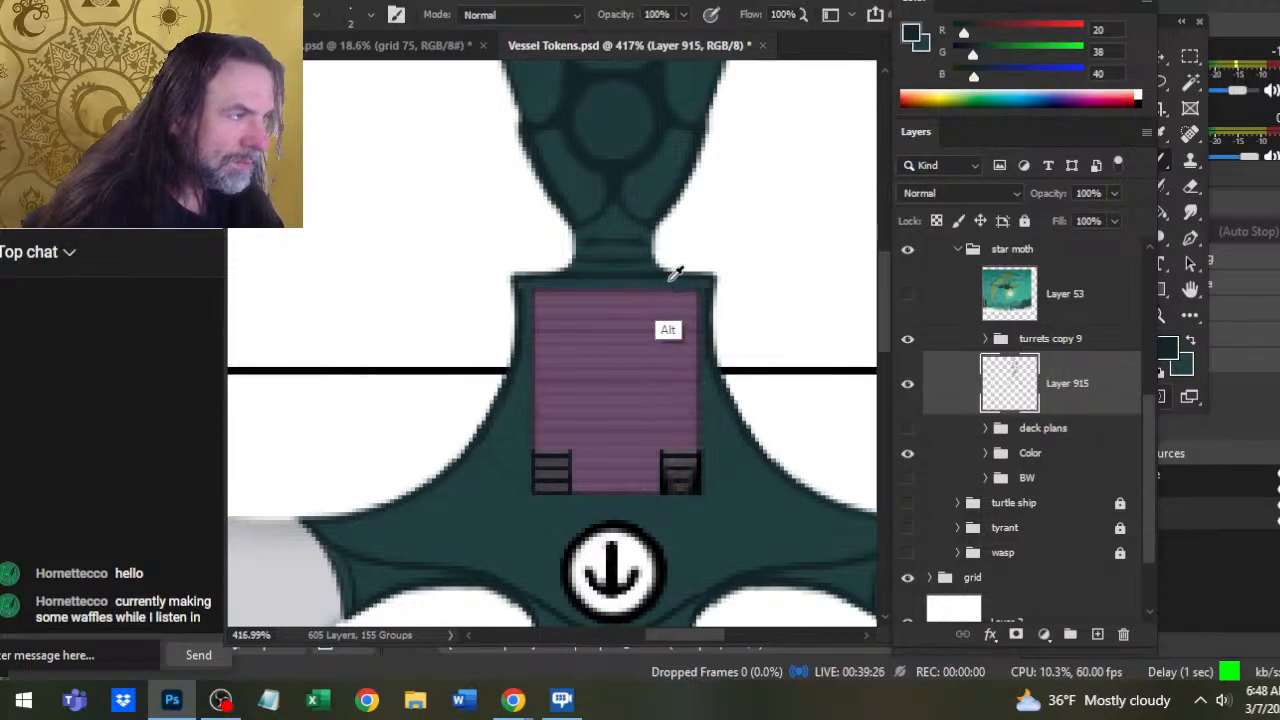
alt+click(674, 274)
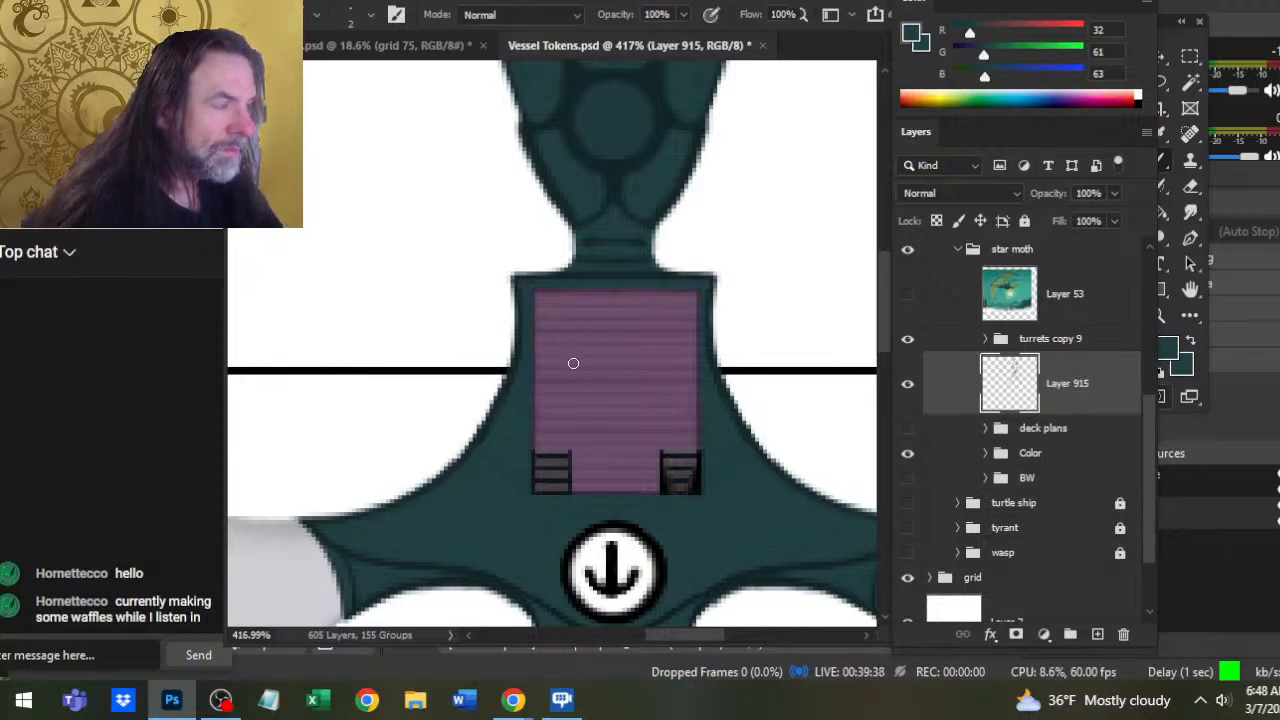
Show the Layer 53 reference painting and sample its light teal (RGB 53, 141, 122) as the foreground colour
key(z)
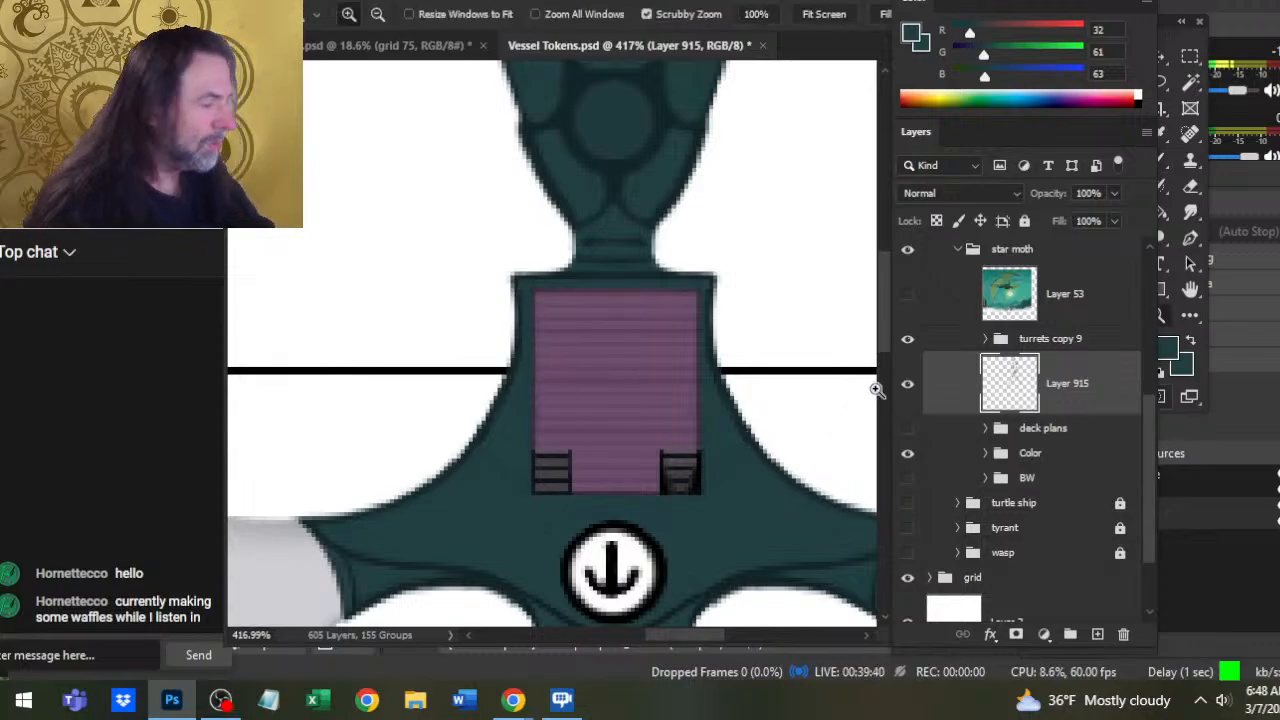
click(908, 296)
key(b)
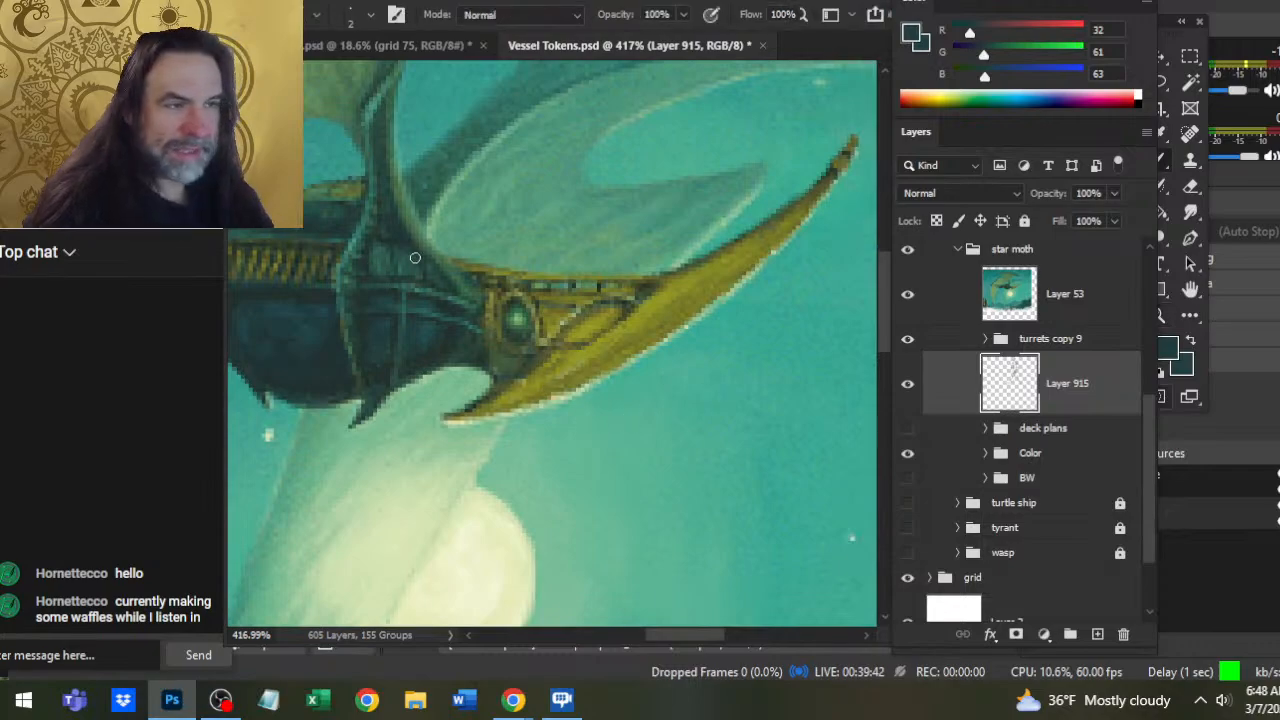
alt+click(537, 304)
drag(531, 311, 597, 328)
drag(410, 351, 620, 375)
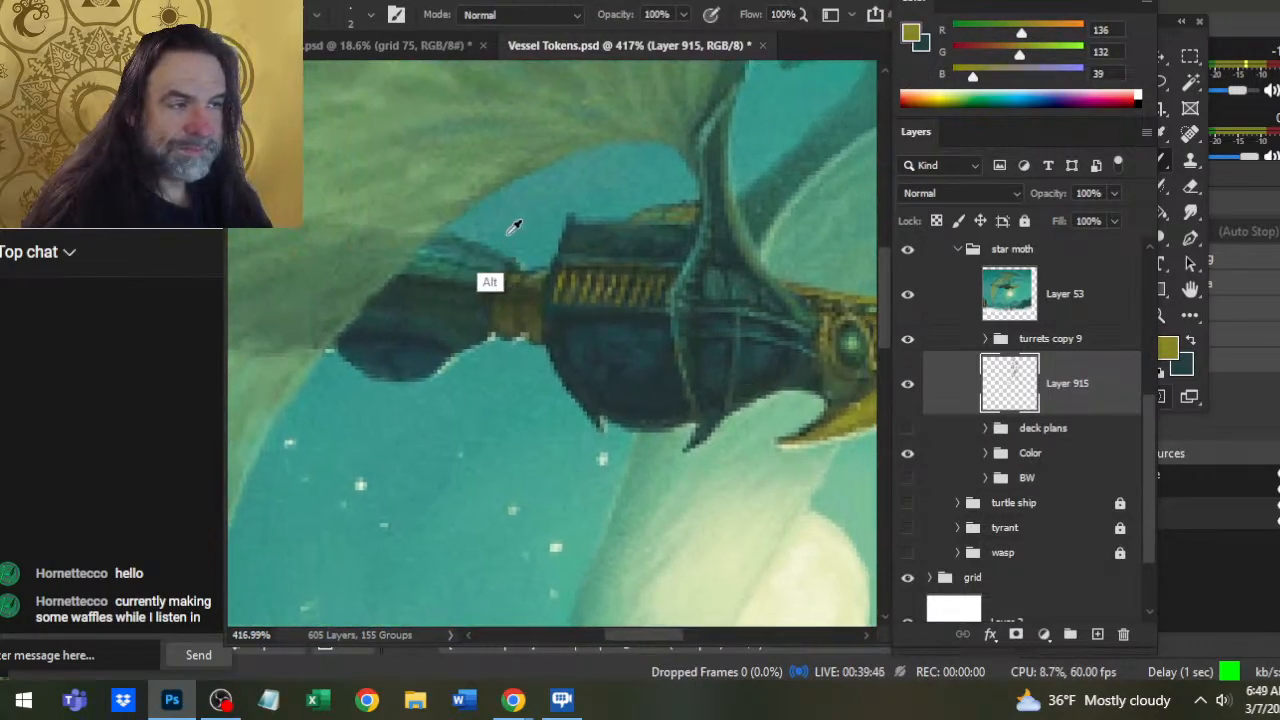
alt+click(457, 245)
drag(457, 245, 438, 258)
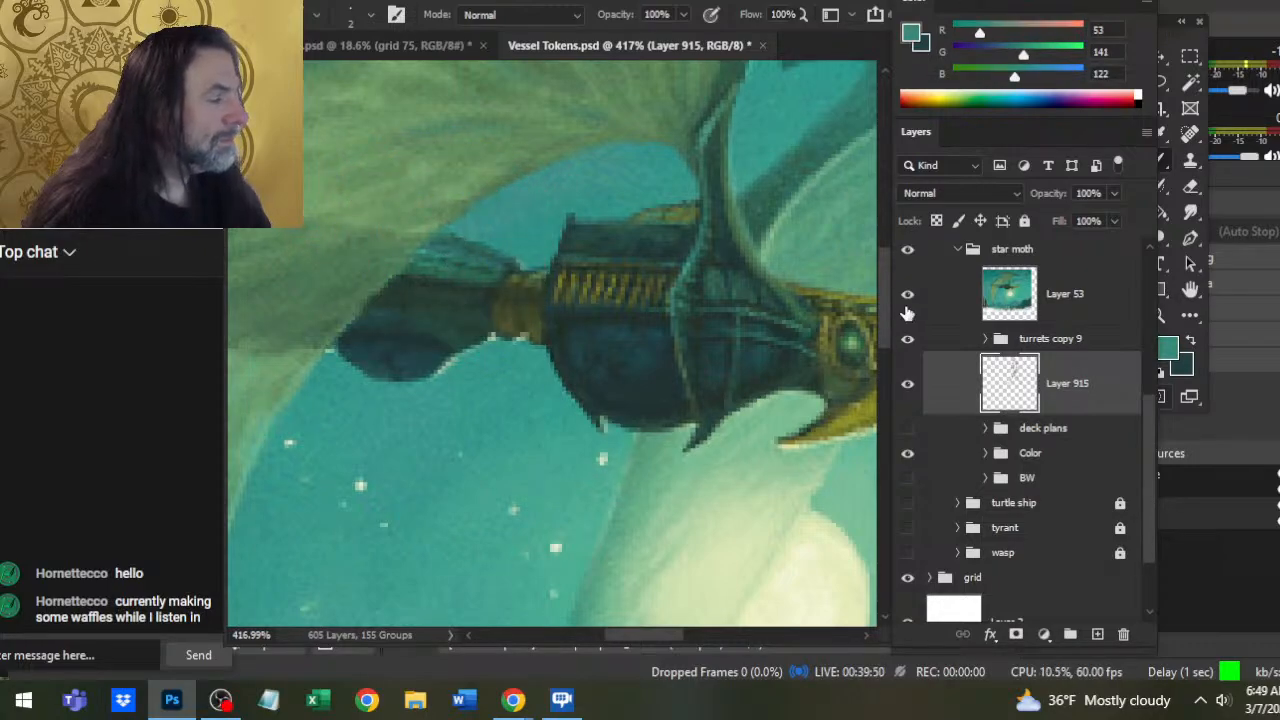
Check the ship's hull in the Layer 53 reference painting once more and hide that layer
click(911, 301)
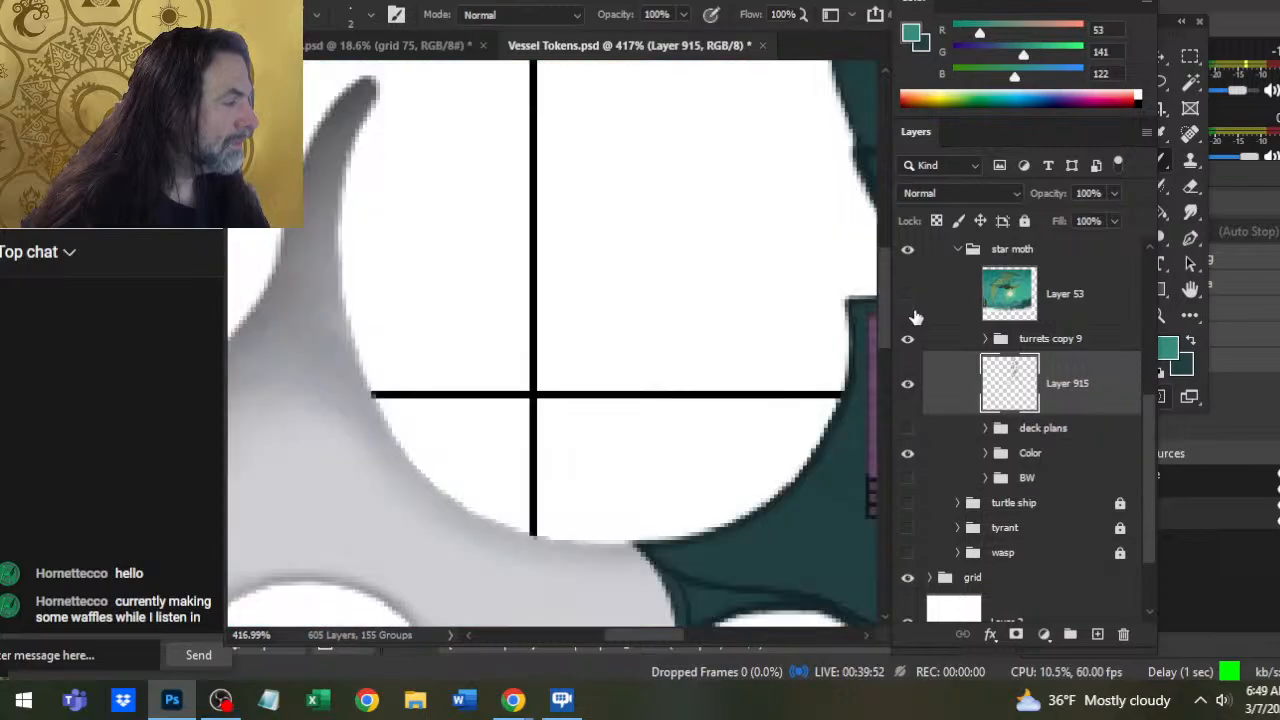
click(912, 305)
scroll(534, 366, right, 5)
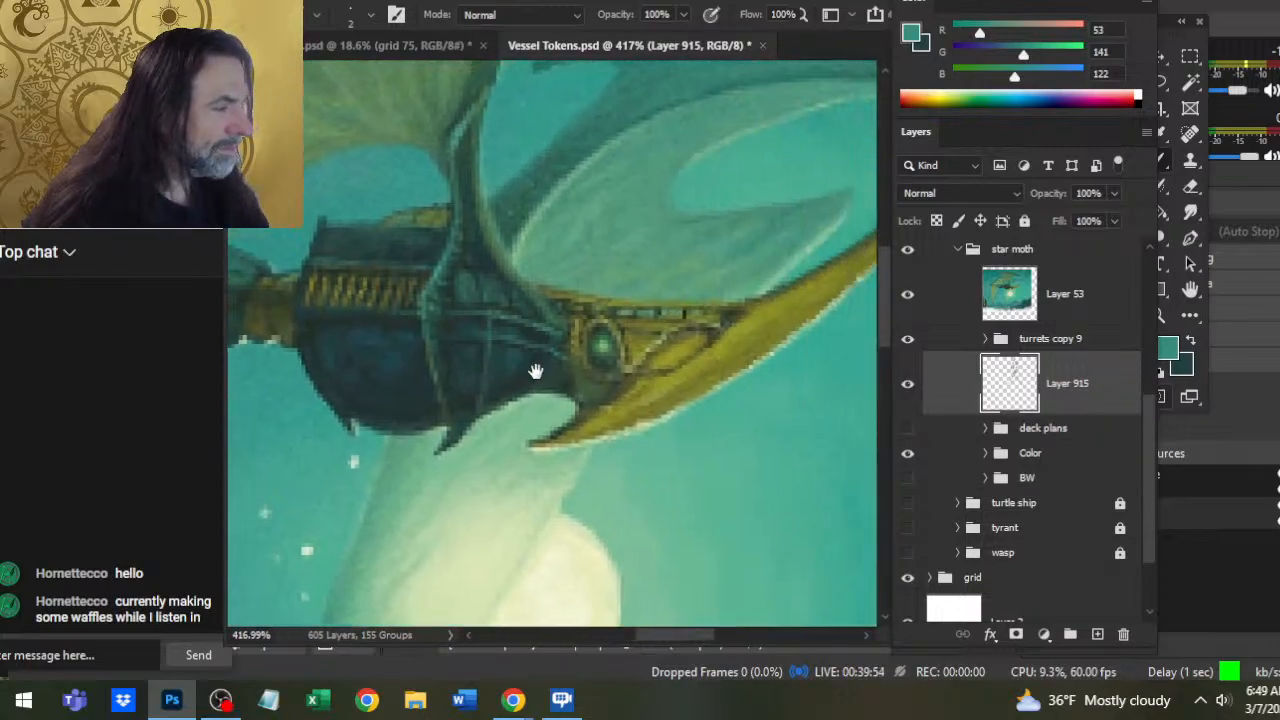
click(918, 296)
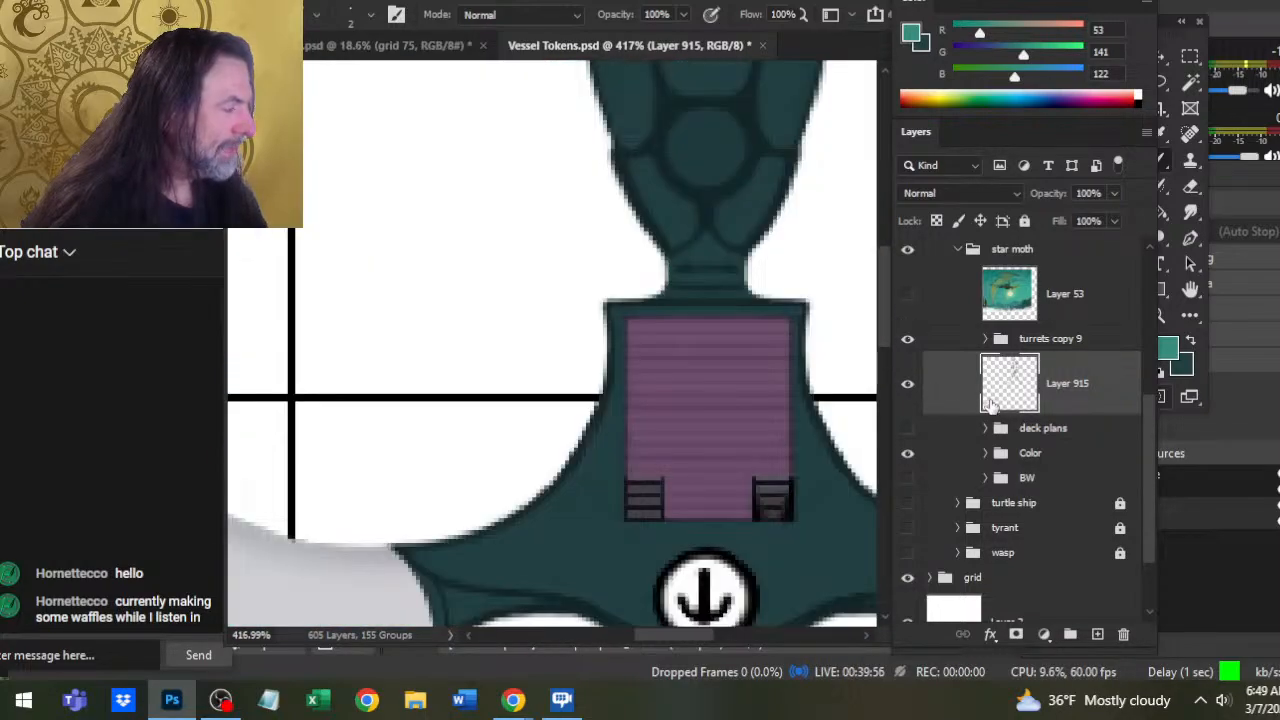
Add a new layer above Layer 915 and paint light teal highlights around the left and central black windows below the anchor badge
click(1098, 636)
key(z)
drag(791, 488, 610, 478)
drag(810, 379, 649, 213)
drag(666, 473, 669, 380)
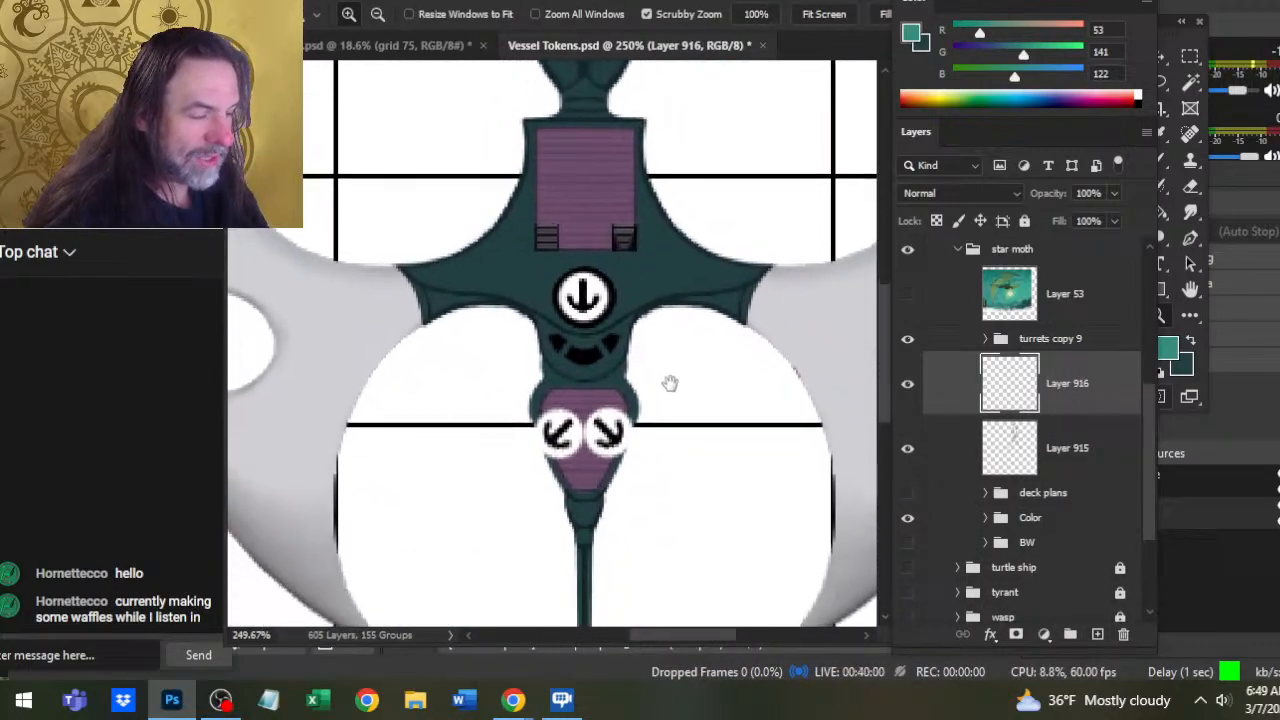
mouse_move(575, 322)
mouse_down()
mouse_move(598, 340)
mouse_move(575, 370)
mouse_move(562, 362)
mouse_move(557, 389)
mouse_move(571, 380)
mouse_move(574, 410)
mouse_move(526, 367)
mouse_up()
key(b)
Blend the light teal highlights around the black windows into the hull with the Smudge tool at 50% strength
key(r)
key(bracketleft)
key(bracketleft)
key(bracketleft)
key(bracketleft)
key(bracketleft)
key(bracketleft)
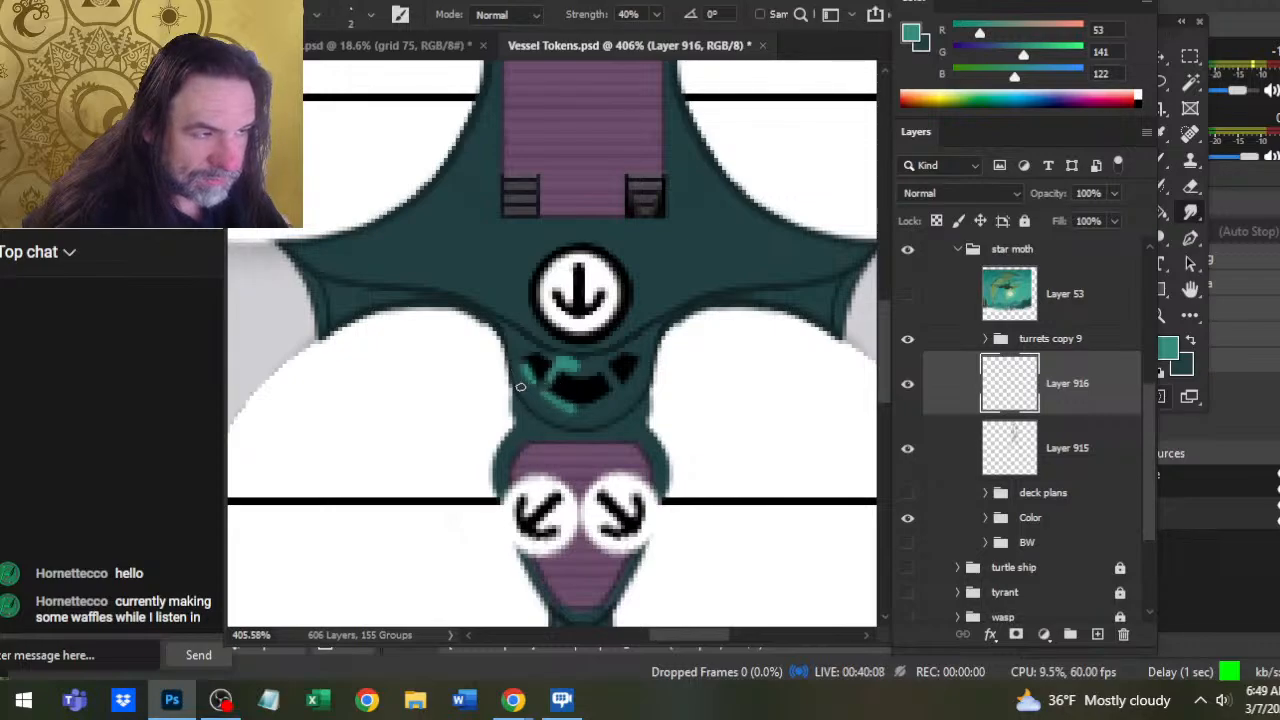
key(5)
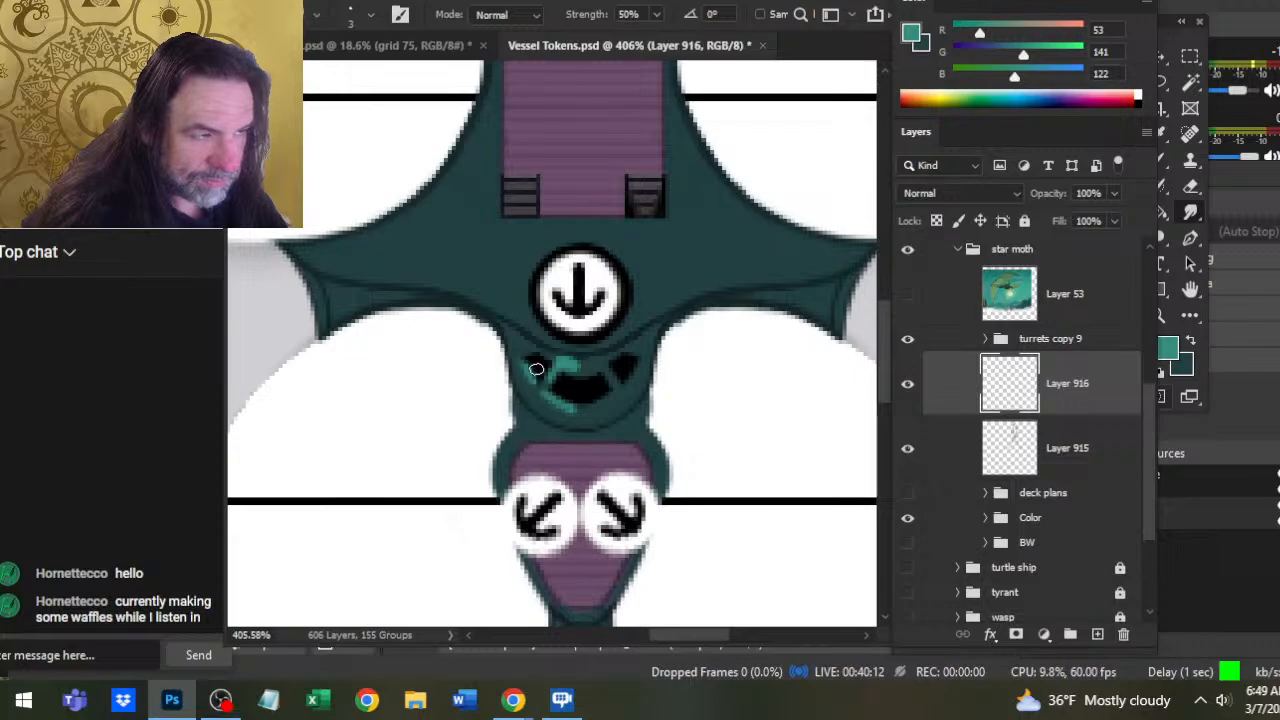
drag(556, 372, 538, 415)
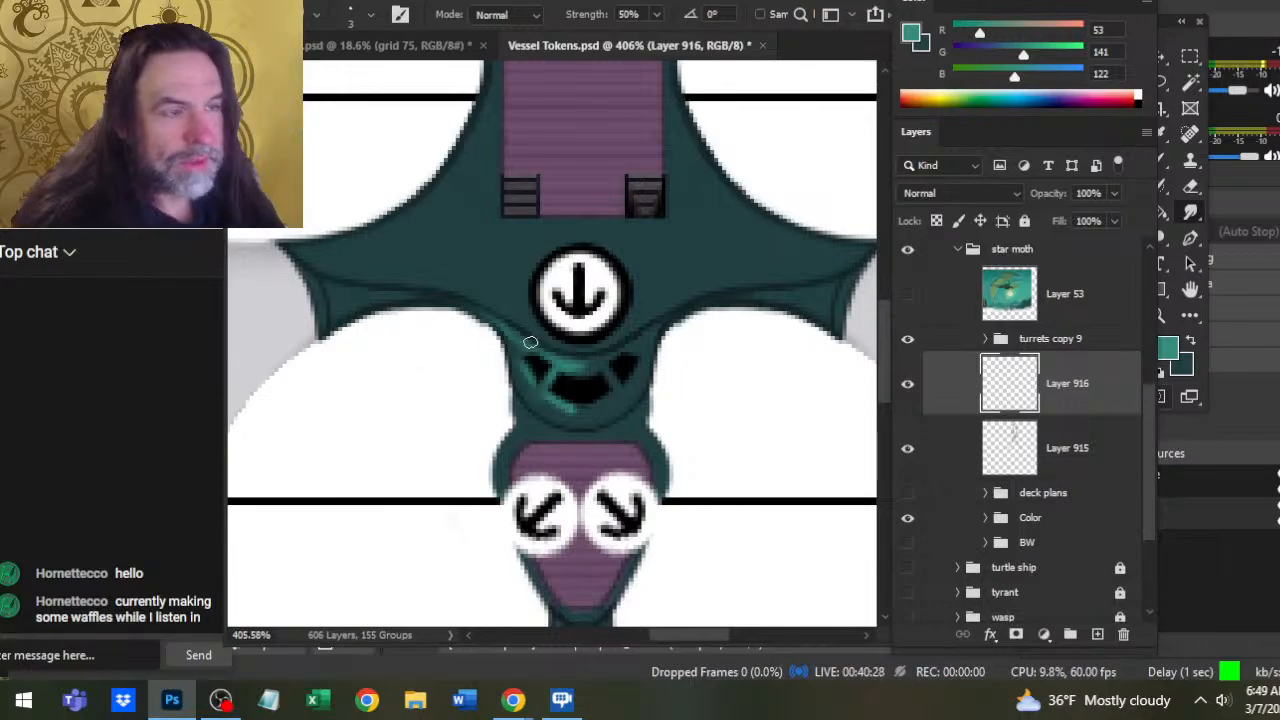
drag(542, 401, 567, 417)
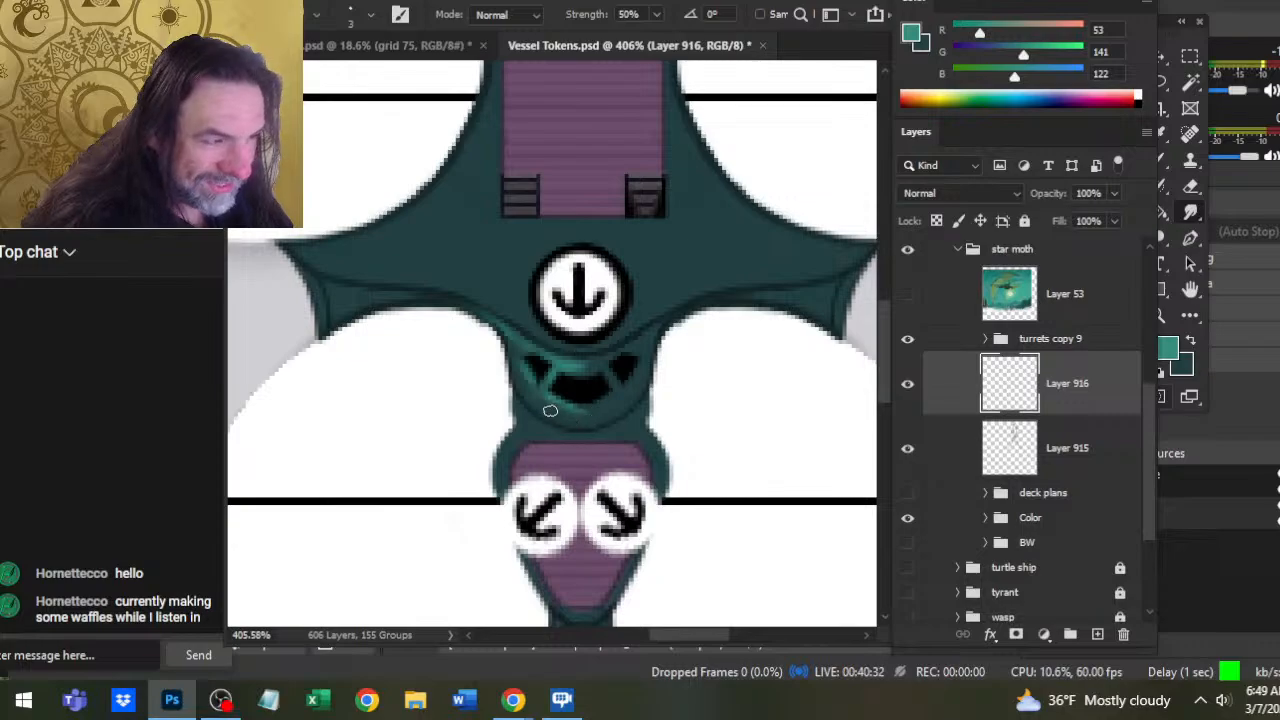
Paint light teal highlights above the central black window and along the curved ridge below the anchor badge, blending them with the Smudge tool
key(b)
drag(562, 364, 584, 366)
key(r)
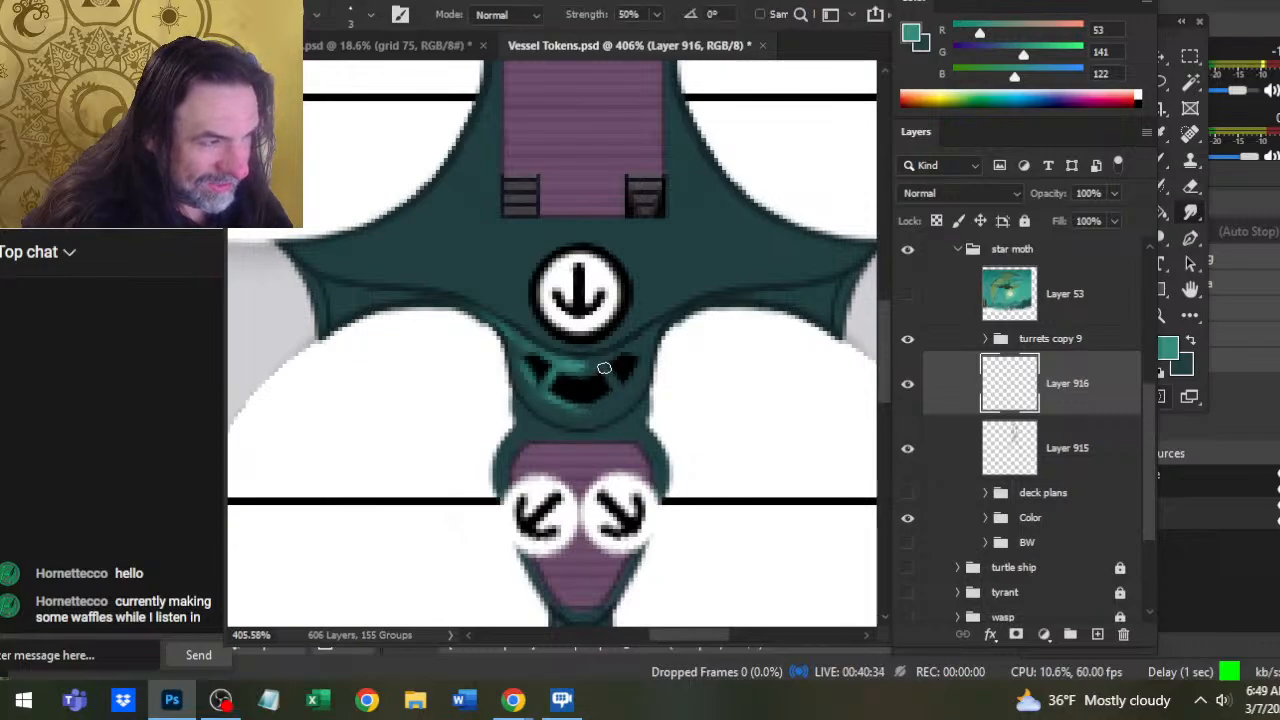
key(b)
key(r)
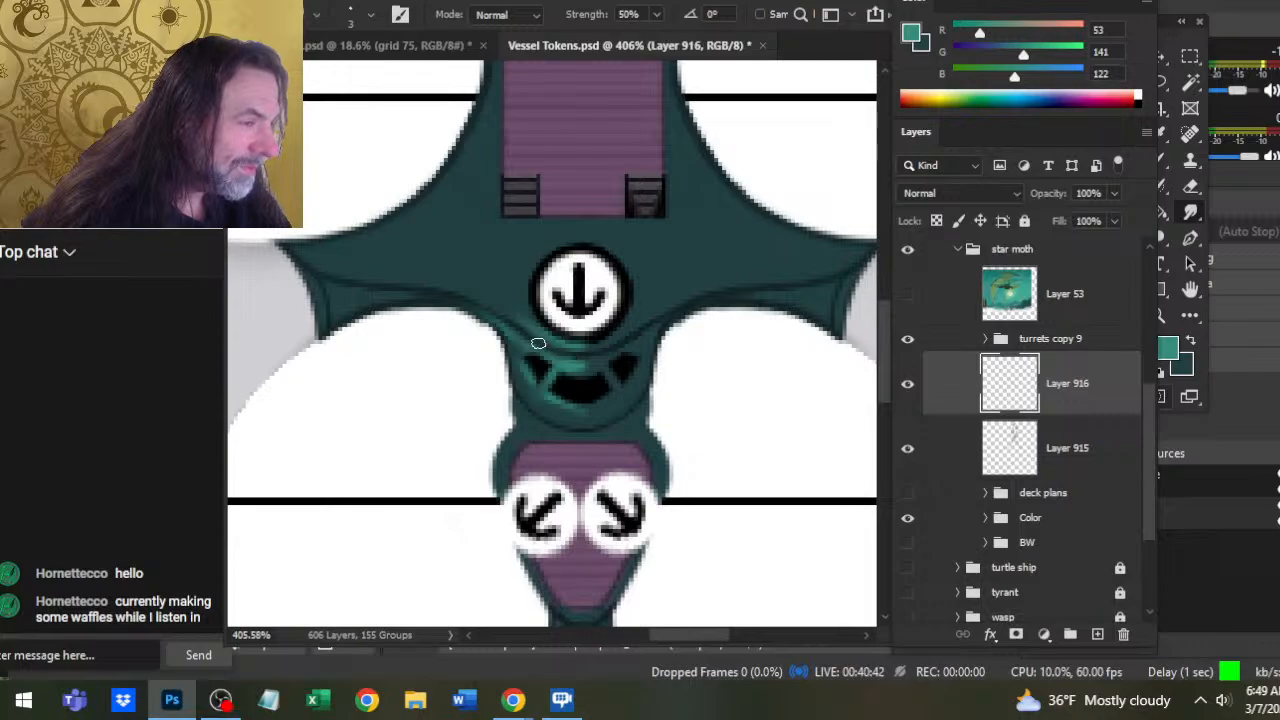
mouse_move(575, 353)
mouse_down()
mouse_move(540, 332)
mouse_move(555, 350)
mouse_up()
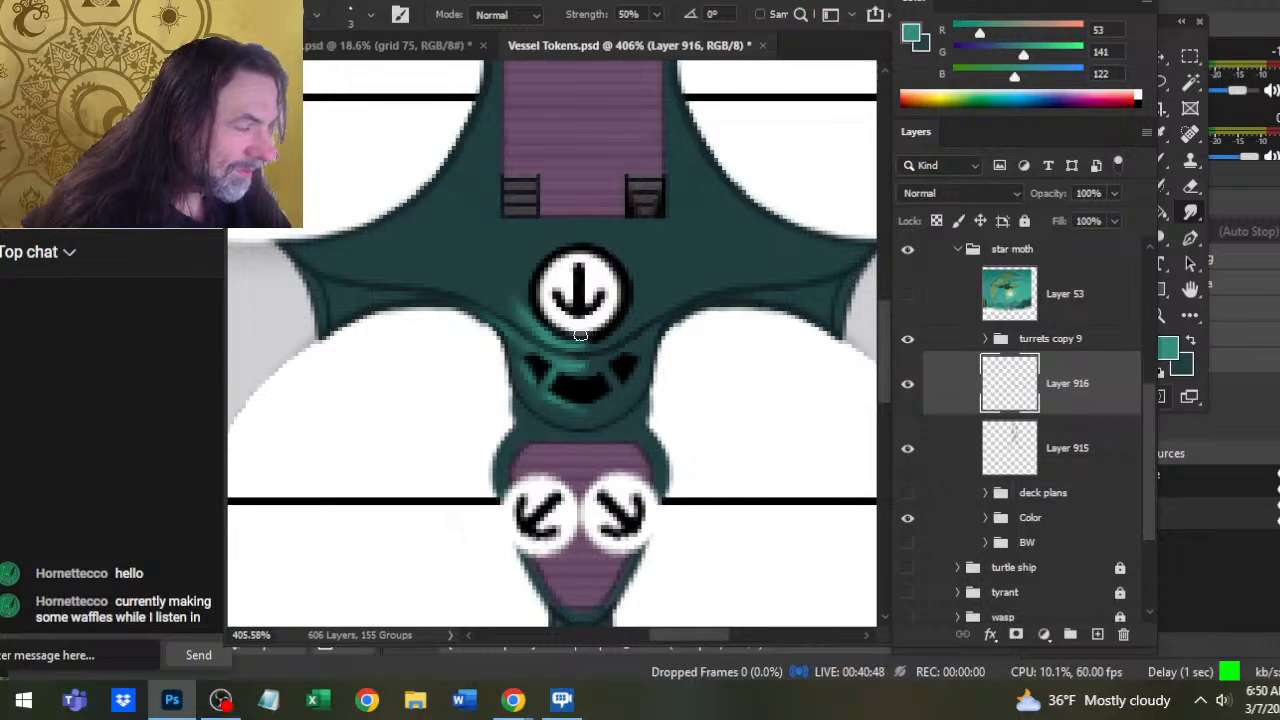
Paint a light teal patch on the hull left of the anchor badge and smudge it into the base colour at 50% strength
key(b)
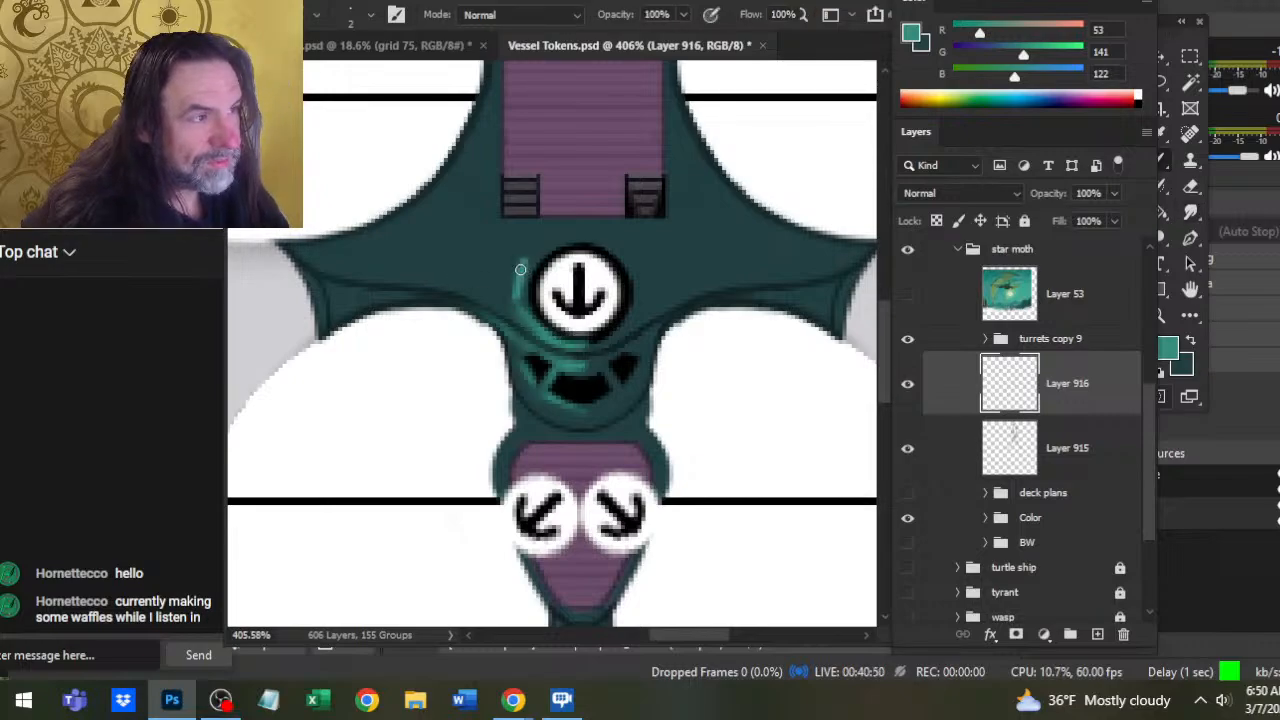
mouse_move(520, 270)
mouse_down()
mouse_move(505, 300)
mouse_move(460, 258)
mouse_up()
key(r)
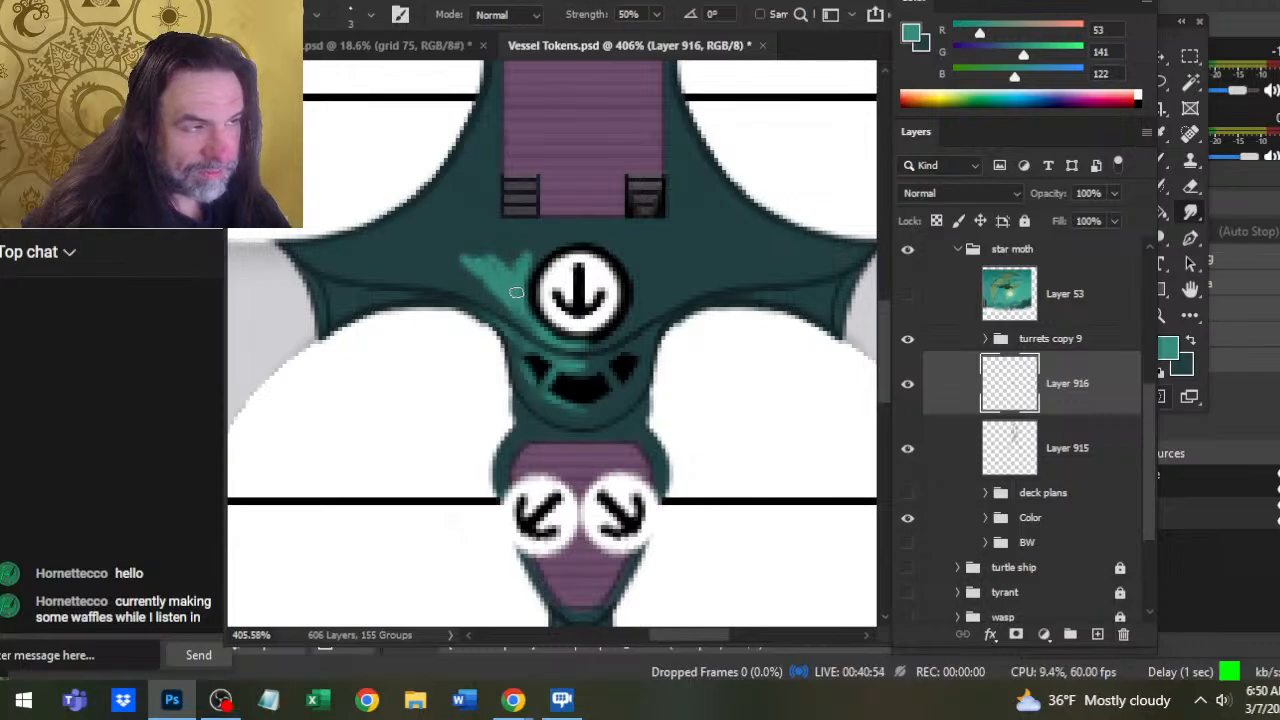
mouse_move(516, 292)
mouse_down()
mouse_move(464, 263)
mouse_move(526, 316)
mouse_move(512, 290)
mouse_move(448, 270)
mouse_move(527, 283)
mouse_move(499, 271)
mouse_move(543, 308)
mouse_move(510, 289)
mouse_move(517, 272)
mouse_move(542, 292)
mouse_move(558, 251)
mouse_move(507, 274)
mouse_up()
key(bracketleft)
key(bracketleft)
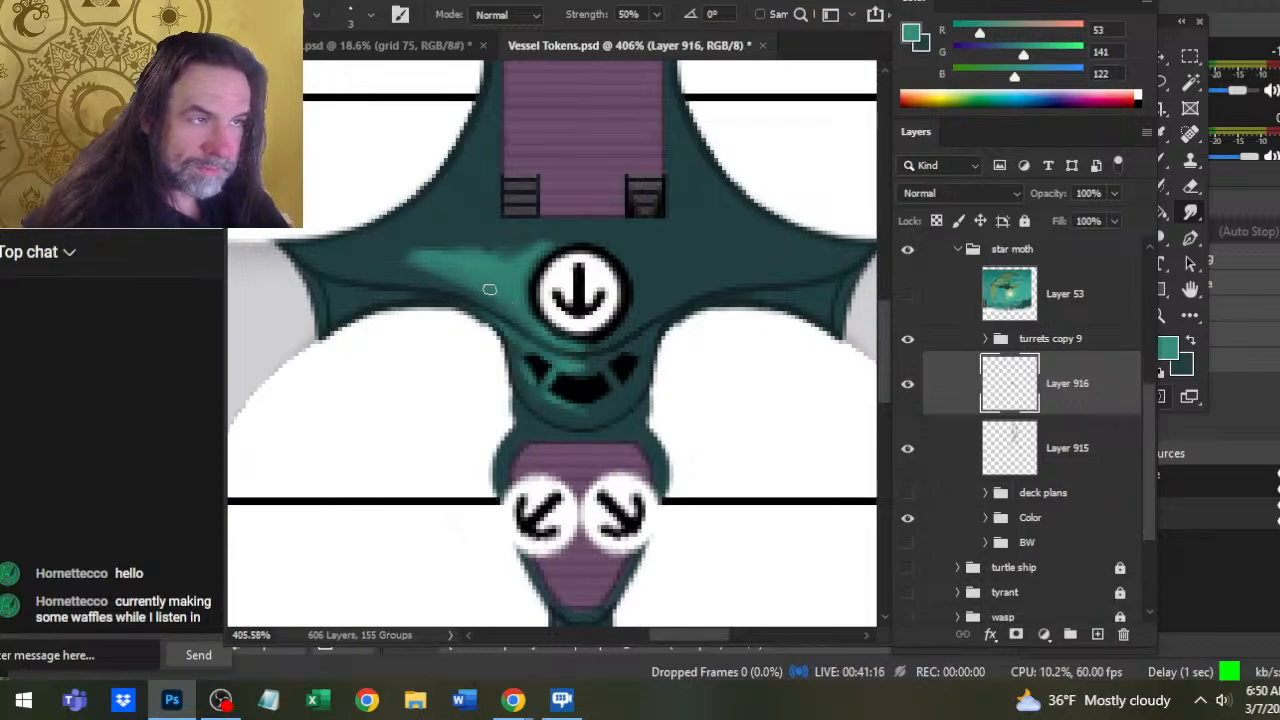
Smudge the light teal patch outward along the left wing toward its tip with a larger brush of 5 to 6 px
key(bracketright)
key(bracketright)
mouse_move(489, 289)
mouse_down()
mouse_move(442, 272)
mouse_move(484, 292)
mouse_move(412, 277)
mouse_move(463, 273)
mouse_move(446, 265)
mouse_move(401, 269)
mouse_move(424, 278)
mouse_move(384, 267)
mouse_move(444, 284)
mouse_move(327, 256)
mouse_up()
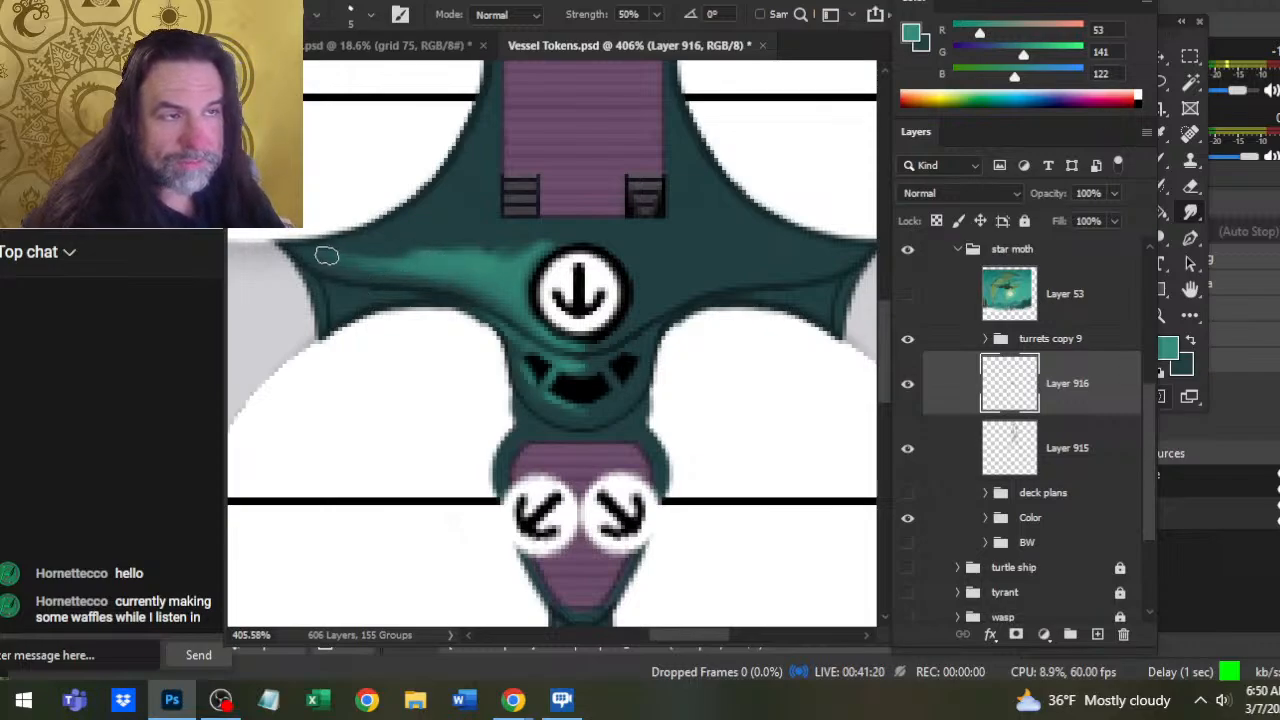
drag(462, 268, 376, 257)
mouse_move(453, 268)
mouse_down()
mouse_move(357, 257)
mouse_move(454, 265)
mouse_move(366, 251)
mouse_up()
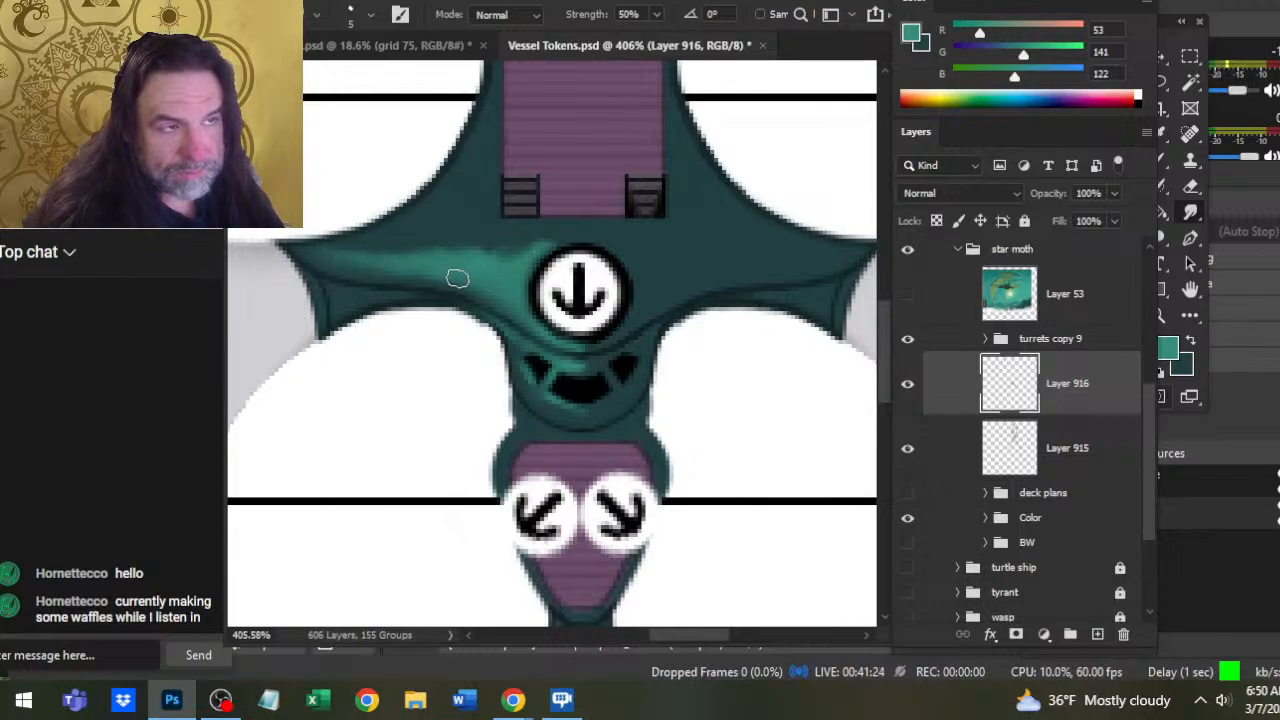
mouse_move(458, 279)
mouse_down()
mouse_move(371, 268)
mouse_move(462, 274)
mouse_move(367, 281)
mouse_up()
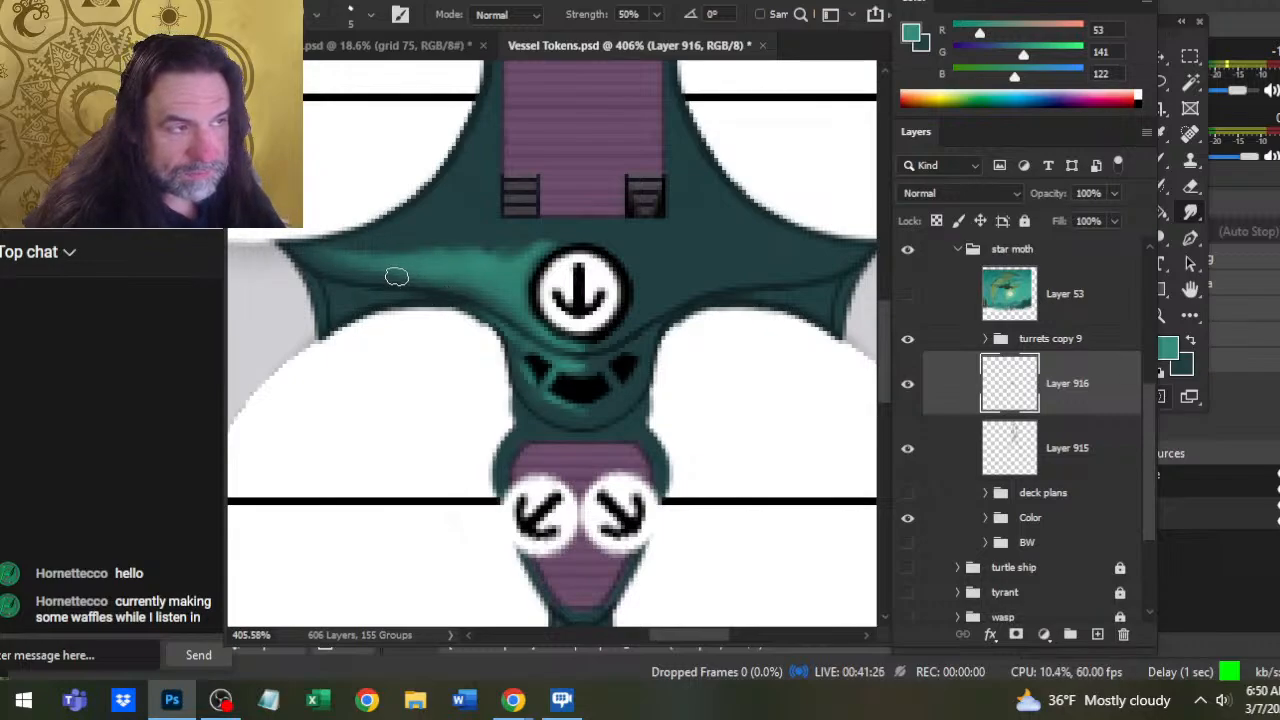
key(bracketleft)
mouse_move(460, 279)
mouse_down()
mouse_move(390, 275)
mouse_move(385, 250)
mouse_move(370, 259)
mouse_up()
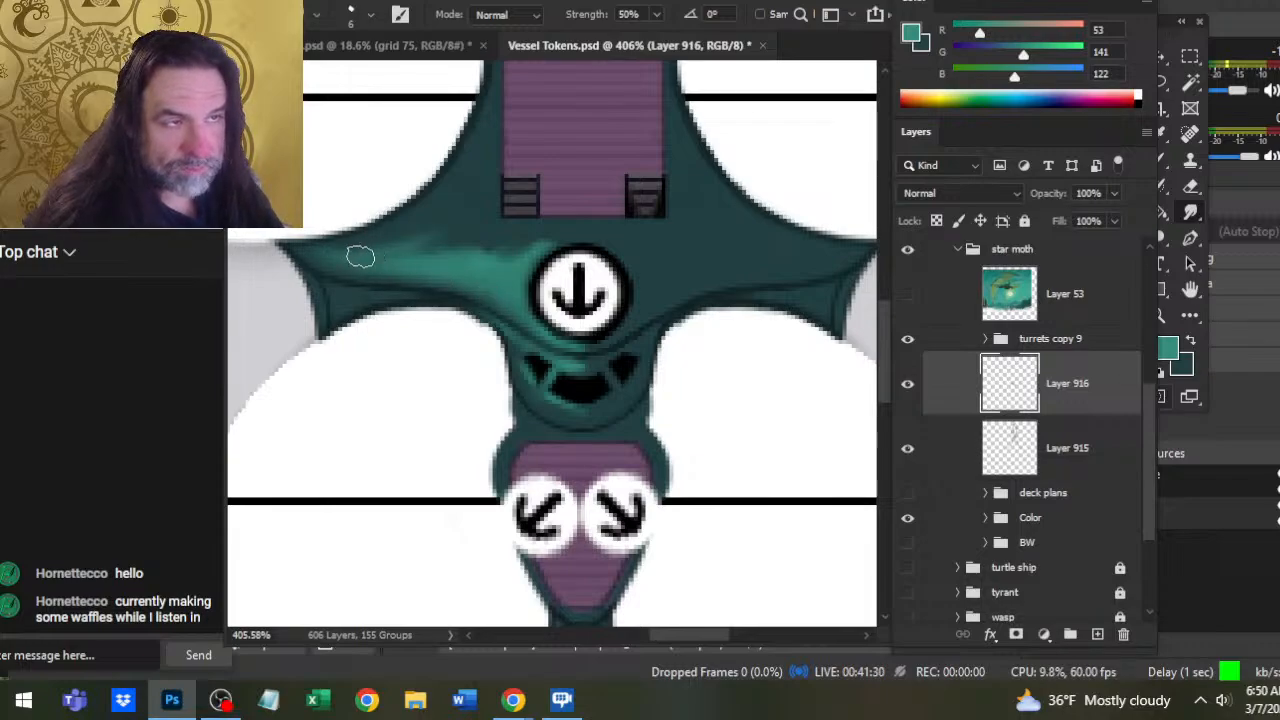
Spread the left wing's light teal highlight up the hull toward the left side of the main purple deck with the Smudge tool
key(bracketright)
mouse_move(428, 241)
mouse_down()
mouse_move(465, 266)
mouse_move(413, 270)
mouse_move(488, 280)
mouse_move(480, 272)
mouse_move(499, 289)
mouse_move(501, 263)
mouse_move(520, 260)
mouse_move(462, 260)
mouse_move(474, 245)
mouse_move(461, 240)
mouse_move(559, 230)
mouse_move(538, 247)
mouse_move(487, 247)
mouse_move(520, 237)
mouse_move(475, 232)
mouse_move(502, 247)
mouse_move(464, 252)
mouse_move(478, 192)
mouse_move(481, 222)
mouse_move(532, 243)
mouse_move(487, 228)
mouse_move(484, 254)
mouse_move(489, 241)
mouse_move(541, 243)
mouse_move(482, 221)
mouse_move(416, 248)
mouse_move(417, 265)
mouse_move(450, 270)
mouse_move(384, 259)
mouse_move(475, 278)
mouse_move(341, 251)
mouse_move(414, 211)
mouse_move(351, 254)
mouse_move(440, 234)
mouse_move(423, 249)
mouse_move(442, 194)
mouse_move(416, 256)
mouse_move(392, 250)
mouse_move(375, 222)
mouse_move(317, 232)
mouse_move(366, 246)
mouse_move(304, 243)
mouse_move(446, 240)
mouse_move(452, 226)
mouse_move(406, 249)
mouse_move(441, 251)
mouse_move(479, 150)
mouse_move(456, 233)
mouse_move(418, 240)
mouse_move(398, 216)
mouse_move(466, 142)
mouse_move(461, 194)
mouse_move(474, 215)
mouse_move(481, 146)
mouse_move(492, 234)
mouse_up()
scroll(491, 109, up, 3)
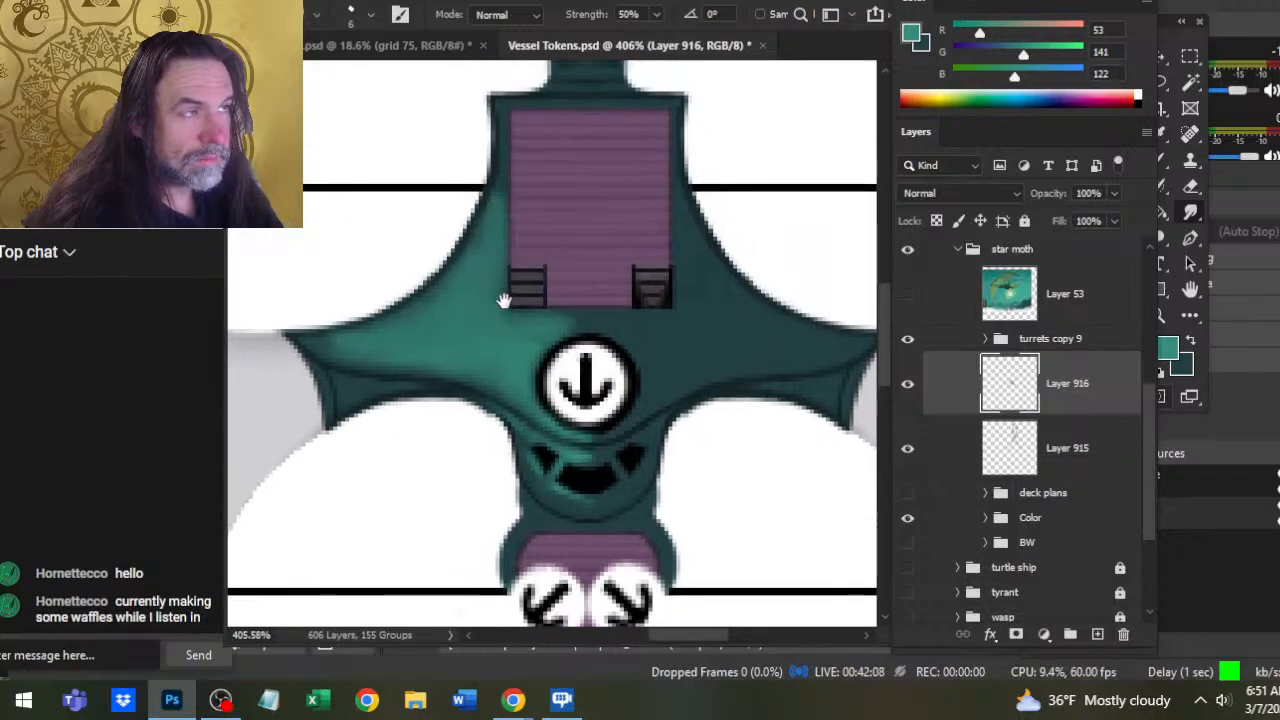
Paint light teal on the narrow hull strip around the main deck's upper-left corner and blend it with a 4 px Smudge brush
key(bracketleft)
key(bracketleft)
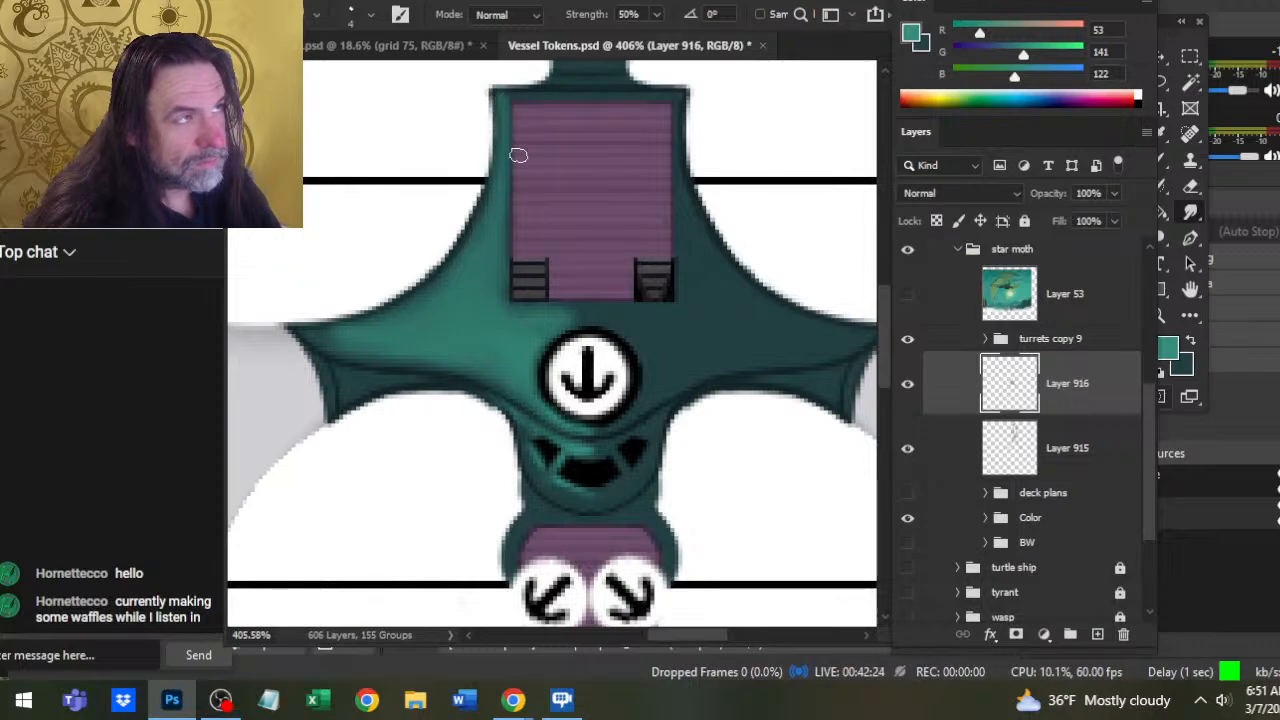
key(b)
key(r)
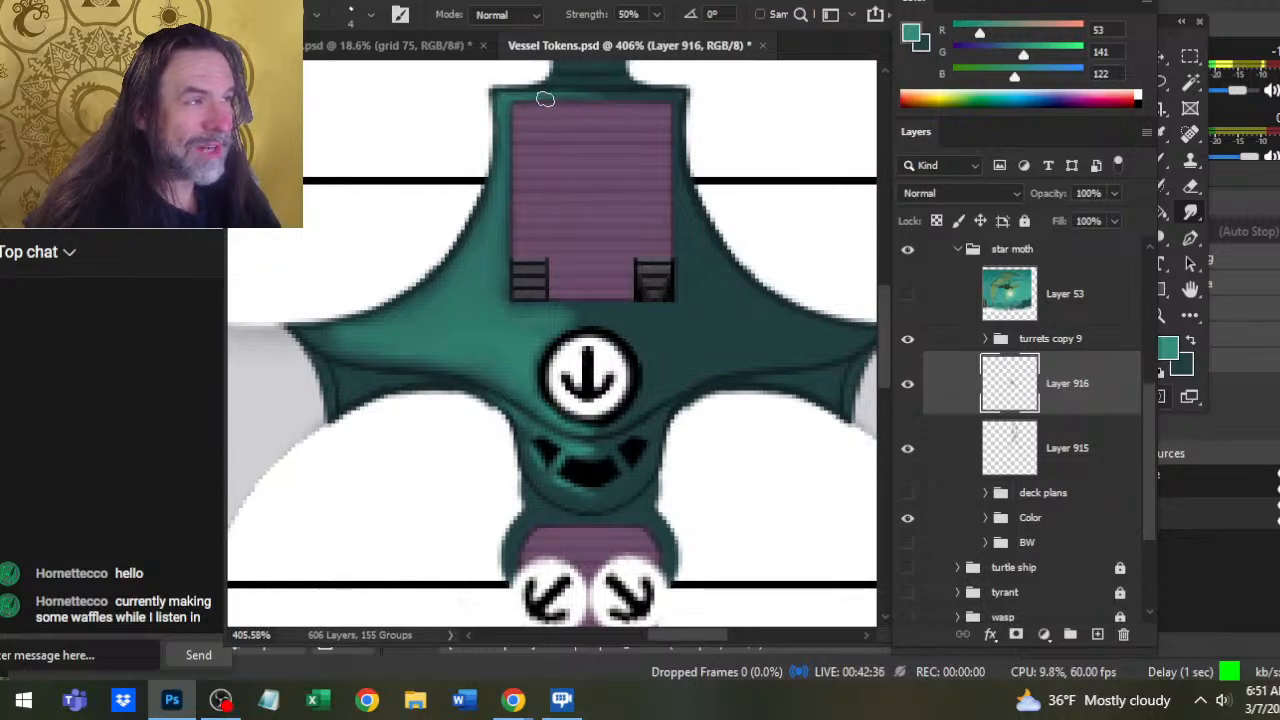
key(shift)
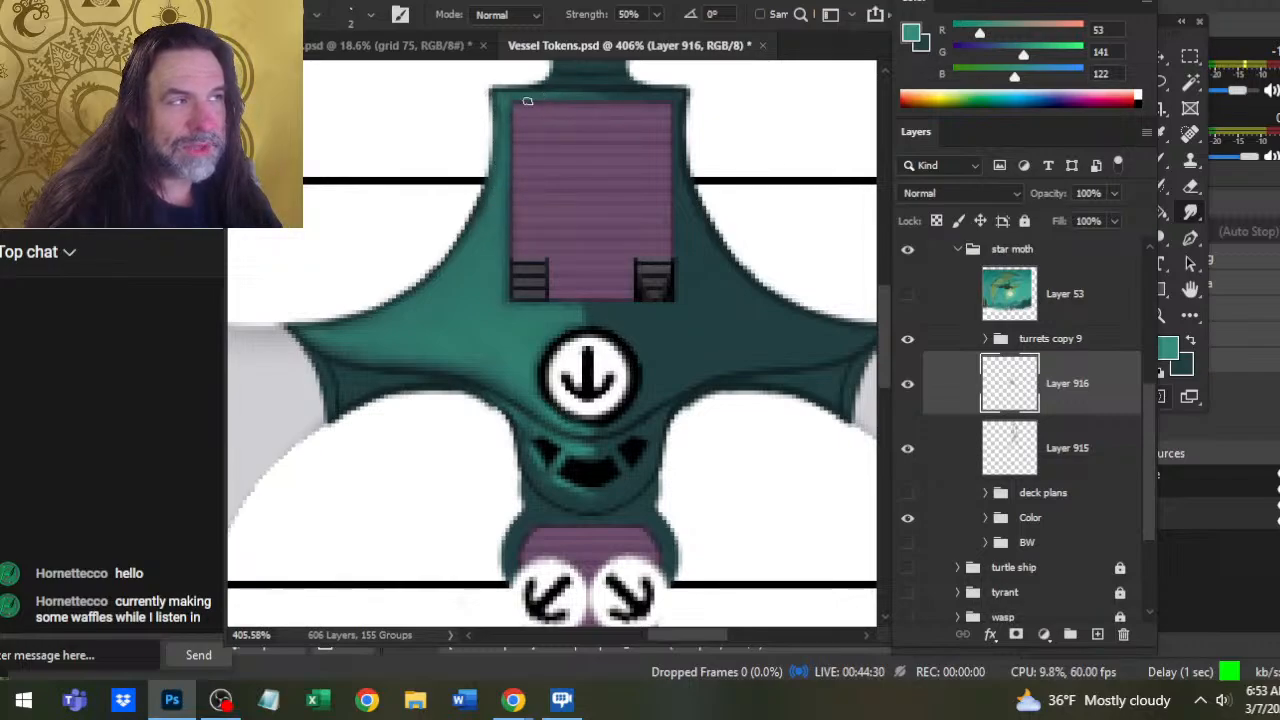
Add thin 1 px light teal highlights along the upper and left rims of the main deck and smudge them into the hull
key(b)
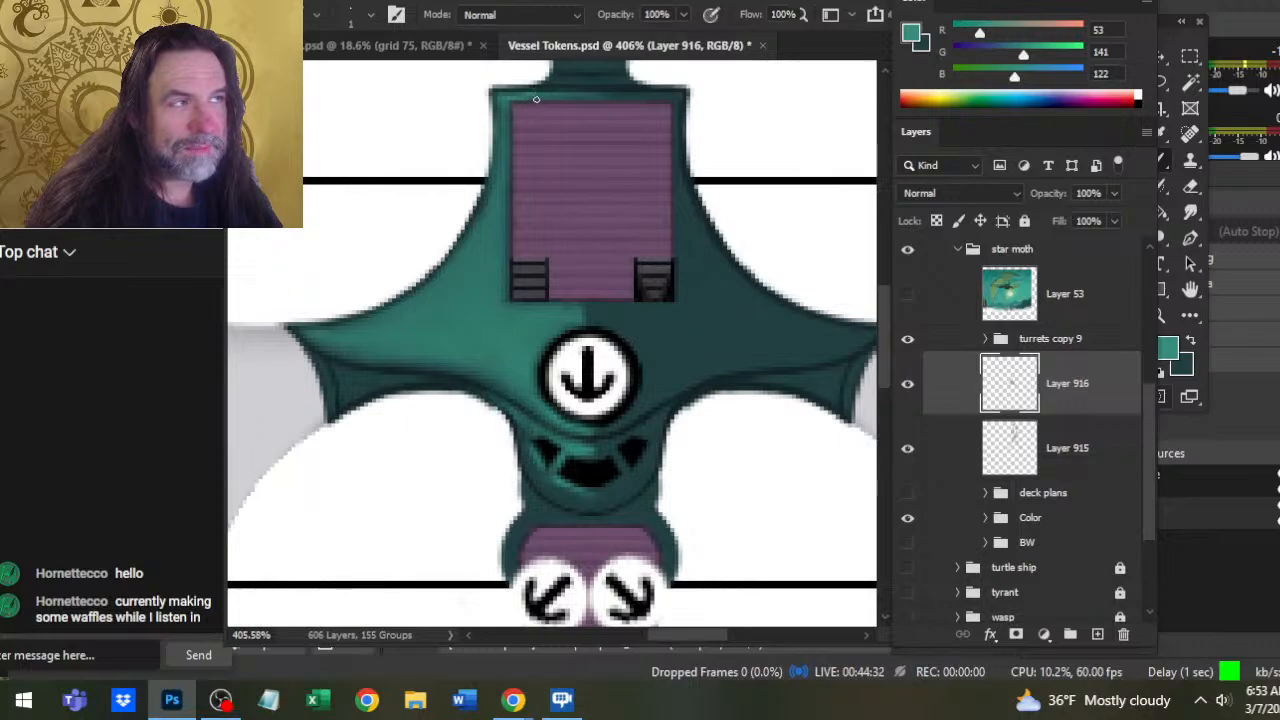
drag(508, 98, 507, 160)
key(r)
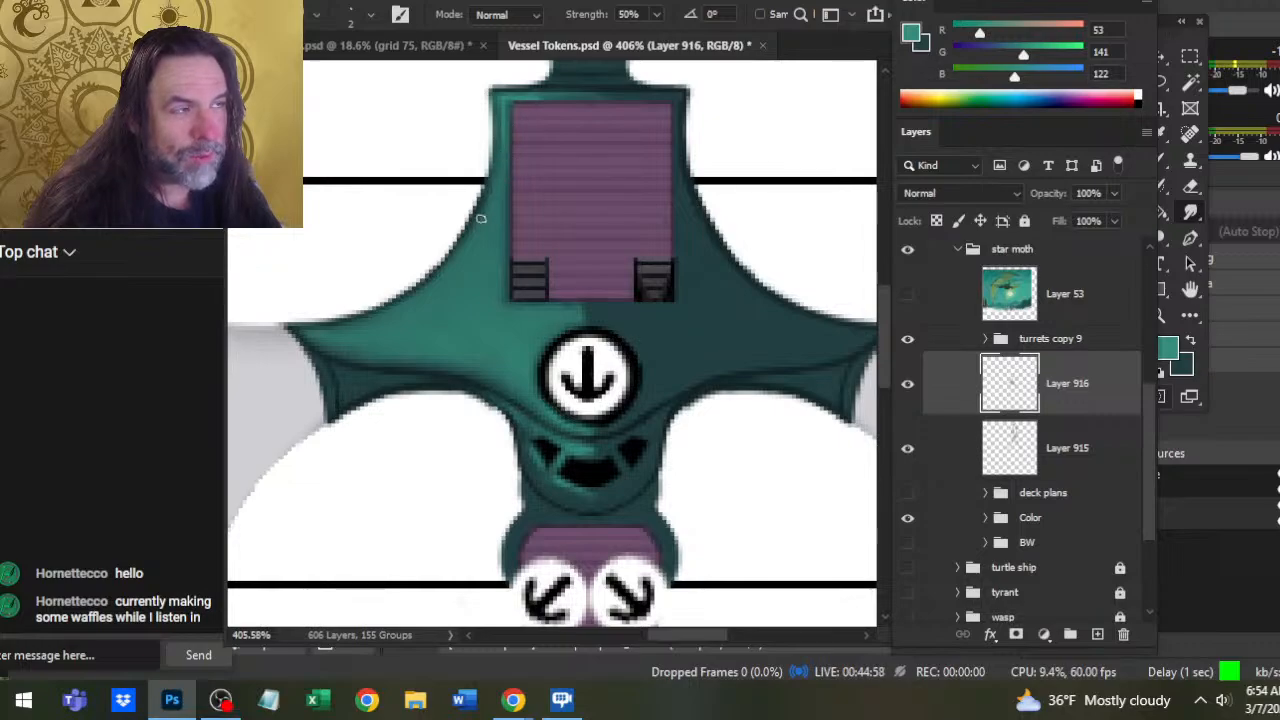
key(b)
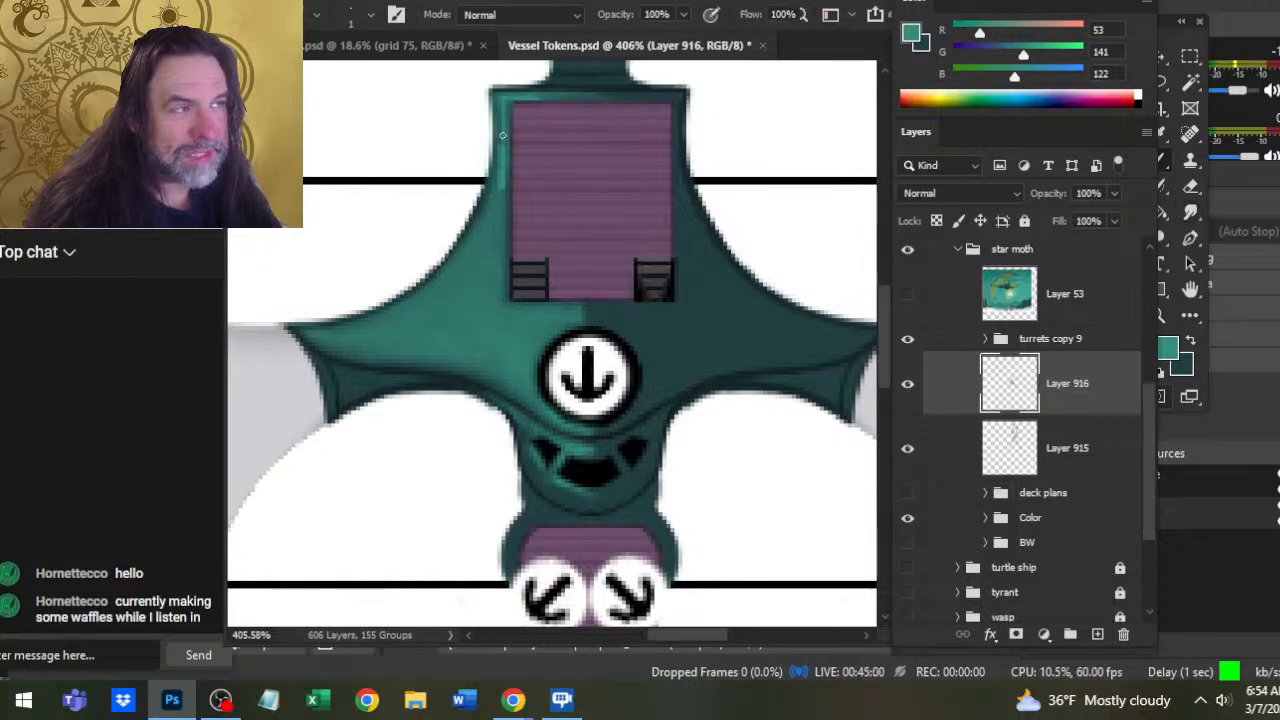
key(r)
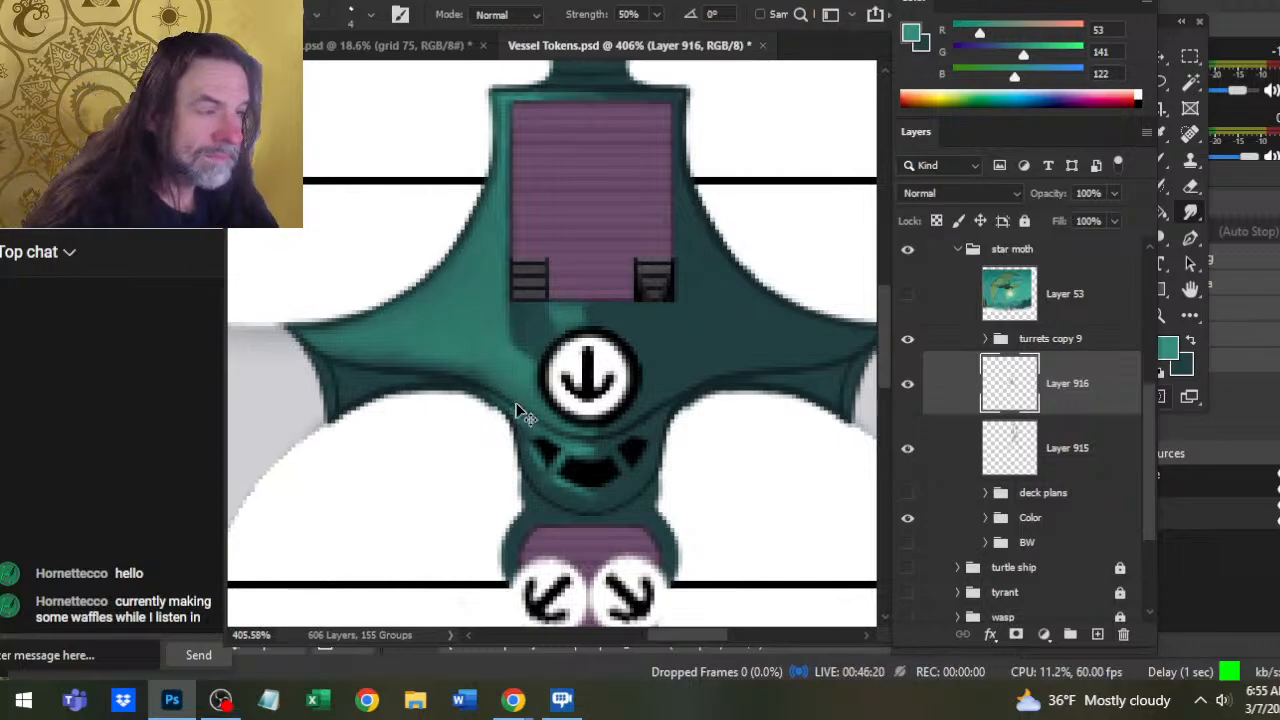
Undo the dark smudging left of the anchor badge and trim the highlight at the hull's lower-left outline with the Eraser at 90% opacity
key(ctrl)
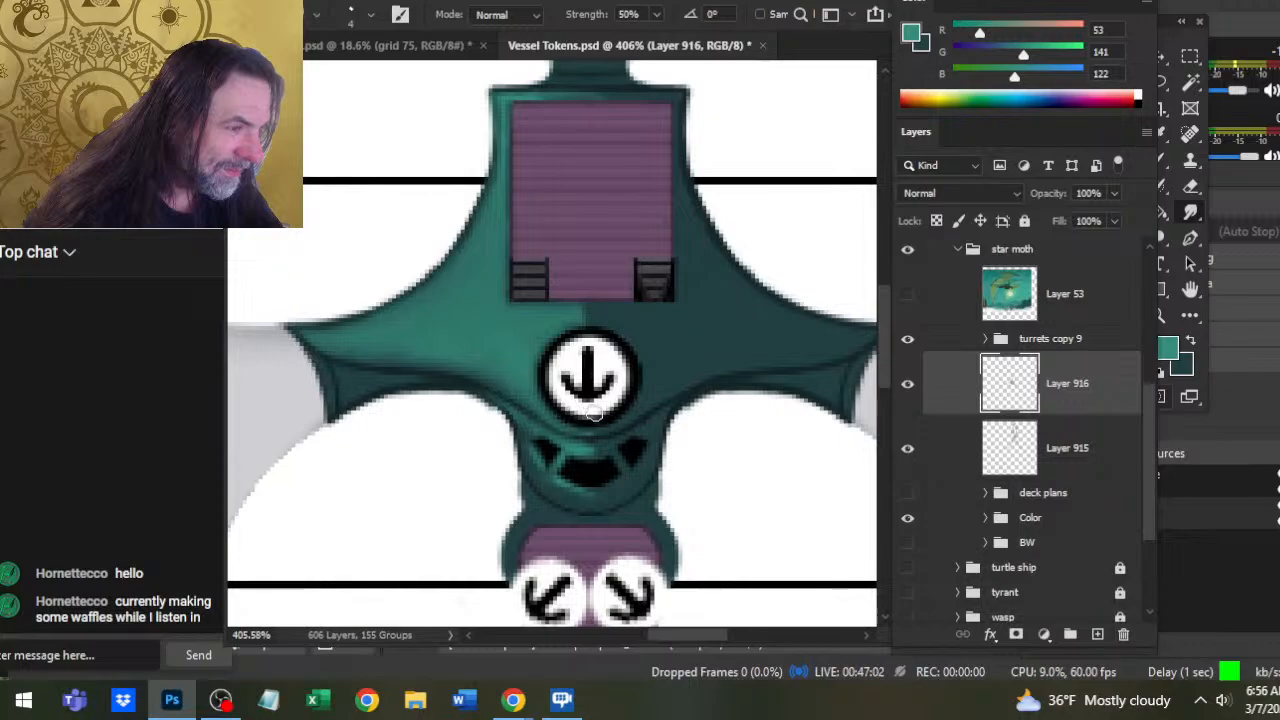
key(e)
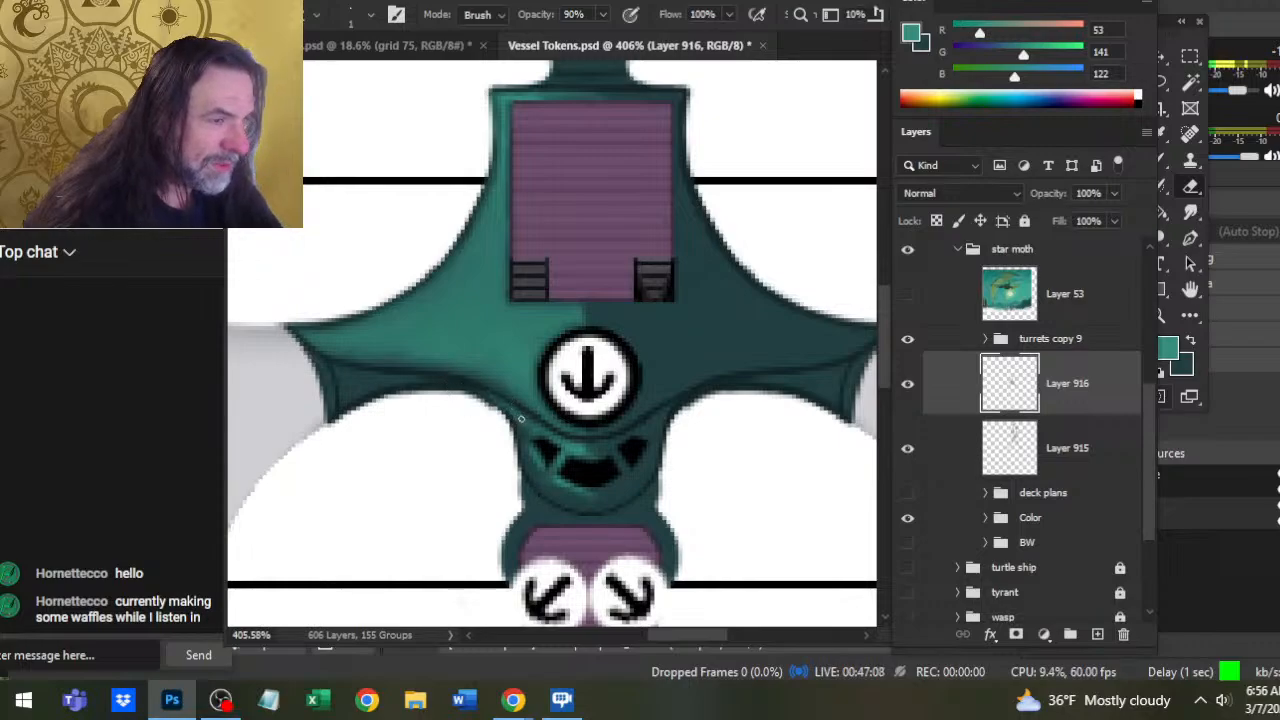
key(r)
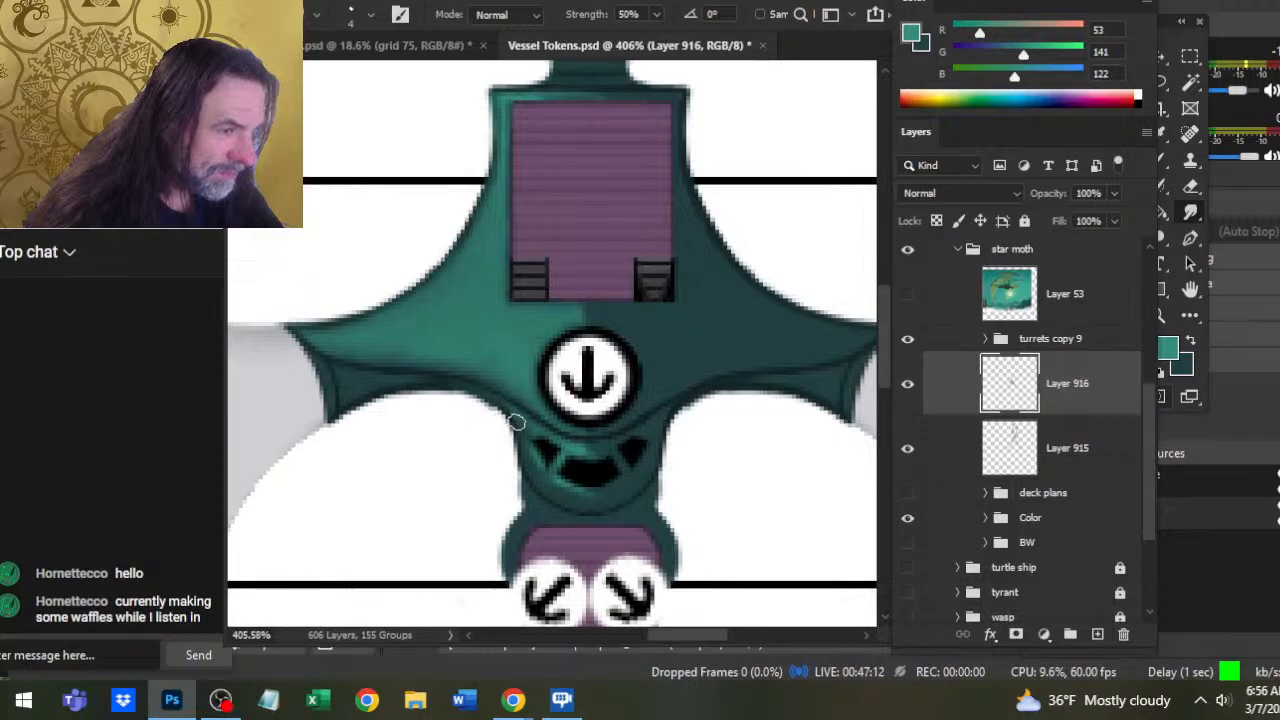
Paint a light teal highlight on the lower panel of the left wing near its tip and smudge it along the panel
key(b)
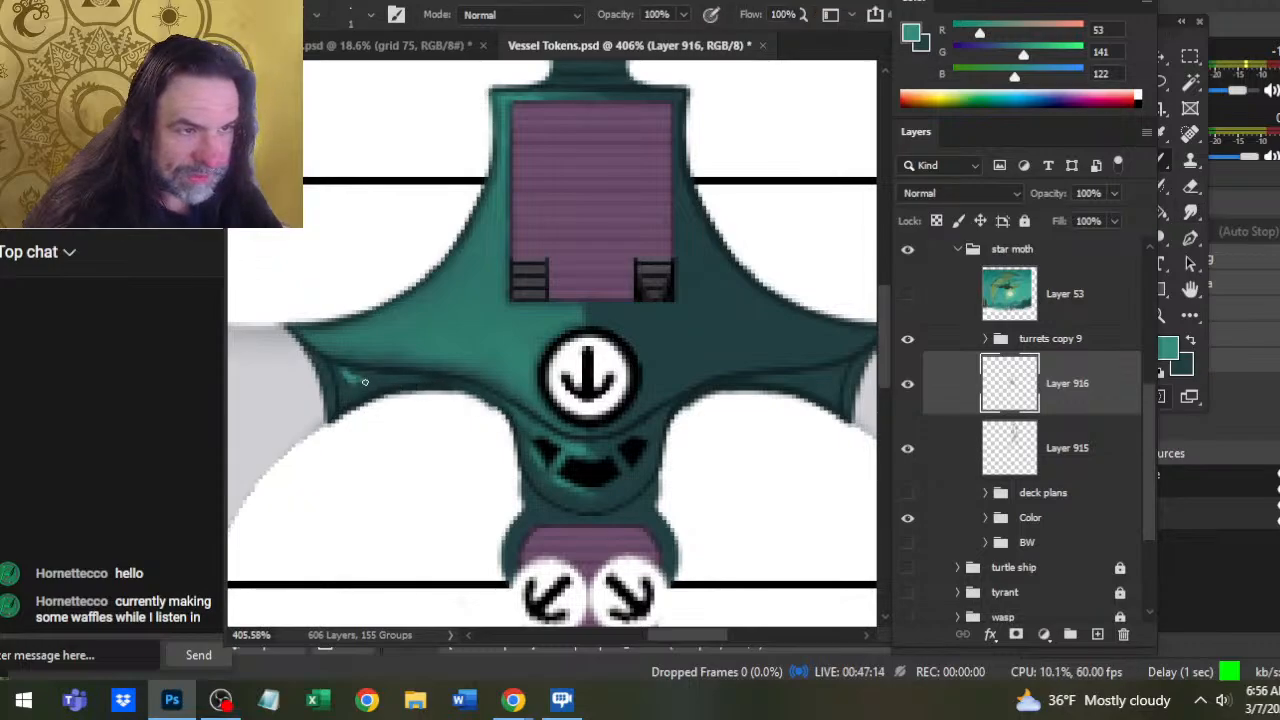
key(r)
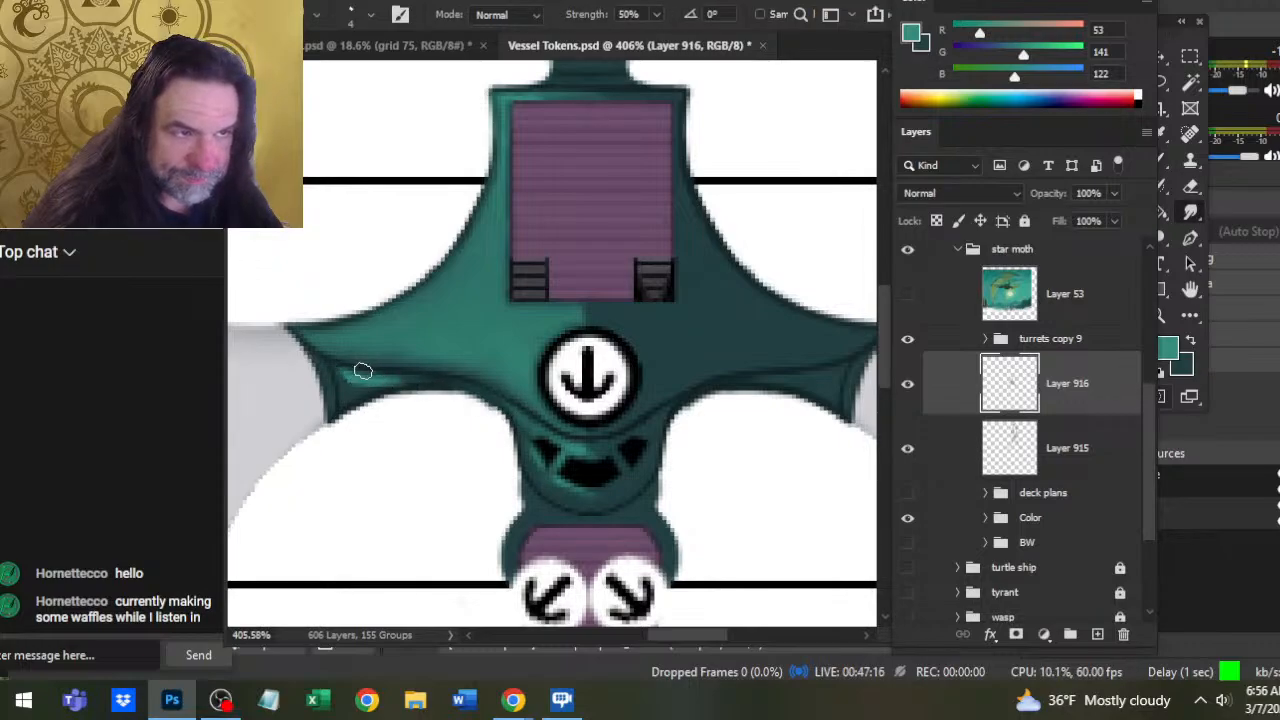
mouse_move(366, 392)
mouse_down()
mouse_move(439, 386)
mouse_move(390, 381)
mouse_move(474, 397)
mouse_move(355, 380)
mouse_up()
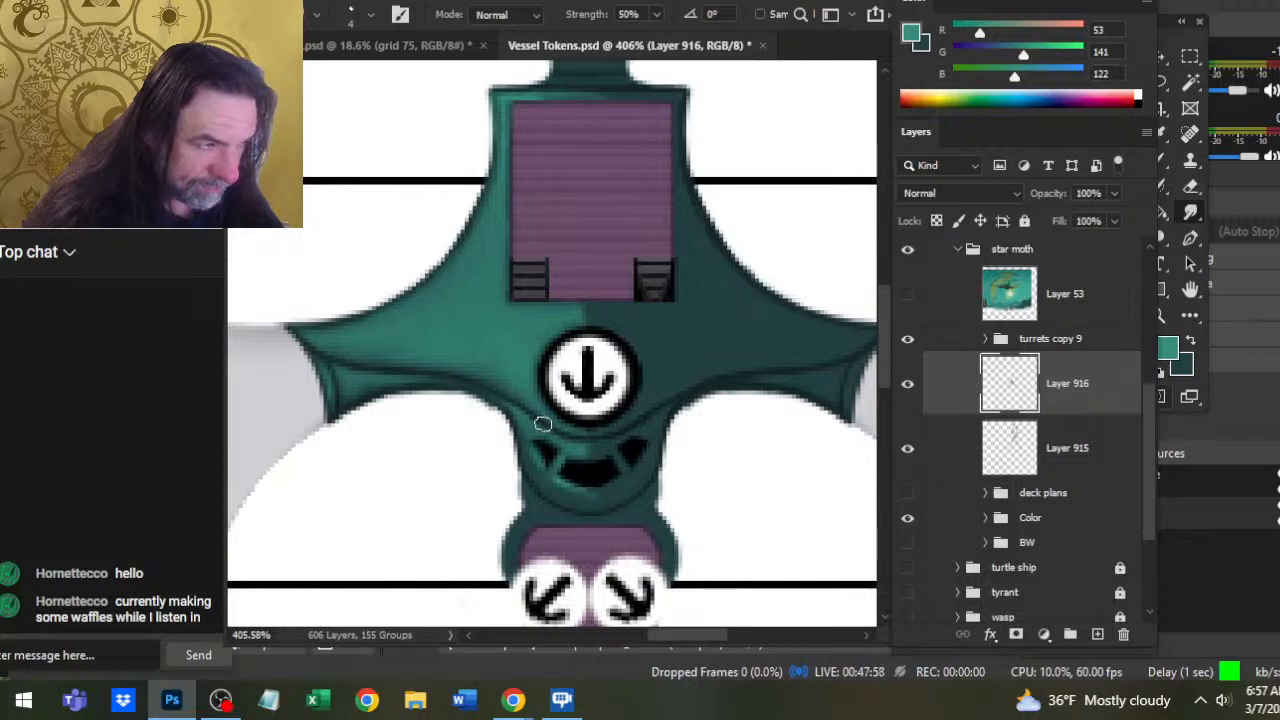
Highlight the curved ridge at the badge's lower left in light teal, smudge it, and erase the spill over the nearby dark outline
key(b)
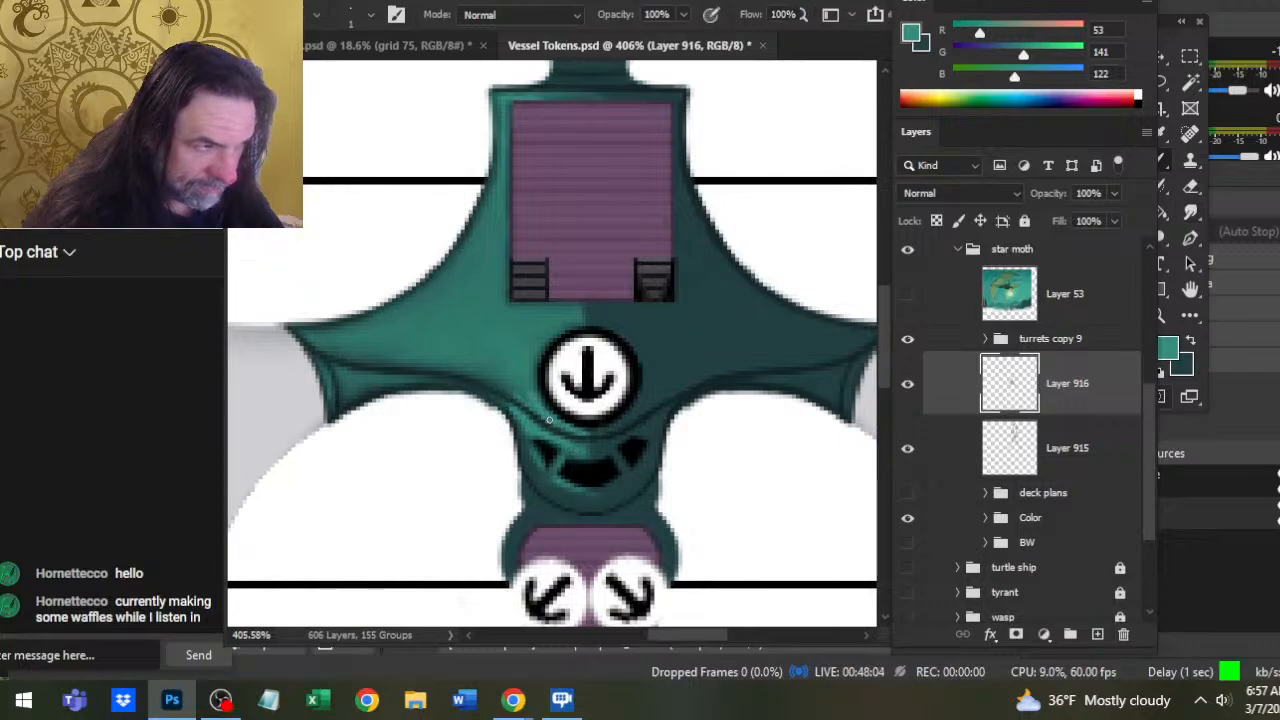
key(r)
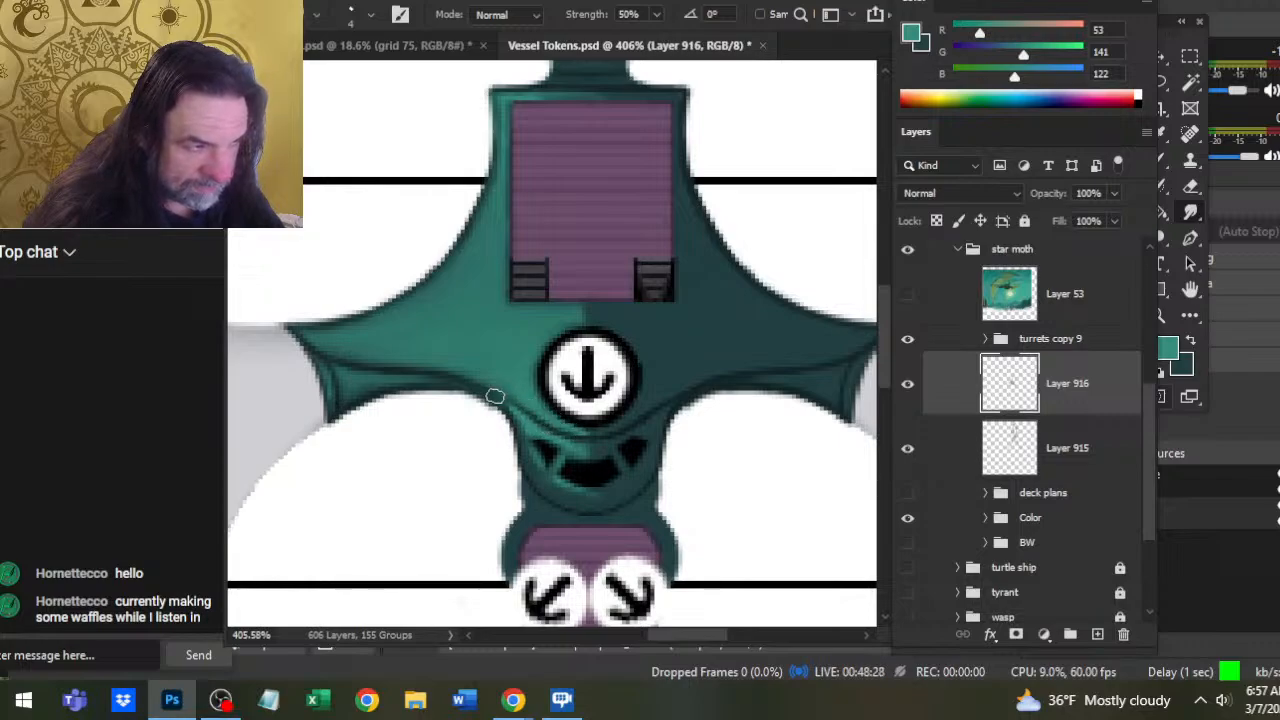
key(e)
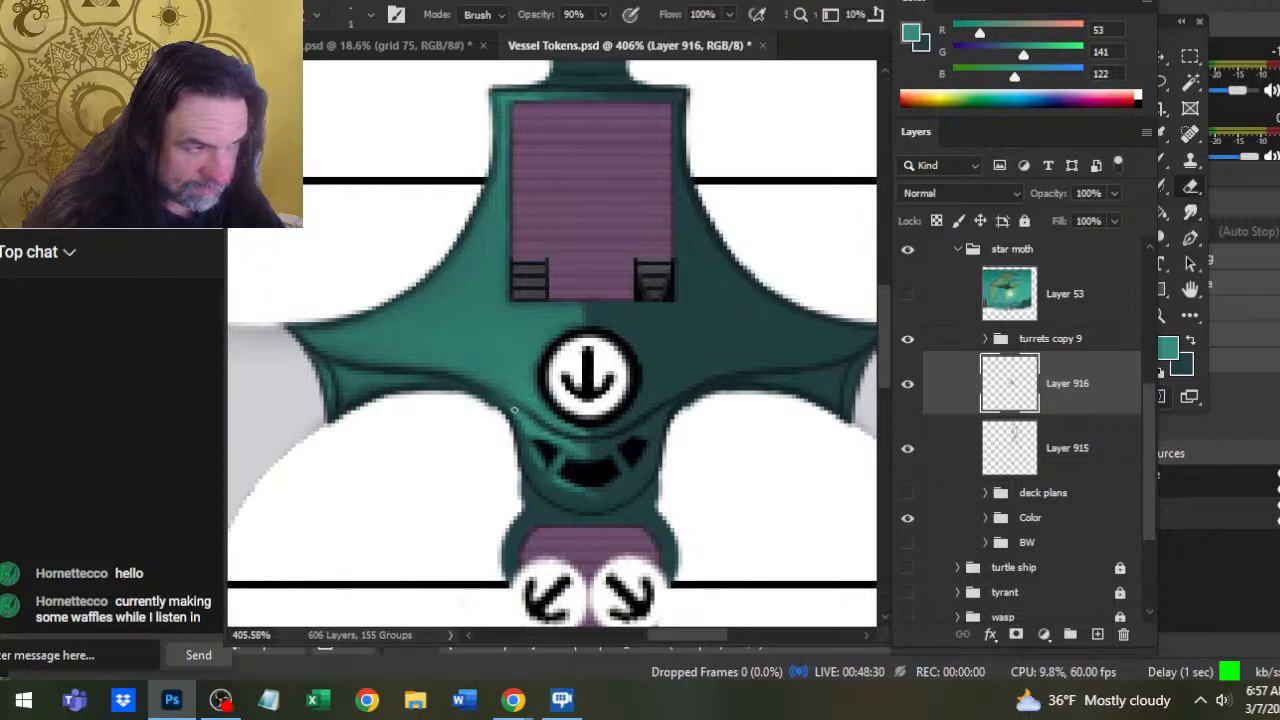
mouse_move(514, 410)
mouse_down()
mouse_move(543, 425)
mouse_move(517, 405)
mouse_up()
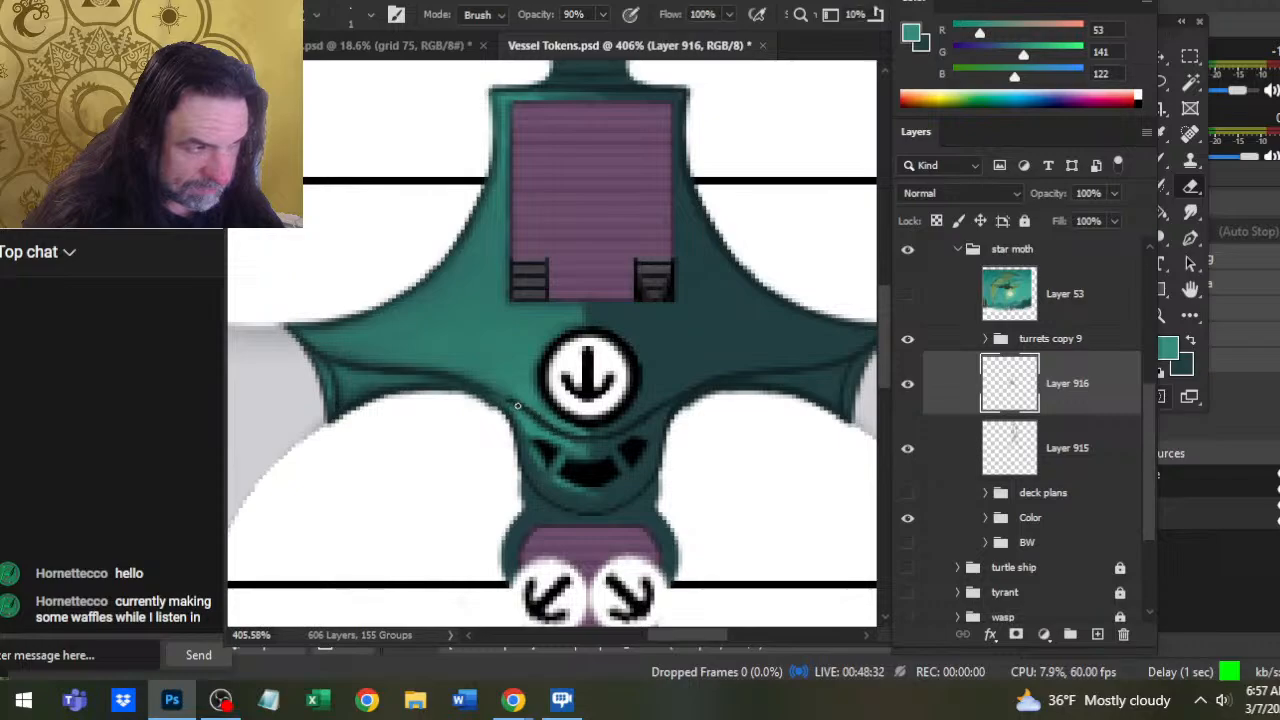
key(r)
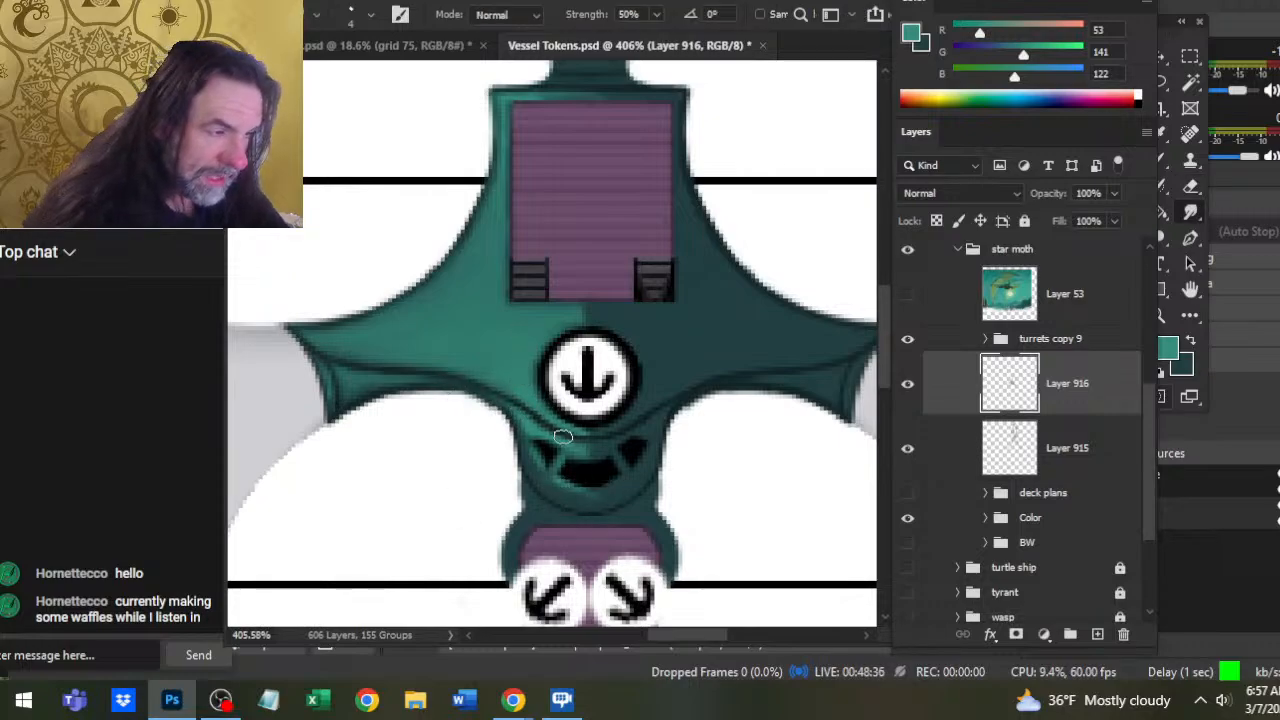
Trim and soften the light teal highlight's edge at the hull's centre line above and below the anchor badge, using the Eraser and Smudge tools
key(e)
key(r)
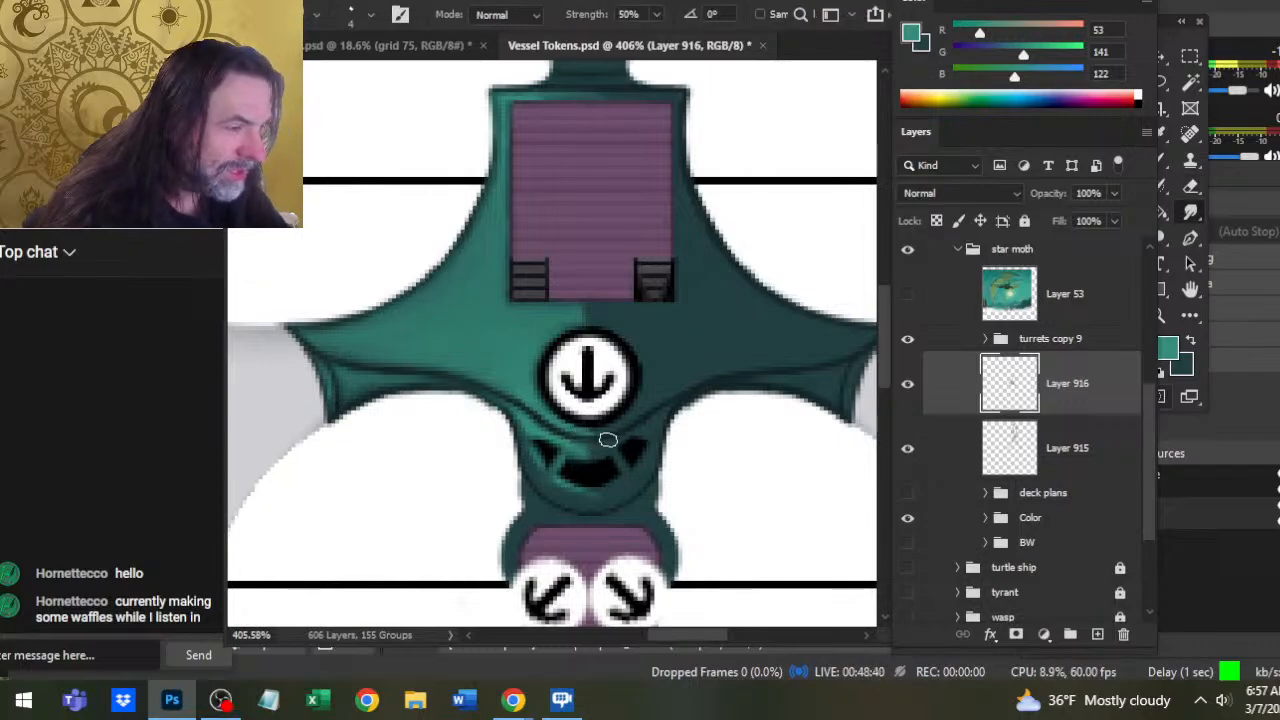
key(e)
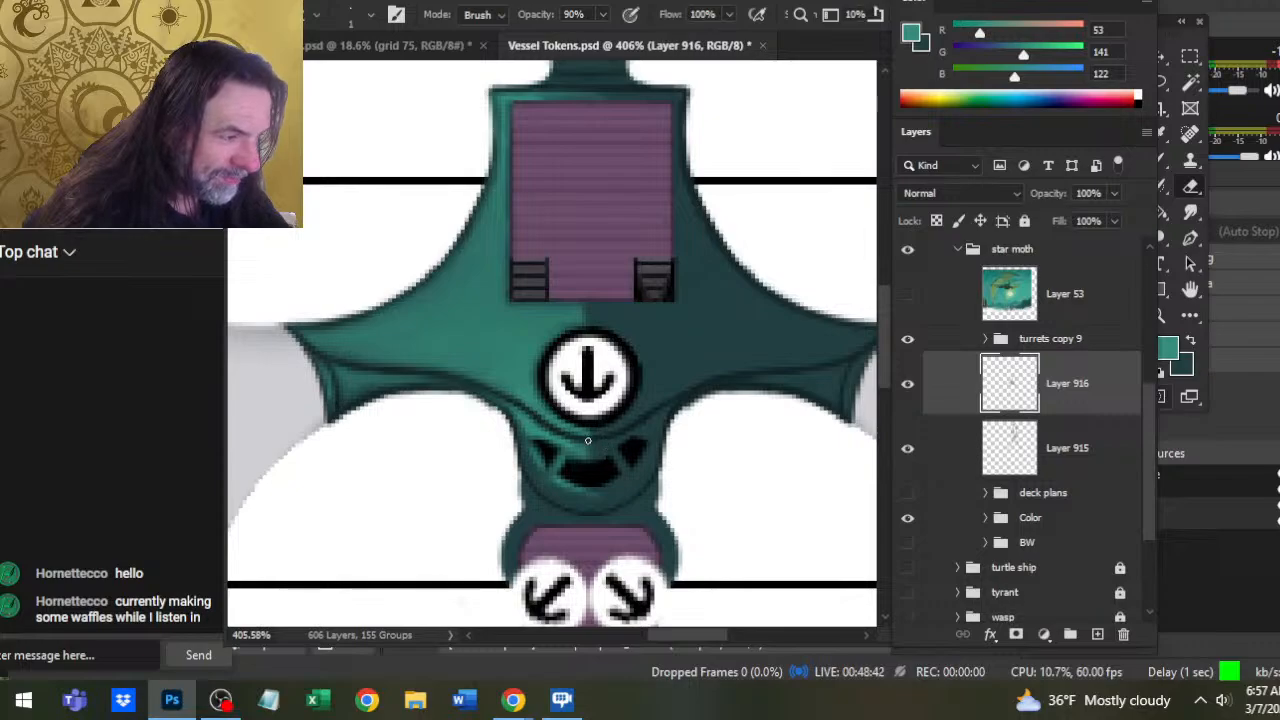
key(r)
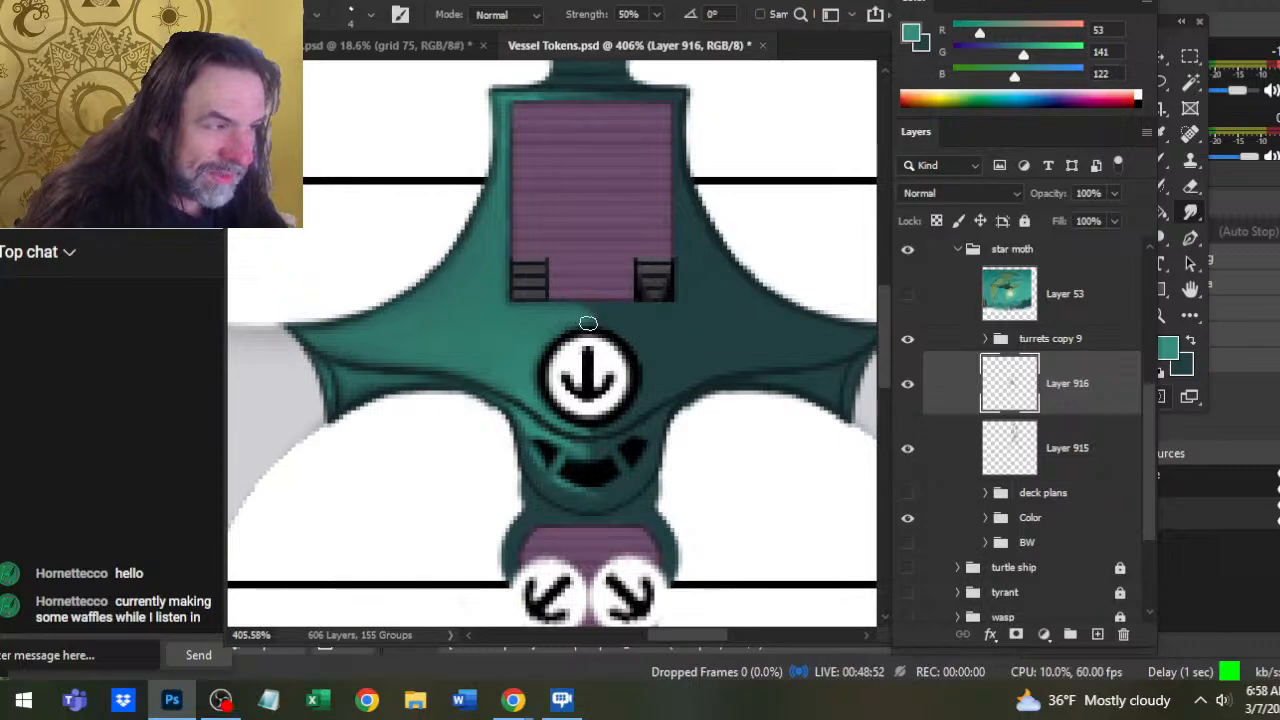
key(e)
key(r)
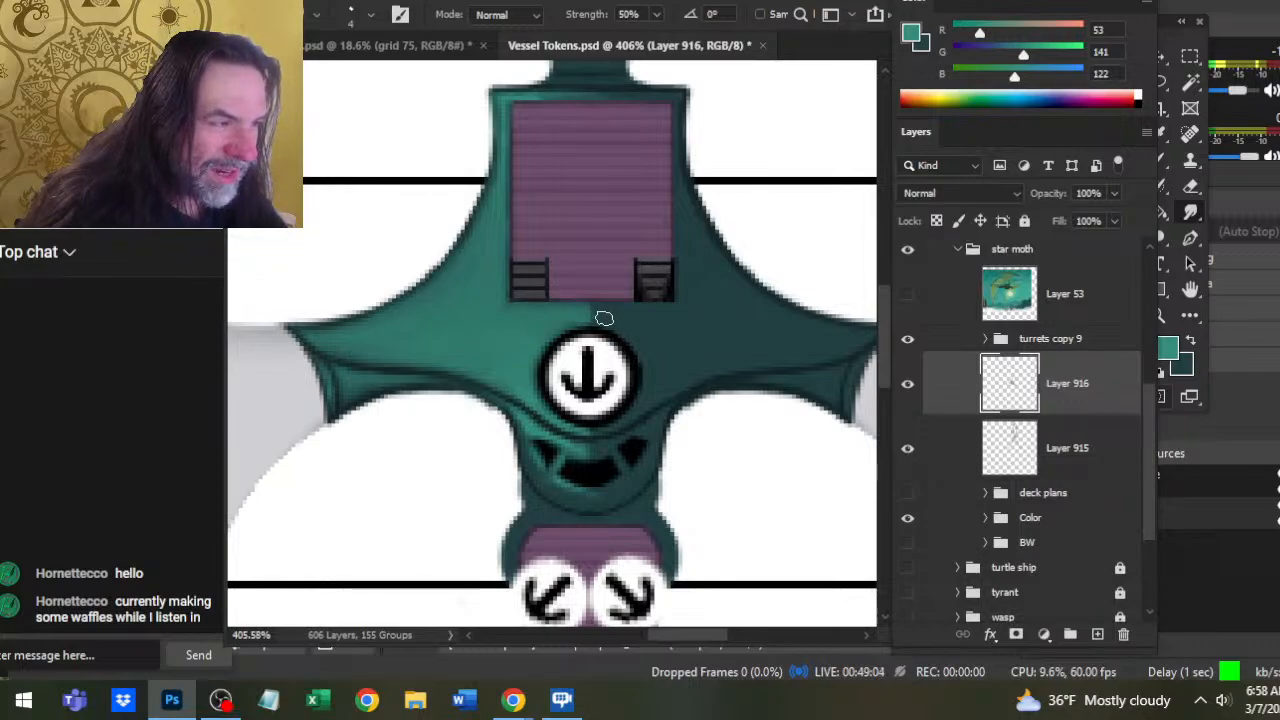
Touch up the light teal highlight along the hull outline at the anchor badge's lower left and smudge it smooth
key(e)
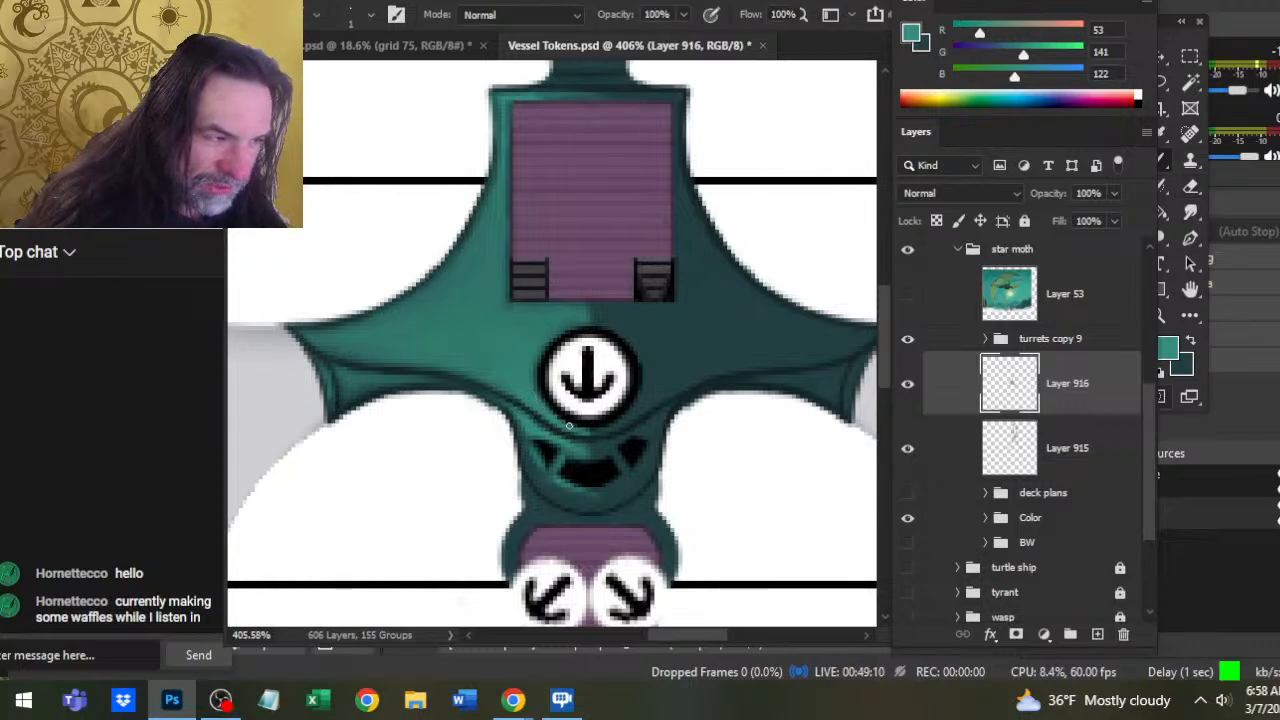
key(r)
key(b)
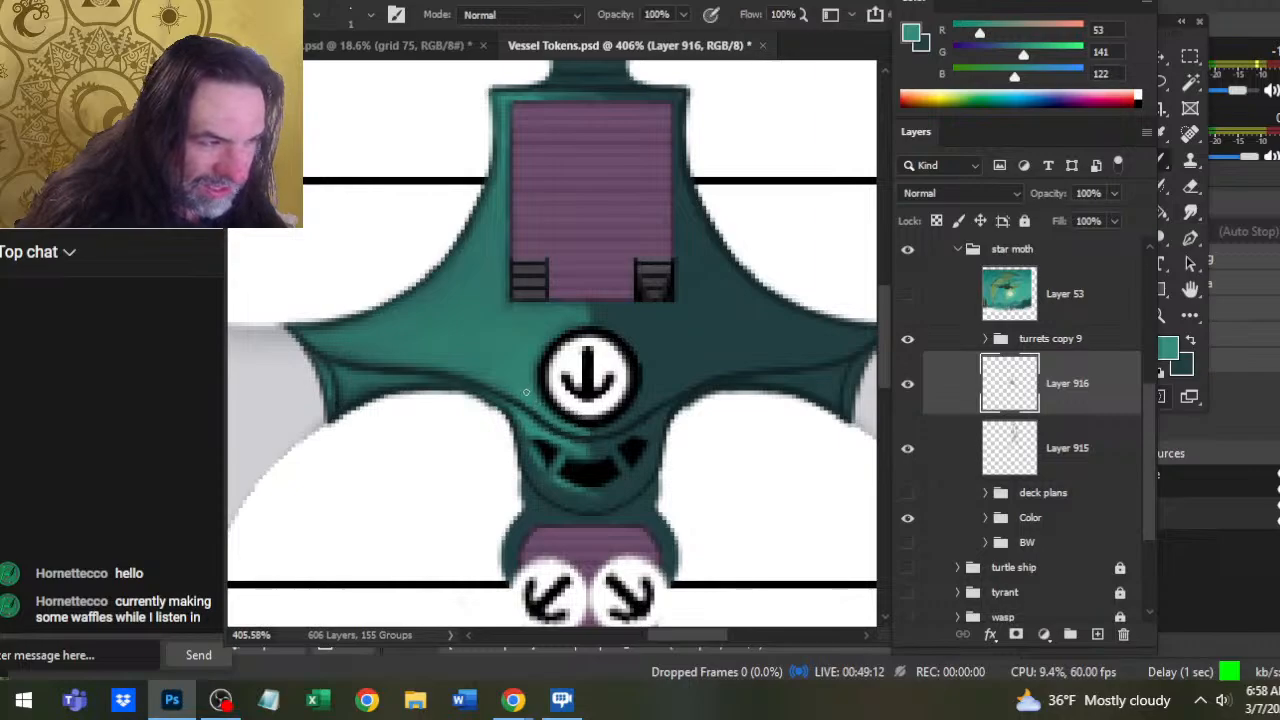
key(r)
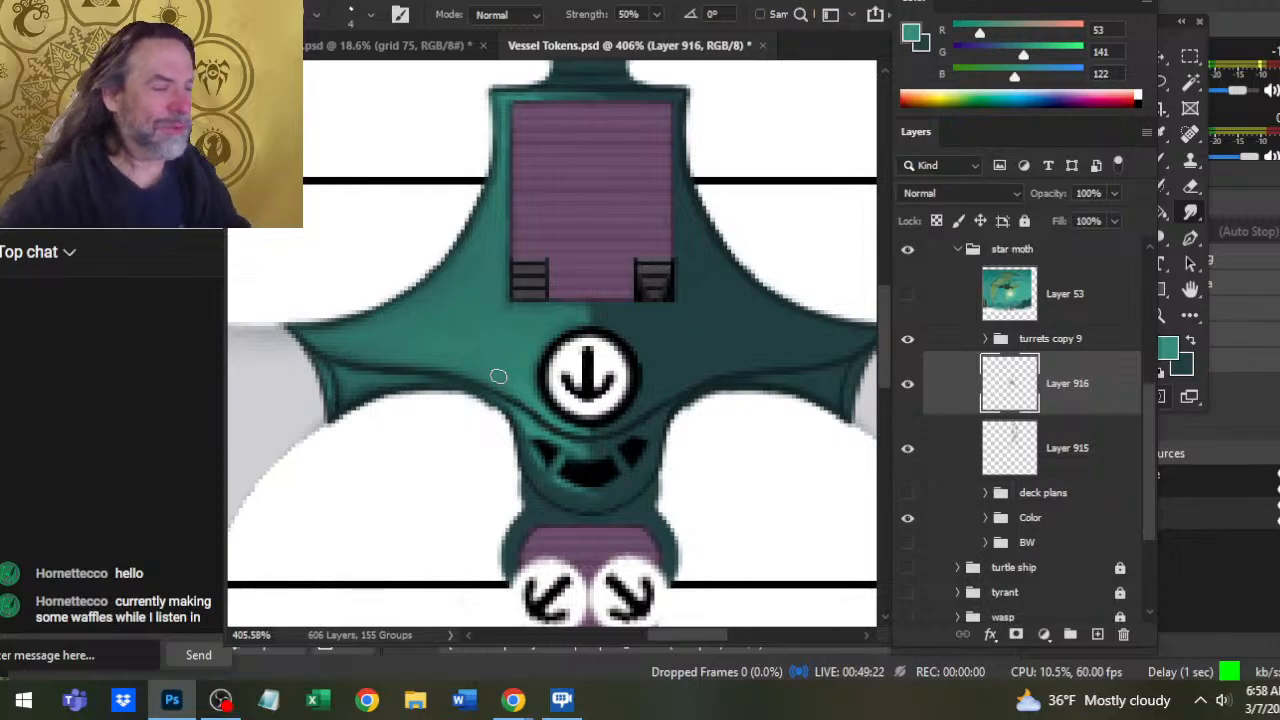
Paint light teal highlights on the left half of the band above the lower purple deck and the bulge beside it, smudging the band
key(b)
scroll(540, 420, down, 2)
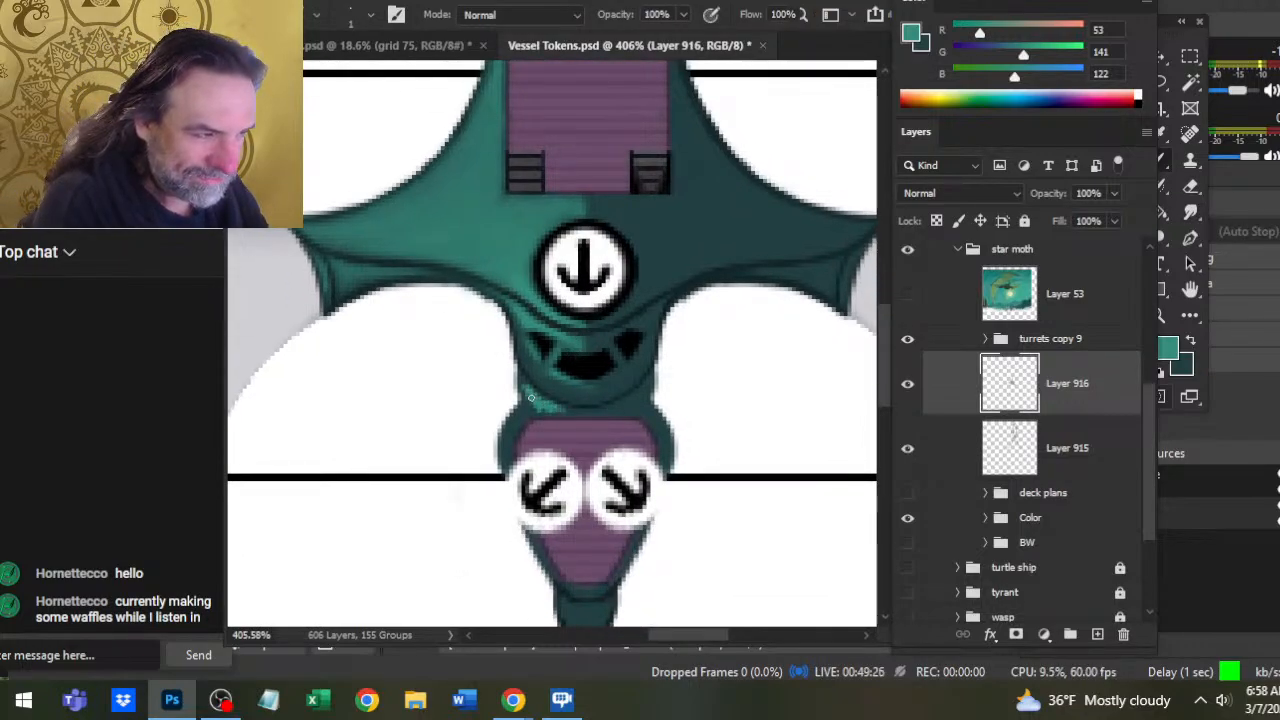
key(r)
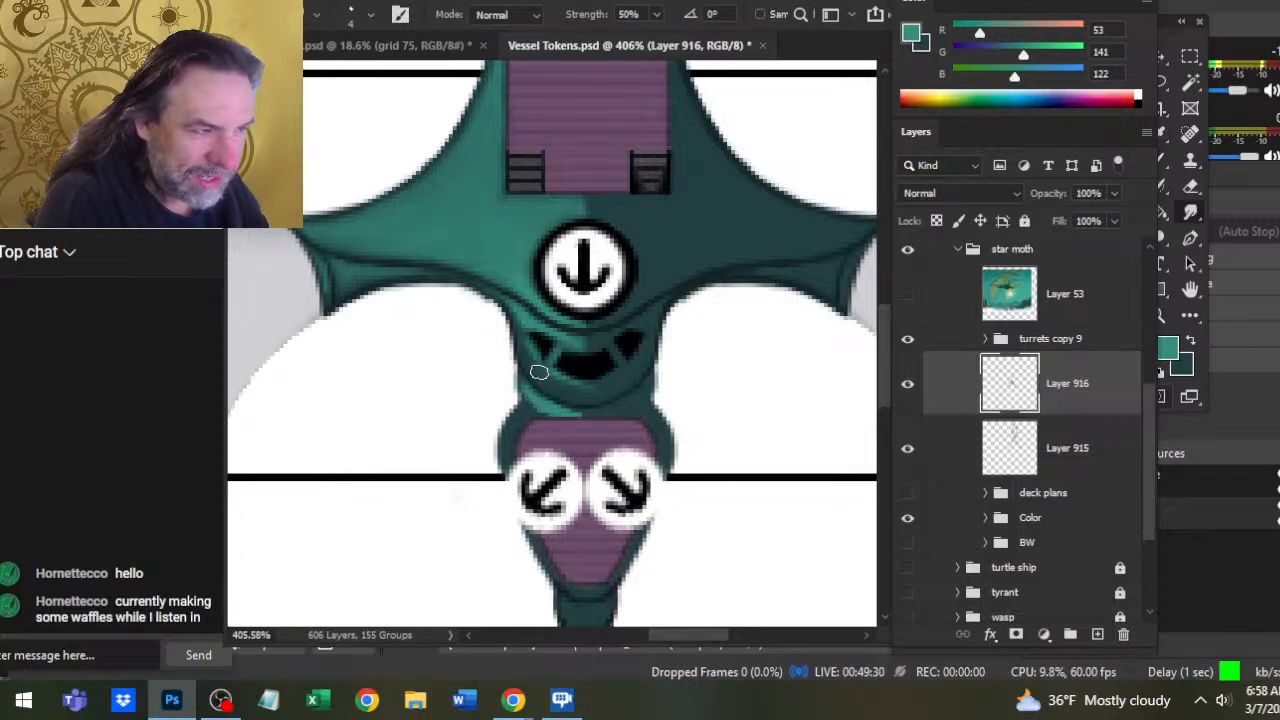
key(b)
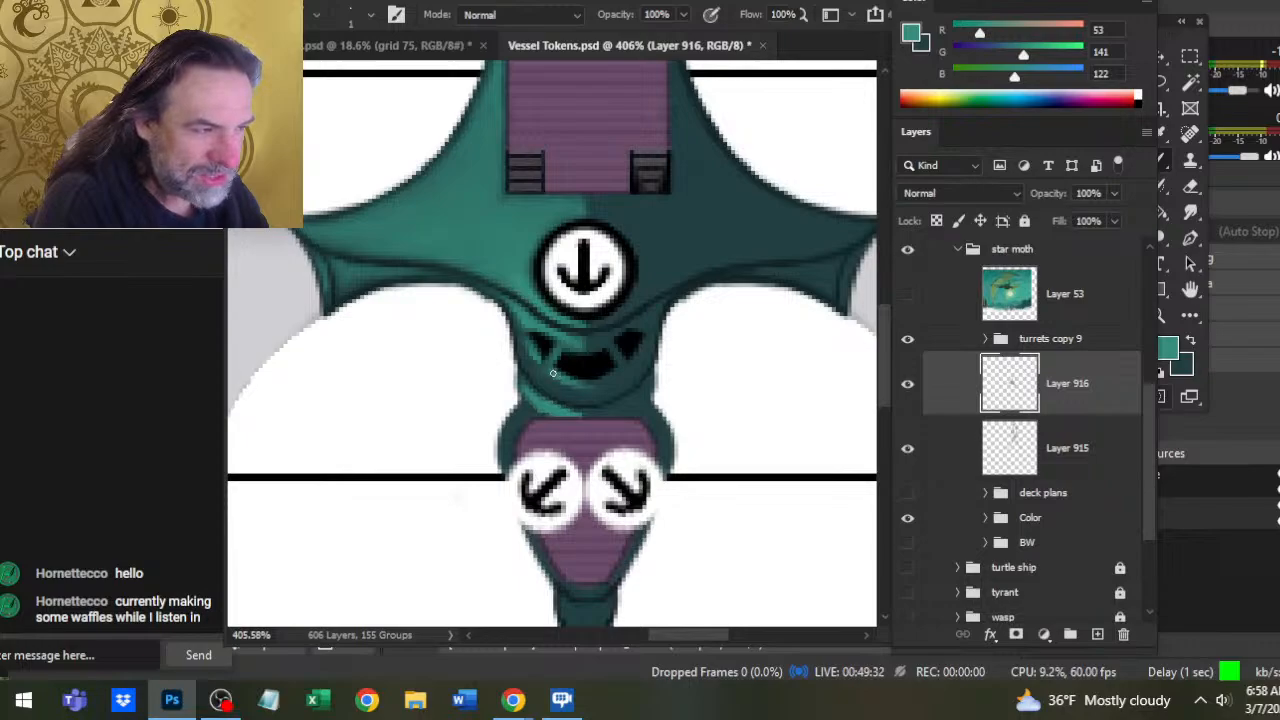
key(r)
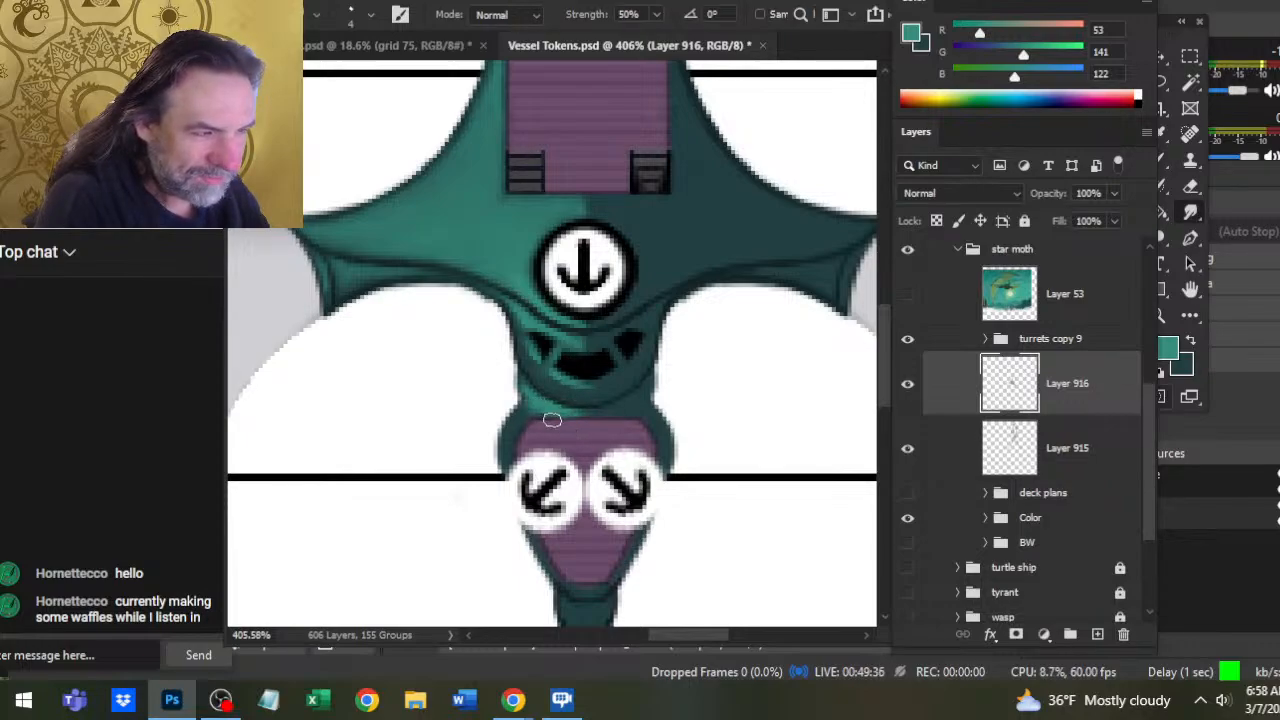
key(b)
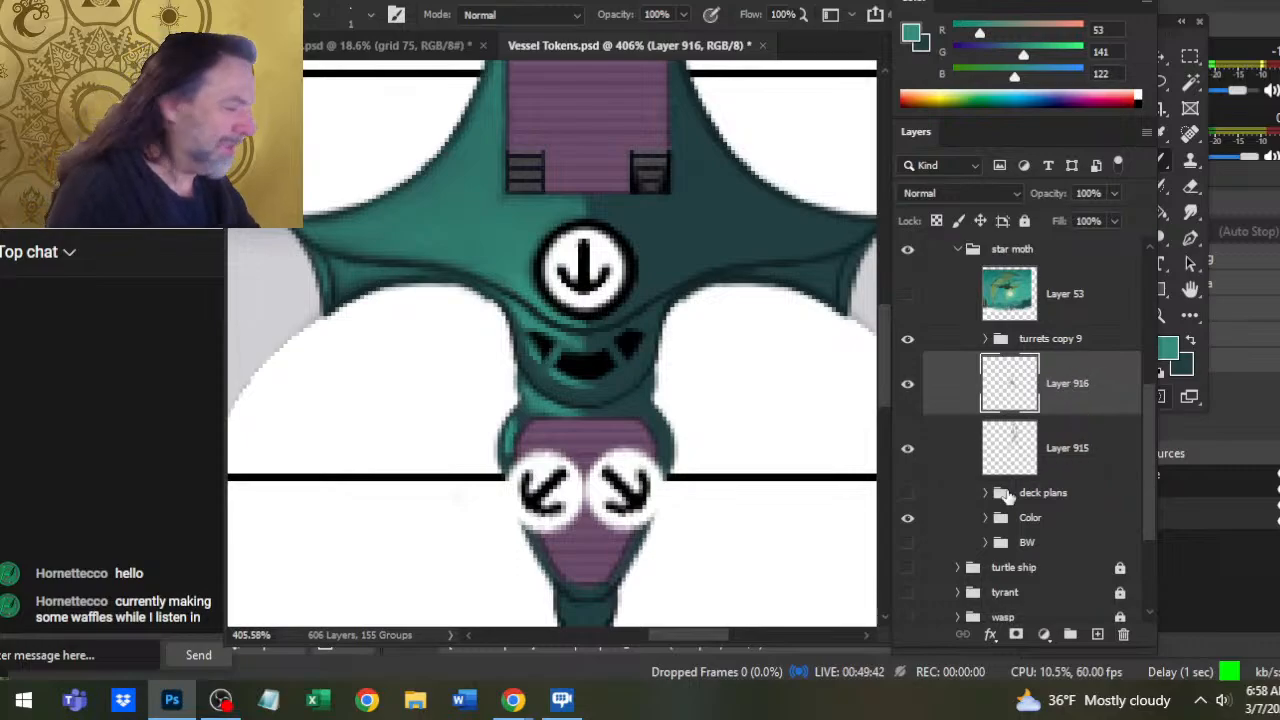
Identify and select the four layers of the two lower arrow badges in the turrets copy 9 group and nudge them up to the purple deck's upper edge
drag(637, 513, 634, 350)
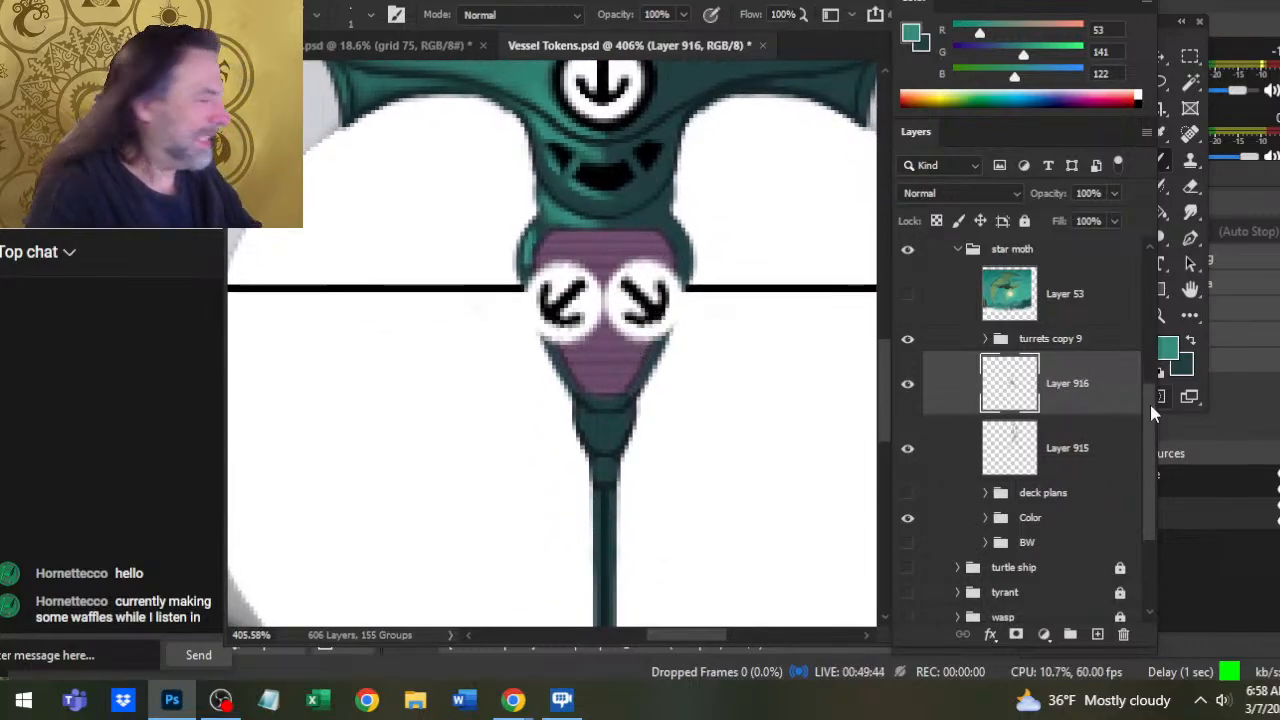
click(985, 340)
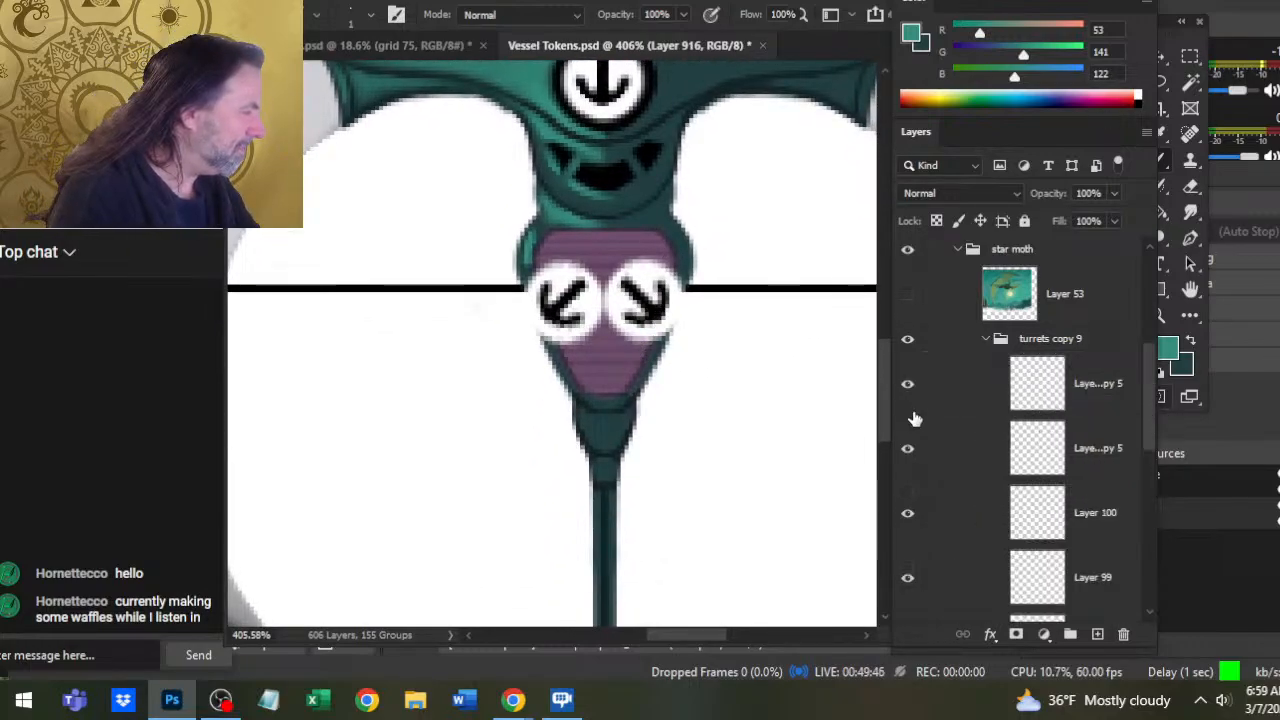
click(907, 385)
click(907, 385)
click(907, 513)
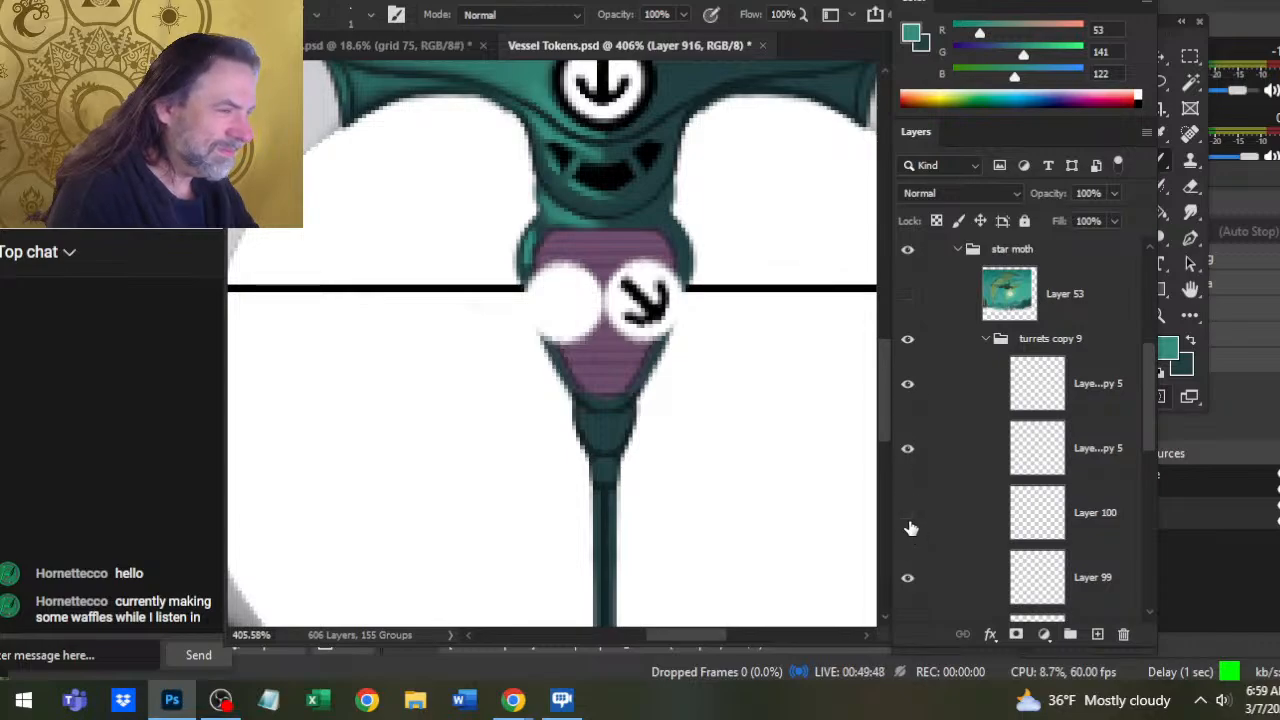
click(907, 513)
click(971, 394)
shift+click(952, 535)
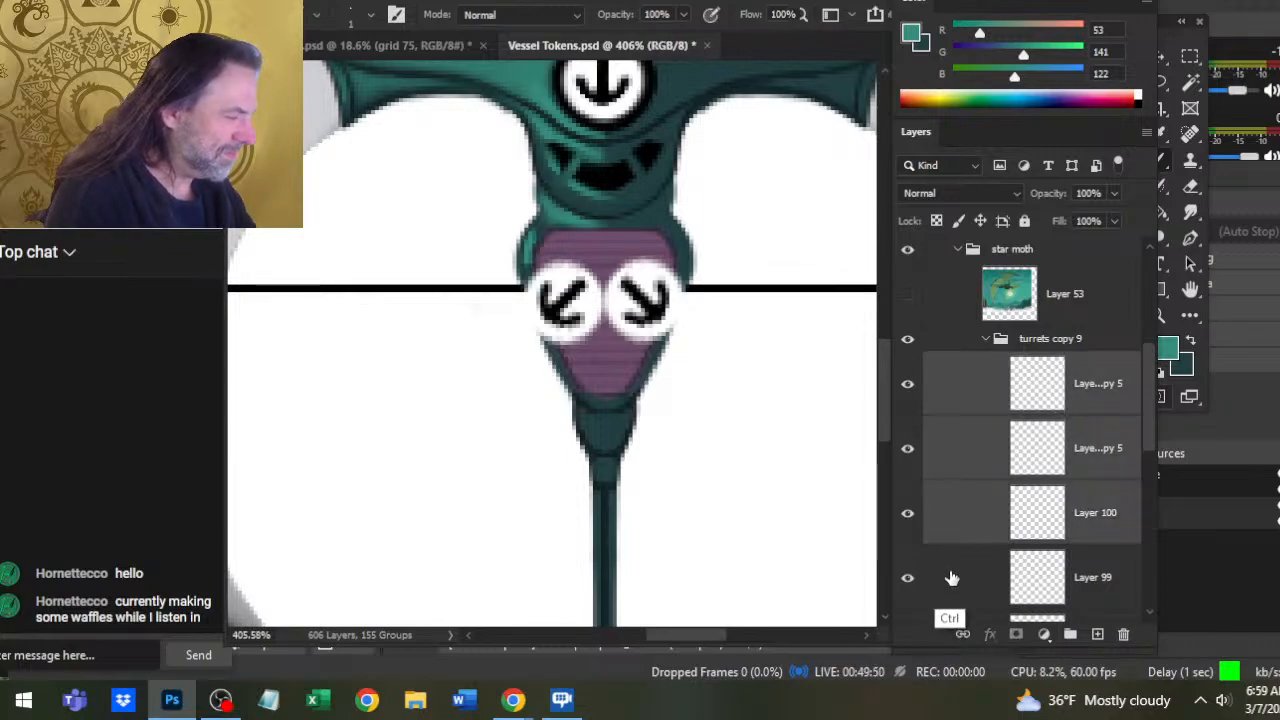
key(v)
key(Up)
key(Up)
key(Up)
key(Up)
key(Up)
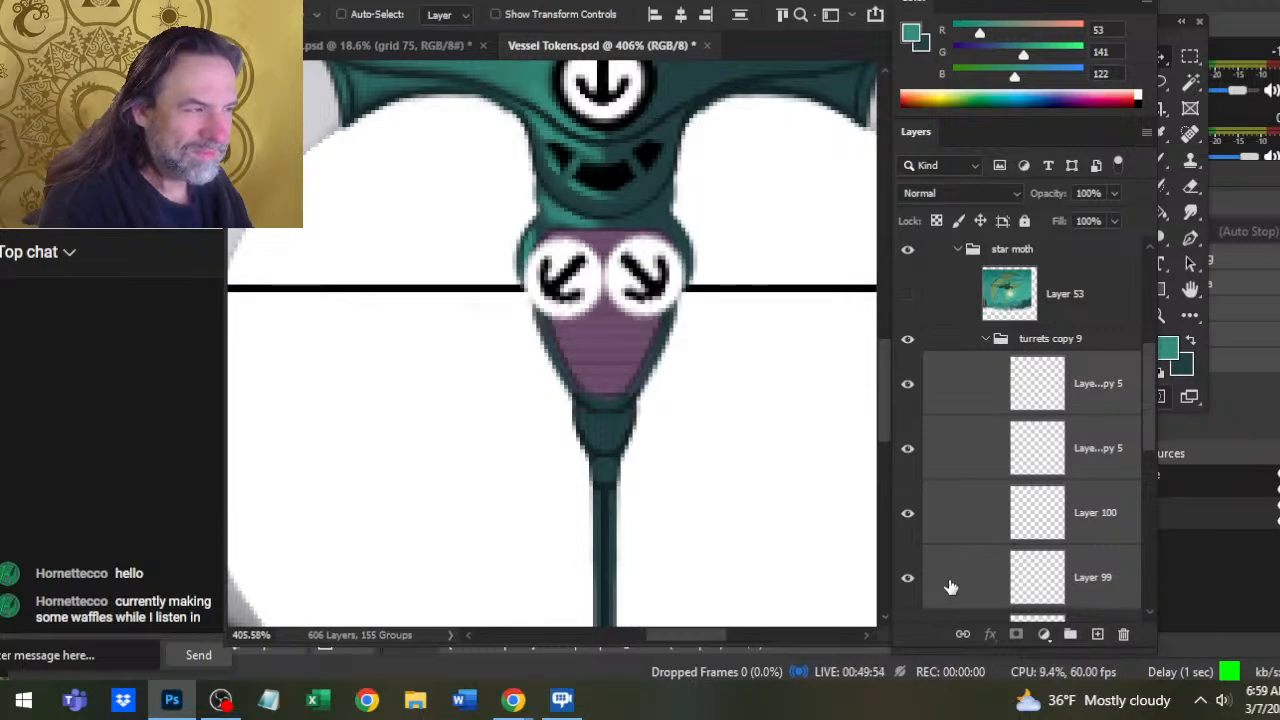
key(Up)
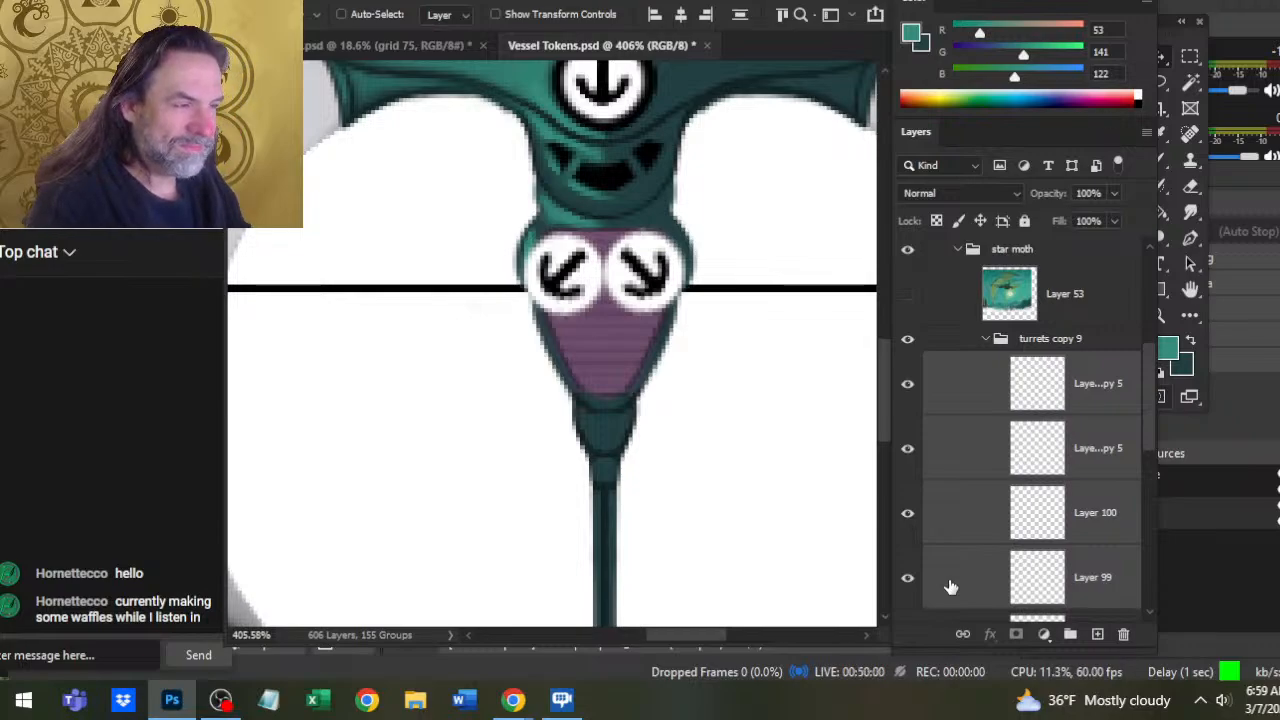
key(Up)
key(Up)
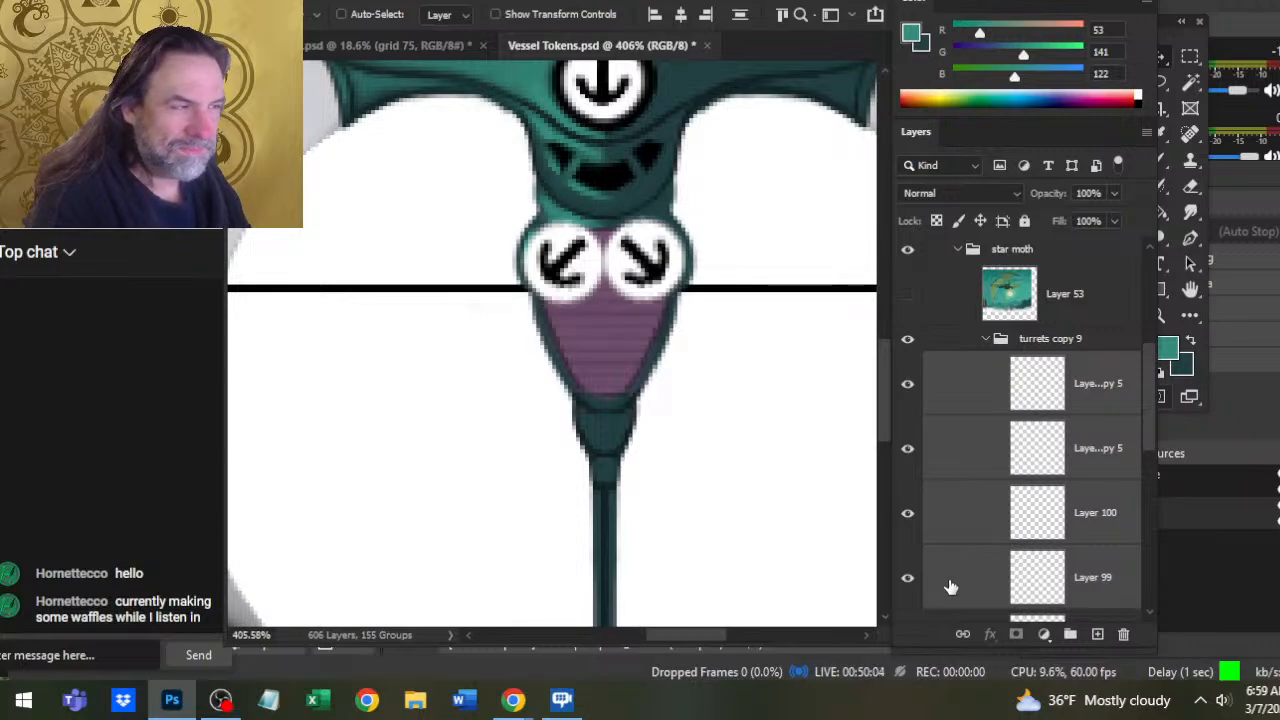
key(Up)
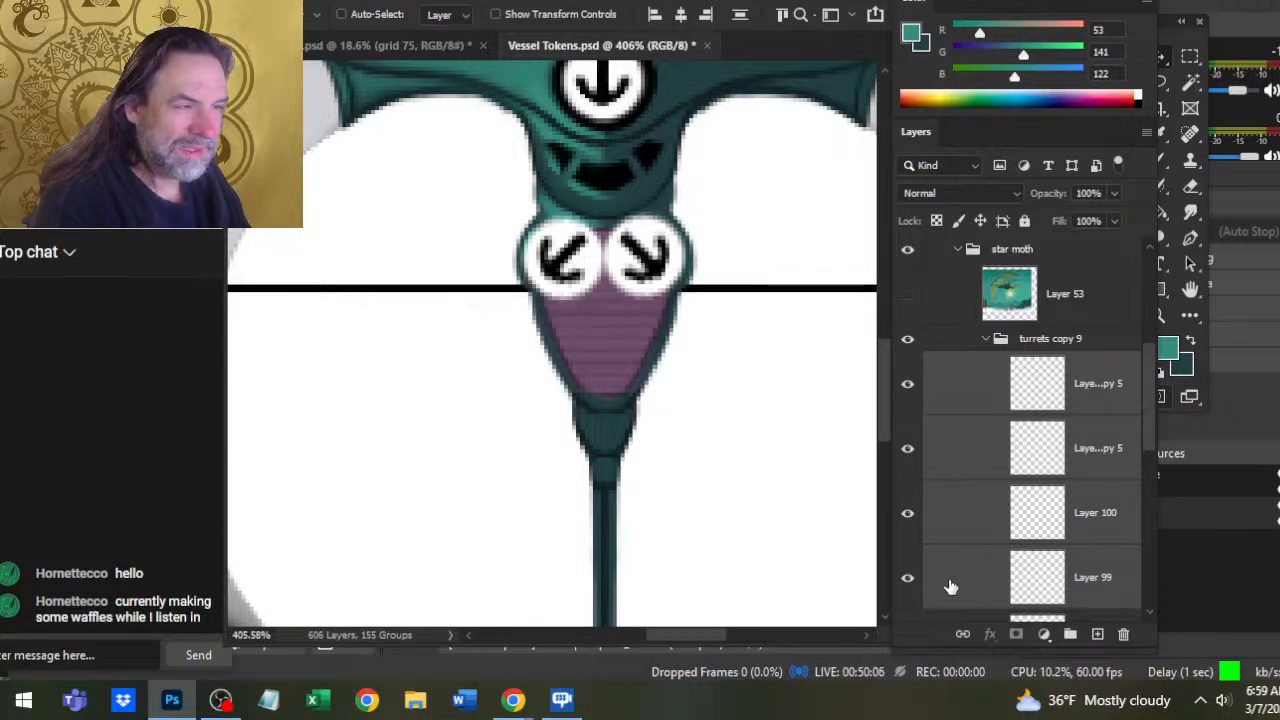
Collapse and hide the turrets copy 9 group, and make Layer 916 active for painting with the Brush tool
click(986, 340)
click(907, 340)
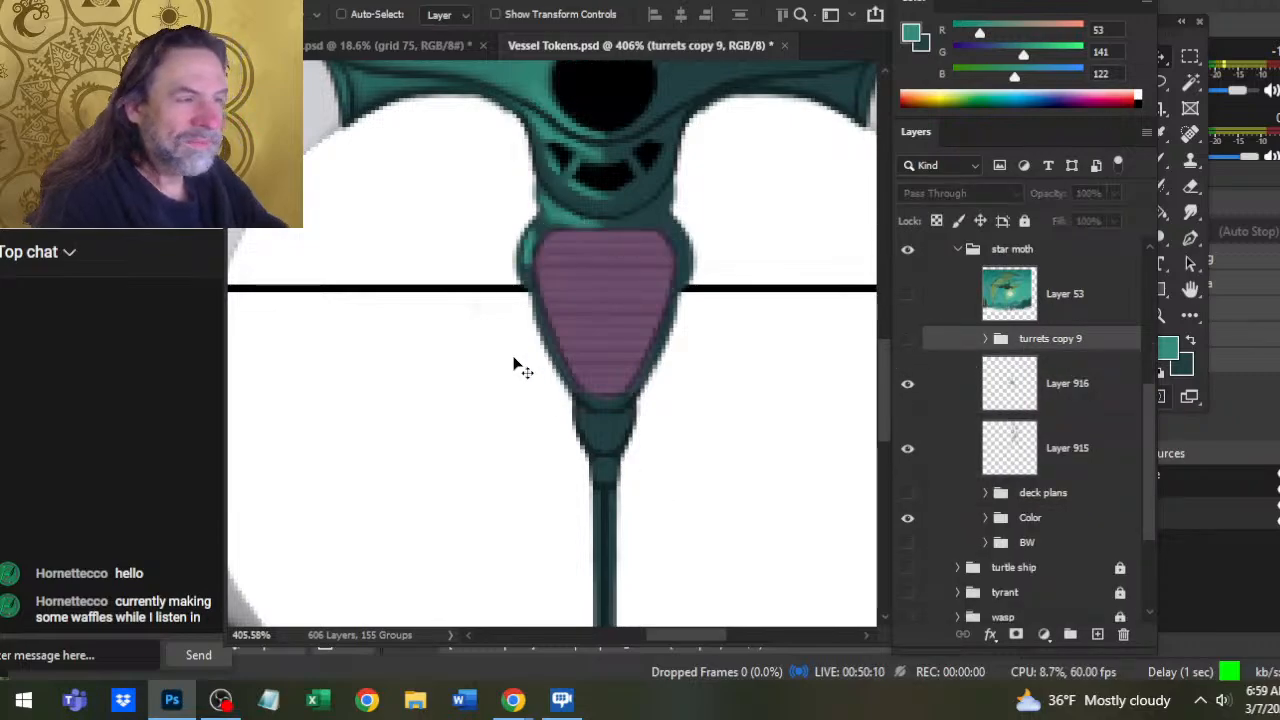
key(b)
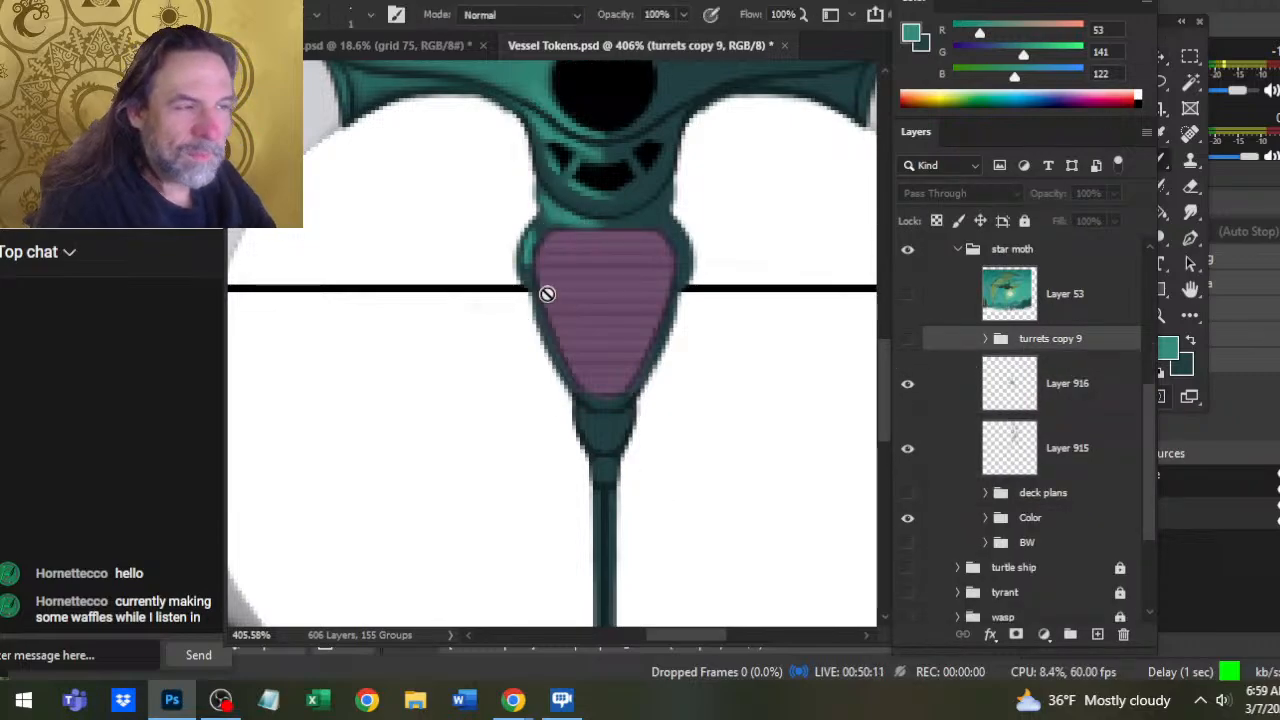
click(940, 392)
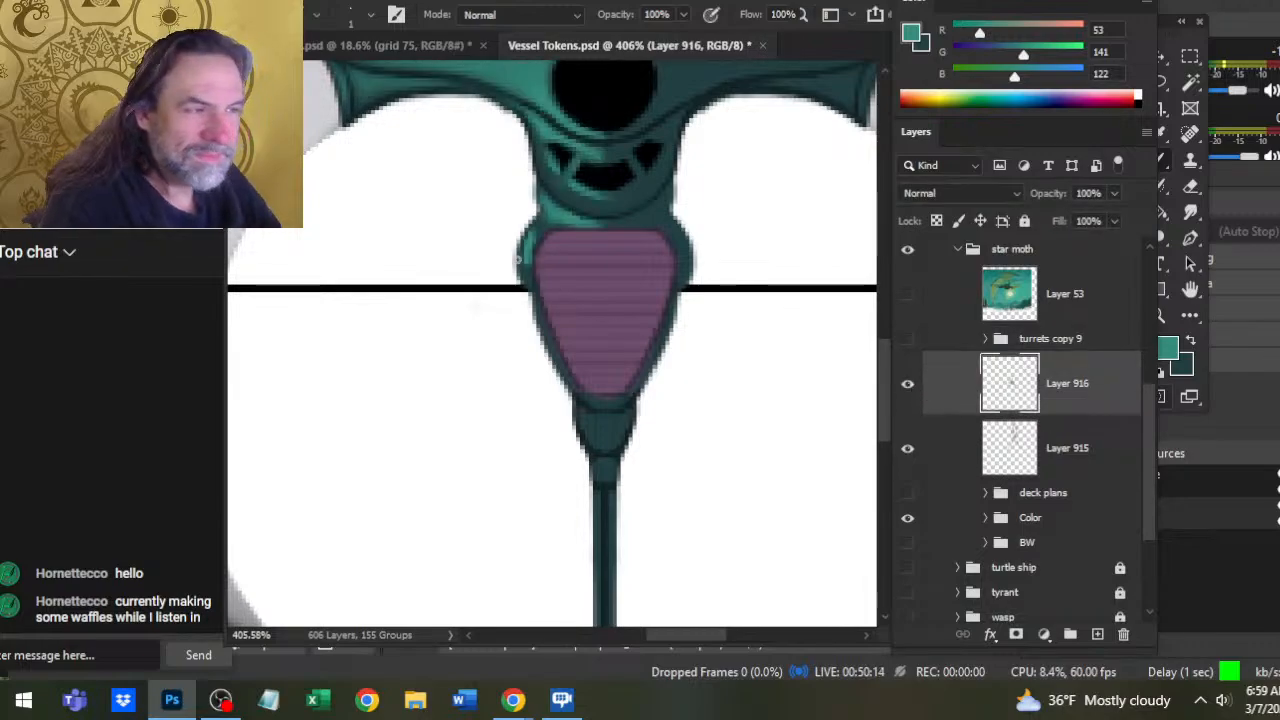
Smudge the highlight on the bulge beside the lower purple deck, and paint and blend light teal along the deck's lower-left rim
key(r)
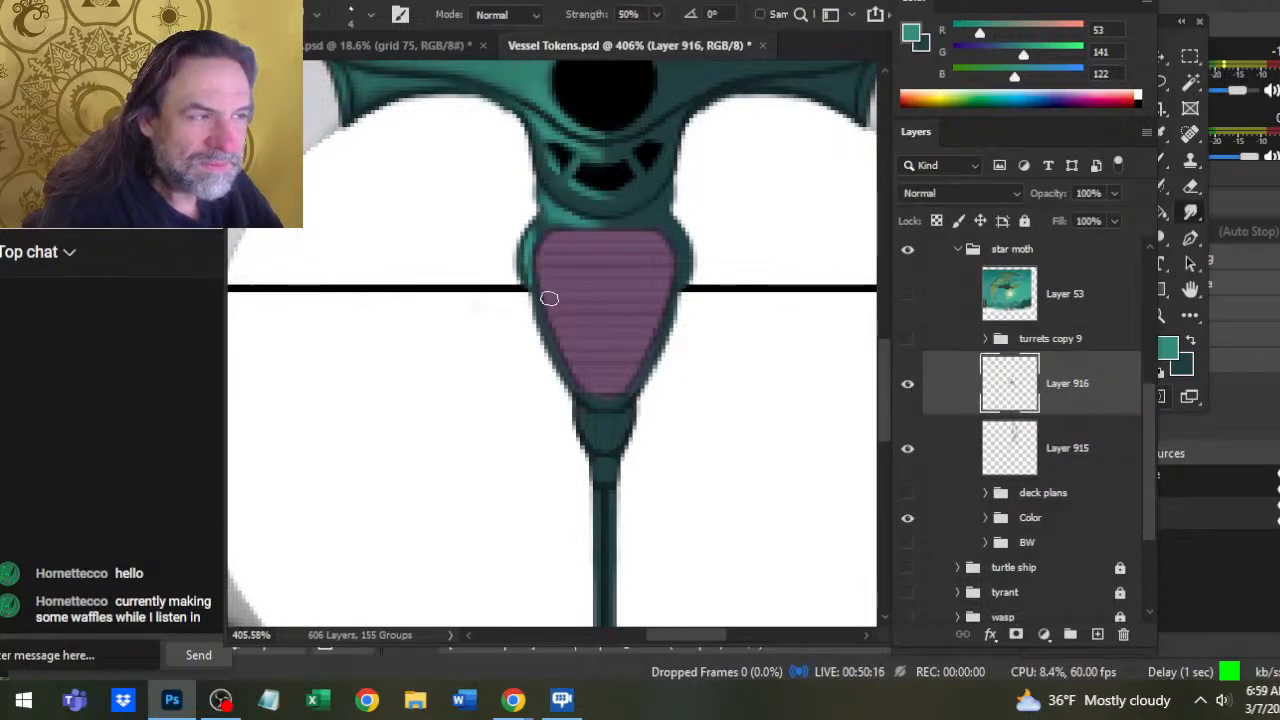
mouse_move(537, 306)
mouse_down()
mouse_move(536, 233)
mouse_move(633, 247)
mouse_move(617, 249)
mouse_move(623, 240)
mouse_up()
key(b)
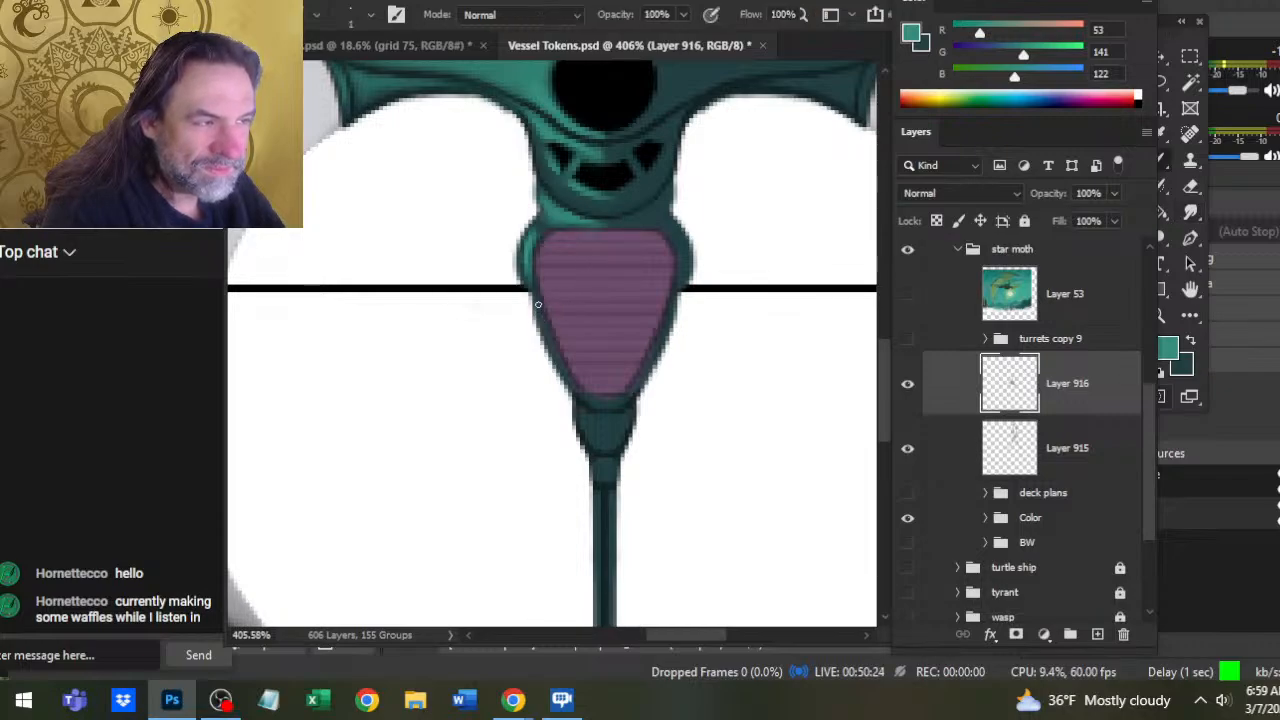
key(r)
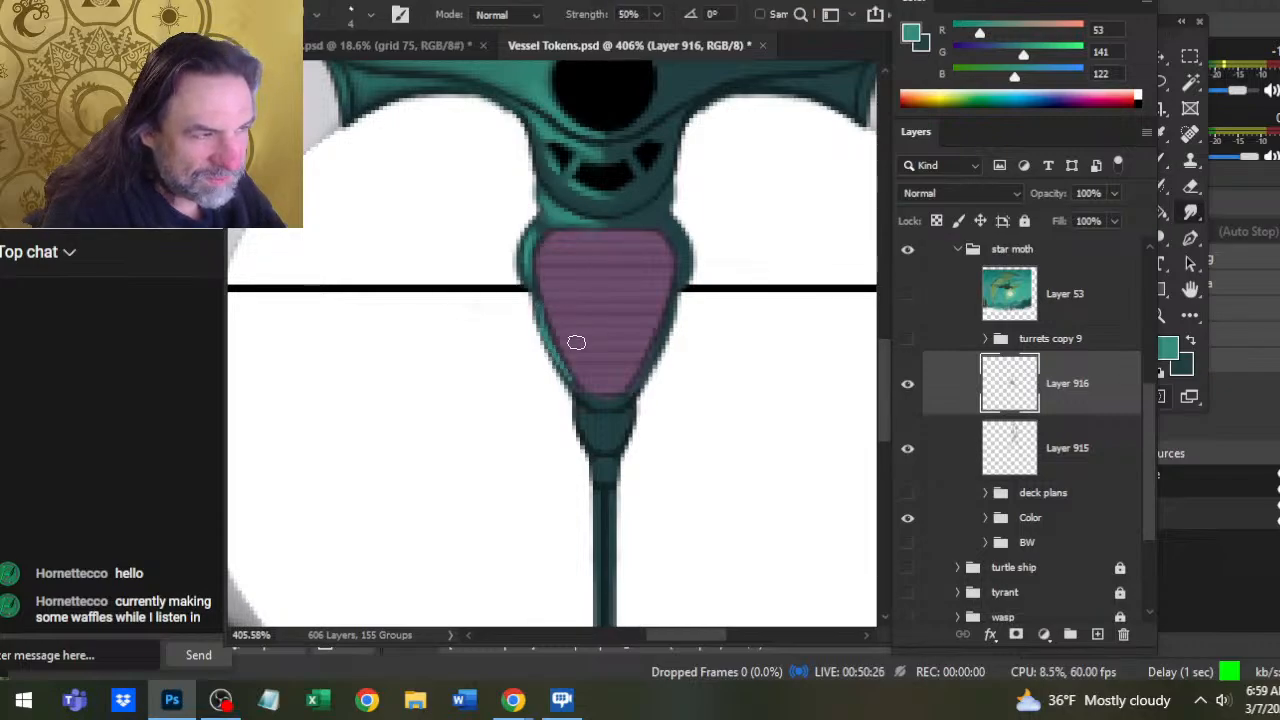
drag(546, 310, 594, 393)
Paint a light teal highlight on the tapered hull section below the purple deck and smudge it along the section
key(b)
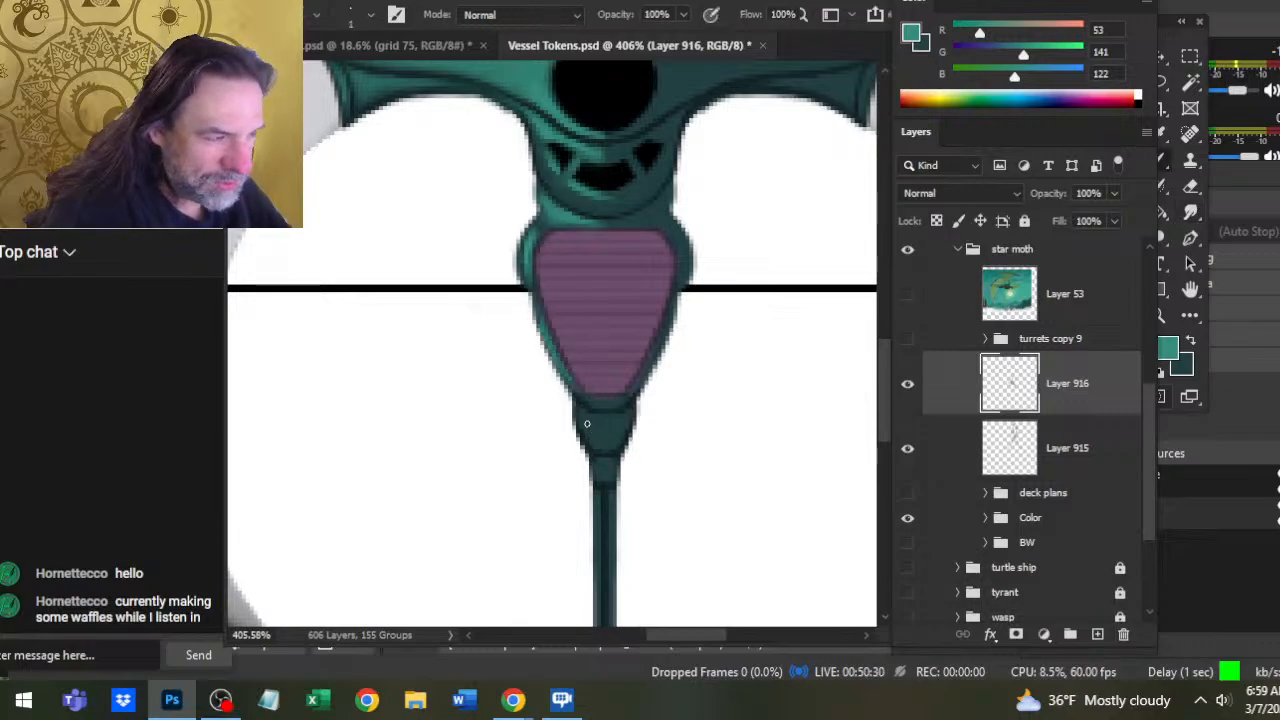
mouse_move(602, 427)
mouse_down()
mouse_move(606, 412)
mouse_move(598, 434)
mouse_move(578, 412)
mouse_move(607, 459)
mouse_up()
key(r)
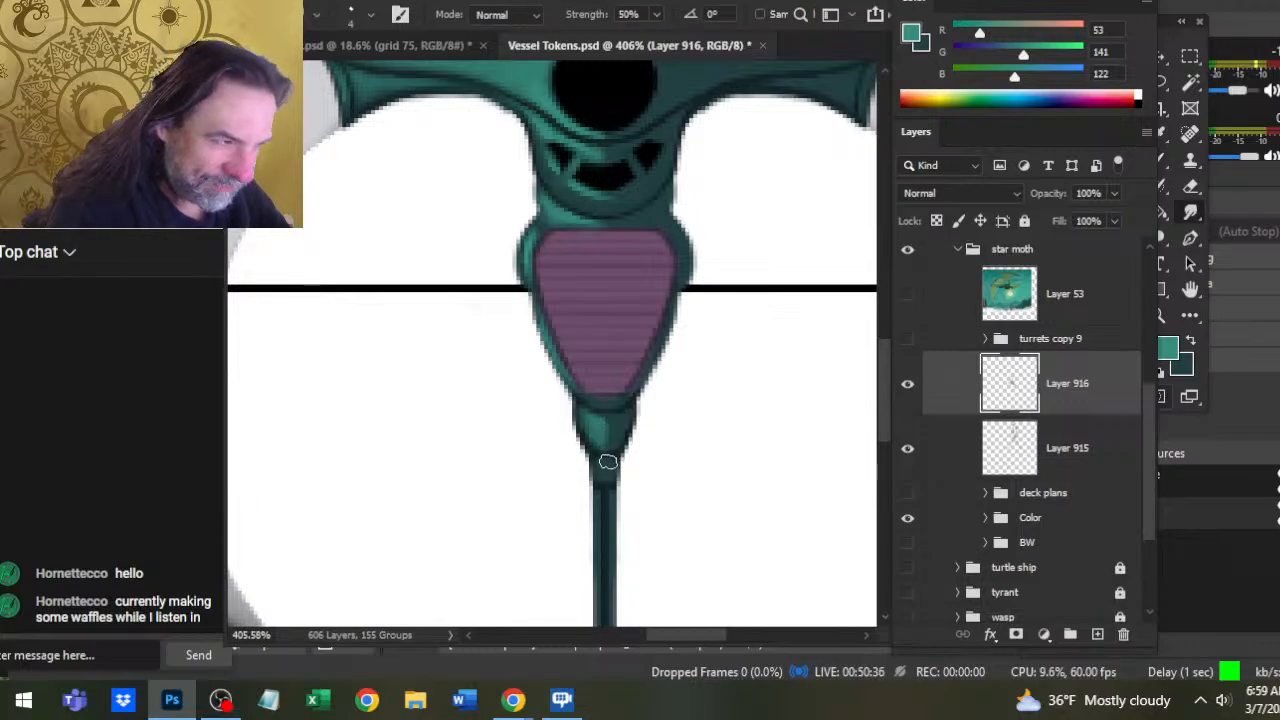
key(b)
key(r)
drag(604, 436, 591, 428)
Add a light teal highlight to the thin band directly under the purple deck's lower tip and blend it with the Smudge tool
key(b)
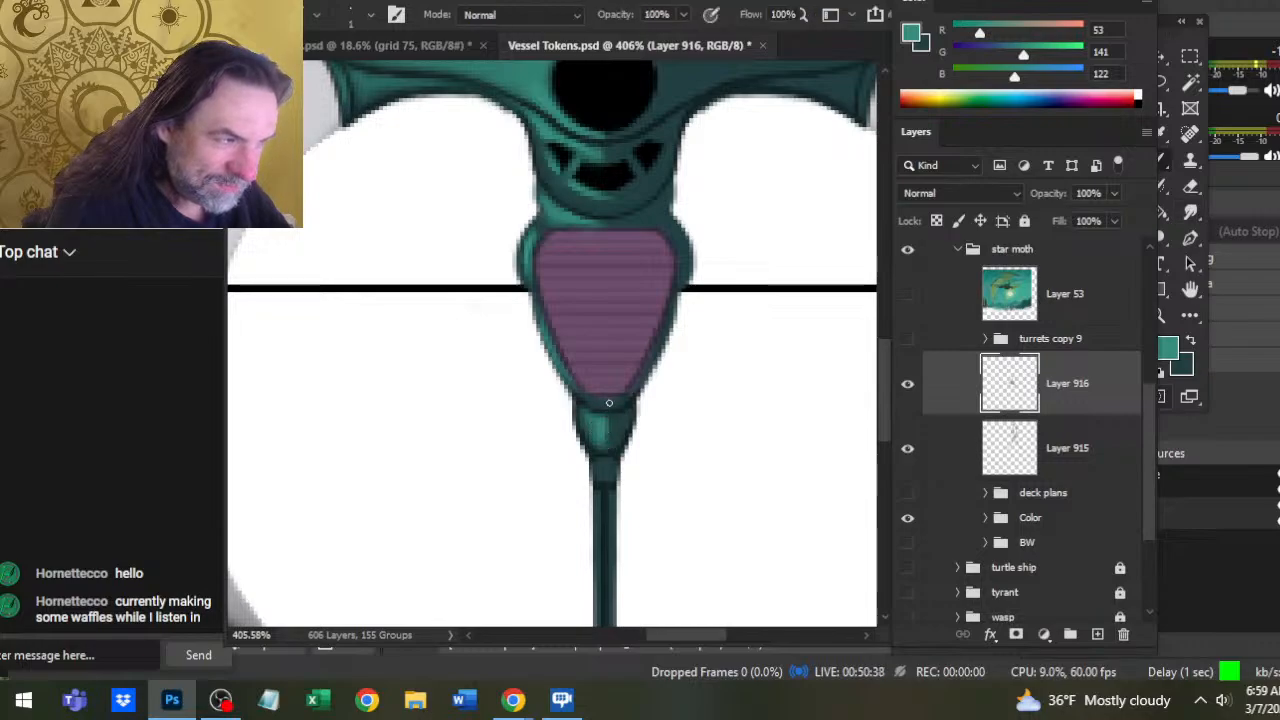
key(r)
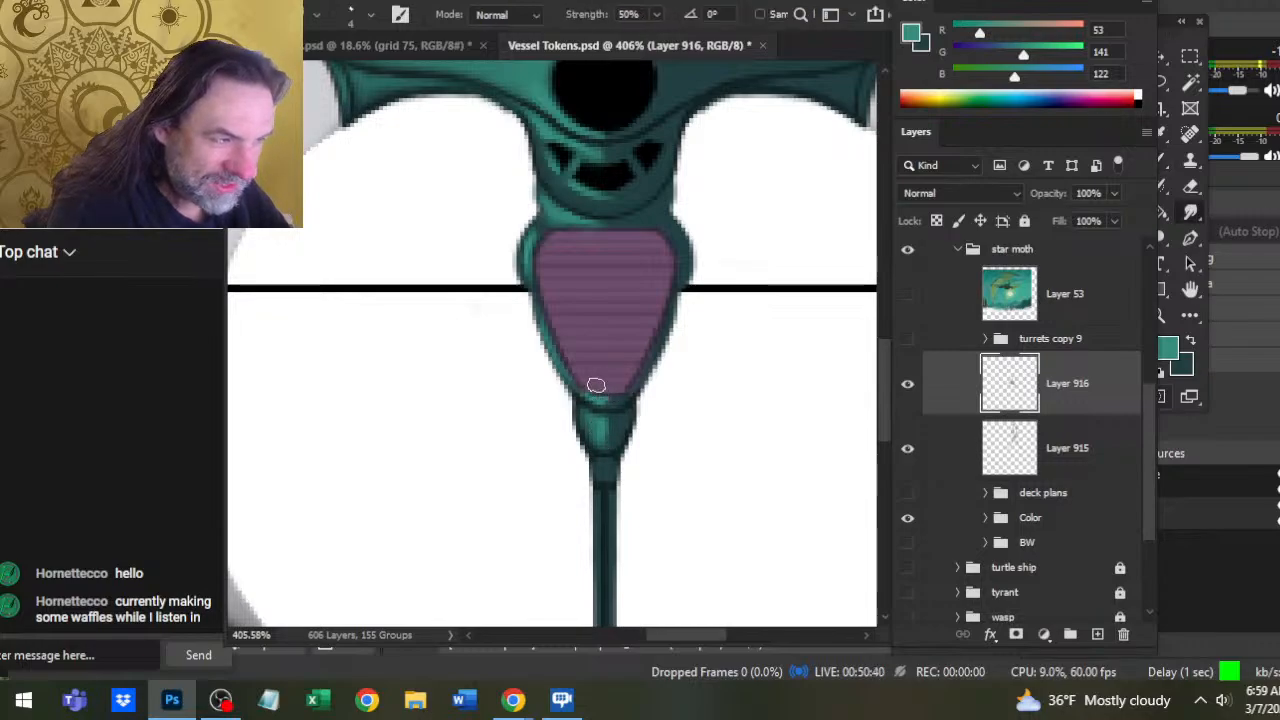
key(b)
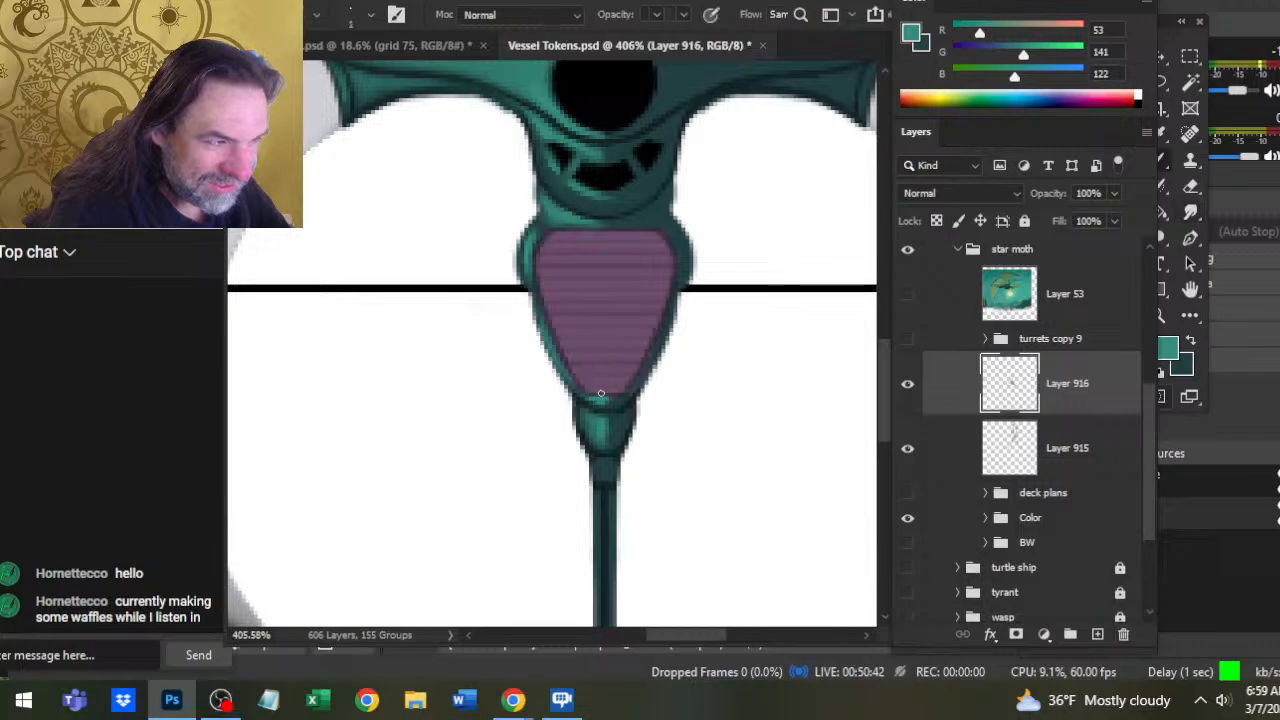
key(r)
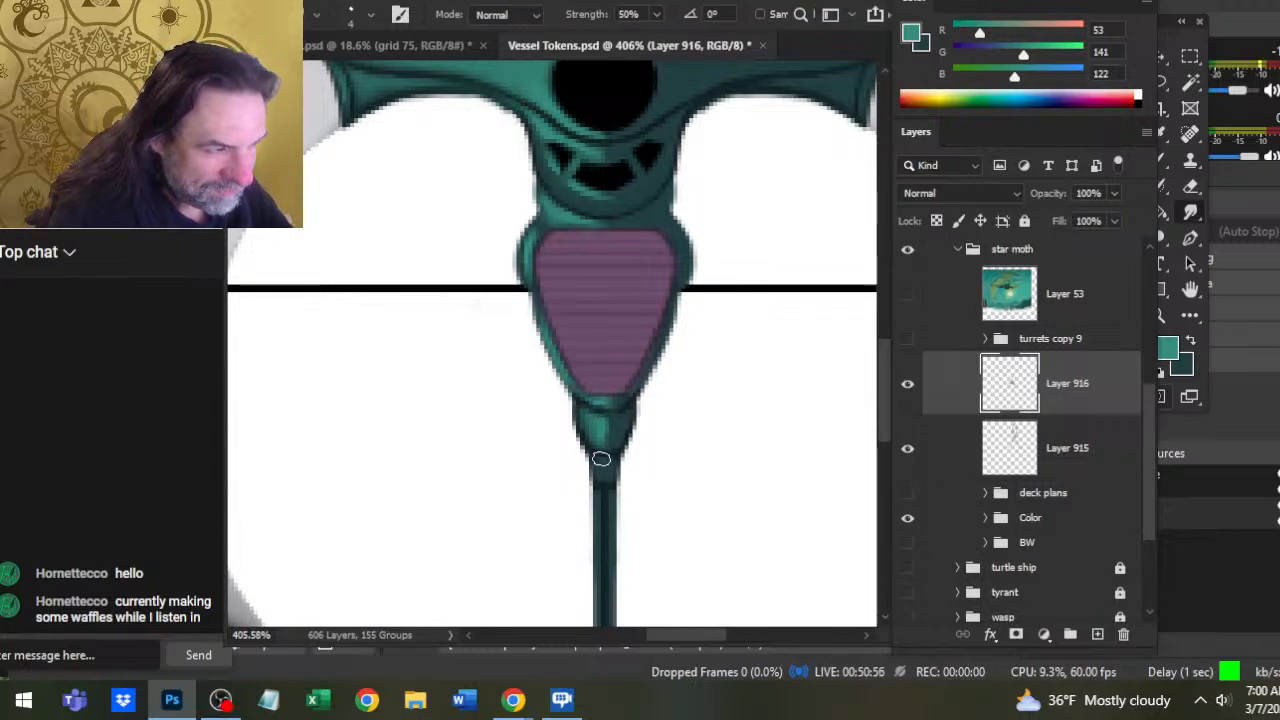
Highlight the small collar above the tail spike in light teal, smudge it, and paint a light teal line down the spike
key(b)
key(r)
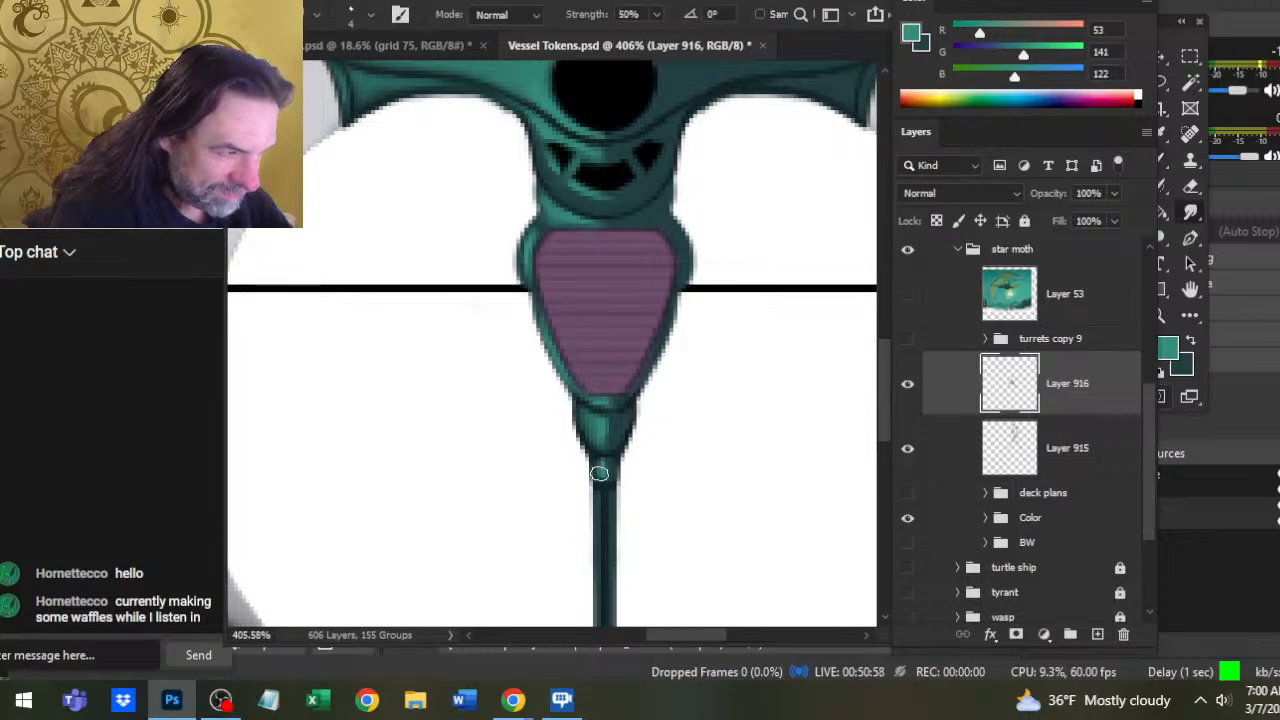
drag(600, 469, 603, 470)
drag(628, 532, 620, 414)
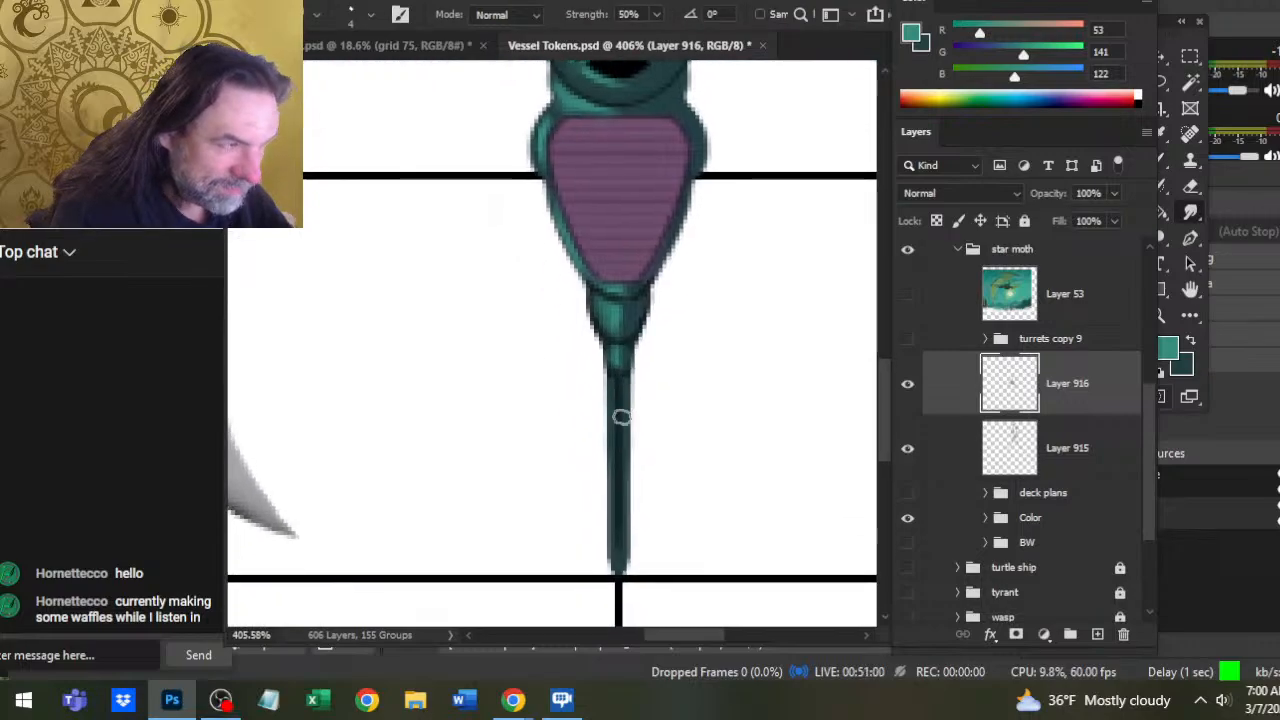
key(b)
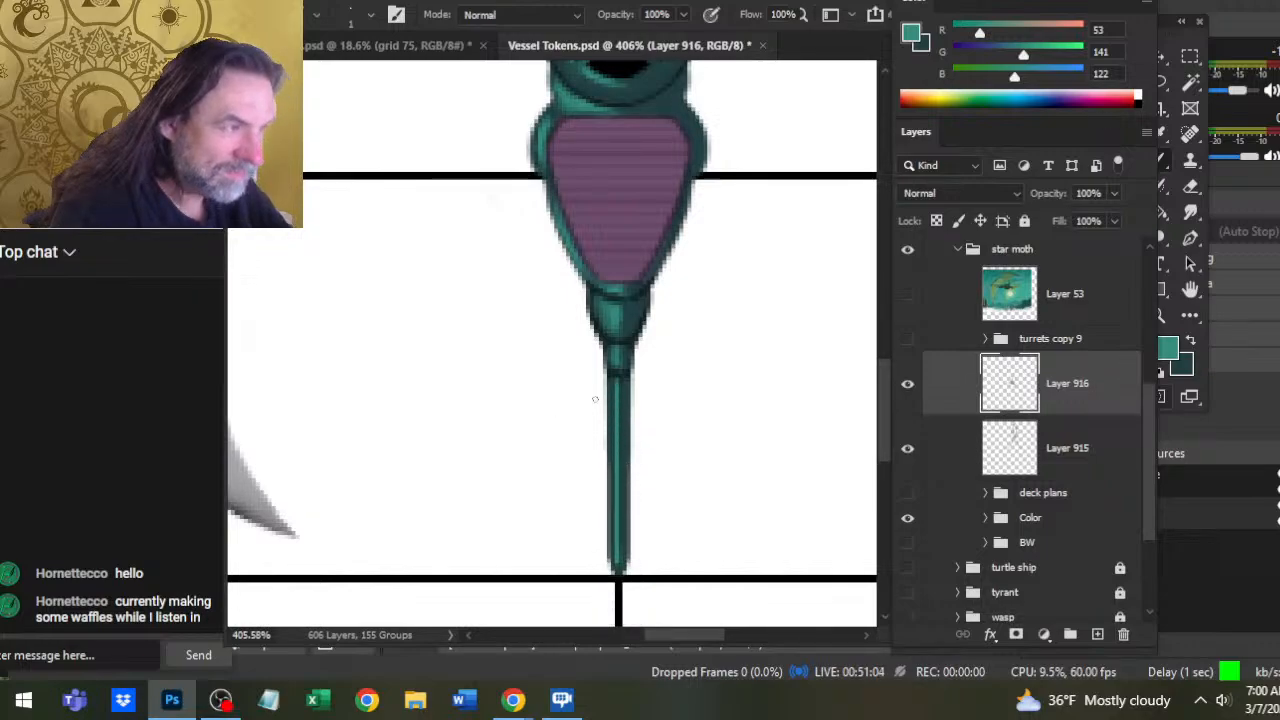
Toggle the visibility of Layer 915 to check its contribution to the shading of the hull
key(z)
drag(667, 342, 631, 388)
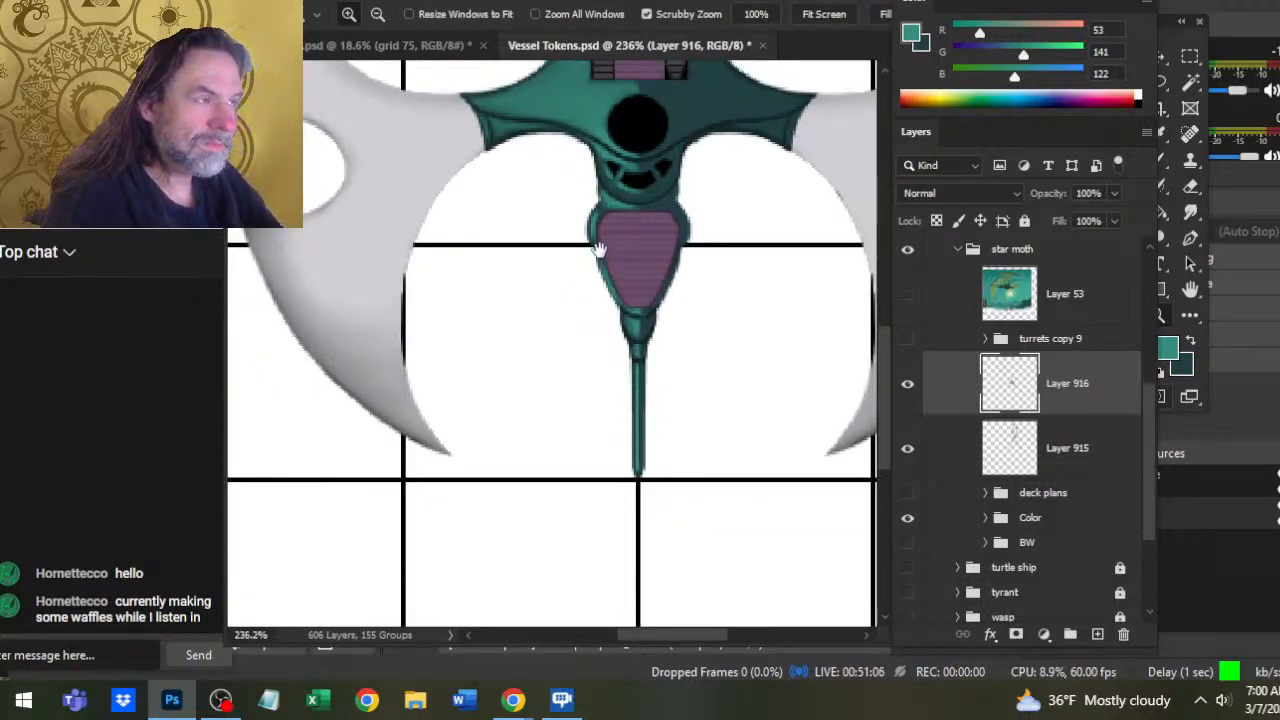
drag(599, 250, 576, 342)
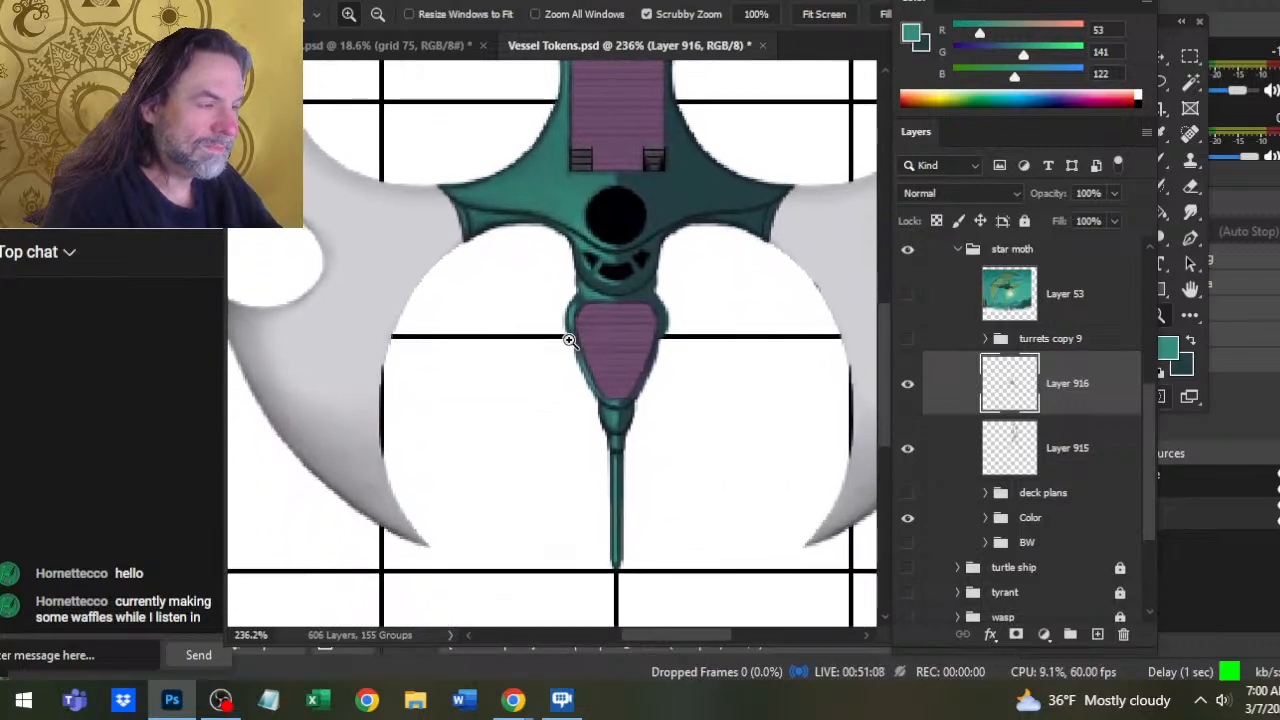
click(902, 456)
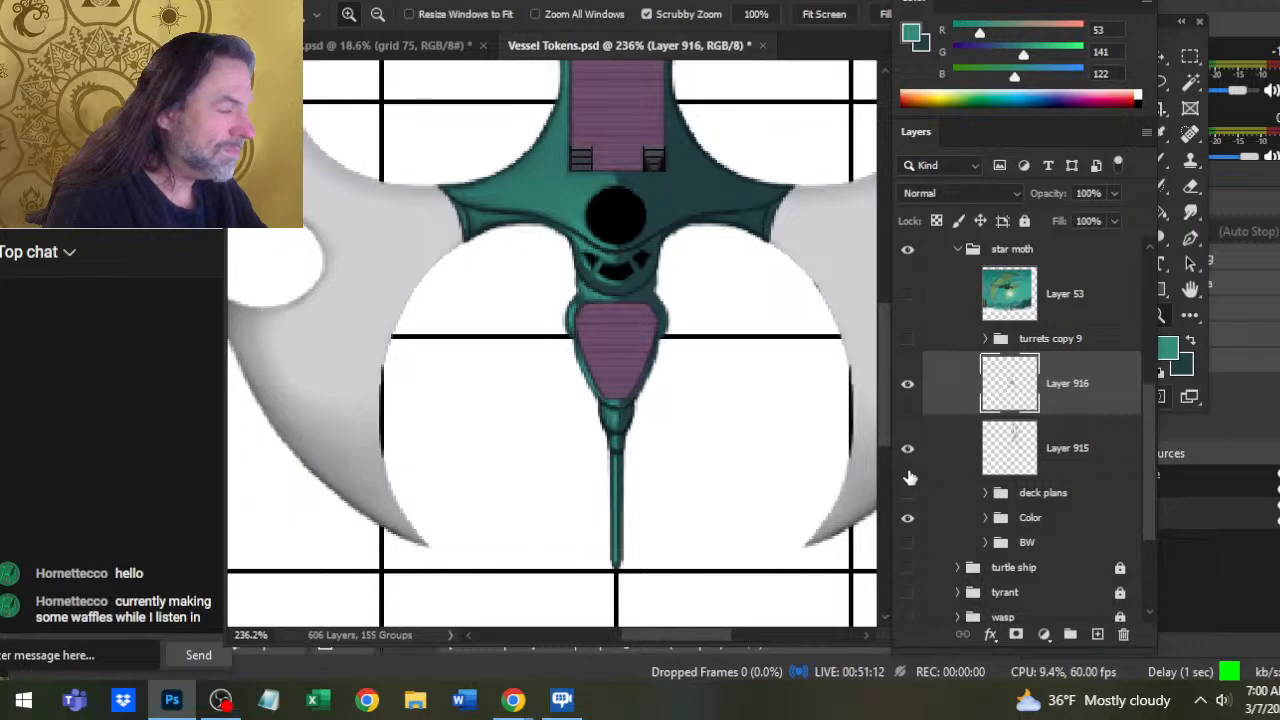
click(908, 452)
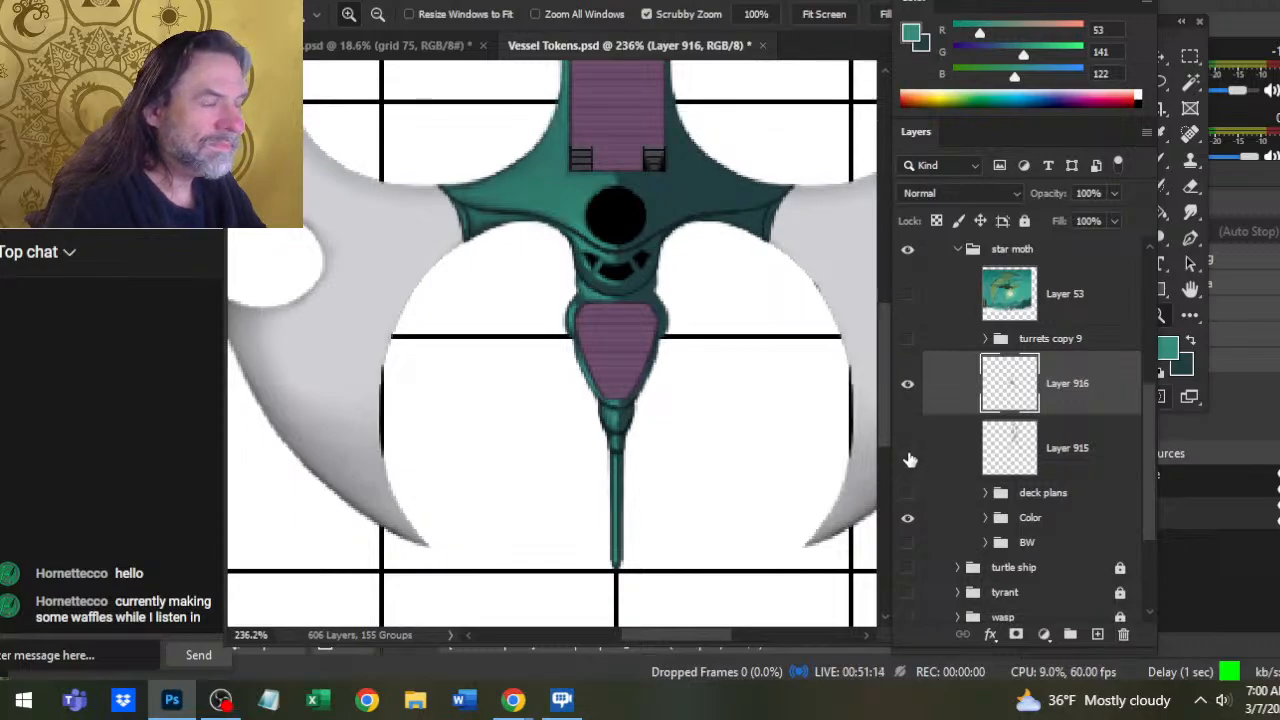
Toggle the visibility of Layer 916 and Layer 915 to compare how each affects the hull and tail shading
click(914, 396)
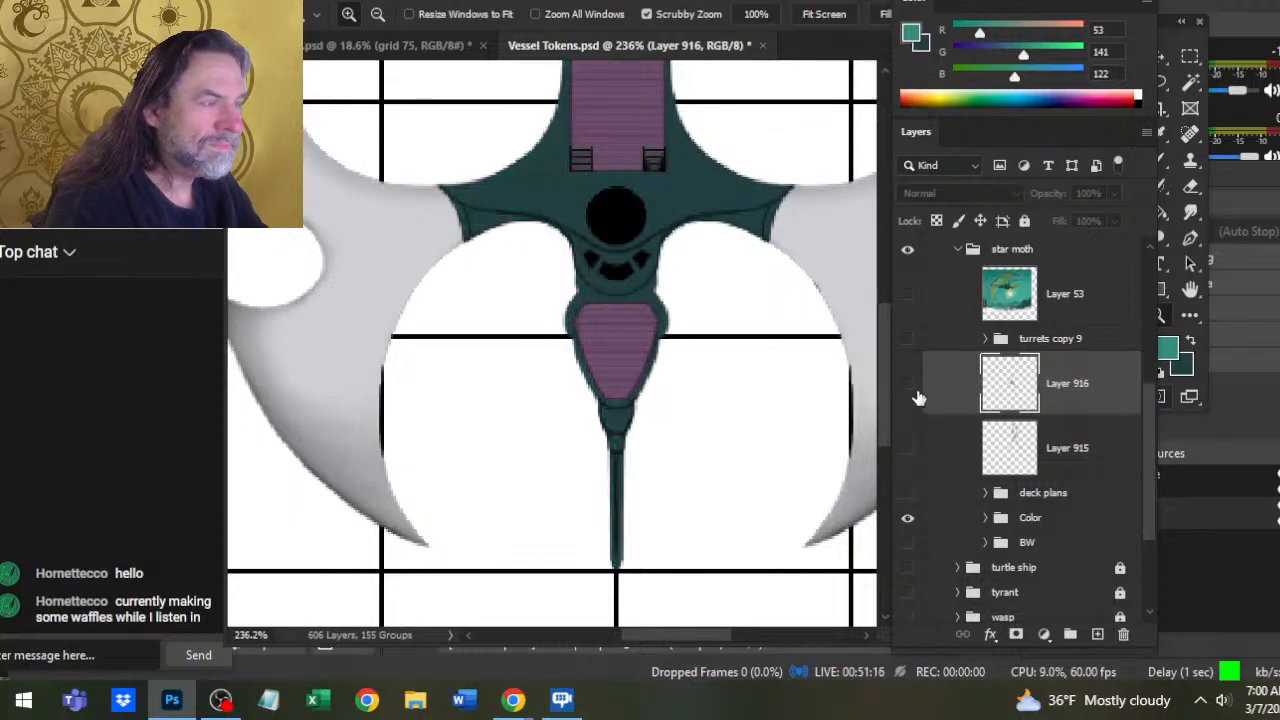
click(908, 386)
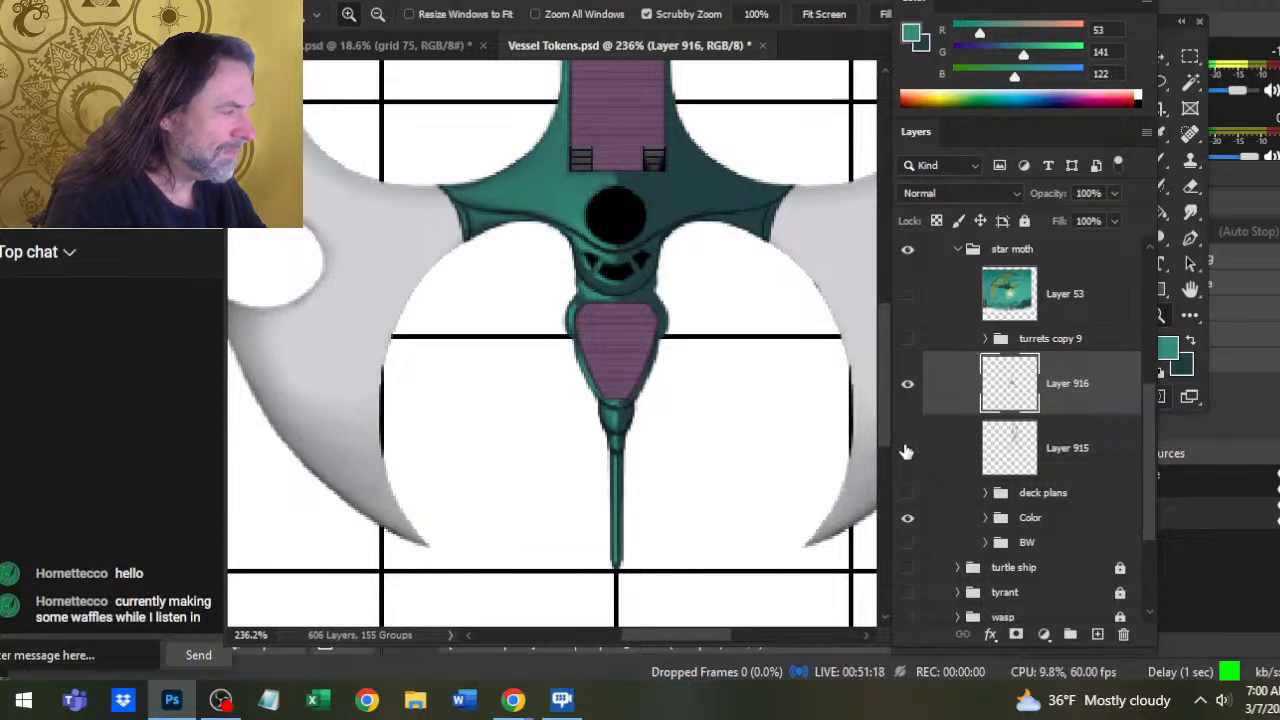
click(908, 452)
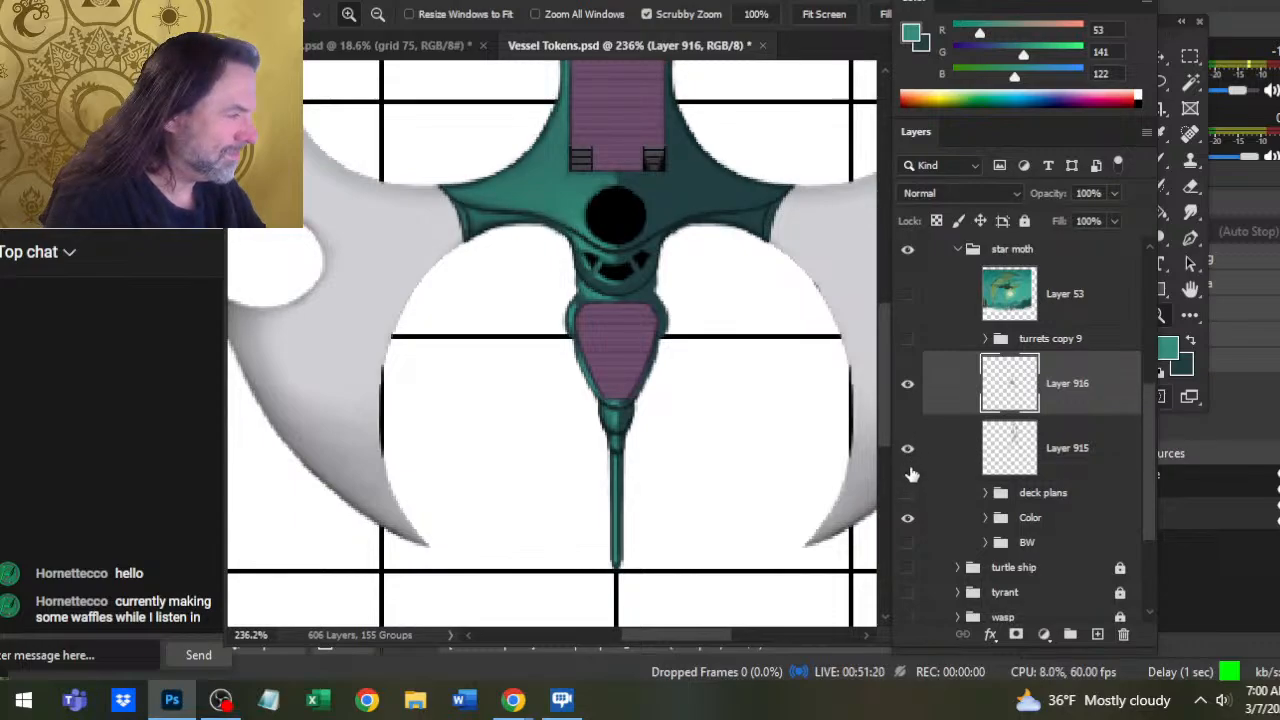
click(908, 450)
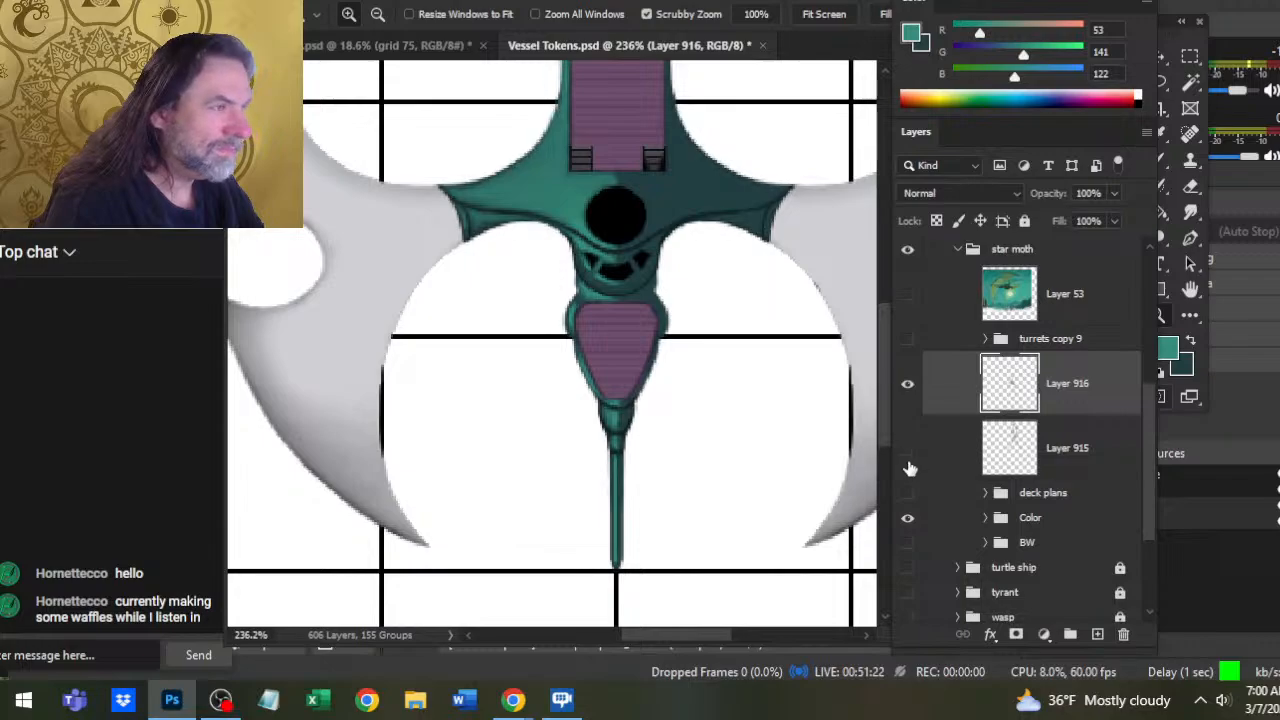
click(908, 450)
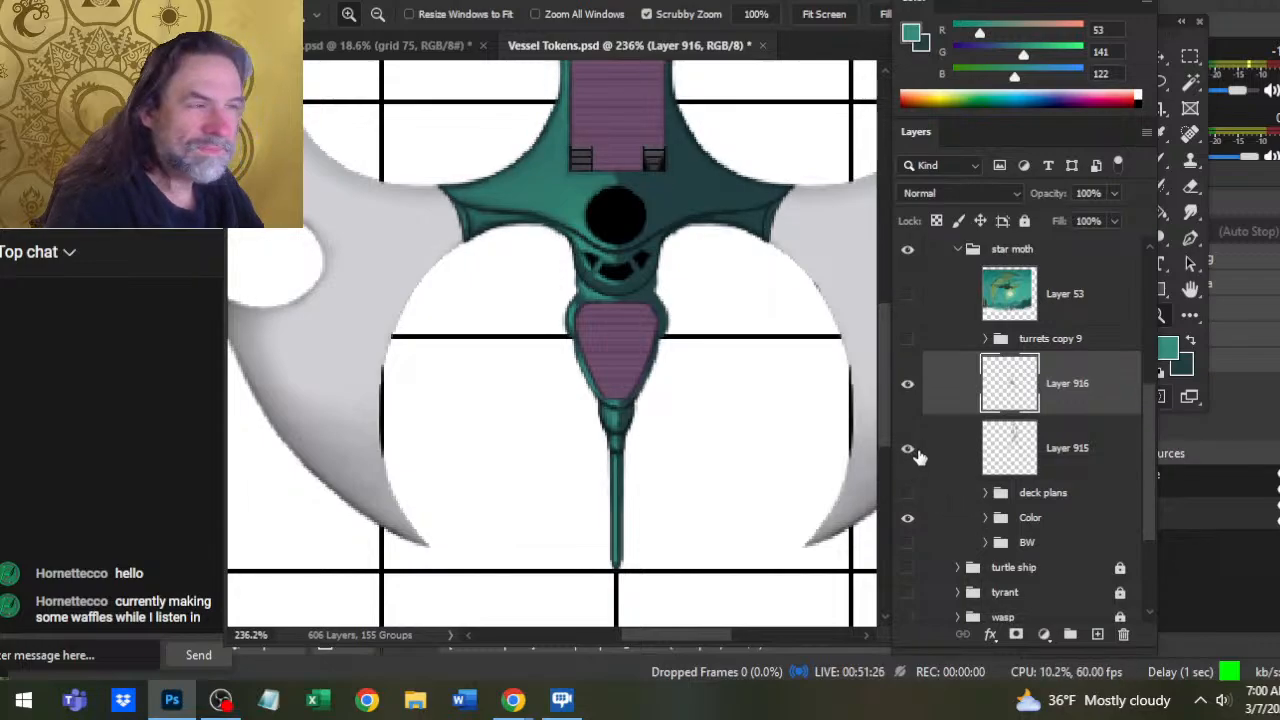
click(908, 450)
click(908, 450)
Move Layer 915 into the Color group of the star moth, placing it above Layer 914
click(950, 466)
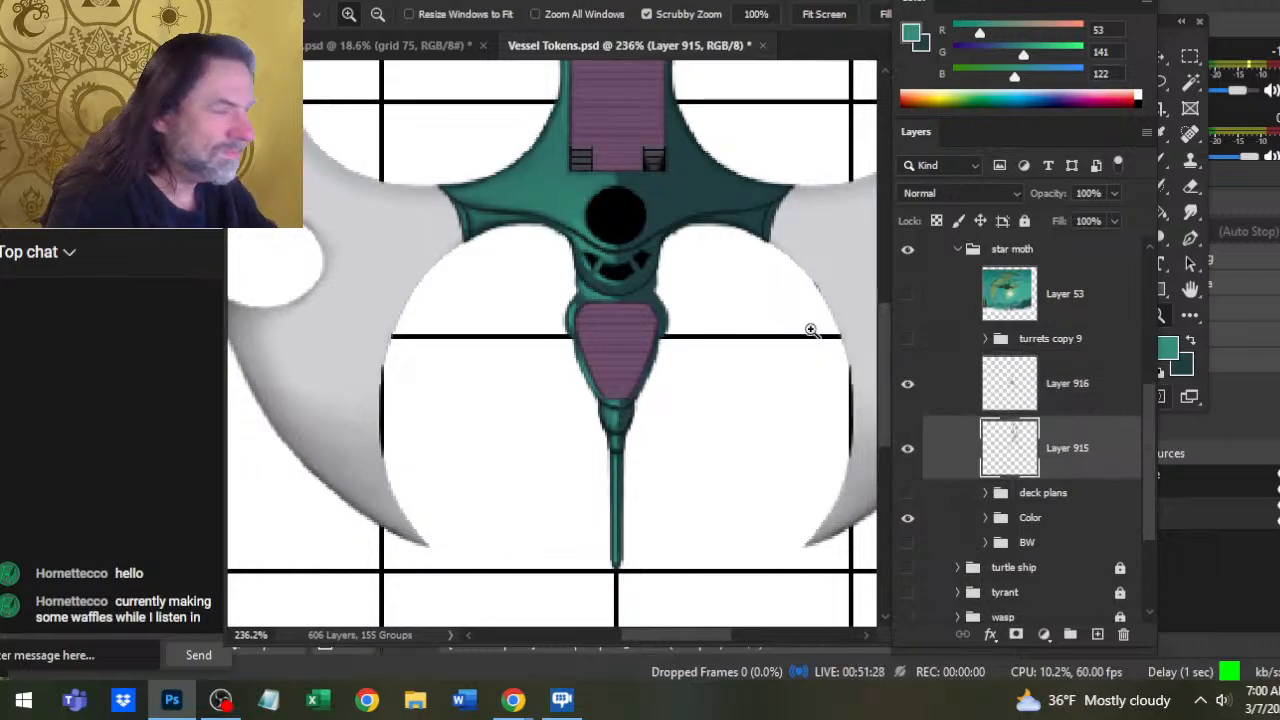
key(e)
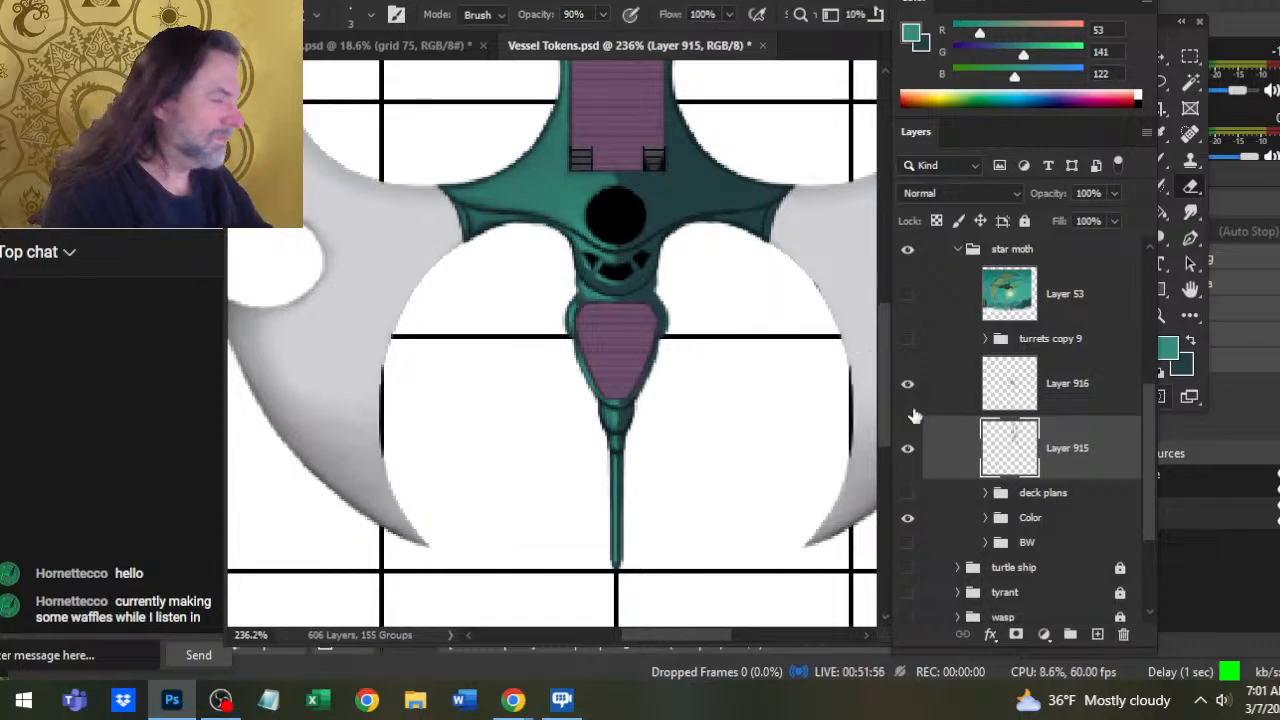
click(988, 518)
drag(966, 446, 971, 540)
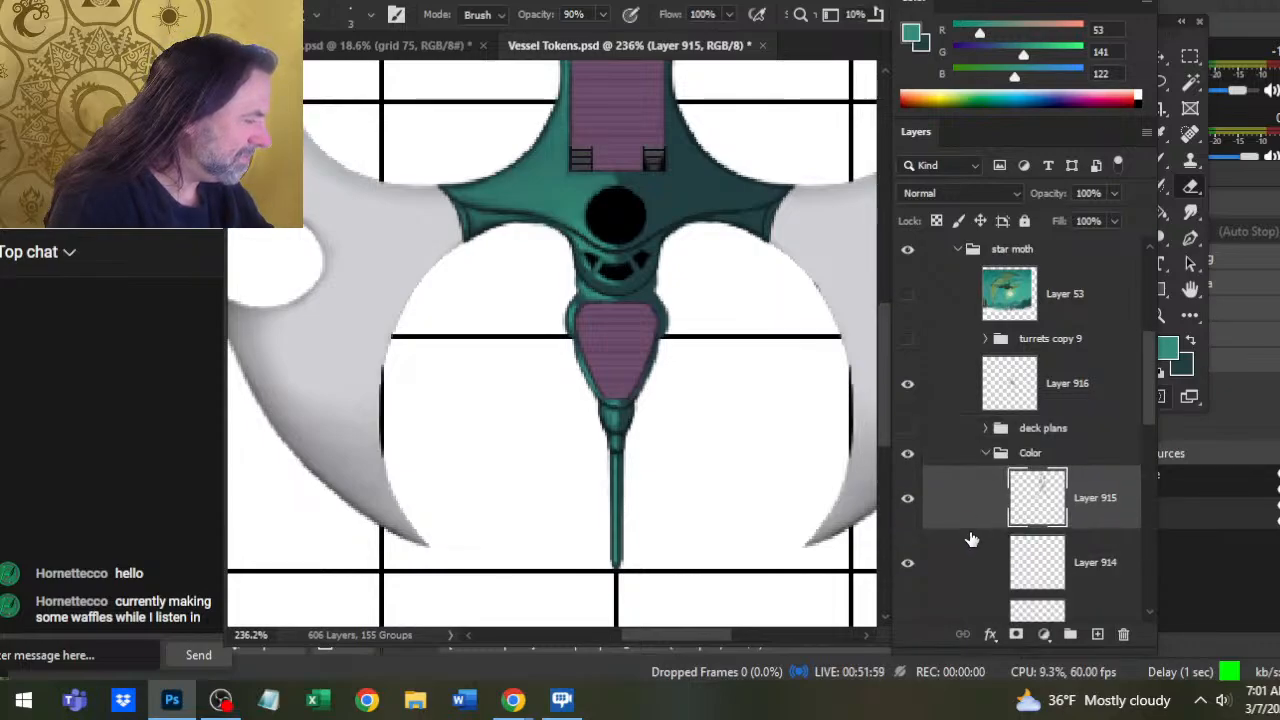
click(986, 453)
Duplicate Layer 916 and flip the copy horizontally
right_click(950, 385)
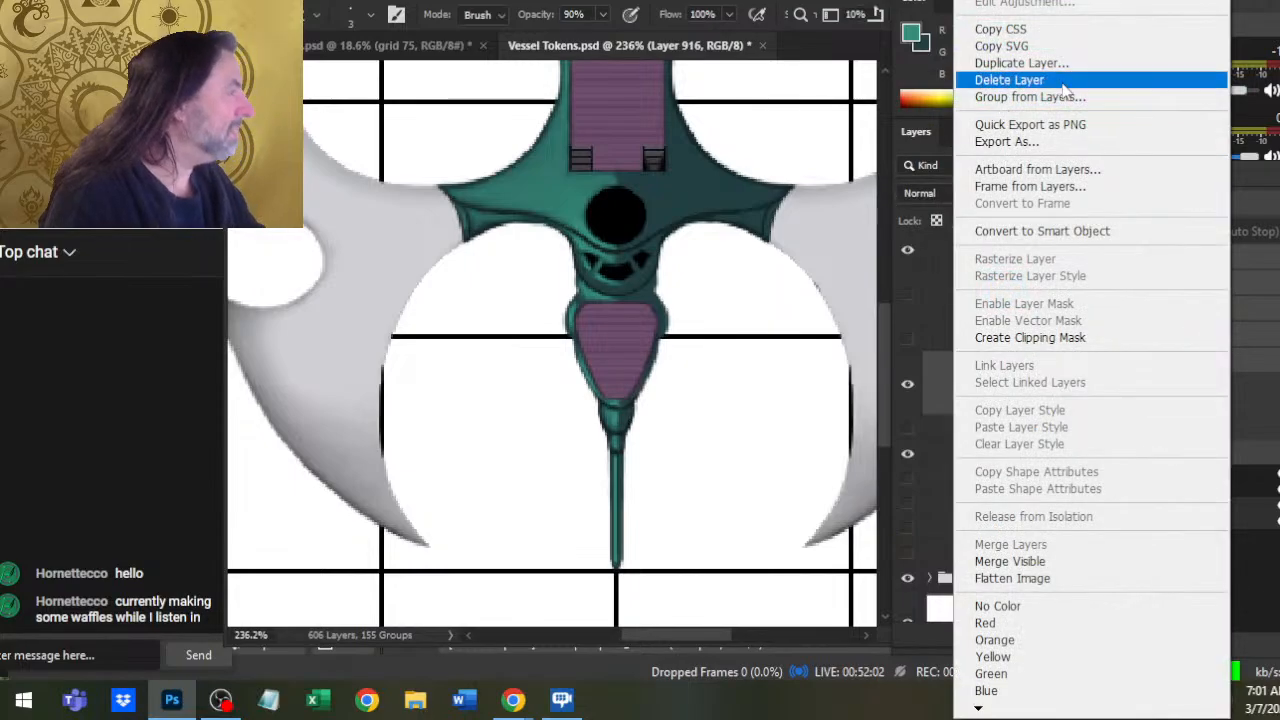
click(1010, 60)
key(Return)
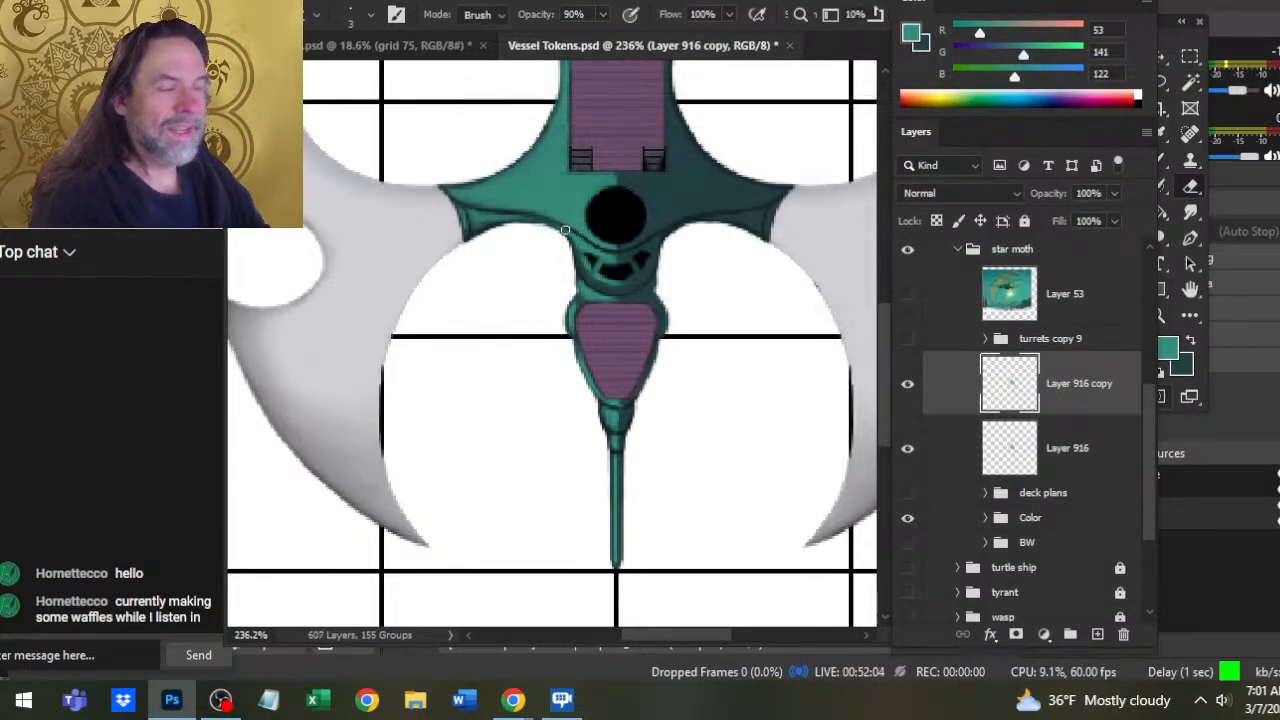
right_click(567, 230)
click(640, 403)
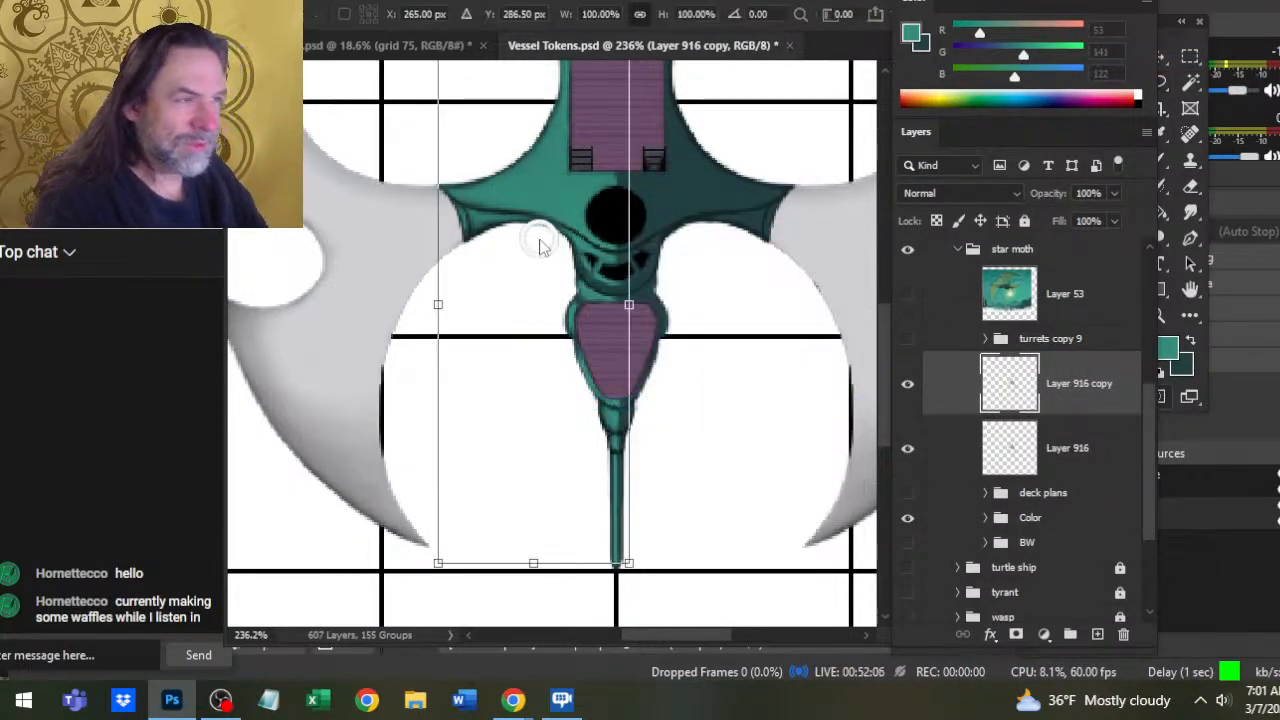
right_click(538, 247)
click(657, 573)
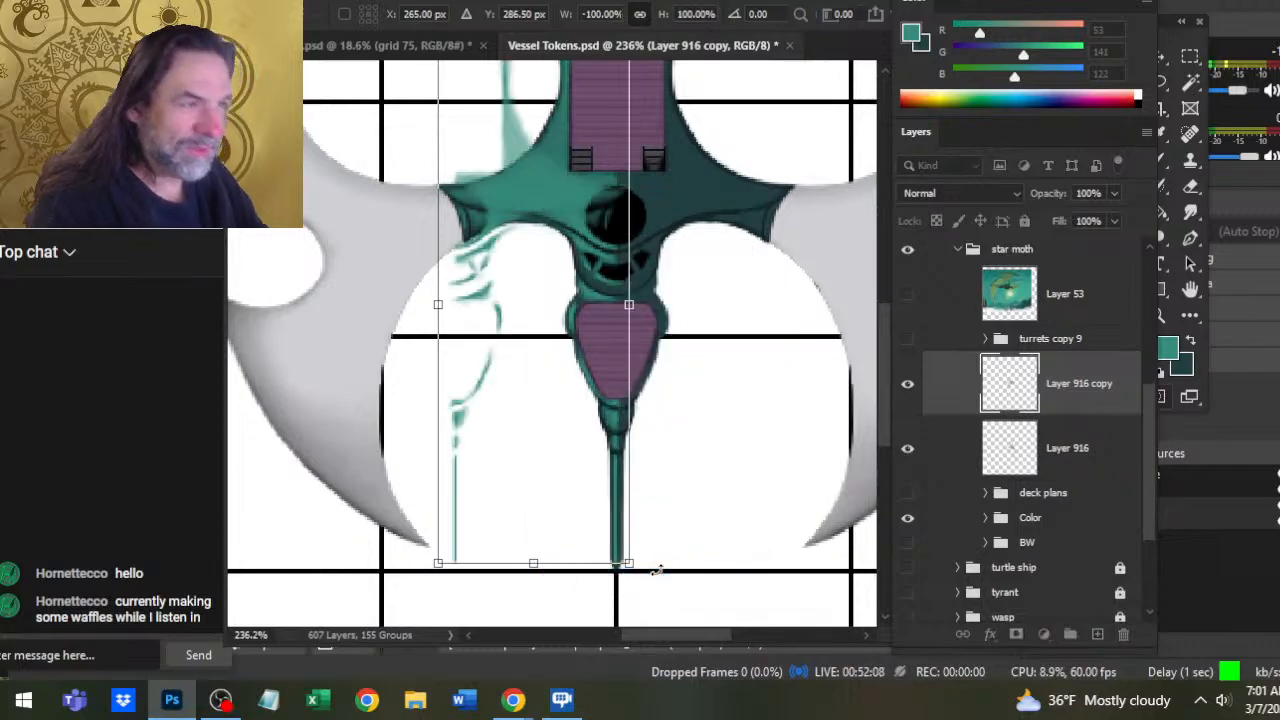
key(Return)
Shift the mirrored highlight copy horizontally onto the unhighlighted half of the hull and tail, and show the turrets copy 9 group
key(Right)
key(Right)
key(Right)
key(Right)
key(Right)
key(Right)
key(Right)
key(Right)
key(Right)
key(Right)
key(Right)
key(Right)
key(Right)
key(Right)
key(Right)
key(Right)
key(Right)
key(Right)
key(Right)
key(Right)
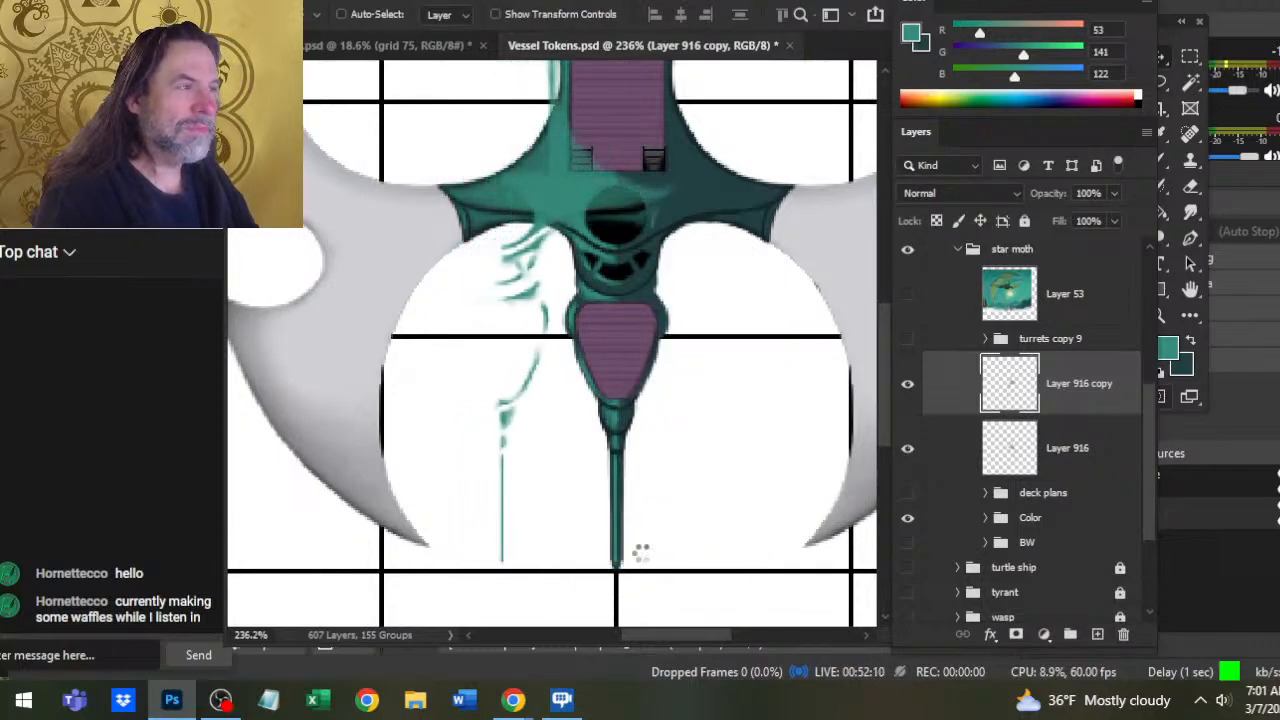
key(Right)
key(Right)
key(Right)
key(Right)
key(Right)
key(Right)
key(Right)
key(Right)
key(Right)
key(Right)
key(Right)
key(Right)
key(Right)
key(Right)
key(Right)
key(Right)
key(Right)
key(Right)
key(Right)
key(Right)
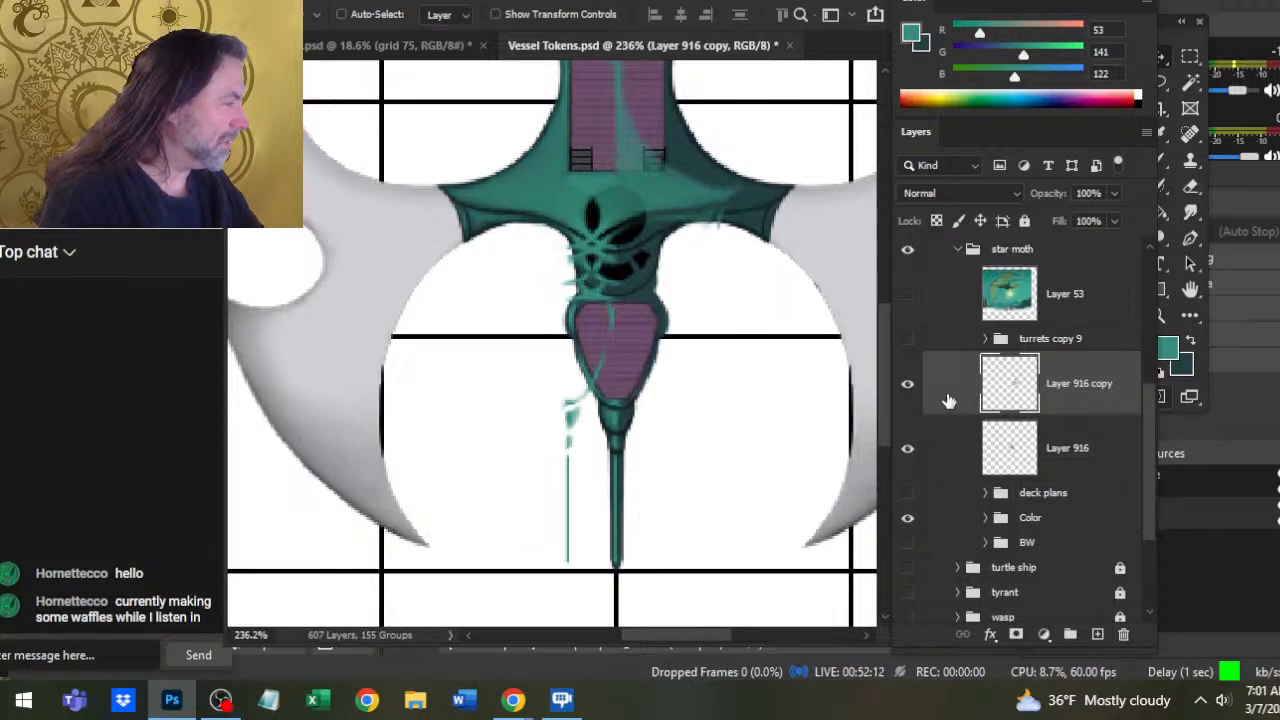
click(907, 338)
key(Right)
key(Right)
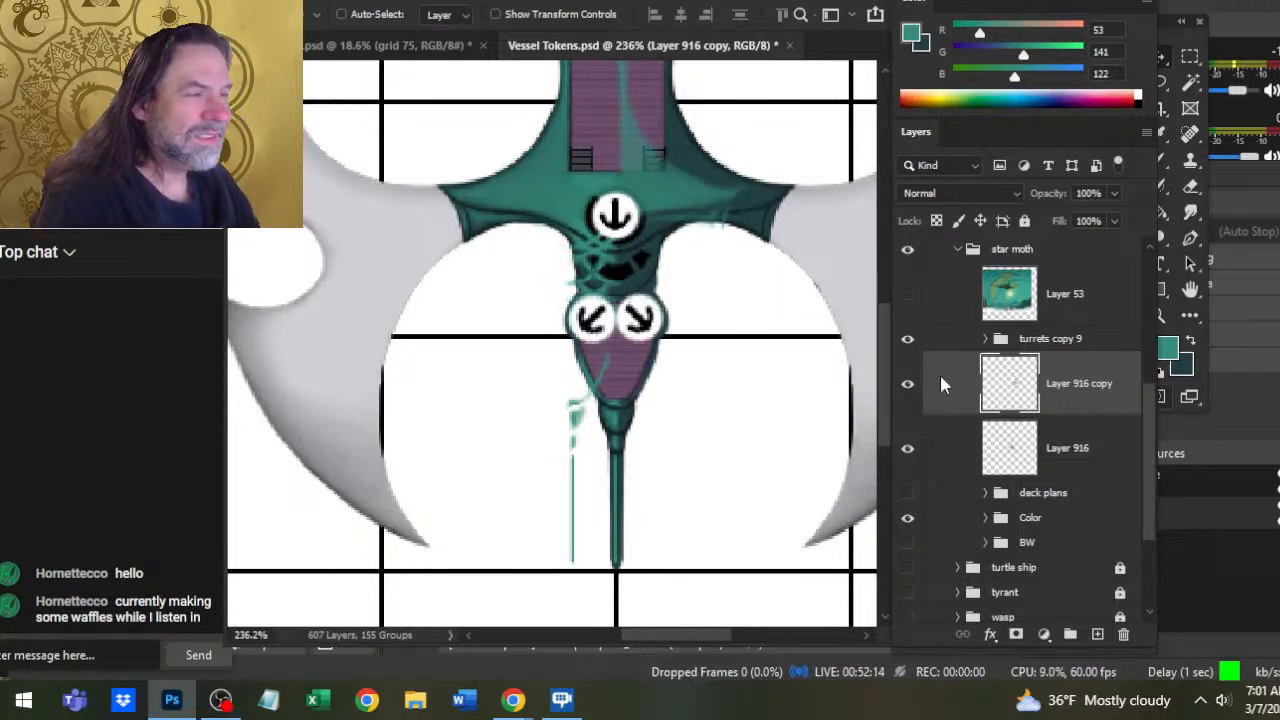
key(Right)
key(Right)
key(Right)
key(Right)
key(Right)
key(Right)
key(Right)
key(Right)
key(Right)
key(Right)
key(Right)
key(Right)
key(Right)
key(Right)
key(Right)
key(Right)
key(Right)
key(Right)
key(Right)
key(Right)
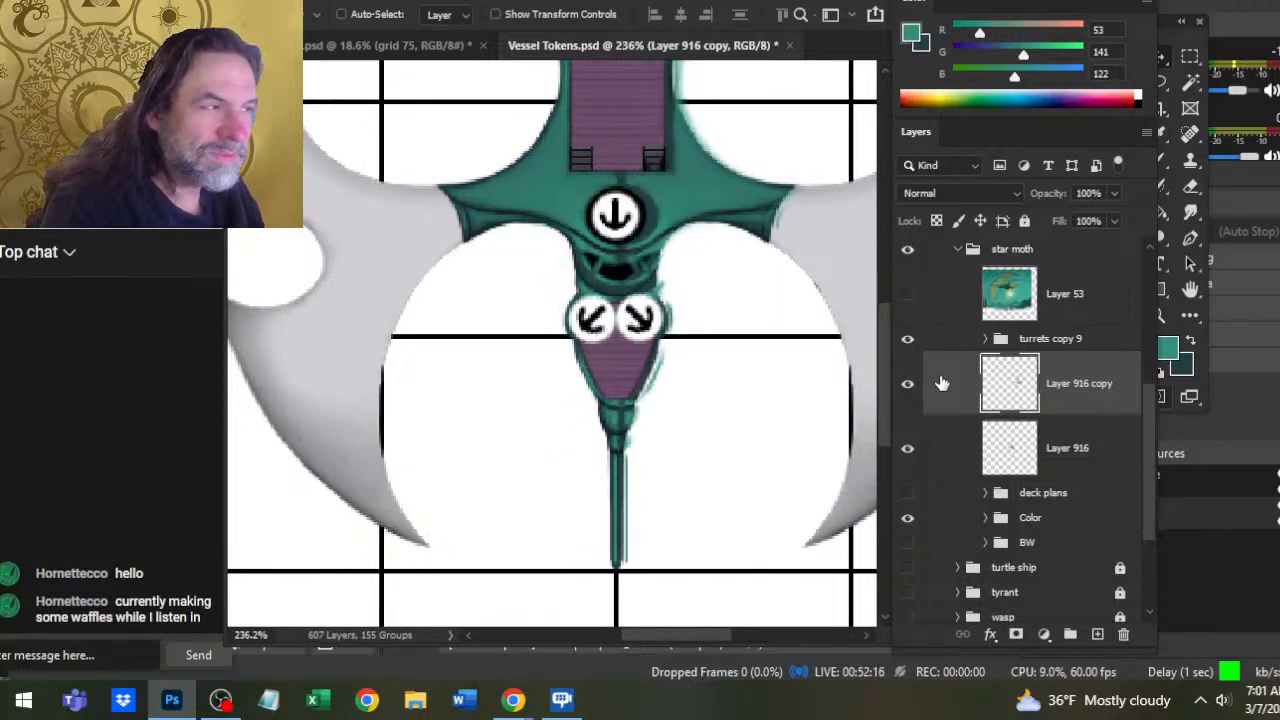
key(Right)
key(Right)
key(Right)
key(Right)
key(Right)
key(Right)
key(Right)
key(Right)
key(Right)
key(Right)
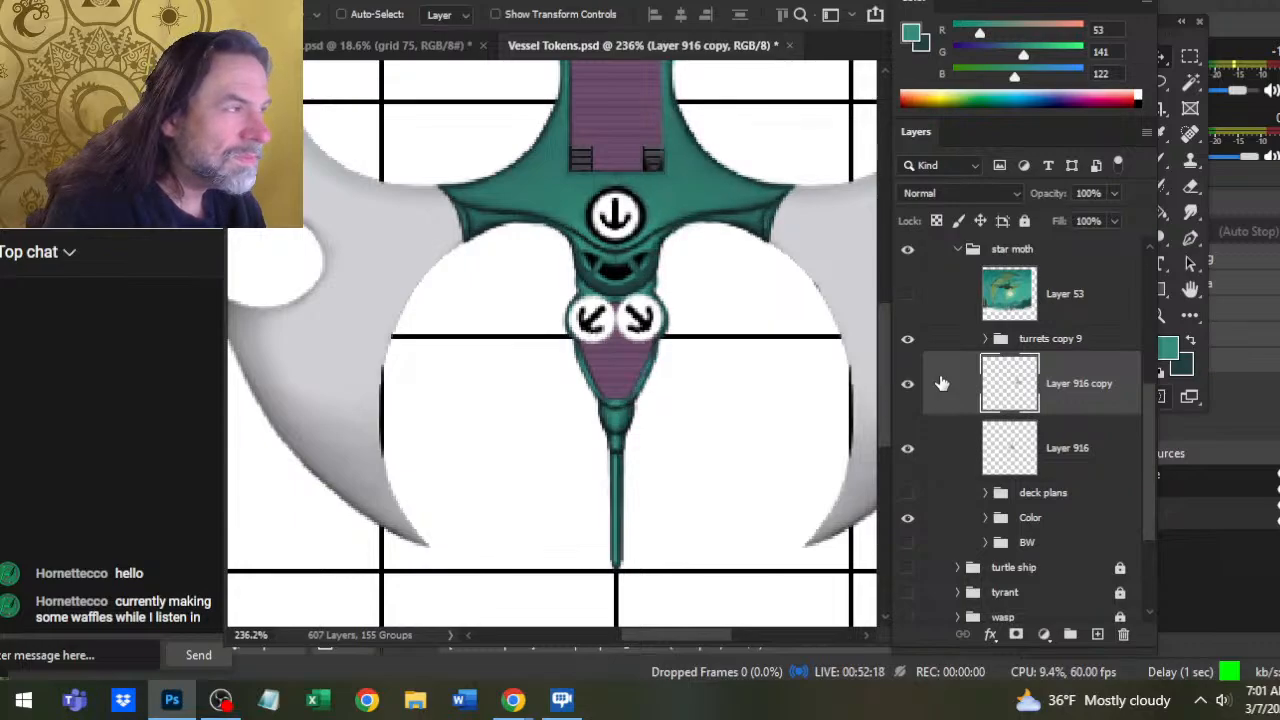
key(Right)
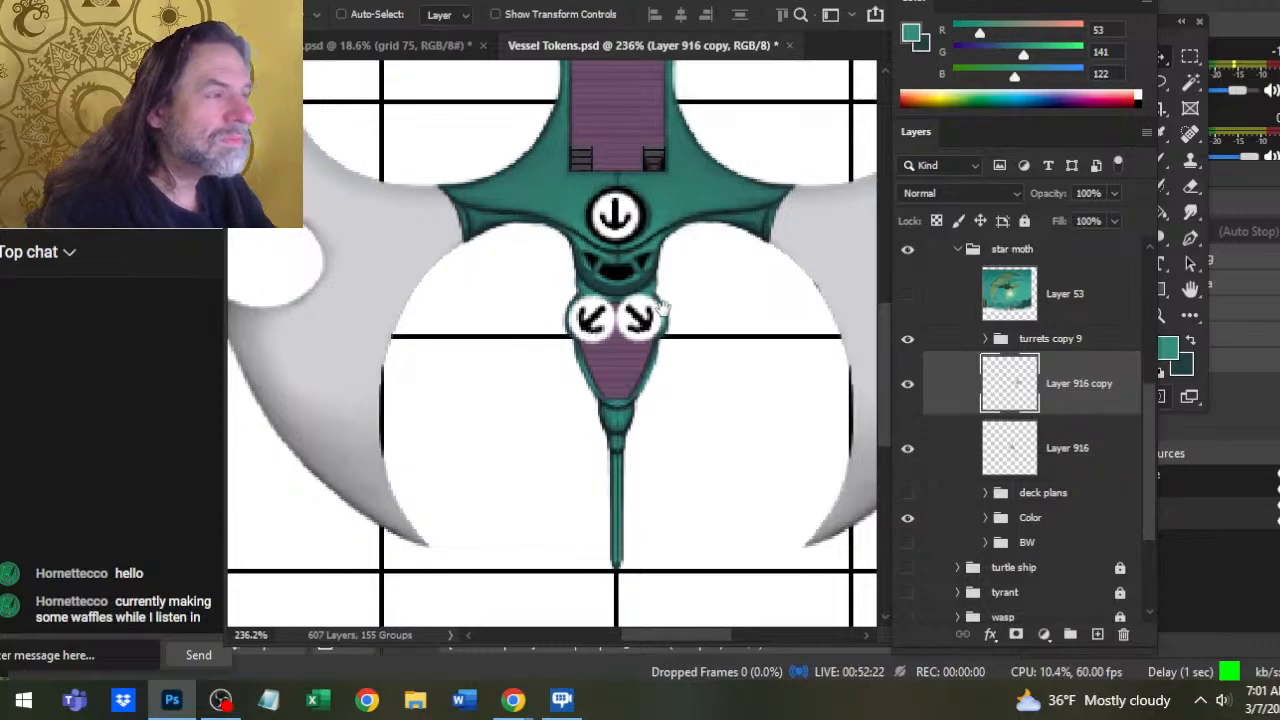
Check the alignment of the mirrored highlights around the purple deck up close and save the document
scroll(649, 264, up, 3)
key(z)
drag(649, 264, 676, 286)
key(v)
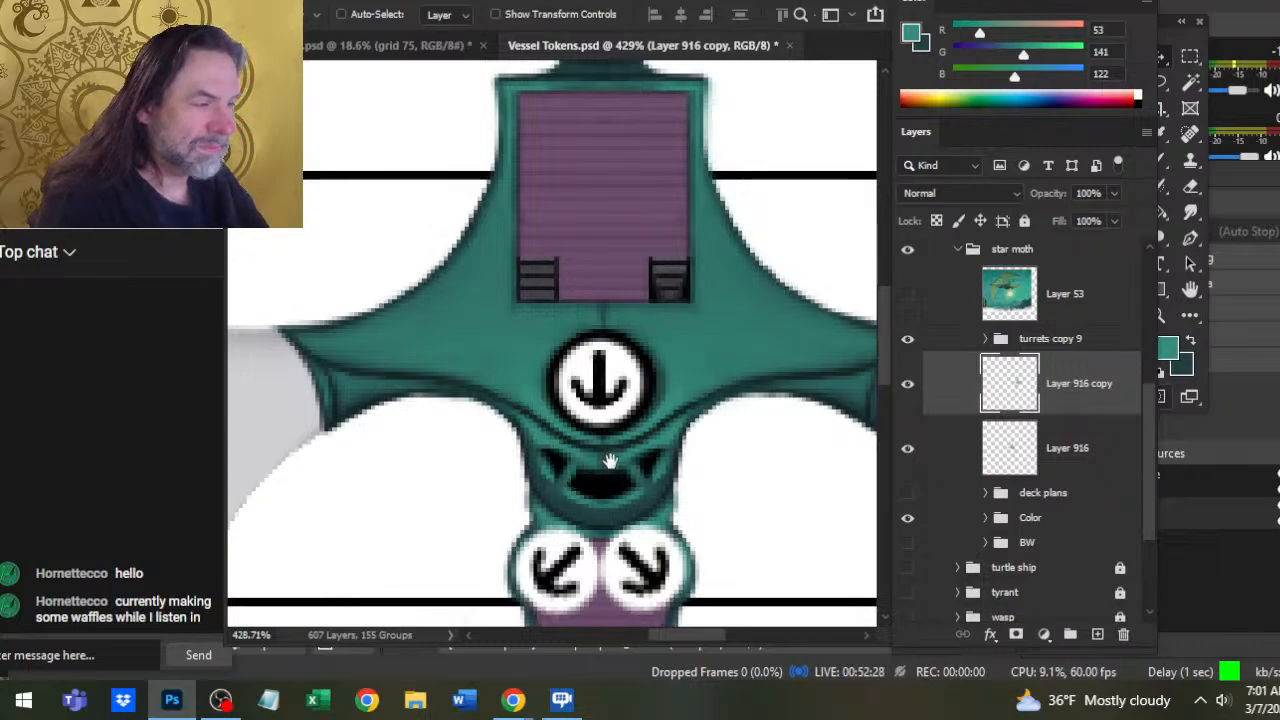
scroll(676, 296, down, 1)
key(b)
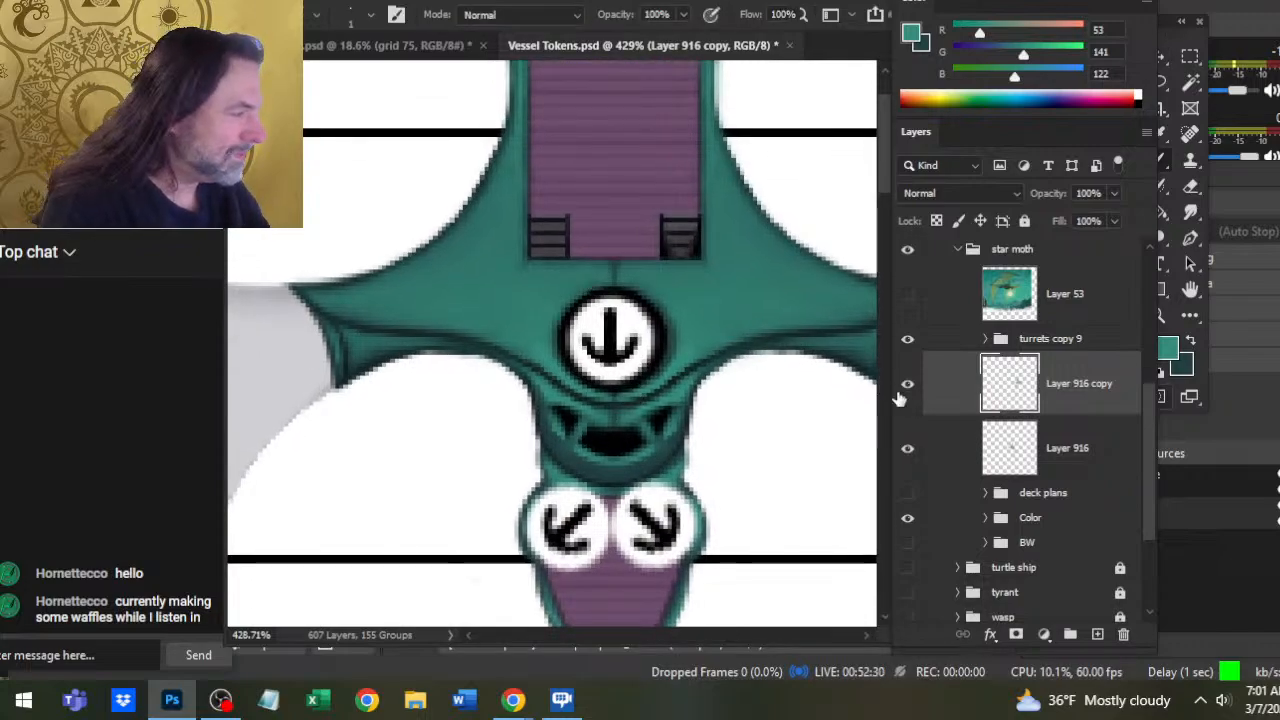
key(ctrl+s)
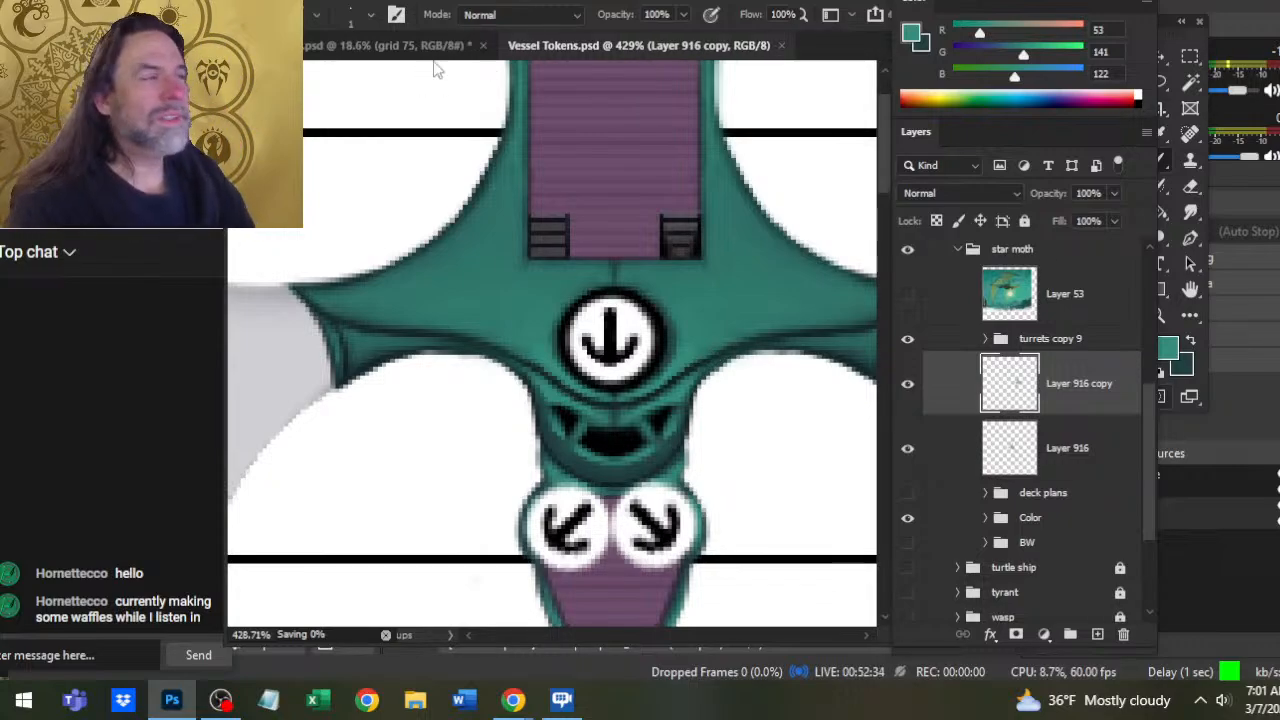
Close Vessel Tokens.psd and reopen it from the recent files
click(781, 45)
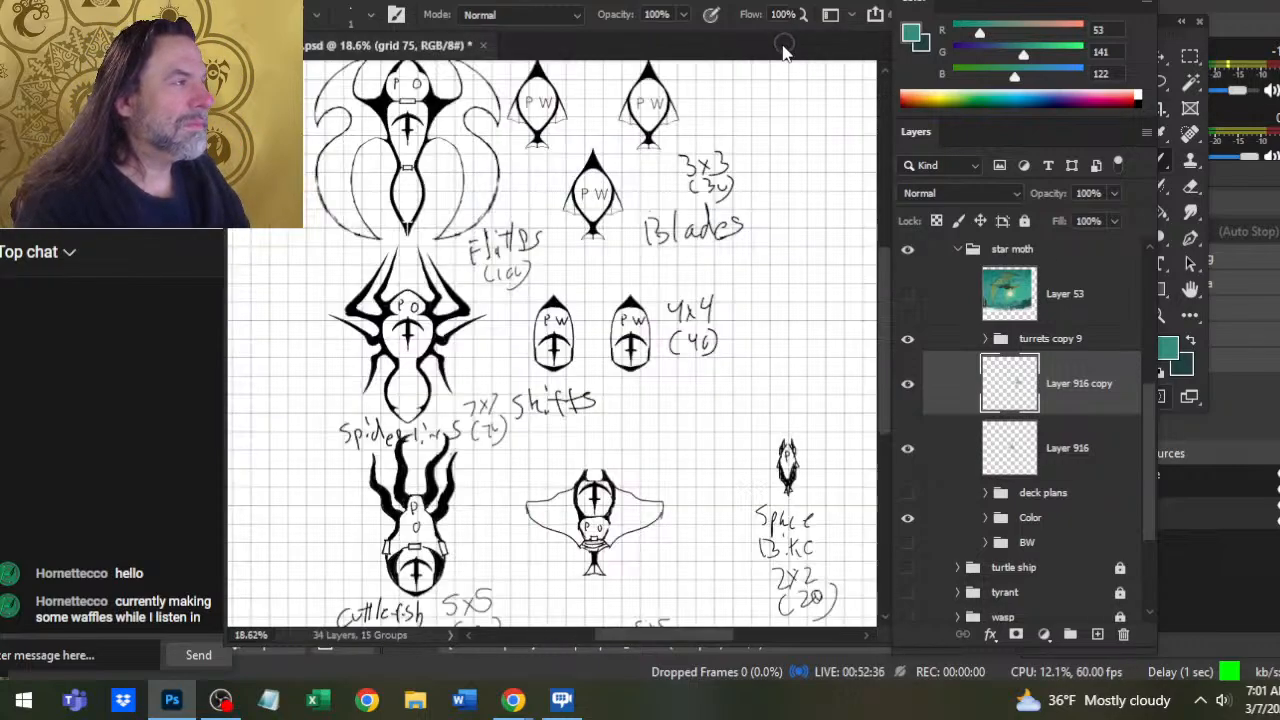
key(alt+f)
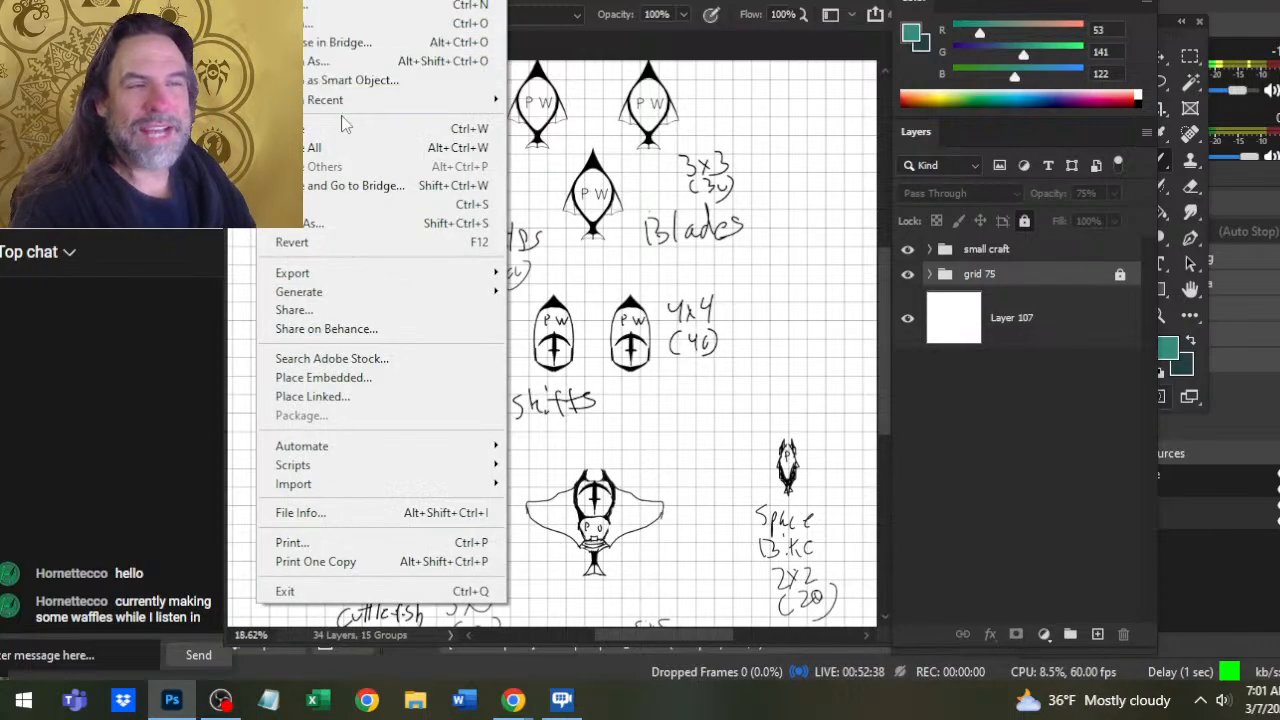
mouse_move(363, 104)
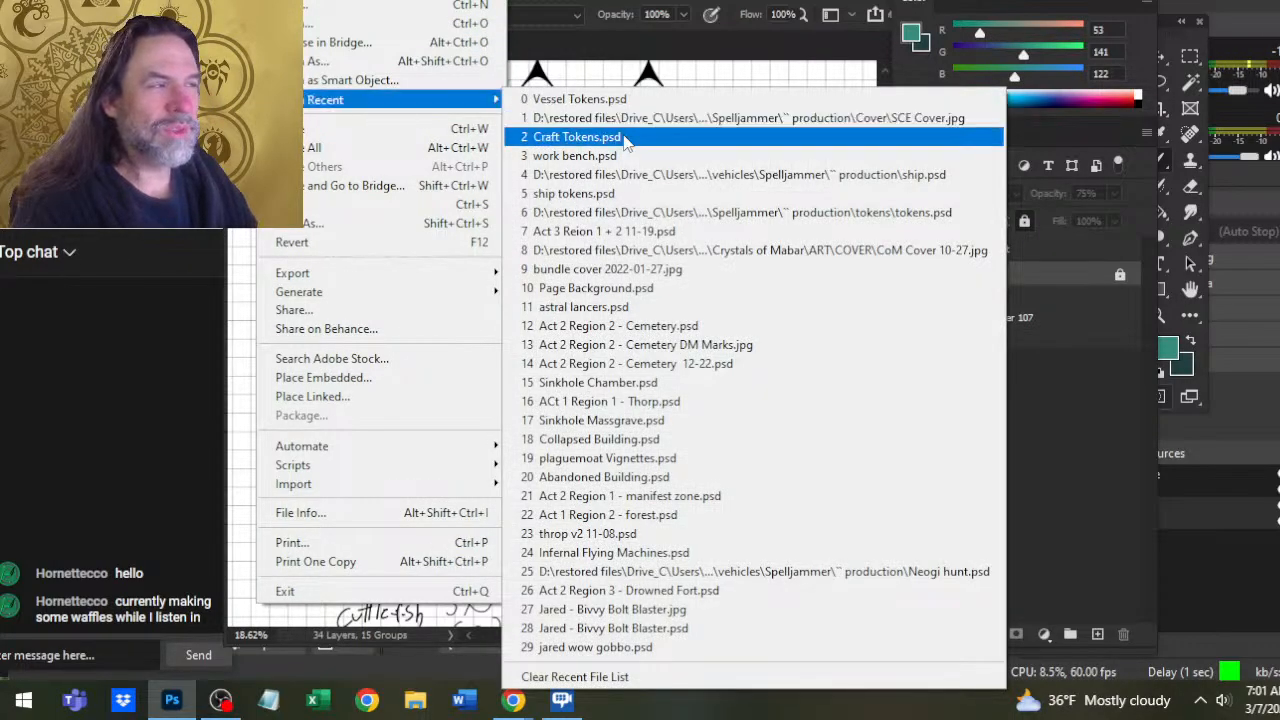
click(625, 99)
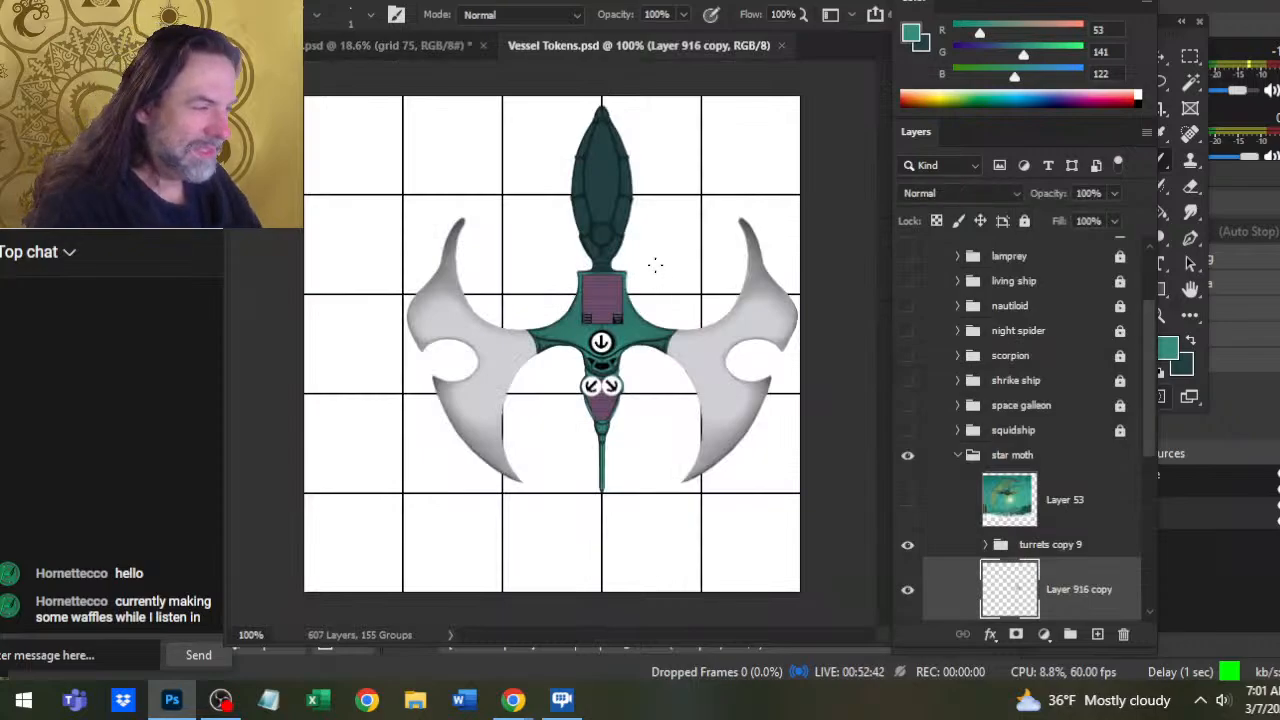
Blend the centre seam between the two highlight halves just below the purple deck with the Smudge tool
key(z)
drag(622, 360, 634, 349)
key(b)
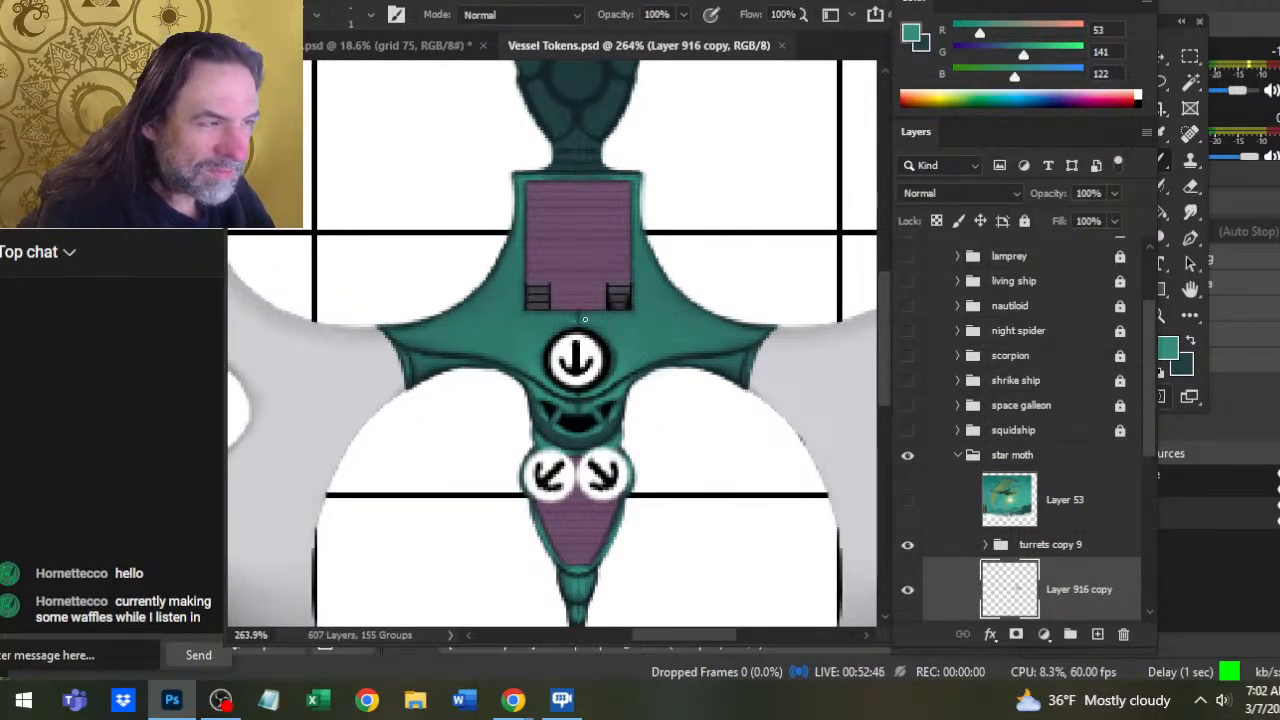
key(r)
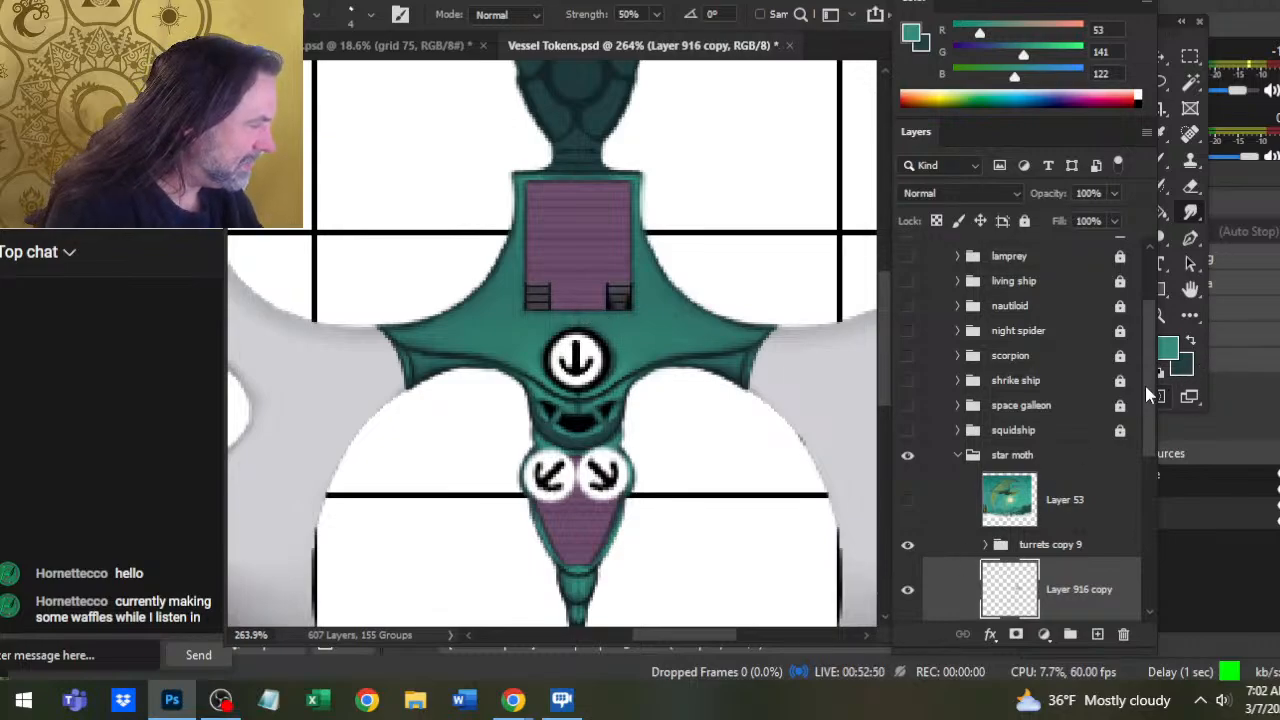
Merge the Layer 916 copy down into Layer 916
drag(1146, 392, 1117, 449)
right_click(935, 485)
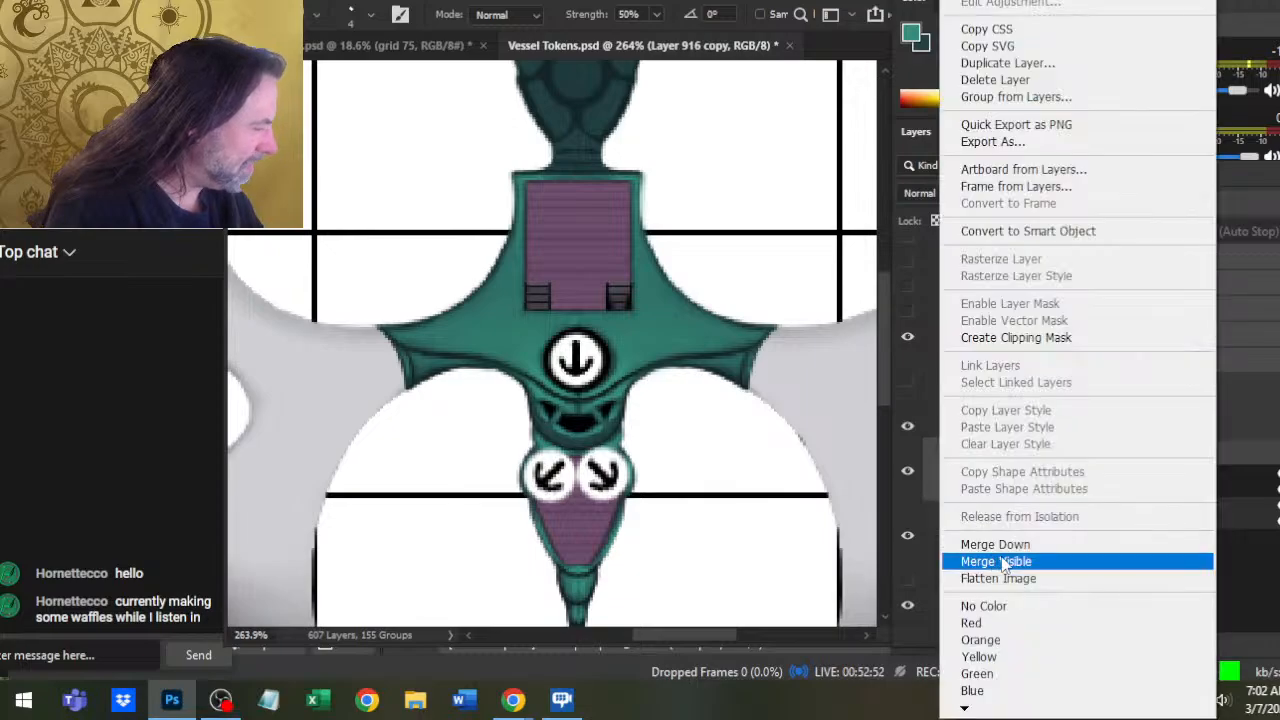
click(995, 544)
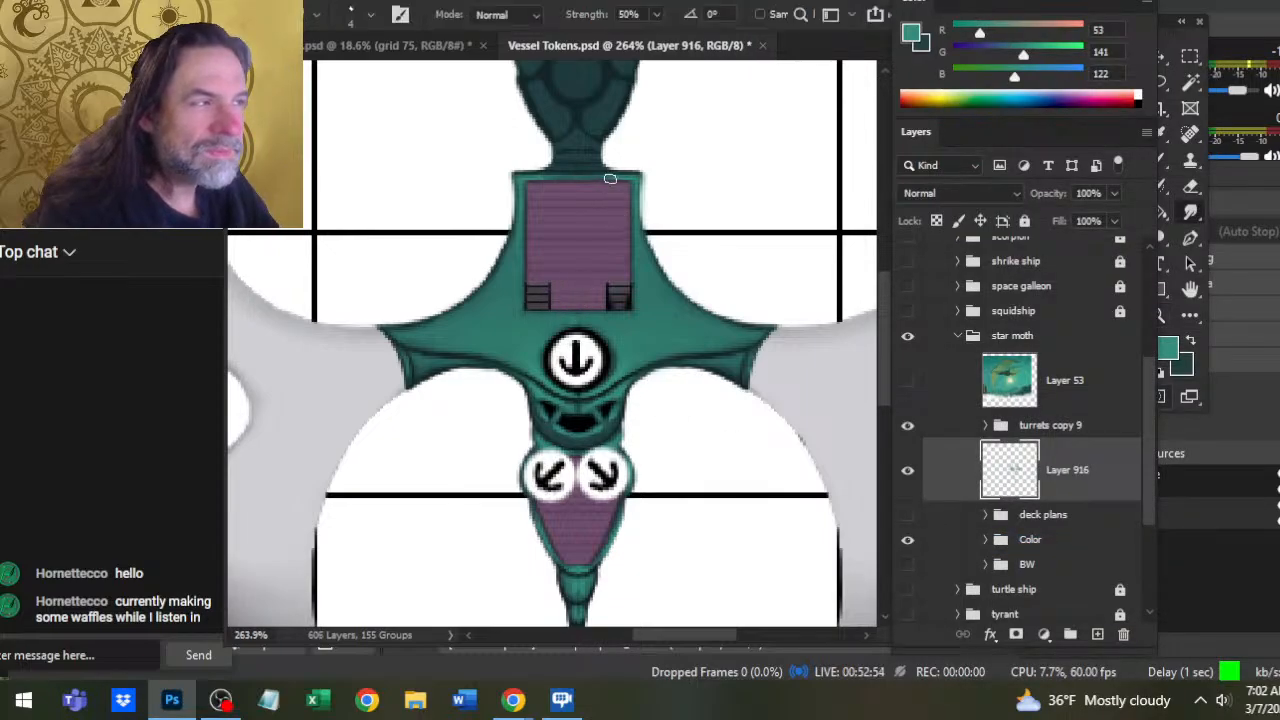
key(shift)
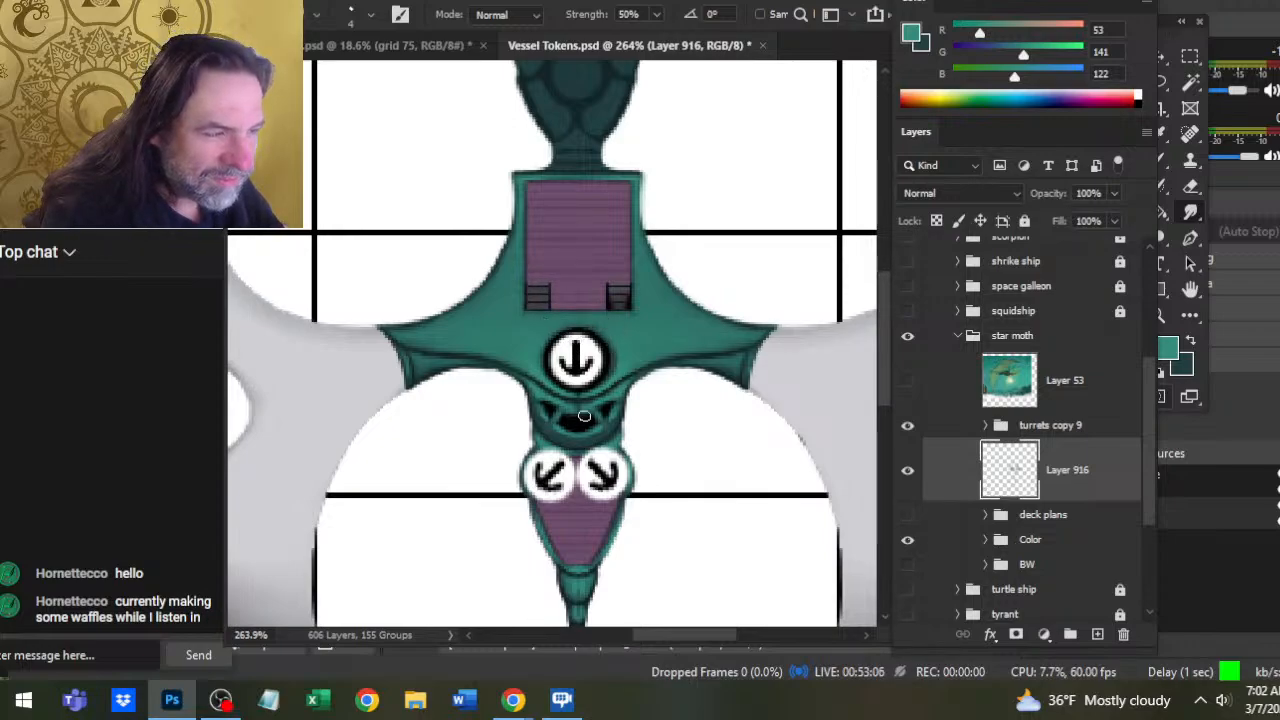
Examine the star moth's hull, turrets, upper body section and tail up close for areas that still need shading
key(b)
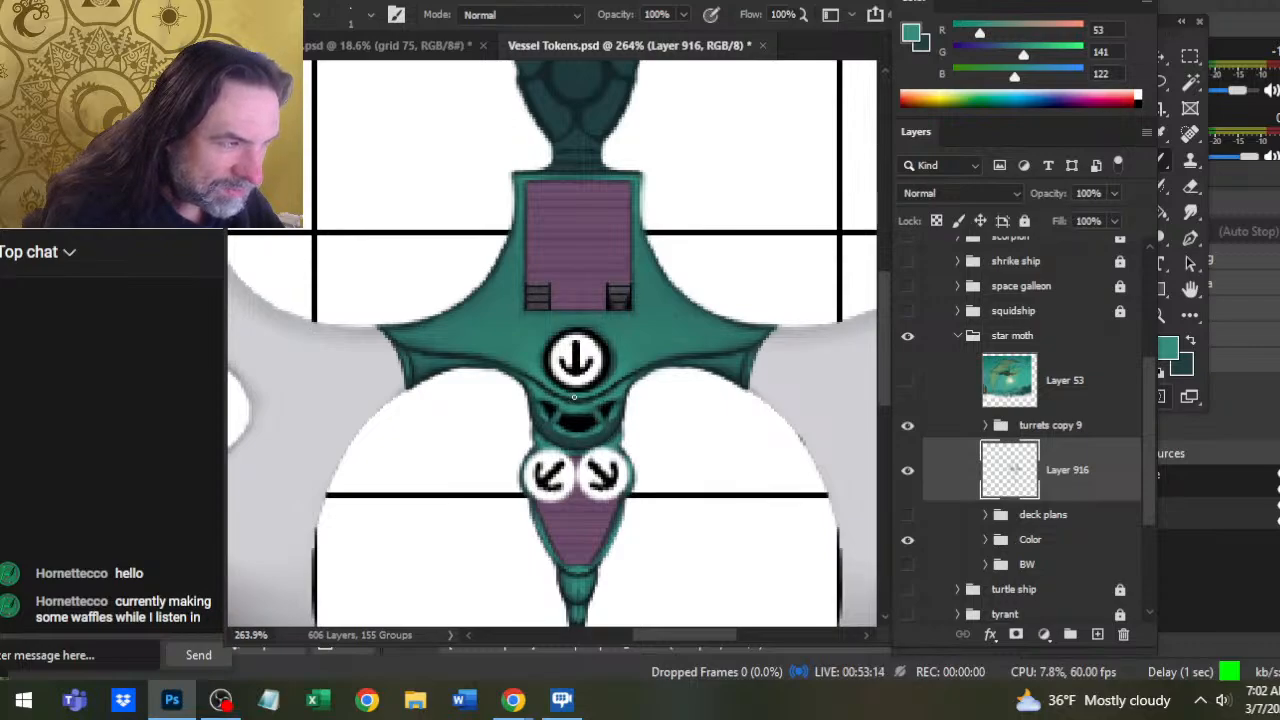
key(z)
drag(624, 379, 654, 391)
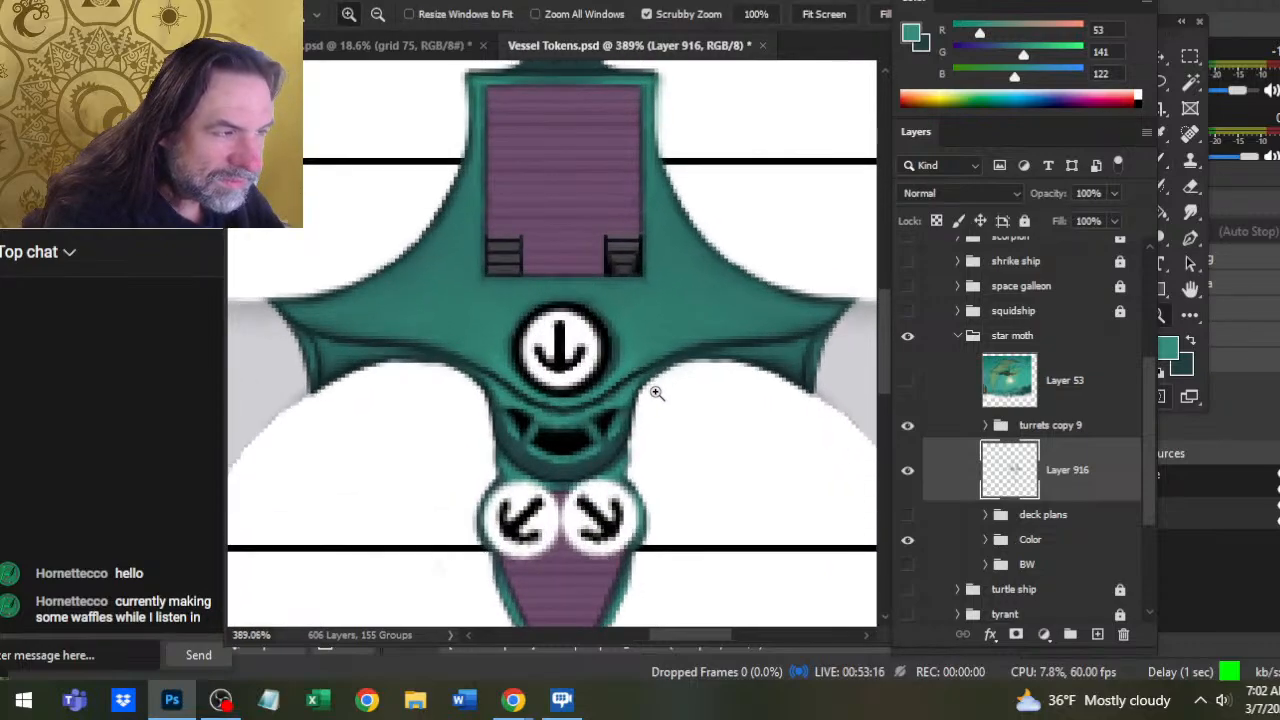
click(648, 452)
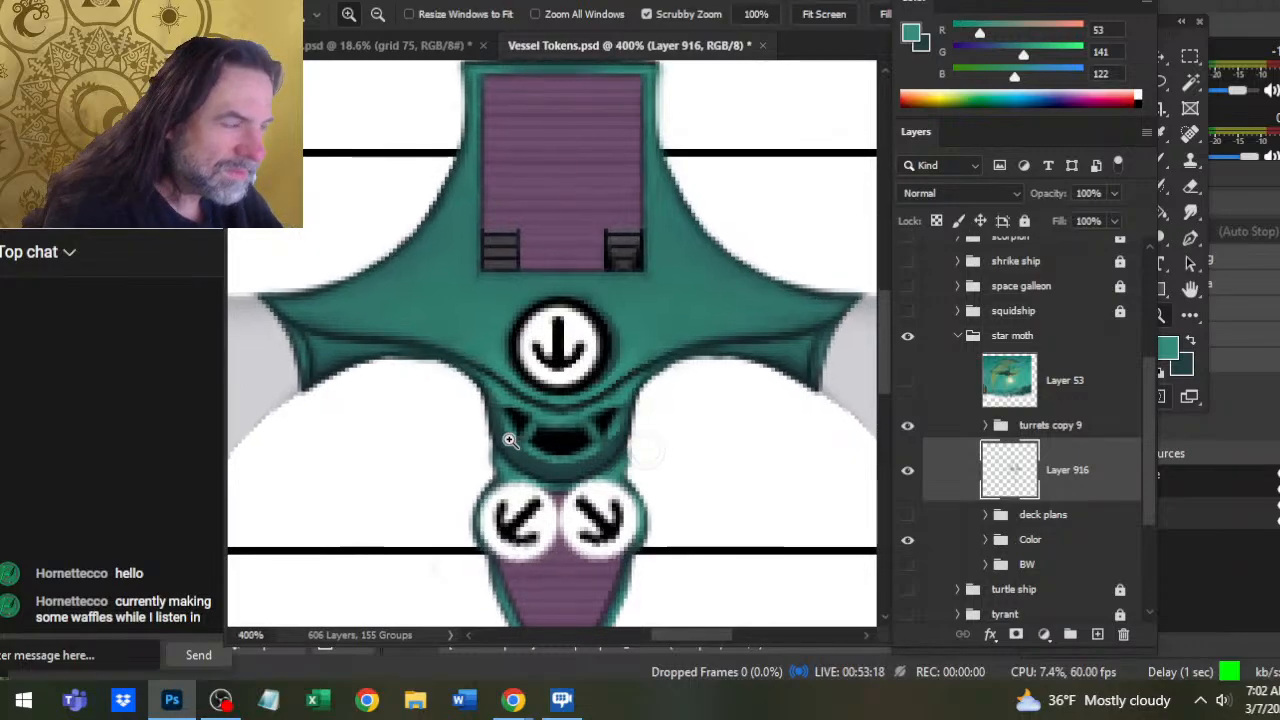
key(b)
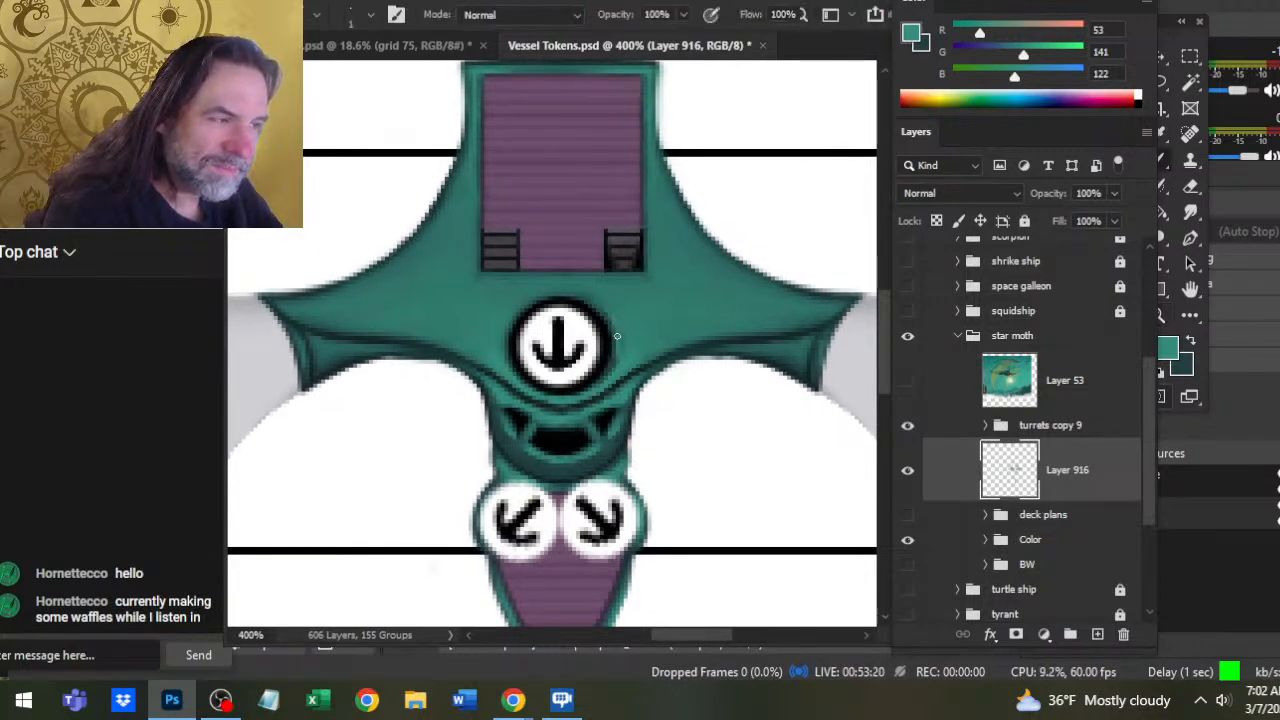
key(r)
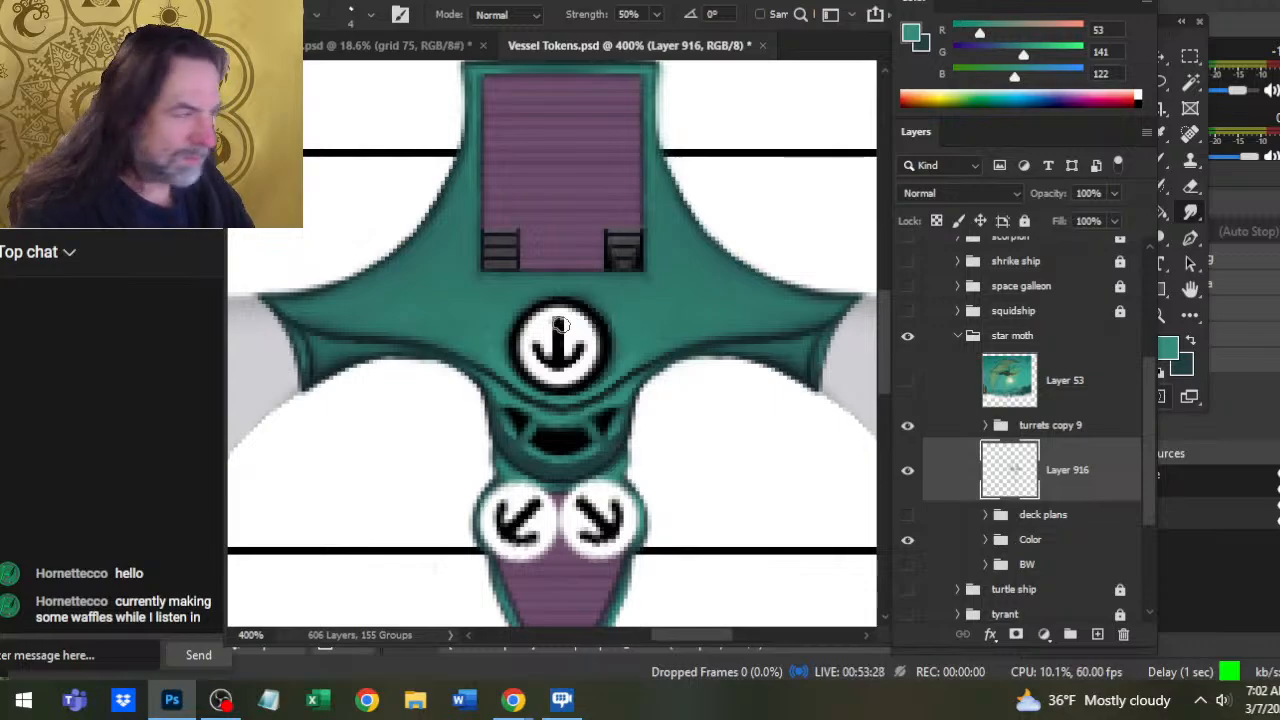
drag(606, 251, 622, 596)
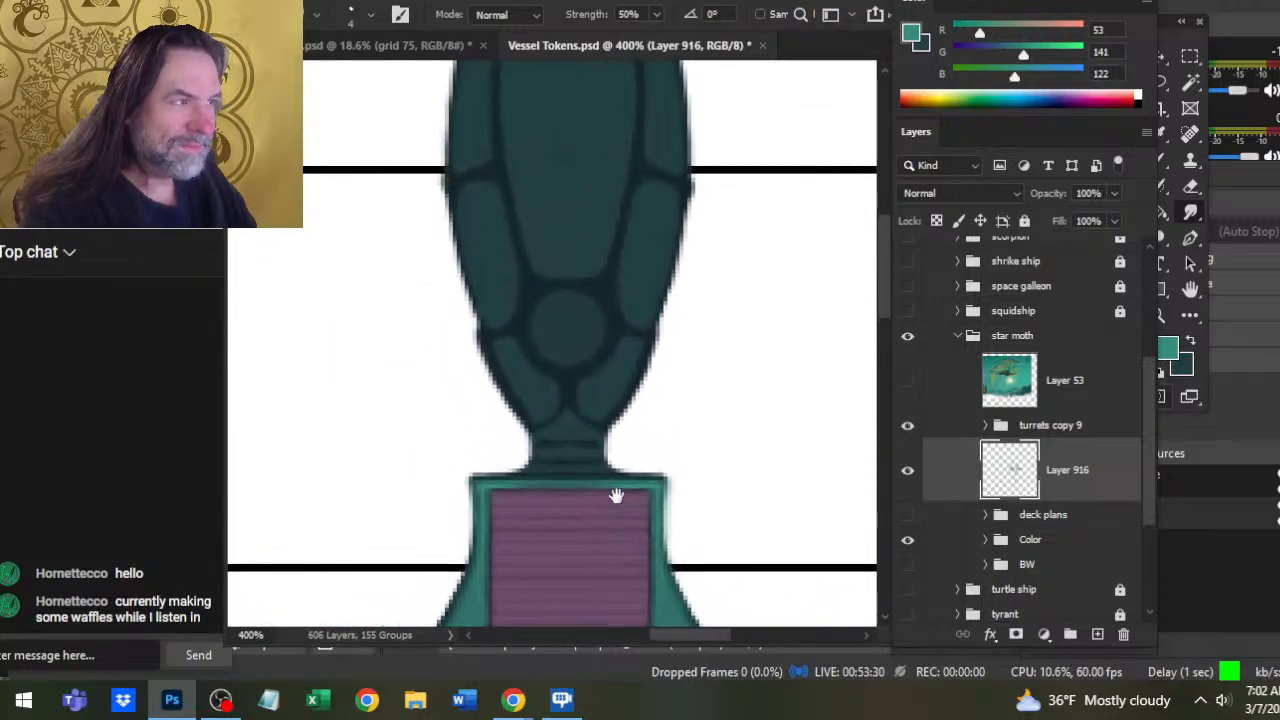
key(z)
drag(688, 441, 640, 434)
drag(700, 491, 654, 165)
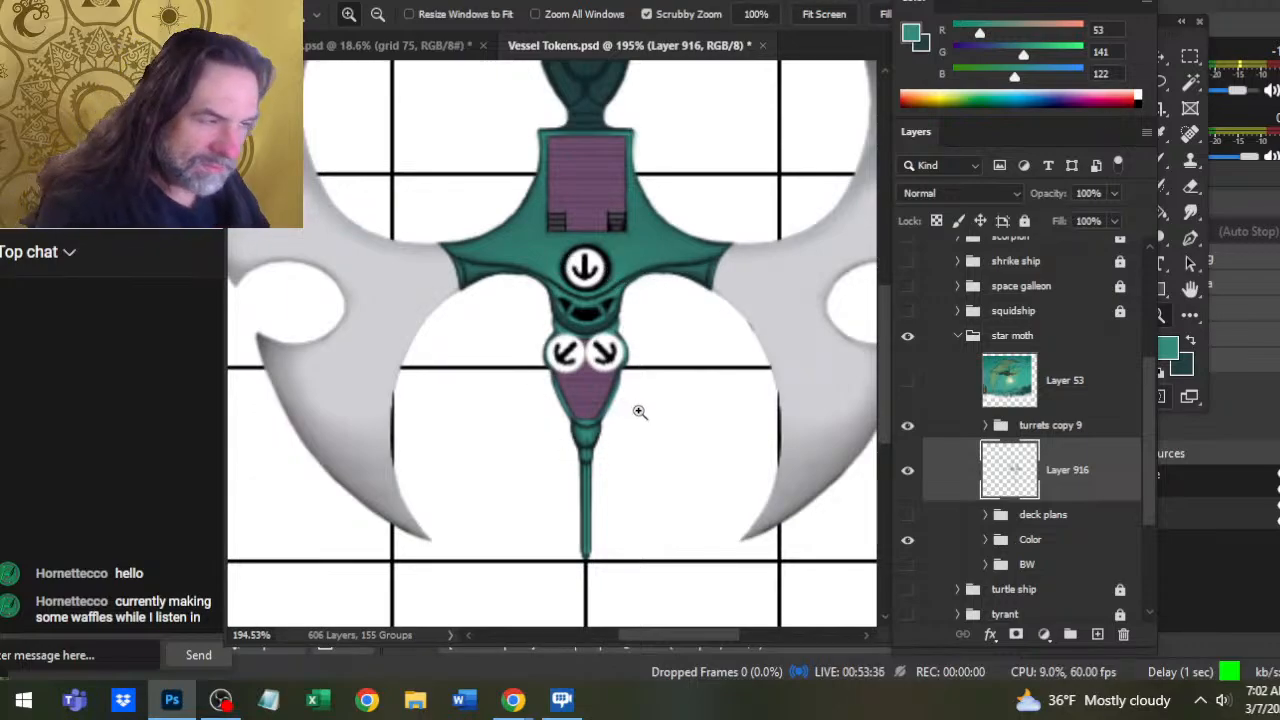
scroll(621, 419, up, 3)
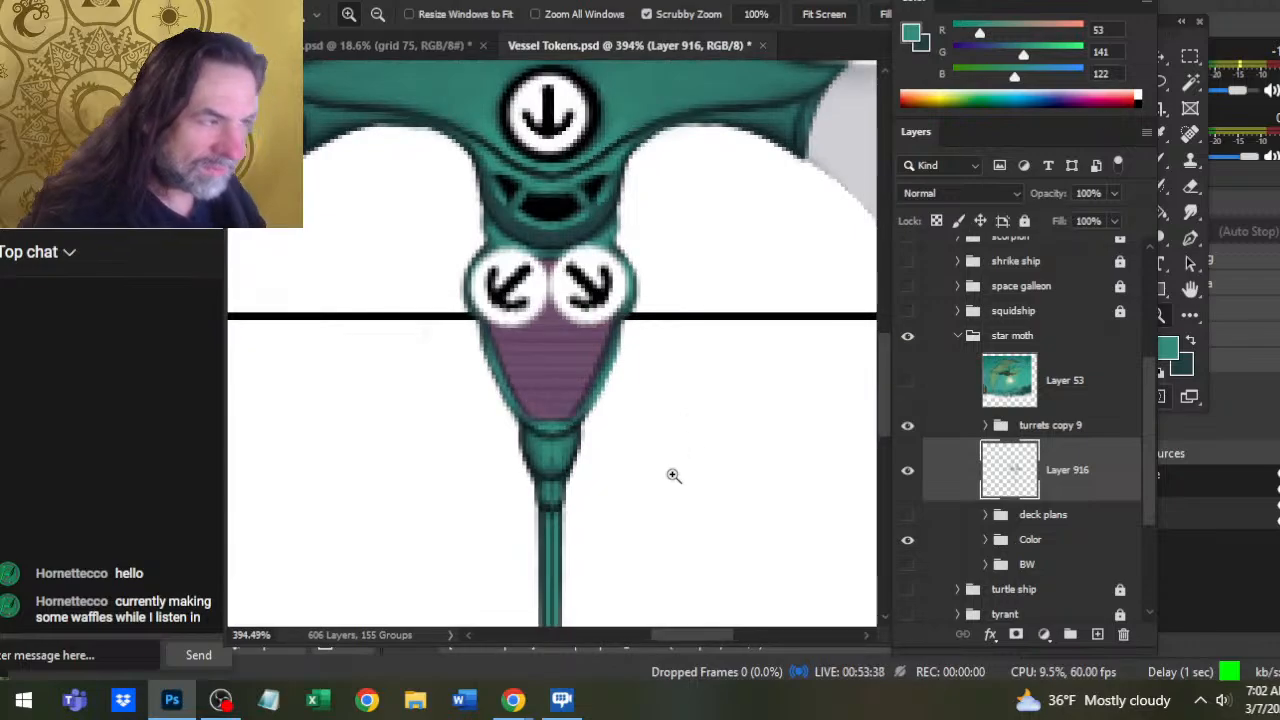
scroll(670, 445, down, 2)
scroll(635, 490, up, 3)
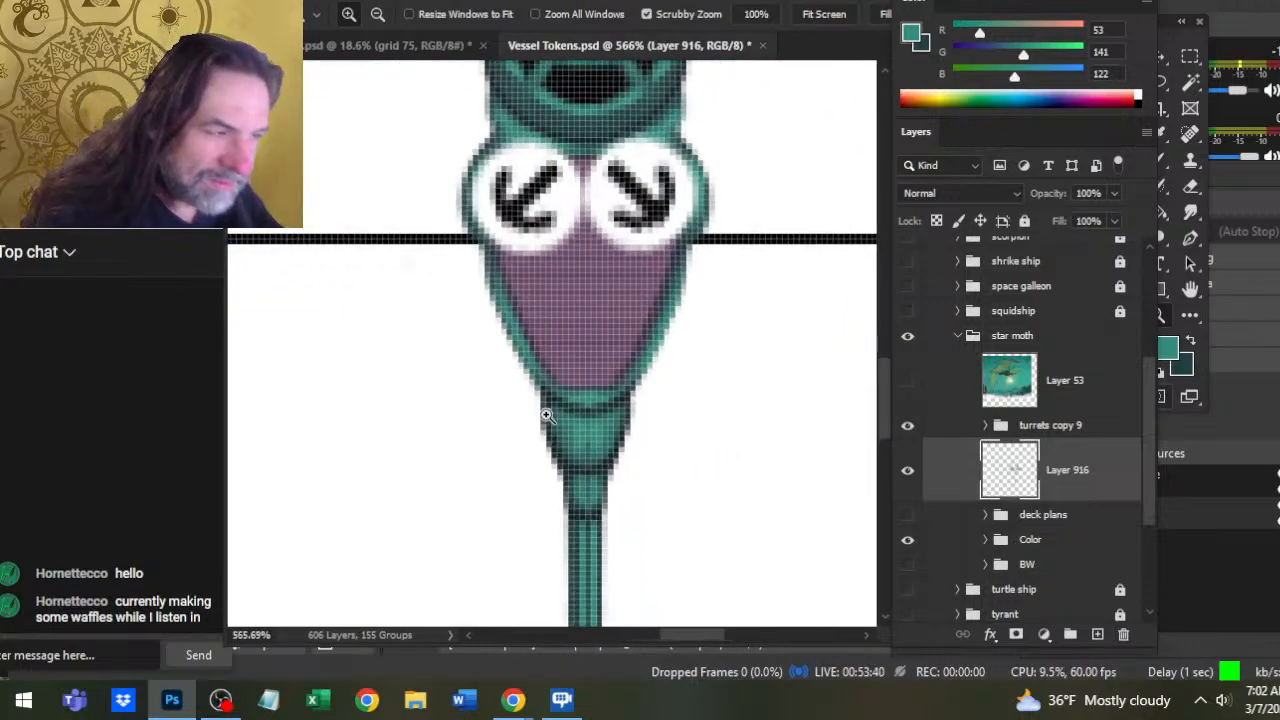
key(b)
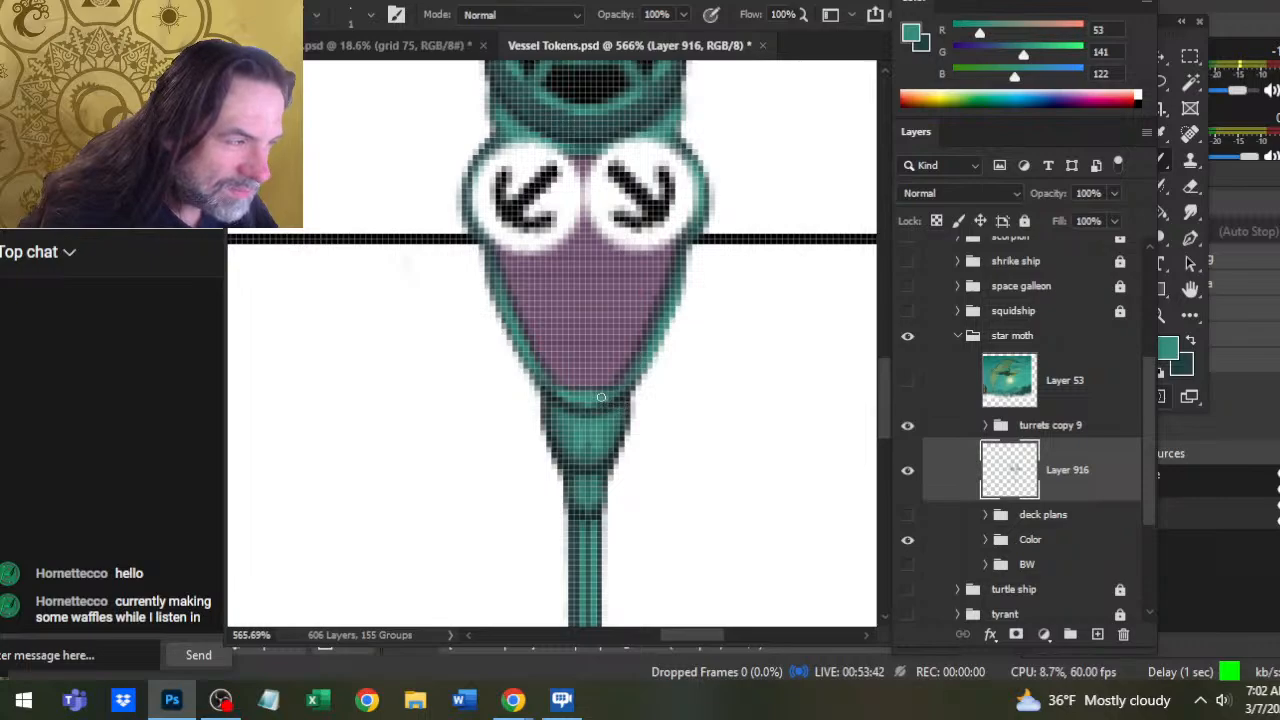
key(z)
scroll(654, 423, down, 3)
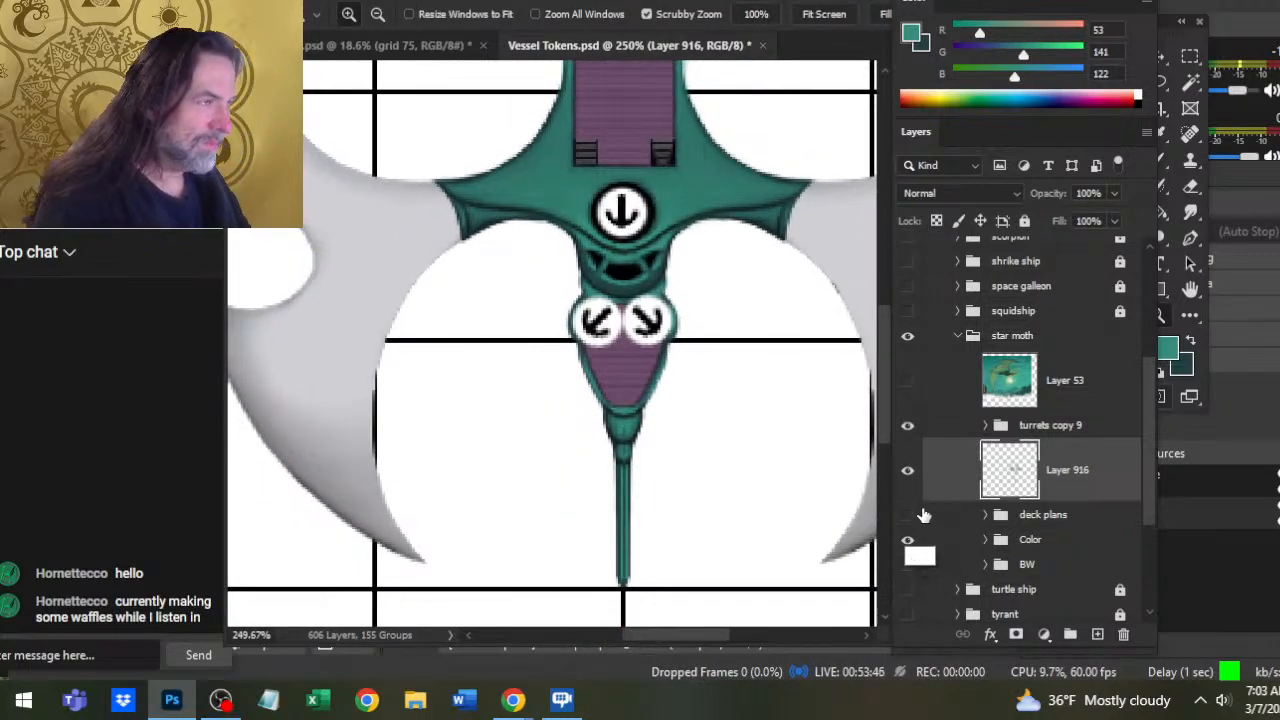
Save the file and add a new empty layer directly above Layer 916 in the star moth group
key(ctrl+s)
click(985, 550)
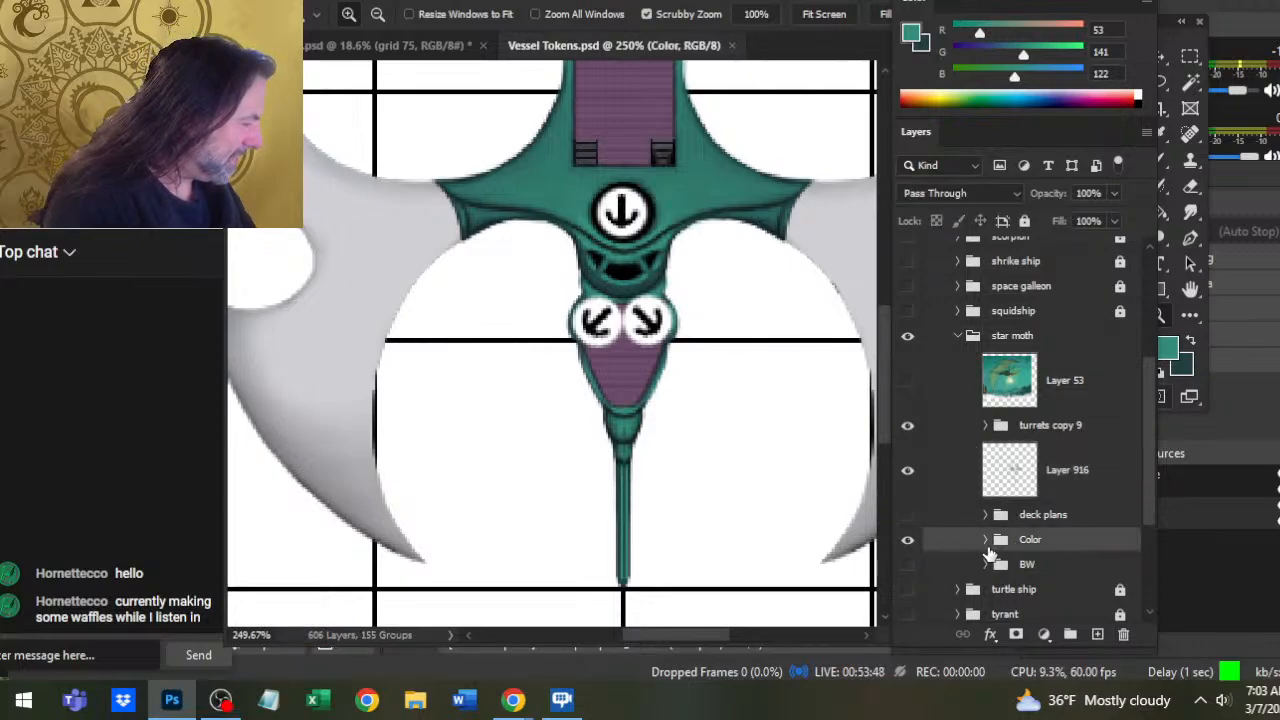
click(1030, 478)
click(1097, 634)
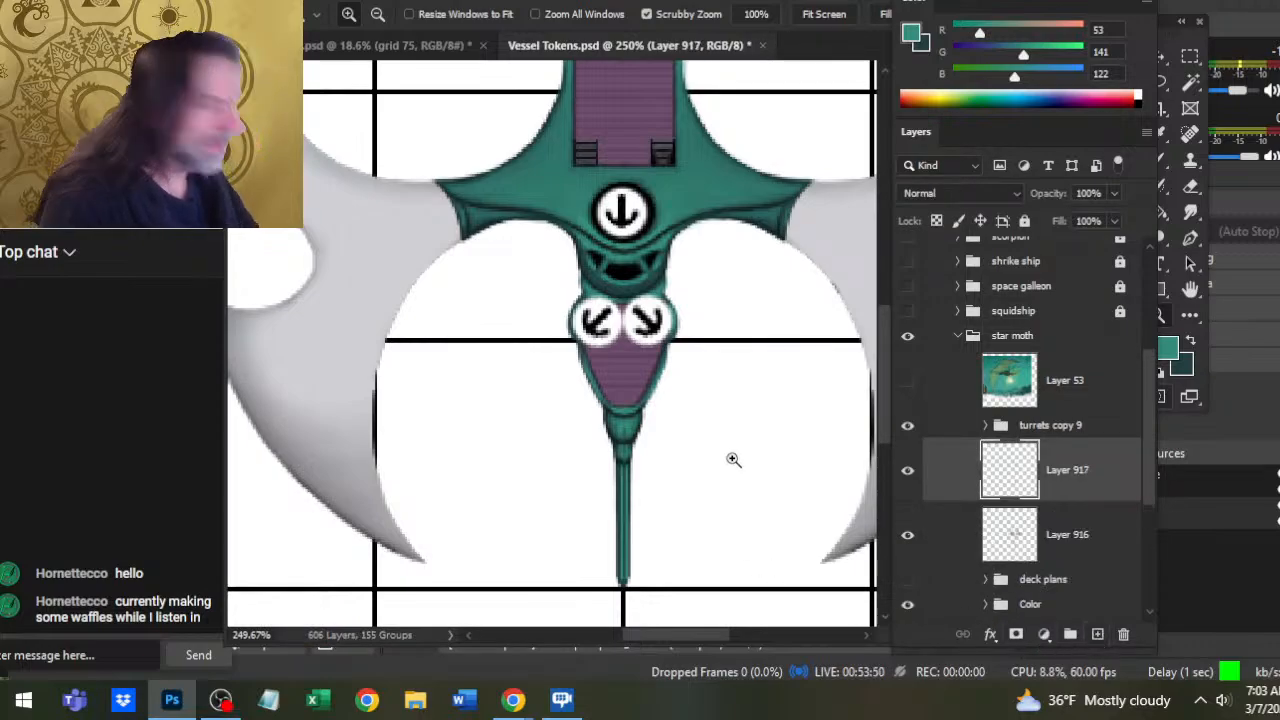
Paint a light green highlight on the dark upper body's lower-left side plate and blend it with the Smudge tool
mouse_move(703, 225)
mouse_down()
mouse_move(697, 373)
mouse_move(623, 509)
mouse_up()
scroll(566, 294, up, 2)
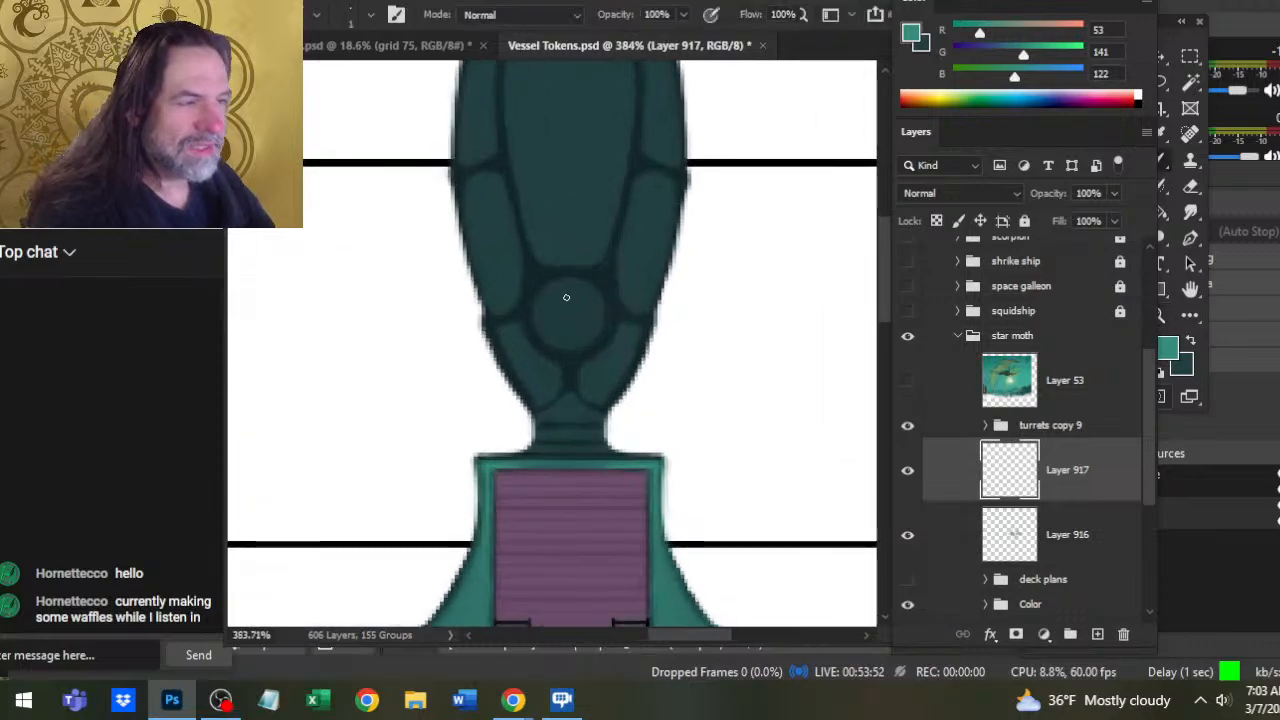
drag(563, 224, 580, 297)
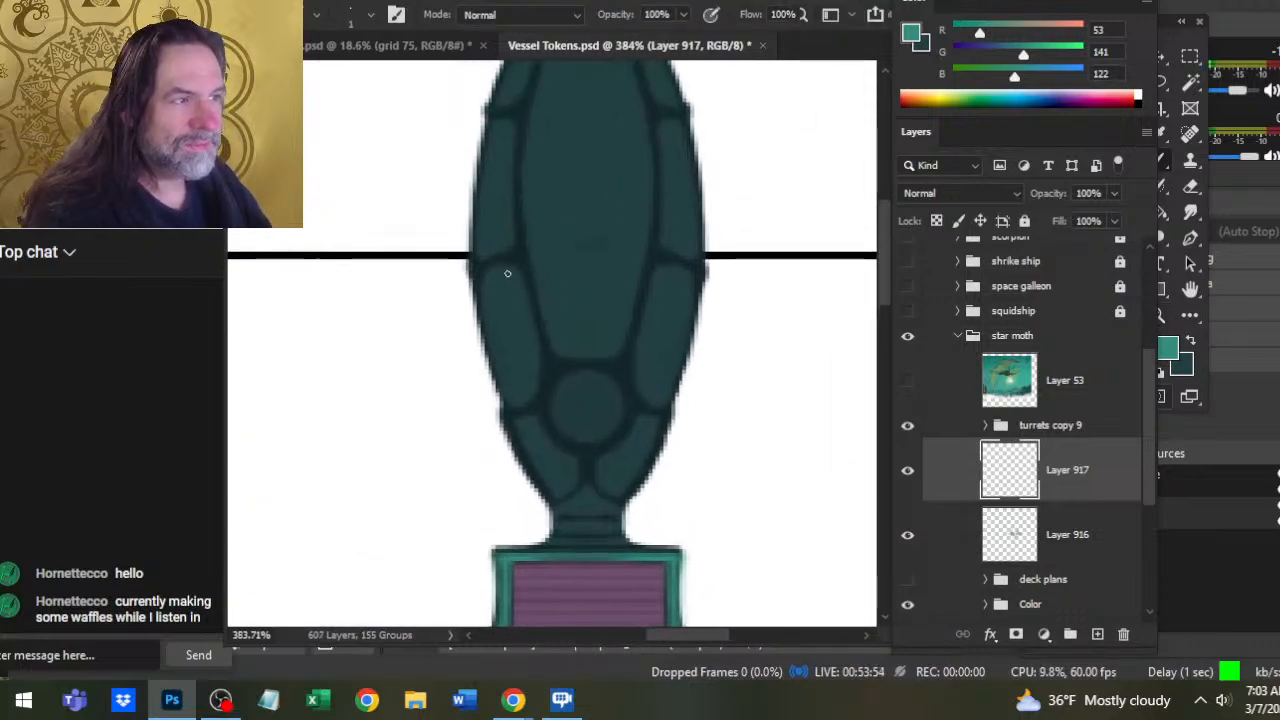
mouse_move(498, 269)
mouse_down()
mouse_move(530, 376)
mouse_move(532, 356)
mouse_up()
key(r)
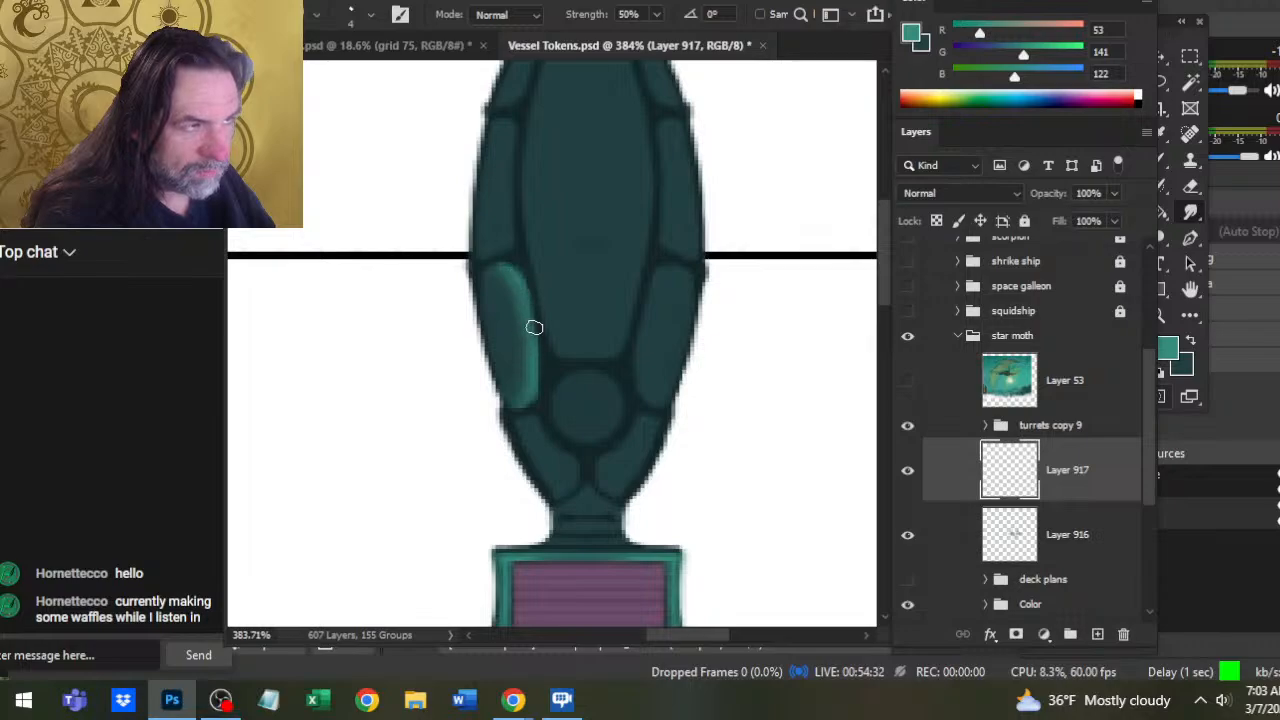
Erase the light green highlight from the lower-left side plate
key(e)
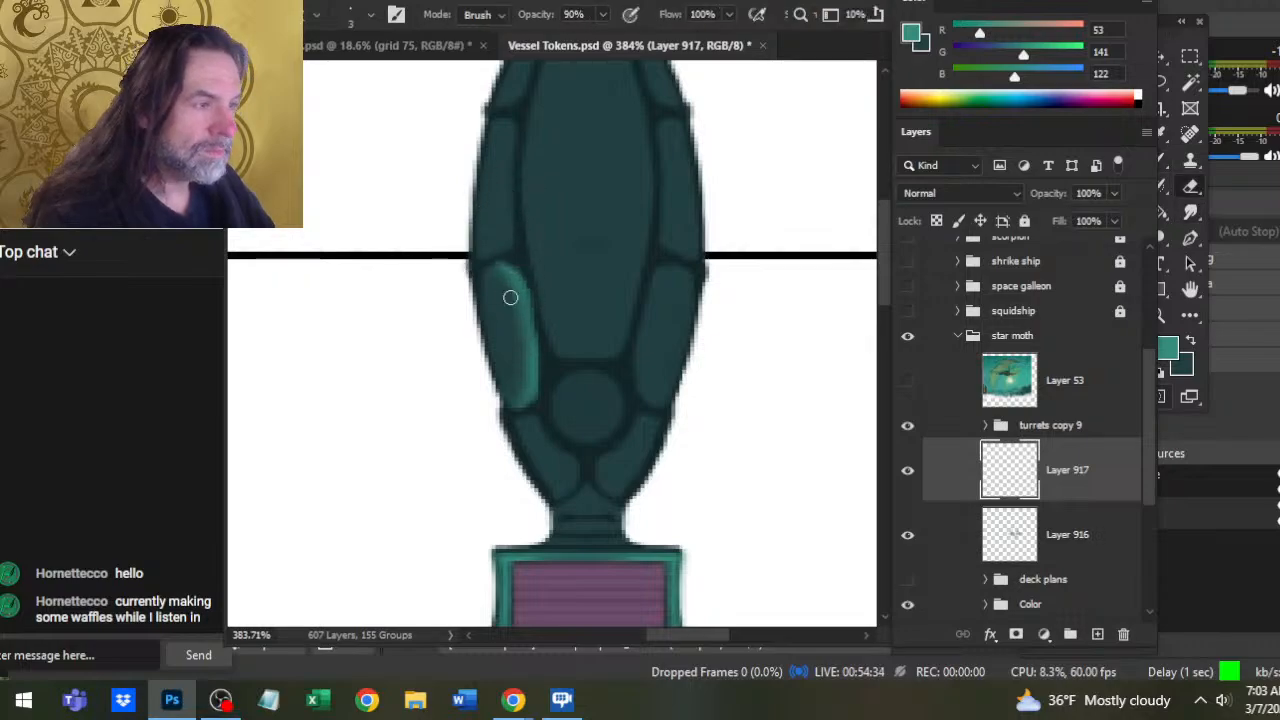
drag(508, 260, 494, 237)
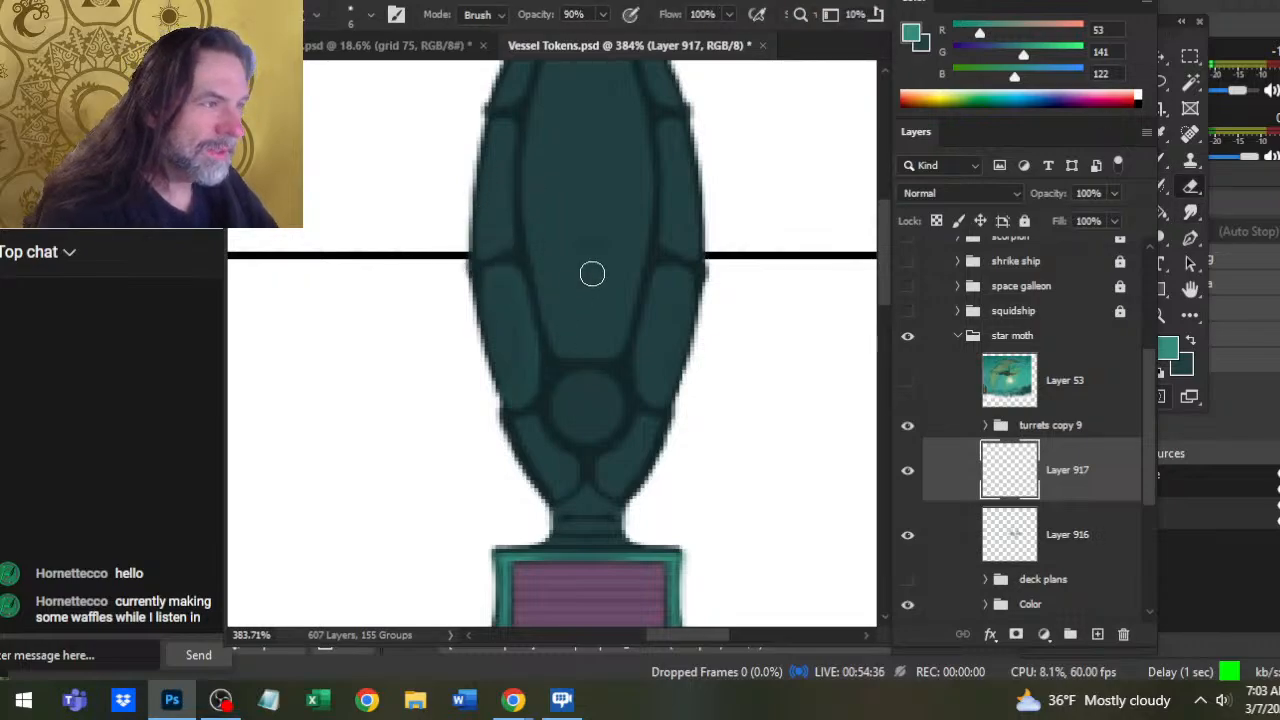
mouse_move(592, 274)
mouse_down()
mouse_move(585, 371)
mouse_move(590, 341)
mouse_up()
Paint a light green highlight on the left half of the pointed tip and blend it with a 2-pixel Smudge brush
key(b)
drag(594, 163, 579, 476)
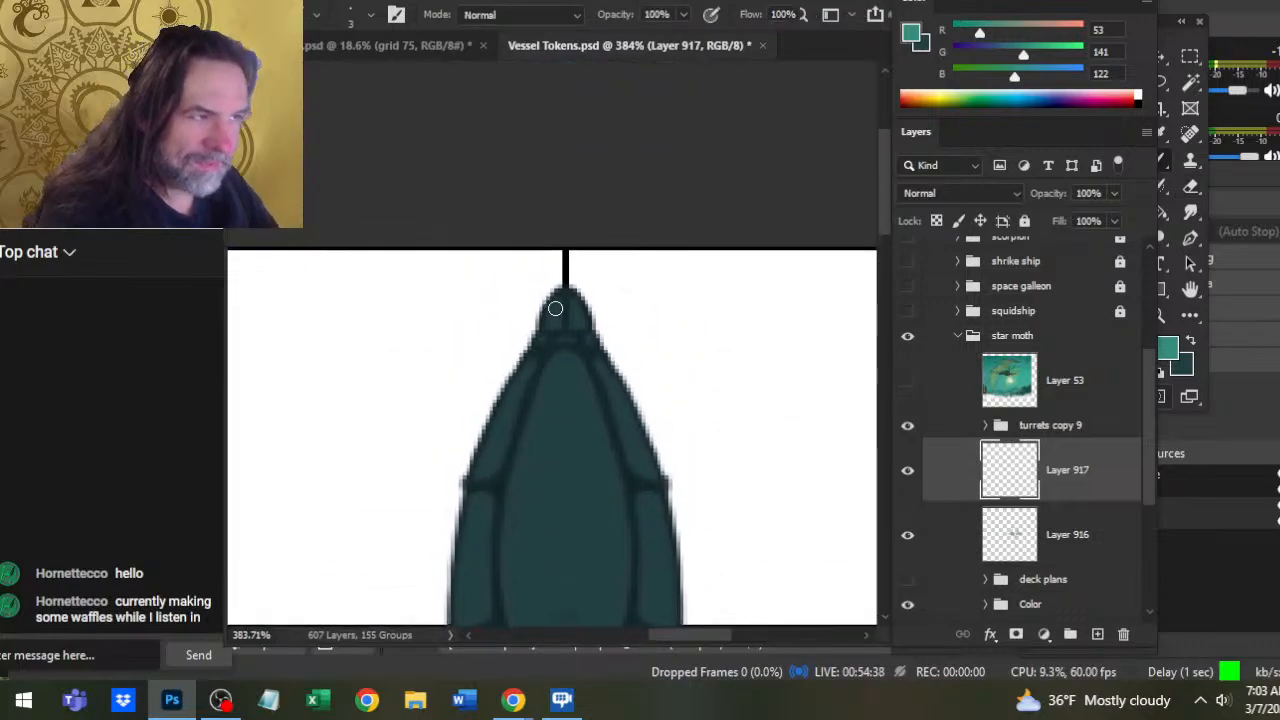
drag(560, 296, 557, 328)
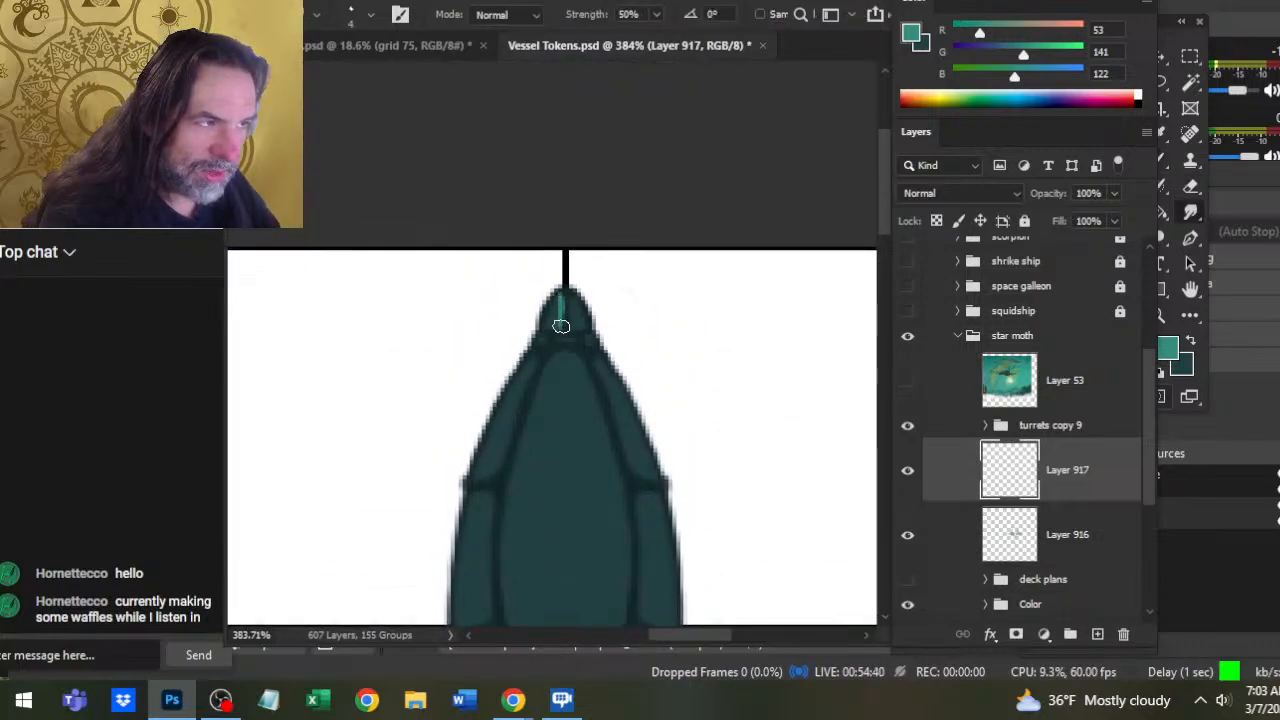
key(r)
key(bracketleft)
key(bracketleft)
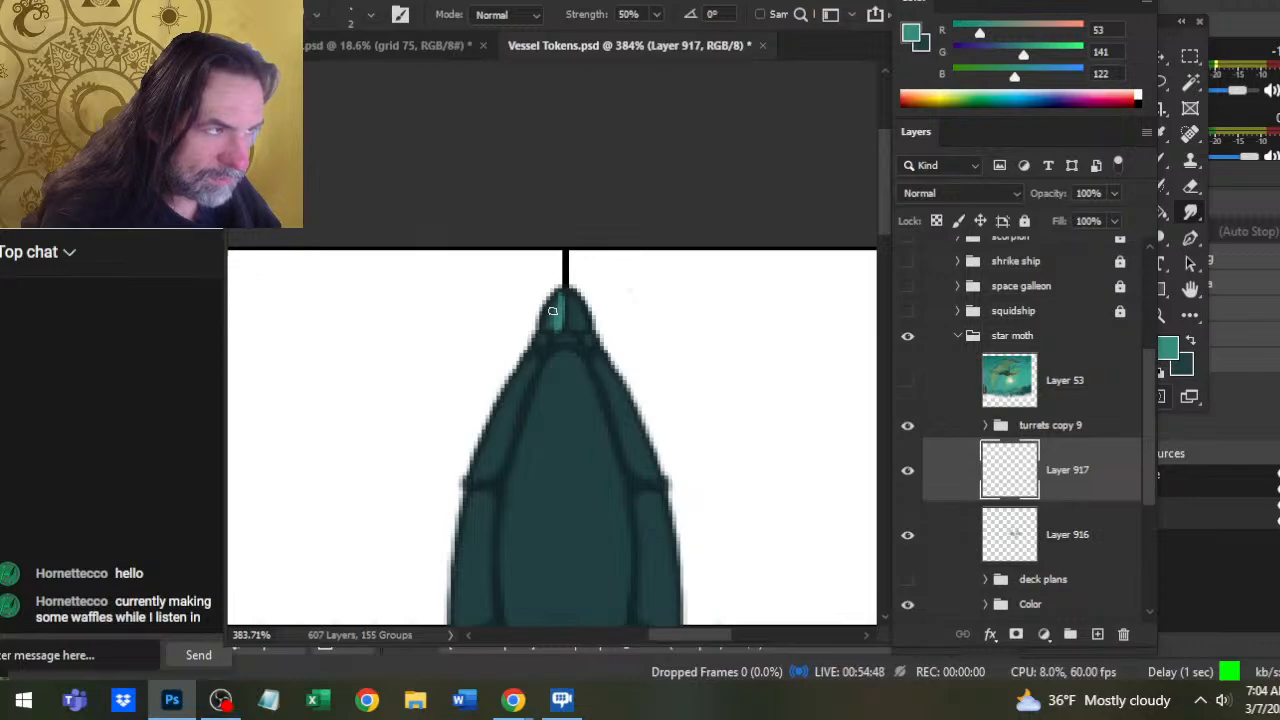
Add small light green highlights to the narrow band below the tip and smudge them
key(b)
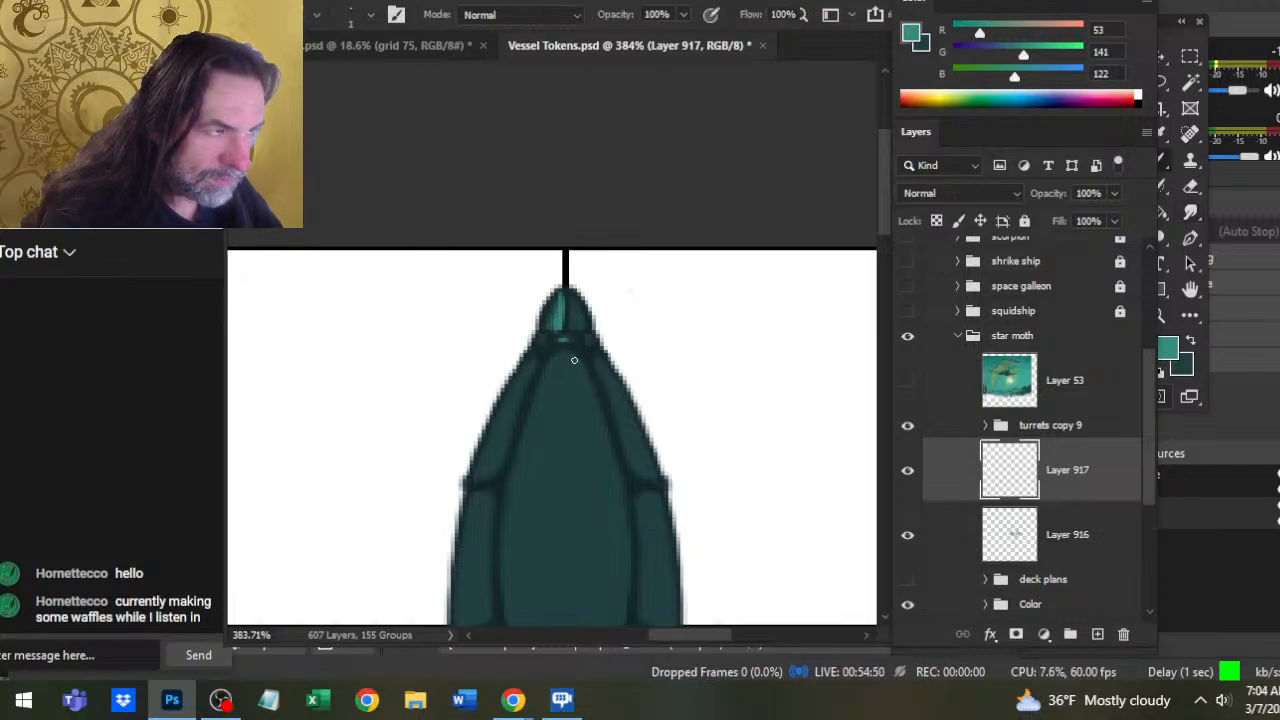
key(r)
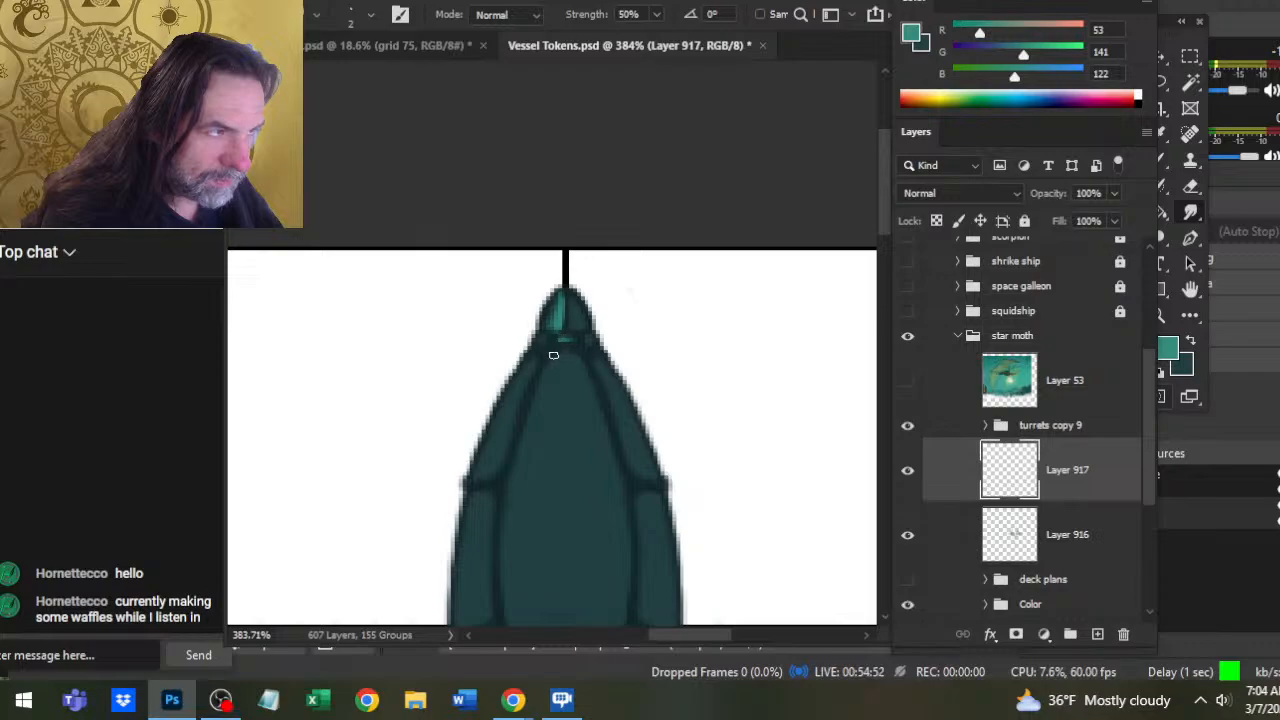
key(b)
key(r)
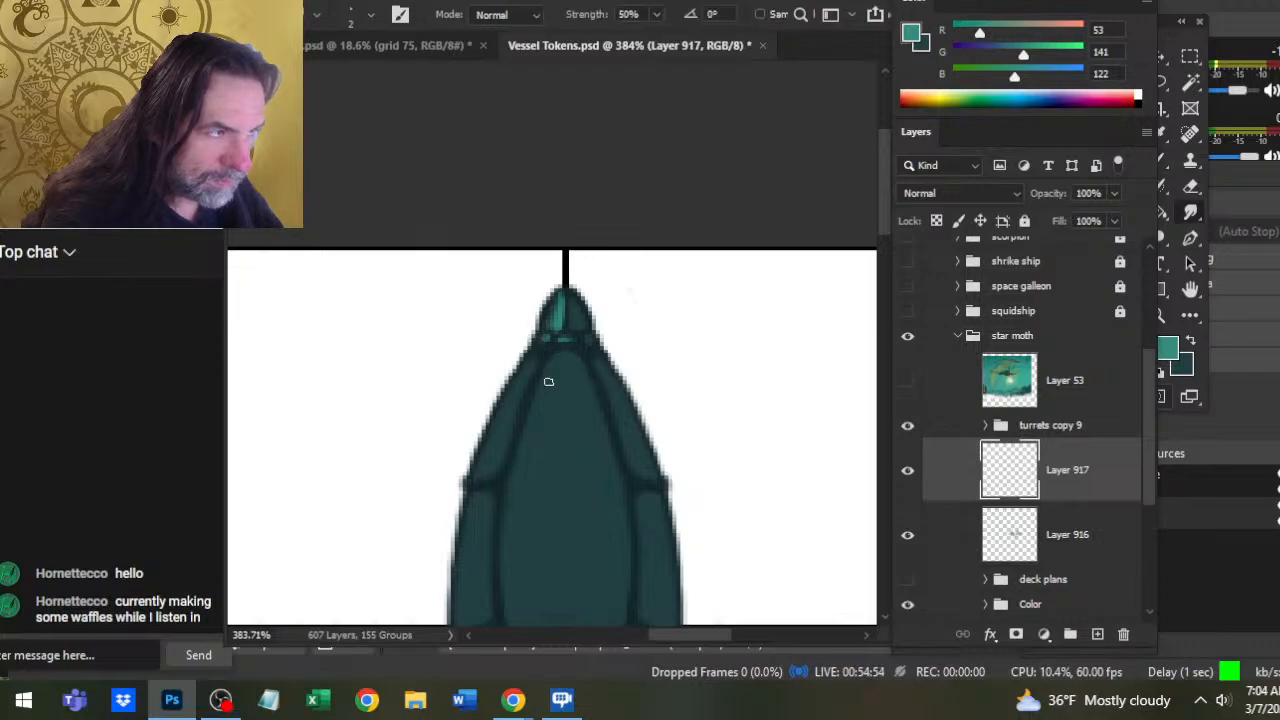
Paint a straight vertical light green line down the middle of the large central plate
key(b)
shift+click(566, 352)
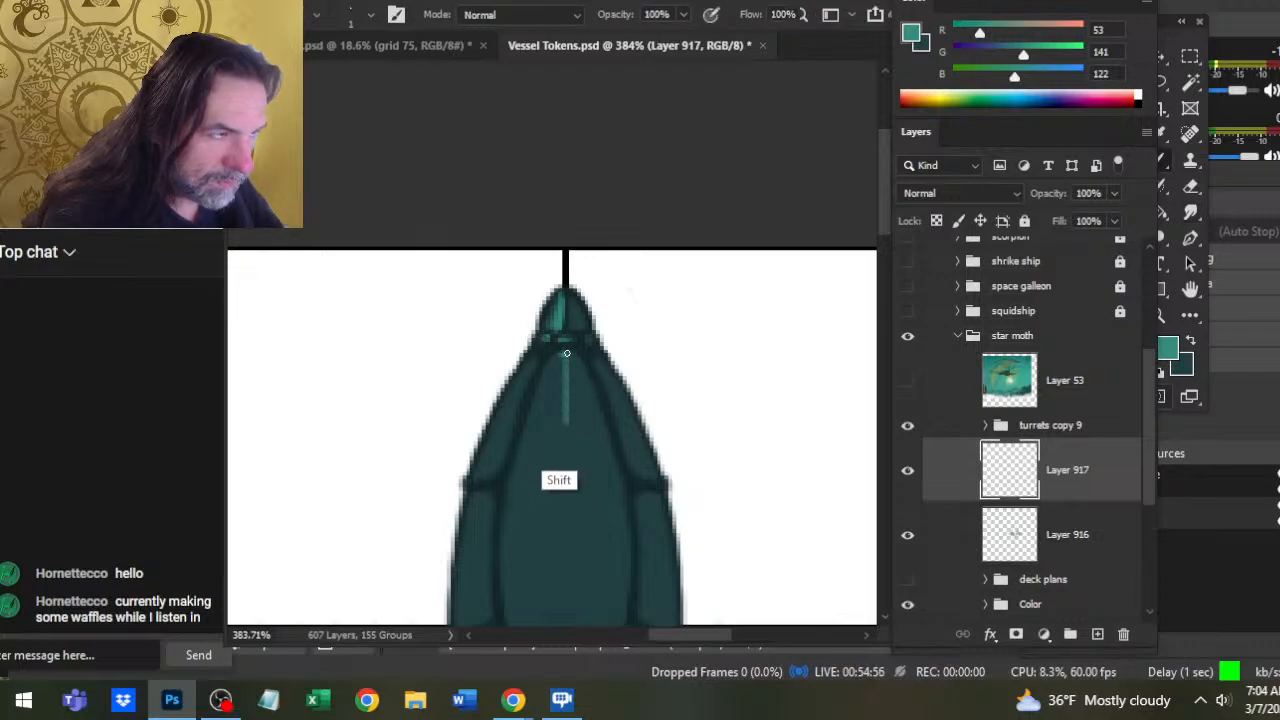
shift+click(566, 580)
drag(583, 517, 600, 286)
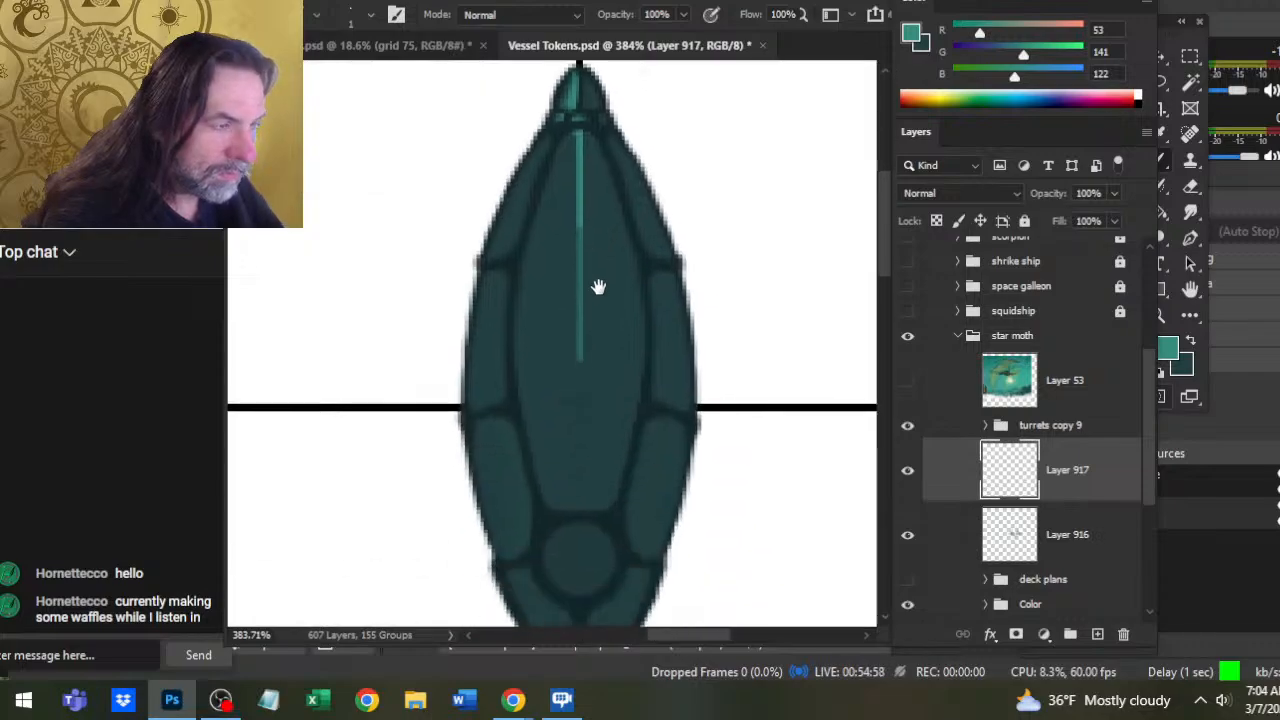
Extend the central plate's vertical highlight line farther down and soften it with the Smudge tool
key(r)
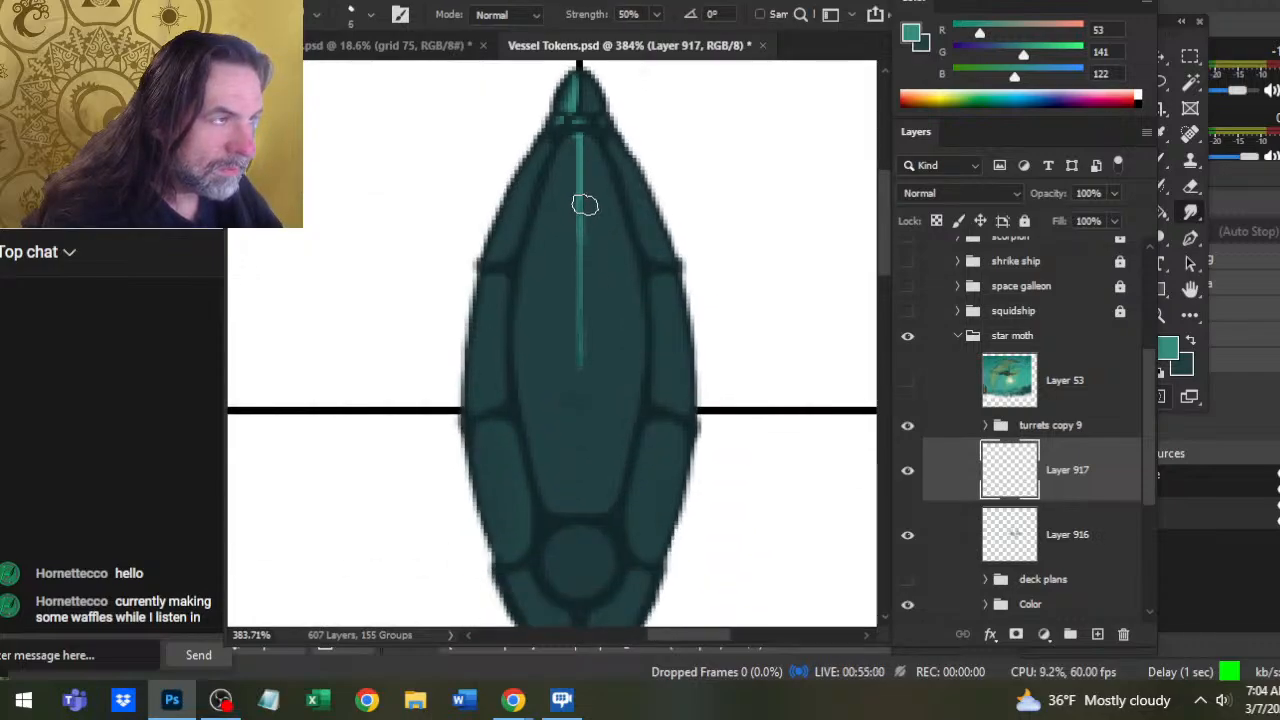
key(b)
drag(581, 321, 581, 460)
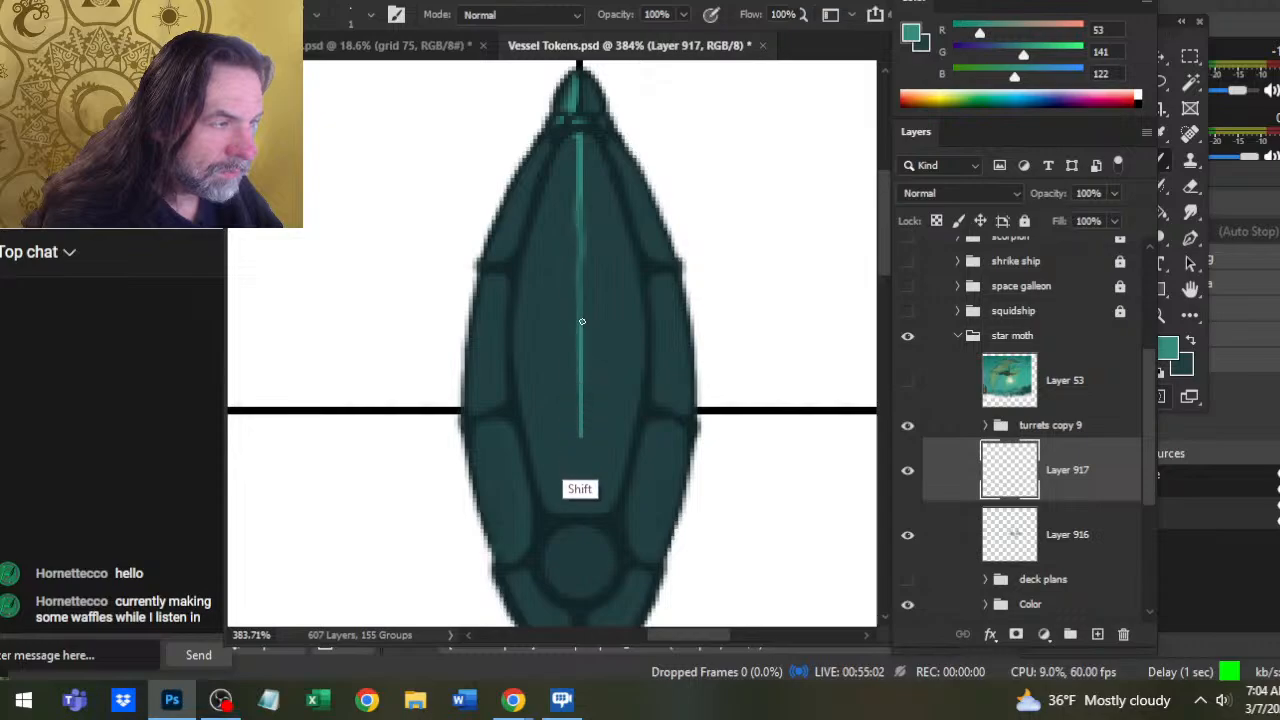
key(r)
drag(585, 391, 589, 251)
Strengthen the upper part of the centre line and smudge its lower end into a taper toward the round plate
key(b)
shift+click(581, 208)
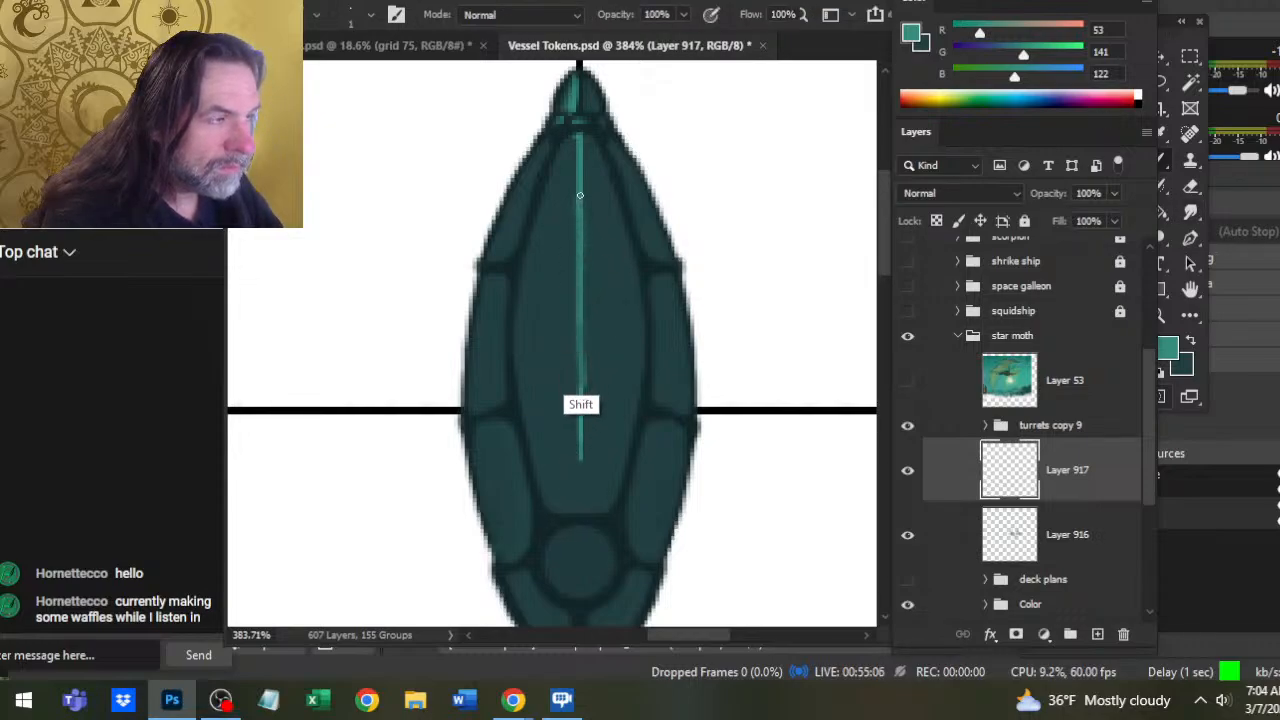
key(r)
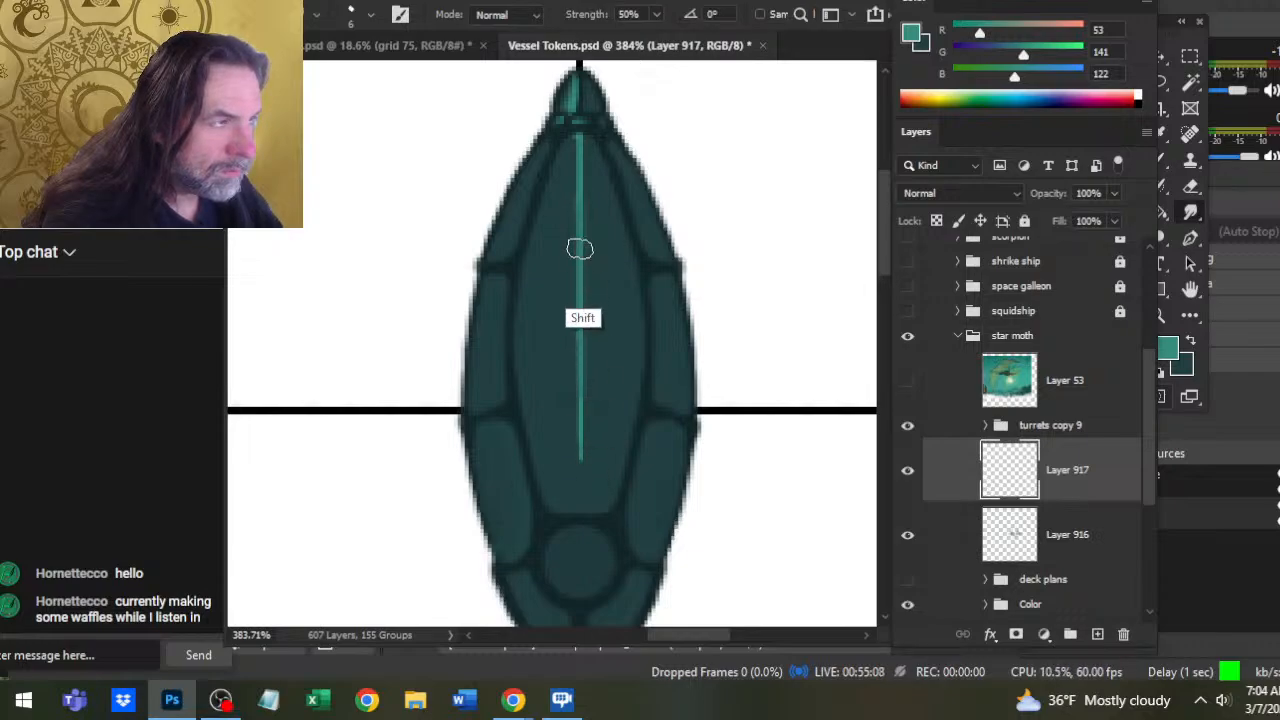
drag(580, 257, 585, 542)
drag(575, 488, 586, 494)
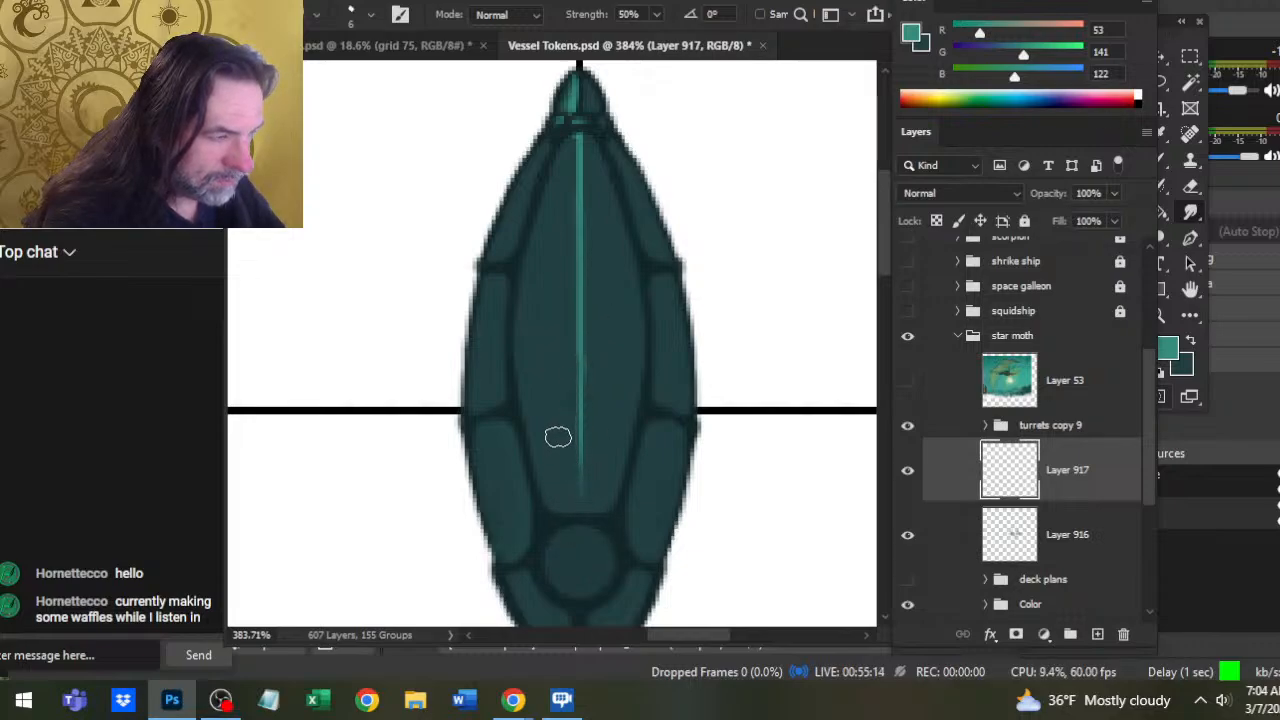
Paint a broad light green band down the left half of the central plate and smudge its upper part toward the plate's left edge
key(b)
mouse_move(572, 306)
mouse_down()
mouse_move(572, 215)
mouse_move(573, 266)
mouse_move(574, 231)
mouse_move(598, 298)
mouse_move(592, 156)
mouse_move(579, 235)
mouse_move(574, 159)
mouse_move(565, 229)
mouse_move(576, 152)
mouse_move(565, 329)
mouse_move(570, 204)
mouse_move(566, 321)
mouse_move(556, 256)
mouse_move(574, 135)
mouse_move(571, 196)
mouse_up()
key(r)
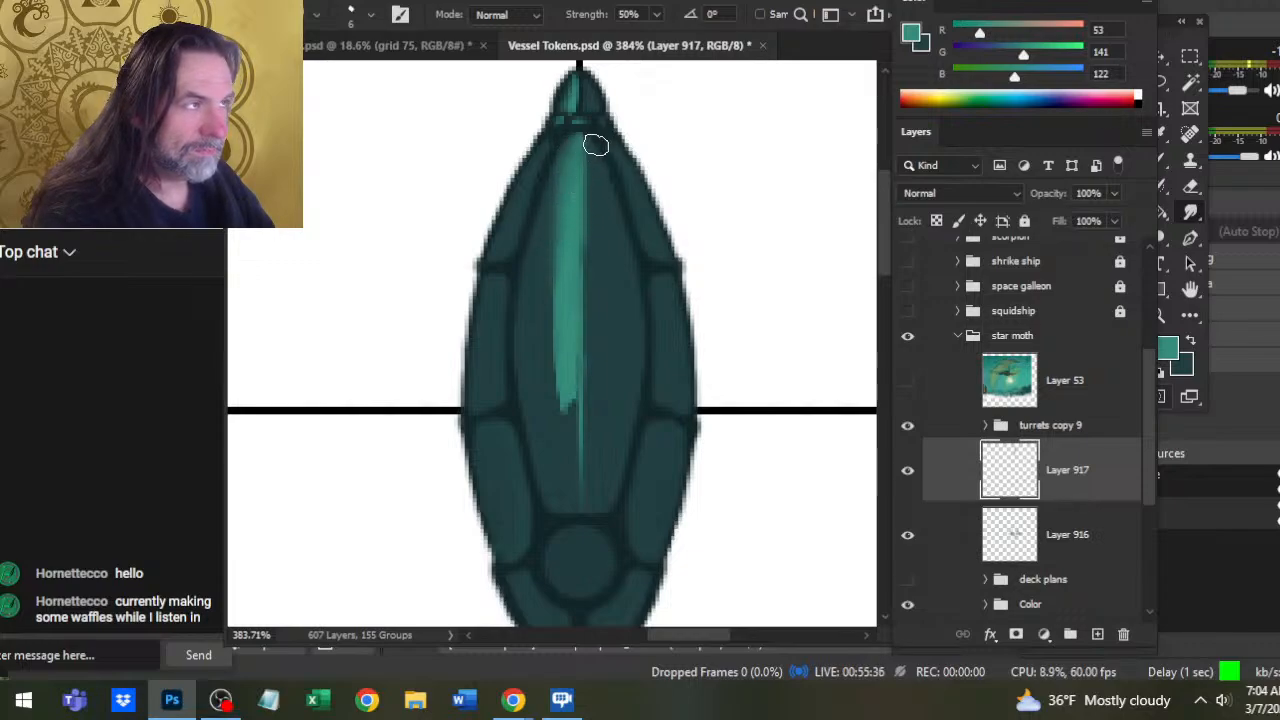
key(bracketleft)
key(bracketleft)
key(bracketleft)
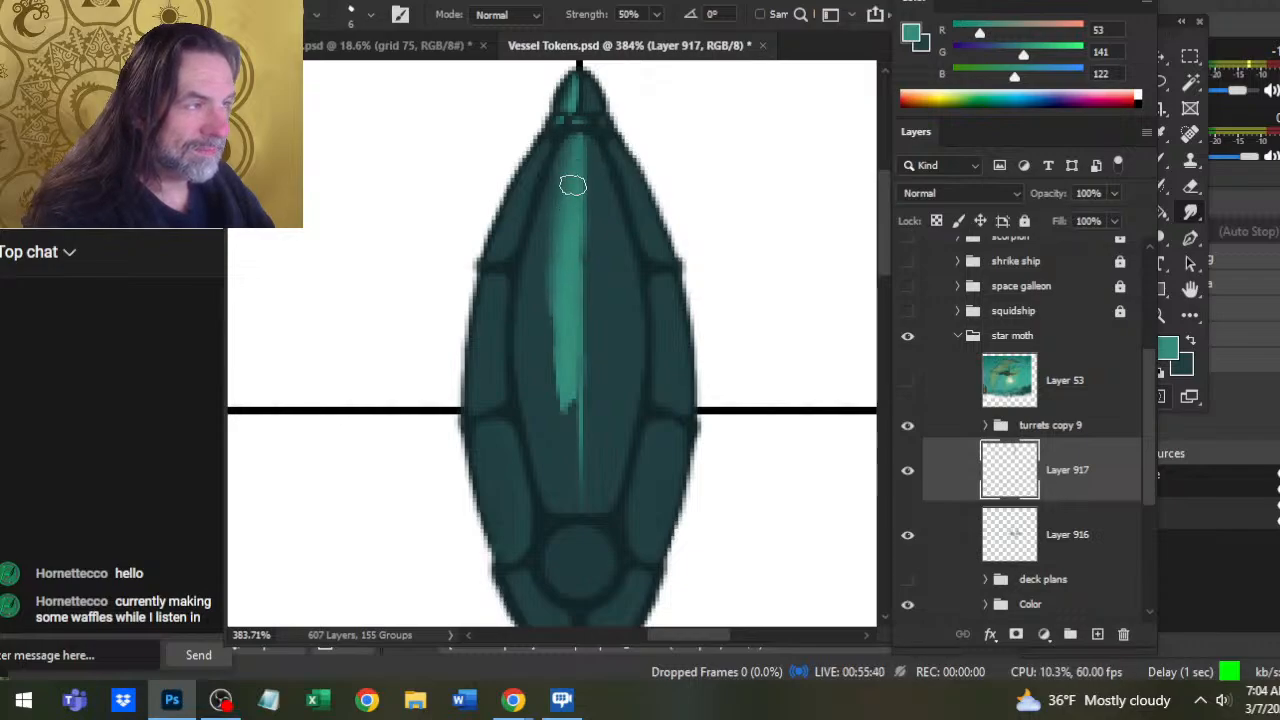
drag(572, 185, 562, 264)
mouse_move(574, 210)
mouse_down()
mouse_move(574, 408)
mouse_move(554, 404)
mouse_up()
drag(560, 232, 551, 342)
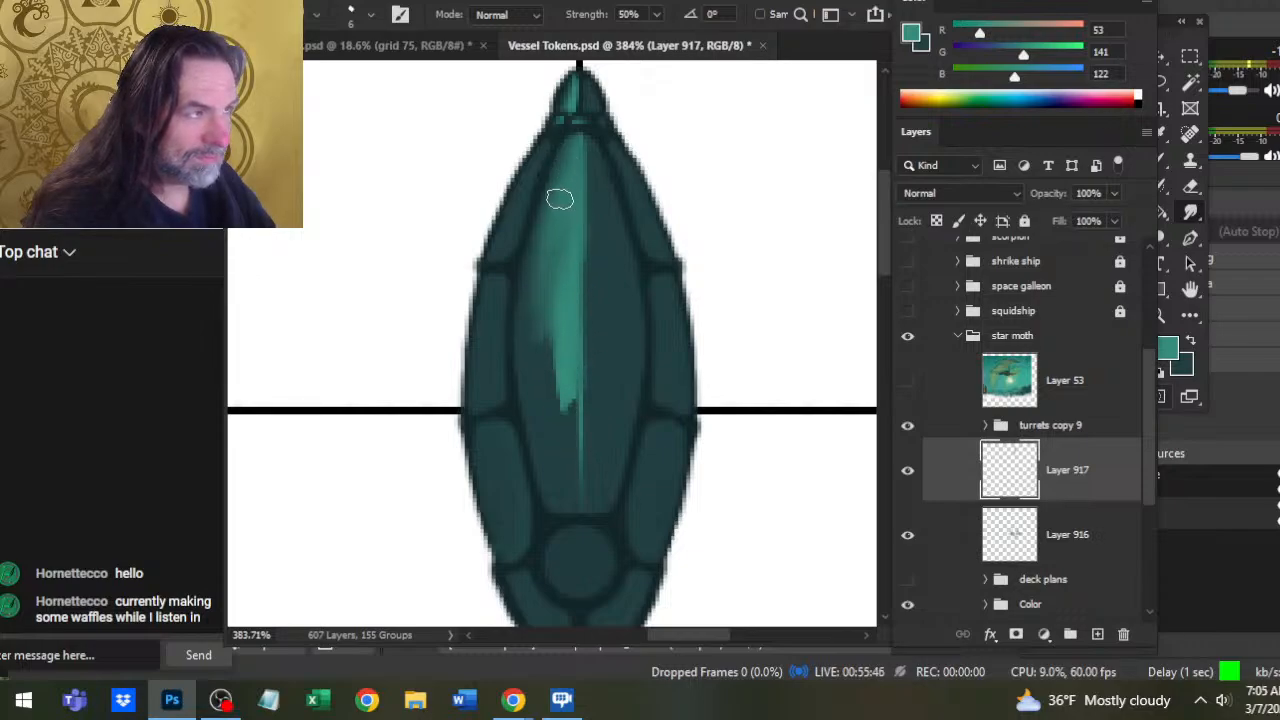
Smudge the band along the central plate's centre line and draw its lower end into a taper
drag(571, 297, 597, 186)
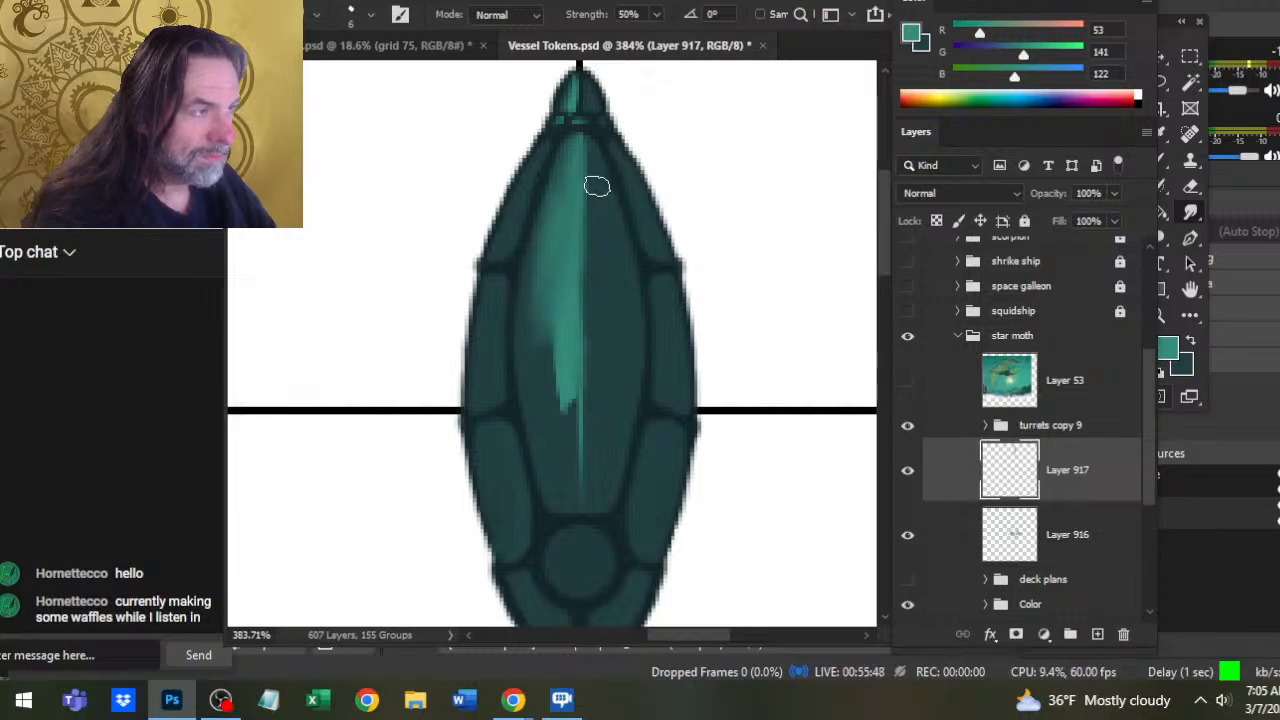
drag(591, 241, 577, 194)
mouse_move(574, 378)
mouse_down()
mouse_move(570, 229)
mouse_move(584, 438)
mouse_up()
drag(582, 297, 585, 410)
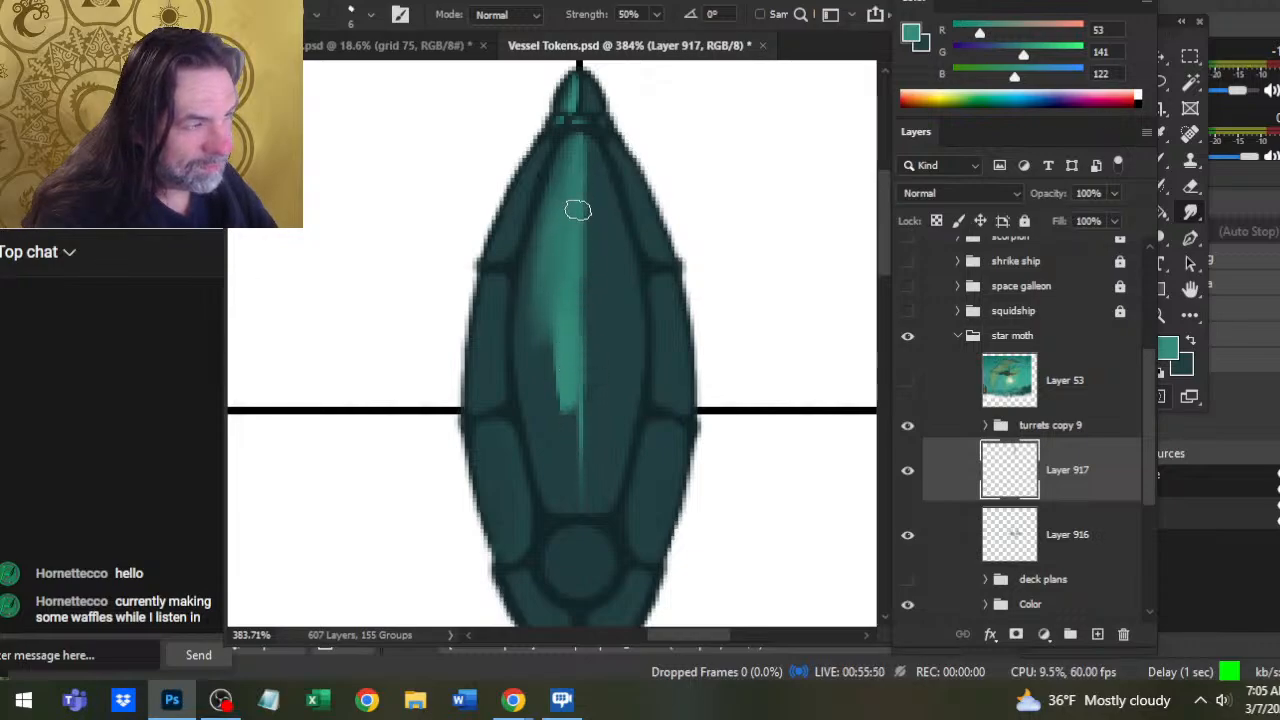
drag(577, 211, 584, 458)
drag(584, 243, 591, 425)
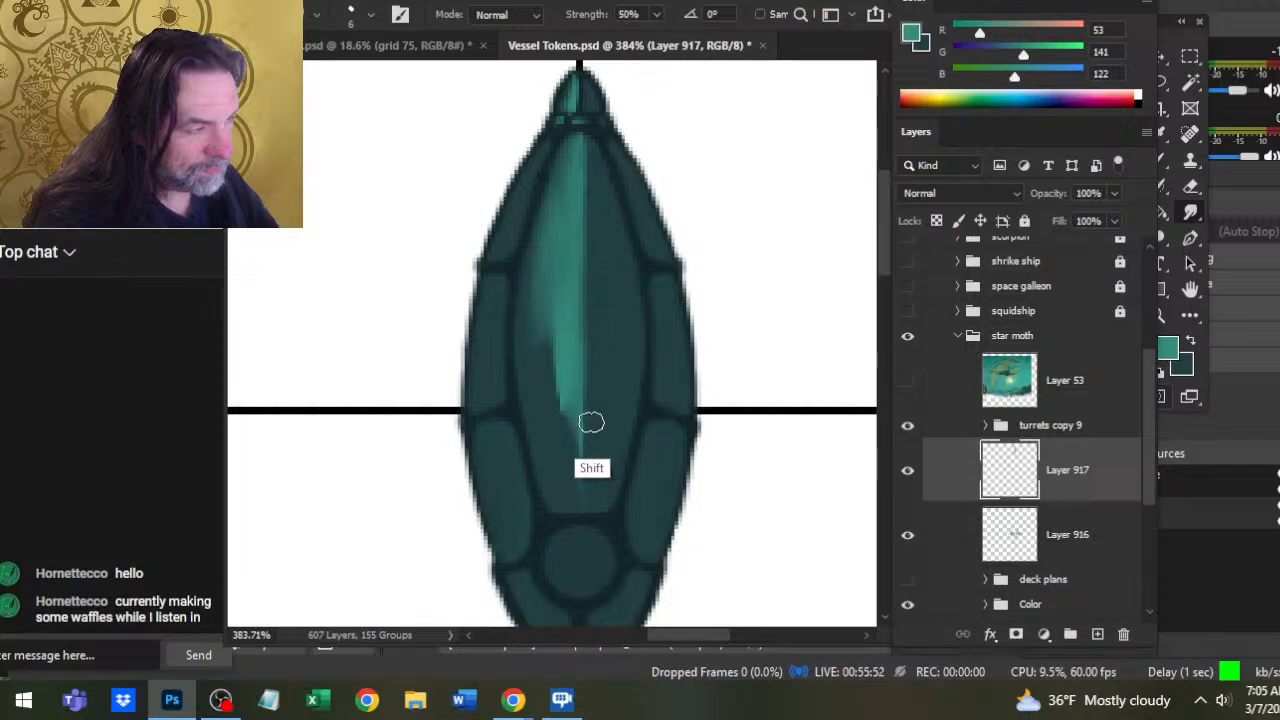
Blend the highlight's left side and lower end so it fills the central plate's left half down to its base
mouse_move(578, 265)
mouse_down()
mouse_move(586, 468)
mouse_move(573, 432)
mouse_up()
mouse_move(555, 310)
mouse_down()
mouse_move(557, 392)
mouse_move(550, 378)
mouse_up()
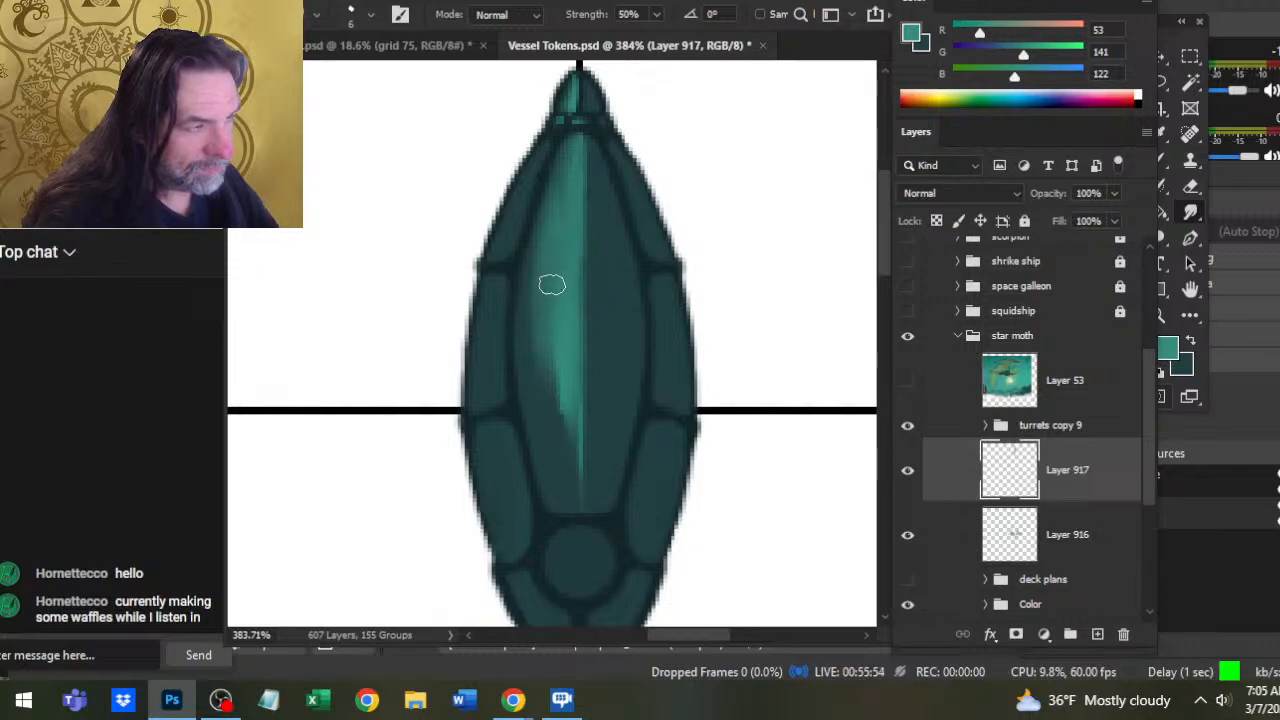
mouse_move(551, 284)
mouse_down()
mouse_move(540, 378)
mouse_move(530, 349)
mouse_move(545, 388)
mouse_move(563, 380)
mouse_up()
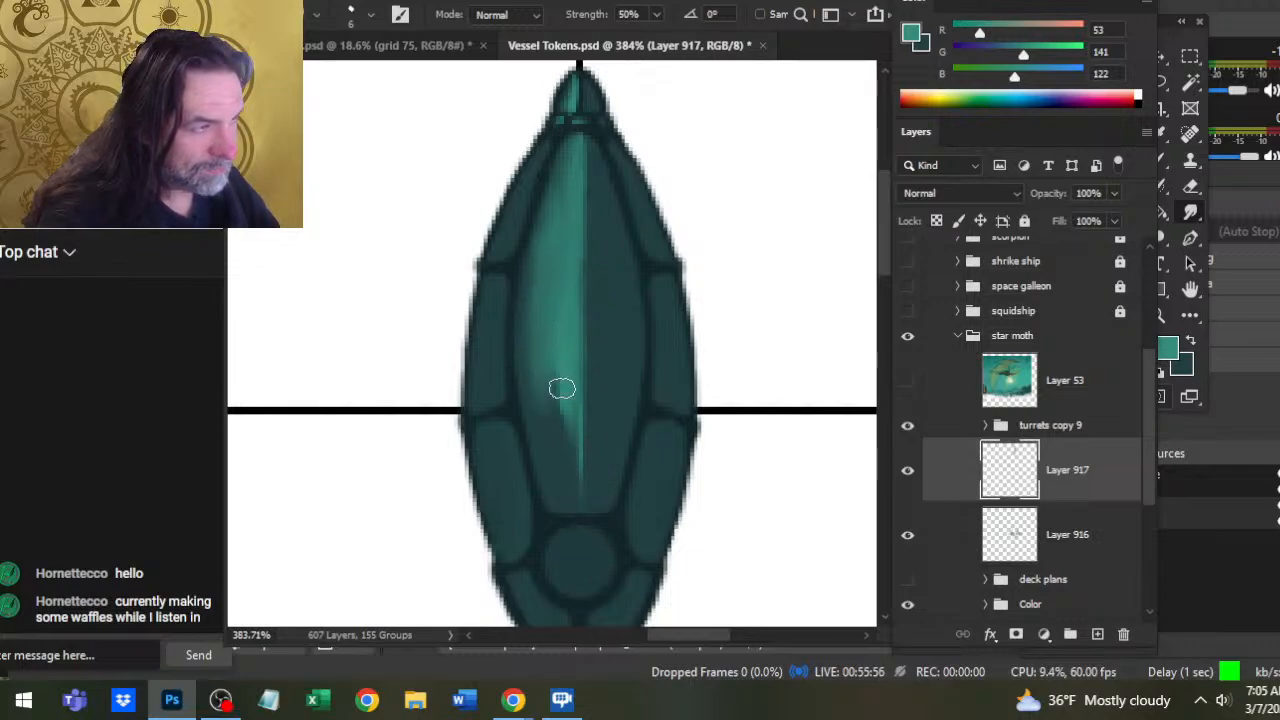
mouse_move(560, 286)
mouse_down()
mouse_move(560, 455)
mouse_move(598, 258)
mouse_up()
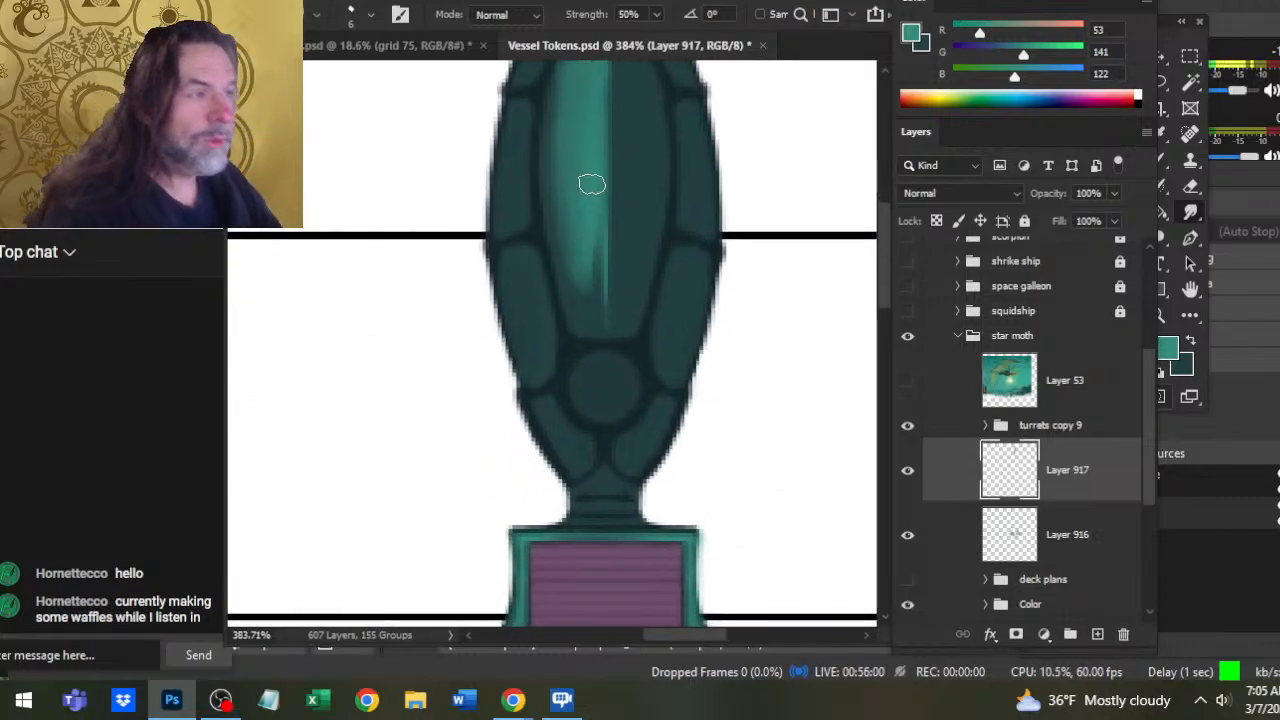
drag(589, 194, 594, 300)
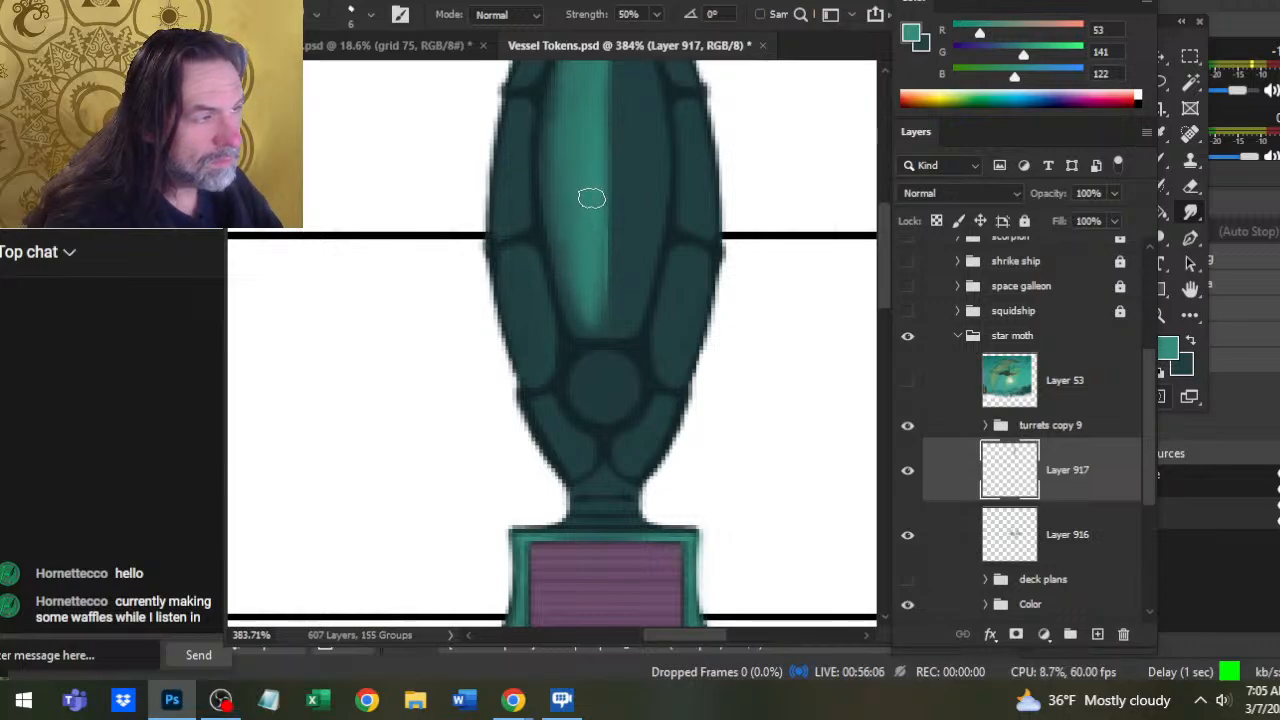
drag(583, 223, 590, 330)
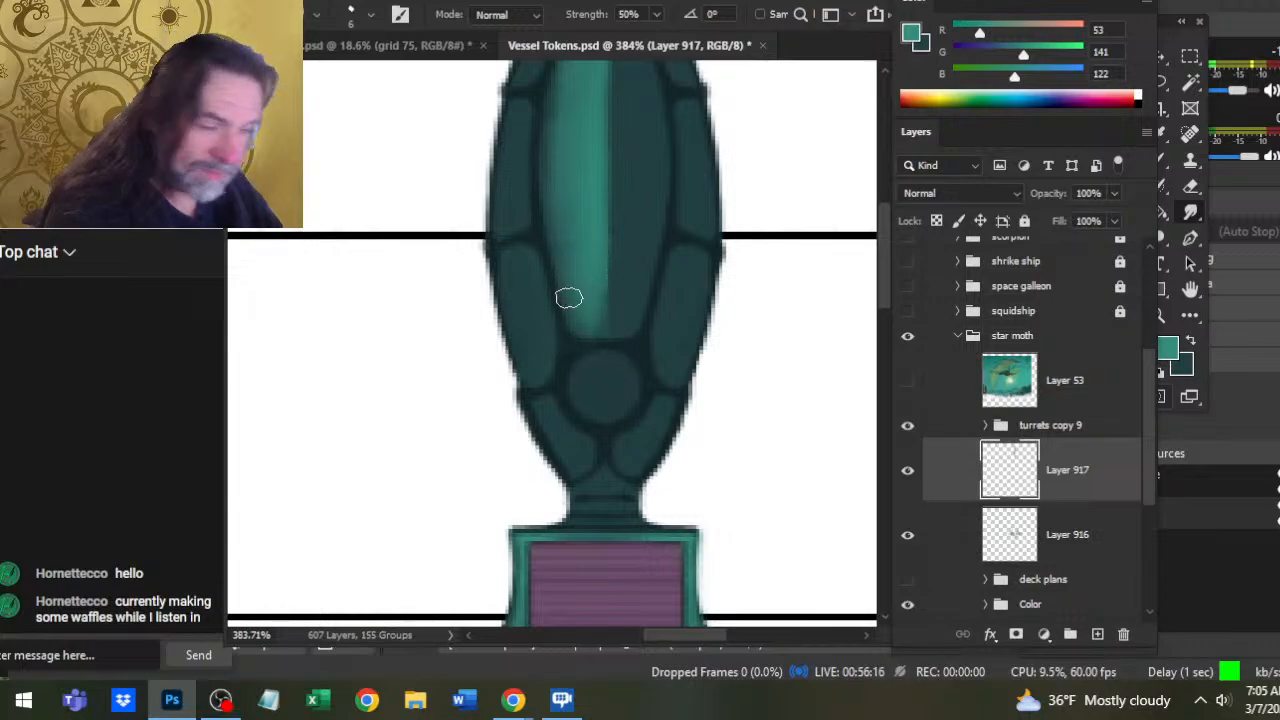
drag(612, 277, 618, 413)
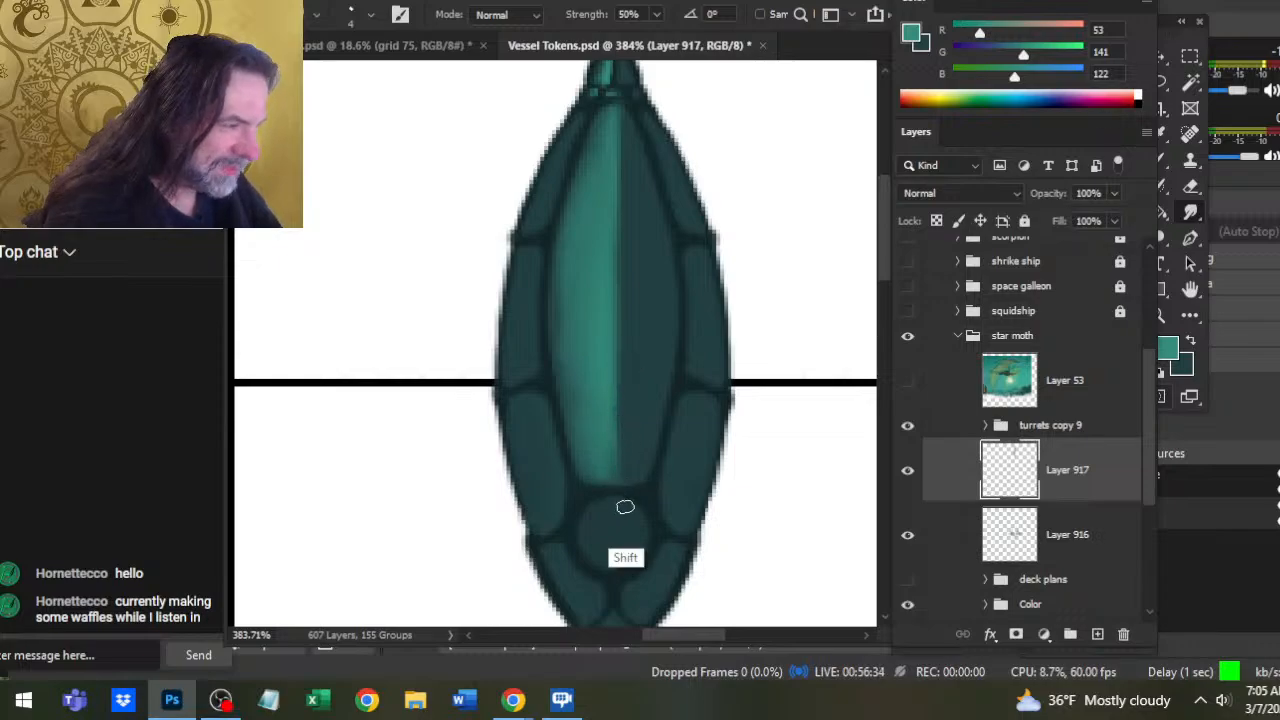
Paint a light green highlight on the left half of the round plate and smudge it from the centre line toward the rim
scroll(630, 450, down, 3)
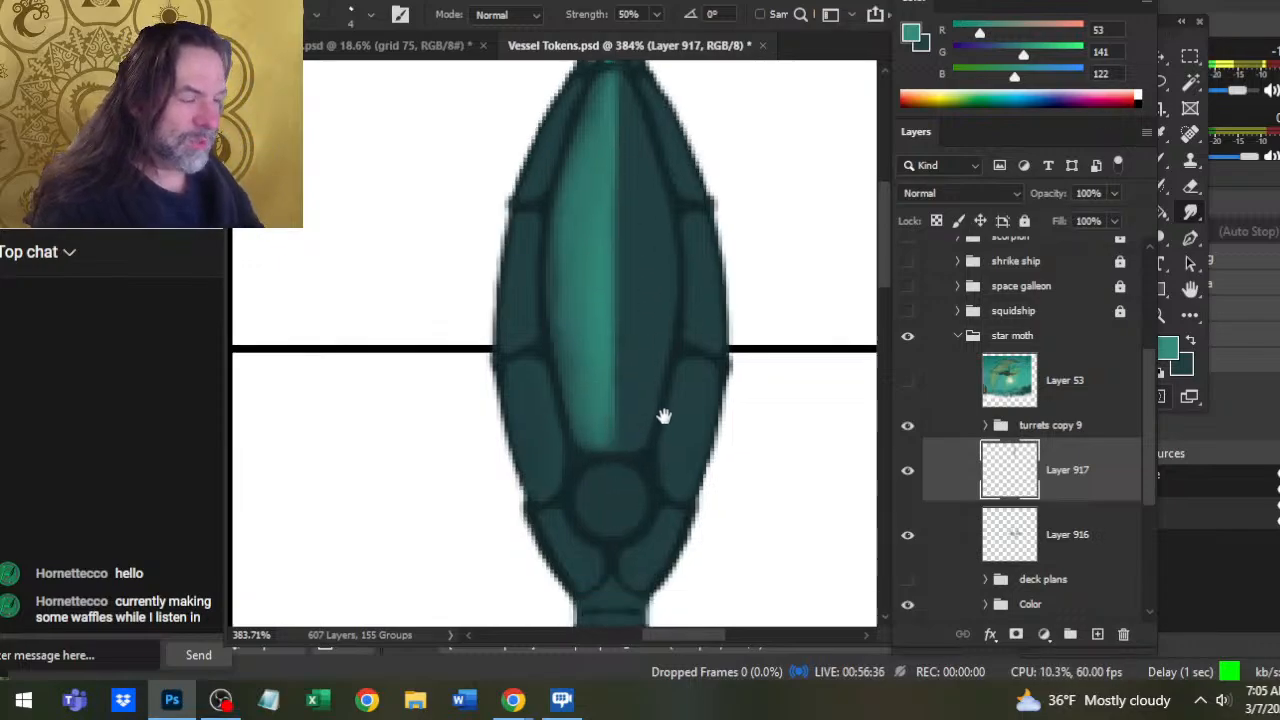
key(b)
key(shift)
drag(613, 338, 601, 384)
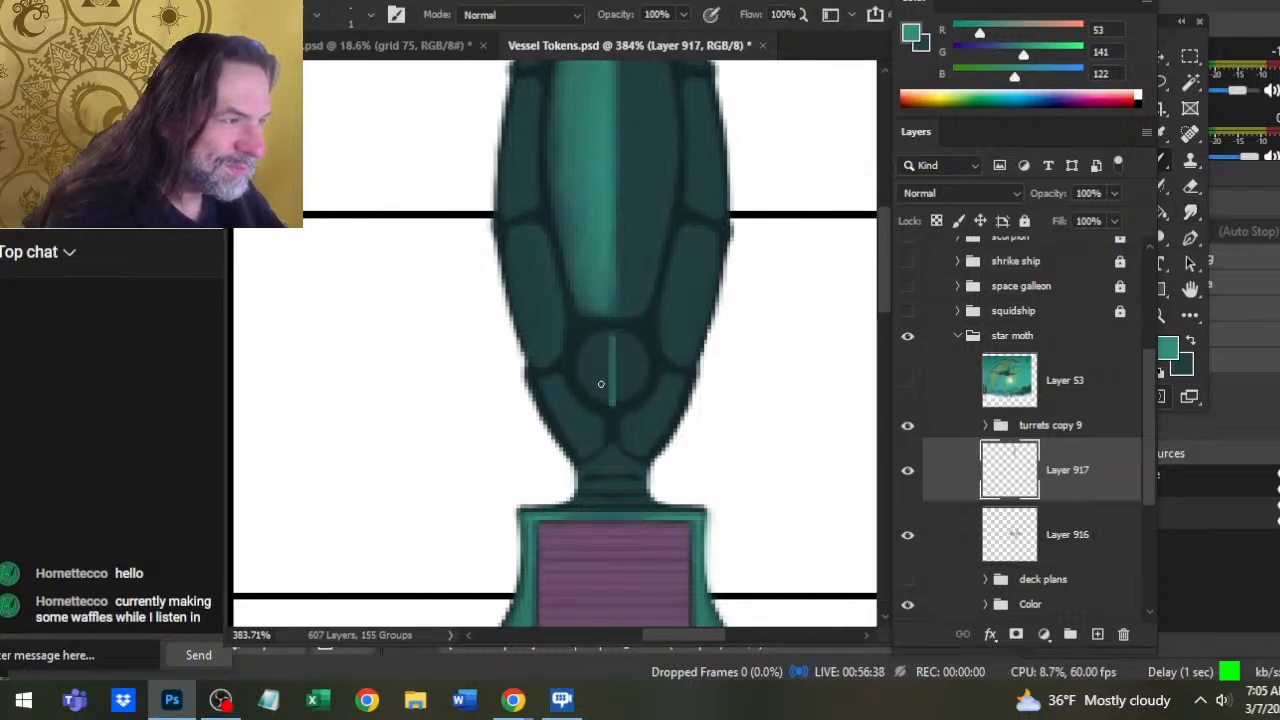
drag(612, 335, 606, 388)
key(r)
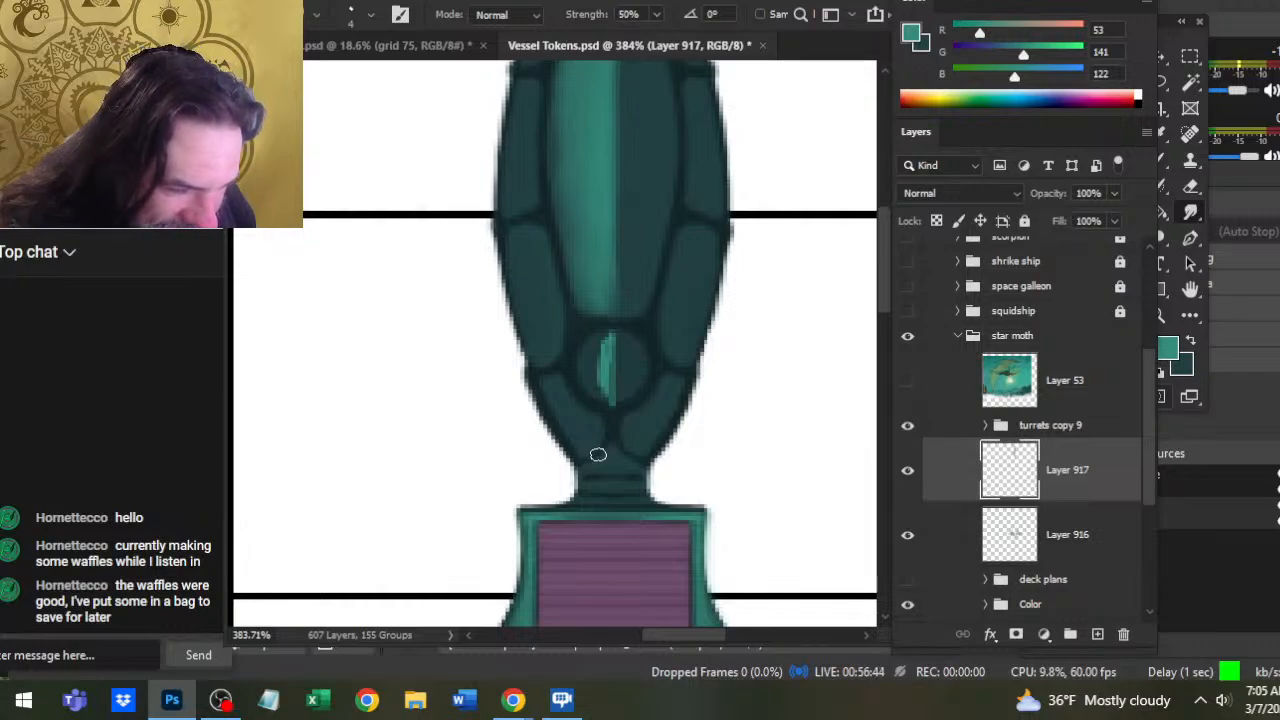
drag(623, 375, 598, 323)
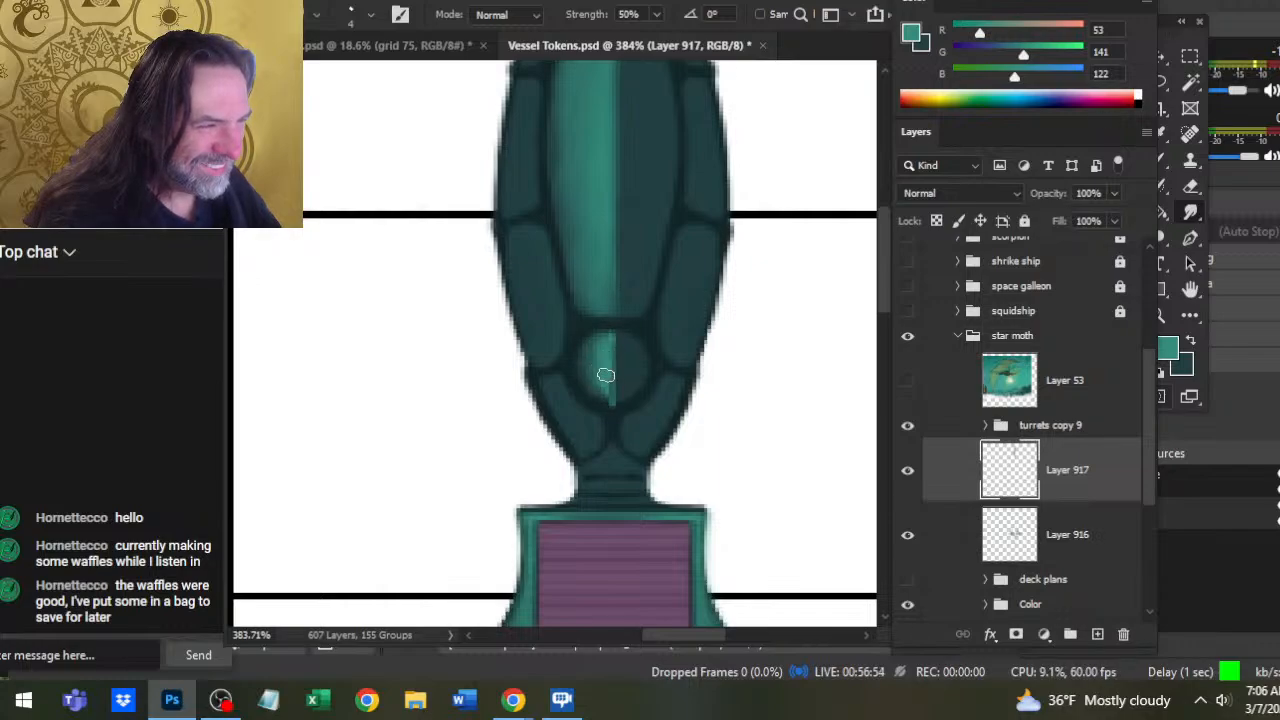
drag(622, 412, 617, 417)
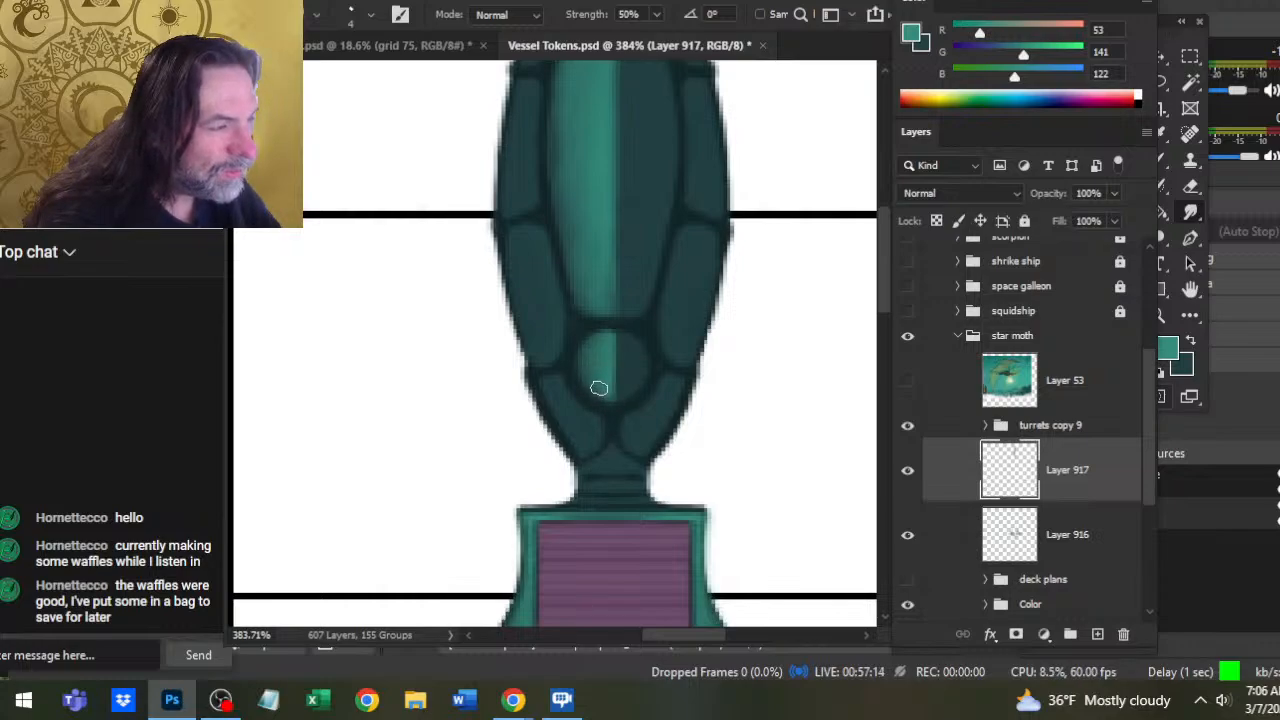
key(b)
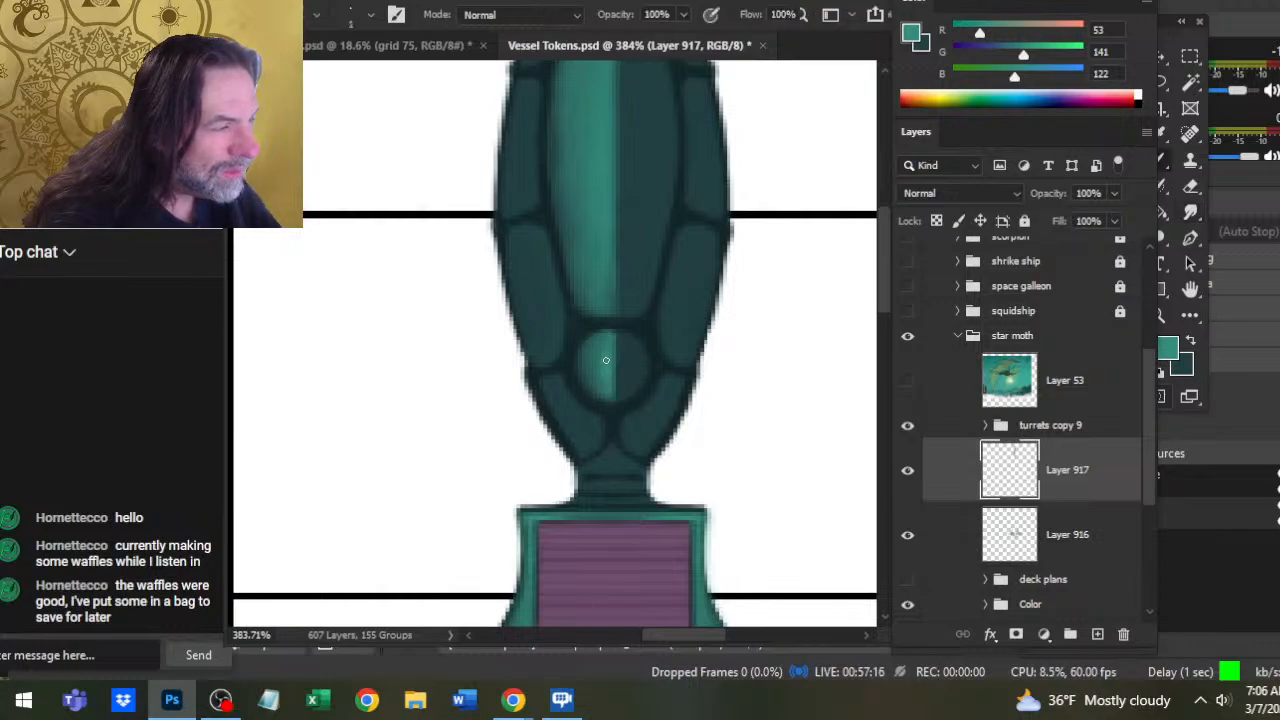
key(r)
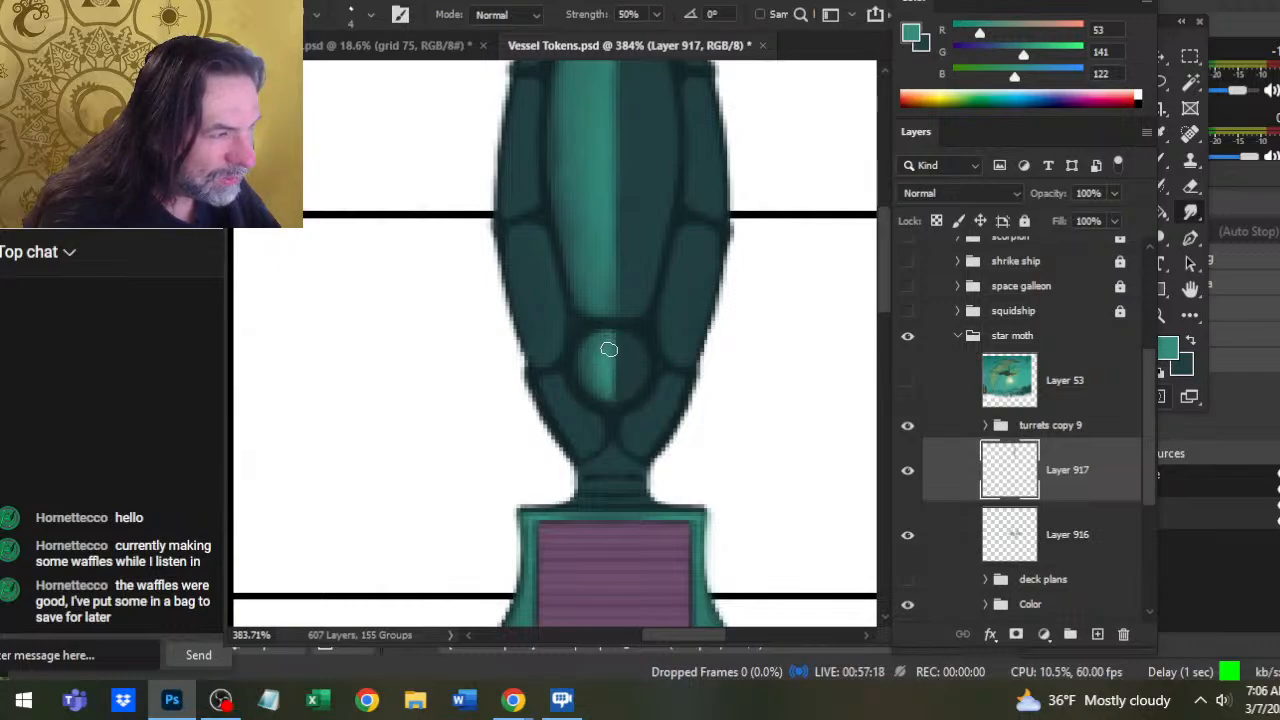
Paint and smudge a small light green highlight on the left half of the triangular piece below the round plate
key(z)
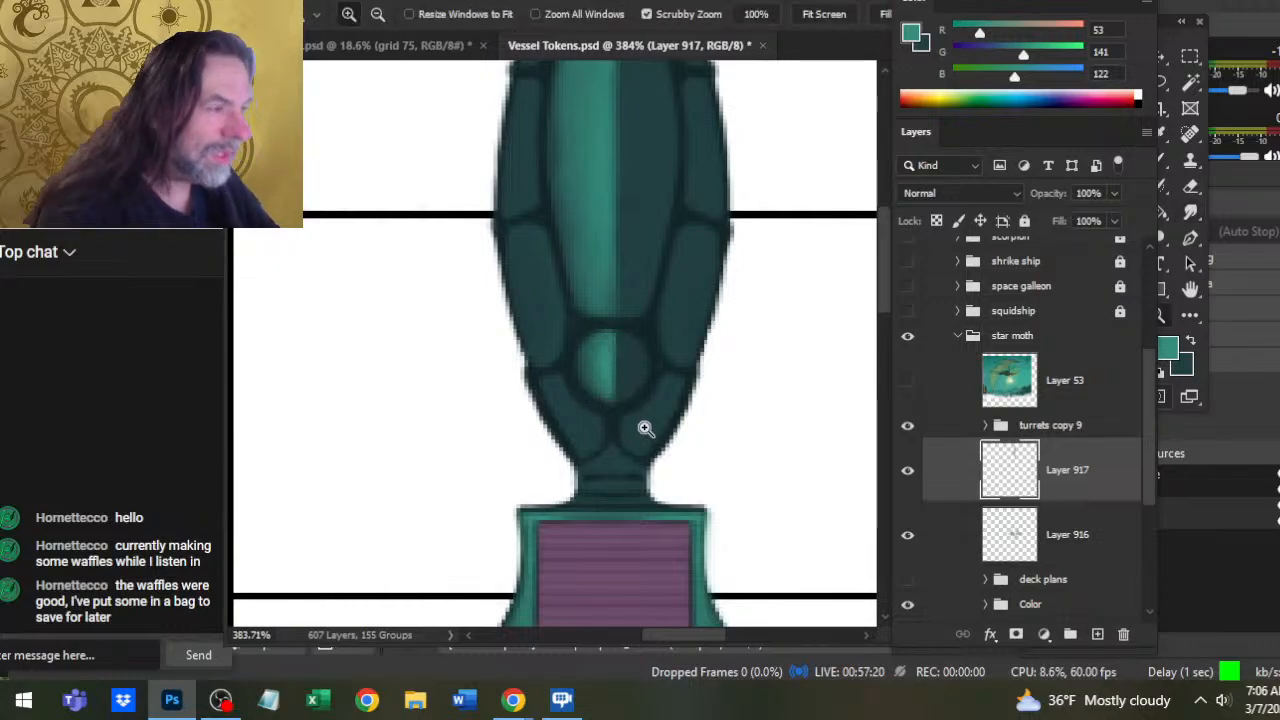
drag(640, 426, 591, 491)
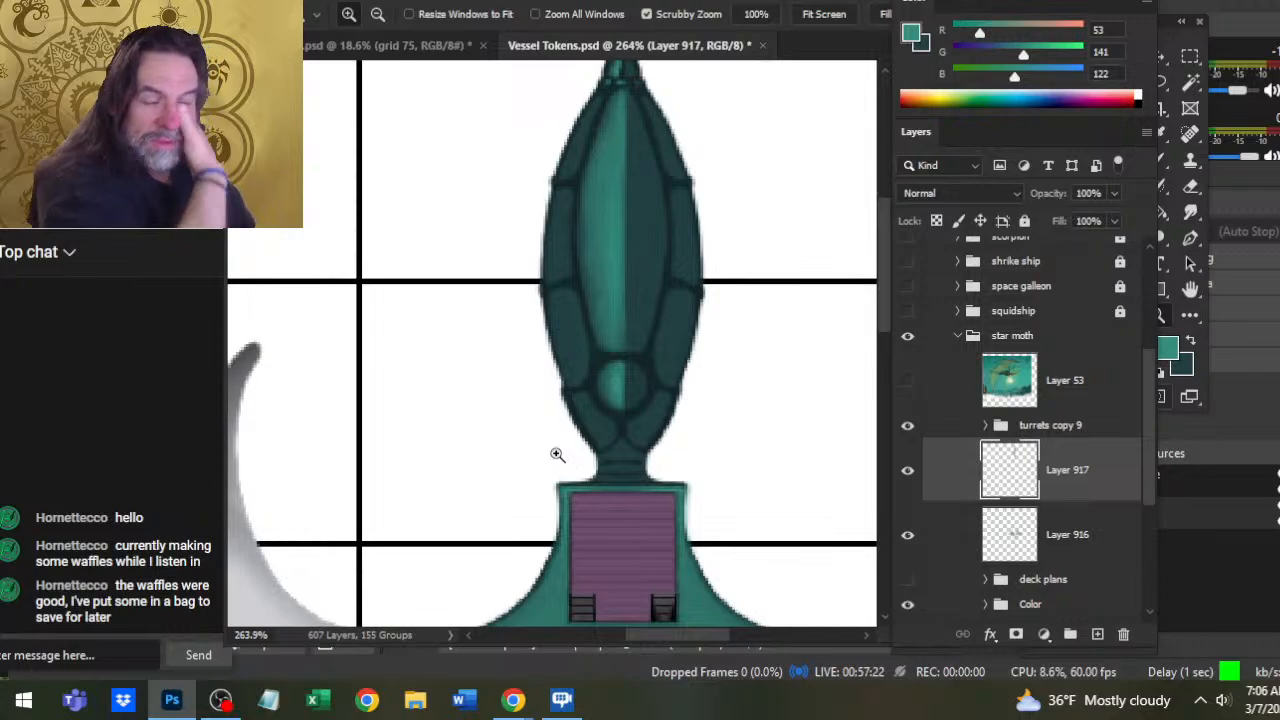
key(b)
mouse_move(623, 440)
mouse_down()
mouse_move(631, 460)
mouse_move(612, 469)
mouse_move(612, 437)
mouse_move(615, 461)
mouse_move(600, 466)
mouse_move(617, 474)
mouse_move(609, 434)
mouse_up()
key(r)
Dab light green onto the left half of the neck's upper band and refine it with the Eraser and Smudge tools
key(b)
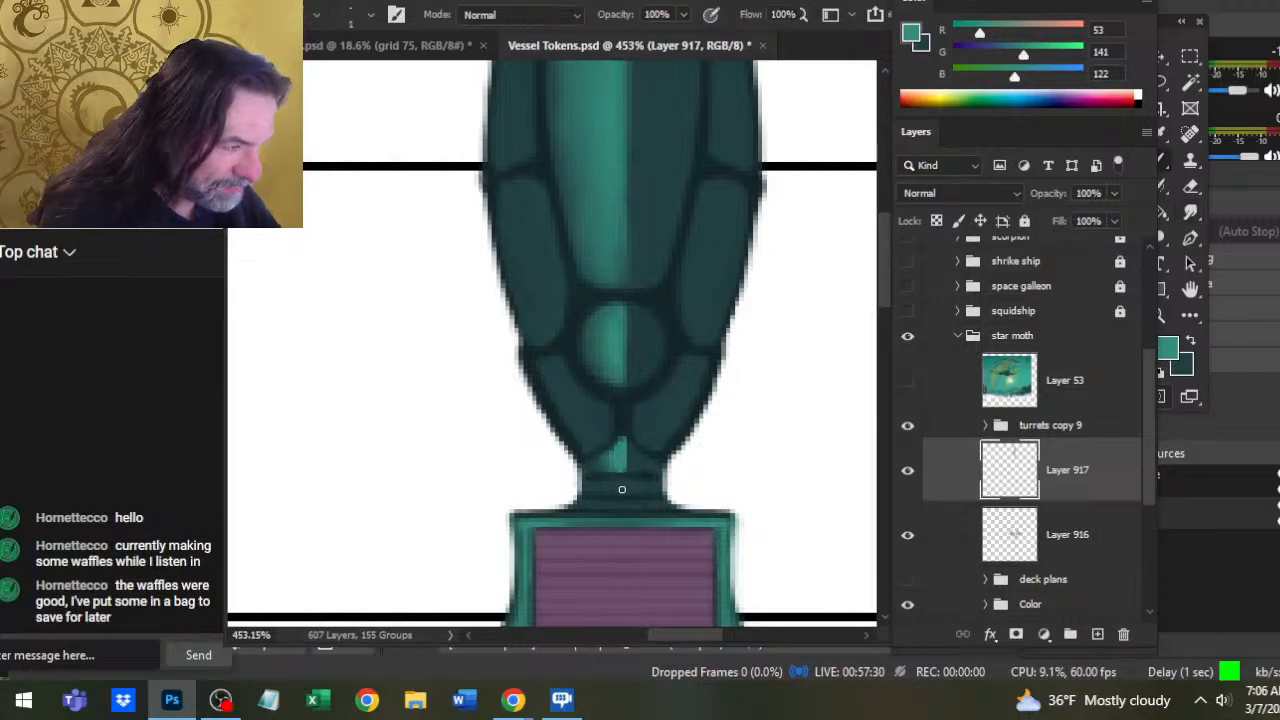
key(r)
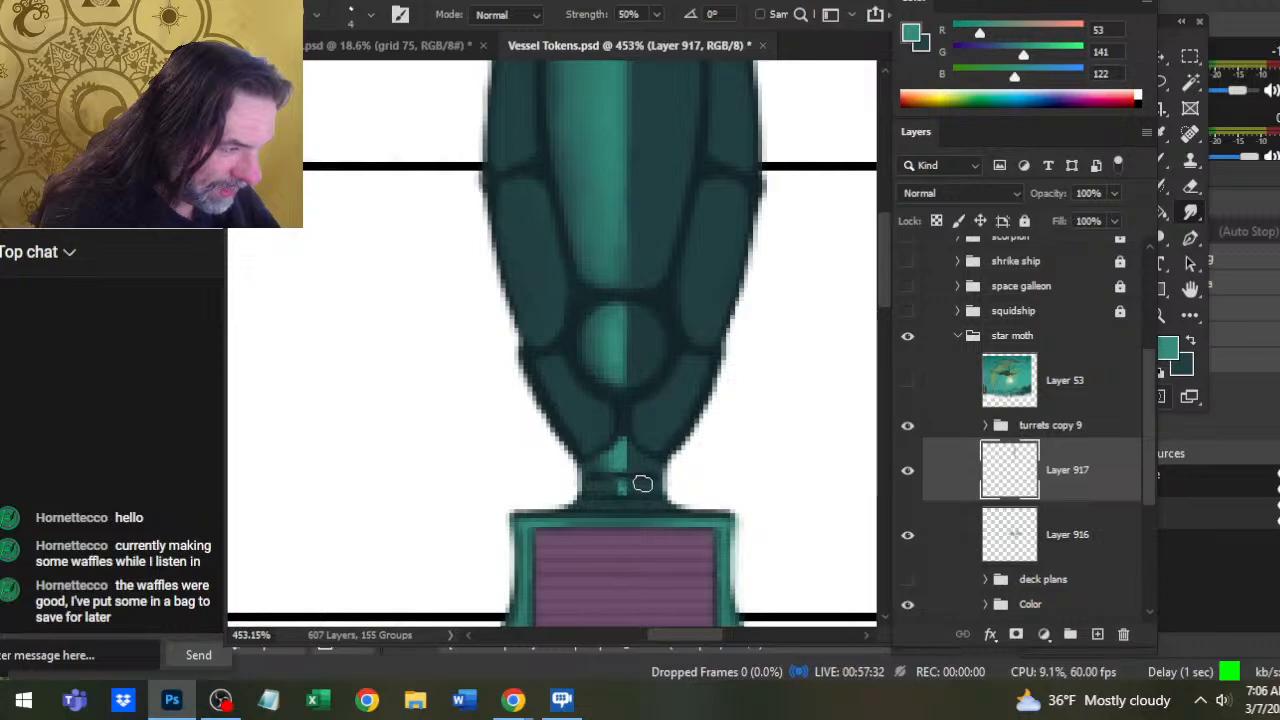
key(b)
key(r)
key(b)
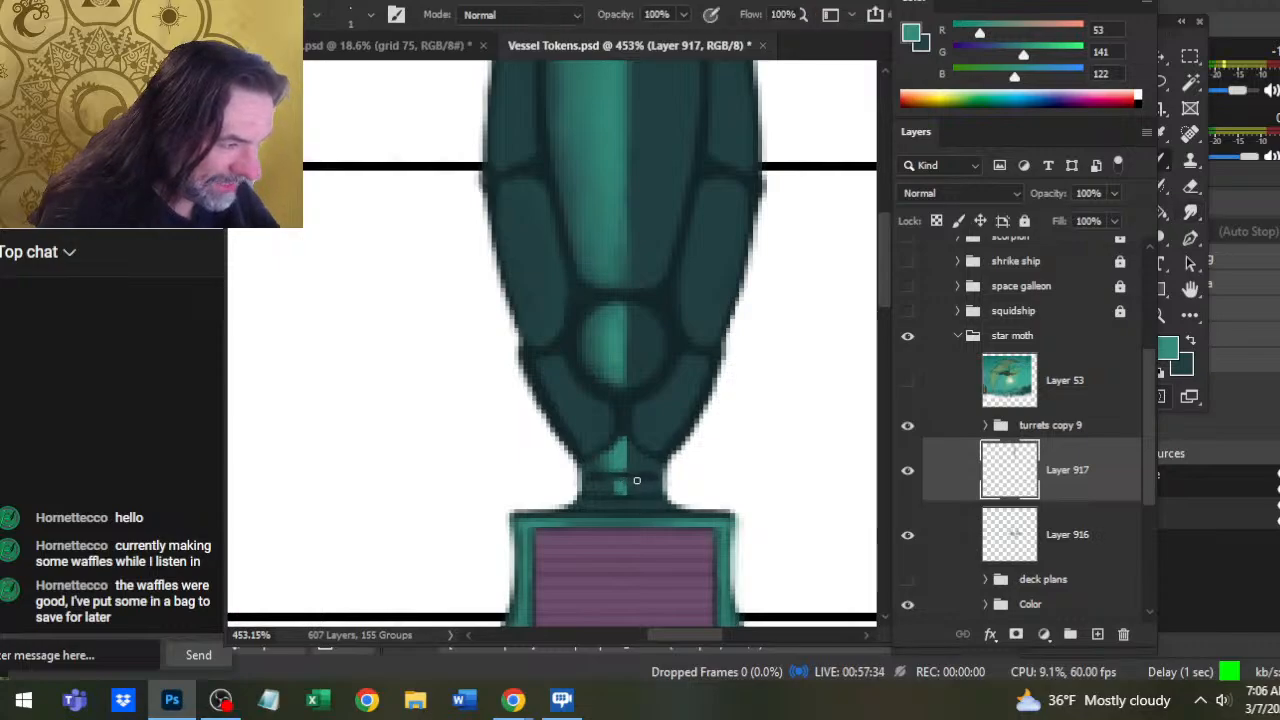
drag(618, 477, 633, 476)
key(e)
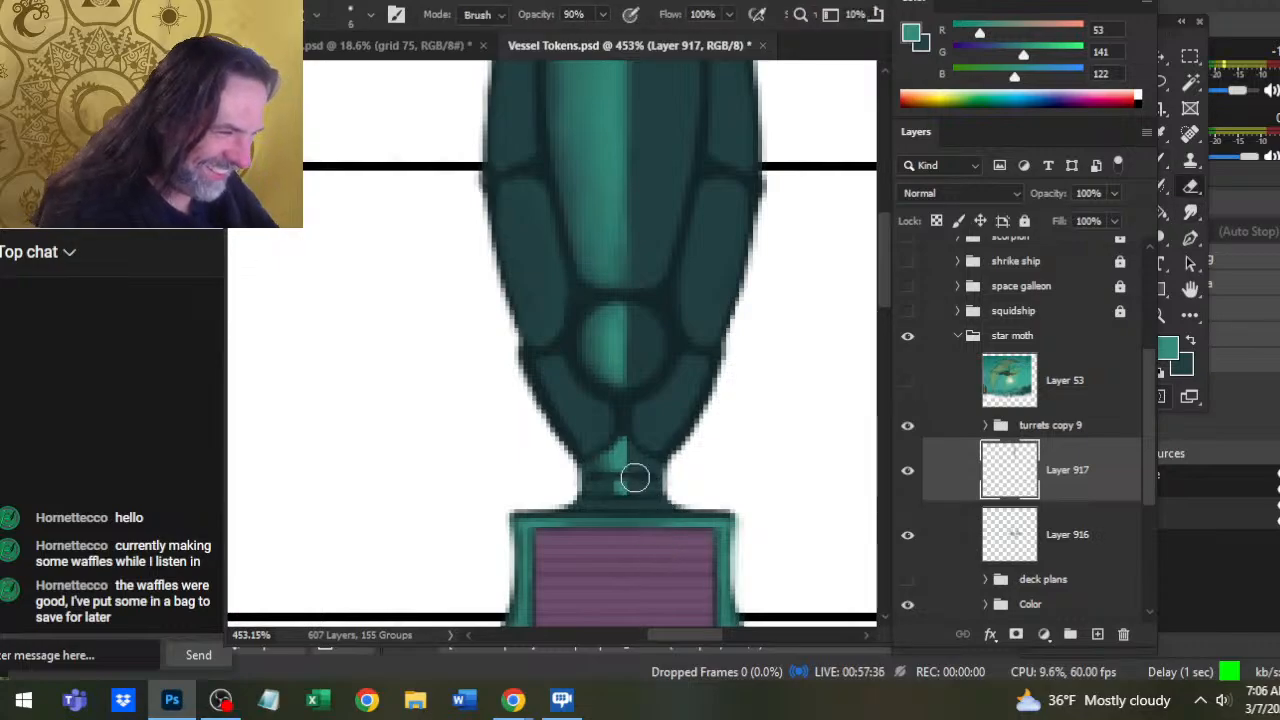
key(r)
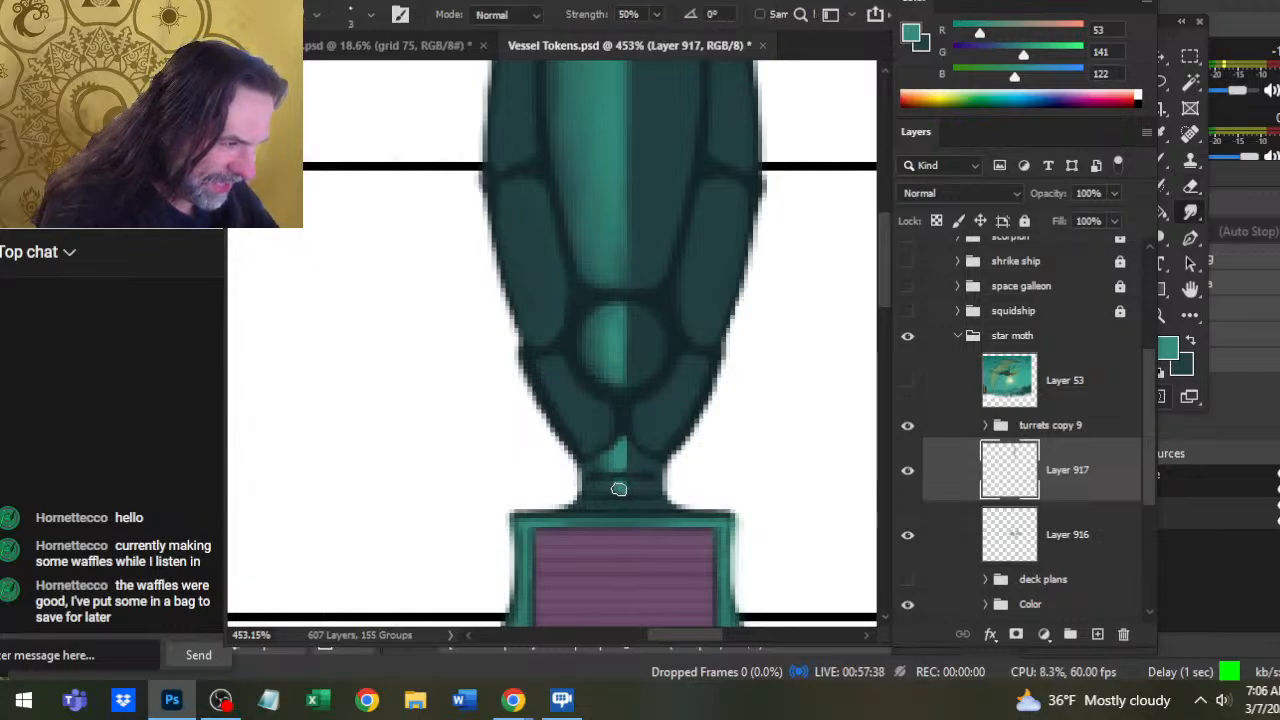
Add a small light green highlight to the neck's lowest band just above the purple deck and smudge it
key(b)
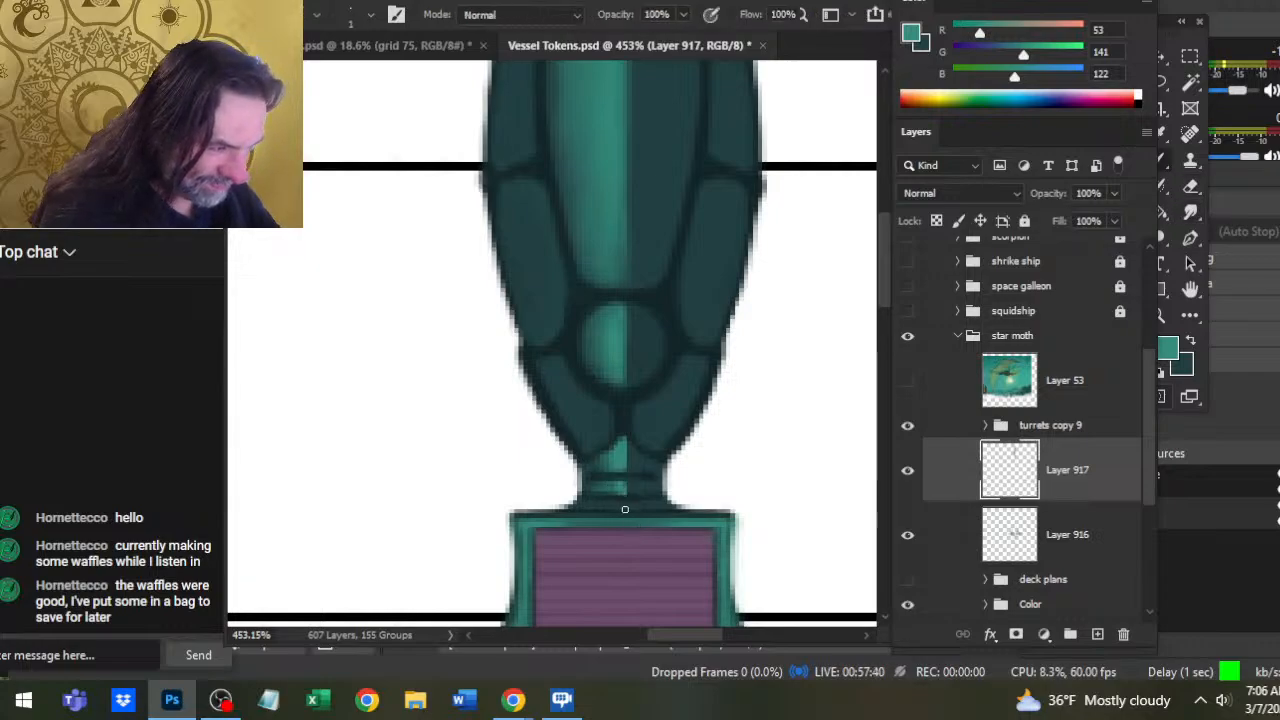
drag(620, 507, 625, 508)
key(r)
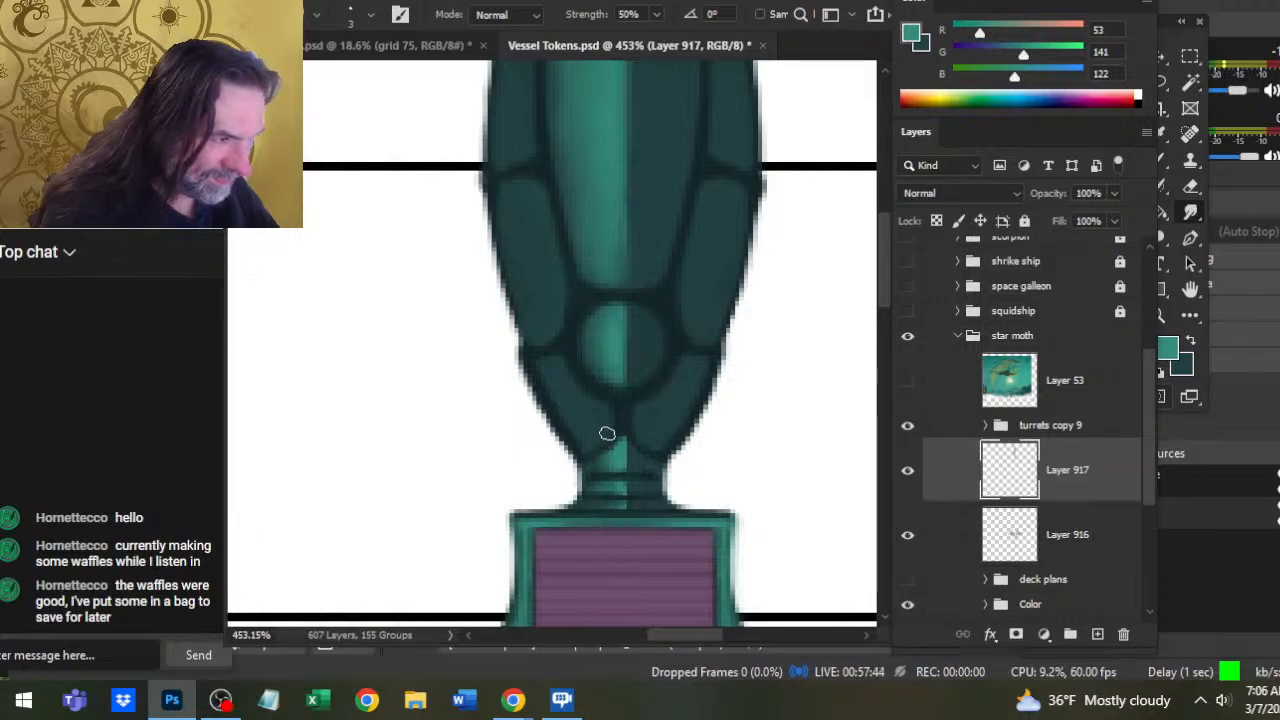
Paint a light green highlight along the inner edge of the small lower-left plate and smudge it outward across the plate
key(b)
drag(606, 410, 572, 387)
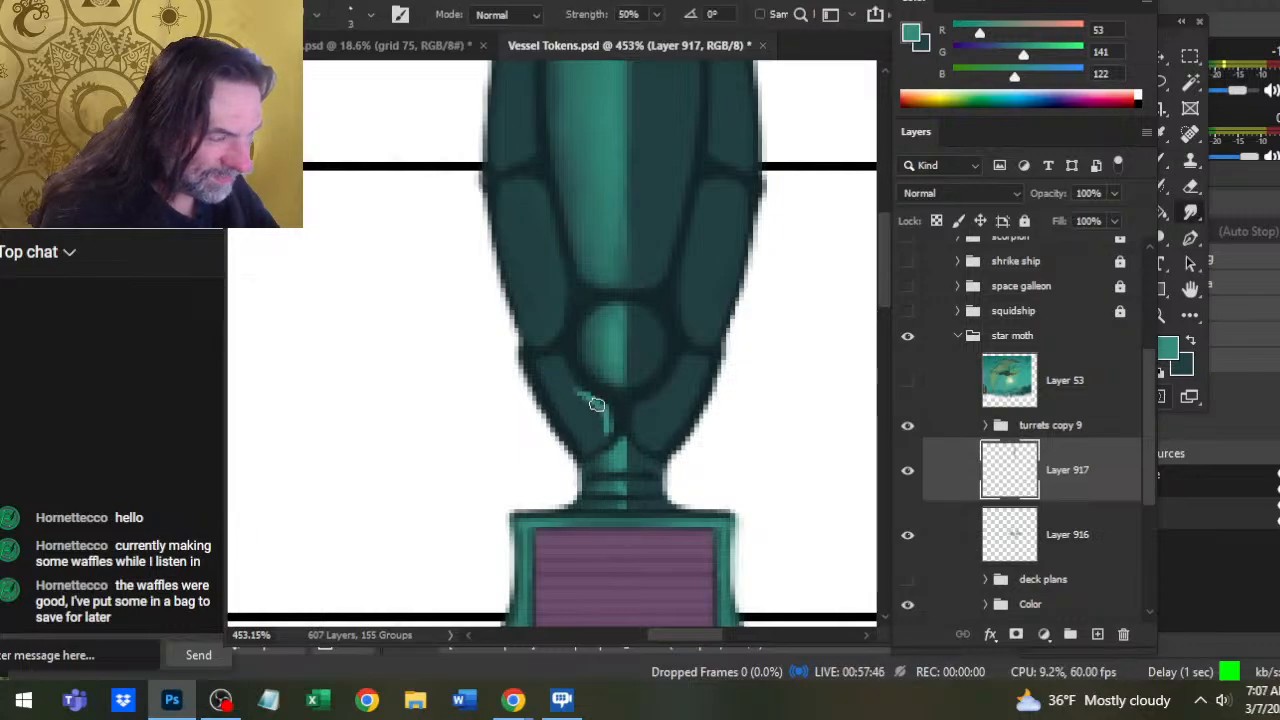
key(r)
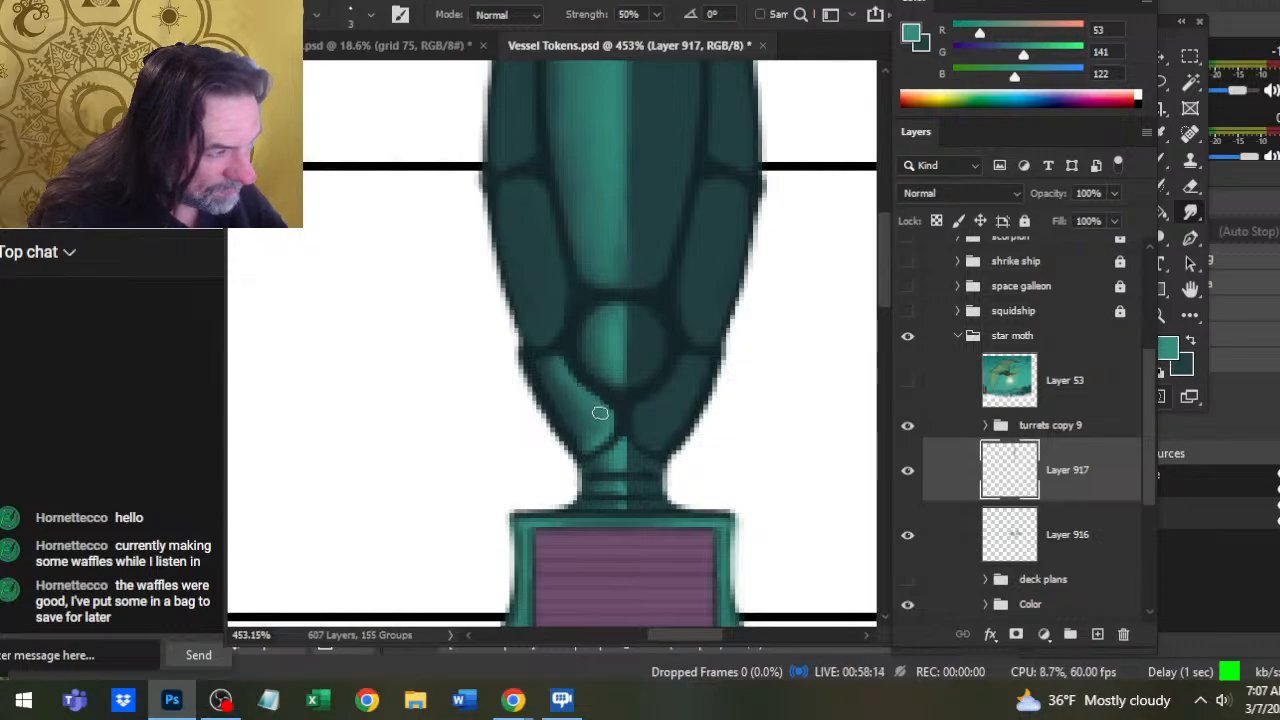
key(b)
key(r)
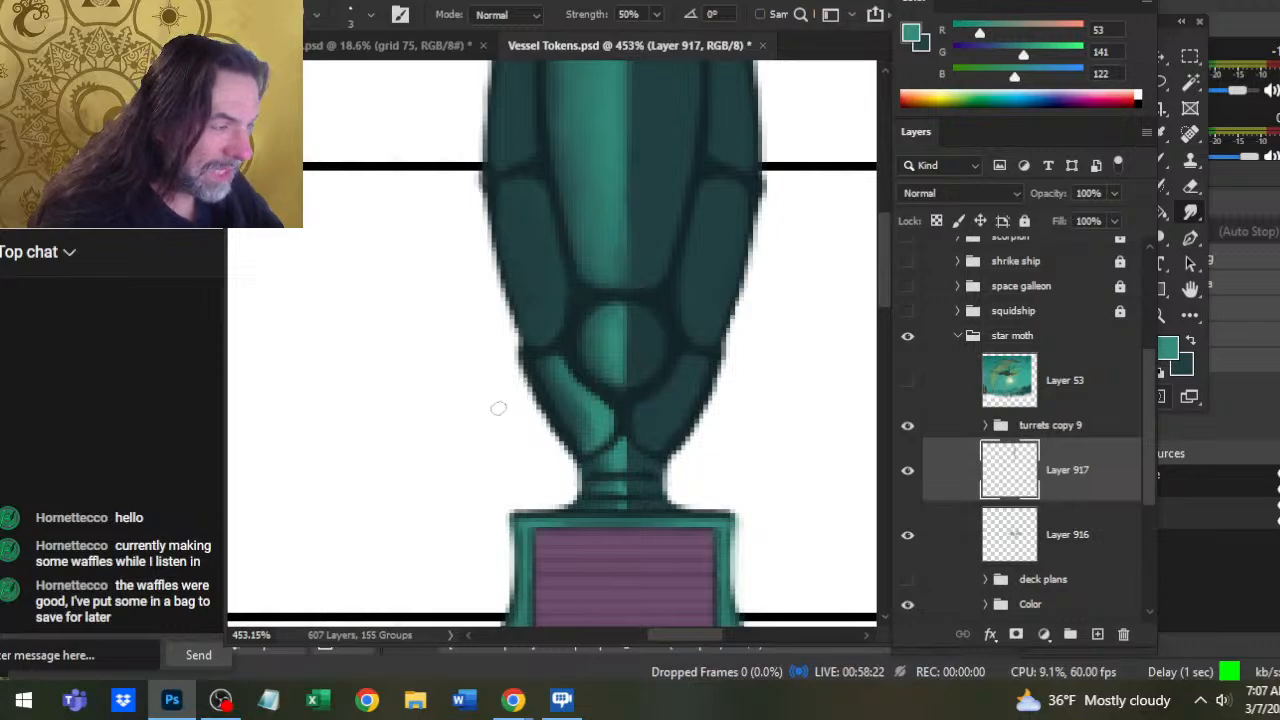
Paint light green along the inner edge and lower part of the left side plate beside the round plate, smudging it into a soft gradient
key(b)
mouse_move(563, 277)
mouse_down()
mouse_move(562, 332)
mouse_move(543, 218)
mouse_up()
key(r)
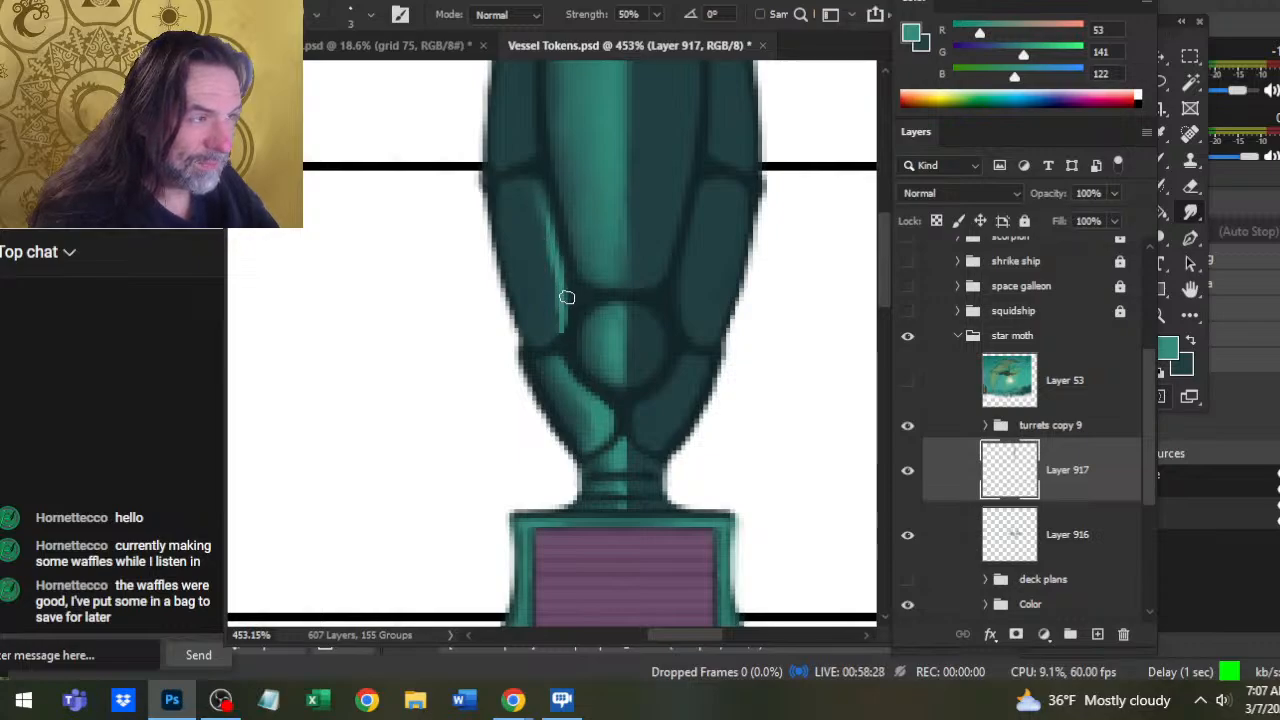
mouse_move(560, 321)
mouse_down()
mouse_move(560, 276)
mouse_move(568, 318)
mouse_up()
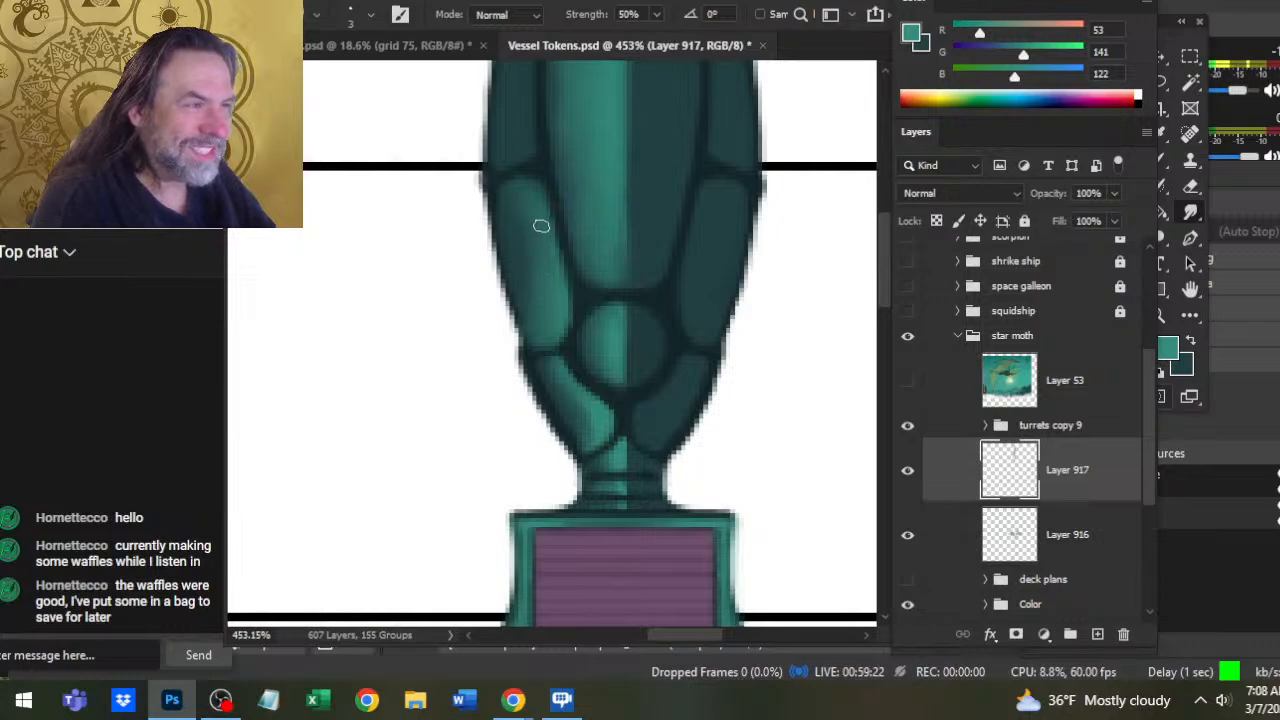
key(b)
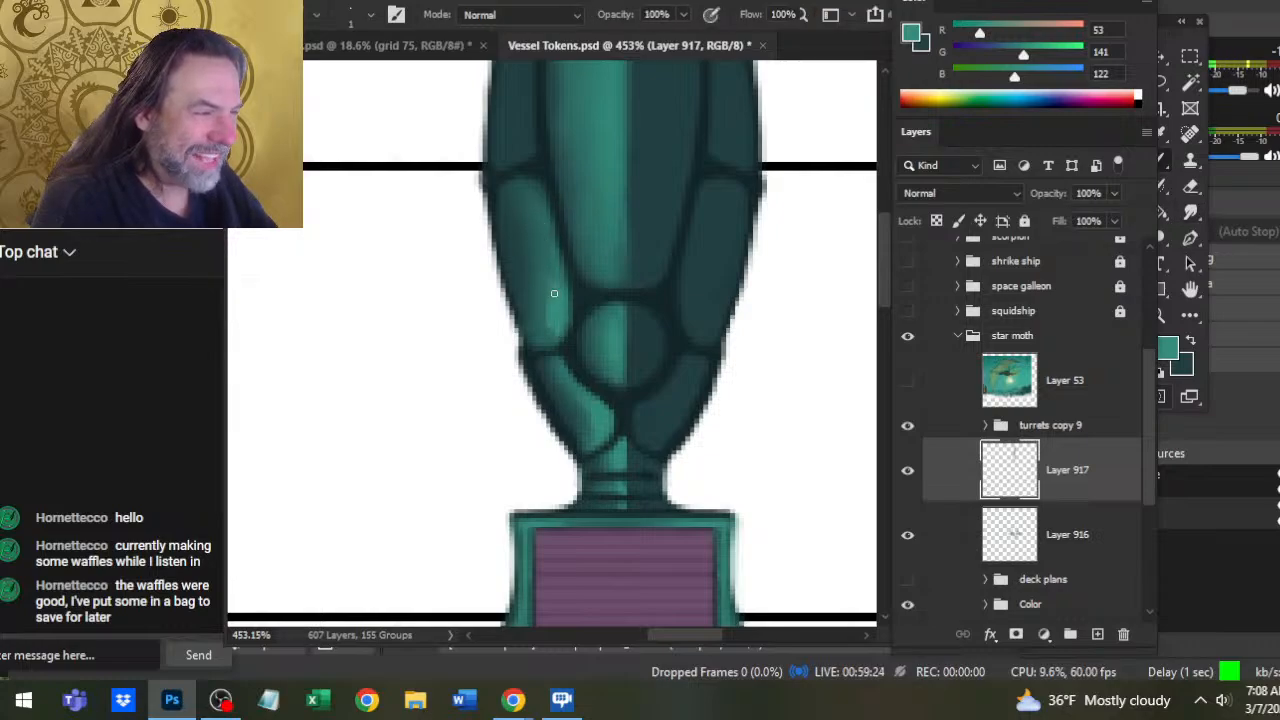
drag(554, 293, 548, 328)
key(r)
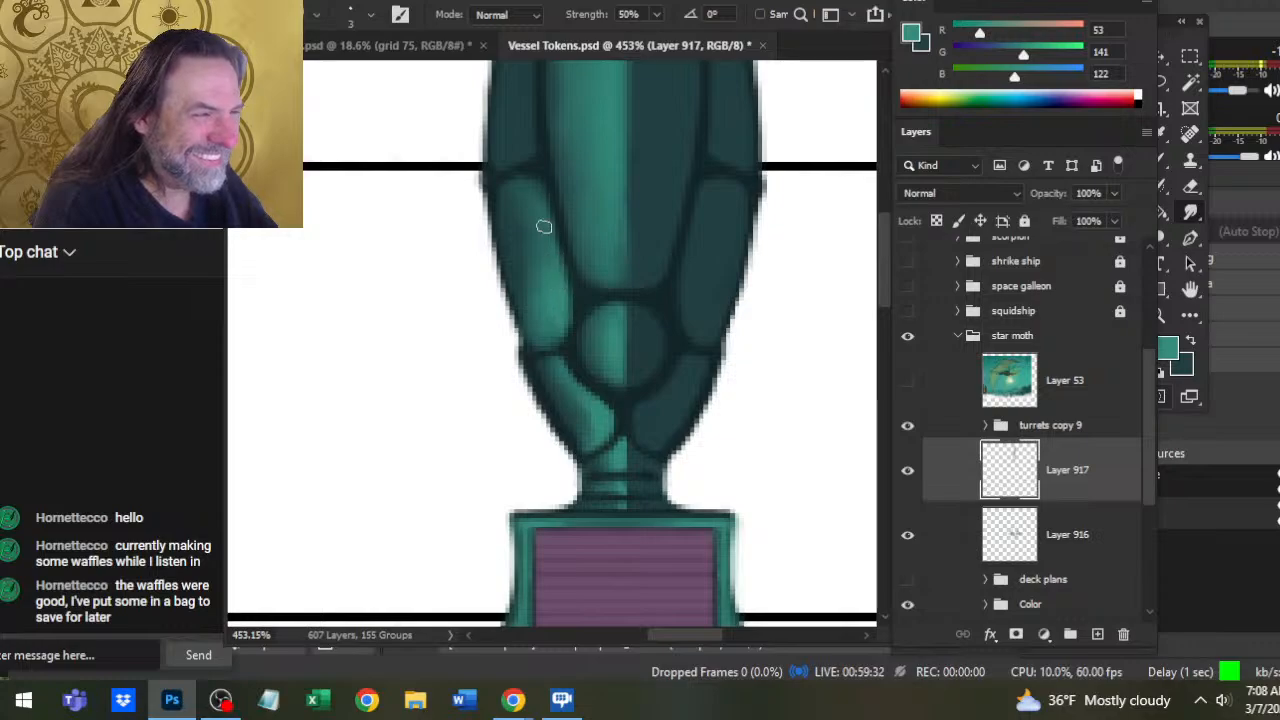
Add more light green along the inner edge of the left side plate beside the round plate and smudge it smooth
key(b)
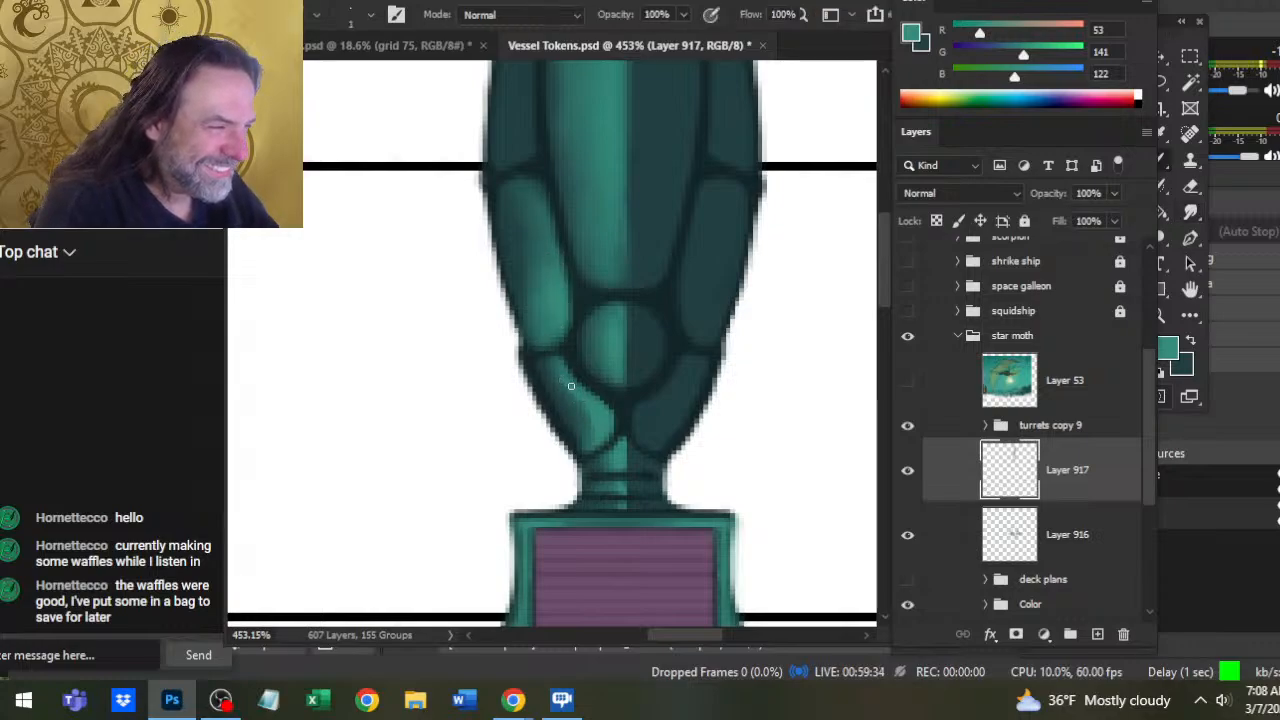
key(r)
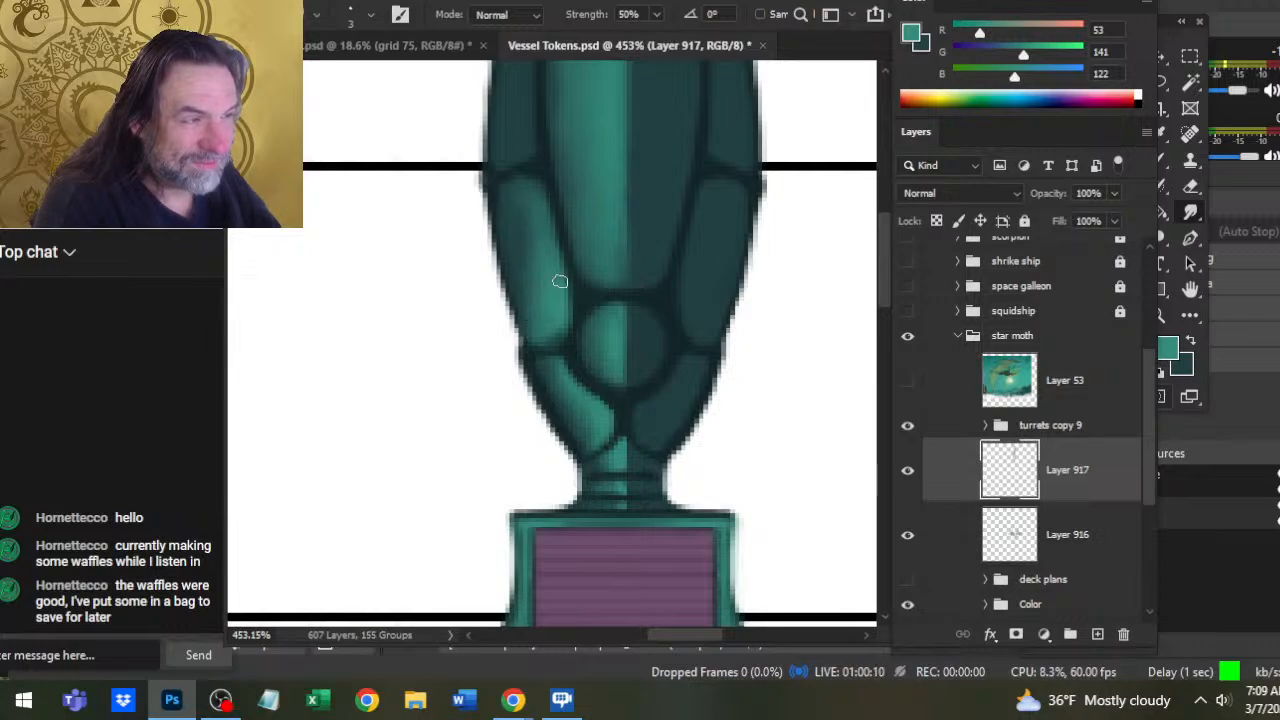
key(z)
drag(557, 280, 514, 286)
drag(575, 287, 602, 290)
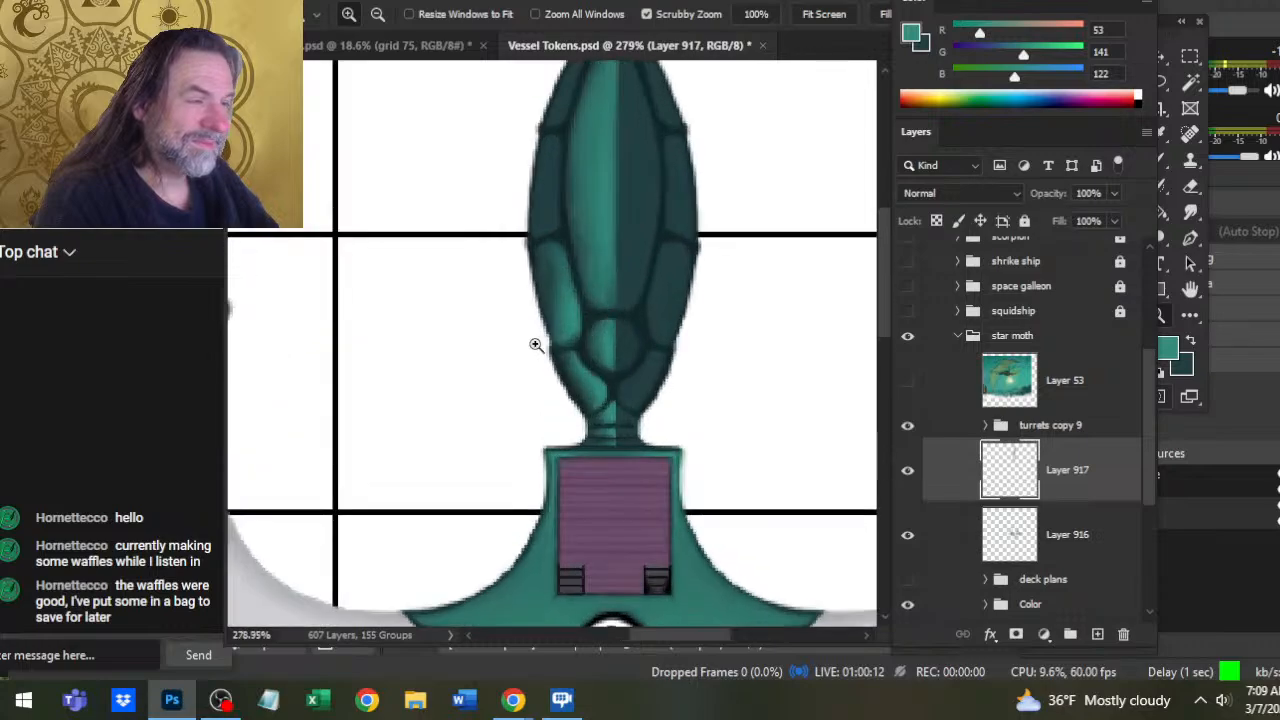
Paint a light green highlight along the inner edge of the middle left side plate and smudge it upward along the plate
key(r)
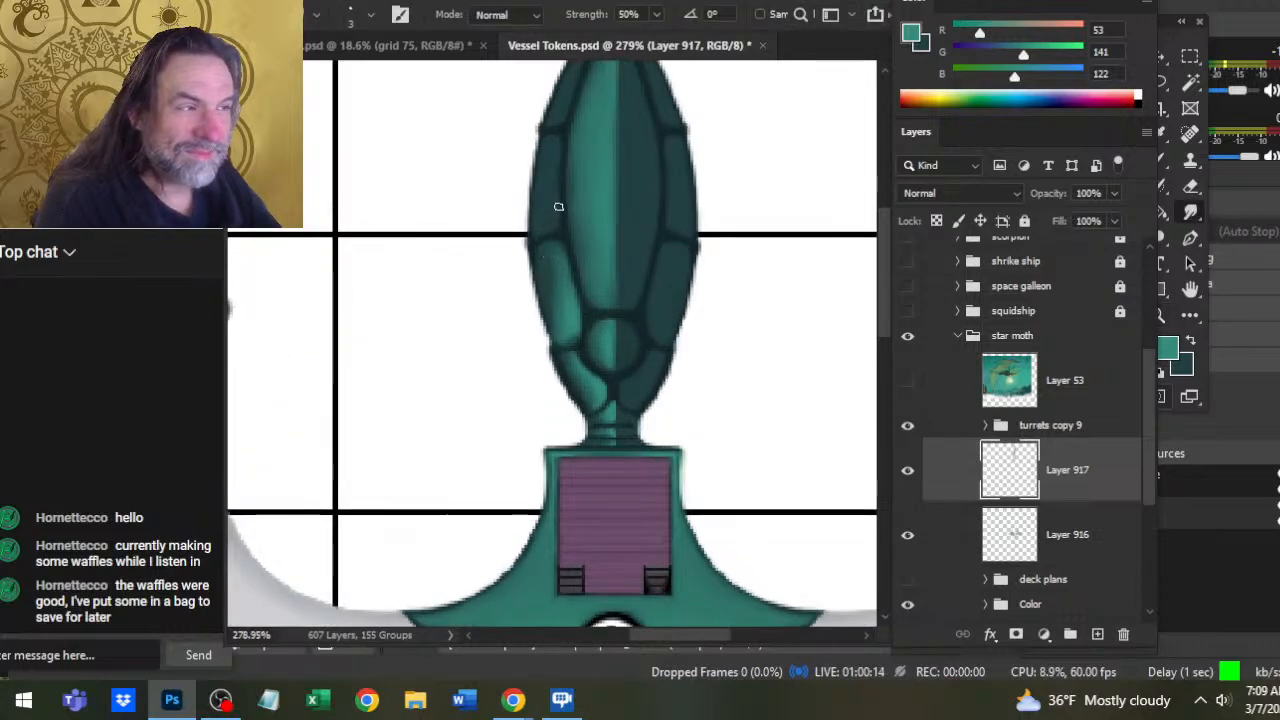
key(b)
key(r)
mouse_move(552, 155)
mouse_down()
mouse_move(546, 215)
mouse_move(550, 141)
mouse_up()
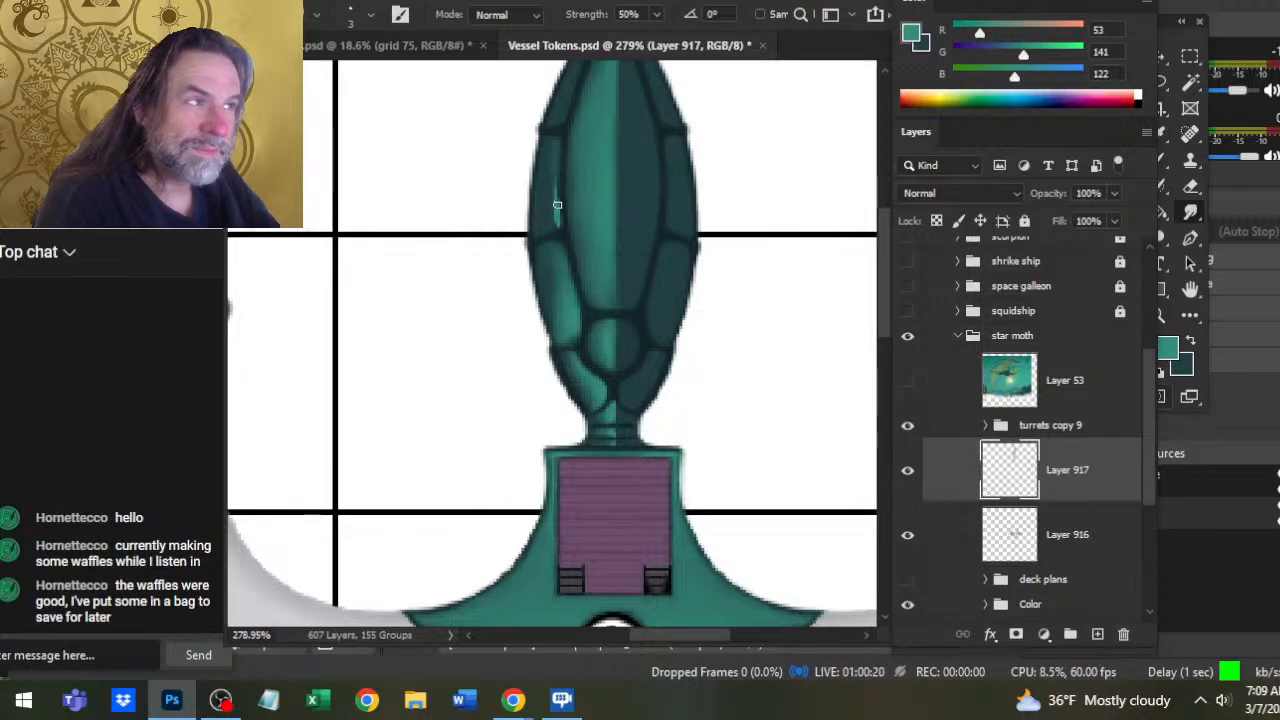
drag(553, 221, 551, 163)
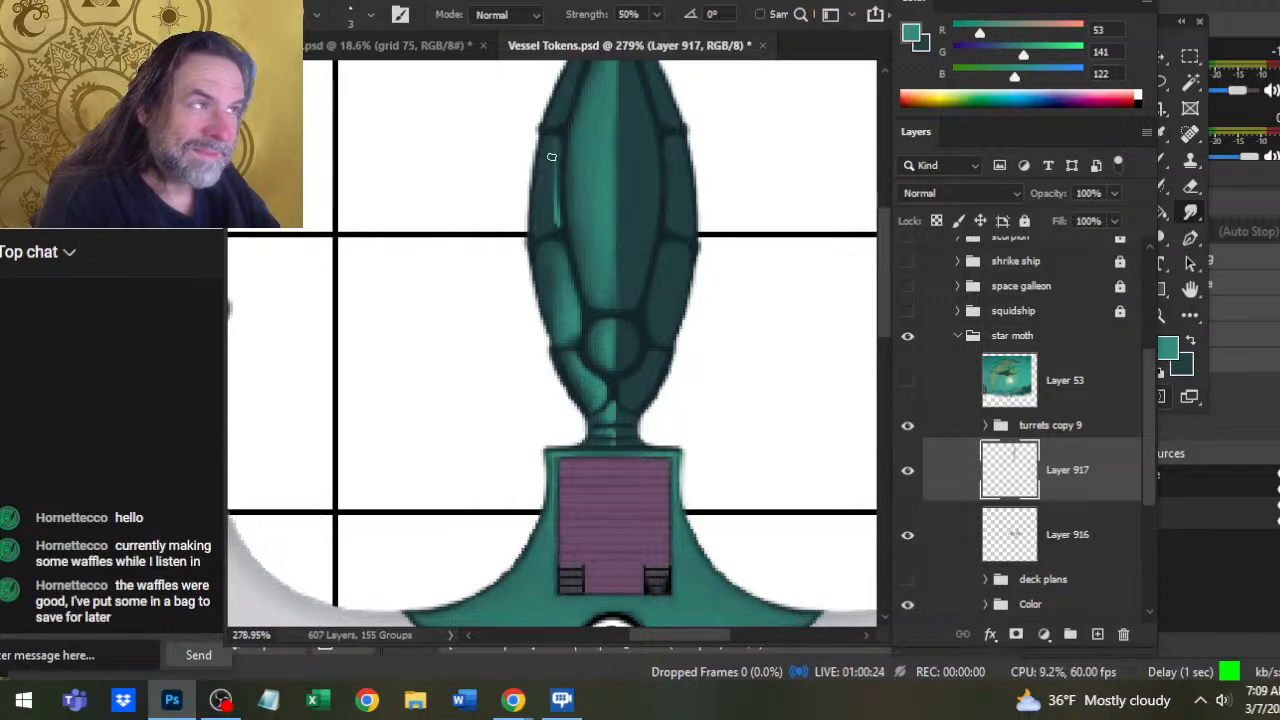
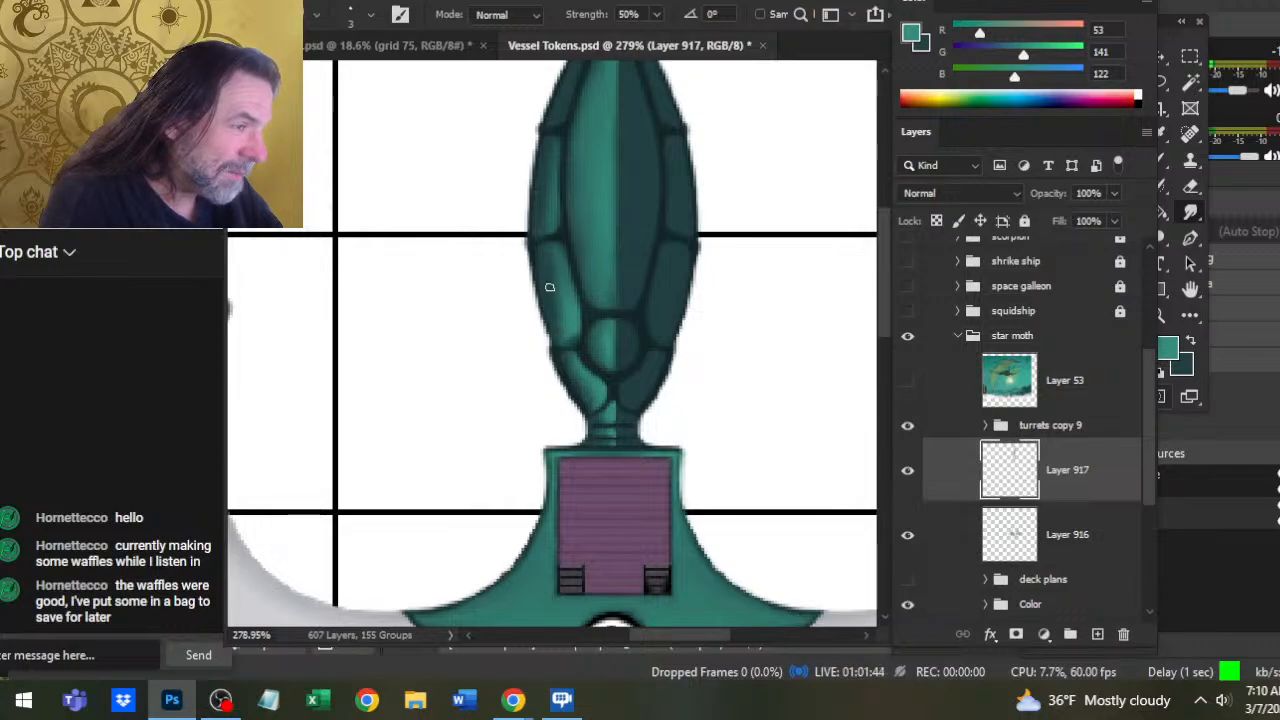
Add light green to the upper left side plate below the tip, refining it with the Smudge and Eraser tools
key(z)
drag(589, 337, 508, 371)
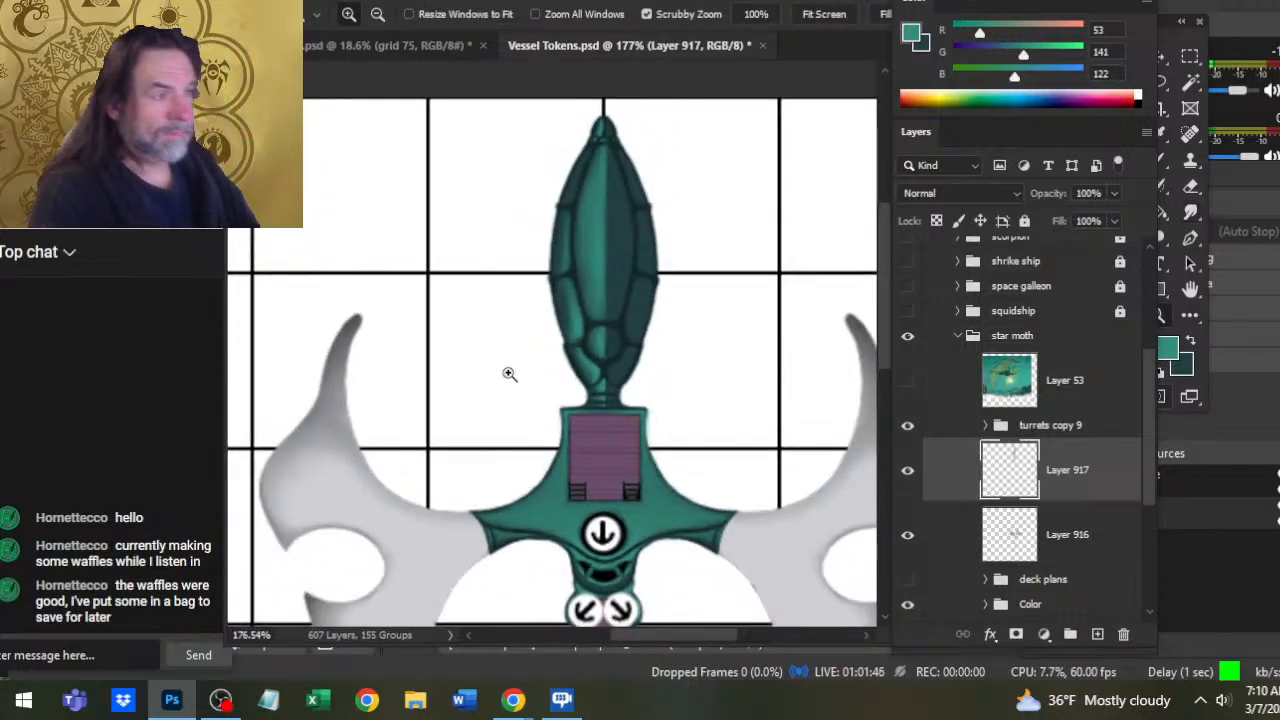
click(566, 220)
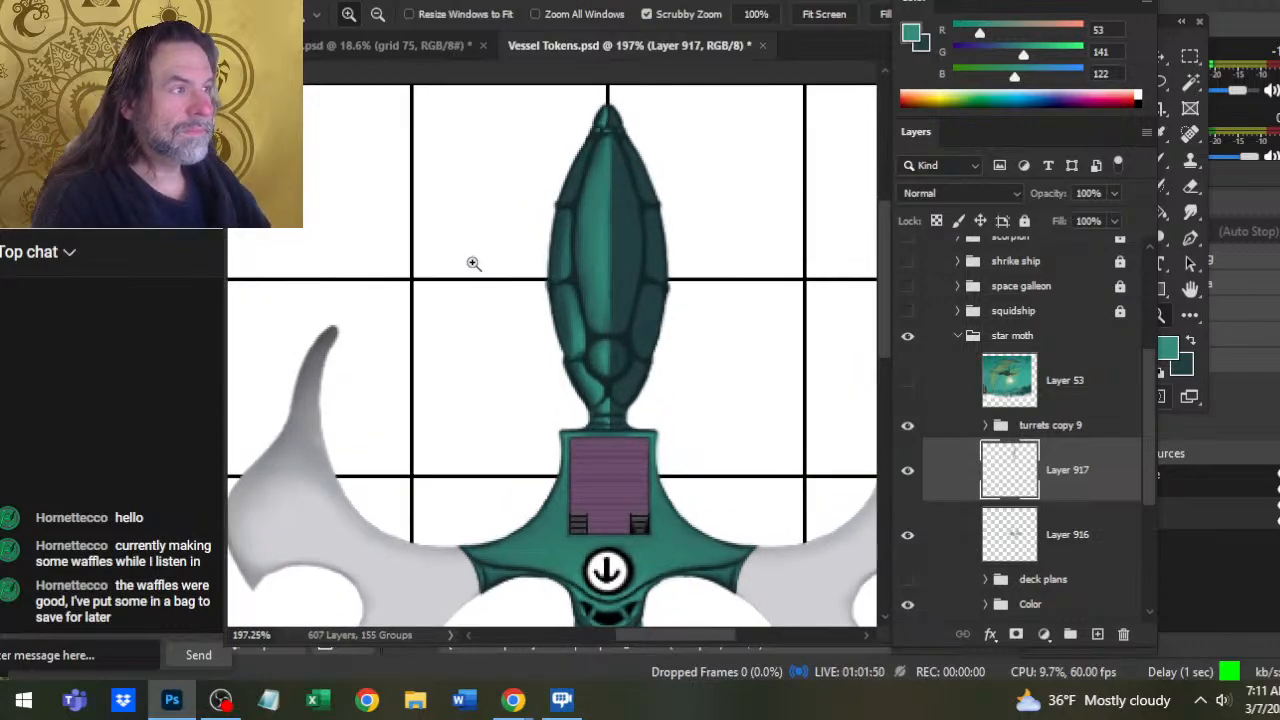
mouse_move(572, 203)
mouse_down()
mouse_move(597, 190)
mouse_move(583, 166)
mouse_up()
key(b)
key(r)
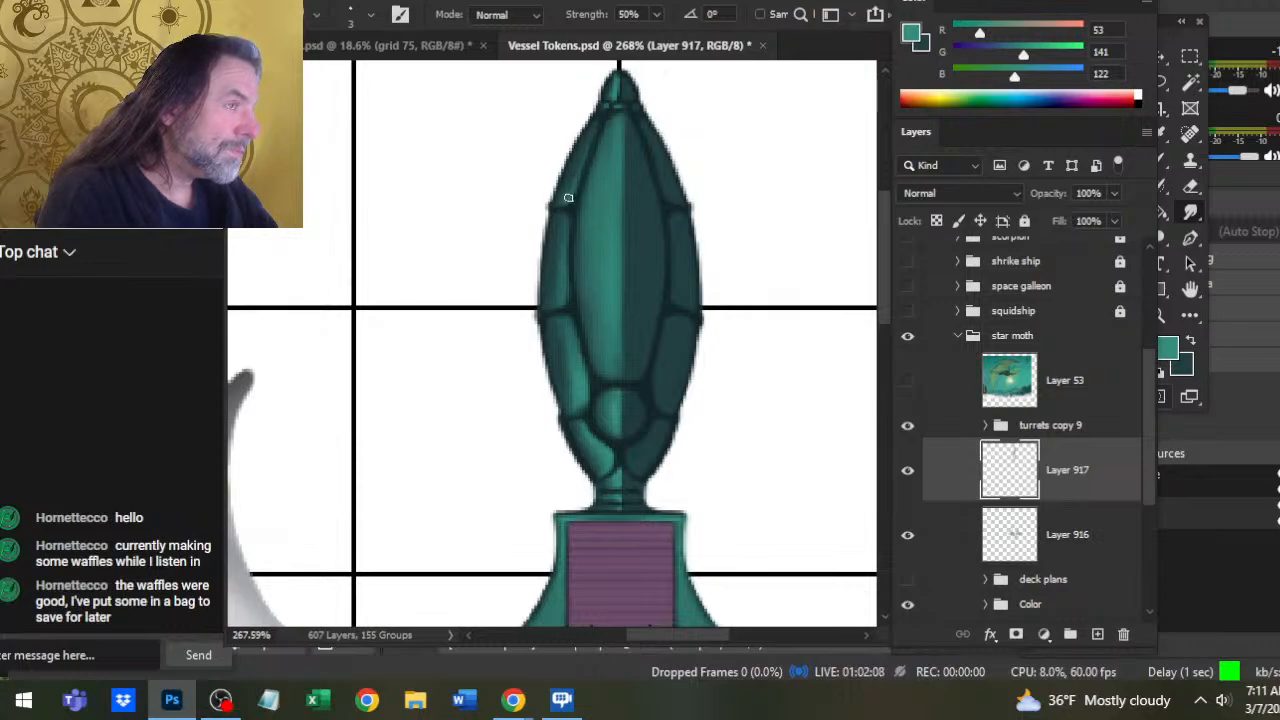
key(e)
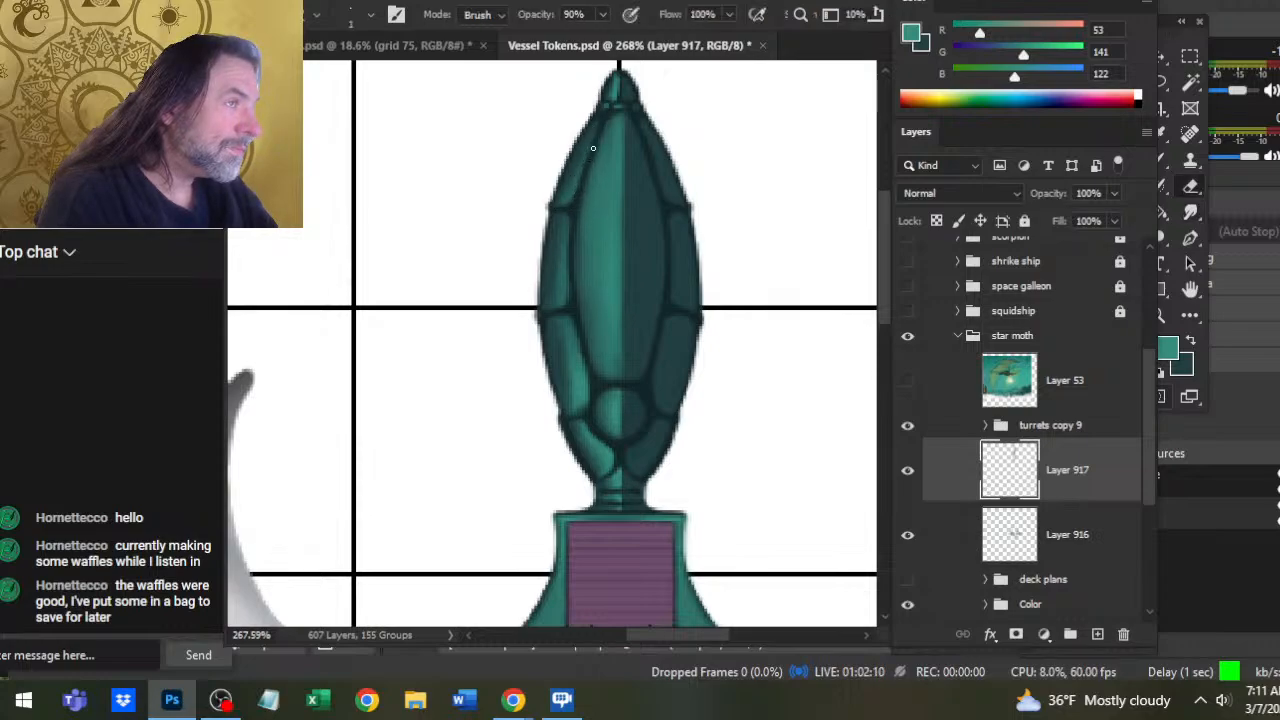
key(r)
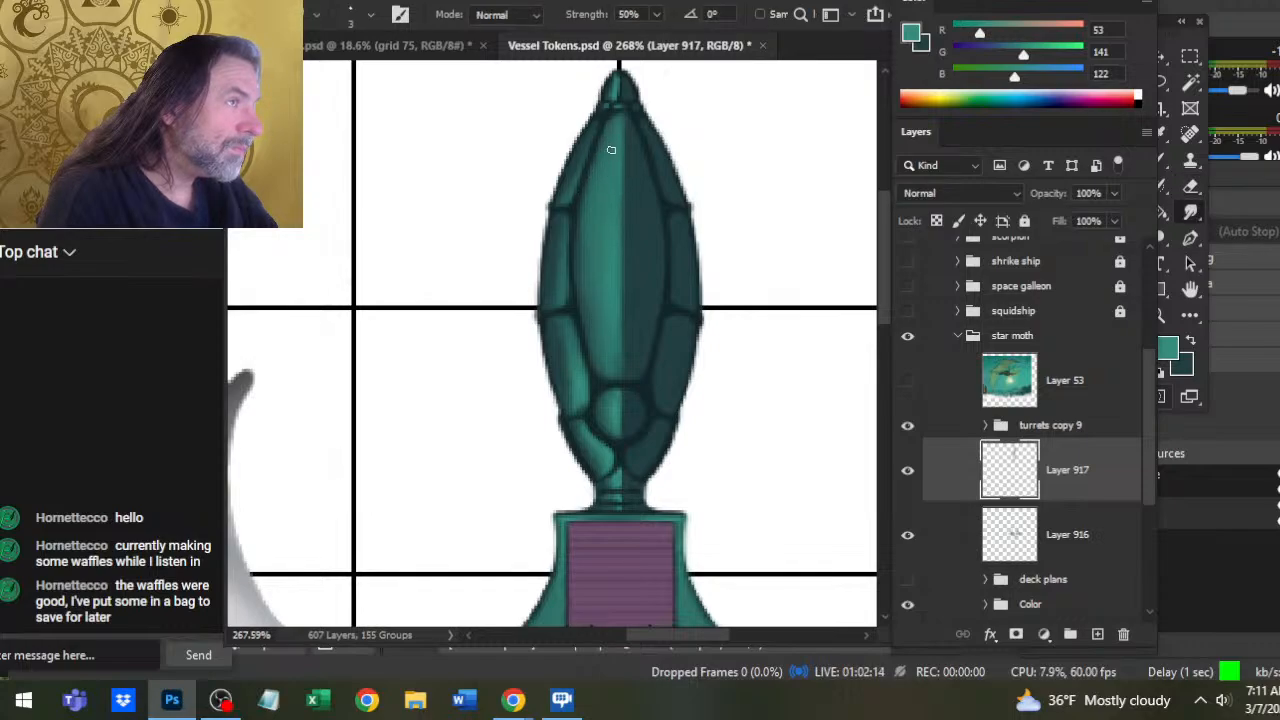
Erase stray highlight along the central plate's midline and around the left side plates' borders, smudging the highlights smooth
key(e)
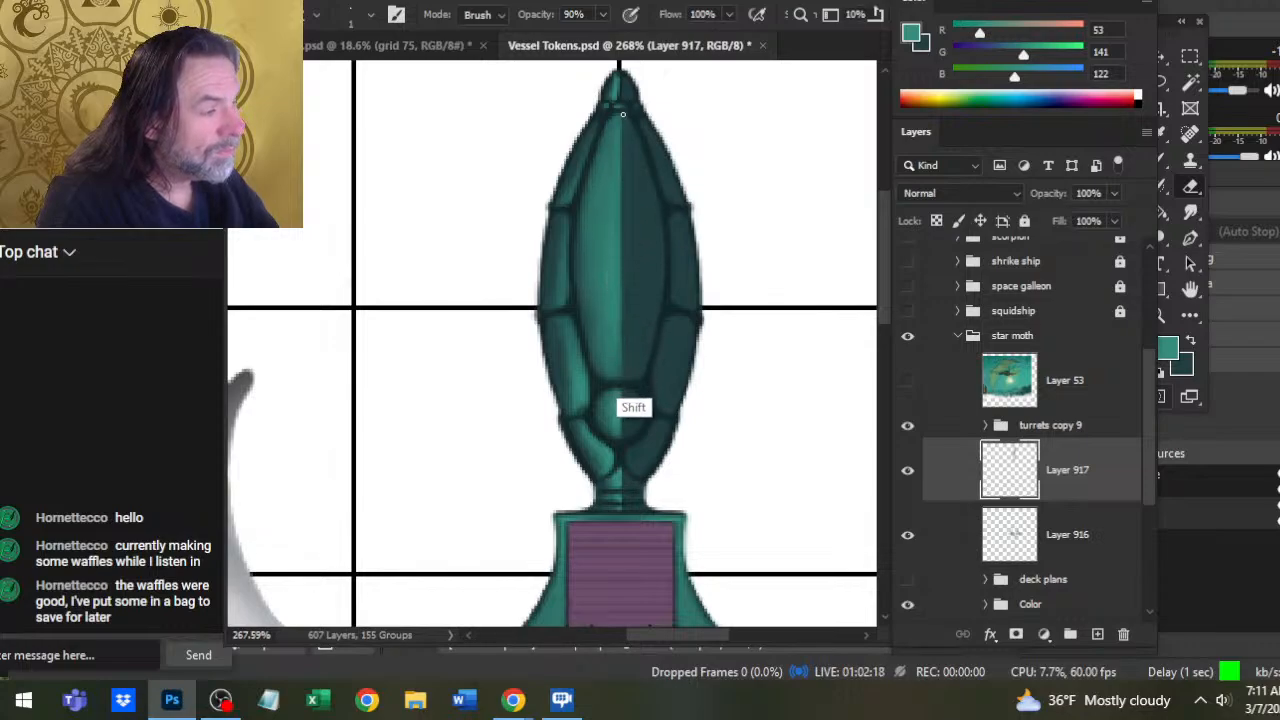
key(r)
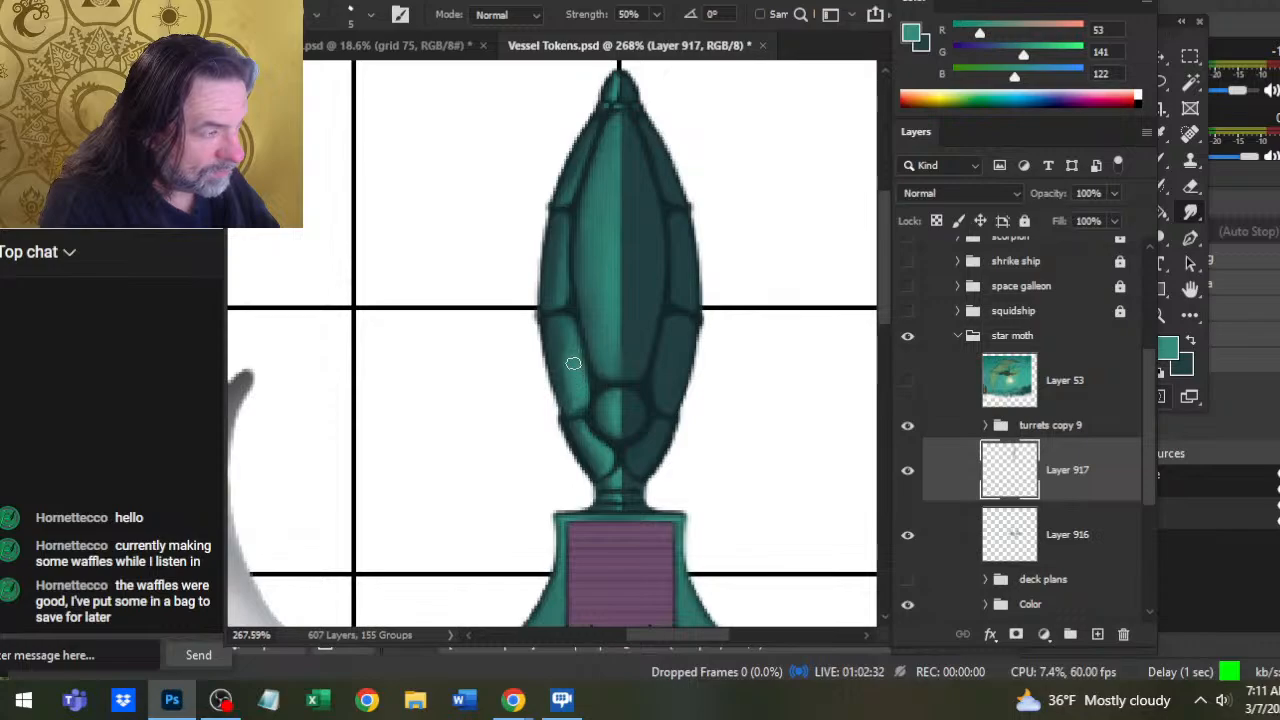
key(e)
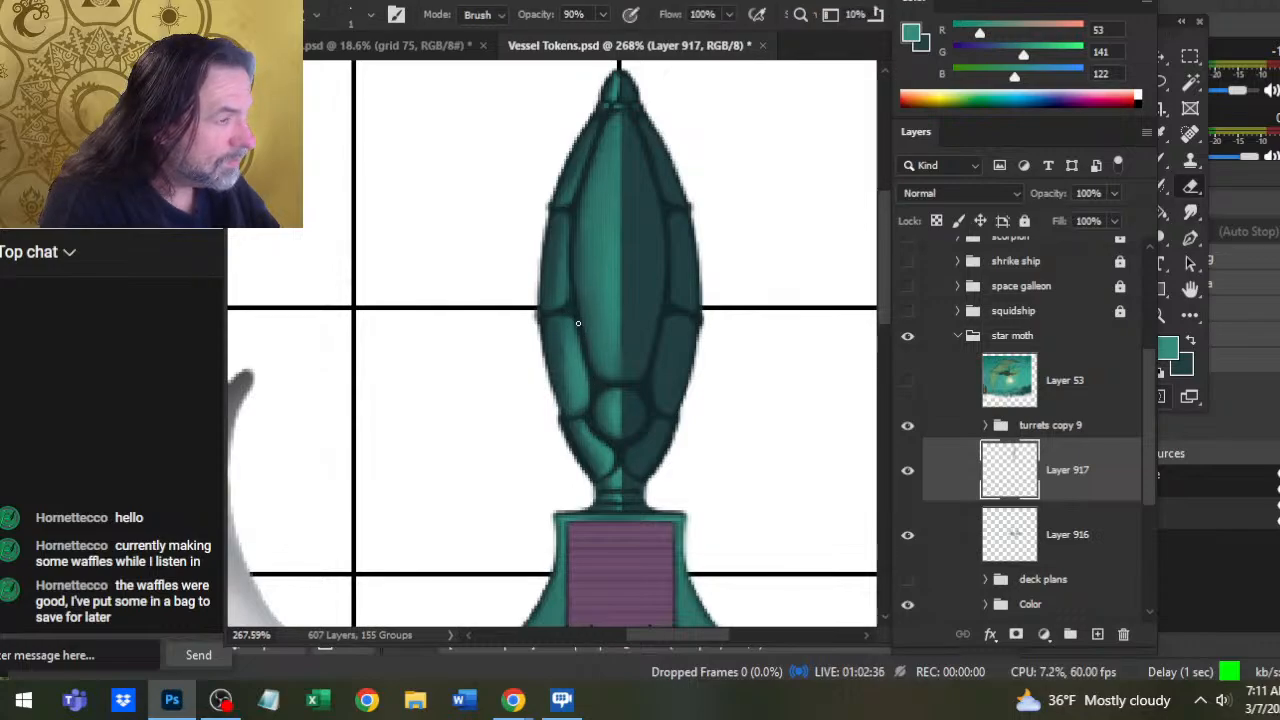
key(r)
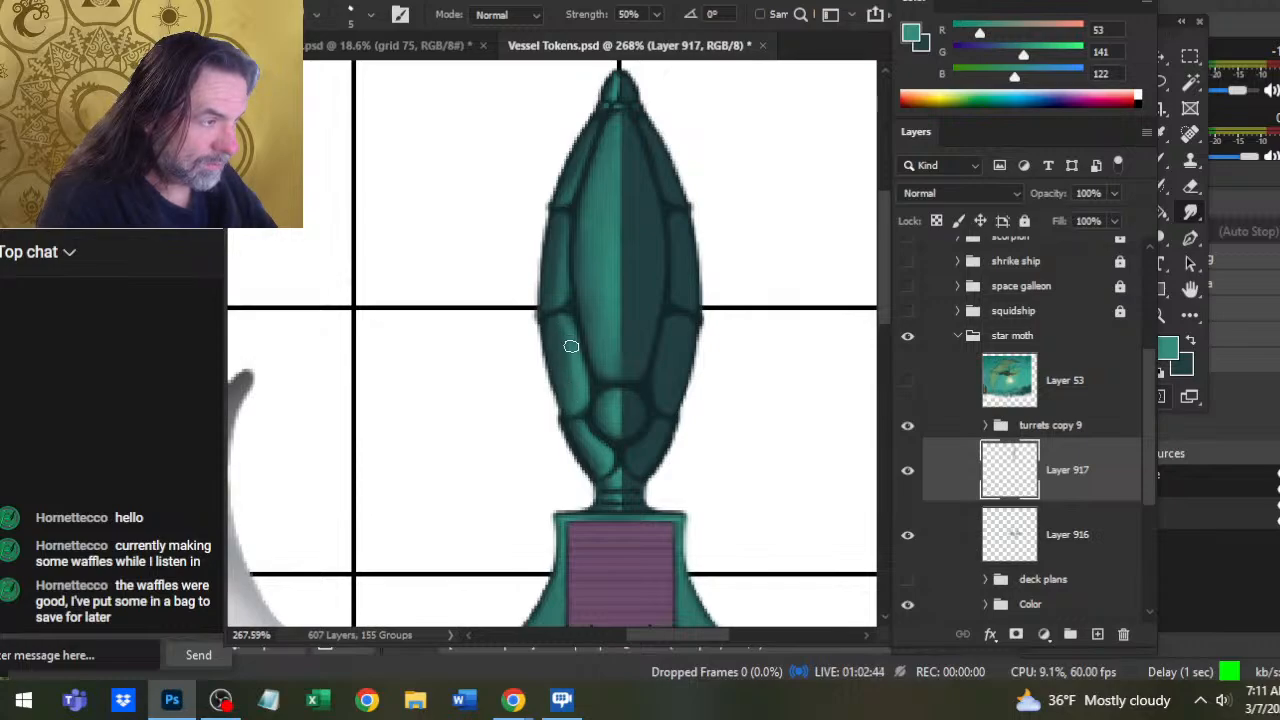
key(e)
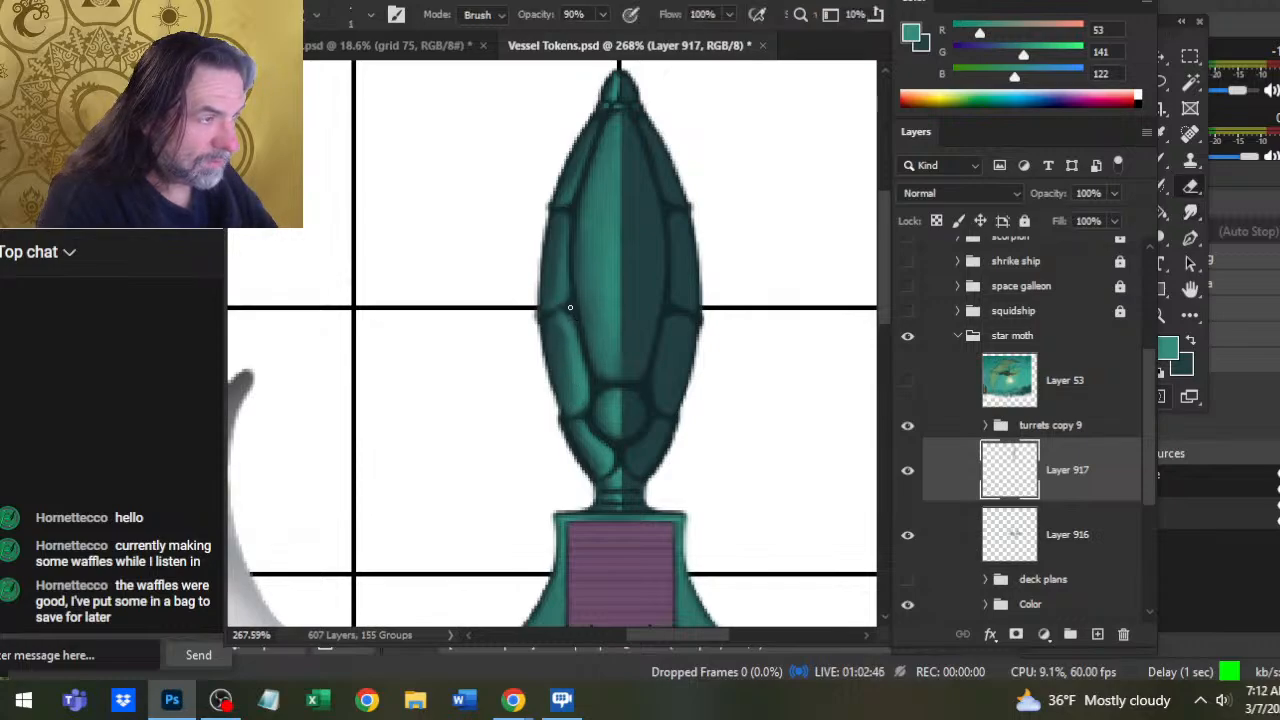
key(r)
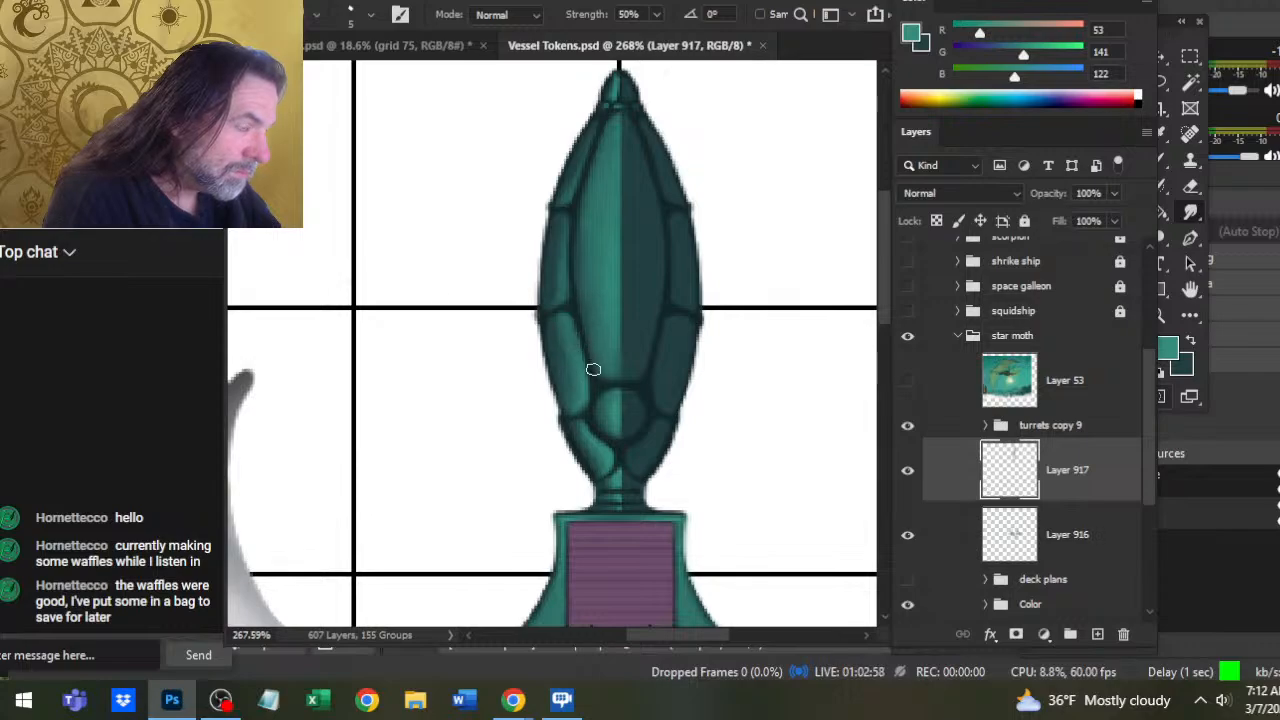
key(z)
drag(598, 345, 552, 370)
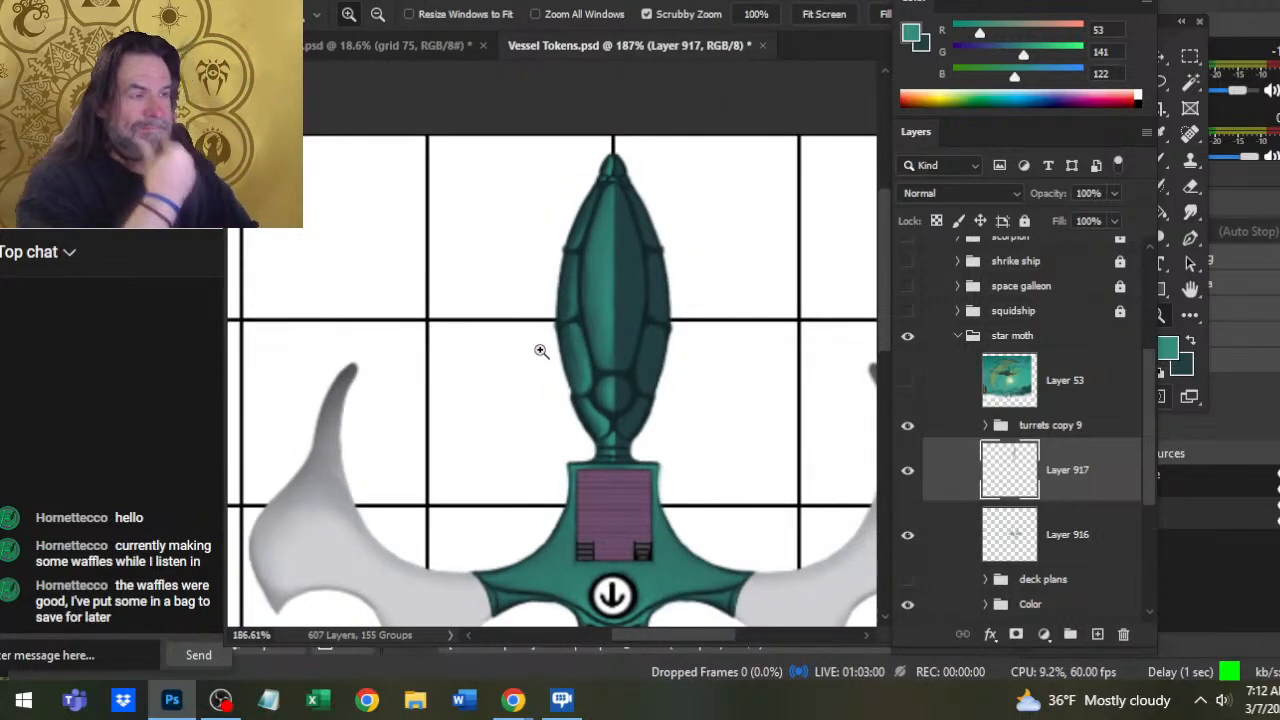
drag(666, 466, 614, 420)
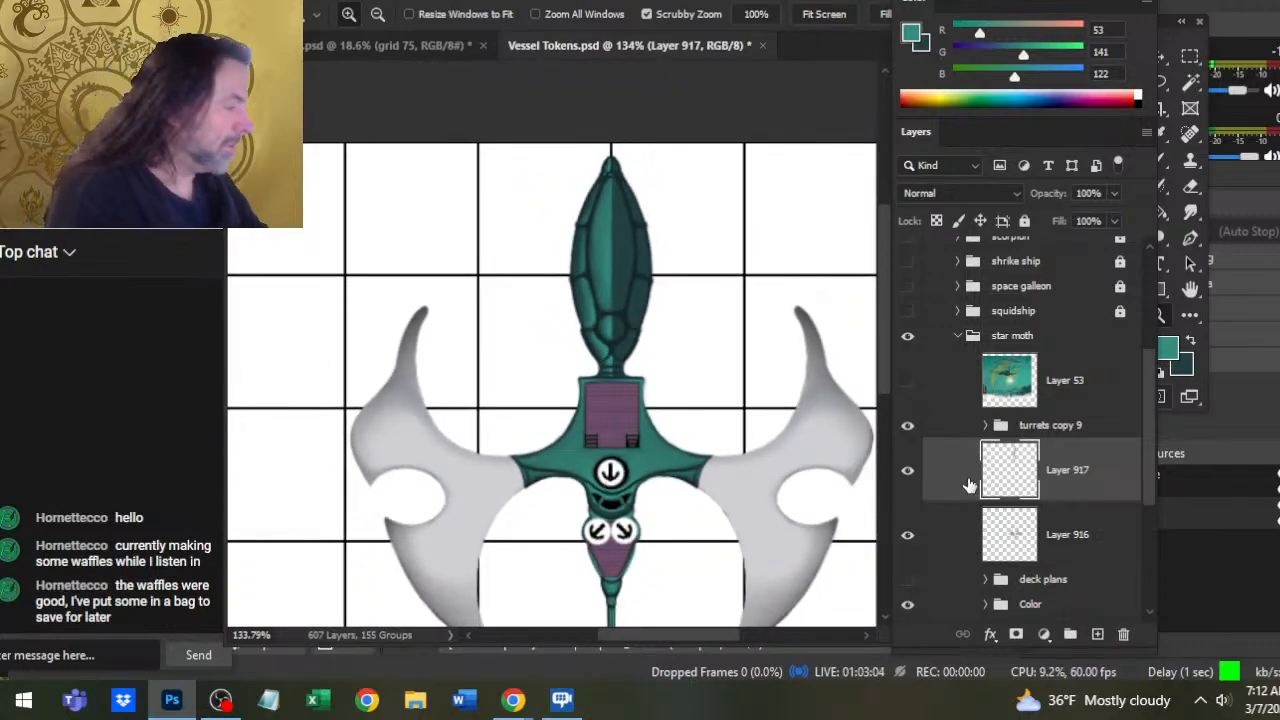
right_click(938, 480)
click(975, 79)
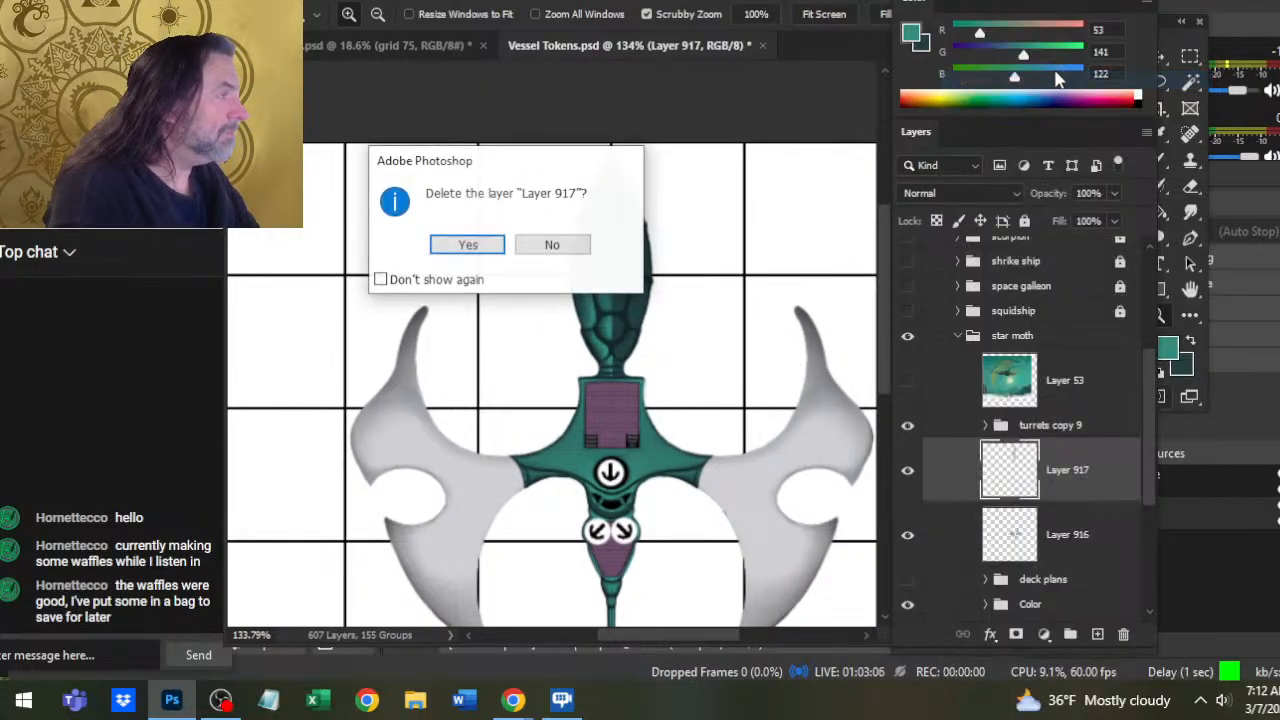
key(Escape)
Duplicate Layer 917 under the default copy name
right_click(948, 465)
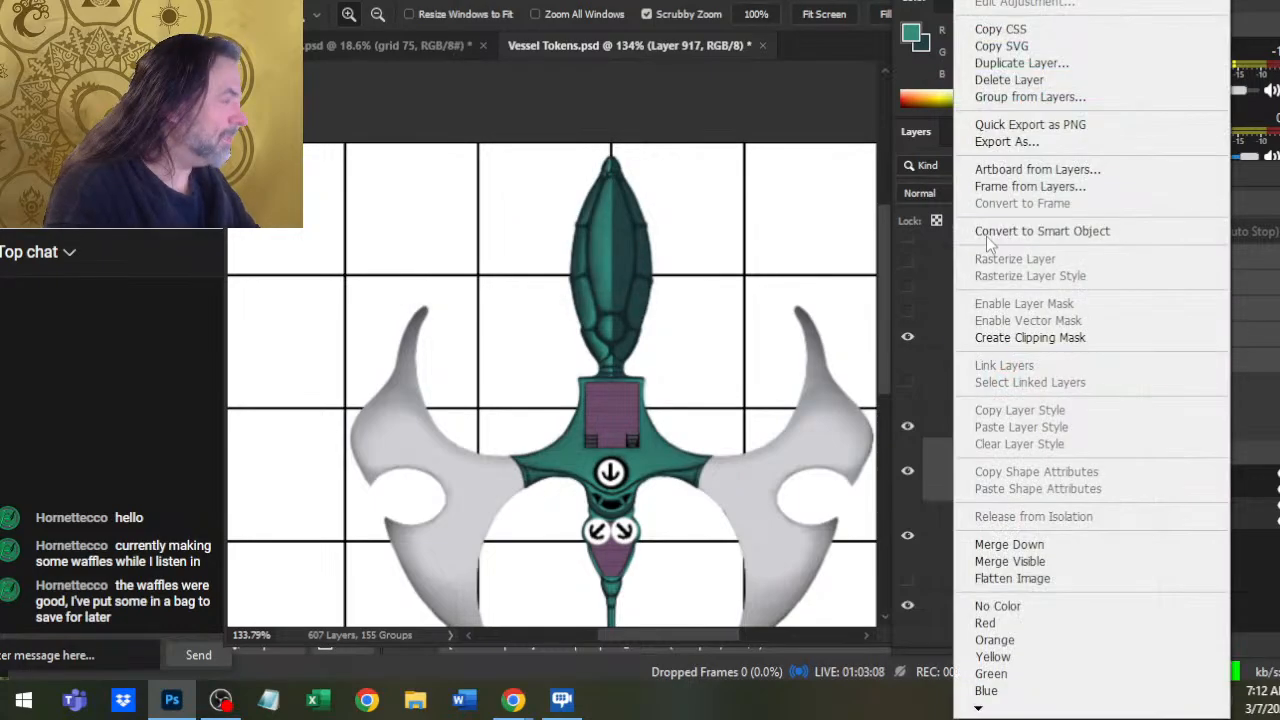
click(1072, 57)
key(Return)
Flip the duplicated highlight layer horizontally and move it onto the right half of the dark upper body
key(m)
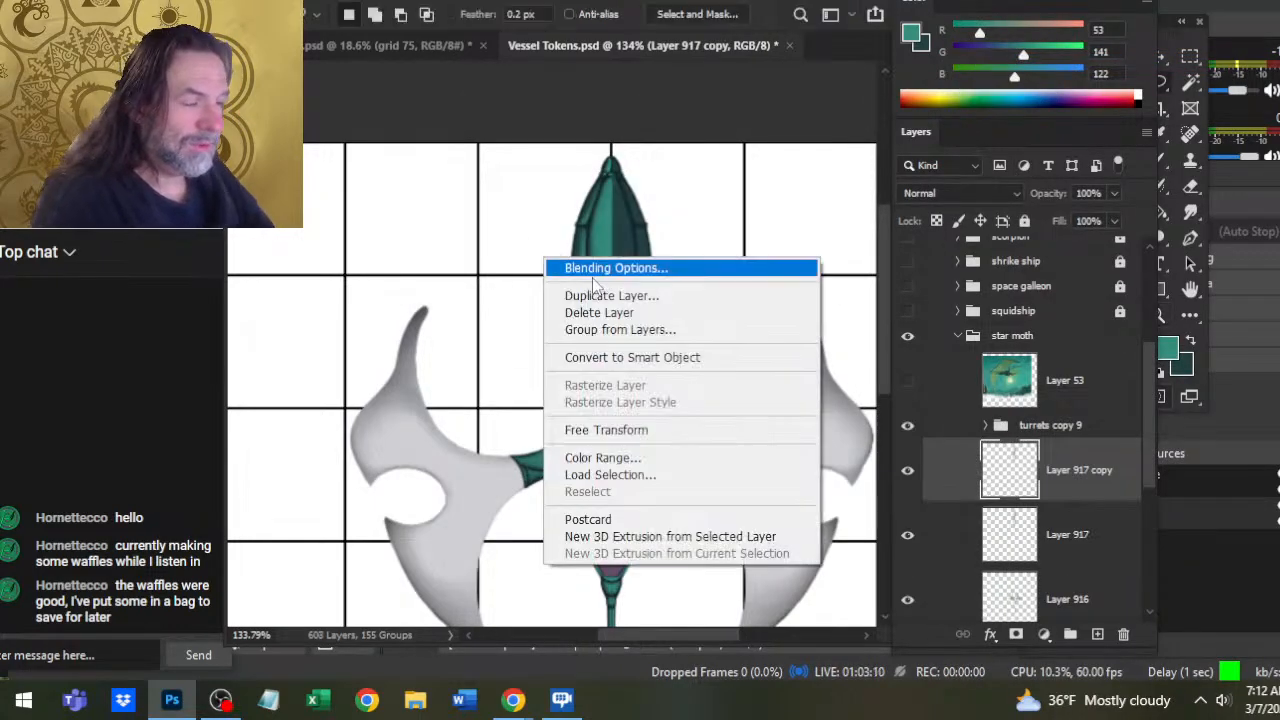
right_click(543, 253)
click(617, 432)
right_click(540, 375)
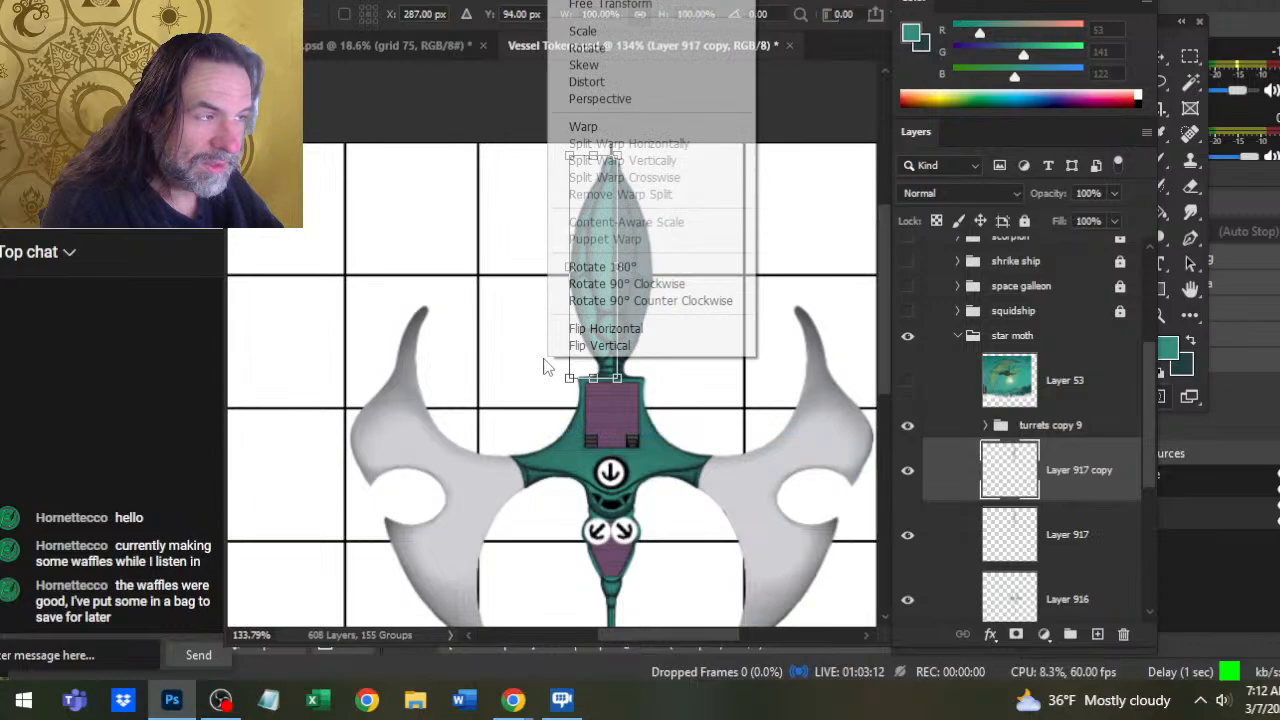
click(643, 323)
key(Return)
key(v)
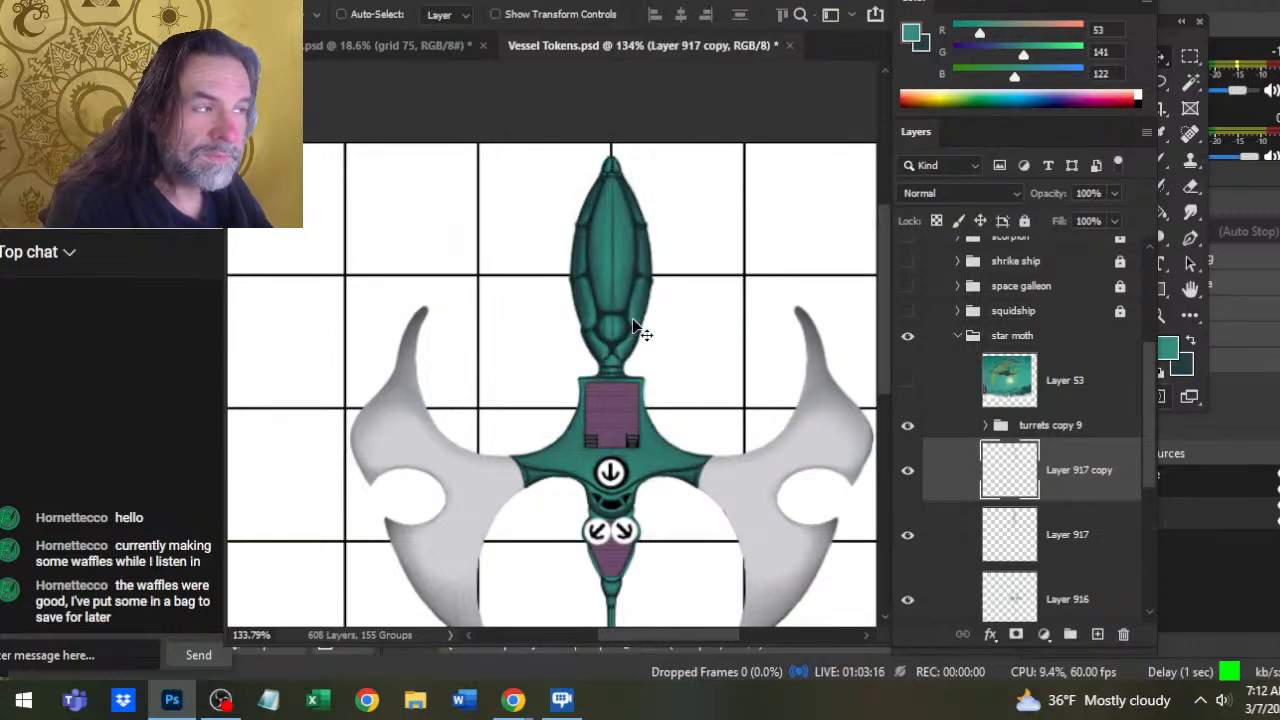
Paint a straight light green line down the central plate's midline to cover the dark seam between the mirrored halves
key(z)
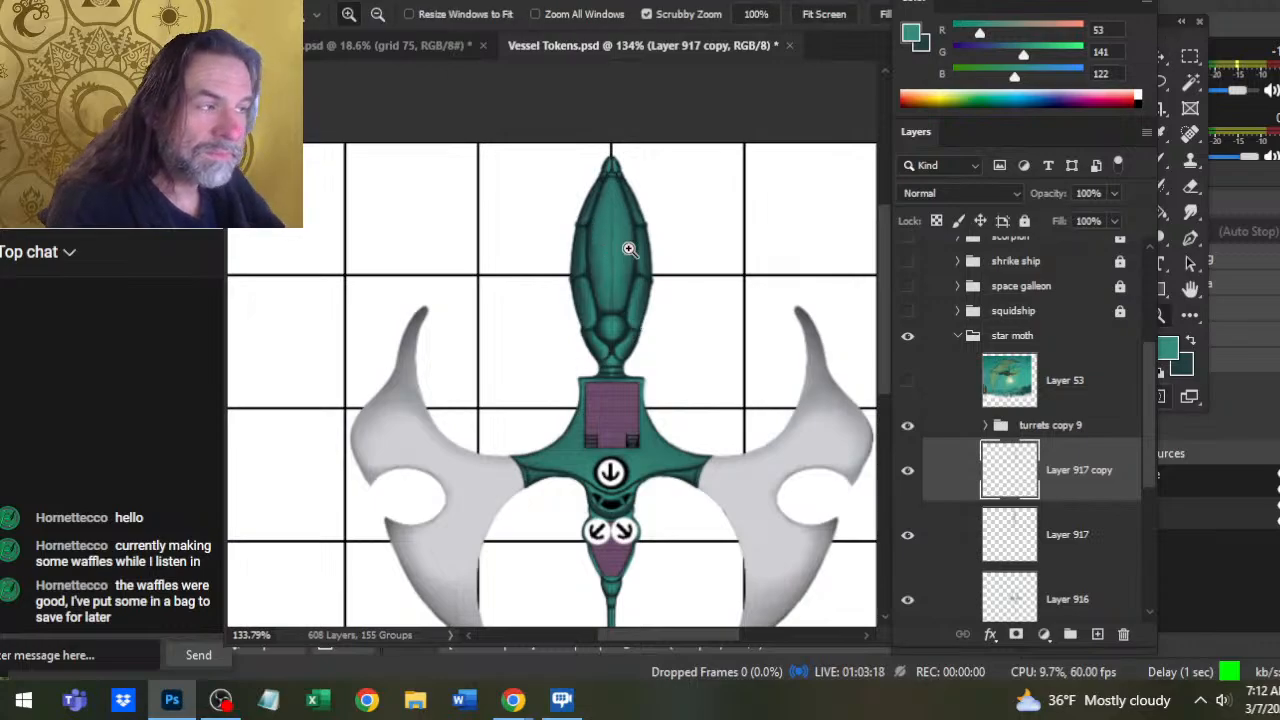
drag(631, 246, 723, 263)
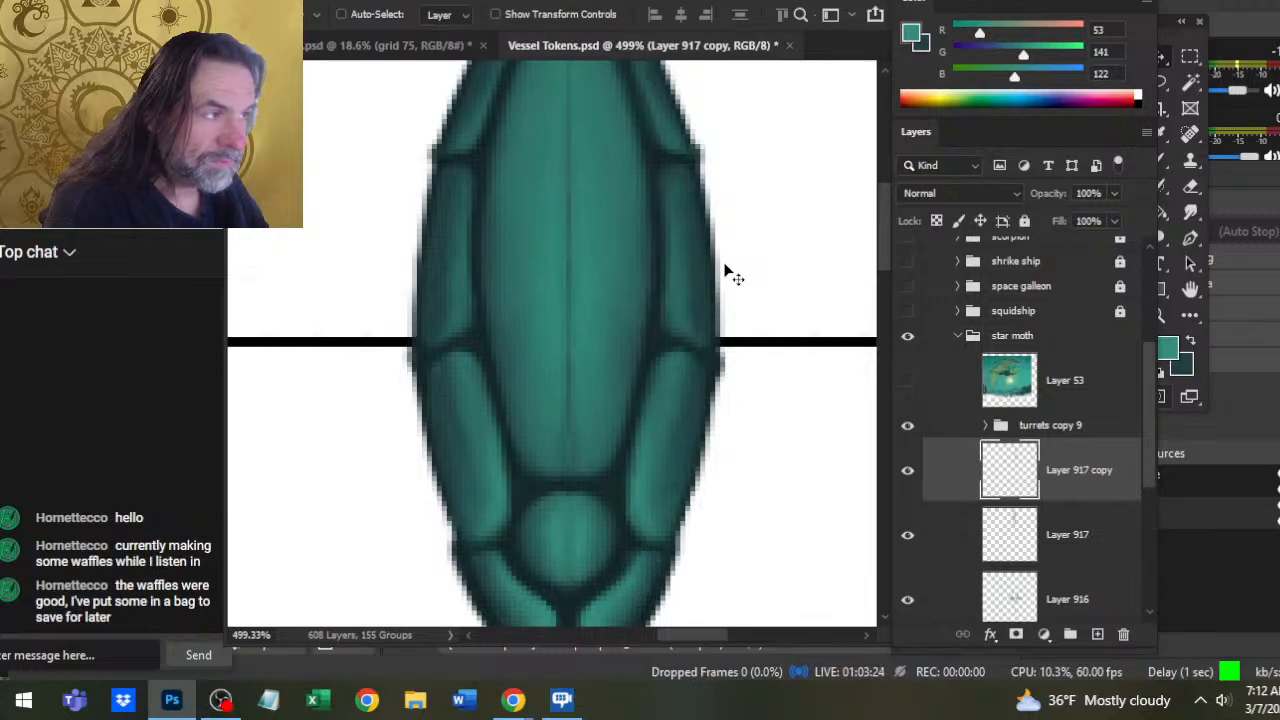
key(b)
shift+click(568, 460)
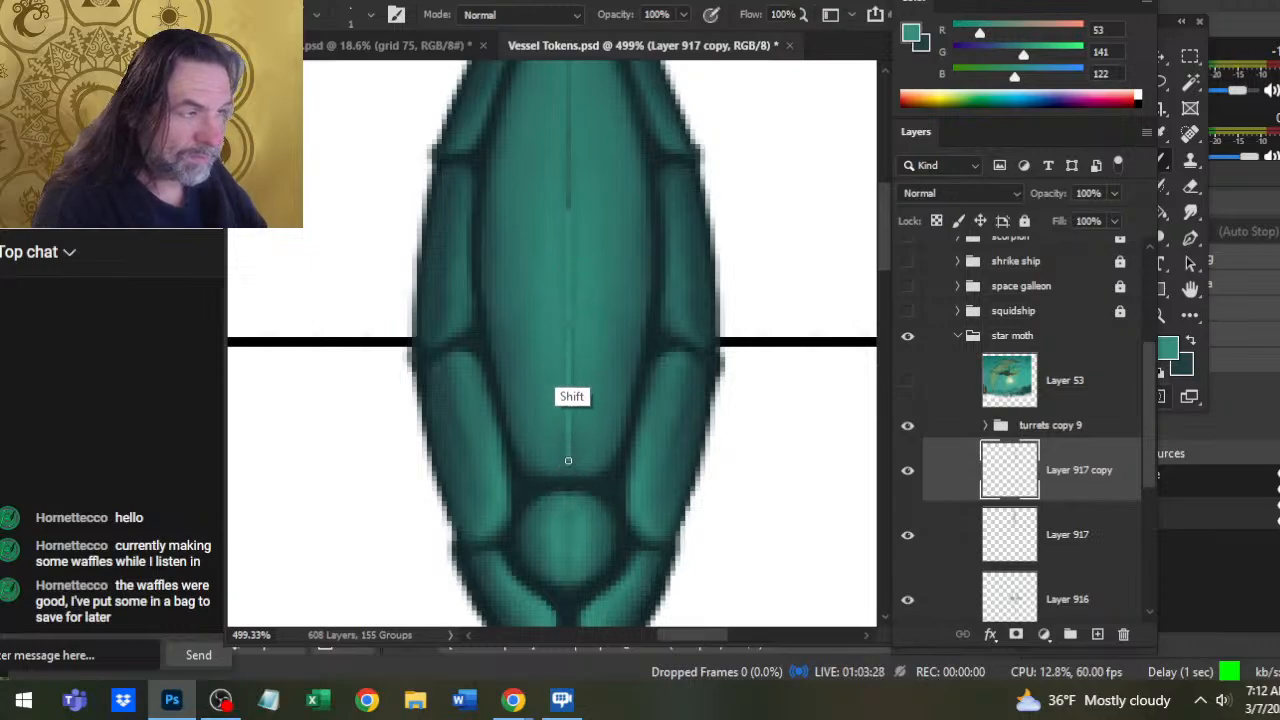
drag(563, 189, 576, 372)
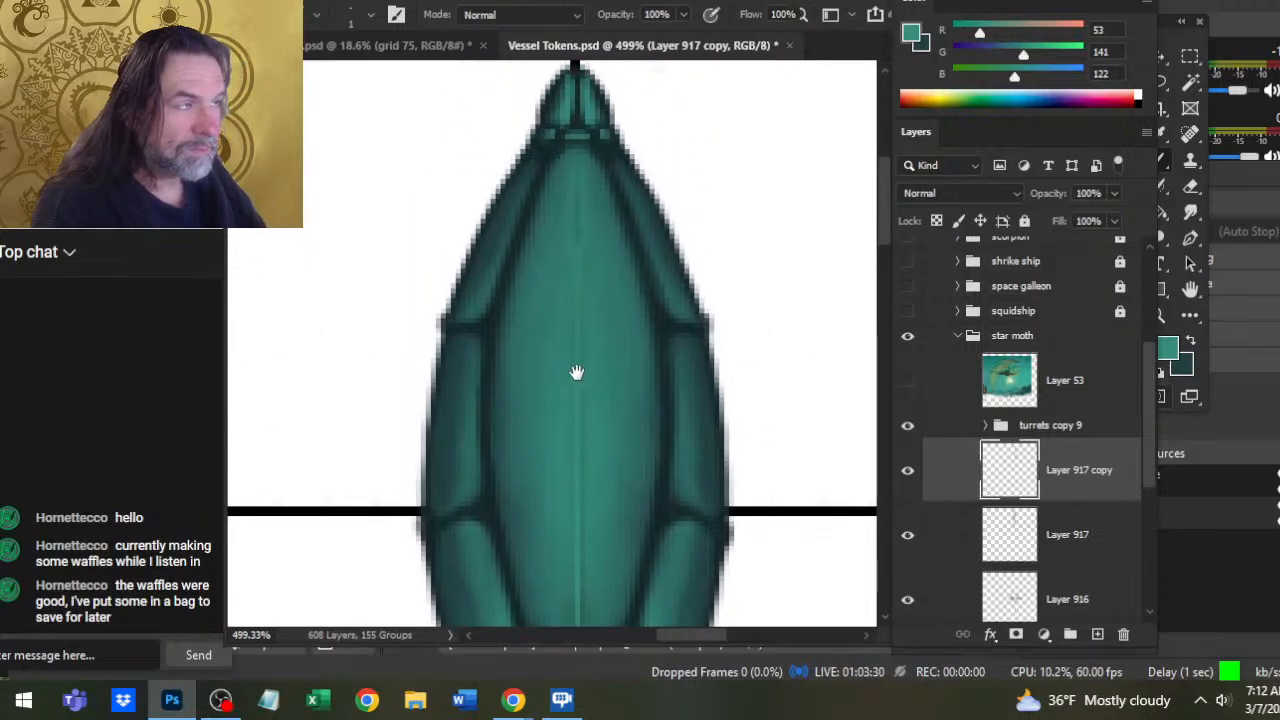
shift+click(578, 263)
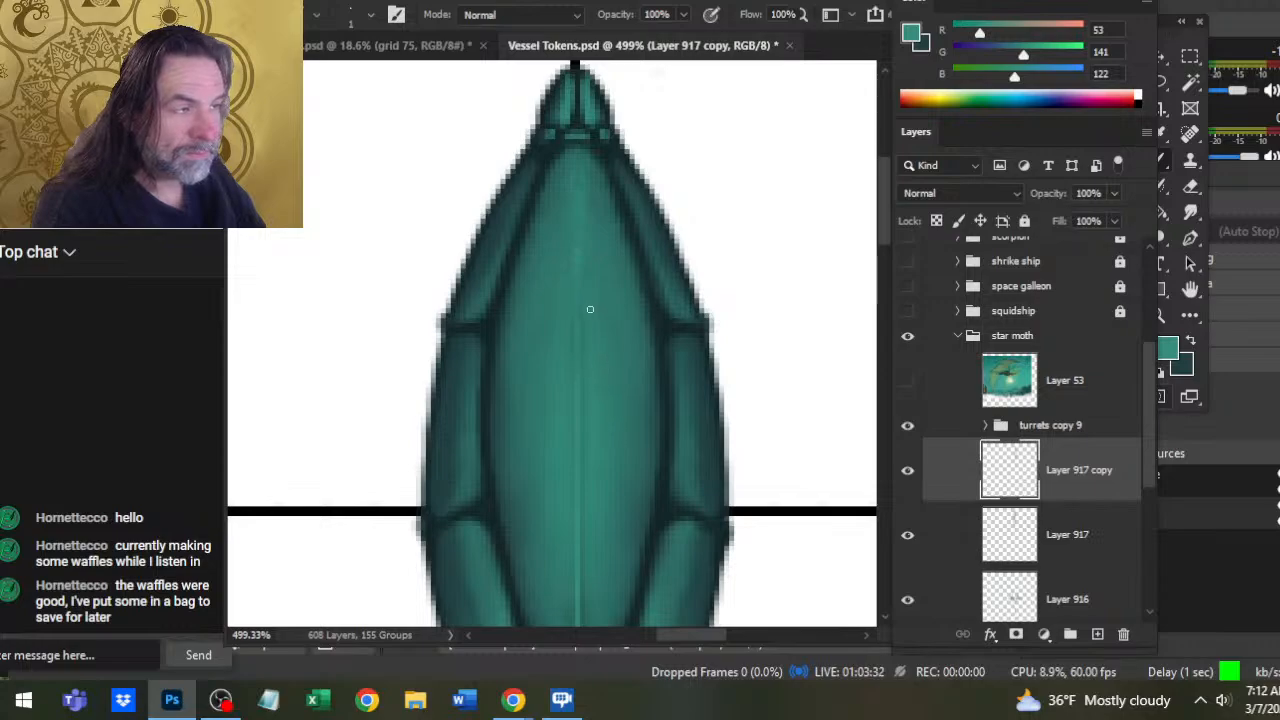
Paint light green over the centre seam of the round plate and blend it with the Smudge tool
drag(634, 517, 620, 252)
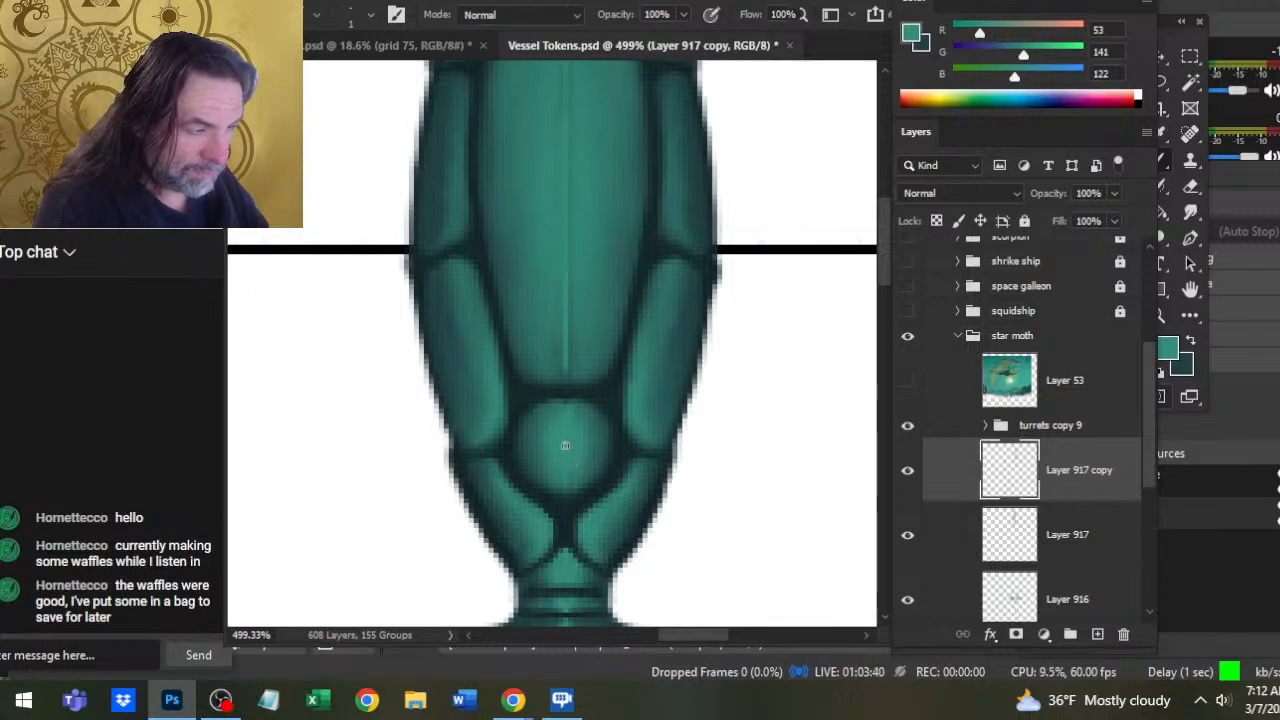
key(r)
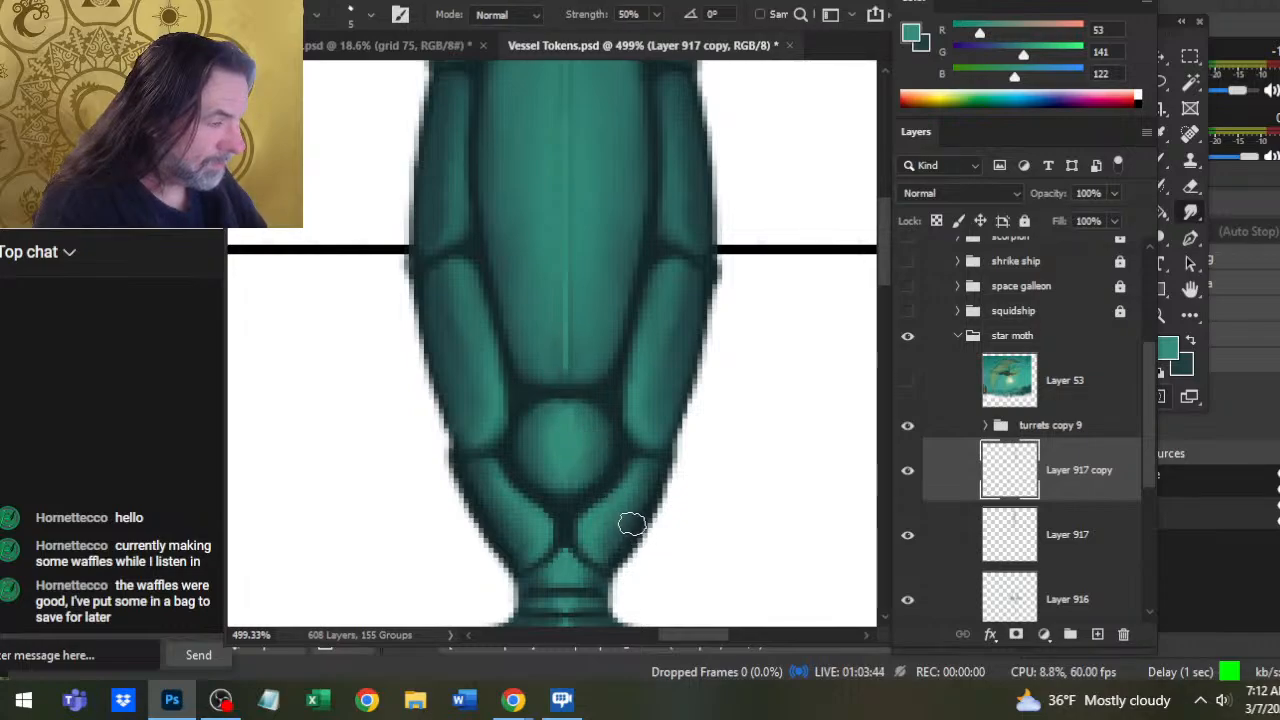
key(b)
key(r)
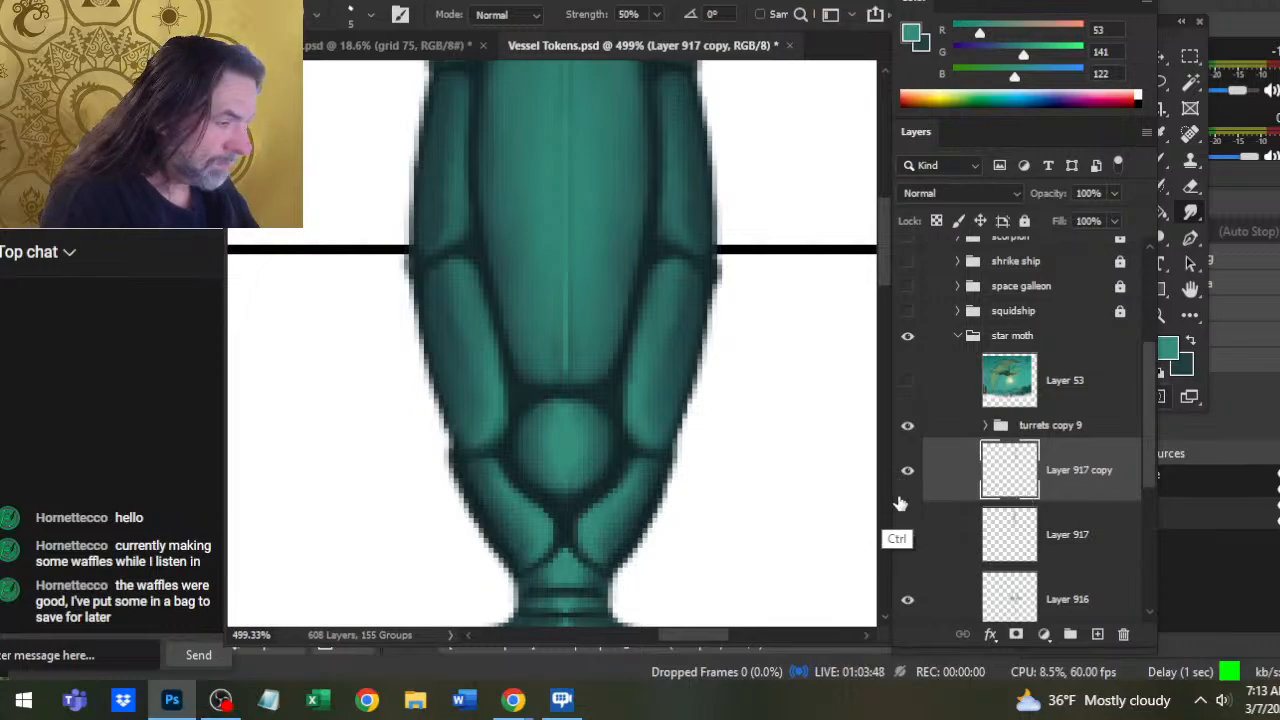
Merge Layer 917 copy down into Layer 917
key(z)
drag(768, 515, 729, 604)
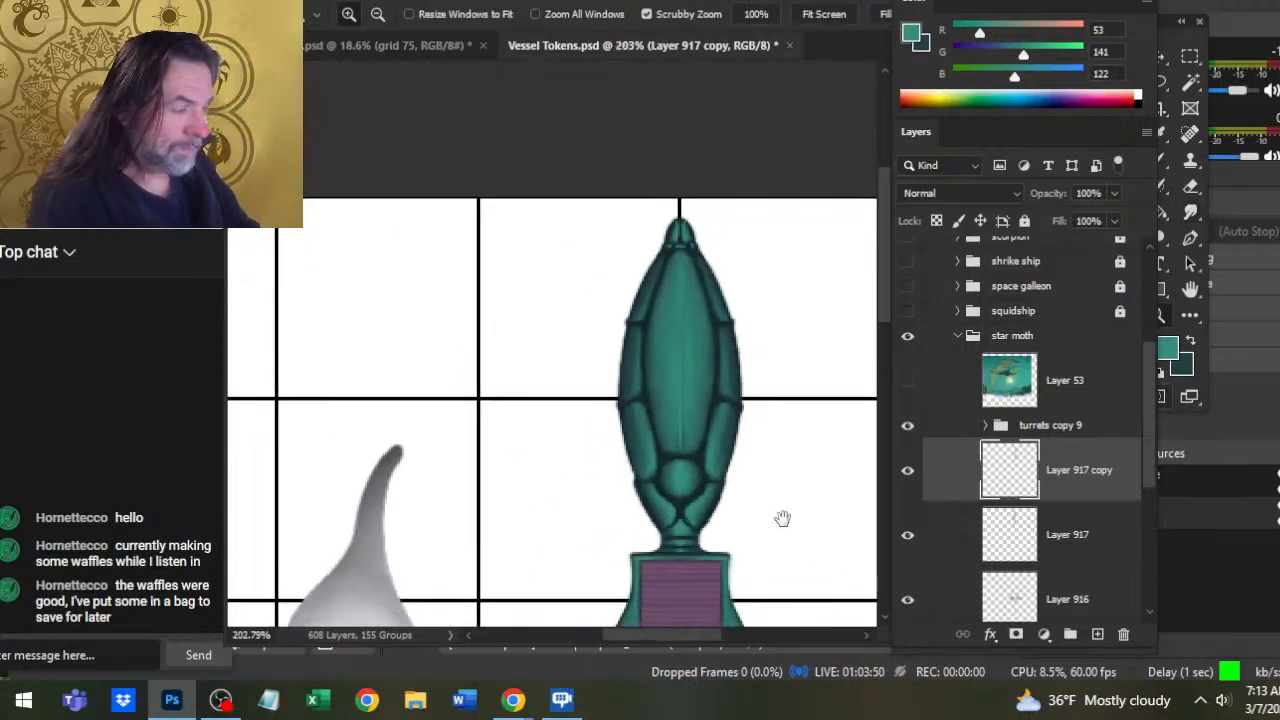
drag(783, 518, 667, 423)
right_click(1049, 462)
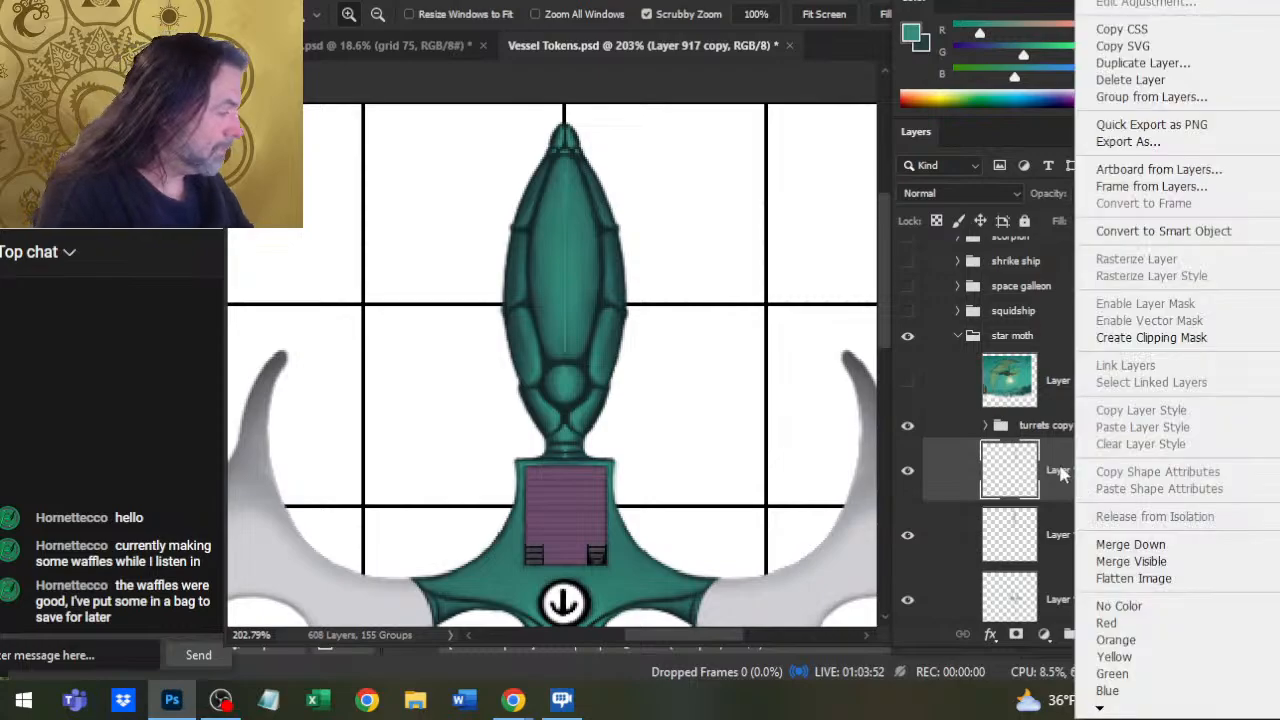
click(1108, 545)
Blend the light midline of the upper body's central plate into the surrounding green with the Smudge tool at 50% strength
scroll(591, 371, up, 3)
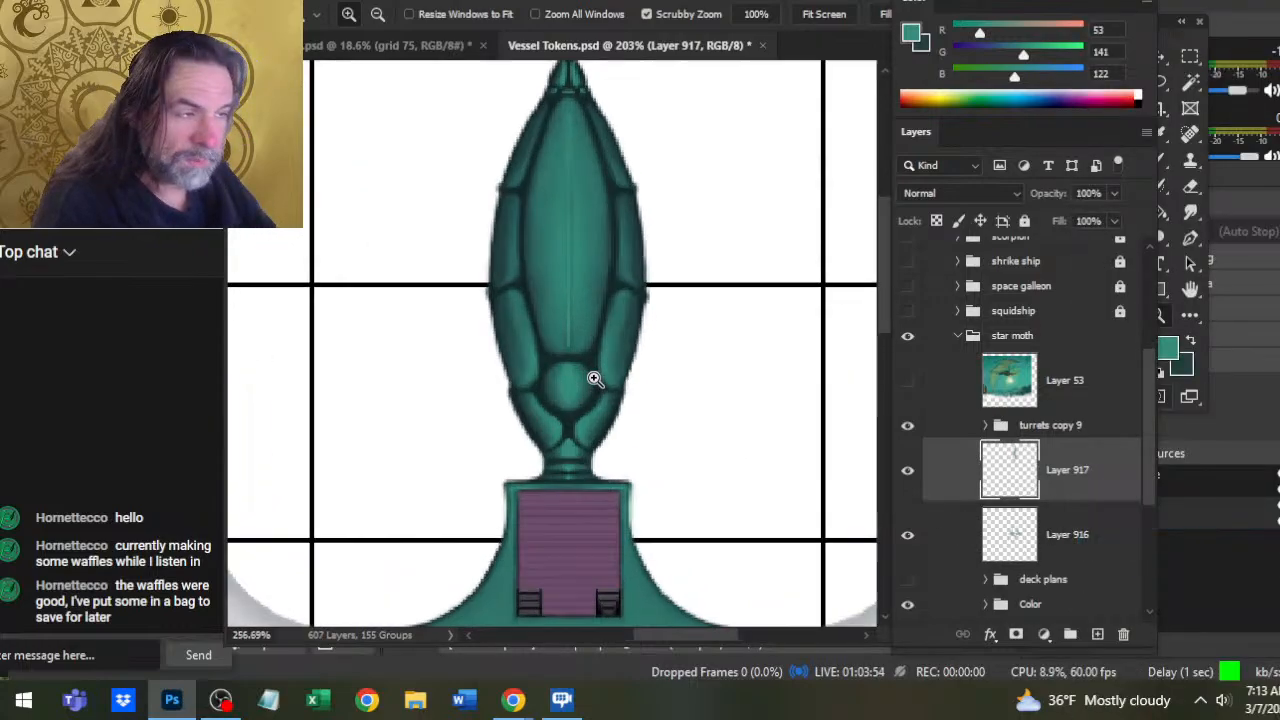
key(b)
key(r)
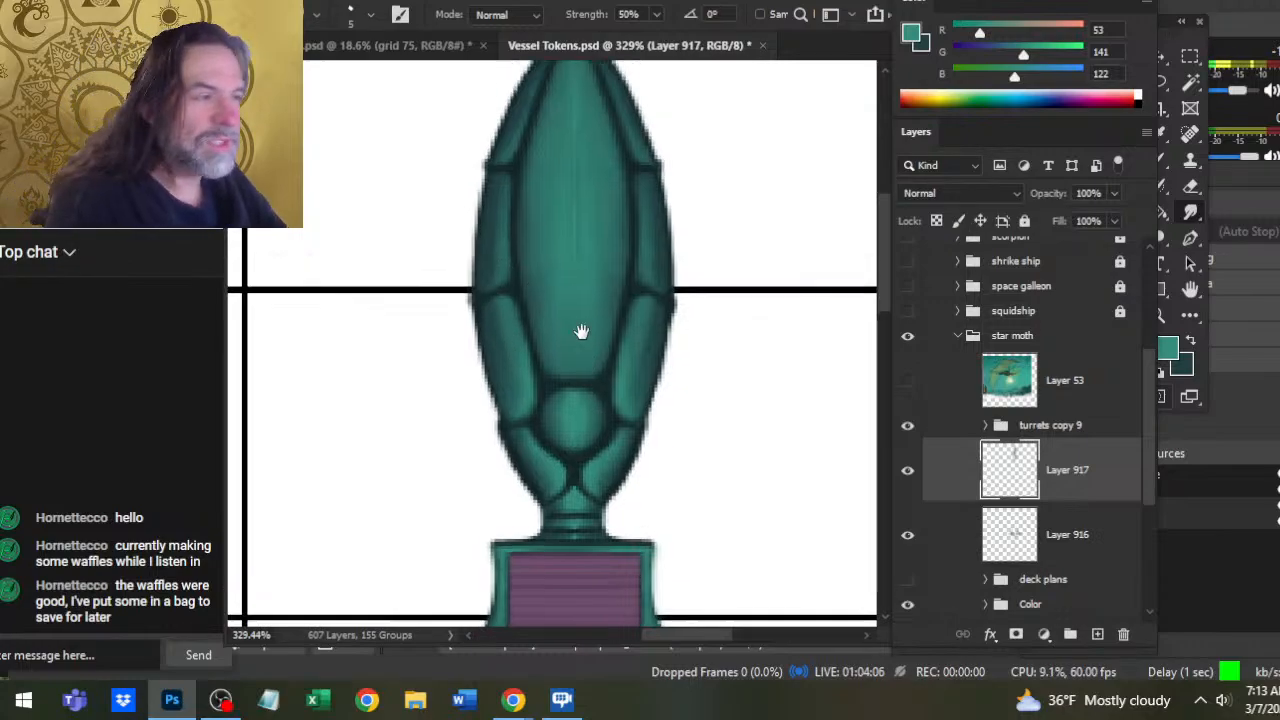
scroll(588, 330, up, 2)
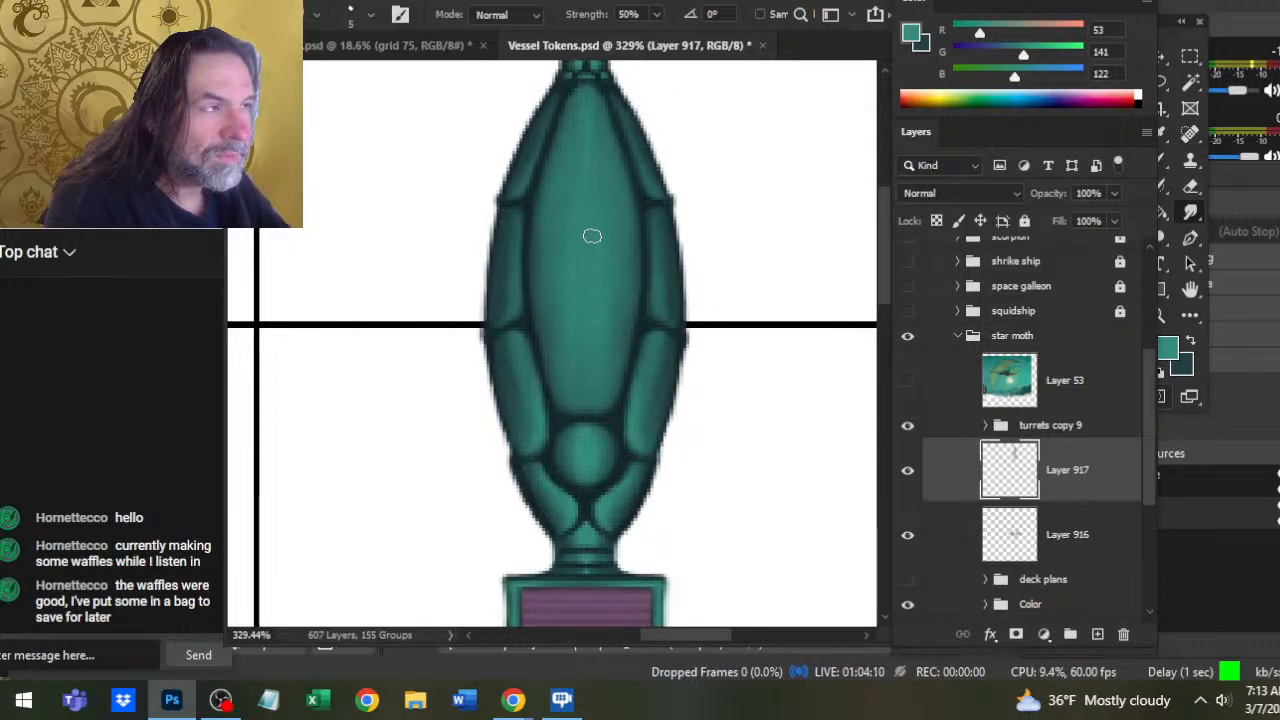
scroll(600, 203, up, 4)
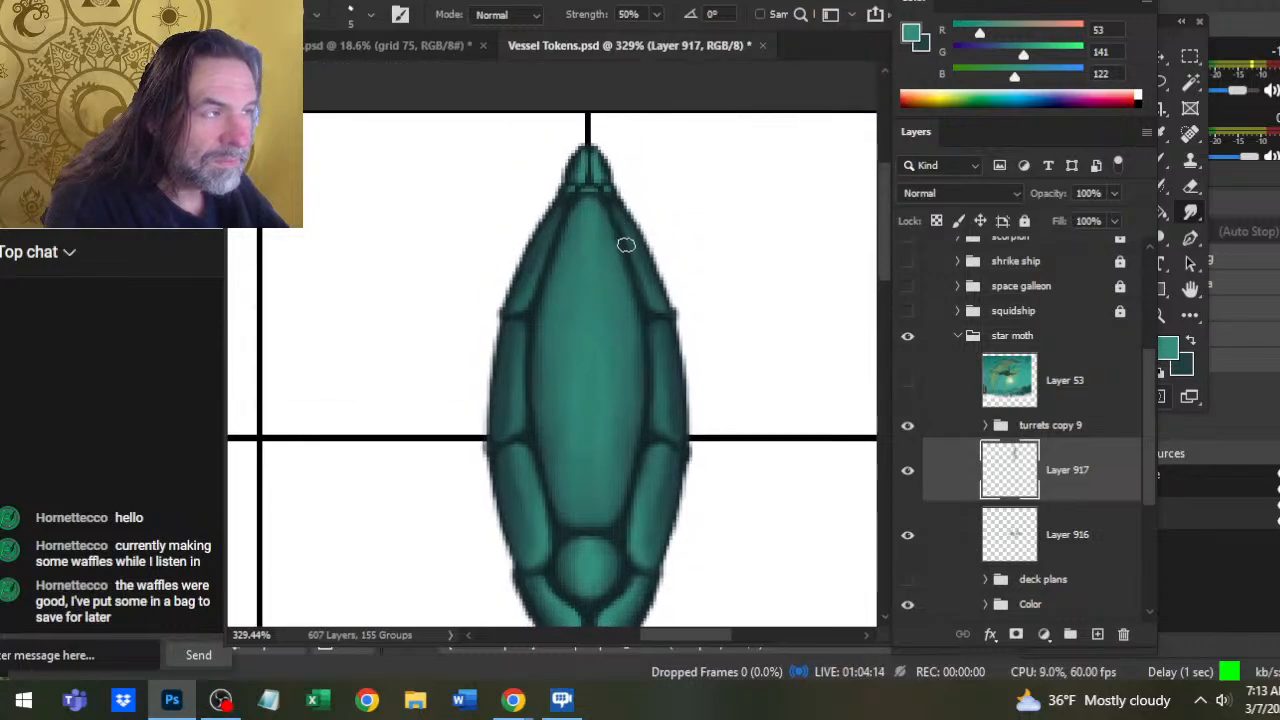
Sample the dark green outline colour from the lower part of the upper body and add a new layer above Layer 917
key(z)
drag(645, 340, 583, 311)
scroll(583, 311, down, 3)
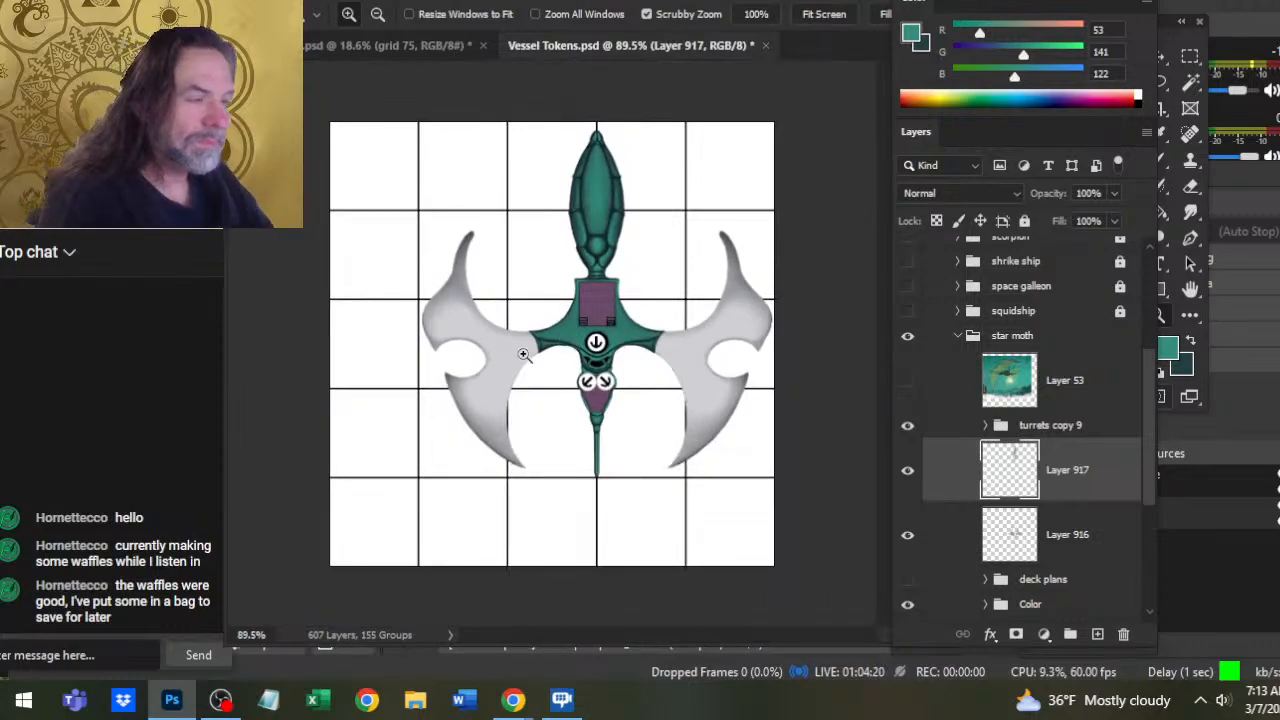
scroll(580, 277, up, 5)
key(b)
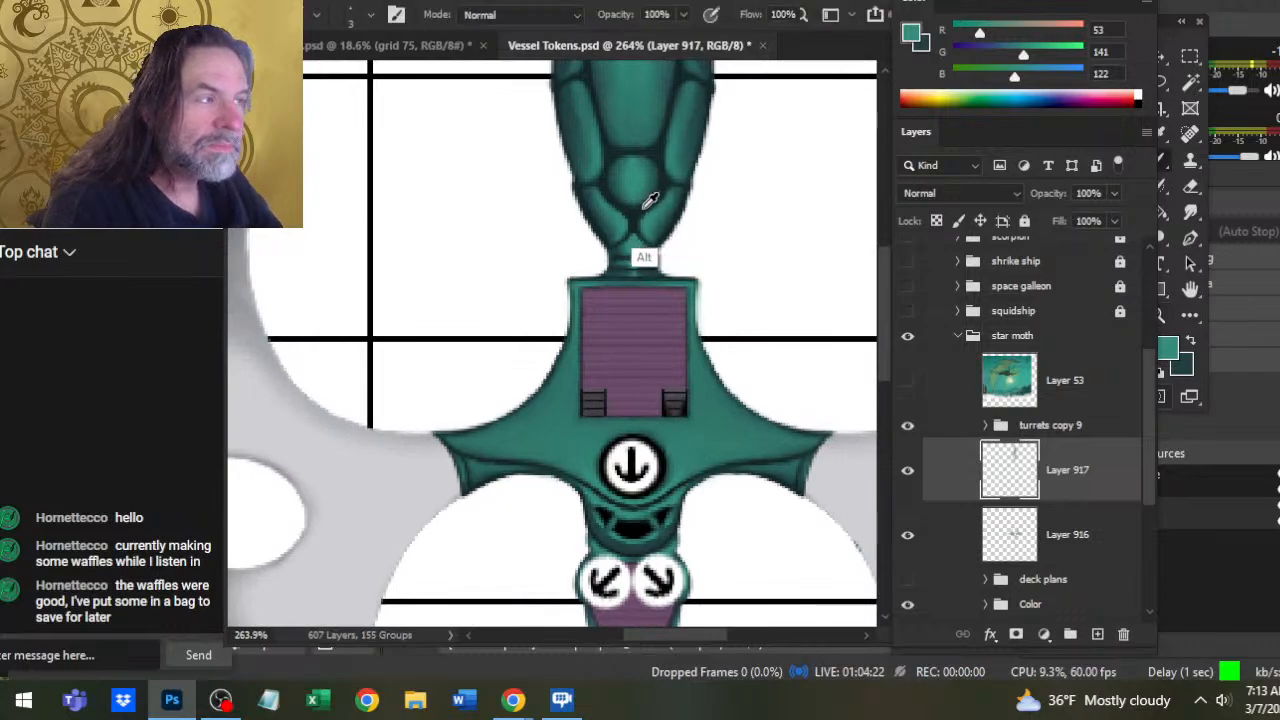
alt+click(634, 250)
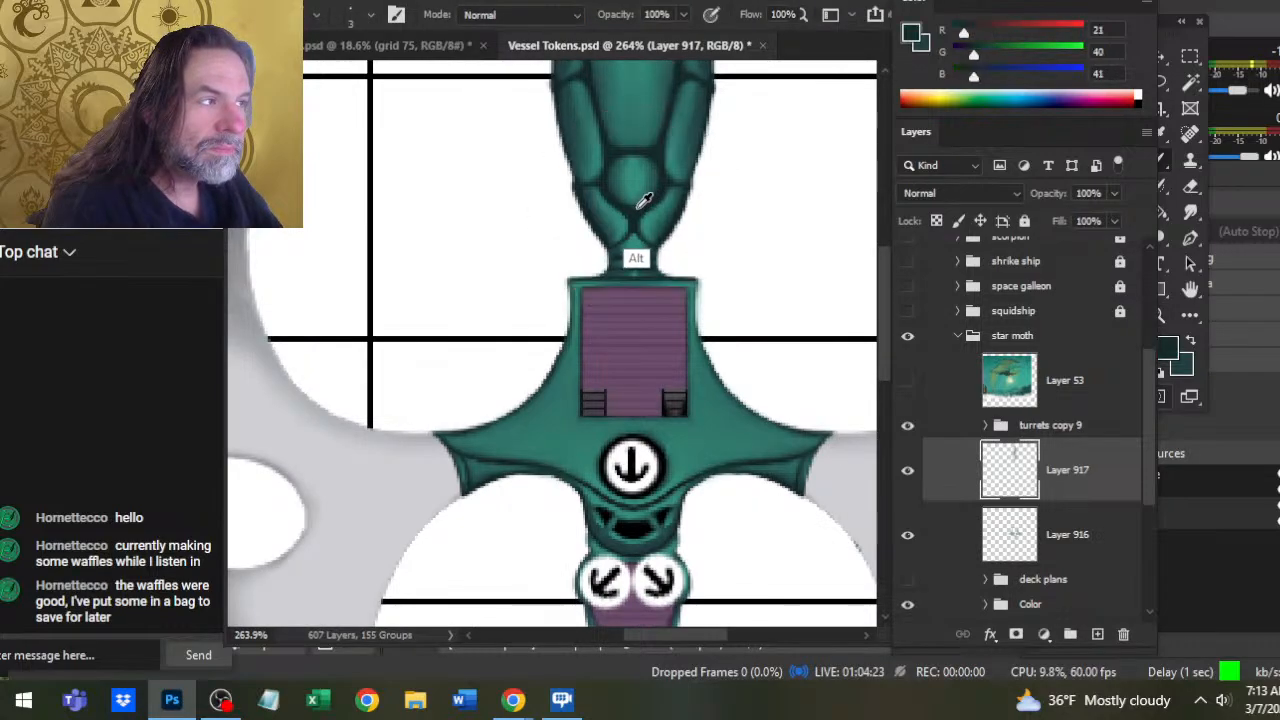
click(1097, 636)
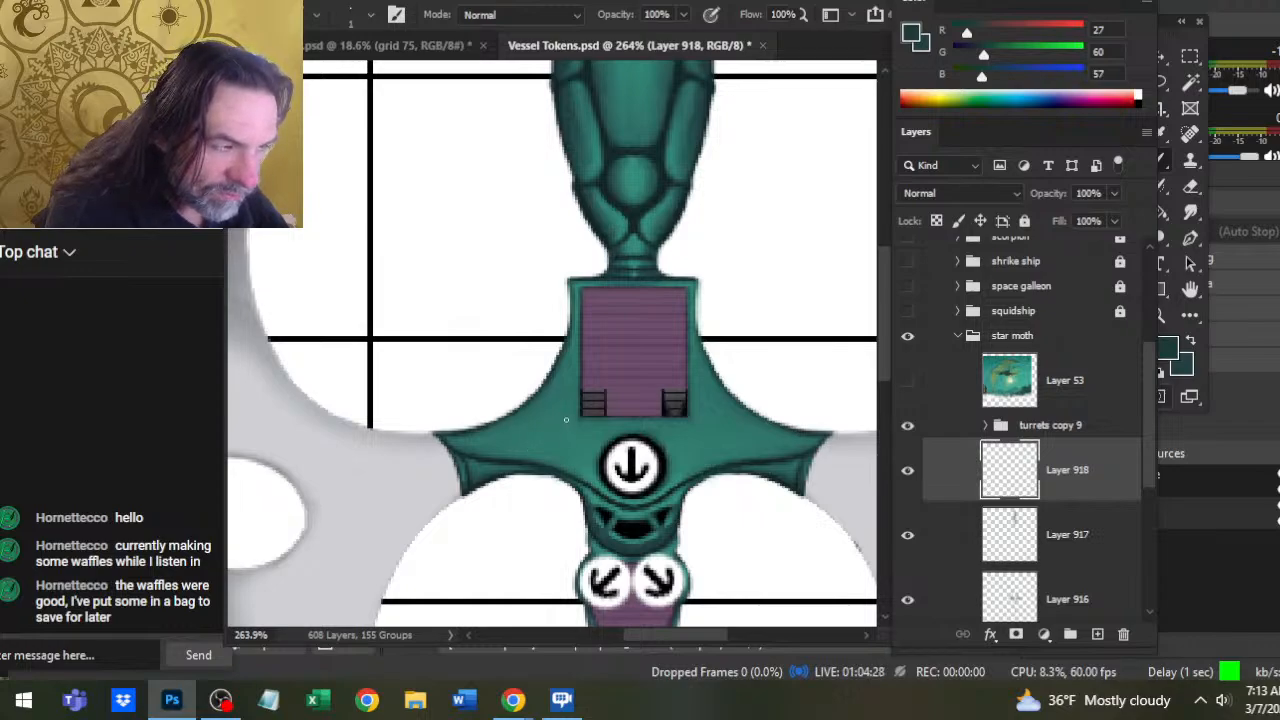
Paint a dark curved line from the purple deck's lower-left corner to the left wing's outline, using the sampled outline colour, then thin and smudge it
drag(576, 408, 562, 437)
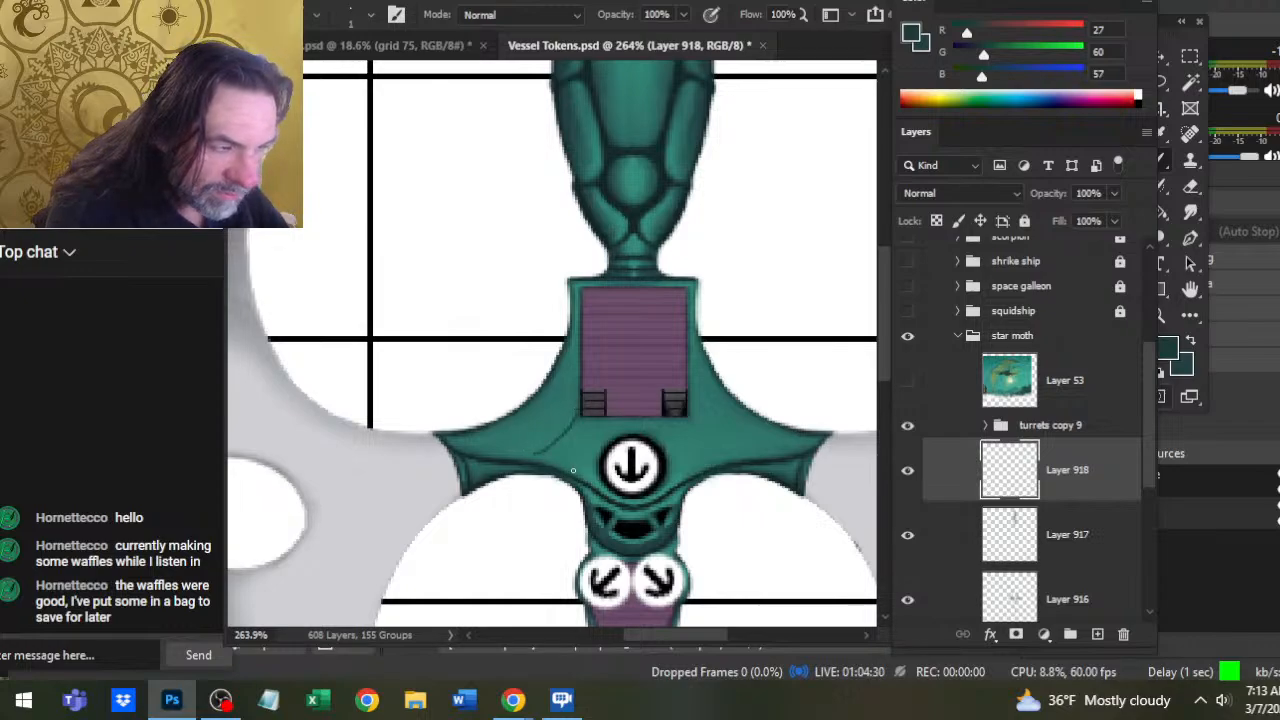
key(ctrl+z)
alt+click(512, 459)
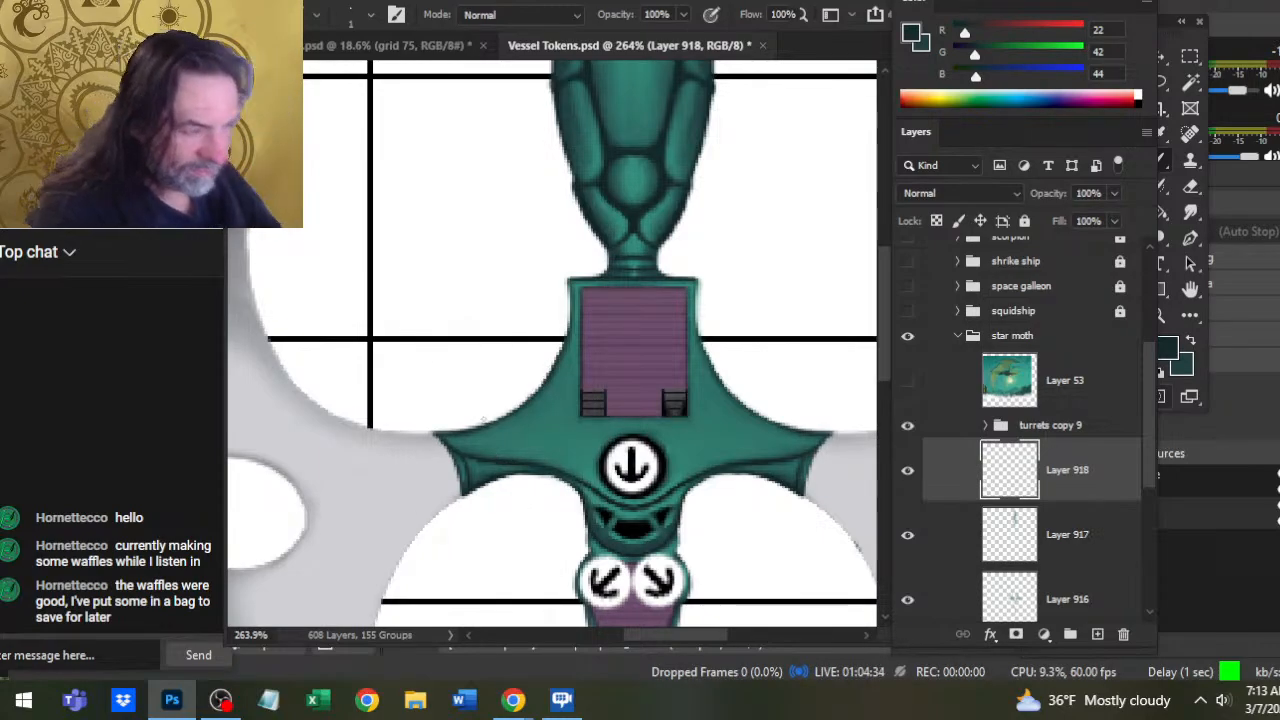
mouse_move(554, 443)
mouse_down()
mouse_move(527, 459)
mouse_move(566, 433)
mouse_move(534, 461)
mouse_move(582, 393)
mouse_up()
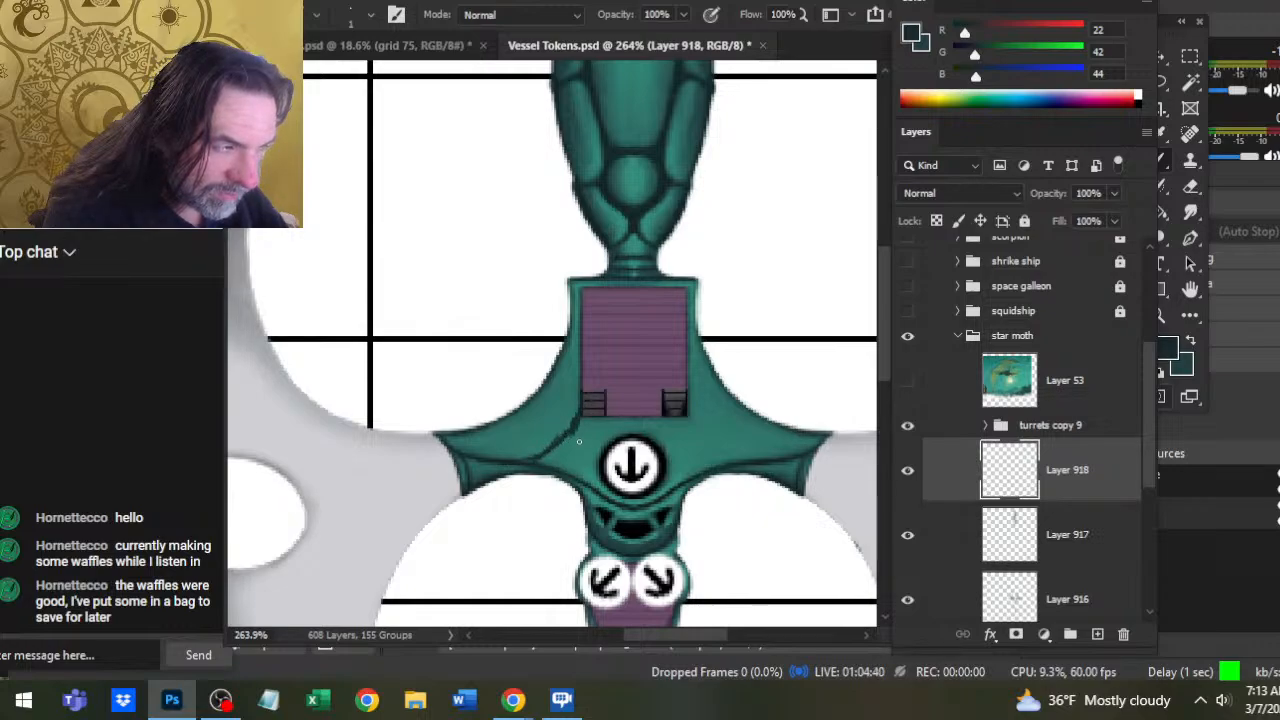
key(e)
key(r)
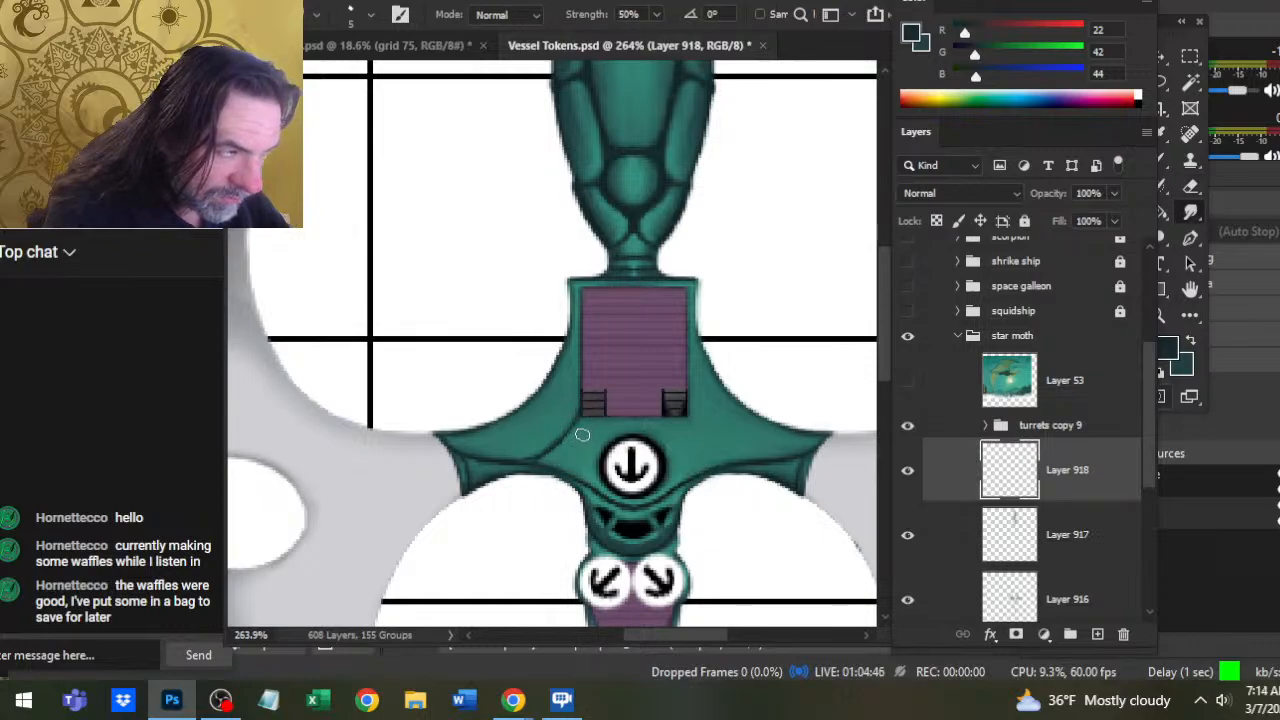
Refine the dark curve beside the deck's lower-left corner with alternating 1 px Brush and Eraser strokes until it is thin and smooth
key(b)
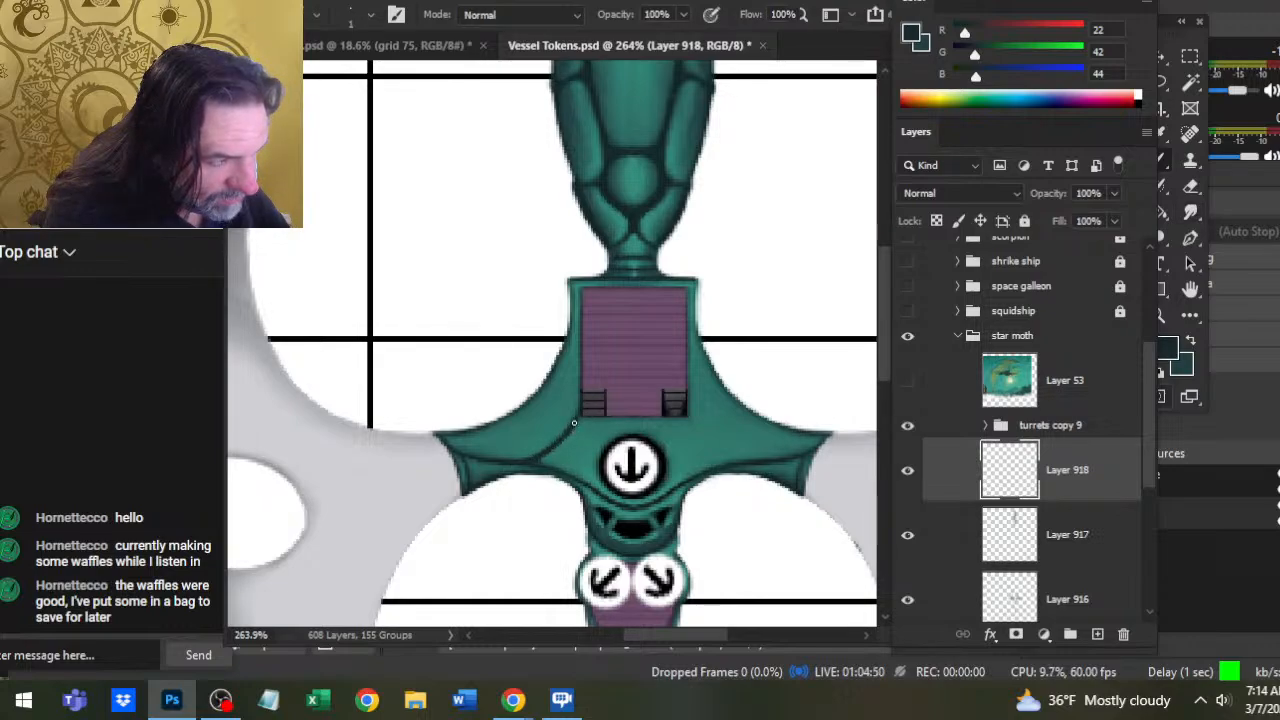
key(e)
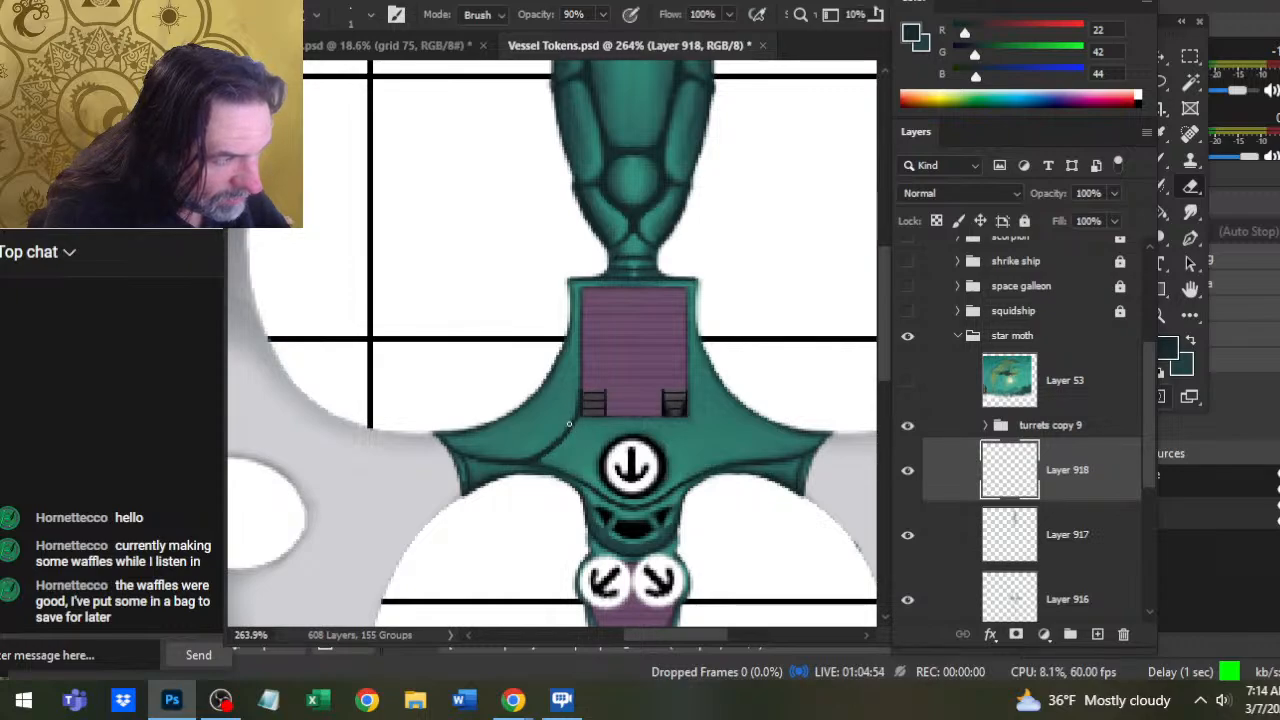
key(b)
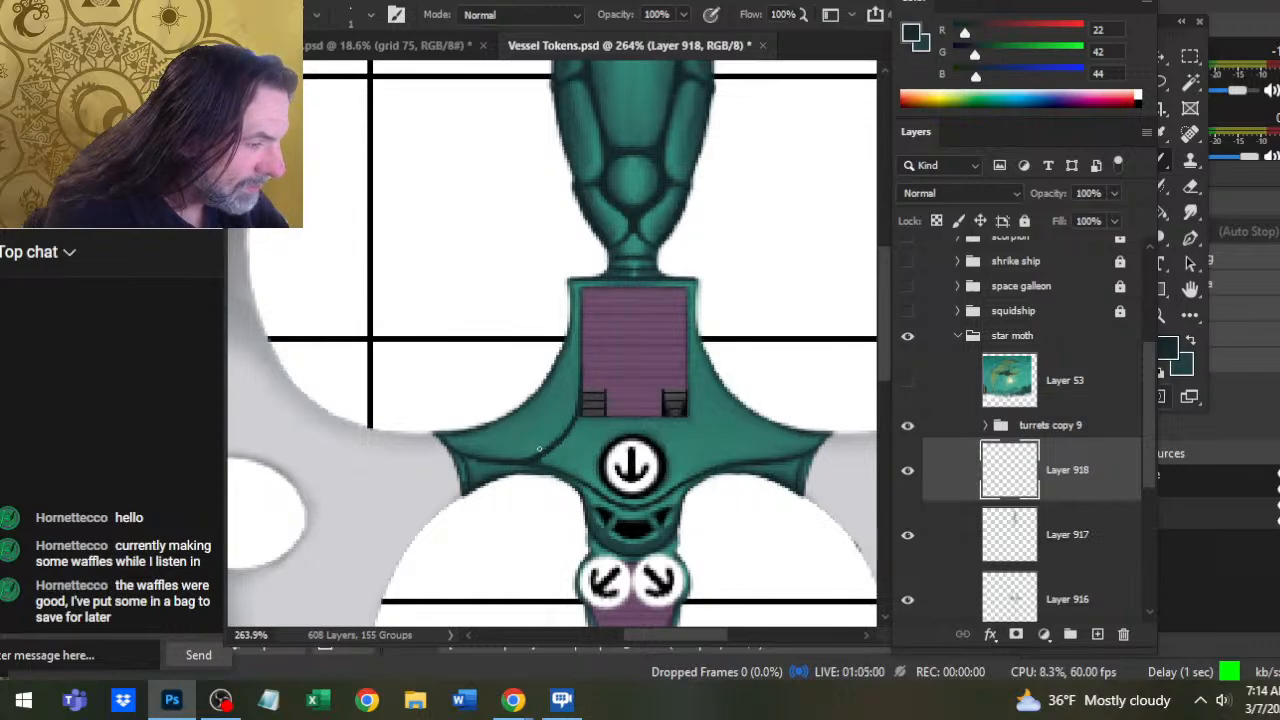
key(e)
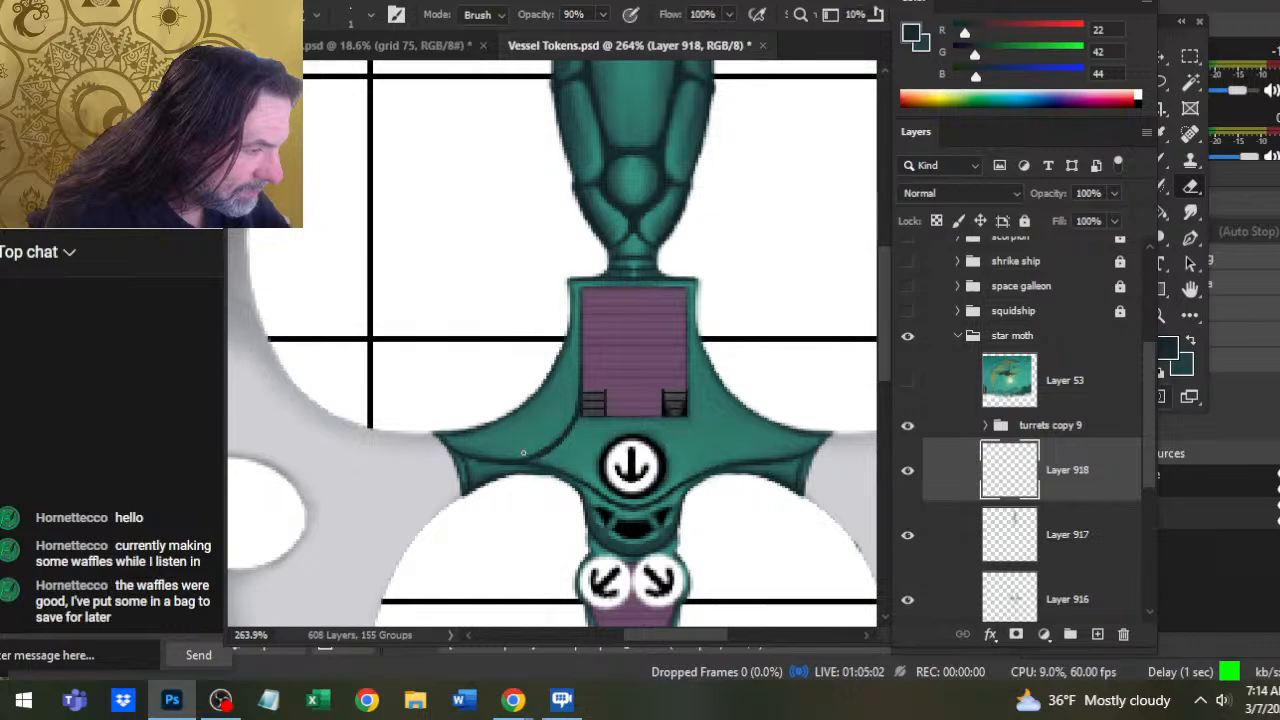
key(b)
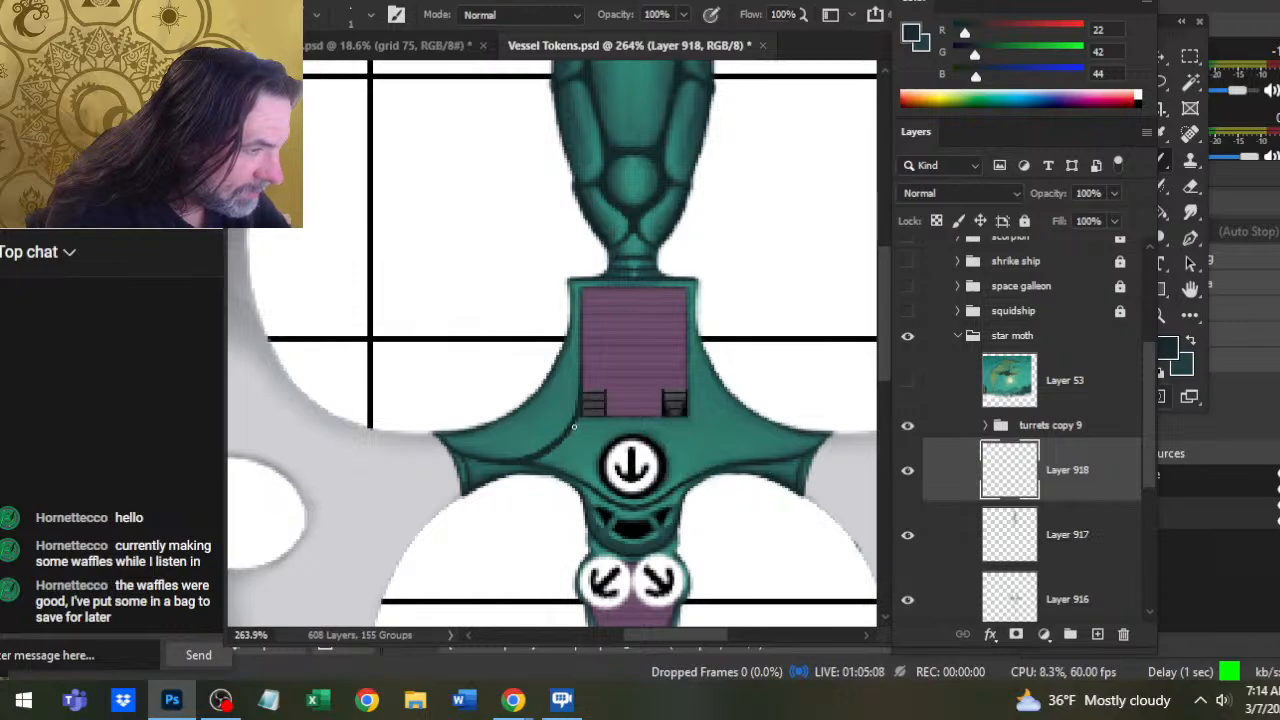
key(e)
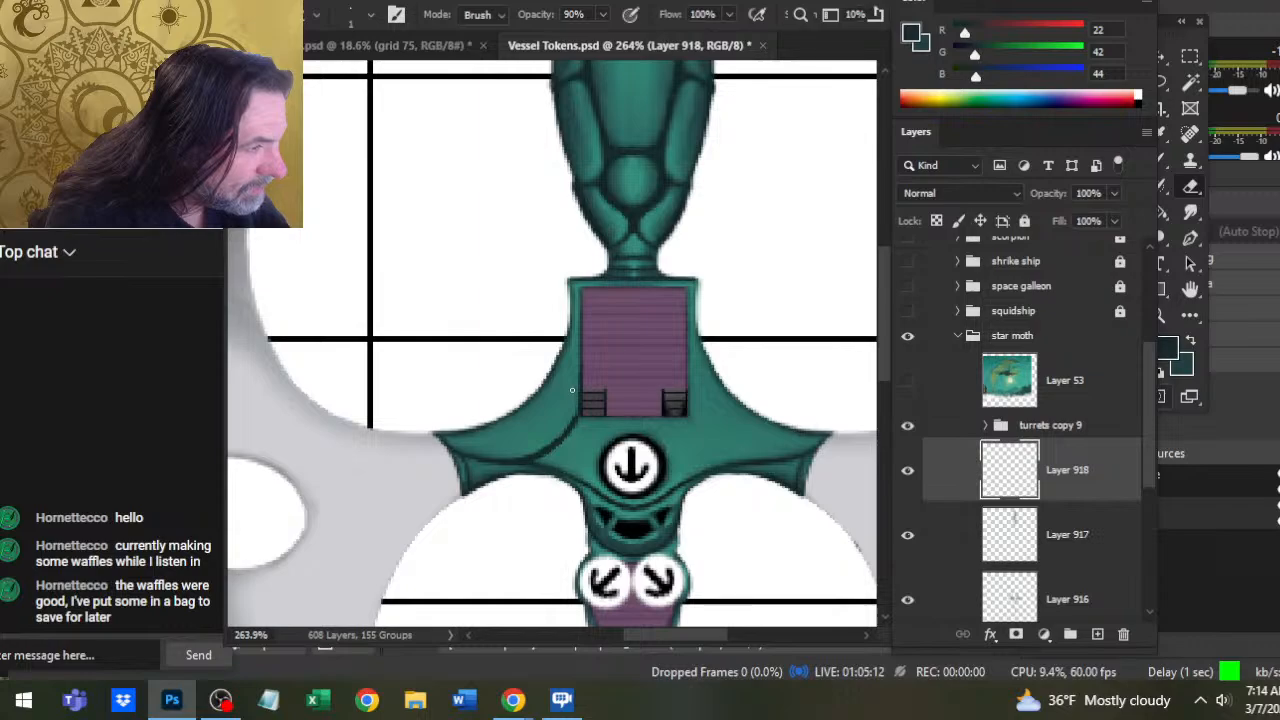
key(b)
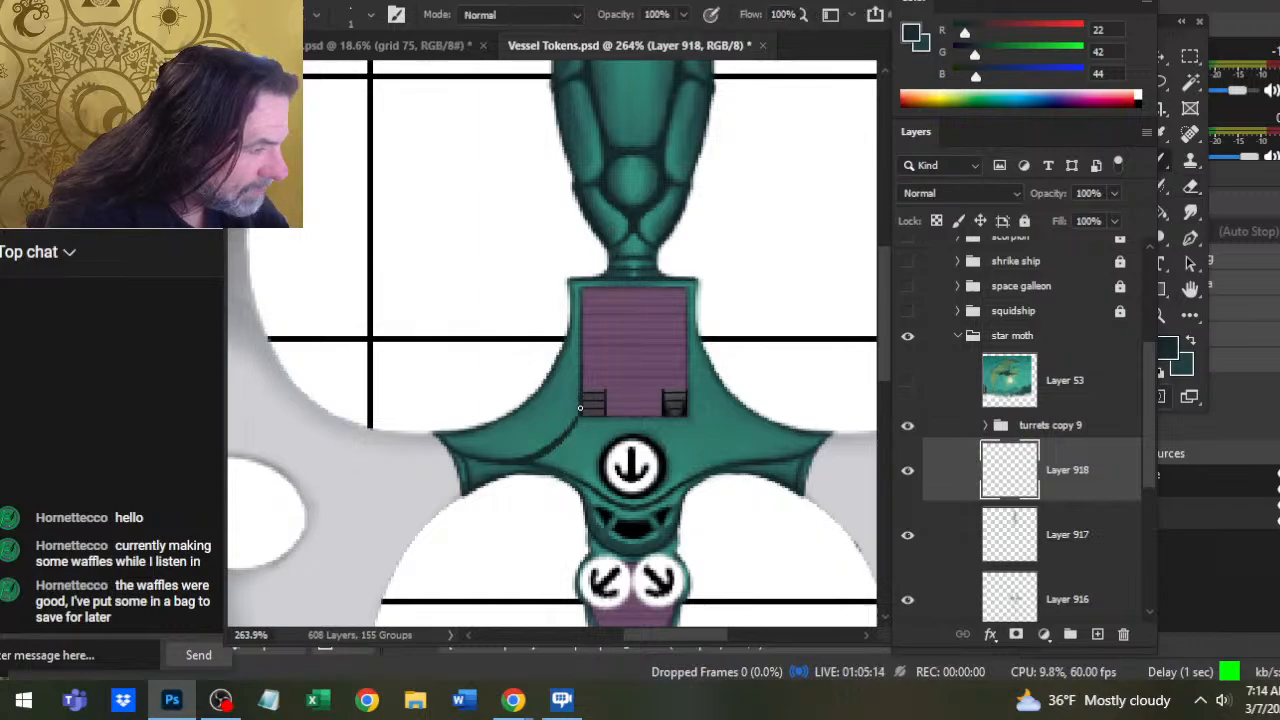
key(e)
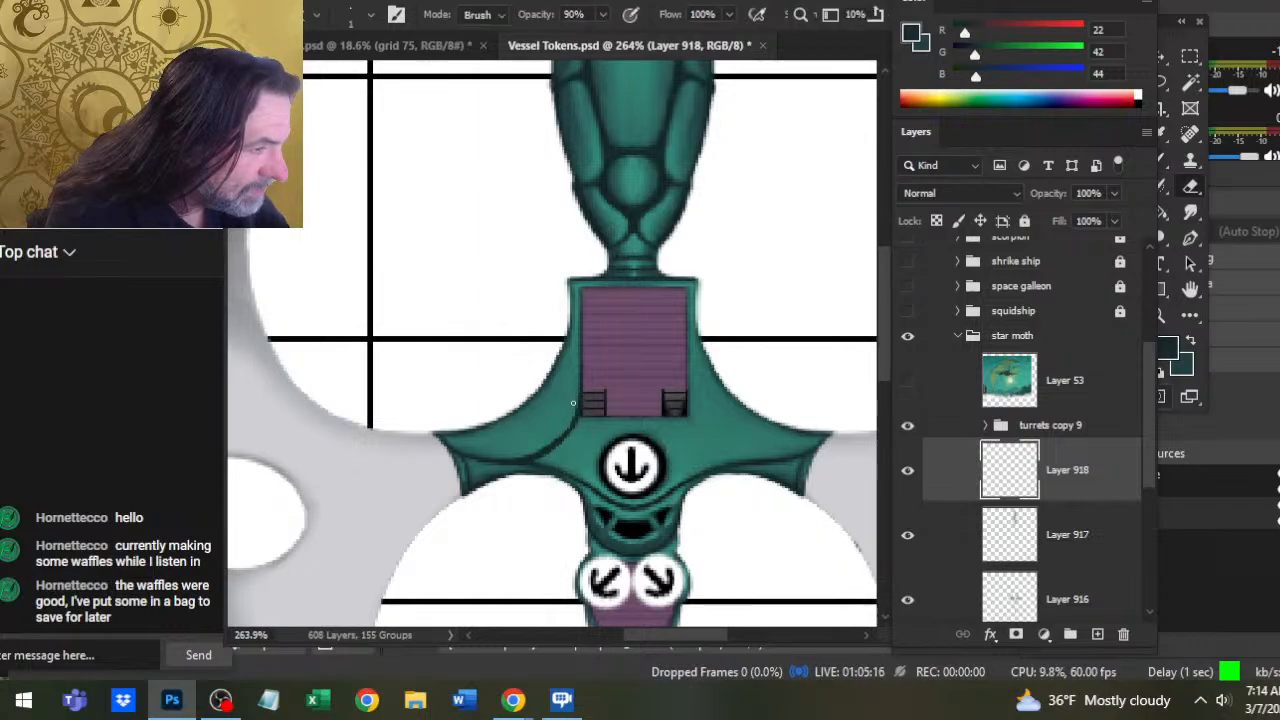
key(b)
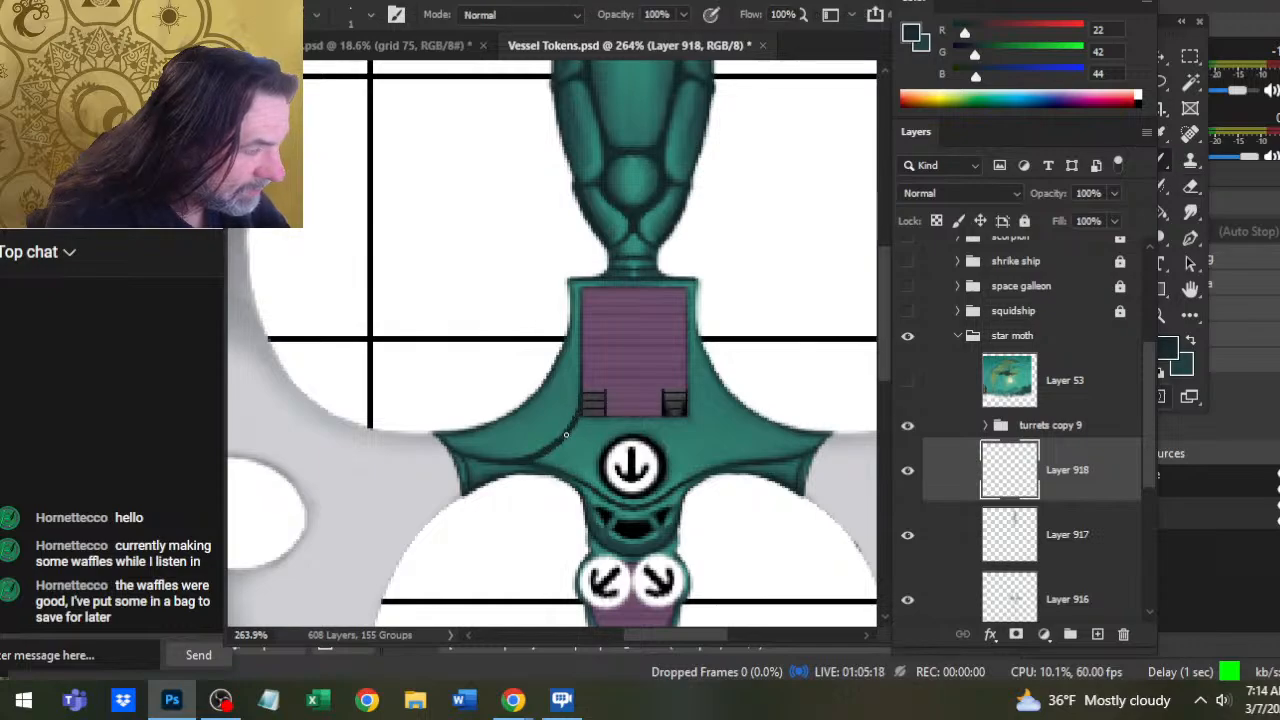
key(e)
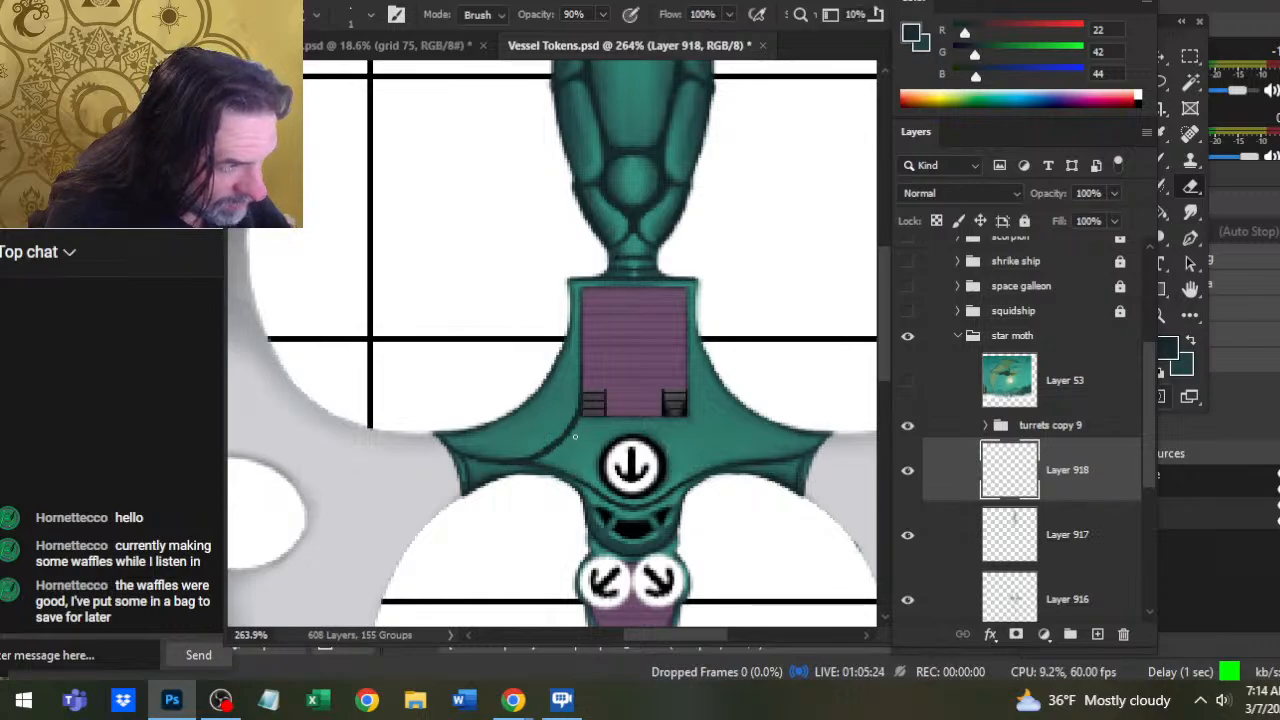
key(b)
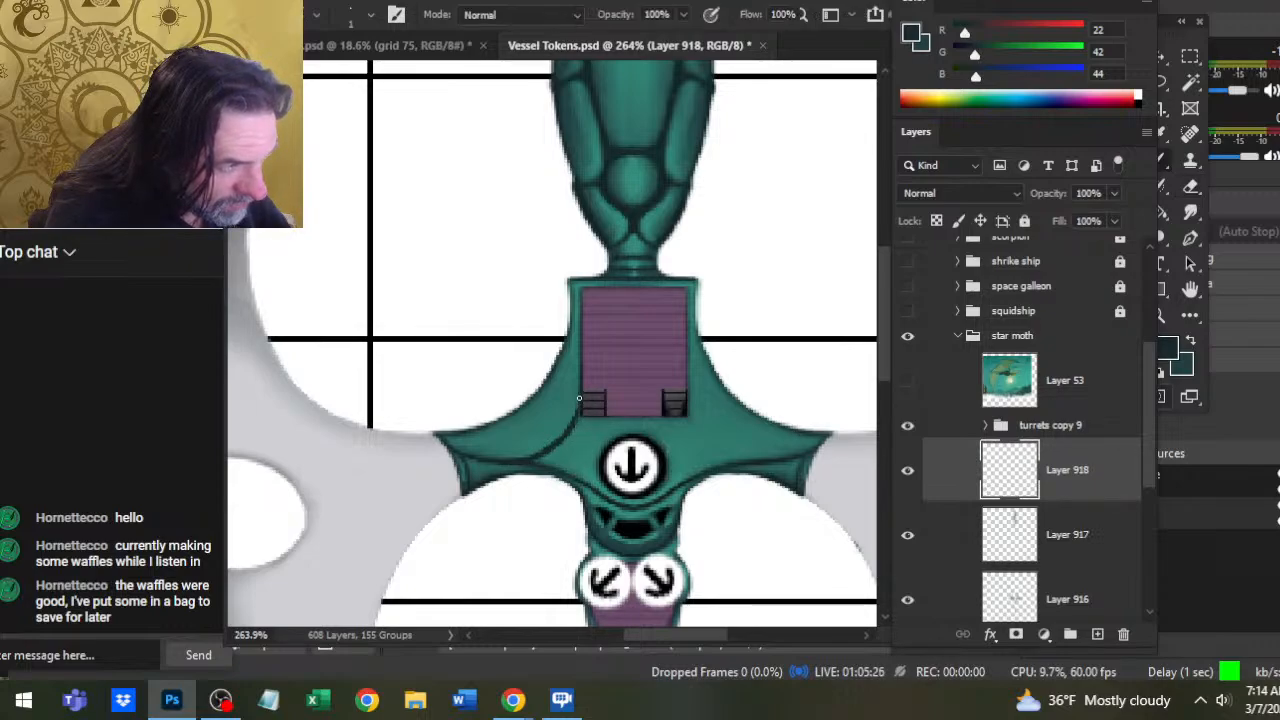
key(e)
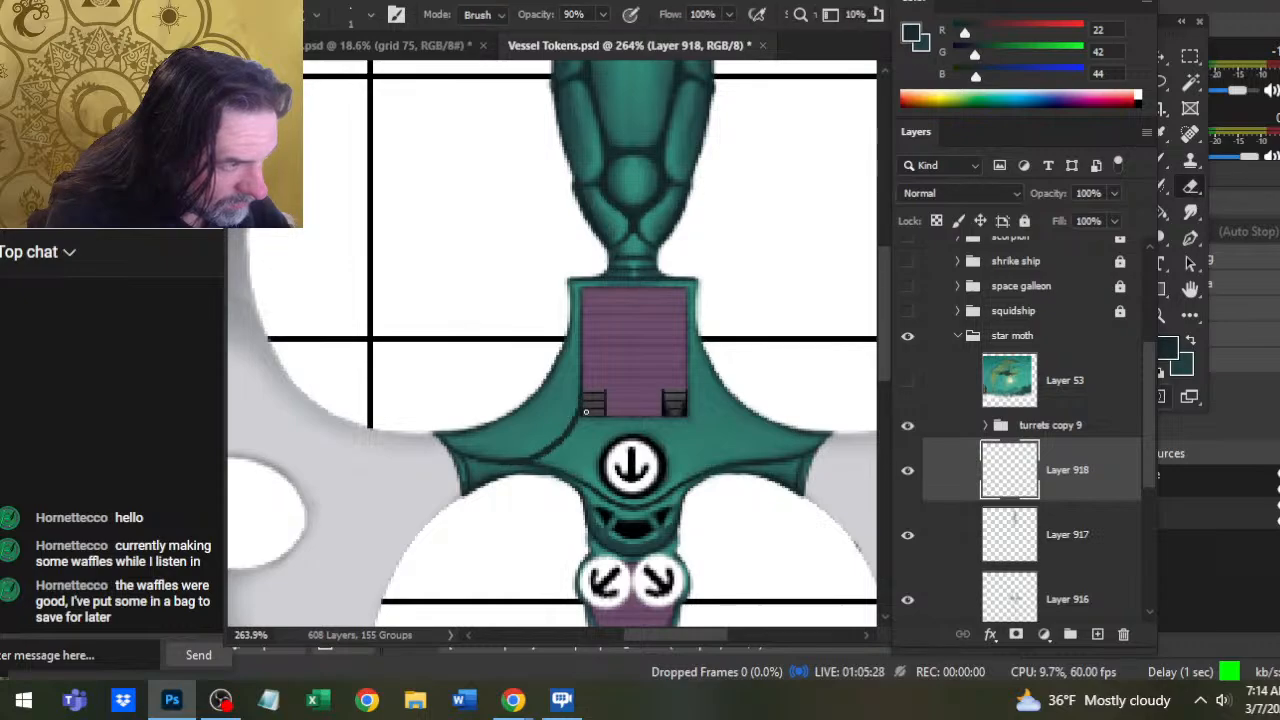
key(b)
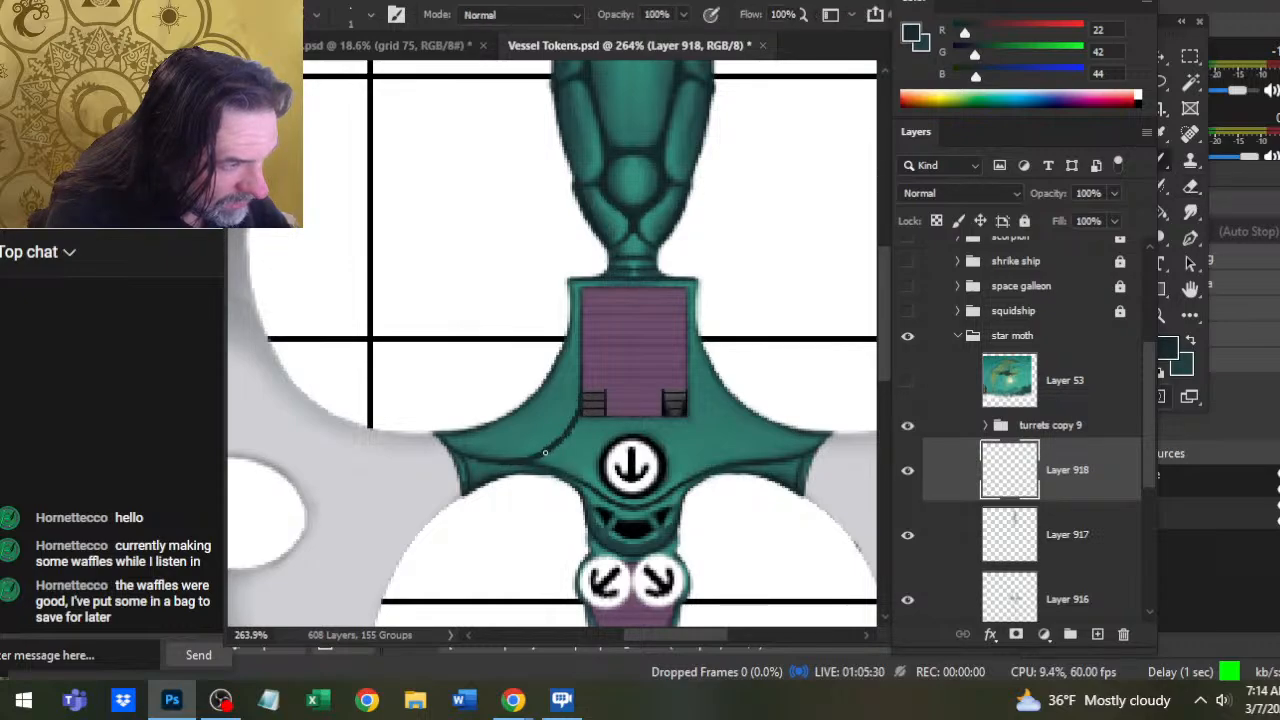
key(e)
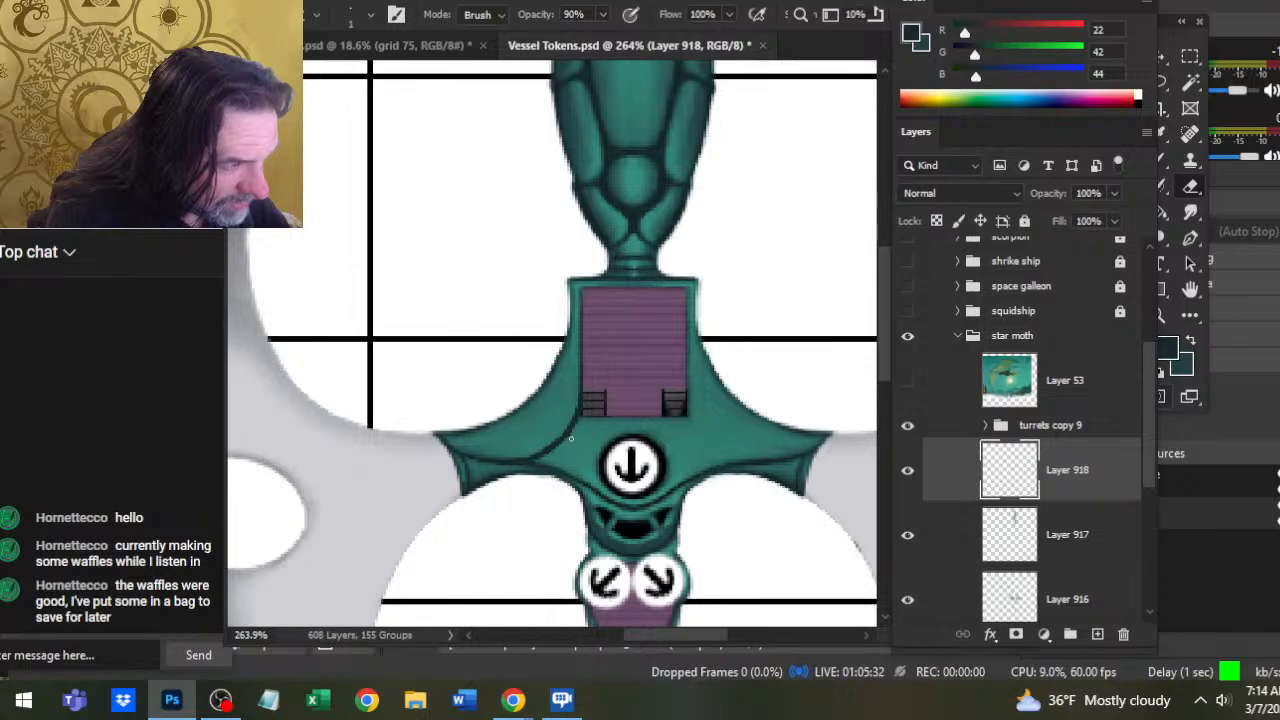
key(b)
key(e)
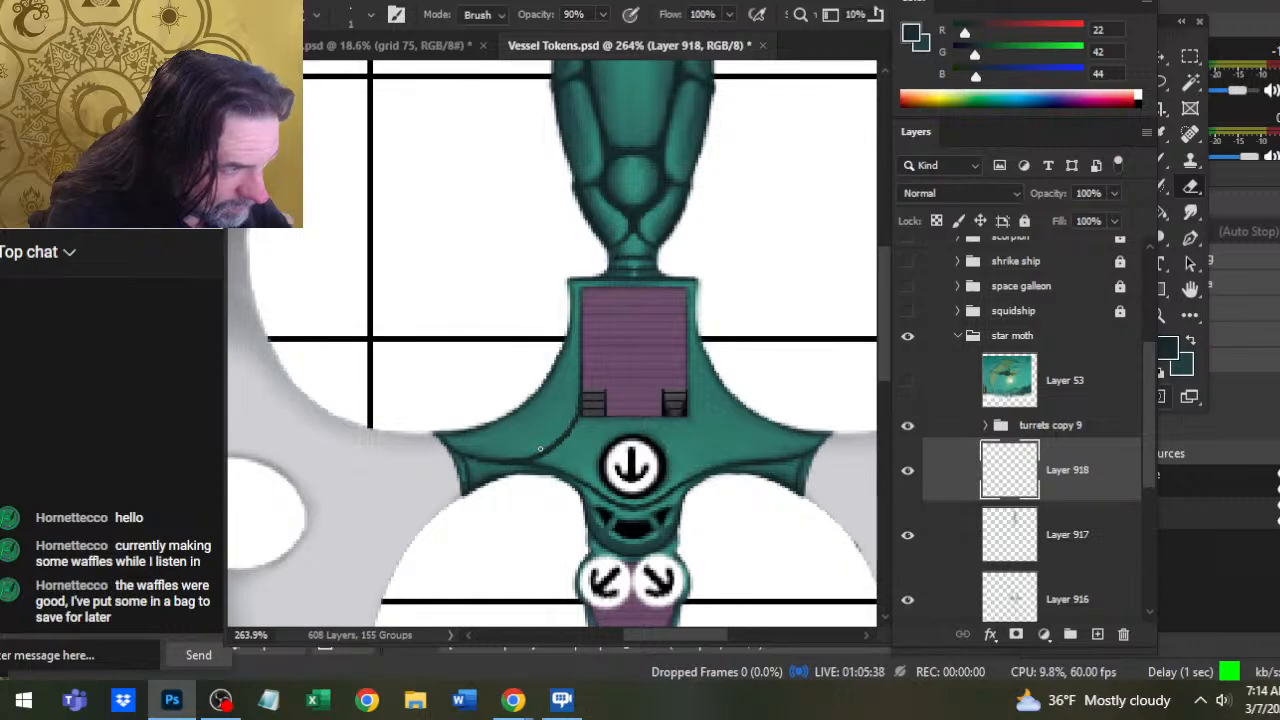
key(b)
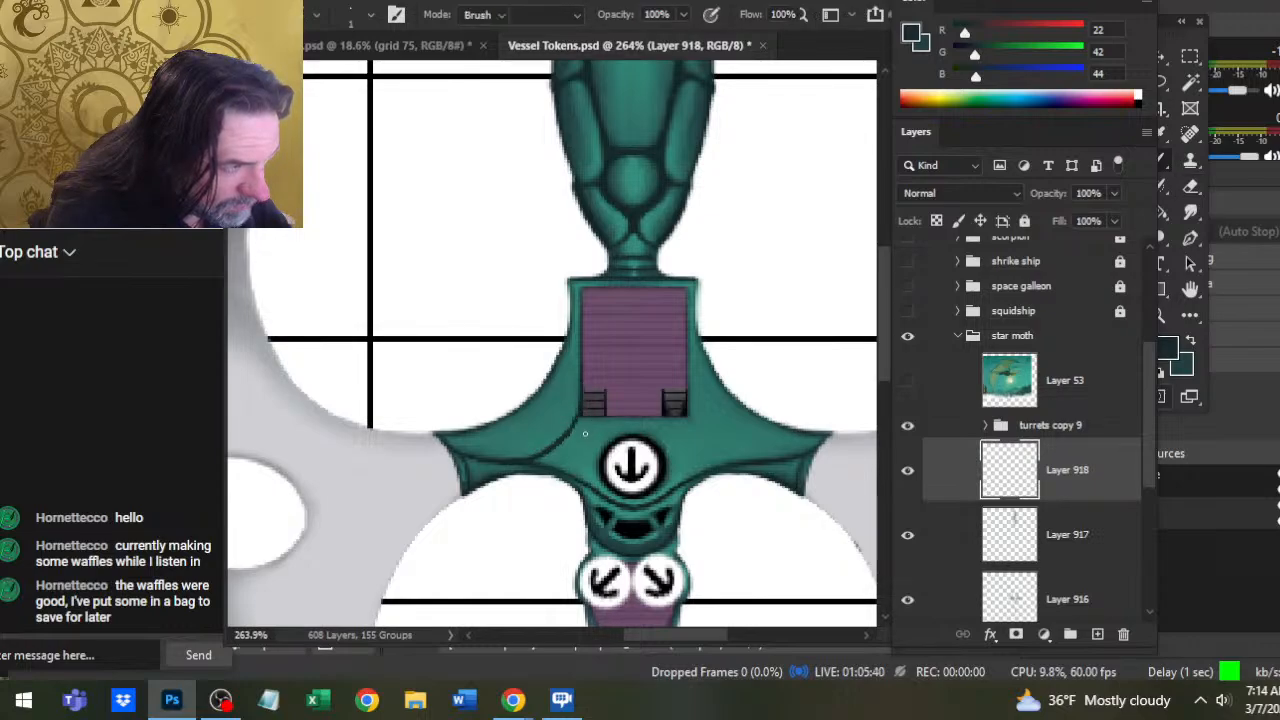
key(e)
key(b)
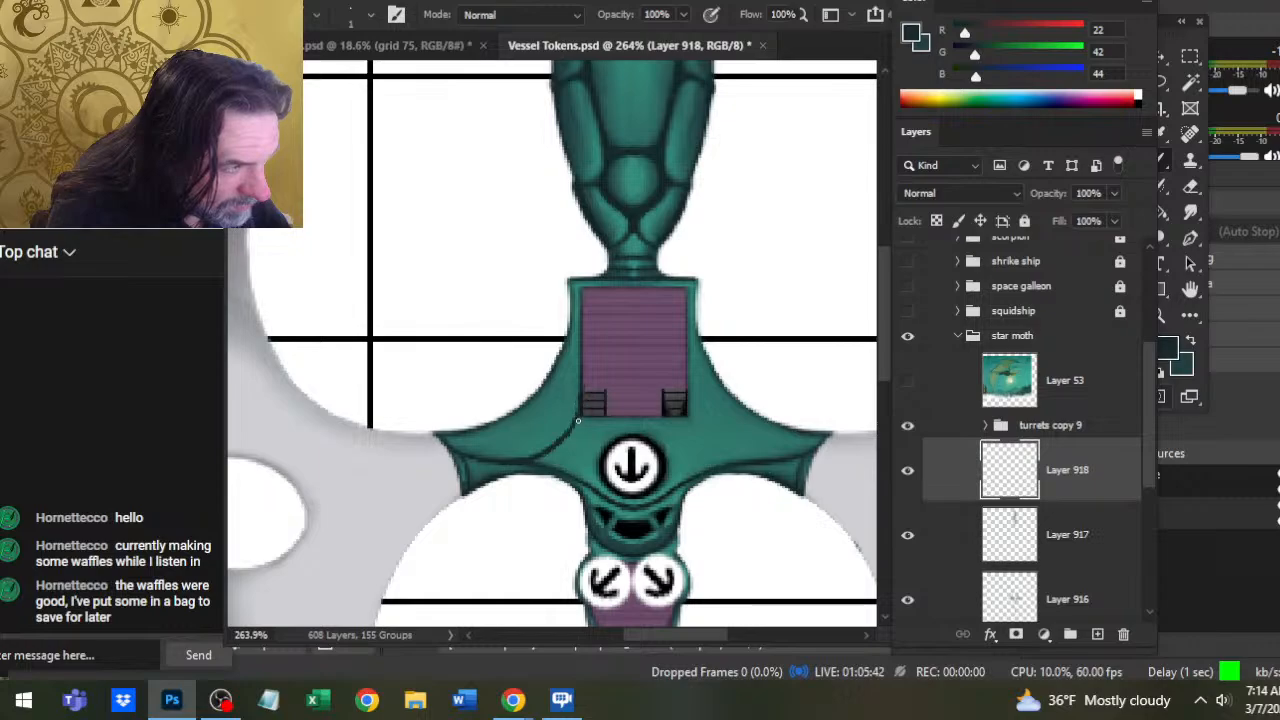
Paint a straight dark line along the purple deck's lower edge and clean up where it meets the curve with the Eraser
key(shift)
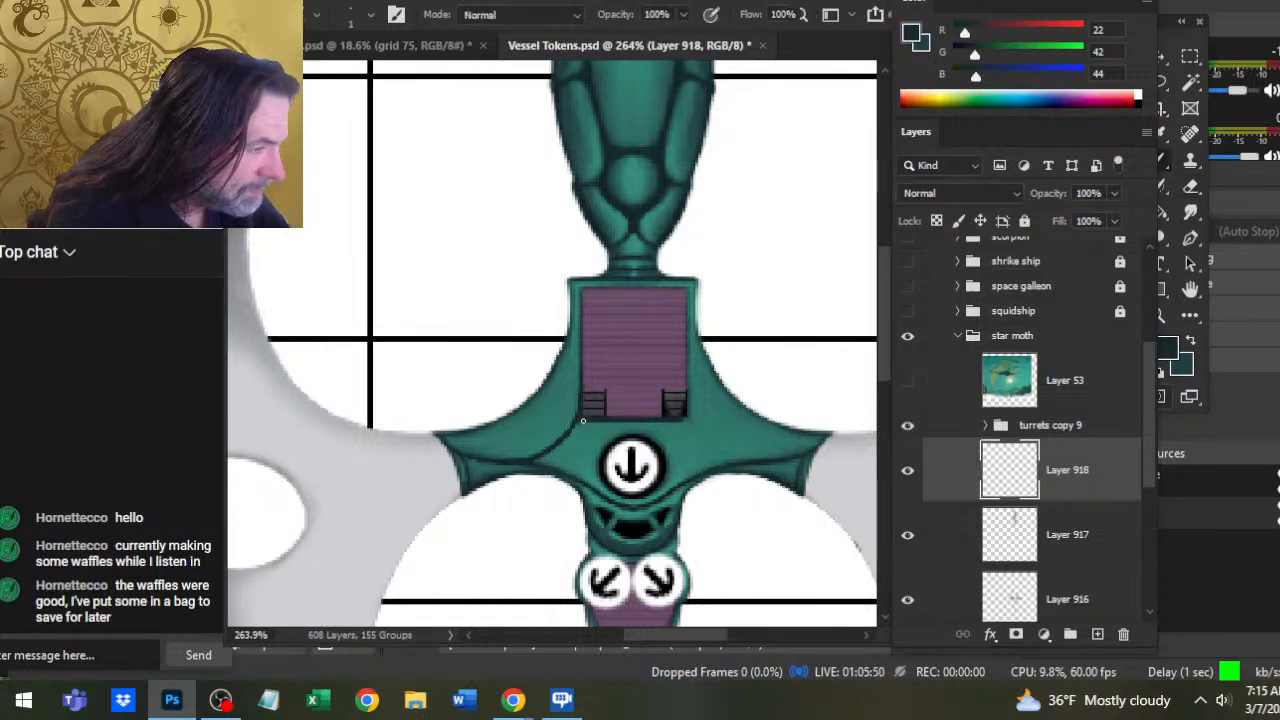
key(e)
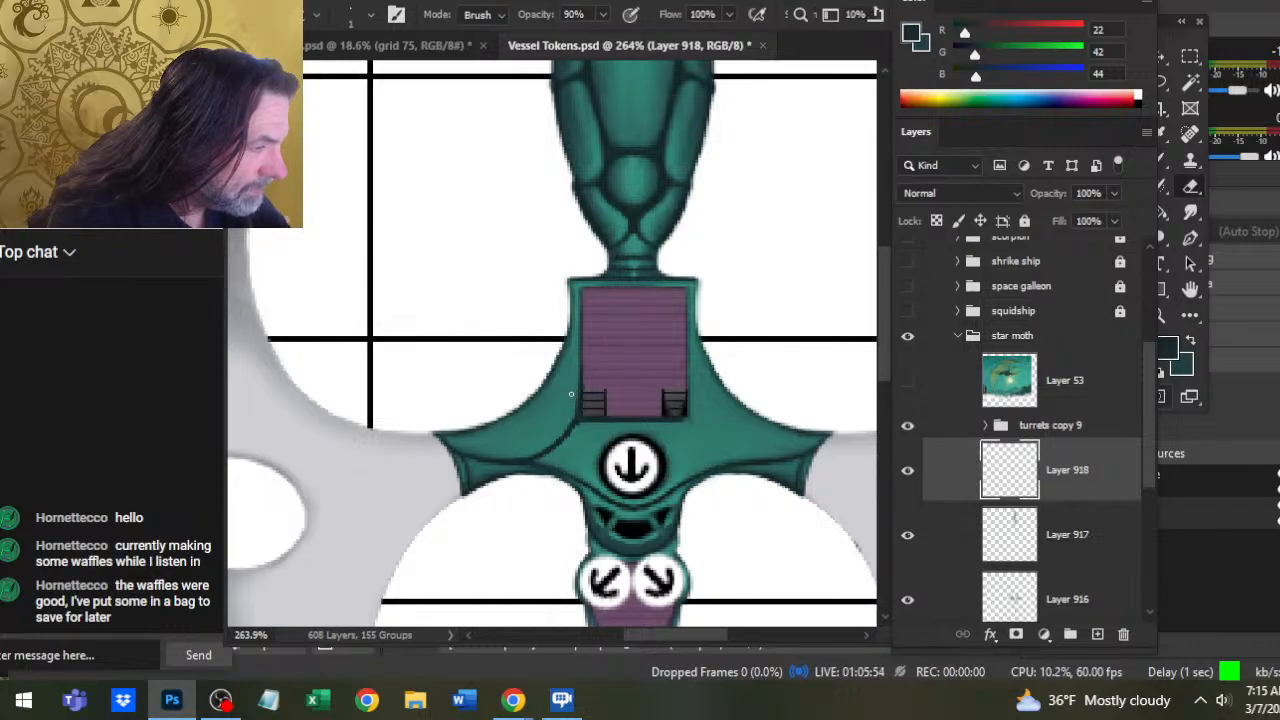
key(b)
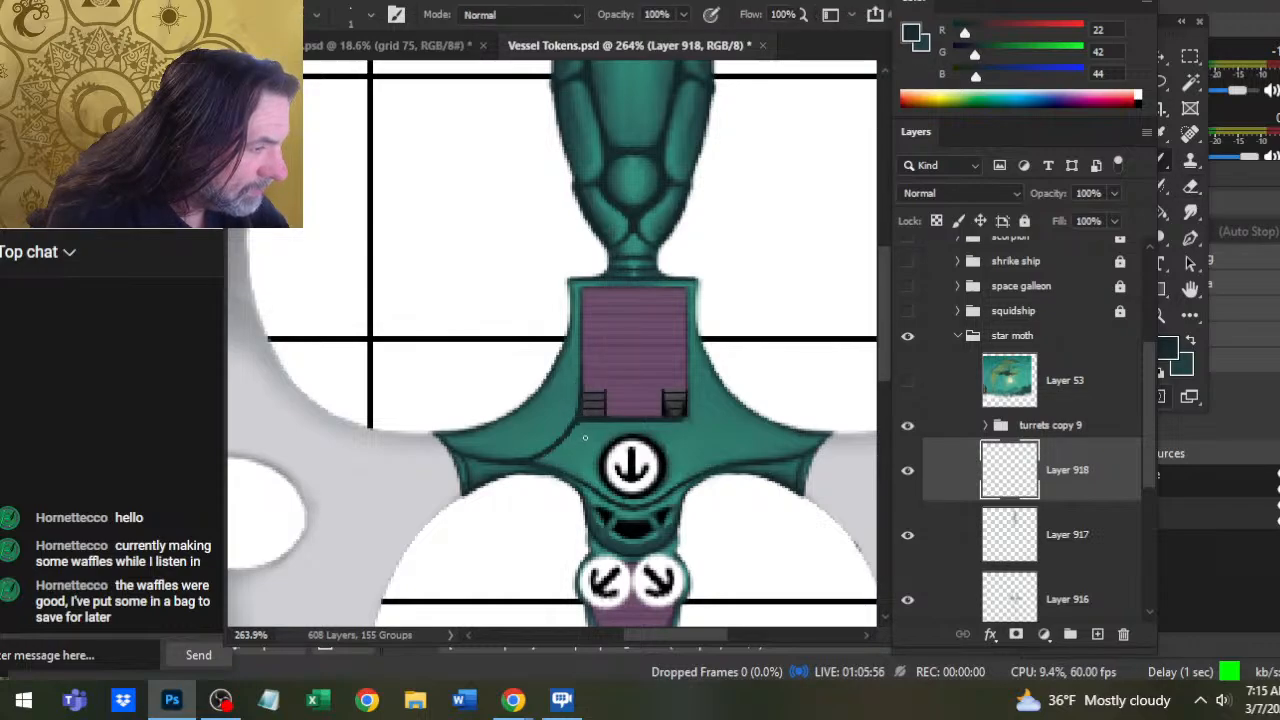
key(e)
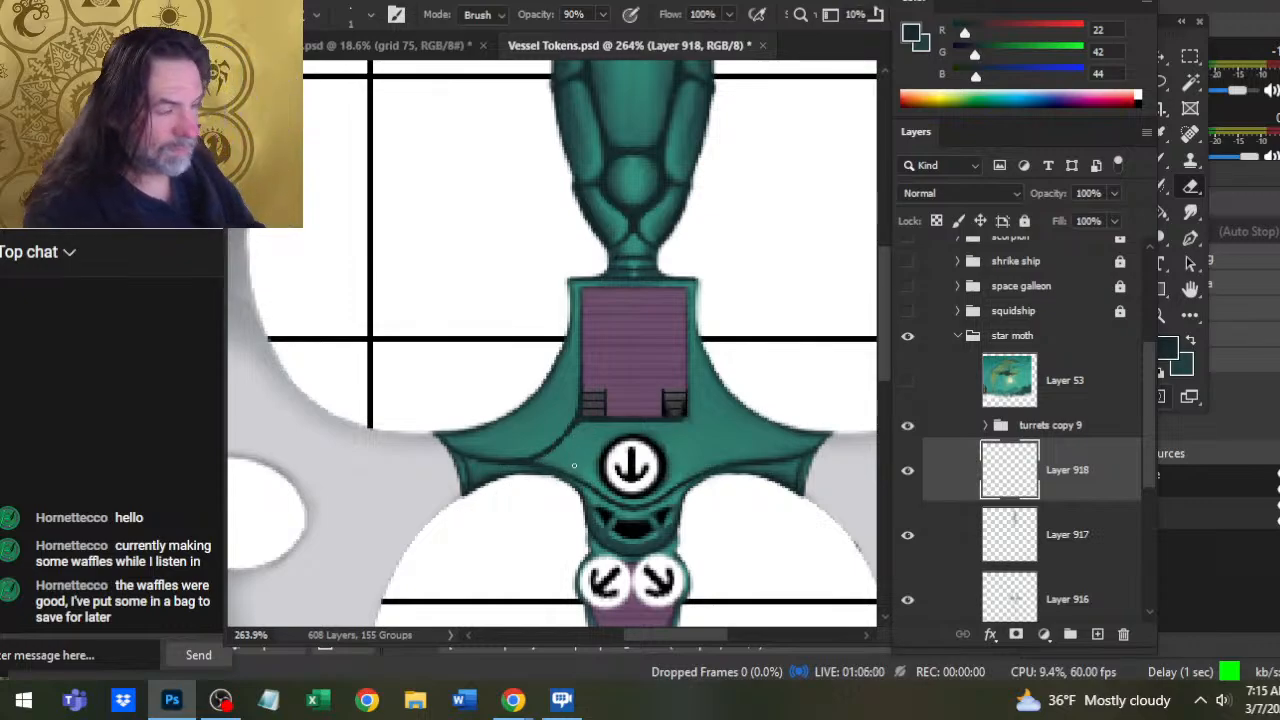
Paint a short dark diagonal seam from the curve beside the deck's lower-left corner to the body's outer edge, then trim it
key(b)
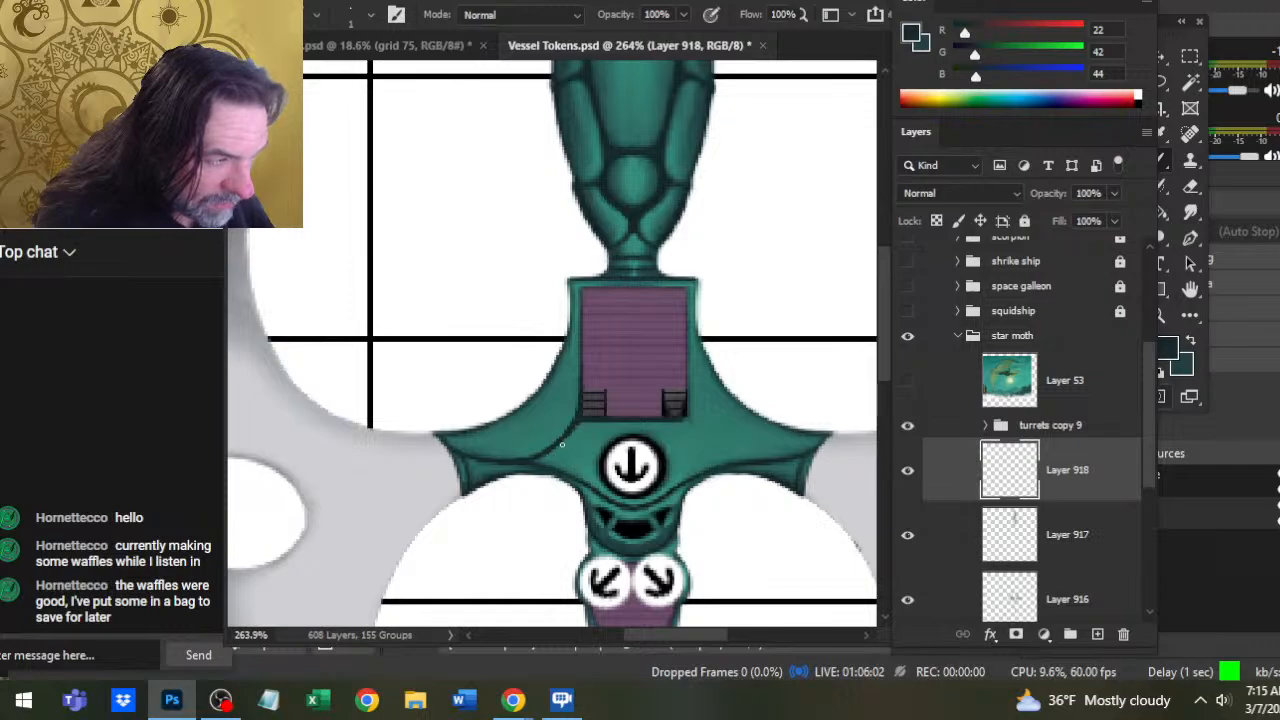
drag(520, 412, 555, 443)
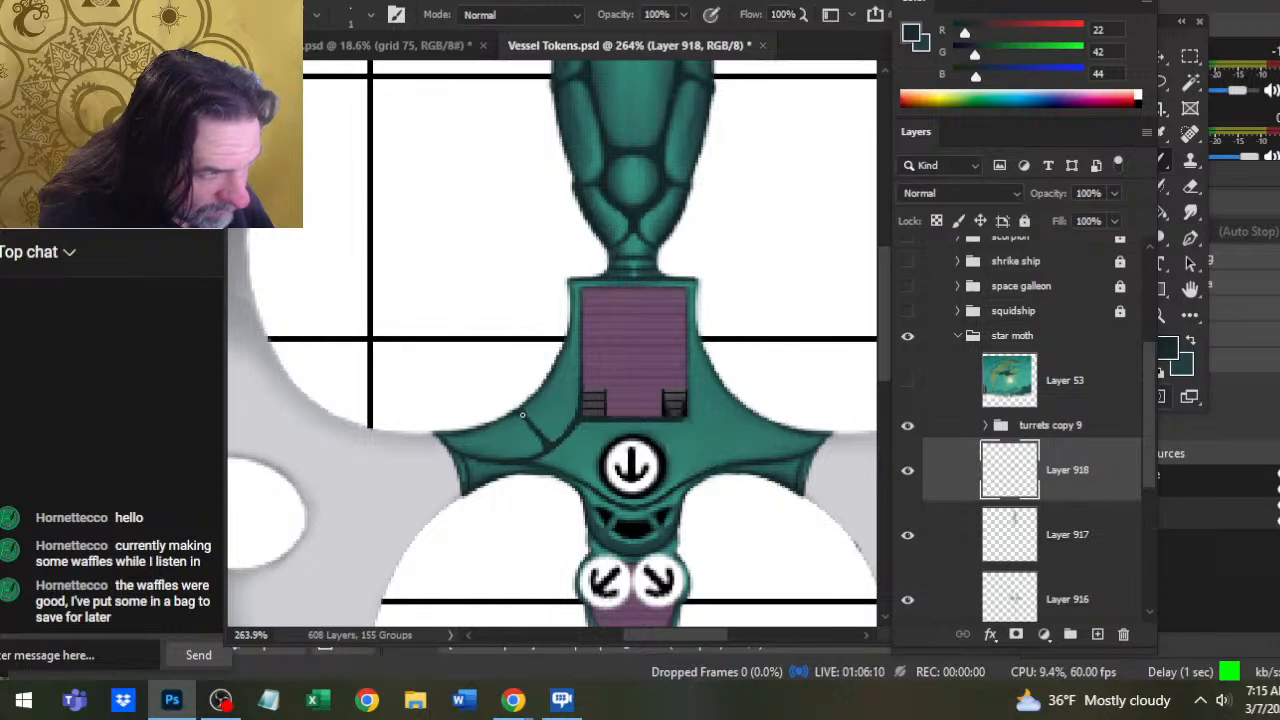
key(e)
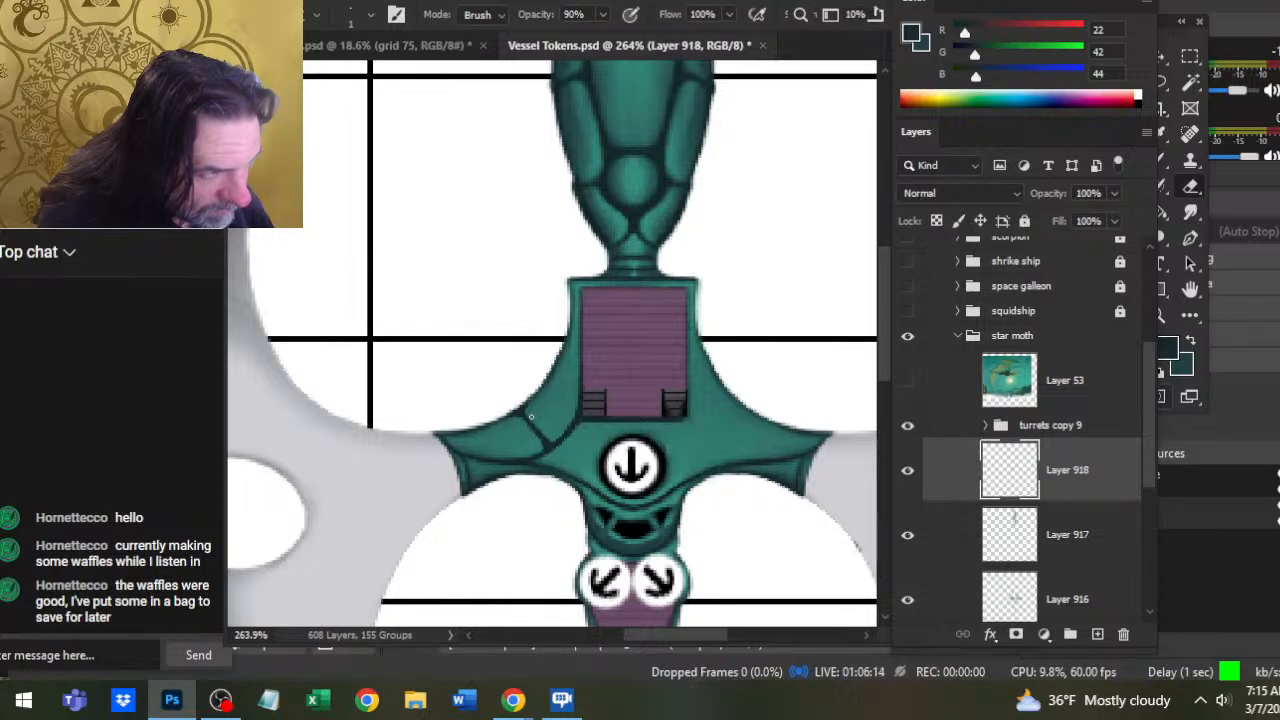
Paint a second dark seam from the body's outer edge to the deck's left side just above the stairs, refining it with Brush and Eraser
key(b)
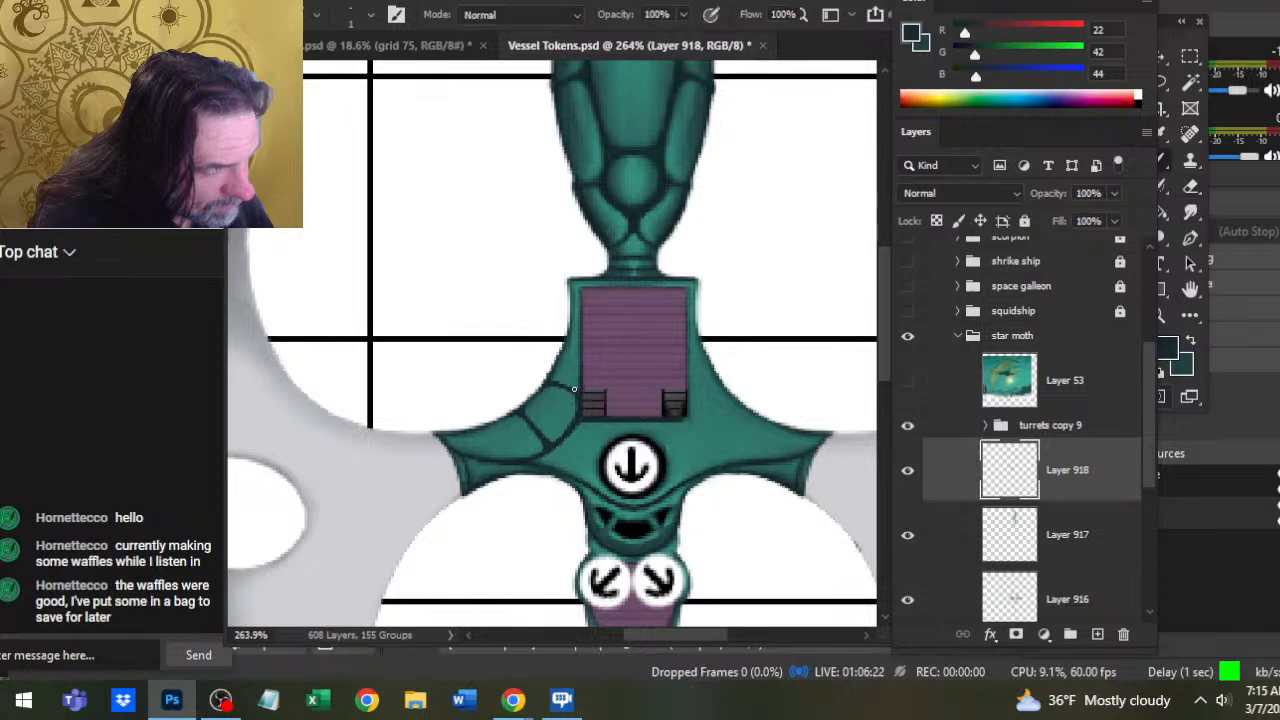
key(e)
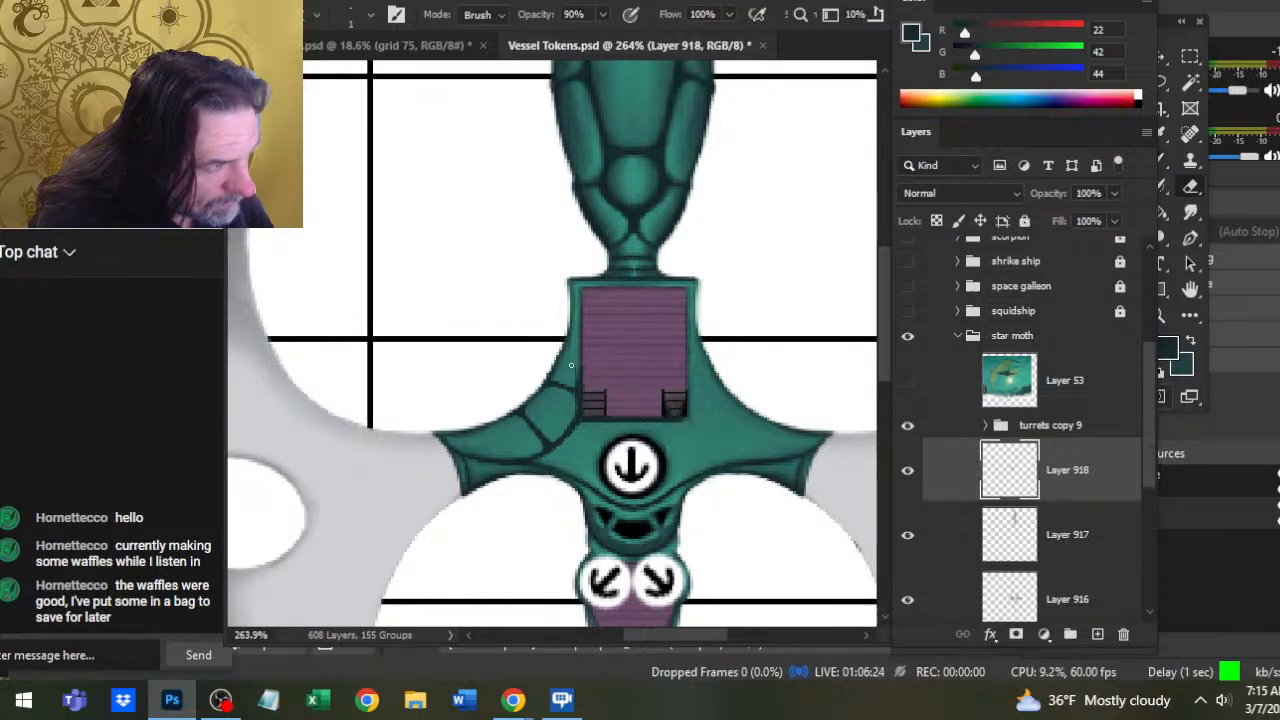
key(b)
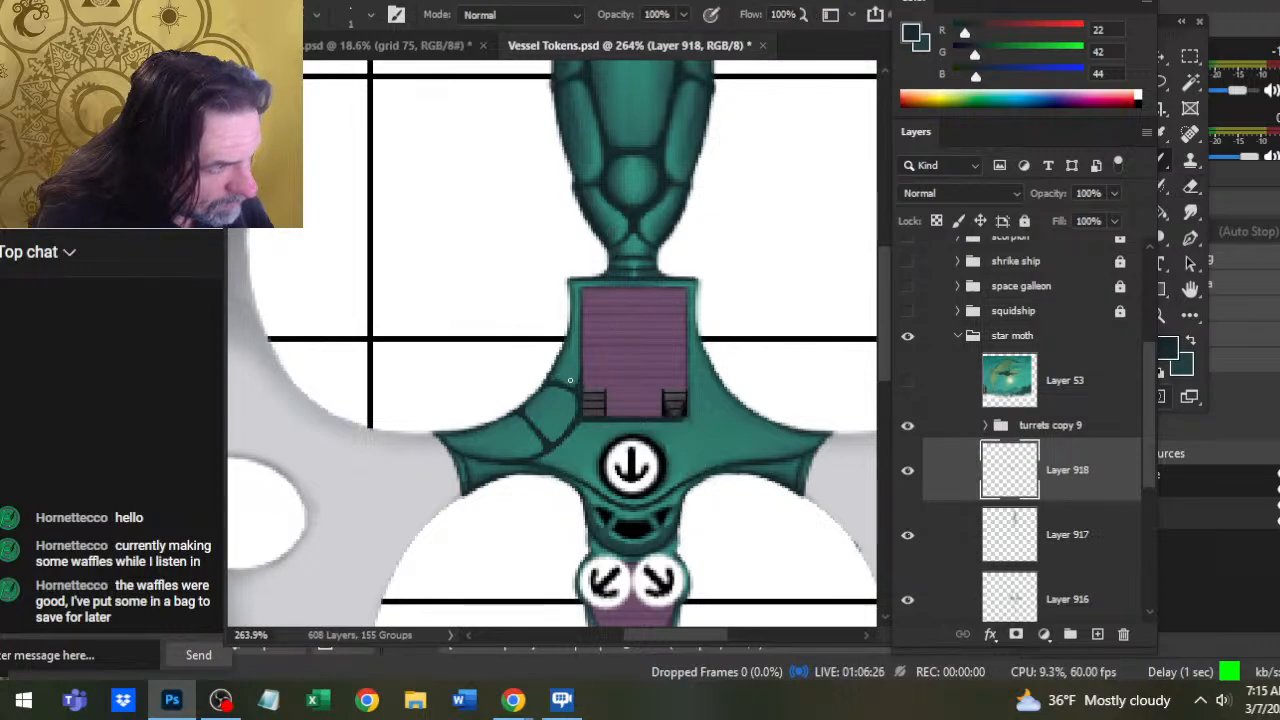
key(e)
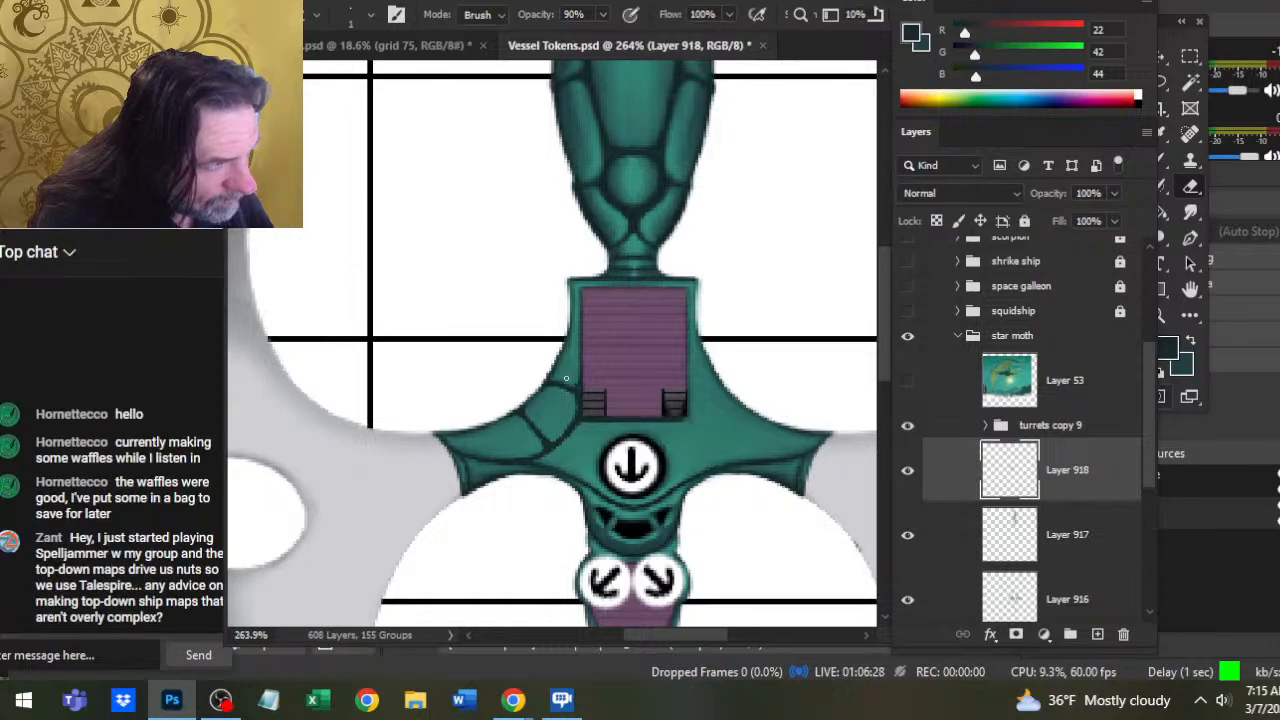
key(b)
key(e)
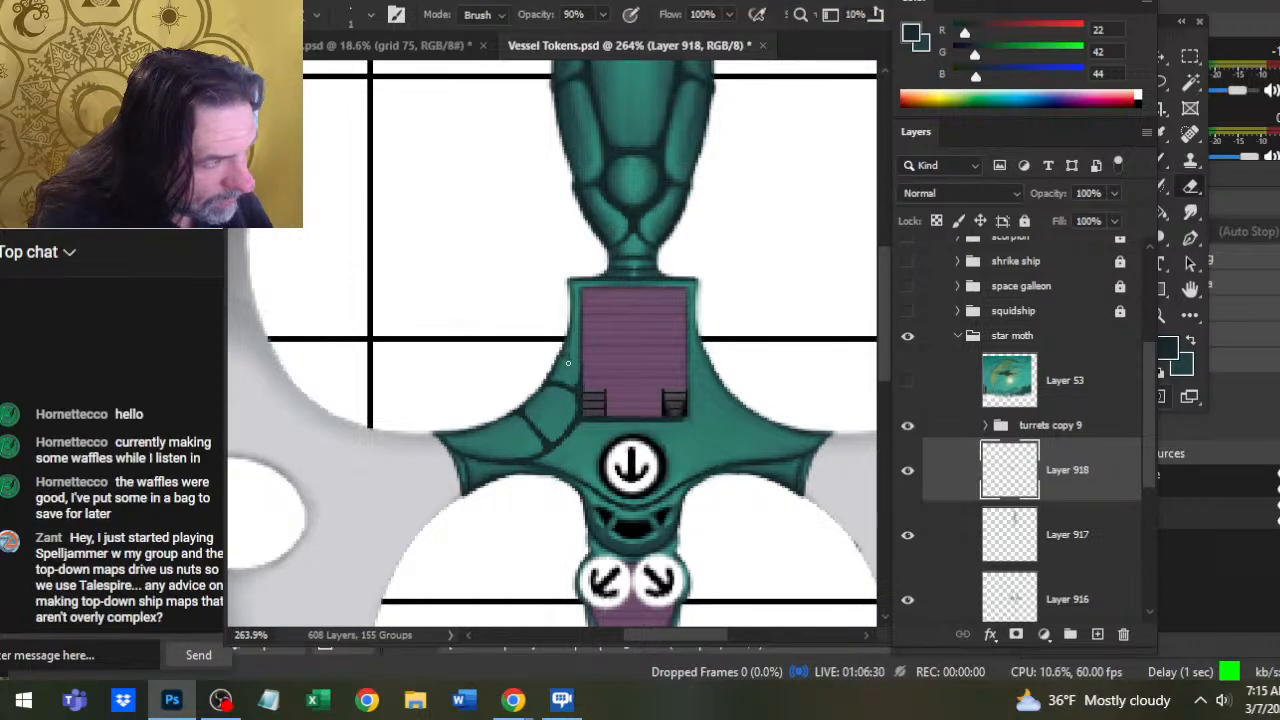
Paint a third short seam higher up beside the deck and a straight dark line along the deck's left edge
key(b)
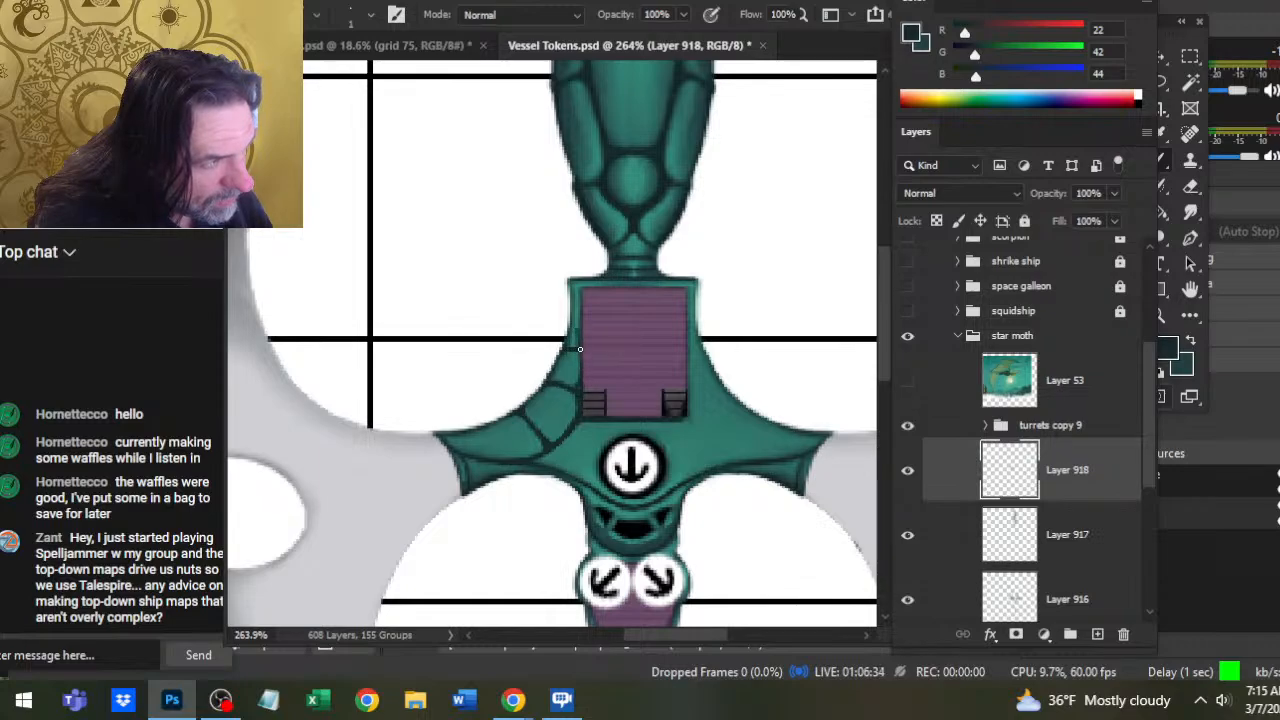
key(e)
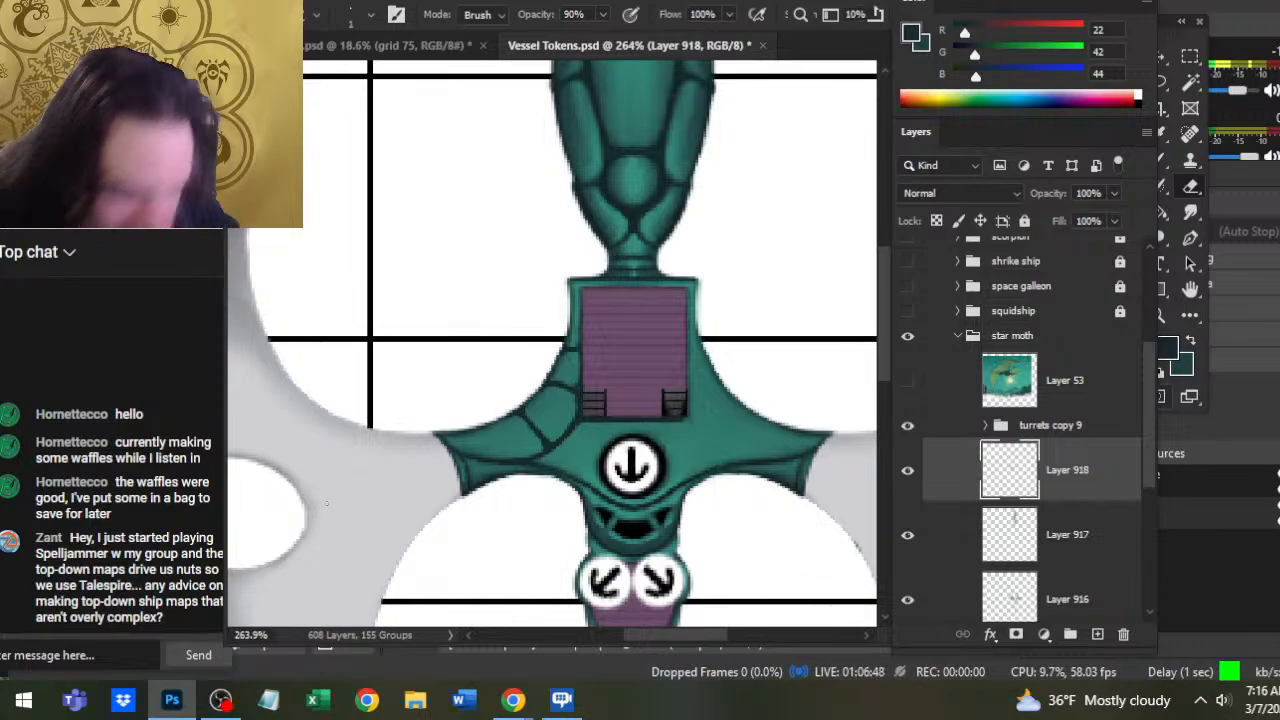
key(b)
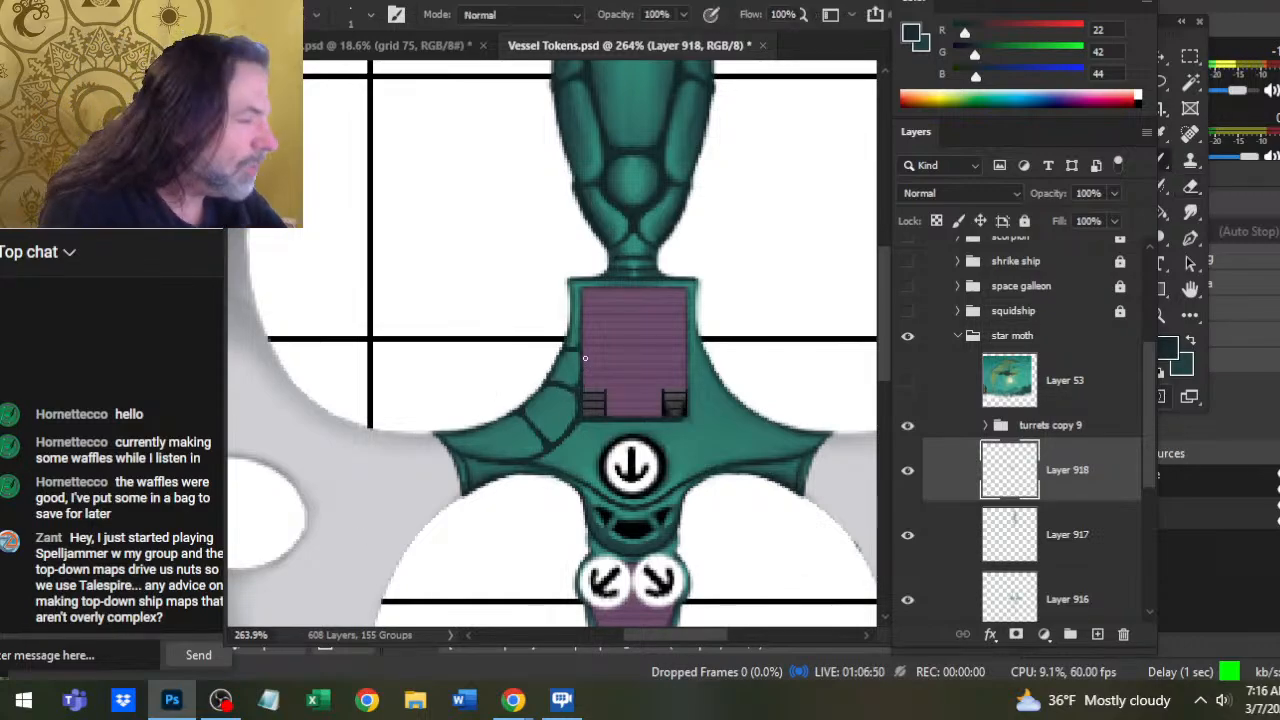
key(shift)
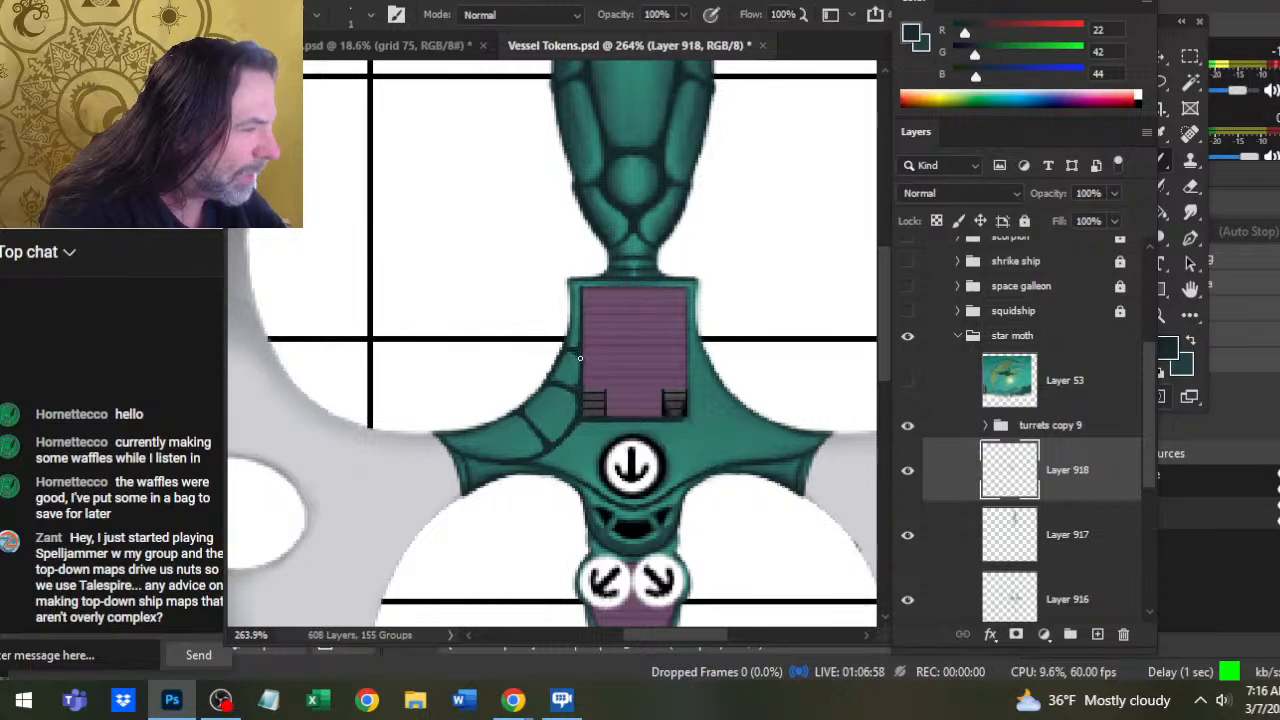
key(e)
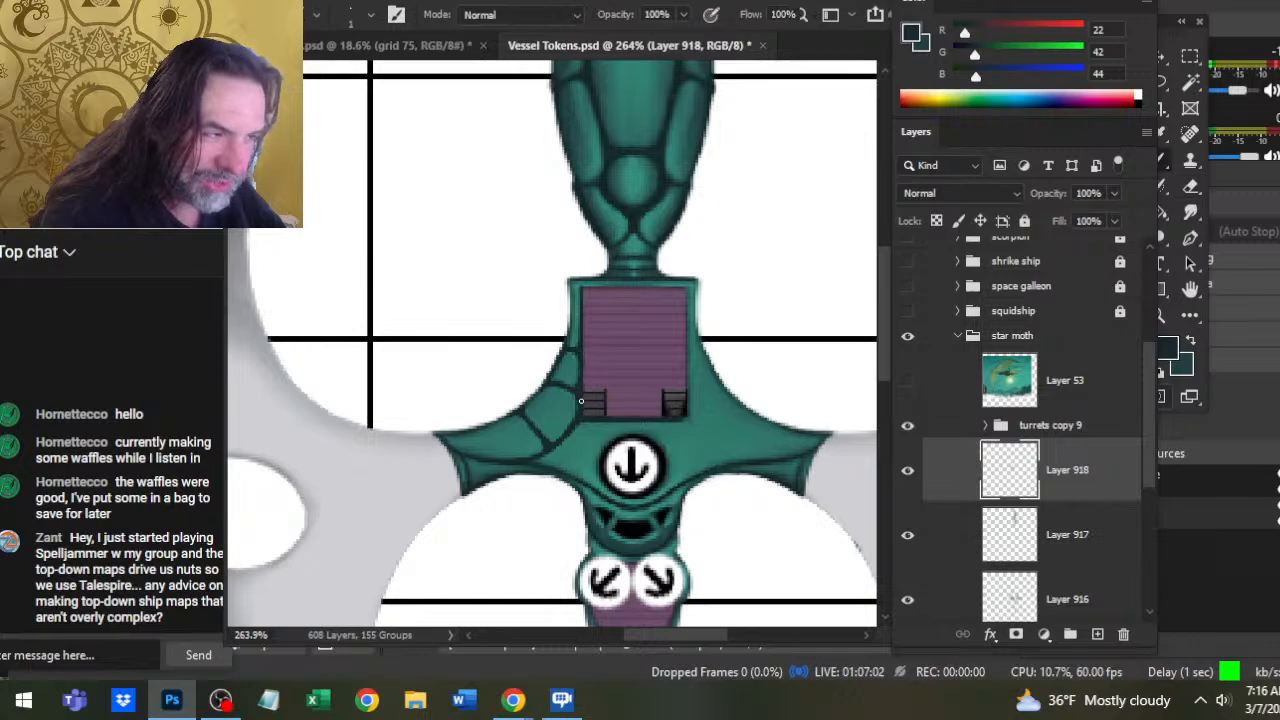
key(b)
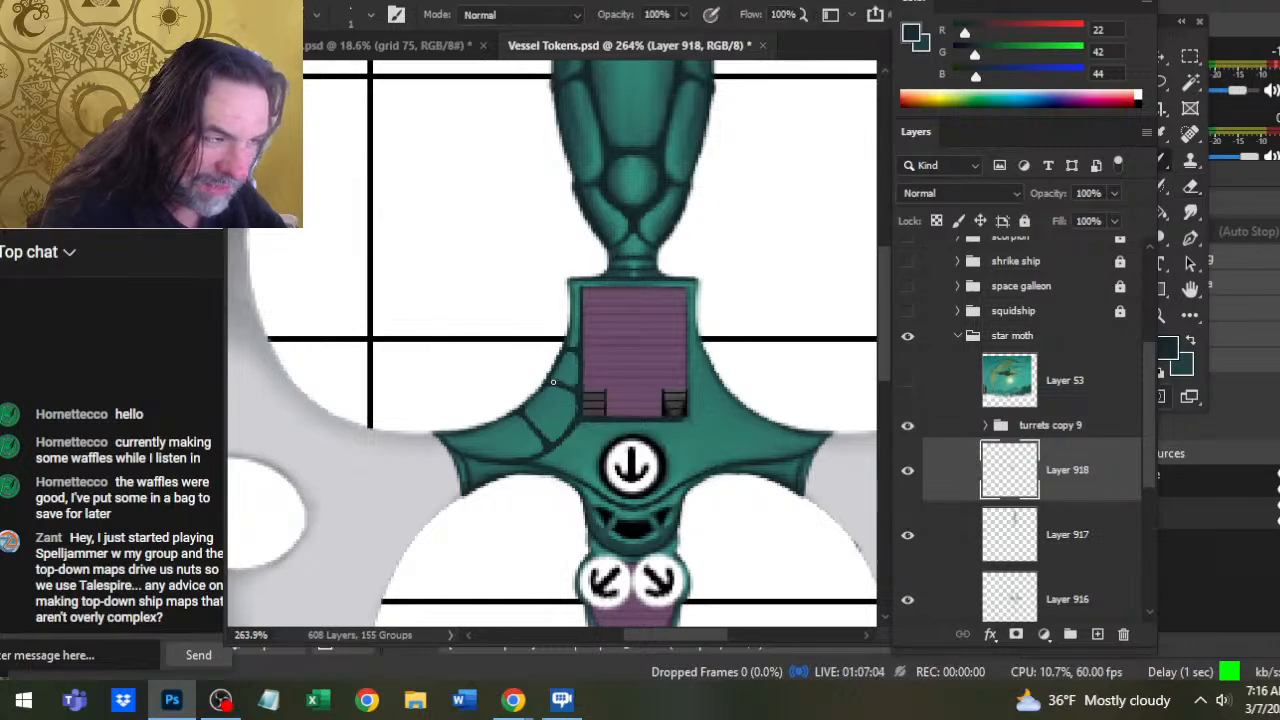
Add dark line detail to the narrow strip beside the deck's upper-left side, including a short seam across it
key(e)
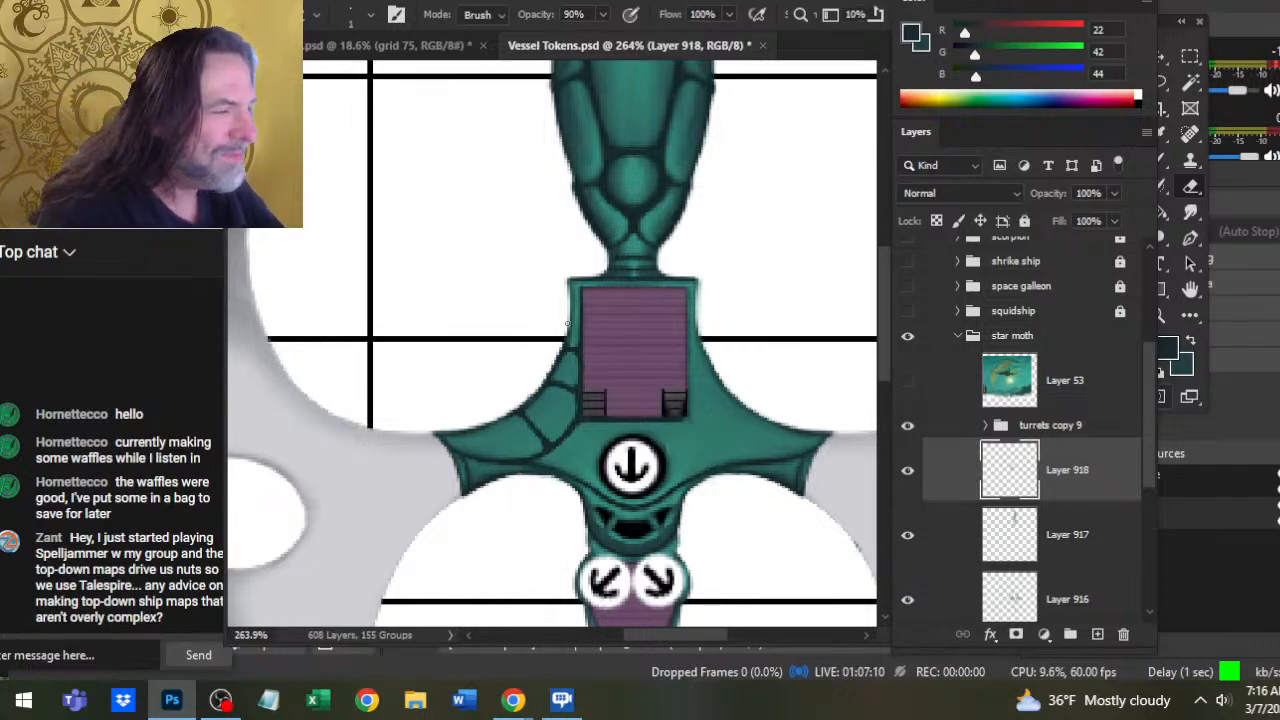
key(b)
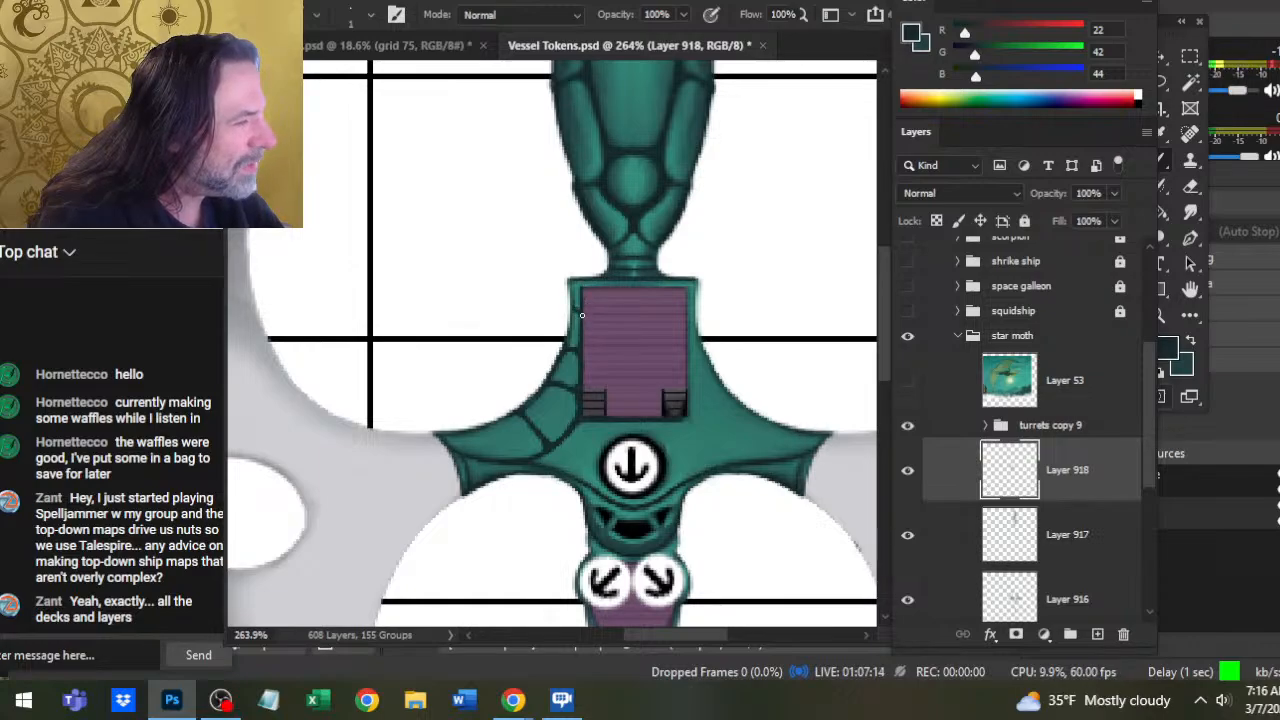
drag(572, 338, 570, 283)
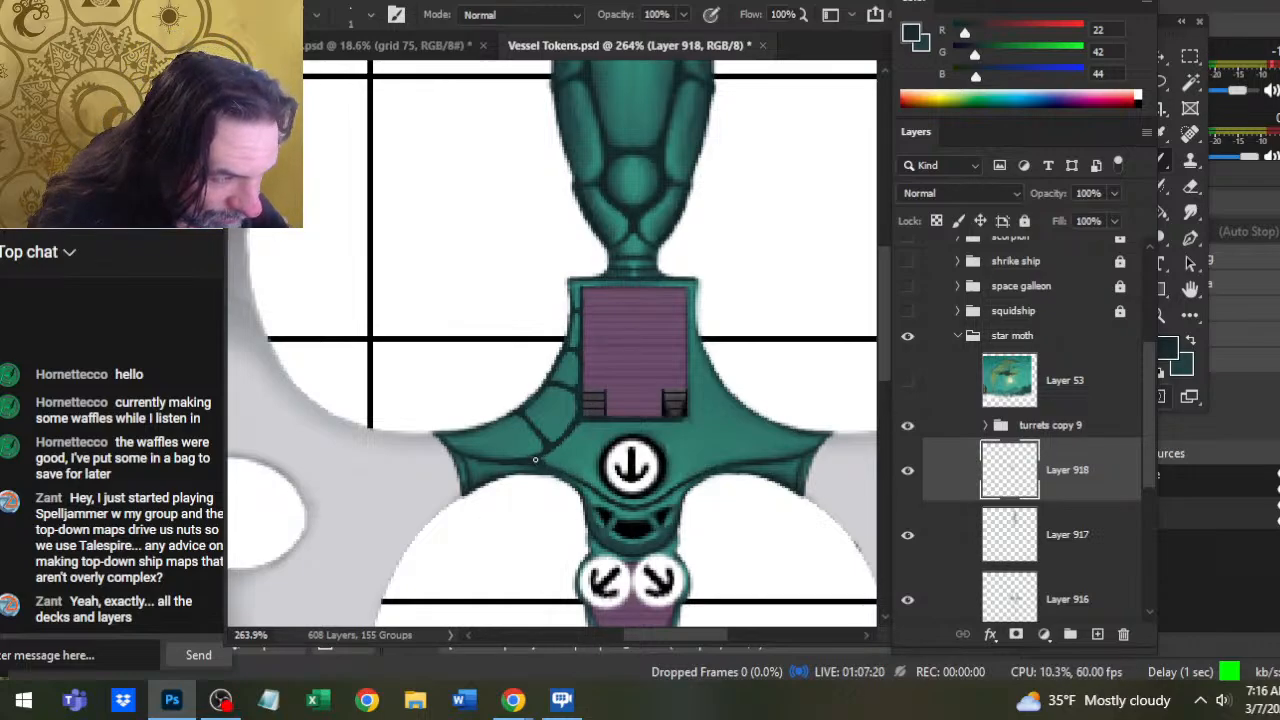
Darken and clean up the junction where the diagonal seam and curve meet the body's lower-left outline
key(e)
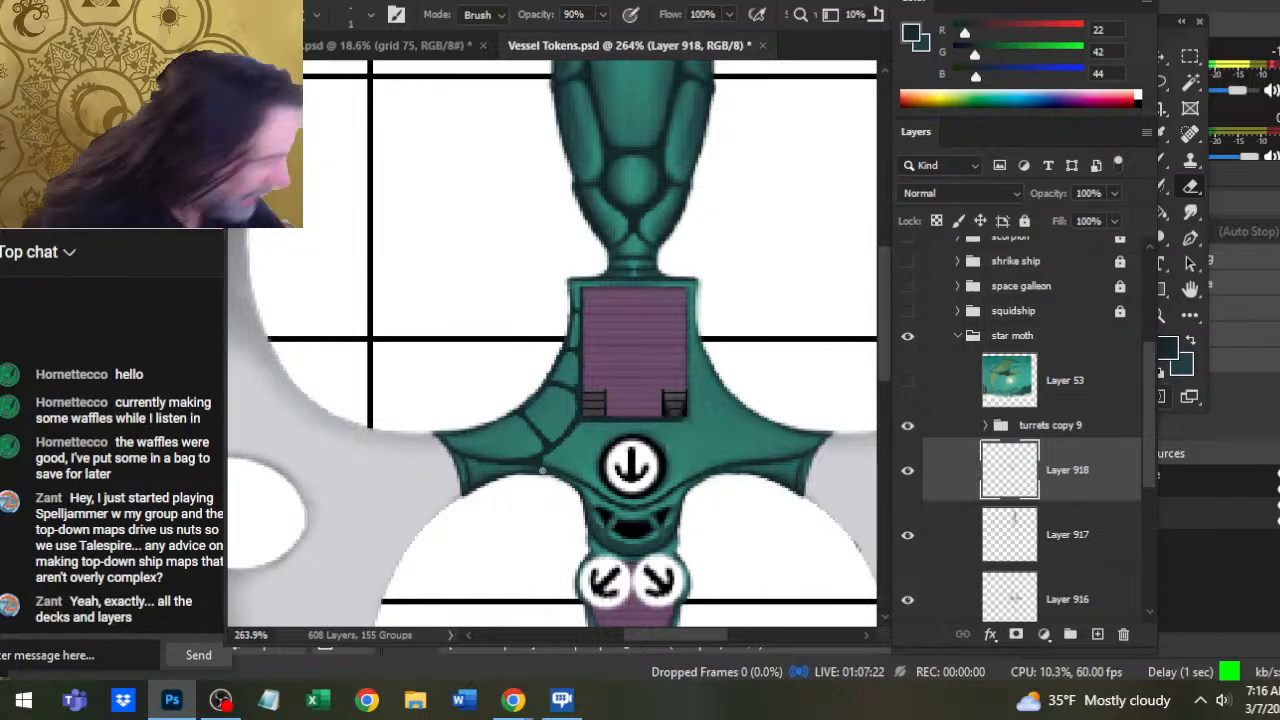
key(0)
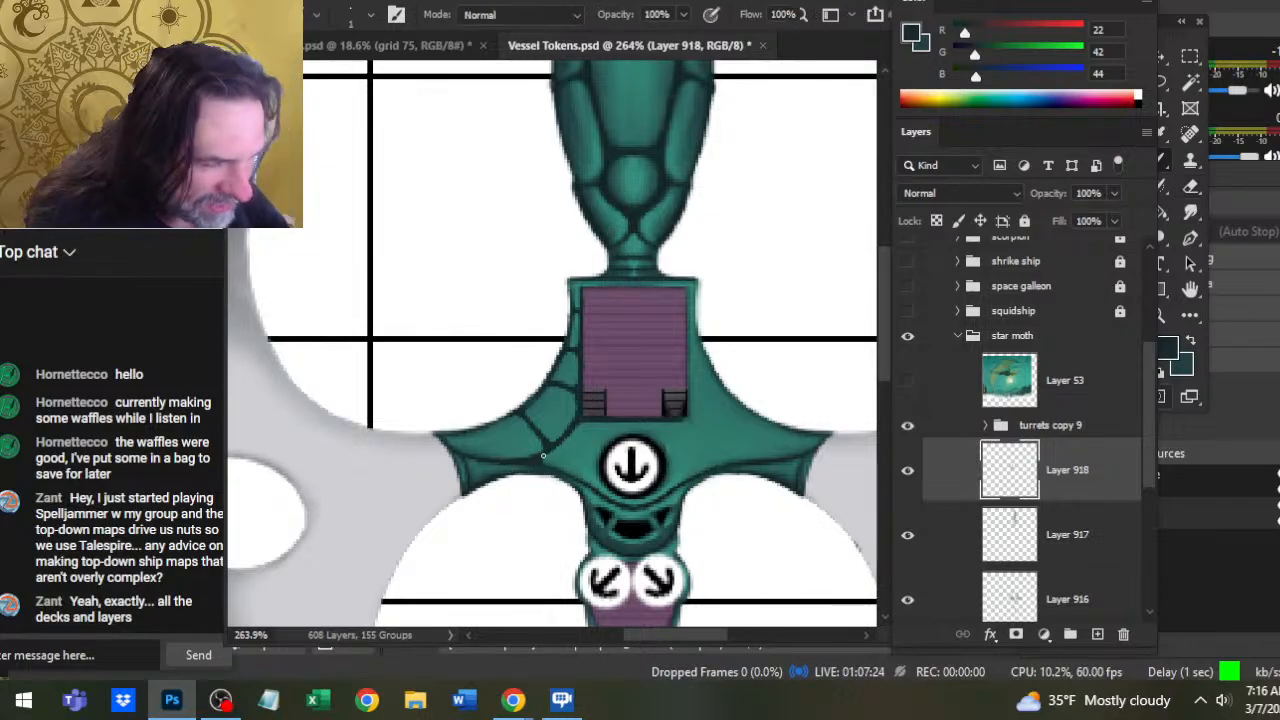
key(e)
key(b)
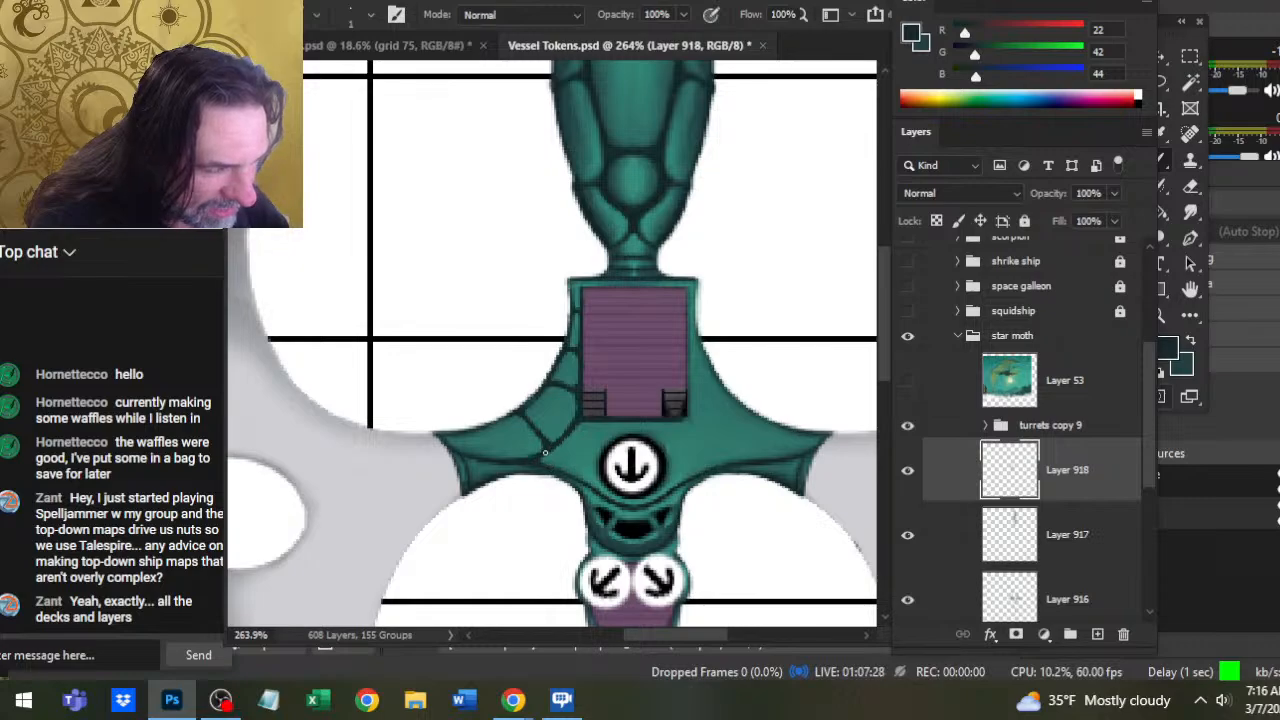
click(444, 44)
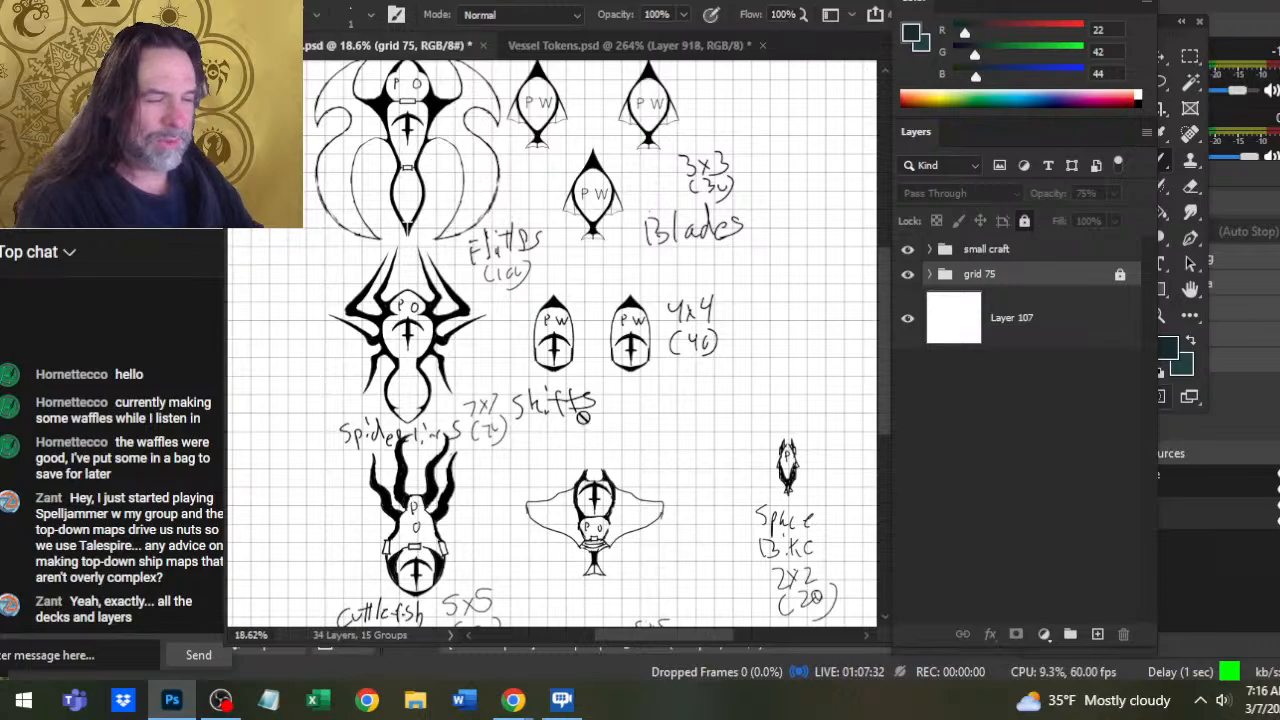
click(624, 44)
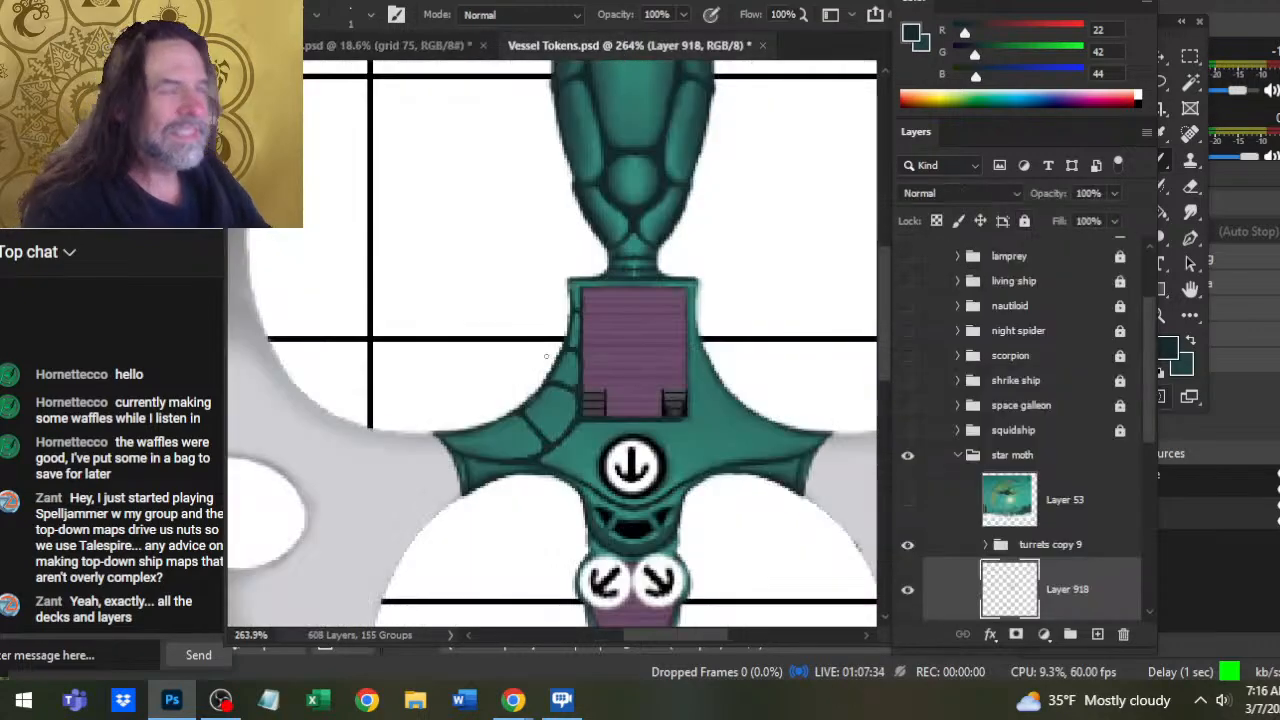
Strengthen the dark outline along the body's upper-left edge from the seams out to the wing tip, trimming the excess
key(e)
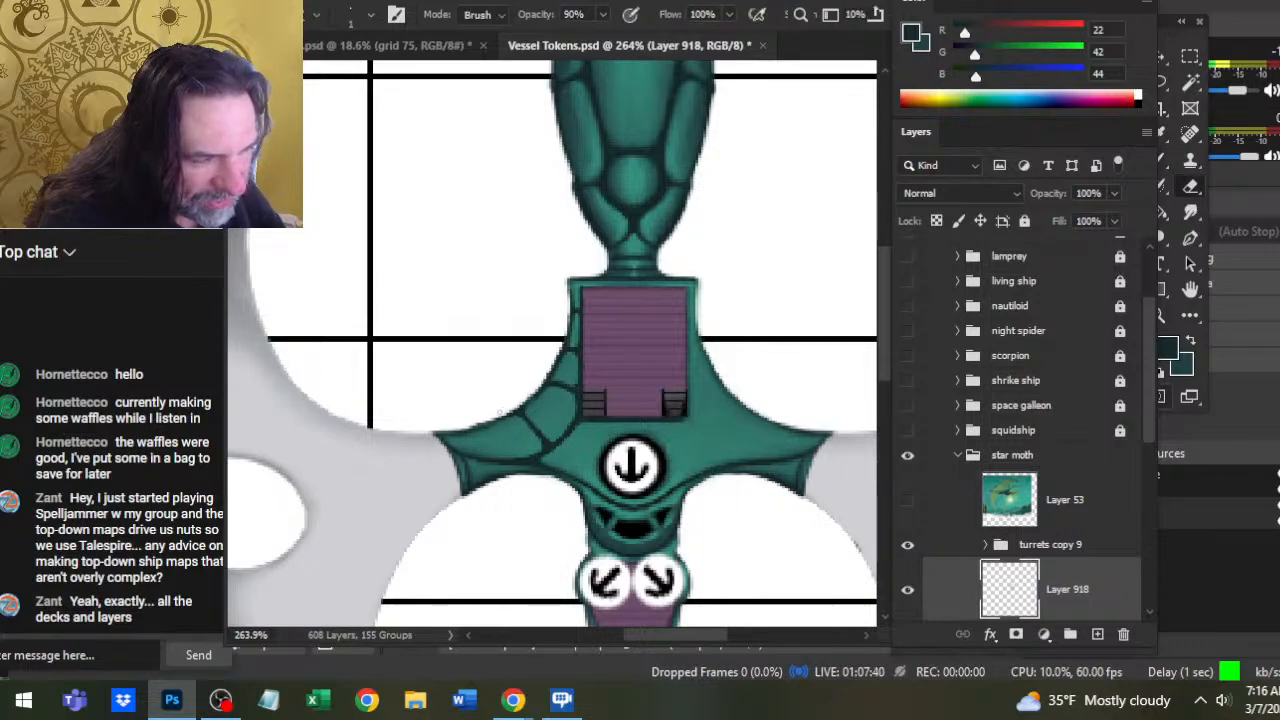
key(b)
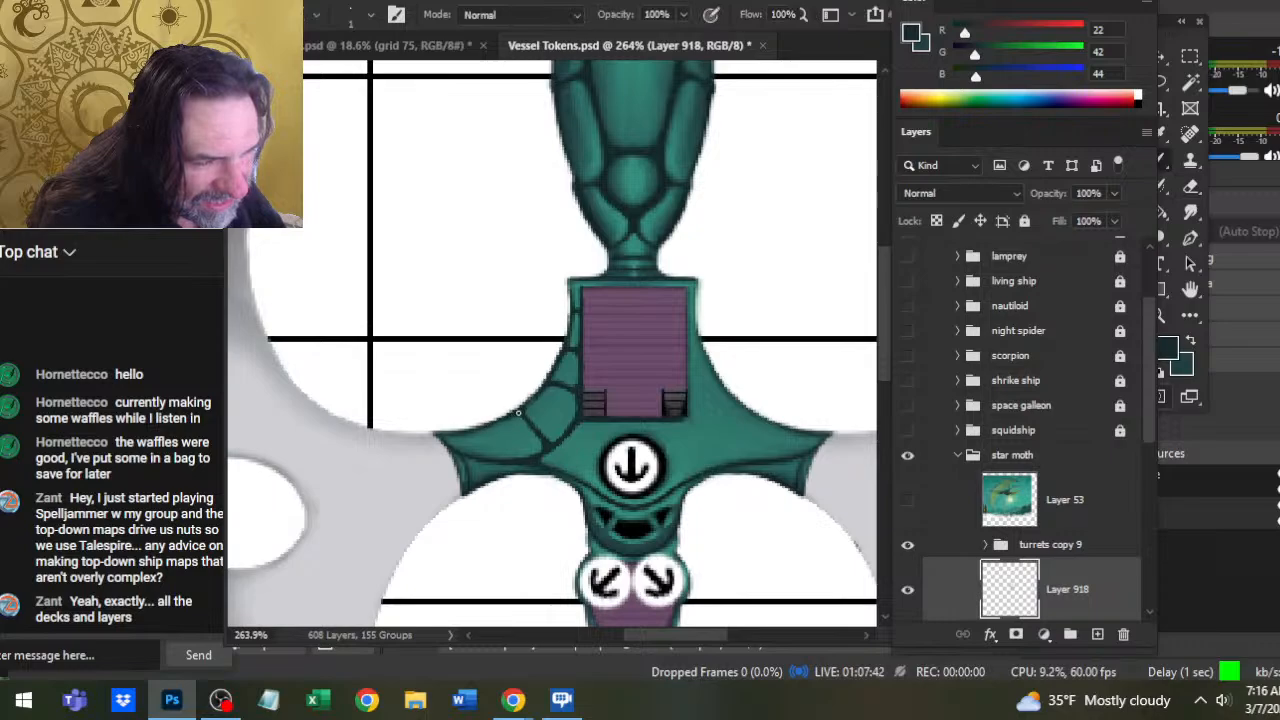
key(e)
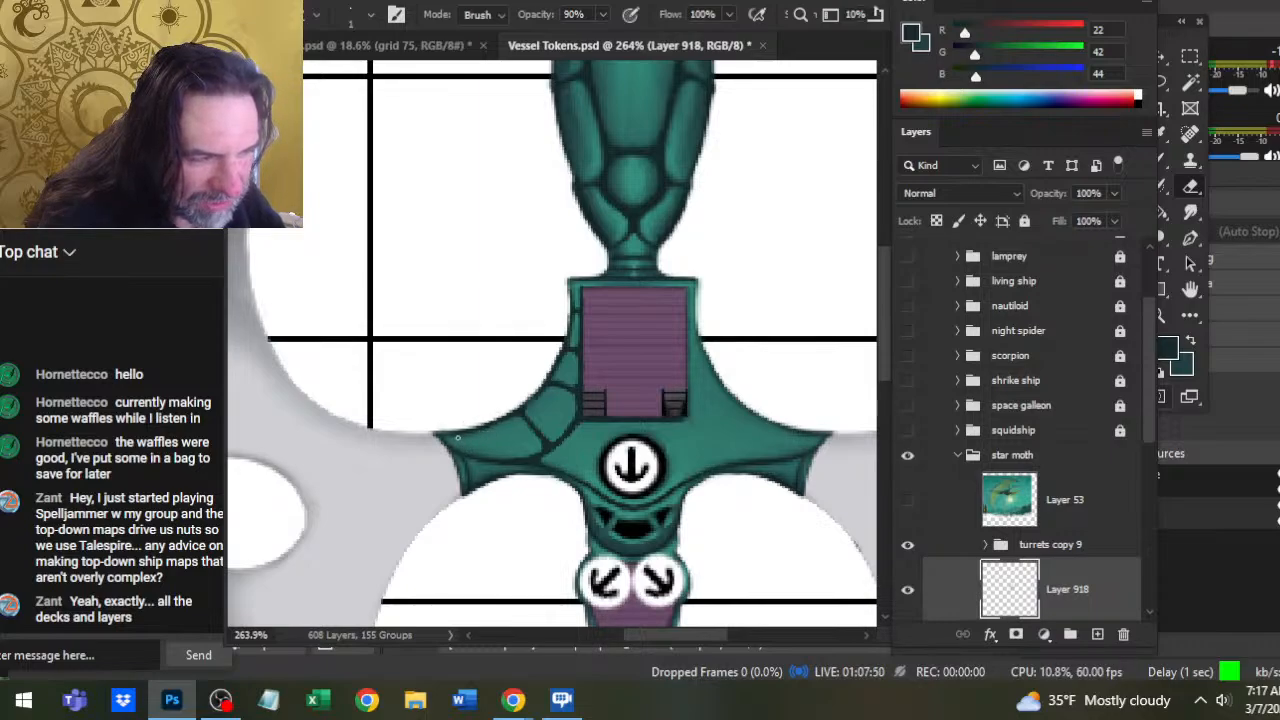
key(b)
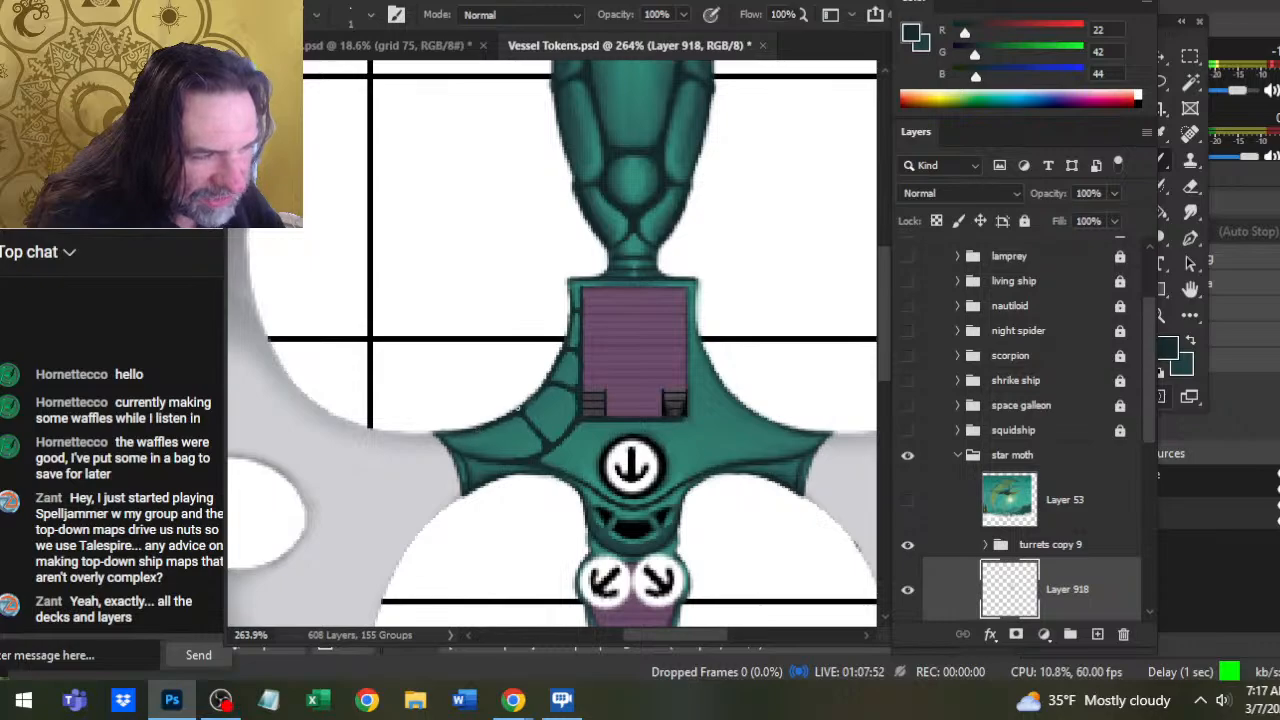
Thicken the seam junctions left of the deck and round the corners of the plates with alternating 1 px Brush and Eraser strokes
key(e)
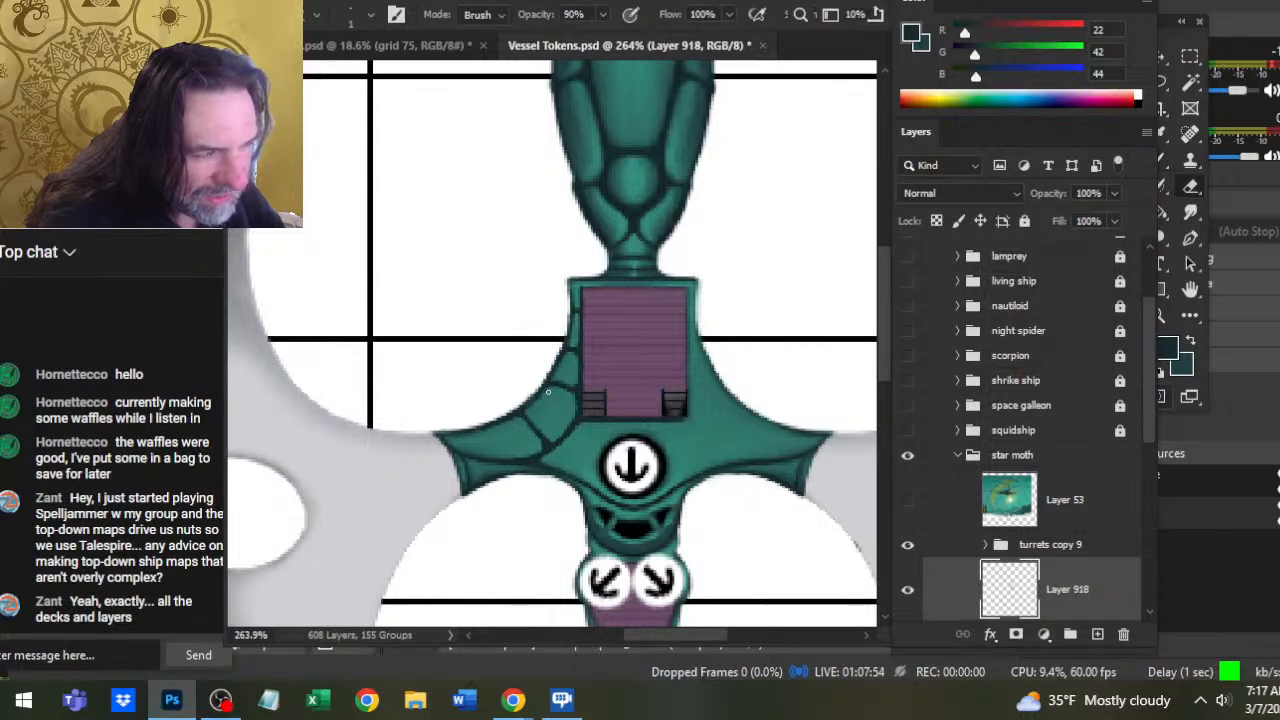
key(b)
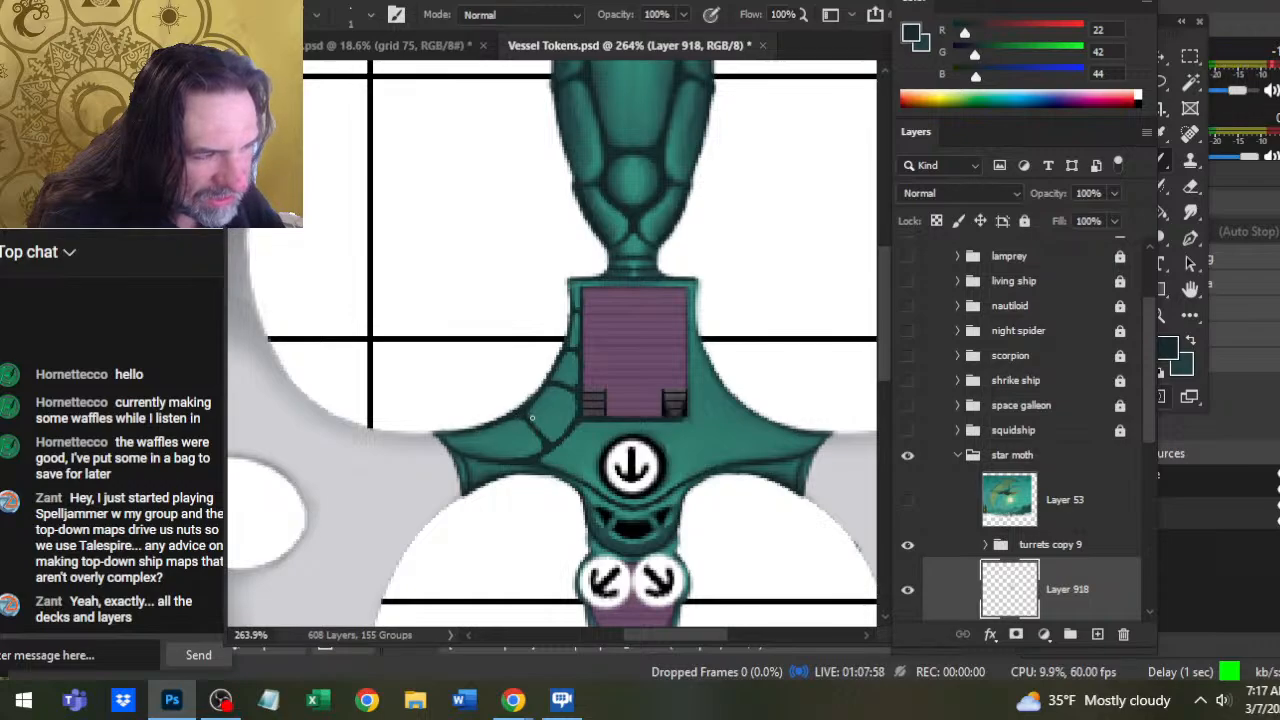
key(e)
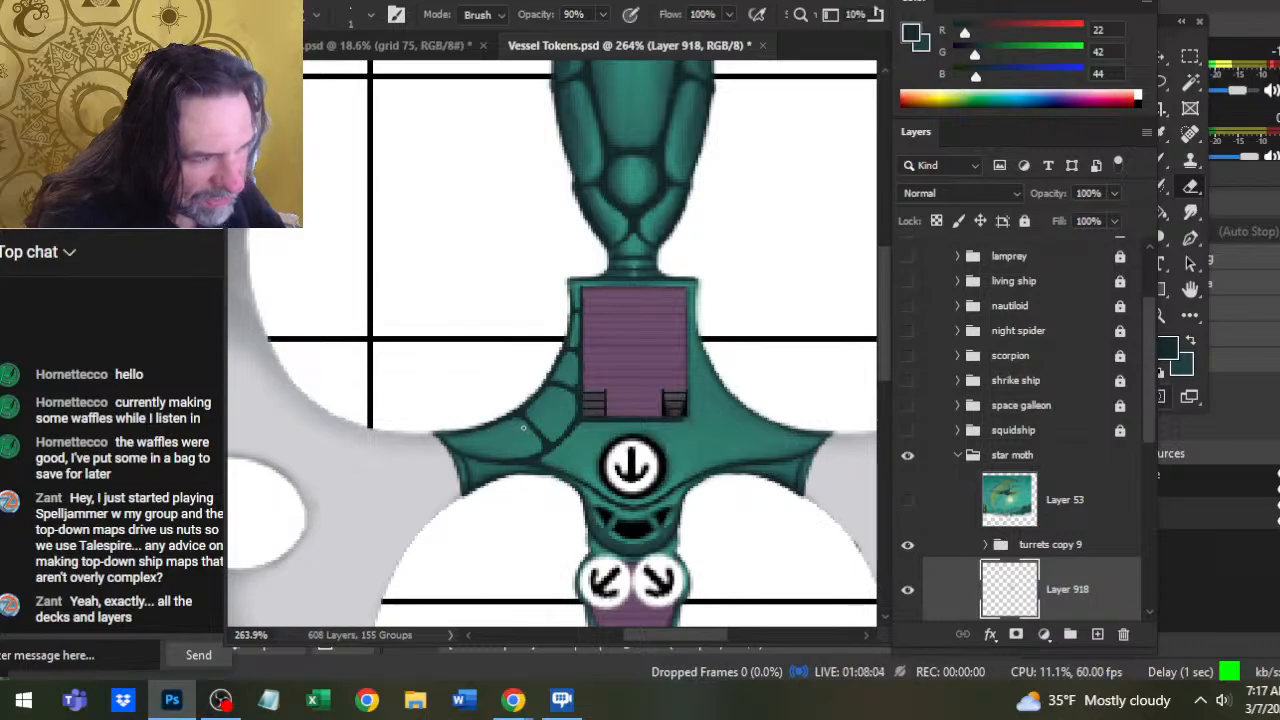
key(b)
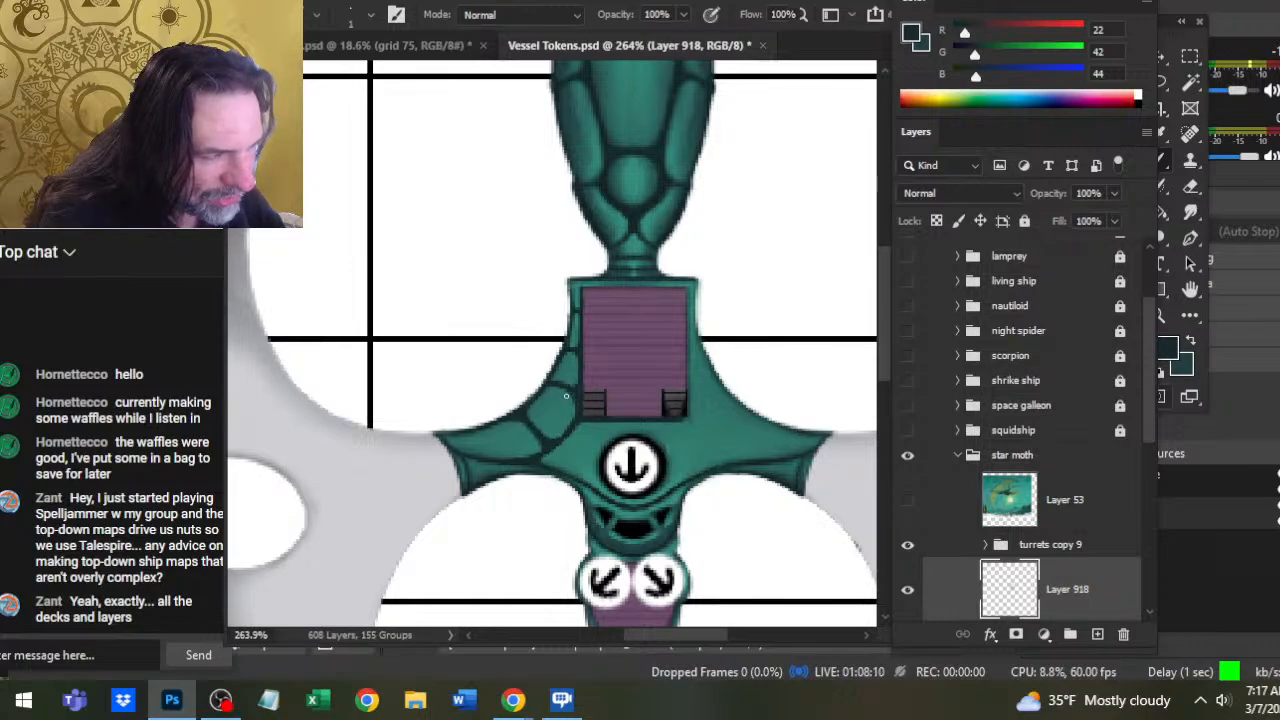
key(e)
Paint a thin dark line along the deck's upper edge and touch up its upper-left corner with Brush and Eraser
key(b)
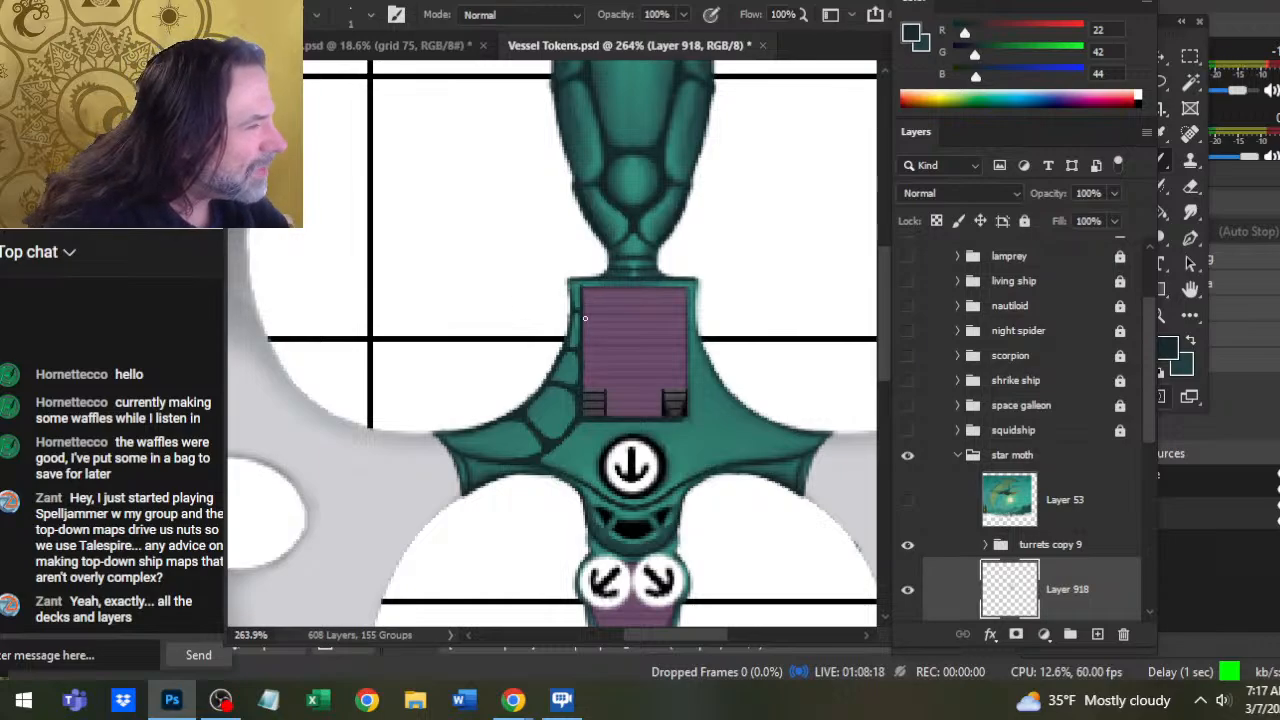
key(e)
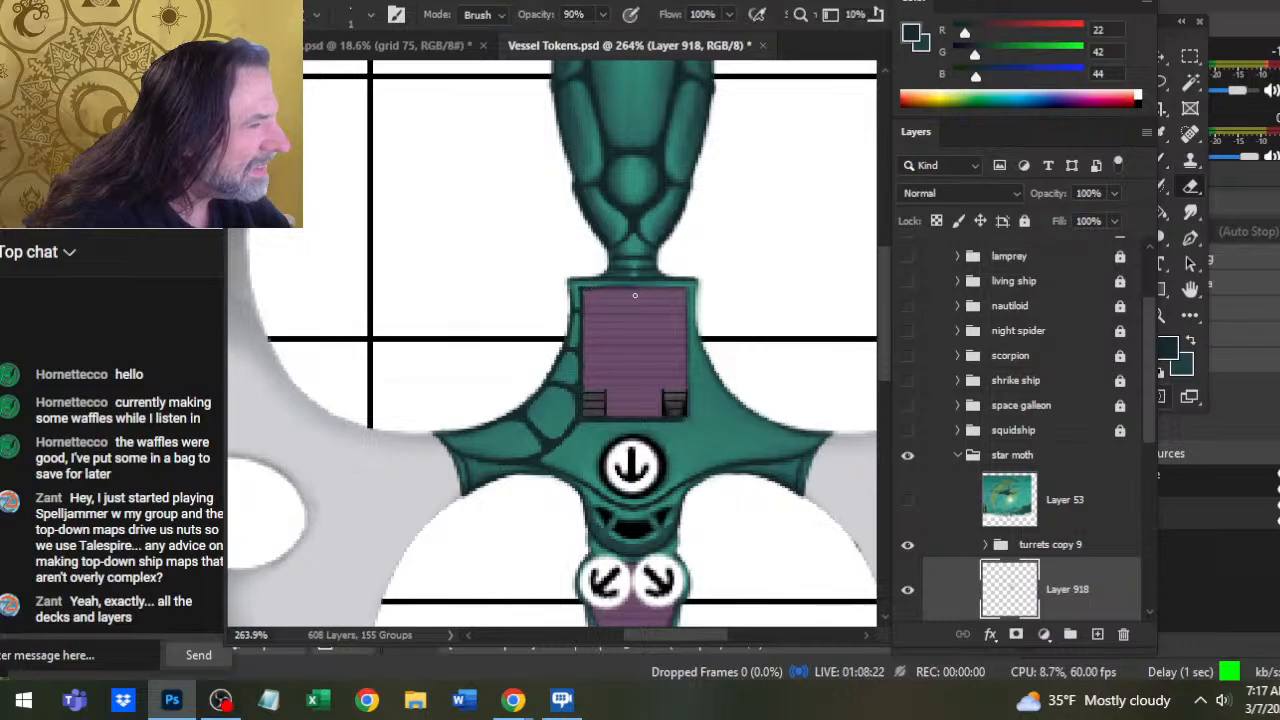
key(b)
key(e)
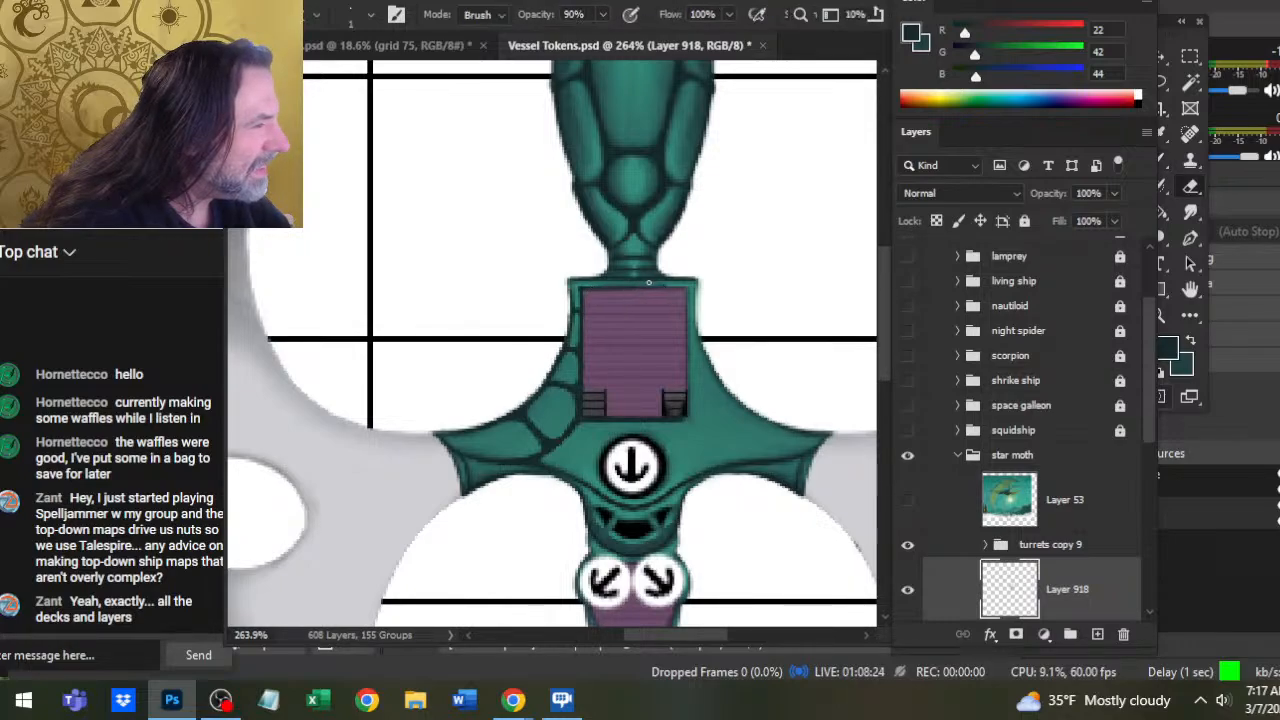
key(b)
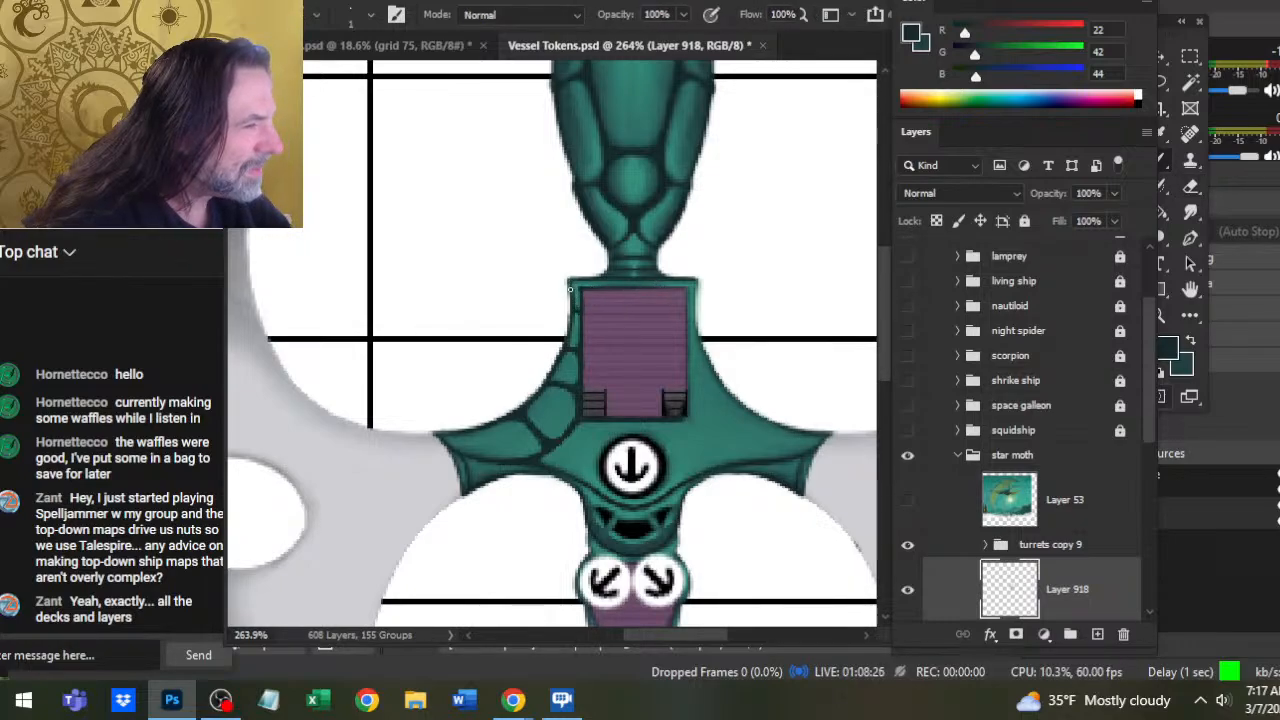
key(e)
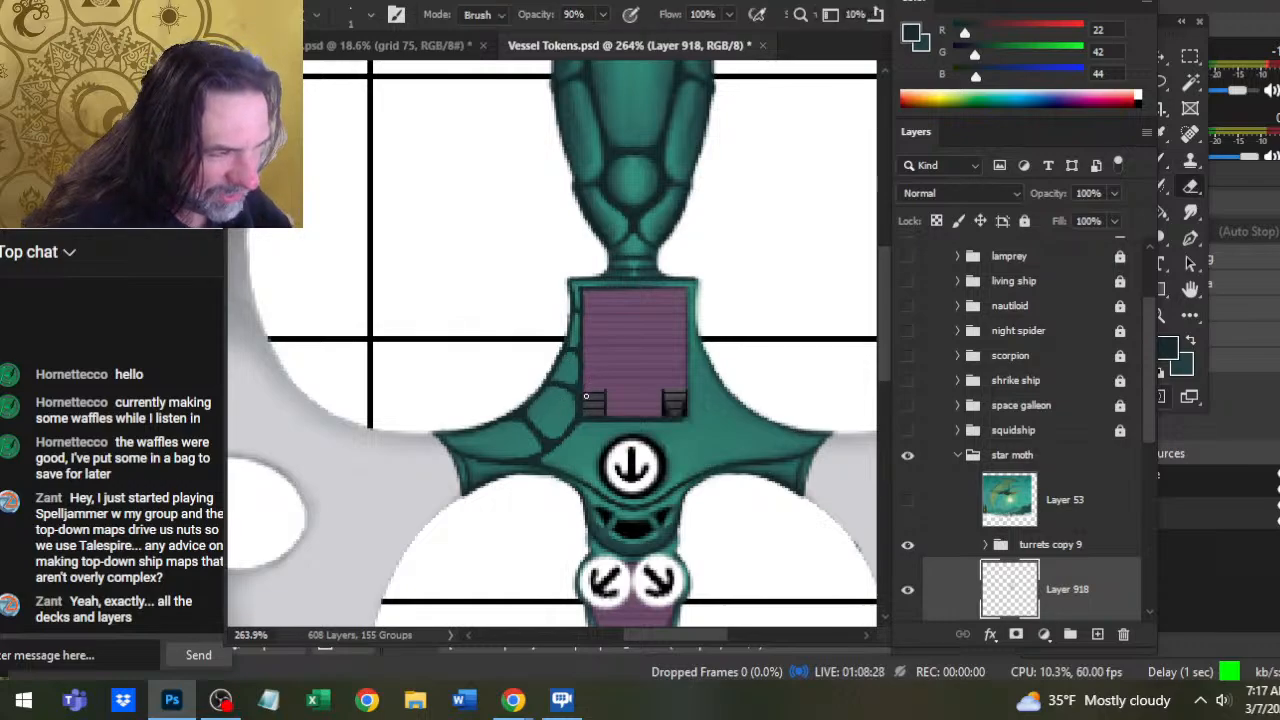
Refine the dark seams around the rounded plates beside the deck's lower-left corner with alternating 1 px Brush and Eraser strokes
key(b)
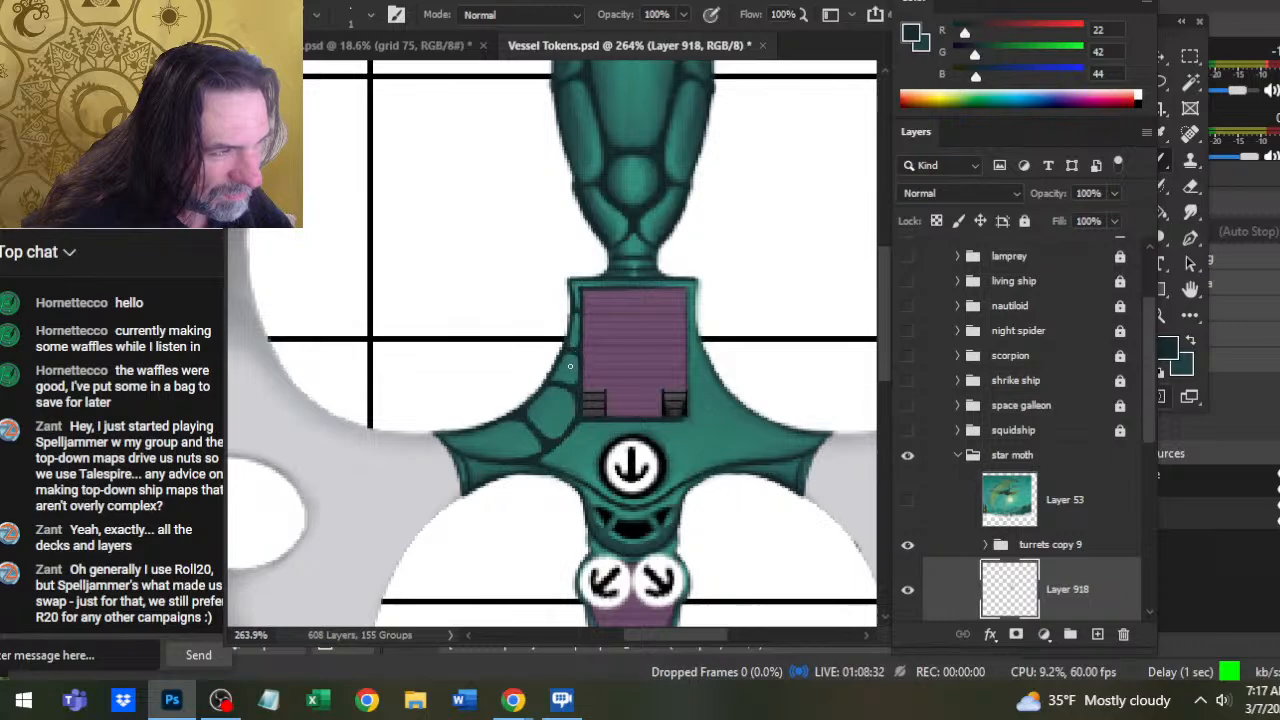
key(e)
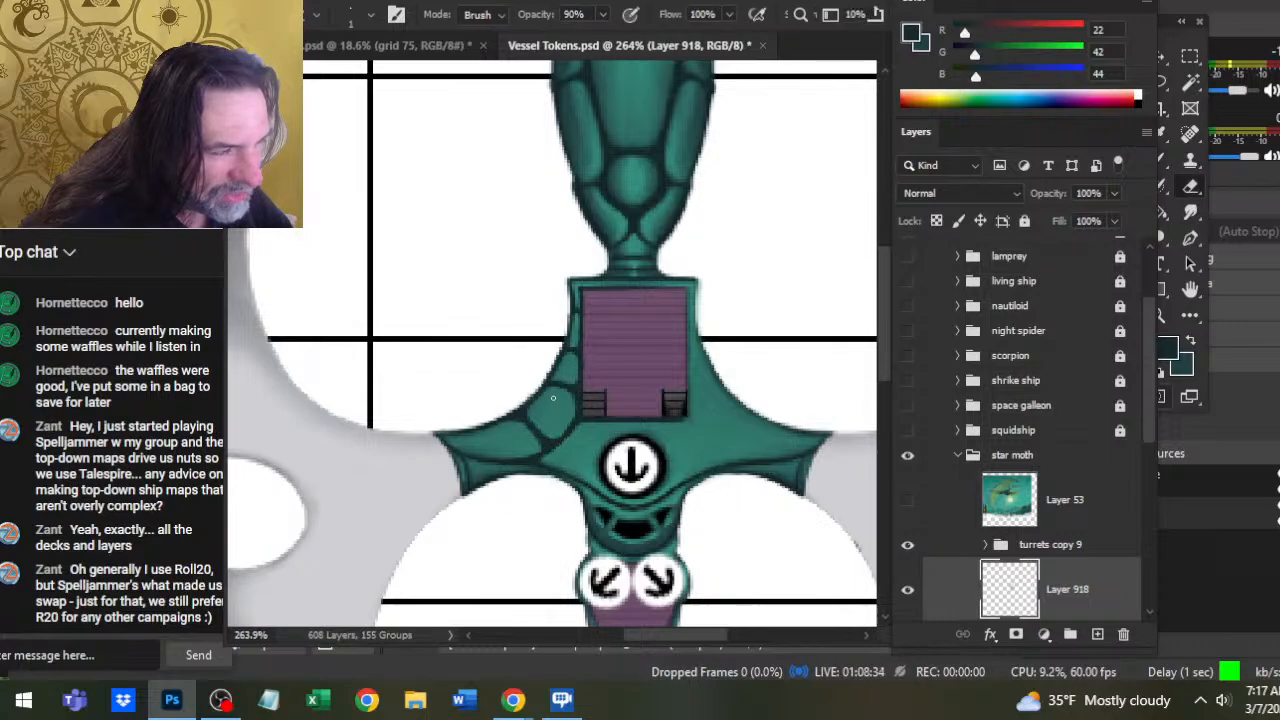
key(b)
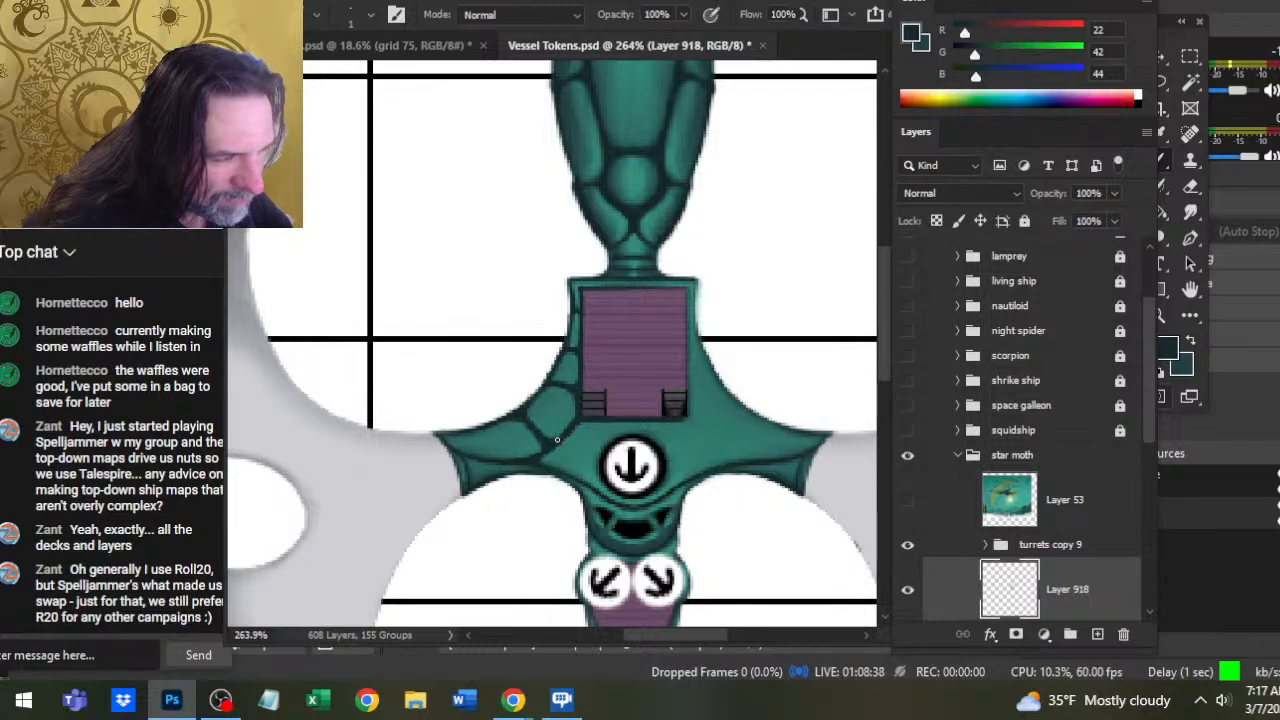
key(e)
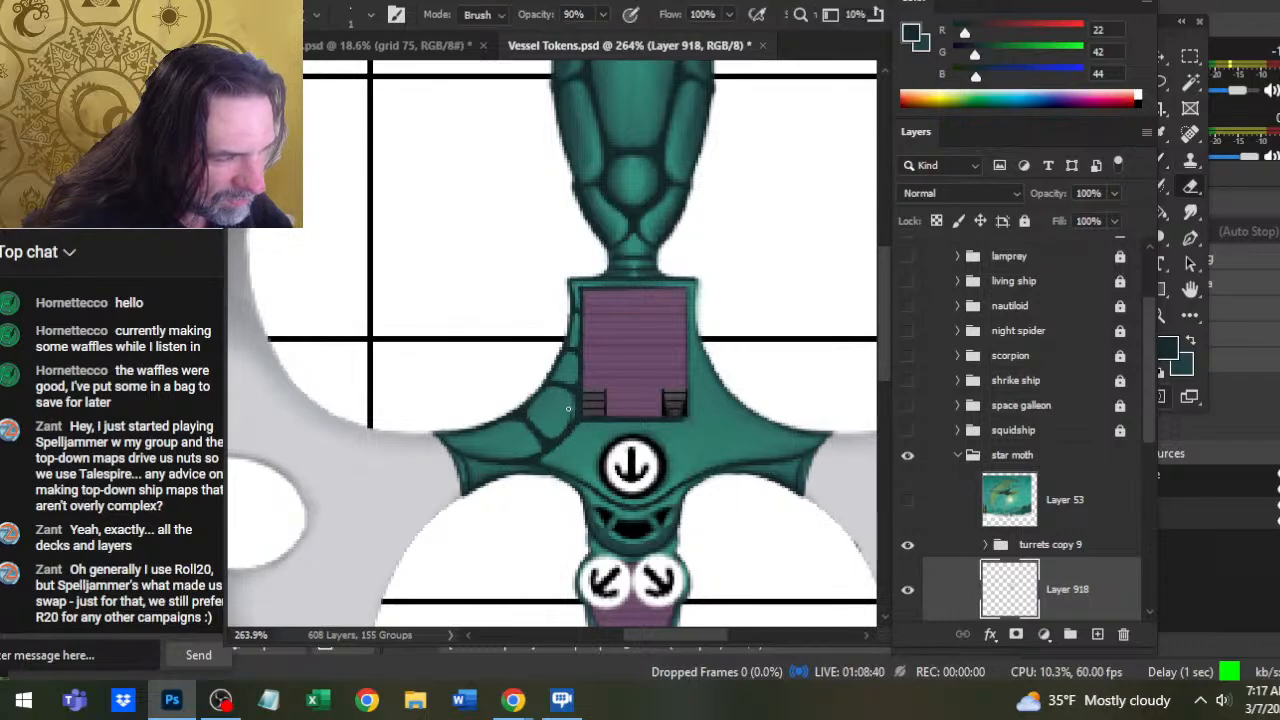
key(b)
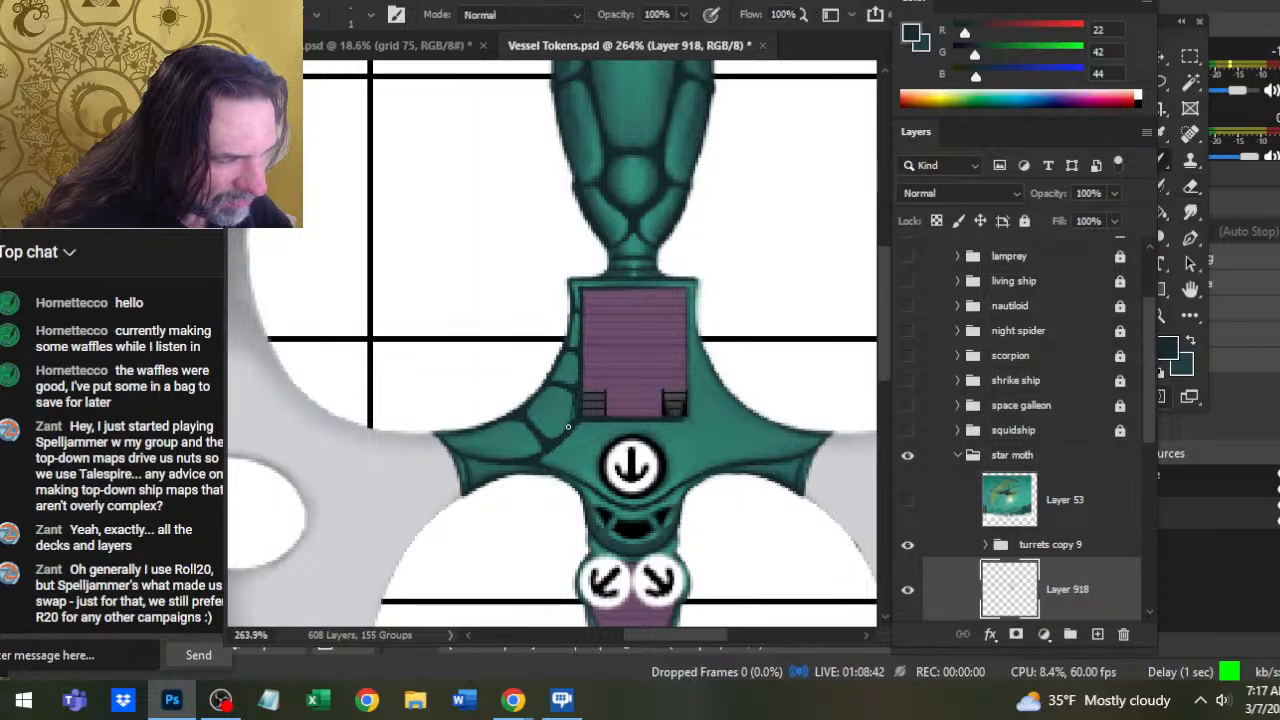
key(e)
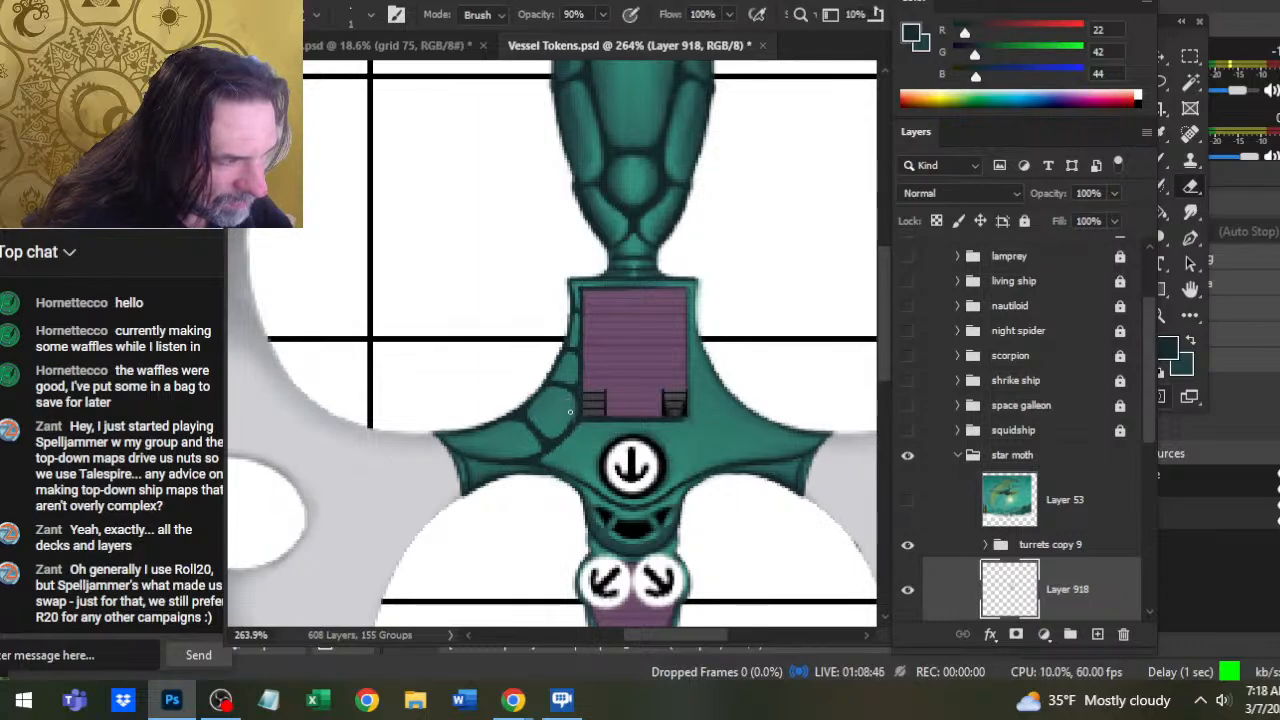
key(b)
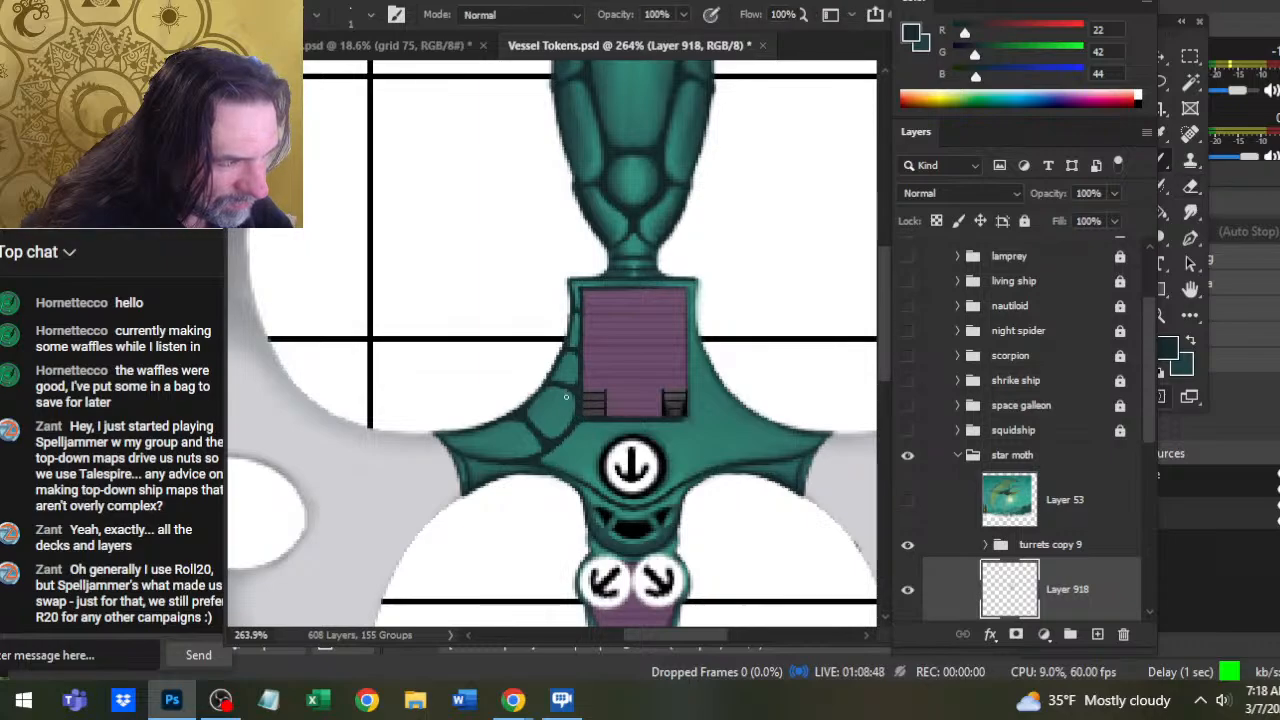
key(e)
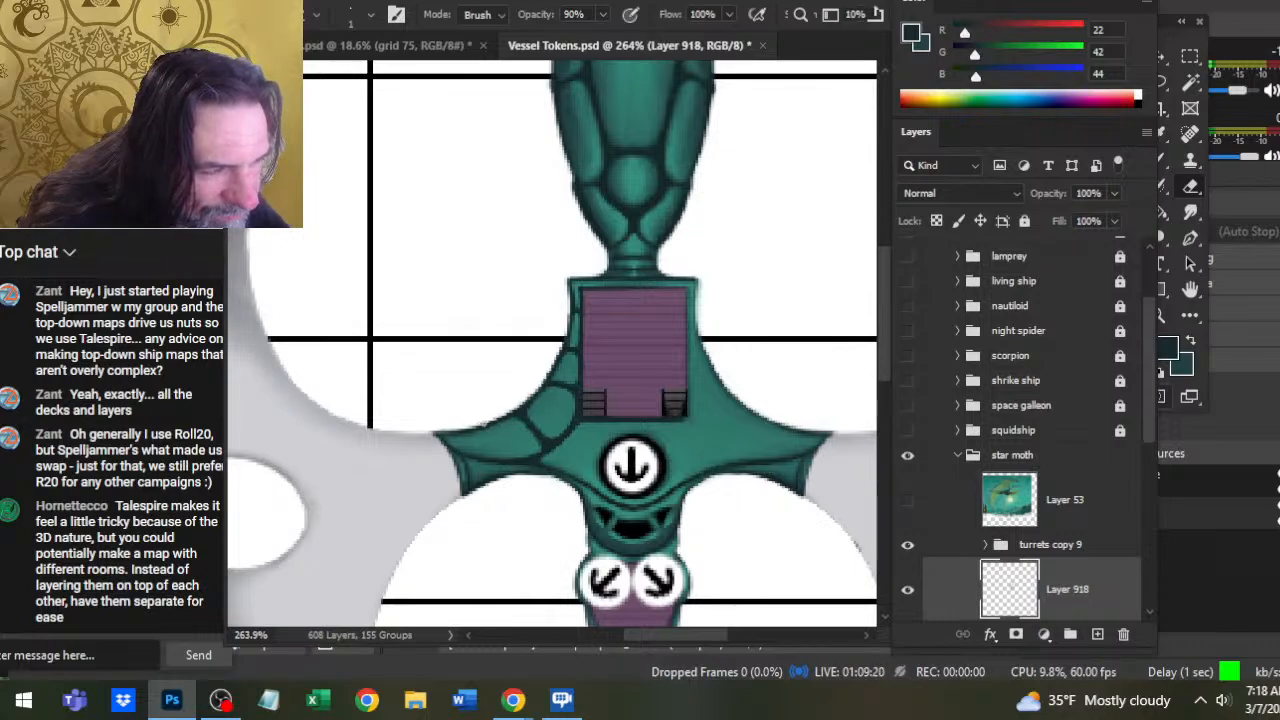
Touch up the body's upper-left outline toward the wing tip and the adjoining plate seam with Brush and Eraser
key(b)
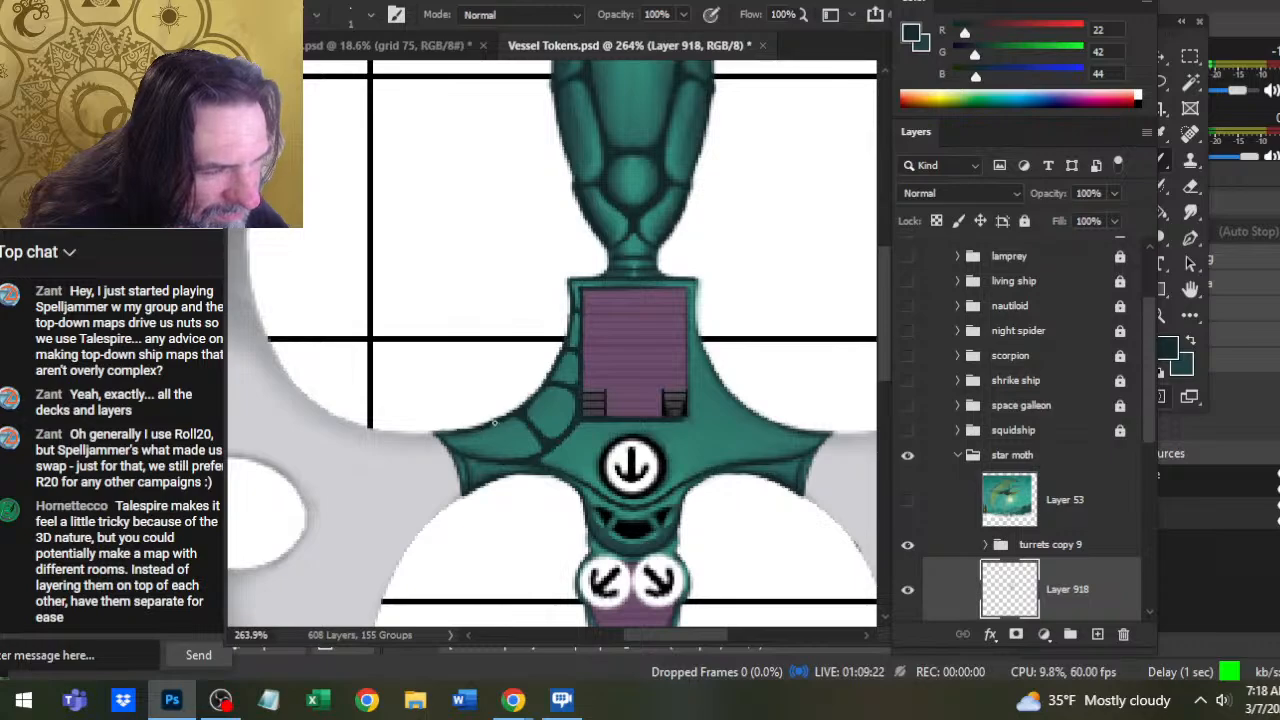
key(e)
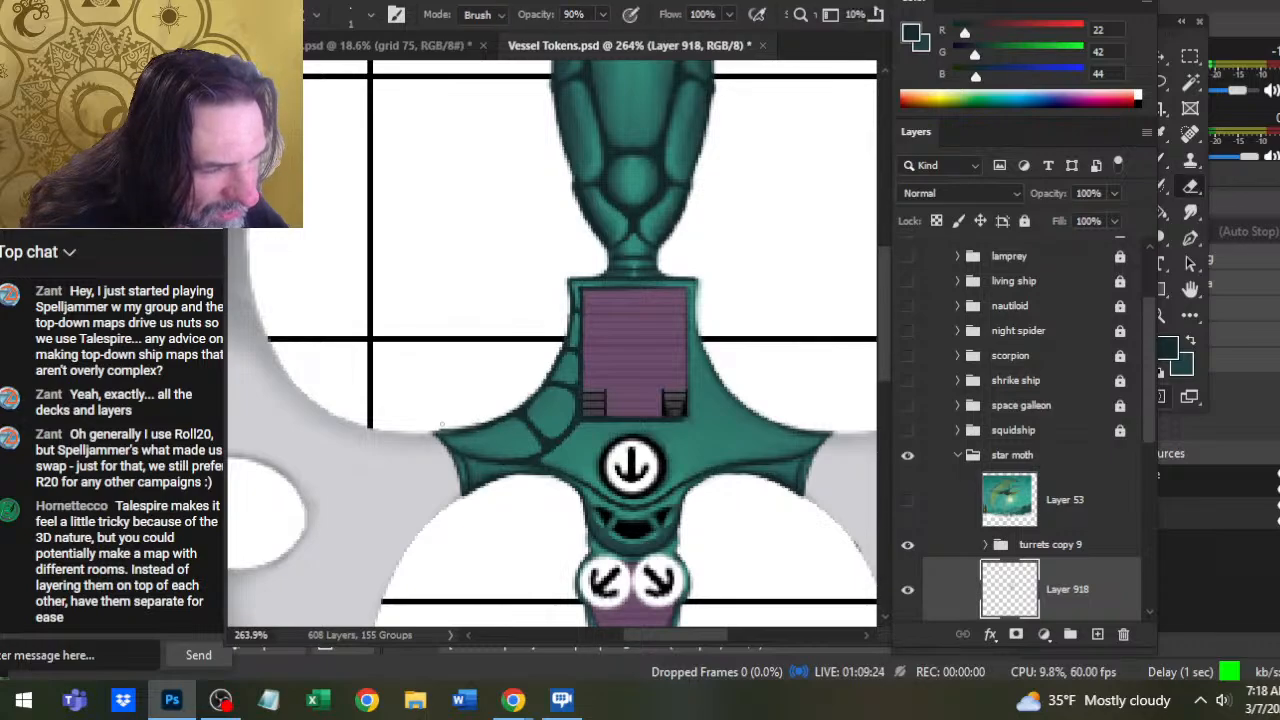
key(b)
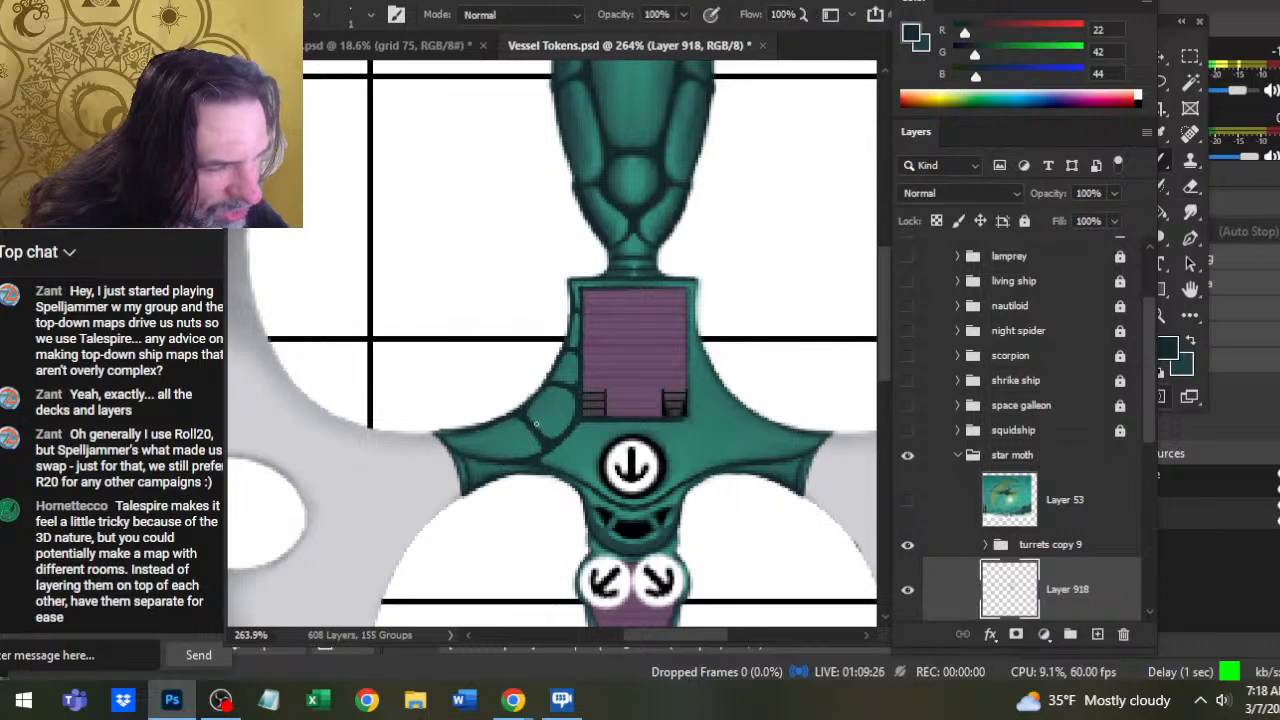
key(e)
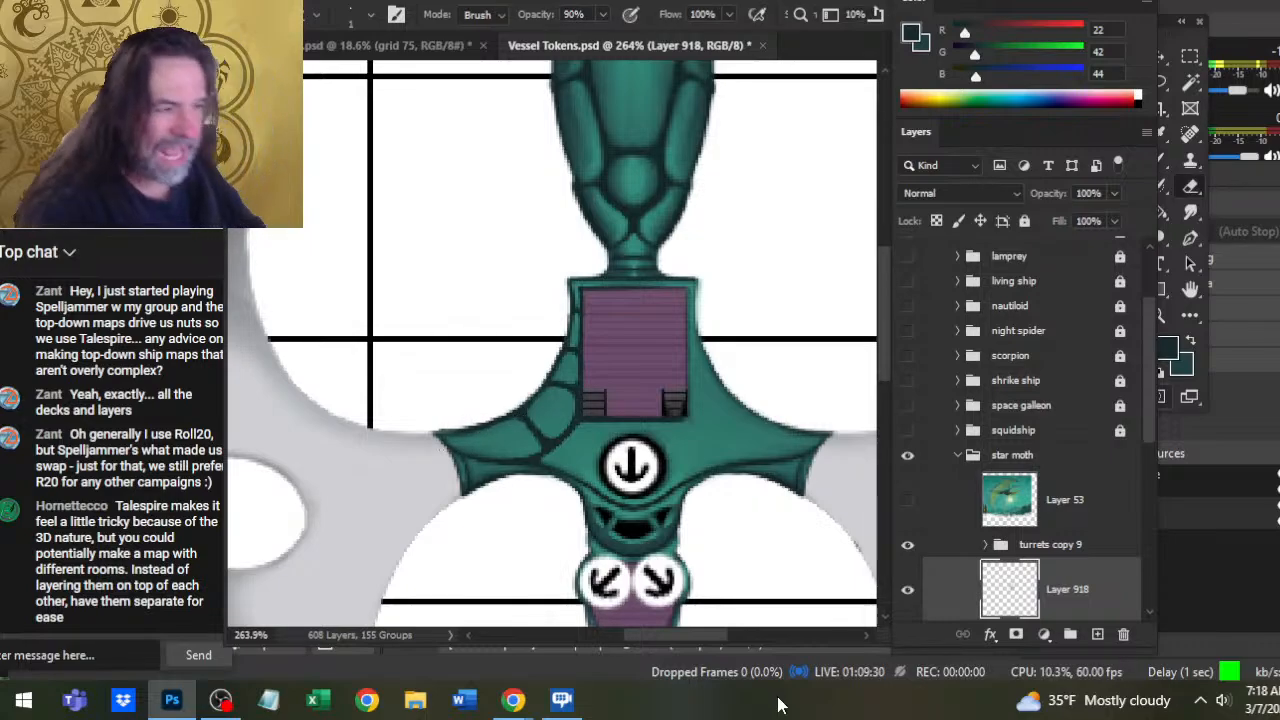
key(z)
scroll(720, 397, down, 3)
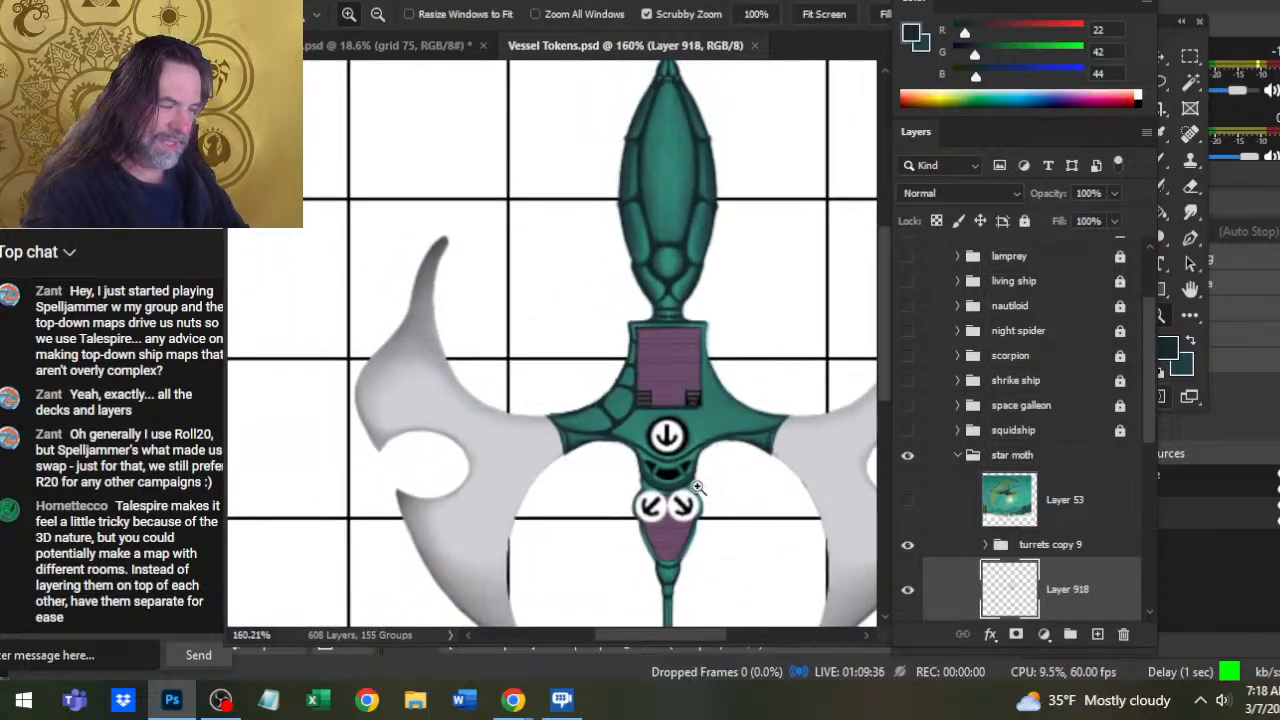
Switch to Chrome and open the Roll20 website in a new tab
key(alt+Tab)
key(alt+Tab)
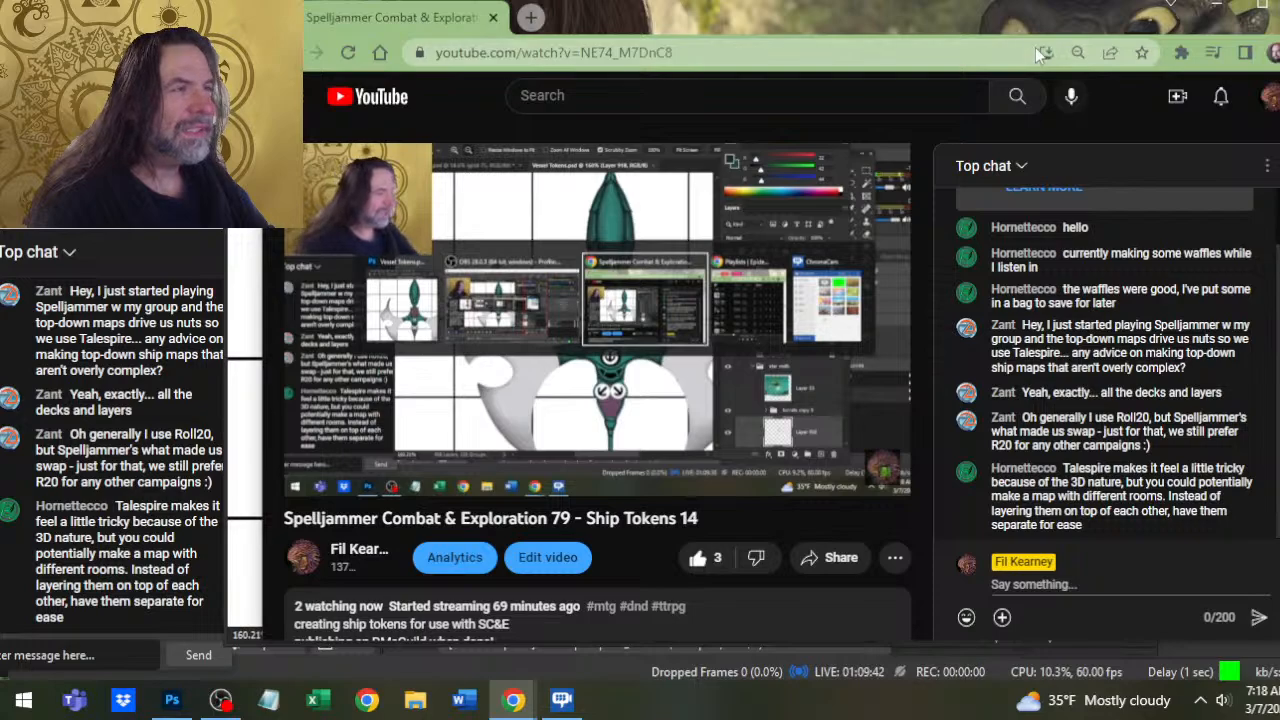
click(531, 17)
text(roll)
key(Return)
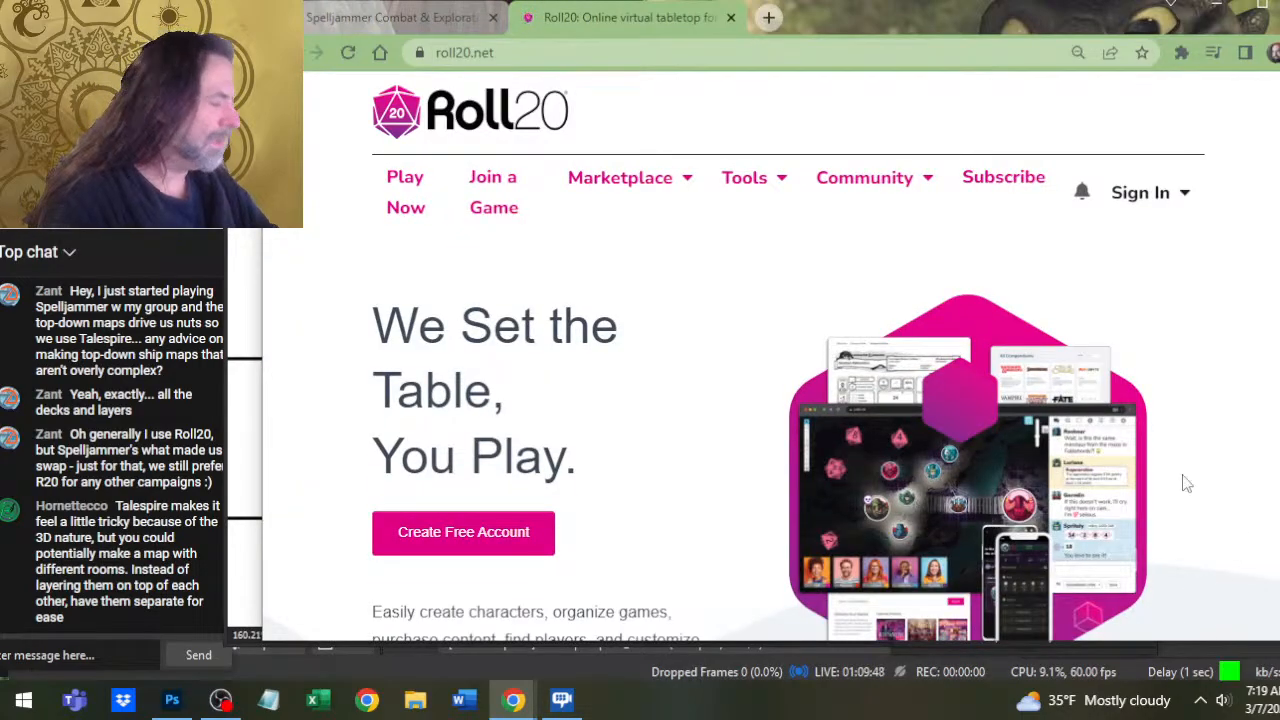
key(alt+Tab)
key(alt+Tab)
key(Tab)
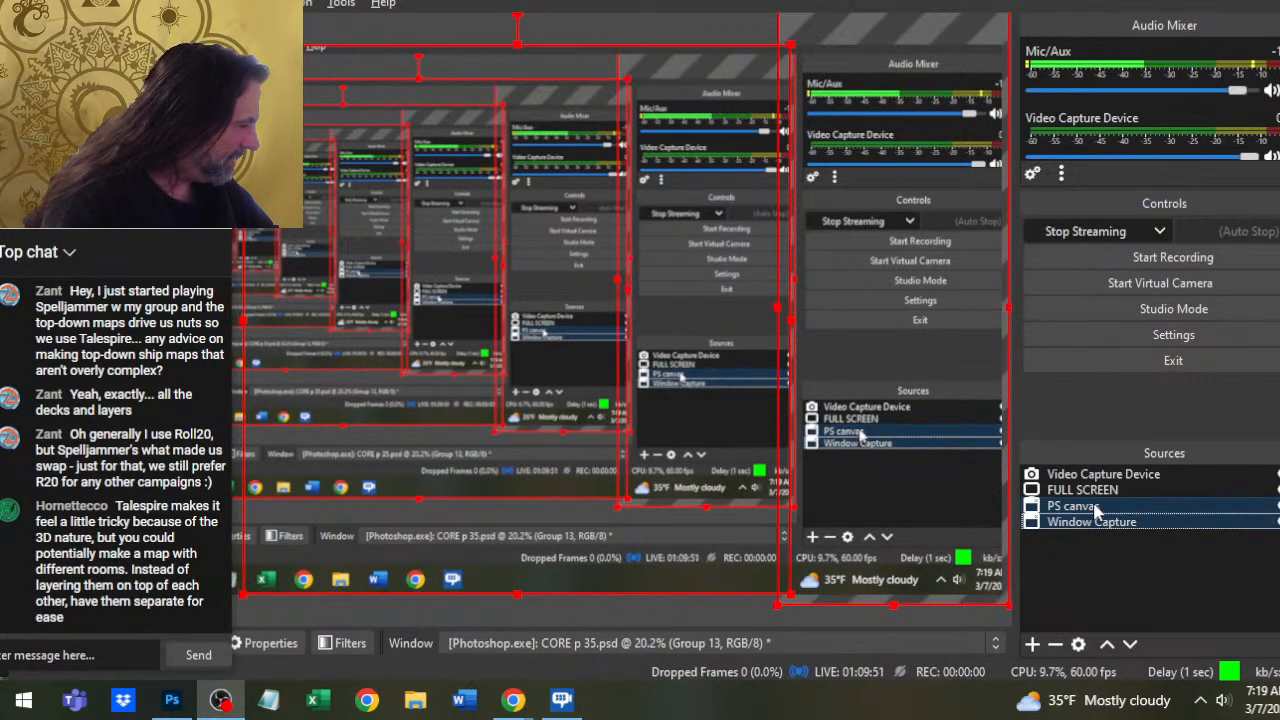
click(1095, 474)
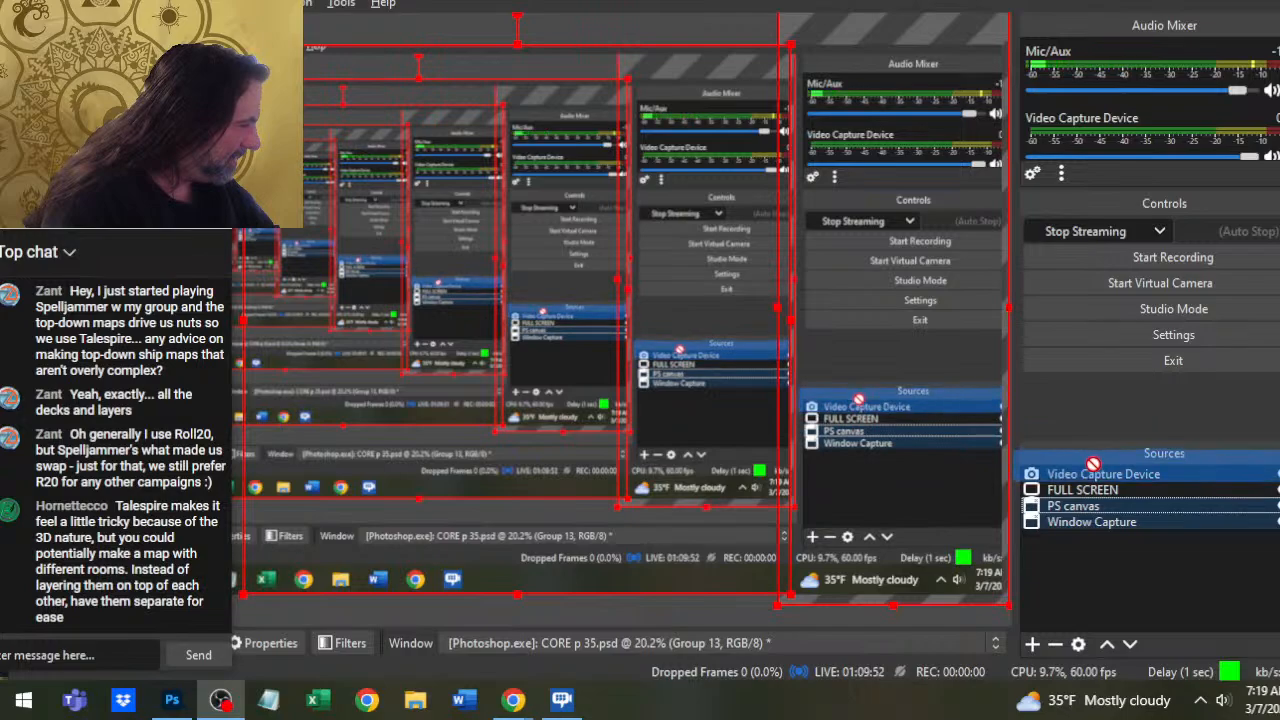
drag(1093, 464, 1086, 480)
key(alt+Tab)
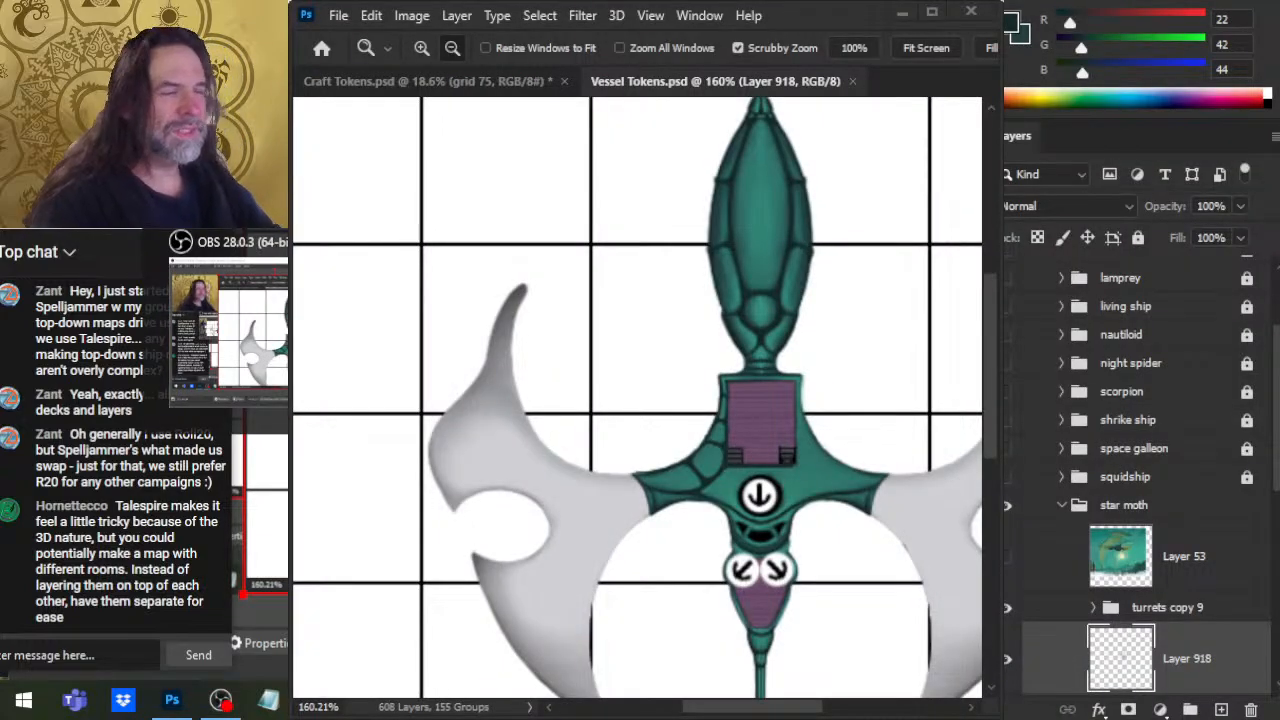
key(alt+Tab)
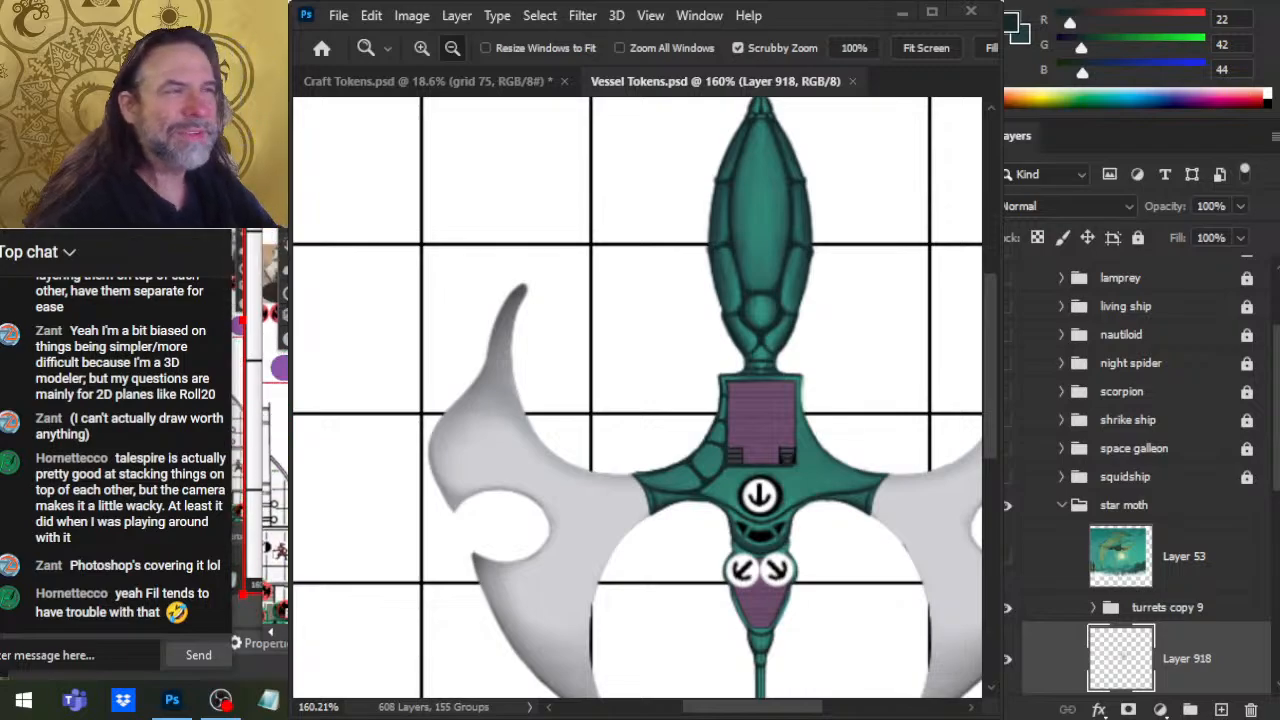
key(alt+Tab)
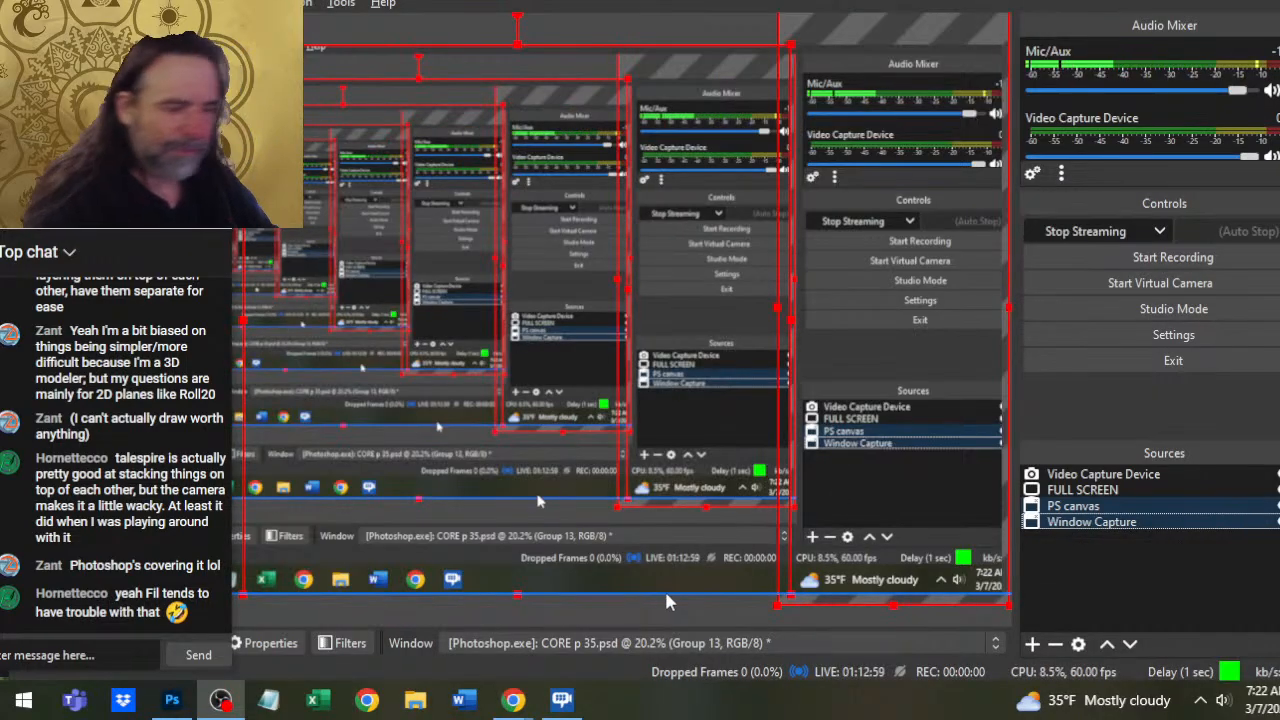
Switch to Chrome and examine the ship deck plans on the Roll20 map, down to the stern sections
click(513, 700)
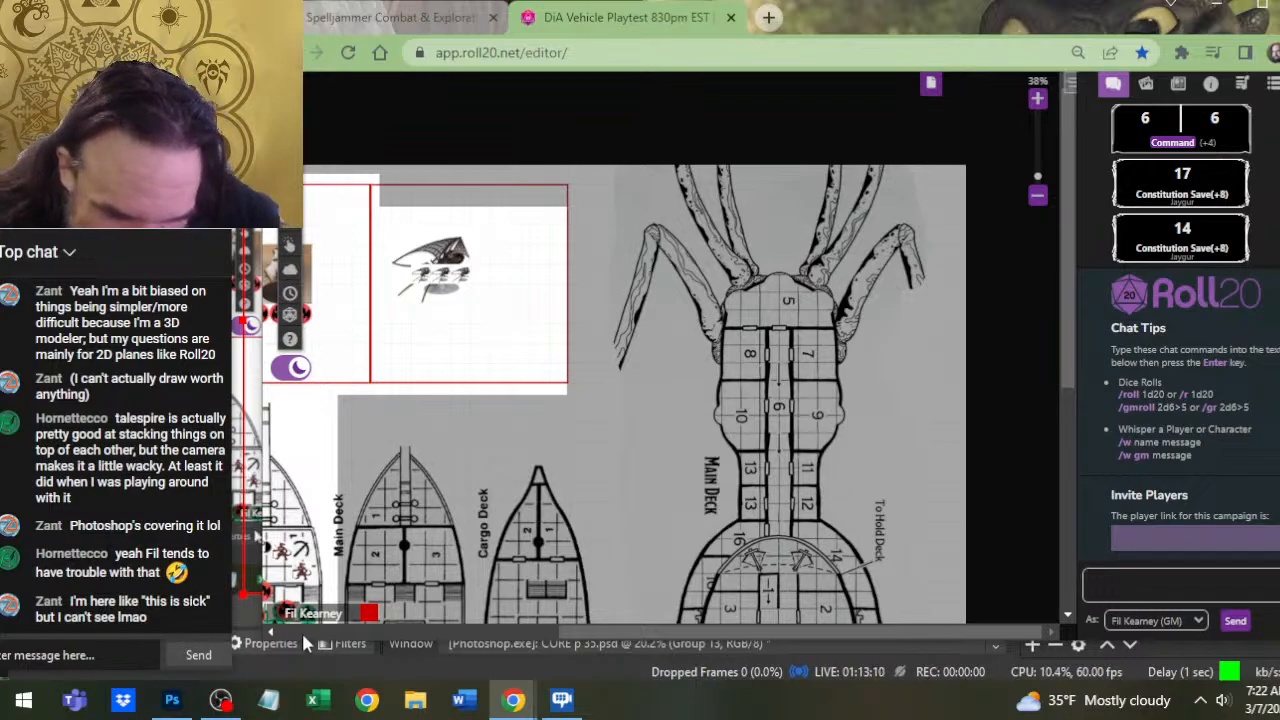
key(alt+Tab)
key(alt+Tab)
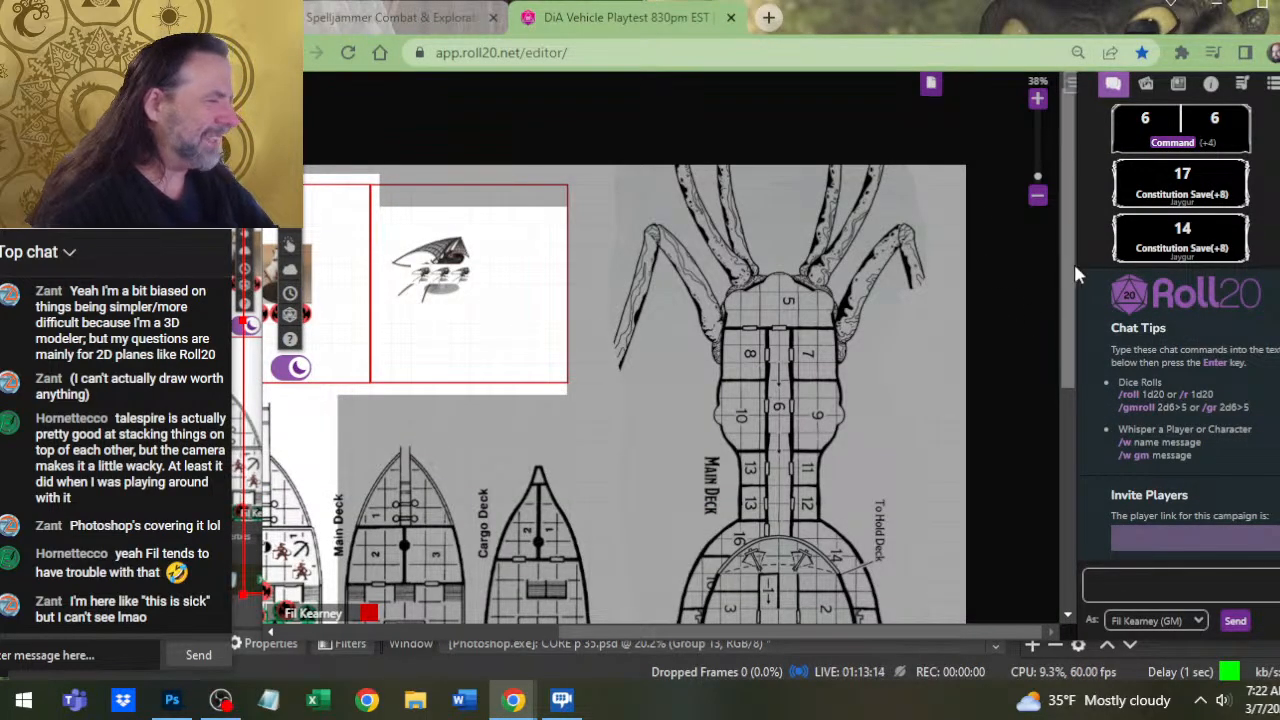
scroll(1044, 332, down, 5)
scroll(1030, 400, down, 2)
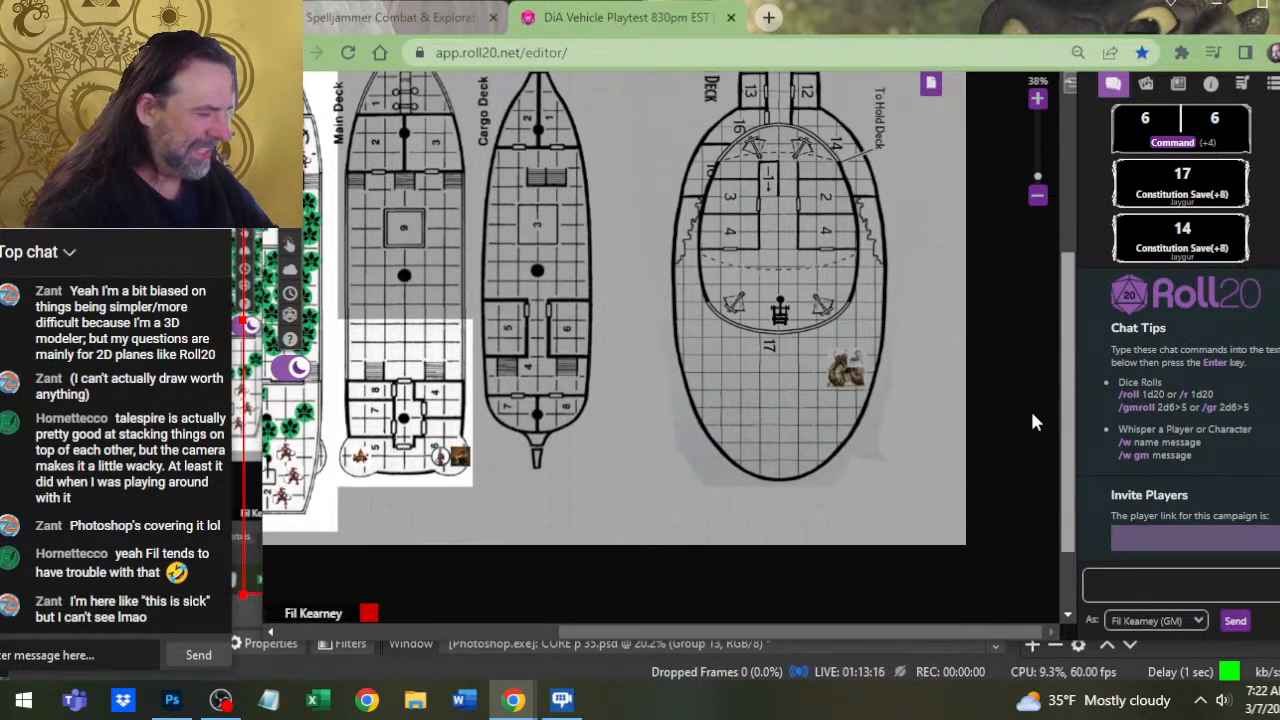
Open another map page of the Roll20 game and examine the scorpion ship drawing and the chasm sketch beside it
click(931, 84)
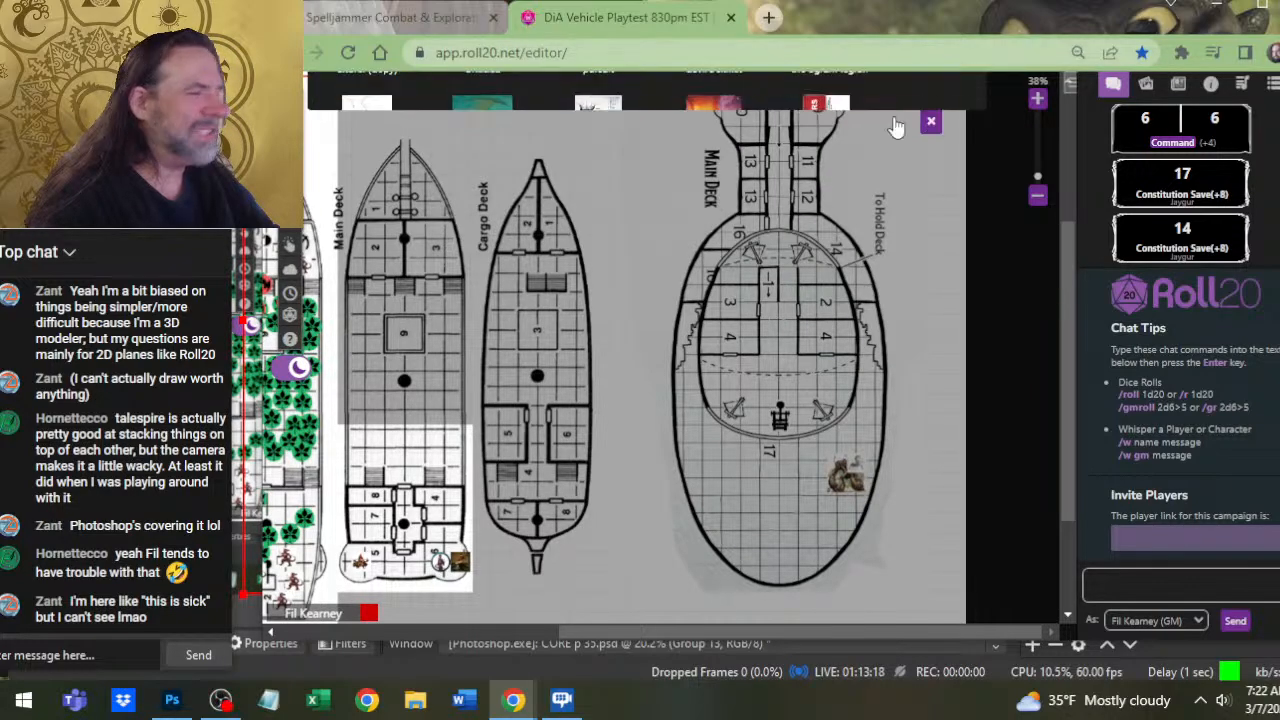
click(368, 212)
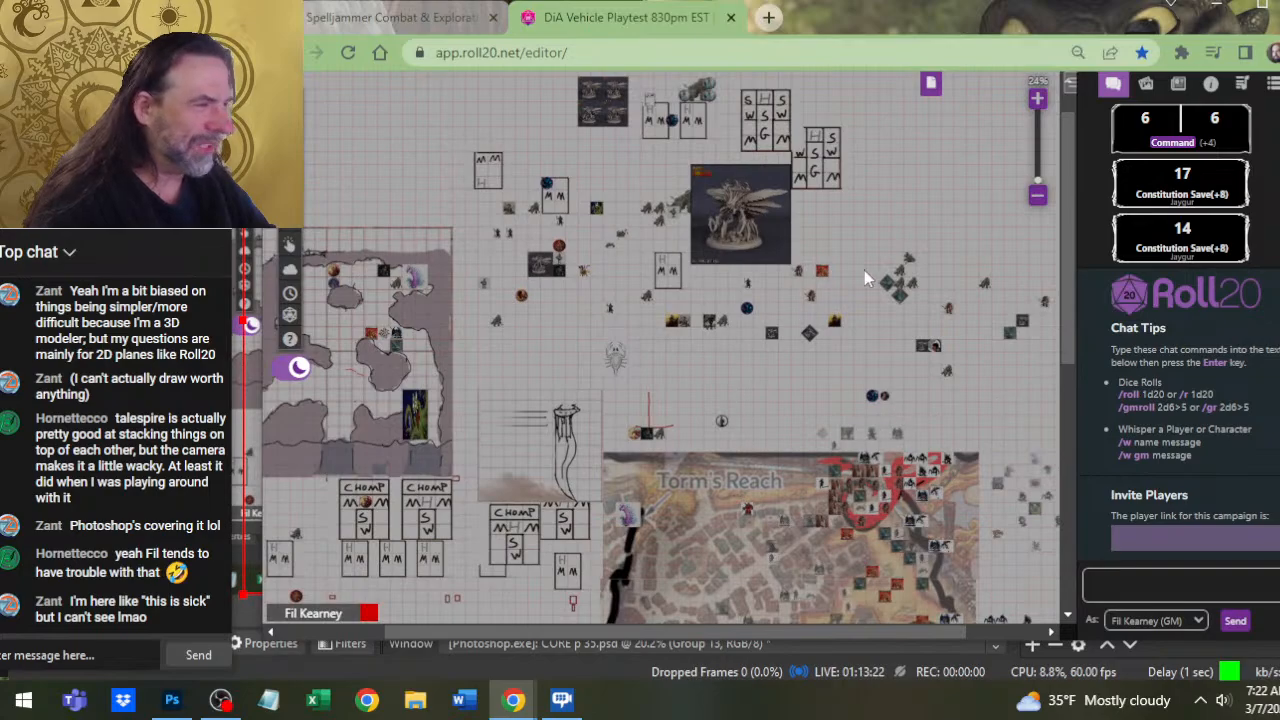
drag(1068, 275, 1063, 405)
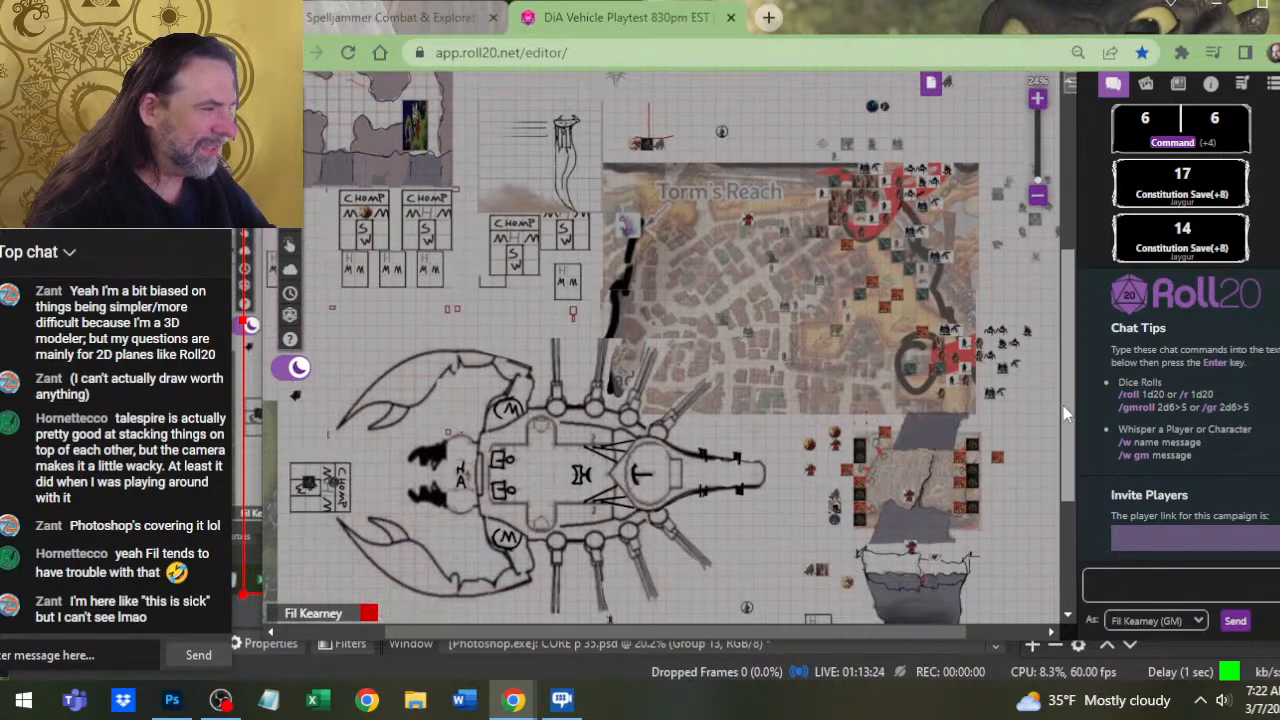
scroll(745, 292, up, 4)
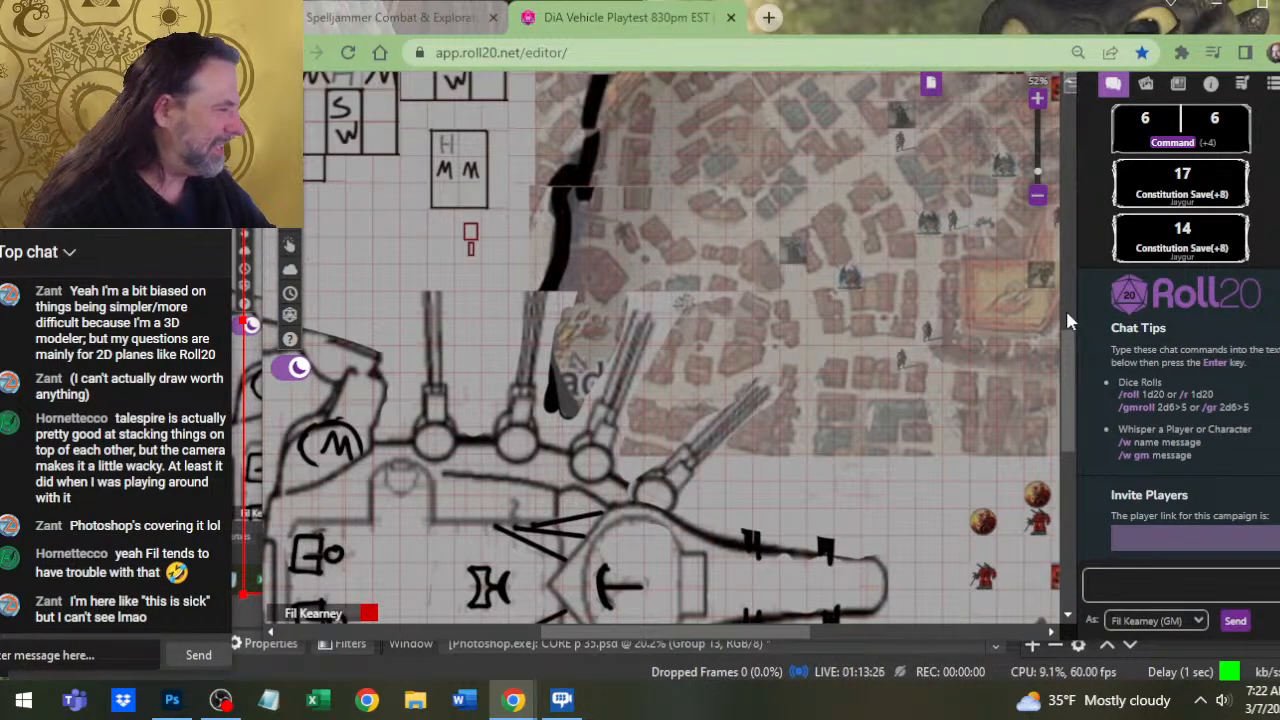
drag(1068, 320, 1000, 513)
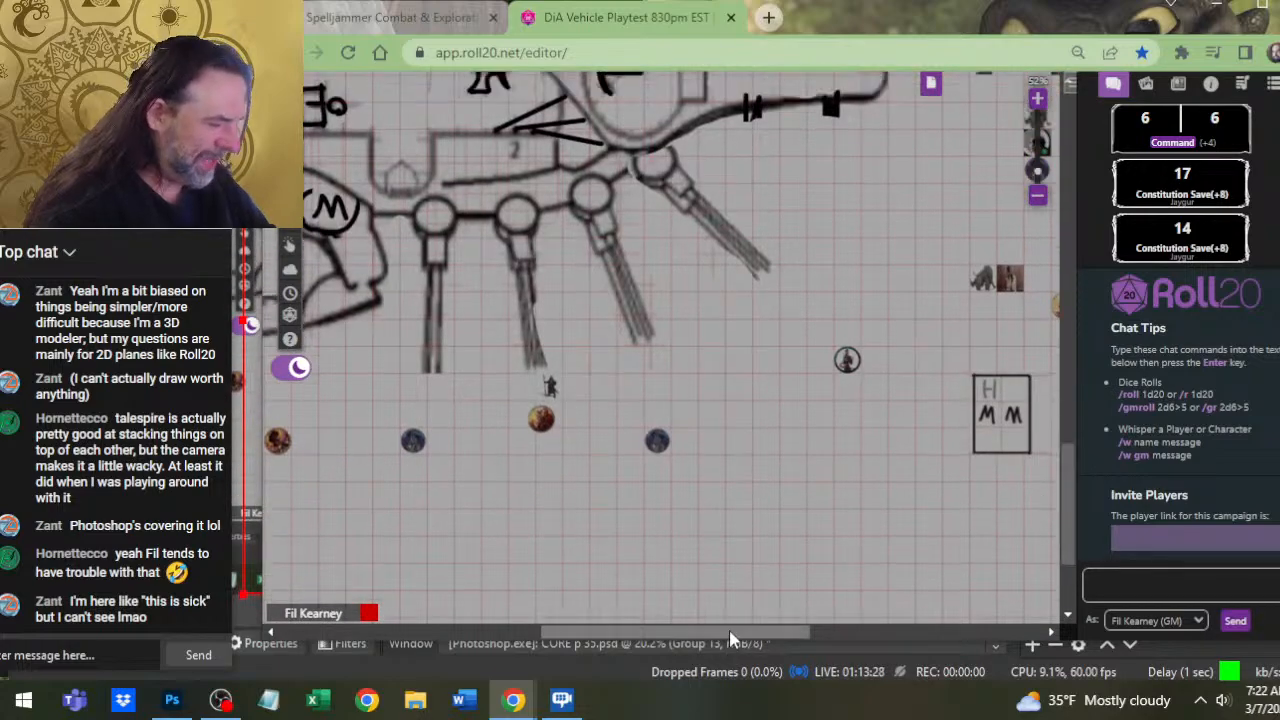
drag(729, 632, 889, 634)
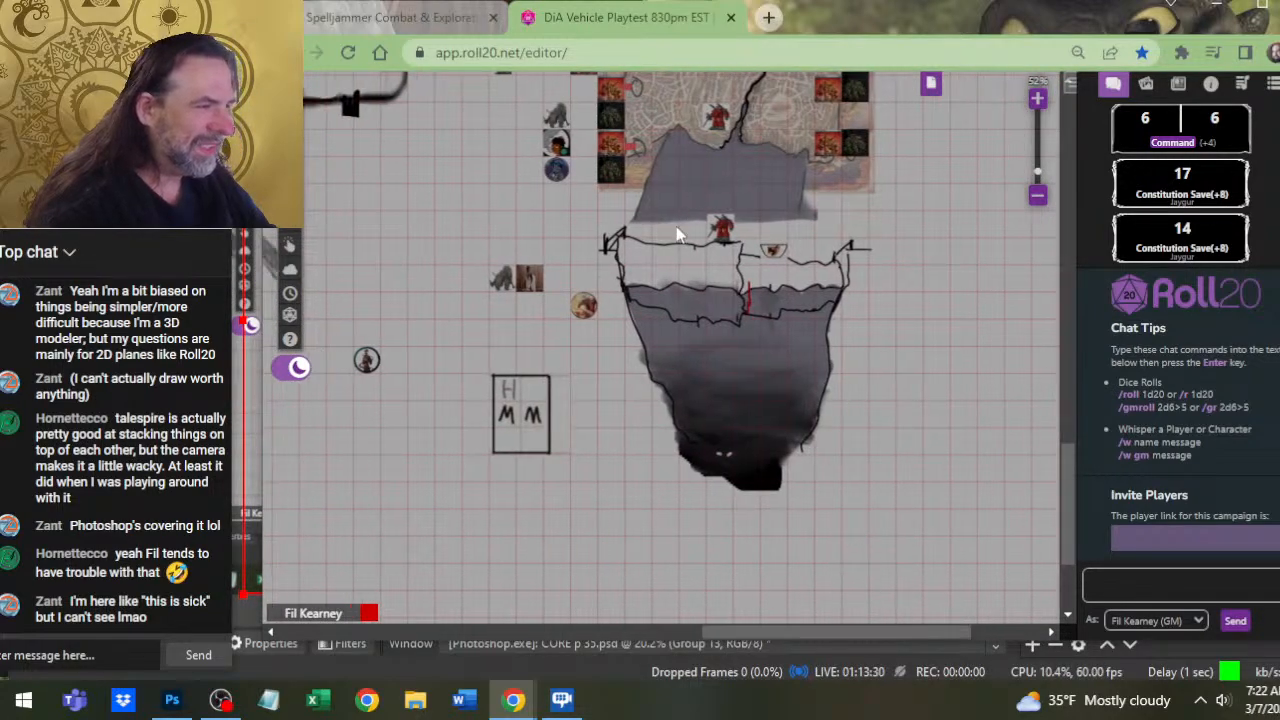
Examine the chasm bridge area and the Torm's Reach city battle map, ending on an overview around the scorpion ship
drag(1063, 469, 1079, 430)
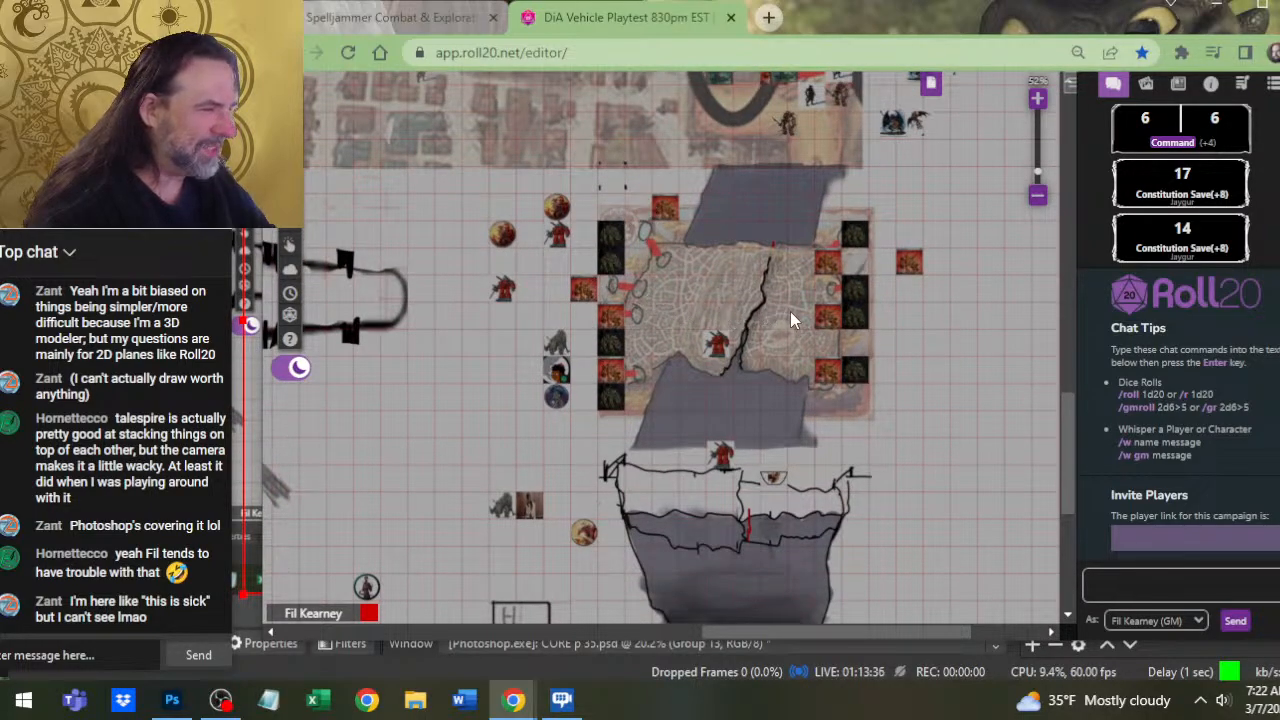
drag(1073, 445, 1085, 374)
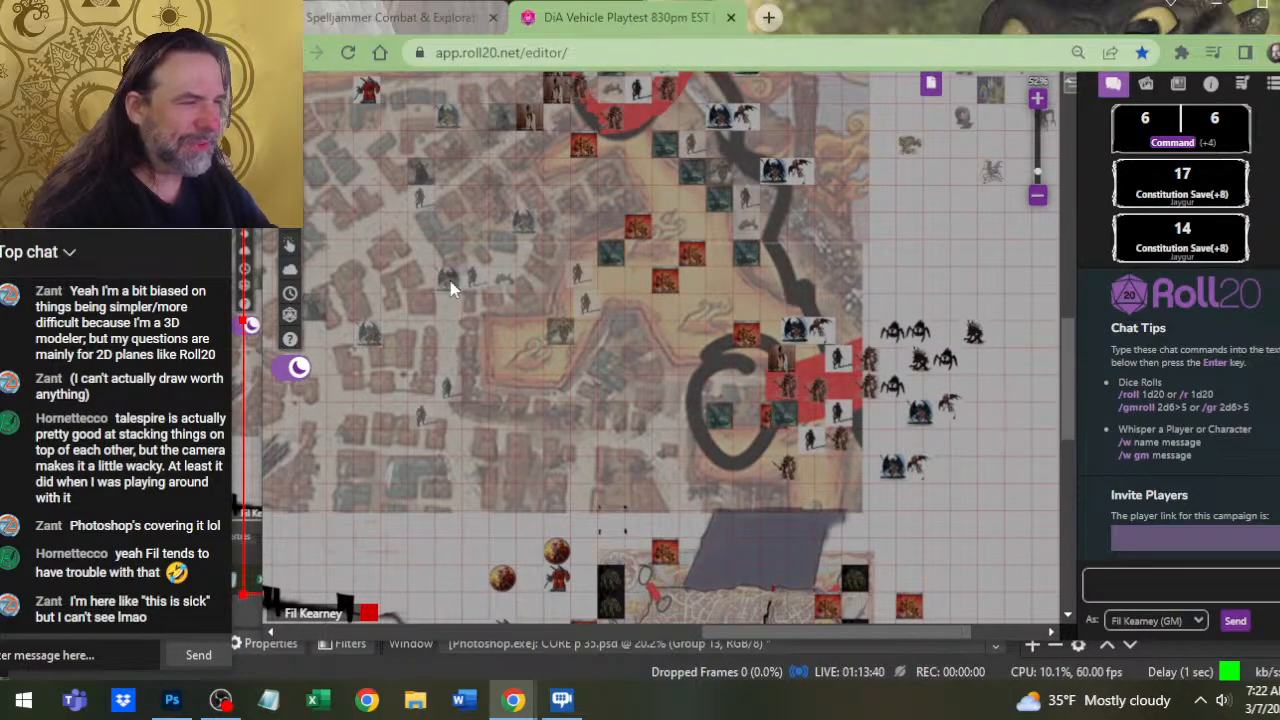
drag(706, 631, 576, 624)
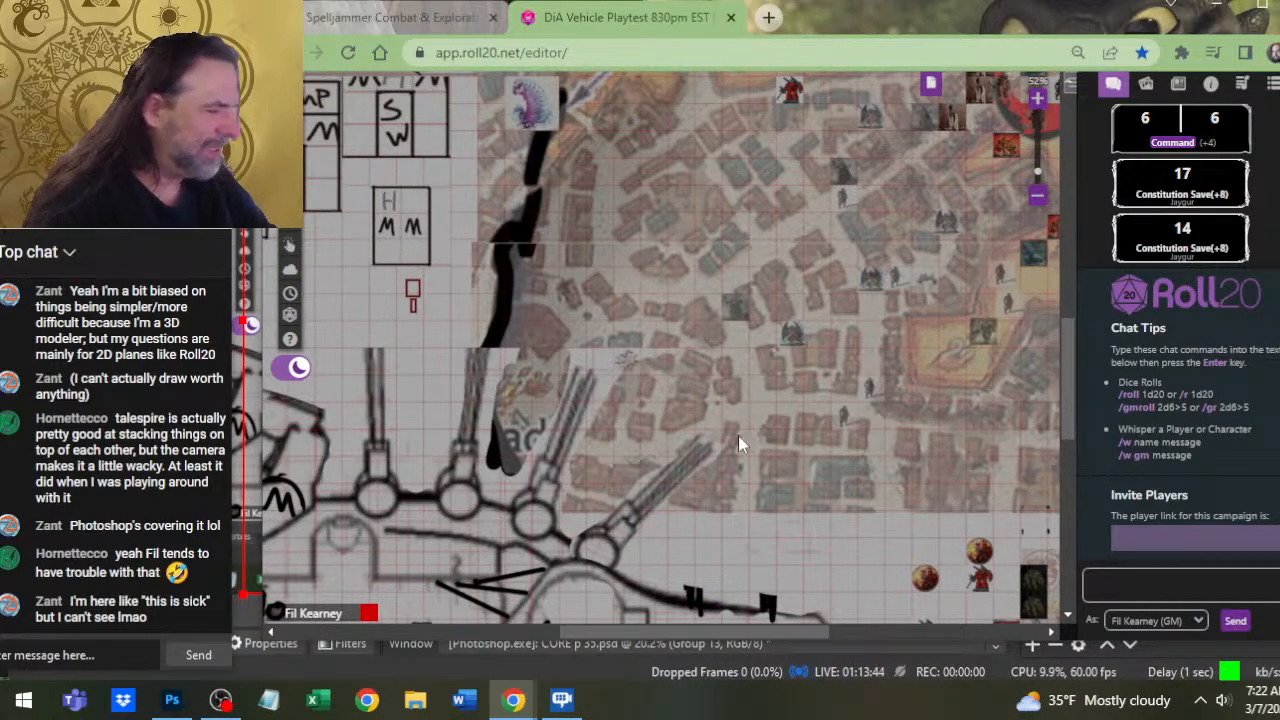
scroll(585, 450, down, 5)
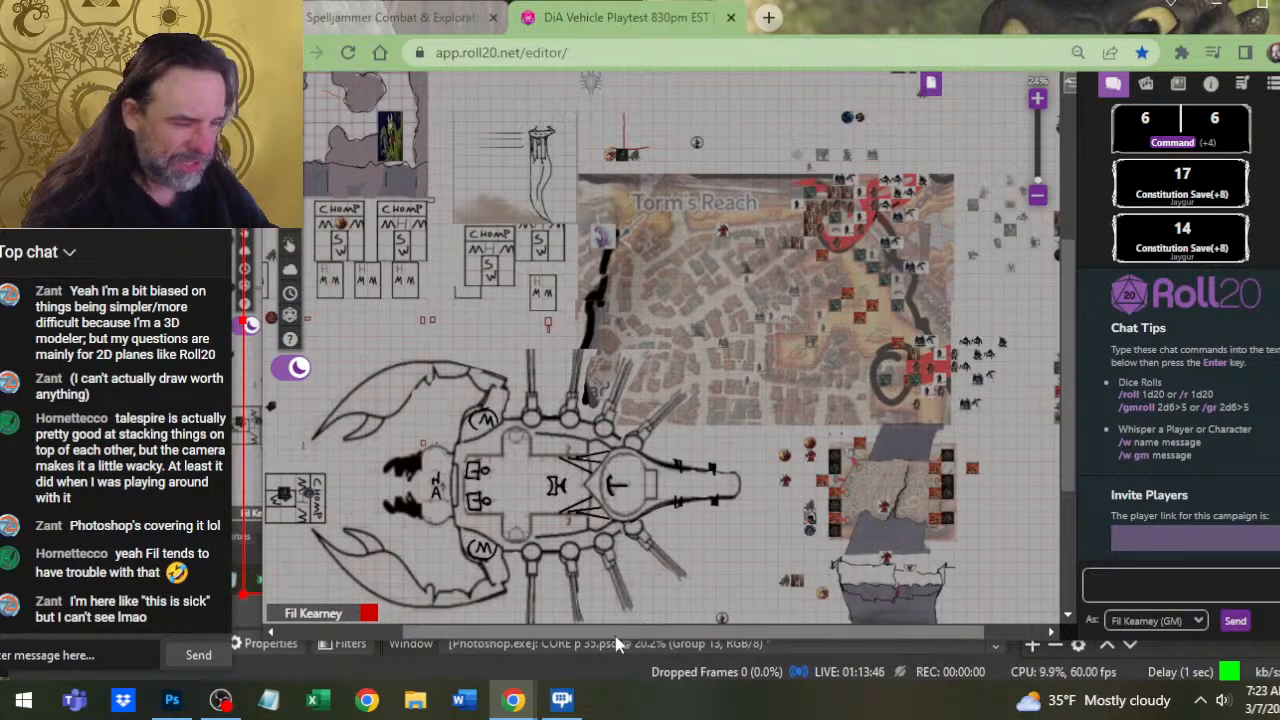
drag(560, 628, 520, 628)
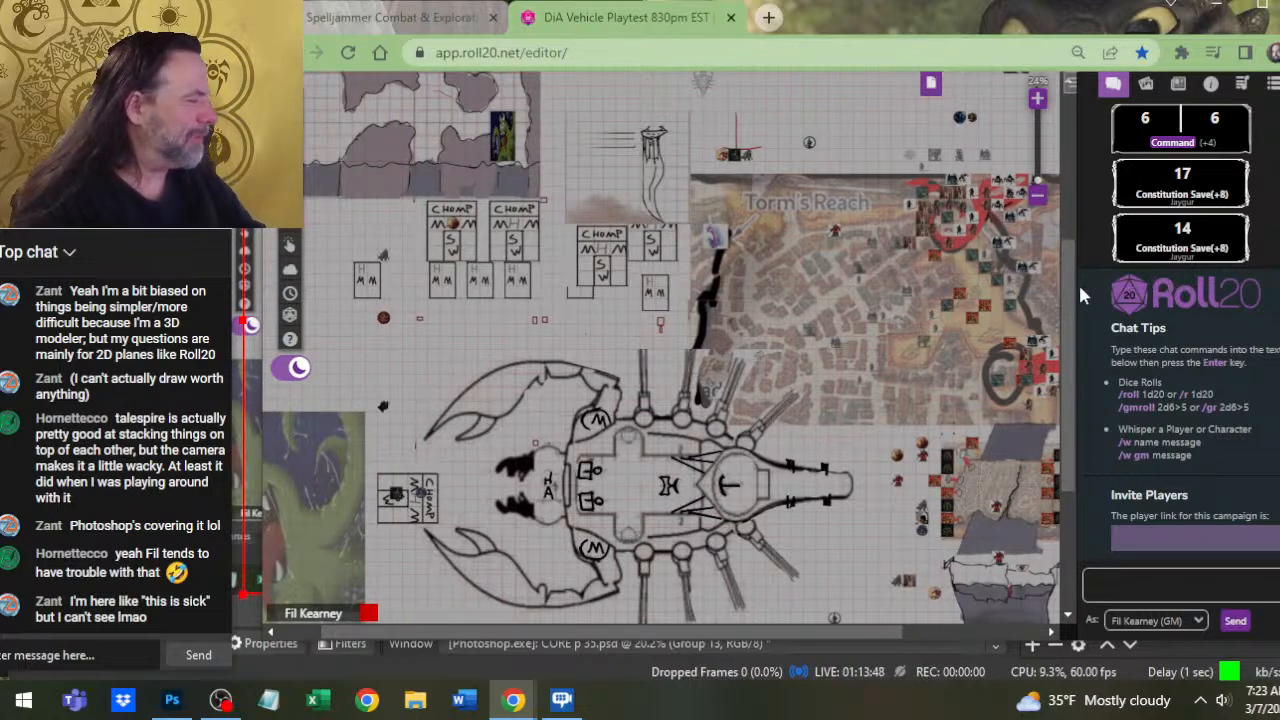
drag(1073, 280, 1069, 315)
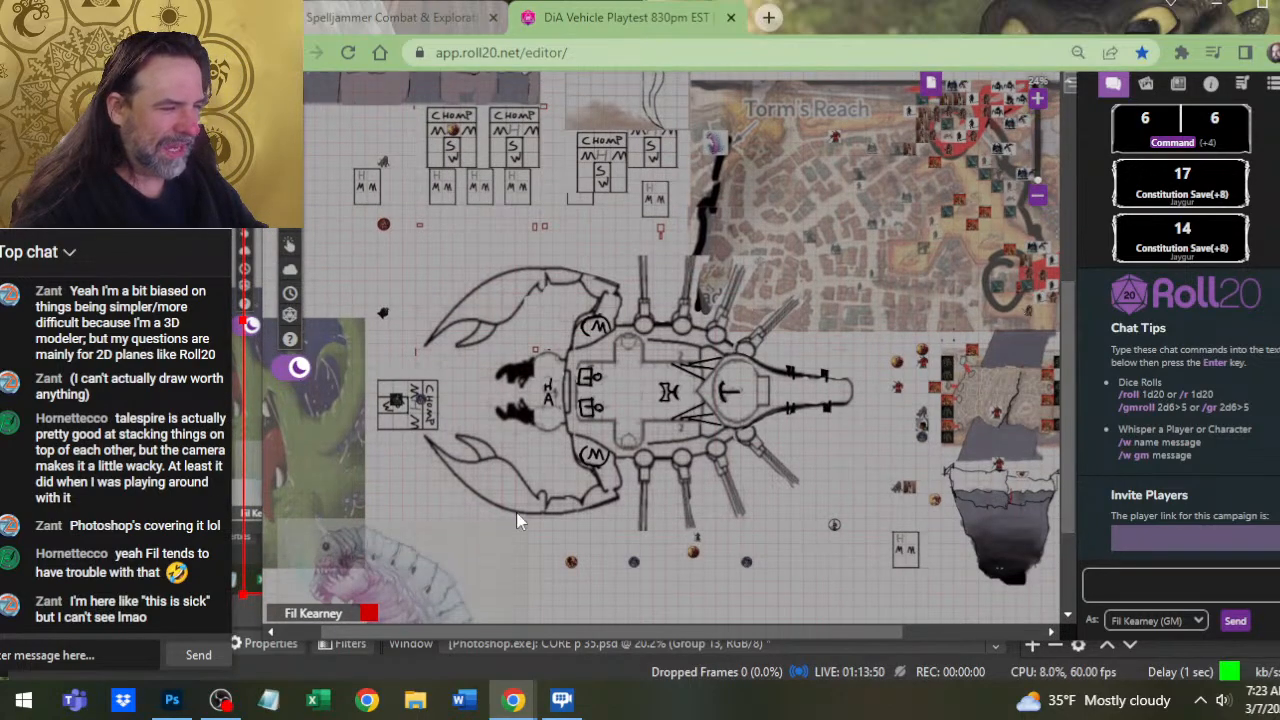
Examine the map areas around the scorpion ship, up to the cave map and the chomp vehicle diagrams
drag(600, 640, 545, 640)
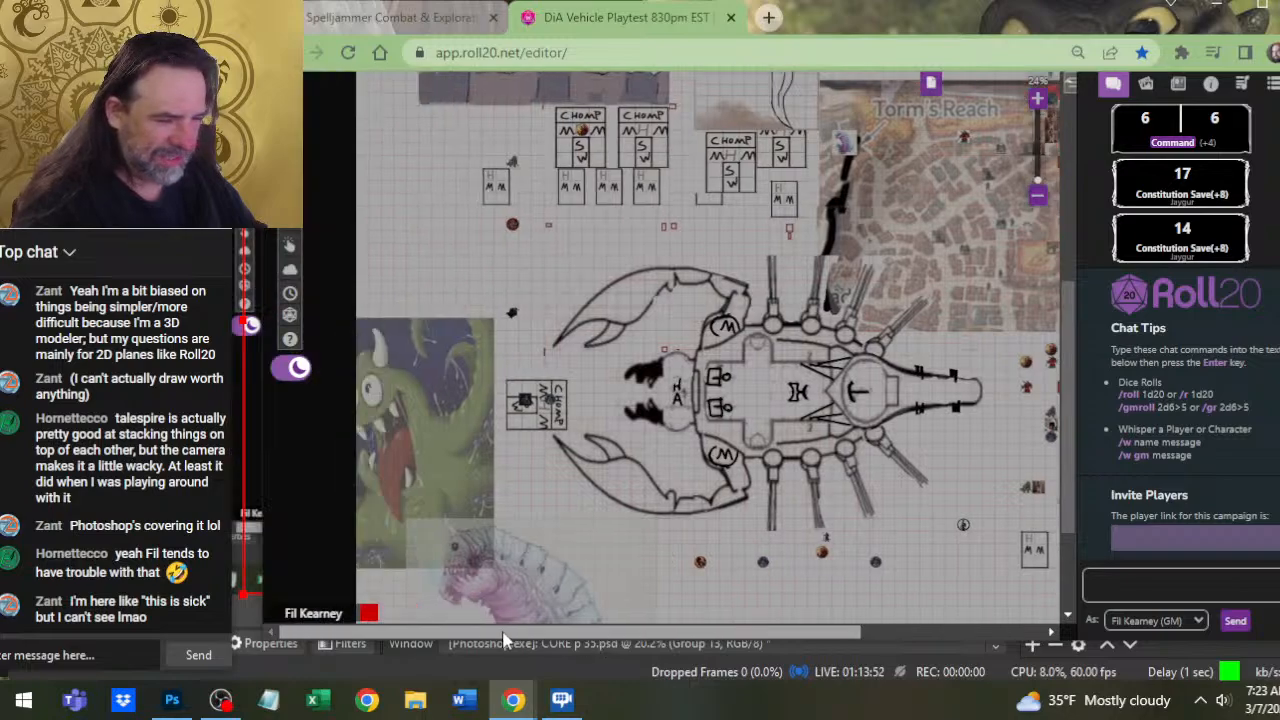
drag(1075, 423, 1070, 302)
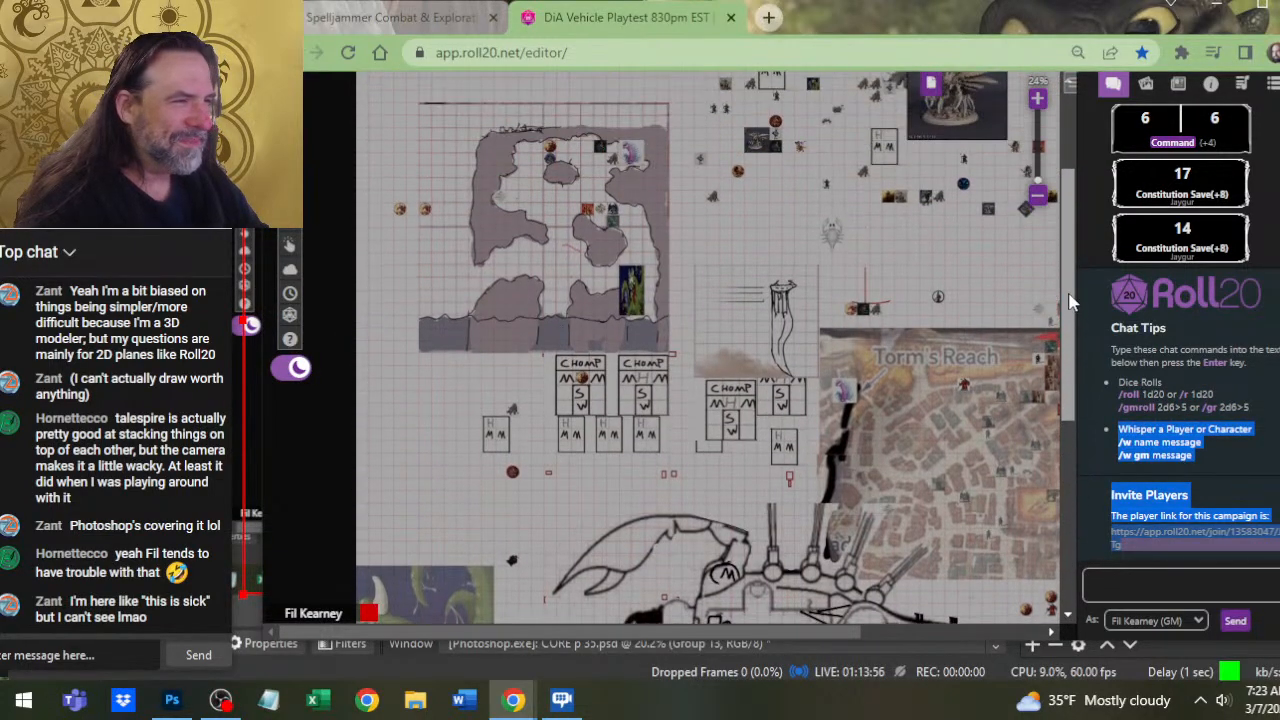
scroll(1063, 310, down, 1)
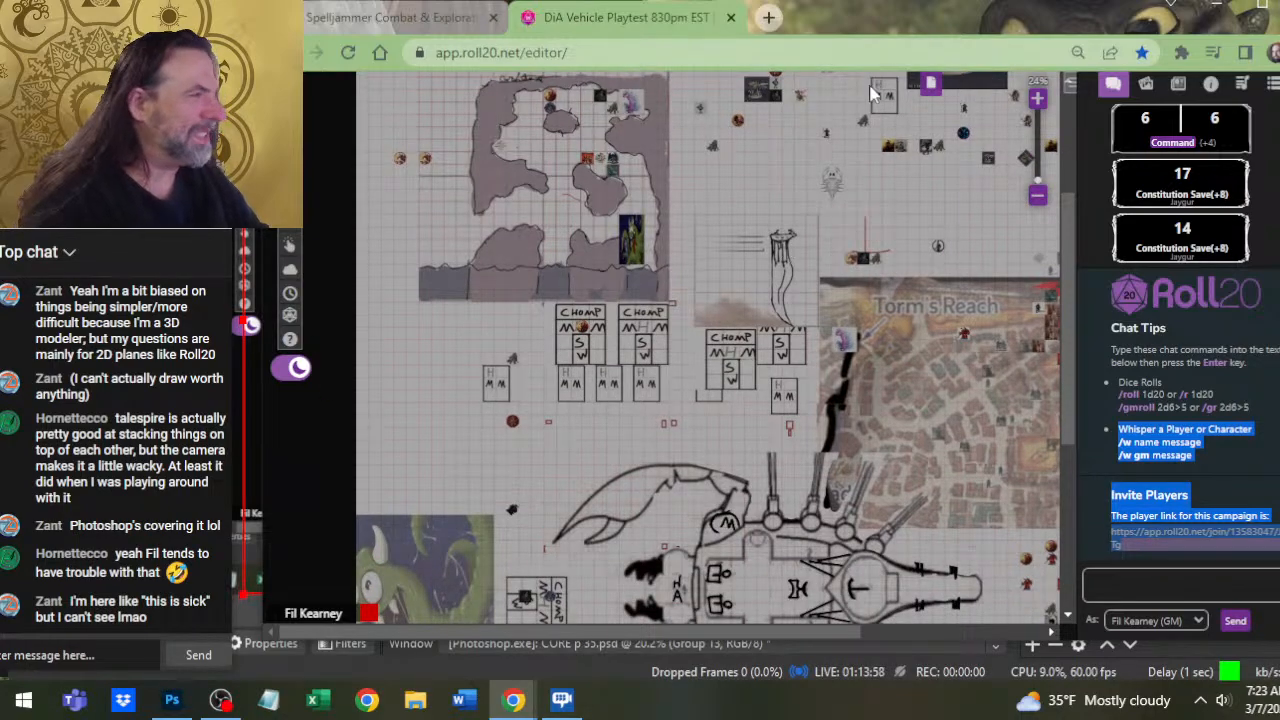
Open the map page with the ship deck plans and examine the cavern map and the ship tokens in the red-bordered squares
click(930, 86)
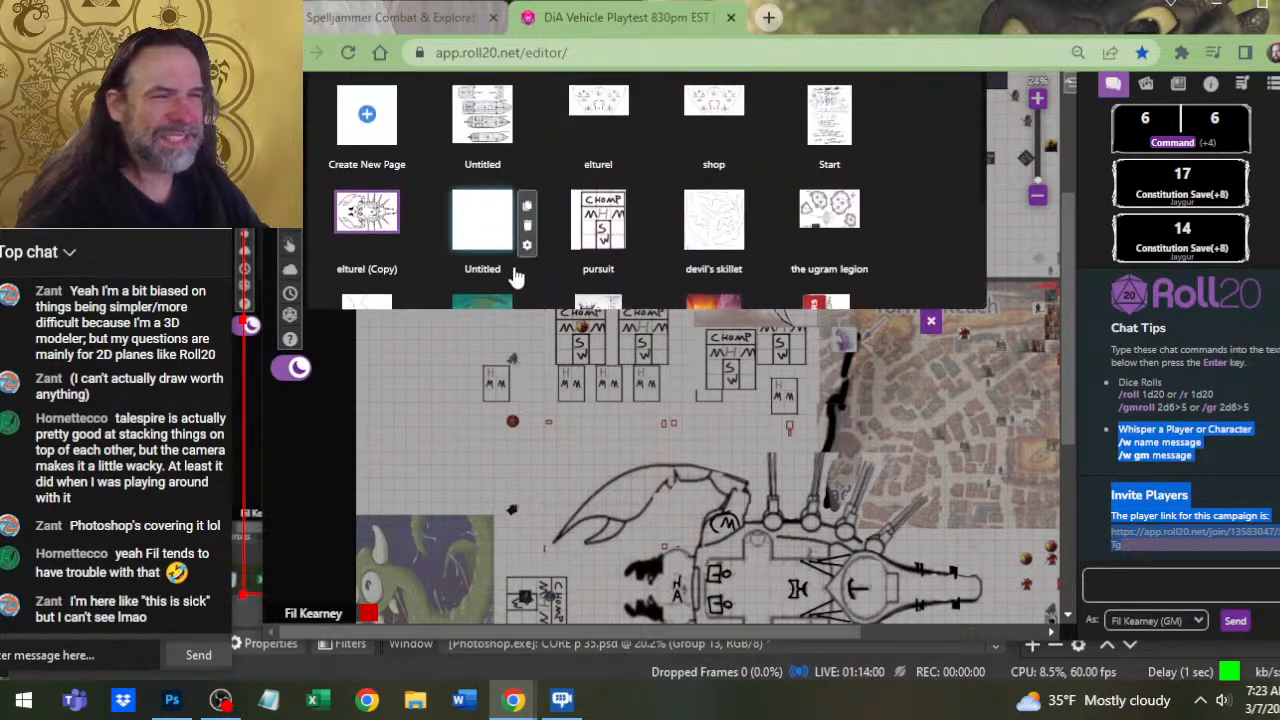
click(482, 113)
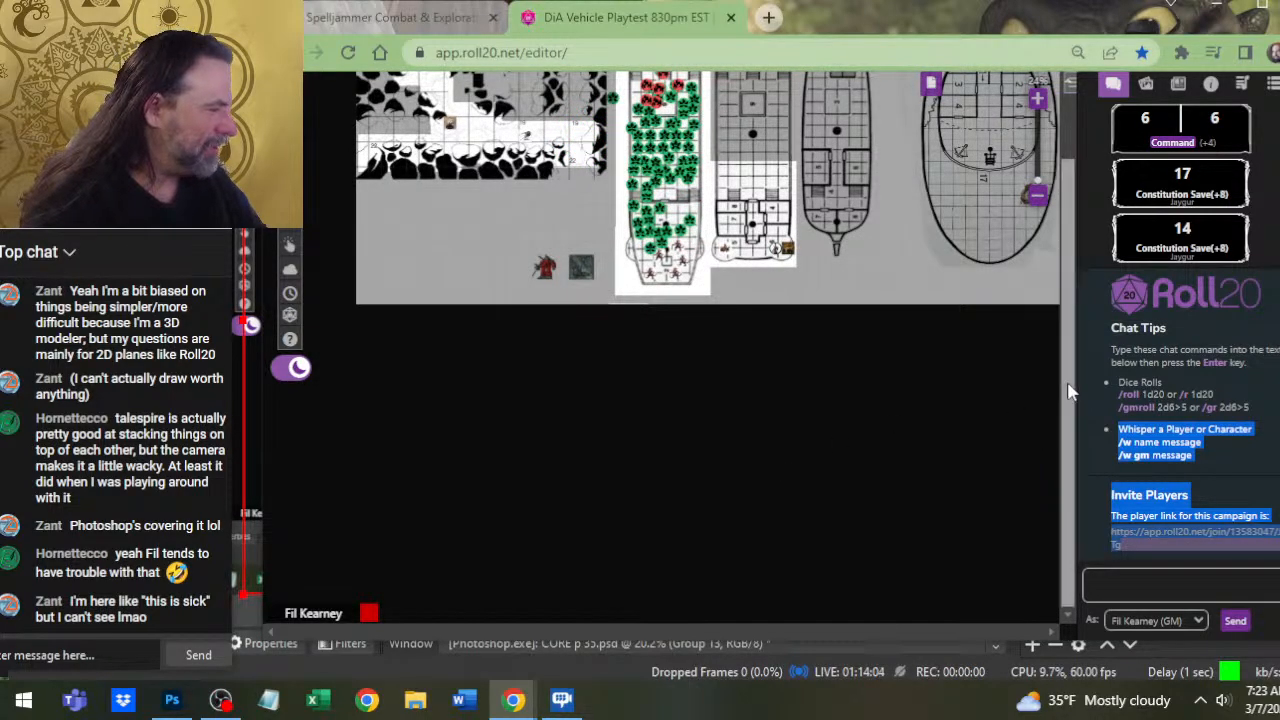
scroll(478, 323, up, 3)
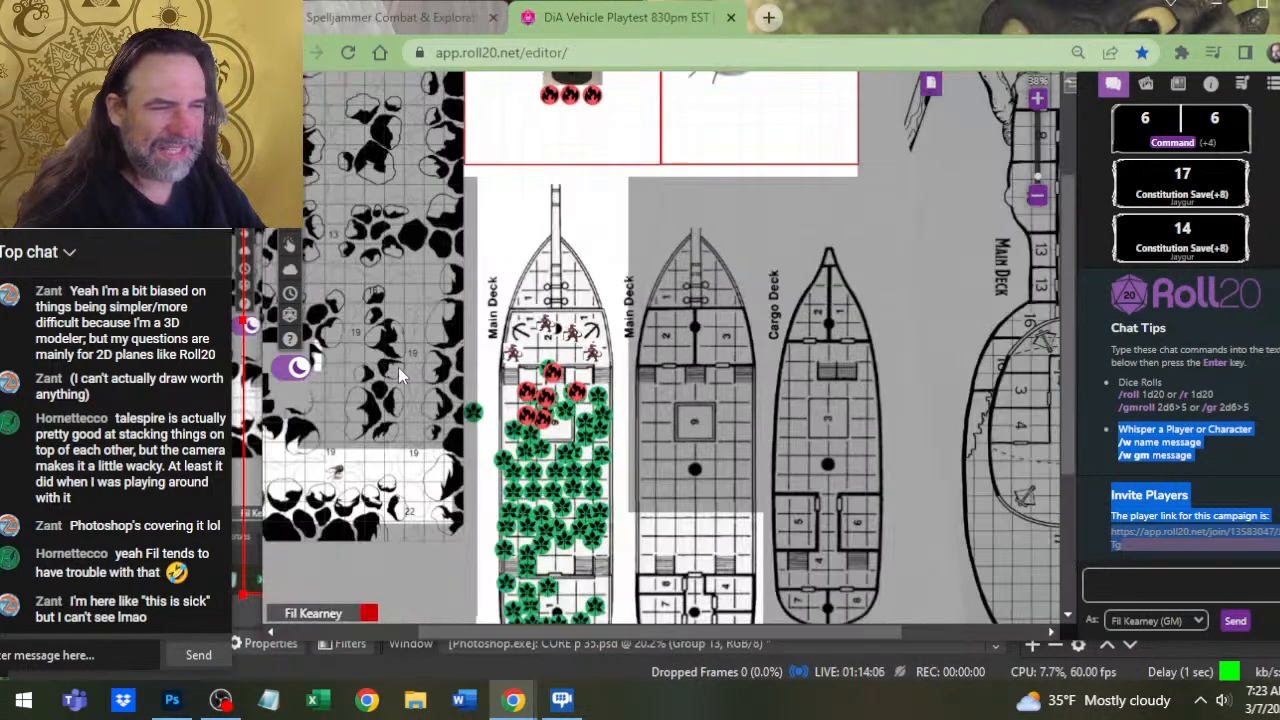
drag(674, 634, 543, 604)
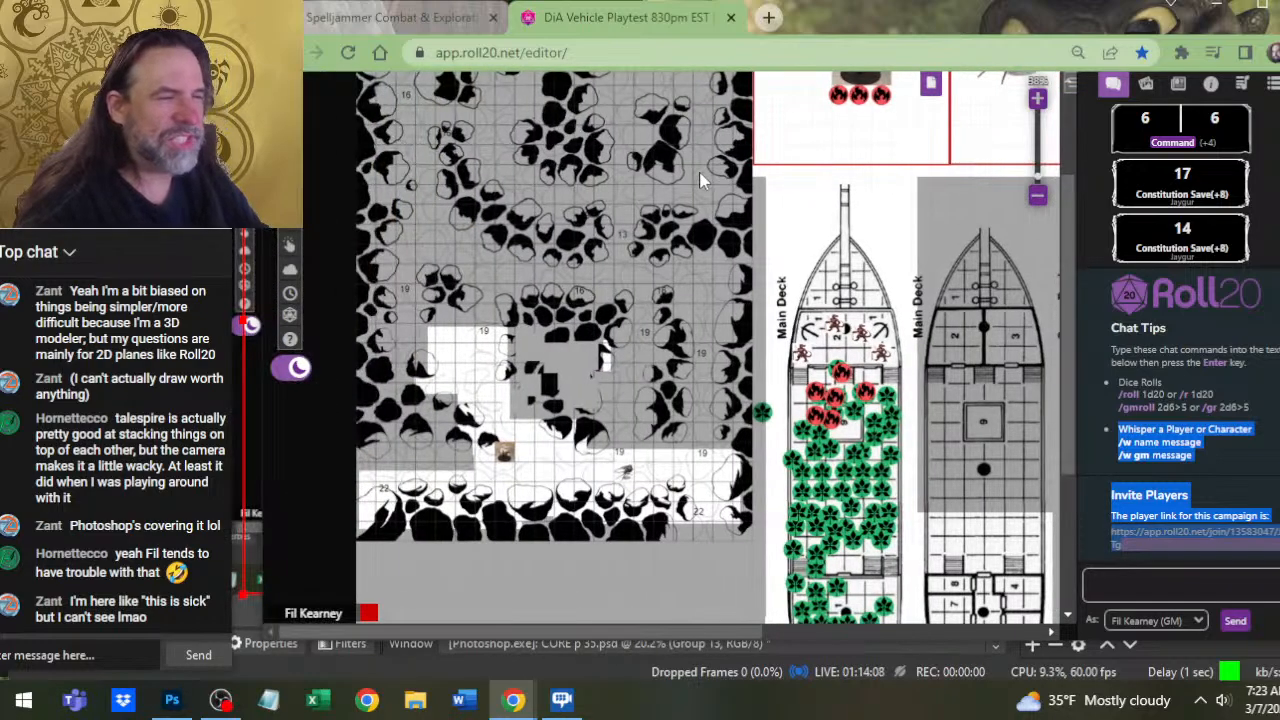
scroll(583, 243, up, 3)
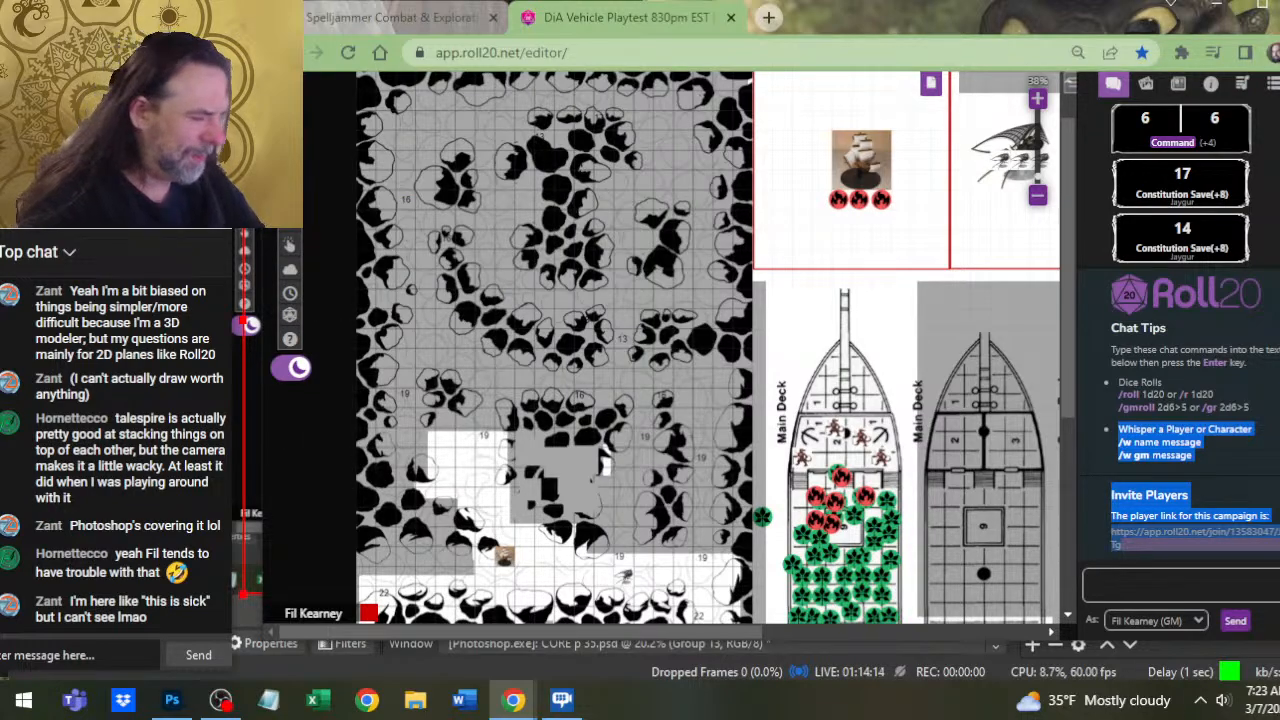
scroll(658, 636, right, 3)
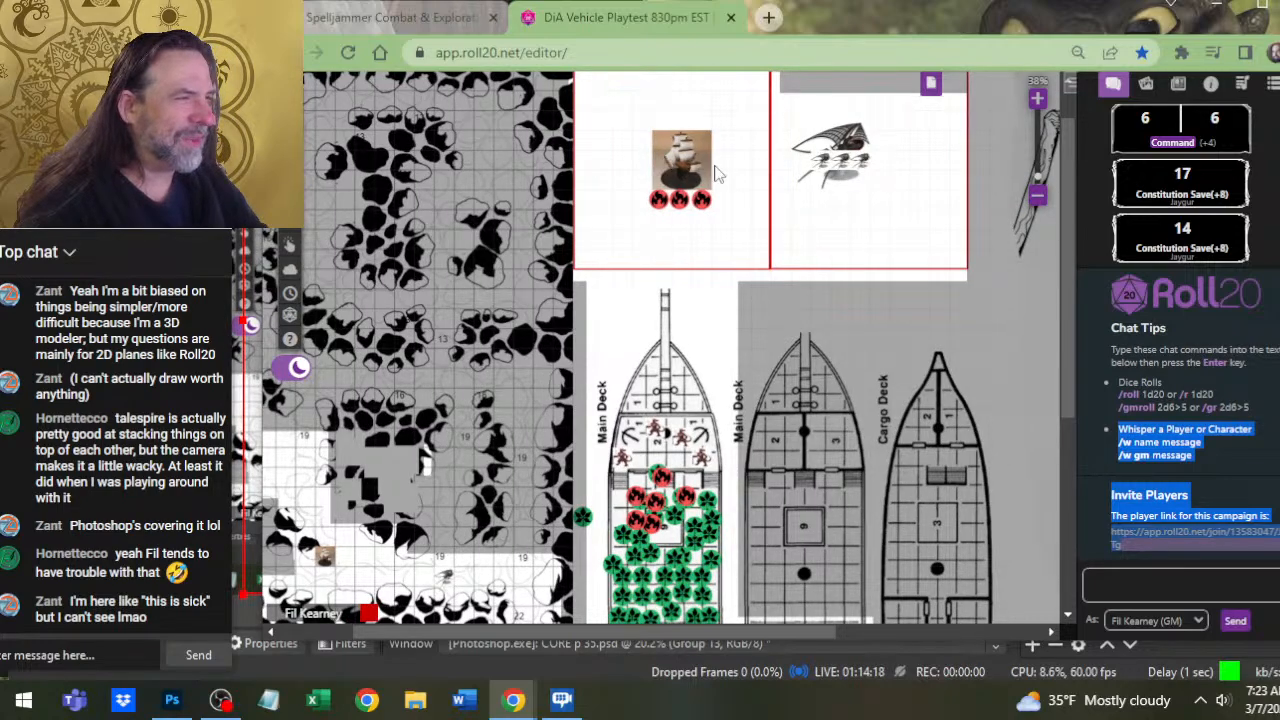
Move the large winged insect ship token slightly up, above its row of three small craft, and select one small craft
click(687, 163)
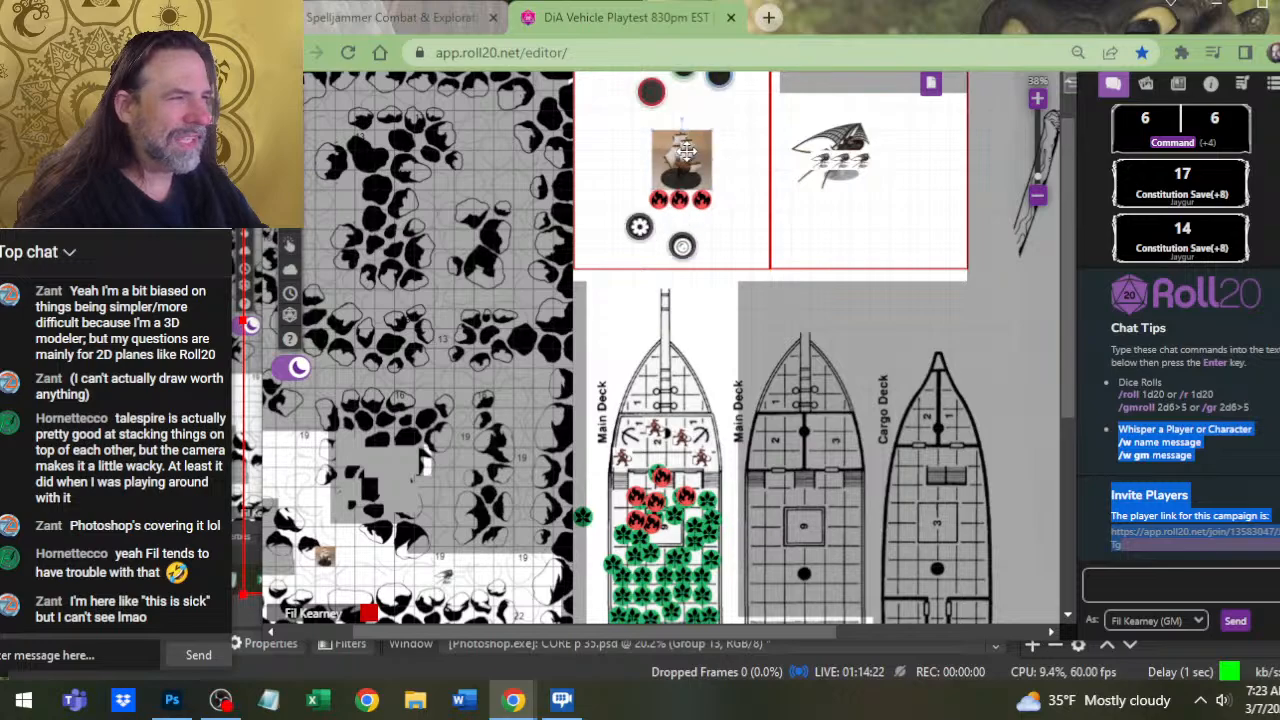
click(836, 132)
drag(838, 130, 838, 110)
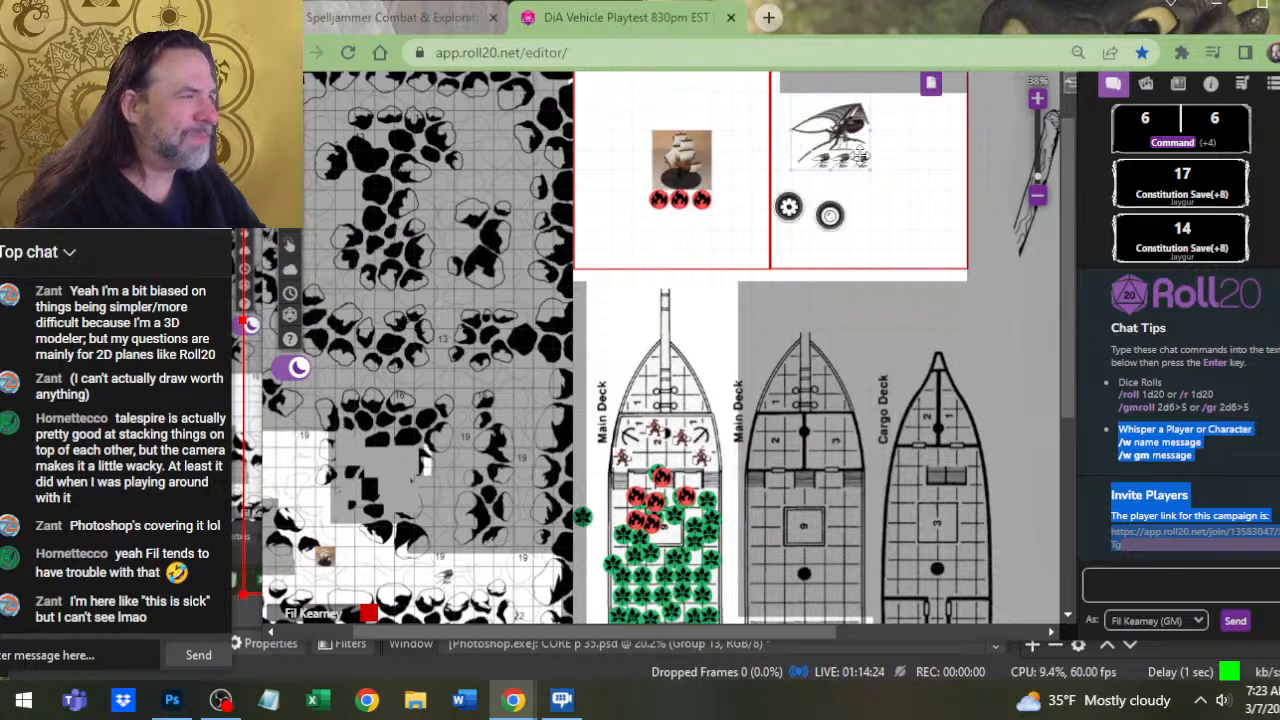
mouse_move(862, 163)
mouse_down()
mouse_move(852, 208)
mouse_move(865, 164)
mouse_up()
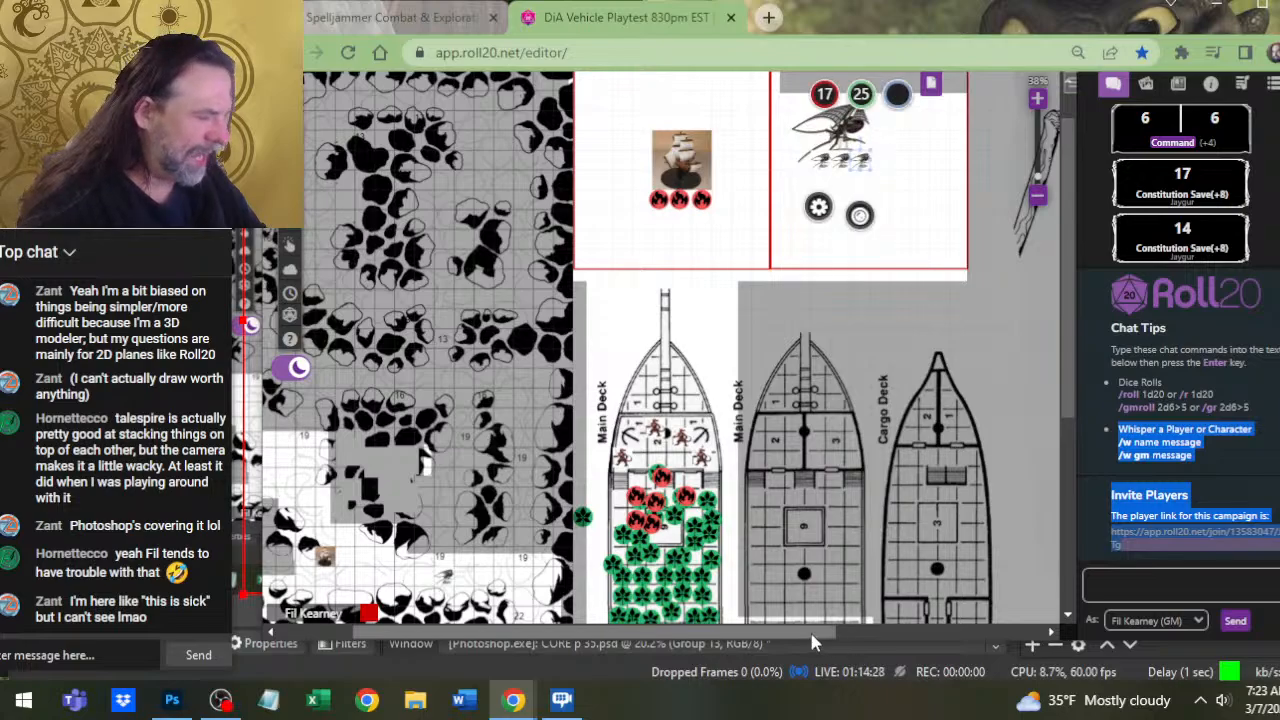
Switch to Photoshop and examine the spiderlings and skiffs sketches in the small craft document
key(alt+Tab)
key(alt+Tab)
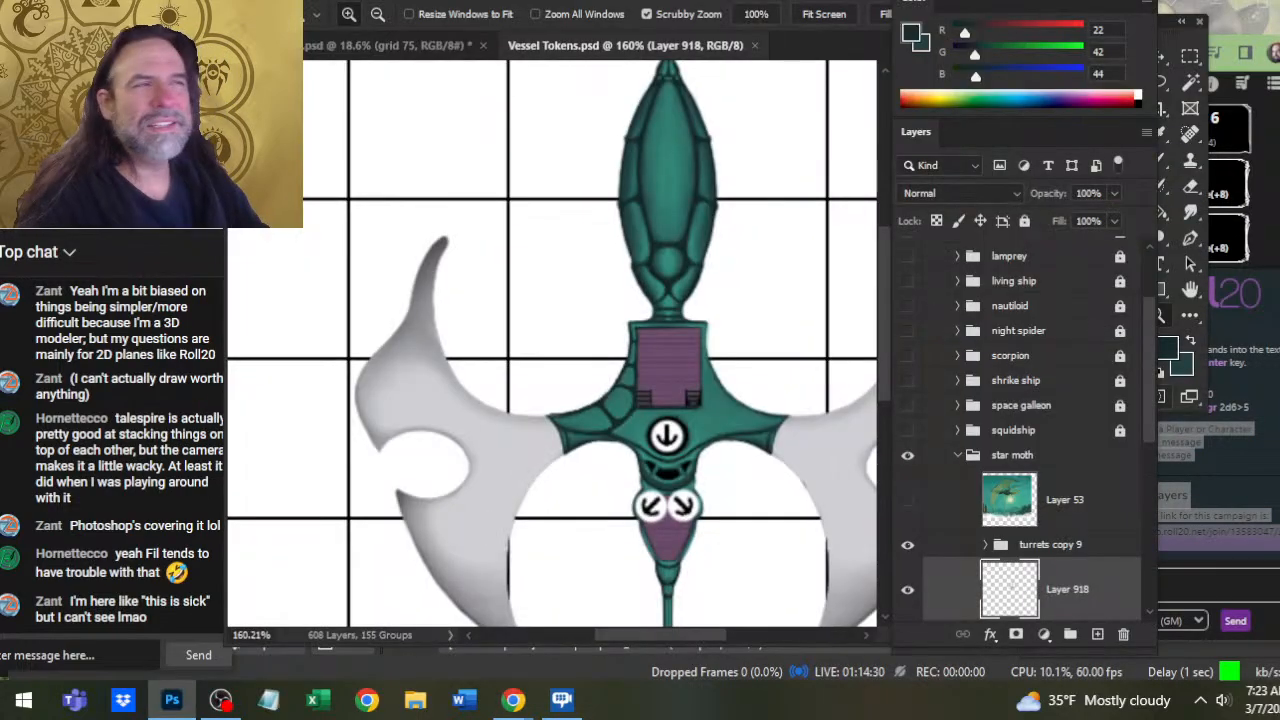
click(315, 52)
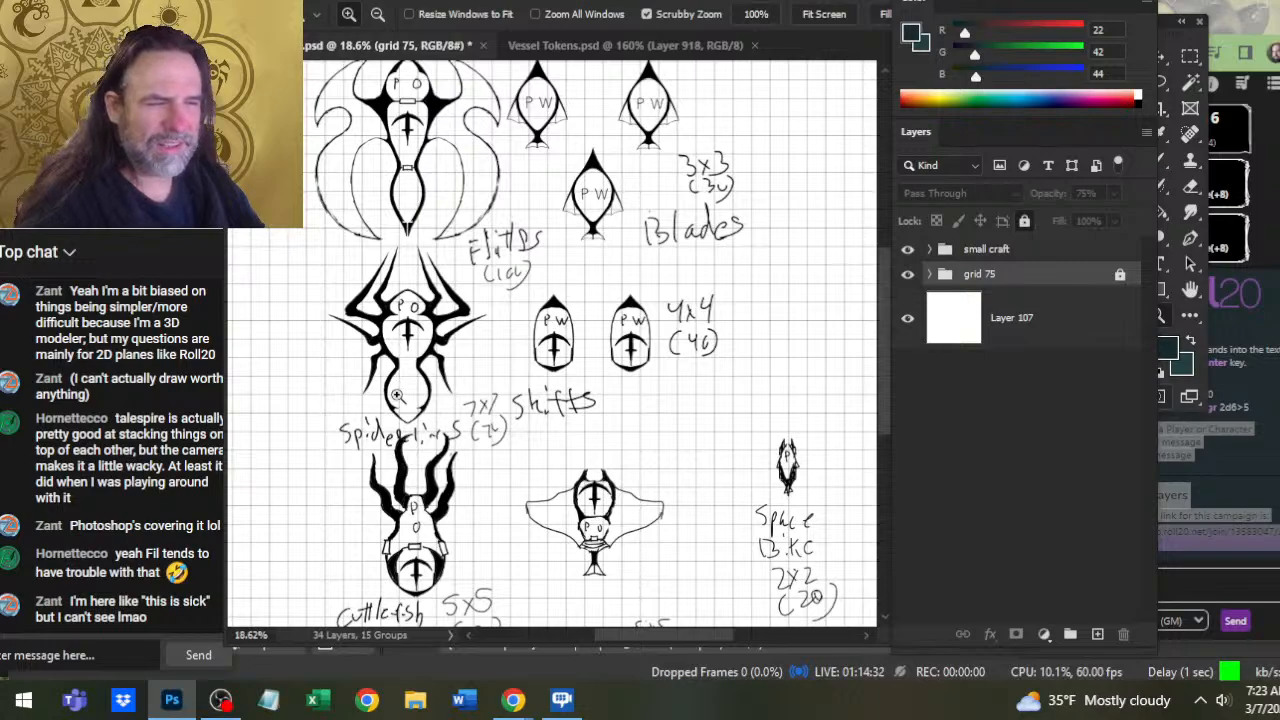
mouse_move(377, 360)
mouse_down()
mouse_move(418, 357)
mouse_move(408, 347)
mouse_up()
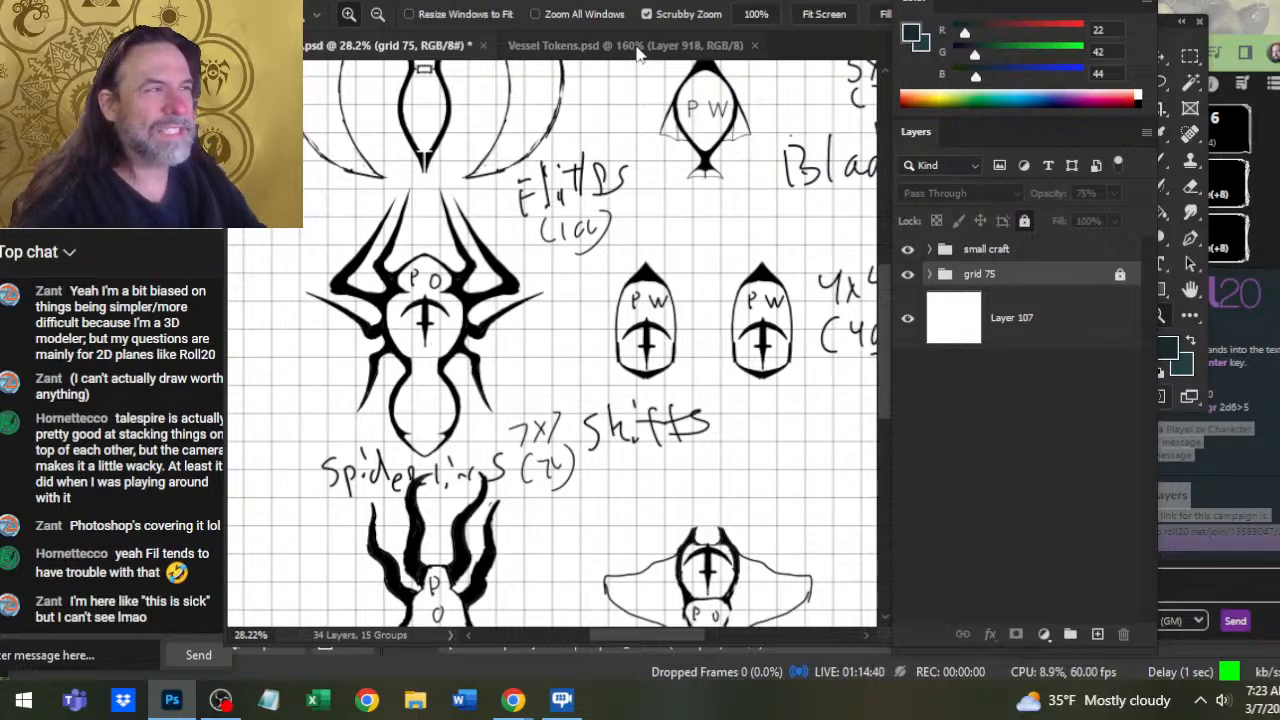
Switch to Chrome and inspect the sailing ship, winged insect ship and small craft tokens in the red-bordered squares
key(alt+Tab)
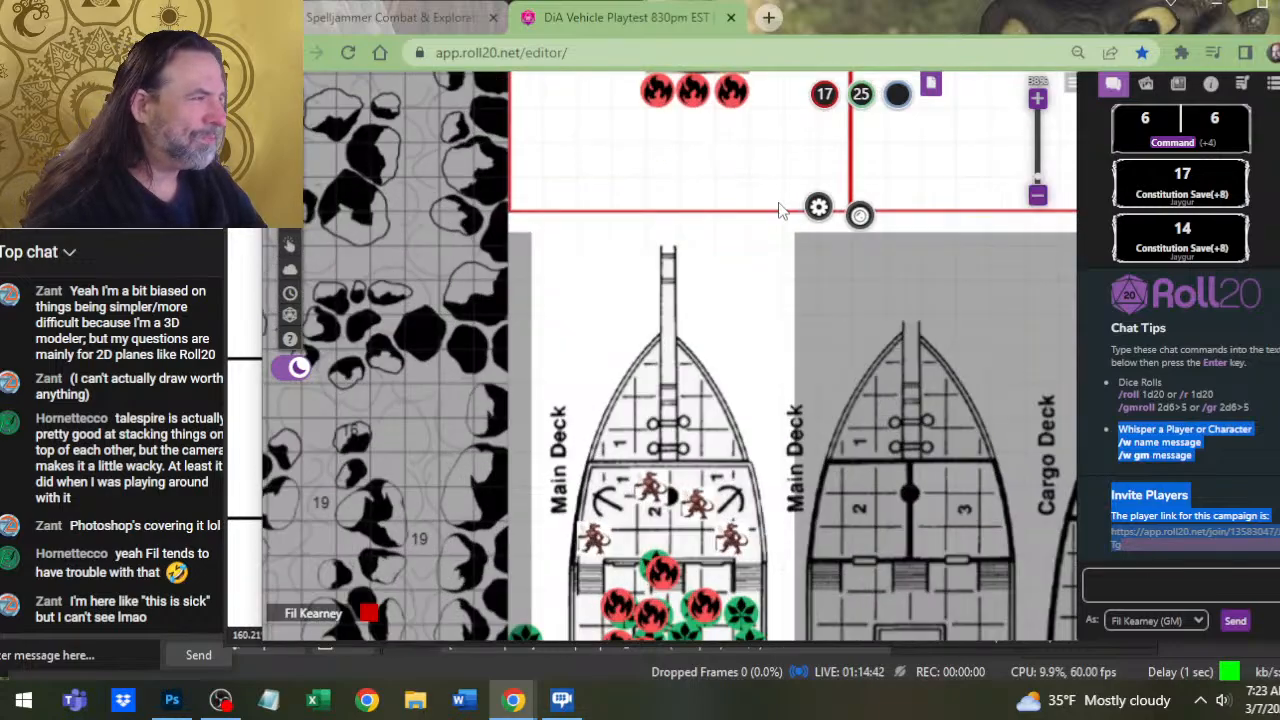
scroll(803, 363, up, 3)
scroll(1060, 300, up, 3)
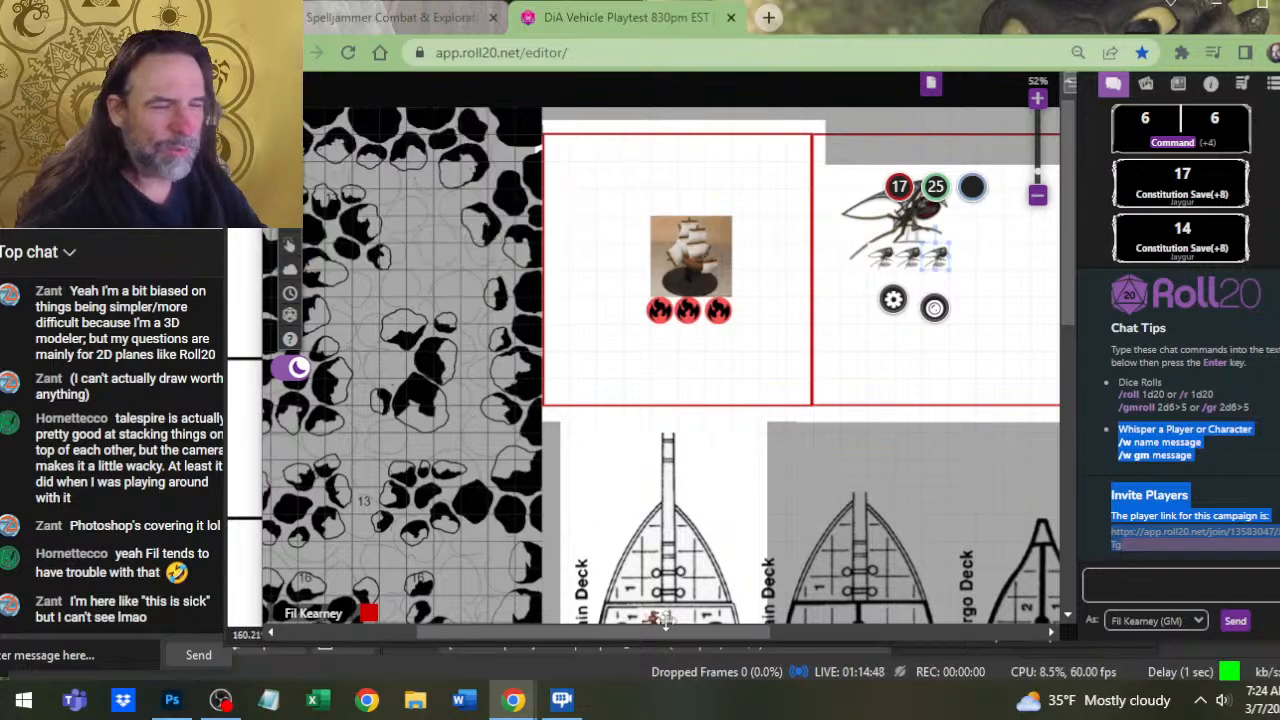
mouse_move(677, 635)
mouse_down()
mouse_move(530, 640)
mouse_move(740, 640)
mouse_up()
click(760, 125)
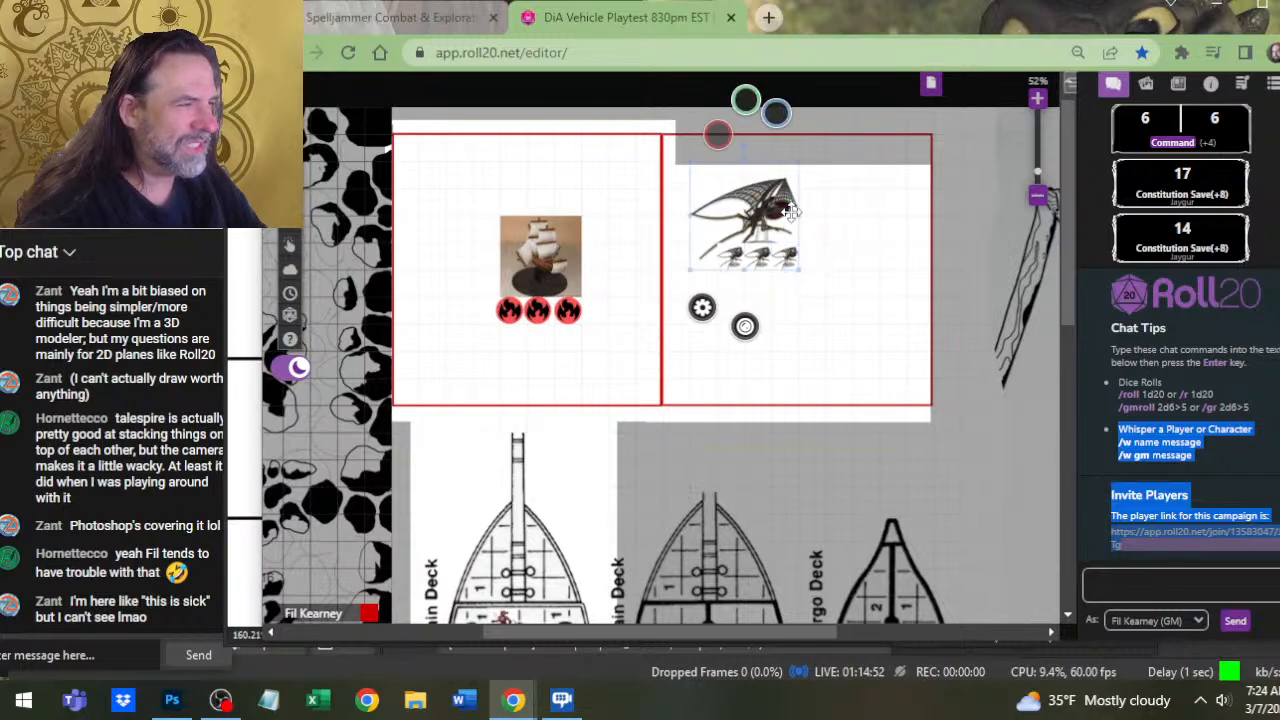
click(522, 256)
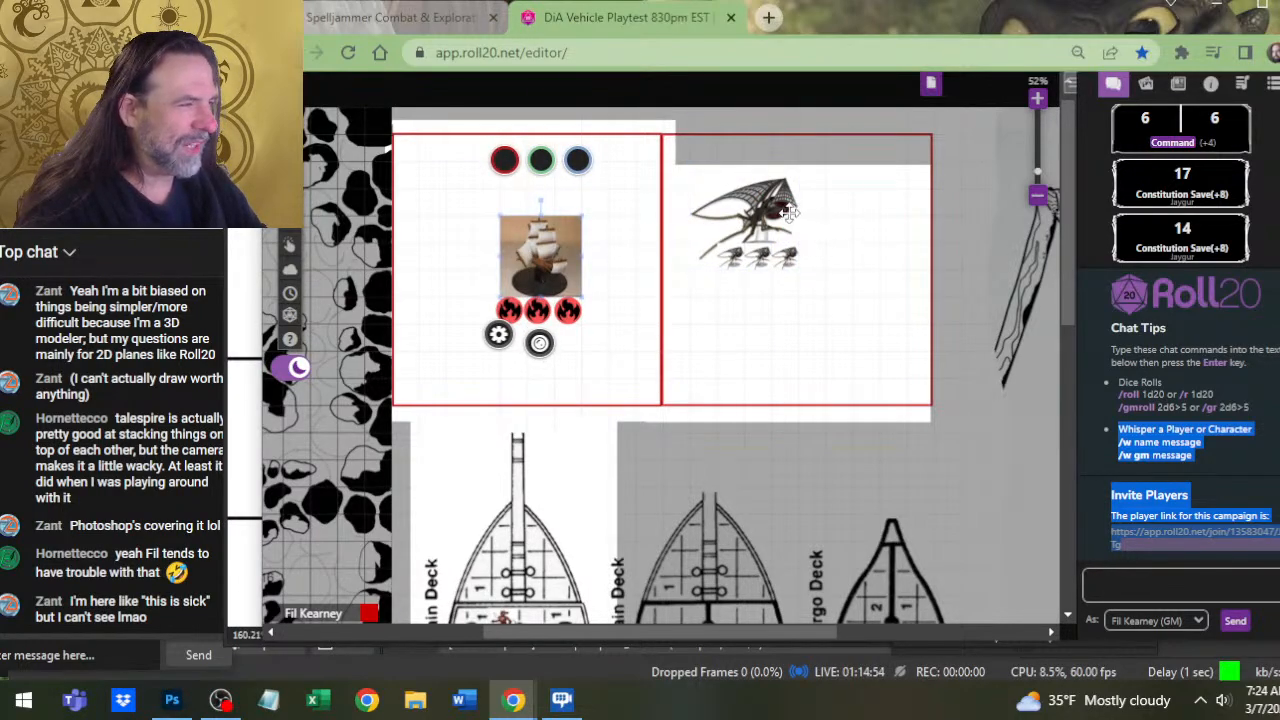
click(788, 262)
click(790, 263)
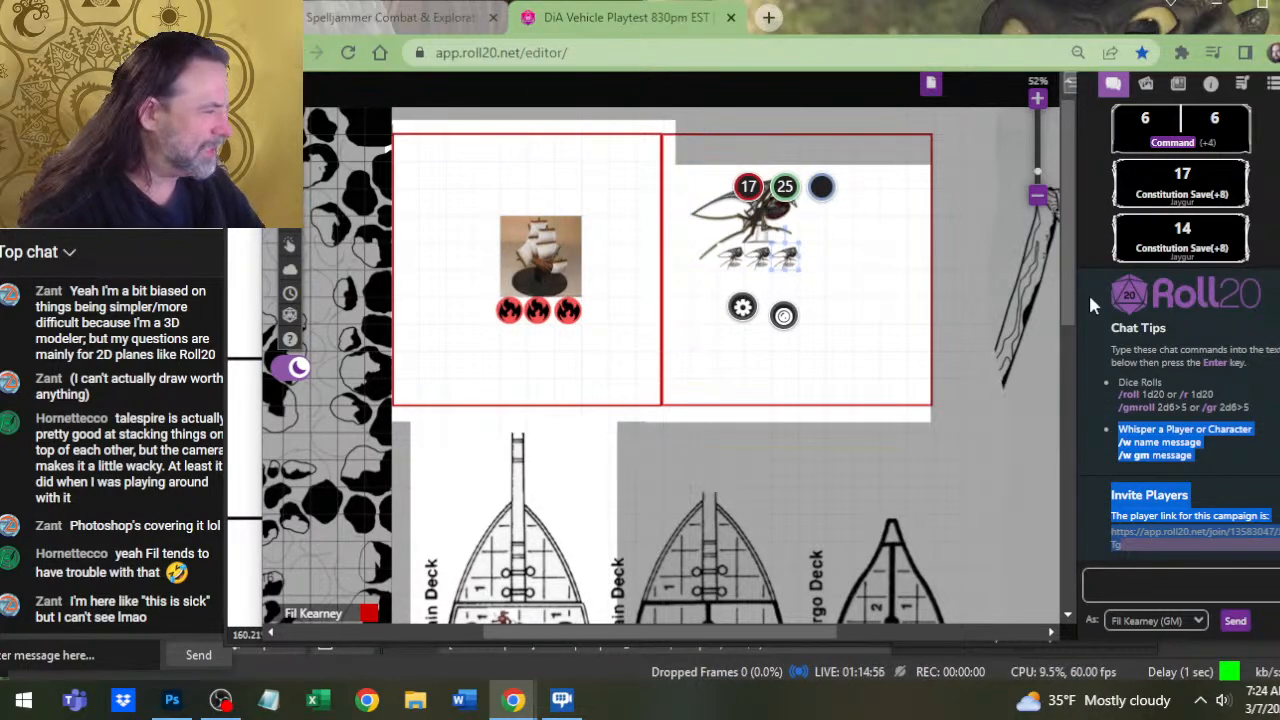
Examine the whole deck plans page, from the ship tokens down to the sterns of the Main Deck and Cargo Deck plans
scroll(1062, 336, down, 3)
scroll(770, 393, down, 2)
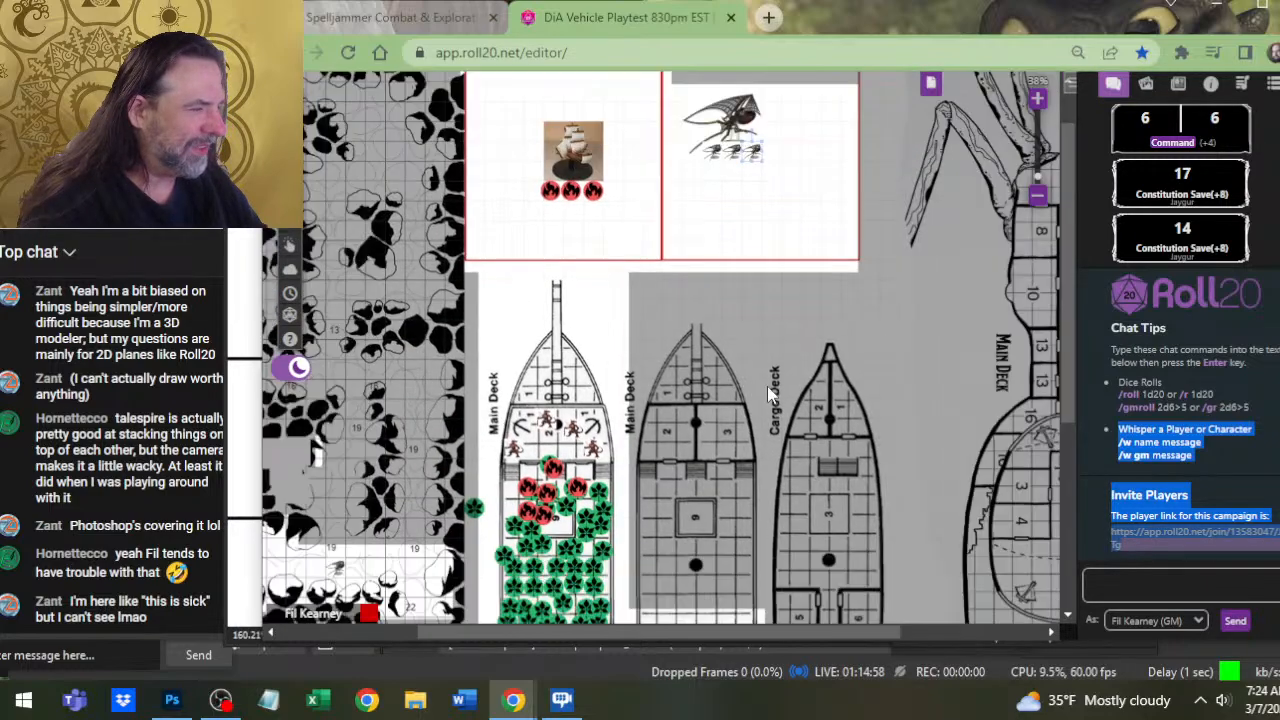
scroll(770, 393, down, 3)
scroll(542, 411, up, 3)
scroll(558, 449, down, 1)
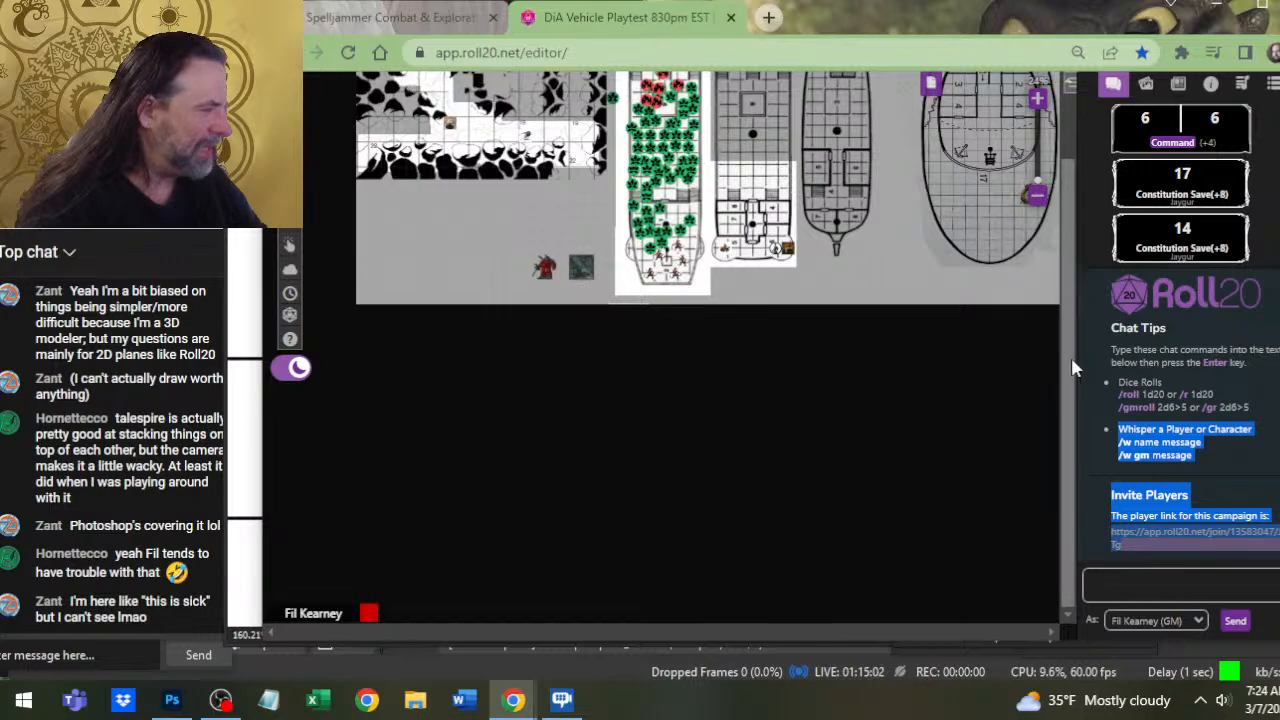
scroll(1060, 330, up, 3)
scroll(1070, 318, up, 2)
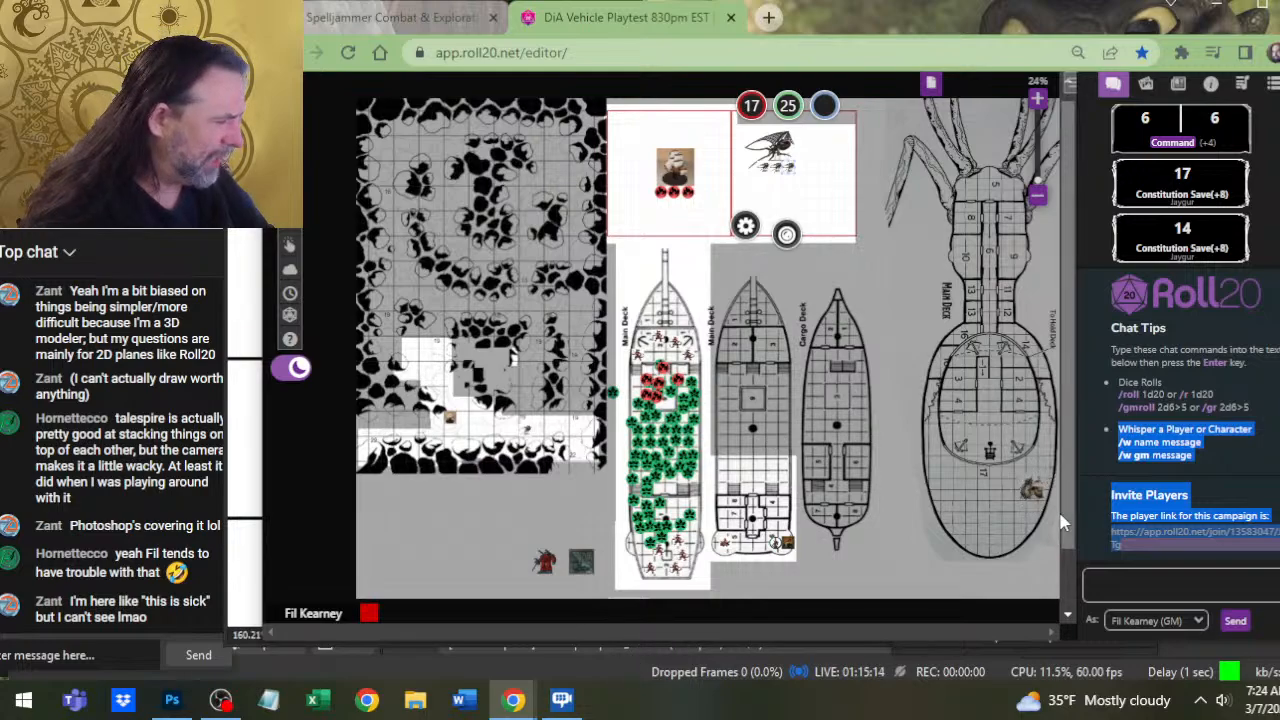
scroll(637, 530, down, 5)
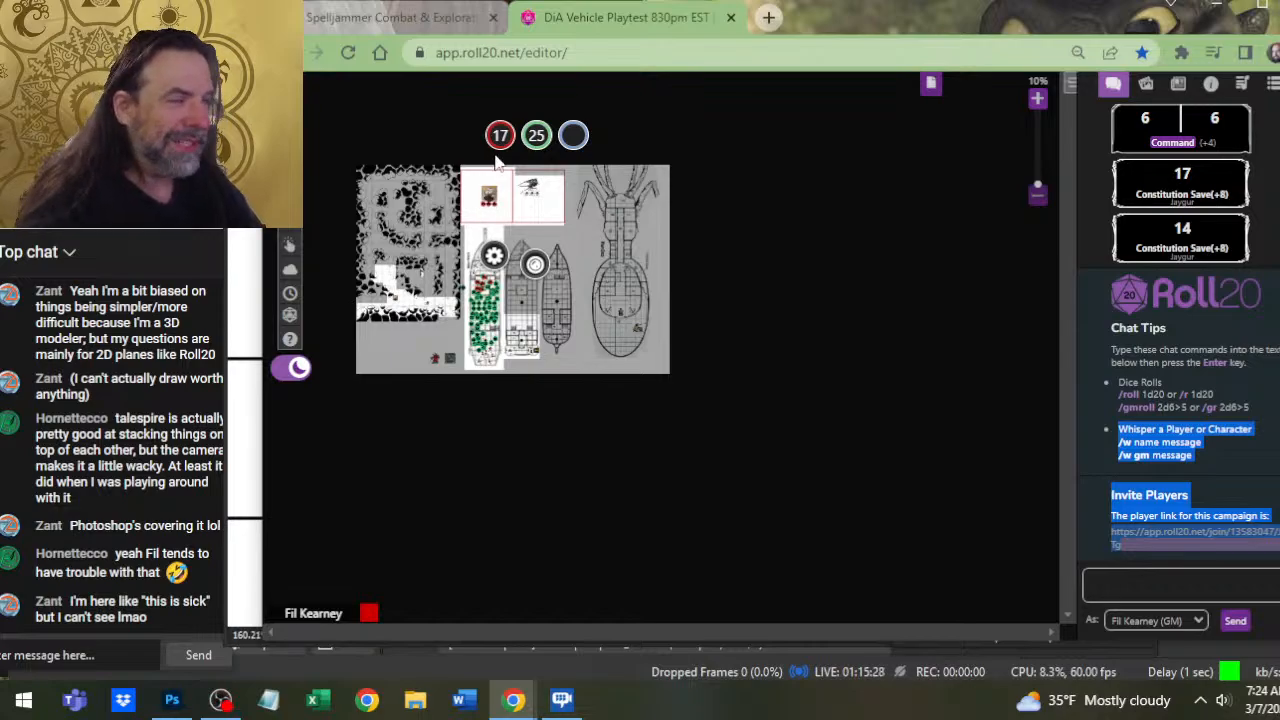
scroll(507, 269, up, 3)
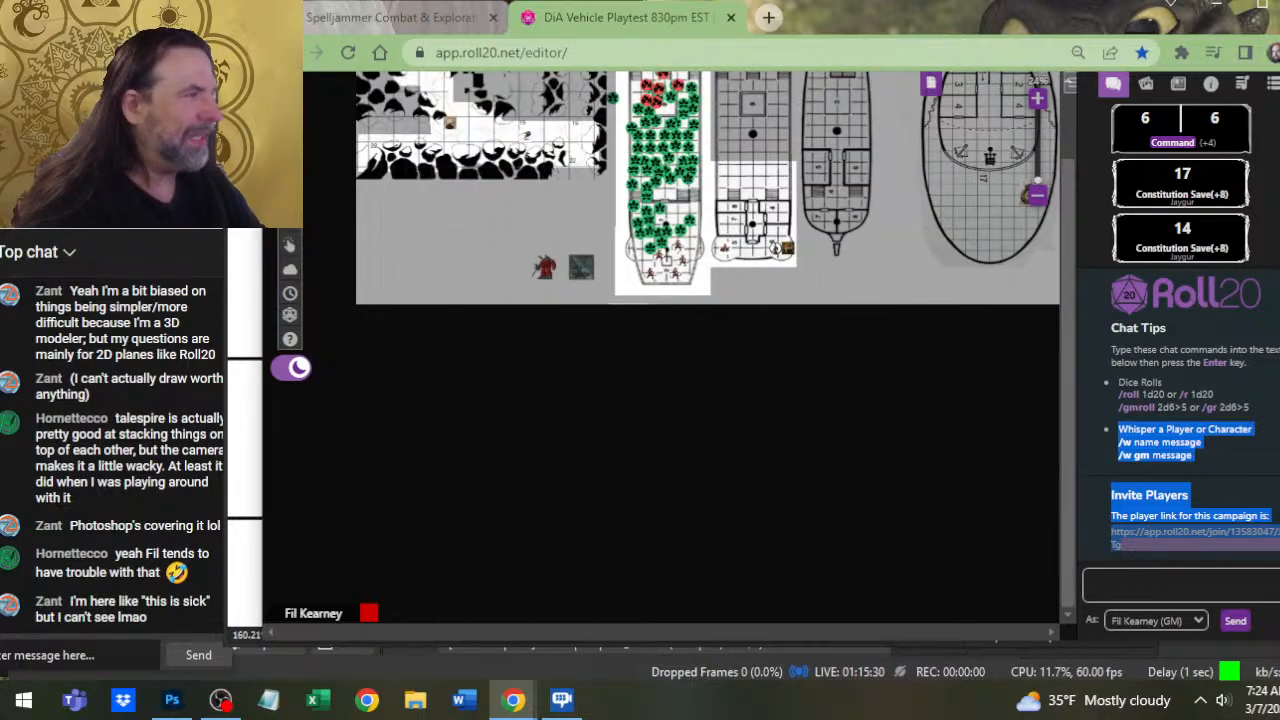
Open the xaryxis battle map page and examine the fleet token formations around the butterfly-shaped Imperial Citadel map
click(932, 86)
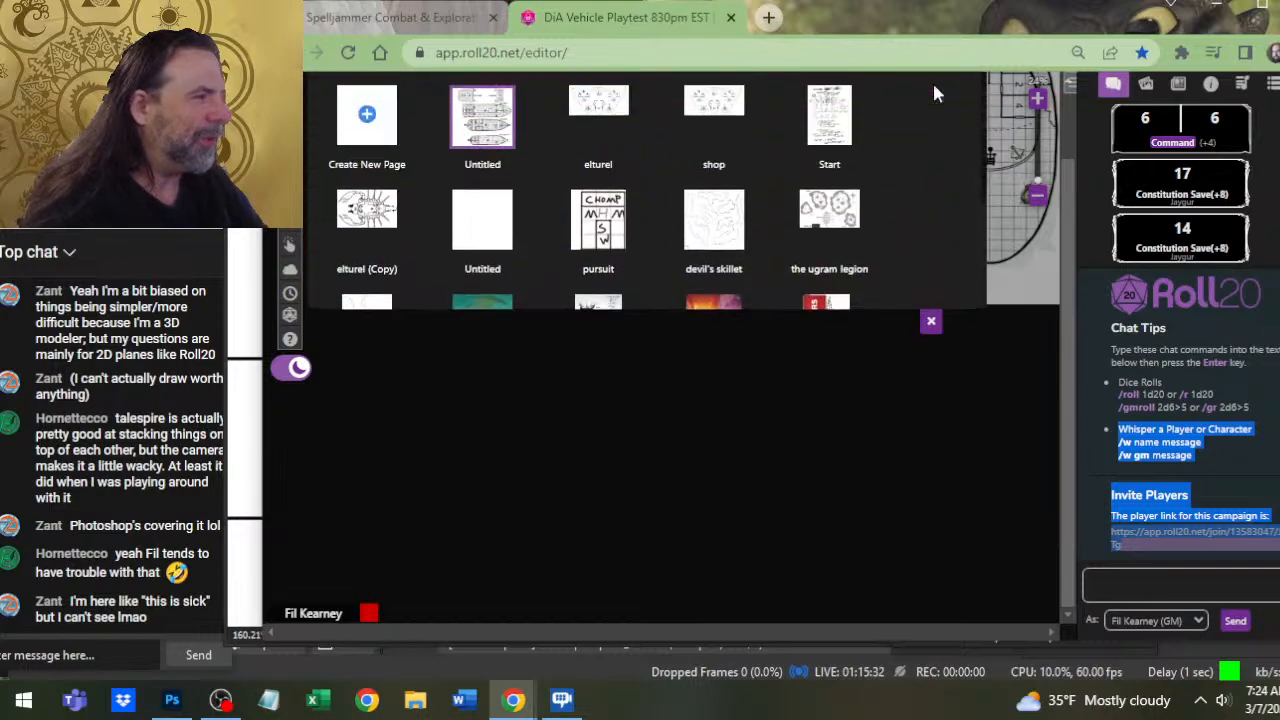
mouse_move(508, 122)
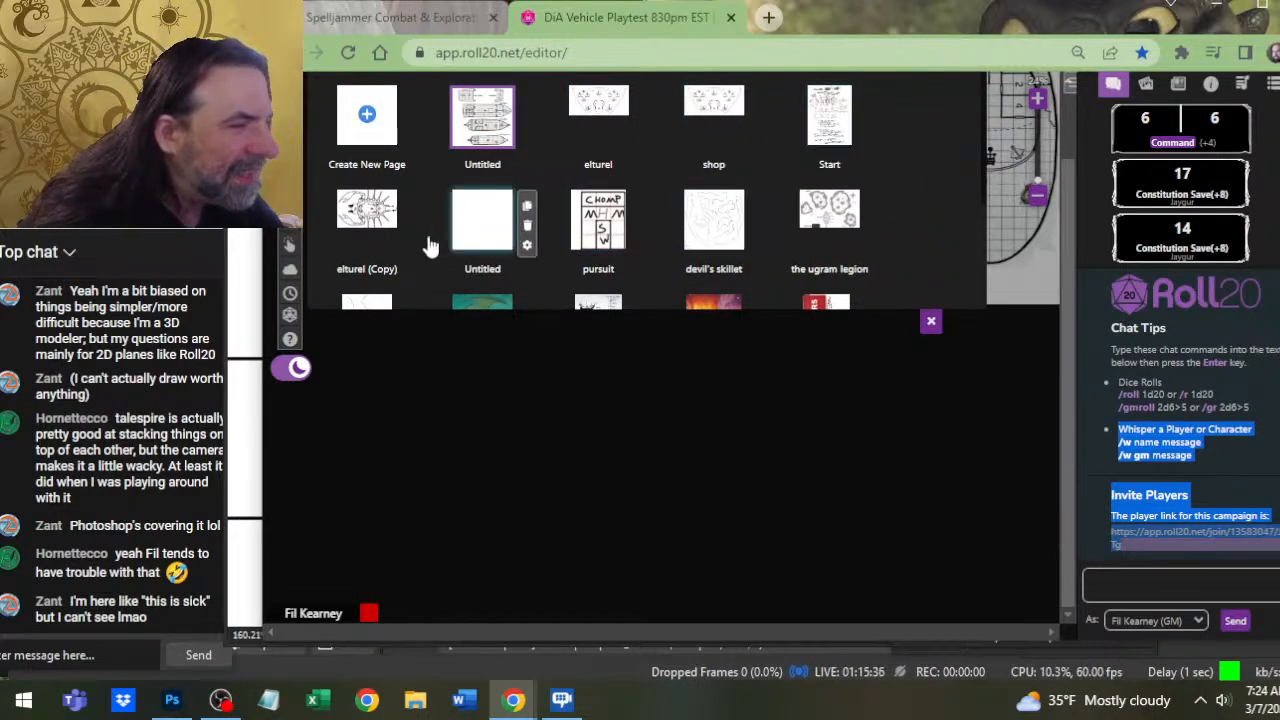
scroll(480, 210, down, 2)
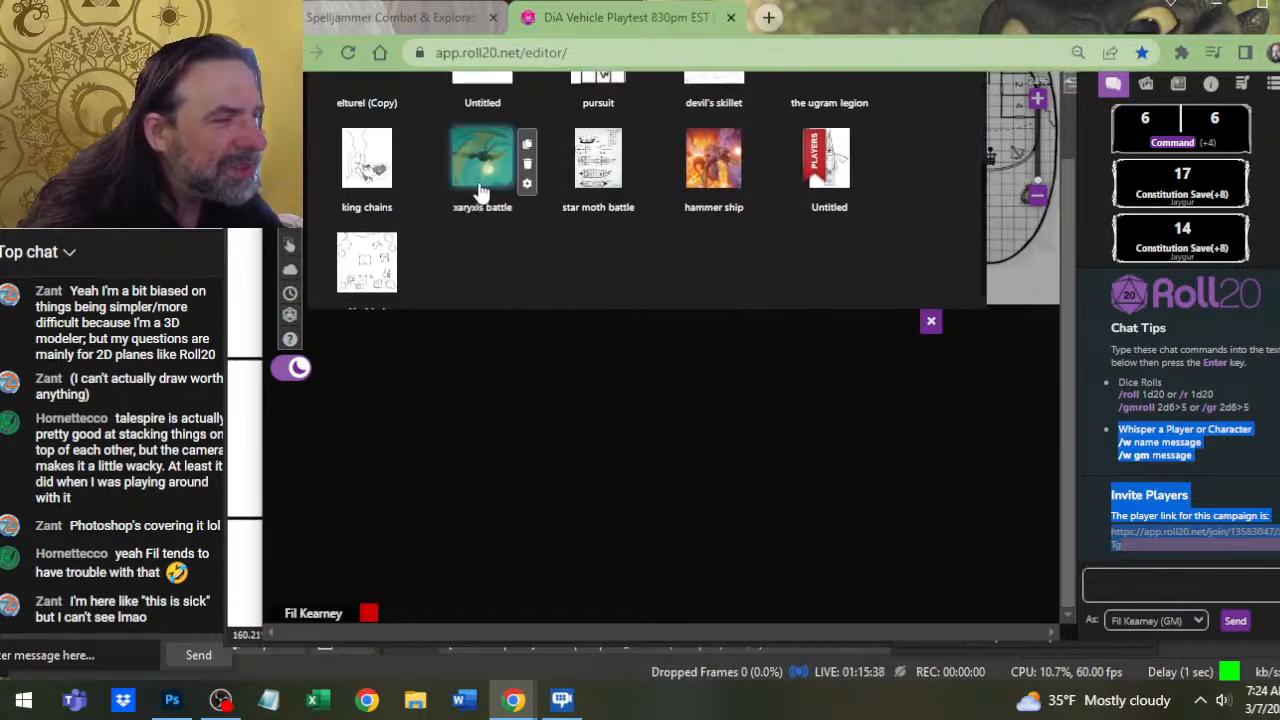
scroll(482, 192, down, 1)
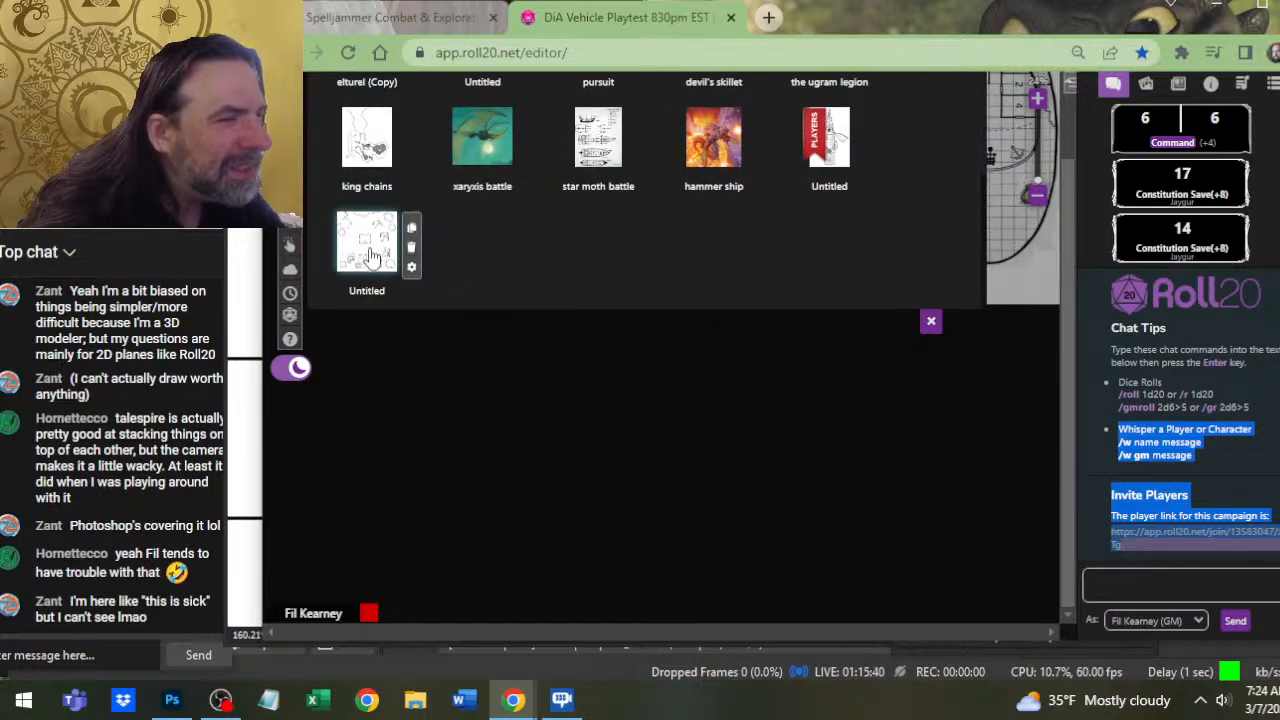
scroll(486, 160, down, 1)
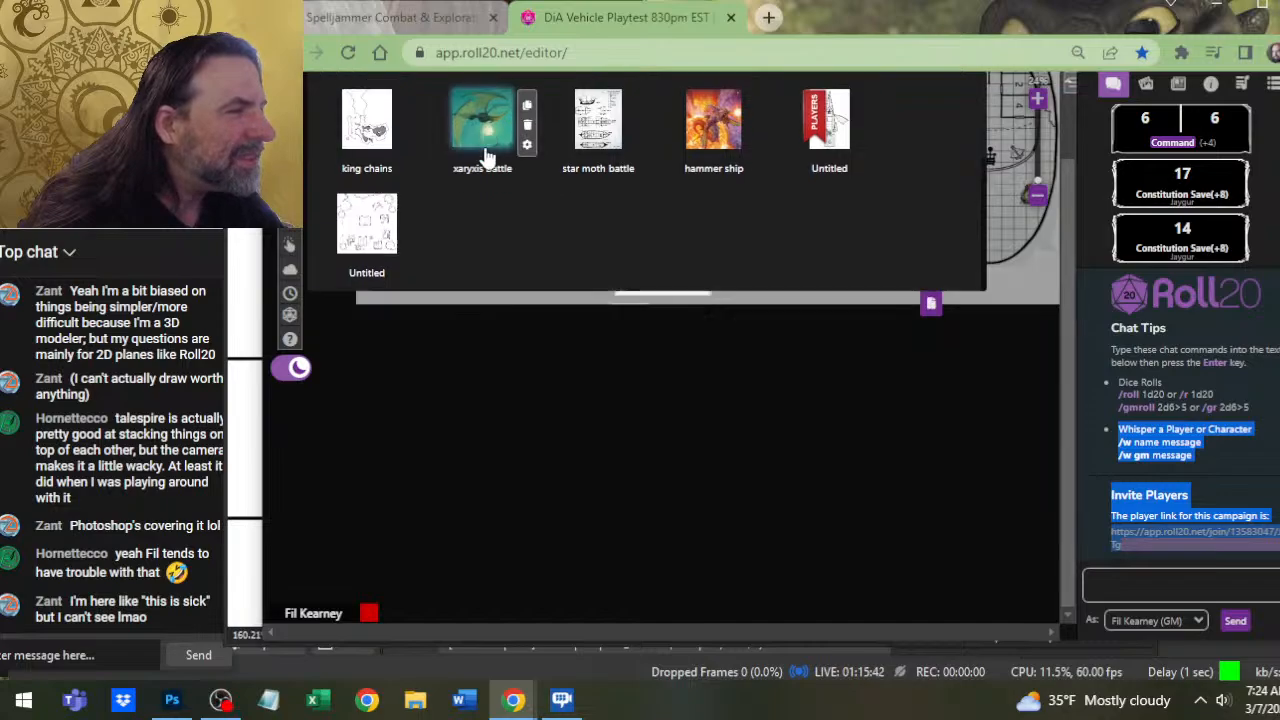
click(484, 145)
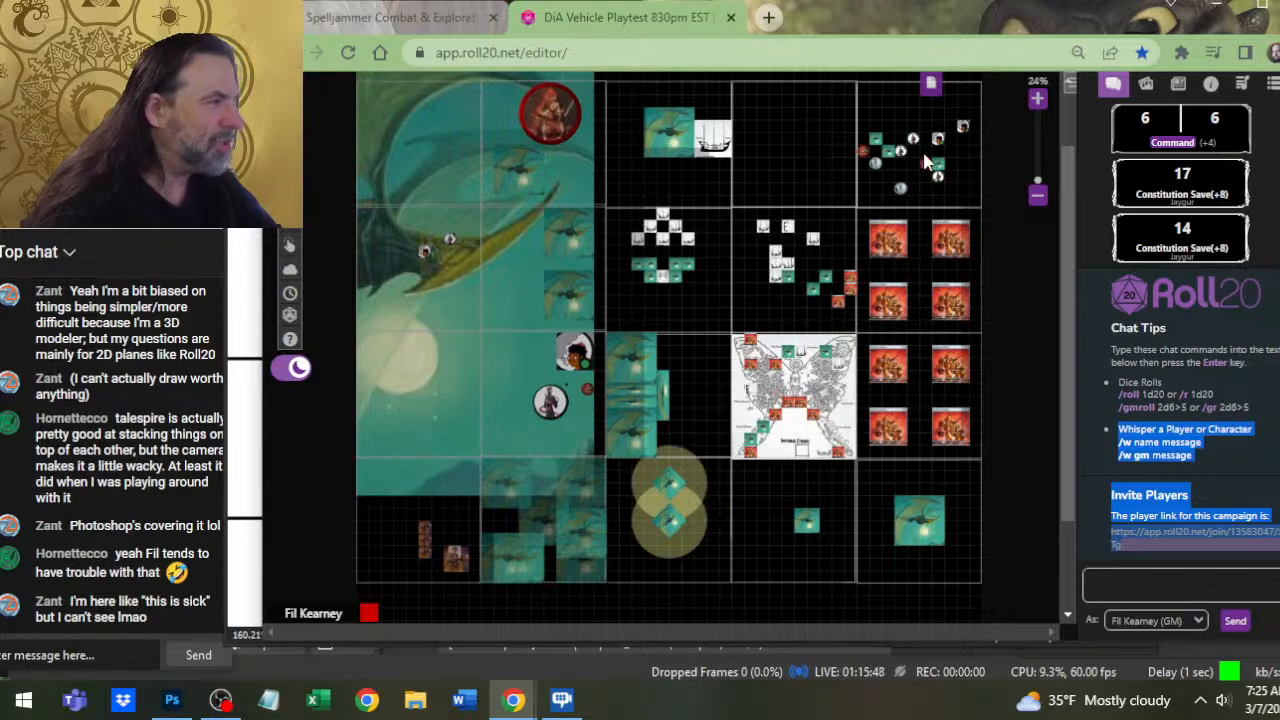
scroll(794, 402, up, 2)
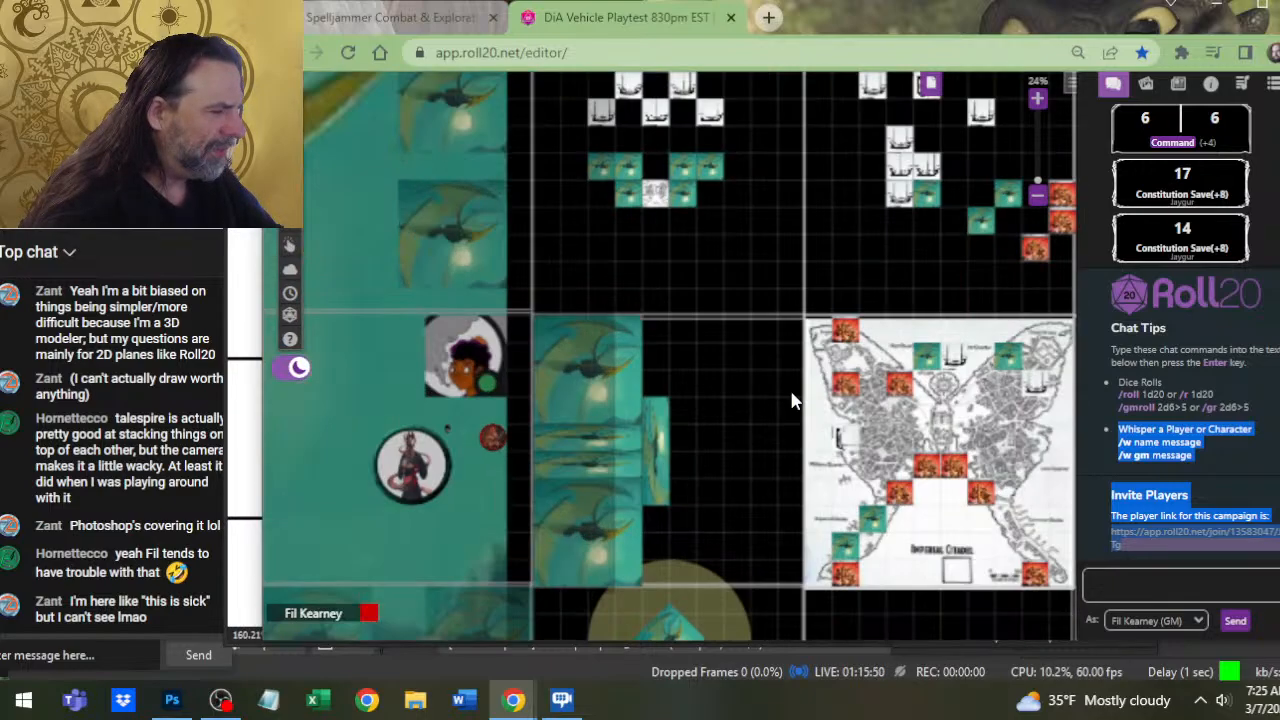
drag(660, 640, 724, 634)
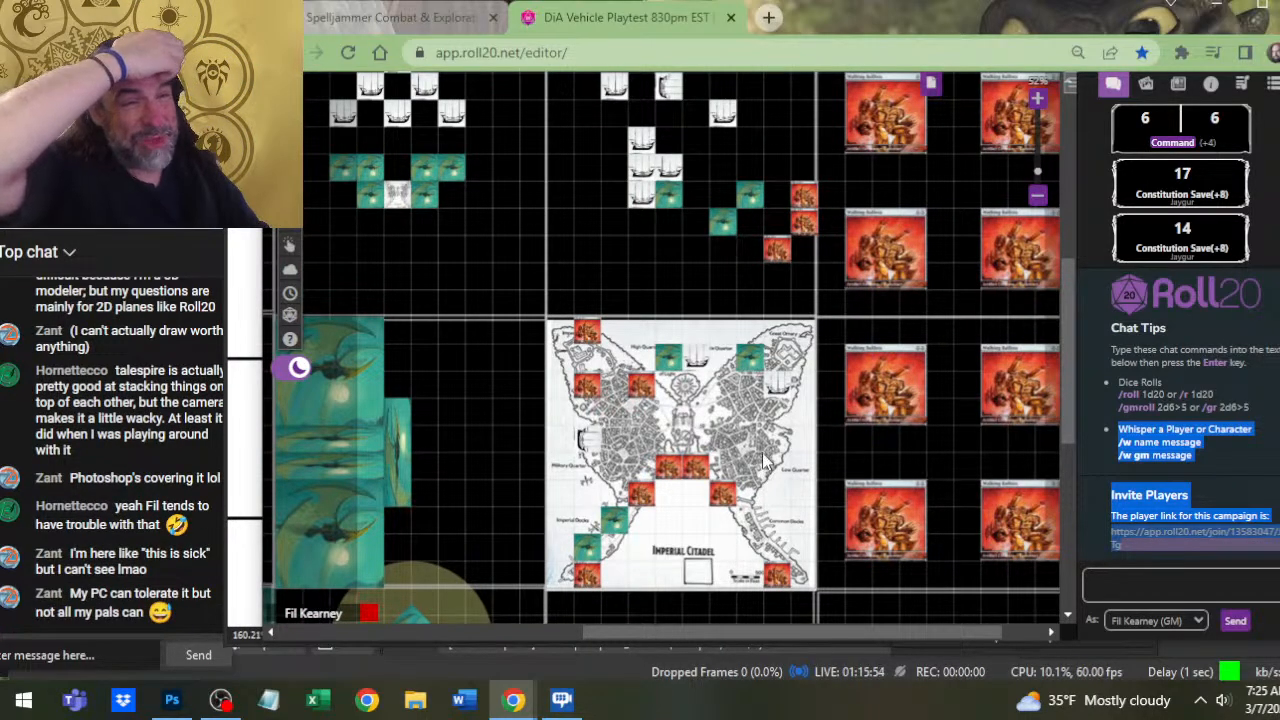
scroll(676, 322, down, 2)
scroll(676, 322, down, 2)
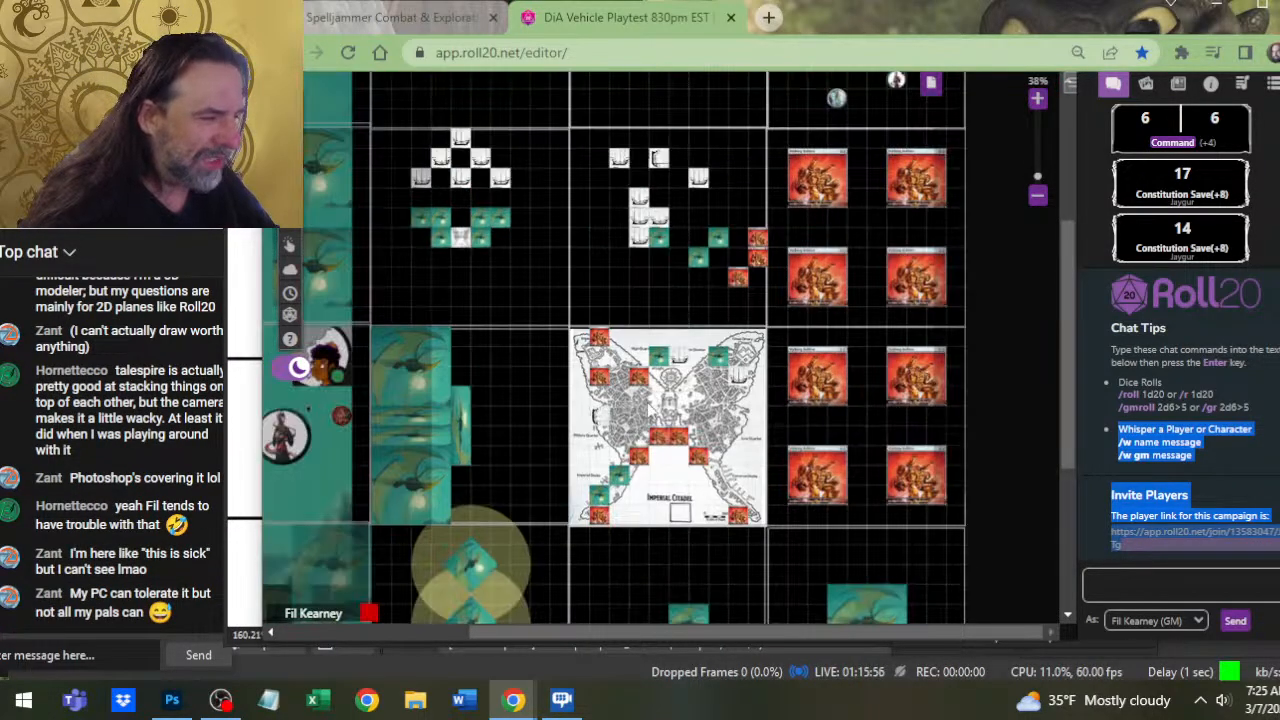
scroll(665, 378, up, 2)
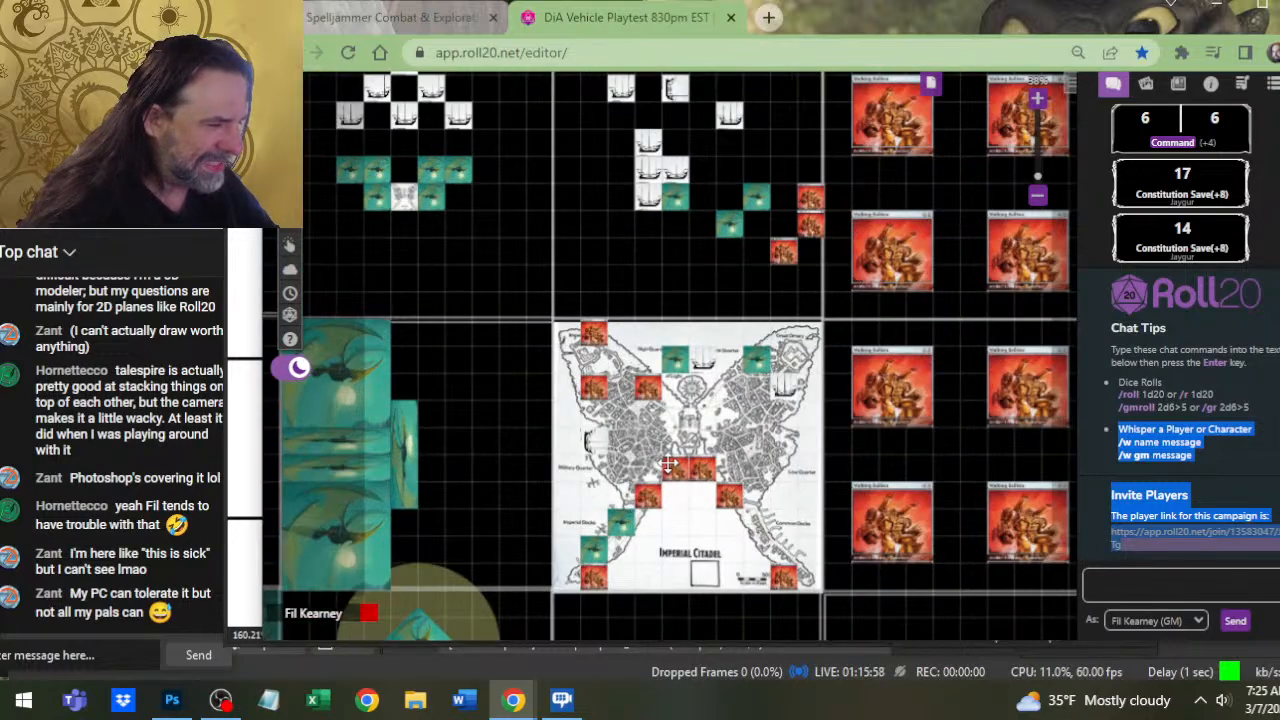
Move the red token at the butterfly's upper wing tip one square down on the Imperial Citadel map
drag(660, 334, 653, 361)
click(740, 172)
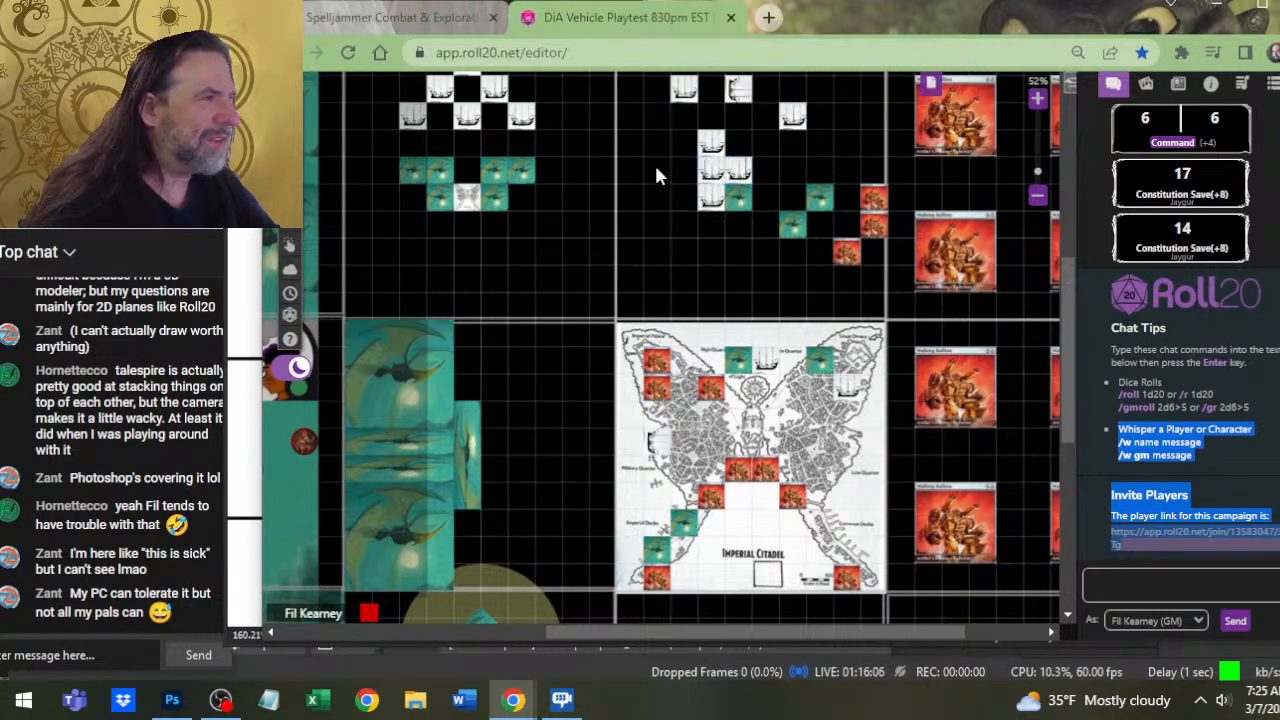
scroll(654, 162, up, 3)
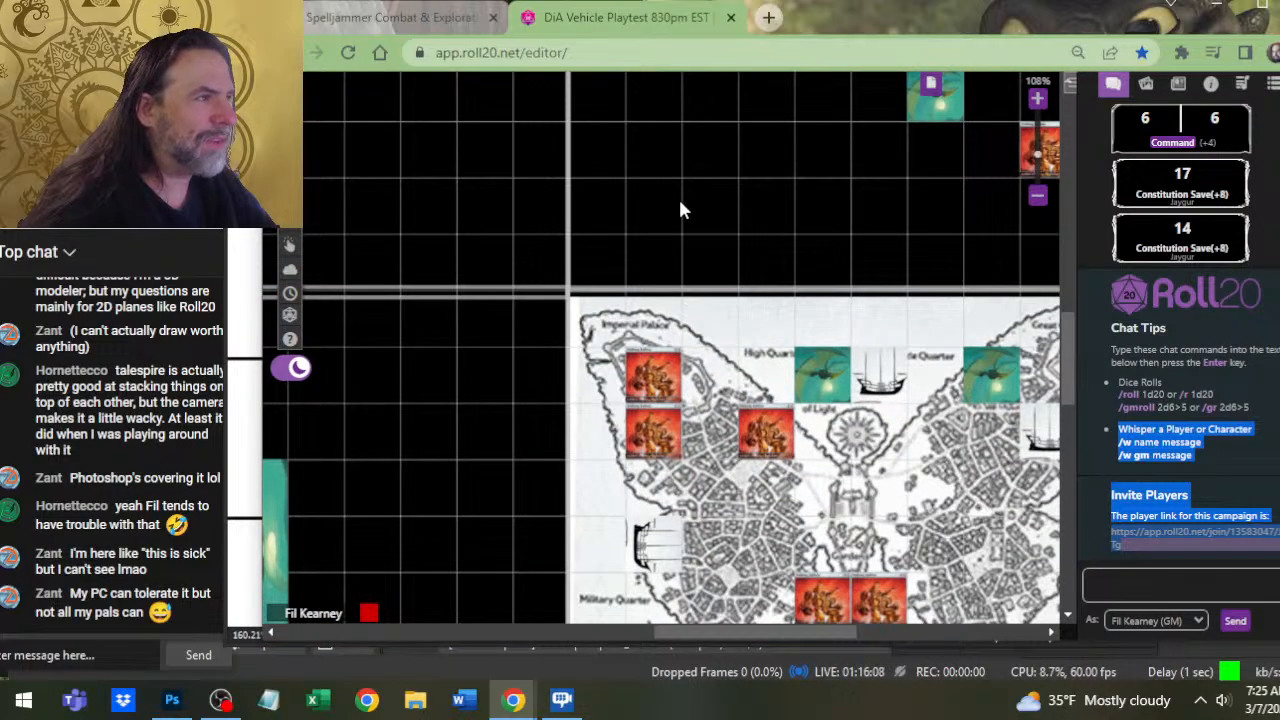
Examine the whole battle map page, from the Imperial Citadel and lower light-circle tokens to the fleet formations above
mouse_move(1070, 360)
mouse_down()
mouse_move(1070, 270)
mouse_move(1069, 381)
mouse_up()
scroll(968, 331, down, 3)
scroll(913, 321, down, 5)
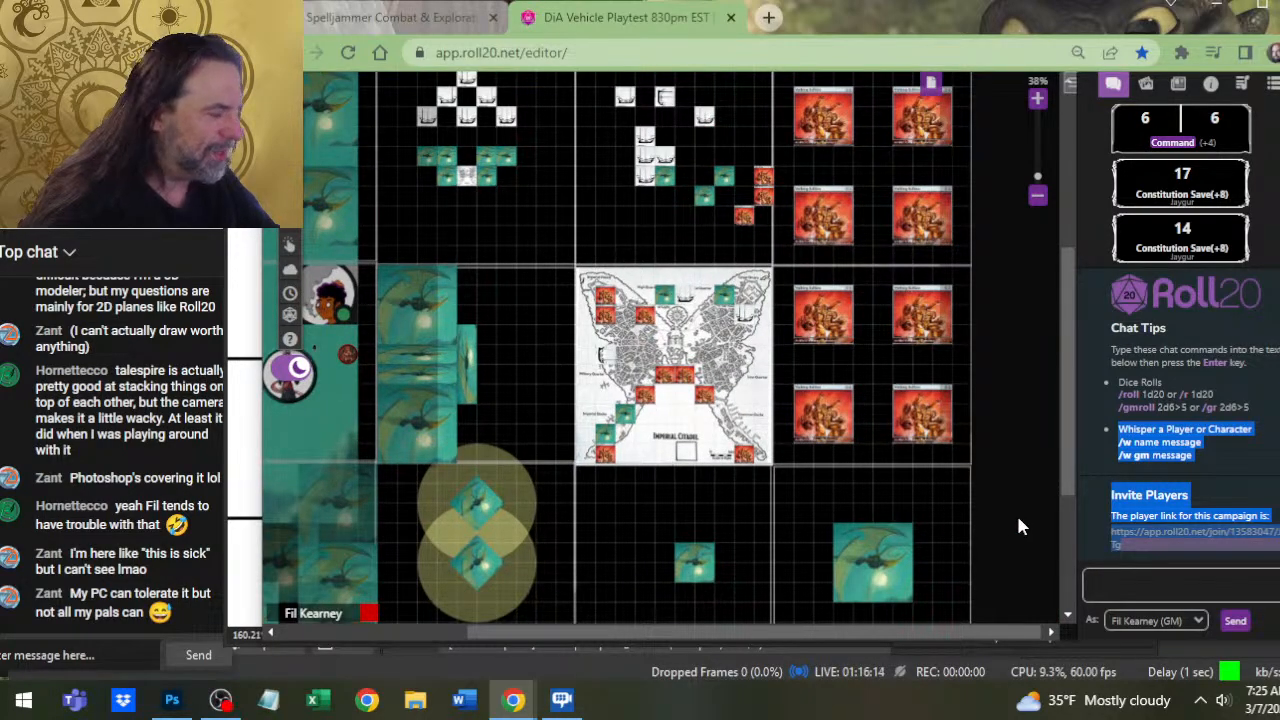
scroll(860, 551, up, 2)
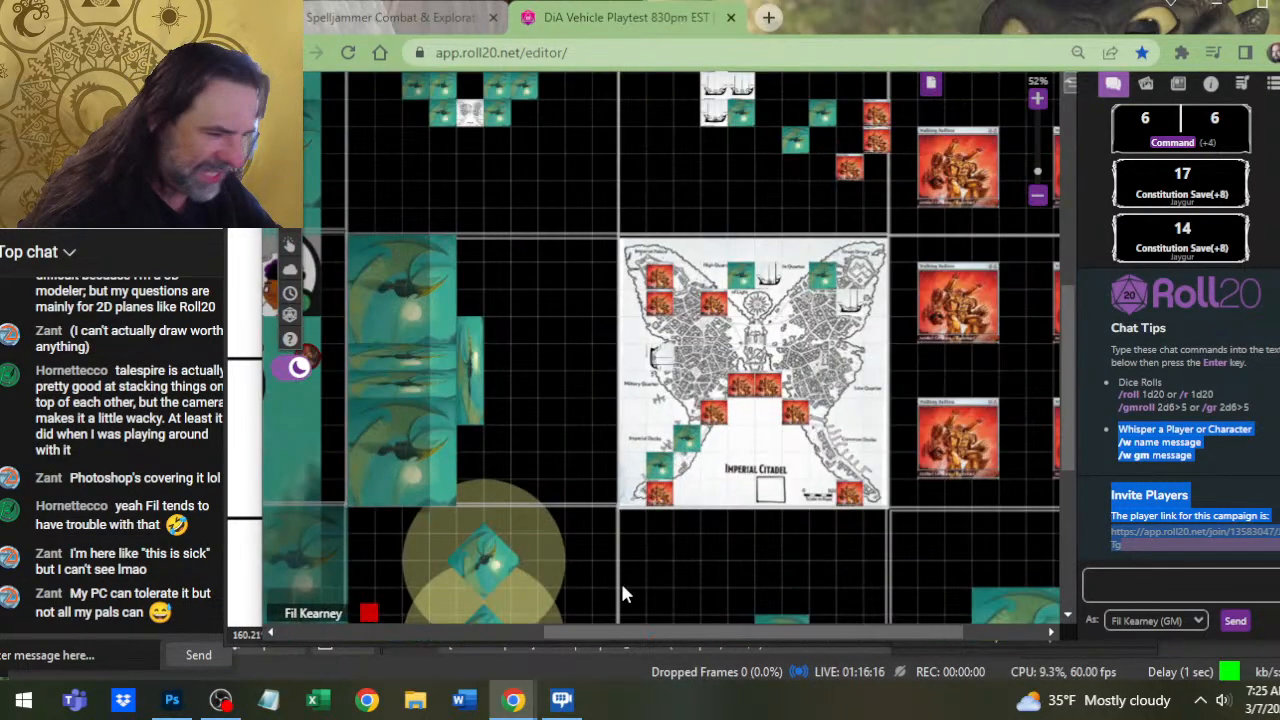
drag(1069, 431, 1067, 507)
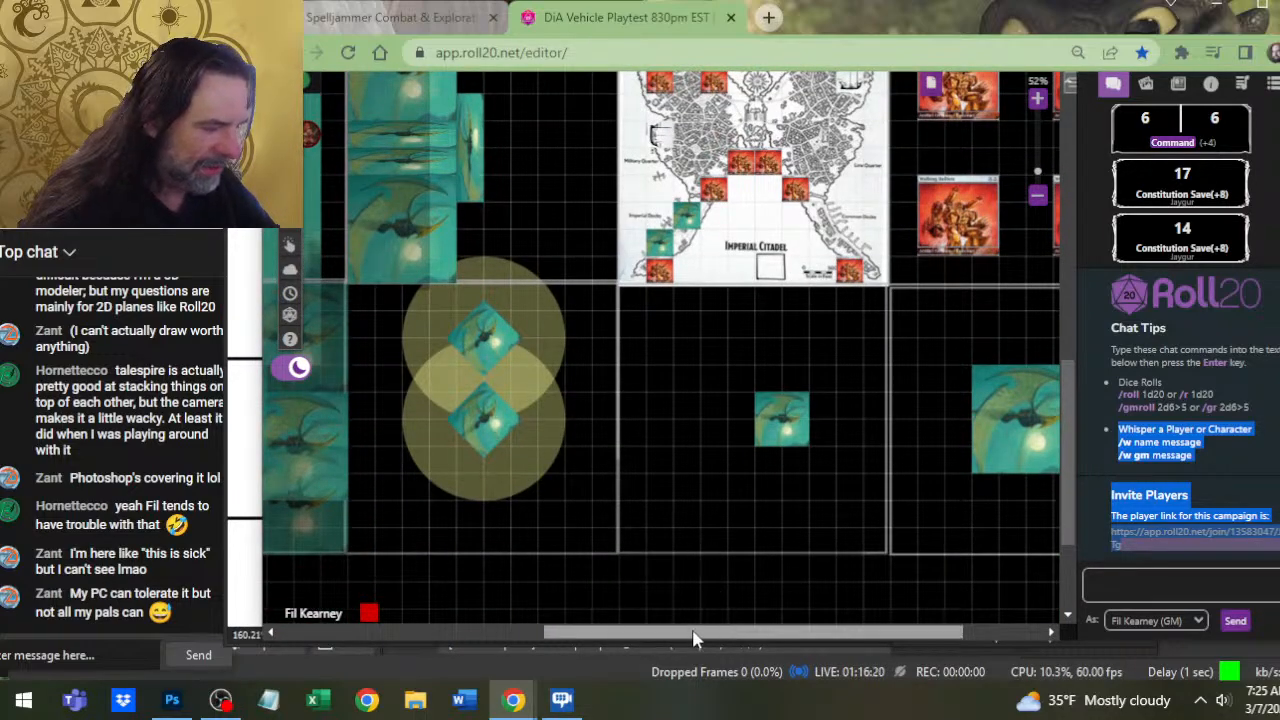
drag(720, 632, 613, 383)
scroll(623, 286, down, 10)
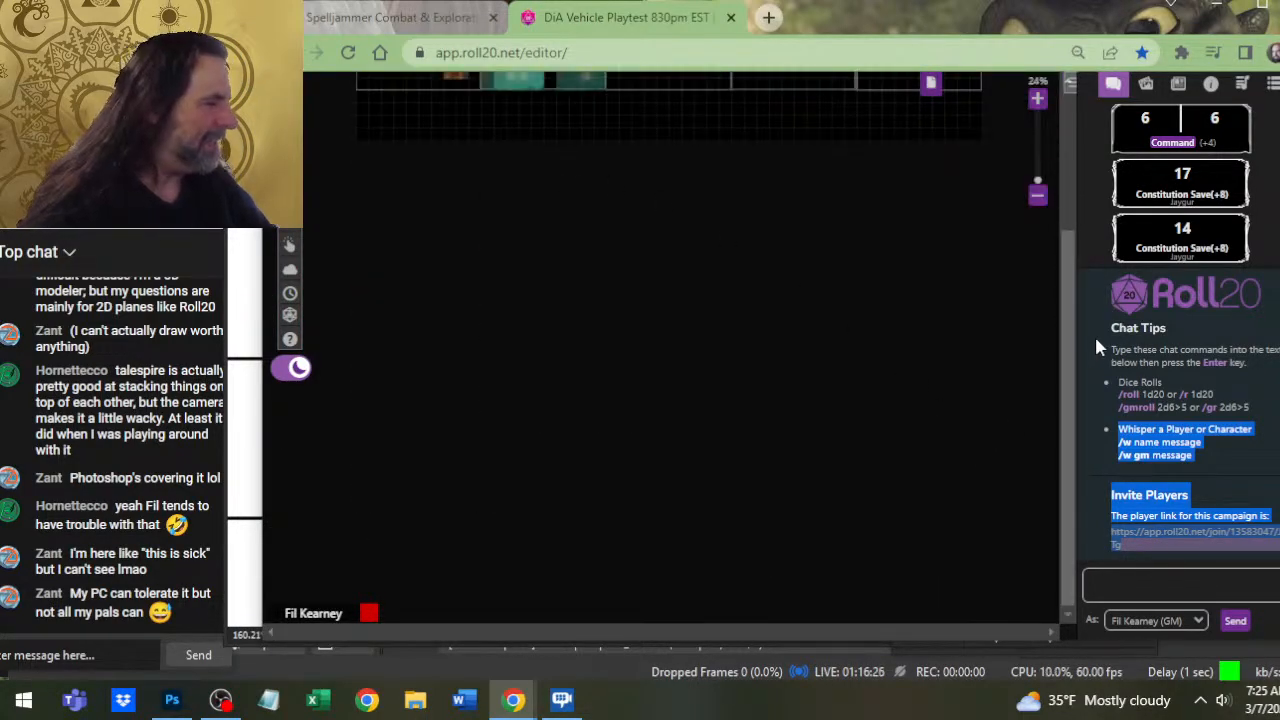
drag(1070, 350, 1043, 205)
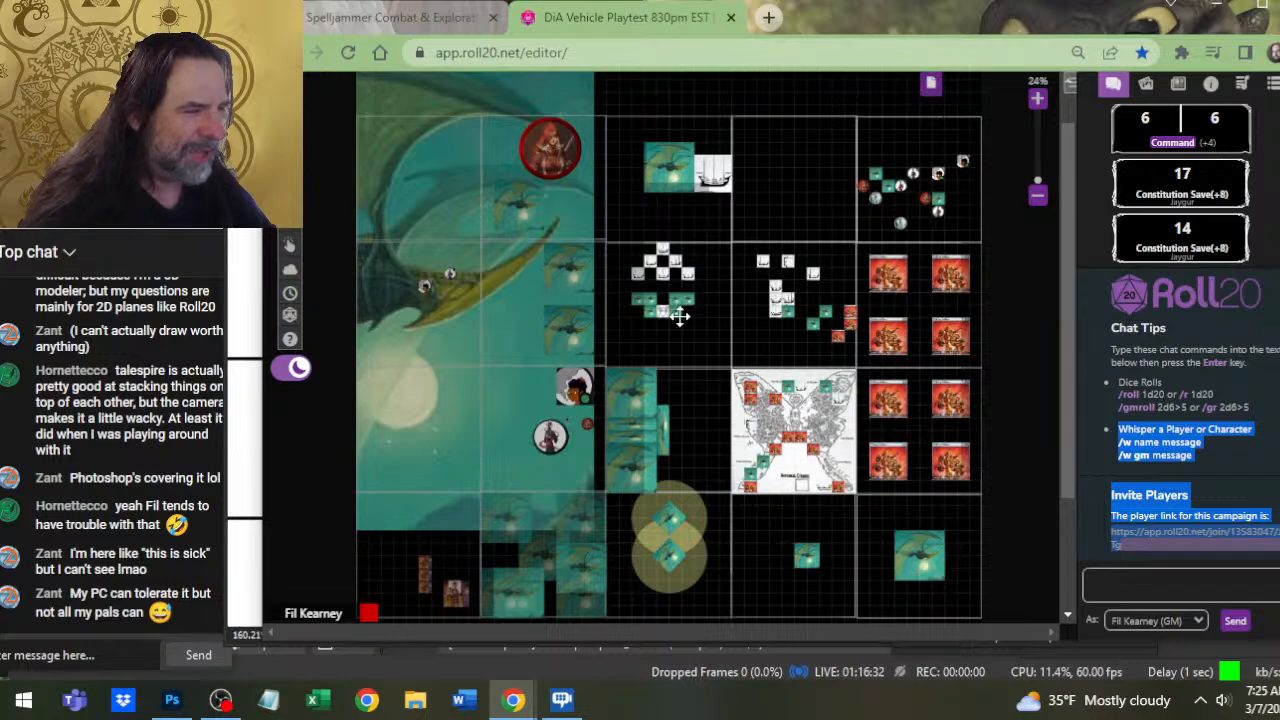
Open the deck plans page and move the rightmost red fire token one square right on the crowded Main Deck
click(930, 84)
click(506, 140)
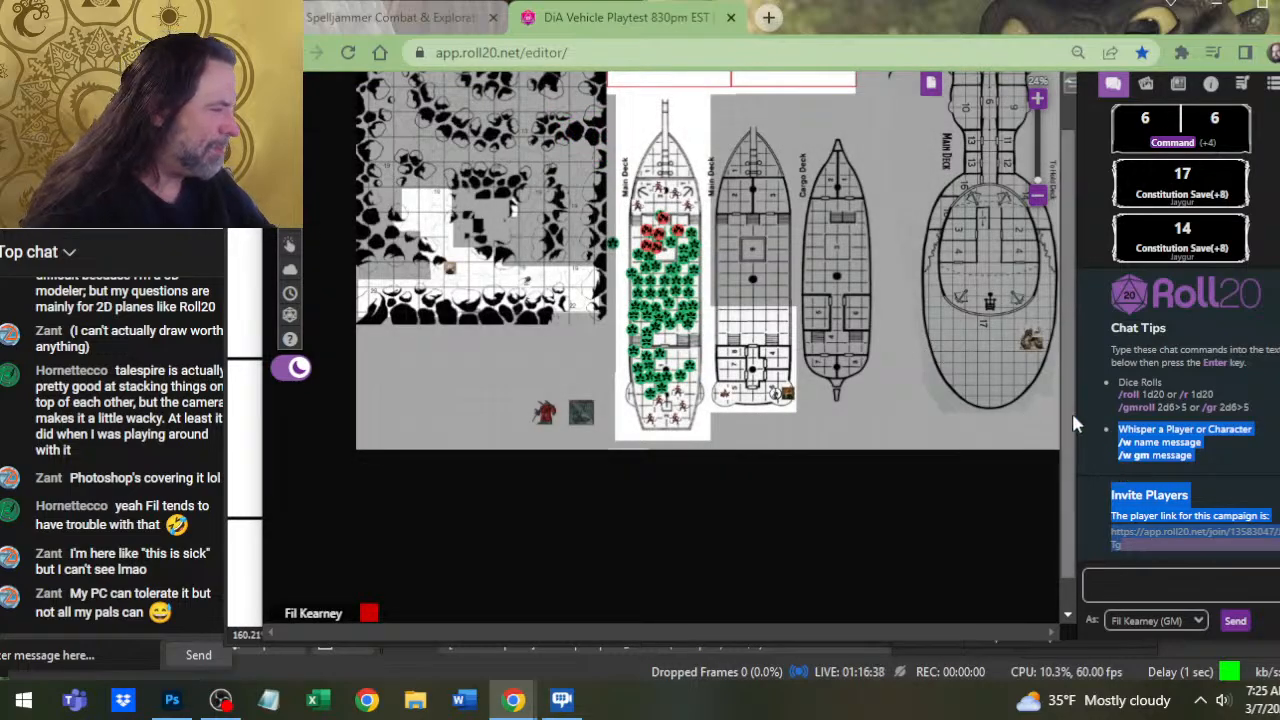
scroll(1065, 352, up, 3)
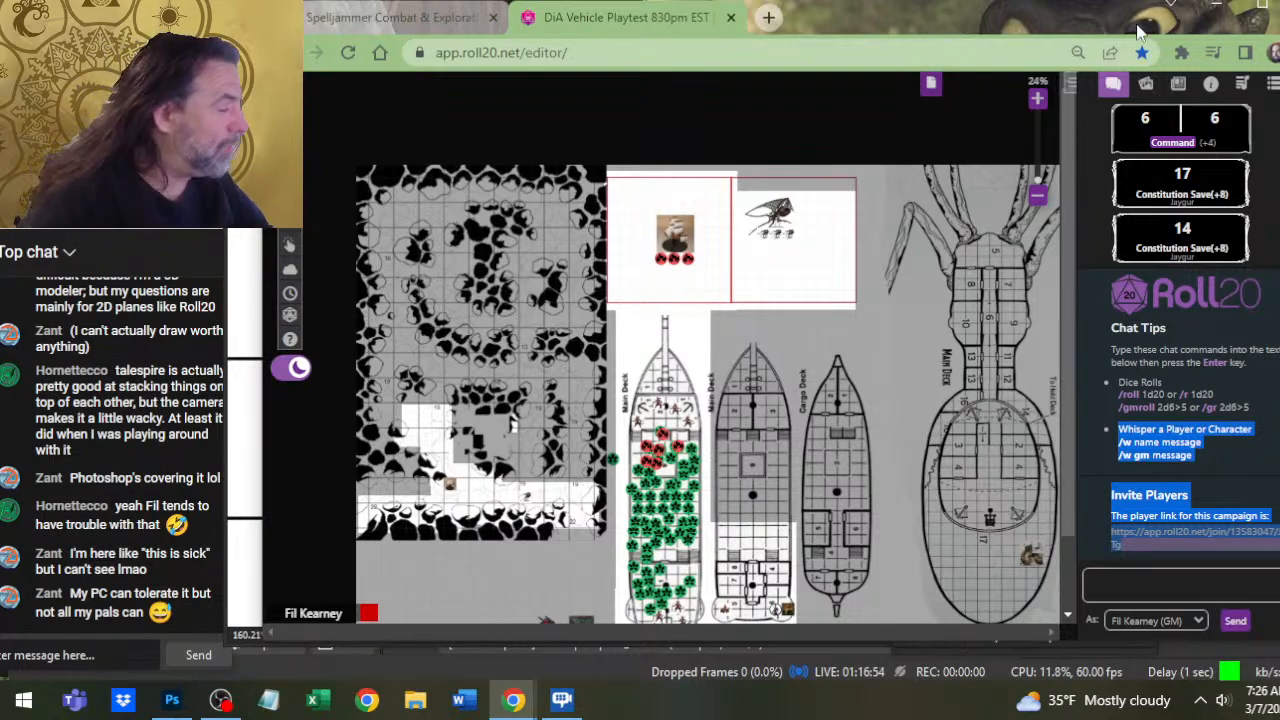
scroll(672, 358, down, 5)
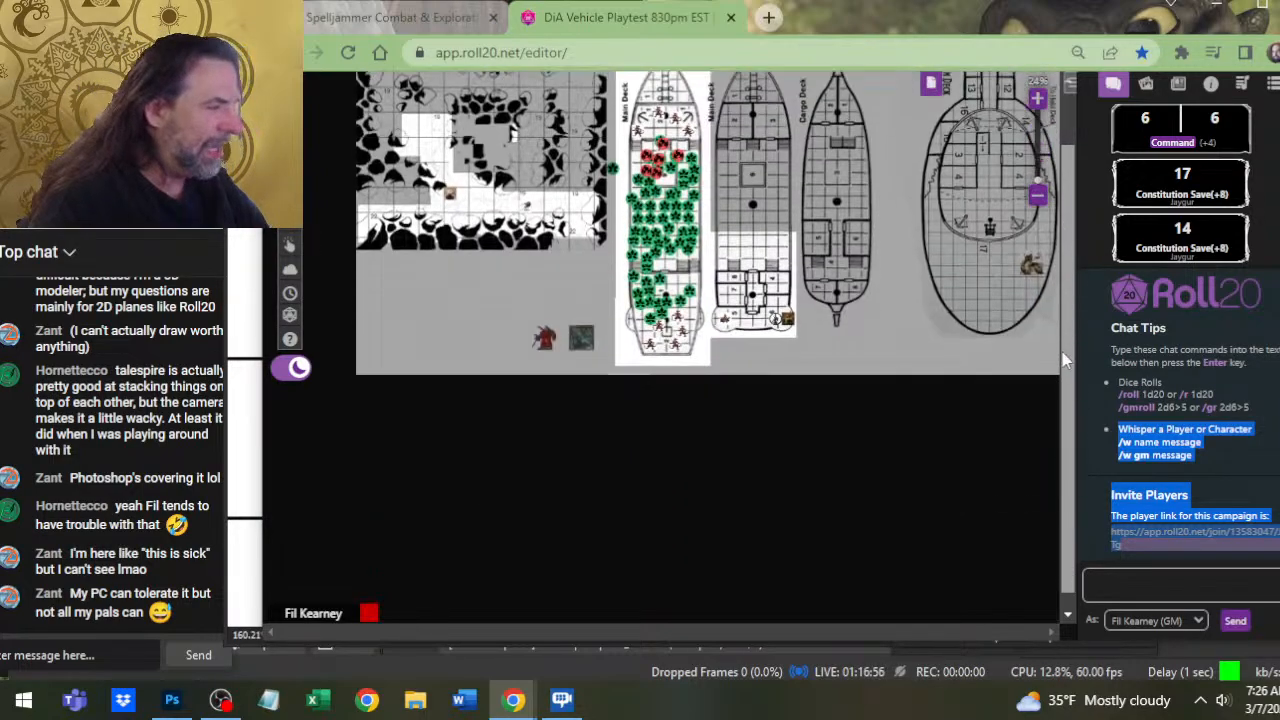
scroll(672, 358, up, 3)
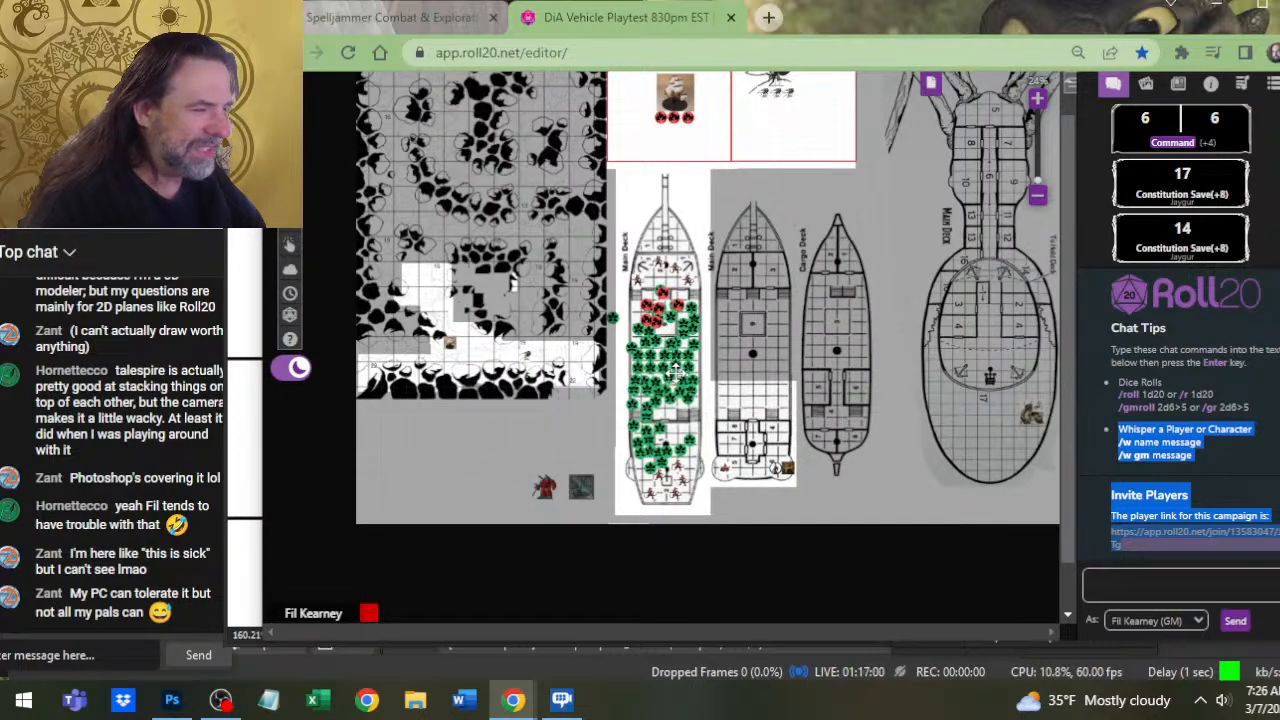
scroll(676, 372, up, 5)
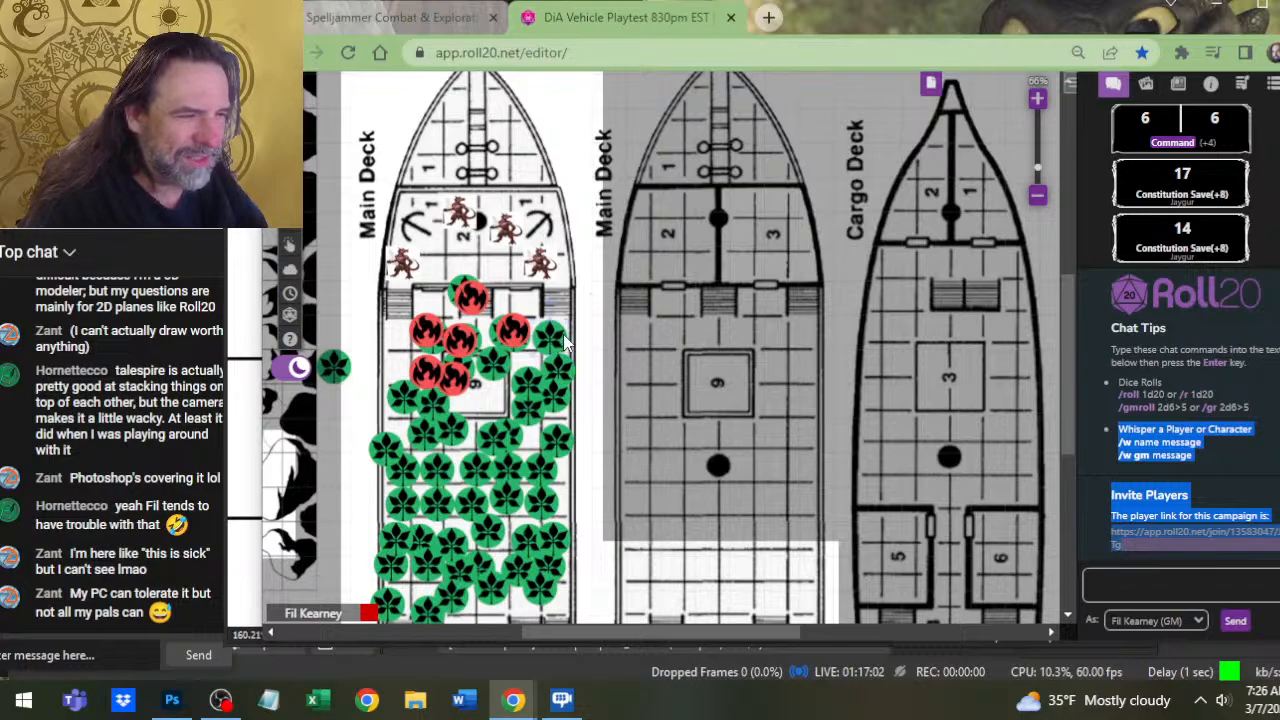
mouse_move(565, 345)
mouse_down()
mouse_move(590, 332)
mouse_move(540, 337)
mouse_move(560, 335)
mouse_up()
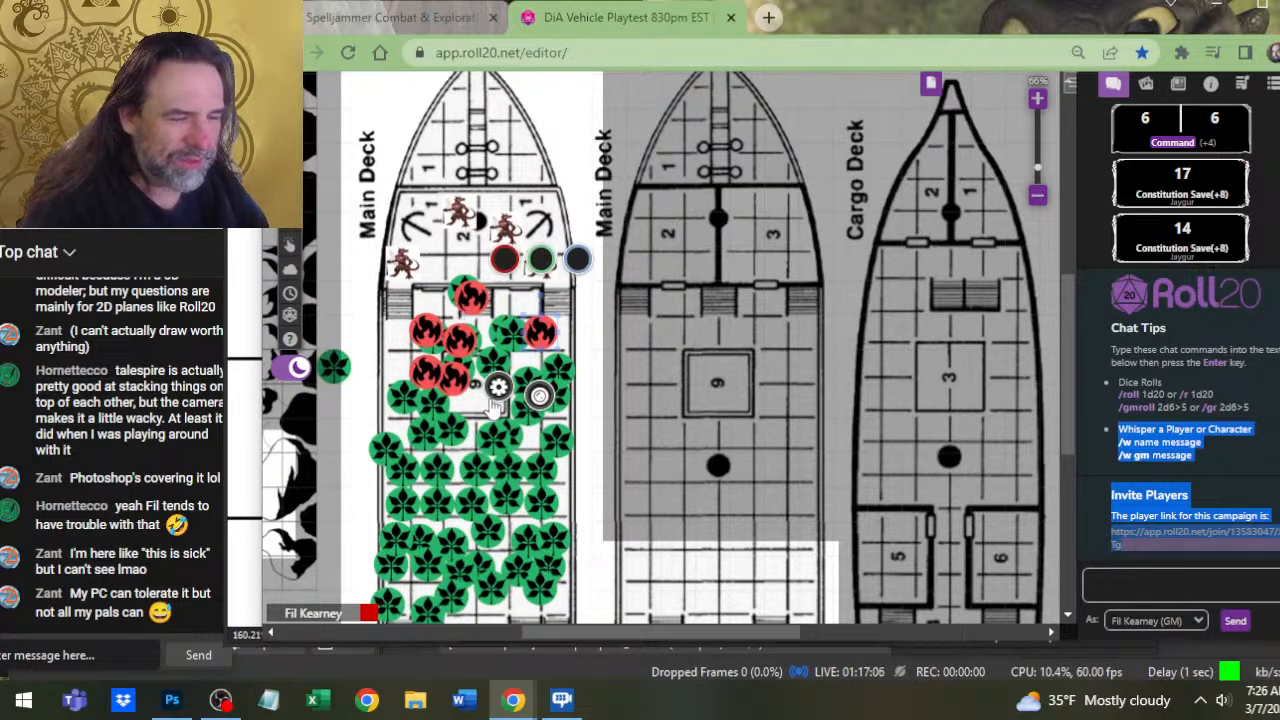
Stack a green token onto its neighbour at the middle of the Main Deck and select the deck plan image beneath the tokens
drag(655, 630, 617, 630)
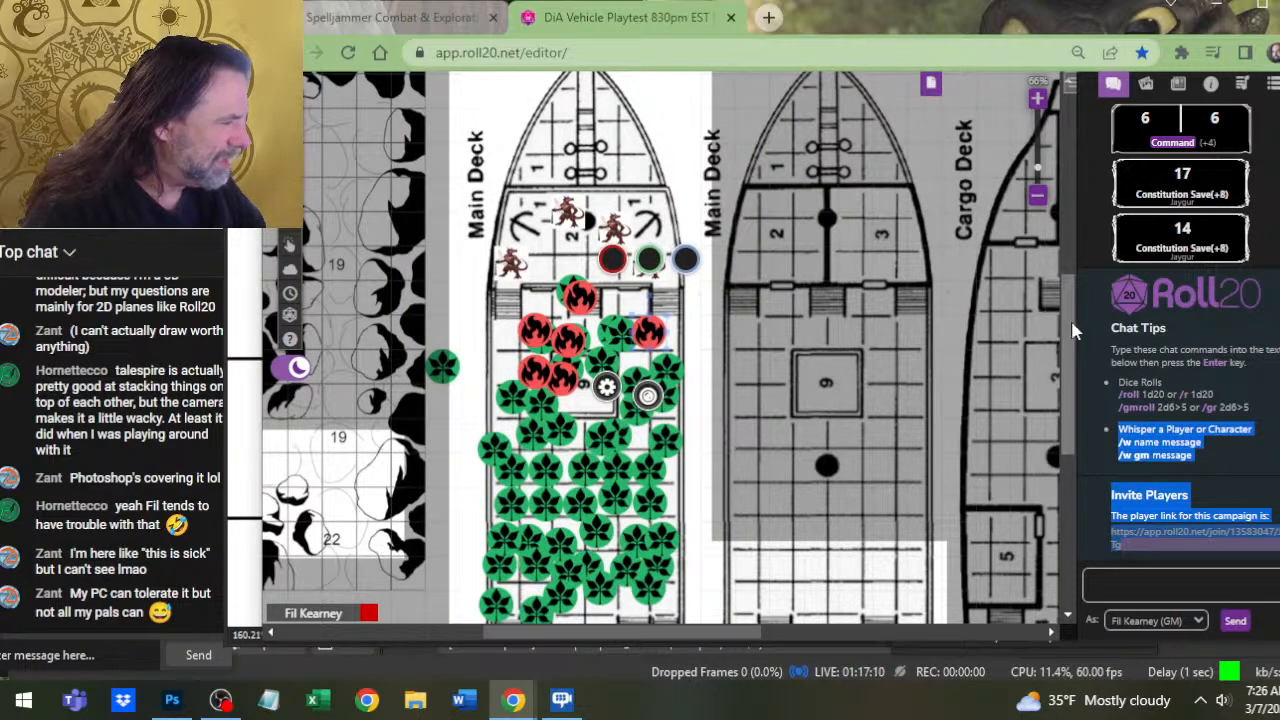
scroll(1072, 330, down, 5)
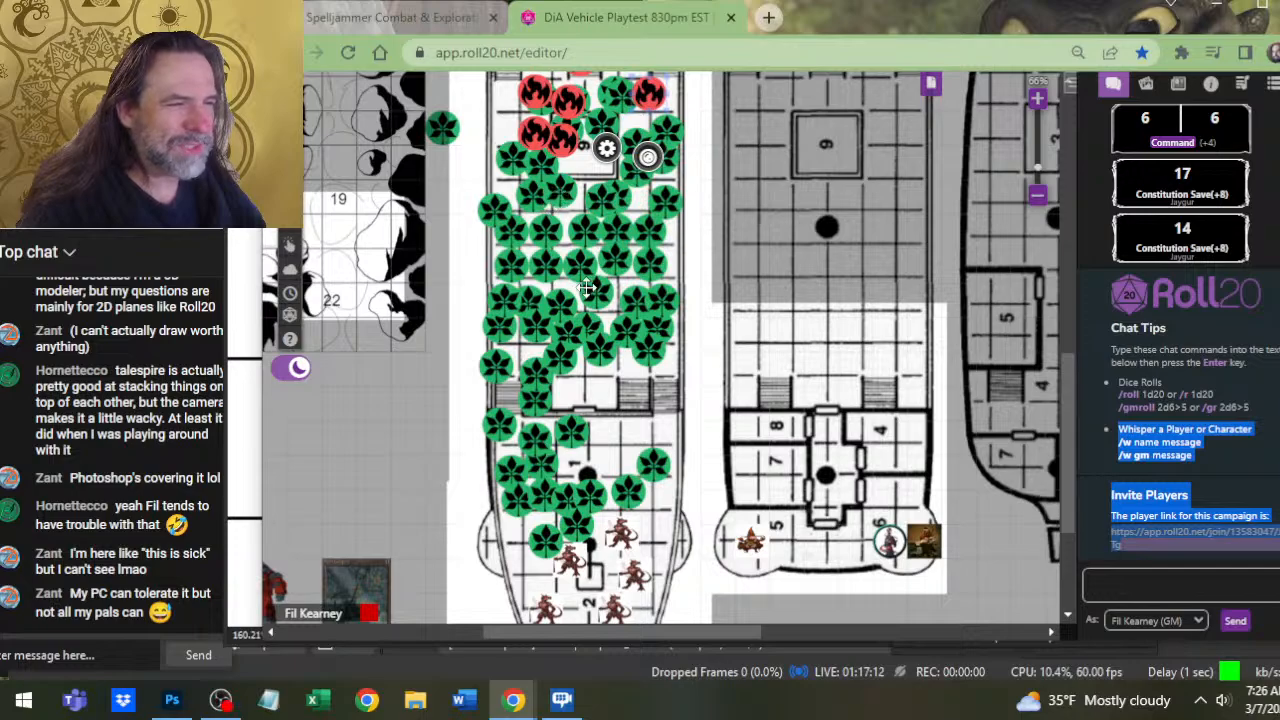
click(587, 288)
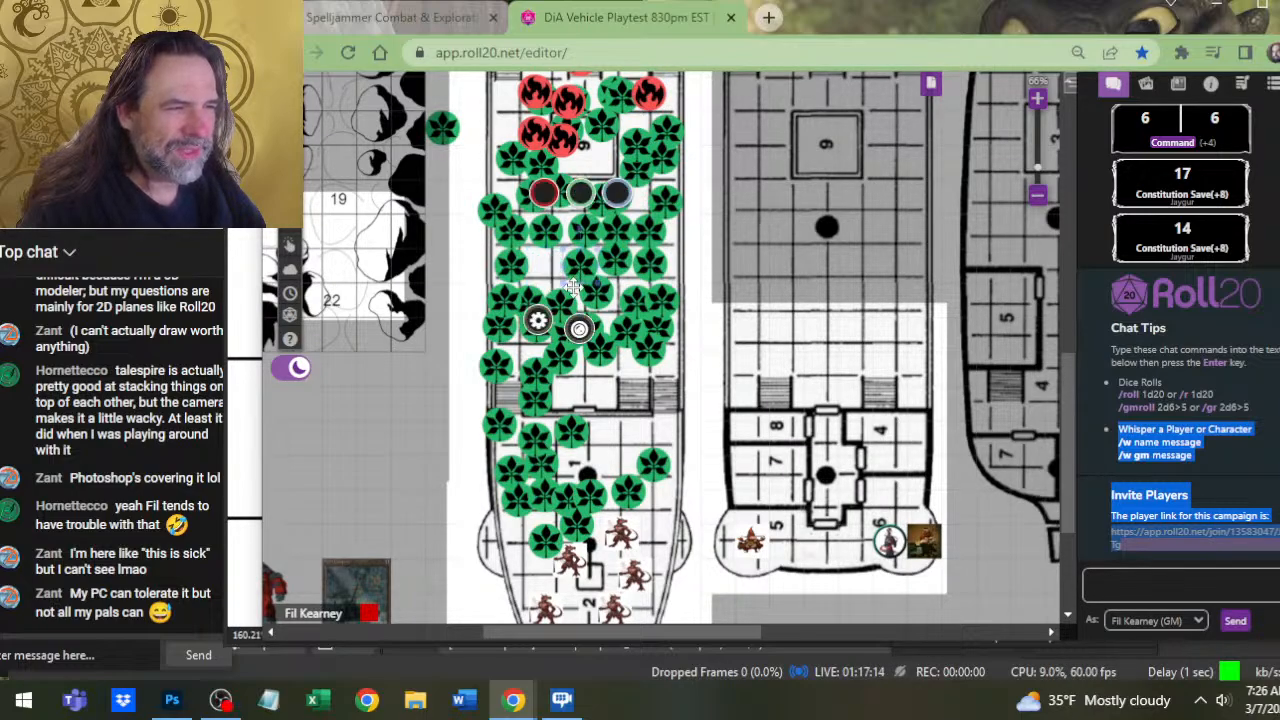
key(ctrl+shift+g)
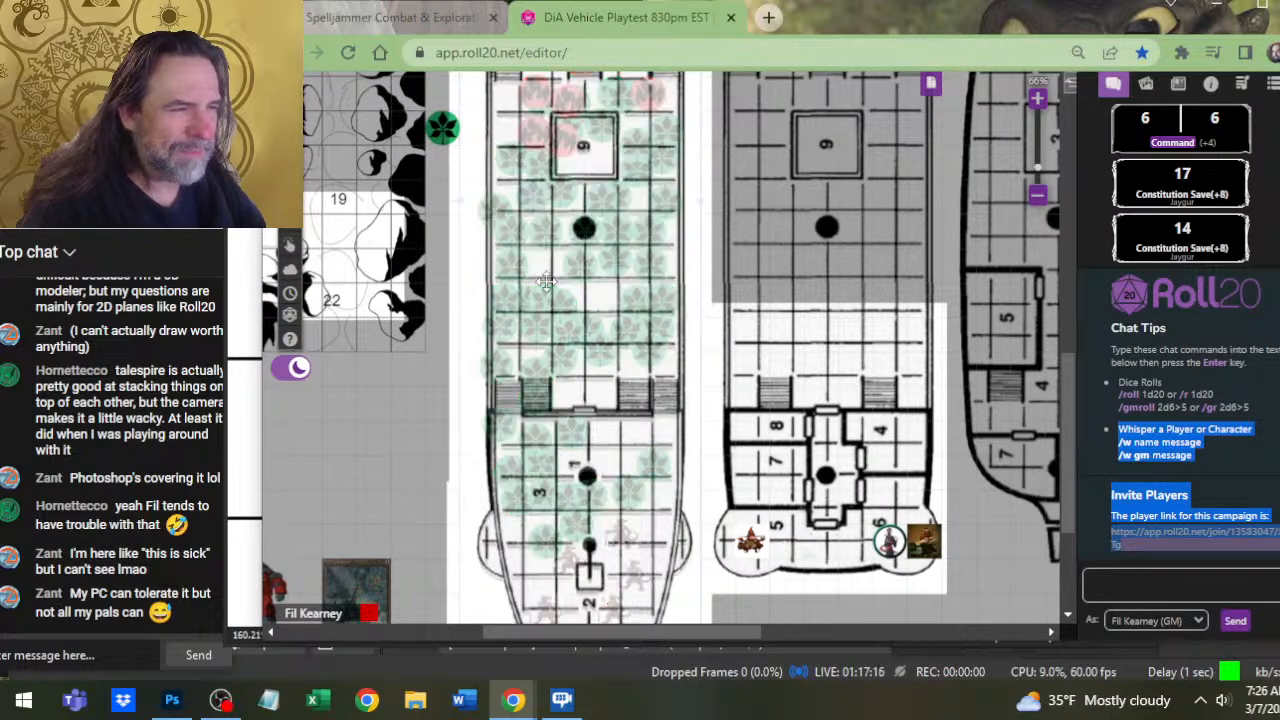
double_click(547, 281)
key(Escape)
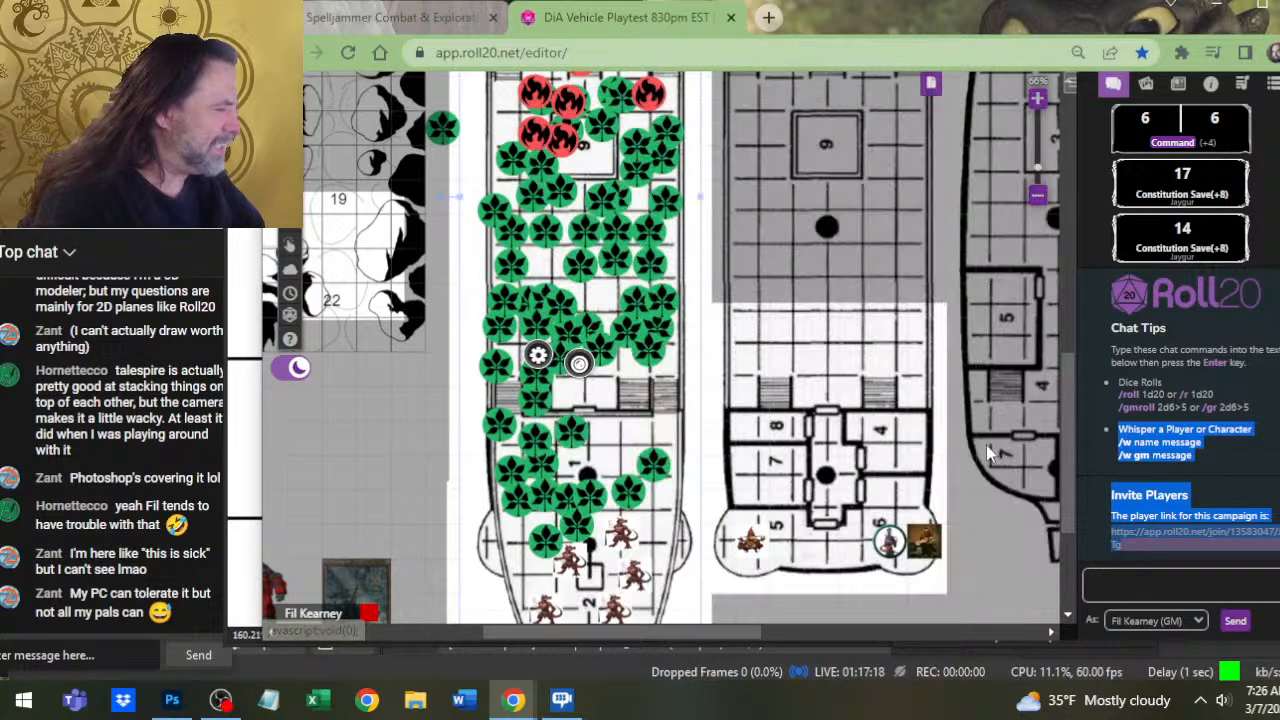
scroll(913, 392, down, 5)
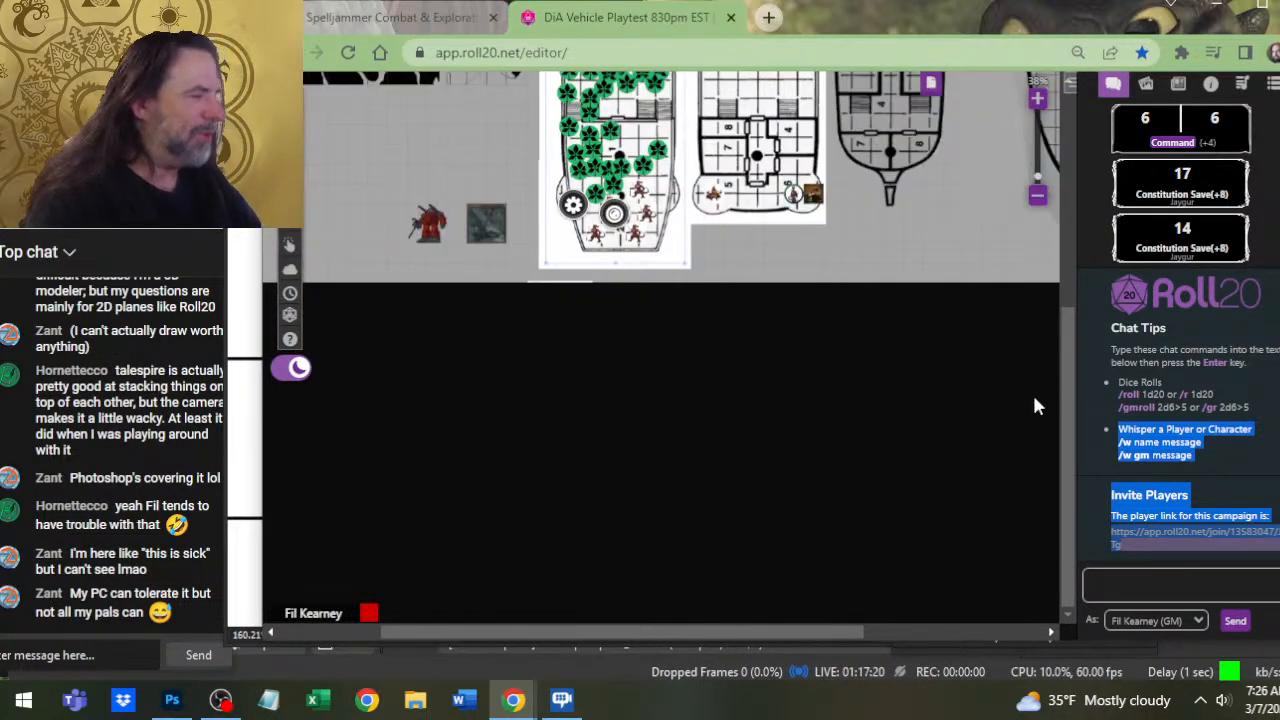
scroll(1063, 387, up, 5)
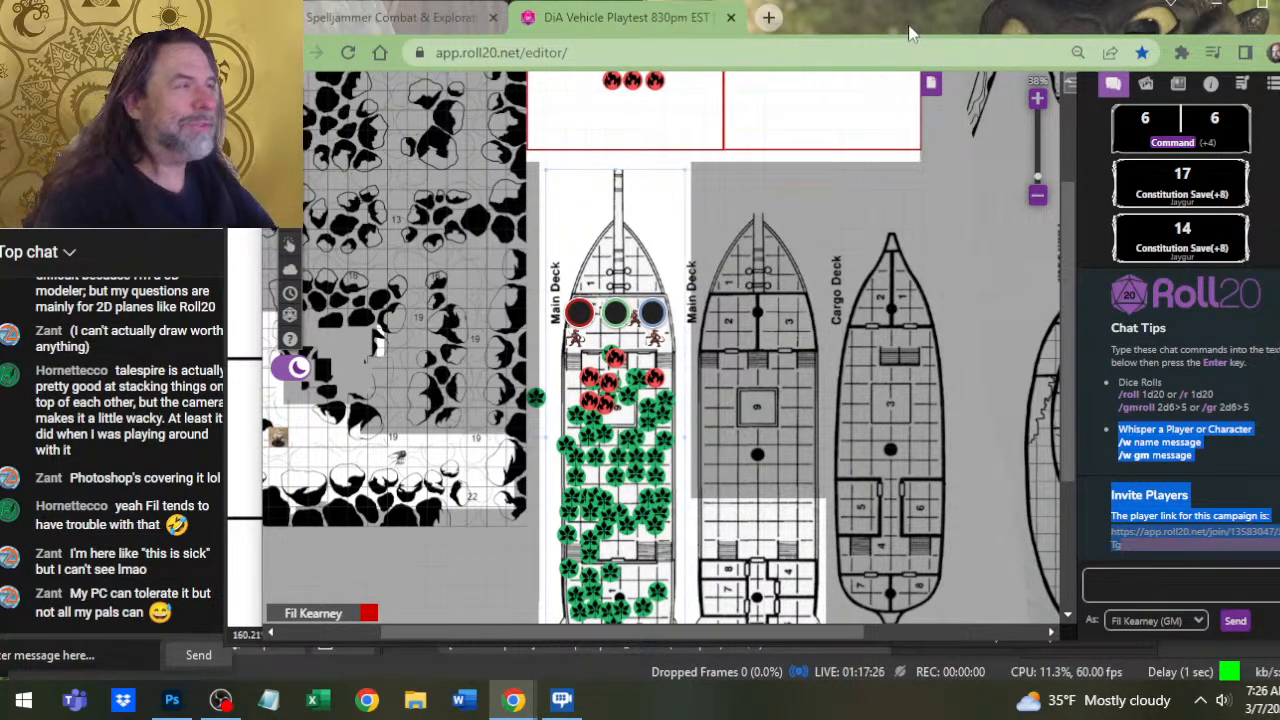
Open dndbeyond.com in a new browser tab and go to the Spelljammer: Adventures in Space sourcebook
click(772, 19)
text(dndbeyond.com)
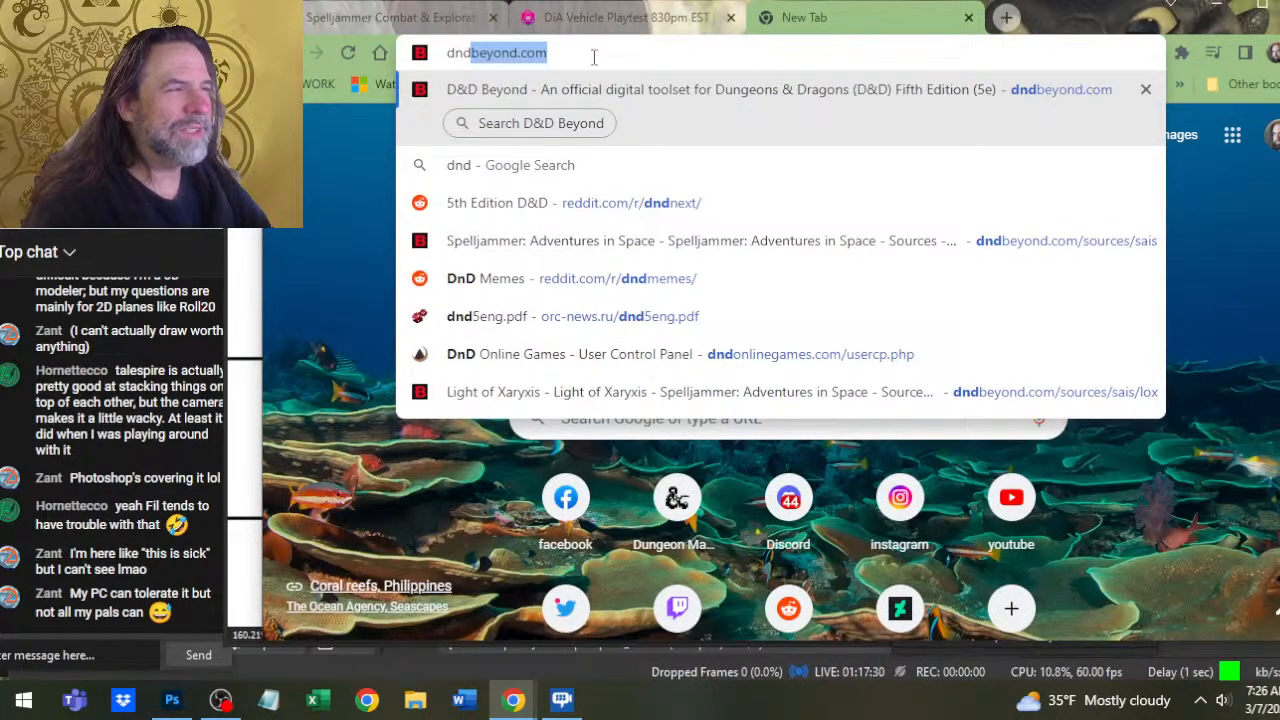
key(Return)
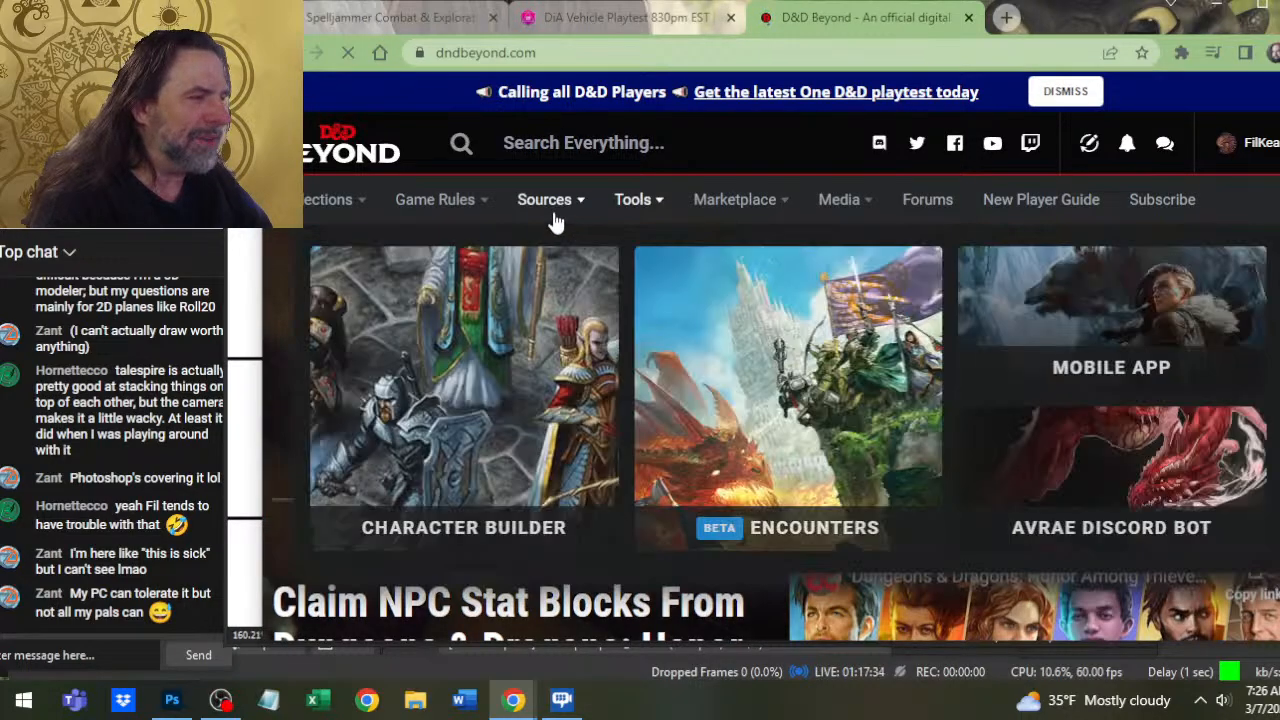
mouse_move(554, 215)
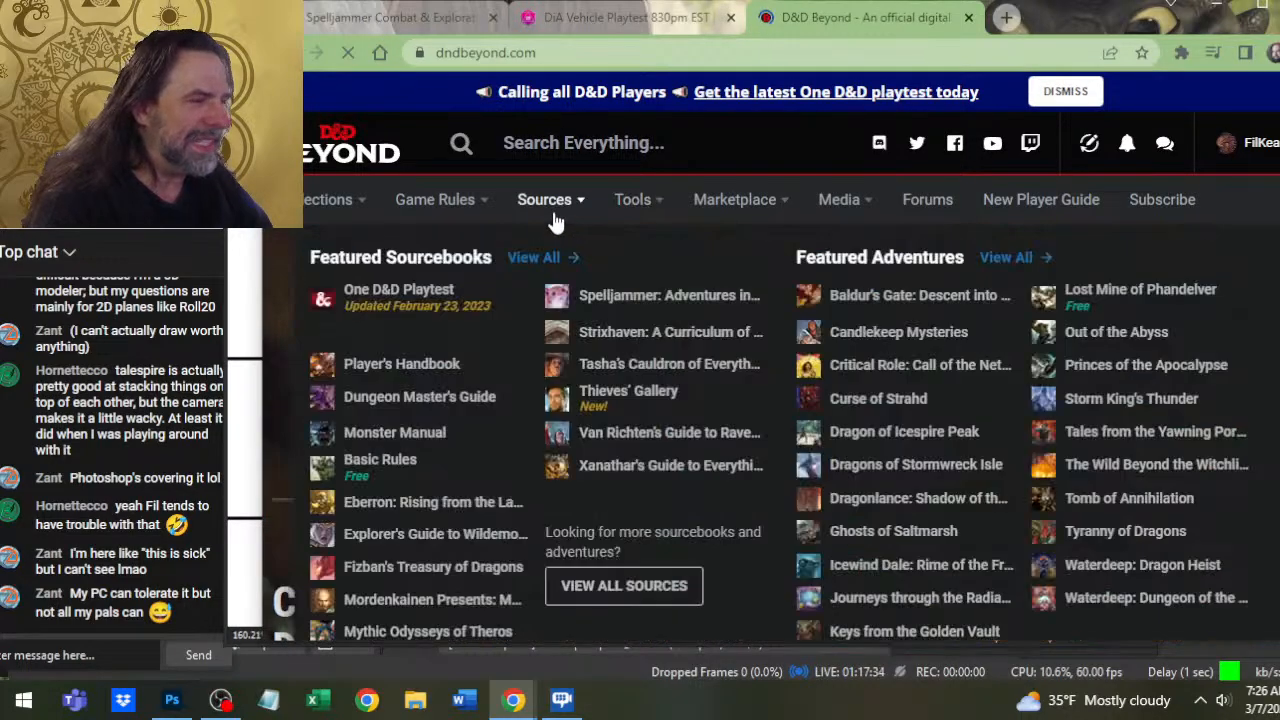
click(643, 299)
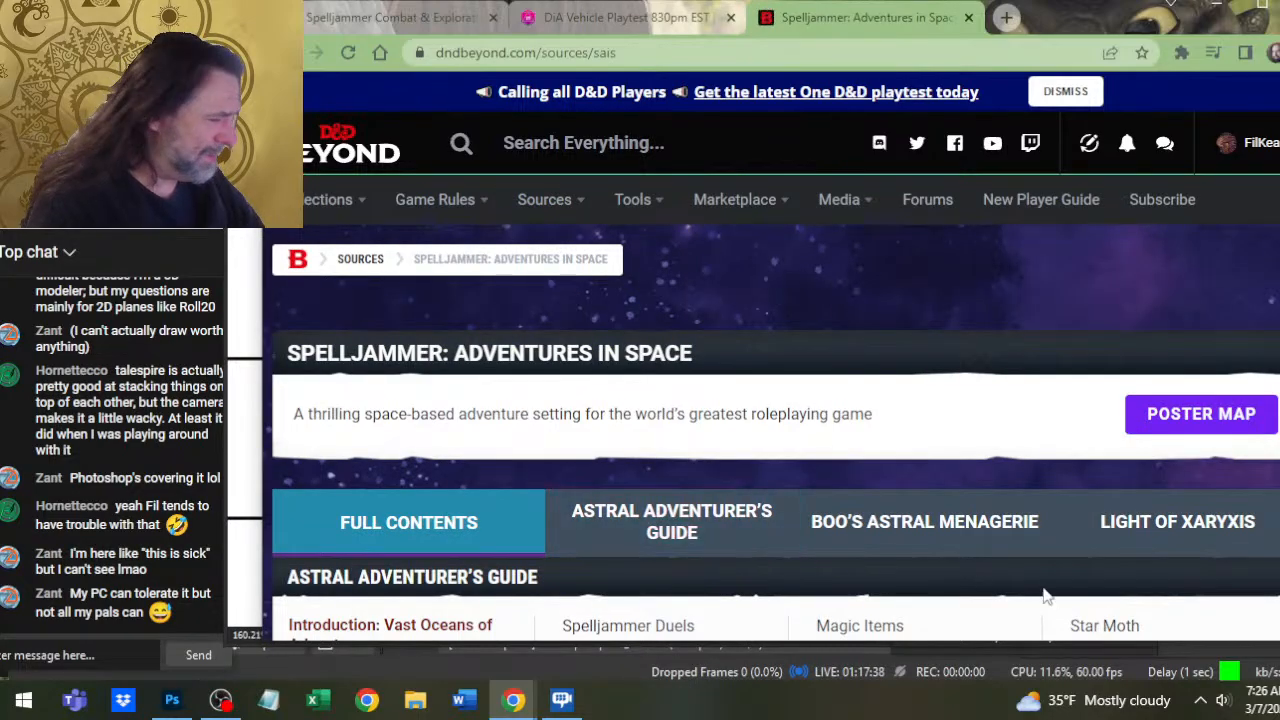
Examine the Hammerhead Ship deck plans in the Astral Adventuring chapter, and return to the Roll20 deck plans page
click(663, 550)
click(834, 442)
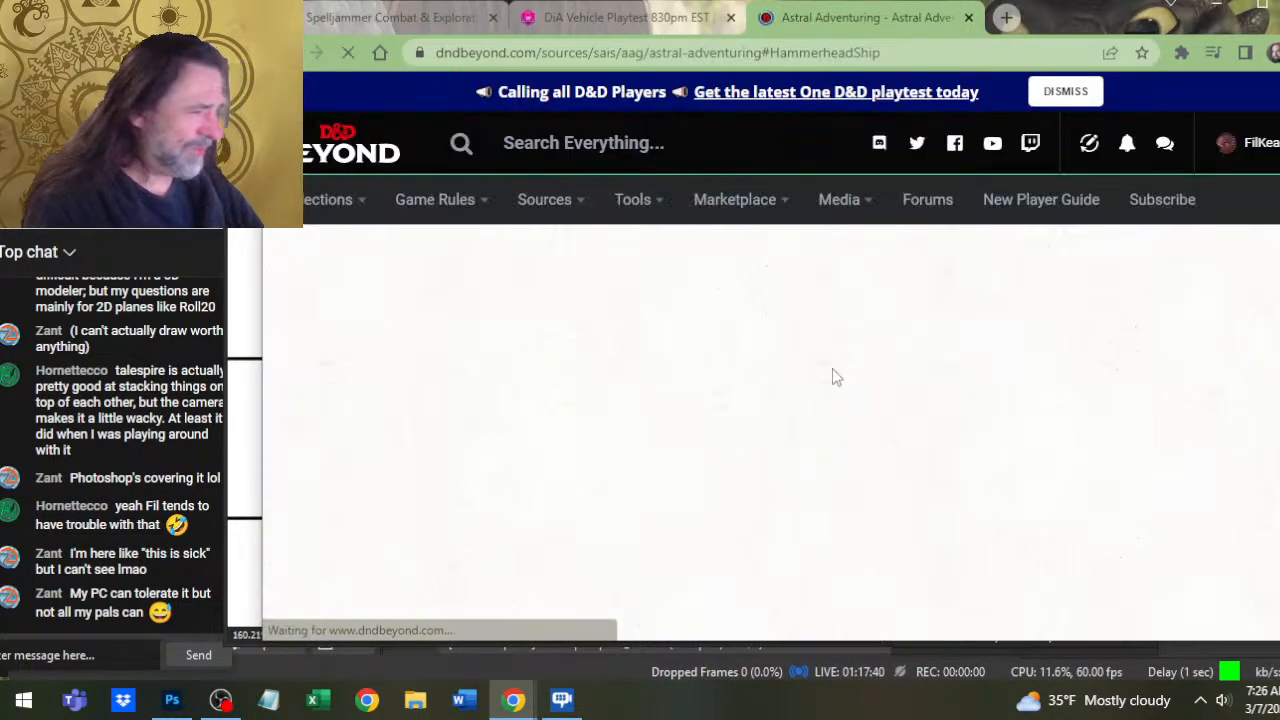
scroll(826, 381, down, 5)
scroll(826, 381, down, 6)
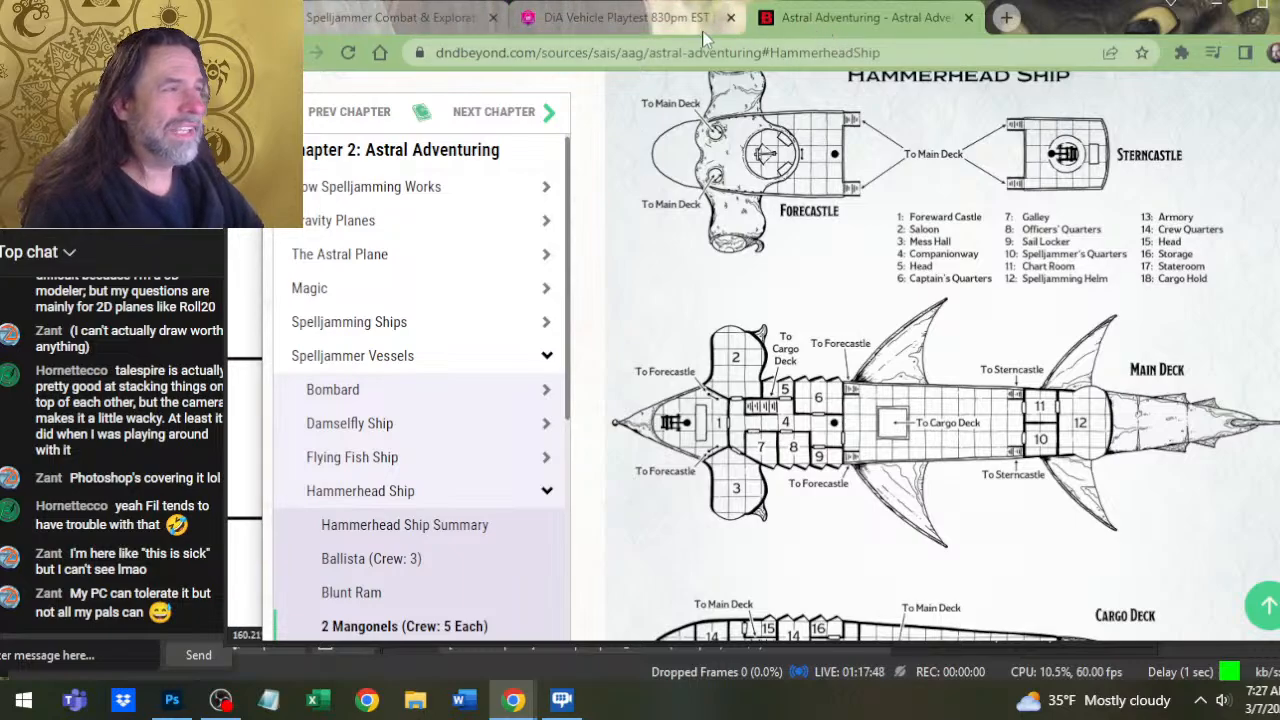
click(639, 25)
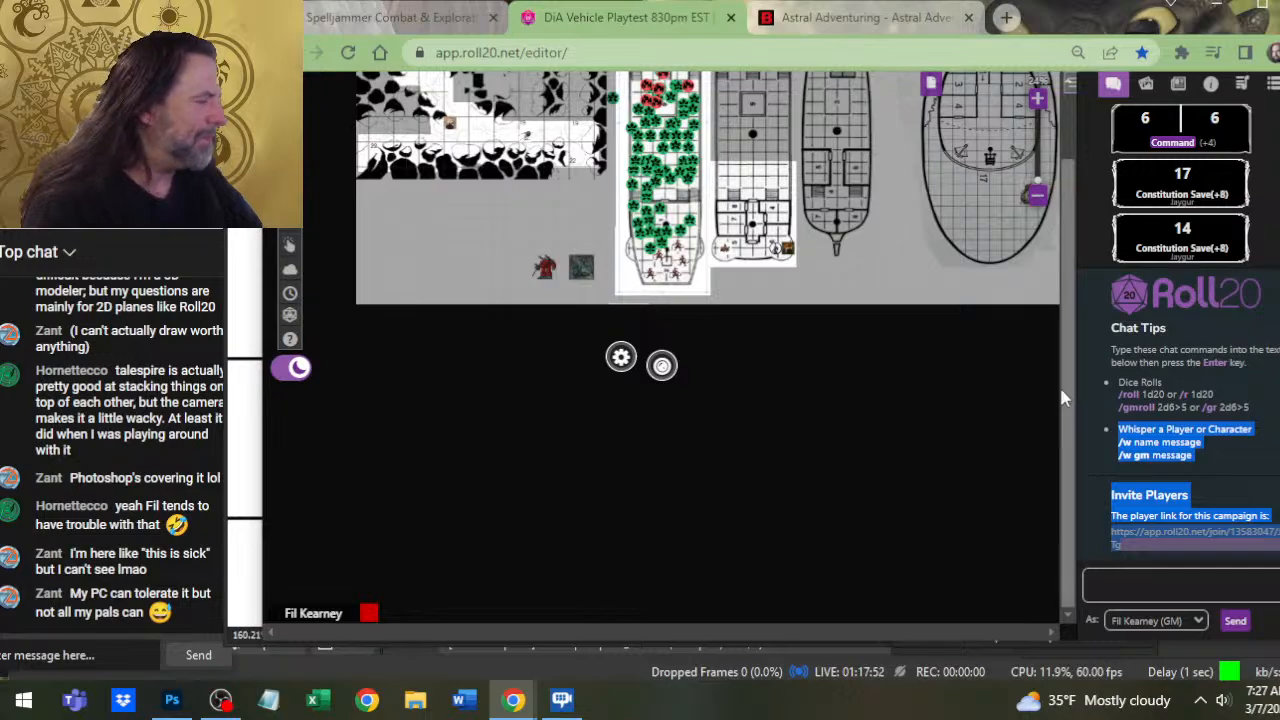
drag(1076, 363, 1084, 292)
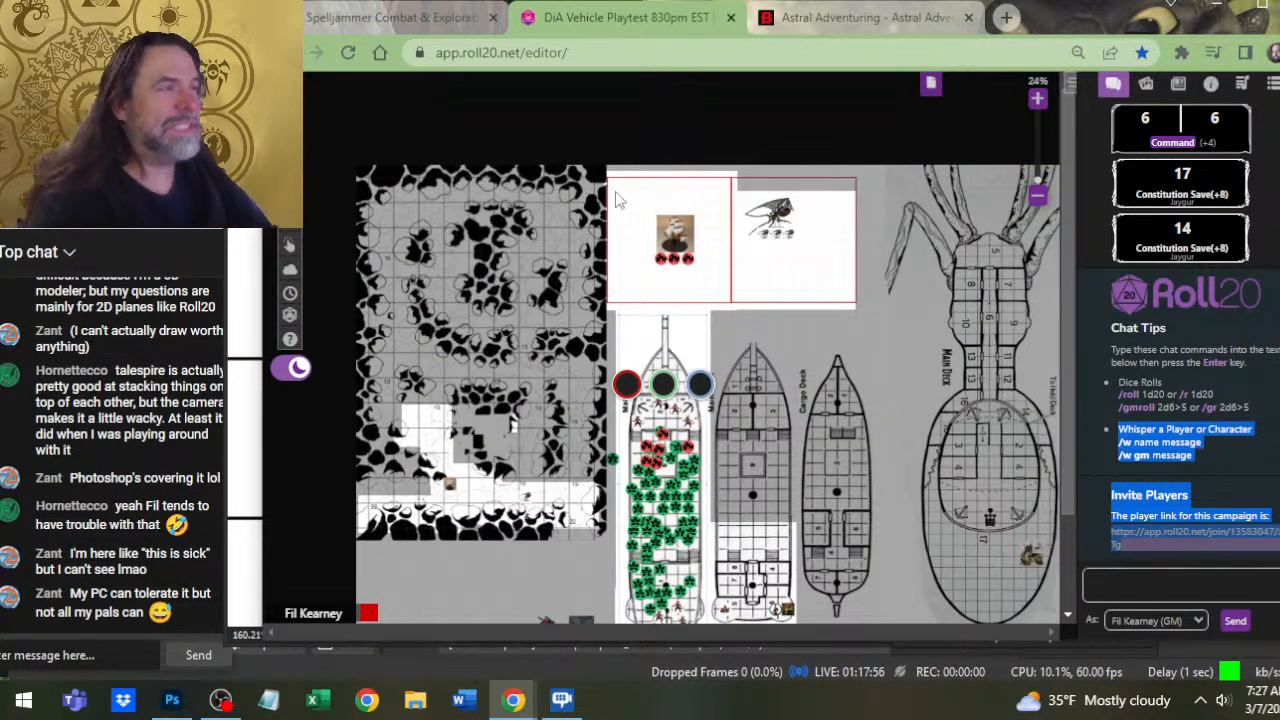
Switch to Photoshop and examine the skiffs, spiderlings and other vessel sketches in the small craft document
key(alt+Tab)
key(alt+Tab)
key(alt+shift+Tab)
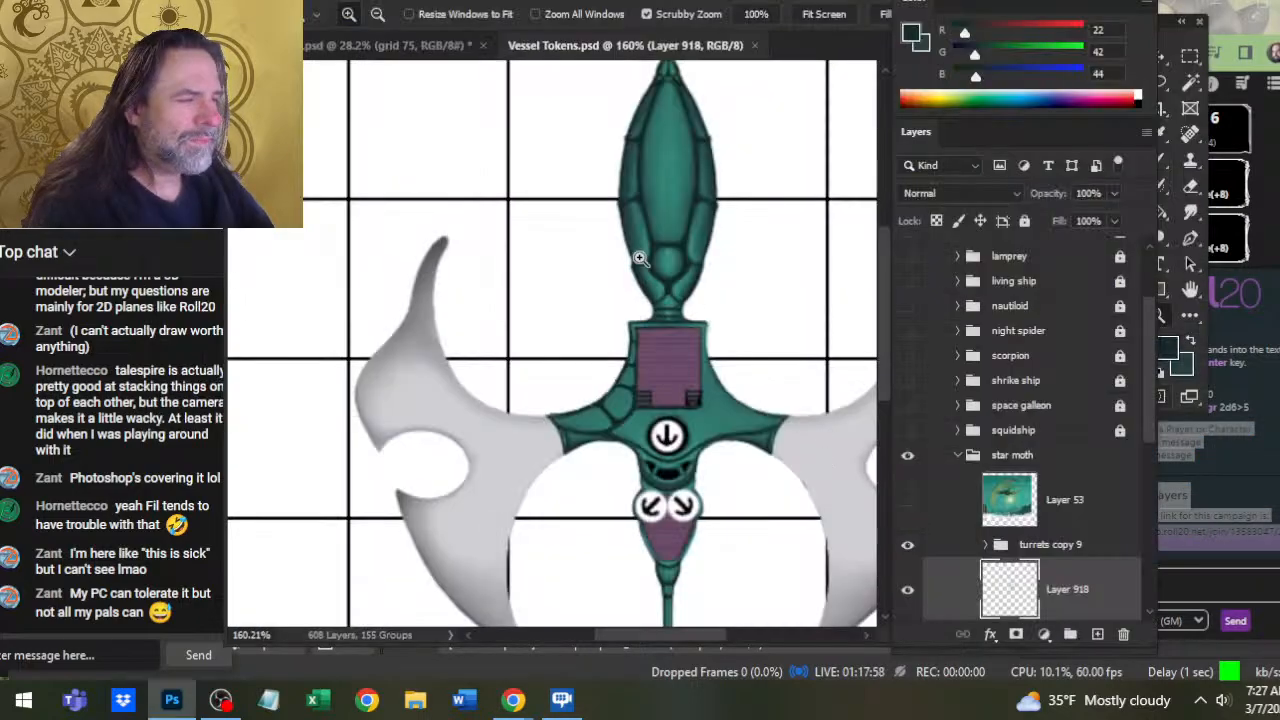
click(393, 44)
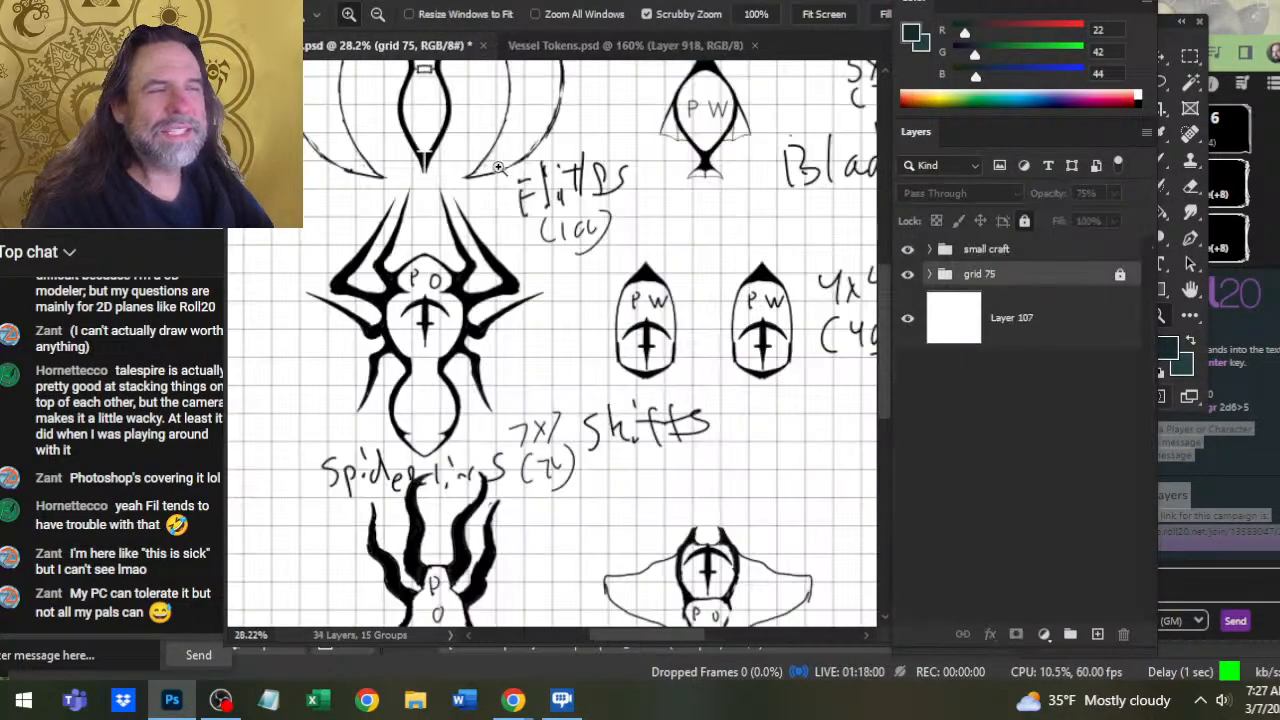
scroll(659, 363, down, 1)
scroll(655, 300, up, 2)
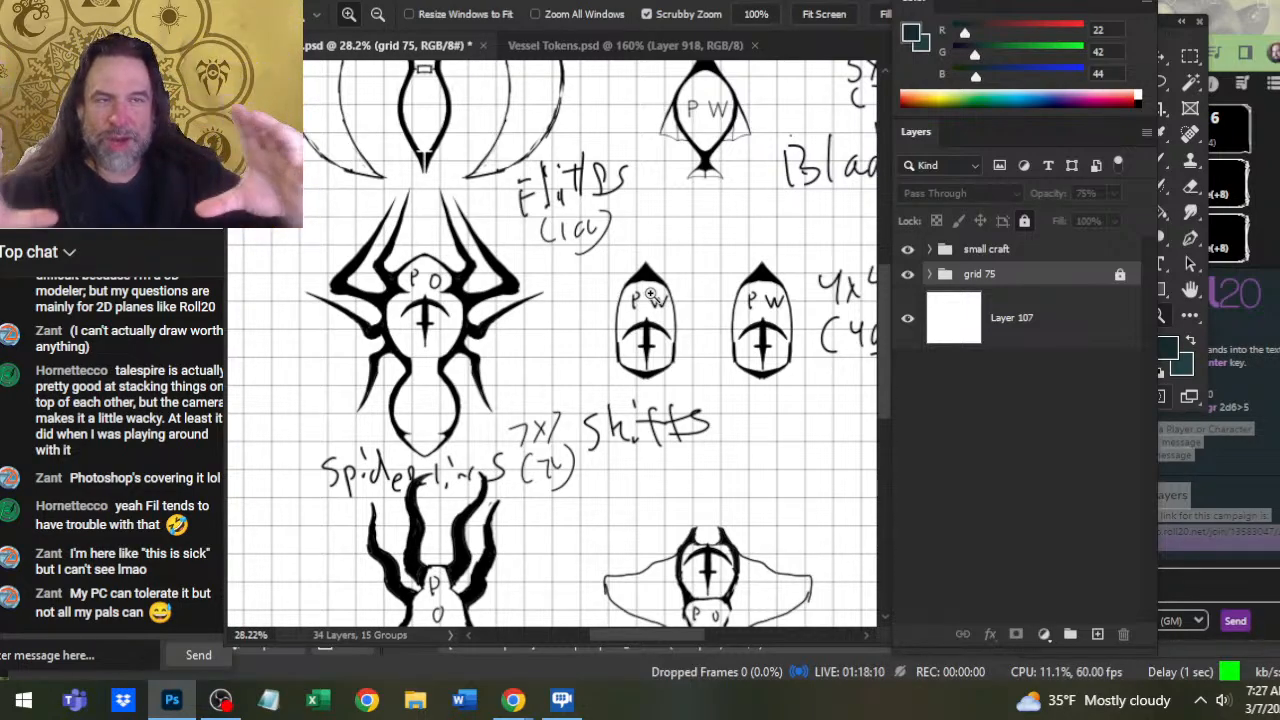
Switch to the Roll20 deck plans page in Chrome and examine the ship decks, the asteroid map and the tokens above the decks
key(alt+Tab)
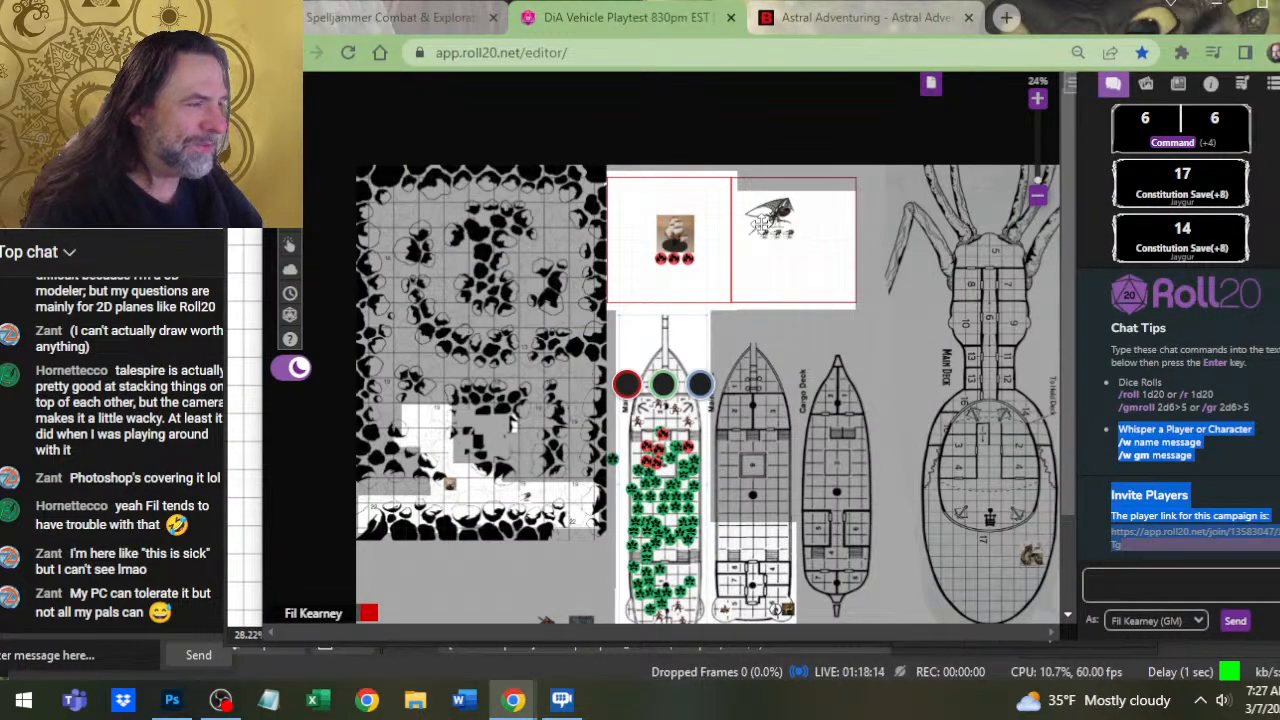
mouse_move(685, 228)
mouse_down()
mouse_move(700, 250)
mouse_move(689, 230)
mouse_up()
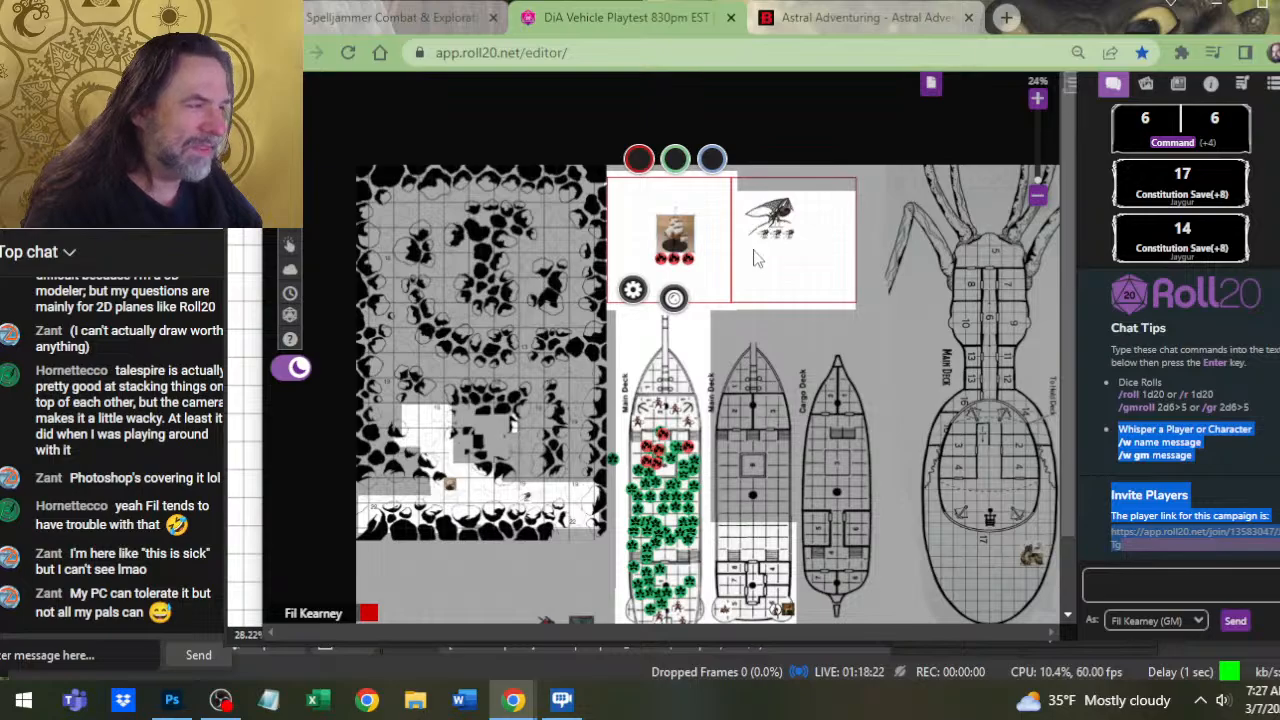
scroll(755, 258, up, 5)
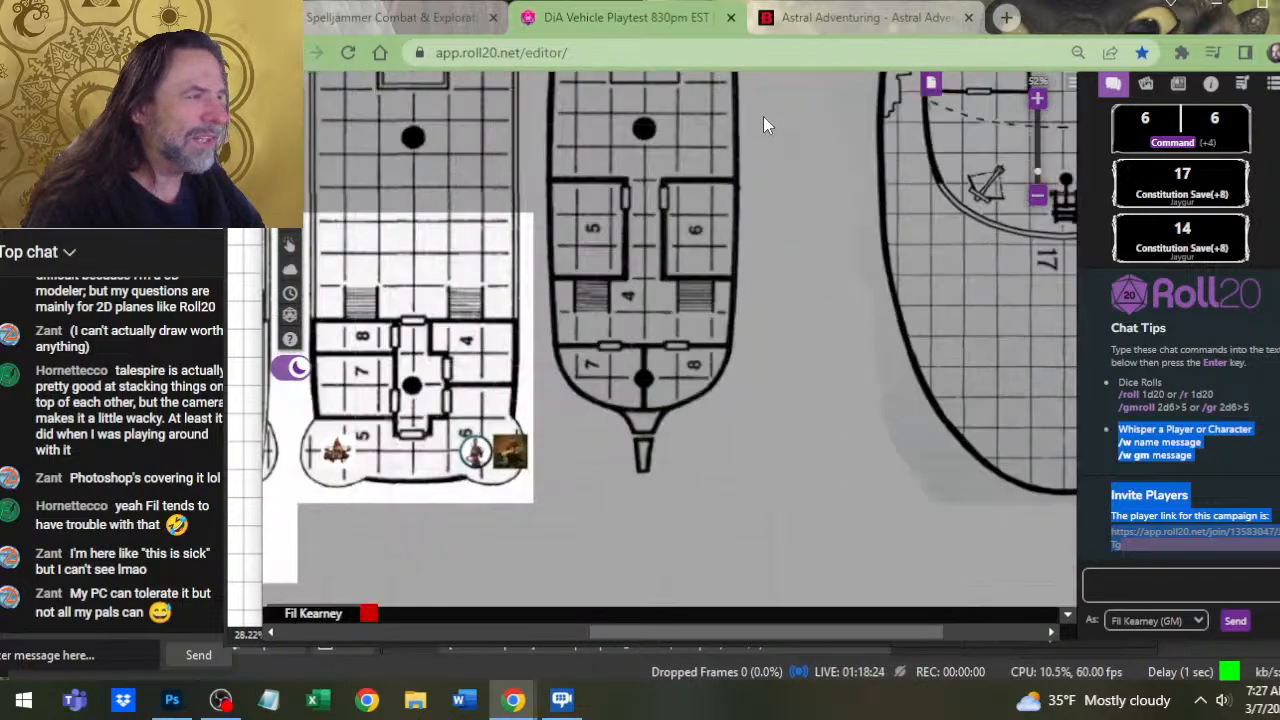
scroll(763, 116, up, 1)
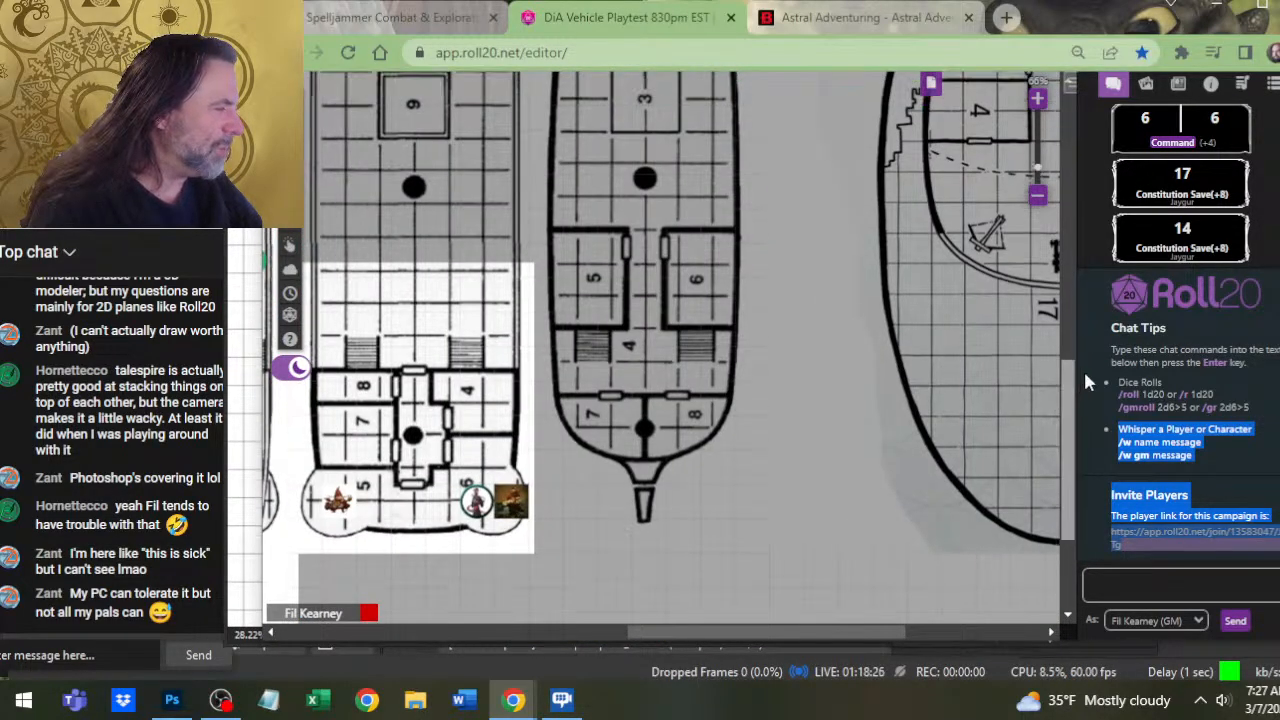
drag(1085, 375, 1079, 120)
scroll(390, 107, down, 3)
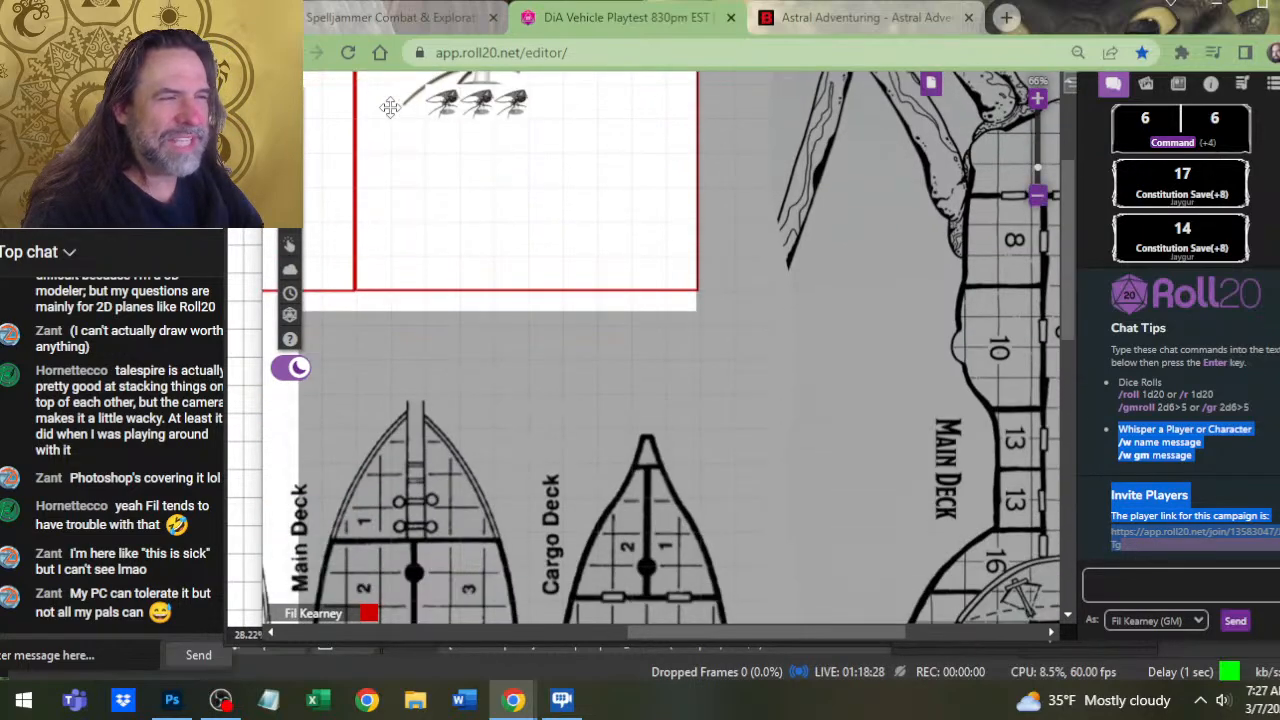
scroll(577, 438, down, 1)
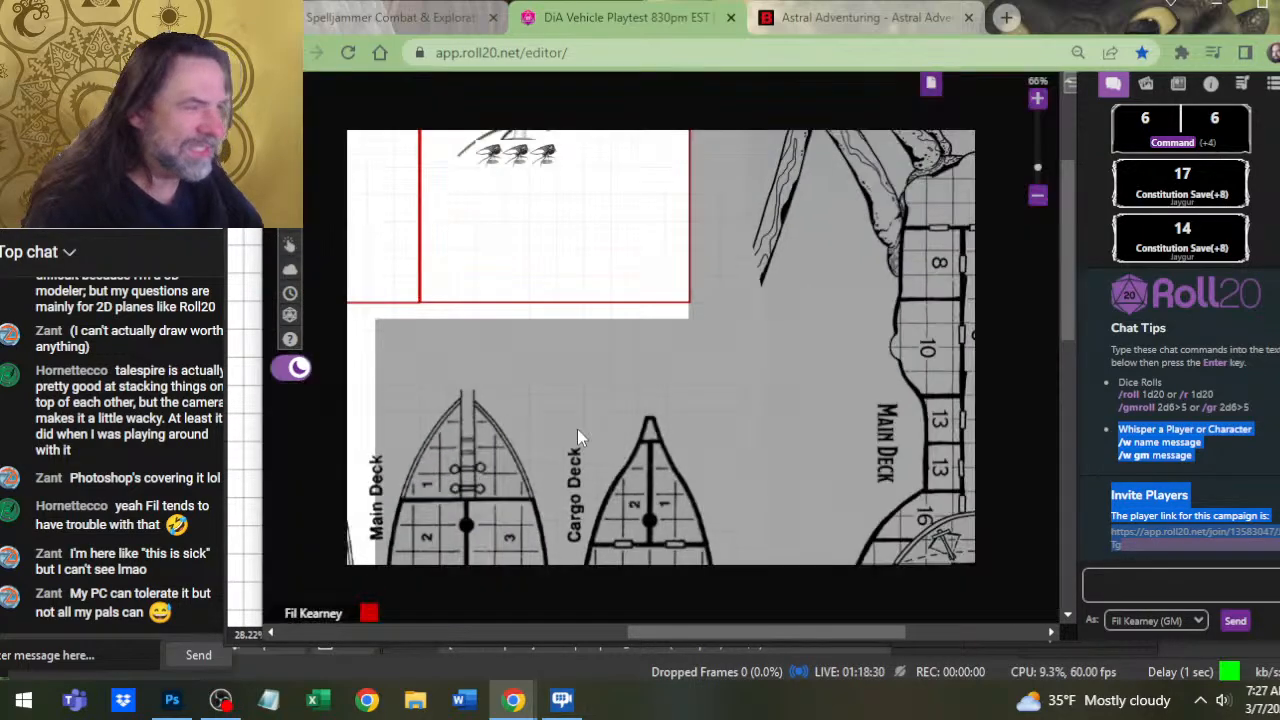
scroll(578, 437, down, 2)
drag(717, 628, 411, 640)
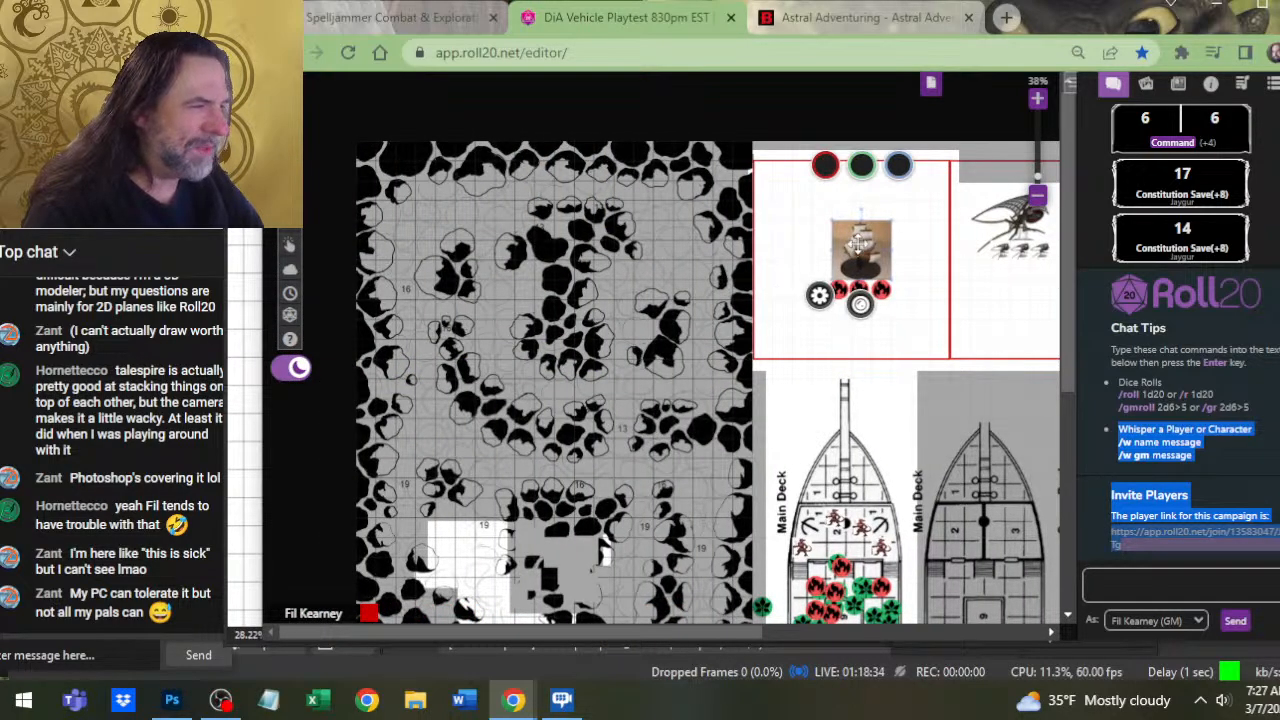
Move the sailing ship token onto the asteroid map and shrink it to one grid square
drag(857, 283, 660, 283)
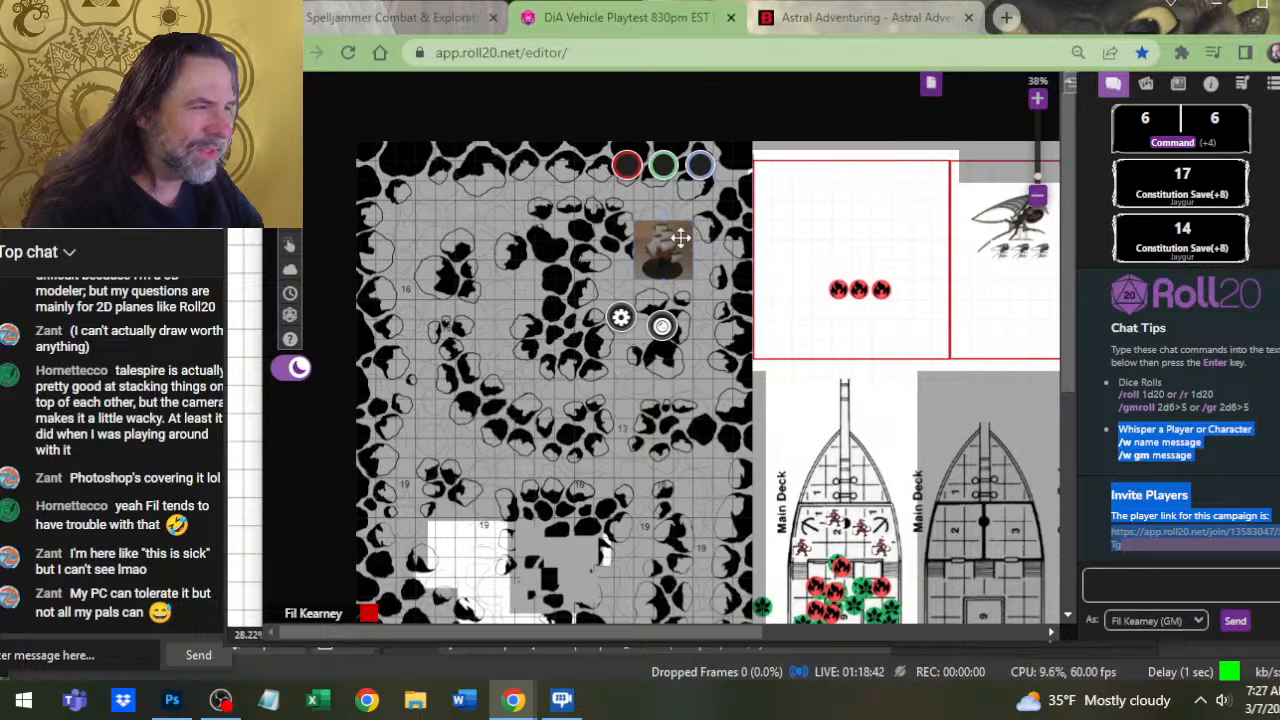
scroll(690, 224, up, 4)
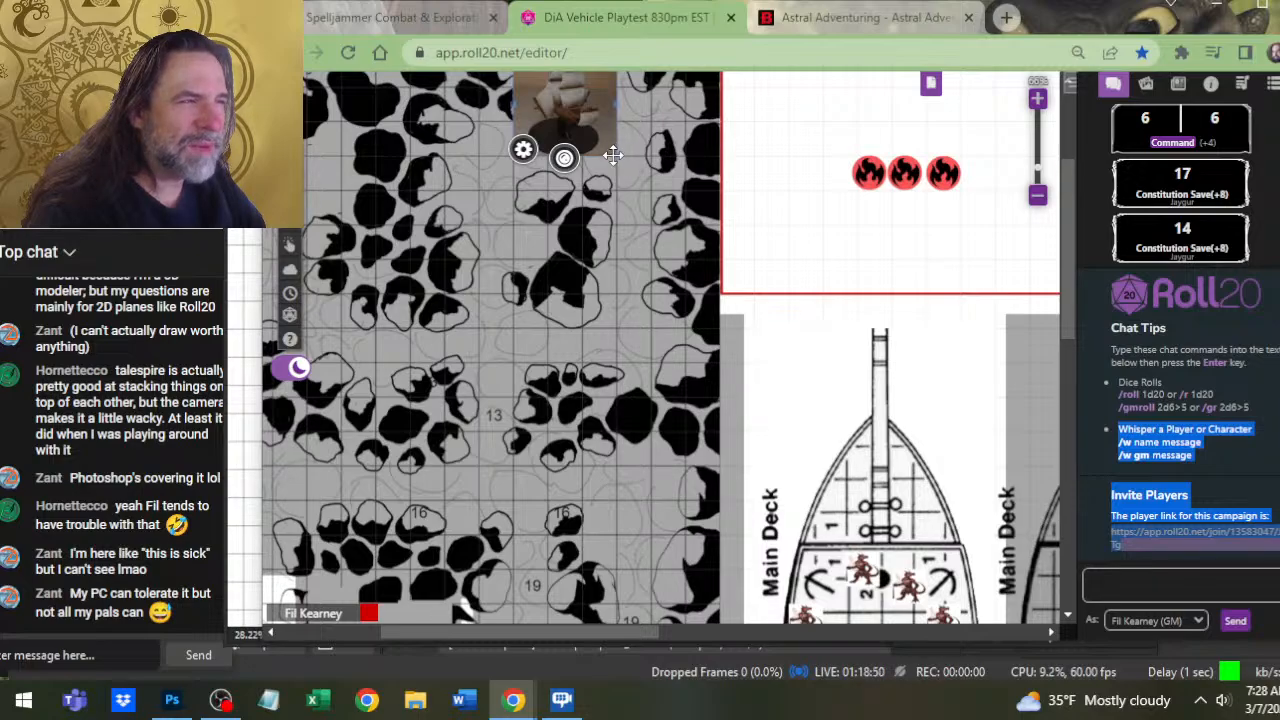
scroll(614, 155, up, 2)
drag(645, 232, 646, 354)
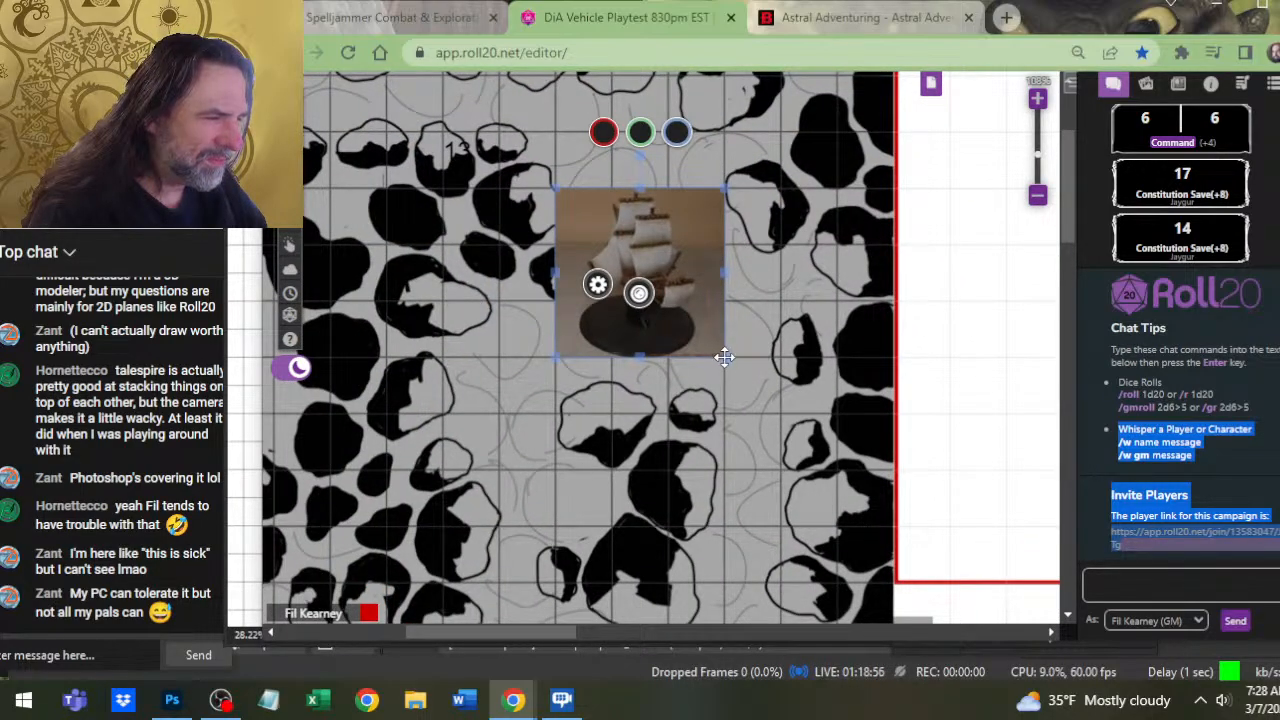
mouse_move(722, 345)
mouse_down()
mouse_move(670, 280)
mouse_move(745, 343)
mouse_up()
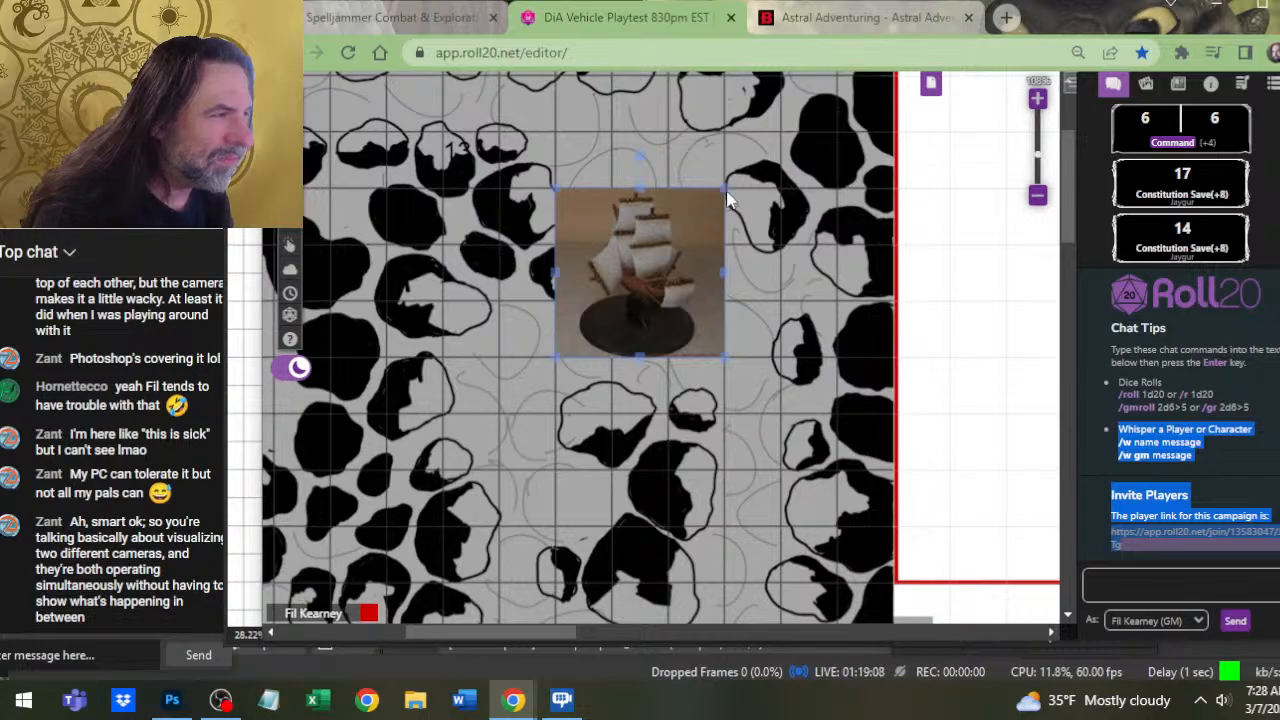
drag(722, 190, 585, 336)
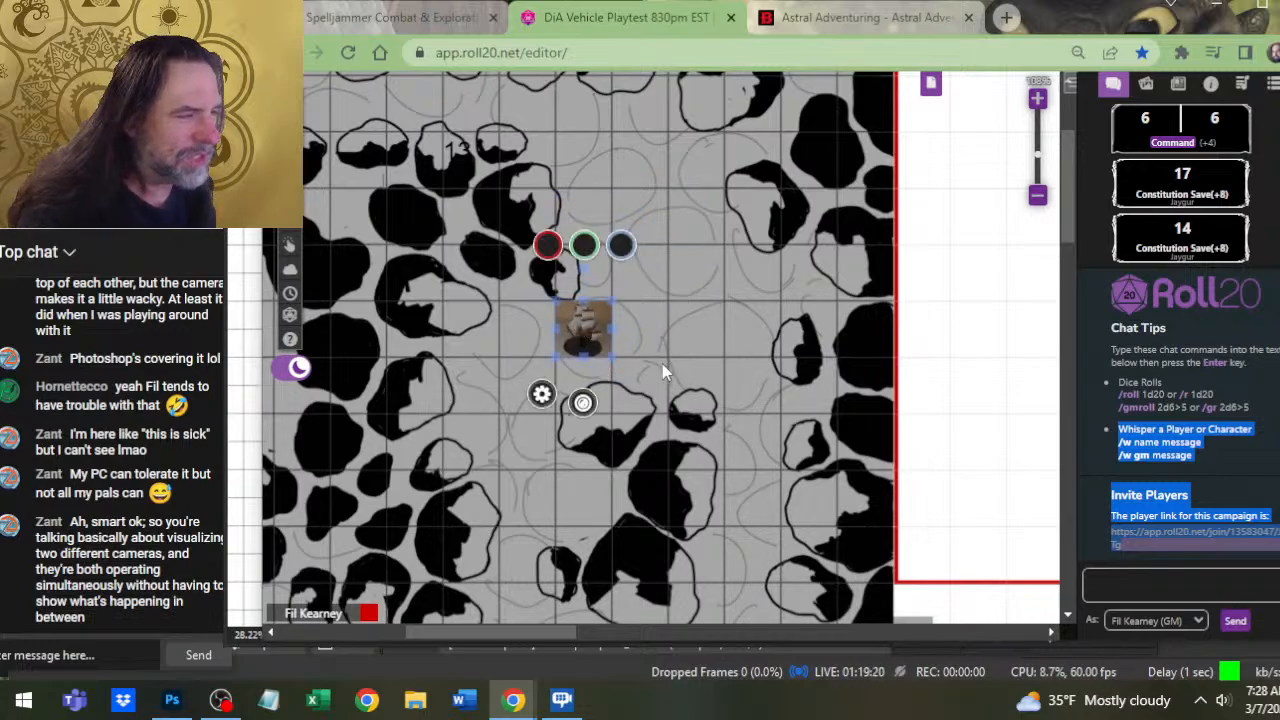
Undo the sailing ship token's resizing and its move onto the asteroid map
key(ctrl+z)
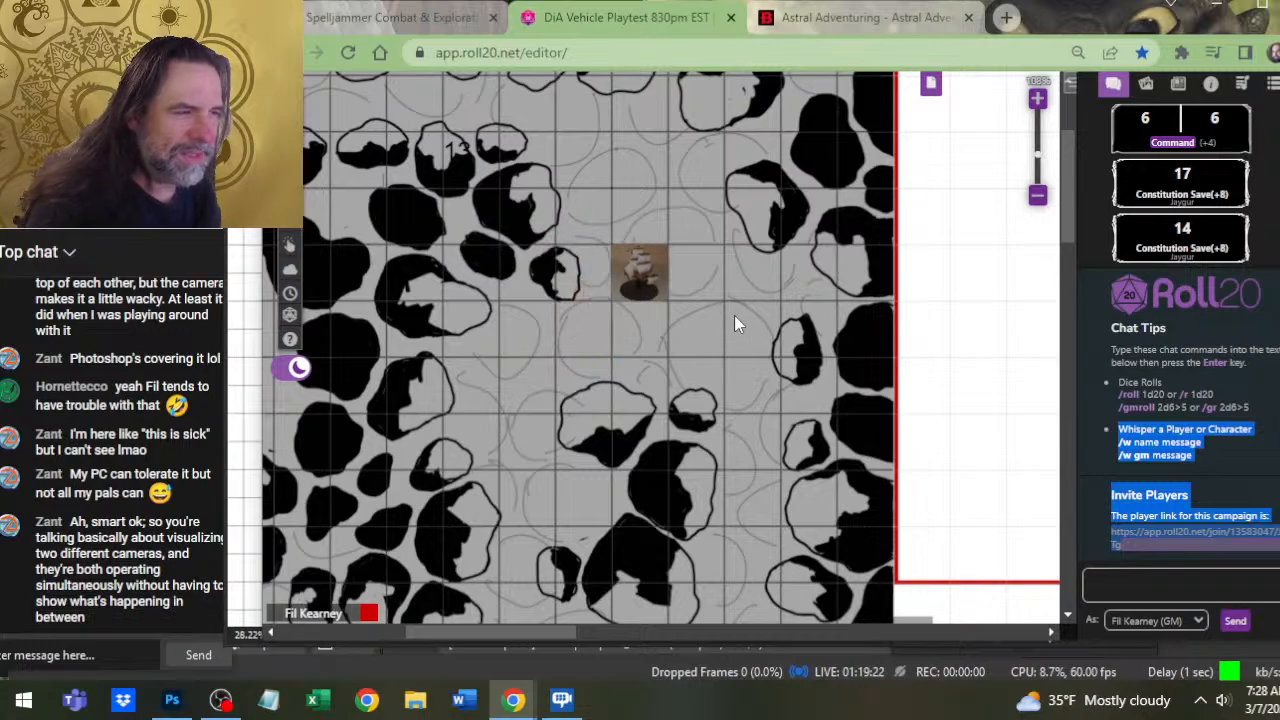
scroll(753, 526, down, 1)
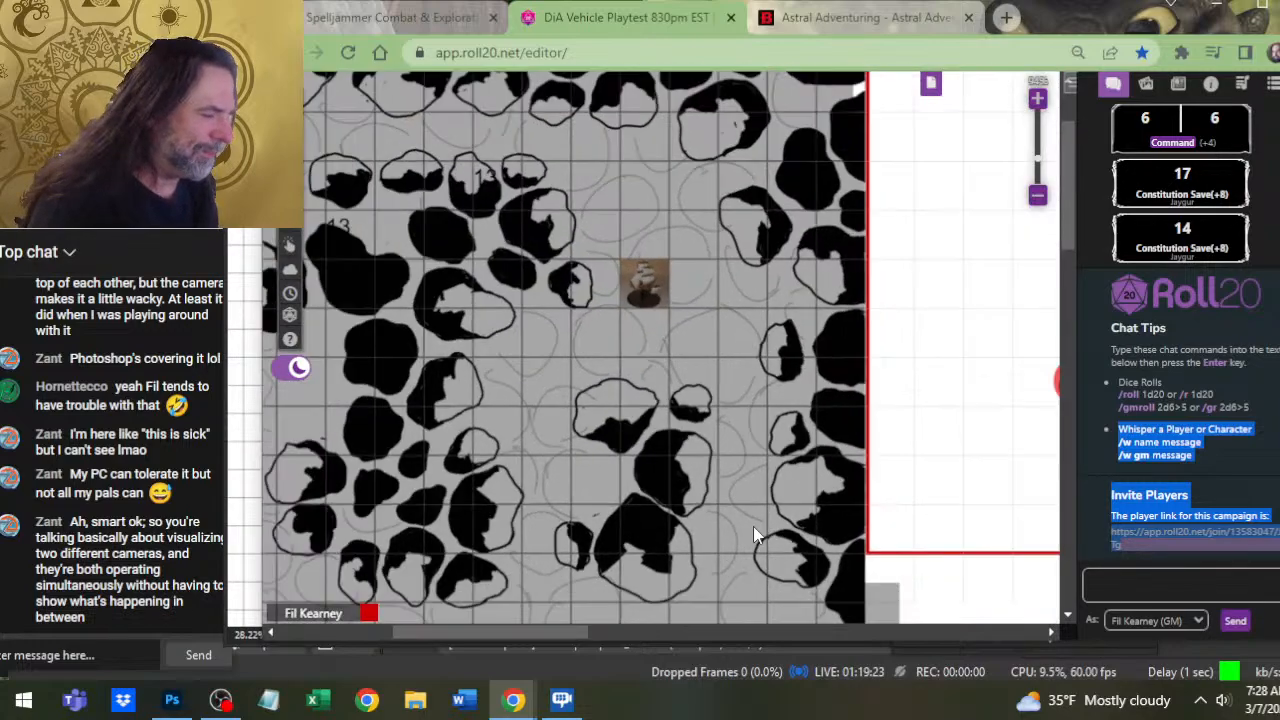
click(645, 285)
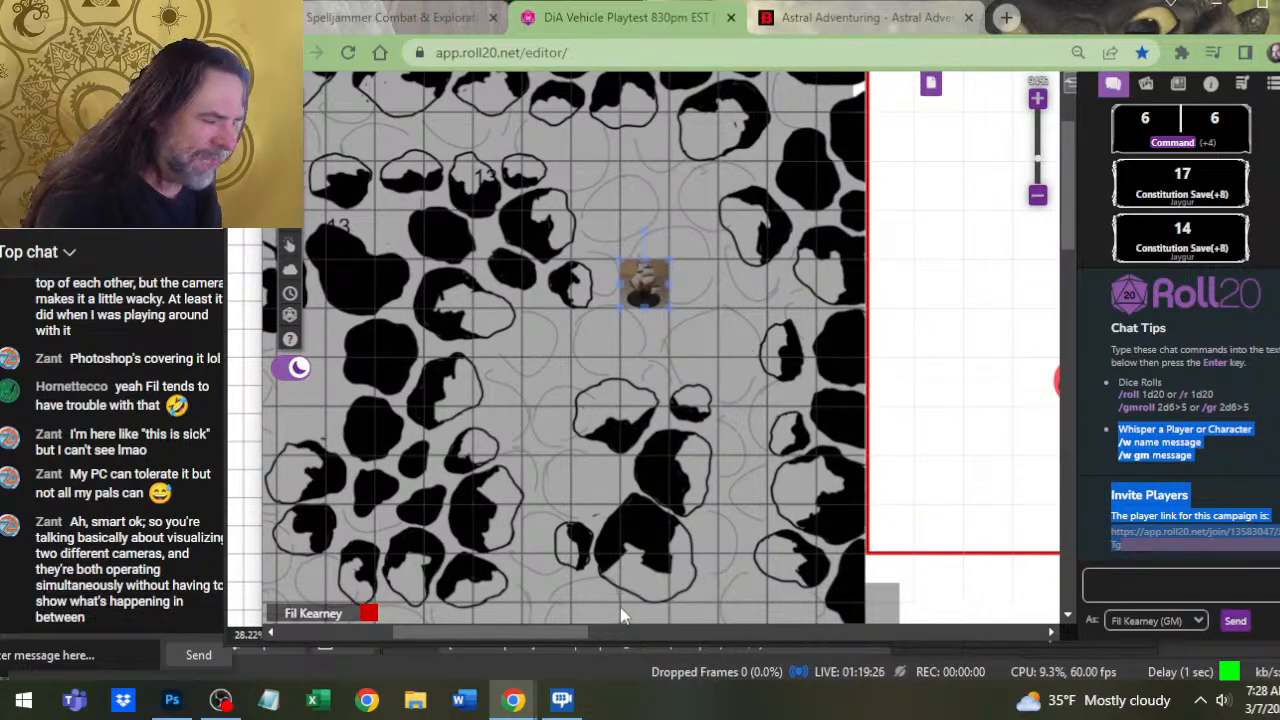
key(ctrl+z)
key(ctrl+z)
key(ctrl+z)
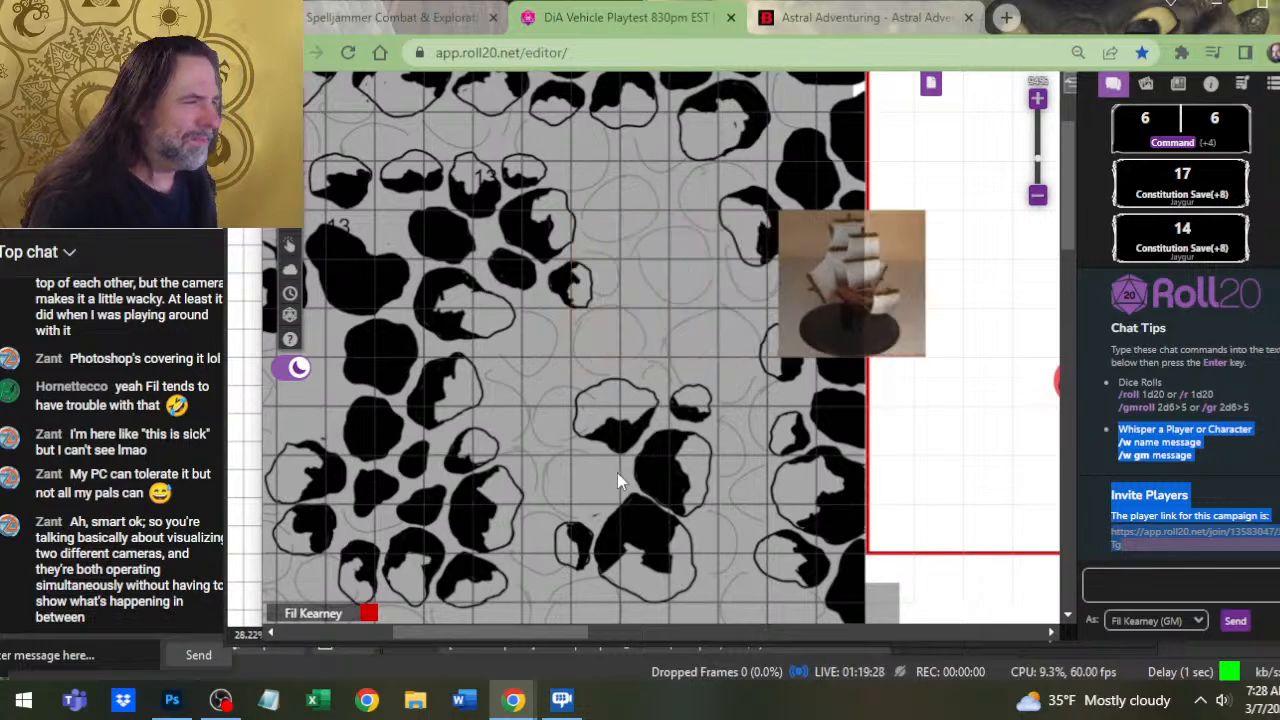
Move the sailing ship token out of its red-bordered area to sit beside the insect-shaped ship token
click(634, 627)
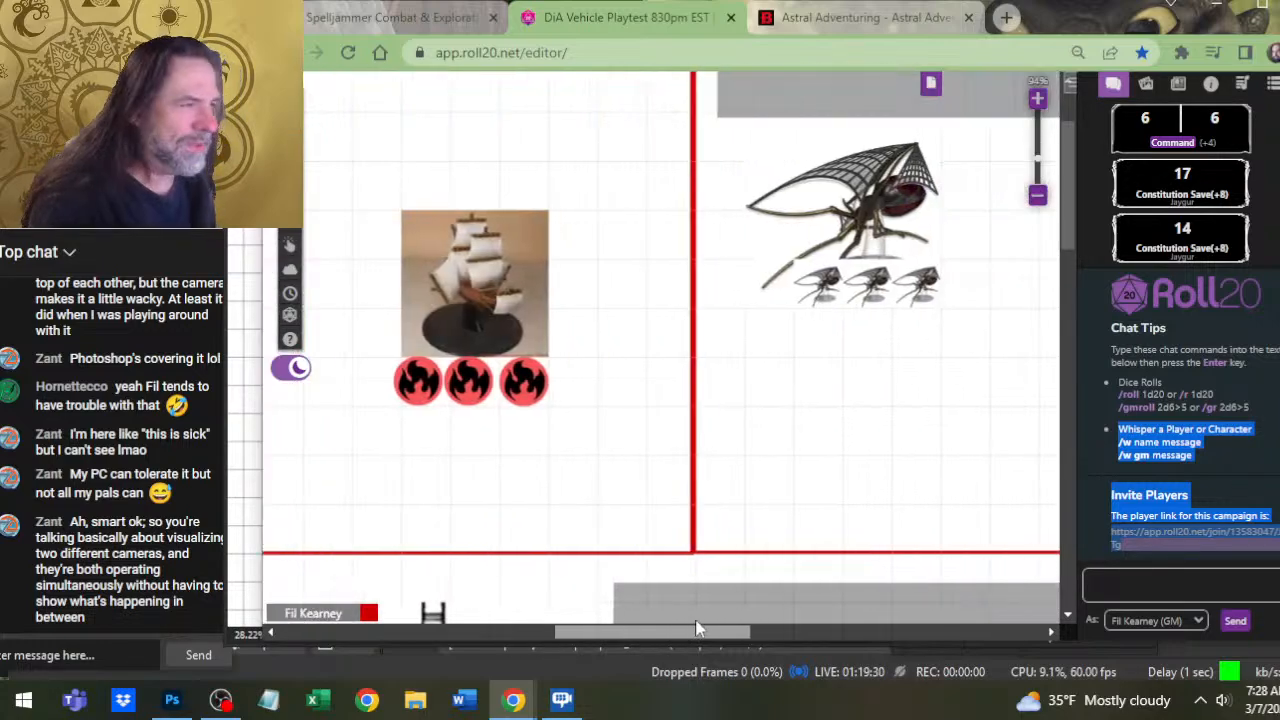
drag(697, 628, 721, 592)
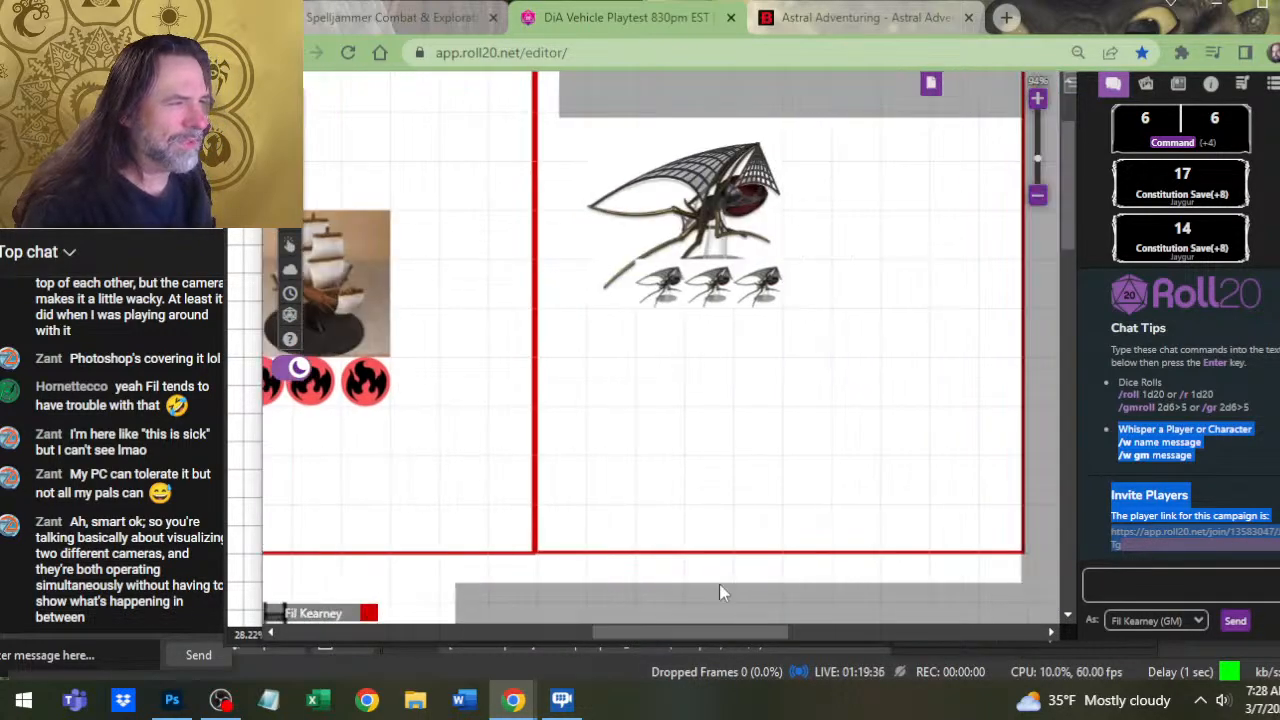
scroll(390, 215, down, 10)
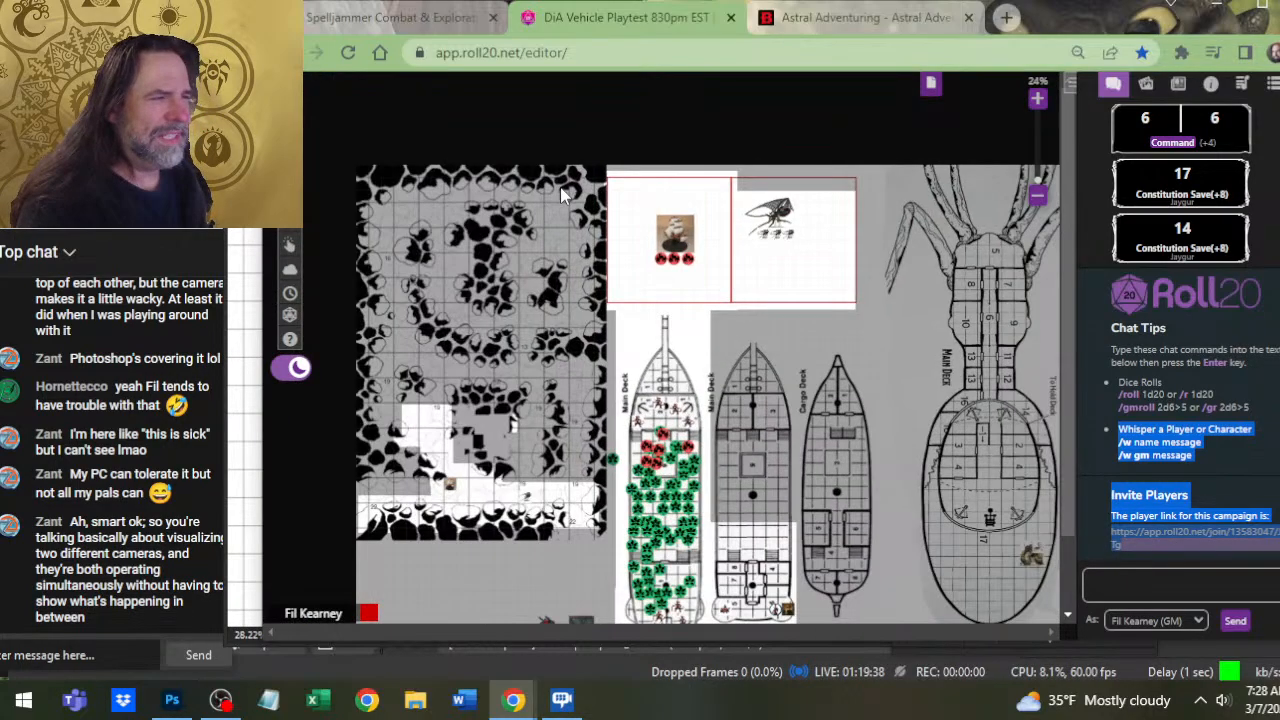
scroll(560, 187, down, 4)
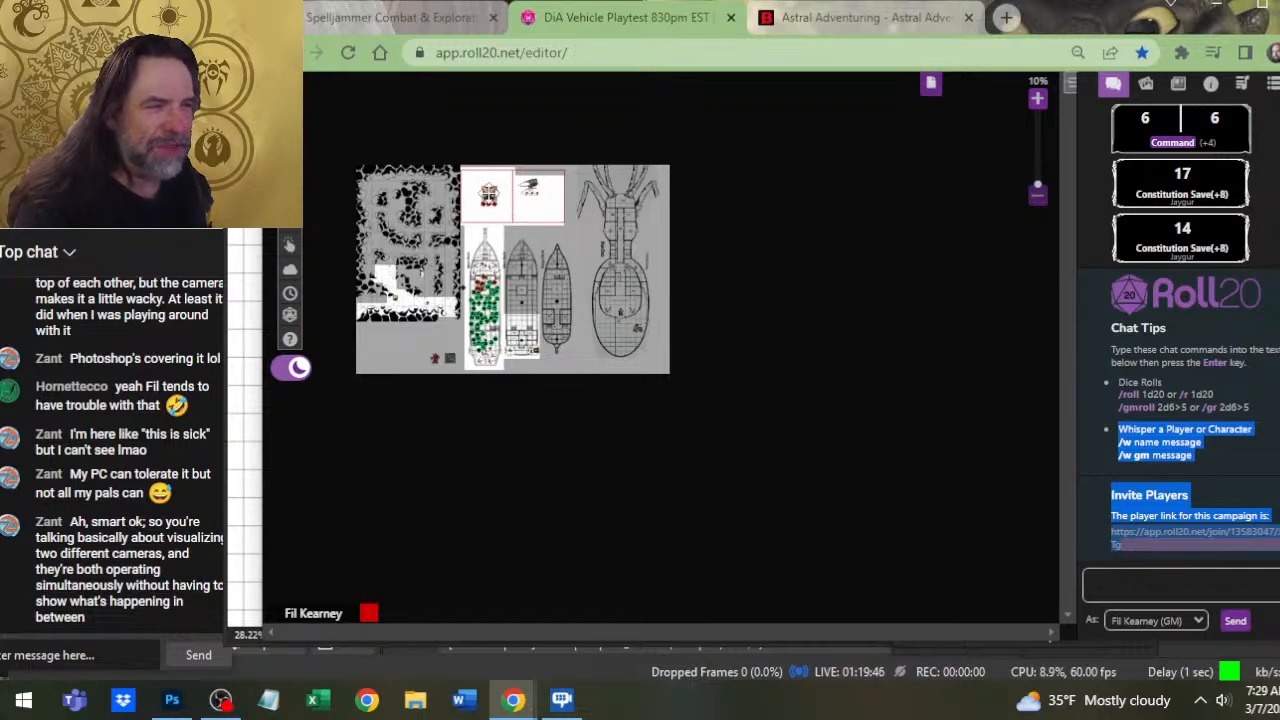
drag(488, 195, 524, 189)
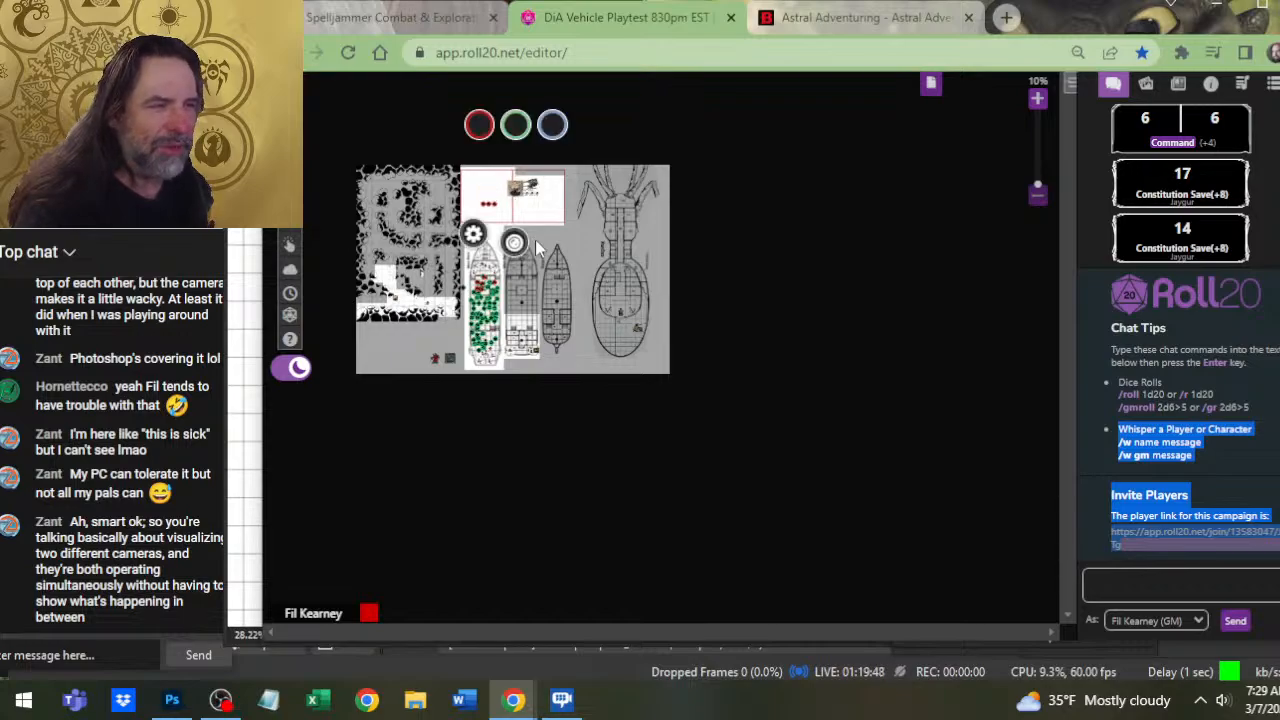
scroll(535, 245, up, 5)
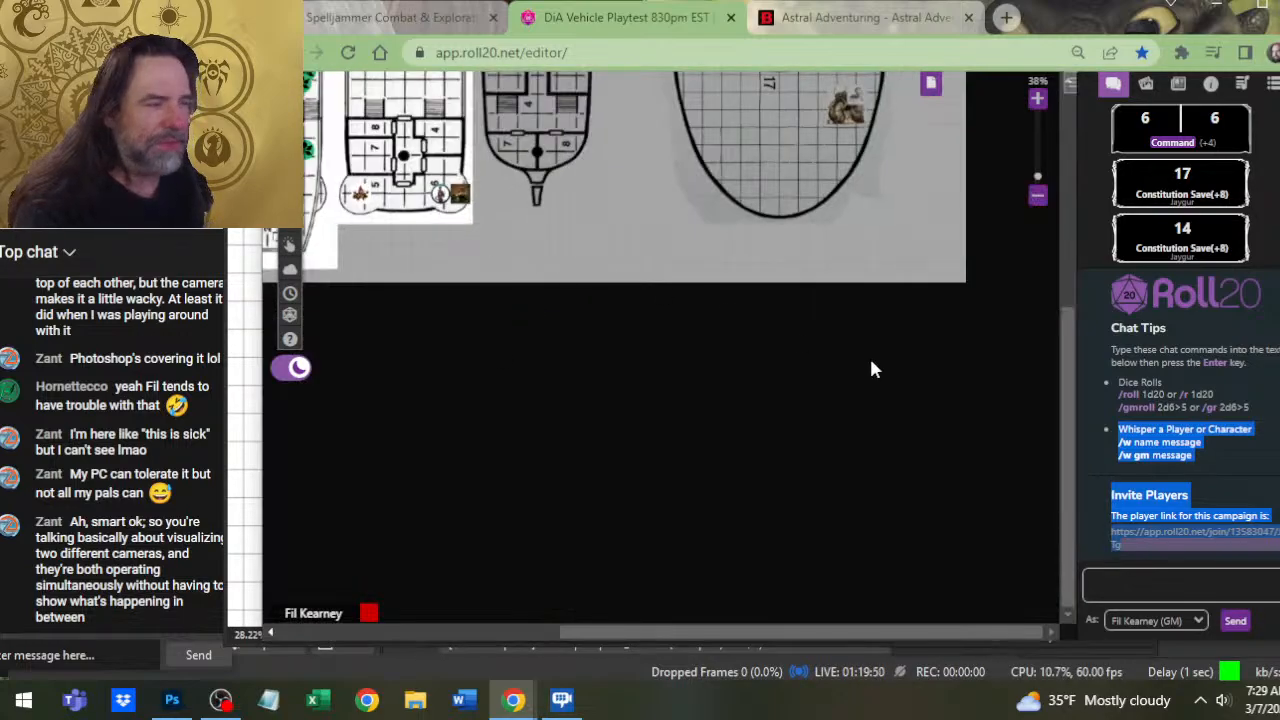
drag(1068, 410, 1000, 161)
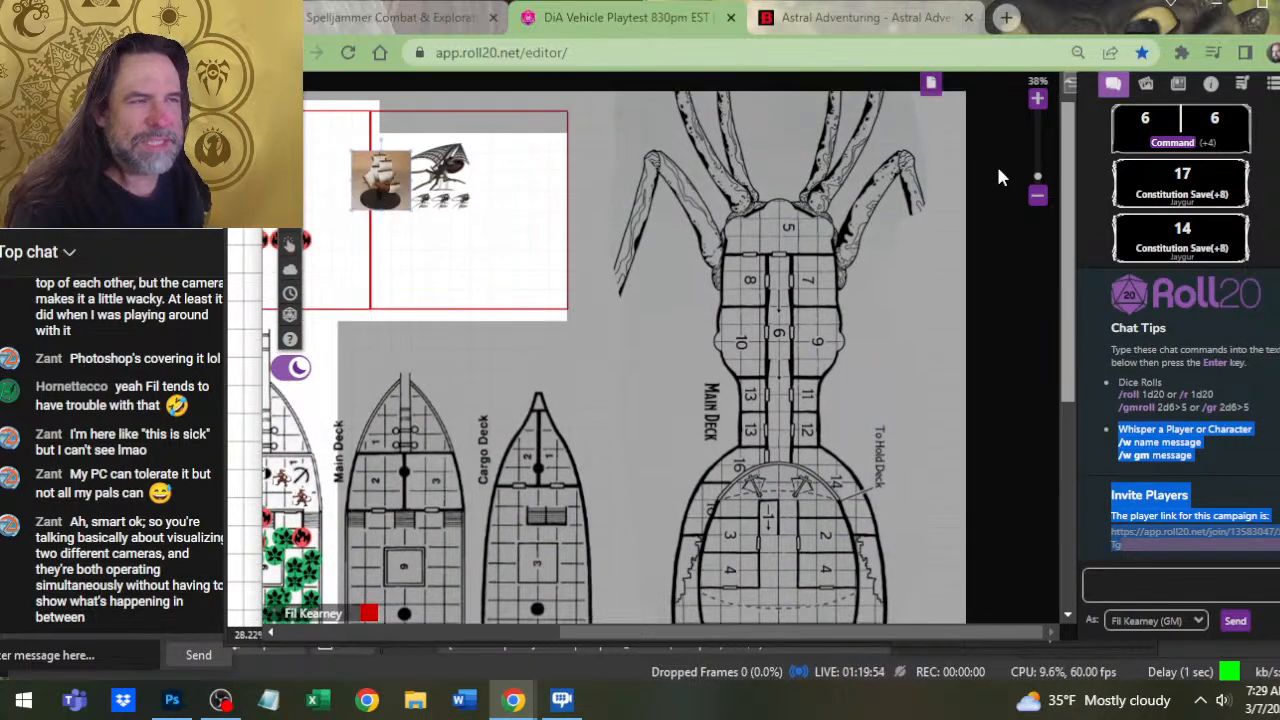
drag(1069, 236, 1069, 304)
scroll(605, 408, down, 3)
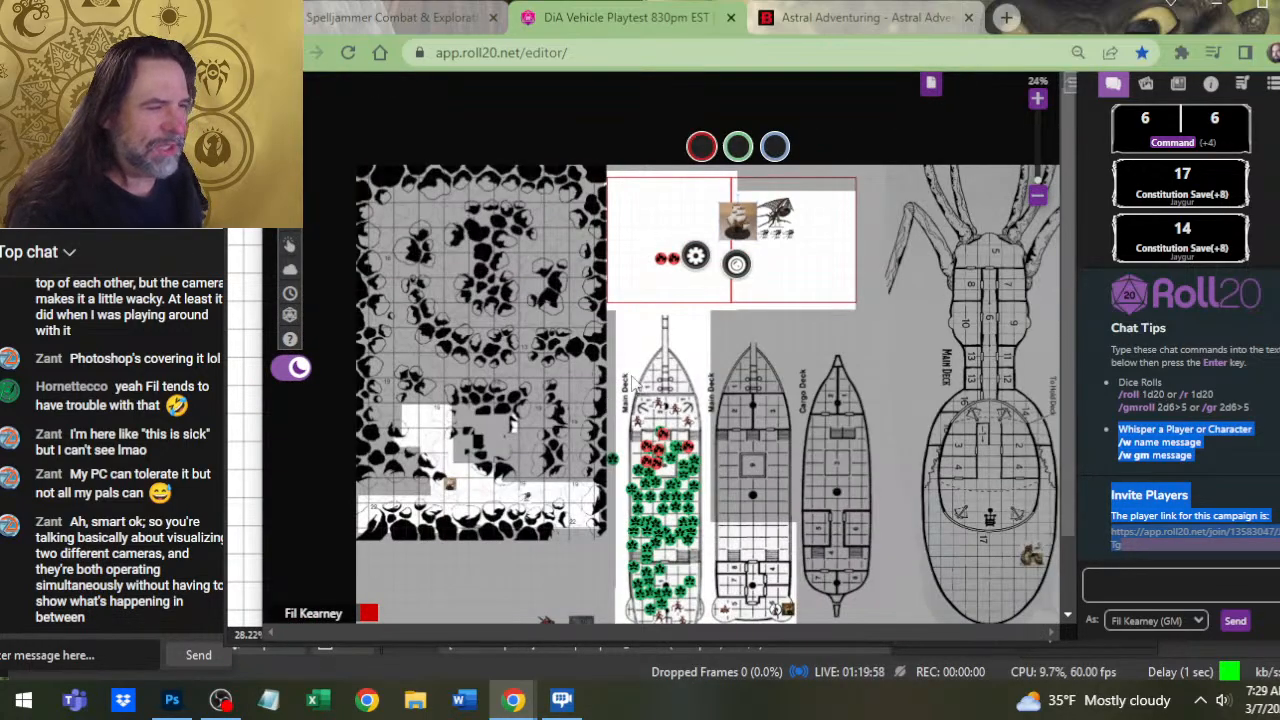
Shift the Cargo Deck plan aside and place the squid-shaped ship's Main Deck plan over the middle ship's Main Deck plan
scroll(636, 383, down, 3)
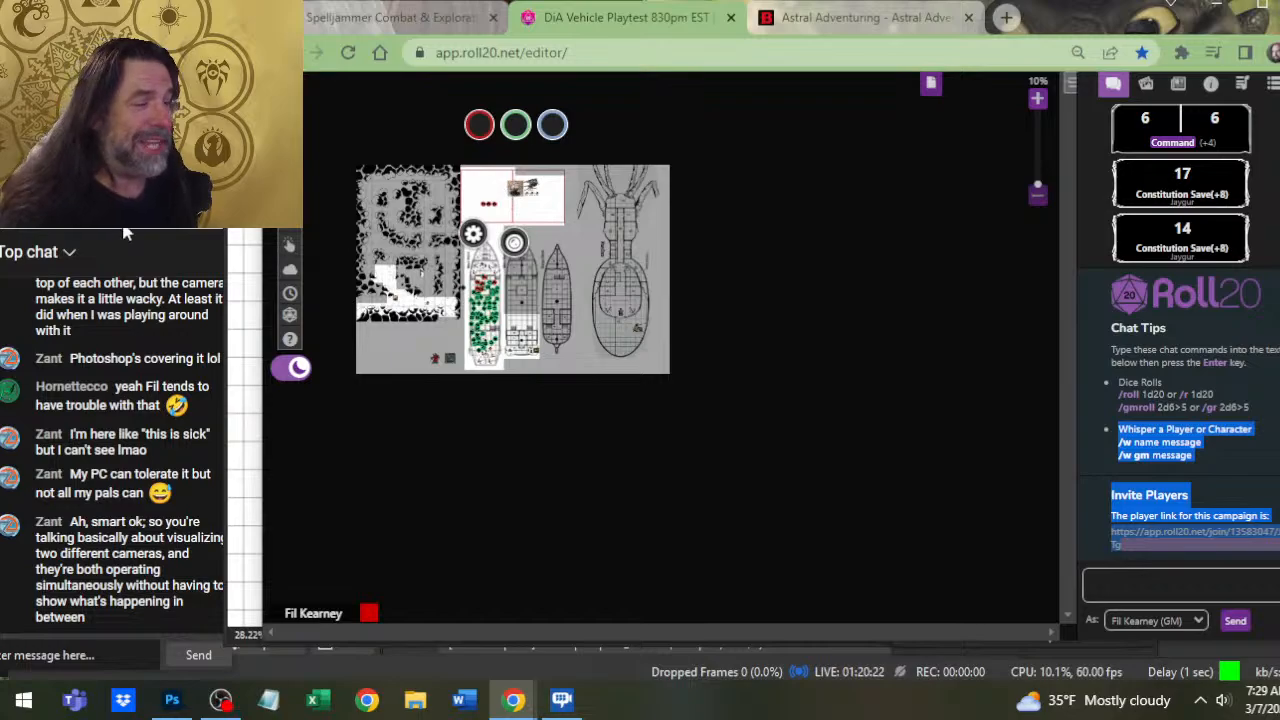
click(480, 256)
scroll(415, 262, up, 5)
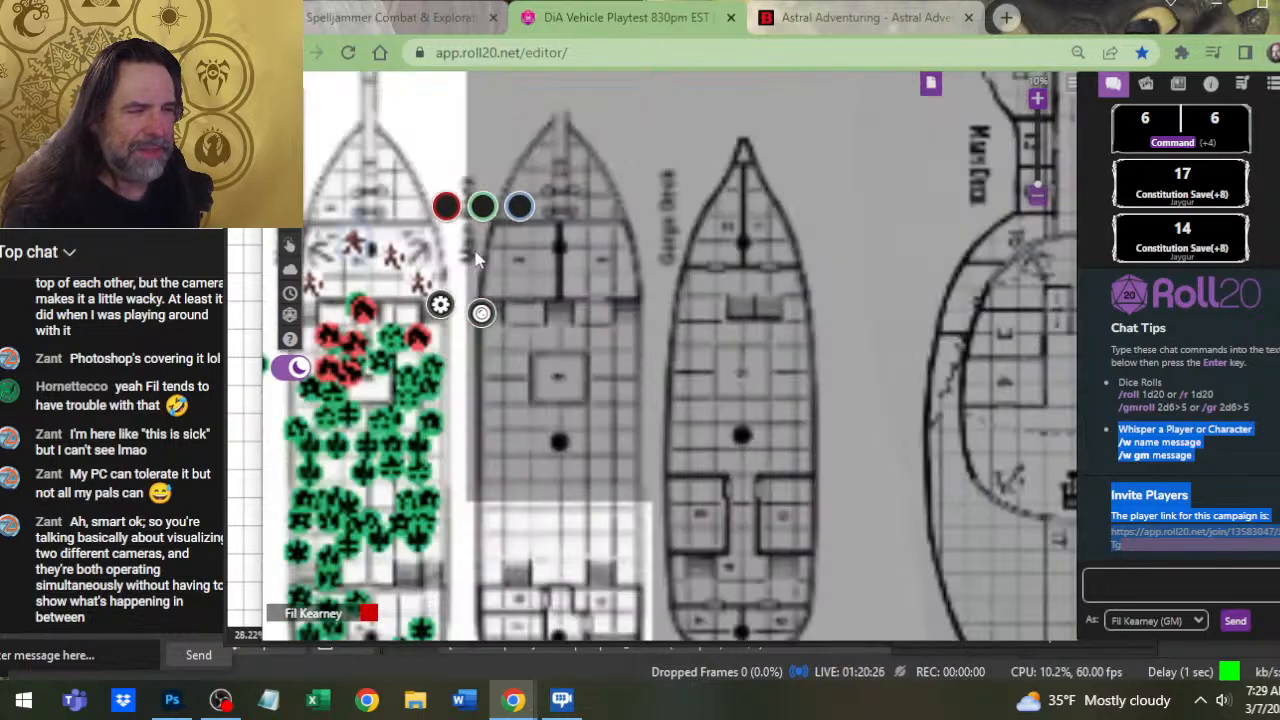
scroll(410, 250, down, 5)
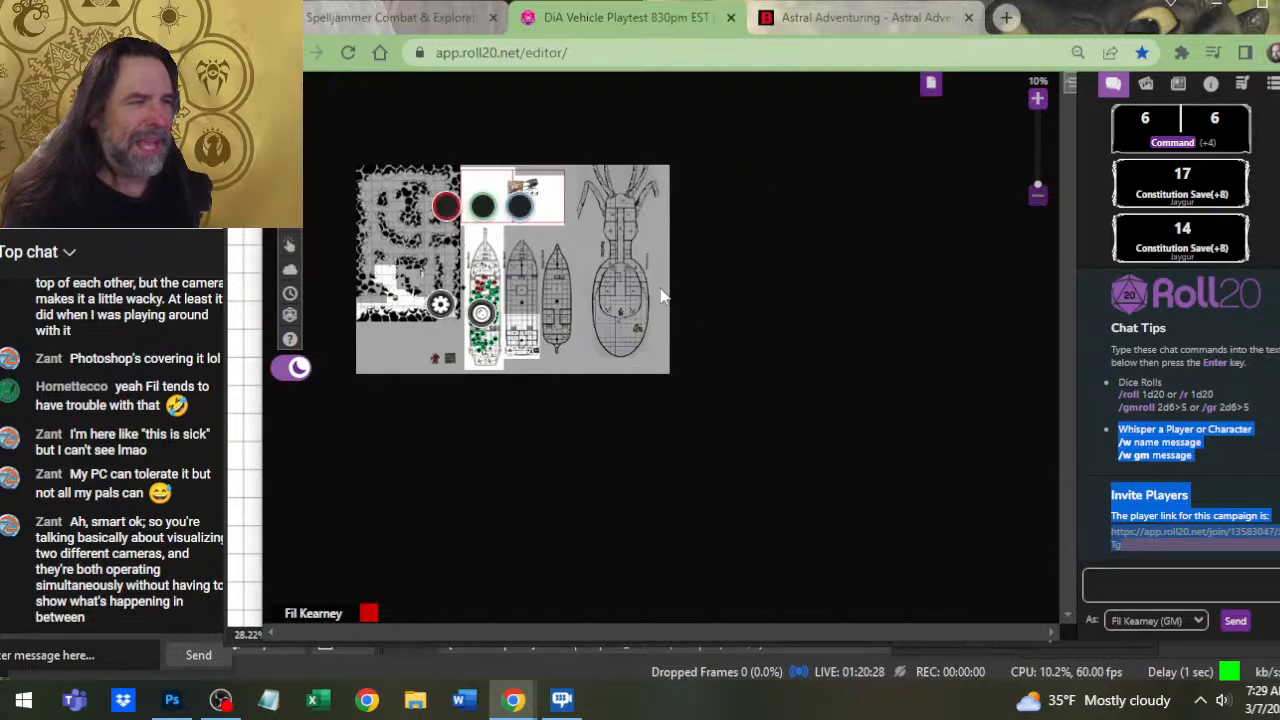
click(628, 260)
drag(628, 260, 542, 295)
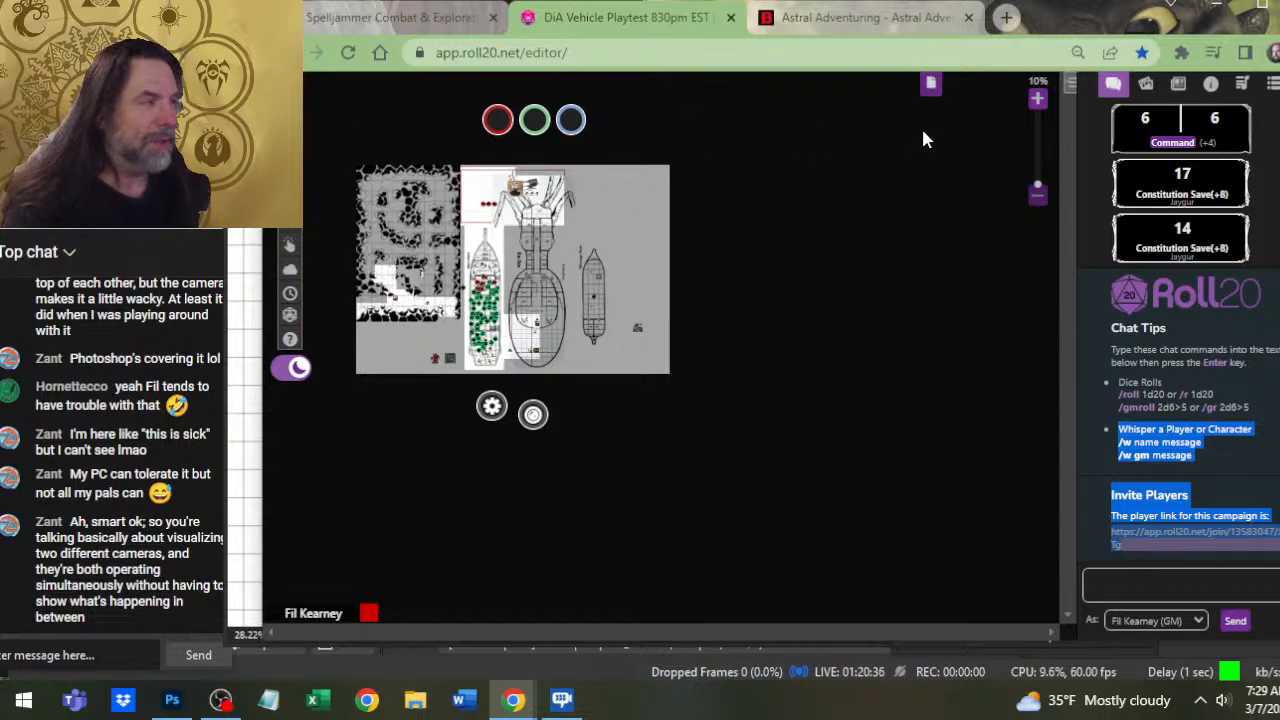
Open the pursuit page and return to it after a brief look at the Hammerhead Ship plans on D&D Beyond
click(930, 84)
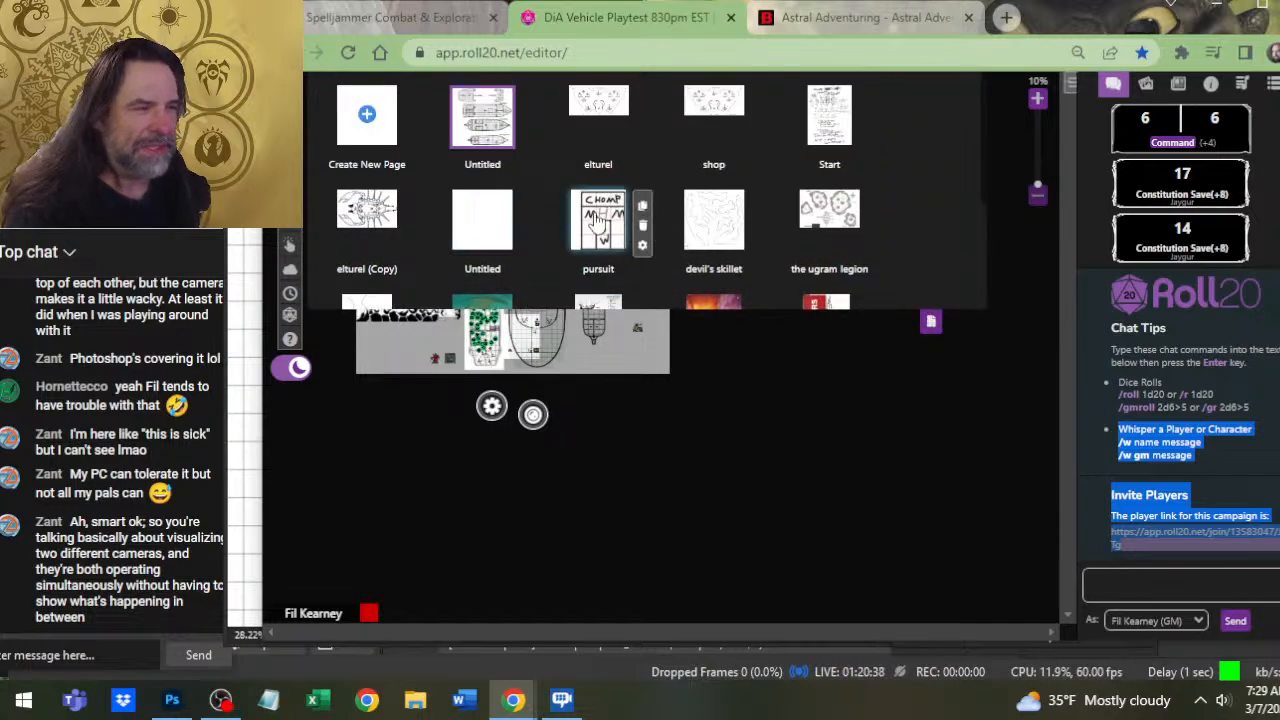
click(602, 213)
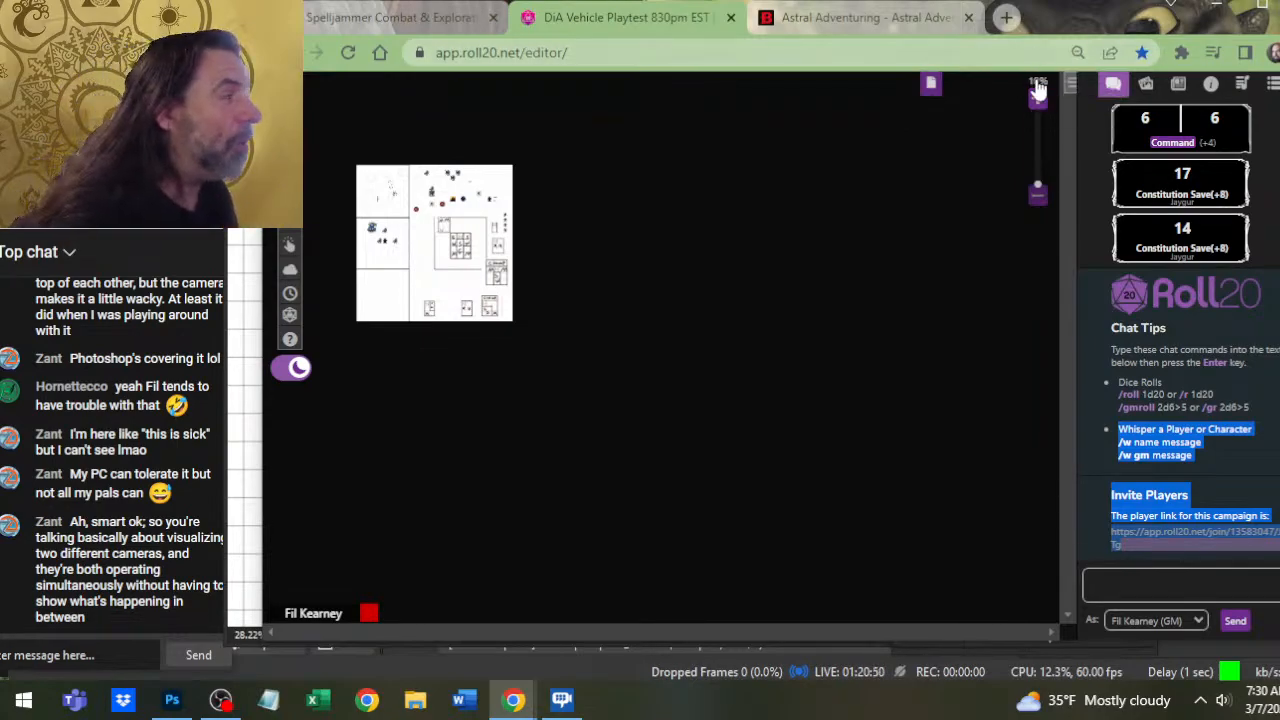
click(933, 86)
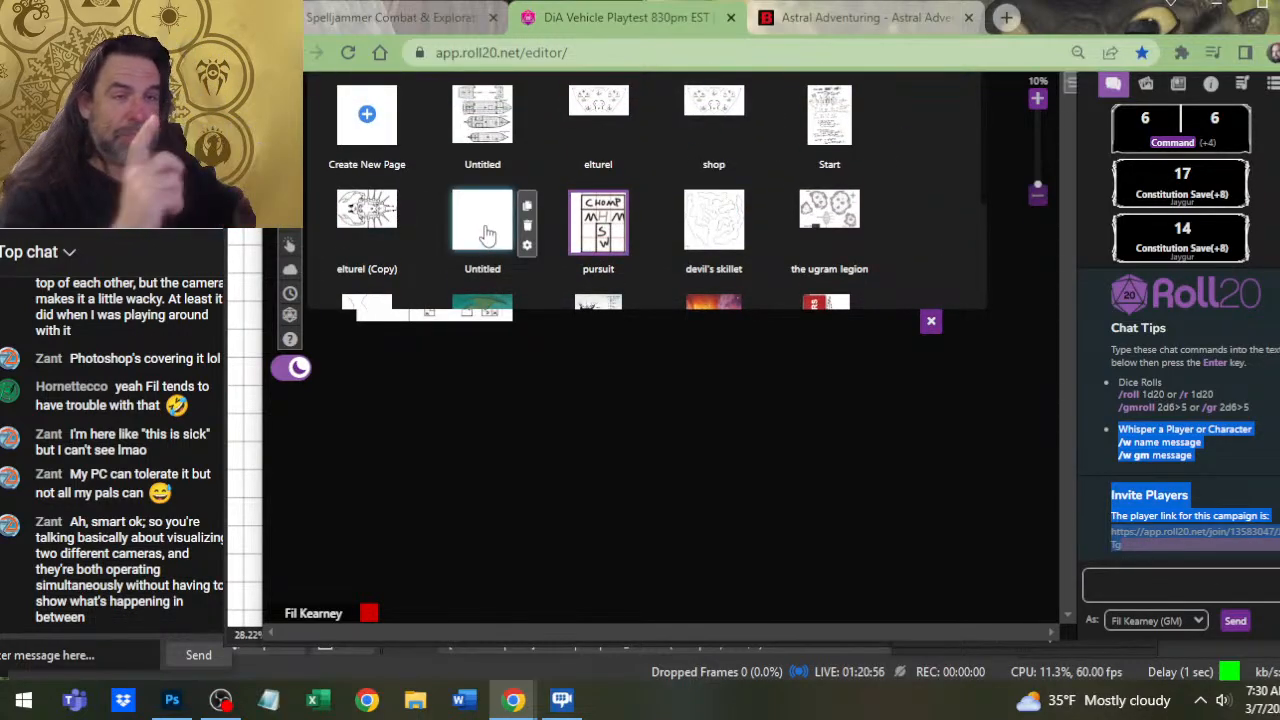
click(616, 43)
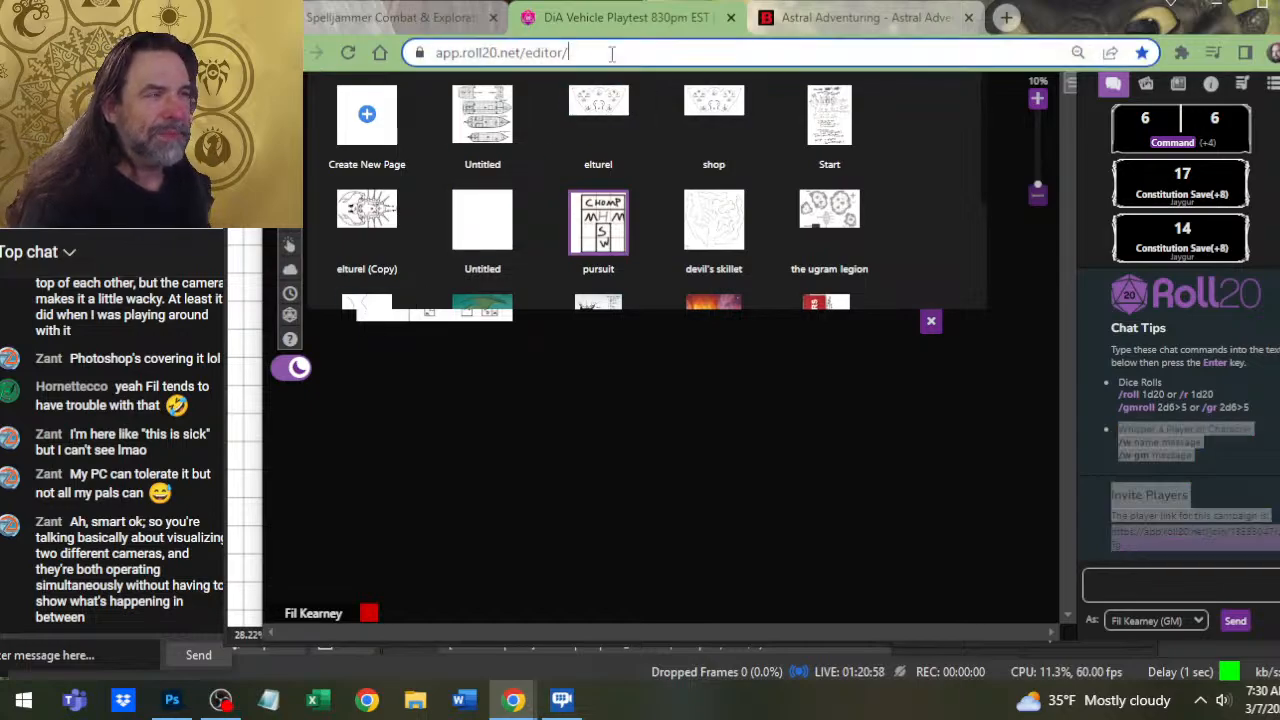
click(783, 19)
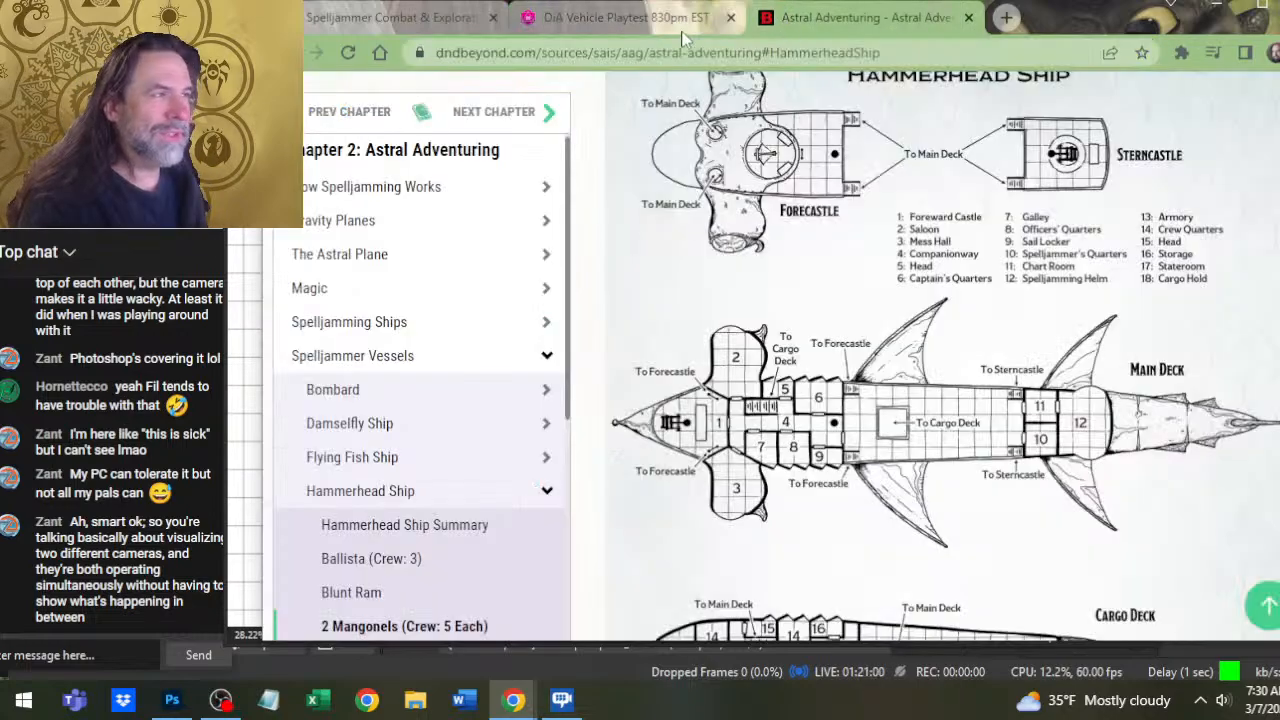
click(640, 17)
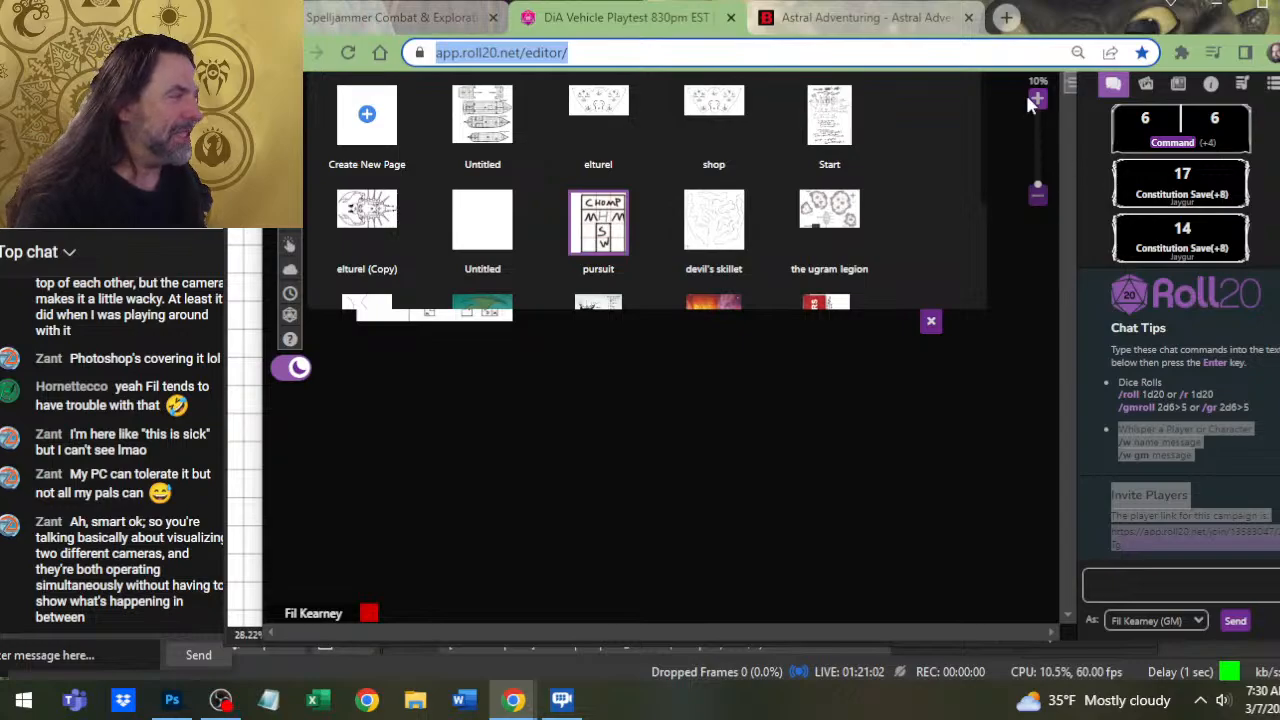
click(930, 322)
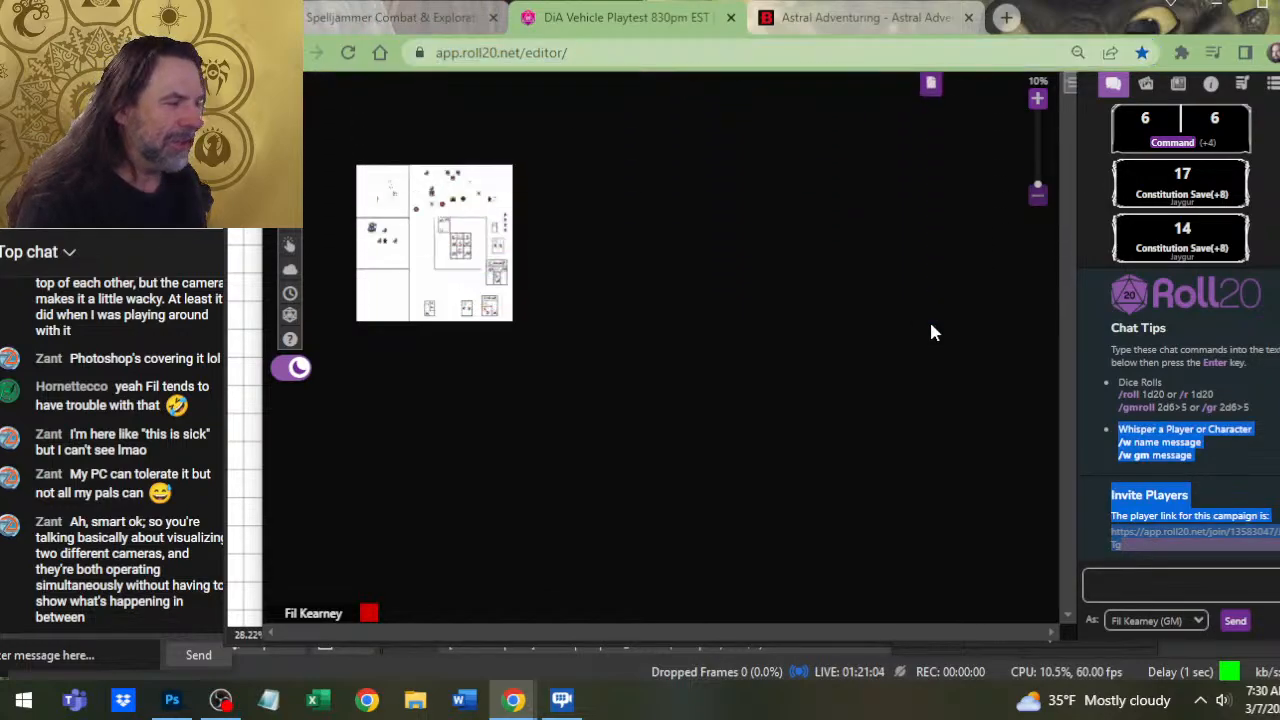
Open the Untitled deck-plan page and move the squid-shaped ship's plan off the sailing ships to sit beside the Cargo Deck plan
click(930, 90)
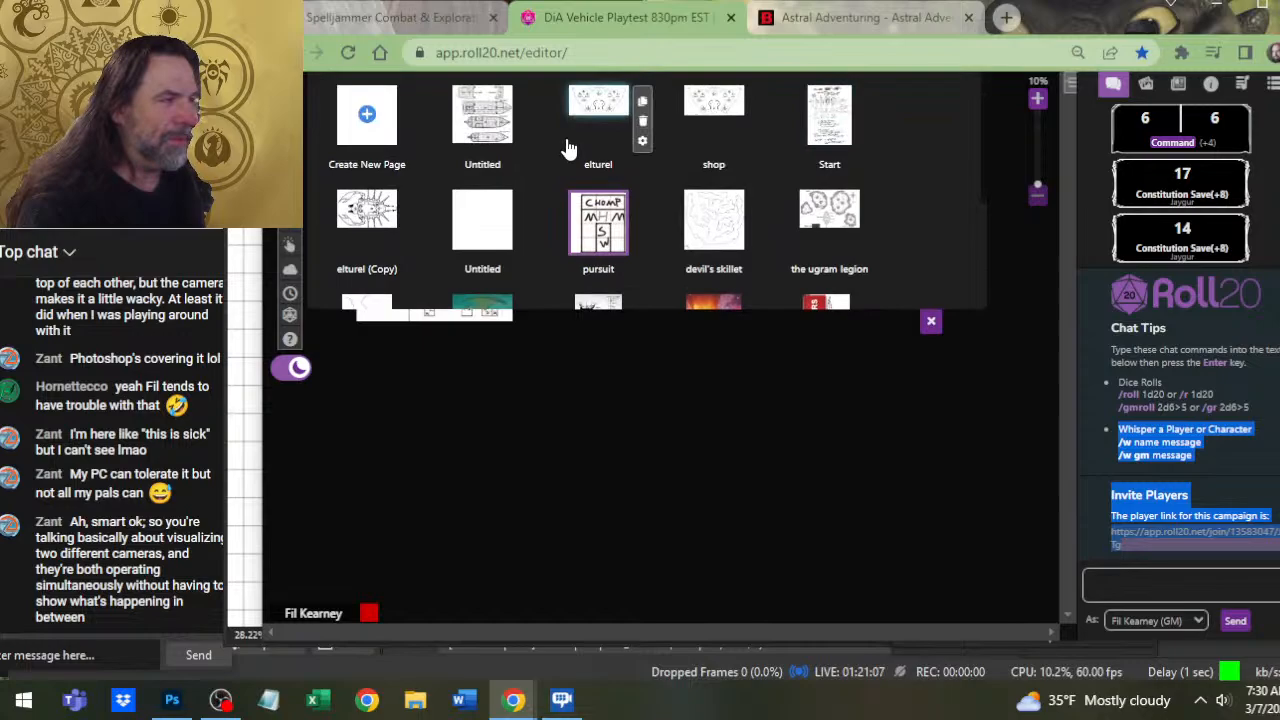
click(483, 115)
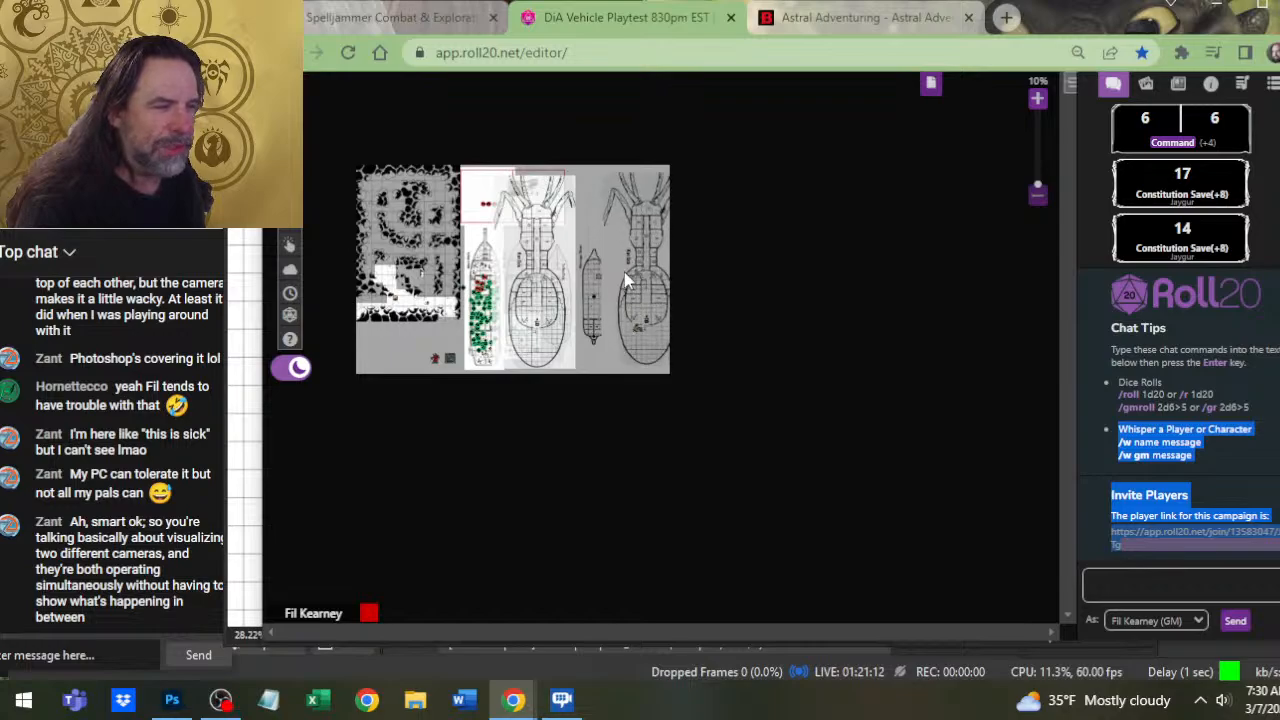
click(590, 345)
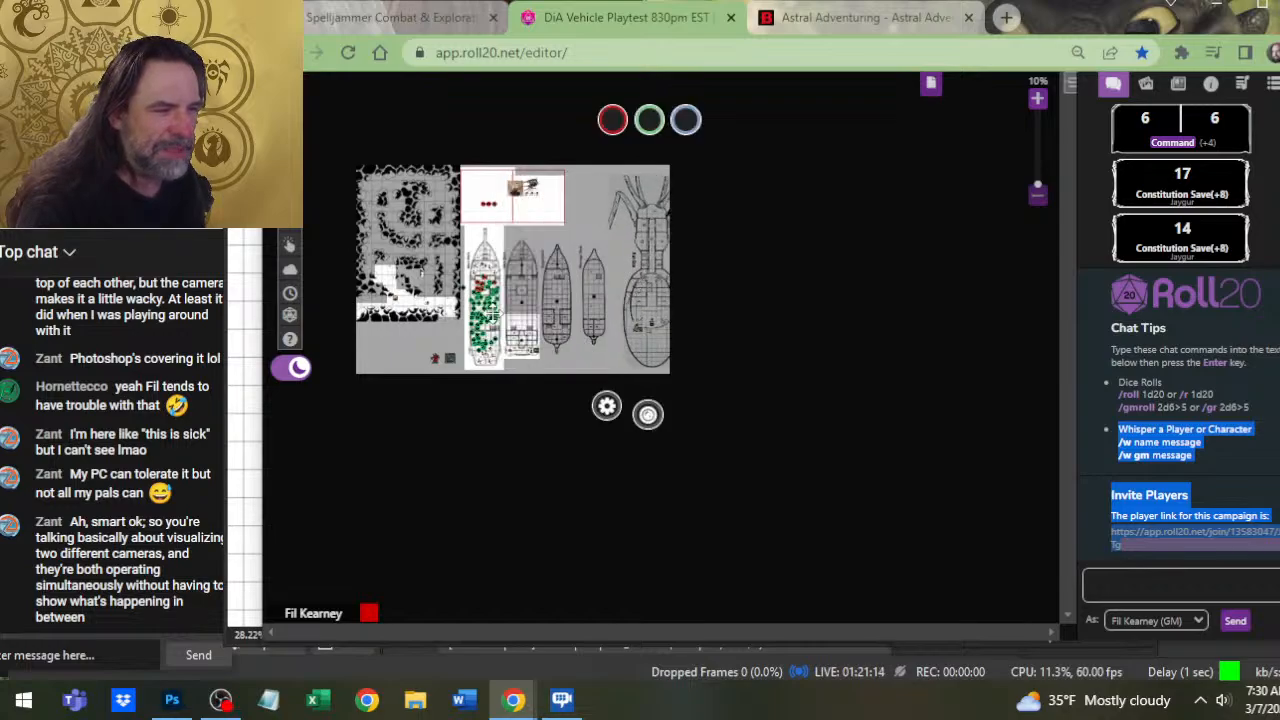
drag(646, 295, 618, 297)
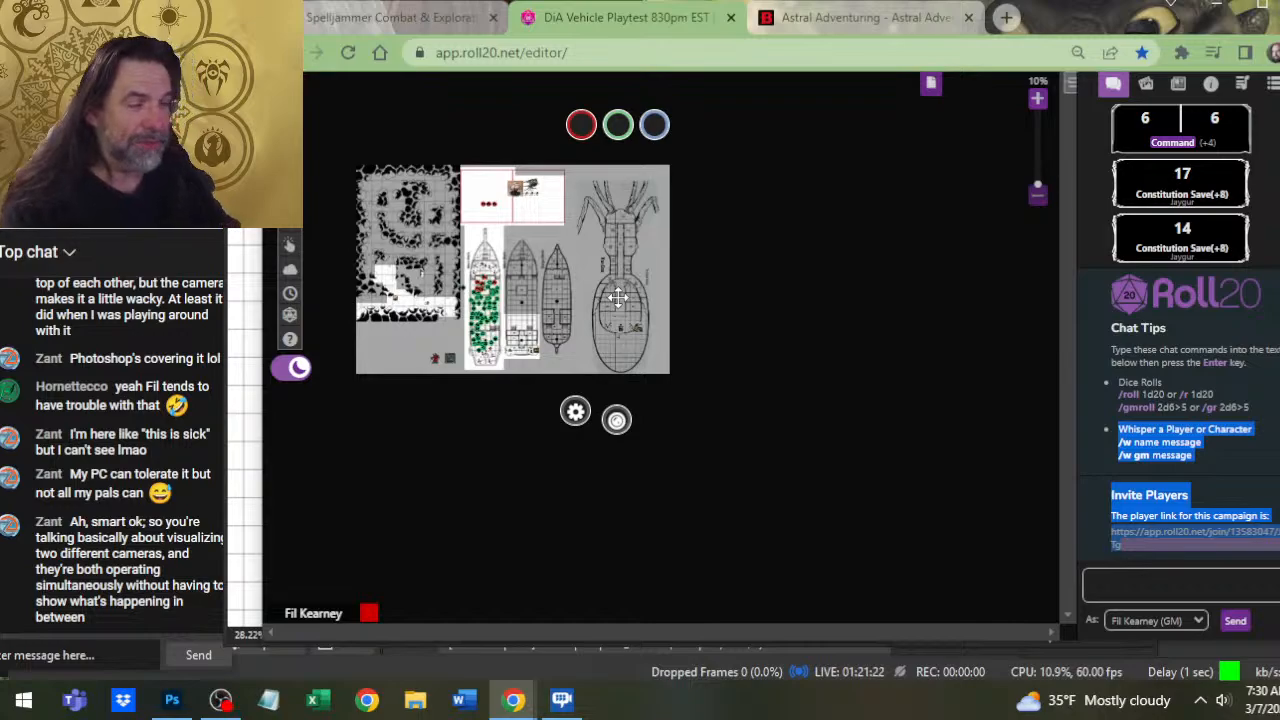
click(422, 228)
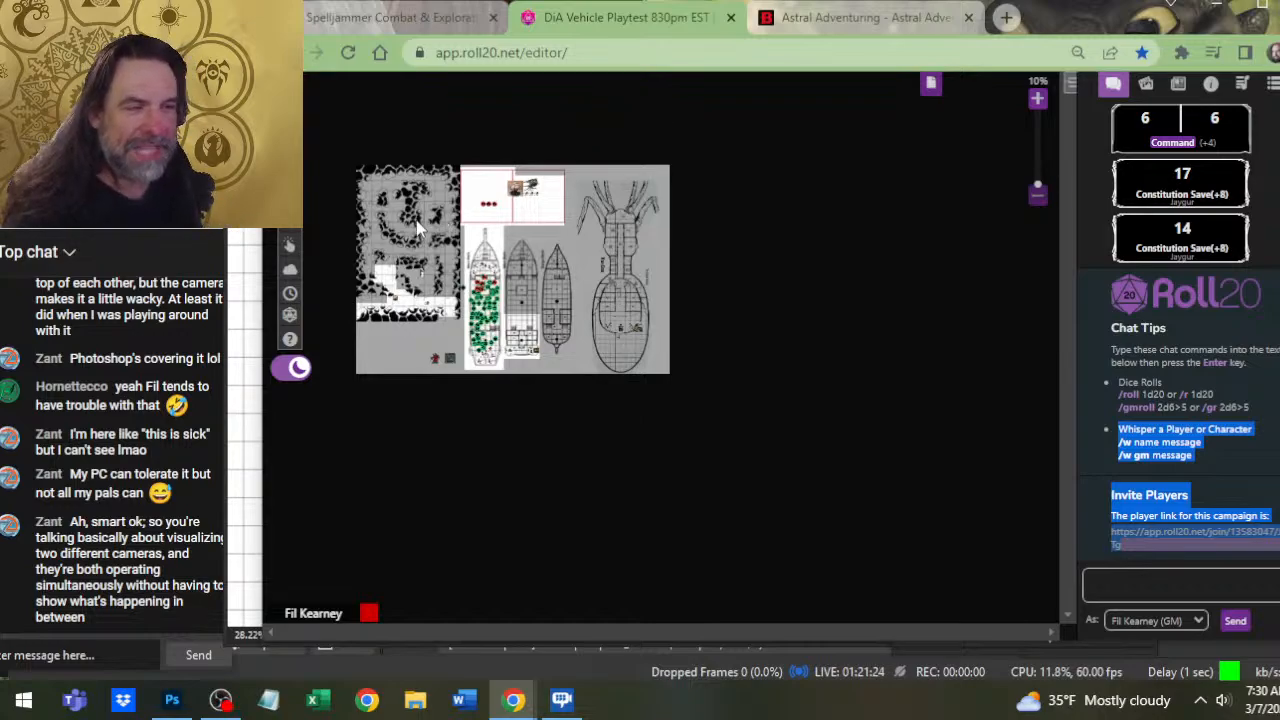
click(598, 268)
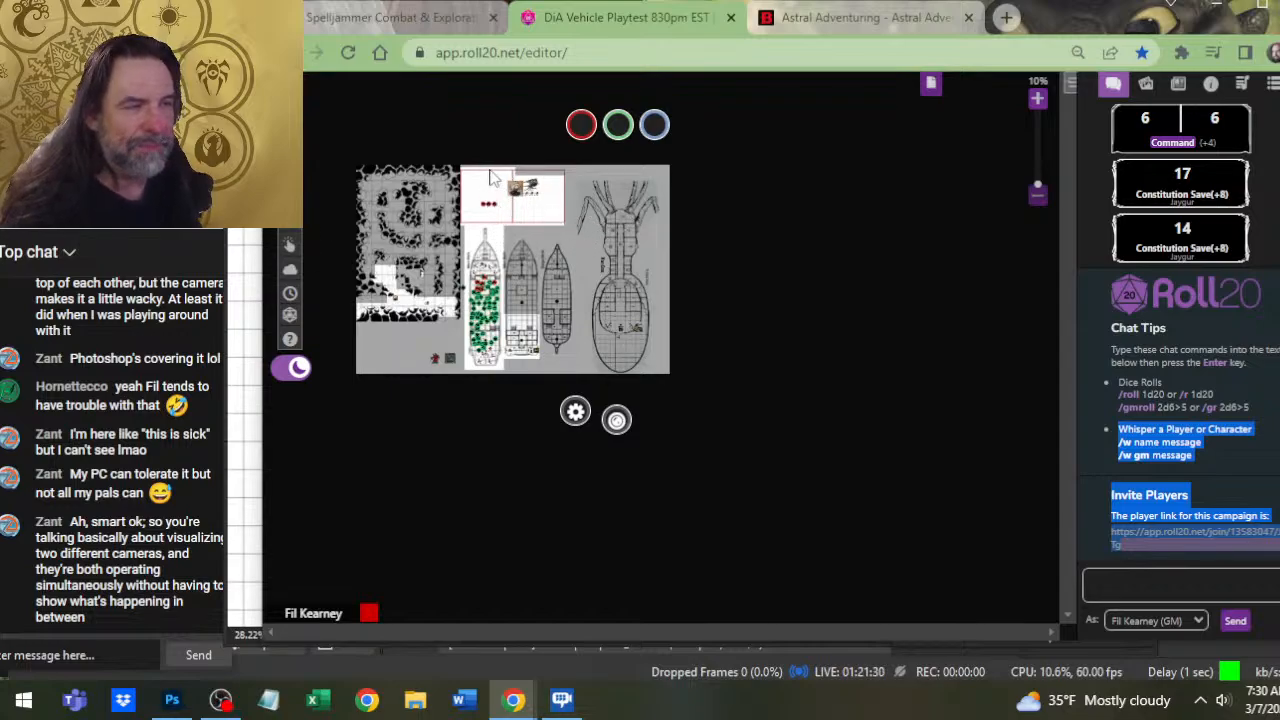
Move the sailing ship token into the red-bordered area above the first Main Deck plan, over its three red fire markers
scroll(500, 185, up, 5)
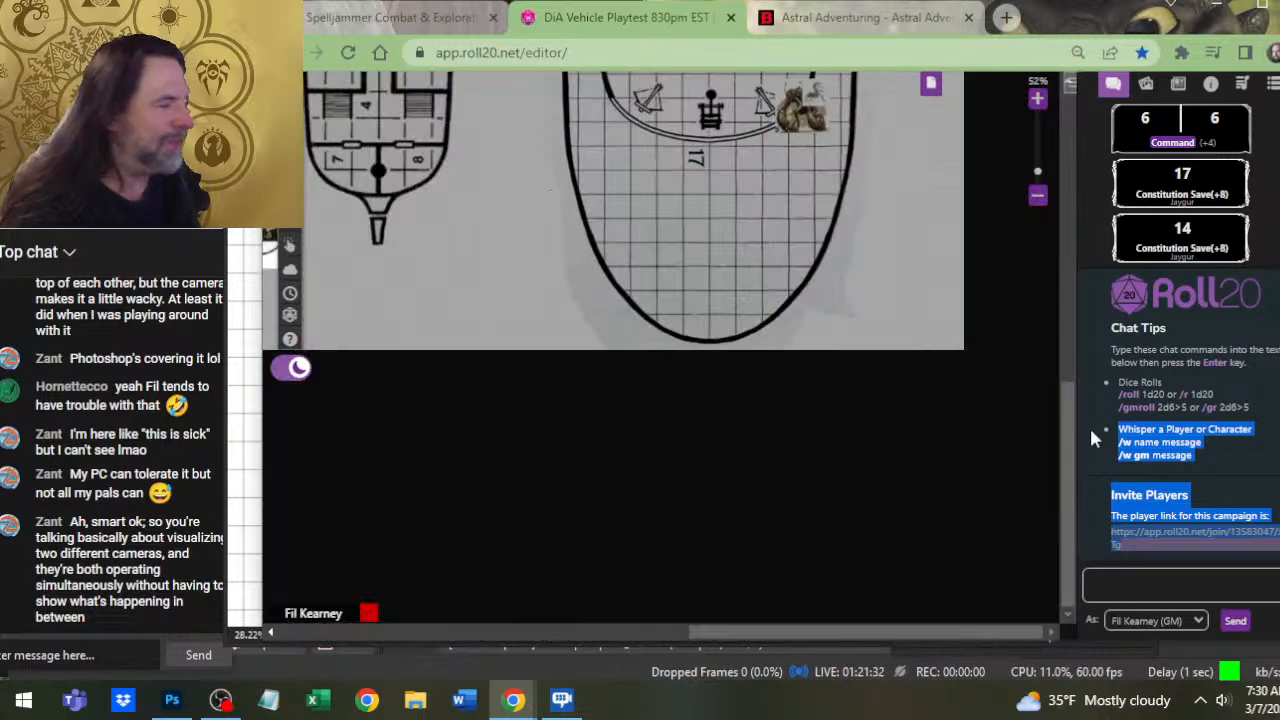
drag(1063, 412, 1012, 123)
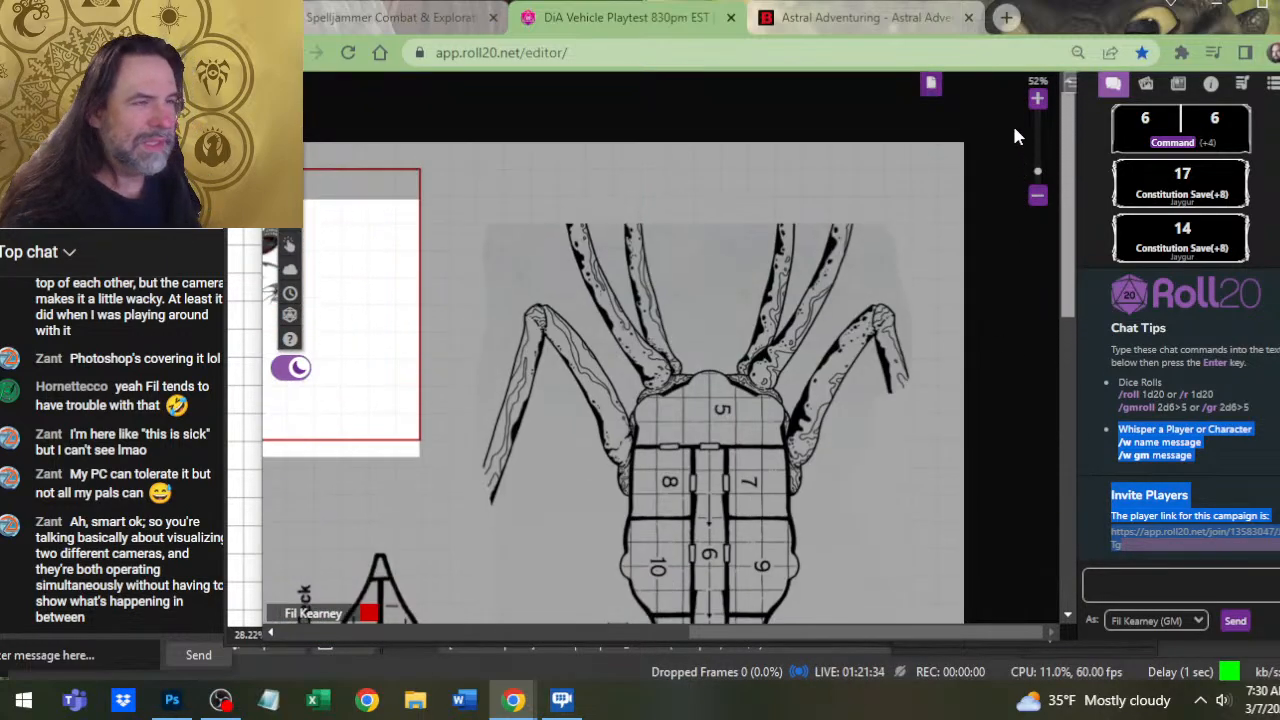
drag(942, 633, 717, 645)
scroll(660, 325, down, 4)
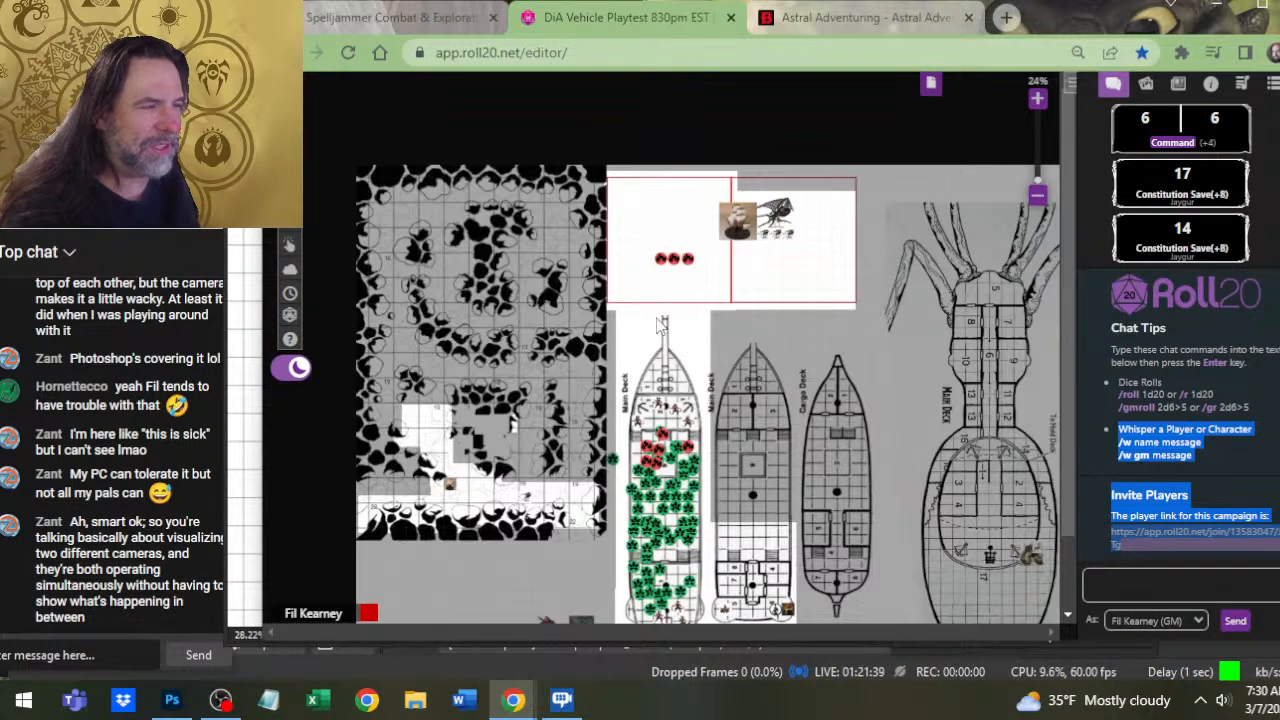
drag(735, 222, 675, 237)
Open the elturel (Copy) page and select the grey beast token next to the pink serpent on the cave map
click(928, 85)
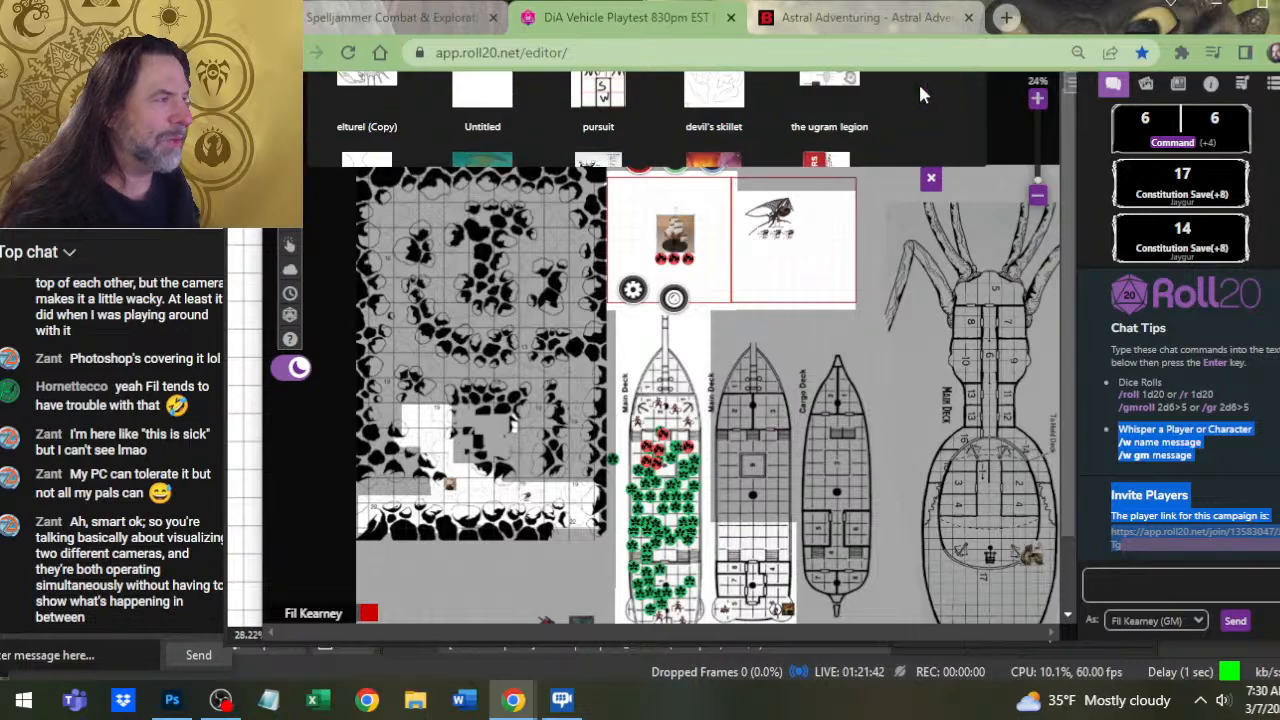
click(394, 228)
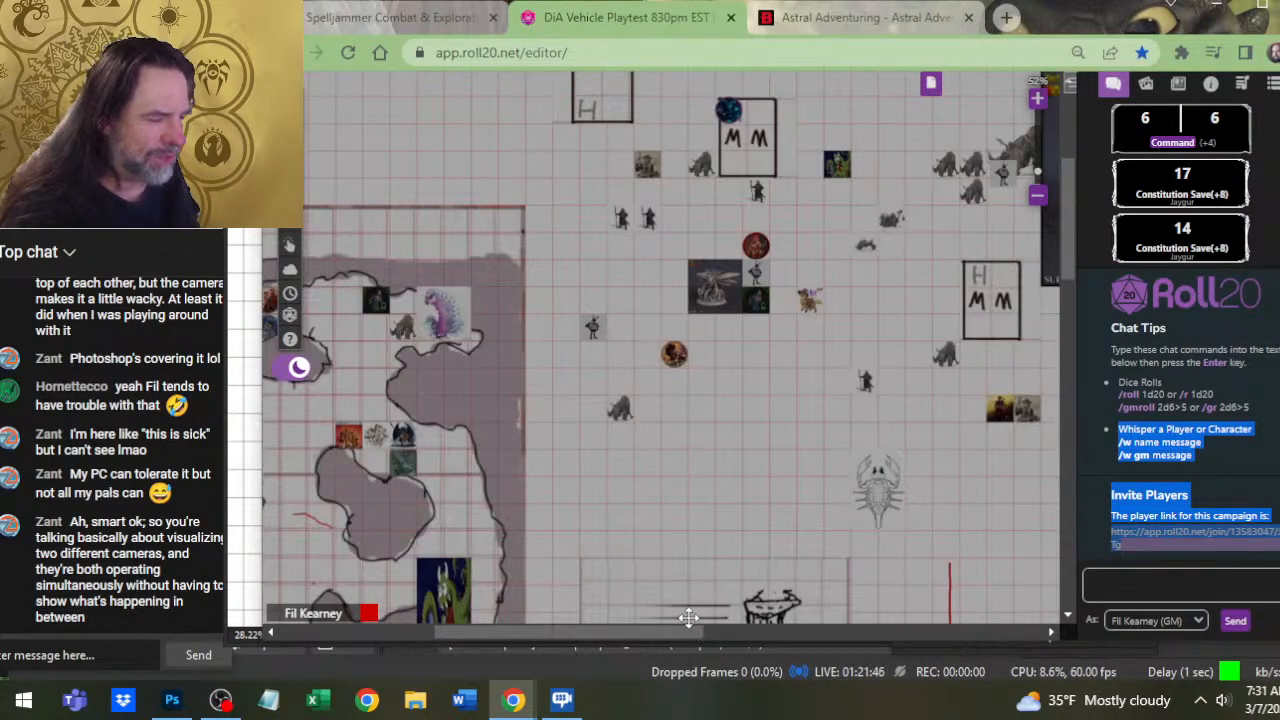
drag(665, 632, 541, 551)
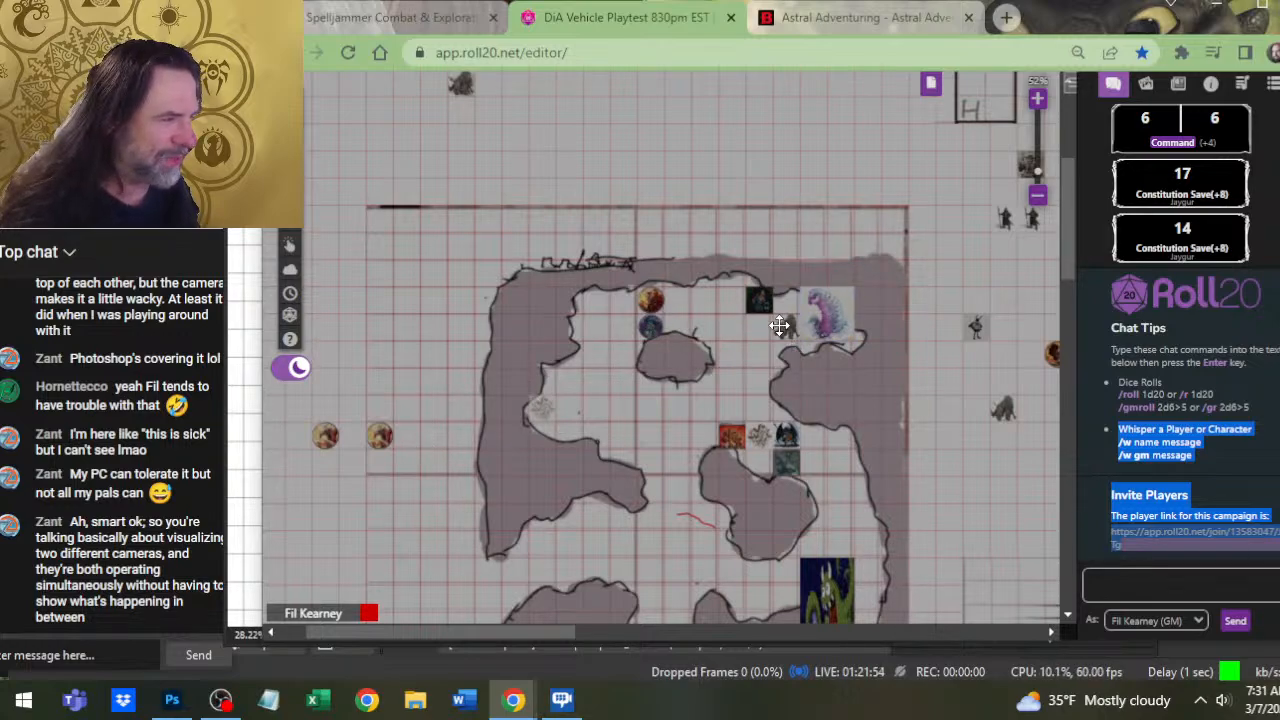
drag(739, 359, 726, 369)
drag(700, 418, 775, 327)
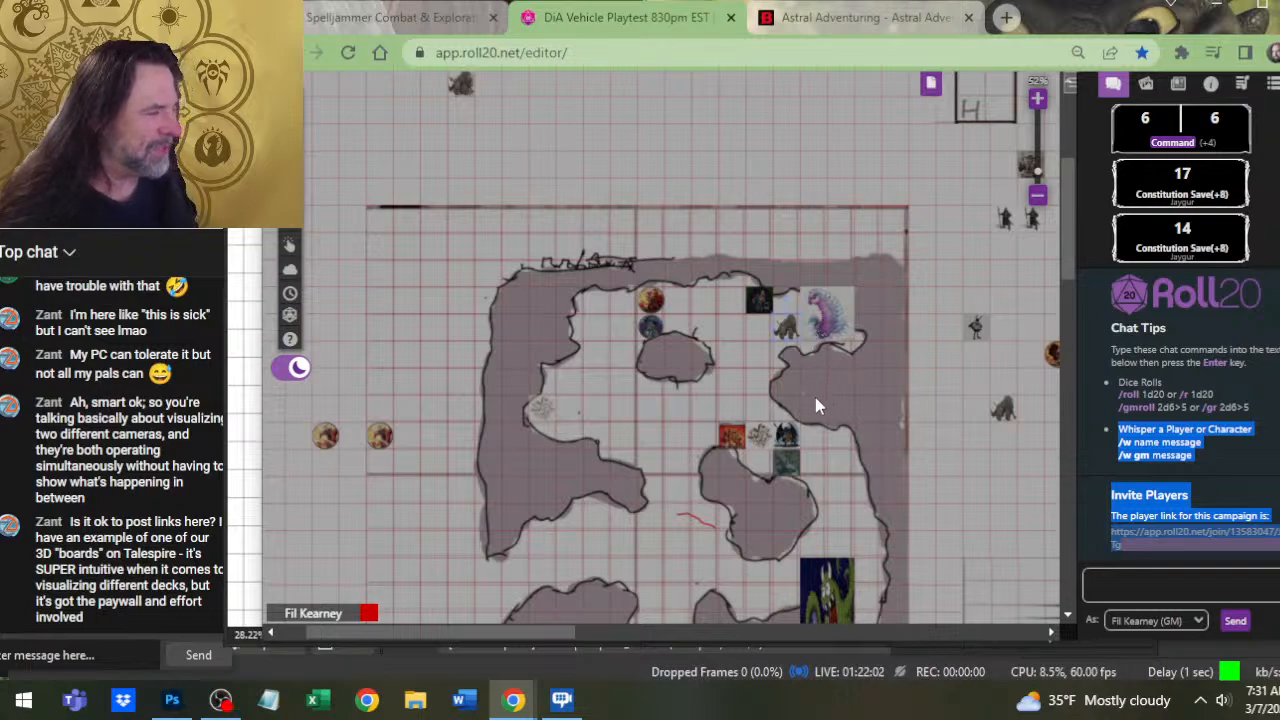
mouse_move(780, 327)
mouse_down()
mouse_move(758, 378)
mouse_move(779, 327)
mouse_up()
click(780, 327)
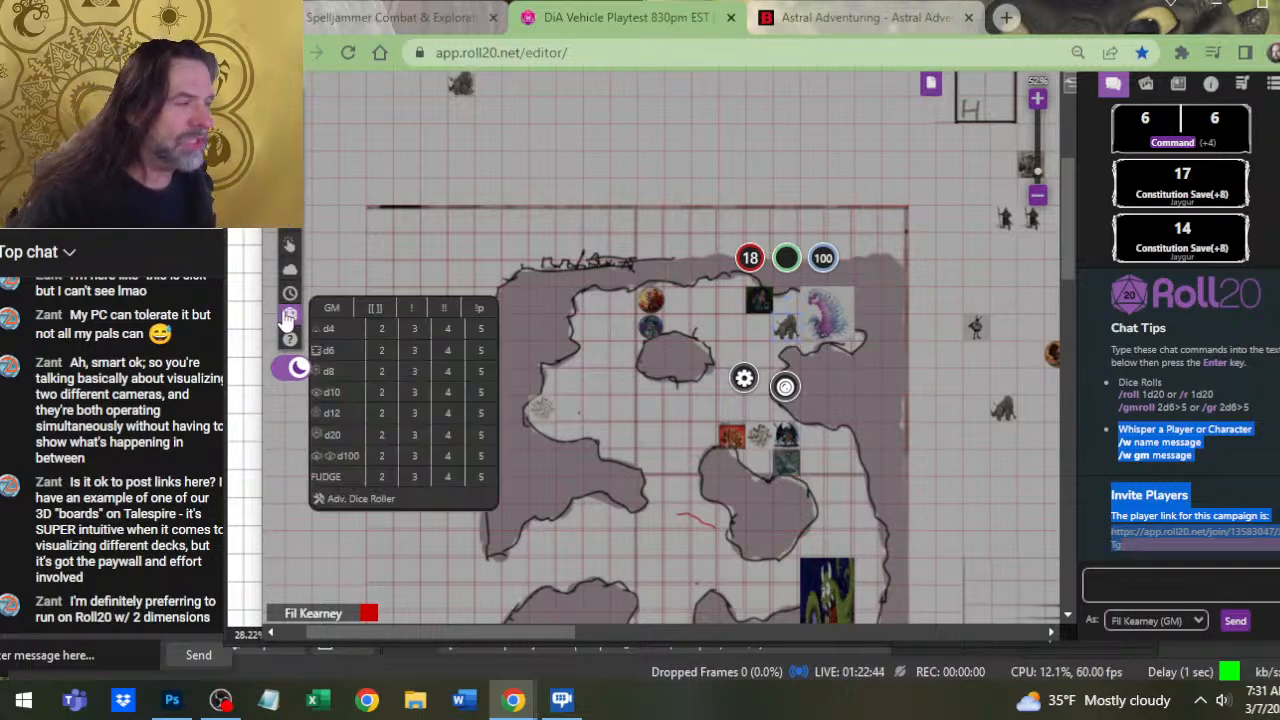
Return to the Untitled deck-plan page and rearrange the dark square token and a green marker around the first ship's Main Deck
click(930, 83)
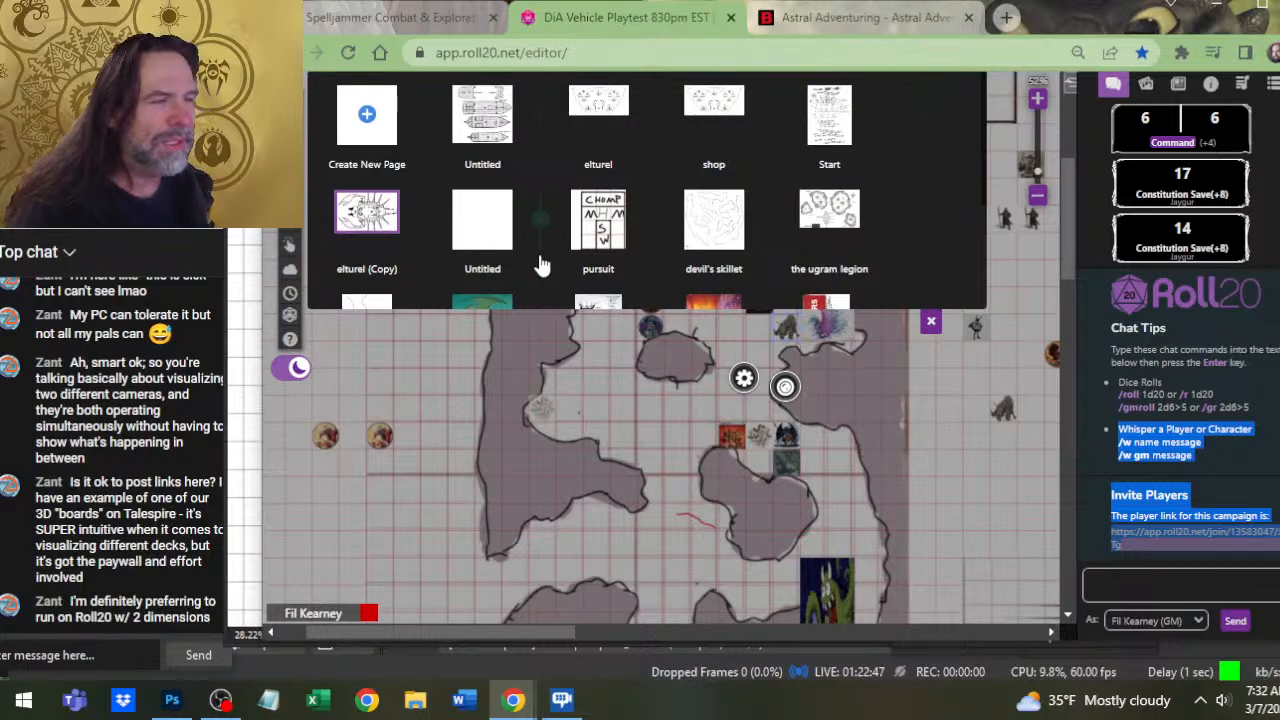
click(472, 138)
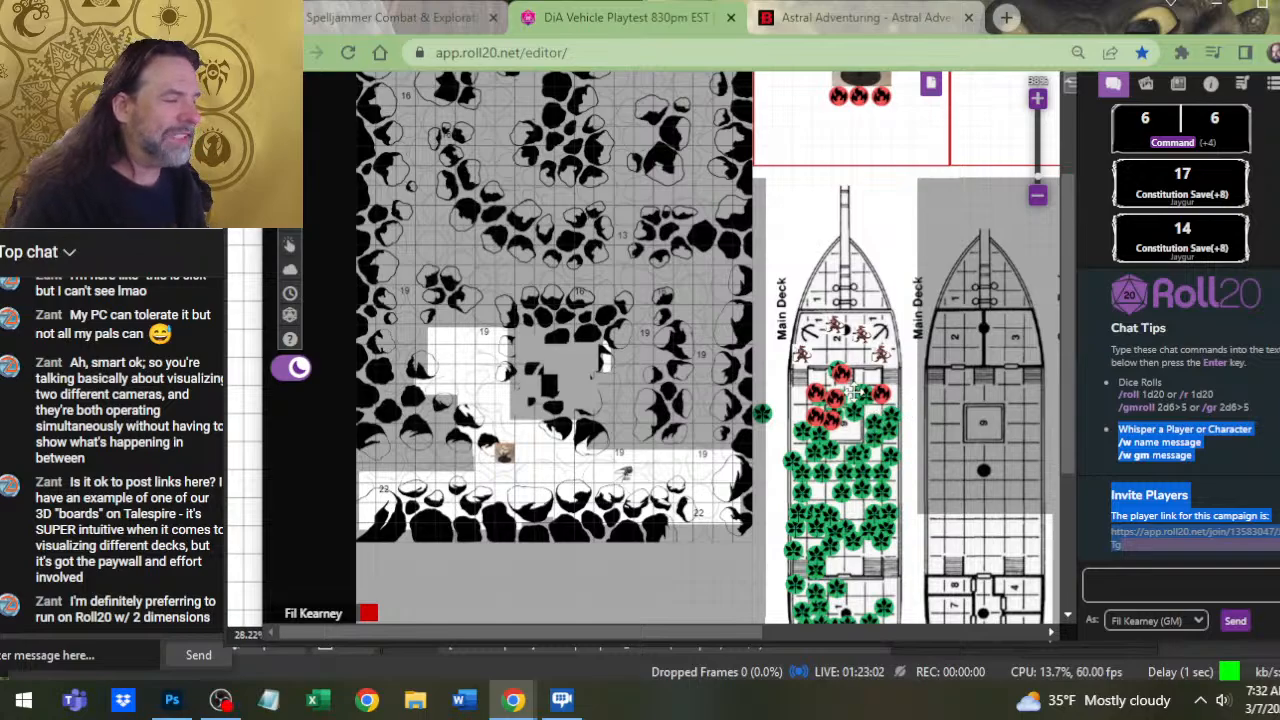
scroll(856, 452, down, 2)
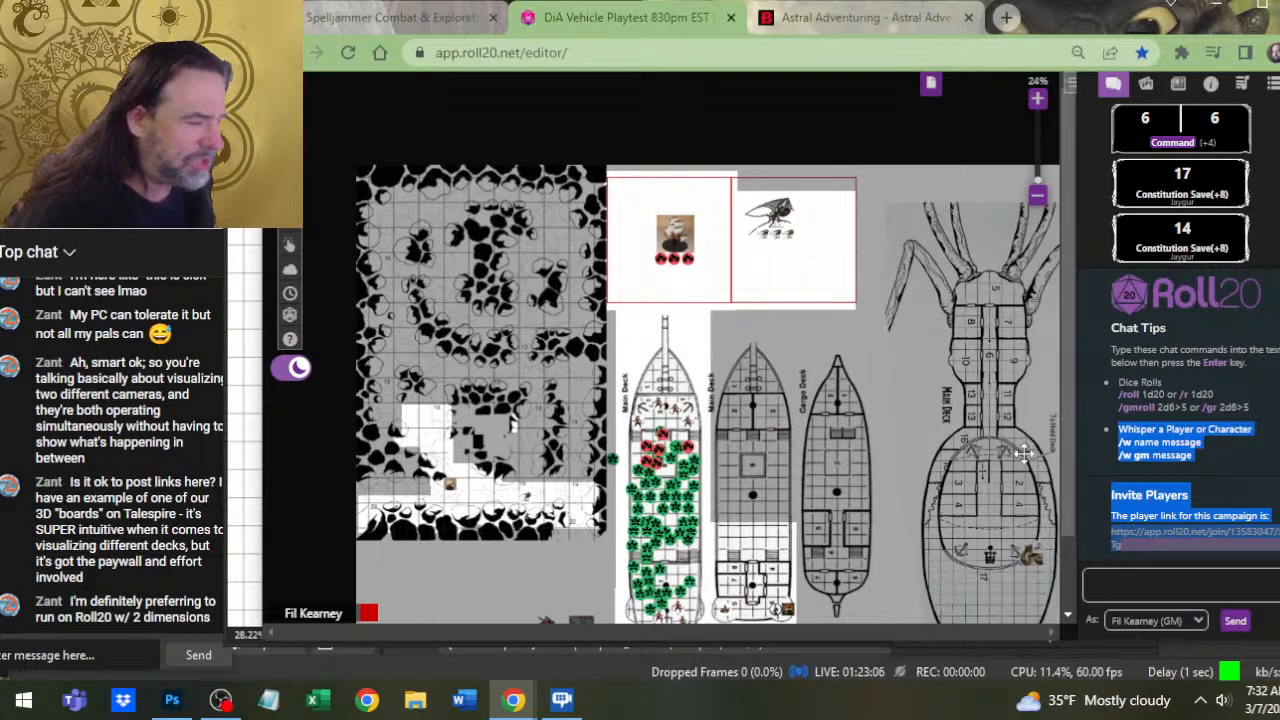
scroll(1045, 415, down, 4)
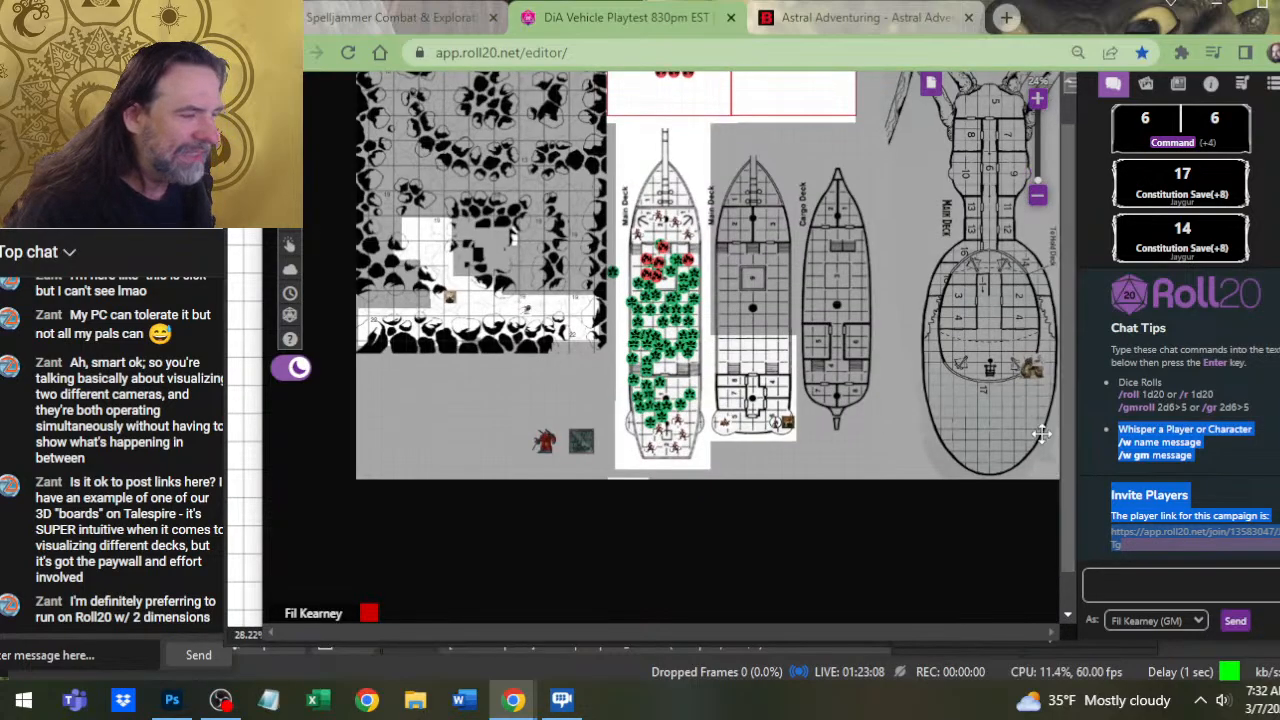
scroll(735, 463, up, 3)
scroll(600, 500, down, 1)
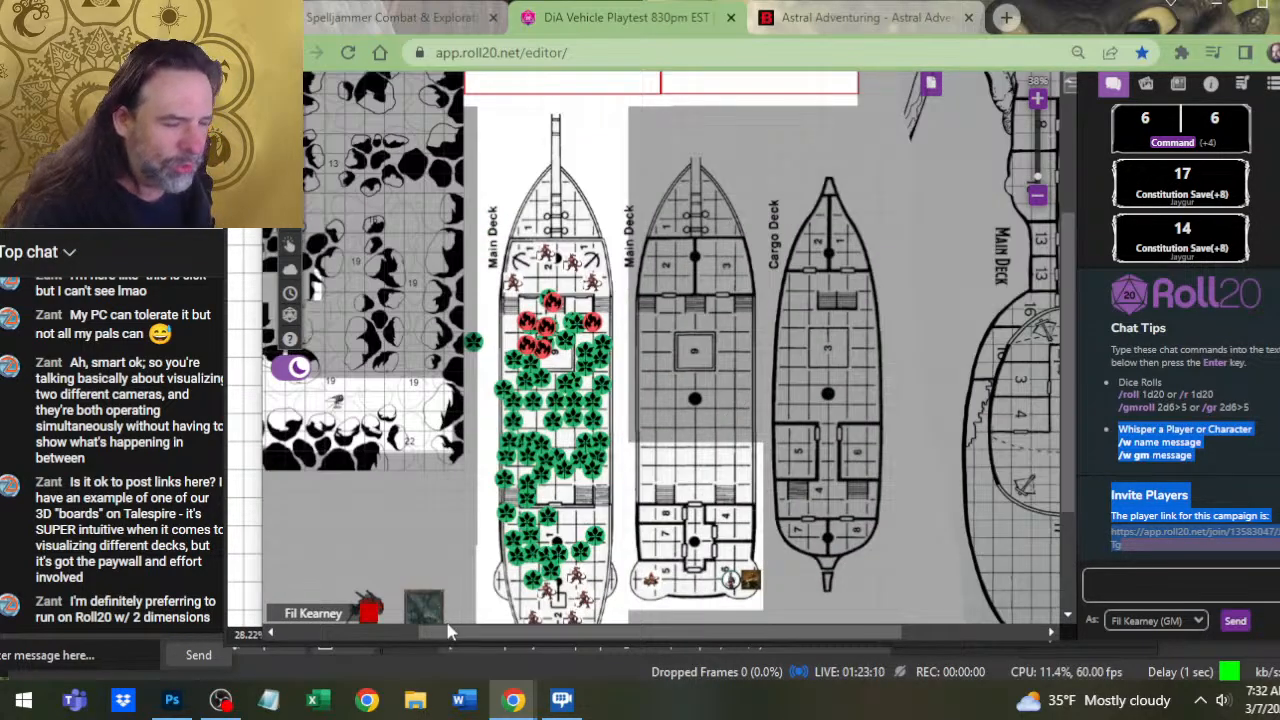
drag(426, 605, 560, 338)
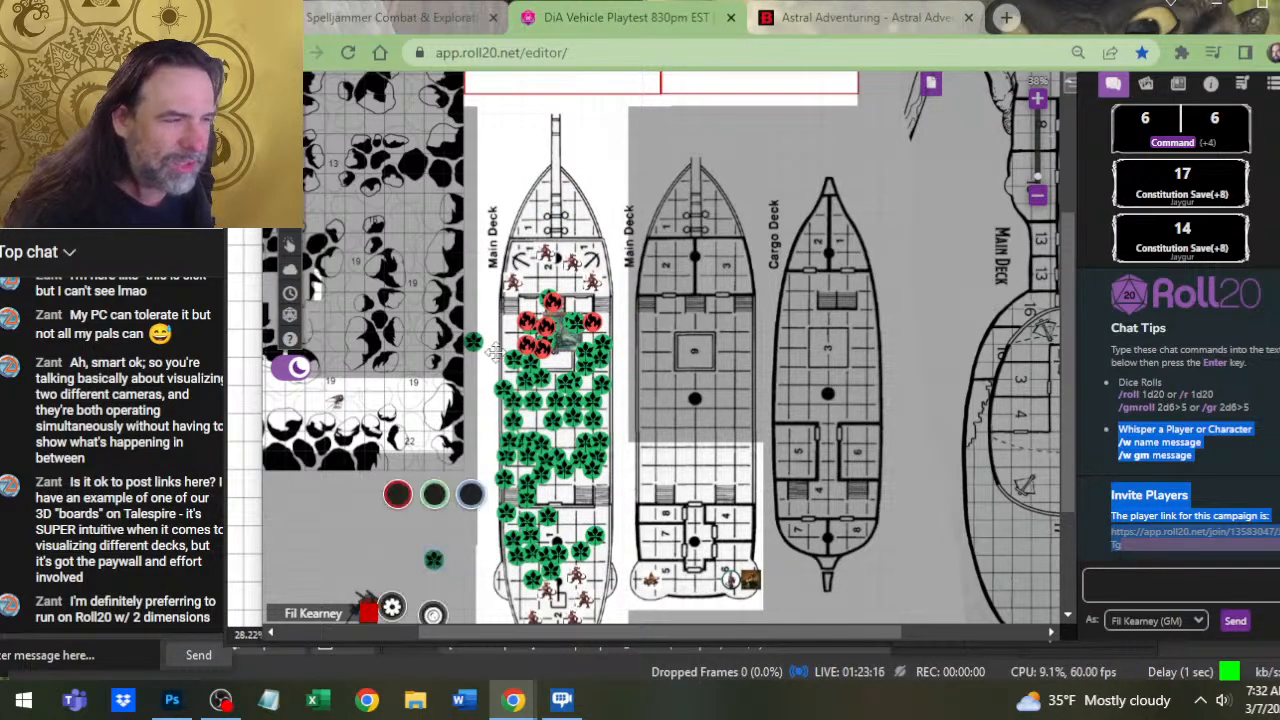
mouse_move(568, 345)
mouse_down()
mouse_move(480, 470)
mouse_move(420, 532)
mouse_move(392, 537)
mouse_move(553, 335)
mouse_move(572, 358)
mouse_up()
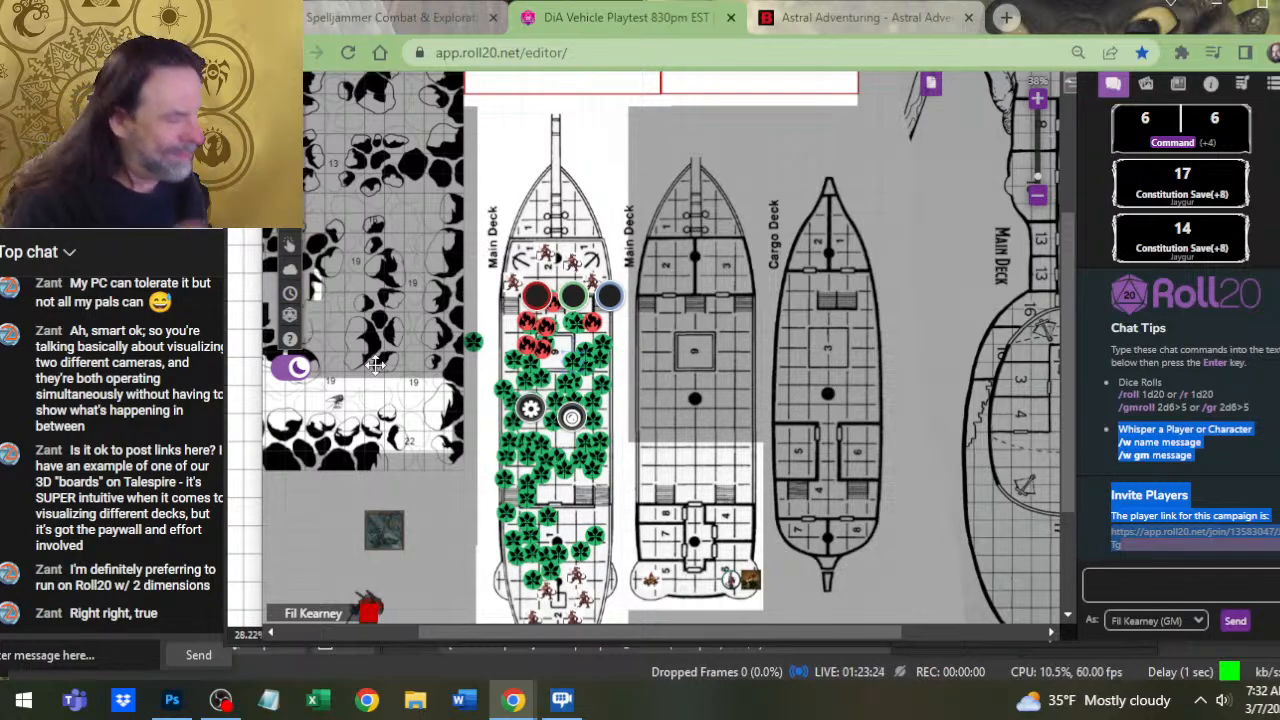
Examine the asteroid map, the ship tokens in the red-bordered areas and the deck plans beneath them
drag(681, 638, 547, 631)
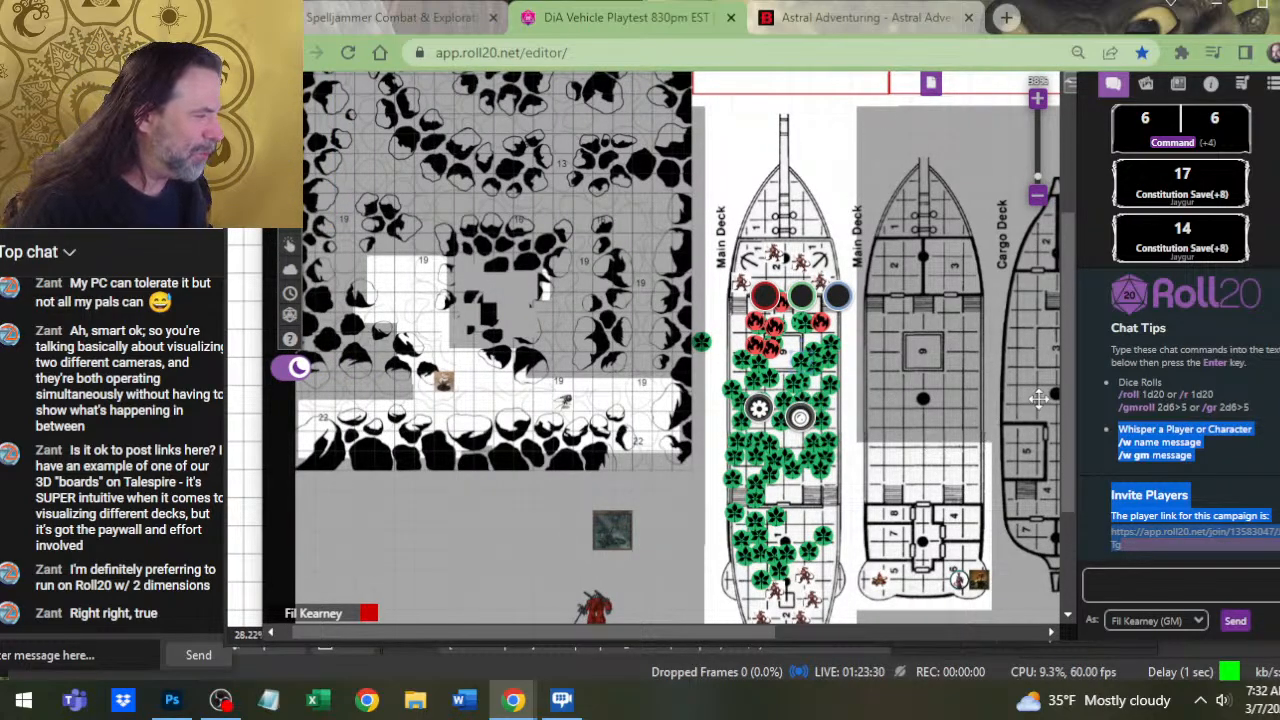
scroll(1055, 365, up, 1)
scroll(1040, 318, up, 3)
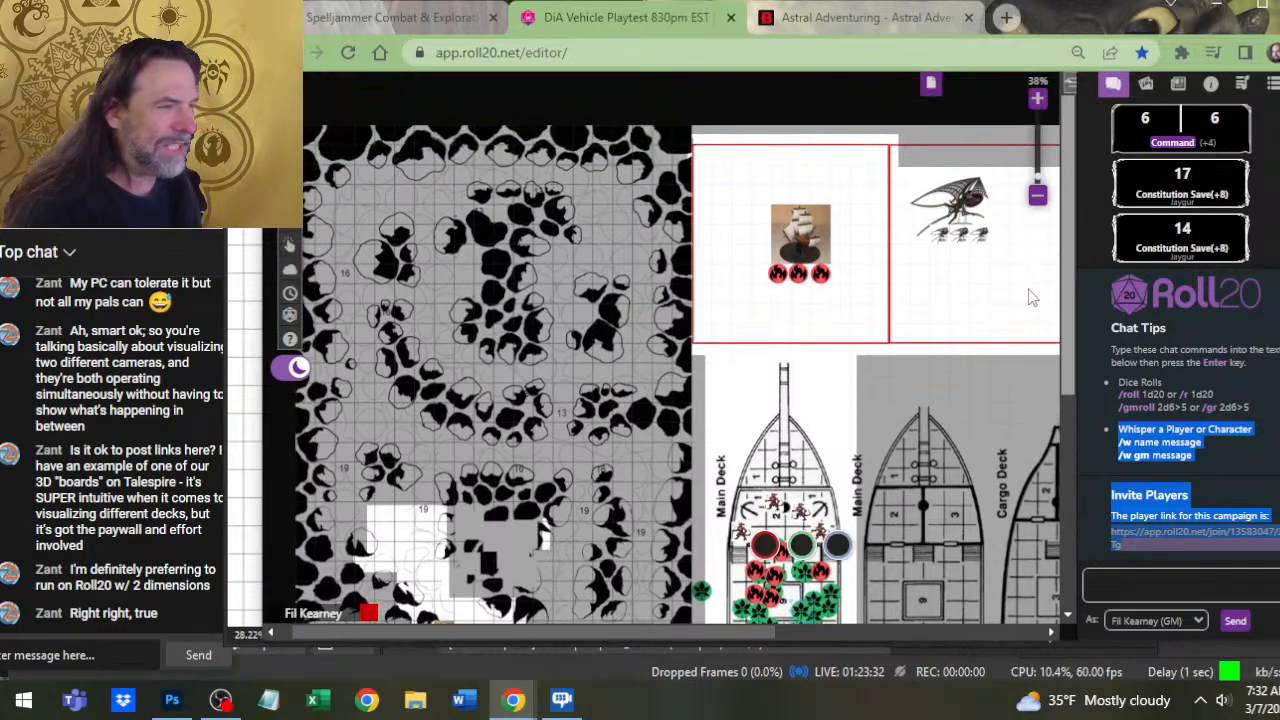
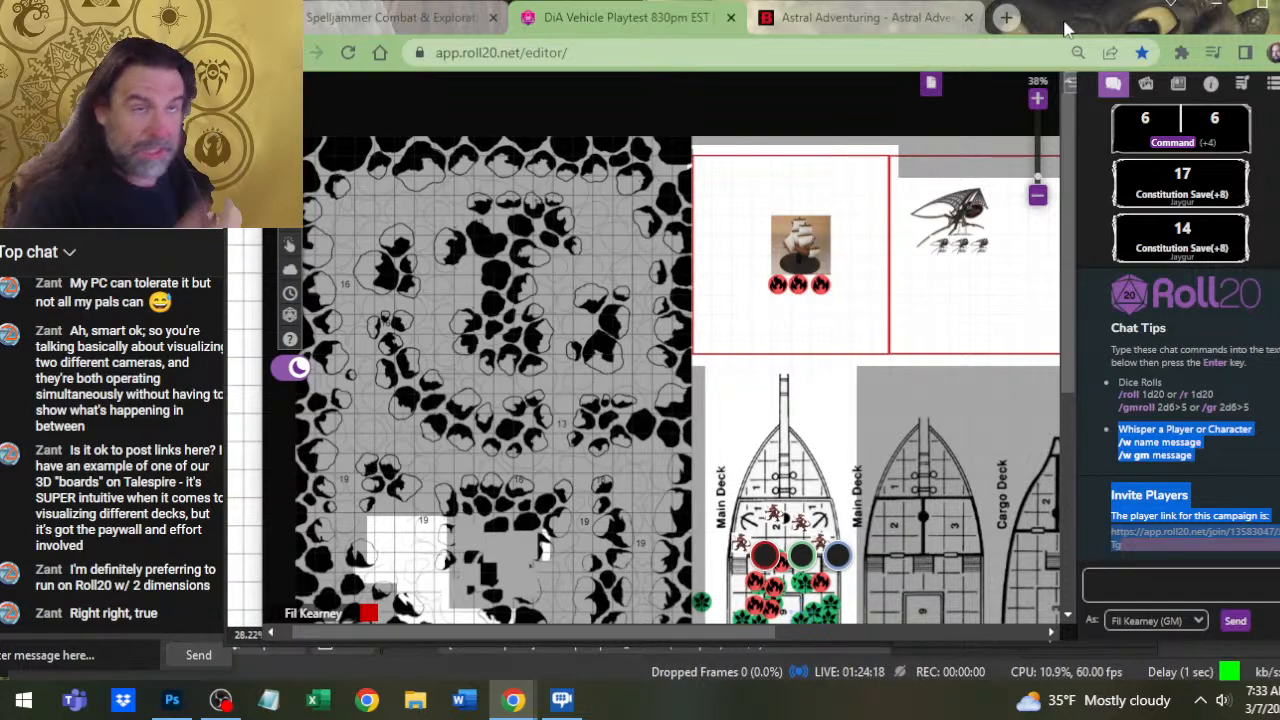
mouse_move(1080, 19)
mouse_down()
mouse_move(1094, 1)
mouse_move(1060, 12)
mouse_move(1075, 22)
mouse_up()
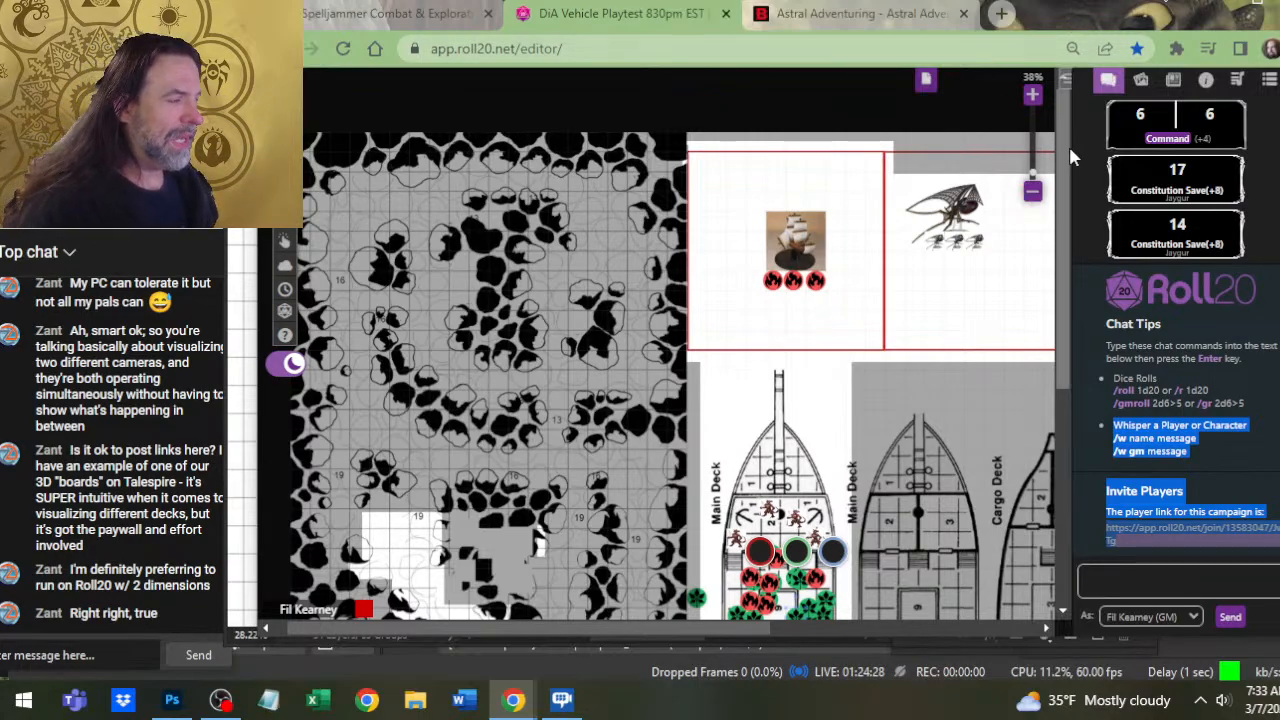
scroll(967, 340, down, 3)
scroll(705, 468, down, 3)
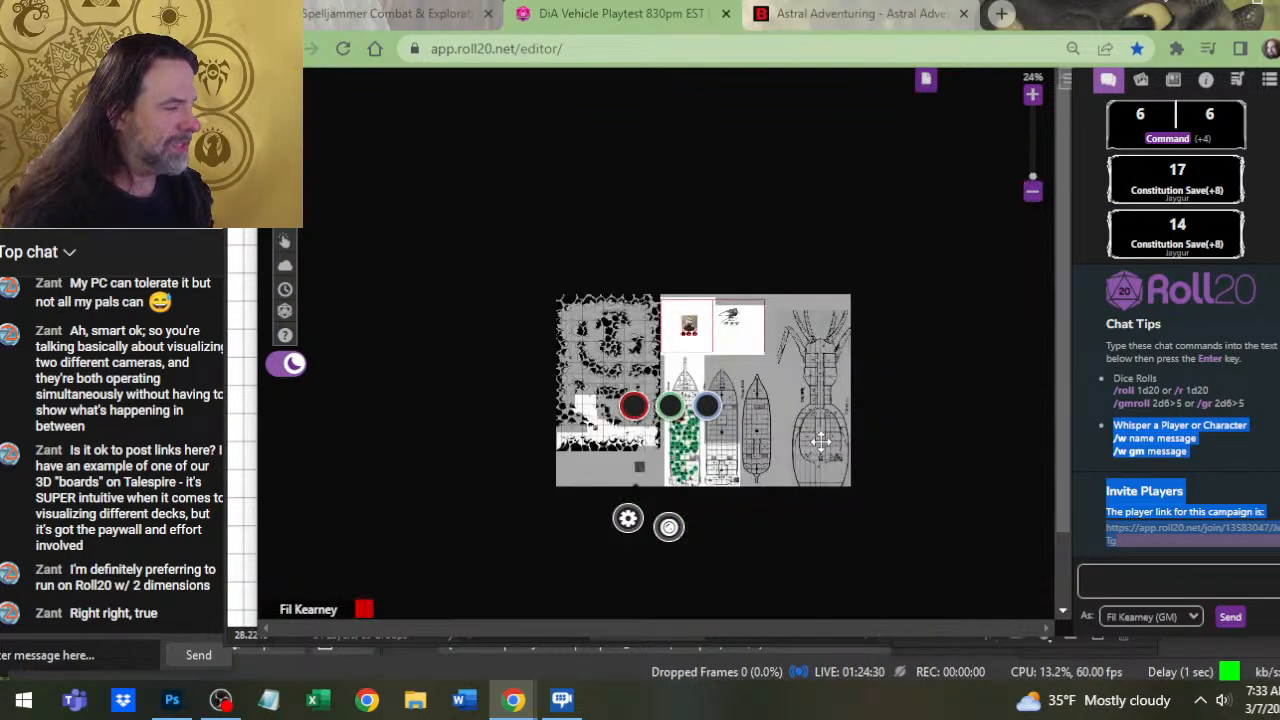
scroll(705, 468, up, 3)
scroll(551, 329, down, 1)
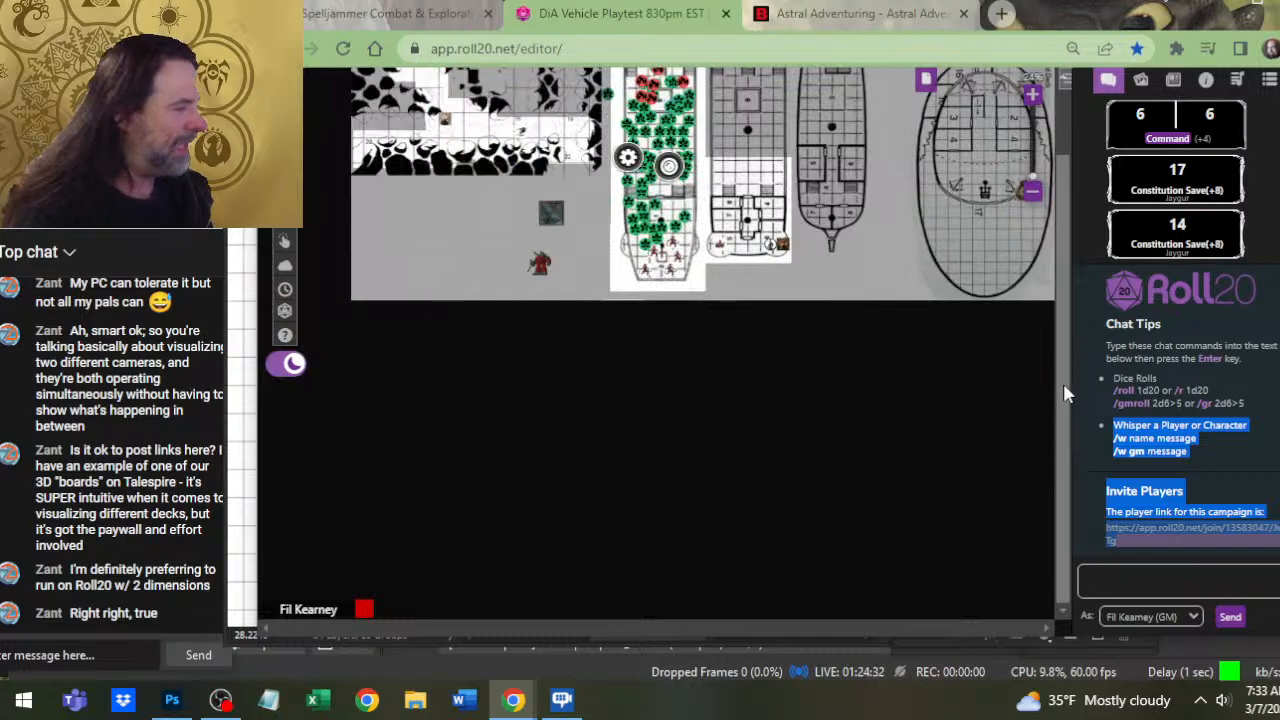
scroll(1044, 314, up, 3)
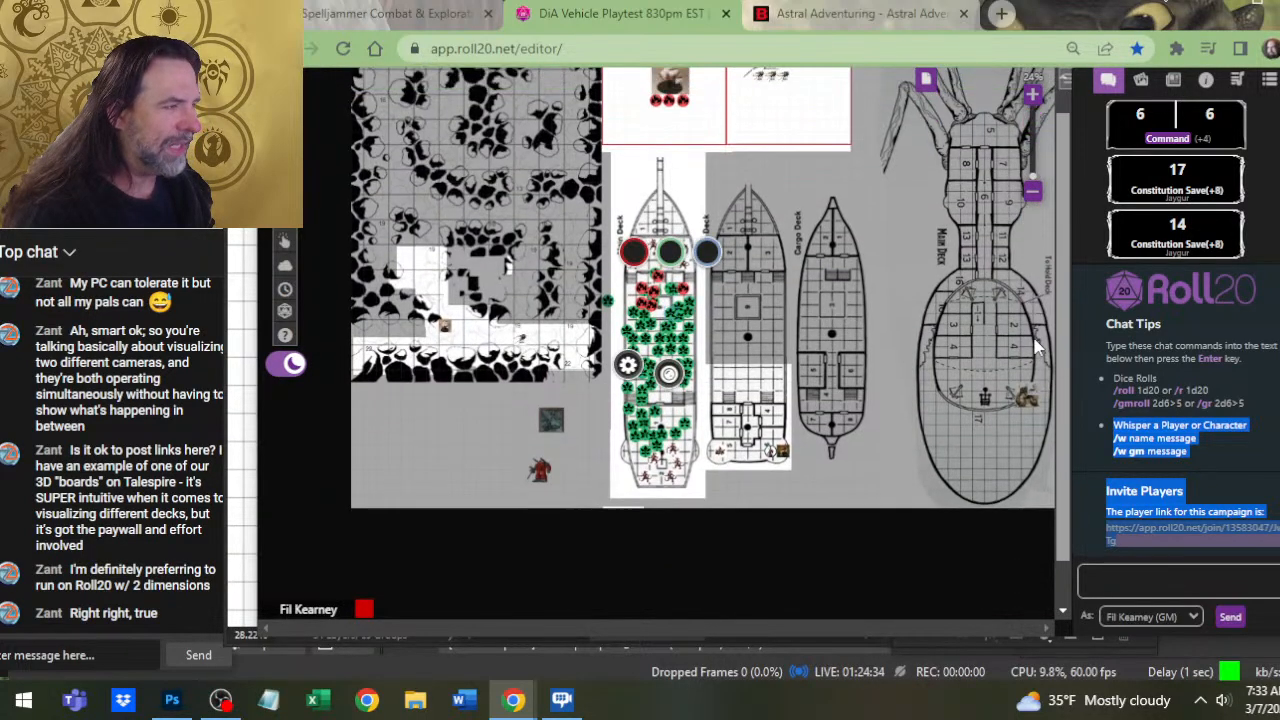
scroll(1020, 340, up, 1)
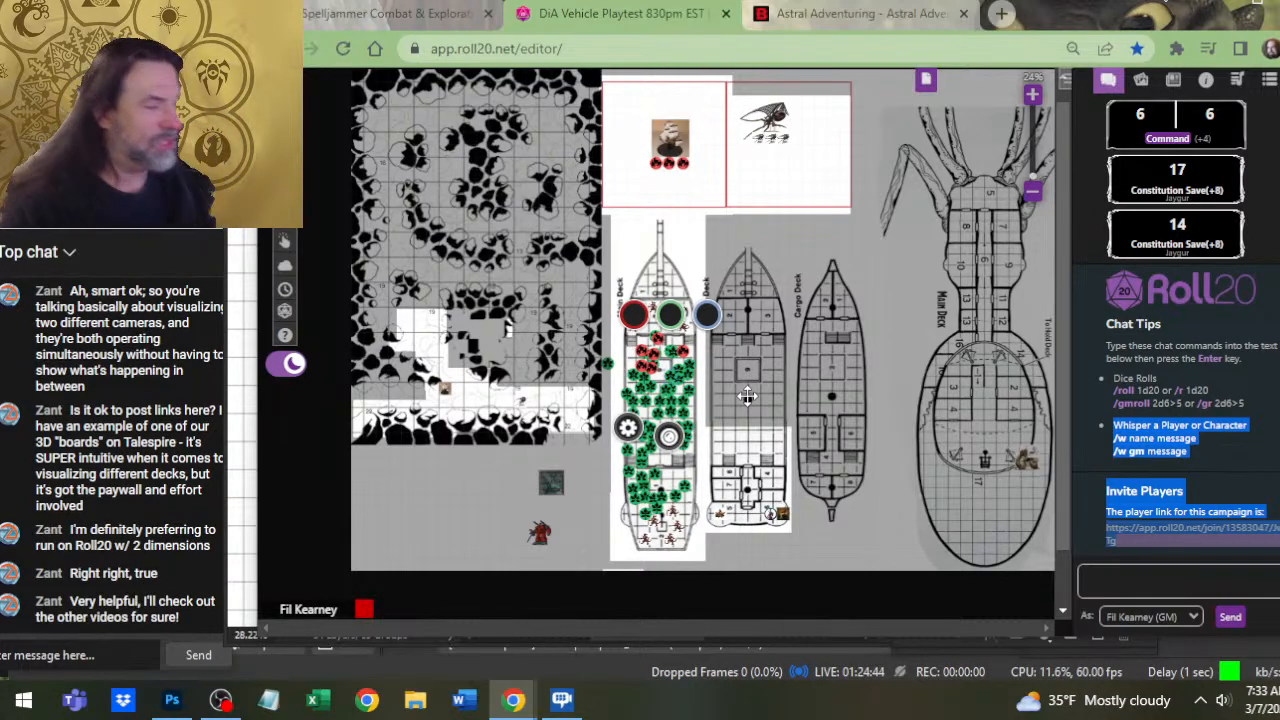
Slide the squid-shaped ship's plan across the sailing ship decks, and move it back to overlap only the Cargo Deck plan's edge
drag(968, 347, 818, 370)
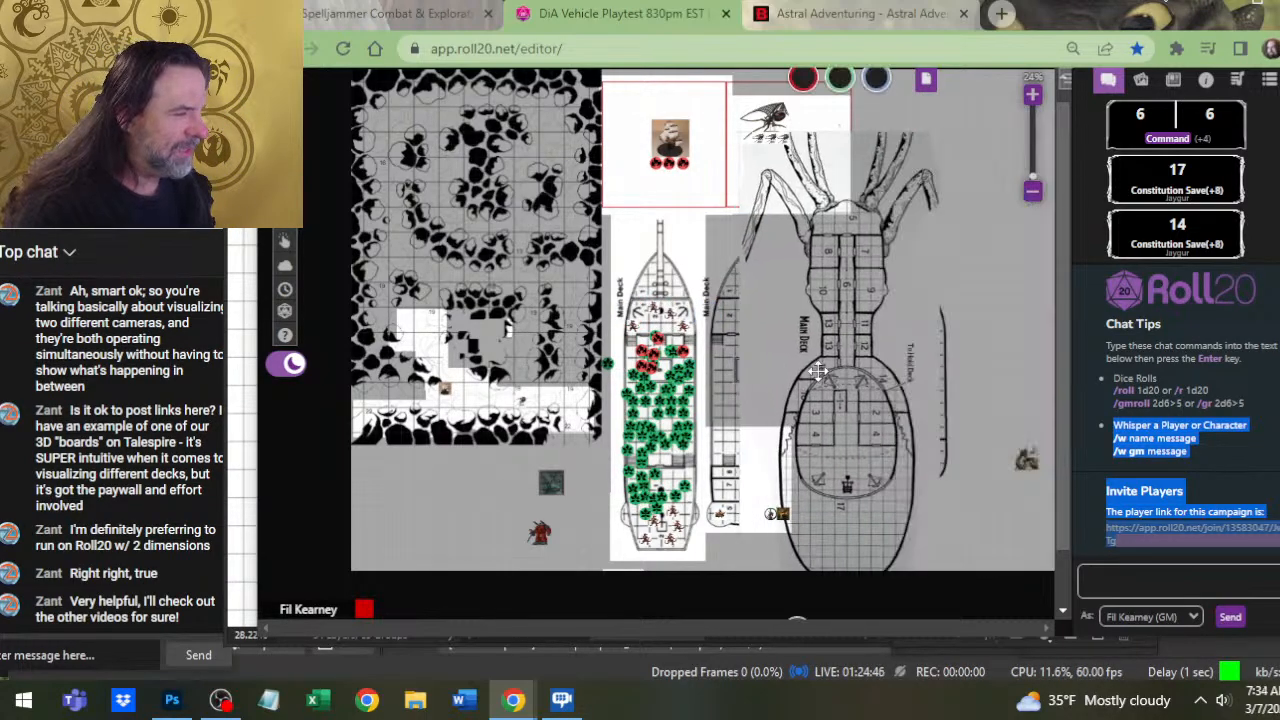
click(923, 86)
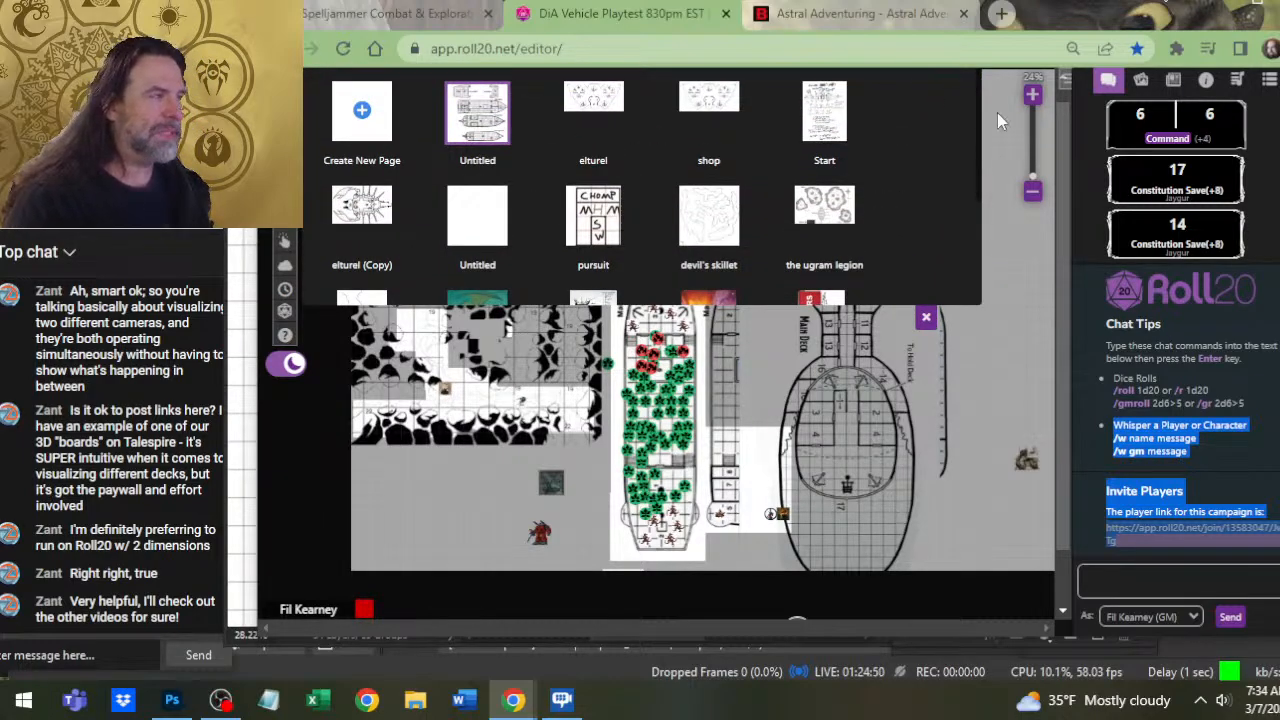
click(926, 320)
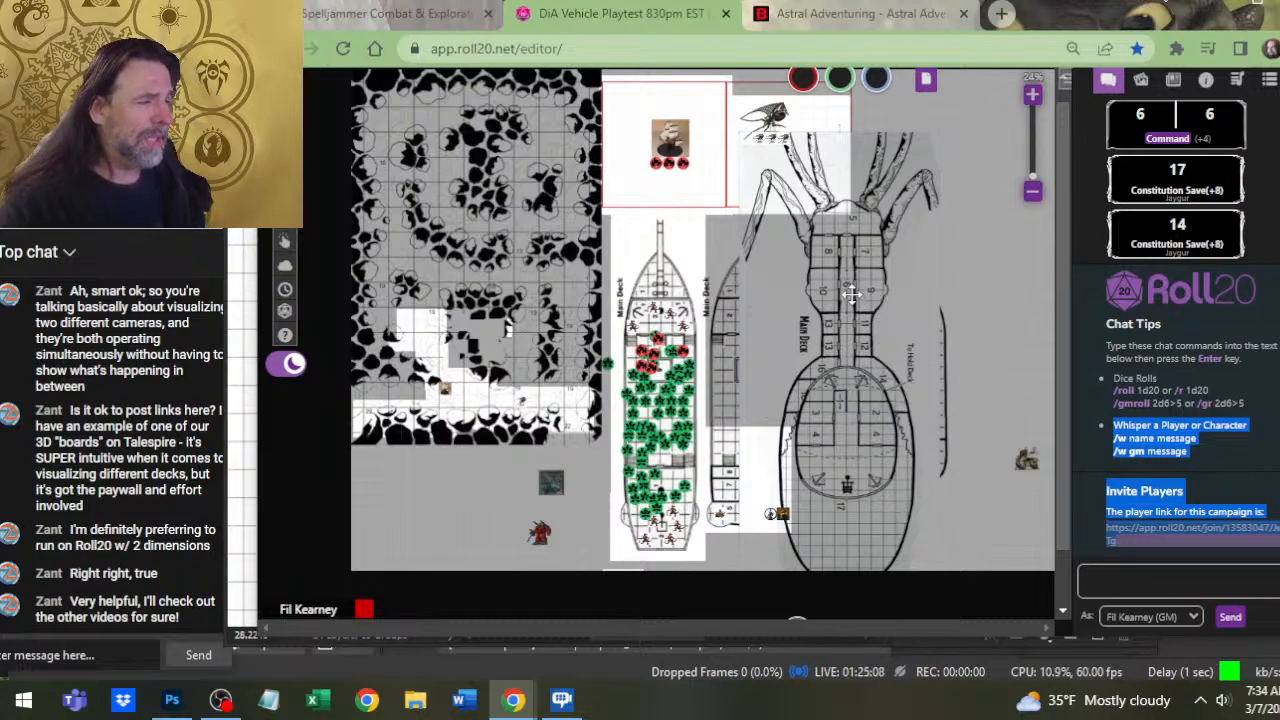
mouse_move(917, 292)
mouse_down()
mouse_move(940, 302)
mouse_move(957, 288)
mouse_up()
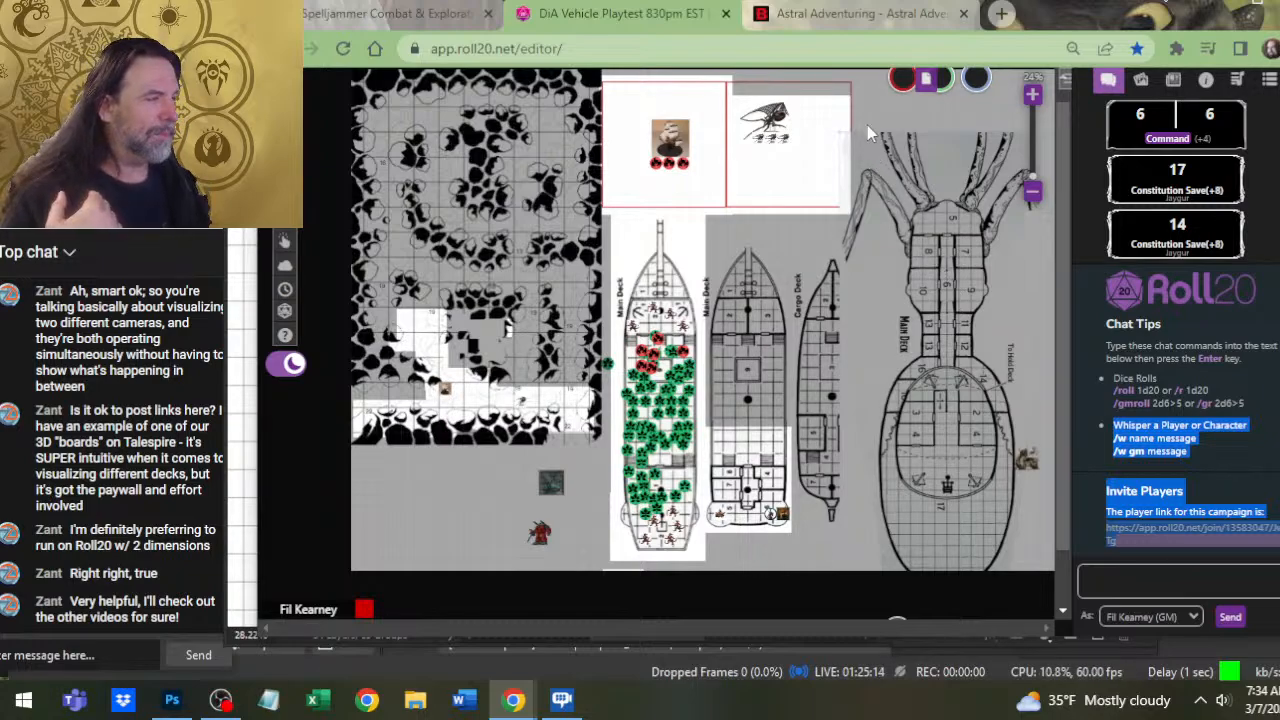
drag(917, 188, 918, 162)
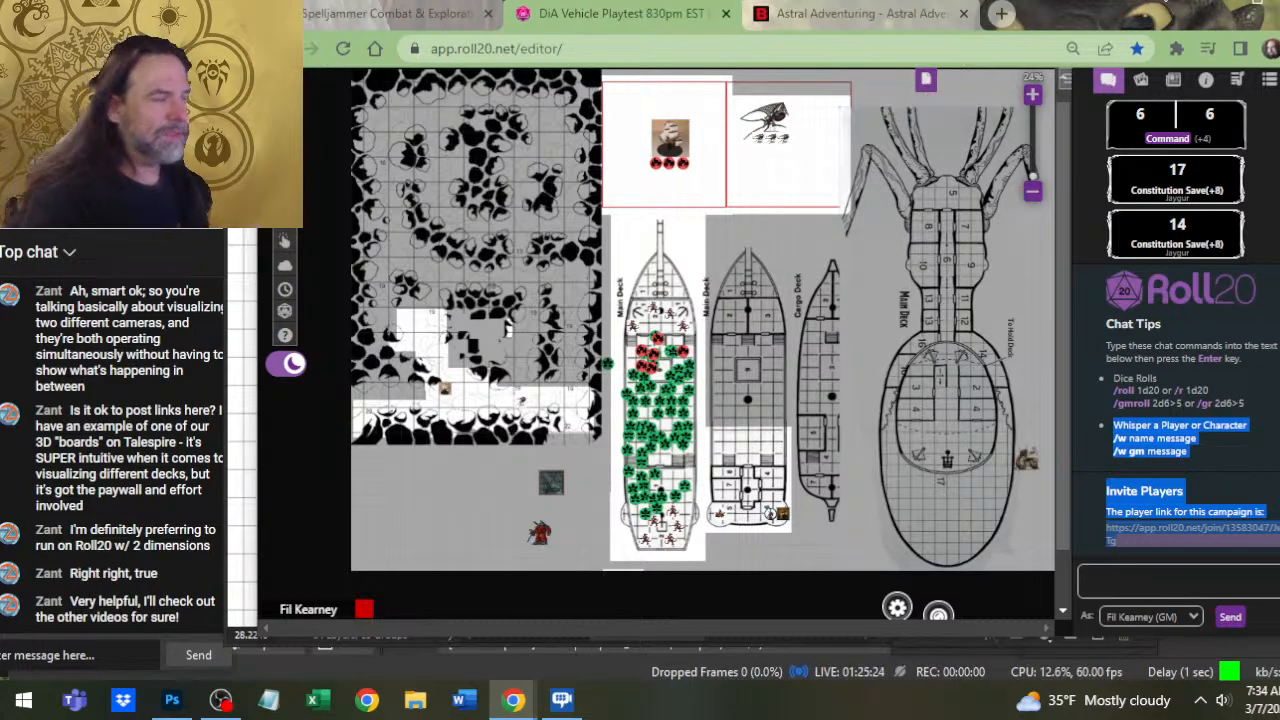
Switch to the SCE Layout 2-18 document in Word and browse past the contents and credits to the Spelljamming Helm section
key(alt+Tab)
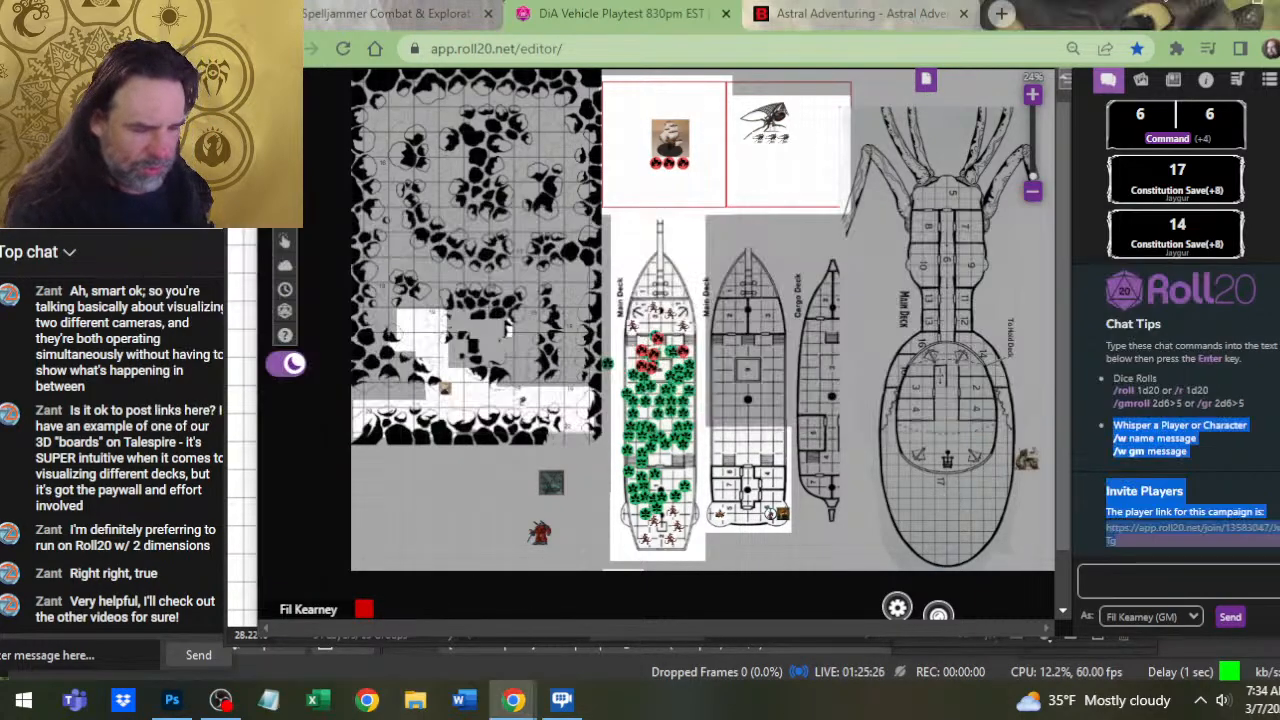
right_click(464, 699)
click(458, 527)
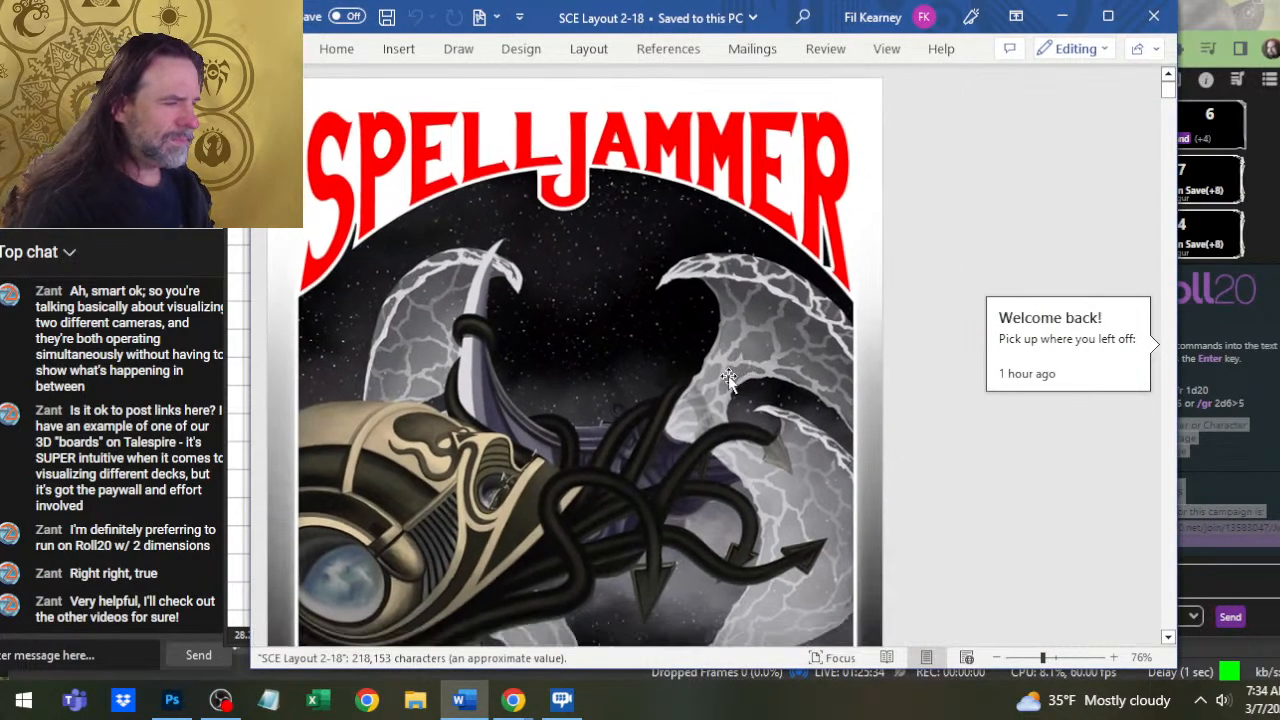
scroll(650, 335, down, 5)
scroll(652, 350, down, 15)
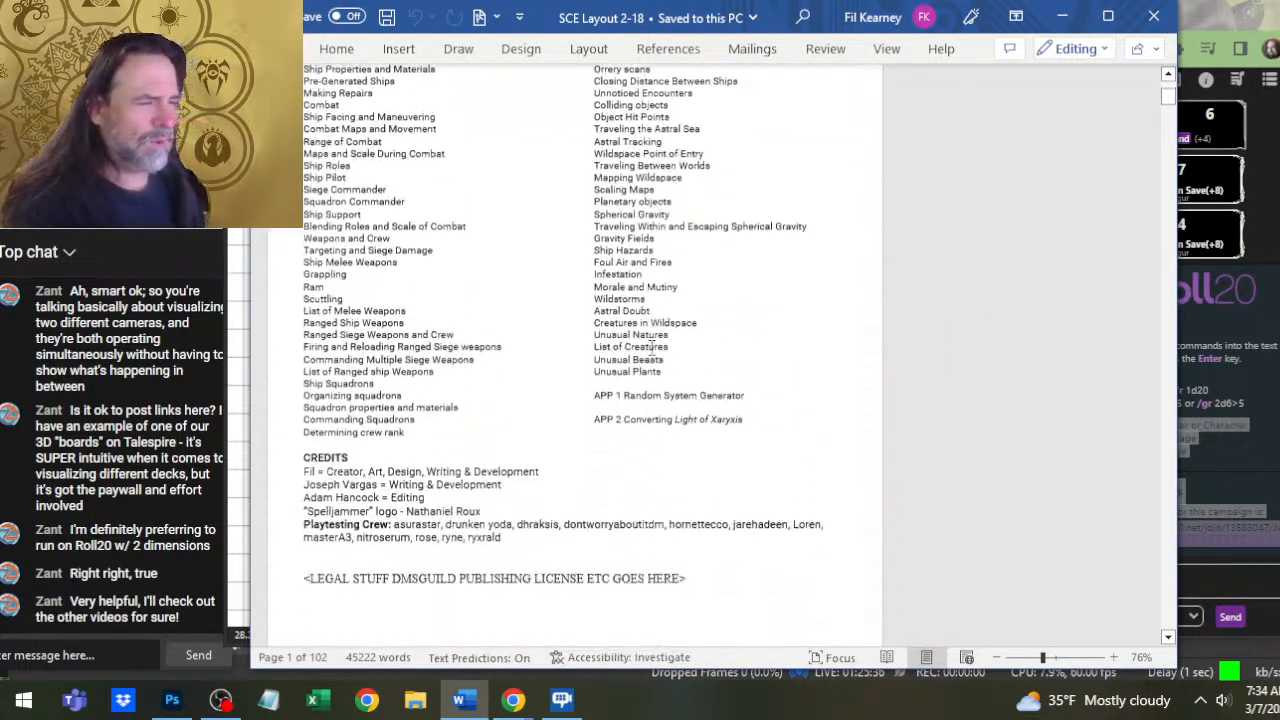
scroll(655, 353, down, 15)
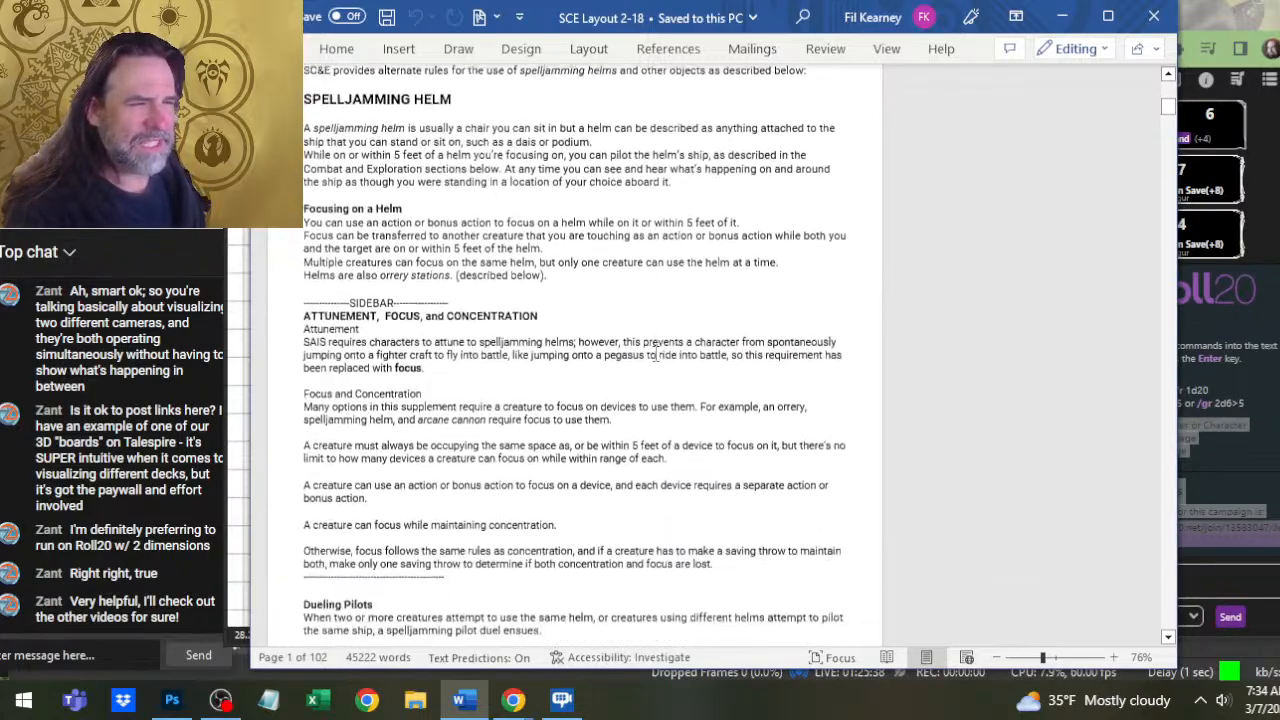
Review the rules document from the equipment section through ship properties, materials and cargo capacity to the vessel and craft lists
scroll(668, 362, down, 15)
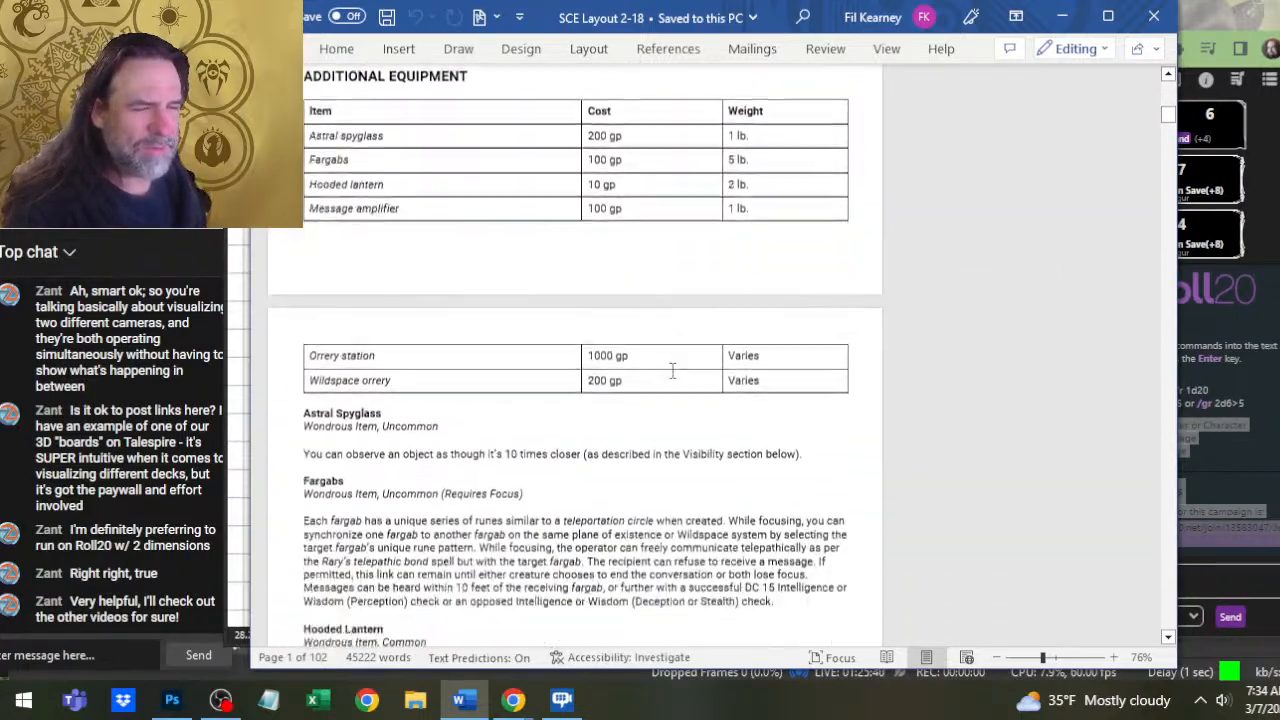
scroll(673, 373, down, 4)
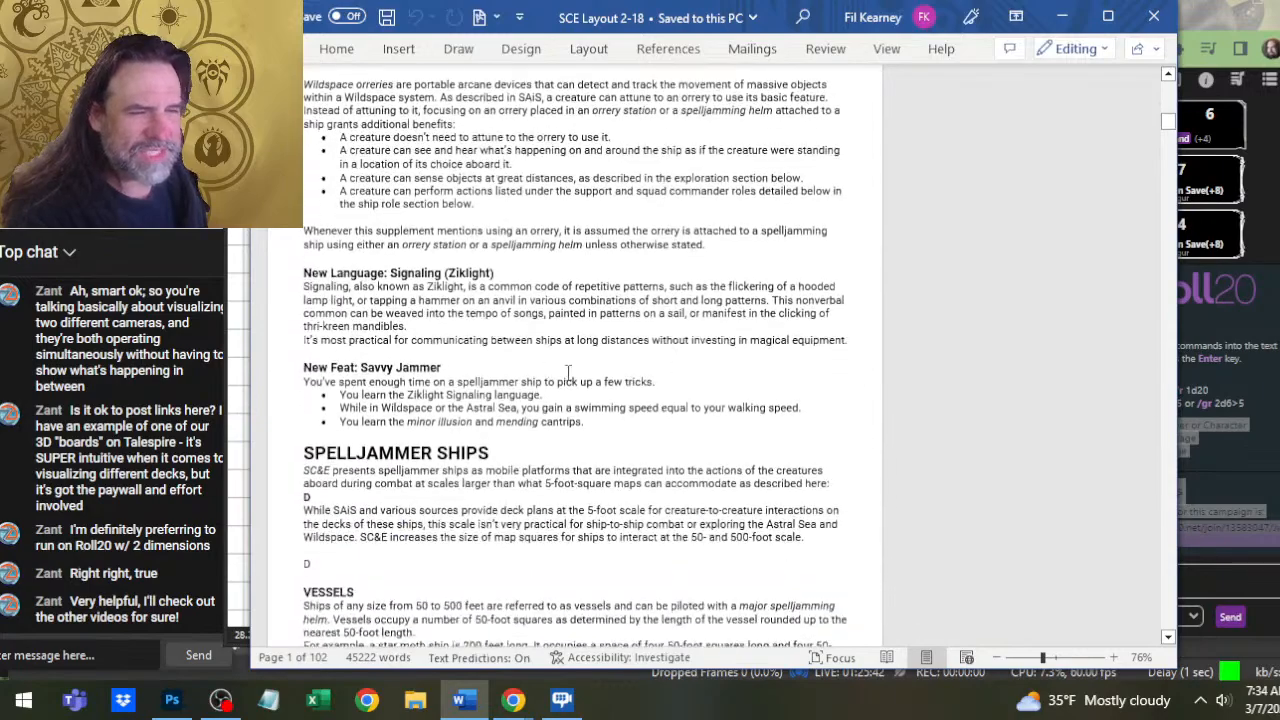
scroll(562, 355, down, 18)
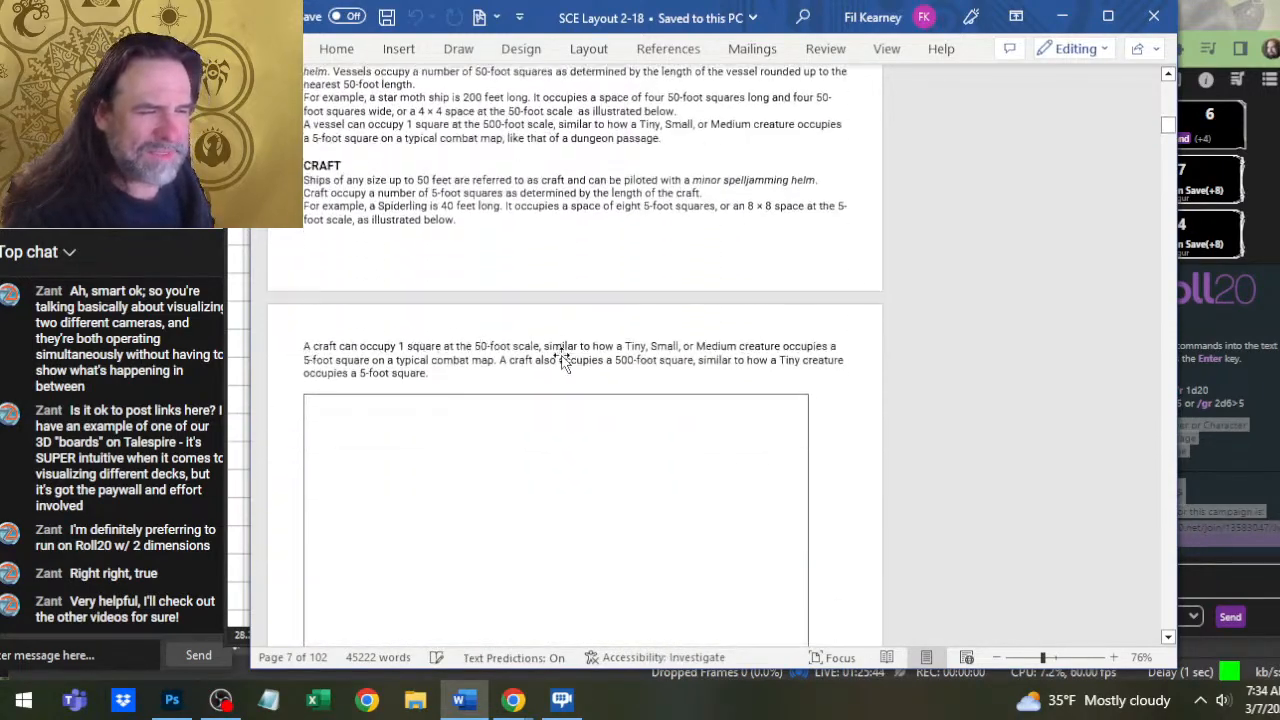
scroll(561, 358, down, 11)
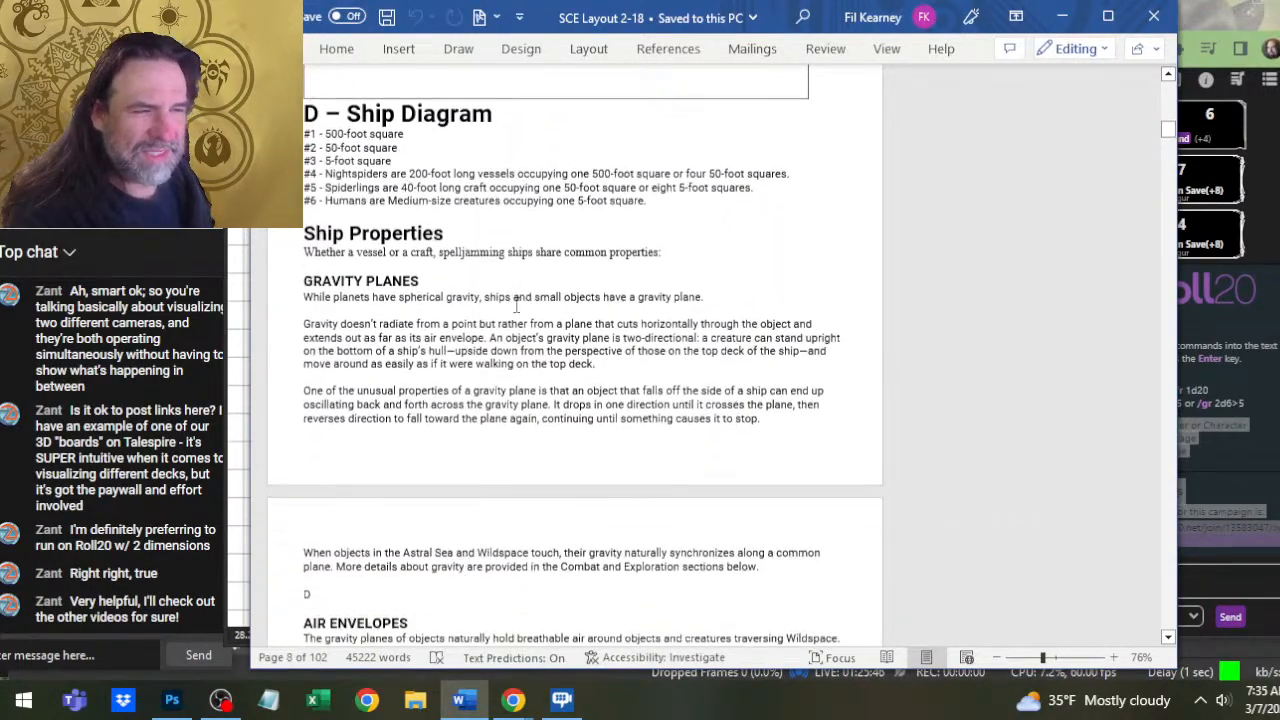
scroll(516, 305, down, 20)
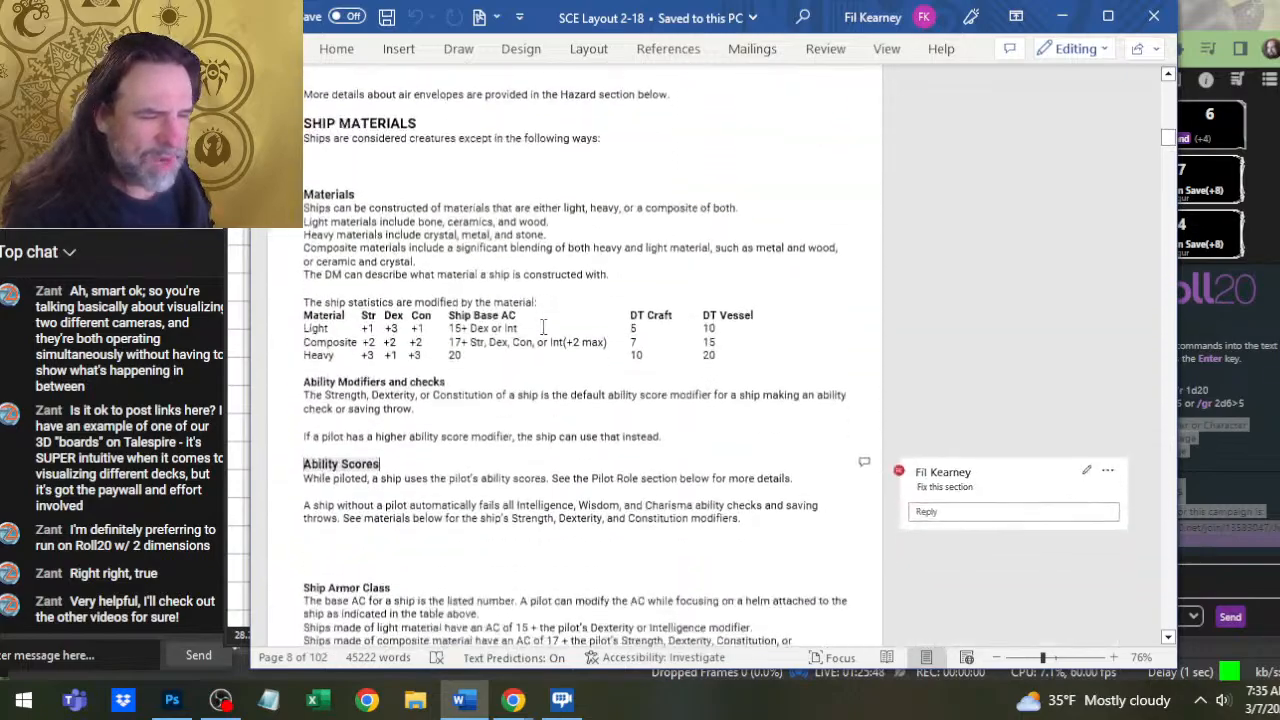
scroll(545, 330, down, 20)
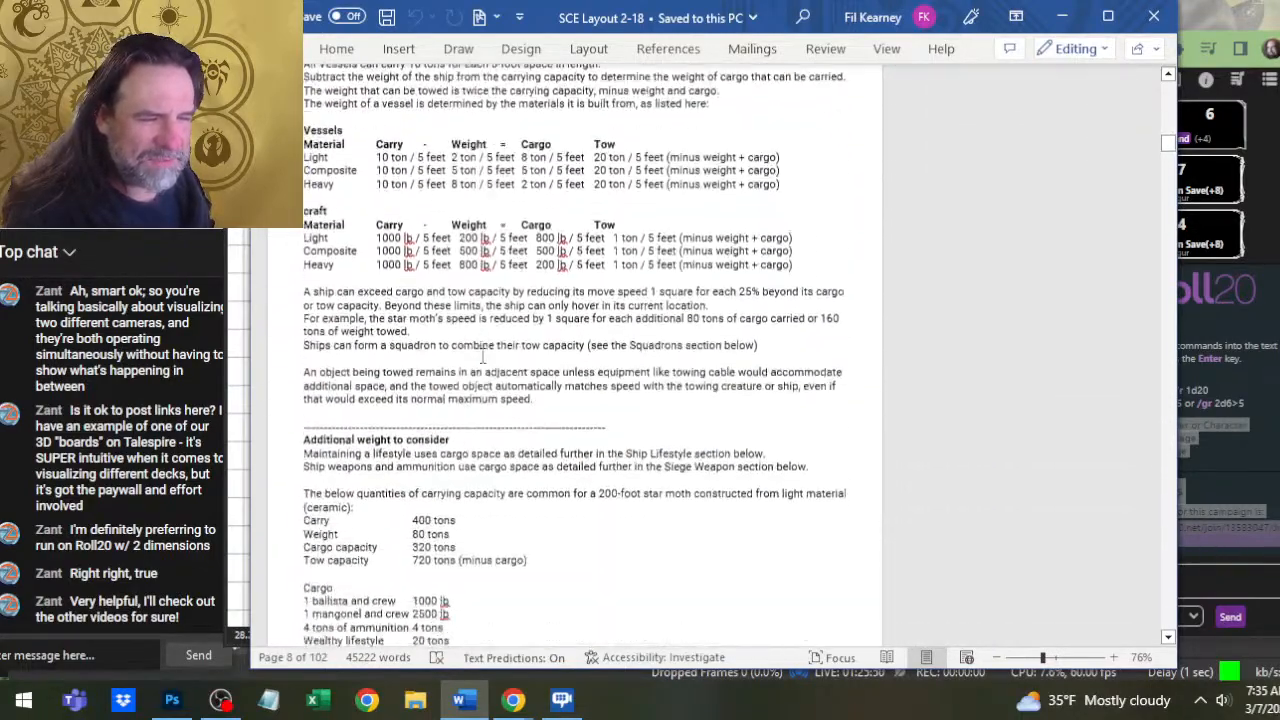
scroll(532, 318, down, 20)
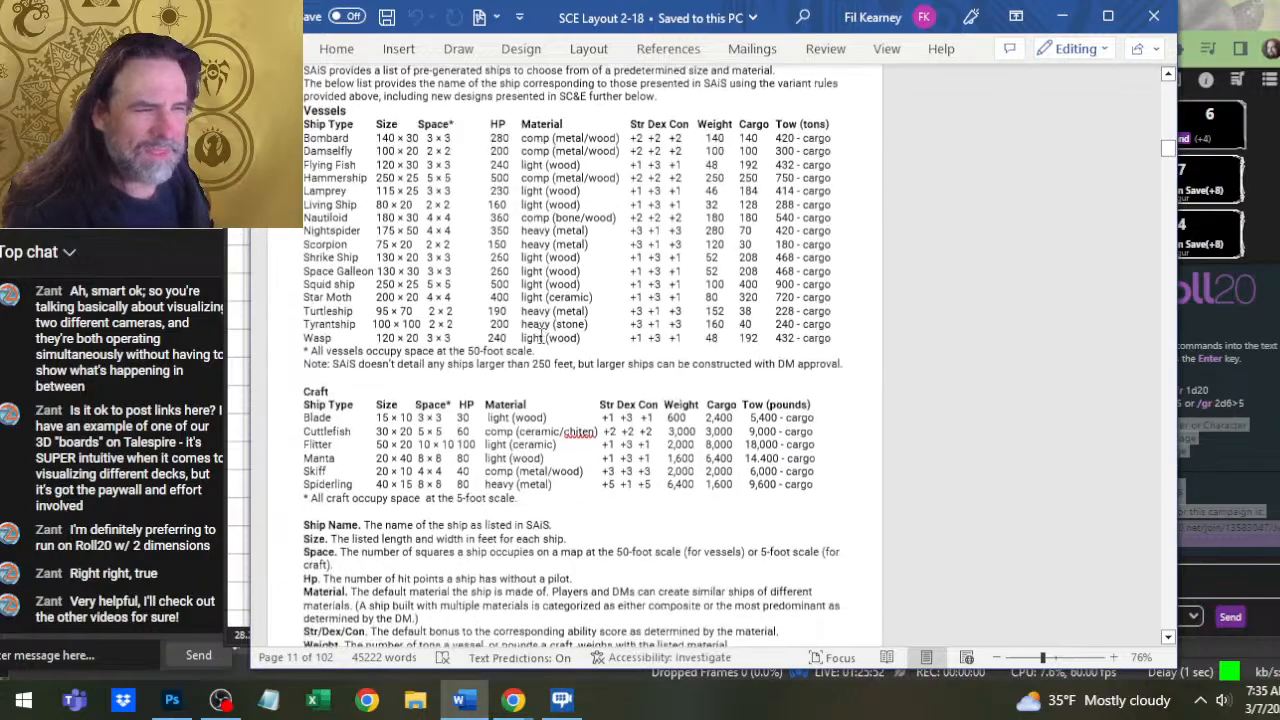
Read the combat rules on maps and movement, the 500-, 50- and 5-foot range scales, and ship facing during initiative
scroll(538, 335, down, 20)
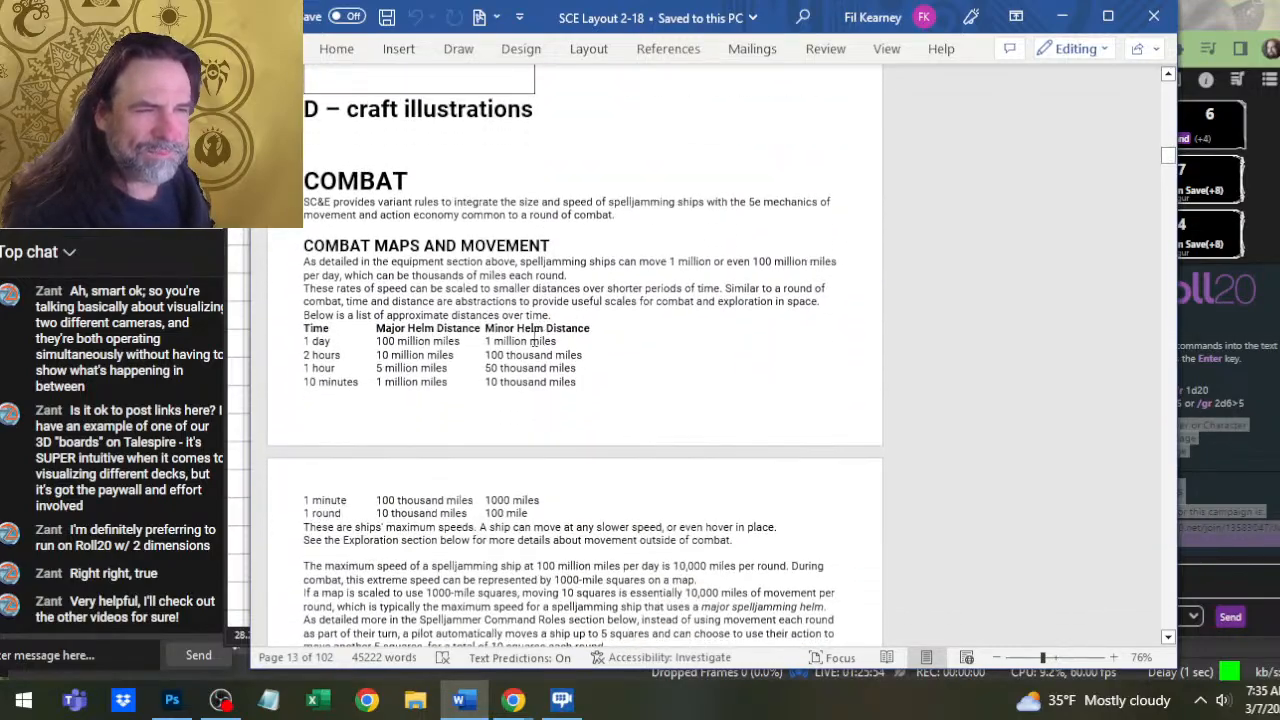
scroll(534, 246, down, 10)
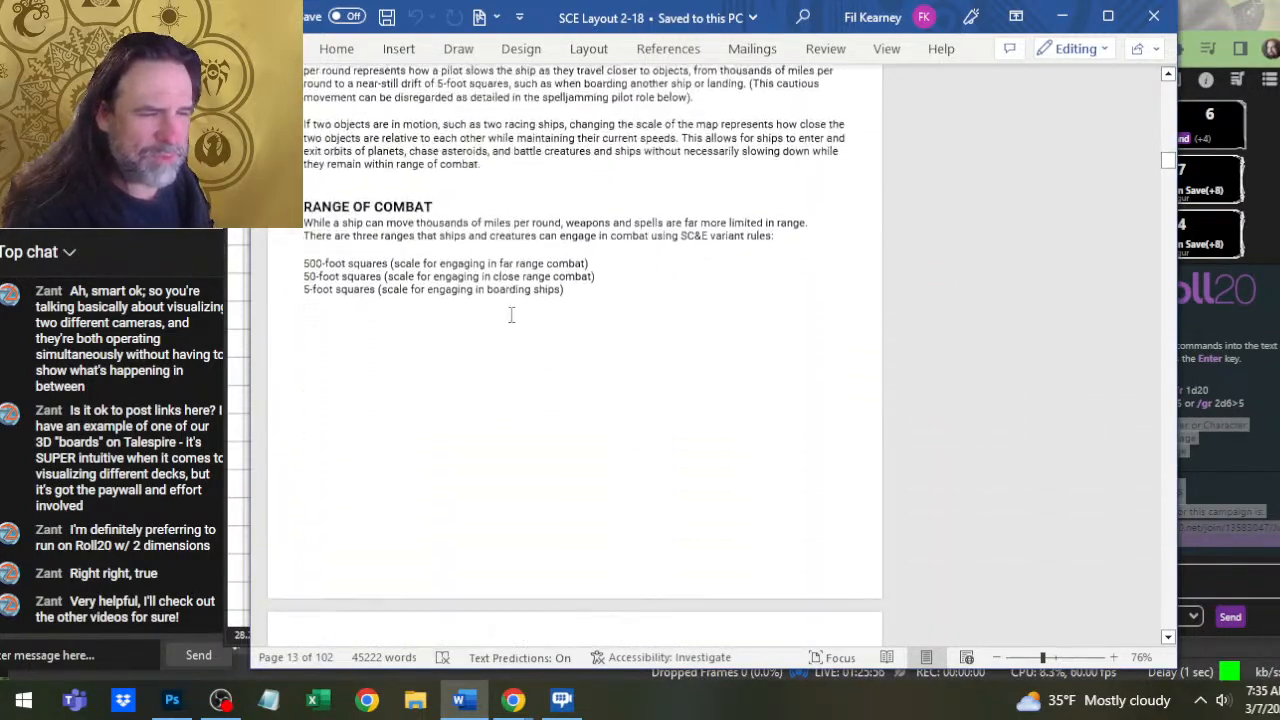
scroll(511, 316, down, 8)
scroll(511, 343, down, 5)
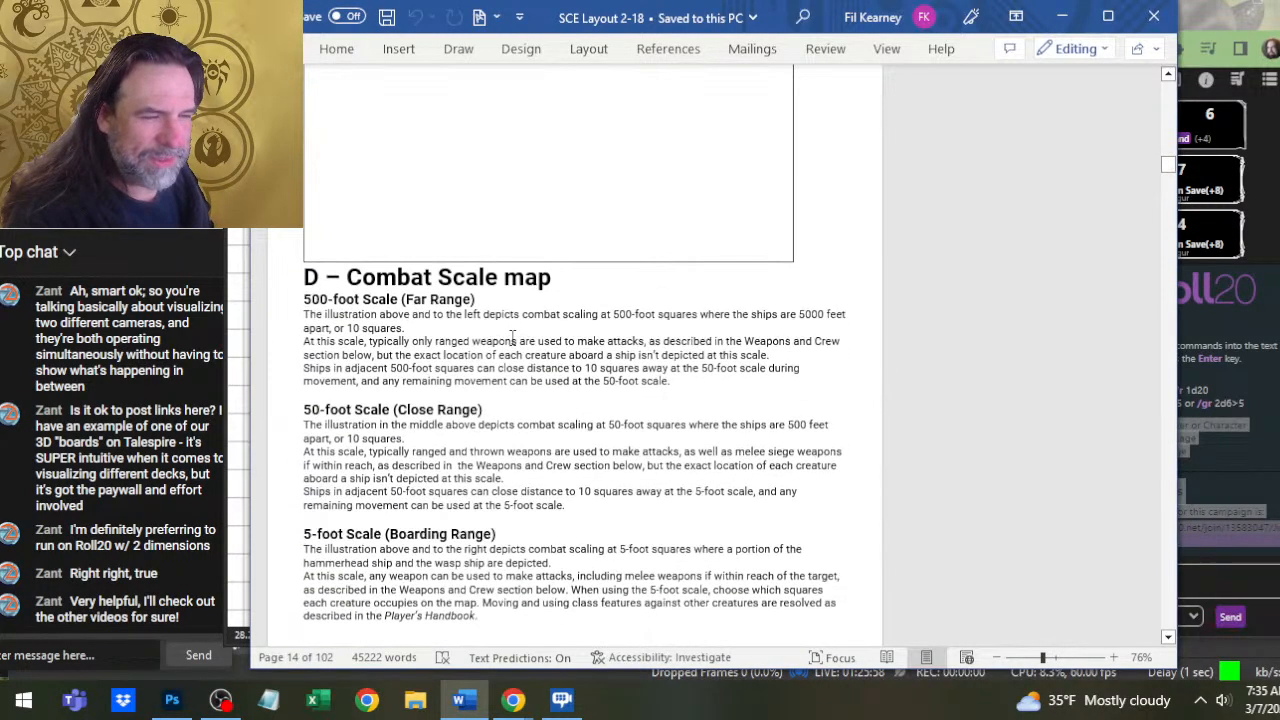
scroll(457, 325, down, 2)
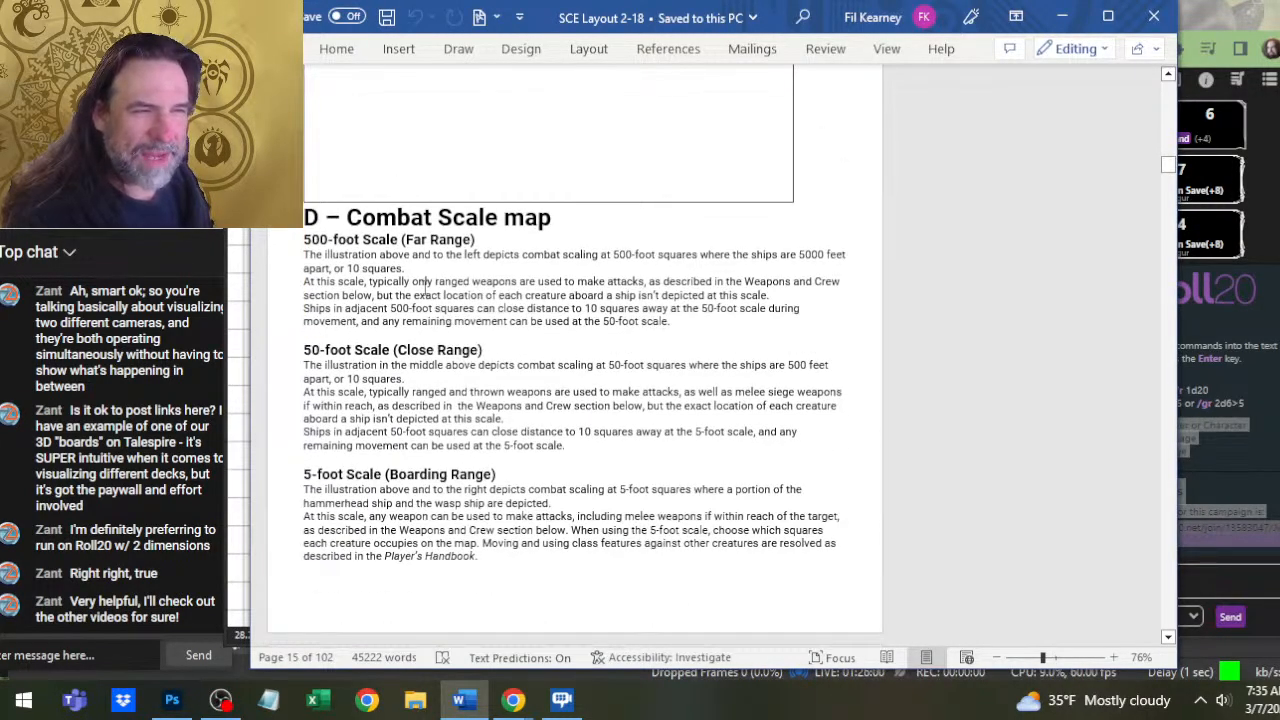
scroll(359, 394, down, 9)
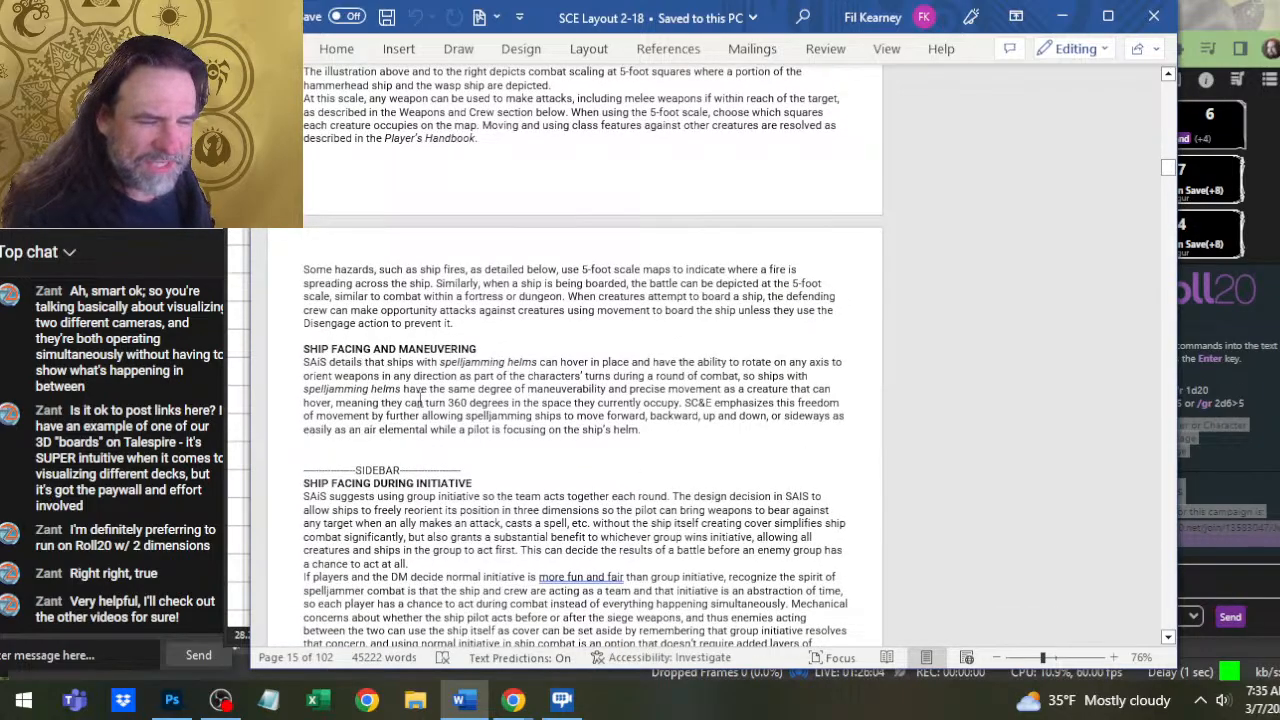
scroll(420, 402, down, 4)
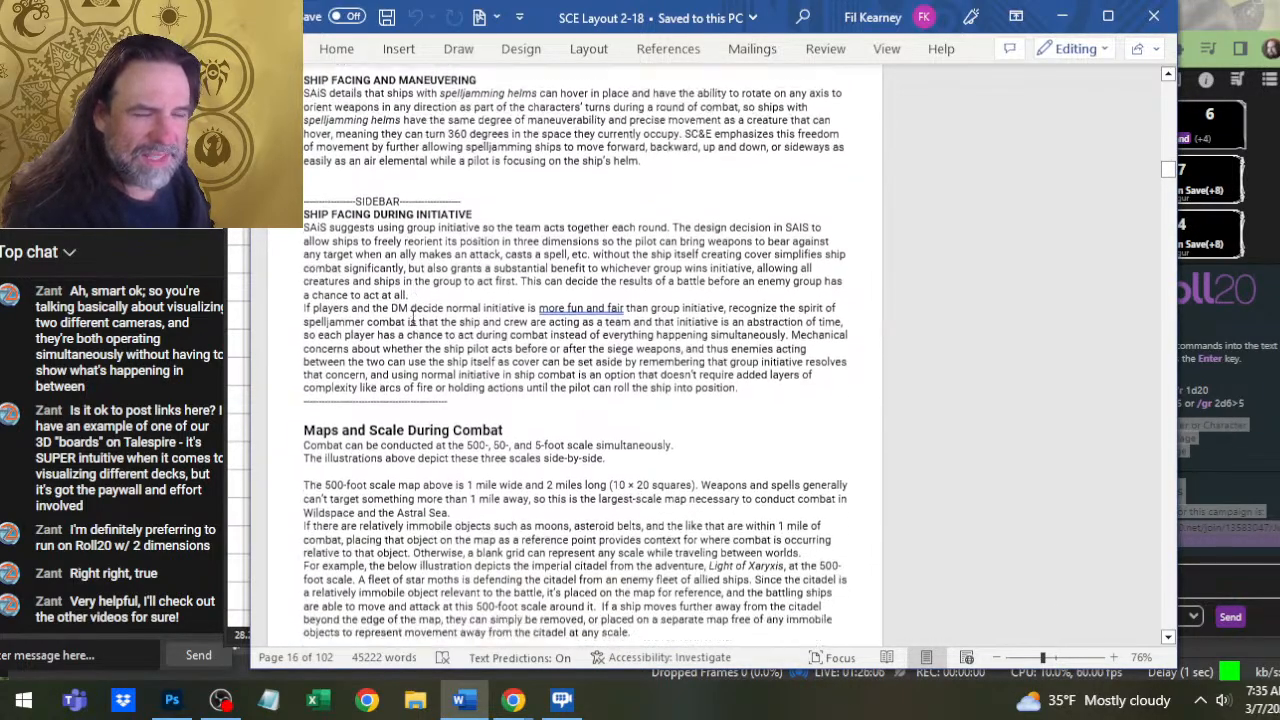
scroll(432, 266, down, 1)
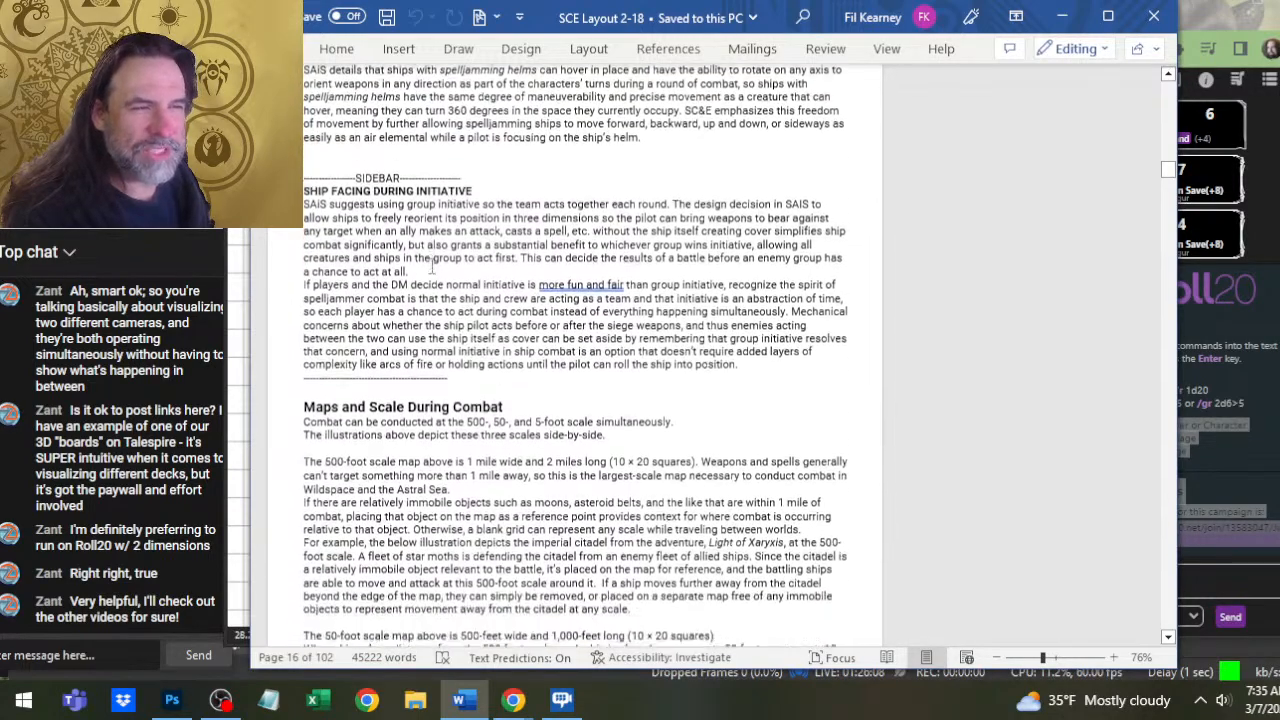
Read the rules on maps and scale during combat, theater of the mind, off-scale movement, pacing, pursuits and opportunity attacks
scroll(432, 266, down, 3)
scroll(436, 306, down, 2)
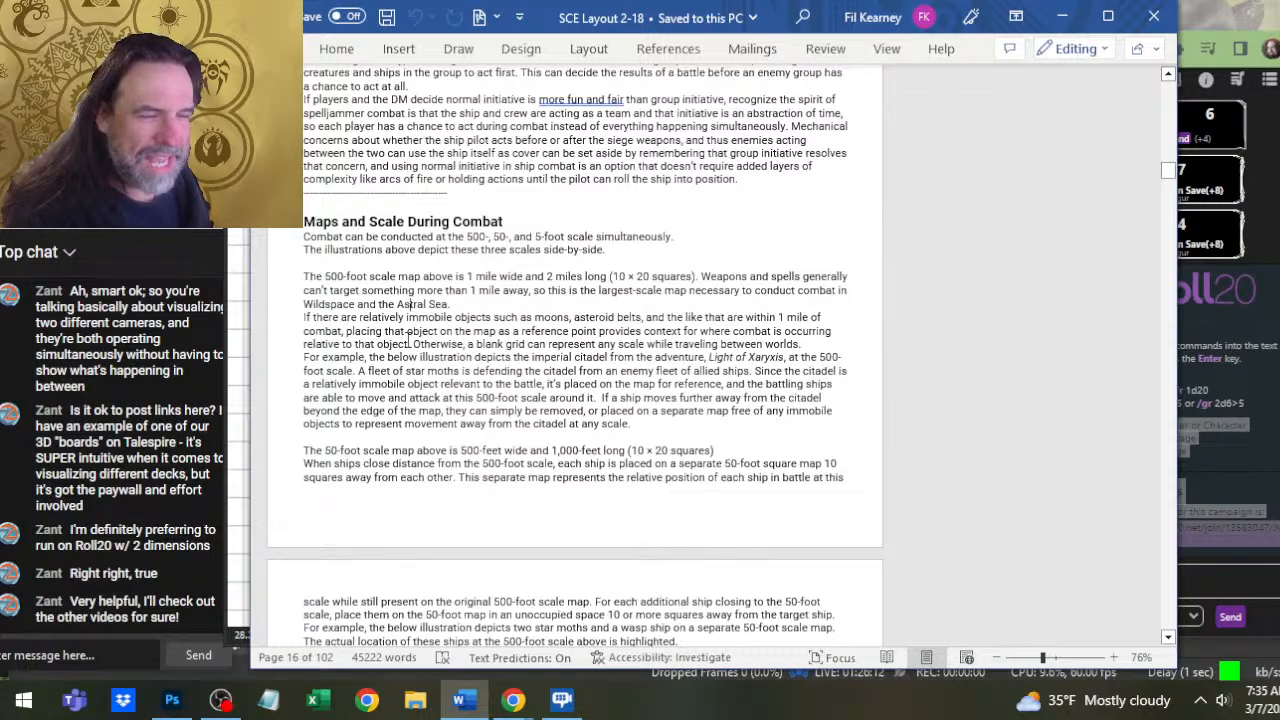
scroll(407, 350, down, 6)
ctrl+scroll(405, 363, up, 1)
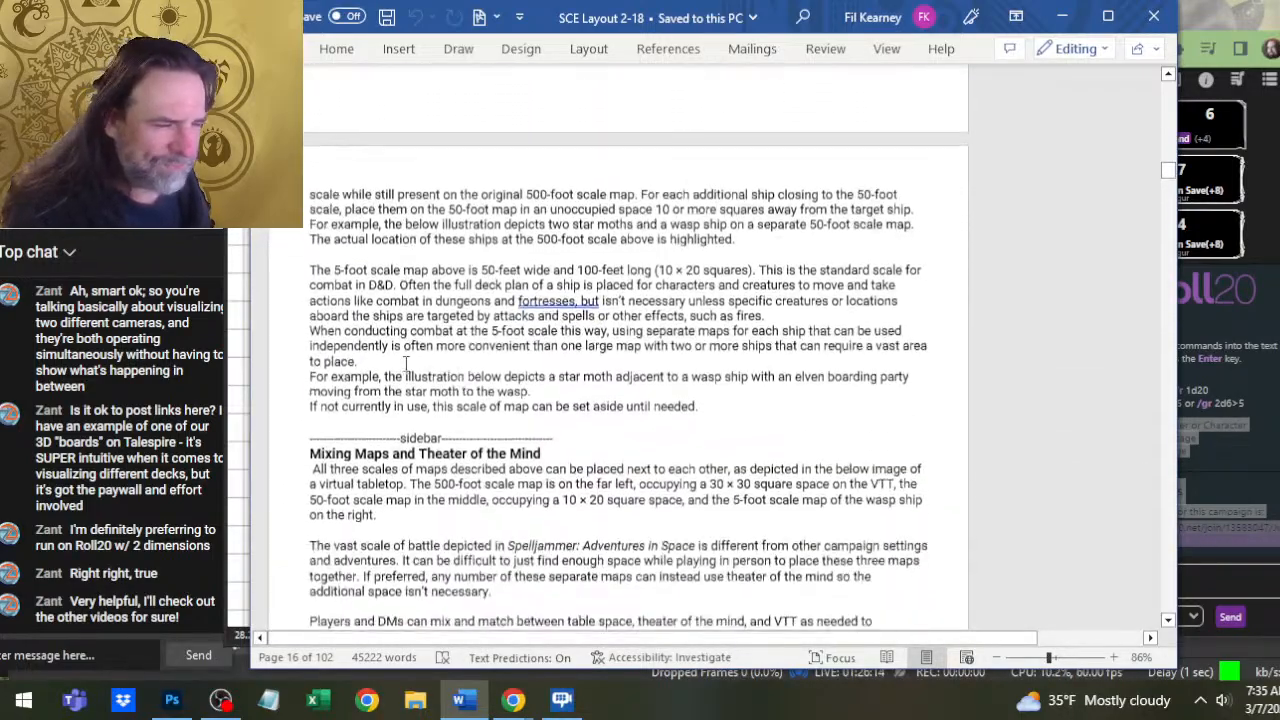
scroll(528, 327, down, 6)
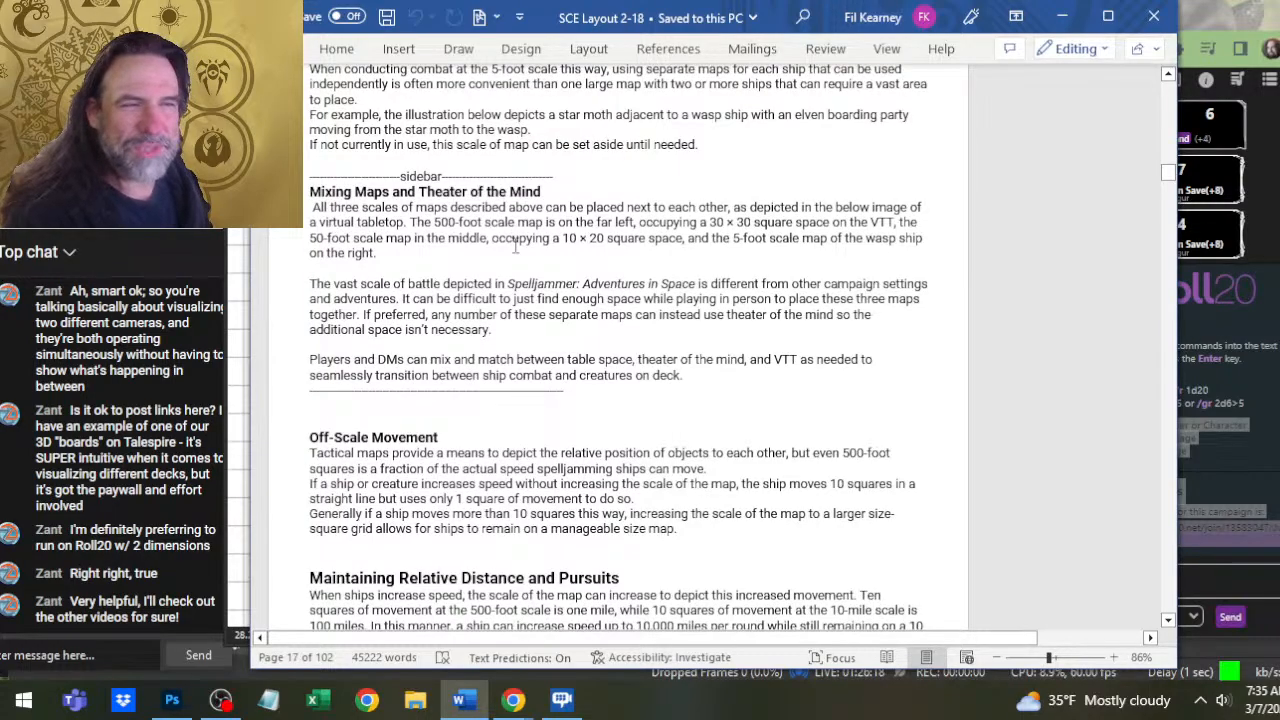
scroll(566, 212, down, 18)
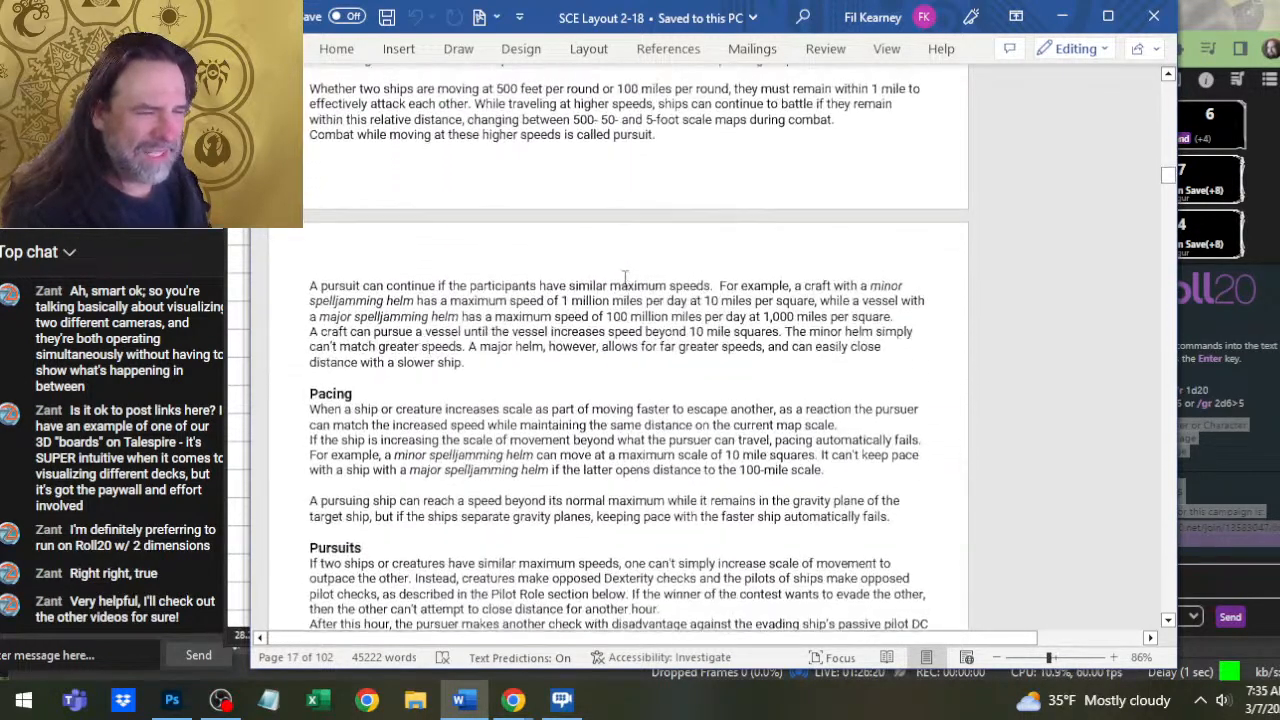
scroll(641, 335, down, 2)
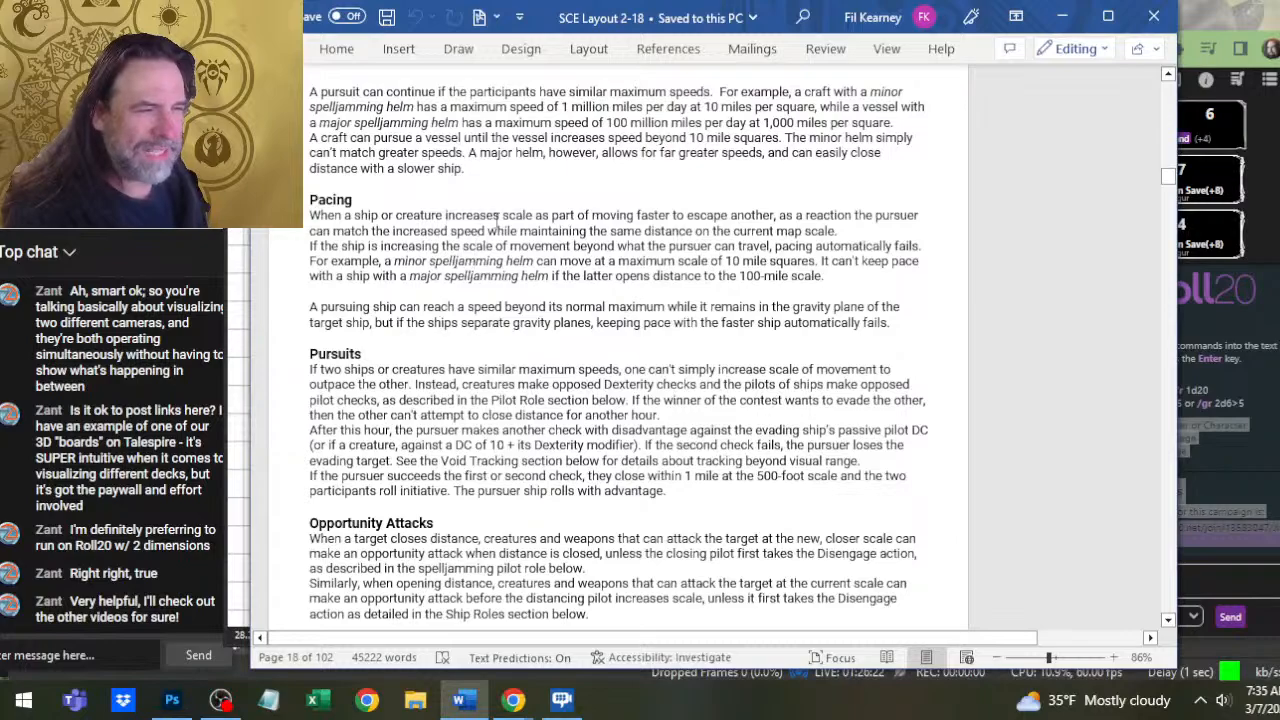
scroll(523, 232, down, 4)
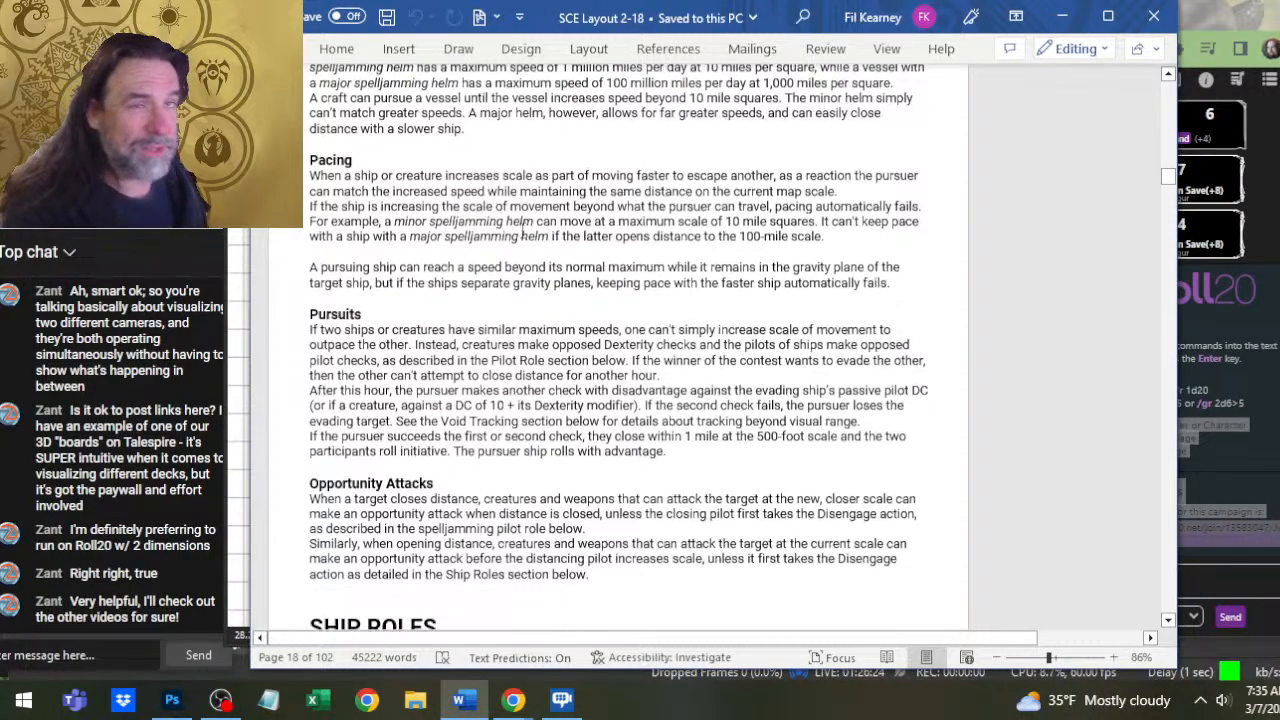
scroll(536, 322, down, 2)
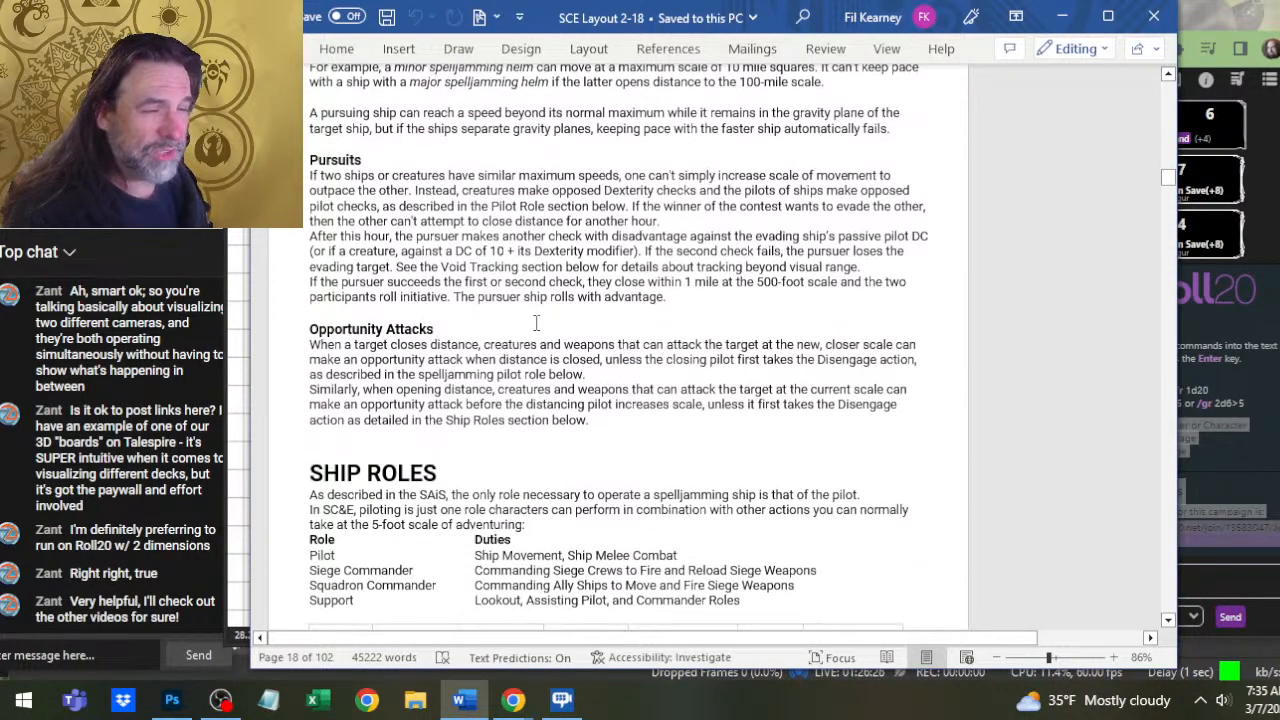
Examine the Ship Roles section and its table of pilot, siege, squadron and support actions
scroll(480, 320, down, 4)
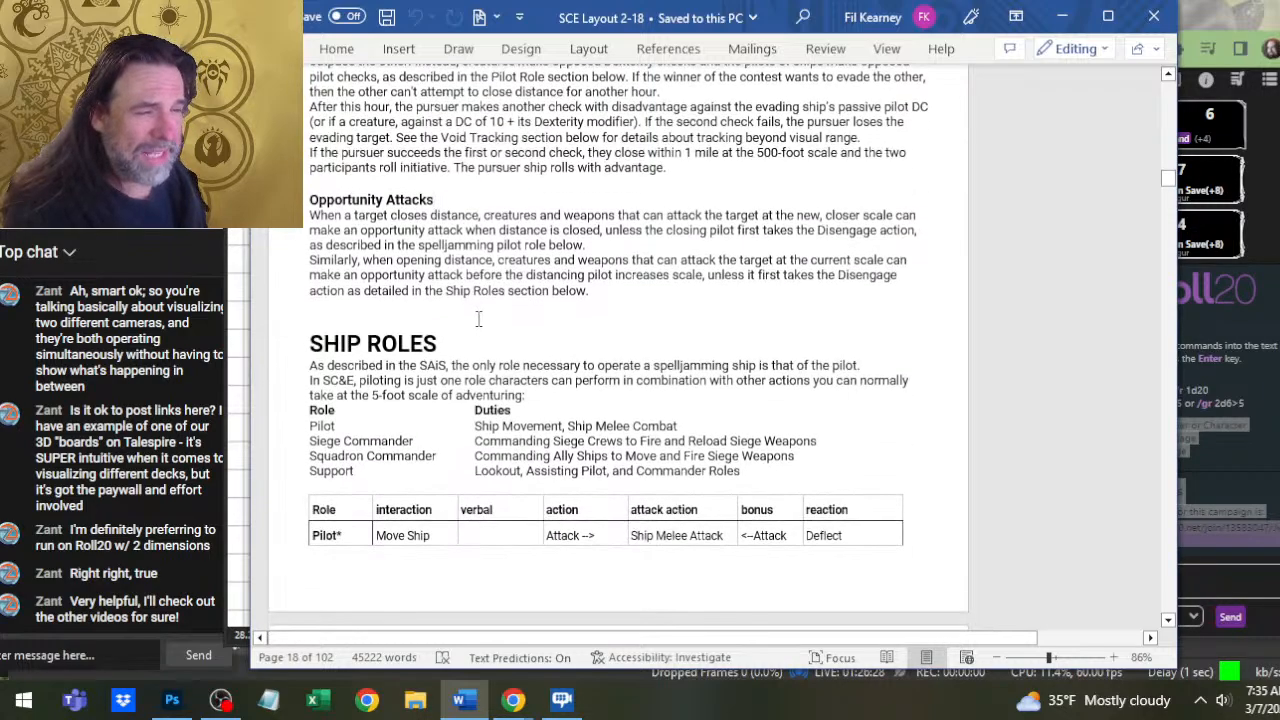
click(433, 303)
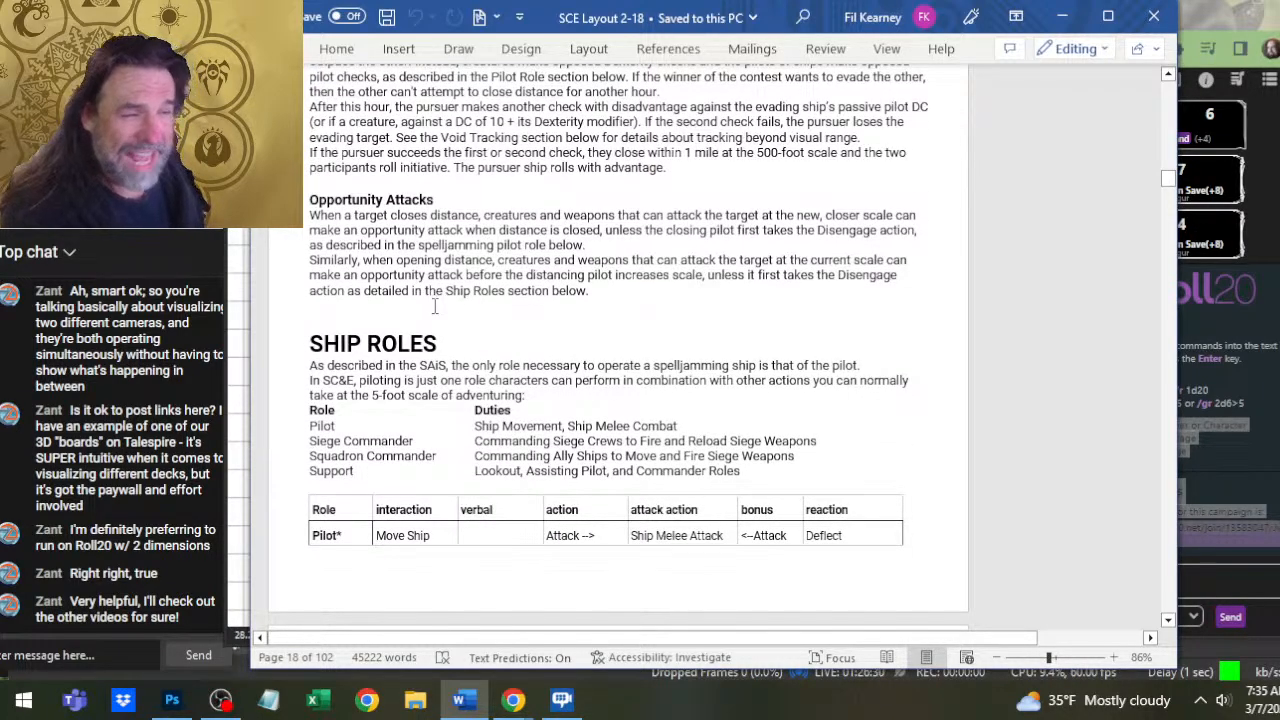
scroll(435, 306, down, 2)
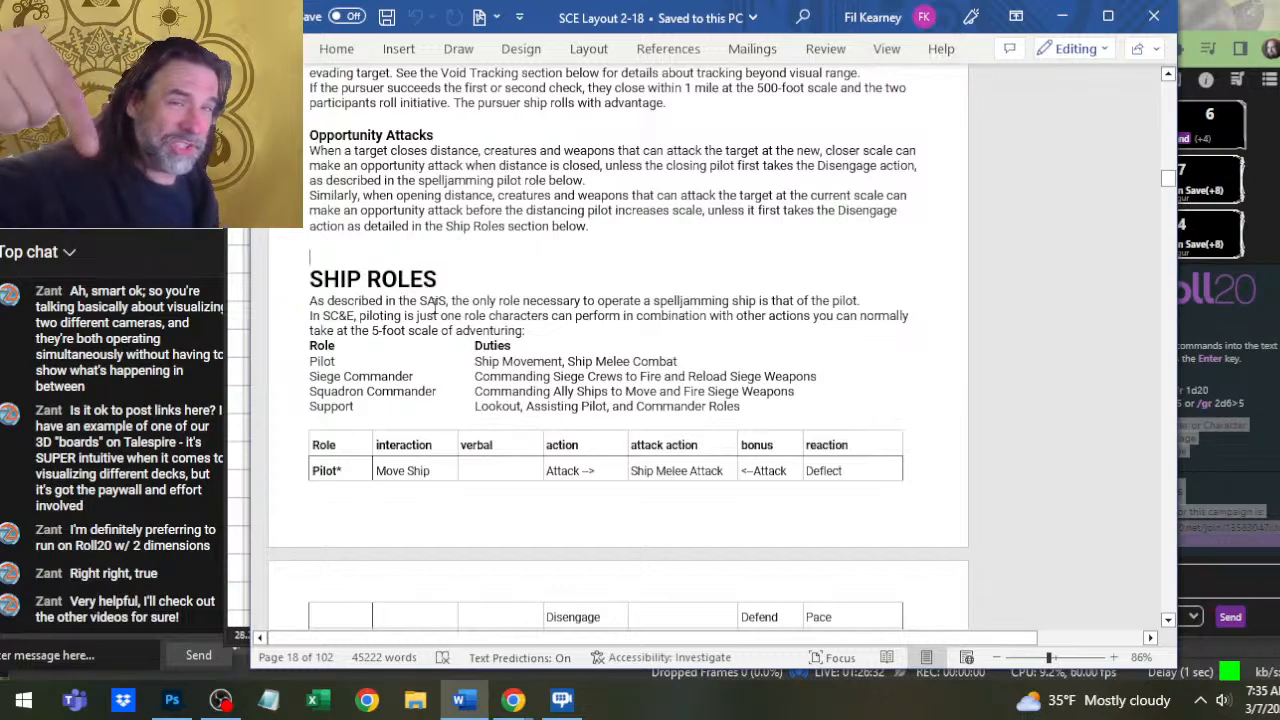
scroll(461, 303, down, 4)
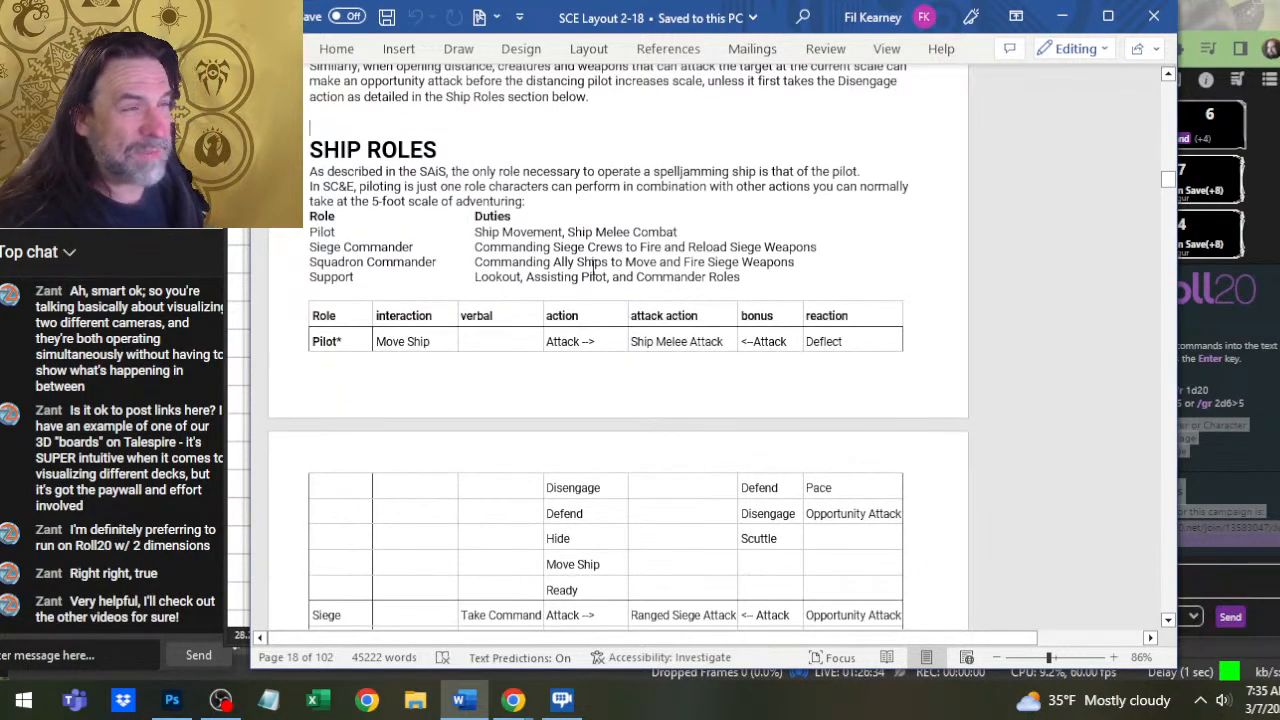
scroll(593, 268, up, 4)
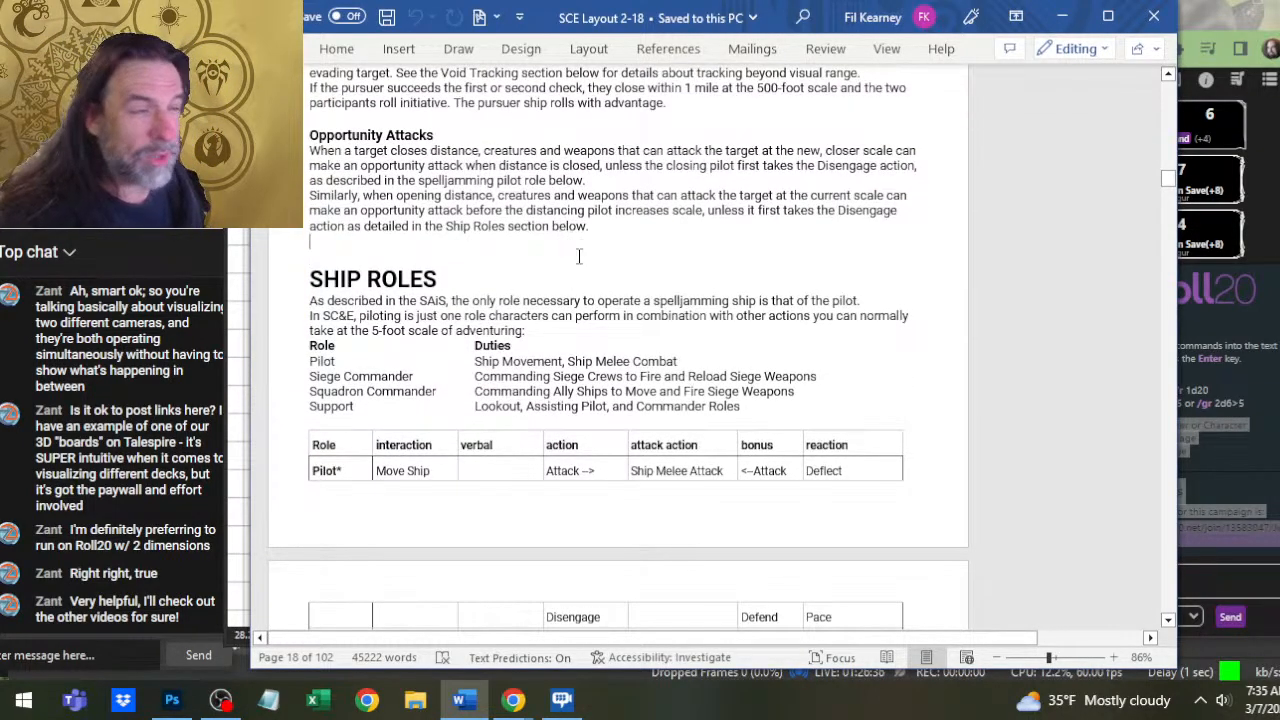
scroll(561, 255, down, 8)
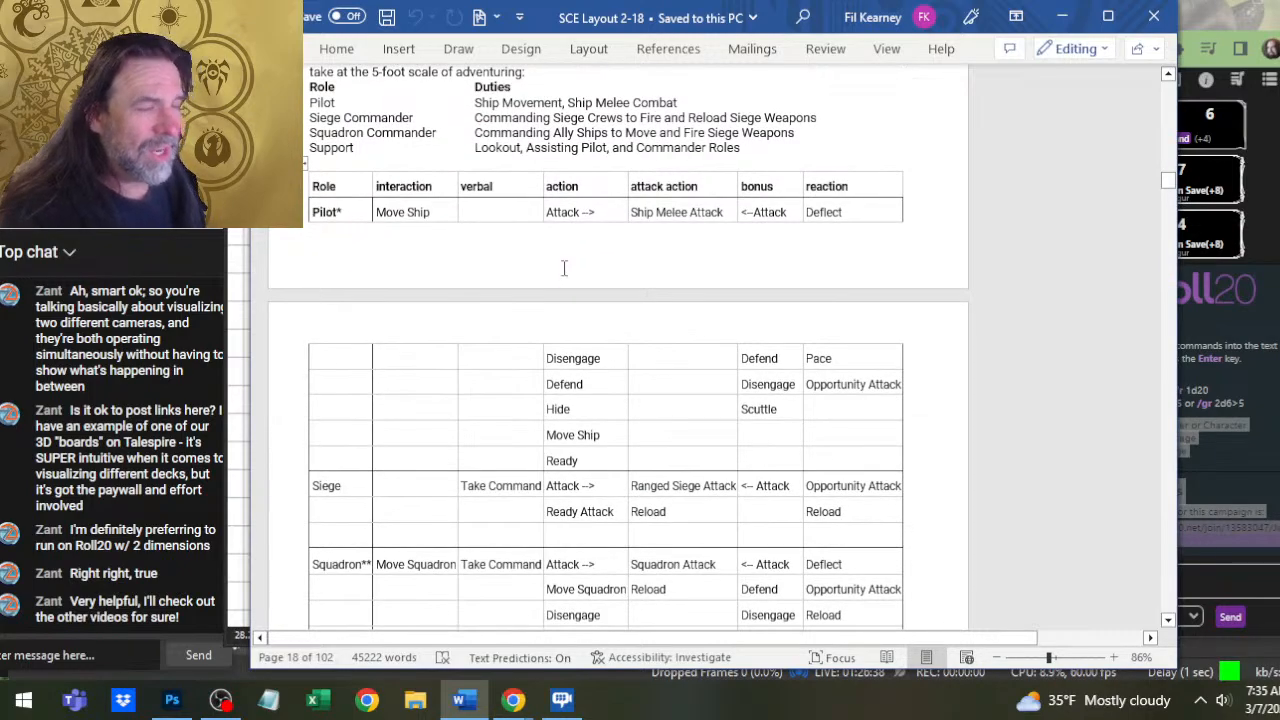
scroll(564, 268, up, 4)
scroll(558, 248, down, 4)
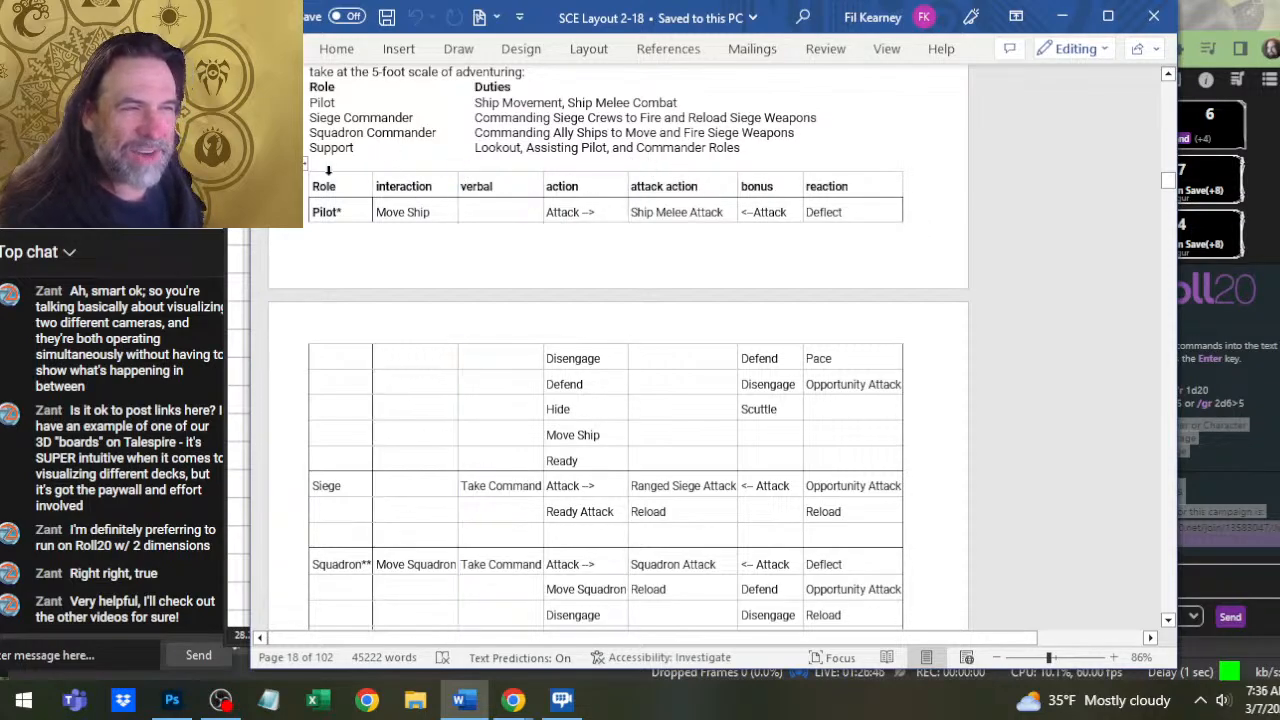
scroll(376, 270, down, 5)
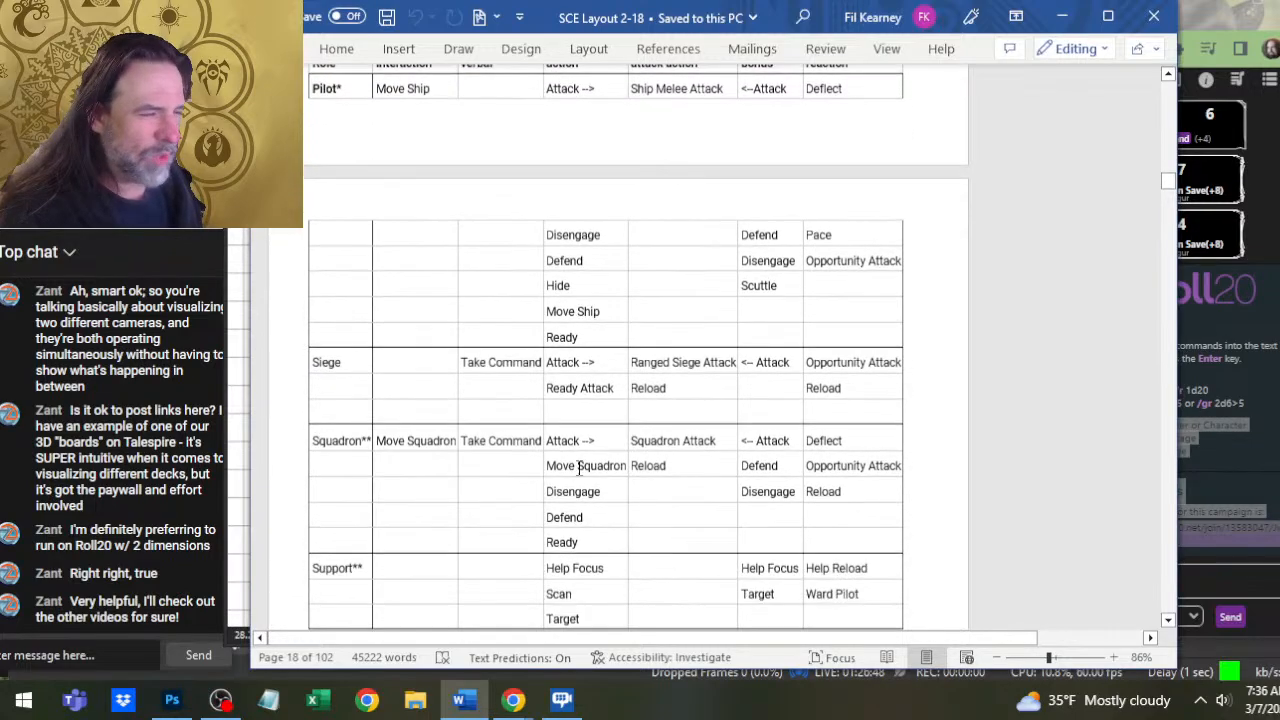
Read the Ship Pilot Role section, covering pilot checks, ship statistics and taking damage for the ship
scroll(403, 316, down, 1)
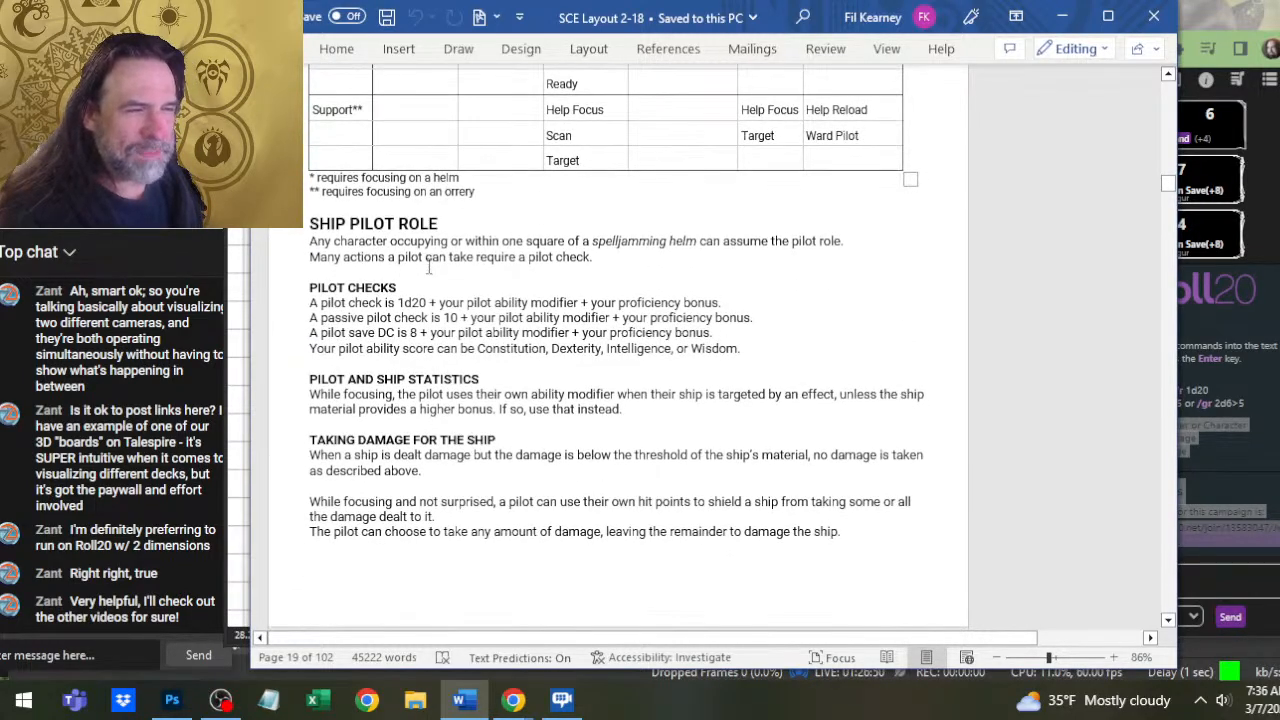
scroll(428, 263, down, 2)
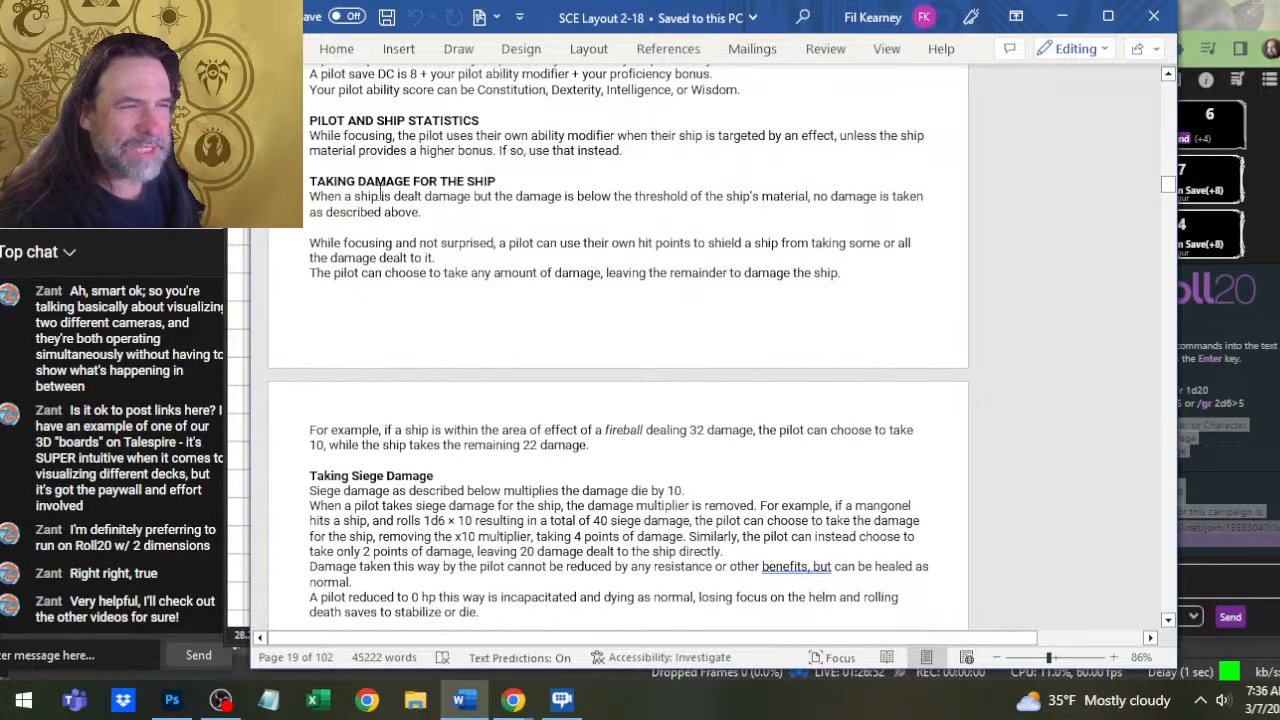
scroll(503, 214, down, 1)
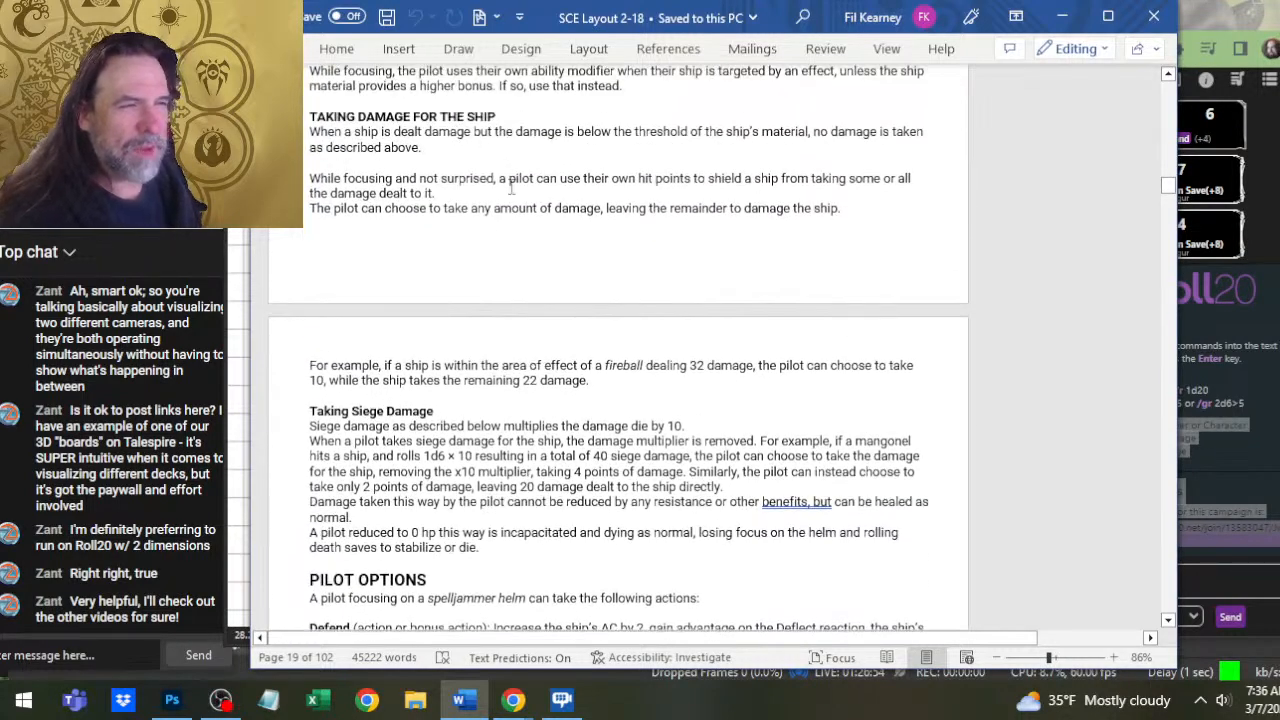
scroll(510, 190, up, 6)
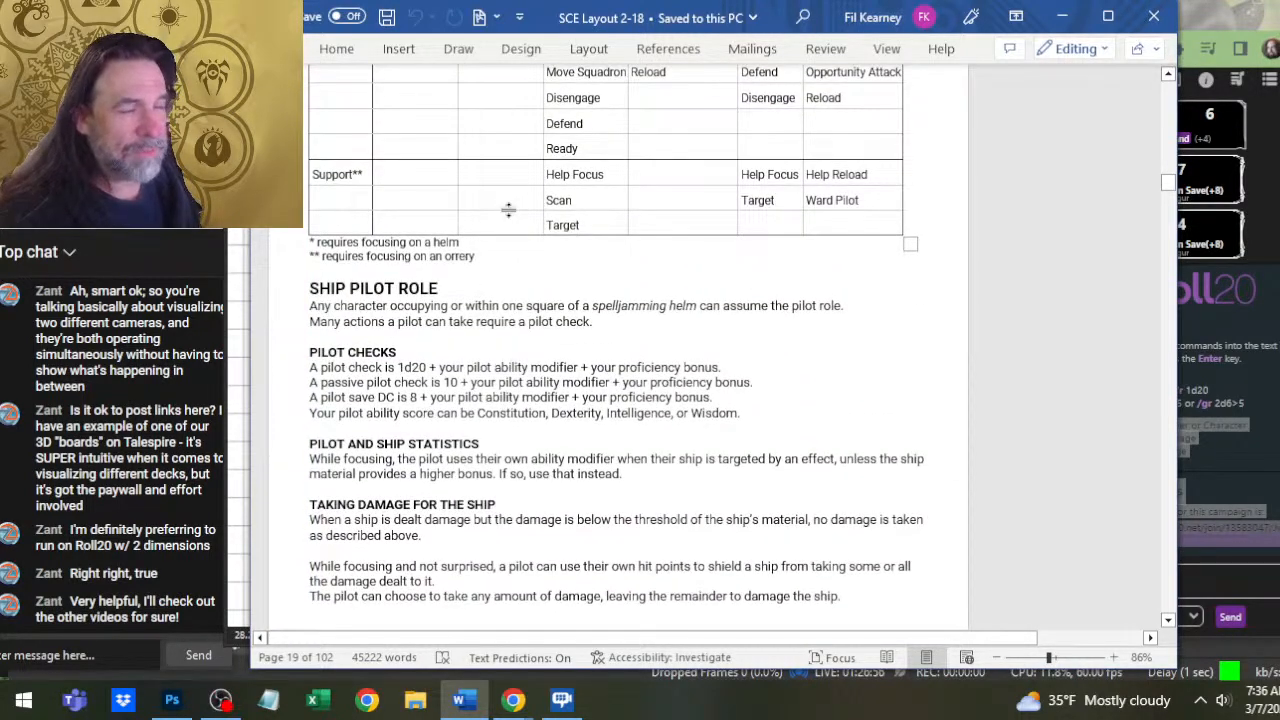
scroll(540, 212, down, 2)
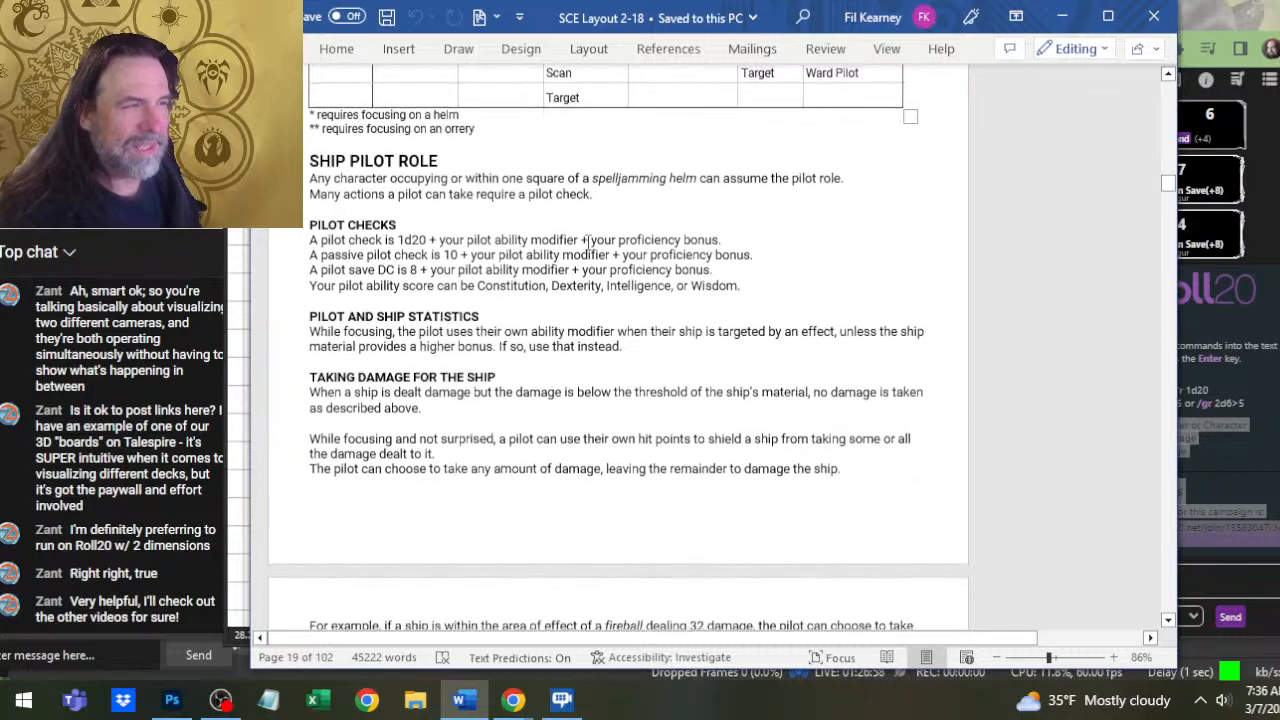
click(486, 138)
scroll(486, 138, down, 1)
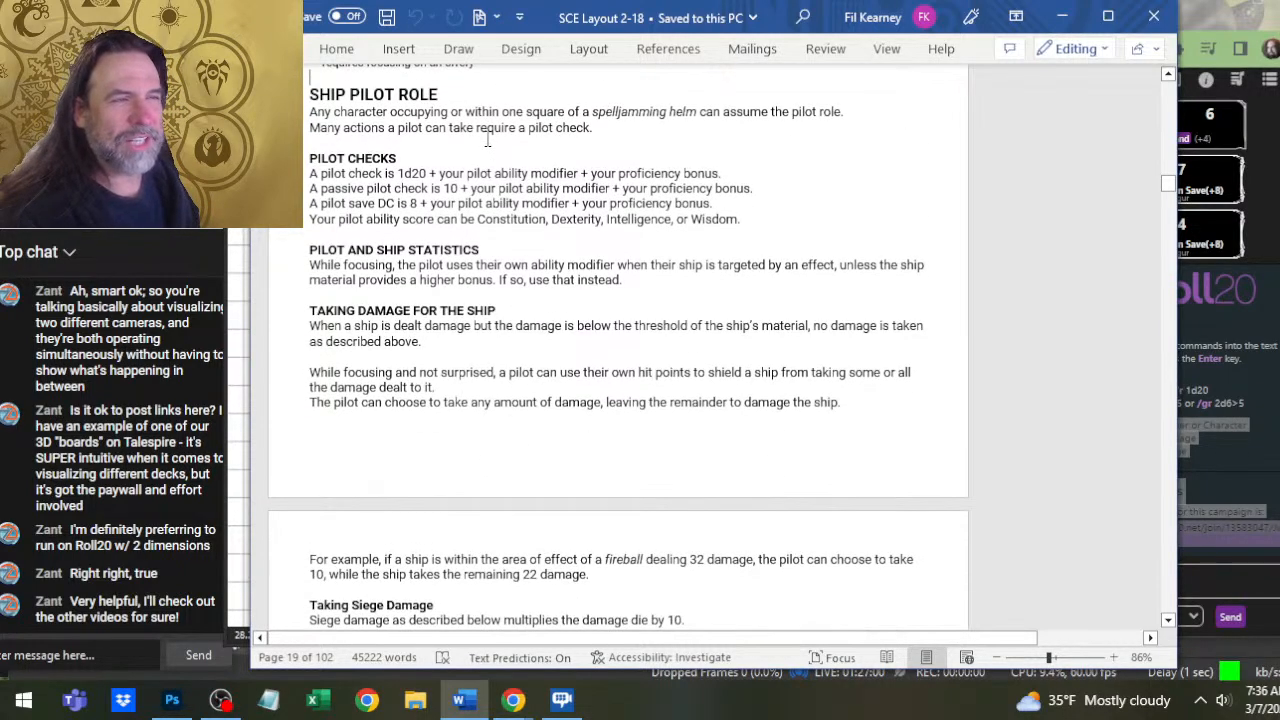
Recheck the ship roles action table, then read the pilot rules on checks, ship statistics, taking damage and siege damage
scroll(540, 256, up, 5)
scroll(540, 256, up, 5)
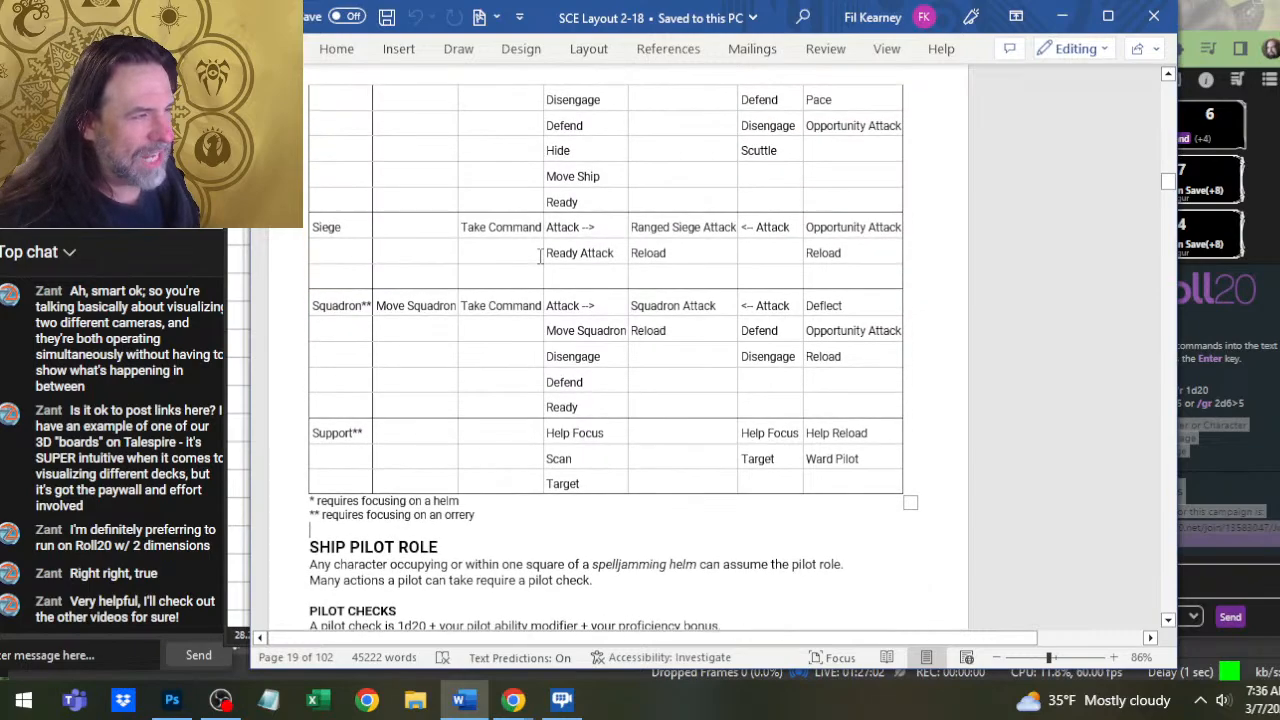
scroll(540, 256, down, 9)
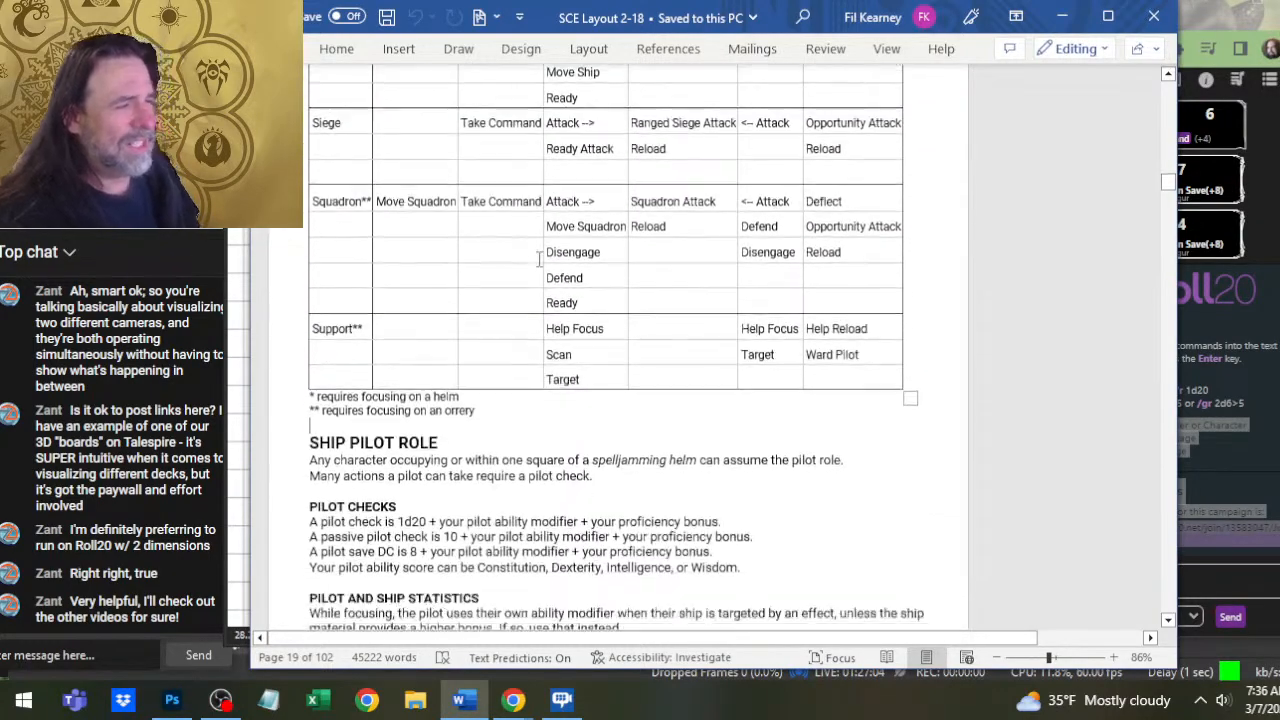
scroll(545, 254, down, 1)
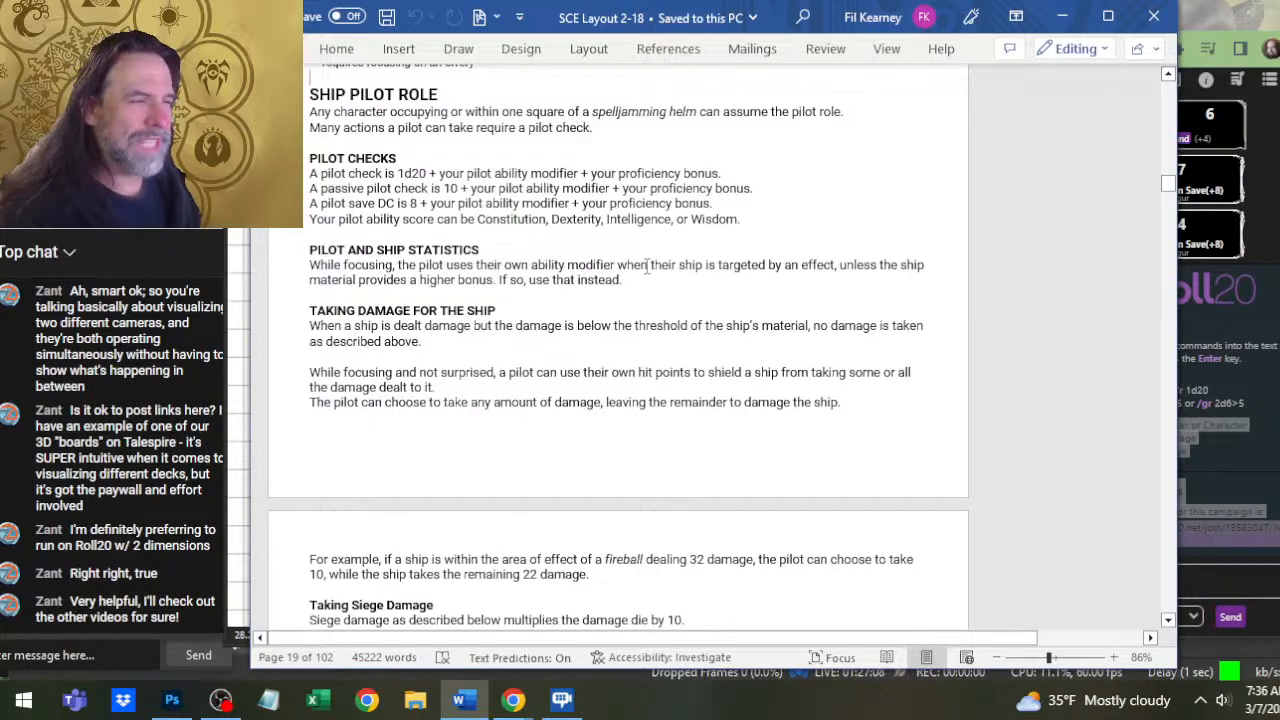
scroll(440, 226, down, 1)
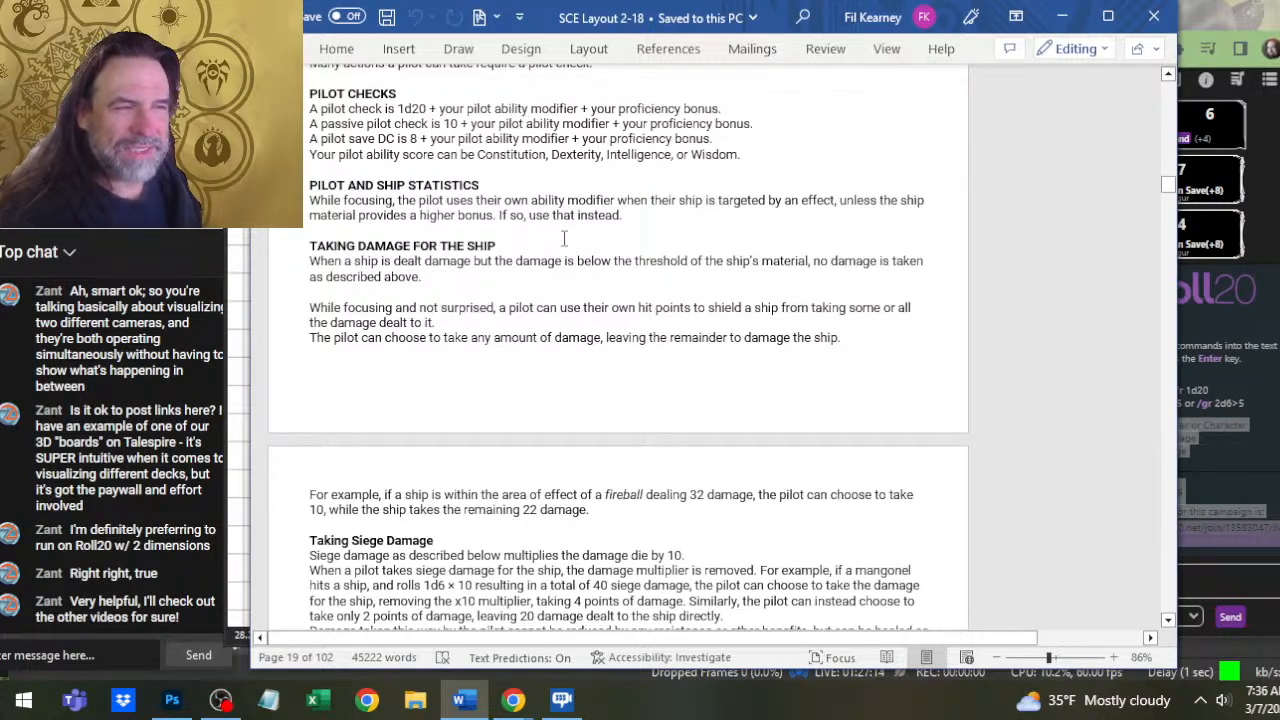
scroll(564, 238, down, 1)
scroll(582, 254, down, 4)
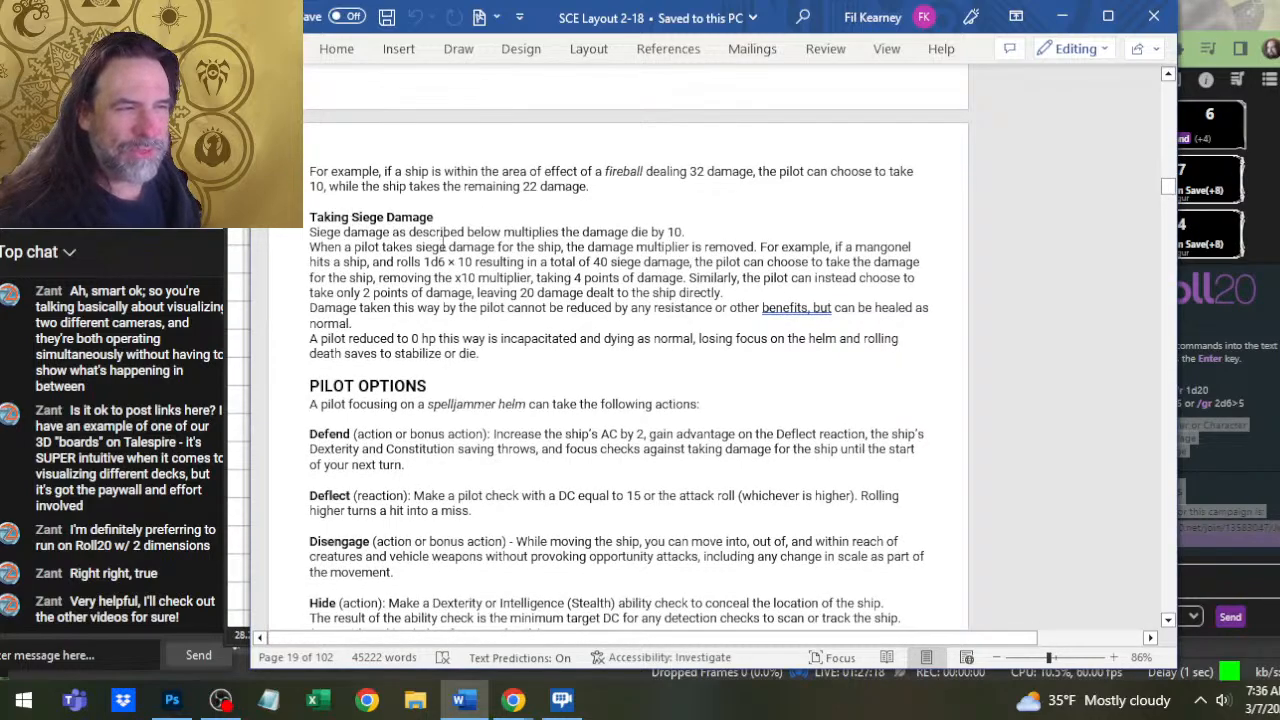
scroll(445, 245, down, 1)
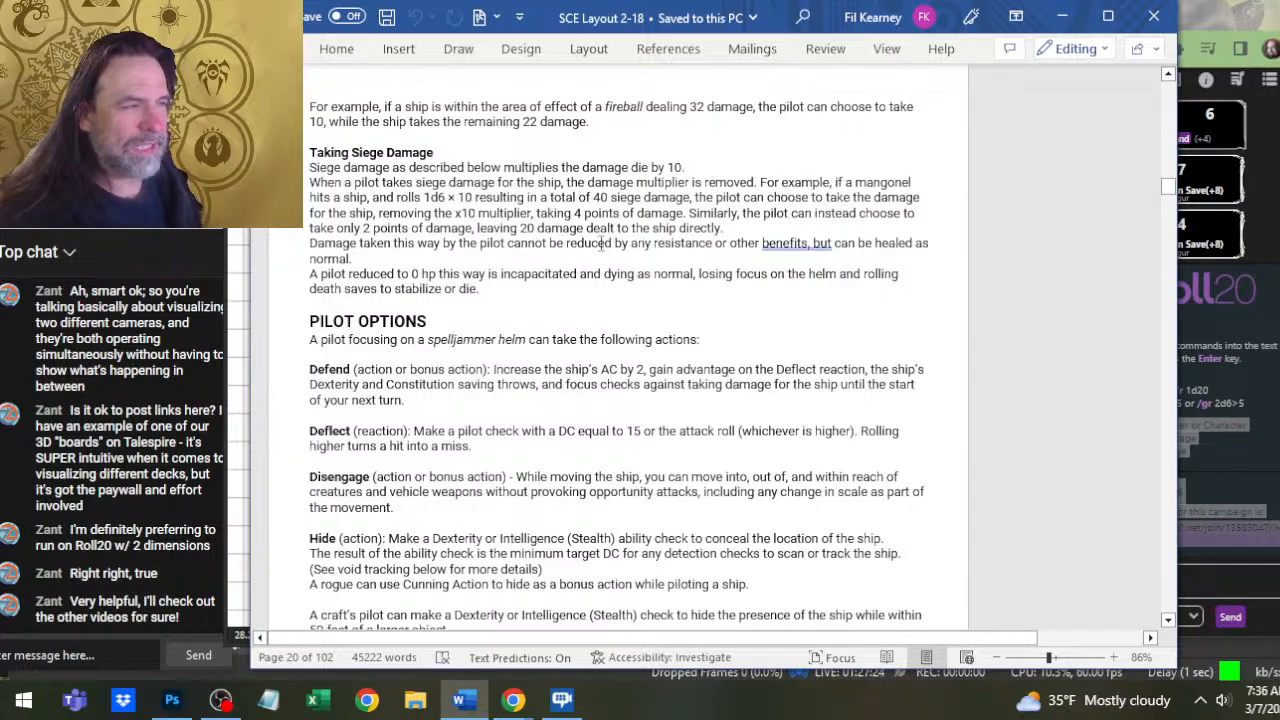
Read the Pilot Options from Defend to Scuttle, then the Siege Commander role and its options
scroll(614, 254, down, 4)
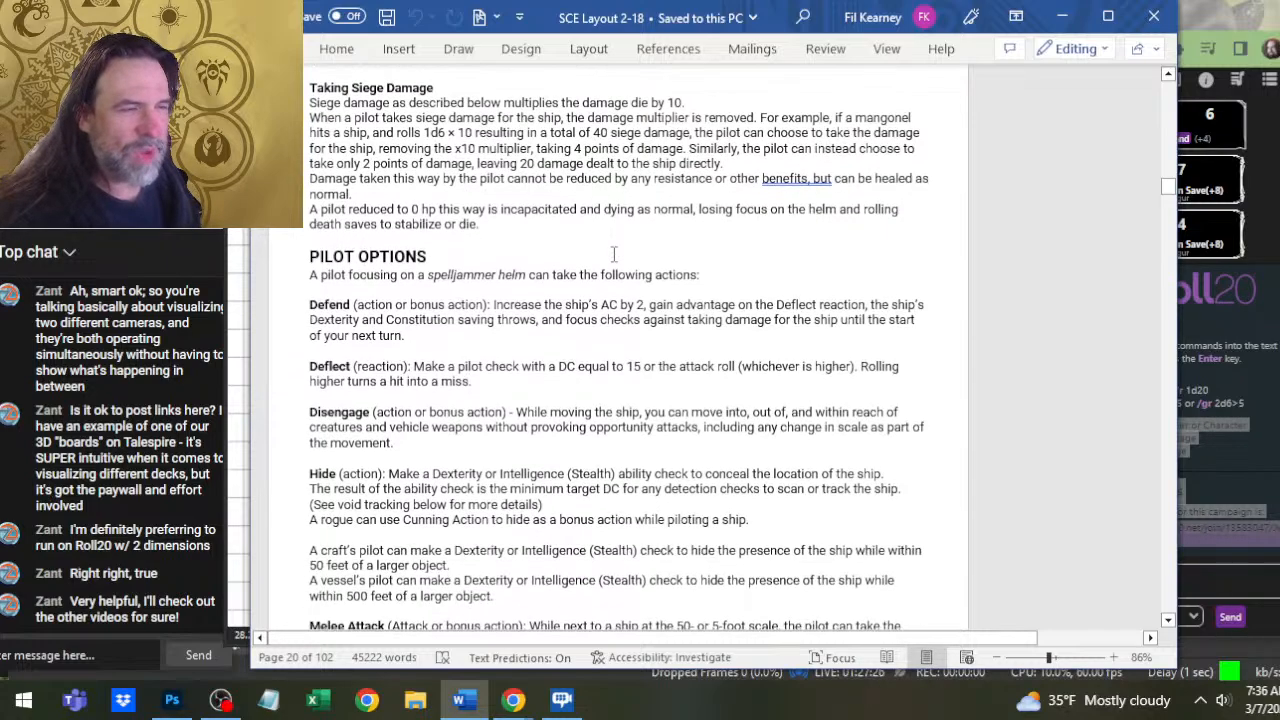
scroll(438, 268, down, 12)
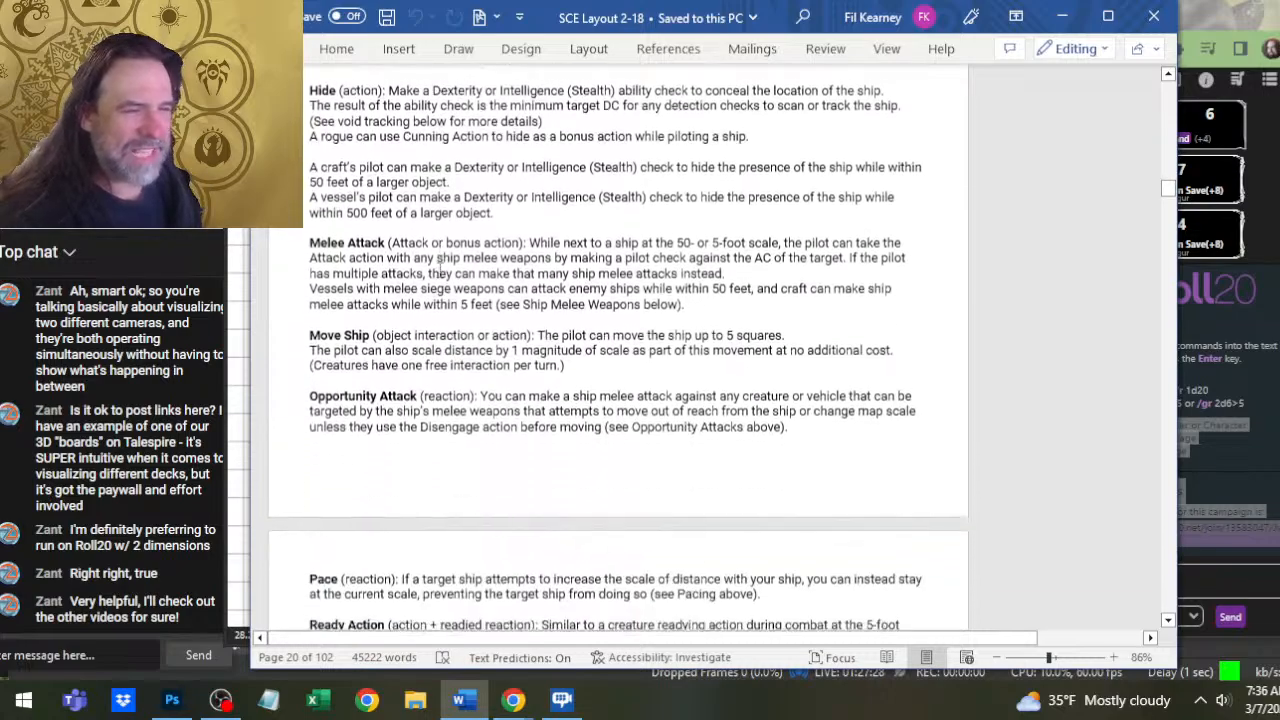
scroll(438, 281, down, 9)
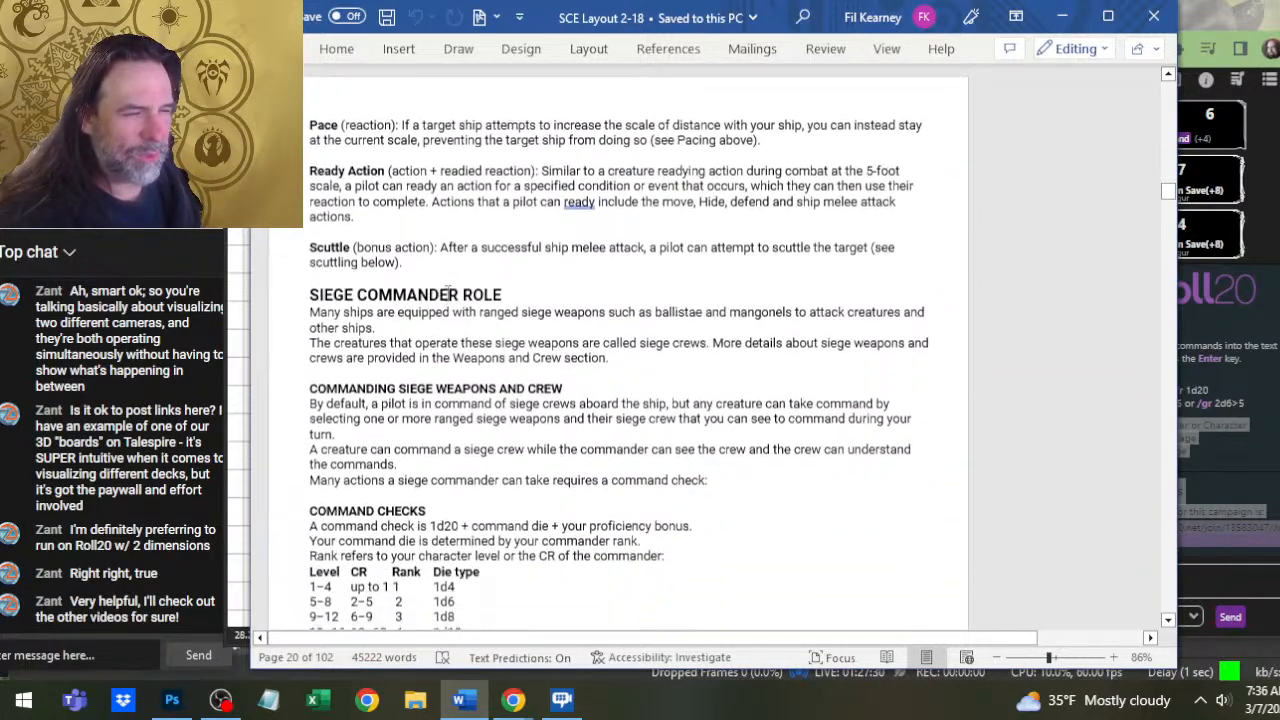
scroll(524, 357, down, 20)
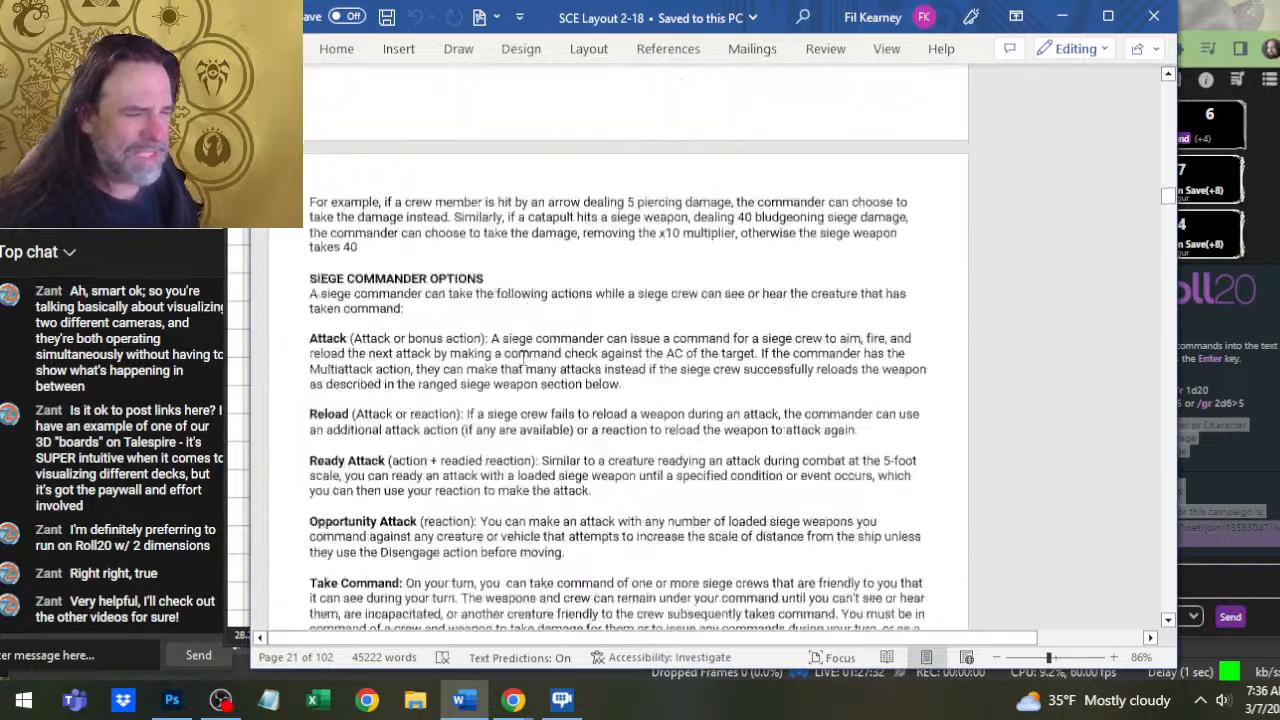
Review the squadron commander and ship support options, then the section on blending roles and scale of combat
scroll(524, 413, down, 9)
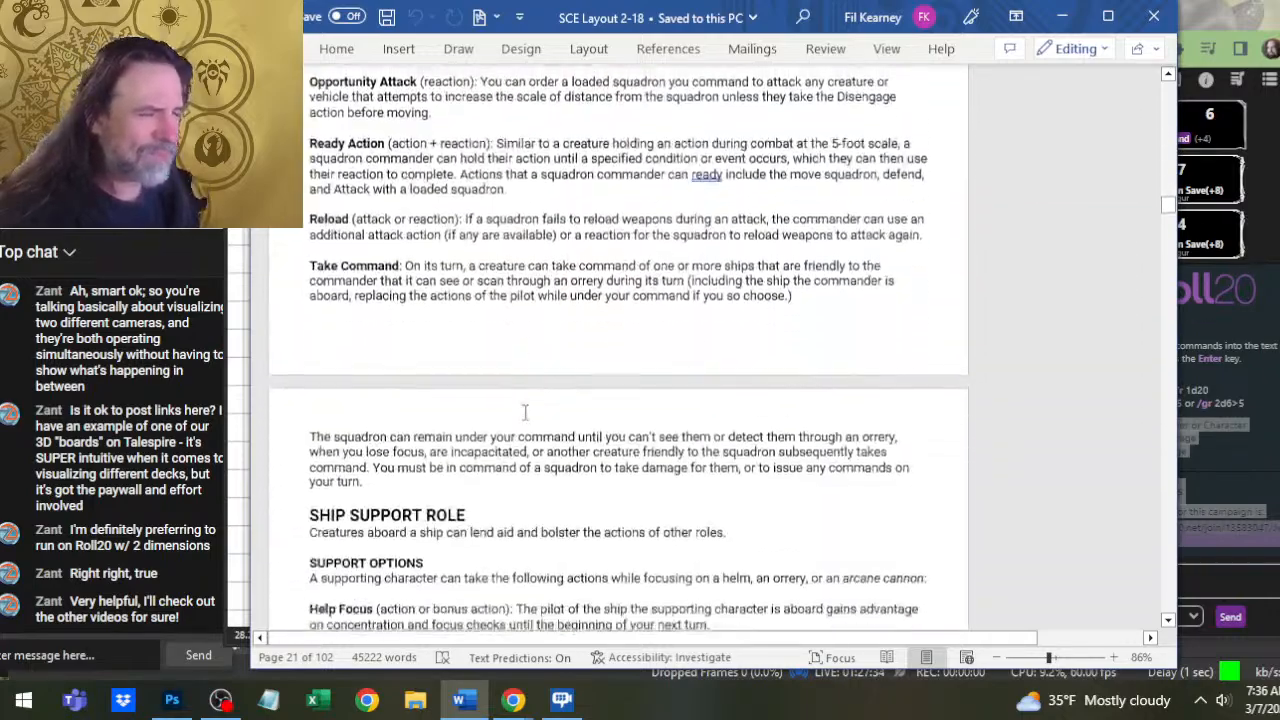
scroll(524, 413, up, 7)
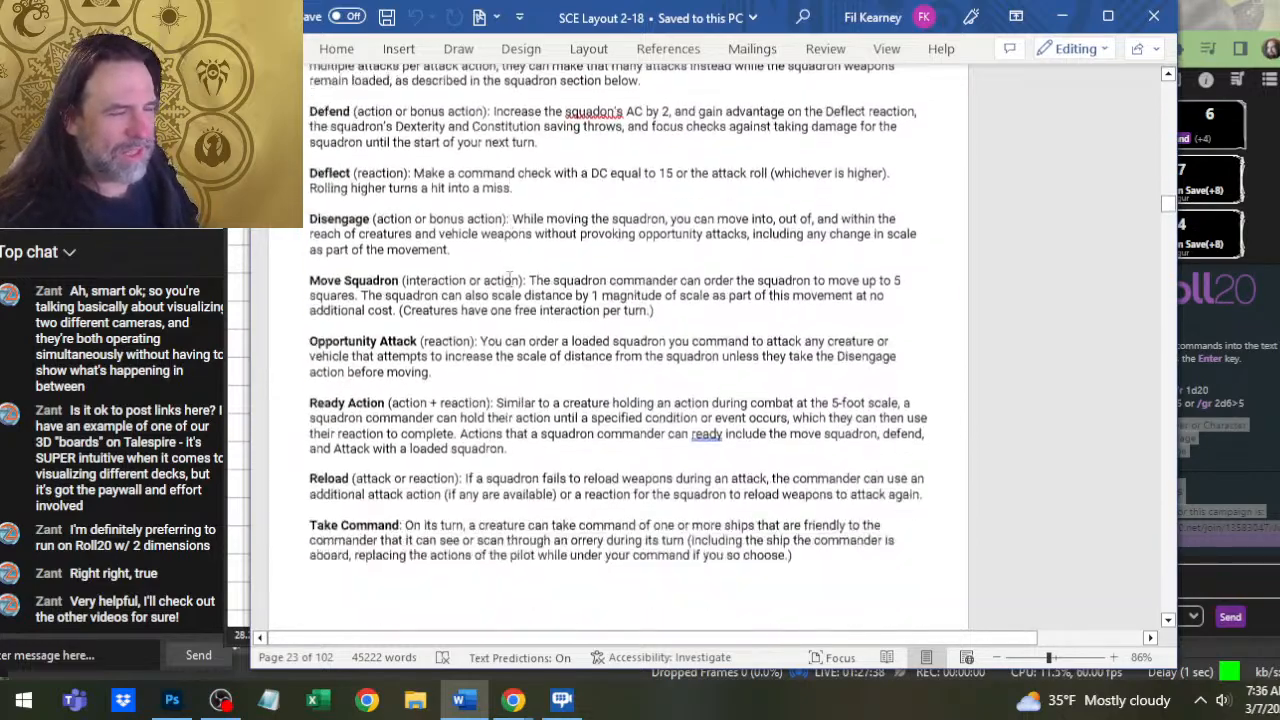
scroll(510, 280, down, 11)
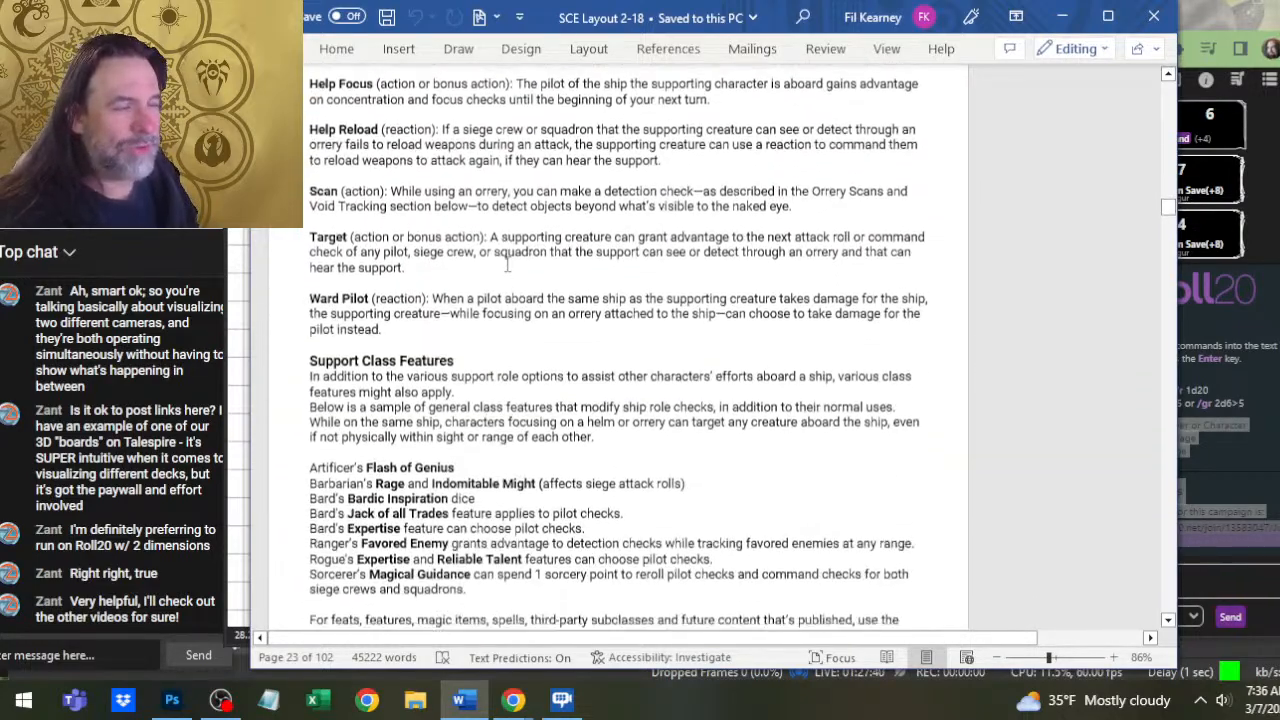
scroll(524, 301, down, 6)
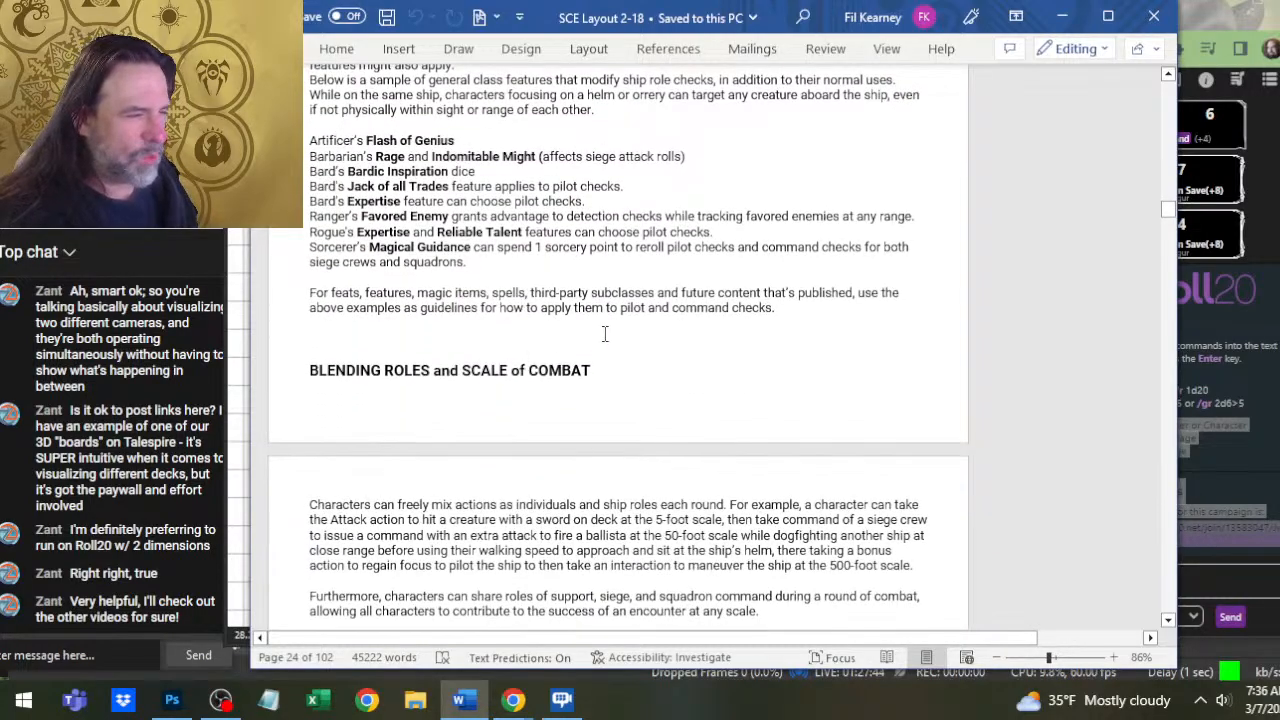
scroll(505, 313, down, 5)
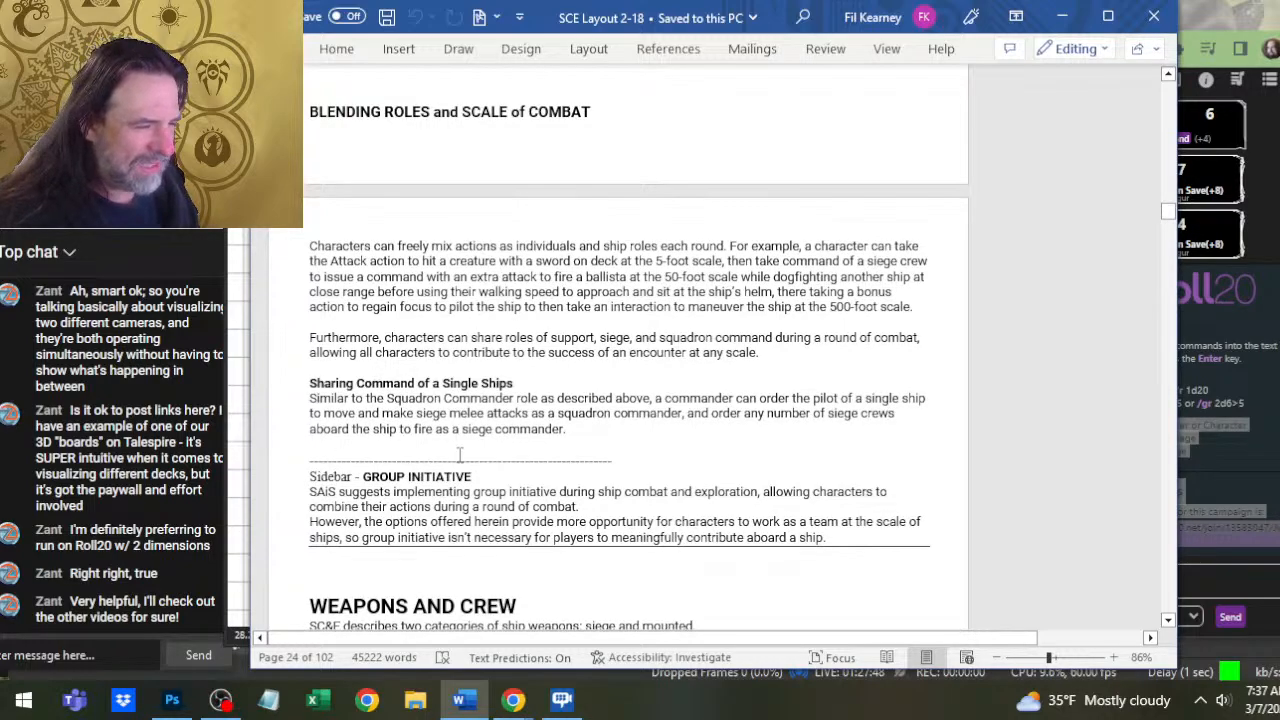
Examine the ship melee weapon rules on grappling, reach, ram damage and types of rams
scroll(460, 455, down, 14)
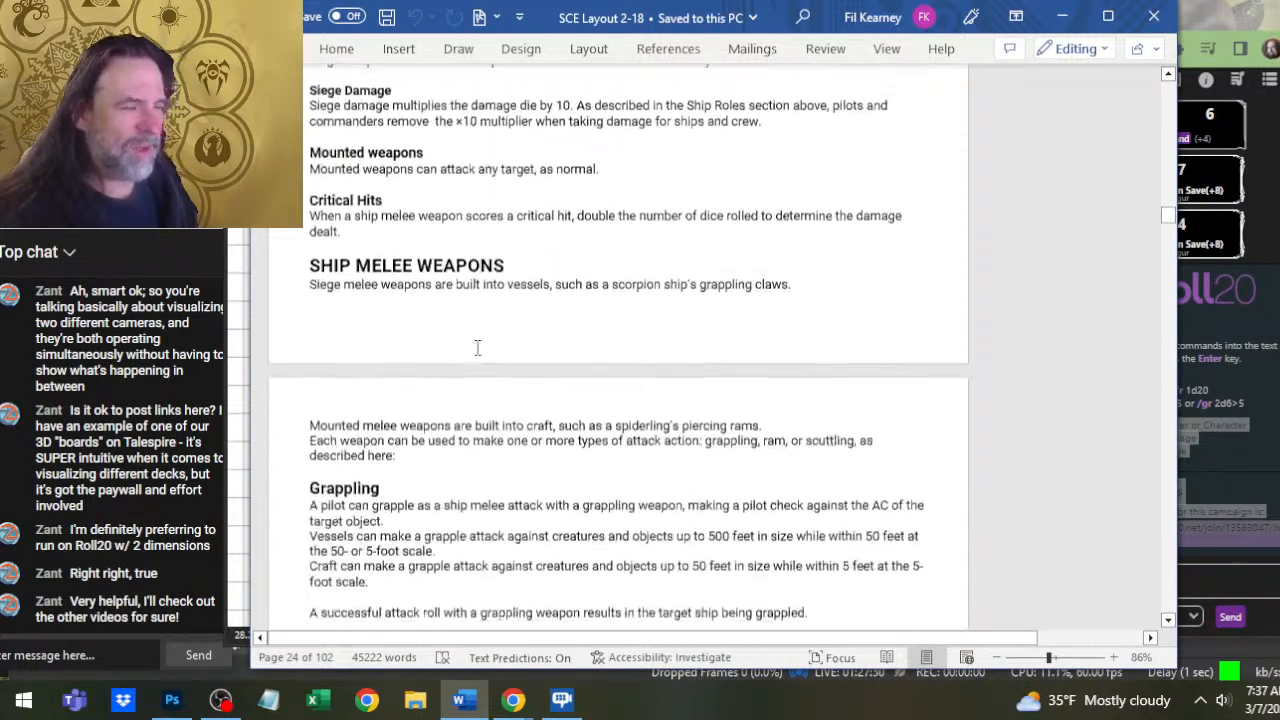
scroll(490, 355, down, 4)
scroll(399, 337, up, 1)
scroll(410, 337, down, 9)
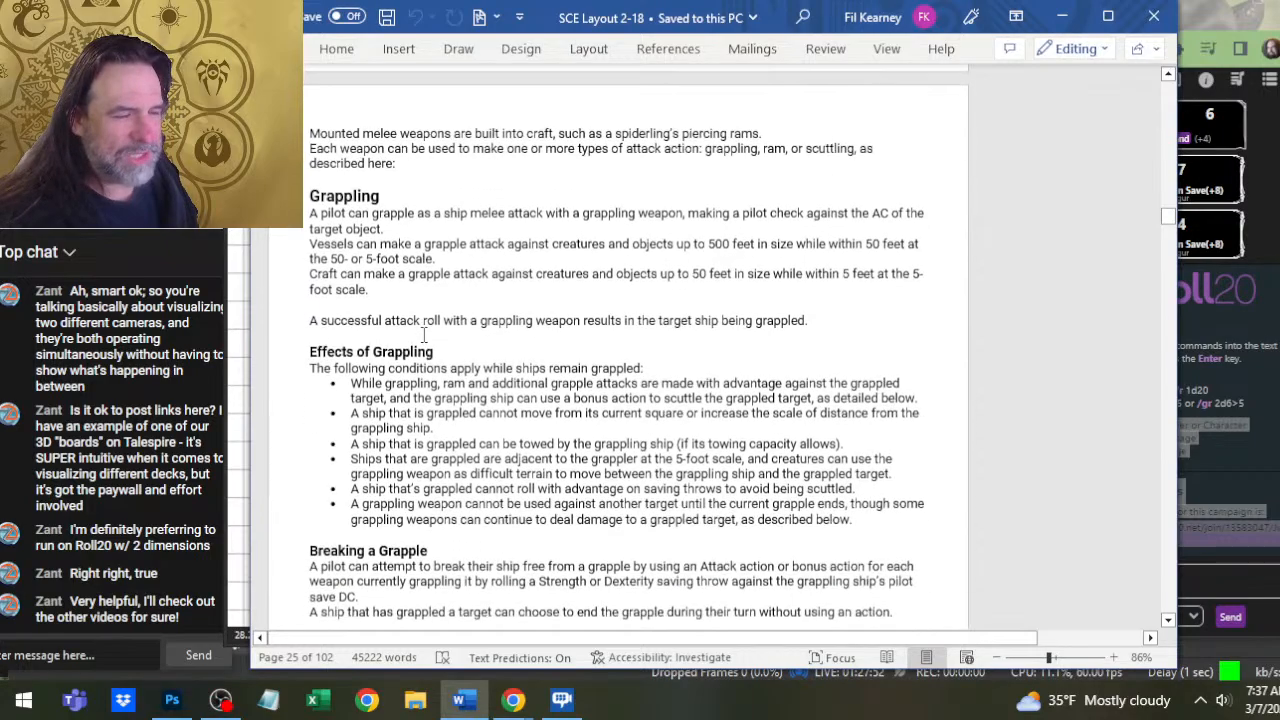
scroll(428, 337, down, 17)
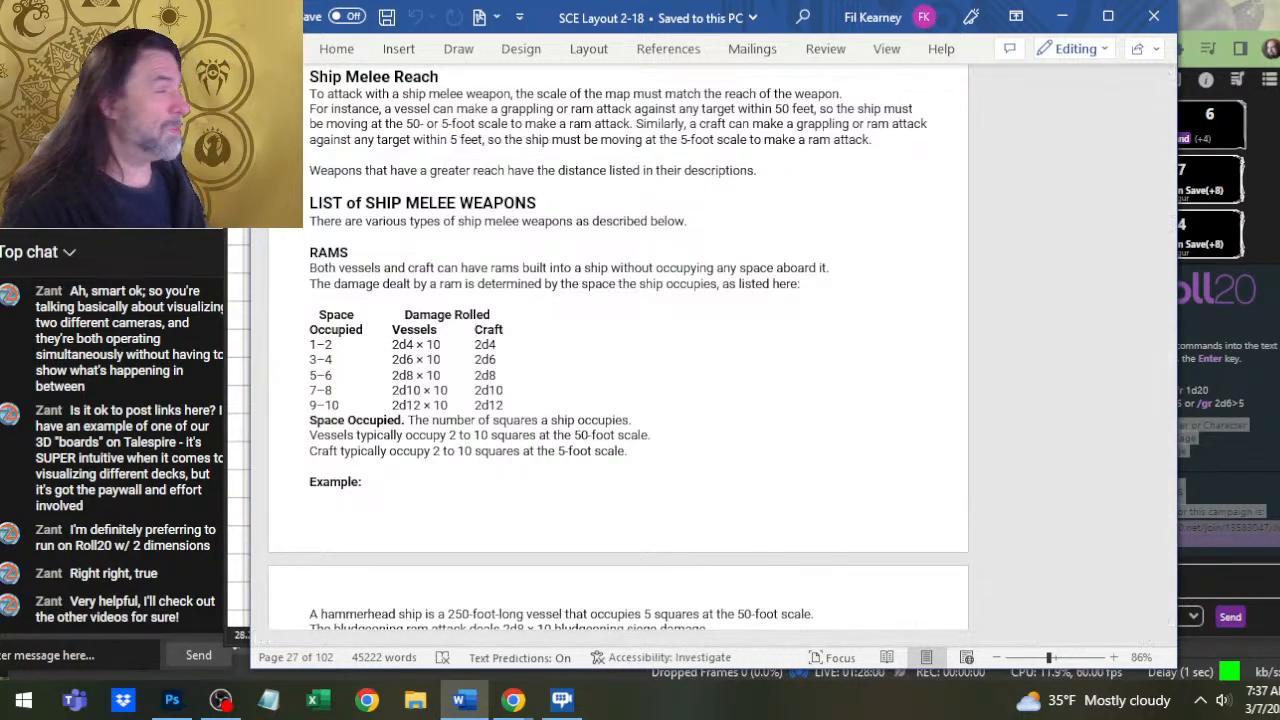
scroll(640, 580, down, 10)
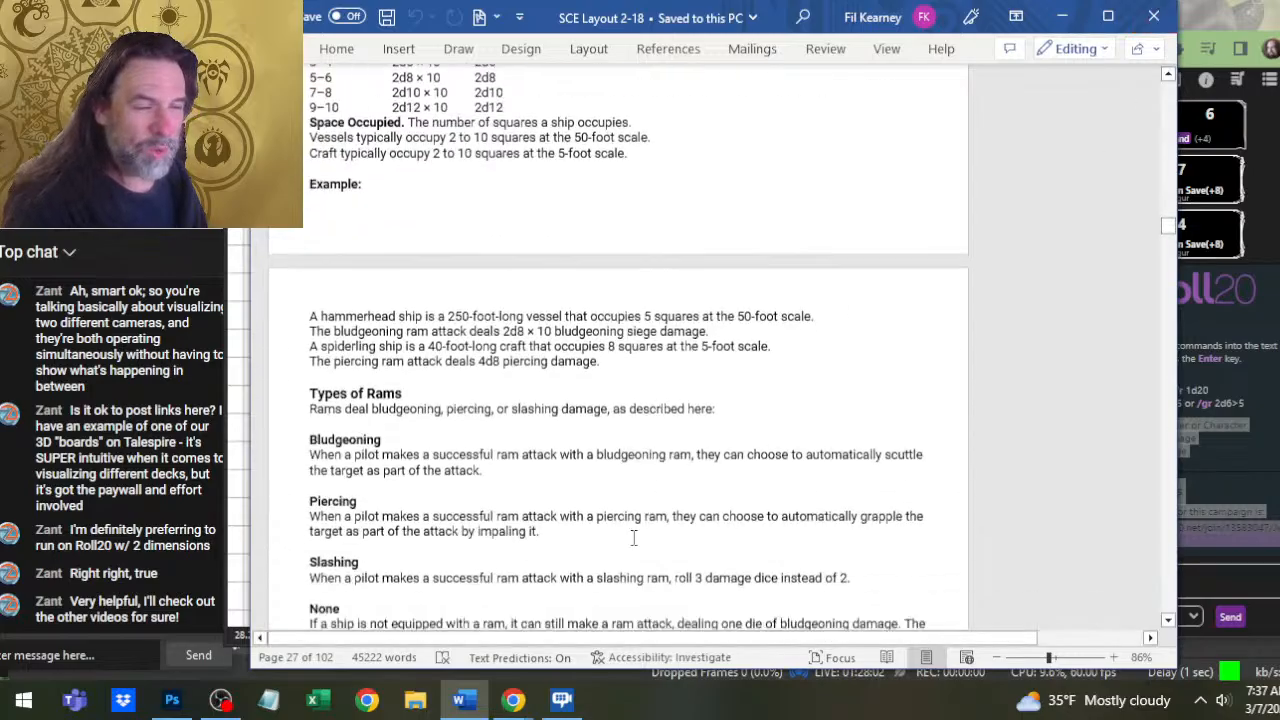
Look over the ranged siege weapon properties, the mounted ranged weapons list and the ammunition rules
scroll(678, 525, down, 15)
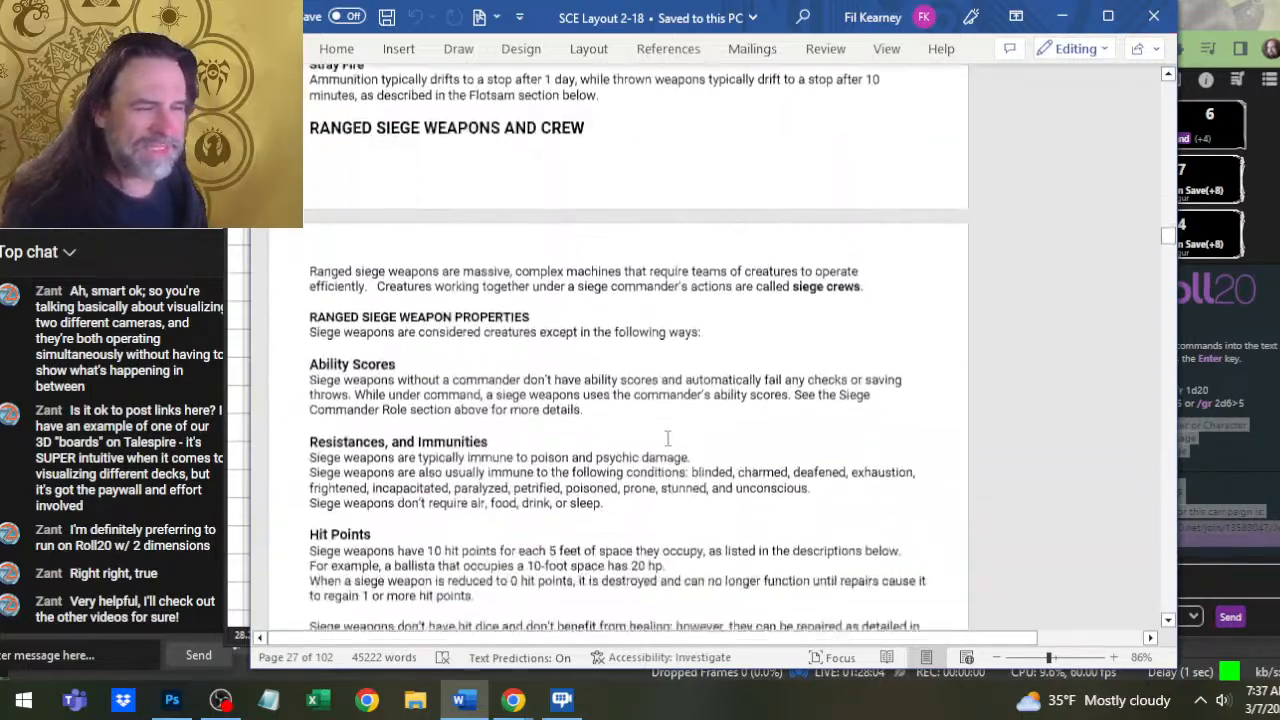
scroll(660, 476, down, 20)
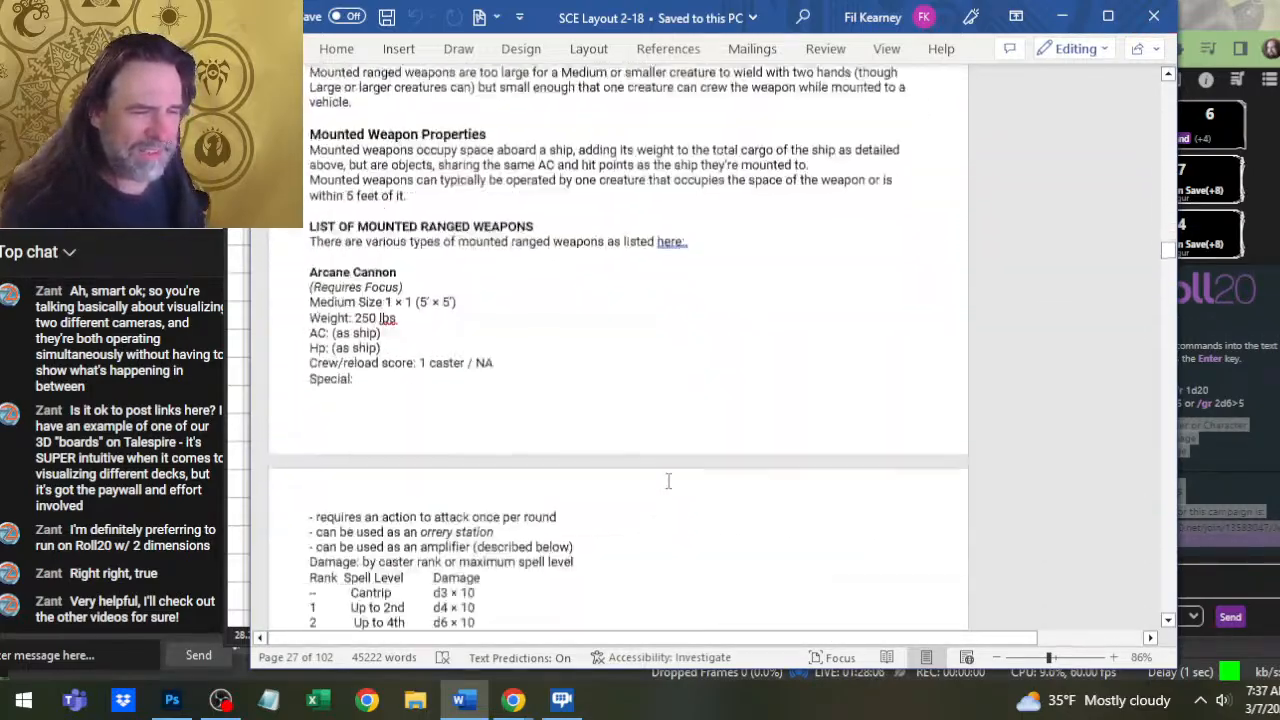
scroll(617, 428, down, 20)
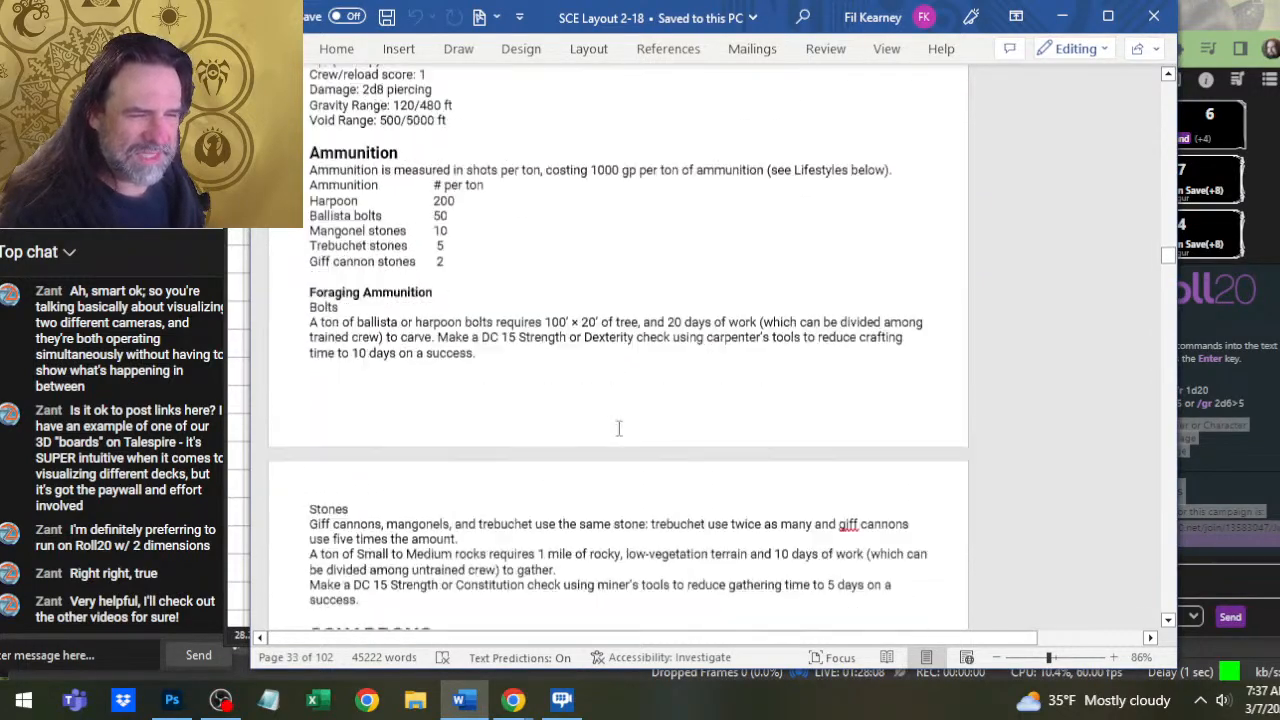
Read the Squadrons section, covering squadron size, communication, materials, damage, reload score and commanding multiple squadrons
scroll(637, 451, up, 3)
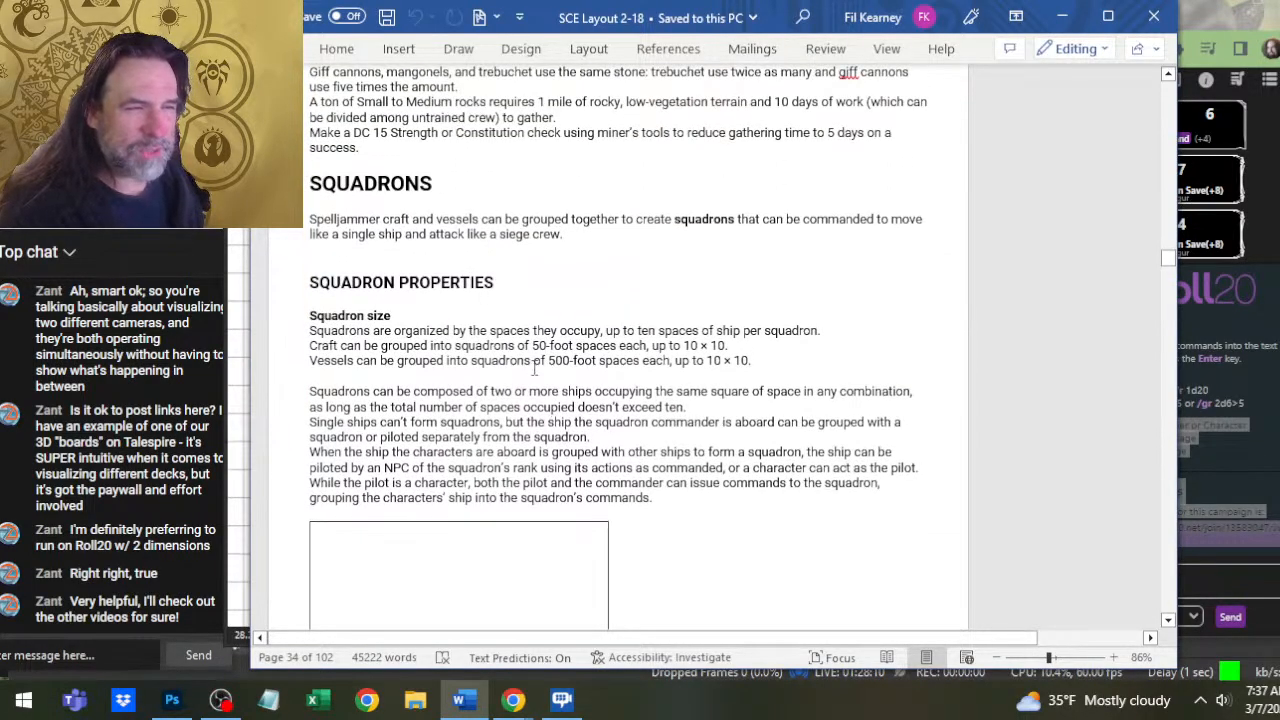
scroll(535, 368, down, 1)
scroll(535, 246, up, 2)
scroll(590, 260, down, 2)
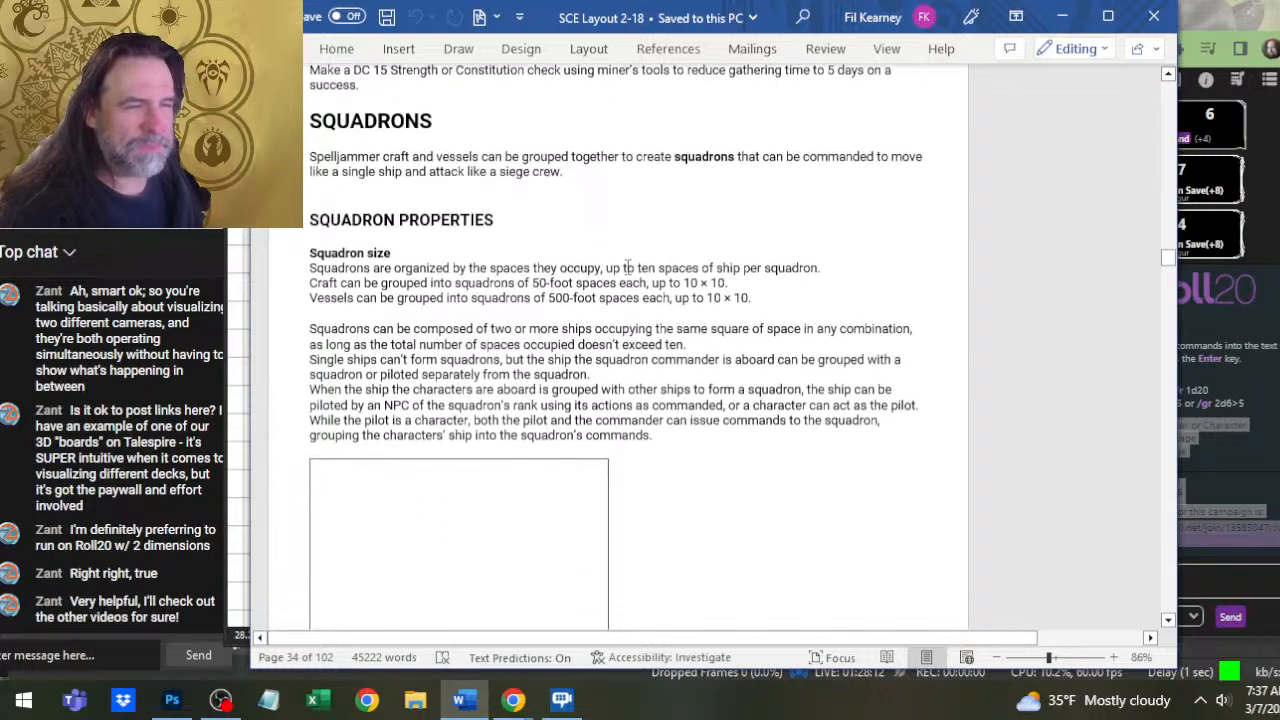
scroll(647, 265, down, 10)
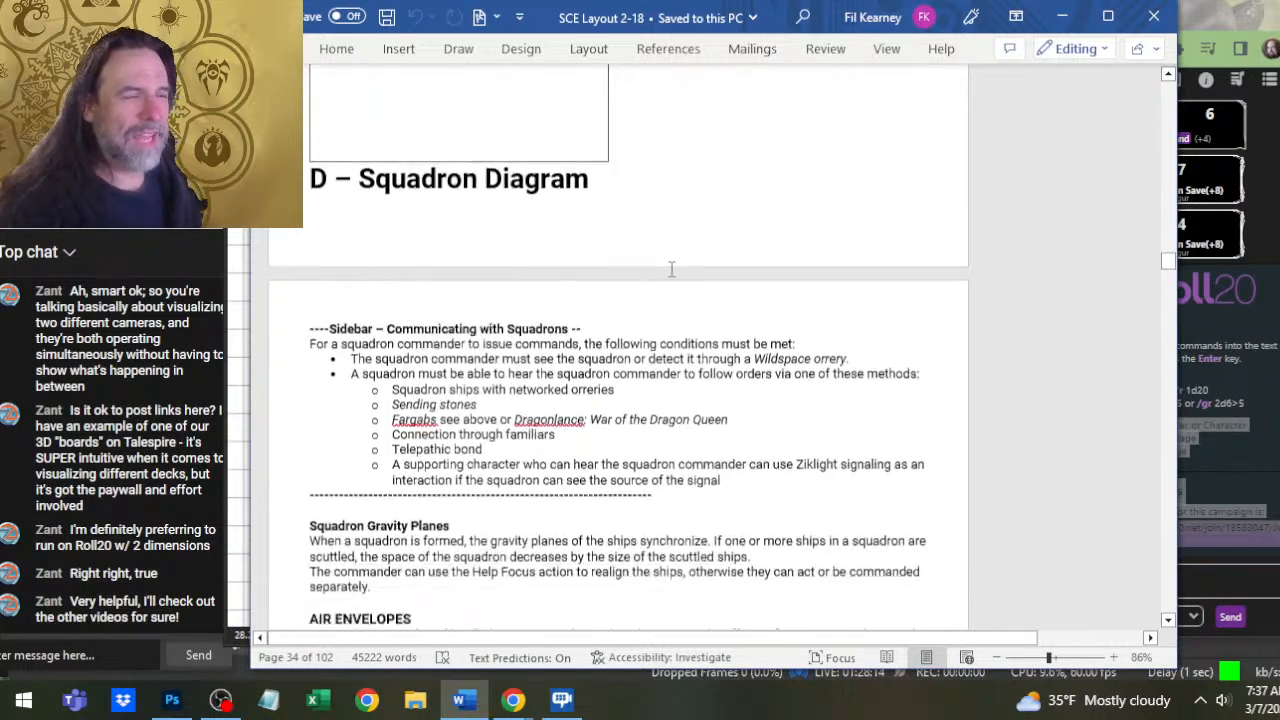
scroll(667, 262, down, 10)
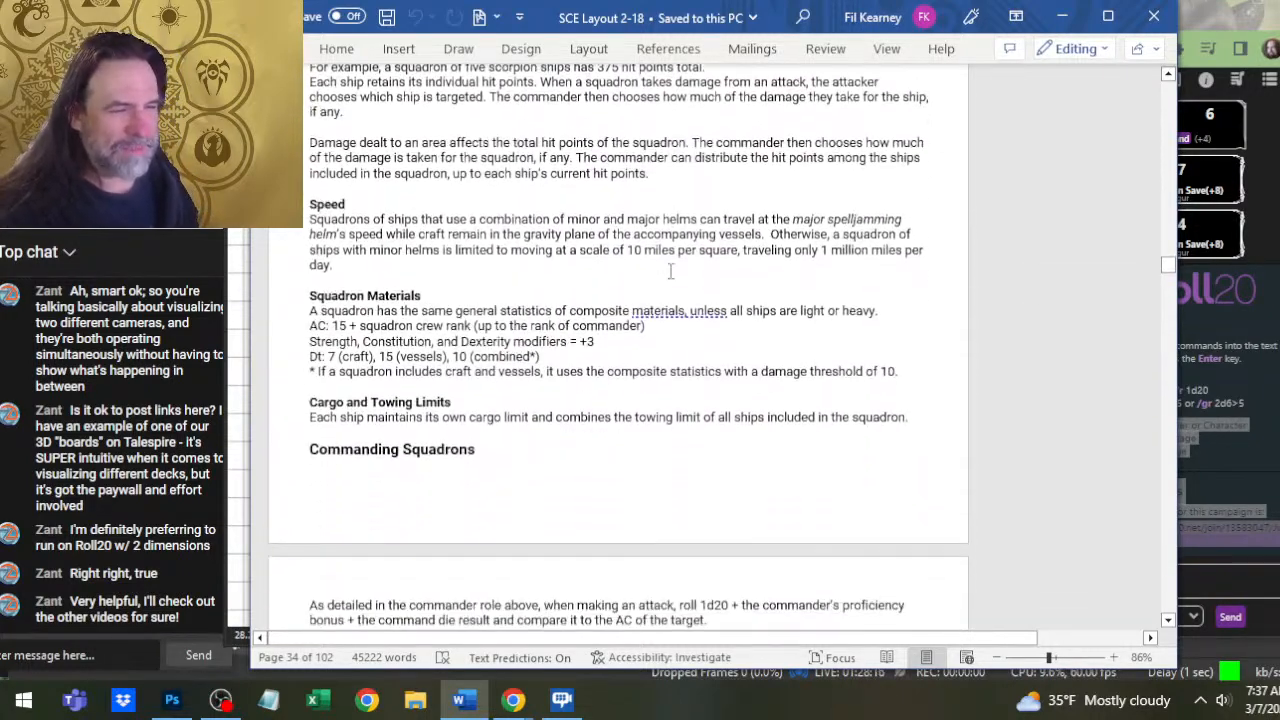
scroll(670, 271, down, 13)
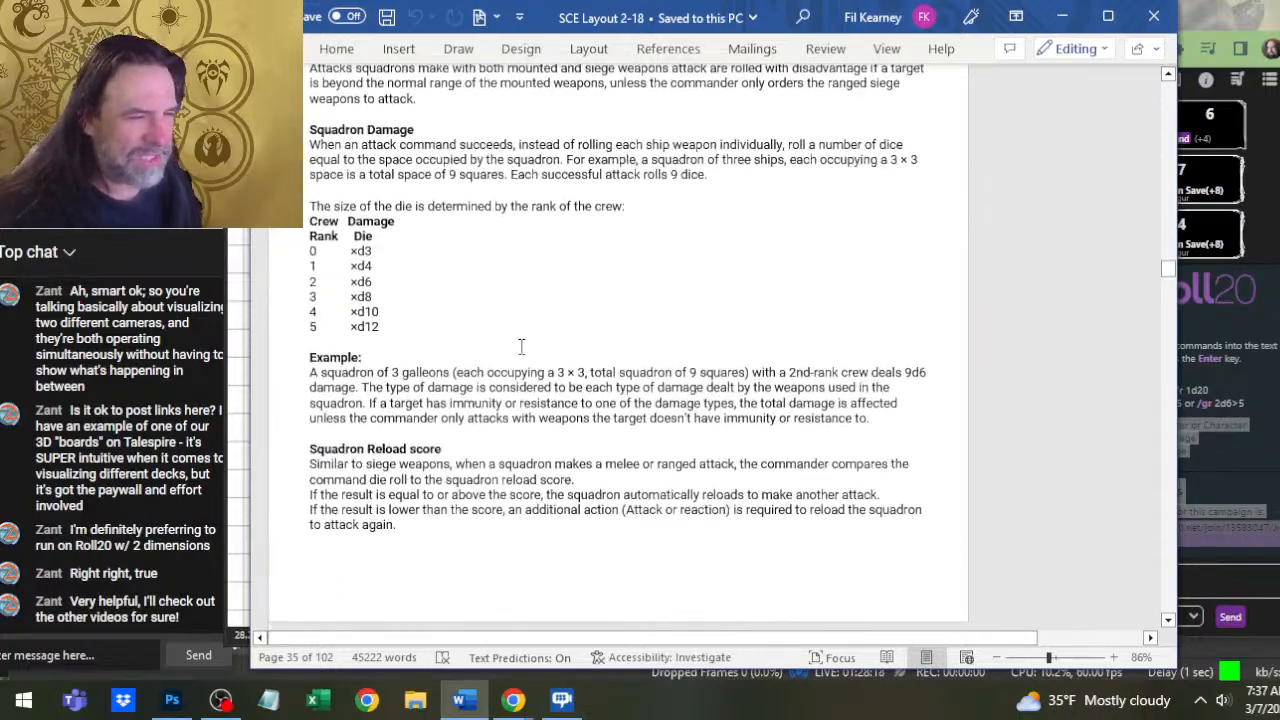
scroll(526, 346, down, 6)
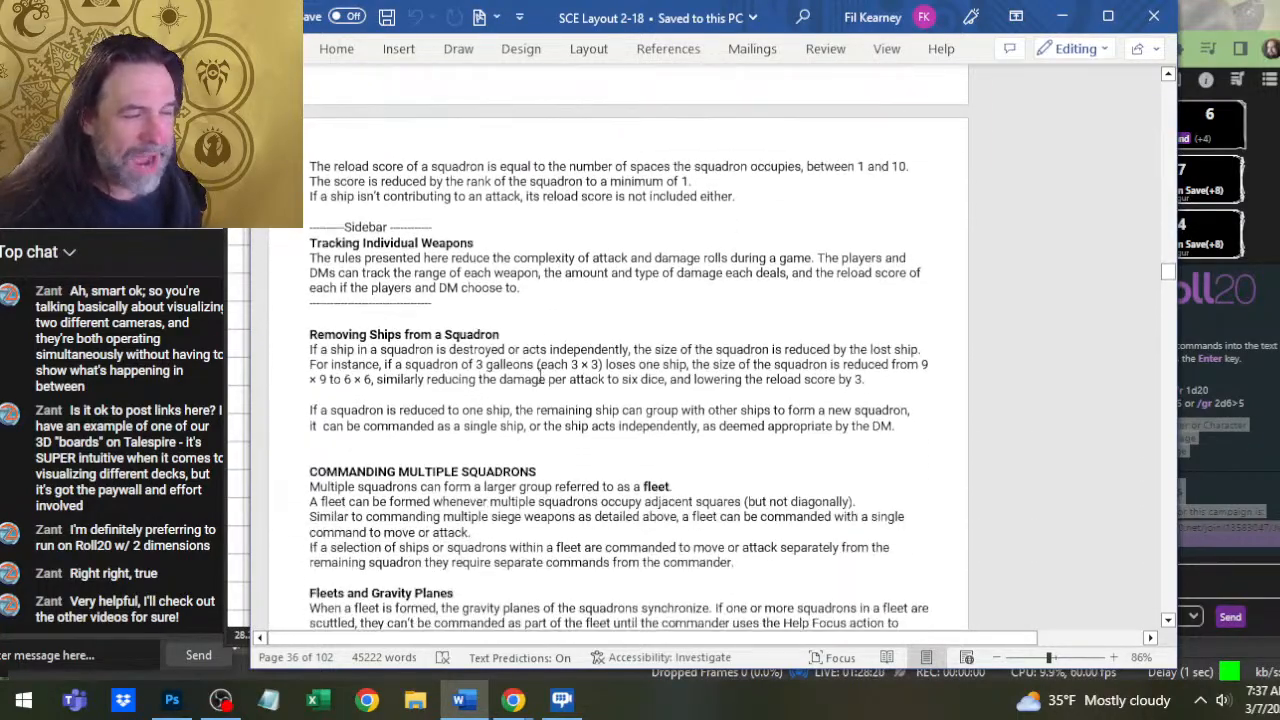
Review the crew rank and renown table, commanders and crew of different rank, and the Ship Lifestyle rules
scroll(540, 375, down, 10)
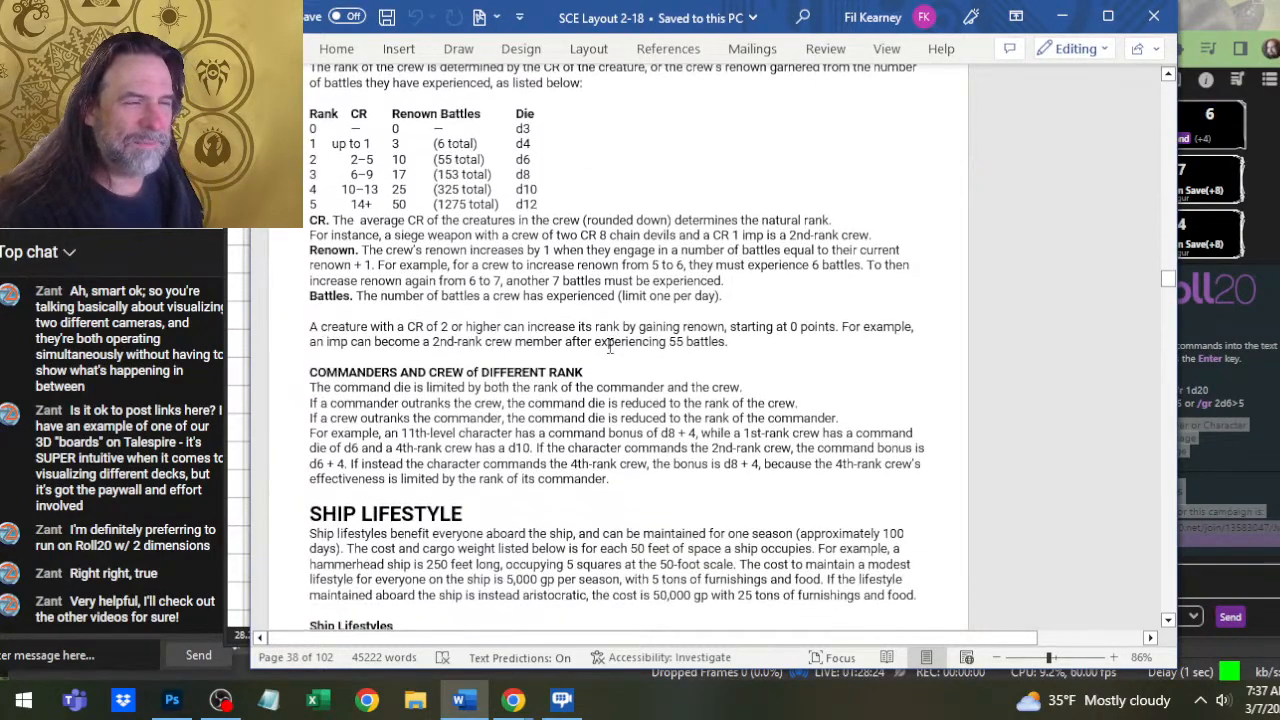
scroll(470, 254, down, 2)
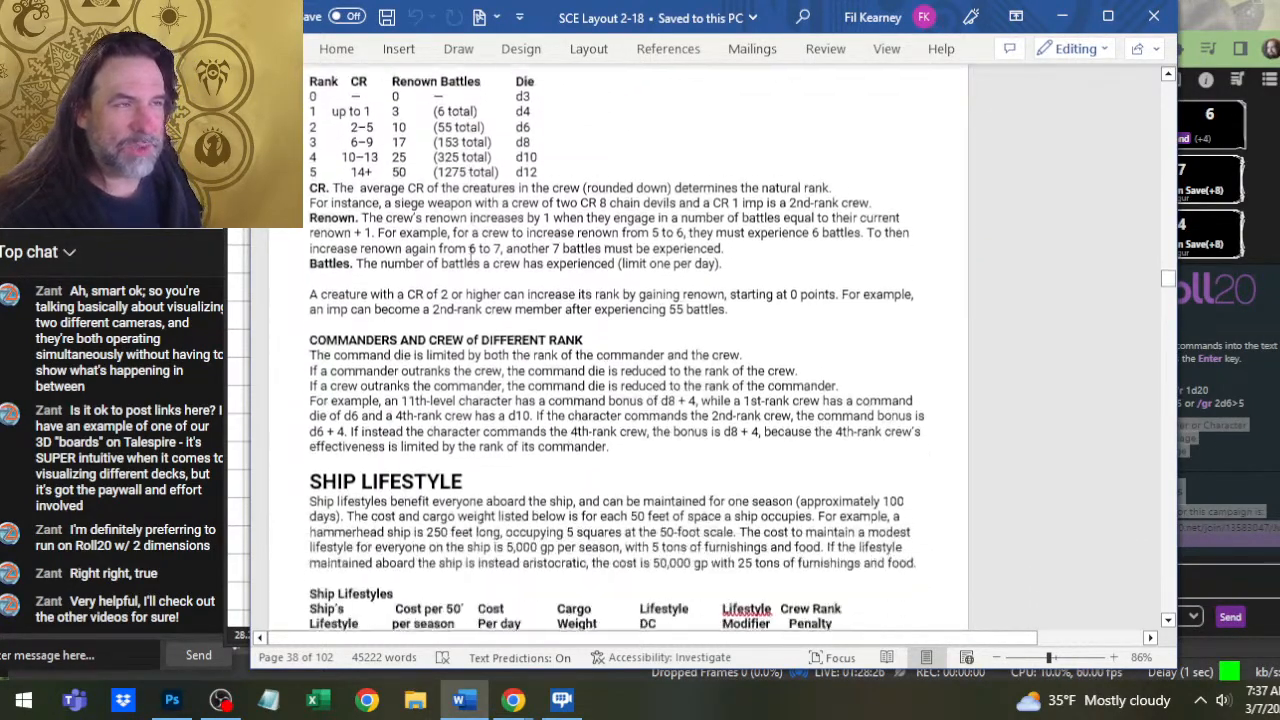
scroll(477, 265, down, 12)
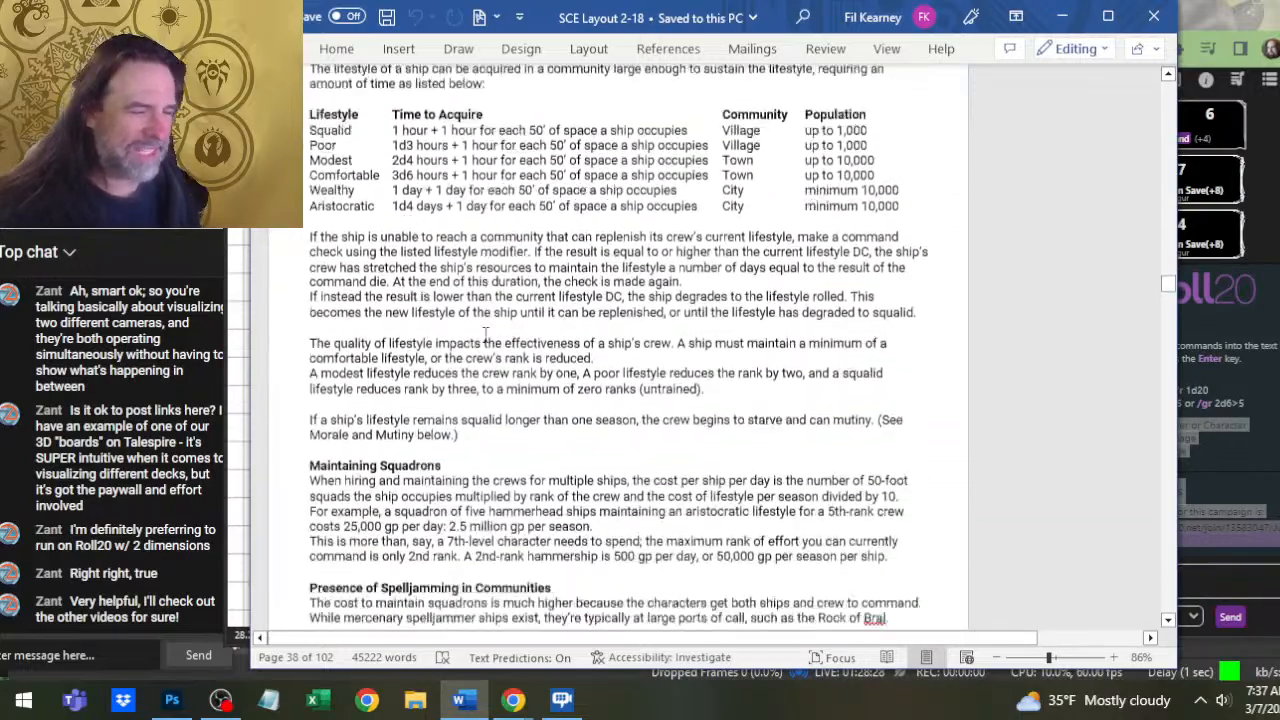
Skim the ship repair spells and the amplified spell descriptions through the 4th- and 5th-level entries
middle_click(519, 350)
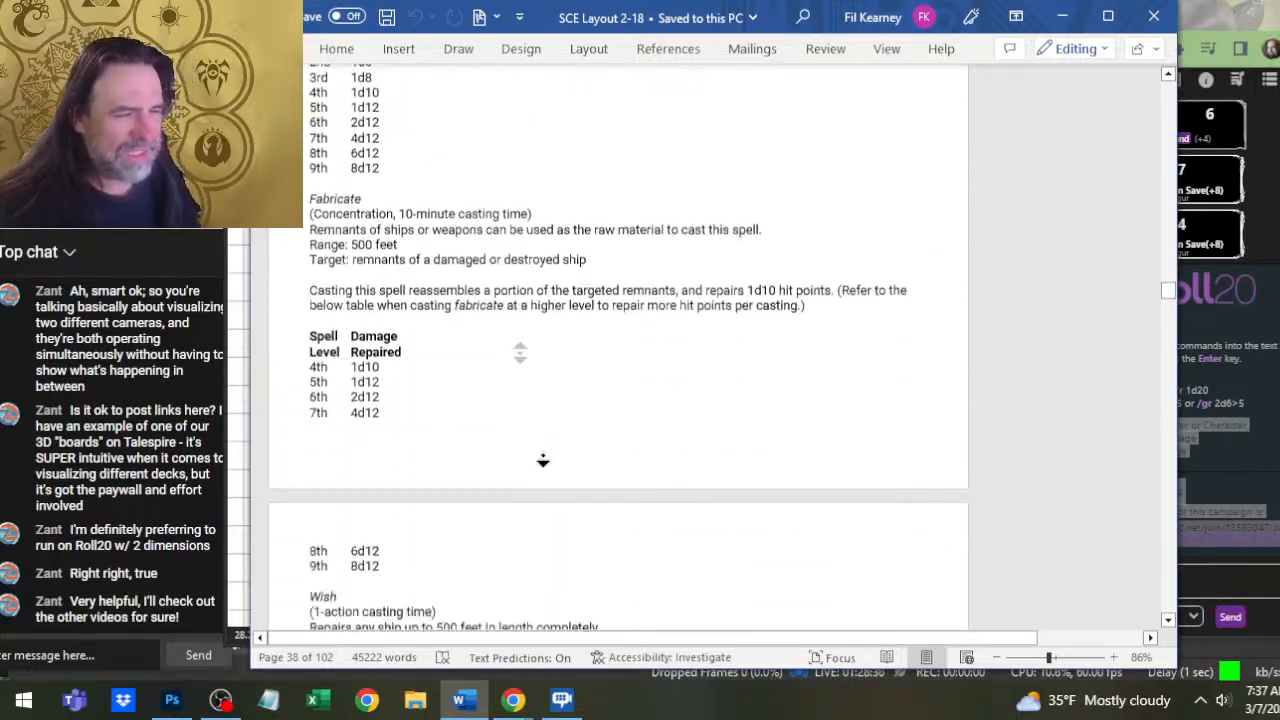
click(502, 282)
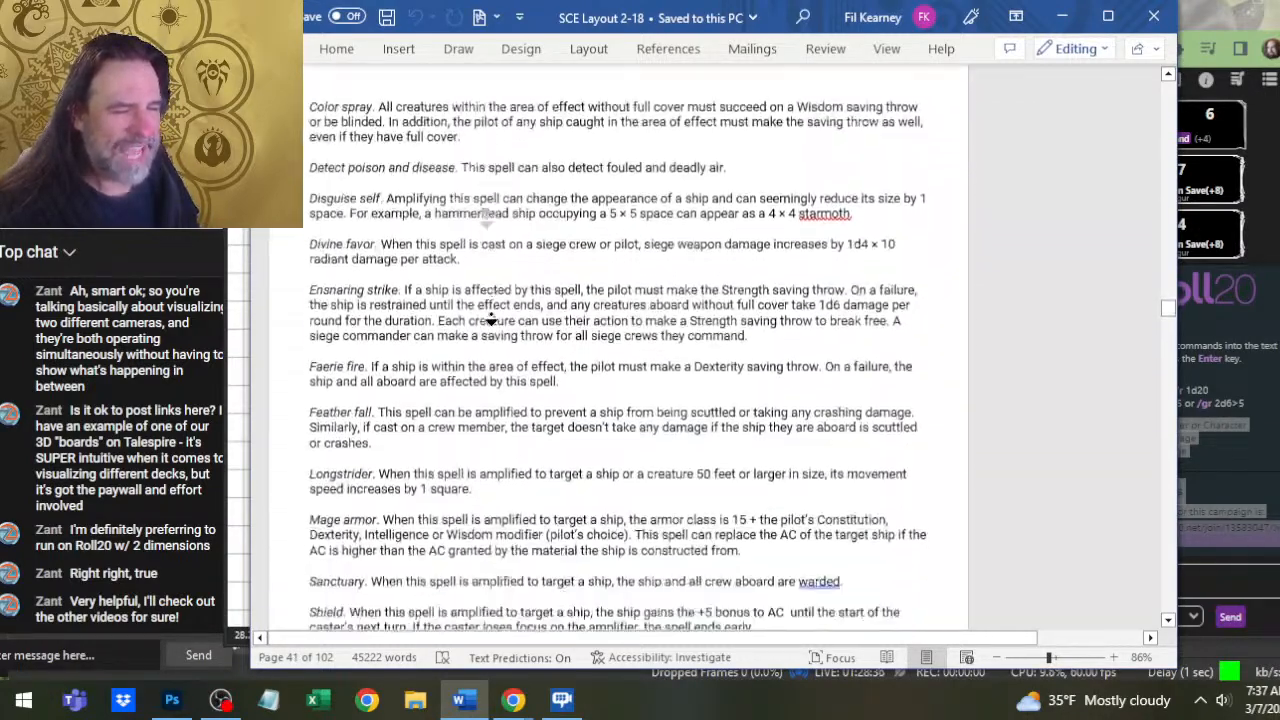
click(503, 330)
middle_click(487, 262)
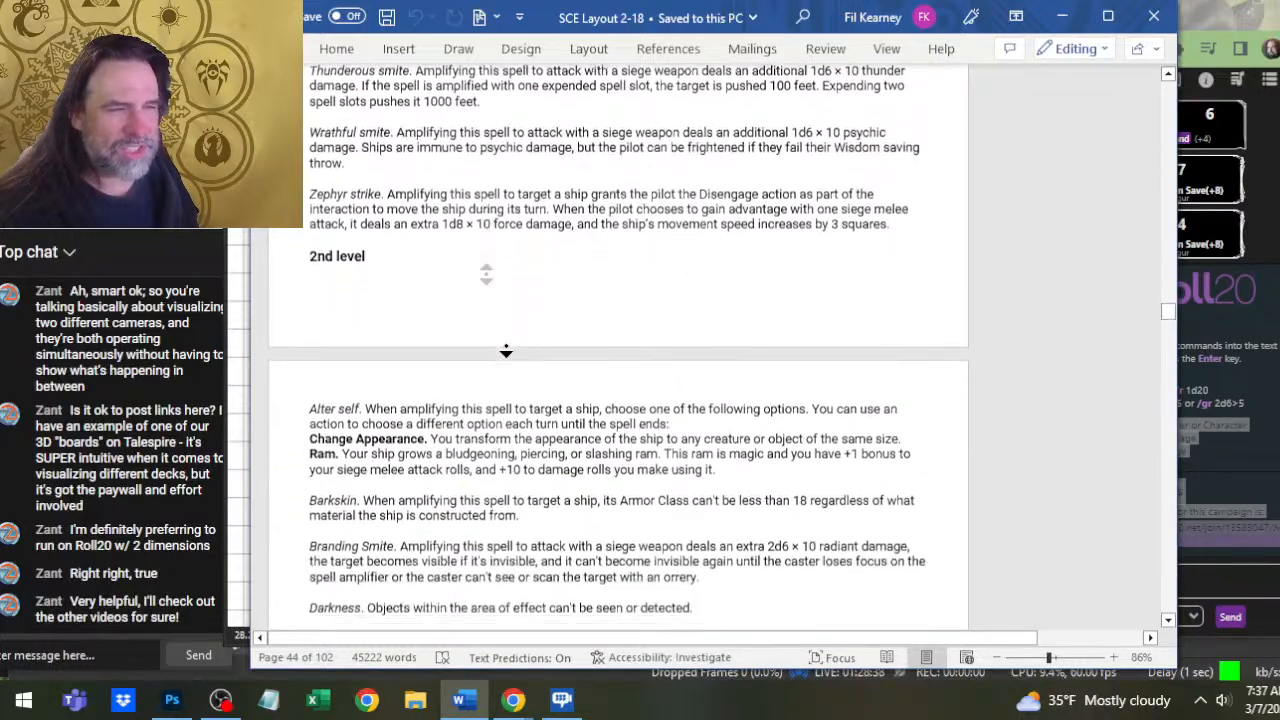
click(514, 370)
scroll(514, 370, down, 15)
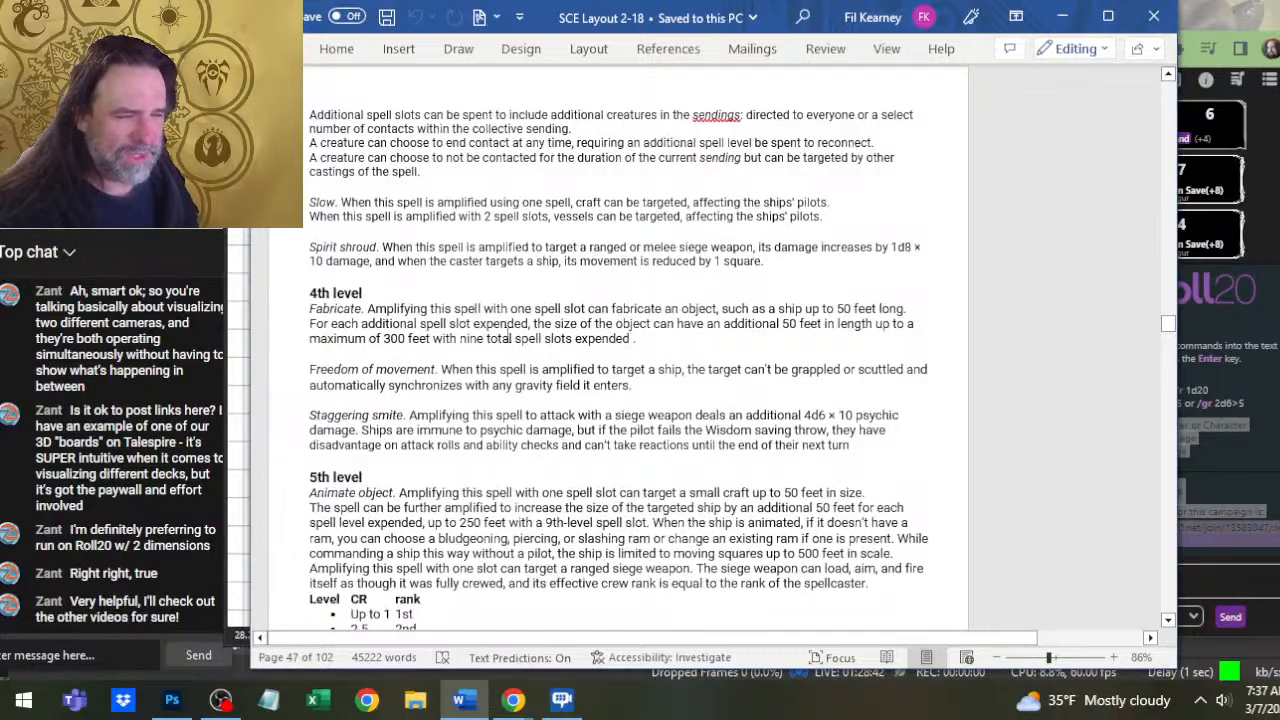
Skim the remaining amplified spells and read the Exploration section's common map scales and traversing times
middle_click(510, 340)
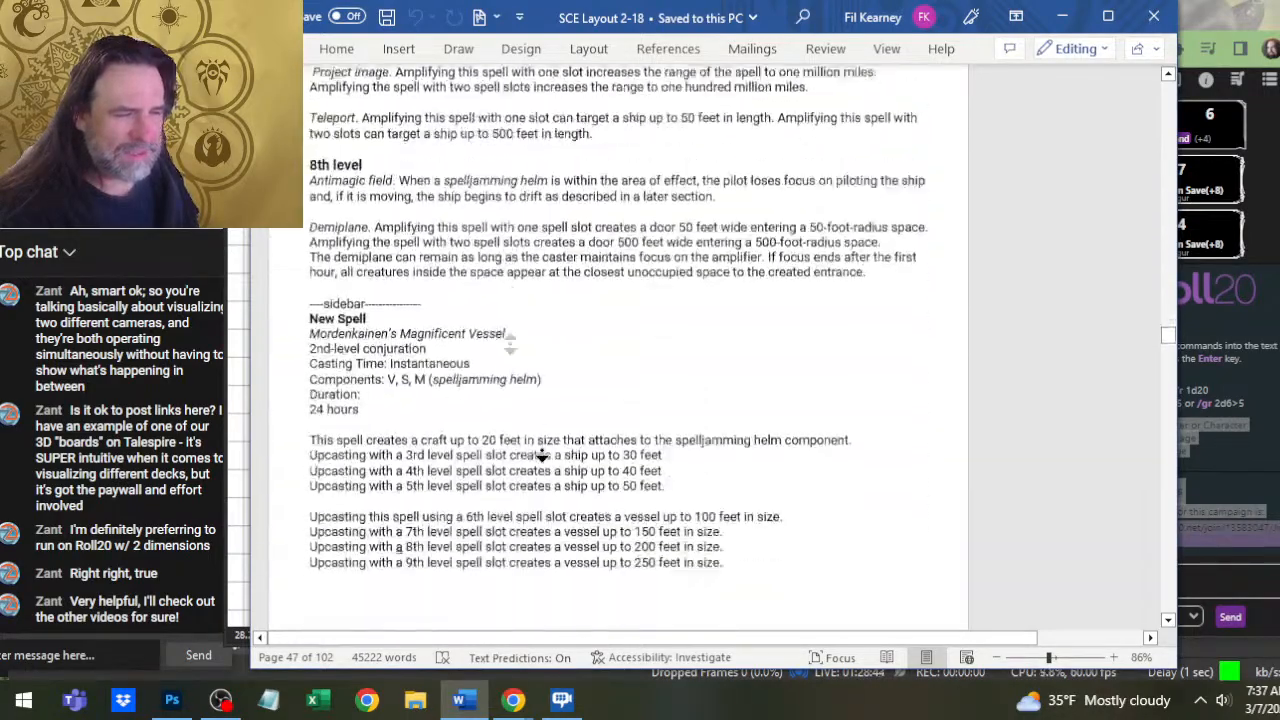
click(515, 263)
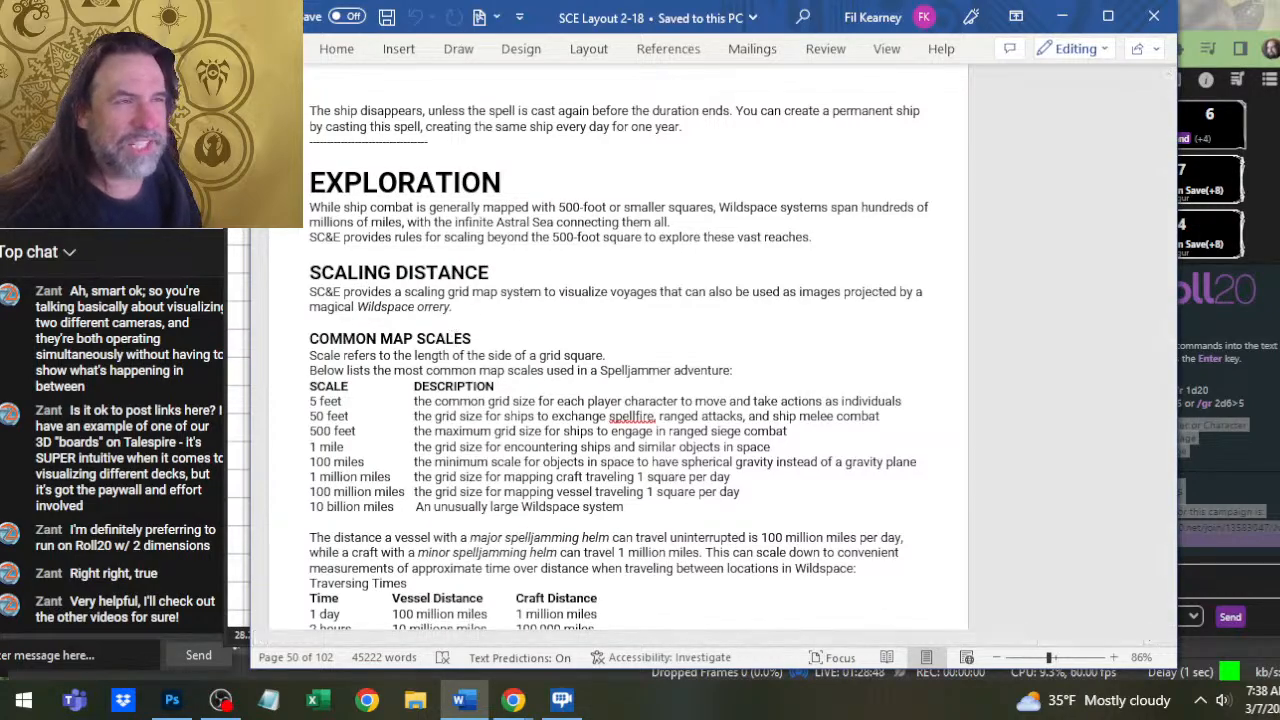
scroll(378, 220, down, 4)
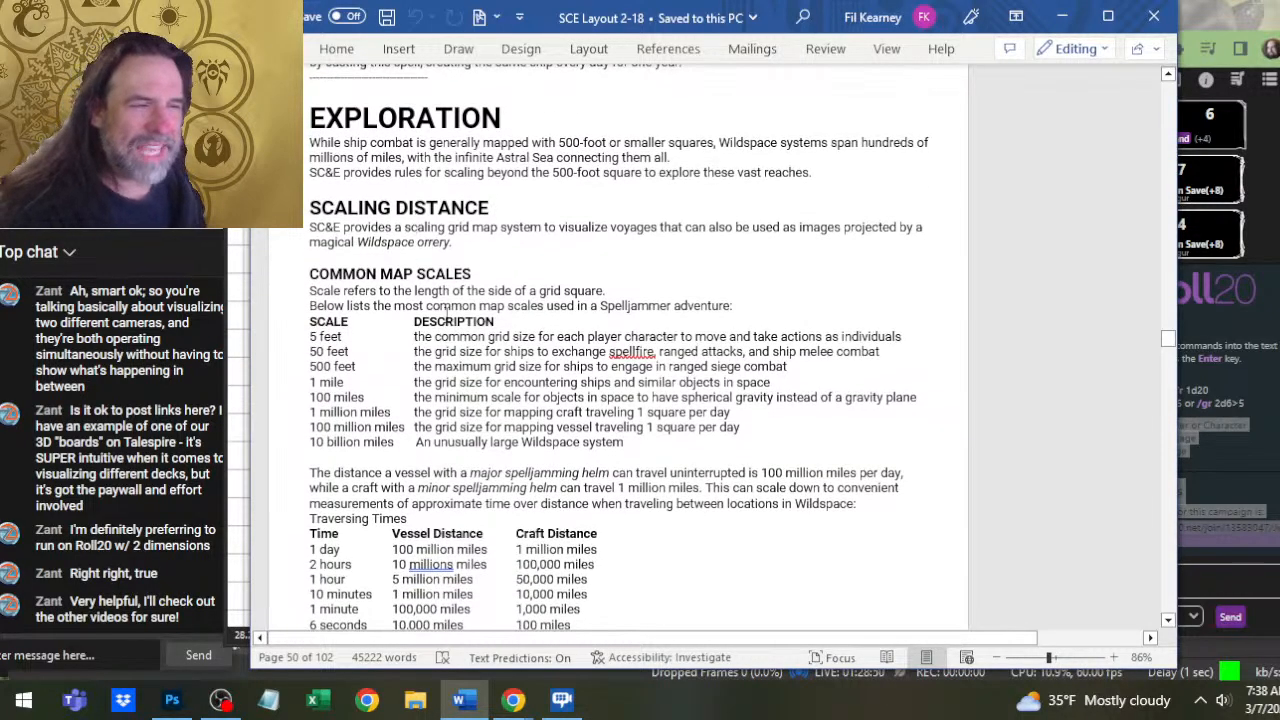
scroll(517, 333, up, 1)
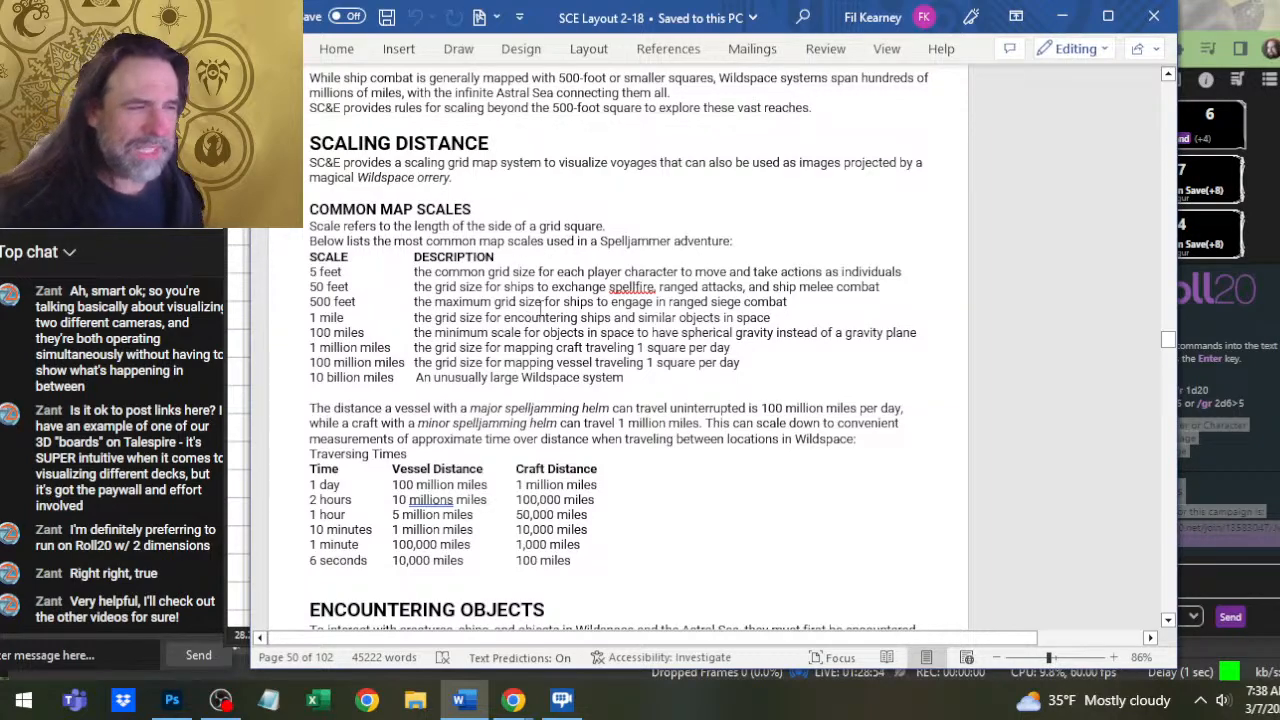
scroll(561, 321, down, 8)
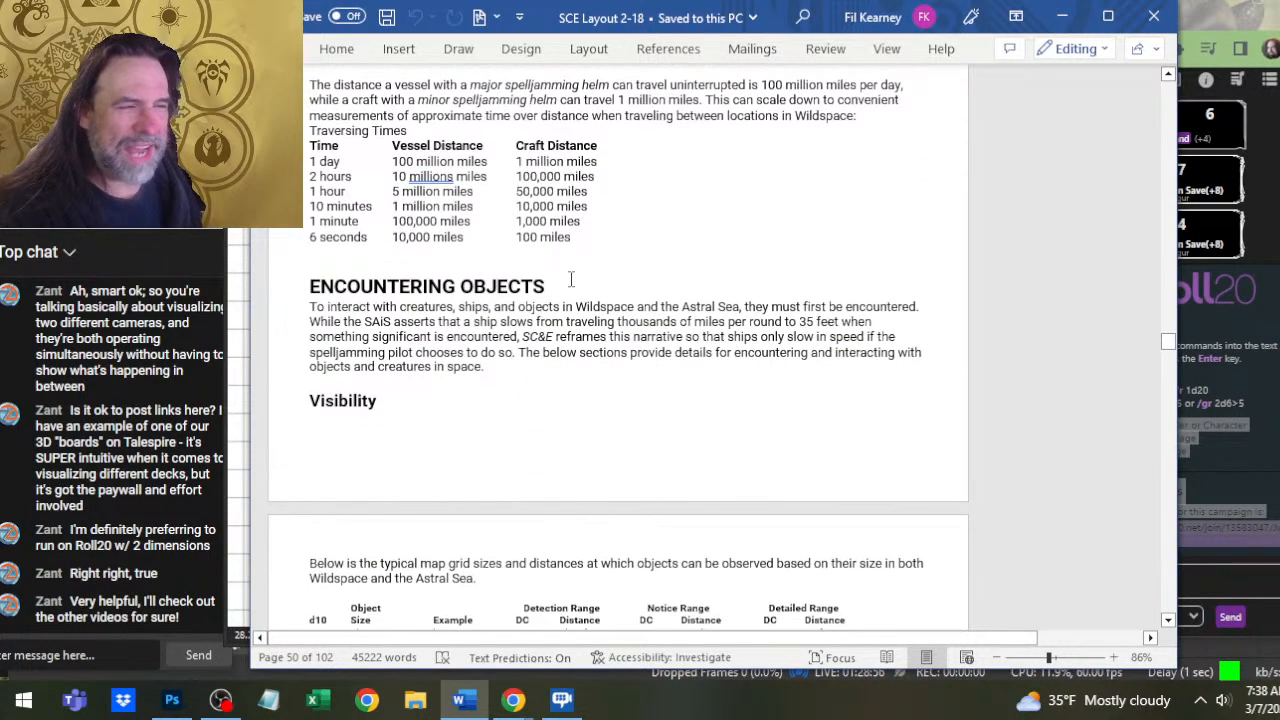
Examine the Visibility table of object sizes with its detection, notice and detailed ranges
scroll(463, 281, down, 6)
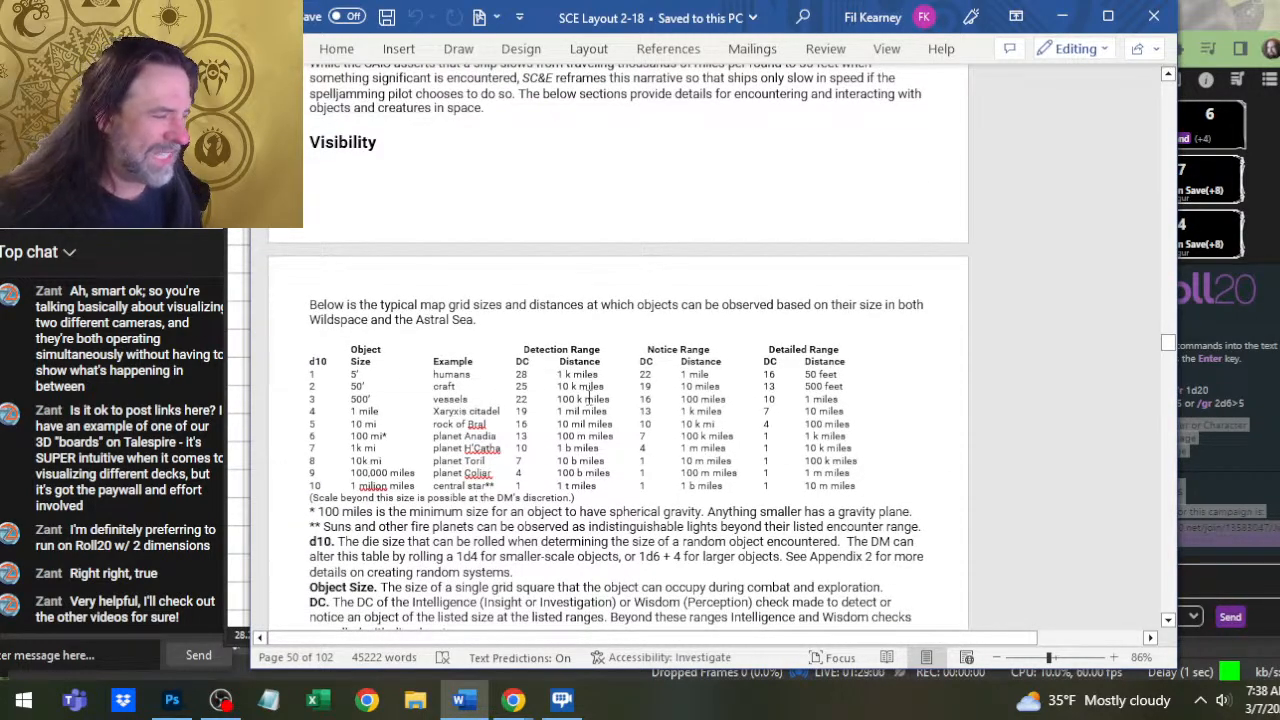
ctrl+scroll(566, 388, up, 1)
scroll(596, 415, down, 2)
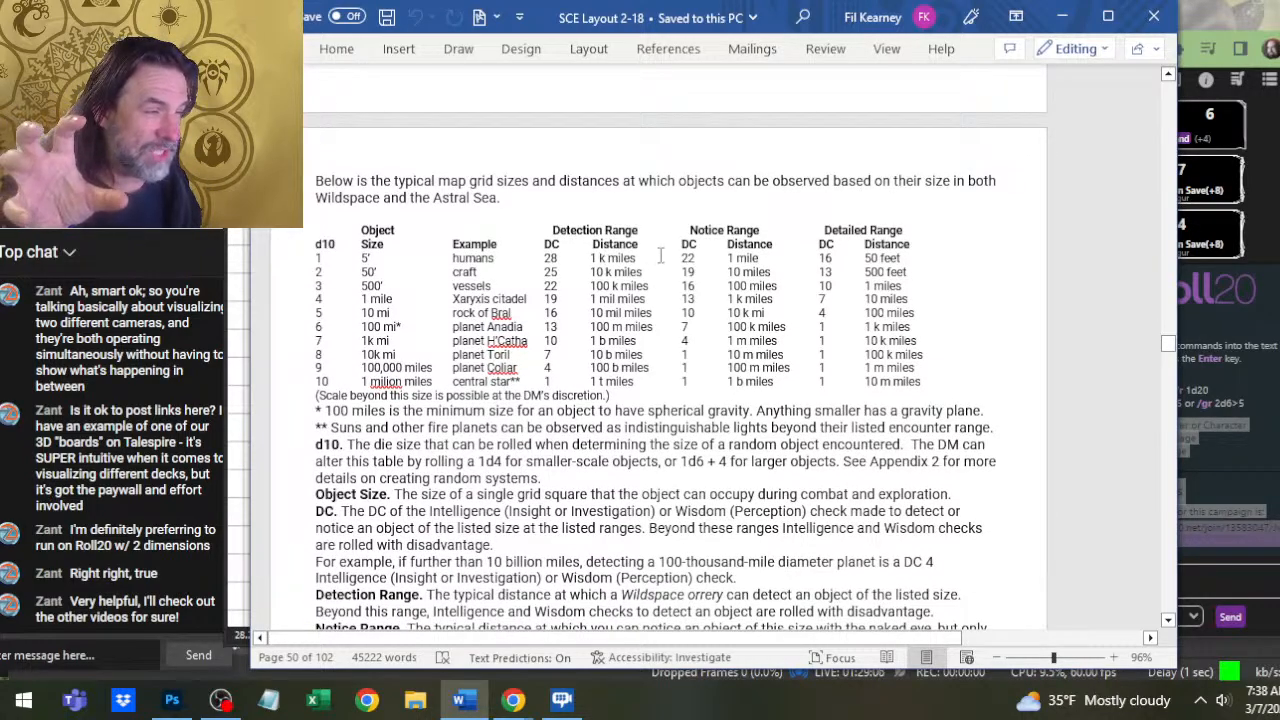
scroll(660, 256, down, 2)
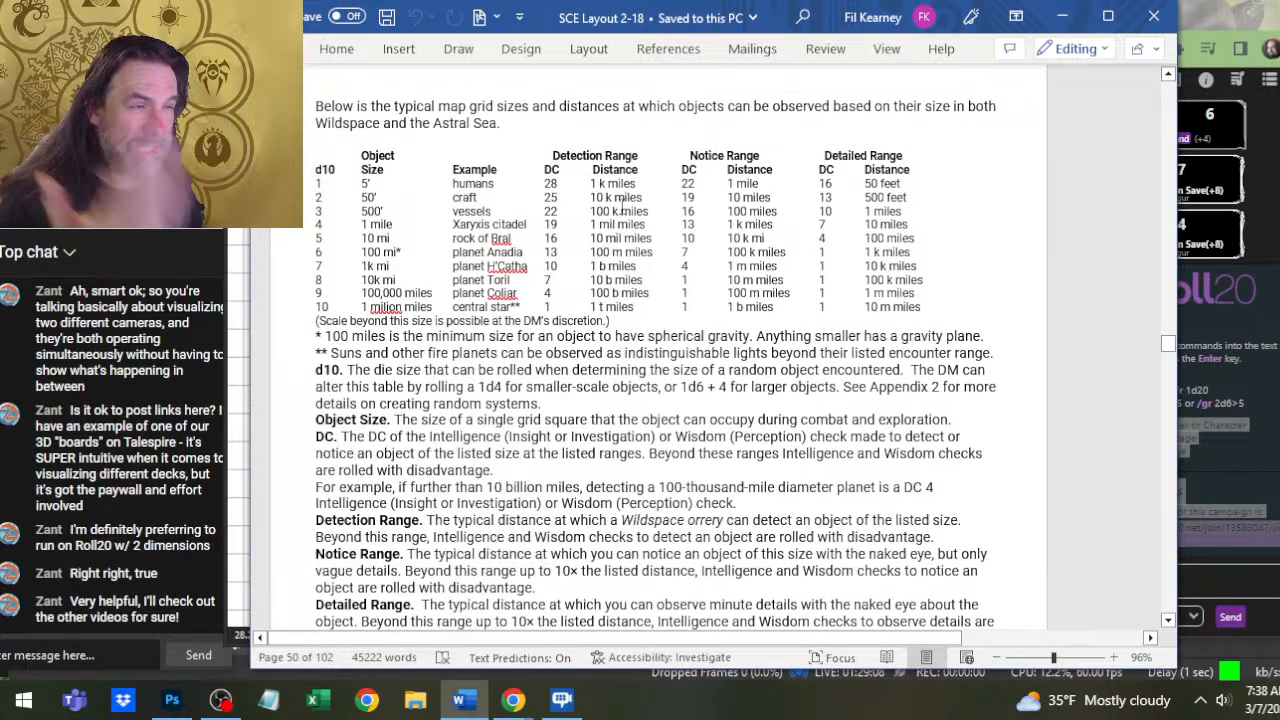
scroll(632, 216, up, 2)
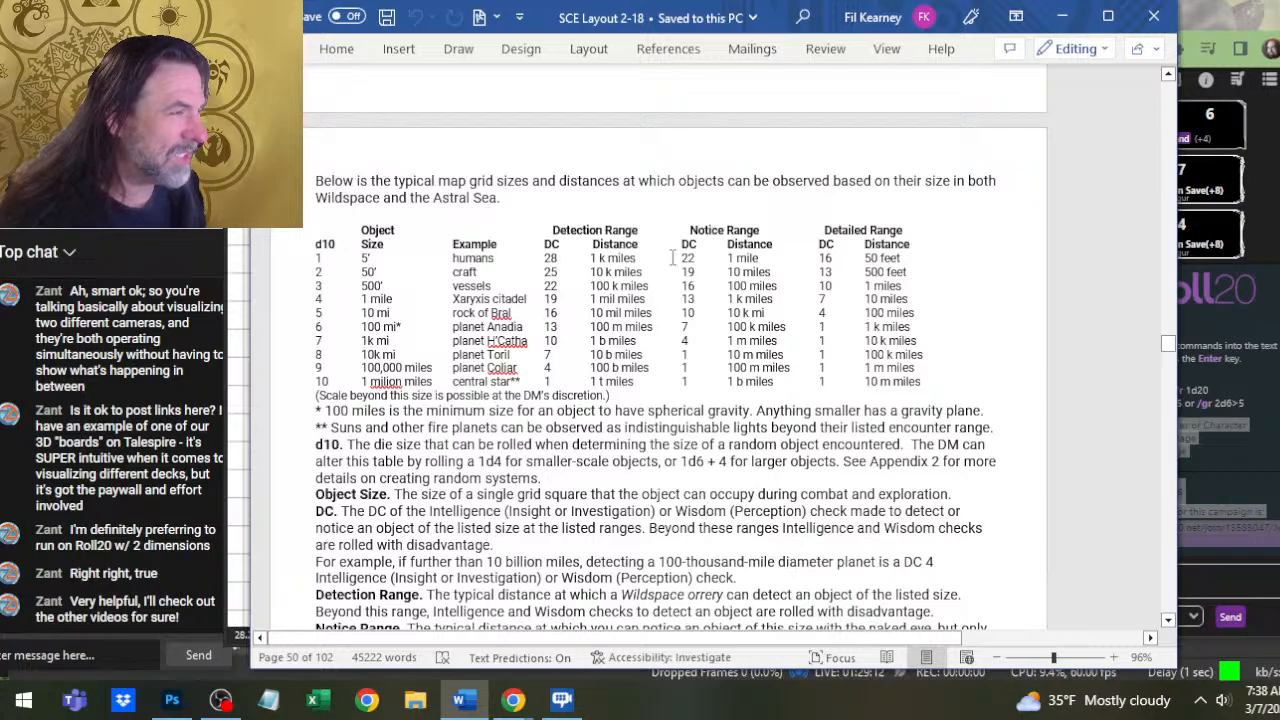
Skim the rules on orrery scans, closing distance between objects, unnoticed encounters and flotsam
scroll(672, 257, down, 10)
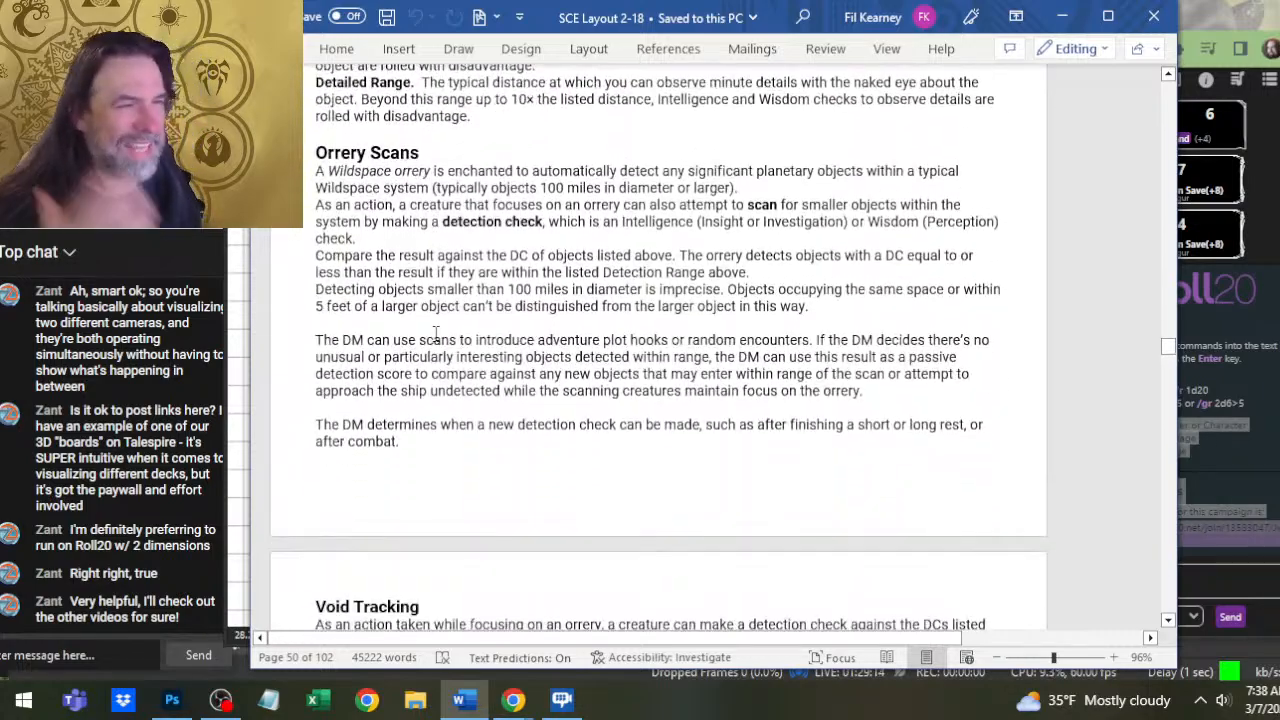
scroll(435, 338, down, 18)
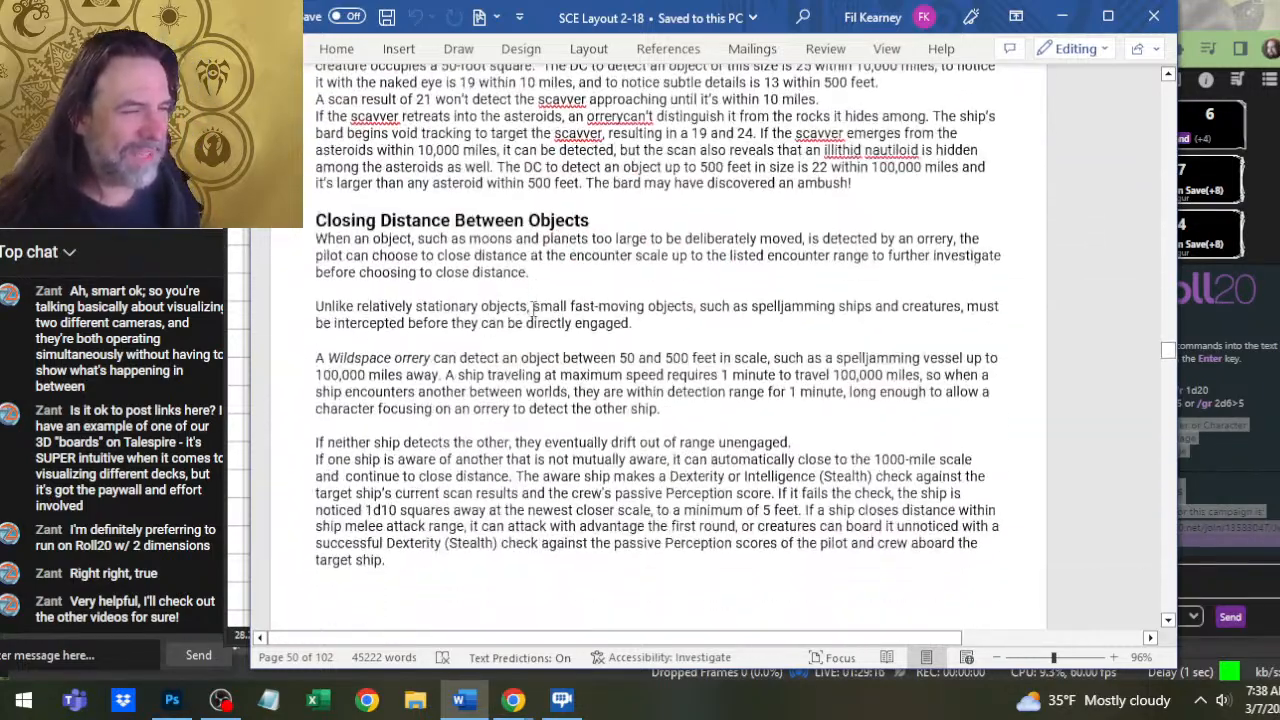
scroll(533, 313, down, 18)
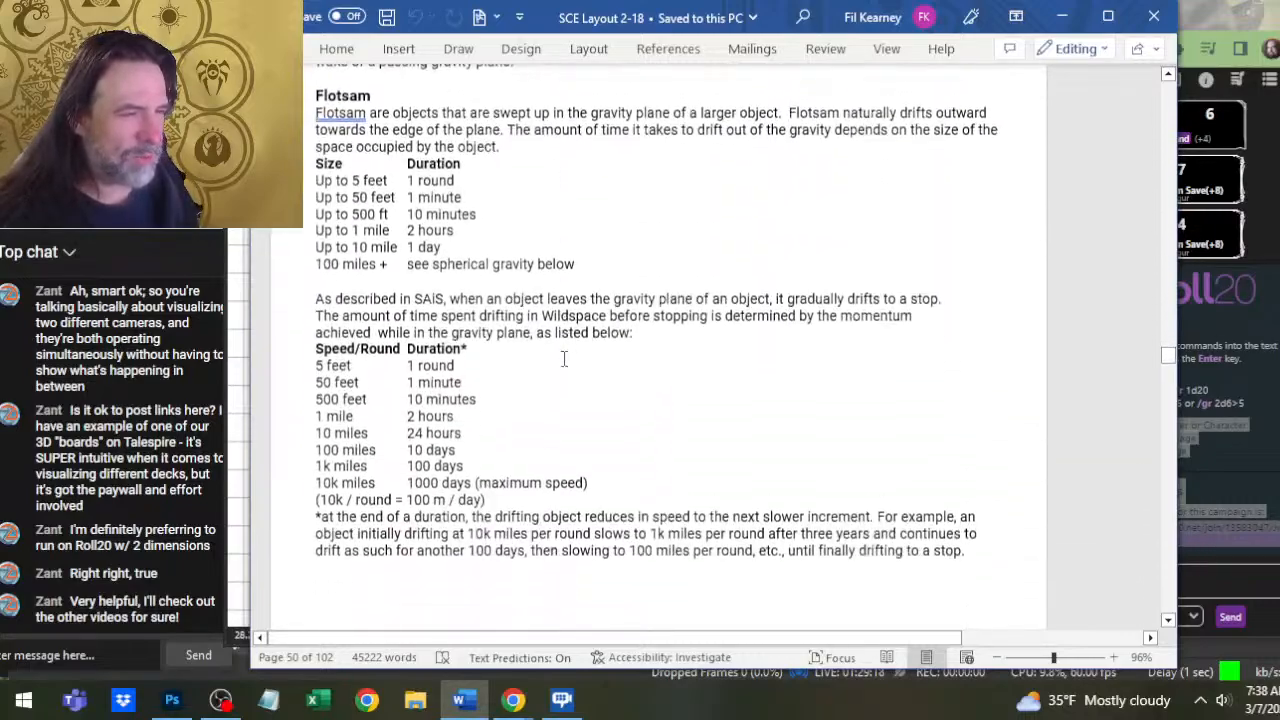
scroll(564, 358, up, 3)
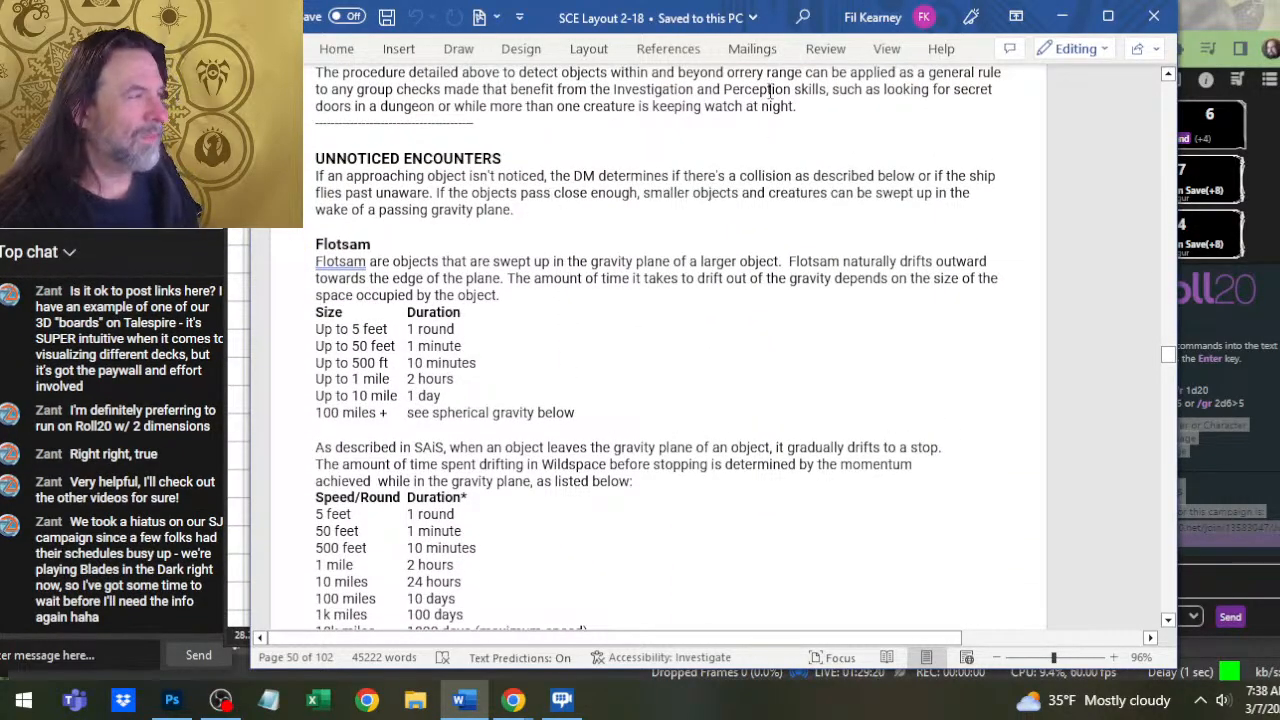
Switch to the Roll20 playtest map in Chrome and look over the ship deck plans
key(alt+Tab)
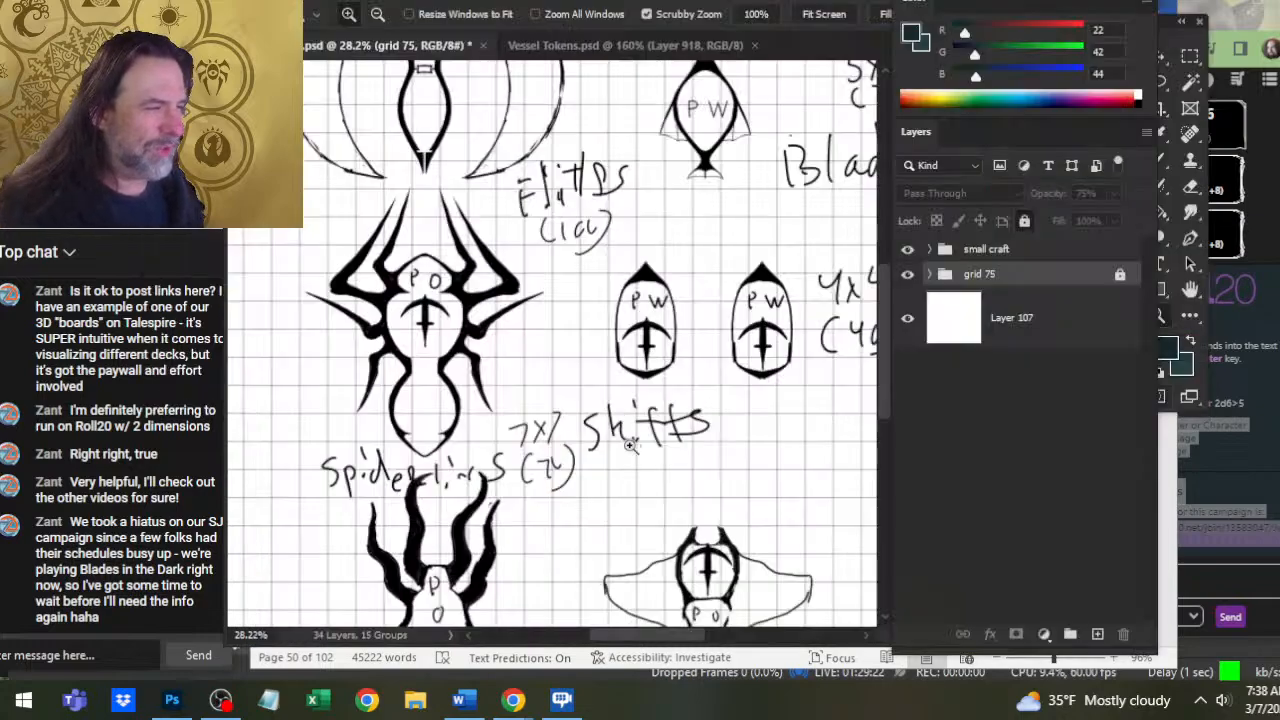
key(alt+Tab)
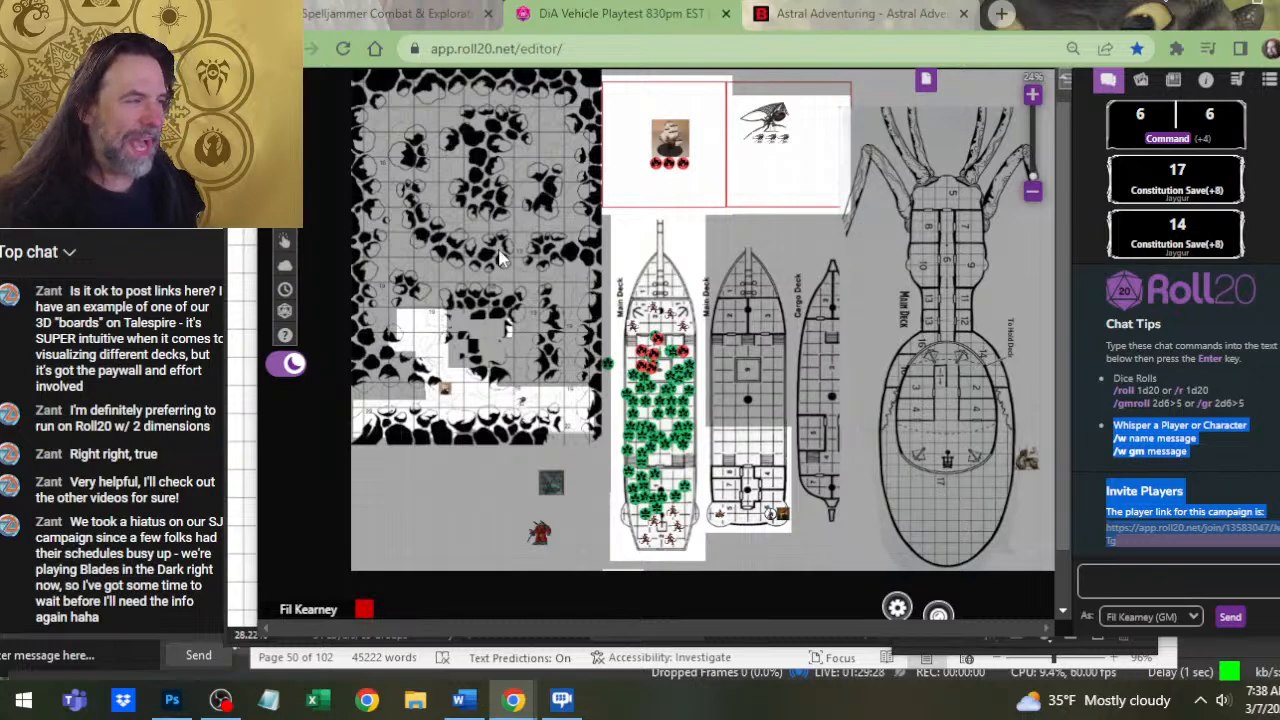
mouse_move(950, 285)
mouse_down()
mouse_move(903, 293)
mouse_move(952, 281)
mouse_up()
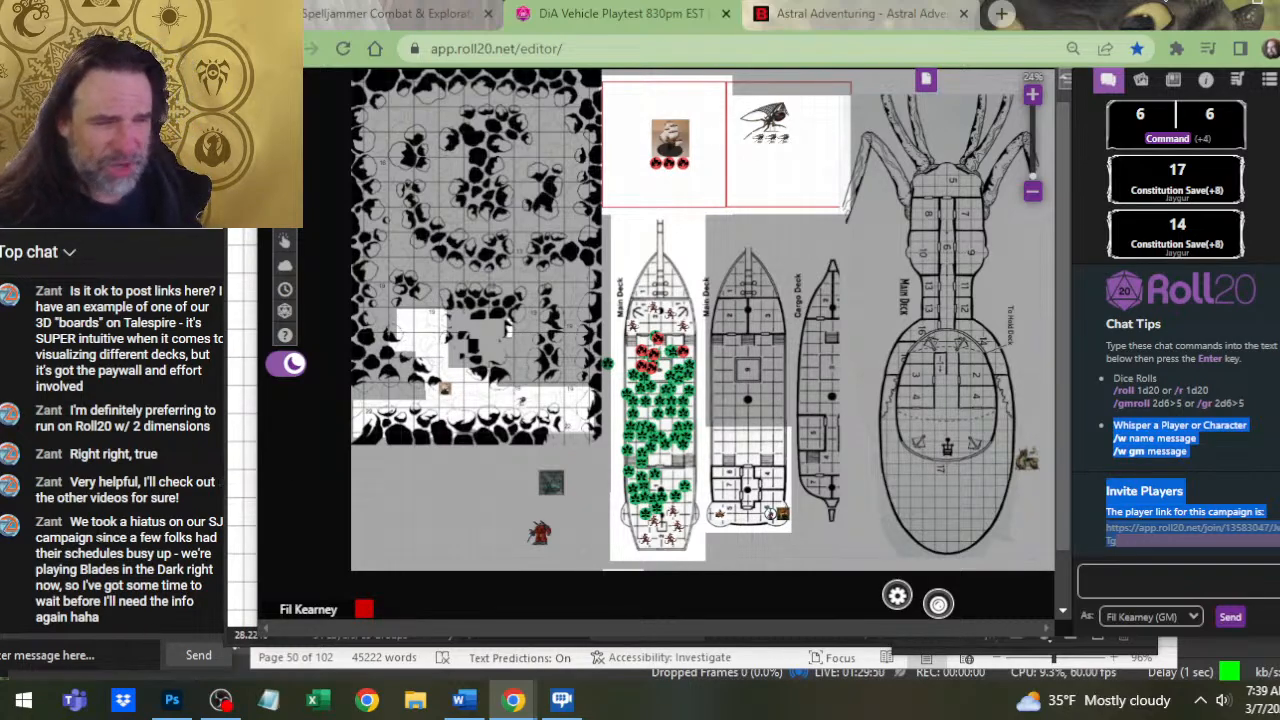
Switch to Photoshop, reread the earlier stream chat messages and view the craft token sketches
key(alt+Tab)
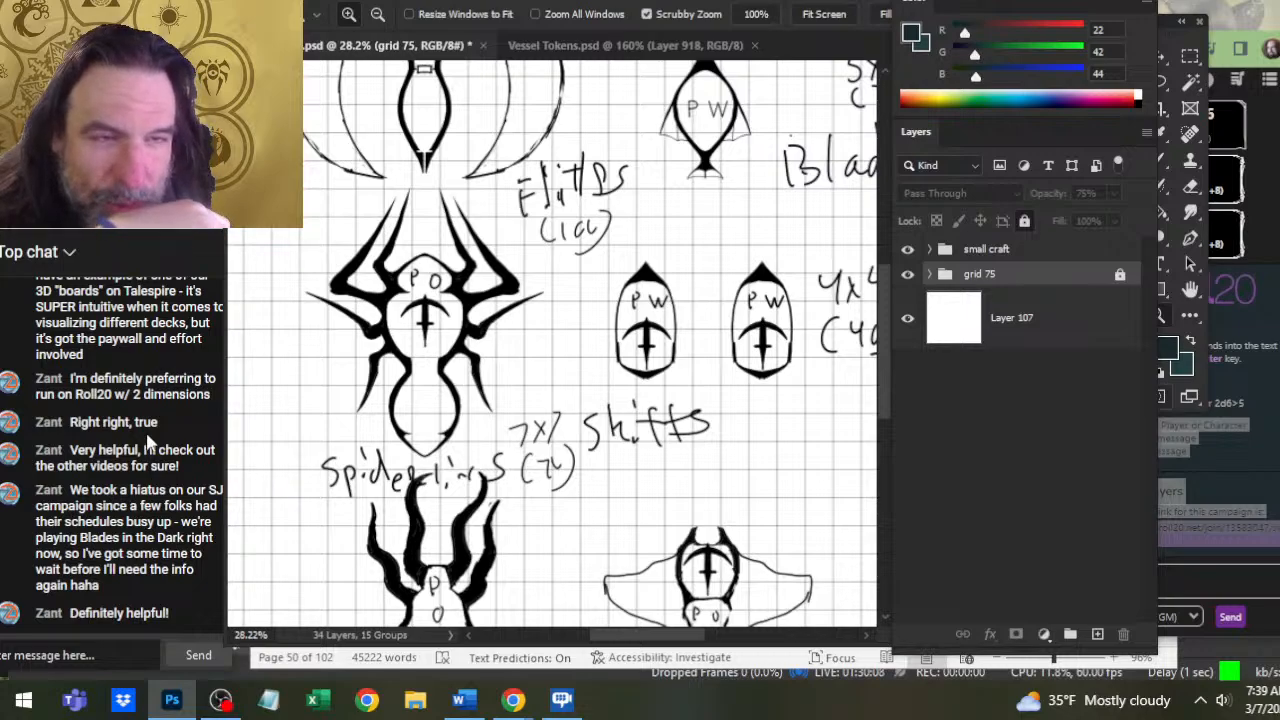
scroll(148, 440, up, 3)
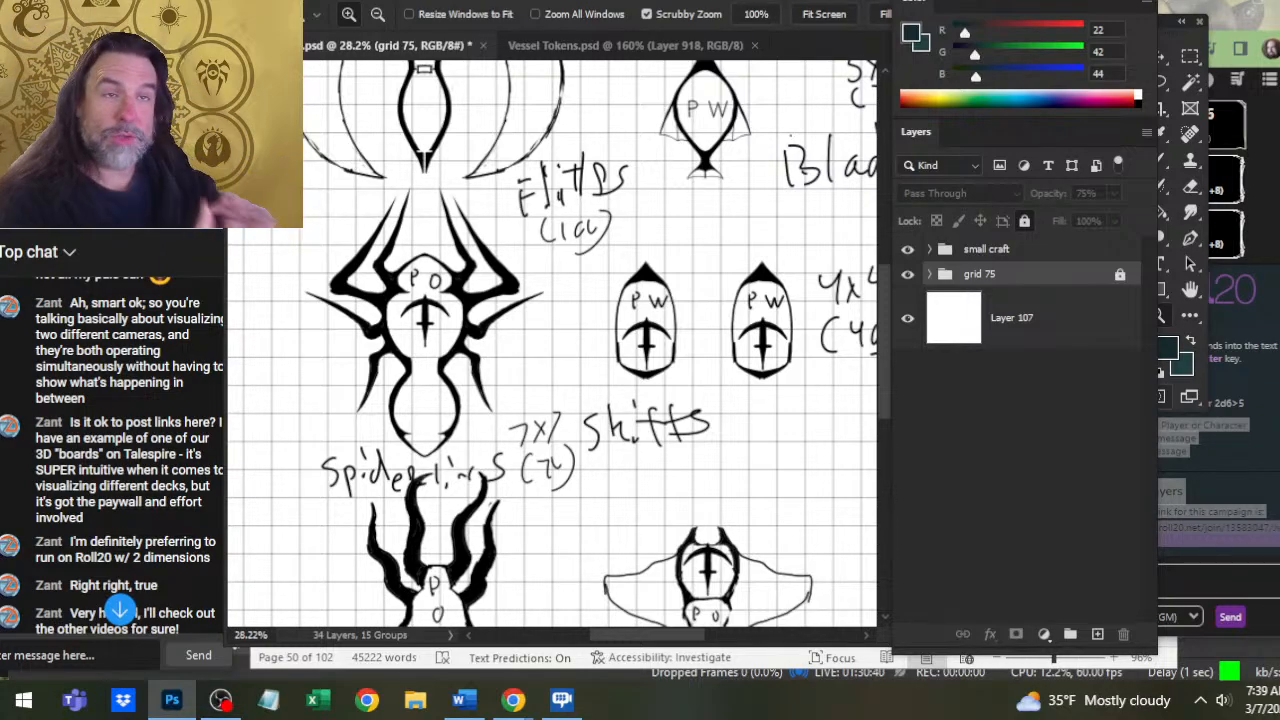
scroll(450, 295, down, 1)
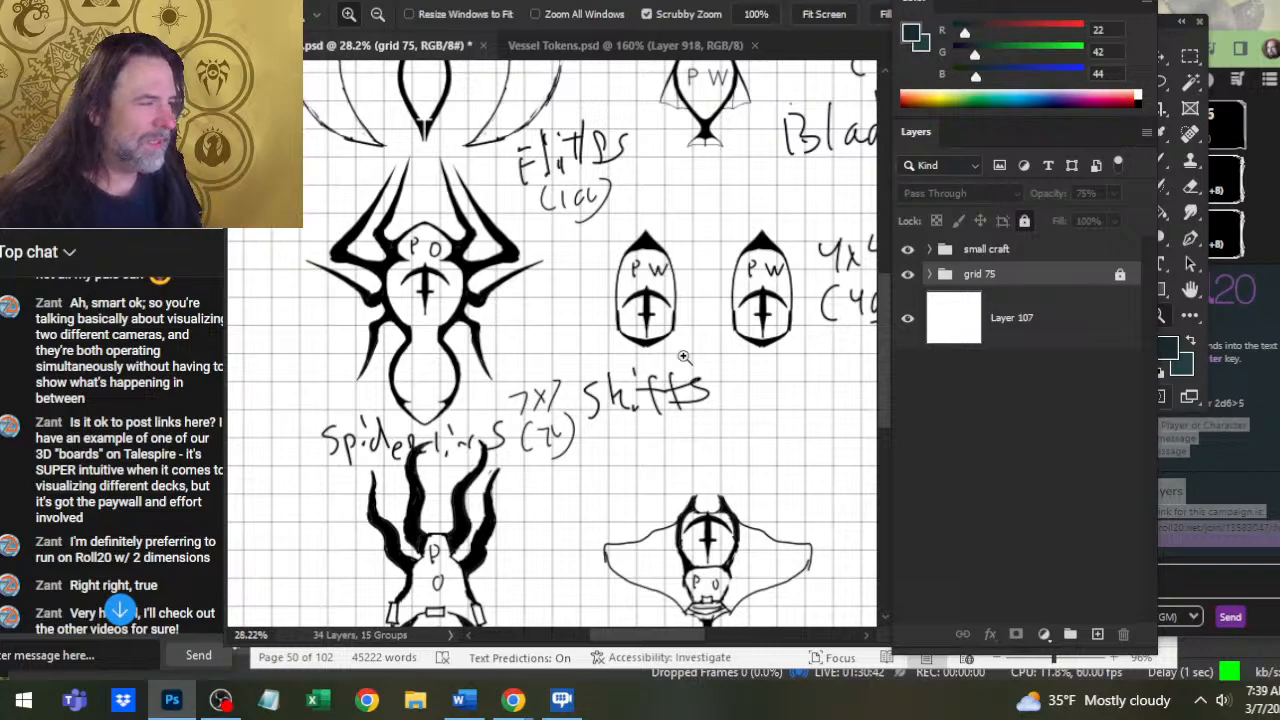
Switch back to the Roll20 playtest and view the whole map page at 10% zoom
key(alt+Tab)
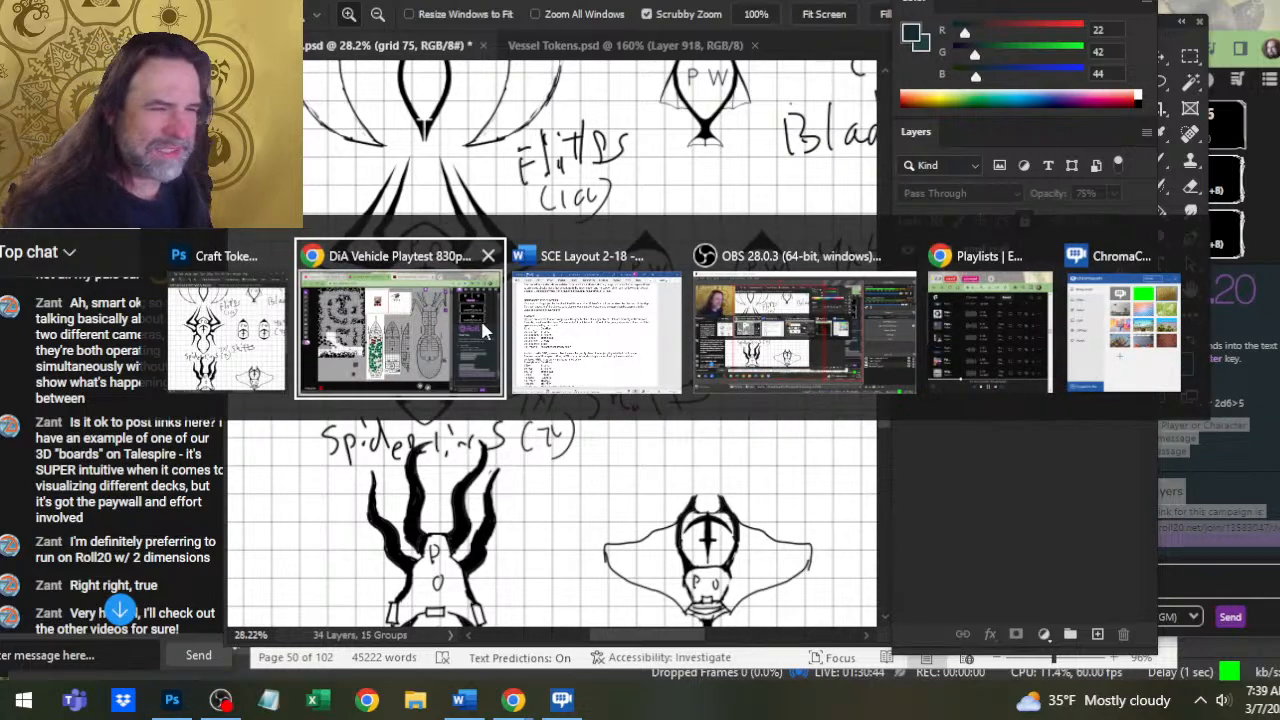
key(alt+Tab)
key(alt+shift+Tab)
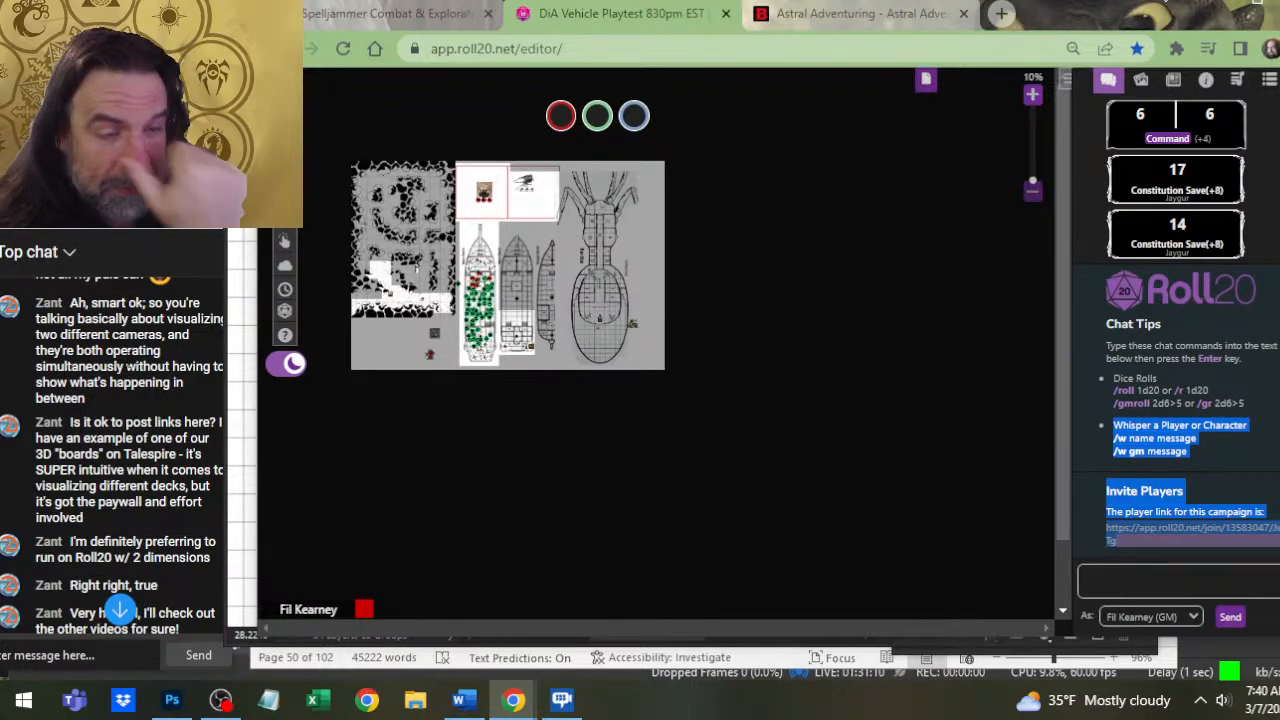
Check the OBS streaming window and return to the craft token drawing in Photoshop
click(220, 700)
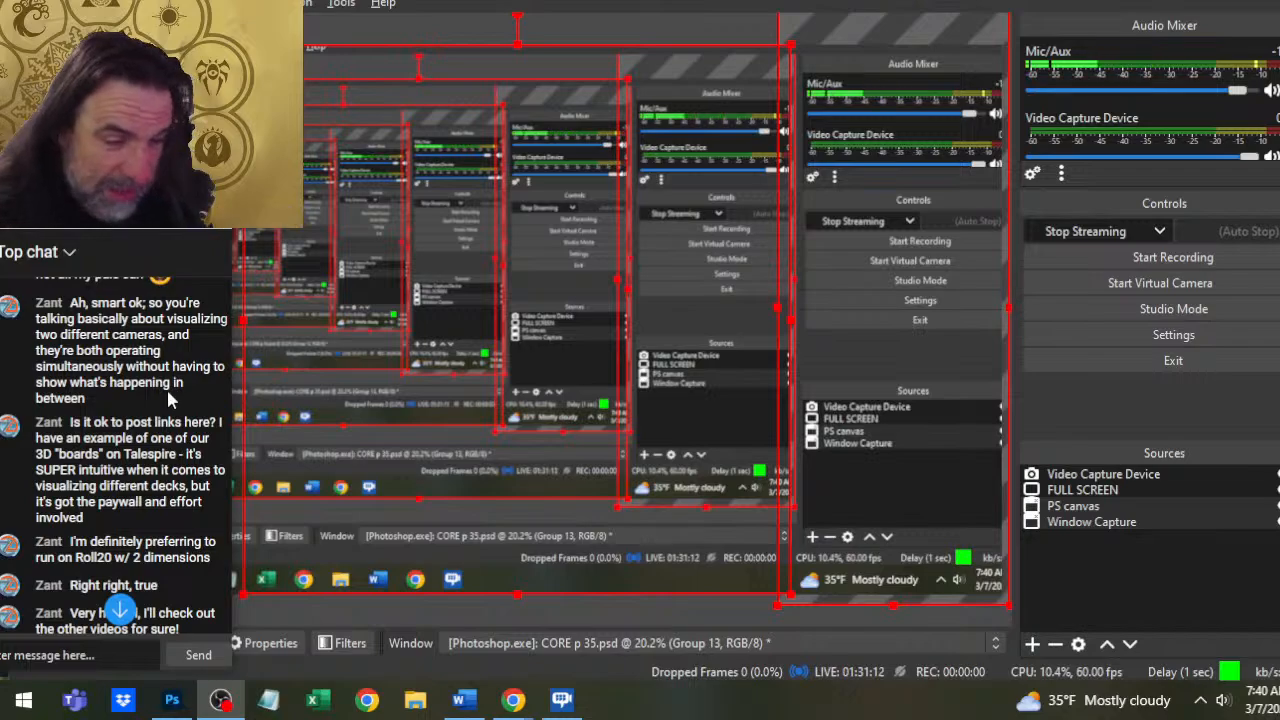
key(alt+Tab)
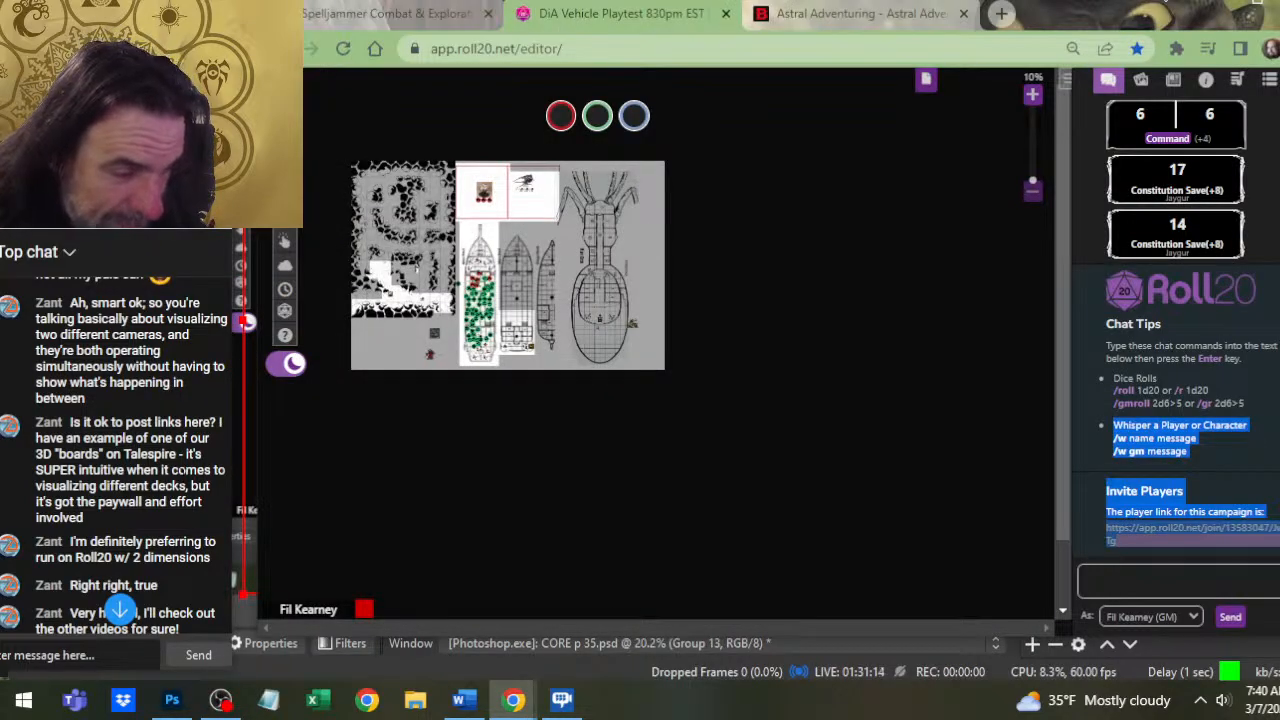
key(alt+Tab)
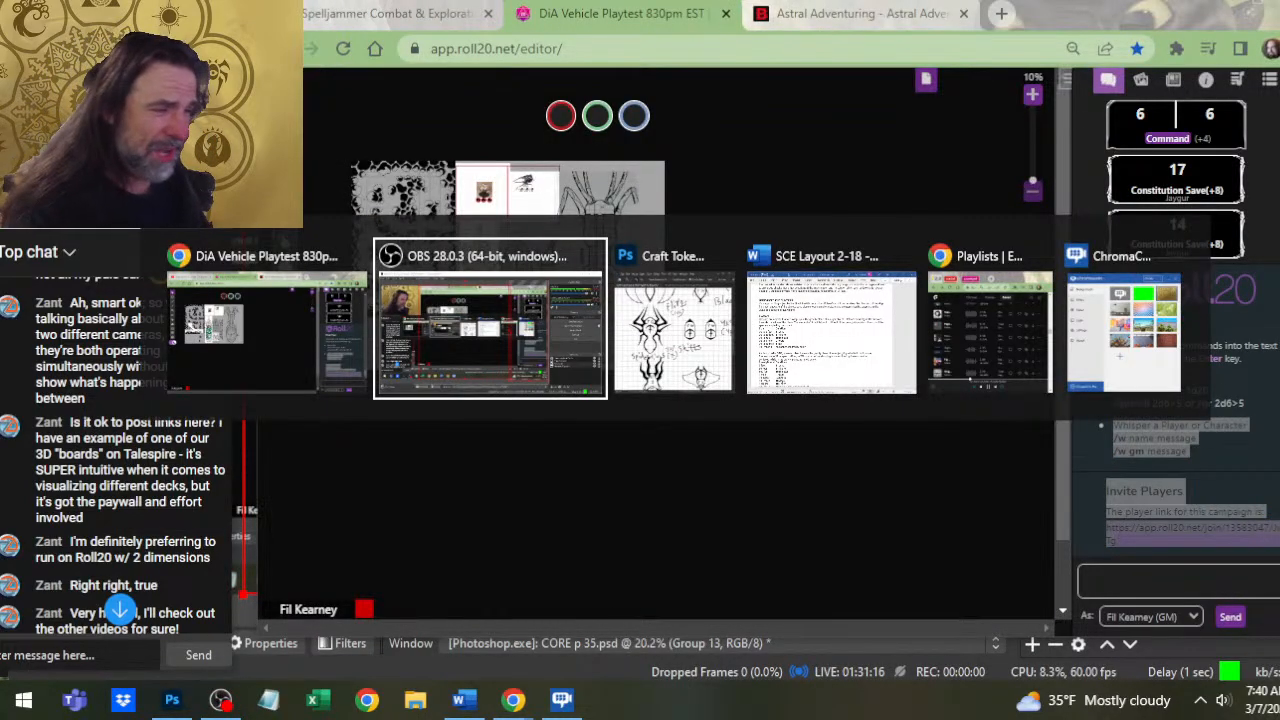
key(alt+Tab)
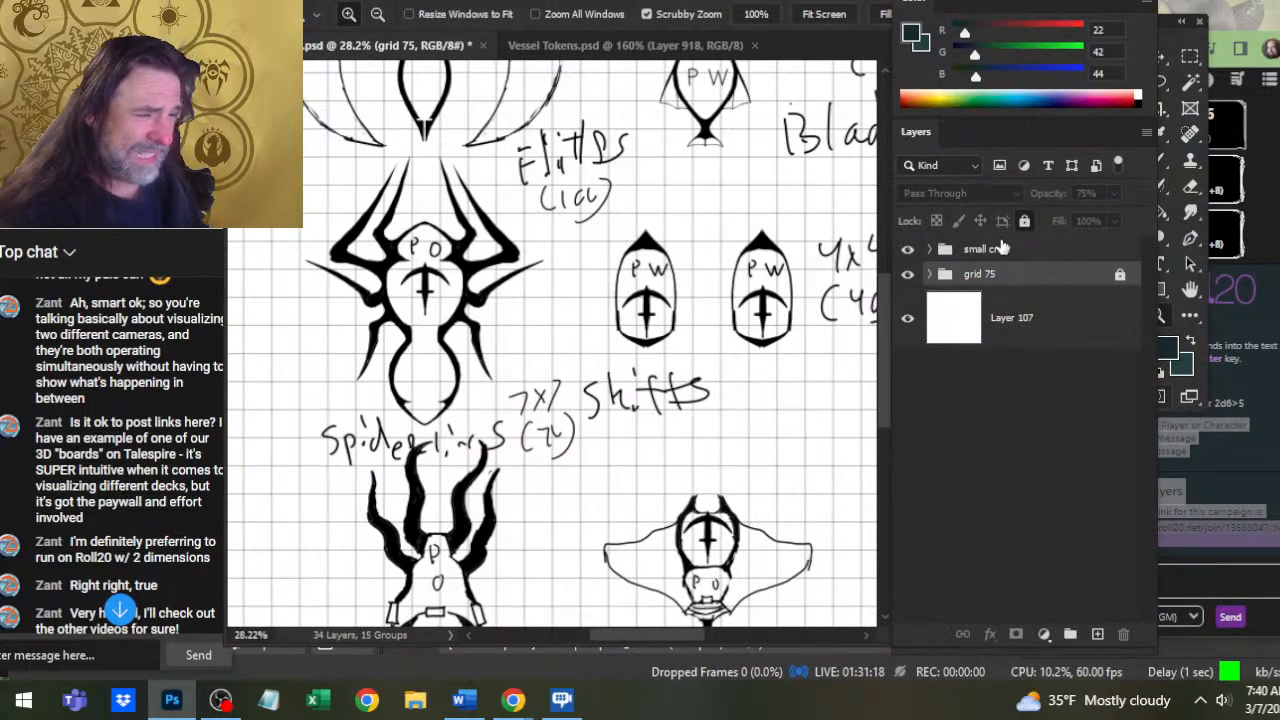
key(alt+Tab)
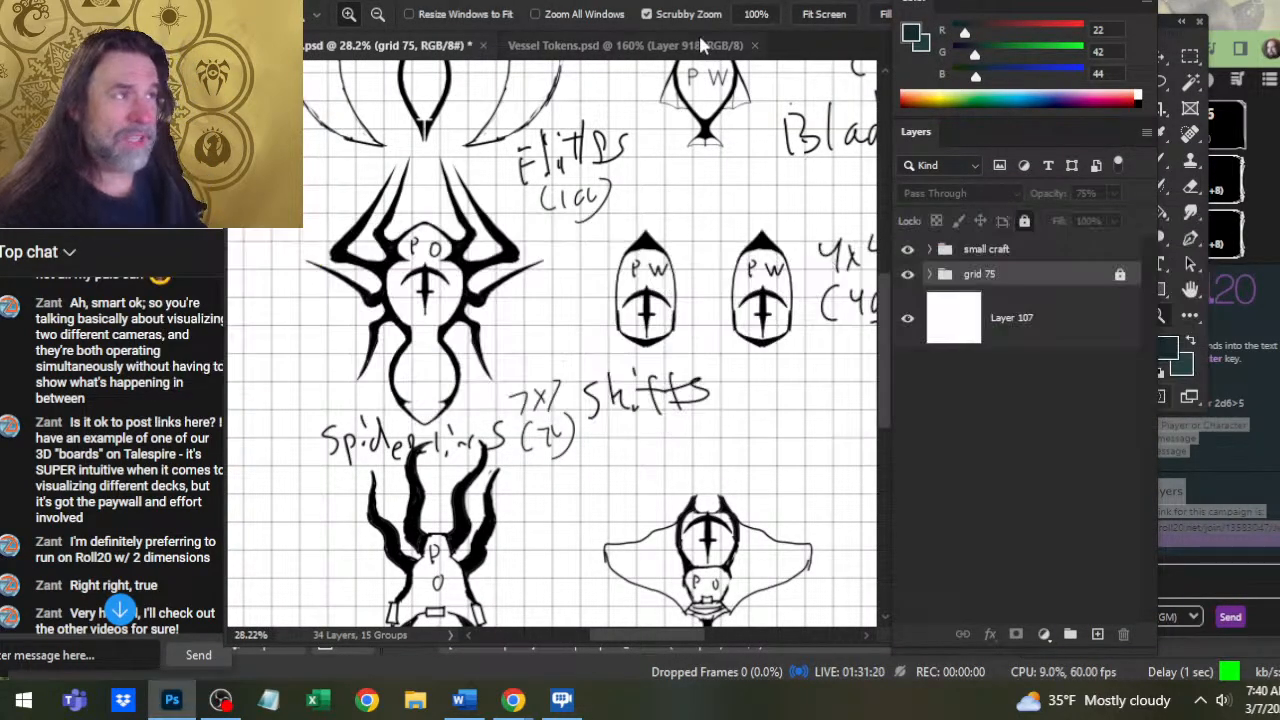
Open the Vessel Tokens.psd document and compare the star moth token with Layer 918 hidden and shown
click(646, 48)
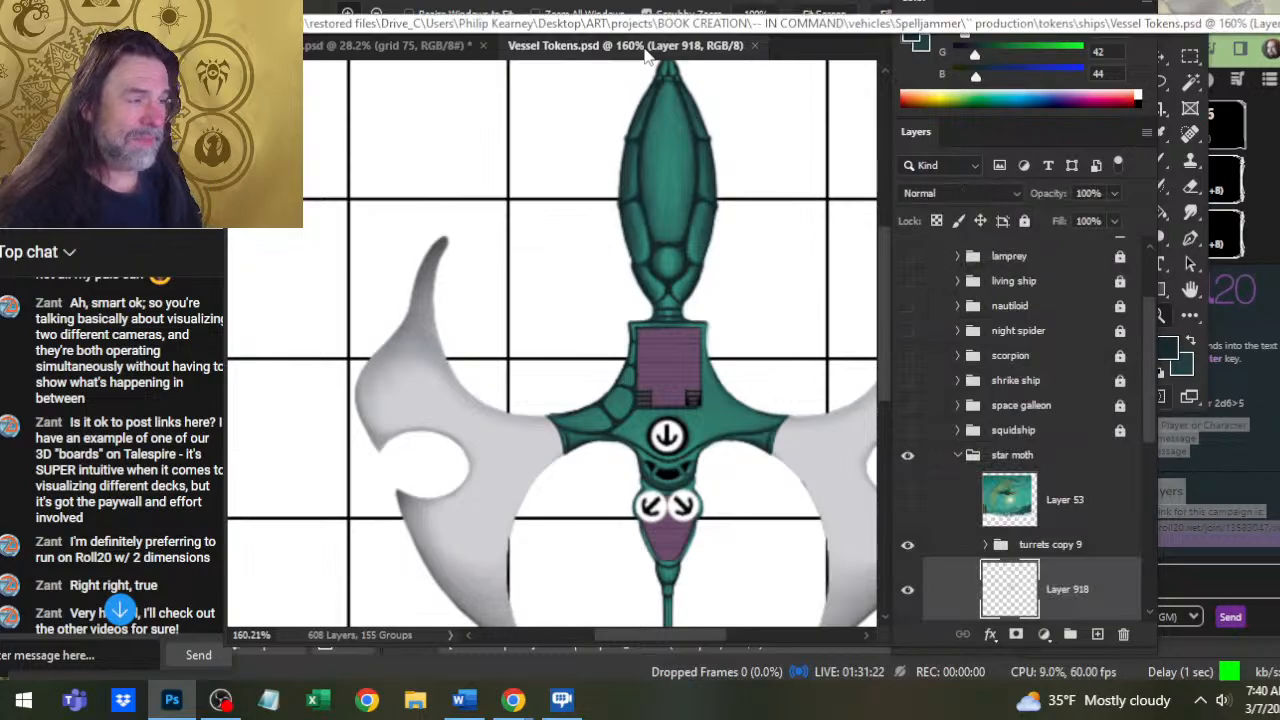
drag(727, 311, 713, 354)
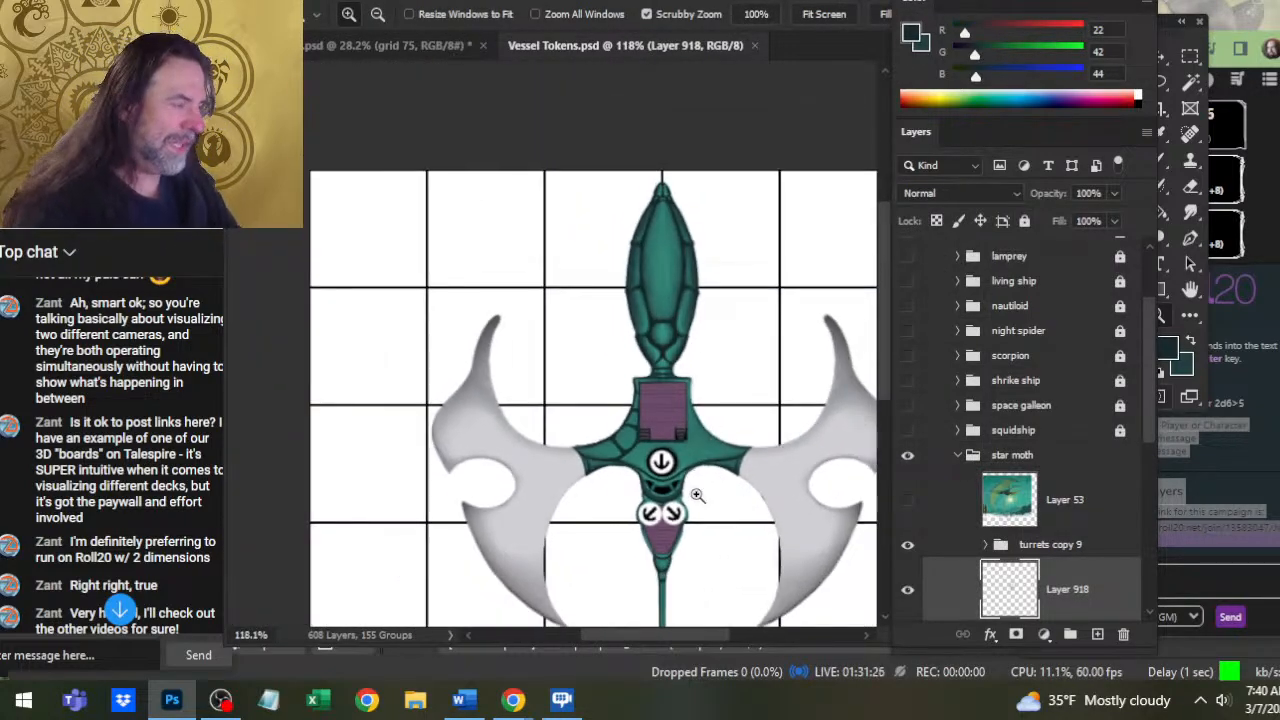
click(907, 590)
click(907, 590)
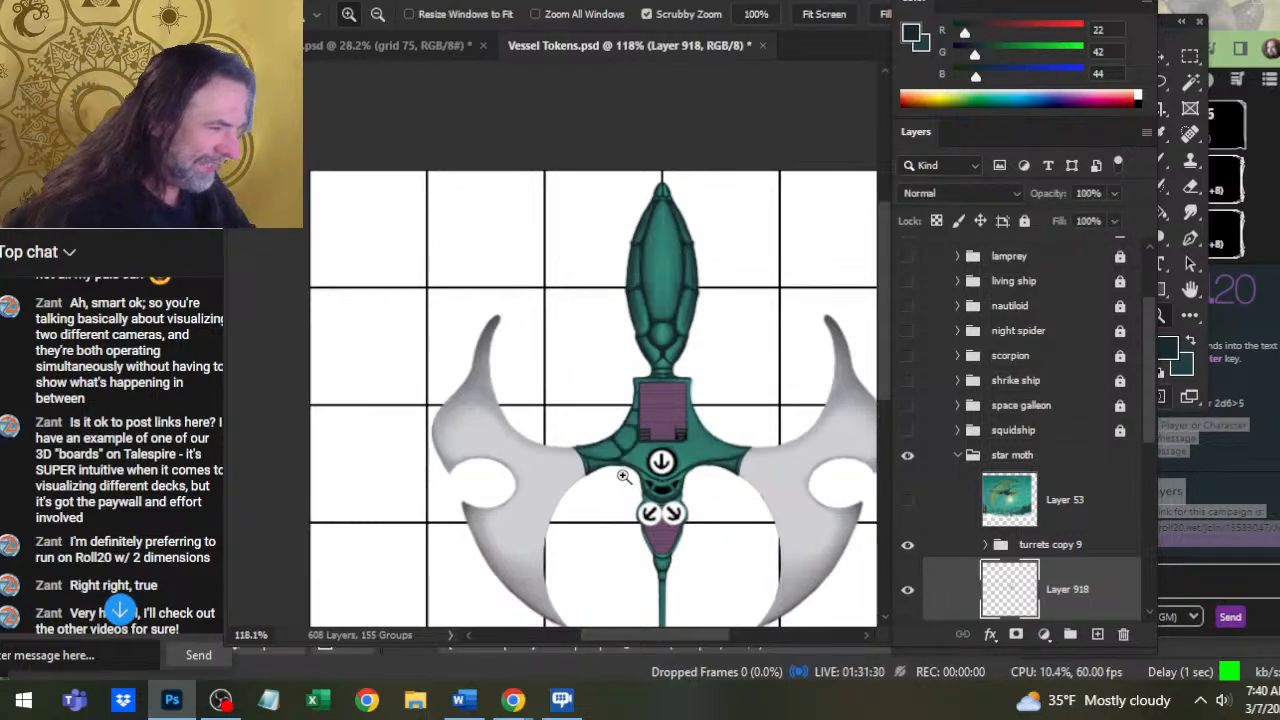
Paint and clean up the dark panel lines on the star moth's left wing root on Layer 918, alternating the Brush and Eraser
scroll(634, 474, up, 3)
key(b)
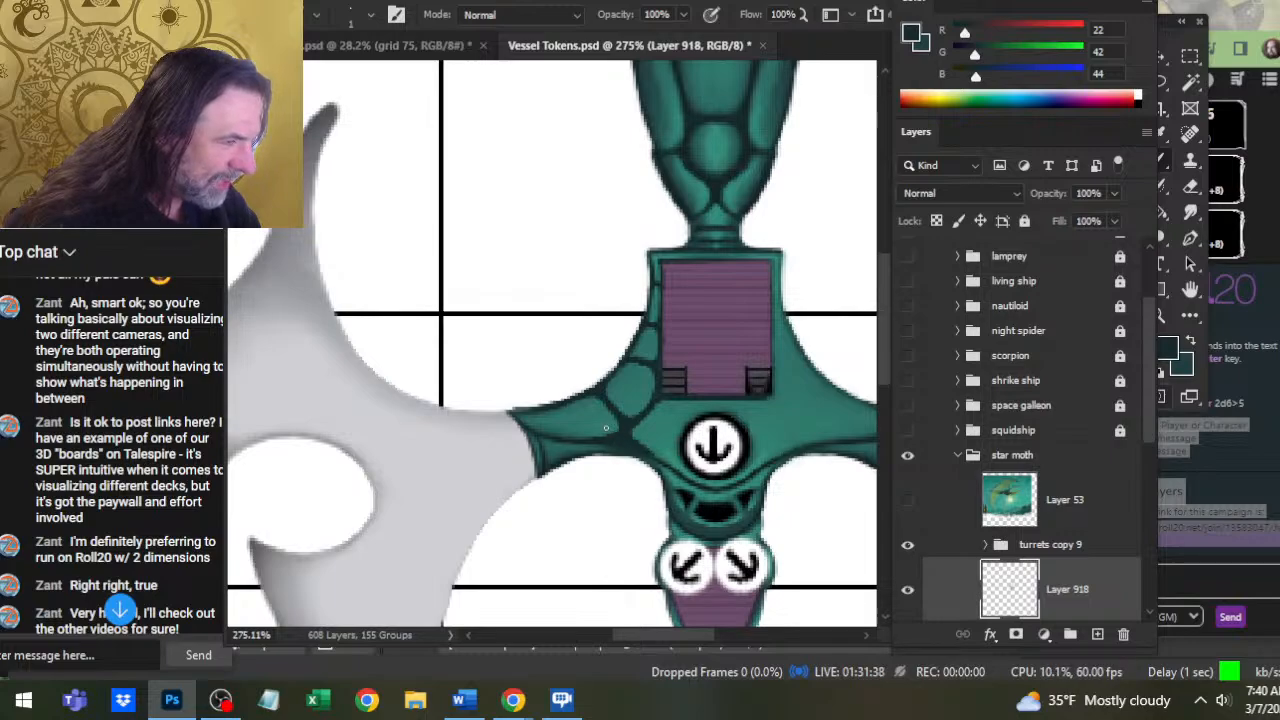
key(e)
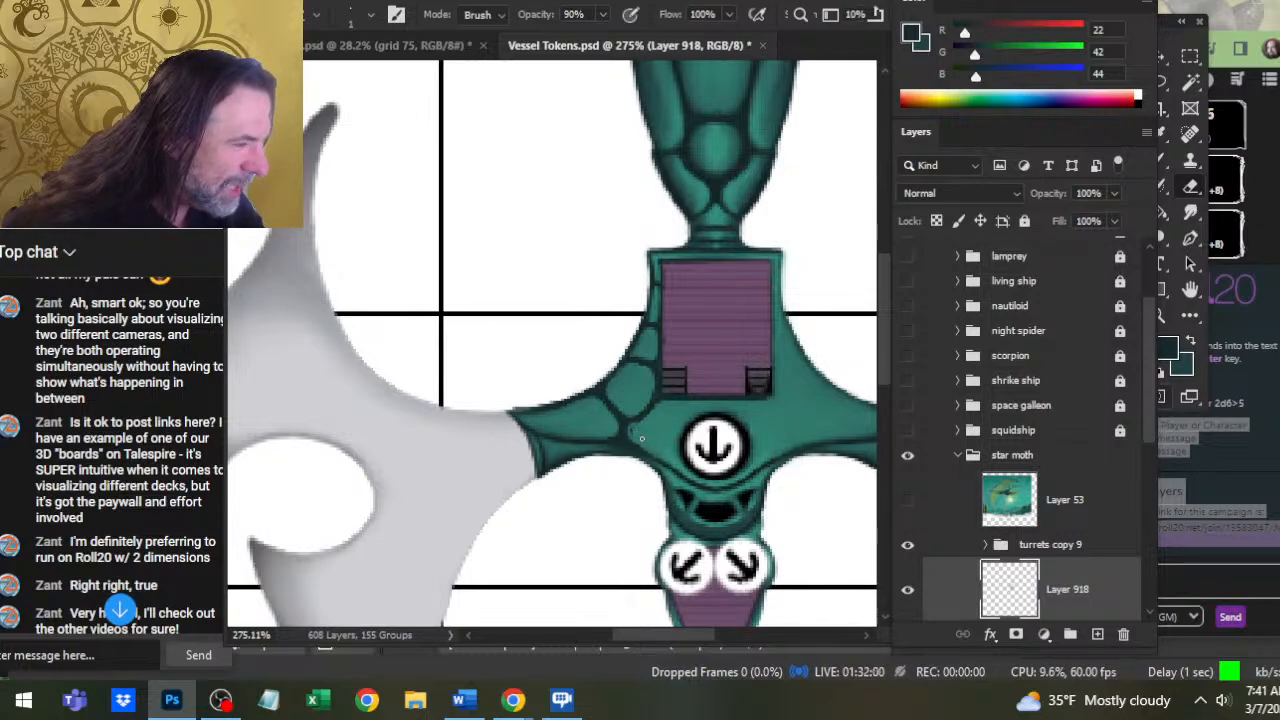
key(b)
key(e)
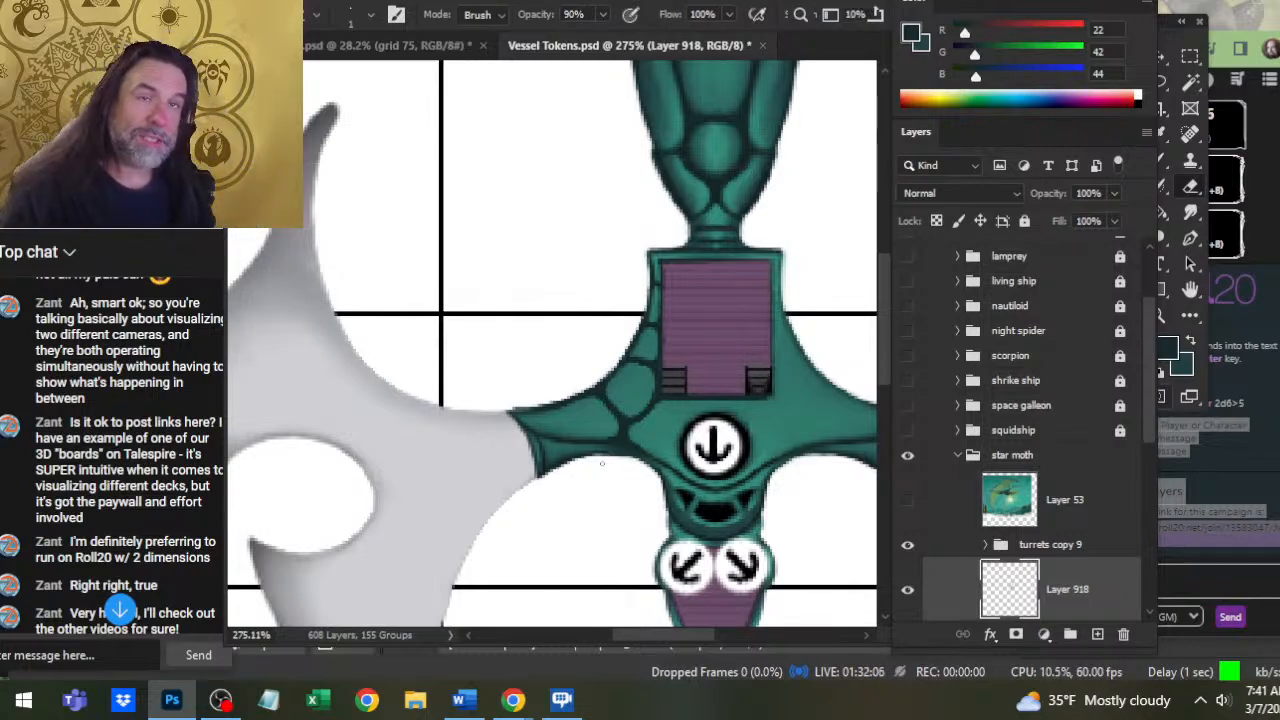
key(b)
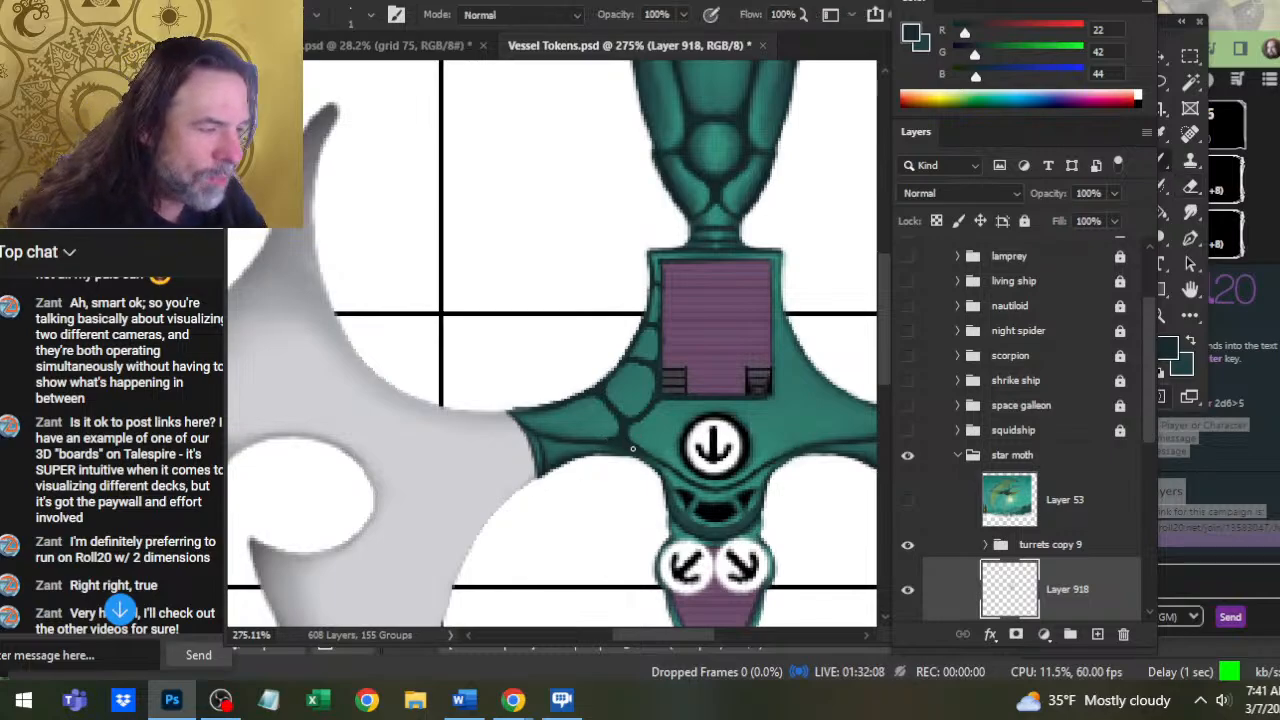
key(e)
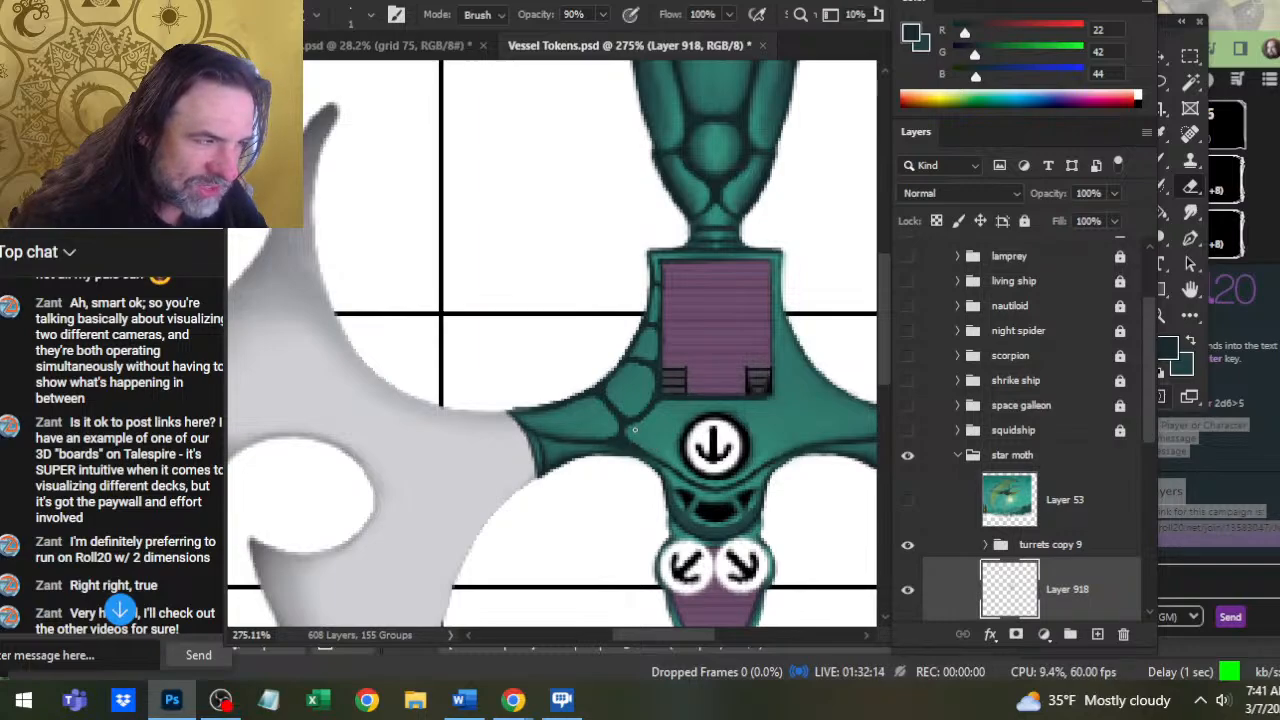
key(b)
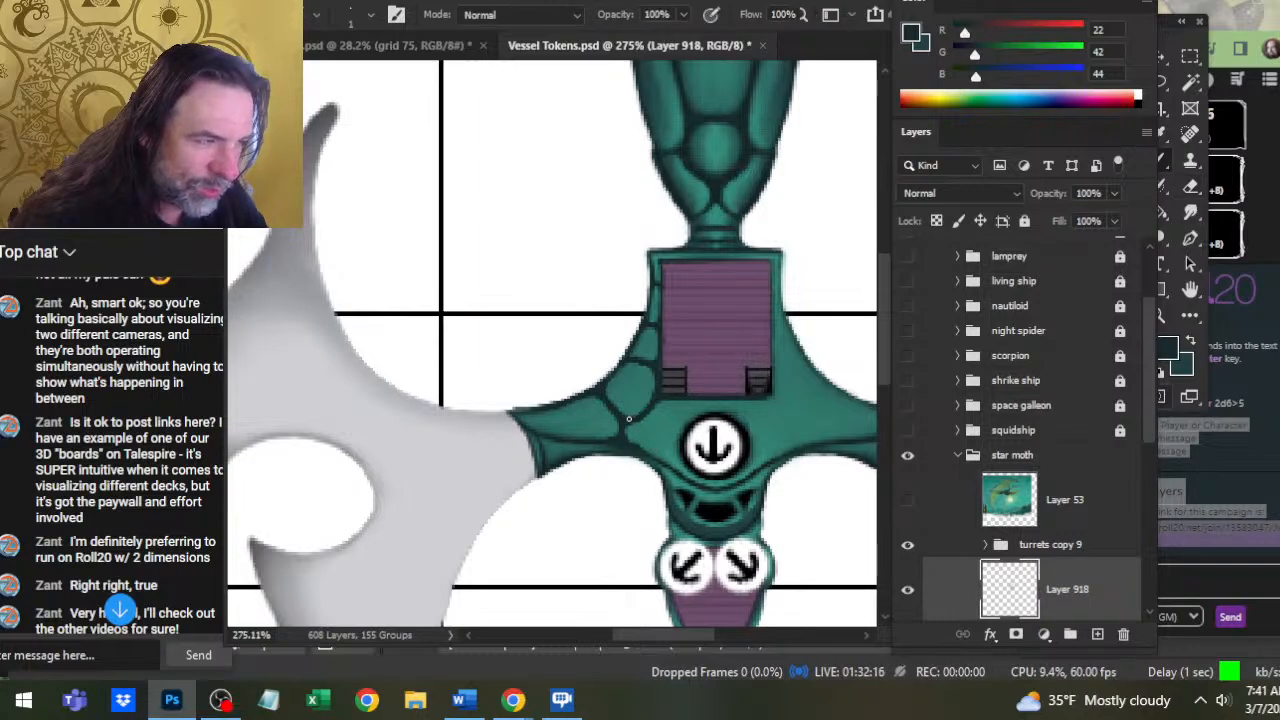
key(e)
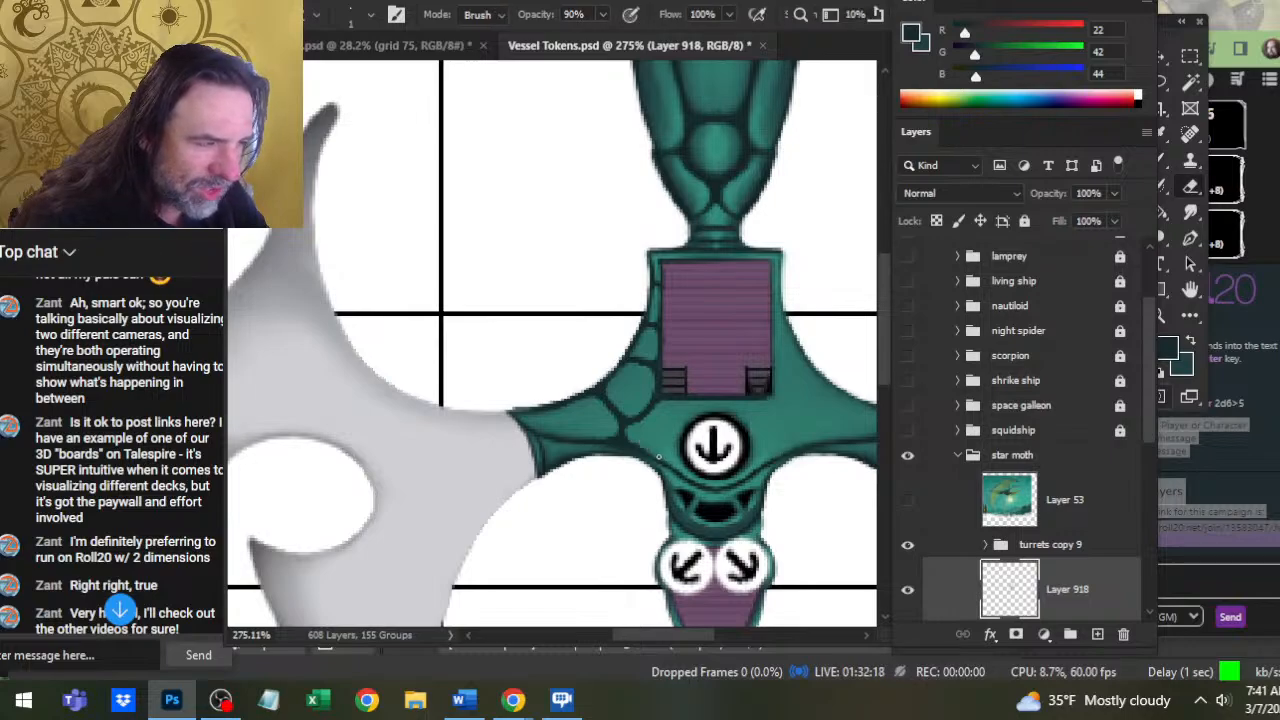
key(b)
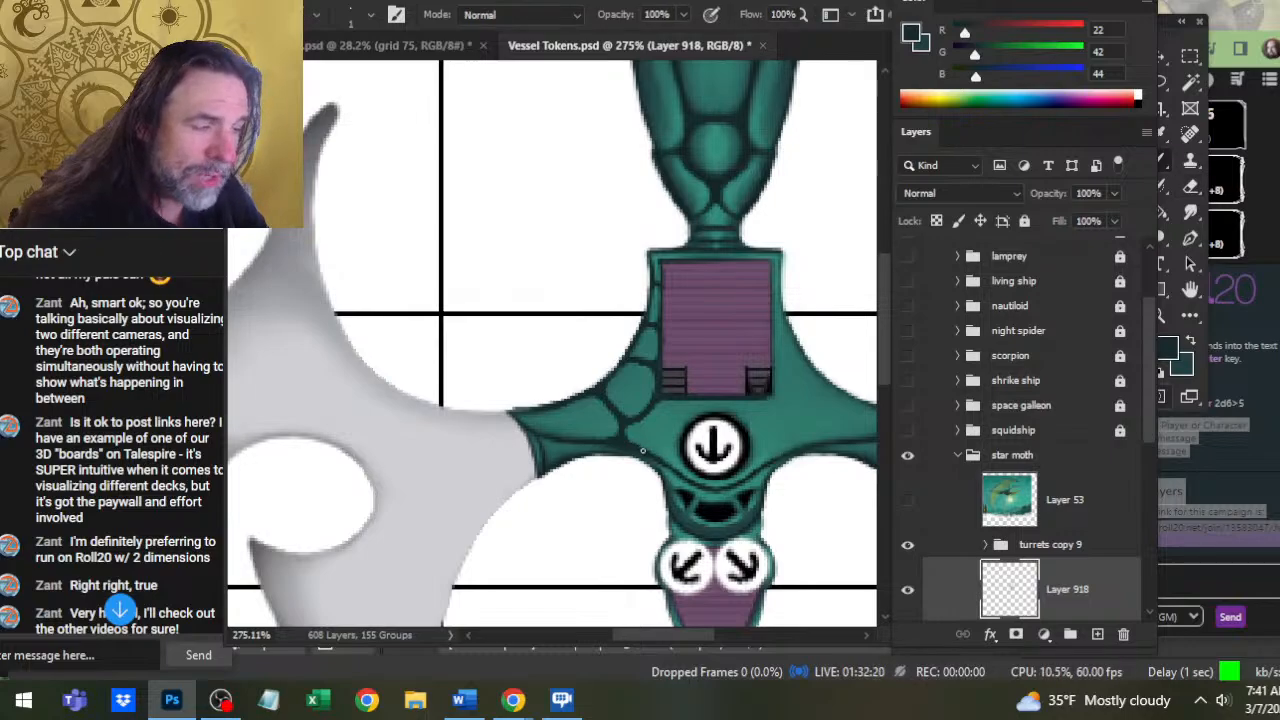
key(e)
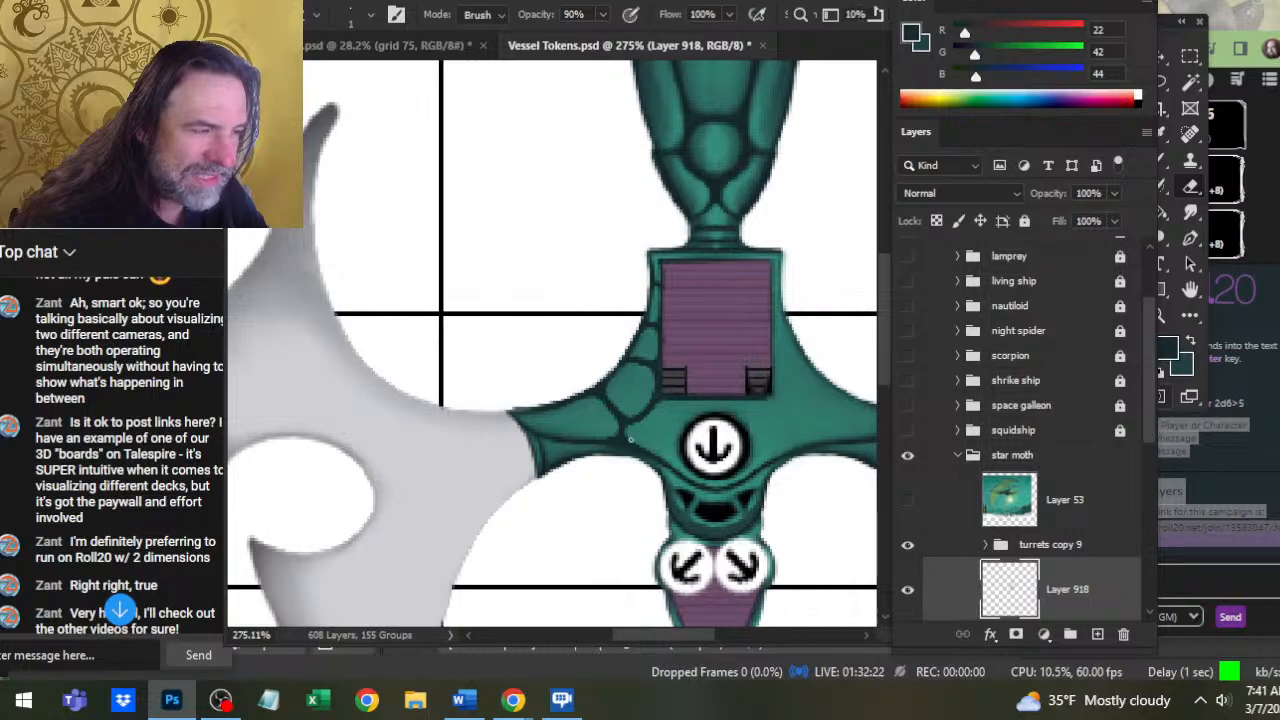
key(b)
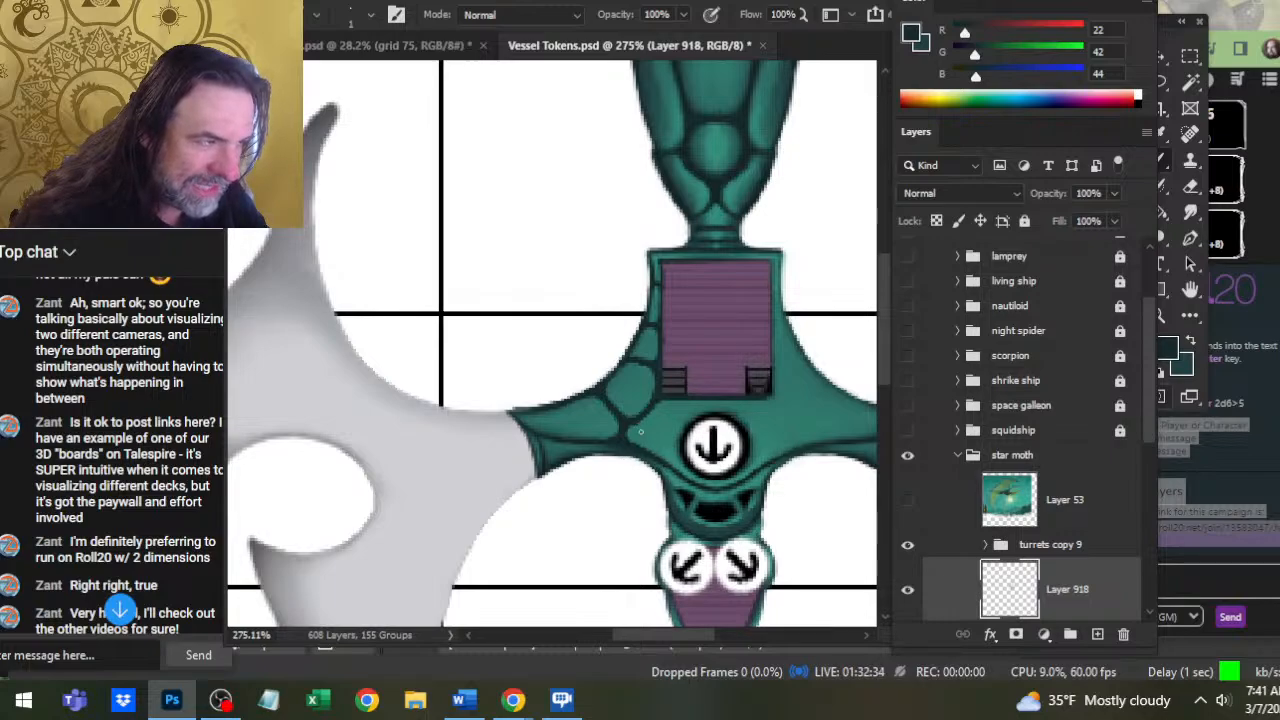
key(e)
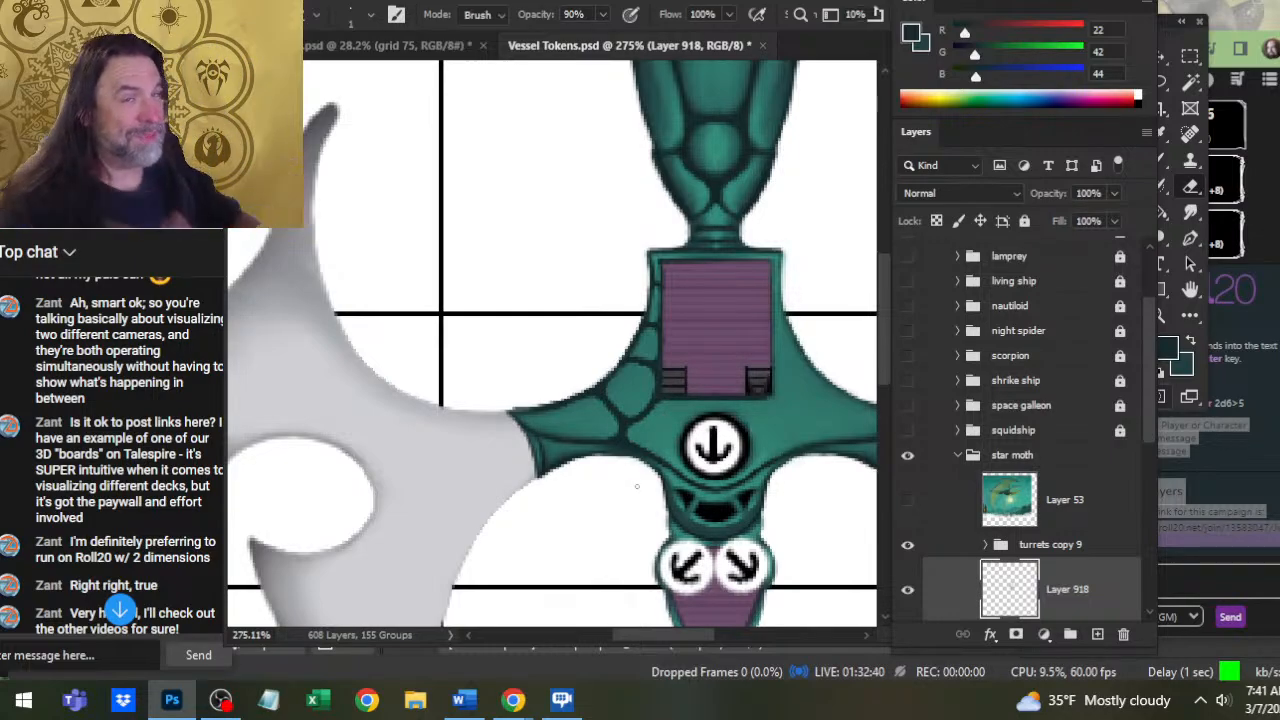
key(b)
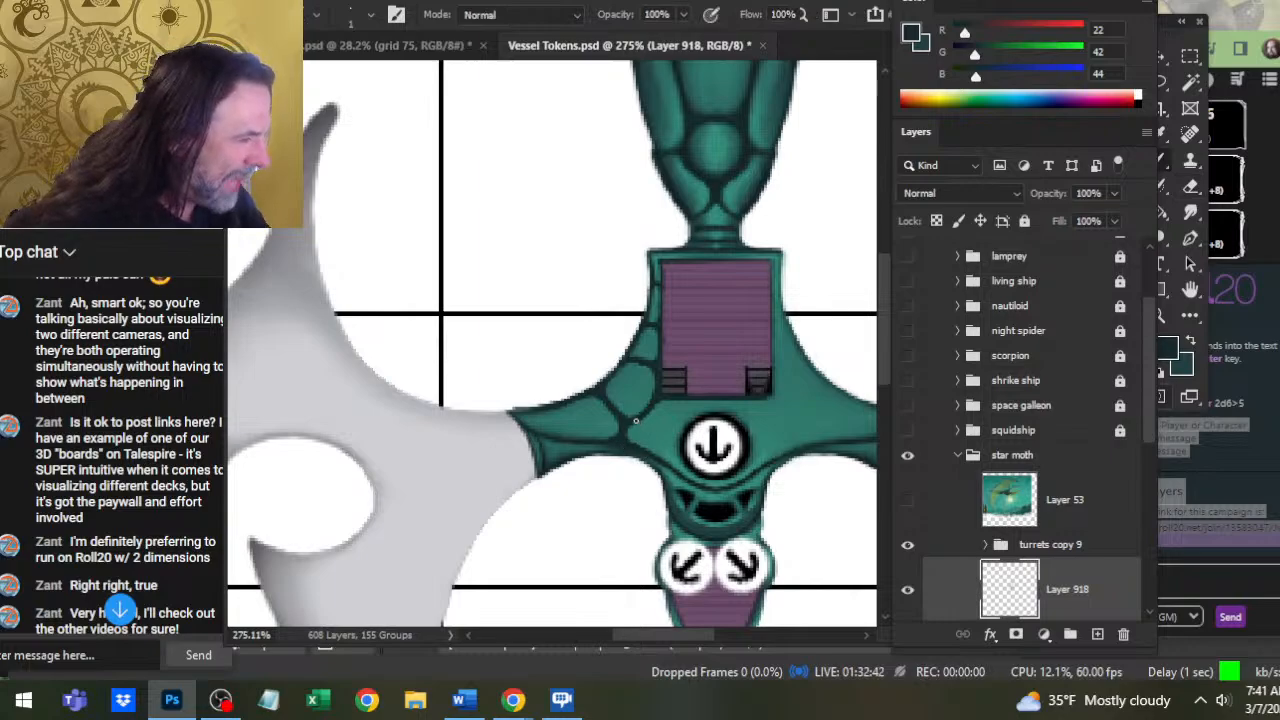
Touch up the dark line along the lower edge of the purple deck and compare the token with Layer 918 hidden and shown
key(e)
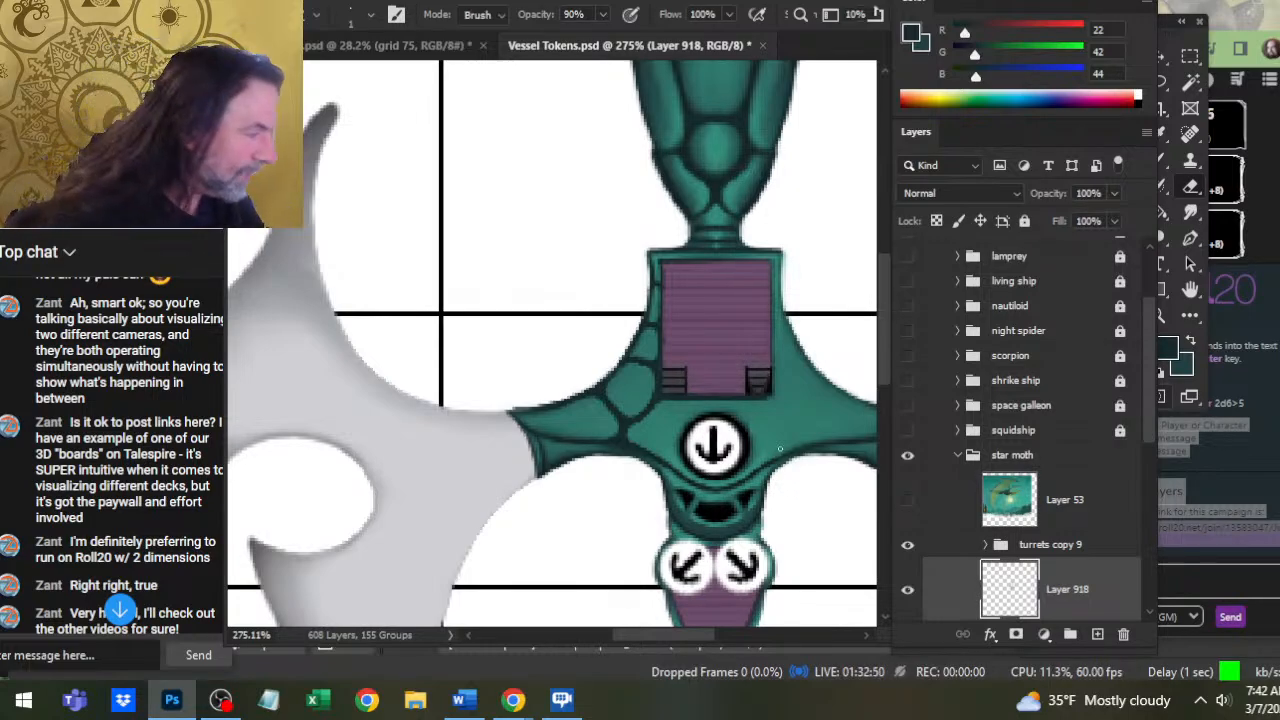
key(b)
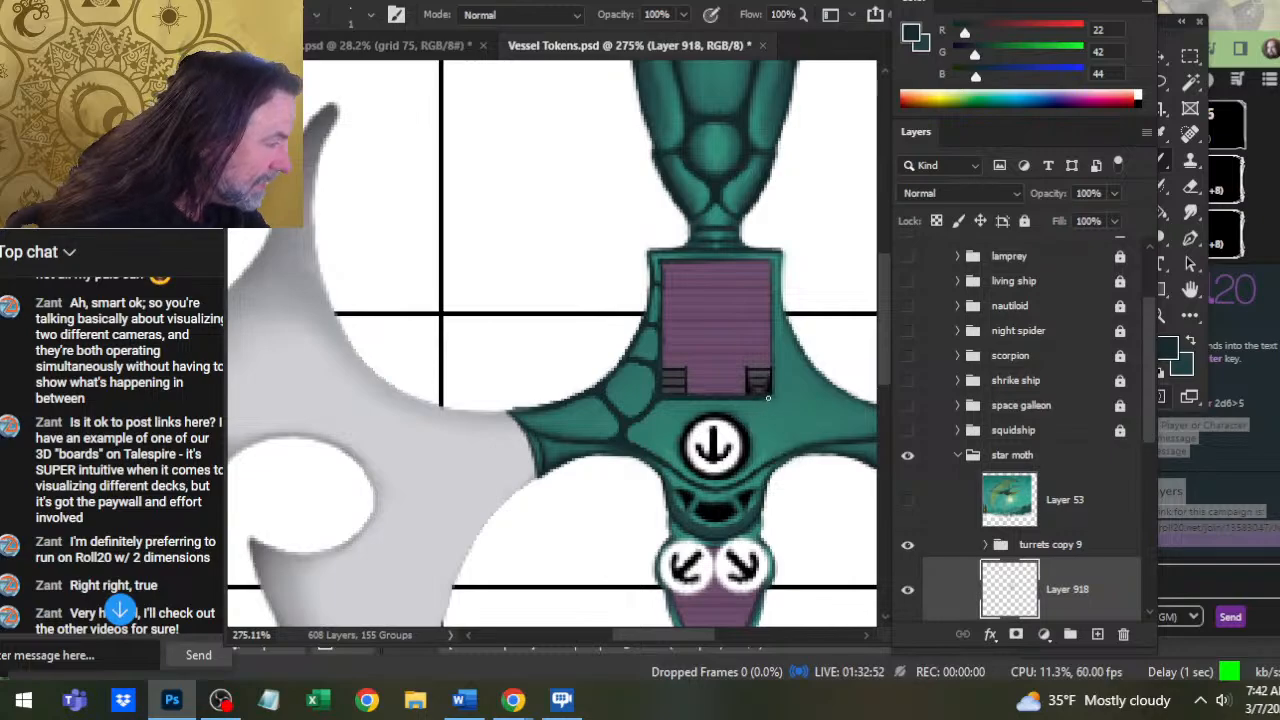
key(e)
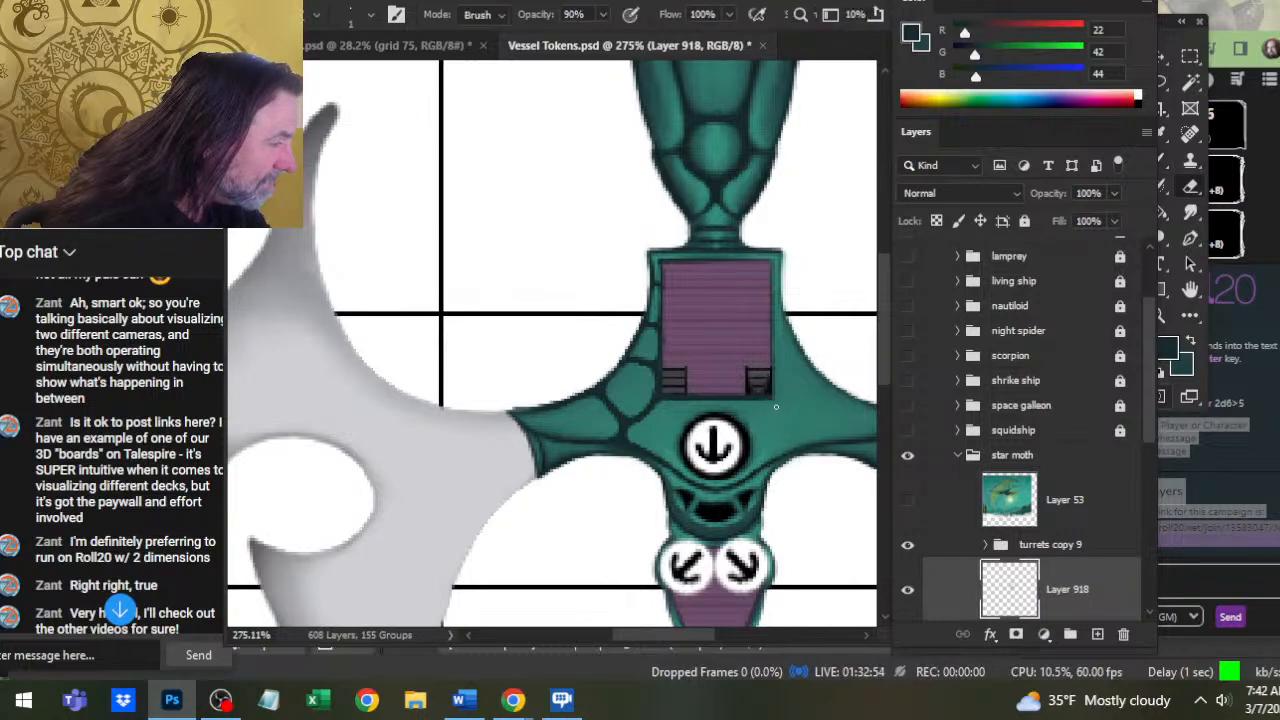
key(b)
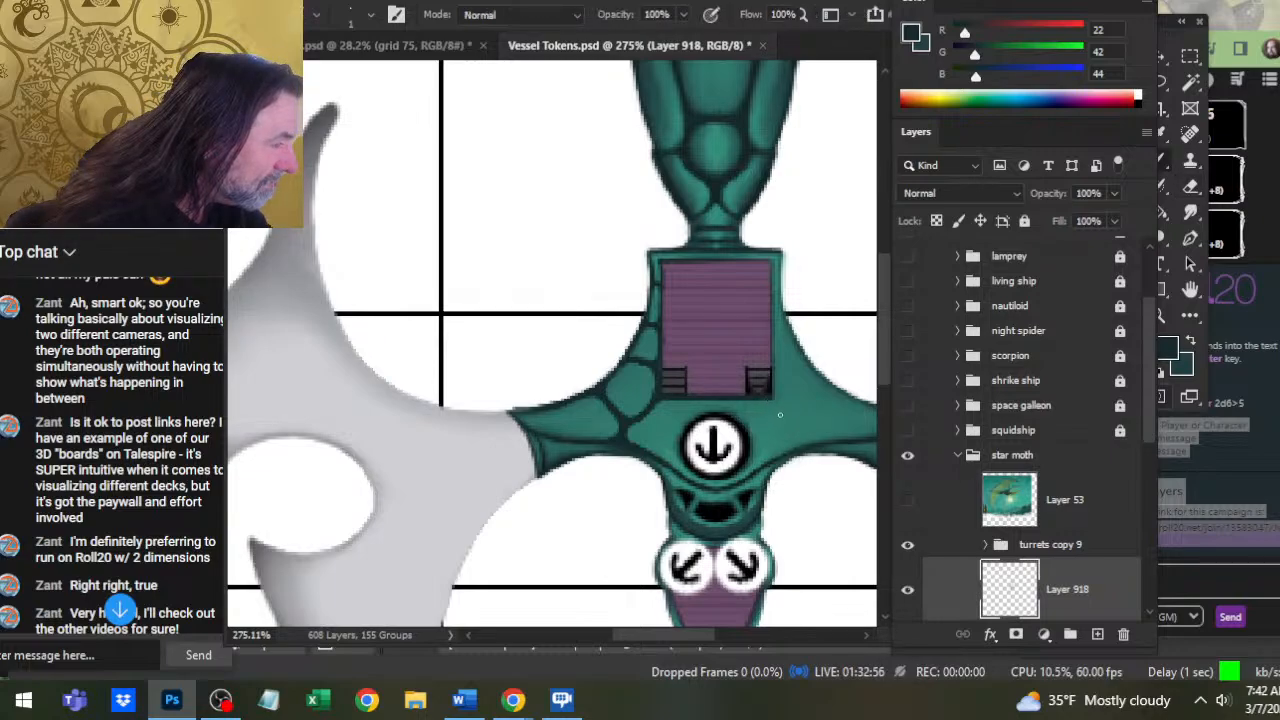
click(907, 590)
click(907, 590)
Duplicate Layer 918 and flip the copy horizontally
right_click(930, 600)
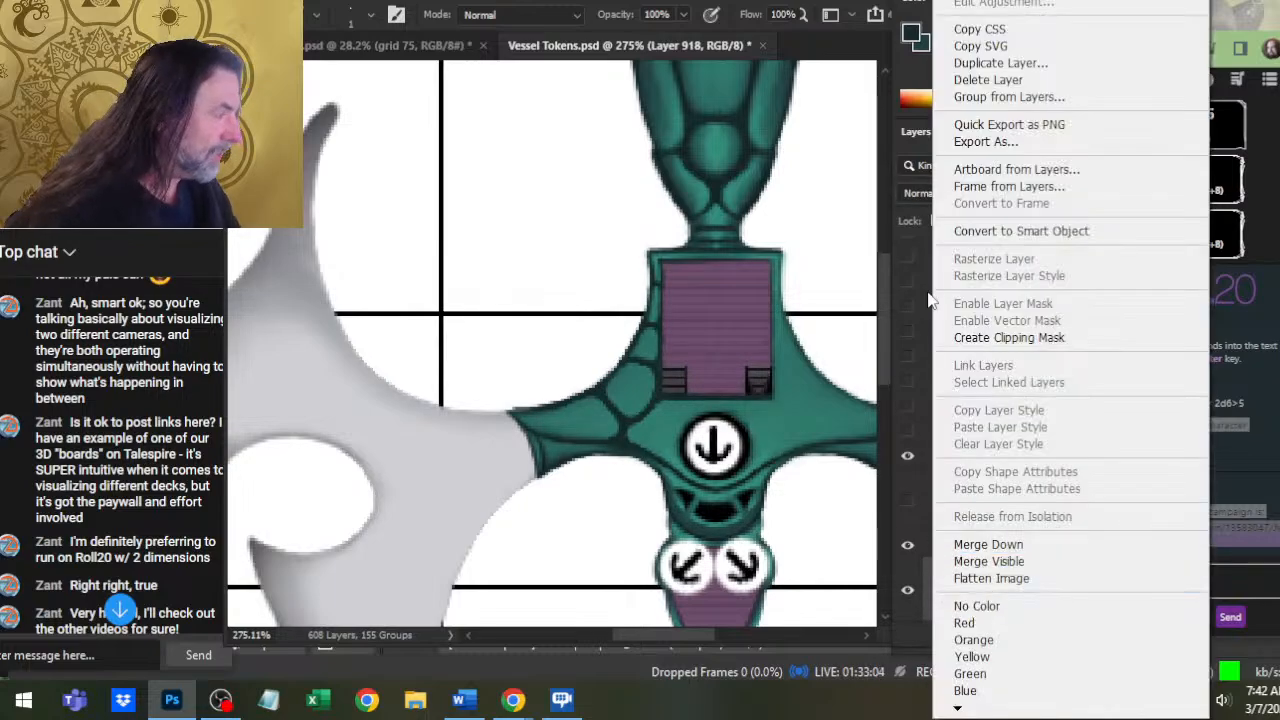
click(1026, 68)
key(Return)
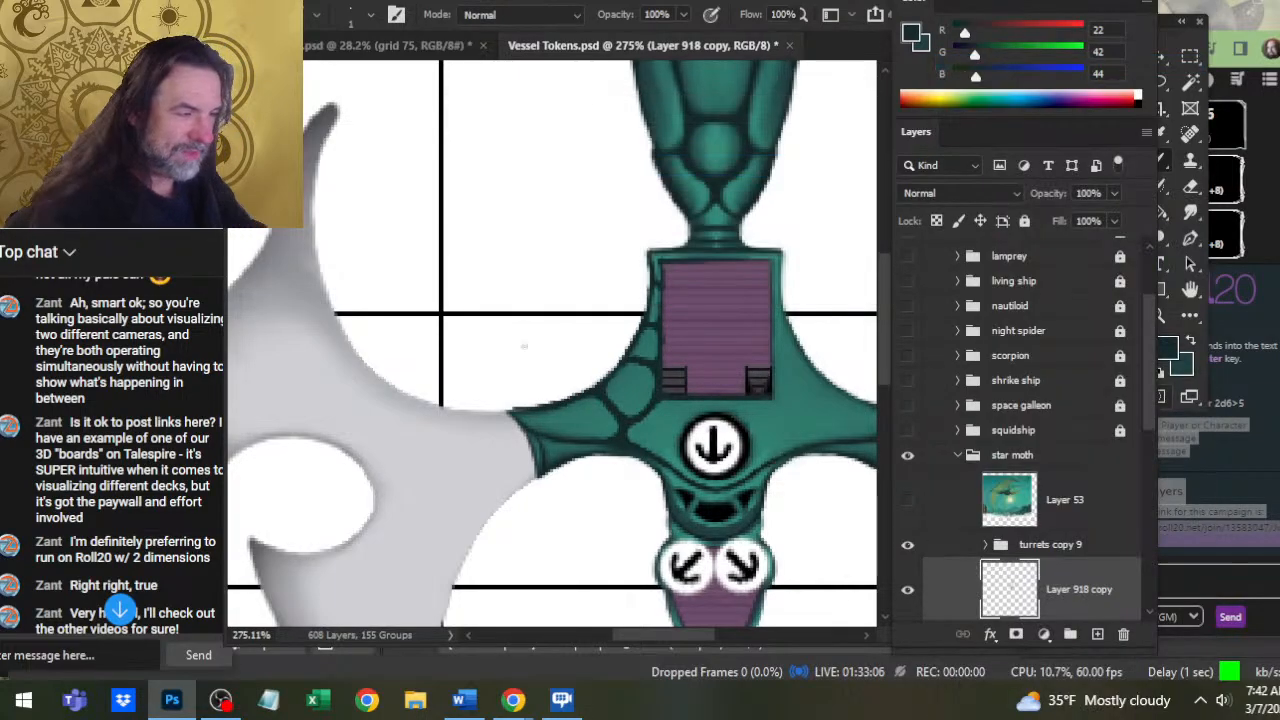
key(l)
right_click(527, 353)
click(614, 527)
right_click(554, 402)
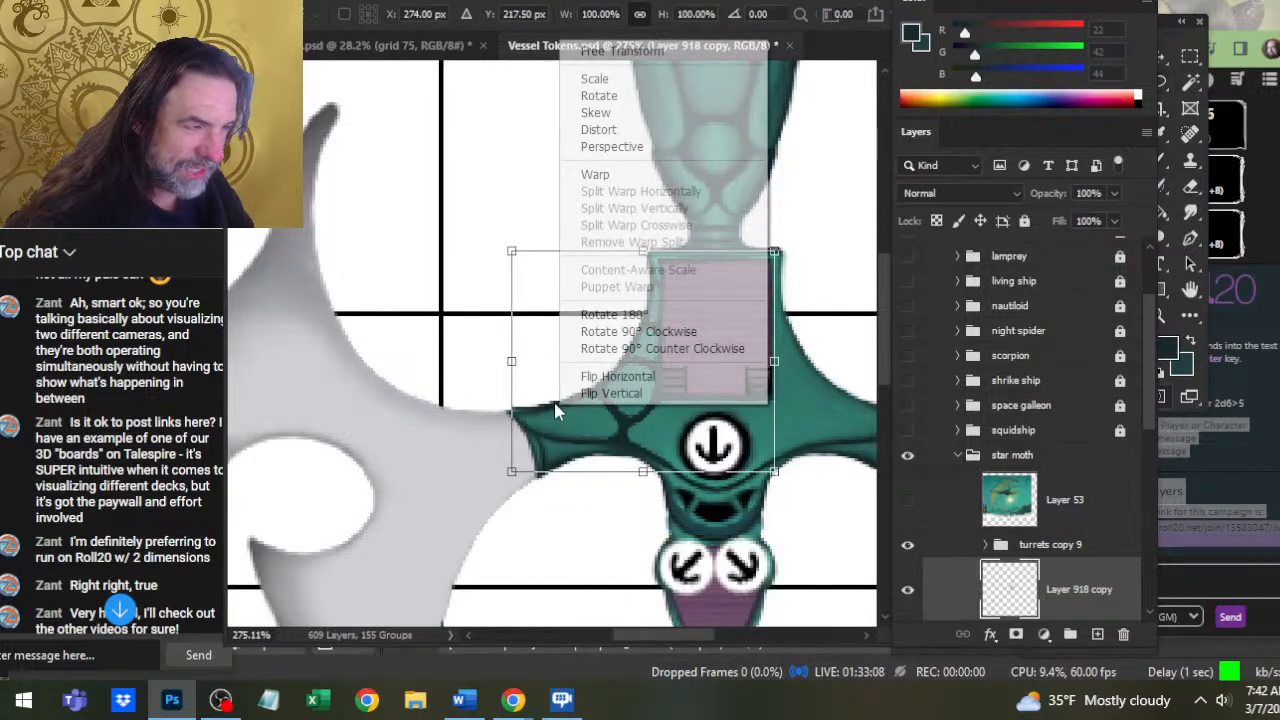
click(644, 376)
key(Return)
Nudge the flipped panel lines to the right until they mirror the left side across the star moth's central hull
key(v)
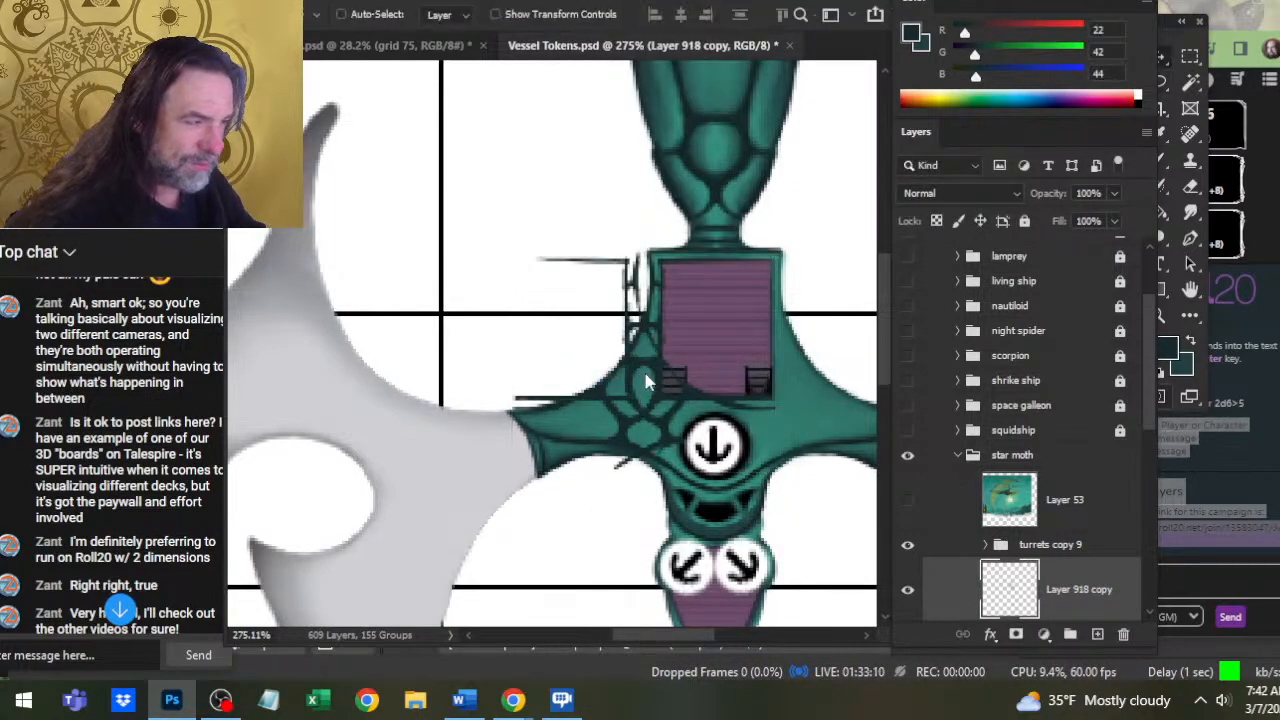
key(Right)
key(Right)
key(Right)
key(Right)
key(Right)
key(Right)
key(Right)
key(Right)
key(Right)
key(Right)
key(Right)
key(Right)
key(Right)
key(Right)
key(Right)
key(Right)
key(Right)
key(Right)
key(Right)
key(Right)
key(Right)
key(Right)
key(Right)
key(Right)
key(Right)
key(Right)
key(Right)
key(Right)
key(Right)
key(Right)
key(Right)
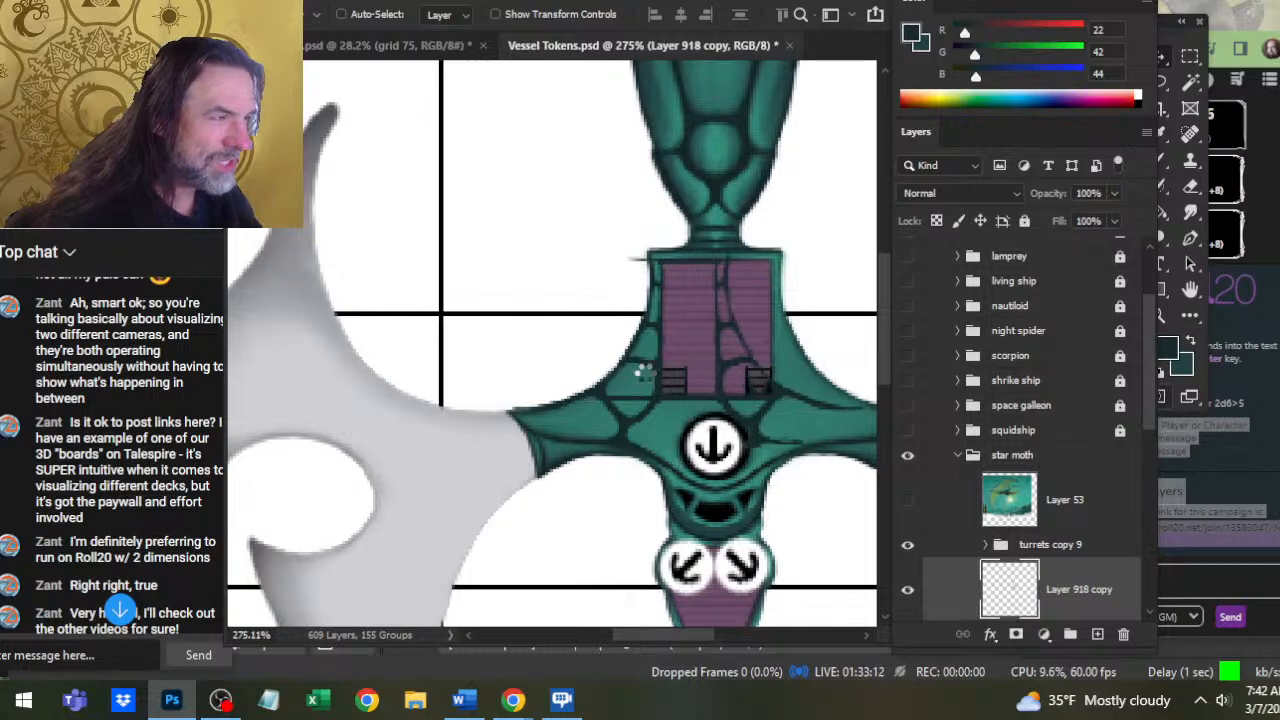
key(Right)
key(Left)
key(Left)
key(Left)
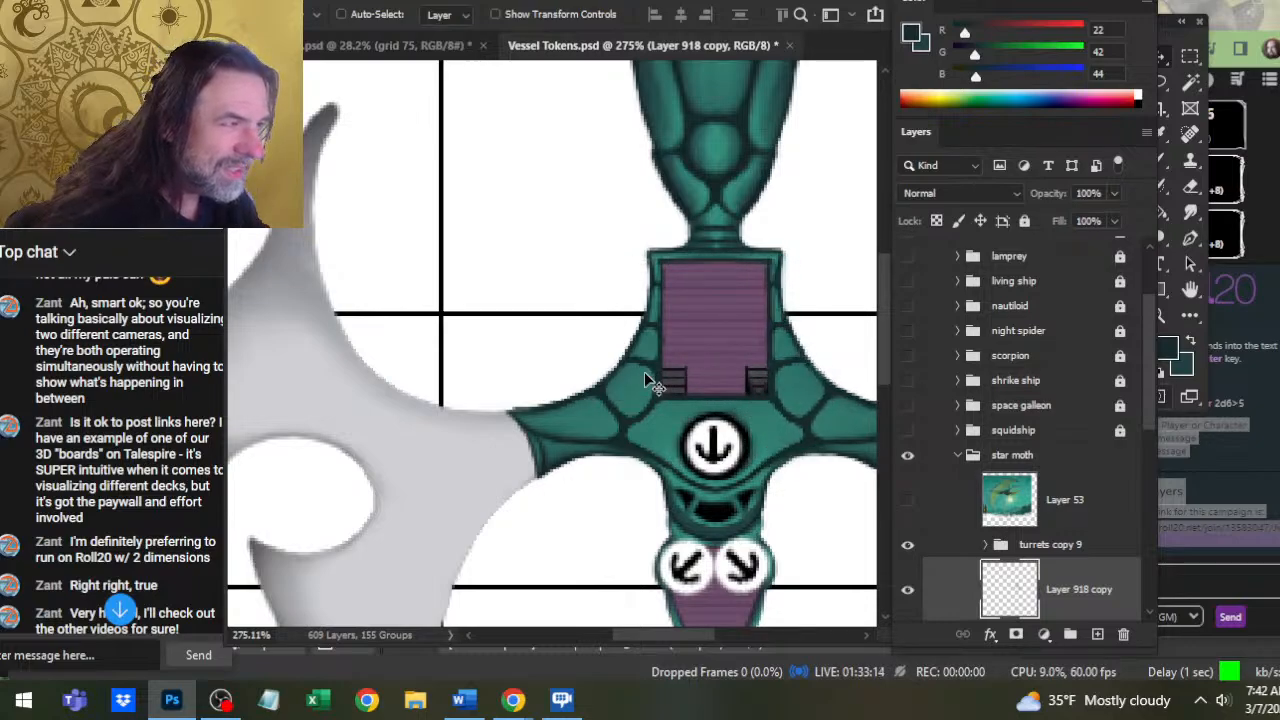
key(Right)
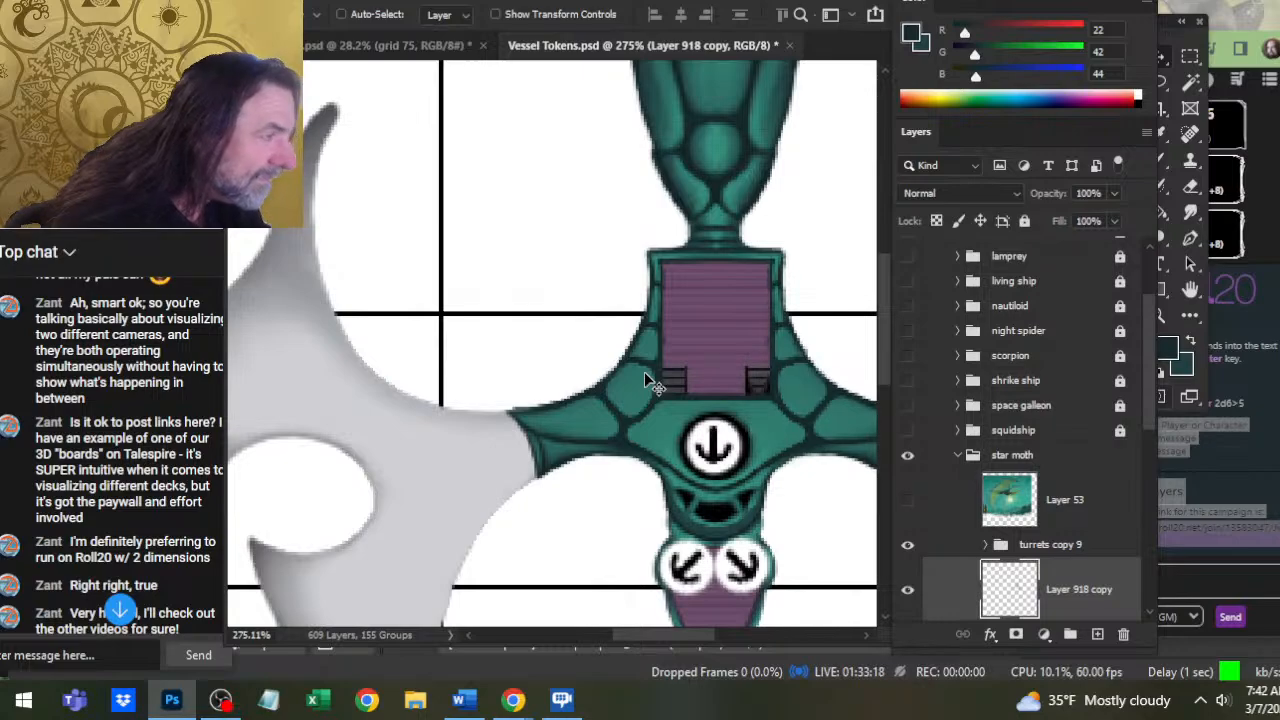
Merge the mirrored copy down into Layer 918
key(z)
drag(680, 380, 585, 372)
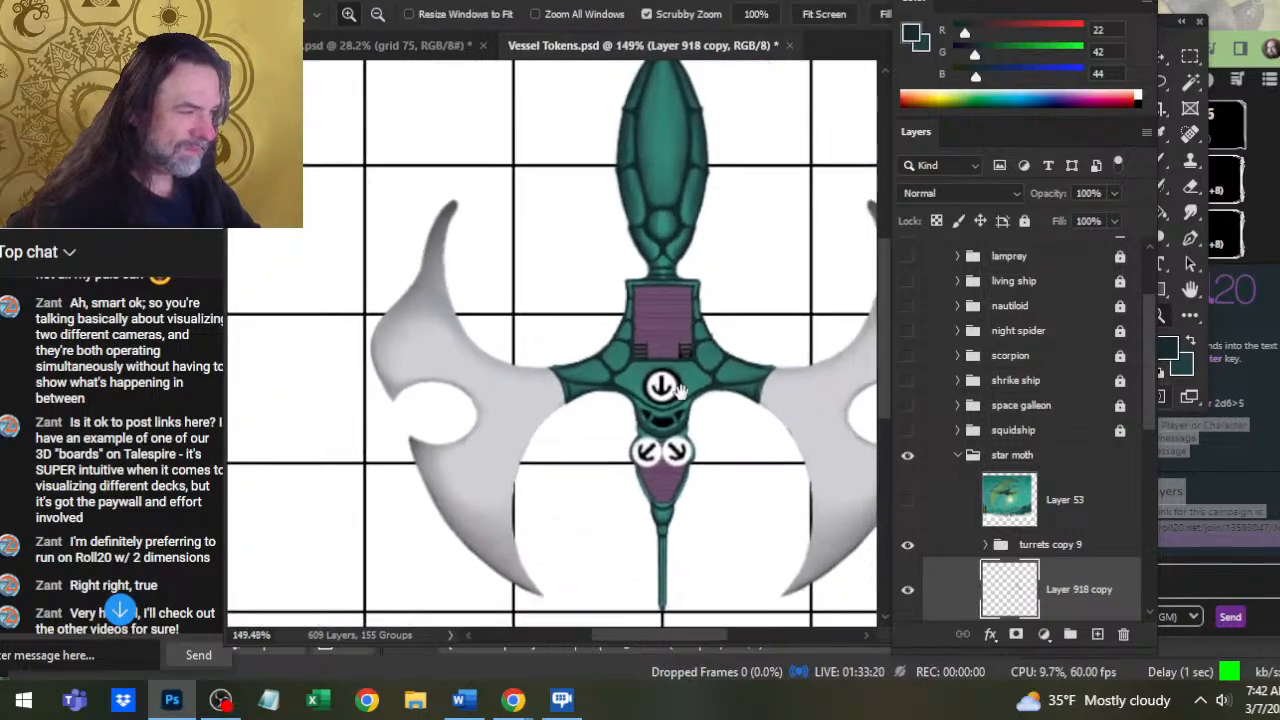
scroll(1145, 420, down, 3)
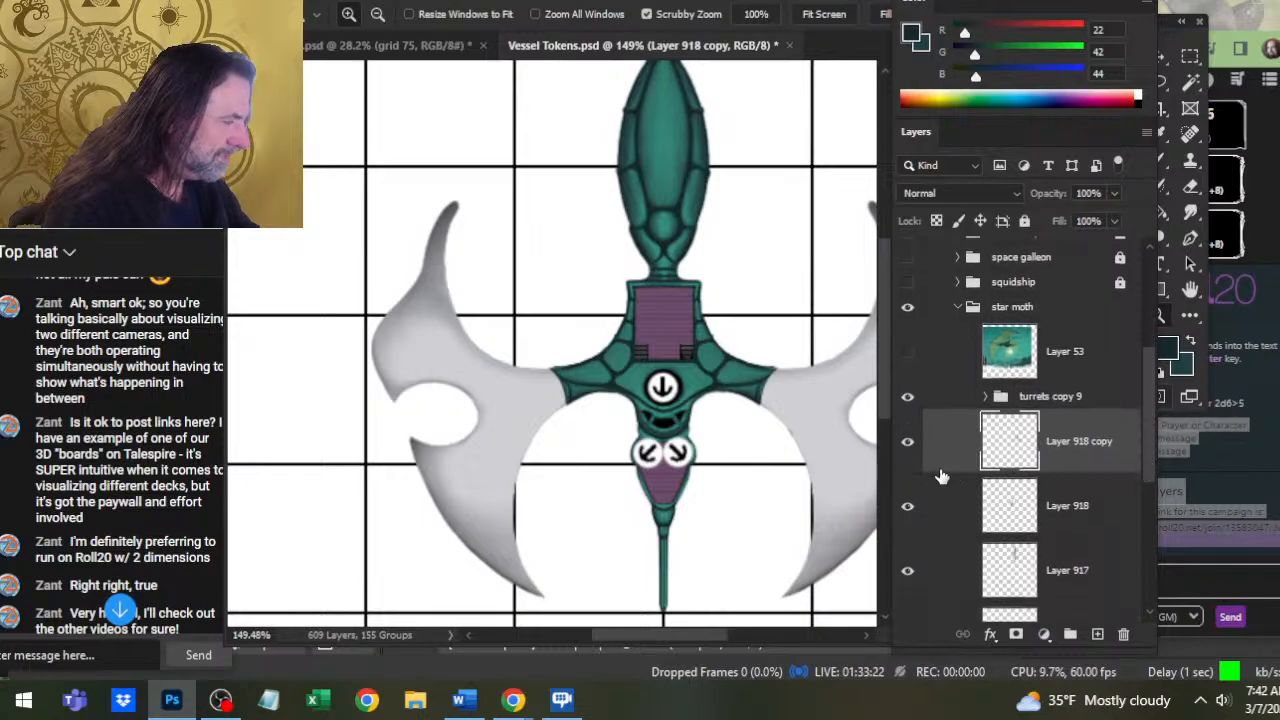
right_click(950, 460)
click(1047, 545)
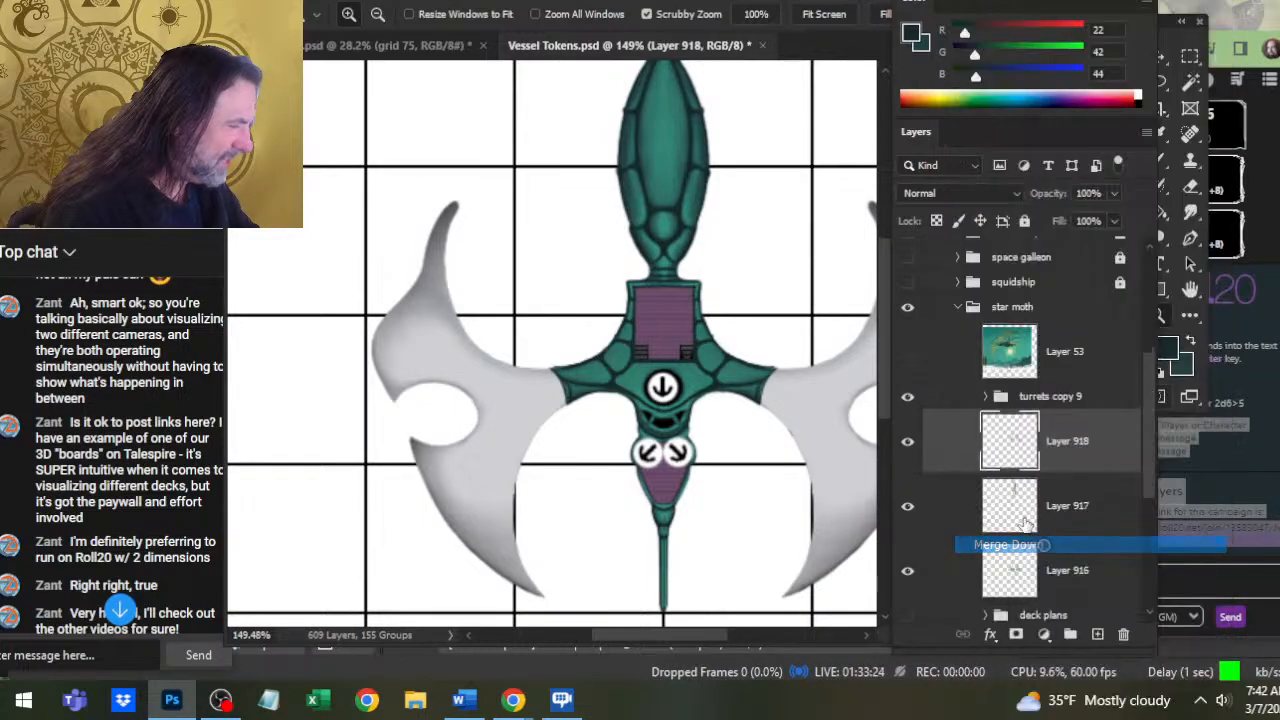
Lower the opacity of Layer 918 to 57%
click(1115, 193)
drag(1110, 217, 1078, 226)
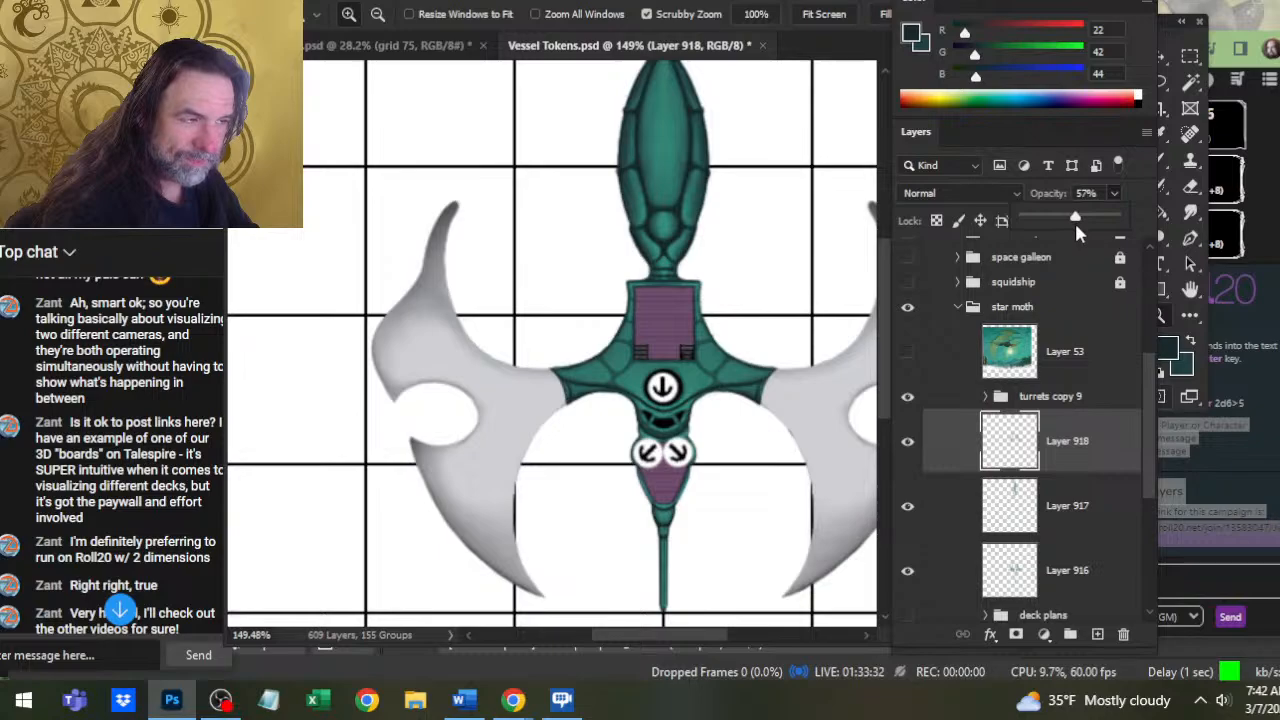
click(1053, 137)
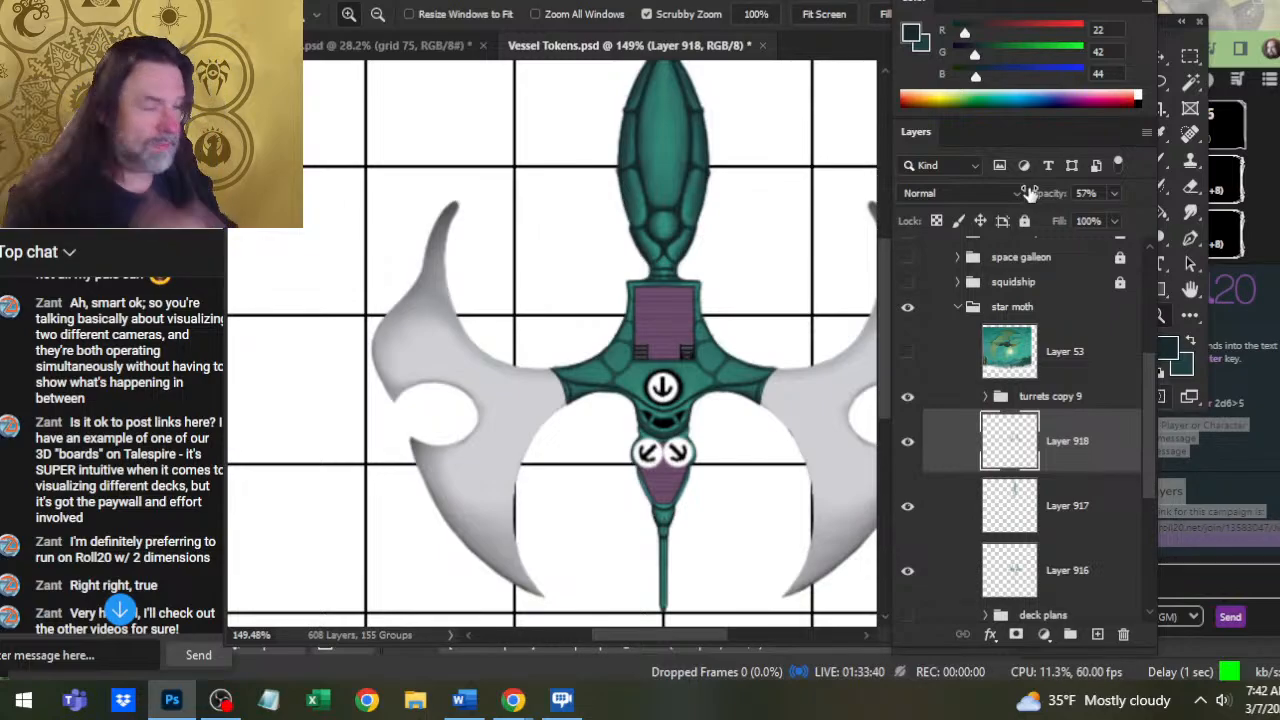
Inspect the wing root and central hull up close and add a new empty layer above Layer 918
drag(547, 477, 604, 473)
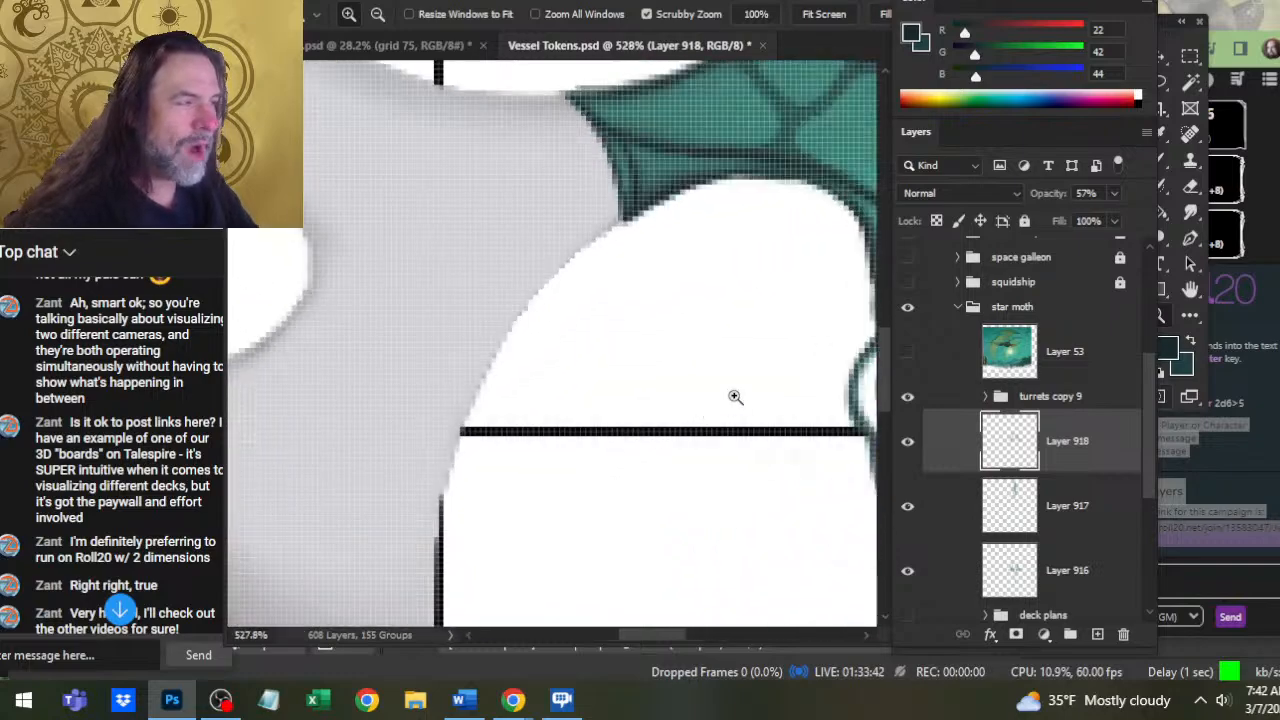
drag(733, 340, 581, 455)
drag(717, 434, 651, 420)
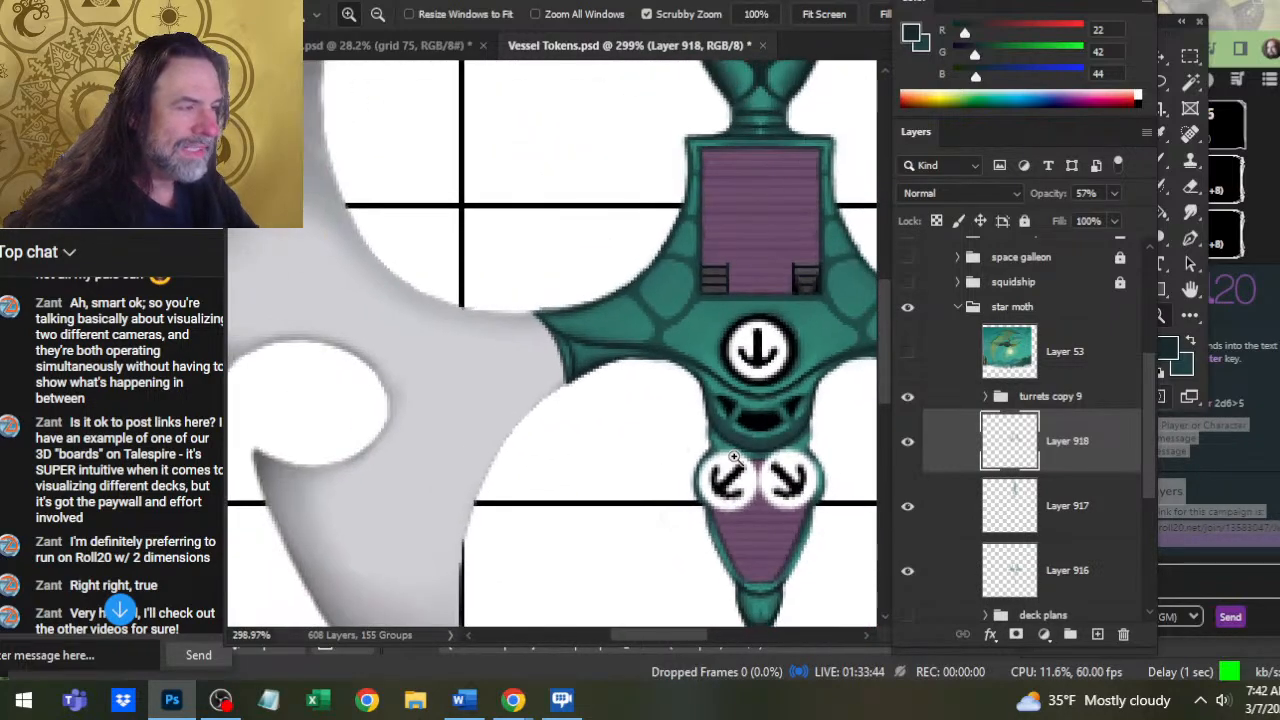
drag(749, 425, 708, 444)
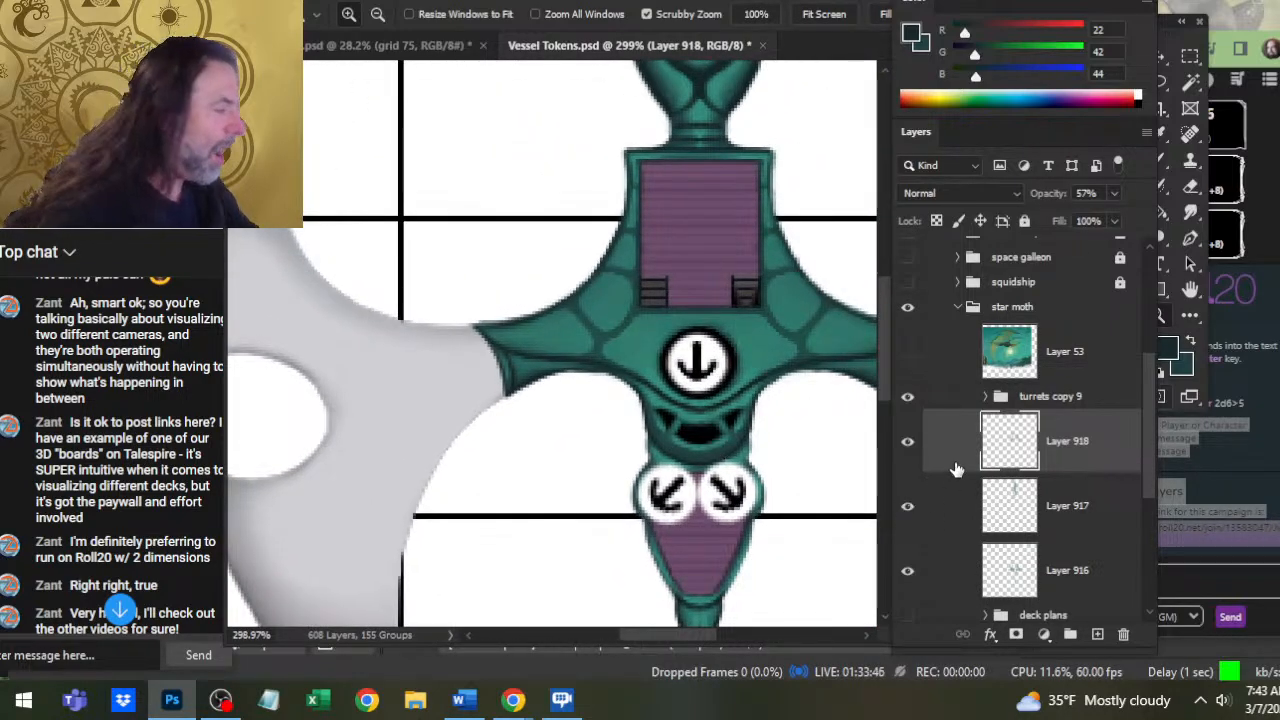
click(1097, 634)
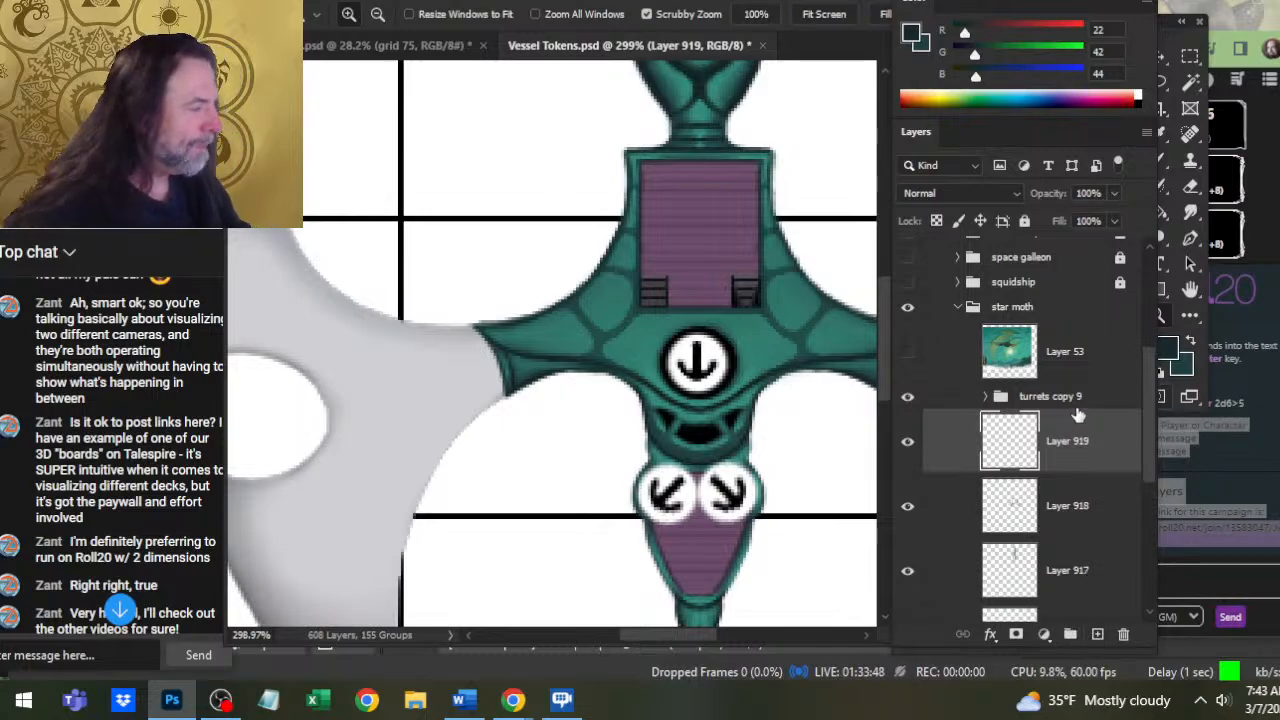
Show the Layer 53 reference painting and sample a dark olive green, RGB 51, 67, 49, from the ship's gold bow as the foreground color
click(907, 351)
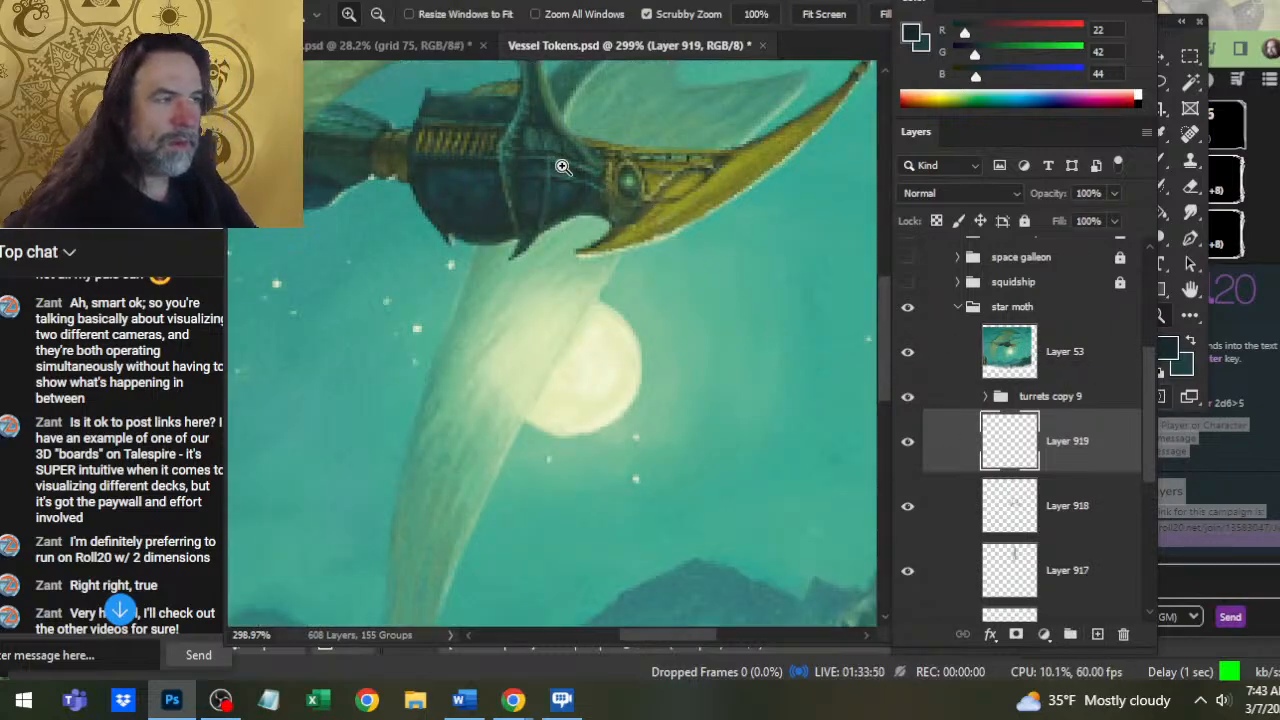
drag(563, 168, 640, 200)
key(b)
alt+click(580, 268)
drag(580, 268, 545, 240)
alt+click(766, 248)
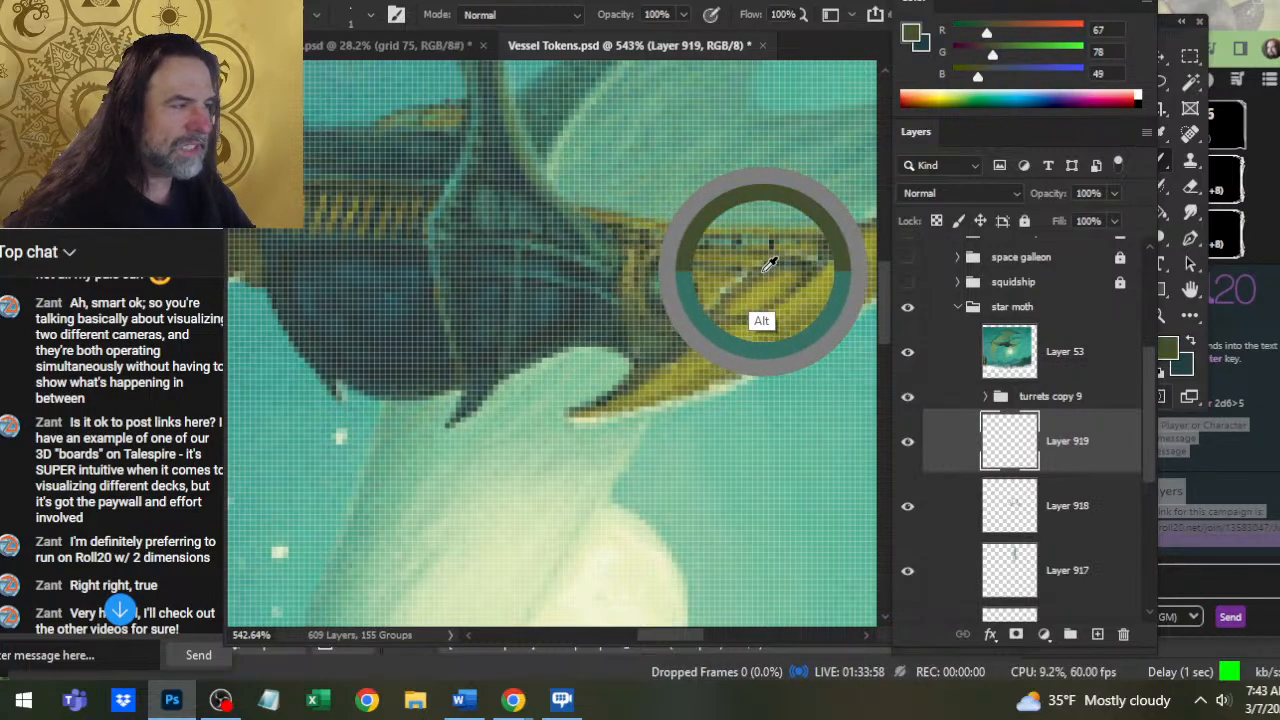
drag(766, 248, 798, 258)
key(z)
drag(749, 316, 700, 318)
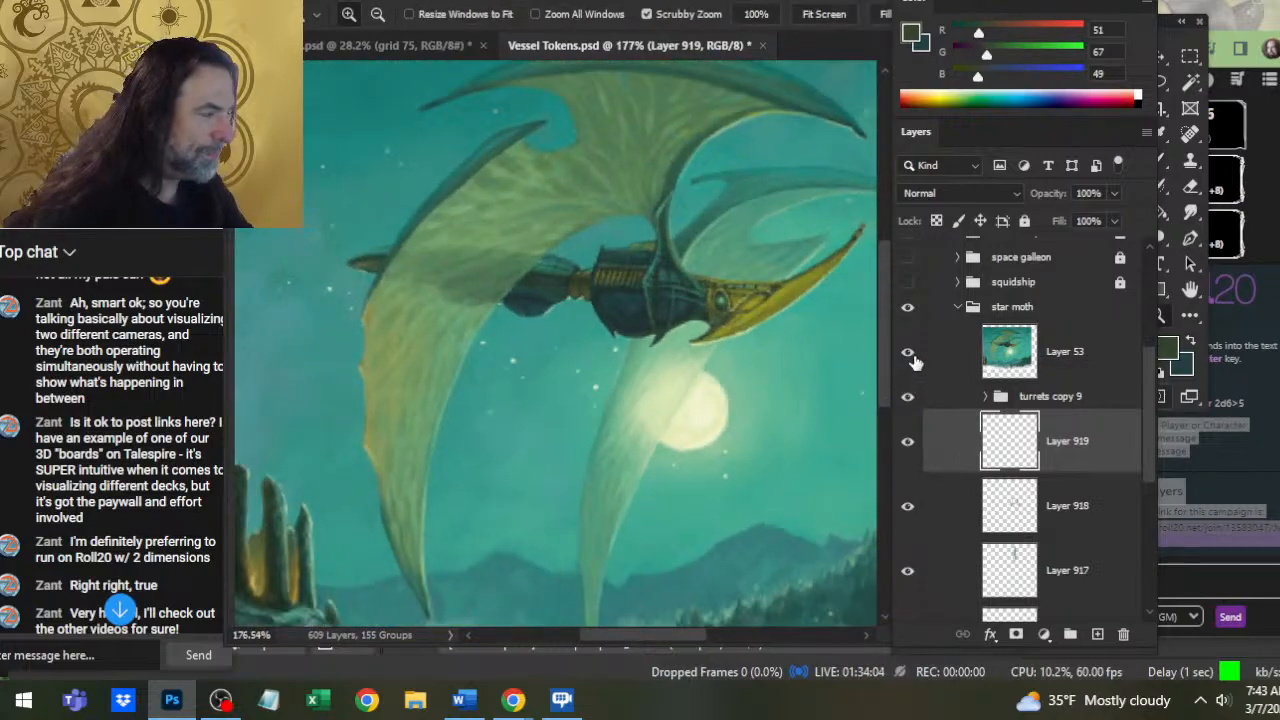
Hide the Layer 53 reference painting and brush a dark olive stroke along the left wing root's diagonal seam on Layer 919
click(908, 355)
mouse_move(777, 483)
mouse_down()
mouse_move(600, 400)
mouse_move(628, 342)
mouse_move(531, 366)
mouse_move(563, 363)
mouse_up()
key(b)
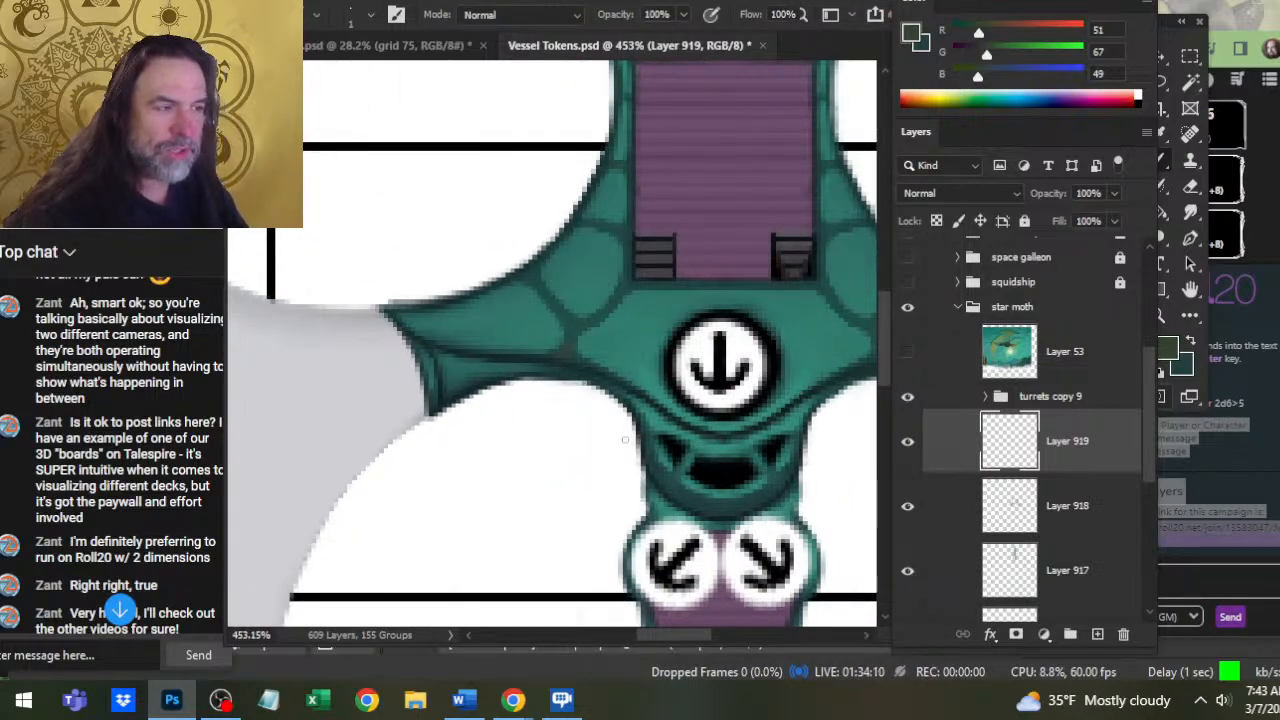
key(z)
drag(768, 468, 728, 470)
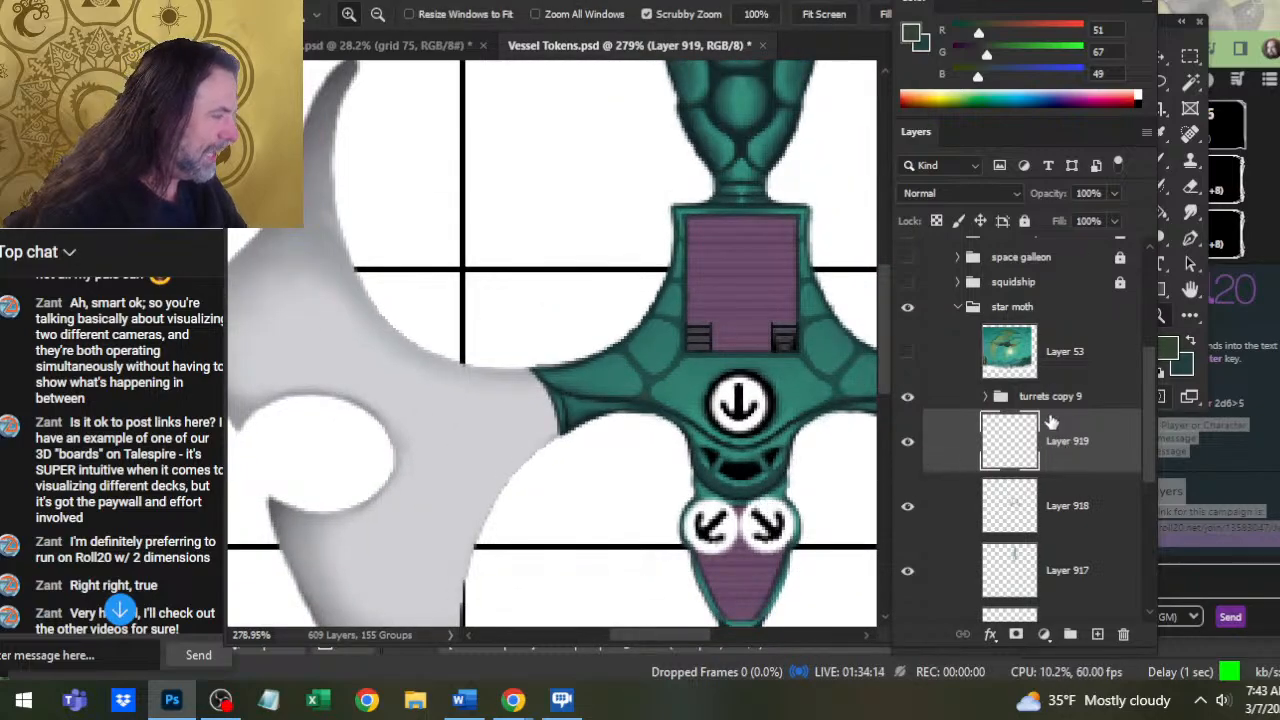
Set the opacity of Layer 919 to 85% and toggle the layer's visibility to compare the result
click(1114, 194)
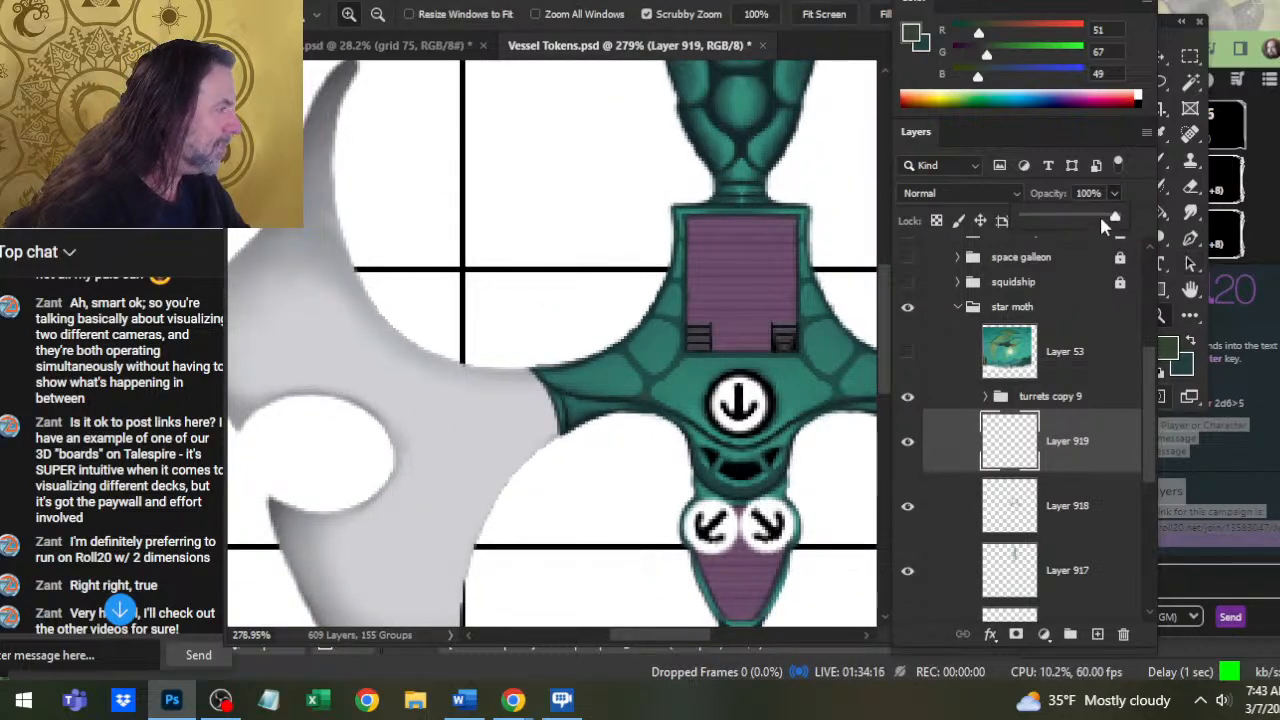
drag(1114, 217, 1101, 217)
click(914, 443)
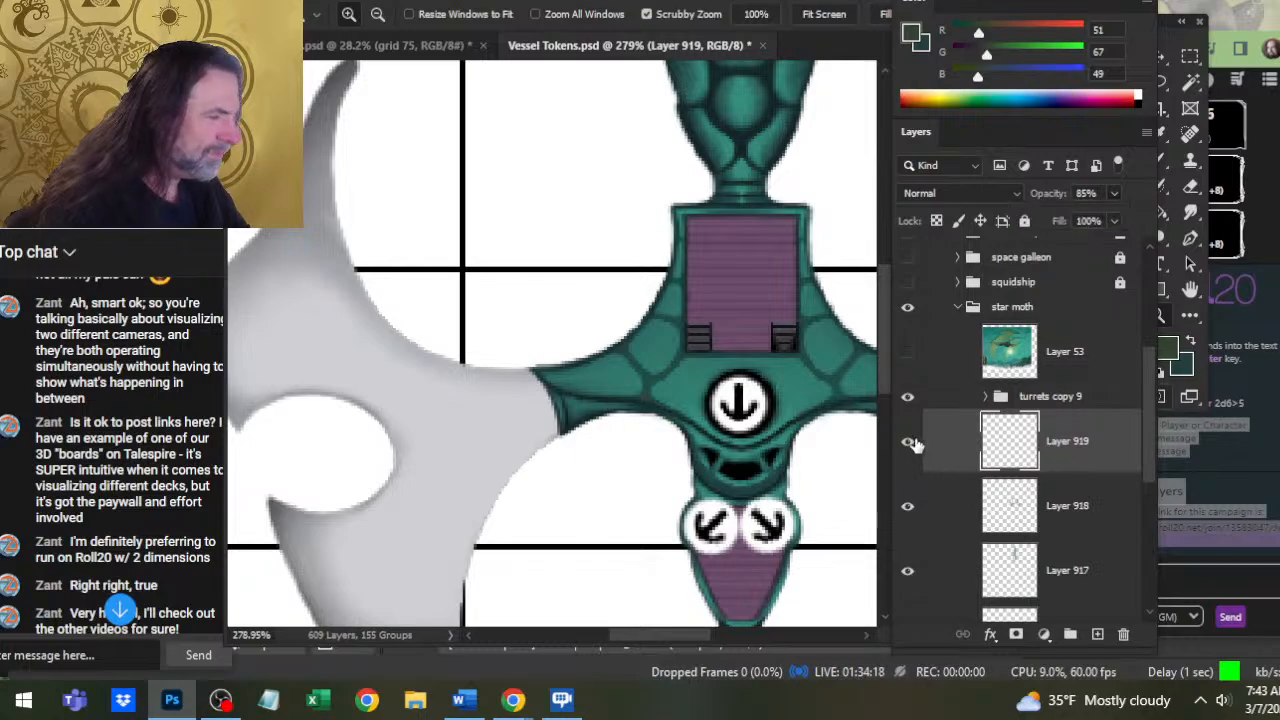
click(912, 443)
click(912, 446)
Raise the opacity of Layer 918 to 100% and make Layer 919 the active layer again
click(940, 512)
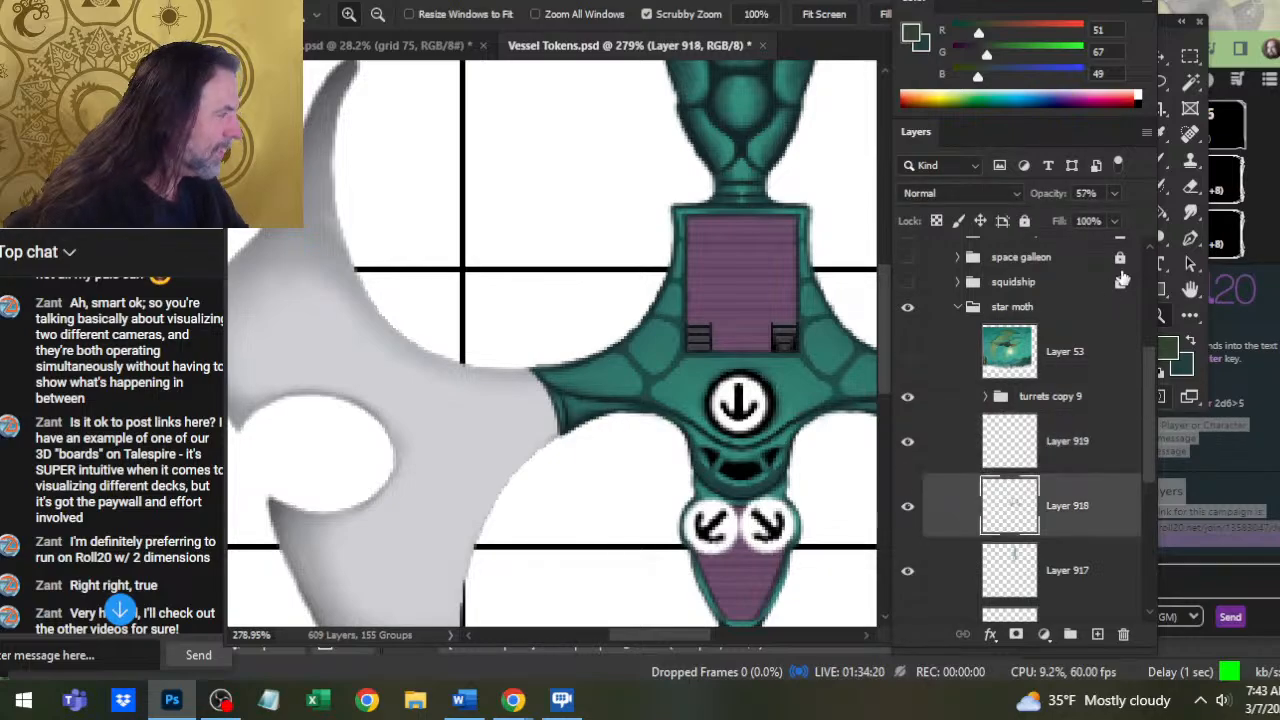
click(1116, 194)
drag(1114, 217, 1097, 220)
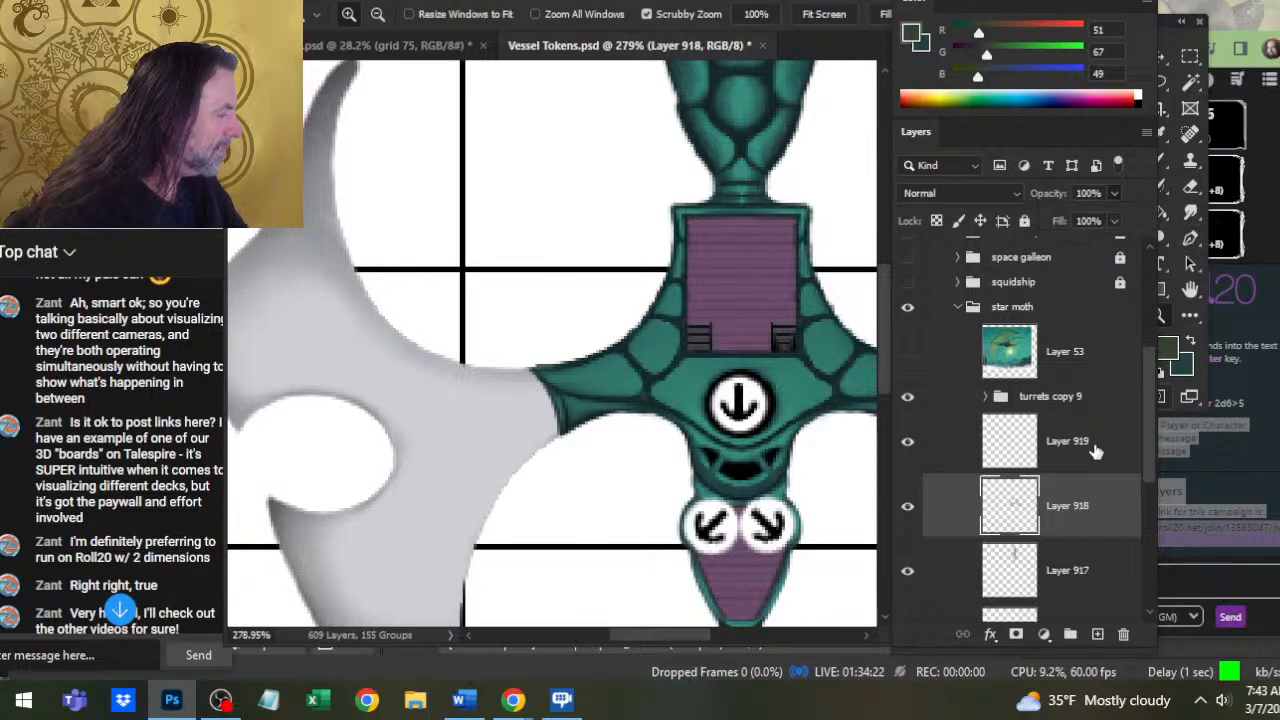
click(1060, 445)
Sample a light olive gold, RGB 137, 151, 78, from the bow in the Layer 53 reference painting, hiding the painting again after sampling
click(696, 375)
key(b)
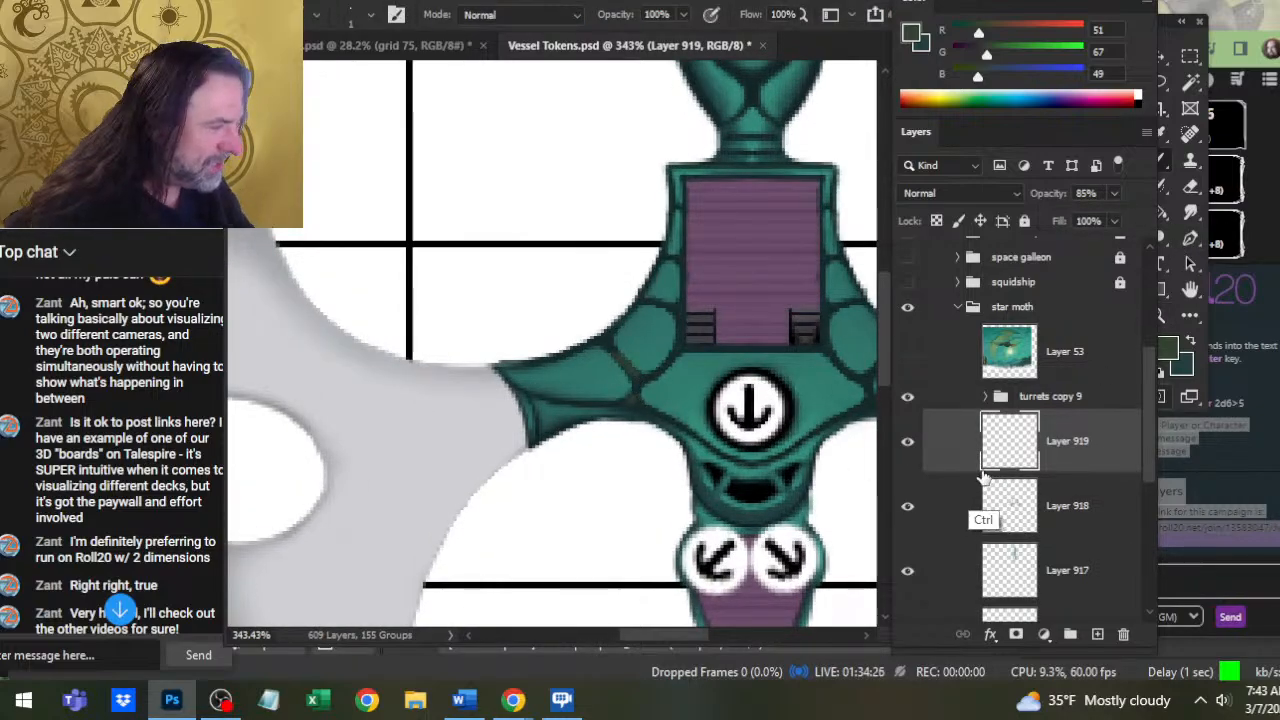
click(907, 351)
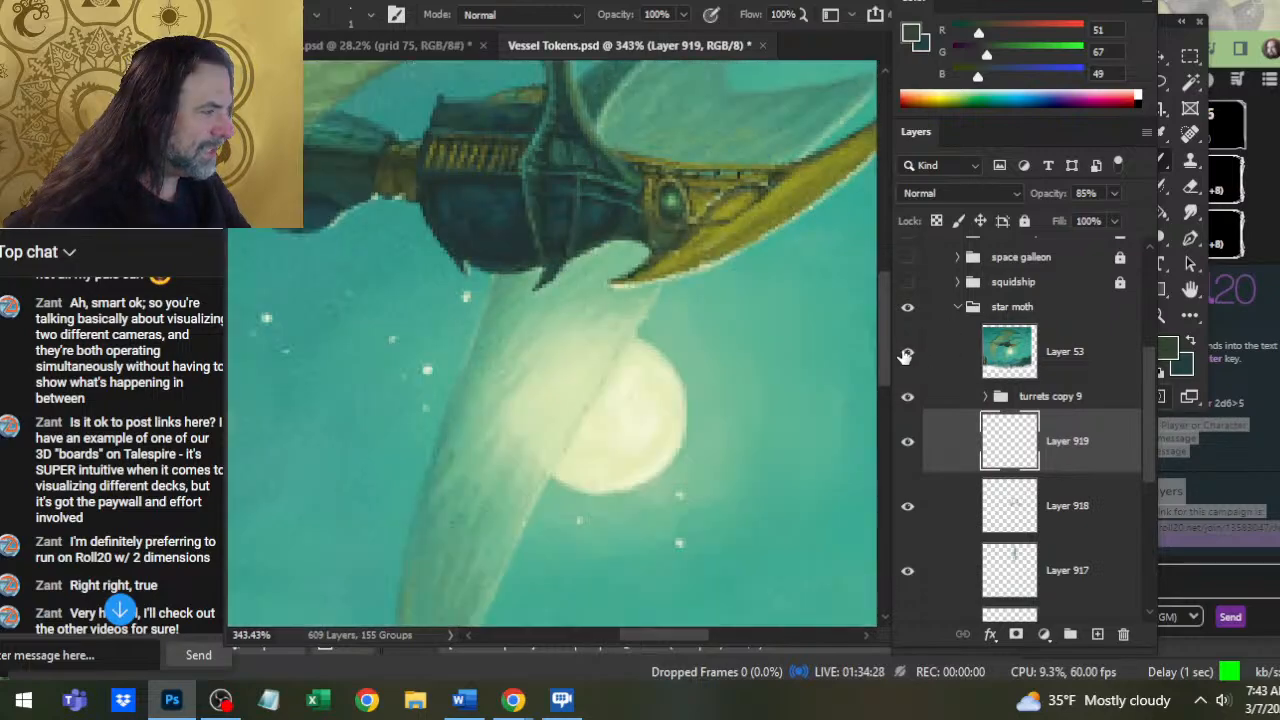
alt+click(660, 185)
drag(660, 185, 712, 206)
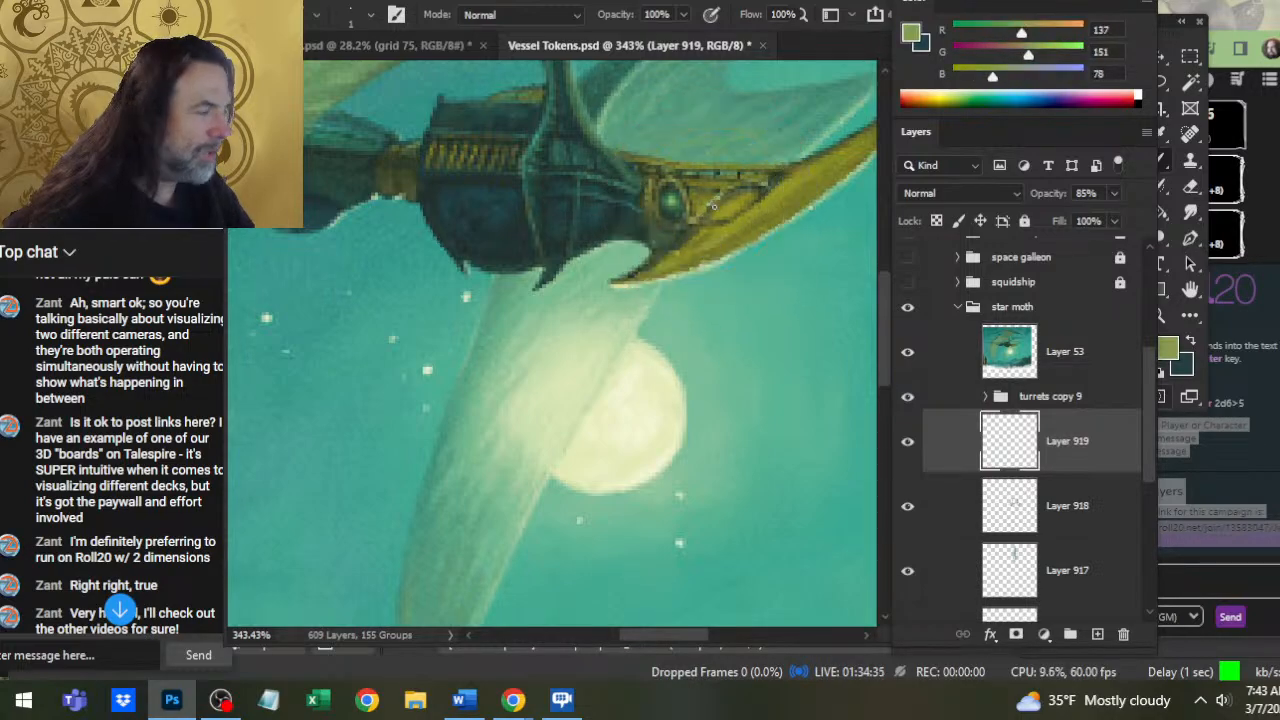
click(908, 354)
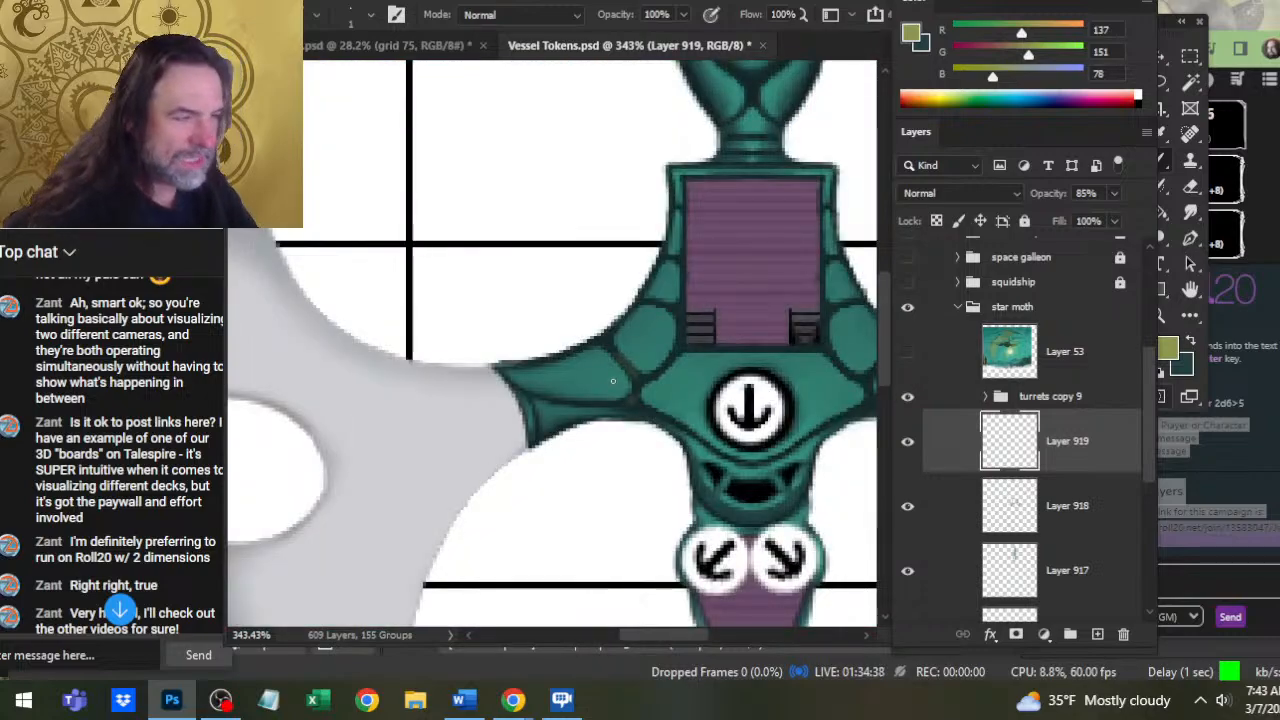
Brush and smudge an olive-gold line along the left wing root's diagonal seam, with short forks at both ends
drag(615, 349, 614, 347)
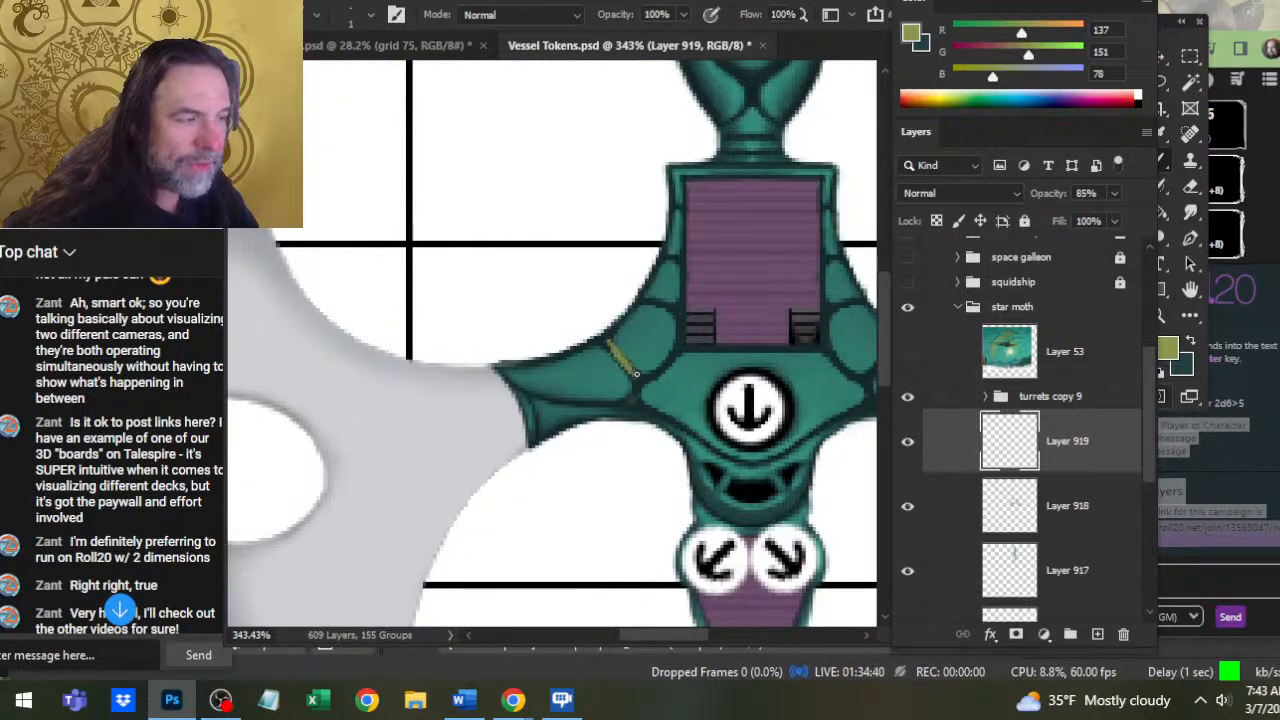
key(r)
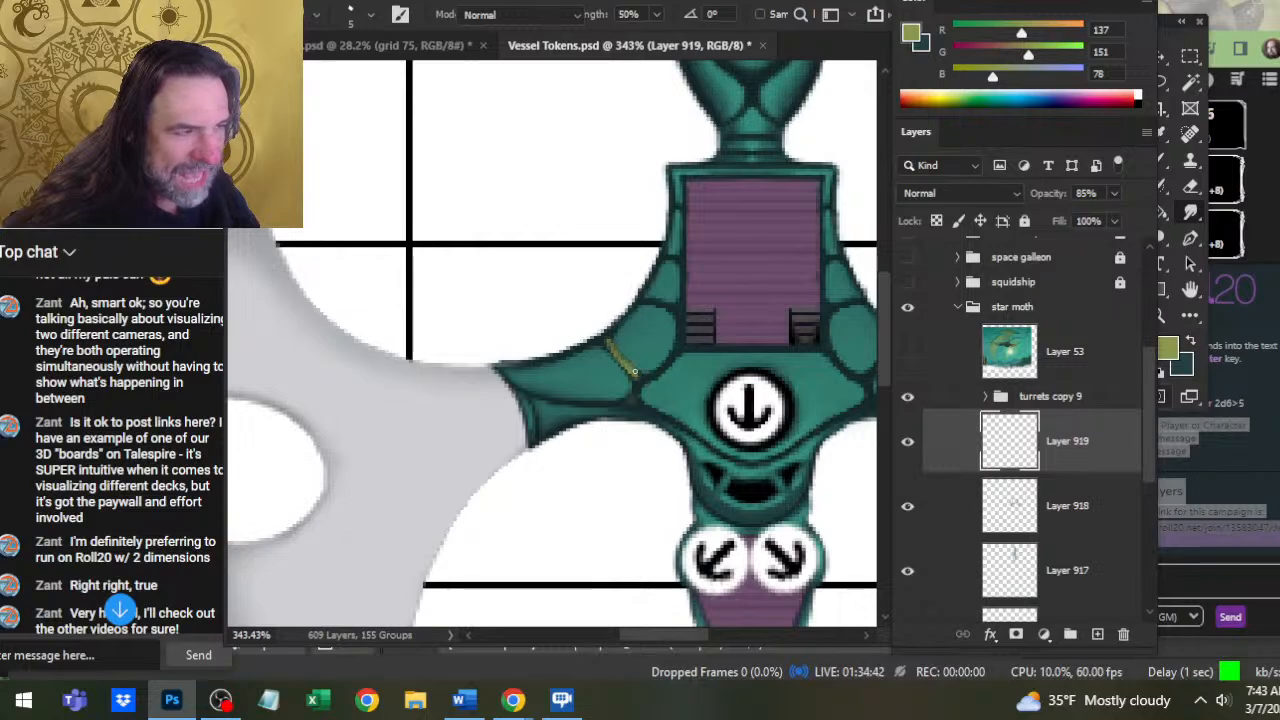
key(b)
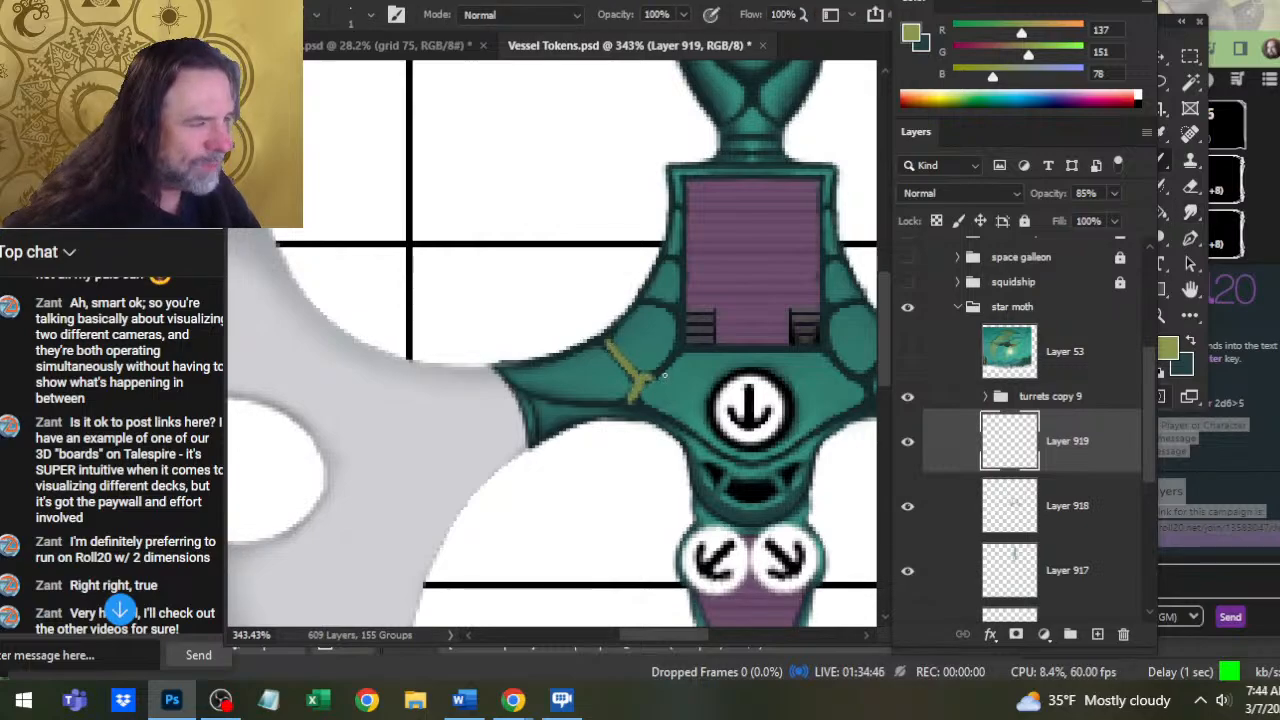
key(r)
key(b)
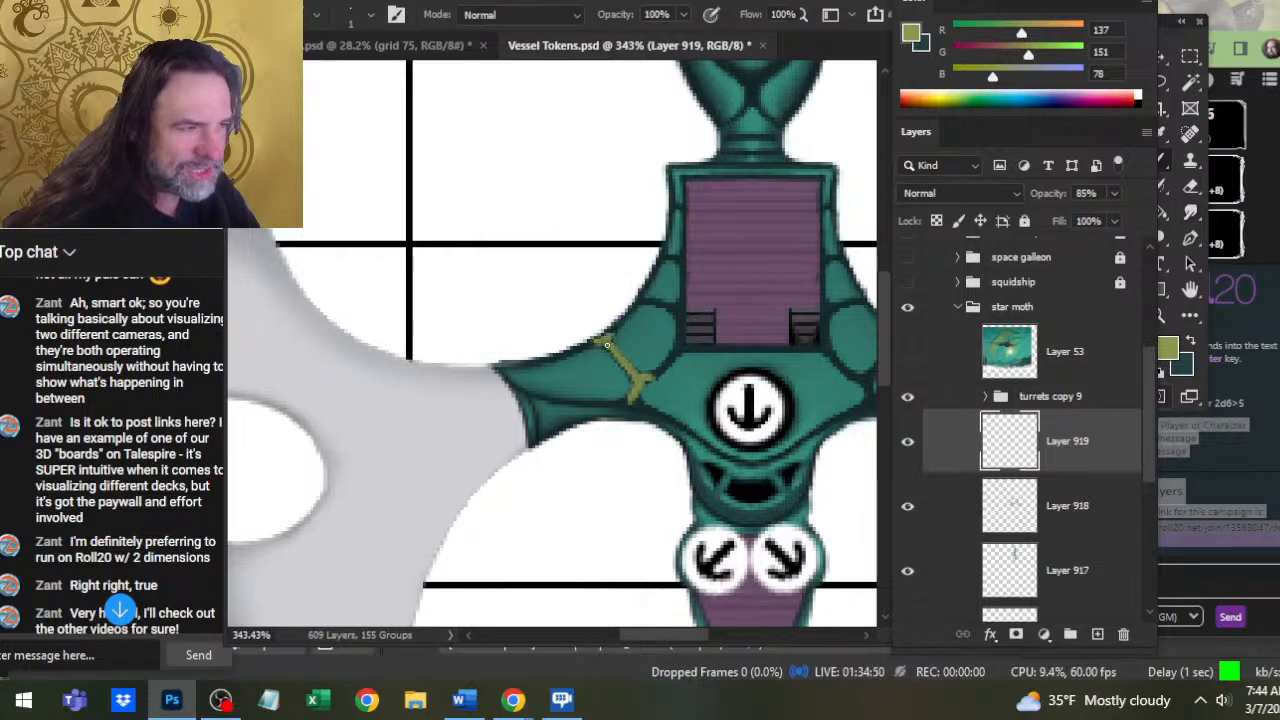
Smudge and repaint the gold seam's upper fork so it tapers along the upper edge of the left wing root
key(r)
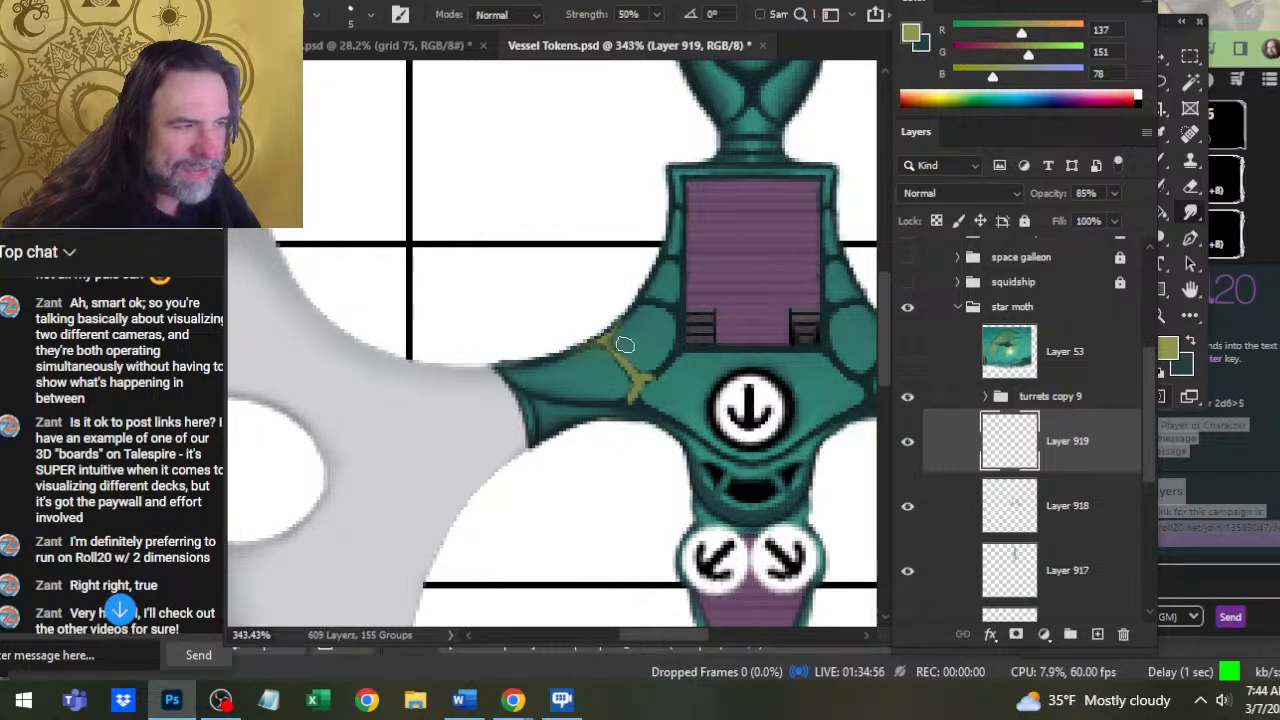
key(b)
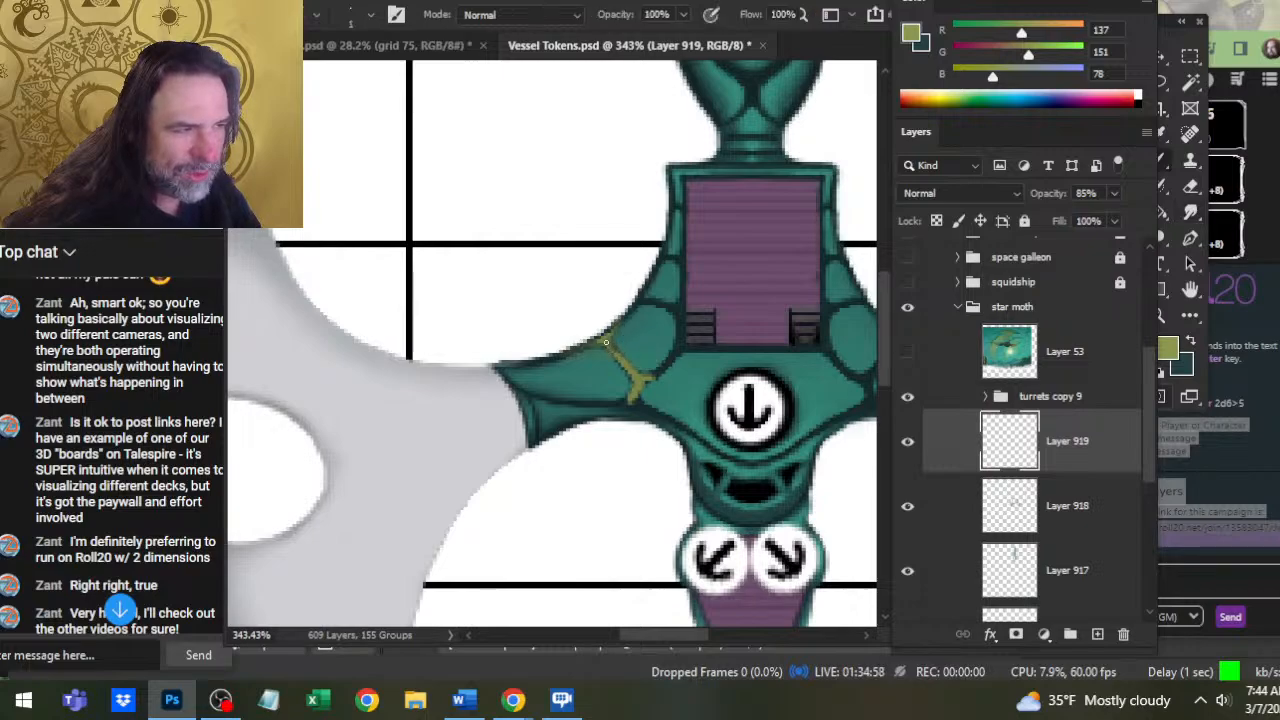
key(r)
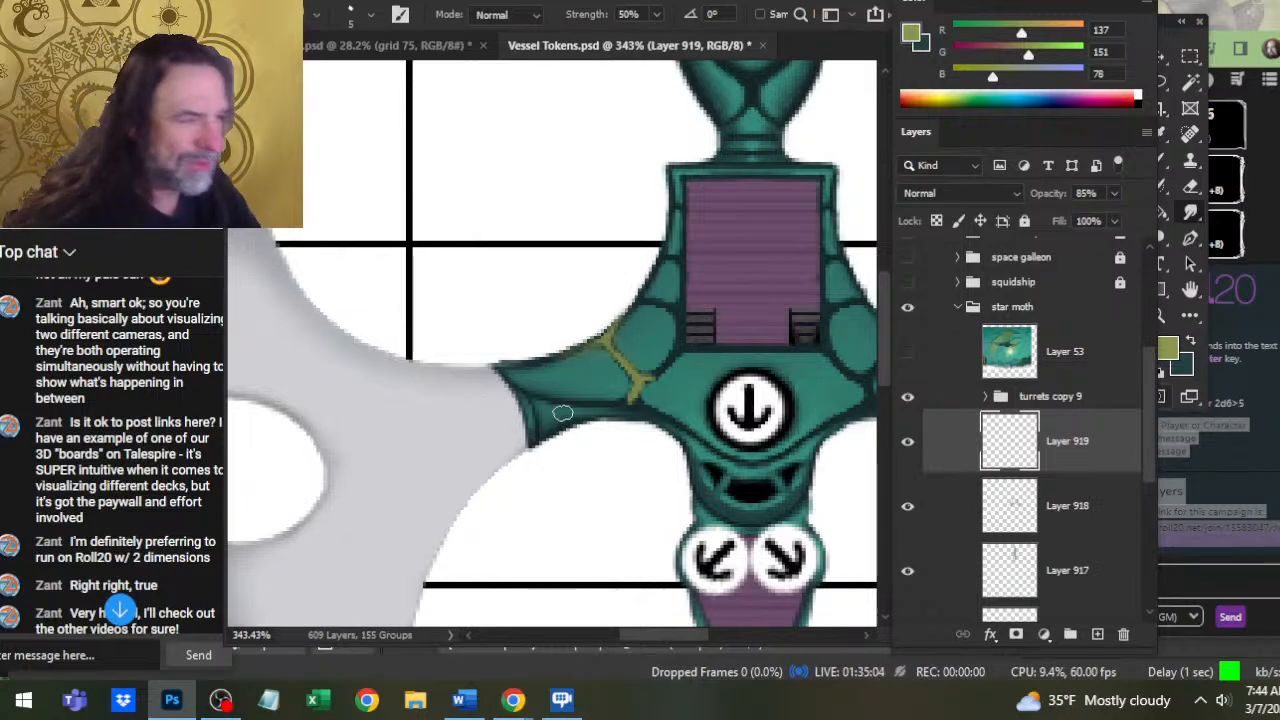
key(b)
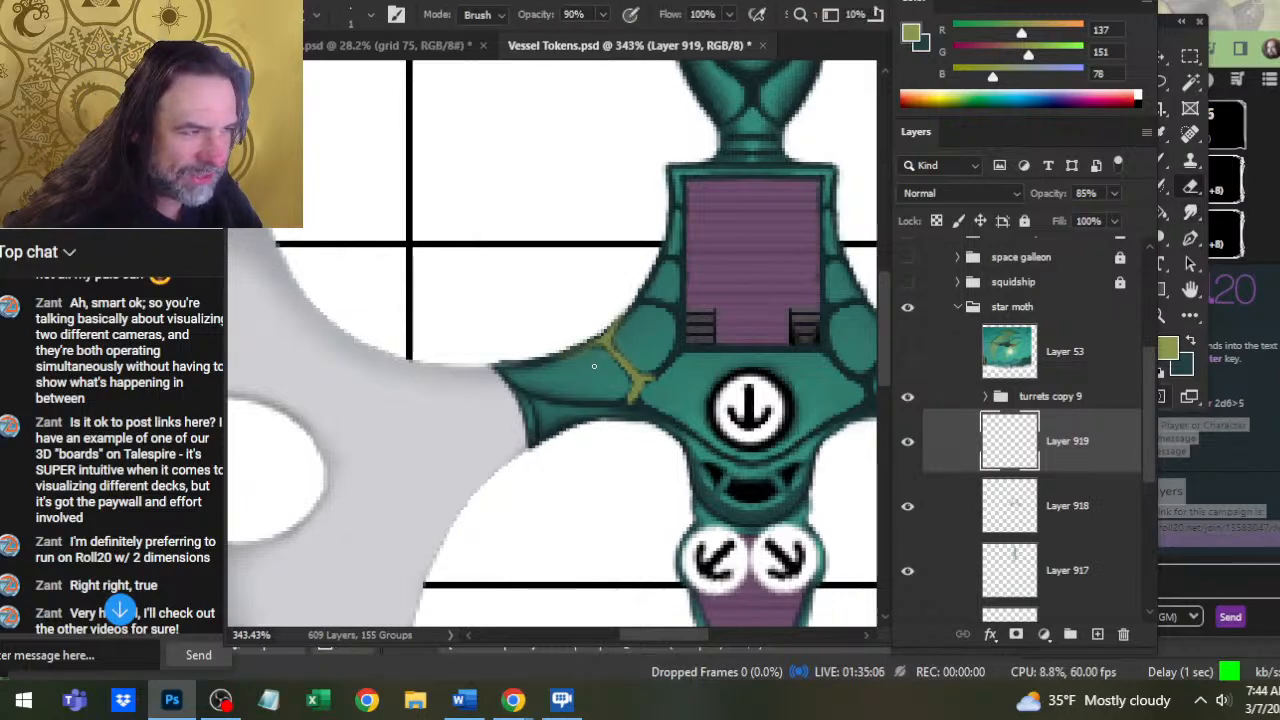
key(r)
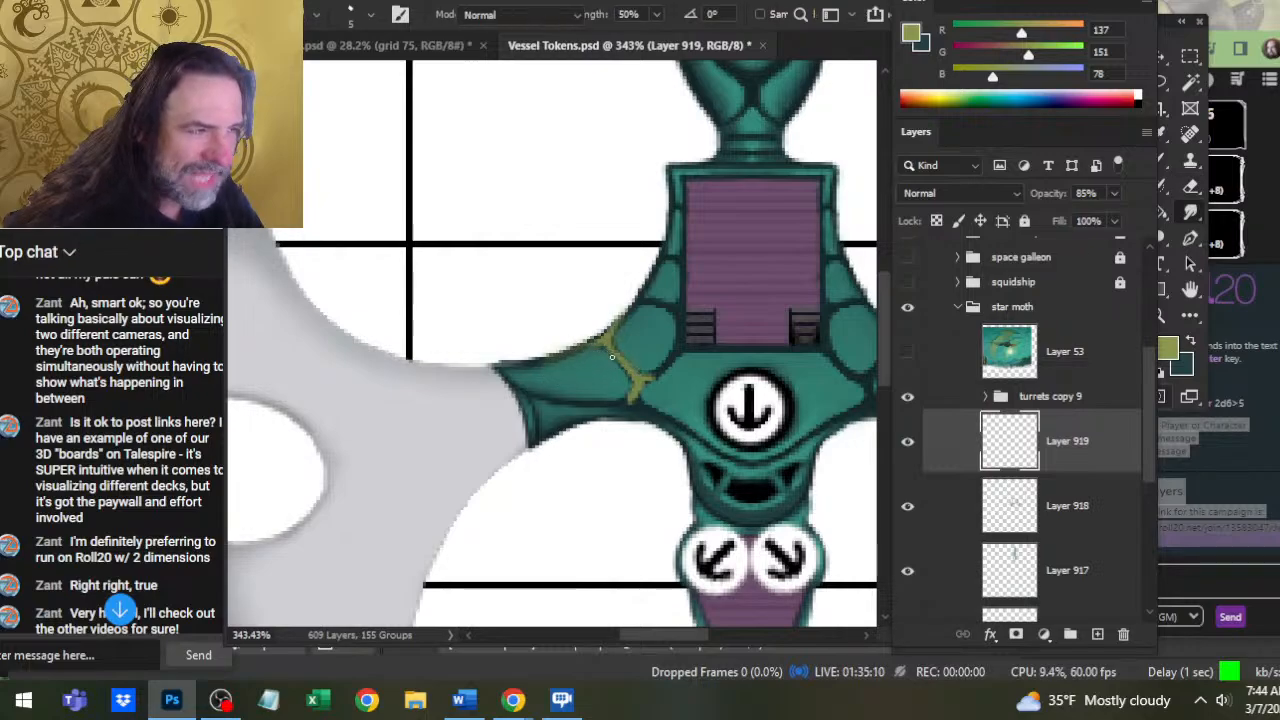
key(b)
Reduce the Smudge brush size to 4 and blend the gold seam's lower fork along the wing root's lower panel line
key(r)
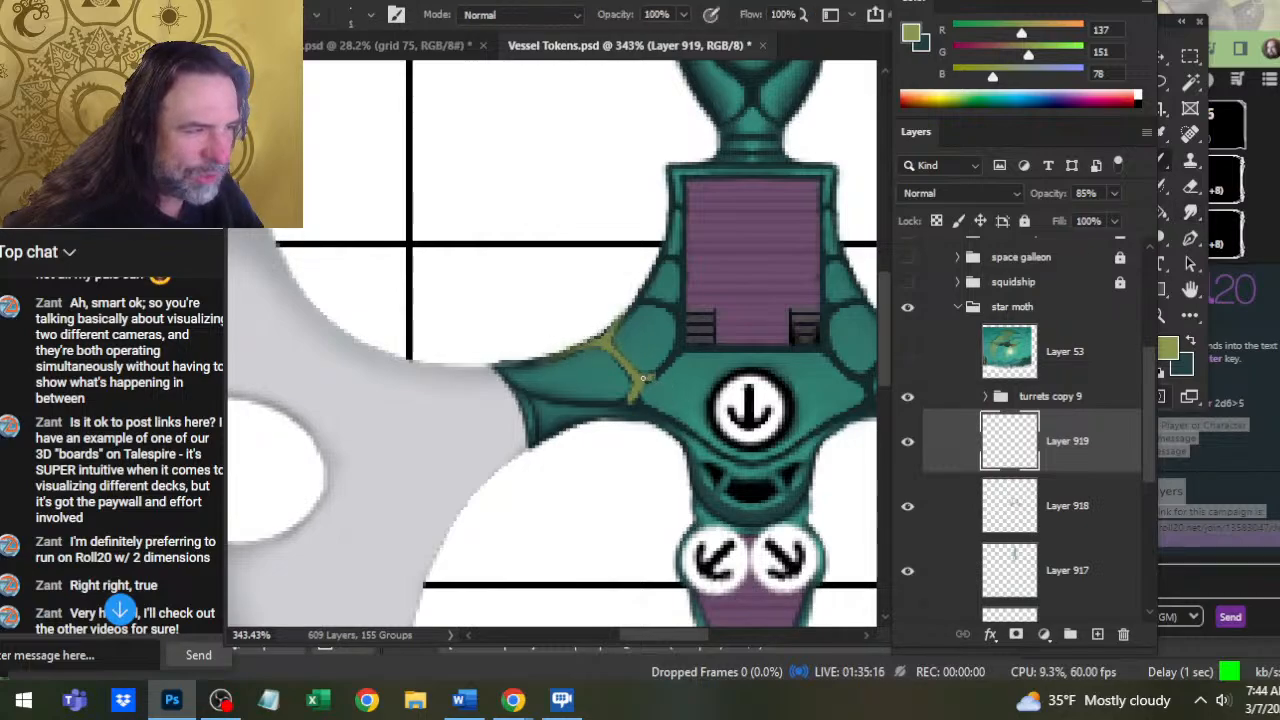
key(bracketleft)
key(bracketleft)
key(bracketleft)
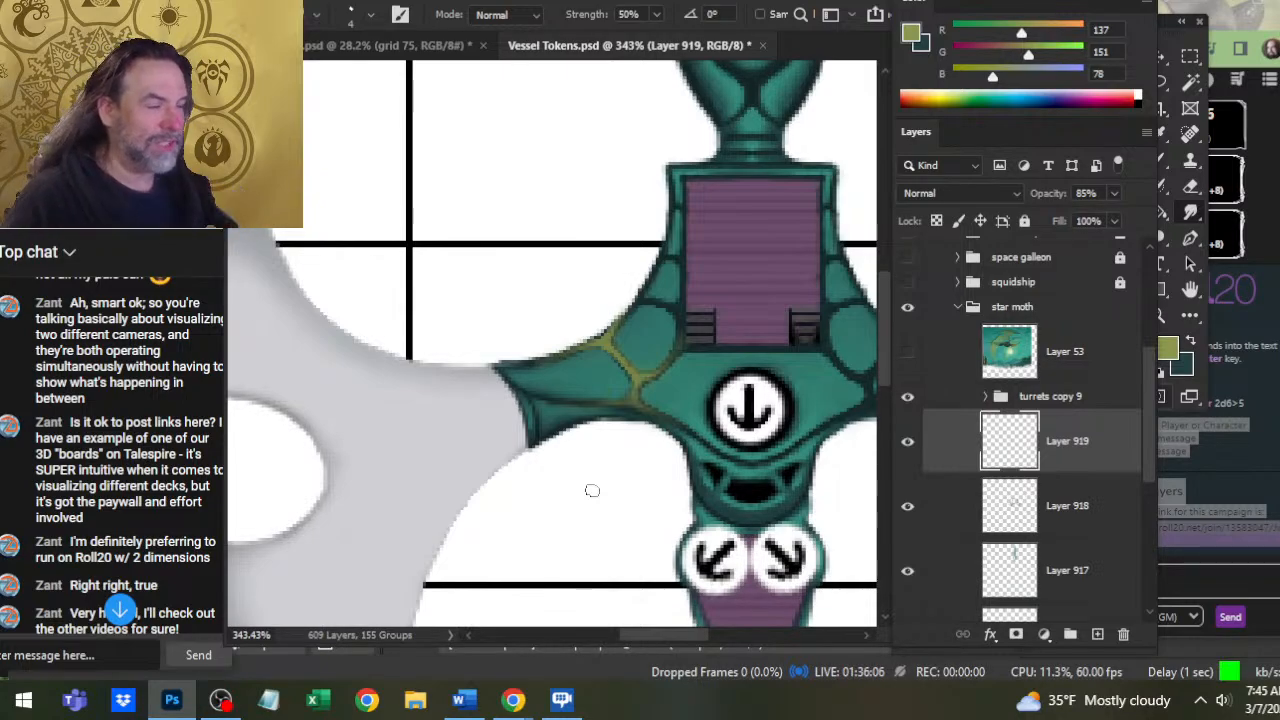
Paint a gold line across the top of the rounded hull panel beside the deck, then smudge and erase its edges
key(b)
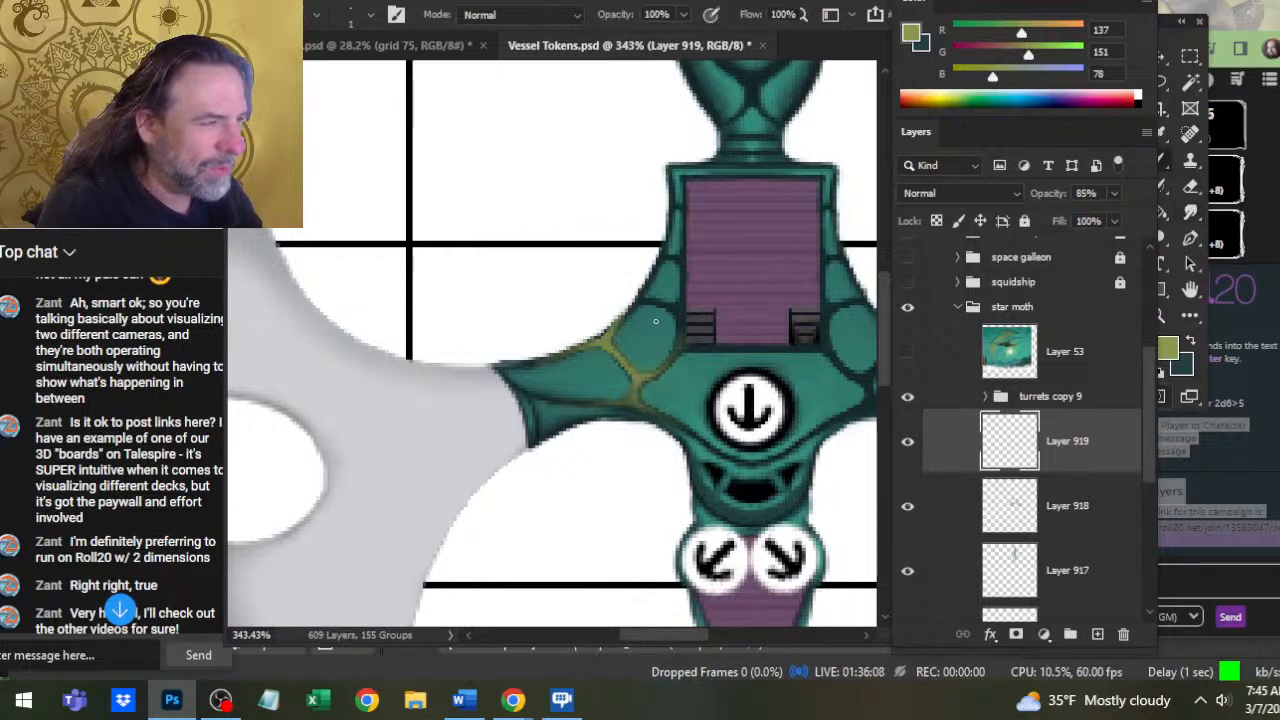
key(r)
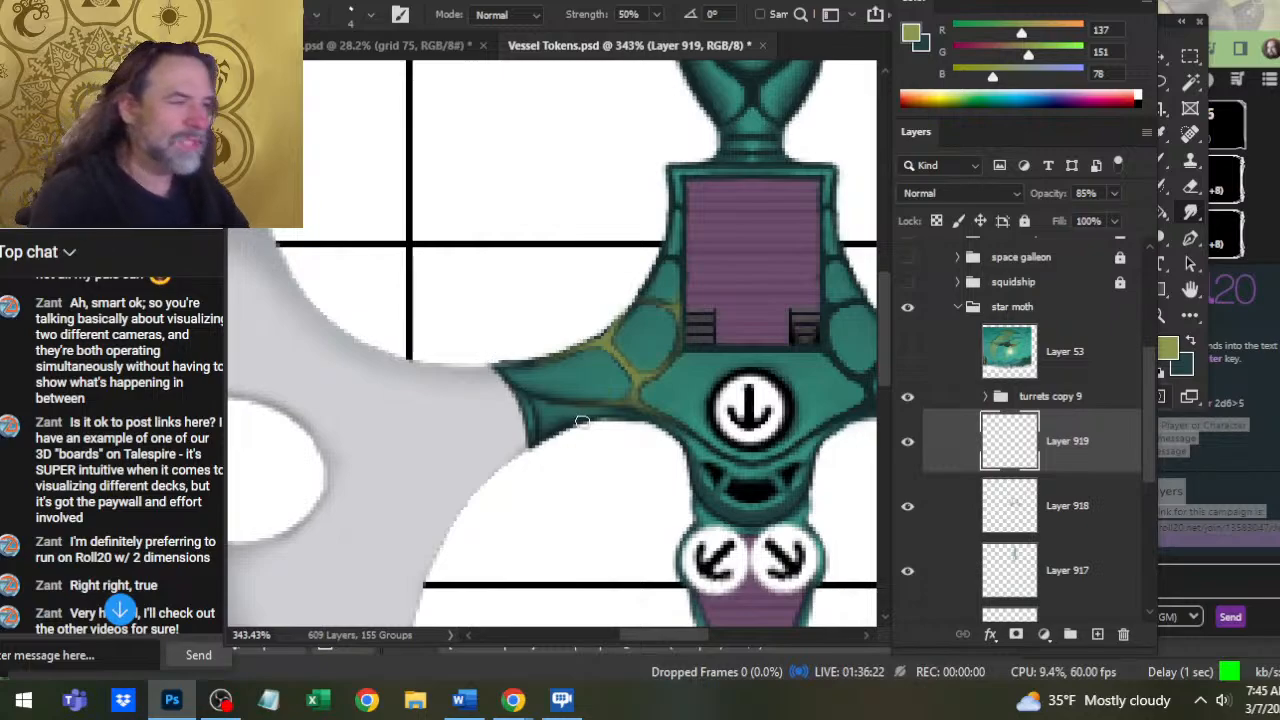
key(e)
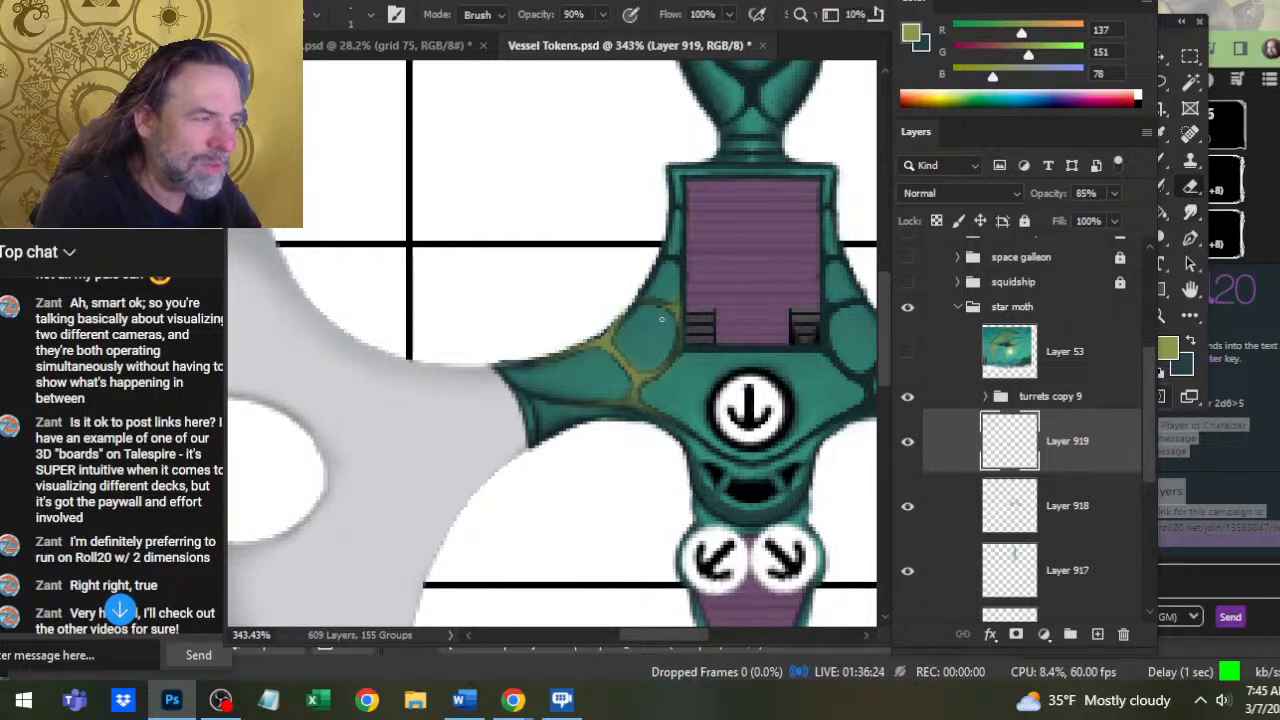
key(r)
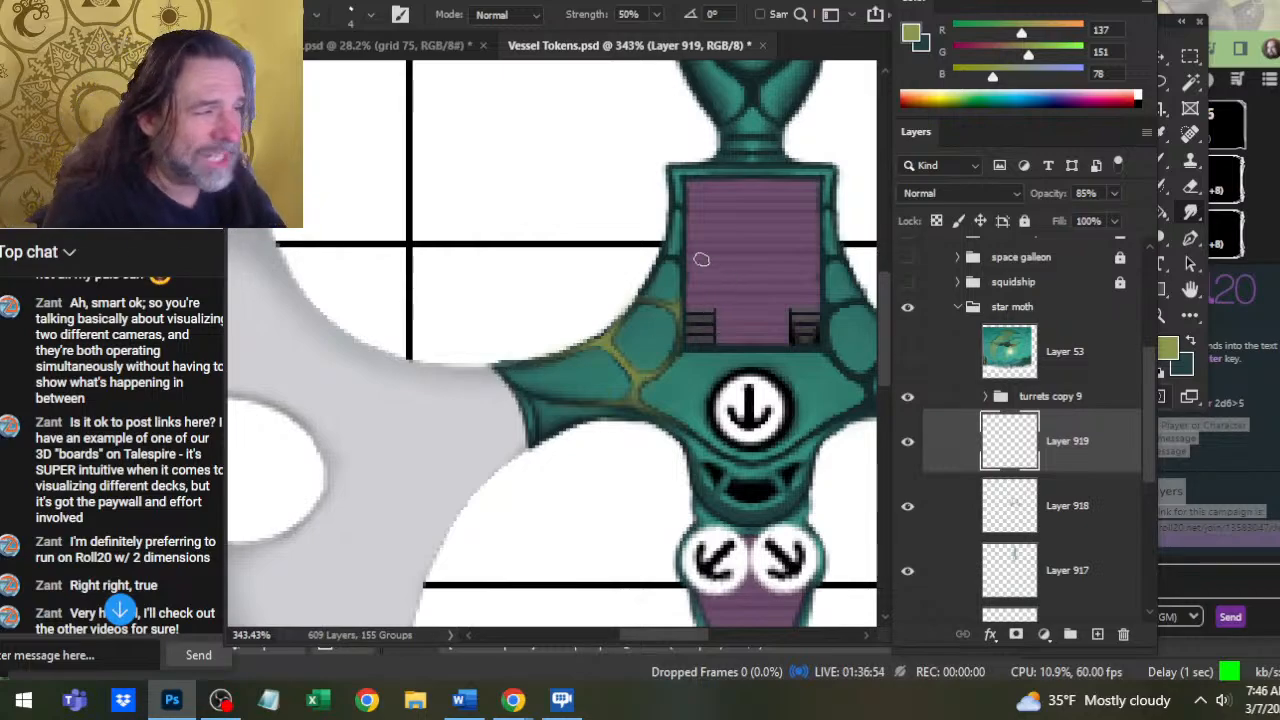
Add a short gold line across the narrow hull seam above the rounded panel and smudge it
key(b)
drag(675, 259, 680, 260)
key(r)
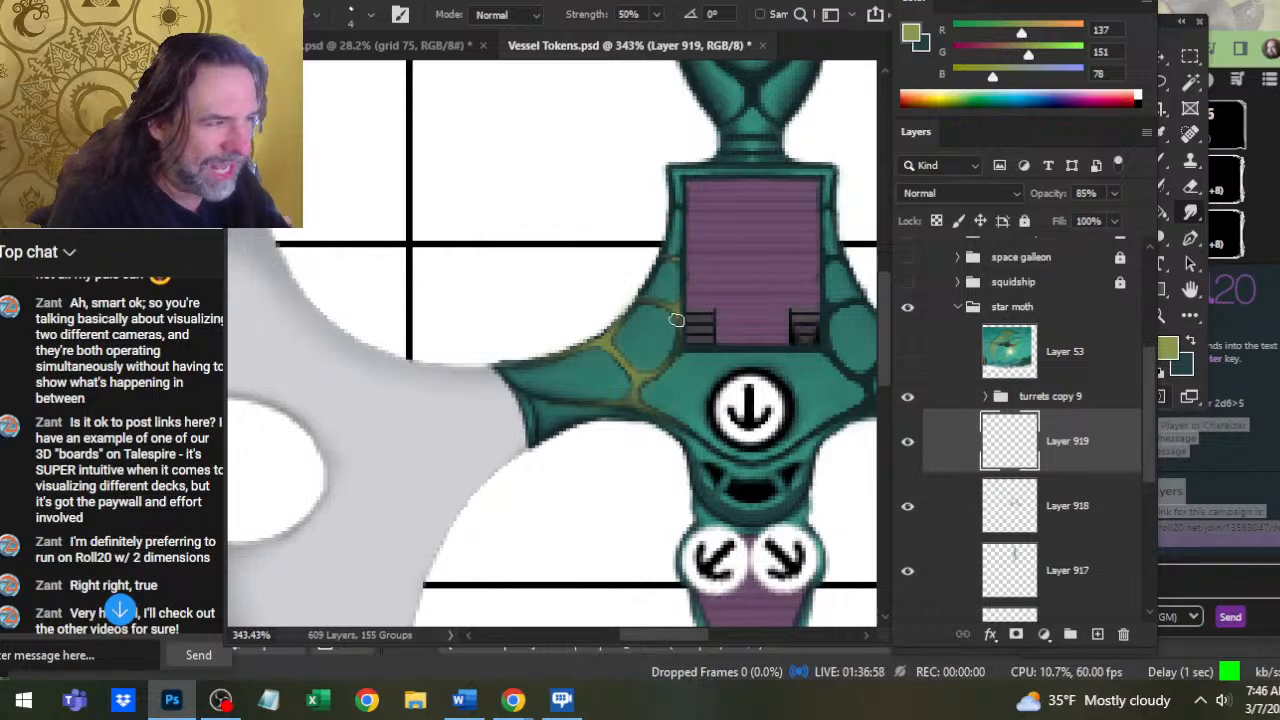
Paint and smudge gold lines around the inner and lower edges of the rounded hull panel down to the wing-root junction
key(b)
key(r)
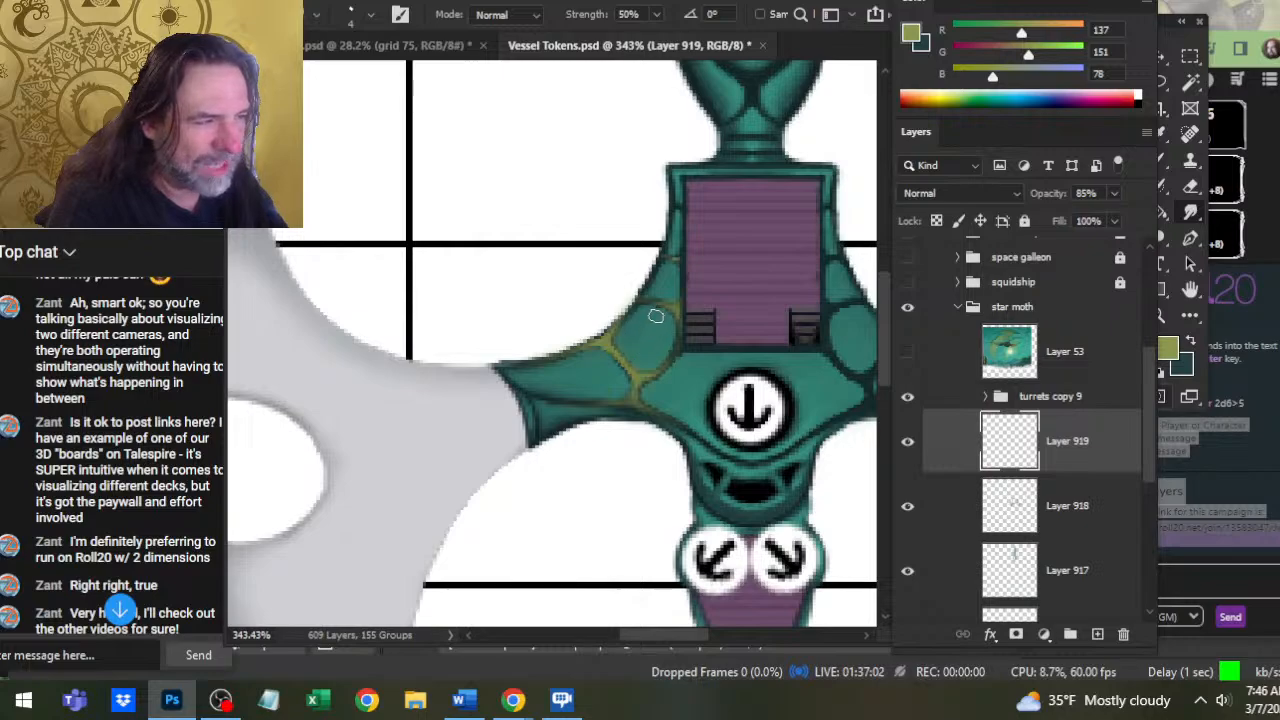
key(b)
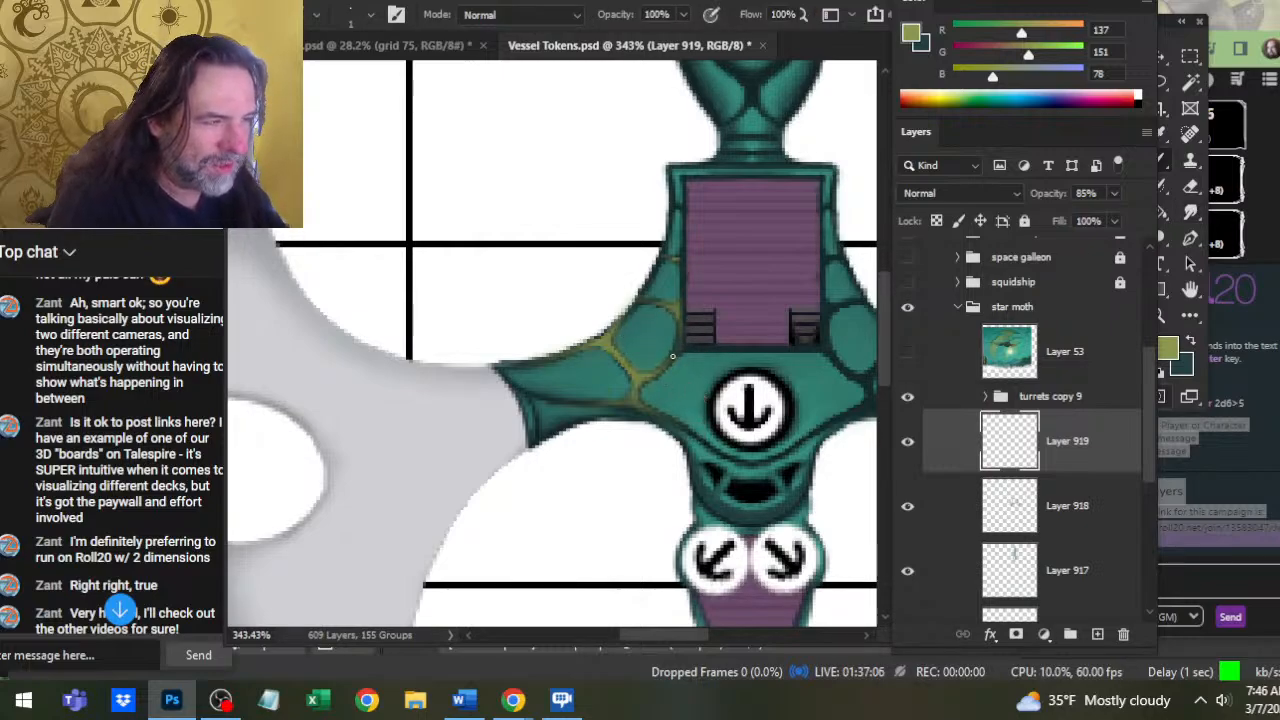
key(r)
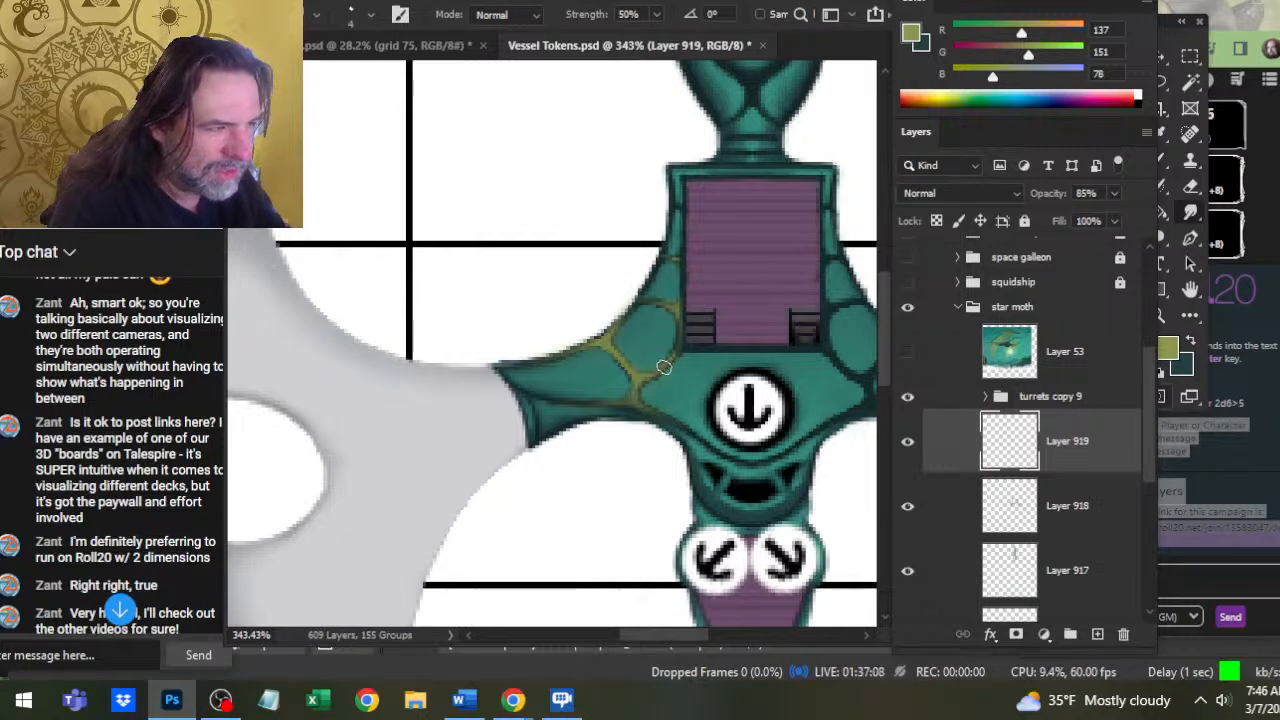
key(b)
key(r)
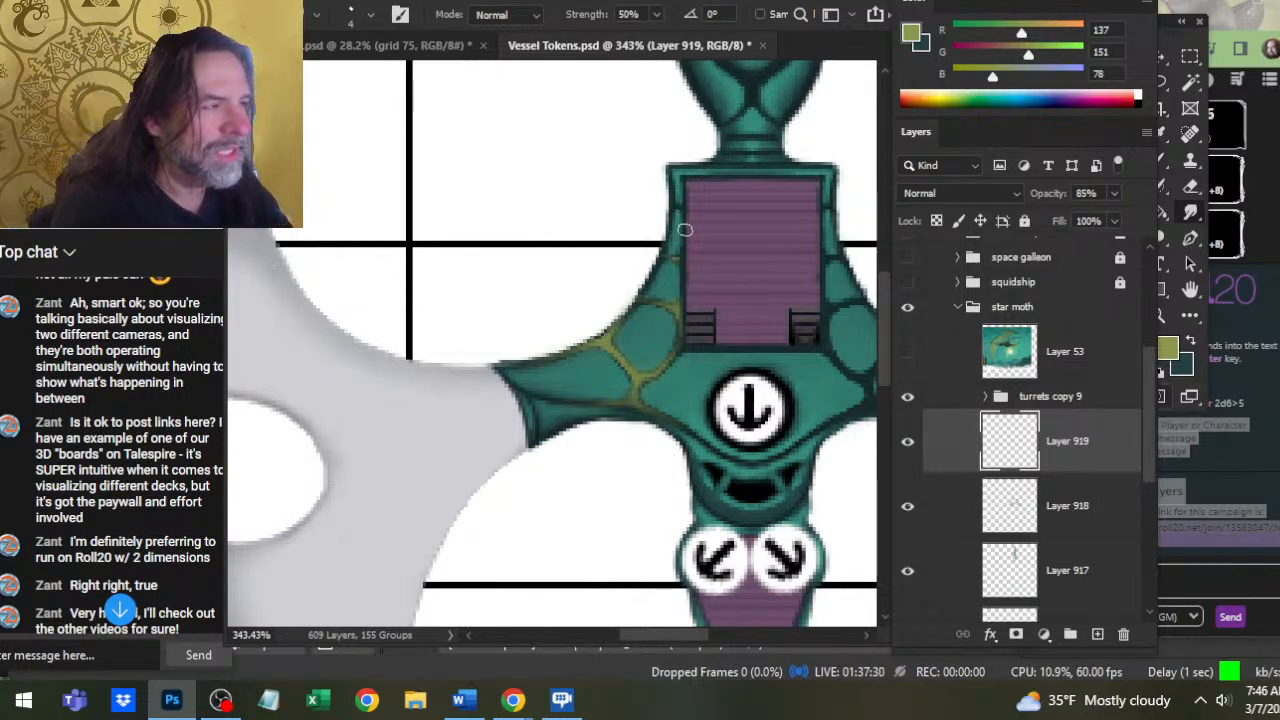
Add a small gold accent on the hull's left edge beside the upper deck, then smudge and trim it
key(b)
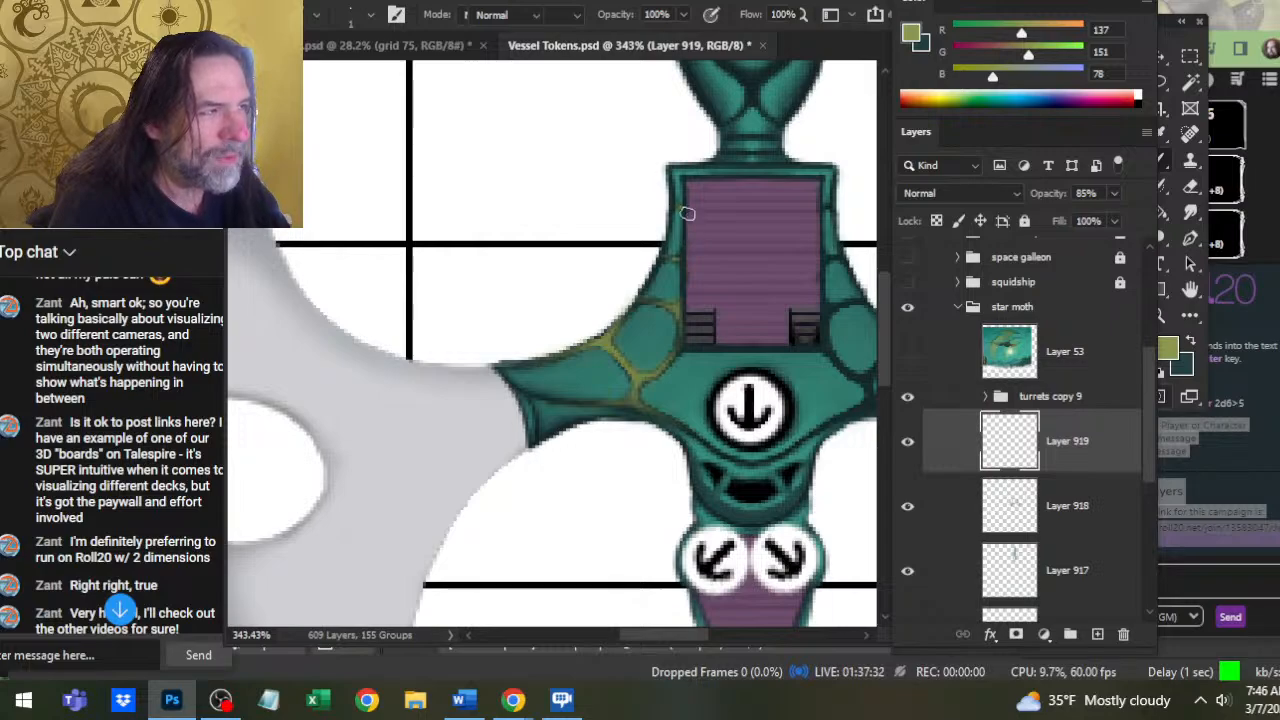
key(r)
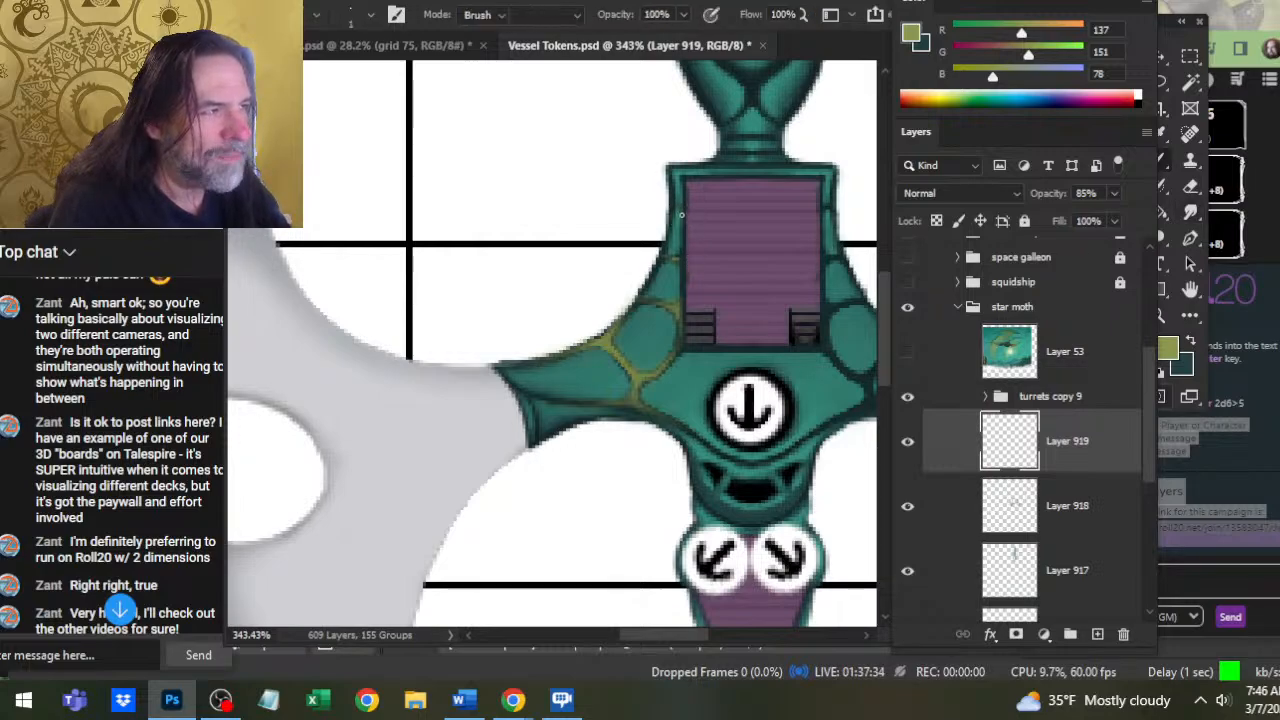
key(e)
Touch up and smudge the gold seam at the wing-root junction below the rounded hull panel
key(b)
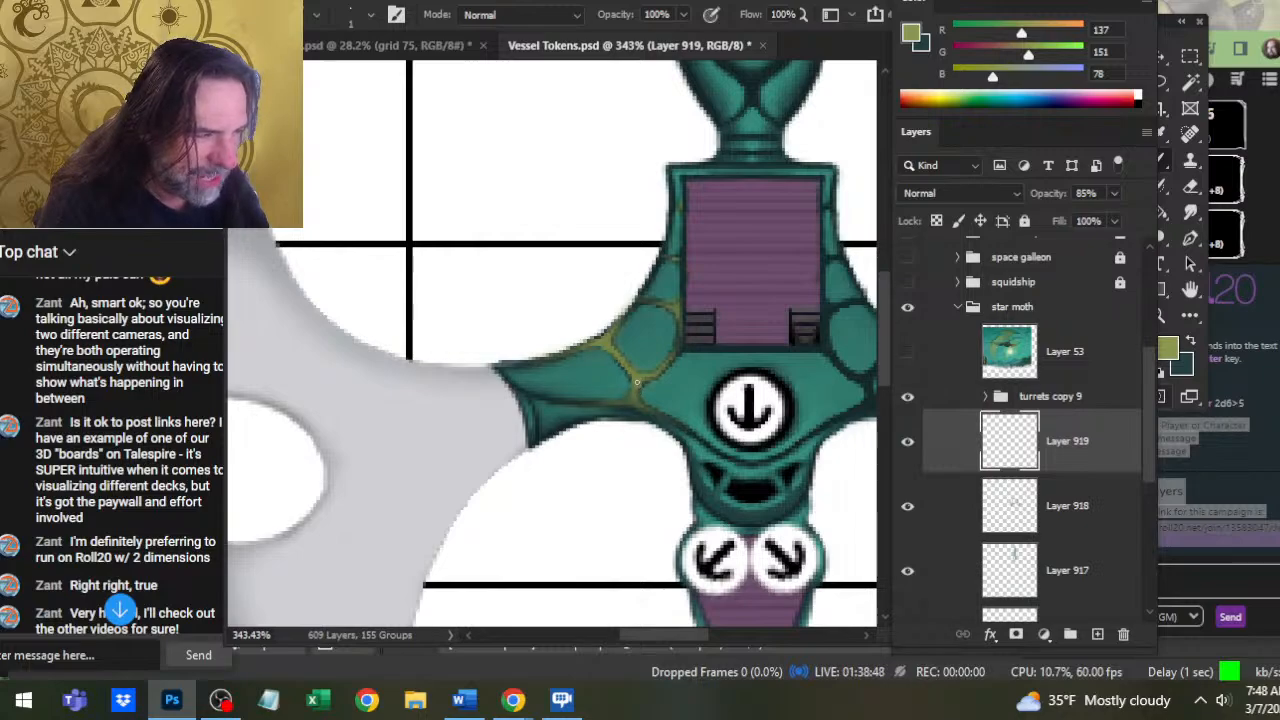
key(r)
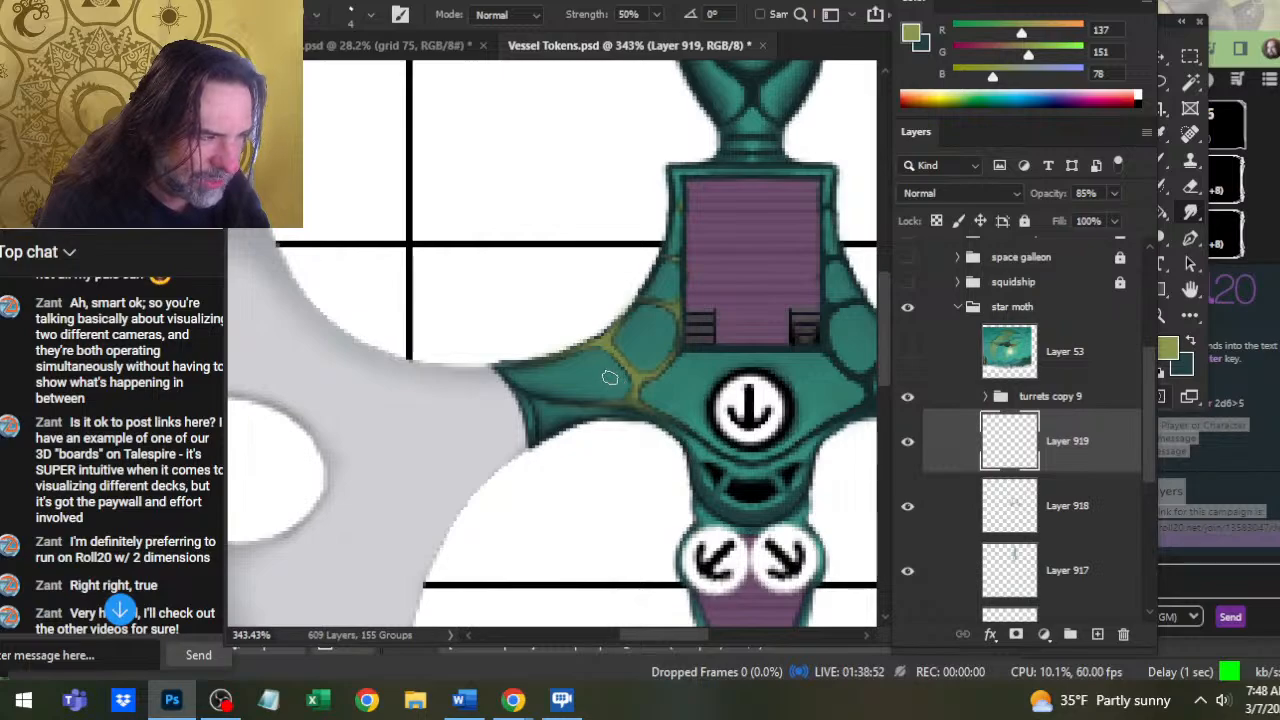
key(b)
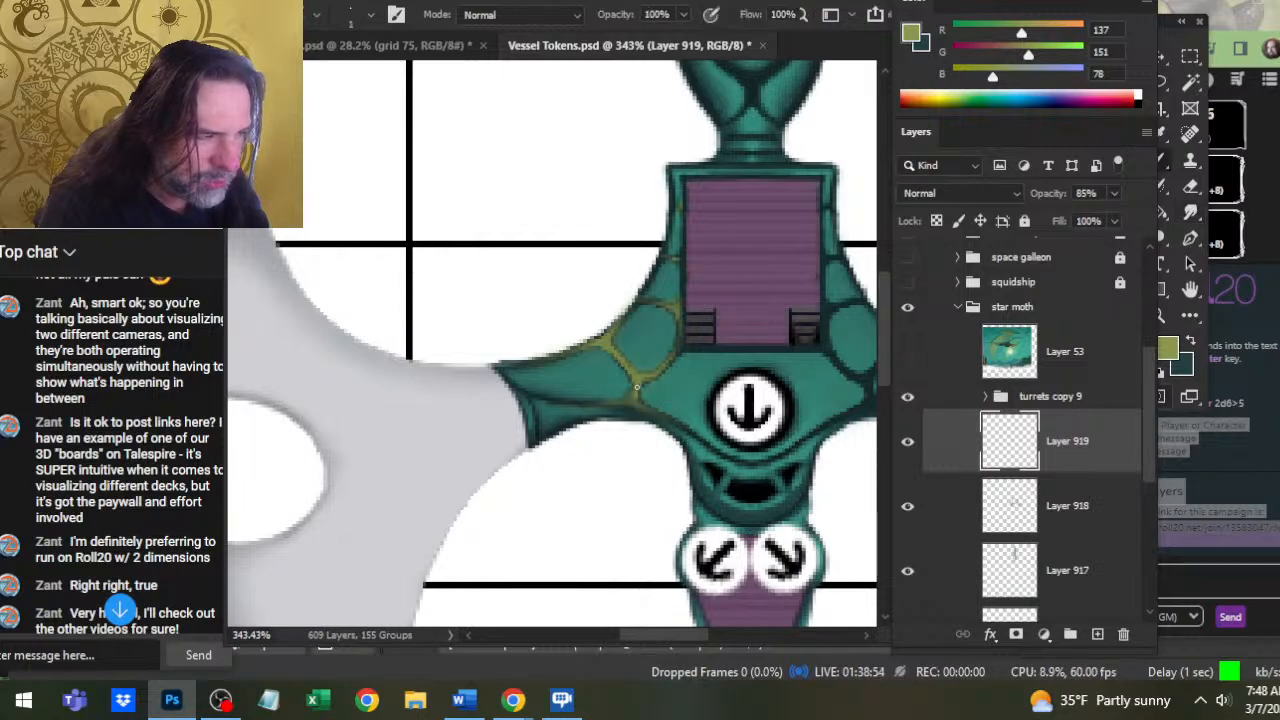
key(r)
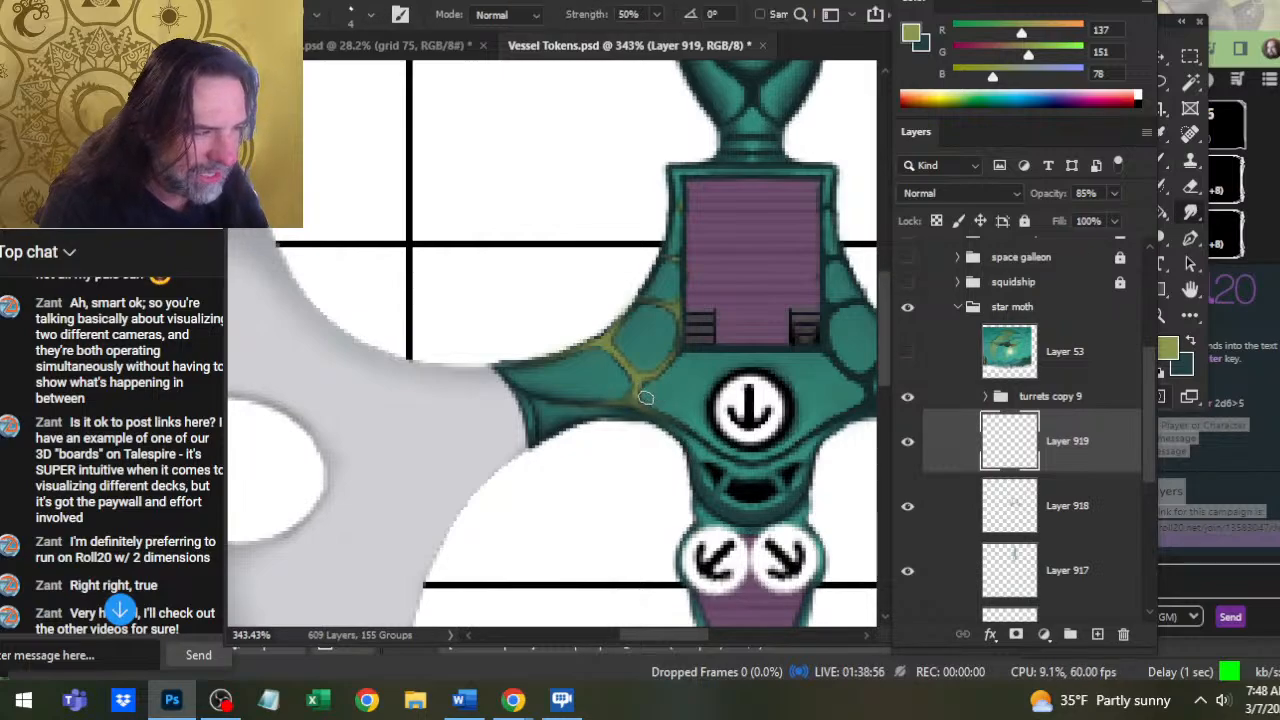
key(b)
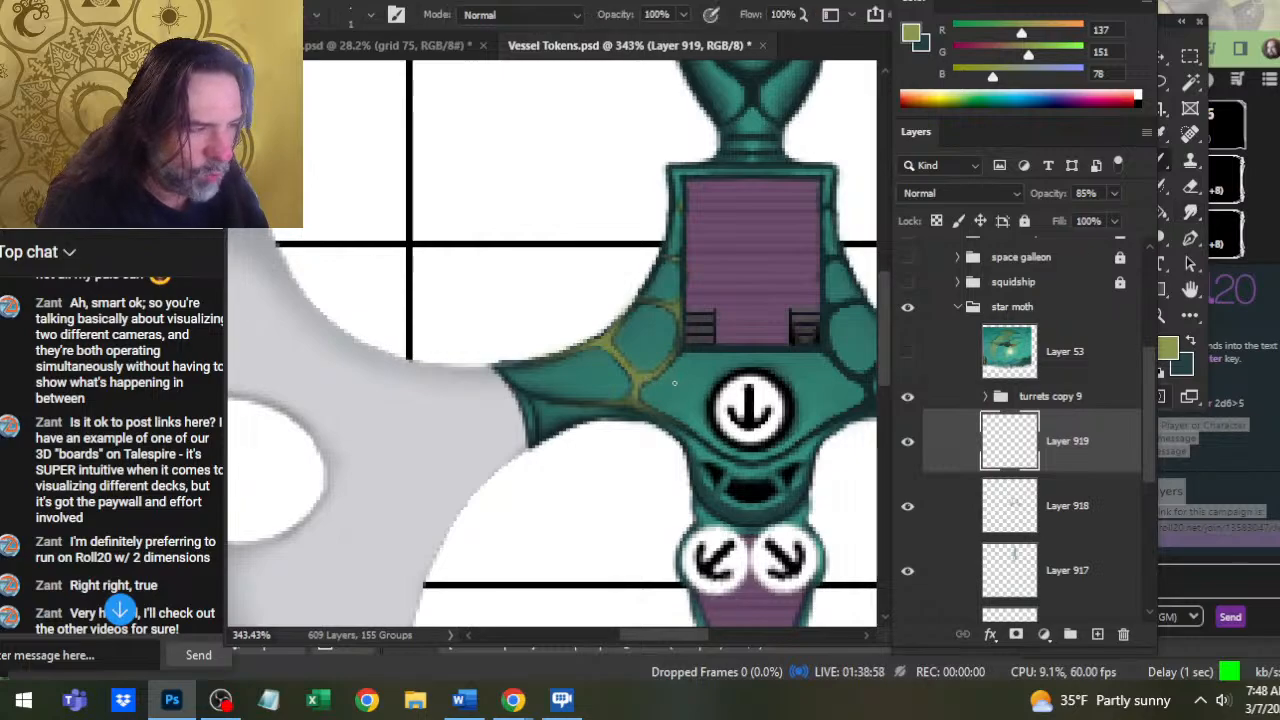
key(r)
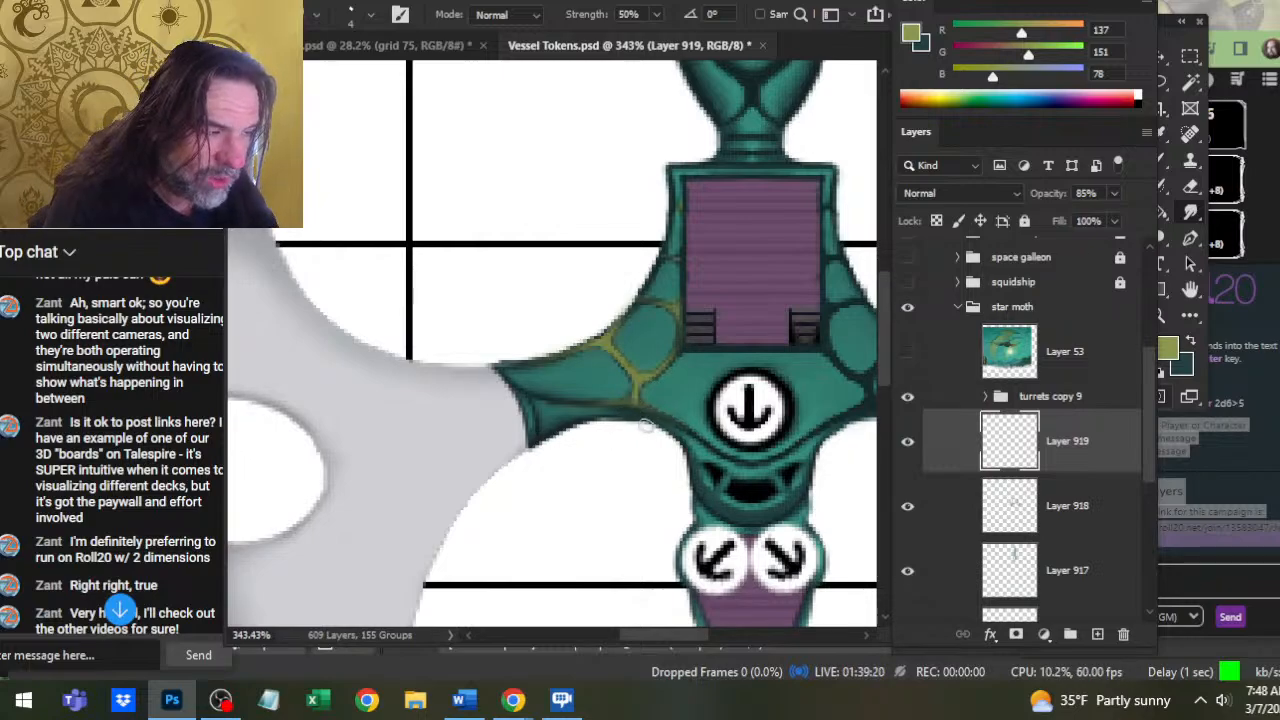
Paint a thin gold line from the wing-root junction along the lower hull edge and smudge it, reducing the smudge brush to 2 px
key(b)
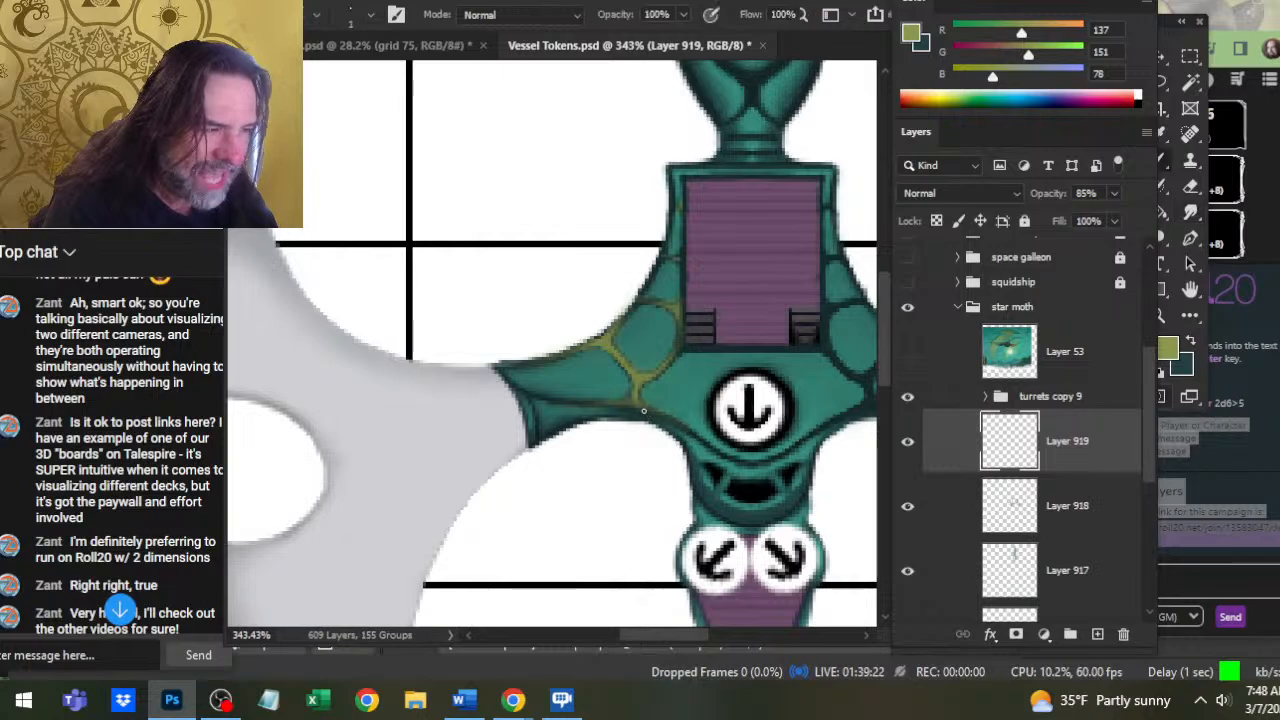
drag(644, 411, 681, 429)
key(r)
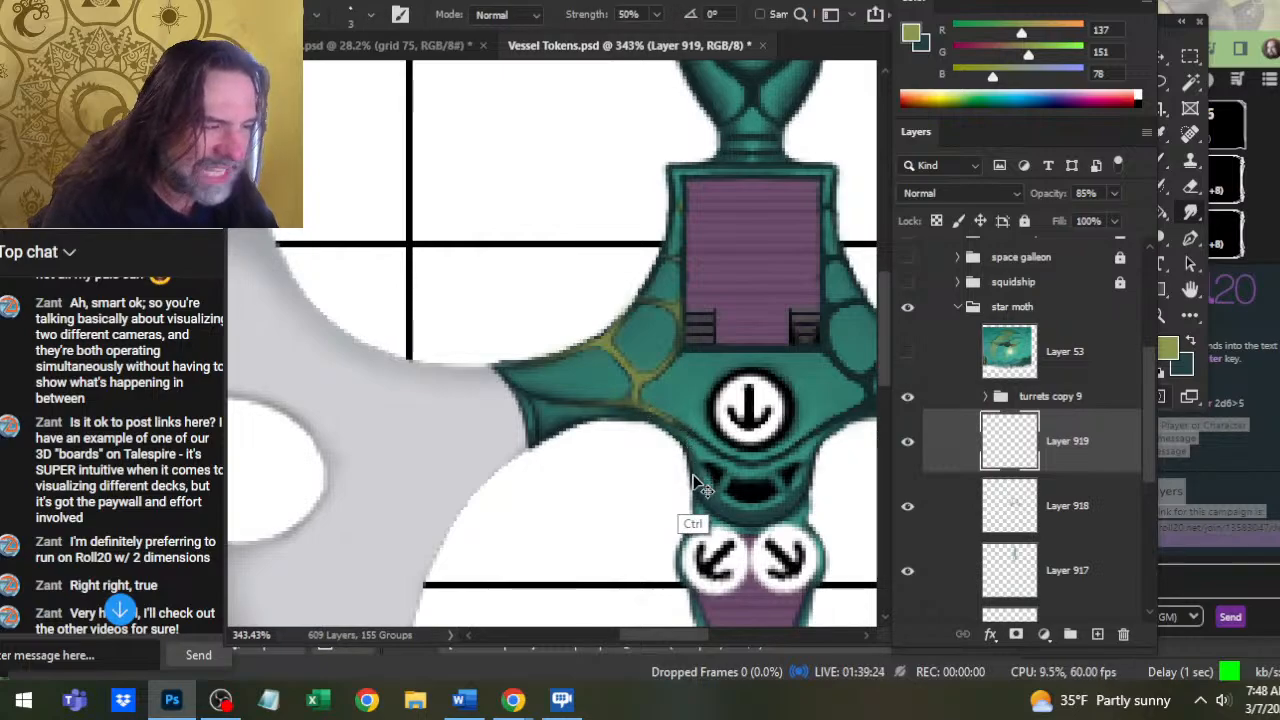
key(bracketleft)
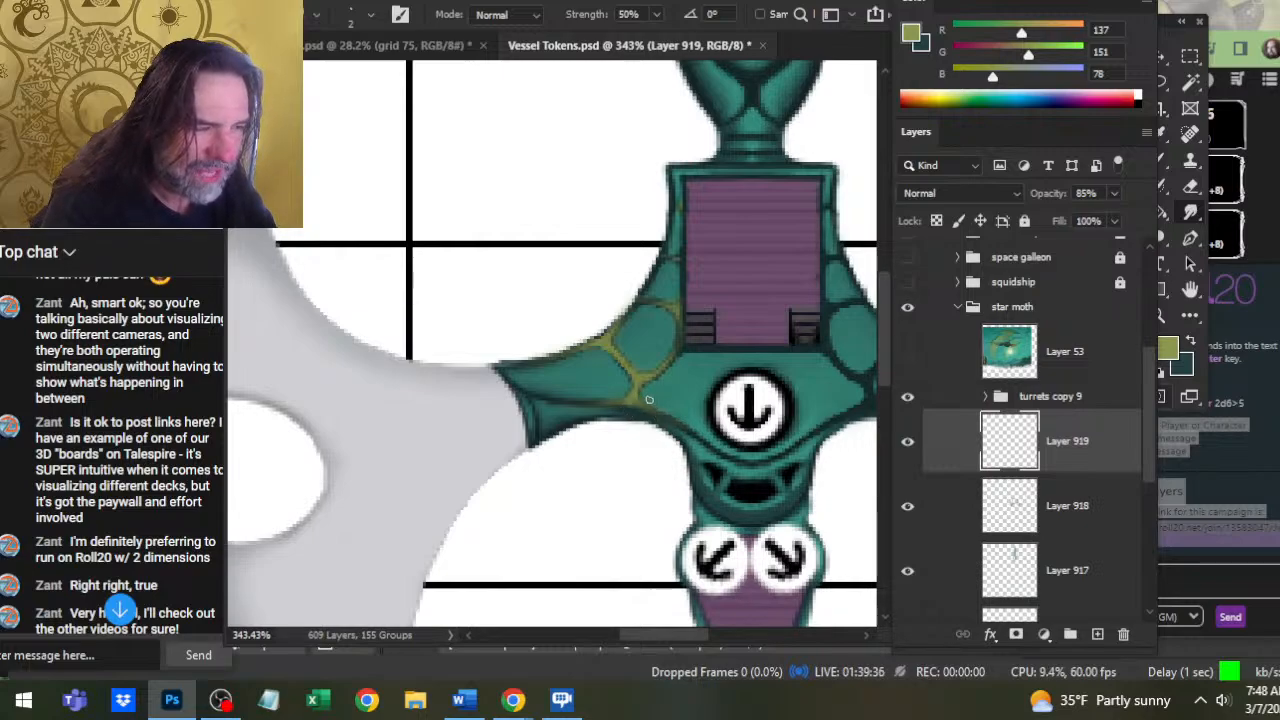
Trim and smudge the gold edges around the rounded hull panel and retouch the narrow seam above it
key(e)
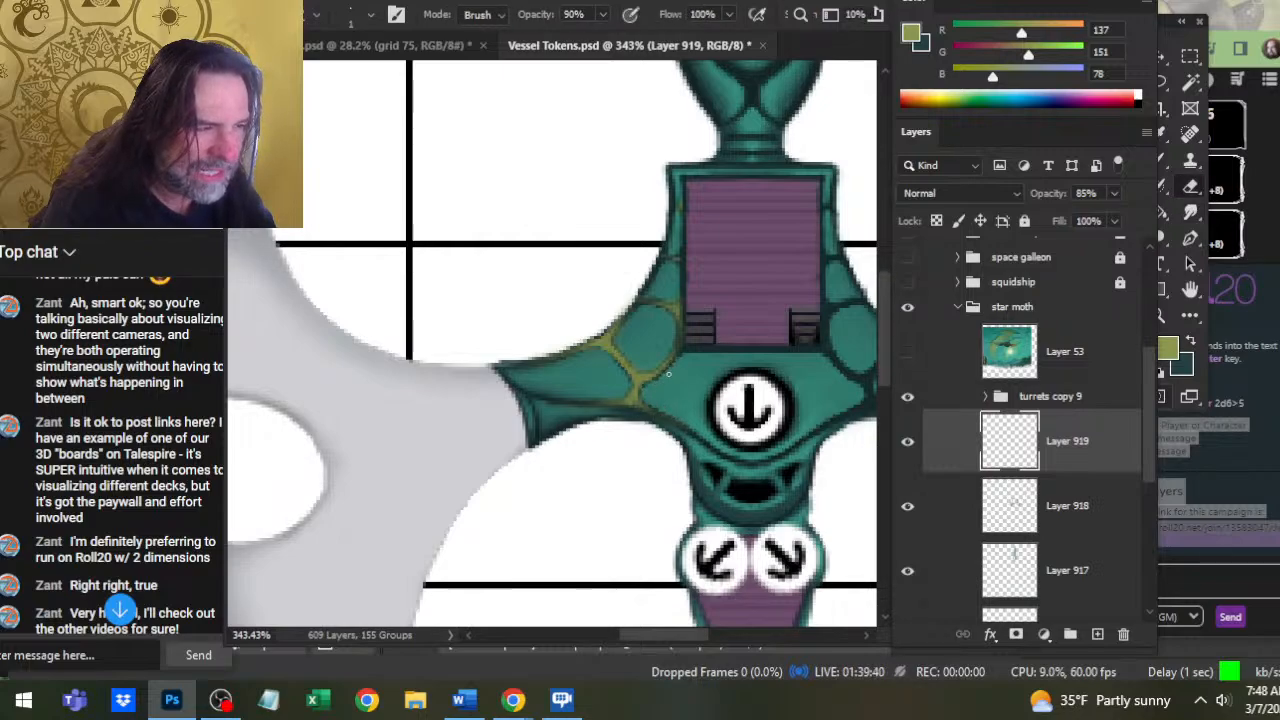
key(r)
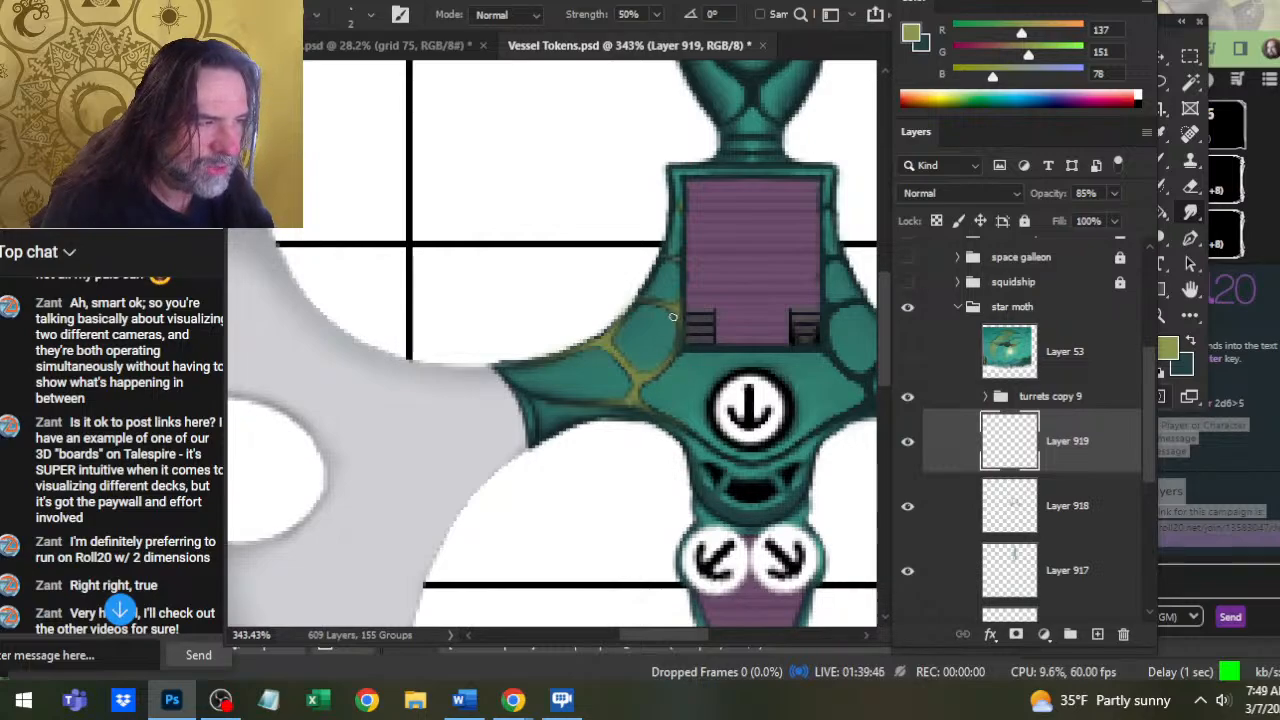
key(e)
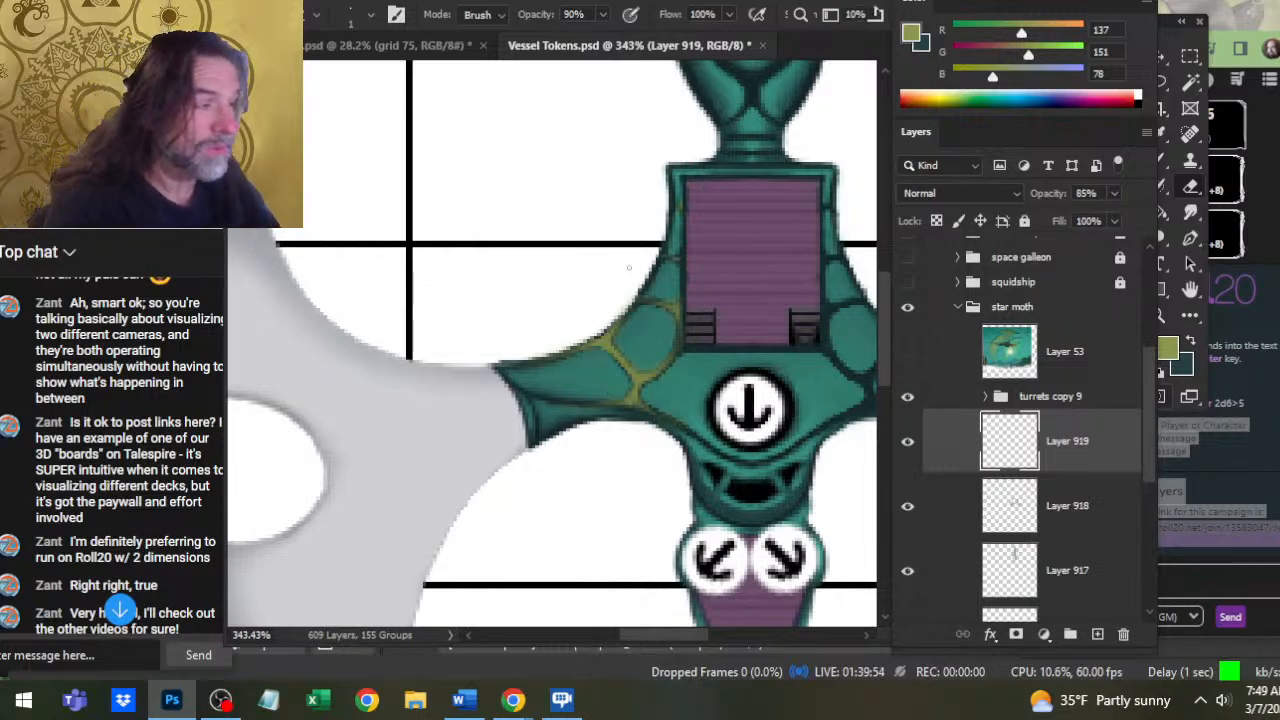
key(b)
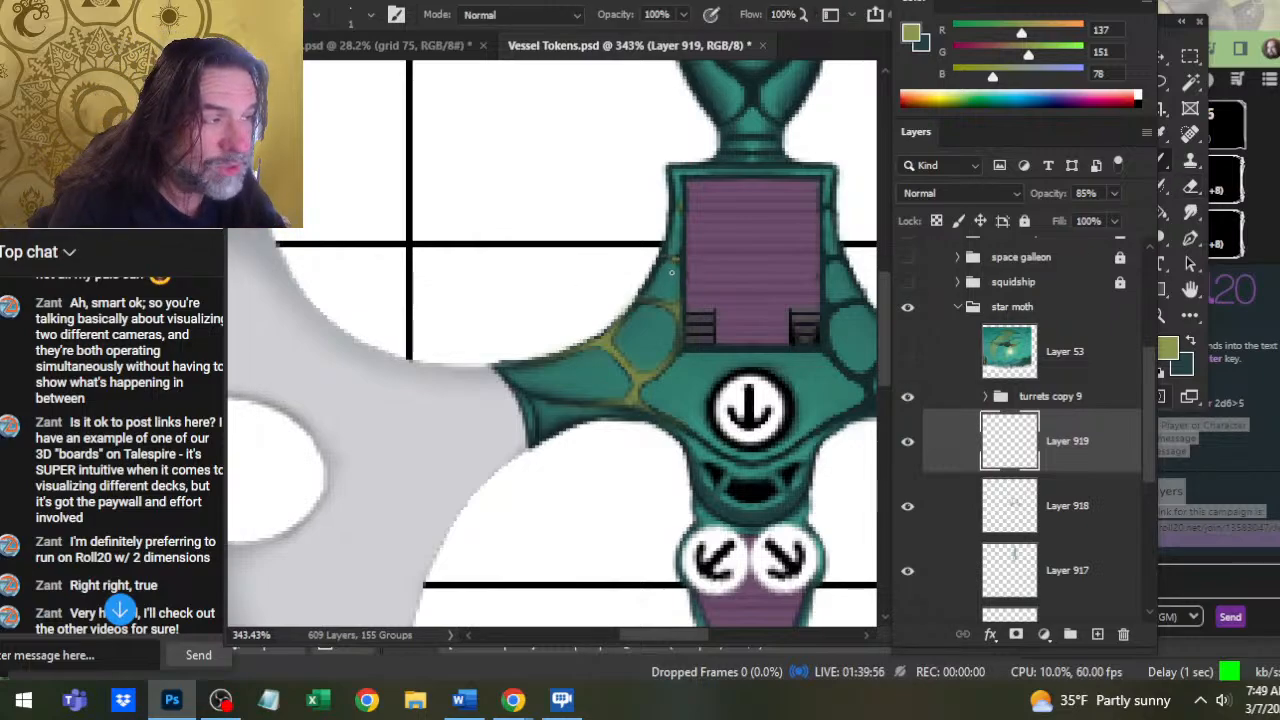
key(r)
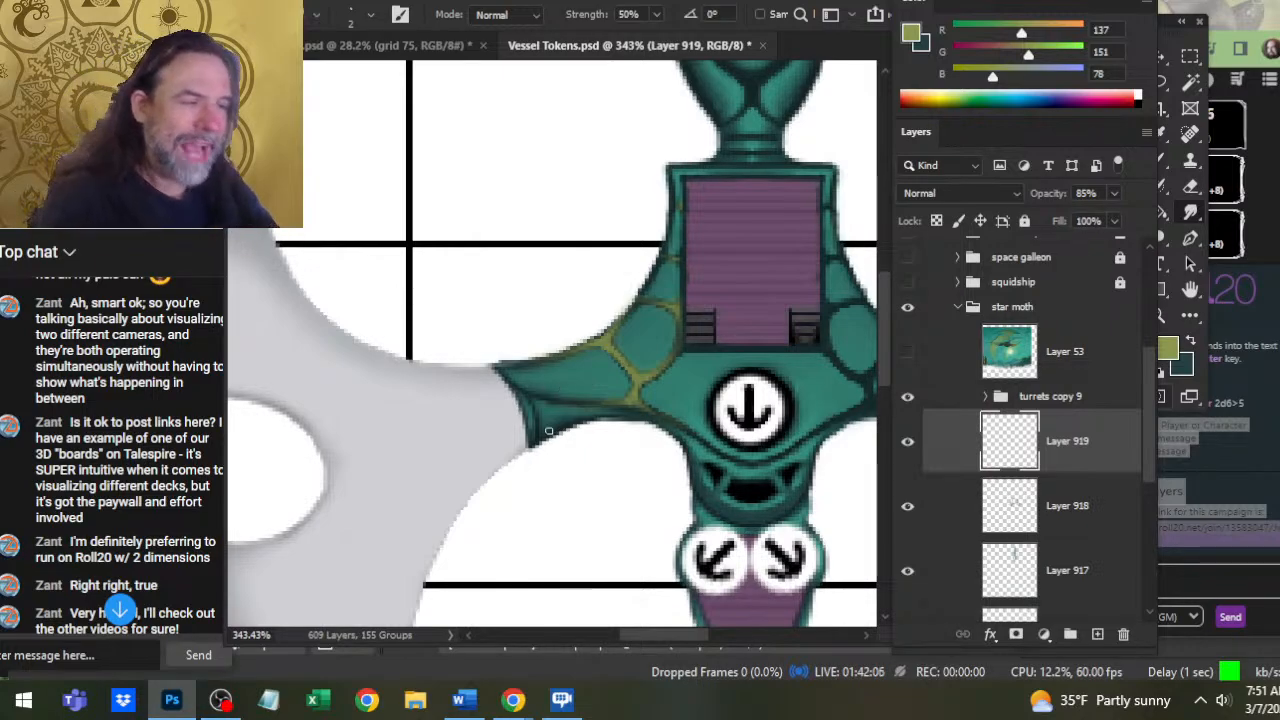
Extend the gold trim from the junction outward along the wing root's lower seam, then smudge and erase it to a taper
key(b)
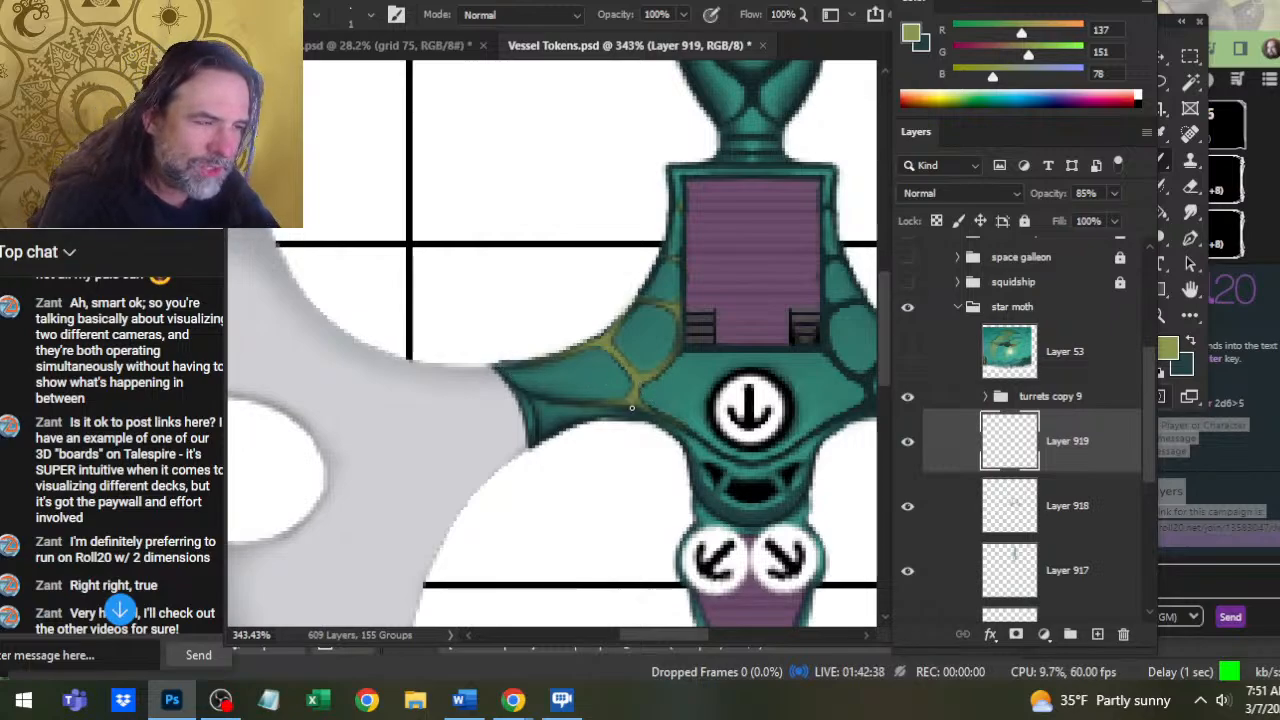
key(r)
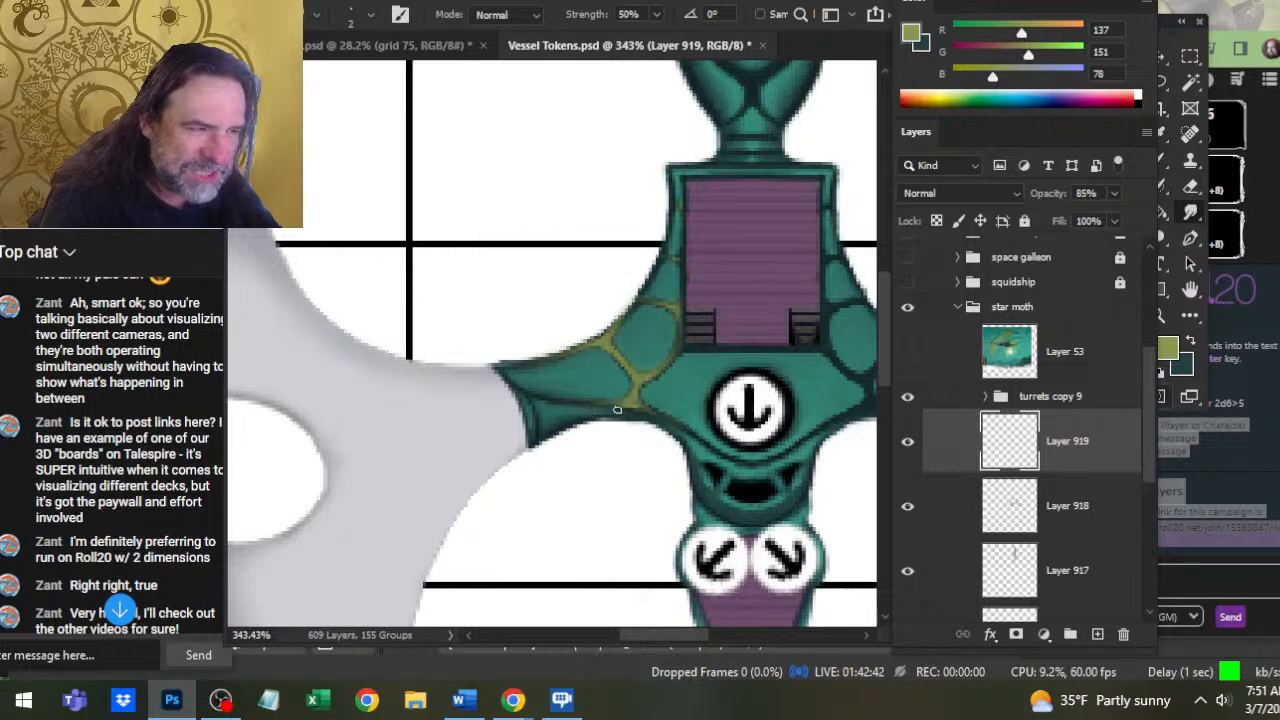
key(b)
key(e)
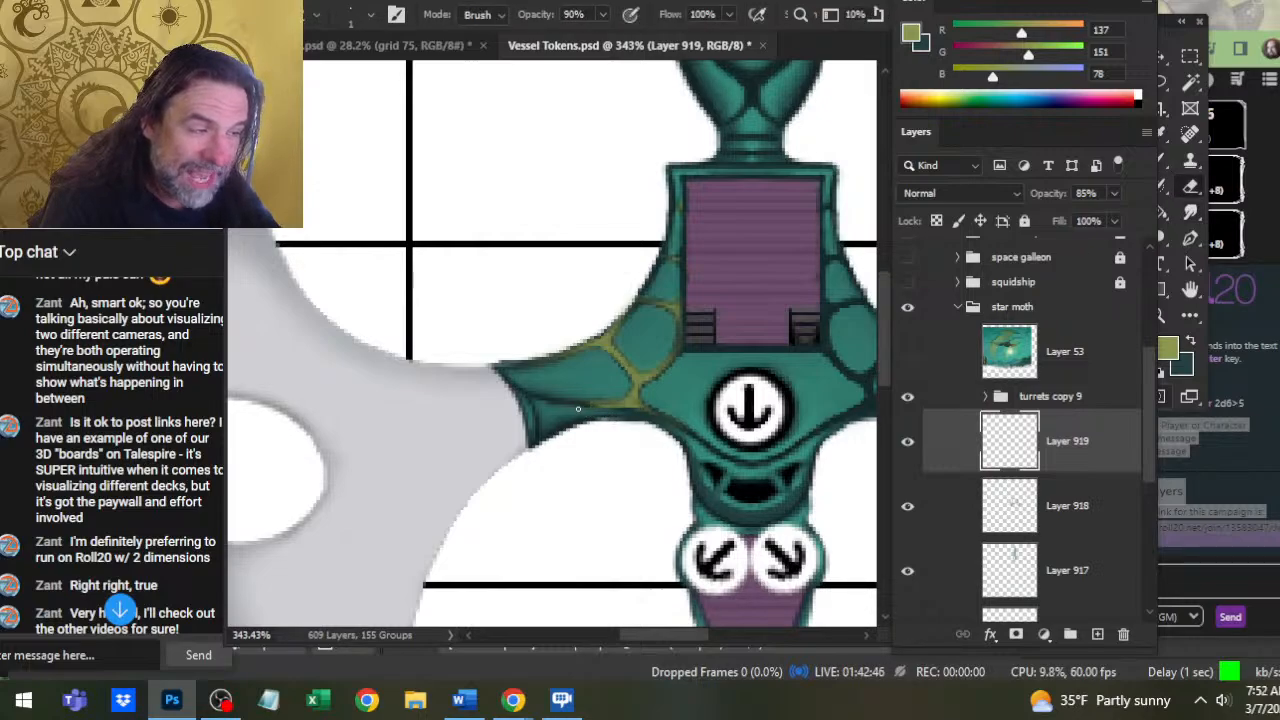
key(r)
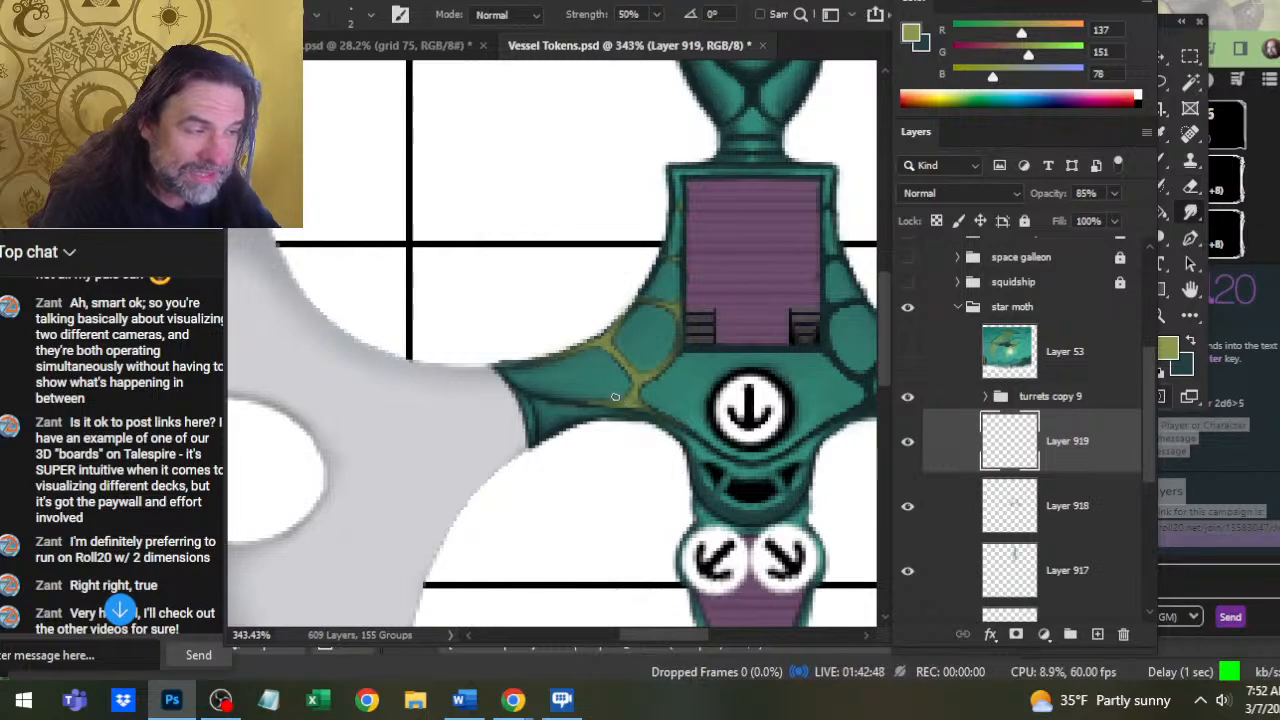
key(e)
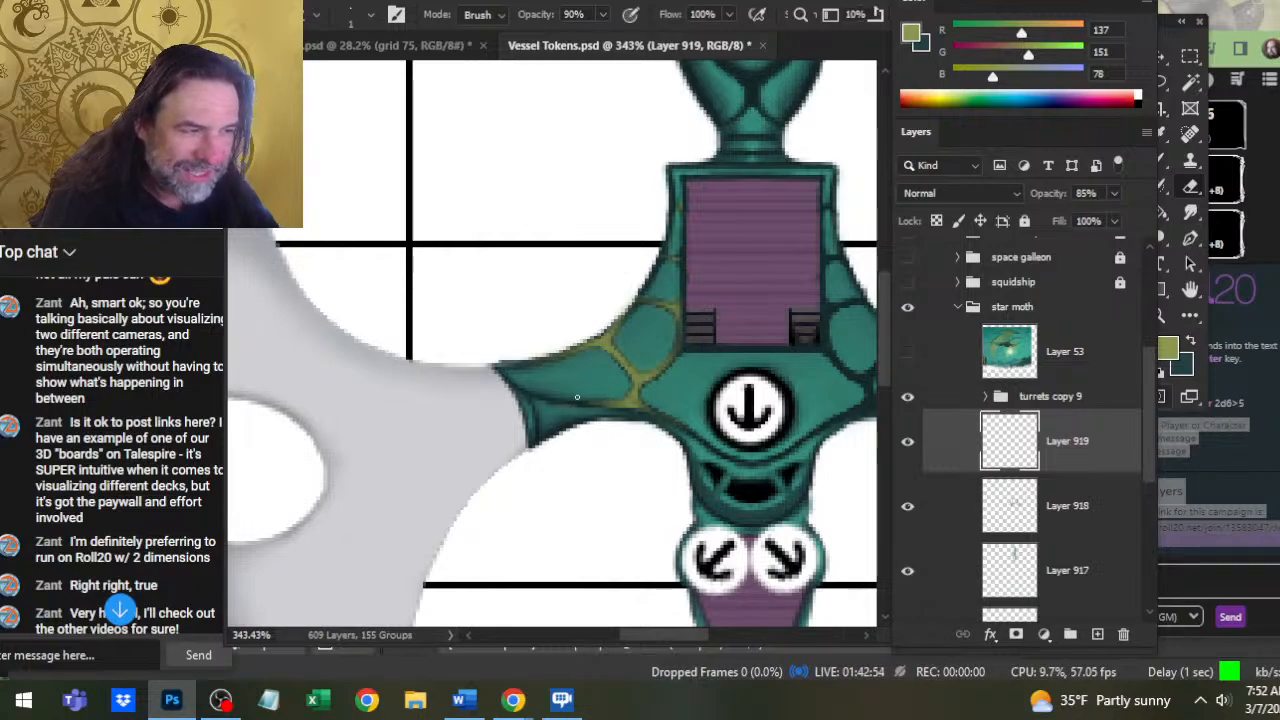
key(r)
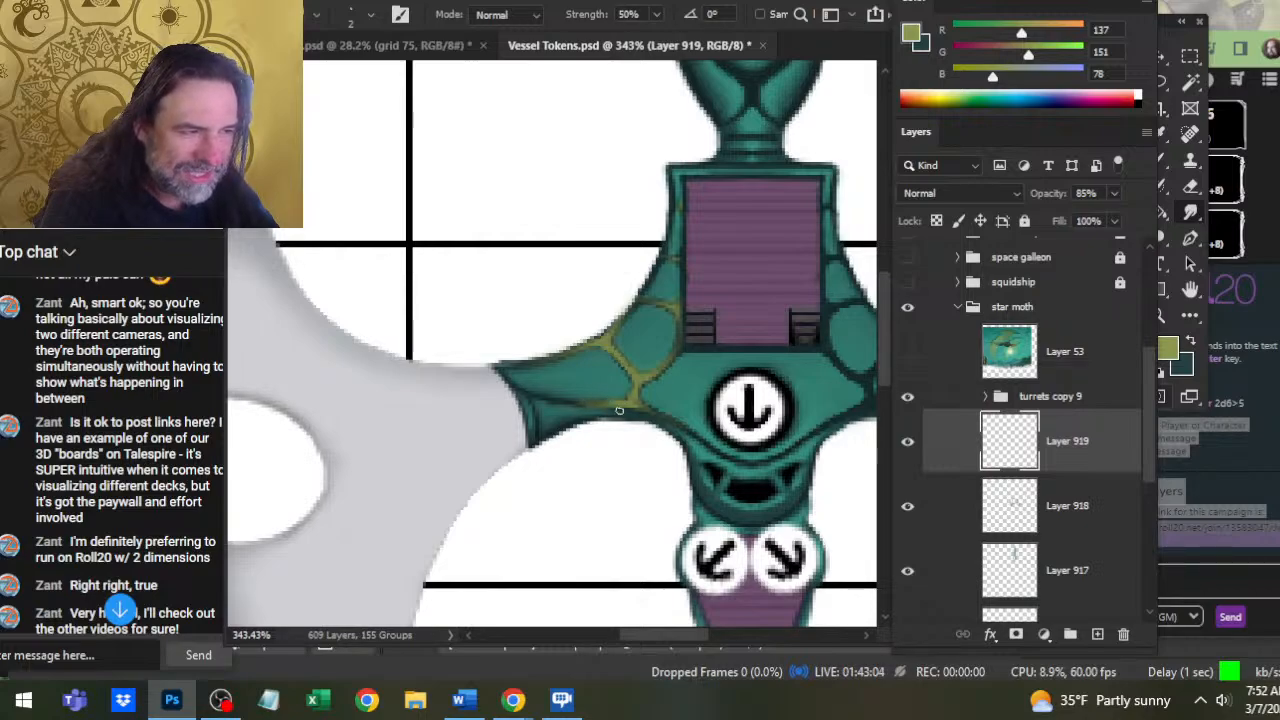
Compare the token with and without the gold trim layer, then trim and smudge the wing root's lower gold seam
click(911, 445)
click(911, 445)
key(e)
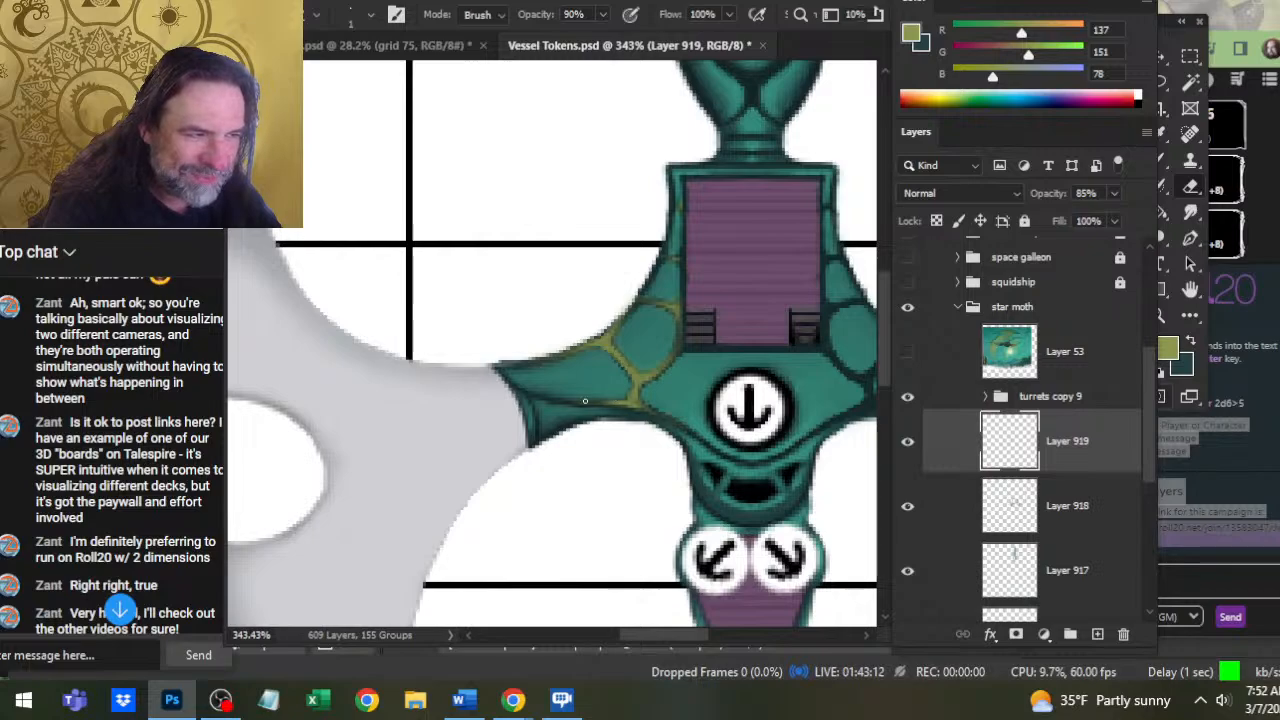
key(r)
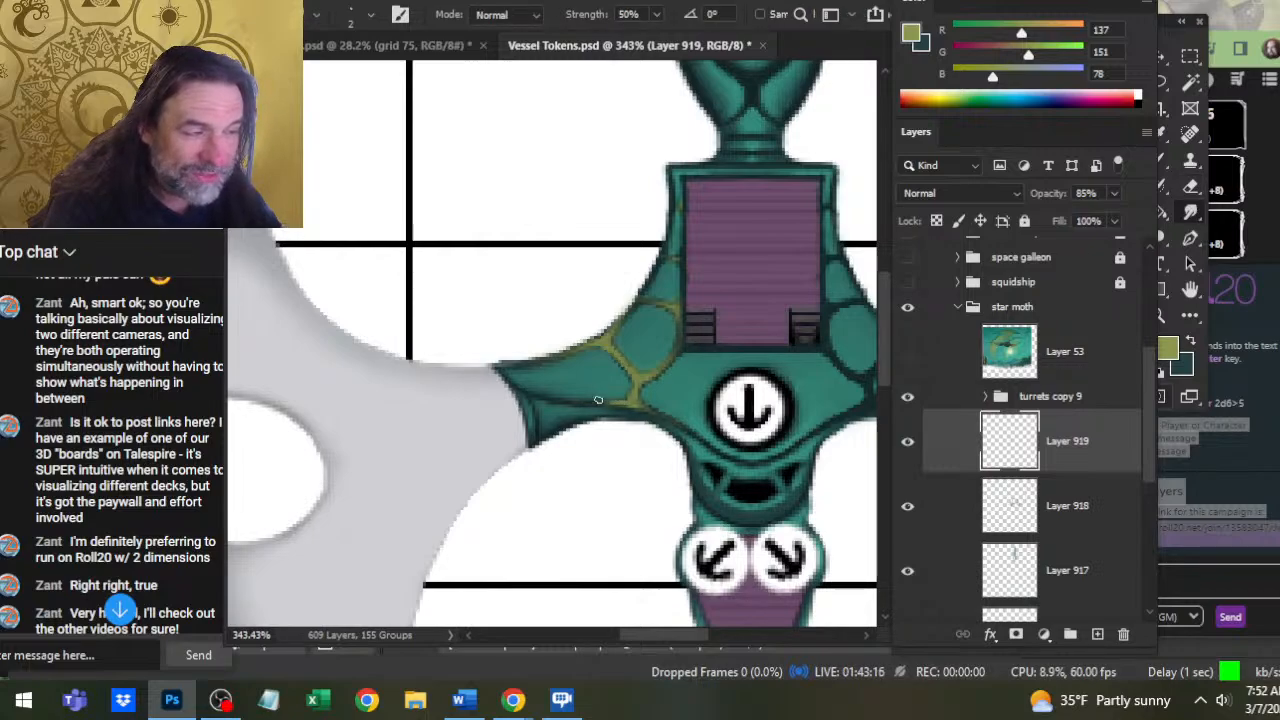
key(e)
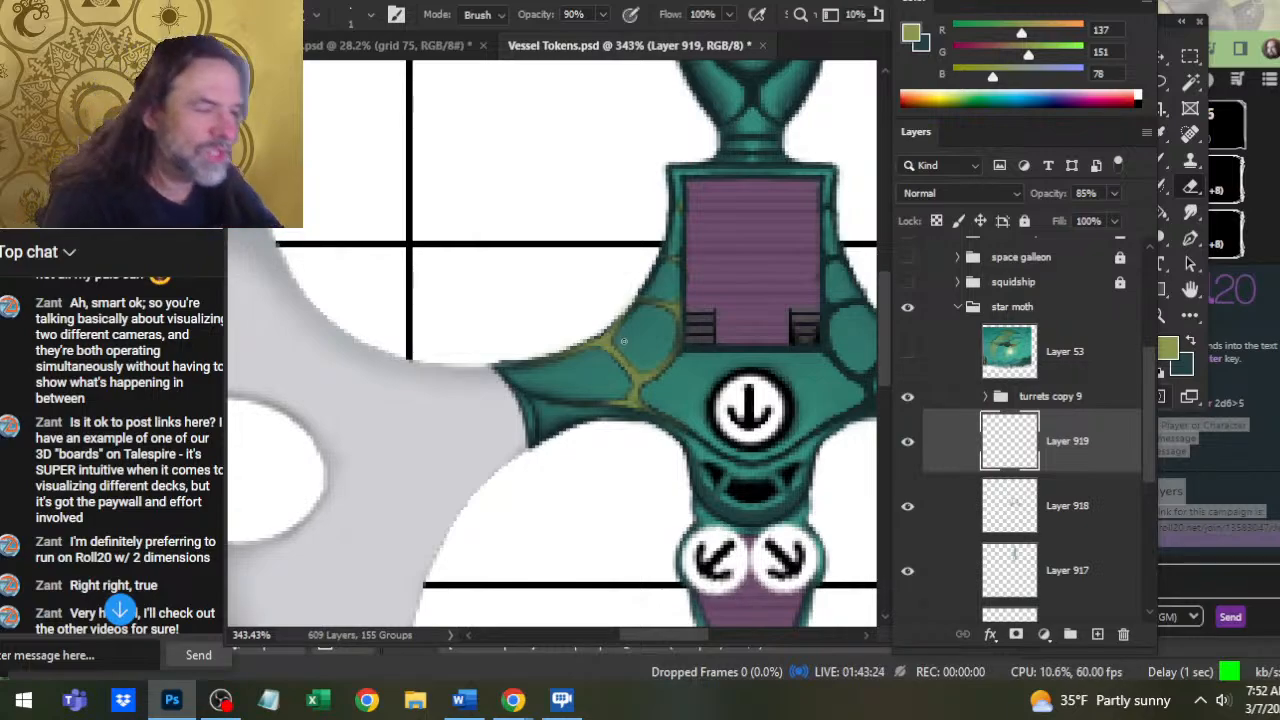
Repaint small gold spots at the wing-root junction and erase the excess around them
key(b)
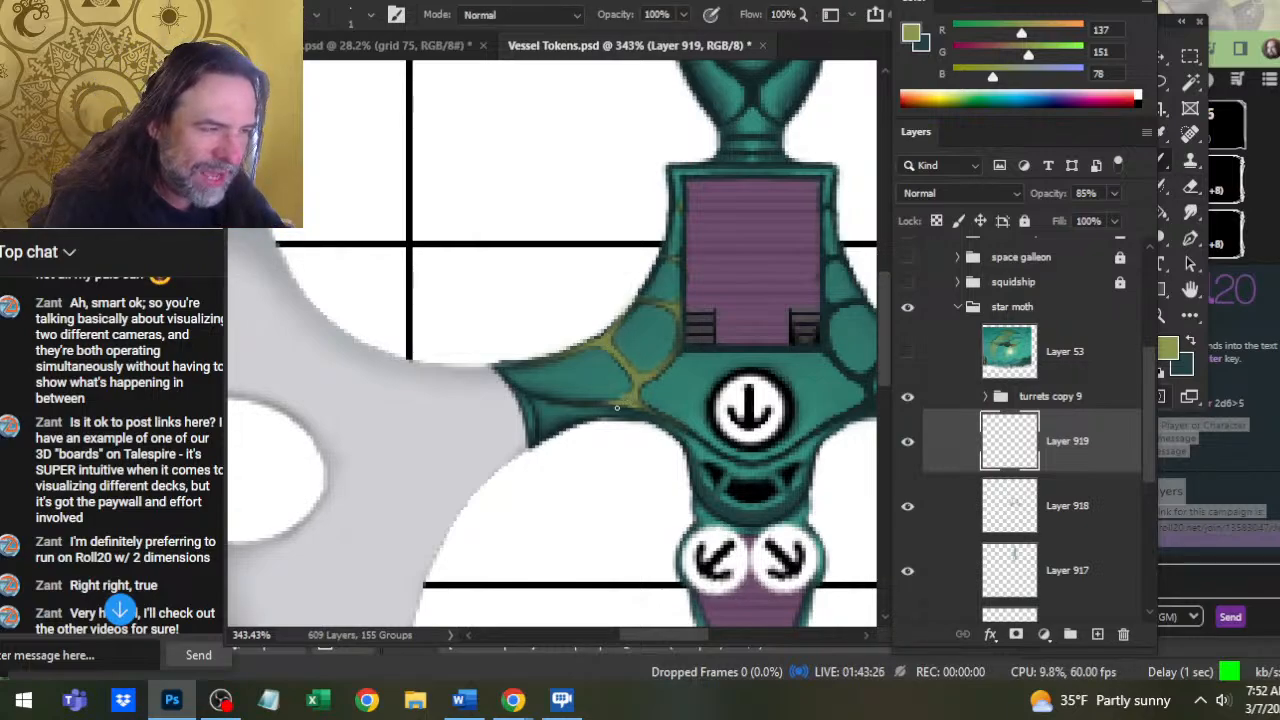
key(e)
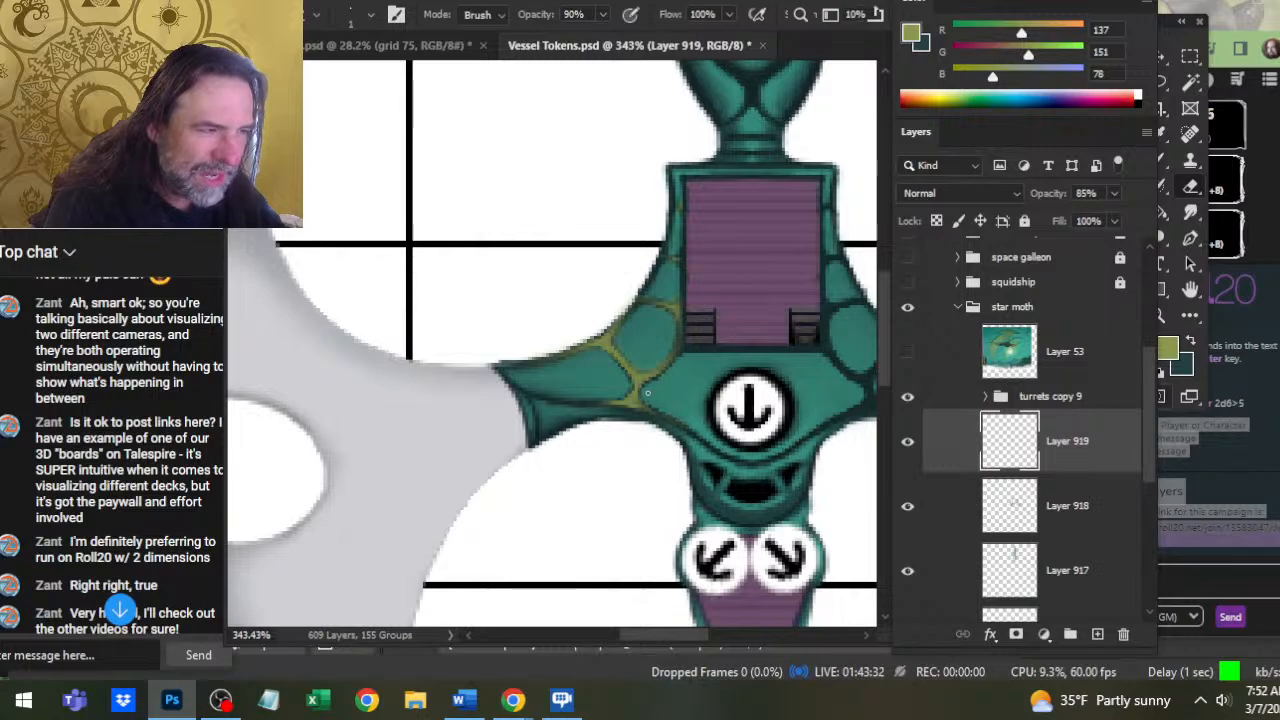
key(b)
key(e)
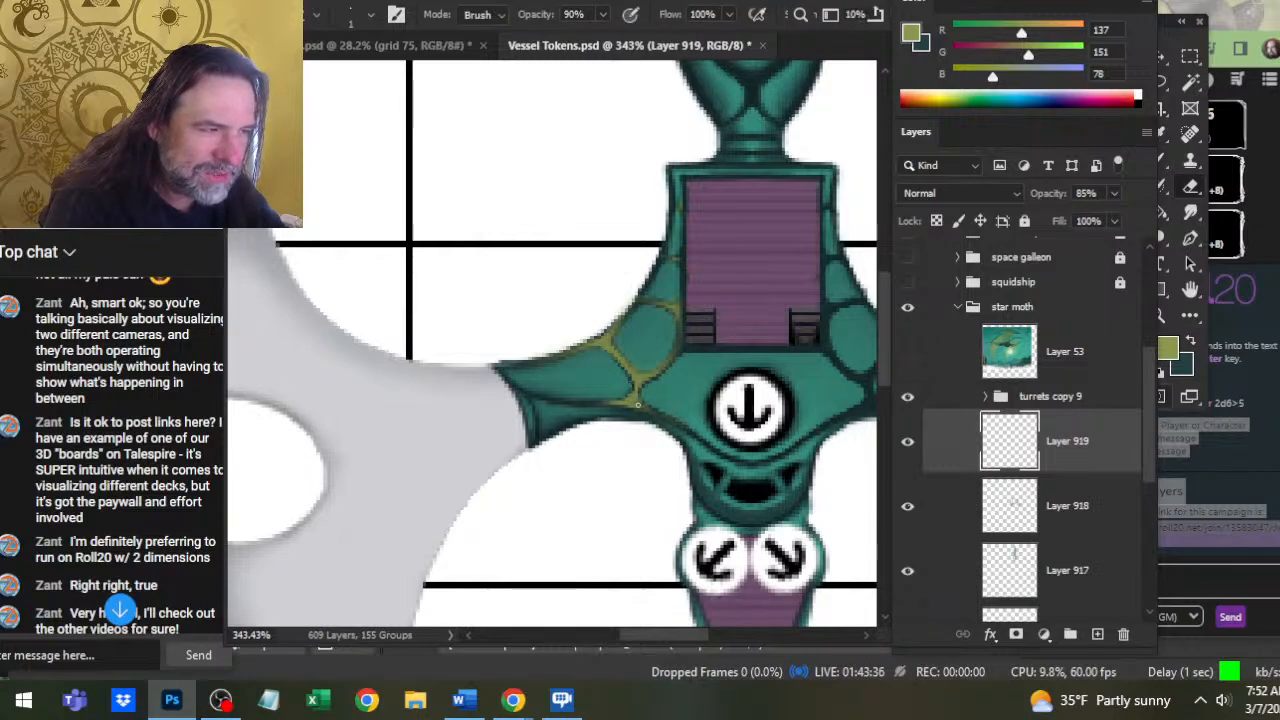
Paint a short vertical gold line in the seam beneath the round plate above the deck, then smudge and erase its lower end
drag(687, 358, 644, 427)
mouse_move(673, 291)
mouse_down()
mouse_move(631, 431)
mouse_move(593, 450)
mouse_up()
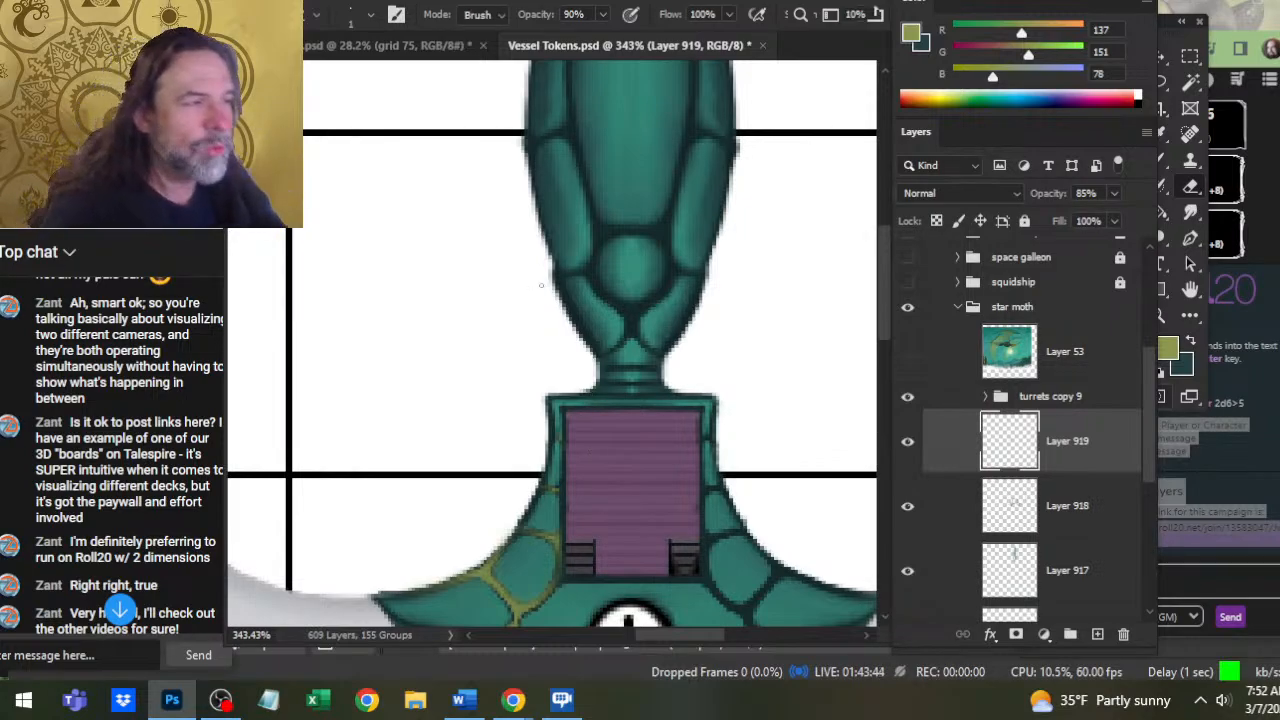
key(b)
drag(628, 316, 631, 334)
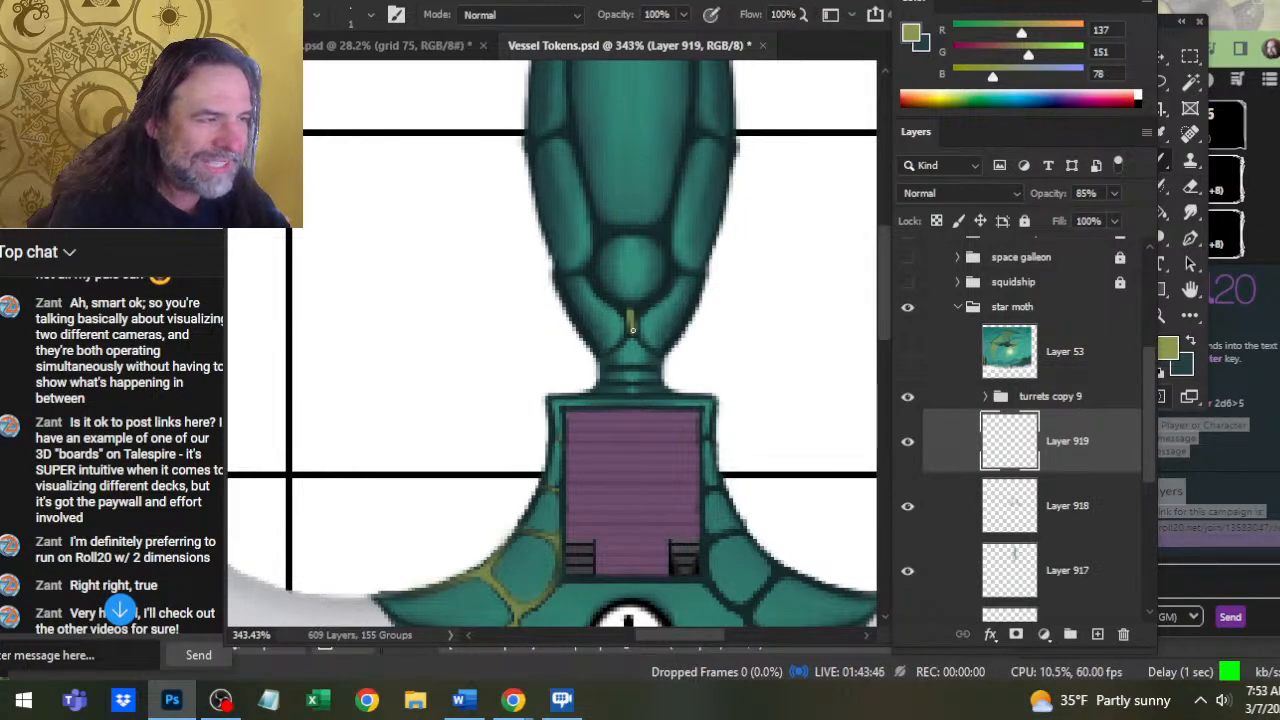
key(r)
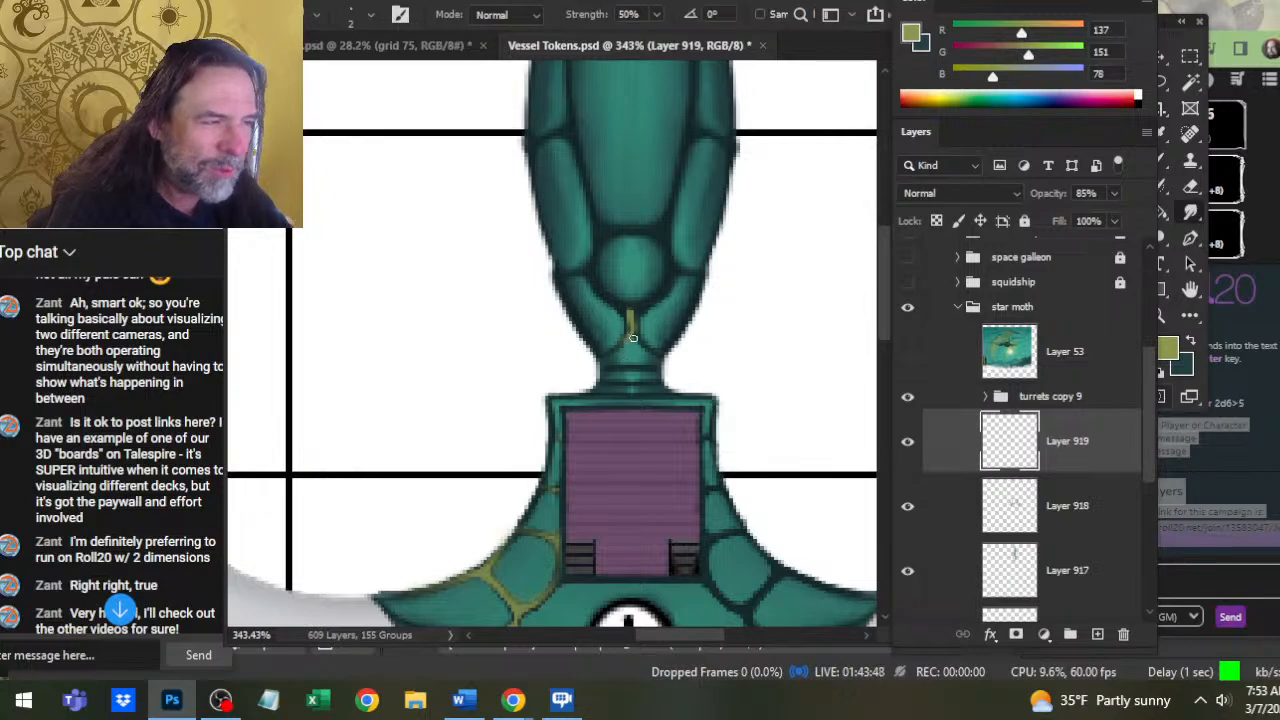
key(e)
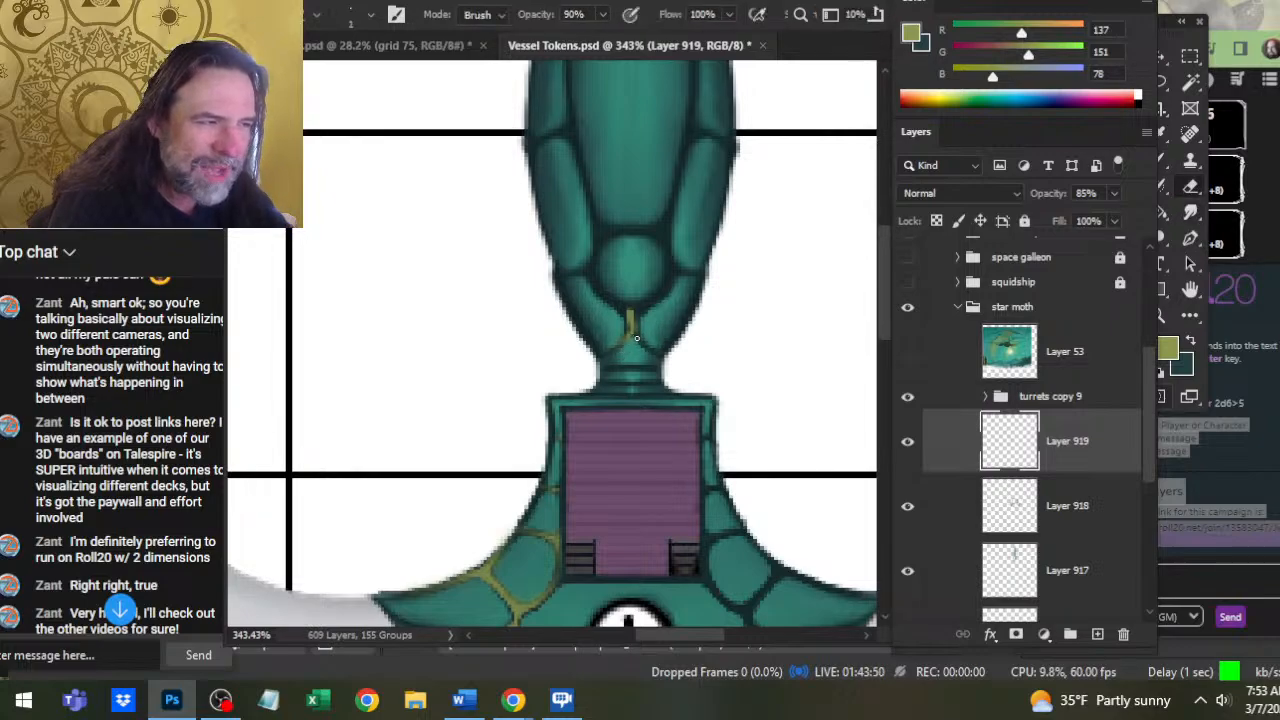
key(r)
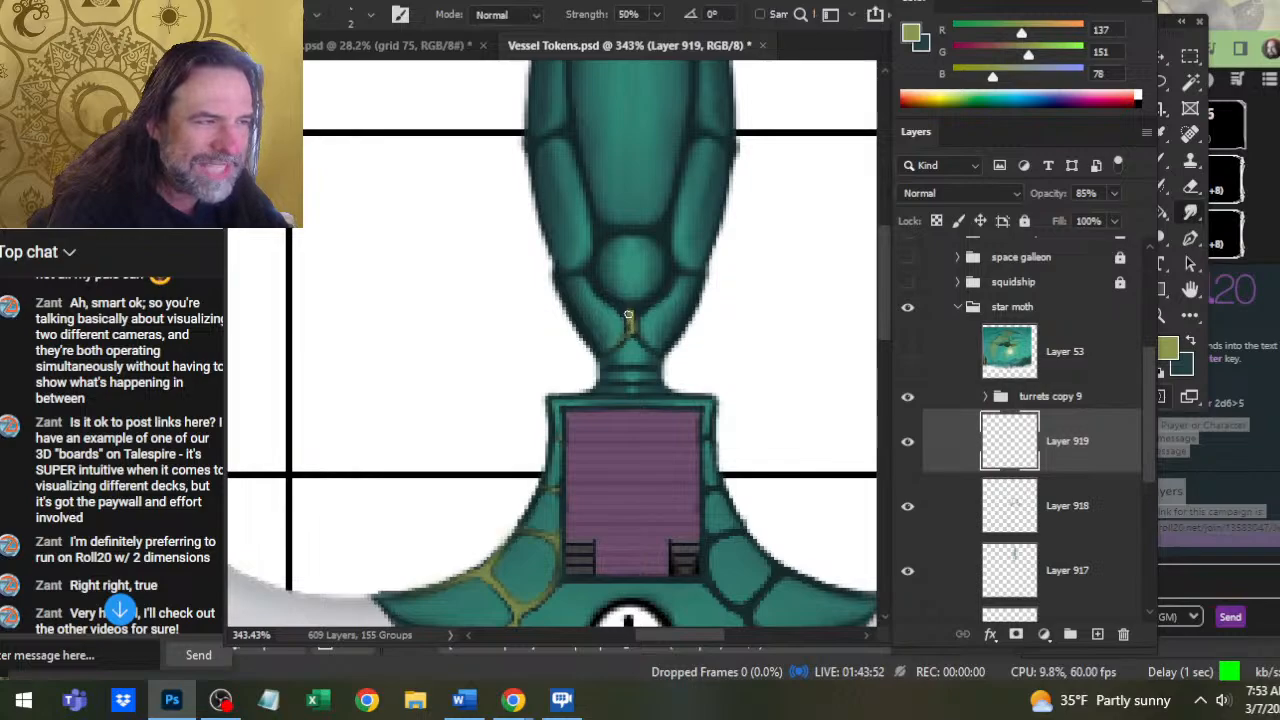
Paint a diagonal gold line along the seam at the round plate's lower left, then smudge and erase it into a thin taper
key(b)
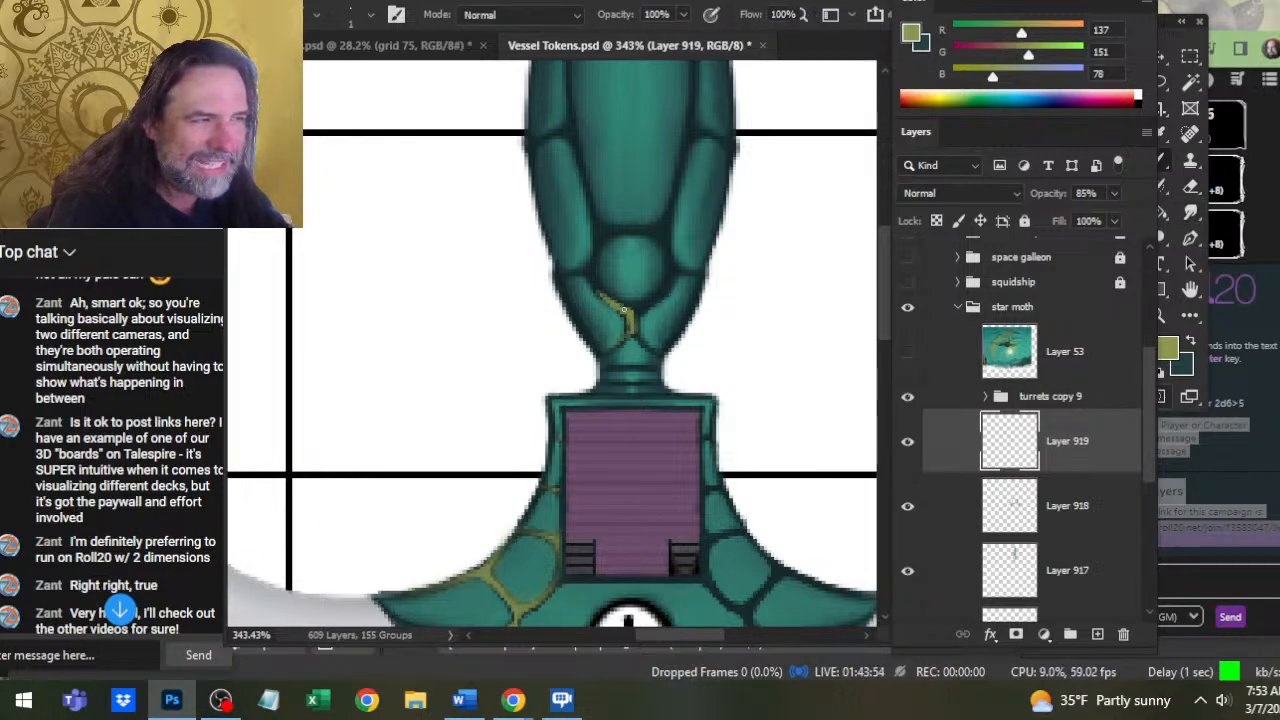
key(r)
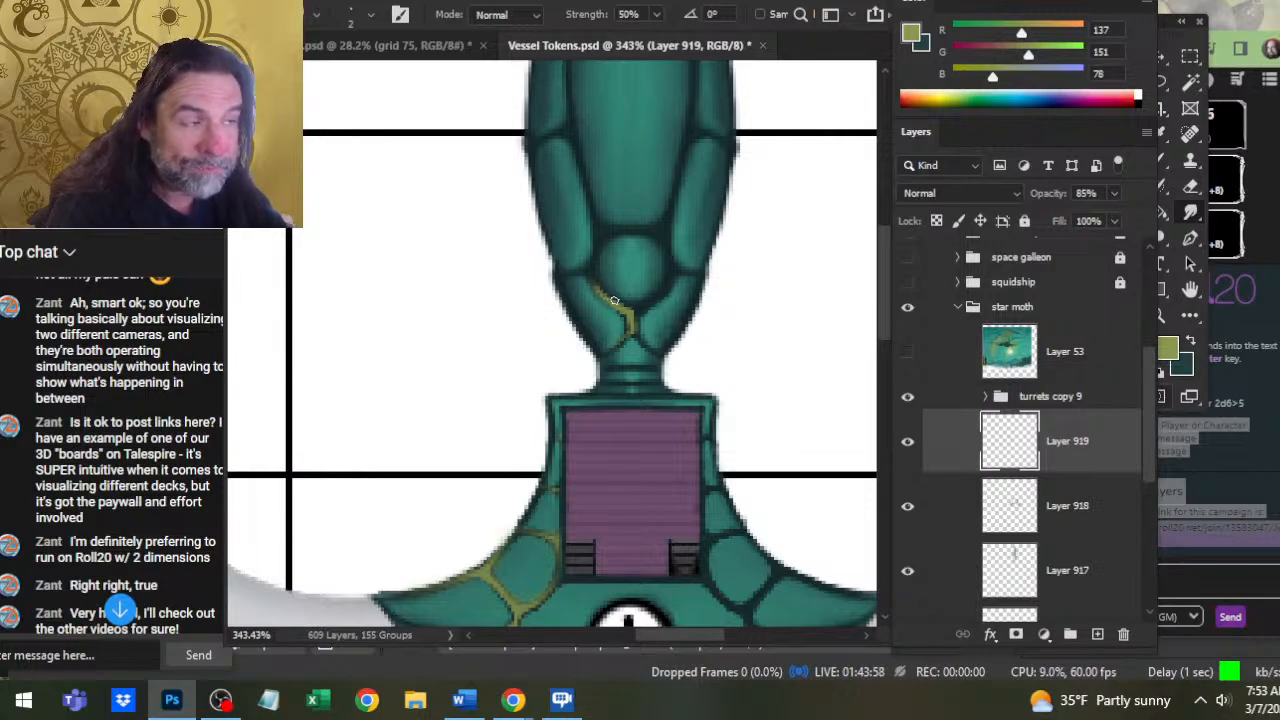
drag(610, 292, 626, 313)
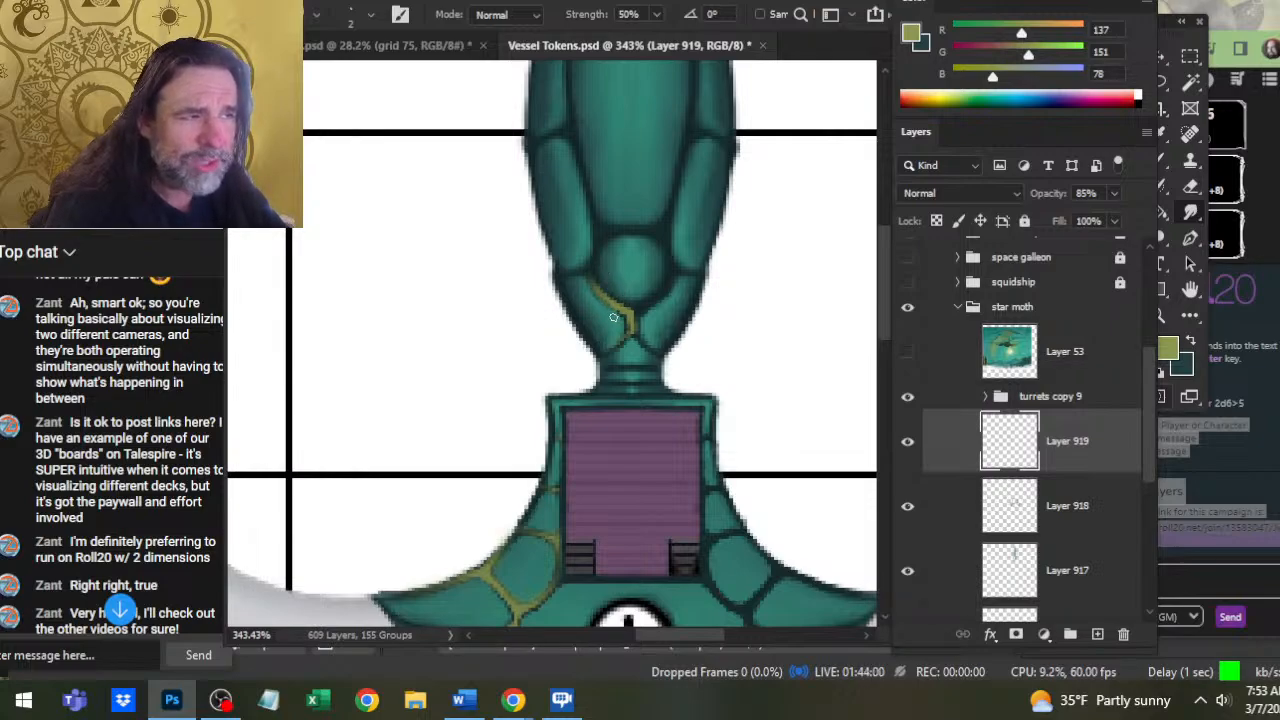
key(e)
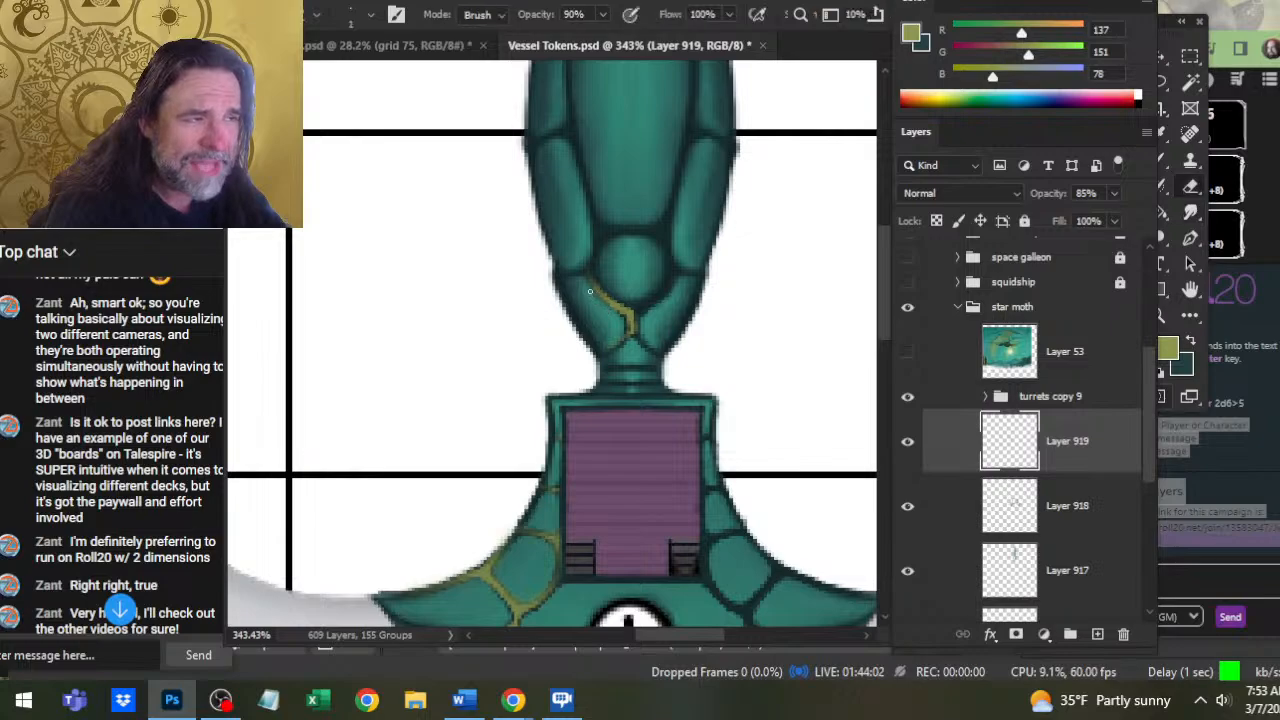
key(r)
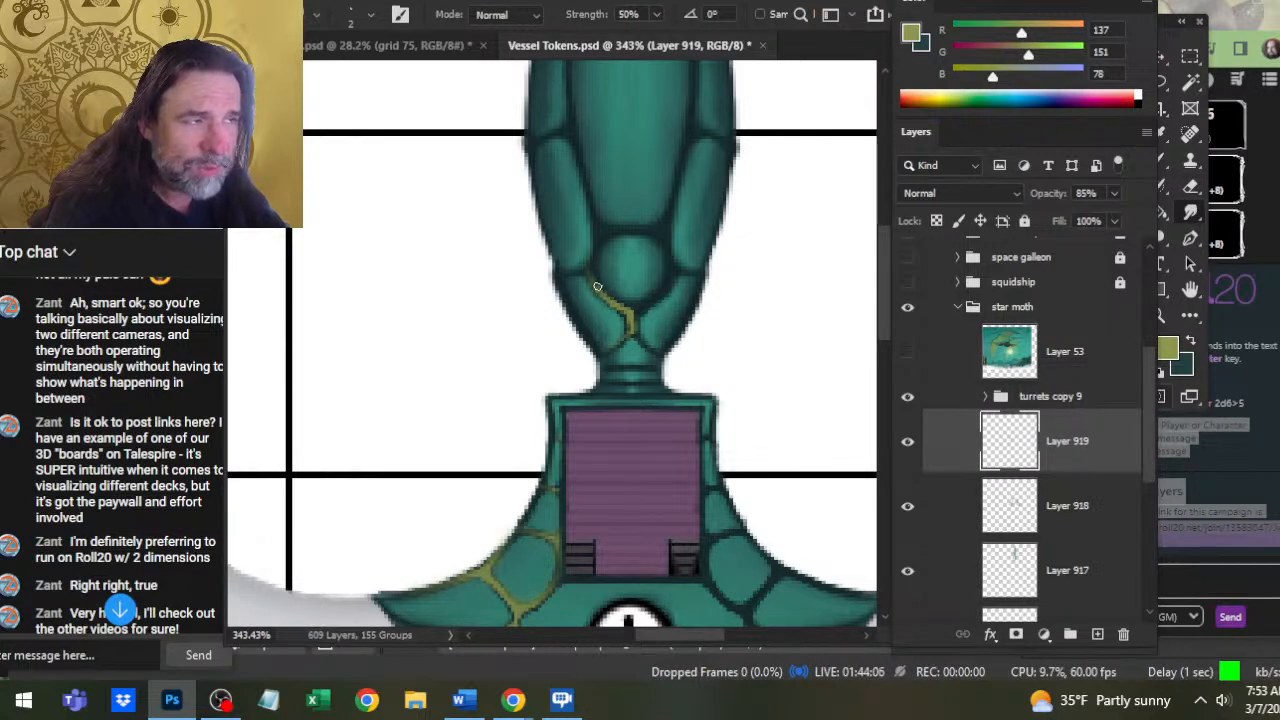
mouse_move(597, 286)
mouse_down()
mouse_move(592, 274)
mouse_move(622, 316)
mouse_up()
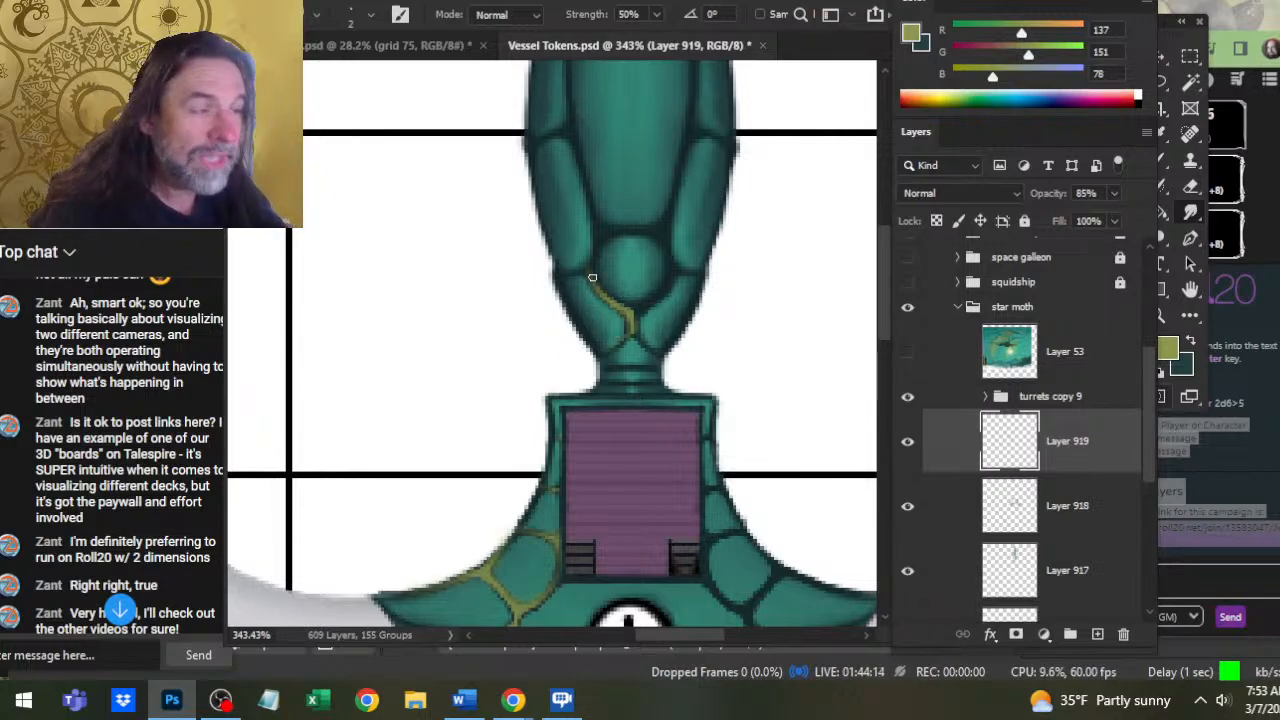
Extend the gold trim into the seam junction left of the round plate, then smudge and clean up its short outward branch
key(b)
key(r)
key(b)
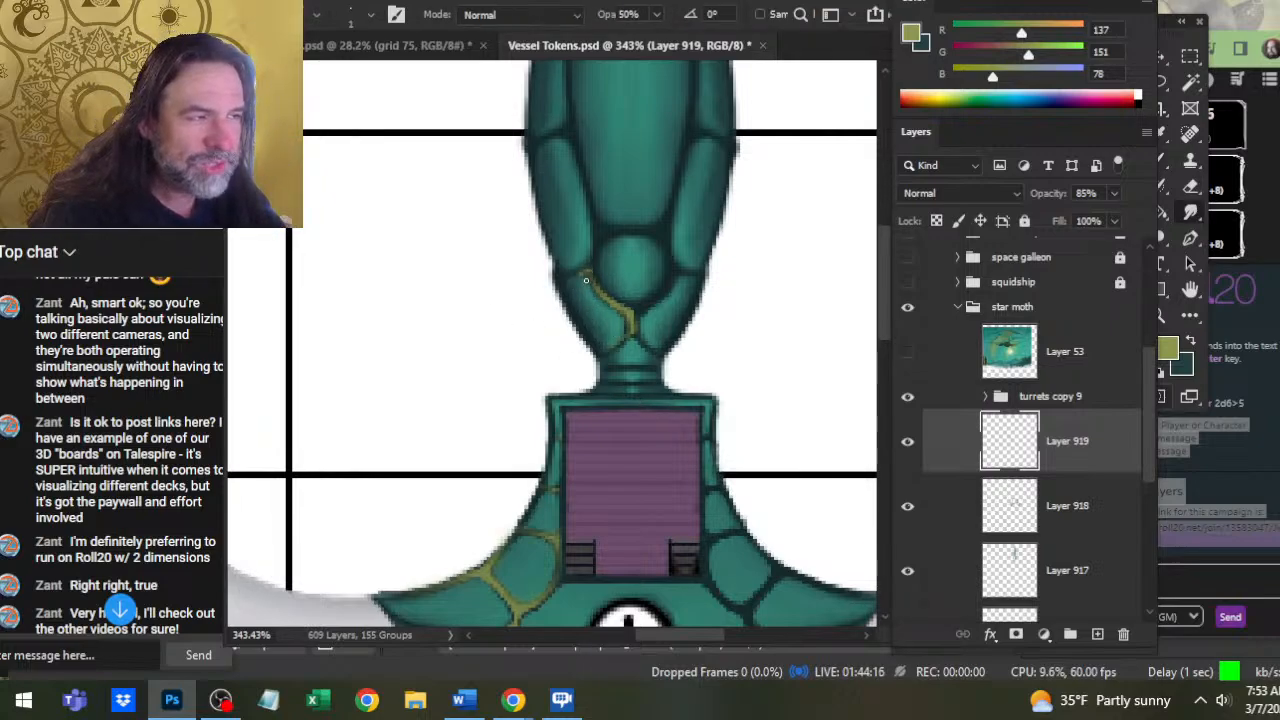
key(r)
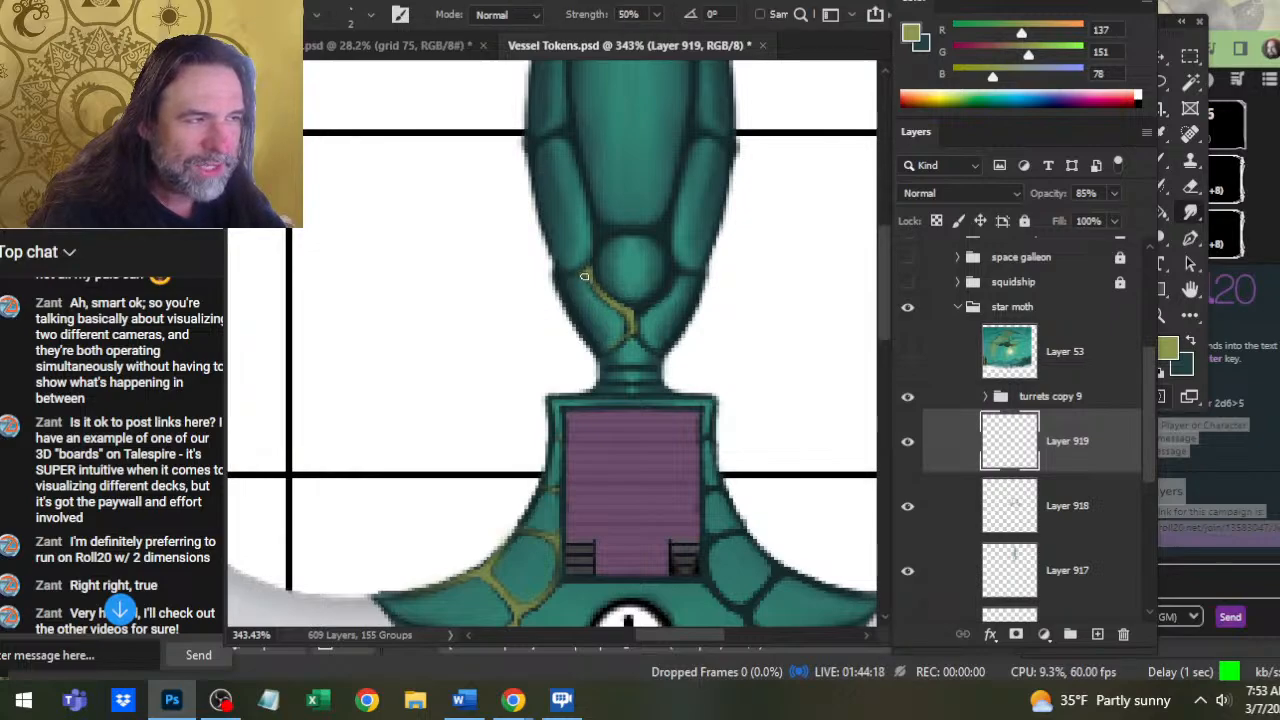
key(e)
key(b)
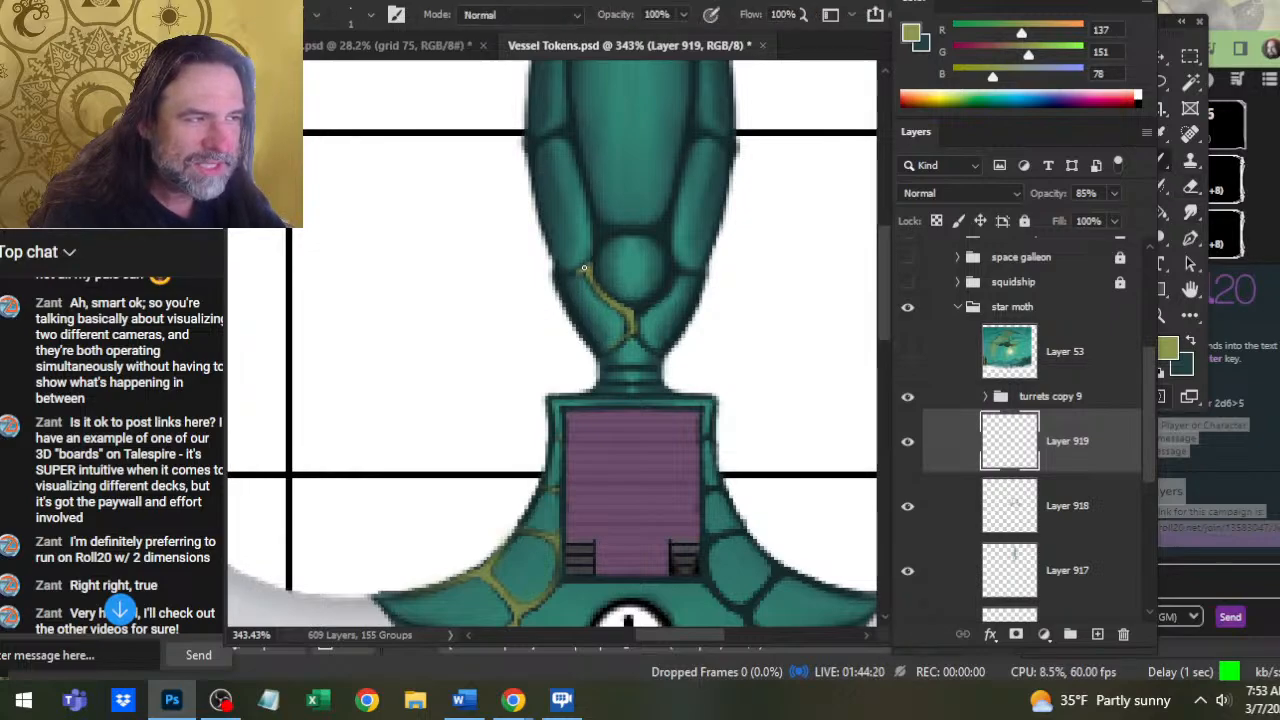
key(r)
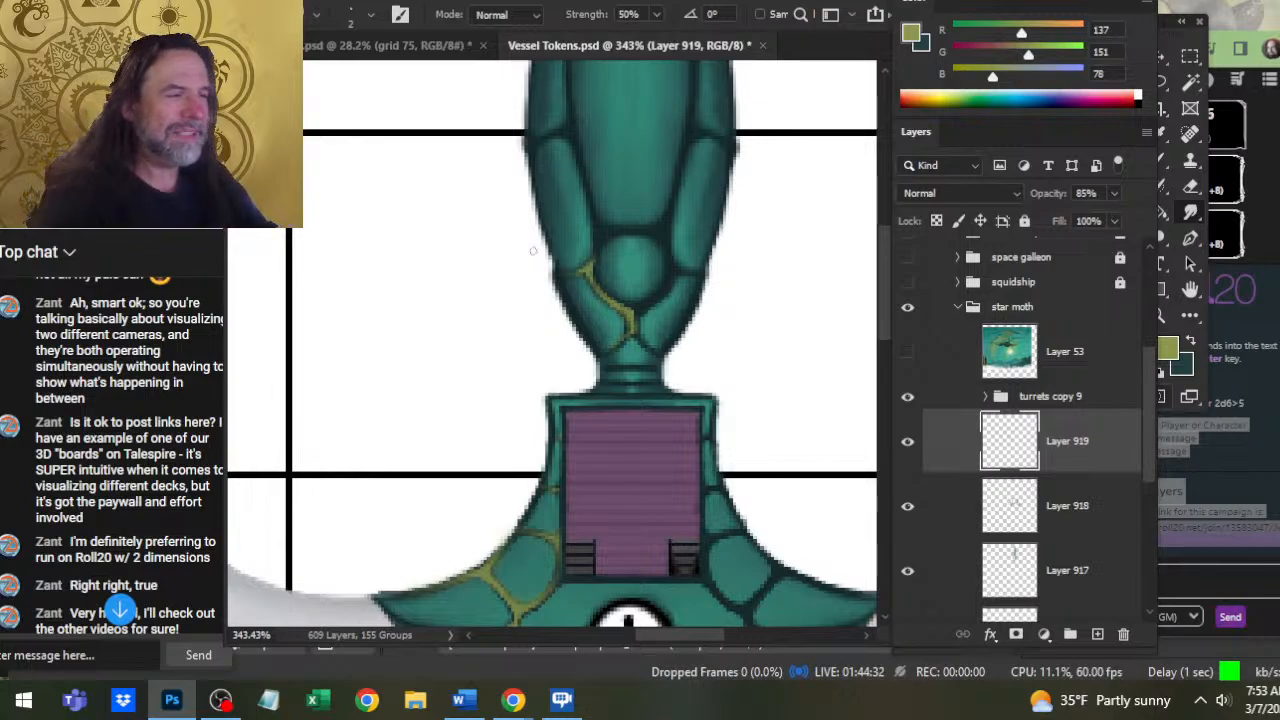
Paint the gold trim up the round plate's left side to the long central plate's corner, then smudge and erase its edges
key(b)
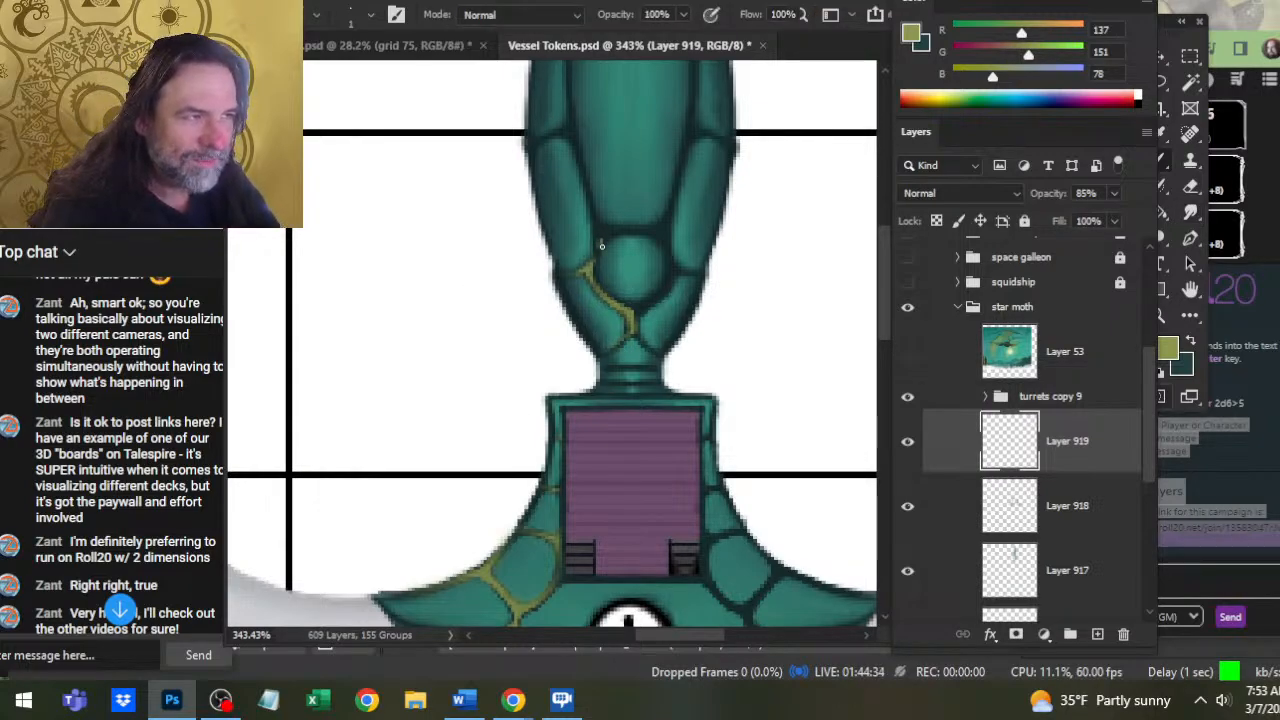
key(r)
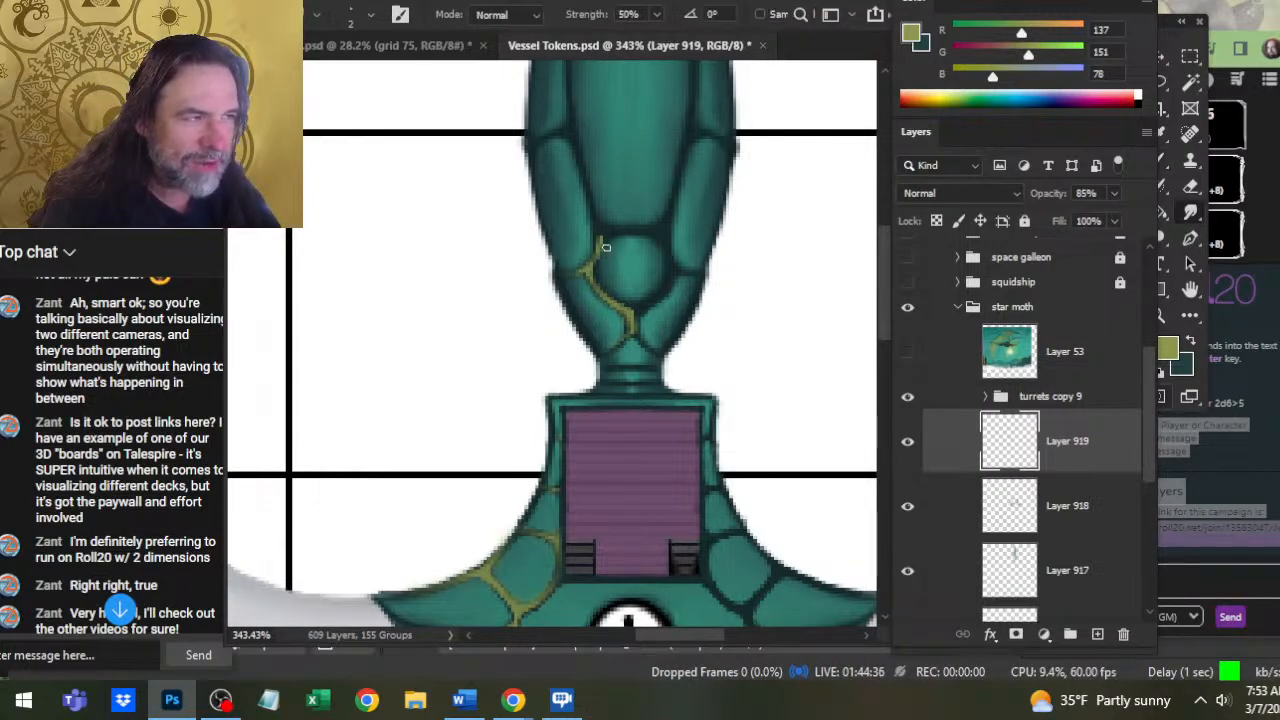
key(b)
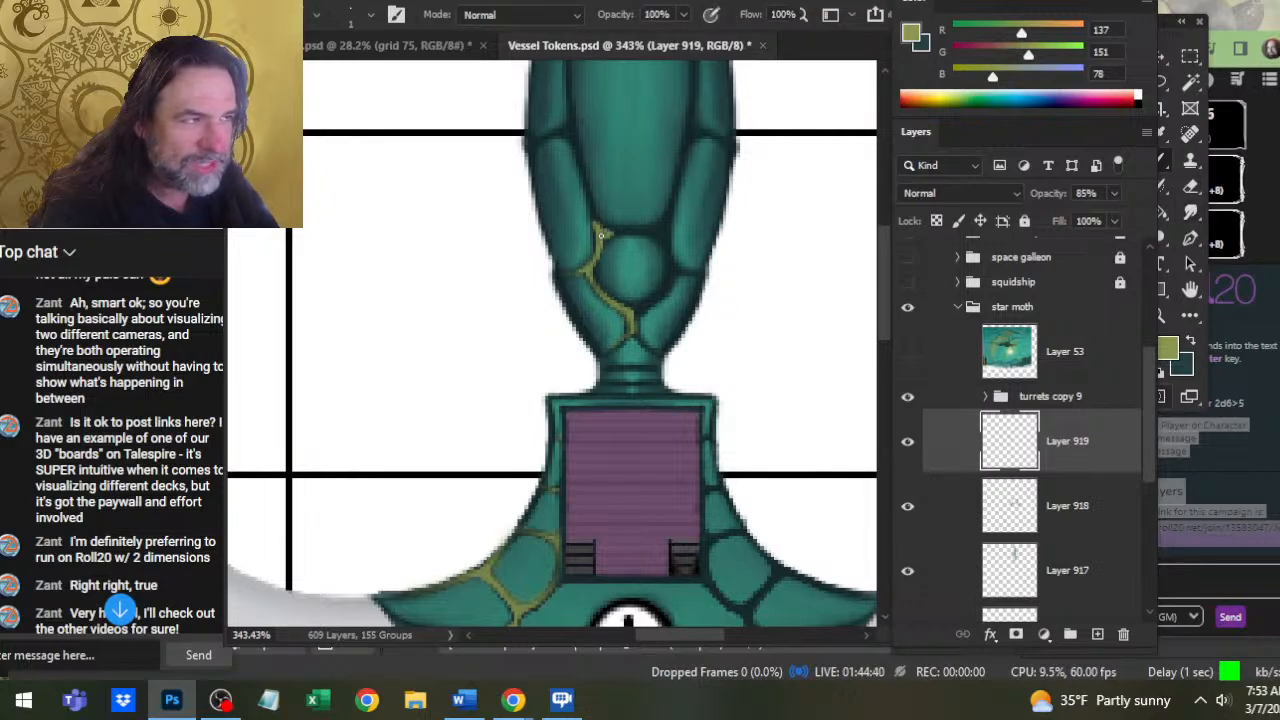
key(r)
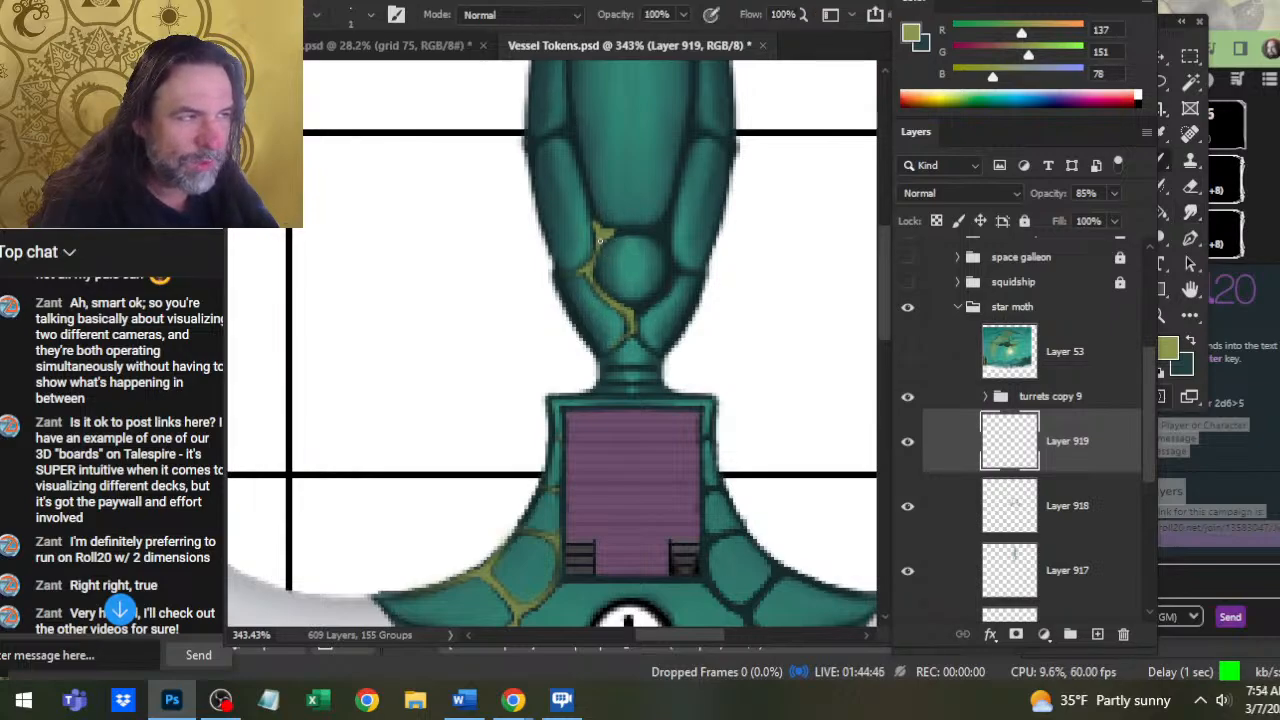
key(b)
key(9)
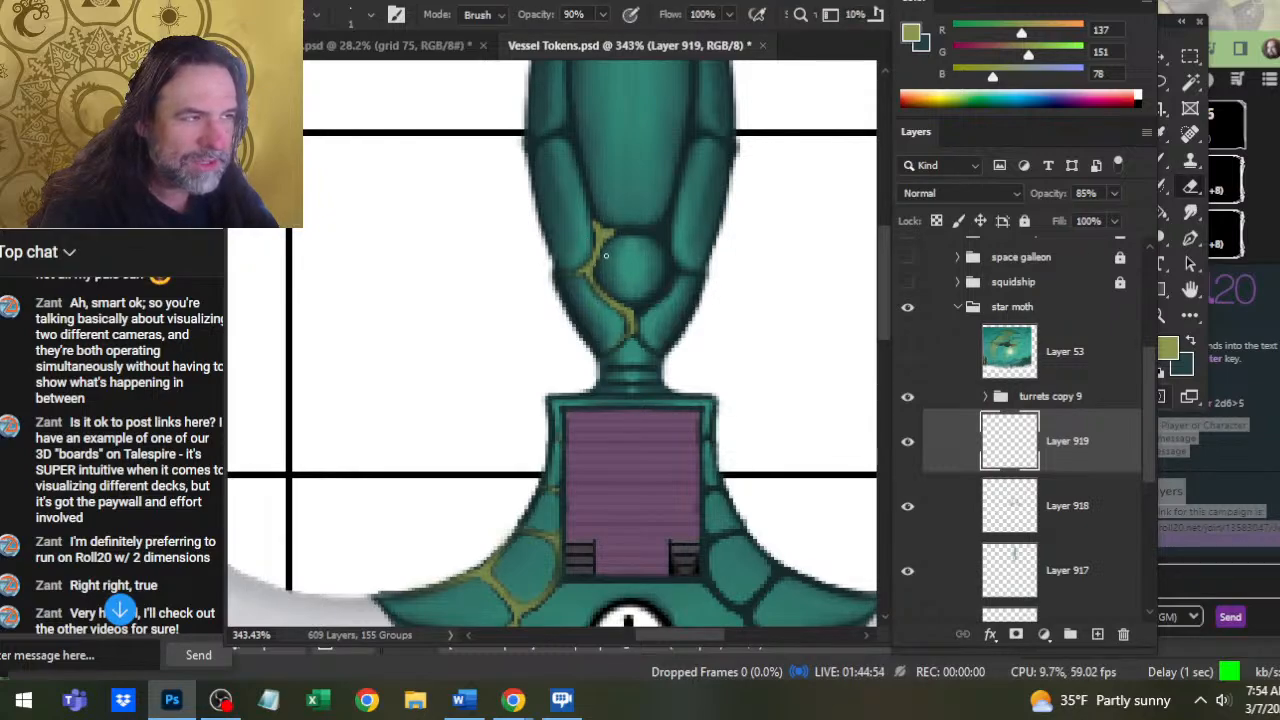
key(b)
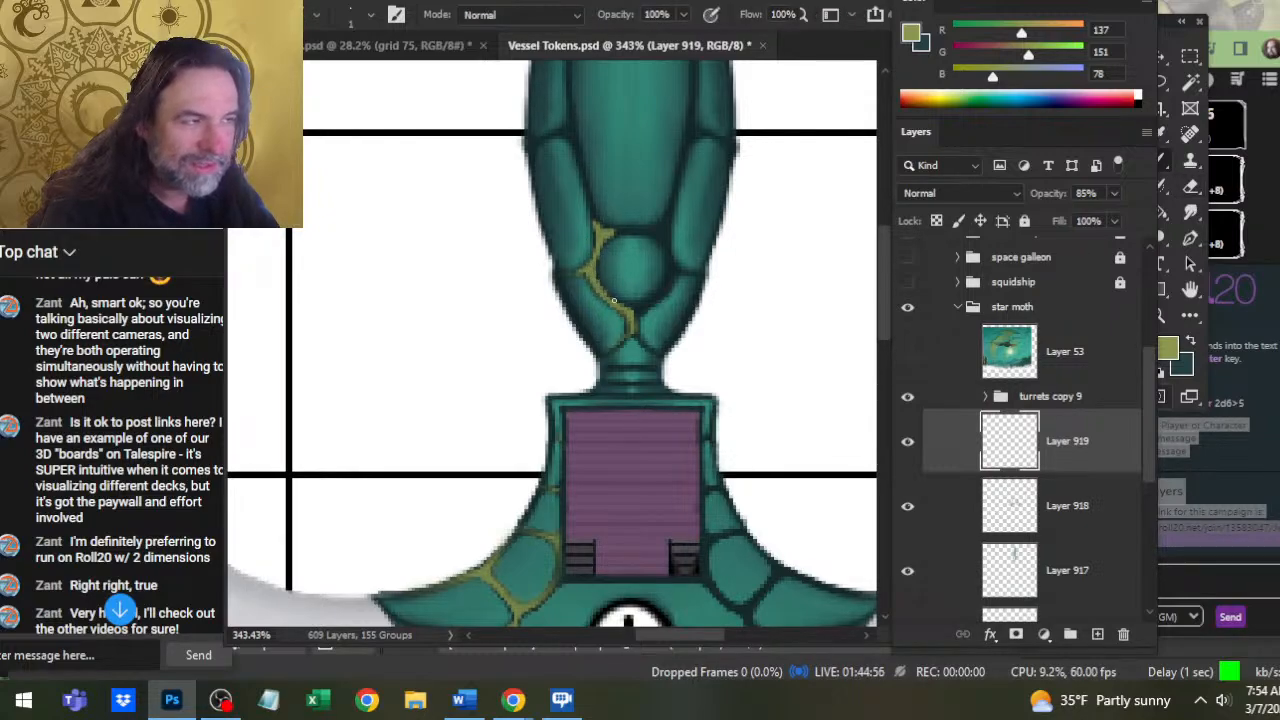
key(e)
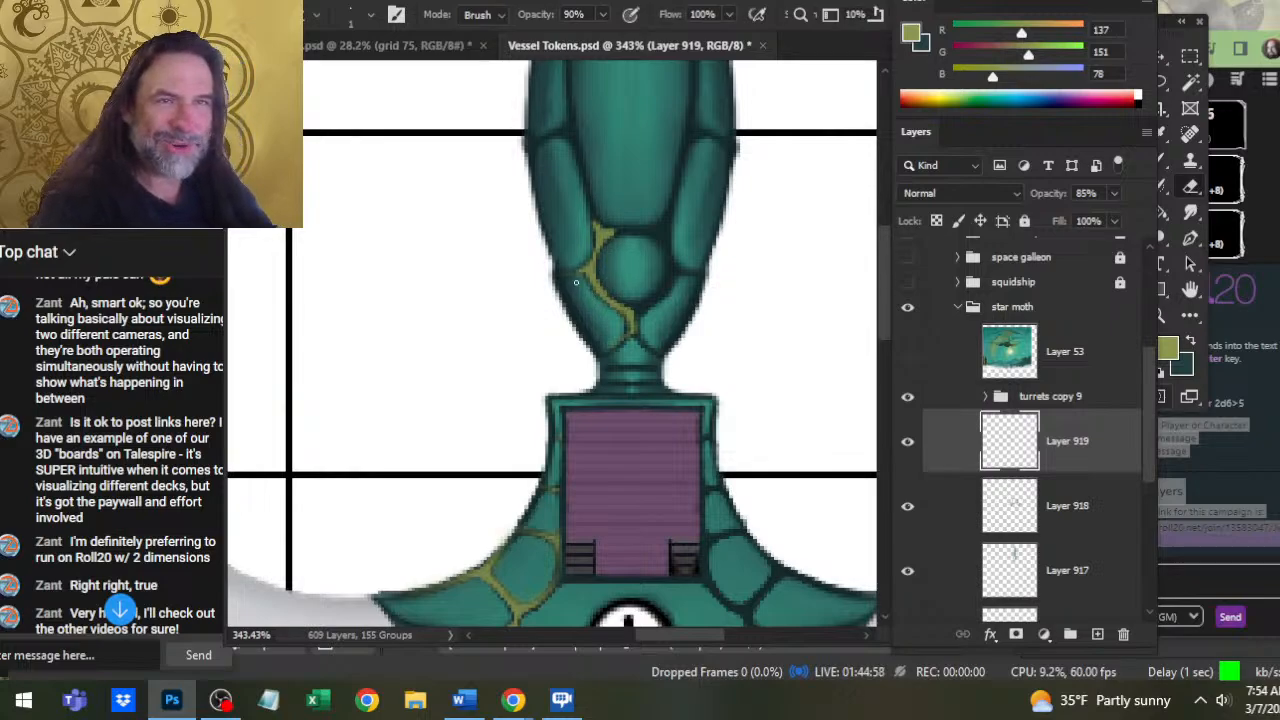
drag(605, 229, 620, 303)
Continue the gold line up the long central plate's lower-left seam, smudging and erasing it to a thin point
key(b)
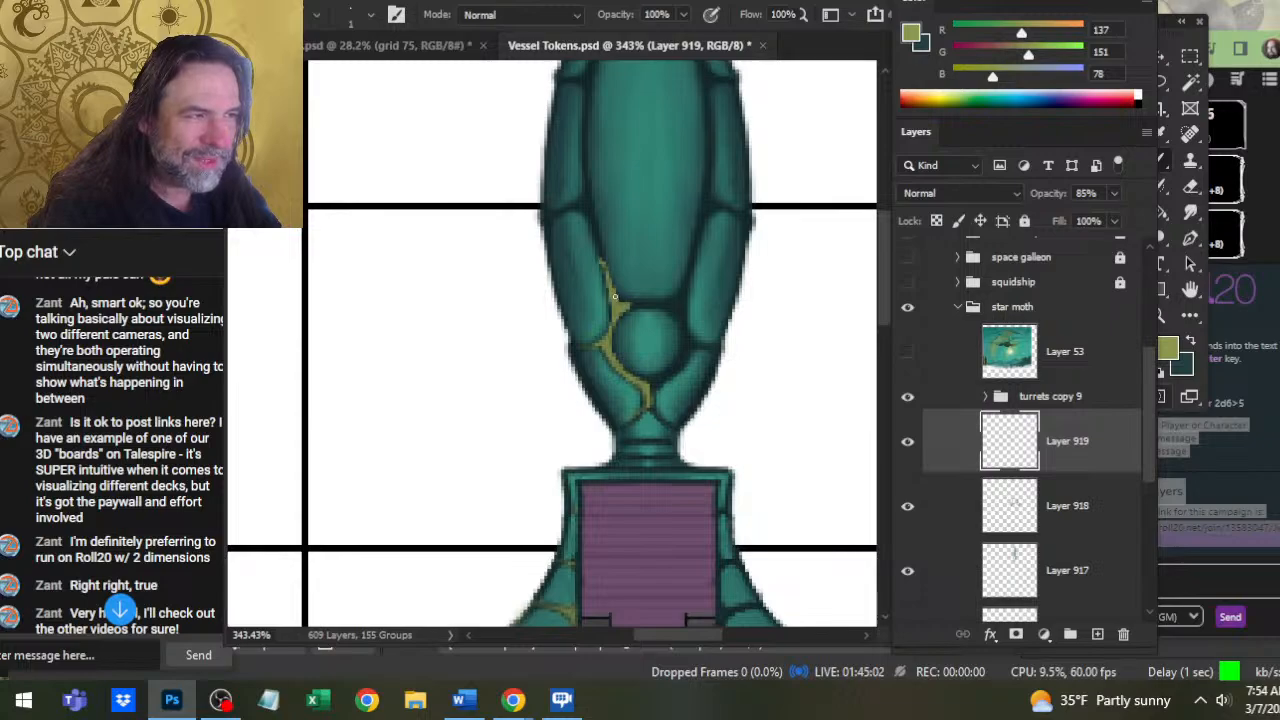
key(r)
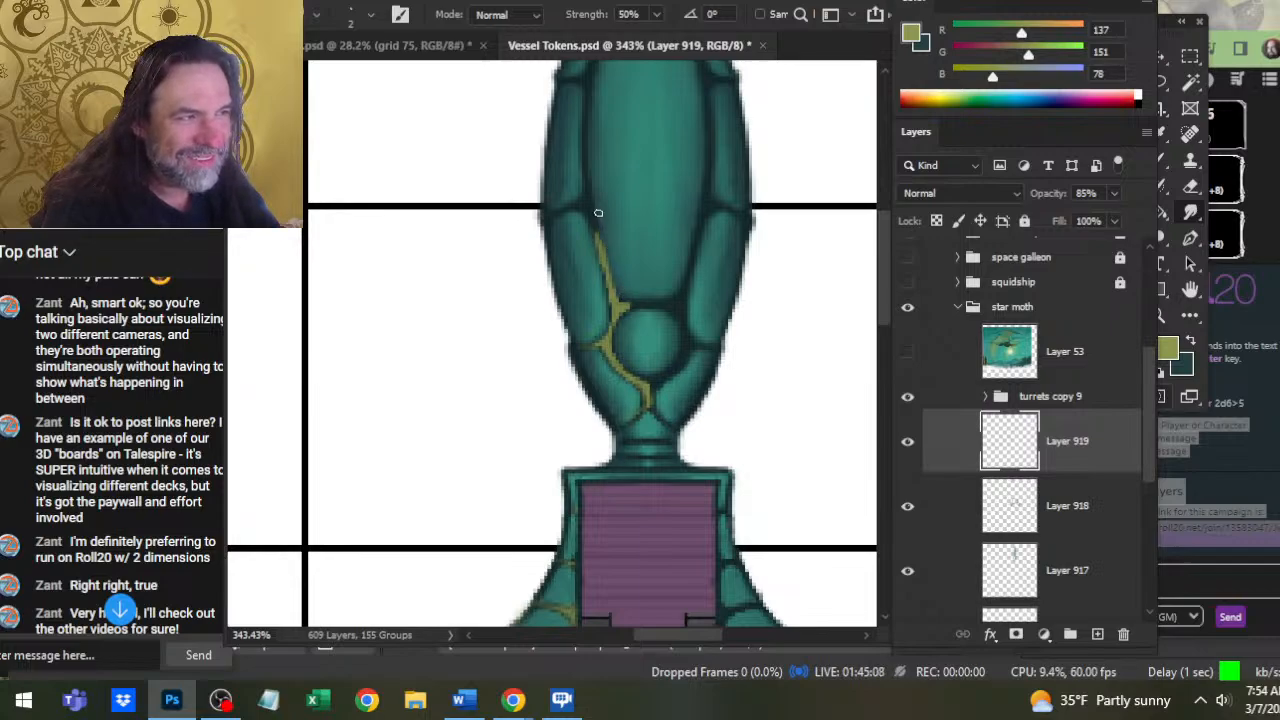
key(e)
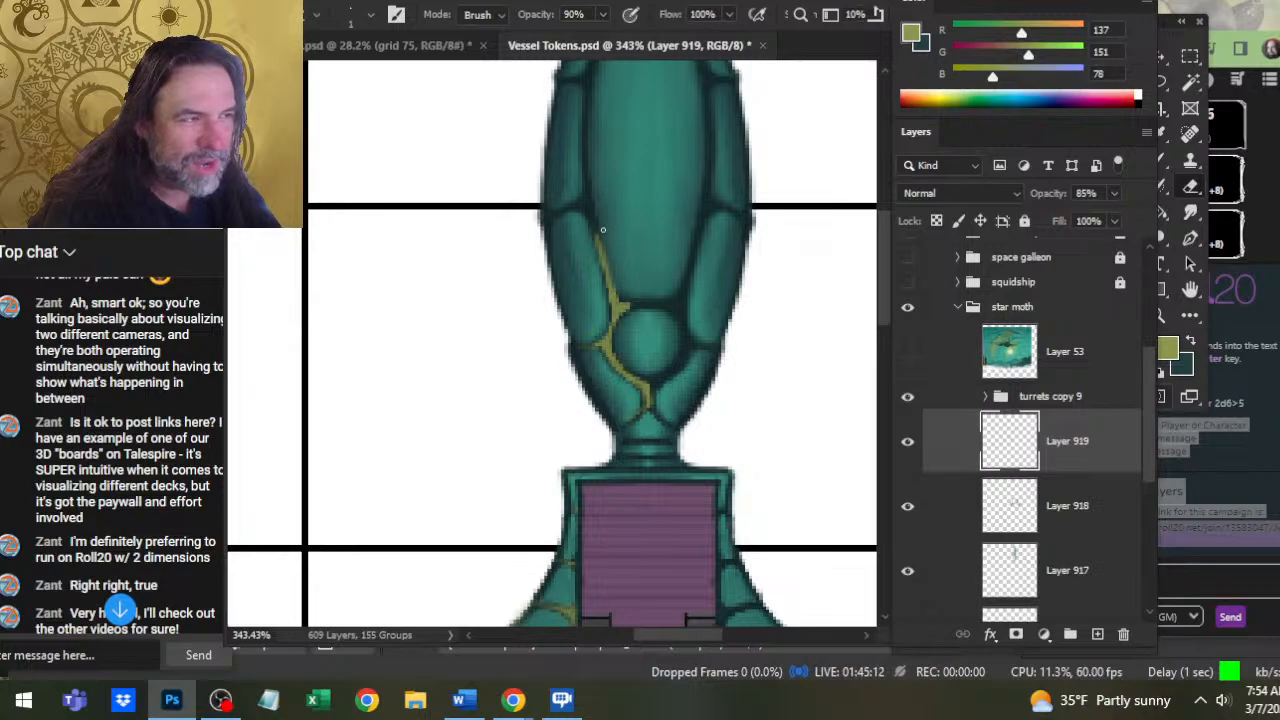
key(r)
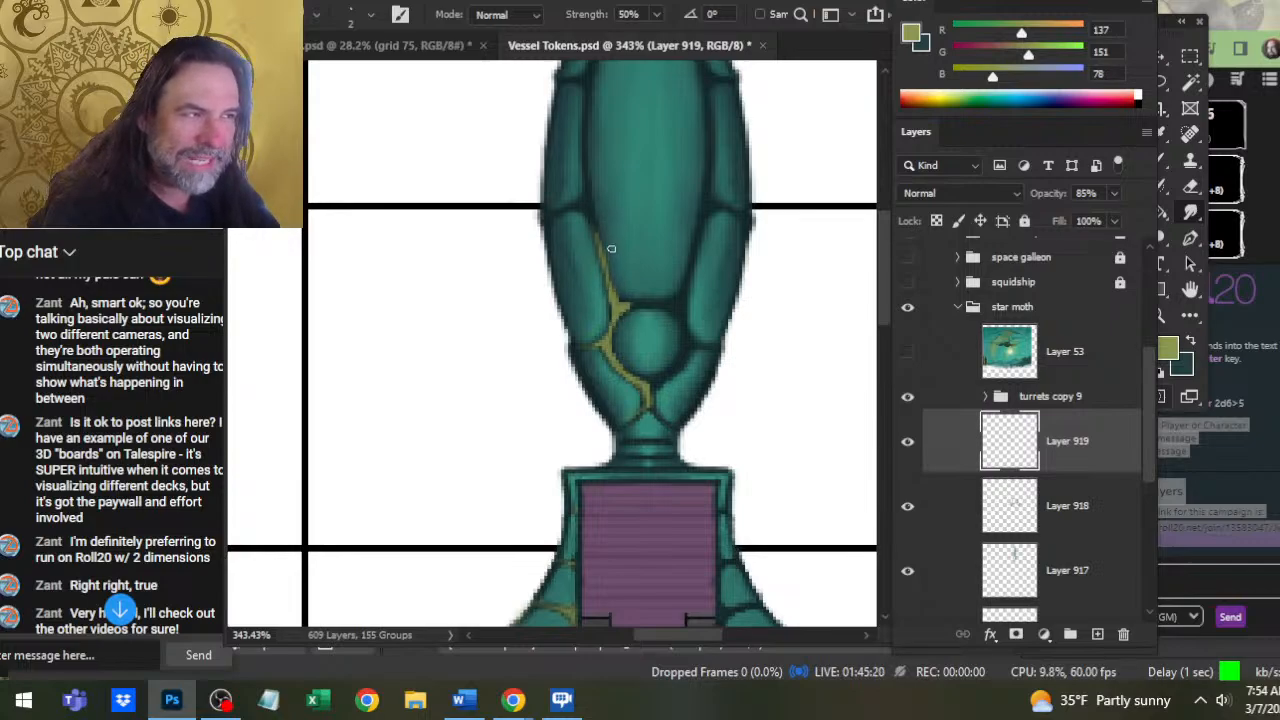
key(b)
key(r)
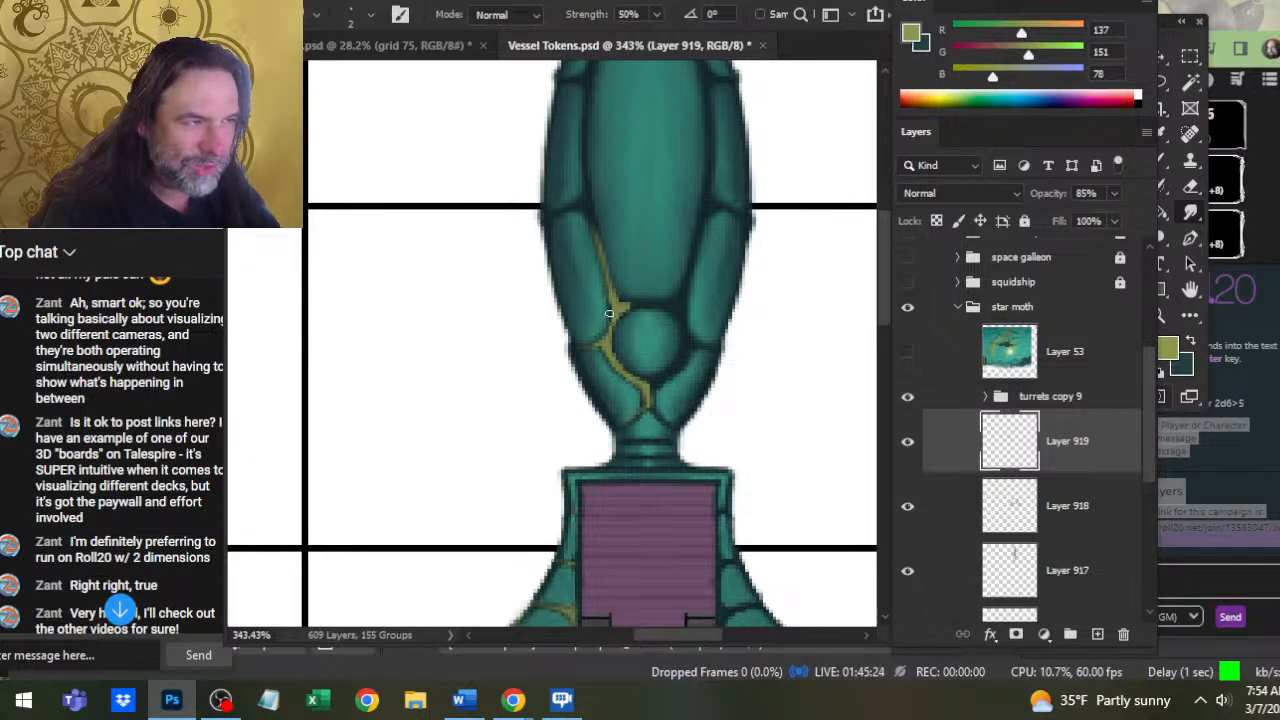
Lengthen the gold line to the next side-plate junction, trim its edges, and fill out the gold corner above the round plate
key(b)
mouse_move(613, 300)
mouse_down()
mouse_move(590, 224)
mouse_move(601, 281)
mouse_move(593, 245)
mouse_move(613, 298)
mouse_move(630, 296)
mouse_move(608, 238)
mouse_up()
key(e)
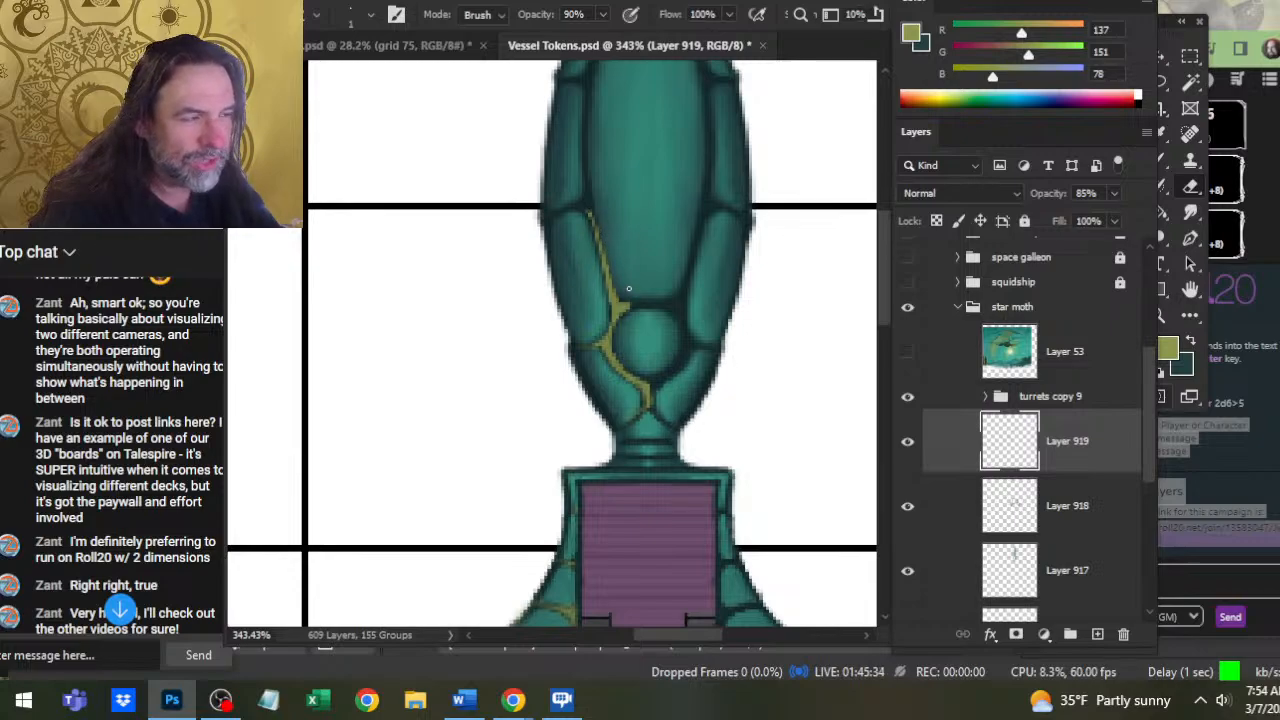
drag(614, 288, 608, 256)
key(b)
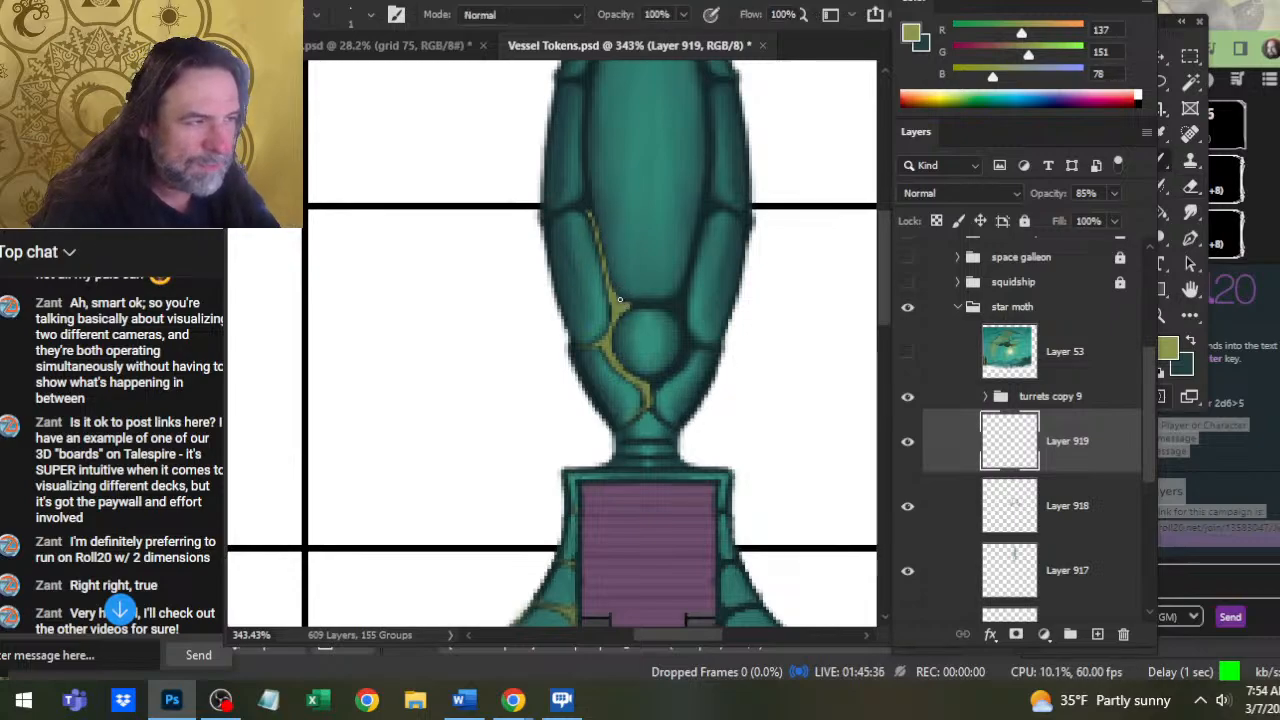
key(e)
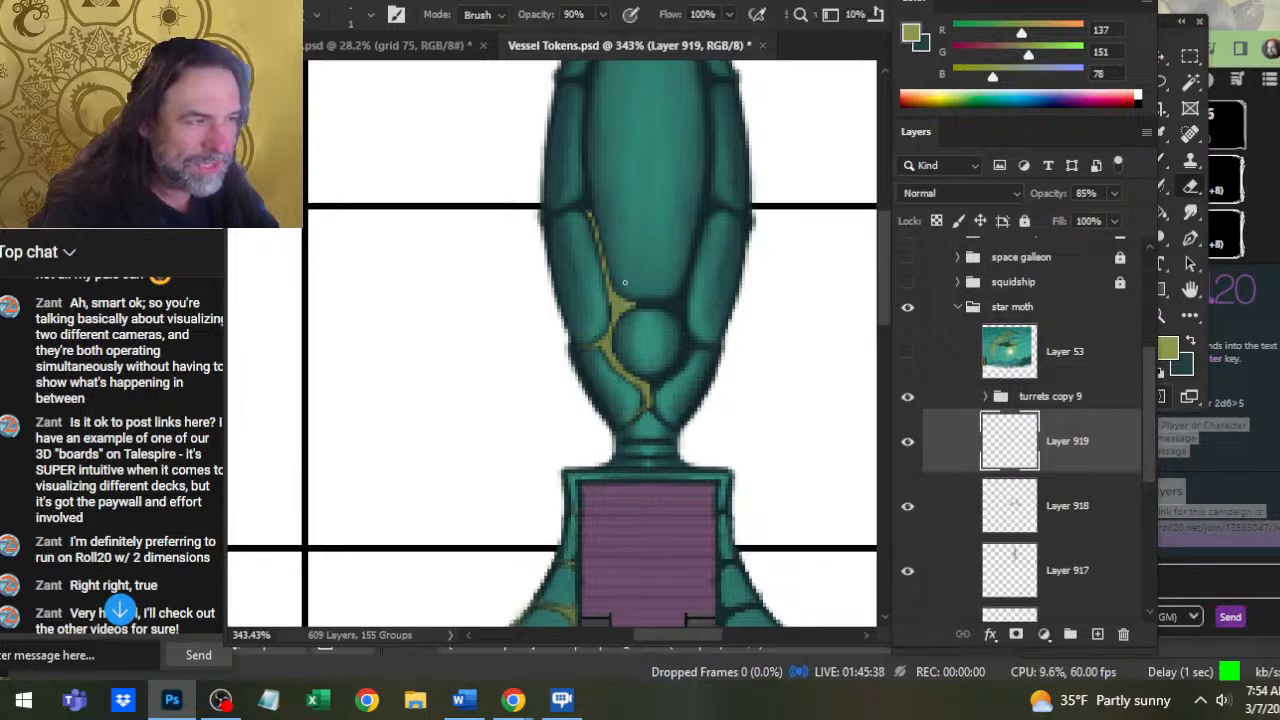
Paint a gold fork at the left side-plate junction midway up the hull section, then smudge and erase its branches to tapers
key(b)
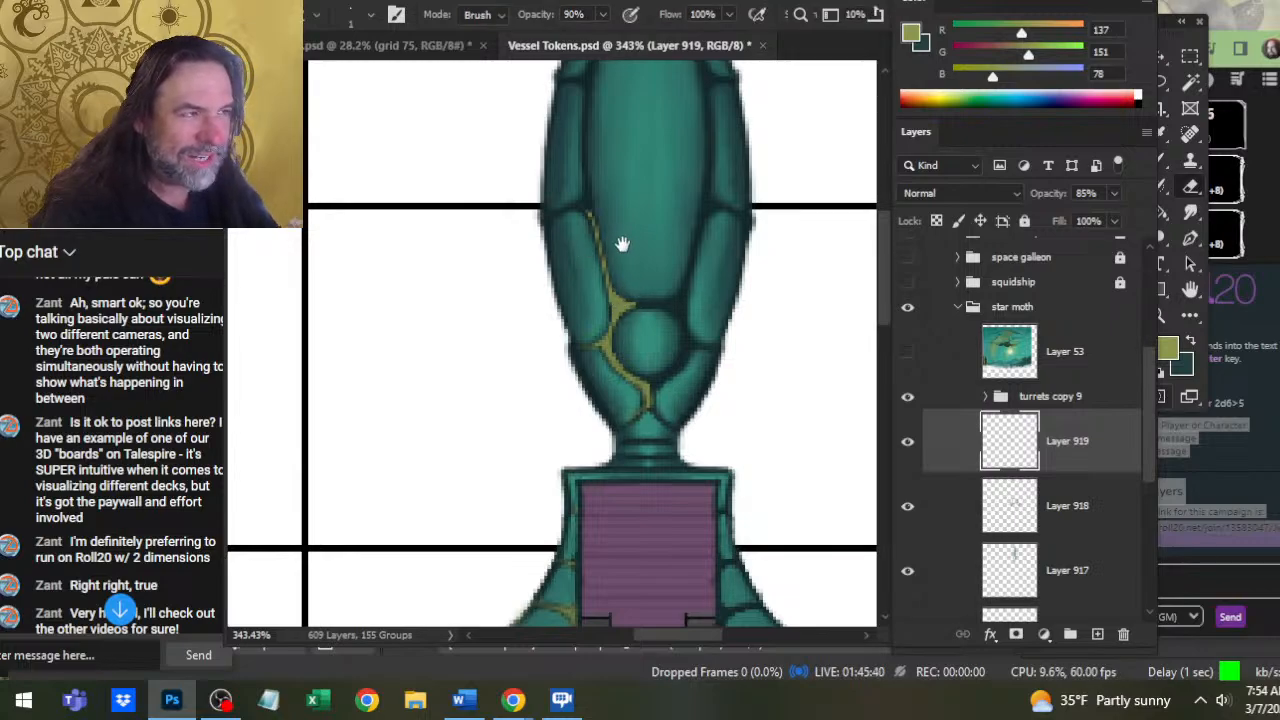
mouse_move(623, 243)
mouse_down()
mouse_move(646, 297)
mouse_move(630, 324)
mouse_up()
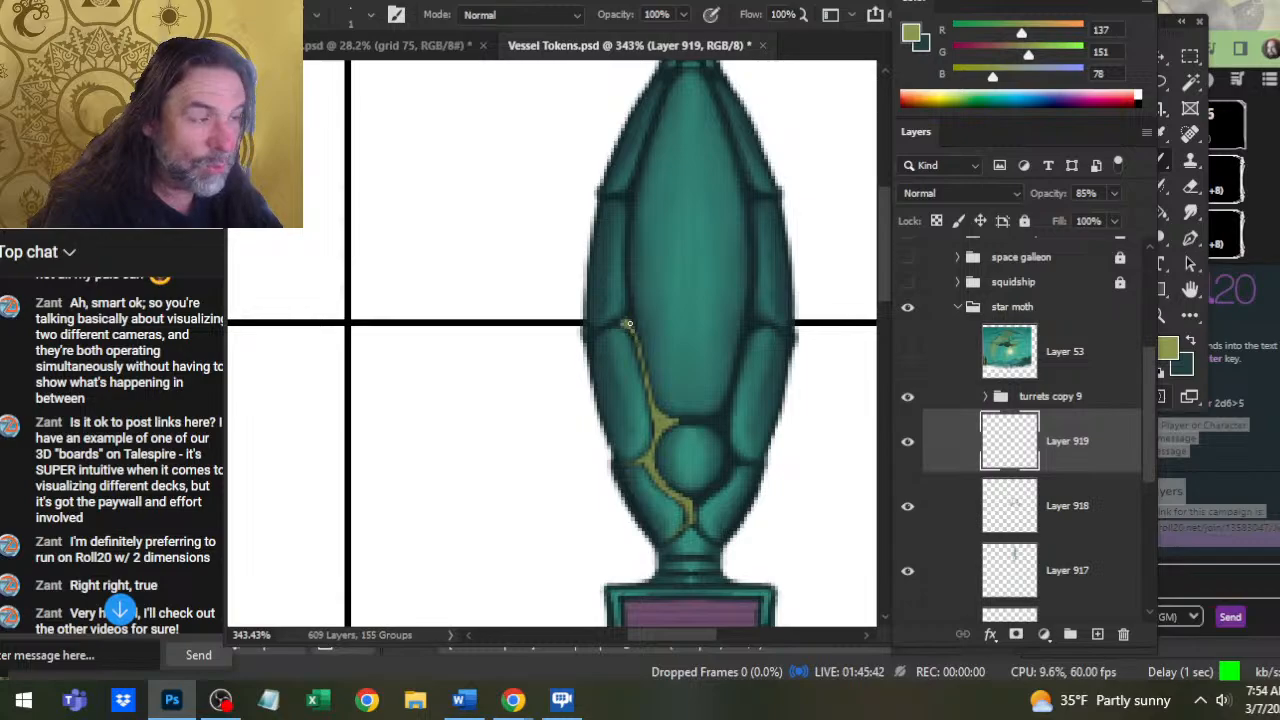
key(r)
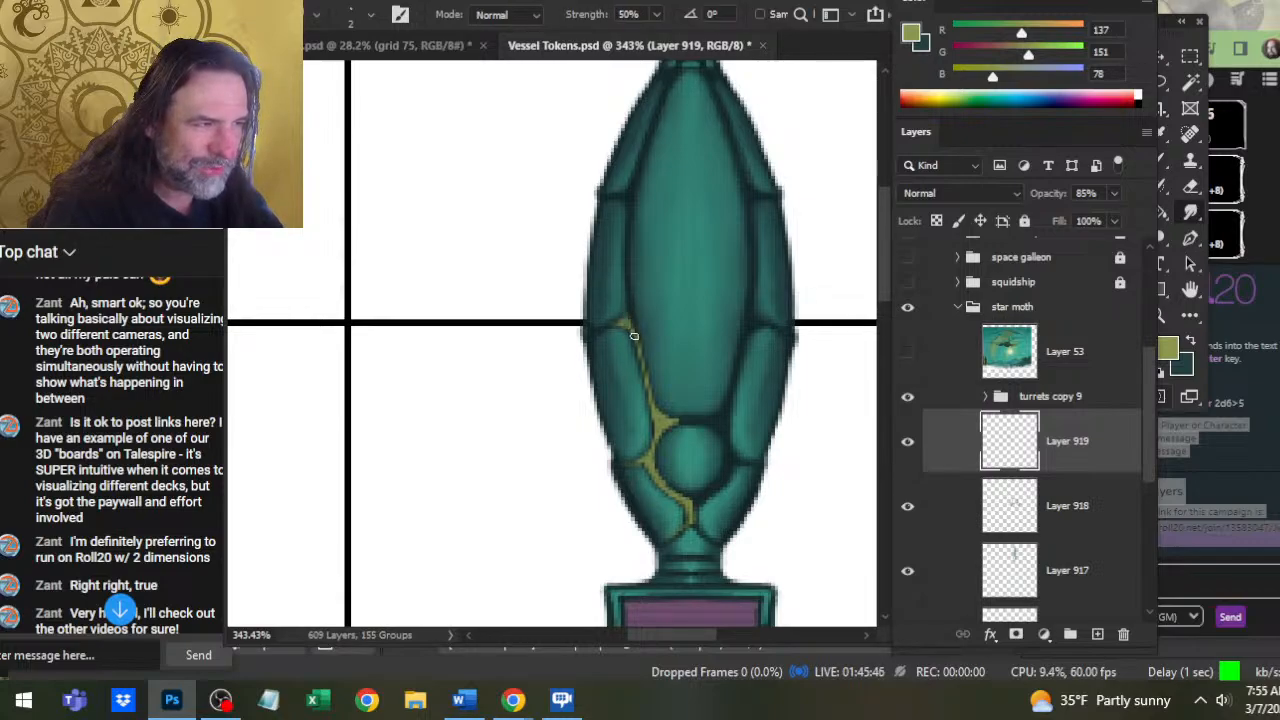
drag(633, 336, 625, 282)
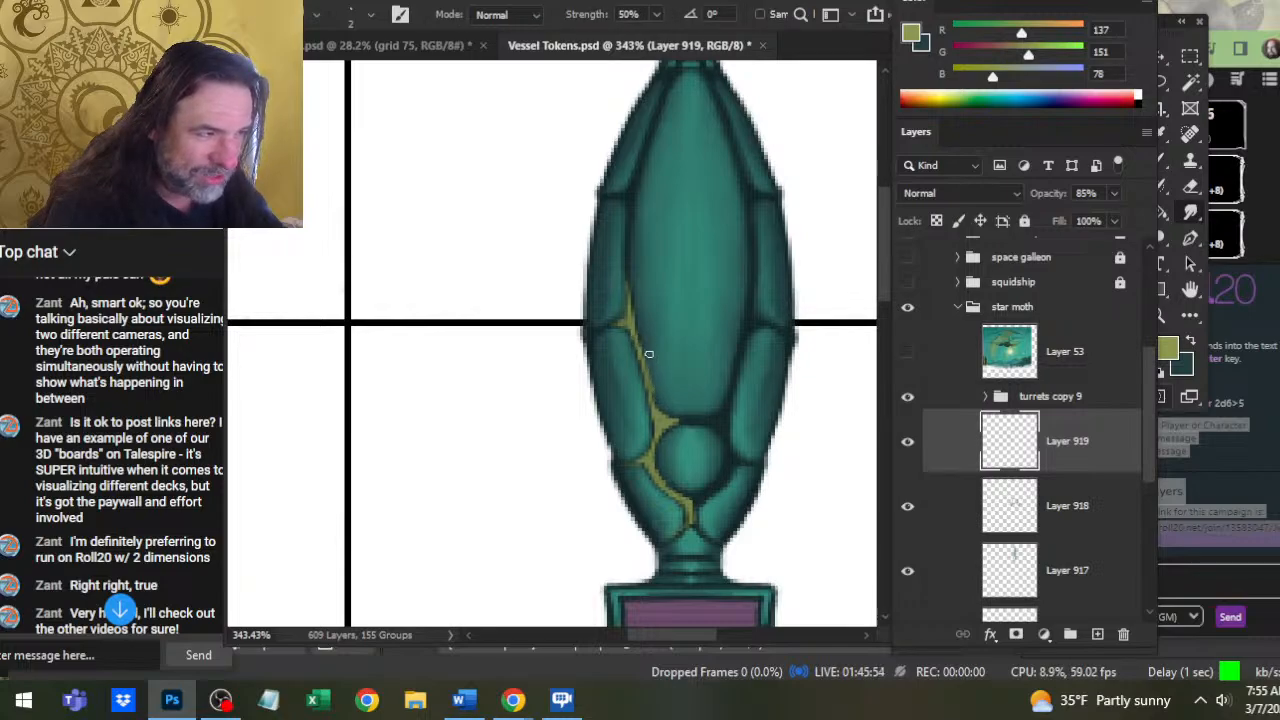
key(e)
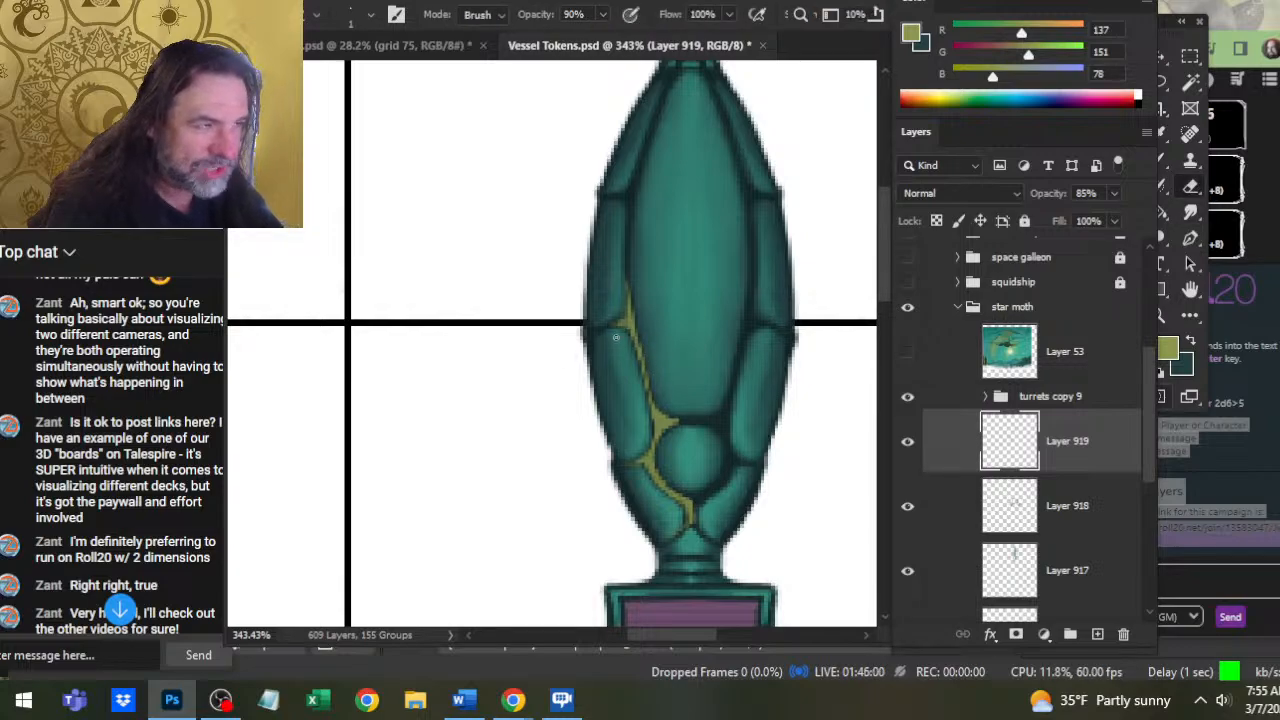
key(b)
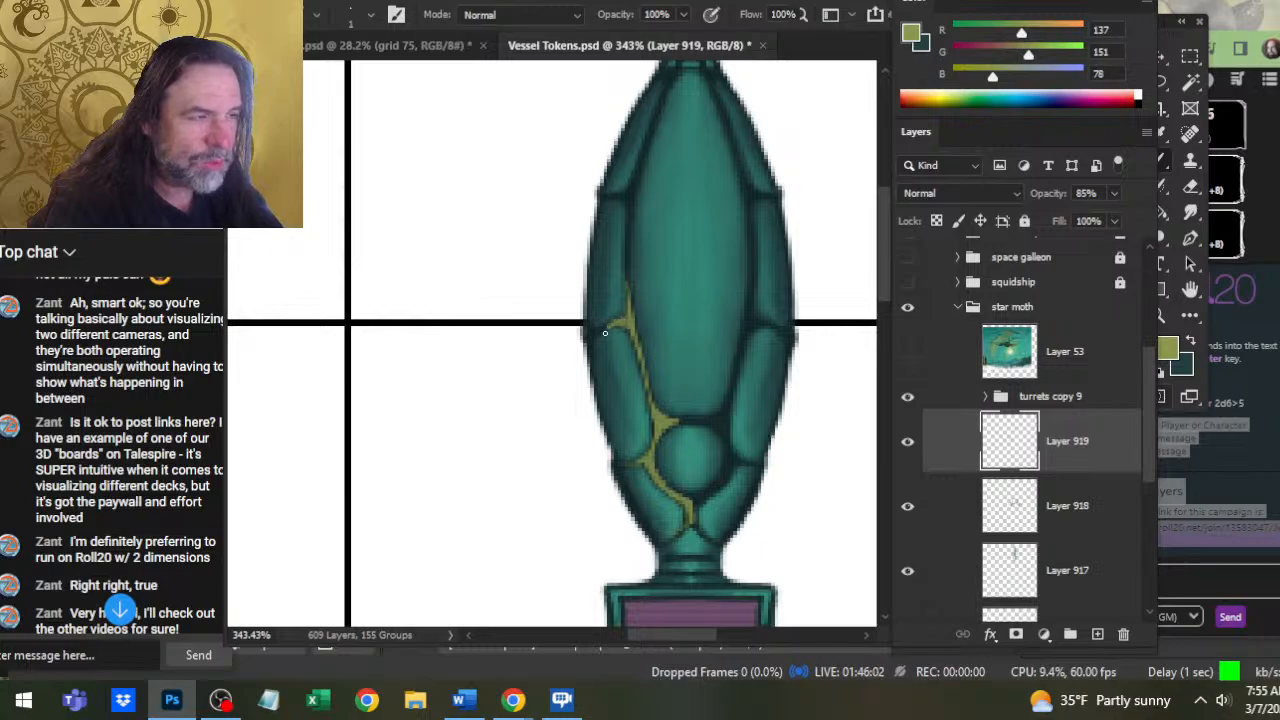
key(r)
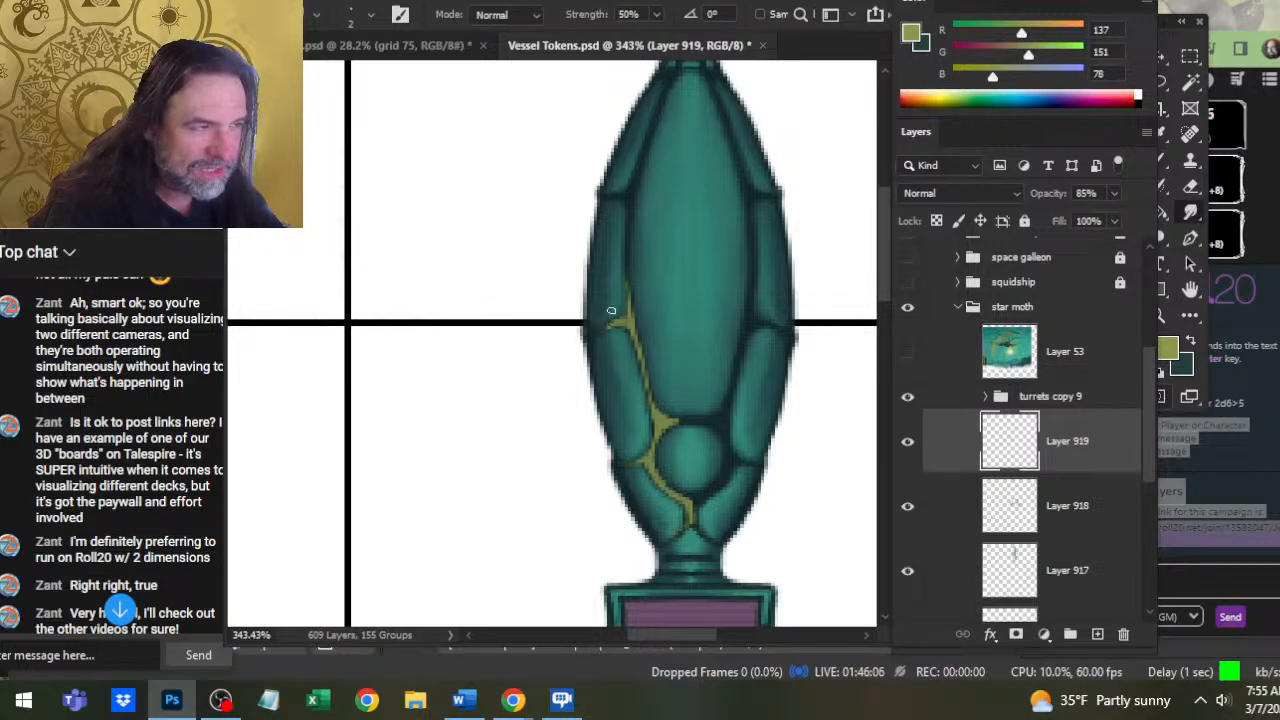
Extend the gold line up the long central plate's left seam to the upper side-plate junction and paint a smudged fork there
mouse_move(636, 323)
mouse_down()
mouse_move(628, 240)
mouse_move(637, 298)
mouse_up()
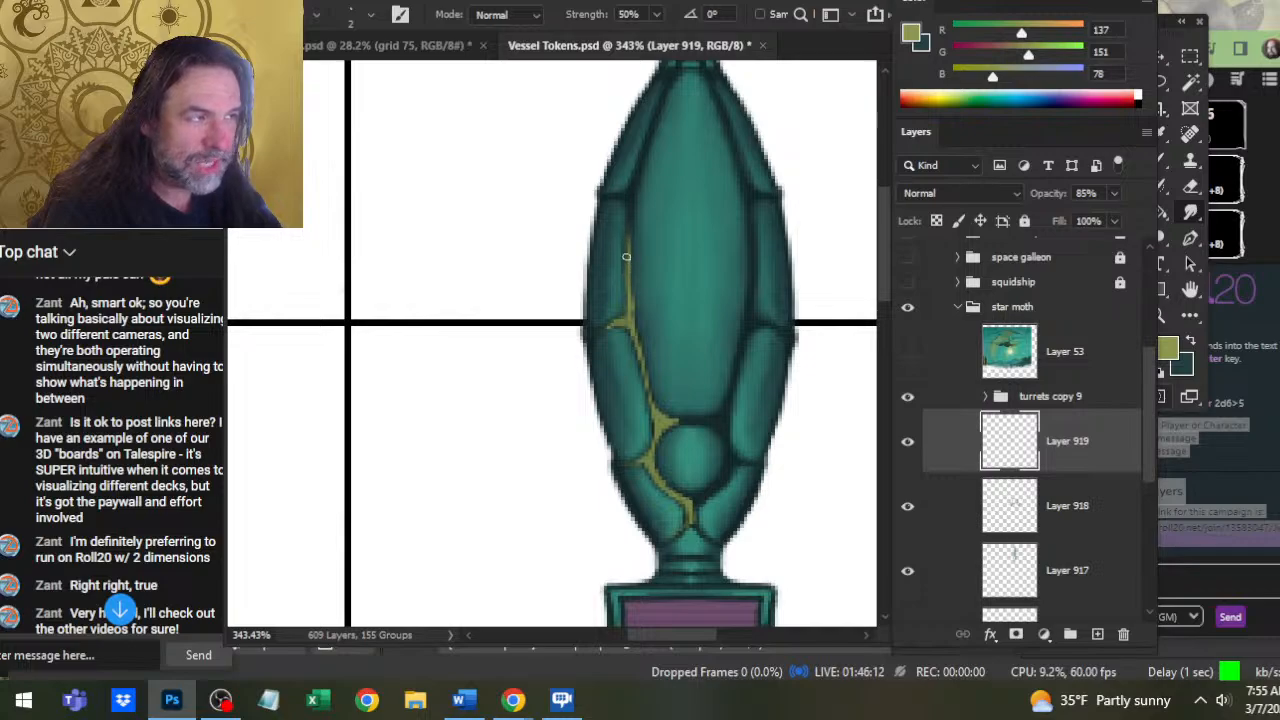
mouse_move(630, 250)
mouse_down()
mouse_move(631, 200)
mouse_move(634, 261)
mouse_move(627, 241)
mouse_up()
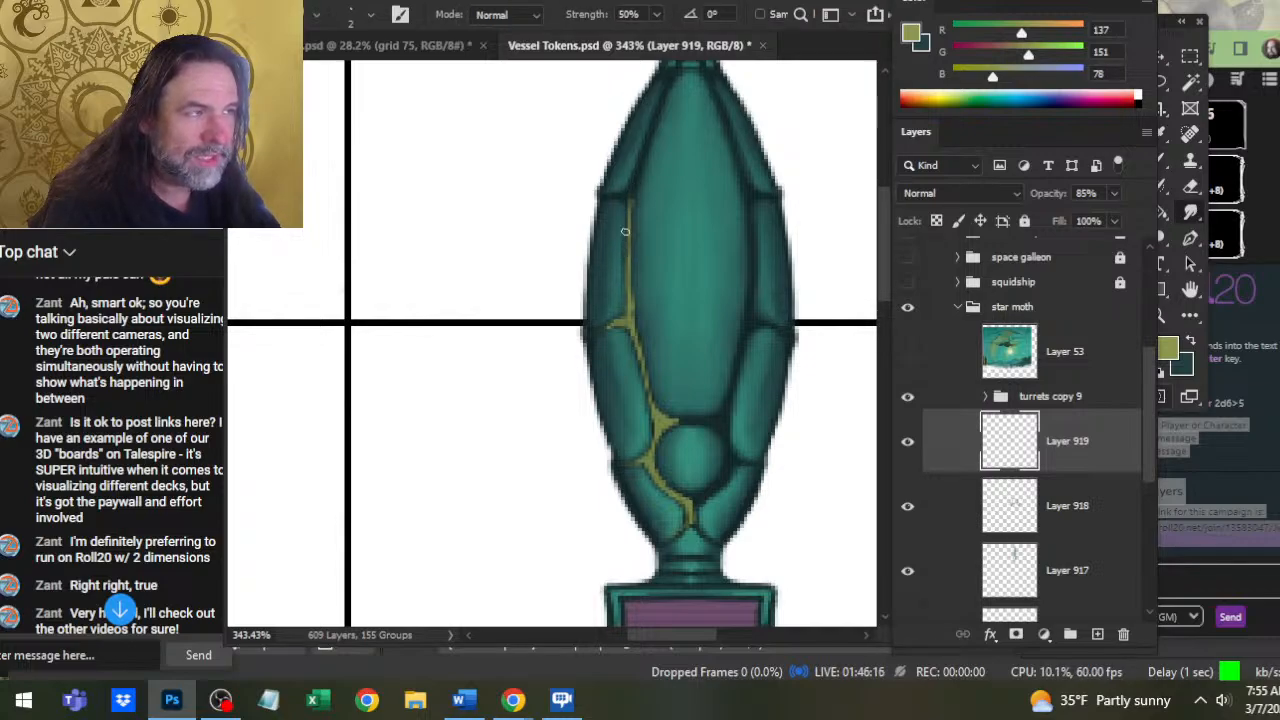
key(b)
mouse_move(631, 201)
mouse_down()
mouse_move(613, 195)
mouse_move(631, 197)
mouse_move(633, 182)
mouse_up()
key(r)
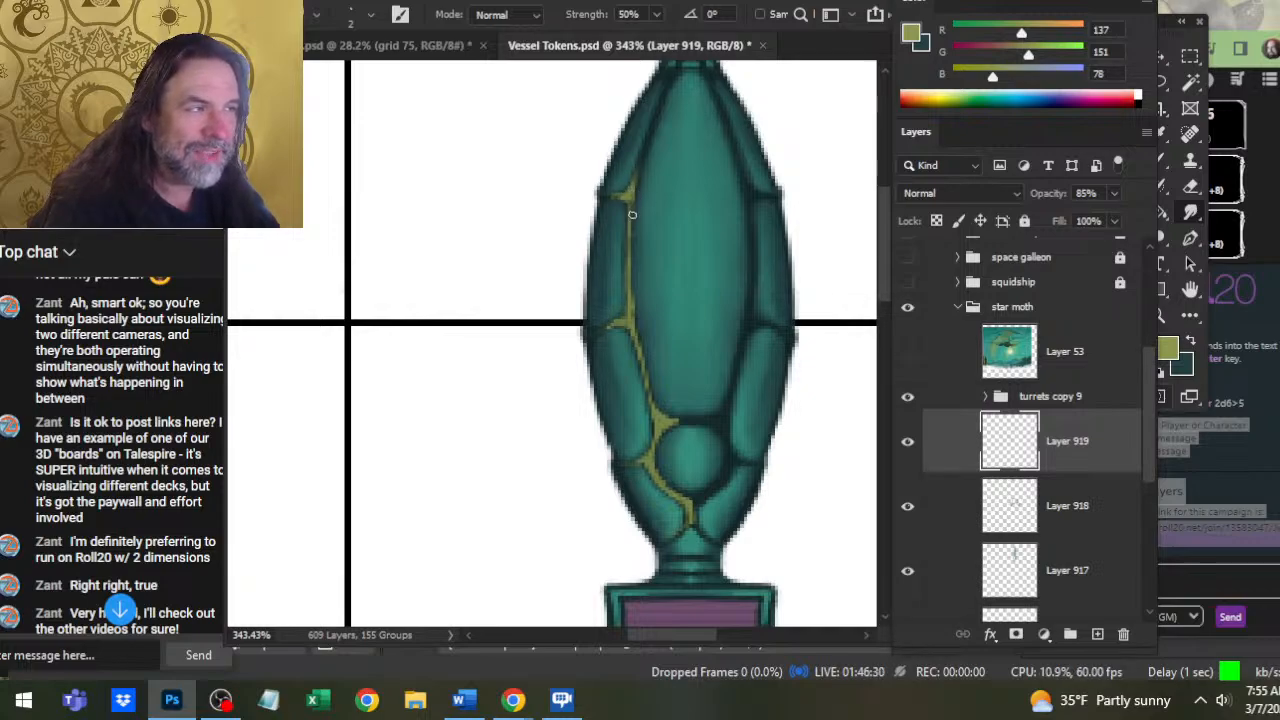
key(b)
click(632, 196)
key(r)
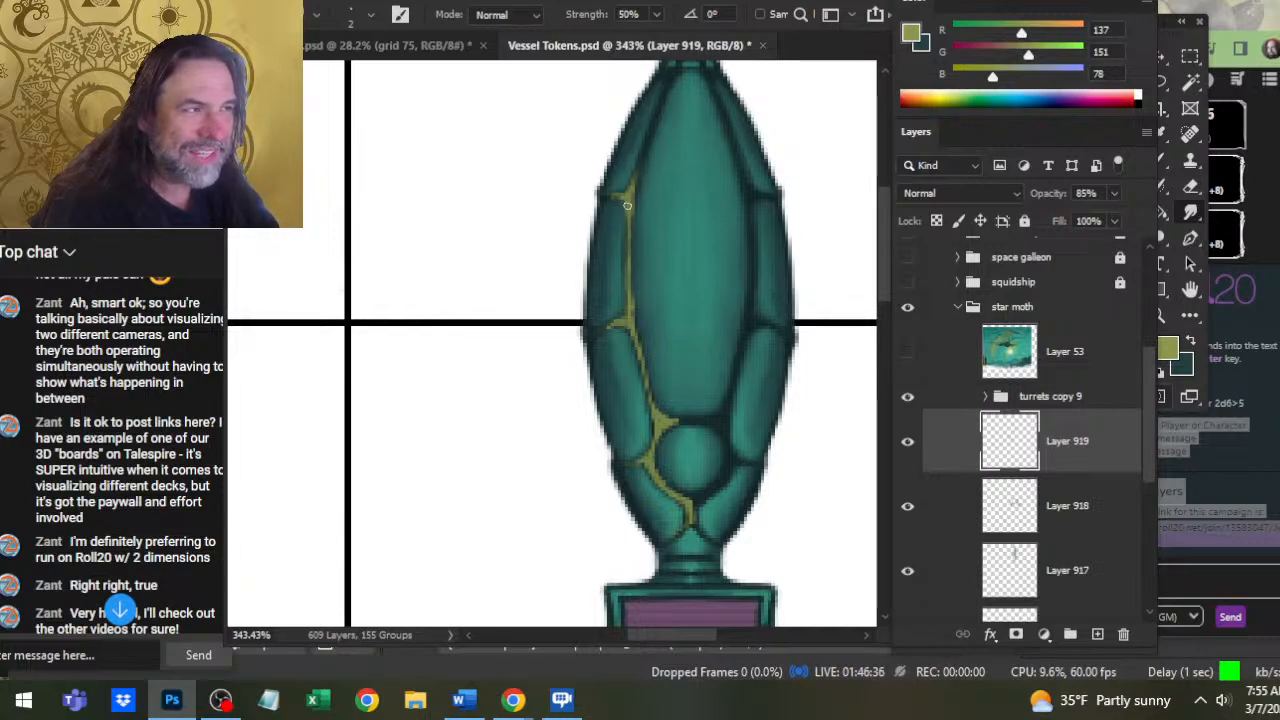
Lengthen the upper-left fork's upward branch along the central plate's edge, then erase and smudge its branches to tapers
drag(668, 191, 666, 245)
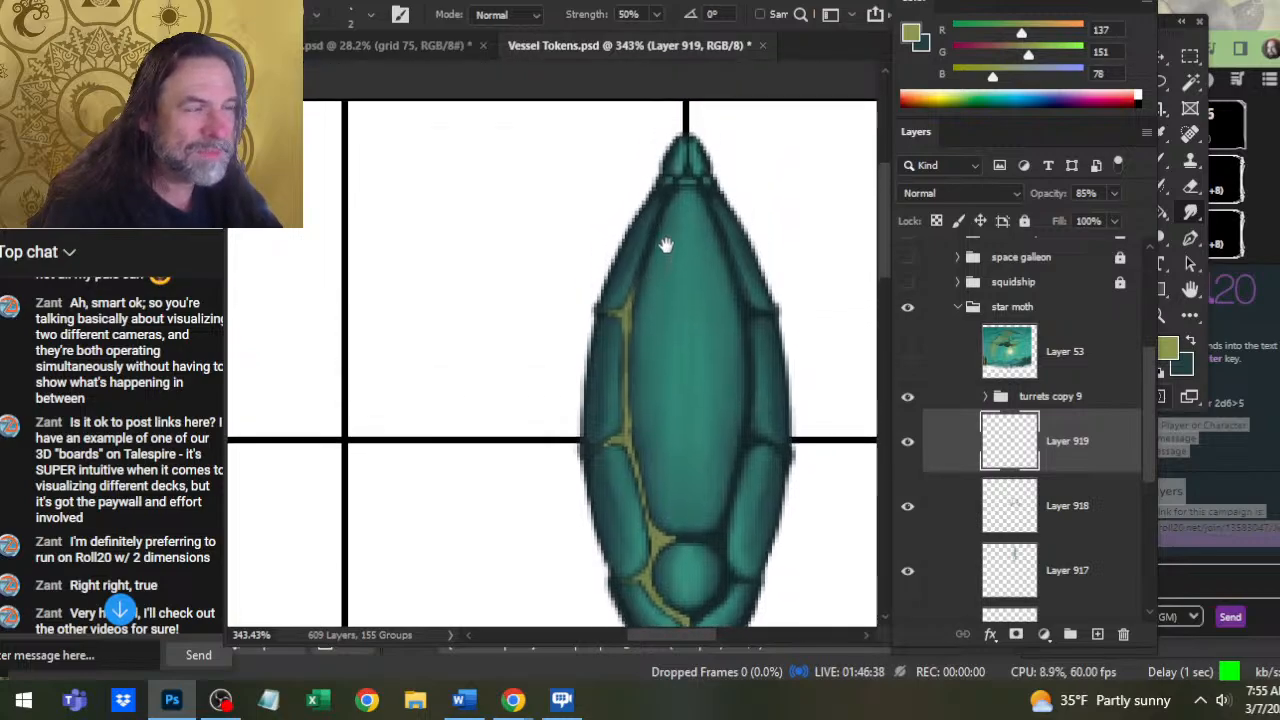
key(b)
key(r)
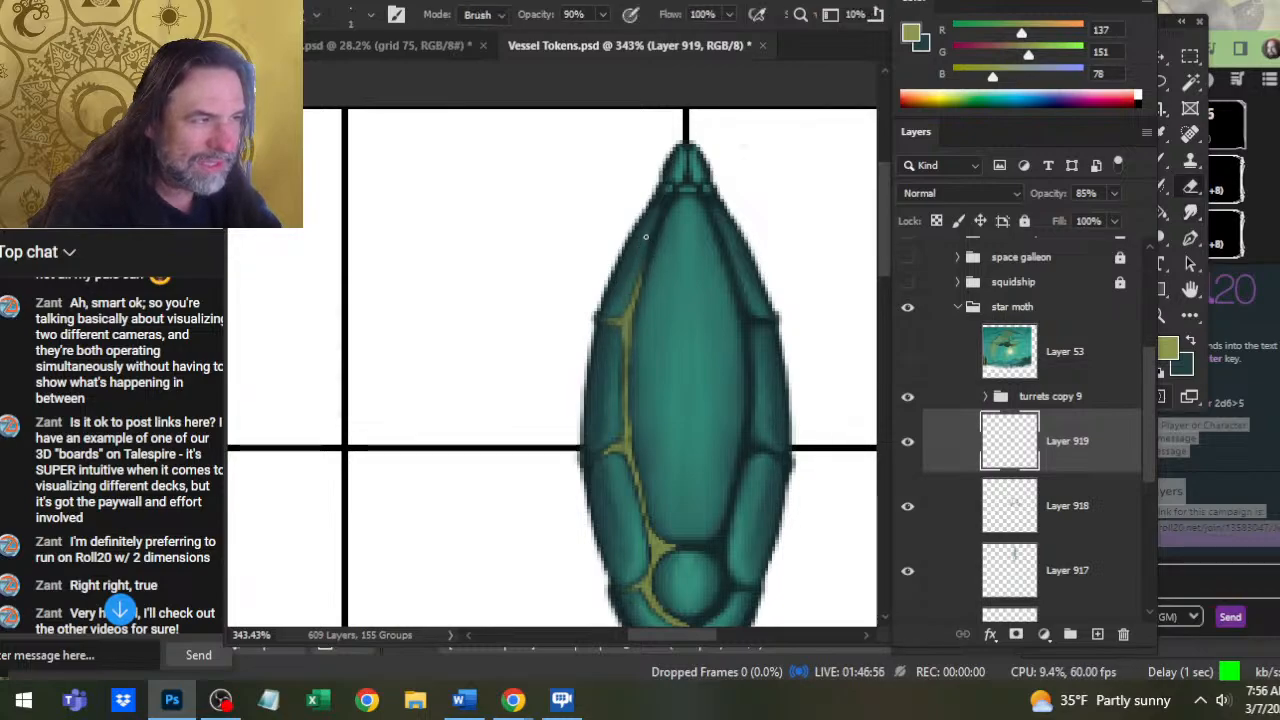
key(e)
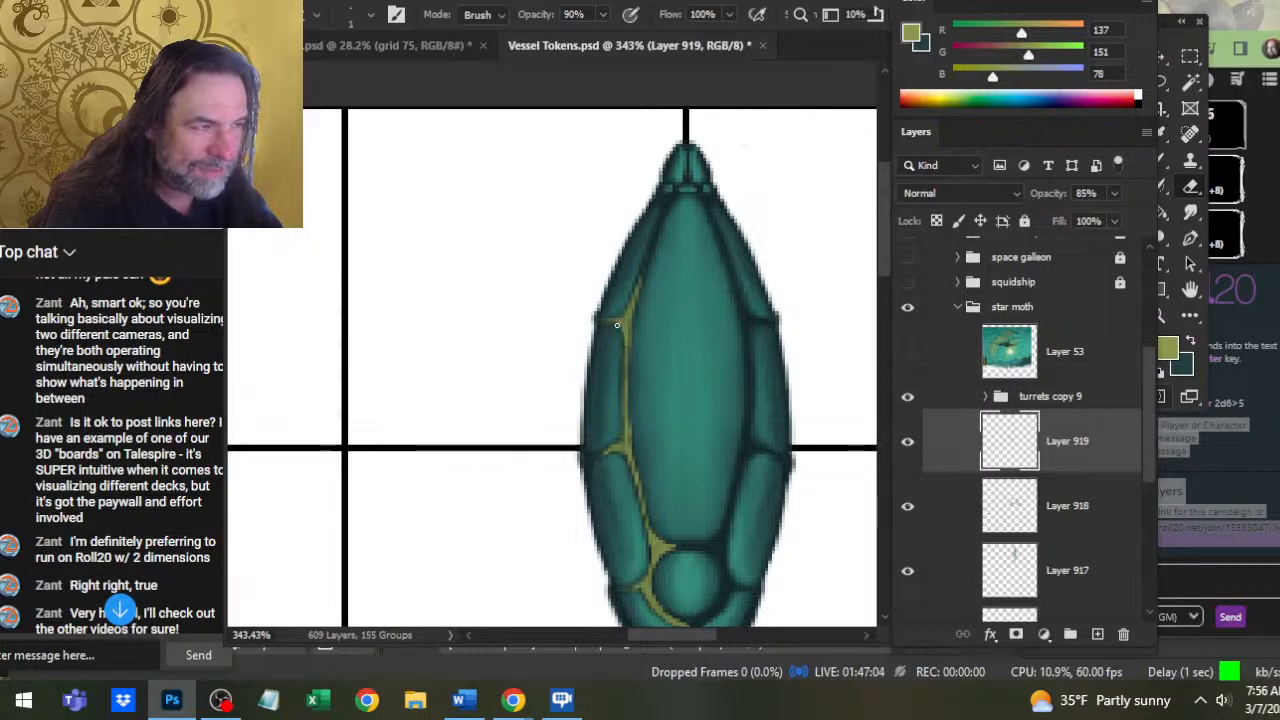
key(b)
key(r)
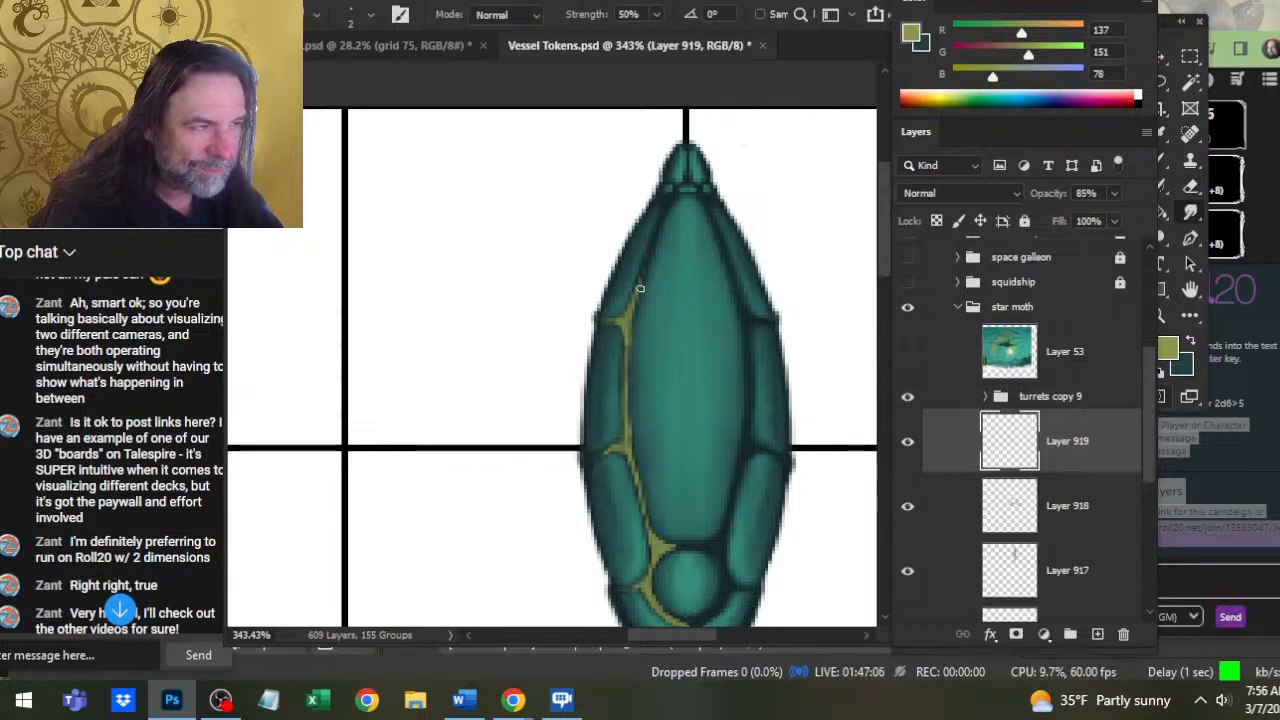
drag(628, 319, 616, 321)
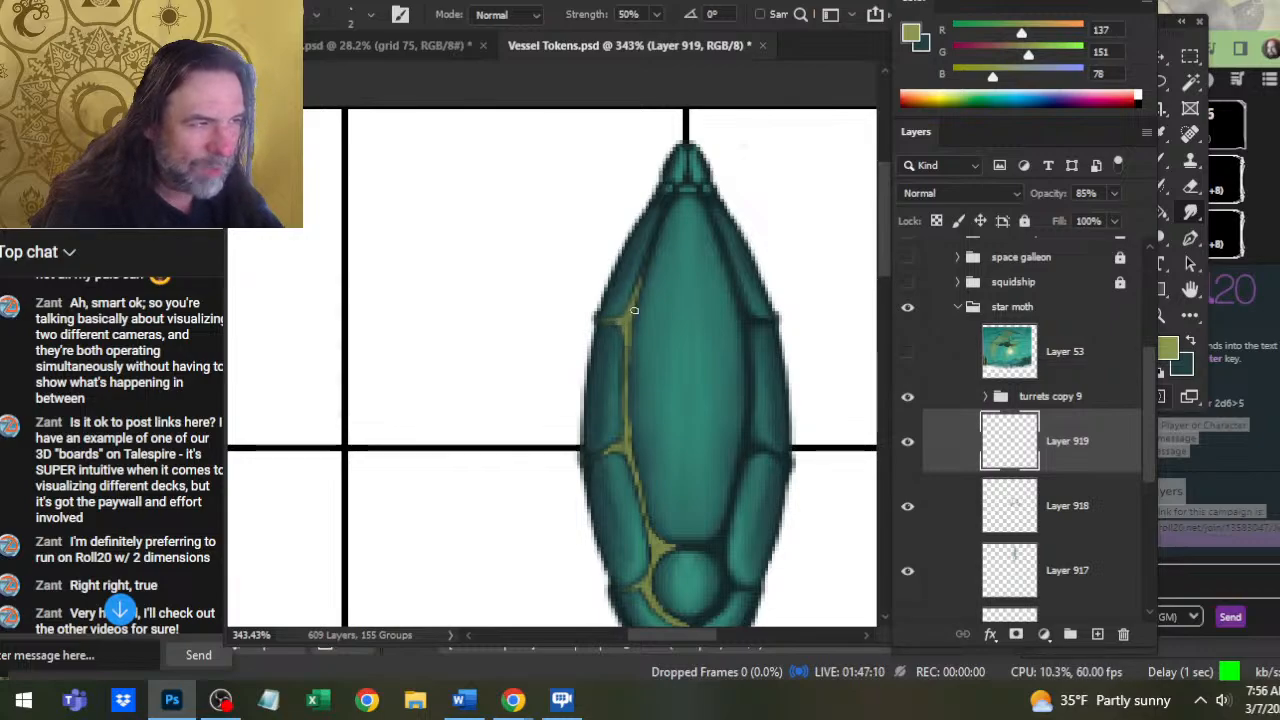
Switch to the Word document SCE Layout 2-18 and find the Blending Roles and Scale of Combat section
key(alt+Tab)
key(Tab)
key(Tab)
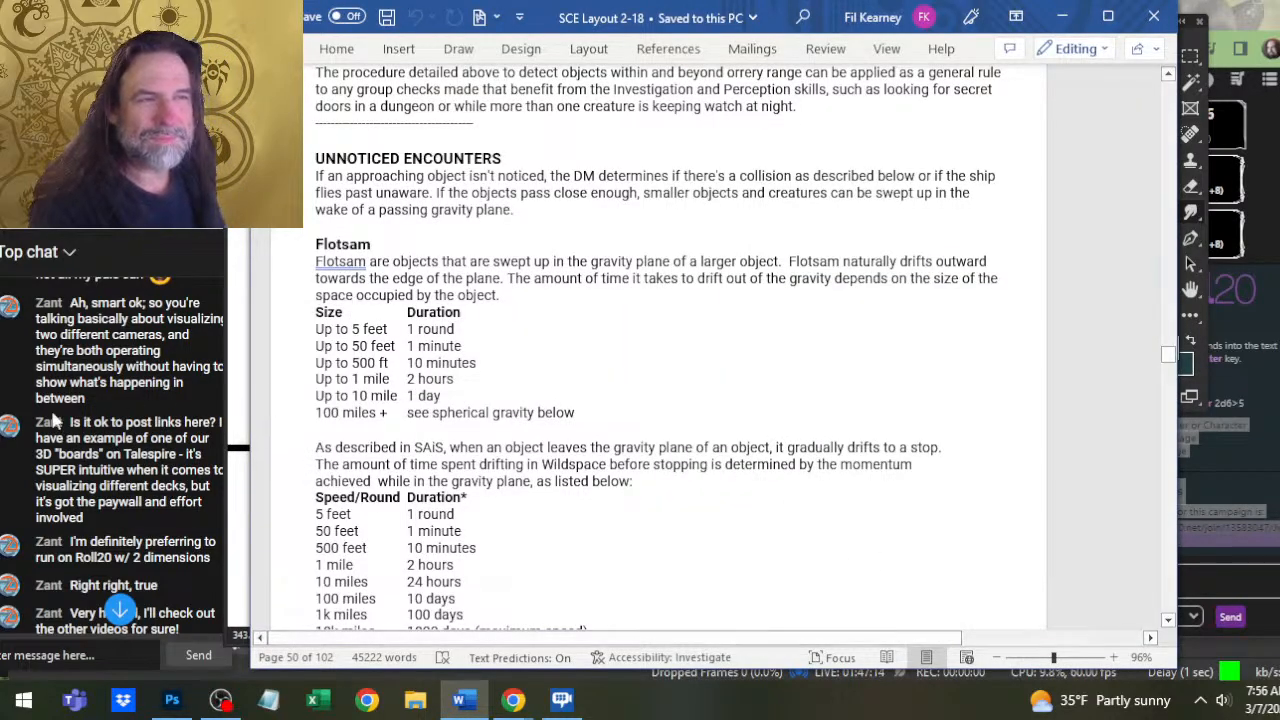
scroll(637, 369, up, 15)
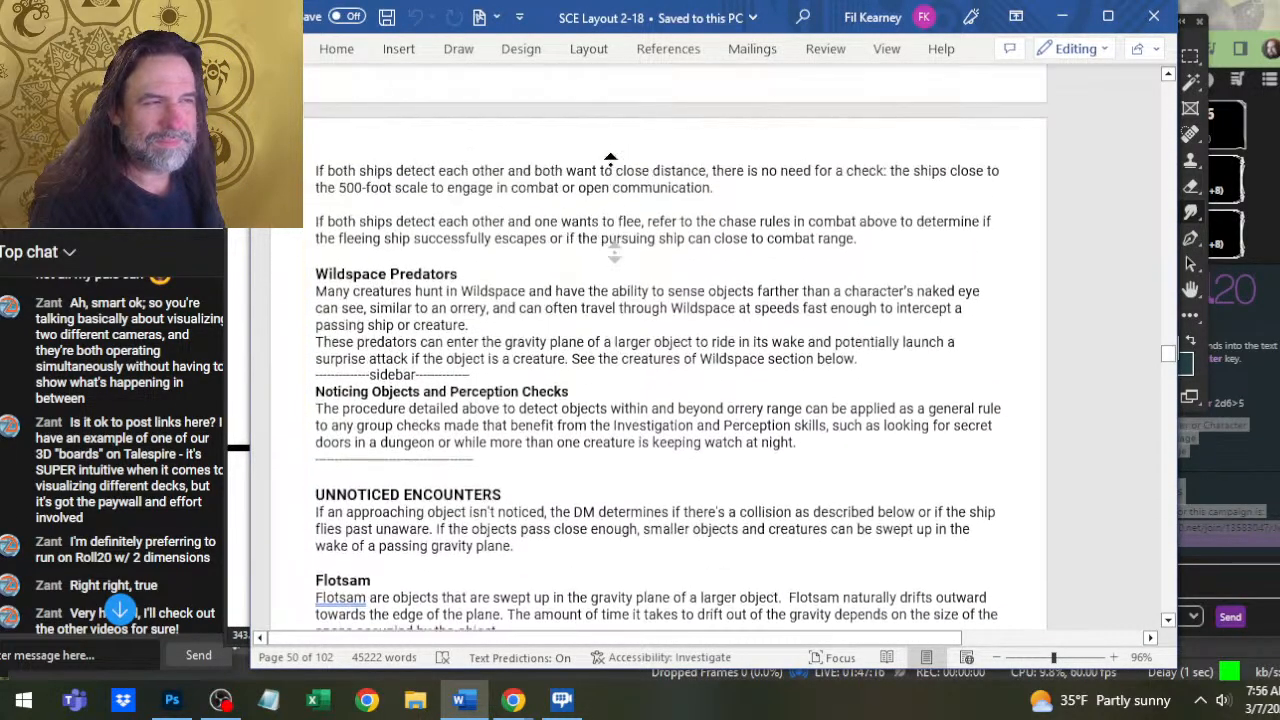
scroll(692, 193, up, 15)
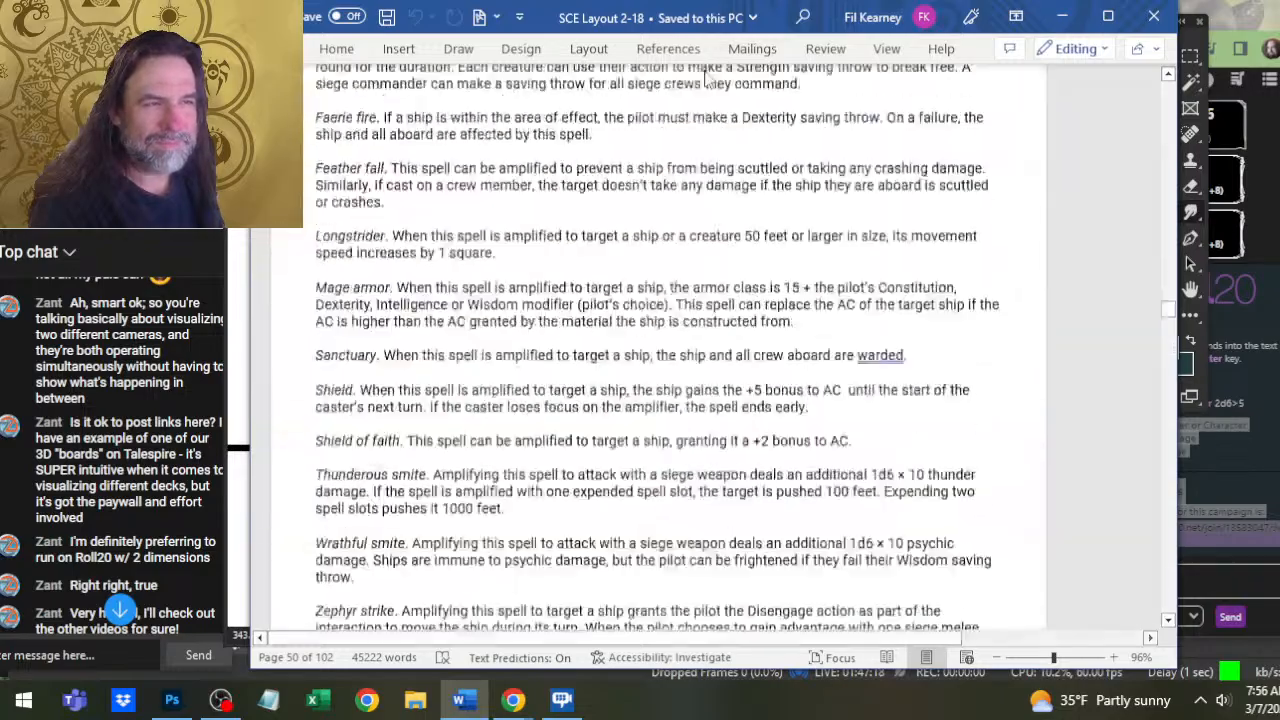
scroll(686, 130, up, 15)
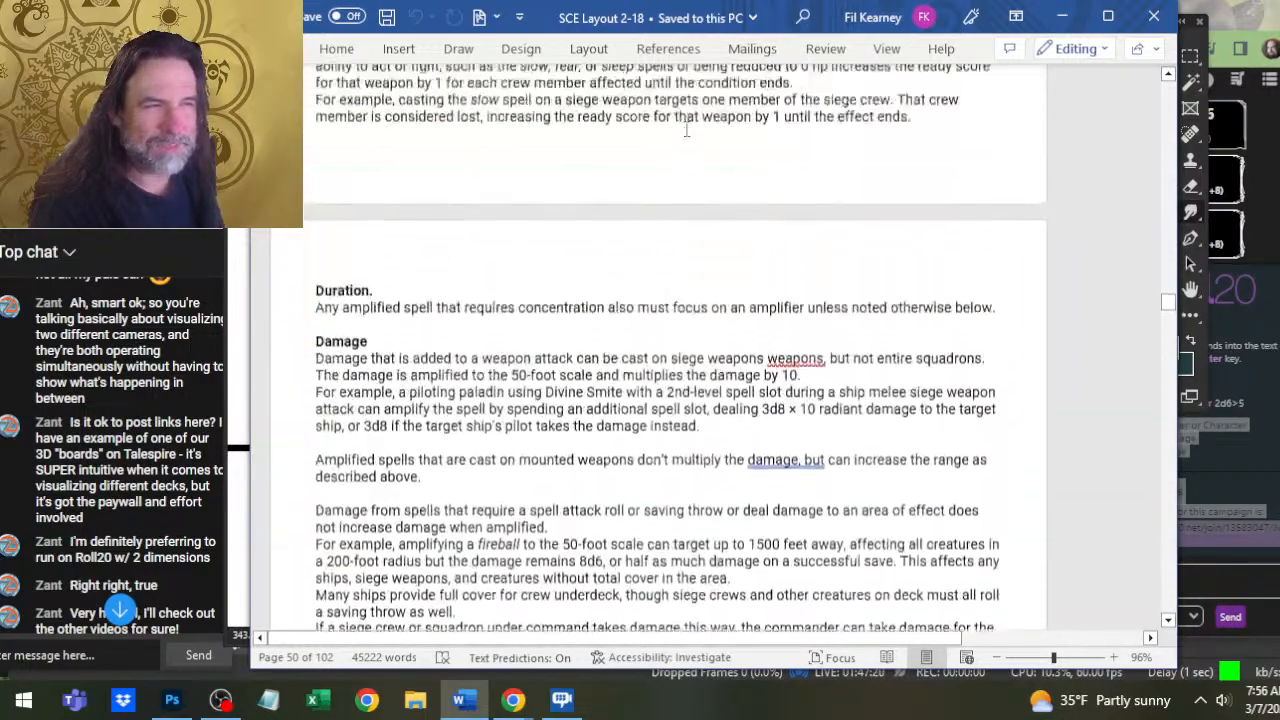
scroll(750, 172, up, 6)
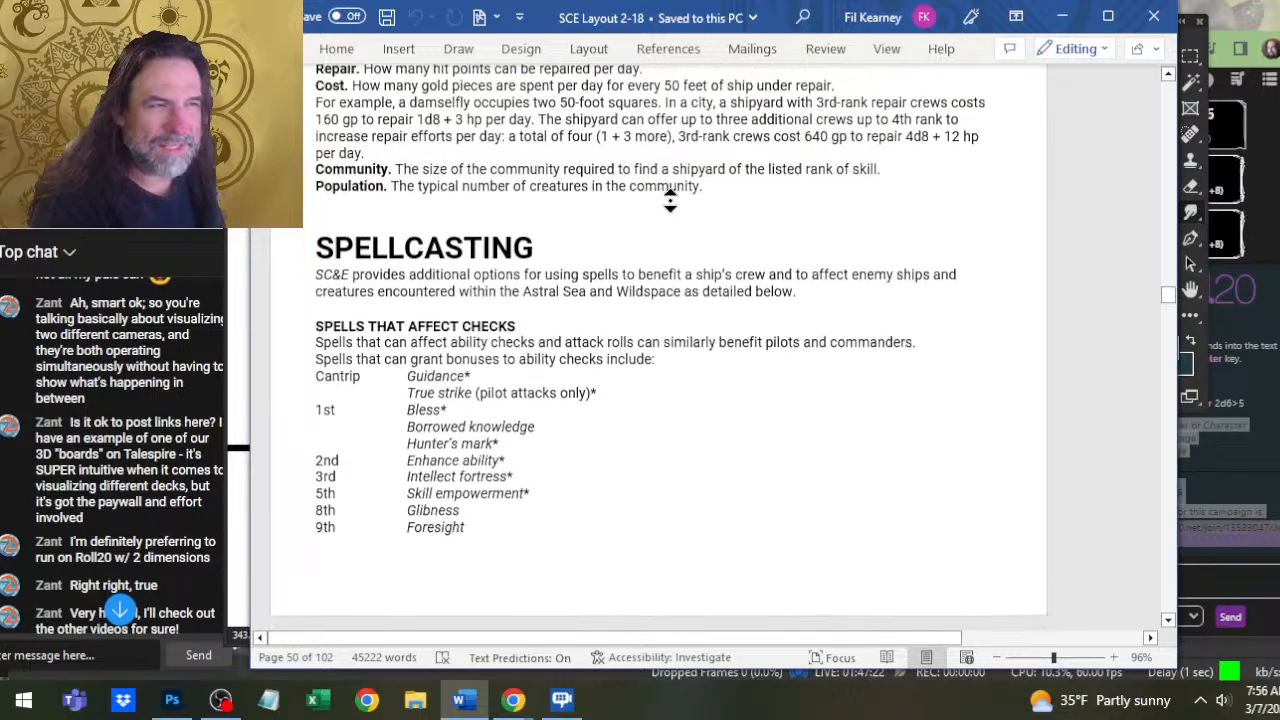
scroll(551, 273, up, 15)
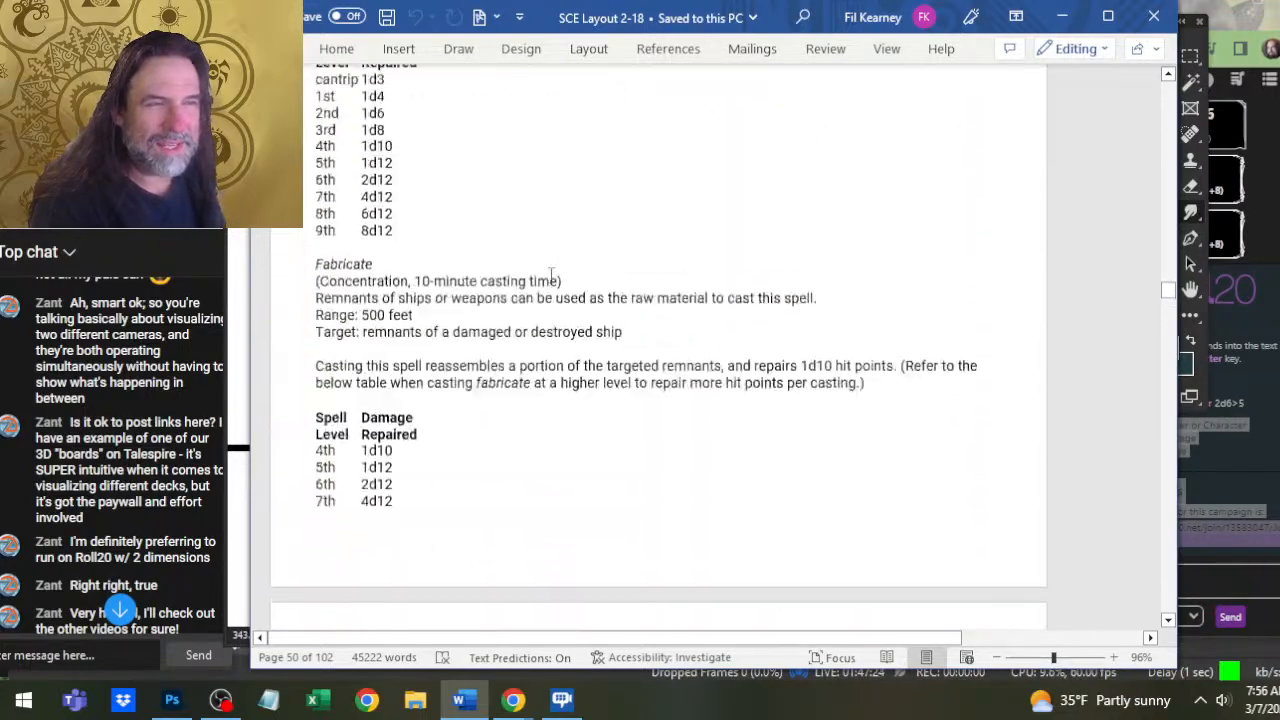
scroll(551, 273, up, 15)
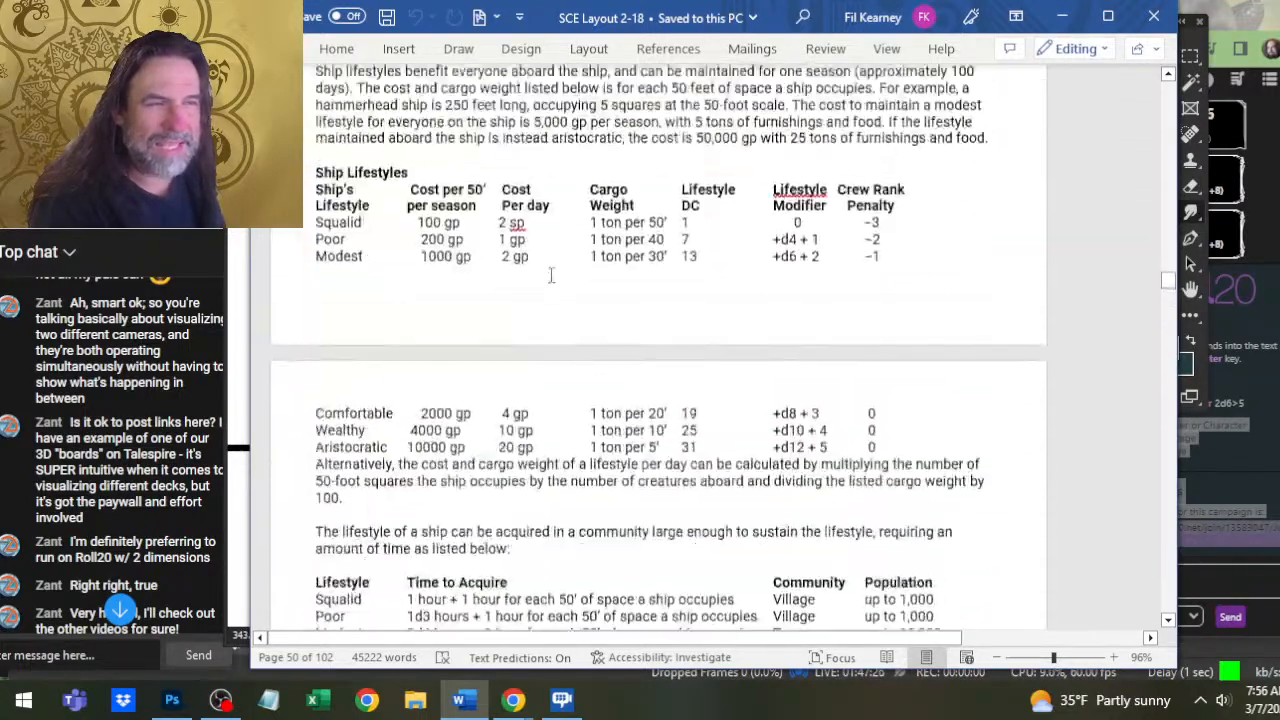
scroll(551, 276, up, 15)
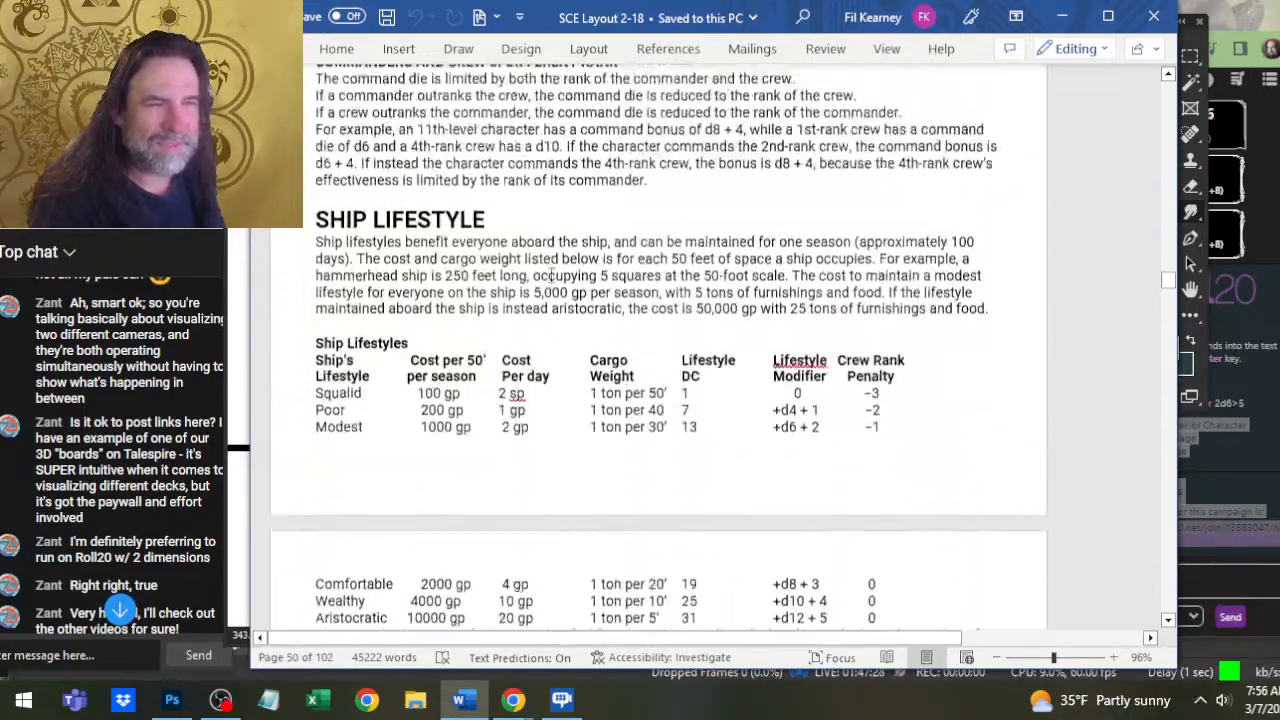
scroll(551, 276, up, 10)
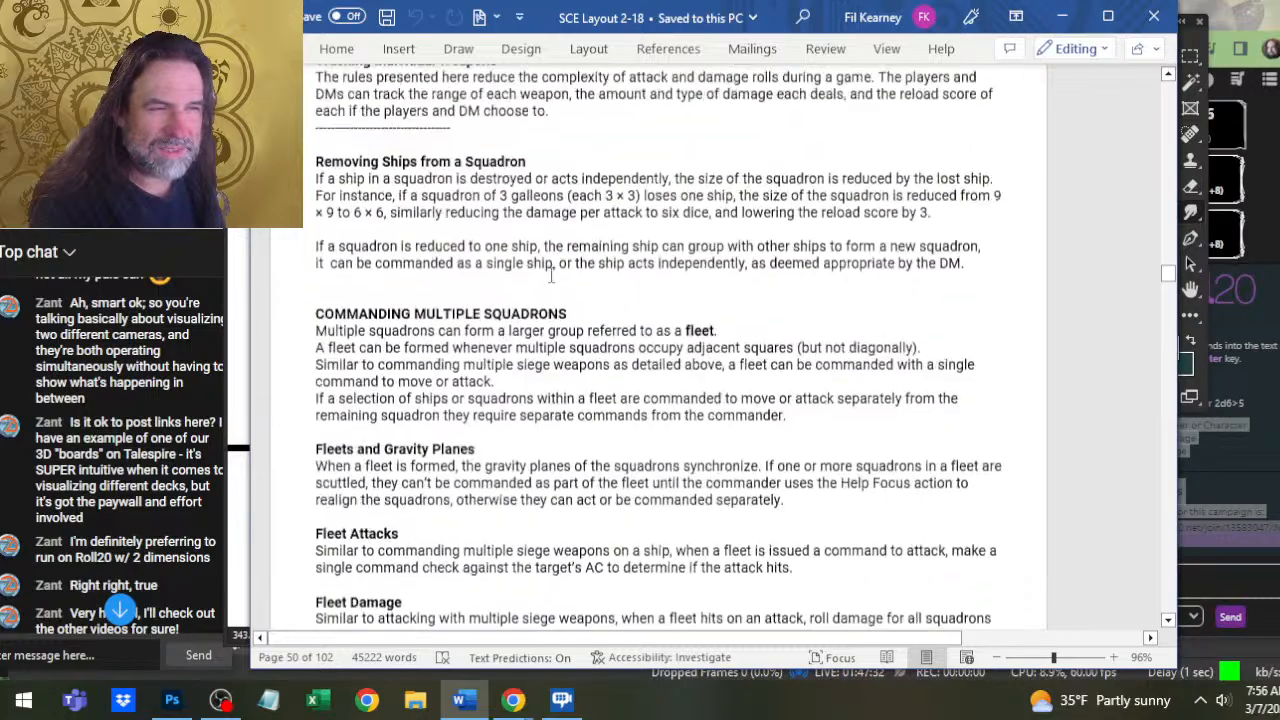
scroll(551, 276, up, 12)
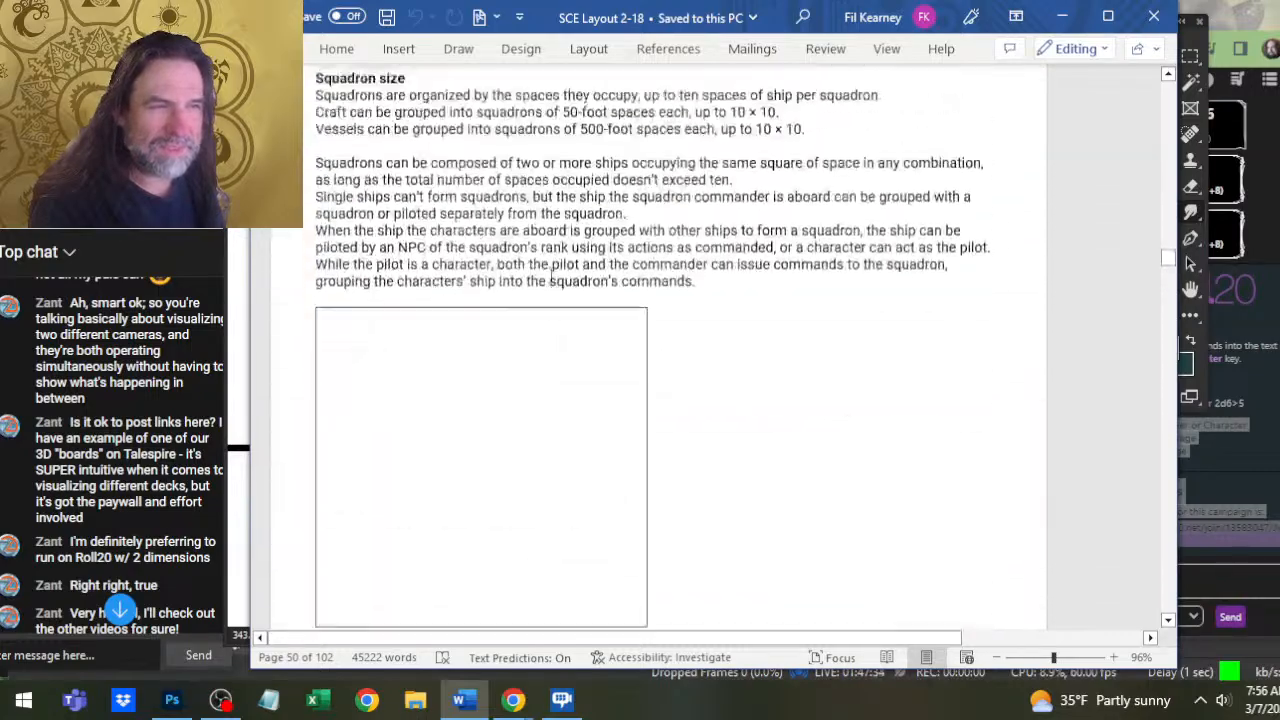
scroll(551, 276, up, 5)
scroll(551, 276, up, 8)
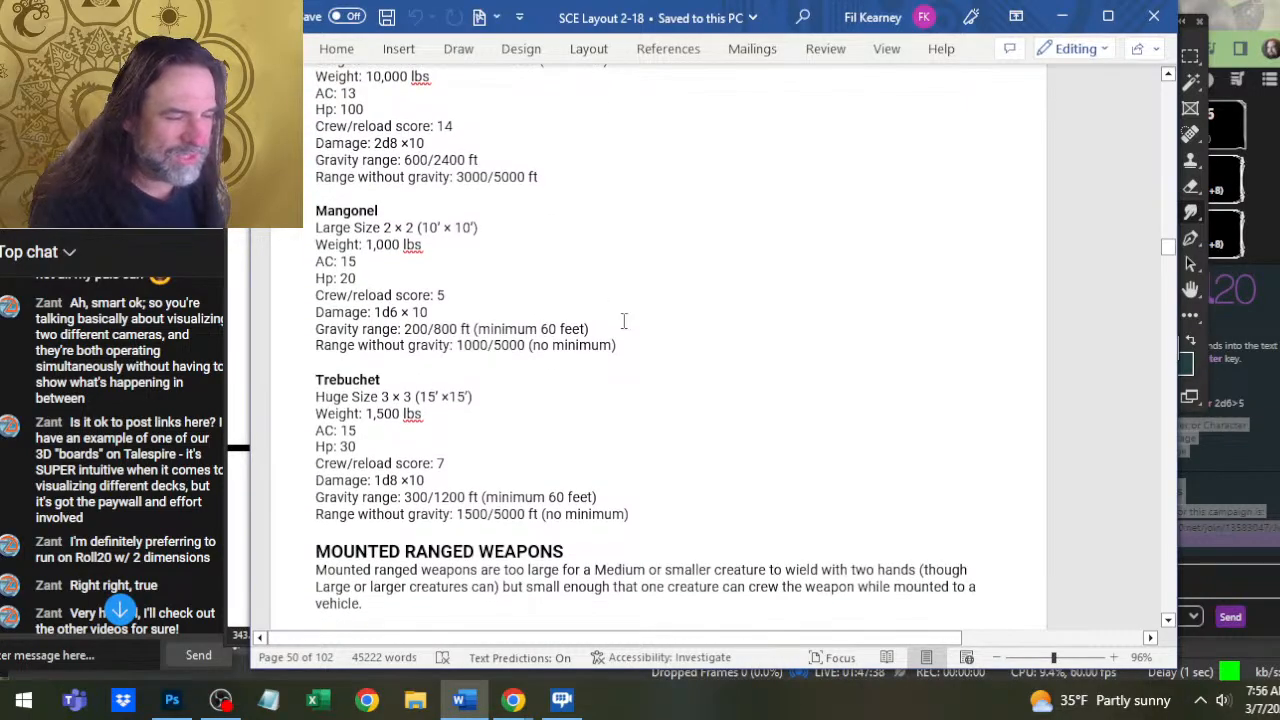
scroll(623, 320, up, 5)
scroll(623, 320, up, 12)
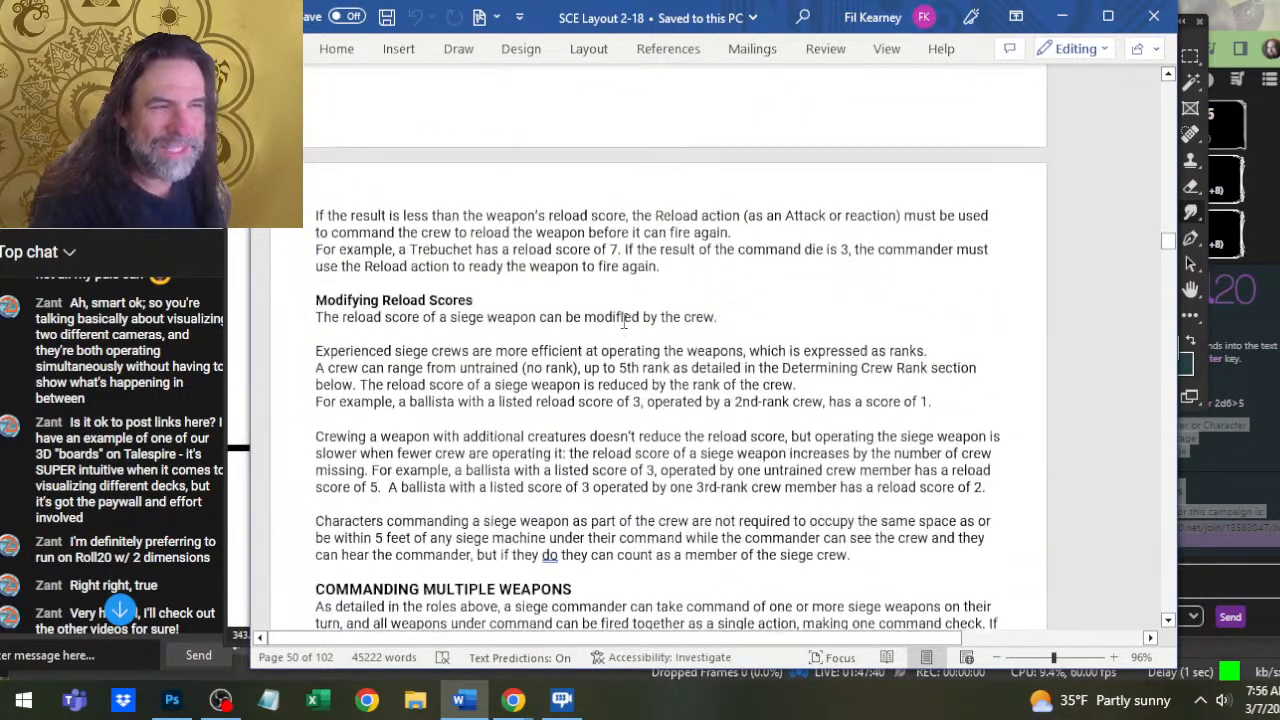
scroll(623, 320, up, 12)
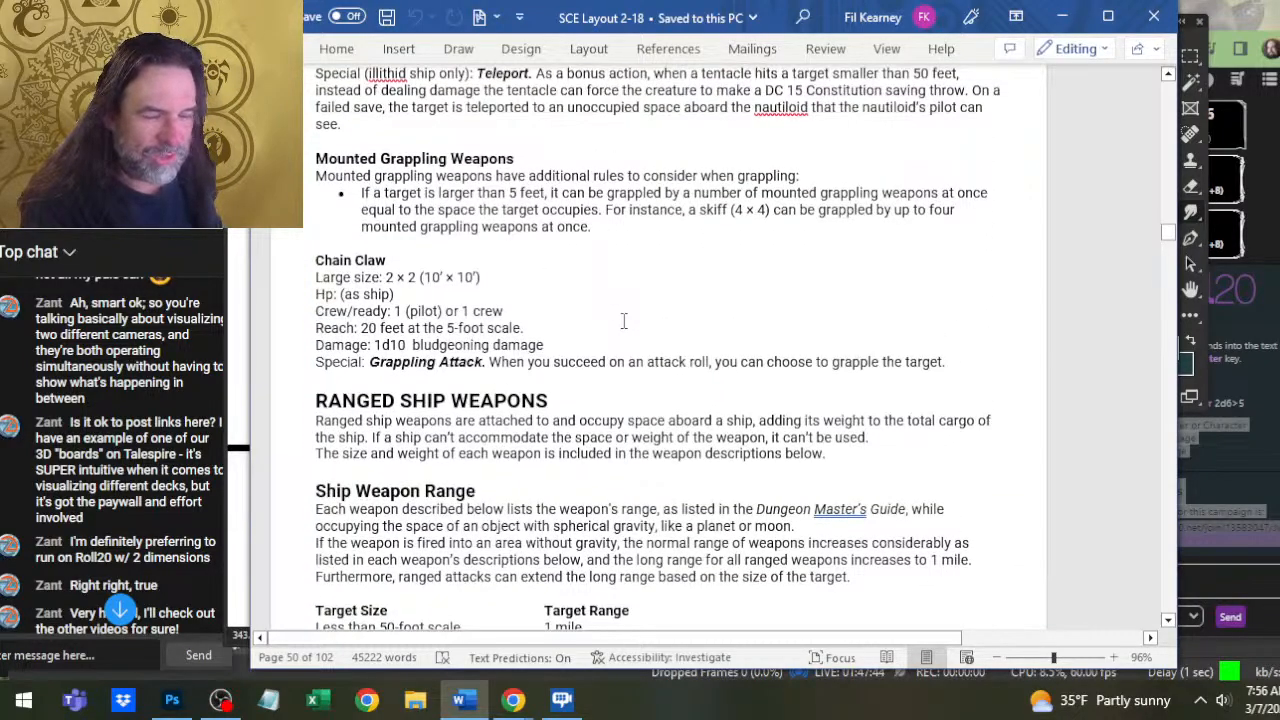
scroll(634, 297, up, 15)
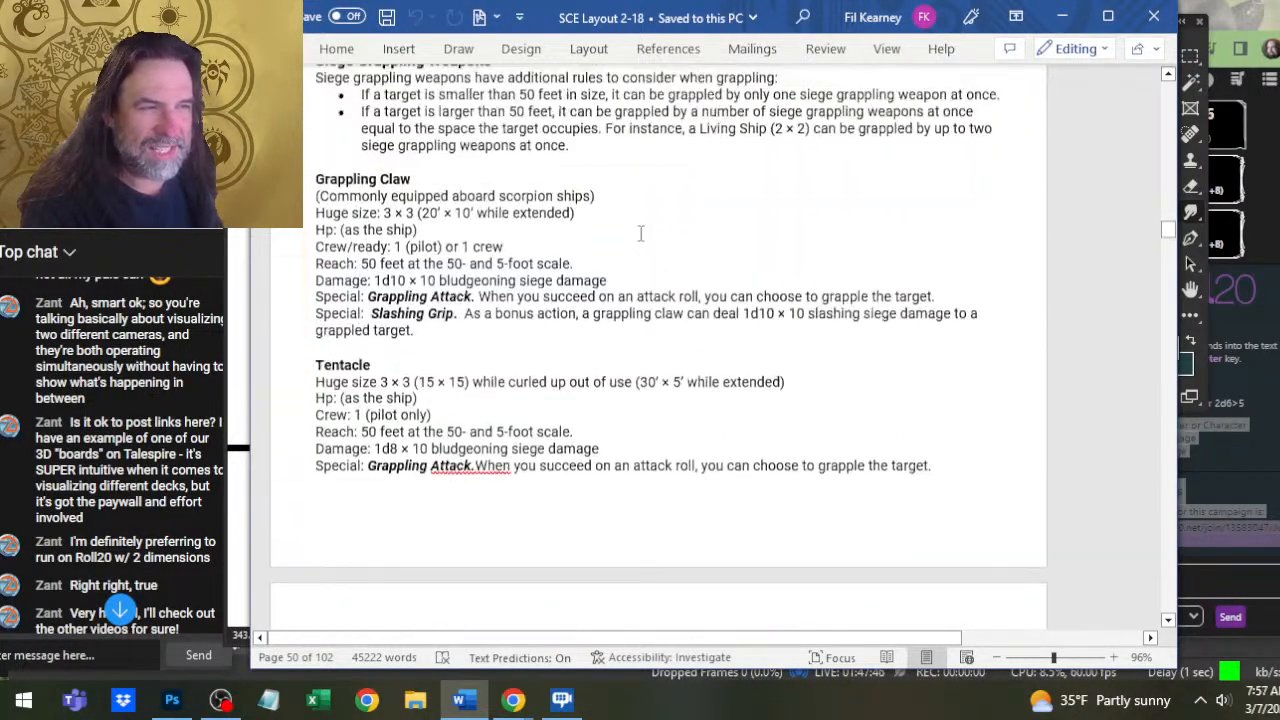
scroll(641, 233, up, 15)
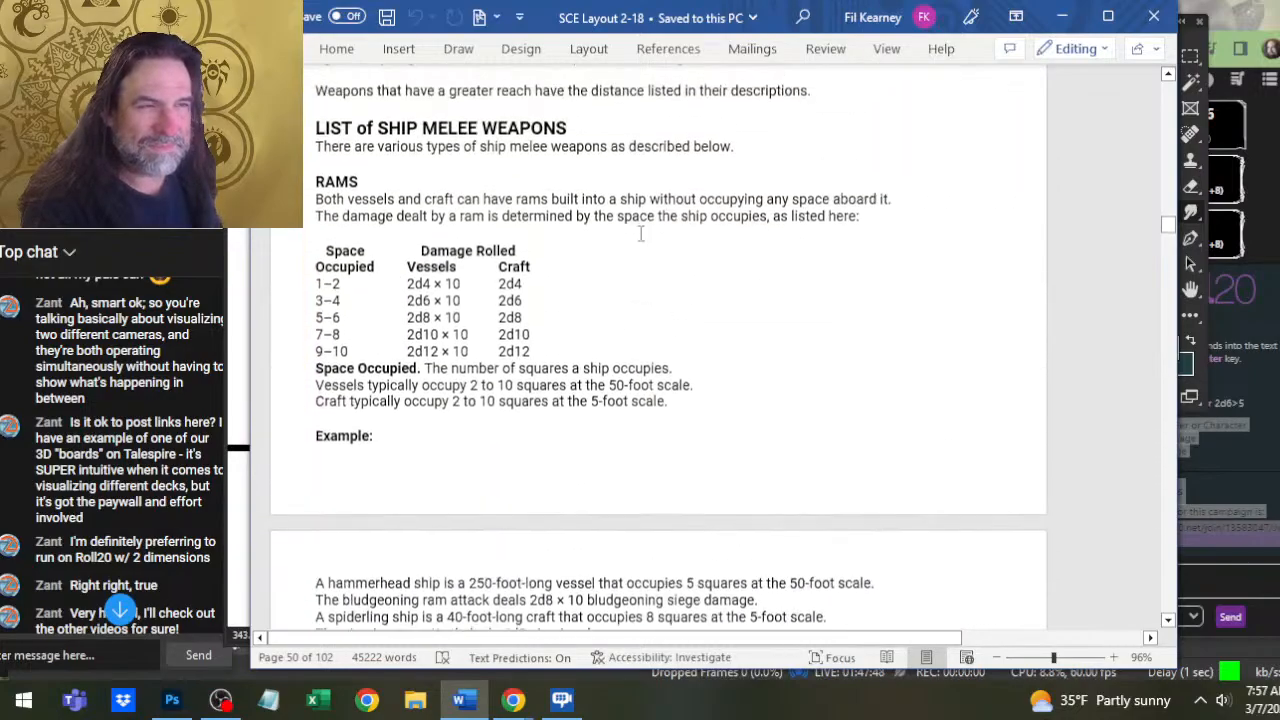
scroll(641, 233, up, 15)
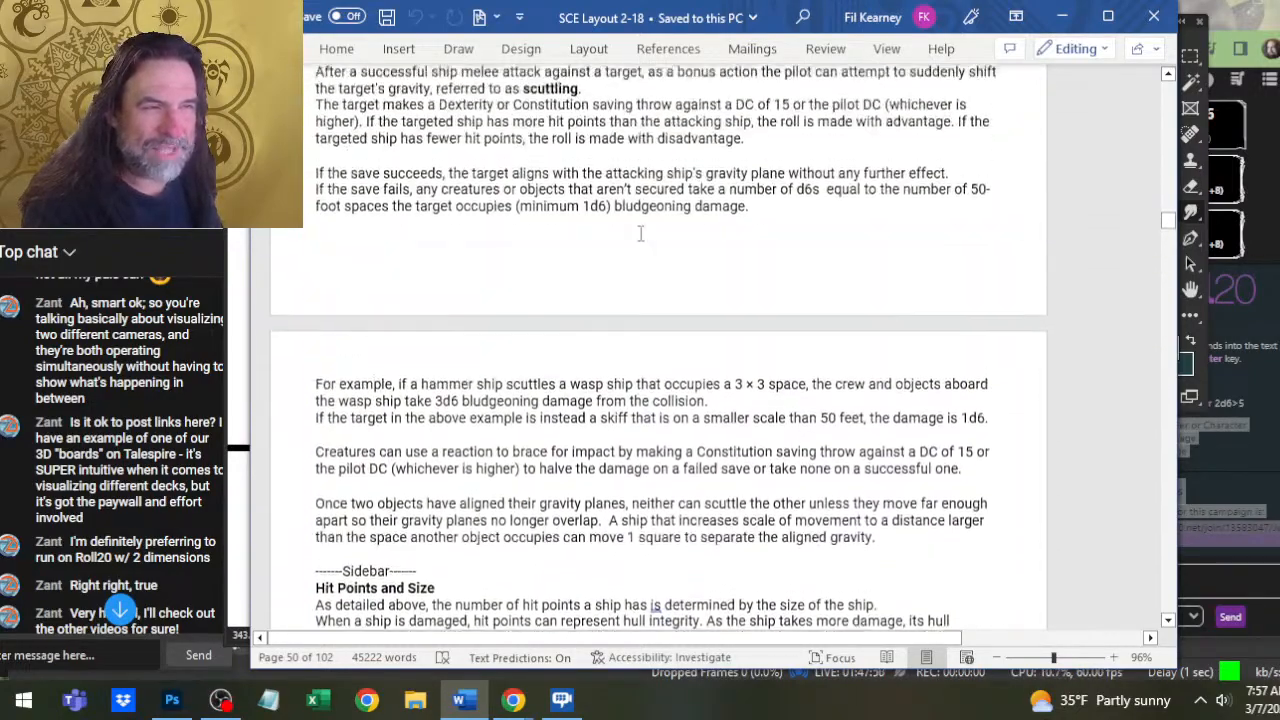
scroll(641, 233, up, 15)
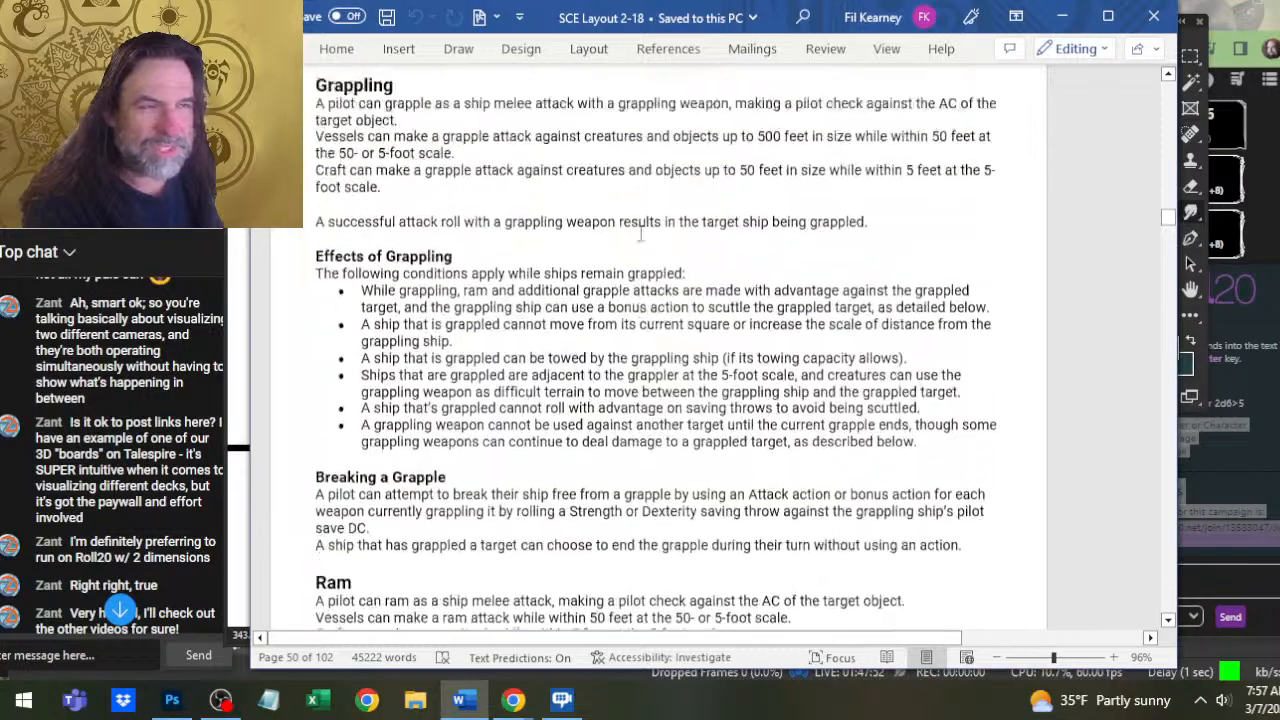
scroll(641, 233, up, 15)
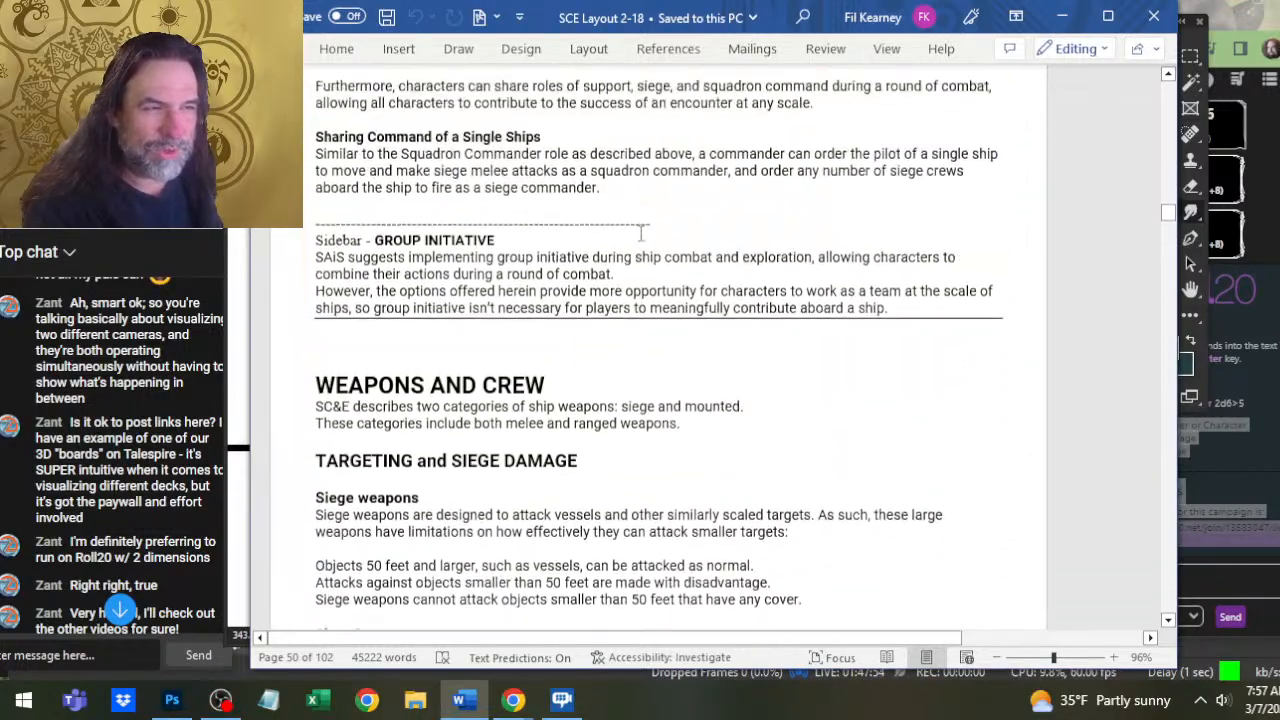
scroll(641, 233, up, 6)
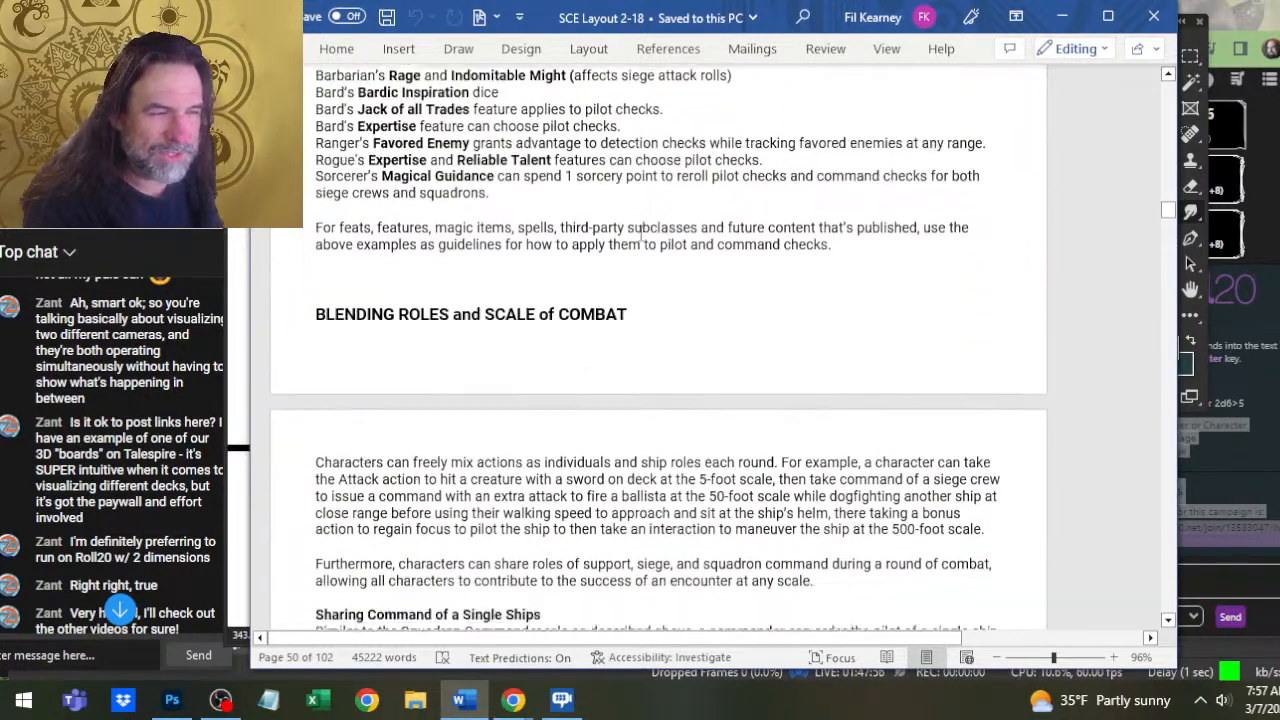
scroll(641, 233, down, 3)
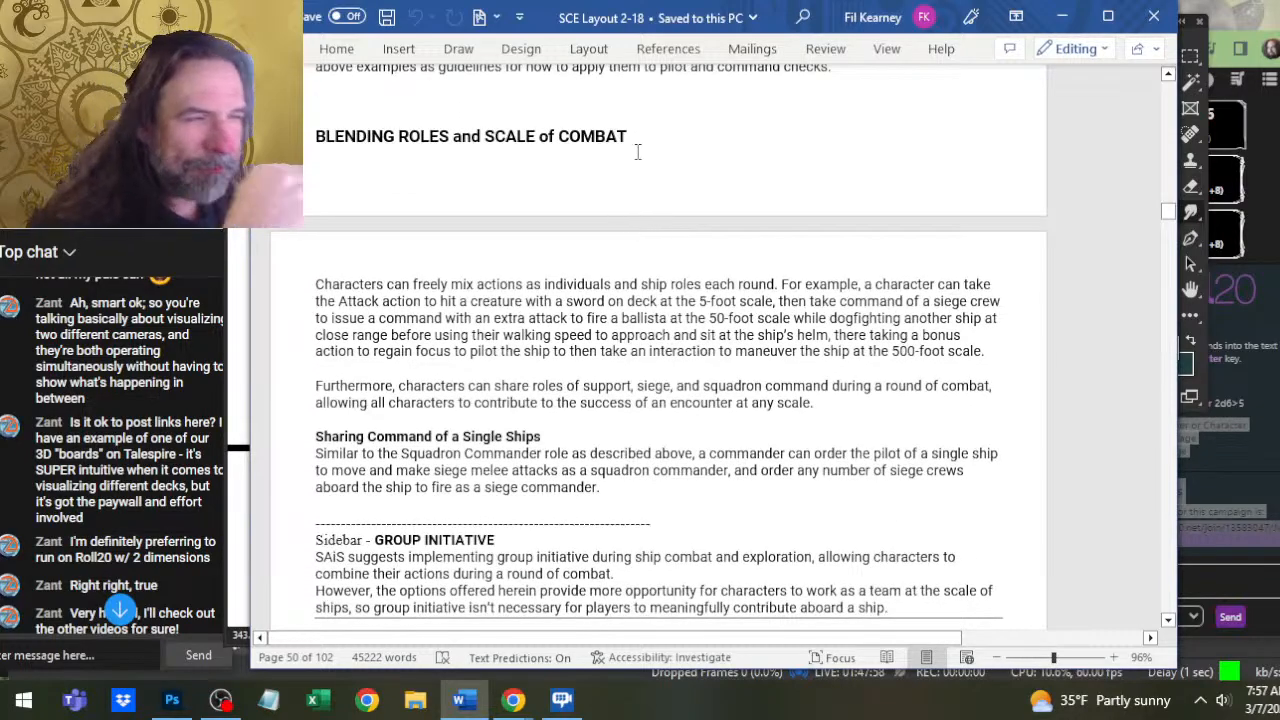
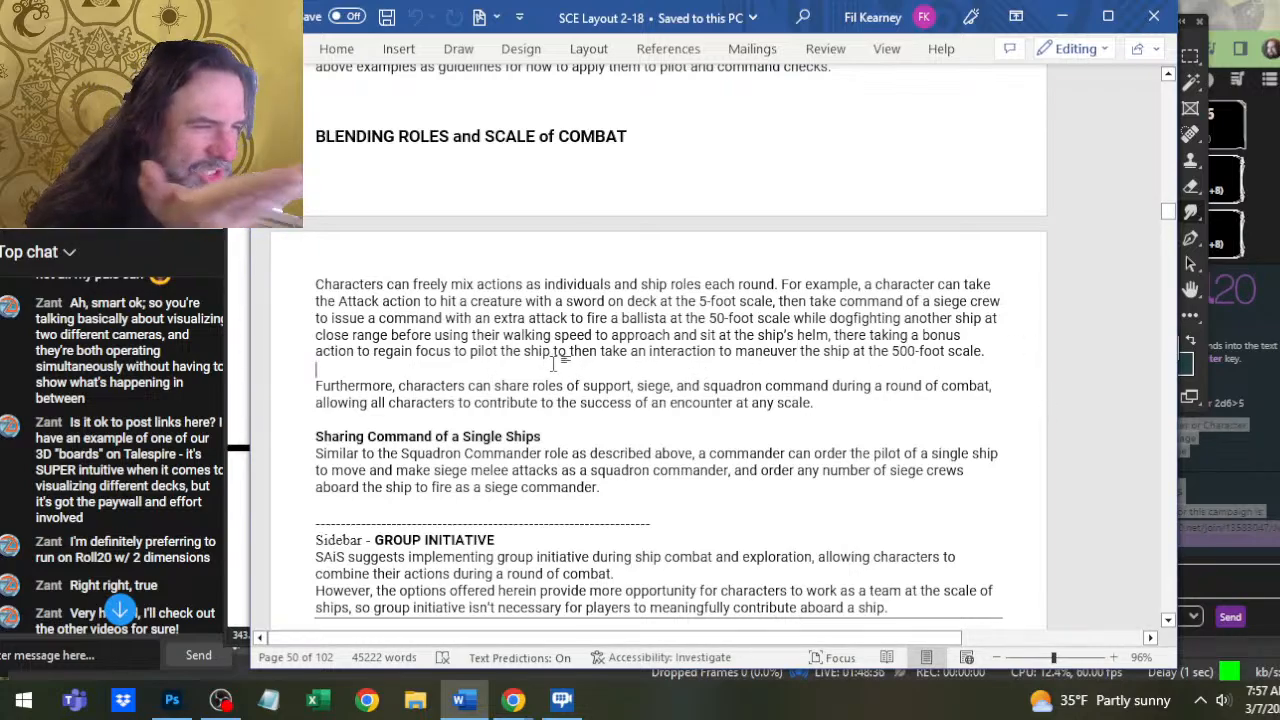
Read the rules on mixing character and ship roles, sharing command of a single ship, and group initiative
click(588, 370)
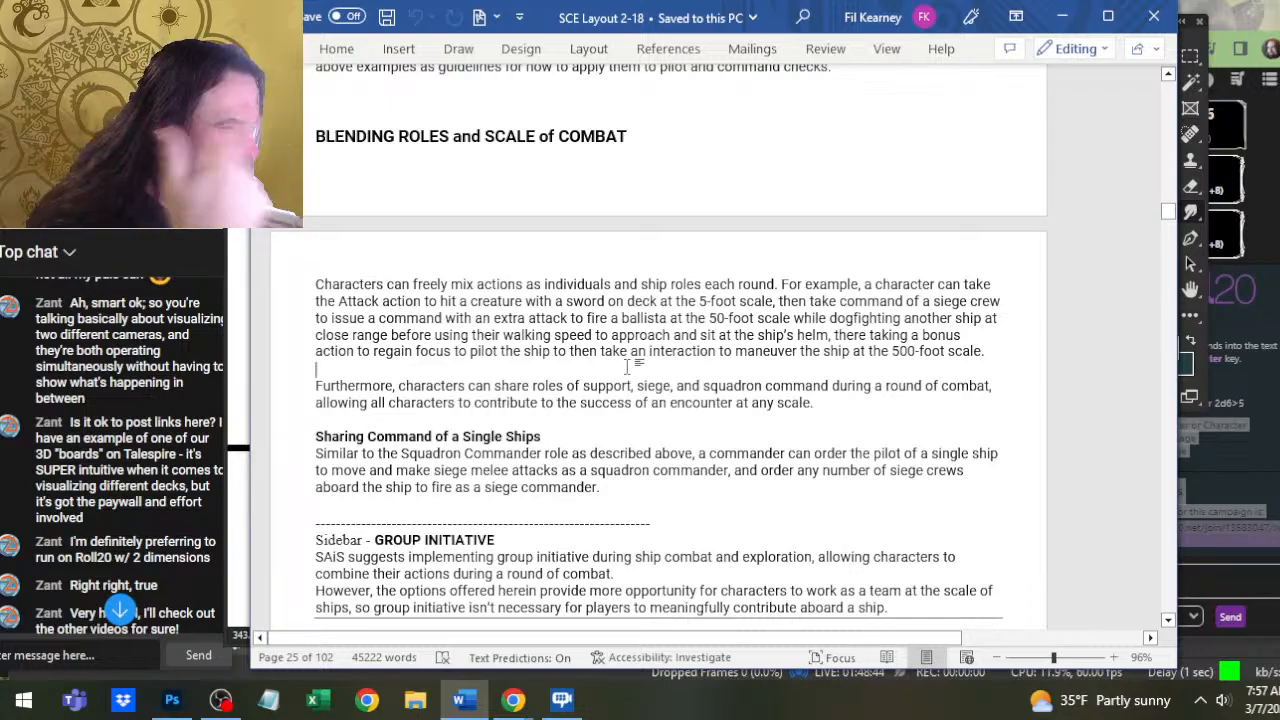
click(719, 385)
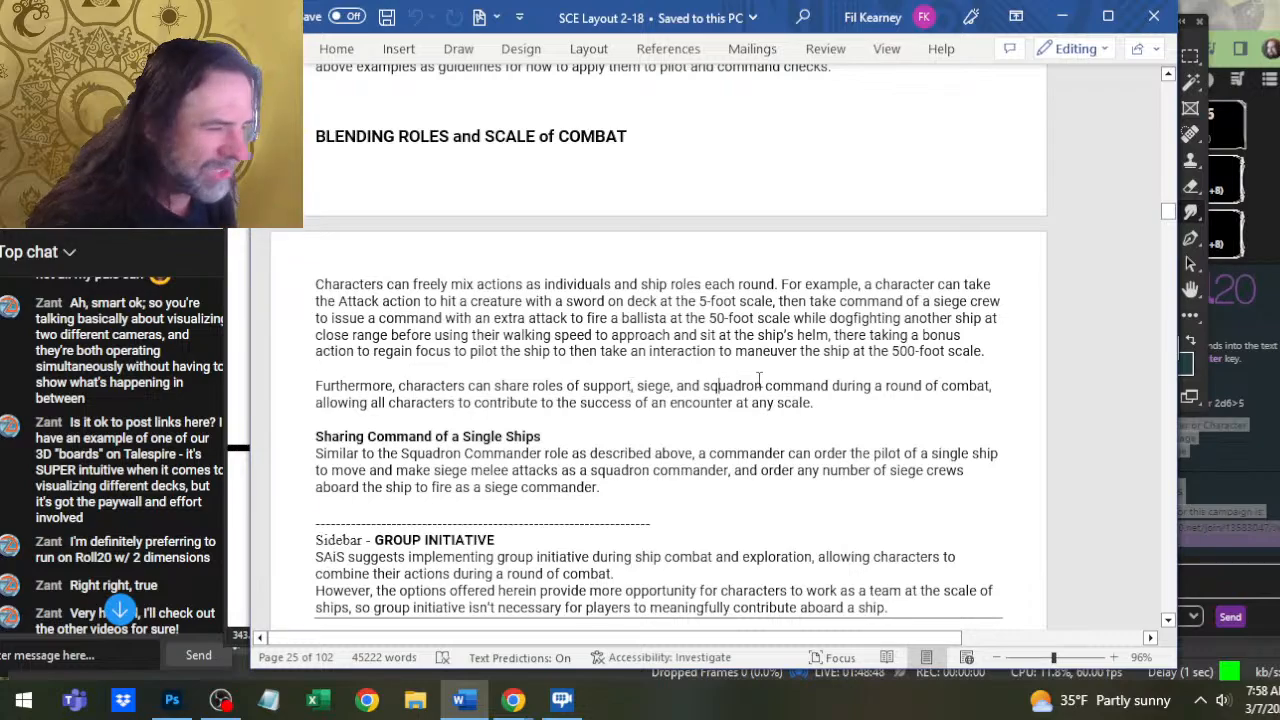
scroll(680, 378, down, 2)
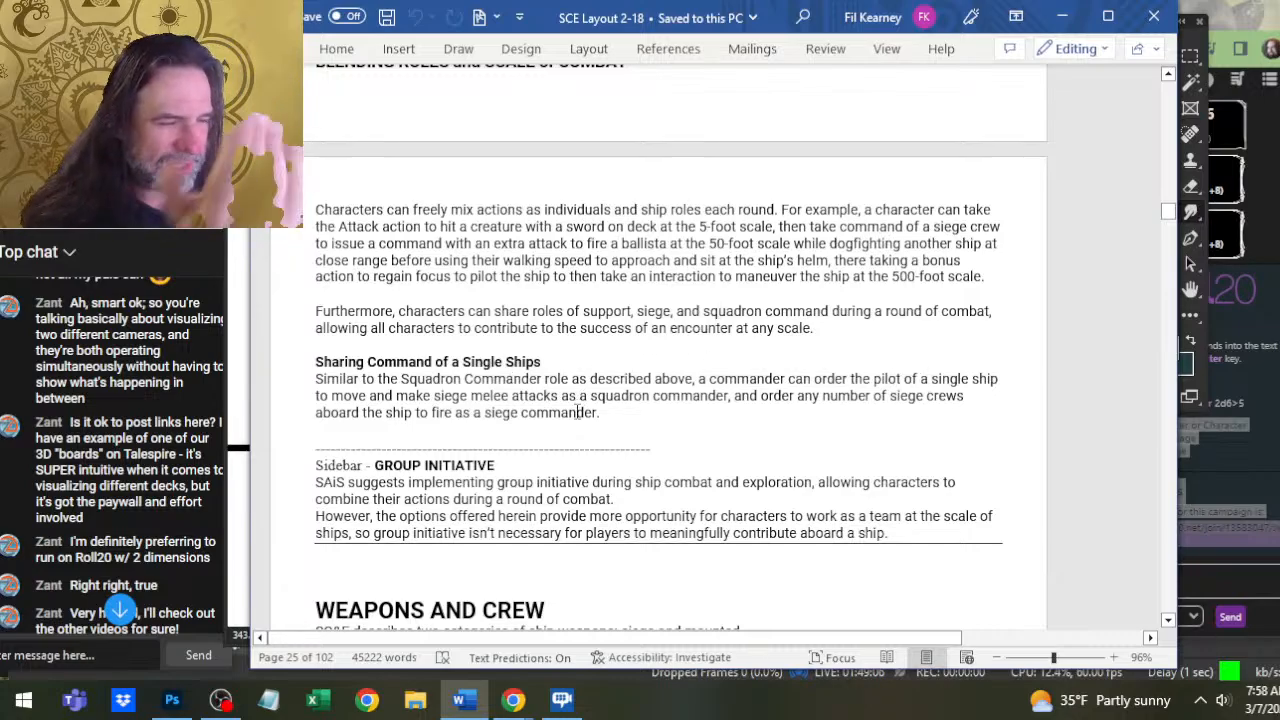
scroll(578, 412, down, 1)
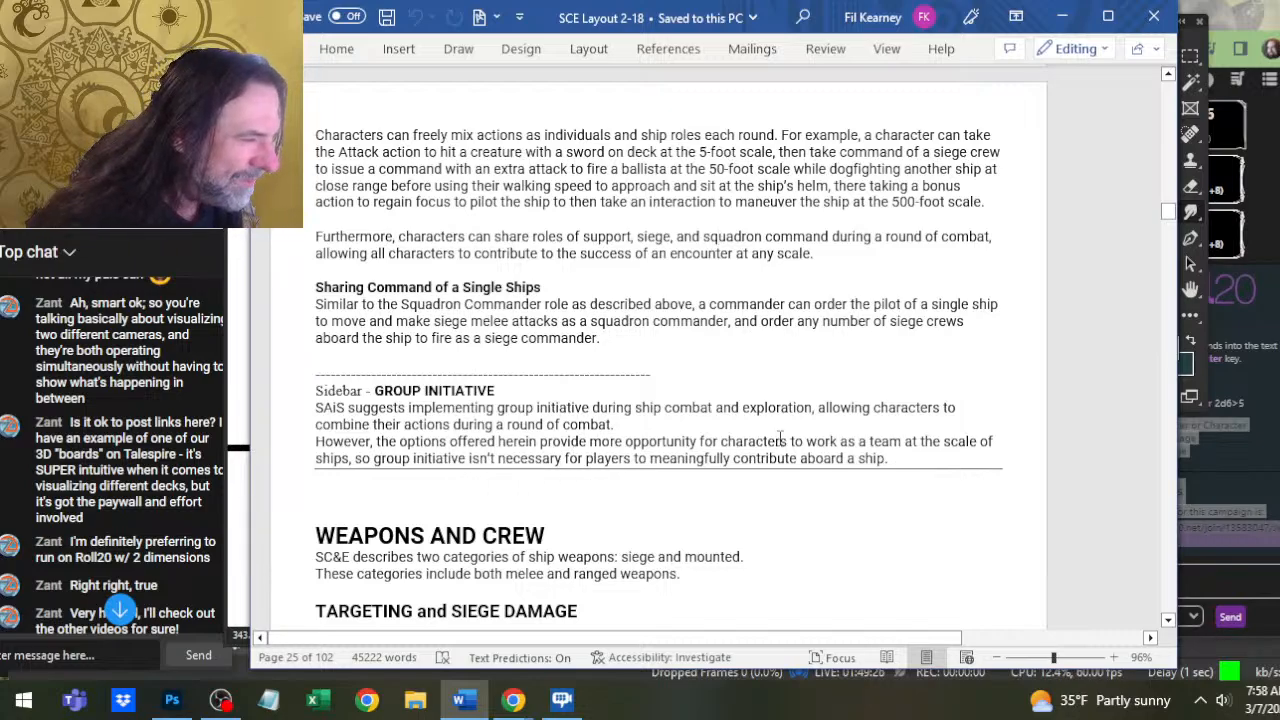
scroll(654, 459, up, 2)
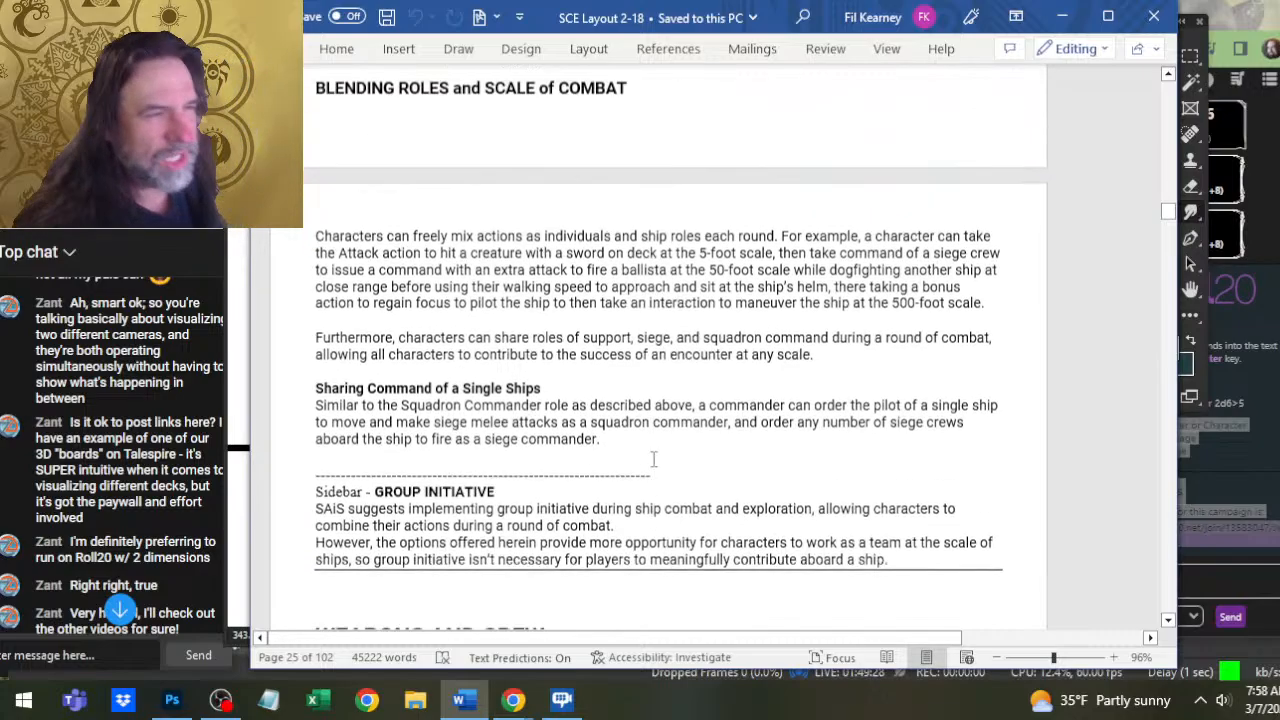
Go back to the Ship Support Role section and read its support options from Help Focus through Ward Pilot
scroll(654, 459, up, 20)
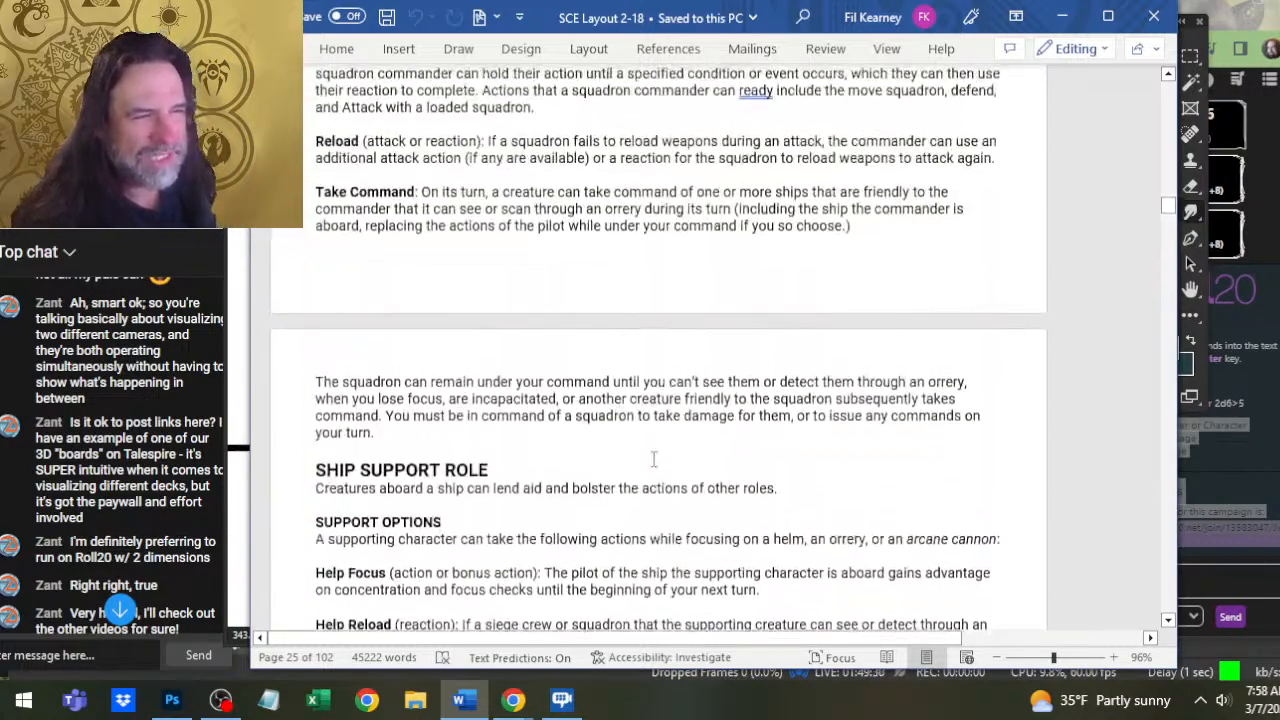
scroll(666, 449, down, 5)
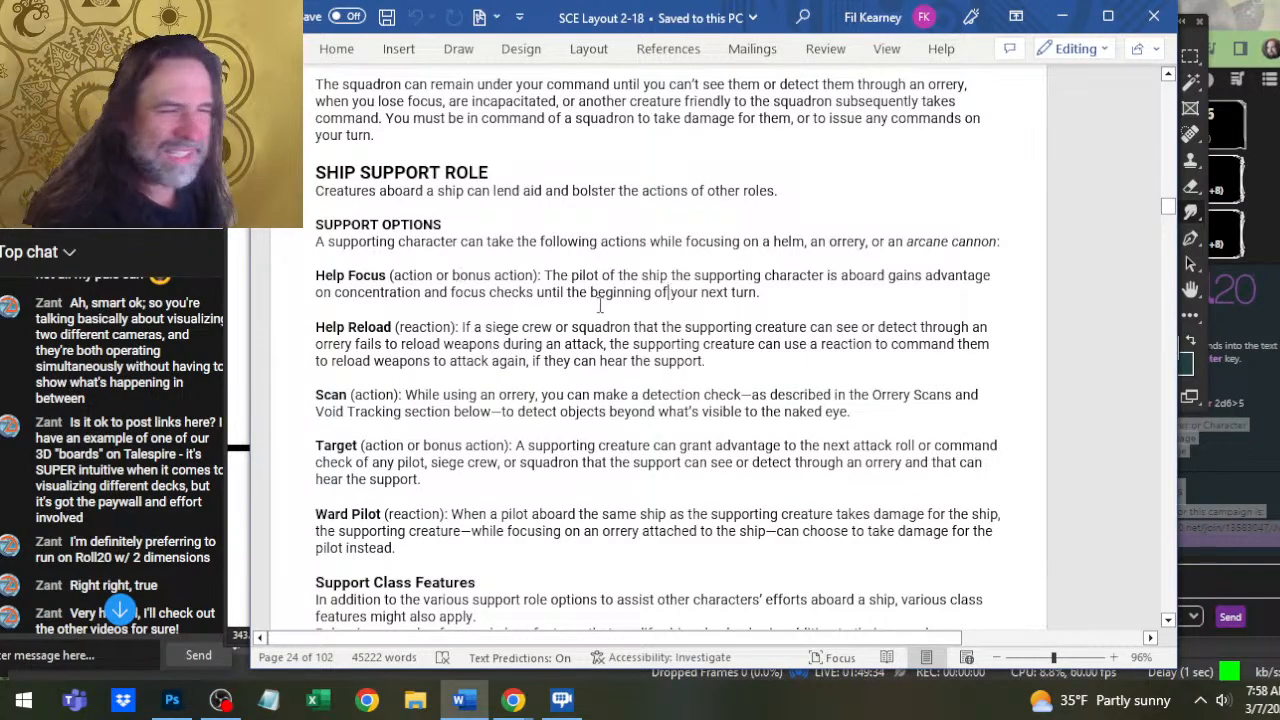
click(449, 361)
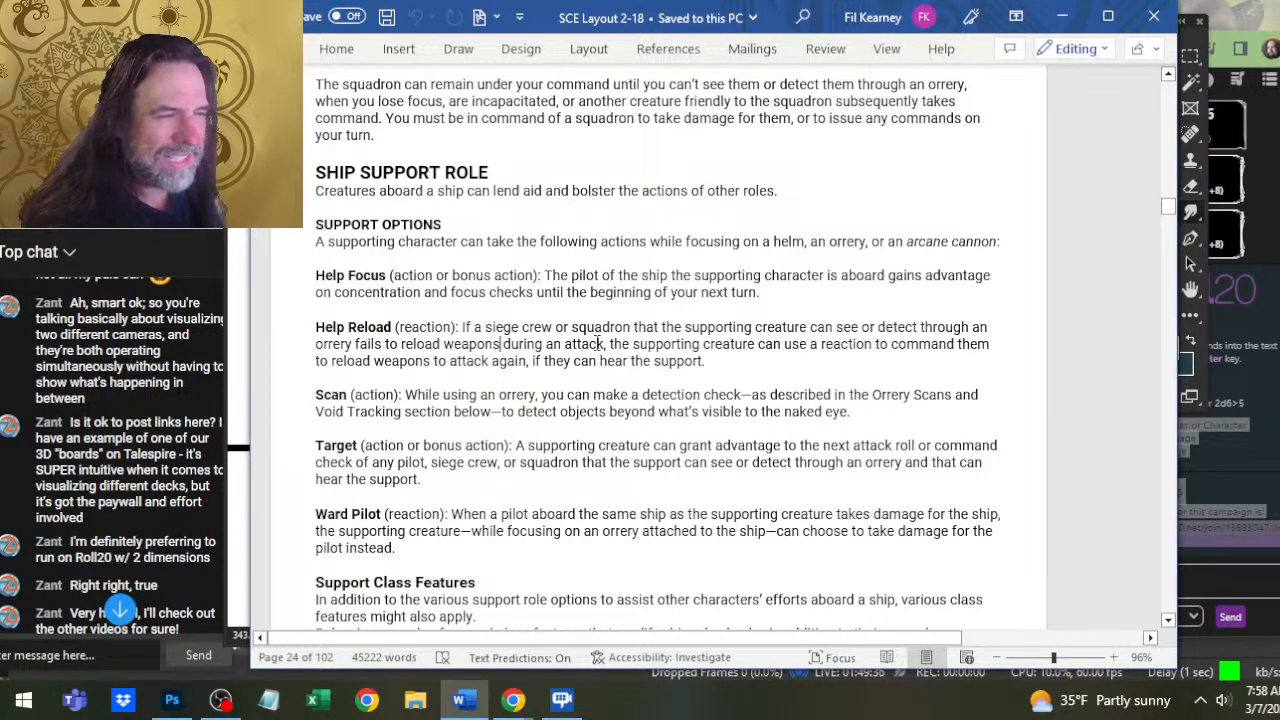
click(502, 411)
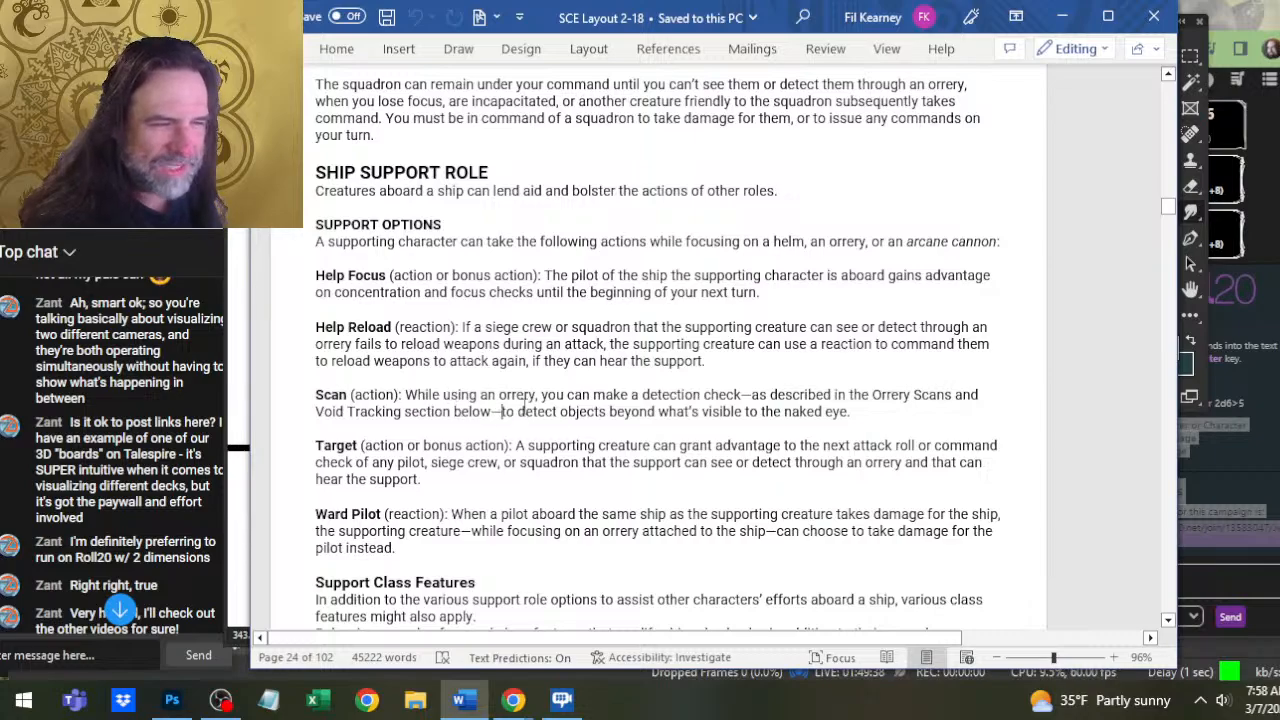
click(575, 411)
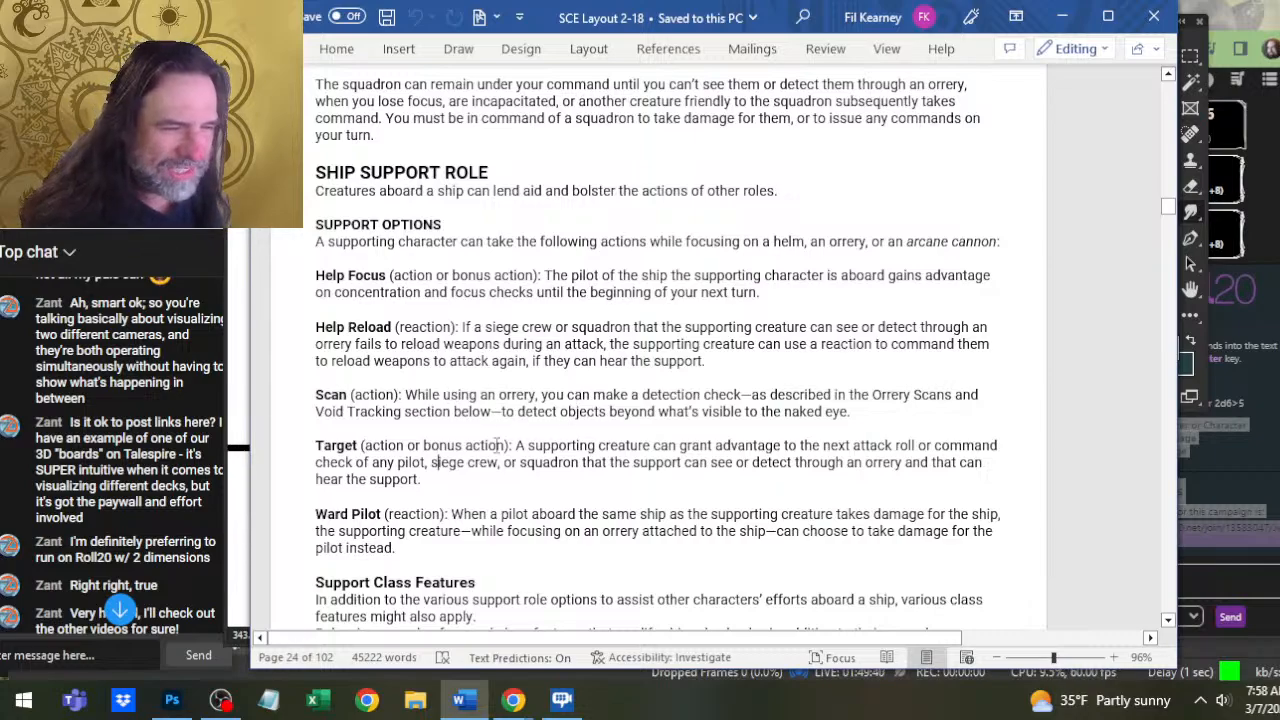
scroll(497, 445, down, 1)
click(543, 388)
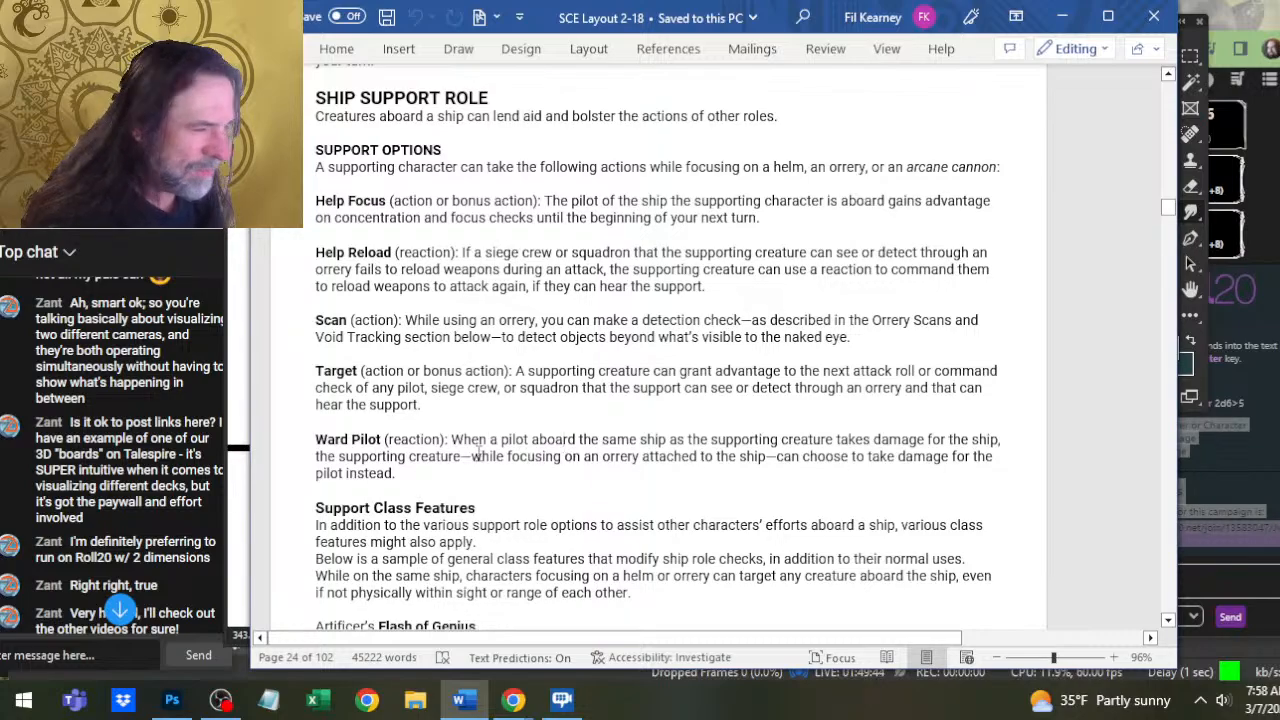
scroll(531, 350, down, 2)
Review the squadron commander options, the rules on taking damage for squadrons, and the Heroic Commander feat
scroll(531, 350, up, 10)
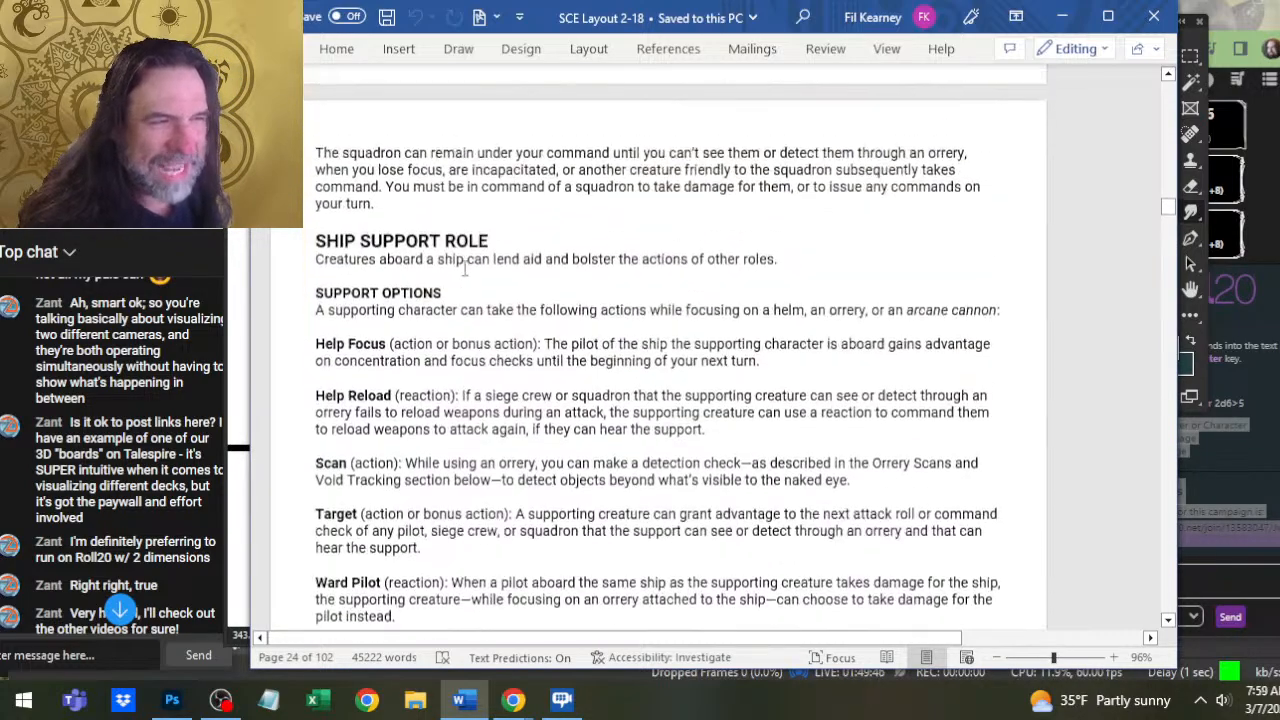
scroll(545, 330, down, 1)
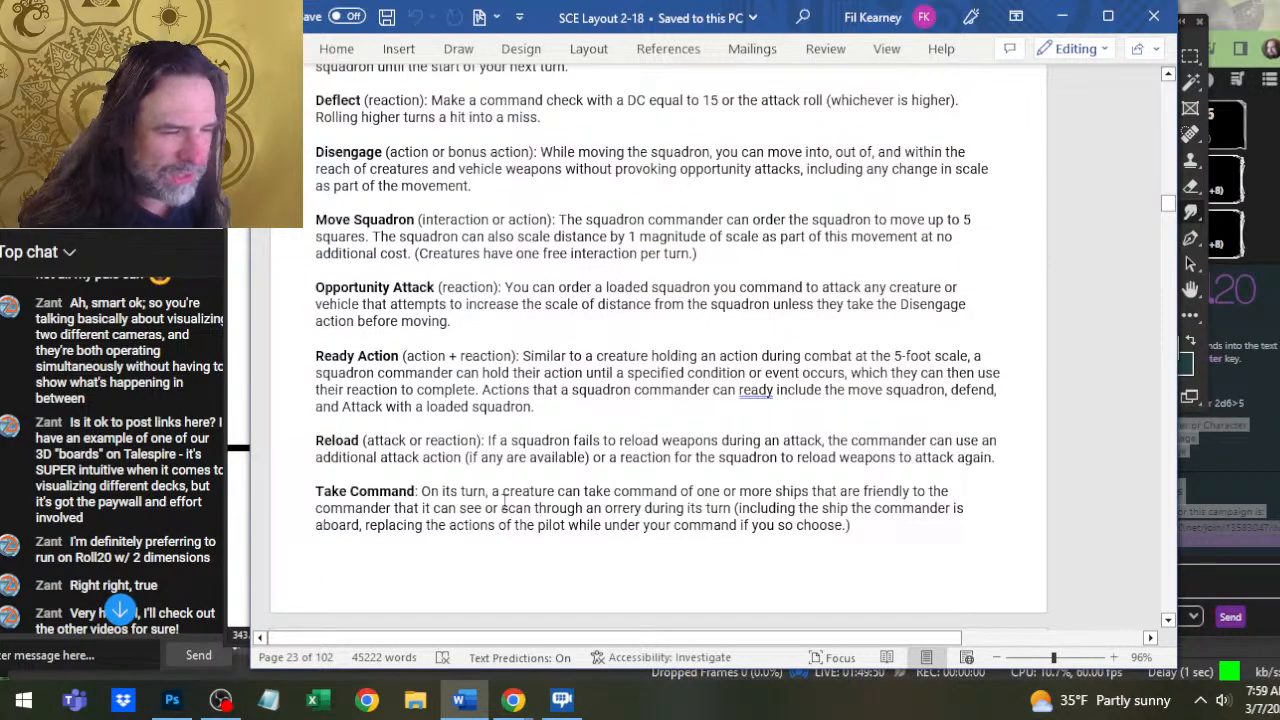
scroll(503, 502, up, 3)
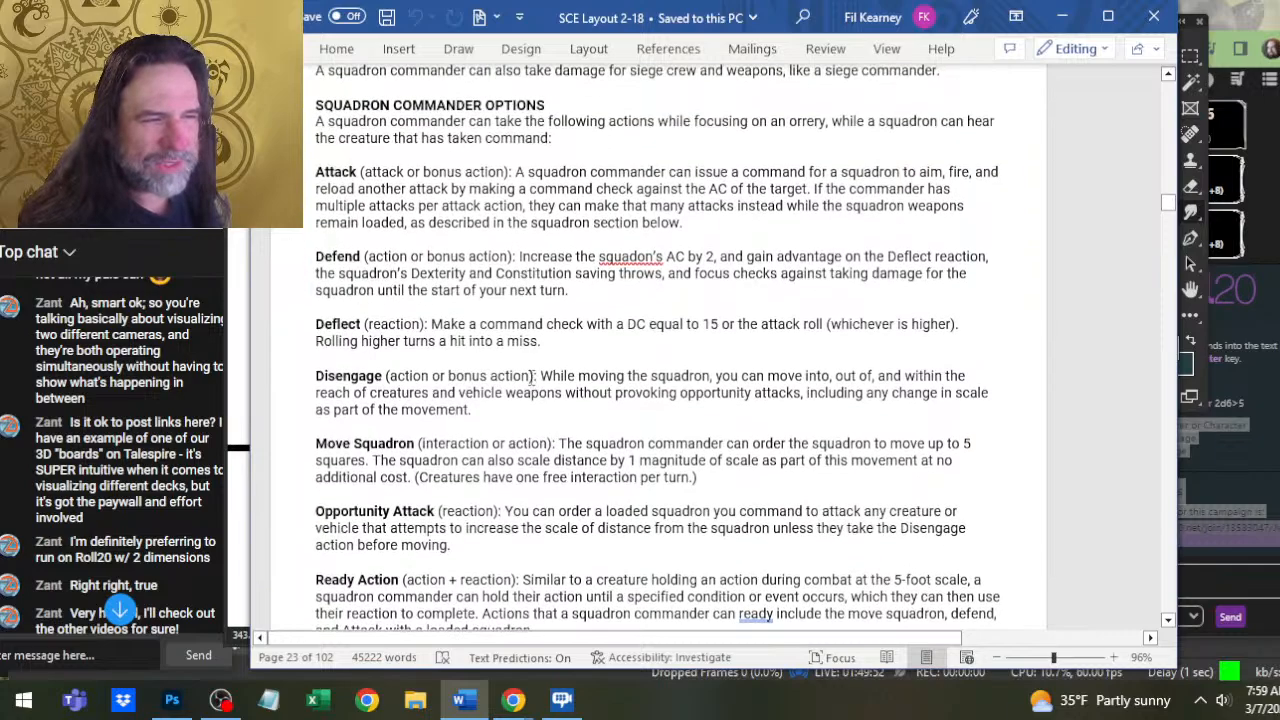
scroll(533, 377, up, 3)
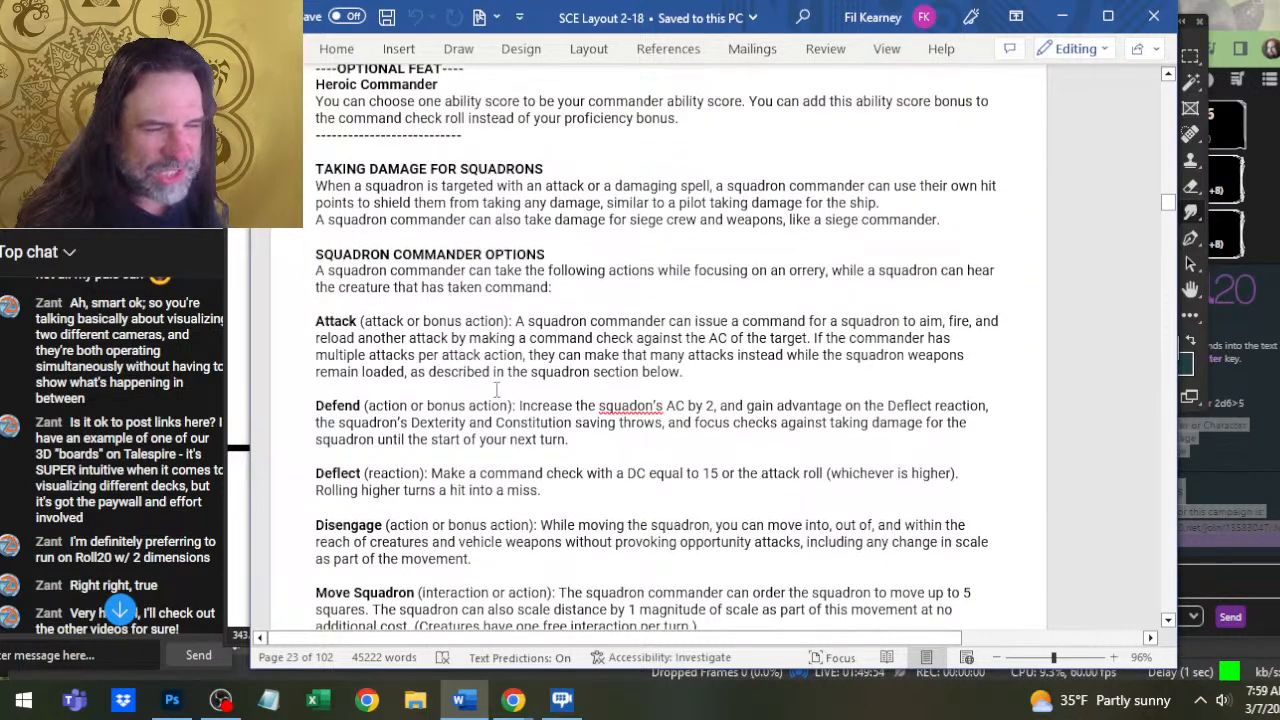
scroll(496, 388, up, 1)
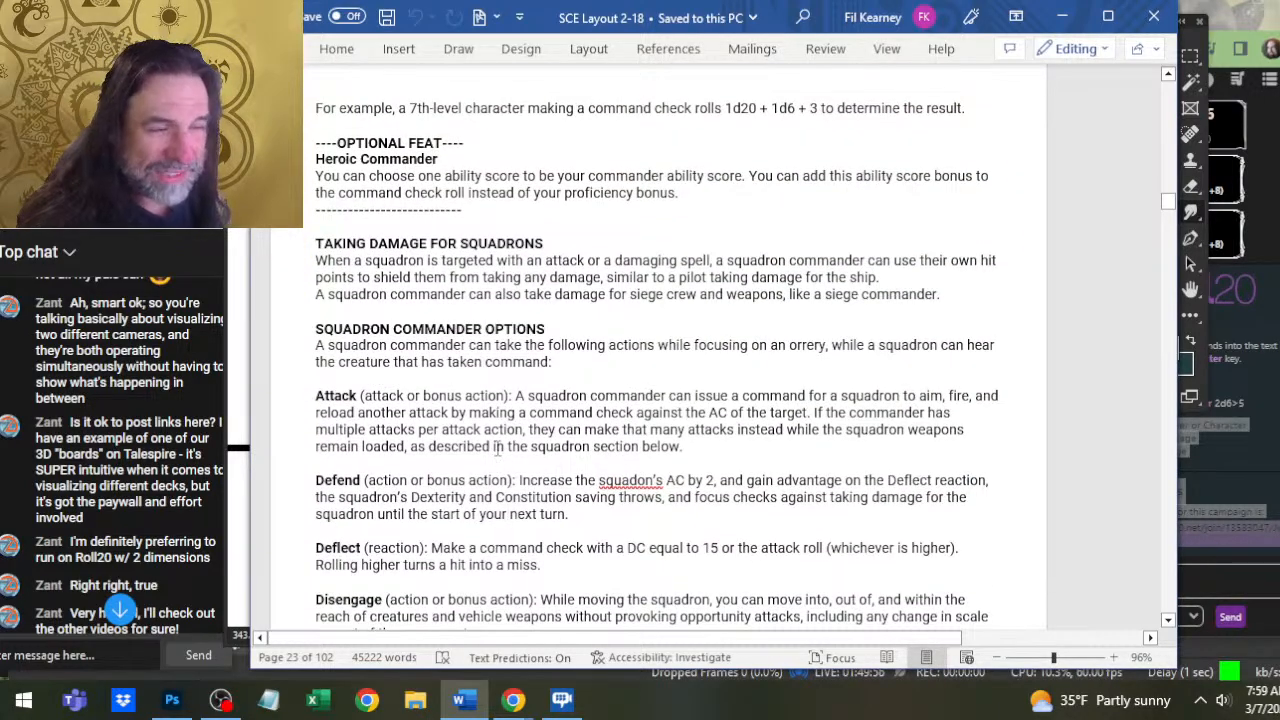
scroll(497, 445, up, 4)
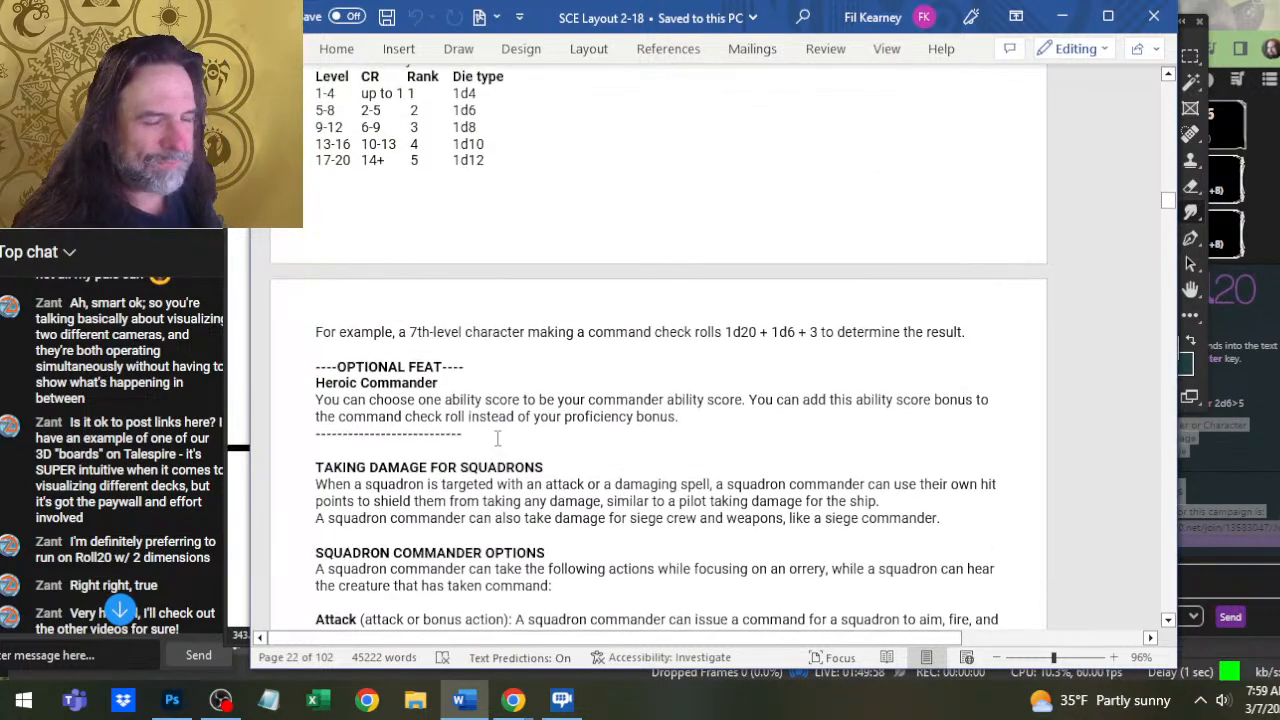
scroll(532, 460, down, 2)
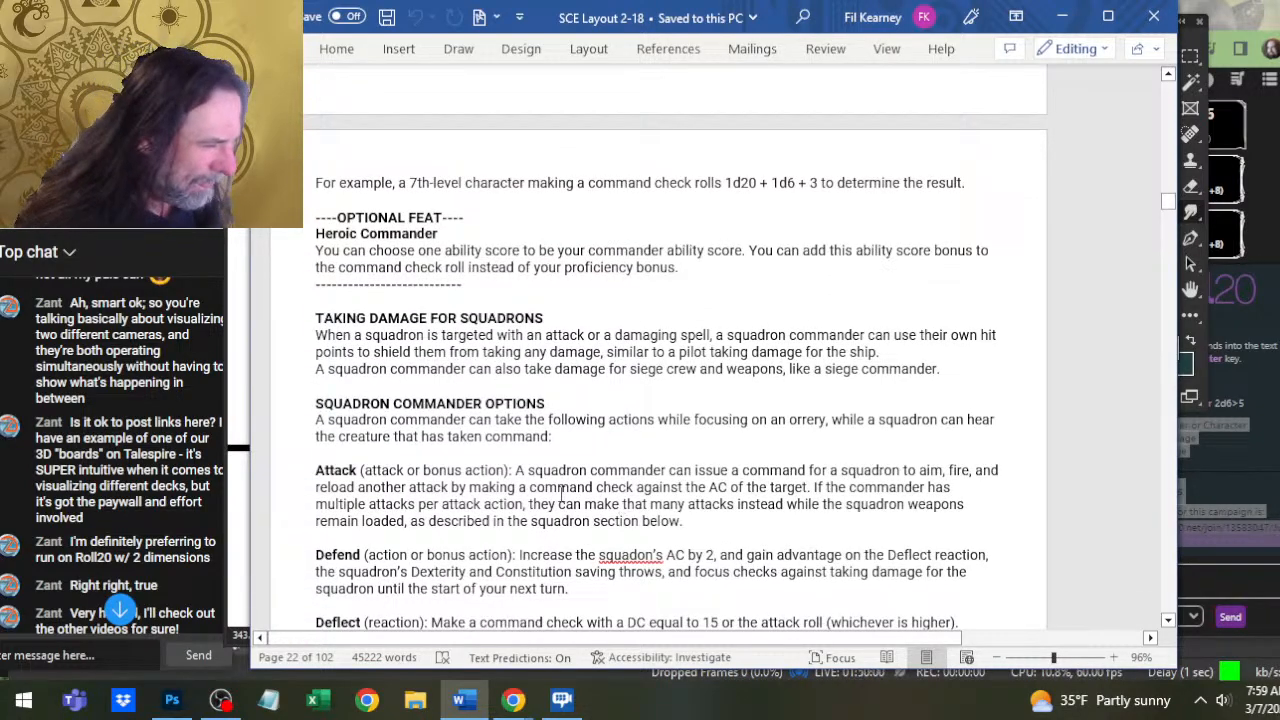
scroll(556, 481, down, 1)
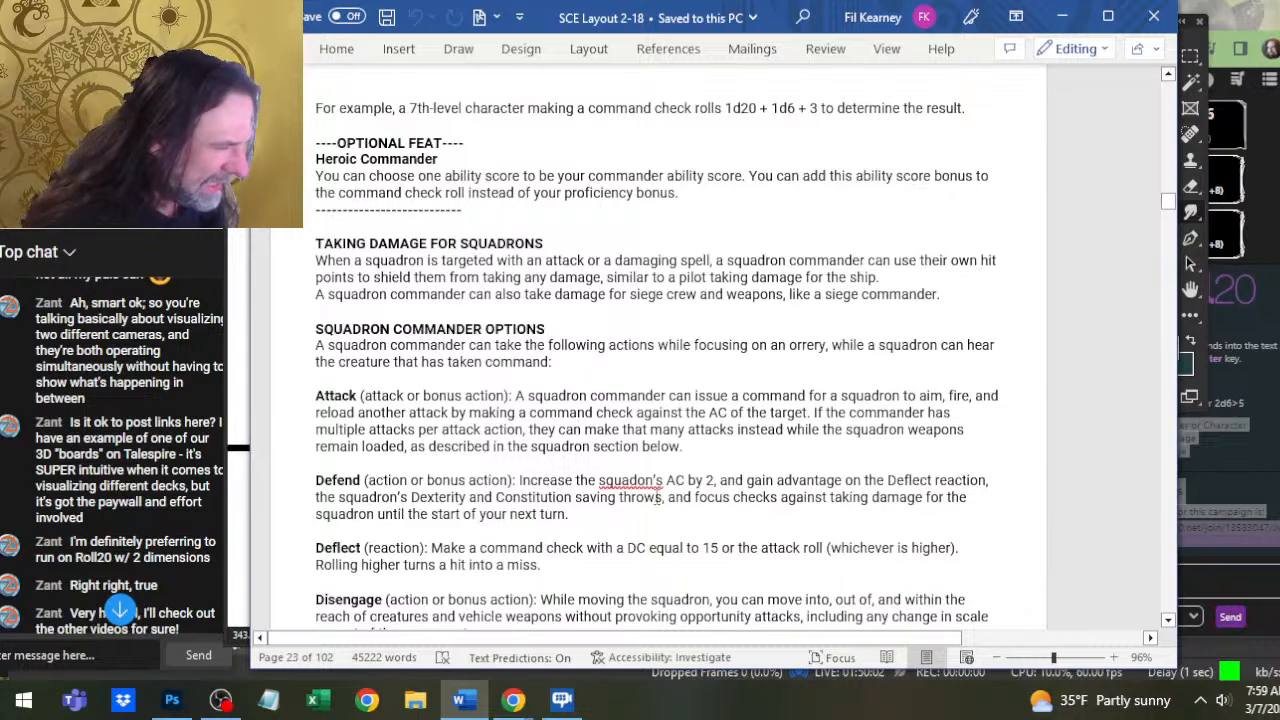
scroll(600, 490, up, 4)
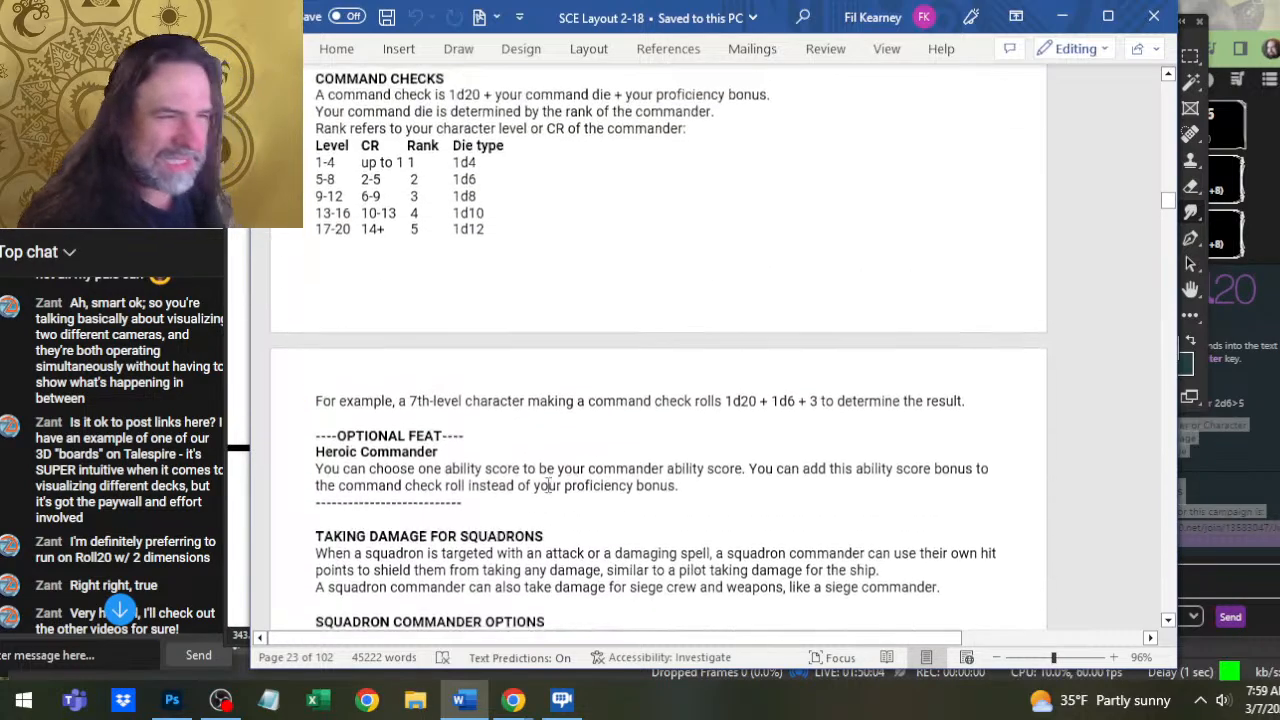
Look through the Siege Commander Role section, covering its options, damage to crews and weapons, and command checks
scroll(548, 485, up, 5)
scroll(490, 457, up, 5)
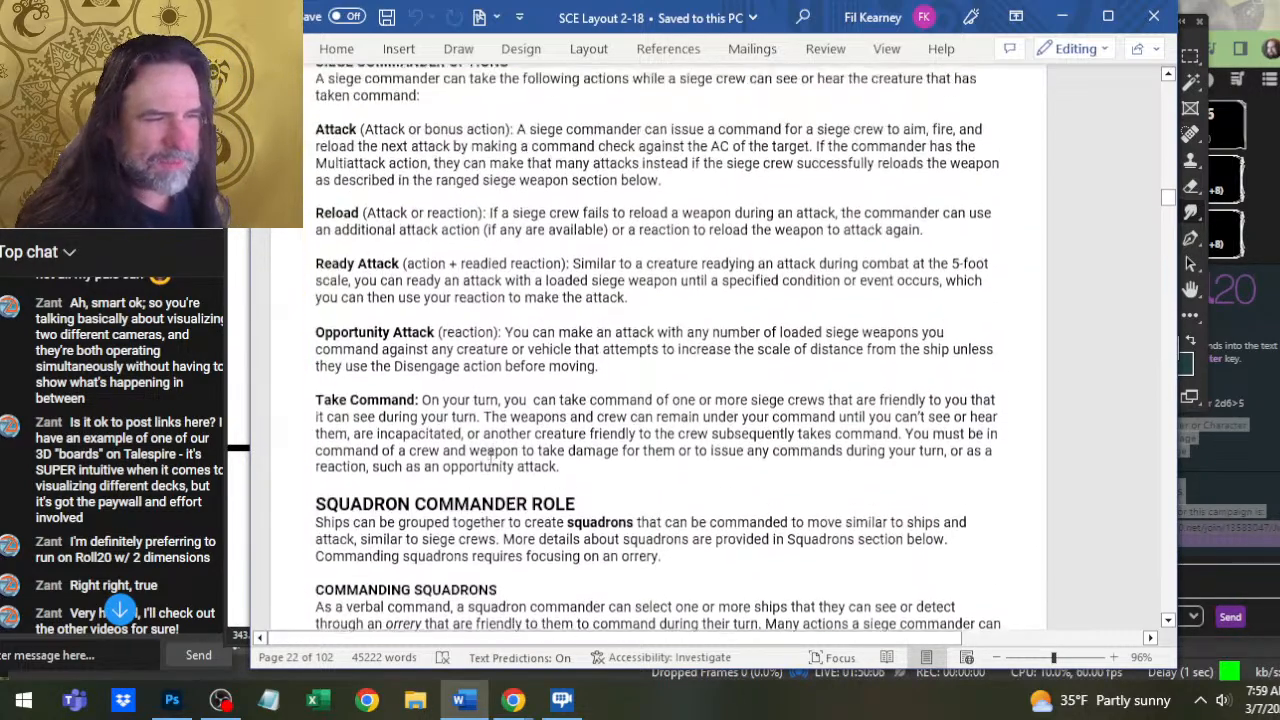
scroll(472, 420, up, 6)
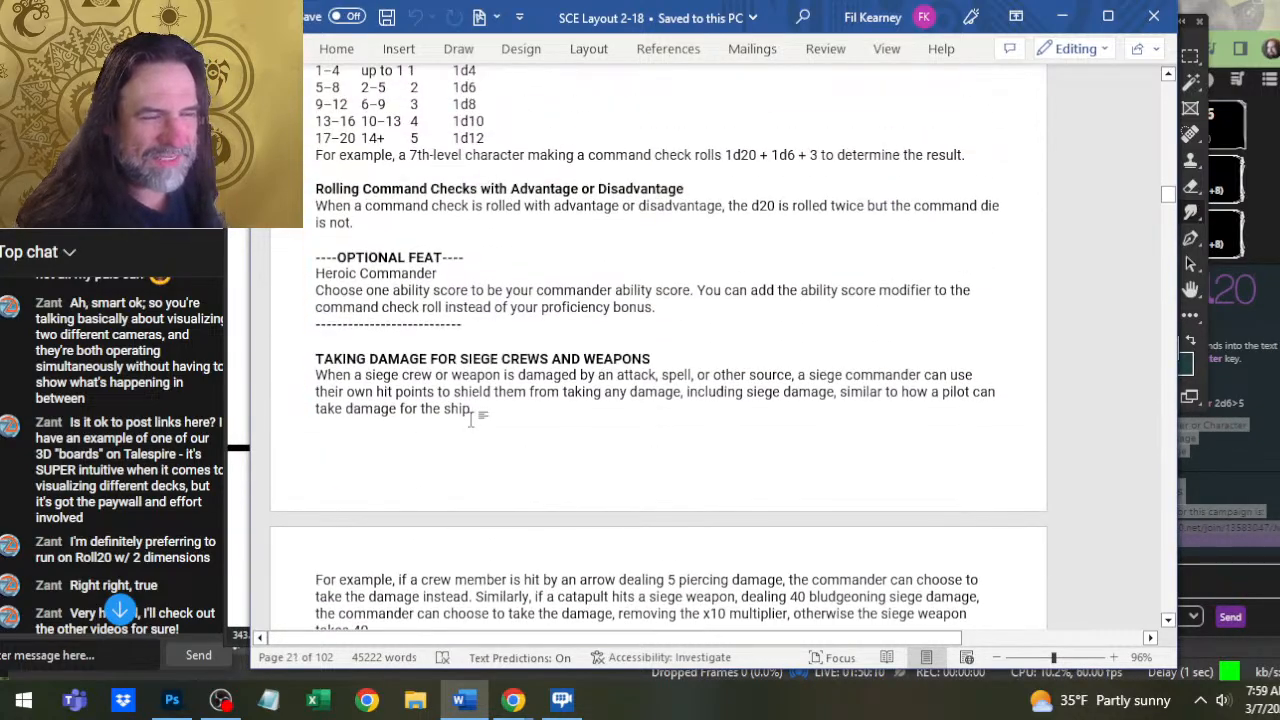
scroll(471, 420, up, 3)
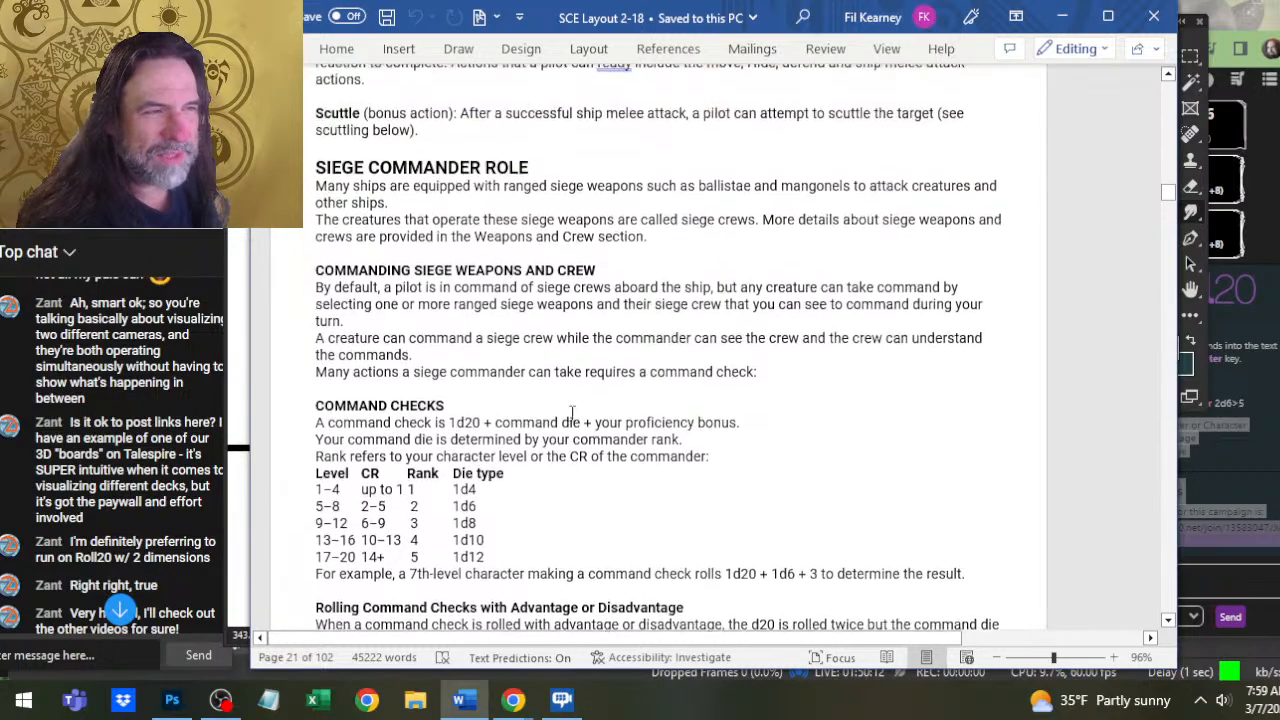
Review the Pilot Options list, from Scuttle and Ready Action back to Defend
scroll(572, 412, up, 6)
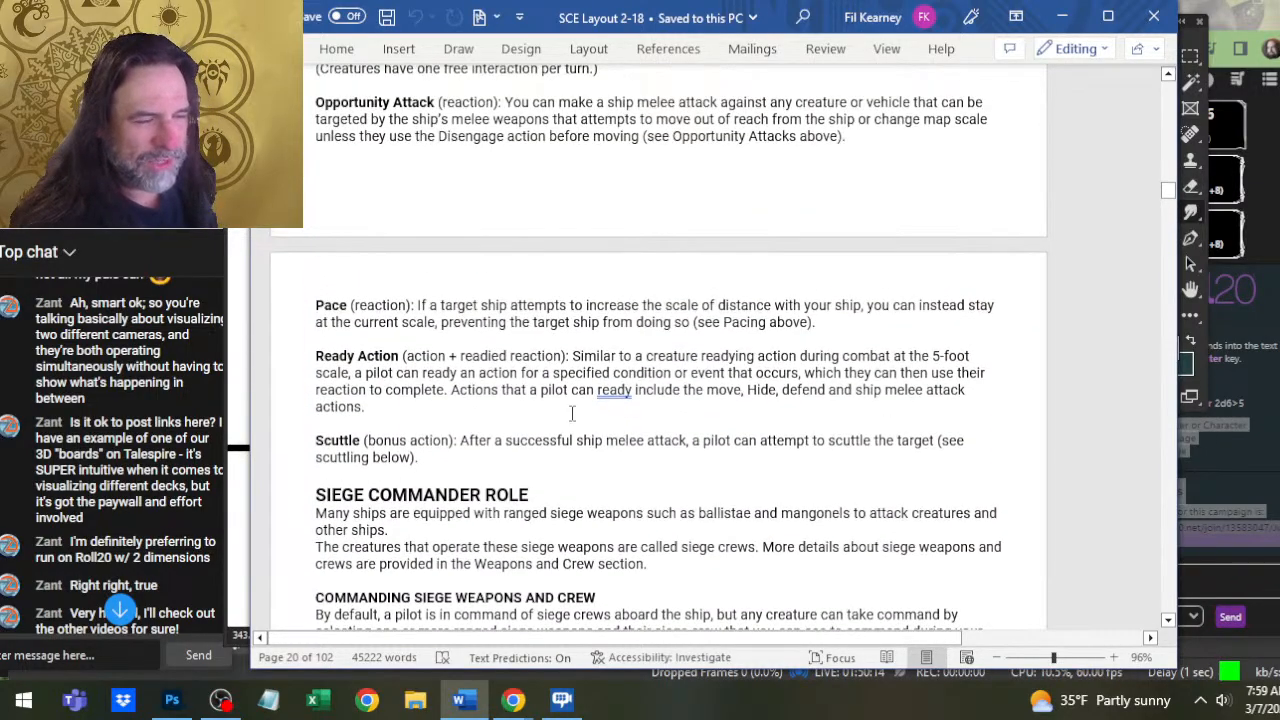
scroll(572, 413, up, 5)
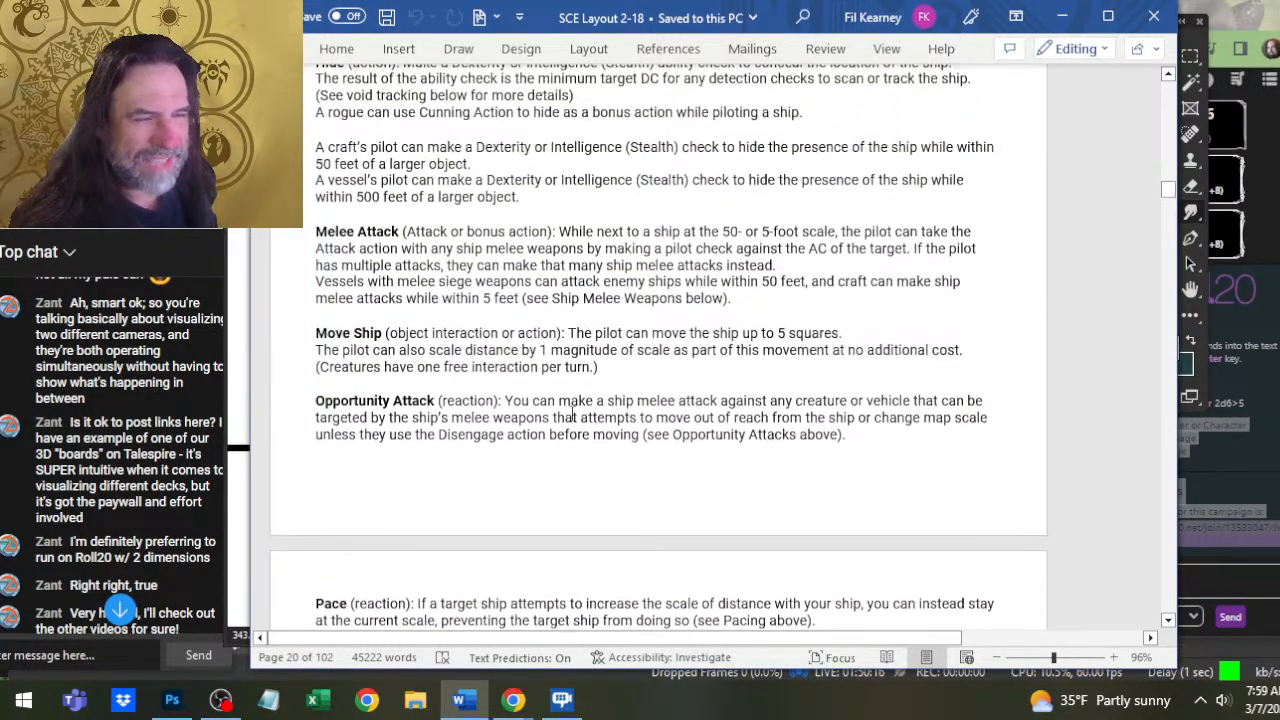
scroll(522, 332, down, 3)
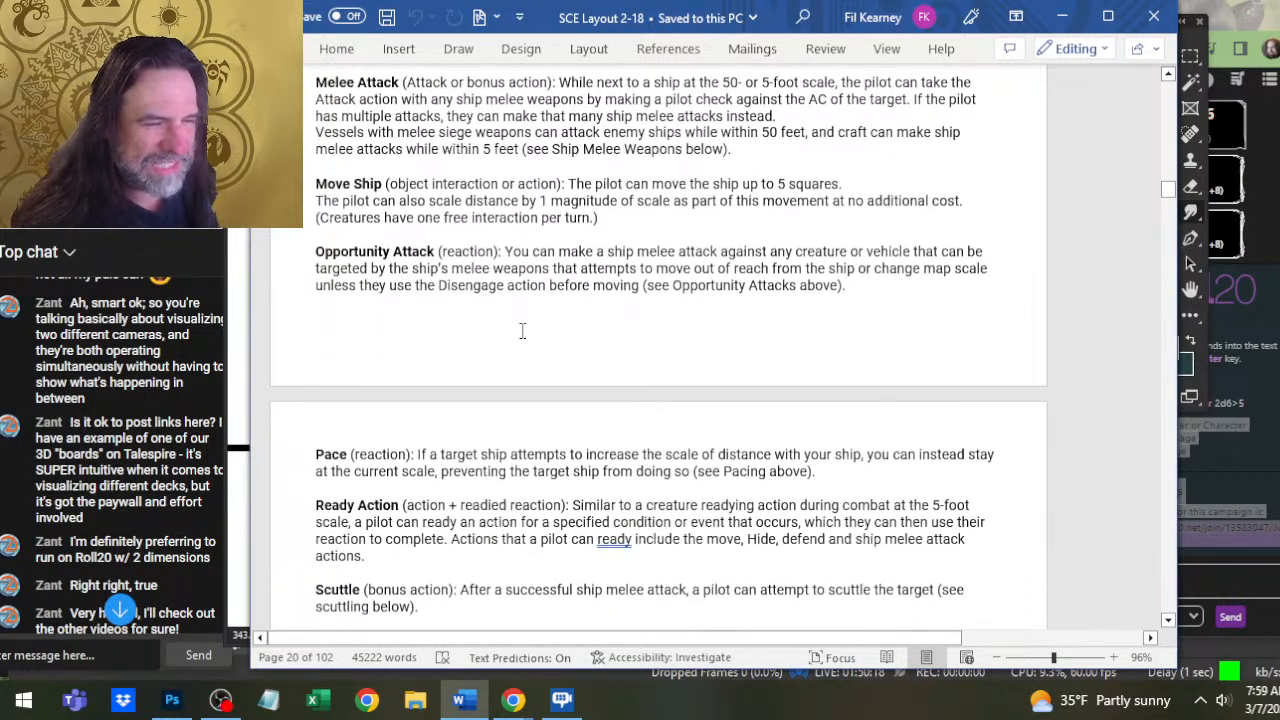
scroll(528, 507, up, 6)
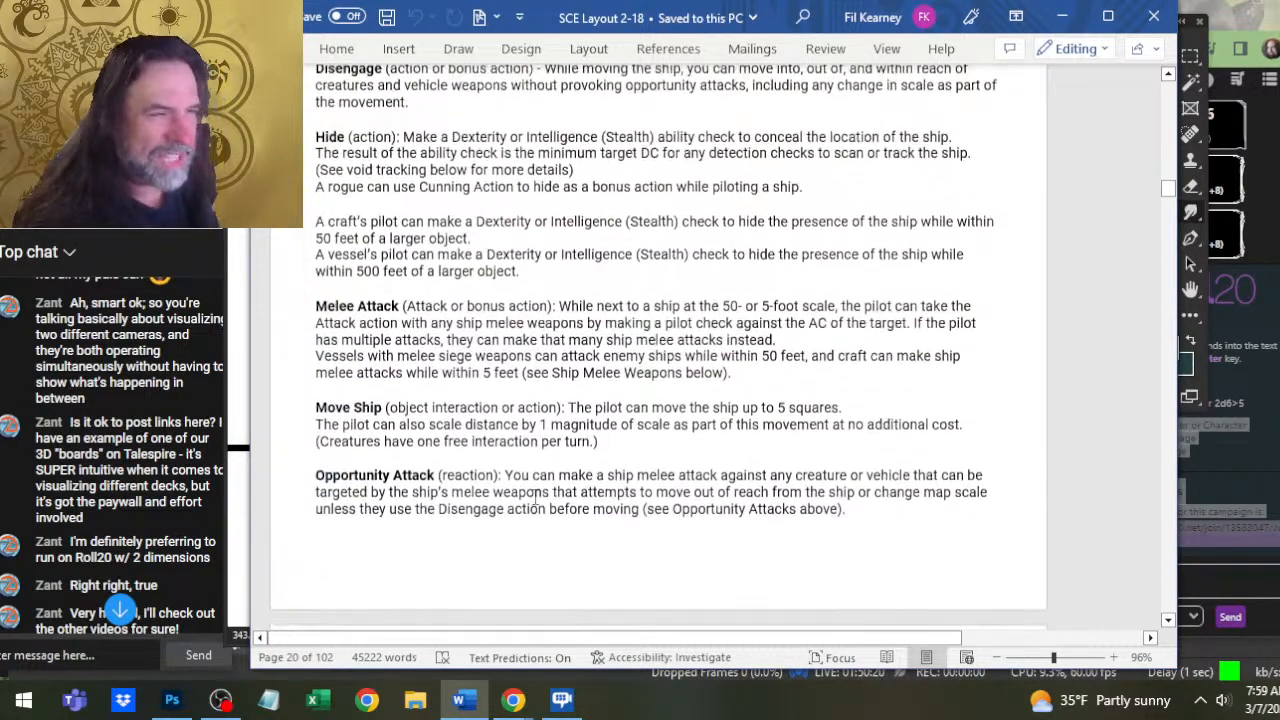
scroll(405, 412, up, 3)
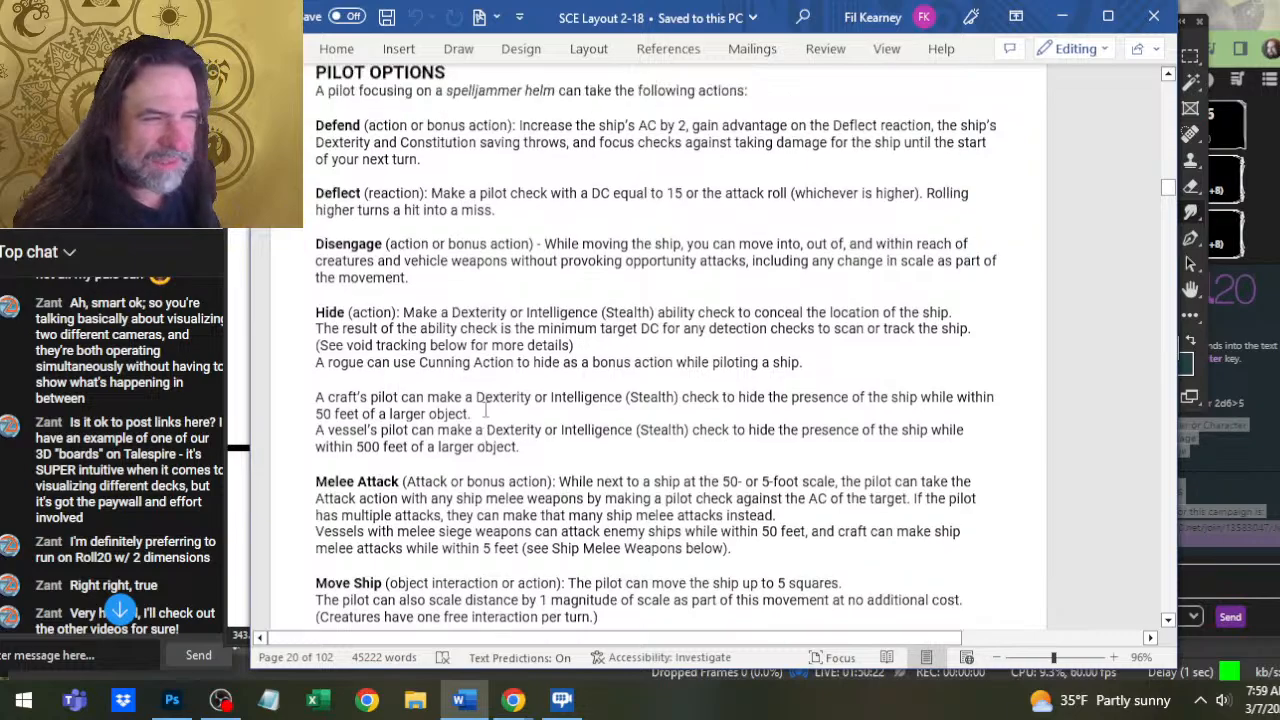
scroll(487, 386, up, 2)
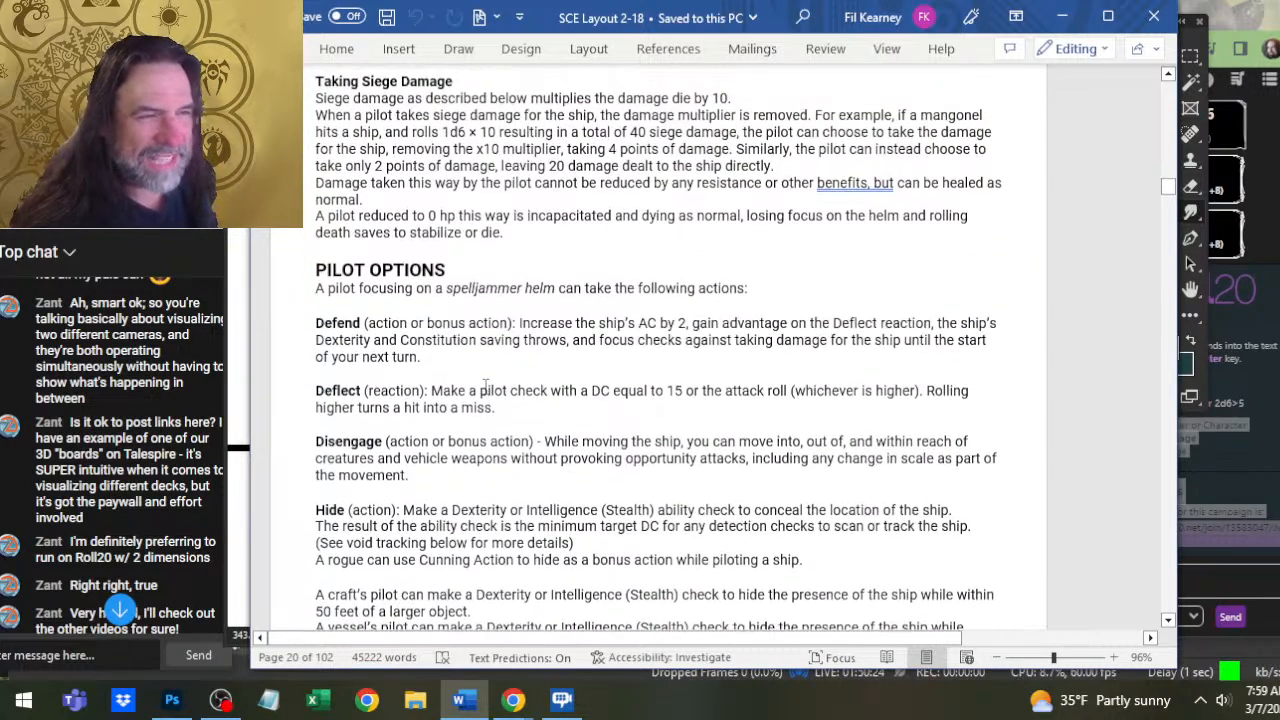
Read how a pilot takes damage for the ship, including siege damage, and how pilot checks work
scroll(490, 335, up, 7)
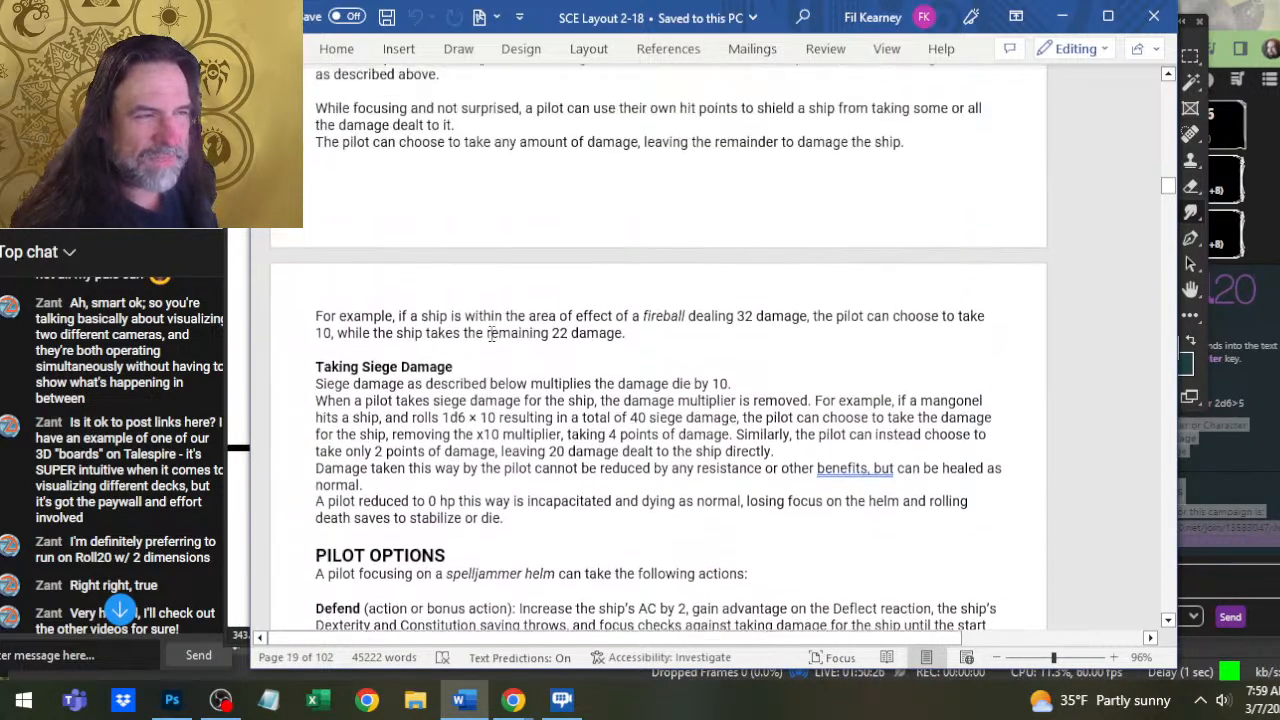
scroll(490, 333, up, 2)
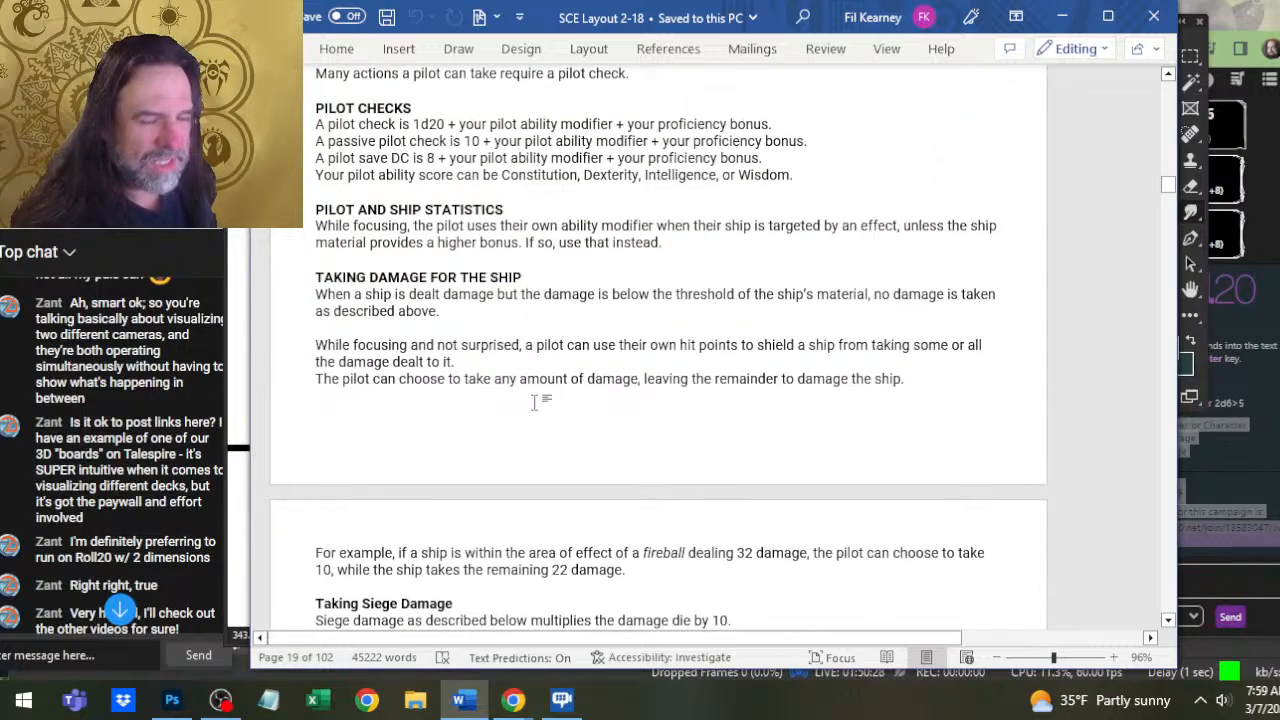
scroll(535, 400, down, 3)
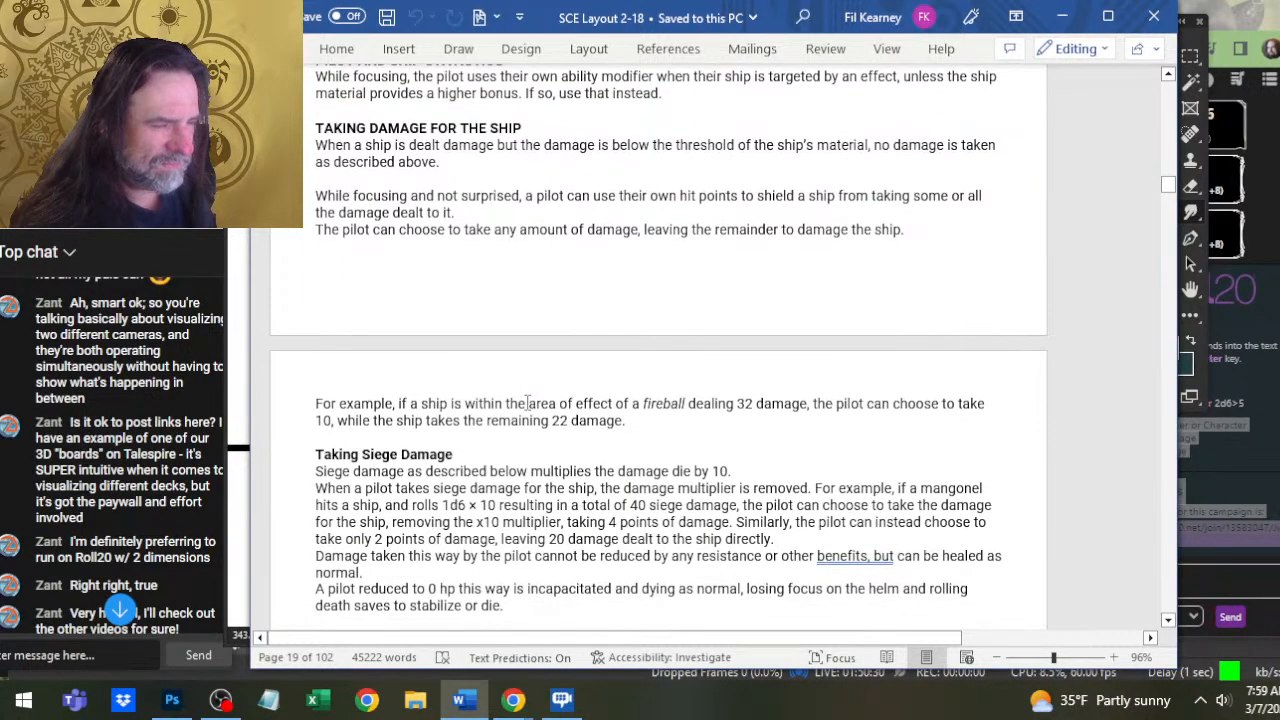
scroll(584, 368, up, 4)
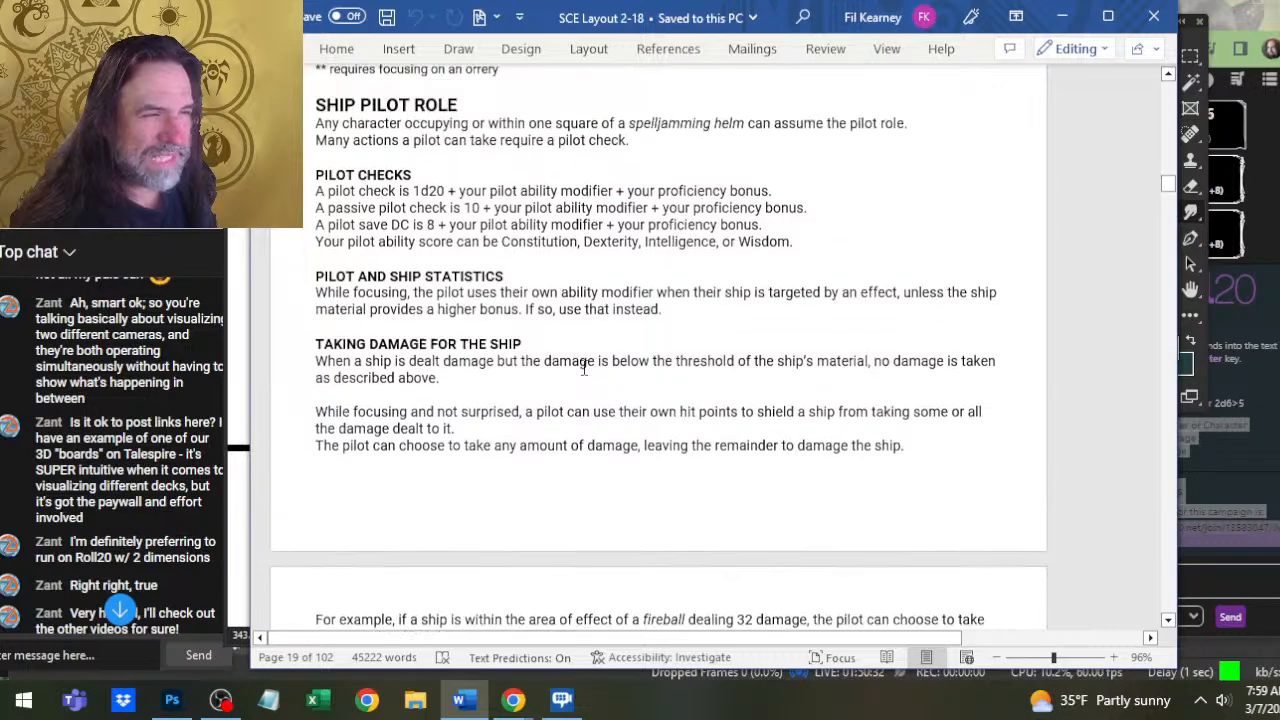
scroll(584, 368, up, 1)
scroll(584, 368, up, 2)
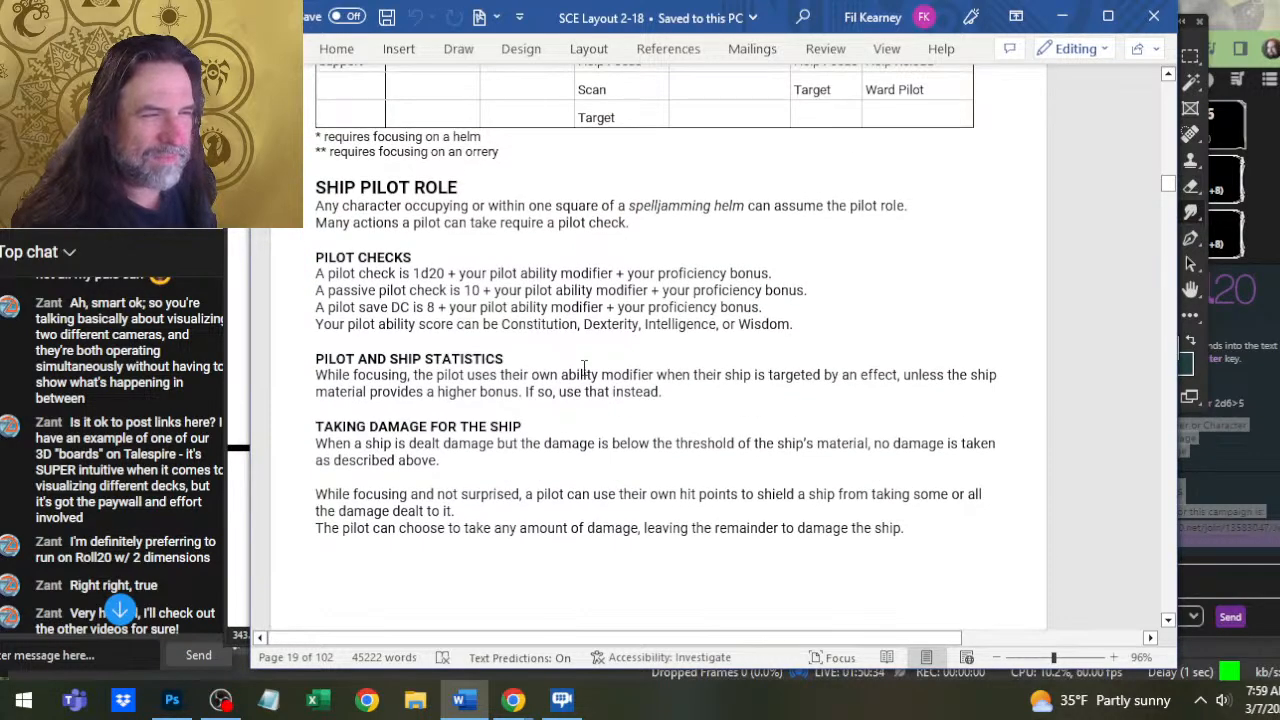
Examine the ship roles table listing the actions, bonus actions and reactions of pilot, siege, squadron and support
scroll(584, 368, up, 9)
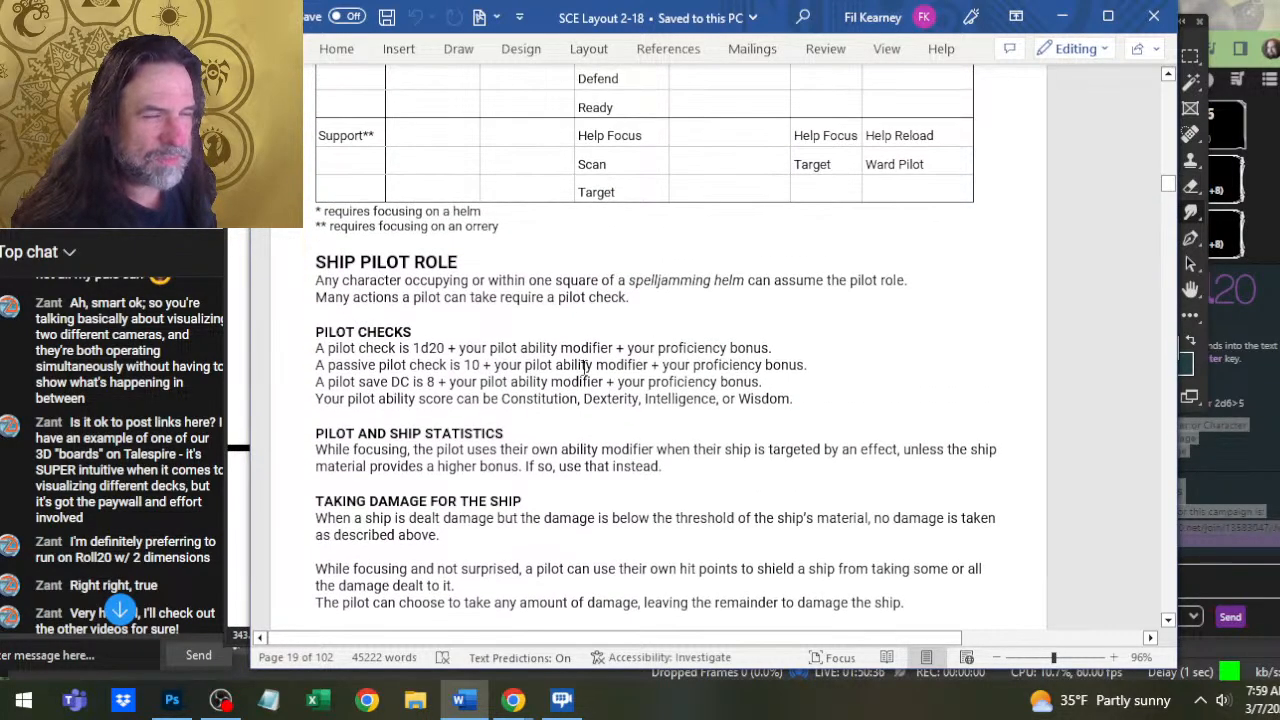
scroll(584, 368, up, 2)
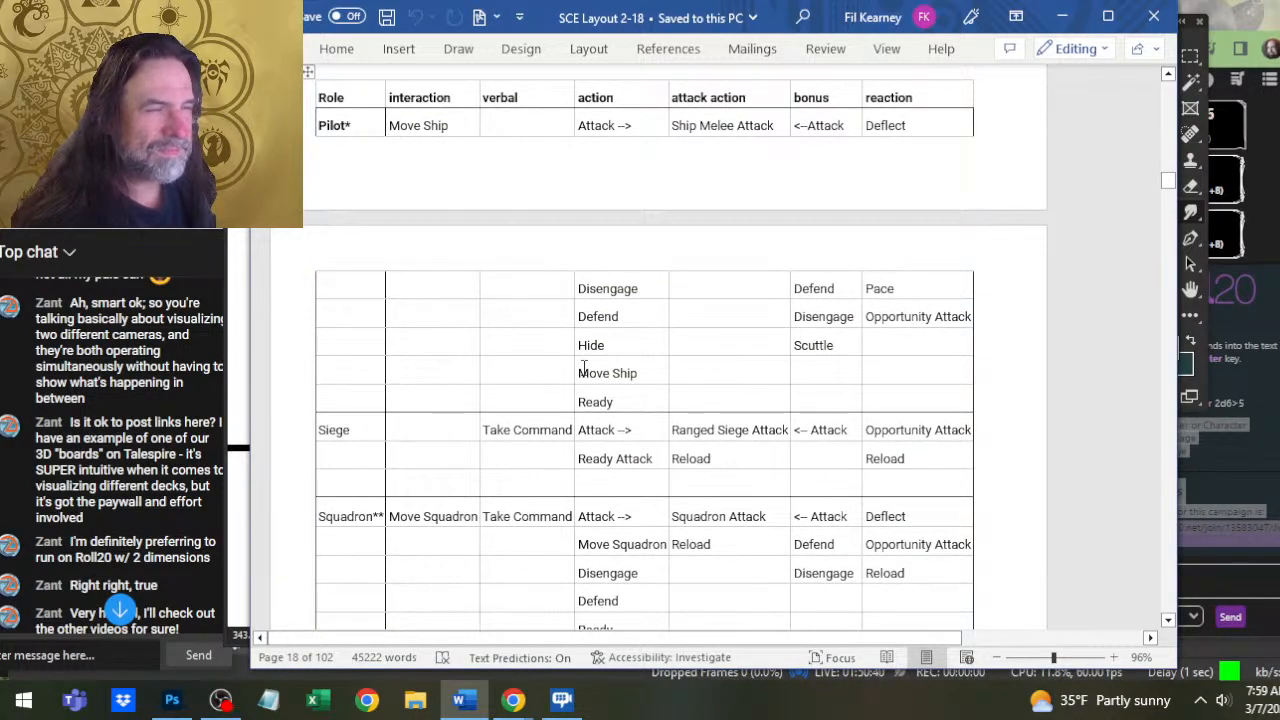
scroll(584, 368, down, 3)
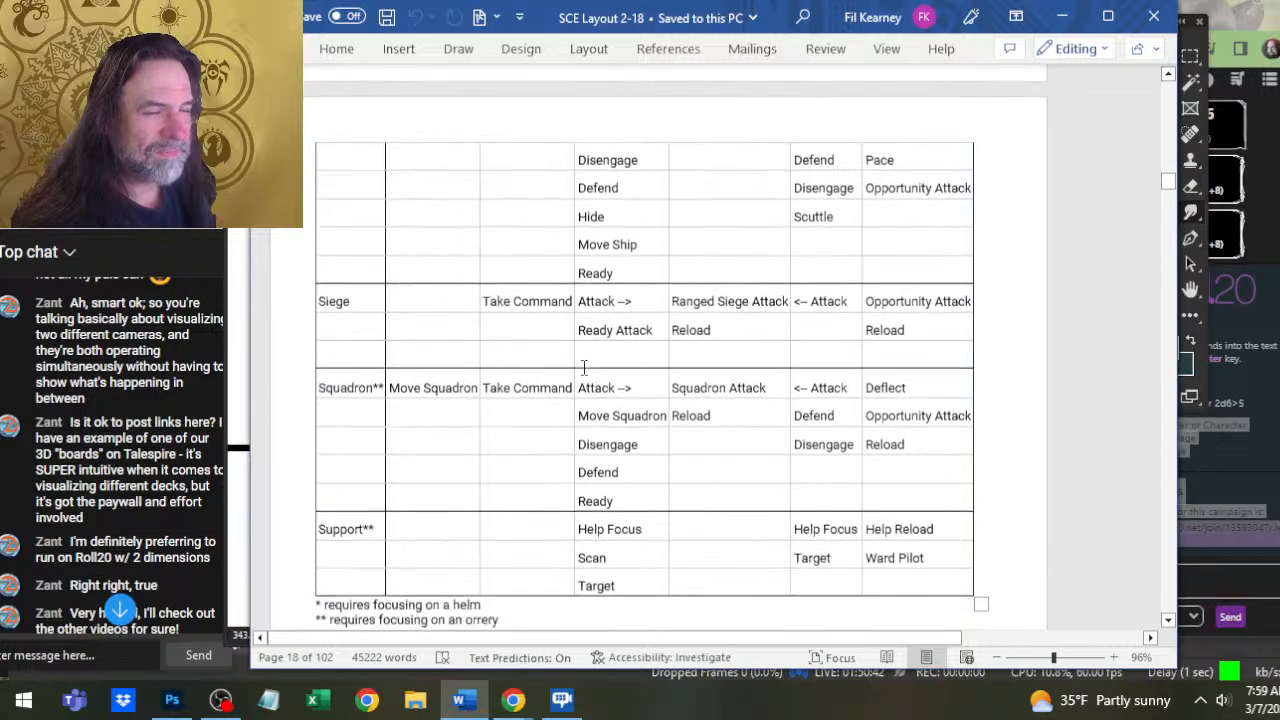
Find the Pacing, Pursuits and Opportunity Attacks rules preceding the Ship Roles section
scroll(584, 368, up, 12)
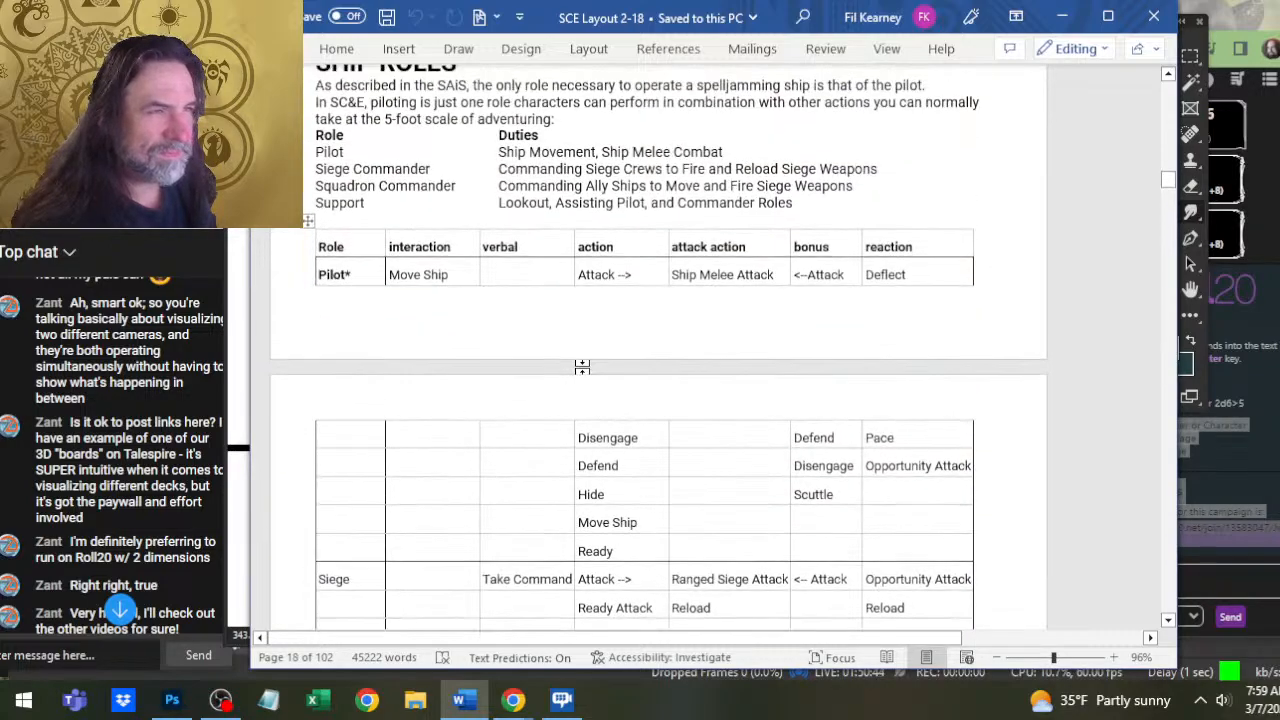
scroll(584, 368, up, 4)
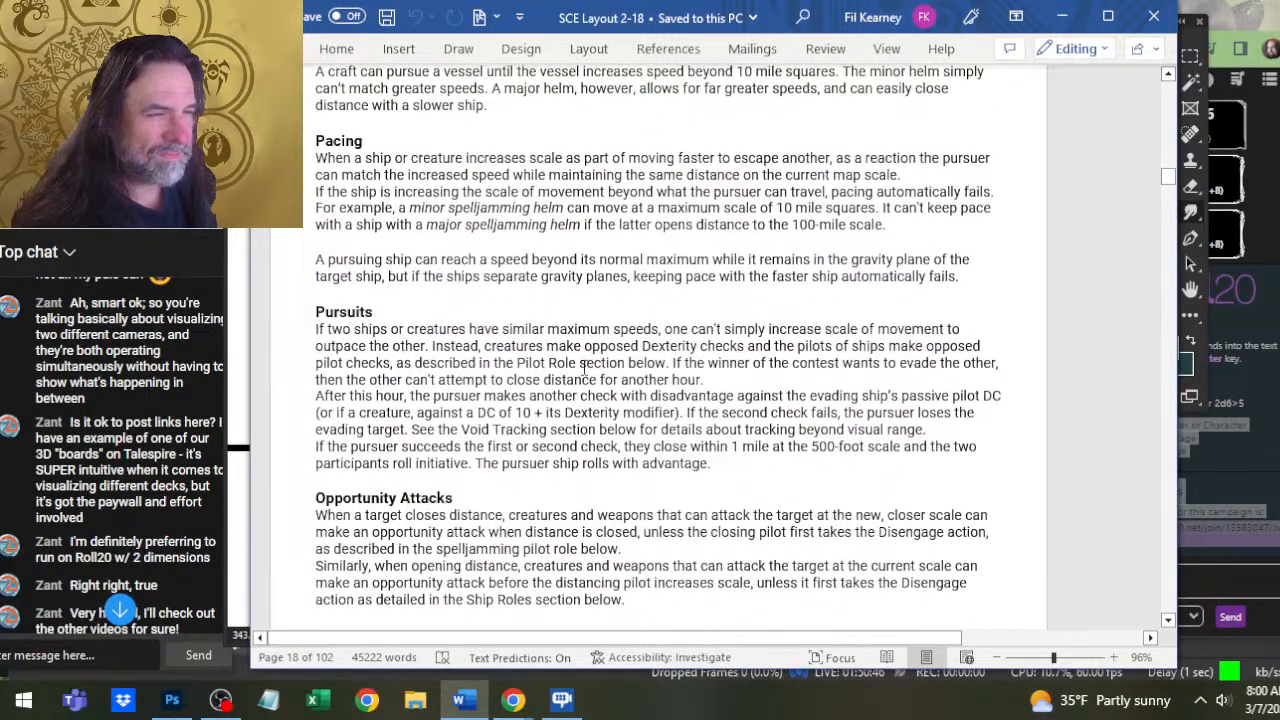
scroll(584, 368, down, 1)
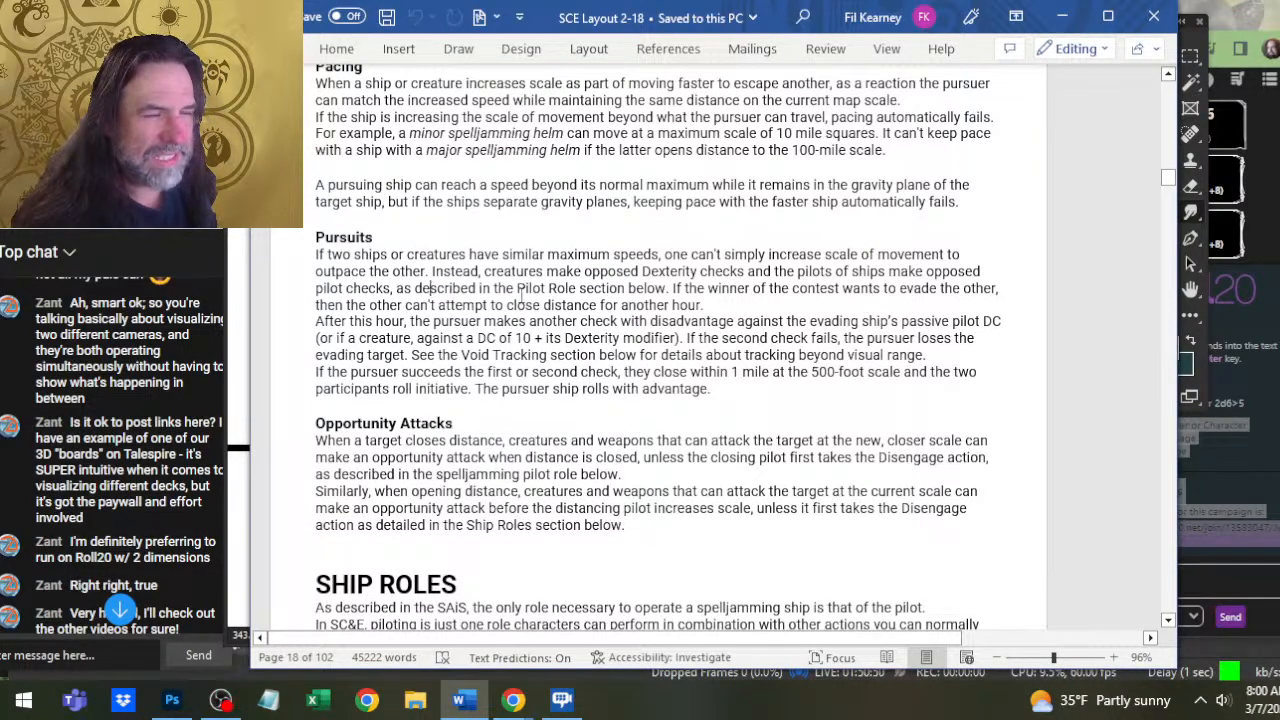
Review the rules from Pacing and Pursuits back through Maintaining Relative Distance, Off-Scale Movement and the Mixing Maps and Theater of the Mind sidebar
scroll(552, 347, up, 2)
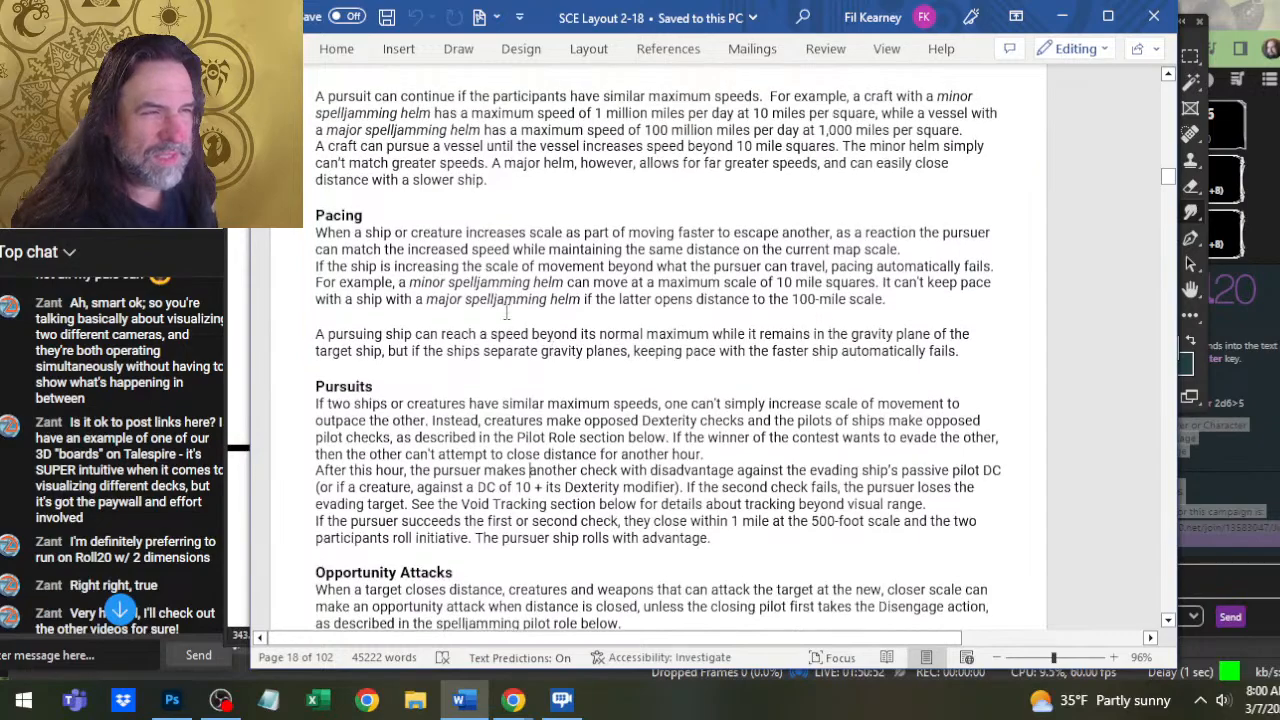
scroll(516, 242, up, 3)
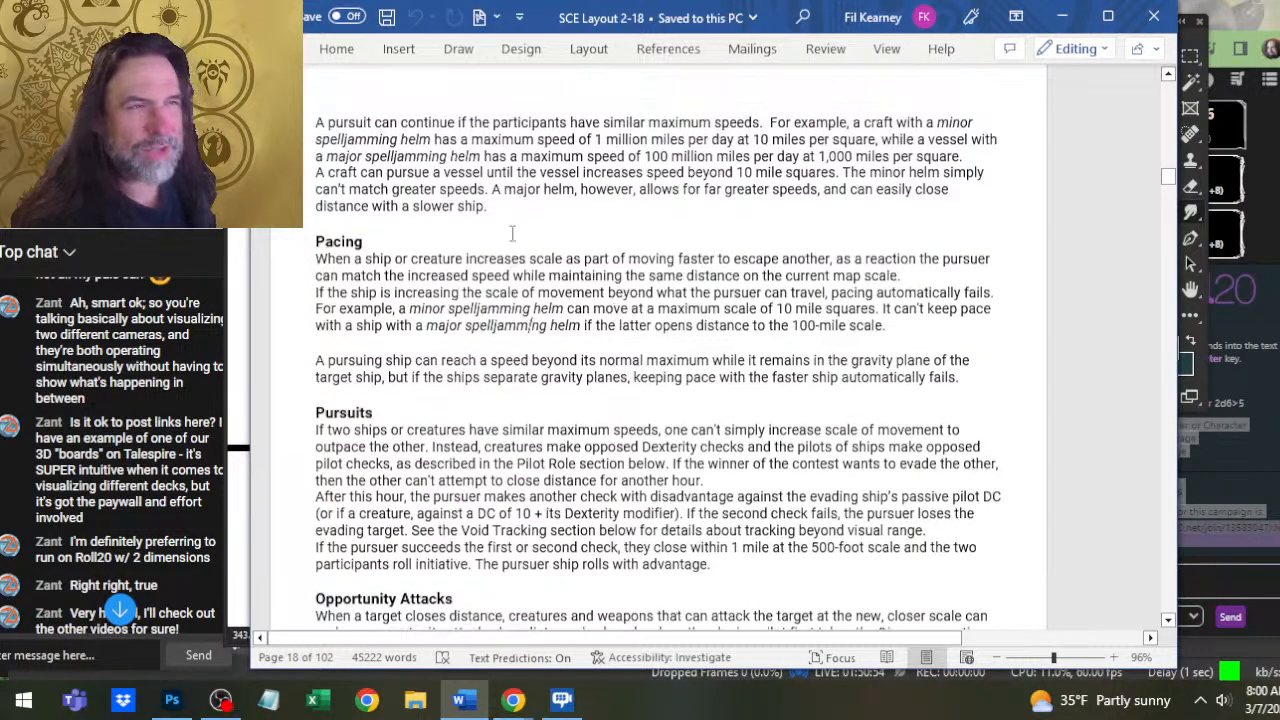
scroll(512, 233, up, 2)
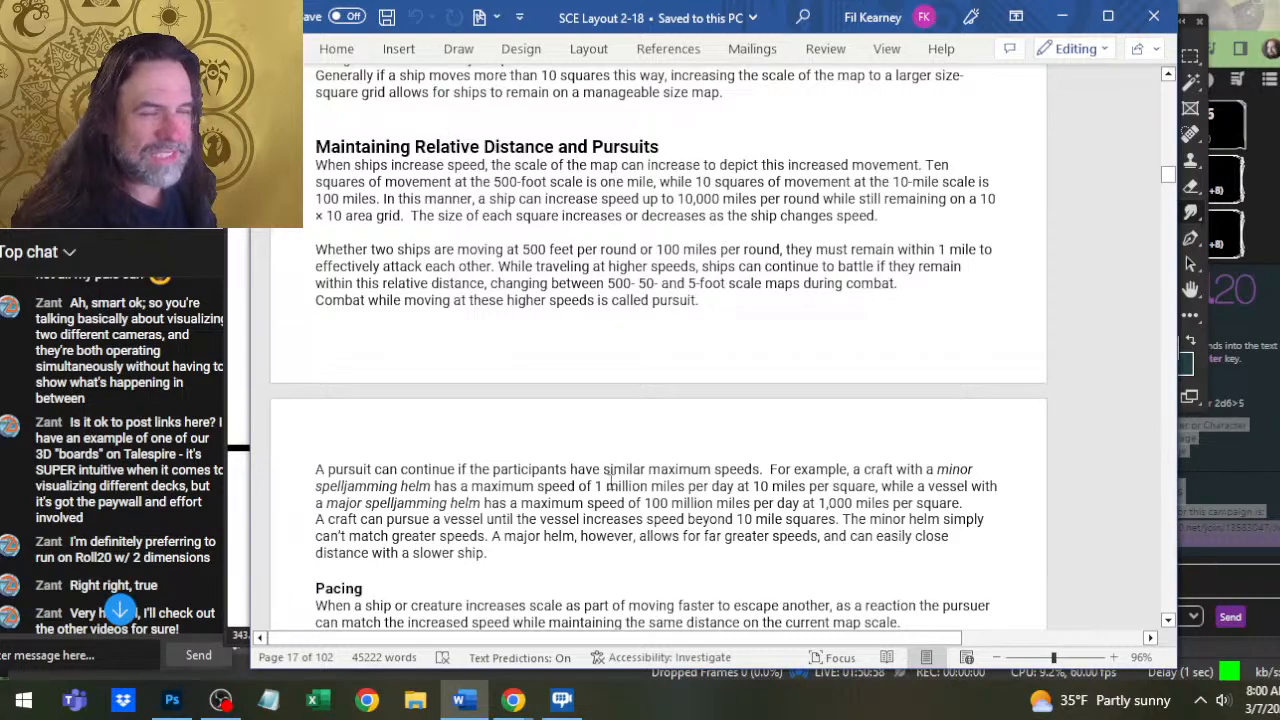
scroll(576, 408, up, 4)
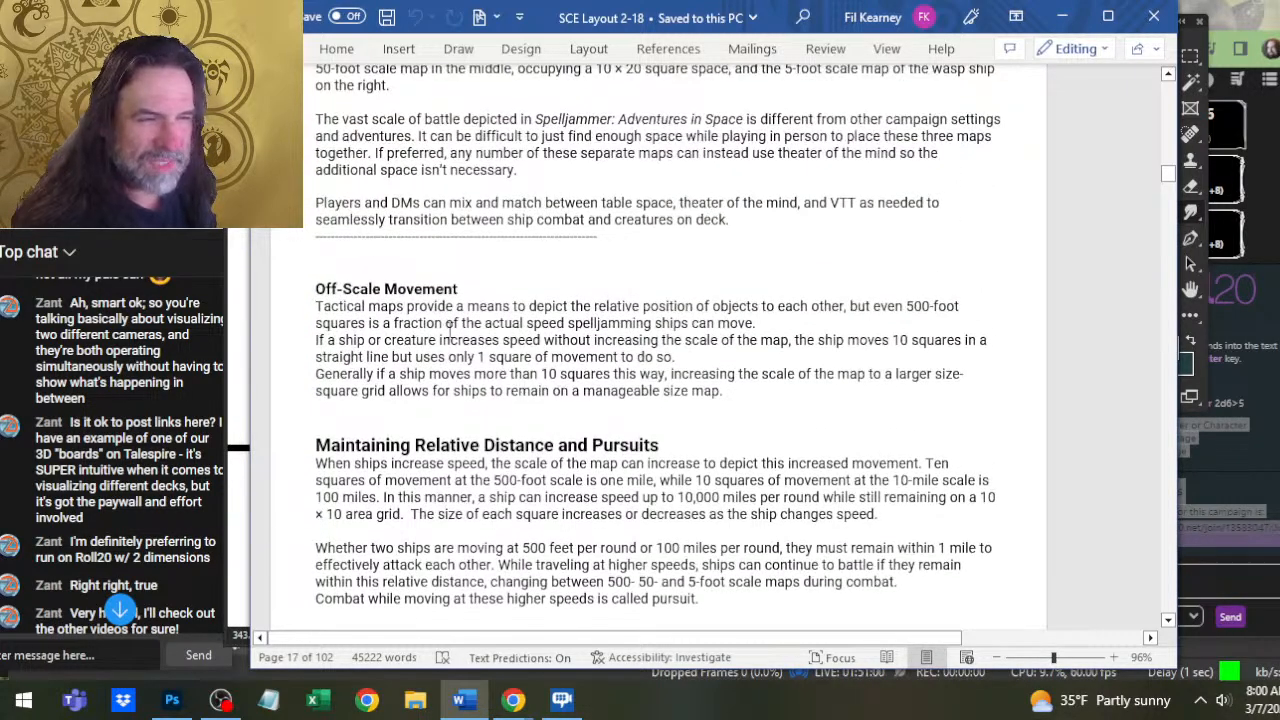
scroll(419, 313, up, 2)
scroll(509, 327, up, 1)
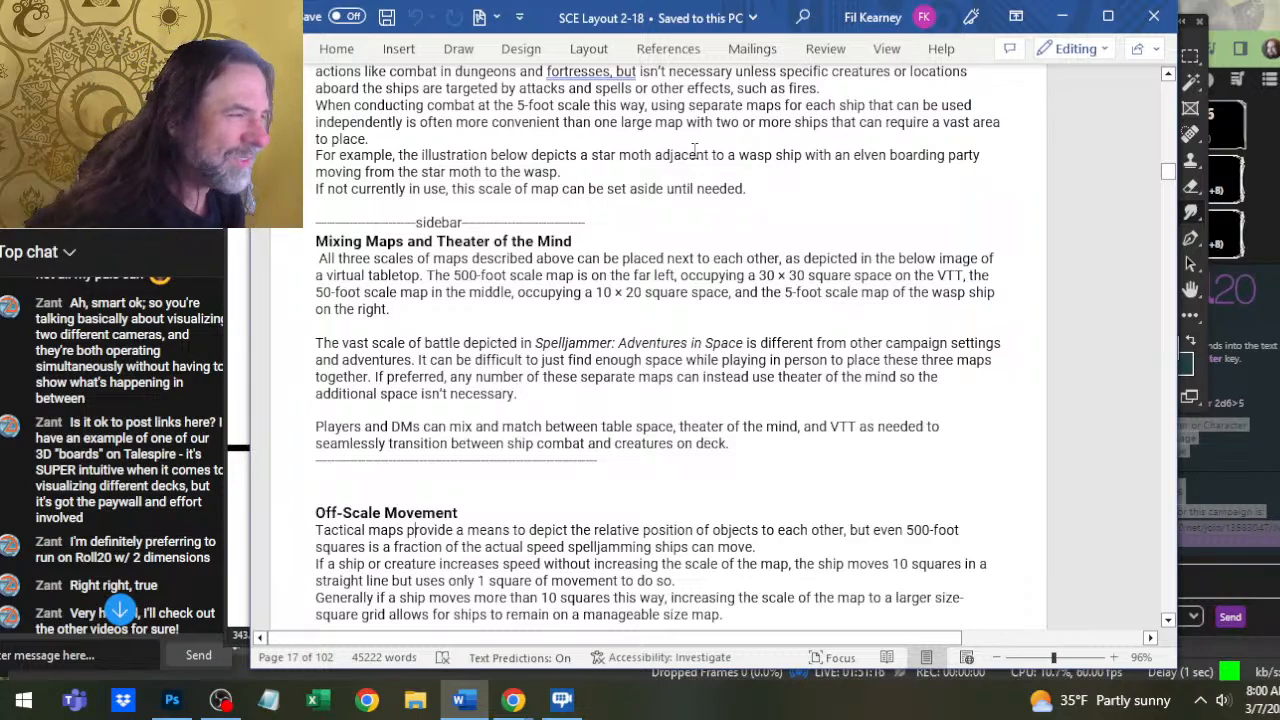
Switch to the Roll20 map in Chrome, examine the ship deck plans with their creature tokens, and return to the Word document
key(alt+Tab)
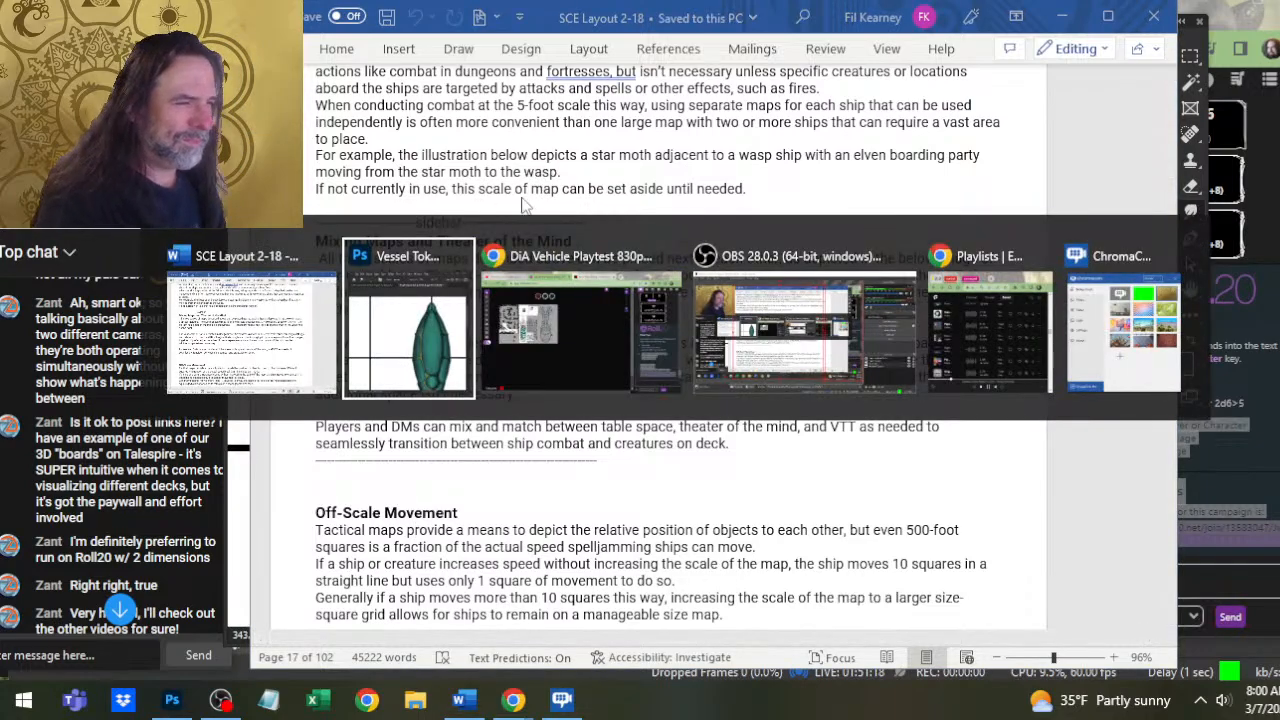
key(alt+Tab)
scroll(442, 267, up, 5)
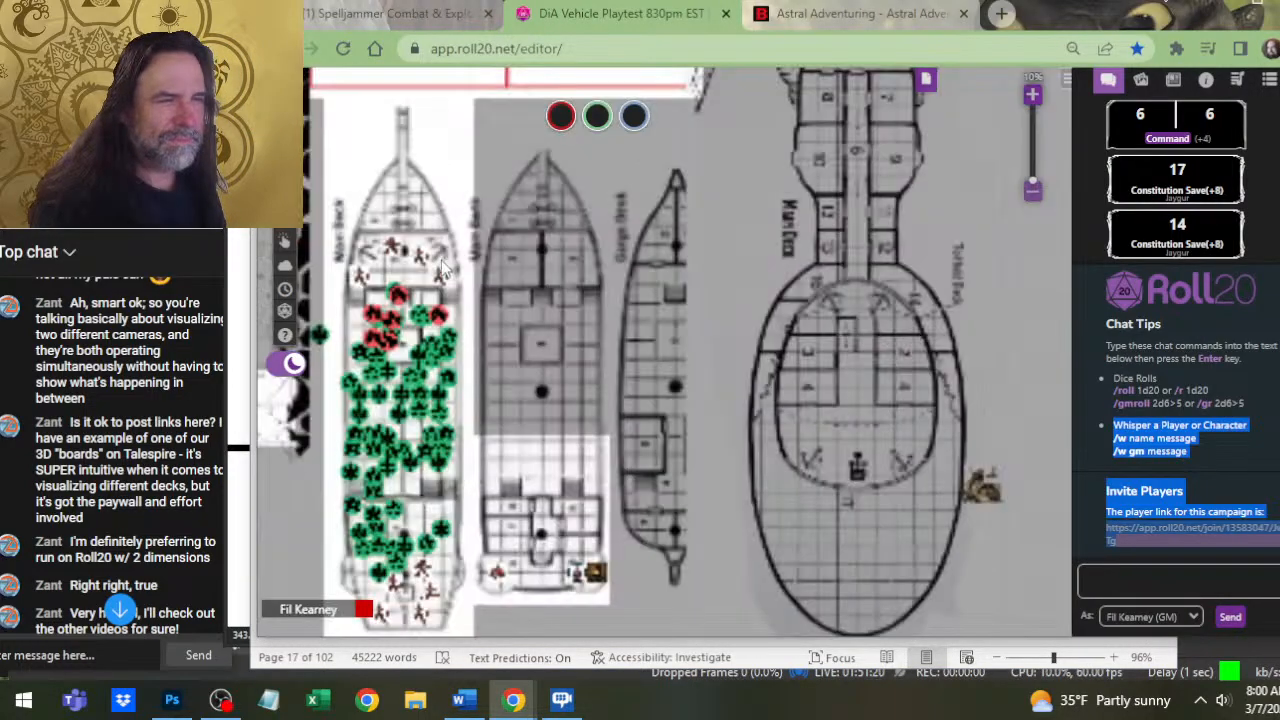
scroll(606, 307, down, 3)
scroll(711, 395, down, 3)
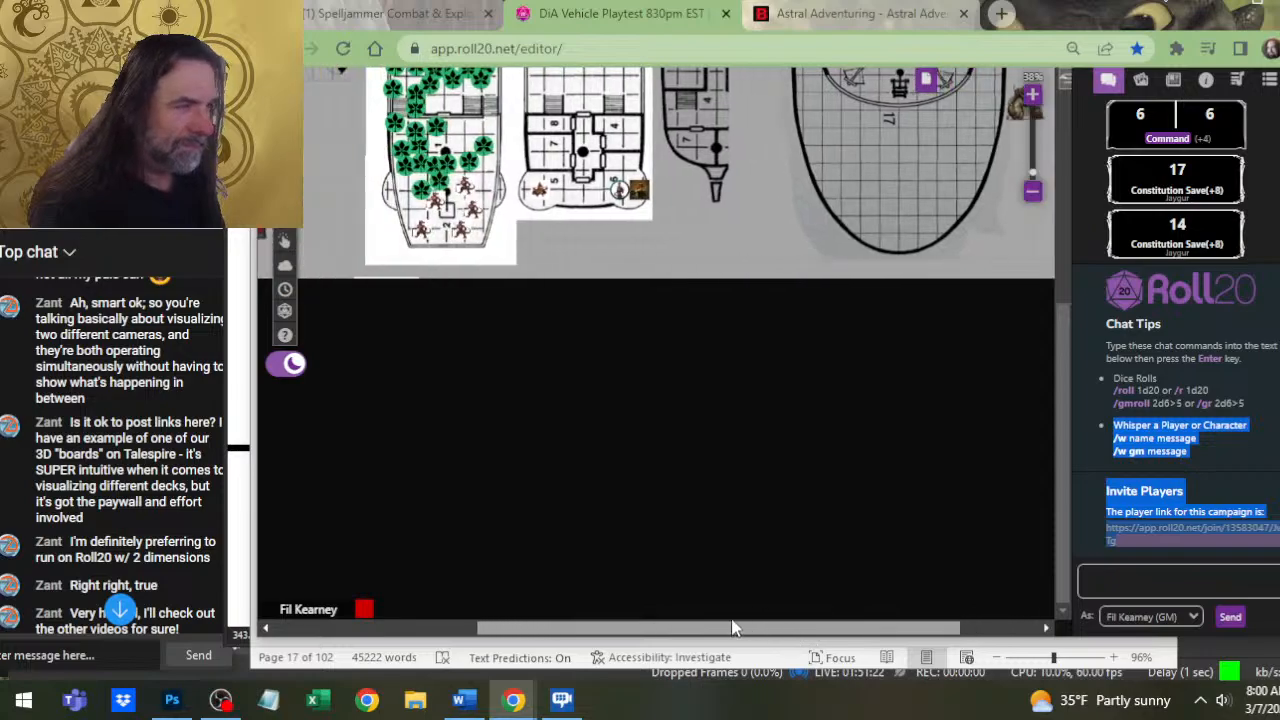
scroll(733, 403, up, 2)
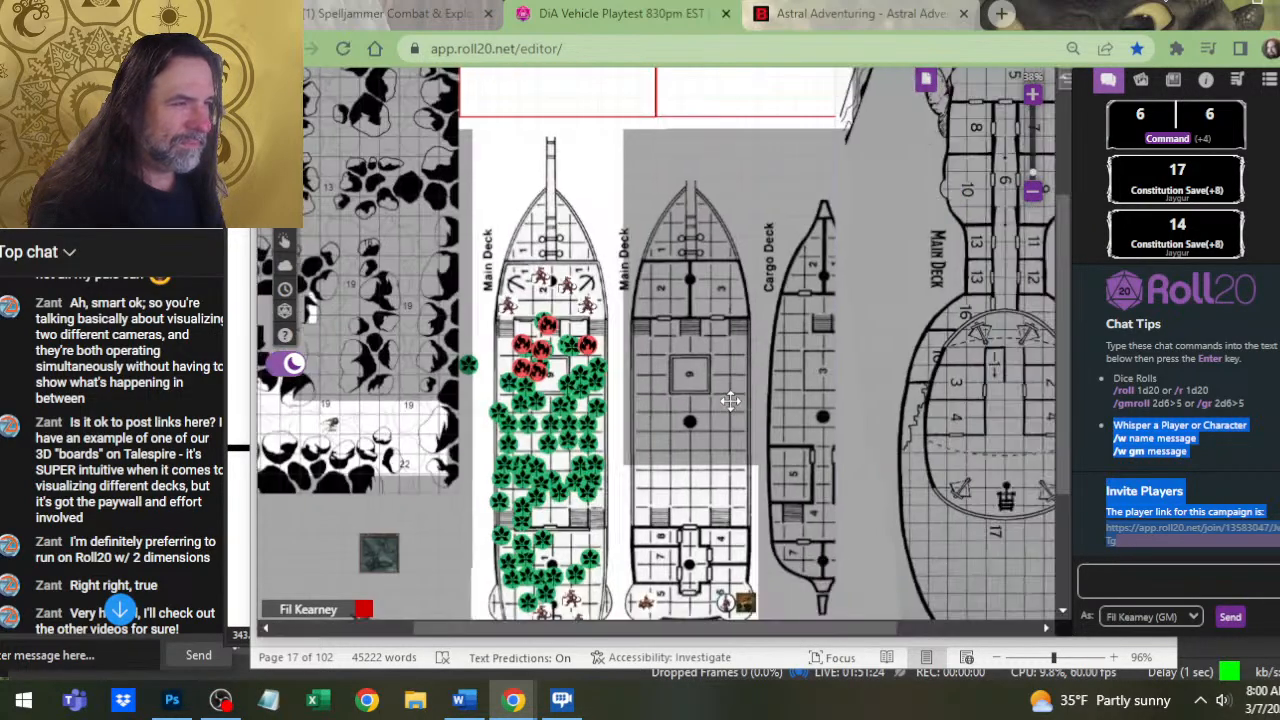
key(alt+Tab)
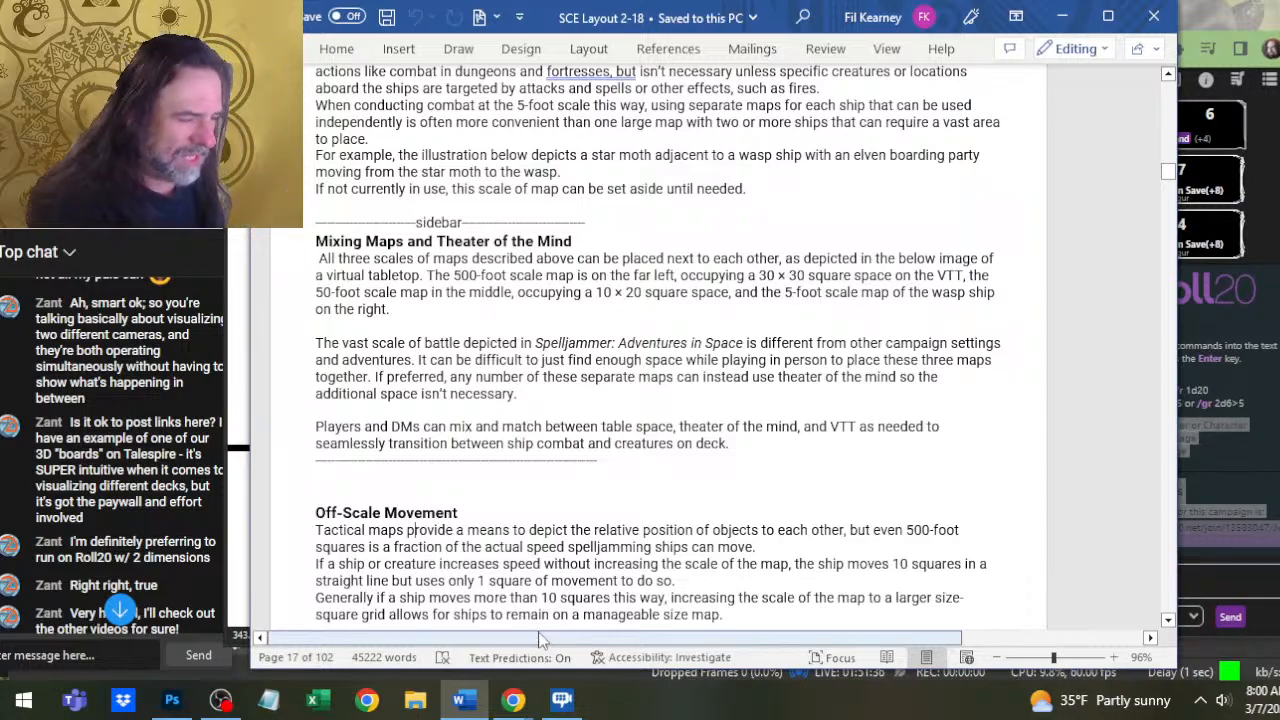
key(alt+Tab)
key(alt+Tab)
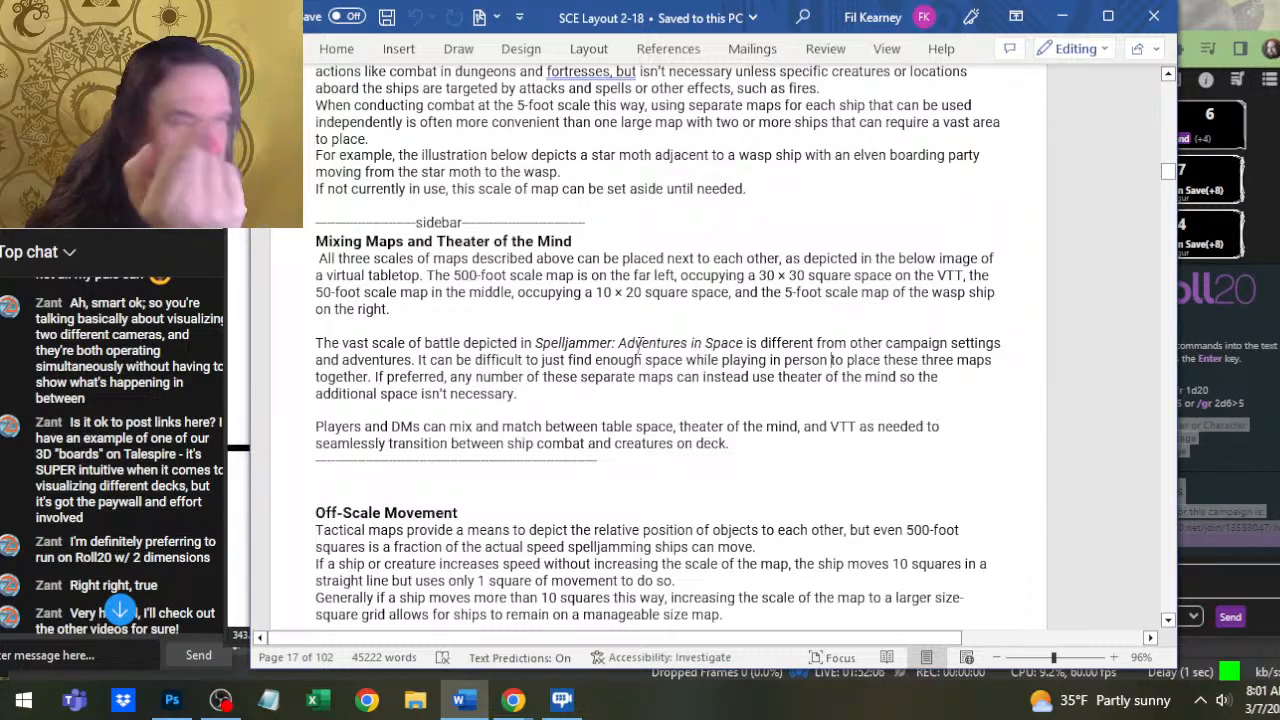
Review Maps and Scale During Combat, Ship Facing and Maneuvering, and the 5-foot, 50-foot and 500-foot combat scale descriptions
scroll(641, 347, up, 5)
scroll(641, 347, up, 8)
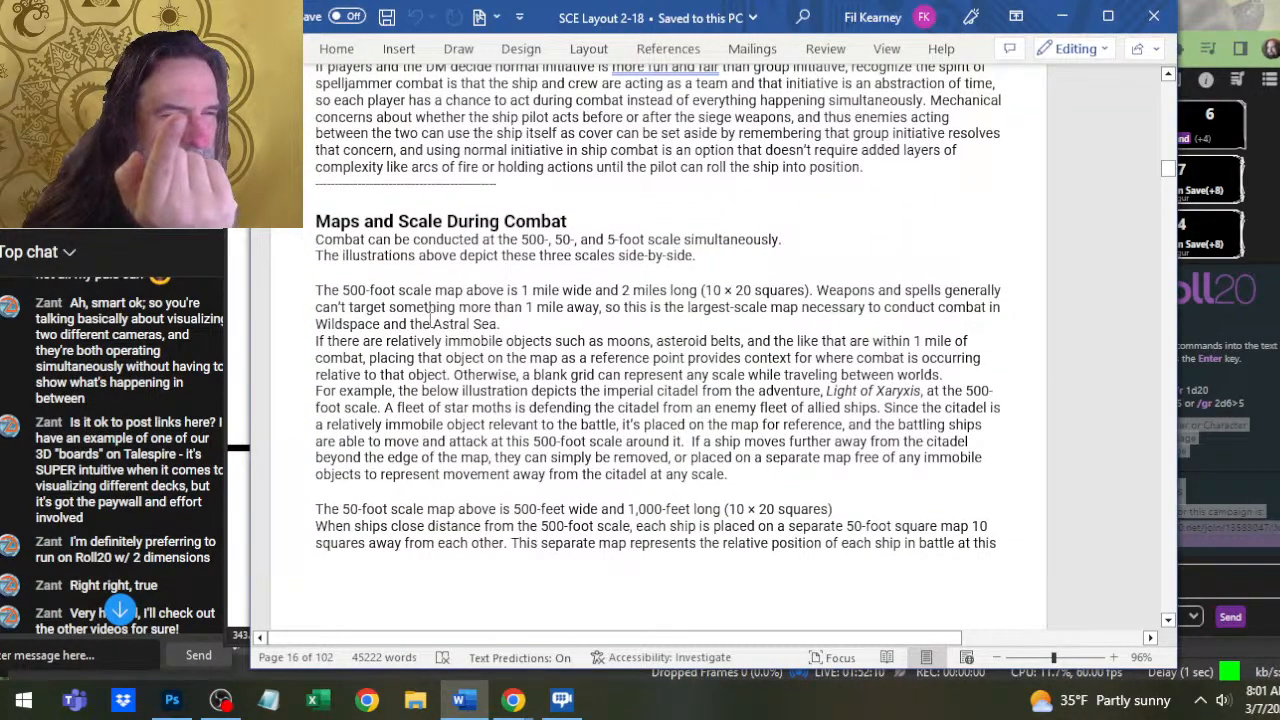
scroll(646, 363, up, 1)
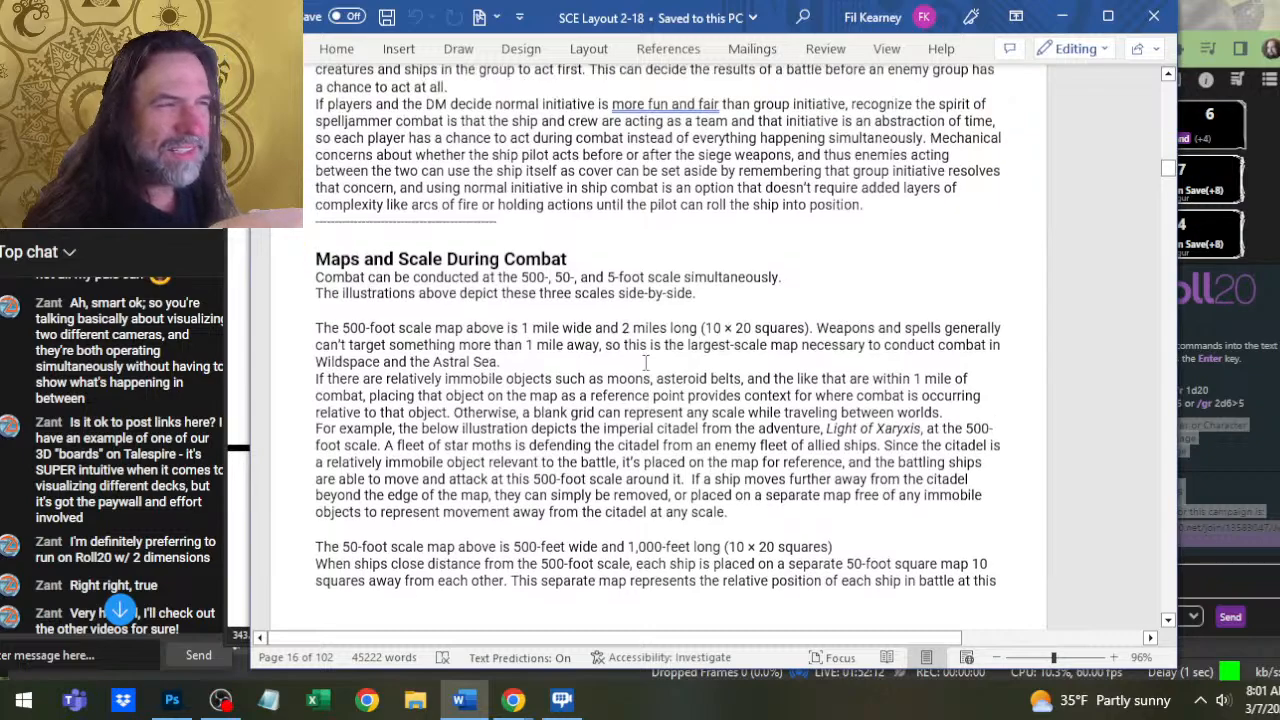
scroll(646, 363, up, 5)
scroll(466, 263, up, 6)
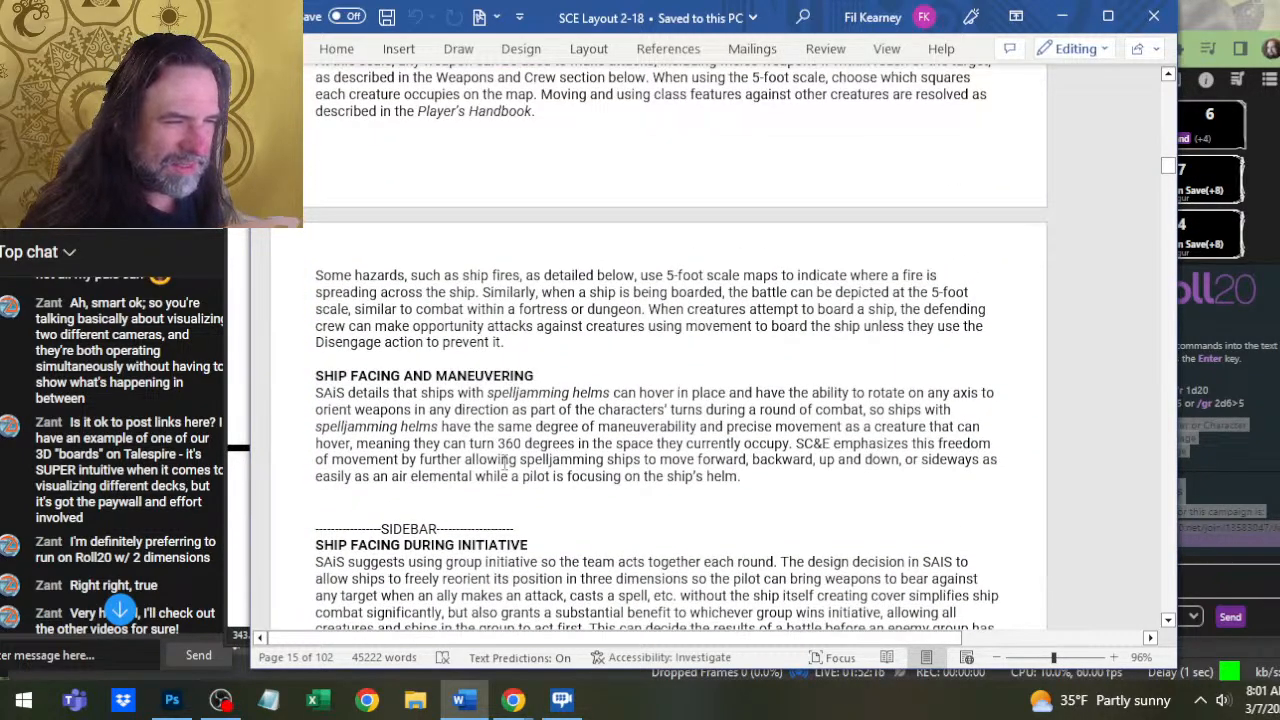
scroll(505, 464, up, 6)
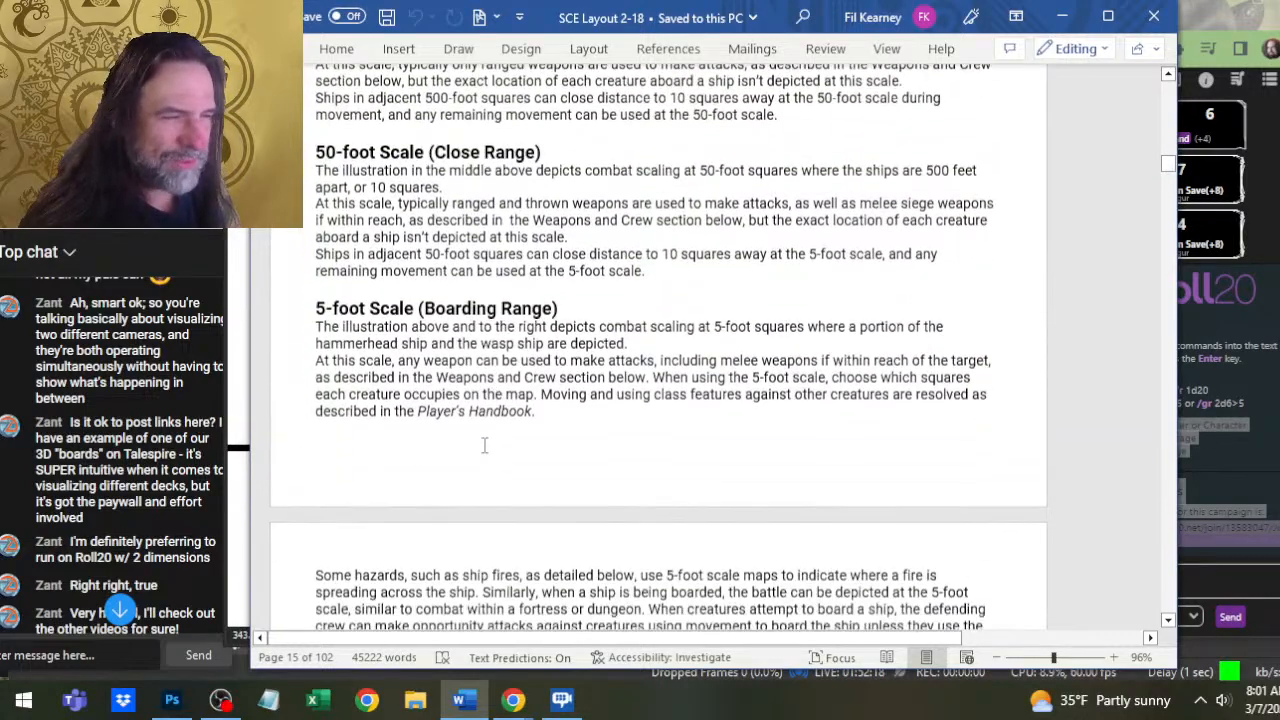
scroll(484, 445, down, 2)
scroll(539, 358, up, 3)
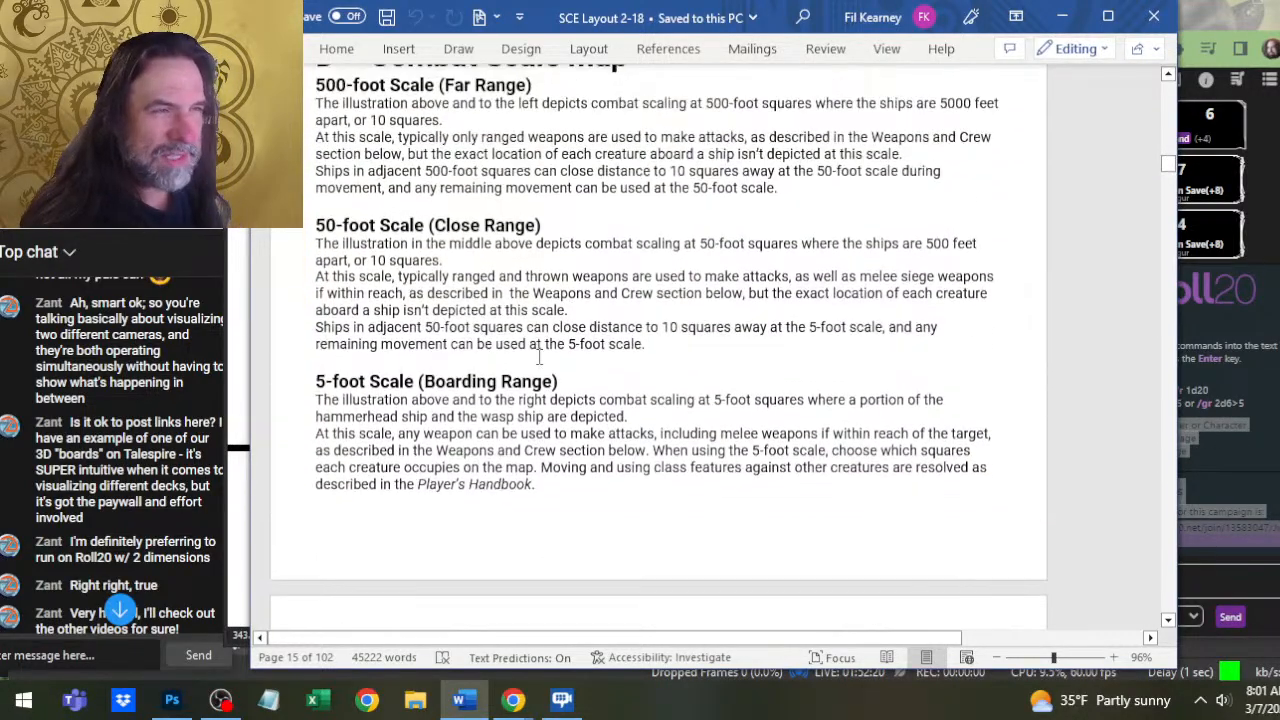
scroll(638, 262, up, 3)
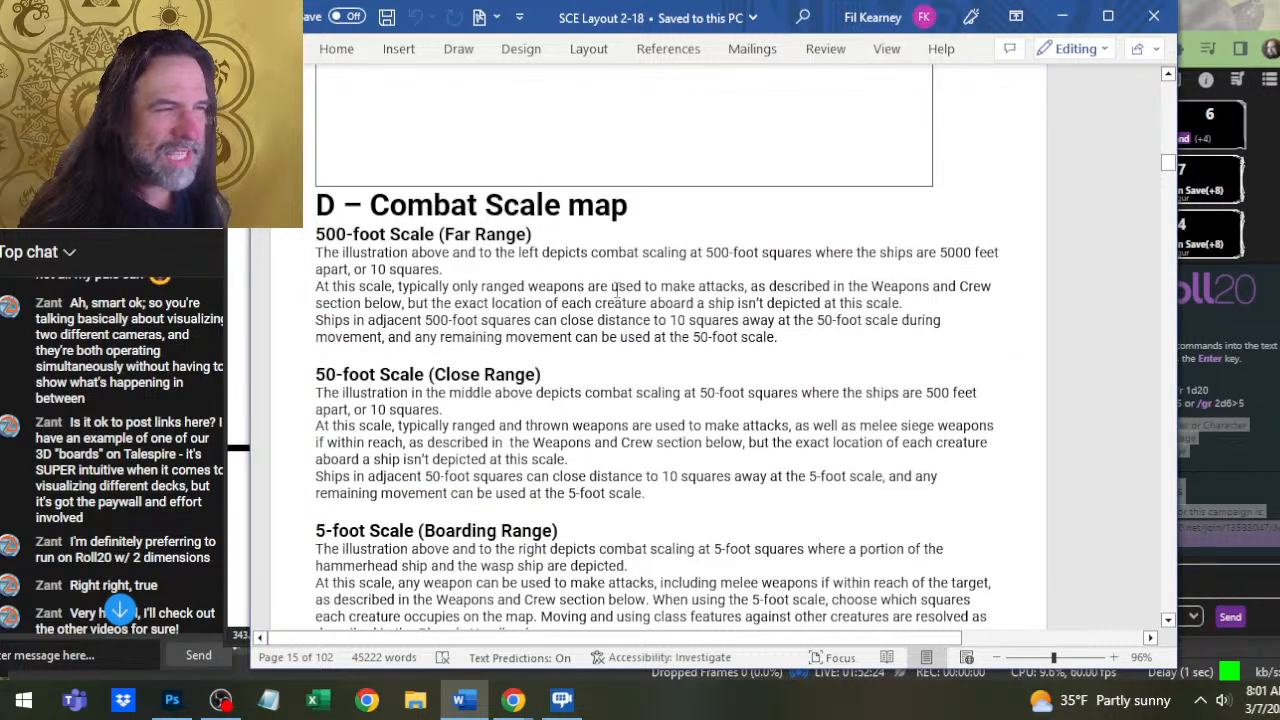
Examine the Range of Combat section and the Combat Maps and Movement table of major and minor helm distances over time
scroll(617, 290, up, 18)
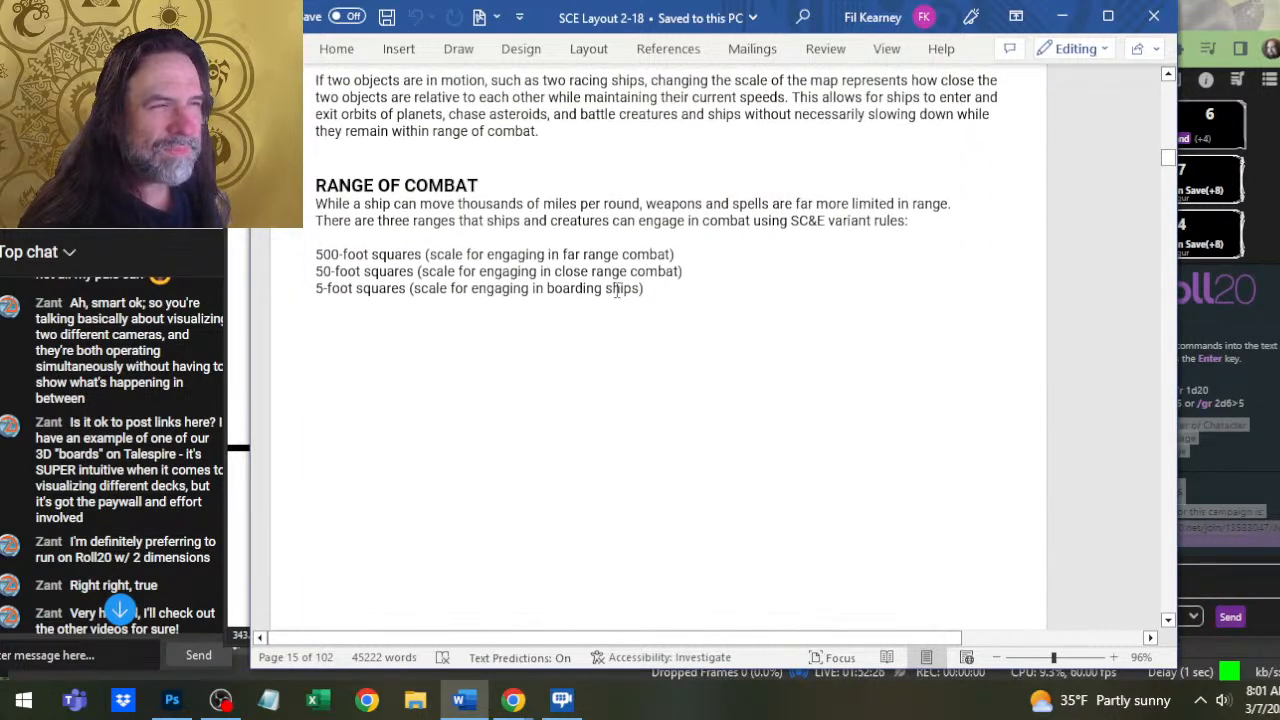
scroll(617, 290, up, 2)
scroll(614, 306, up, 7)
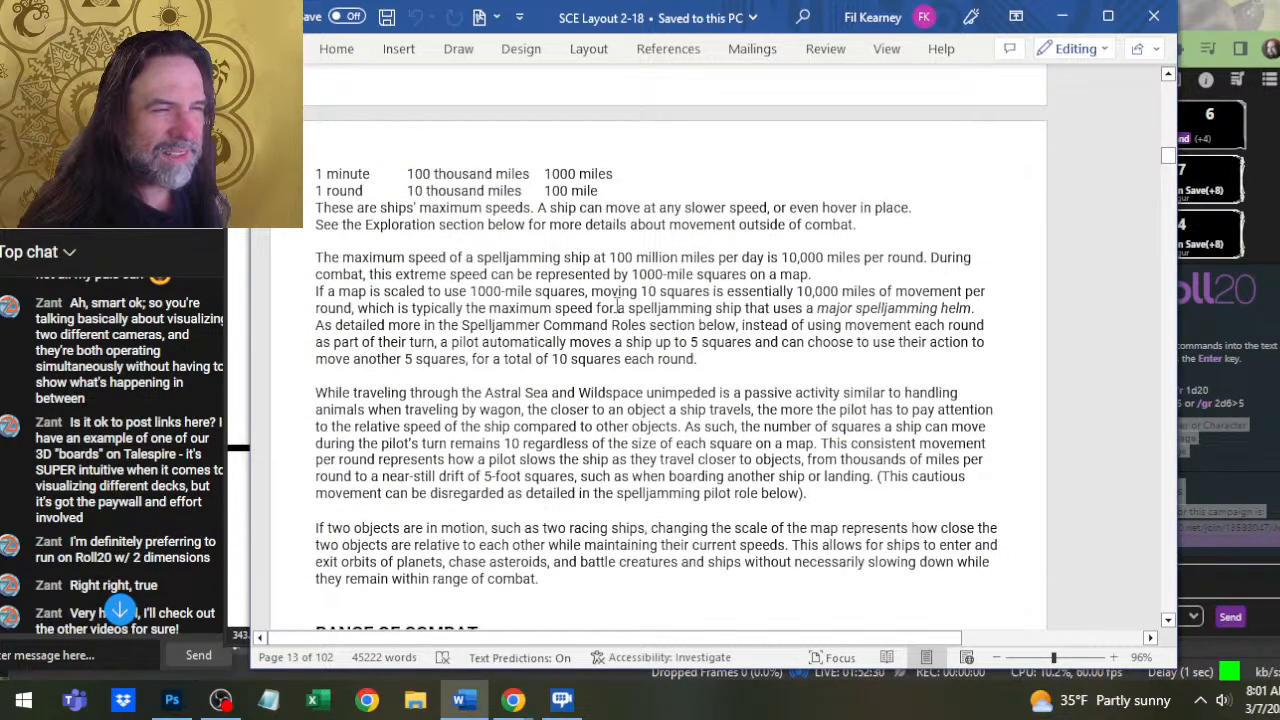
scroll(617, 306, up, 5)
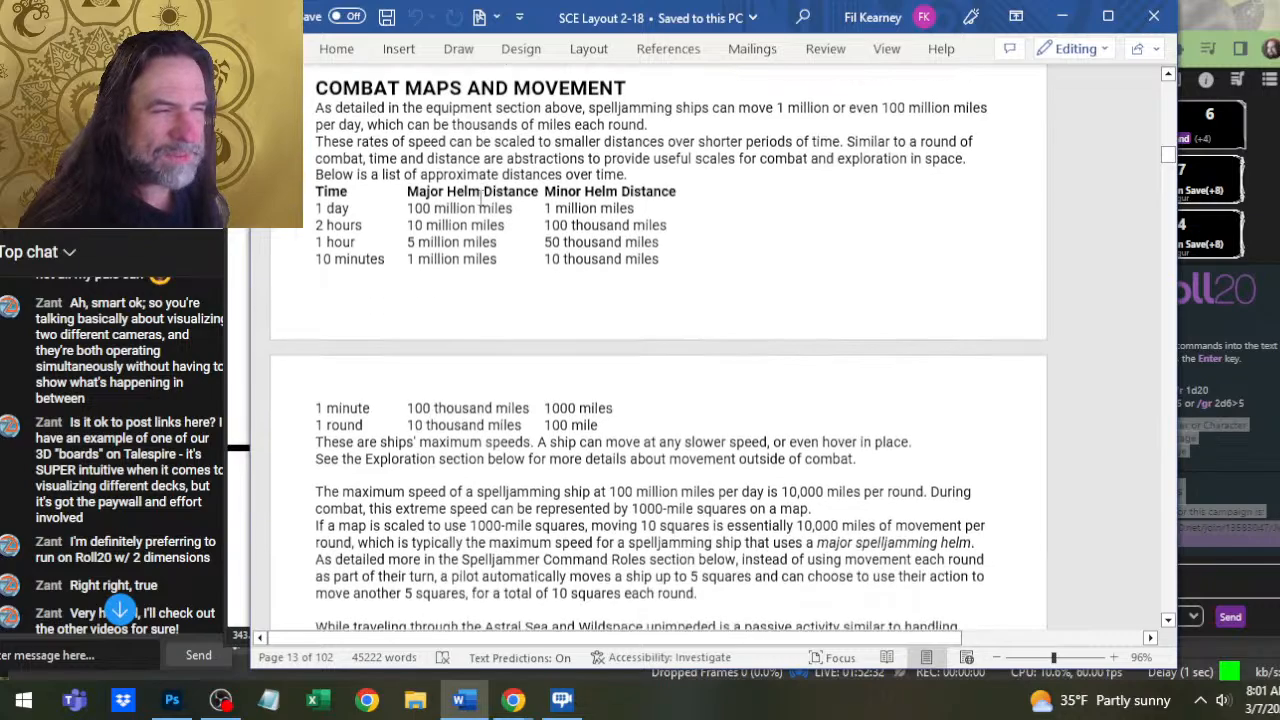
scroll(428, 222, down, 1)
scroll(516, 205, down, 2)
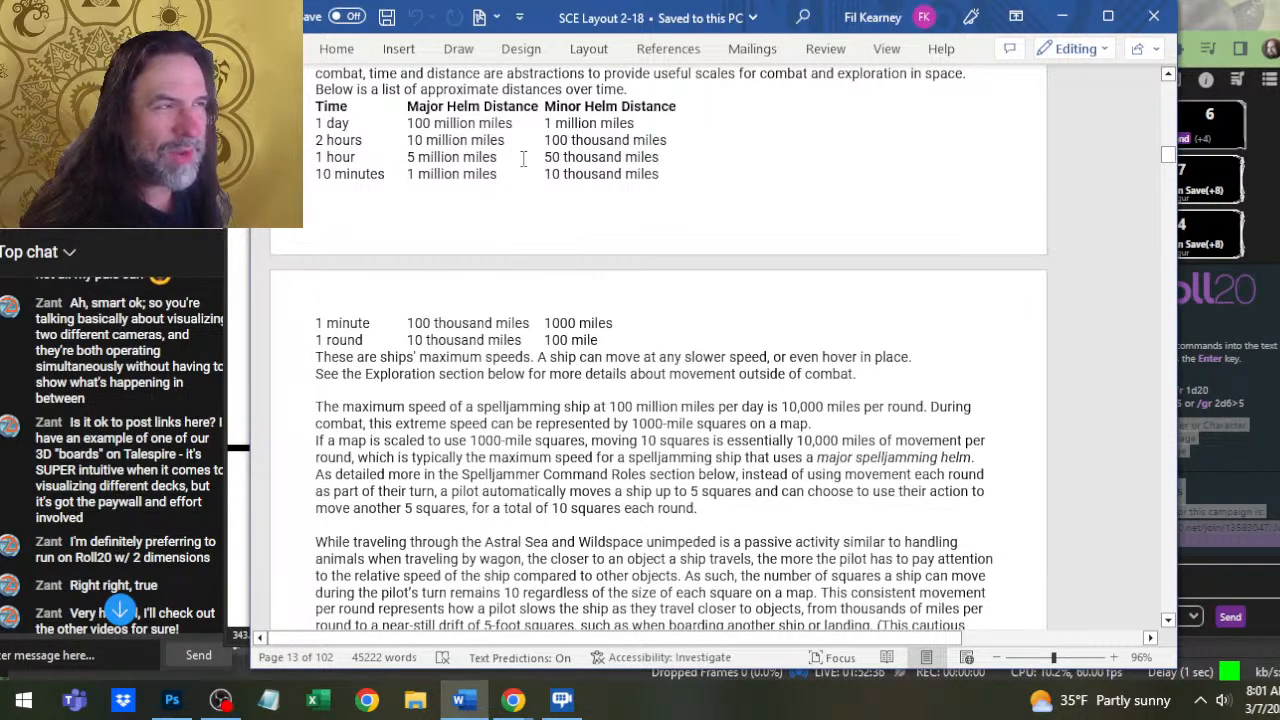
scroll(621, 189, up, 5)
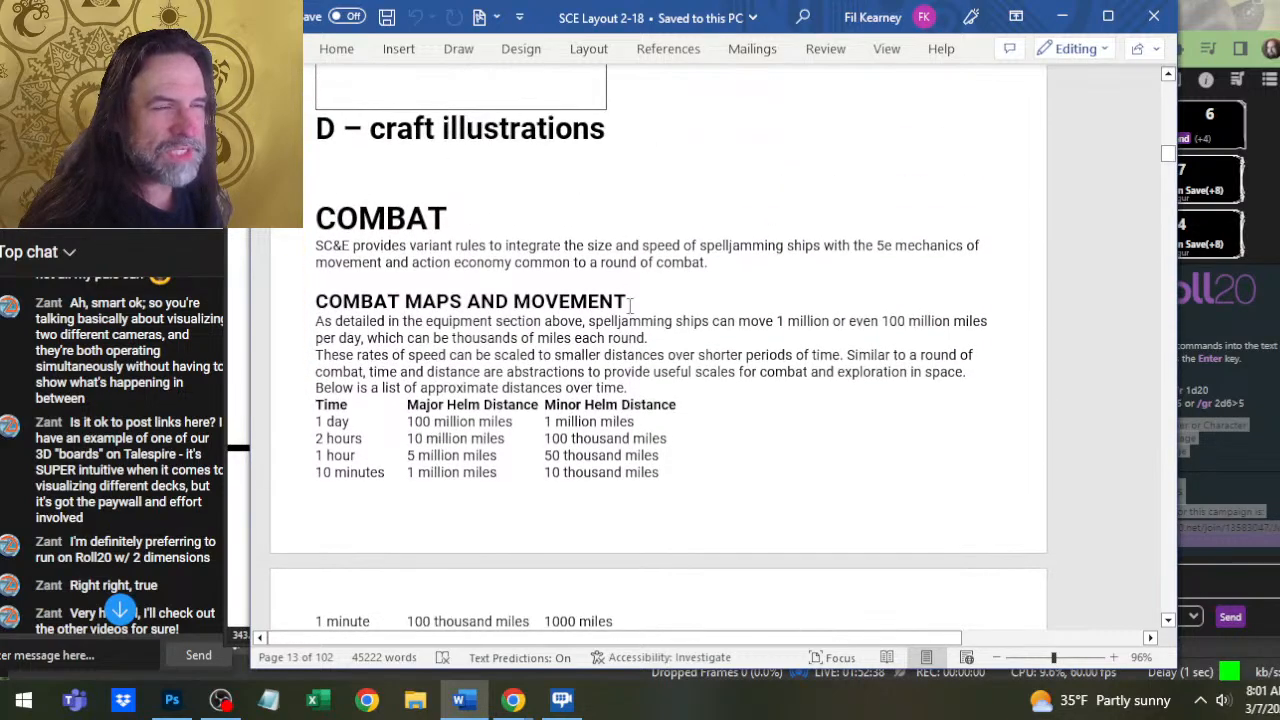
Find the small craft stat table and the definitions of its columns, from Ship Name and Size to Cargo and Tow
scroll(545, 260, up, 6)
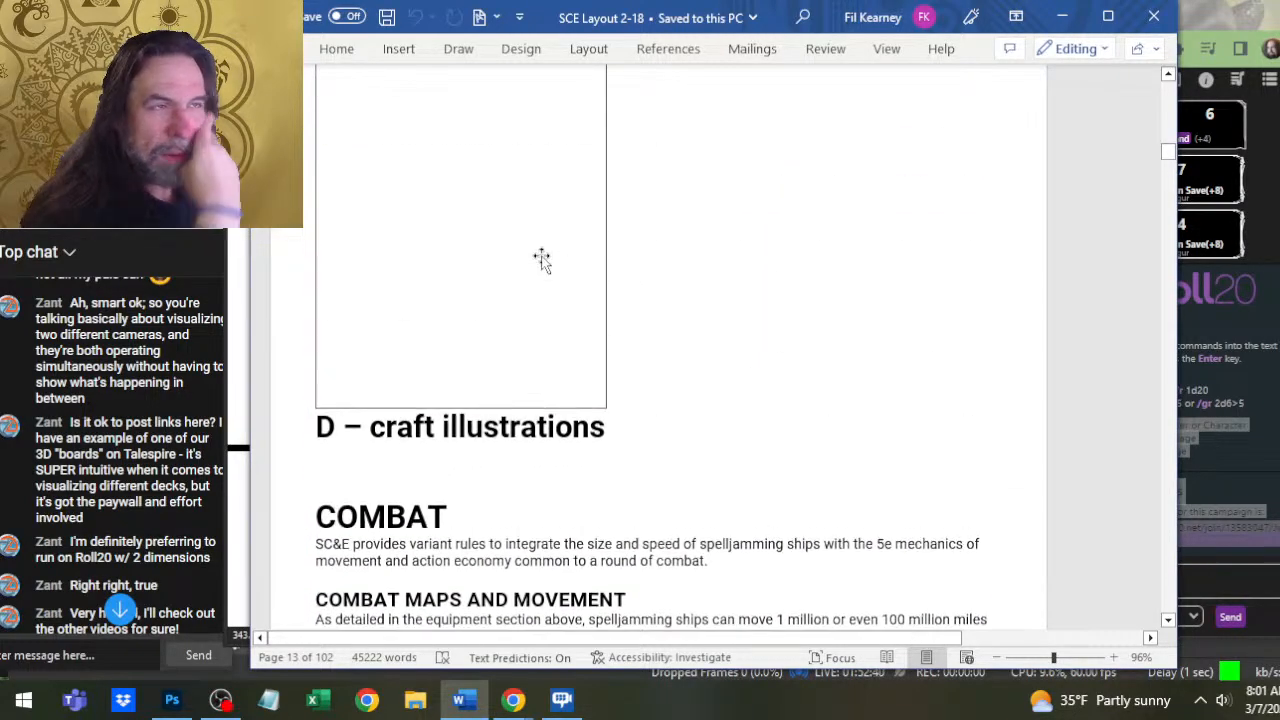
scroll(602, 332, up, 7)
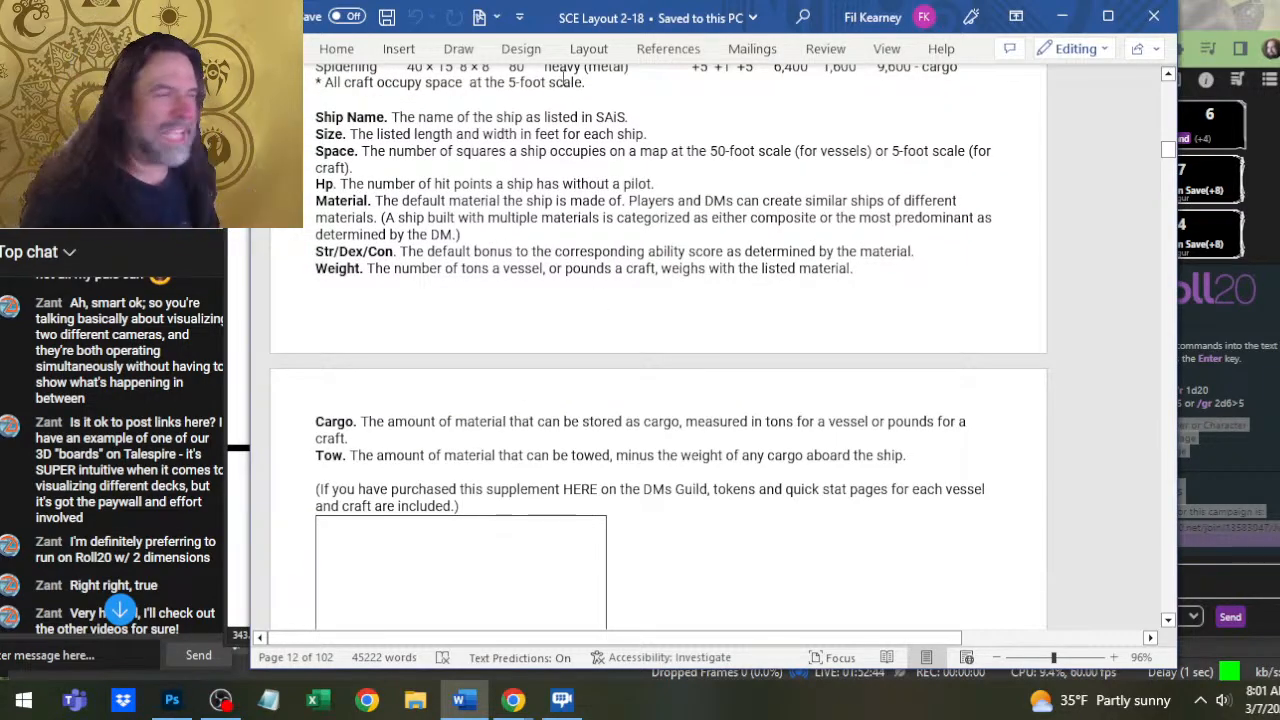
scroll(562, 165, up, 1)
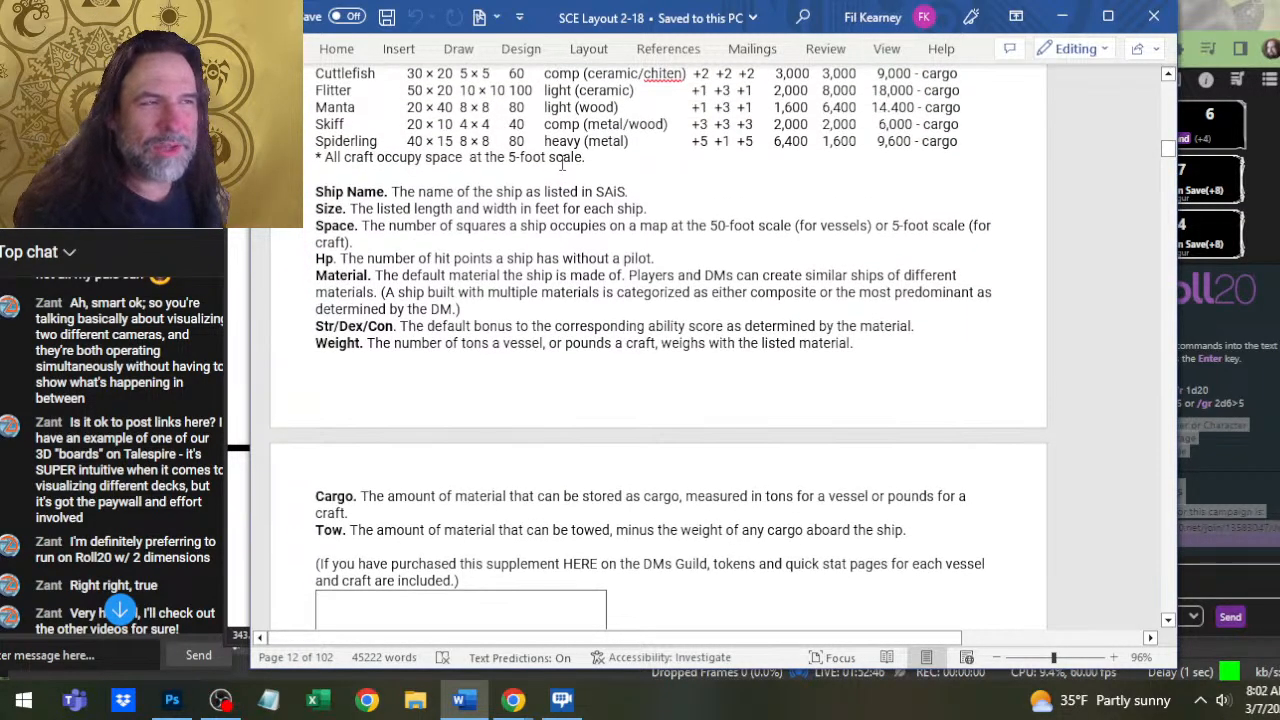
scroll(562, 165, up, 3)
Switch to Vessel Tokens.psd in Photoshop and extend the olive-gold trim along the star moth's upper left seam toward the nose, smudging it smooth
key(alt+Tab)
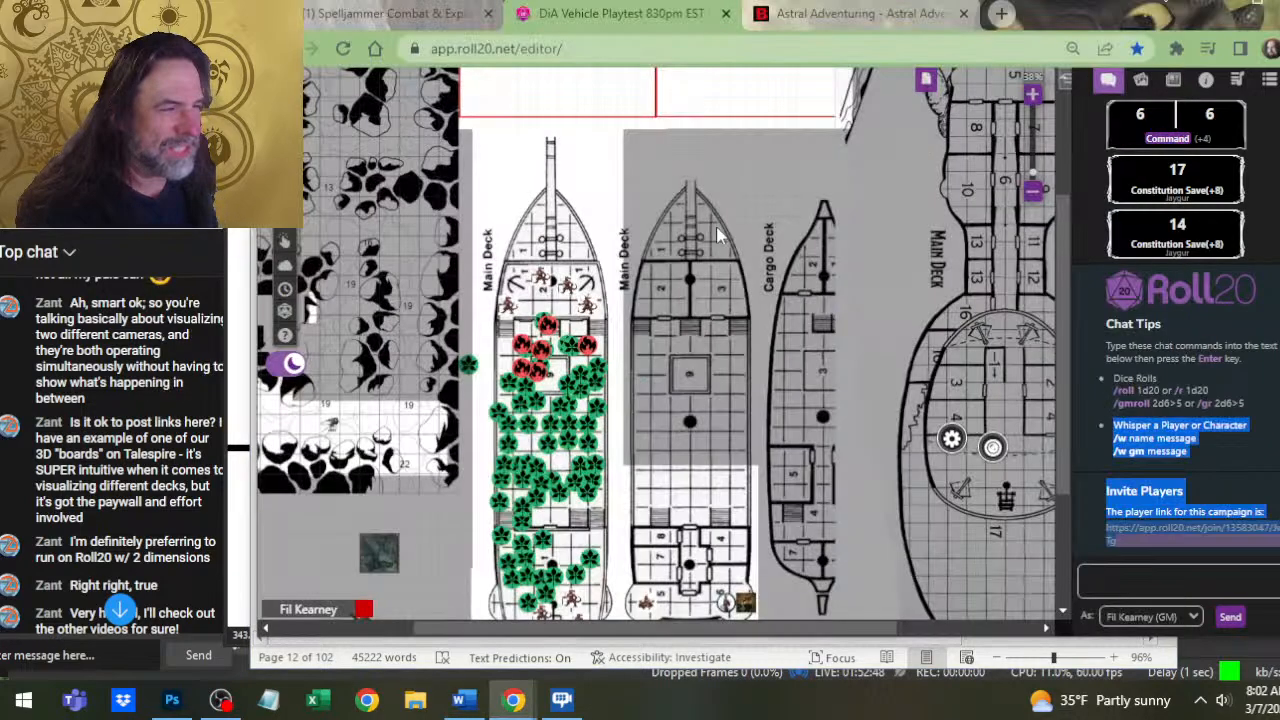
key(alt+Tab)
key(Tab)
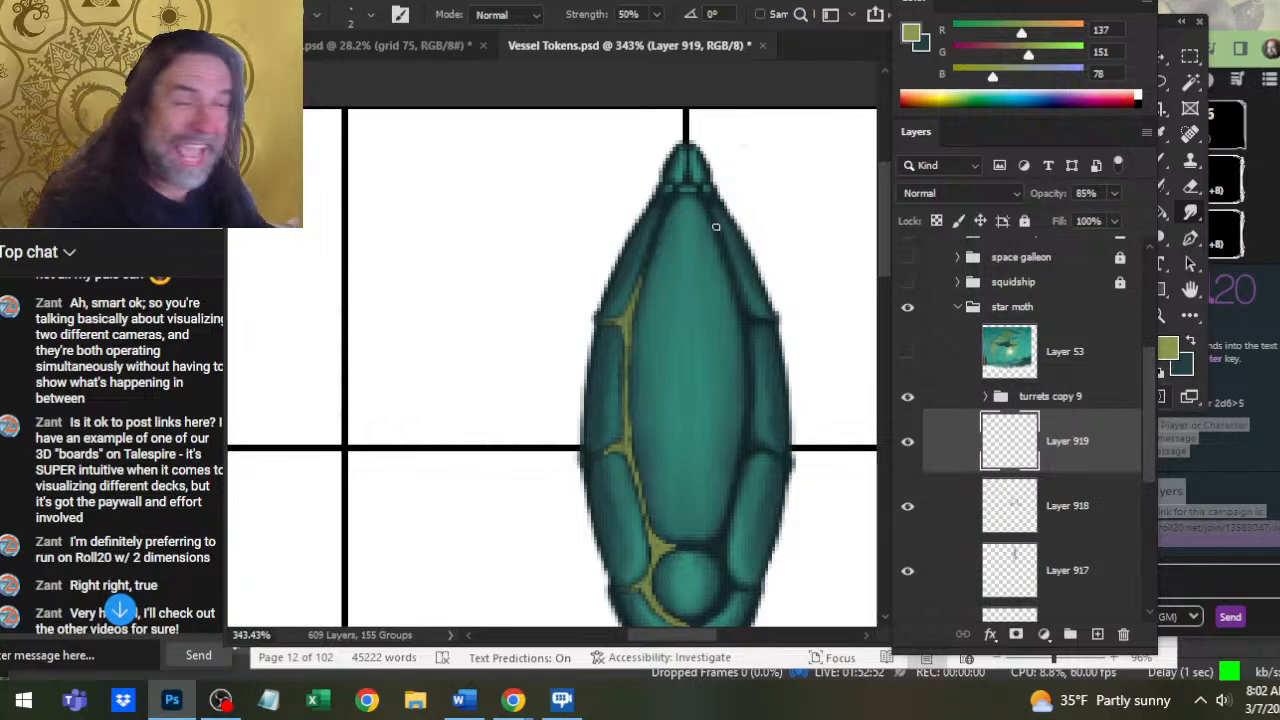
key(b)
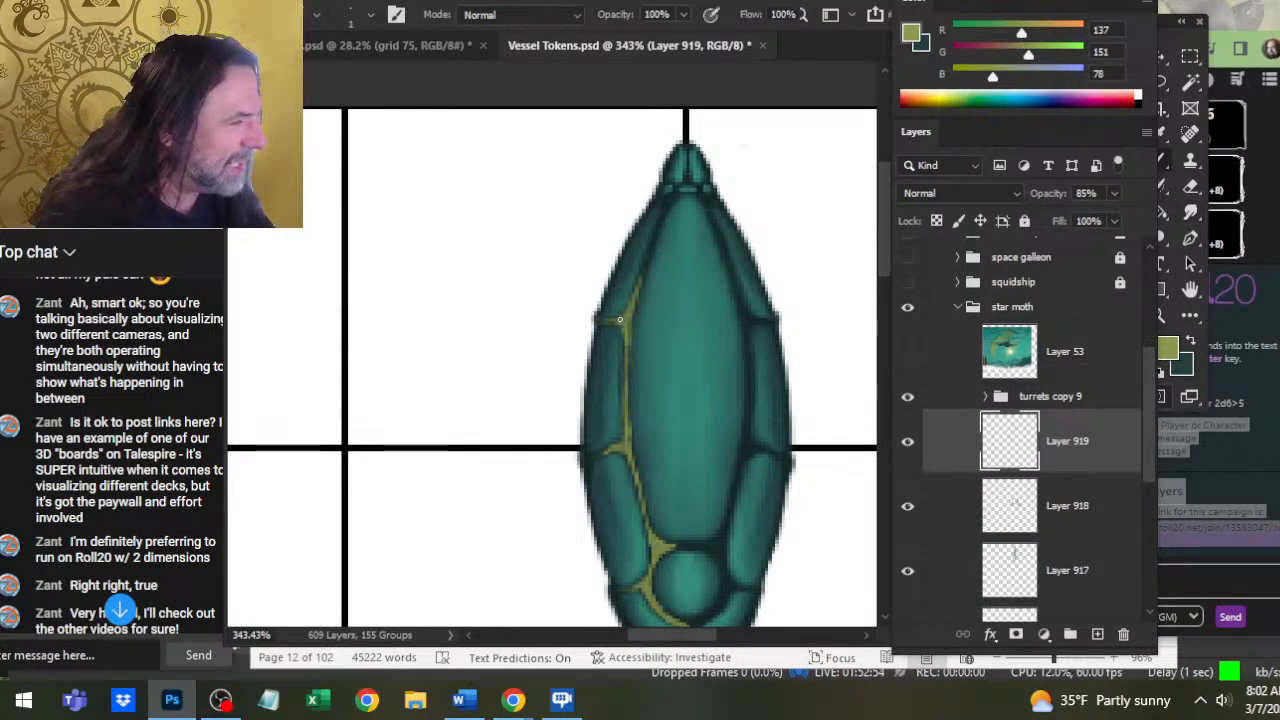
key(r)
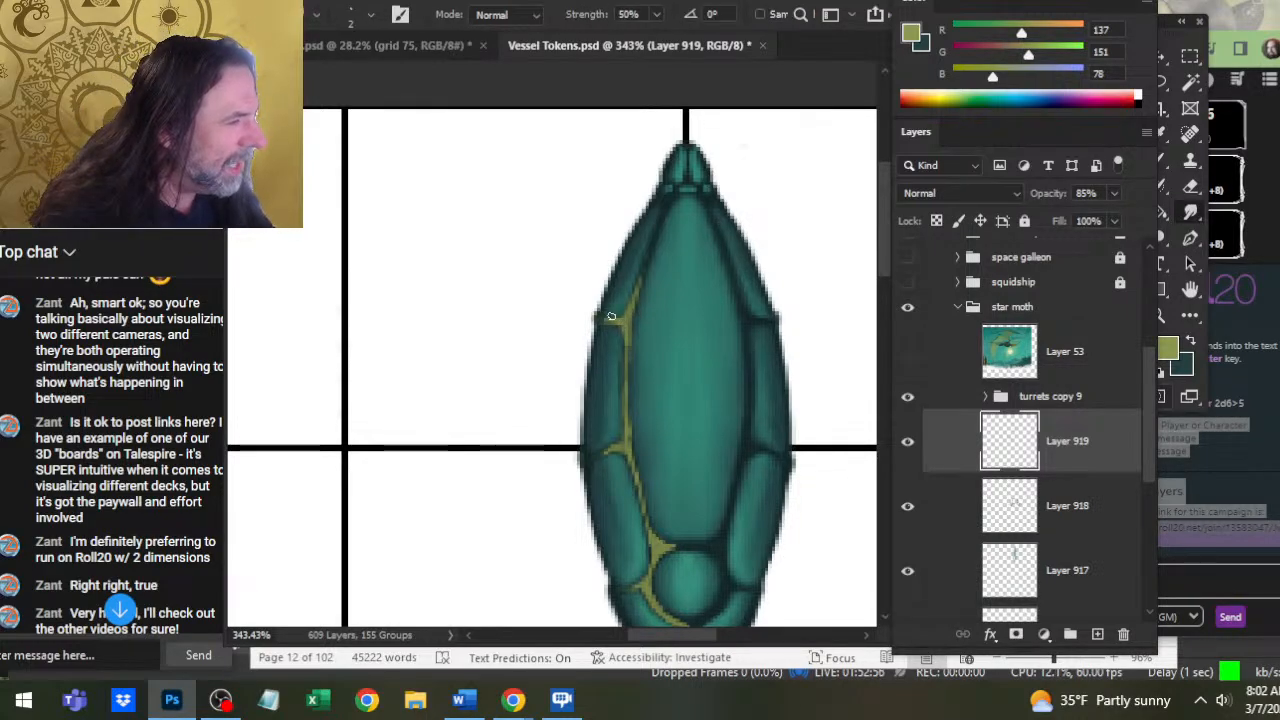
key(b)
drag(655, 247, 641, 289)
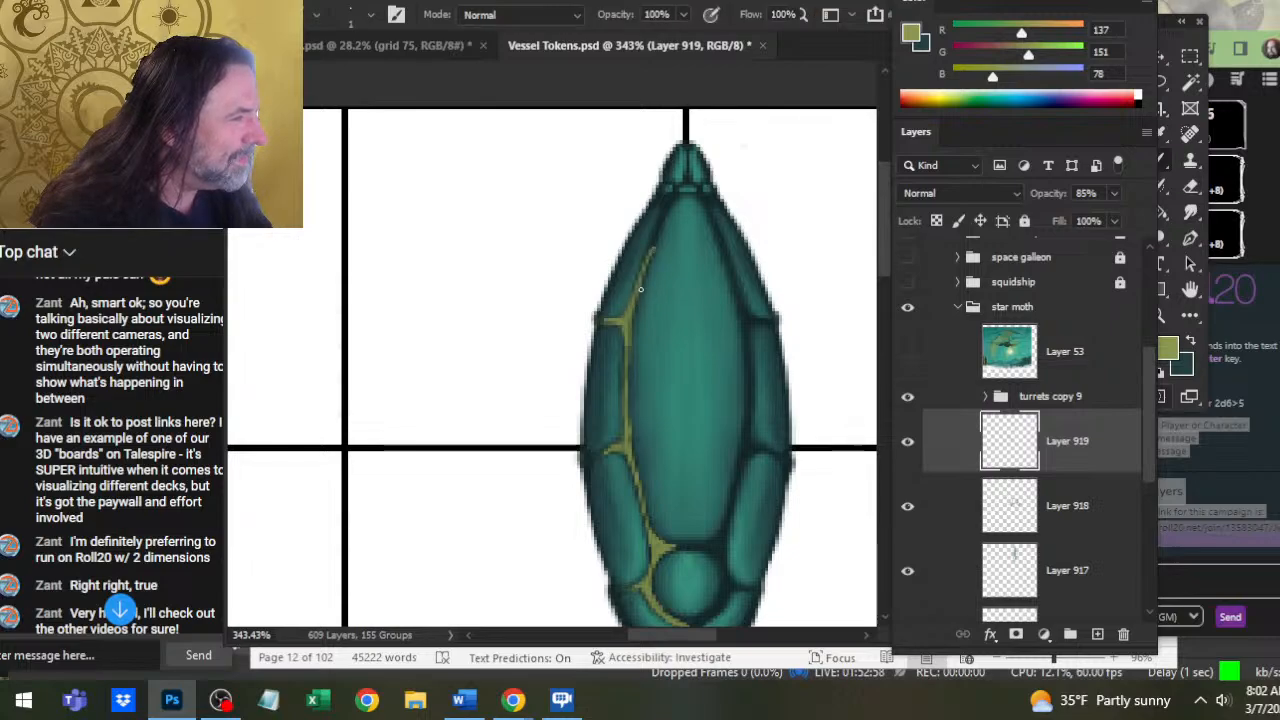
key(r)
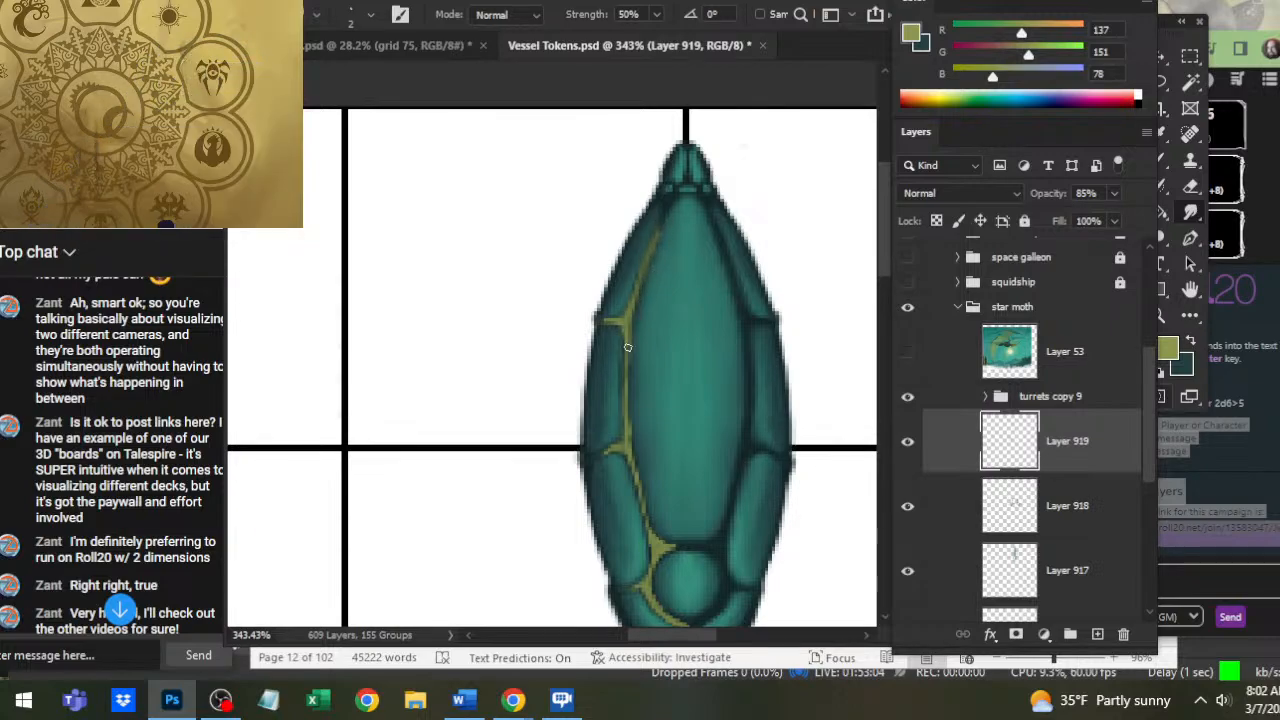
key(b)
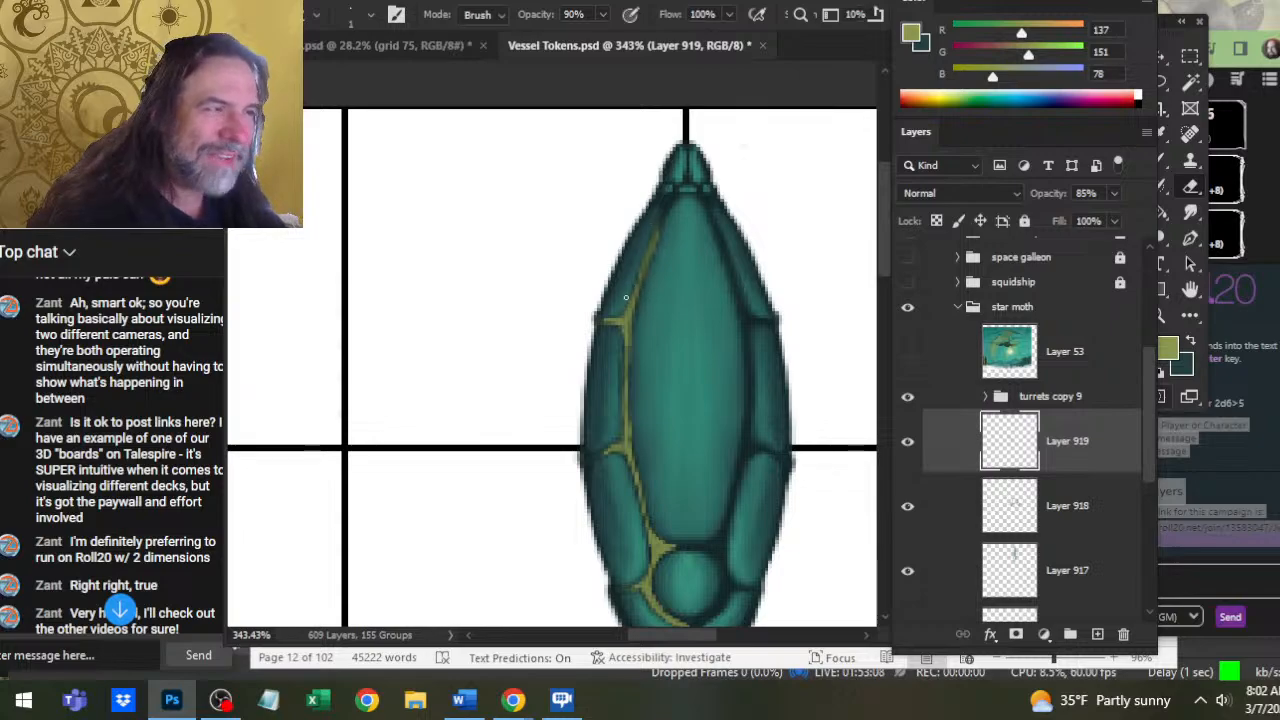
key(r)
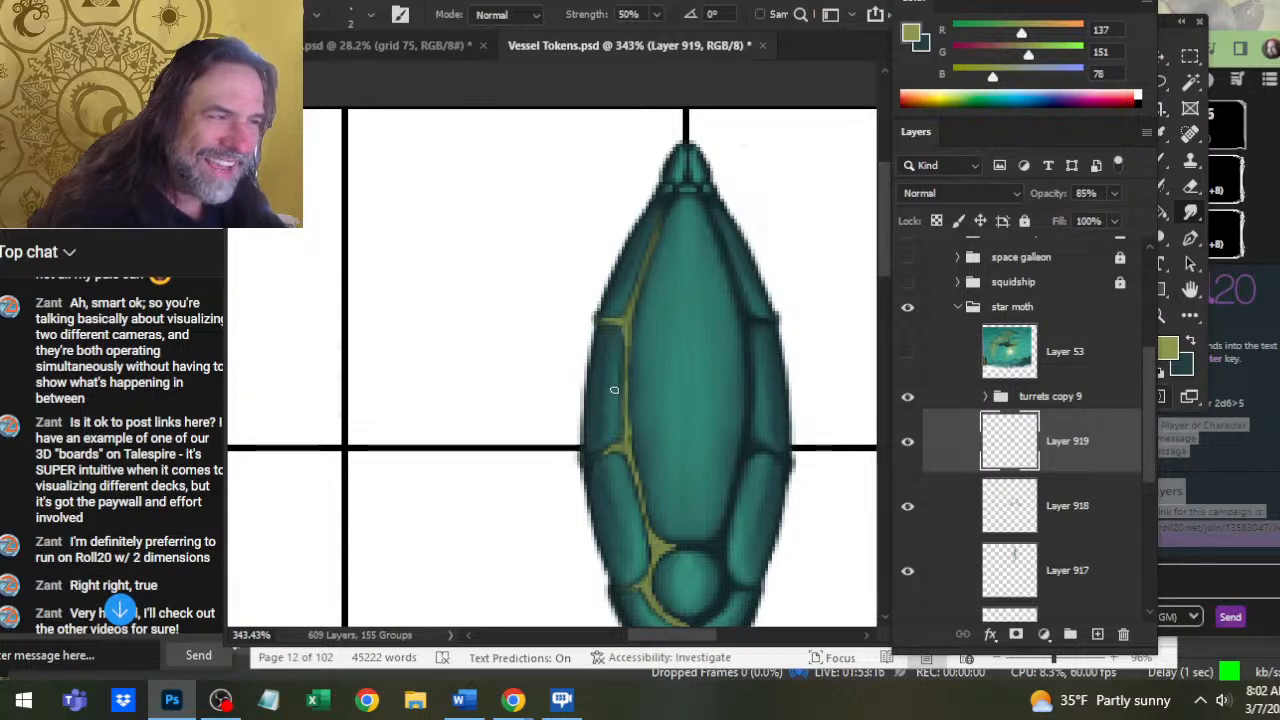
Open the grid 75 document and zoom out to 16.67% to view the sketched small craft, including the spiderlings, skiffs, blades and cuttlefish
click(426, 45)
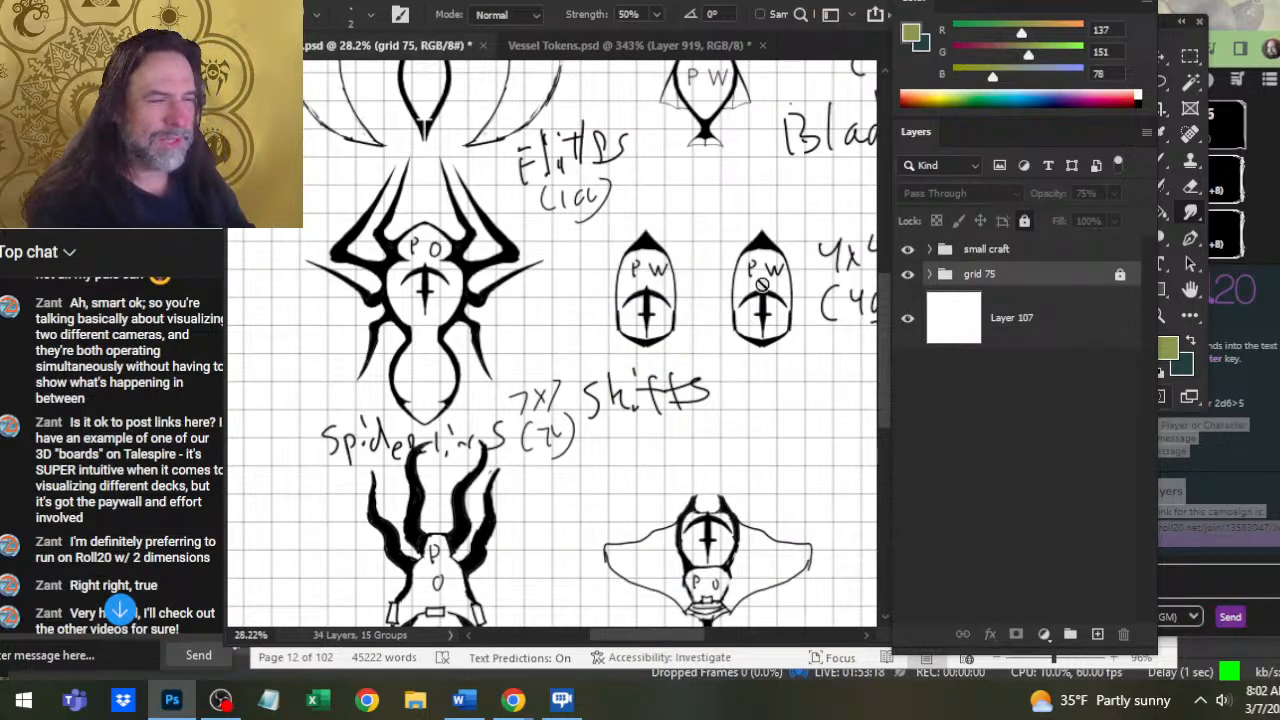
key(z)
drag(702, 328, 503, 269)
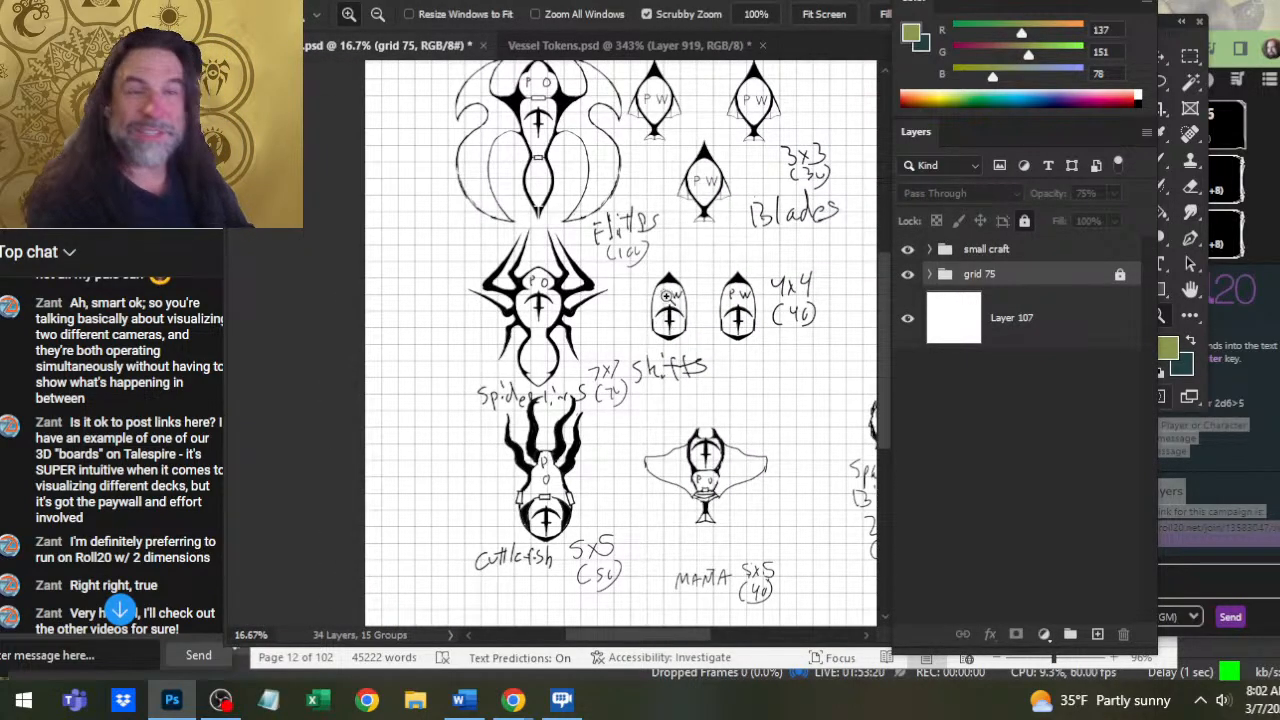
Return to the Vessel Tokens.psd document, zoom out to about 271% on the star moth hull, and save the file
click(555, 45)
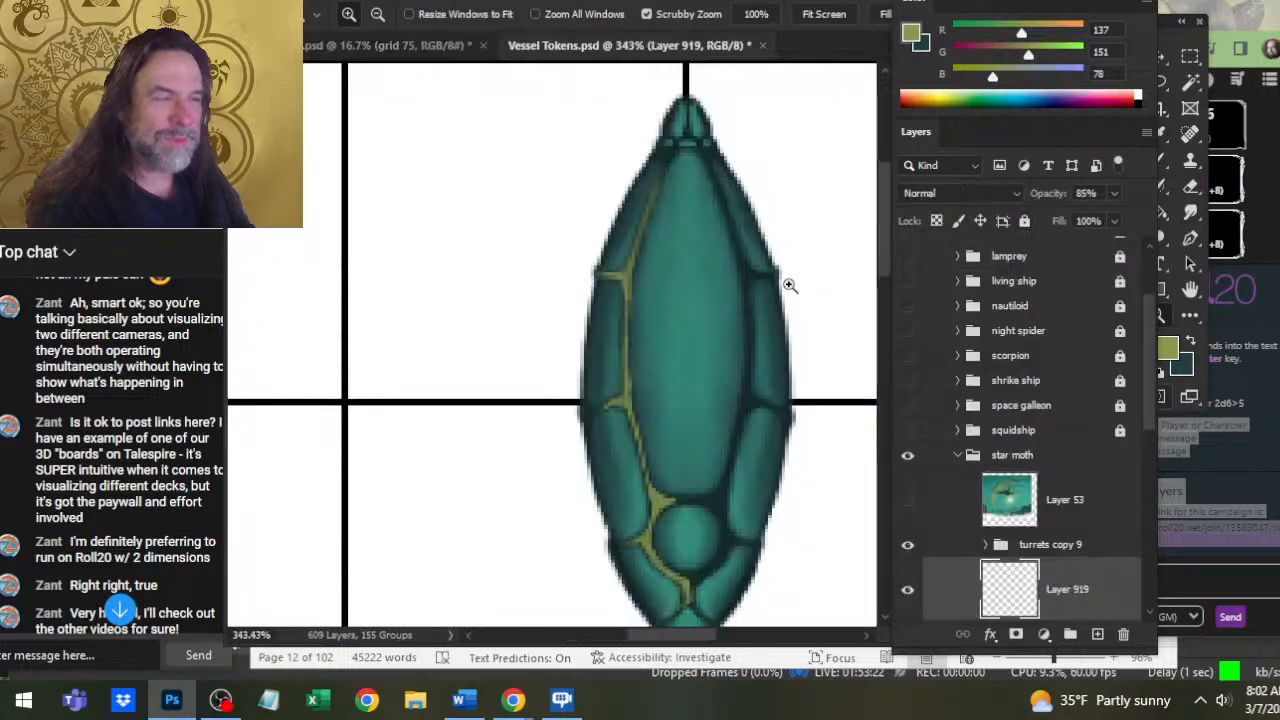
drag(734, 396, 697, 391)
drag(753, 467, 743, 422)
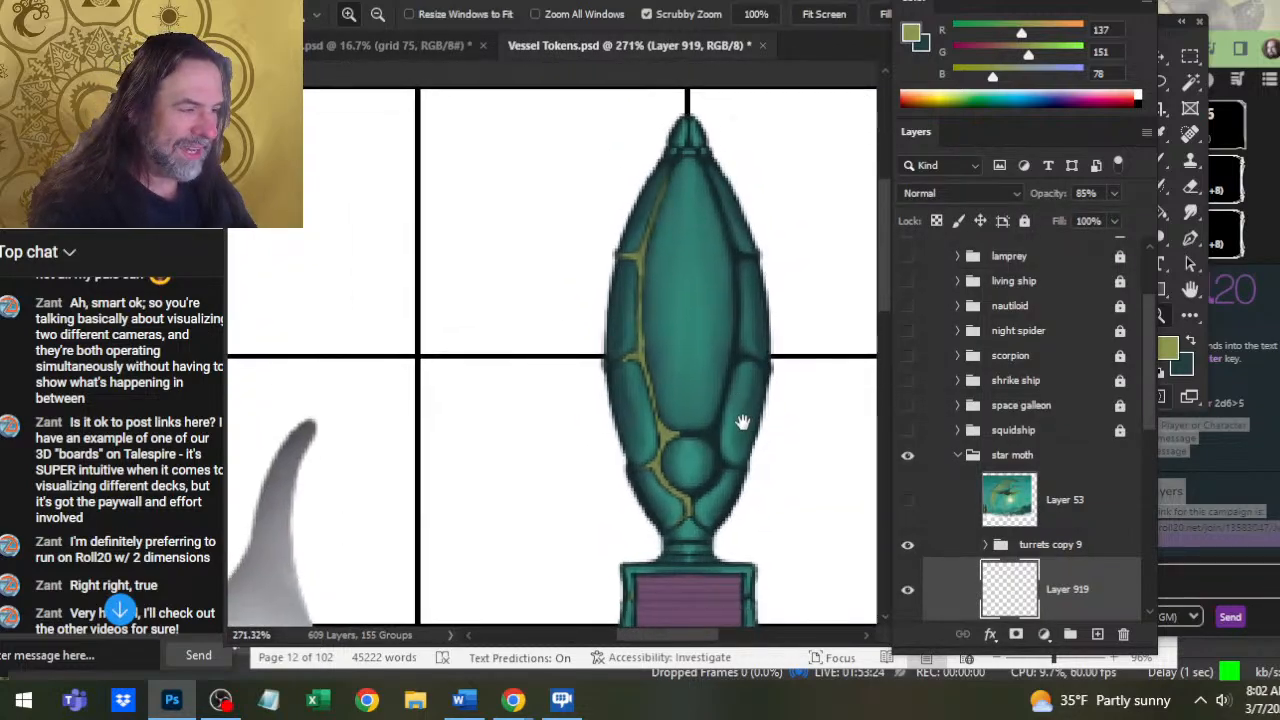
key(b)
key(z)
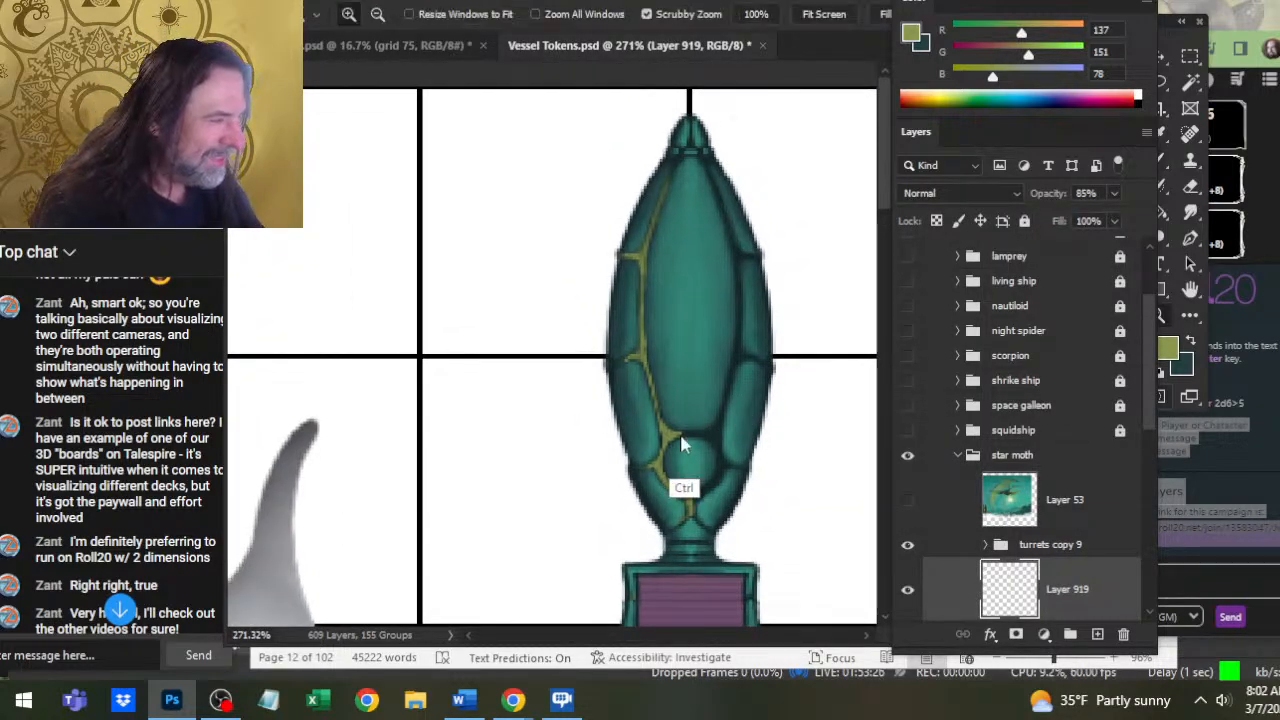
key(ctrl+s)
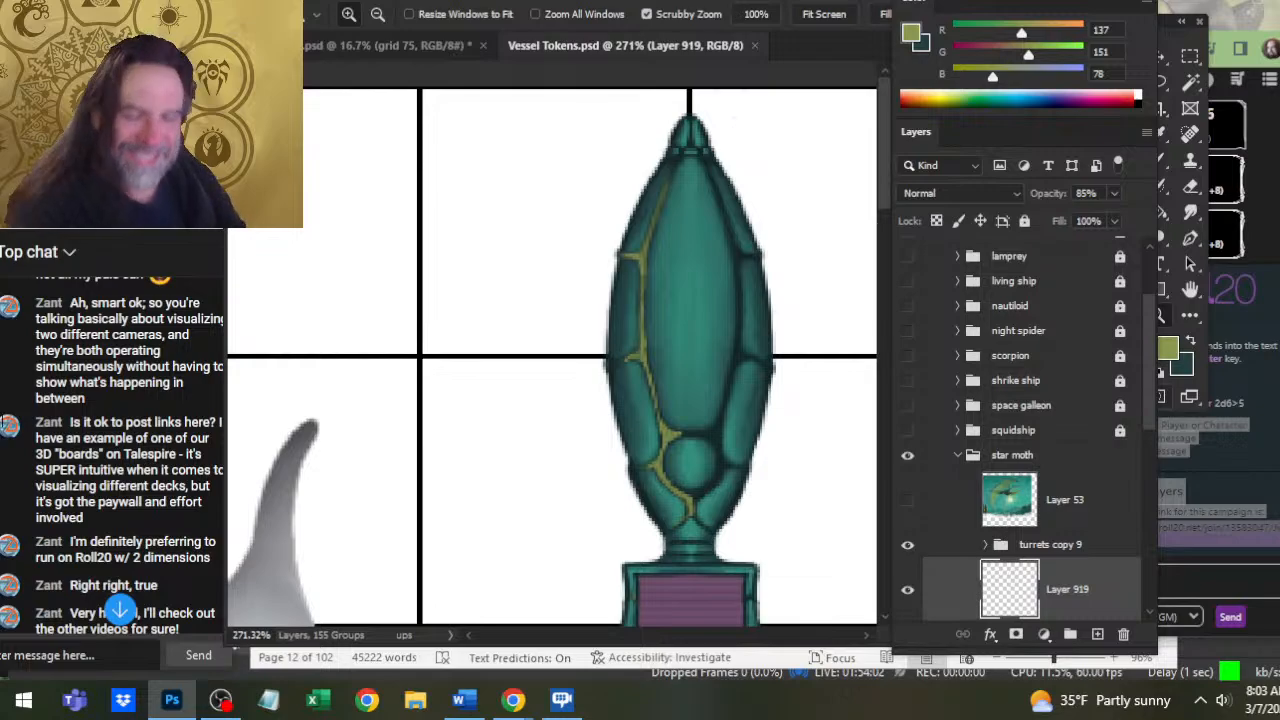
Show the newest messages in the stream's live chat
click(120, 608)
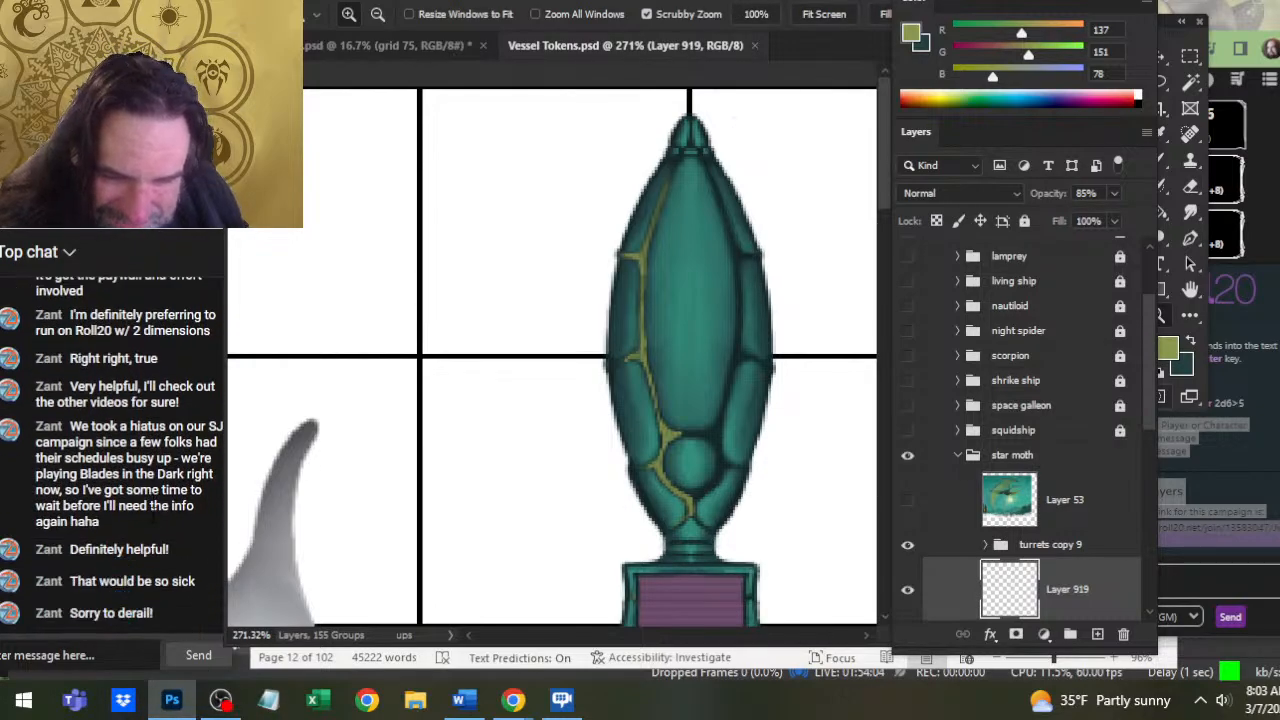
key(alt+Tab)
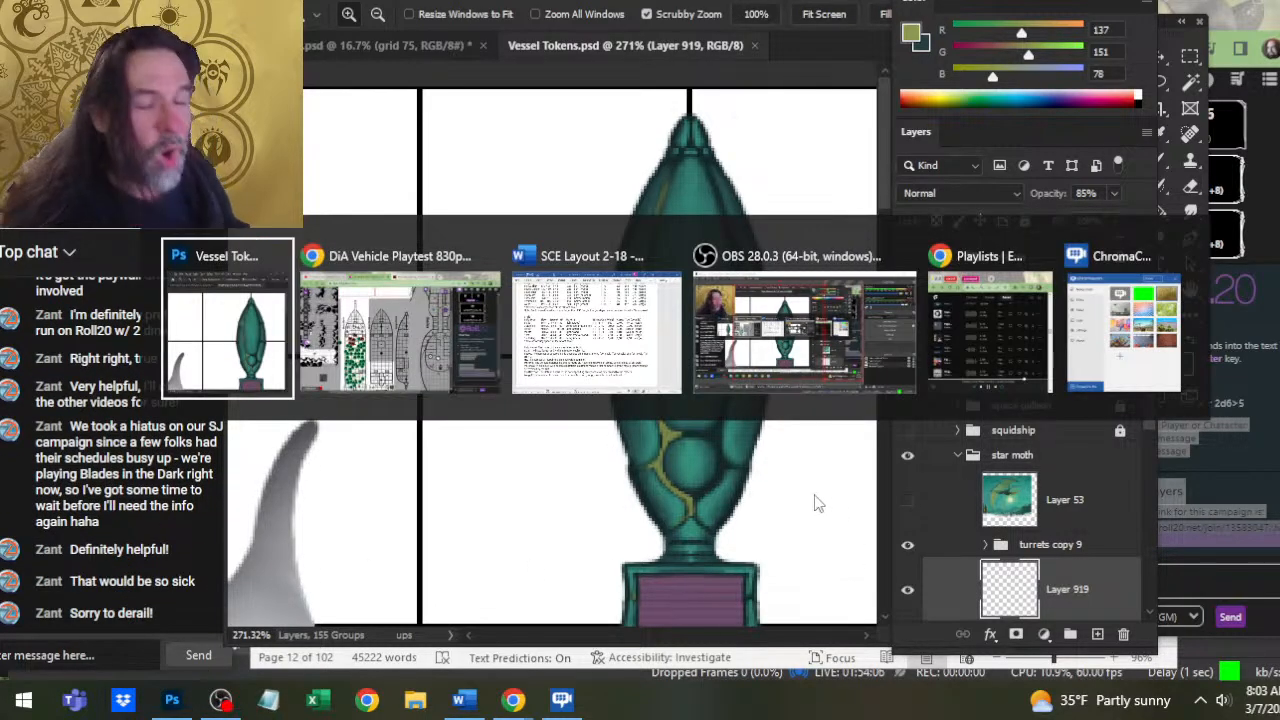
key(alt+Tab)
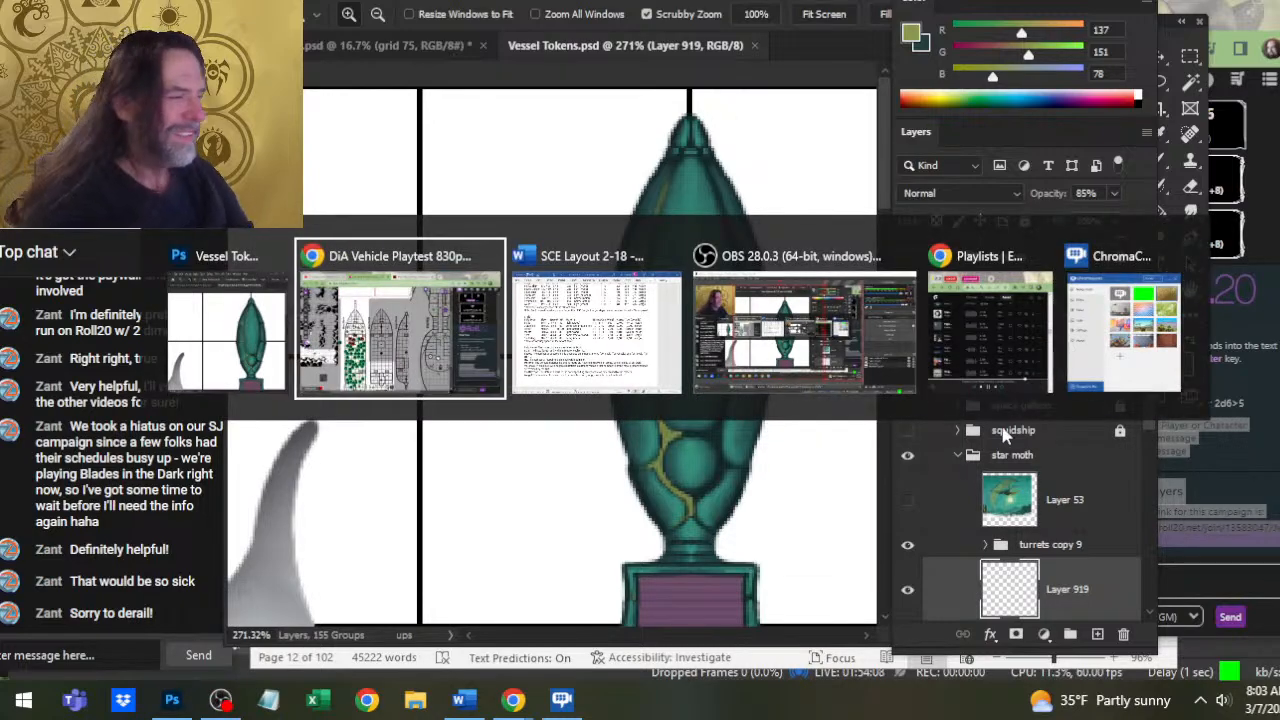
key(alt+Tab)
key(alt+Tab)
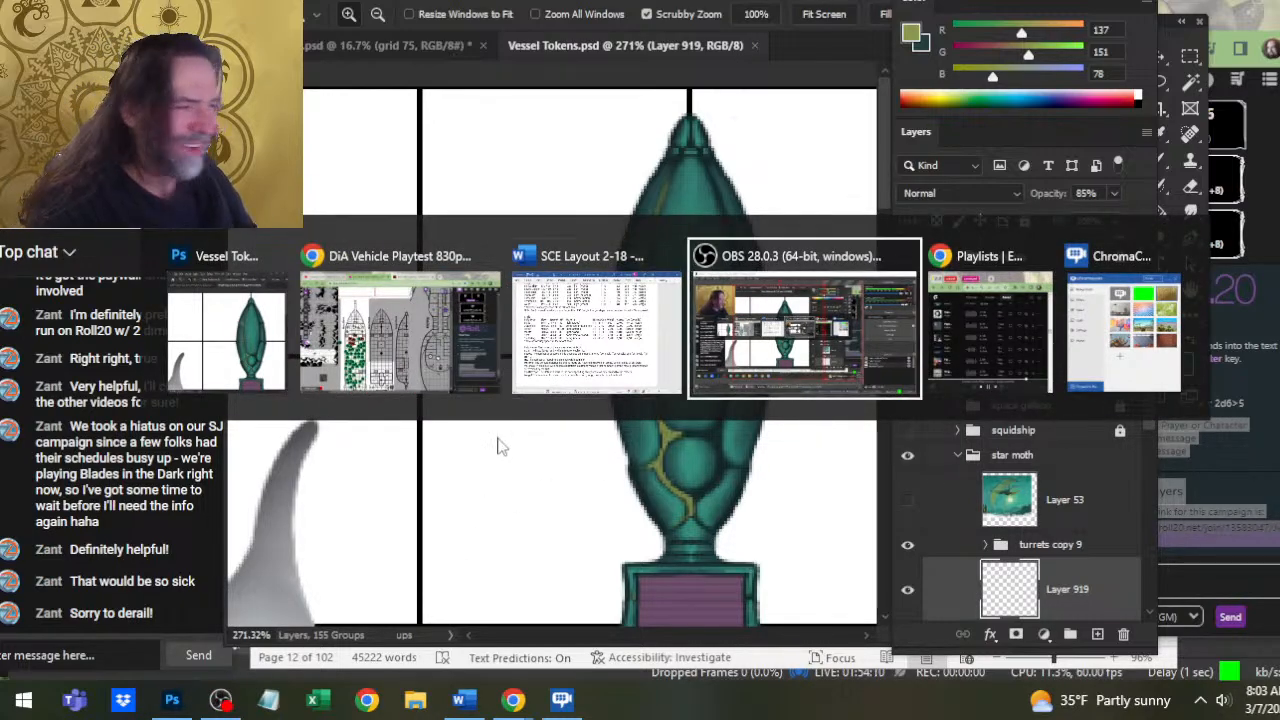
key(alt+shift+Tab)
key(Escape)
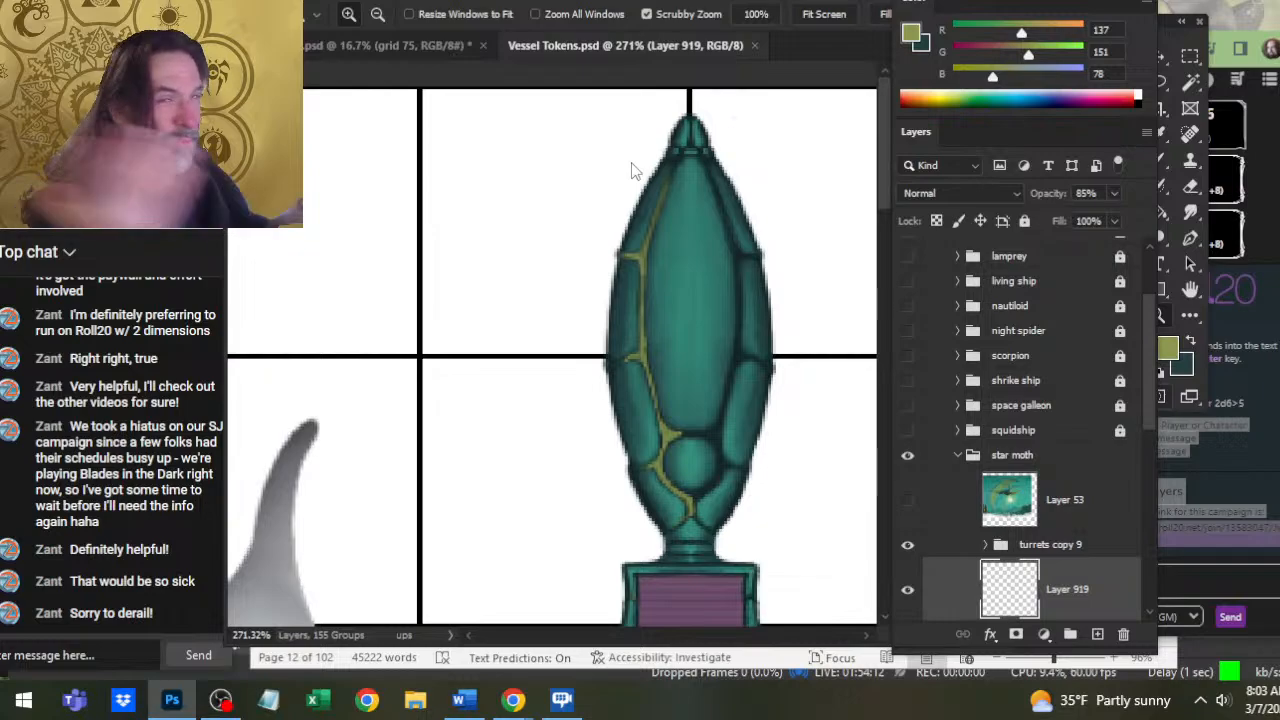
key(alt+Tab)
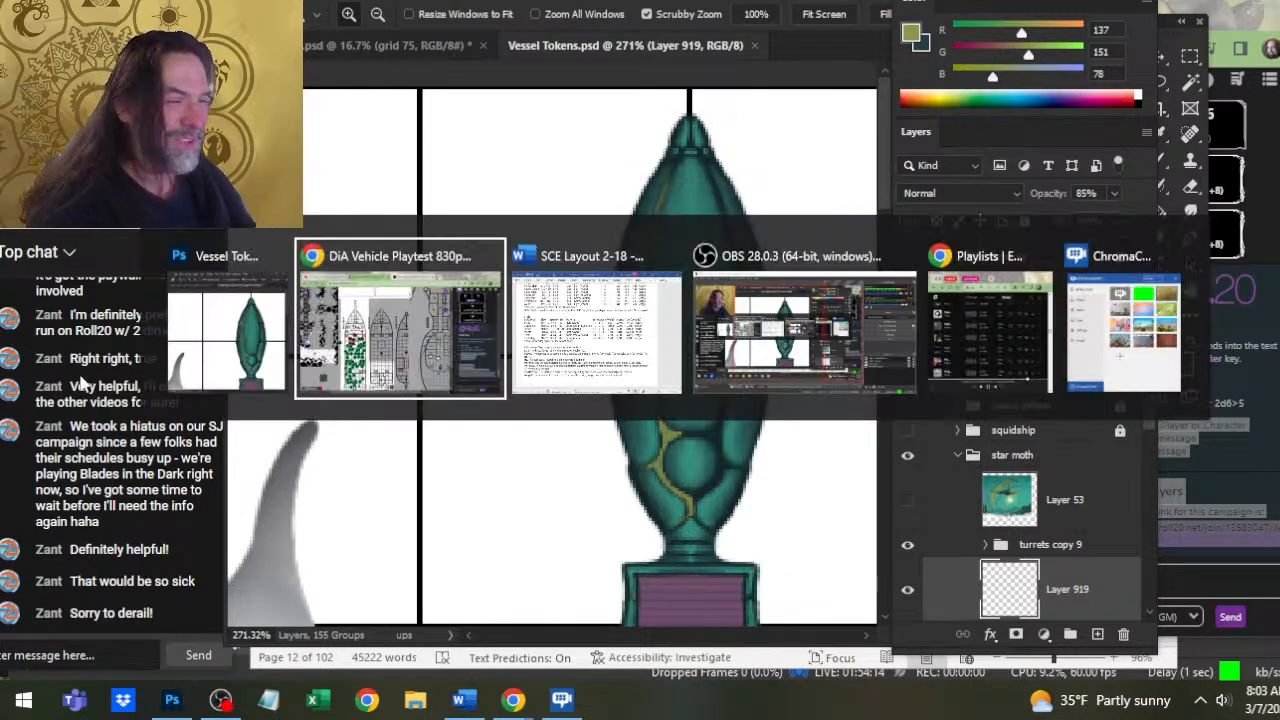